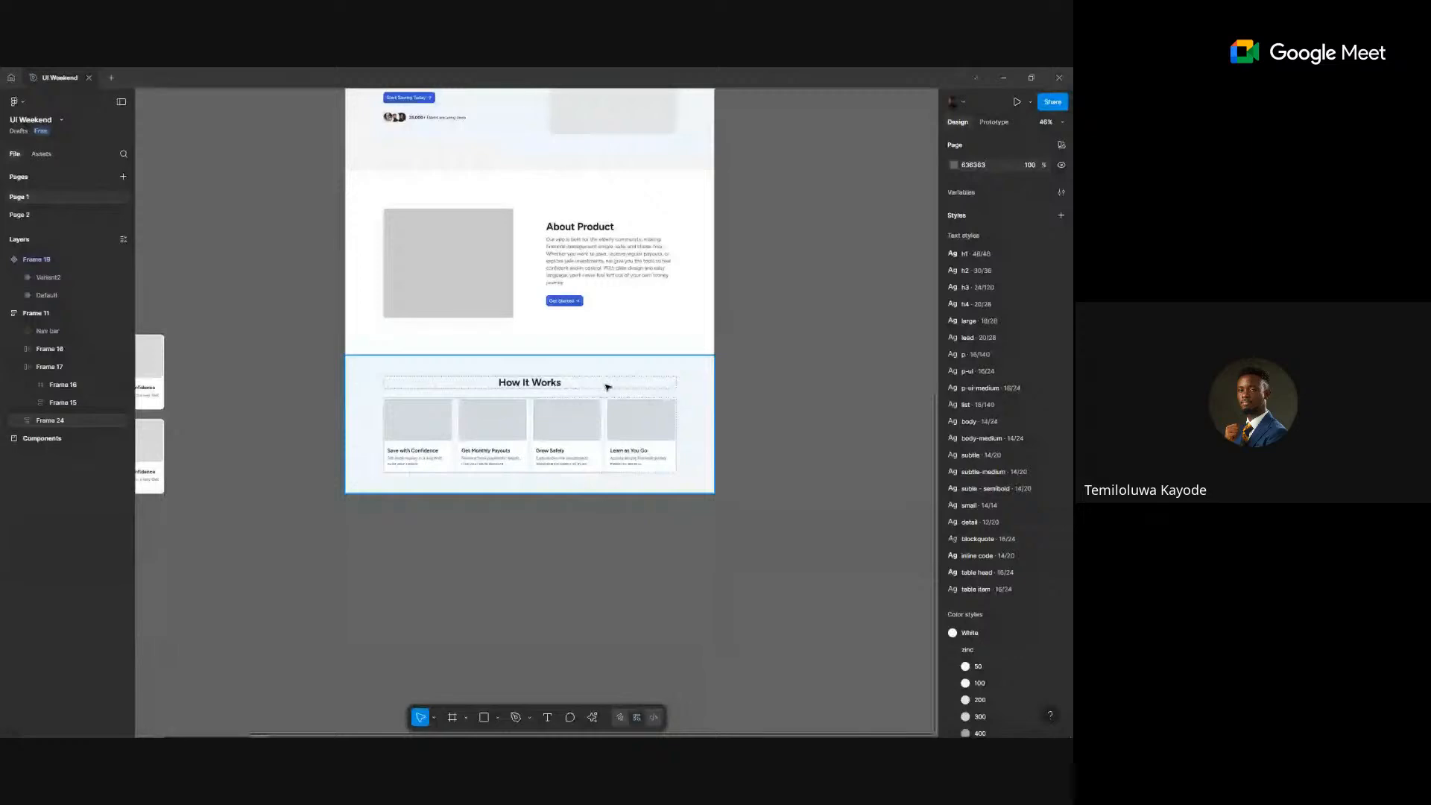
- Duplicate the About Product section and move the copy below the How It Works section
{"action": "scroll", "coordinate": [607, 387], "scroll_direction": "up", "scroll_amount": 3}
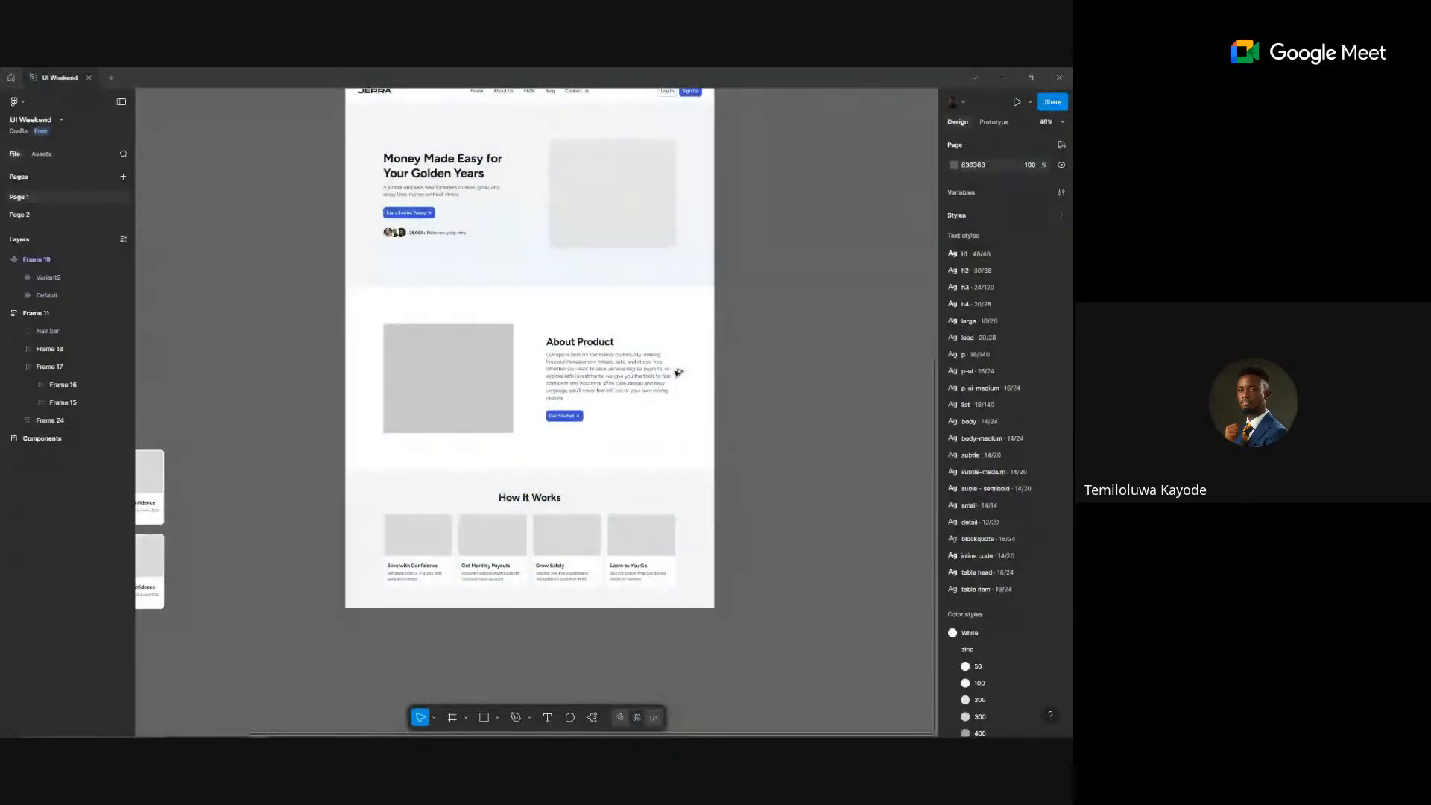
{"action": "key", "text": "alt+Tab"}
{"action": "scroll", "coordinate": [676, 371], "scroll_direction": "down", "scroll_amount": 2}
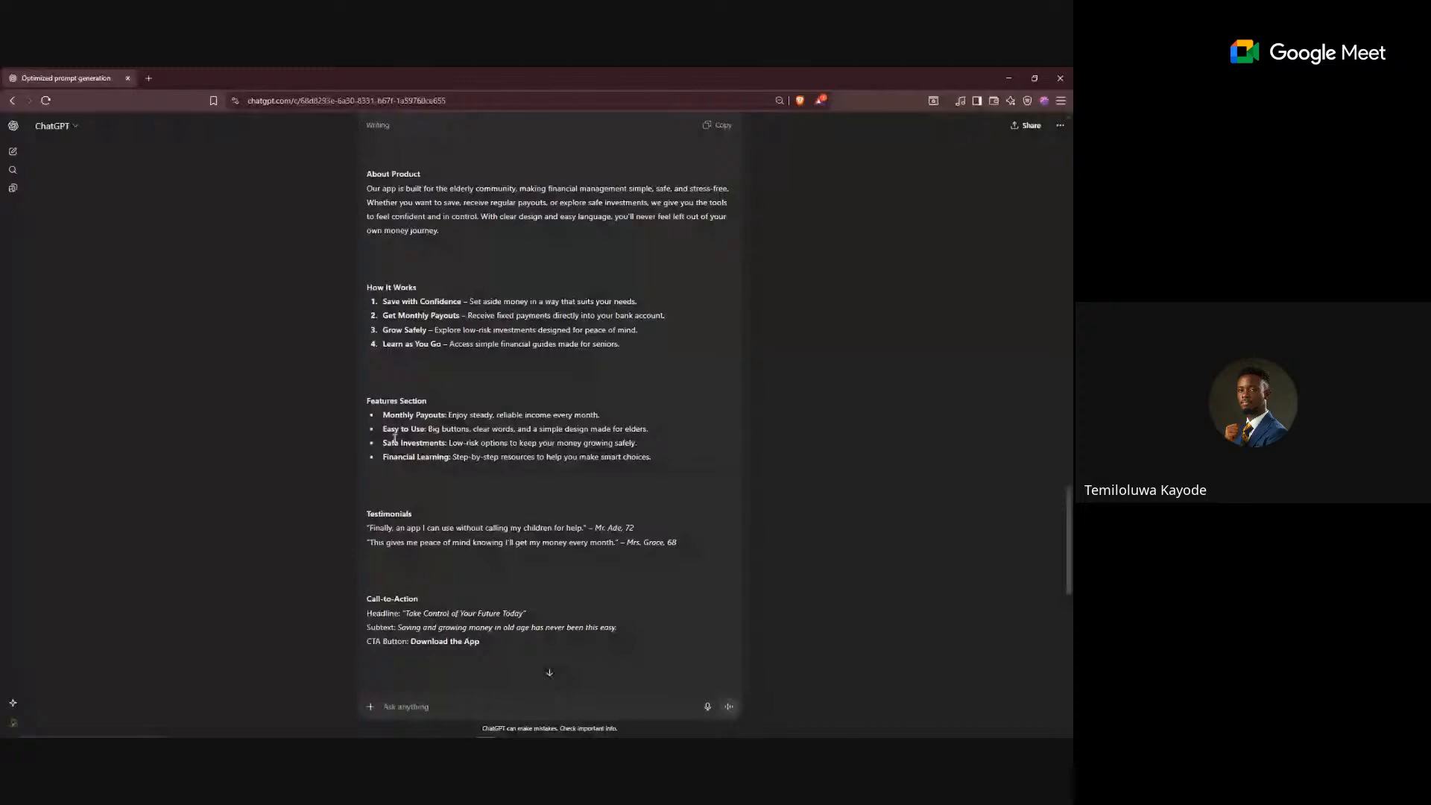
{"action": "key", "text": "alt+Tab"}
{"action": "scroll", "coordinate": [506, 417], "scroll_direction": "down", "scroll_amount": 2}
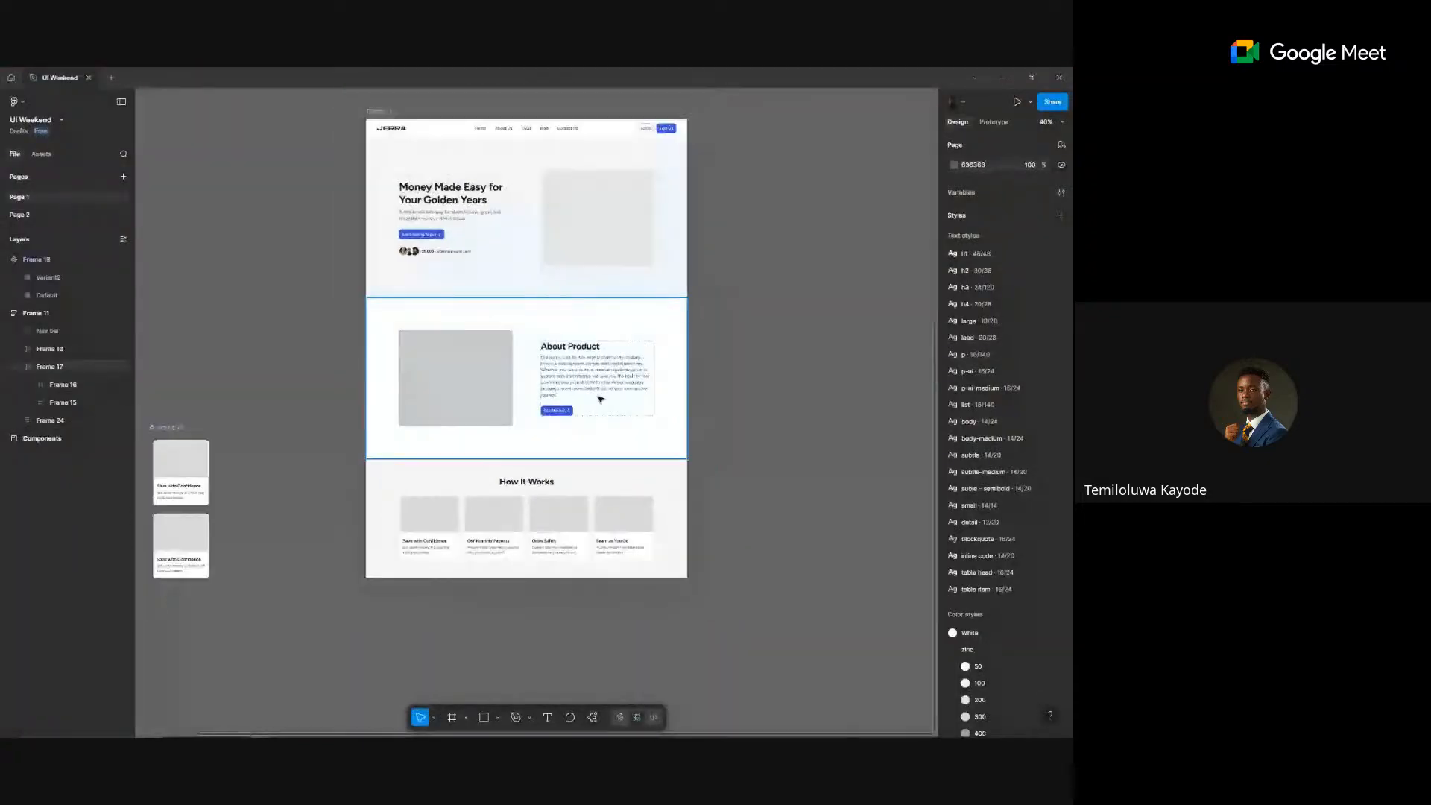
{"action": "left_click", "coordinate": [601, 399]}
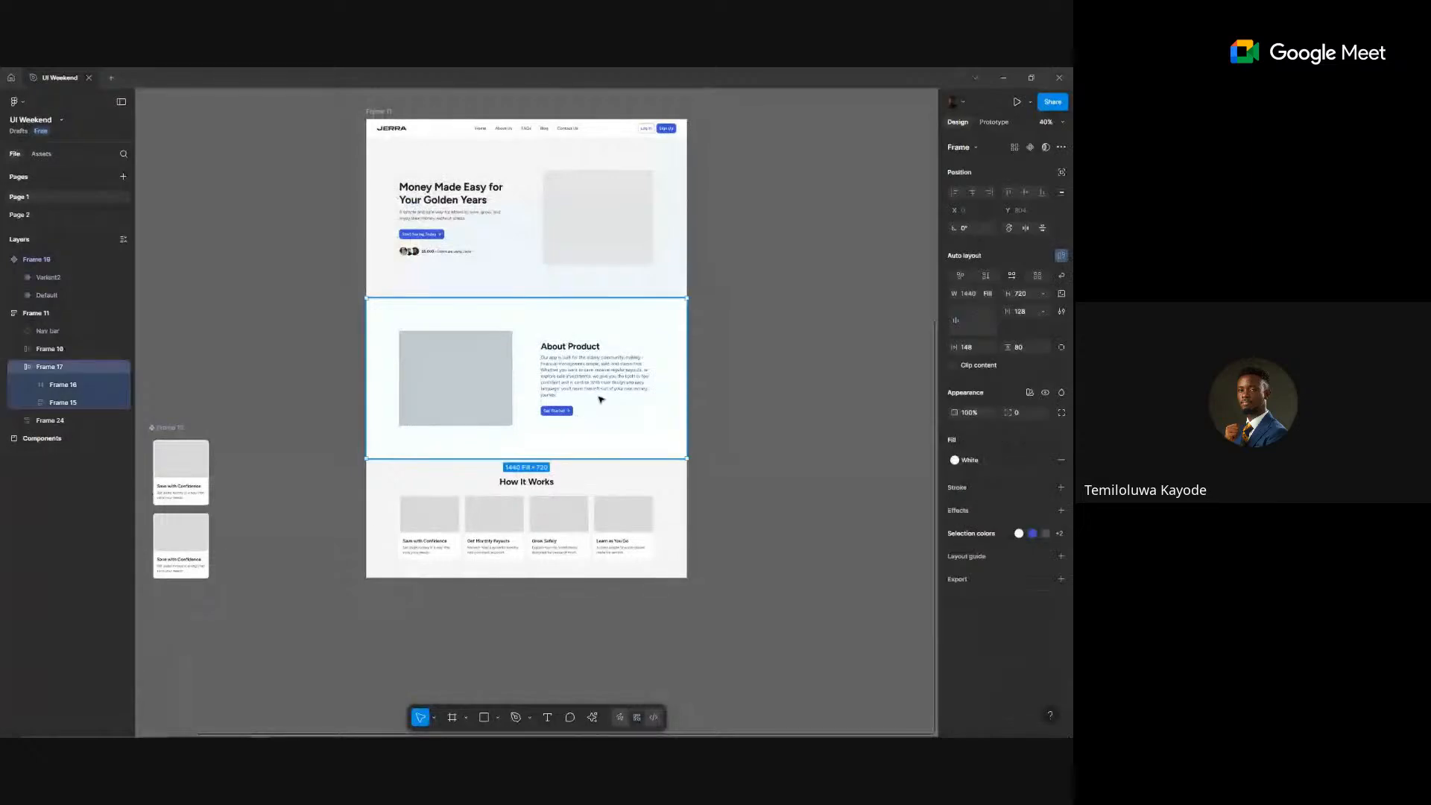
{"action": "key", "text": "ctrl+d"}
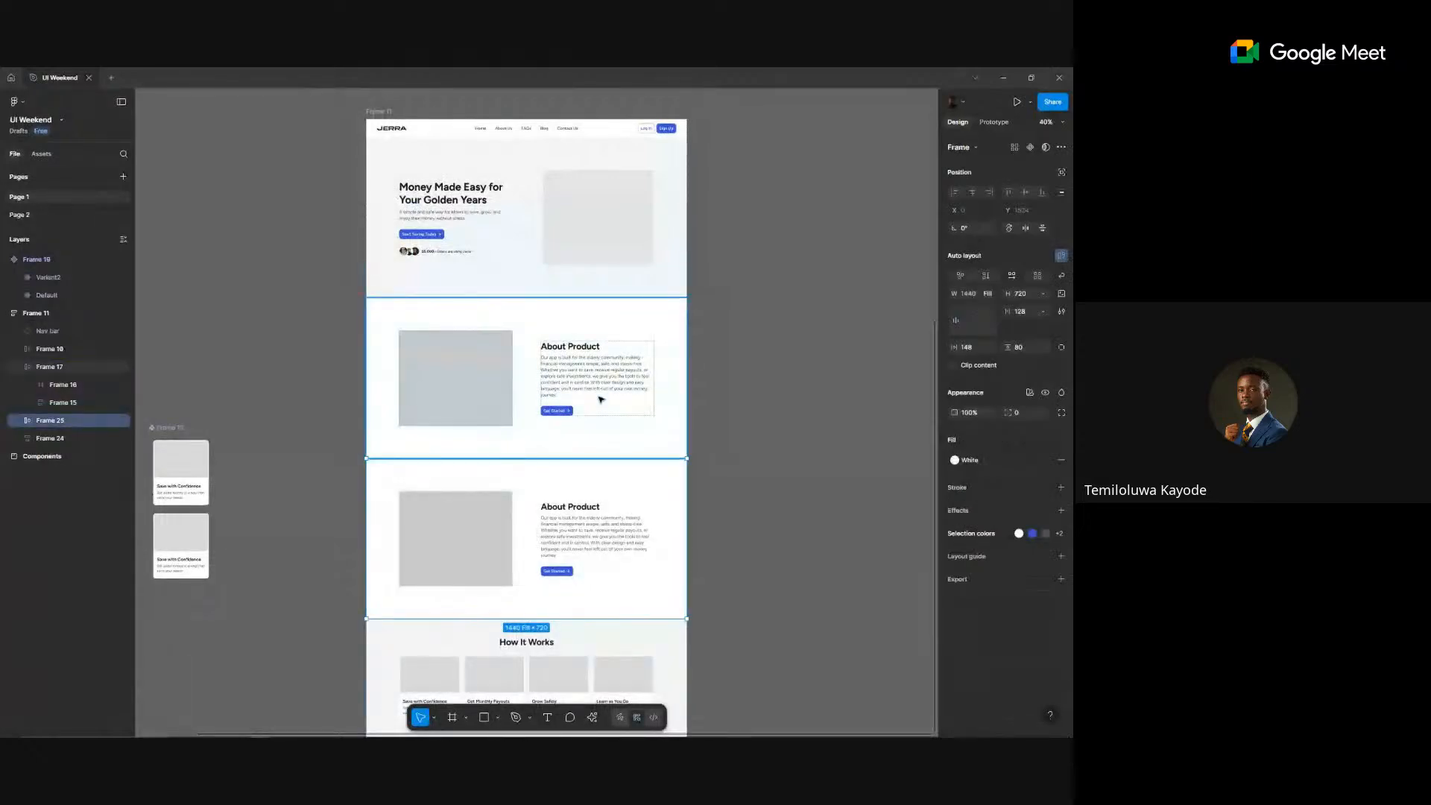
{"action": "key", "text": "Down"}
{"action": "scroll", "coordinate": [589, 401], "scroll_direction": "down", "scroll_amount": 2}
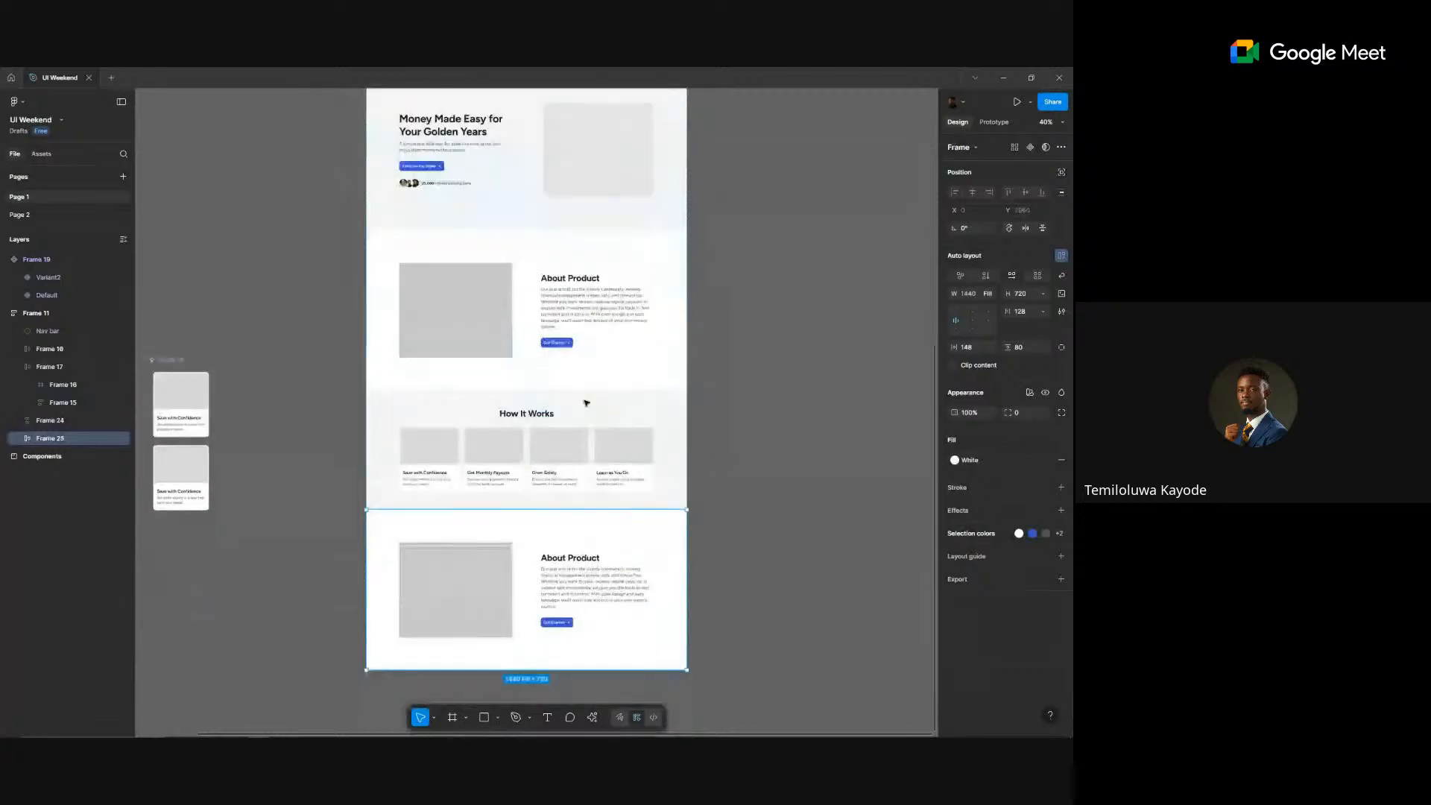
{"action": "scroll", "coordinate": [542, 539], "scroll_direction": "down", "scroll_amount": 1}
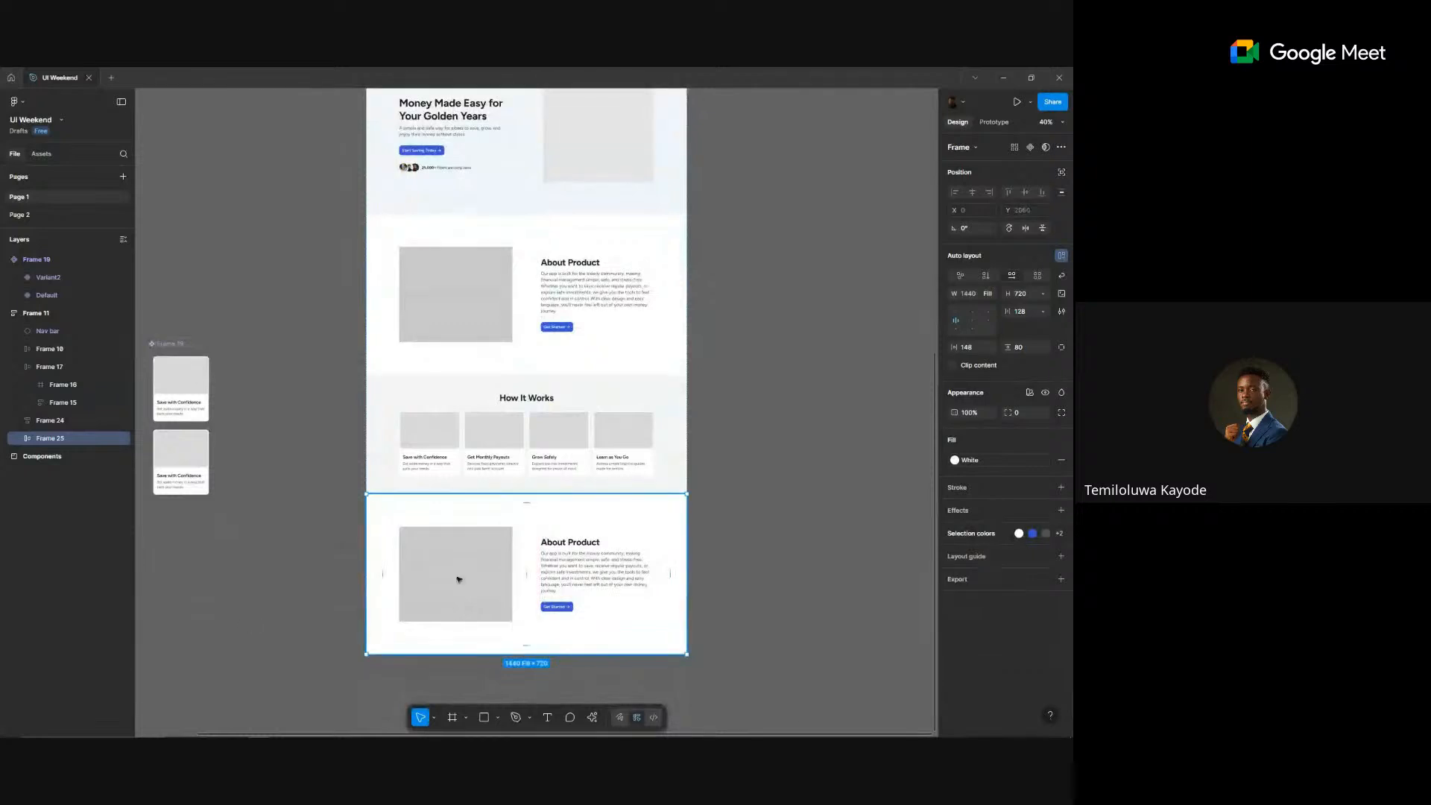
{"action": "scroll", "coordinate": [567, 522], "scroll_direction": "down", "scroll_amount": 2}
{"action": "scroll", "coordinate": [566, 522], "scroll_direction": "right", "scroll_amount": 1}
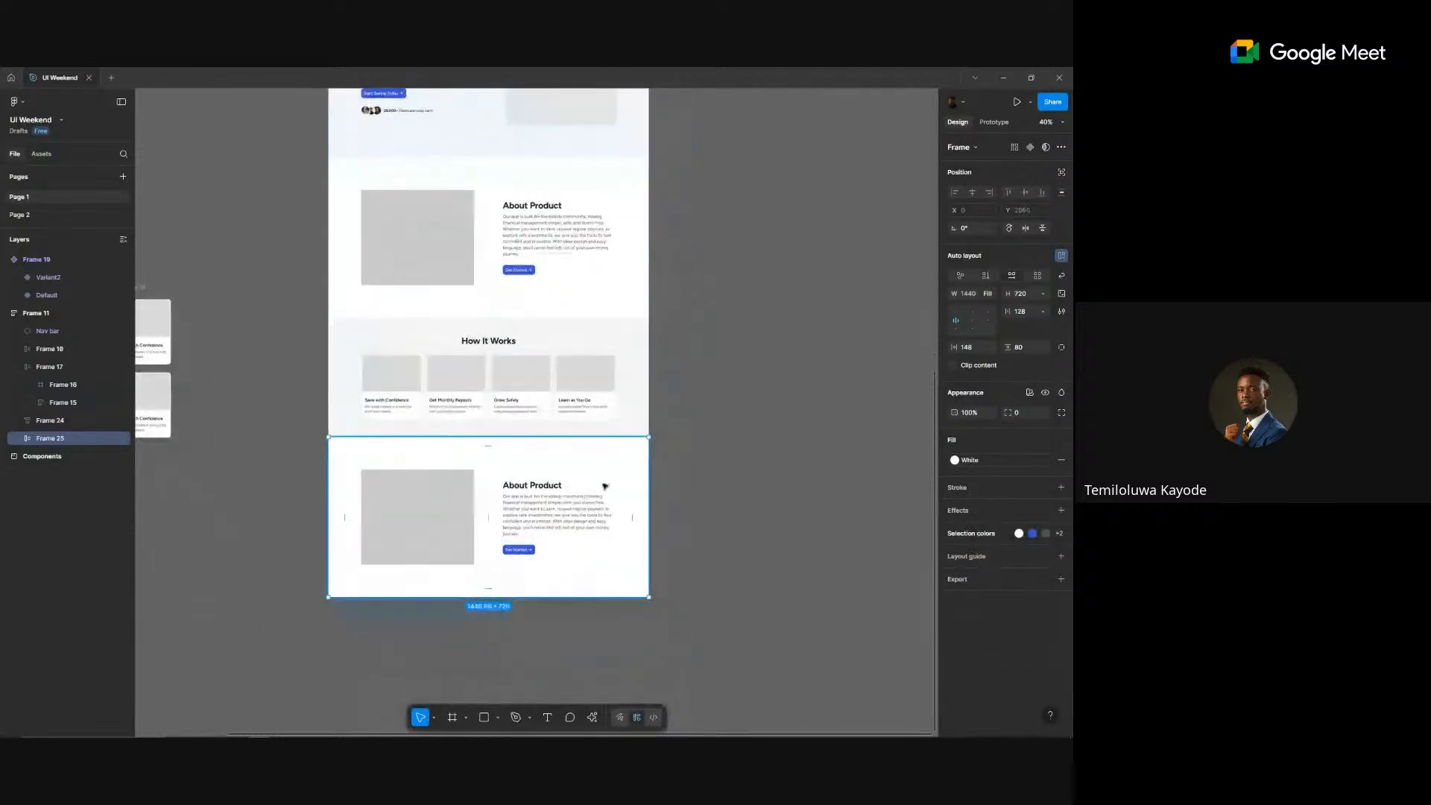
- Consult the Features Section copy in ChatGPT and change the duplicated section's heading to "Features" in Figma
{"action": "key", "text": "alt+Tab"}
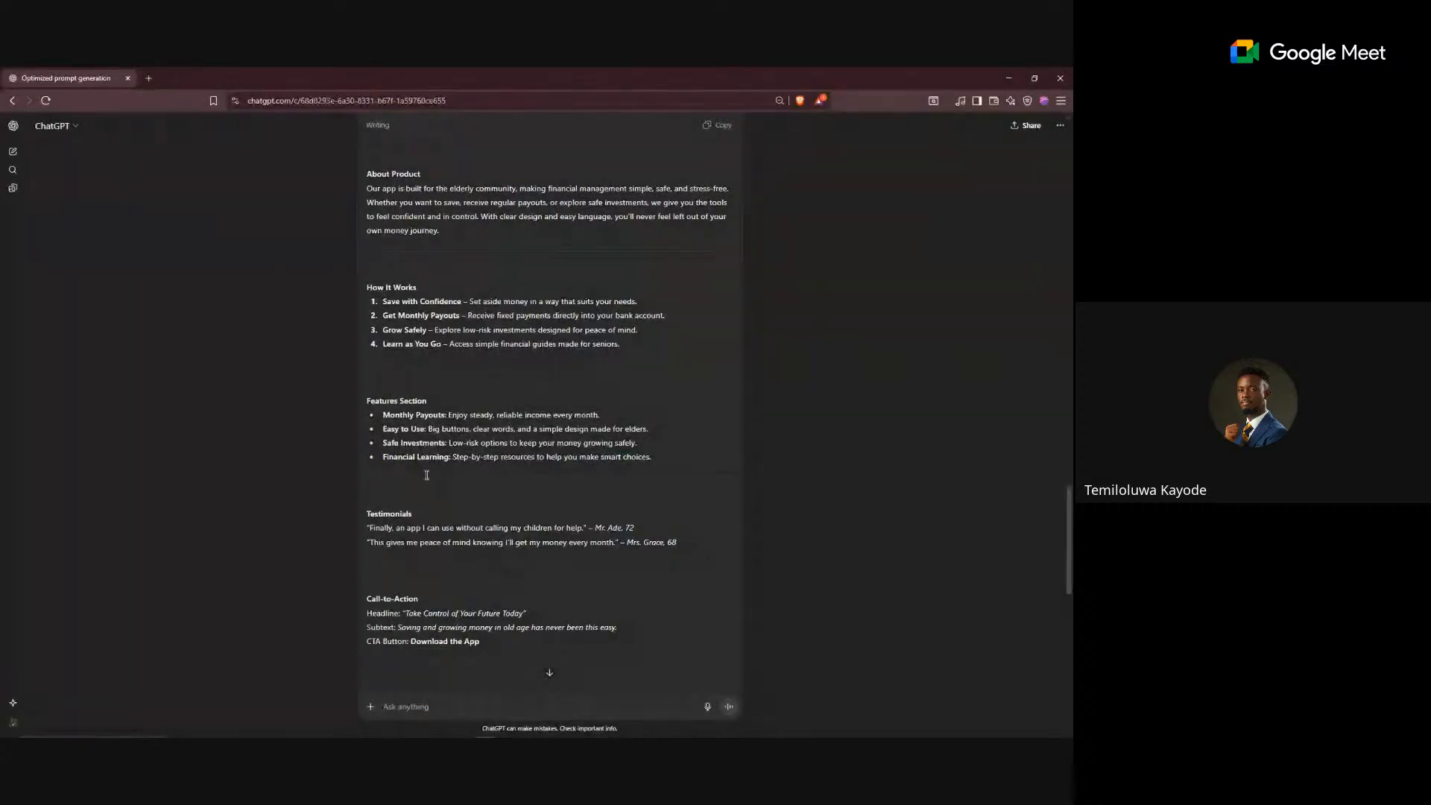
{"action": "key", "text": "alt+Tab"}
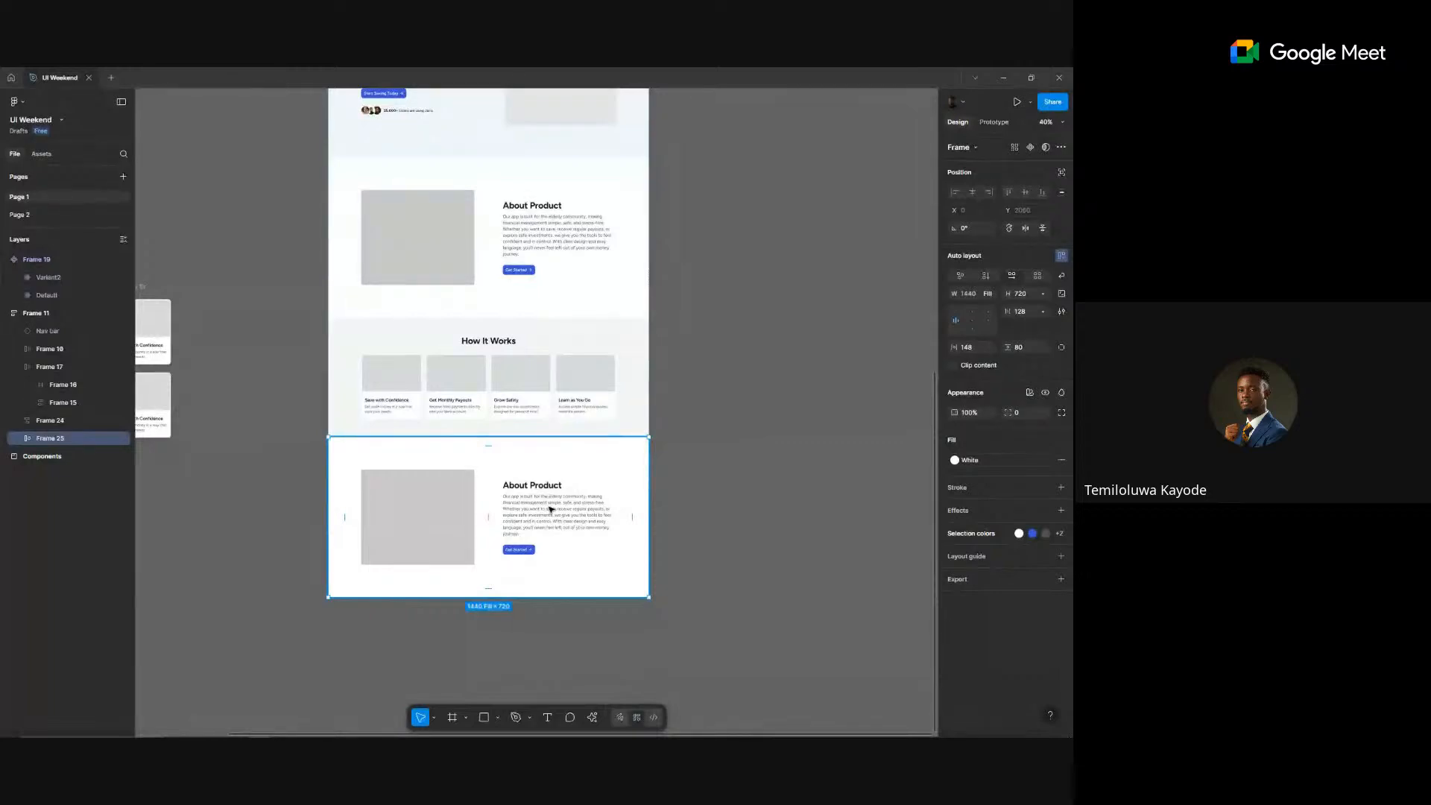
{"action": "key", "text": "alt+Tab"}
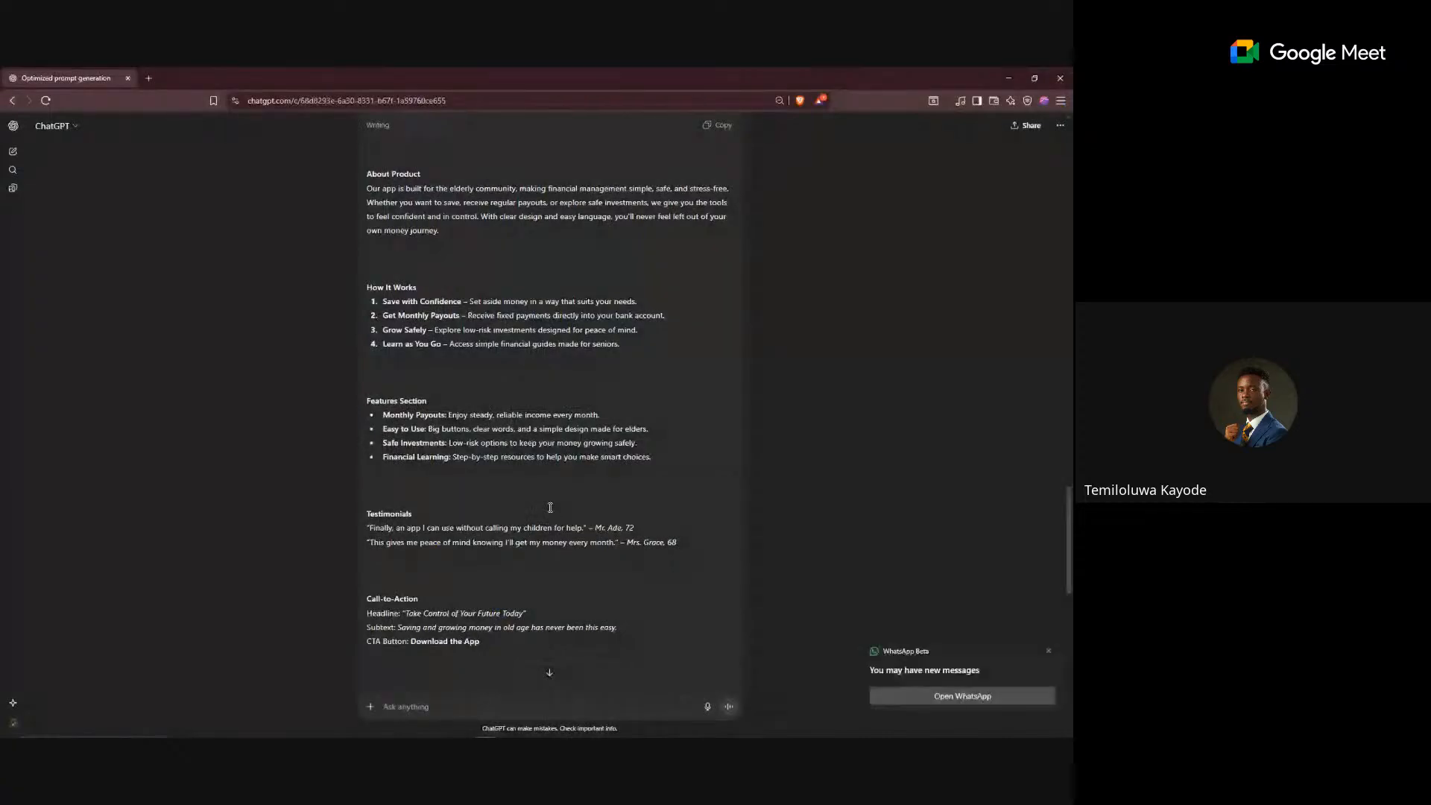
{"action": "left_click", "coordinate": [1048, 652]}
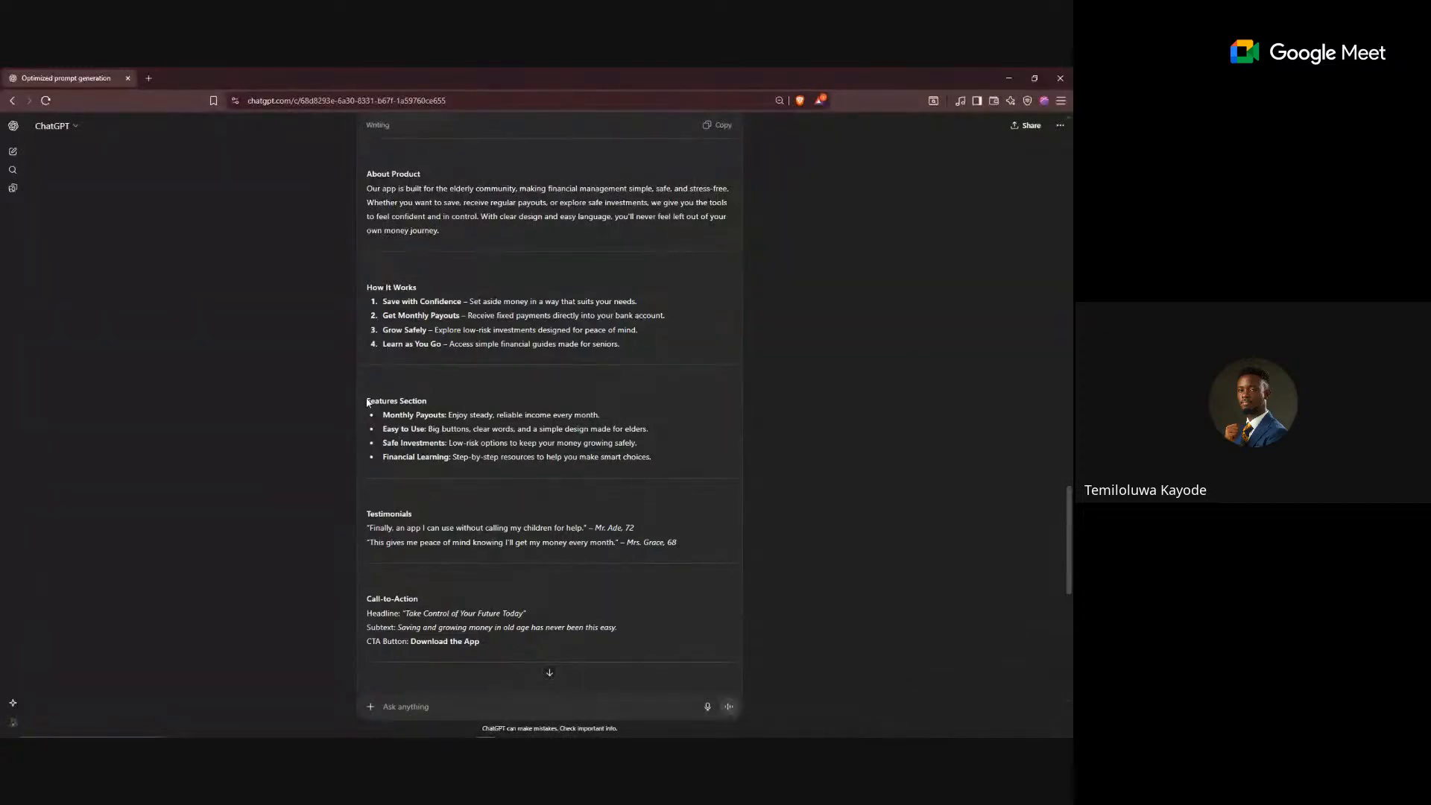
{"action": "left_click_drag", "start_coordinate": [369, 399], "coordinate": [432, 397]}
{"action": "key", "text": "alt+Tab"}
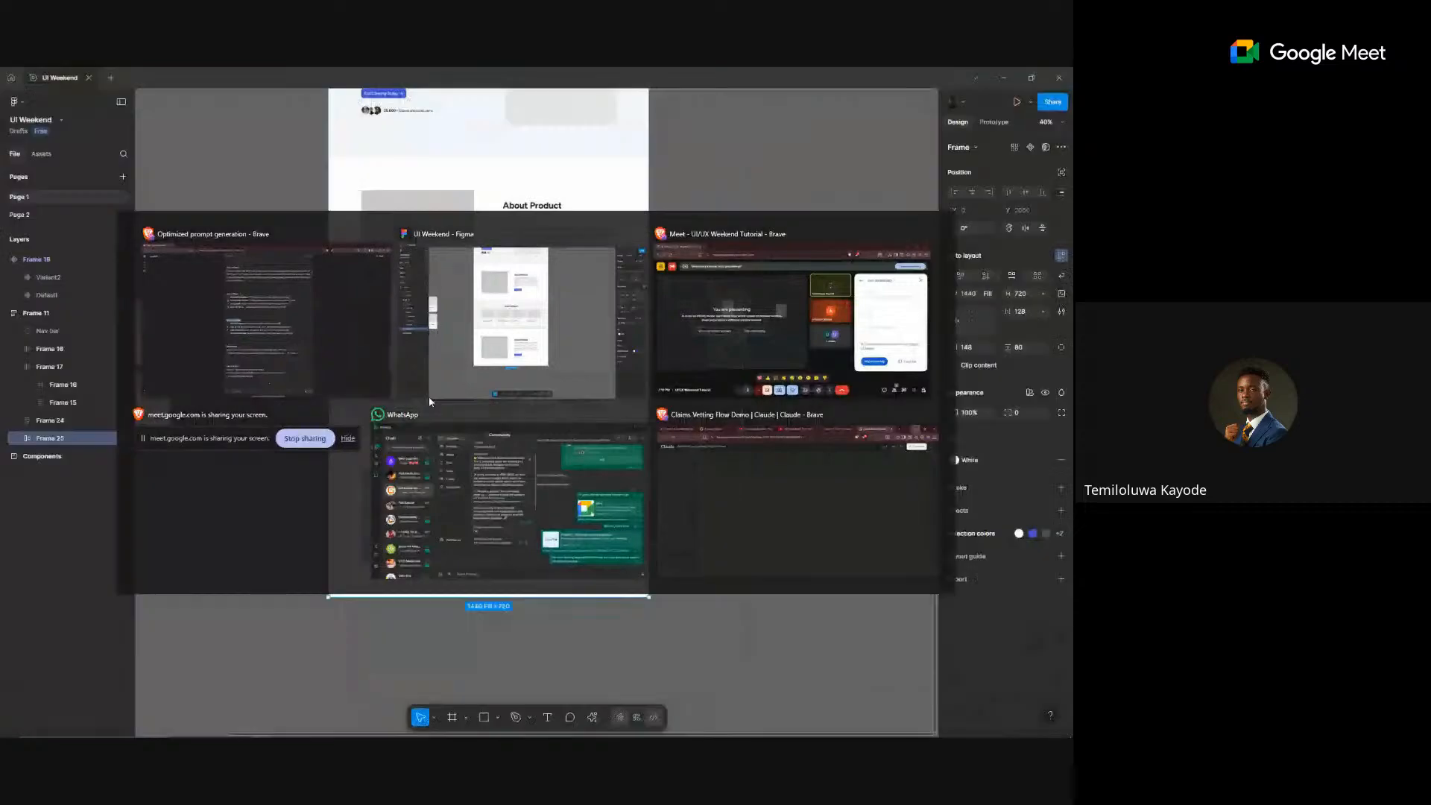
{"action": "key", "text": "alt+Tab"}
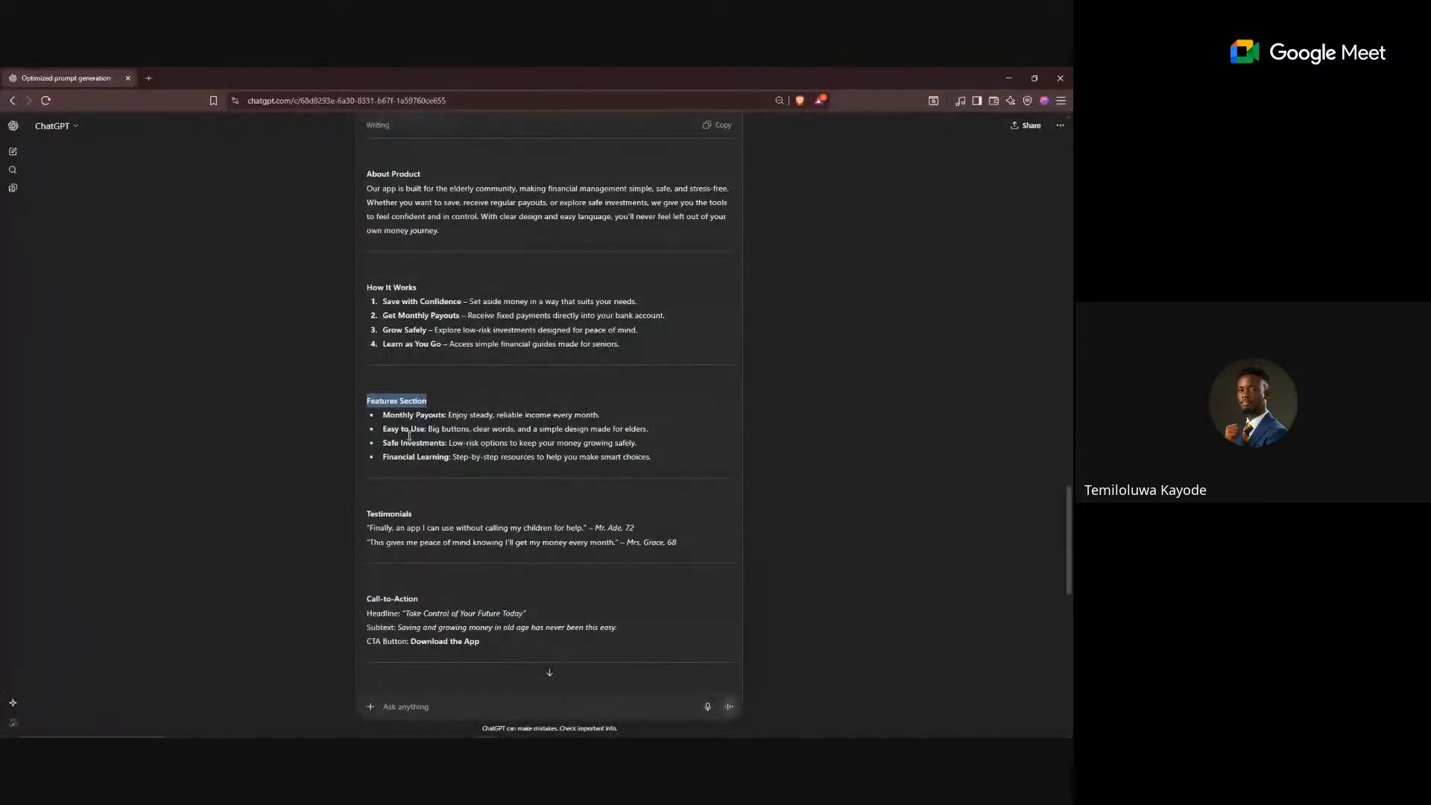
{"action": "key", "text": "alt+Tab"}
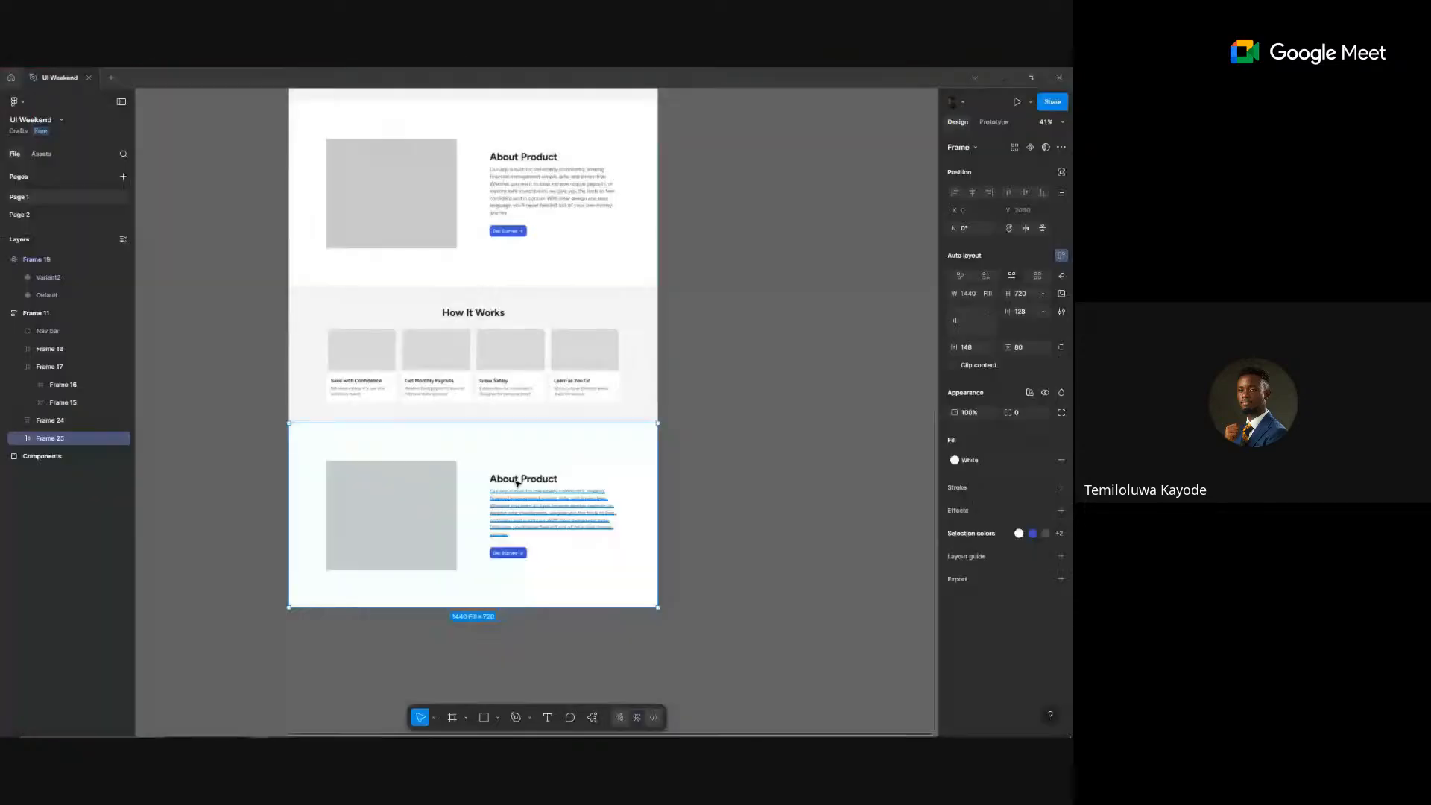
{"action": "scroll", "coordinate": [518, 471], "scroll_direction": "up", "scroll_amount": 1}
{"action": "left_click", "coordinate": [518, 471]}
{"action": "double_click", "coordinate": [518, 471]}
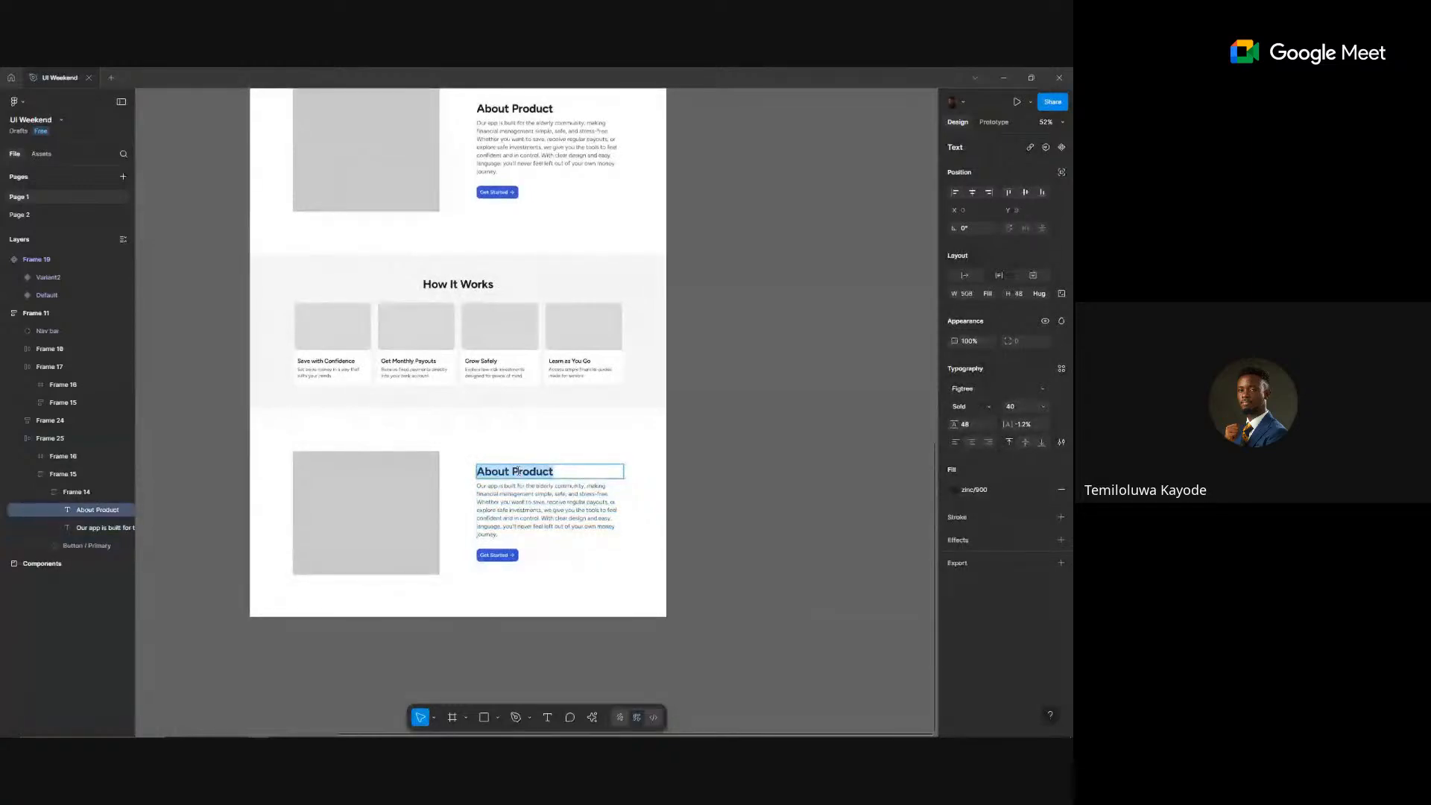
{"action": "type", "text": "Features"}
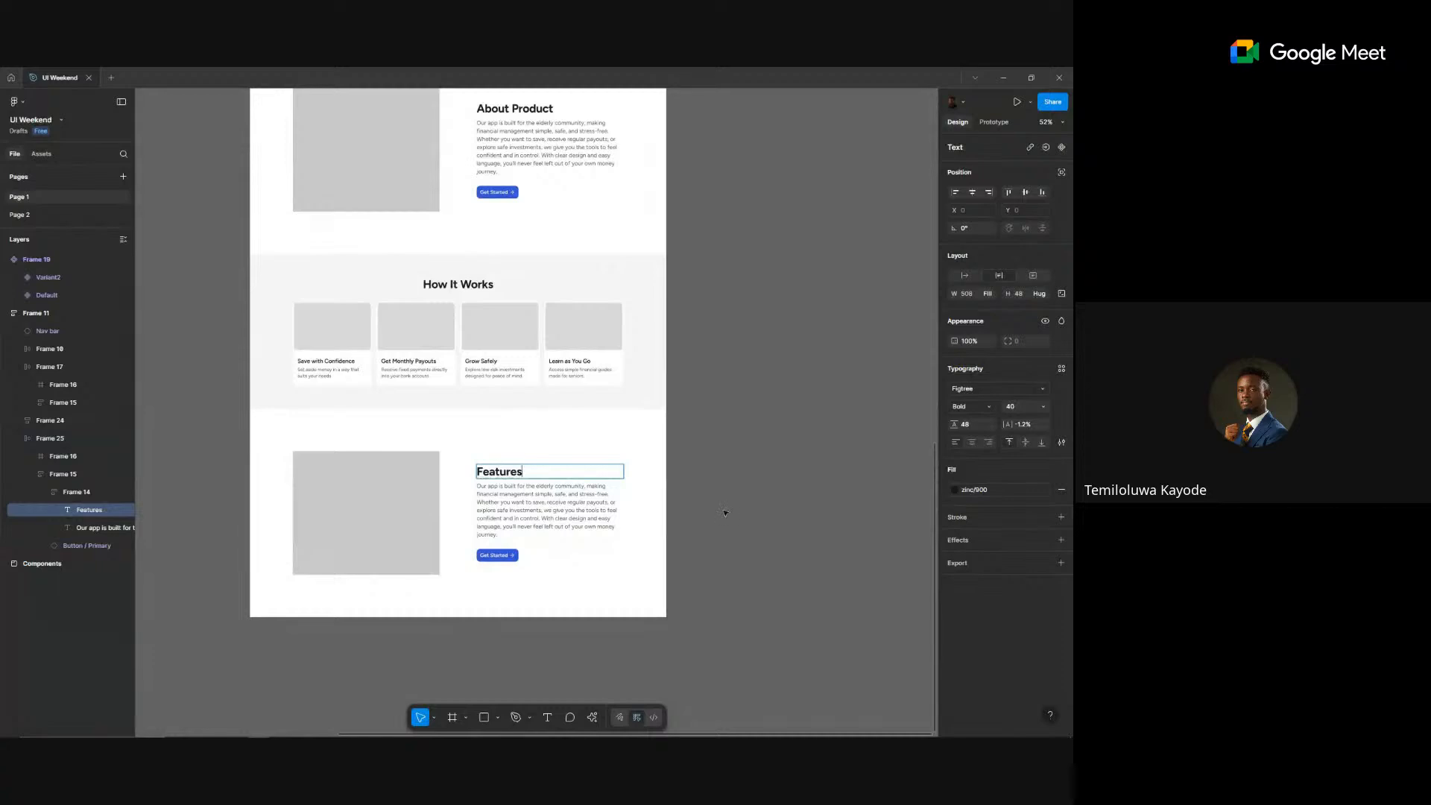
{"action": "scroll", "coordinate": [708, 447], "scroll_direction": "down", "scroll_amount": 2}
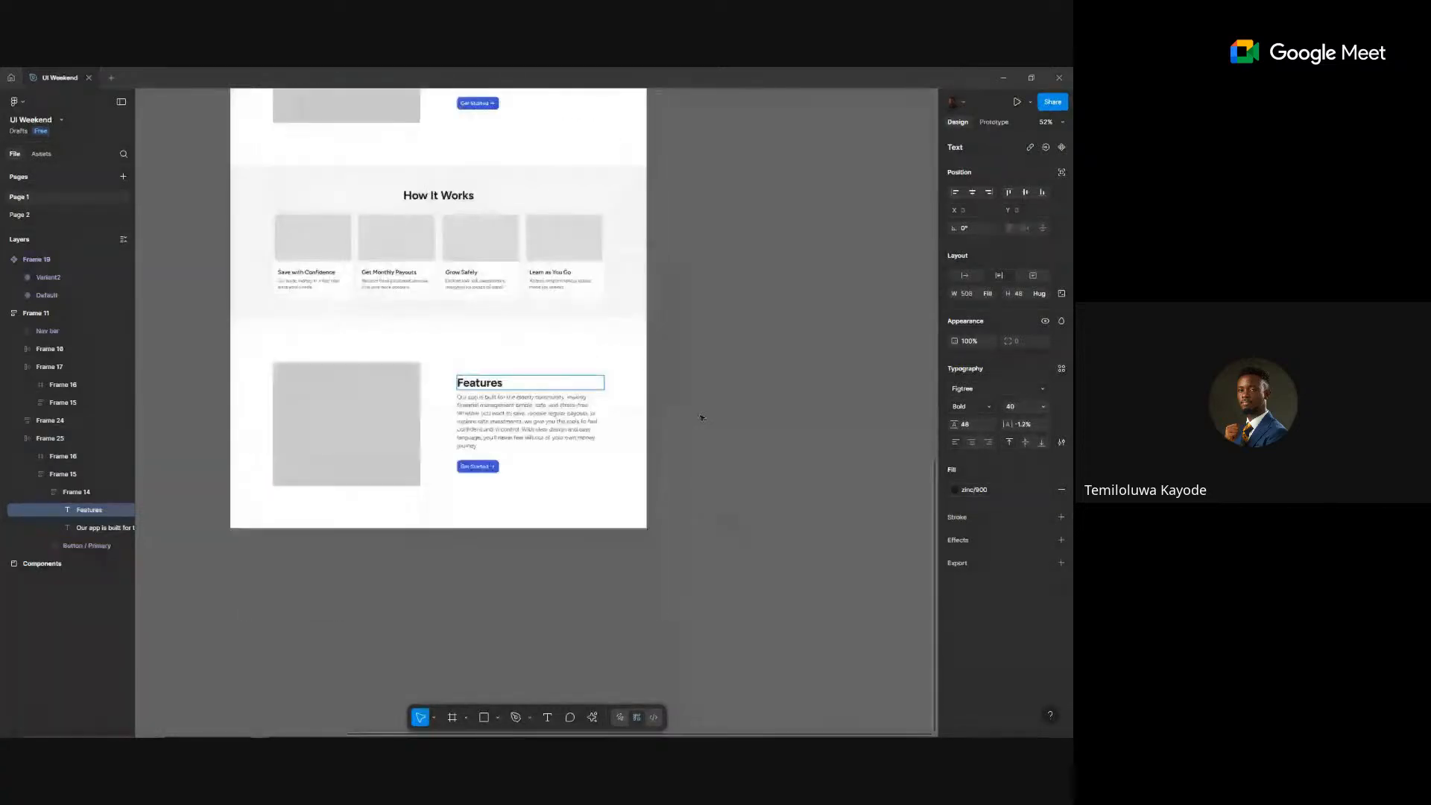
{"action": "scroll", "coordinate": [462, 357], "scroll_direction": "up", "scroll_amount": 3}
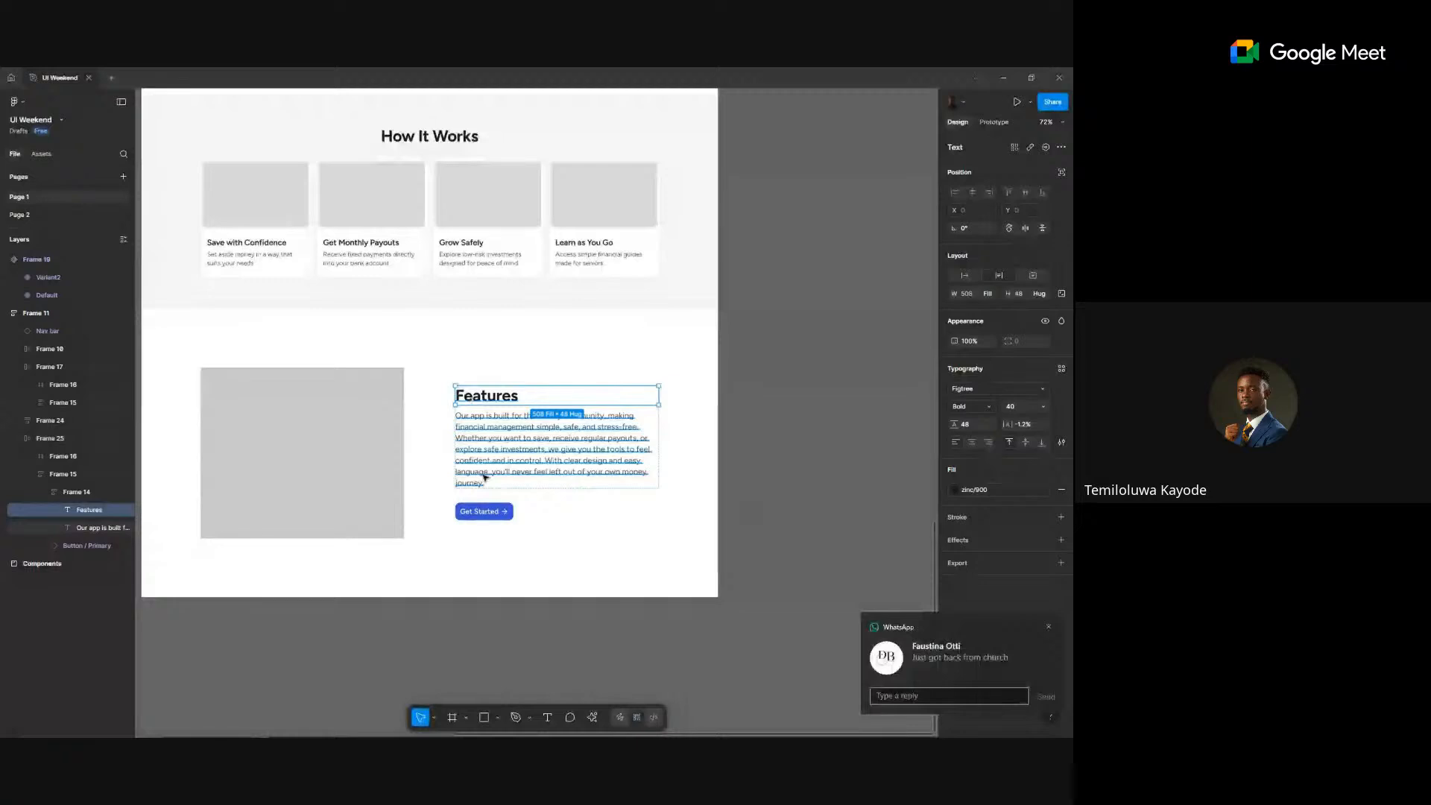
- Toggle Focus assist in the Windows quick settings and return to the canvas with nothing selected
{"action": "mouse_move", "coordinate": [1064, 733]}
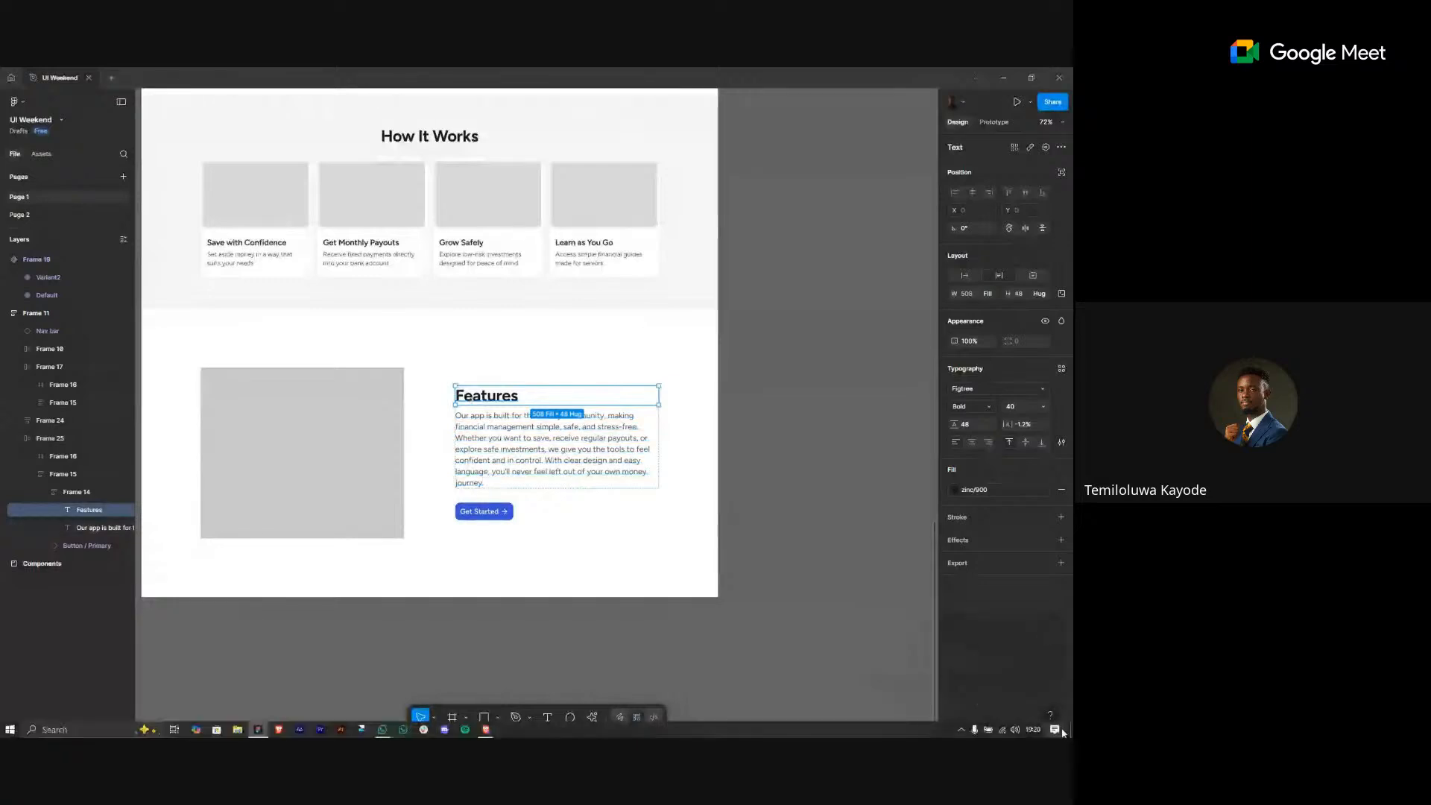
{"action": "left_click", "coordinate": [1056, 730]}
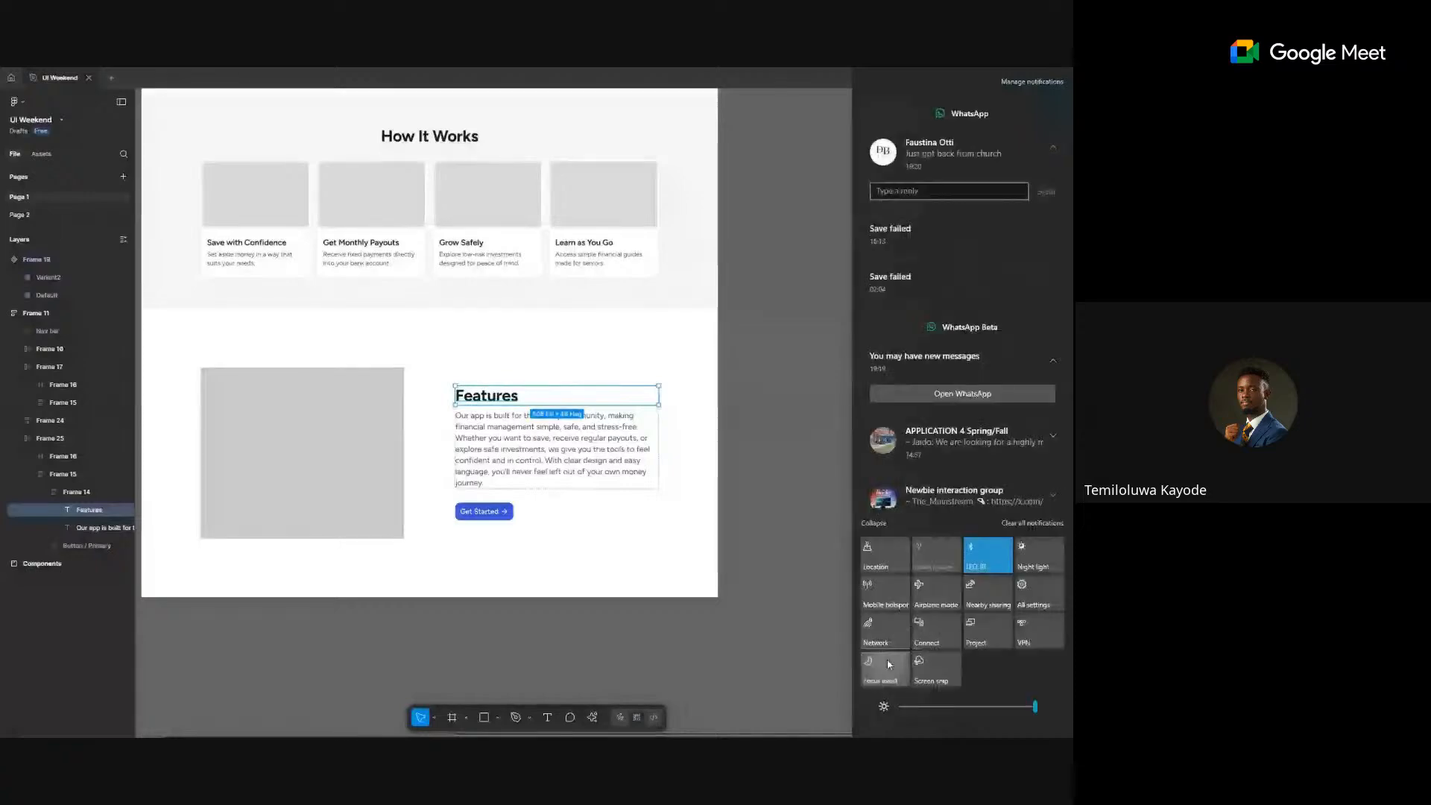
{"action": "left_click", "coordinate": [889, 664]}
{"action": "left_click", "coordinate": [786, 642]}
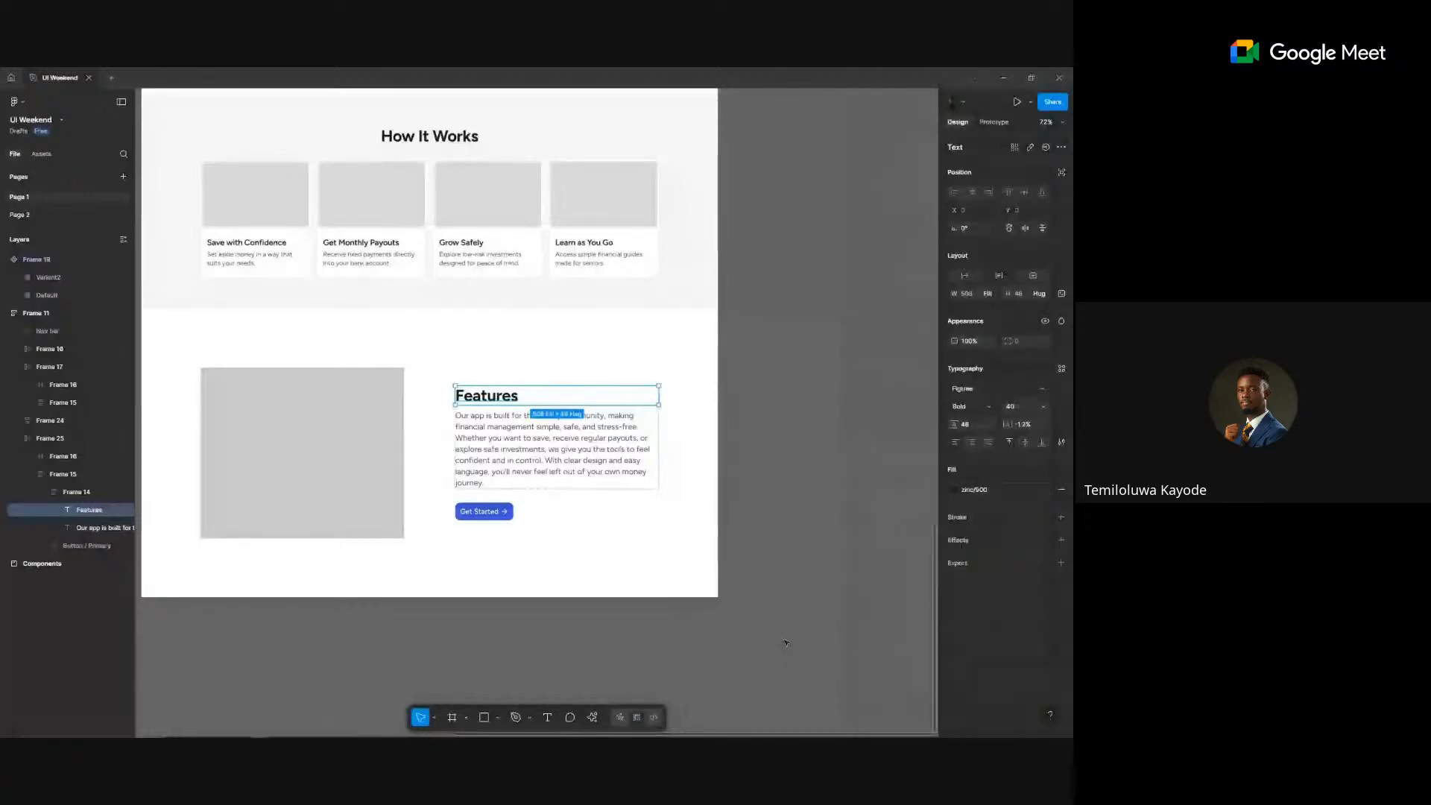
{"action": "left_click", "coordinate": [786, 642]}
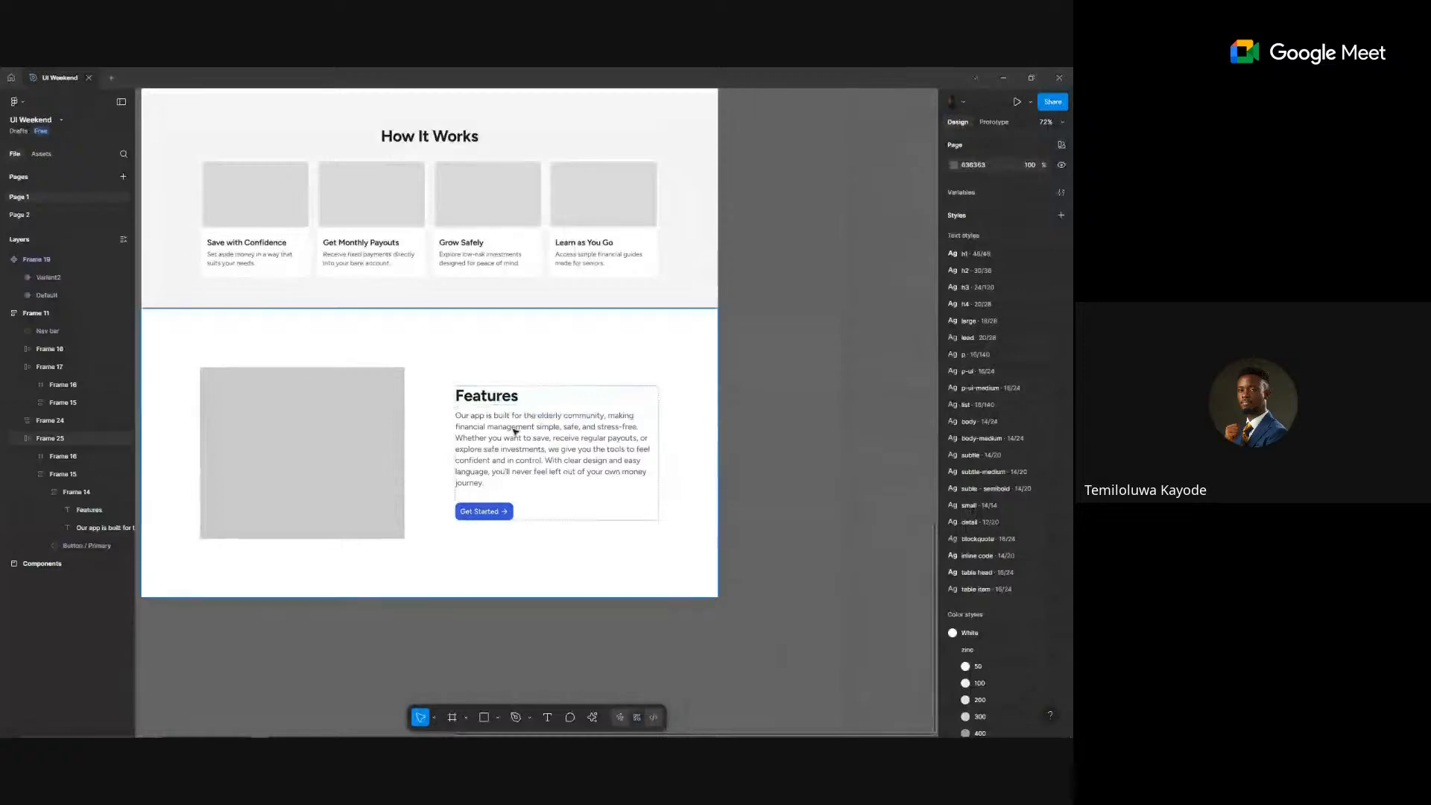
- Check the Monthly Payouts copy in ChatGPT, then copy the Save with Confidence card's text block onto the empty canvas below the Features section in Figma
{"action": "scroll", "coordinate": [678, 520], "scroll_direction": "down", "scroll_amount": 3}
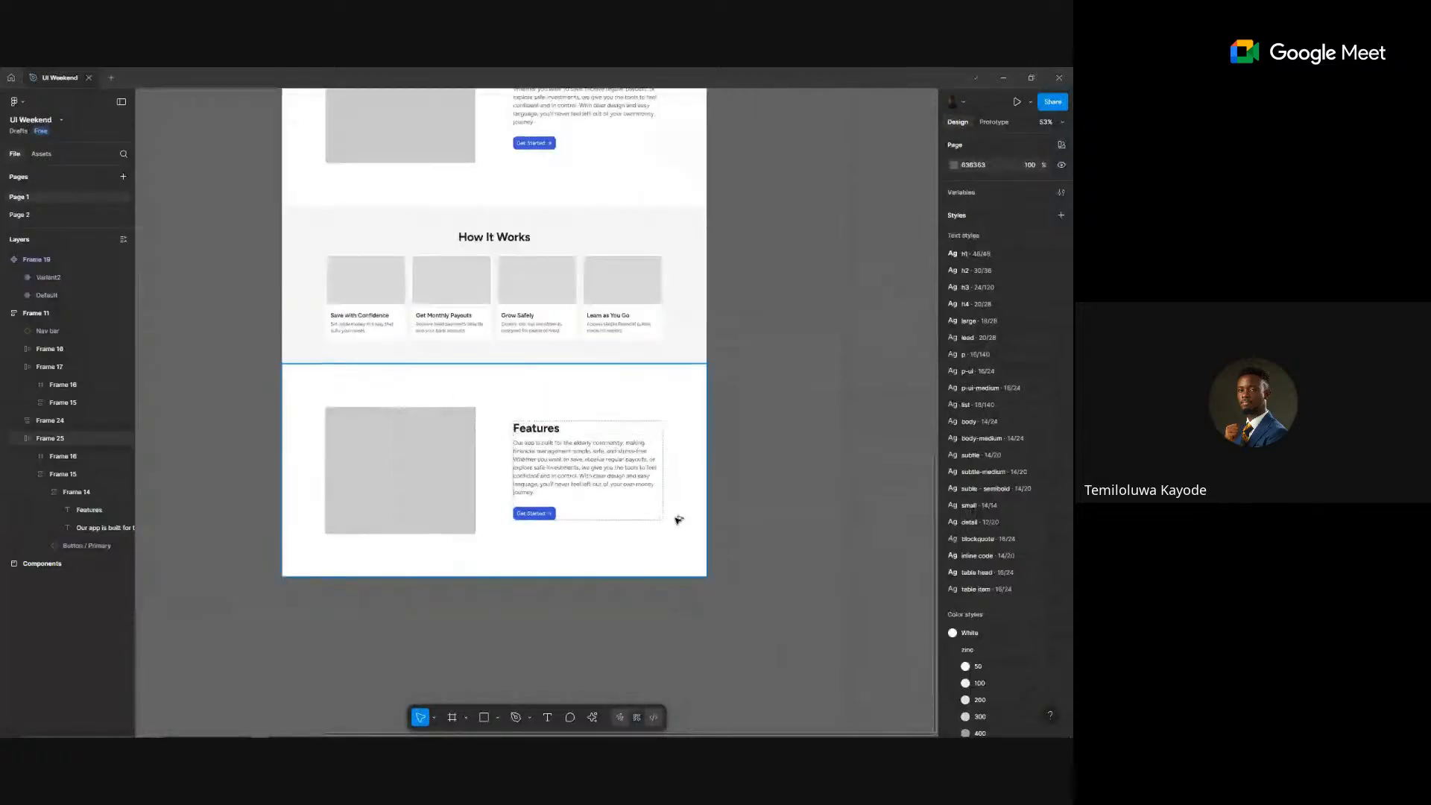
{"action": "key", "text": "alt+Tab"}
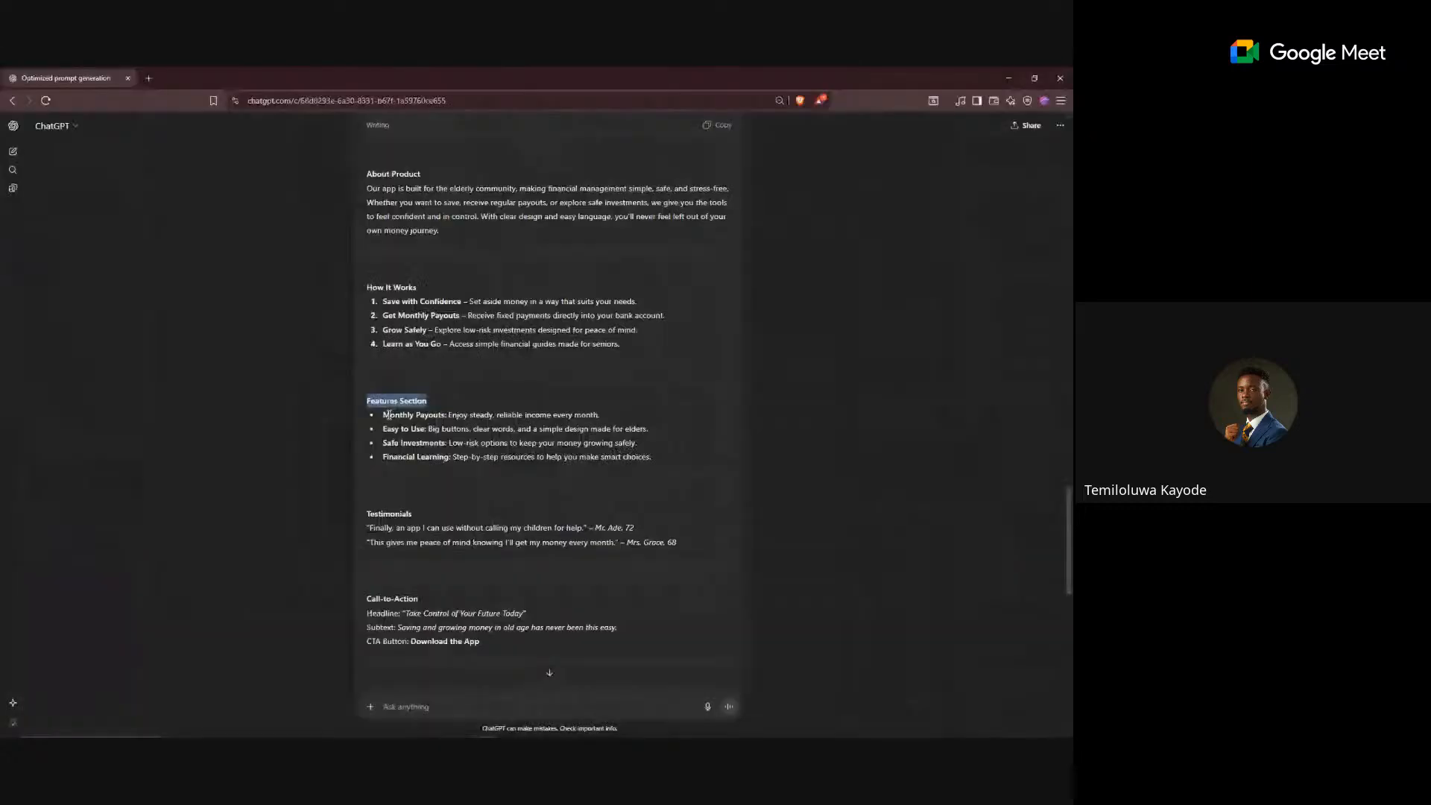
{"action": "left_click_drag", "start_coordinate": [383, 415], "coordinate": [447, 415]}
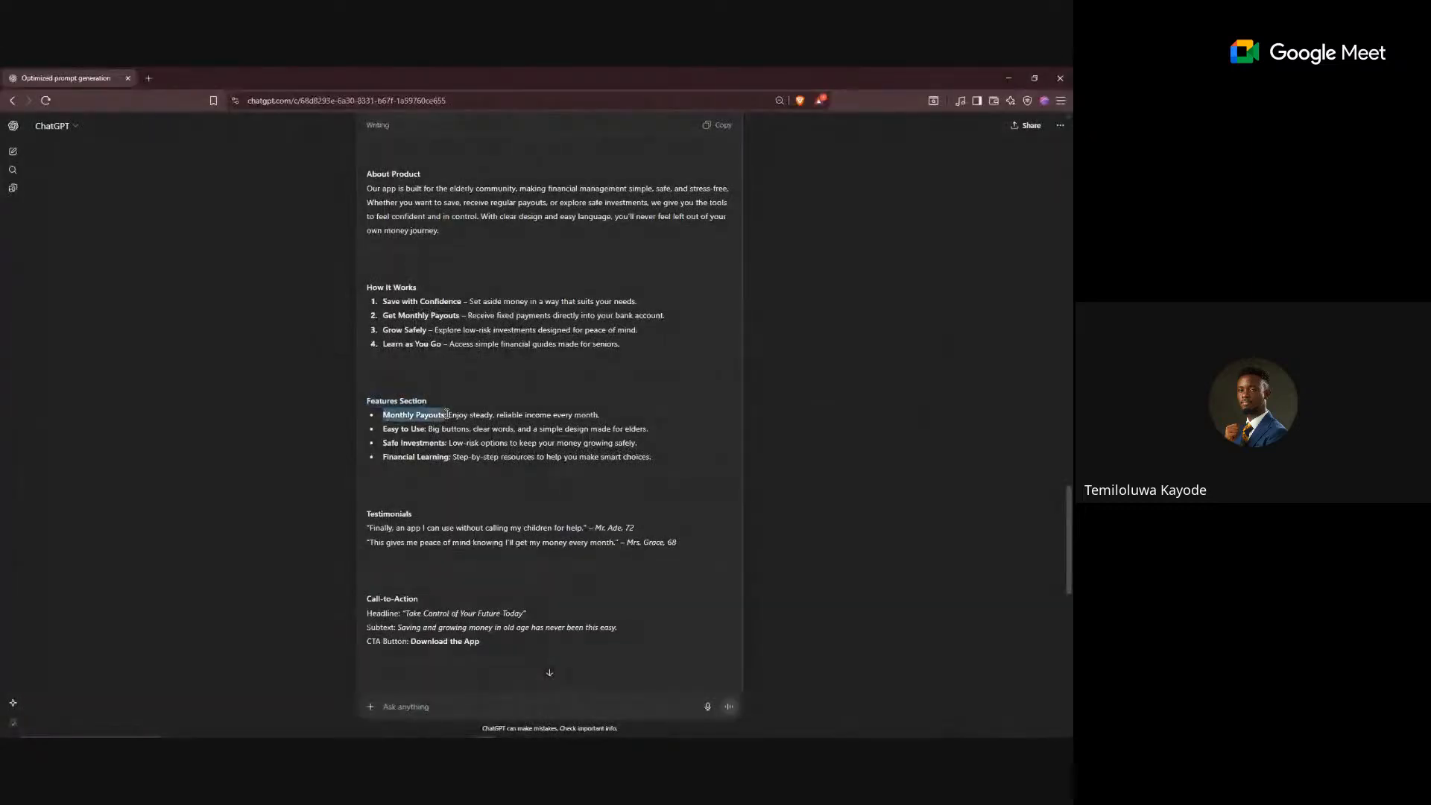
{"action": "key", "text": "alt+Tab"}
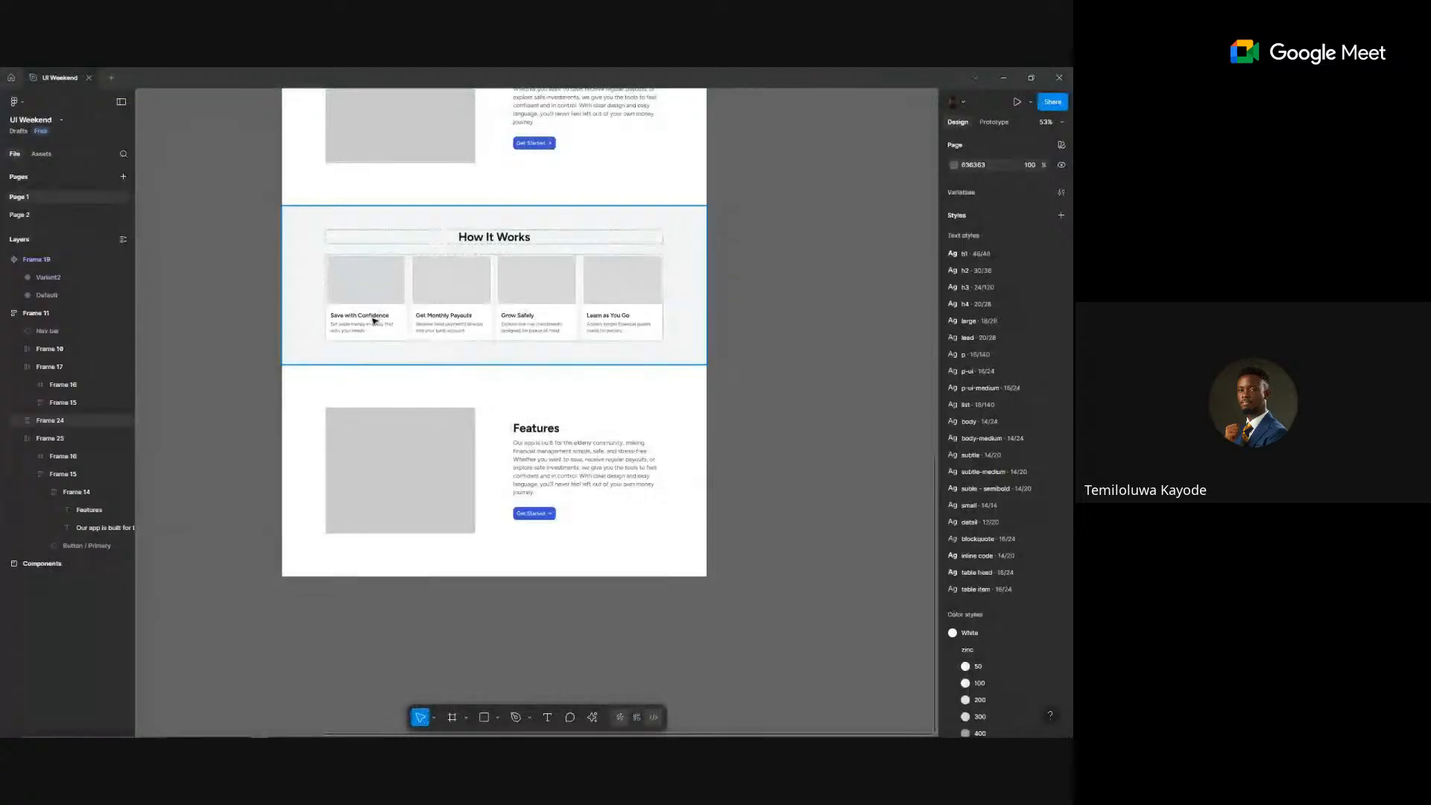
{"action": "left_click", "coordinate": [374, 320]}
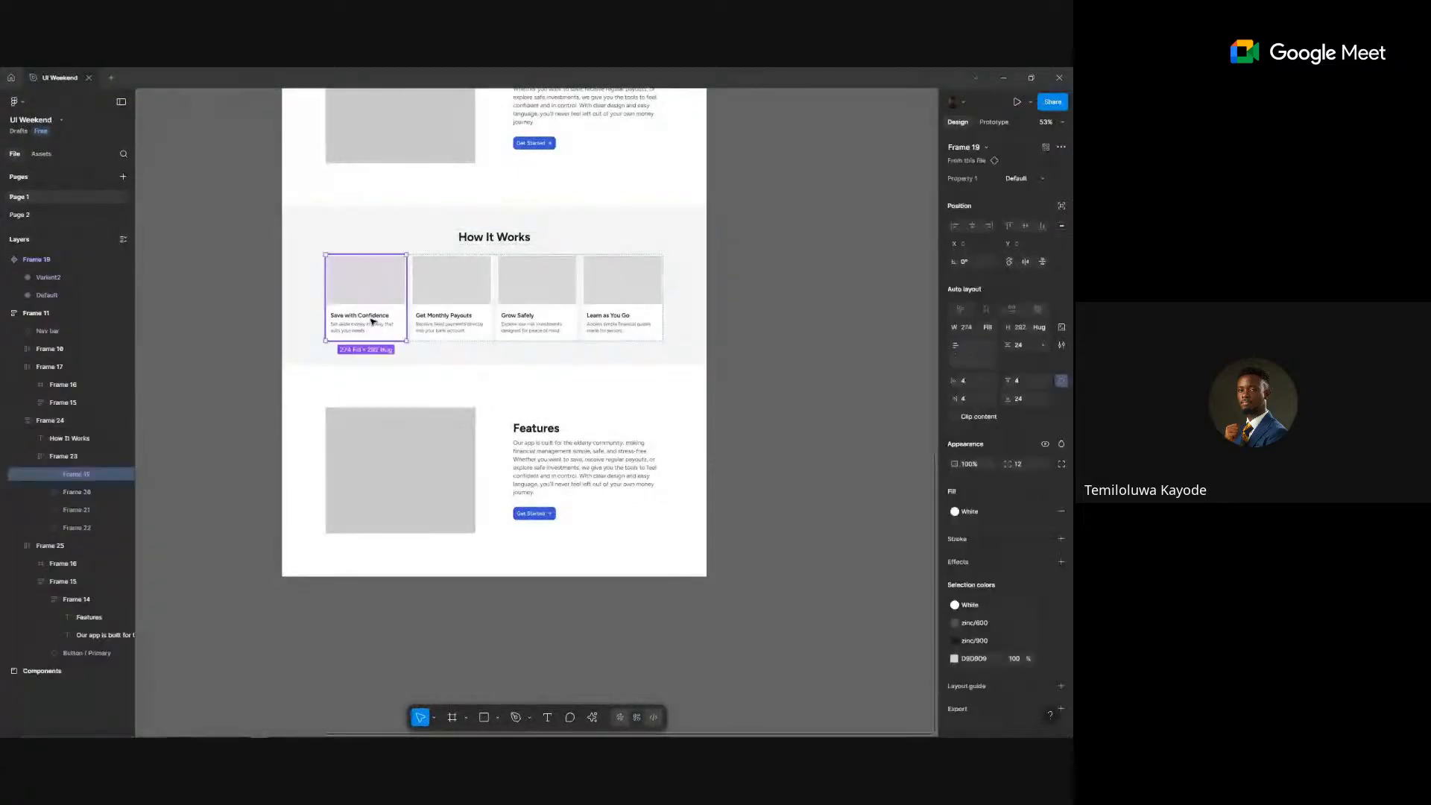
{"action": "left_click_drag", "start_coordinate": [373, 322], "coordinate": [786, 618]}
{"action": "scroll", "coordinate": [793, 672], "scroll_direction": "up", "scroll_amount": 3}
{"action": "scroll", "coordinate": [794, 673], "scroll_direction": "up", "scroll_amount": 5}
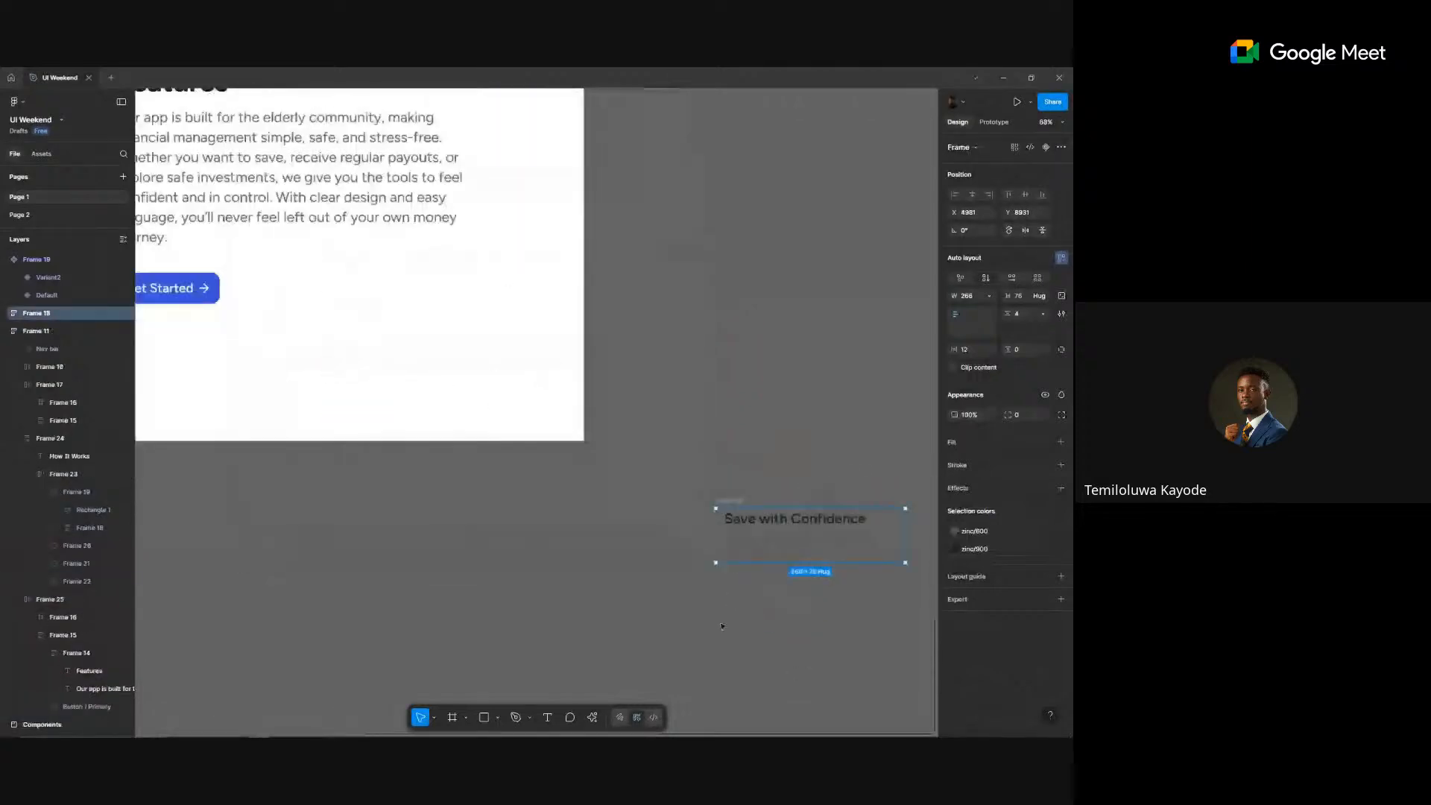
- Draw a light grey circle just before the copied Save with Confidence text block and select both objects together
{"action": "key", "text": "o"}
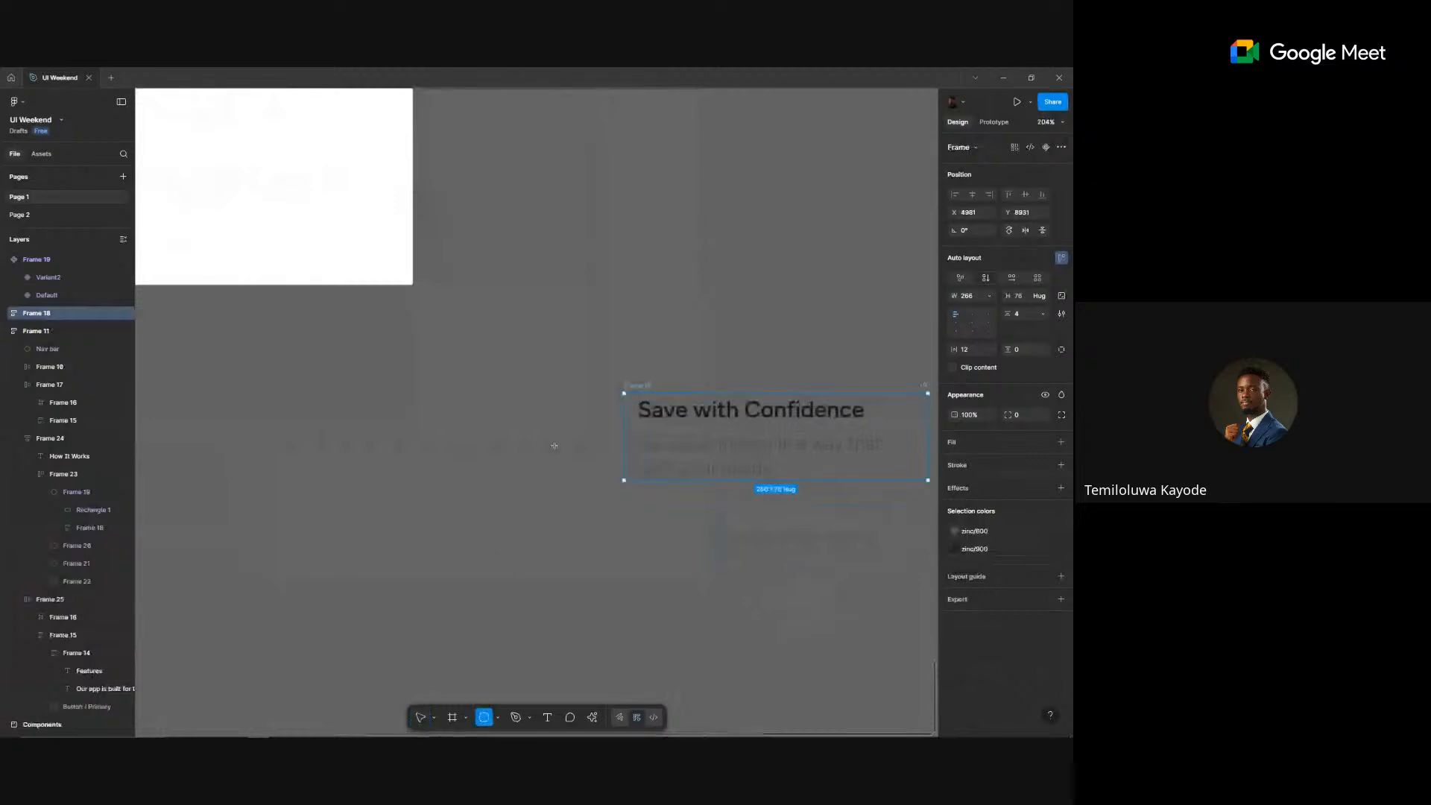
{"action": "left_click_drag", "start_coordinate": [518, 398], "coordinate": [589, 468]}
{"action": "left_click", "coordinate": [644, 387], "text": "shift"}
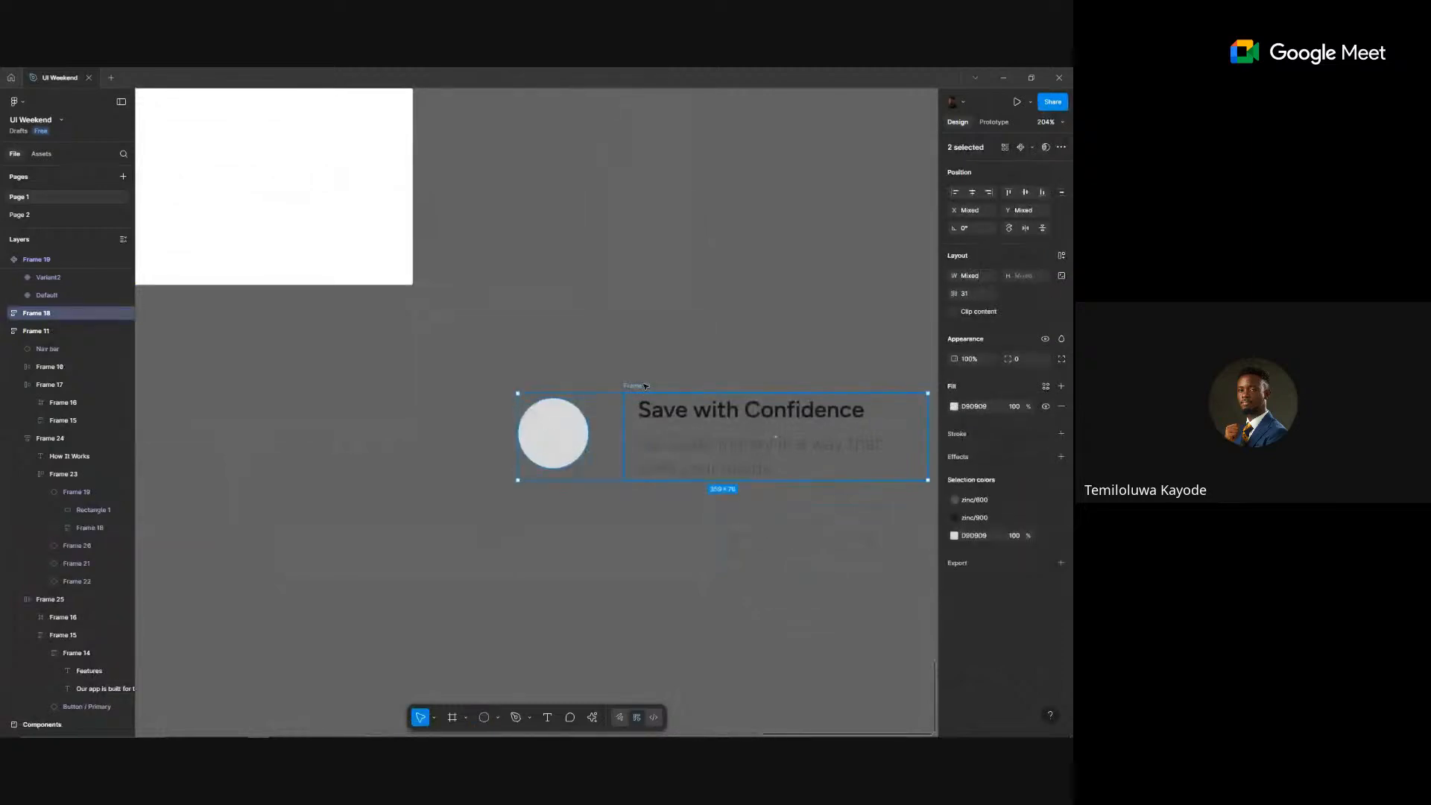
{"action": "key", "text": "alt+Tab"}
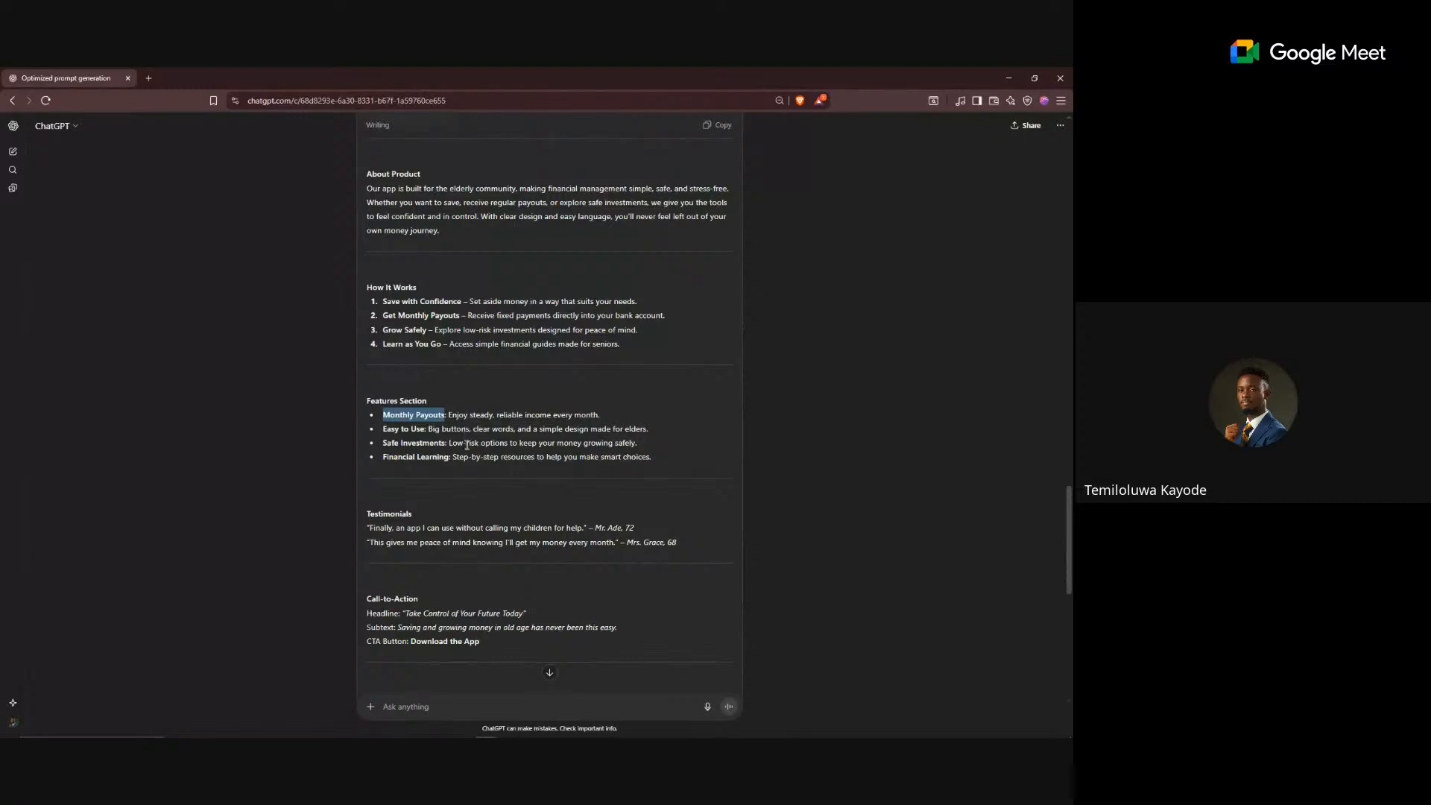
{"action": "key", "text": "alt+Tab"}
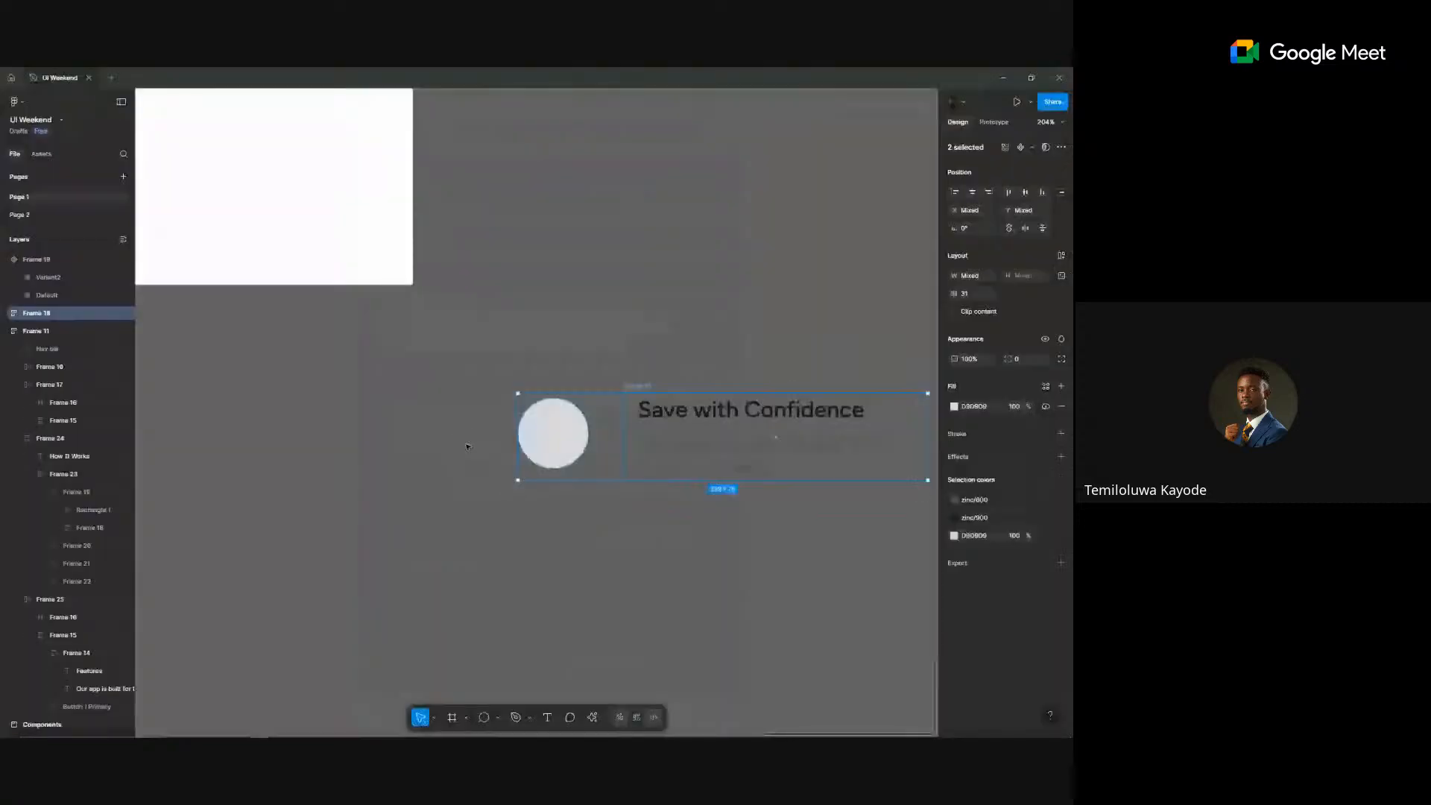
{"action": "scroll", "coordinate": [713, 556], "scroll_direction": "down", "scroll_amount": 2}
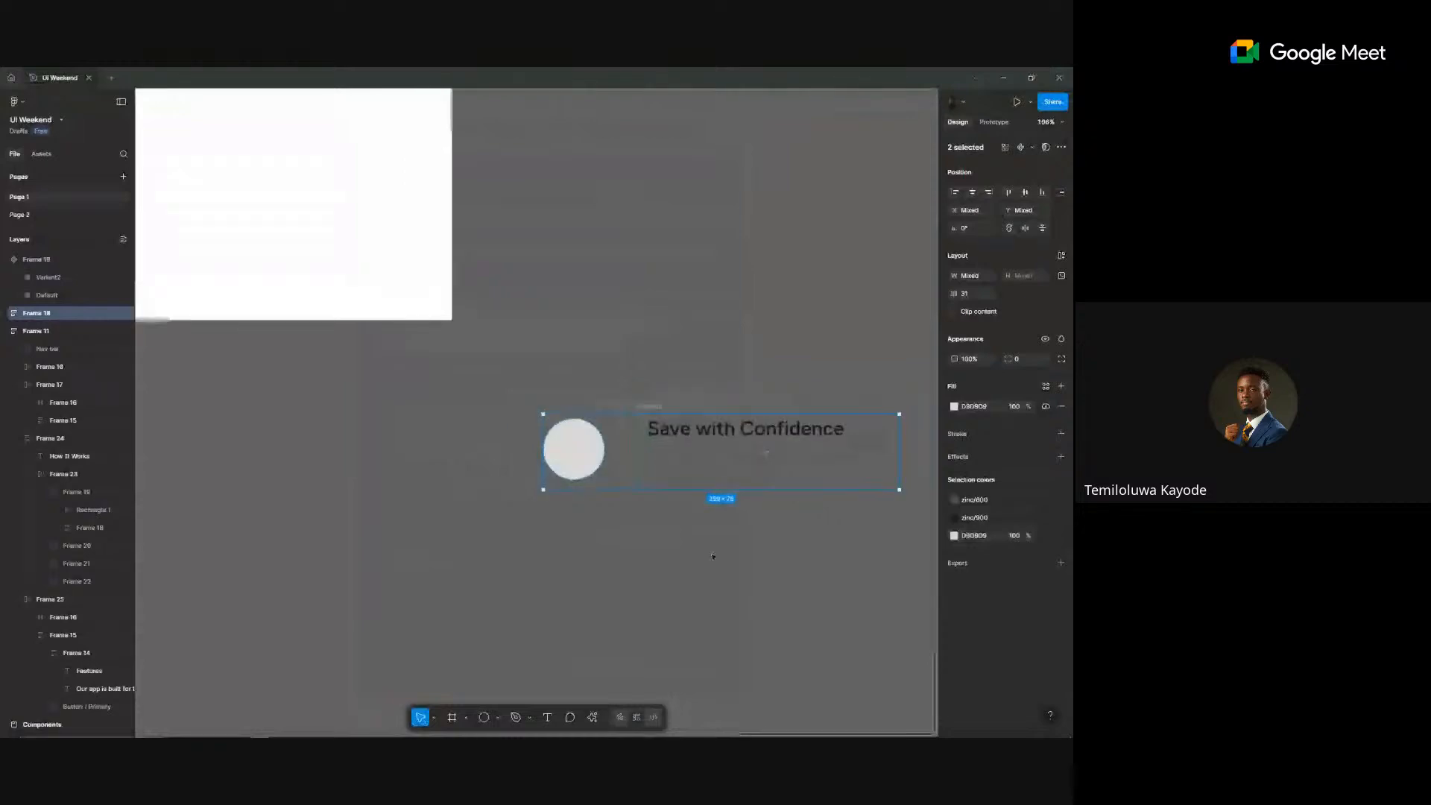
{"action": "scroll", "coordinate": [712, 556], "scroll_direction": "down", "scroll_amount": 3}
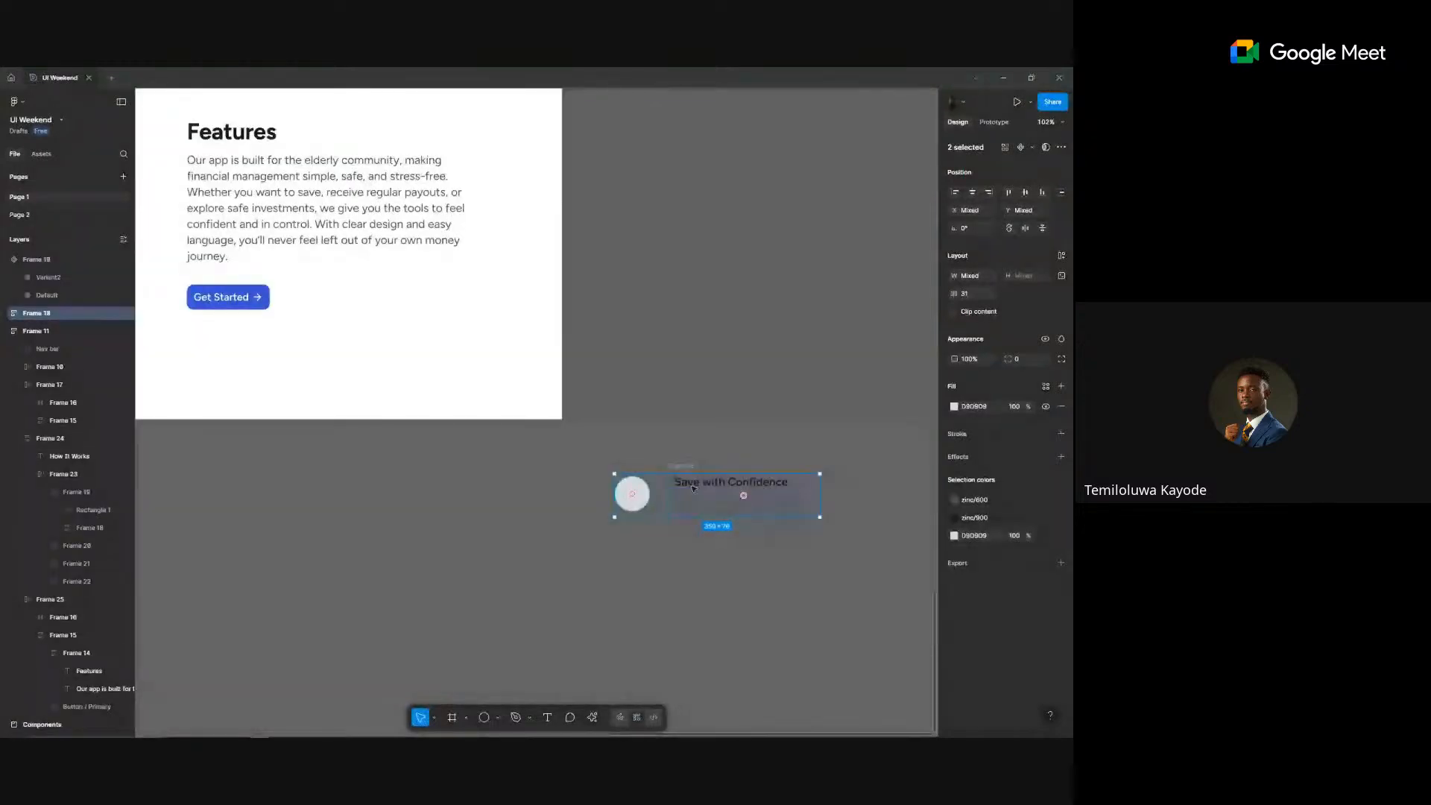
- Move the circle closer to the Save with Confidence text block and wrap both in an auto layout with a 12 gap
{"action": "left_click_drag", "start_coordinate": [646, 493], "coordinate": [658, 489]}
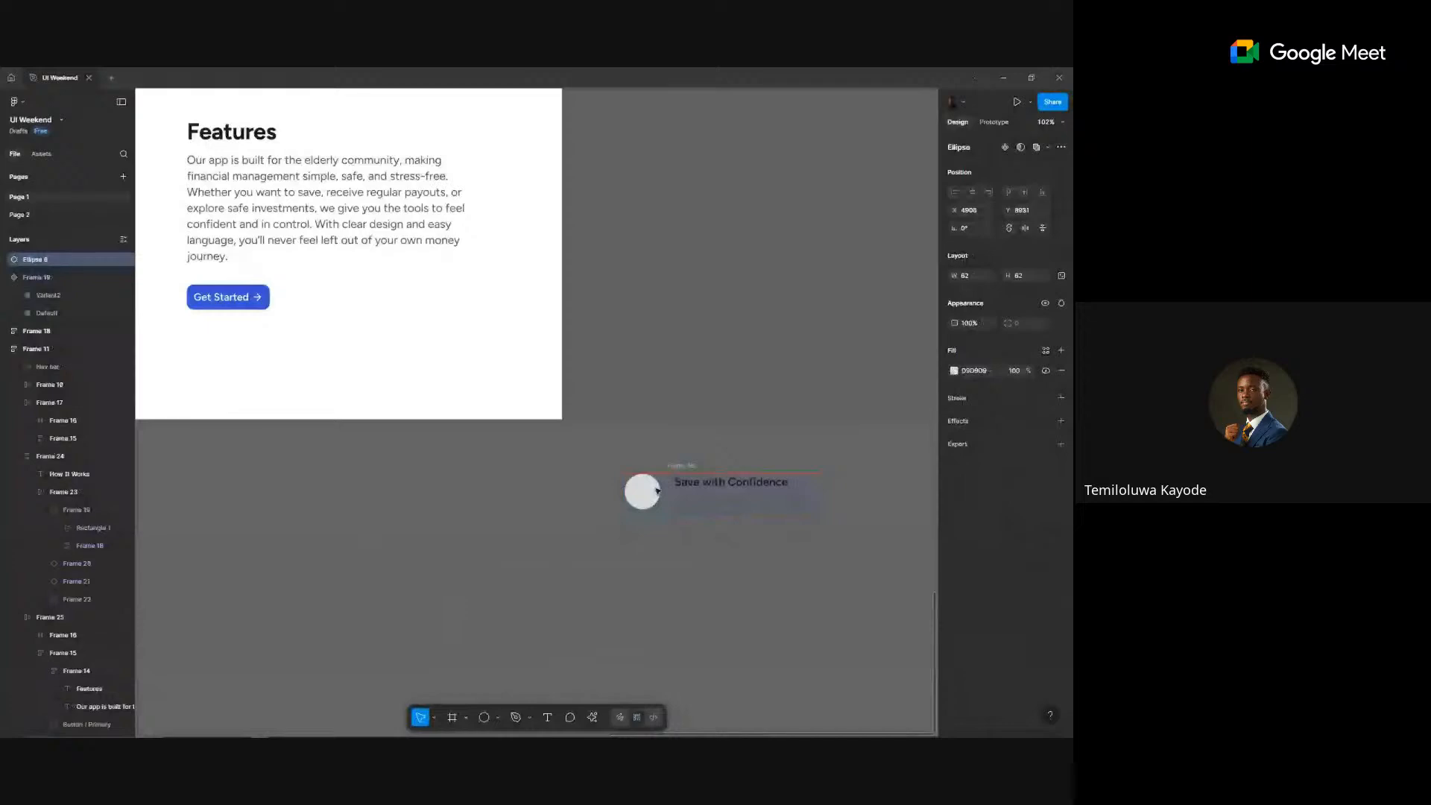
{"action": "left_click", "coordinate": [692, 467], "text": "shift"}
{"action": "key", "text": "shift+a"}
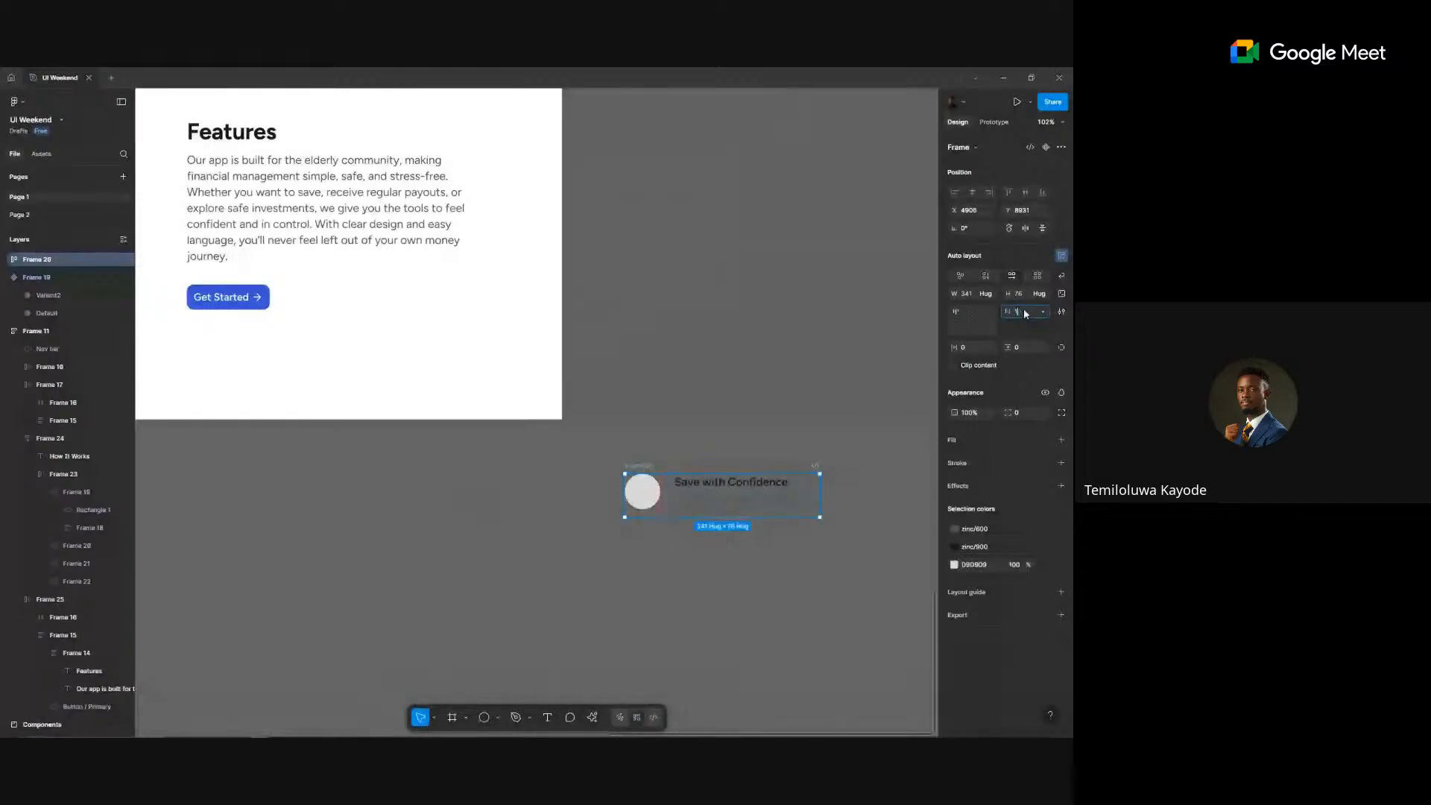
{"action": "key", "text": "Return"}
- Place the circle-and-text card between the Features heading and its paragraph, and set the card's width to fill the container
{"action": "scroll", "coordinate": [652, 476], "scroll_direction": "down", "scroll_amount": 5}
{"action": "left_click_drag", "start_coordinate": [489, 335], "coordinate": [413, 276]}
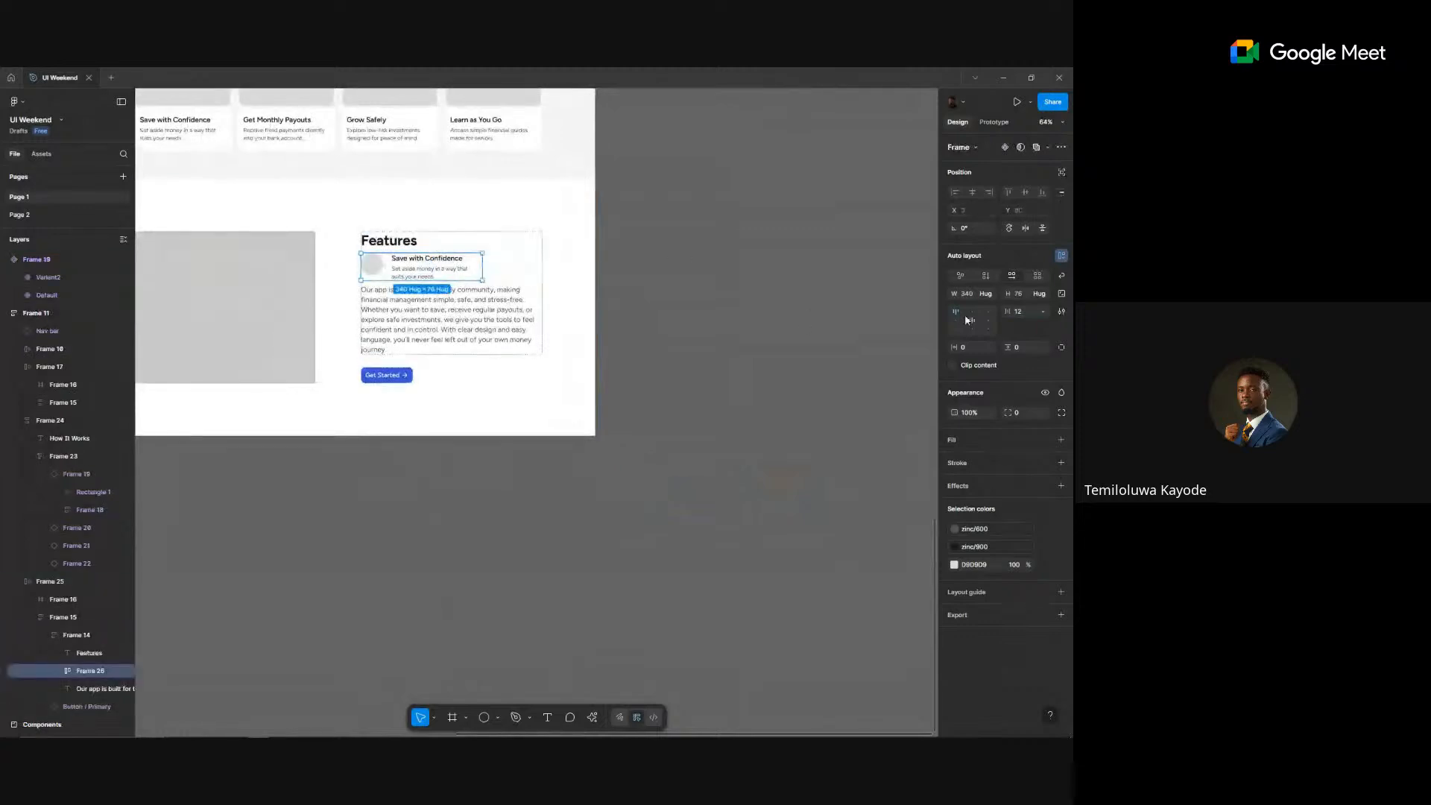
{"action": "left_click", "coordinate": [986, 293]}
{"action": "left_click", "coordinate": [946, 308]}
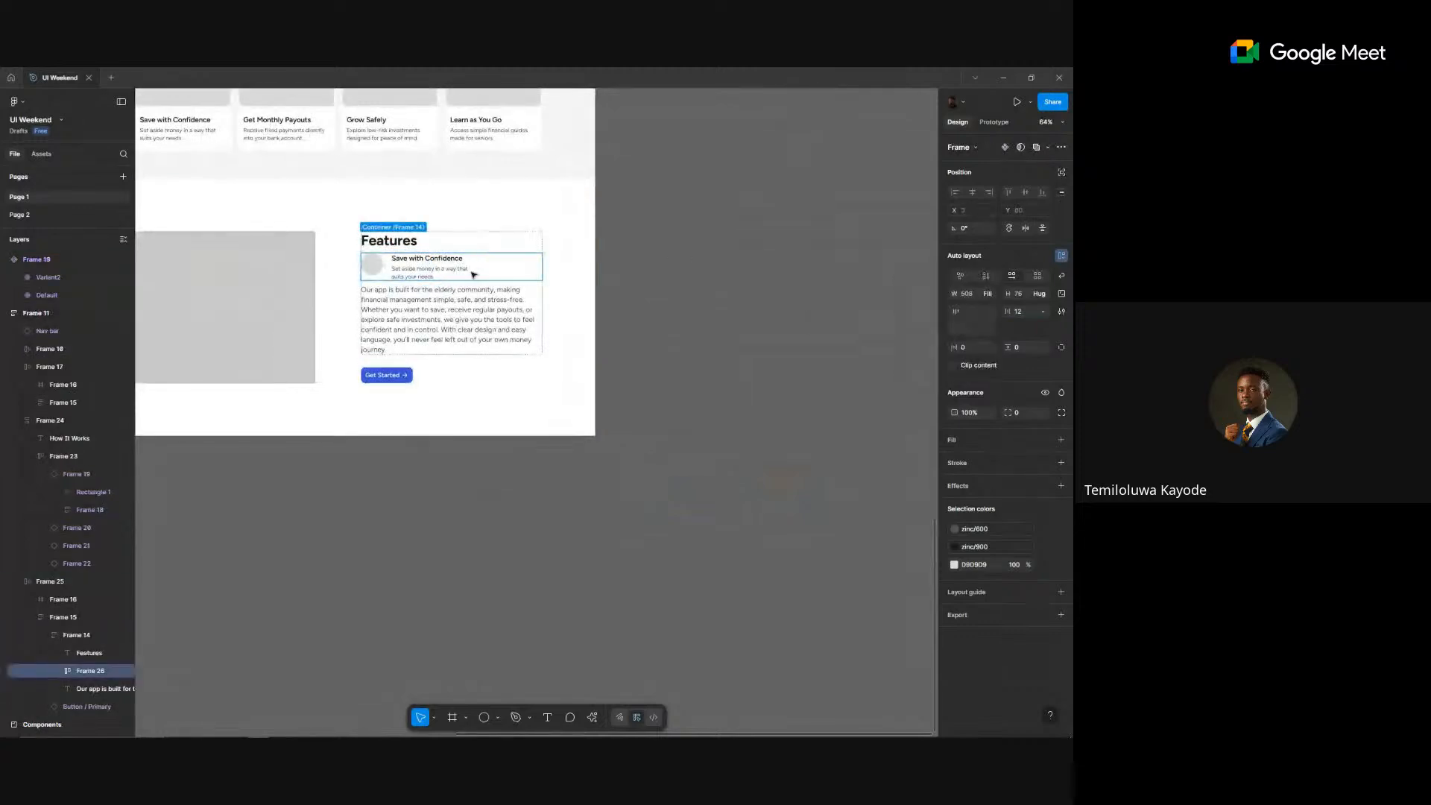
- Set the width of the card's inner Save with Confidence text block to fill the card
{"action": "scroll", "coordinate": [424, 271], "scroll_direction": "up", "scroll_amount": 3}
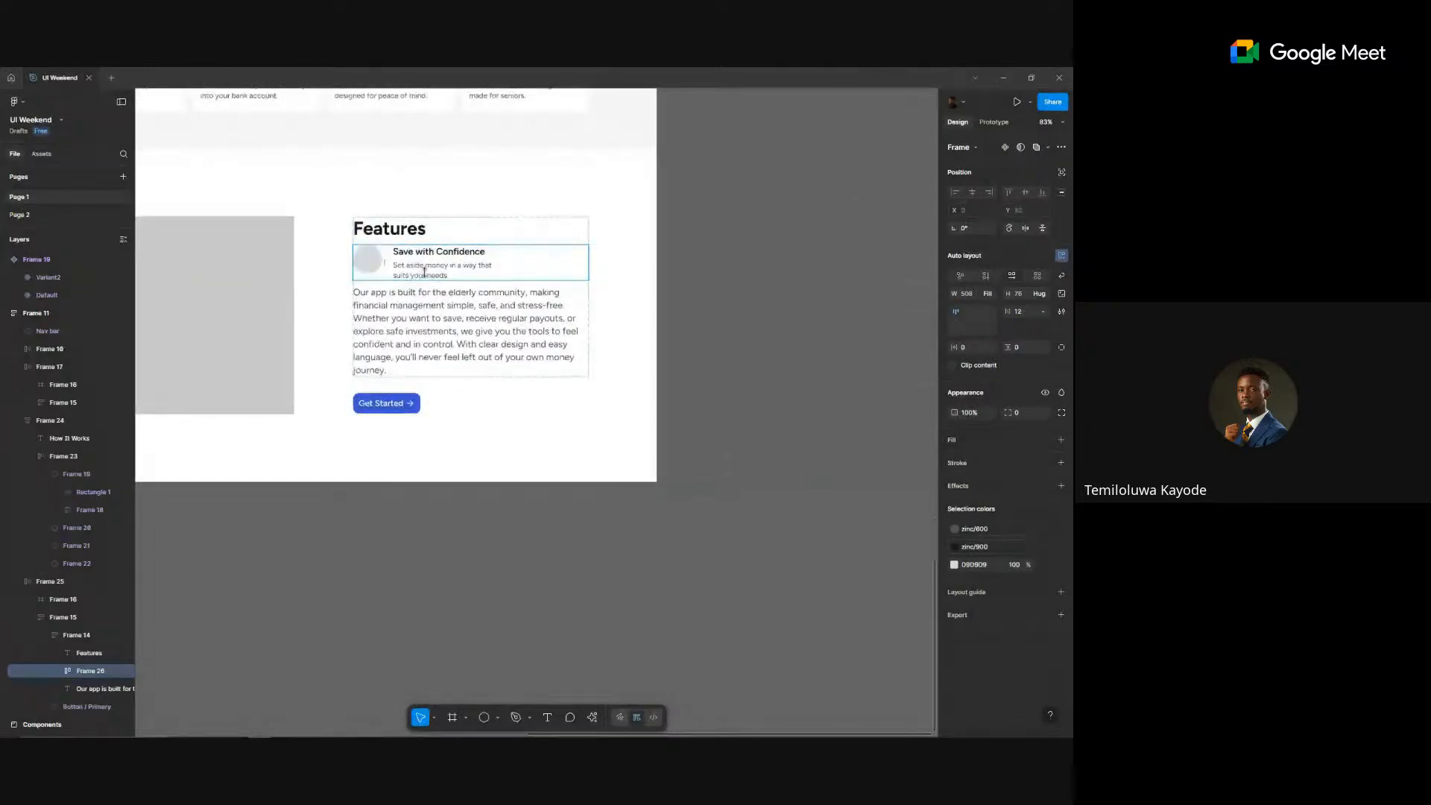
{"action": "double_click", "coordinate": [424, 272]}
{"action": "left_click", "coordinate": [986, 293]}
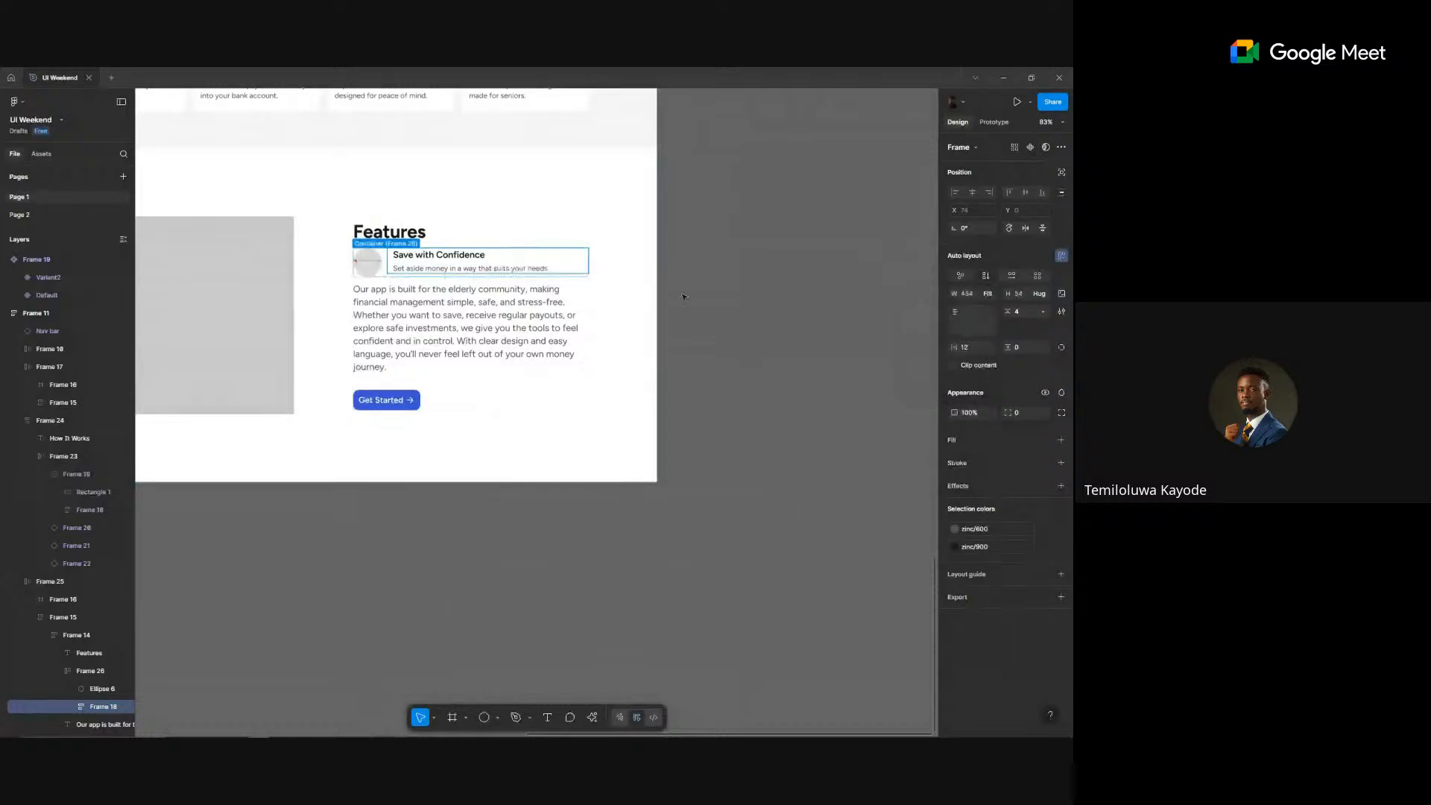
{"action": "left_click", "coordinate": [957, 323]}
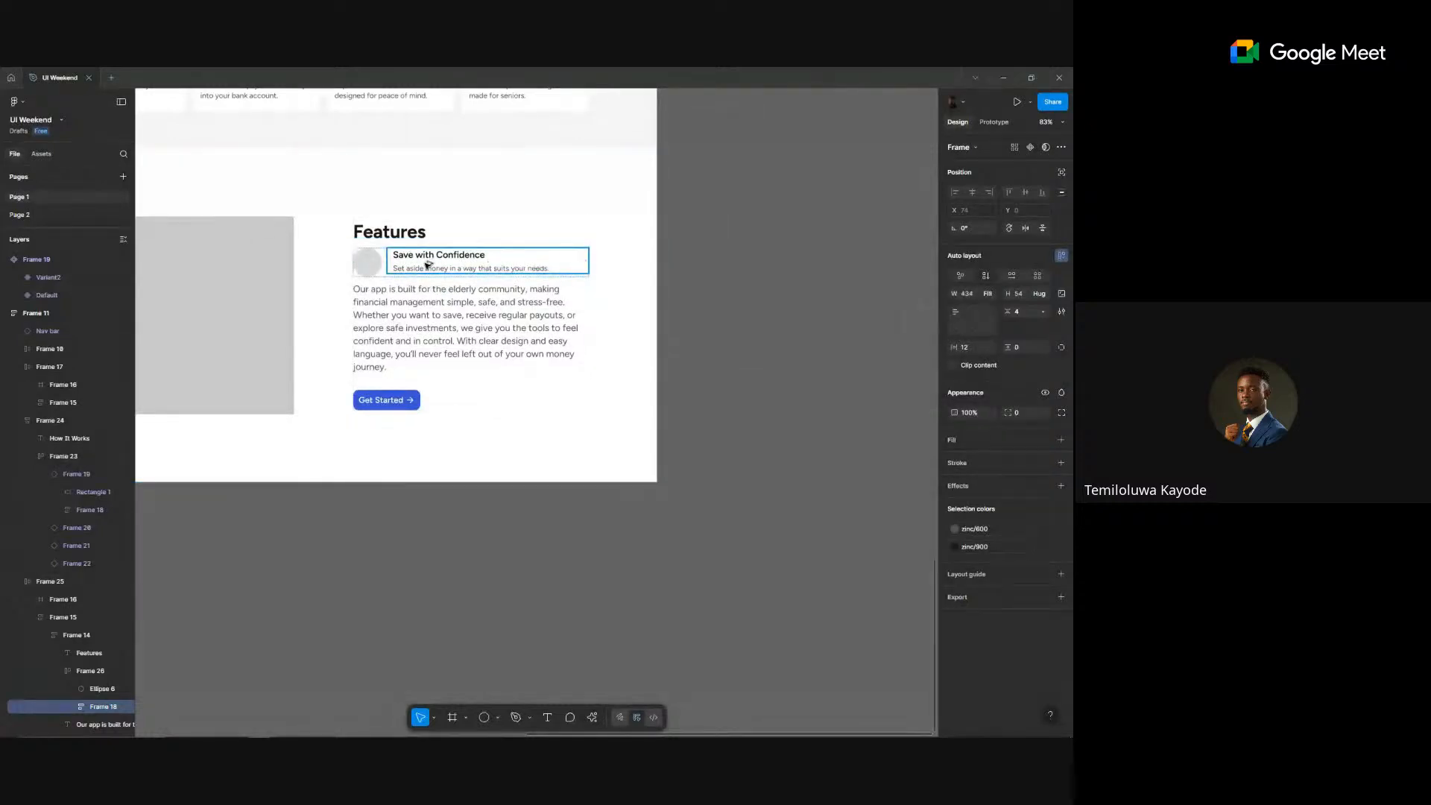
- Copy "Monthly Payouts" from the ChatGPT Features Section and use it in Figma to replace the card's Save with Confidence title
{"action": "key", "text": "alt+Tab"}
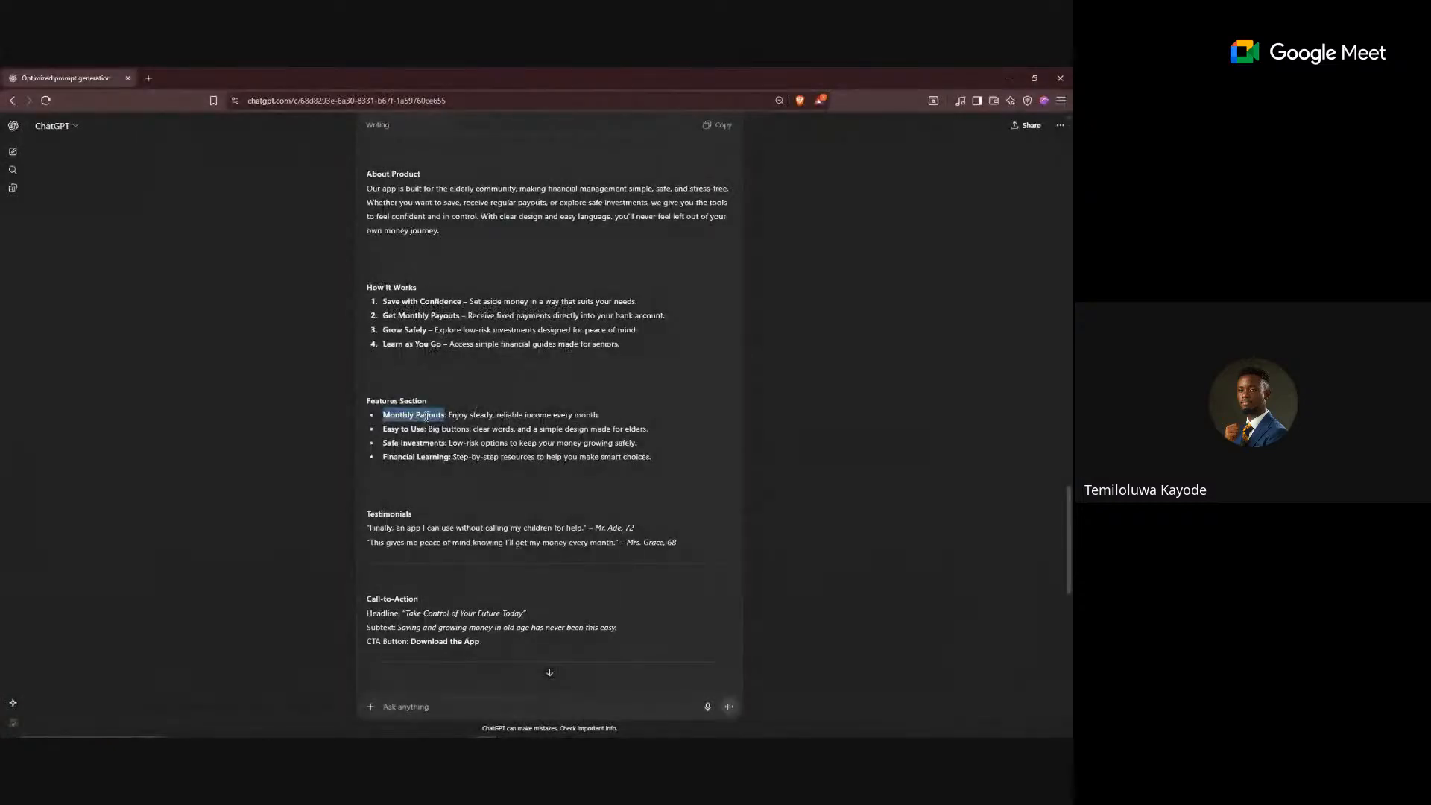
{"action": "right_click", "coordinate": [385, 418]}
{"action": "left_click", "coordinate": [463, 468]}
{"action": "key", "text": "alt+Tab"}
{"action": "double_click", "coordinate": [419, 255]}
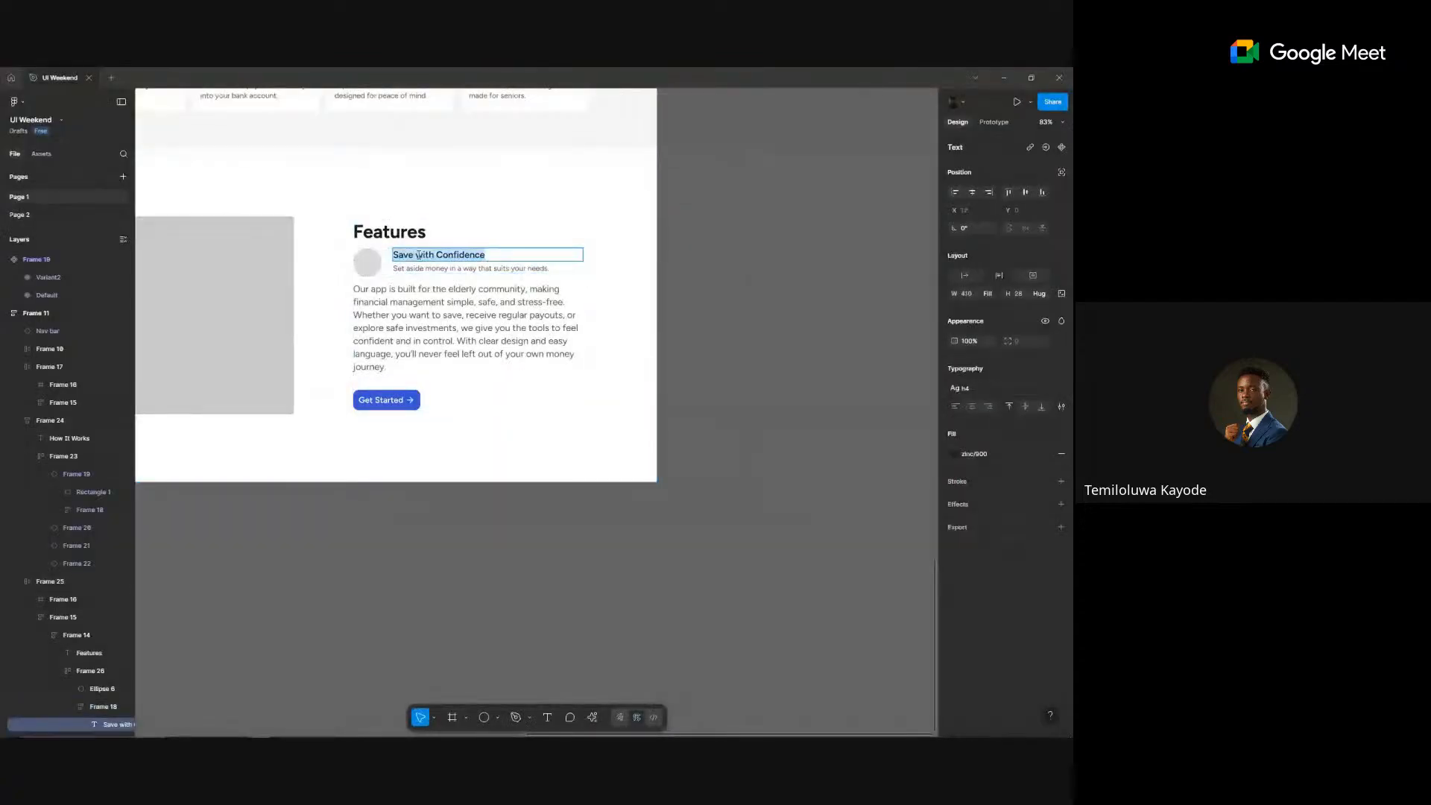
{"action": "type", "text": "Monthly Payouts"}
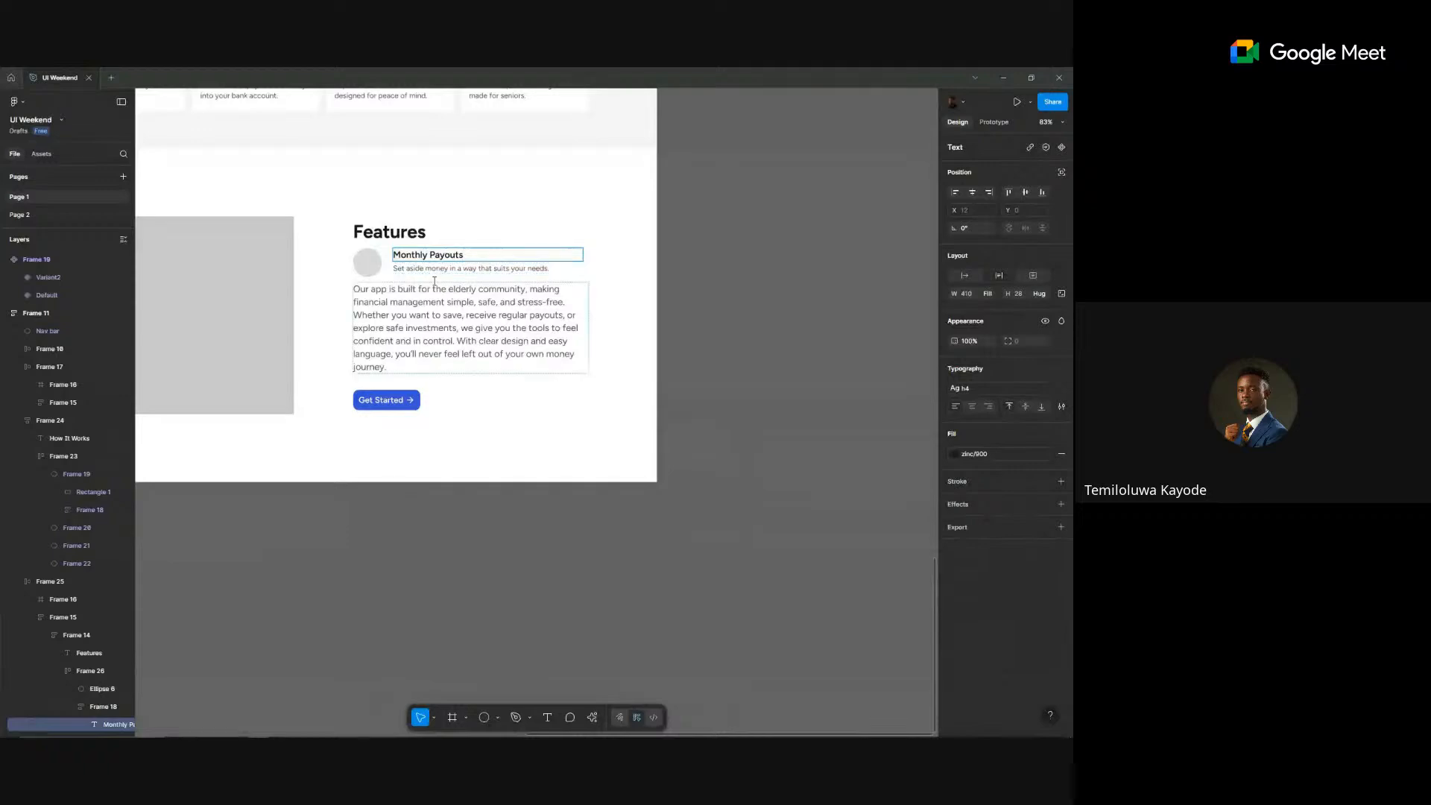
- Copy "Enjoy steady, reliable income every month." from ChatGPT and paste it over the Monthly Payouts card's description in Figma
{"action": "key", "text": "alt+Tab"}
{"action": "left_click_drag", "start_coordinate": [448, 416], "coordinate": [615, 409]}
{"action": "key", "text": "ctrl+c"}
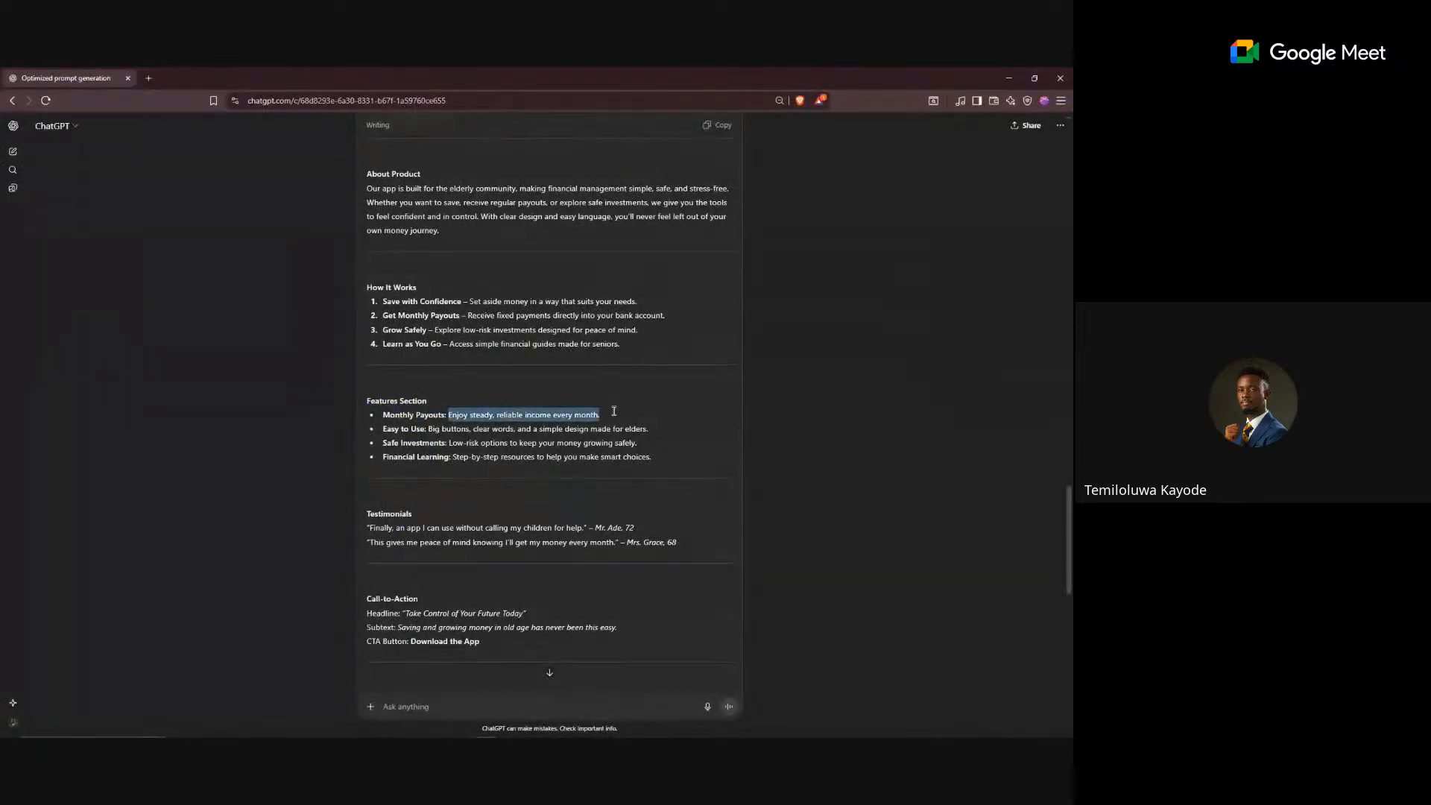
{"action": "key", "text": "alt+Tab"}
{"action": "double_click", "coordinate": [447, 269]}
{"action": "key", "text": "ctrl+v"}
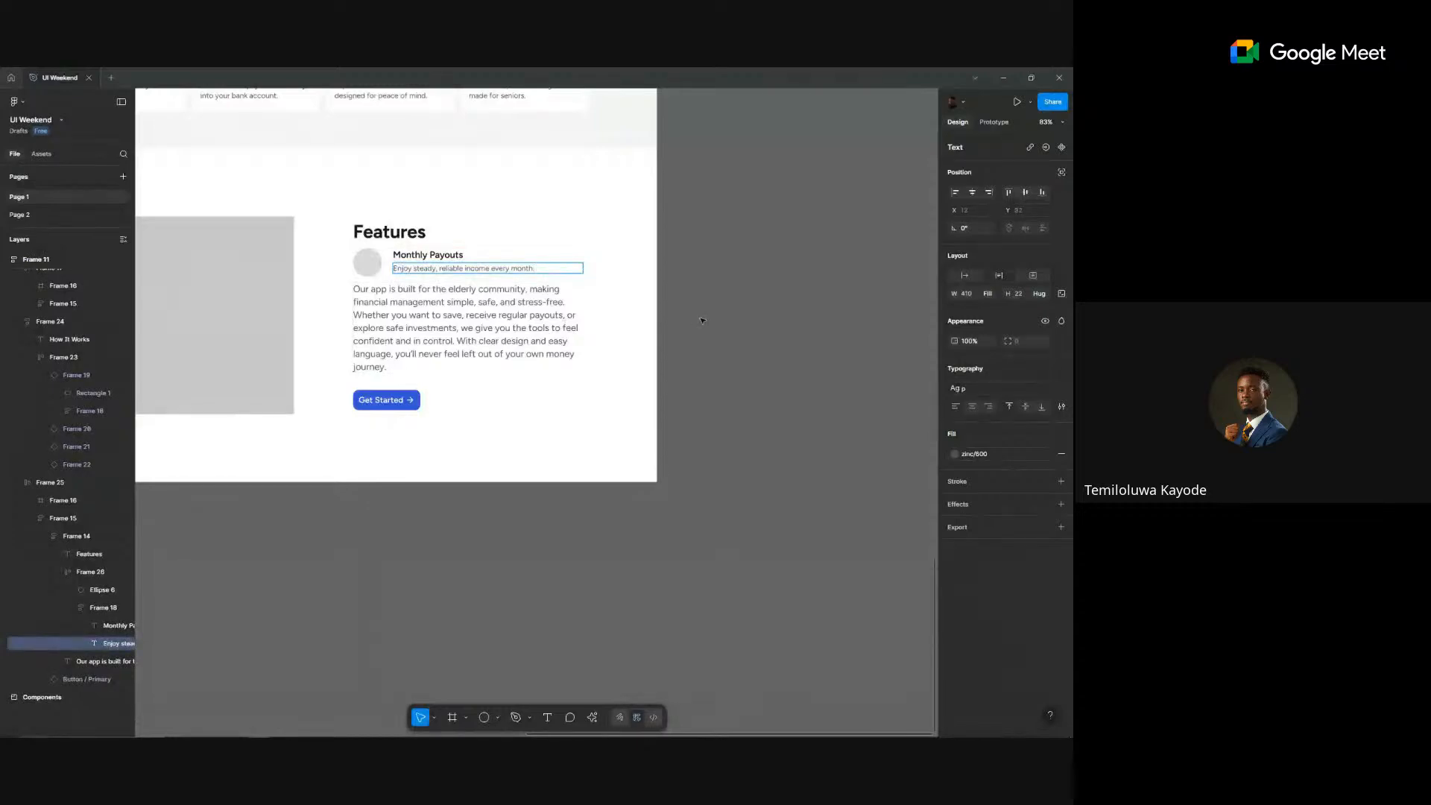
{"action": "key", "text": "Escape"}
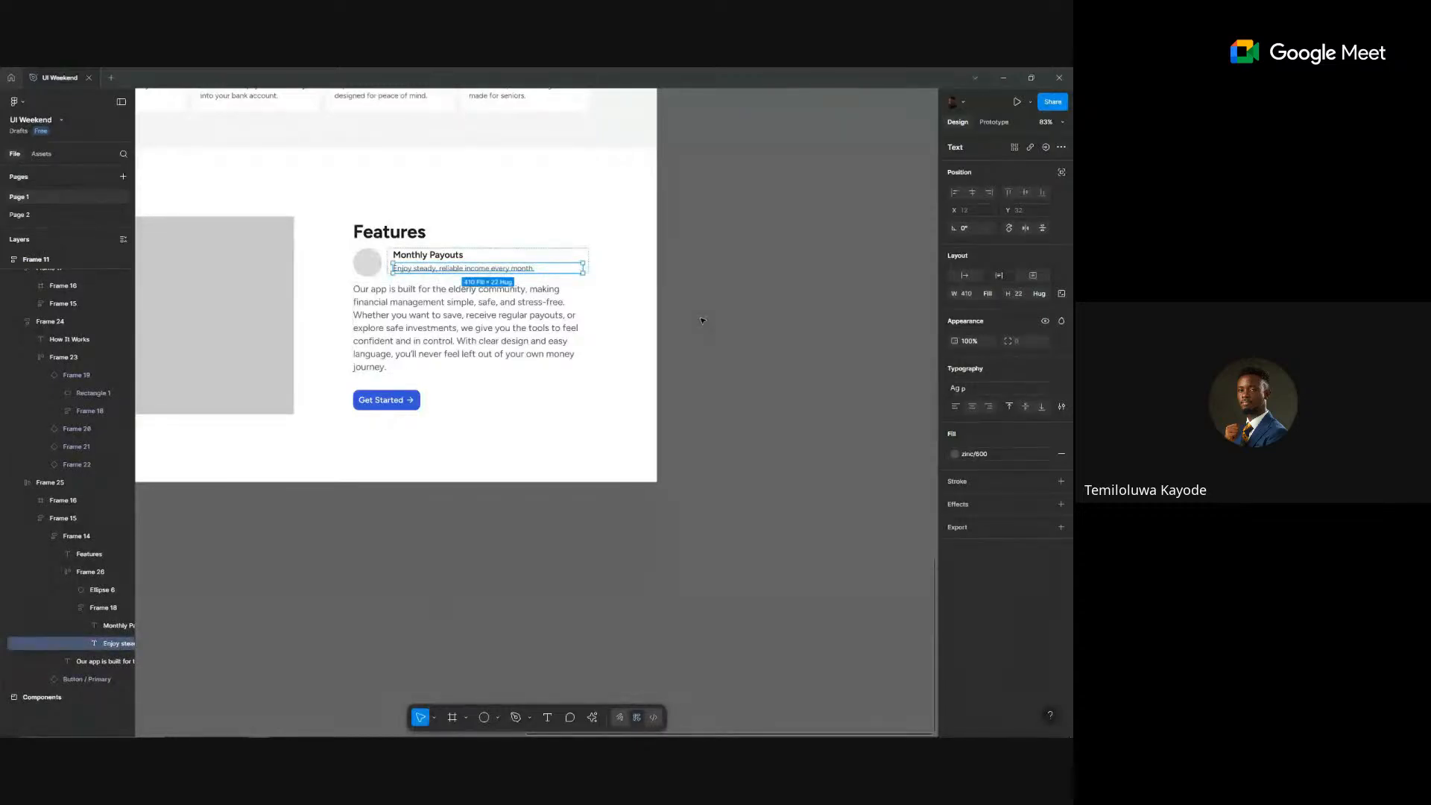
- Change the Monthly Payouts card's auto layout to vertical so the circle sits above the text
{"action": "left_click", "coordinate": [462, 328]}
{"action": "scroll", "coordinate": [790, 290], "scroll_direction": "down", "scroll_amount": 3}
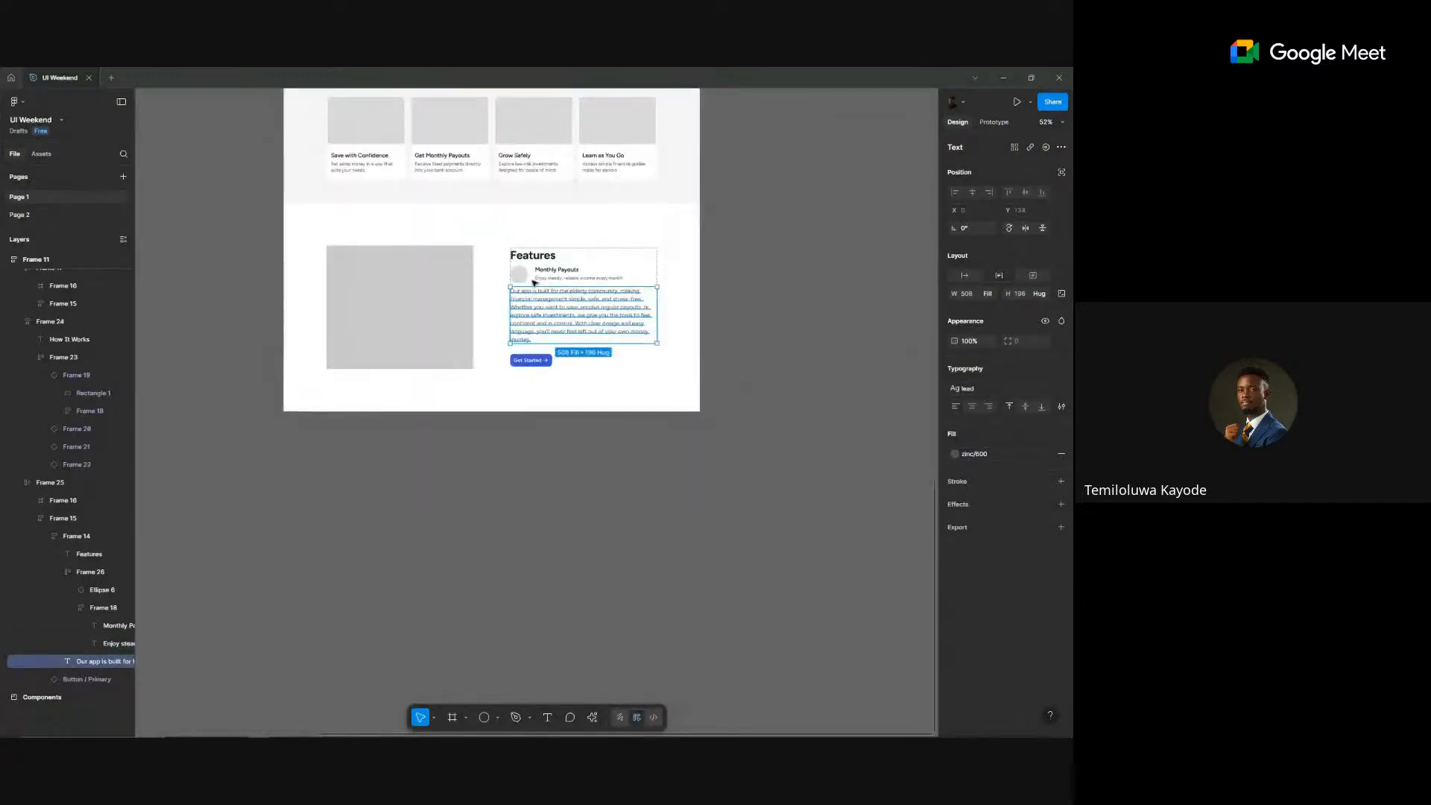
{"action": "scroll", "coordinate": [533, 283], "scroll_direction": "up", "scroll_amount": 5}
{"action": "left_click", "coordinate": [576, 272]}
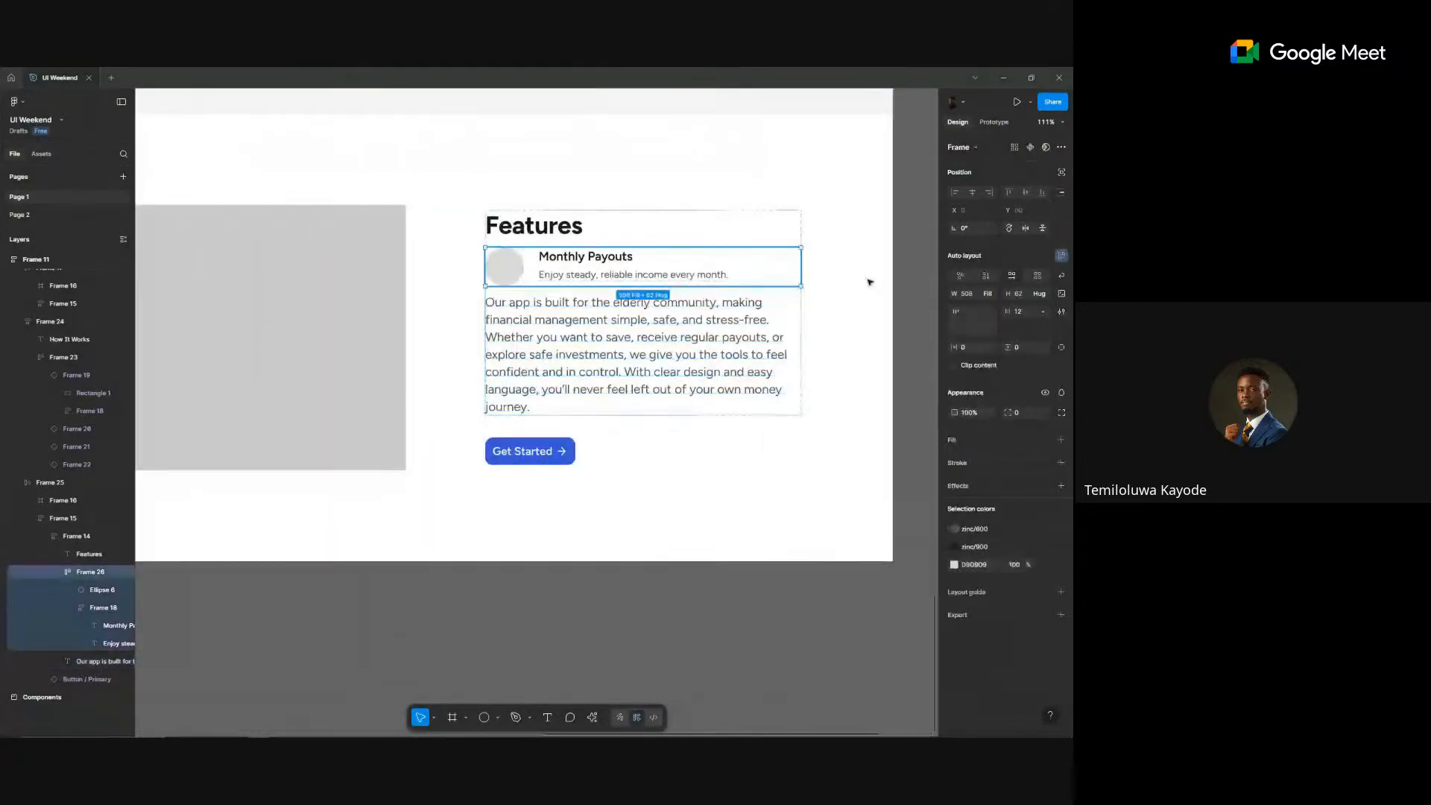
{"action": "left_click", "coordinate": [986, 276]}
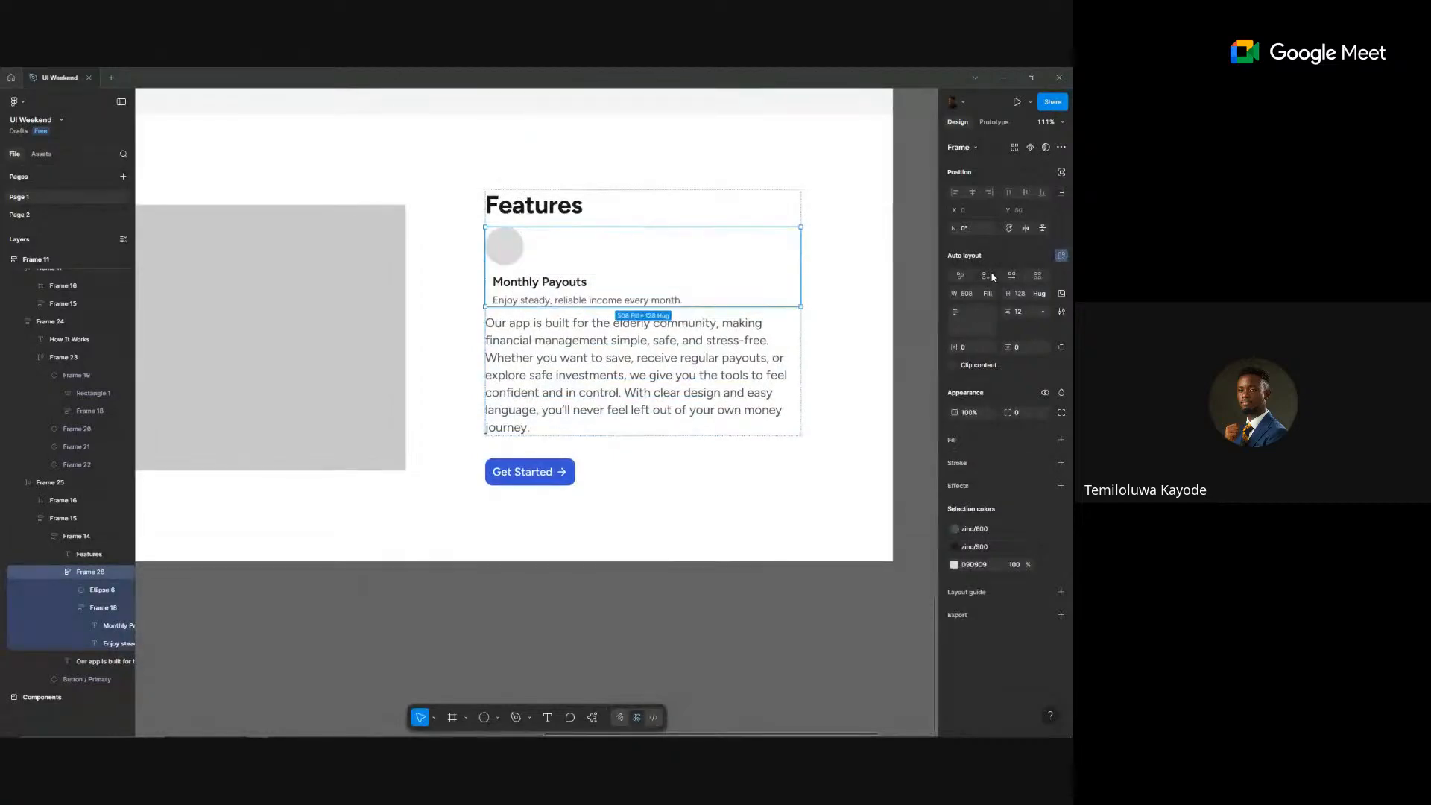
- Set the horizontal padding of the Monthly Payouts text block to 0
{"action": "left_click", "coordinate": [539, 285]}
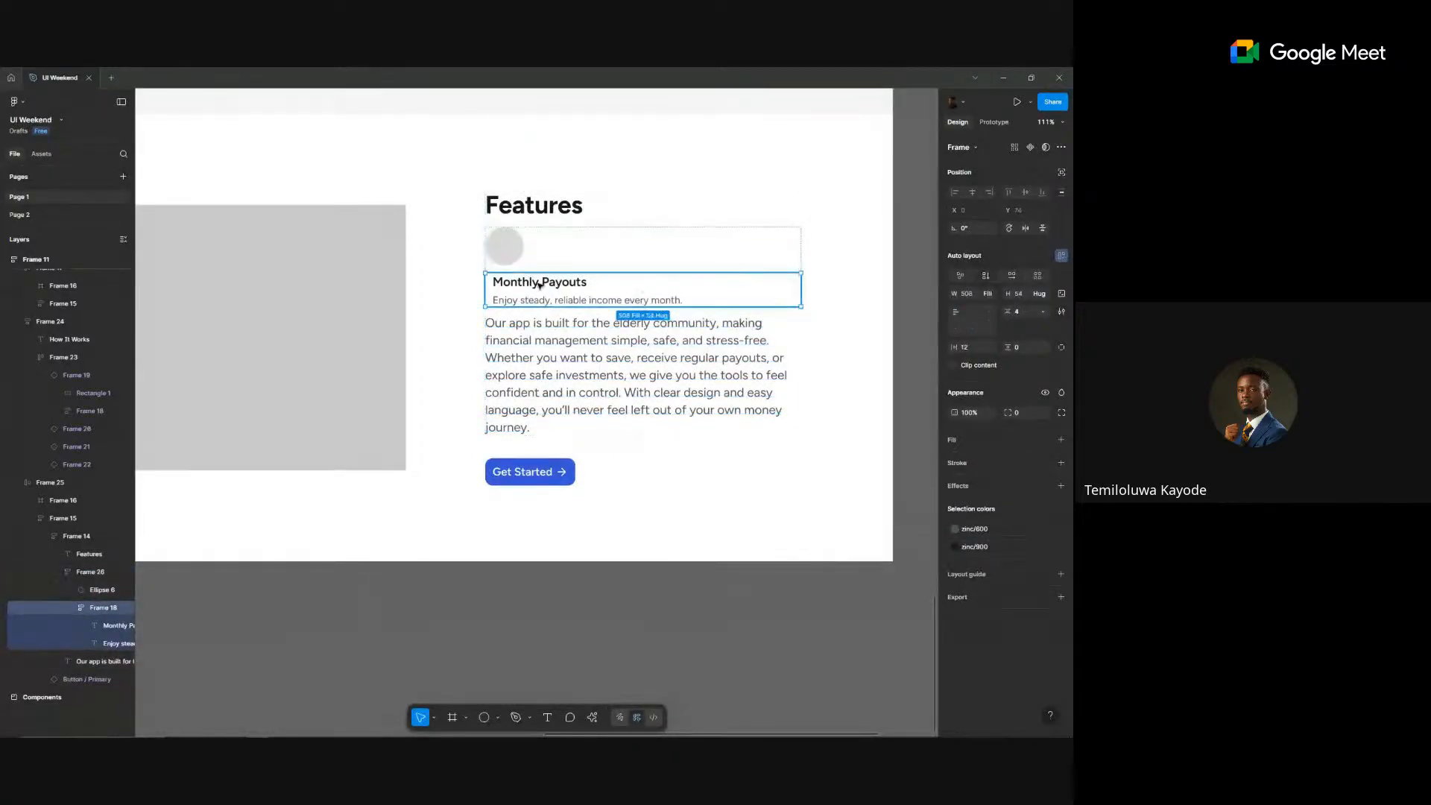
{"action": "left_click", "coordinate": [966, 349]}
{"action": "type", "text": "0"}
{"action": "key", "text": "Return"}
{"action": "left_click", "coordinate": [627, 348]}
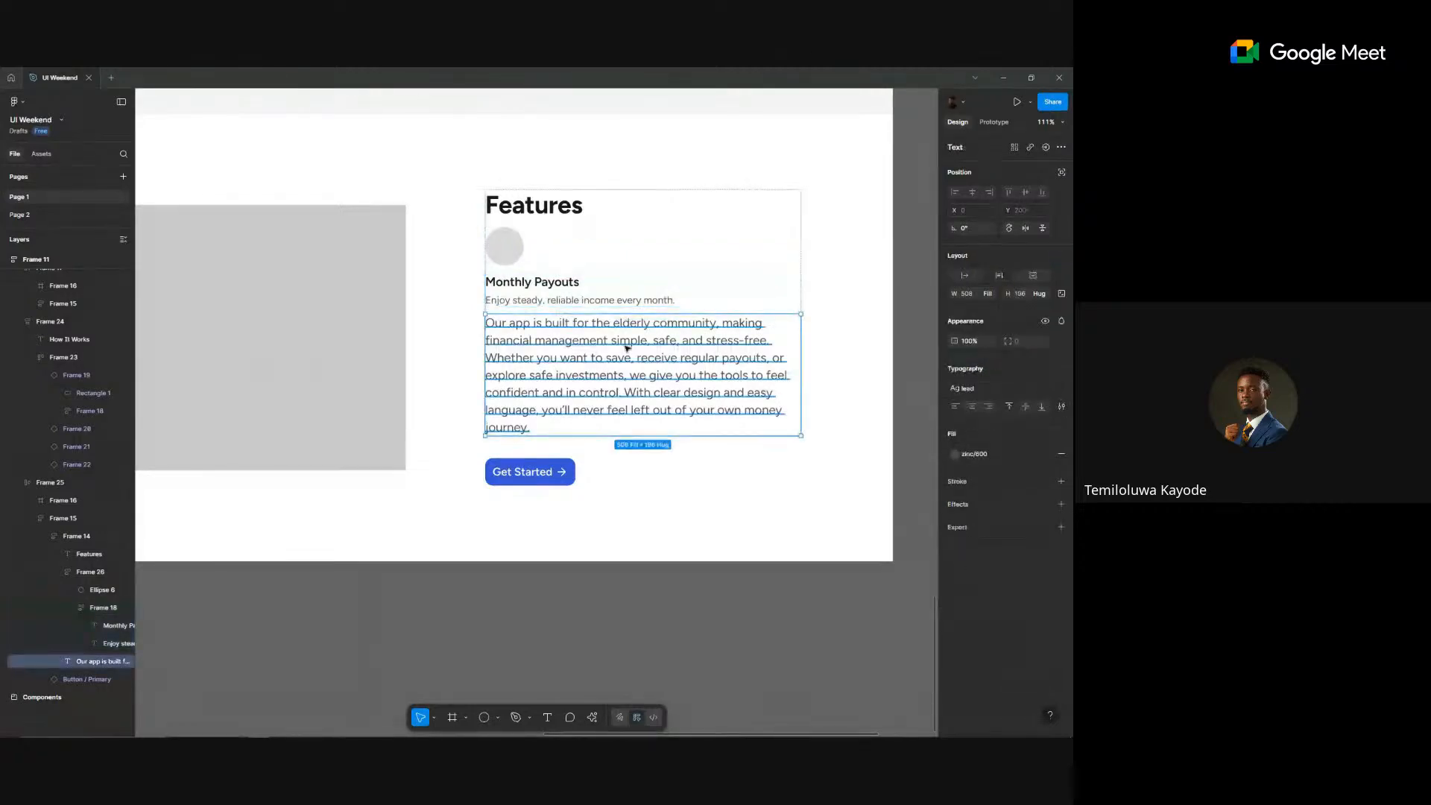
{"action": "left_click", "coordinate": [675, 250]}
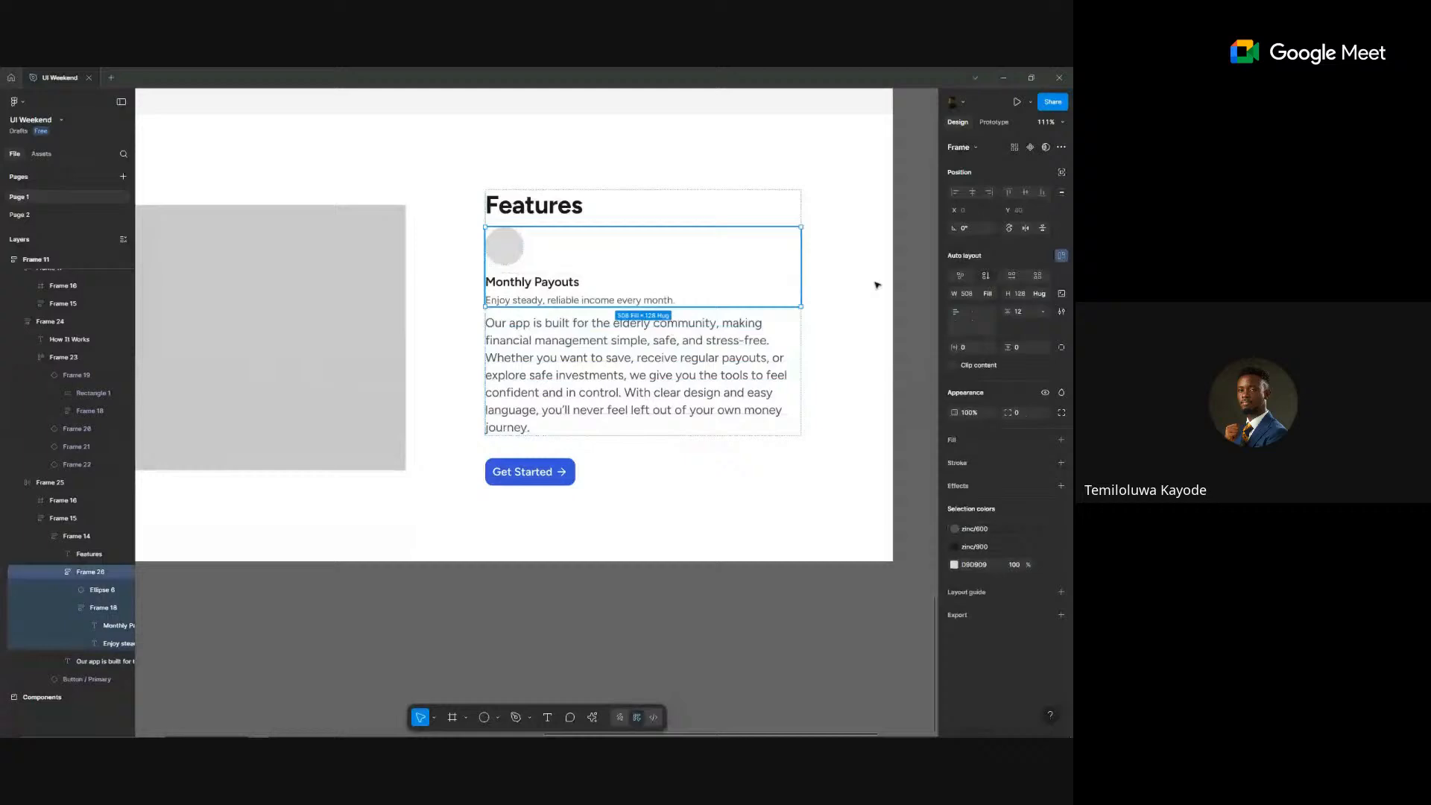
{"action": "left_click", "coordinate": [987, 275]}
{"action": "key", "text": "ctrl+z"}
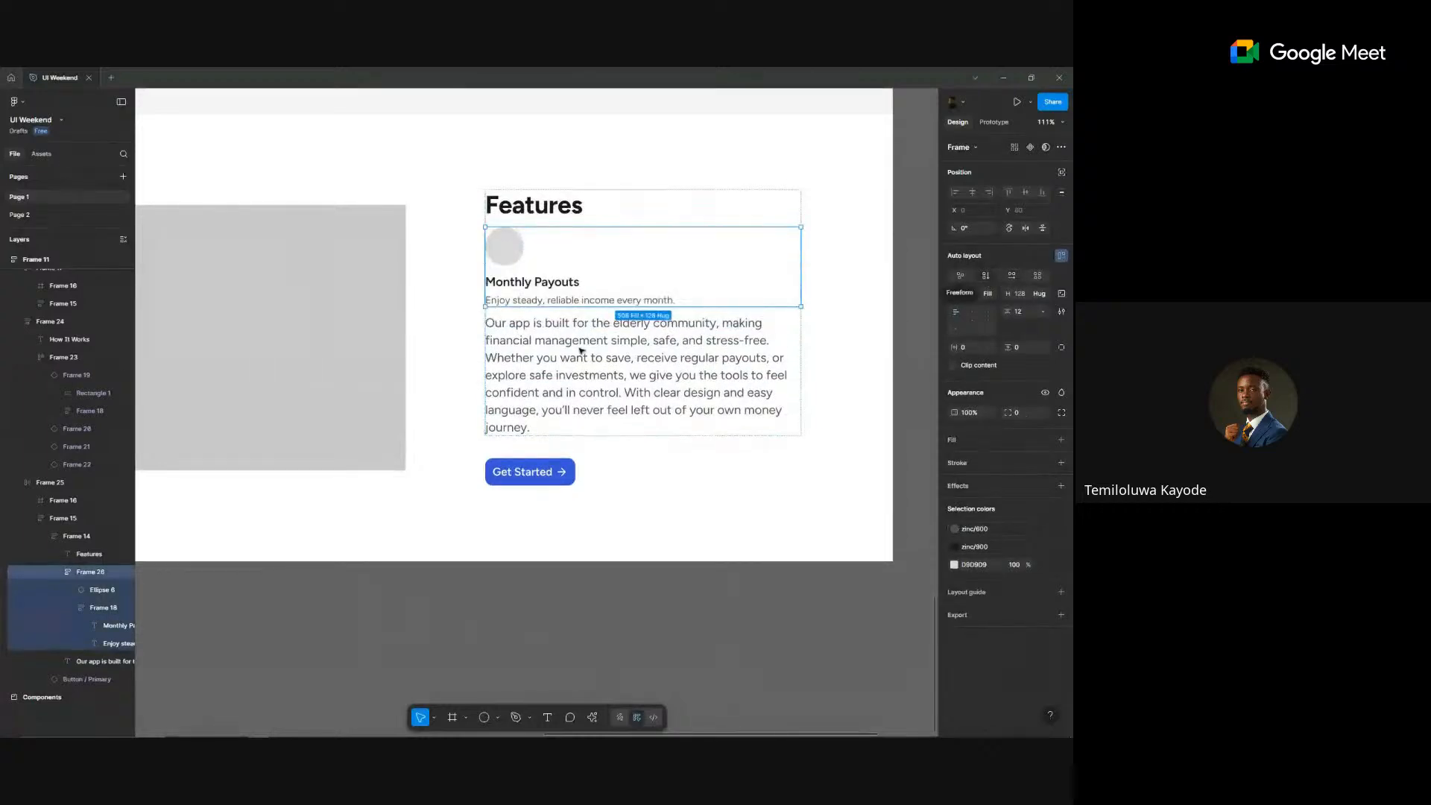
- Resize the circle in the Monthly Payouts card to 48 by 48
{"action": "left_click", "coordinate": [503, 246]}
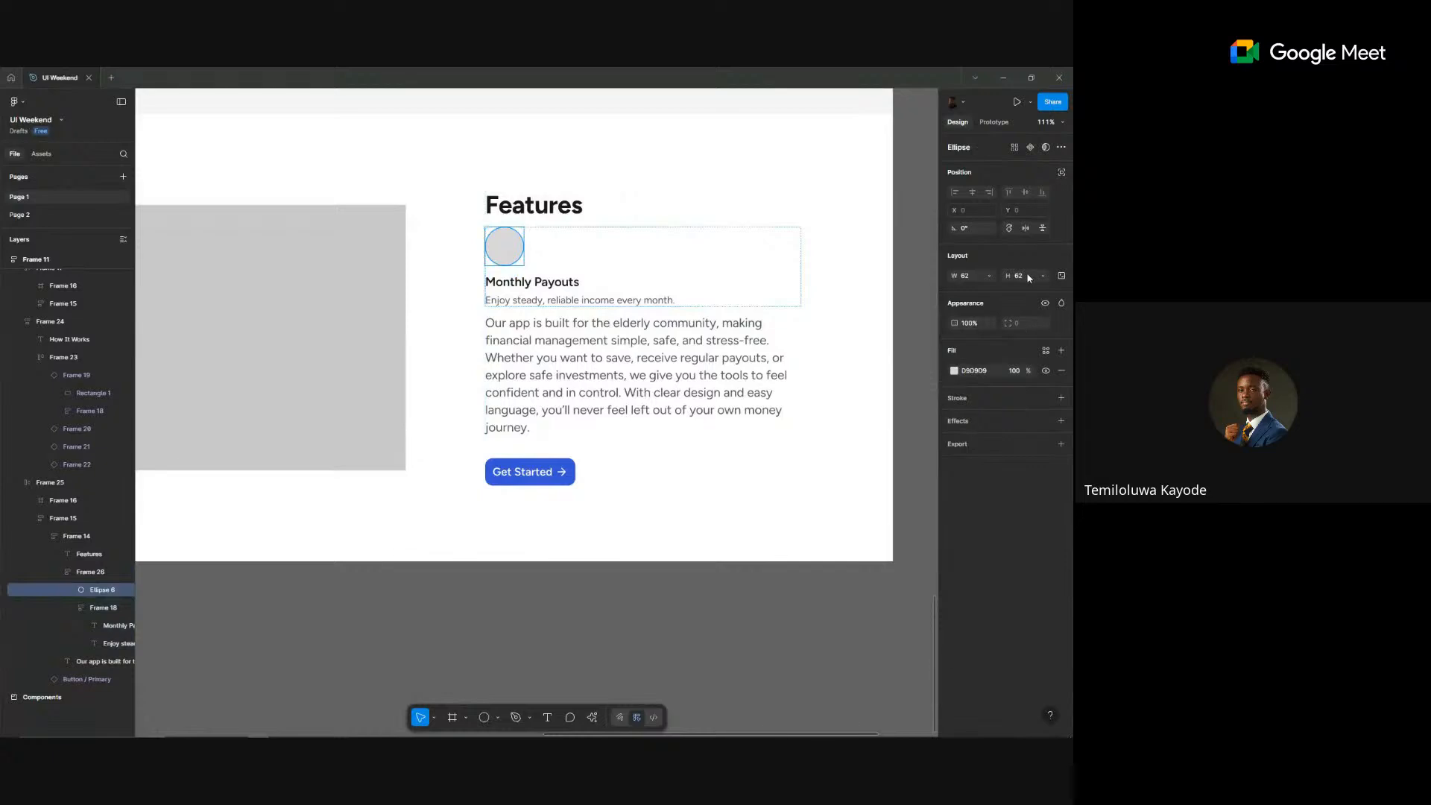
{"action": "type", "text": "48"}
{"action": "key", "text": "Return"}
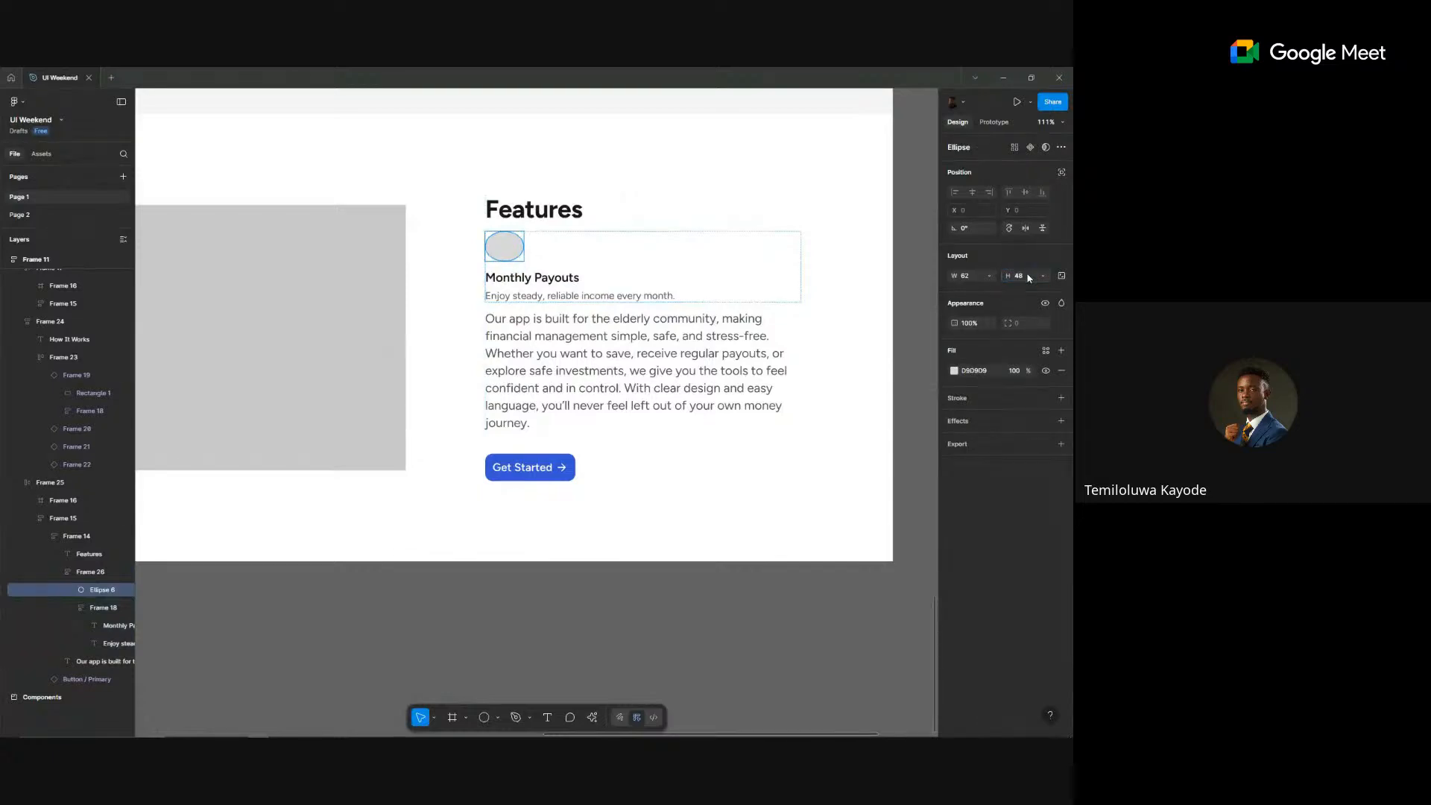
{"action": "left_click", "coordinate": [969, 280]}
{"action": "type", "text": "48"}
{"action": "key", "text": "Return"}
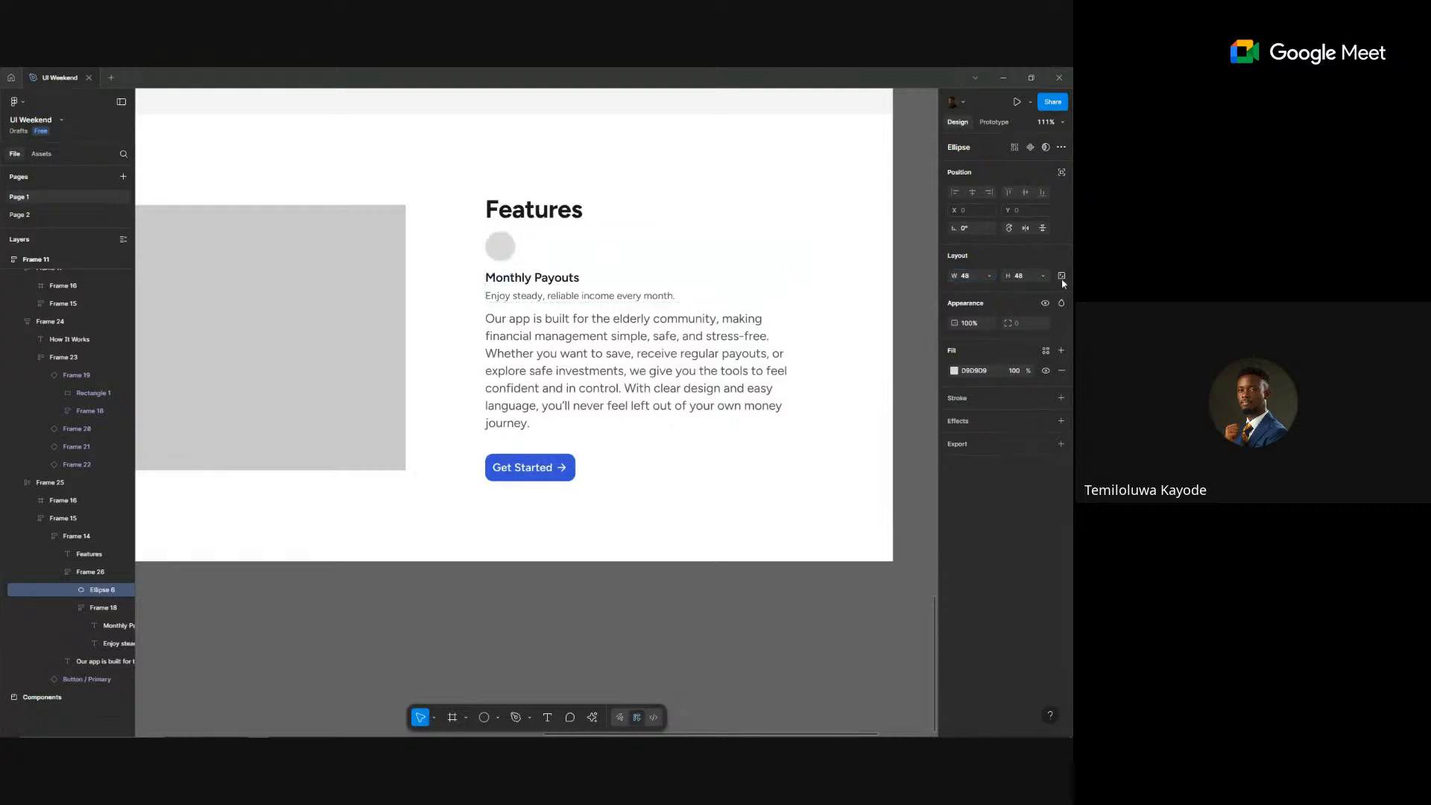
- Delete the "Our app is built for the elderly community" paragraph from the Features section
{"action": "left_click", "coordinate": [564, 360]}
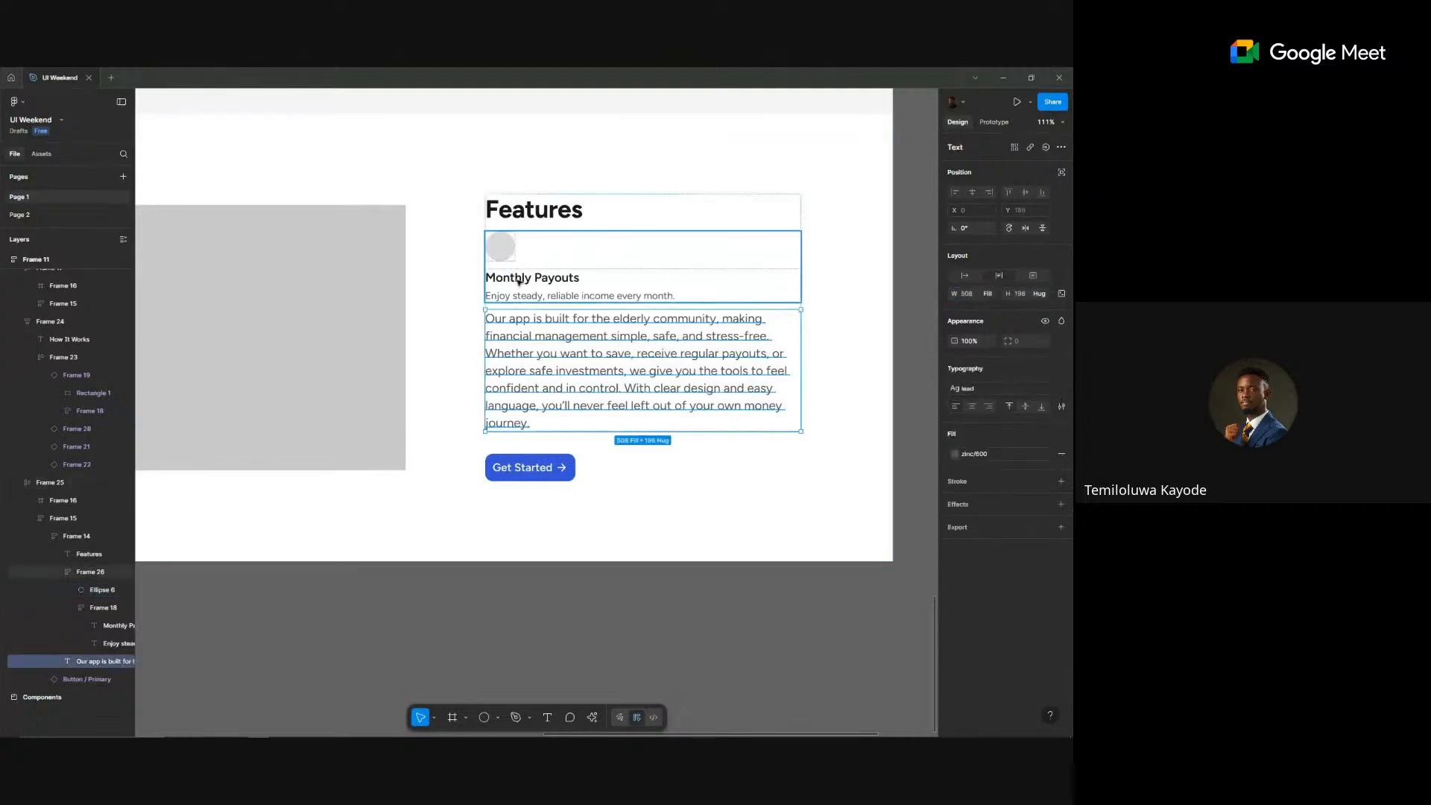
{"action": "key", "text": "Escape"}
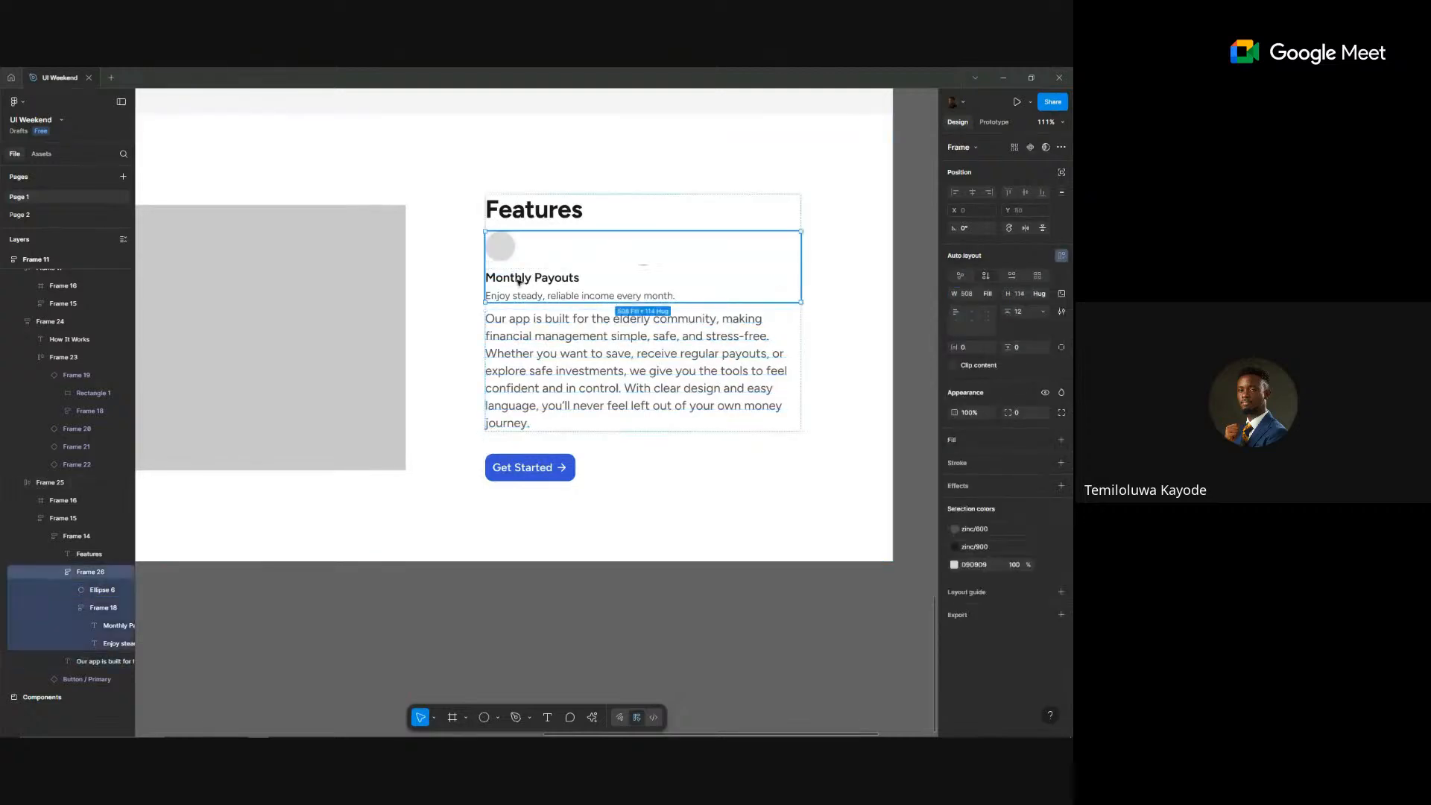
{"action": "left_click", "coordinate": [585, 322]}
{"action": "left_click", "coordinate": [649, 278]}
{"action": "left_click", "coordinate": [598, 336]}
{"action": "key", "text": "Delete"}
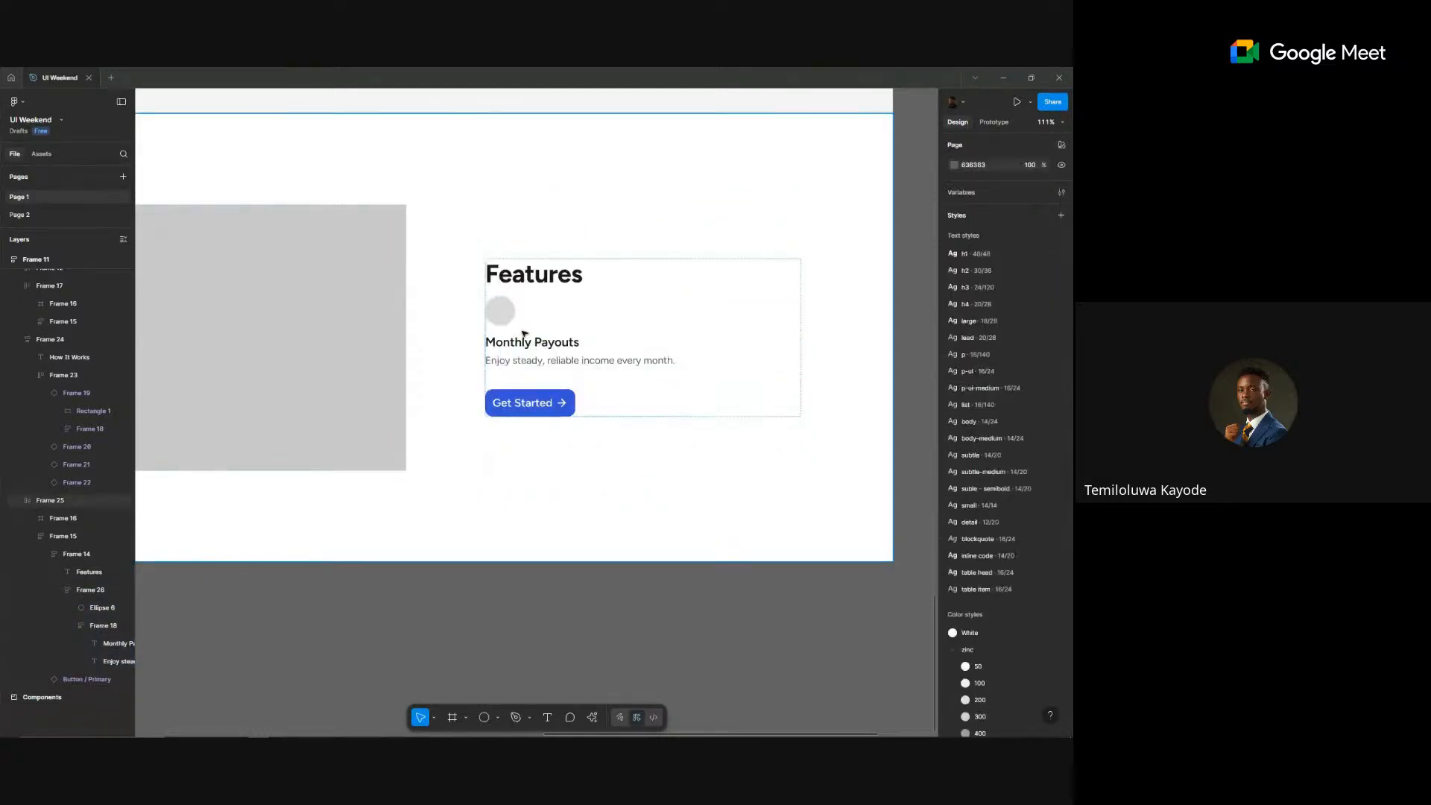
- Duplicate the Monthly Payouts card within the Features text column
{"action": "left_click", "coordinate": [551, 344]}
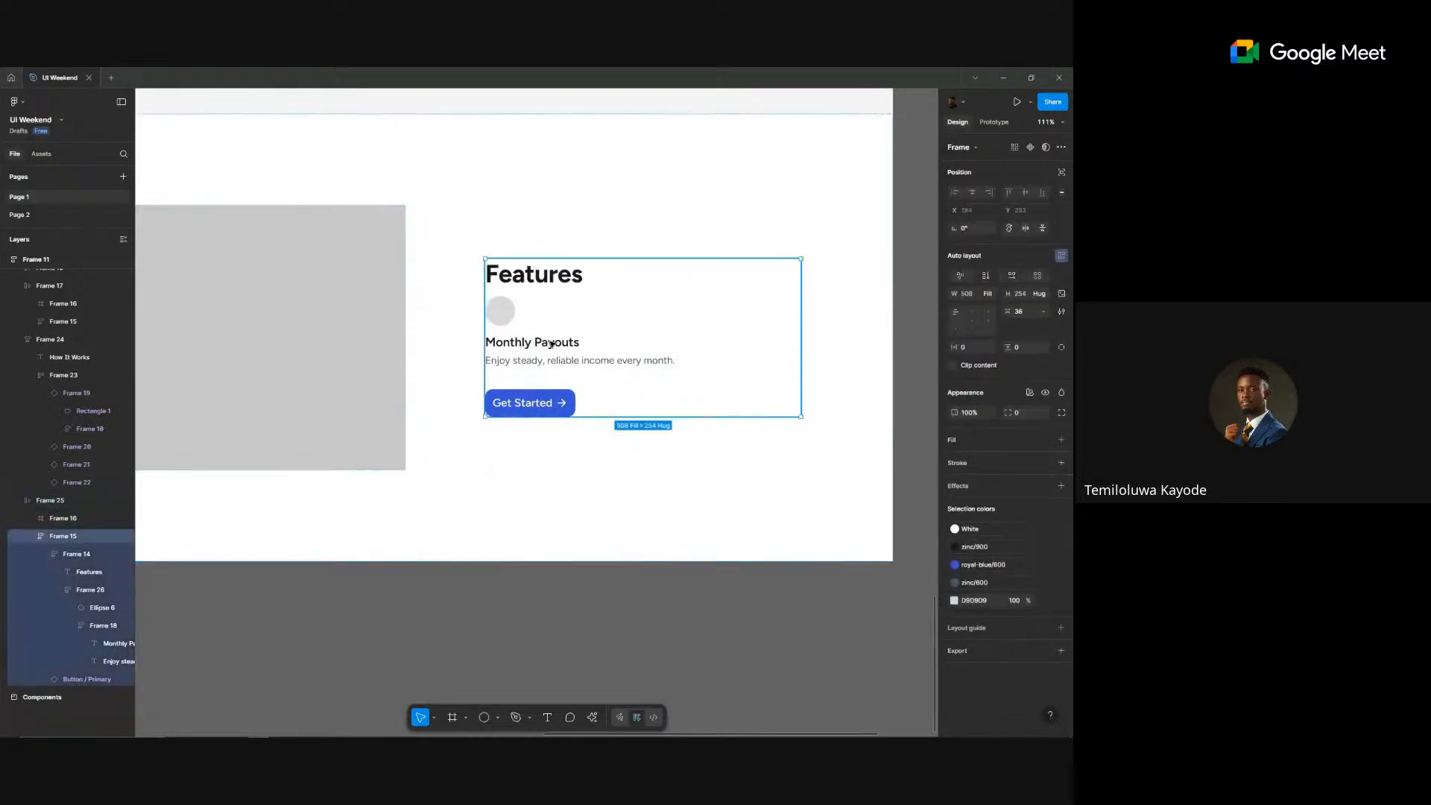
{"action": "left_click", "coordinate": [551, 344]}
{"action": "left_click", "coordinate": [551, 343]}
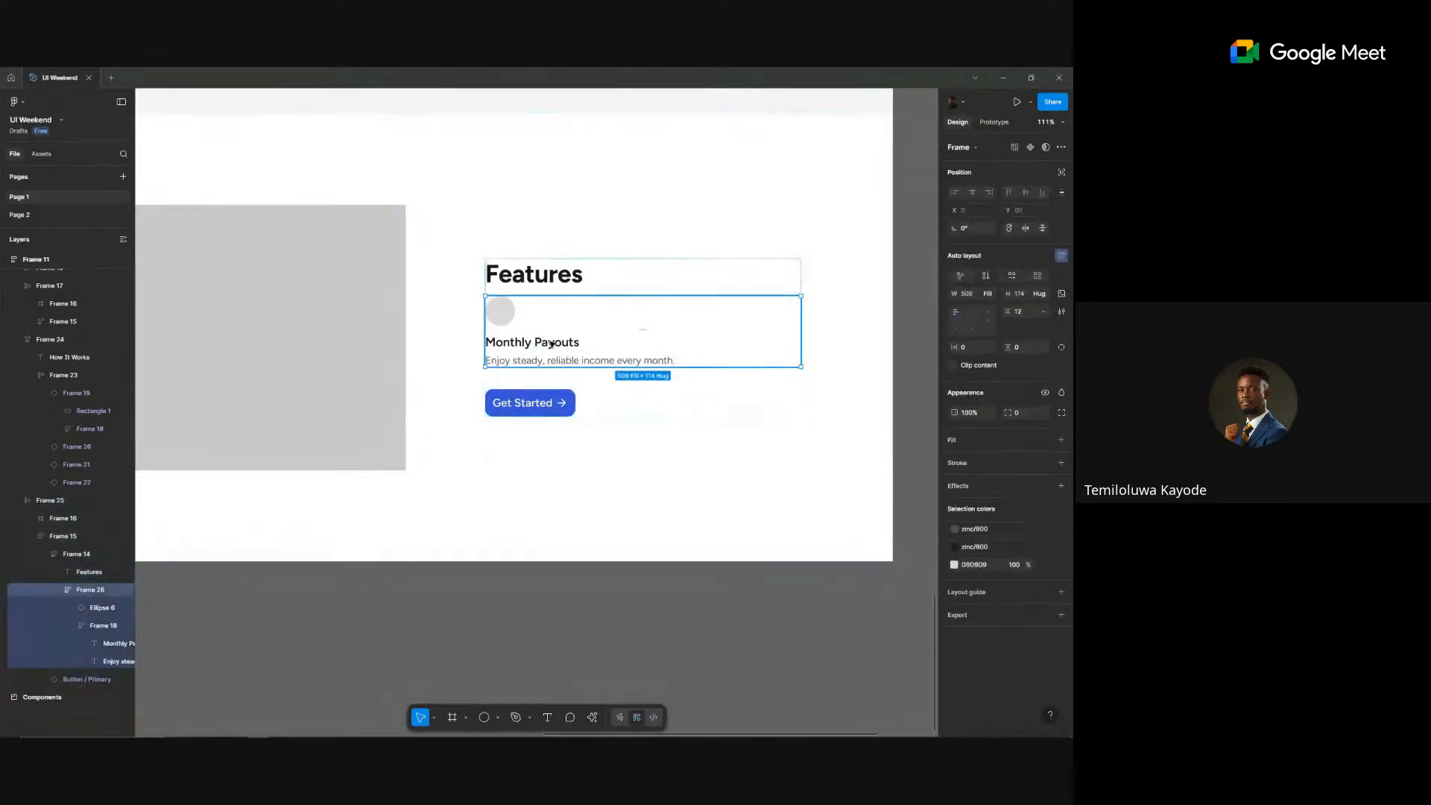
{"action": "key", "text": "ctrl+d"}
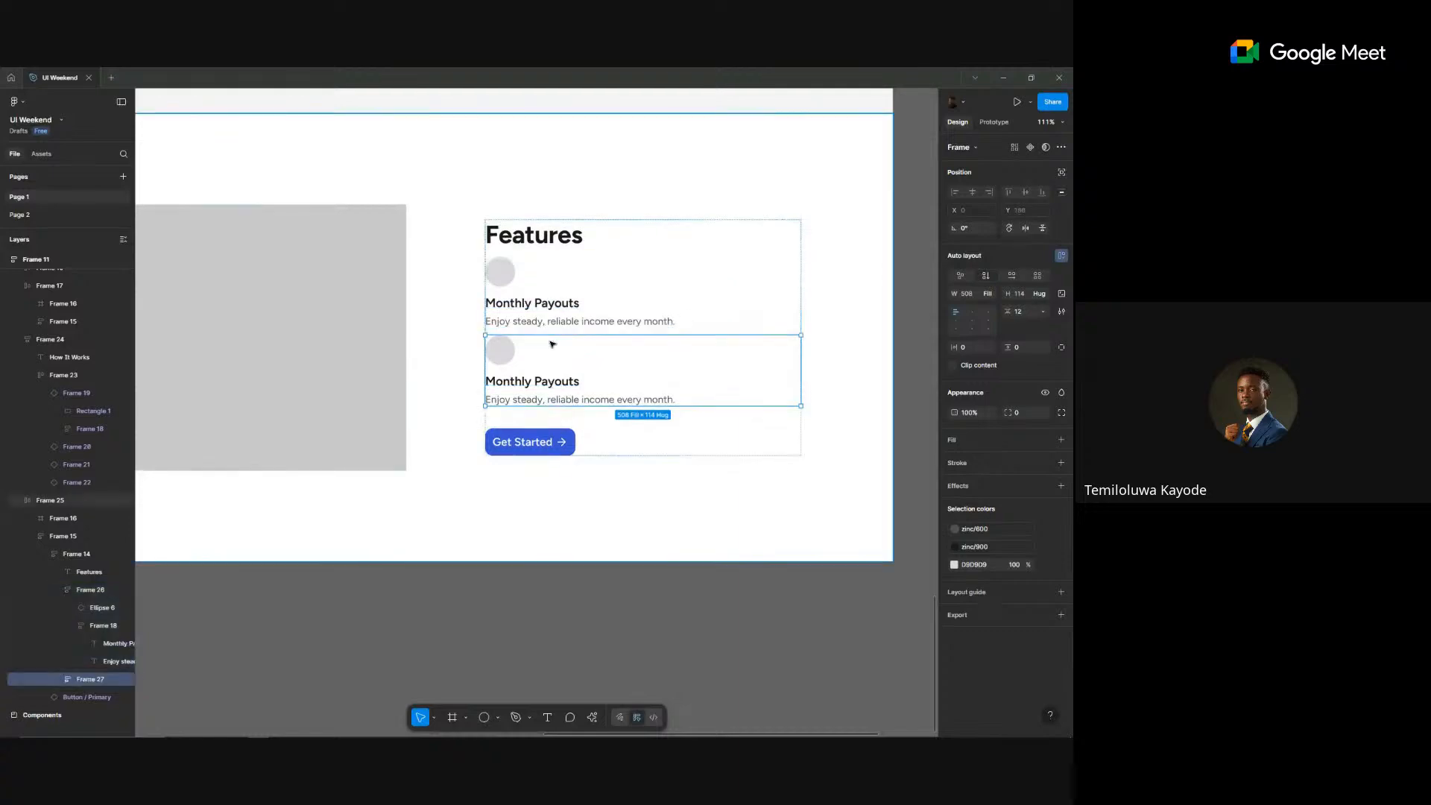
- Wrap the two Monthly Payouts cards in a horizontal auto layout so they sit side by side, and select the resulting row
{"action": "left_click", "coordinate": [550, 298], "text": "shift"}
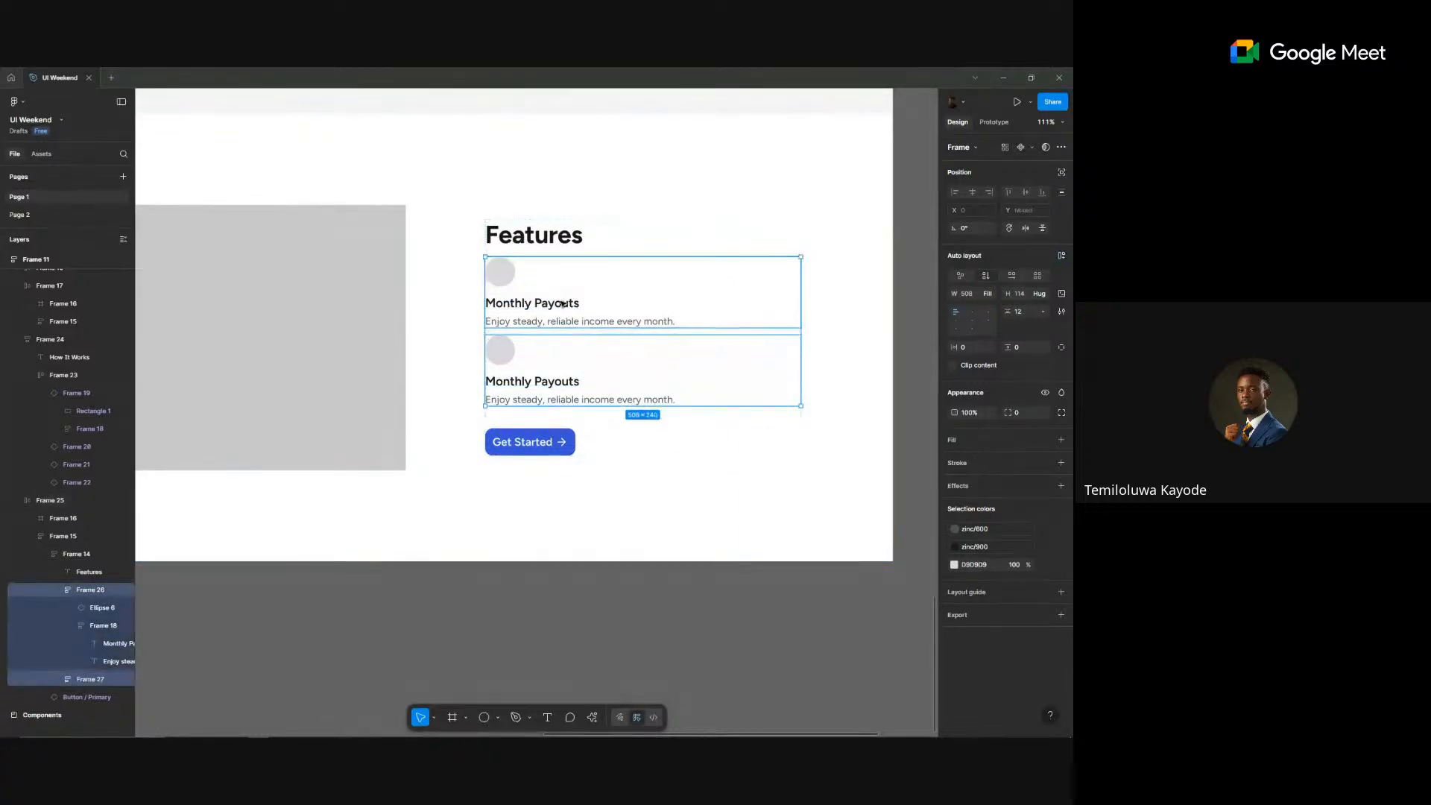
{"action": "left_click", "coordinate": [546, 381]}
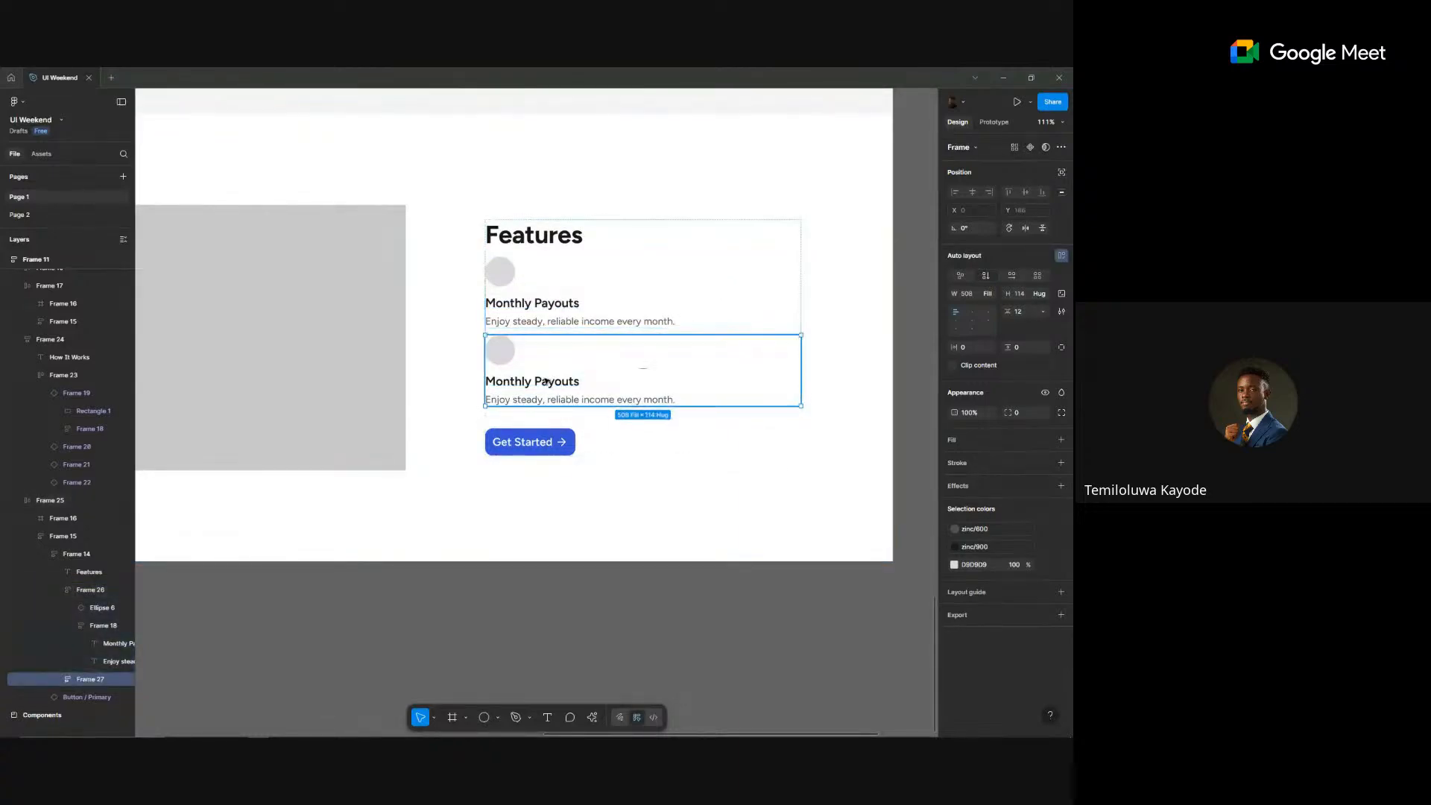
{"action": "left_click", "coordinate": [574, 298], "text": "shift"}
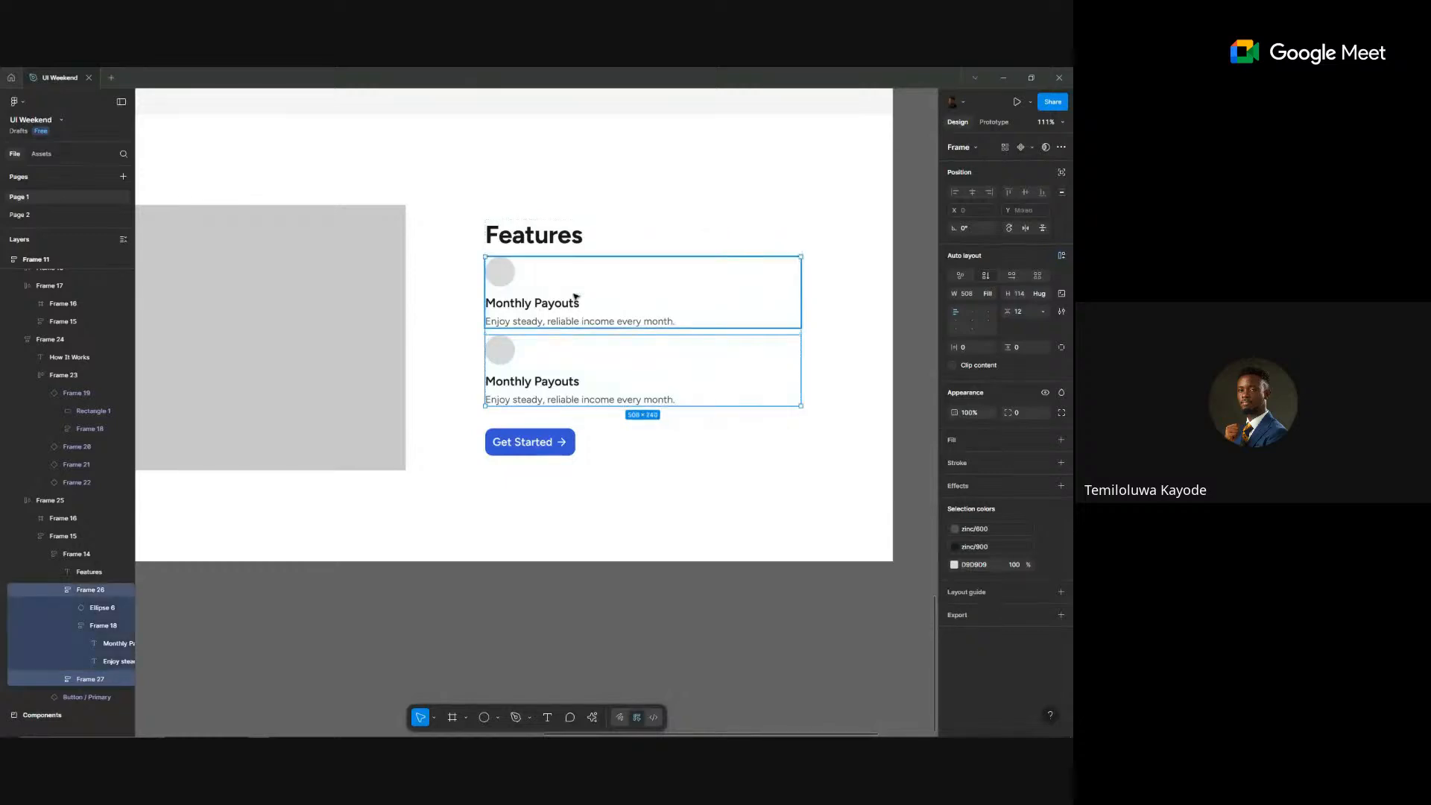
{"action": "left_click", "coordinate": [1061, 258]}
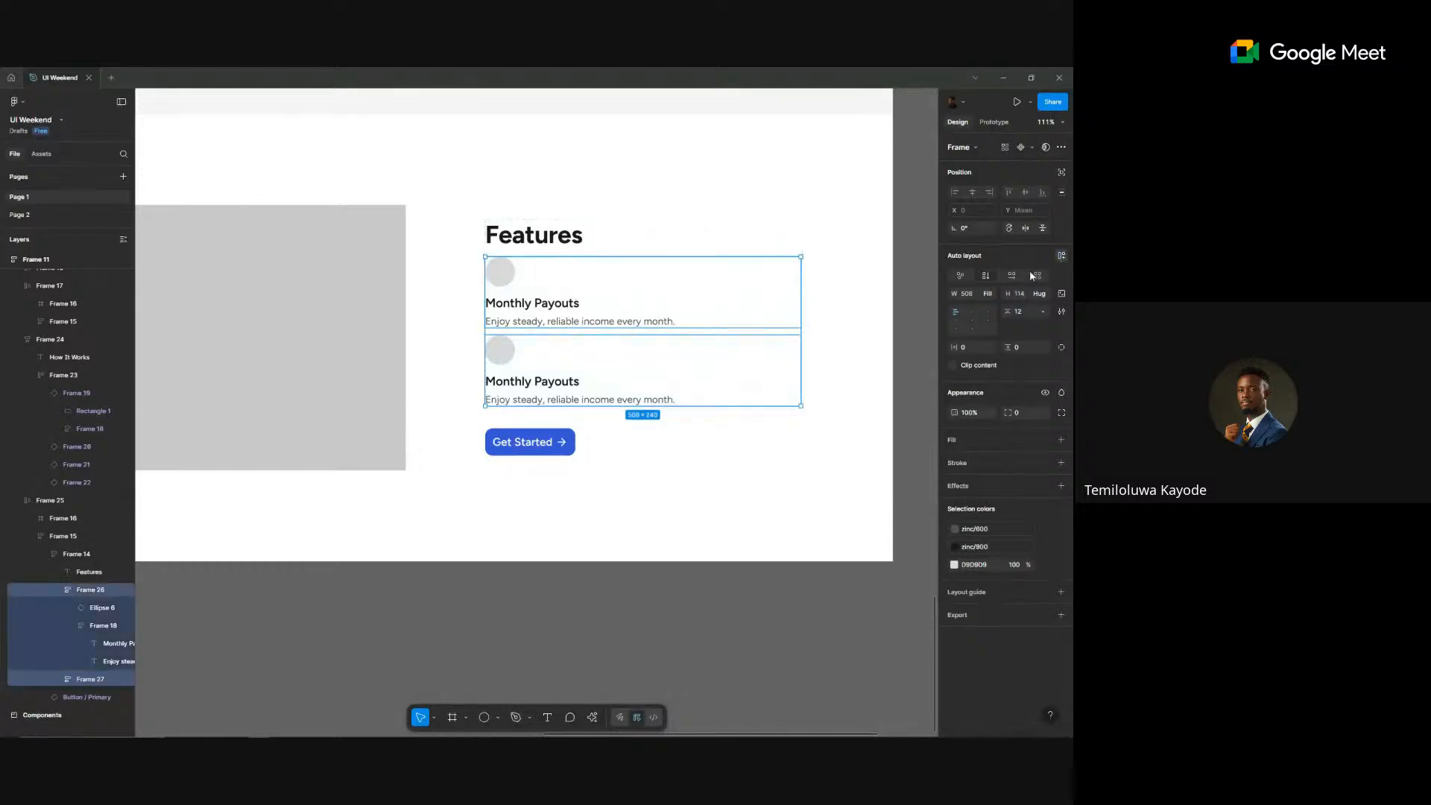
{"action": "left_click", "coordinate": [1012, 275]}
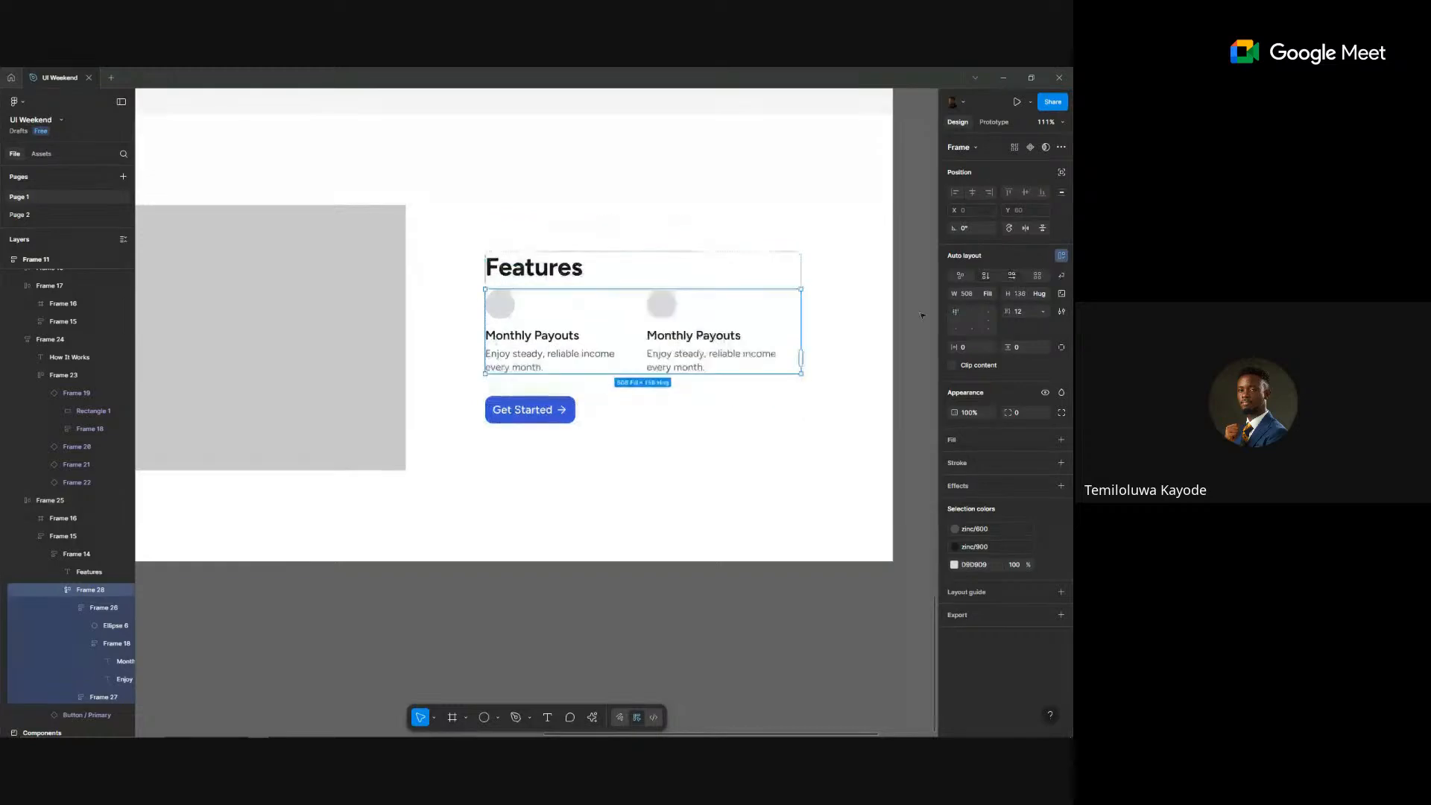
{"action": "left_click", "coordinate": [563, 268]}
{"action": "left_click", "coordinate": [575, 320]}
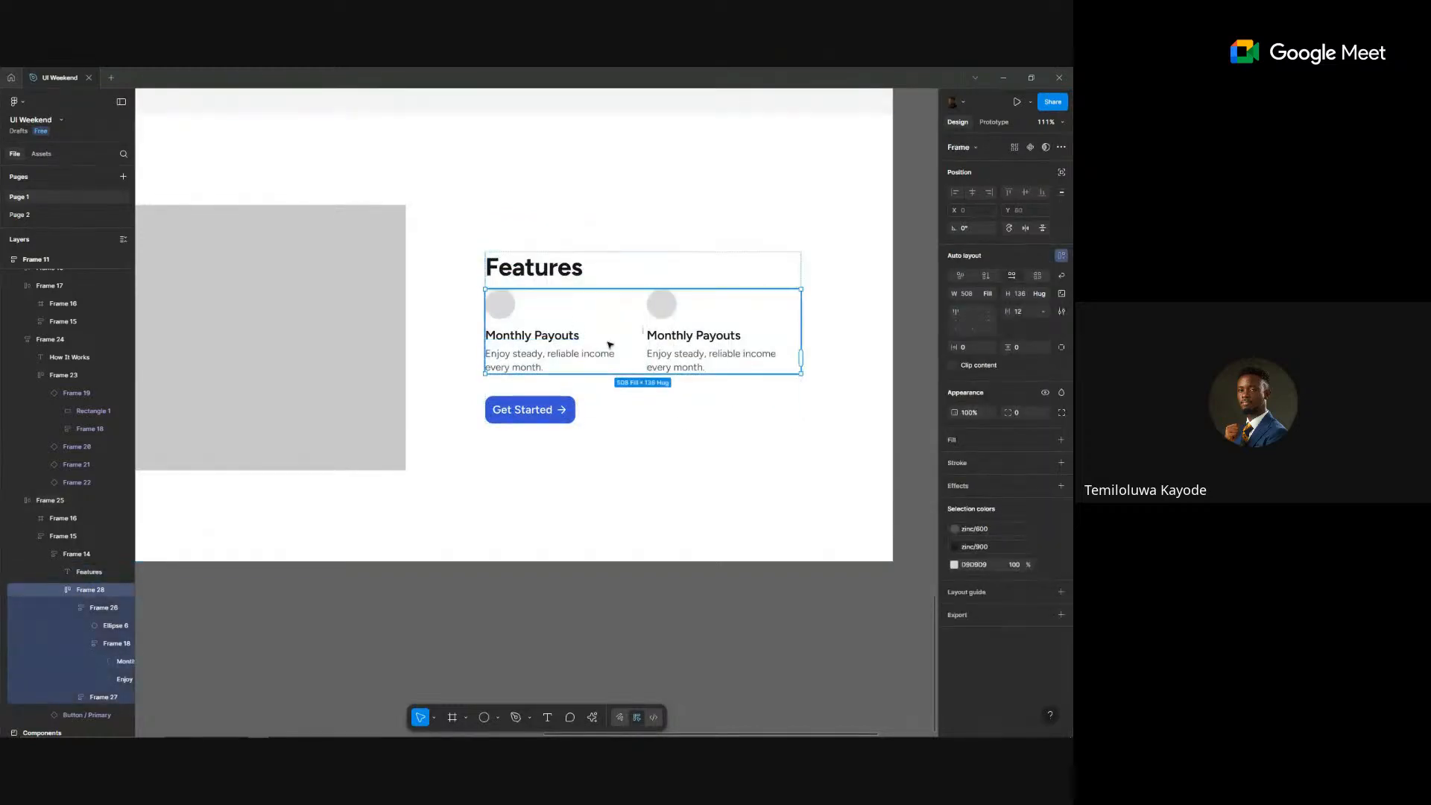
- Duplicate the row of two Monthly Payouts cards and set the horizontal gap between cards in both rows to 36
{"action": "key", "text": "ctrl+d"}
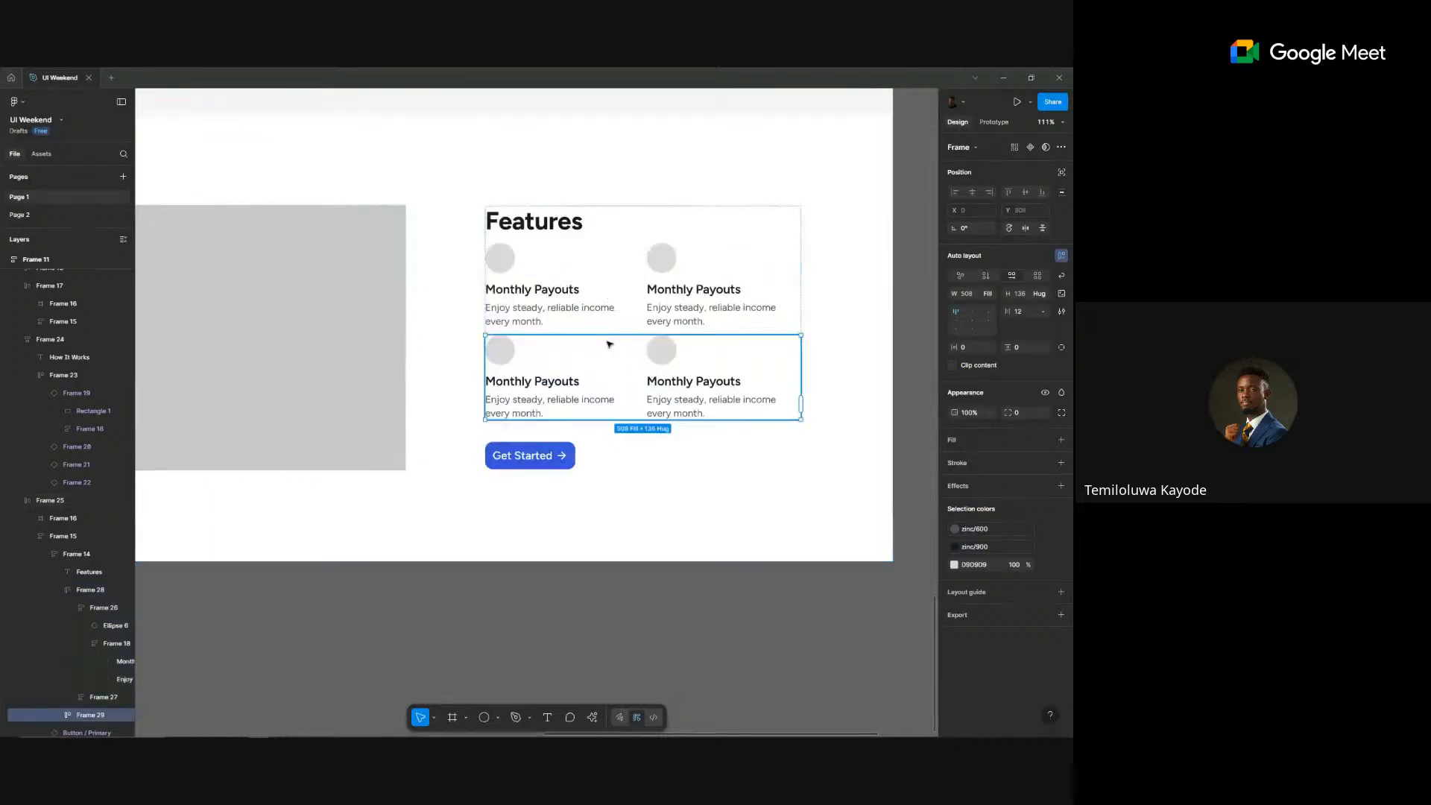
{"action": "left_click", "coordinate": [607, 313], "text": "shift"}
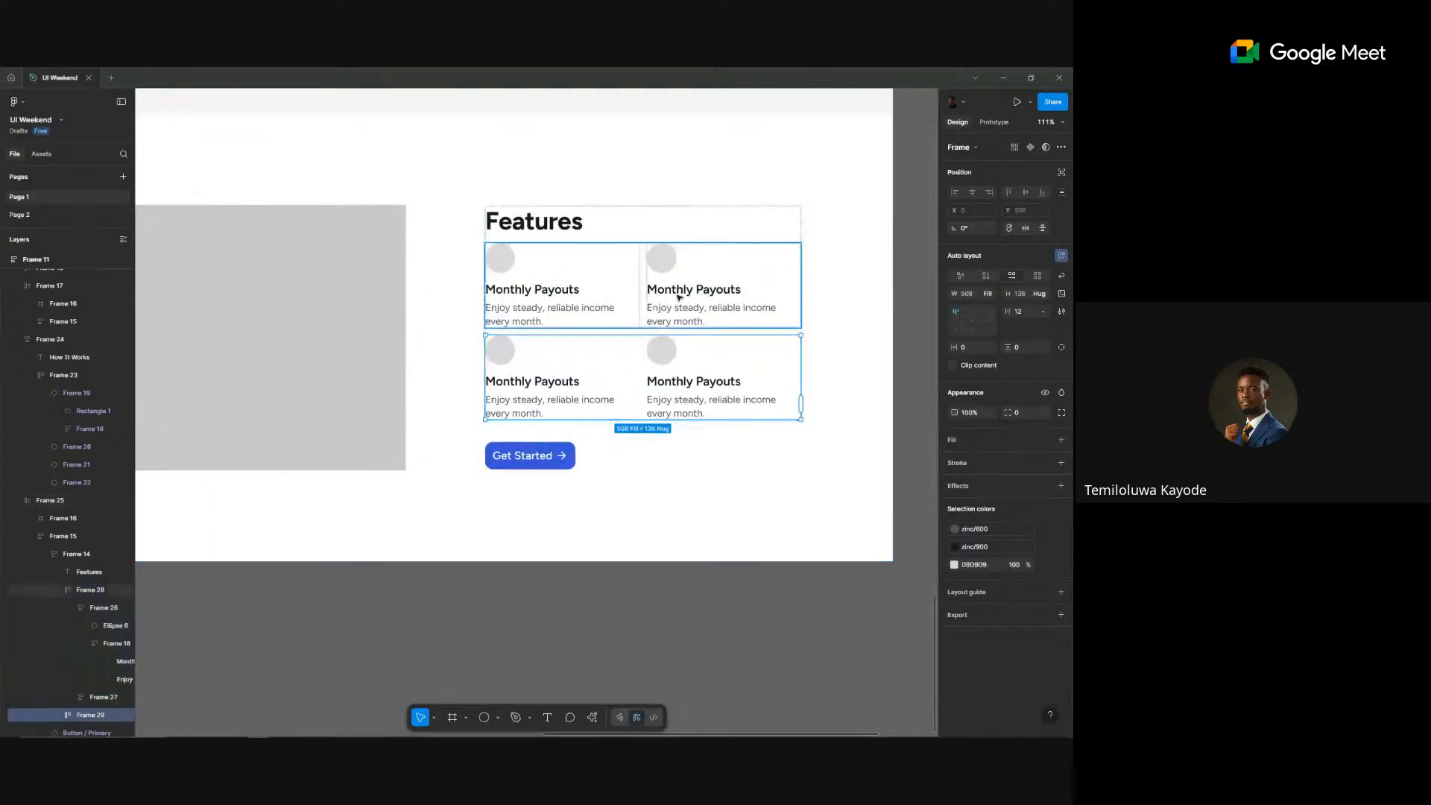
{"action": "left_click", "coordinate": [1021, 313]}
{"action": "type", "text": "24"}
{"action": "key", "text": "Return"}
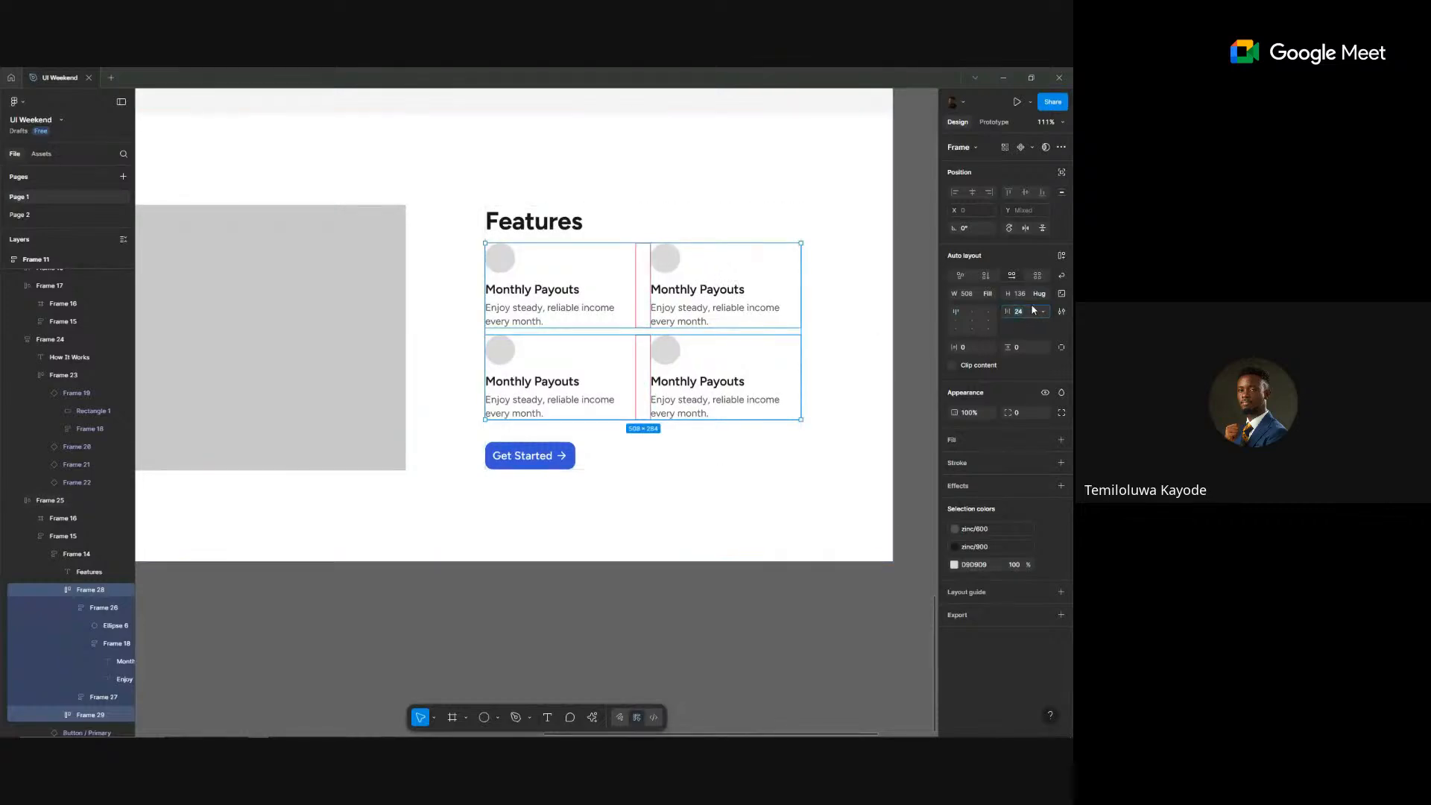
{"action": "type", "text": "36"}
{"action": "key", "text": "Return"}
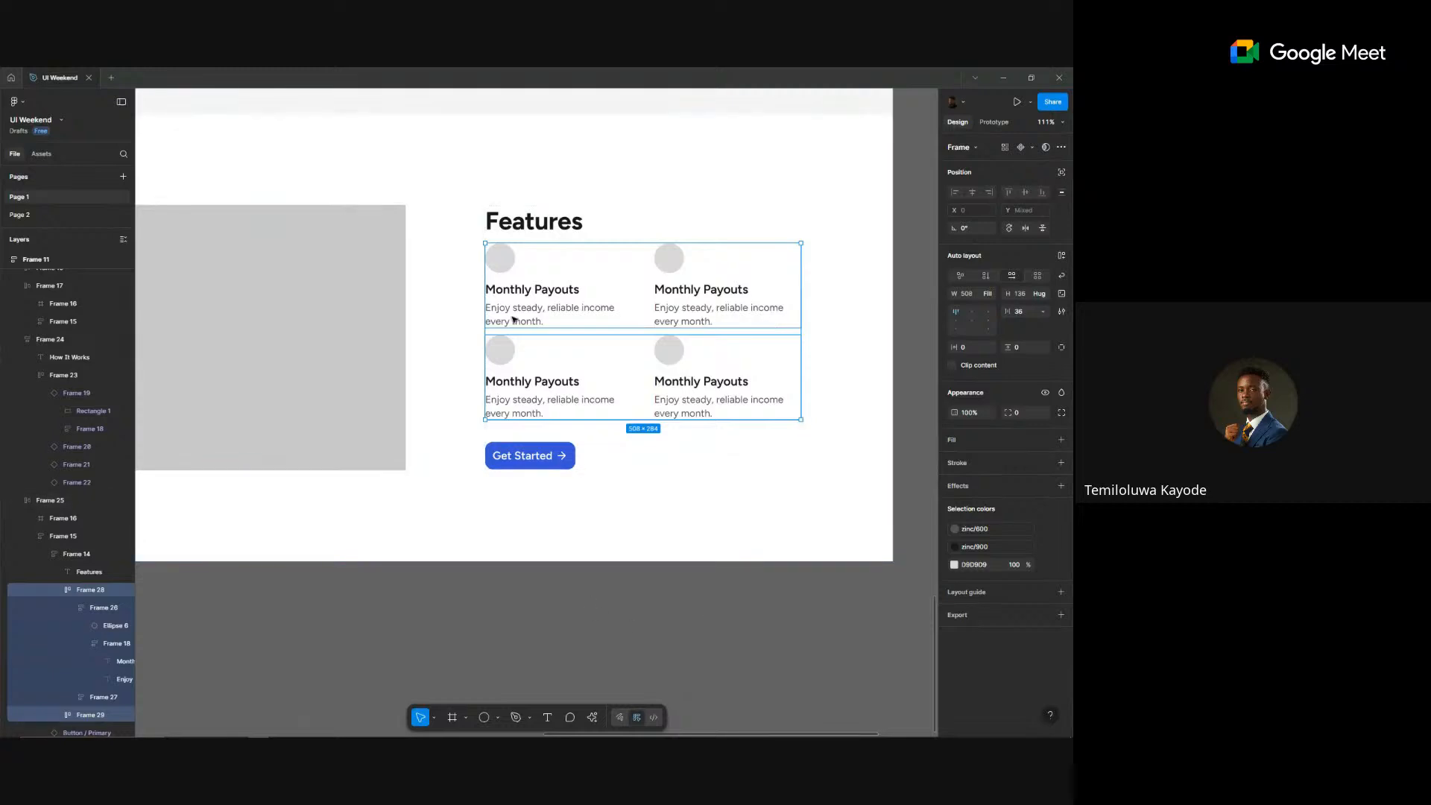
- Wrap the two Monthly Payouts card rows together in one vertical auto layout frame
{"action": "key", "text": "Escape"}
{"action": "left_click", "coordinate": [647, 316]}
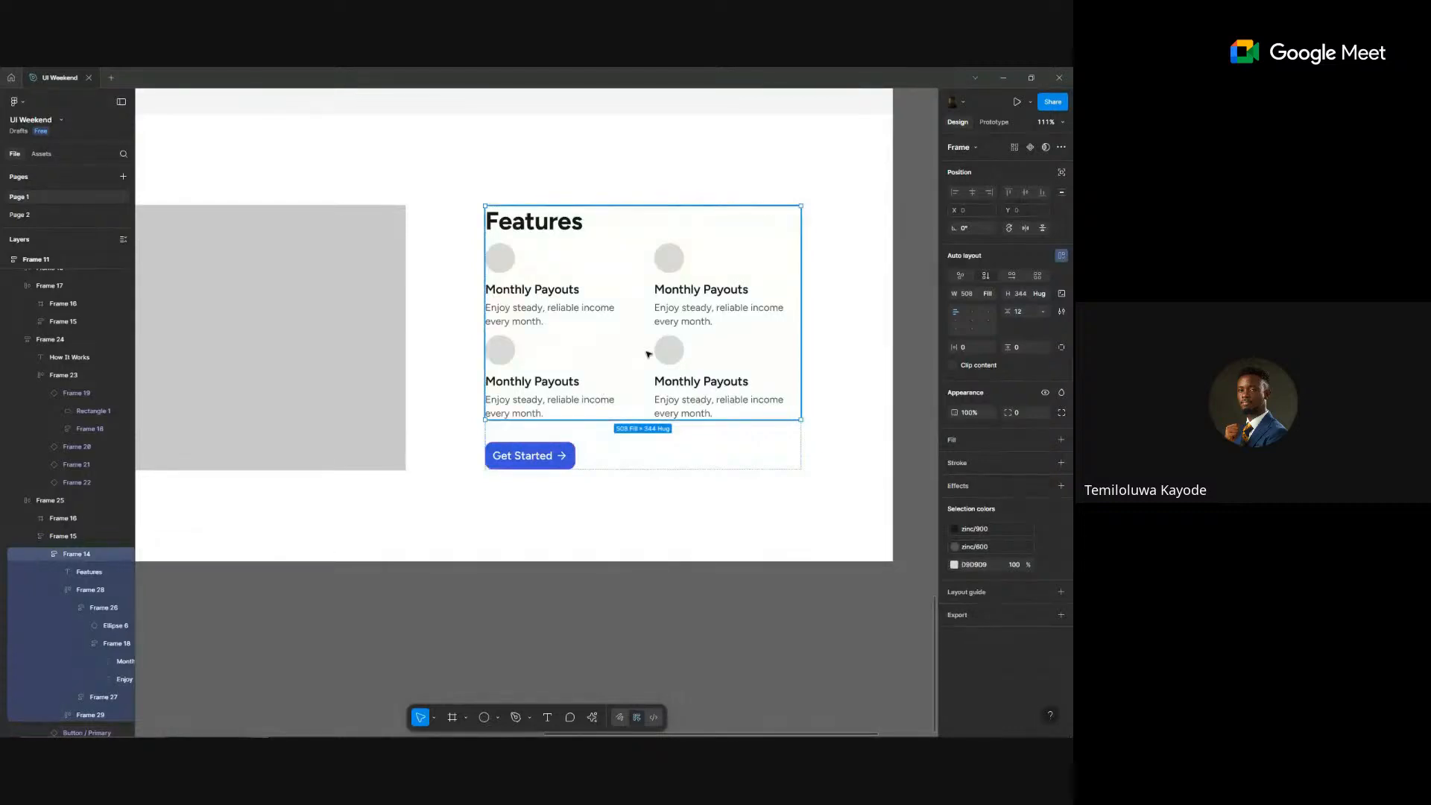
{"action": "left_click", "coordinate": [649, 352]}
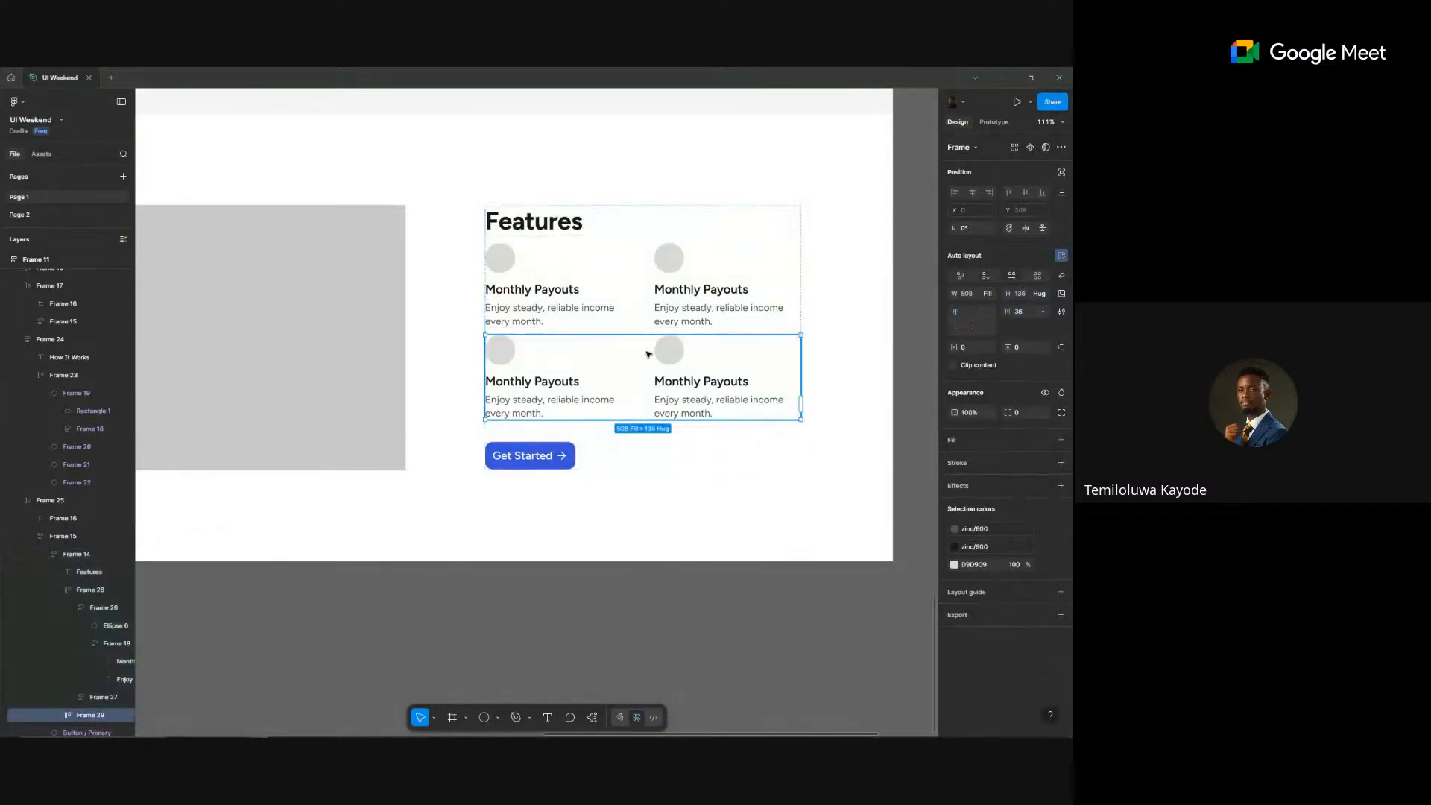
{"action": "left_click", "coordinate": [680, 239]}
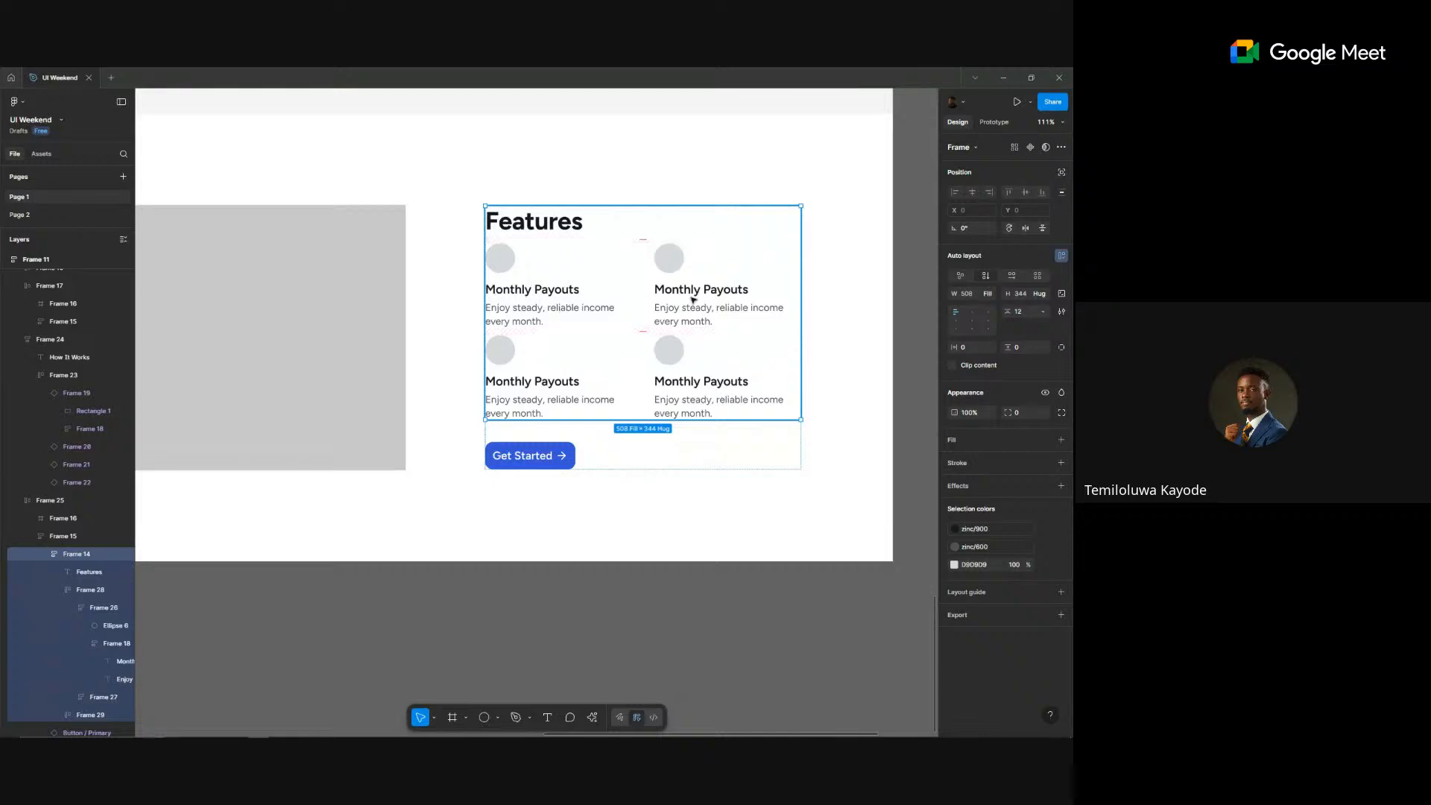
{"action": "left_click", "coordinate": [654, 302]}
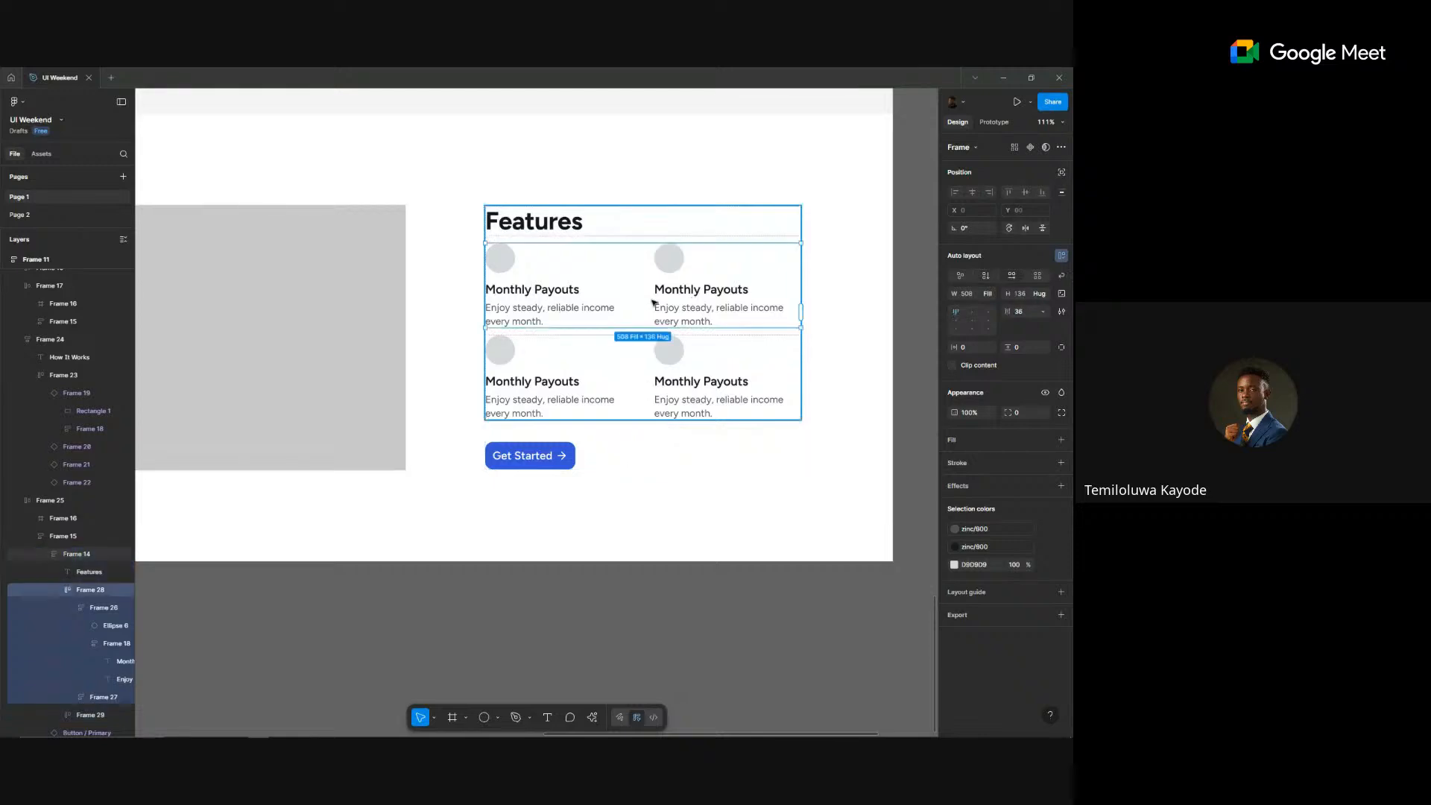
{"action": "left_click", "coordinate": [647, 387], "text": "shift"}
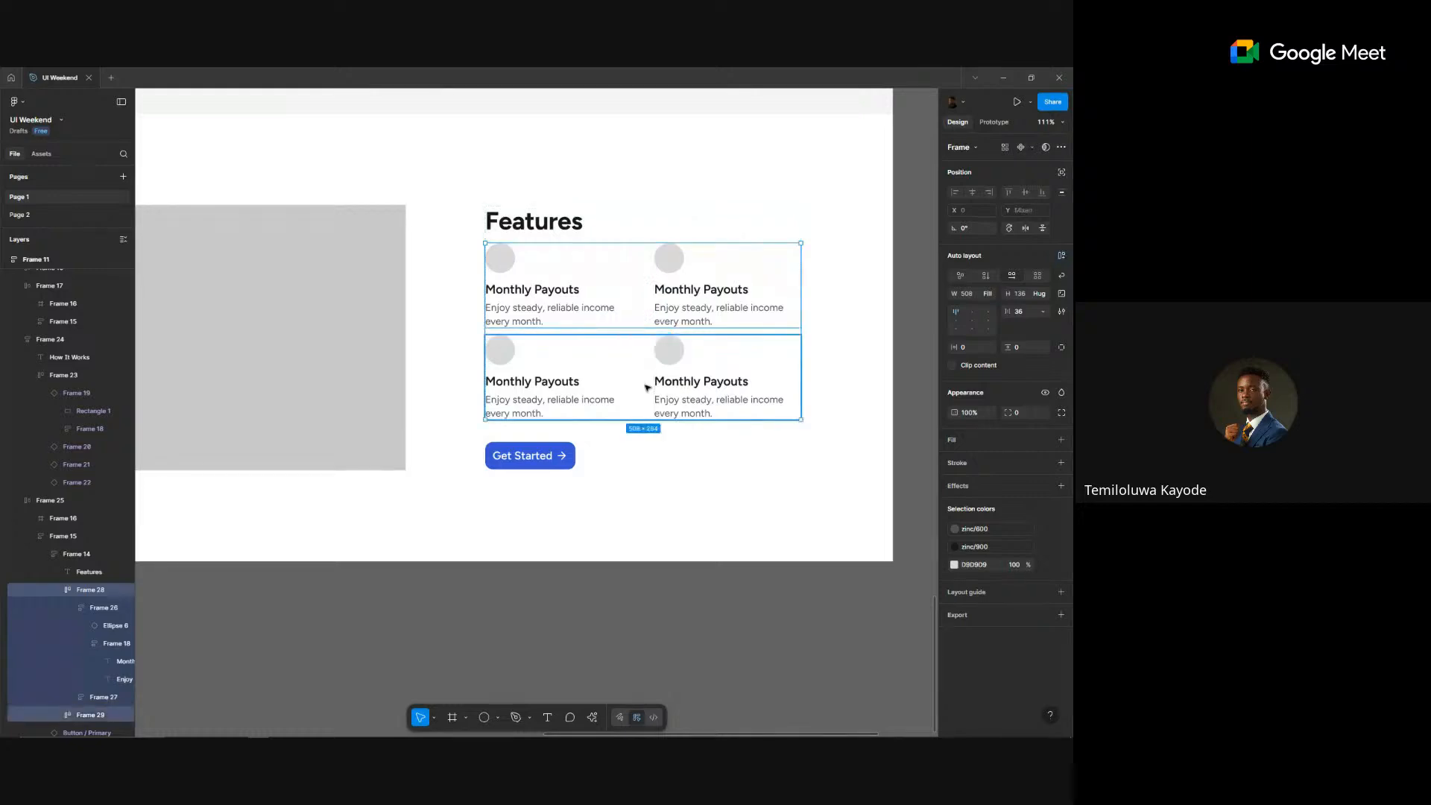
{"action": "key", "text": "shift+a"}
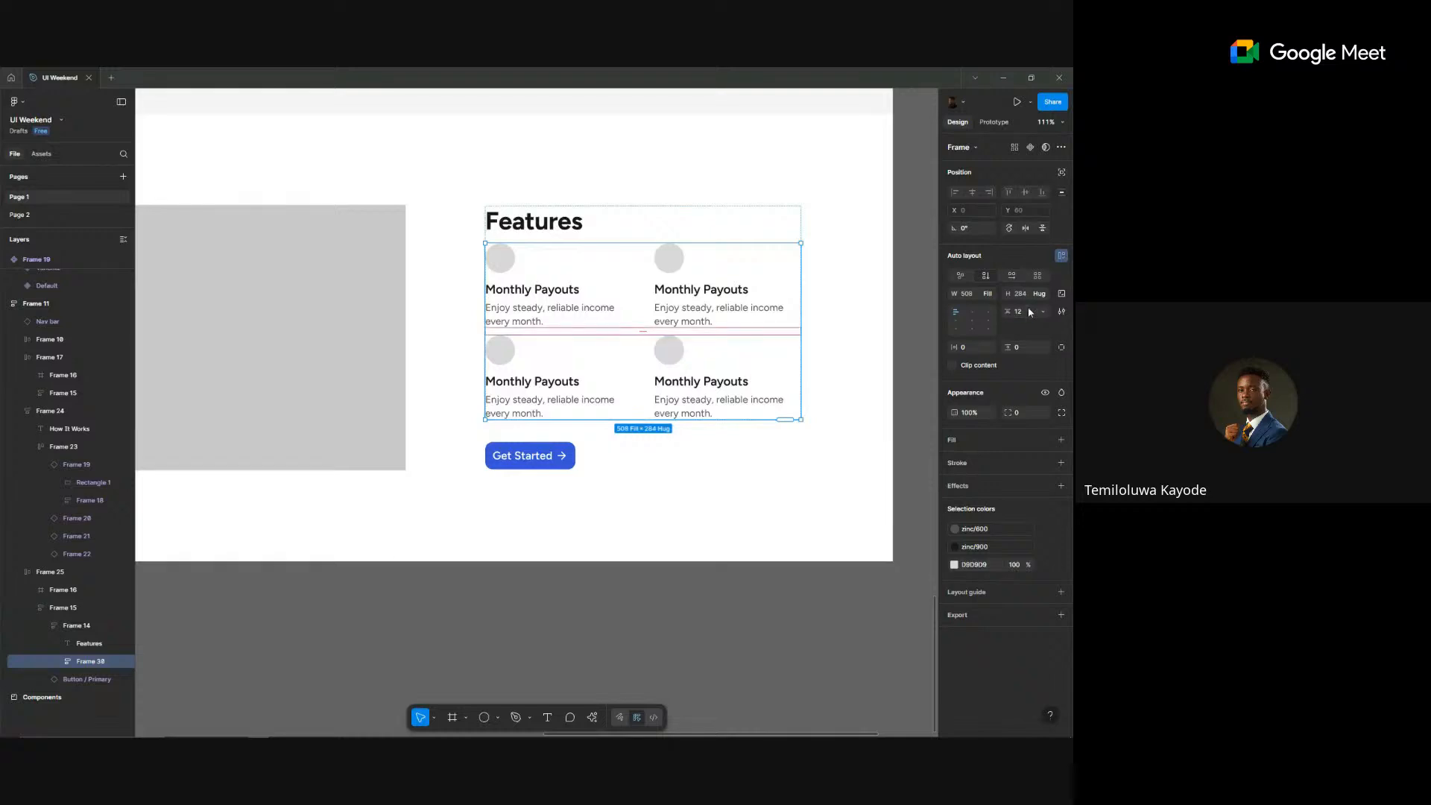
- Set the vertical gap between the two card rows in the Features section to 36
{"action": "left_click", "coordinate": [663, 298]}
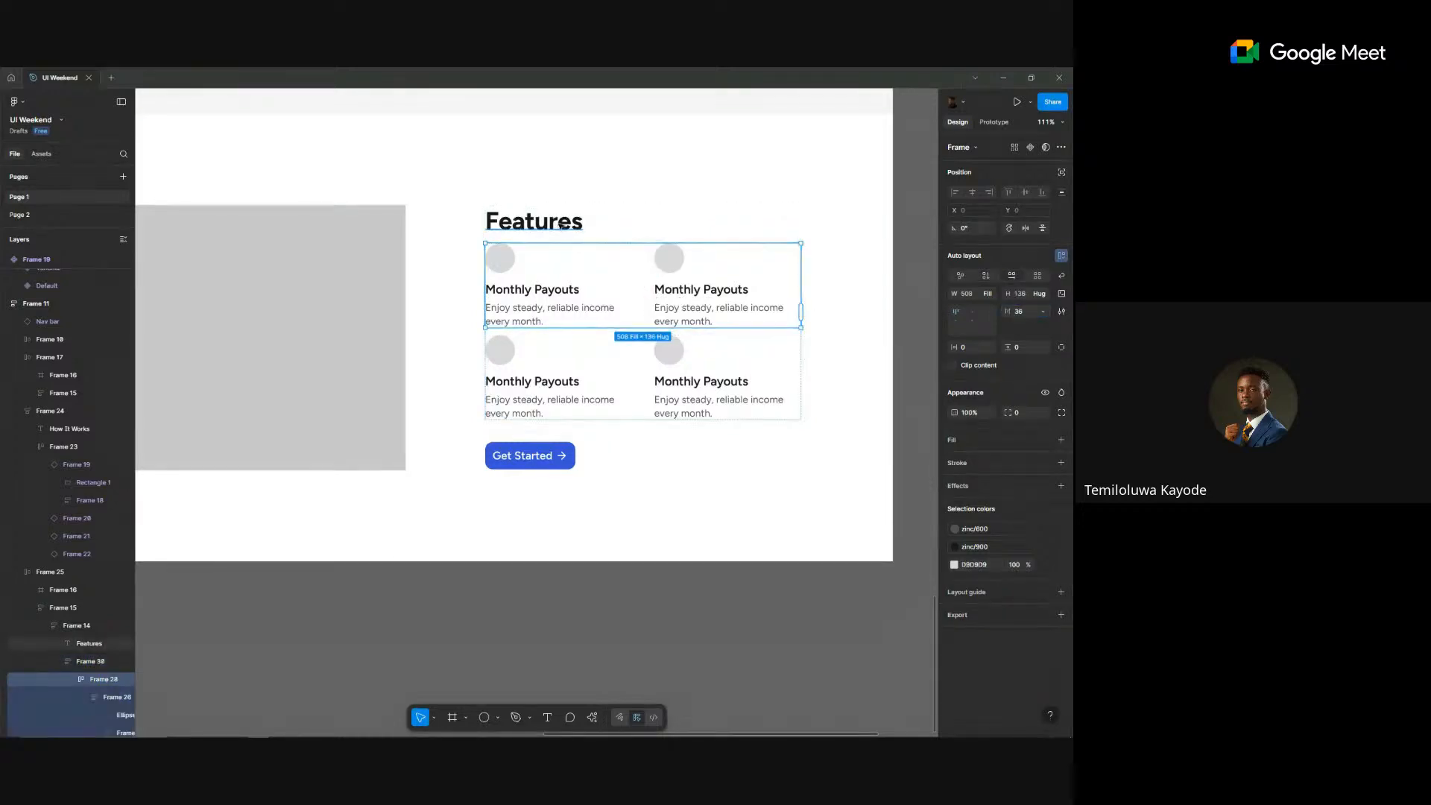
{"action": "left_click", "coordinate": [561, 227]}
{"action": "left_click", "coordinate": [600, 327]}
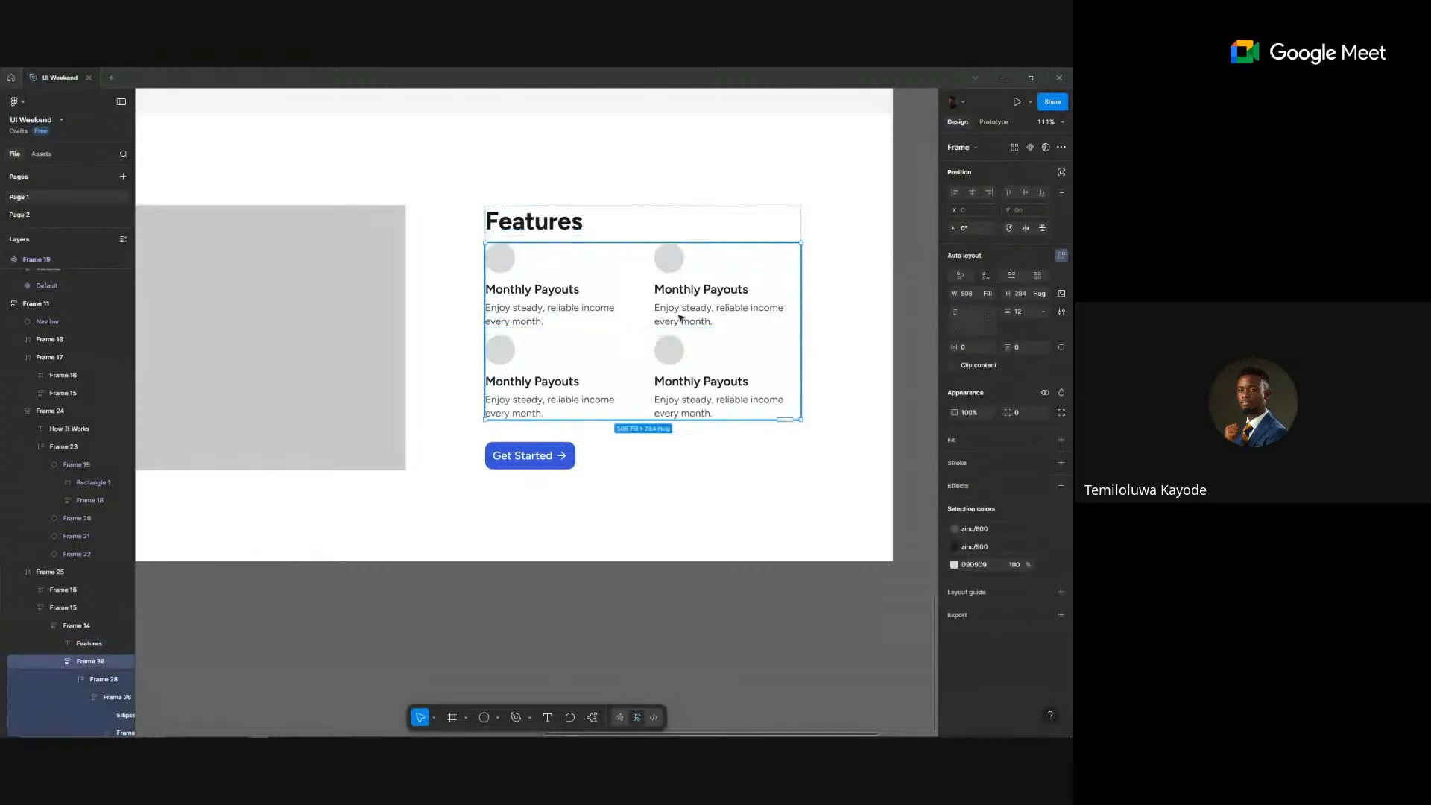
{"action": "left_click", "coordinate": [1029, 313]}
{"action": "type", "text": "36"}
{"action": "key", "text": "Return"}
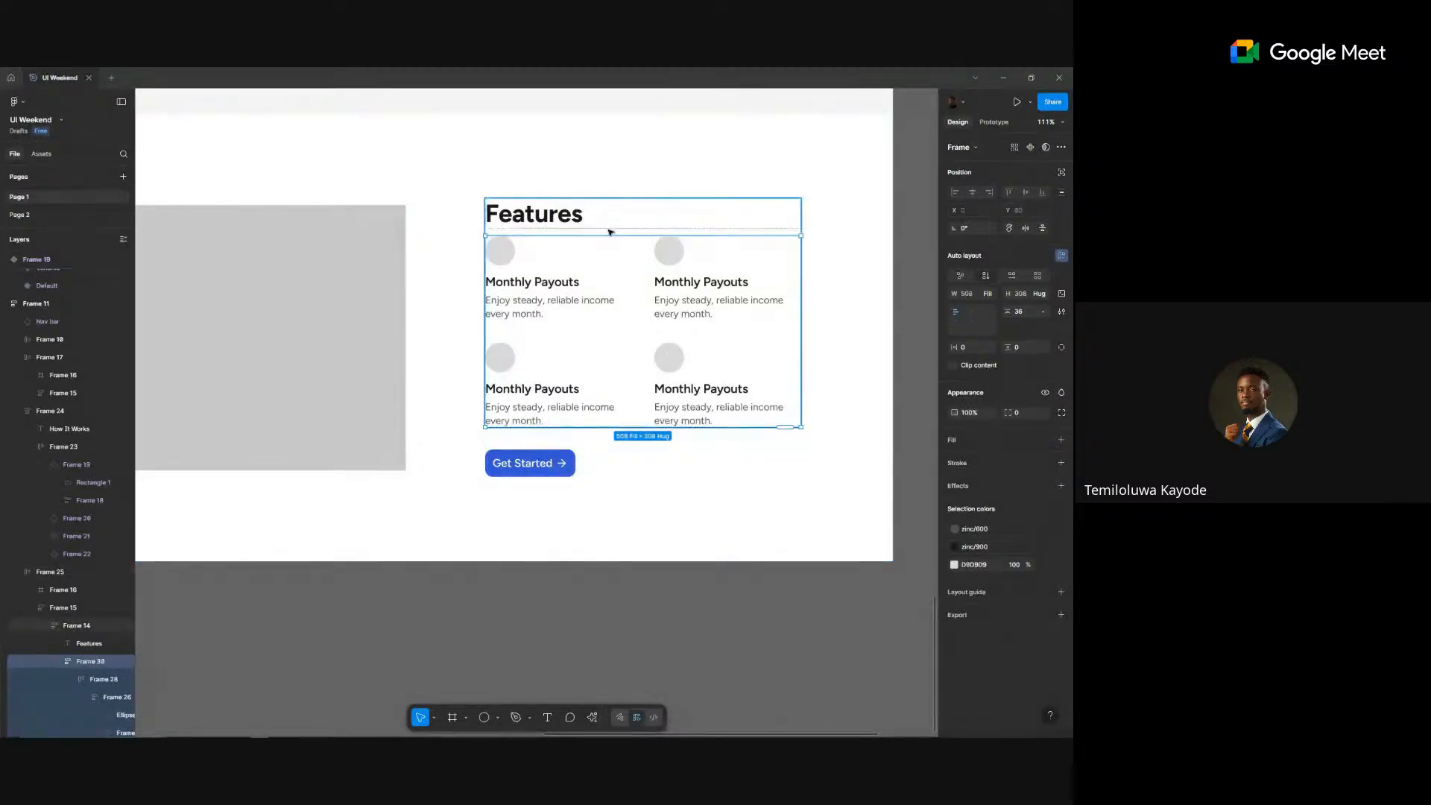
- Set the gap between the Features heading and the card grid to 24
{"action": "key", "text": "Escape"}
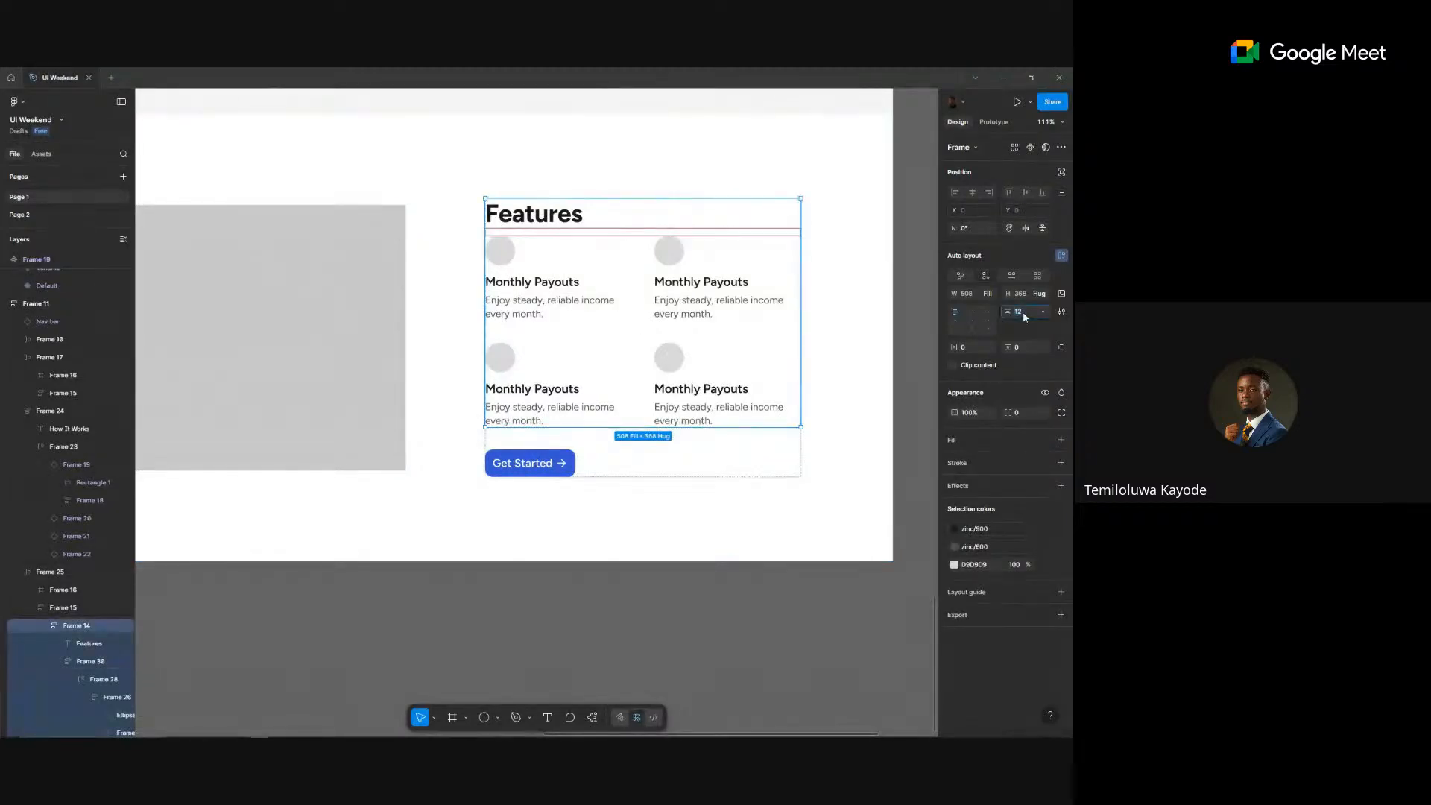
{"action": "left_click", "coordinate": [1023, 311]}
{"action": "type", "text": "24"}
{"action": "key", "text": "Return"}
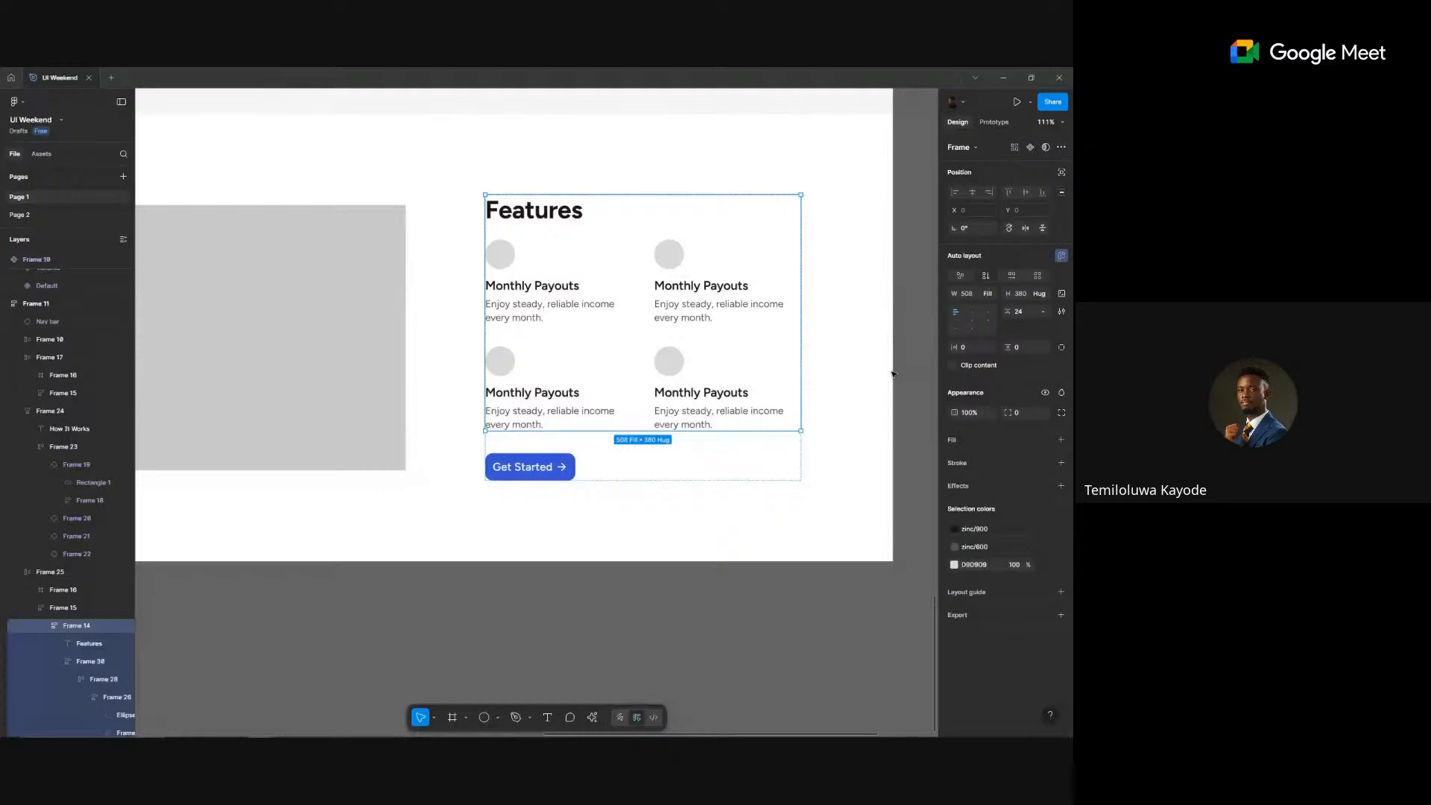
{"action": "left_click", "coordinate": [644, 232]}
{"action": "type", "text": "36"}
{"action": "key", "text": "Escape"}
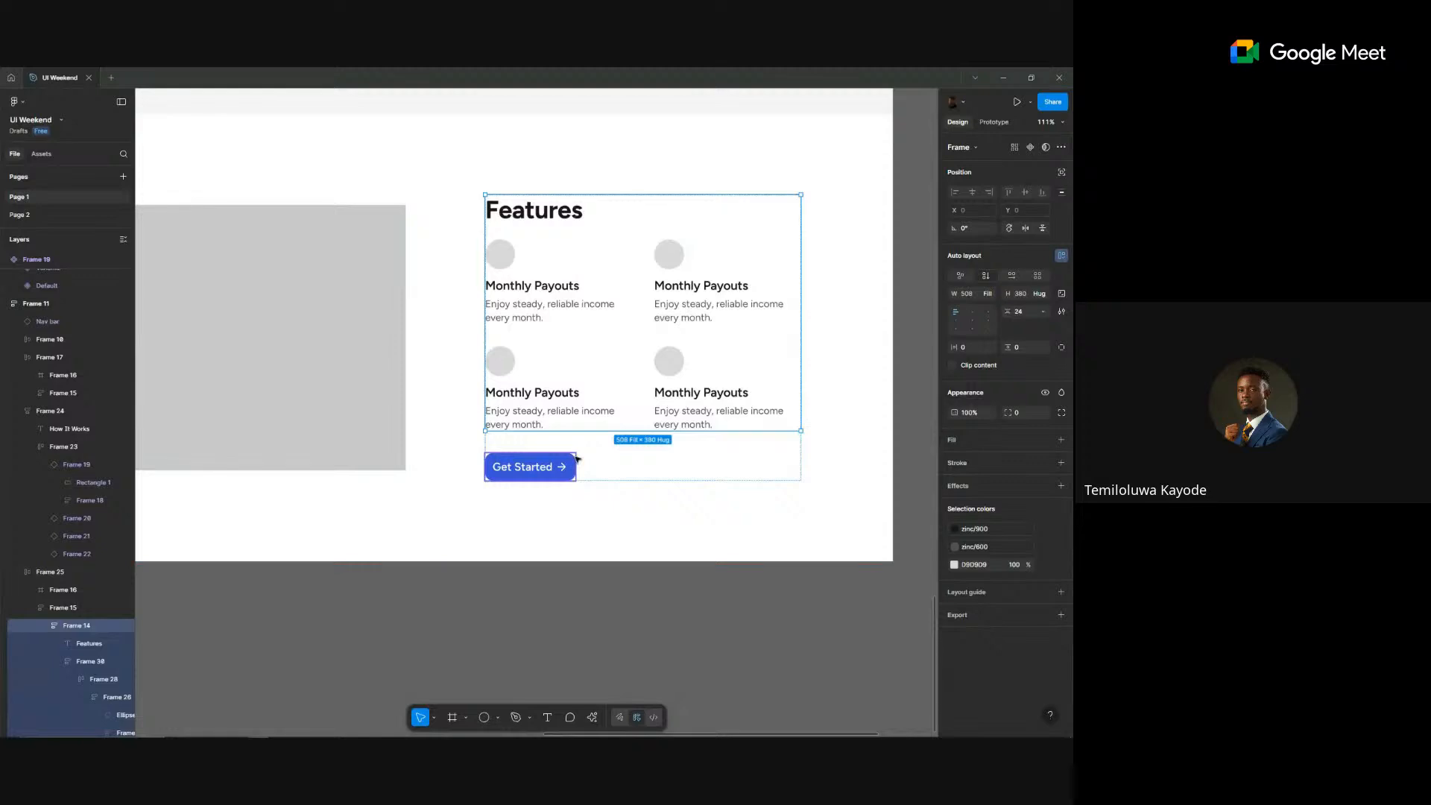
- Copy "Easy to Use" from the ChatGPT Features copy and paste it as the first row's second card title in Figma
{"action": "scroll", "coordinate": [578, 459], "scroll_direction": "down", "scroll_amount": 3}
{"action": "scroll", "coordinate": [631, 410], "scroll_direction": "left", "scroll_amount": 2}
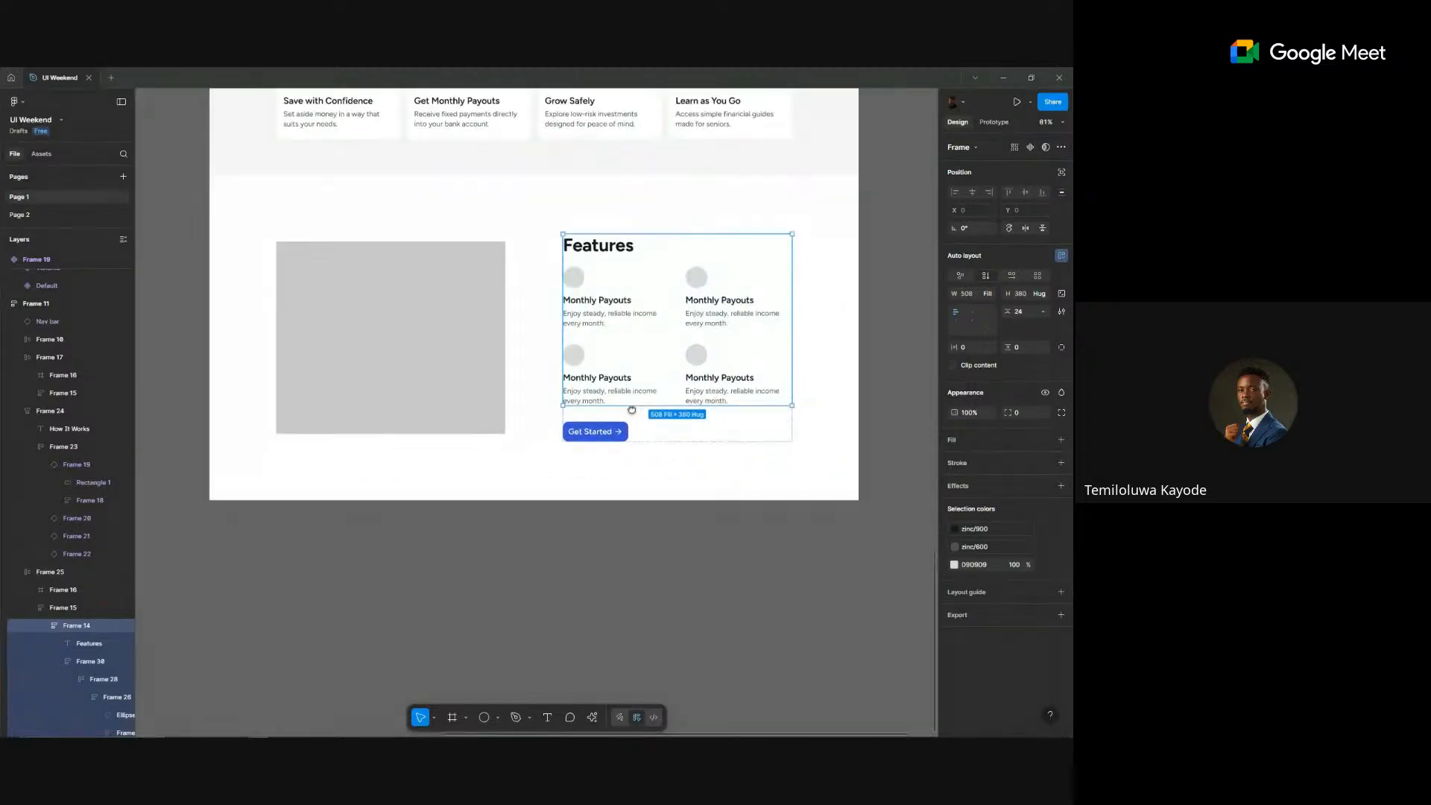
{"action": "scroll", "coordinate": [653, 413], "scroll_direction": "up", "scroll_amount": 1}
{"action": "key", "text": "alt+Tab"}
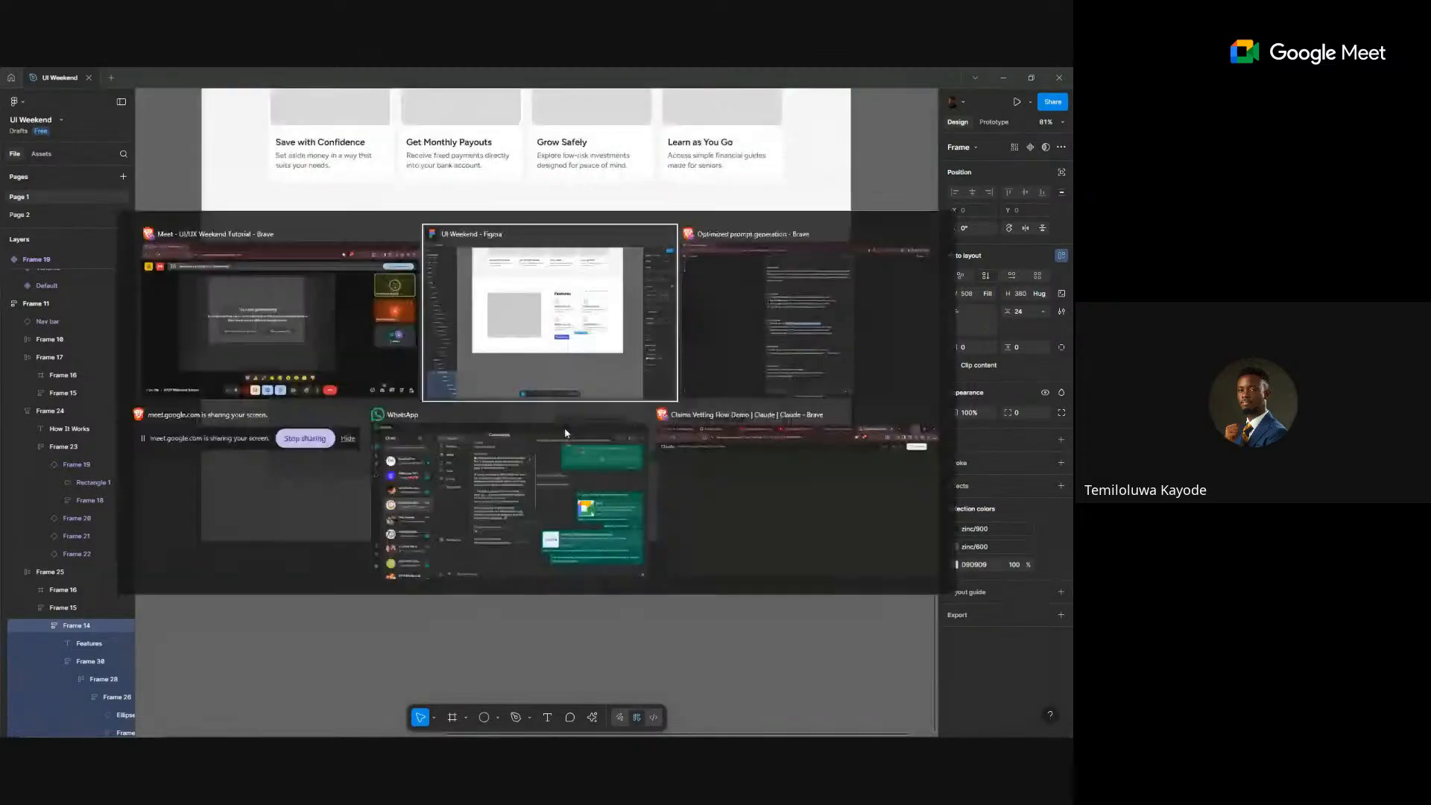
{"action": "key", "text": "alt+Tab"}
{"action": "left_click_drag", "start_coordinate": [383, 429], "coordinate": [423, 427]}
{"action": "key", "text": "ctrl+c"}
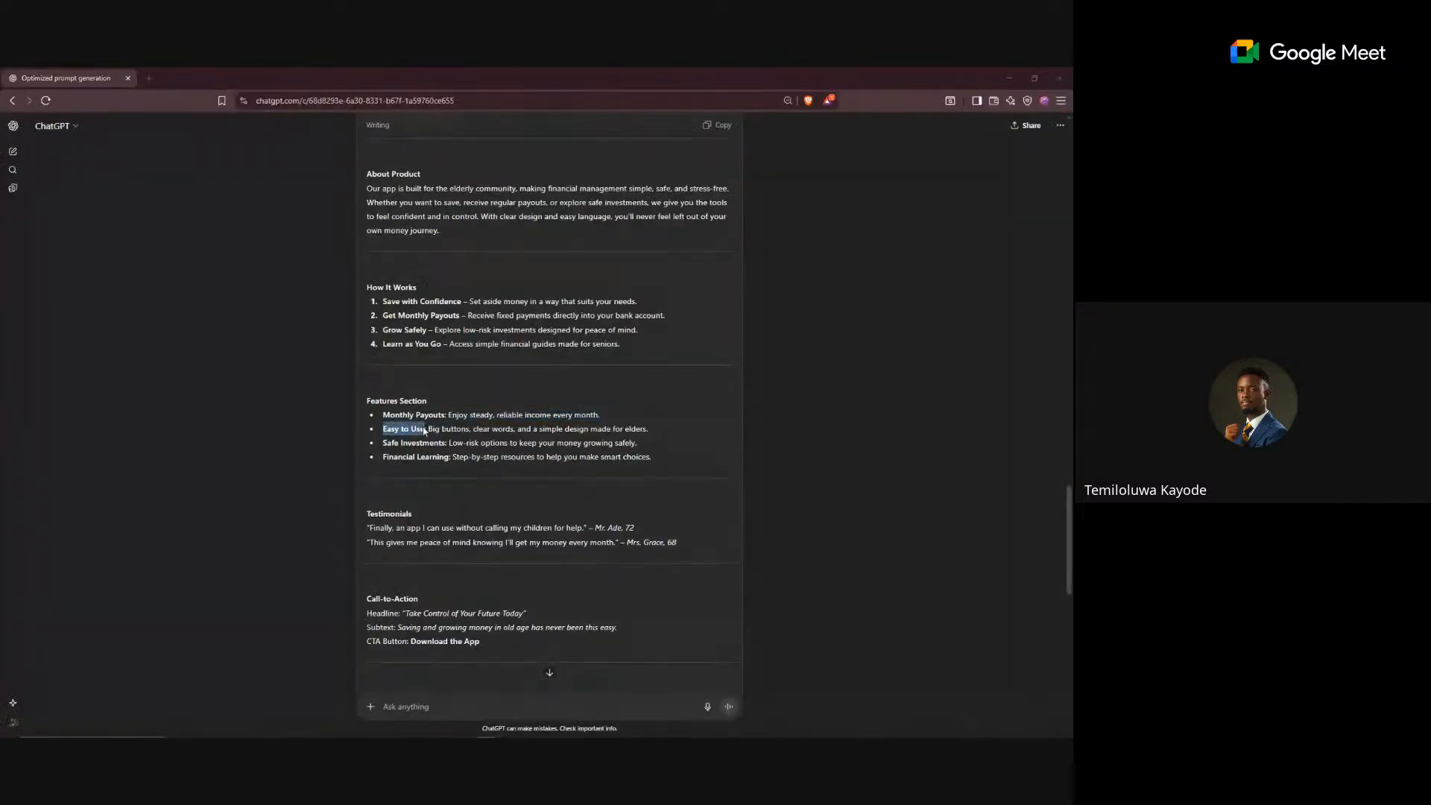
{"action": "key", "text": "alt+Tab"}
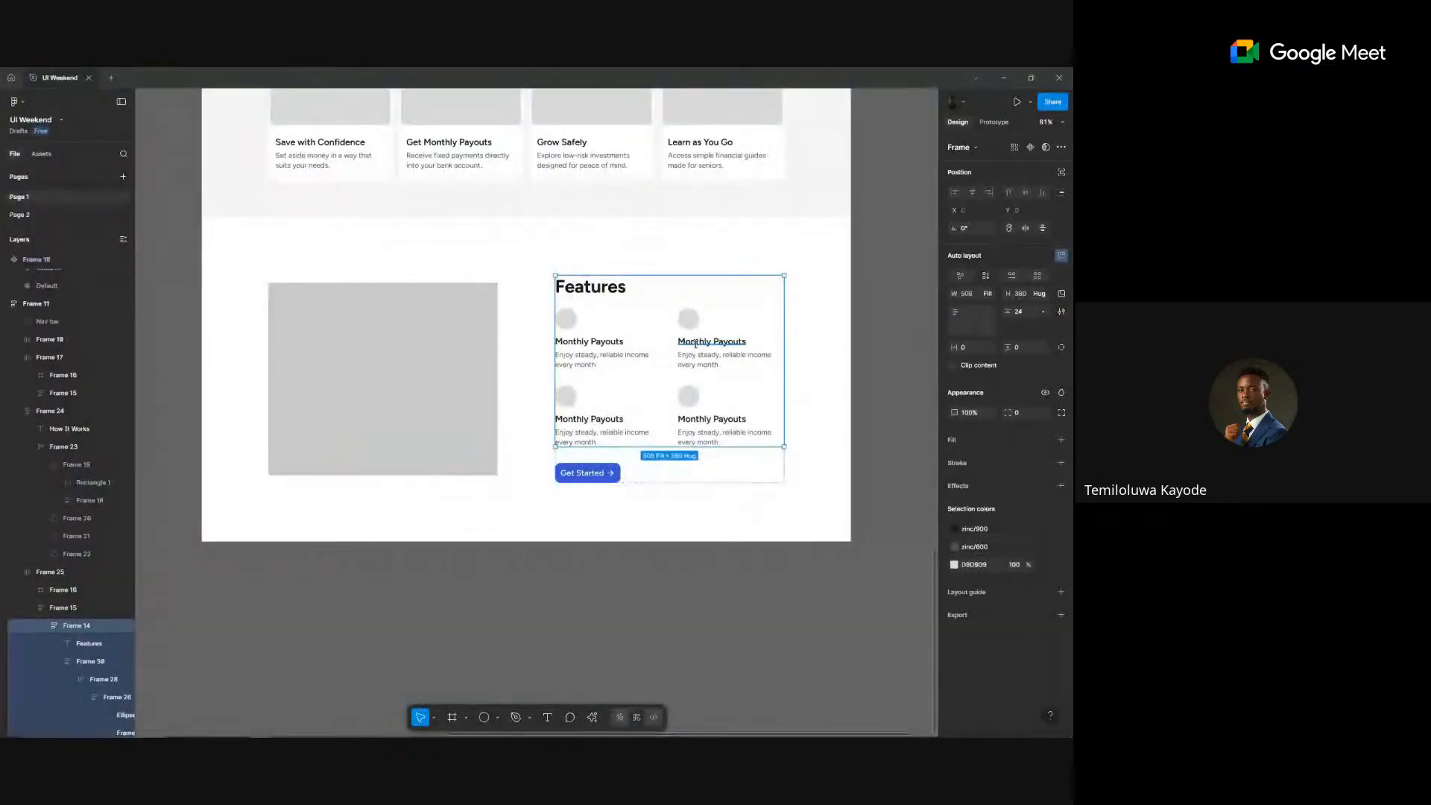
{"action": "double_click", "coordinate": [694, 343]}
{"action": "key", "text": "ctrl+v"}
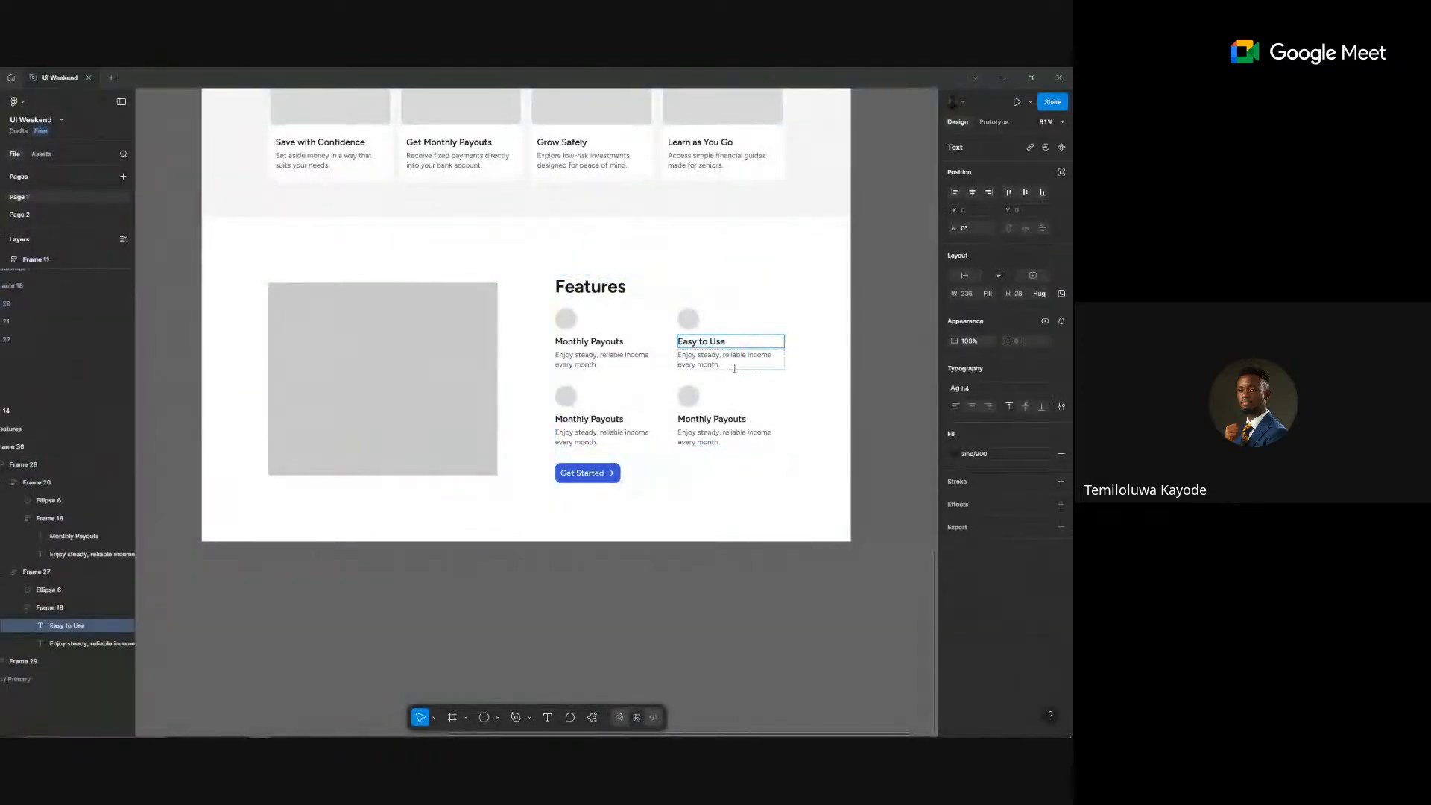
- Replace the Easy to Use card's description with "Big buttons, clear words, and a simple design made for elders." copied from ChatGPT
{"action": "key", "text": "alt+Tab"}
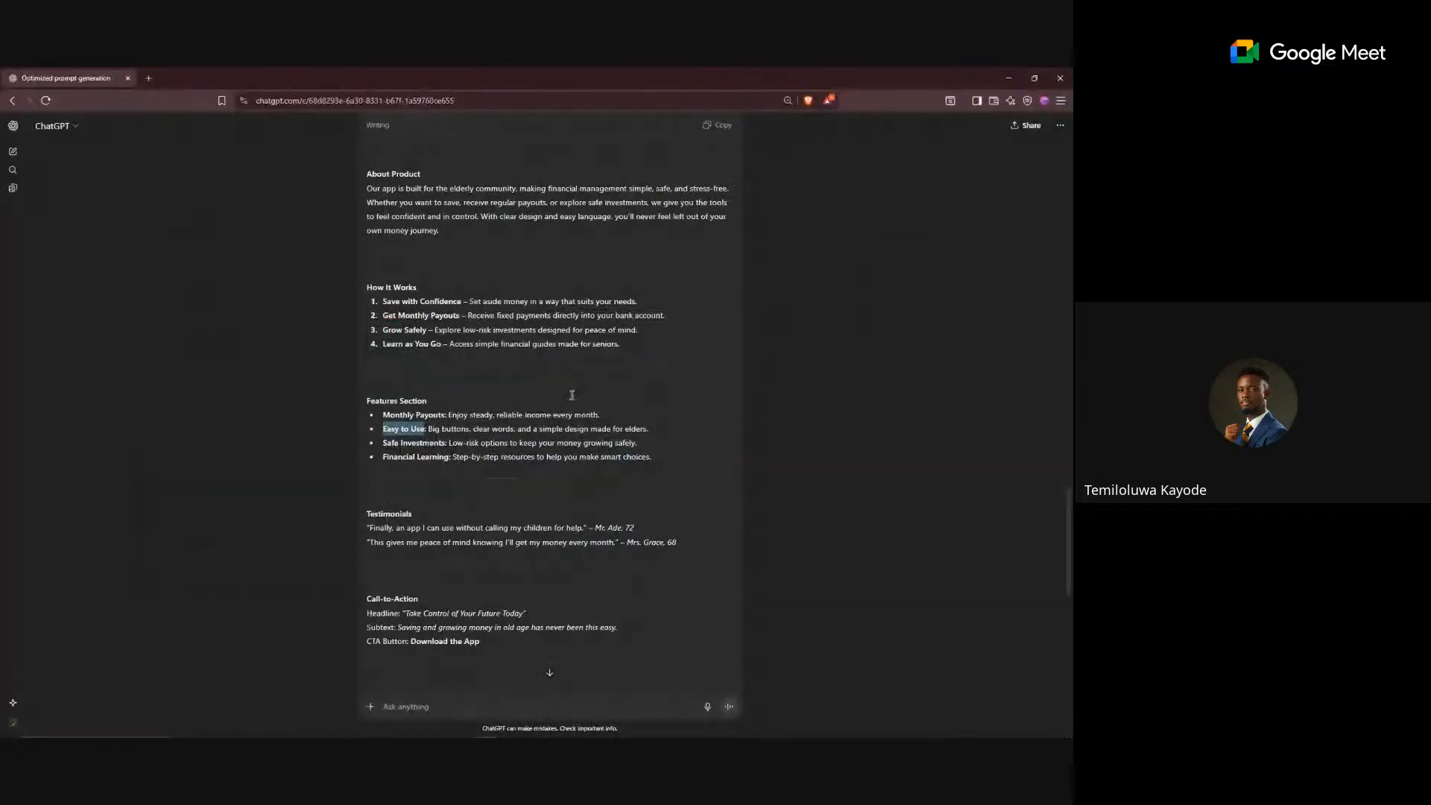
{"action": "left_click_drag", "start_coordinate": [428, 430], "coordinate": [652, 425]}
{"action": "key", "text": "ctrl+c"}
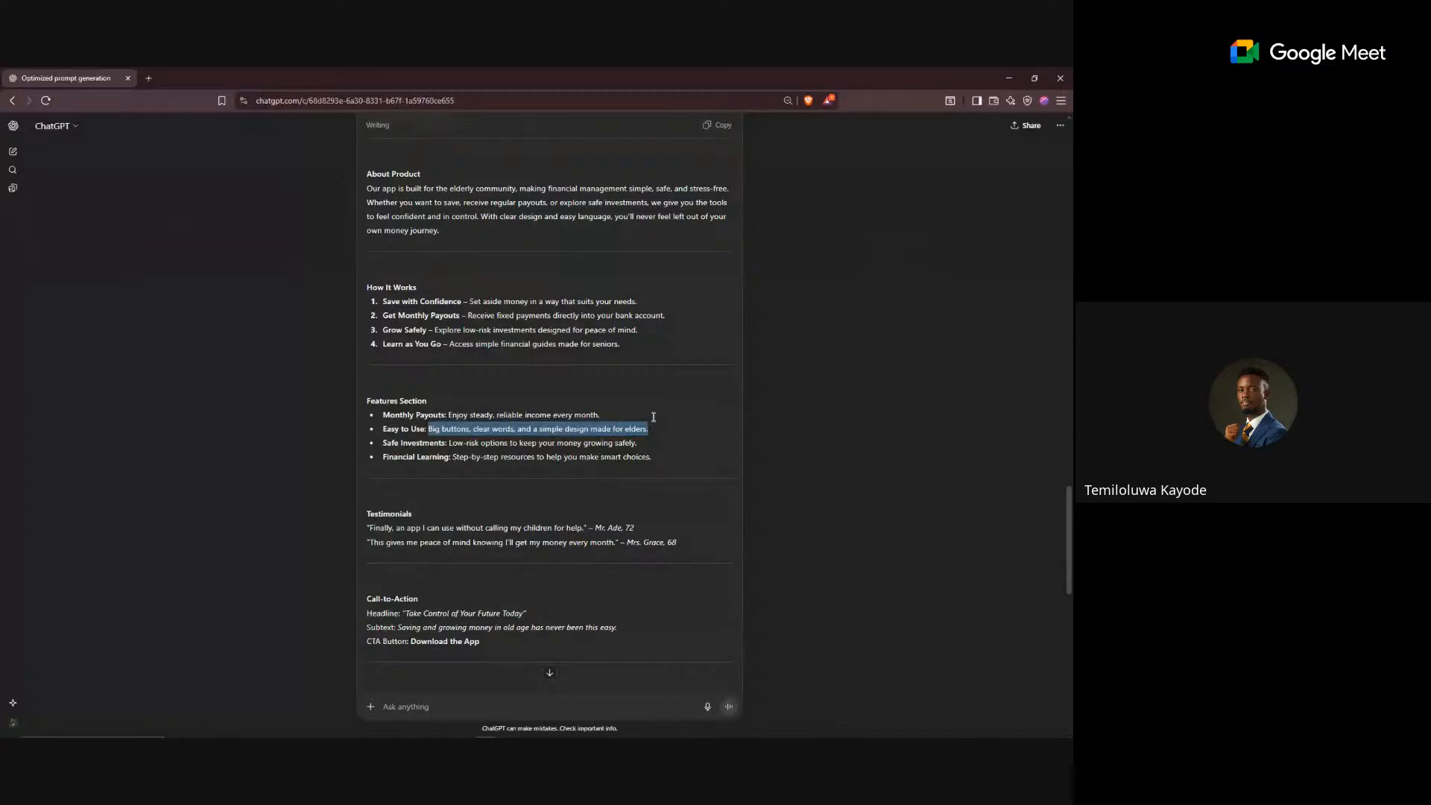
{"action": "key", "text": "alt+Tab"}
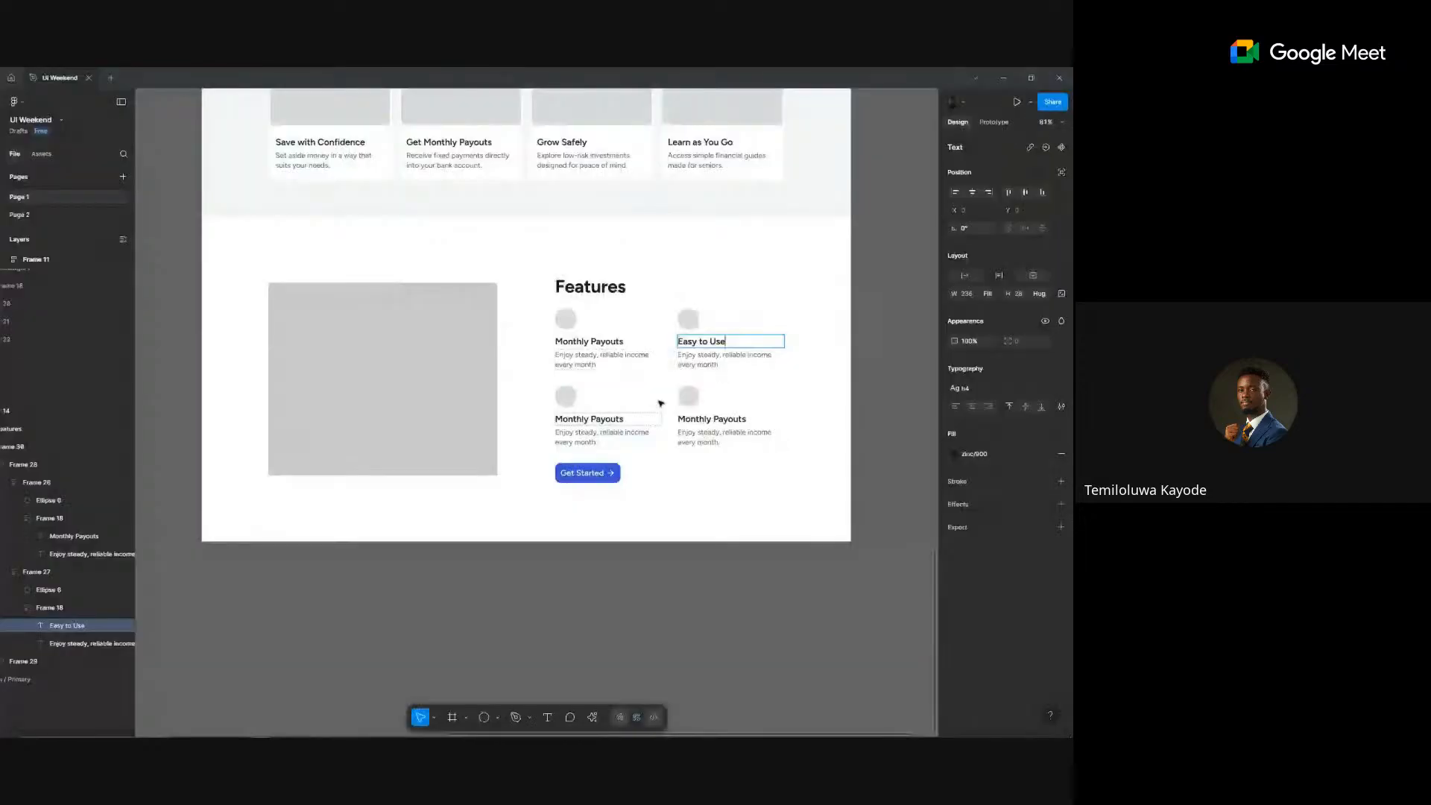
{"action": "left_click", "coordinate": [702, 363]}
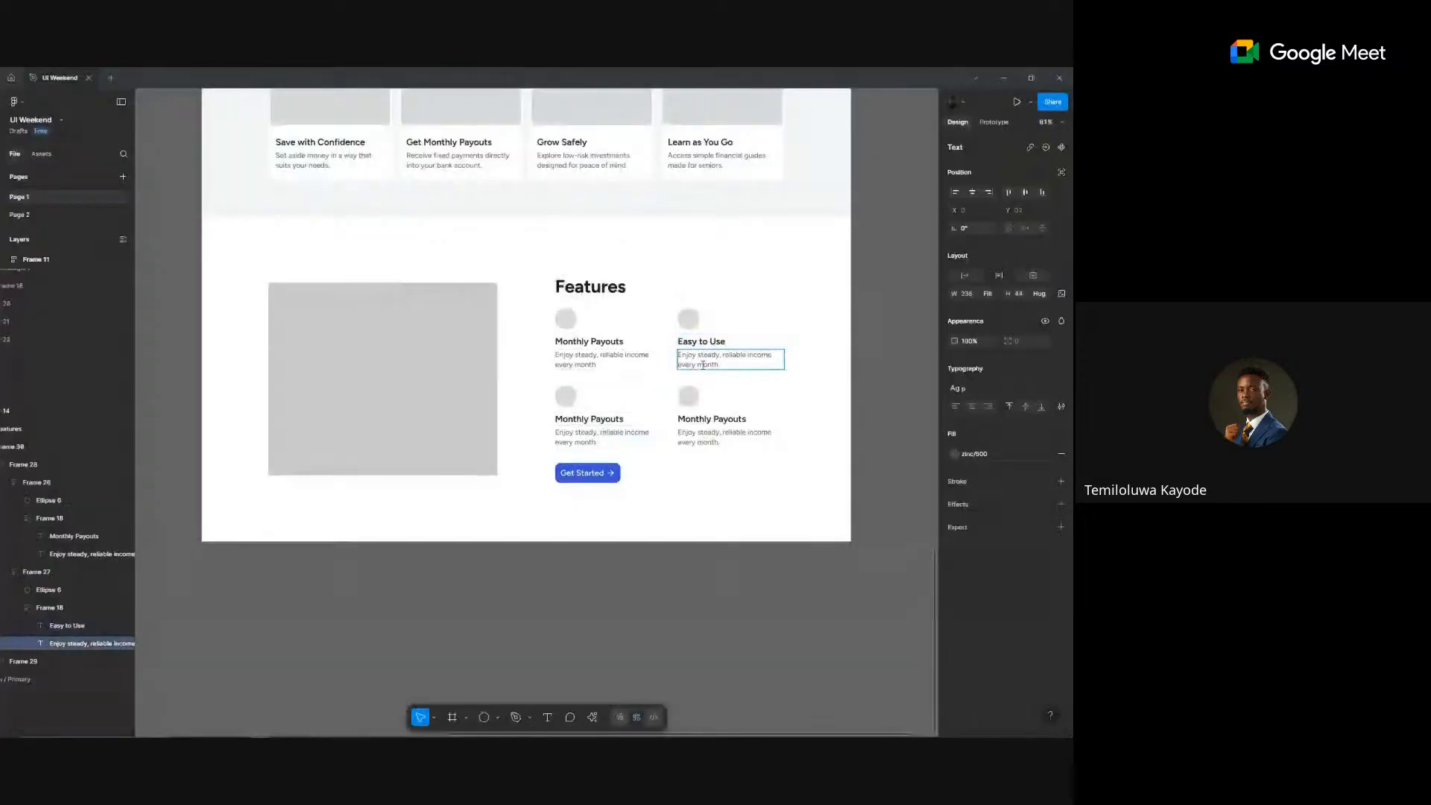
{"action": "double_click", "coordinate": [702, 364]}
{"action": "key", "text": "ctrl+v"}
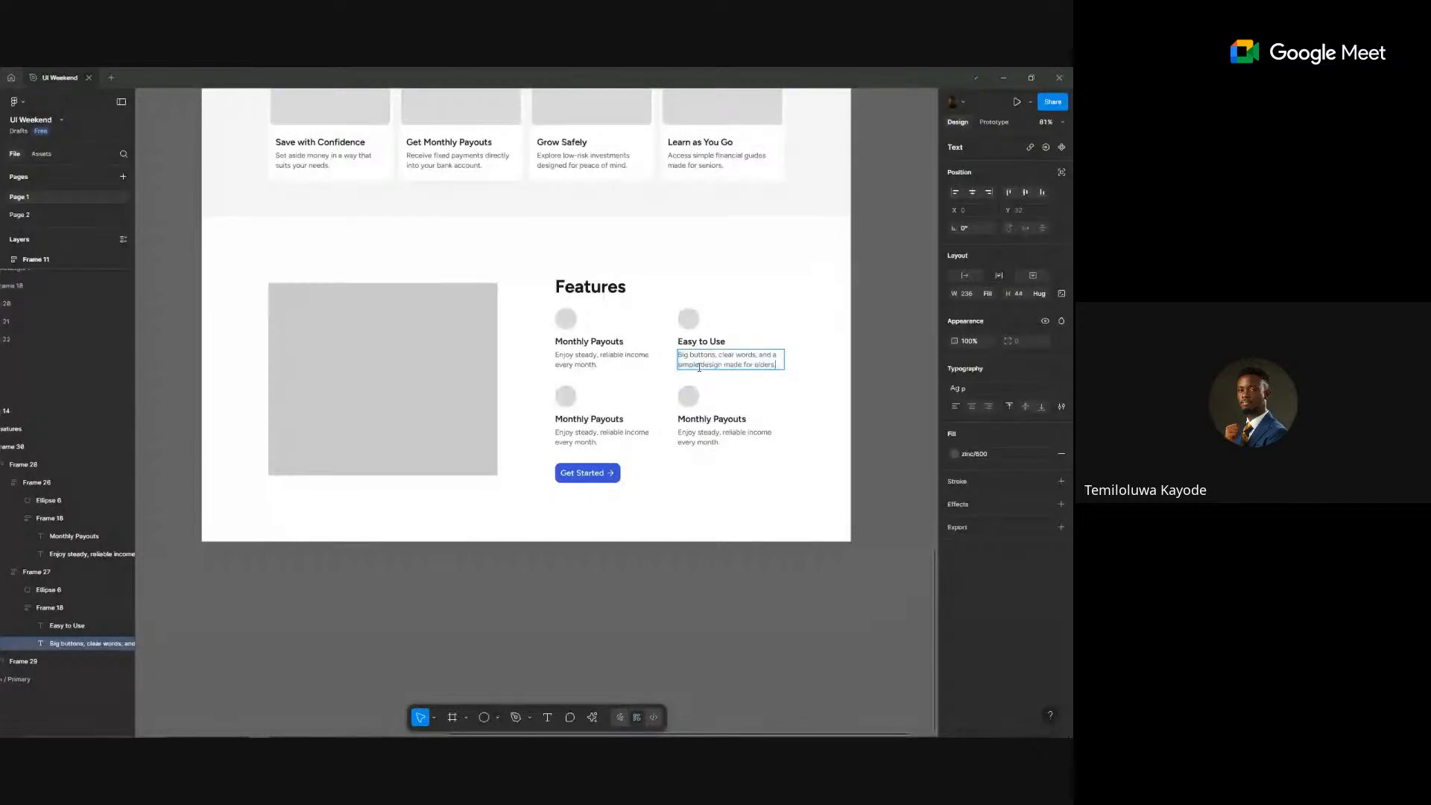
- Replace the title of the second row's first card with "Safe Investments" copied from ChatGPT
{"action": "key", "text": "alt+Tab"}
{"action": "key", "text": "alt+Tab"}
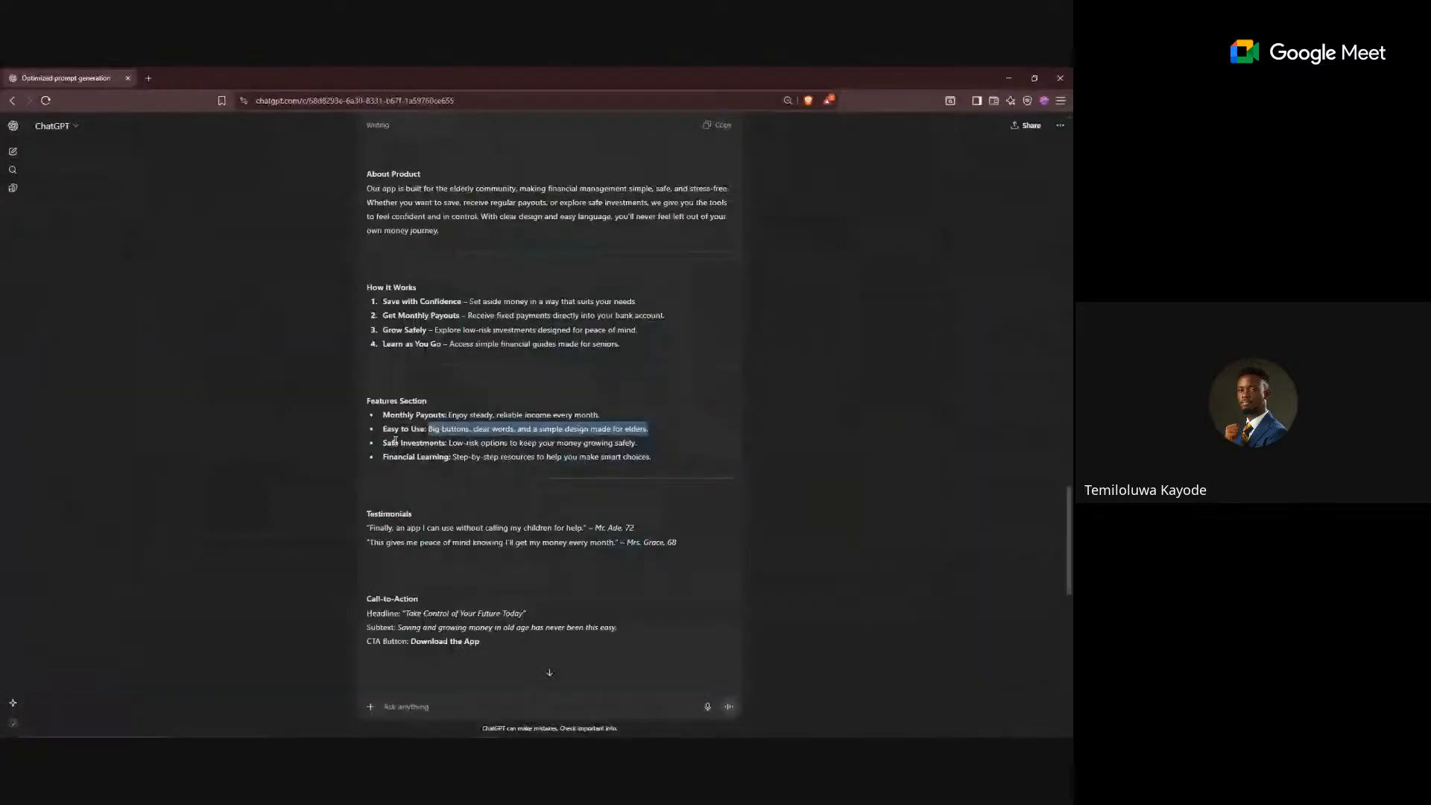
{"action": "left_click_drag", "start_coordinate": [383, 443], "coordinate": [445, 439]}
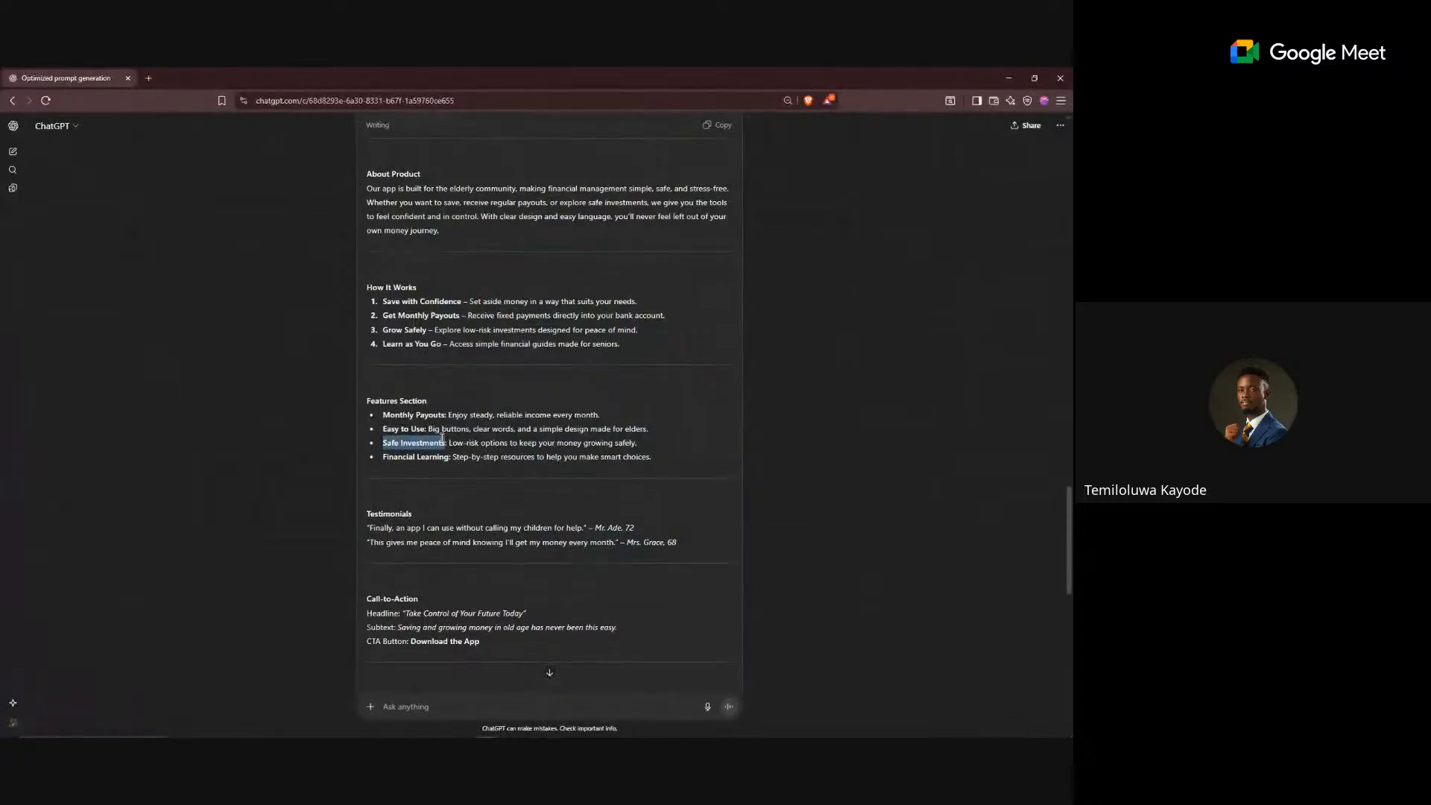
{"action": "key", "text": "alt+Tab"}
{"action": "left_click", "coordinate": [592, 419]}
{"action": "double_click", "coordinate": [593, 420]}
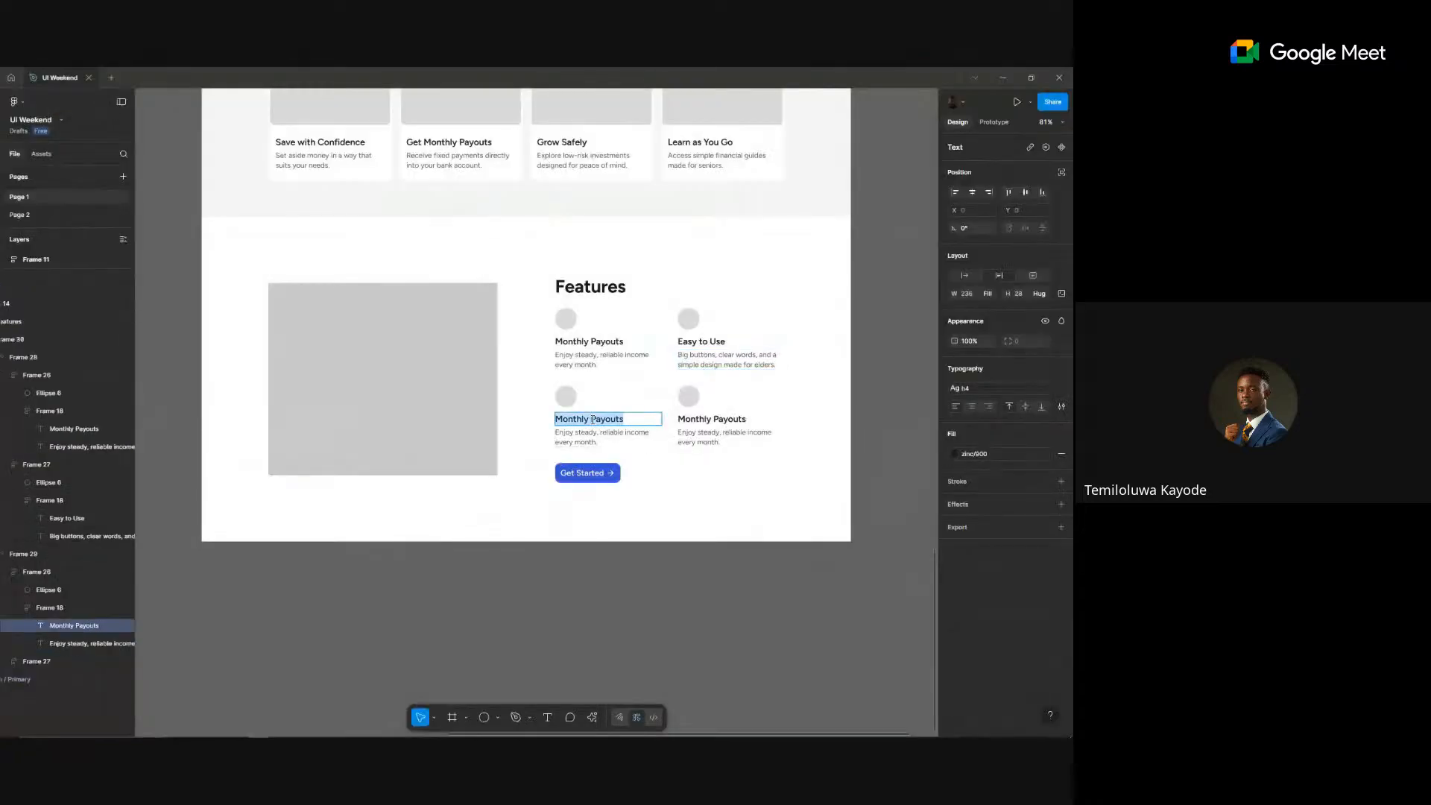
- Replace the Safe Investments card's description with "Low-risk options to keep your money growing safely." copied from ChatGPT
{"action": "key", "text": "alt+Tab"}
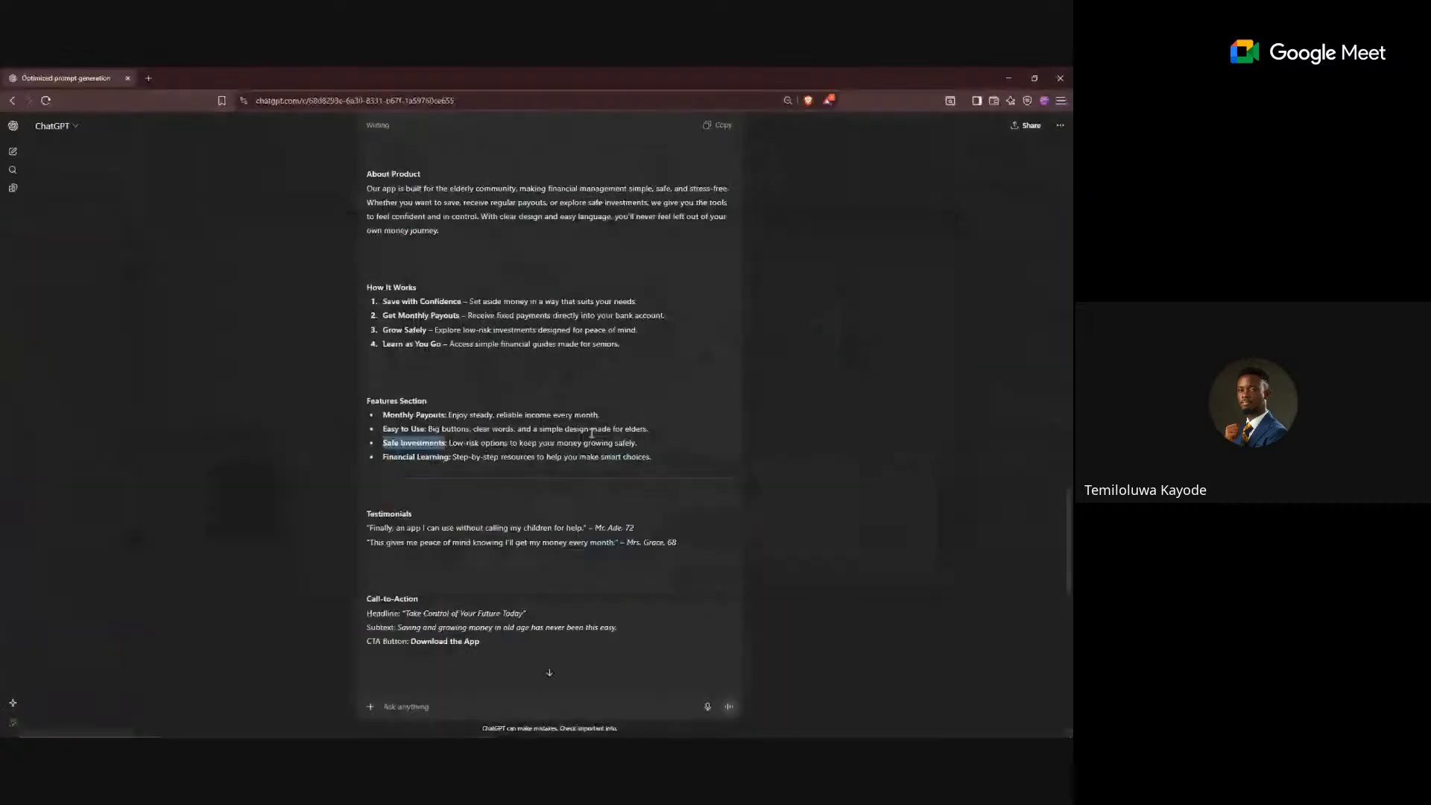
{"action": "left_click_drag", "start_coordinate": [450, 445], "coordinate": [641, 445]}
{"action": "key", "text": "ctrl+c"}
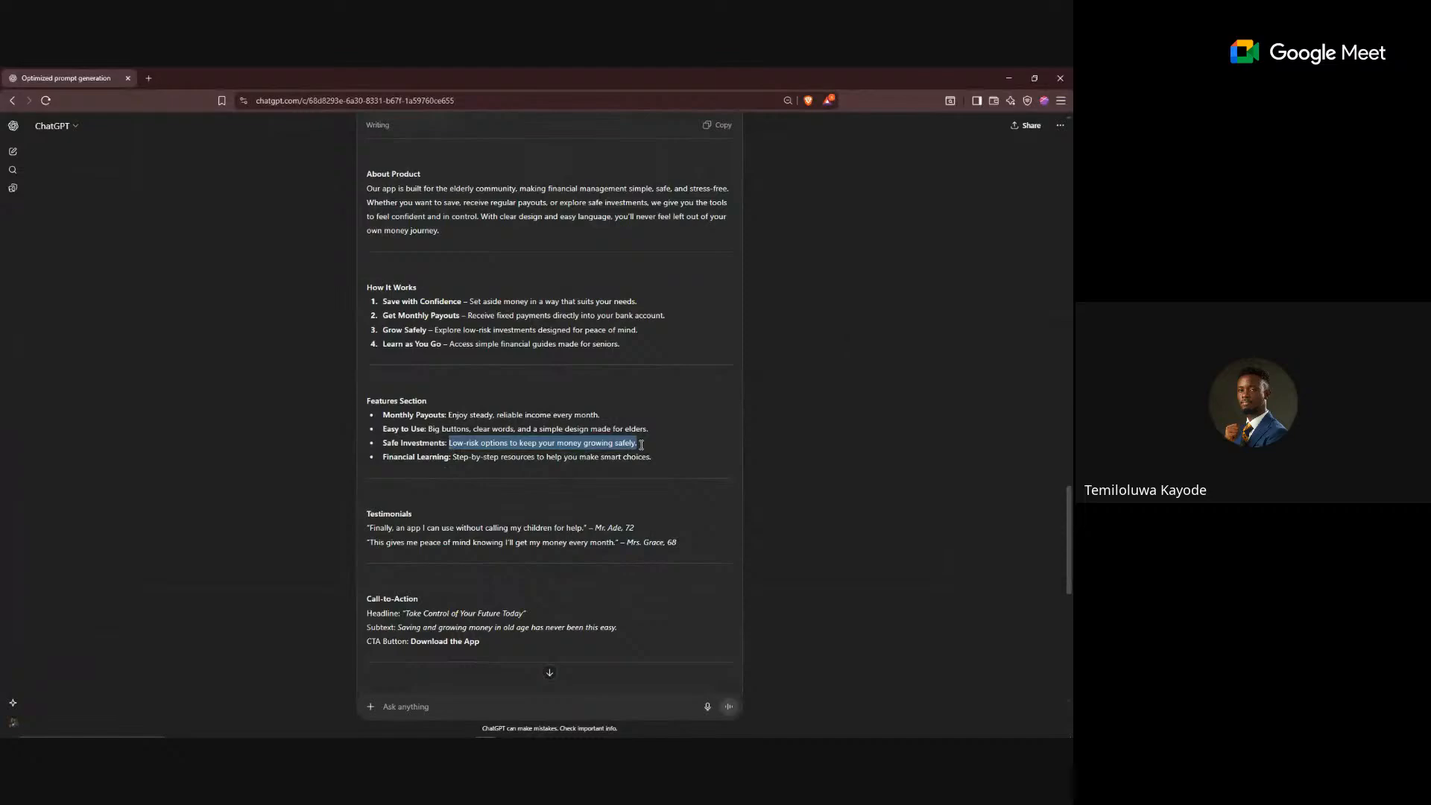
{"action": "key", "text": "alt+Tab"}
{"action": "double_click", "coordinate": [599, 443]}
{"action": "key", "text": "ctrl+v"}
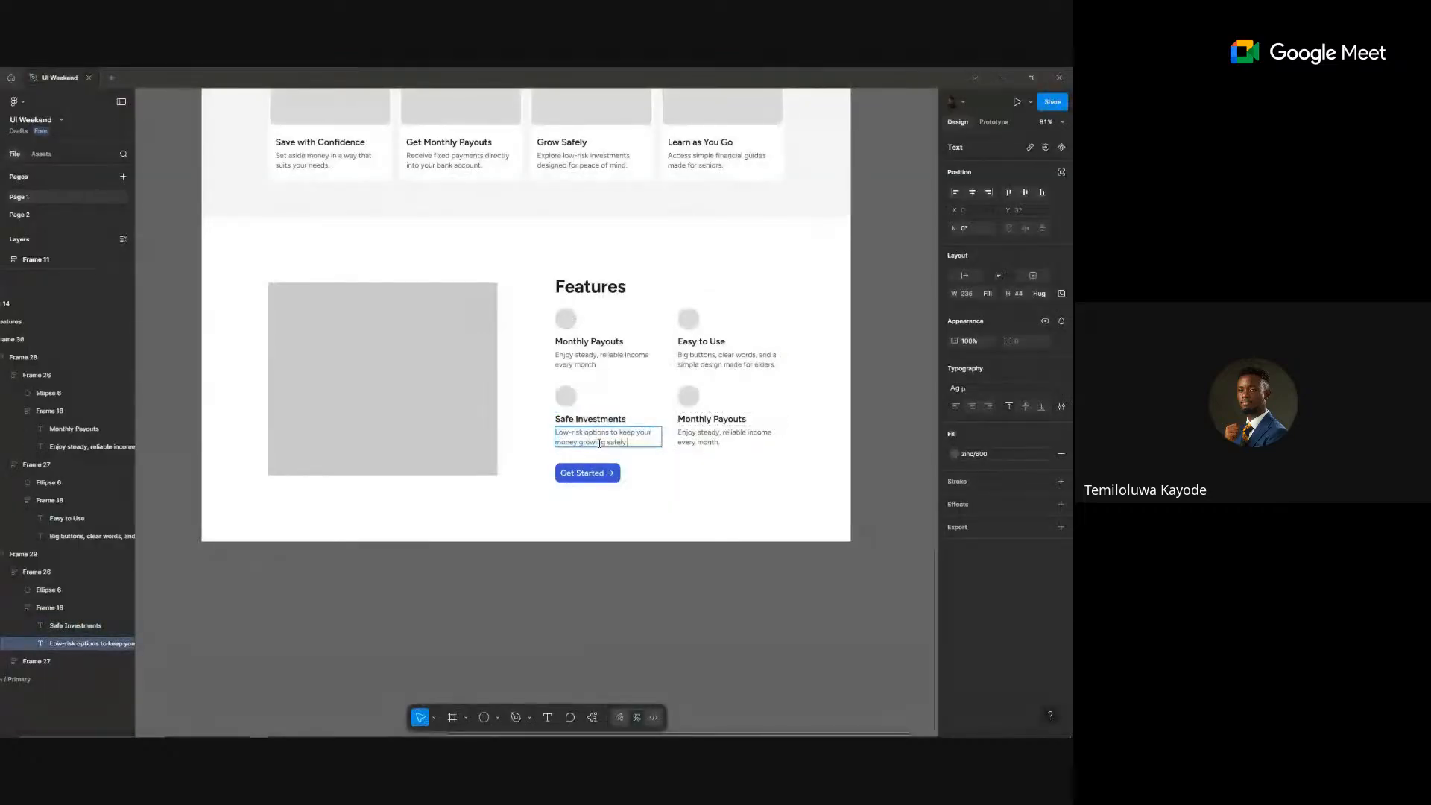
- Replace the title of the second row's second card with "Financial Learning" copied from the ChatGPT Features copy
{"action": "key", "text": "alt+Tab"}
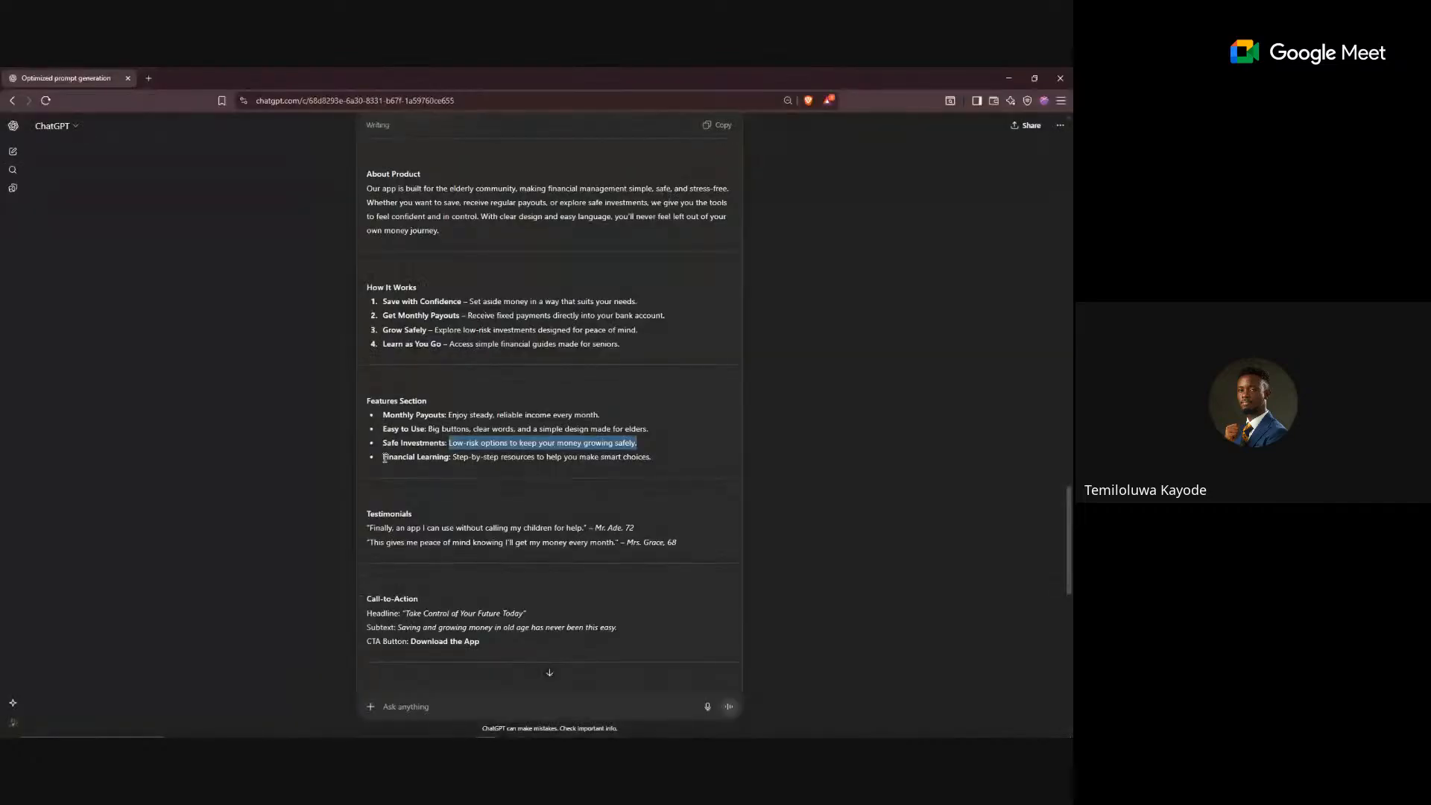
{"action": "left_click_drag", "start_coordinate": [384, 457], "coordinate": [447, 458]}
{"action": "key", "text": "ctrl+c"}
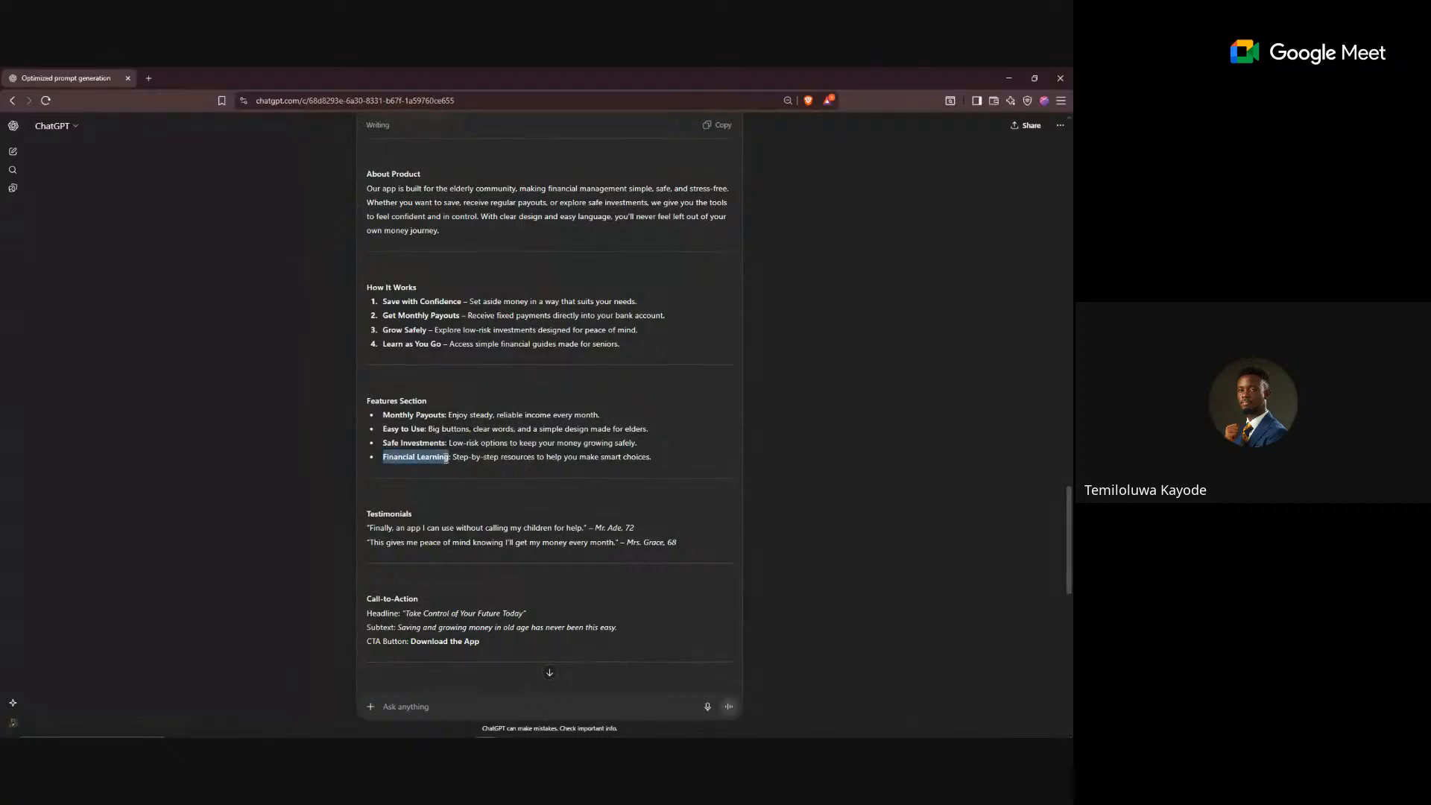
{"action": "key", "text": "alt+Tab"}
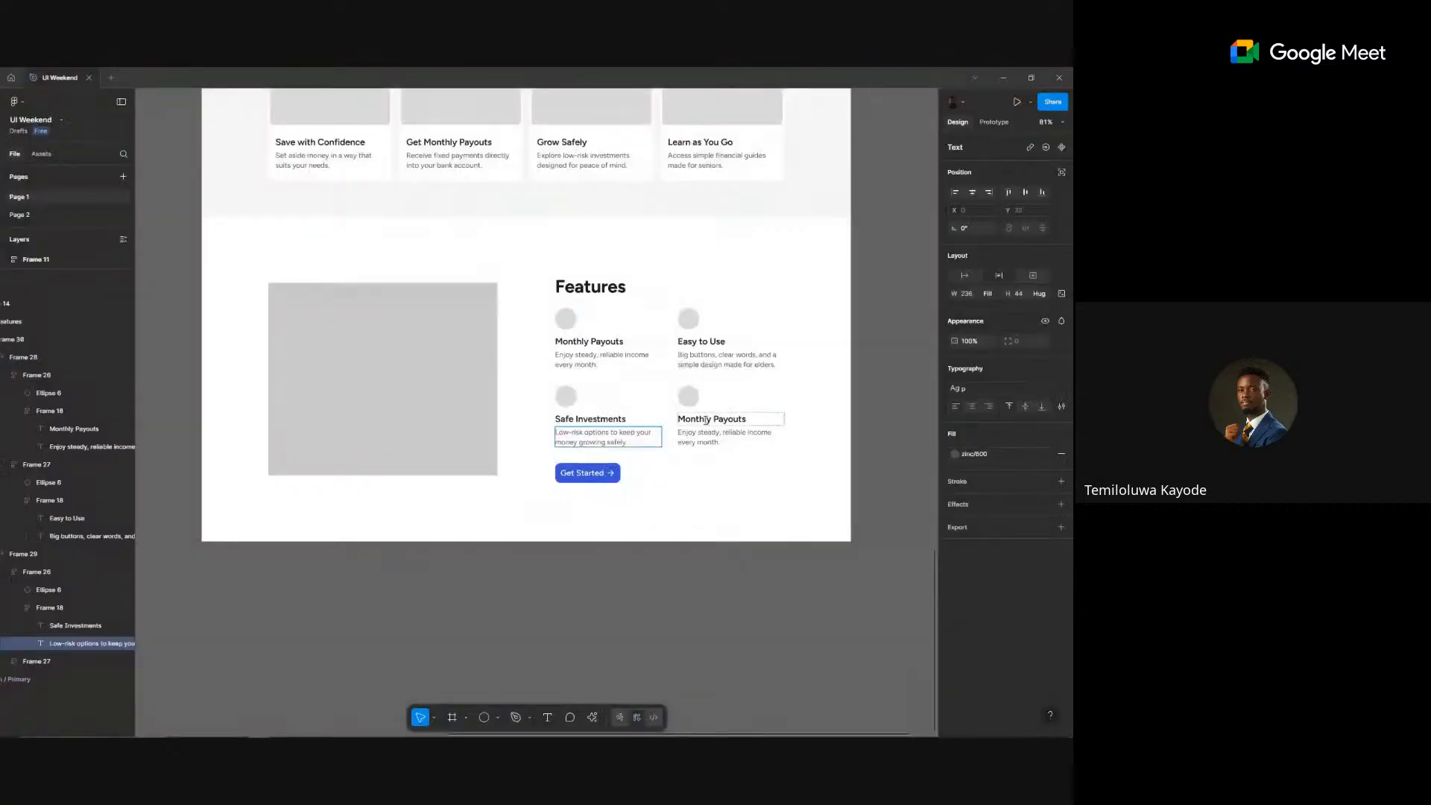
{"action": "double_click", "coordinate": [702, 420]}
{"action": "key", "text": "ctrl+v"}
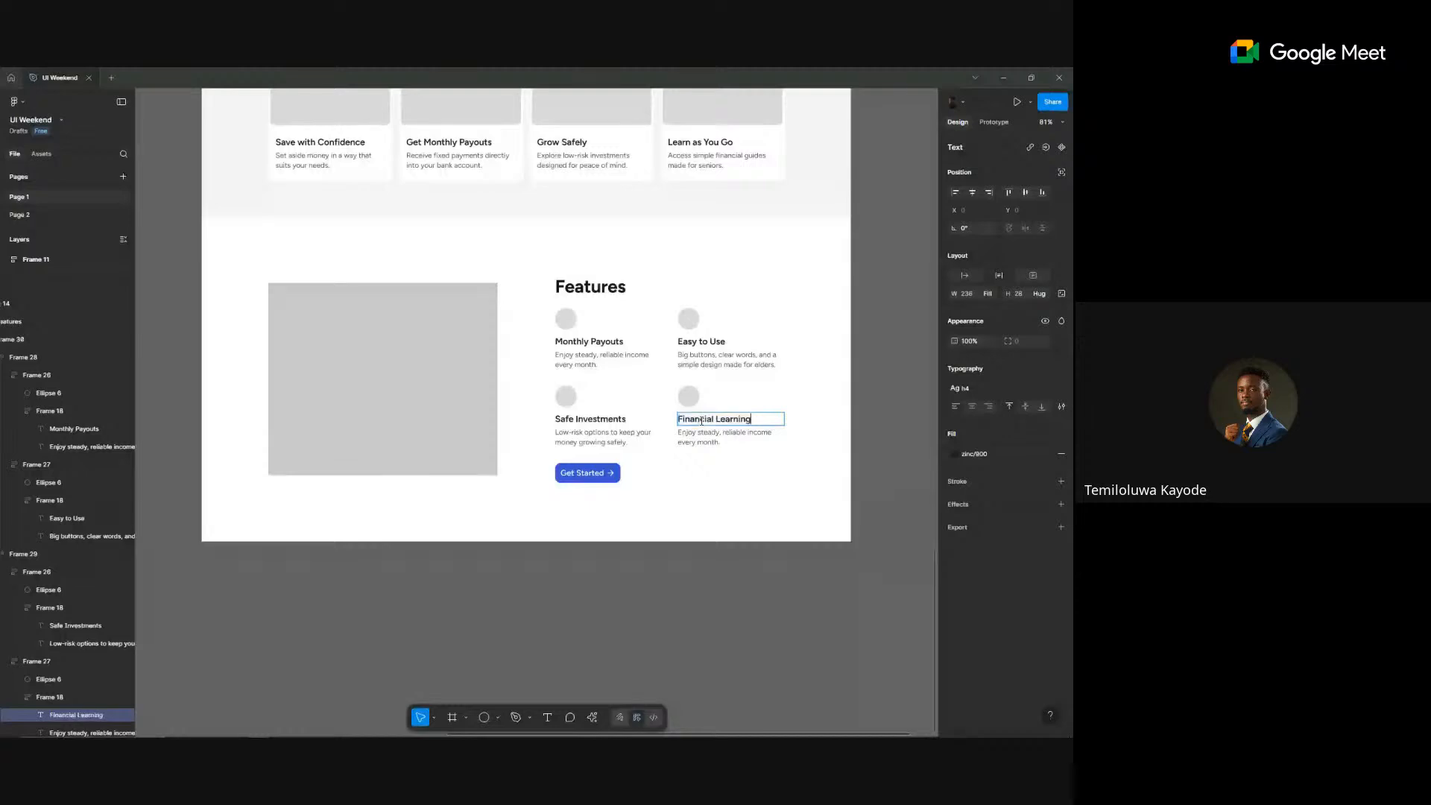
- Replace the Financial Learning card's description with "Step-by-step resources to help you make smart choices." copied from ChatGPT
{"action": "key", "text": "alt+Tab"}
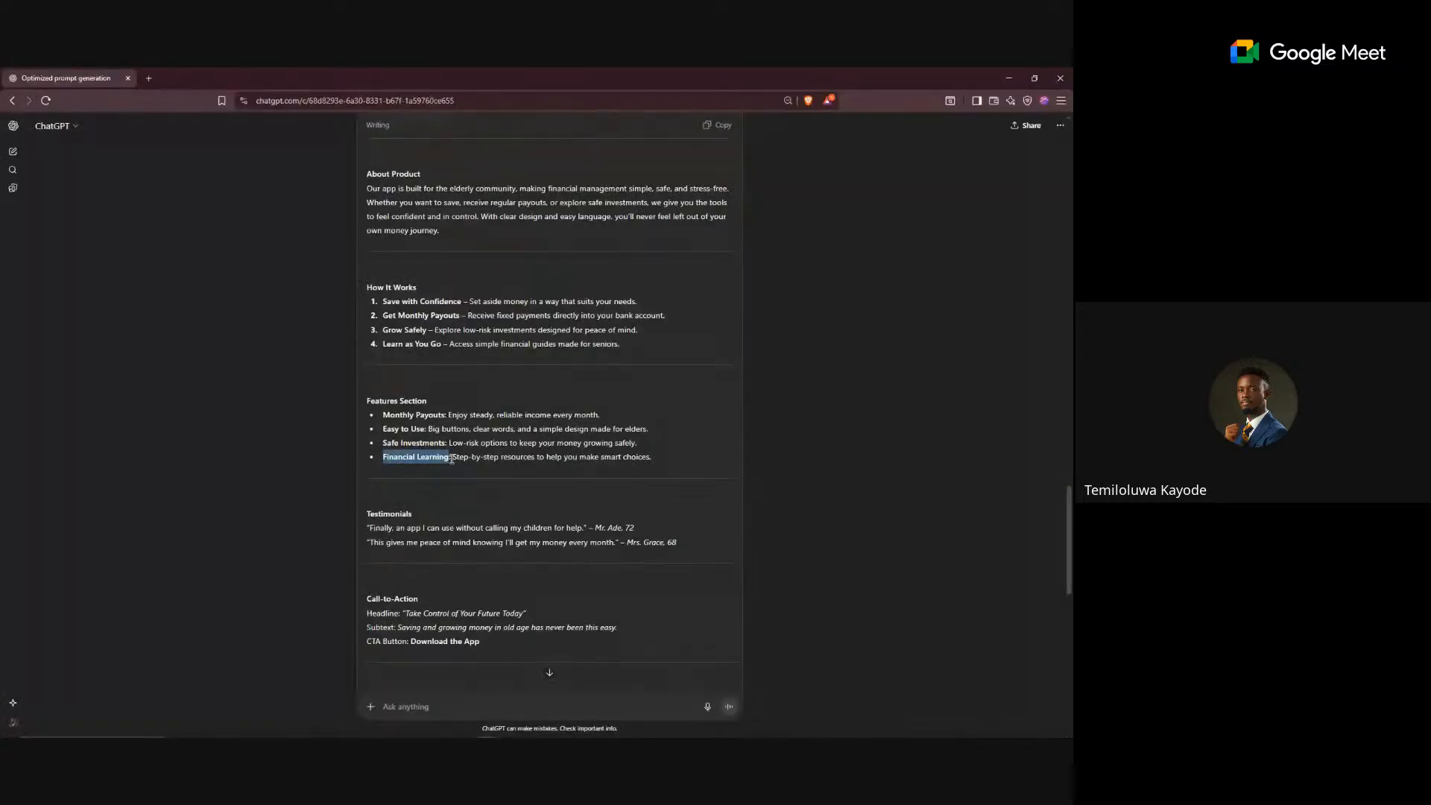
{"action": "left_click_drag", "start_coordinate": [452, 458], "coordinate": [647, 464]}
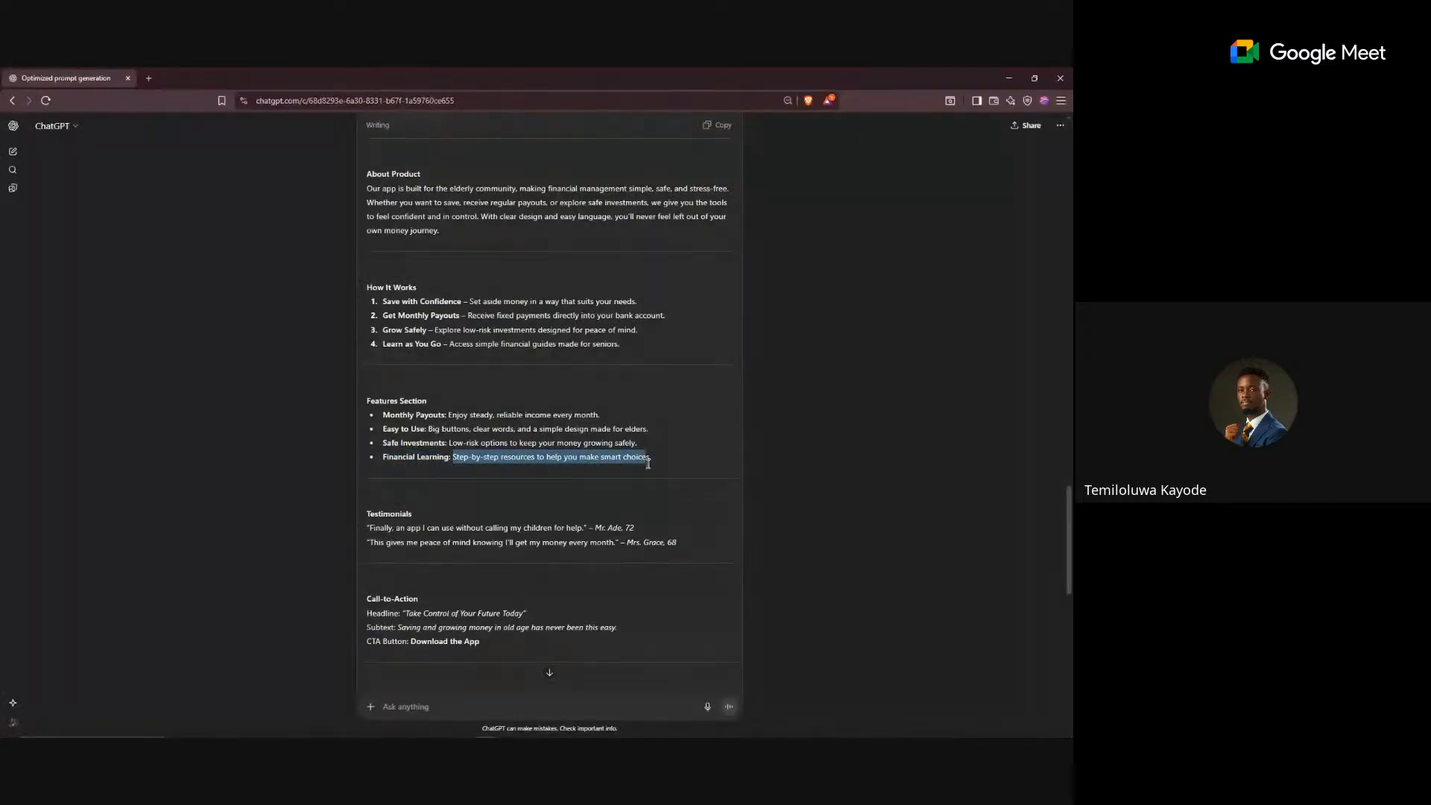
{"action": "key", "text": "ctrl+c"}
{"action": "key", "text": "alt+Tab"}
{"action": "triple_click", "coordinate": [723, 440]}
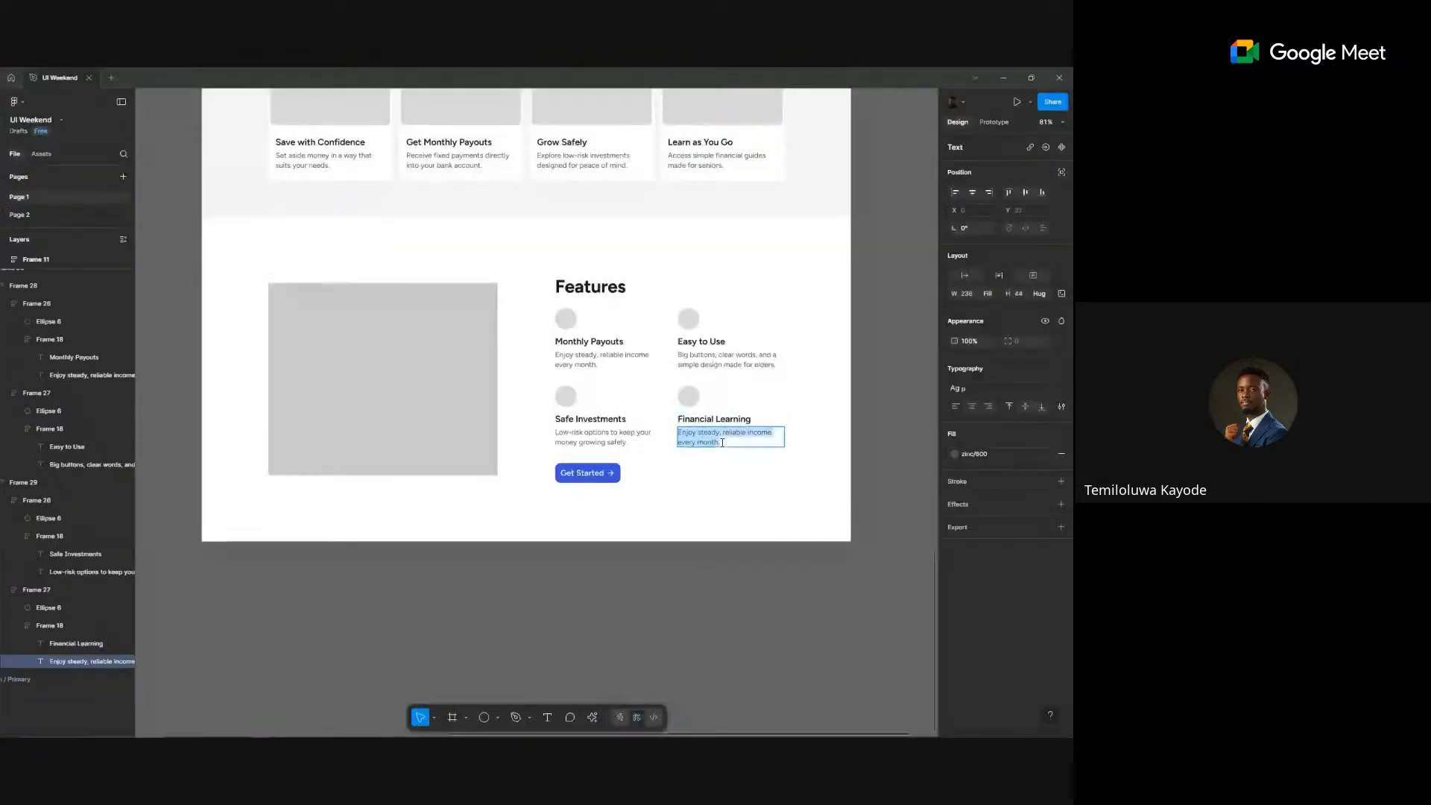
{"action": "key", "text": "ctrl+v"}
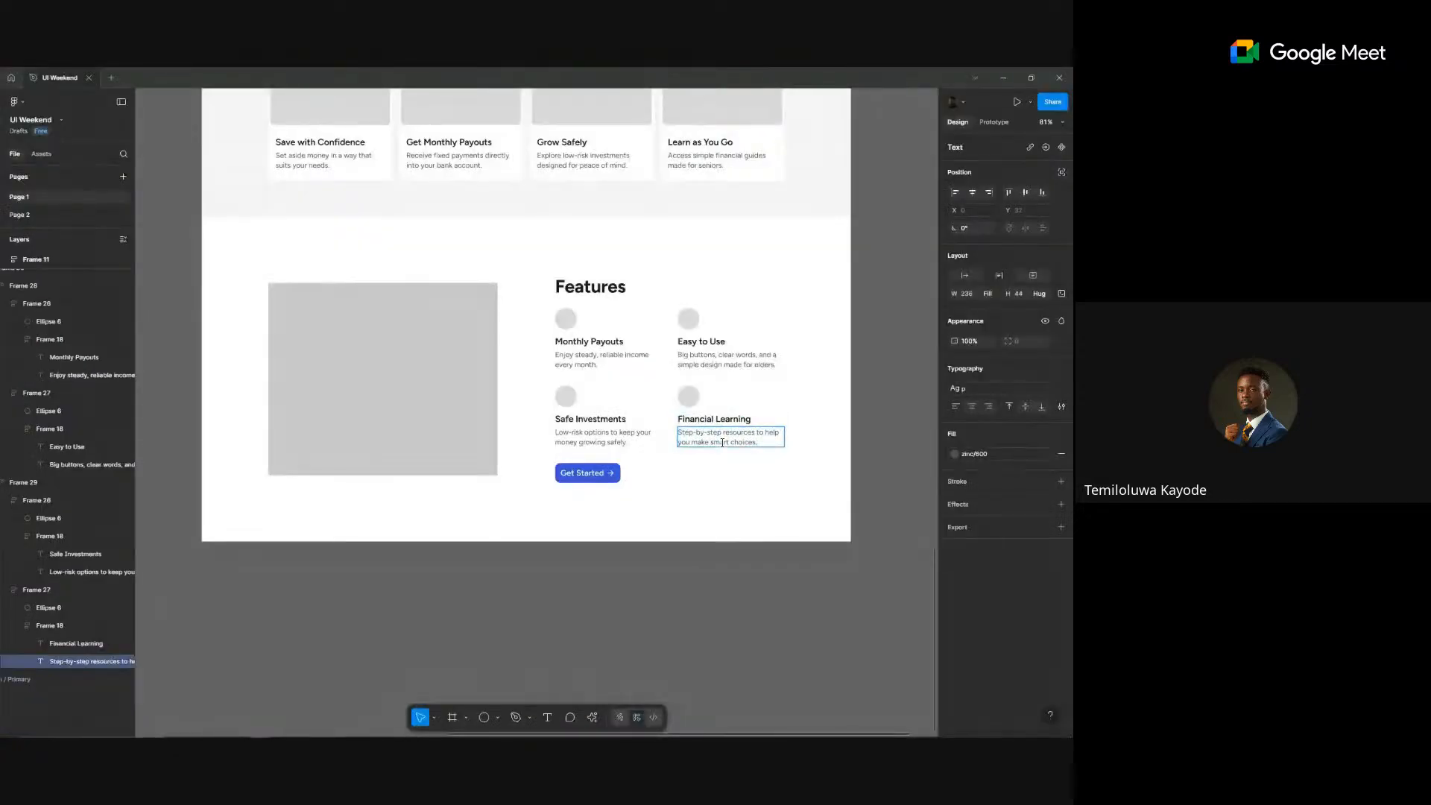
{"action": "left_click", "coordinate": [633, 593]}
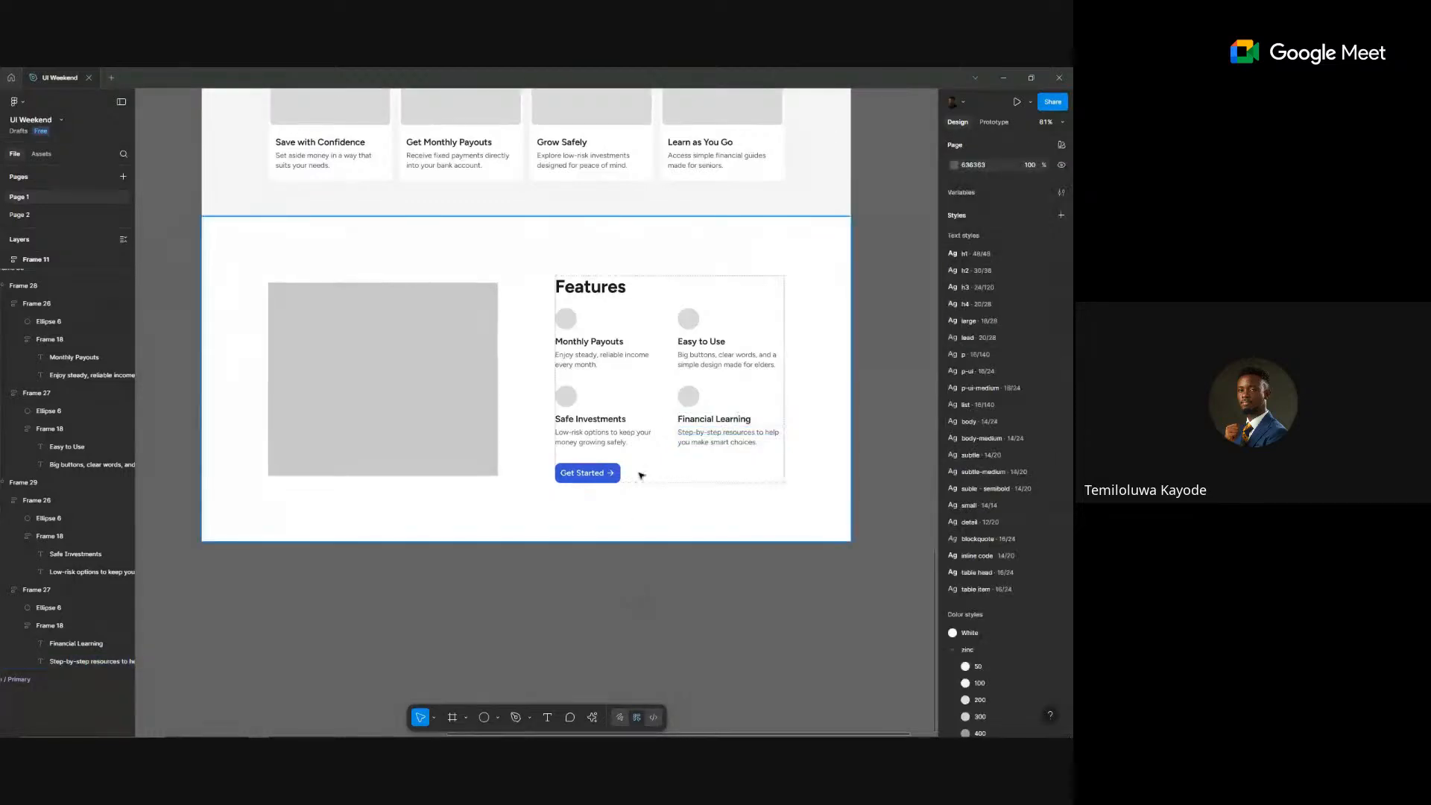
- Set the height of the whole Features section frame to hug its contents
{"action": "left_click", "coordinate": [606, 357]}
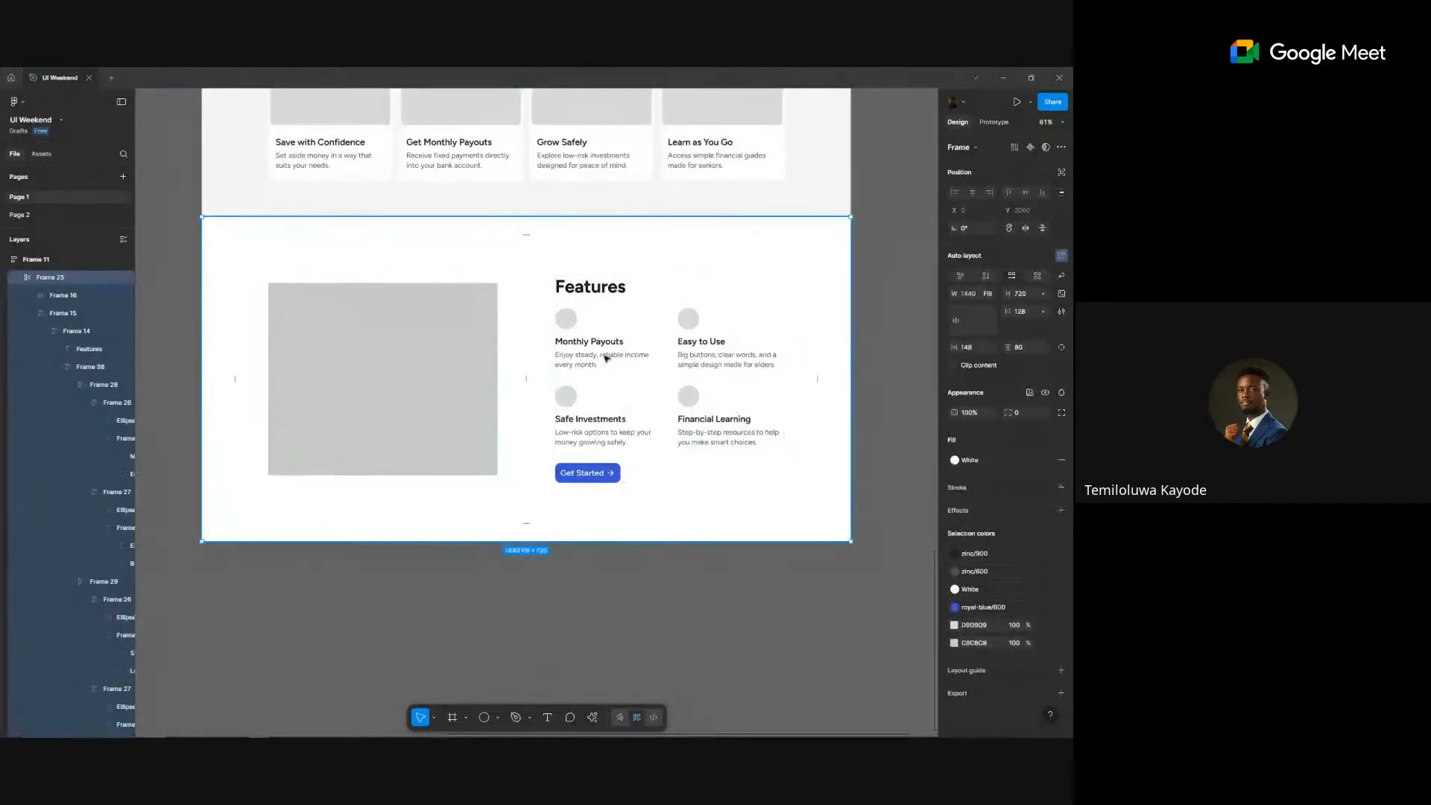
{"action": "left_click", "coordinate": [1043, 294]}
{"action": "left_click", "coordinate": [1027, 308]}
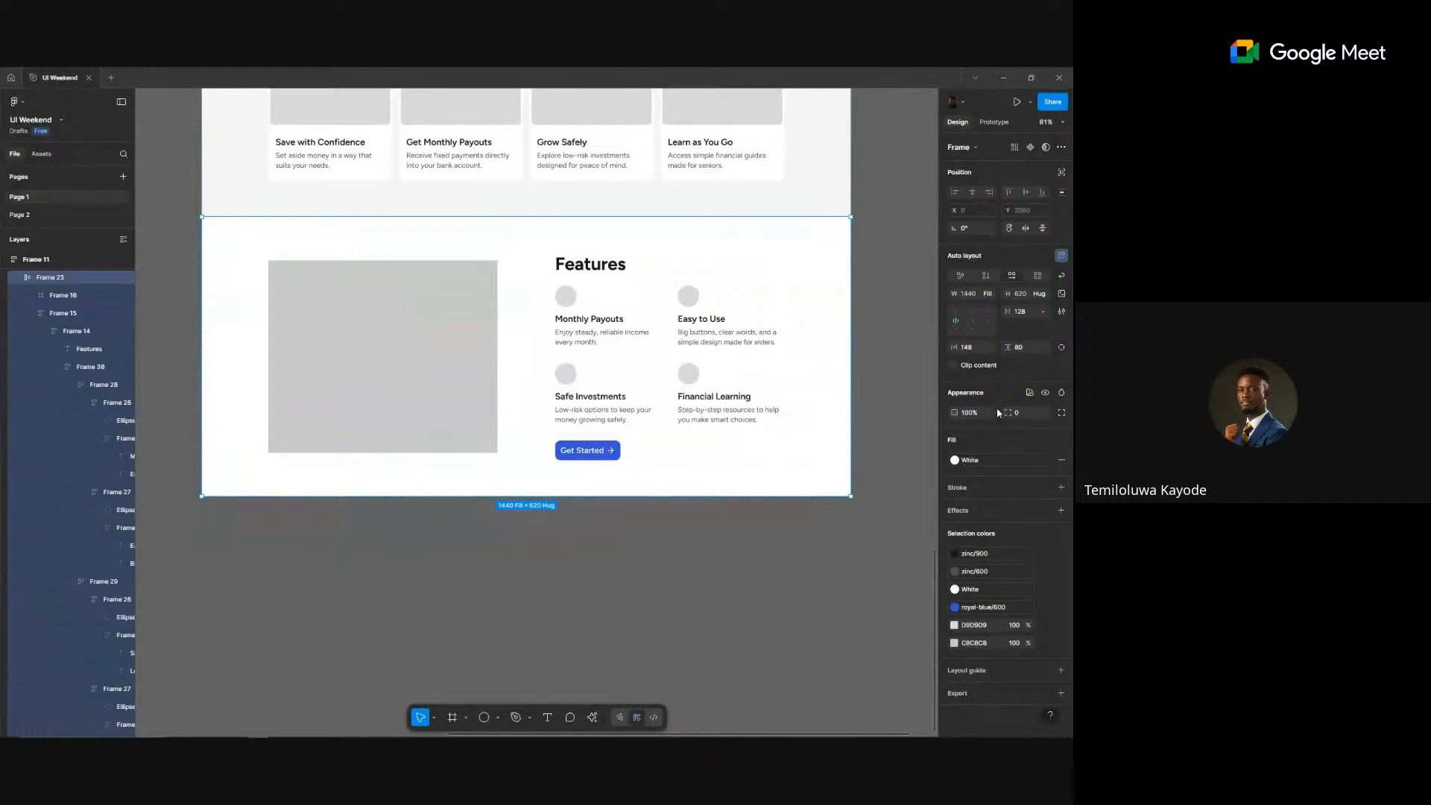
- Set the vertical padding of the Features text column to 48
{"action": "double_click", "coordinate": [620, 366]}
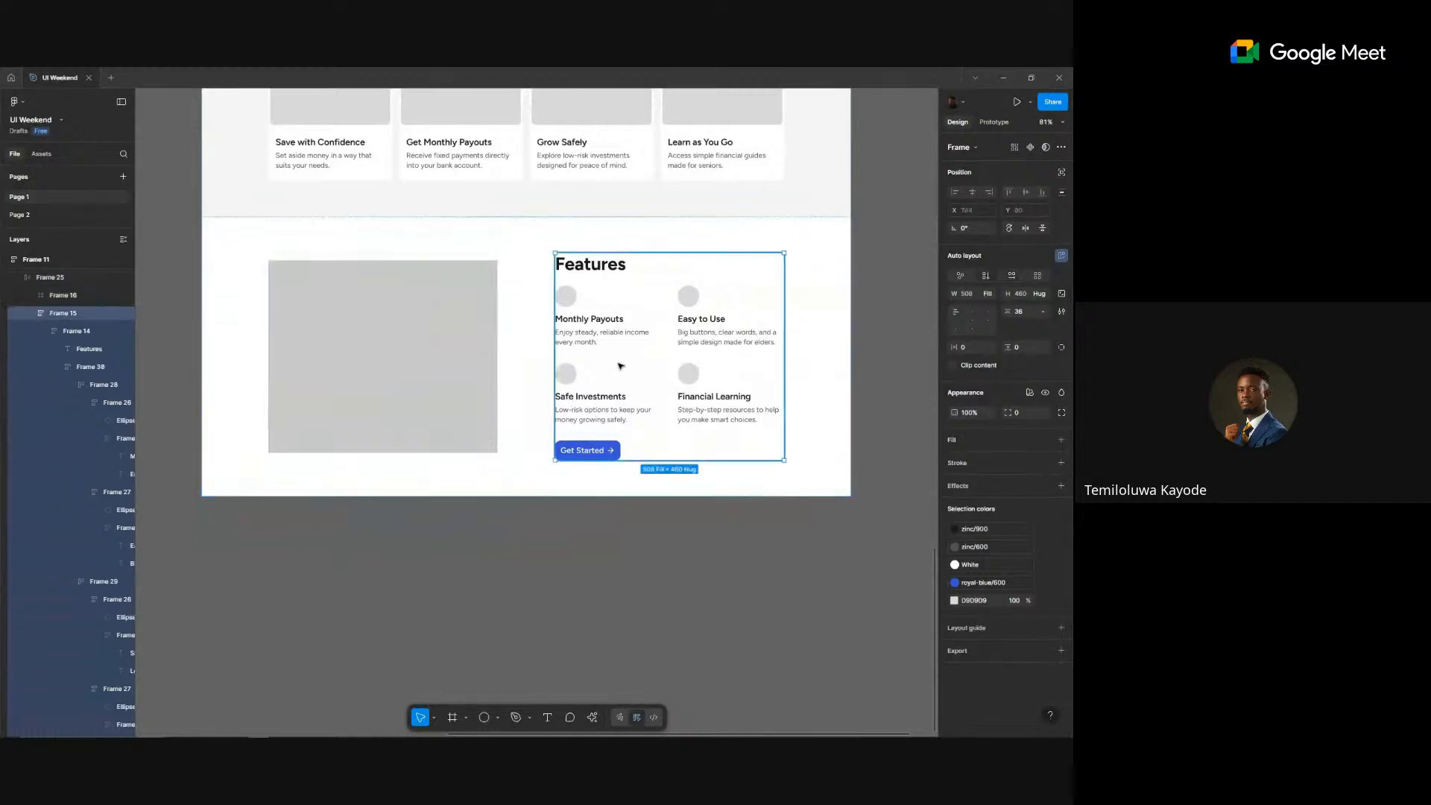
{"action": "left_click", "coordinate": [551, 353]}
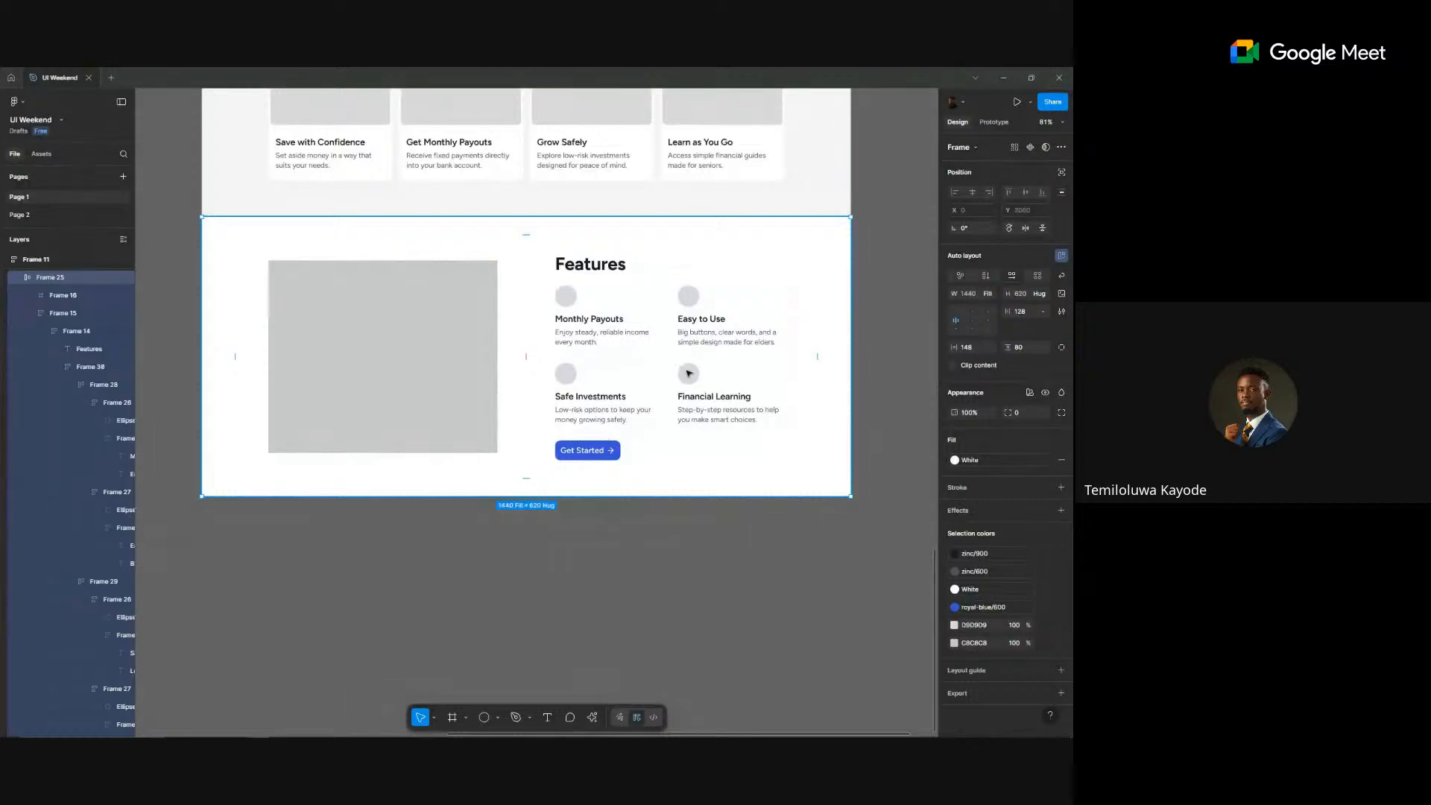
{"action": "left_click", "coordinate": [610, 290]}
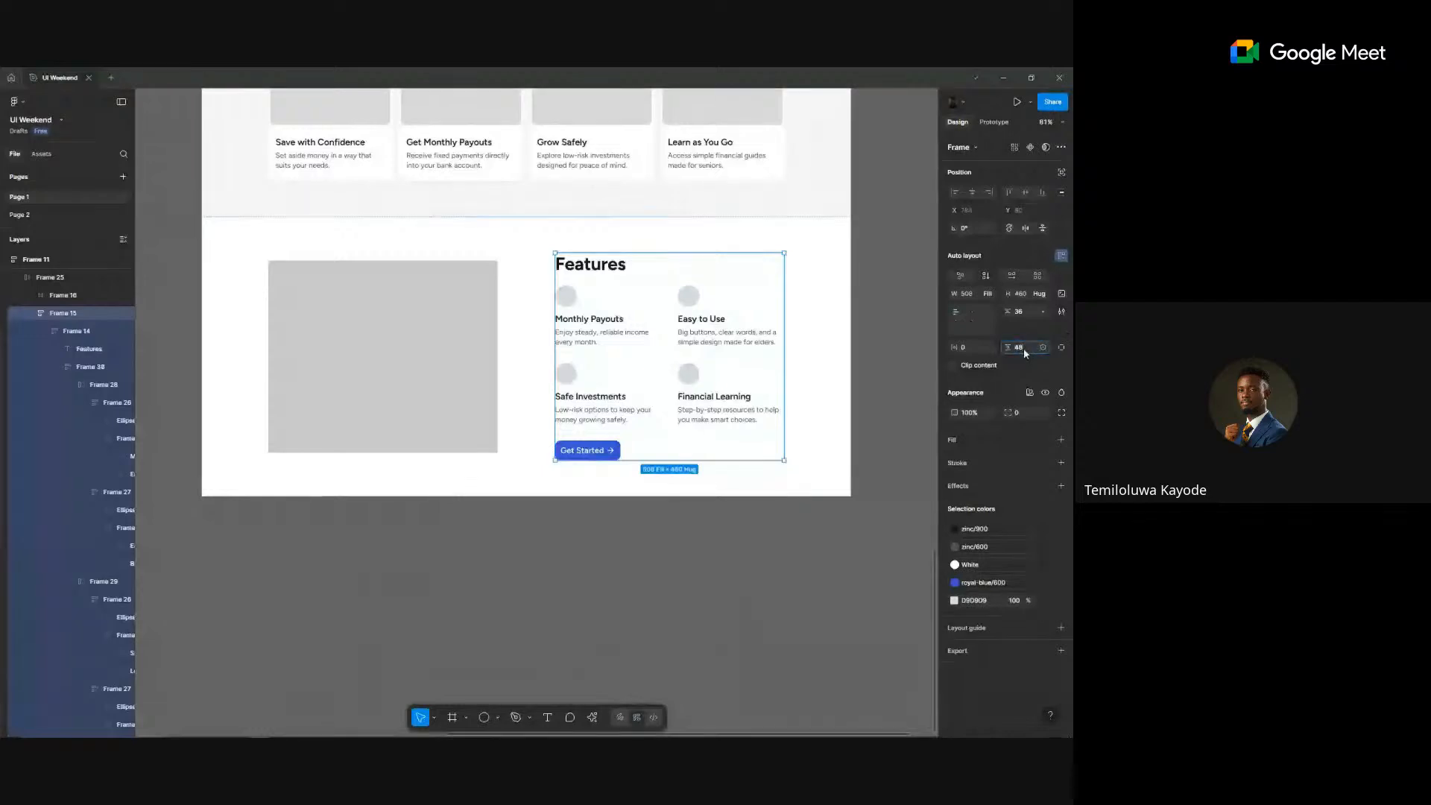
{"action": "key", "text": "Return"}
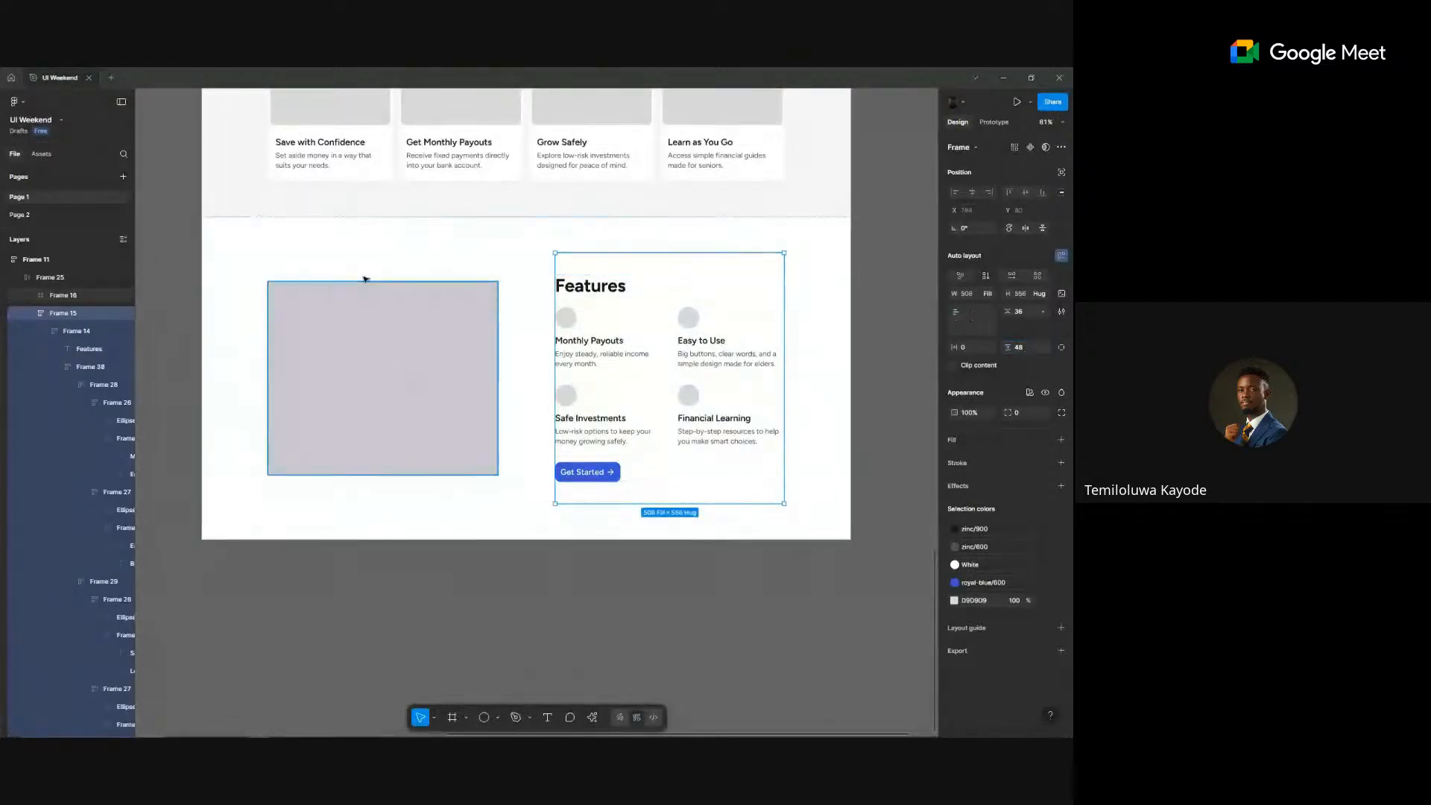
- Set the height of the Features section's grey image placeholder to fill its container
{"action": "left_click", "coordinate": [364, 284]}
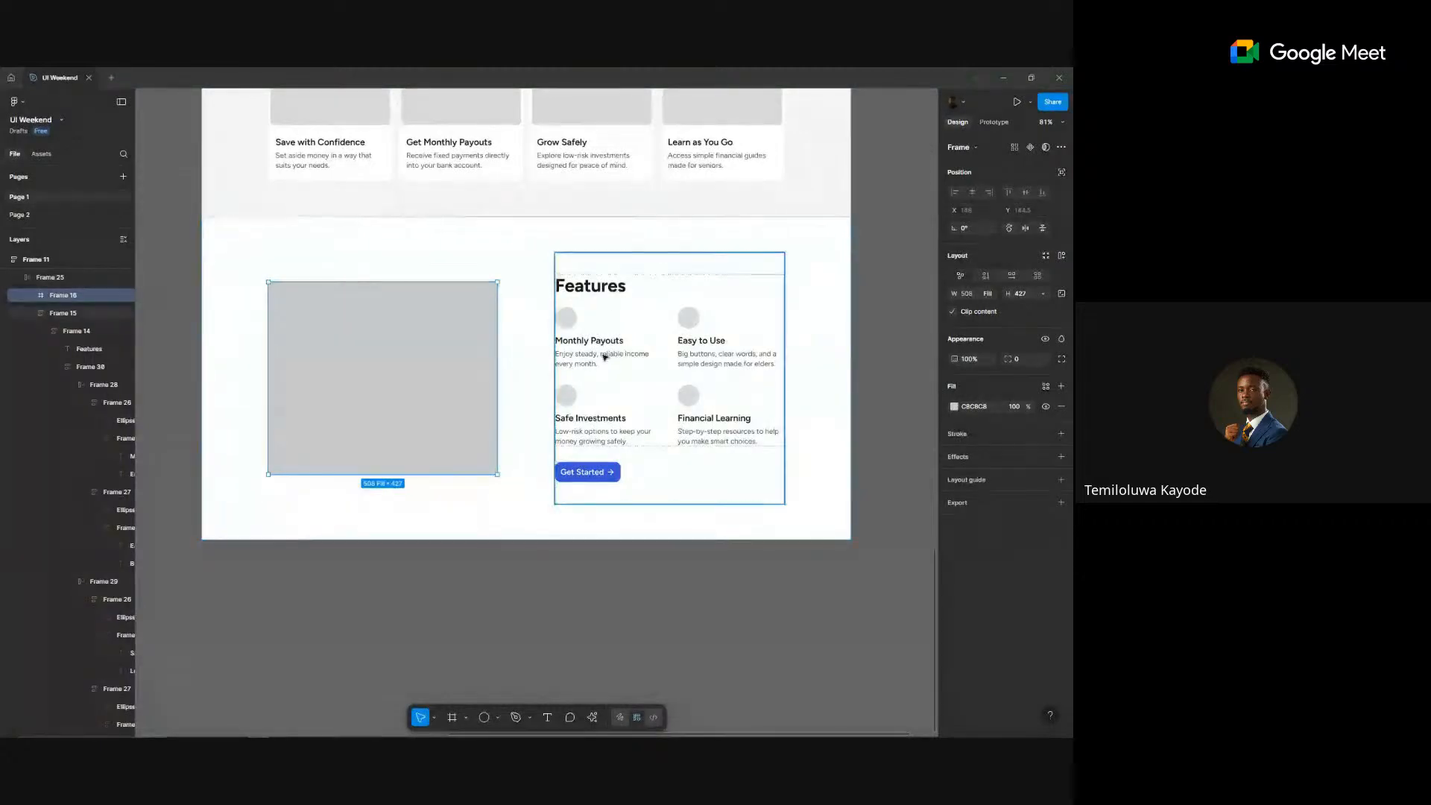
{"action": "left_click", "coordinate": [628, 308]}
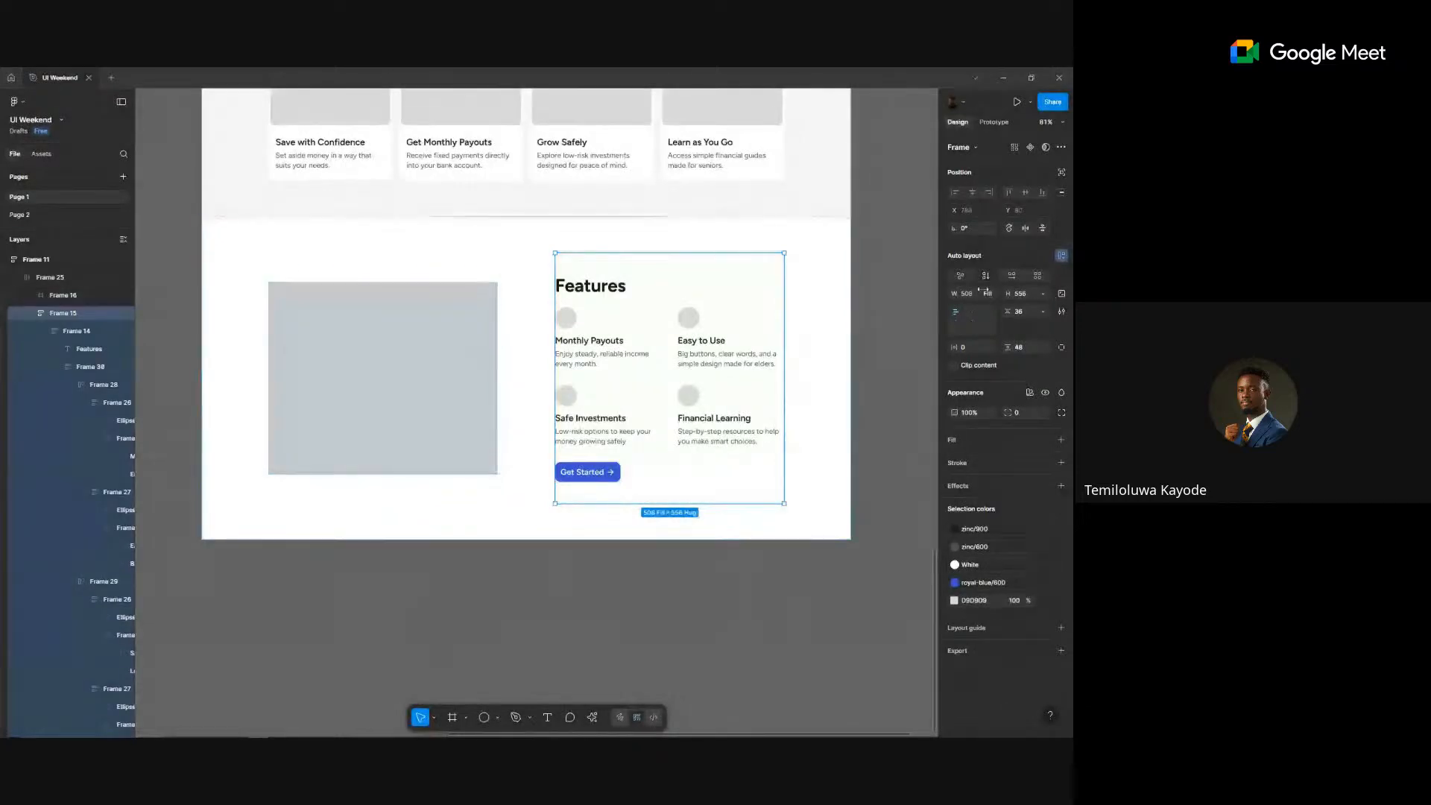
{"action": "left_click", "coordinate": [367, 370]}
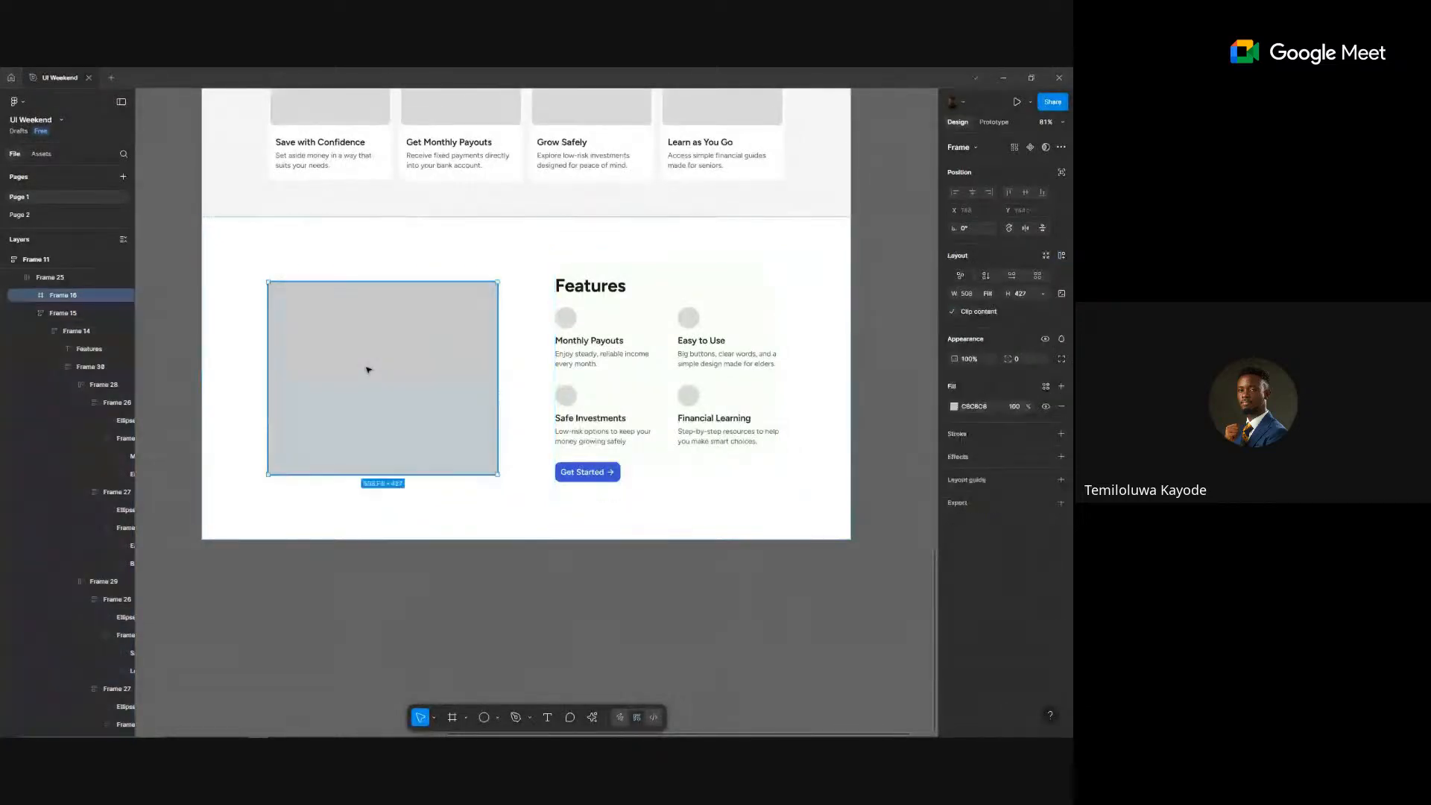
{"action": "left_click", "coordinate": [1043, 293]}
{"action": "left_click", "coordinate": [1043, 307]}
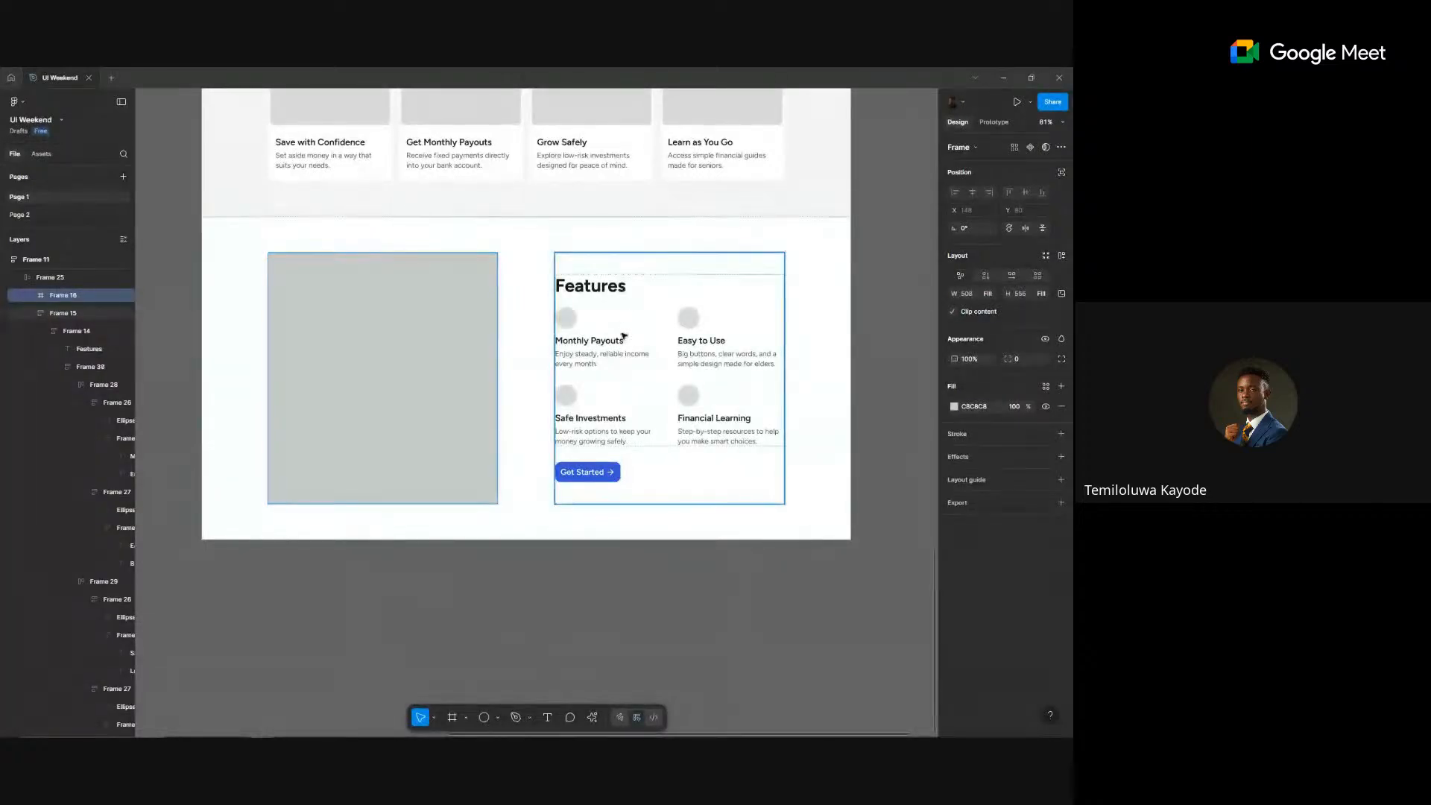
{"action": "key", "text": "Tab"}
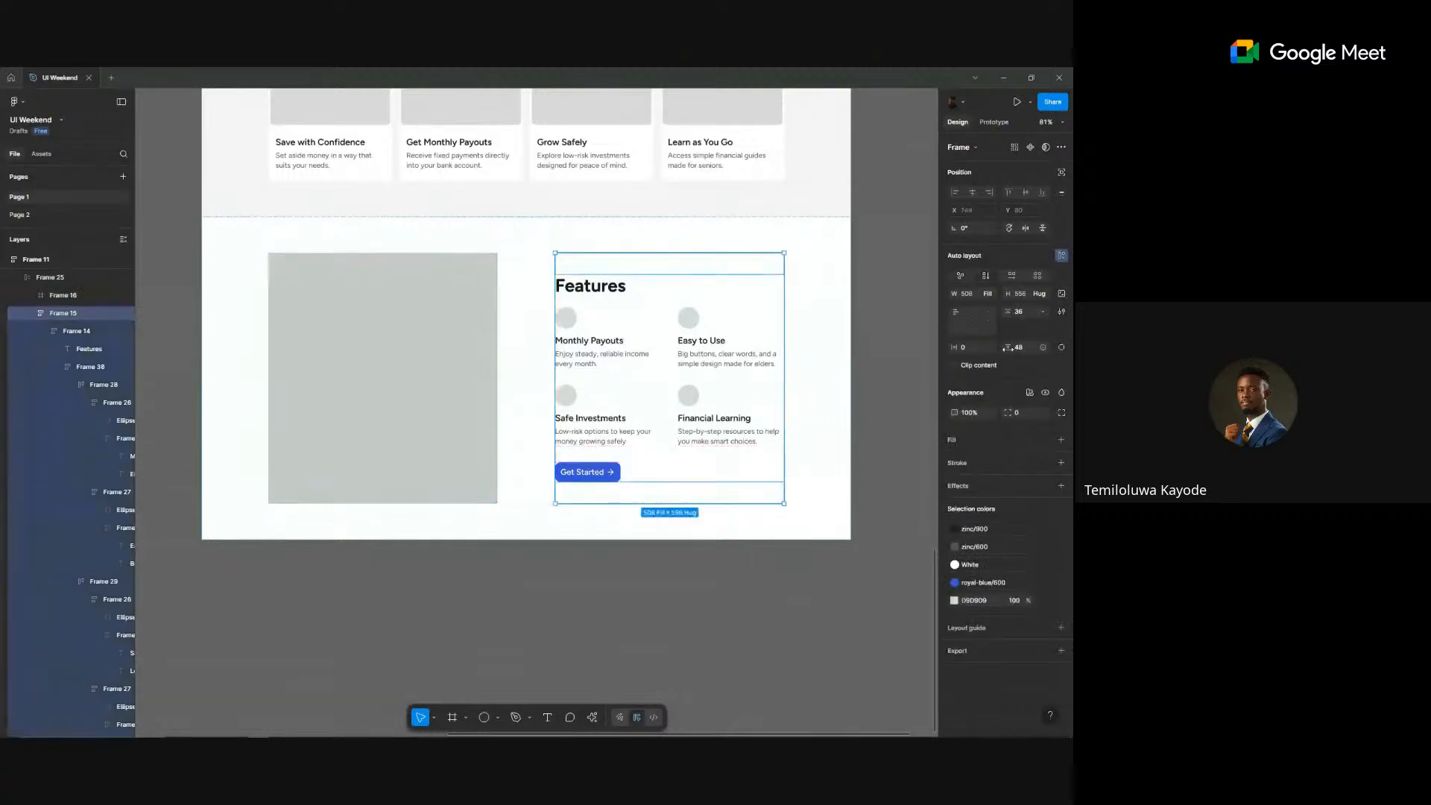
{"action": "left_click_drag", "start_coordinate": [540, 417], "coordinate": [624, 356]}
{"action": "key", "text": "ctrl+z"}
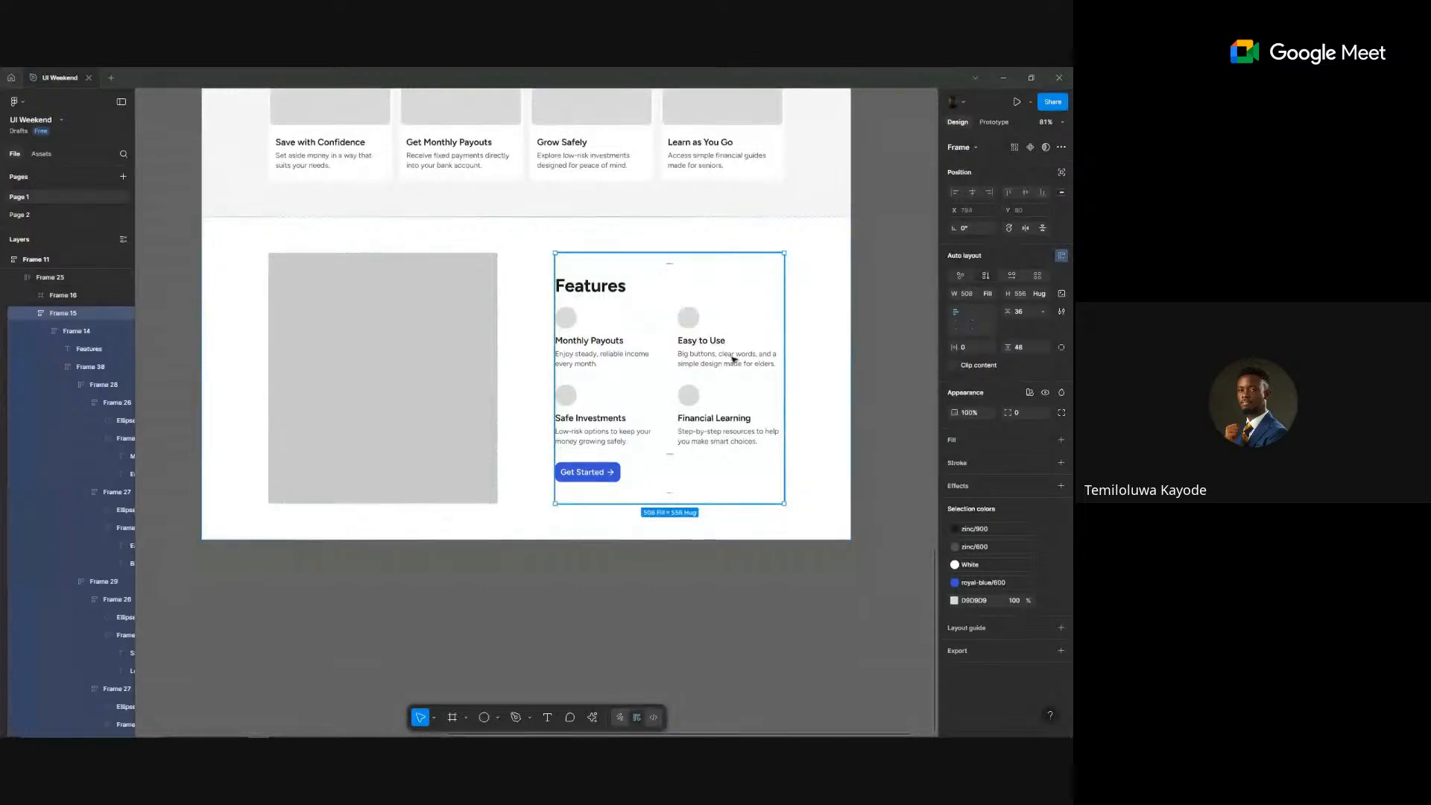
- Set the Features section's vertical padding to 120
{"action": "left_click", "coordinate": [838, 285]}
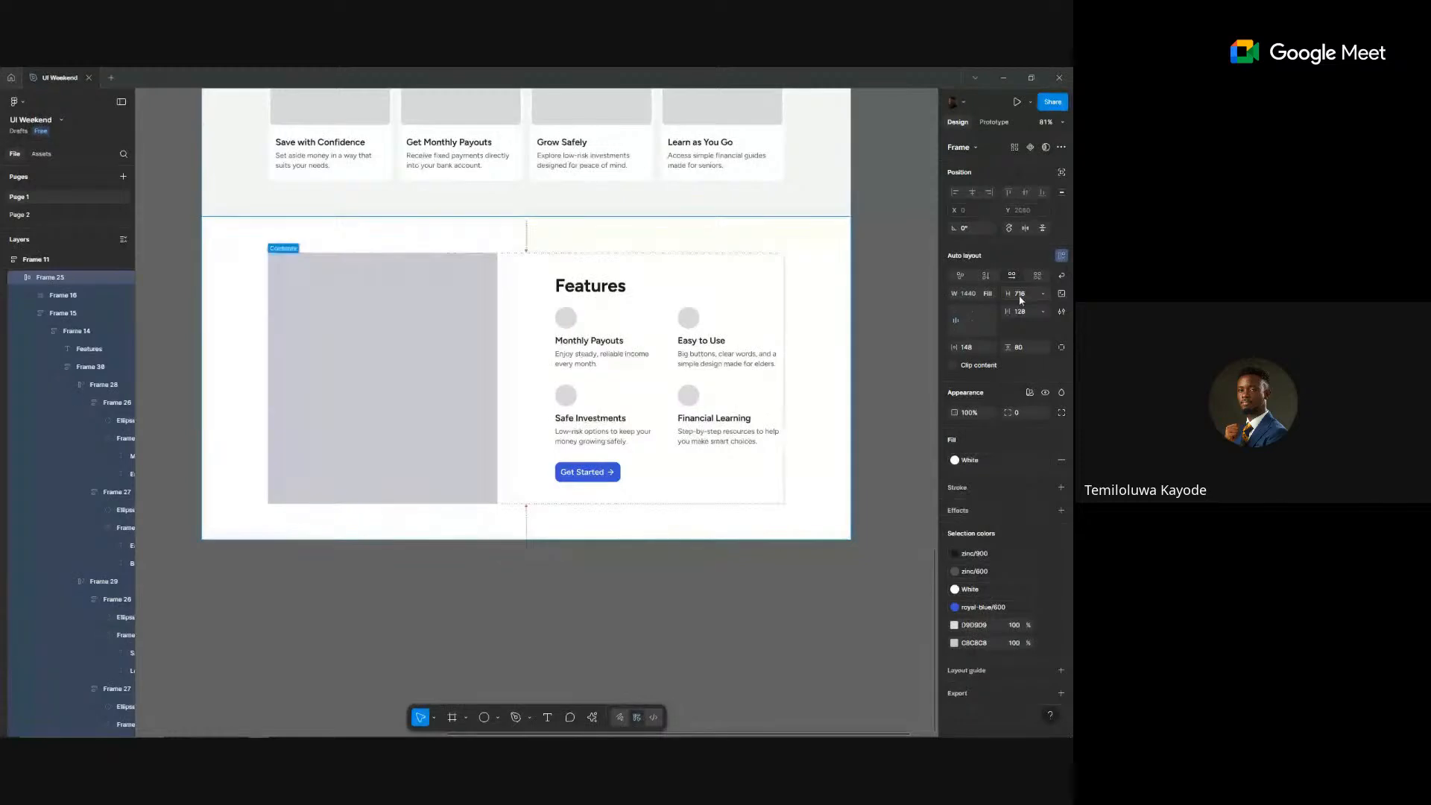
{"action": "left_click", "coordinate": [1027, 346]}
{"action": "type", "text": "120"}
{"action": "key", "text": "Return"}
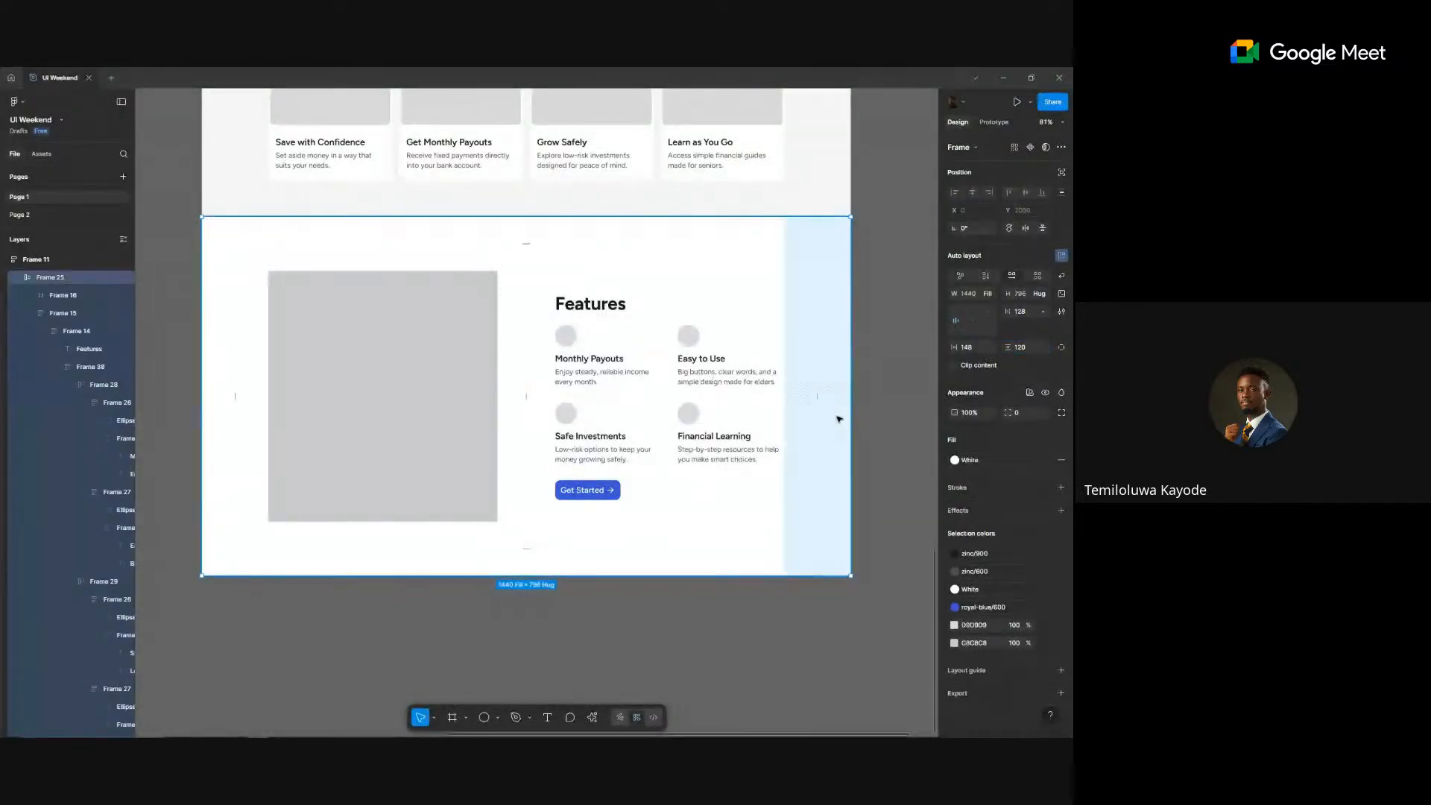
- Return the Features section's vertical padding to 80
{"action": "left_click", "coordinate": [401, 428]}
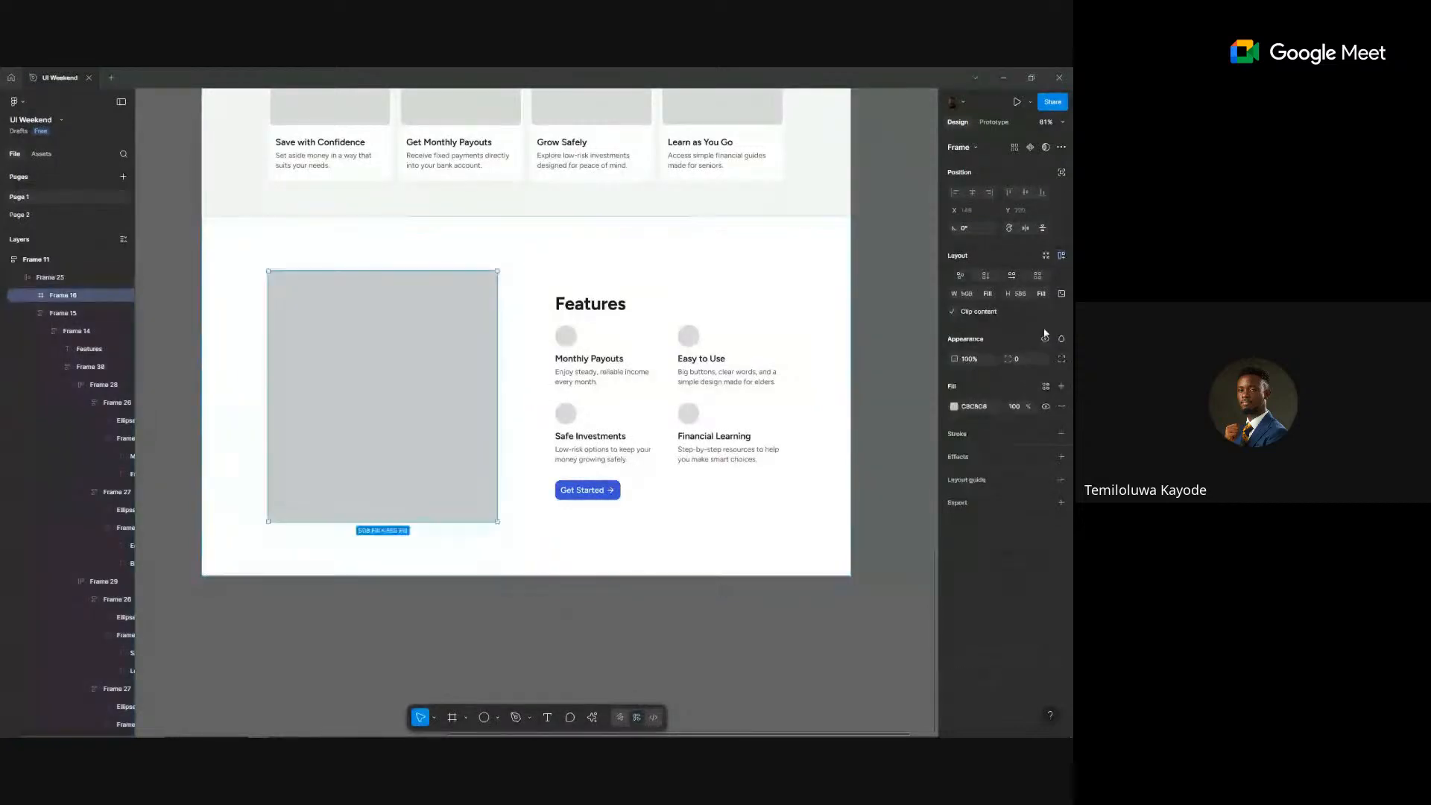
{"action": "left_click", "coordinate": [847, 409]}
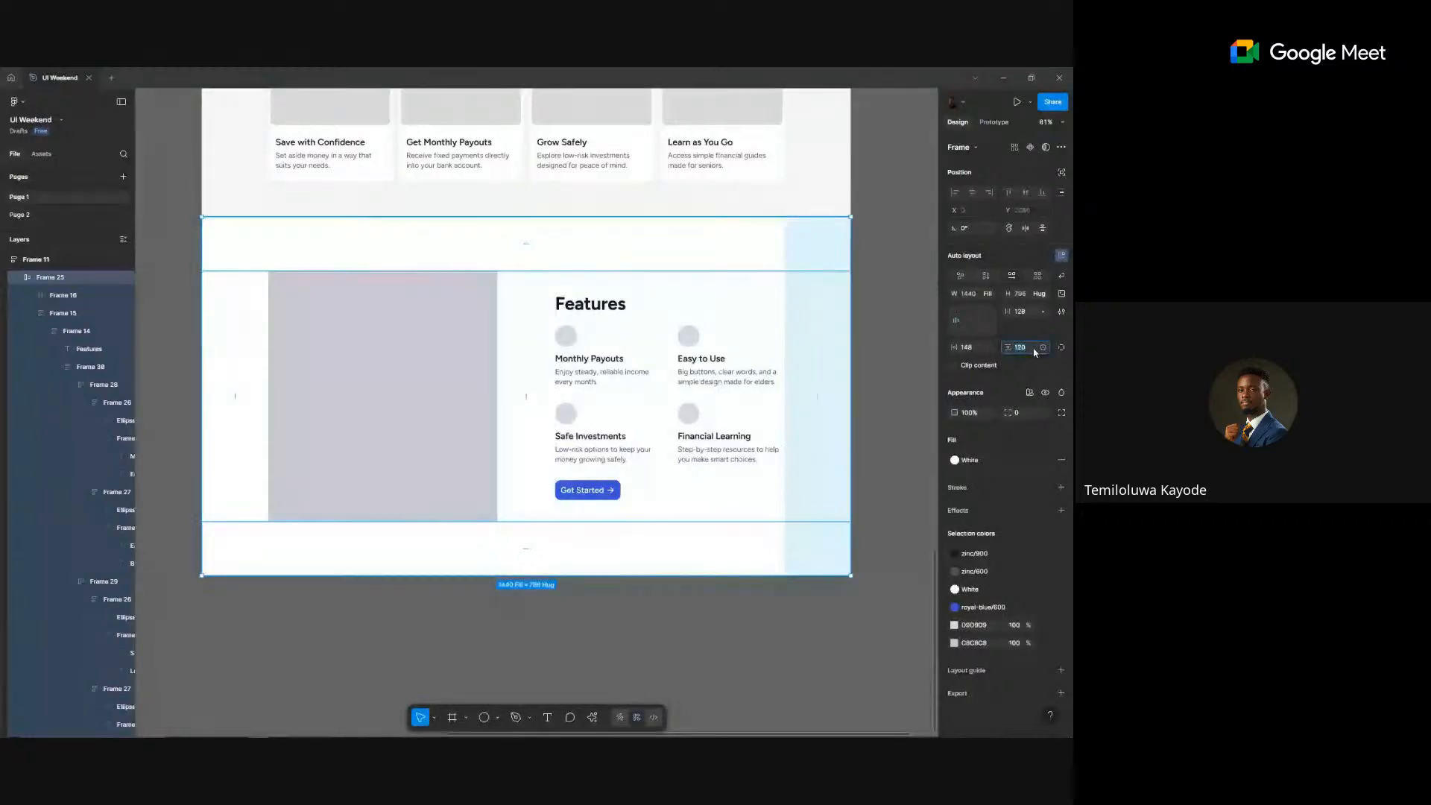
{"action": "type", "text": "80"}
{"action": "key", "text": "Return"}
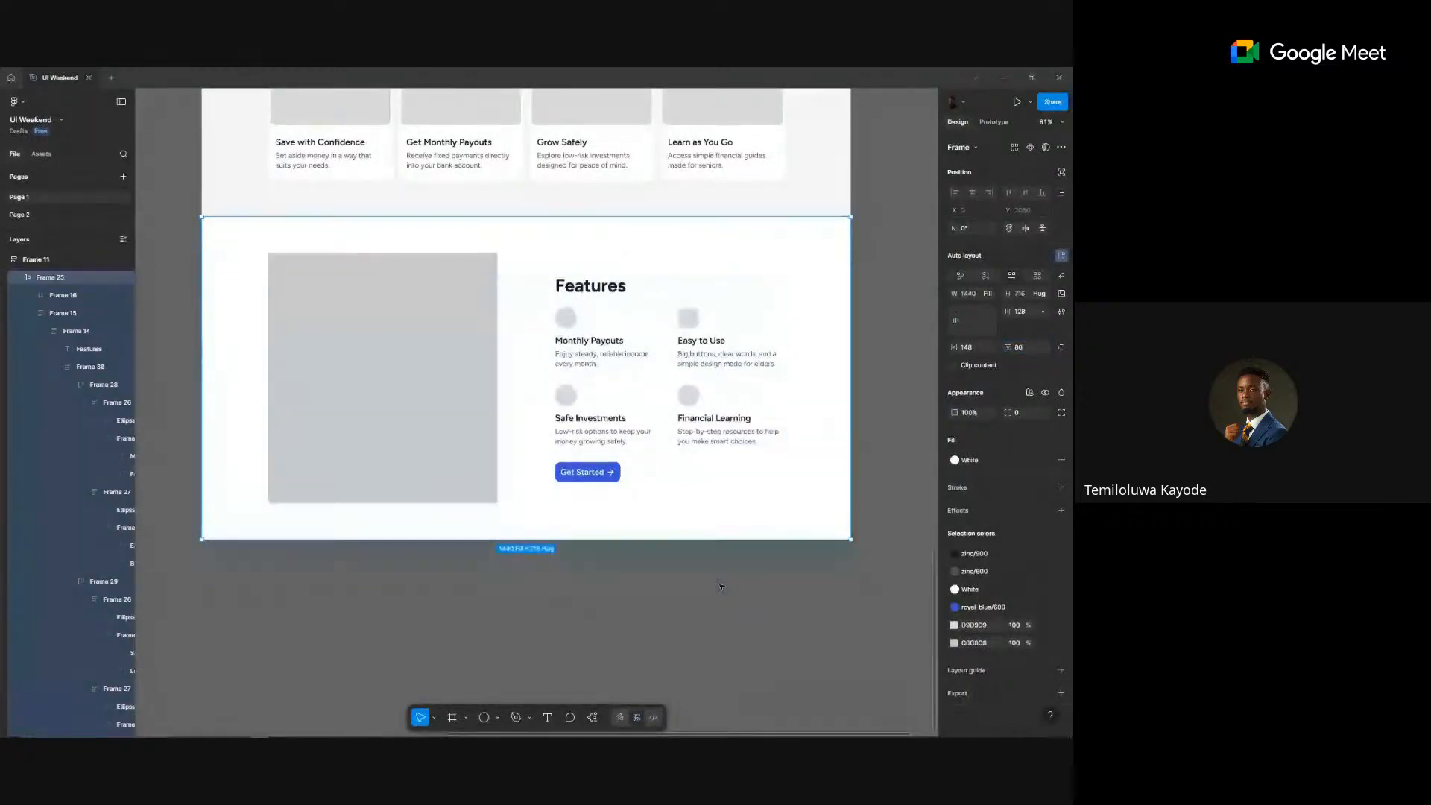
{"action": "left_click", "coordinate": [716, 584]}
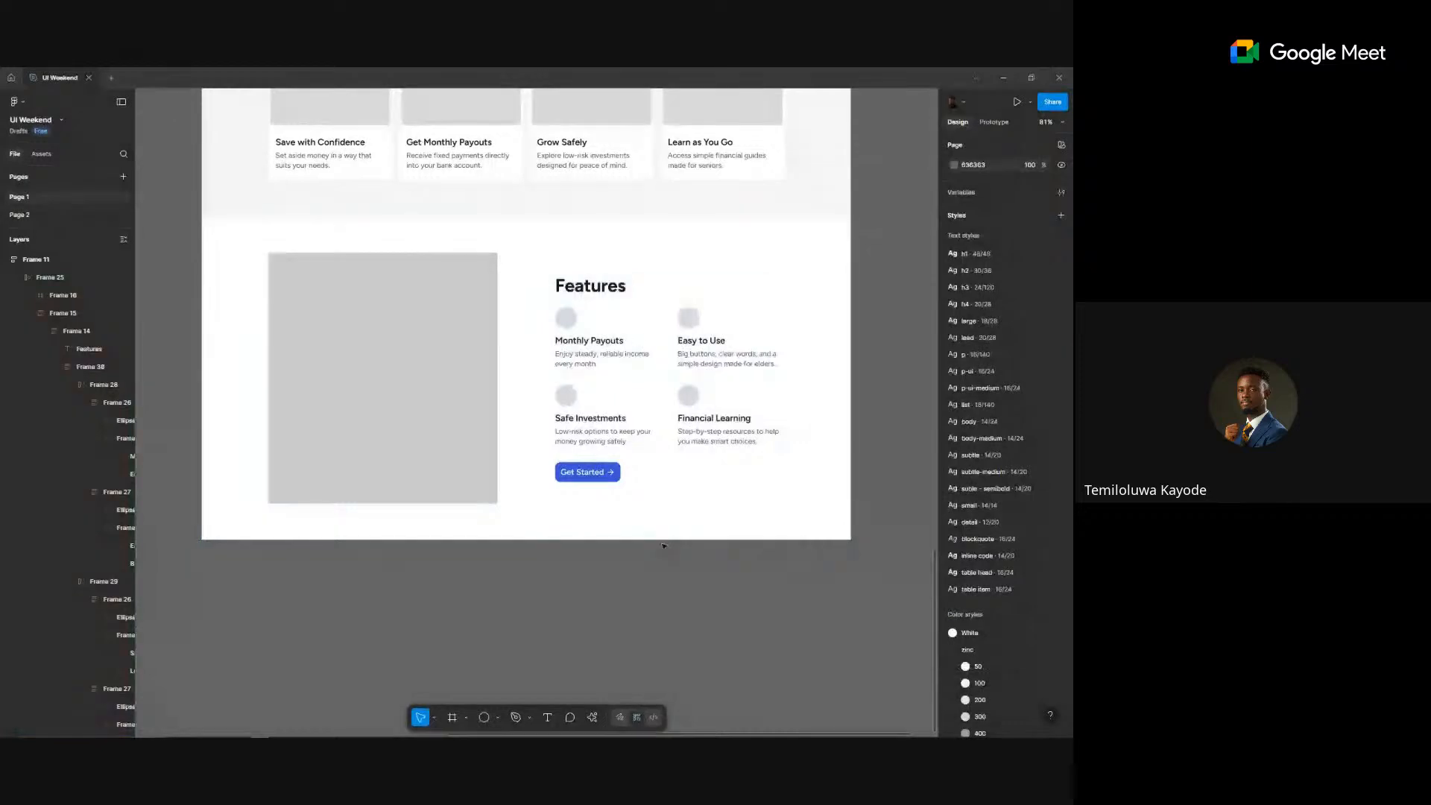
- Swap the order in the Features section so the image placeholder sits to the right of the text column
{"action": "scroll", "coordinate": [676, 559], "scroll_direction": "down", "scroll_amount": 3}
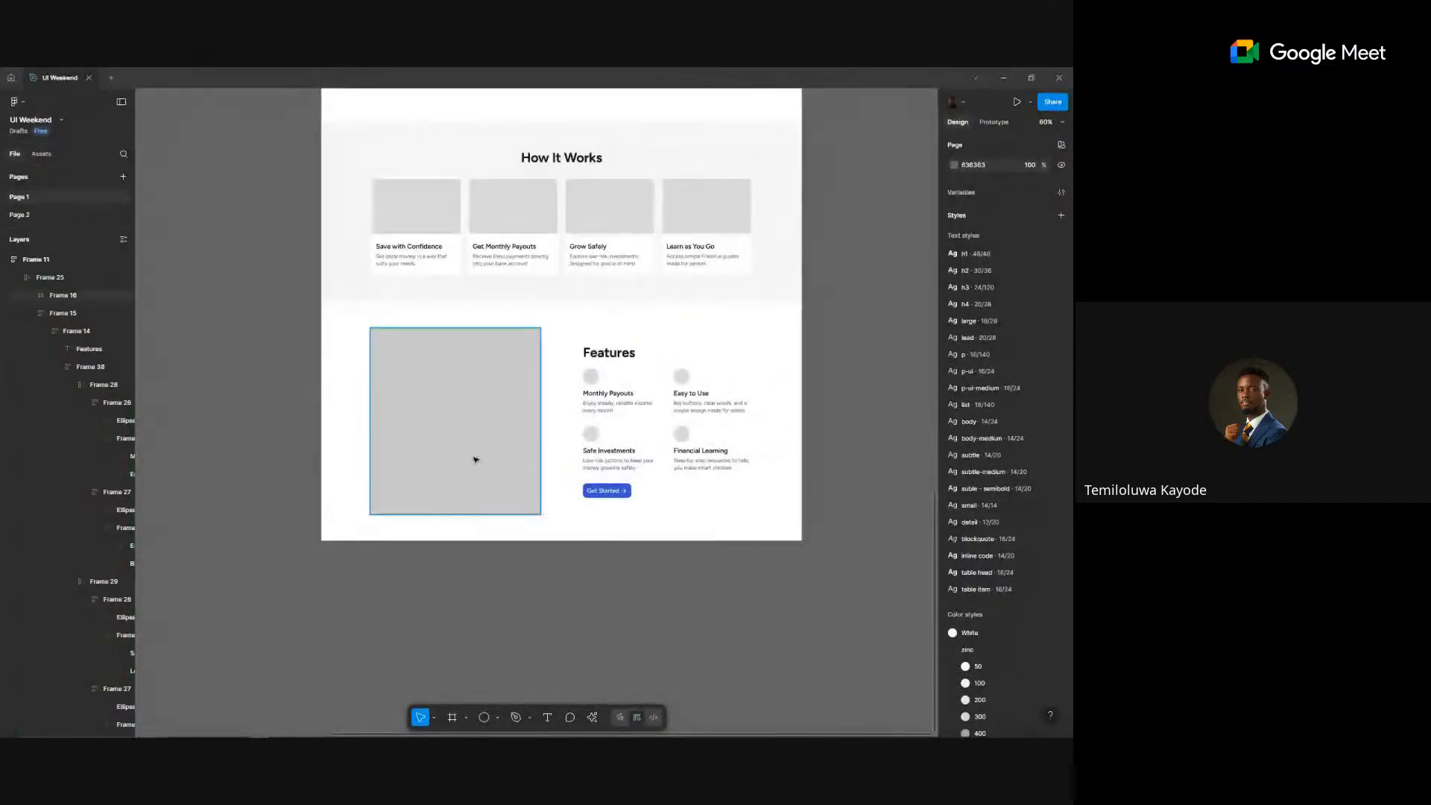
{"action": "scroll", "coordinate": [475, 460], "scroll_direction": "down", "scroll_amount": 3}
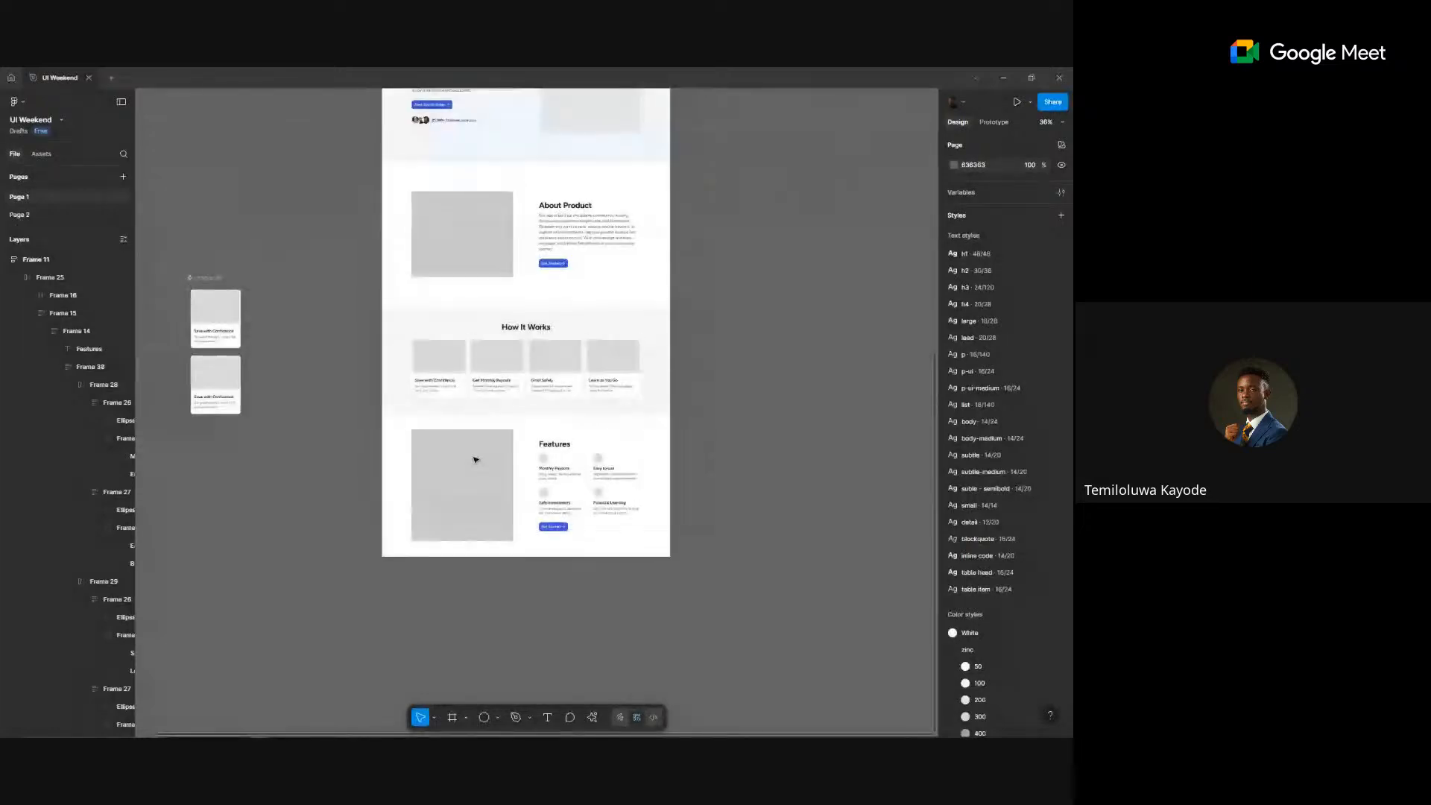
{"action": "scroll", "coordinate": [475, 460], "scroll_direction": "down", "scroll_amount": 2}
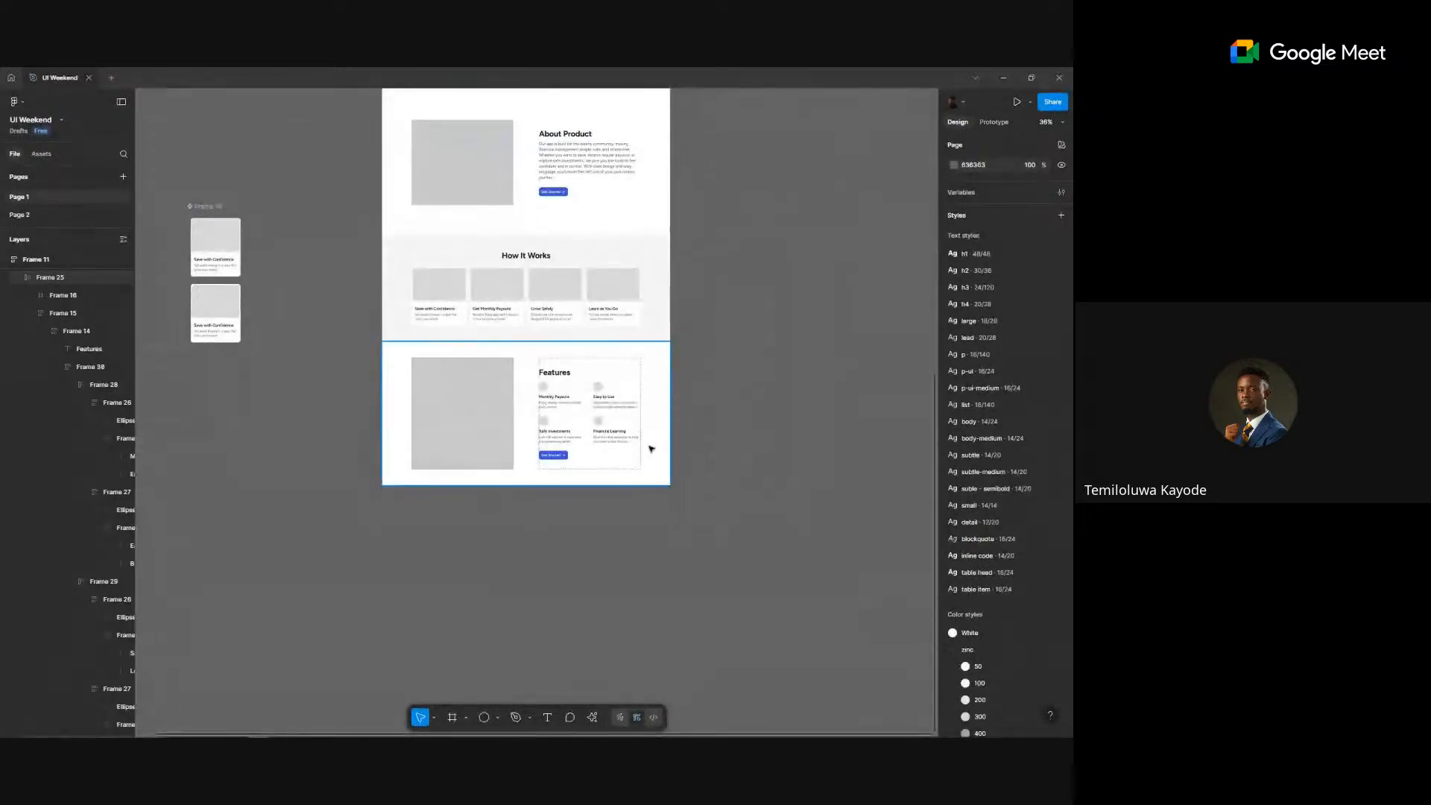
{"action": "left_click", "coordinate": [605, 428]}
{"action": "double_click", "coordinate": [605, 427]}
{"action": "scroll", "coordinate": [494, 387], "scroll_direction": "up", "scroll_amount": 6}
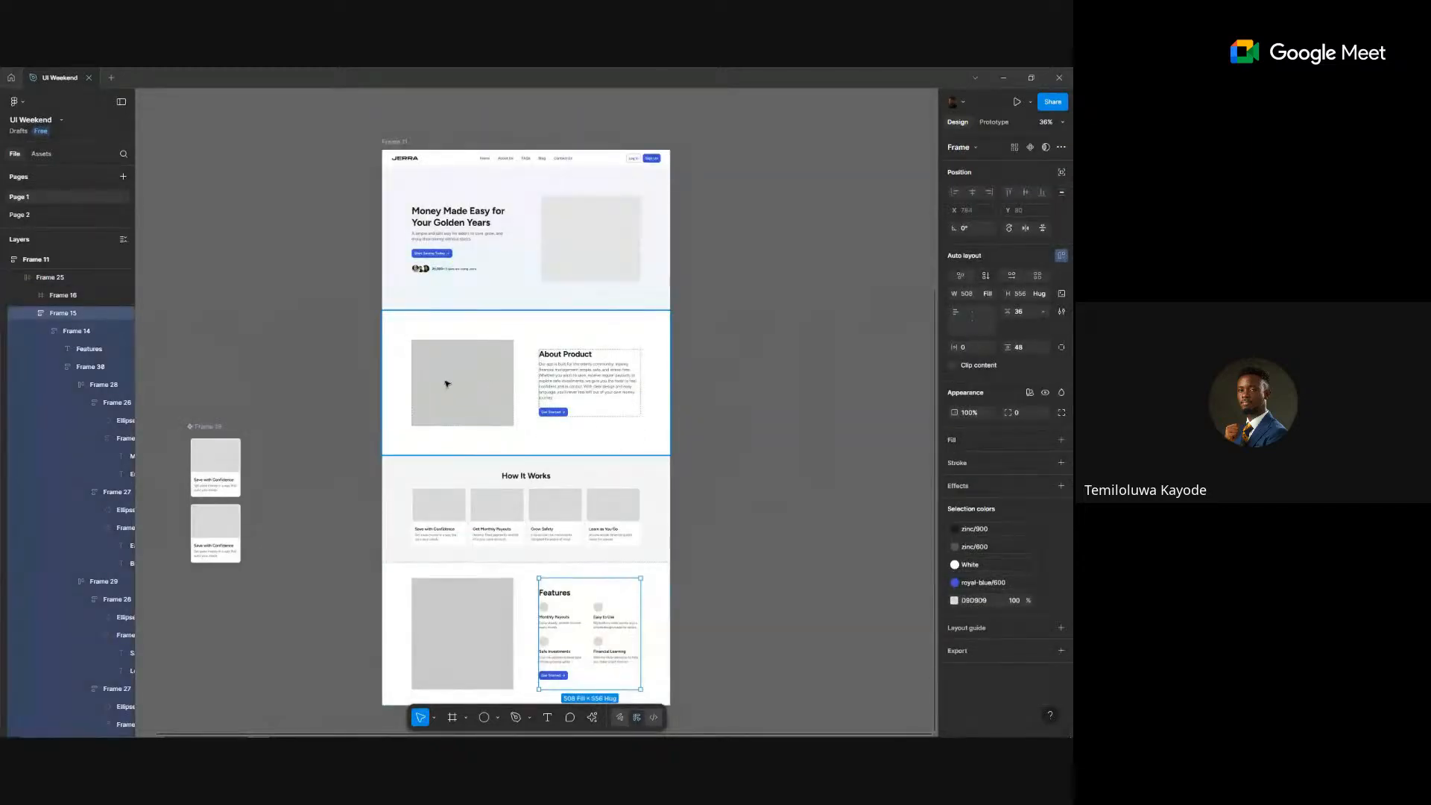
{"action": "left_click", "coordinate": [484, 638]}
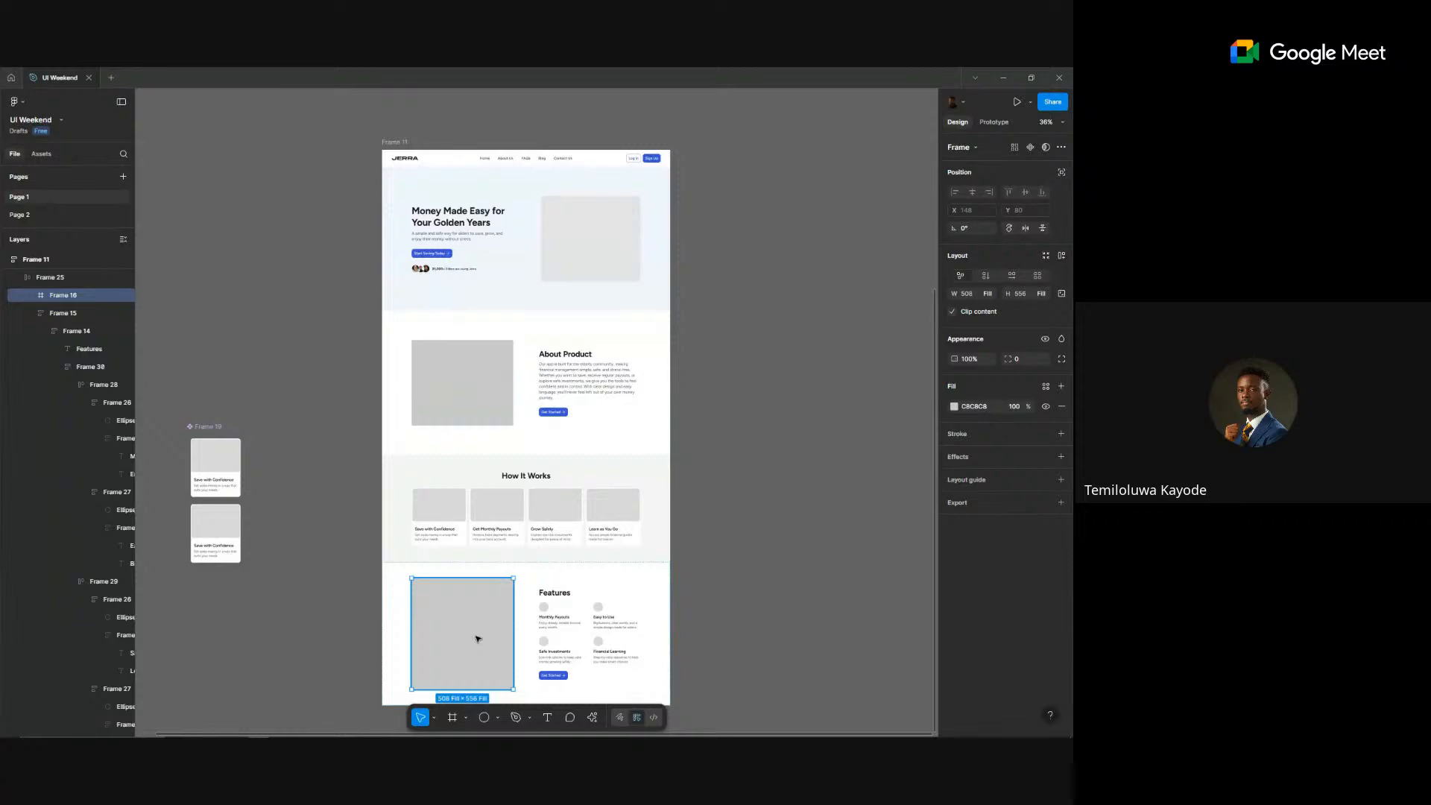
{"action": "left_click_drag", "start_coordinate": [477, 638], "coordinate": [589, 633]}
{"action": "left_click", "coordinate": [728, 597]}
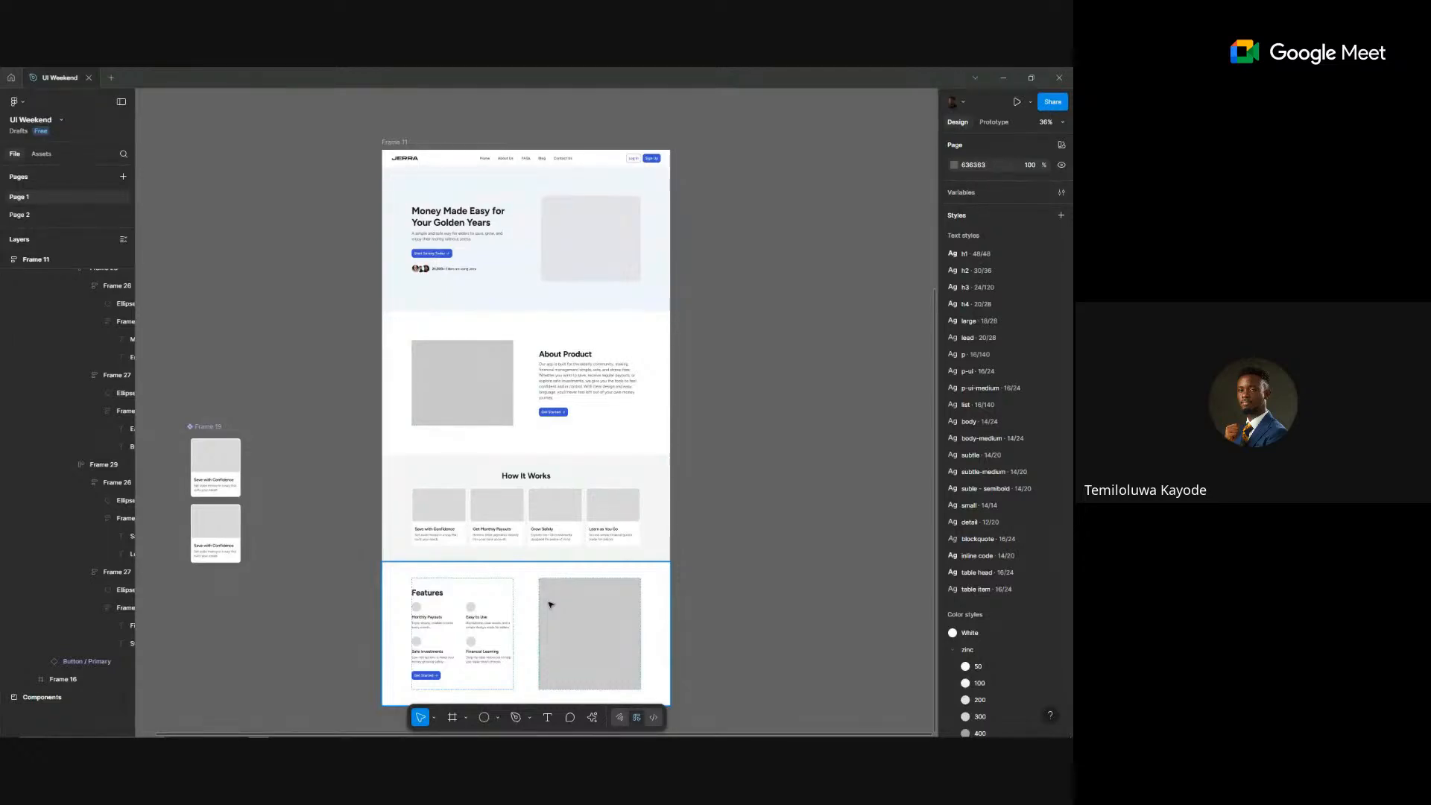
{"action": "scroll", "coordinate": [555, 589], "scroll_direction": "down", "scroll_amount": 3}
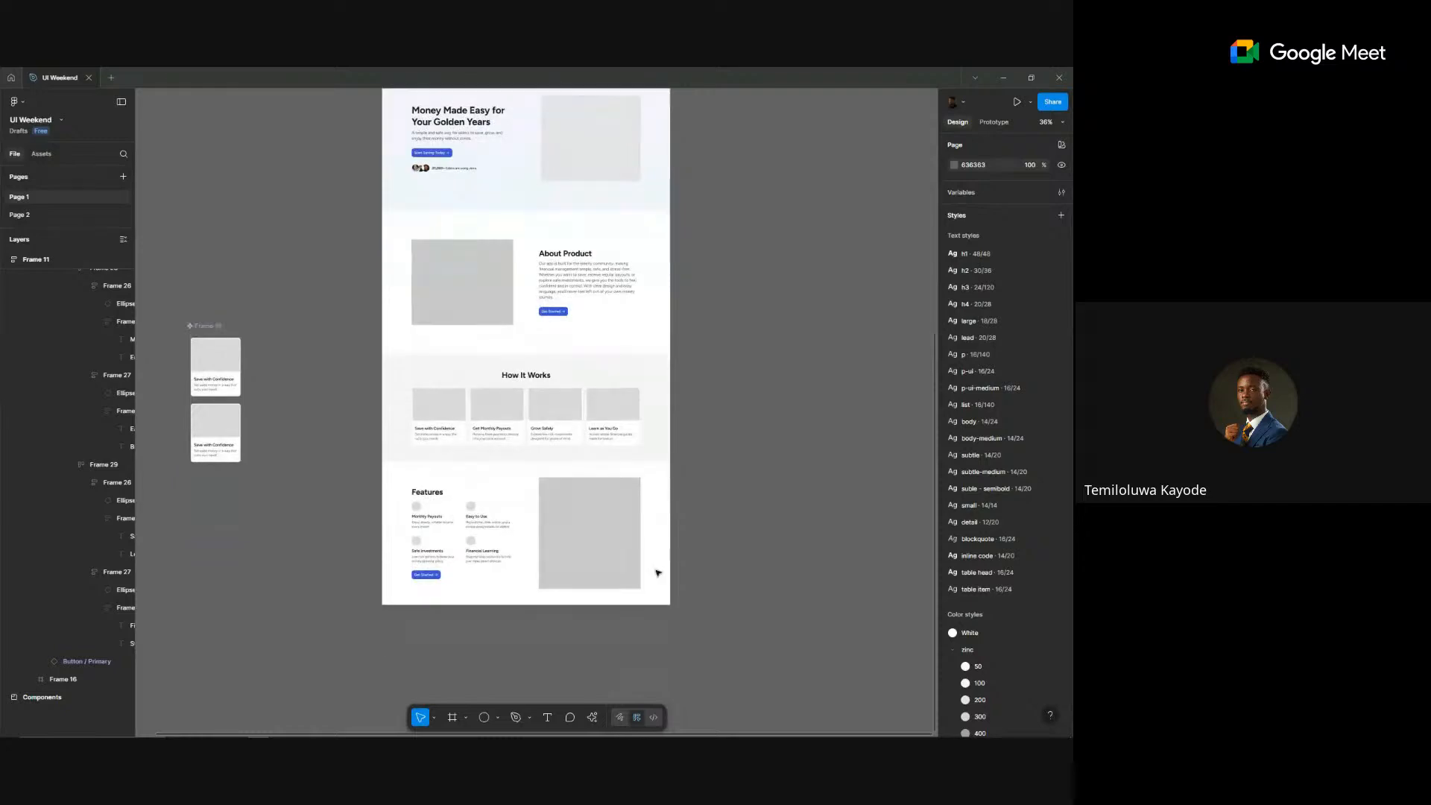
{"action": "left_click", "coordinate": [570, 525]}
{"action": "key", "text": "Escape"}
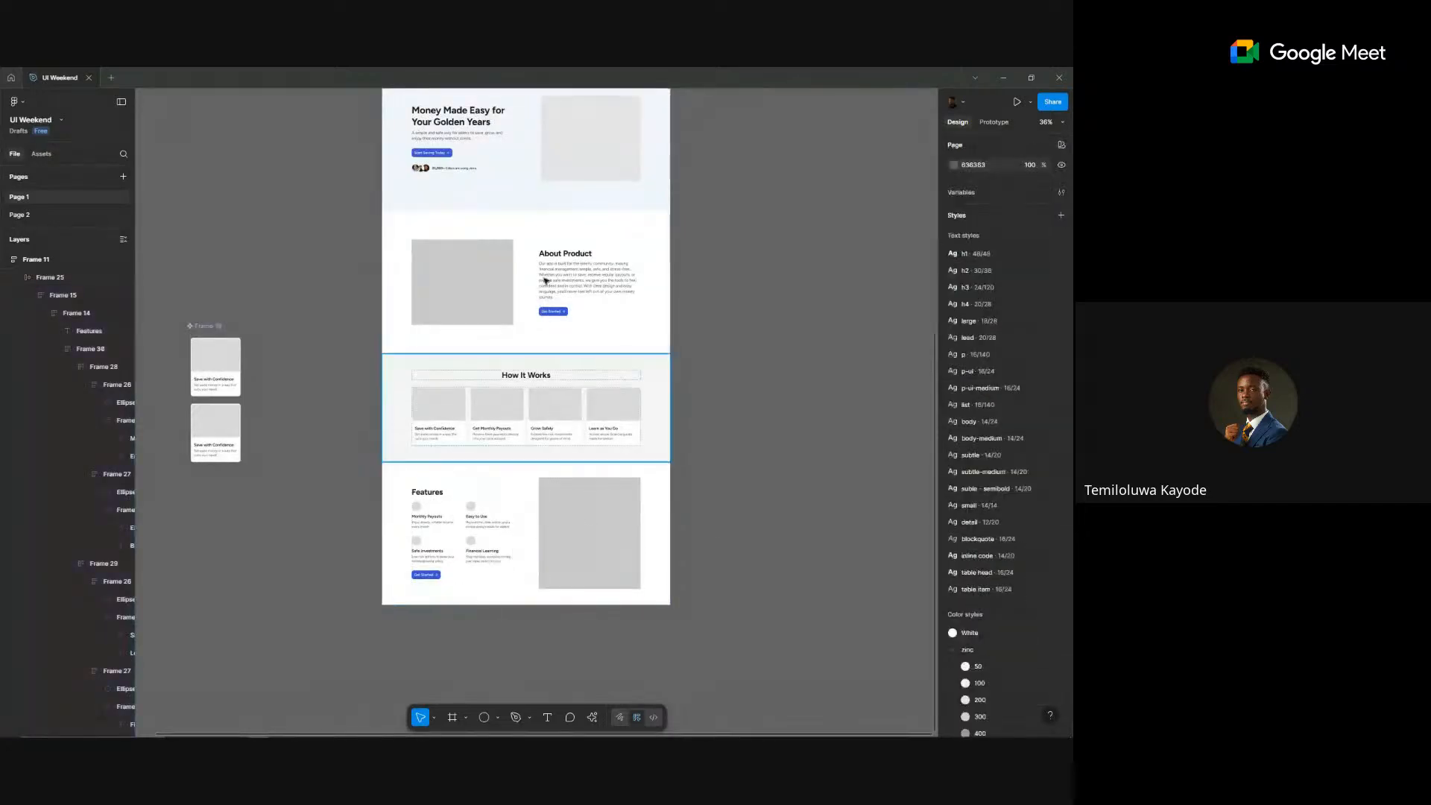
- Set the Features section's vertical padding to 120
{"action": "left_click", "coordinate": [596, 500]}
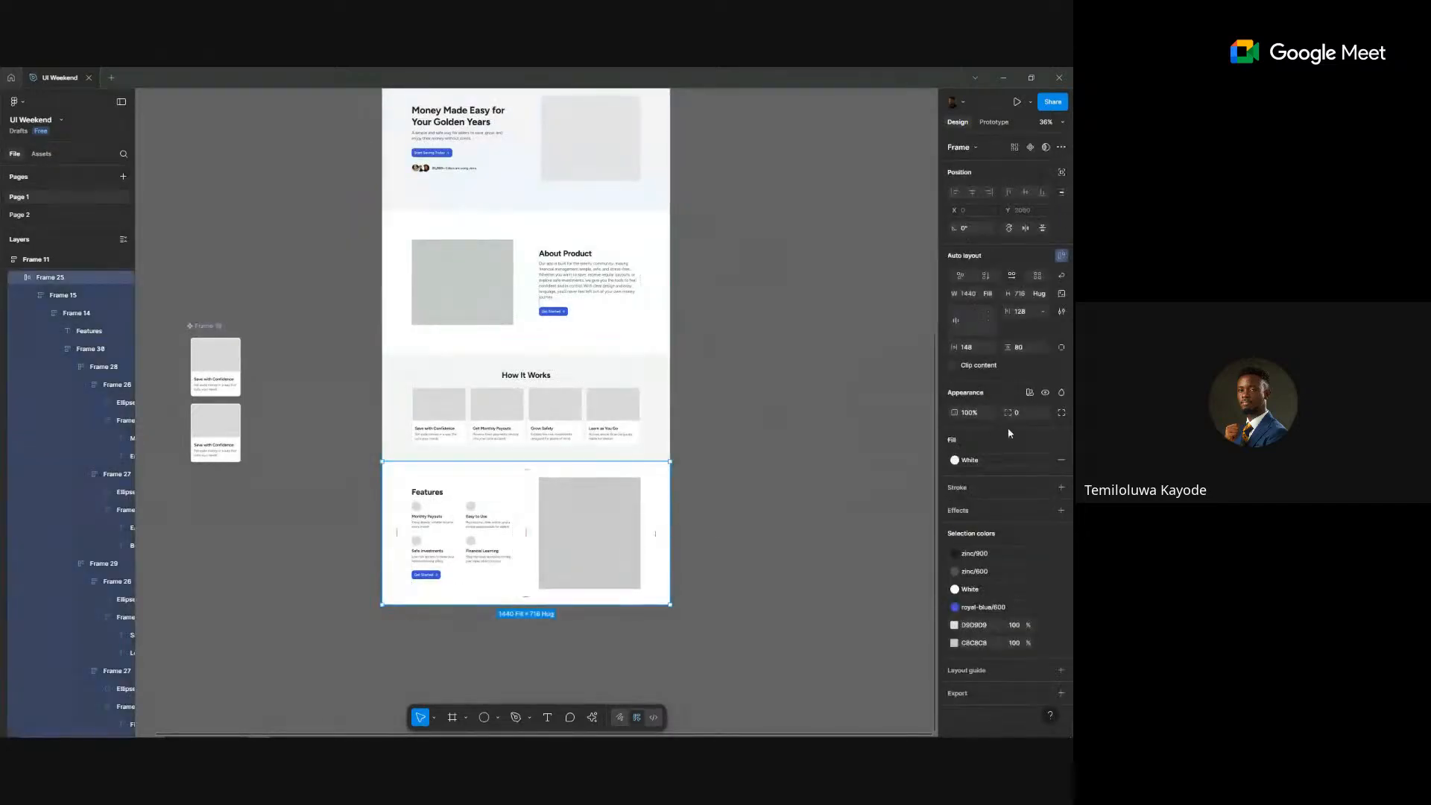
{"action": "type", "text": "12"}
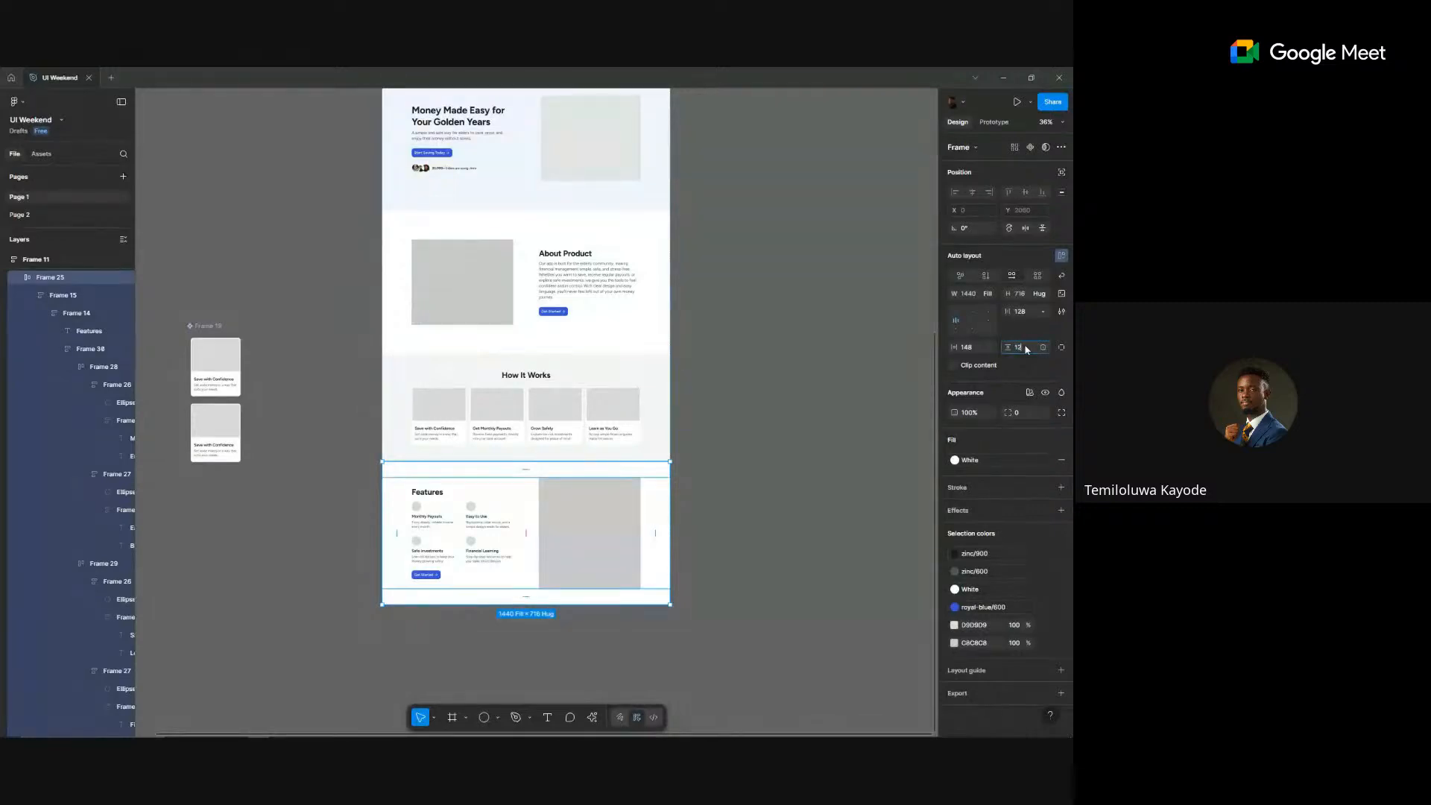
{"action": "type", "text": "0"}
{"action": "key", "text": "Return"}
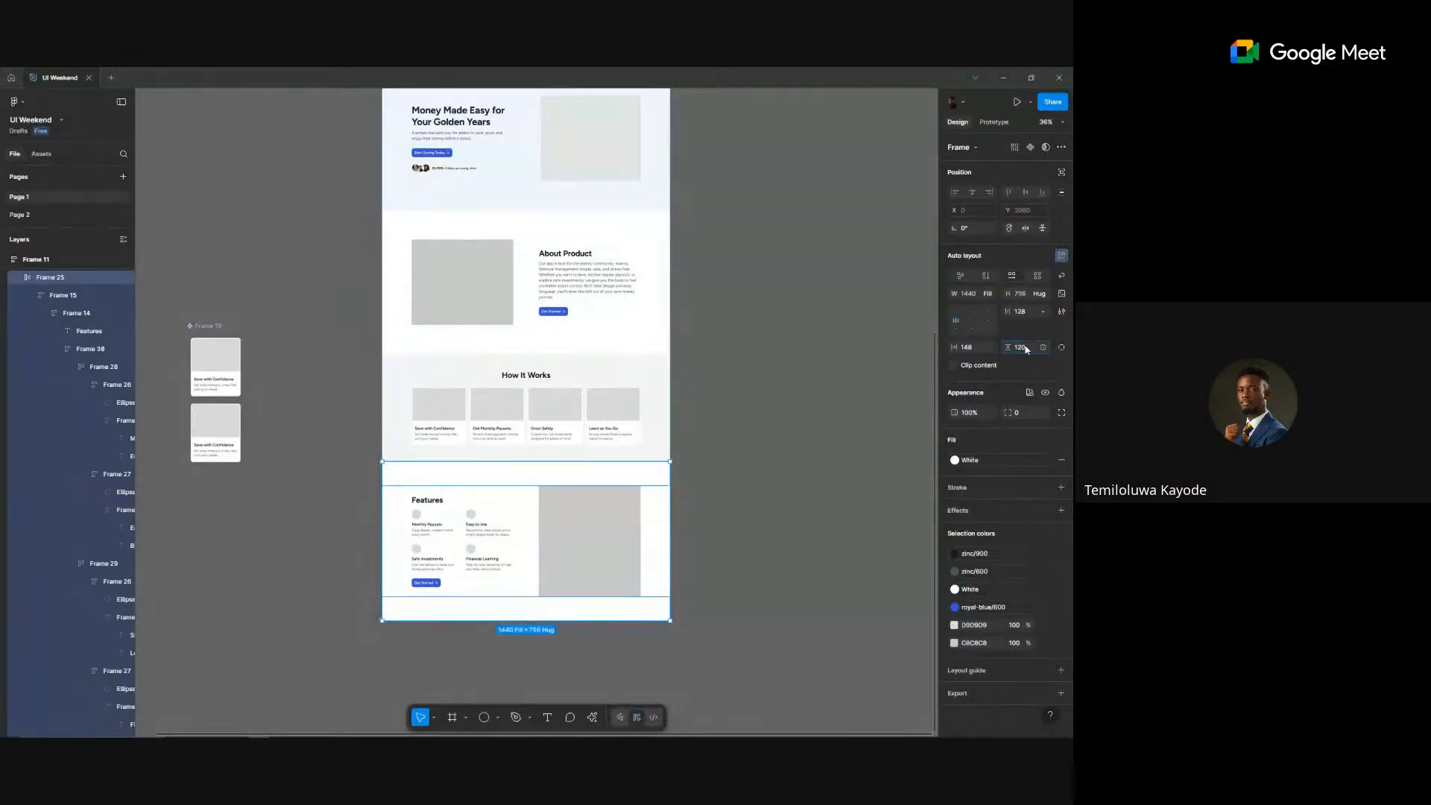
{"action": "left_click", "coordinate": [768, 510]}
{"action": "scroll", "coordinate": [767, 510], "scroll_direction": "down", "scroll_amount": 3}
{"action": "scroll", "coordinate": [767, 510], "scroll_direction": "up", "scroll_amount": 3}
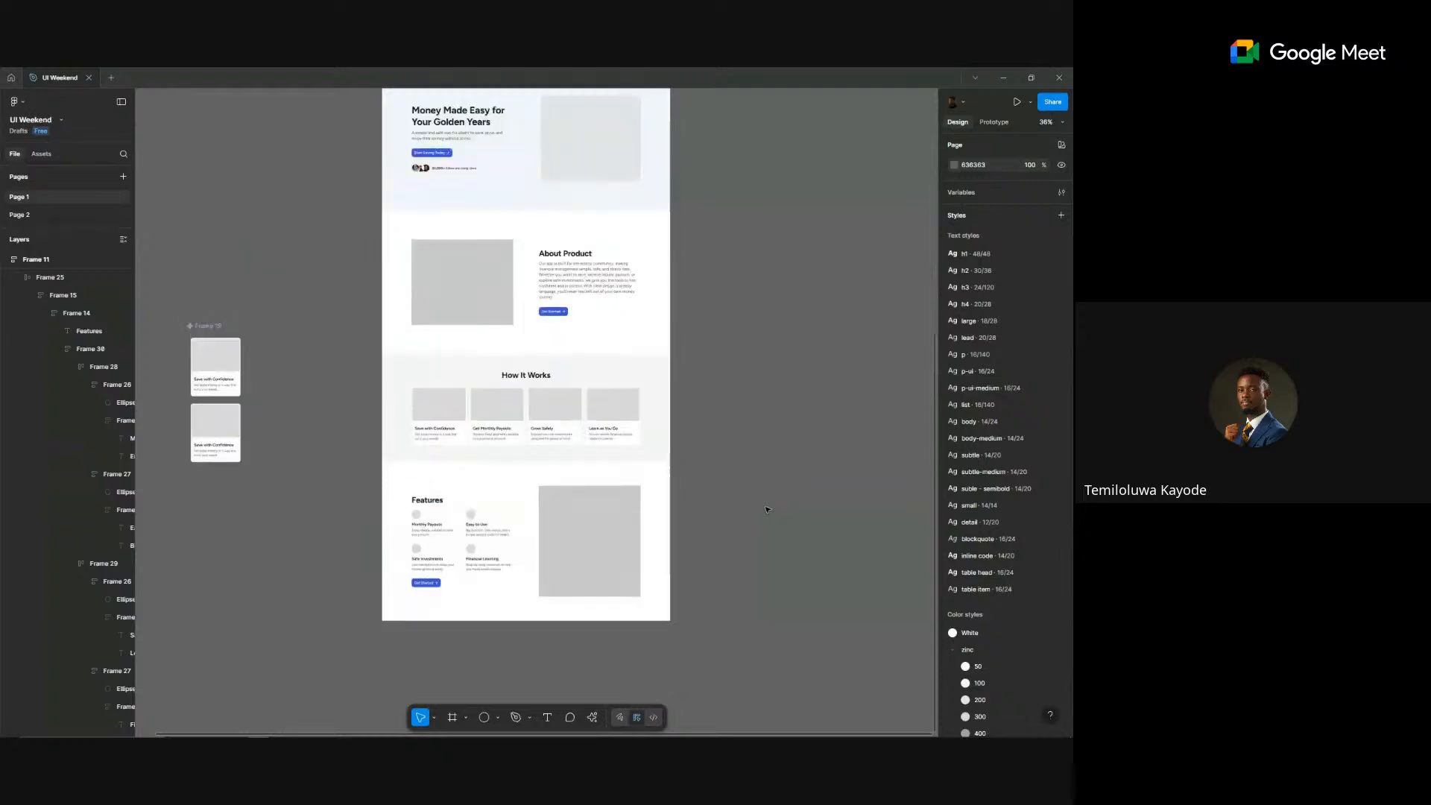
- Set the How It Works section's vertical padding to 120
{"action": "left_click", "coordinate": [648, 403]}
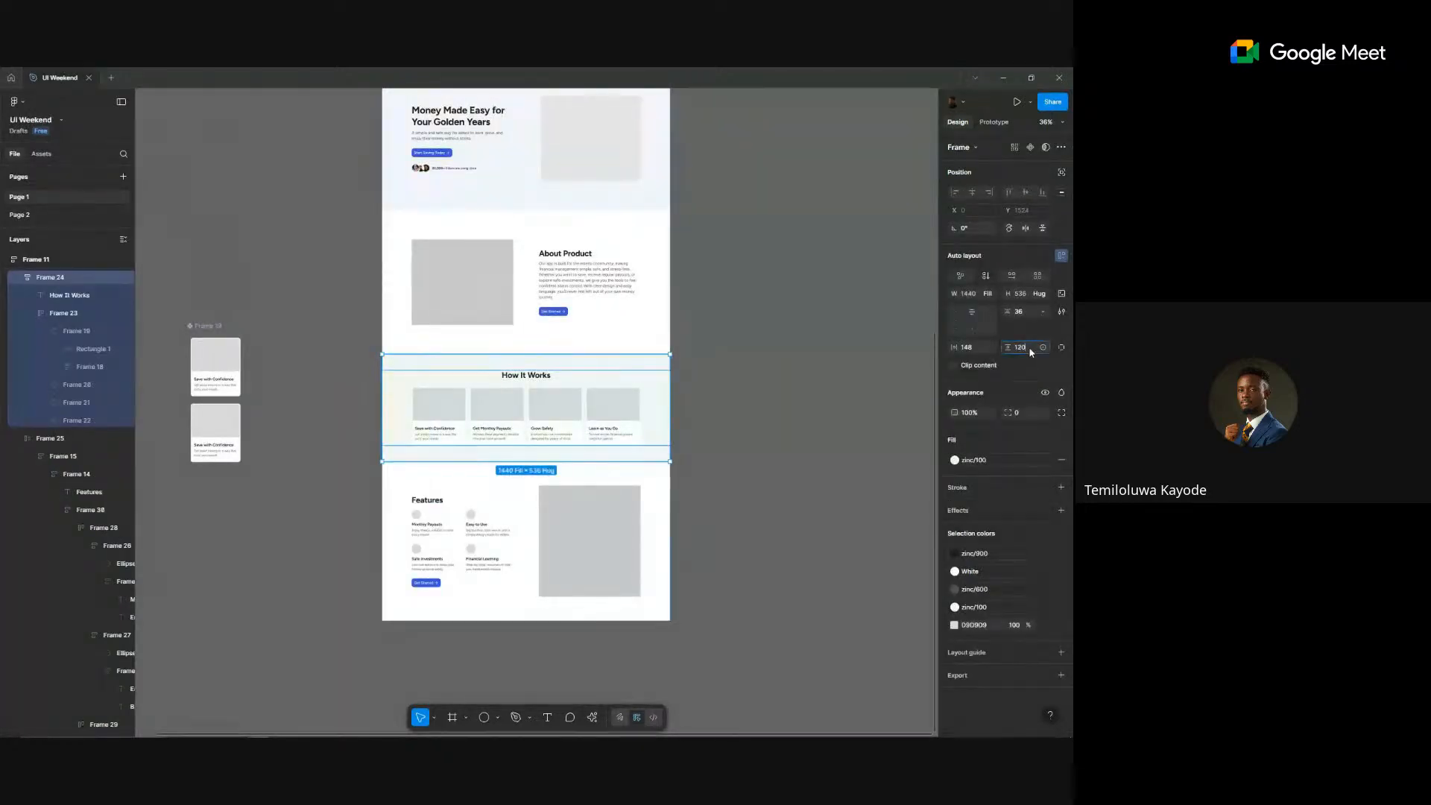
{"action": "left_click", "coordinate": [1032, 352]}
{"action": "type", "text": "120"}
{"action": "key", "text": "Return"}
{"action": "left_click", "coordinate": [745, 473]}
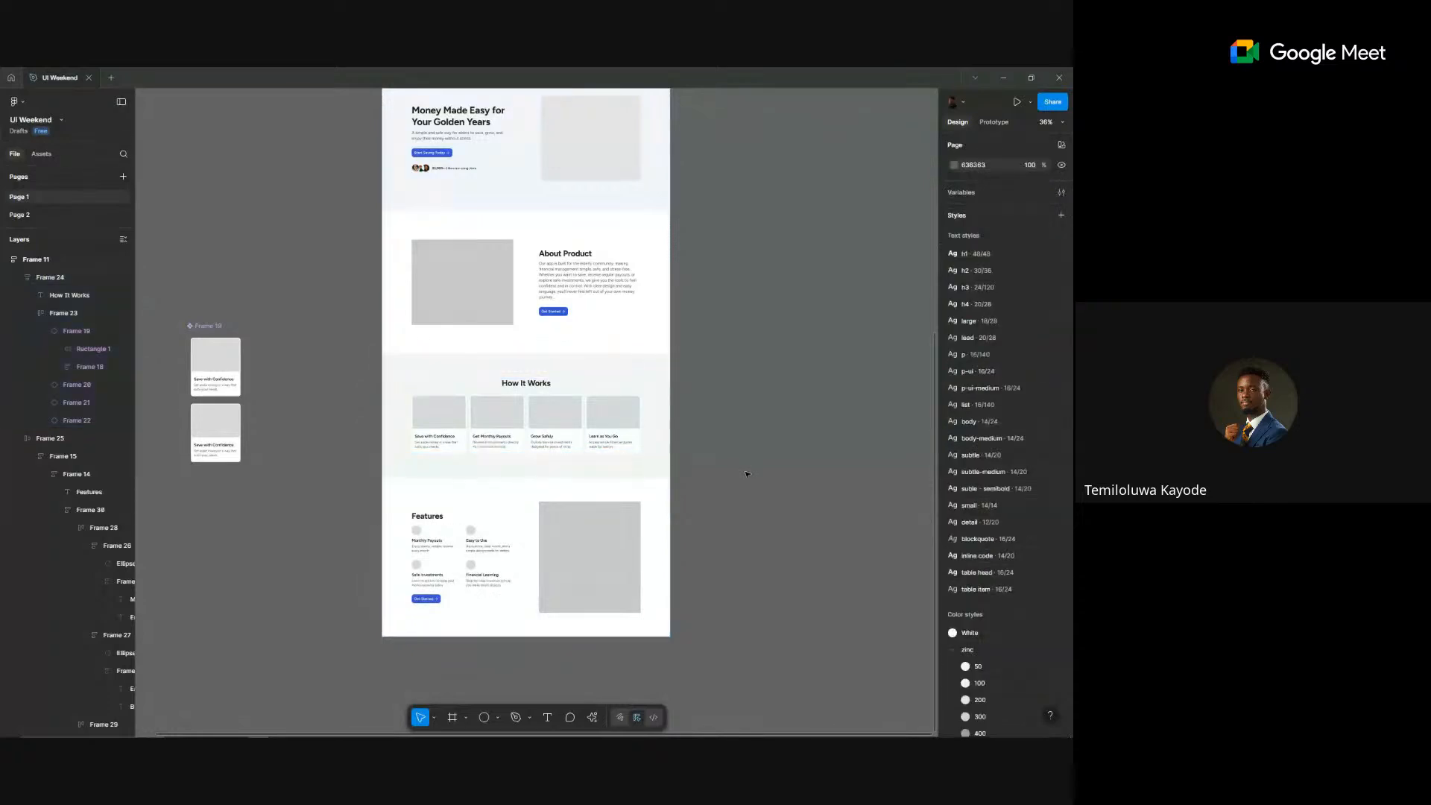
- Switch to the browser, open Pinterest in a new tab and search for "testimonial UI design"
{"action": "key", "text": "alt+Tab"}
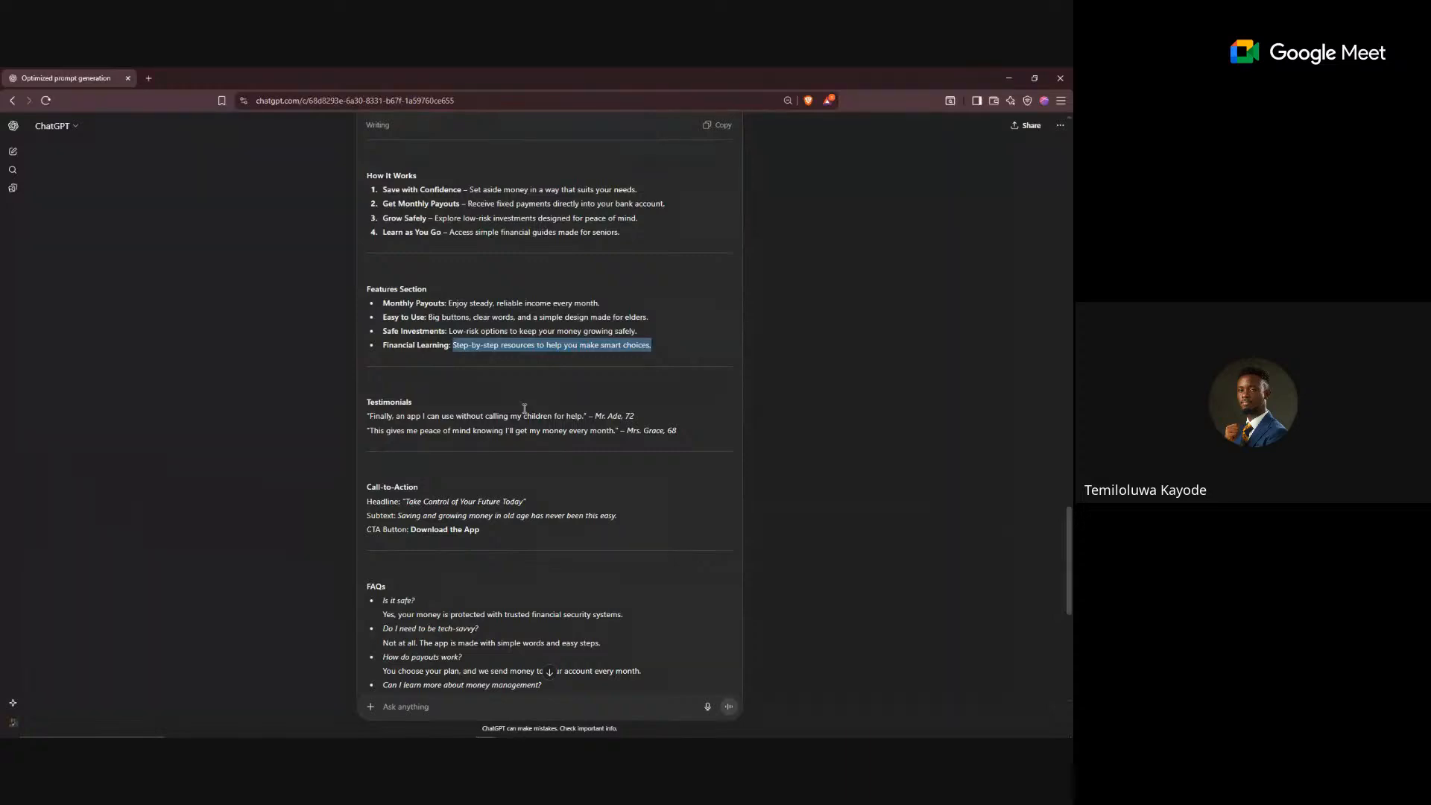
{"action": "left_click", "coordinate": [151, 78]}
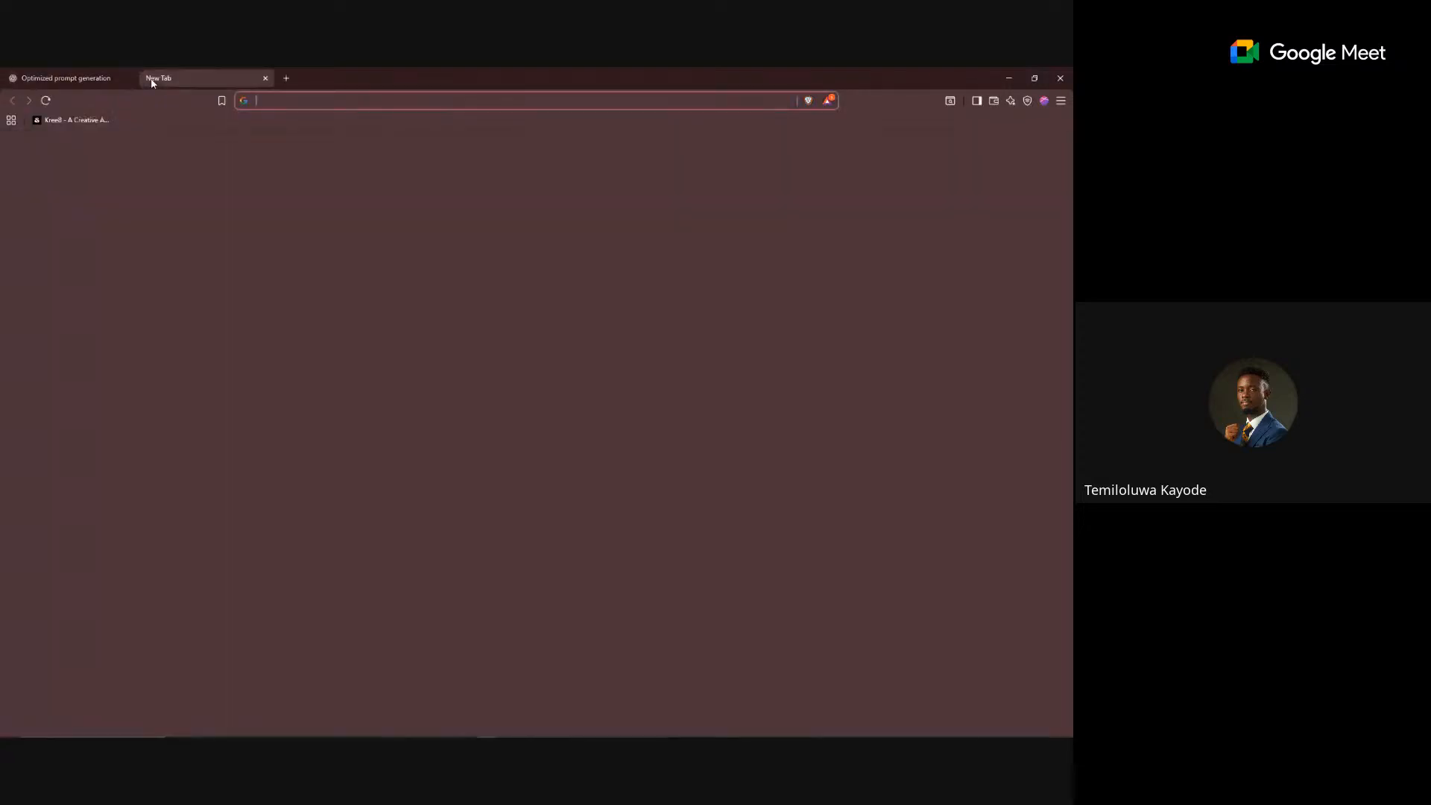
{"action": "type", "text": "pint"}
{"action": "key", "text": "Return"}
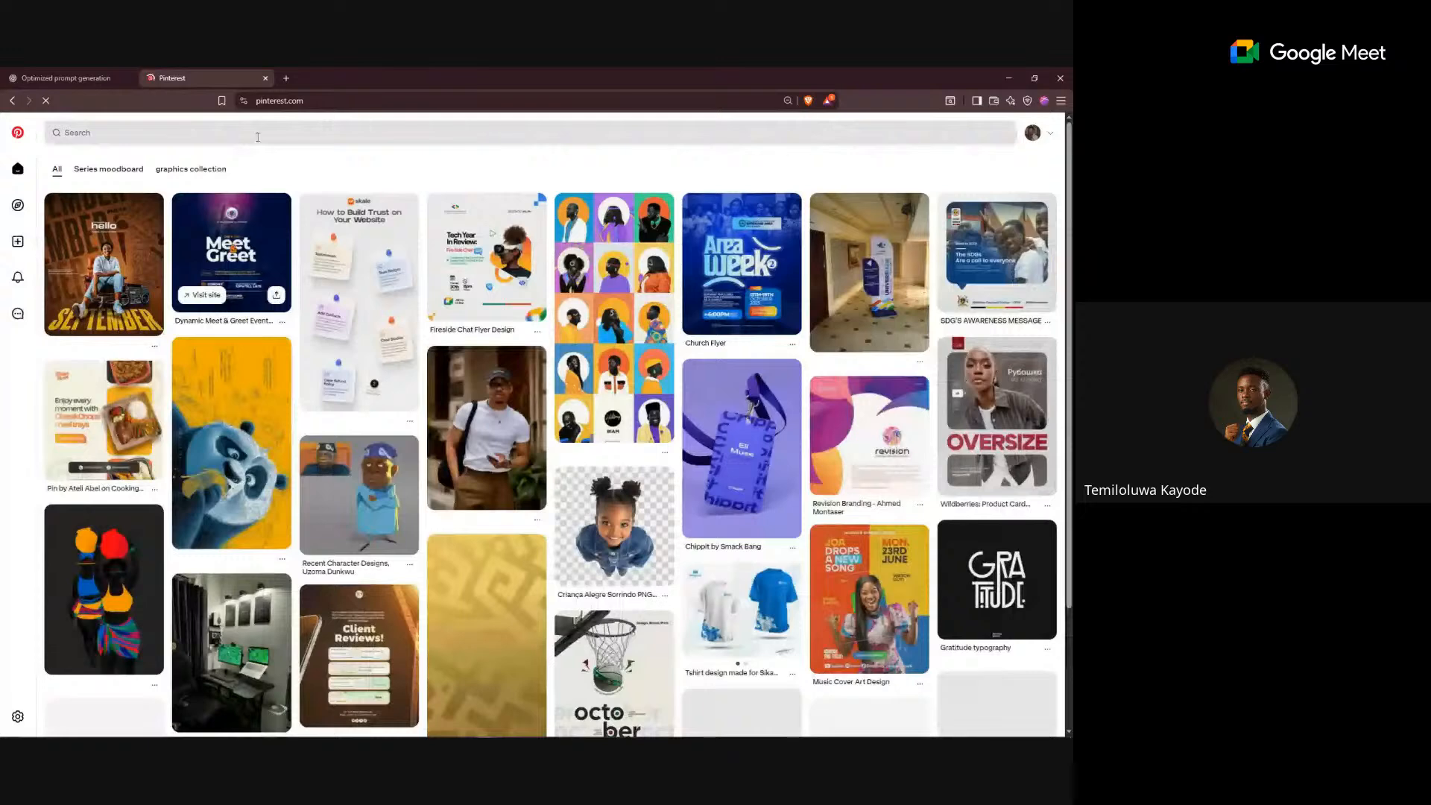
{"action": "left_click", "coordinate": [258, 137]}
{"action": "type", "text": "testimonial"}
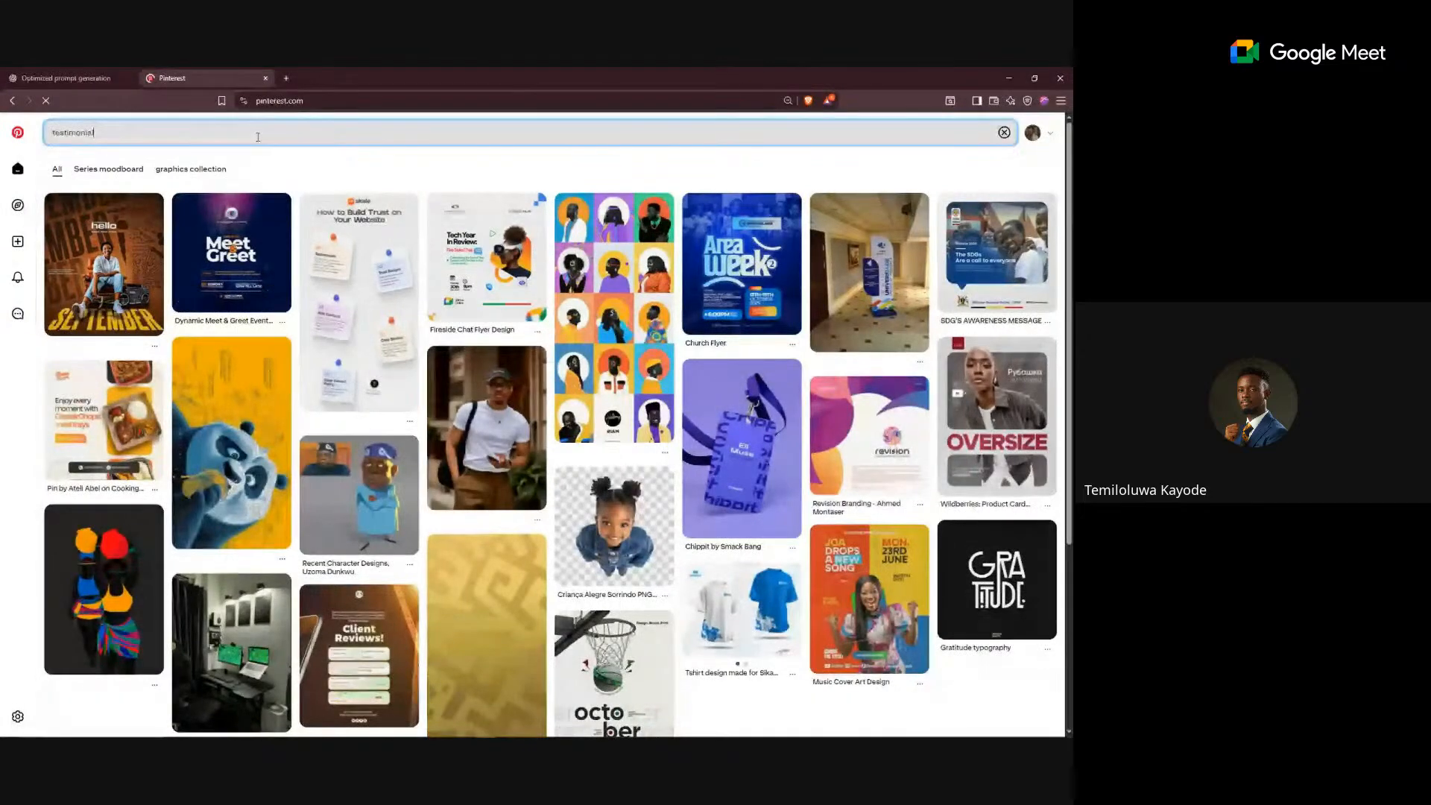
{"action": "type", "text": " UI design"}
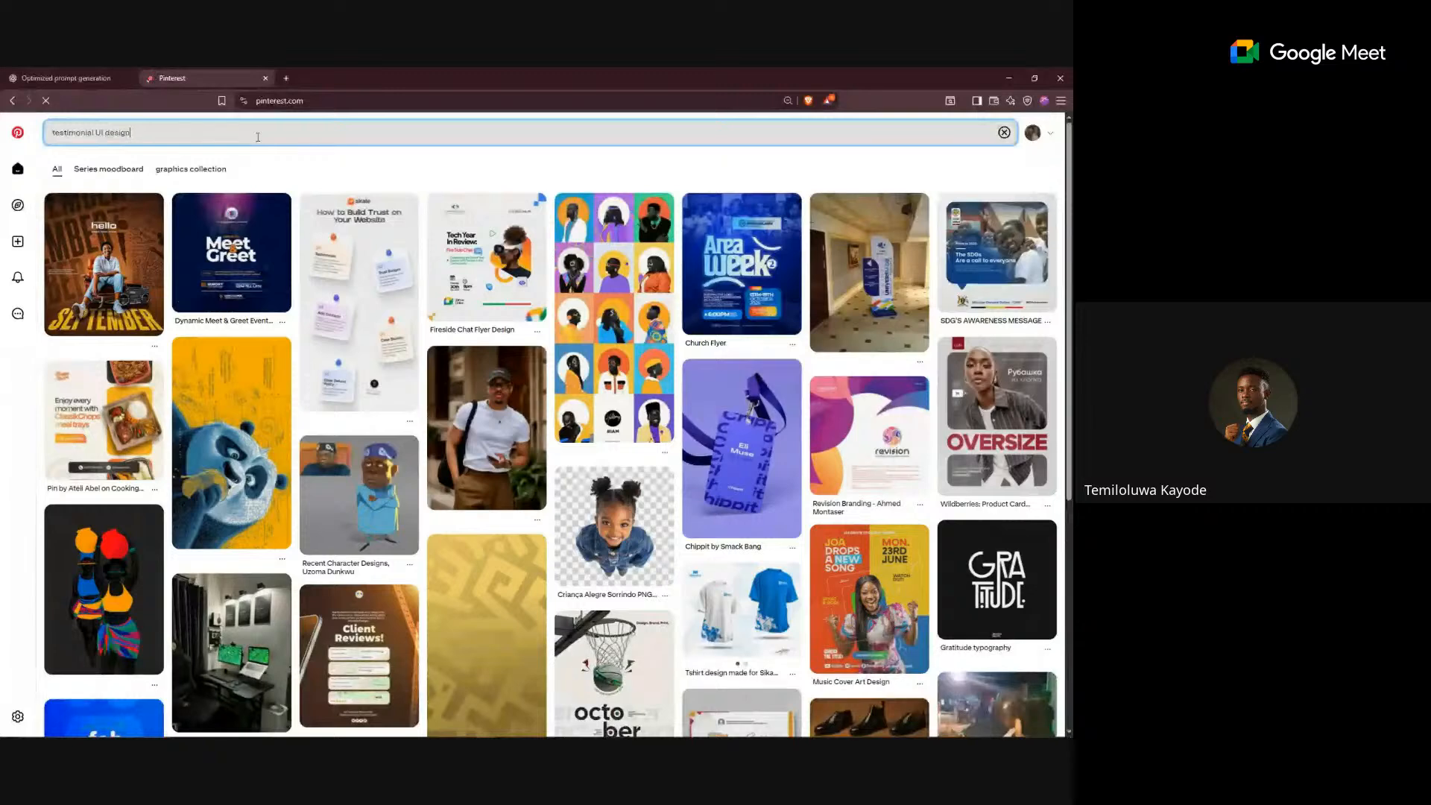
{"action": "key", "text": "Return"}
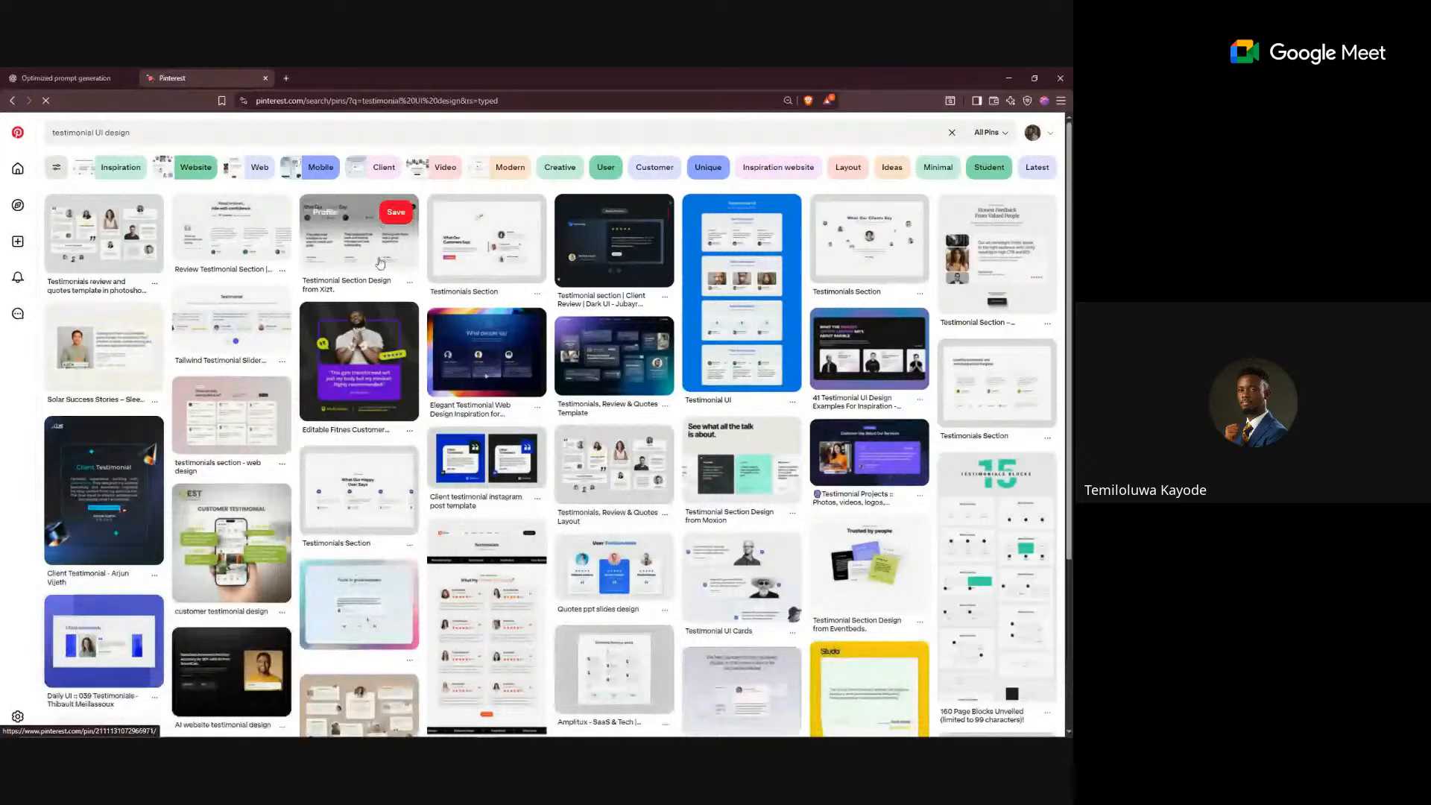
- Open the "Testimonial Section Design from Xizt." pin and copy its image
{"action": "left_click", "coordinate": [379, 245]}
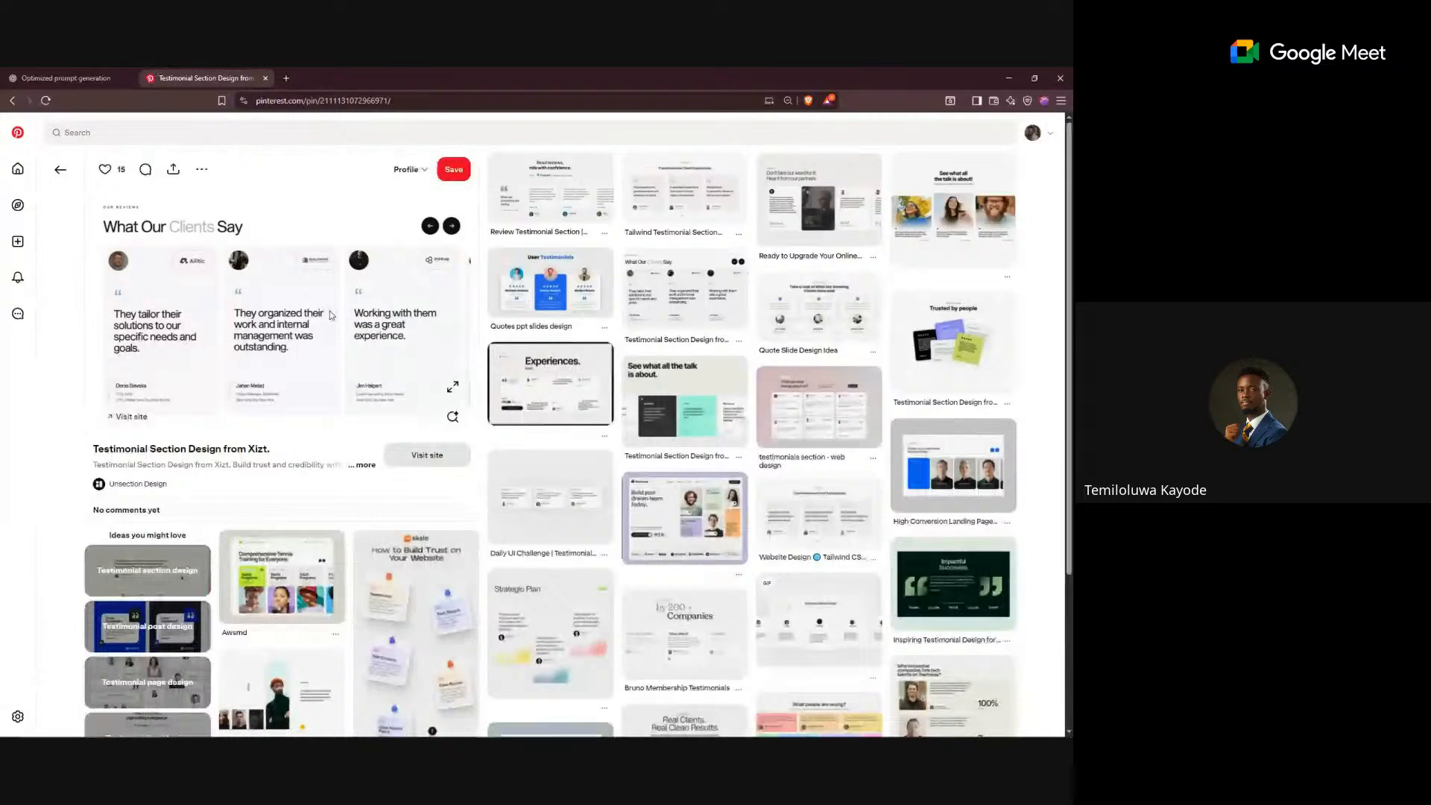
{"action": "right_click", "coordinate": [330, 314]}
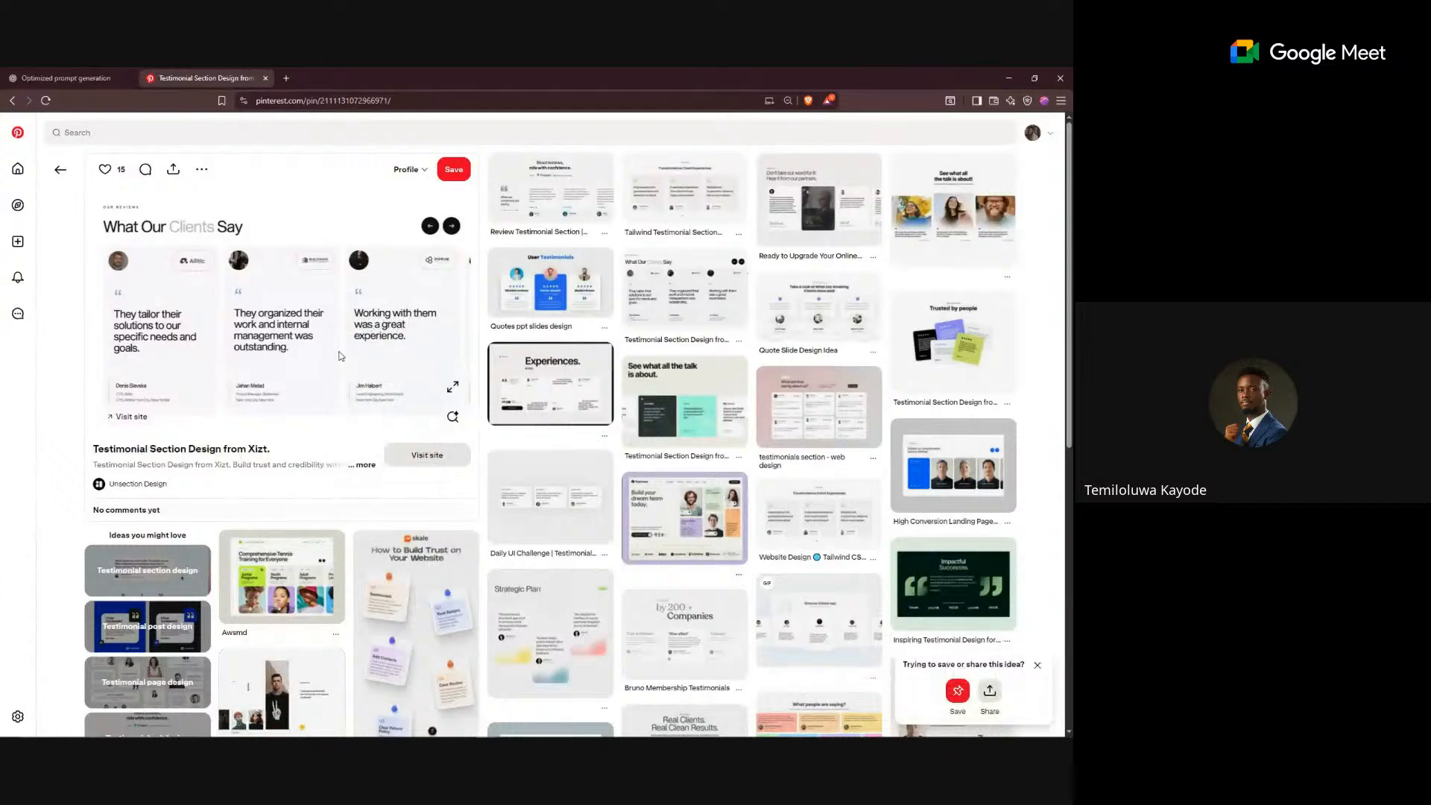
{"action": "key", "text": "alt+Tab"}
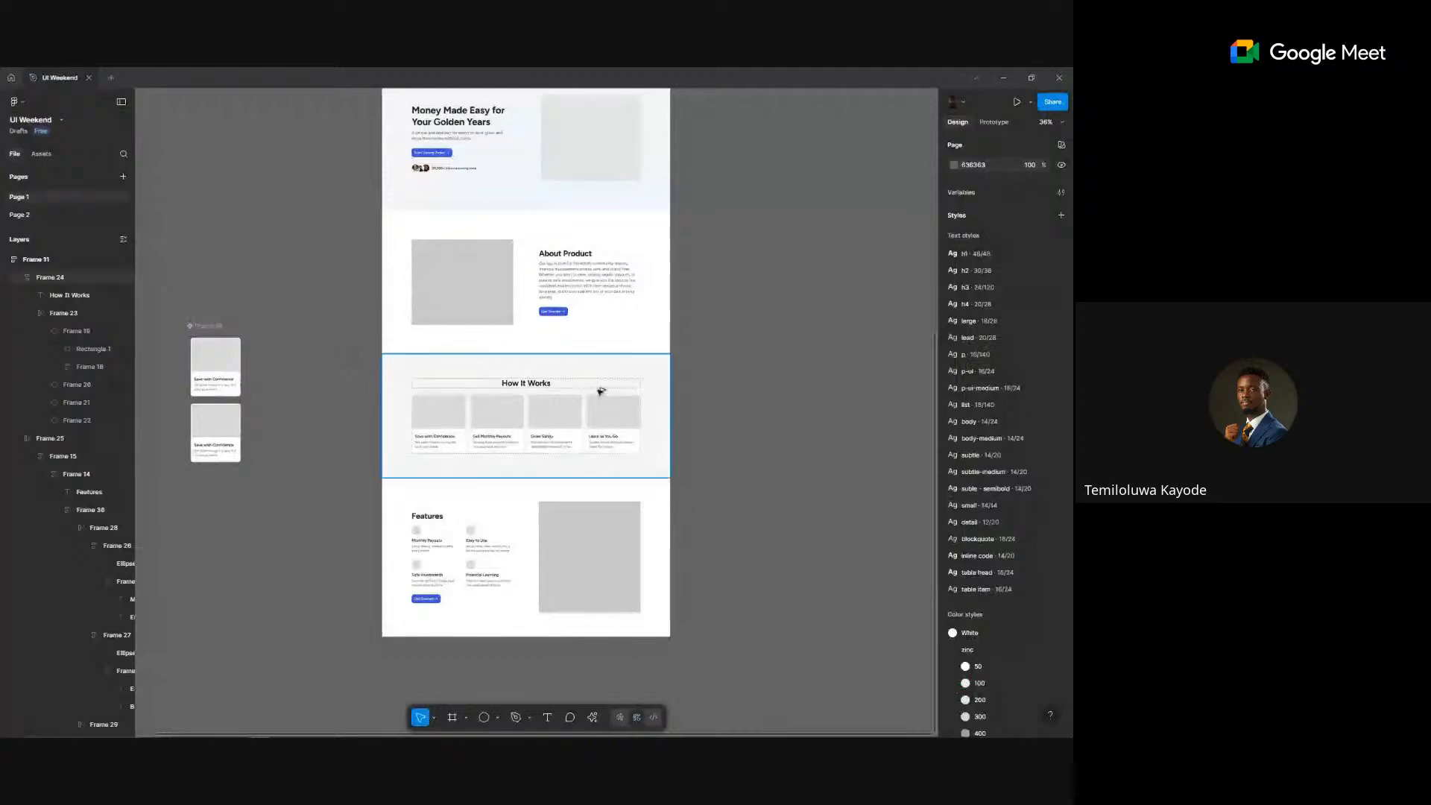
{"action": "key", "text": "alt+Tab"}
{"action": "scroll", "coordinate": [300, 550], "scroll_direction": "down", "scroll_amount": 2}
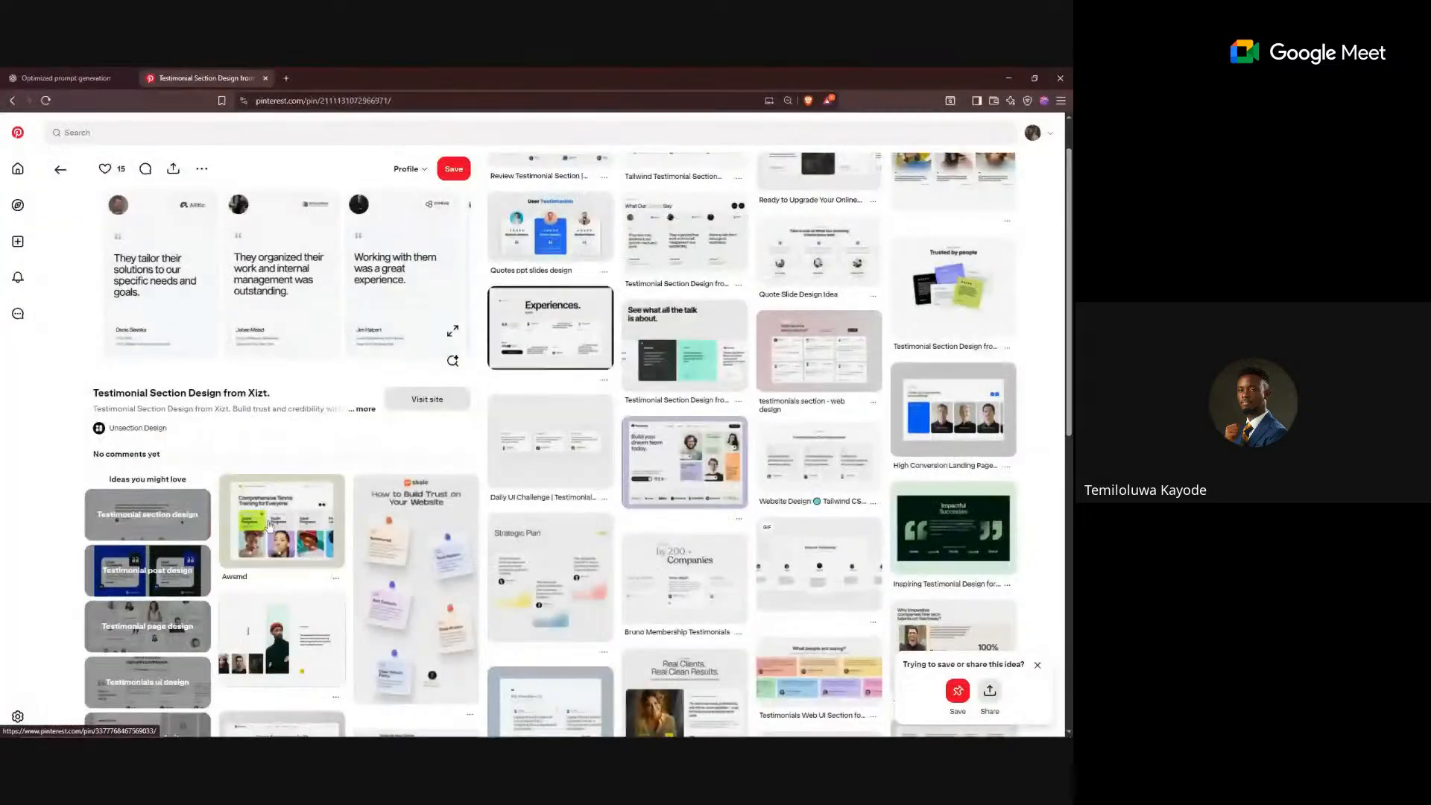
- Switch to Figma, paste the testimonial reference image and place it beside the Features section, outside the page frame
{"action": "key", "text": "alt+Tab"}
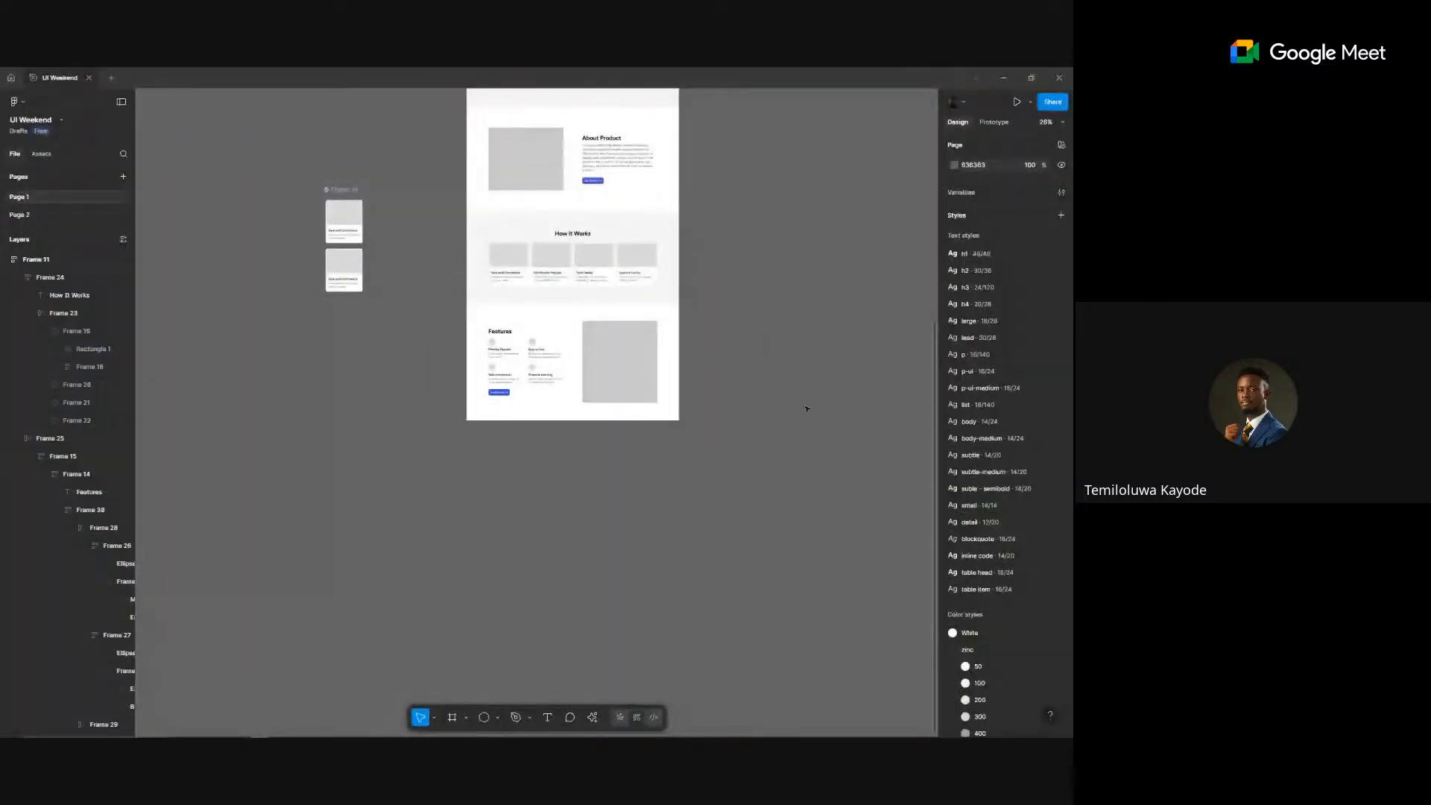
{"action": "key", "text": "ctrl+v"}
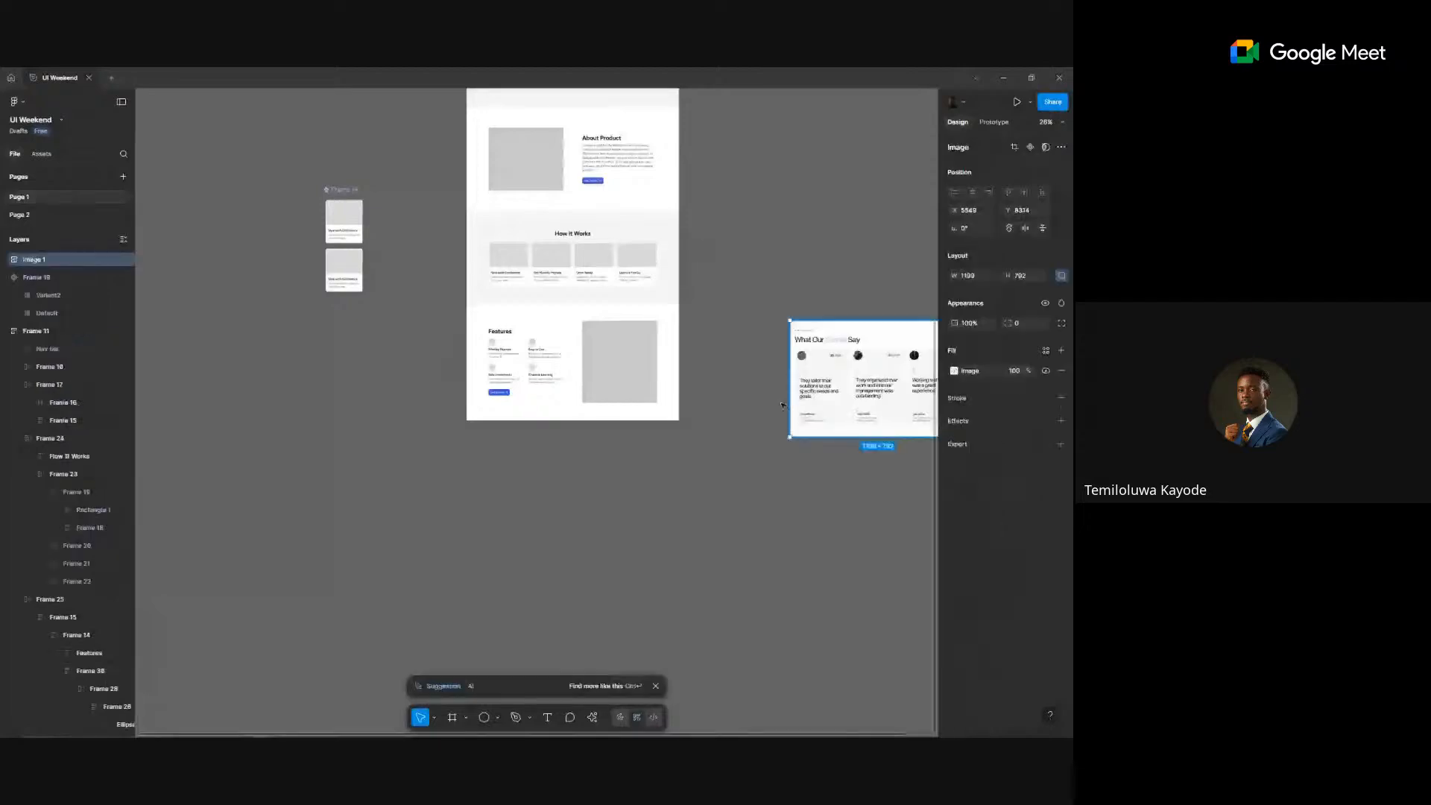
{"action": "left_click_drag", "start_coordinate": [898, 388], "coordinate": [802, 386]}
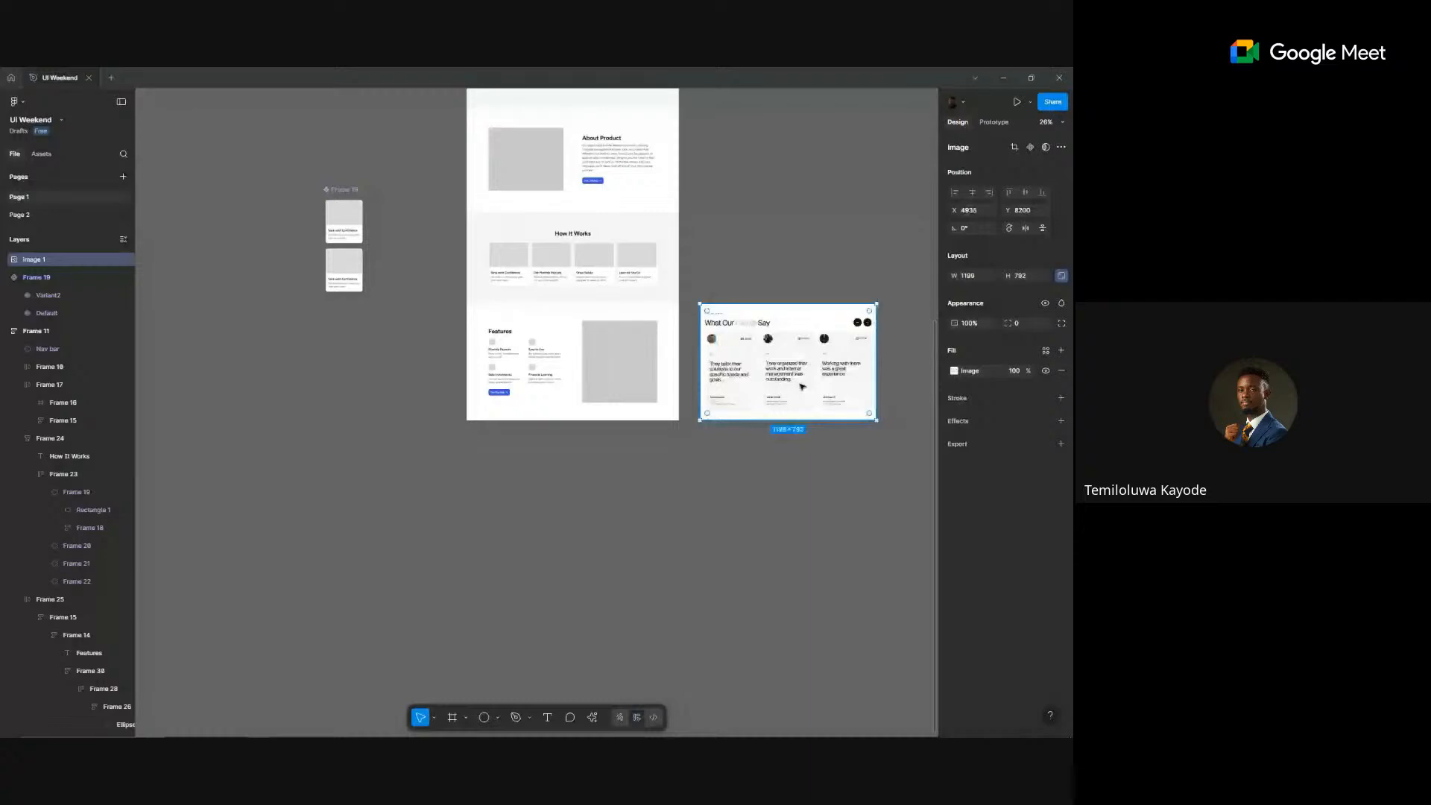
{"action": "scroll", "coordinate": [802, 386], "scroll_direction": "up", "scroll_amount": 3}
{"action": "scroll", "coordinate": [521, 302], "scroll_direction": "down", "scroll_amount": 5}
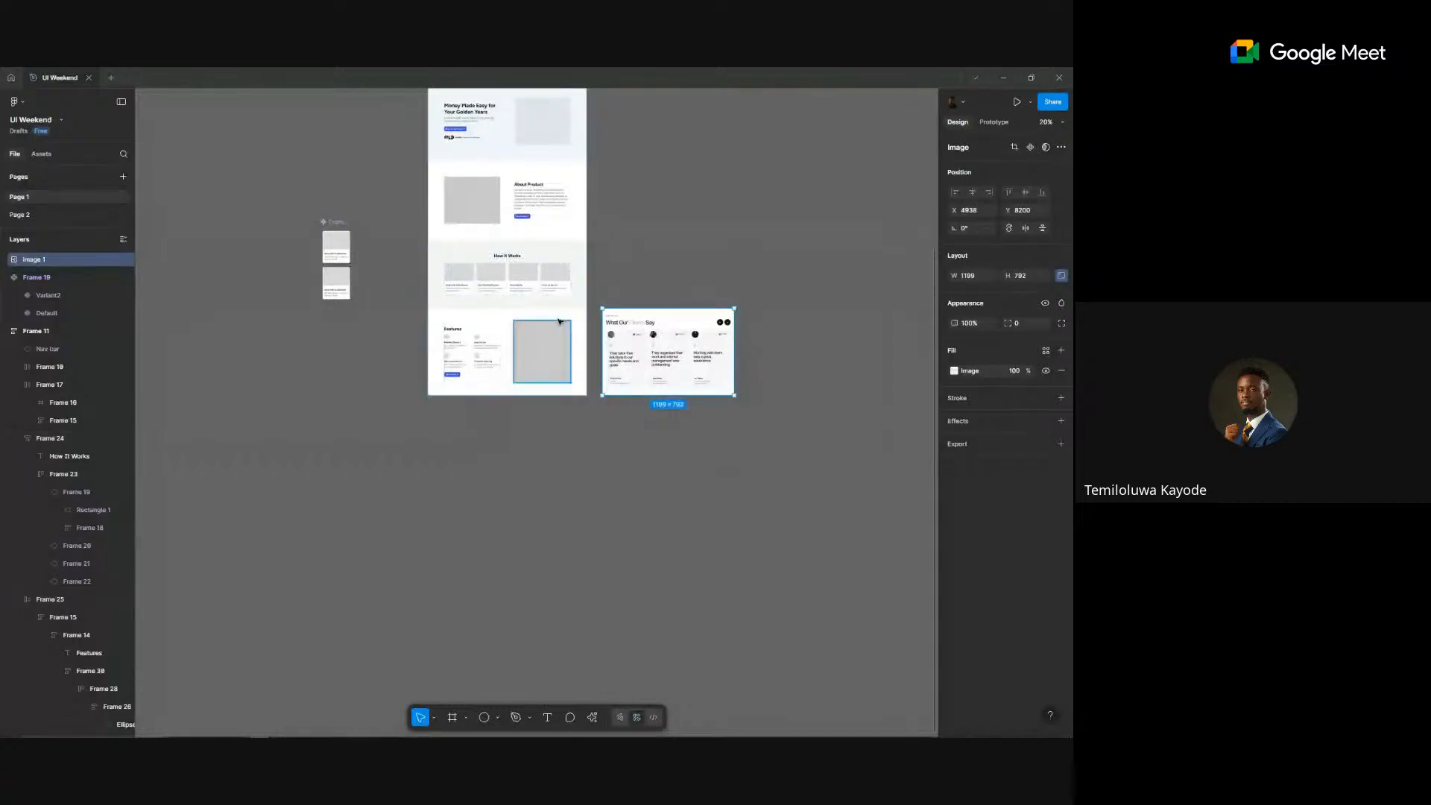
{"action": "scroll", "coordinate": [559, 322], "scroll_direction": "up", "scroll_amount": 3}
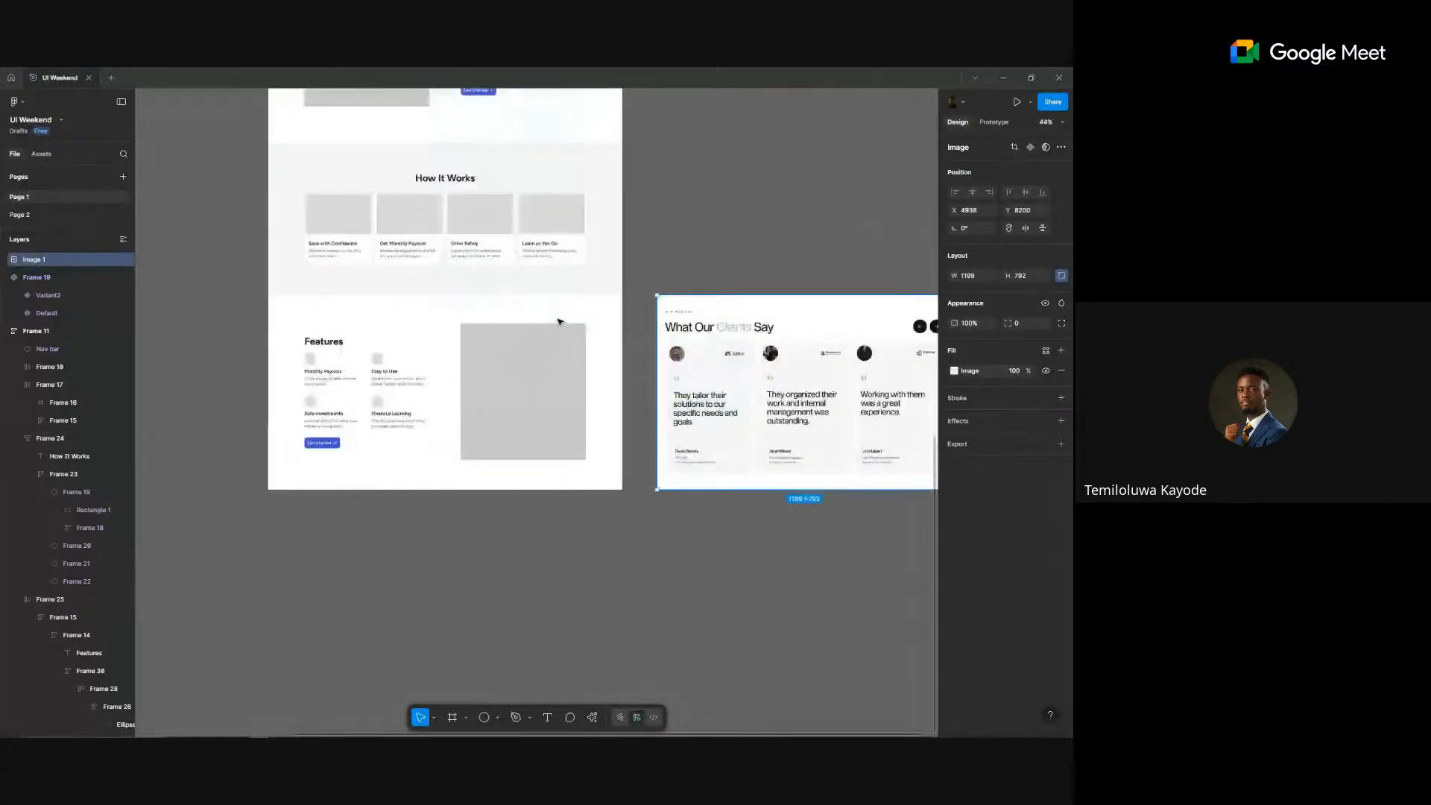
{"action": "scroll", "coordinate": [559, 322], "scroll_direction": "down", "scroll_amount": 3}
{"action": "left_click", "coordinate": [518, 258]}
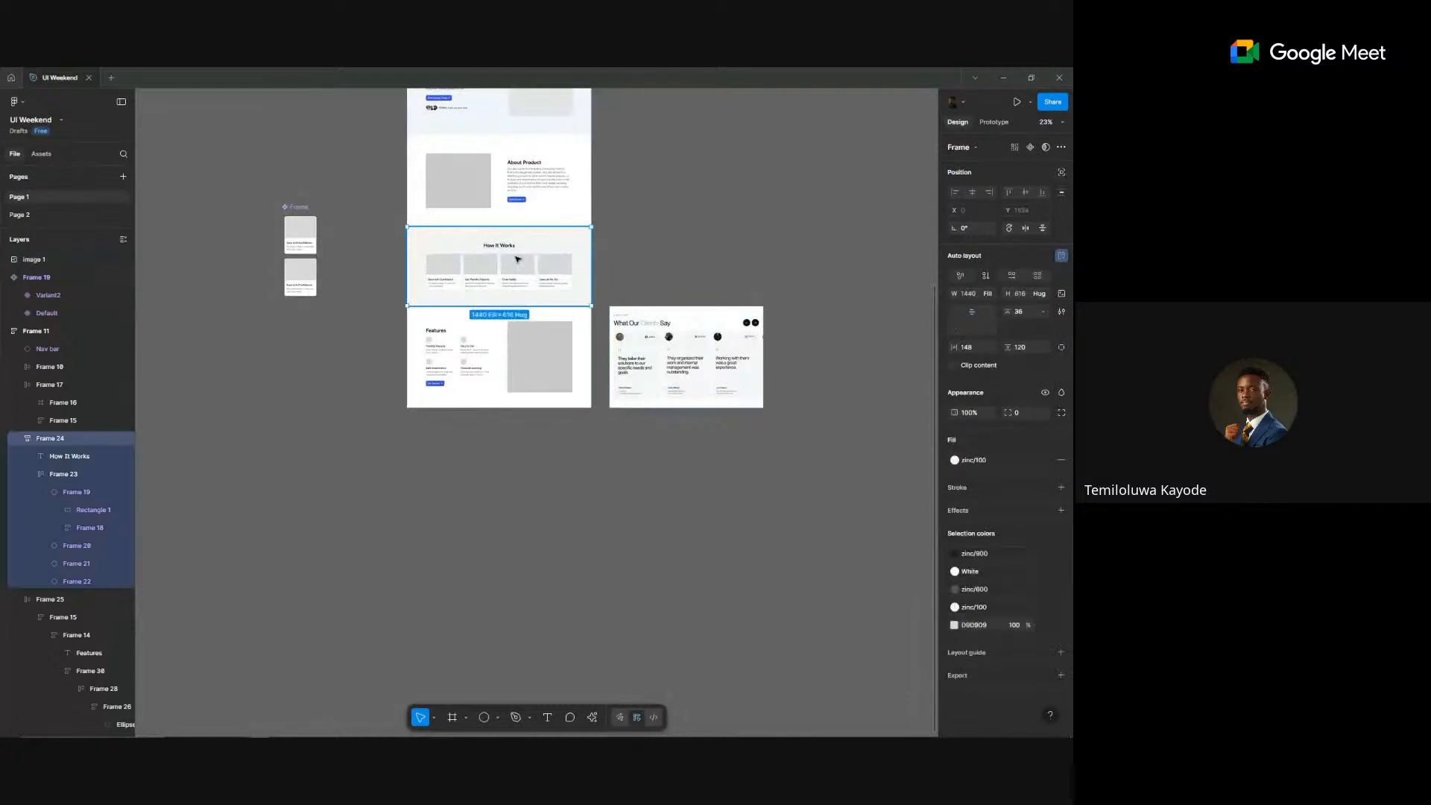
{"action": "scroll", "coordinate": [661, 357], "scroll_direction": "up", "scroll_amount": 1}
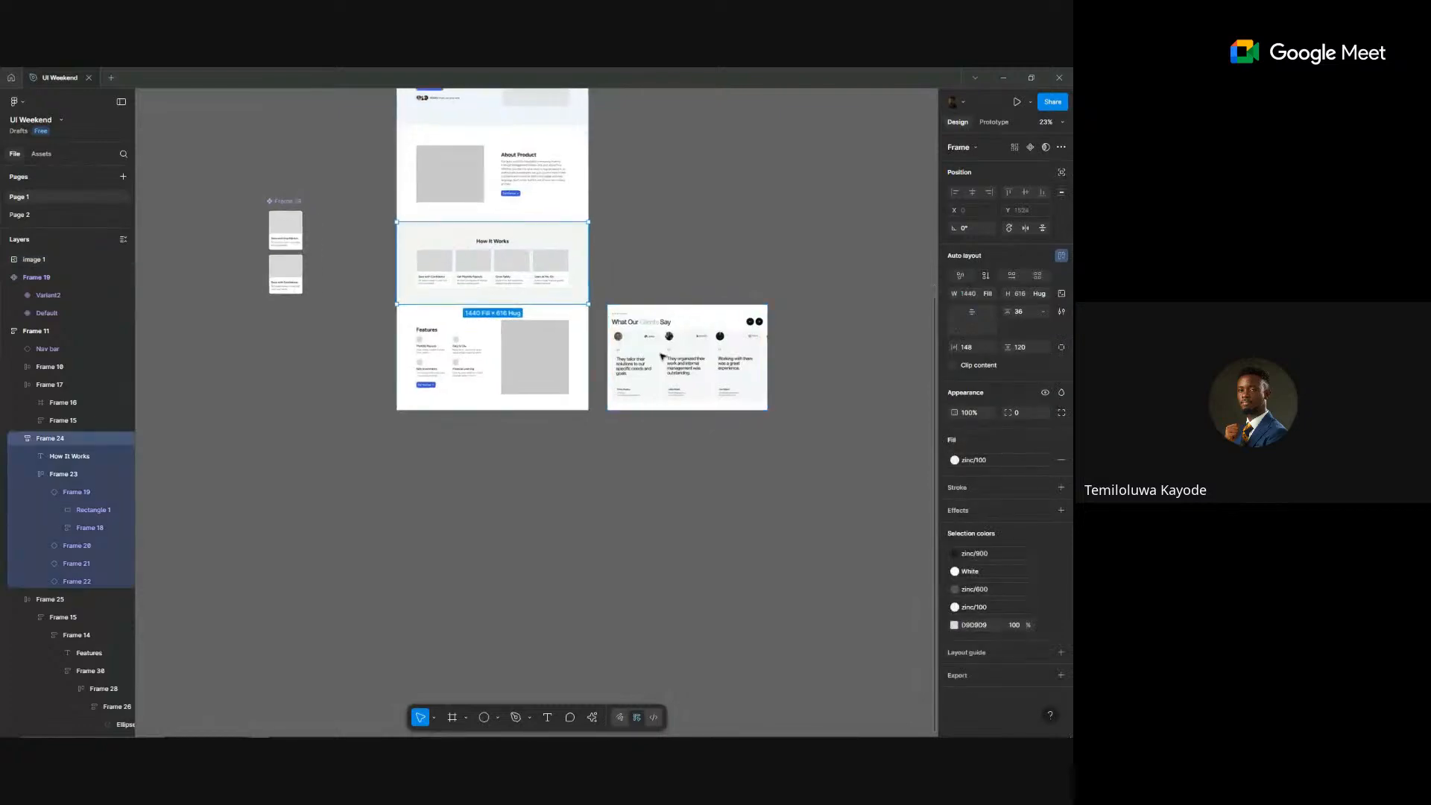
- Add the text "What Our Clients Say" on the empty canvas above the testimonial reference image
{"action": "scroll", "coordinate": [661, 357], "scroll_direction": "up", "scroll_amount": 5}
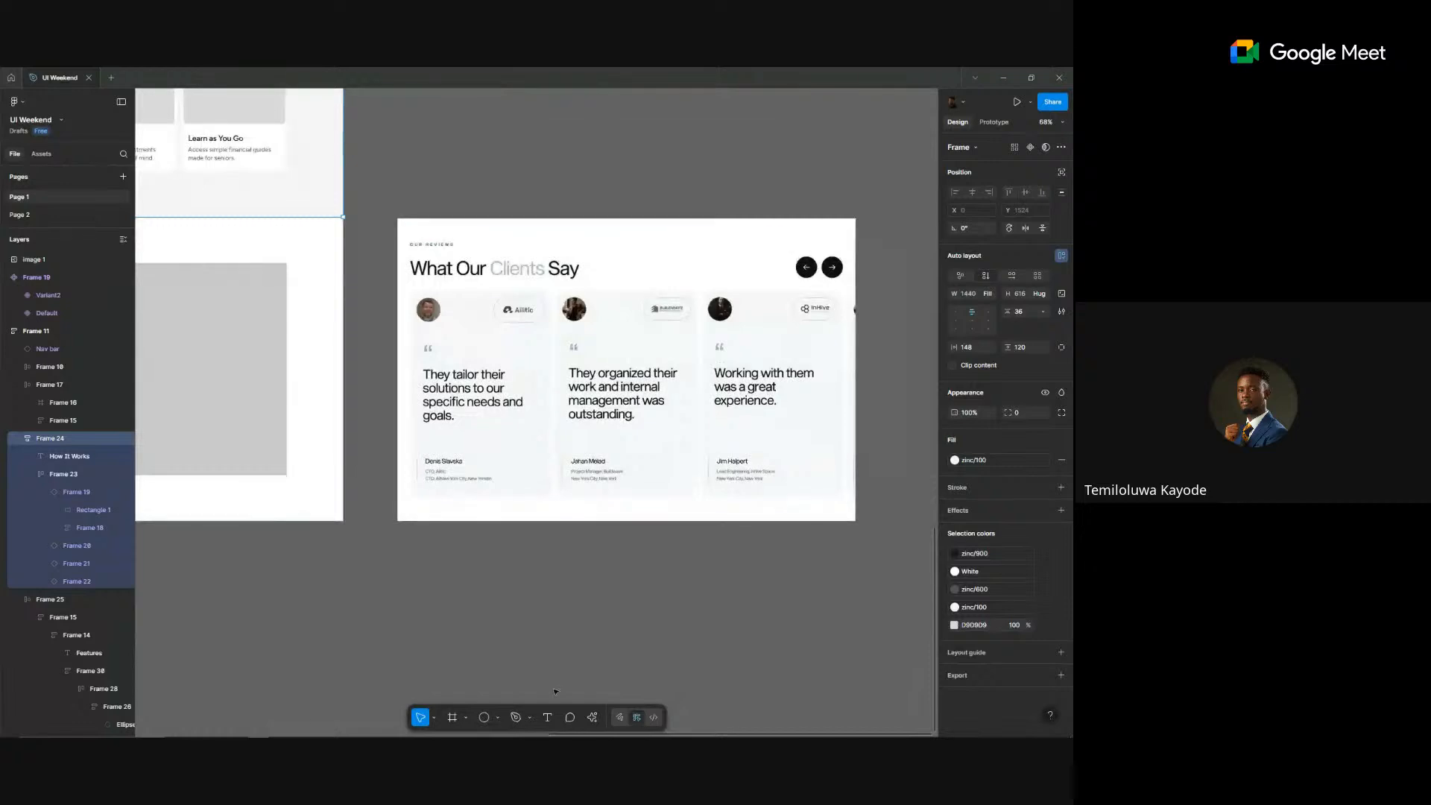
{"action": "key", "text": "t"}
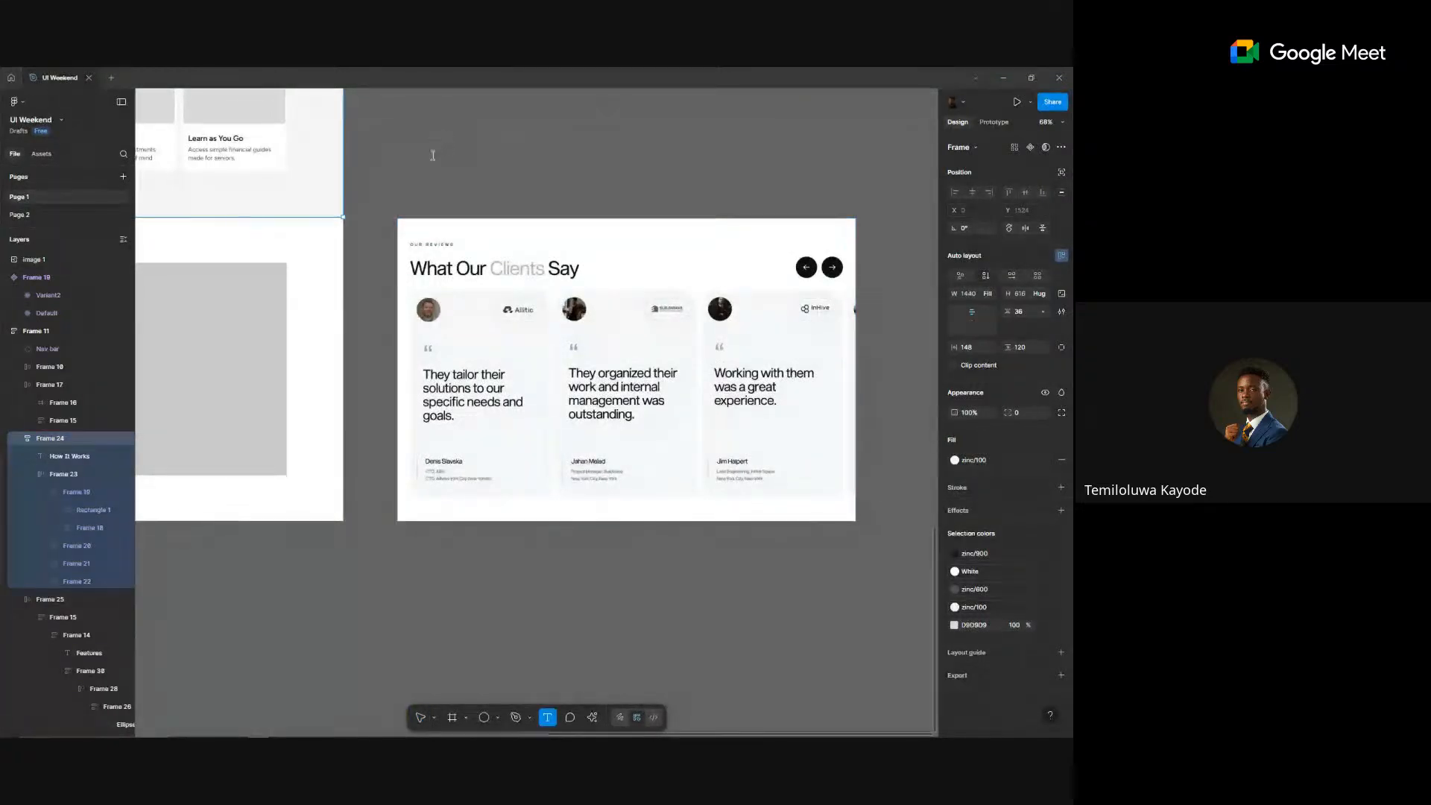
{"action": "left_click", "coordinate": [432, 155]}
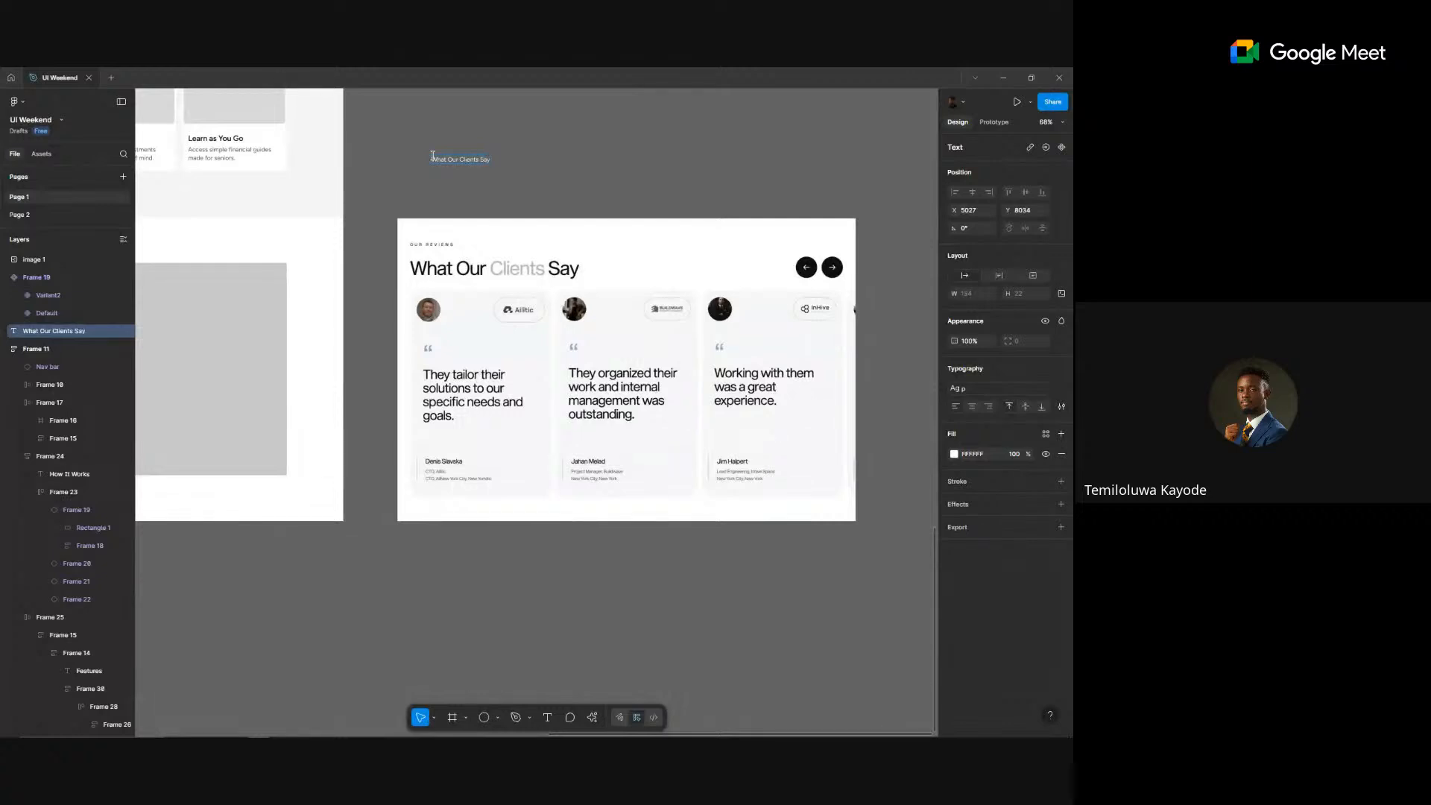
{"action": "key", "text": "Escape"}
{"action": "scroll", "coordinate": [504, 176], "scroll_direction": "down", "scroll_amount": 1}
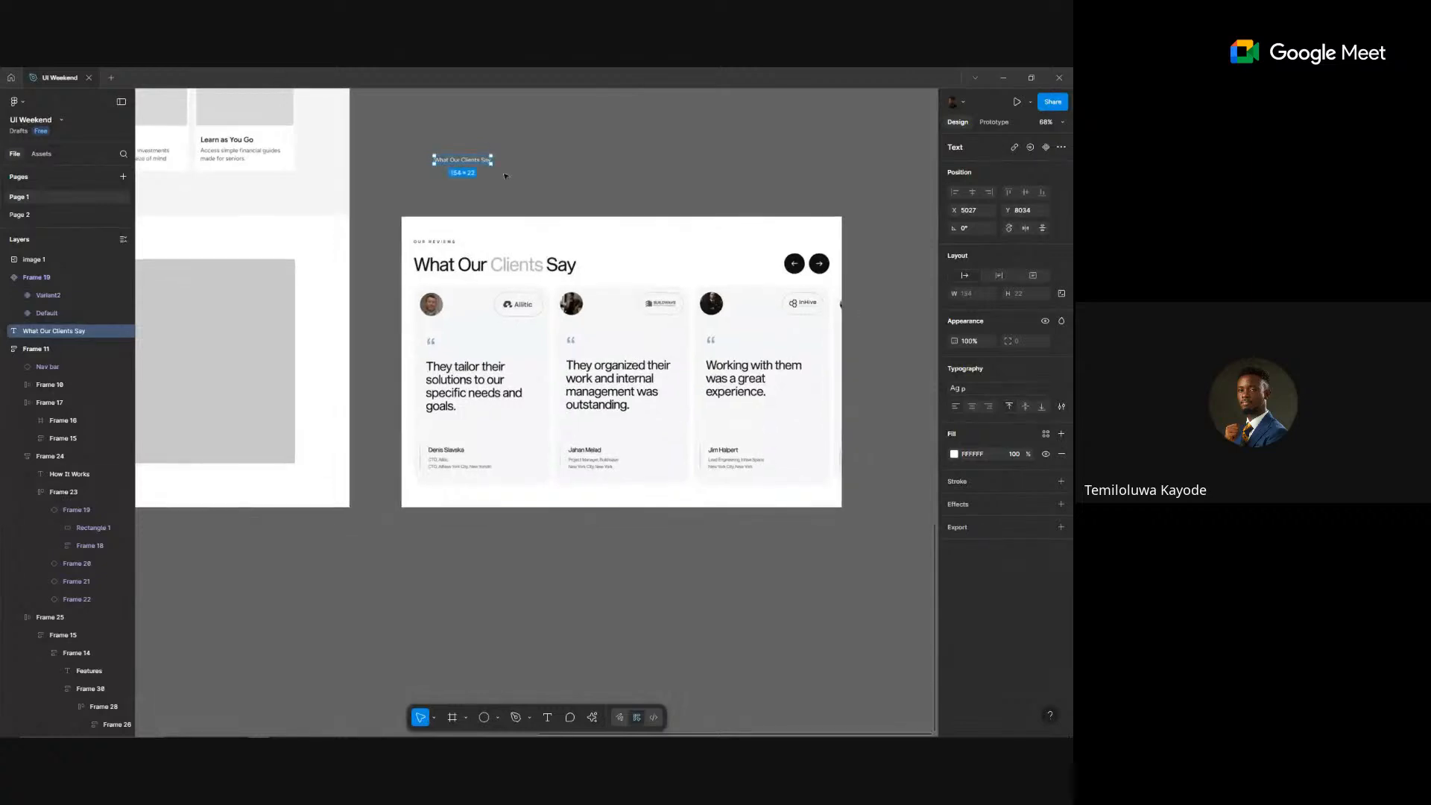
- Copy the properties of the Features section's heading
{"action": "scroll", "coordinate": [505, 176], "scroll_direction": "down", "scroll_amount": 3}
{"action": "scroll", "coordinate": [372, 298], "scroll_direction": "up", "scroll_amount": 1}
{"action": "left_click", "coordinate": [304, 287]}
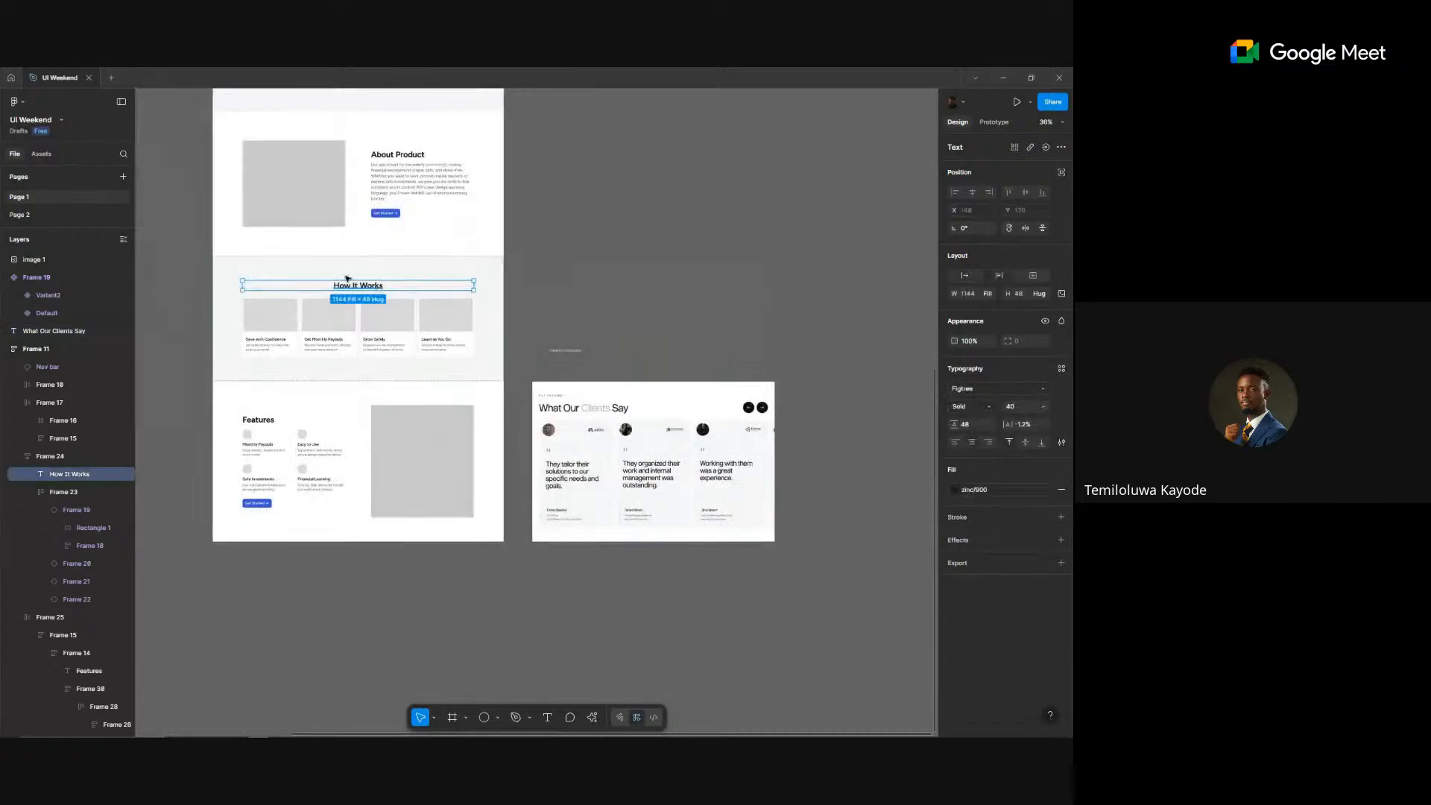
{"action": "left_click", "coordinate": [253, 422]}
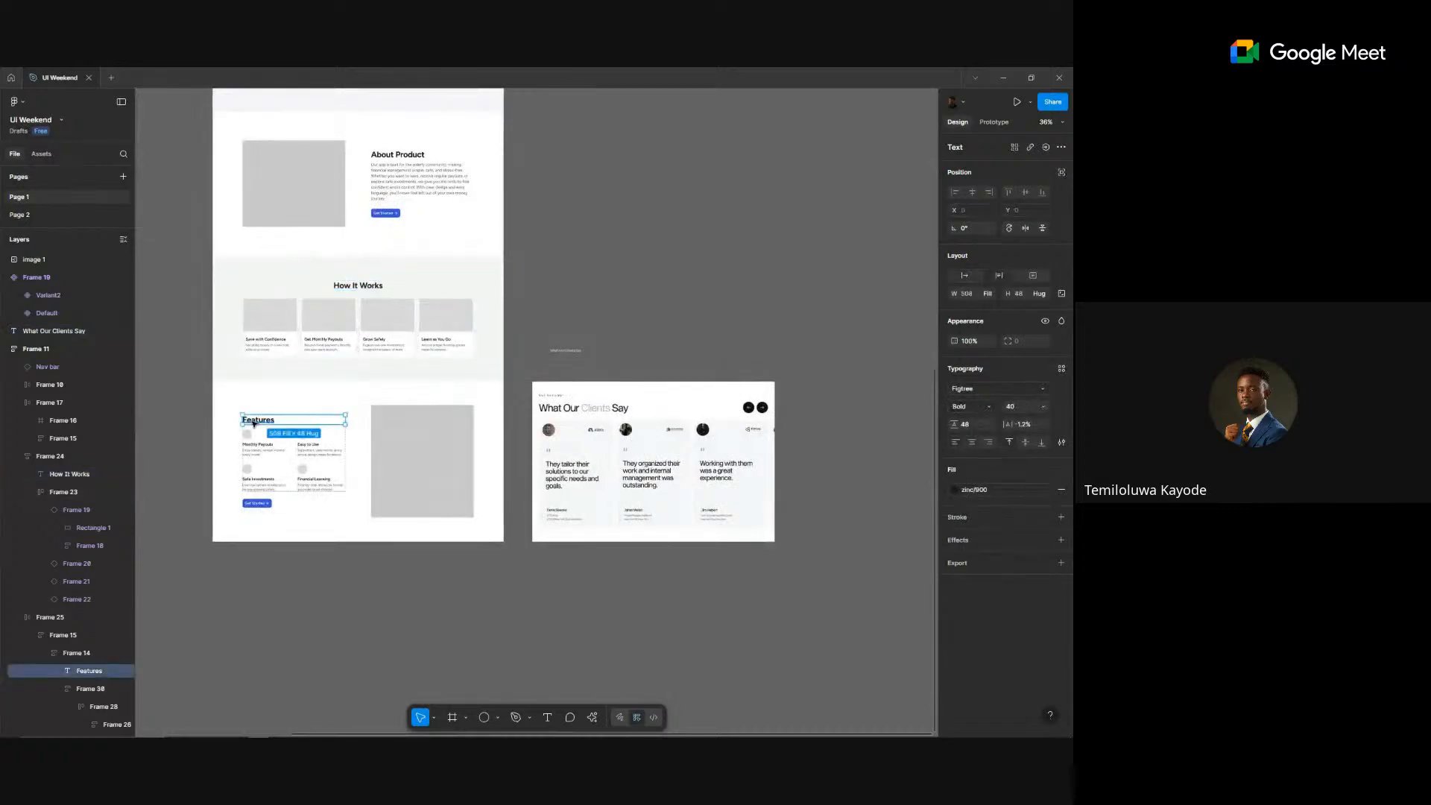
{"action": "scroll", "coordinate": [254, 423], "scroll_direction": "up", "scroll_amount": 5}
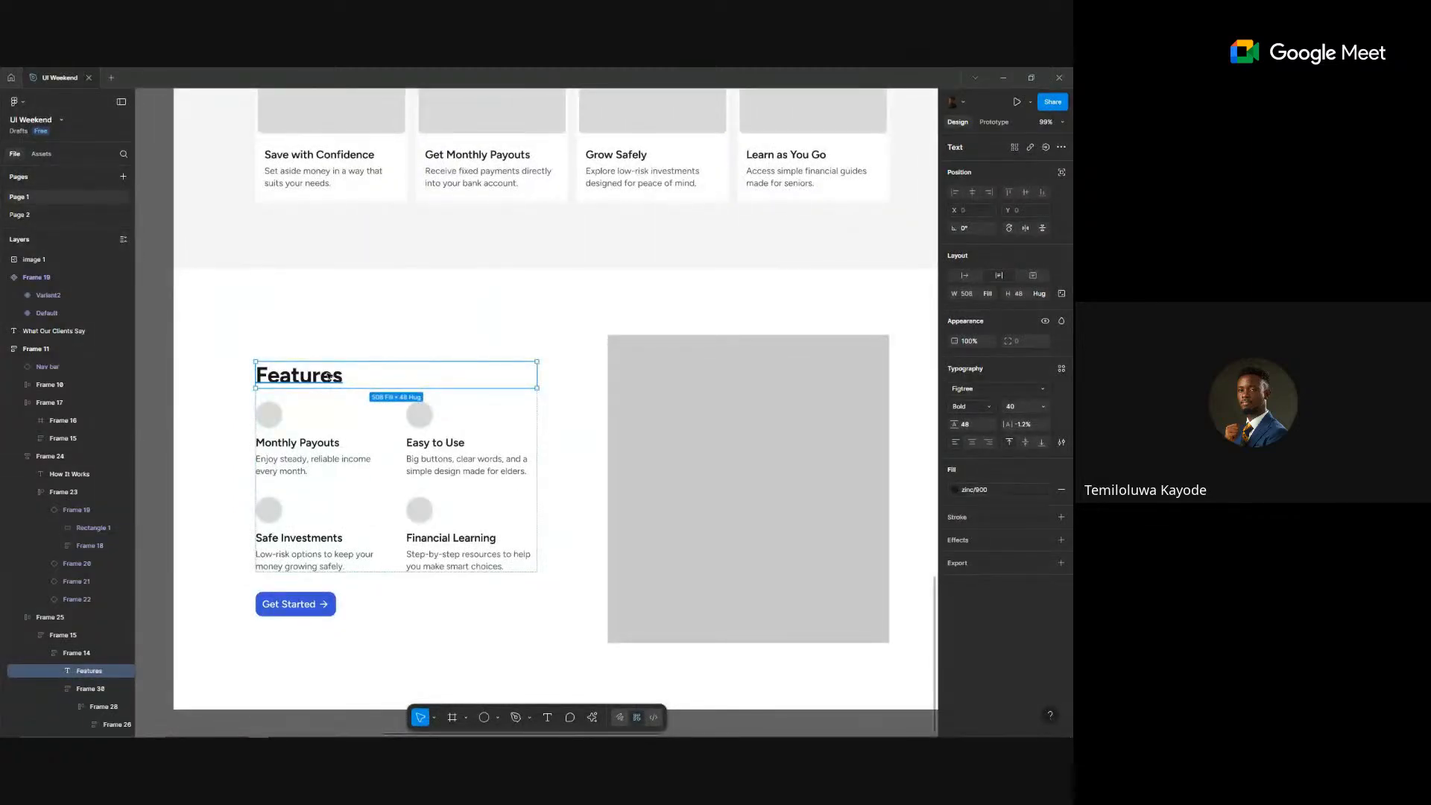
{"action": "right_click", "coordinate": [345, 381]}
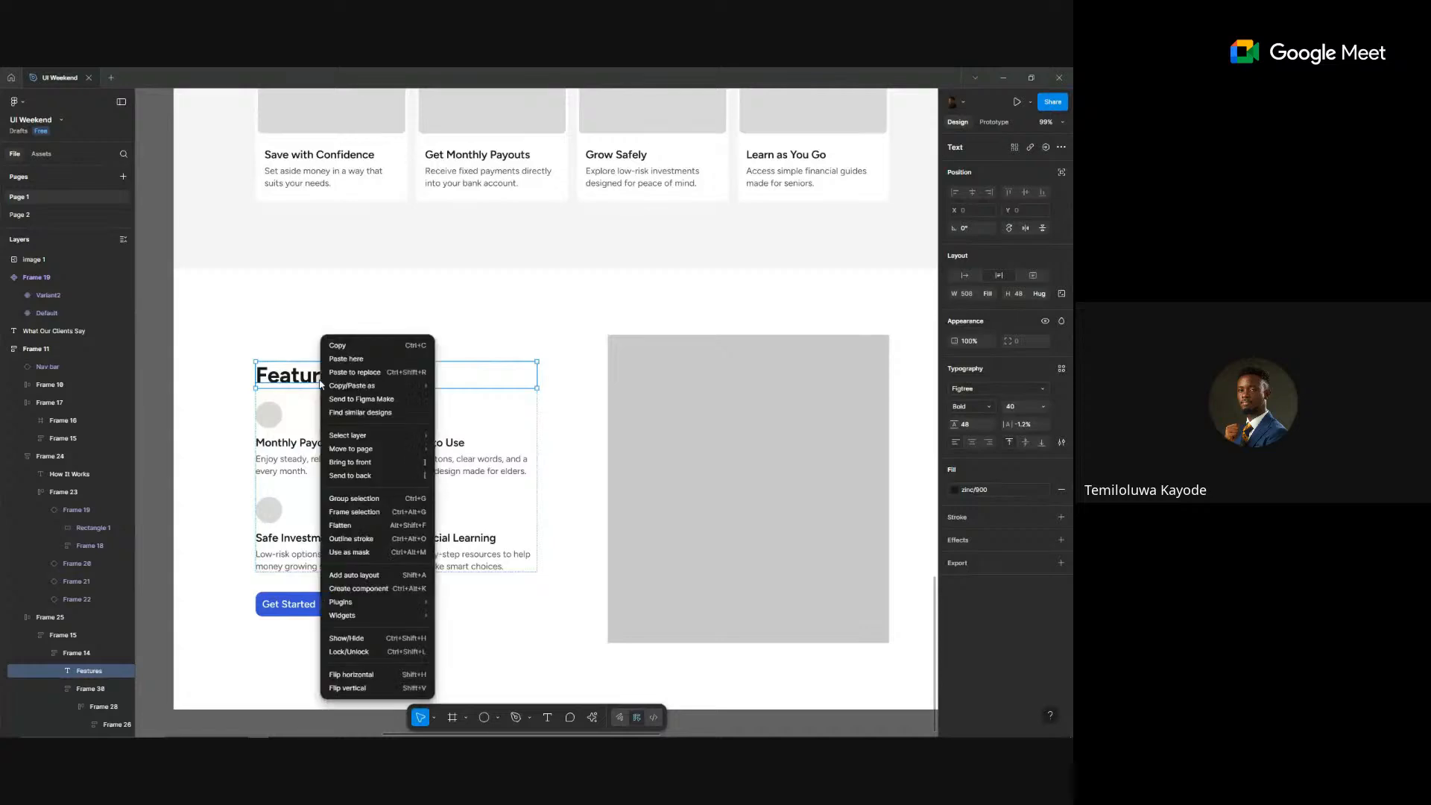
{"action": "mouse_move", "coordinate": [346, 386]}
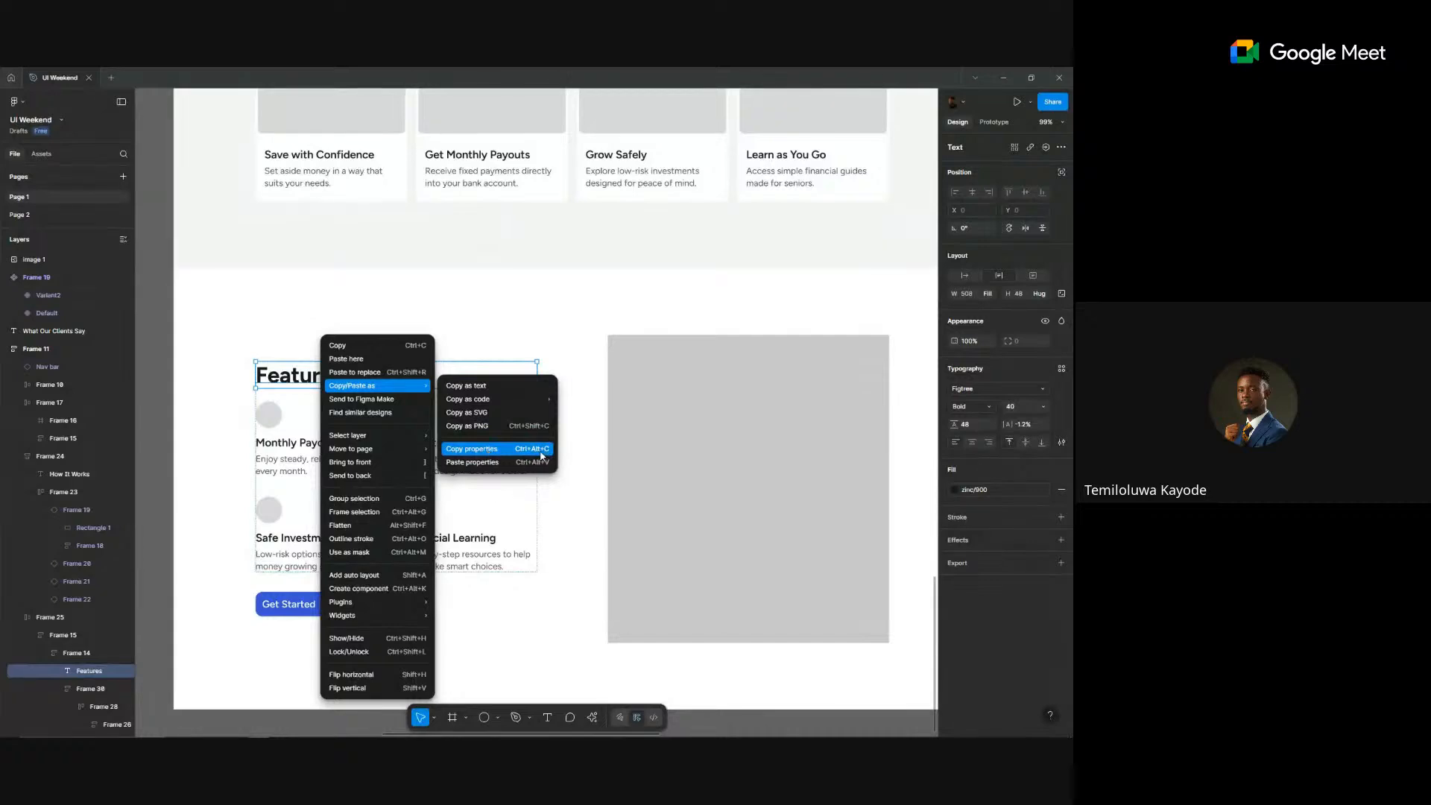
{"action": "left_click", "coordinate": [487, 452]}
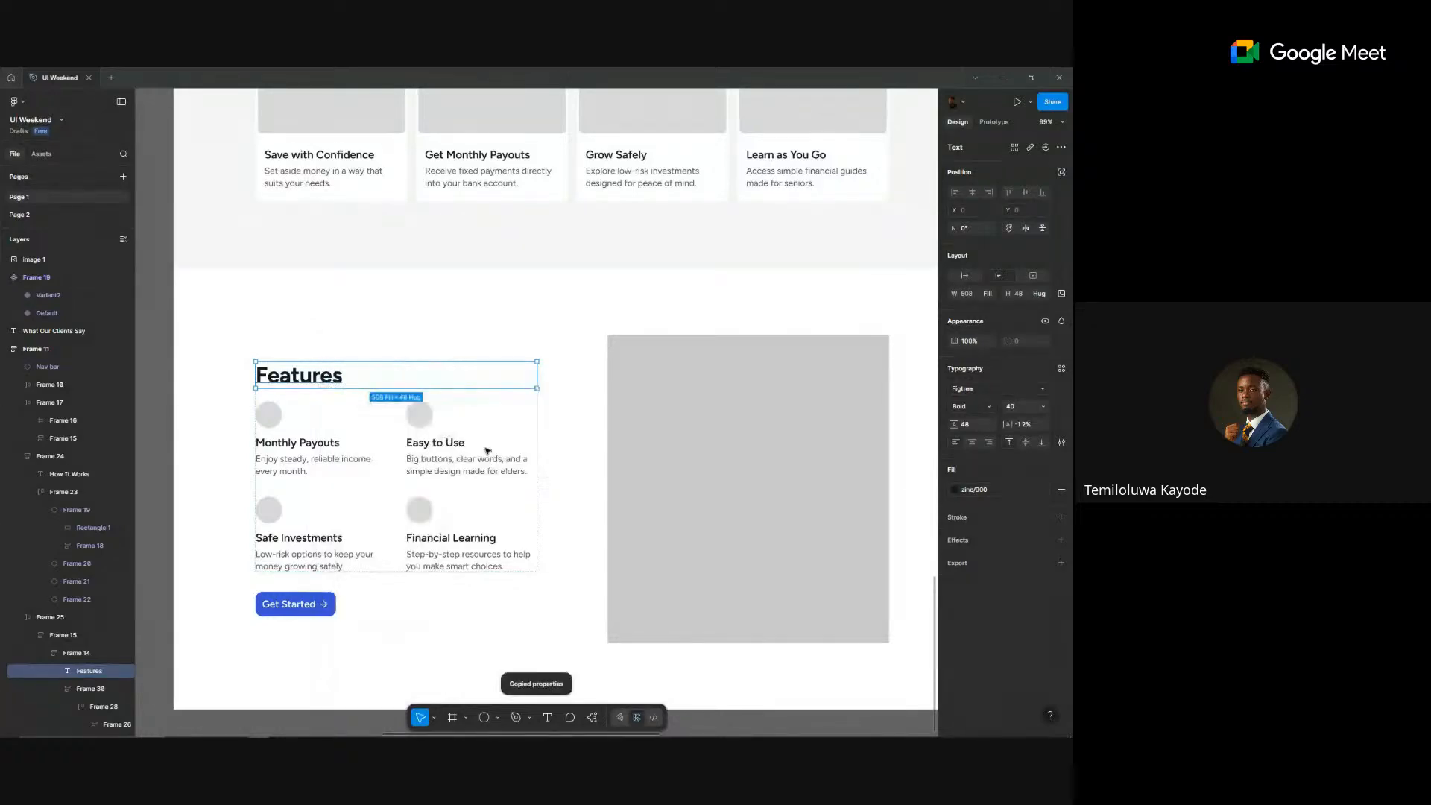
- Paste the copied Features heading properties onto the "What Our Clients Say" text above the testimonial reference image
{"action": "scroll", "coordinate": [487, 450], "scroll_direction": "down", "scroll_amount": 5}
{"action": "scroll", "coordinate": [617, 376], "scroll_direction": "up", "scroll_amount": 2}
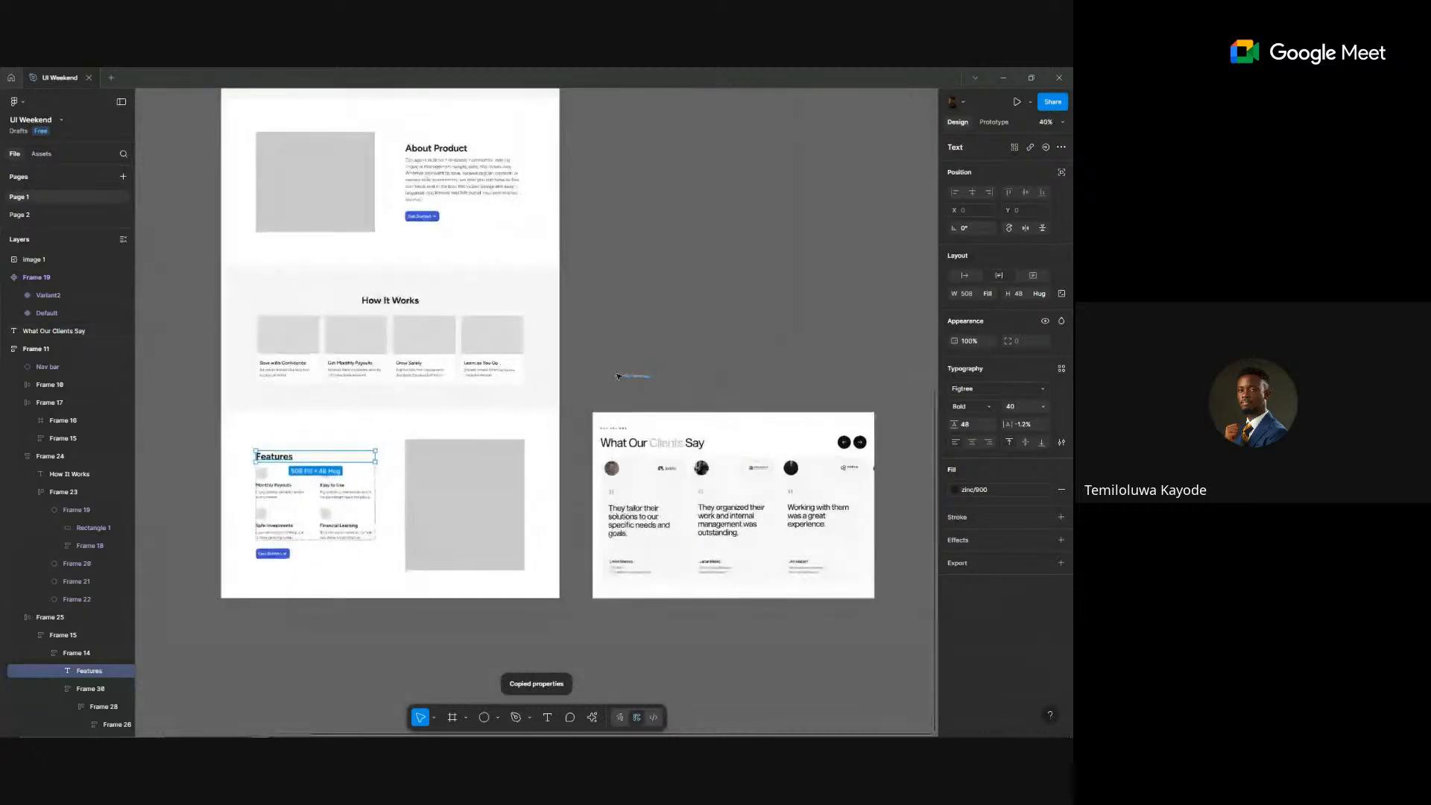
{"action": "scroll", "coordinate": [618, 376], "scroll_direction": "up", "scroll_amount": 4}
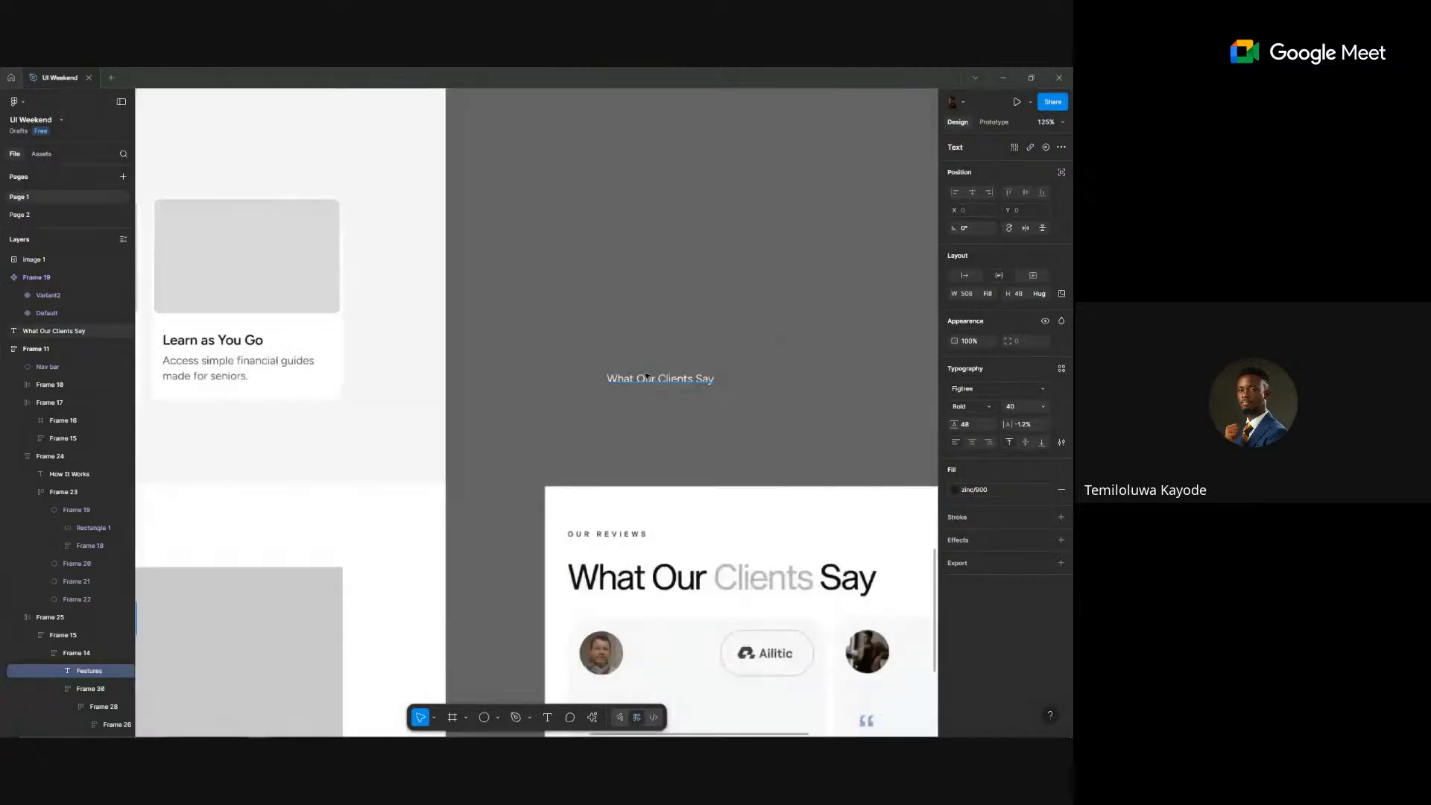
{"action": "left_click", "coordinate": [648, 378]}
{"action": "right_click", "coordinate": [653, 381]}
{"action": "mouse_move", "coordinate": [693, 406]}
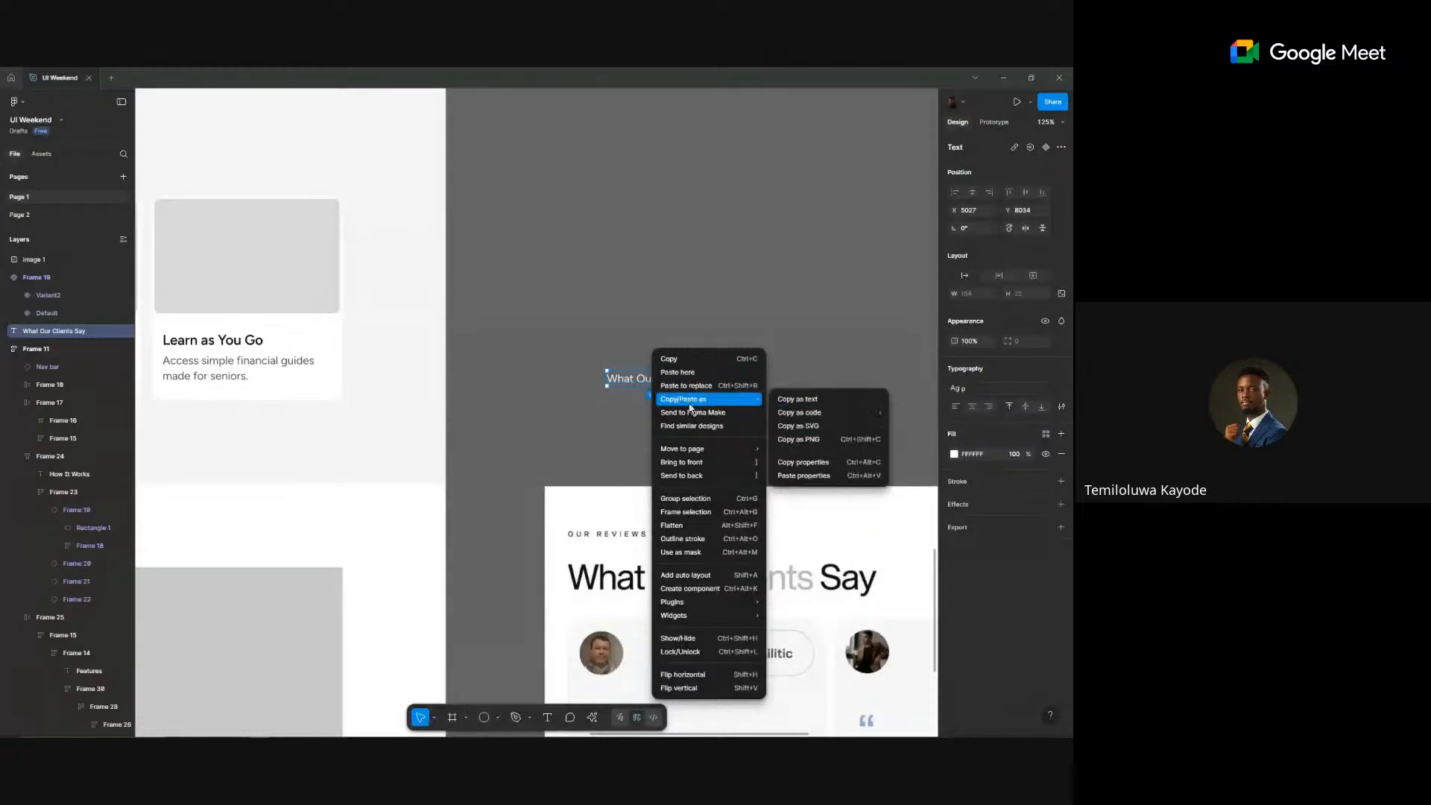
{"action": "left_click", "coordinate": [825, 476]}
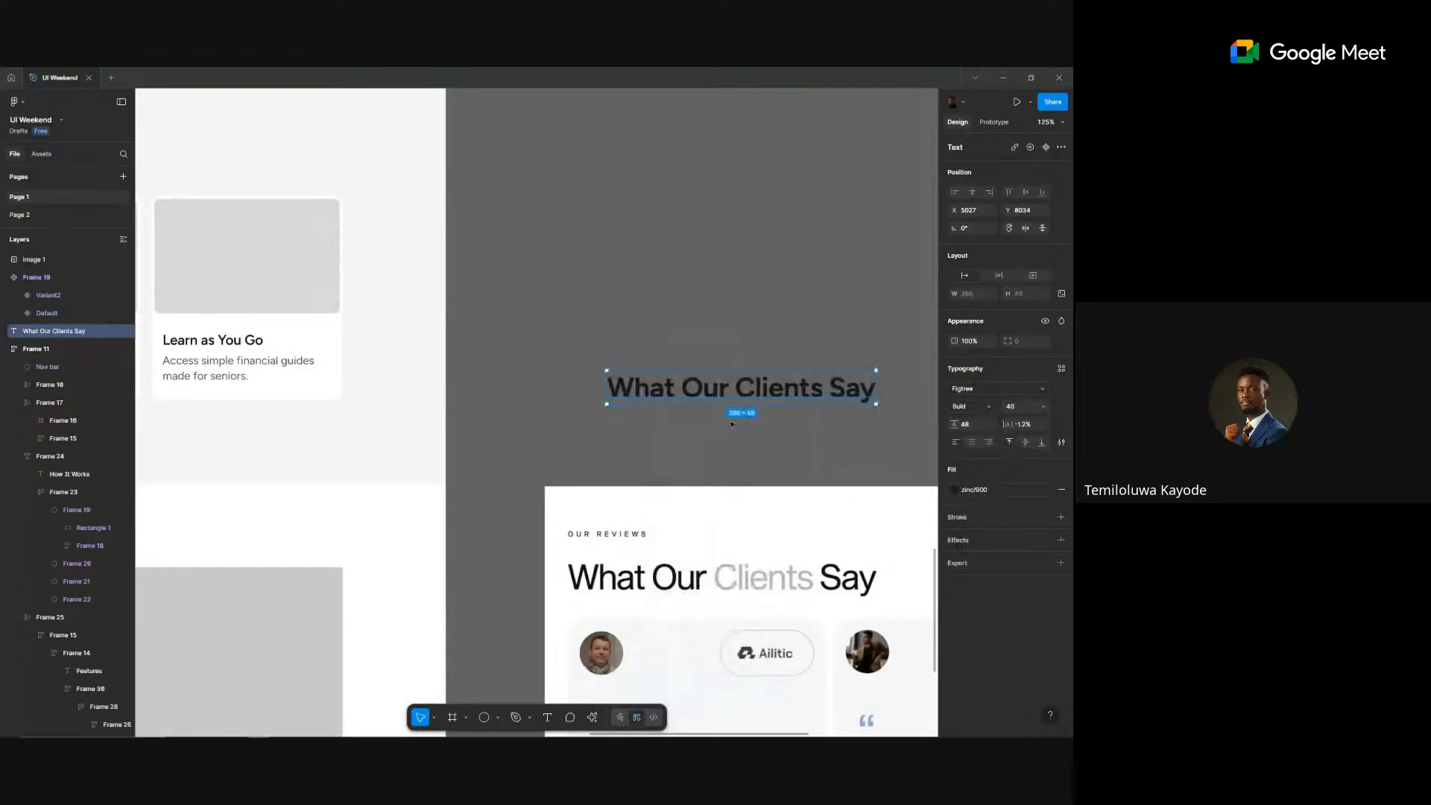
- Compare the "What Our Clients Say" text style with the Features heading and examine the testimonial reference's card layout
{"action": "scroll", "coordinate": [732, 424], "scroll_direction": "down", "scroll_amount": 5}
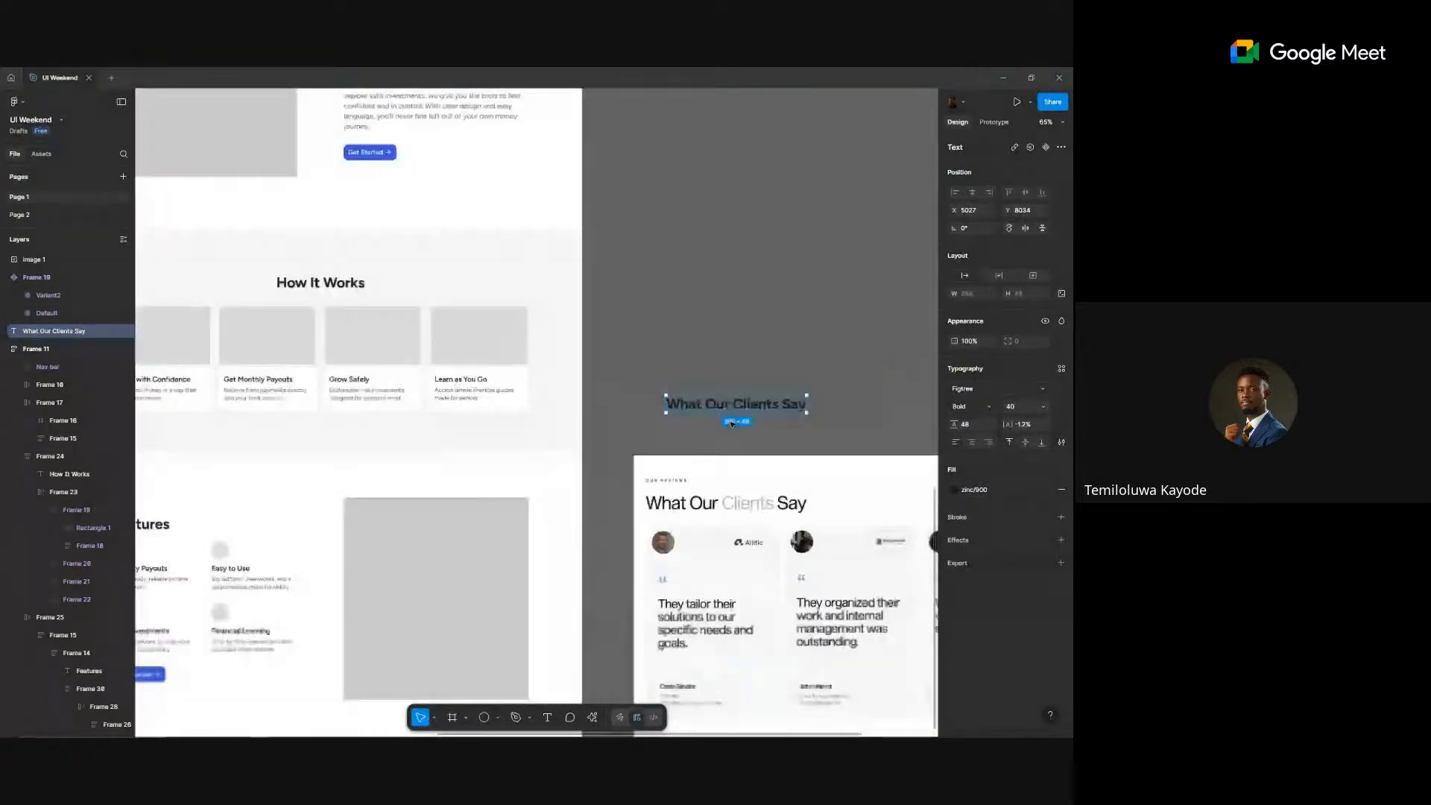
{"action": "scroll", "coordinate": [732, 424], "scroll_direction": "down", "scroll_amount": 2}
{"action": "left_click", "coordinate": [365, 482]}
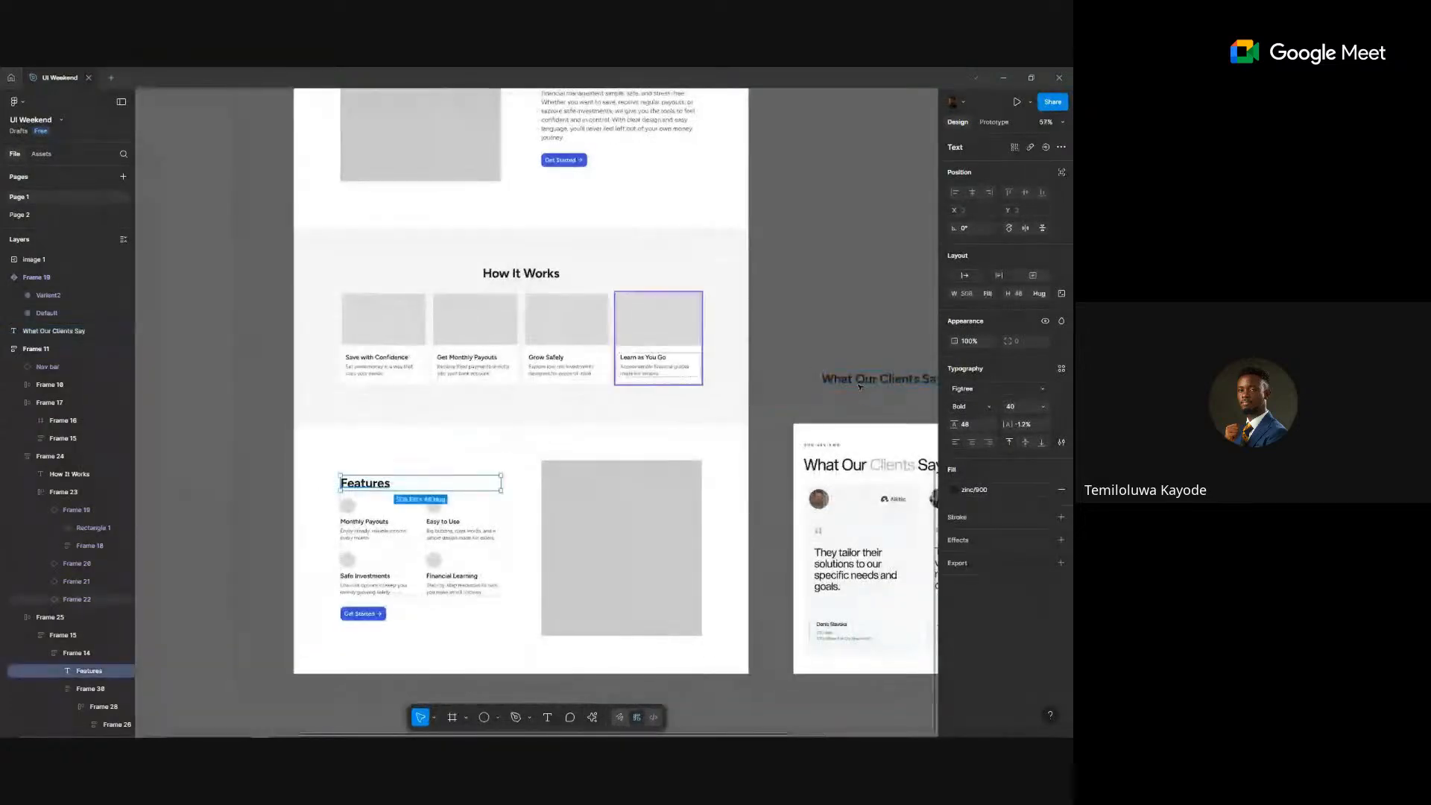
{"action": "left_click", "coordinate": [894, 380]}
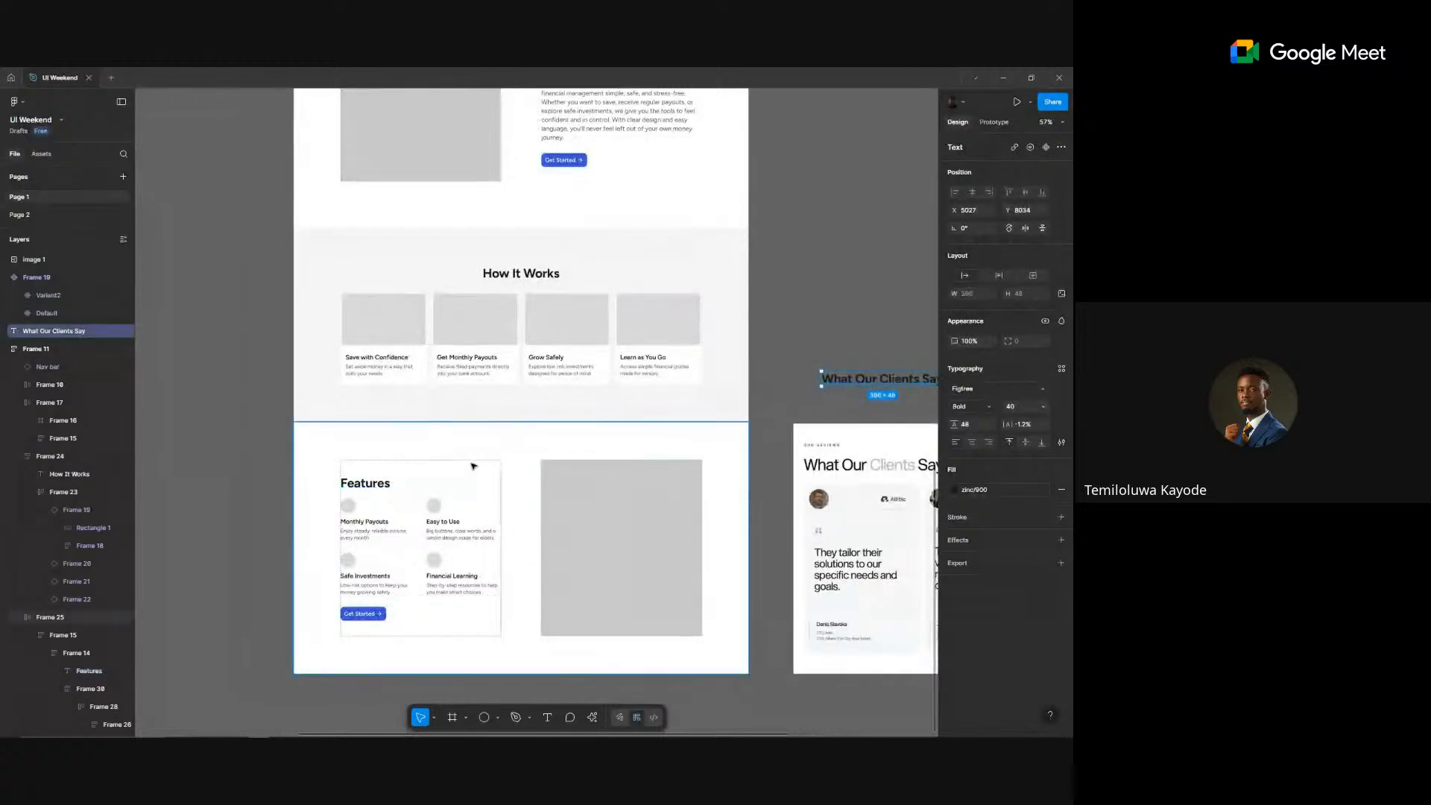
{"action": "left_click", "coordinate": [469, 483]}
{"action": "scroll", "coordinate": [573, 410], "scroll_direction": "right", "scroll_amount": 3}
{"action": "scroll", "coordinate": [573, 410], "scroll_direction": "right", "scroll_amount": 1}
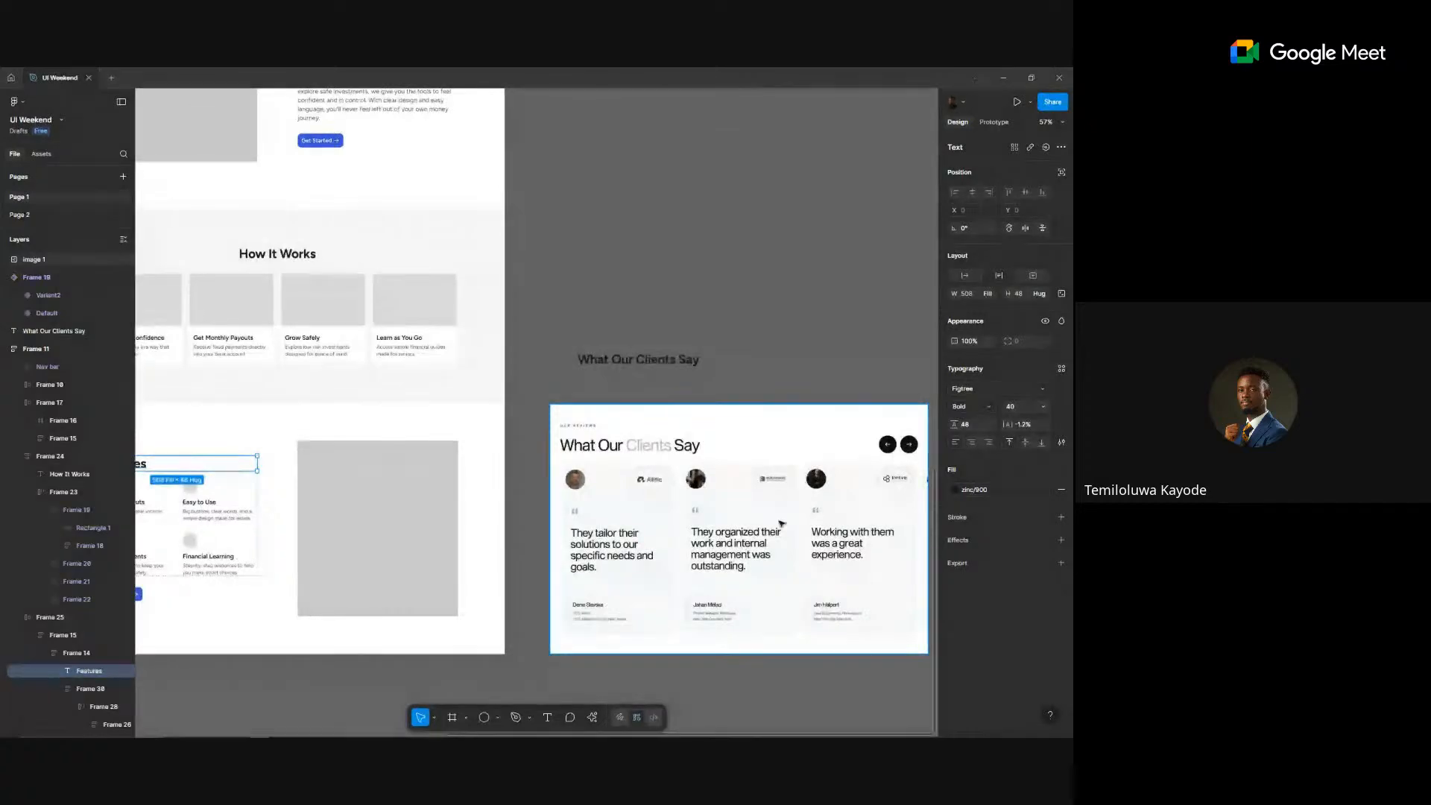
{"action": "scroll", "coordinate": [754, 624], "scroll_direction": "up", "scroll_amount": 3}
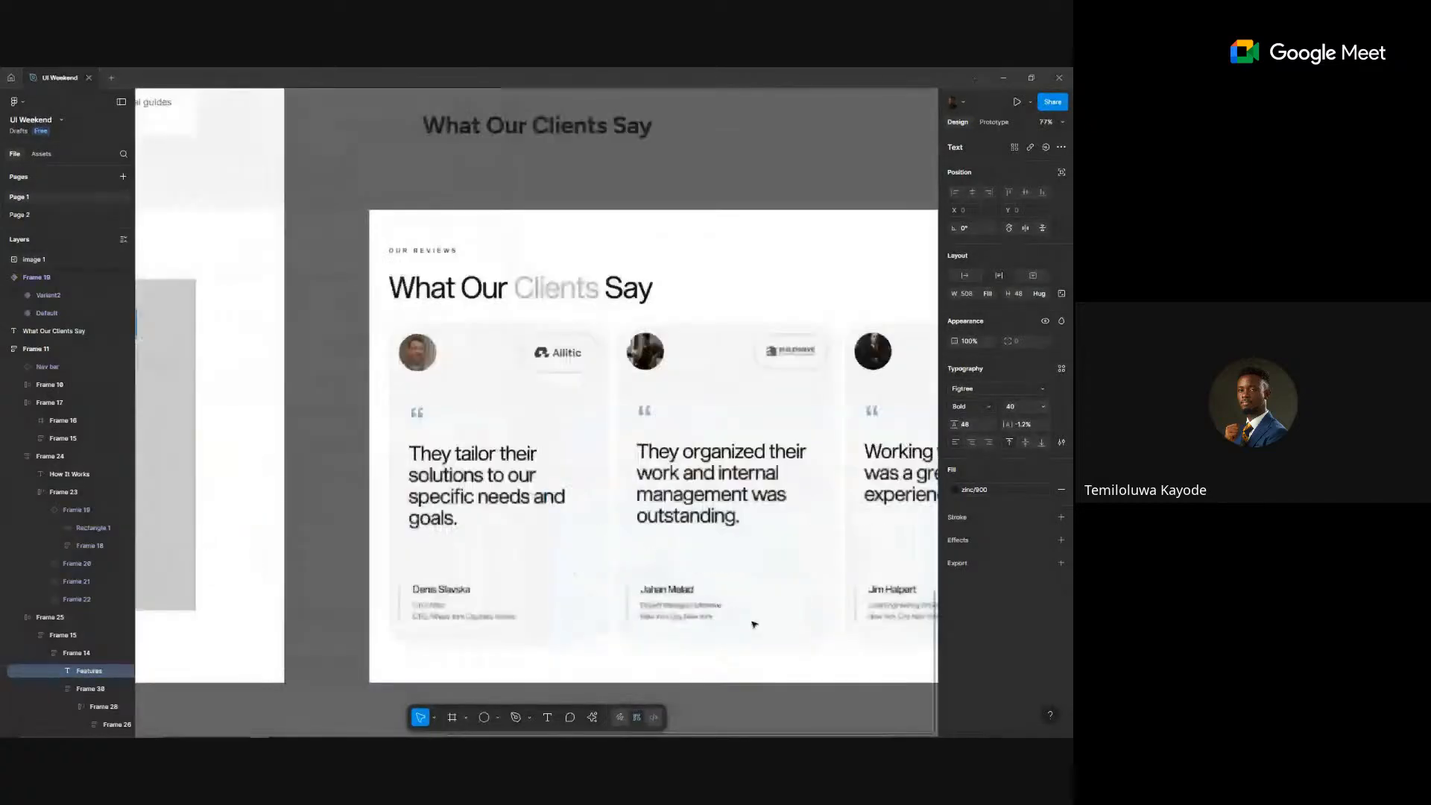
{"action": "scroll", "coordinate": [438, 481], "scroll_direction": "up", "scroll_amount": 3}
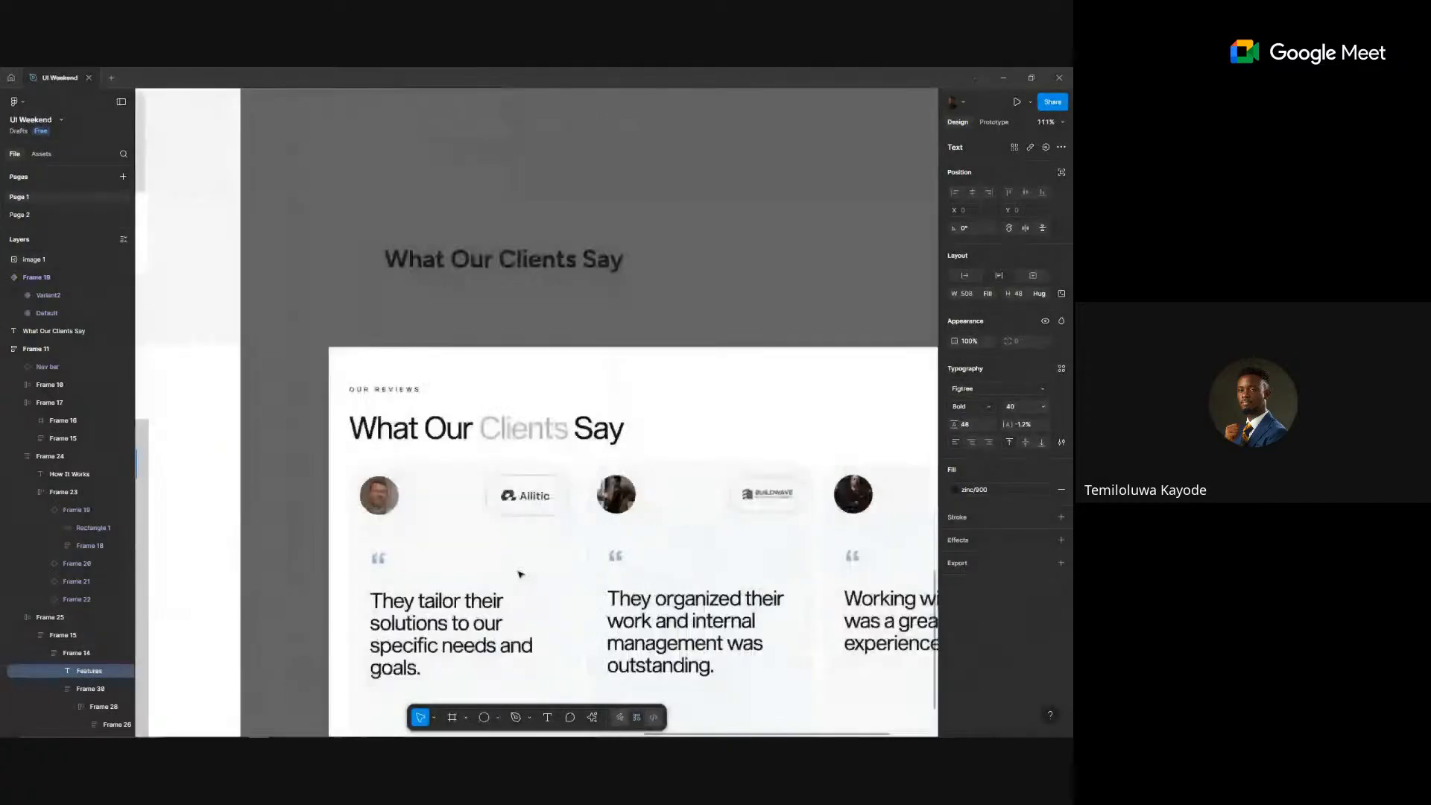
{"action": "scroll", "coordinate": [520, 574], "scroll_direction": "down", "scroll_amount": 3}
- Switch to the ChatGPT conversation in the browser, review the Testimonials copy against the reference cards, and return to Figma
{"action": "key", "text": "alt+Tab"}
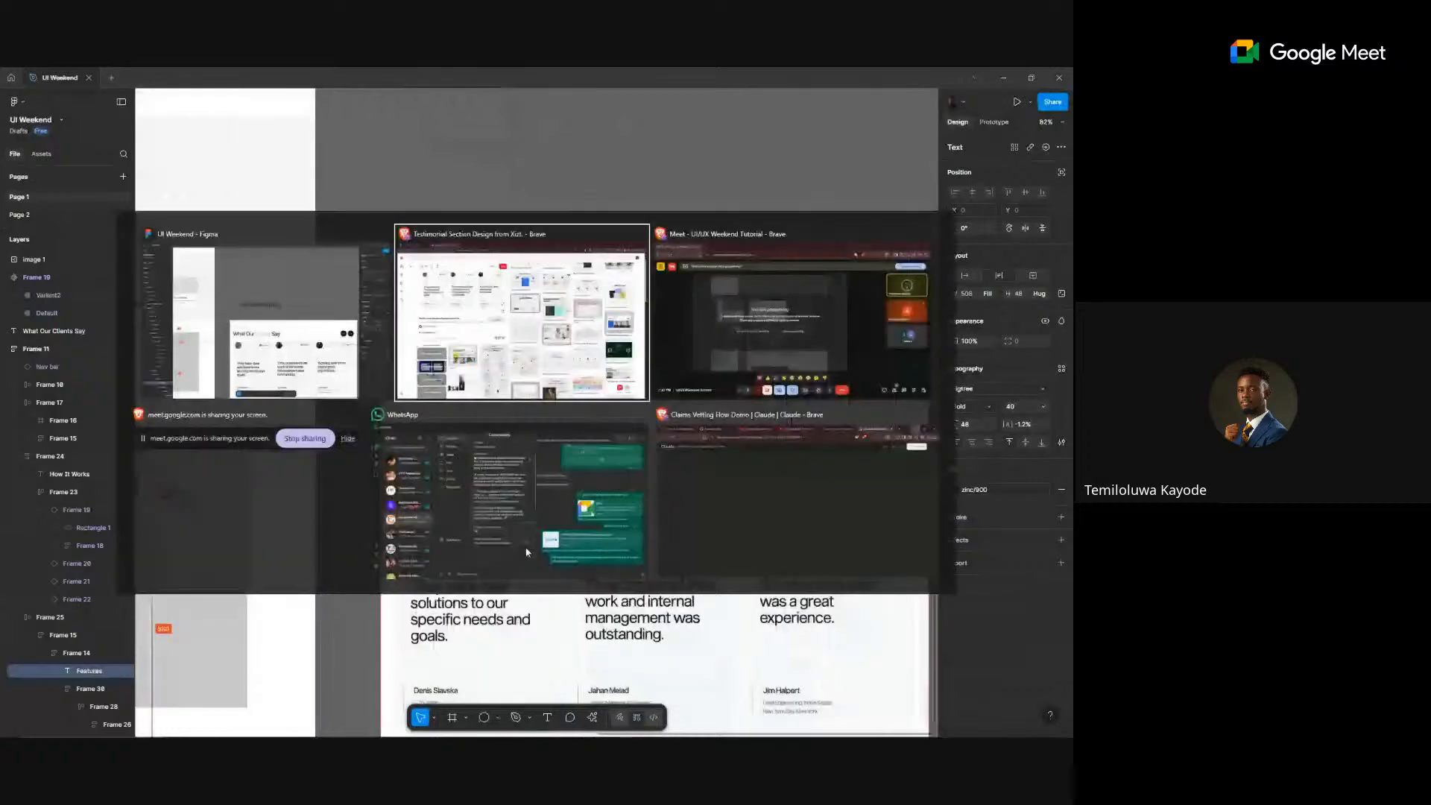
{"action": "key", "text": "ctrl+Tab"}
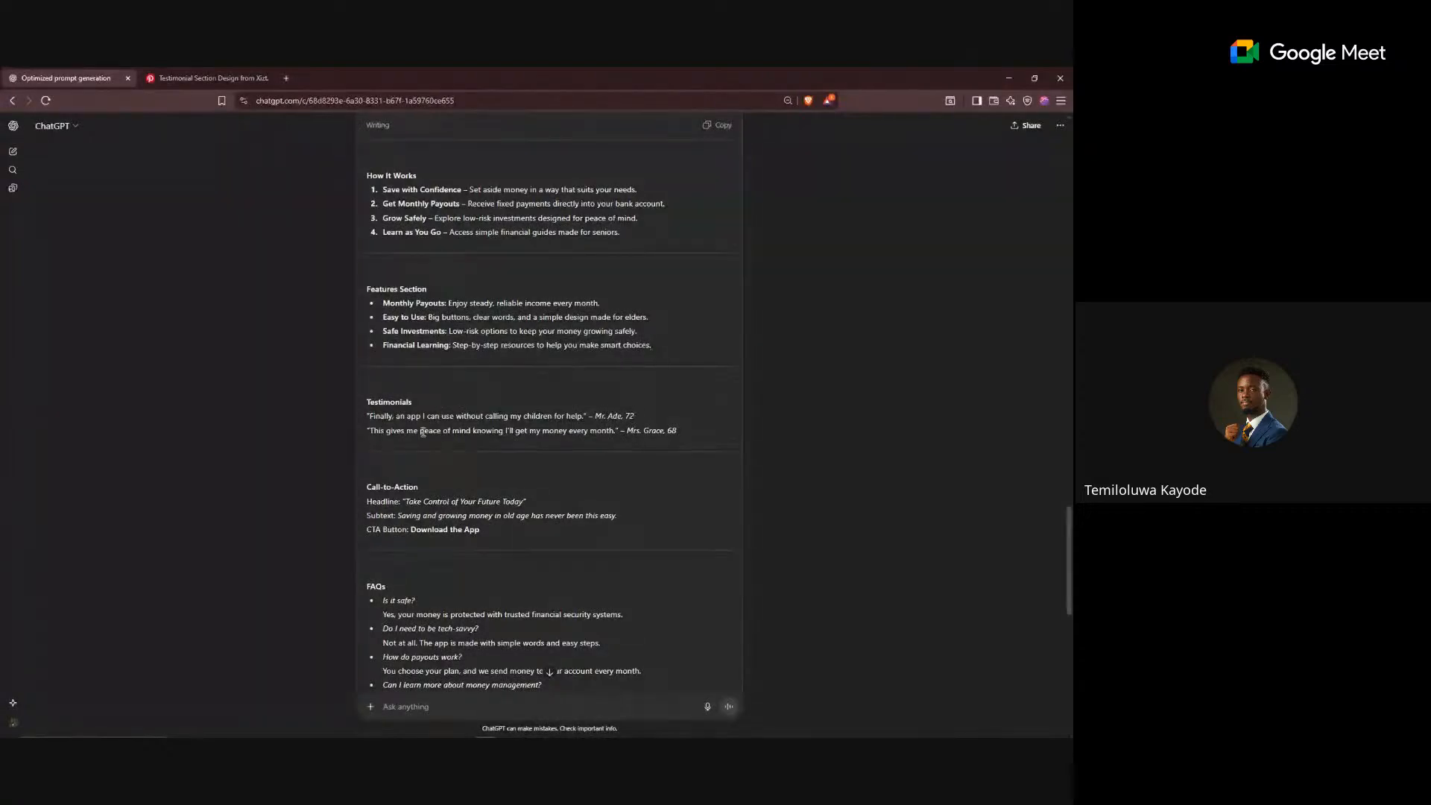
{"action": "key", "text": "alt+Tab"}
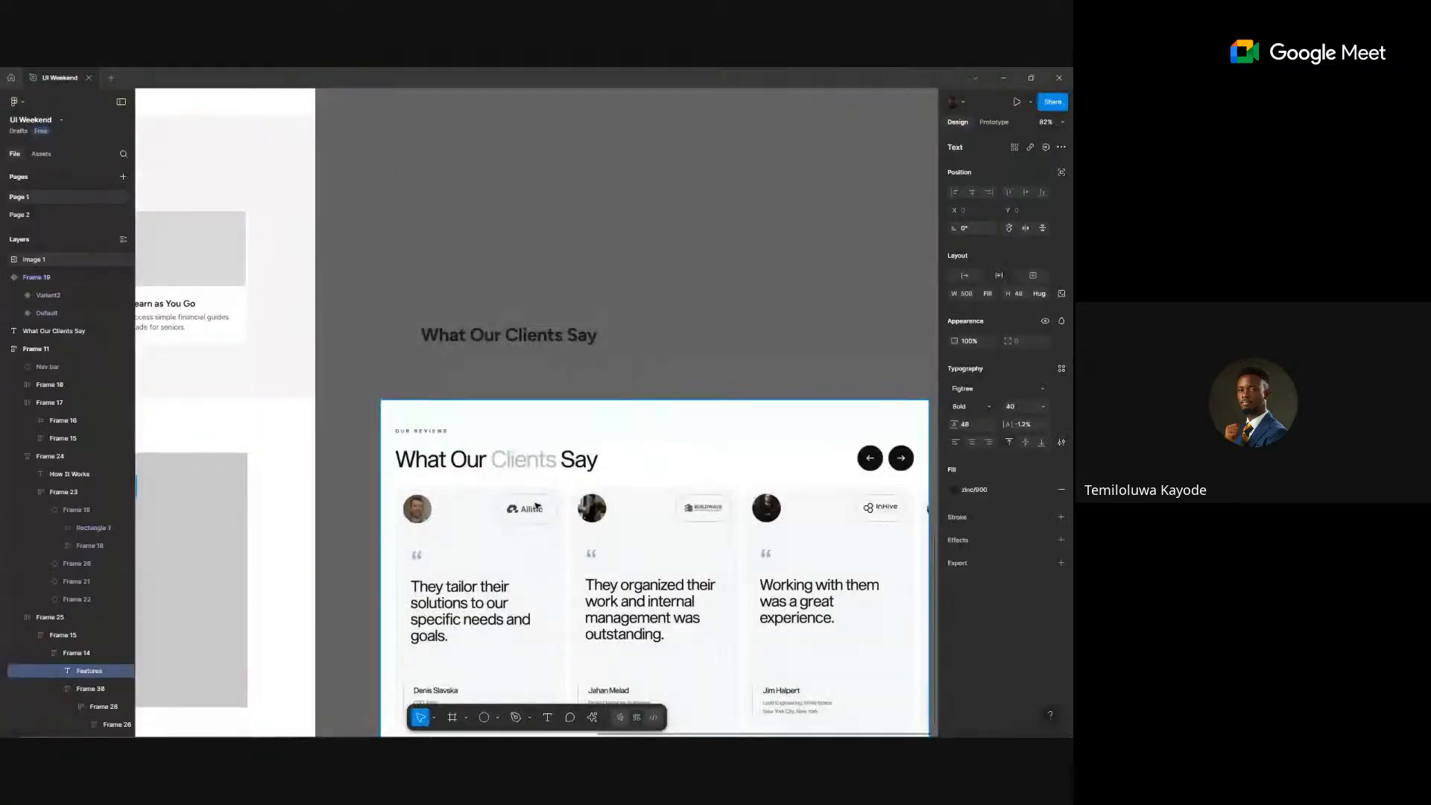
{"action": "scroll", "coordinate": [417, 573], "scroll_direction": "down", "scroll_amount": 3}
{"action": "key", "text": "alt+Tab"}
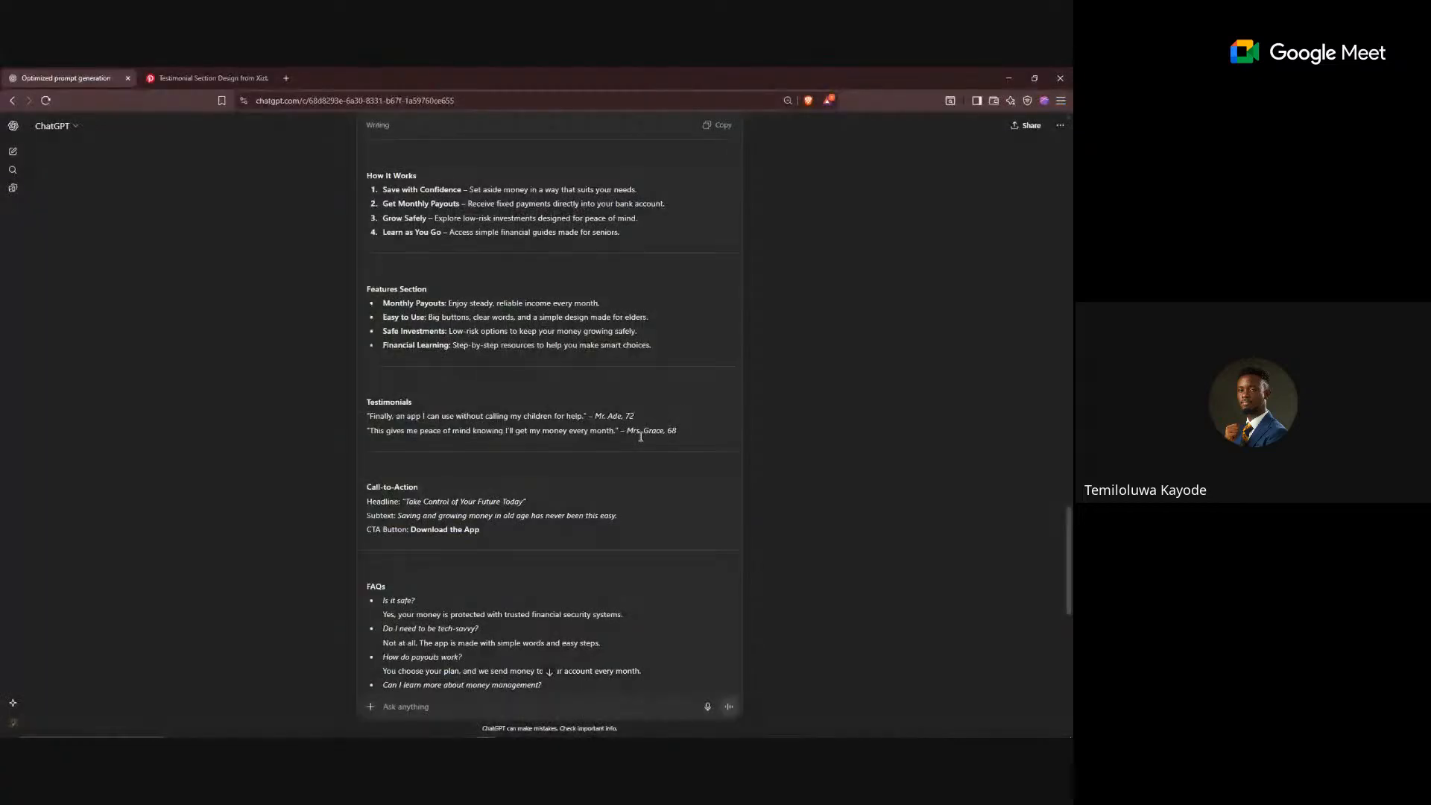
{"action": "key", "text": "alt+Tab"}
- Move the testimonial reference image farther from the page frame, clearing the canvas below the "What Our Clients Say" heading
{"action": "scroll", "coordinate": [537, 410], "scroll_direction": "up", "scroll_amount": 1}
{"action": "left_click_drag", "start_coordinate": [505, 506], "coordinate": [753, 416]}
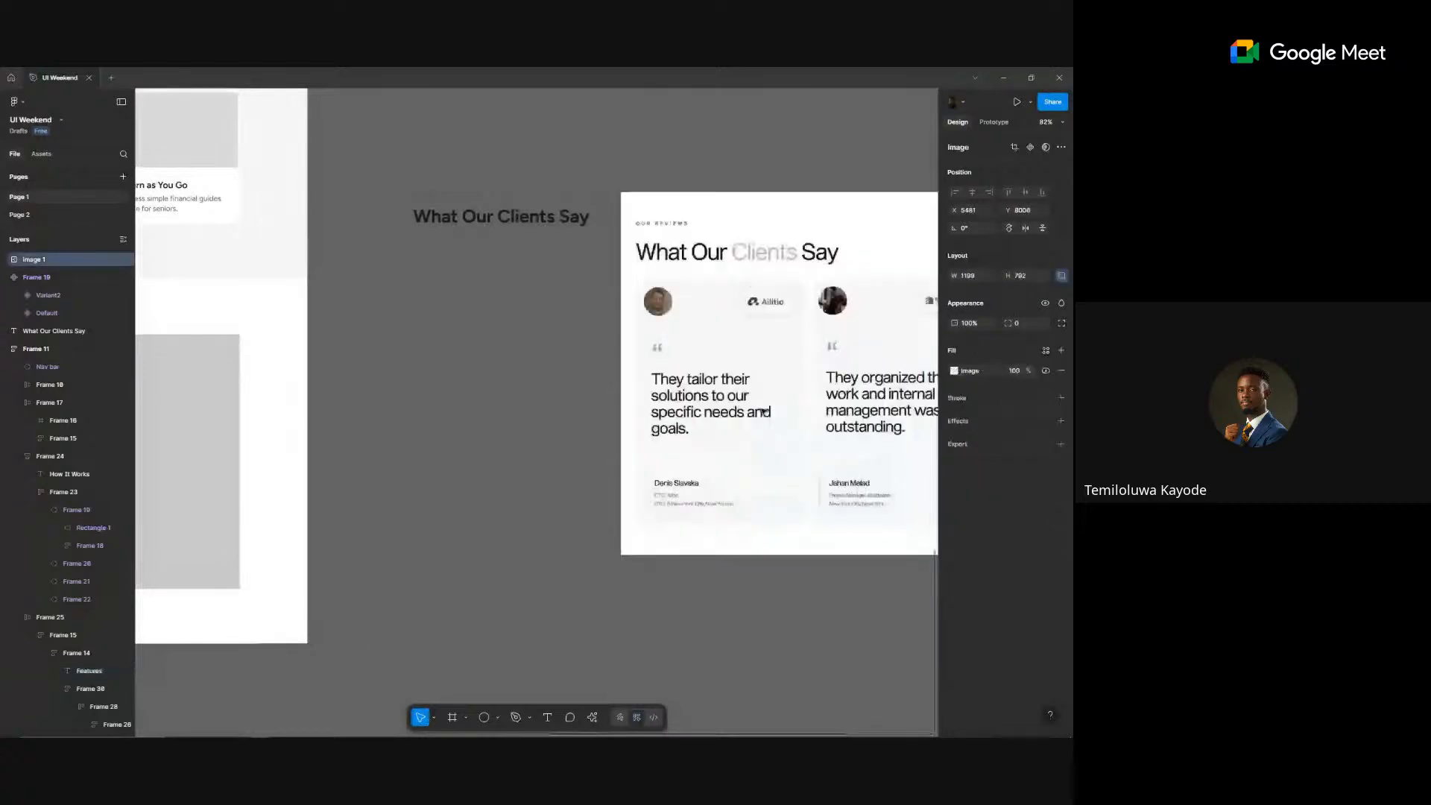
{"action": "scroll", "coordinate": [753, 416], "scroll_direction": "down", "scroll_amount": 2}
{"action": "scroll", "coordinate": [671, 313], "scroll_direction": "down", "scroll_amount": 1}
- Duplicate the "What Our Clients Say" heading below itself and replace the copy's text with a double quotation mark
{"action": "left_click", "coordinate": [569, 184]}
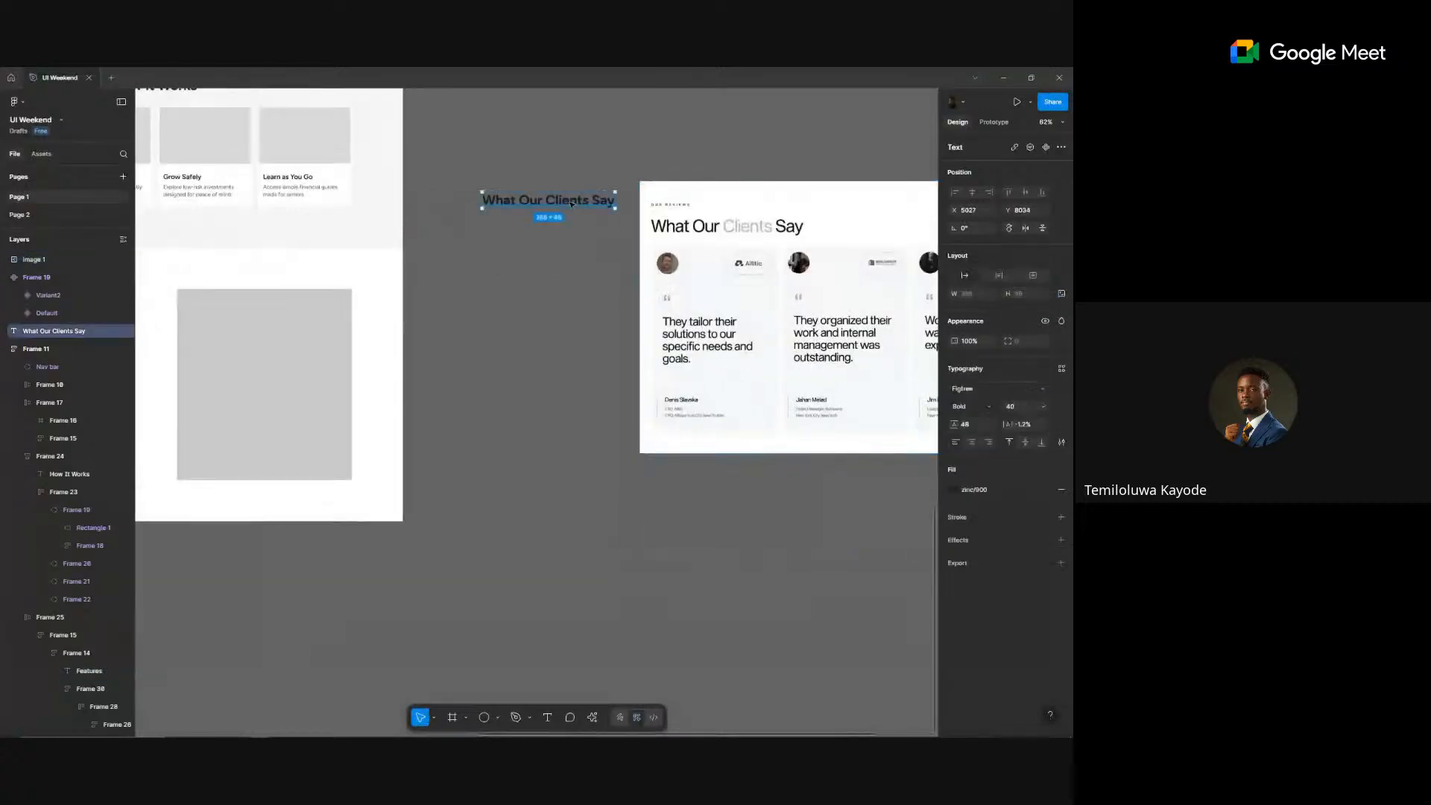
{"action": "left_click_drag", "start_coordinate": [569, 184], "coordinate": [542, 253]}
{"action": "left_click", "coordinate": [597, 641]}
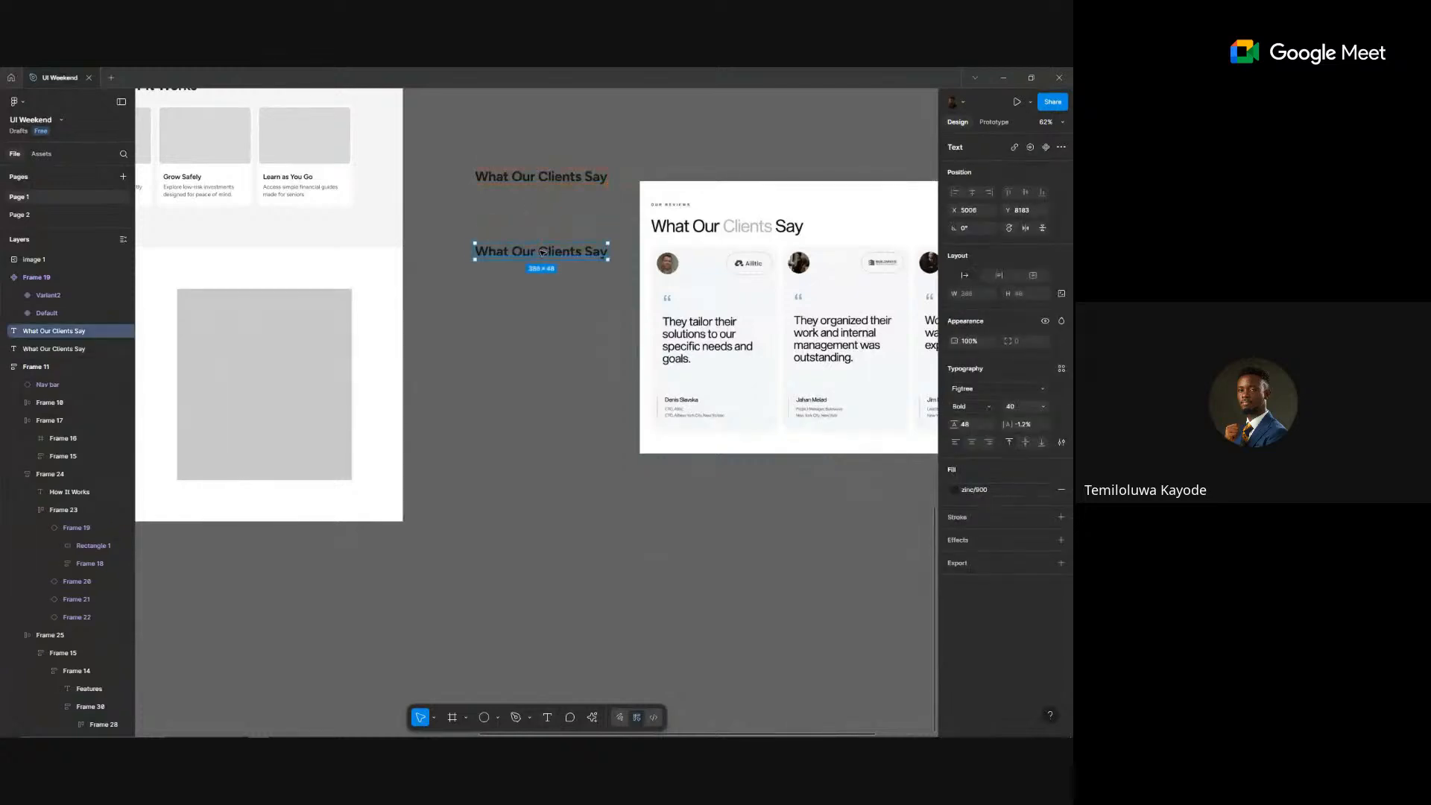
{"action": "scroll", "coordinate": [542, 252], "scroll_direction": "up", "scroll_amount": 3, "text": "ctrl"}
{"action": "double_click", "coordinate": [542, 254]}
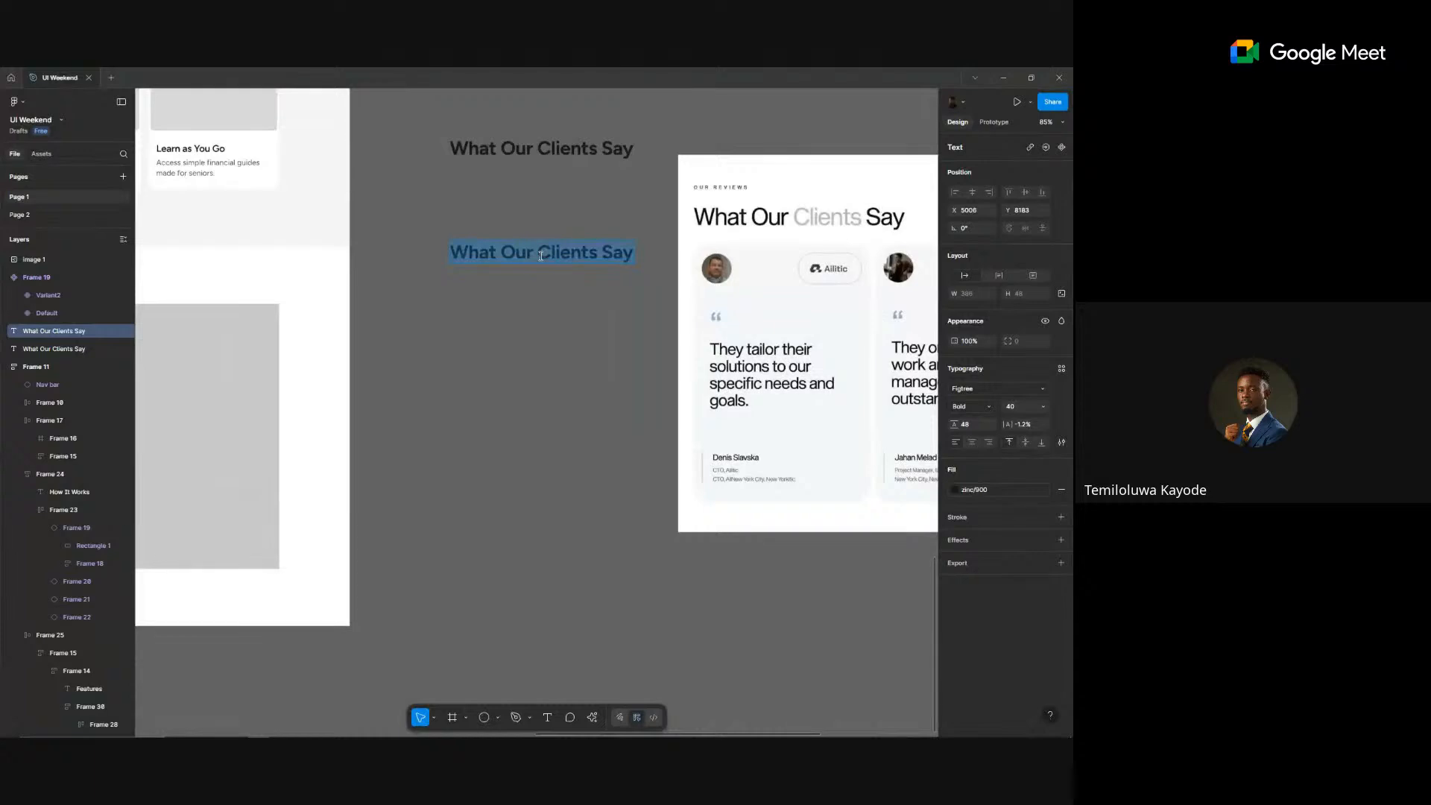
{"action": "type", "text": "“"}
{"action": "key", "text": "Escape"}
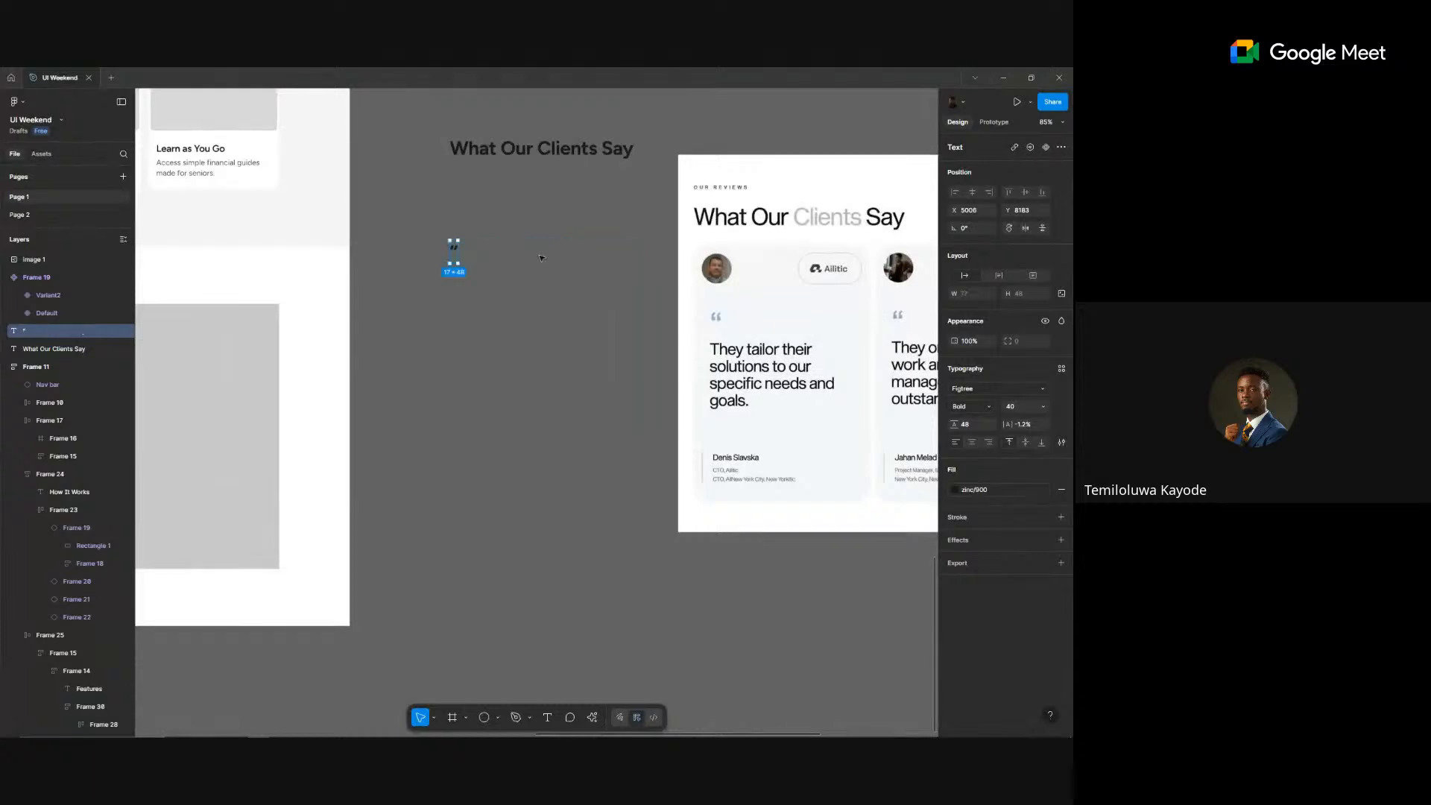
- Duplicate the quotation mark text directly below the original
{"action": "scroll", "coordinate": [447, 276], "scroll_direction": "up", "scroll_amount": 1, "text": "ctrl"}
{"action": "scroll", "coordinate": [448, 276], "scroll_direction": "up", "scroll_amount": 5, "text": "ctrl"}
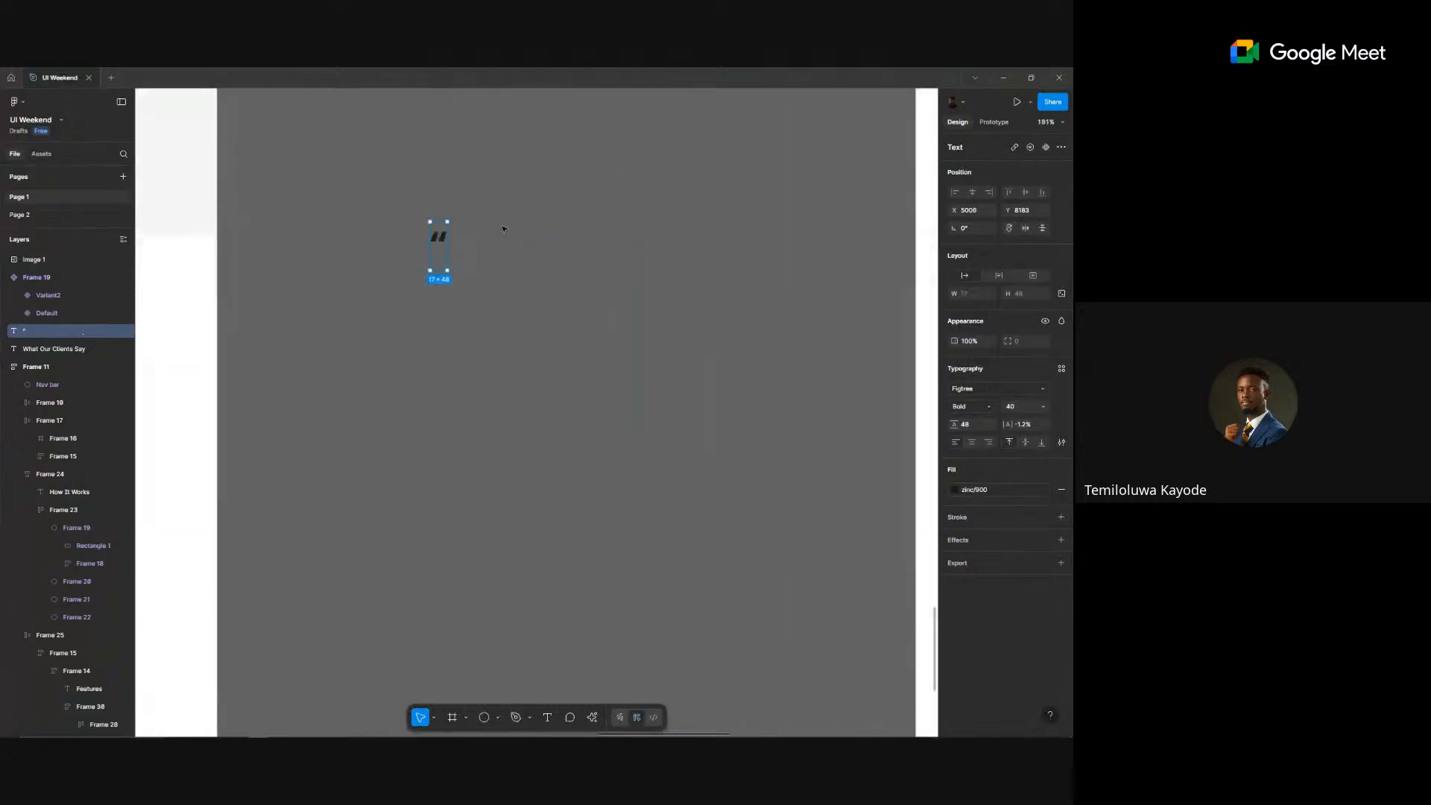
{"action": "scroll", "coordinate": [504, 229], "scroll_direction": "down", "scroll_amount": 5}
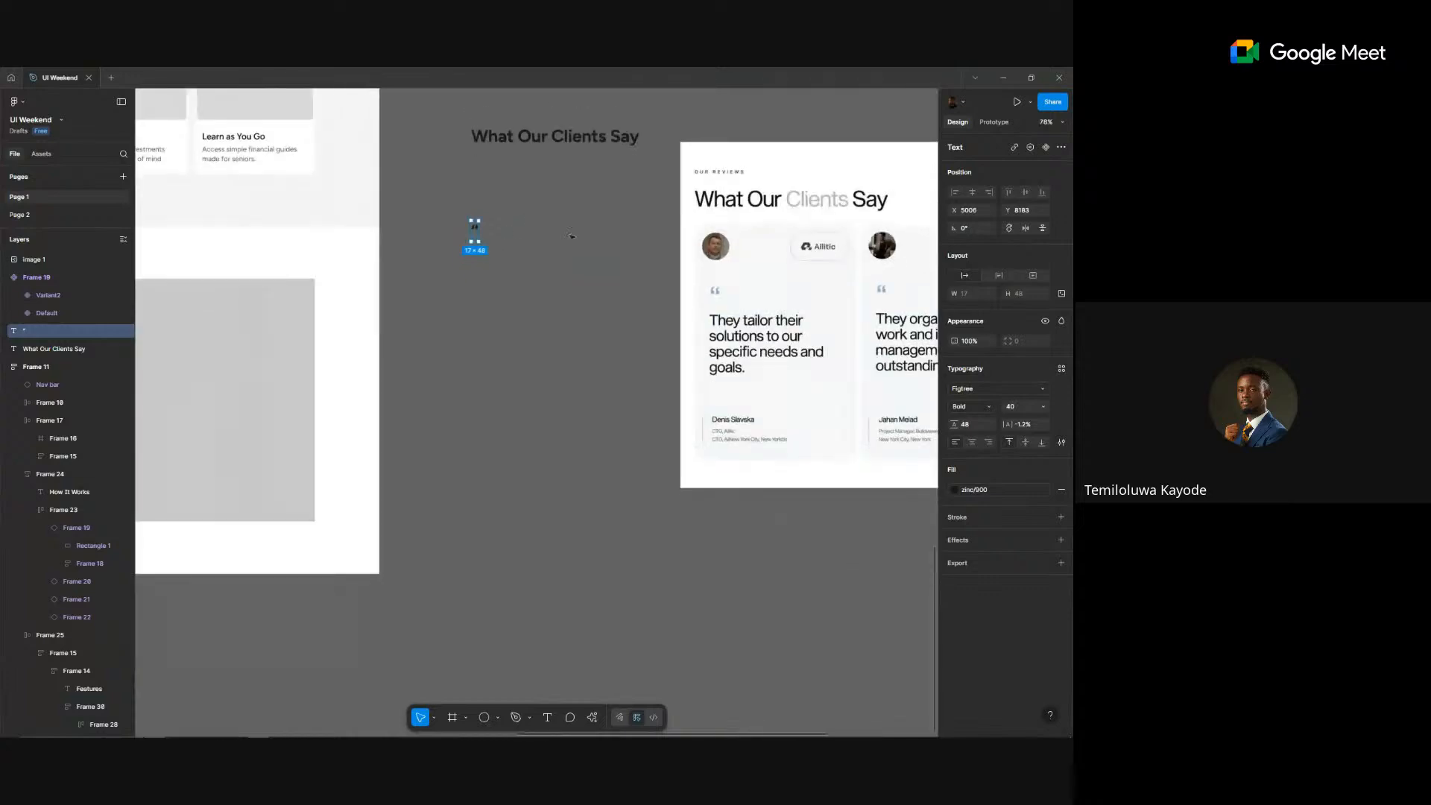
{"action": "scroll", "coordinate": [571, 235], "scroll_direction": "up", "scroll_amount": 2}
{"action": "scroll", "coordinate": [539, 307], "scroll_direction": "down", "scroll_amount": 2, "text": "ctrl"}
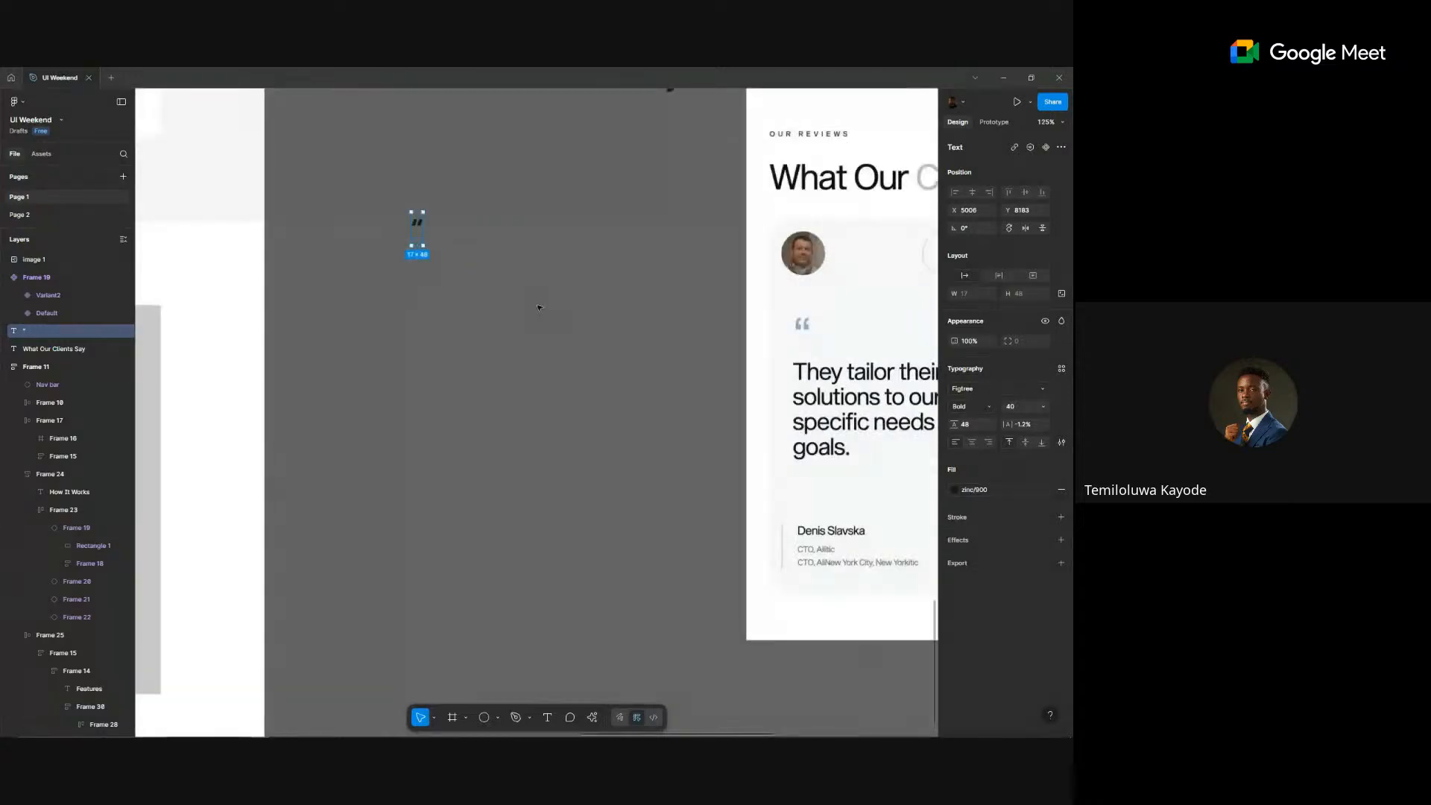
{"action": "scroll", "coordinate": [538, 307], "scroll_direction": "down", "scroll_amount": 4, "text": "ctrl"}
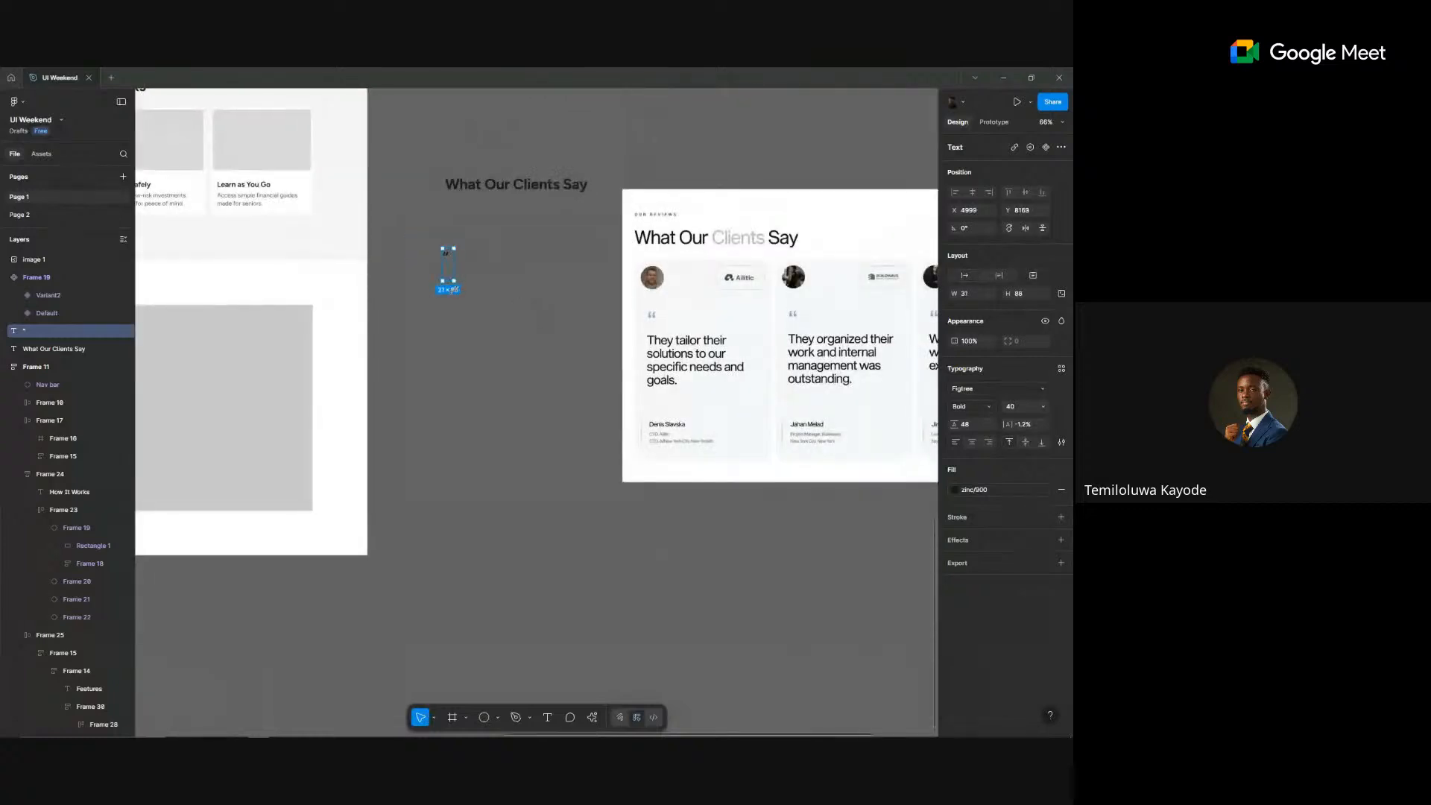
{"action": "left_click_drag", "start_coordinate": [450, 274], "coordinate": [454, 288], "text": "alt"}
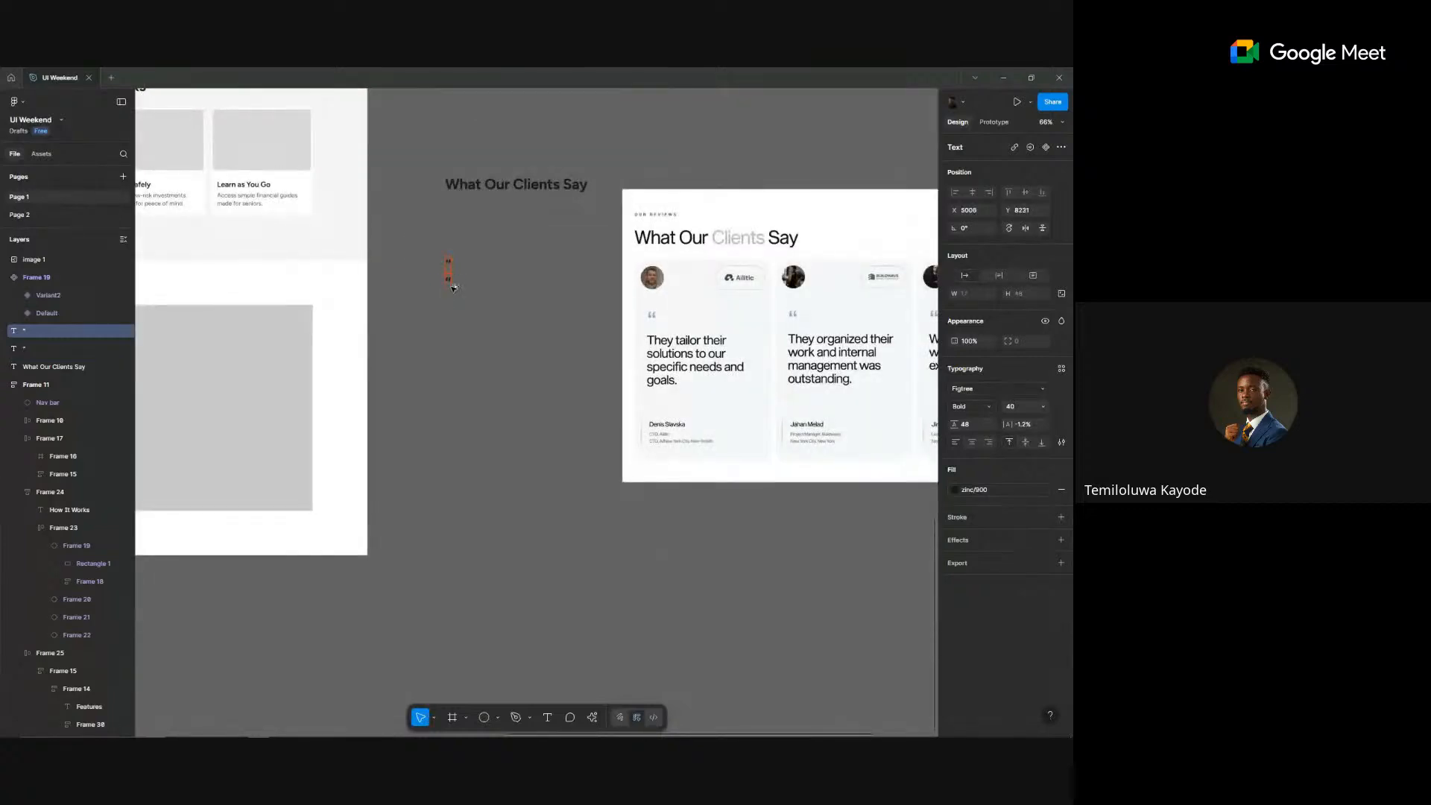
- Switch to ChatGPT in the browser and submit the prompt "Generate 5 more testimonials."
{"action": "key", "text": "alt+Tab"}
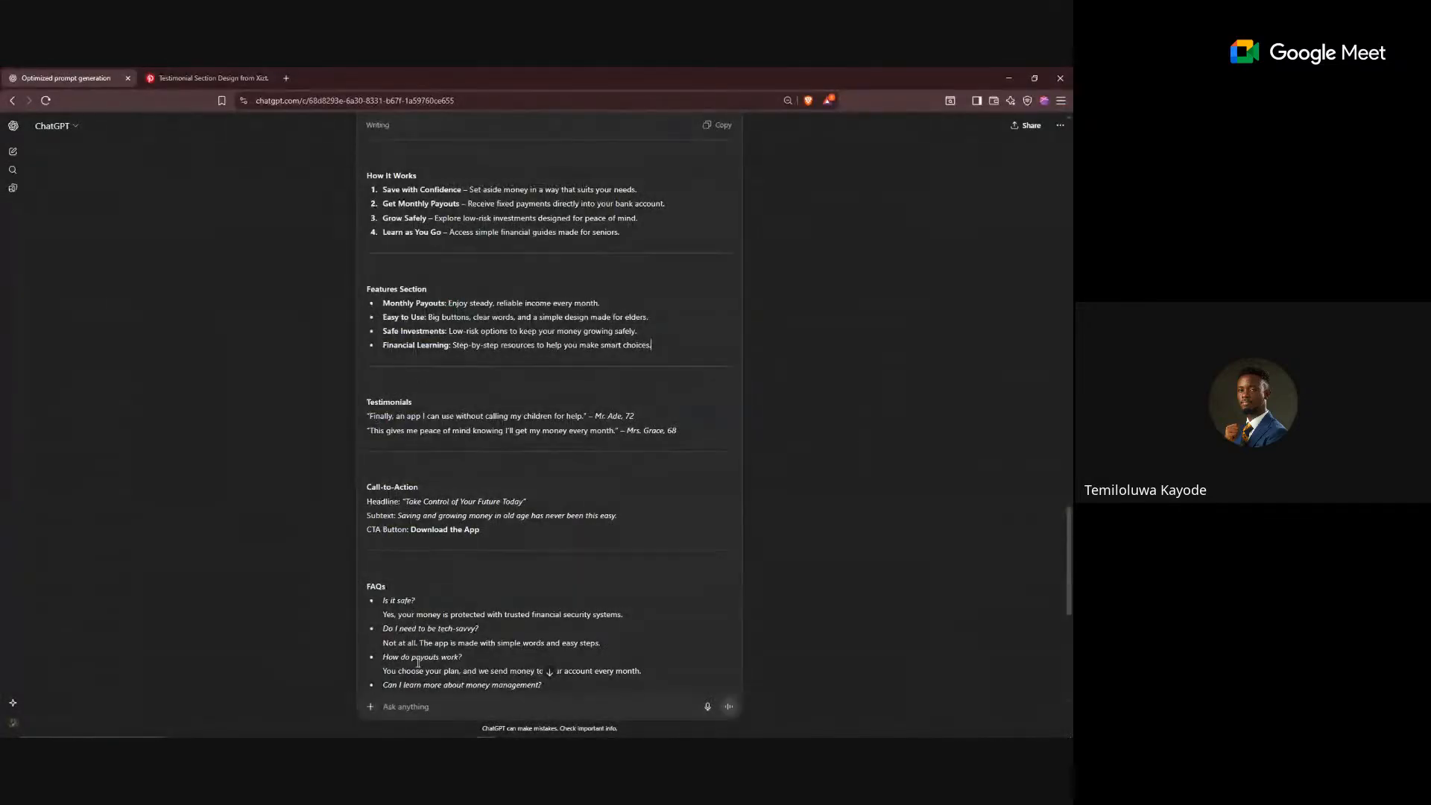
{"action": "scroll", "coordinate": [418, 662], "scroll_direction": "down", "scroll_amount": 5}
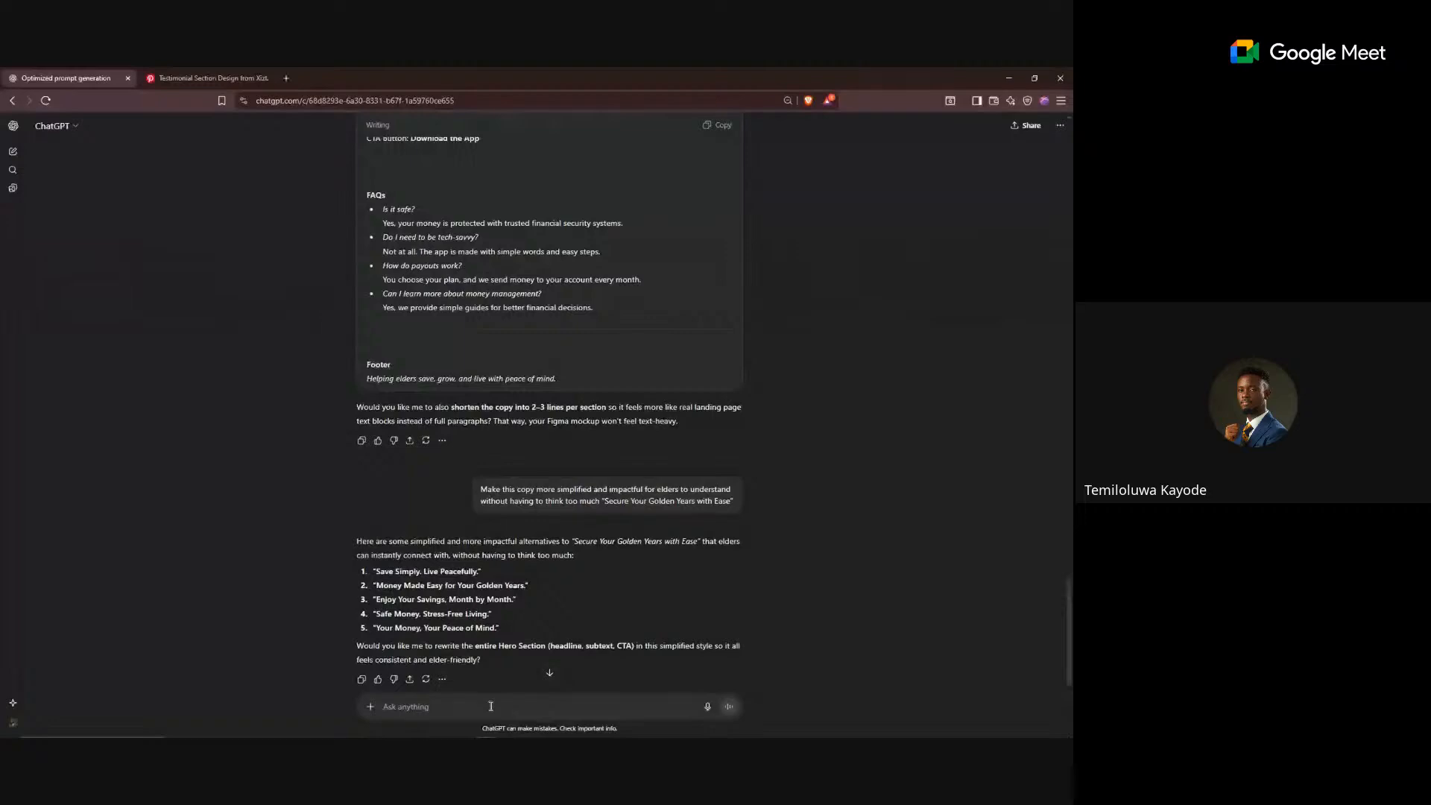
{"action": "type", "text": "Generater"}
{"action": "type", "text": " more testimonials."}
{"action": "key", "text": "Return"}
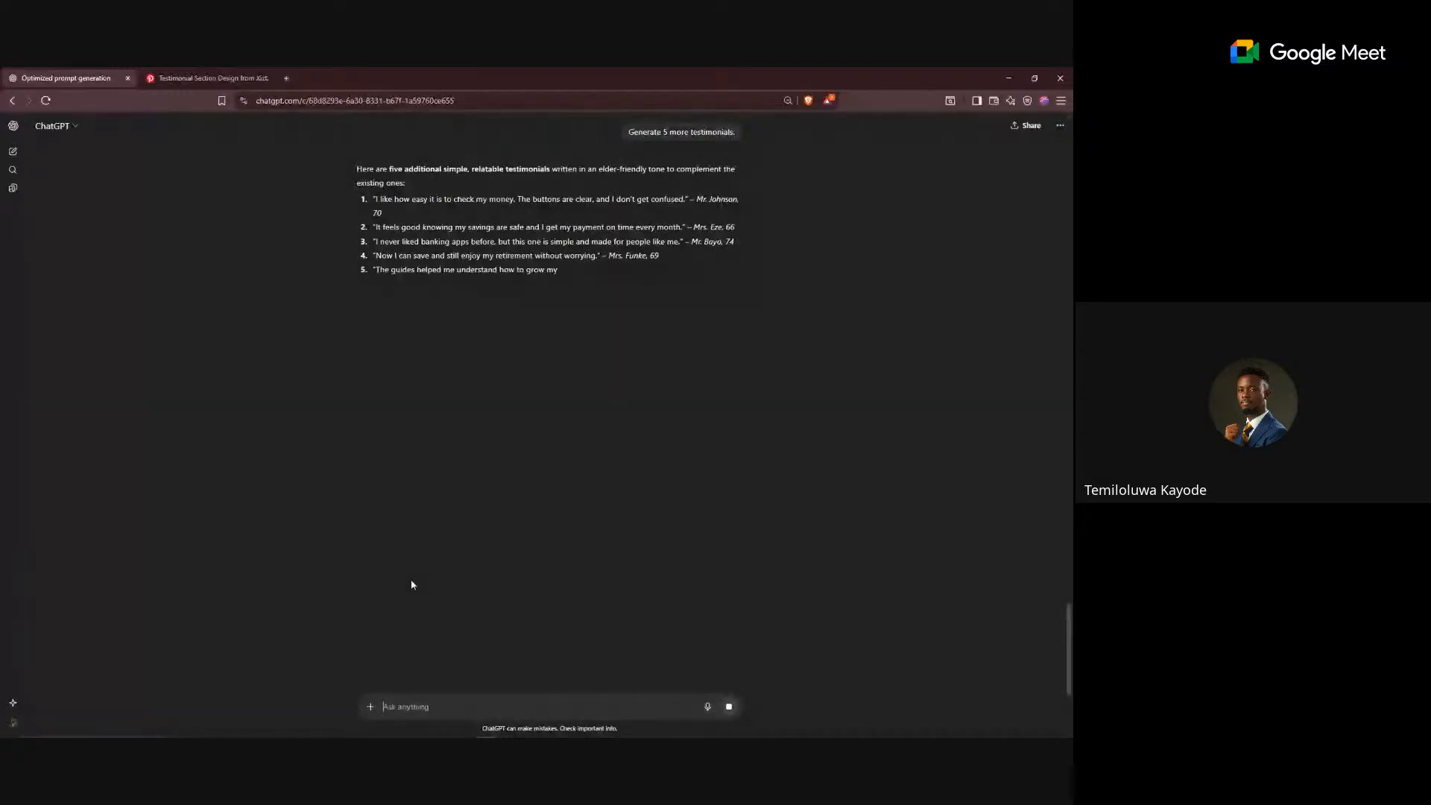
- Copy "Finally, an app I can use without calling my children for help." from ChatGPT and paste it over the duplicated quotation mark's text in Figma
{"action": "key", "text": "alt+Tab"}
{"action": "left_click", "coordinate": [425, 553]}
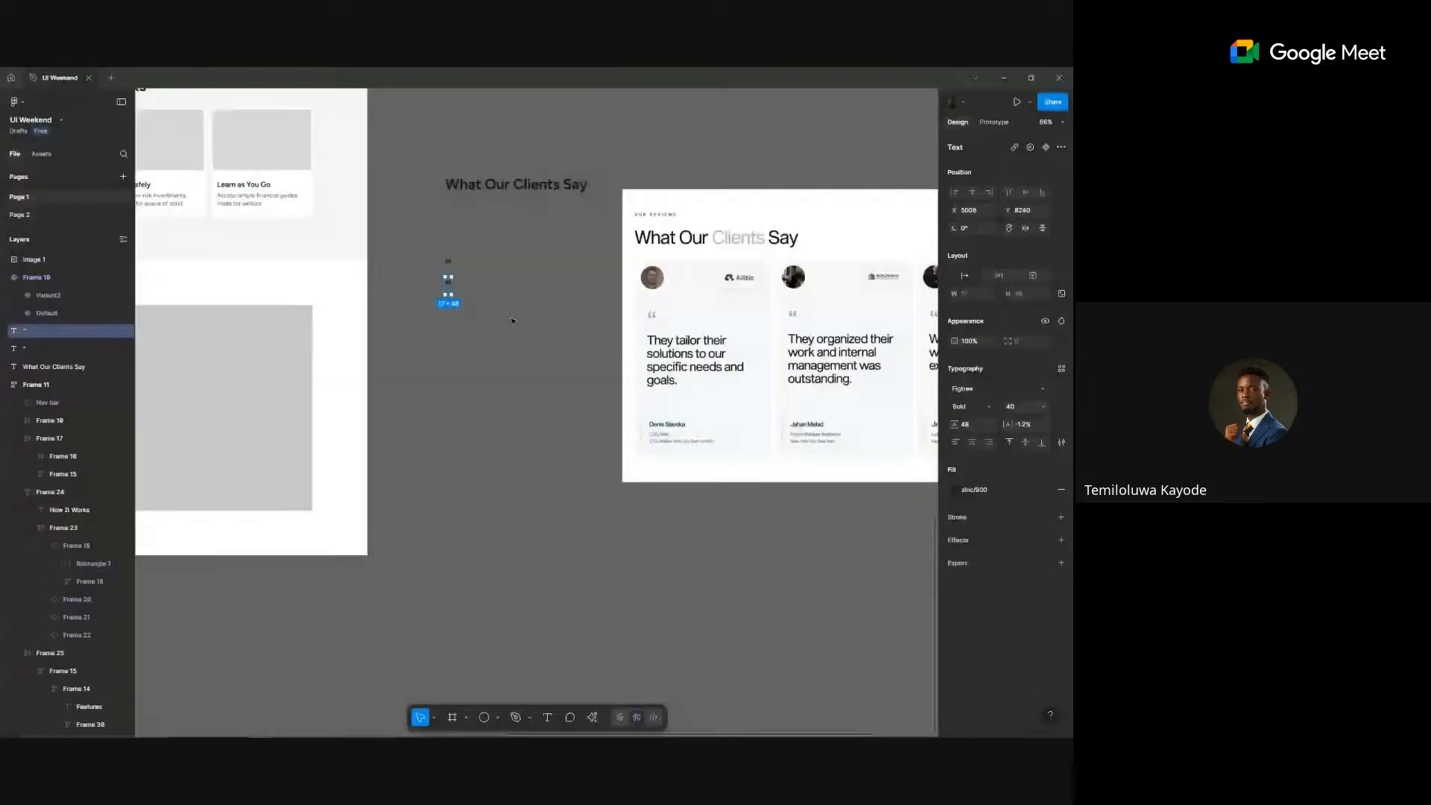
{"action": "key", "text": "alt+Tab"}
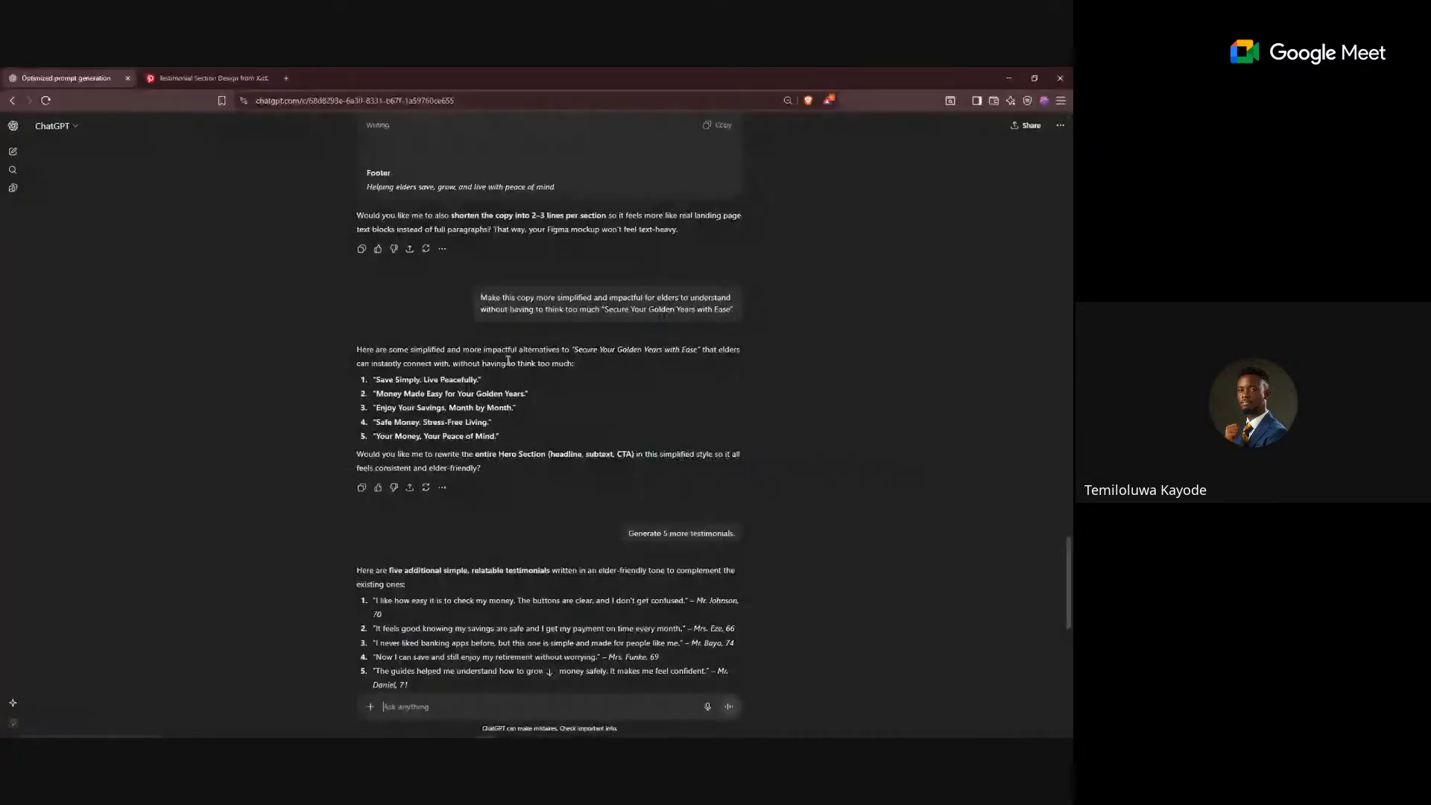
{"action": "scroll", "coordinate": [509, 360], "scroll_direction": "up", "scroll_amount": 10}
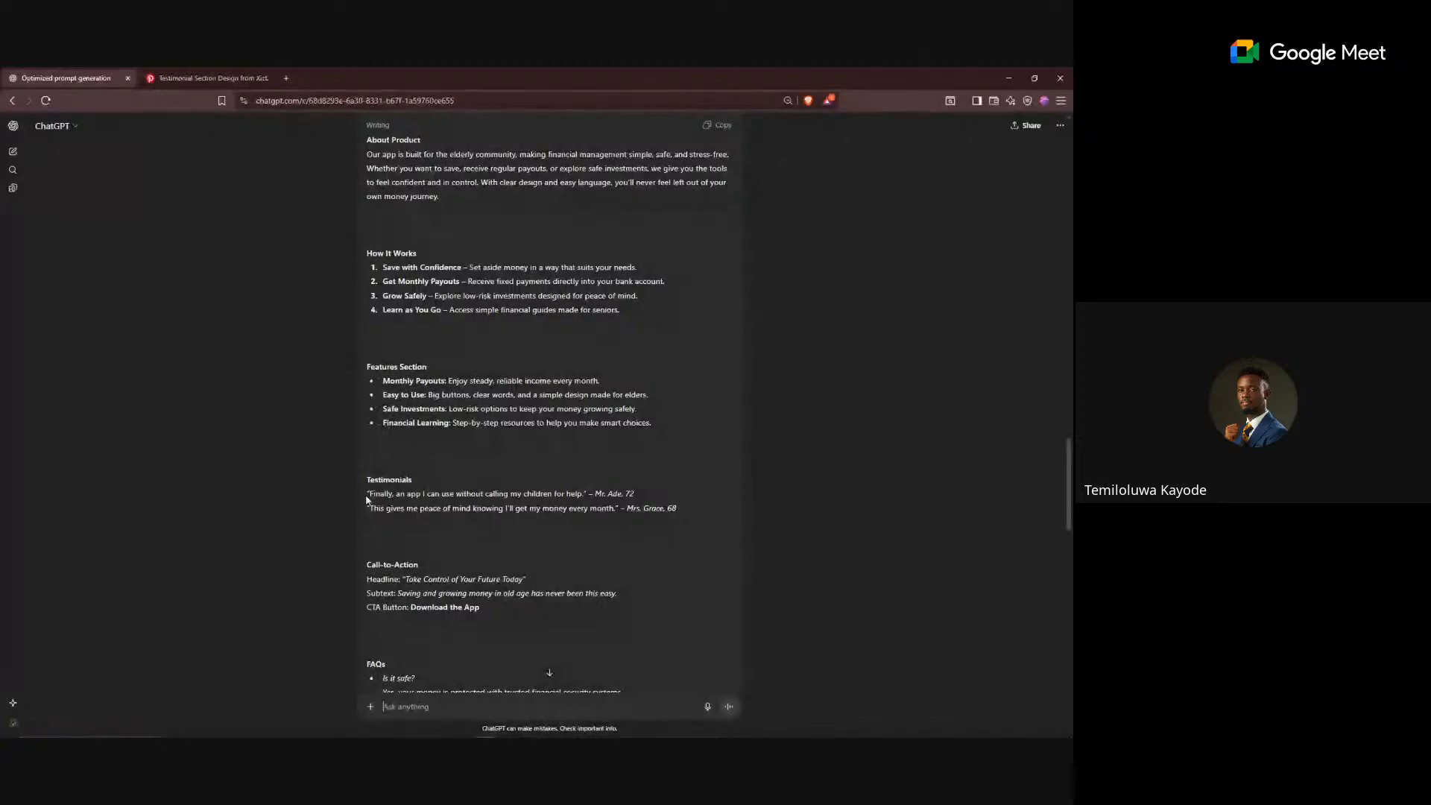
{"action": "left_click_drag", "start_coordinate": [366, 500], "coordinate": [585, 498]}
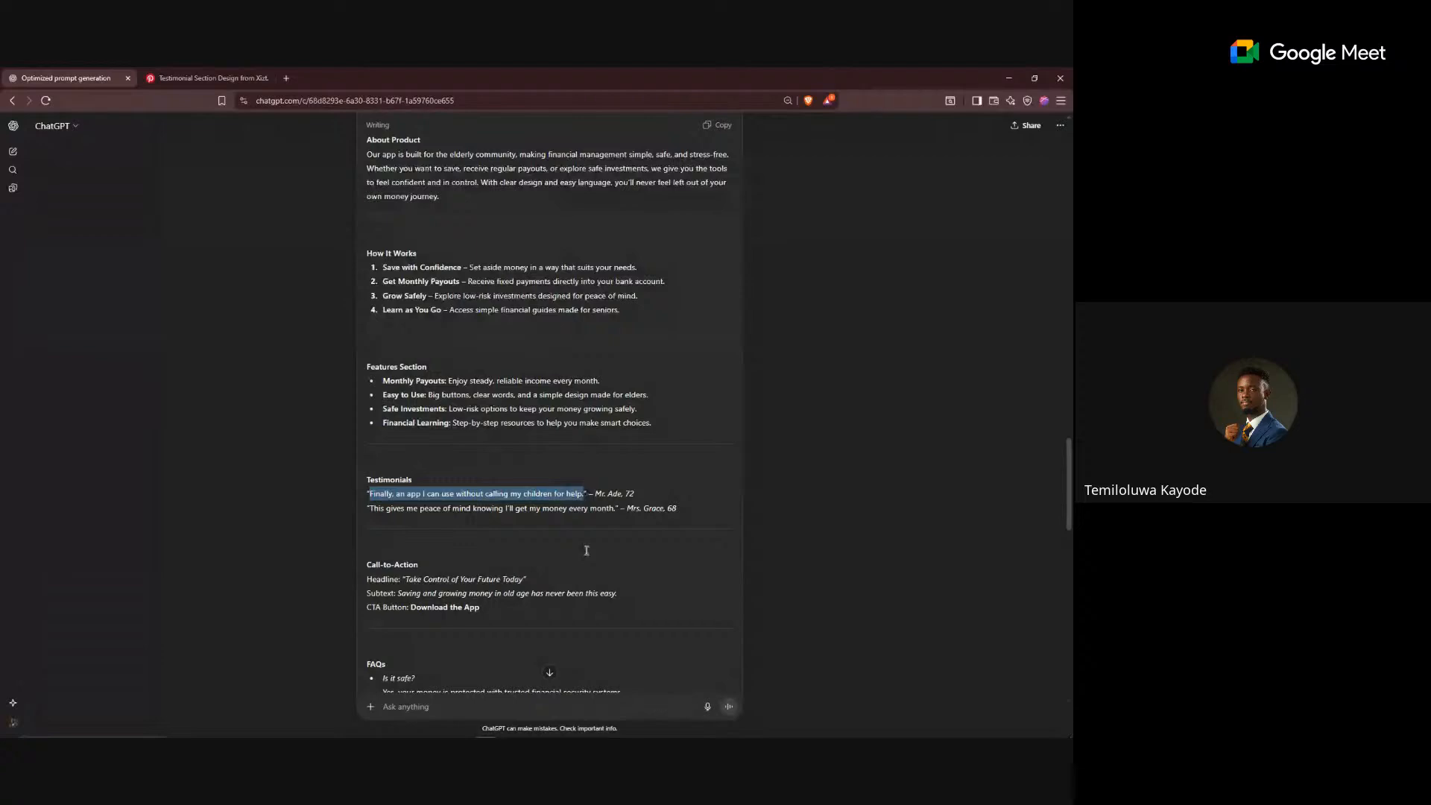
{"action": "key", "text": "alt+Tab"}
{"action": "key", "text": "ctrl+v"}
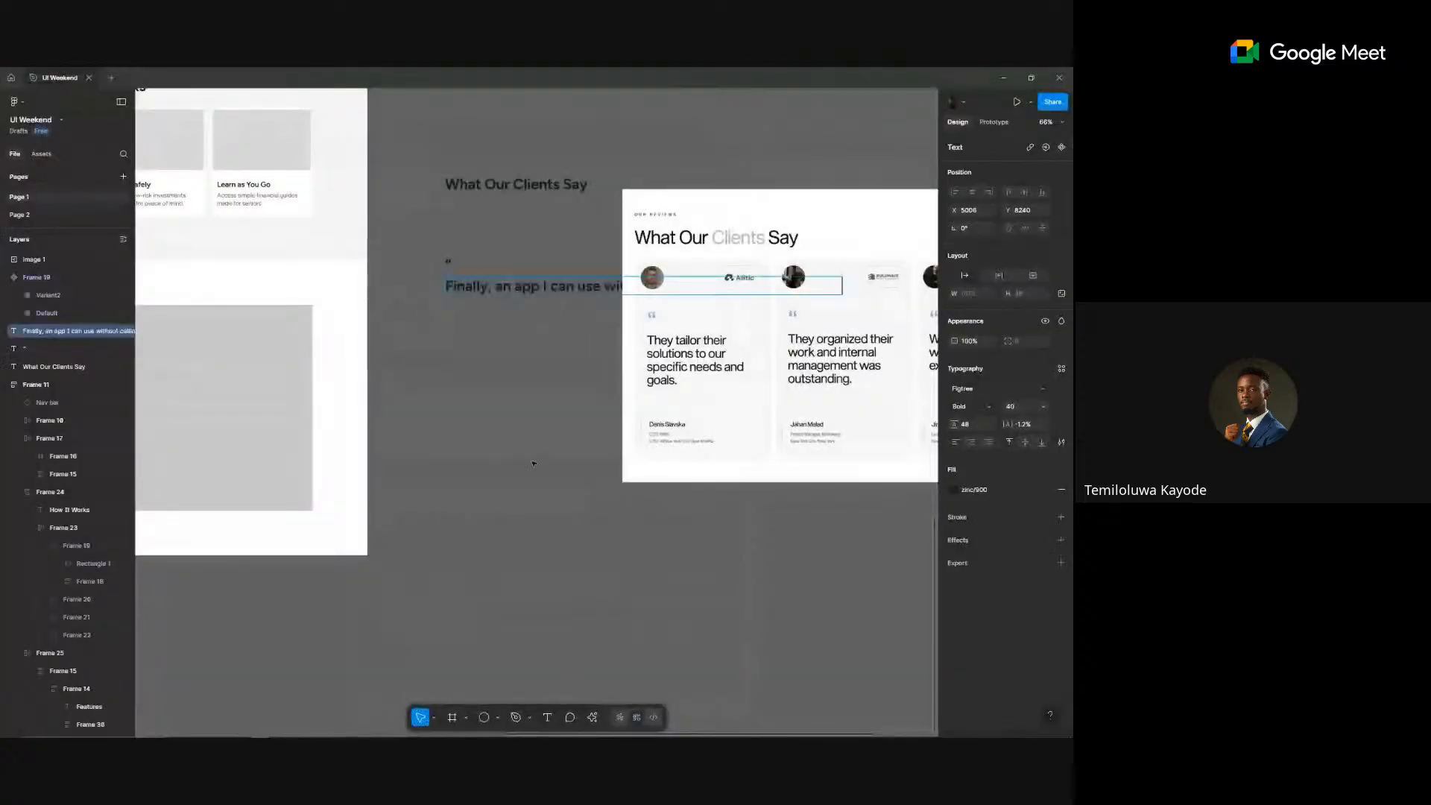
- Narrow the pasted testimonial's text box to about 370 wide and set its font size to 24
{"action": "left_click_drag", "start_coordinate": [845, 293], "coordinate": [582, 328]}
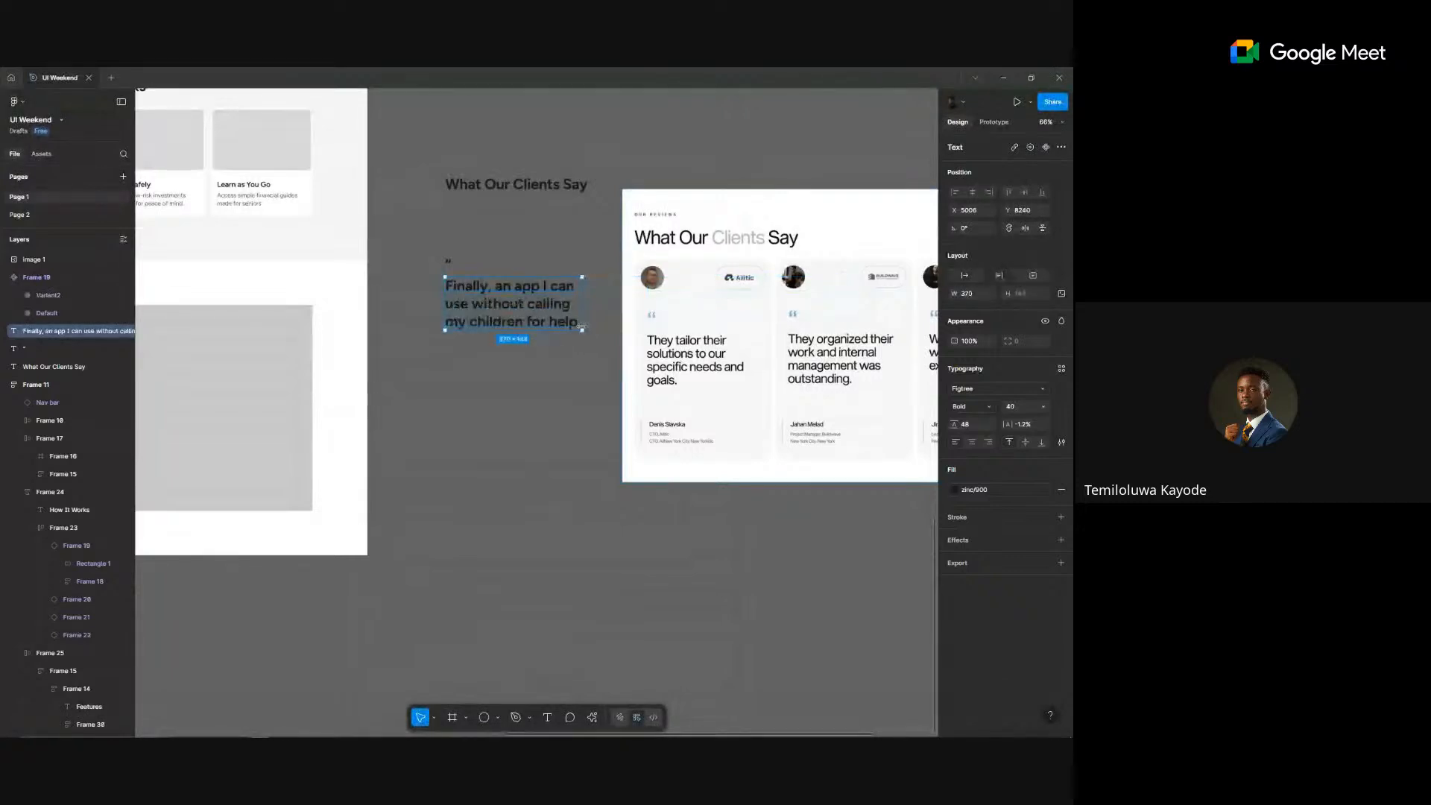
{"action": "left_click", "coordinate": [1042, 406]}
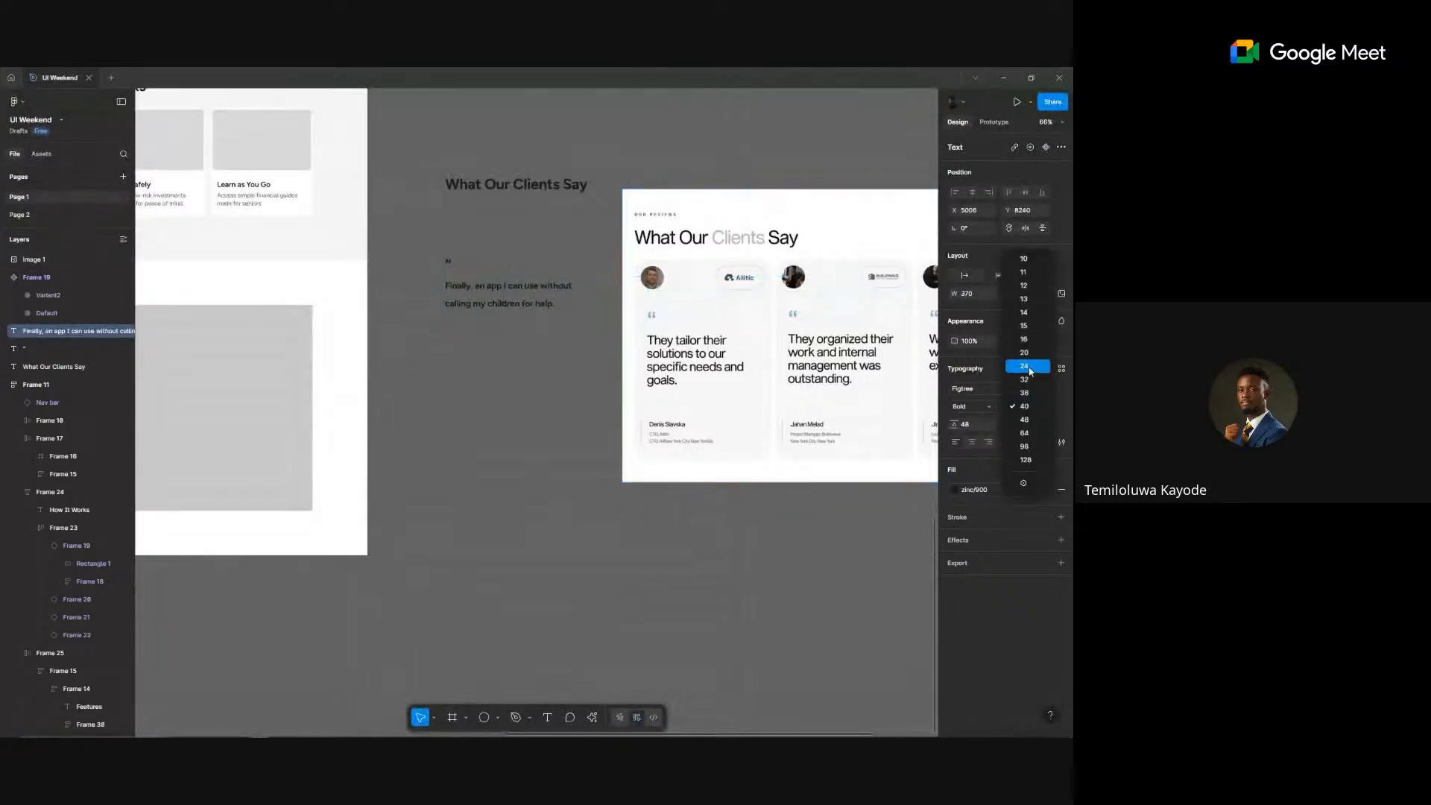
{"action": "left_click", "coordinate": [1029, 366]}
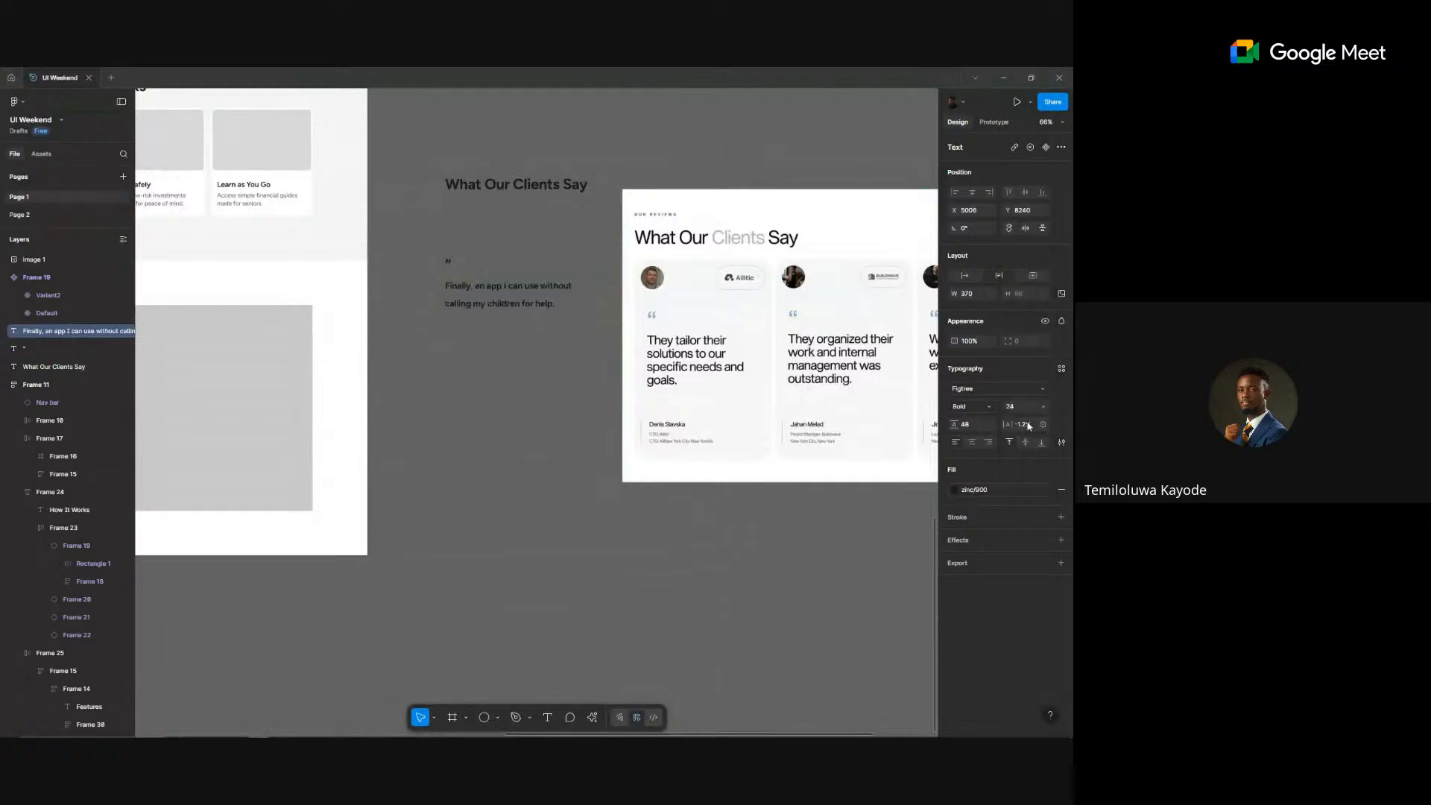
- Set the testimonial text's line height to 120%, and apply the h3 text style to it
{"action": "left_click", "coordinate": [964, 426]}
{"action": "key", "text": "Return"}
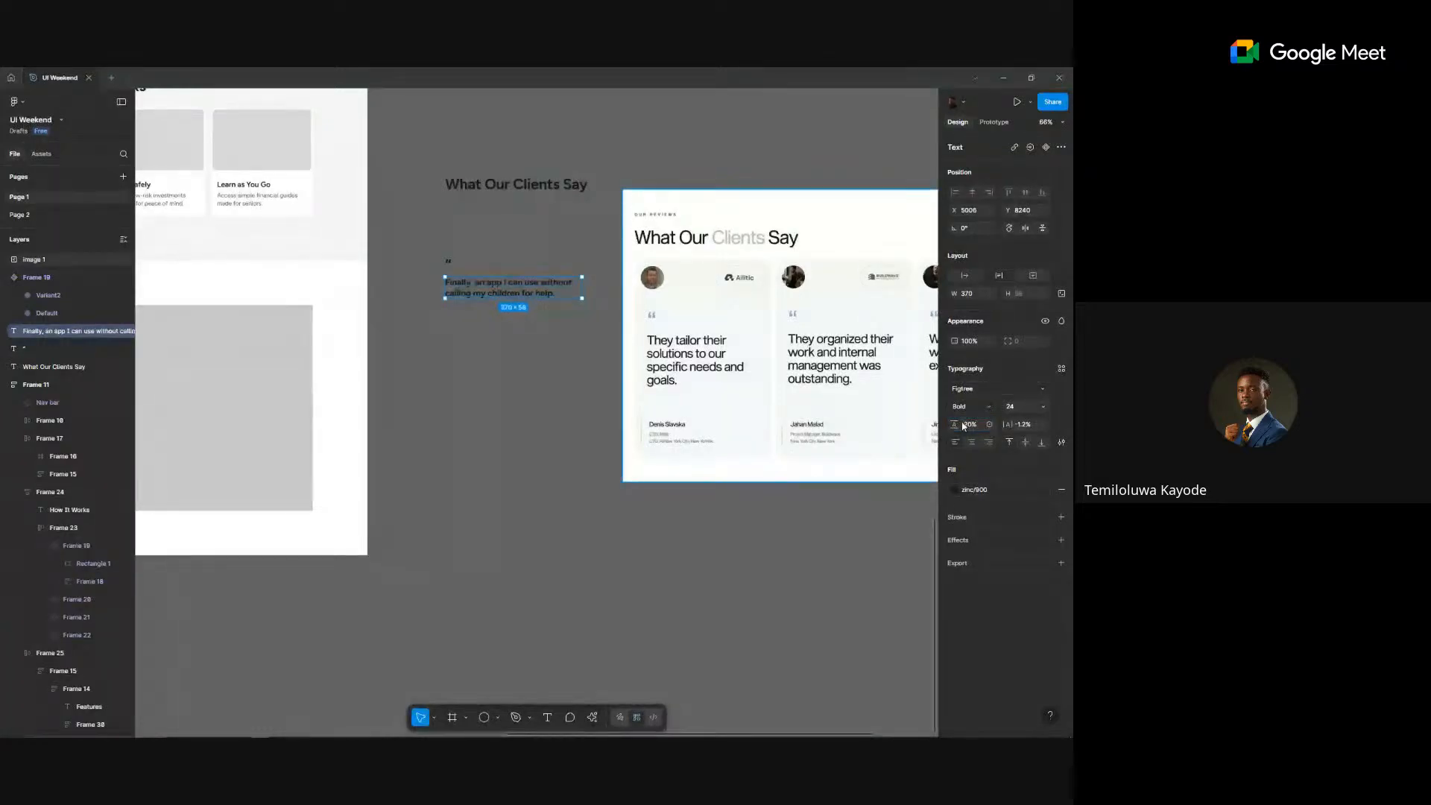
{"action": "left_click", "coordinate": [1061, 369]}
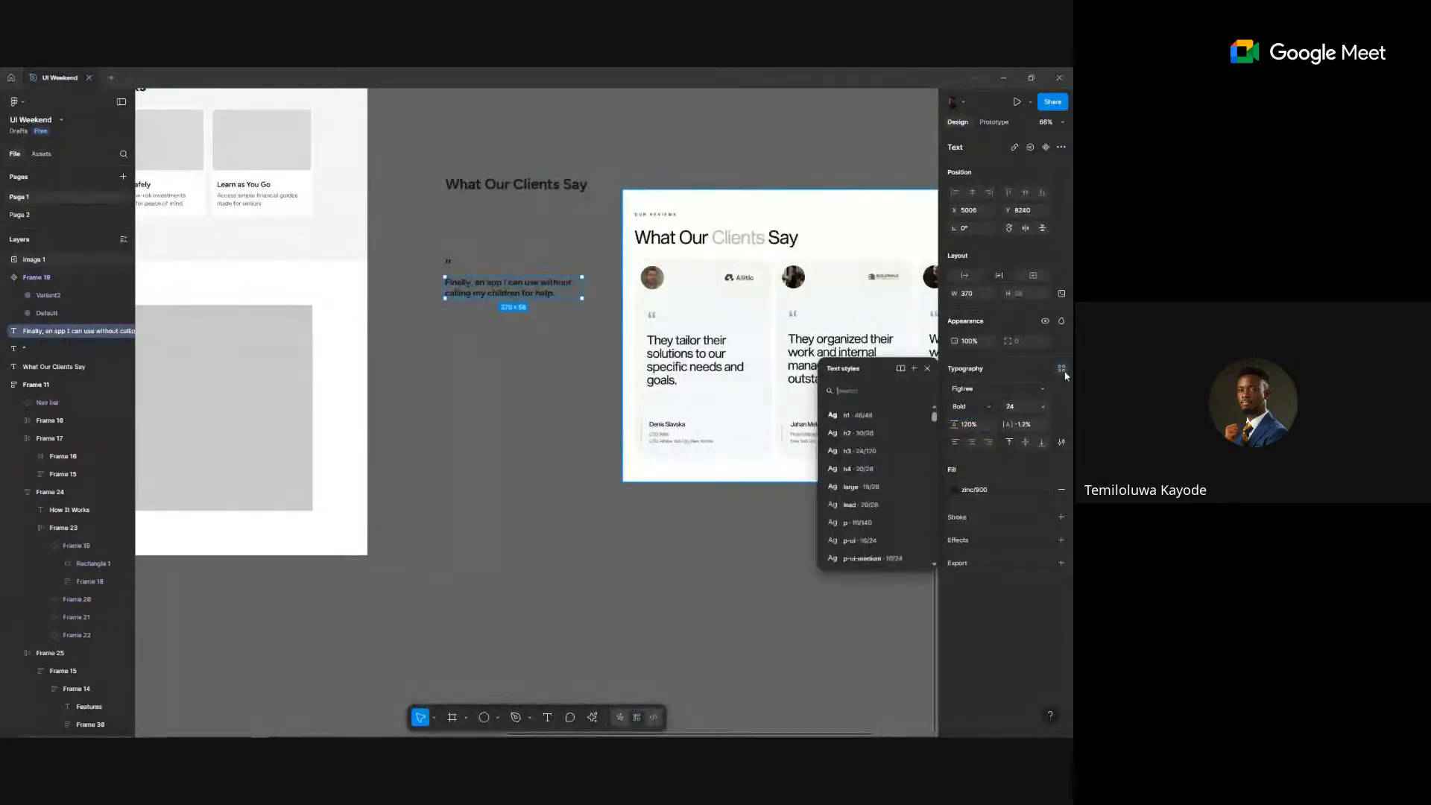
{"action": "left_click", "coordinate": [919, 487]}
{"action": "scroll", "coordinate": [893, 455], "scroll_direction": "down", "scroll_amount": 3}
{"action": "scroll", "coordinate": [880, 453], "scroll_direction": "up", "scroll_amount": 3}
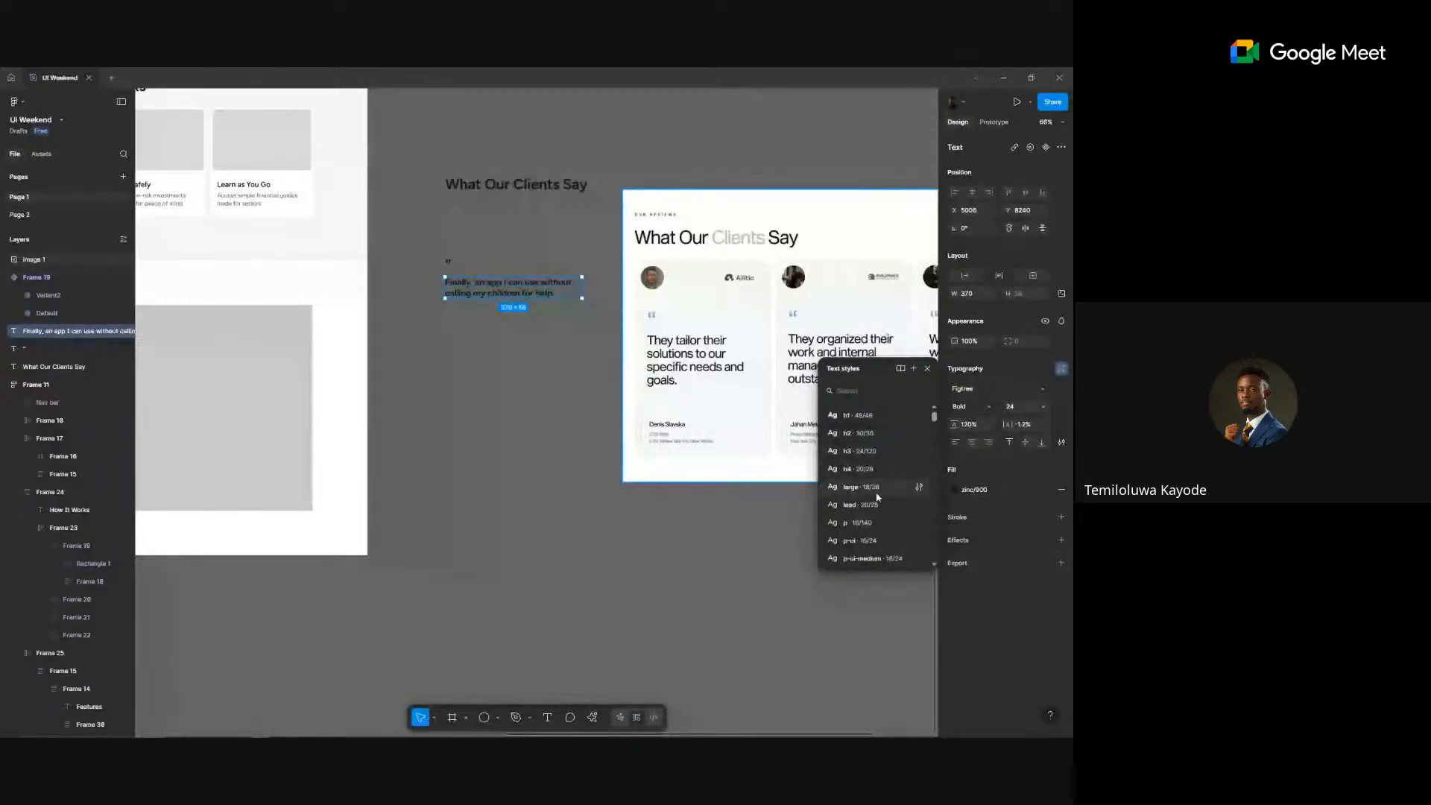
{"action": "left_click", "coordinate": [861, 451]}
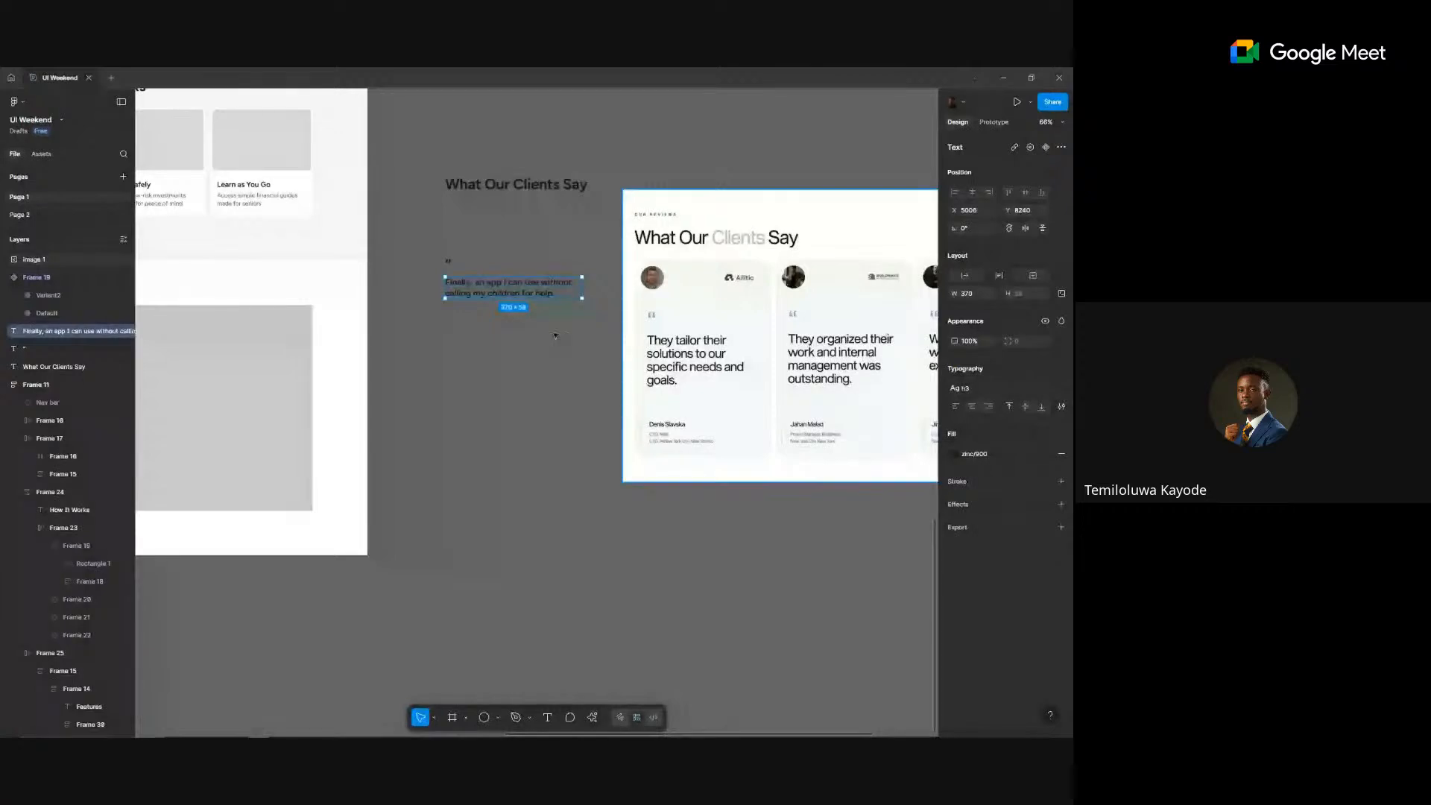
{"action": "left_click", "coordinate": [1061, 407]}
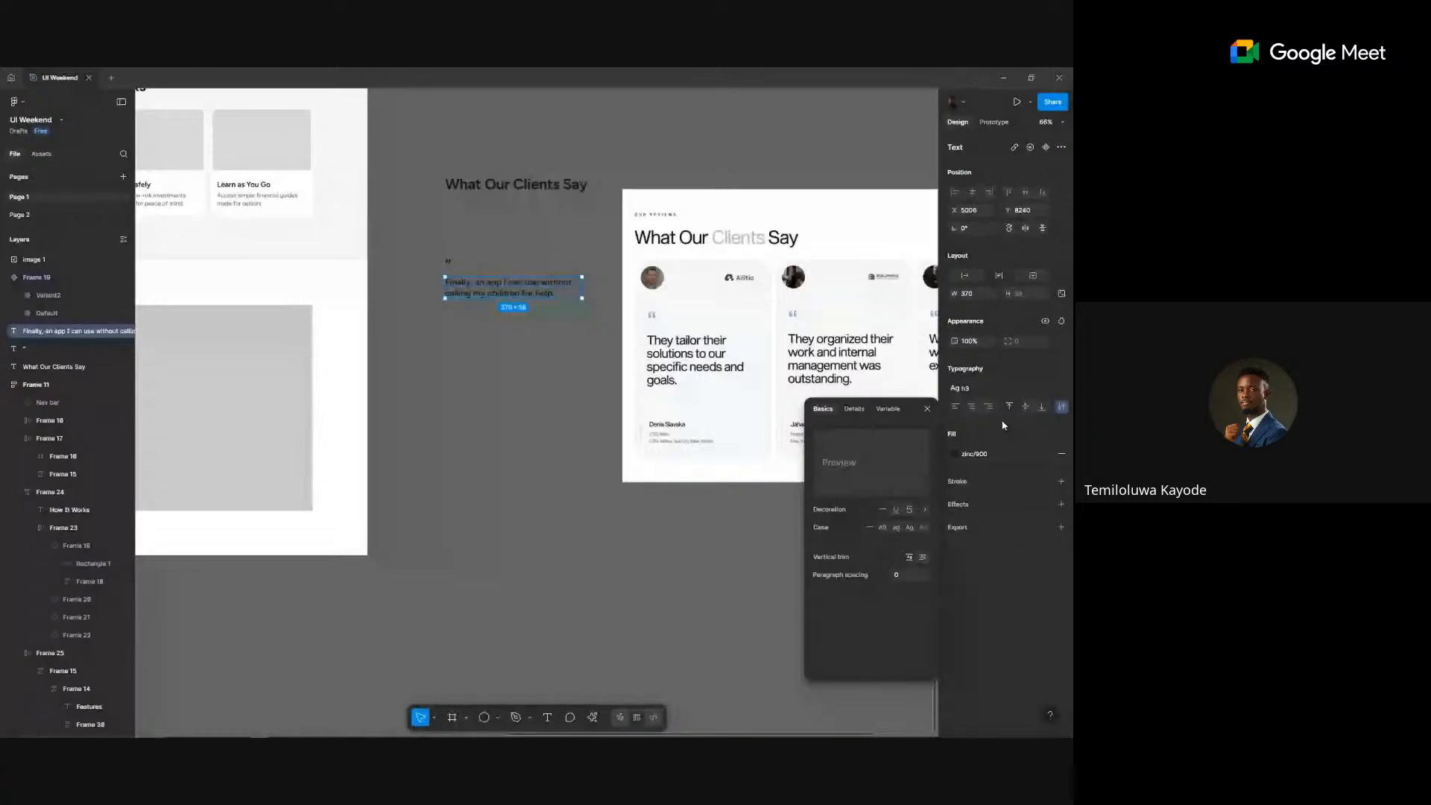
{"action": "left_click", "coordinate": [969, 388]}
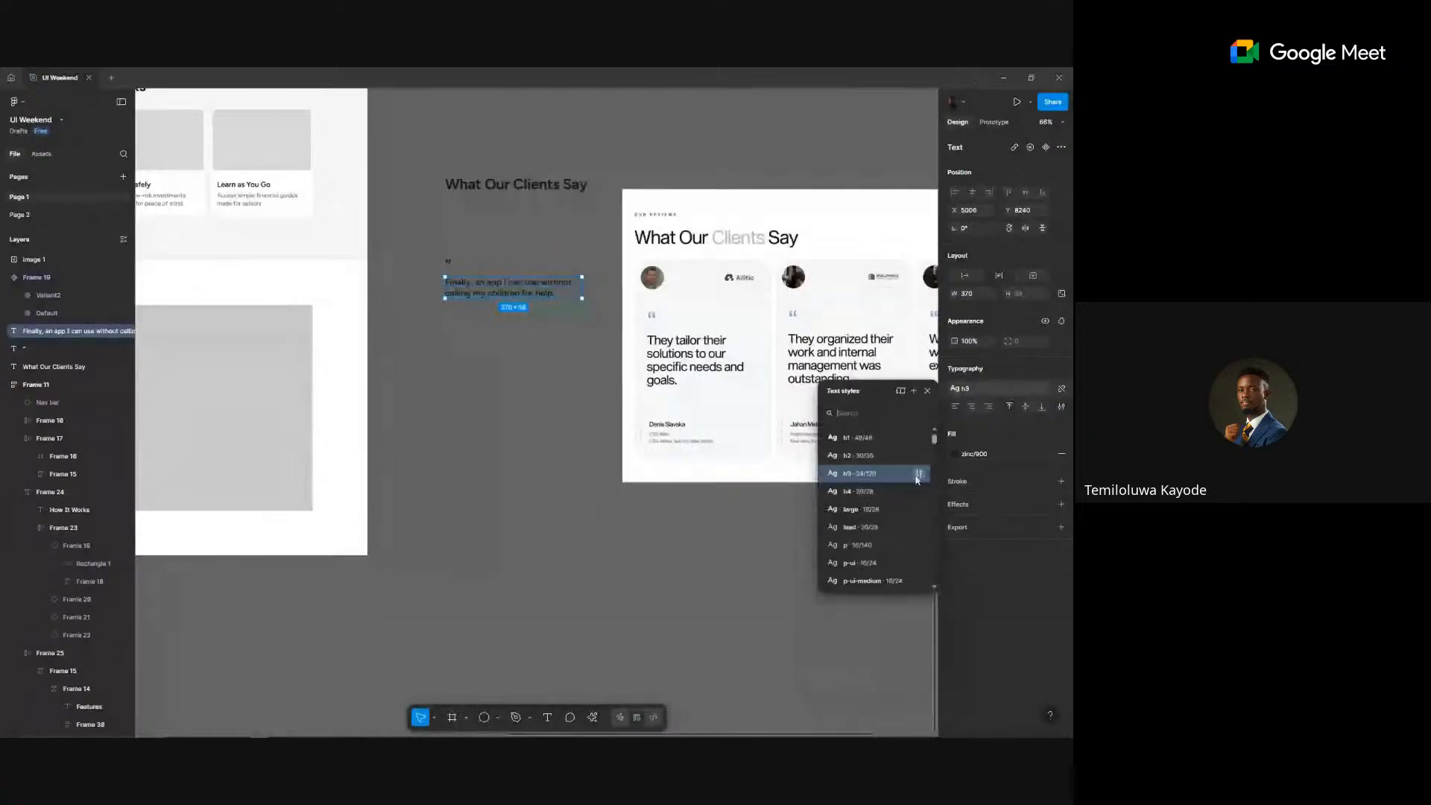
{"action": "left_click", "coordinate": [919, 473]}
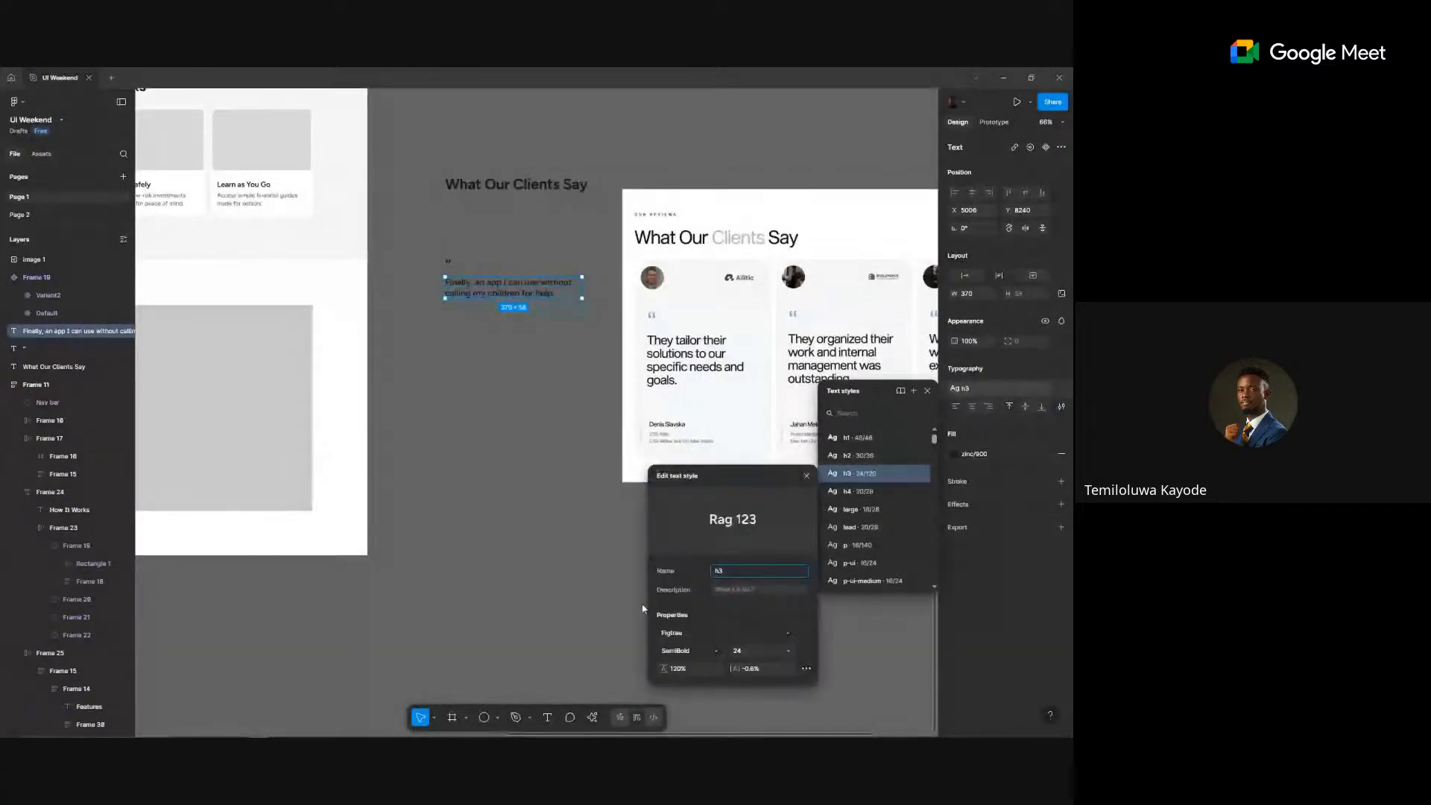
{"action": "left_click", "coordinate": [524, 307]}
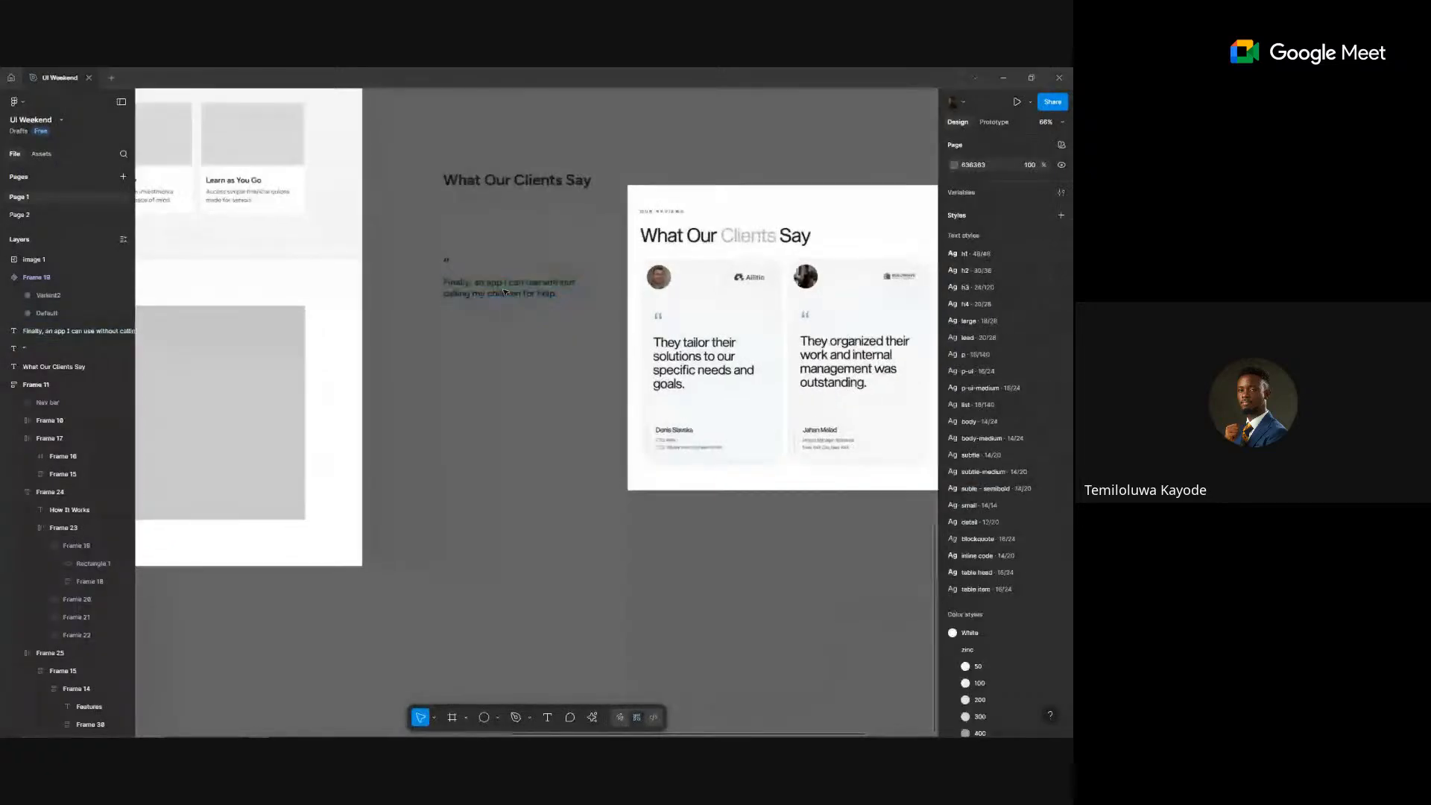
- Narrow the testimonial's text box to about 211 wide and move it slightly closer to the quotation mark
{"action": "left_click", "coordinate": [505, 292]}
{"action": "scroll", "coordinate": [505, 292], "scroll_direction": "up", "scroll_amount": 4}
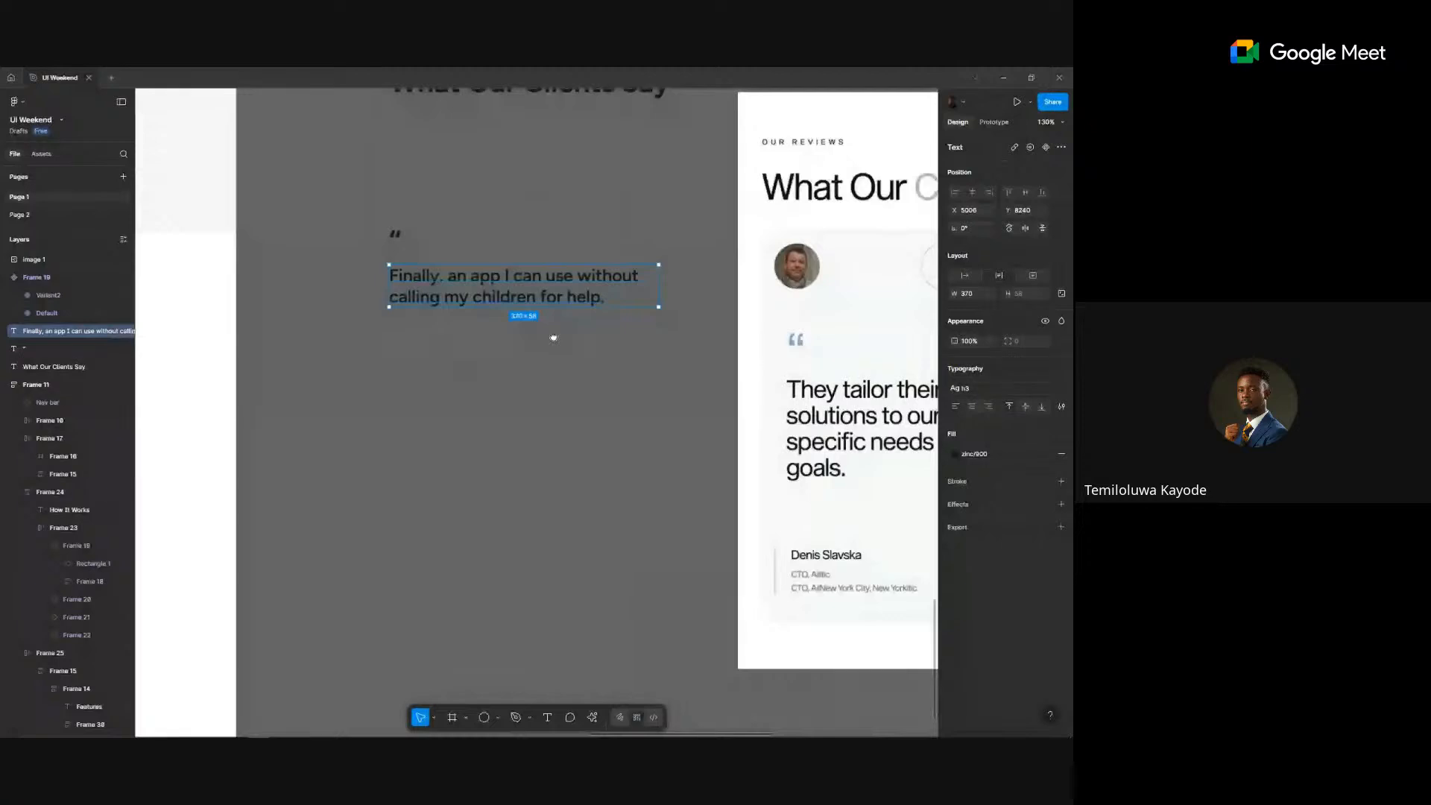
{"action": "left_click_drag", "start_coordinate": [553, 338], "coordinate": [513, 300]}
{"action": "scroll", "coordinate": [484, 269], "scroll_direction": "down", "scroll_amount": 5}
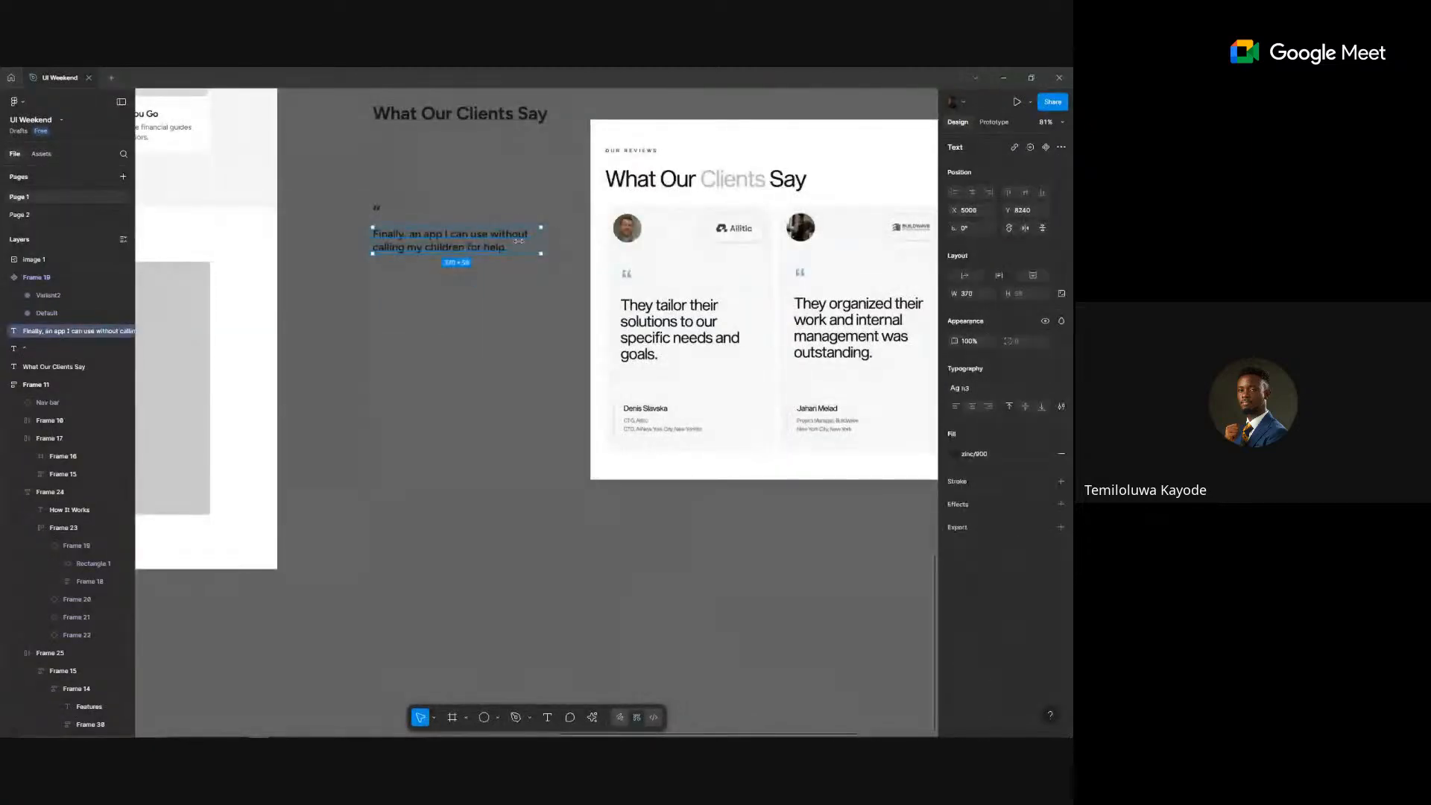
{"action": "left_click_drag", "start_coordinate": [541, 240], "coordinate": [469, 241]}
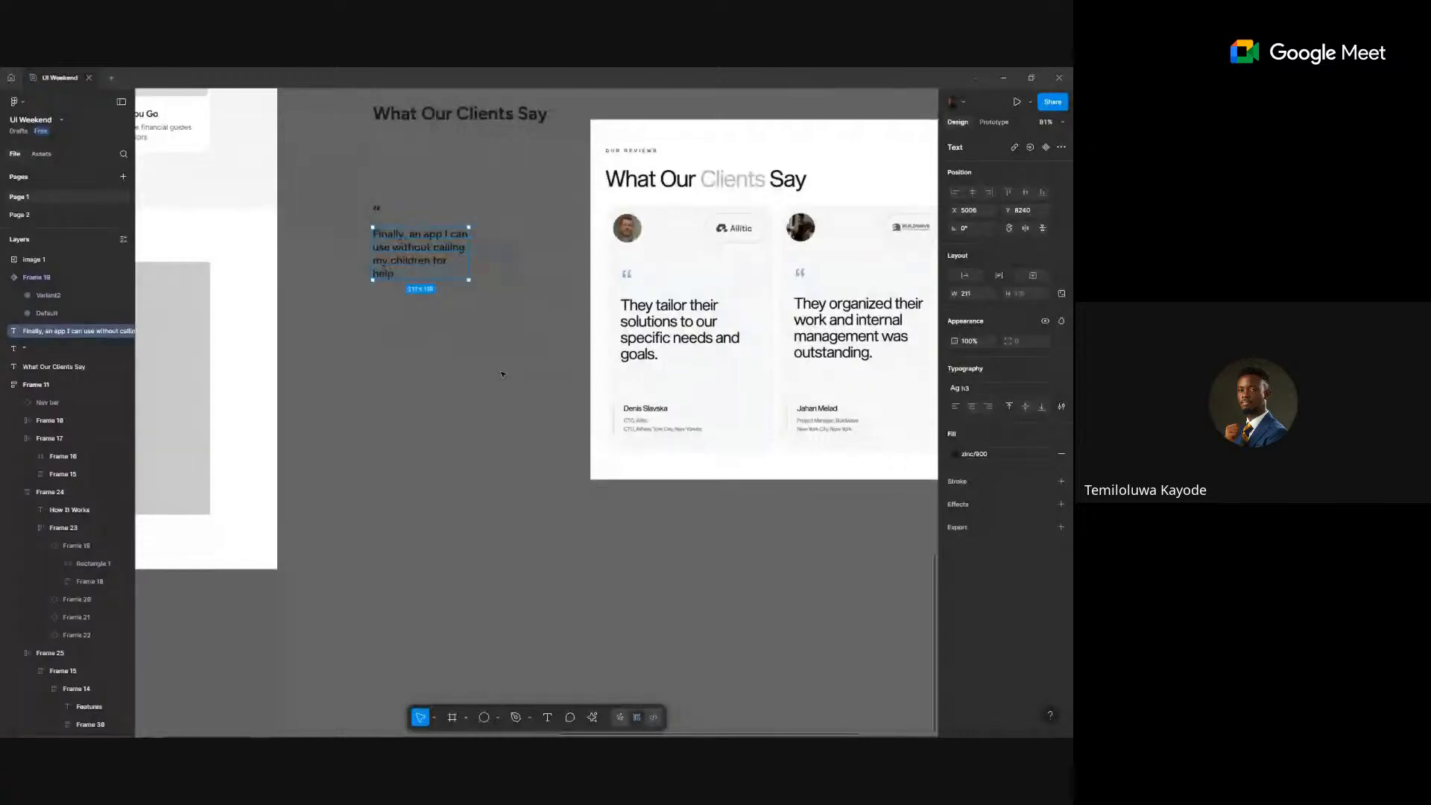
{"action": "left_click", "coordinate": [537, 350]}
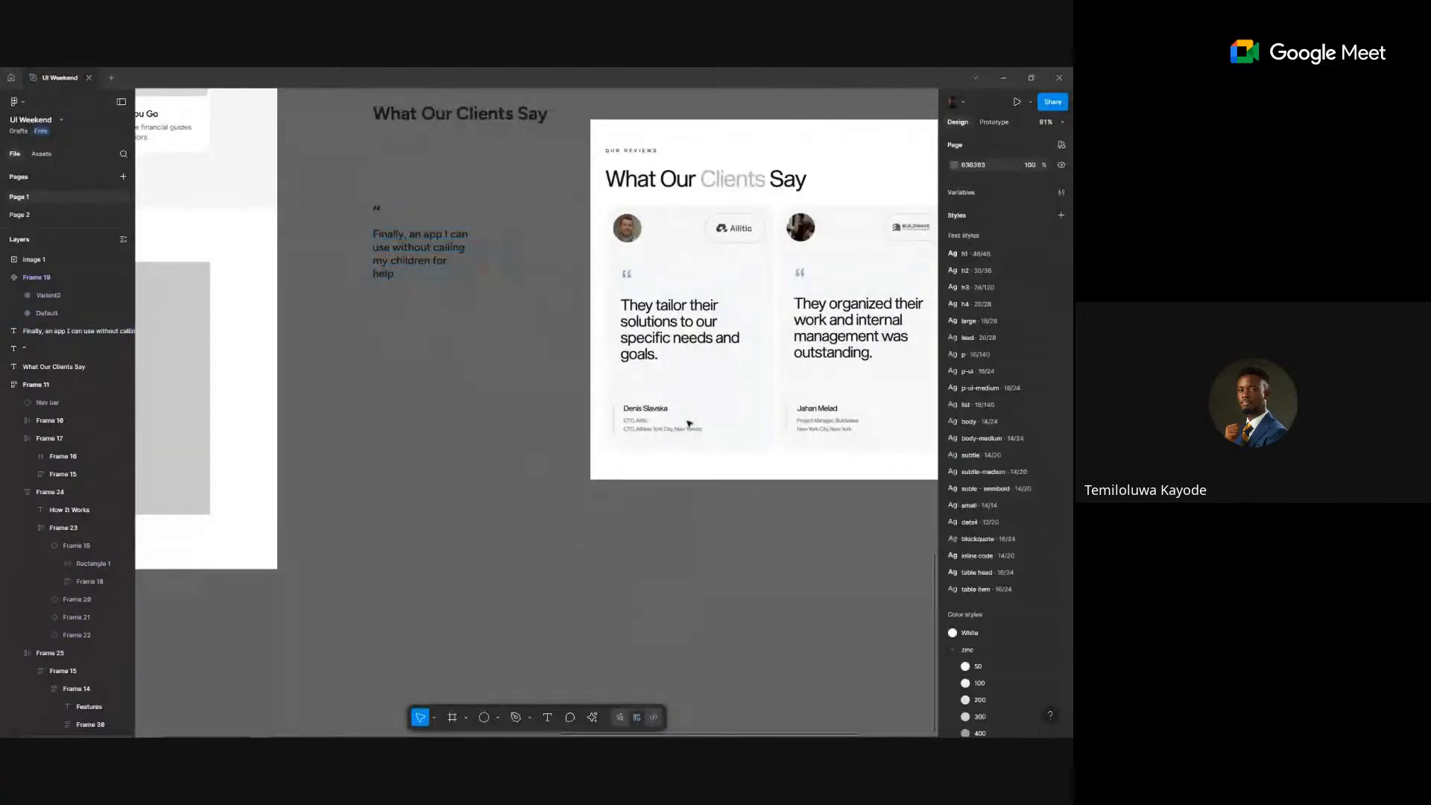
{"action": "left_click", "coordinate": [417, 250]}
{"action": "left_click", "coordinate": [400, 314]}
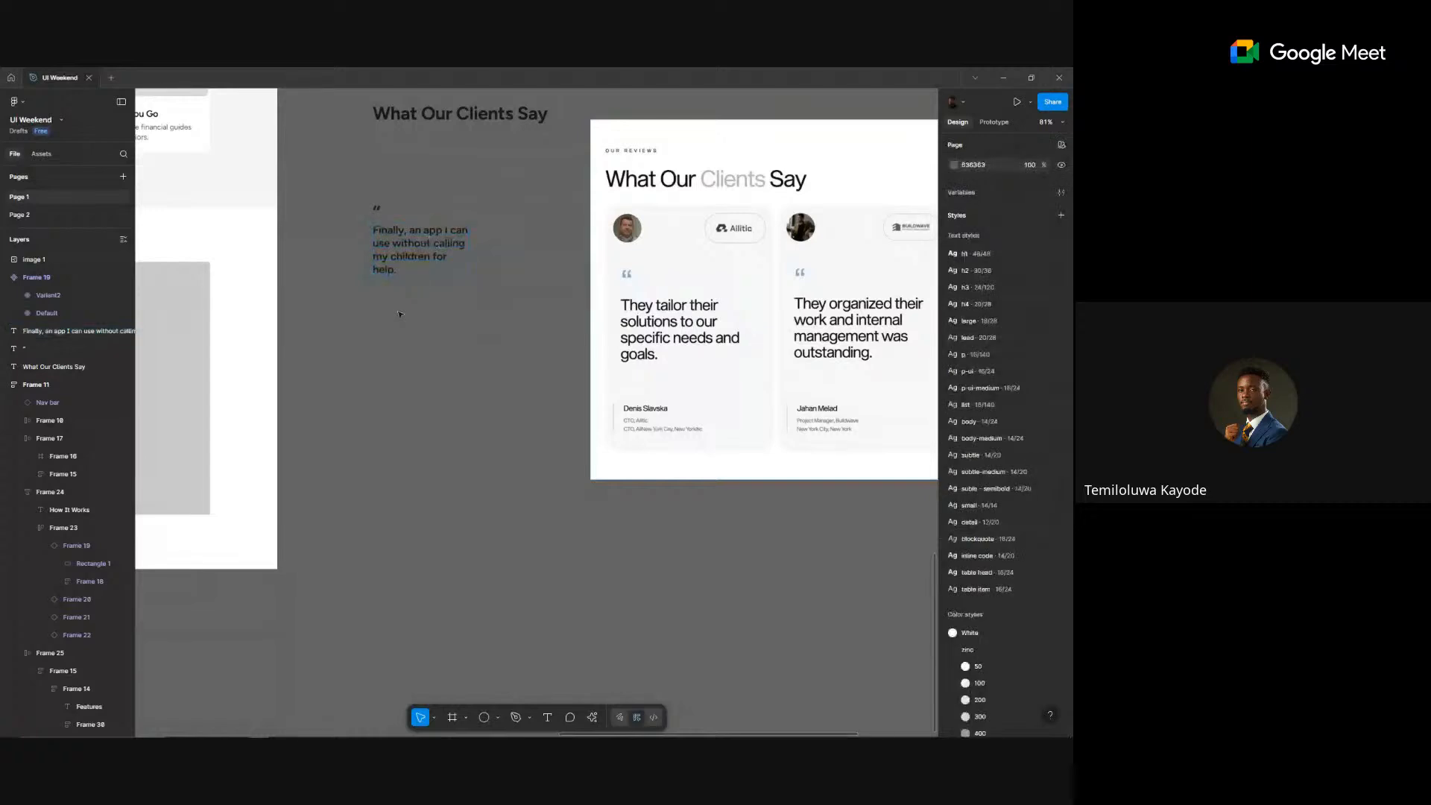
- Draw a vertical line about 50 long below the testimonial, aligned with its left edge, and set its stroke colour to zinc/500
{"action": "key", "text": "l"}
{"action": "left_click_drag", "start_coordinate": [373, 289], "coordinate": [376, 310]}
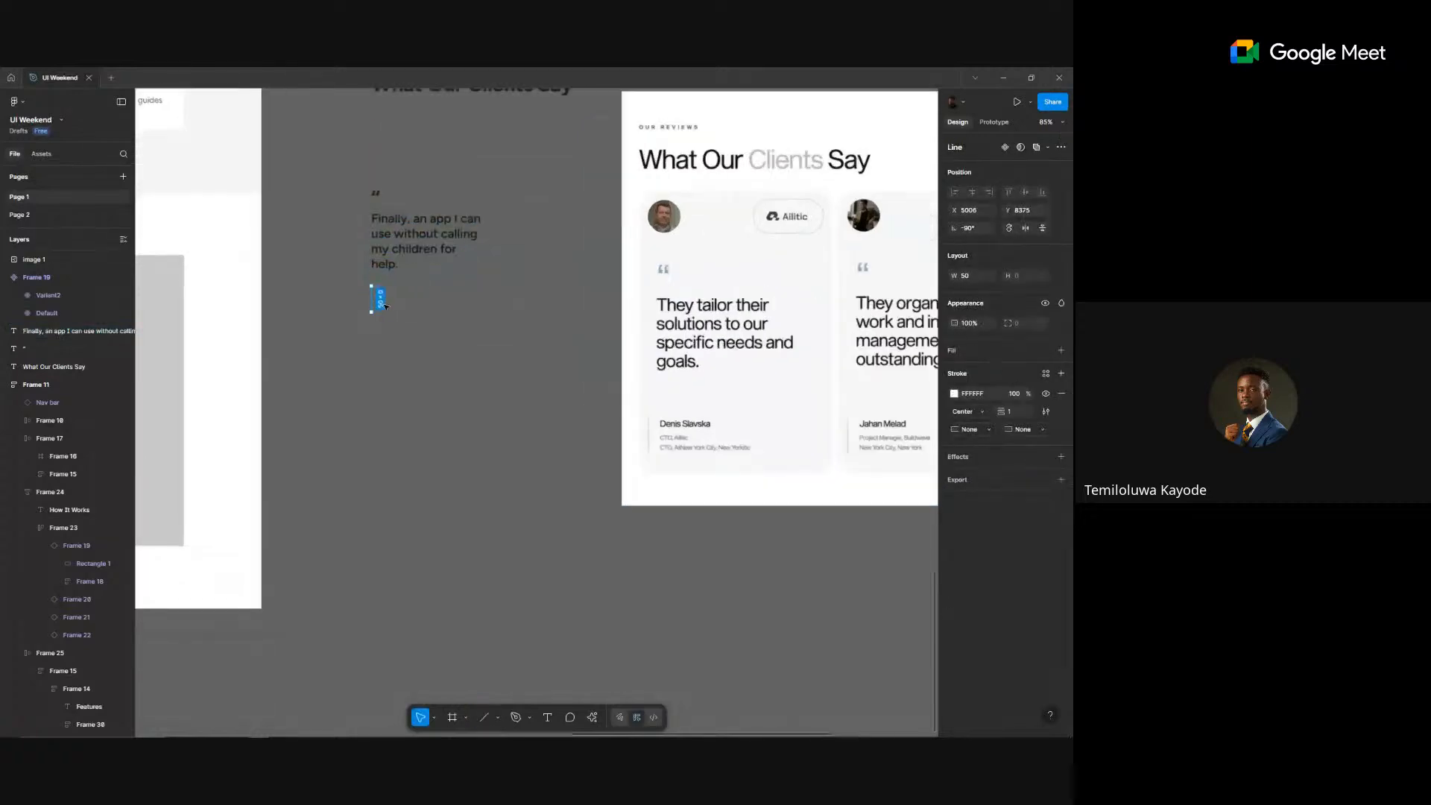
{"action": "scroll", "coordinate": [384, 305], "scroll_direction": "up", "scroll_amount": 4}
{"action": "key", "text": "Escape"}
{"action": "scroll", "coordinate": [372, 311], "scroll_direction": "down", "scroll_amount": 2}
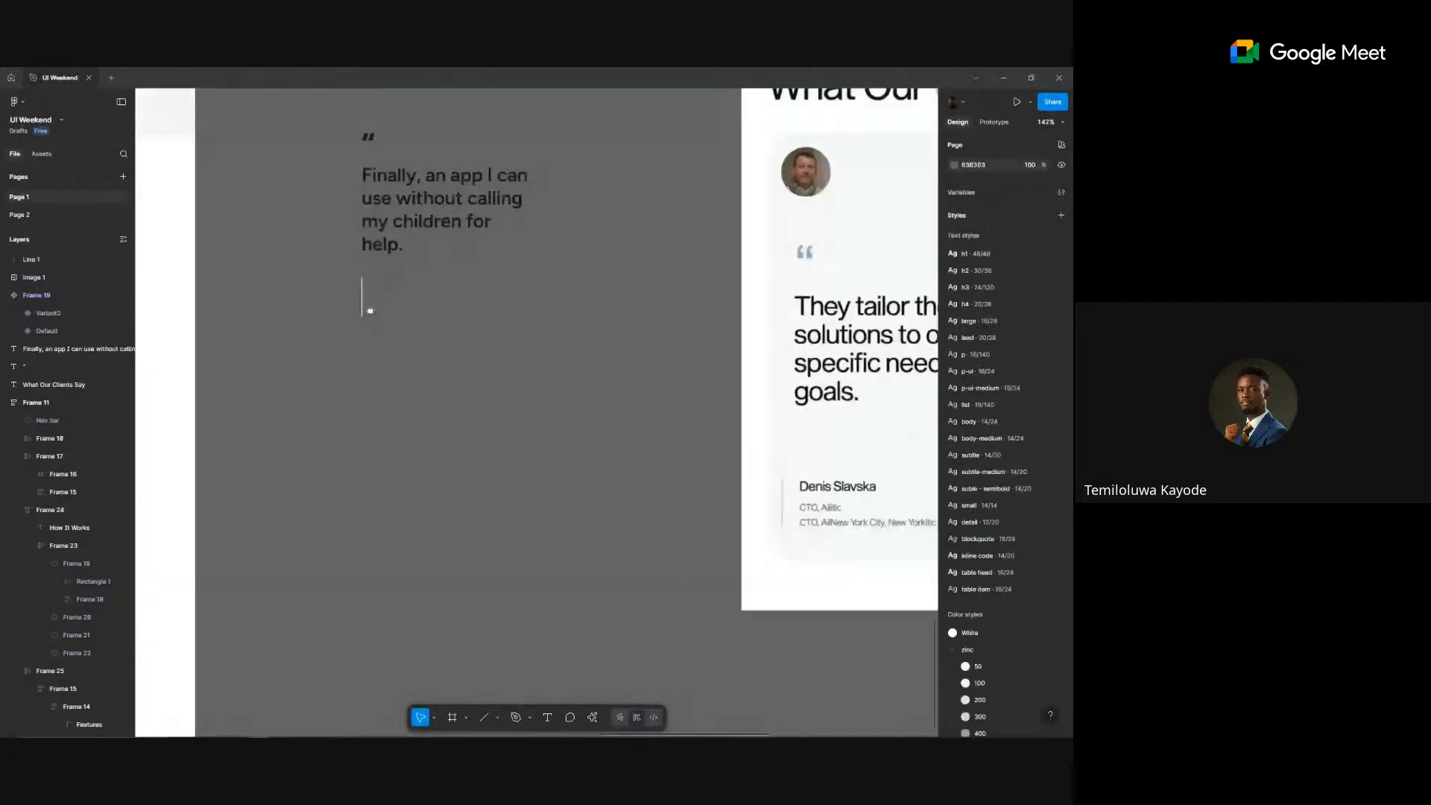
{"action": "left_click", "coordinate": [349, 302]}
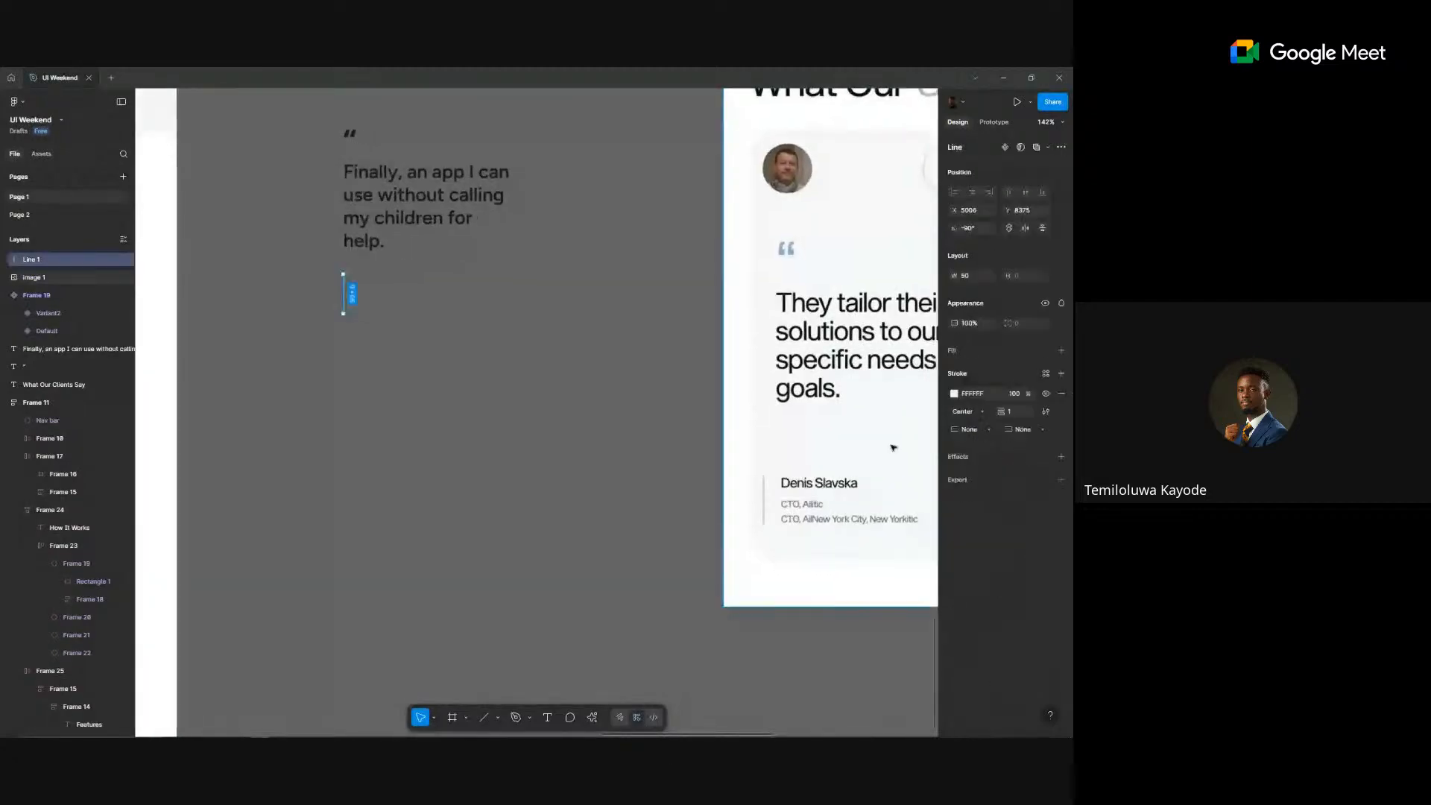
{"action": "left_click", "coordinate": [1046, 372]}
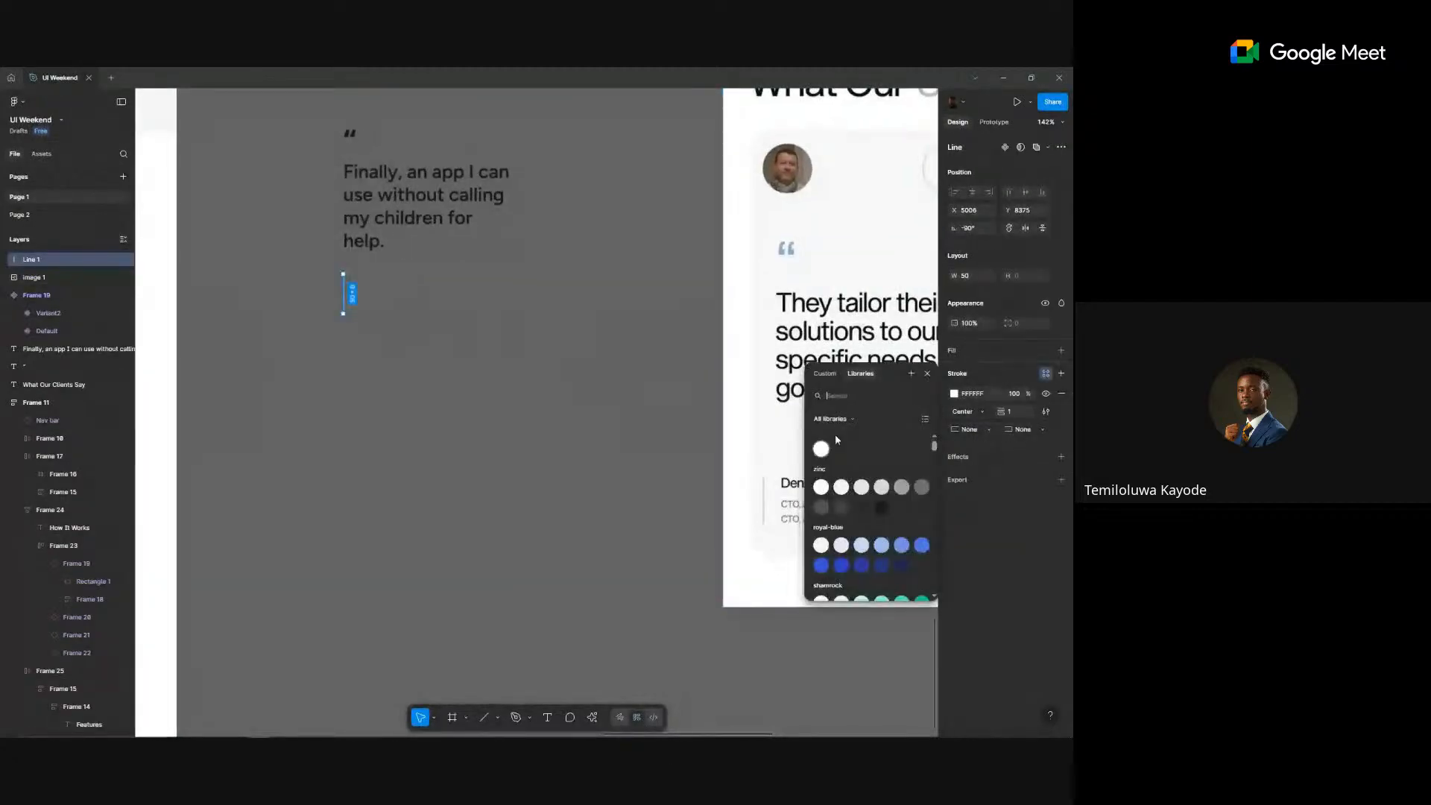
{"action": "left_click", "coordinate": [921, 487]}
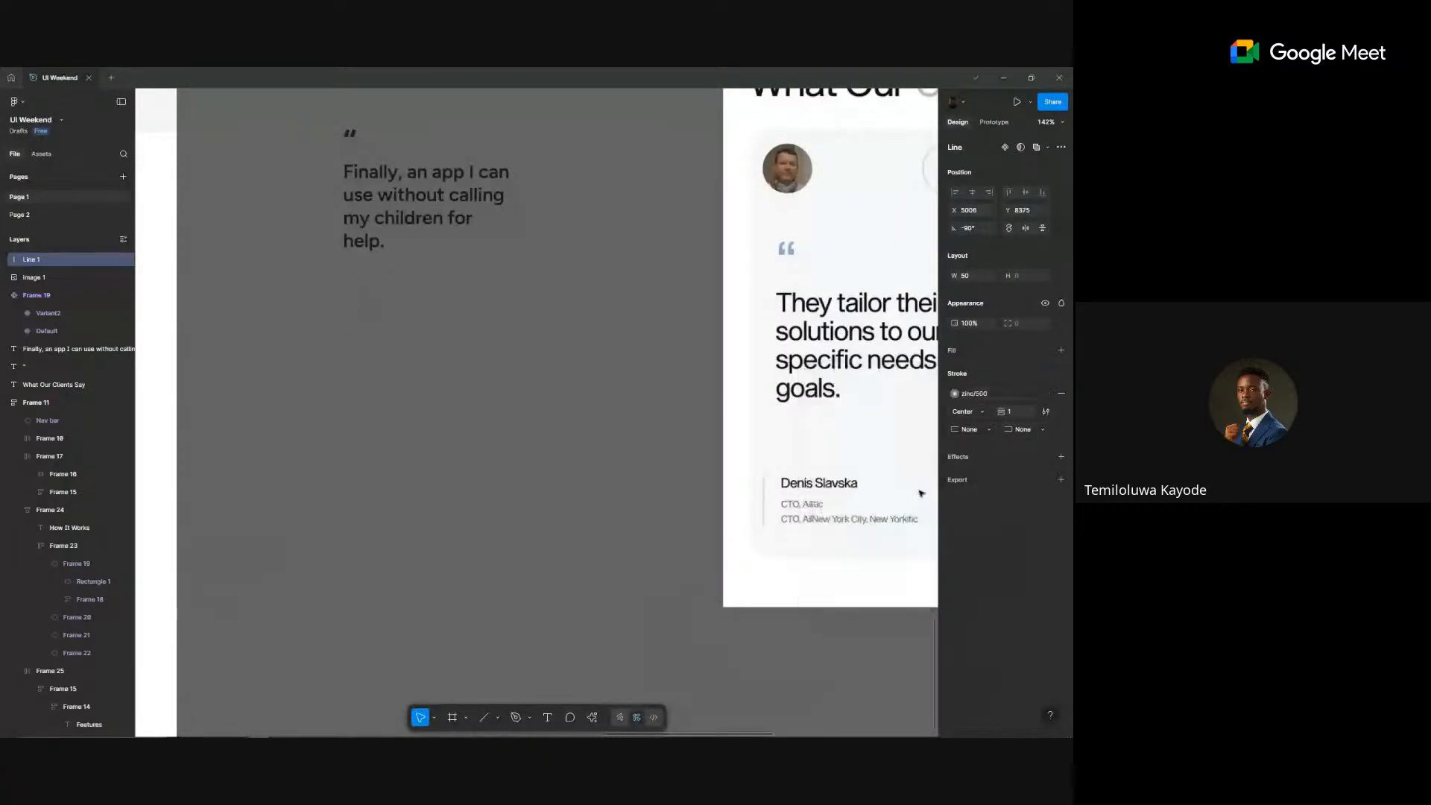
{"action": "left_click", "coordinate": [569, 402]}
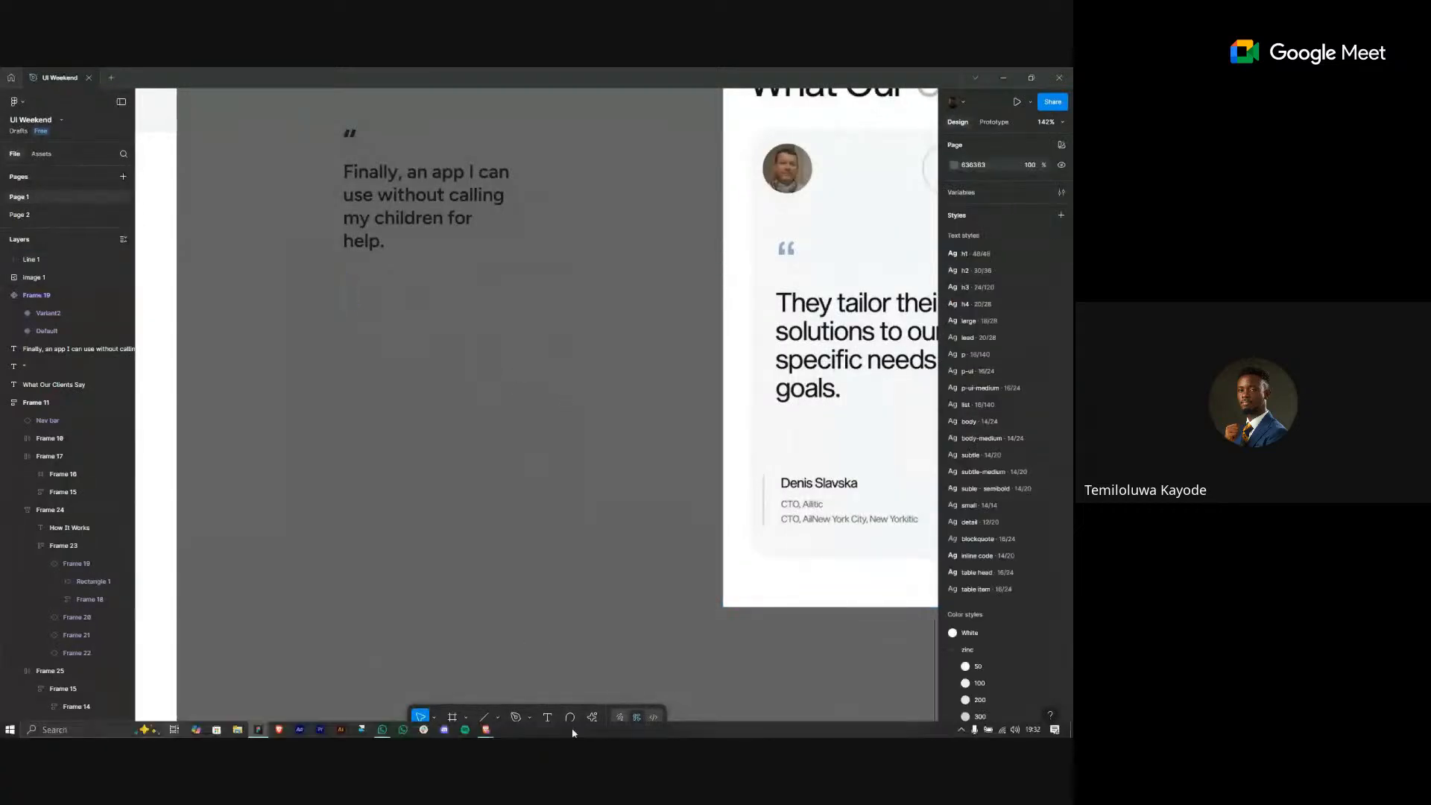
- Look up the first testimonial's author in ChatGPT and add the author's name as text beside the vertical line in Figma
{"action": "key", "text": "alt+Tab"}
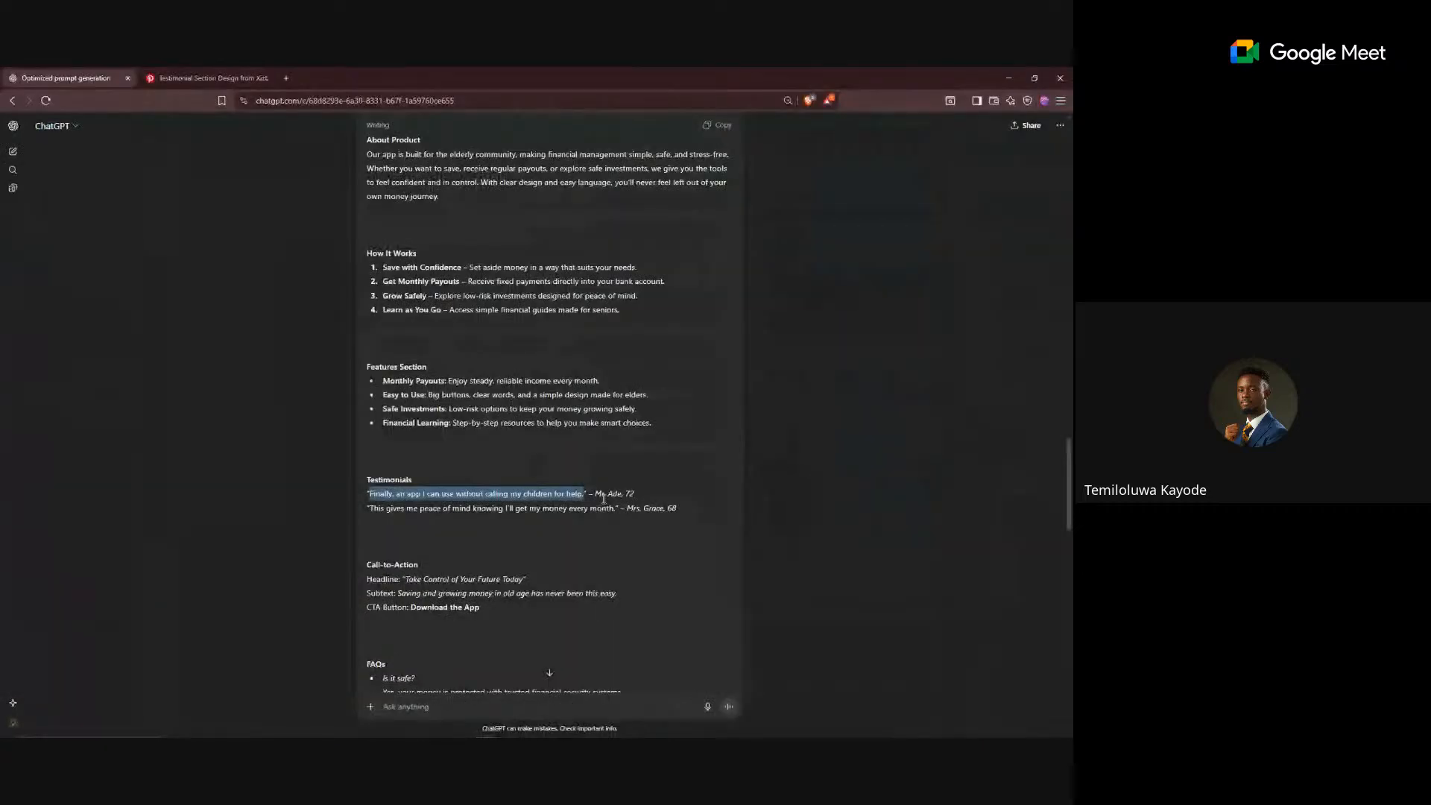
{"action": "left_click_drag", "start_coordinate": [594, 493], "coordinate": [622, 492]}
{"action": "key", "text": "alt+Tab"}
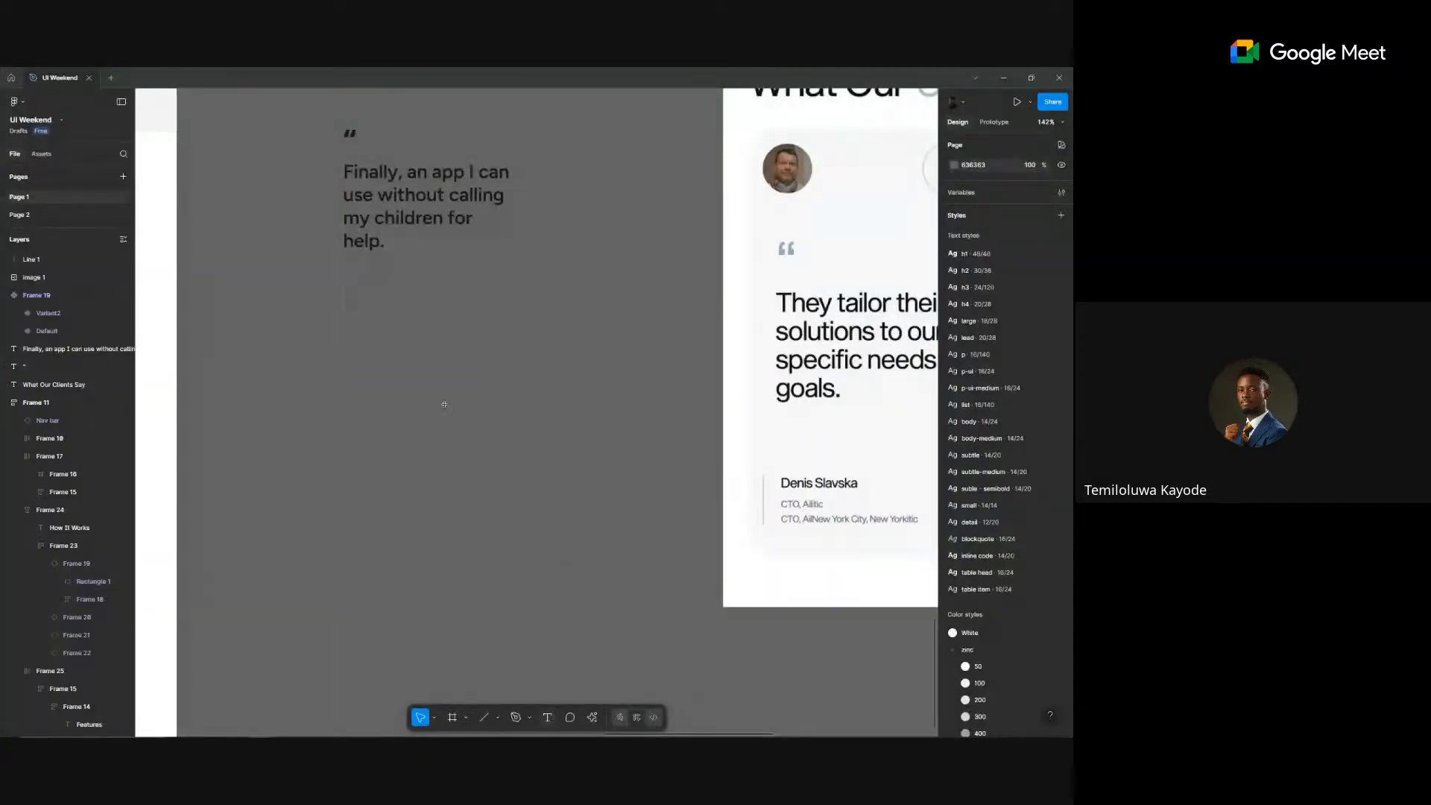
{"action": "key", "text": "t"}
{"action": "left_click", "coordinate": [454, 370]}
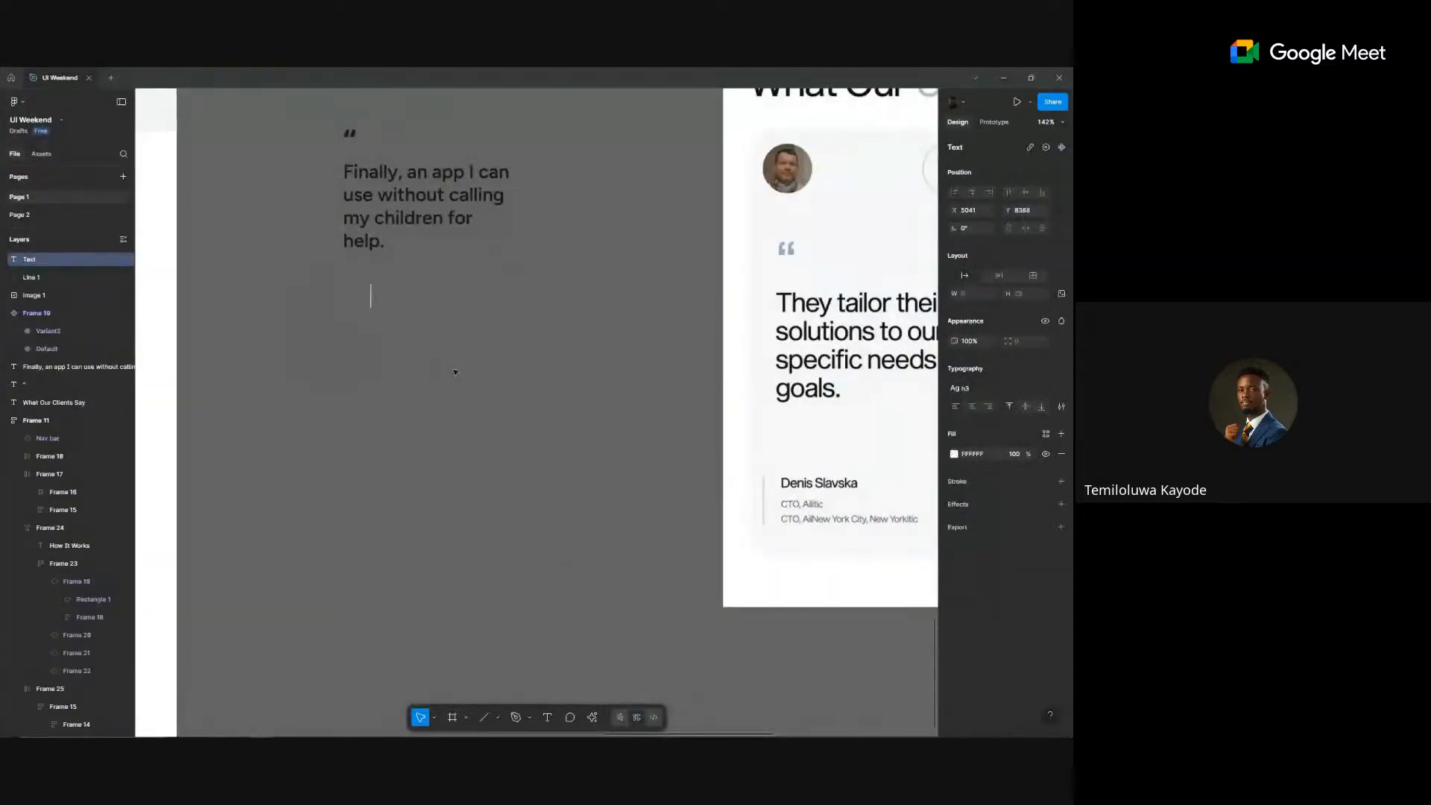
{"action": "type", "text": "Mr. Ade"}
{"action": "key", "text": "Escape"}
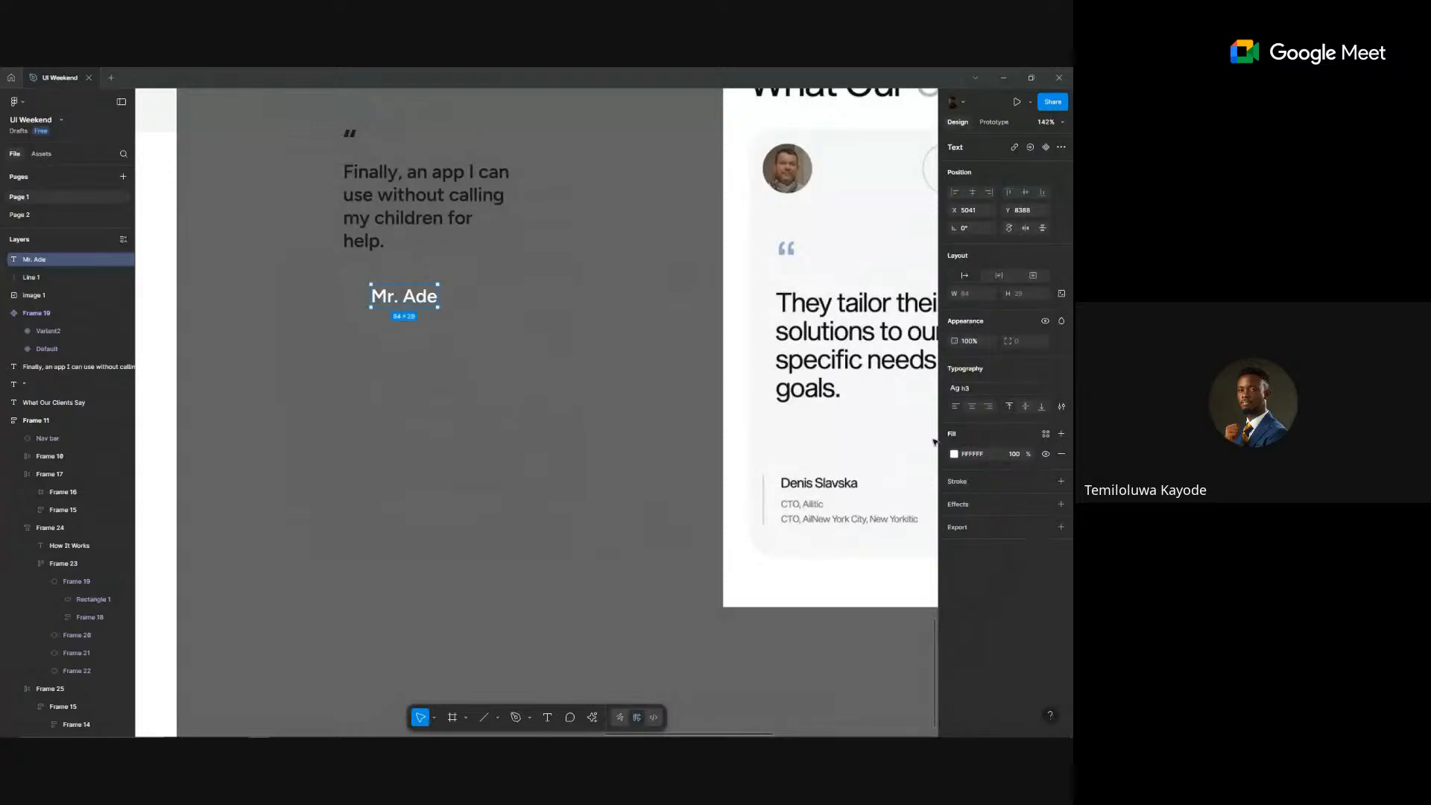
- Set the author name's fill to zinc/900 and apply the large text style
{"action": "left_click", "coordinate": [1047, 435]}
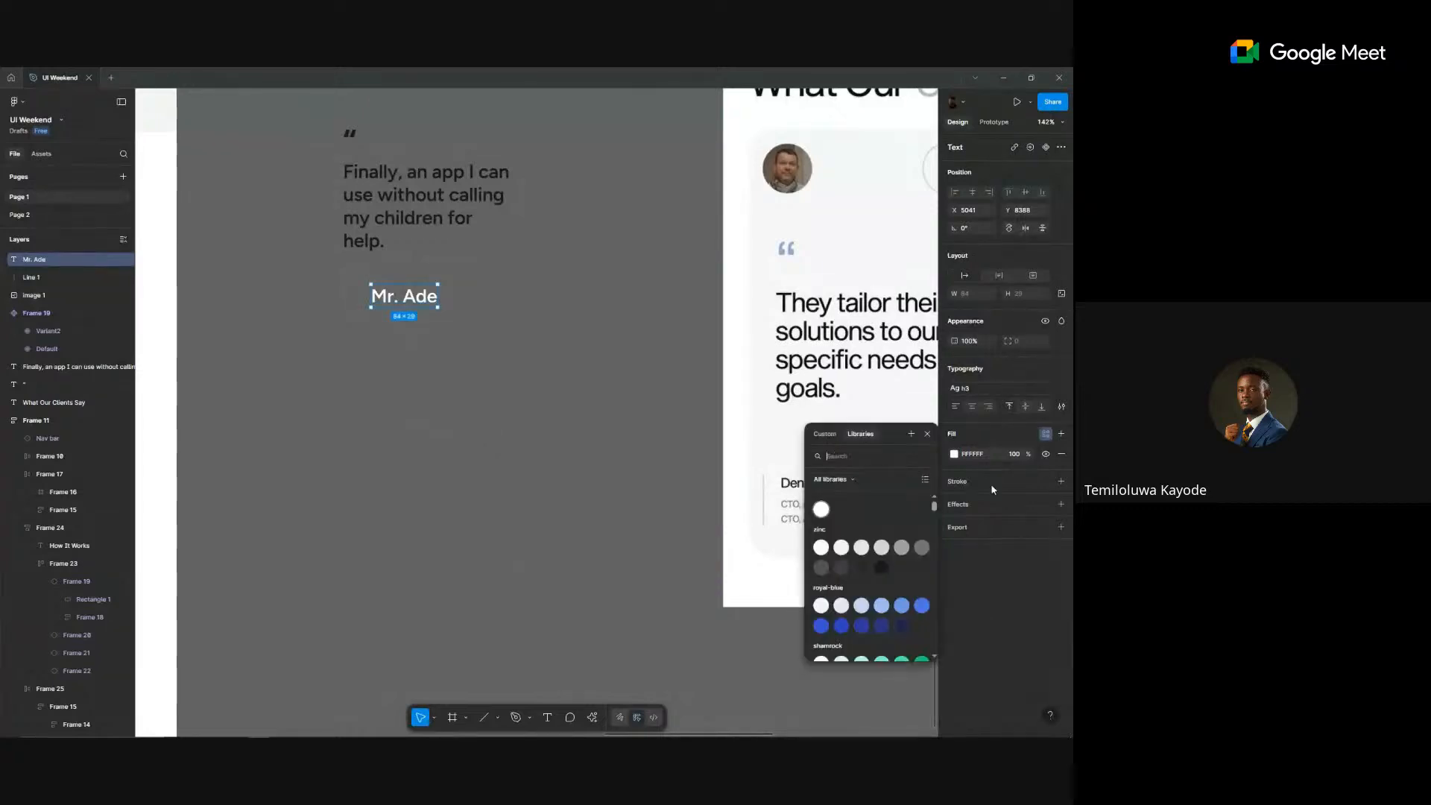
{"action": "left_click", "coordinate": [884, 569]}
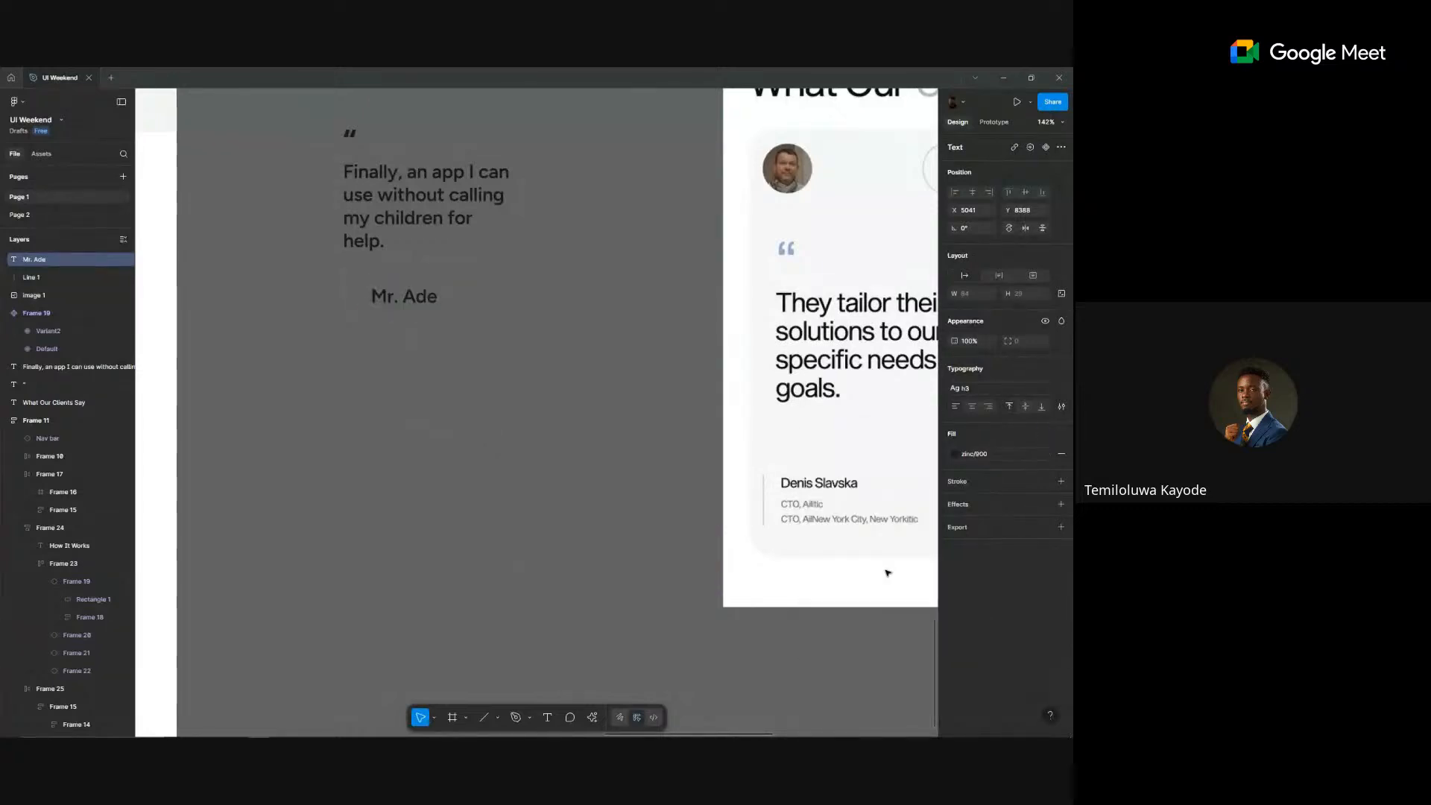
{"action": "left_click", "coordinate": [1018, 387]}
{"action": "scroll", "coordinate": [905, 515], "scroll_direction": "down", "scroll_amount": 2}
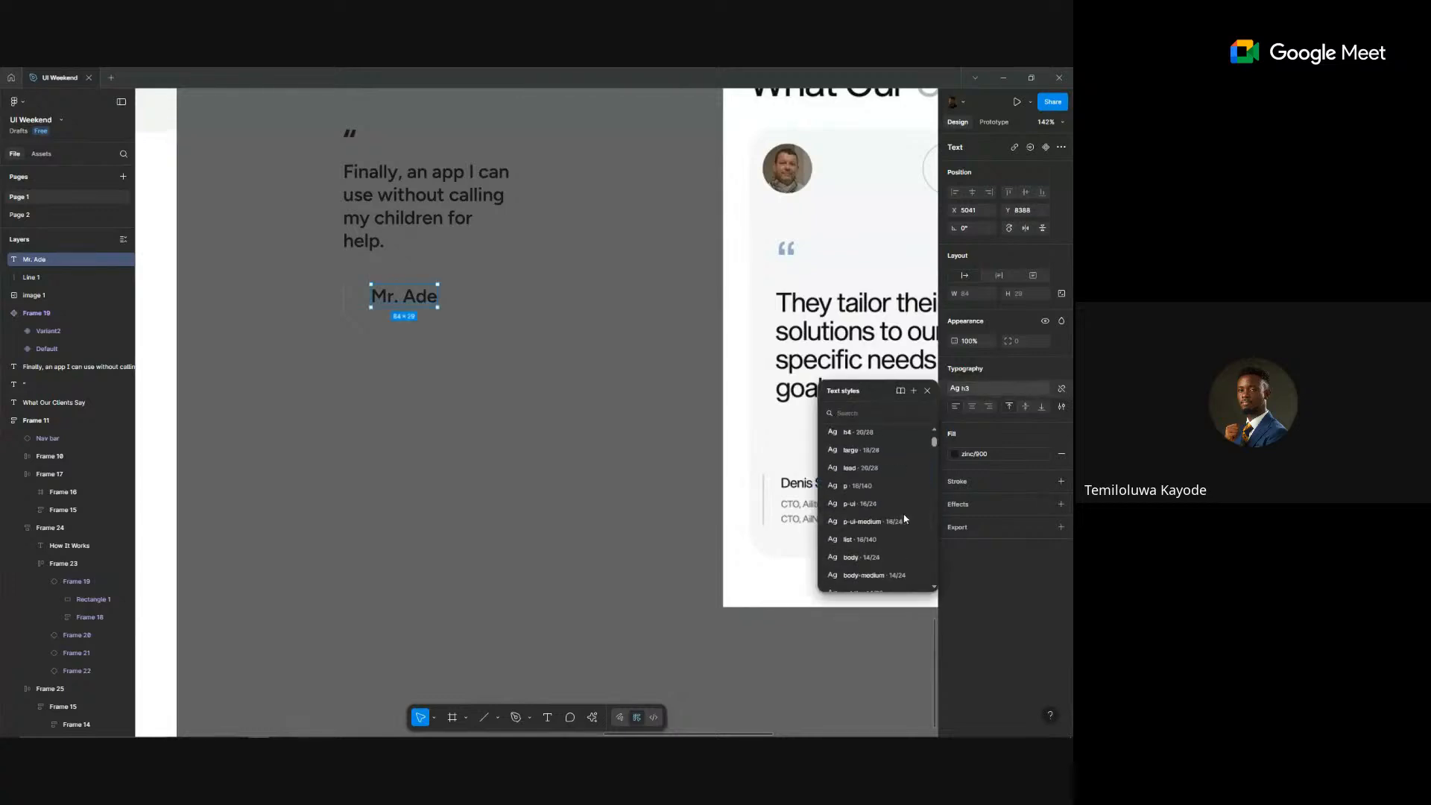
{"action": "left_click", "coordinate": [882, 458]}
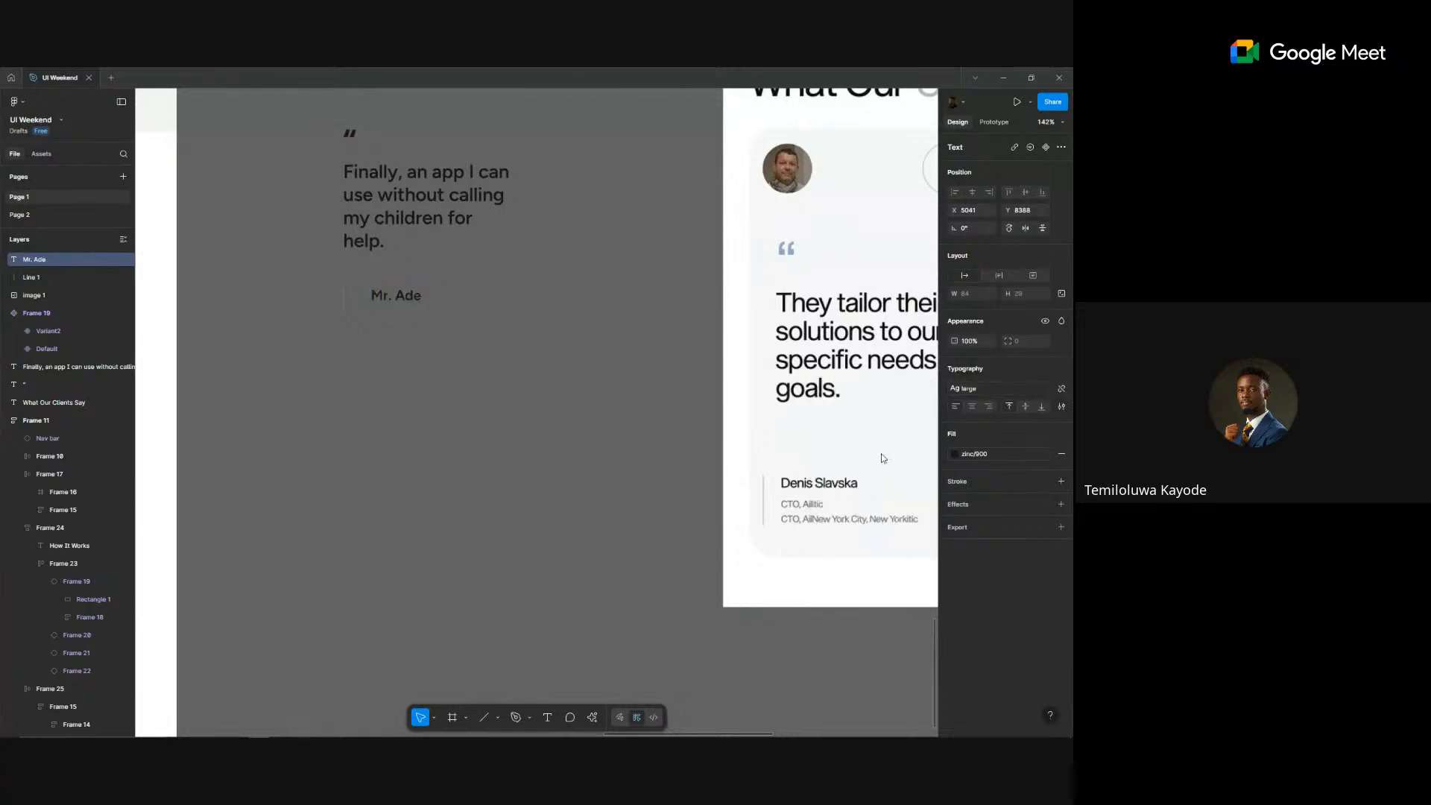
- Move the author name closer to the vertical line and append ", 72" to it
{"action": "left_click_drag", "start_coordinate": [408, 293], "coordinate": [391, 281]}
{"action": "double_click", "coordinate": [390, 281]}
{"action": "left_click", "coordinate": [391, 281]}
{"action": "type", "text": ", 723"}
{"action": "key", "text": "BackSpace"}
{"action": "key", "text": "Escape"}
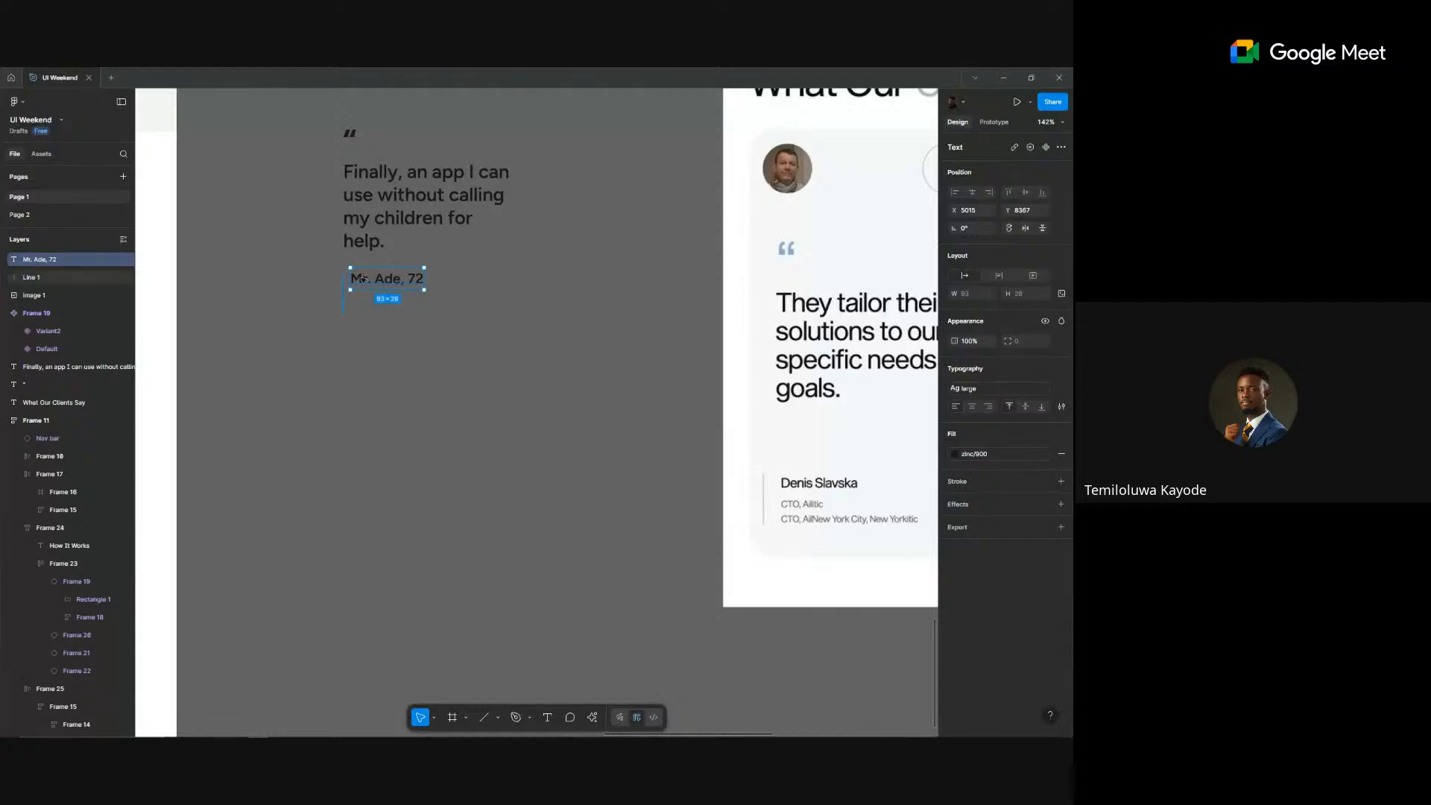
- Wrap the vertical line and author text in a horizontal auto layout with a gap of 12
{"action": "left_click", "coordinate": [344, 298], "text": "shift"}
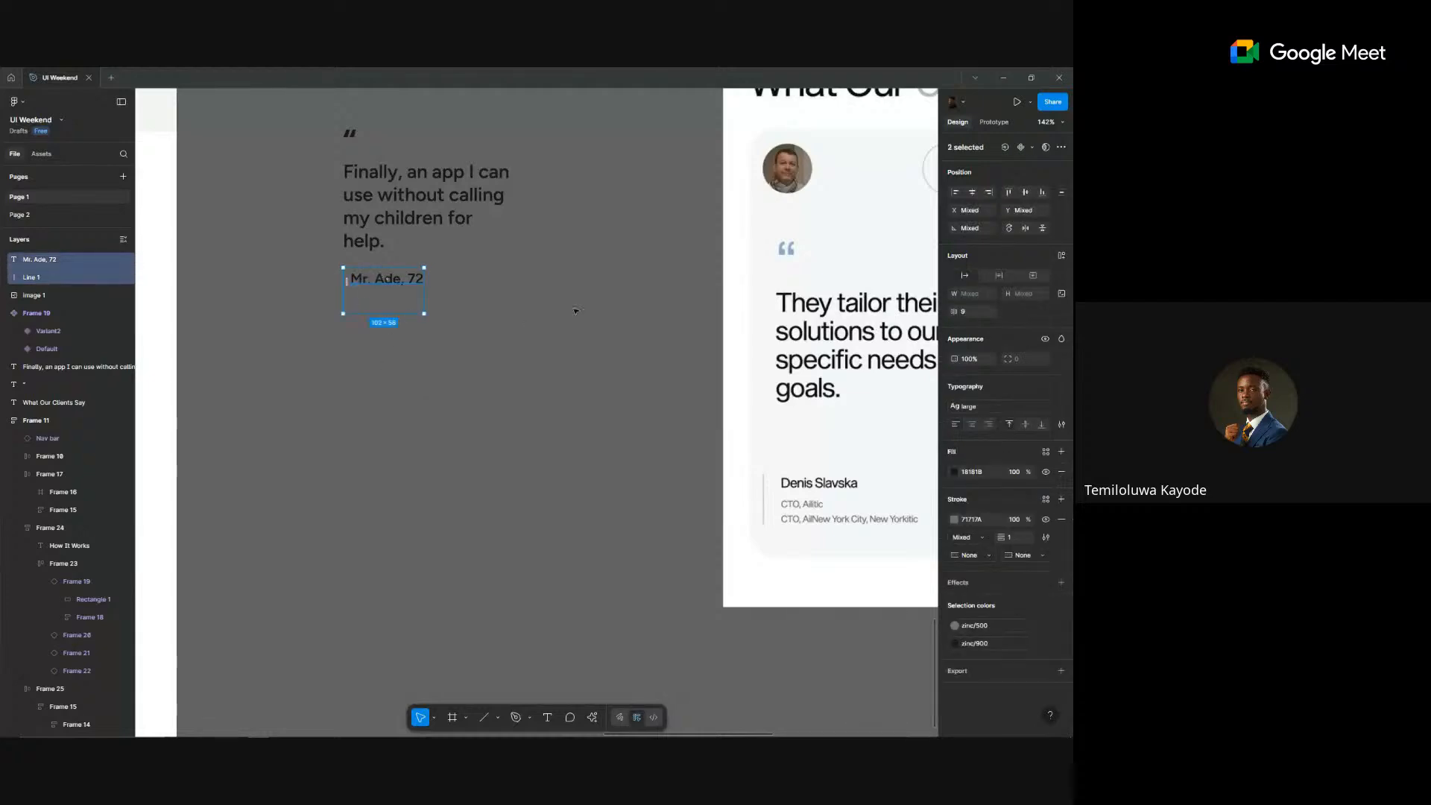
{"action": "key", "text": "shift+a"}
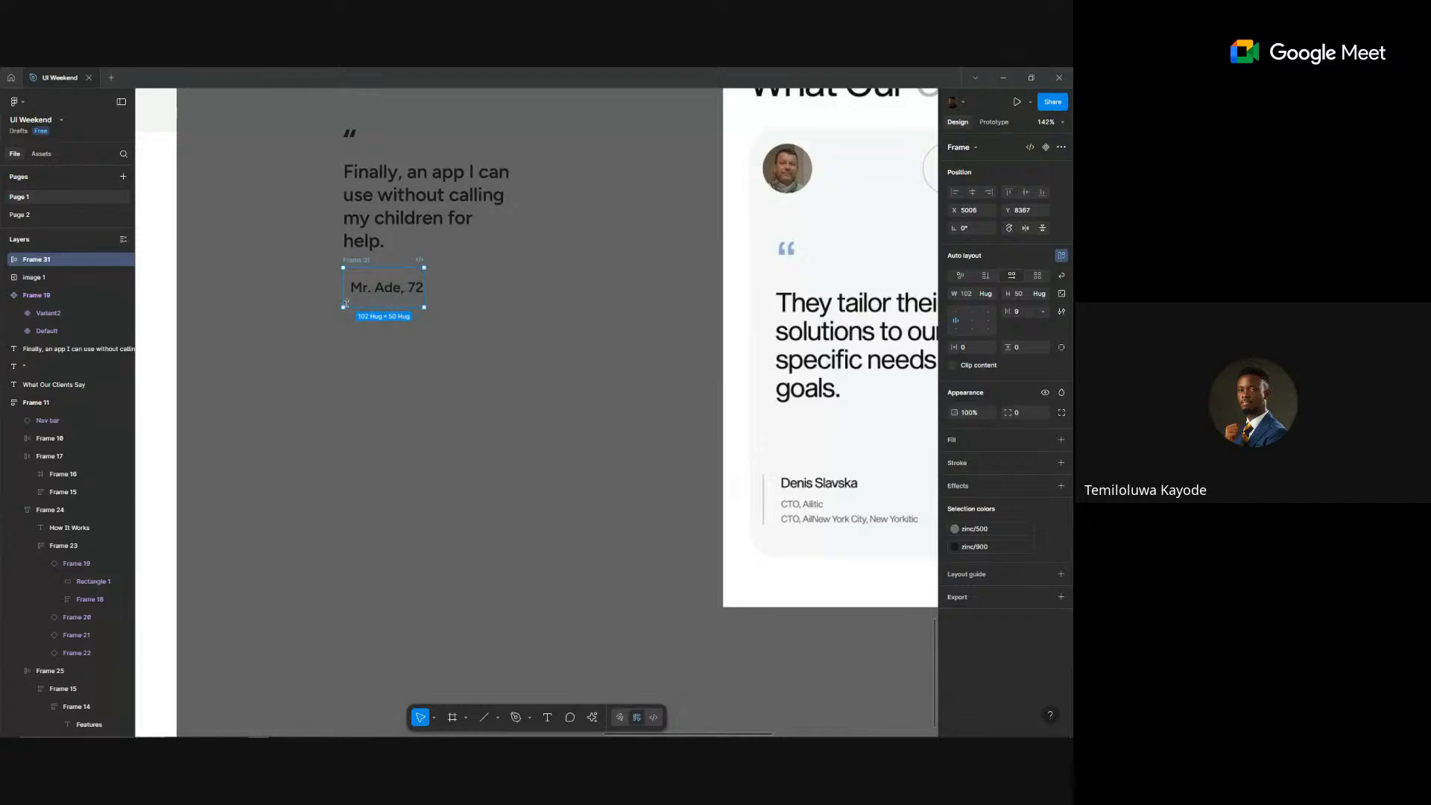
{"action": "scroll", "coordinate": [347, 304], "scroll_direction": "up", "scroll_amount": 2}
{"action": "scroll", "coordinate": [458, 288], "scroll_direction": "up", "scroll_amount": 4}
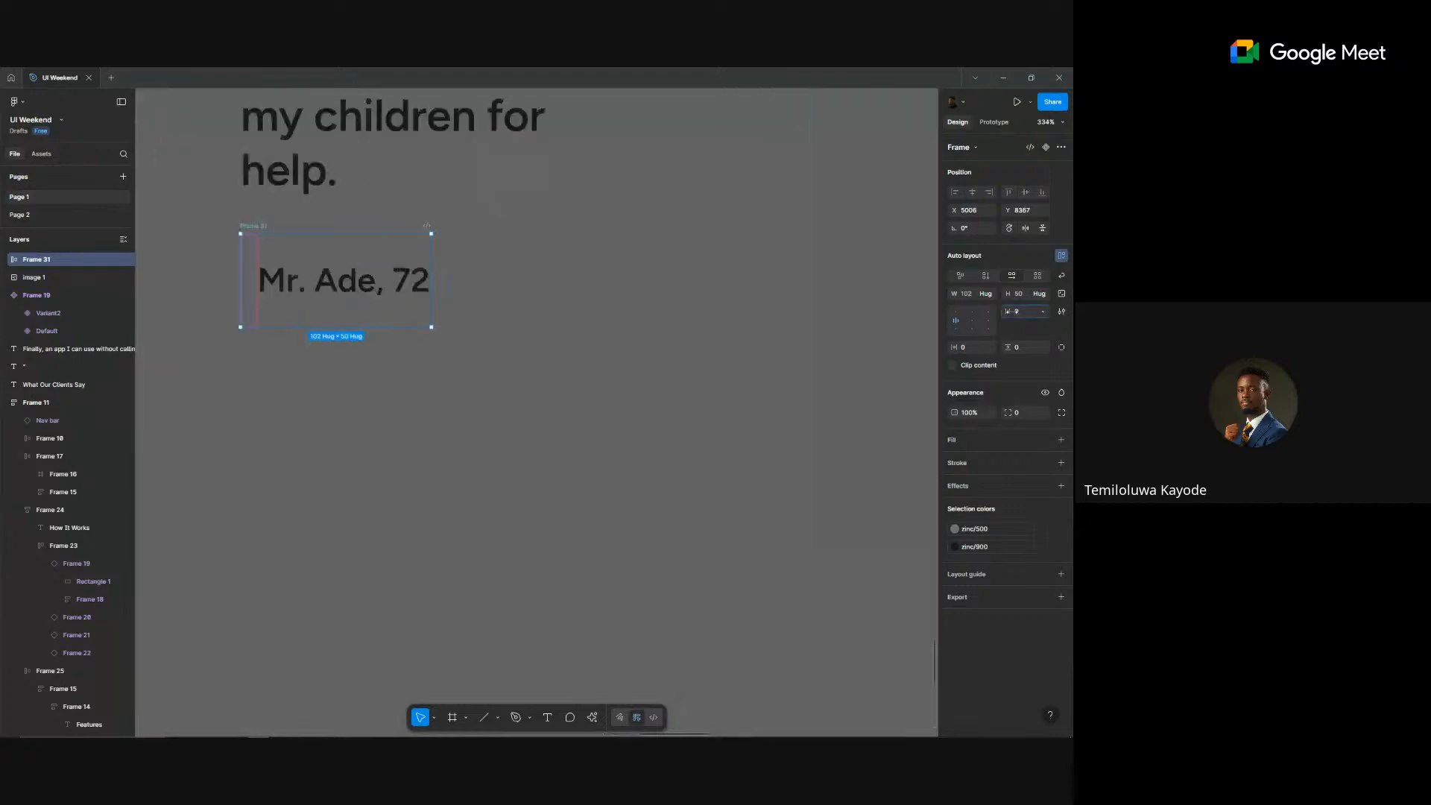
{"action": "scroll", "coordinate": [582, 337], "scroll_direction": "down", "scroll_amount": 3}
{"action": "scroll", "coordinate": [582, 337], "scroll_direction": "right", "scroll_amount": 2}
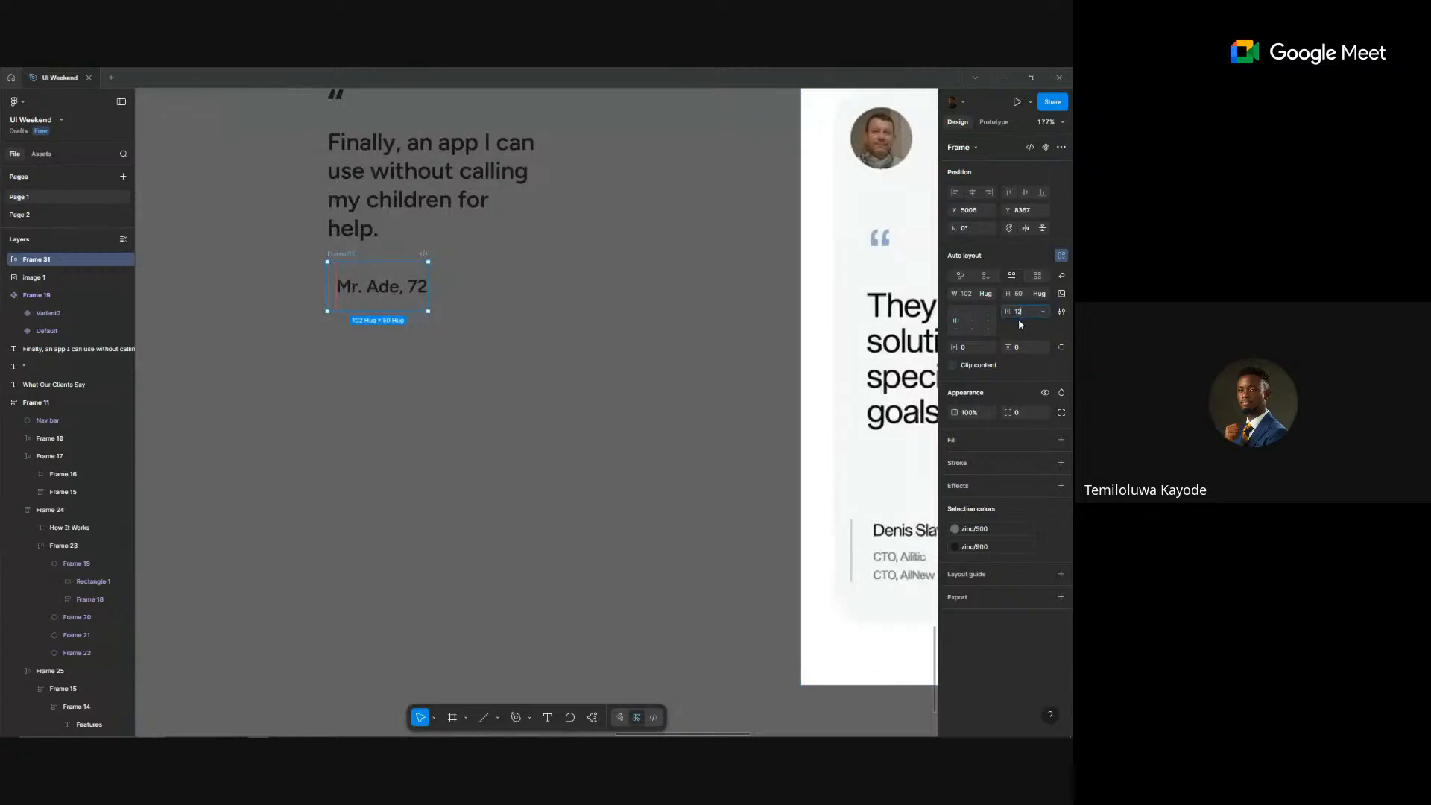
{"action": "key", "text": "Return"}
{"action": "left_click", "coordinate": [238, 270]}
- Set the vertical line inside the author frame to fill the container's height
{"action": "scroll", "coordinate": [252, 283], "scroll_direction": "up", "scroll_amount": 5}
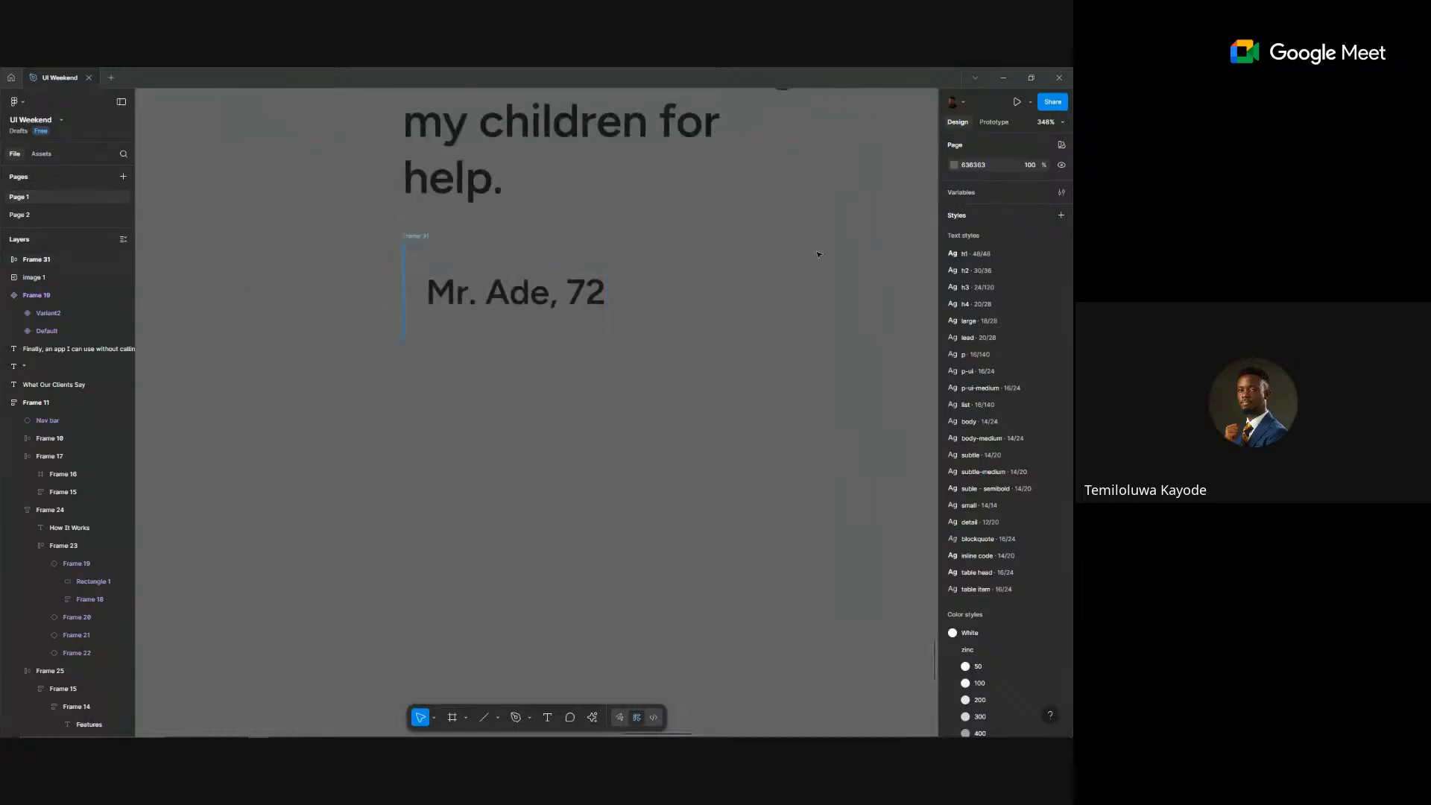
{"action": "key", "text": "ctrl+v"}
{"action": "left_click", "coordinate": [1043, 276]}
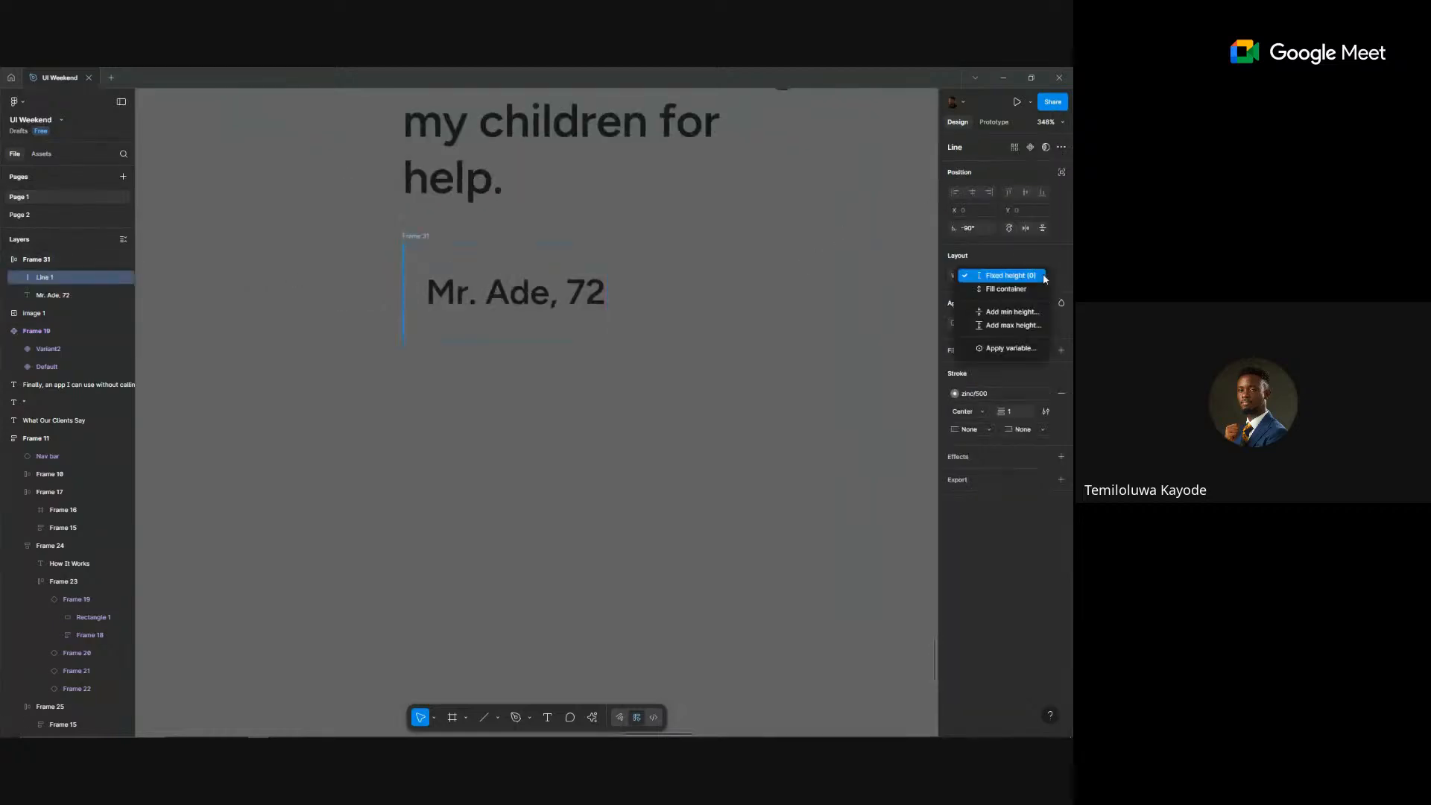
{"action": "left_click", "coordinate": [1030, 291]}
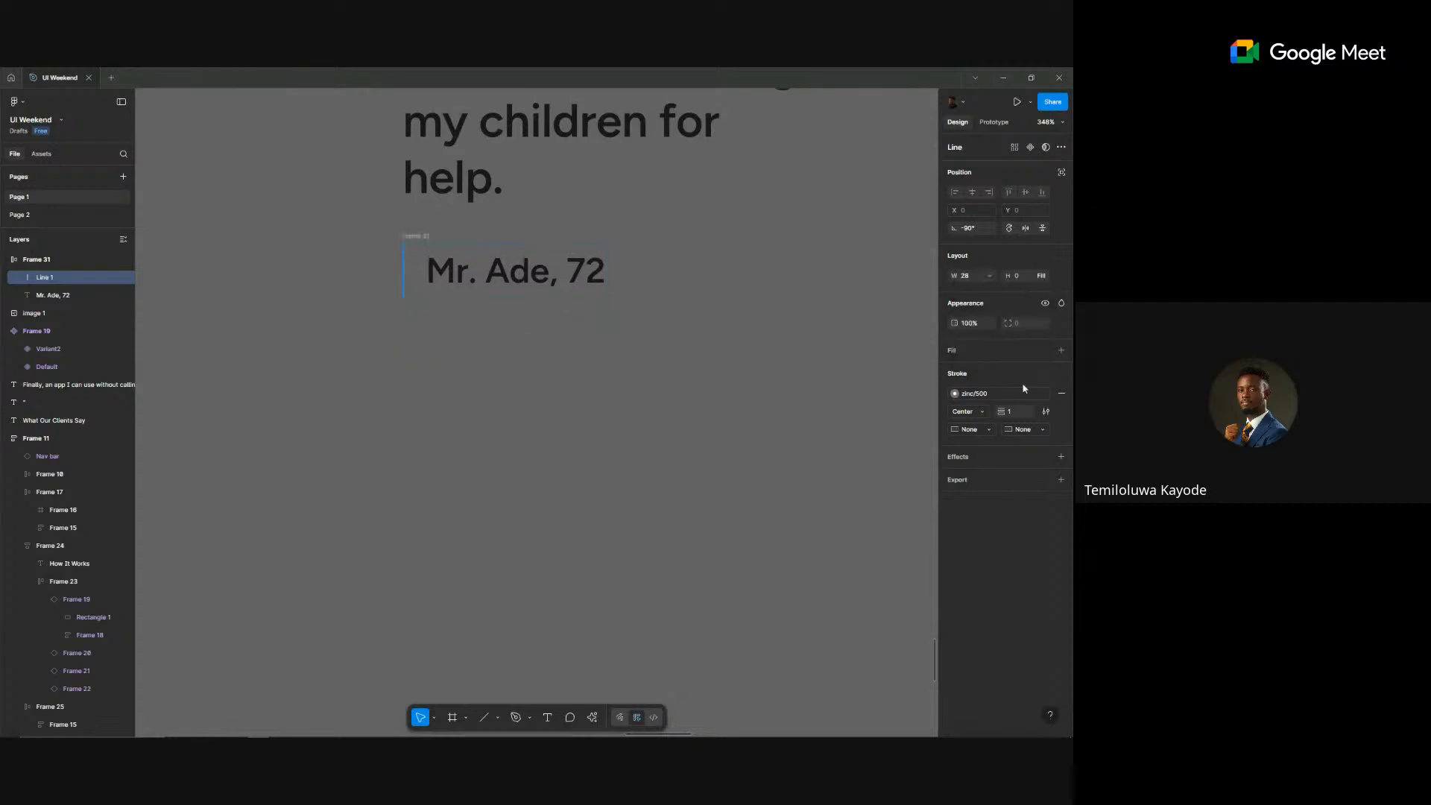
- Set the stroke colour of the vertical line beside the author text to royal-blue/500
{"action": "left_click", "coordinate": [1006, 396]}
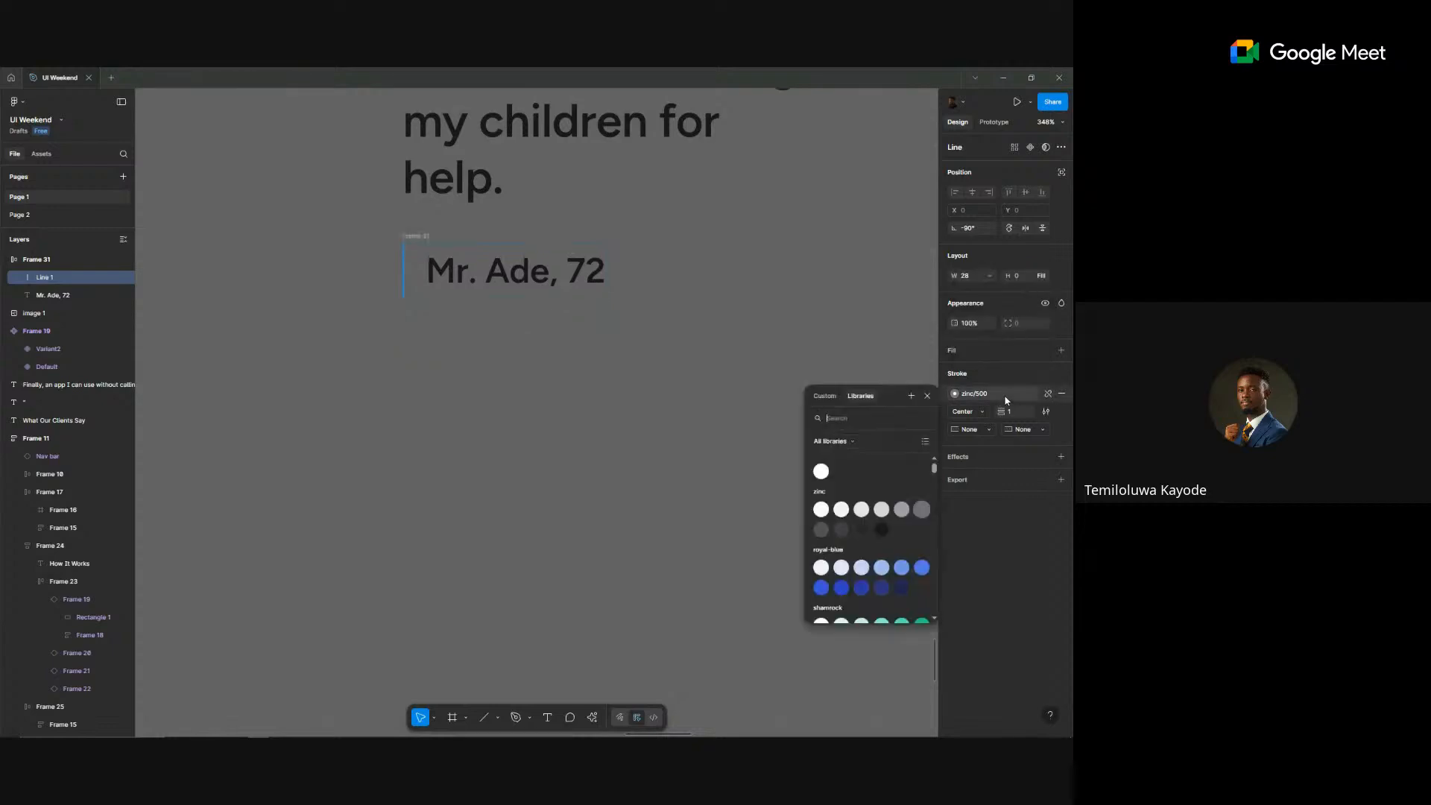
{"action": "left_click", "coordinate": [921, 568]}
{"action": "scroll", "coordinate": [409, 372], "scroll_direction": "down", "scroll_amount": 5}
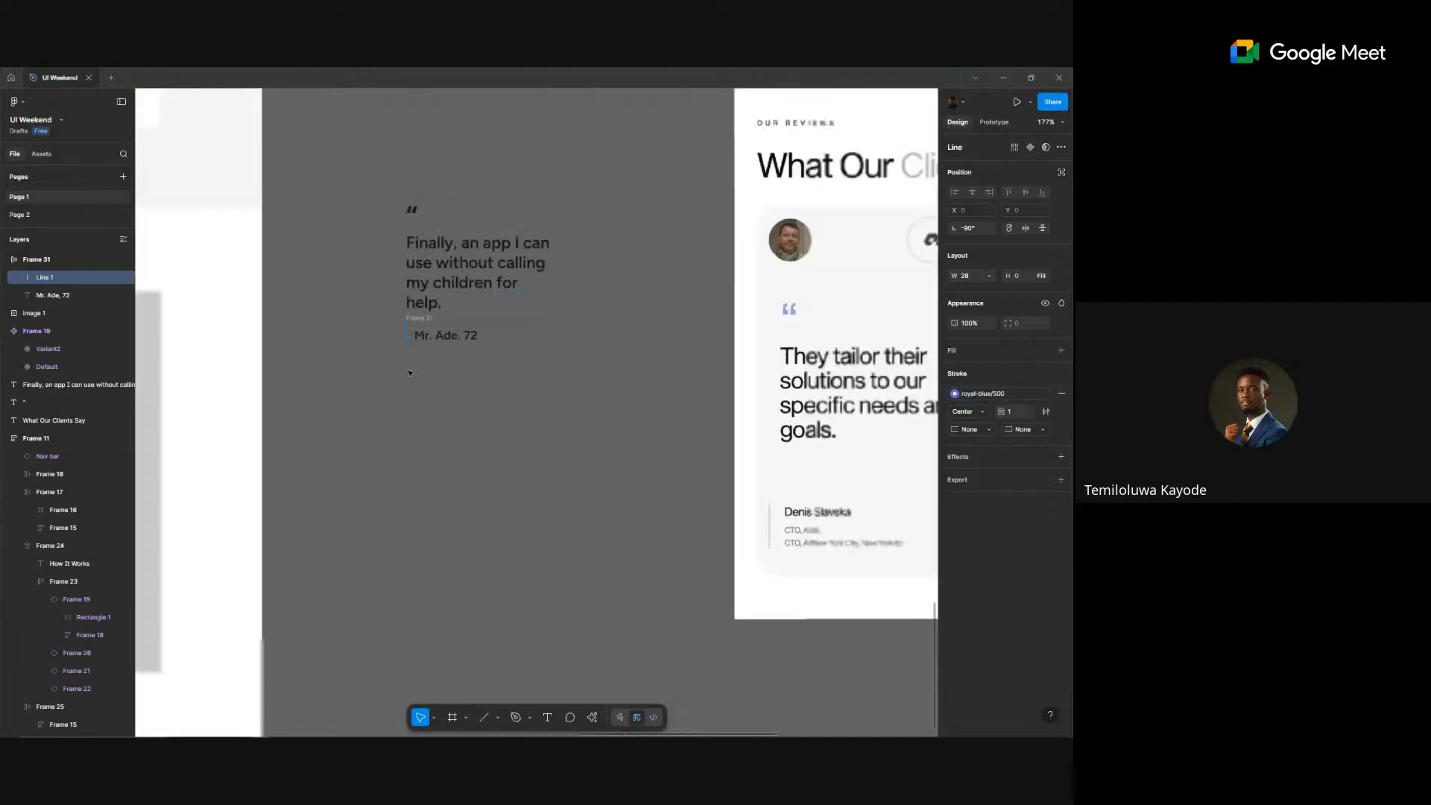
- Check the fill of the About Product section's button and recolour the author frame's vertical line to royal-blue/600
{"action": "scroll", "coordinate": [409, 373], "scroll_direction": "down", "scroll_amount": 10}
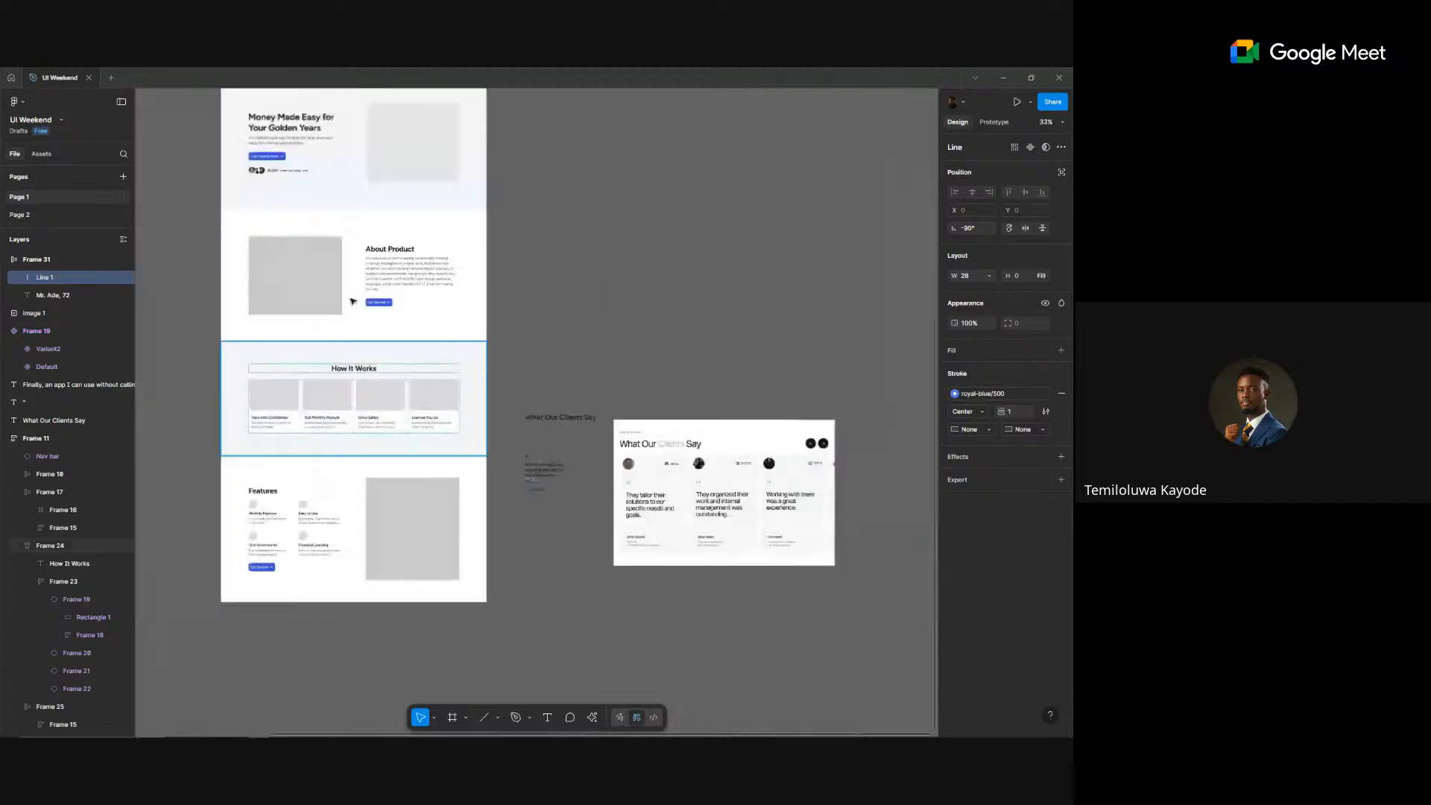
{"action": "left_click", "coordinate": [391, 304]}
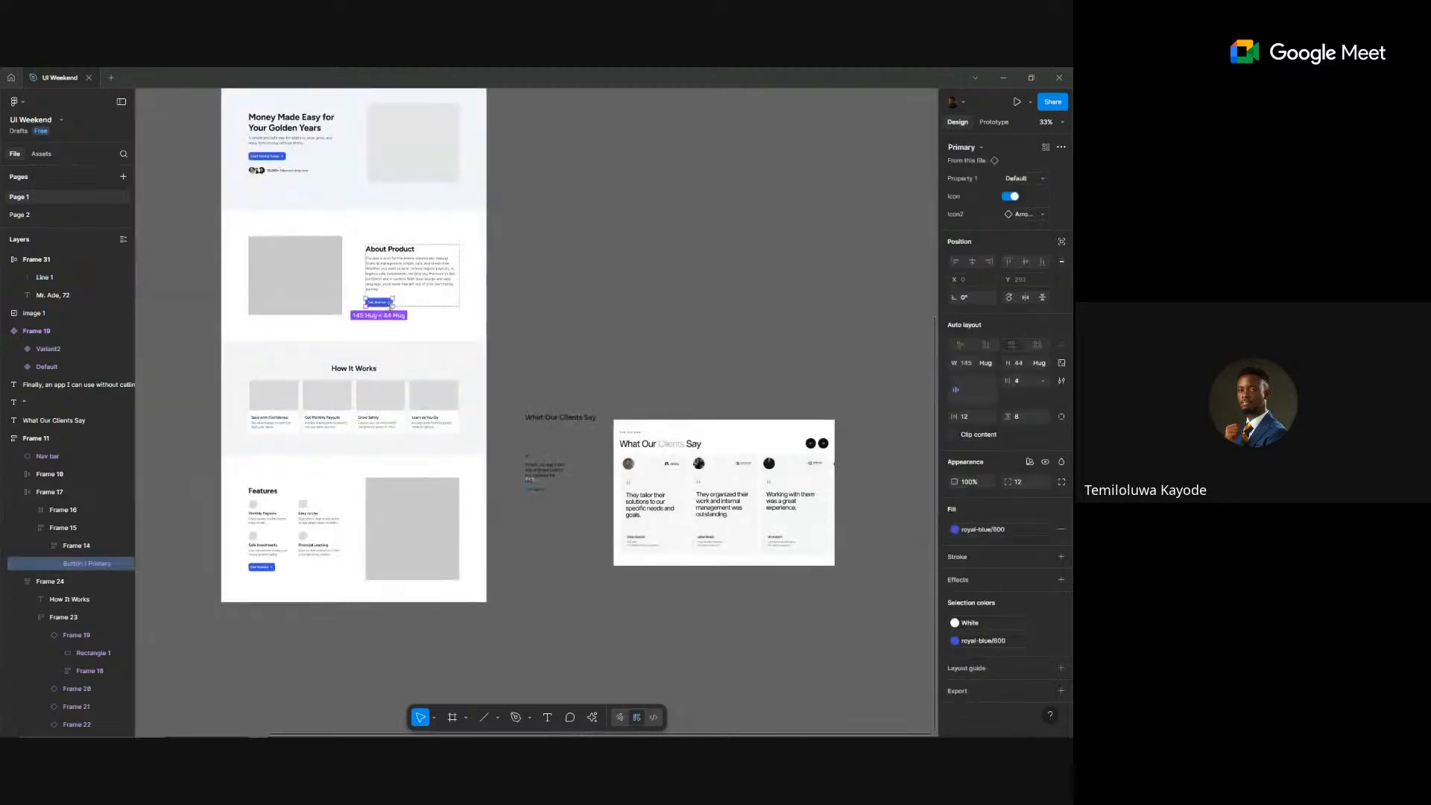
{"action": "scroll", "coordinate": [578, 544], "scroll_direction": "up", "scroll_amount": 8}
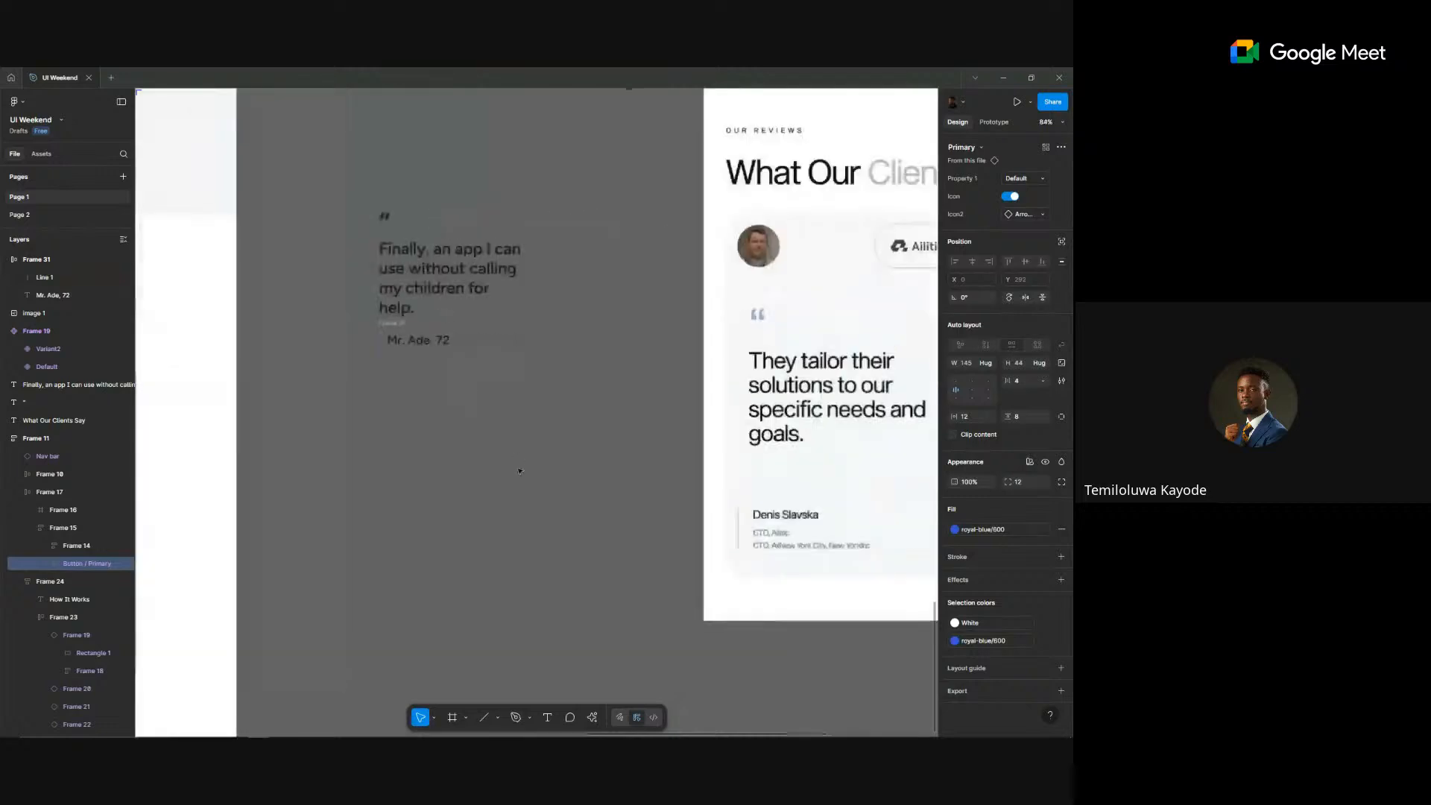
{"action": "left_click", "coordinate": [418, 340]}
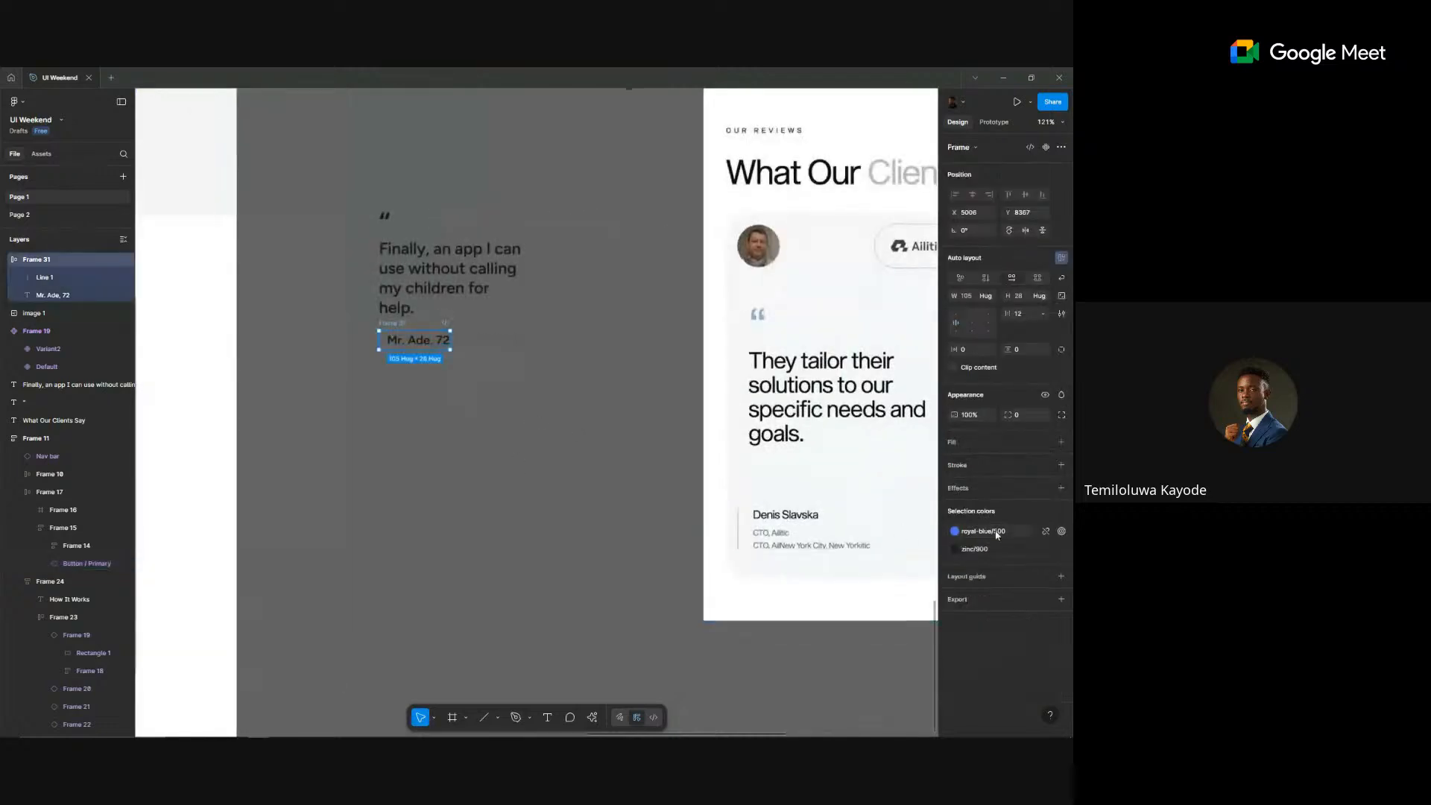
{"action": "left_click", "coordinate": [955, 531]}
{"action": "left_click", "coordinate": [820, 677]}
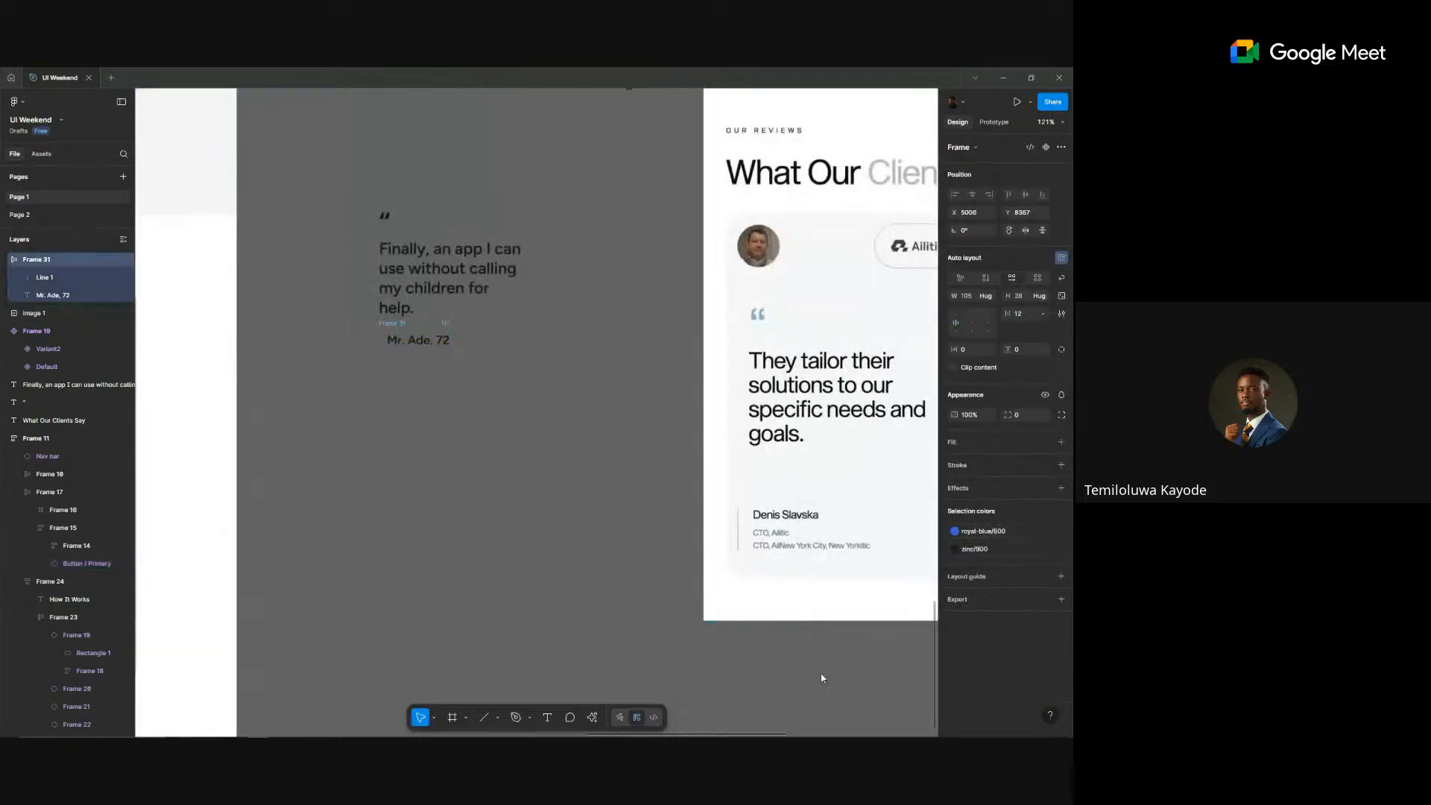
{"action": "left_click", "coordinate": [365, 162]}
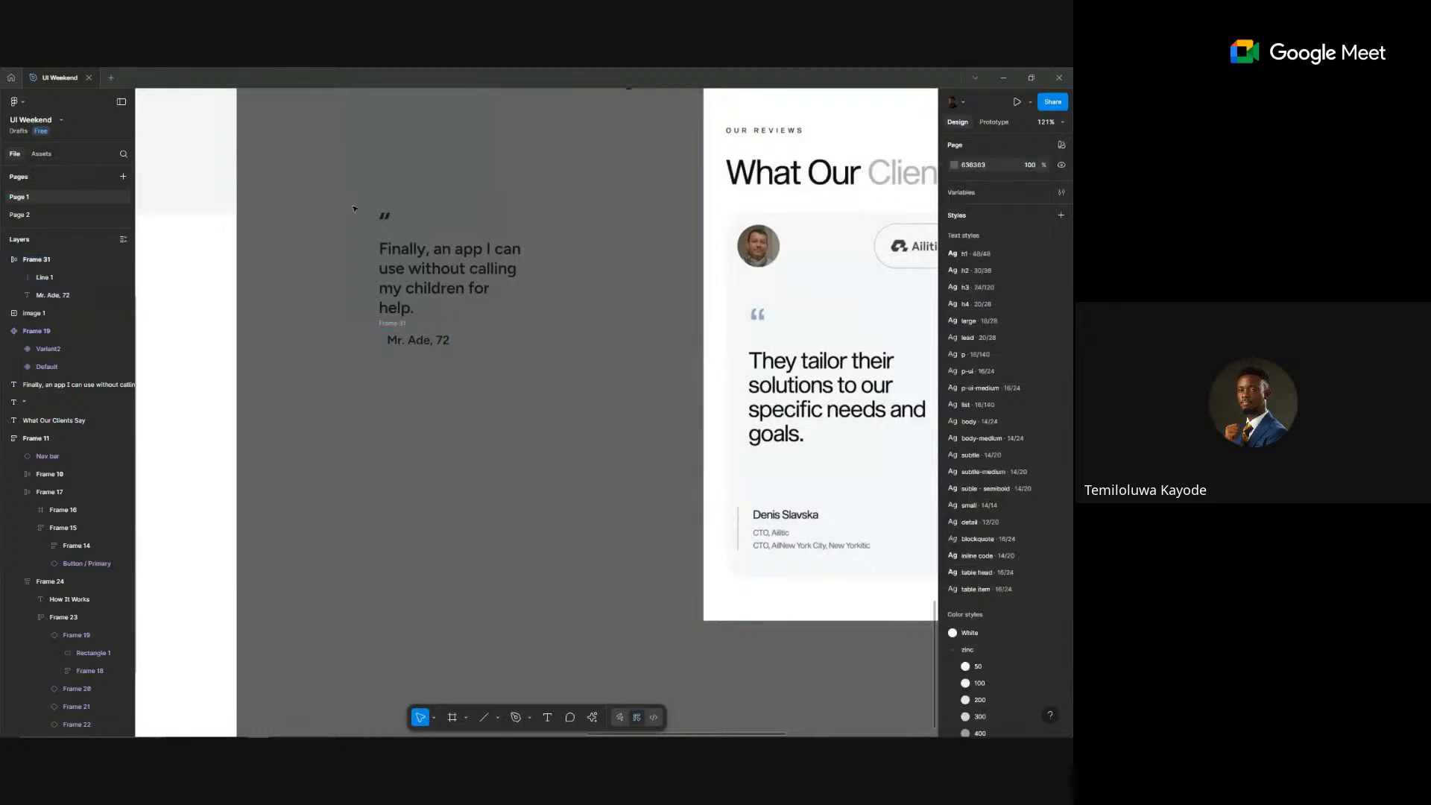
- Set the quote mark's fill to royal-blue/400
{"action": "left_click", "coordinate": [385, 215]}
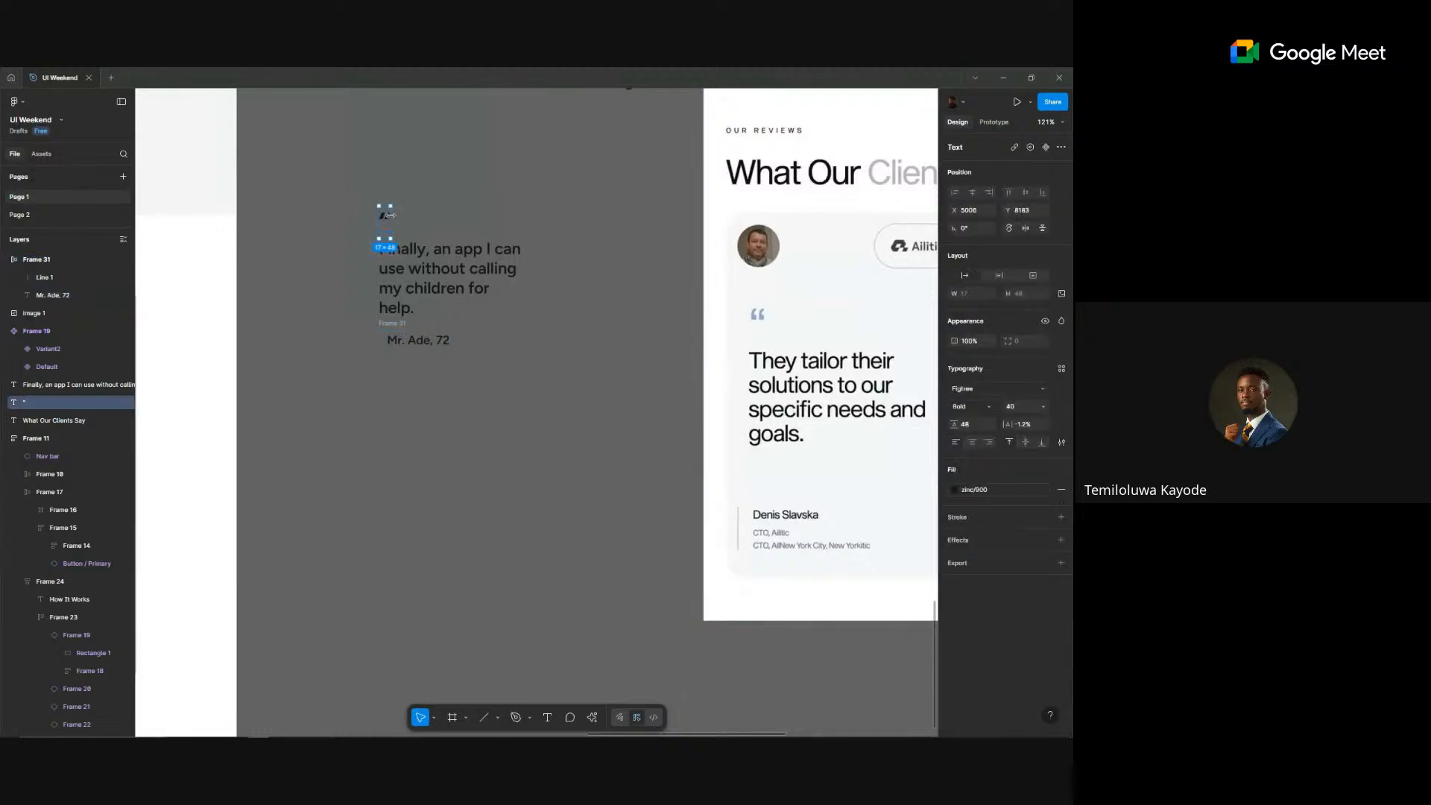
{"action": "left_click", "coordinate": [1016, 489]}
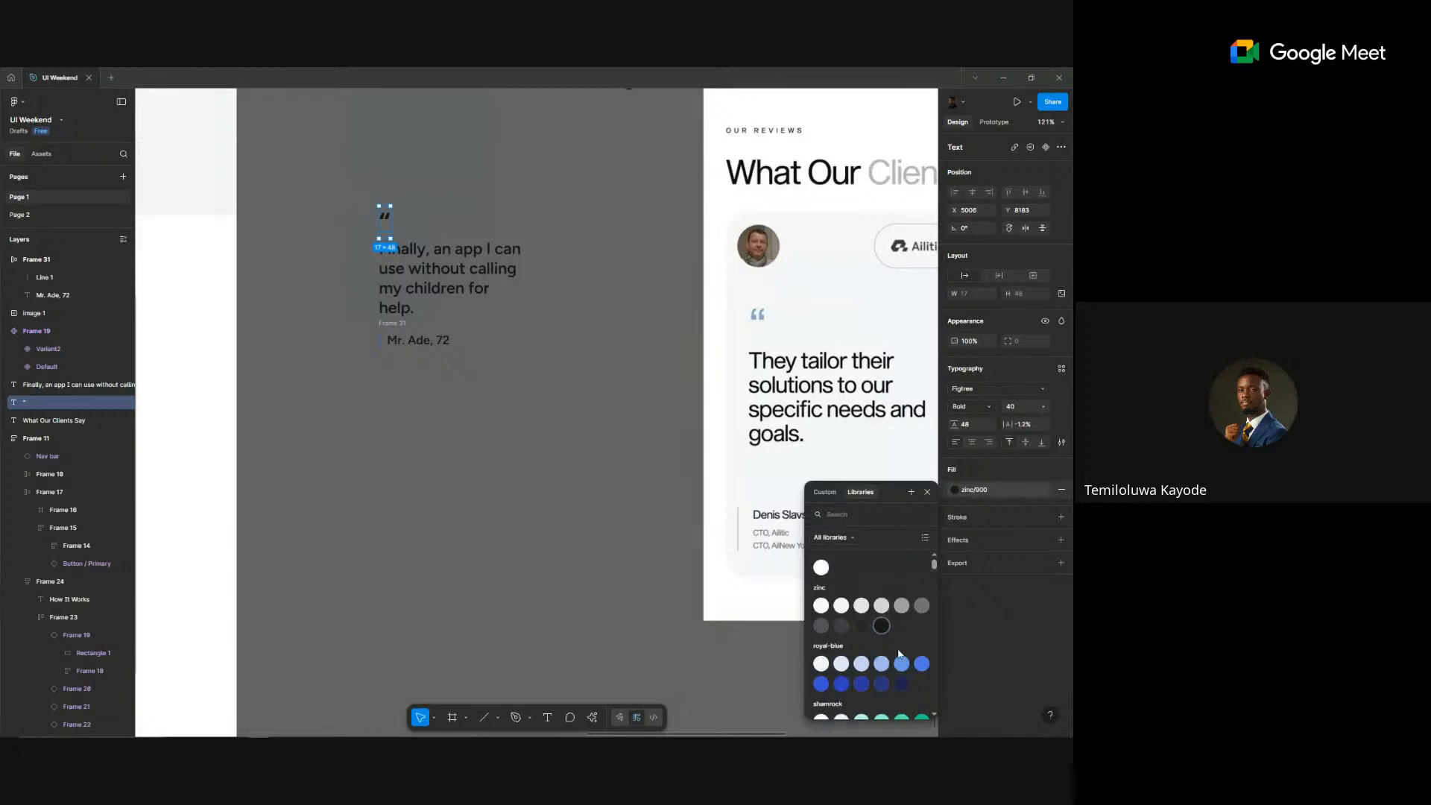
{"action": "left_click", "coordinate": [902, 662]}
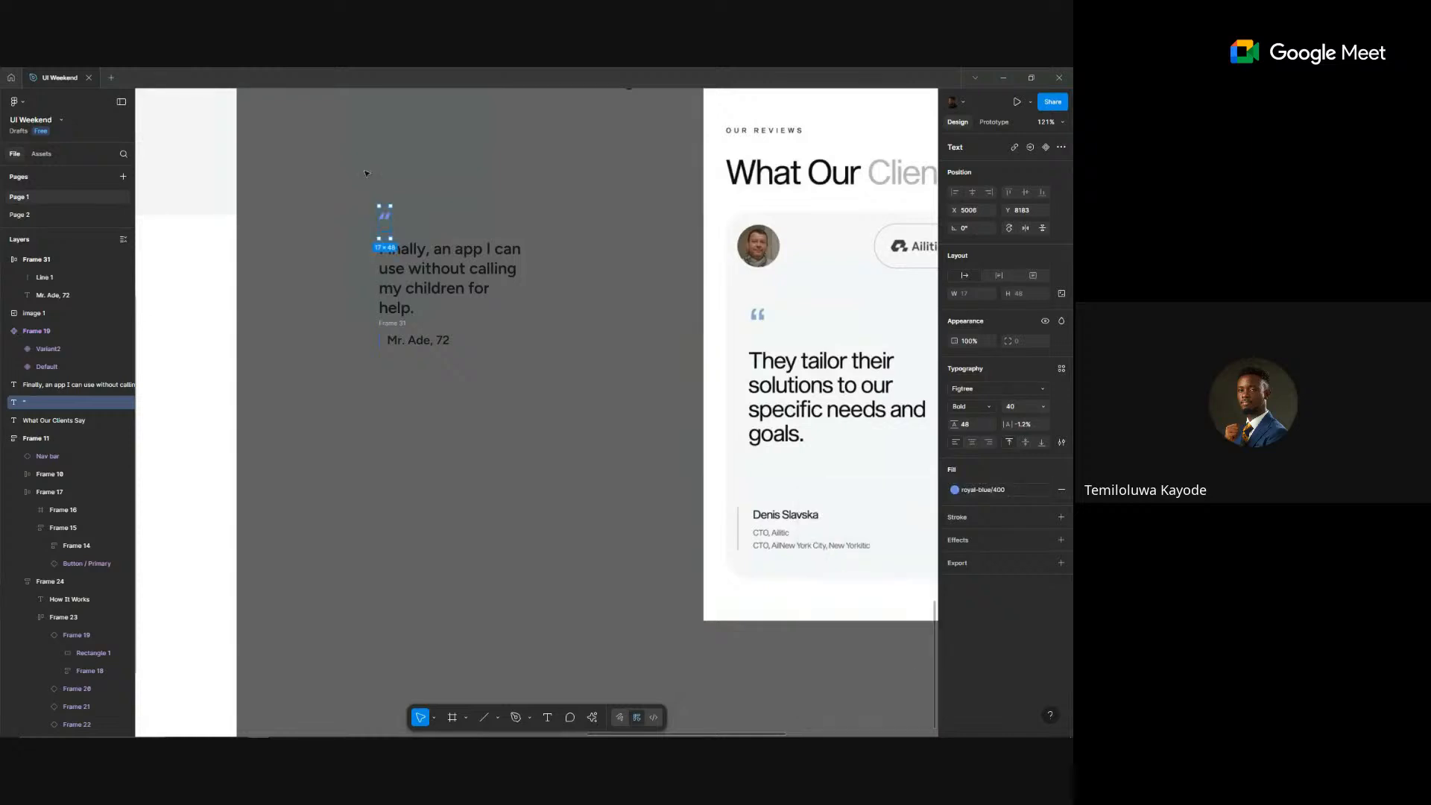
- Wrap the quote mark, testimonial text and author frame in a vertical auto layout
{"action": "left_click", "coordinate": [553, 320]}
{"action": "left_click_drag", "start_coordinate": [602, 395], "coordinate": [609, 403]}
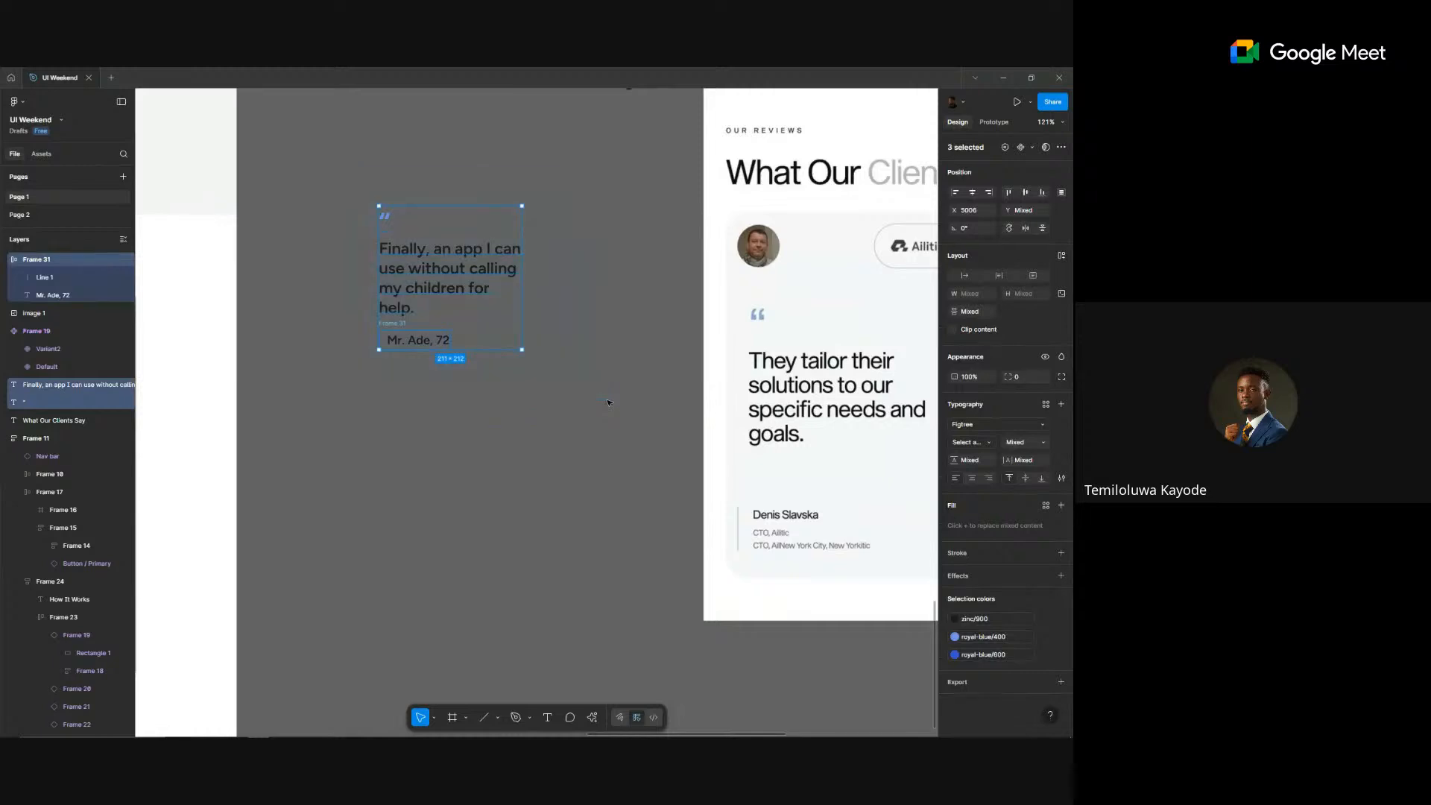
{"action": "key", "text": "shift+a"}
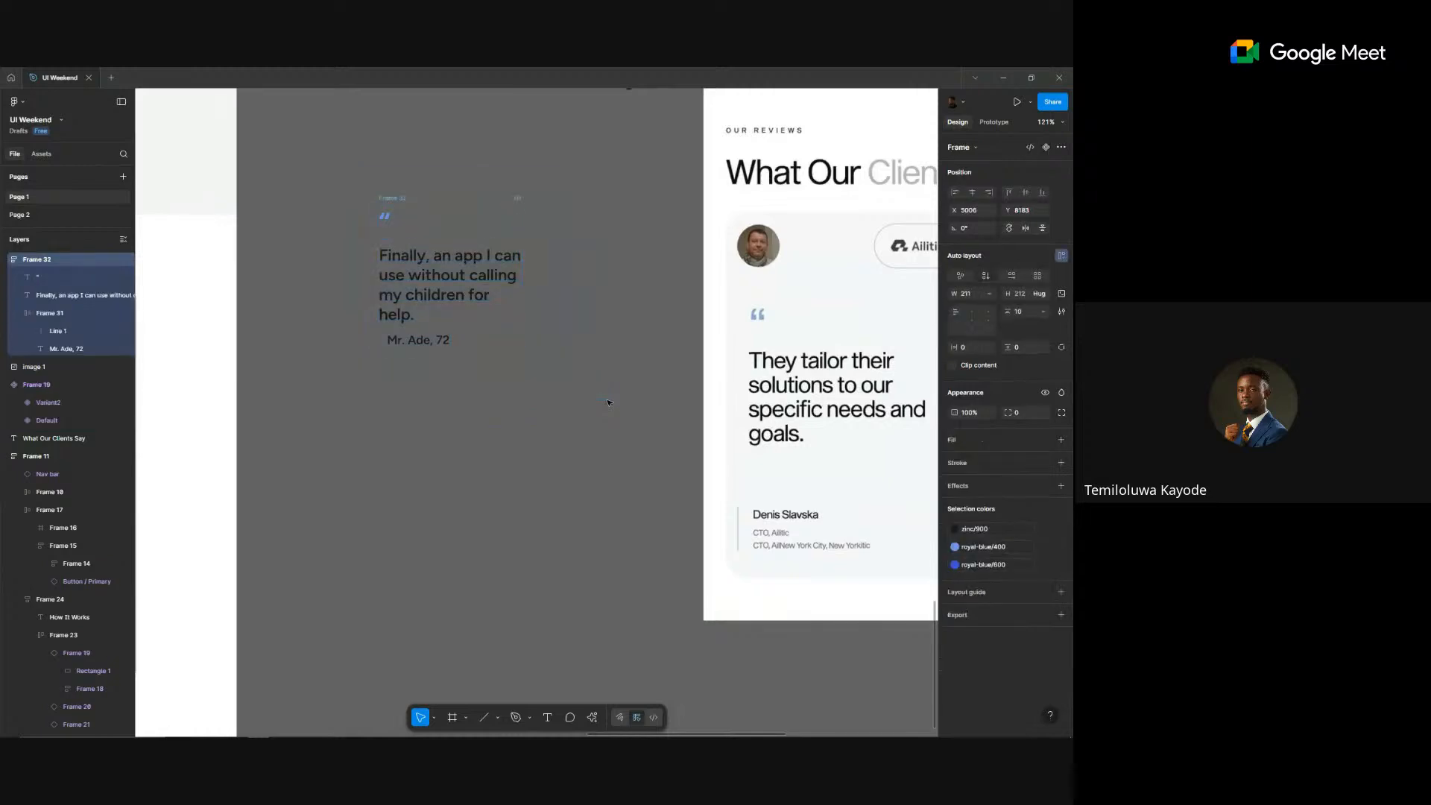
- Apply the cap height to baseline vertical trim to the quote mark and set its line height to 100%
{"action": "left_click", "coordinate": [403, 221]}
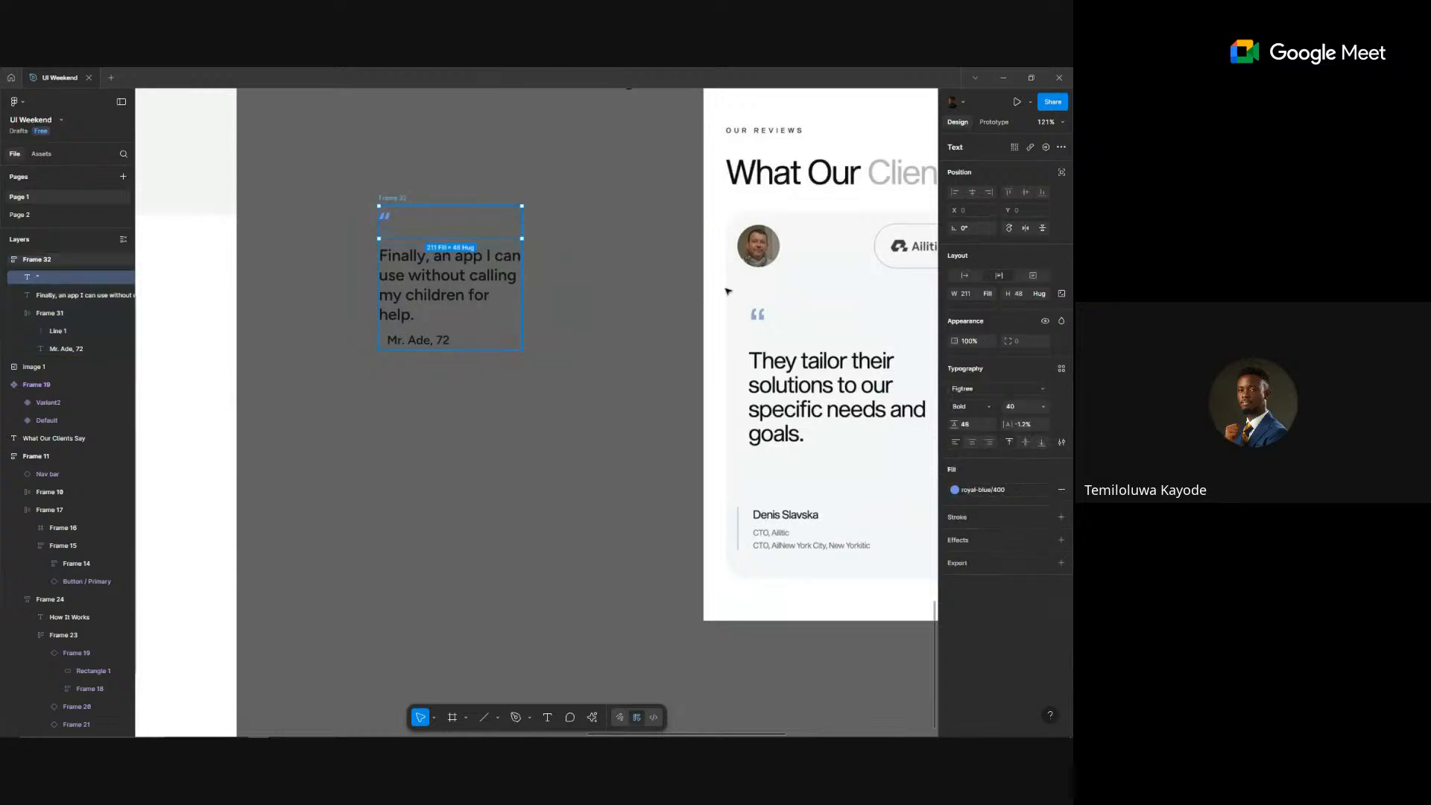
{"action": "scroll", "coordinate": [322, 275], "scroll_direction": "up", "scroll_amount": 3}
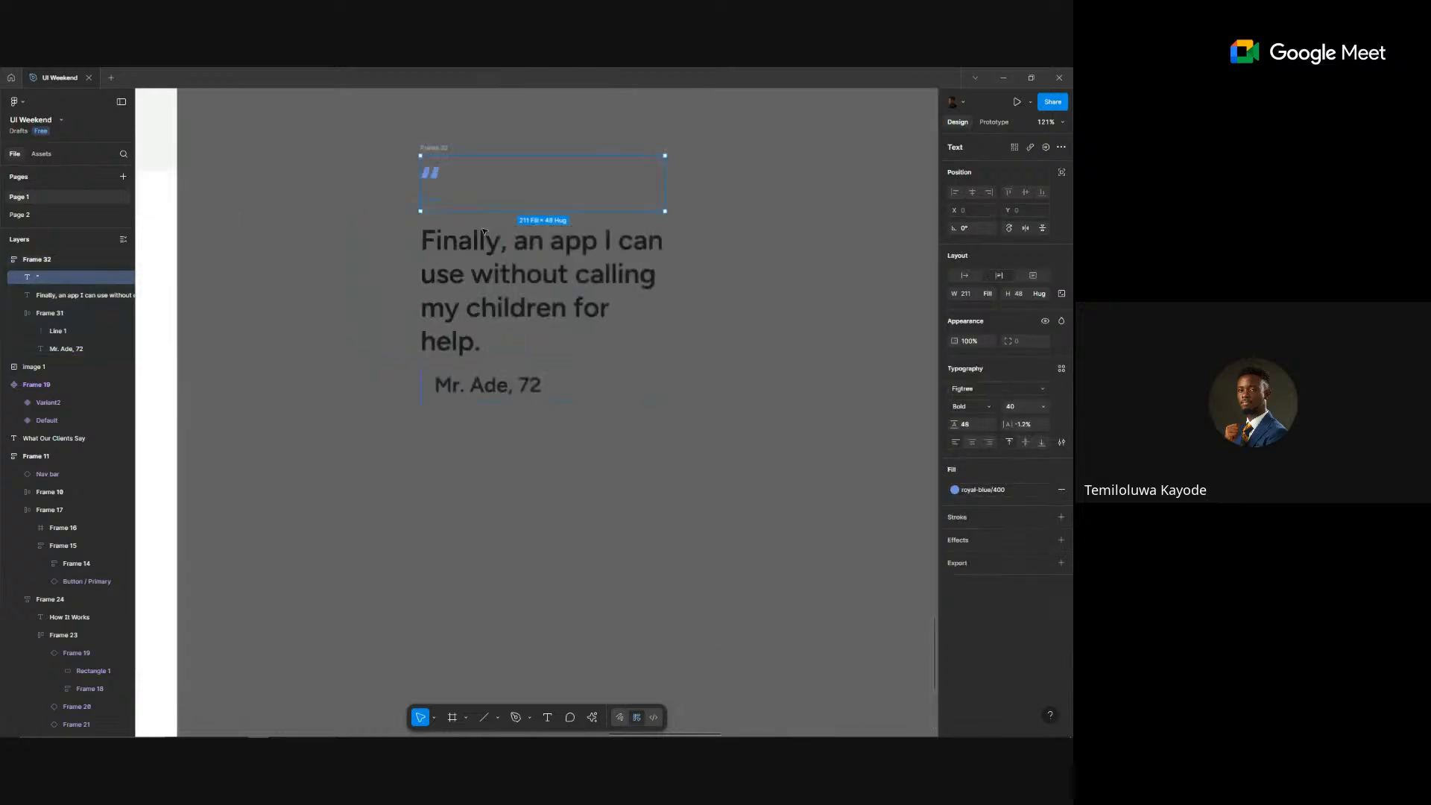
{"action": "double_click", "coordinate": [432, 173]}
{"action": "key", "text": "Escape"}
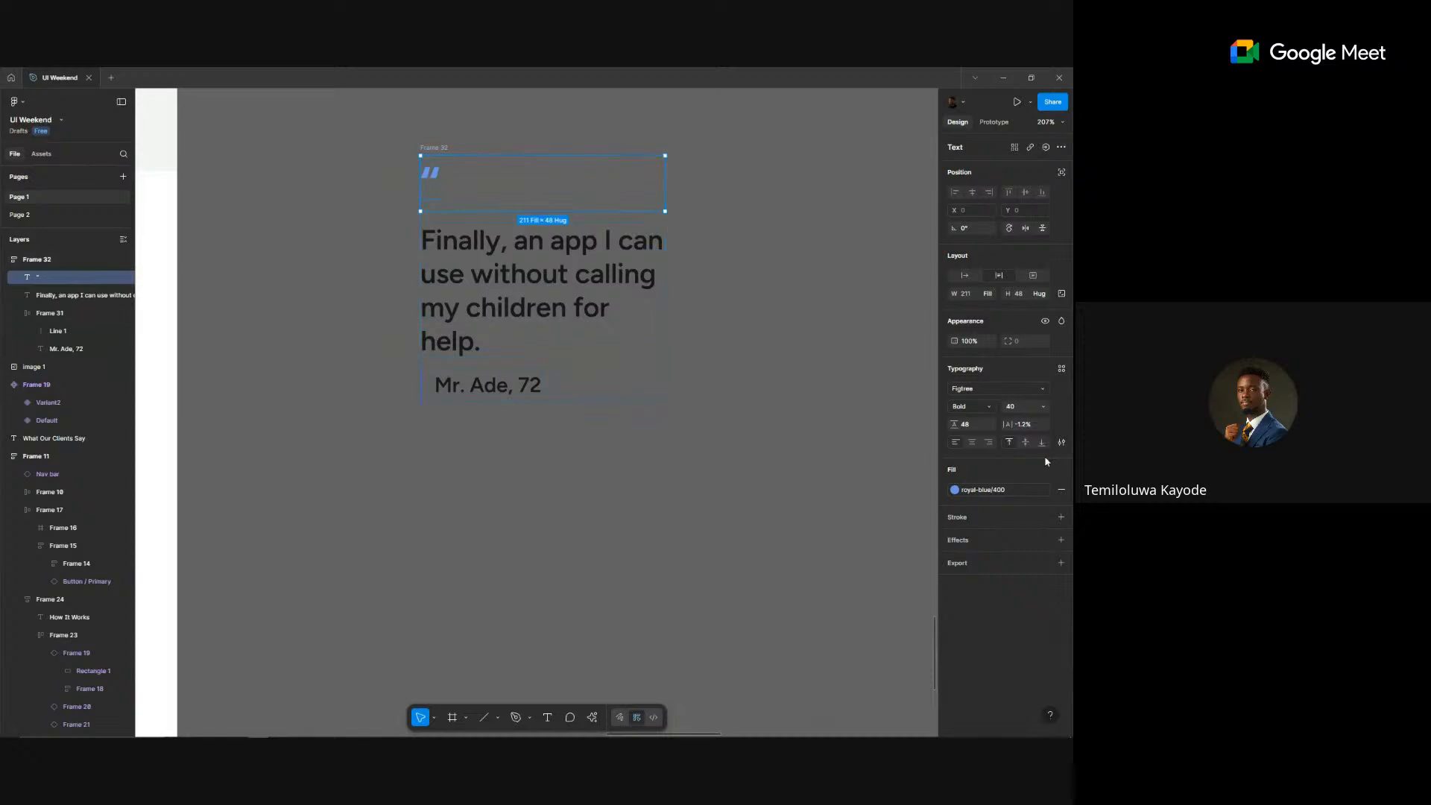
{"action": "left_click", "coordinate": [1059, 443]}
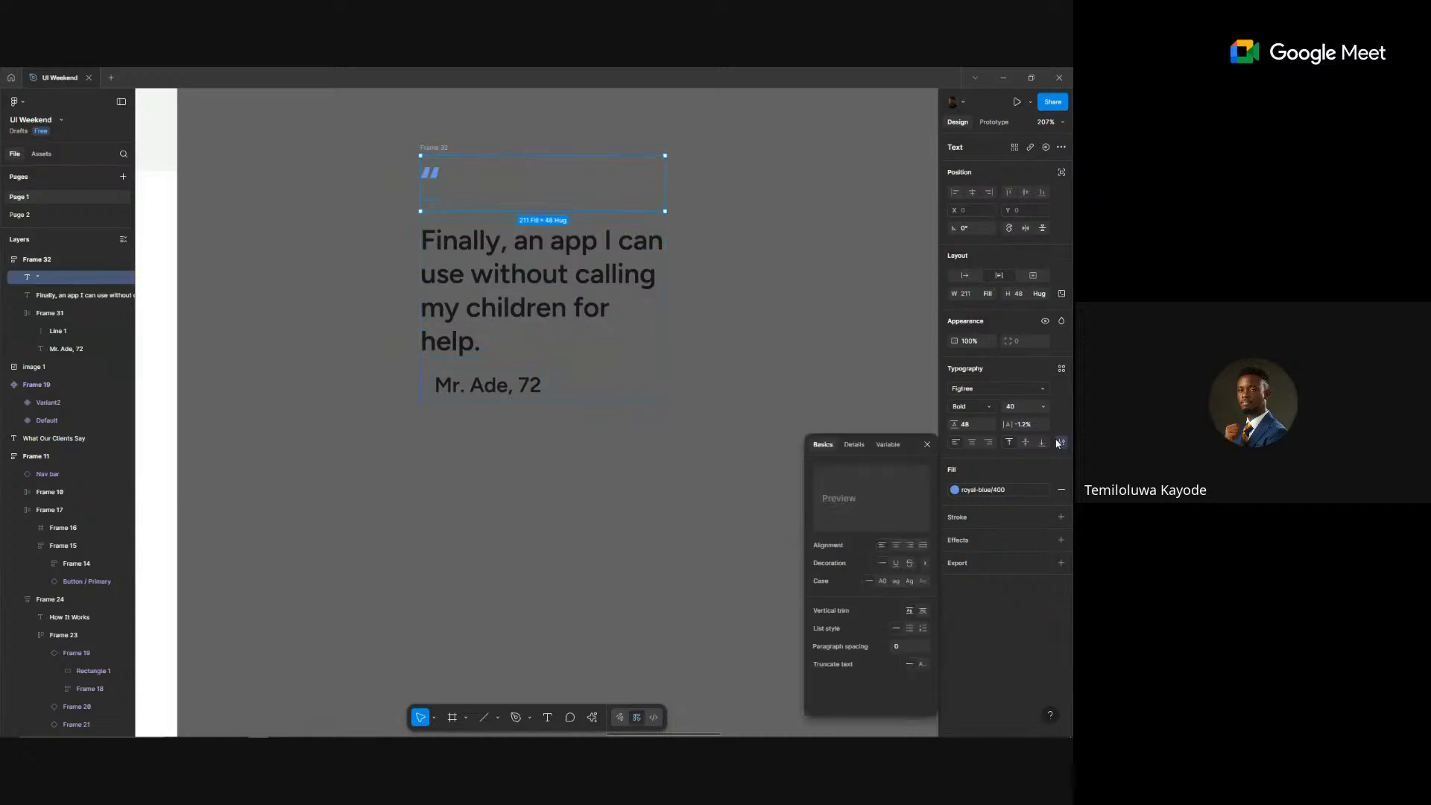
{"action": "left_click", "coordinate": [924, 612]}
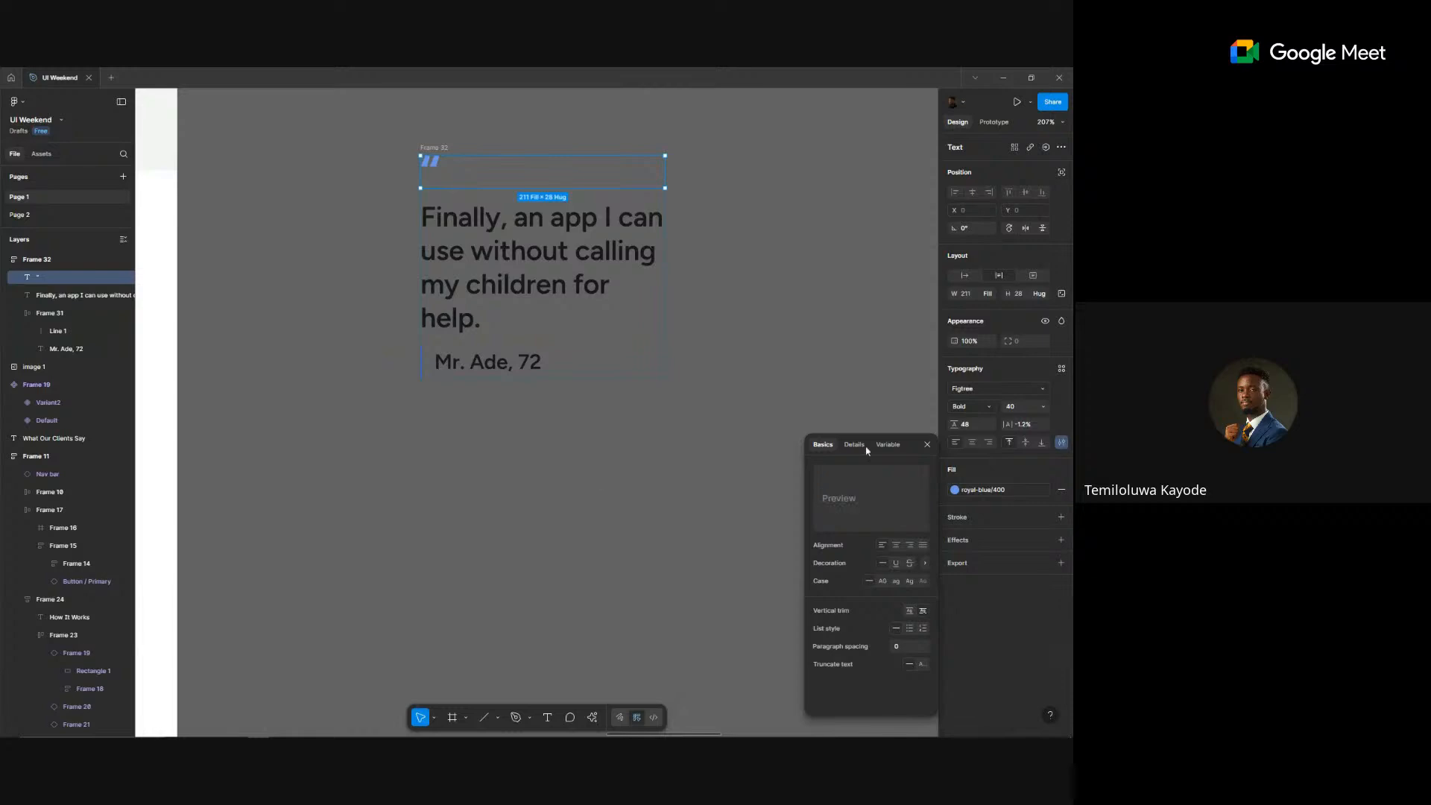
{"action": "type", "text": "100%"}
- Switch the quote mark's text box to auto width and shrink its height to 22
{"action": "mouse_move", "coordinate": [506, 188]}
{"action": "left_mouse_down"}
{"action": "mouse_move", "coordinate": [514, 171]}
{"action": "mouse_move", "coordinate": [519, 192]}
{"action": "left_mouse_up"}
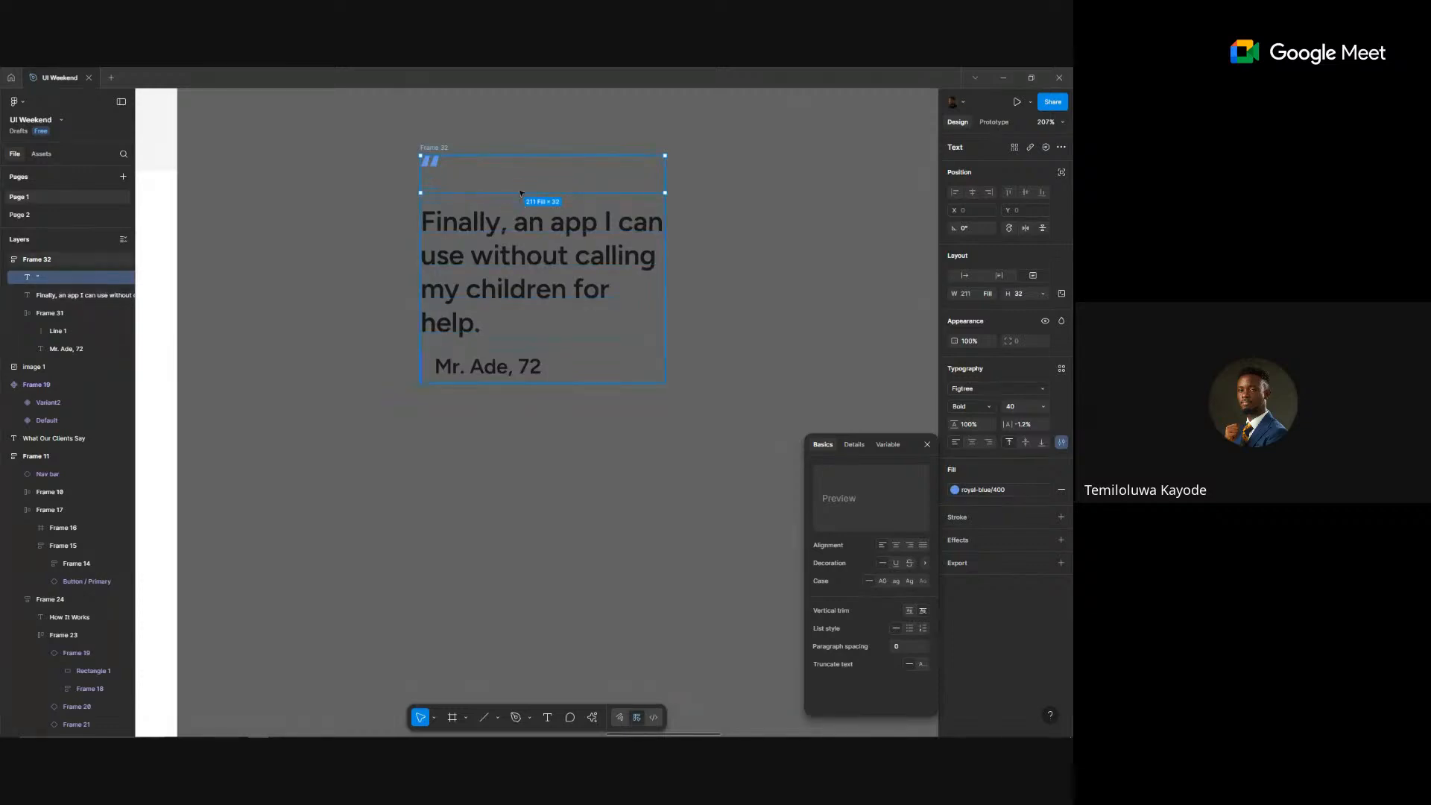
{"action": "left_click_drag", "start_coordinate": [521, 193], "coordinate": [521, 178]}
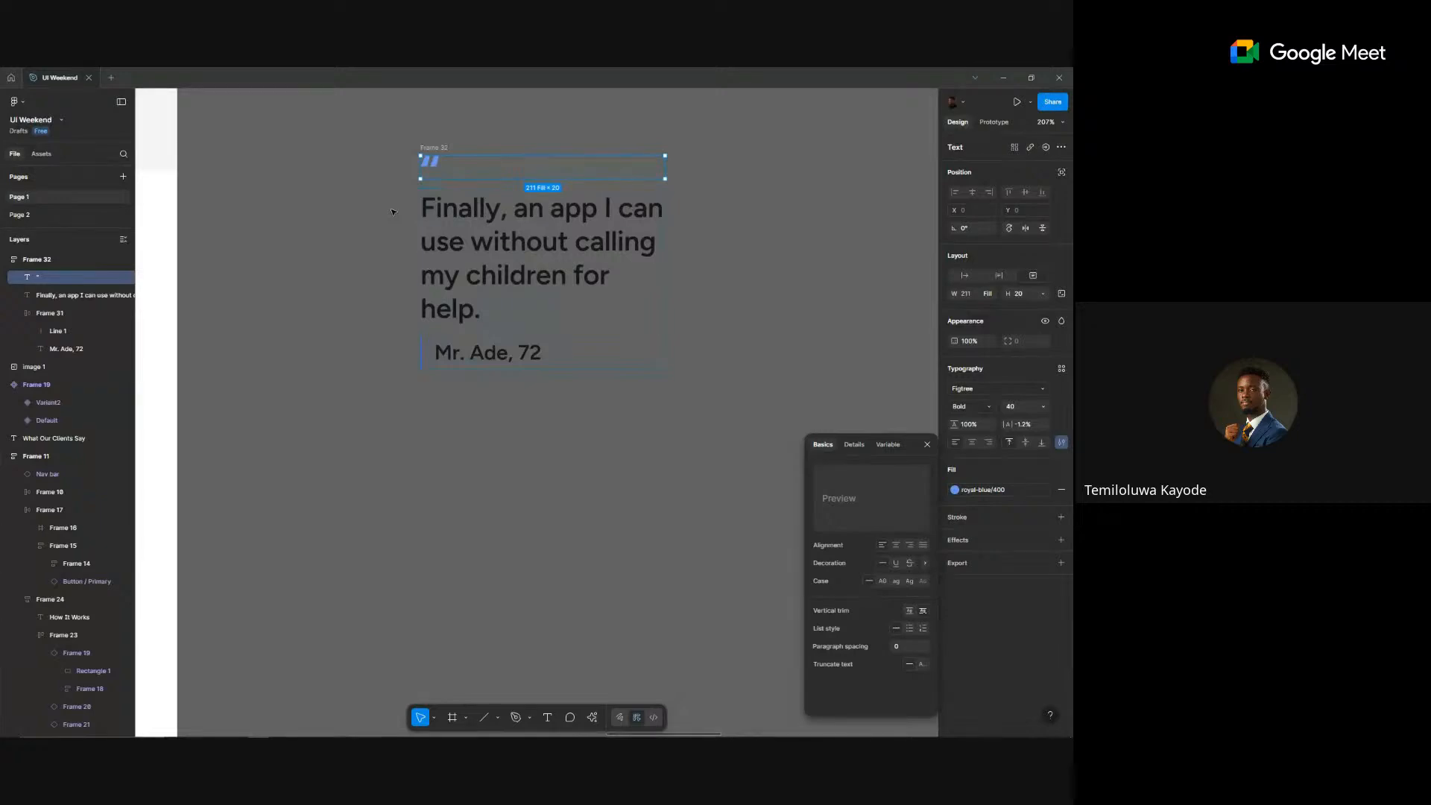
{"action": "left_click", "coordinate": [963, 276]}
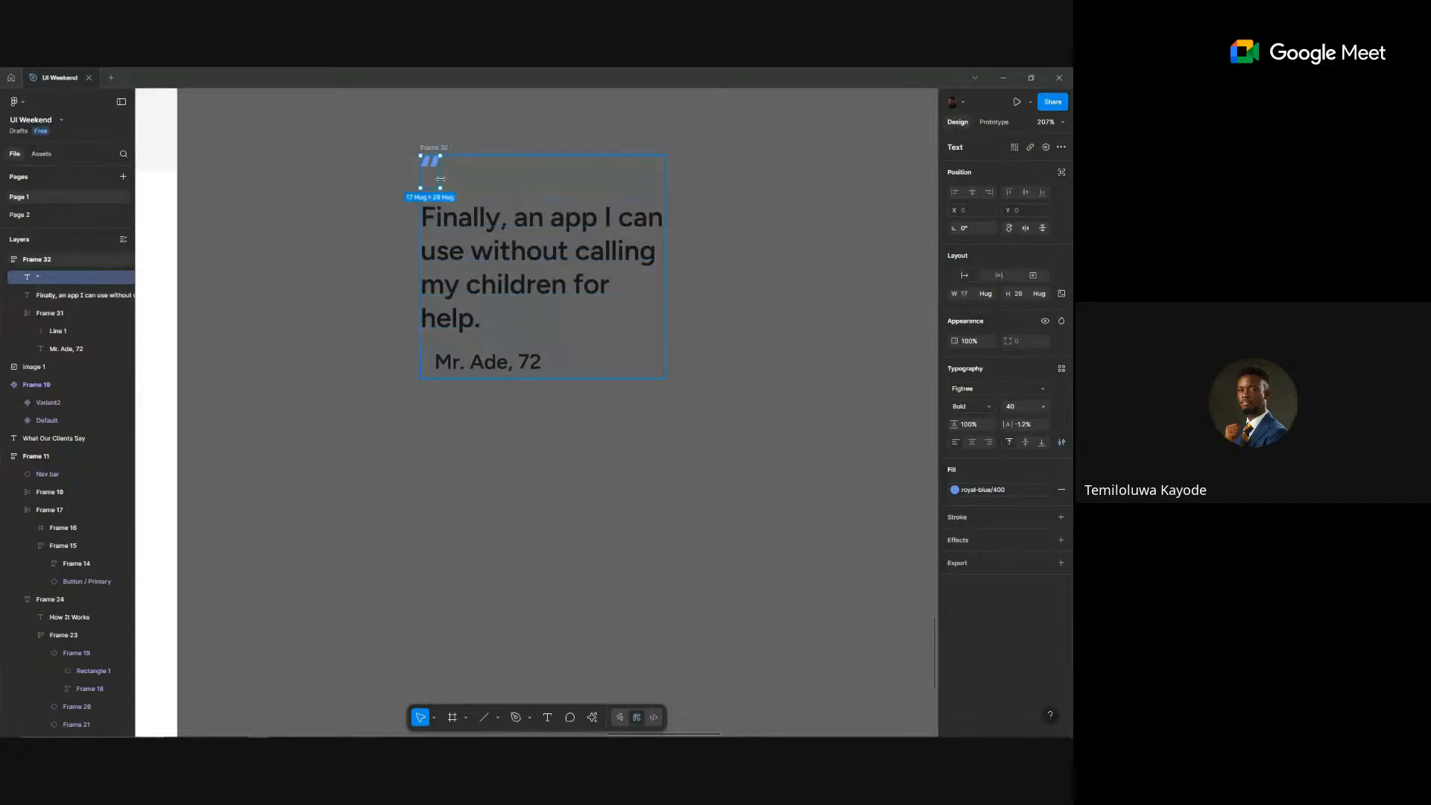
{"action": "left_click_drag", "start_coordinate": [431, 189], "coordinate": [429, 181]}
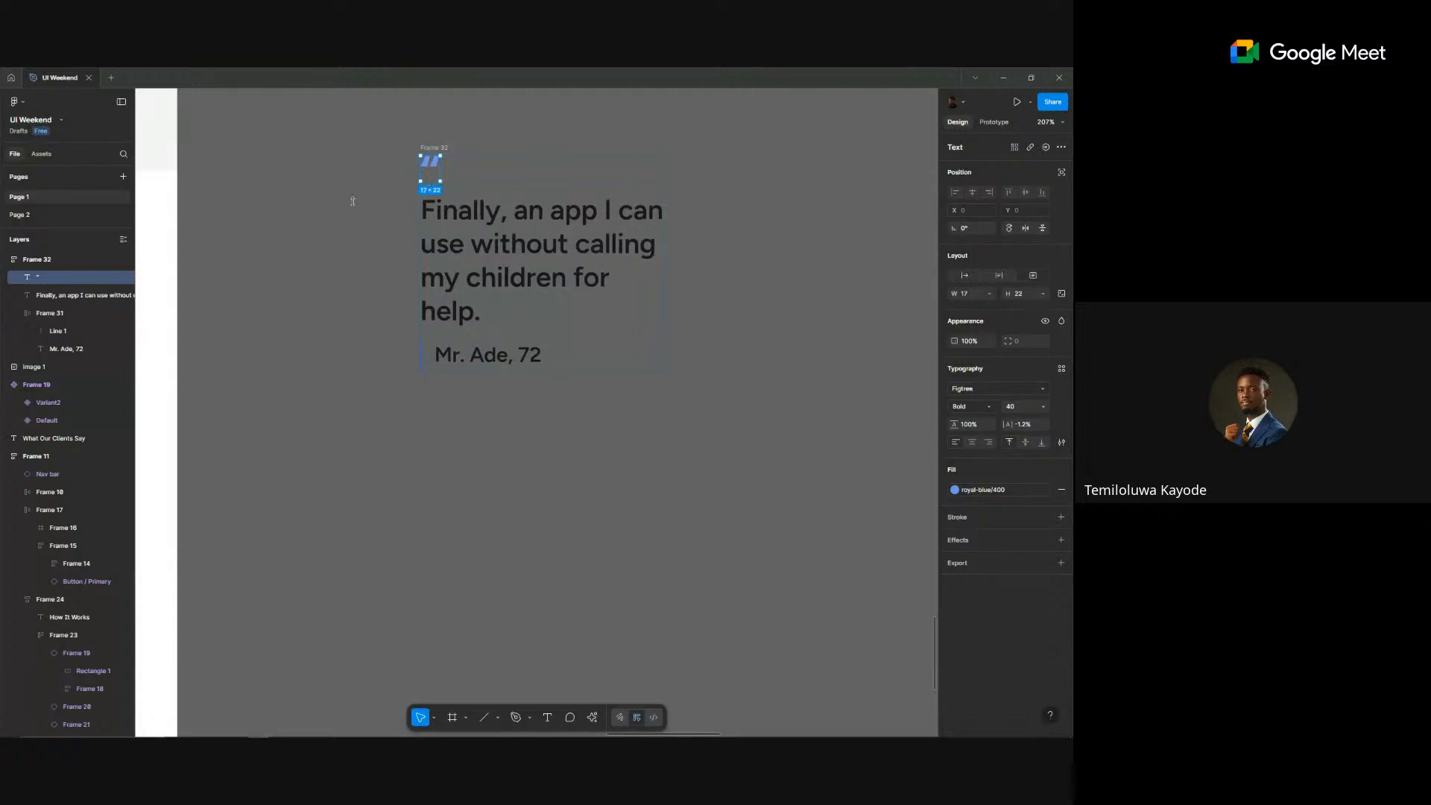
{"action": "left_click", "coordinate": [265, 258]}
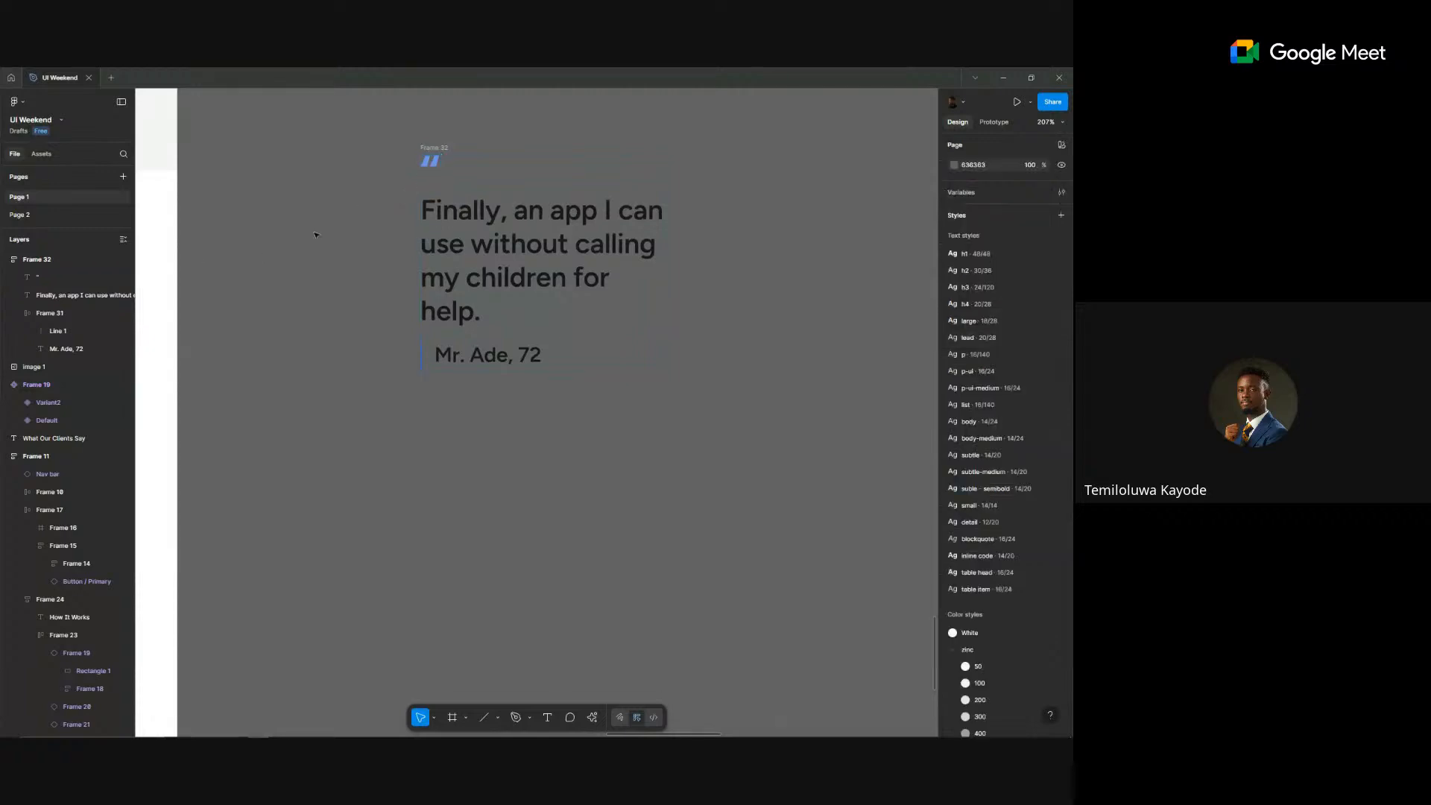
- Set the vertical gap between items in the testimonial auto layout frame to 24
{"action": "scroll", "coordinate": [315, 235], "scroll_direction": "down", "scroll_amount": 5}
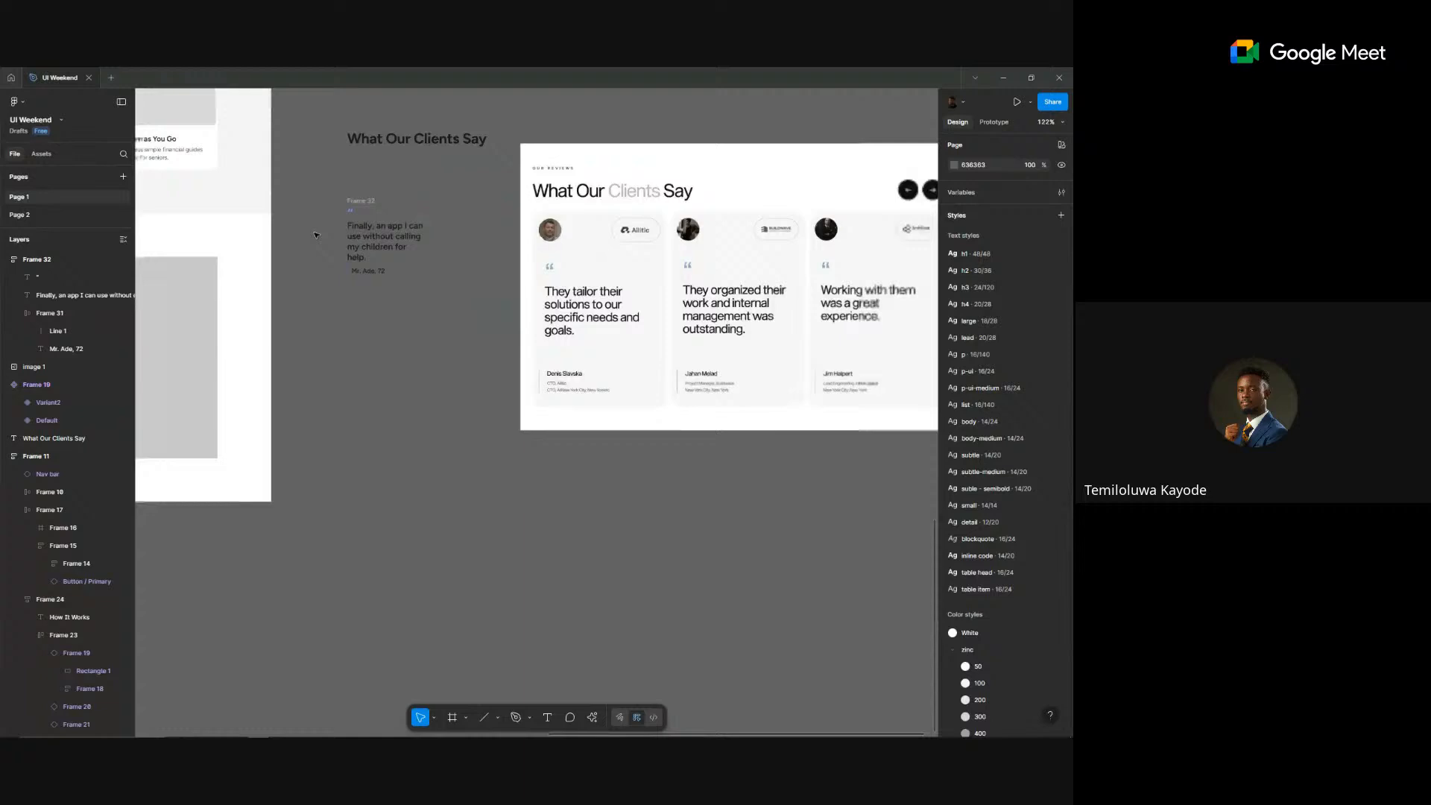
{"action": "left_click", "coordinate": [361, 200]}
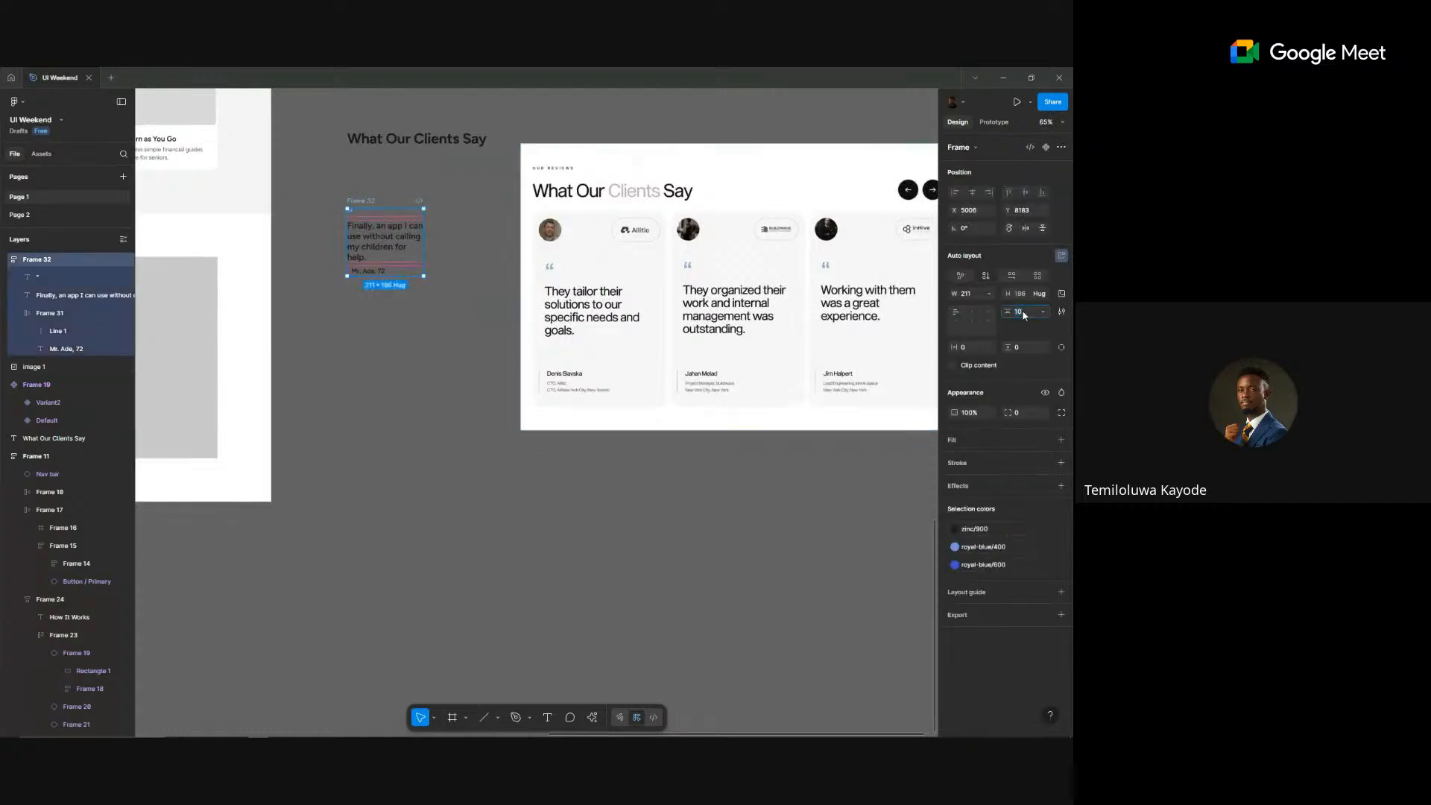
{"action": "left_click", "coordinate": [1024, 314]}
{"action": "type", "text": "16"}
{"action": "key", "text": "Return"}
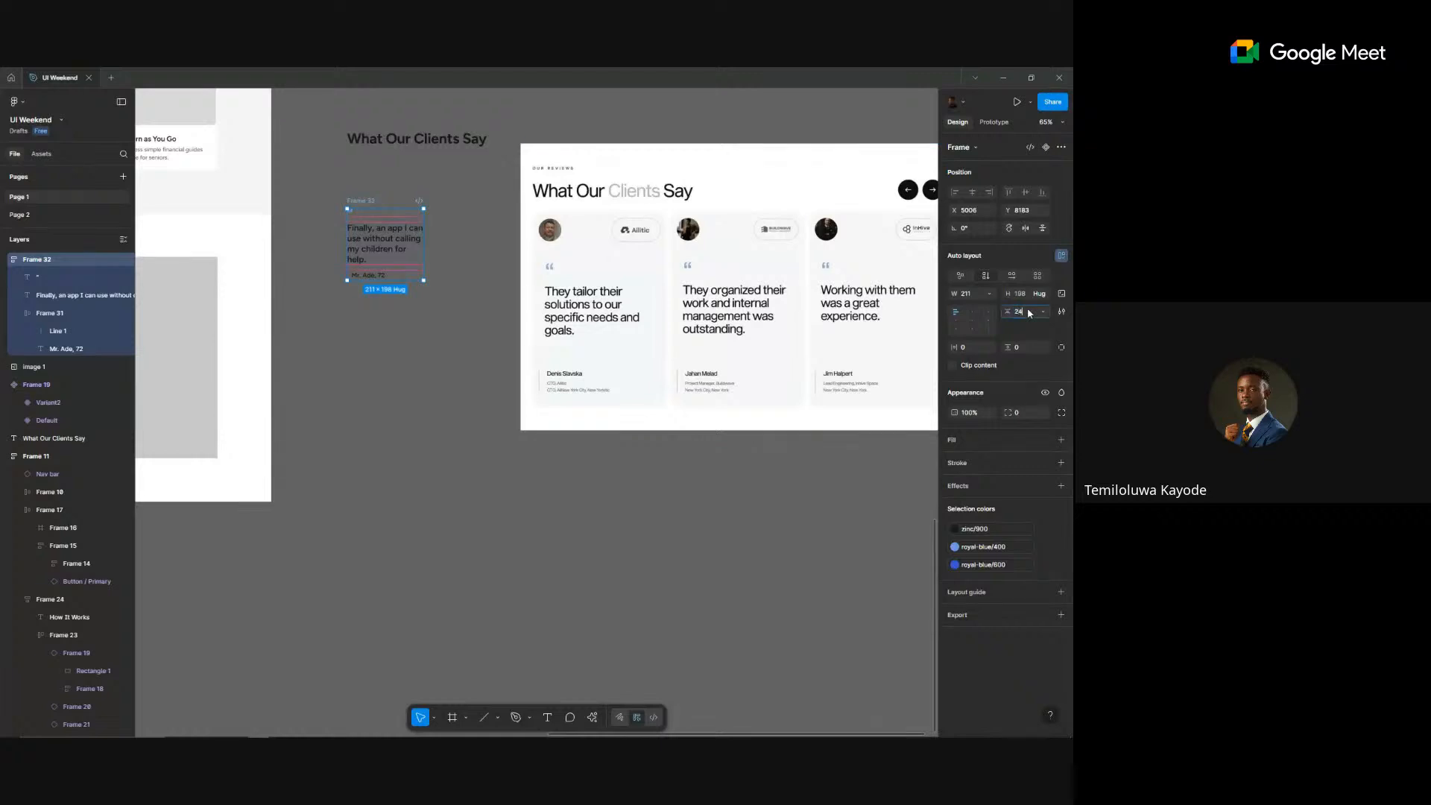
{"action": "type", "text": "24"}
{"action": "key", "text": "Return"}
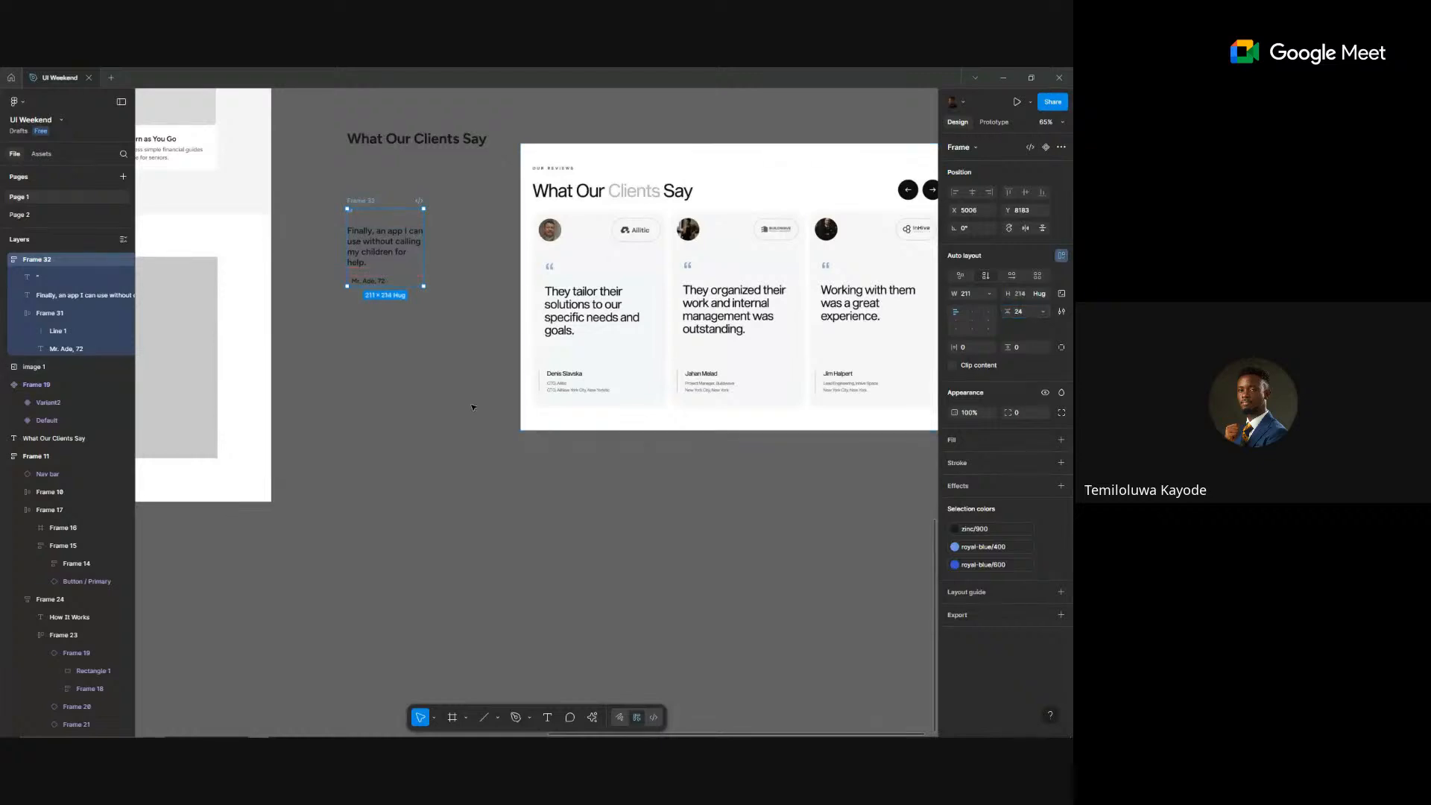
{"action": "key", "text": "Return"}
{"action": "key", "text": "Escape"}
- Fill the testimonial frame with zinc/50 and set its horizontal and vertical padding to 24
{"action": "left_click", "coordinate": [1046, 440]}
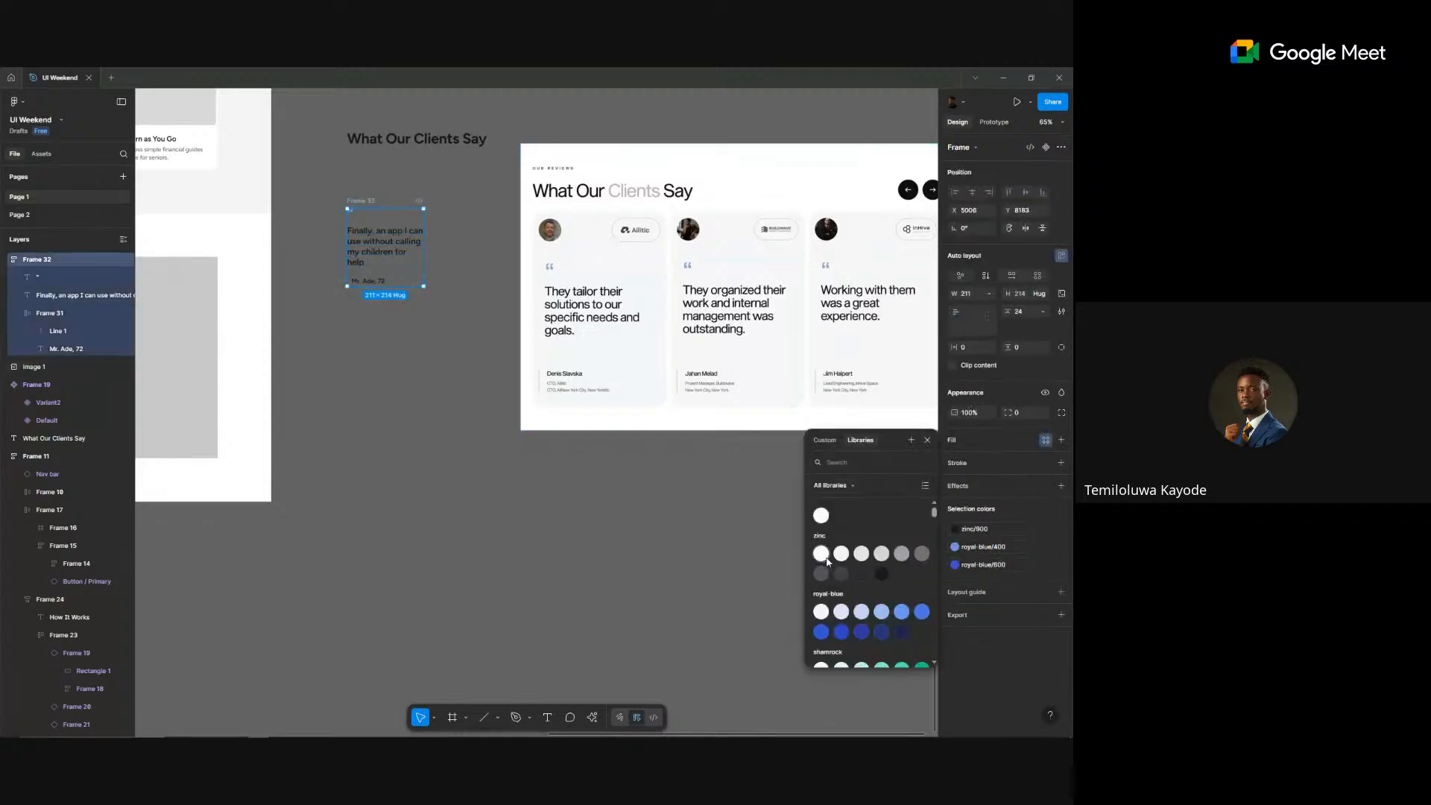
{"action": "left_click", "coordinate": [823, 555]}
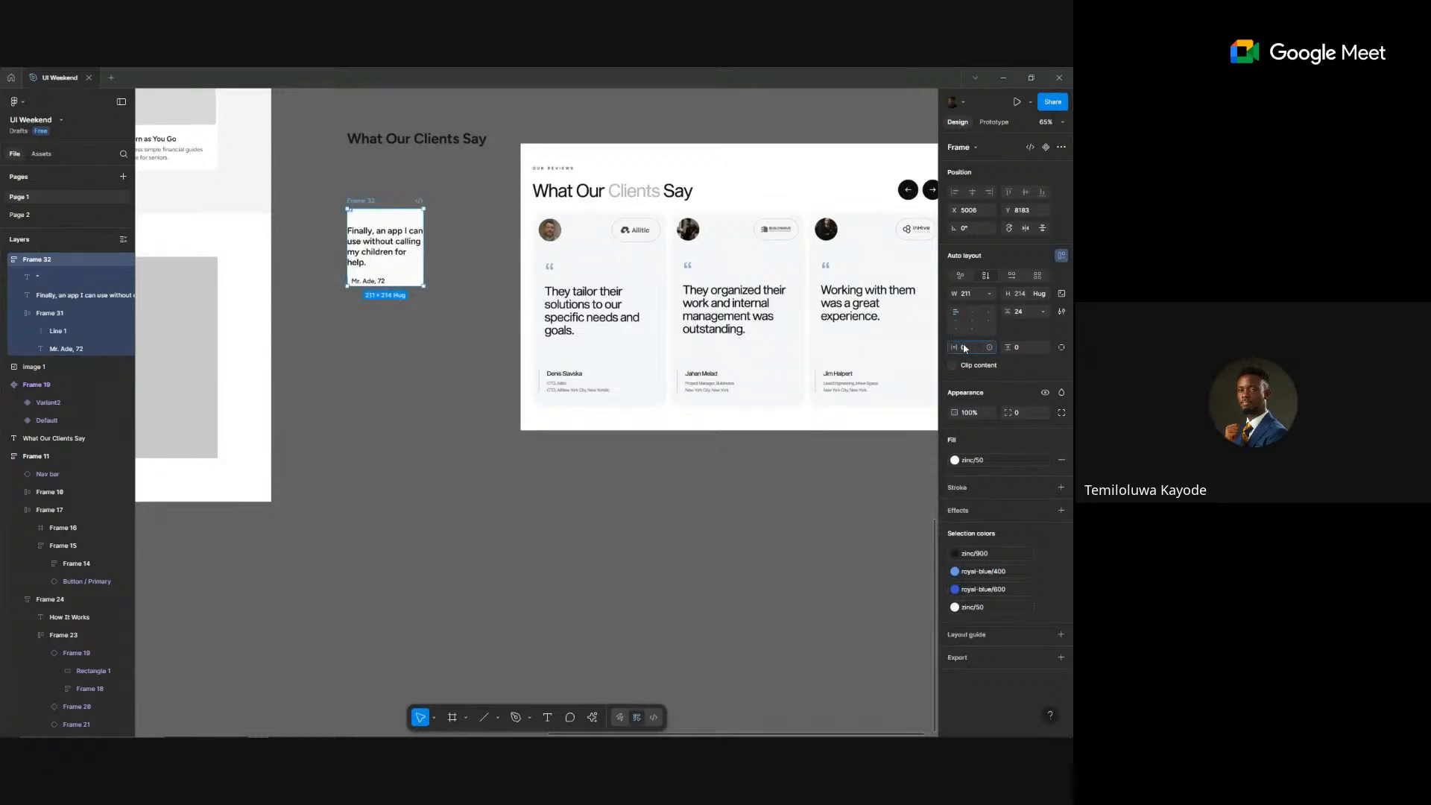
{"action": "key", "text": "Tab"}
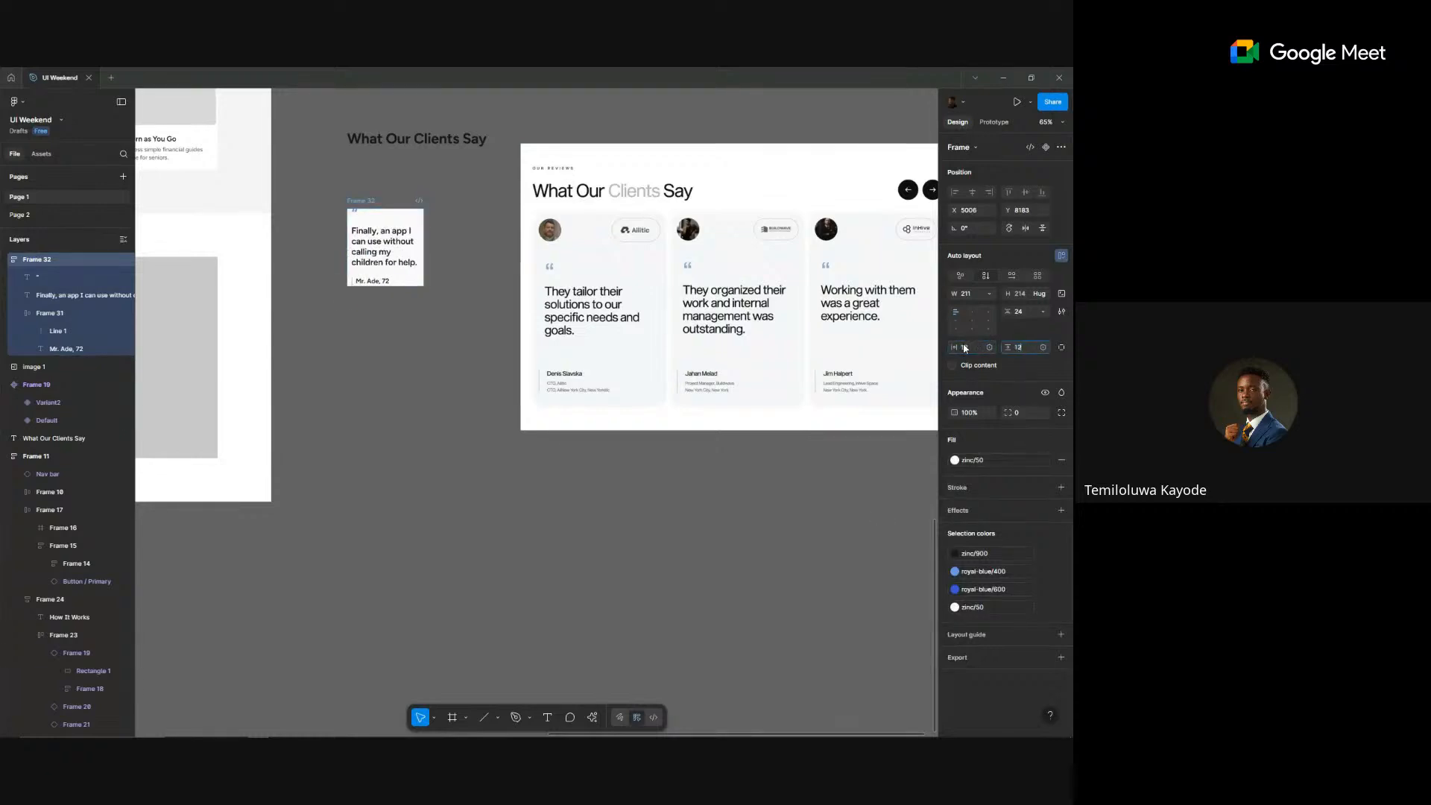
{"action": "key", "text": "Return"}
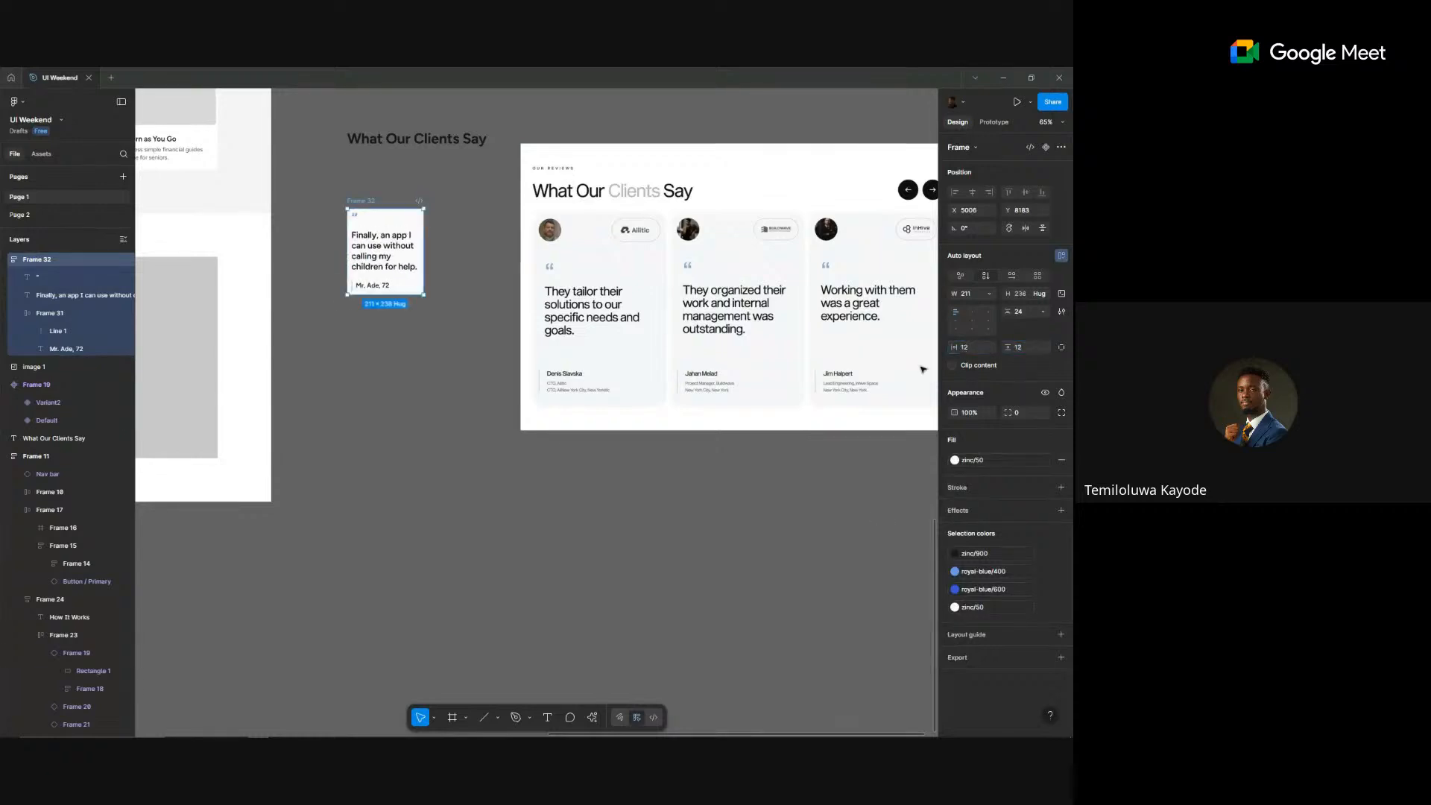
{"action": "left_click", "coordinate": [977, 349]}
{"action": "type", "text": "24"}
{"action": "key", "text": "Tab"}
{"action": "type", "text": "2"}
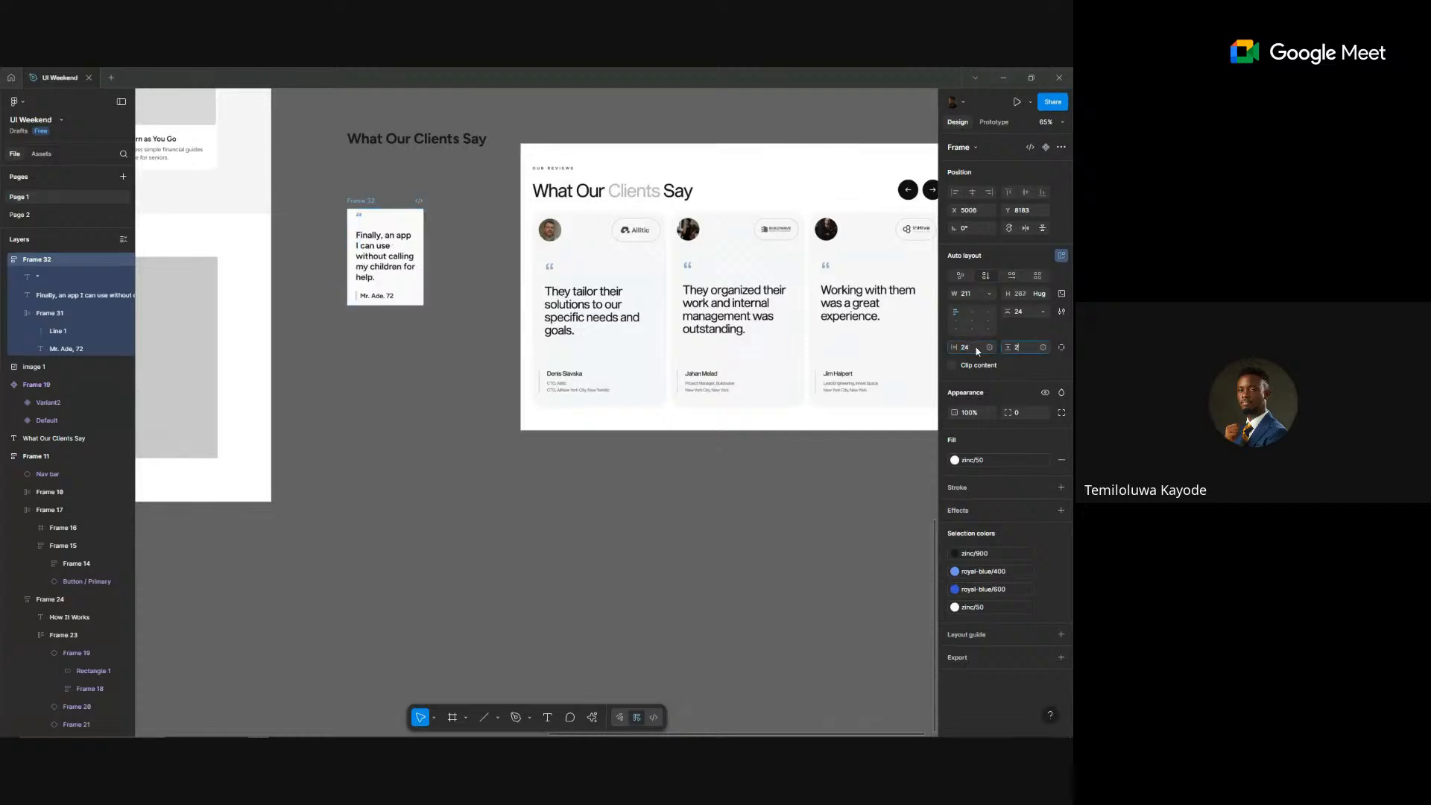
{"action": "key", "text": "Return"}
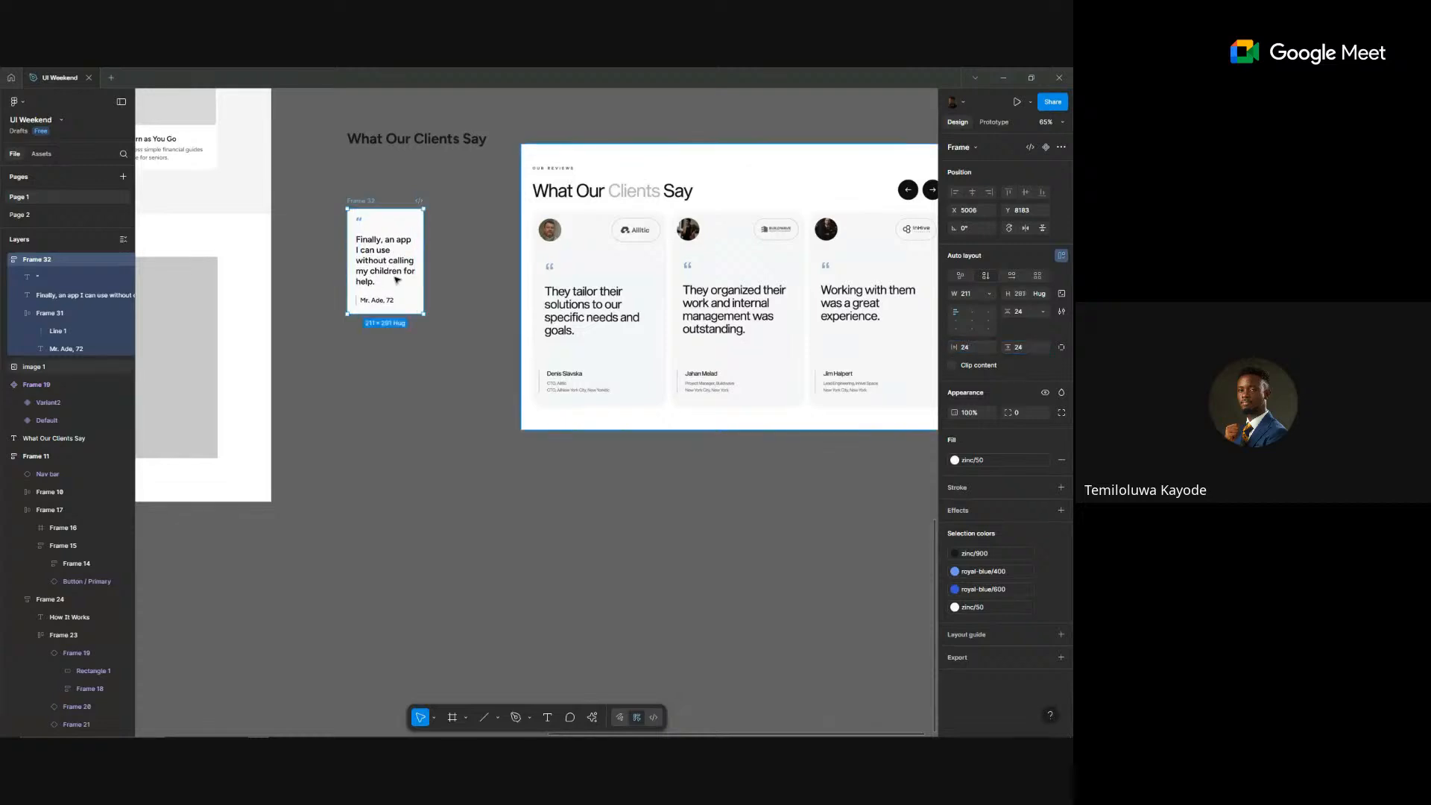
- Widen the testimonial card to about 281 and set its corner radius to 24
{"action": "mouse_move", "coordinate": [423, 256]}
{"action": "left_mouse_down"}
{"action": "mouse_move", "coordinate": [470, 261]}
{"action": "mouse_move", "coordinate": [447, 266]}
{"action": "left_mouse_up"}
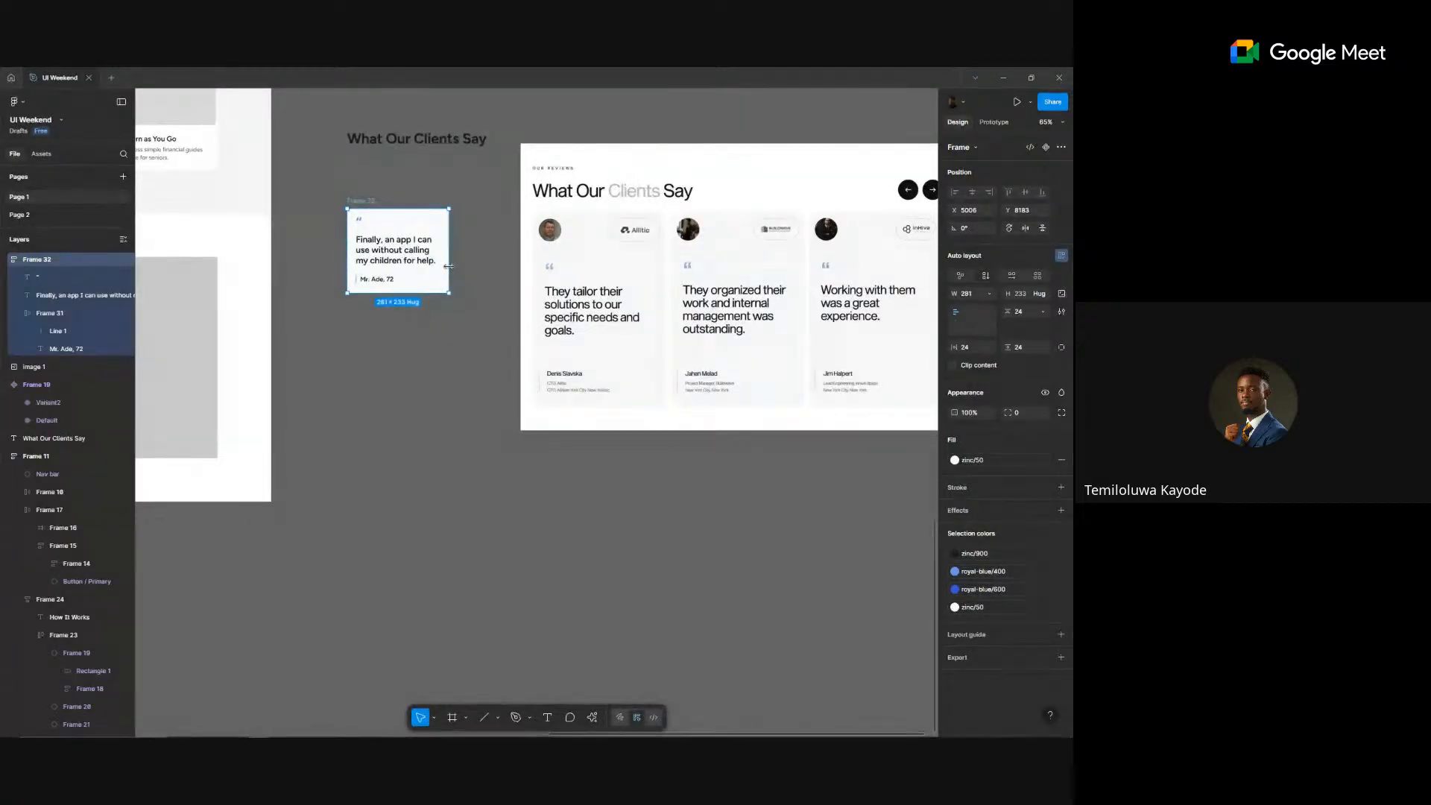
{"action": "left_click", "coordinate": [1020, 412]}
{"action": "type", "text": "12"}
{"action": "key", "text": "Return"}
{"action": "left_click", "coordinate": [1032, 413]}
{"action": "type", "text": "24"}
{"action": "key", "text": "Return"}
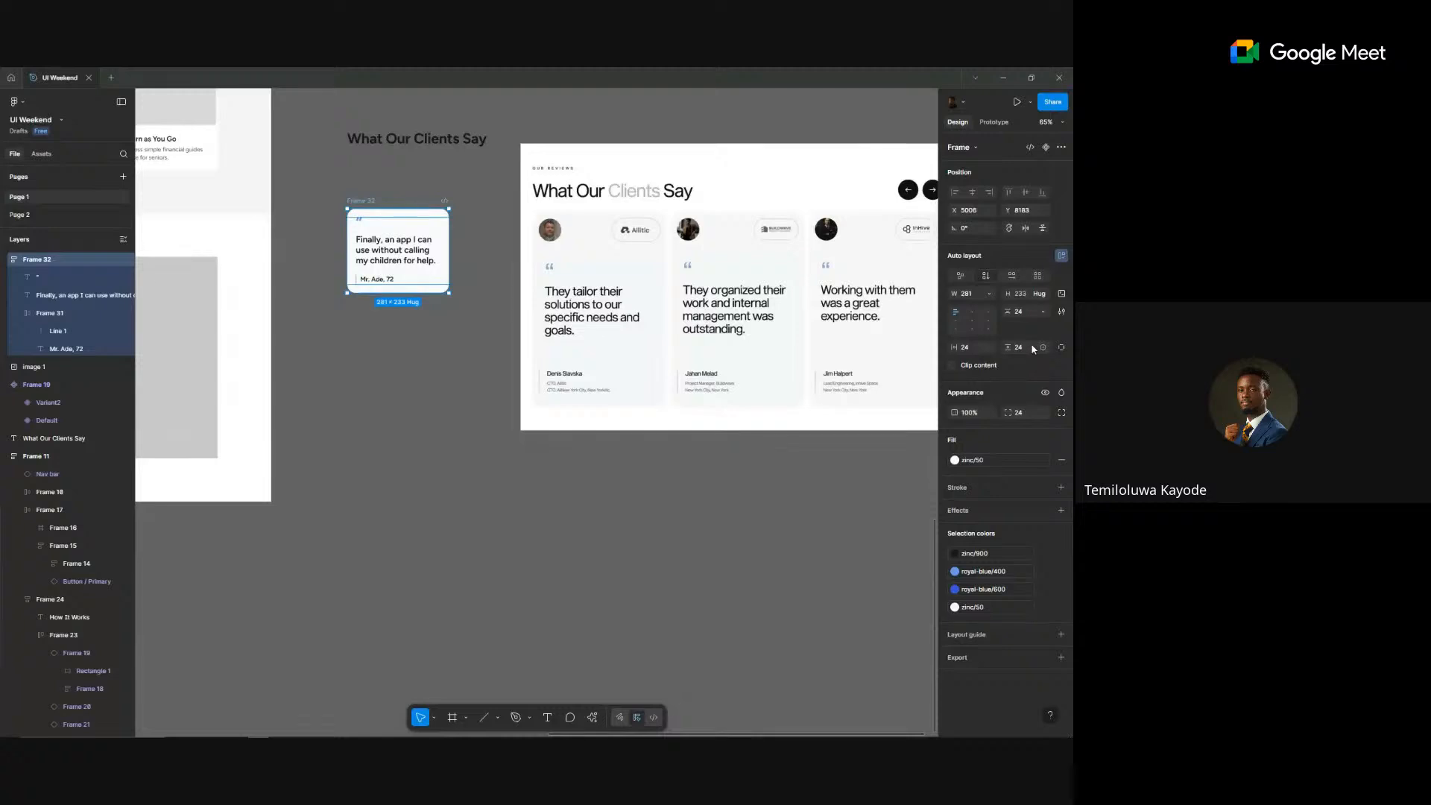
- Set the testimonial card's corner radius to 16
{"action": "type", "text": "16"}
{"action": "key", "text": "Return"}
{"action": "left_click", "coordinate": [415, 315]}
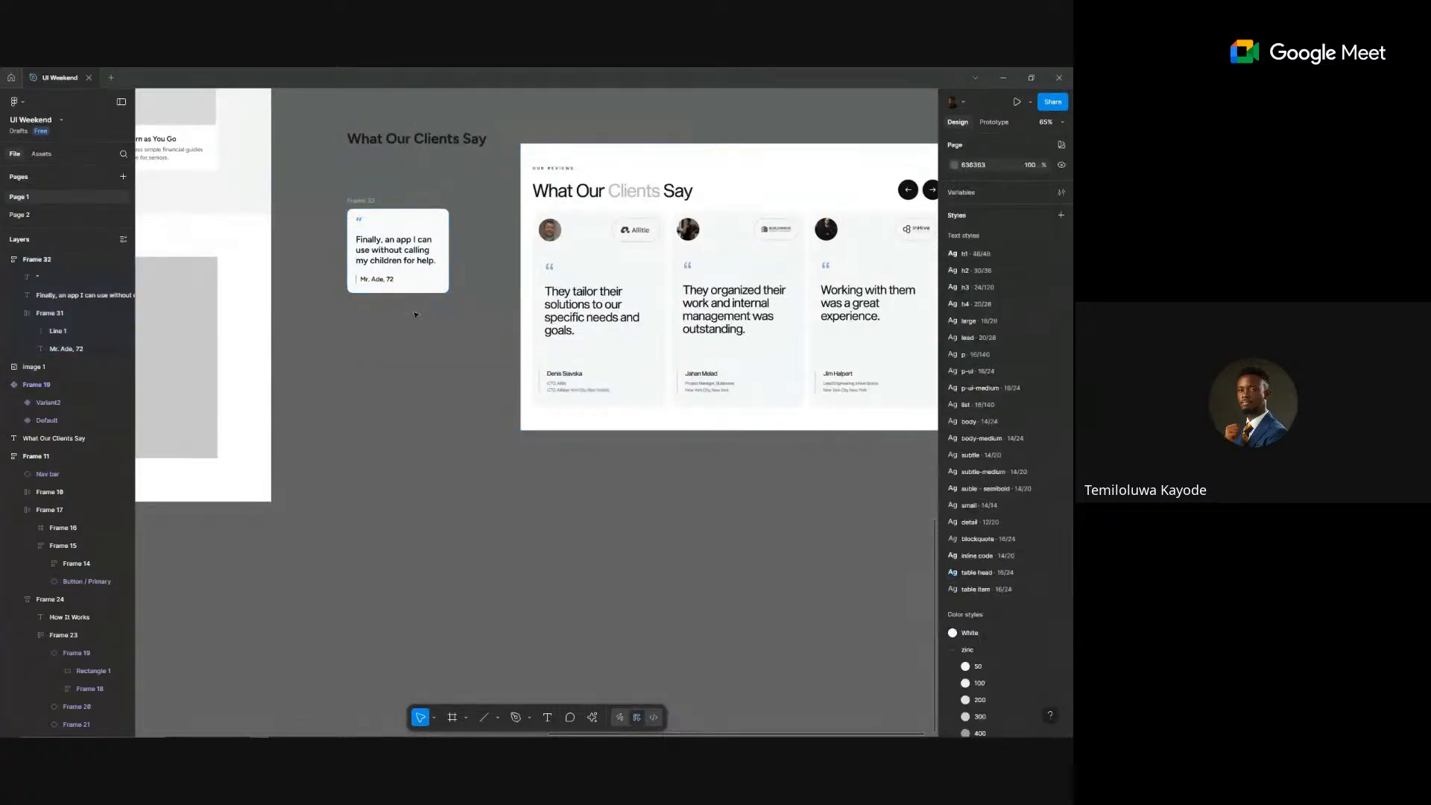
- Increase the testimonial card's quote mark font size to 48
{"action": "scroll", "coordinate": [415, 314], "scroll_direction": "up", "scroll_amount": 3}
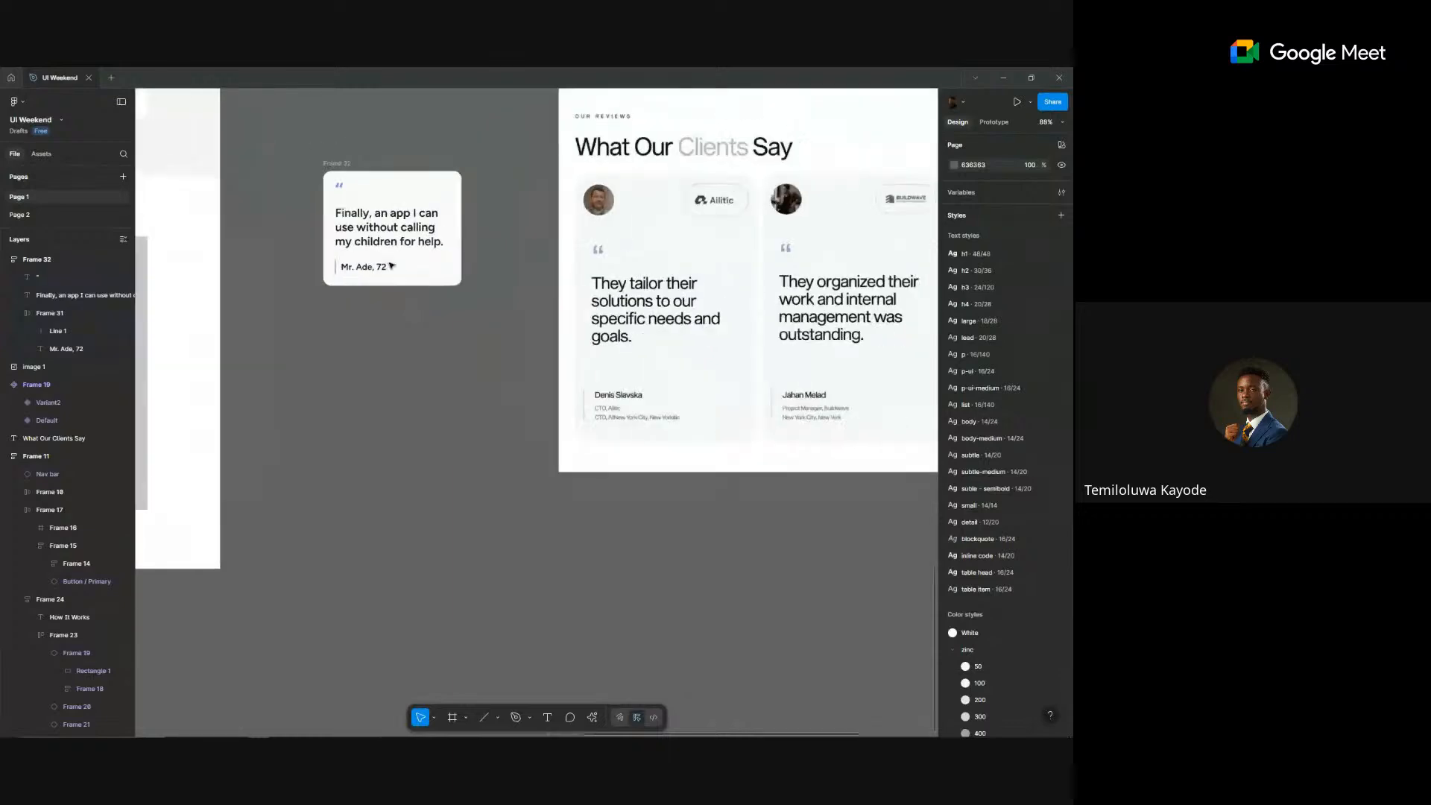
{"action": "left_click", "coordinate": [45, 277]}
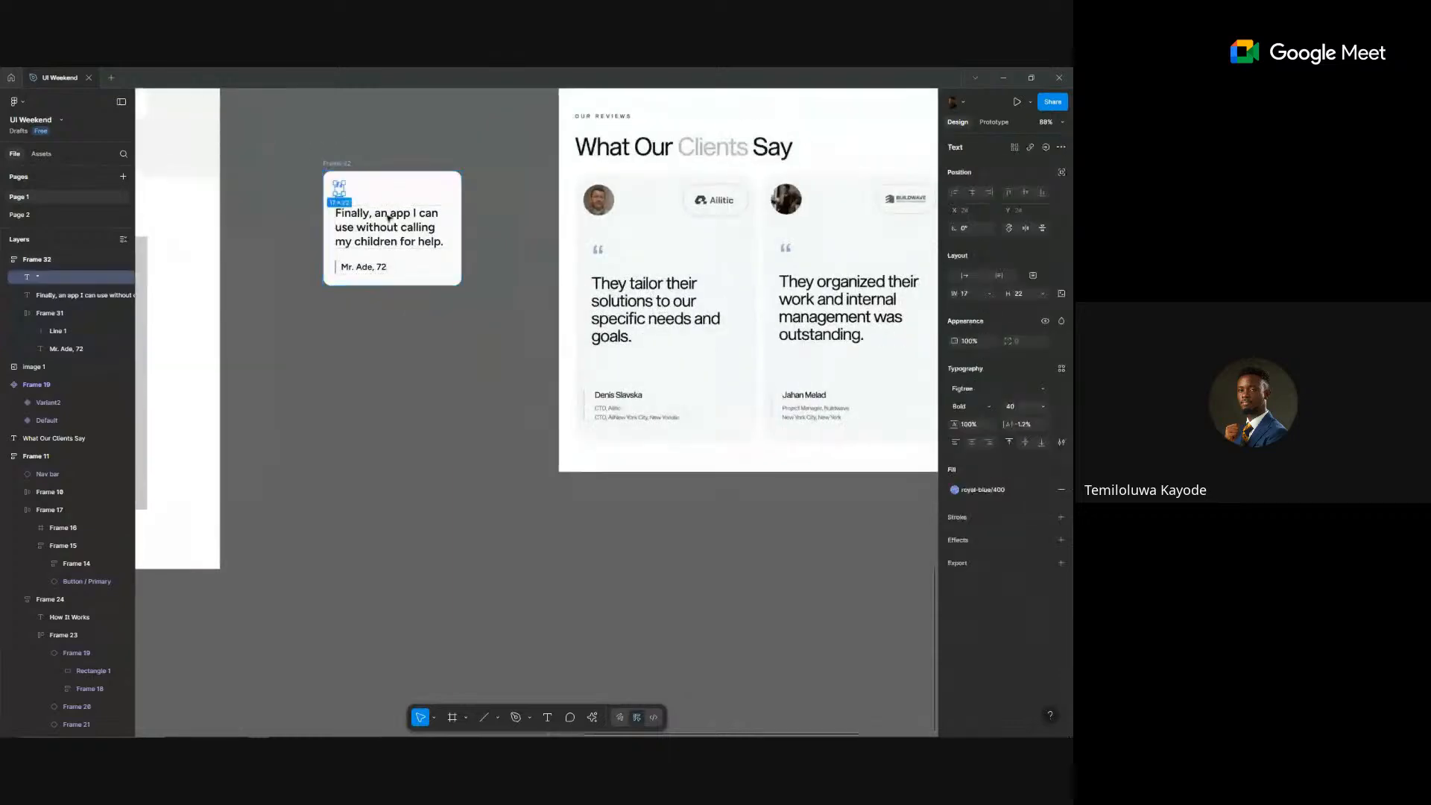
{"action": "left_click", "coordinate": [1042, 406]}
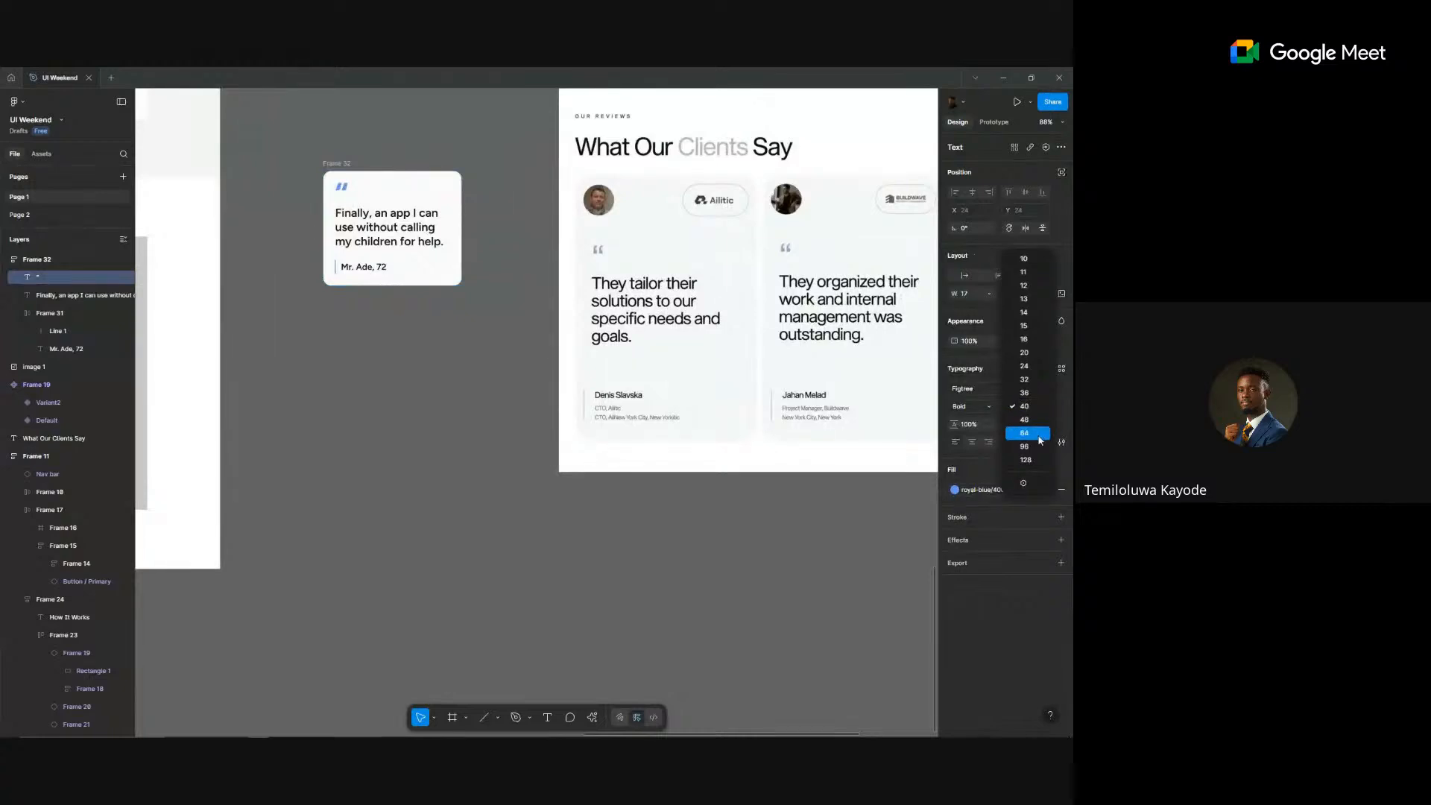
{"action": "left_click", "coordinate": [1040, 420]}
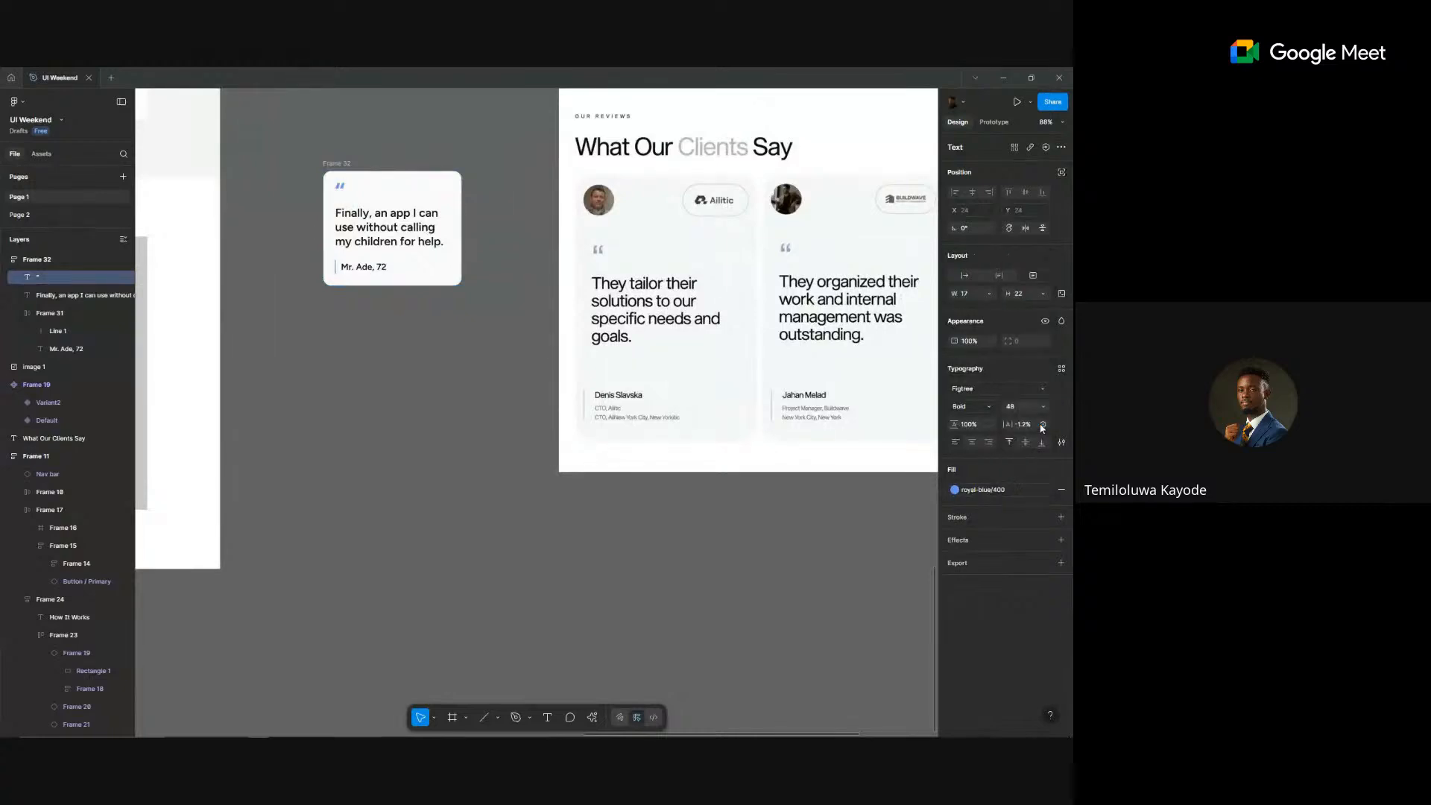
{"action": "left_click", "coordinate": [377, 183]}
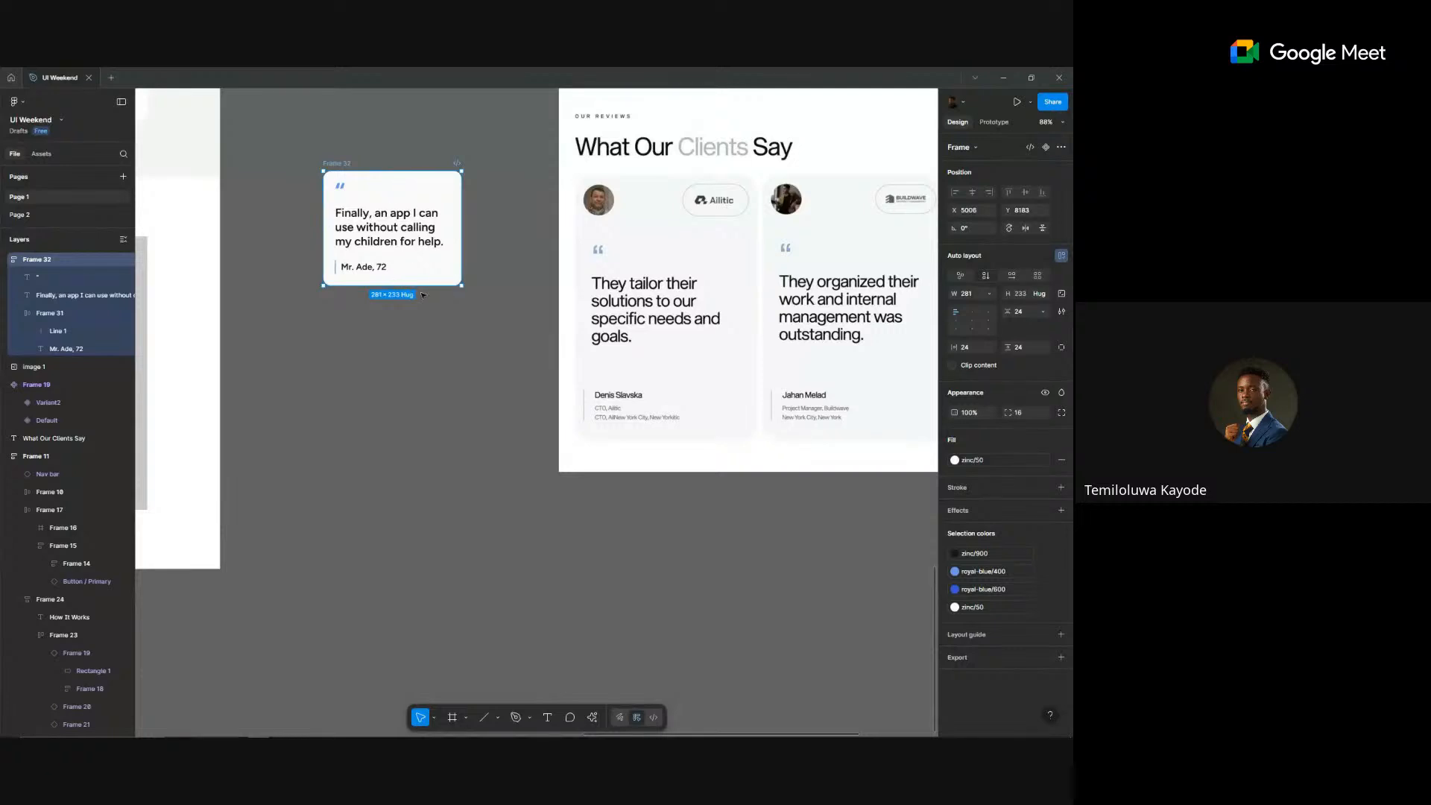
- Stretch the testimonial card taller and set its height to 360
{"action": "scroll", "coordinate": [821, 358], "scroll_direction": "down", "scroll_amount": 3}
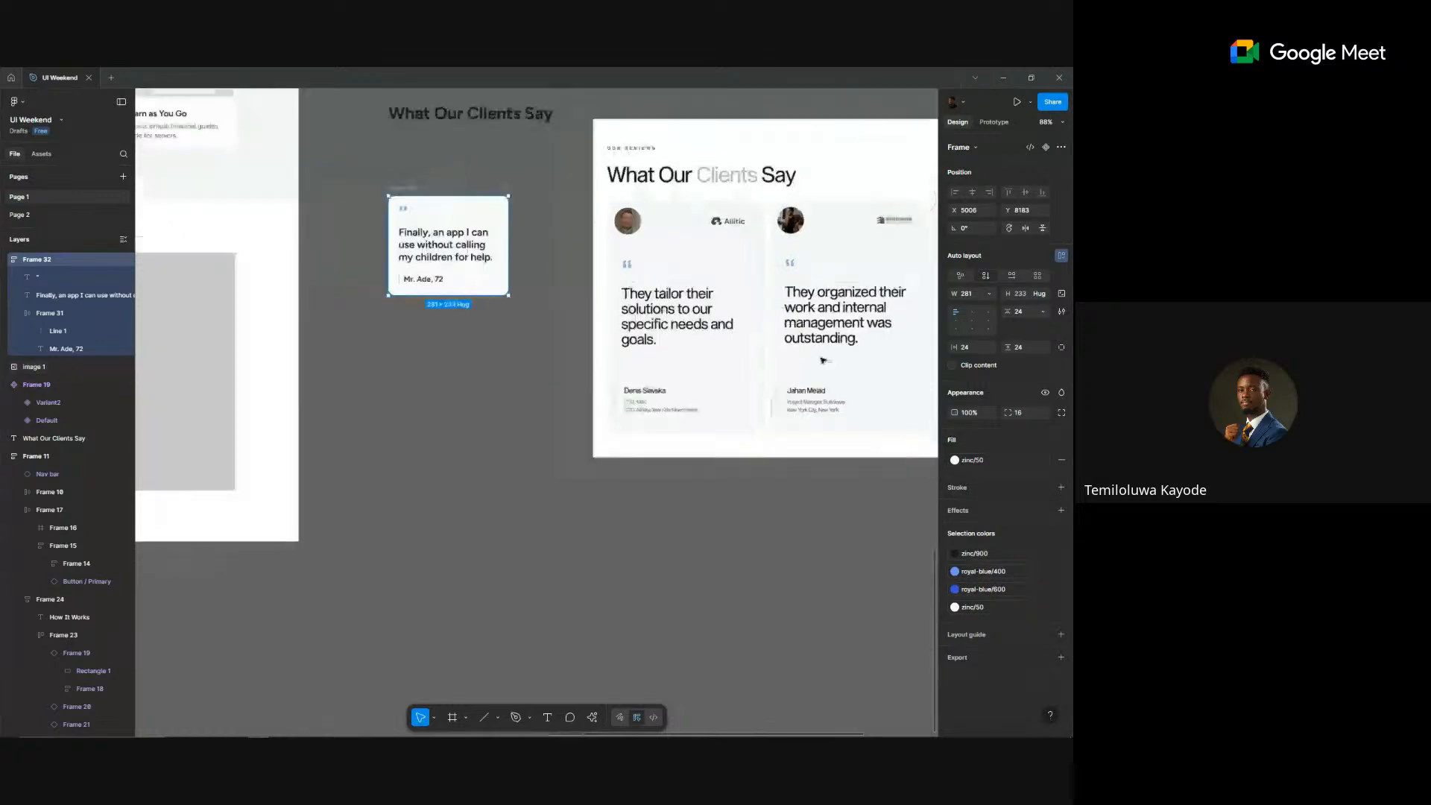
{"action": "scroll", "coordinate": [821, 358], "scroll_direction": "right", "scroll_amount": 4}
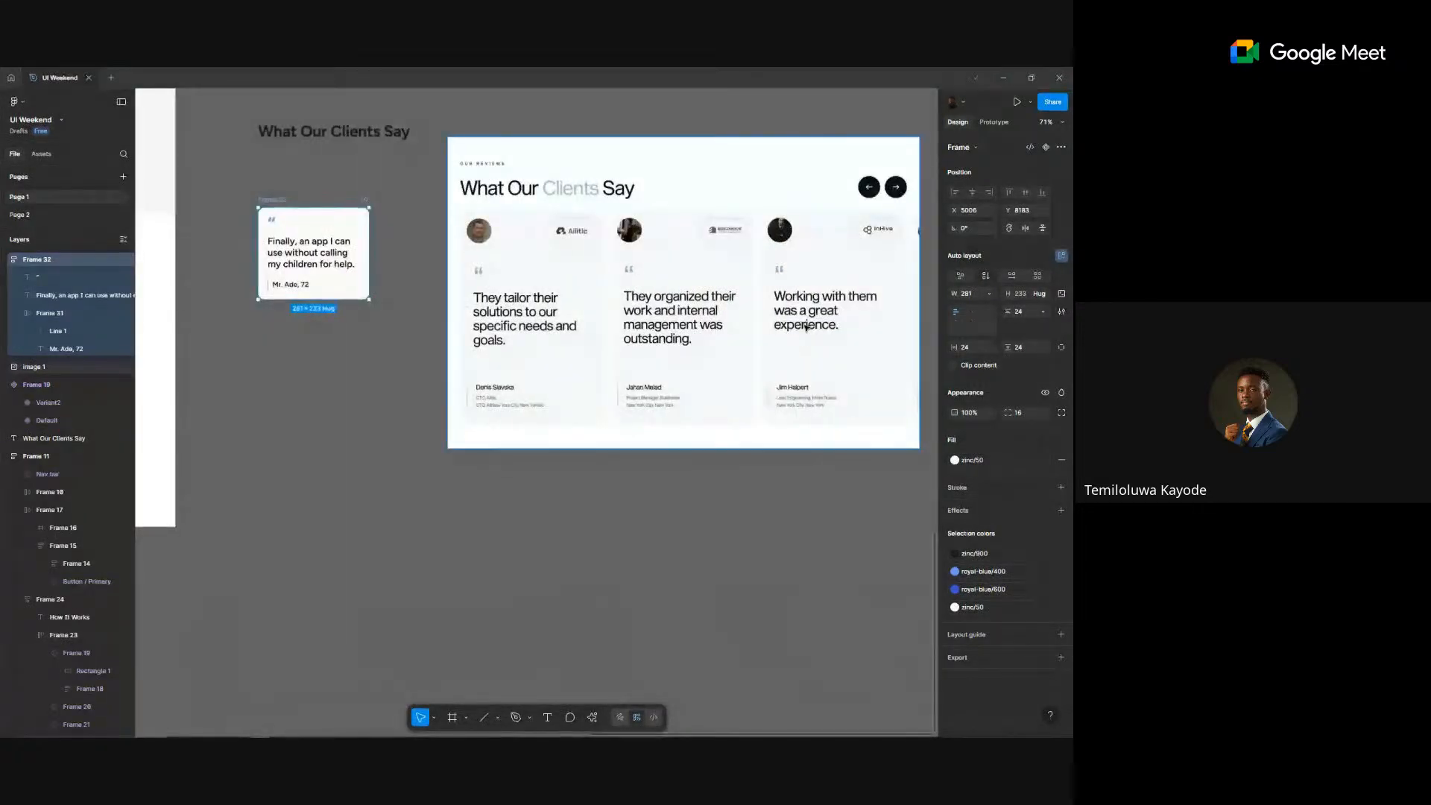
{"action": "scroll", "coordinate": [481, 341], "scroll_direction": "right", "scroll_amount": 1}
{"action": "scroll", "coordinate": [481, 340], "scroll_direction": "up", "scroll_amount": 1}
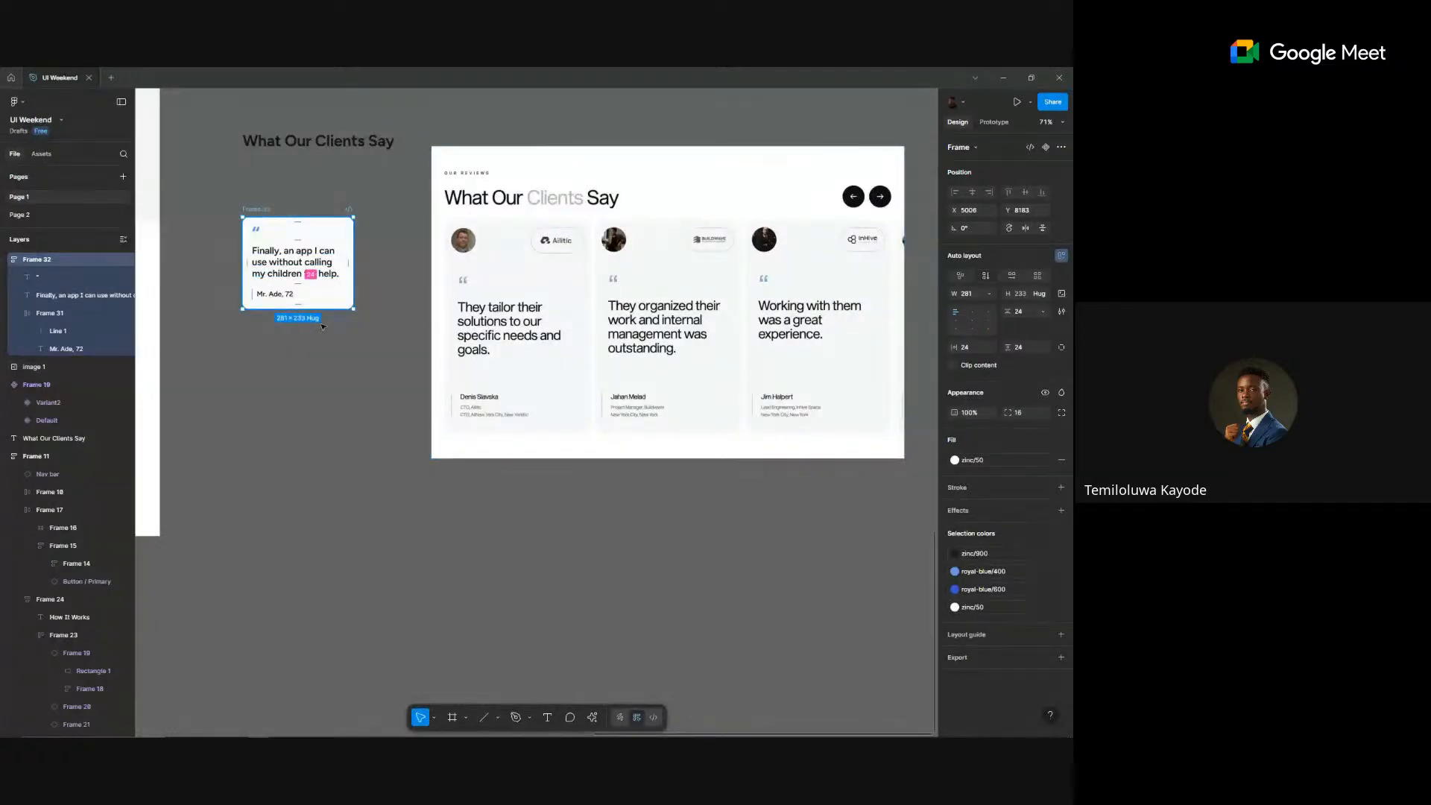
{"action": "left_click_drag", "start_coordinate": [325, 308], "coordinate": [391, 313]}
{"action": "key", "text": "ctrl+z"}
{"action": "key", "text": "ctrl+z"}
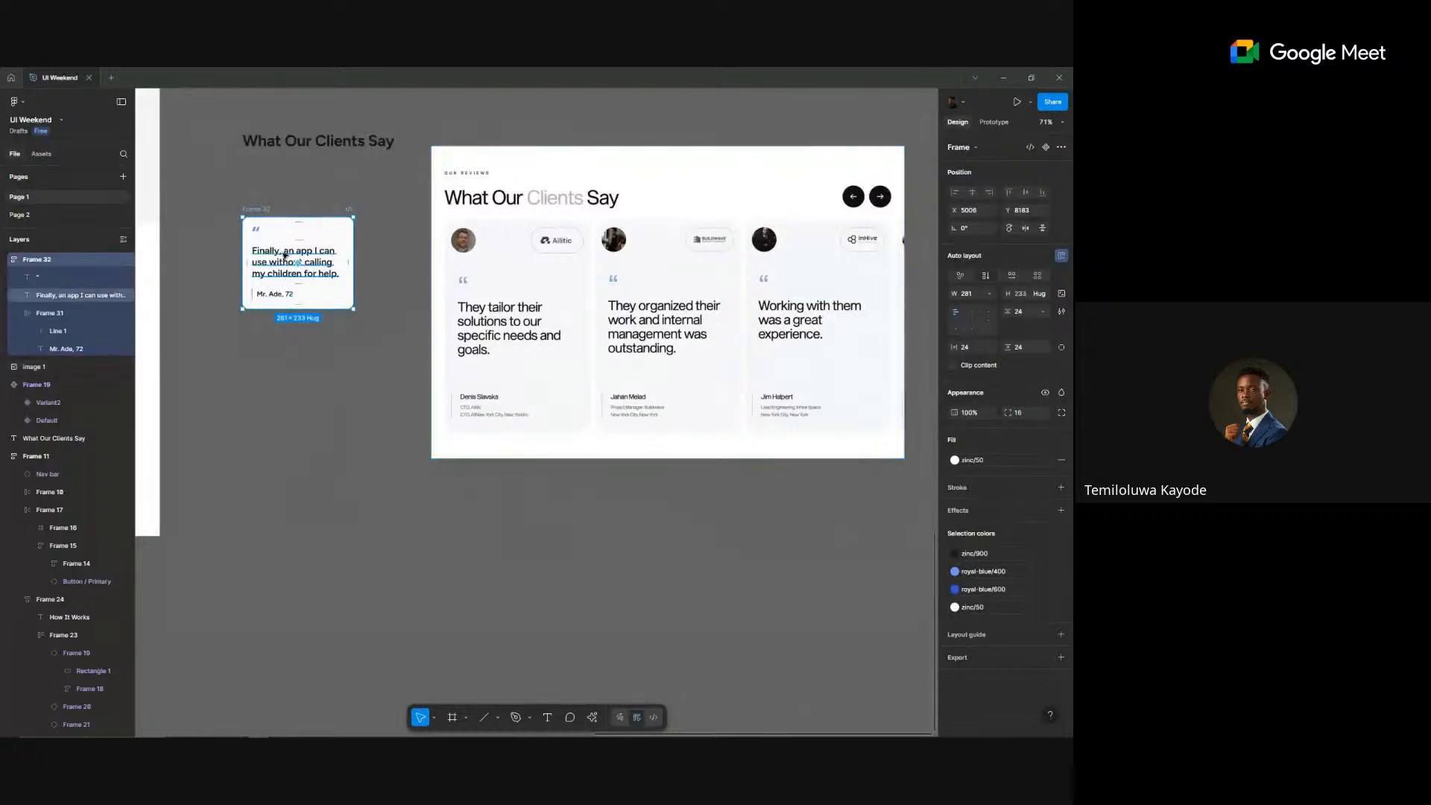
{"action": "left_click_drag", "start_coordinate": [304, 308], "coordinate": [317, 364]}
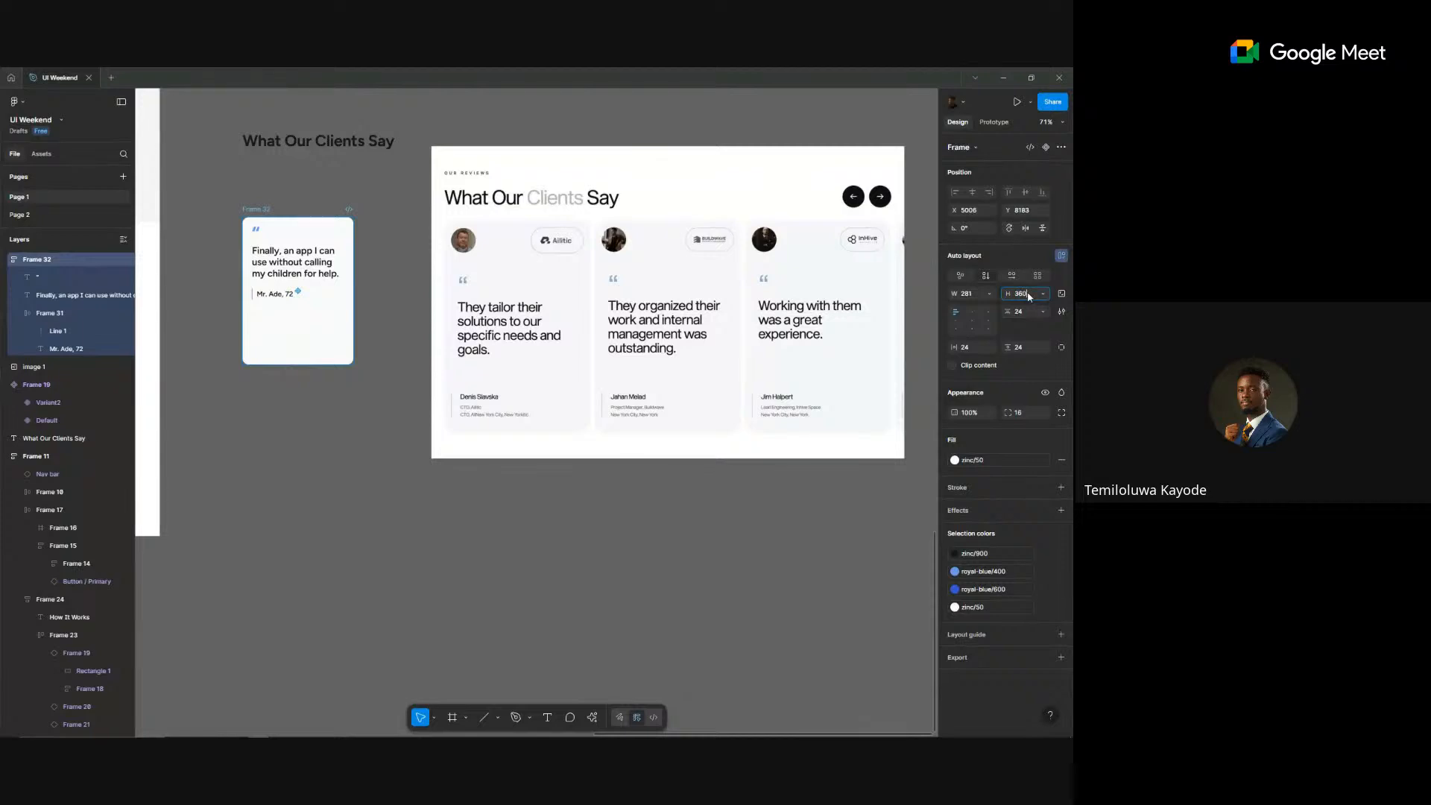
{"action": "key", "text": "Return"}
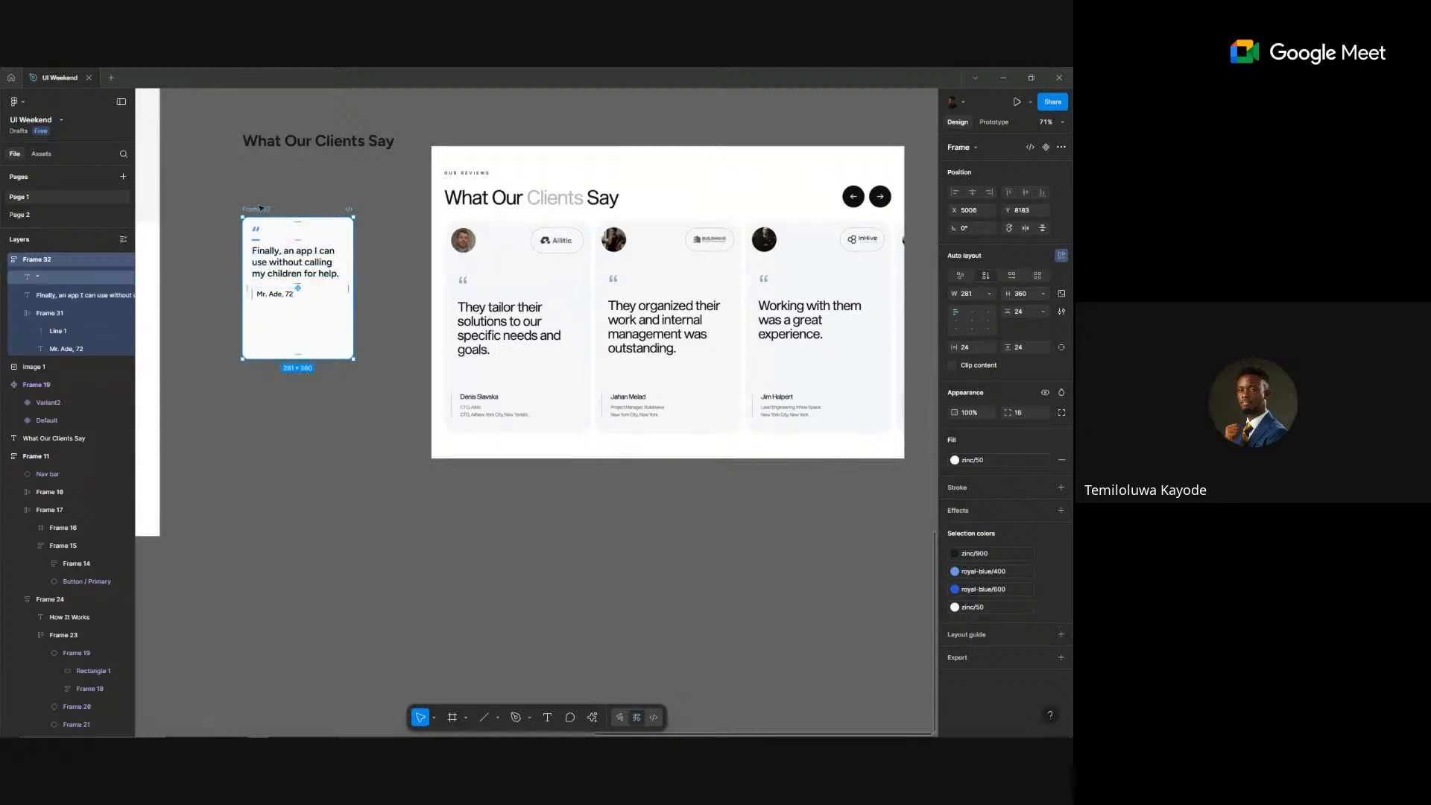
- Try to wrap the quote mark and testimonial copy together in a nested auto layout frame
{"action": "left_click", "coordinate": [257, 230]}
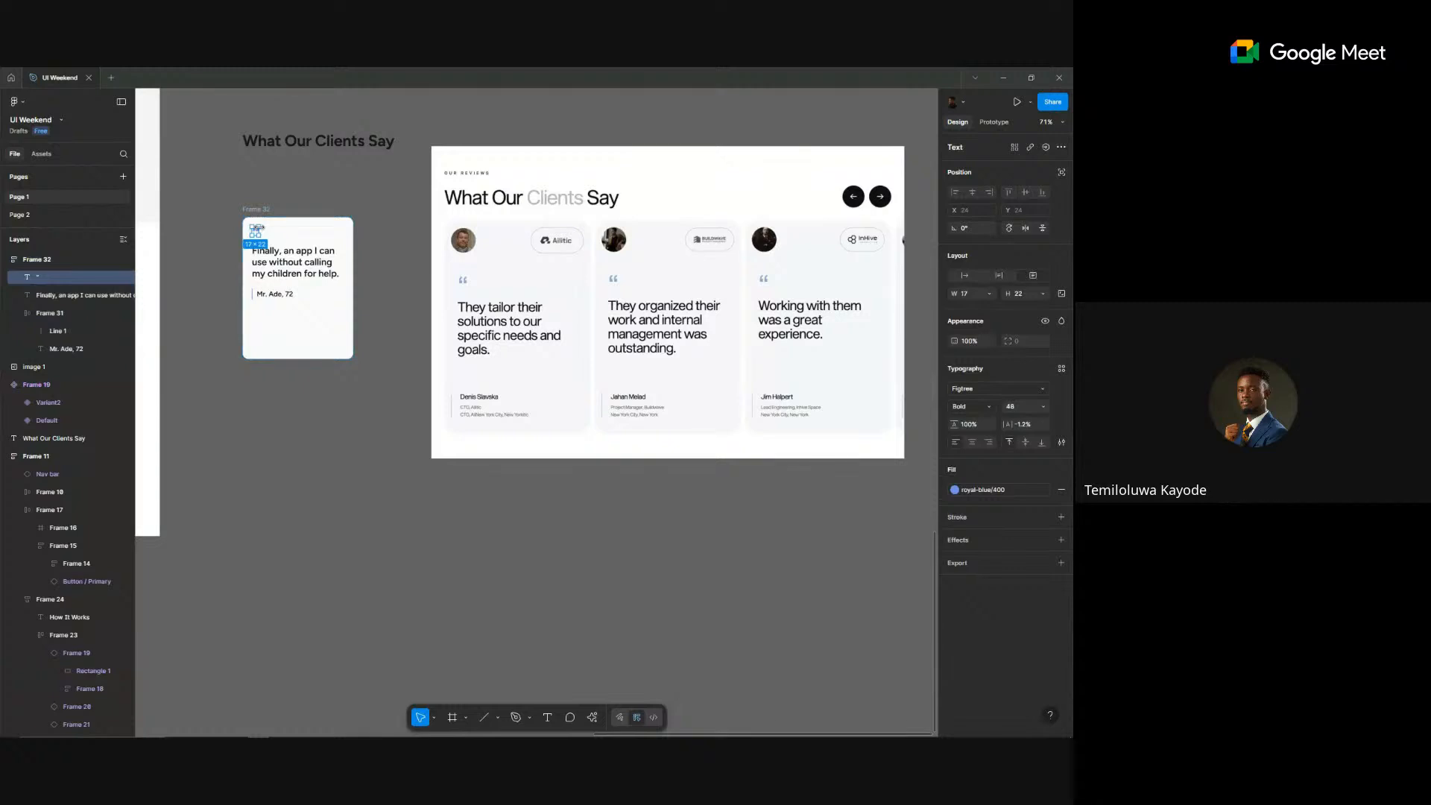
{"action": "scroll", "coordinate": [268, 231], "scroll_direction": "up", "scroll_amount": 5, "text": "ctrl"}
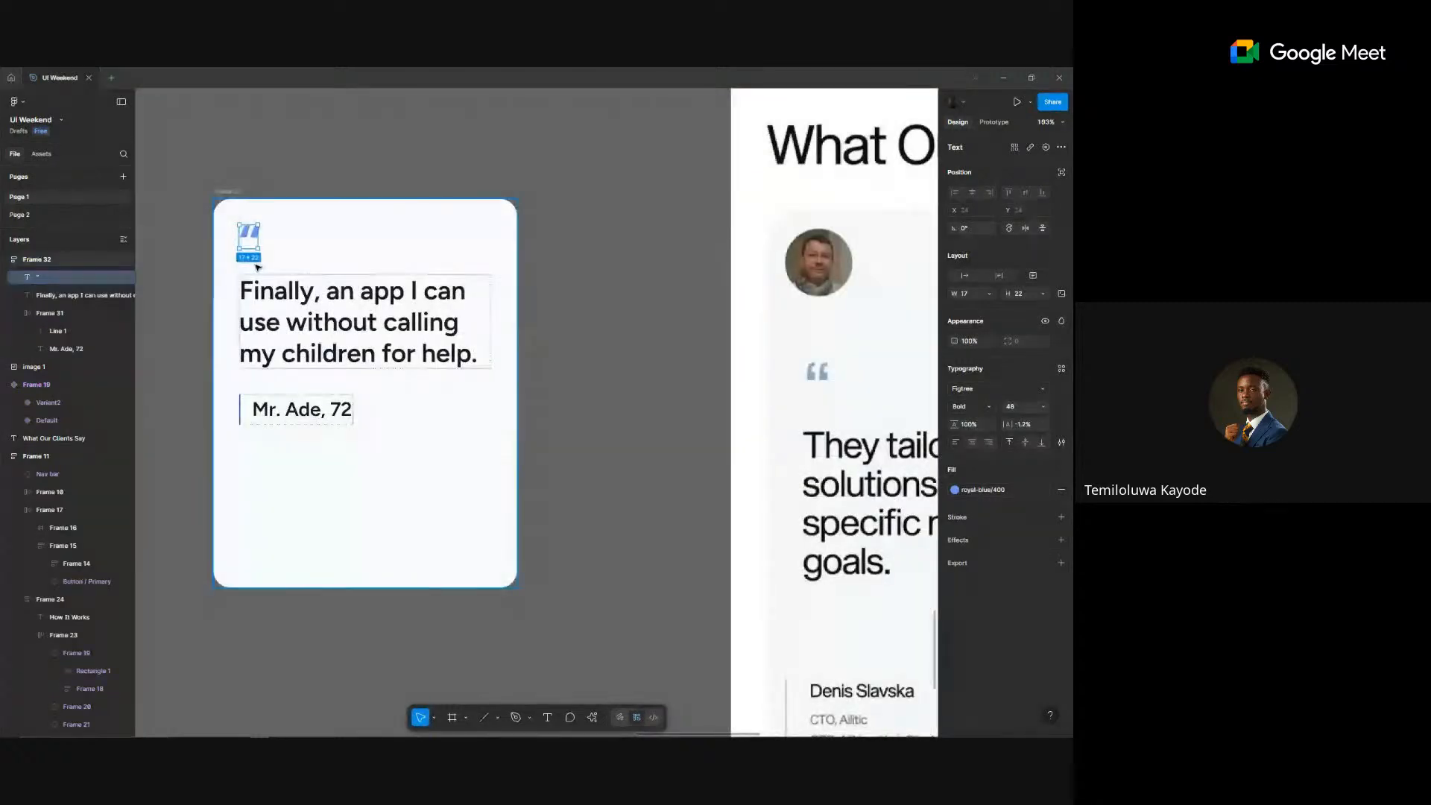
{"action": "left_click", "coordinate": [278, 324], "text": "shift"}
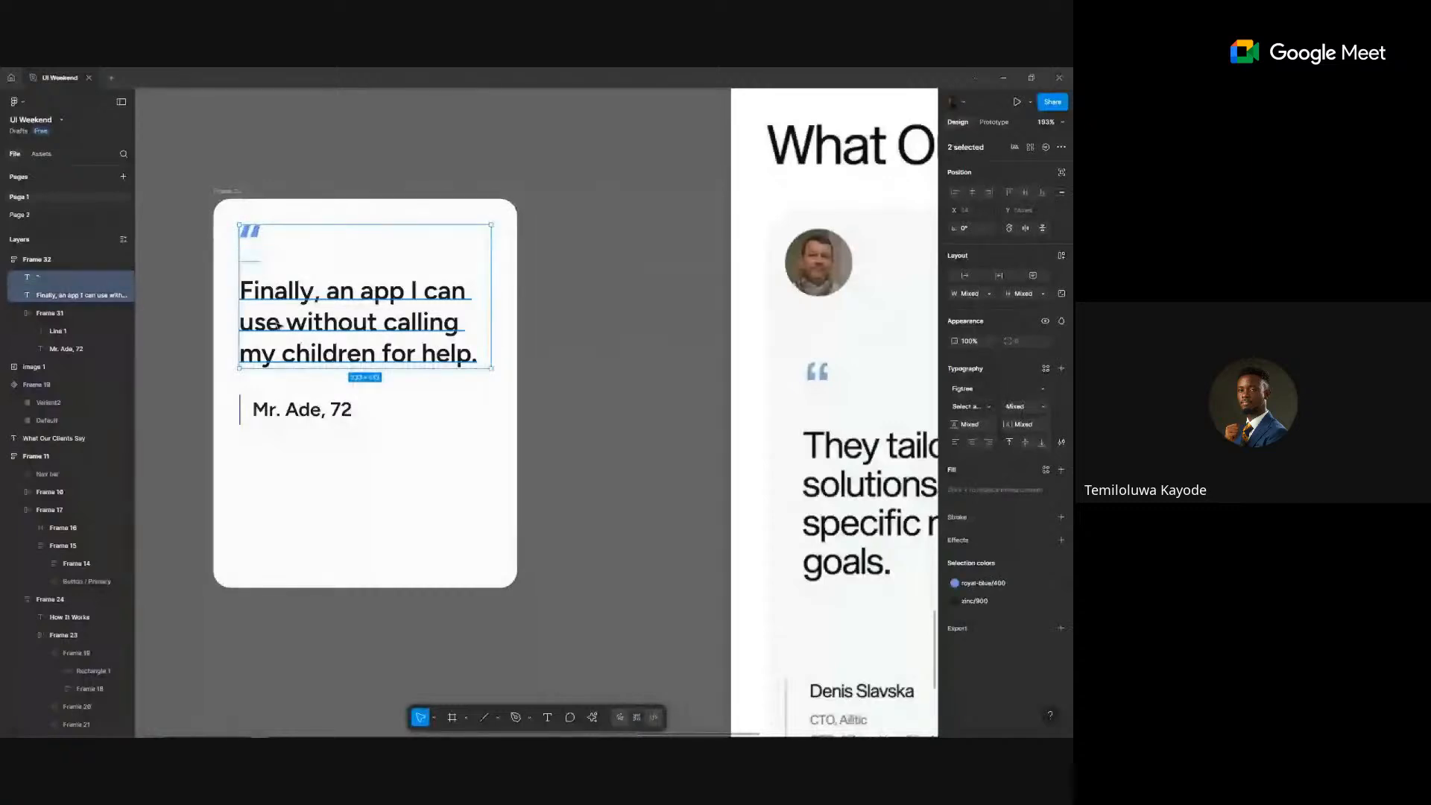
{"action": "key", "text": "shift+a"}
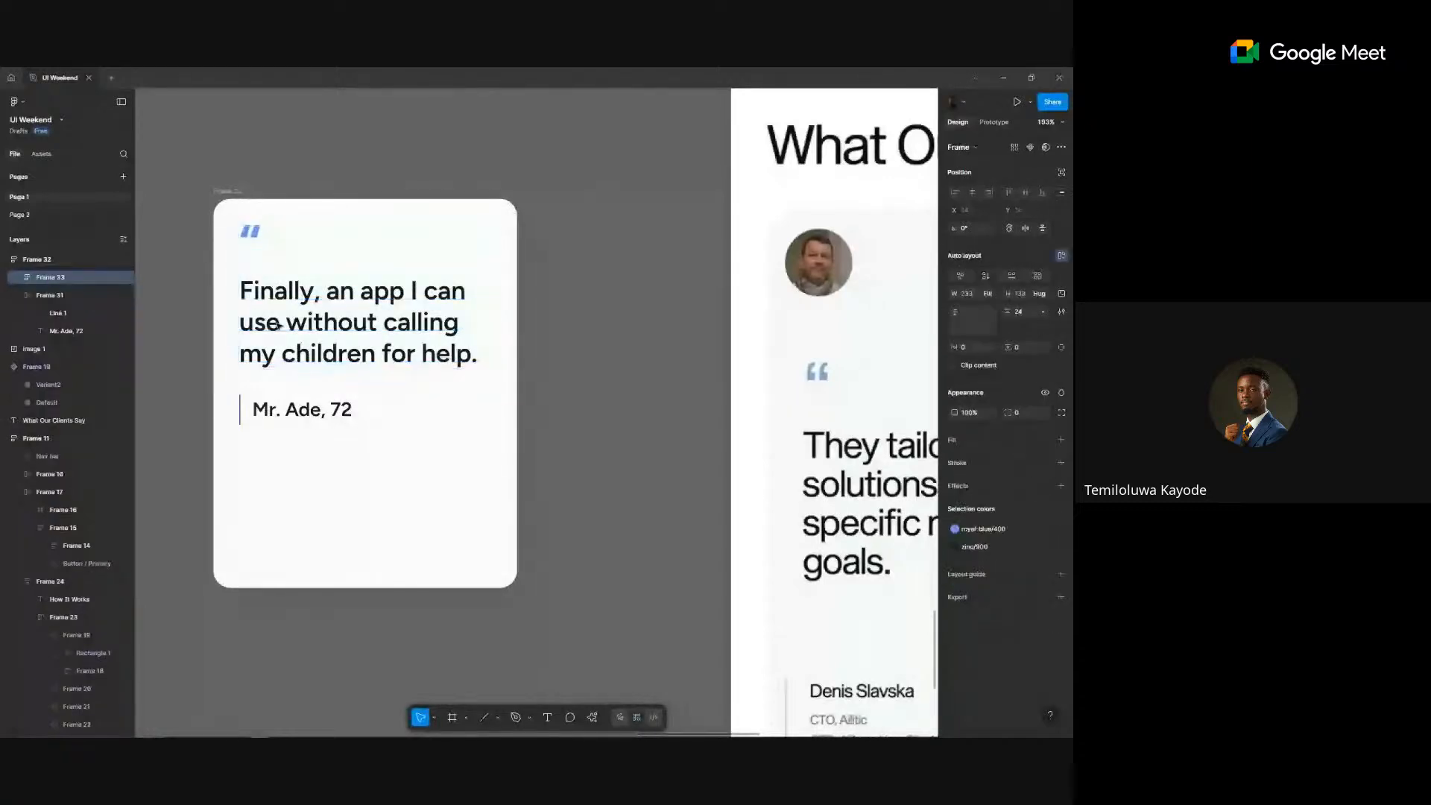
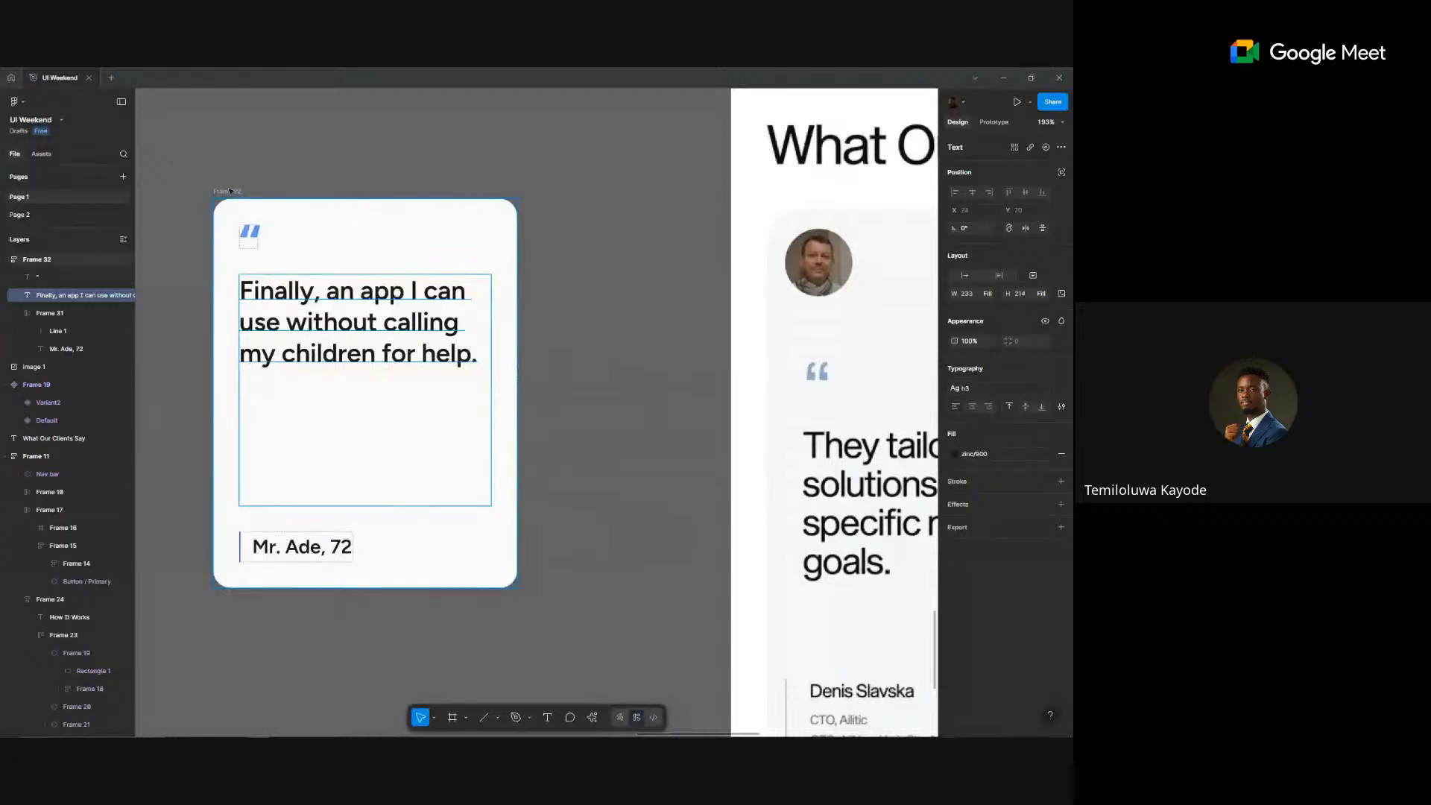
{"action": "key", "text": "Escape"}
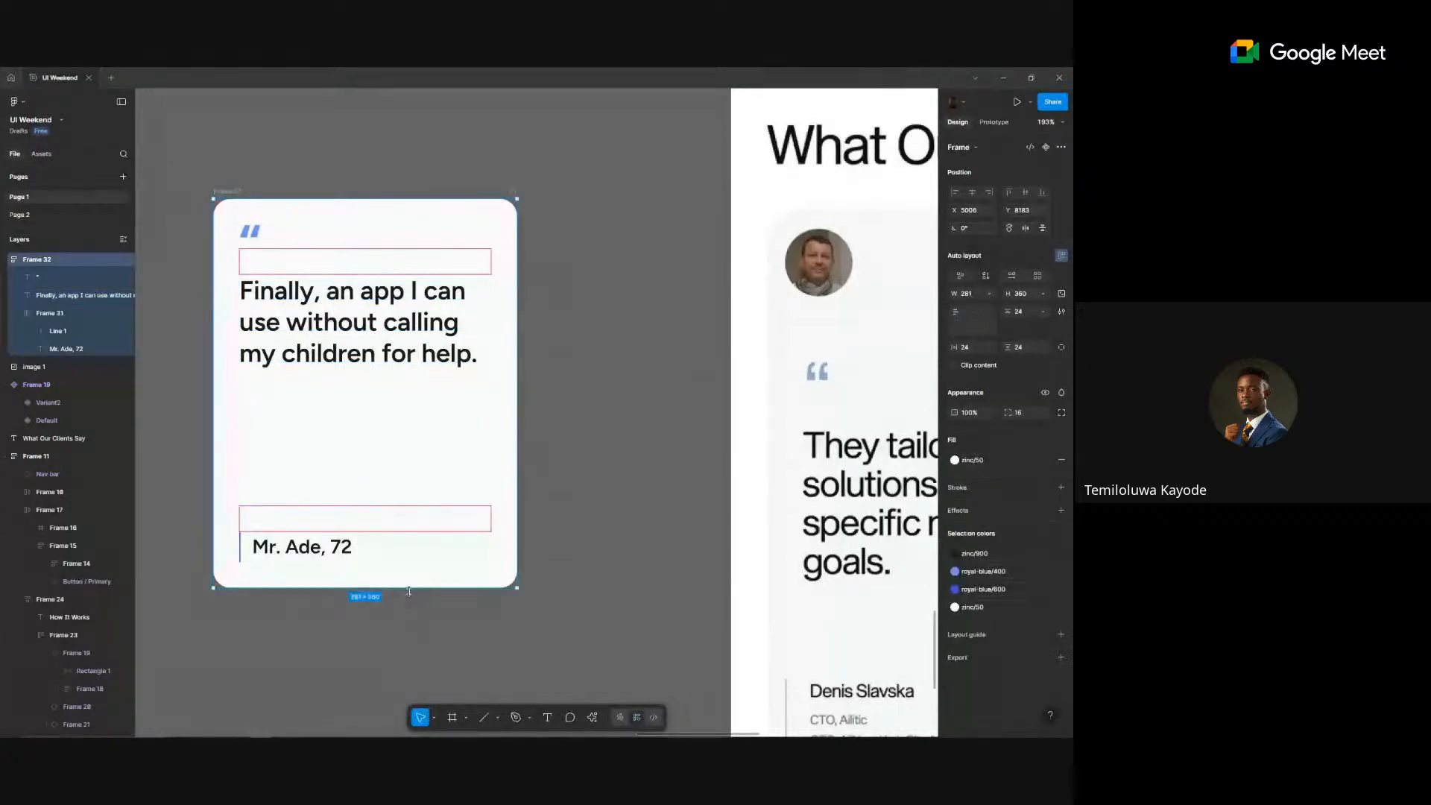
{"action": "mouse_move", "coordinate": [411, 588]}
{"action": "left_mouse_down"}
{"action": "mouse_move", "coordinate": [413, 569]}
{"action": "mouse_move", "coordinate": [413, 586]}
{"action": "left_mouse_up"}
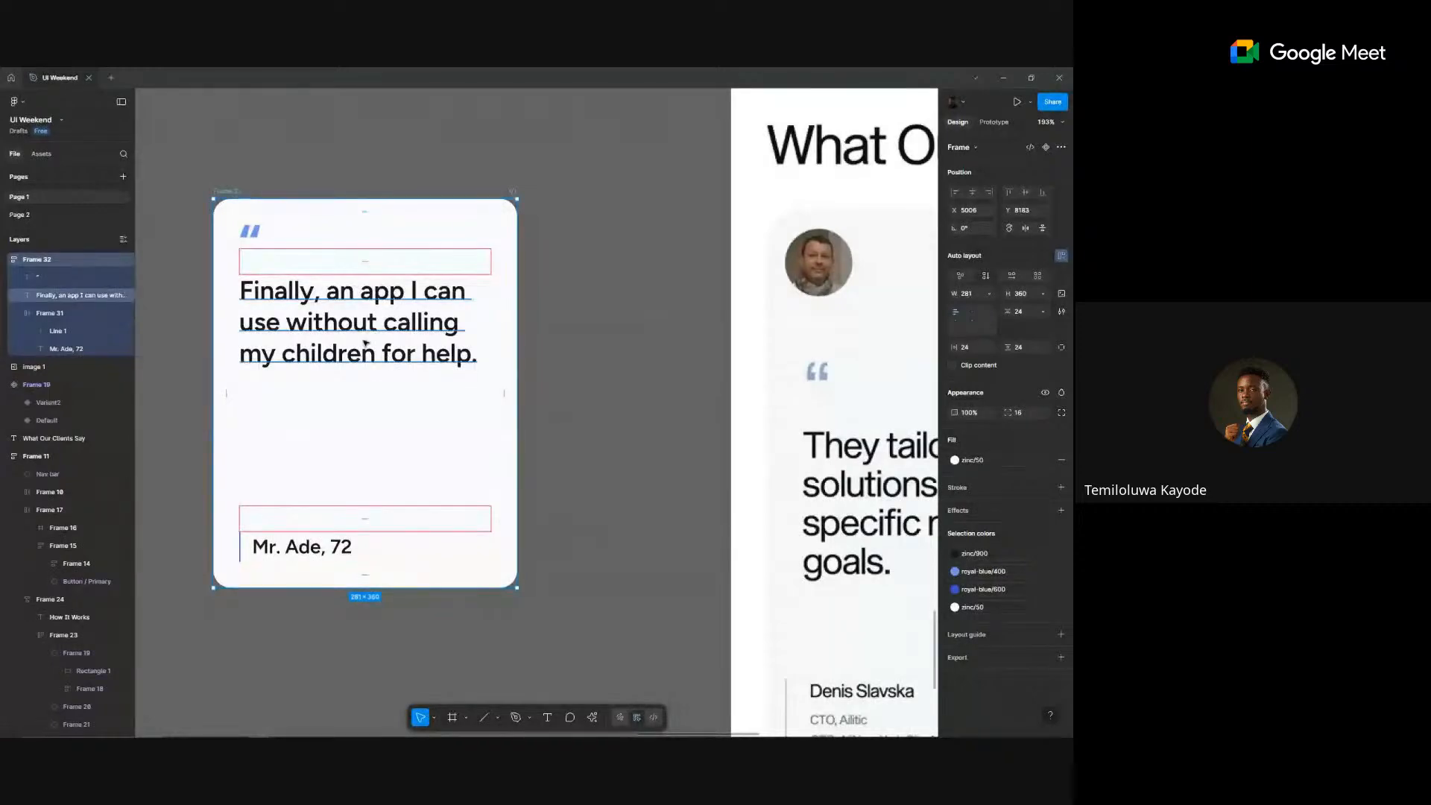
{"action": "left_click", "coordinate": [363, 329]}
{"action": "left_click", "coordinate": [576, 318]}
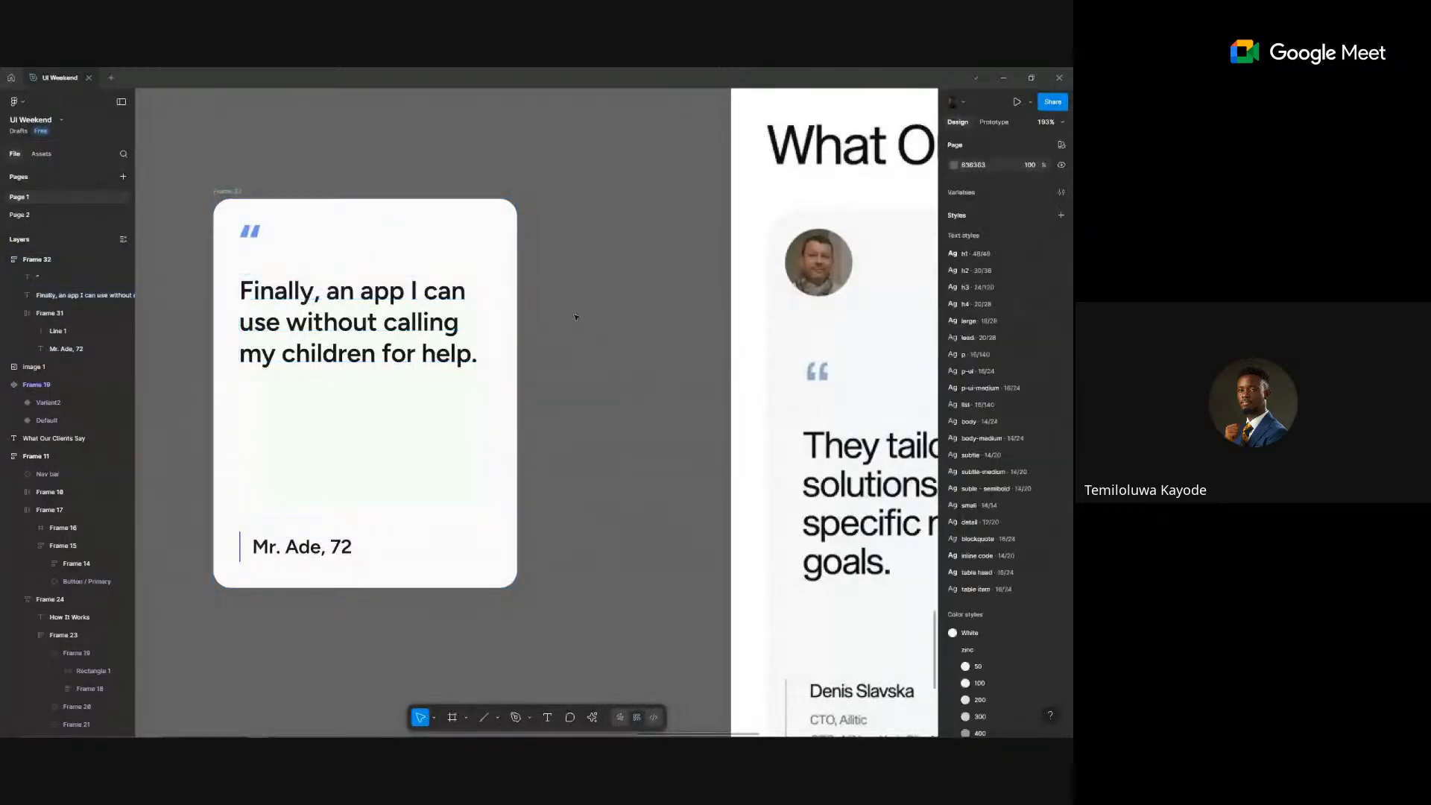
- Reduce the vertical gap between the items in the testimonial card to 12
{"action": "scroll", "coordinate": [575, 317], "scroll_direction": "down", "scroll_amount": 3}
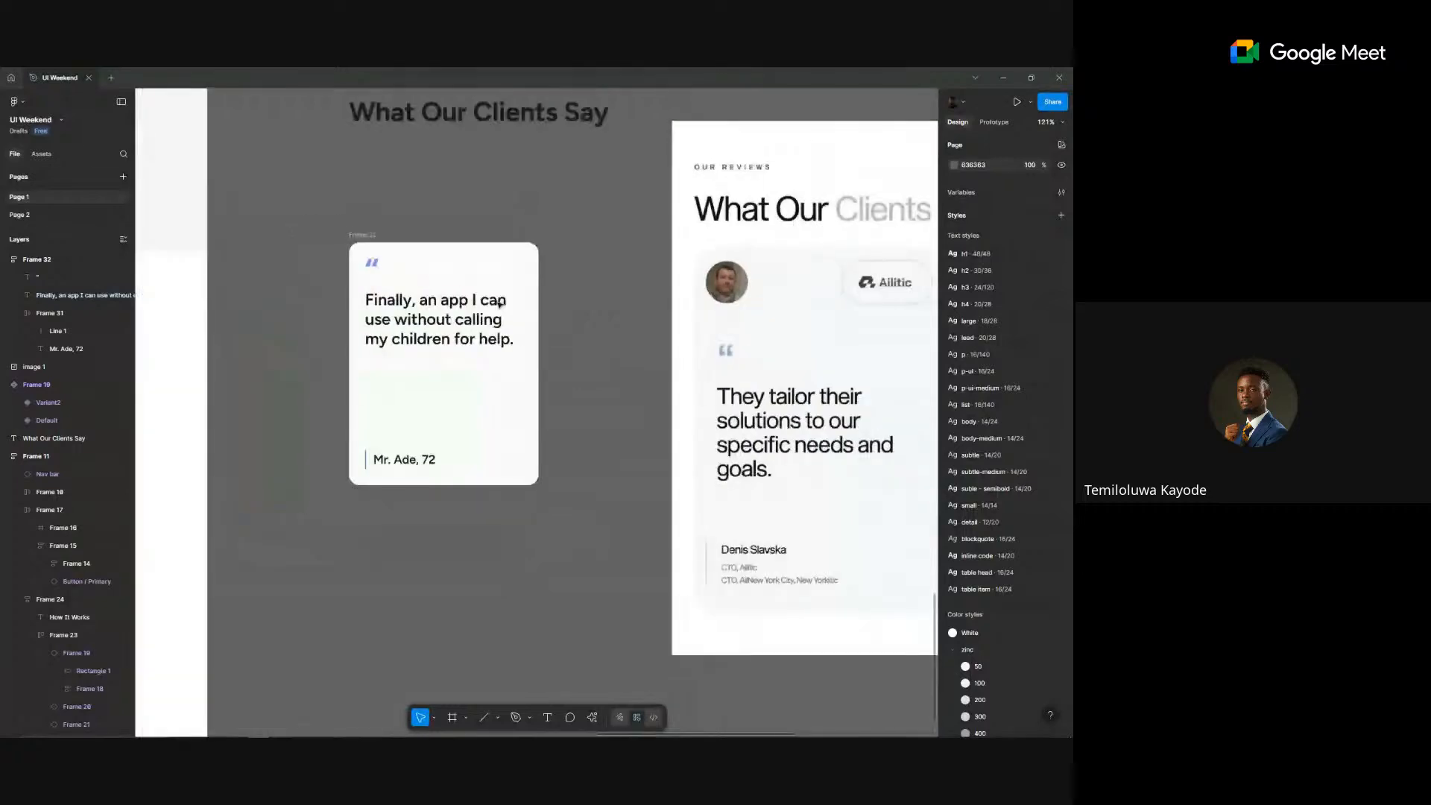
{"action": "left_click", "coordinate": [437, 284]}
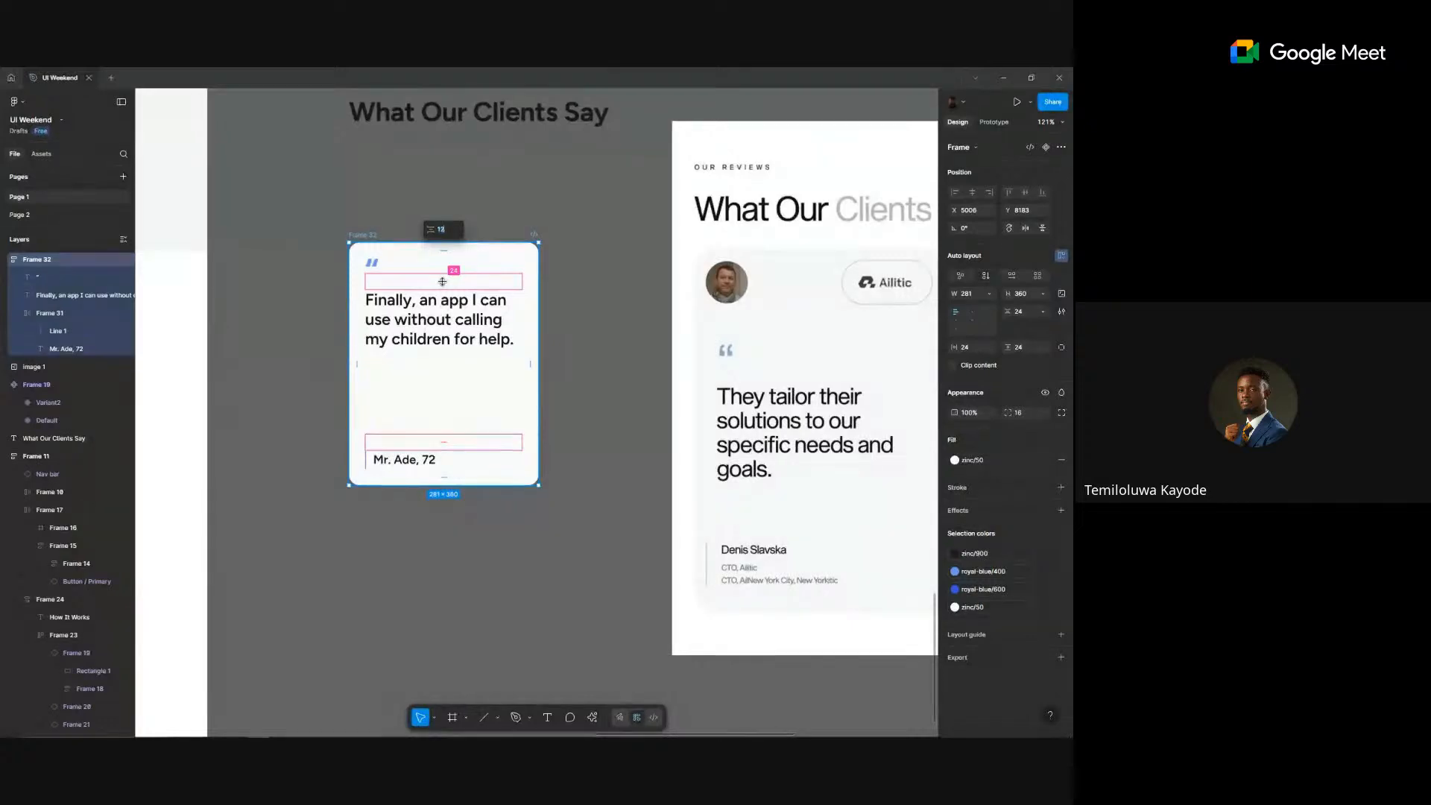
{"action": "left_click_drag", "start_coordinate": [442, 282], "coordinate": [441, 273]}
{"action": "left_click", "coordinate": [566, 302]}
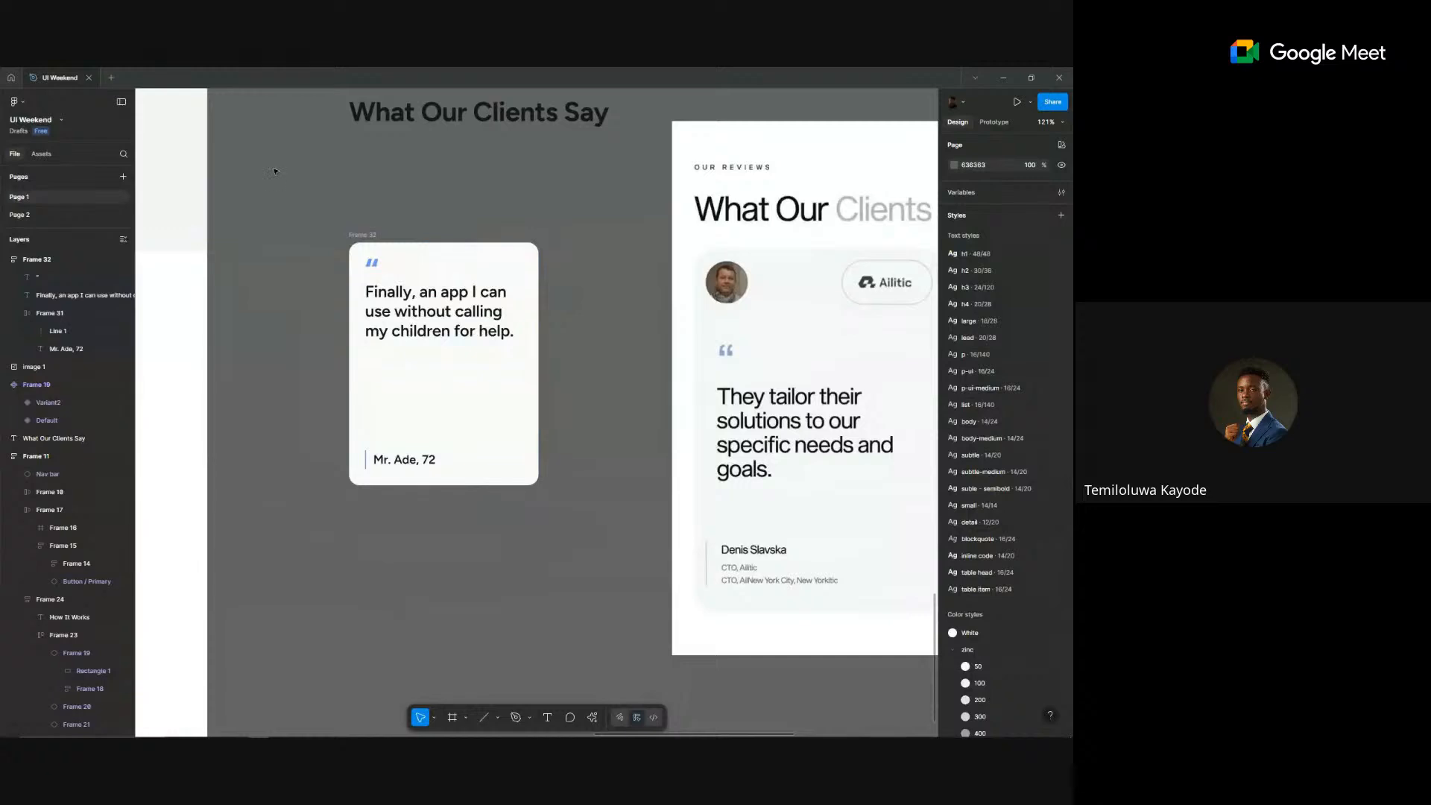
- Set the testimonial card's height to 320 after trying 280
{"action": "left_click", "coordinate": [362, 244]}
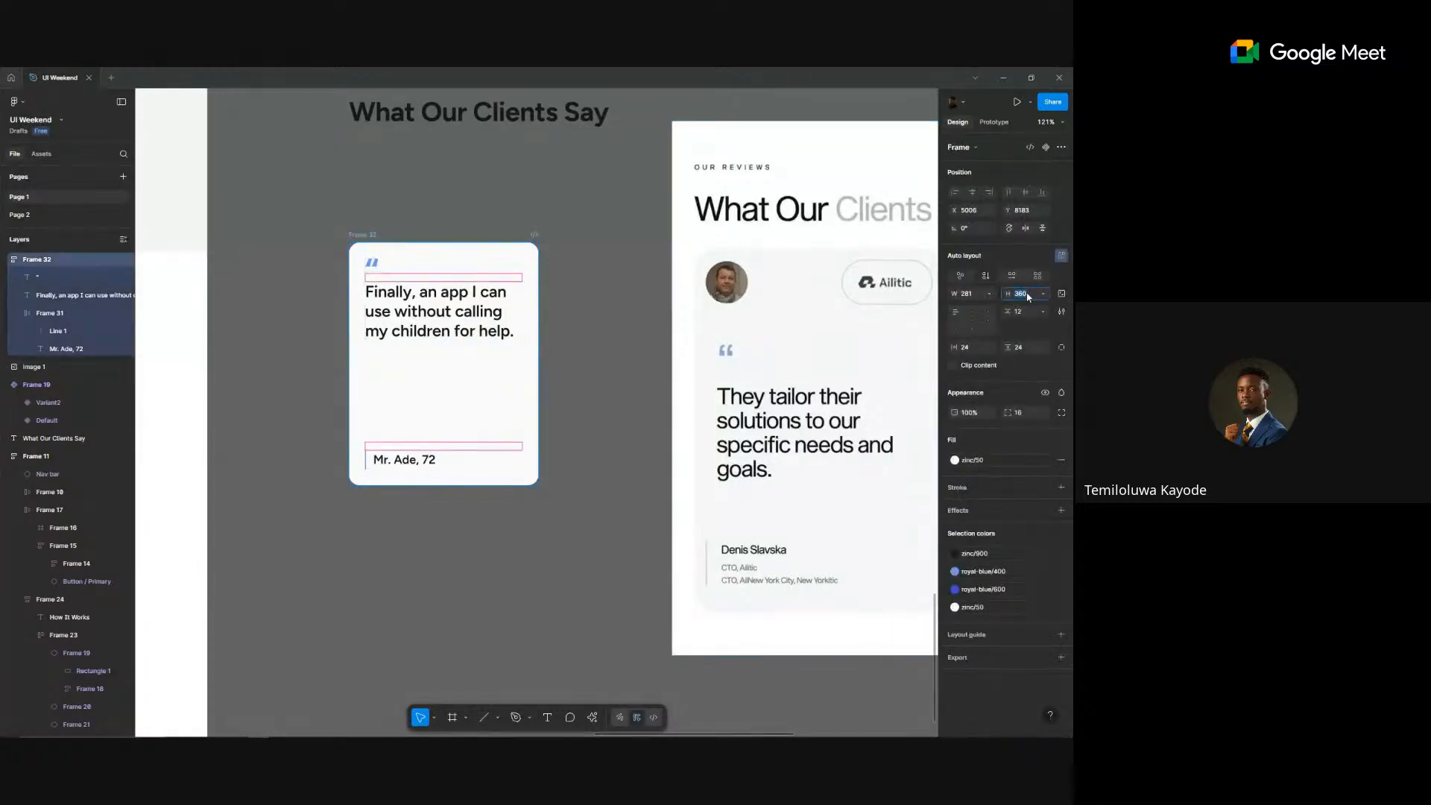
{"action": "type", "text": "280"}
{"action": "key", "text": "Return"}
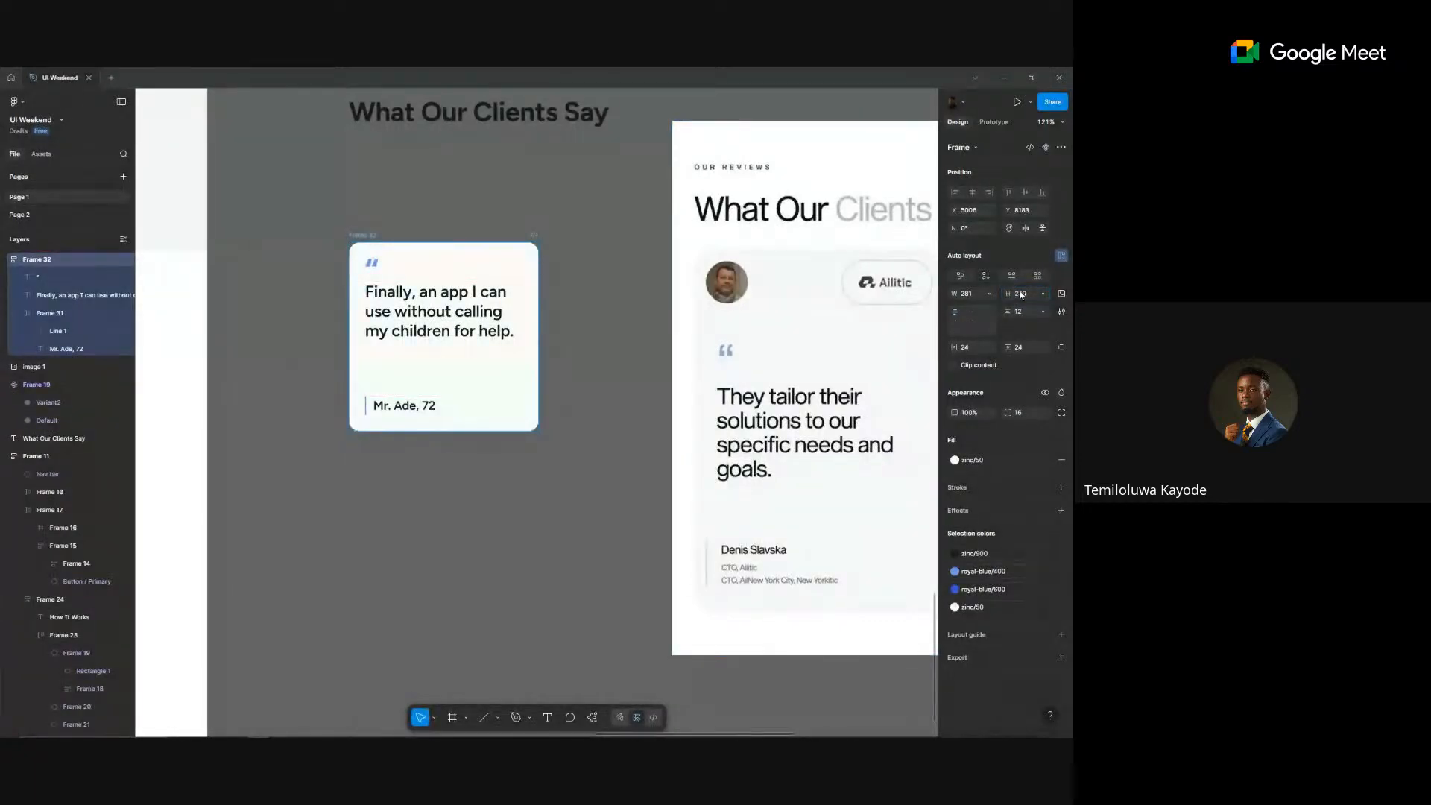
{"action": "key", "text": "Return"}
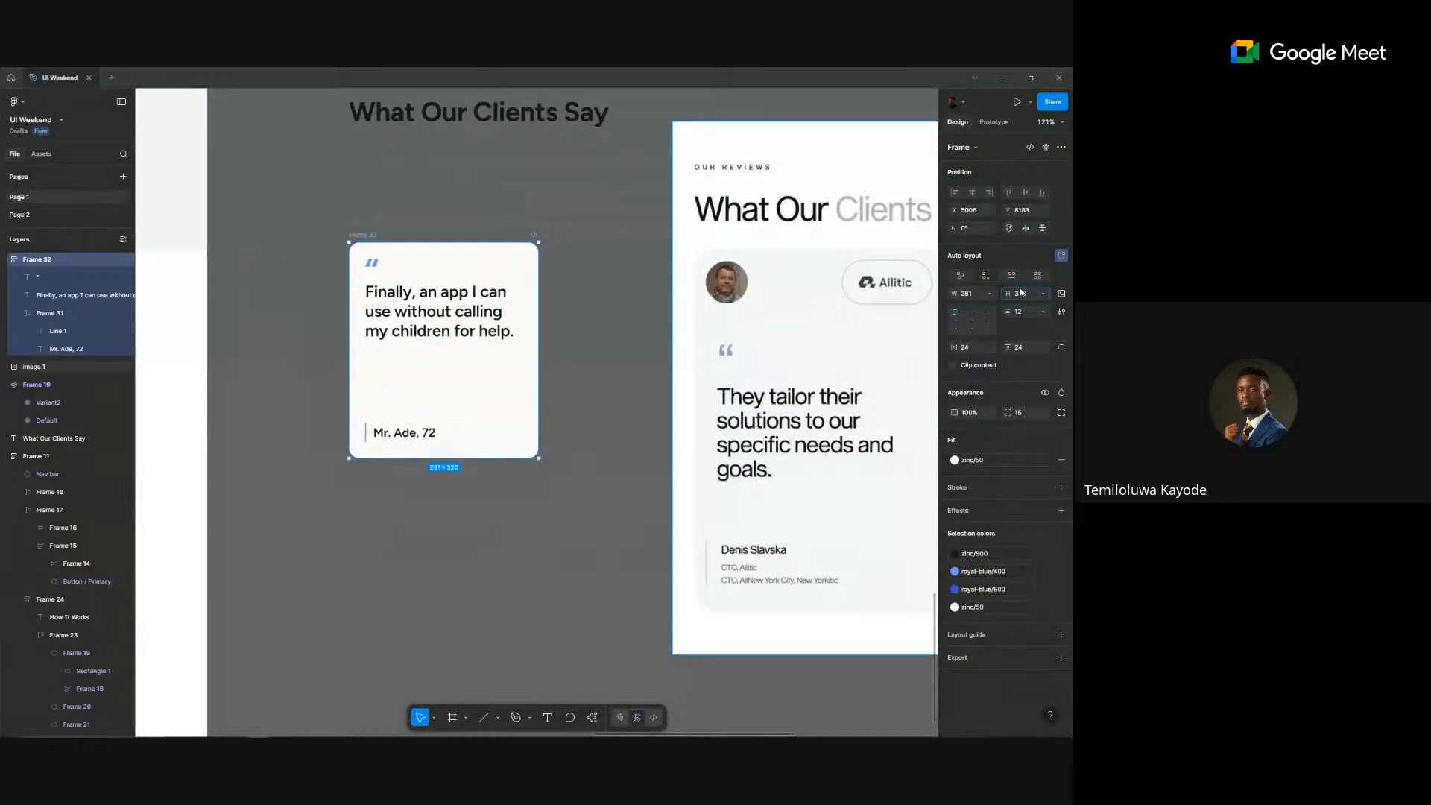
{"action": "left_click", "coordinate": [625, 428]}
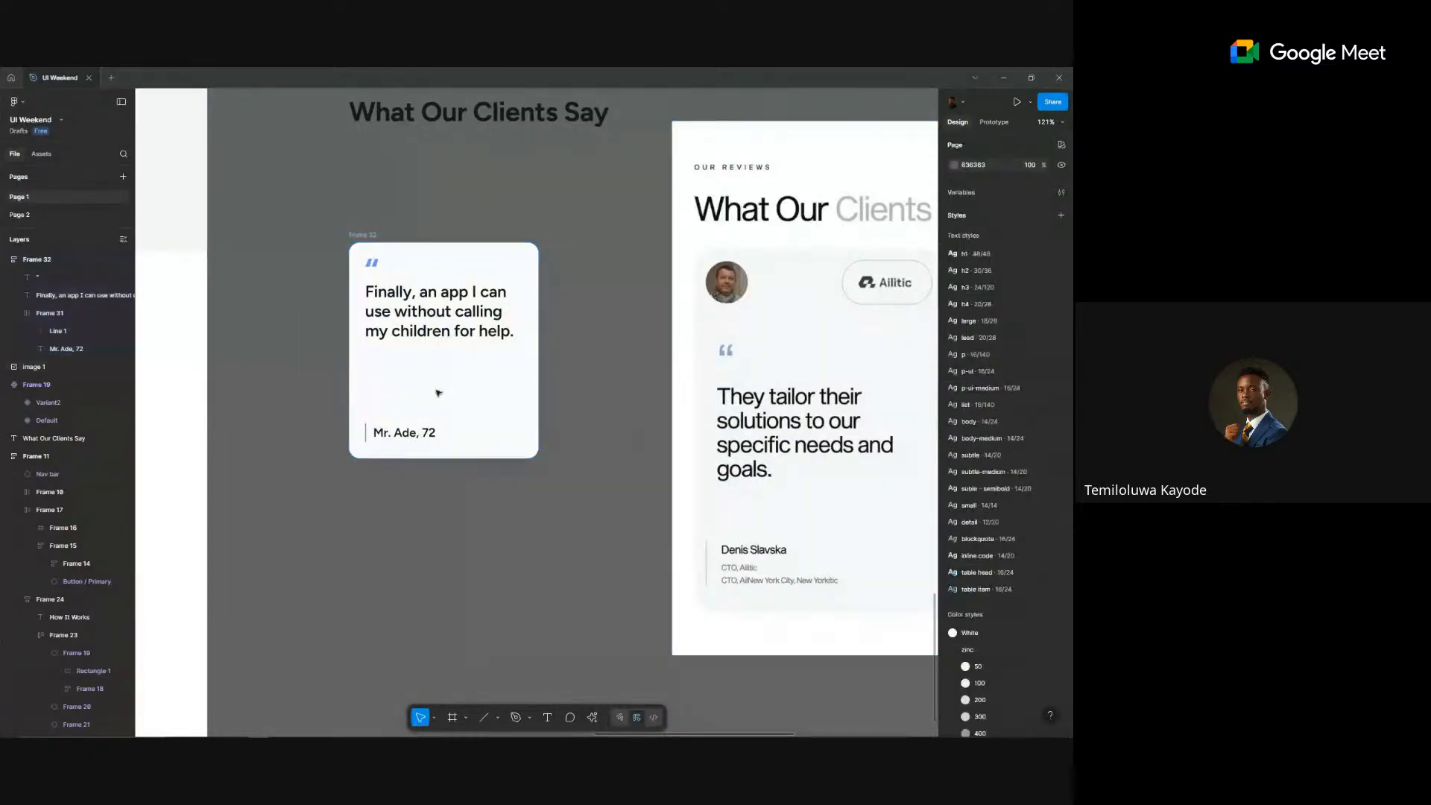
- Change the stroke of the vertical line beside the author's name to a light grey library colour
{"action": "scroll", "coordinate": [540, 313], "scroll_direction": "left", "scroll_amount": 5}
{"action": "scroll", "coordinate": [540, 313], "scroll_direction": "down", "scroll_amount": 3}
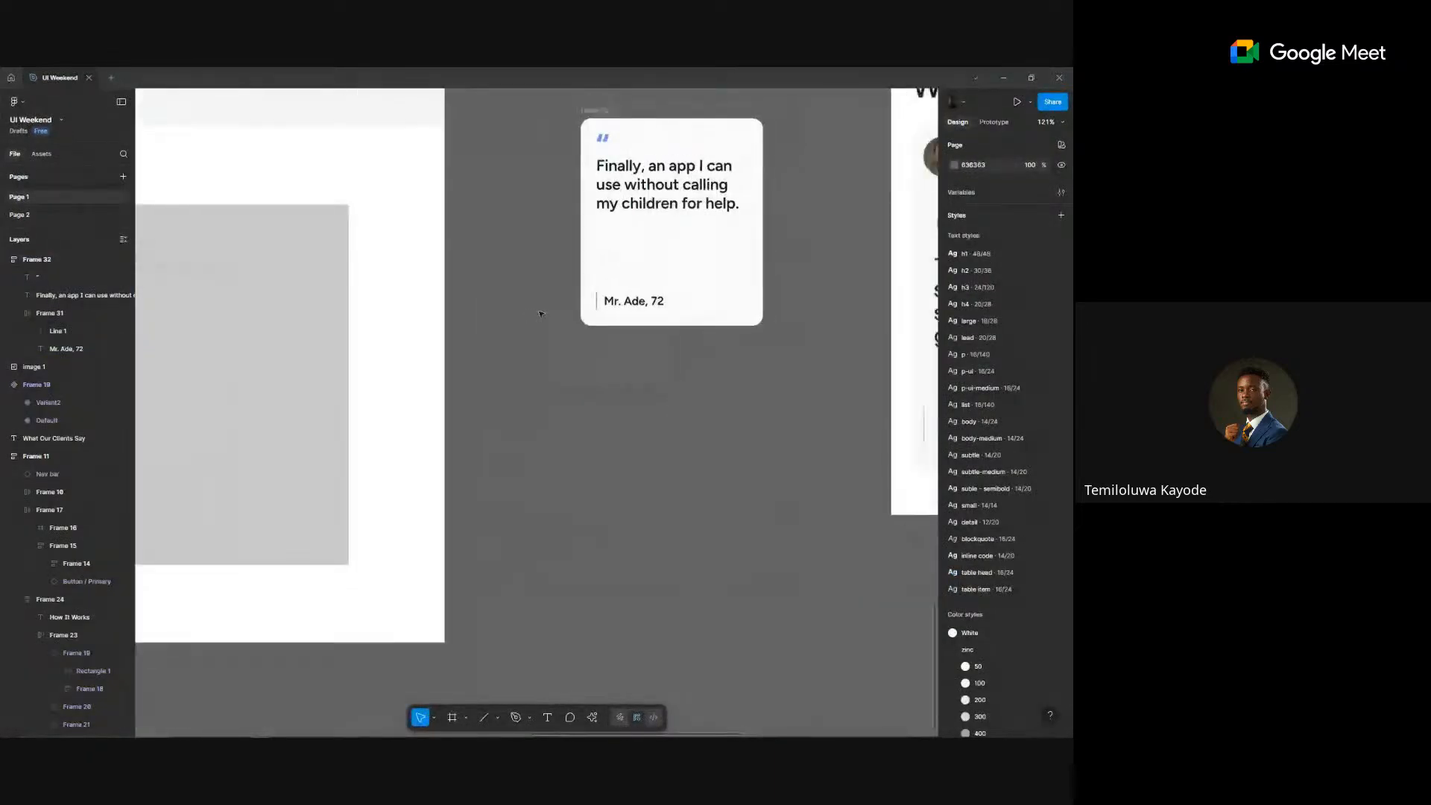
{"action": "scroll", "coordinate": [541, 313], "scroll_direction": "down", "scroll_amount": 5}
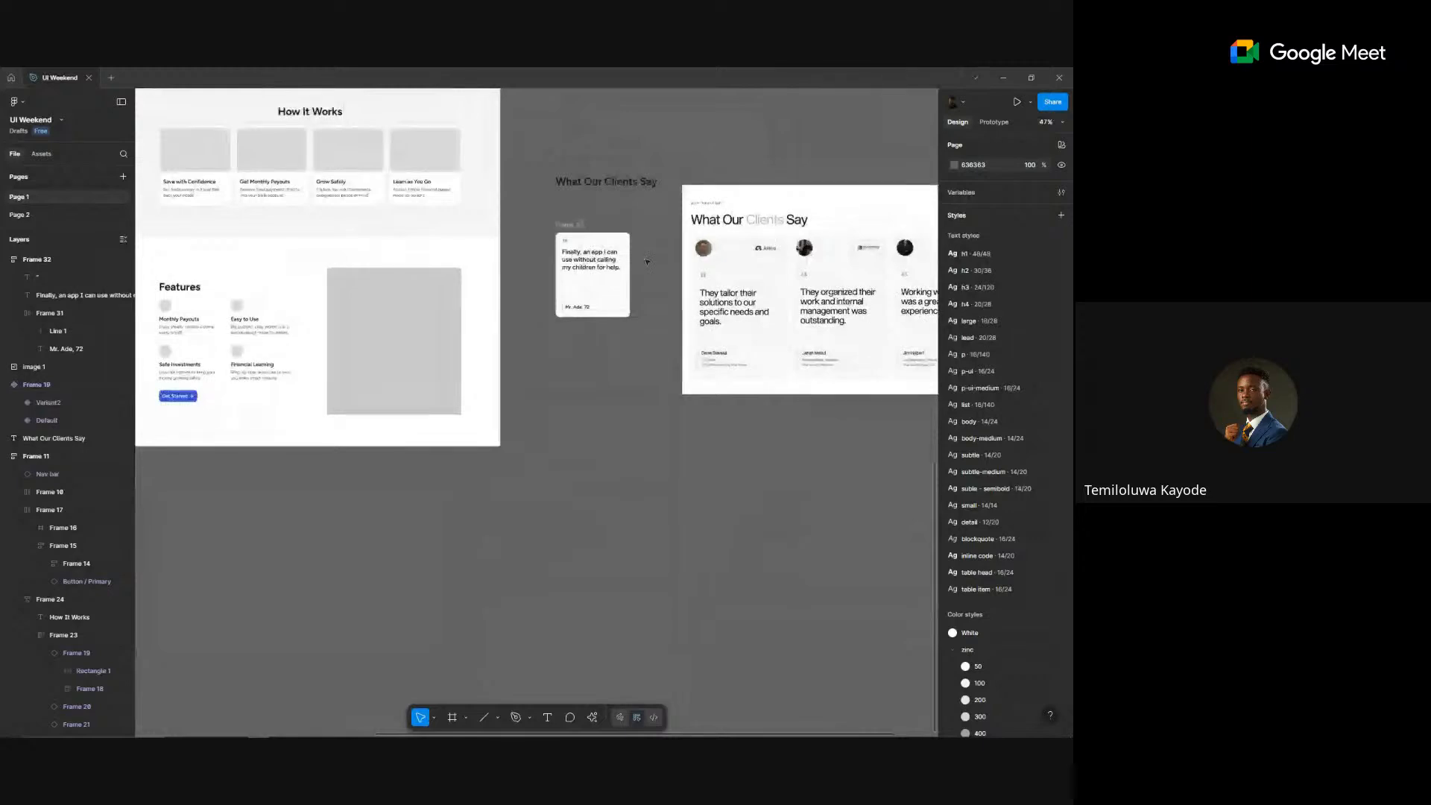
{"action": "scroll", "coordinate": [693, 267], "scroll_direction": "up", "scroll_amount": 5}
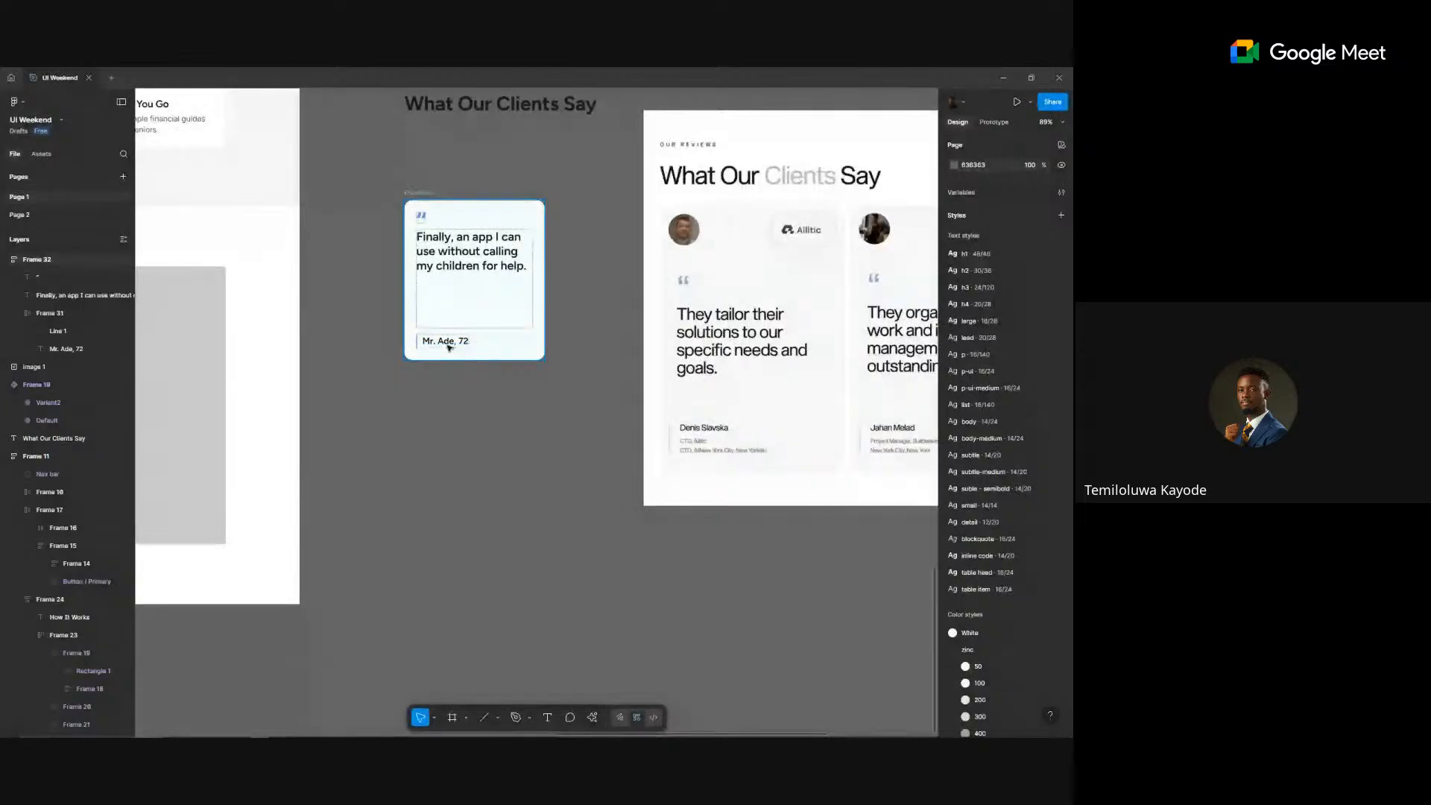
{"action": "scroll", "coordinate": [469, 417], "scroll_direction": "up", "scroll_amount": 3}
{"action": "scroll", "coordinate": [472, 455], "scroll_direction": "up", "scroll_amount": 4}
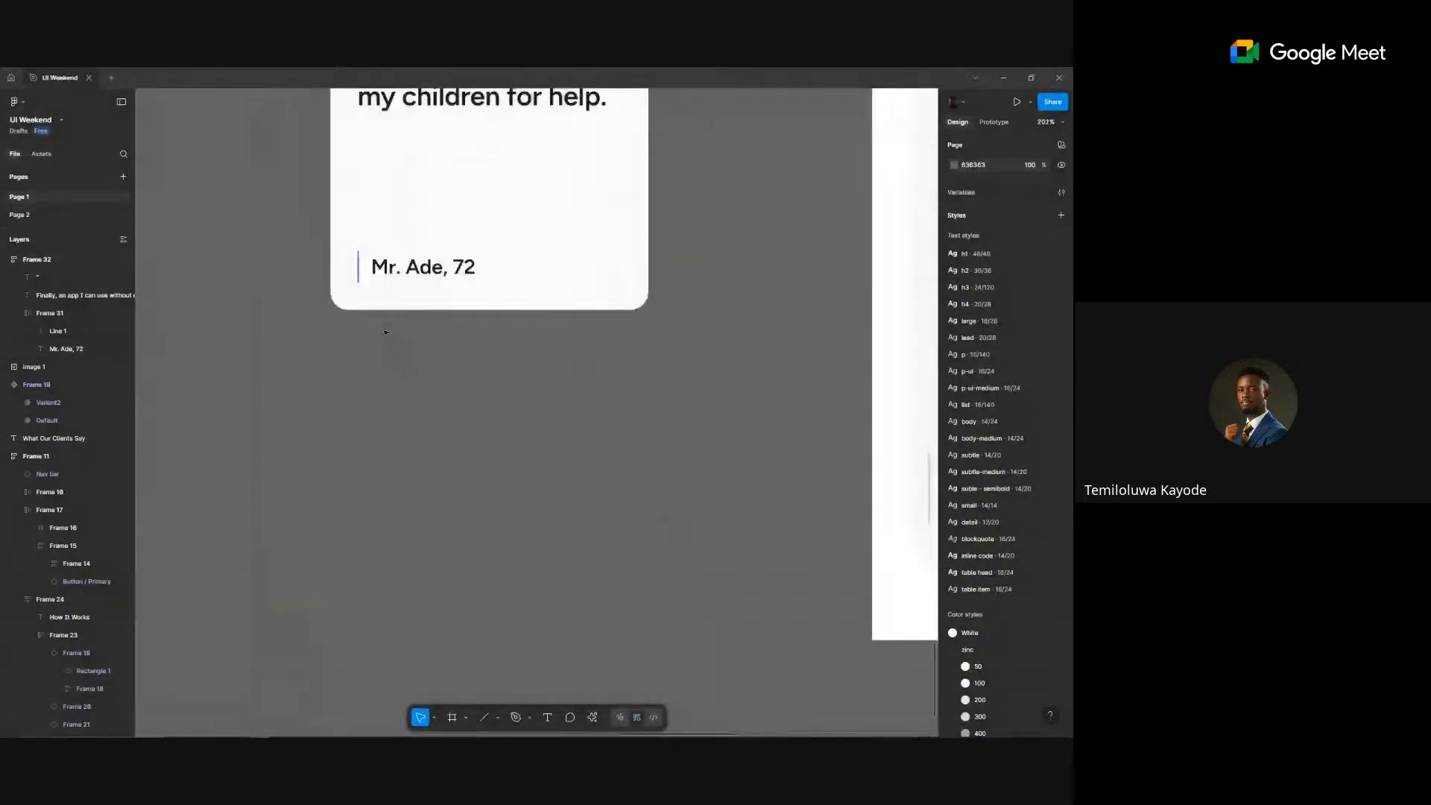
{"action": "left_click", "coordinate": [375, 273]}
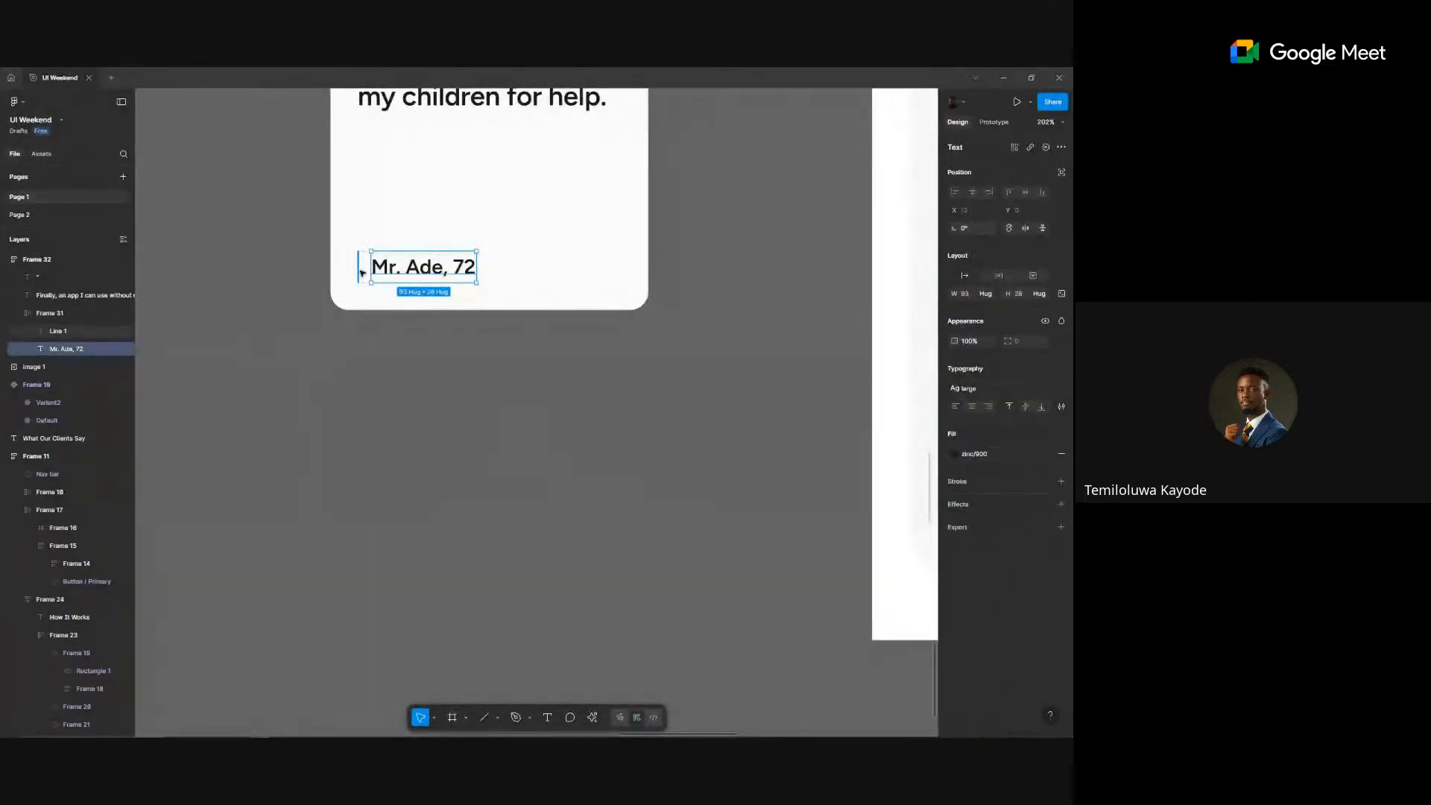
{"action": "left_click", "coordinate": [360, 273]}
{"action": "left_click", "coordinate": [955, 393]}
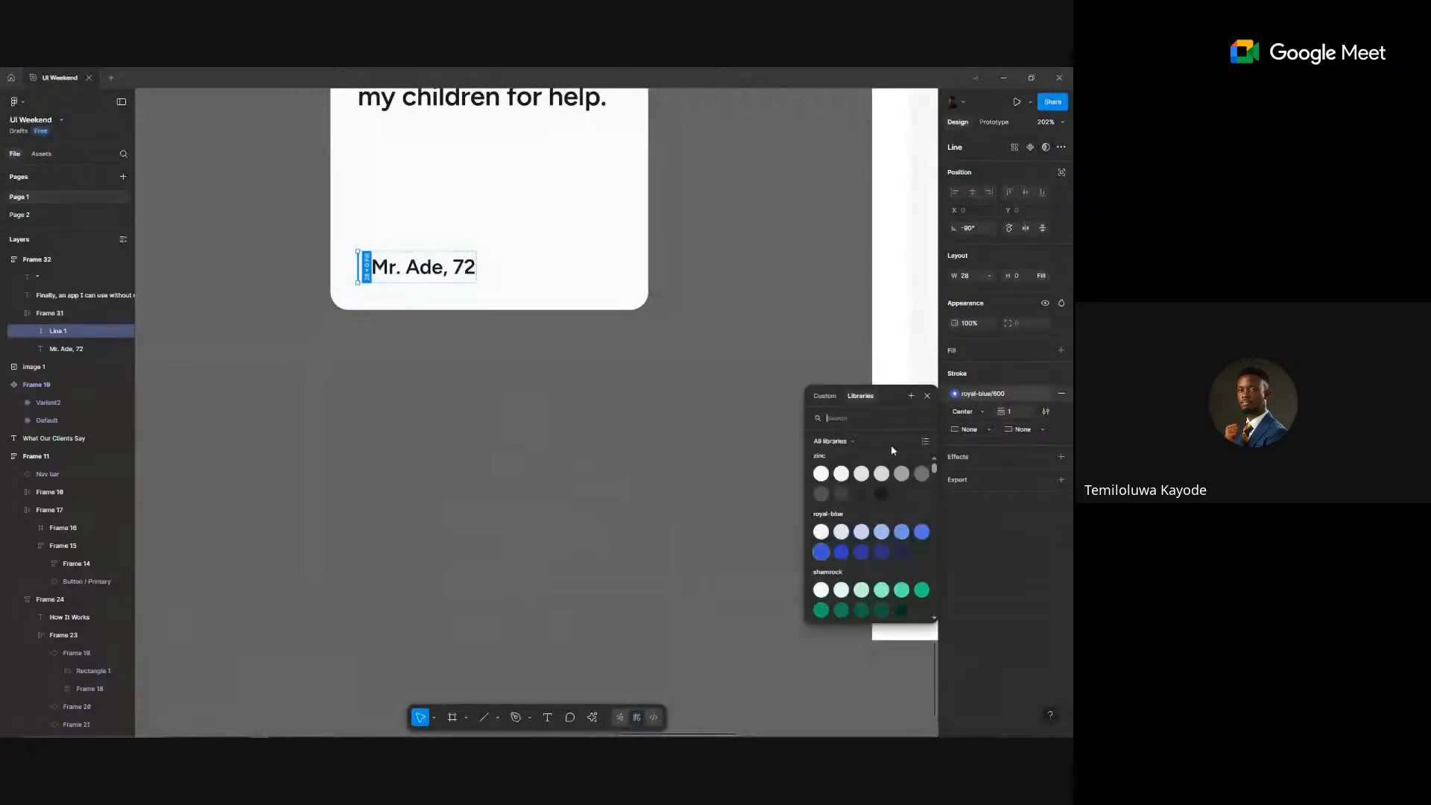
{"action": "key", "text": "Escape"}
{"action": "left_click", "coordinate": [540, 405]}
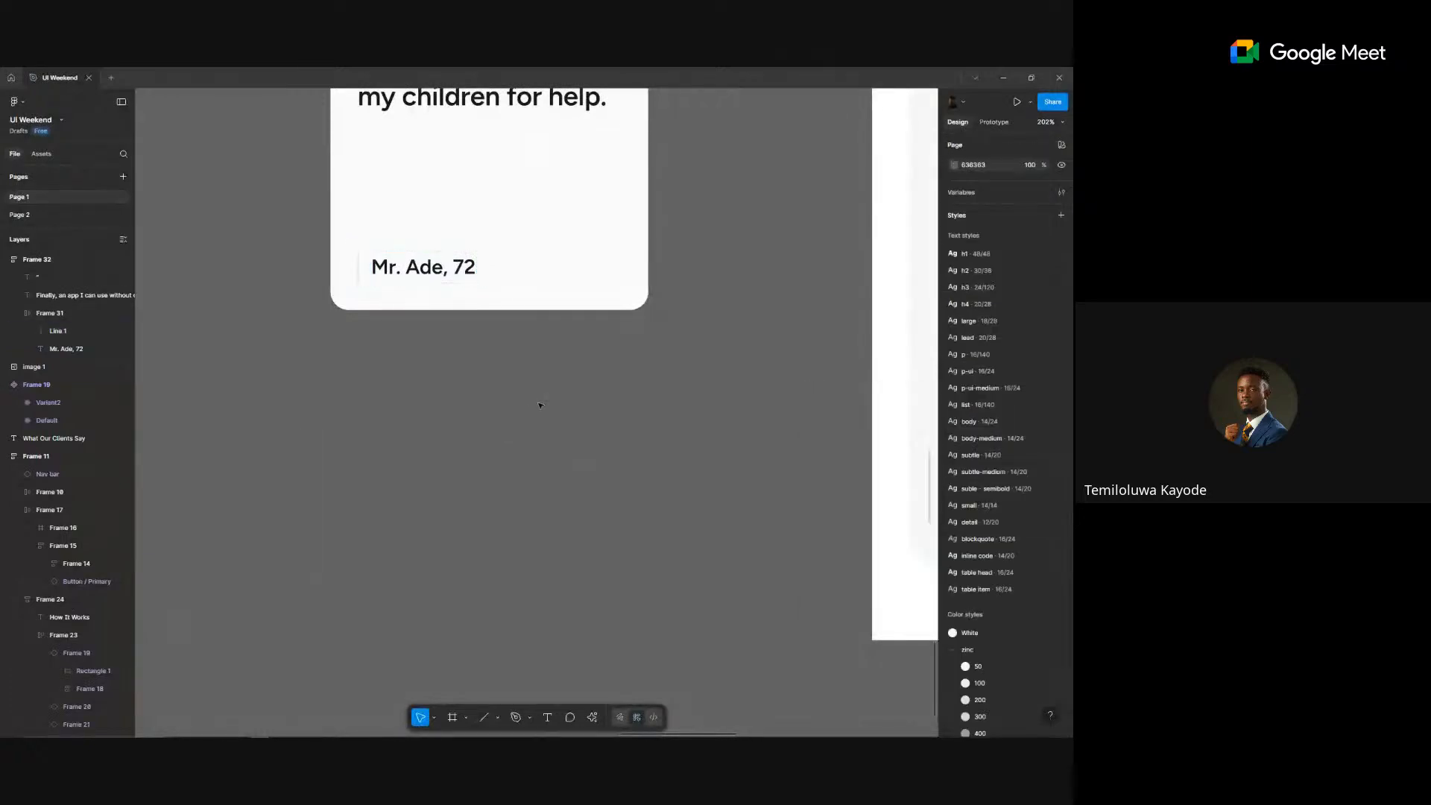
{"action": "scroll", "coordinate": [539, 405], "scroll_direction": "down", "scroll_amount": 4}
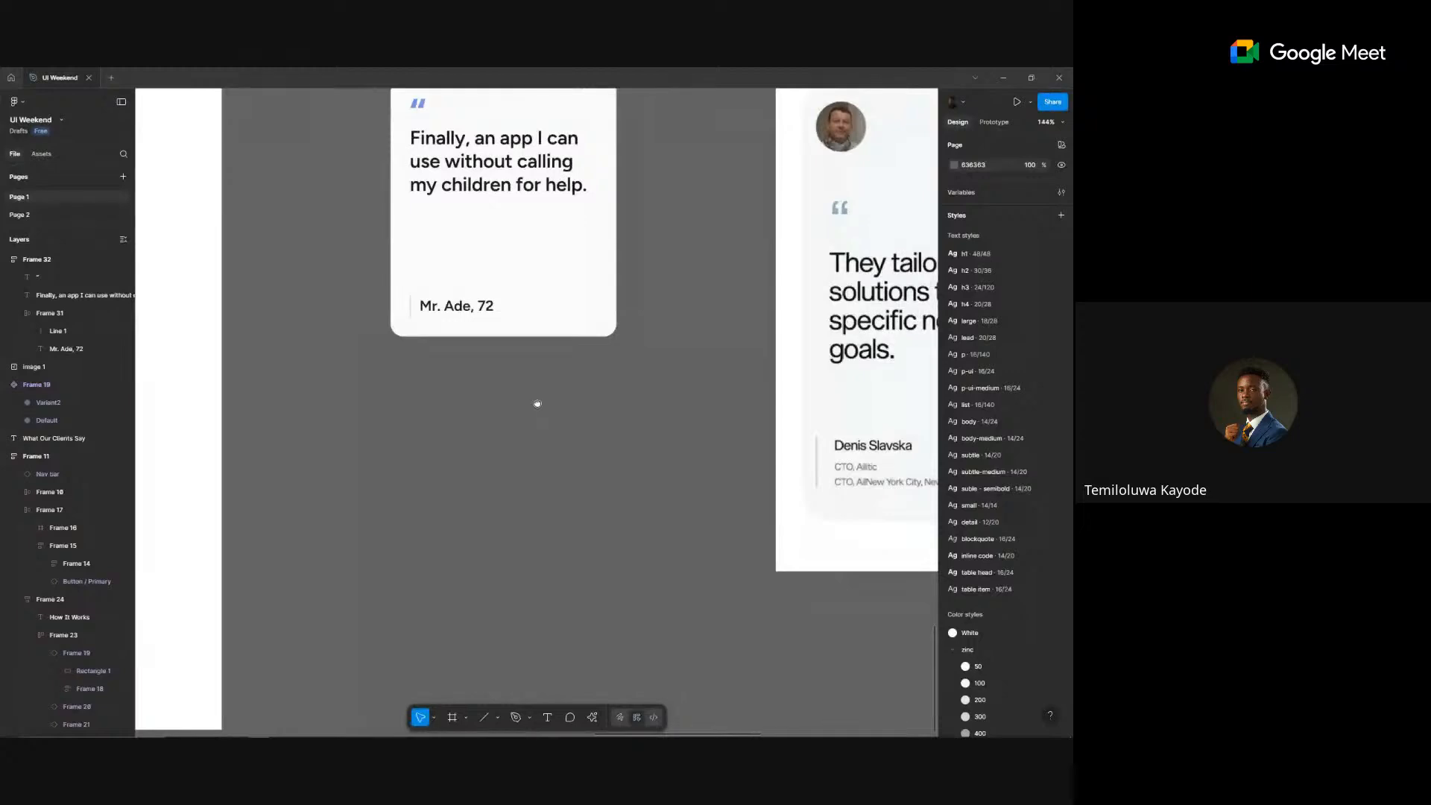
{"action": "scroll", "coordinate": [537, 404], "scroll_direction": "up", "scroll_amount": 2}
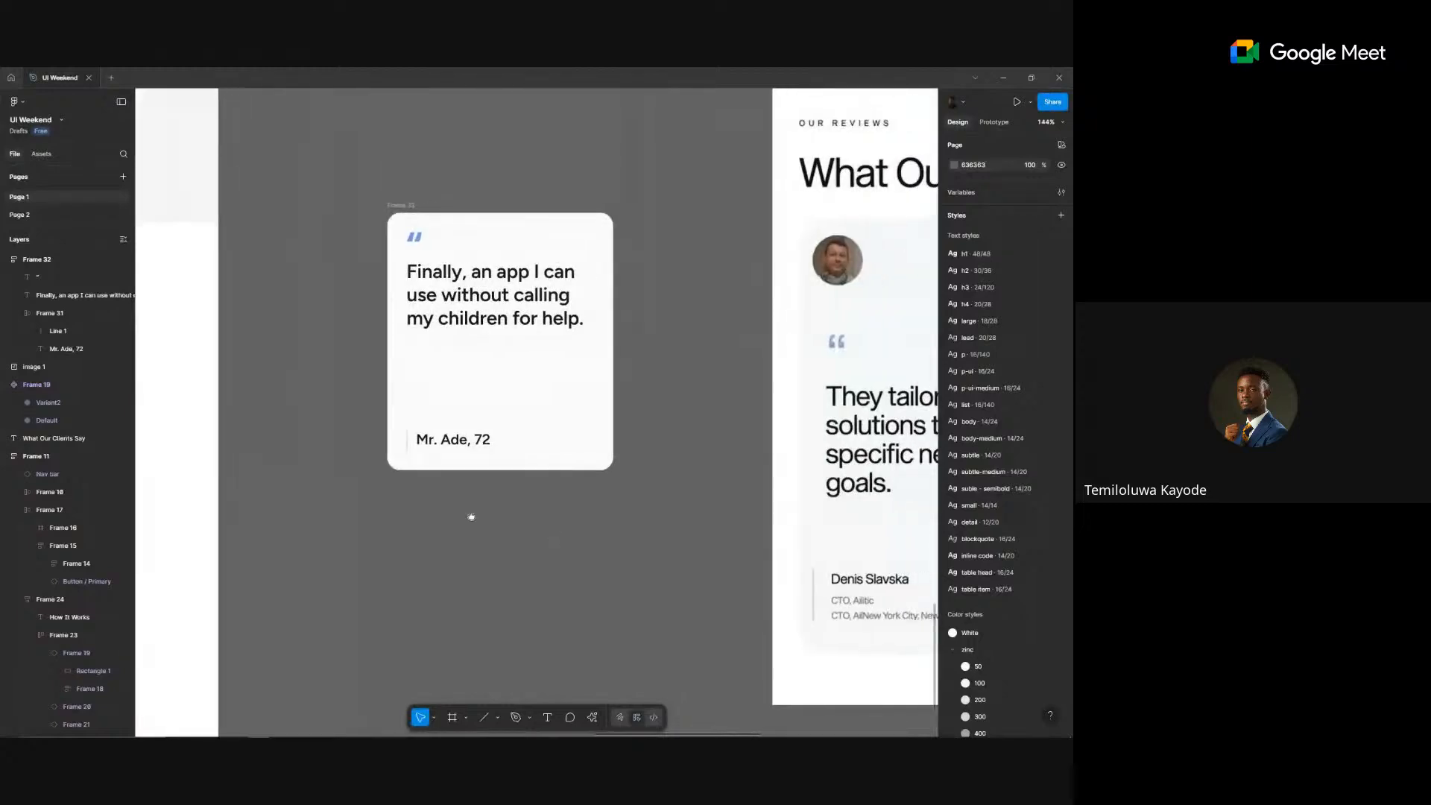
{"action": "scroll", "coordinate": [471, 517], "scroll_direction": "down", "scroll_amount": 5}
{"action": "left_click_drag", "start_coordinate": [506, 488], "coordinate": [435, 394]}
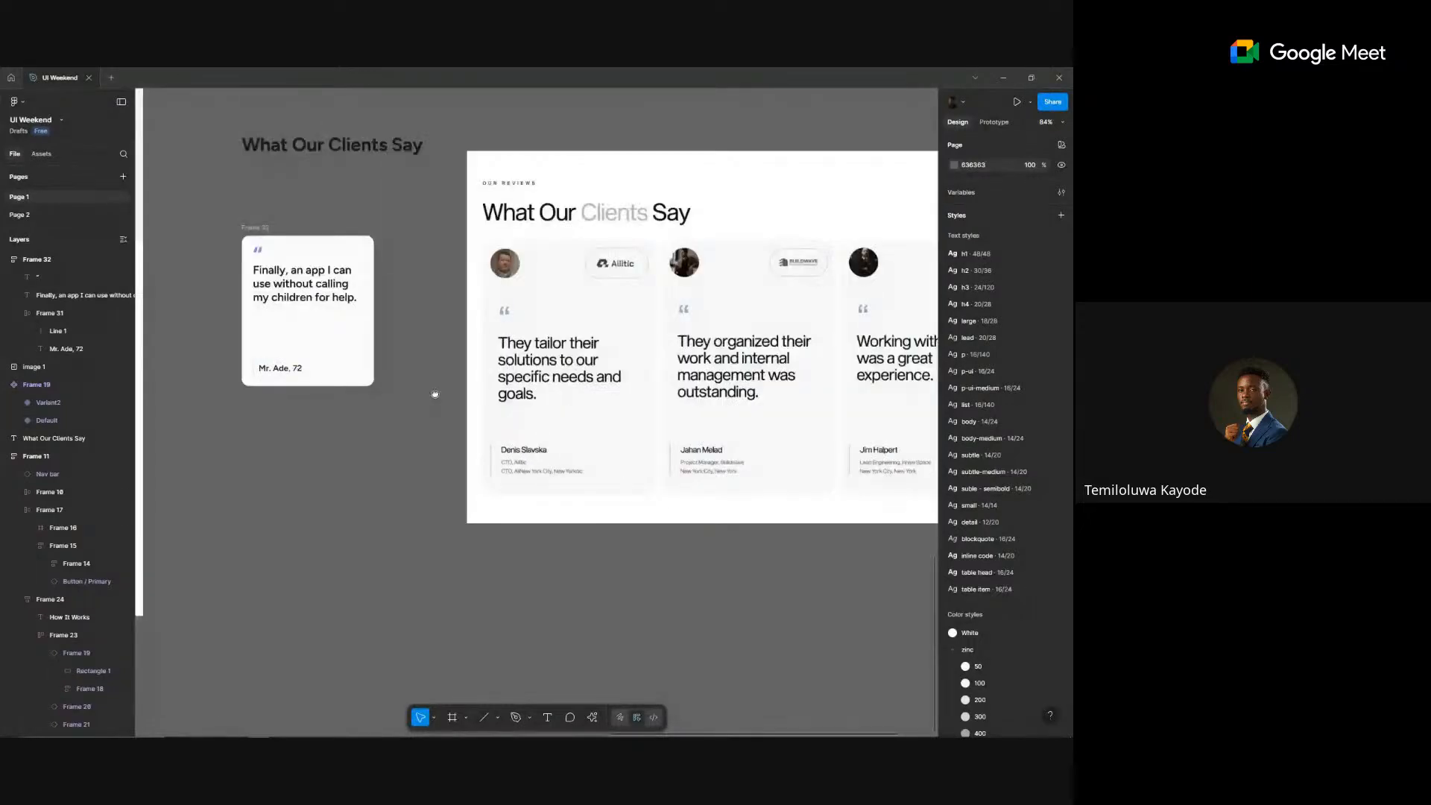
{"action": "left_click", "coordinate": [313, 378]}
{"action": "left_click", "coordinate": [266, 378]}
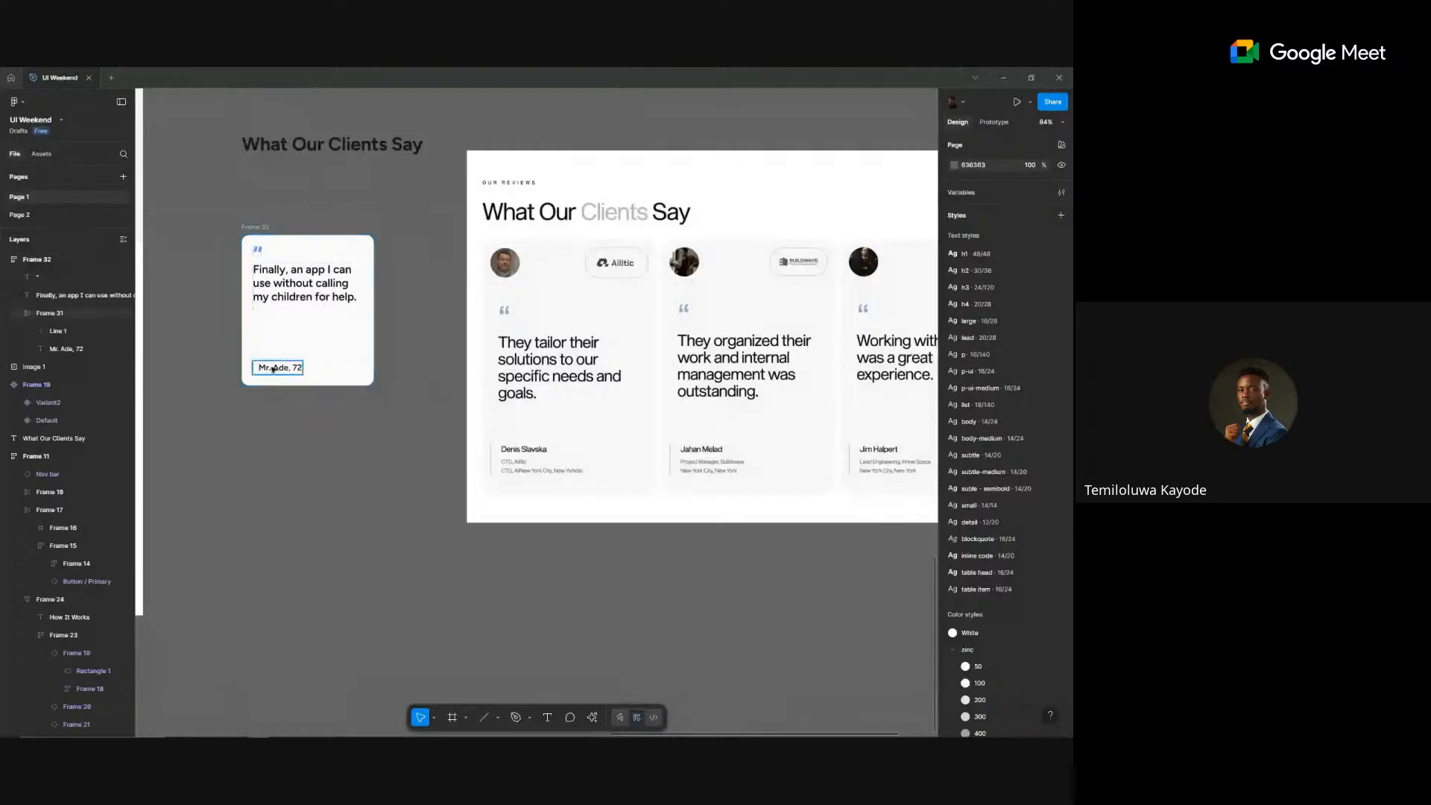
- Switch to ChatGPT and review the five additional testimonials and their authors against the testimonial card in Figma
{"action": "key", "text": "alt+Tab"}
{"action": "scroll", "coordinate": [603, 570], "scroll_direction": "down", "scroll_amount": 7}
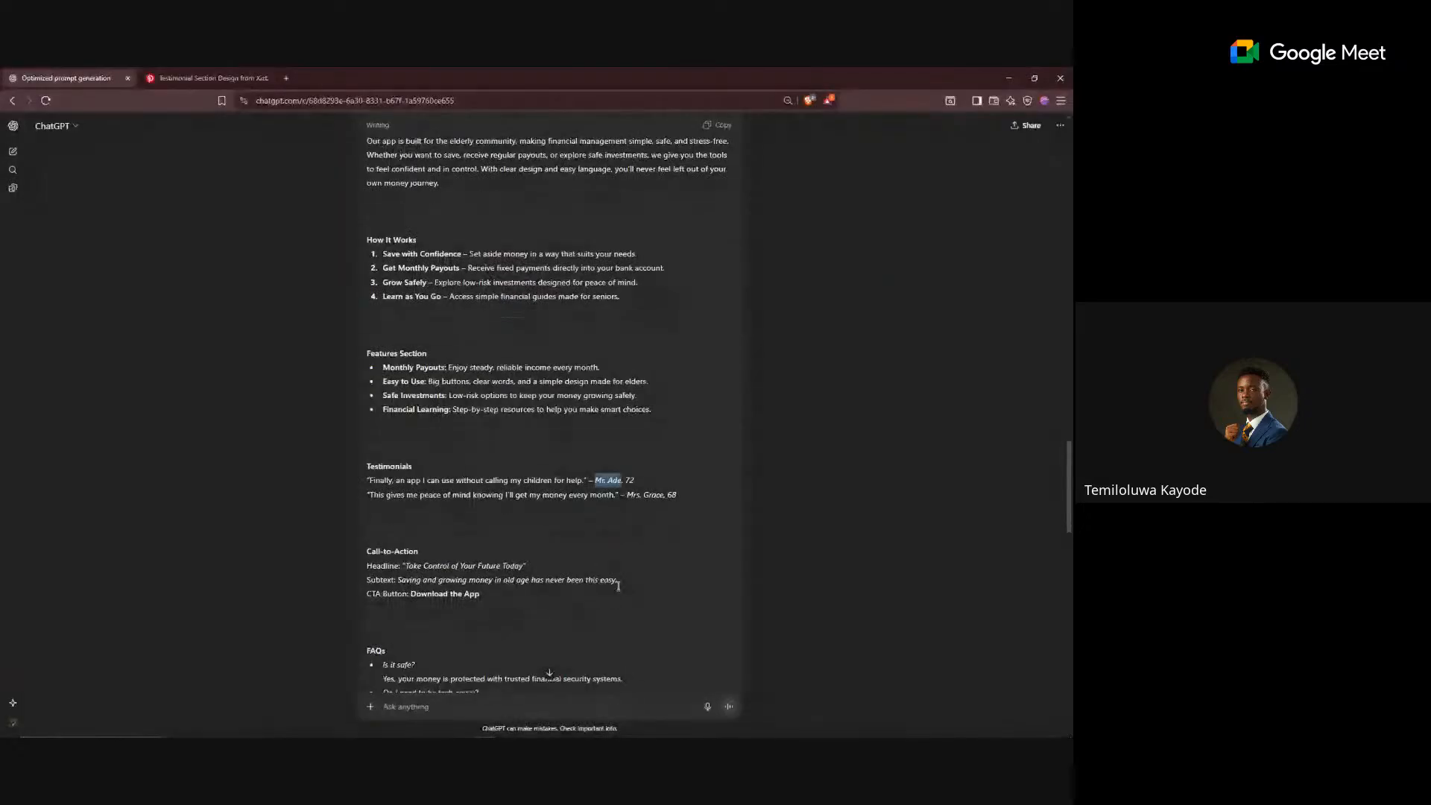
{"action": "scroll", "coordinate": [560, 650], "scroll_direction": "down", "scroll_amount": 8}
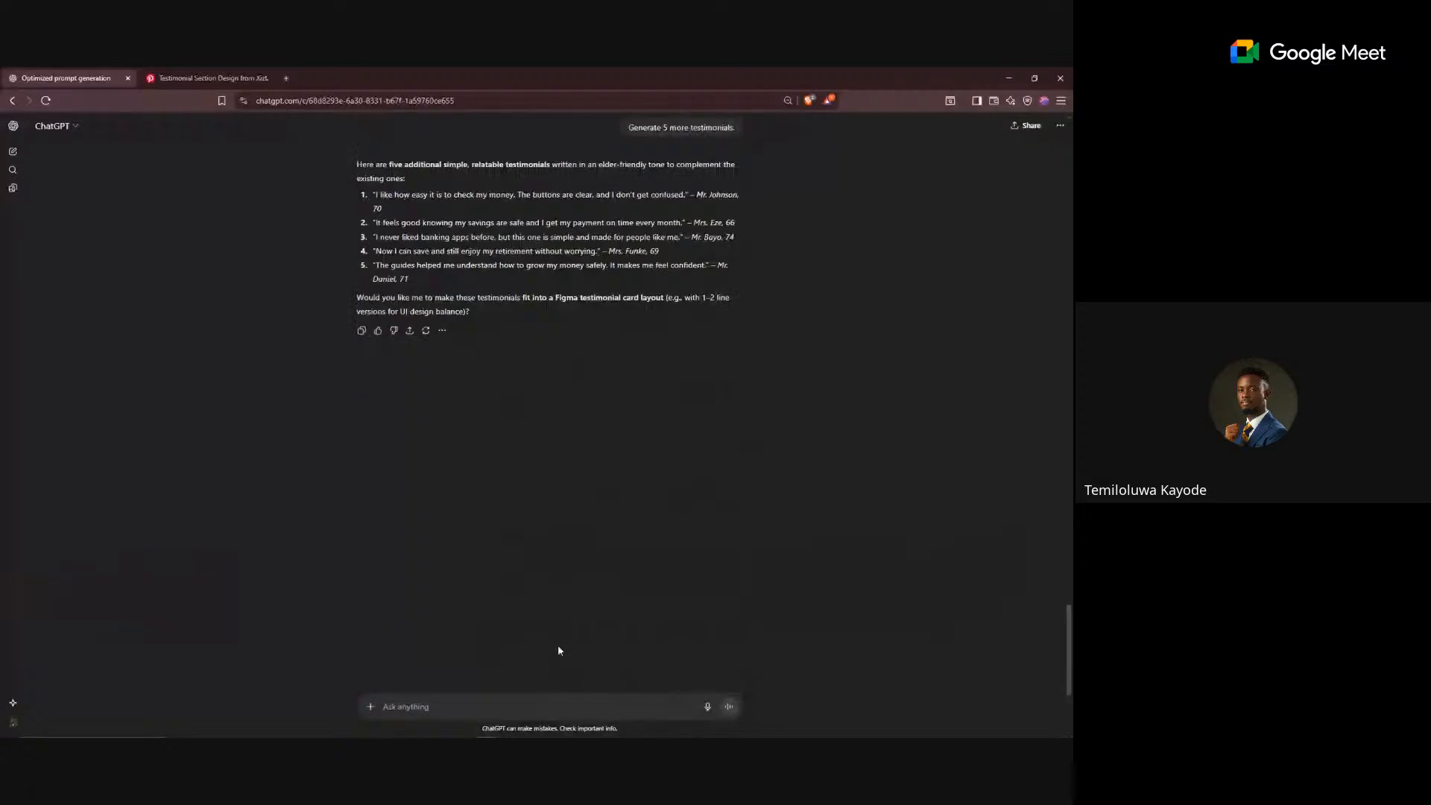
{"action": "left_click", "coordinate": [542, 699]}
{"action": "key", "text": "alt+Tab"}
{"action": "left_click", "coordinate": [282, 372]}
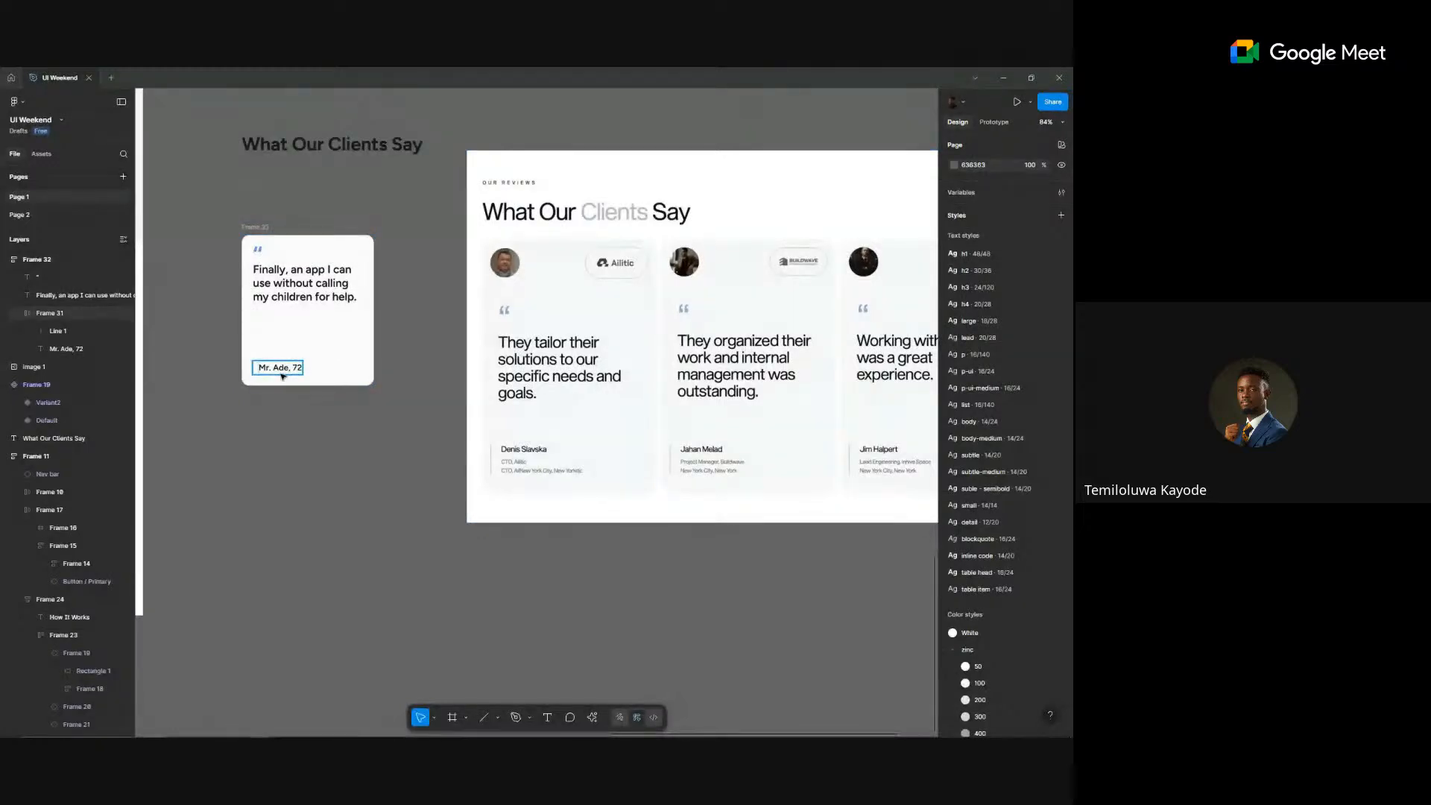
{"action": "key", "text": "alt+Tab"}
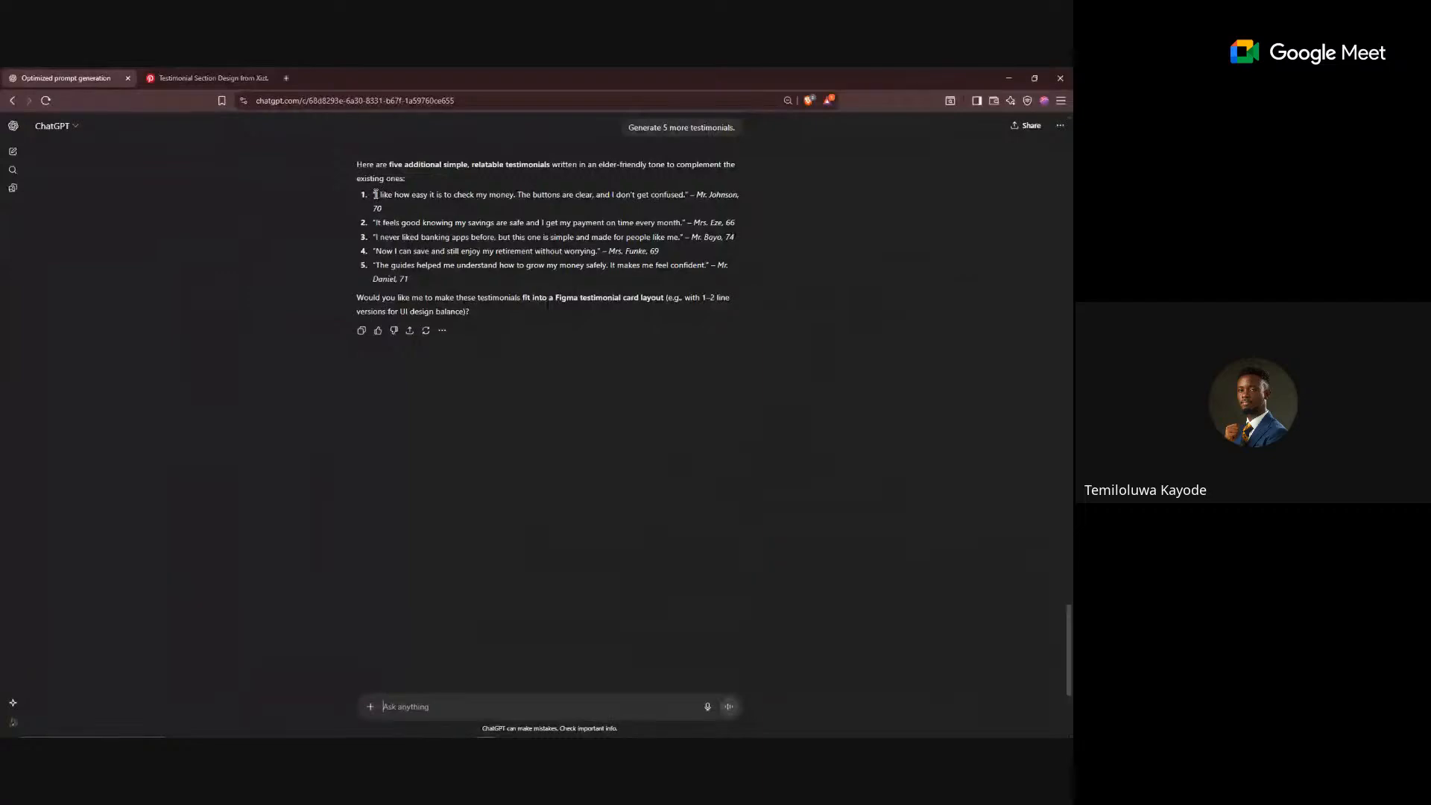
{"action": "key", "text": "alt+Tab"}
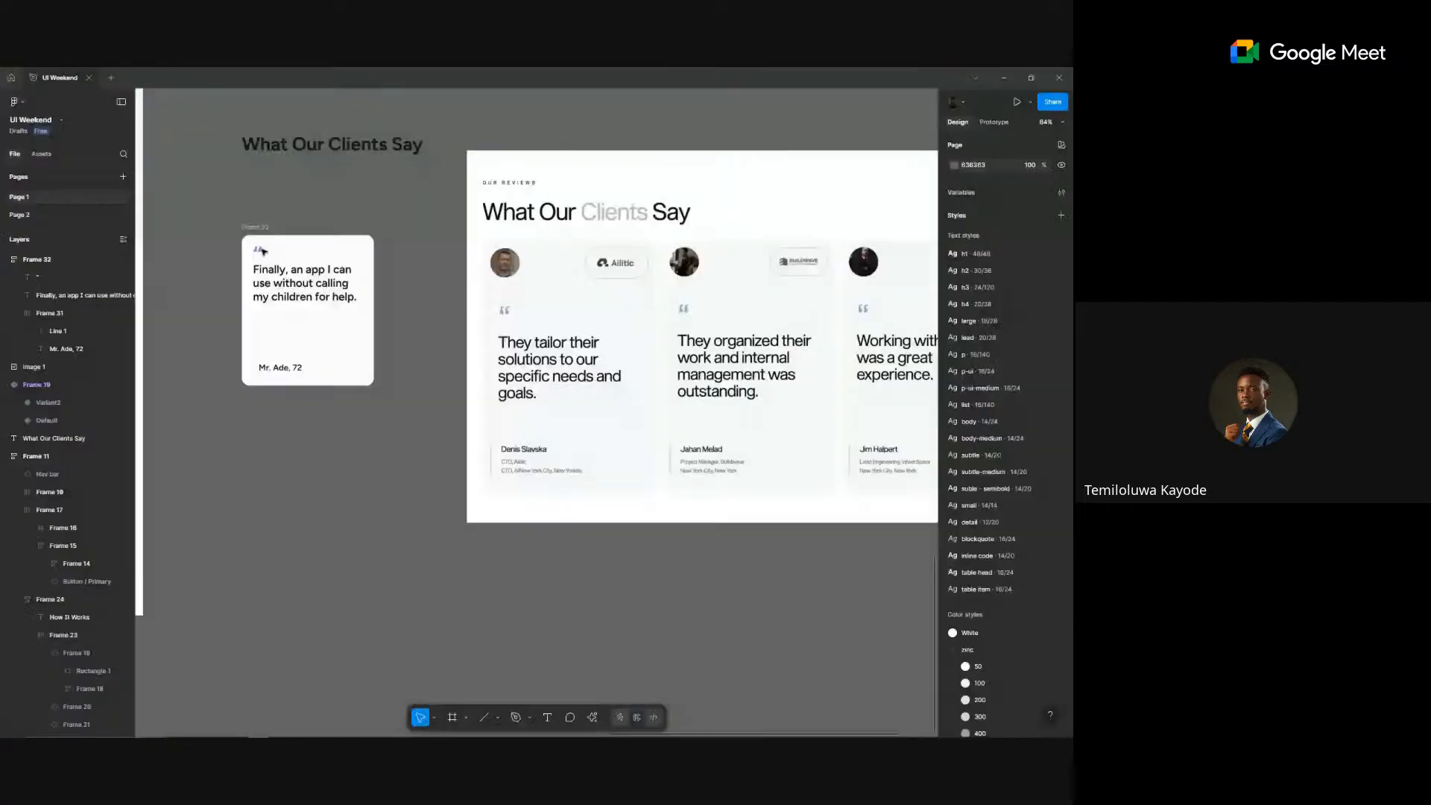
- Move the reference reviews image aside and place the testimonial card directly beneath the What Our Clients Say heading
{"action": "scroll", "coordinate": [262, 251], "scroll_direction": "down", "scroll_amount": 10}
{"action": "left_click_drag", "start_coordinate": [518, 122], "coordinate": [543, 234]}
{"action": "scroll", "coordinate": [475, 237], "scroll_direction": "down", "scroll_amount": 5}
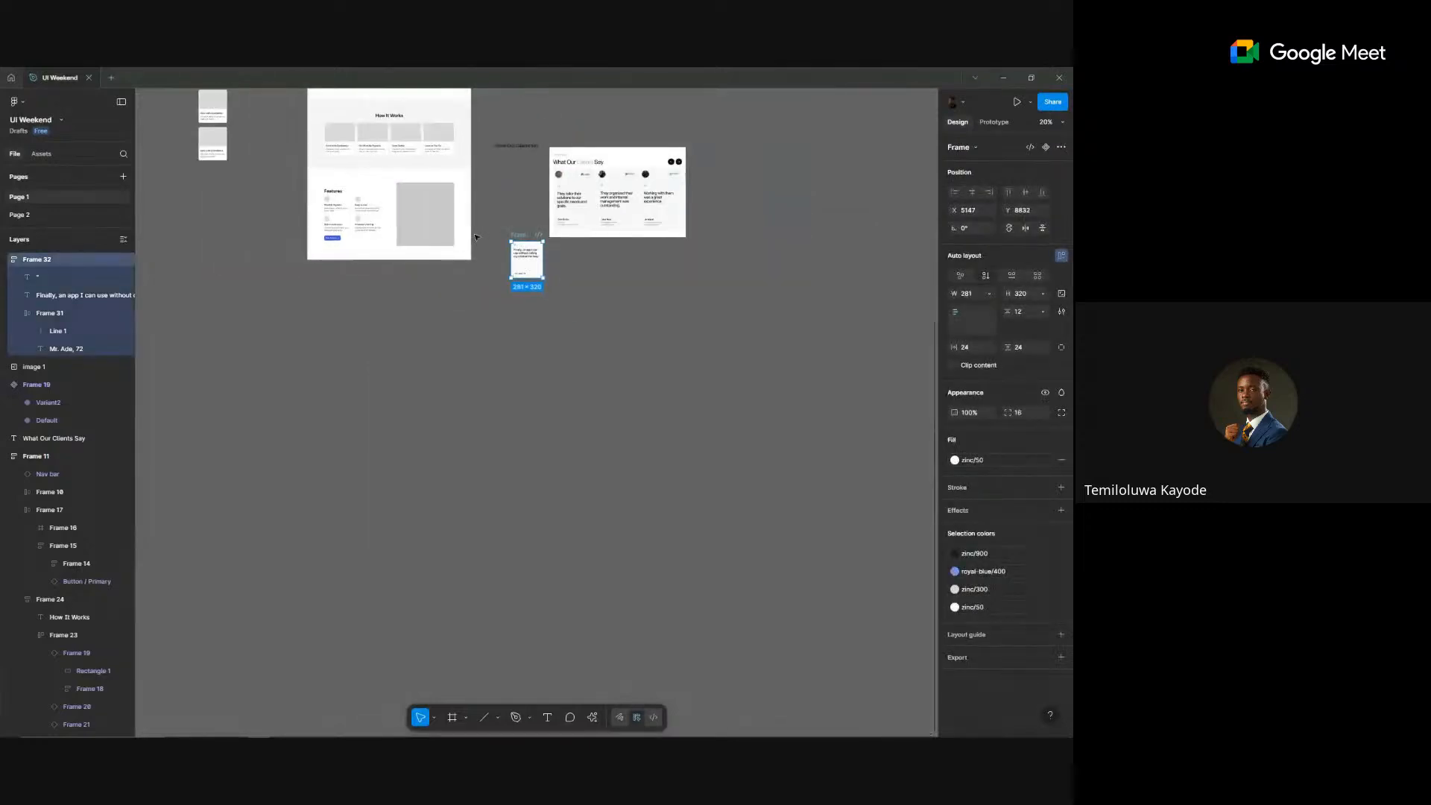
{"action": "left_click_drag", "start_coordinate": [586, 188], "coordinate": [654, 188]}
{"action": "scroll", "coordinate": [447, 186], "scroll_direction": "up", "scroll_amount": 3}
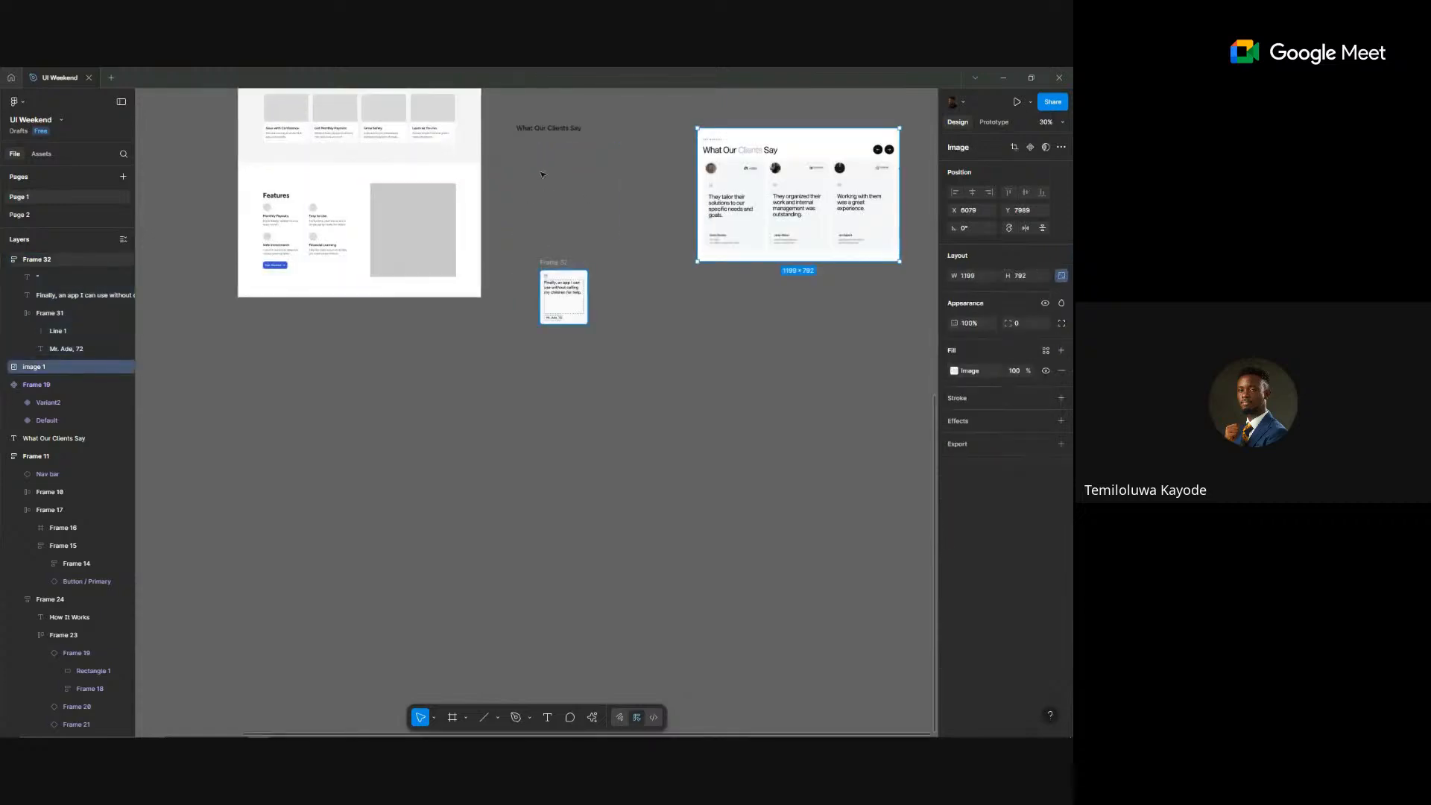
{"action": "left_click_drag", "start_coordinate": [563, 262], "coordinate": [531, 145]}
- Duplicate the testimonial card twice to form a row of three, moving the reference reviews image below the row
{"action": "key", "text": "ctrl+d"}
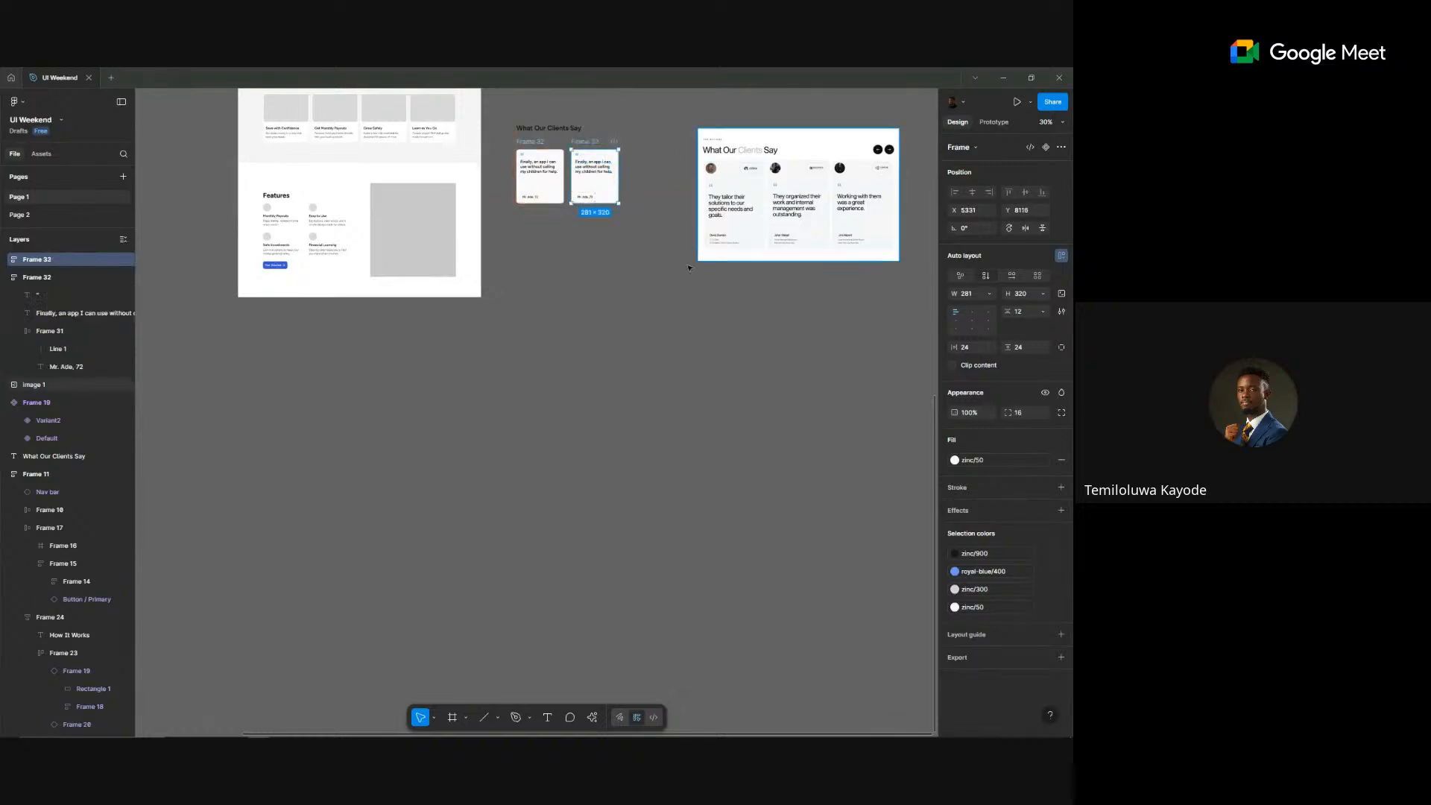
{"action": "left_click_drag", "start_coordinate": [732, 161], "coordinate": [663, 281]}
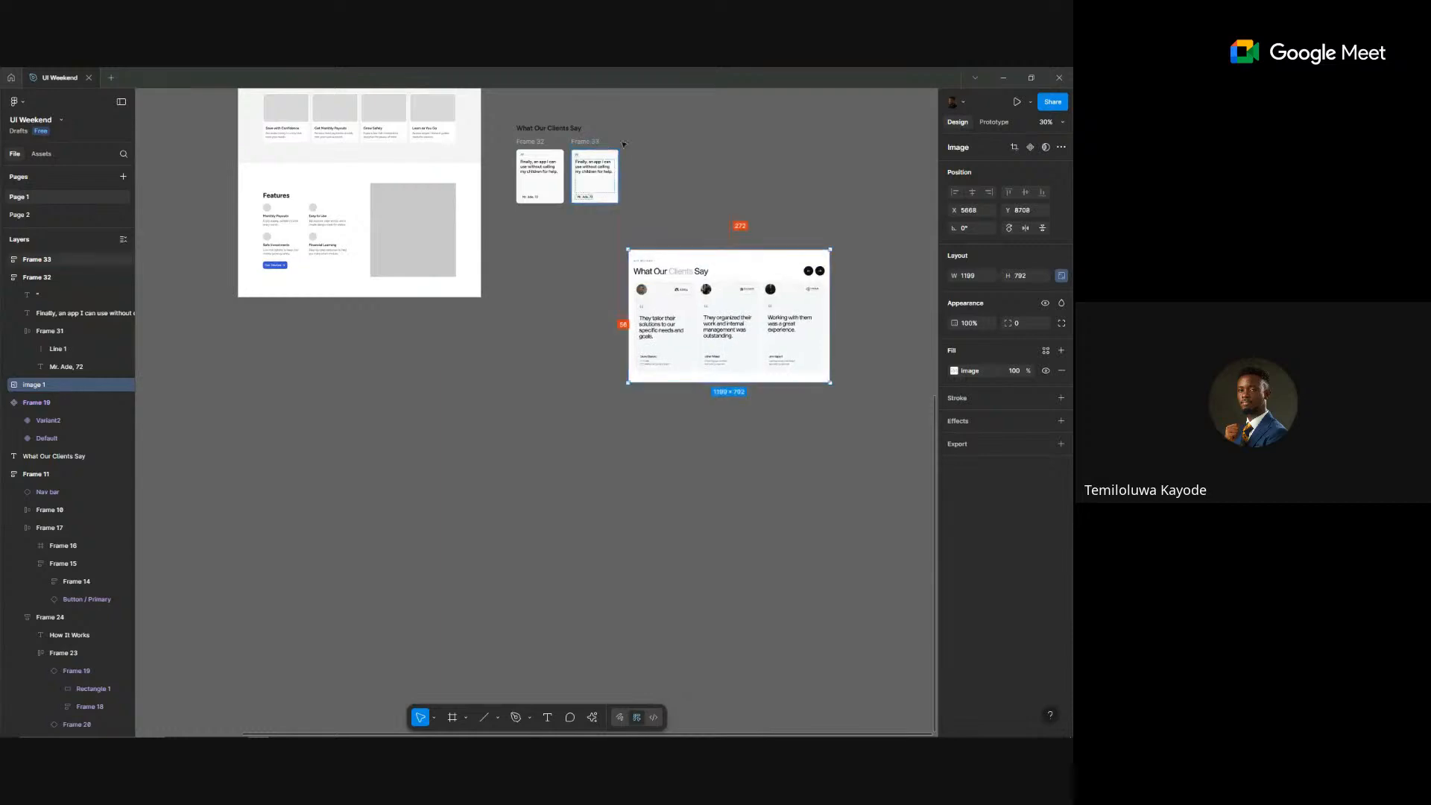
{"action": "left_click", "coordinate": [606, 160]}
{"action": "key", "text": "ctrl+d"}
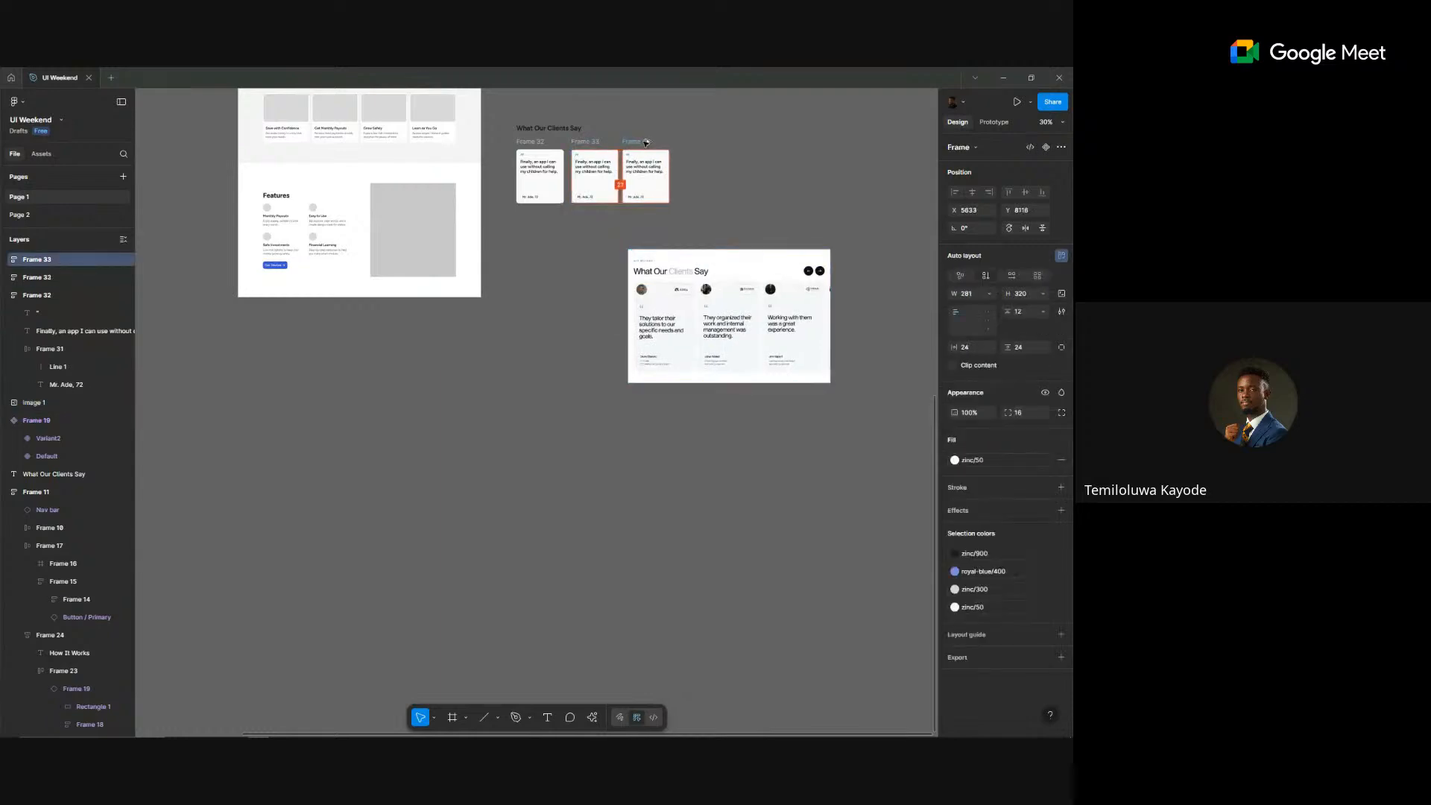
- Duplicate the testimonial card twice more to extend the row to five cards
{"action": "key", "text": "ctrl+d"}
{"action": "key", "text": "ctrl+d"}
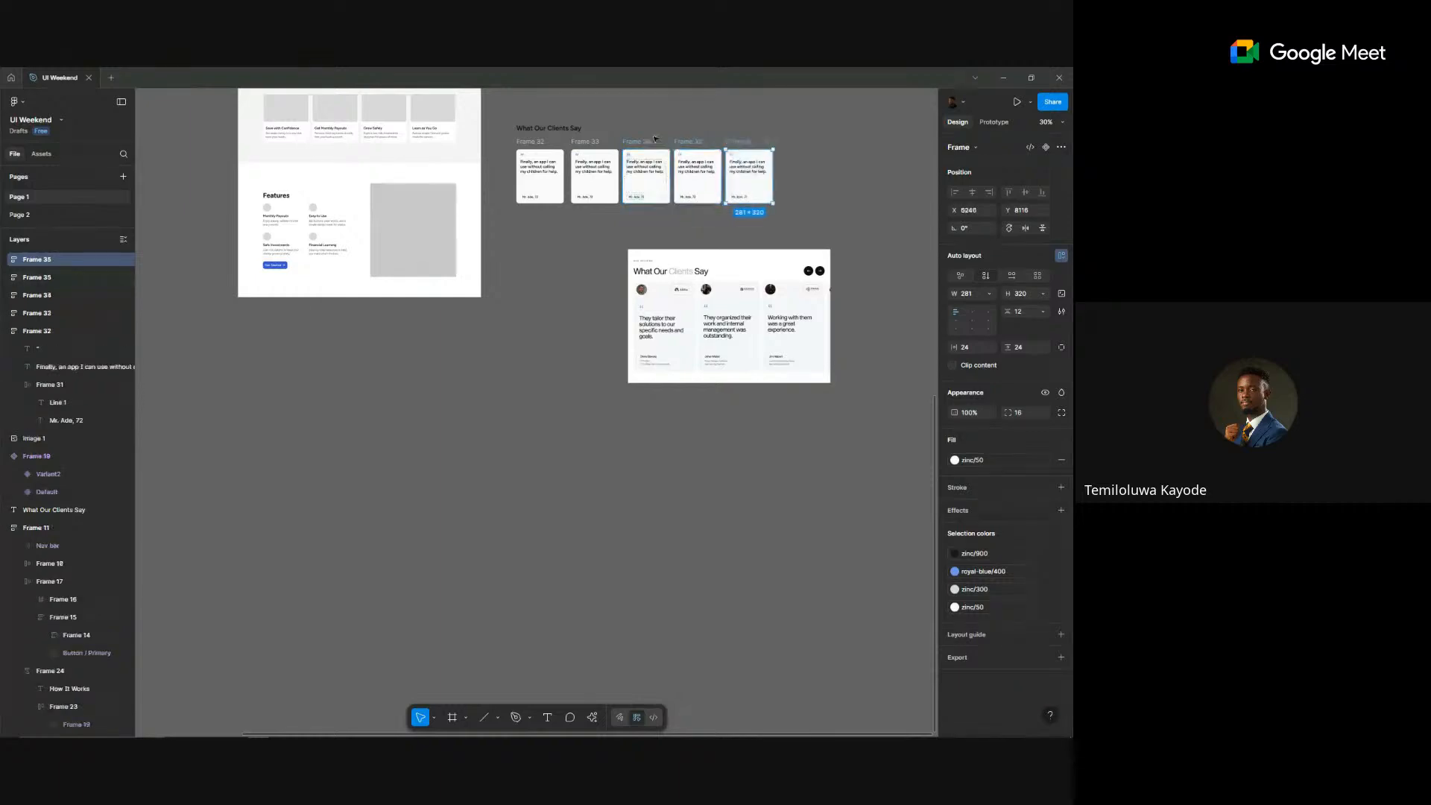
- Delete all the testimonial card copies, keeping only the first card under the What Our Clients Say heading
{"action": "left_click", "coordinate": [815, 233]}
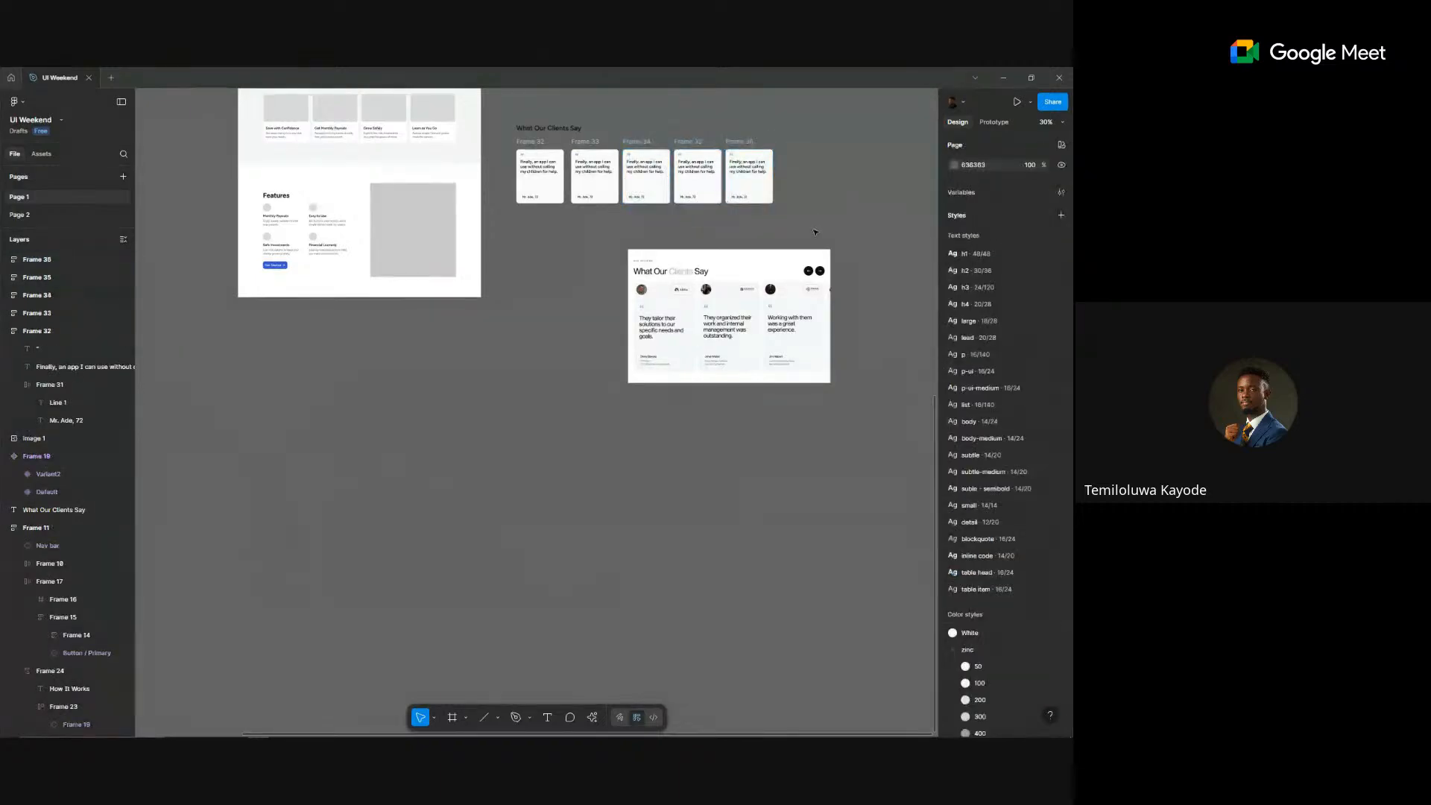
{"action": "left_click_drag", "start_coordinate": [814, 228], "coordinate": [569, 138]}
{"action": "key", "text": "Delete"}
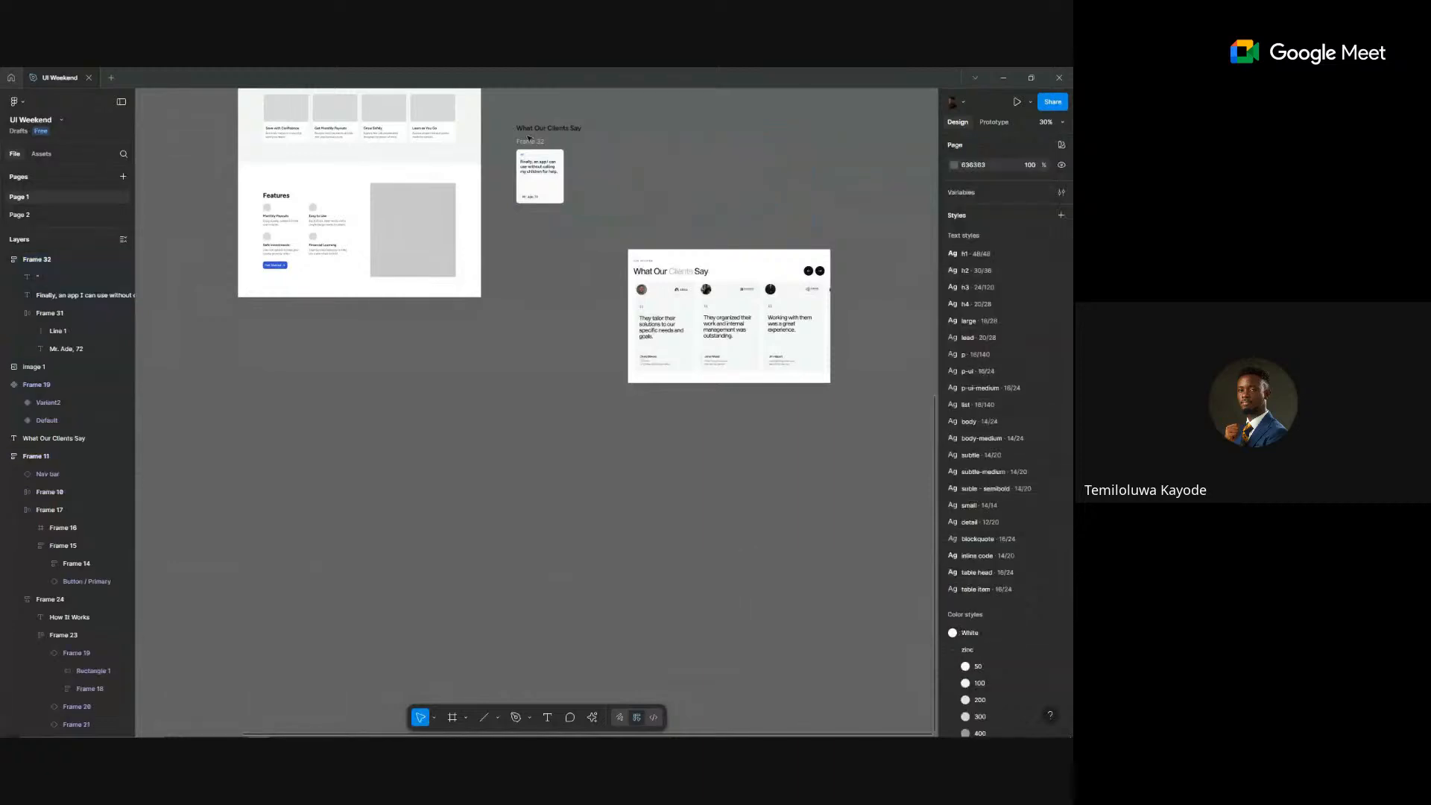
- Convert the remaining testimonial card into a component and move it aside from beneath the heading
{"action": "left_click", "coordinate": [540, 176]}
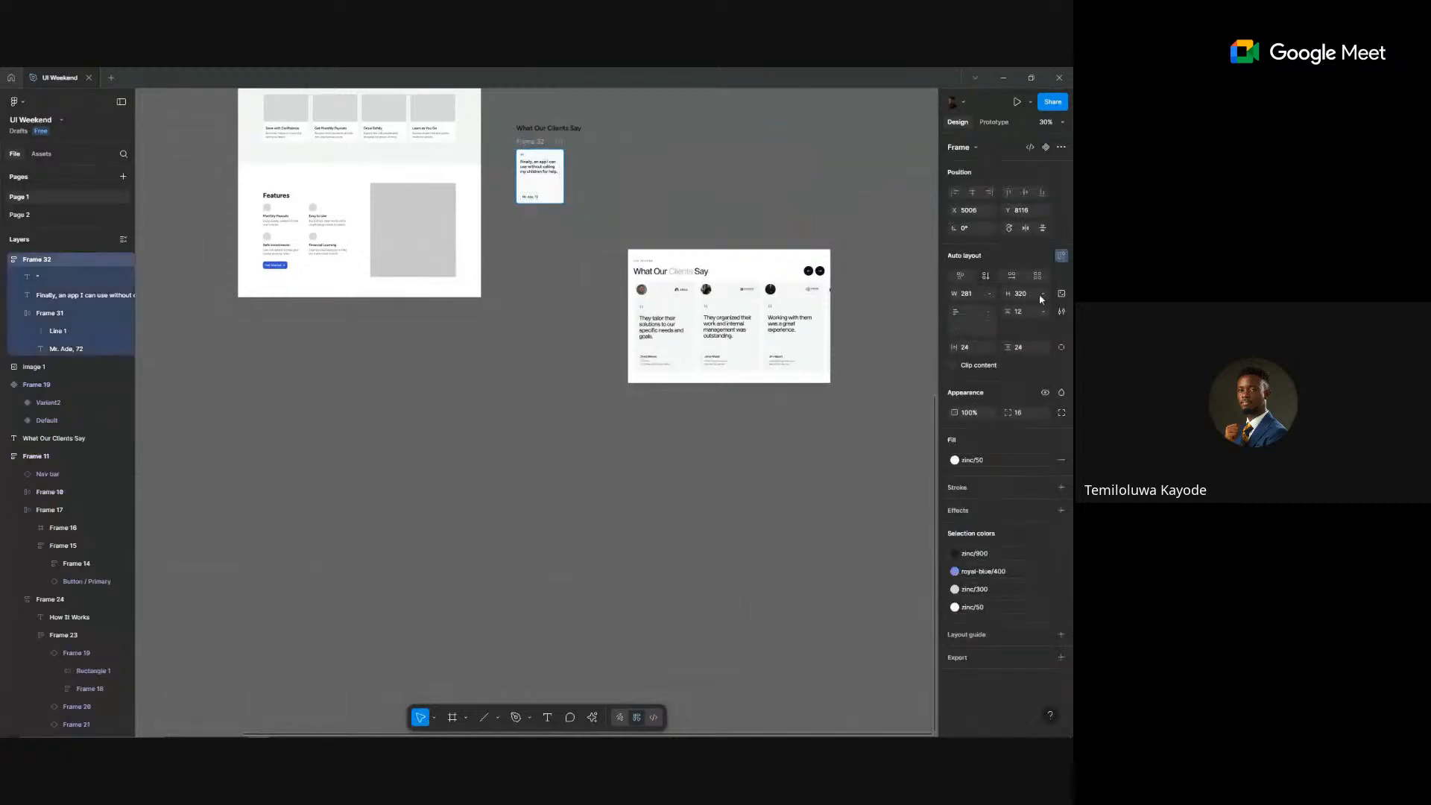
{"action": "left_click", "coordinate": [1046, 147]}
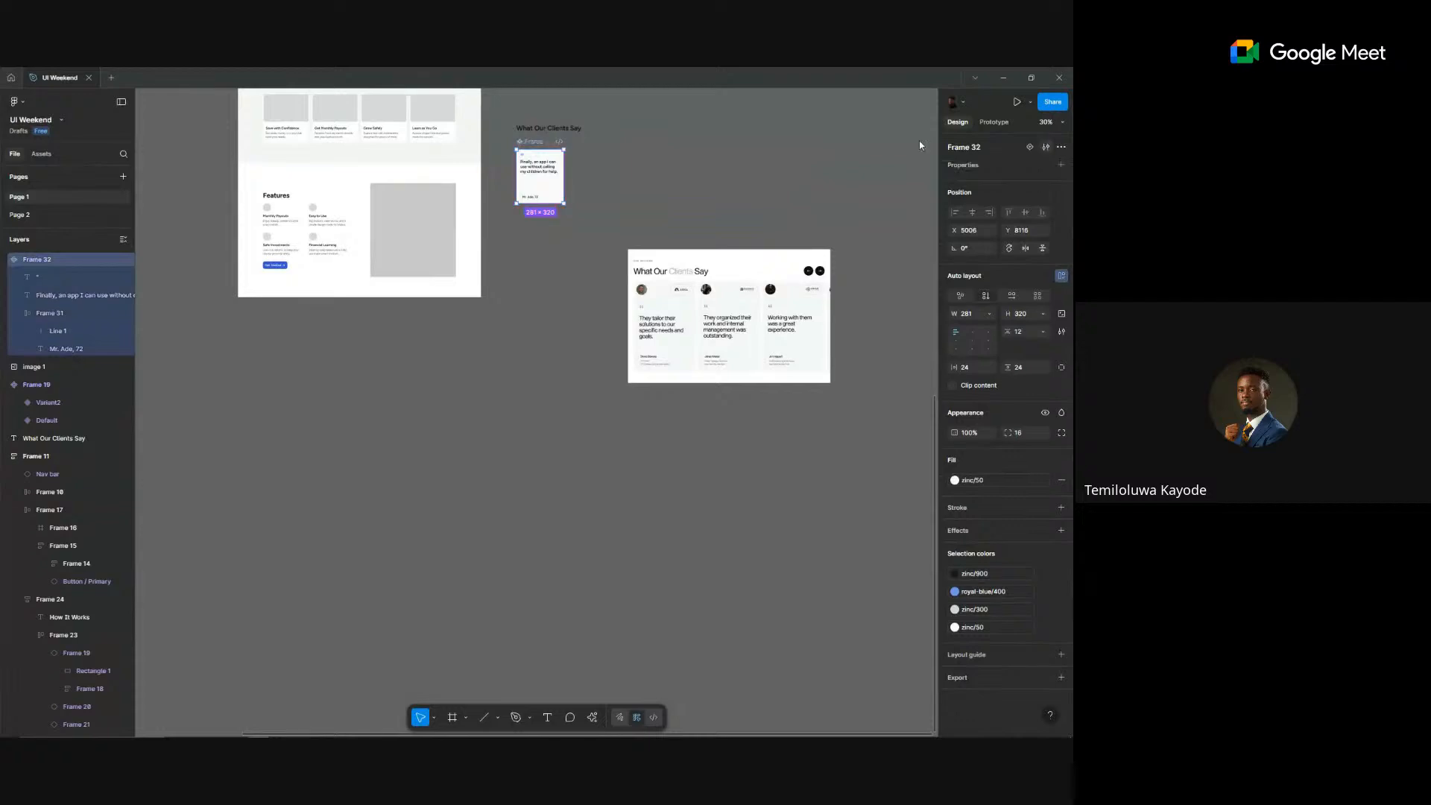
{"action": "left_click_drag", "start_coordinate": [532, 141], "coordinate": [657, 179]}
{"action": "scroll", "coordinate": [739, 94], "scroll_direction": "up", "scroll_amount": 2}
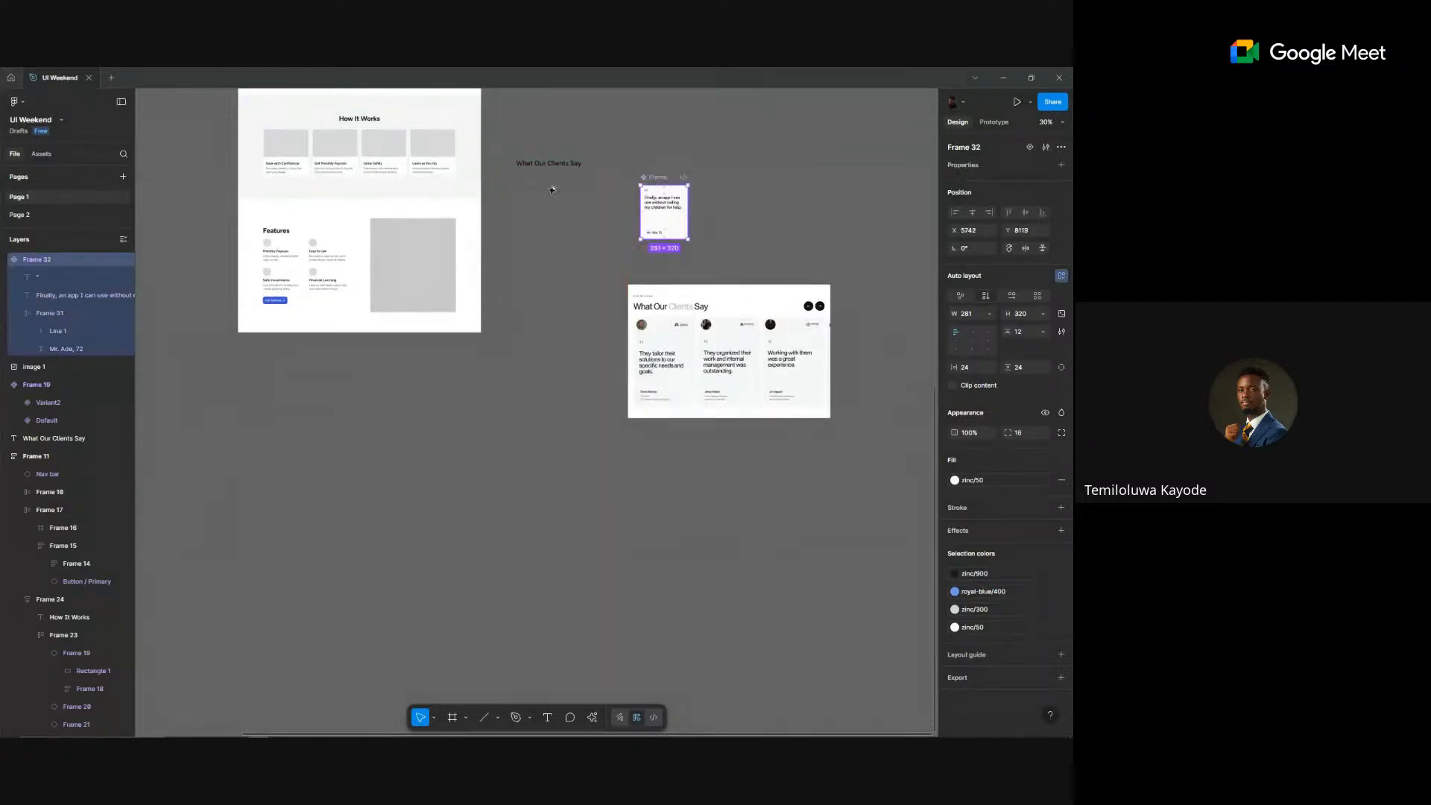
- Build a row of five instances of the testimonial card under the heading, with the main component placed below the row
{"action": "left_click_drag", "start_coordinate": [521, 192], "coordinate": [535, 178]}
{"action": "left_click_drag", "start_coordinate": [661, 177], "coordinate": [538, 271]}
{"action": "left_click_drag", "start_coordinate": [531, 203], "coordinate": [584, 200]}
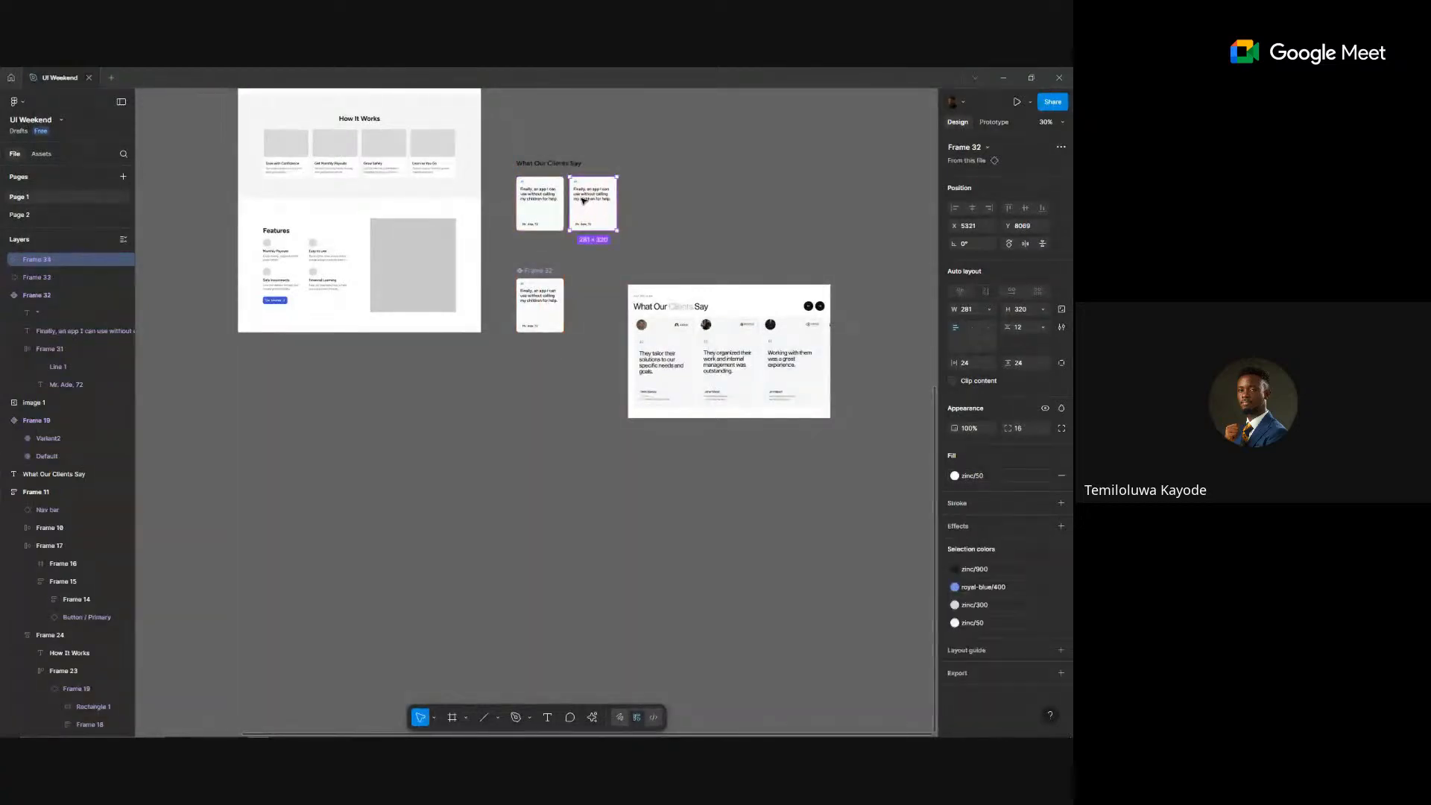
{"action": "key", "text": "ctrl+d"}
{"action": "key", "text": "ctrl+d"}
{"action": "key", "text": "ctrl+d"}
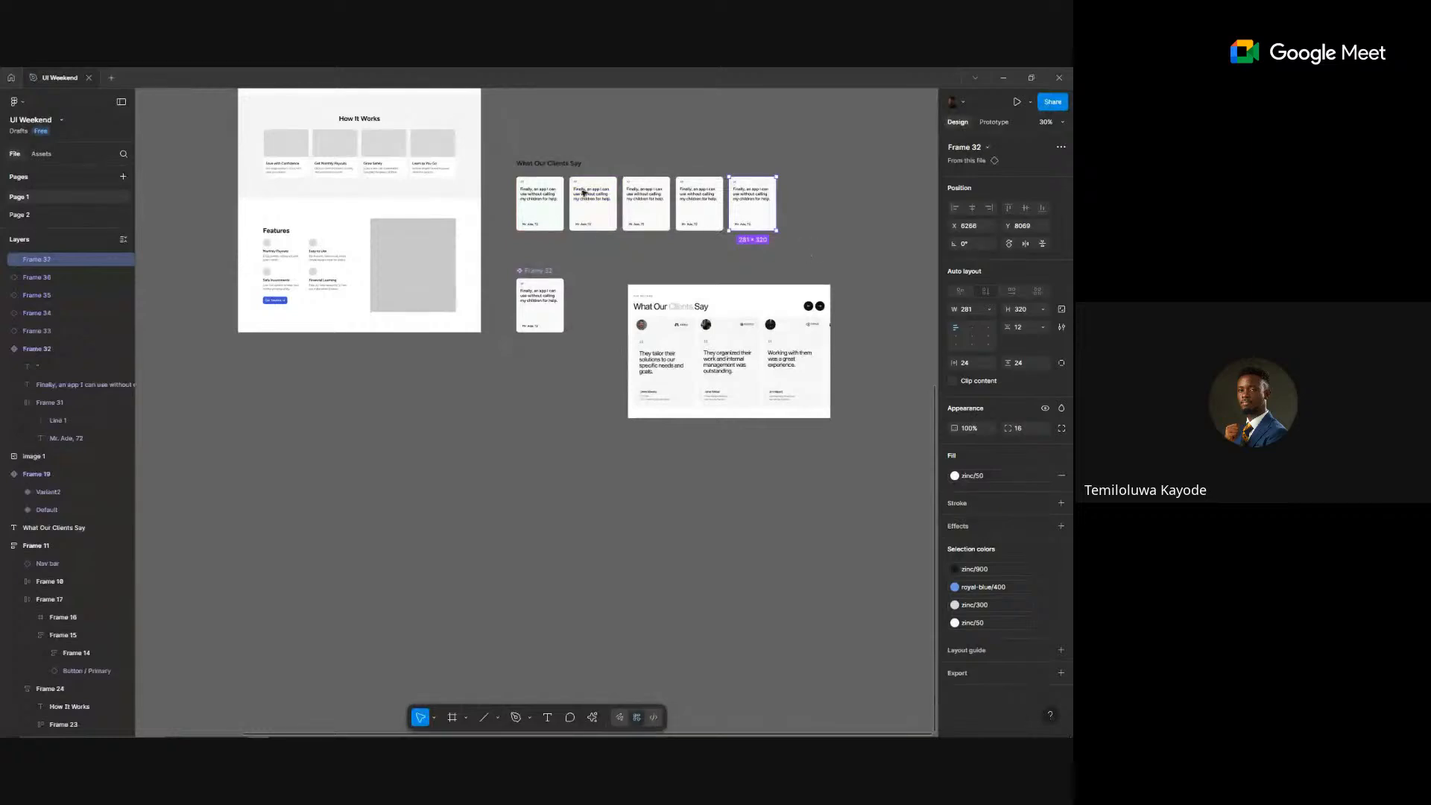
- Group the five testimonial cards in a horizontal auto layout with a gap of 24
{"action": "left_click_drag", "start_coordinate": [811, 255], "coordinate": [506, 175]}
{"action": "key", "text": "shift+a"}
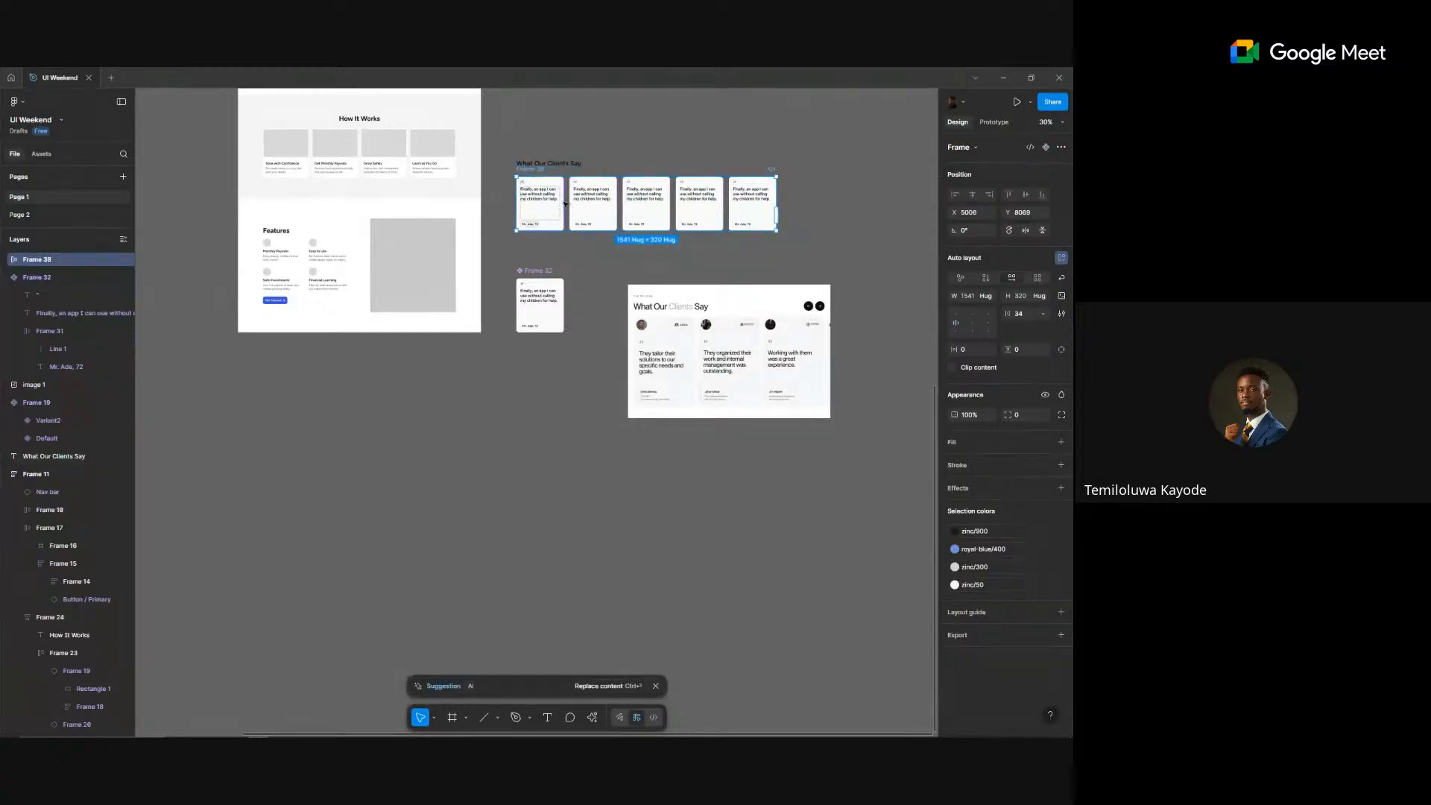
{"action": "scroll", "coordinate": [564, 203], "scroll_direction": "up", "scroll_amount": 3}
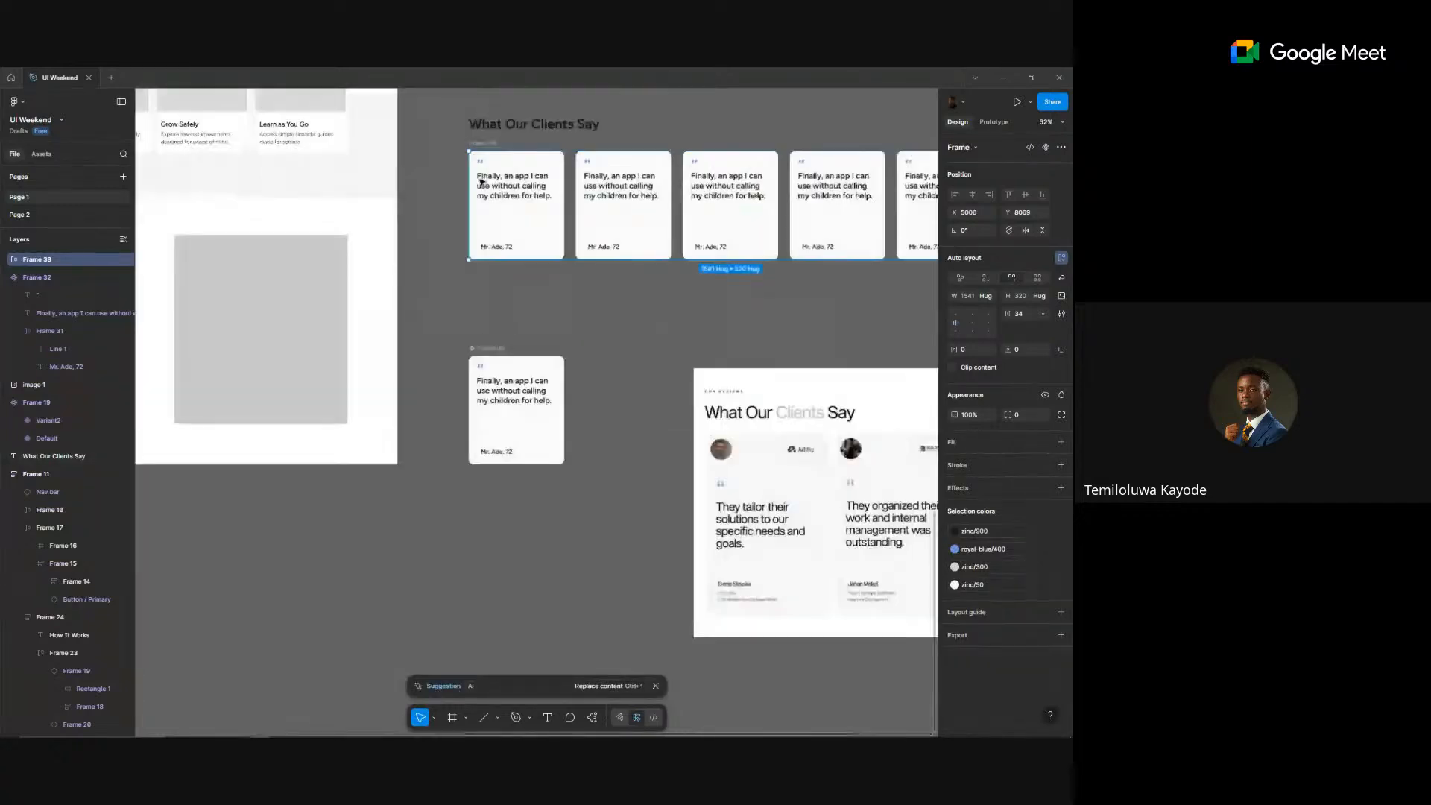
{"action": "left_click", "coordinate": [1025, 312]}
{"action": "type", "text": "24"}
{"action": "key", "text": "Return"}
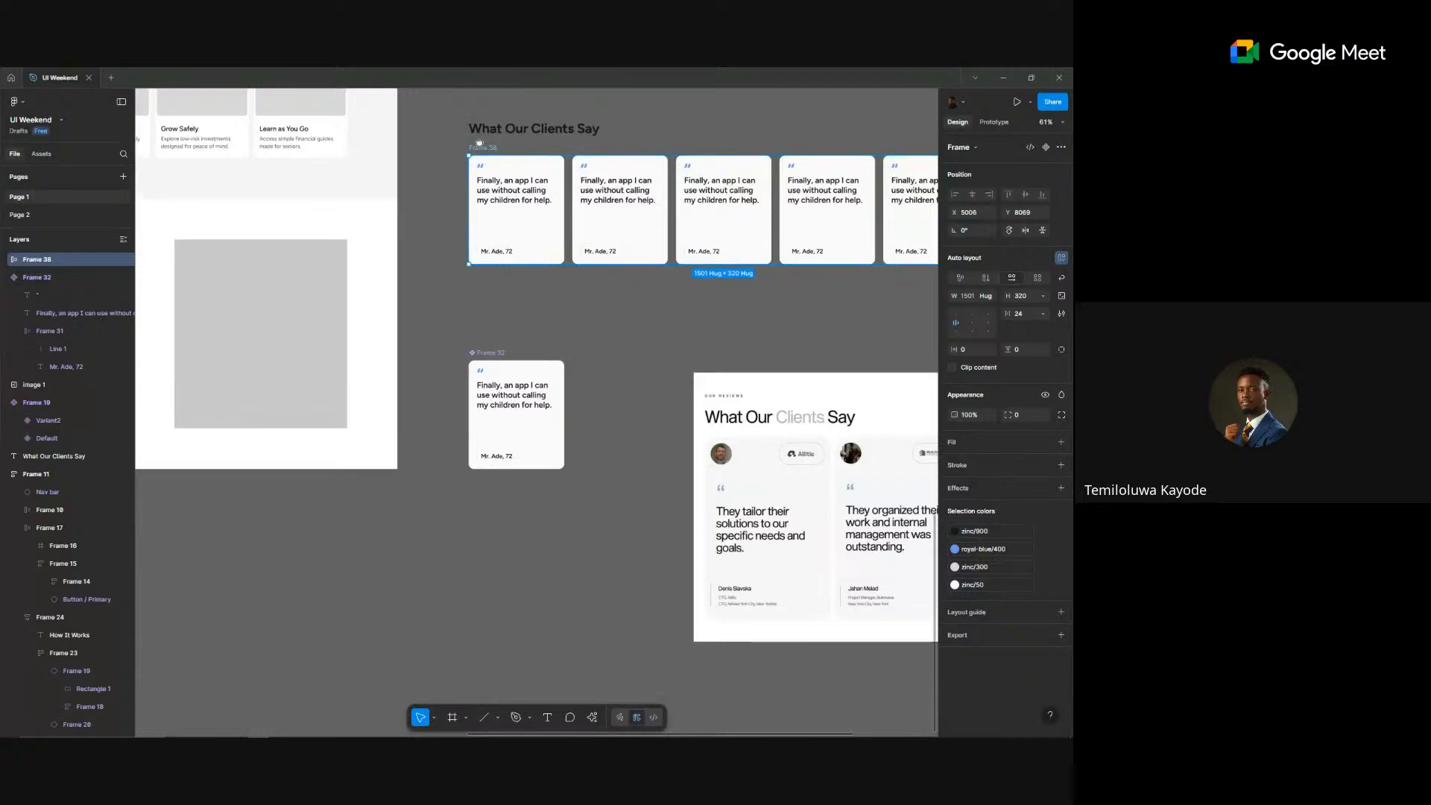
- Combine the What Our Clients Say heading and the card row in a vertical auto layout with a gap of 36
{"action": "scroll", "coordinate": [496, 148], "scroll_direction": "up", "scroll_amount": 1}
{"action": "scroll", "coordinate": [496, 148], "scroll_direction": "right", "scroll_amount": 1}
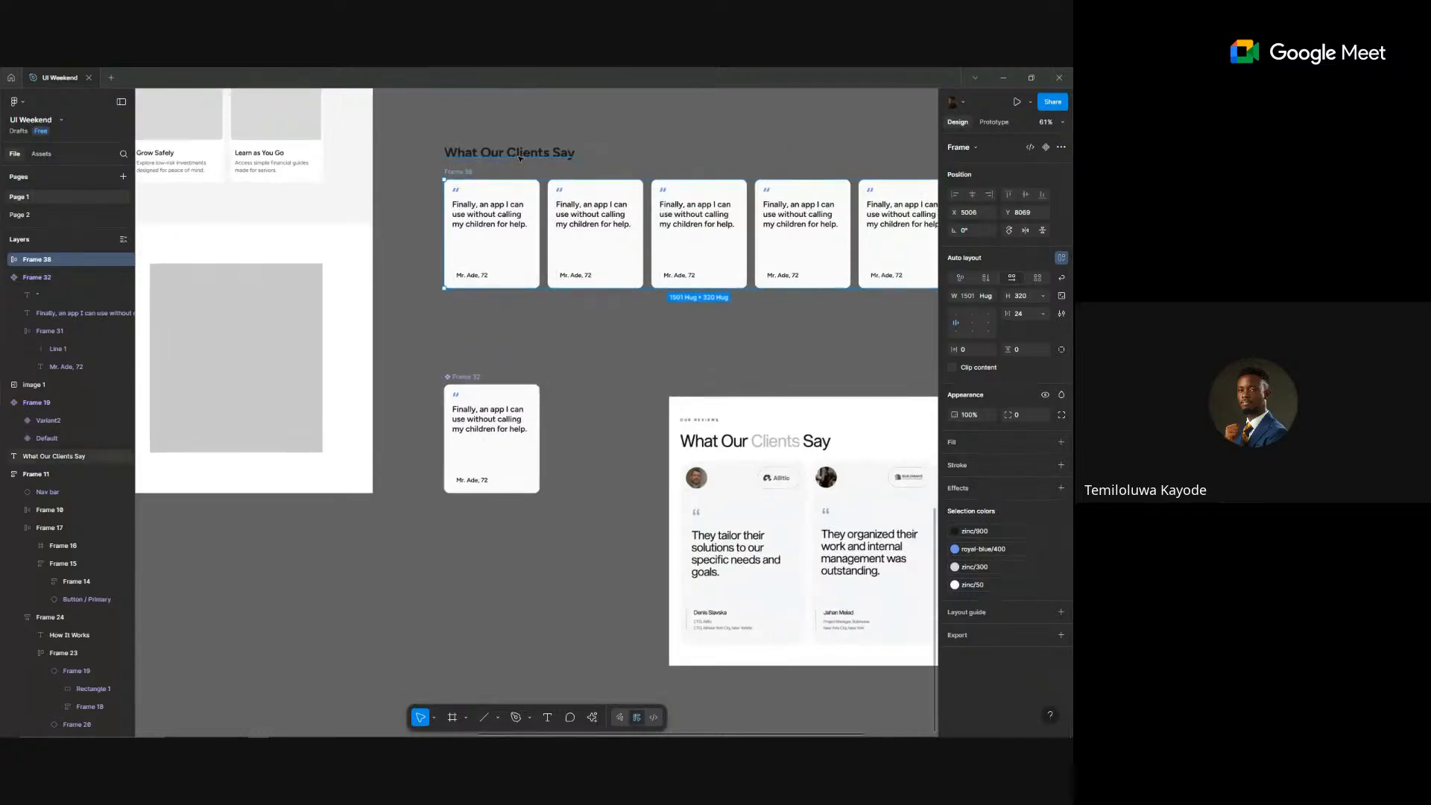
{"action": "left_click", "coordinate": [520, 158], "text": "shift"}
{"action": "key", "text": "shift+a"}
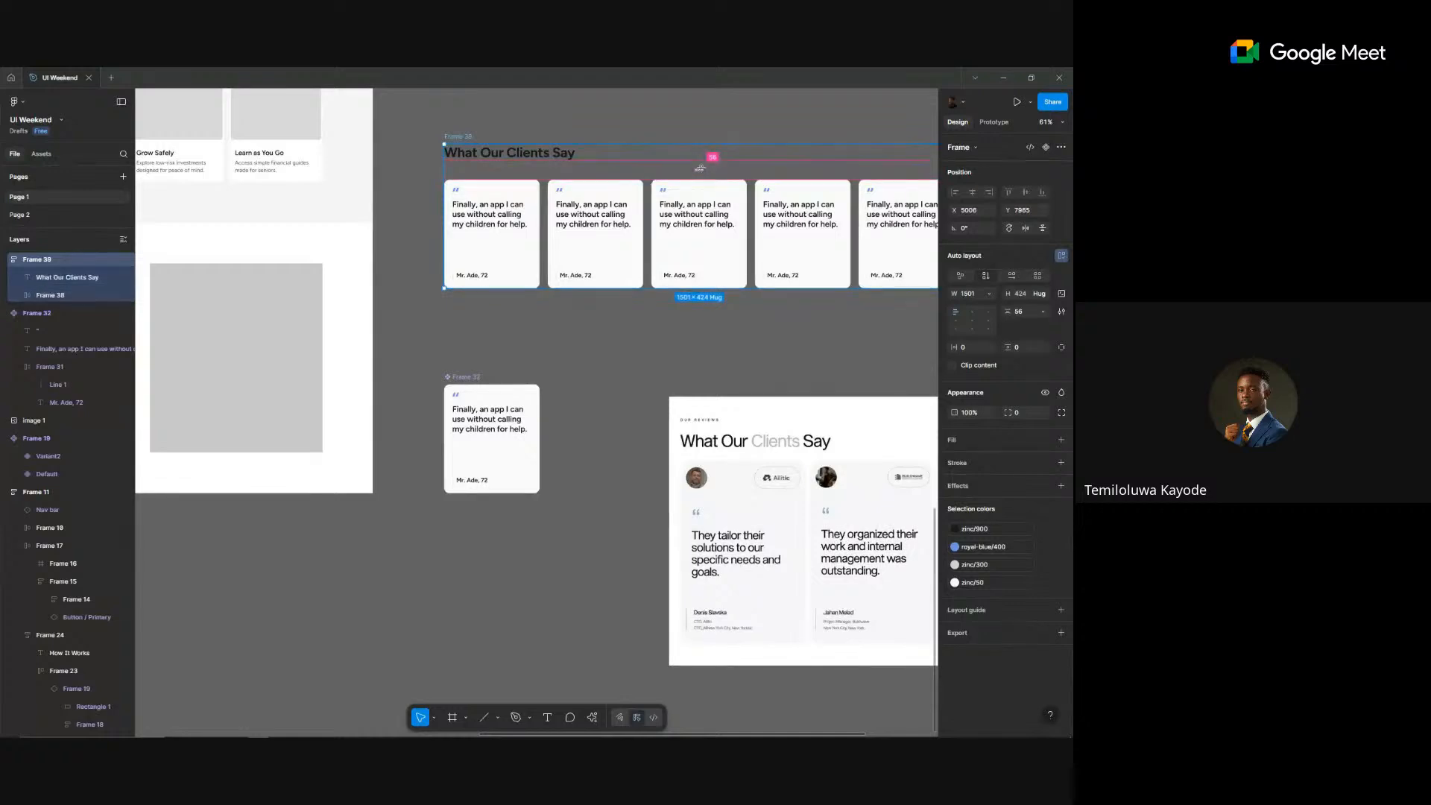
{"action": "mouse_move", "coordinate": [700, 169]}
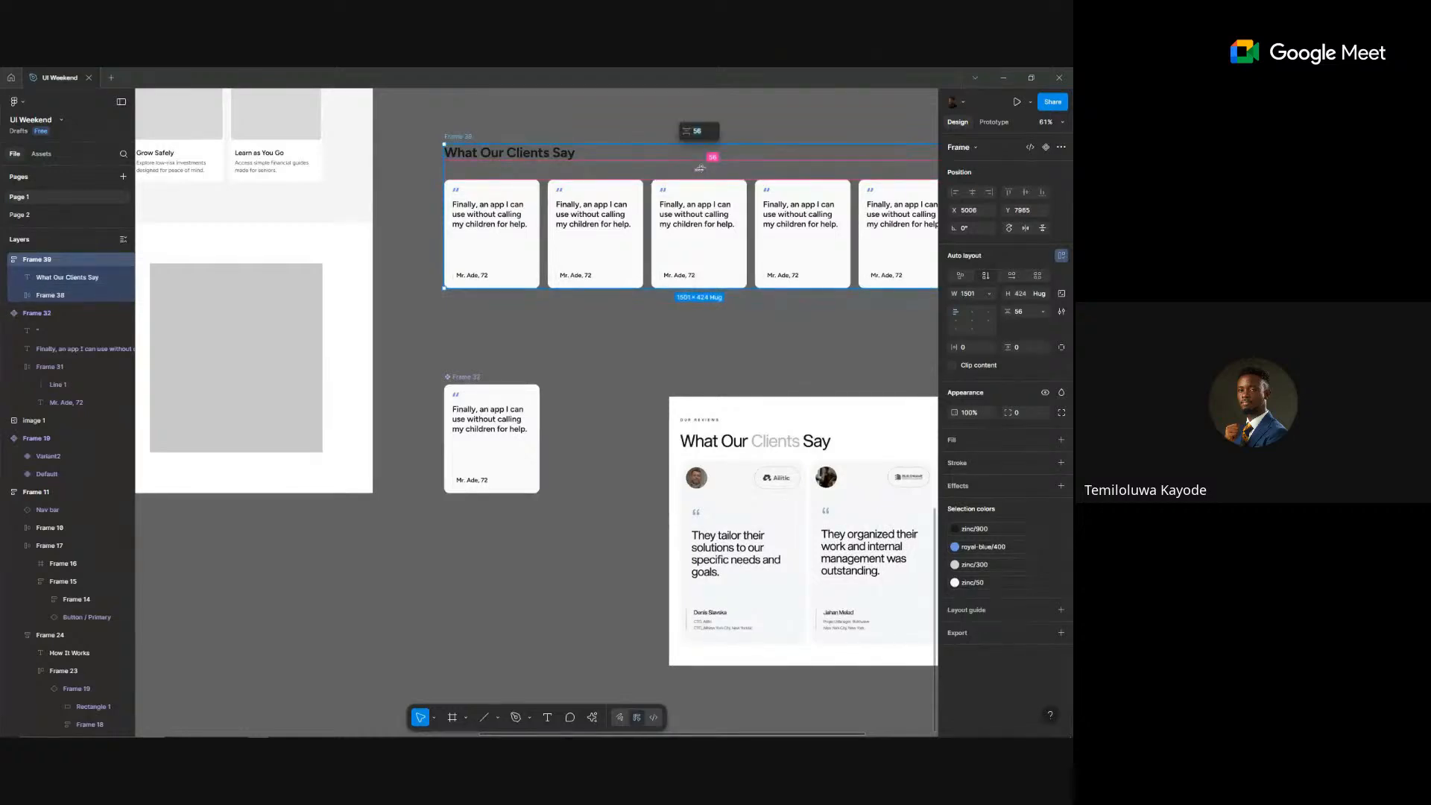
{"action": "left_click_drag", "start_coordinate": [700, 168], "coordinate": [699, 159]}
{"action": "scroll", "coordinate": [664, 127], "scroll_direction": "right", "scroll_amount": 3}
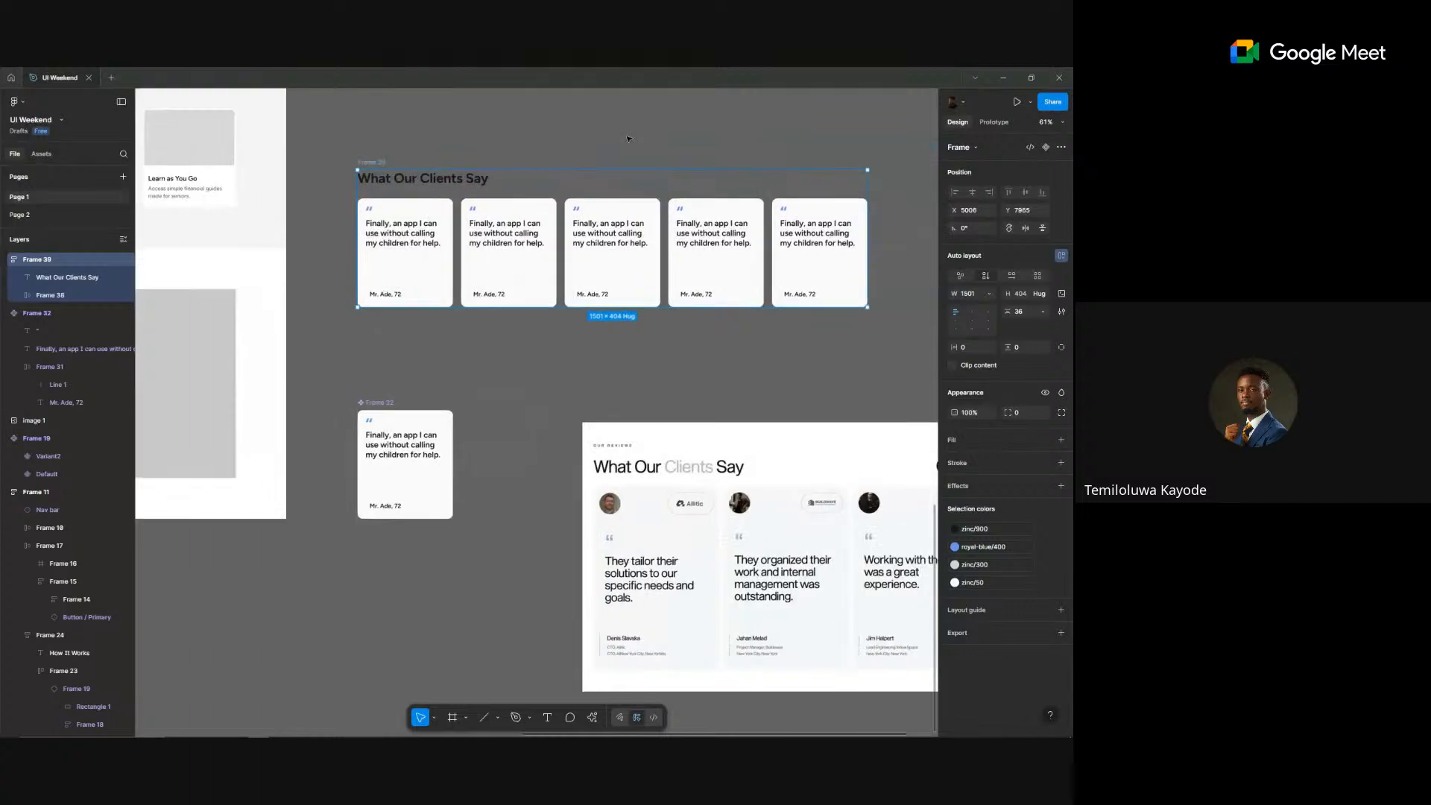
- Change the How It Works section's fill to the zinc/50 color style
{"action": "scroll", "coordinate": [628, 139], "scroll_direction": "down", "scroll_amount": 6}
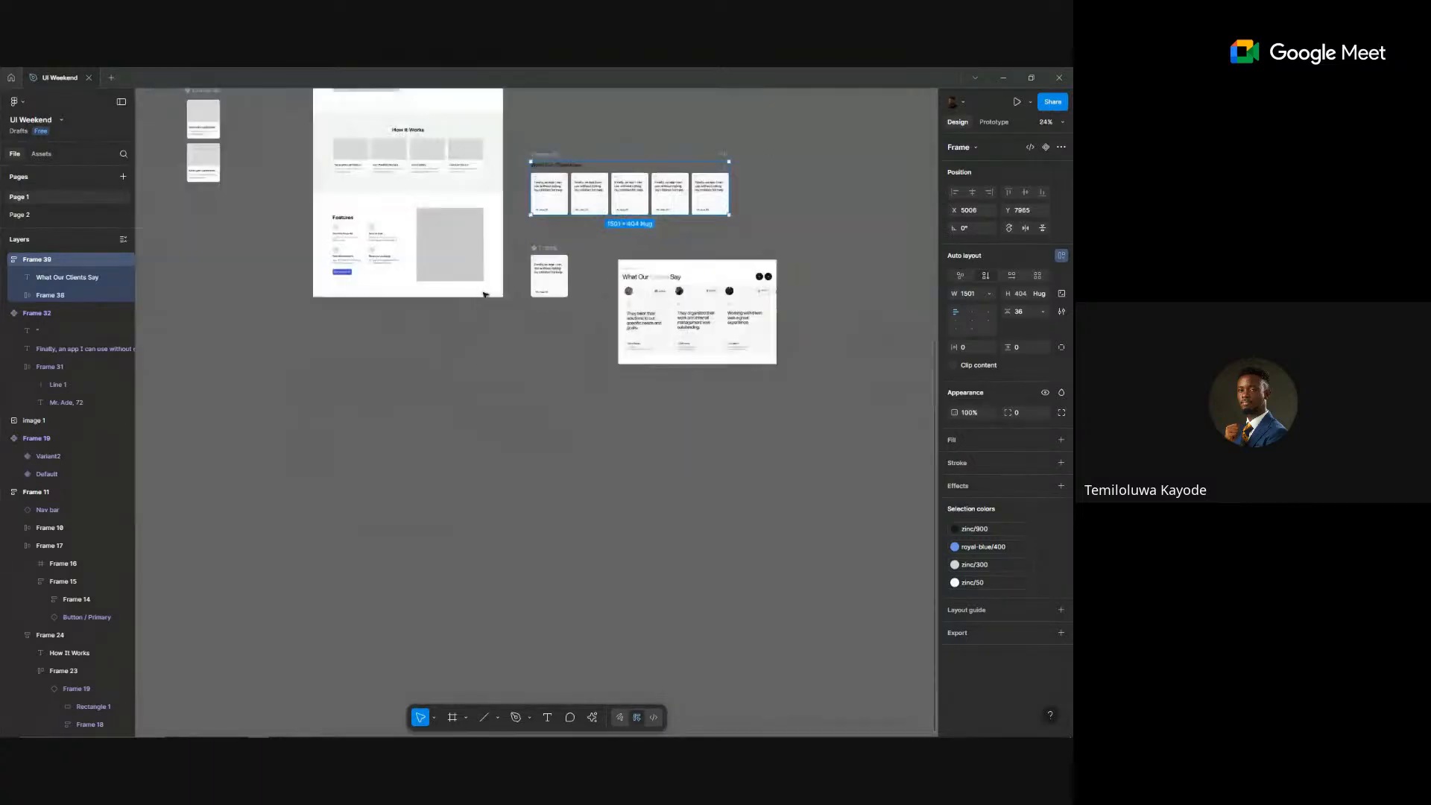
{"action": "scroll", "coordinate": [363, 236], "scroll_direction": "up", "scroll_amount": 3}
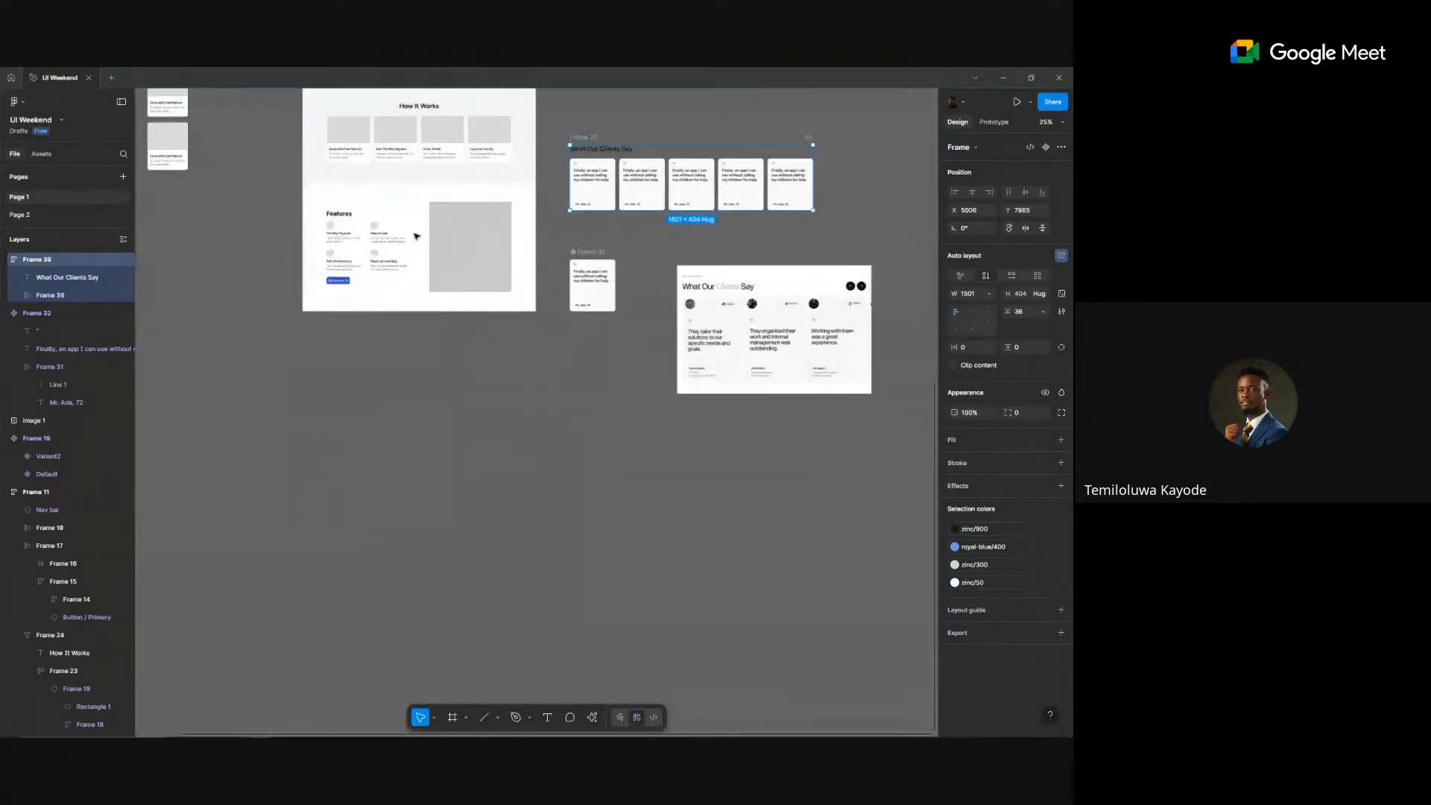
{"action": "left_click", "coordinate": [509, 164]}
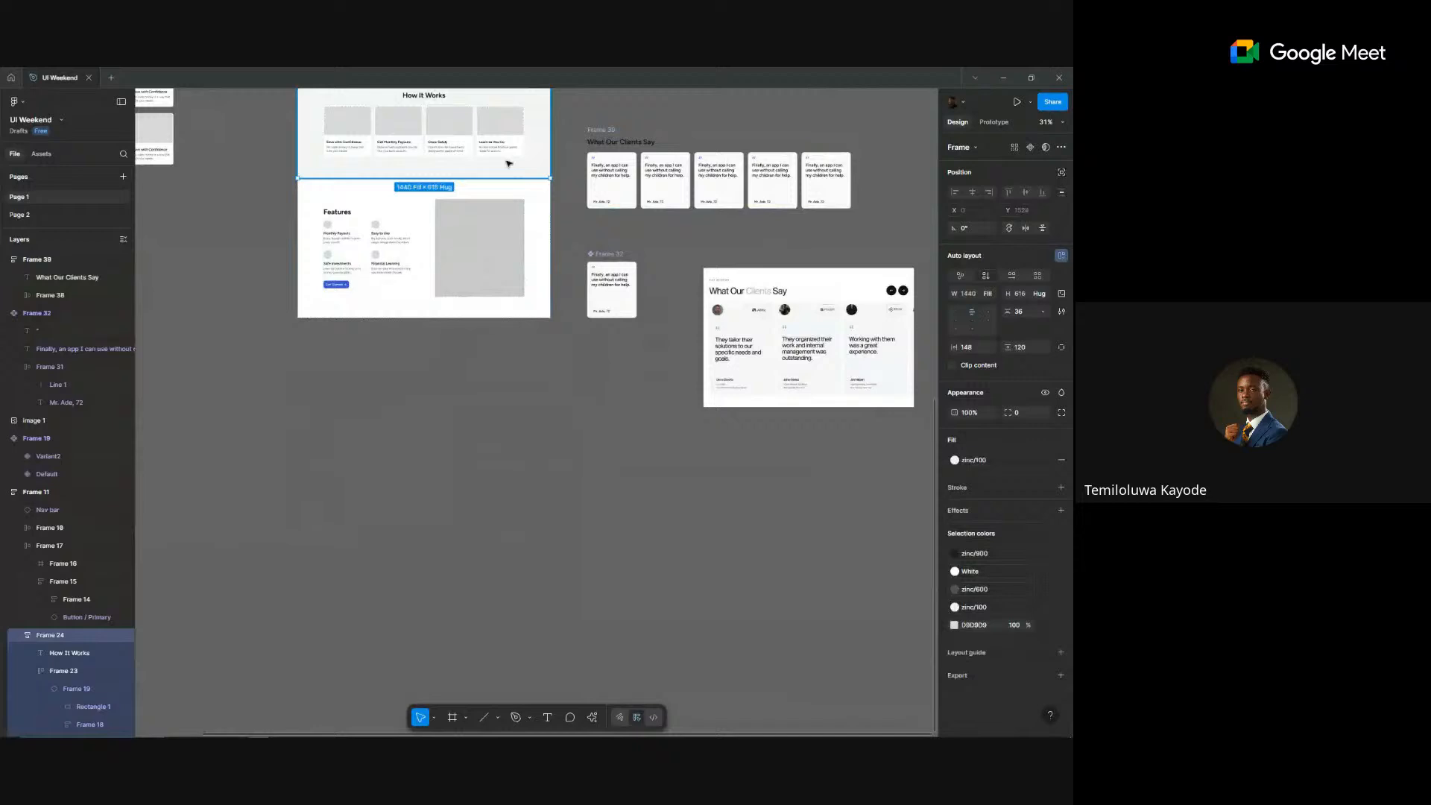
{"action": "left_click", "coordinate": [955, 460]}
{"action": "left_click", "coordinate": [821, 575]}
{"action": "left_click", "coordinate": [731, 524]}
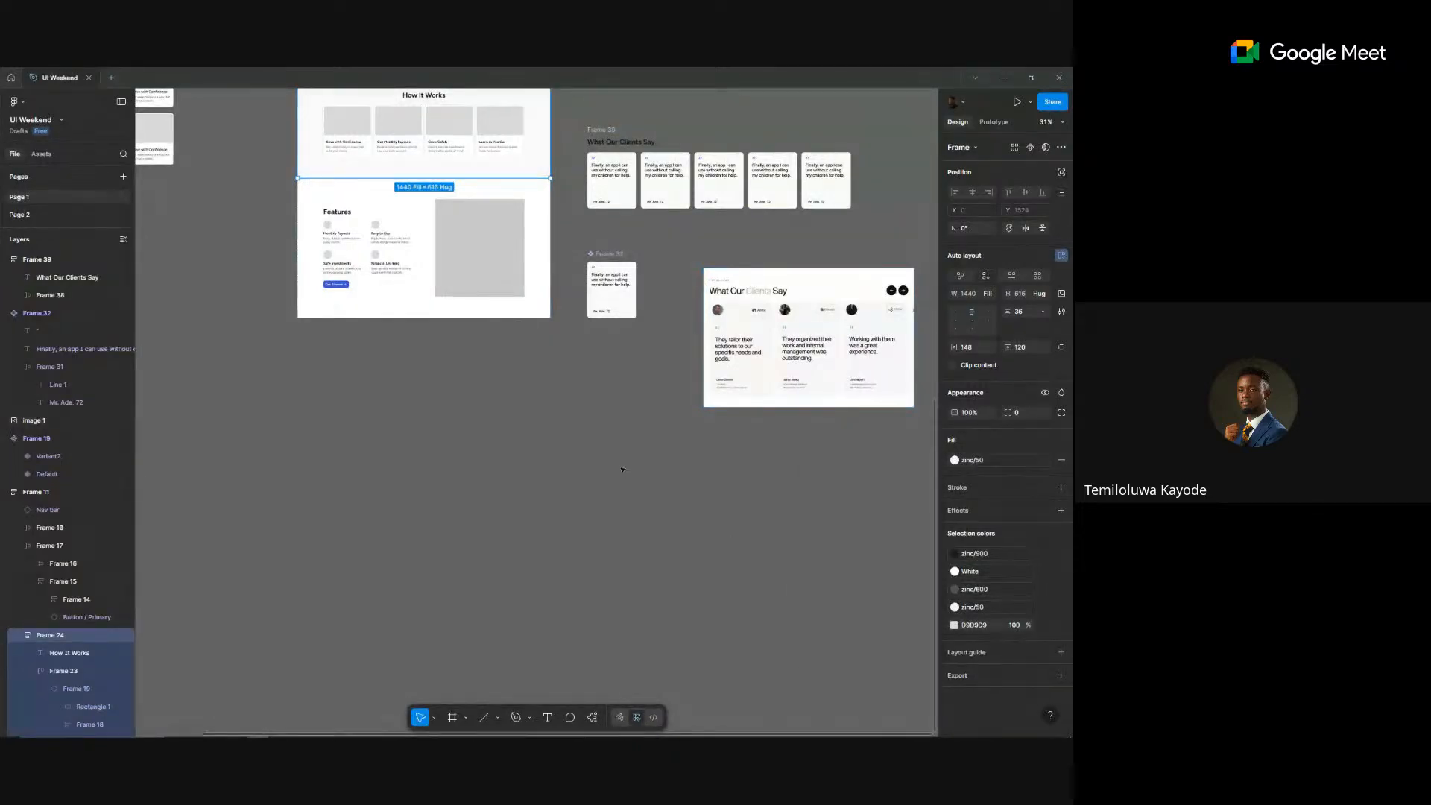
{"action": "left_click", "coordinate": [622, 468]}
- Cut the What Our Clients Say frame and paste it into the landing page frame below the Features section
{"action": "scroll", "coordinate": [622, 469], "scroll_direction": "up", "scroll_amount": 3}
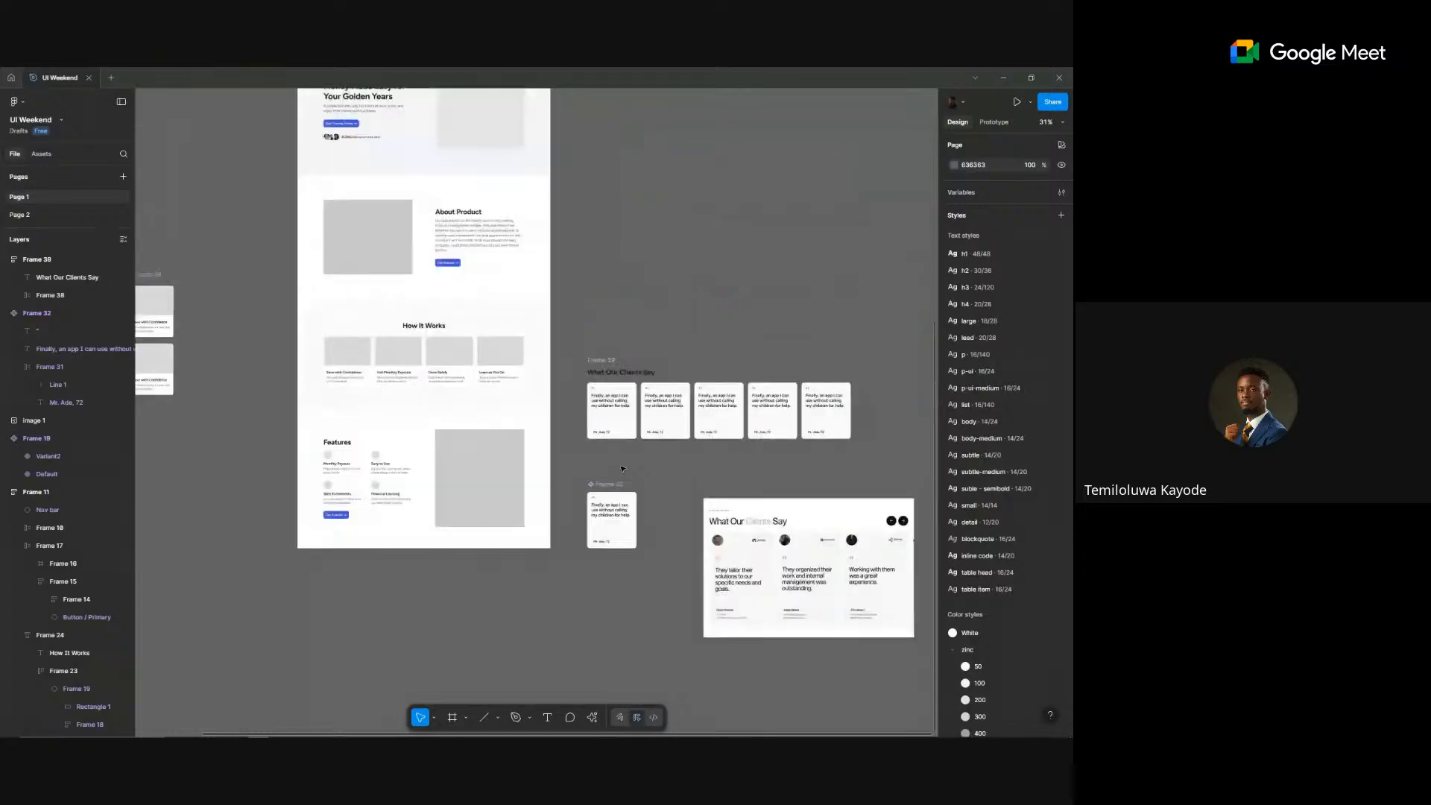
{"action": "scroll", "coordinate": [622, 468], "scroll_direction": "down", "scroll_amount": 1}
{"action": "scroll", "coordinate": [613, 472], "scroll_direction": "up", "scroll_amount": 2}
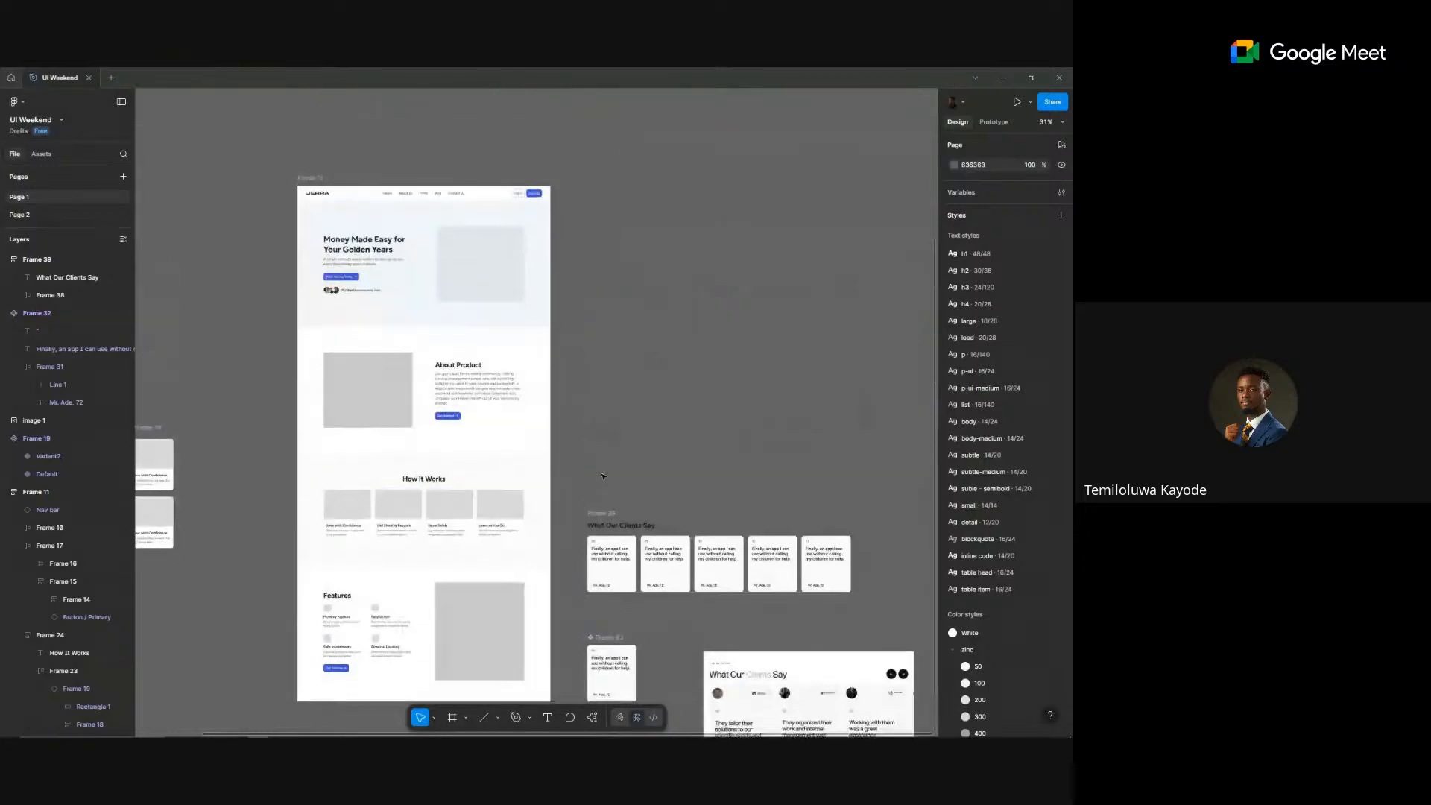
{"action": "scroll", "coordinate": [603, 476], "scroll_direction": "down", "scroll_amount": 3}
{"action": "scroll", "coordinate": [603, 475], "scroll_direction": "up", "scroll_amount": 3}
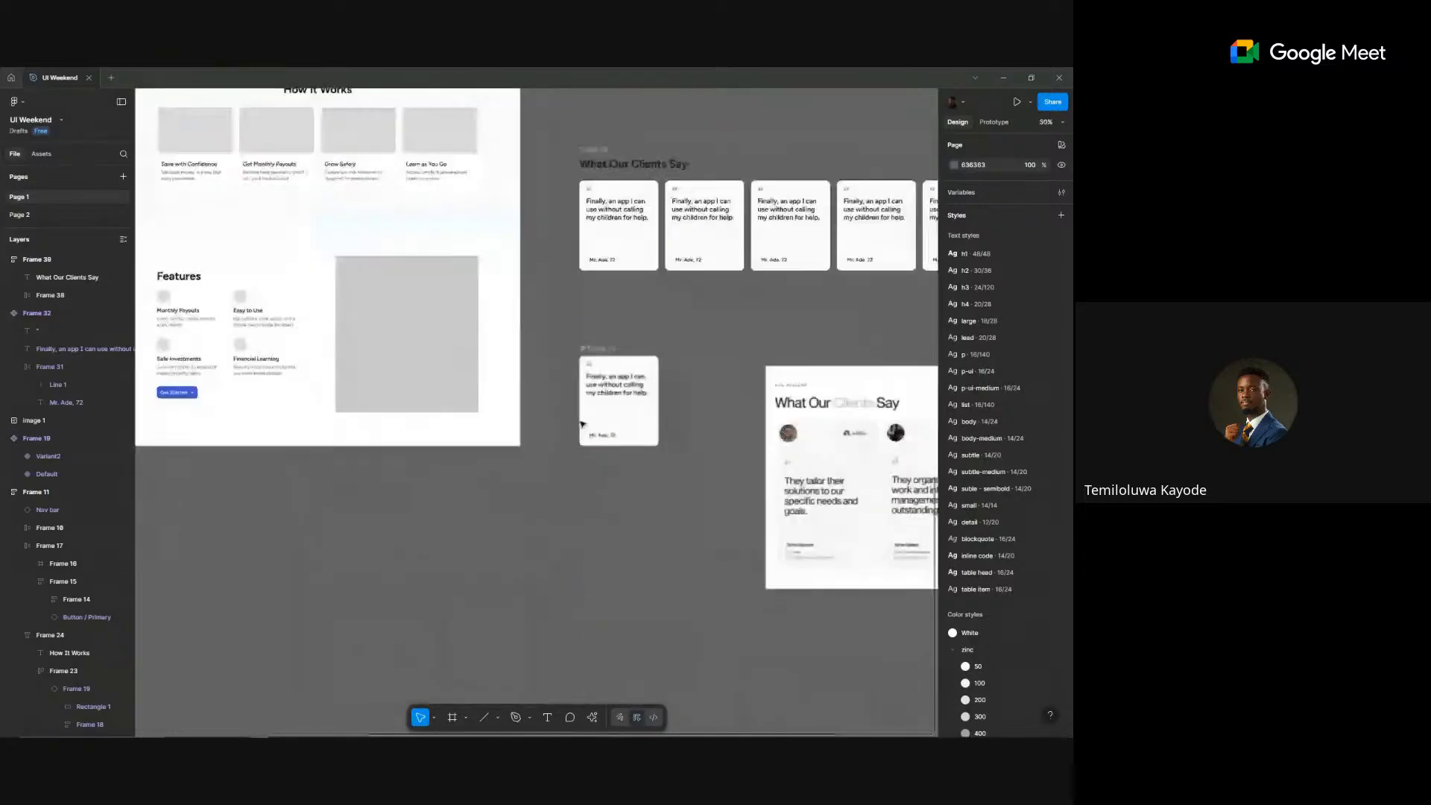
{"action": "scroll", "coordinate": [682, 294], "scroll_direction": "down", "scroll_amount": 3}
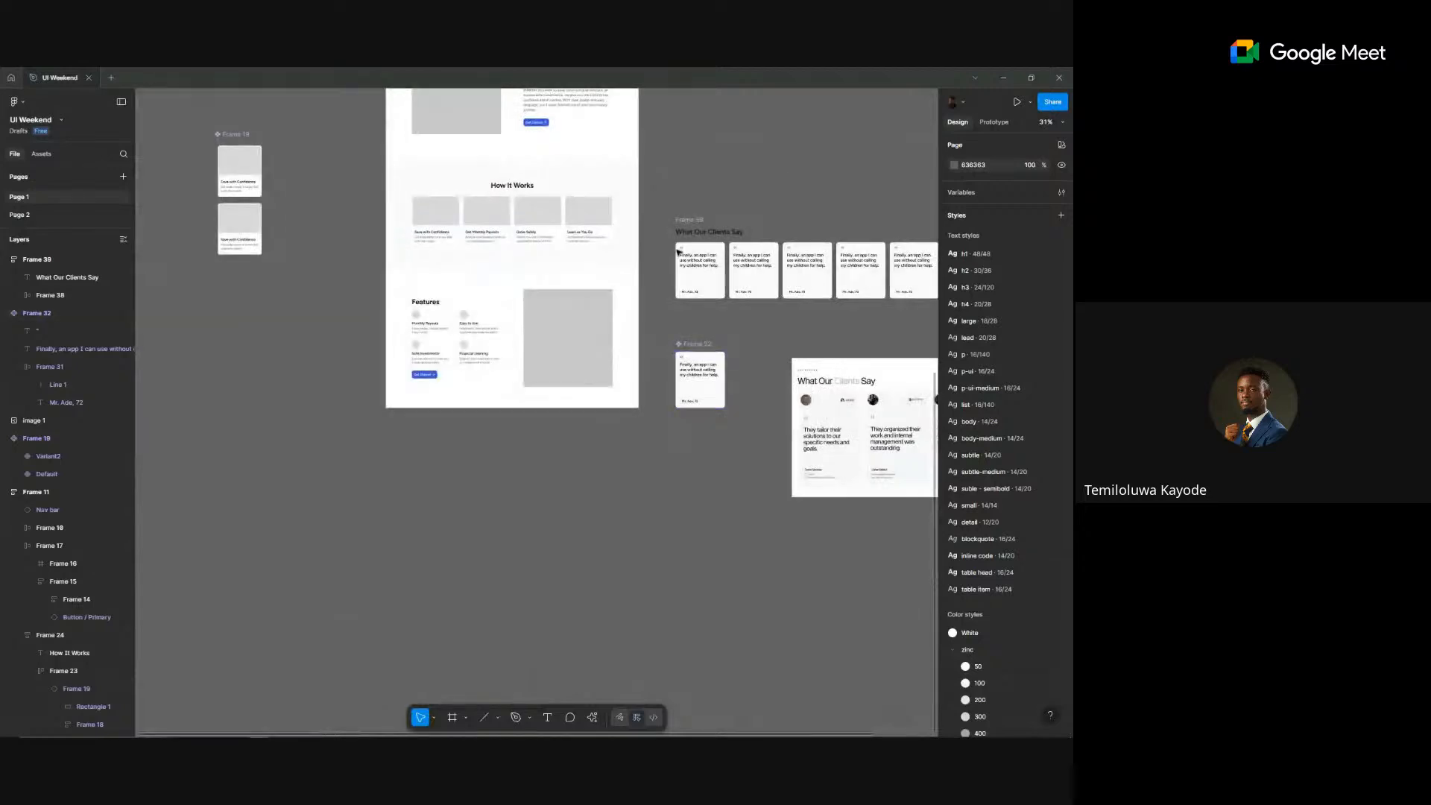
{"action": "left_click_drag", "start_coordinate": [680, 218], "coordinate": [771, 160]}
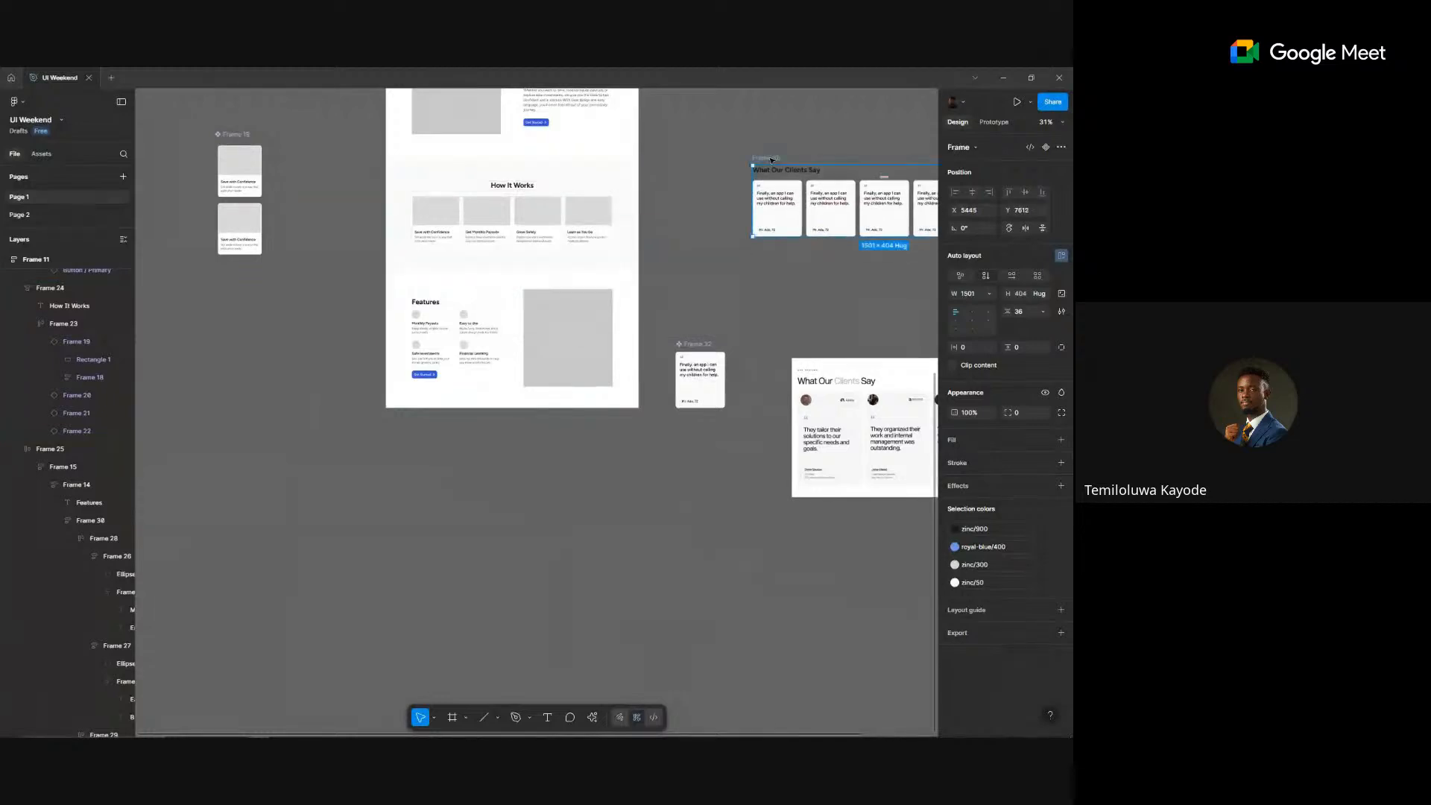
{"action": "key", "text": "Escape"}
{"action": "scroll", "coordinate": [752, 160], "scroll_direction": "down", "scroll_amount": 3, "text": "ctrl"}
{"action": "scroll", "coordinate": [536, 176], "scroll_direction": "up", "scroll_amount": 5}
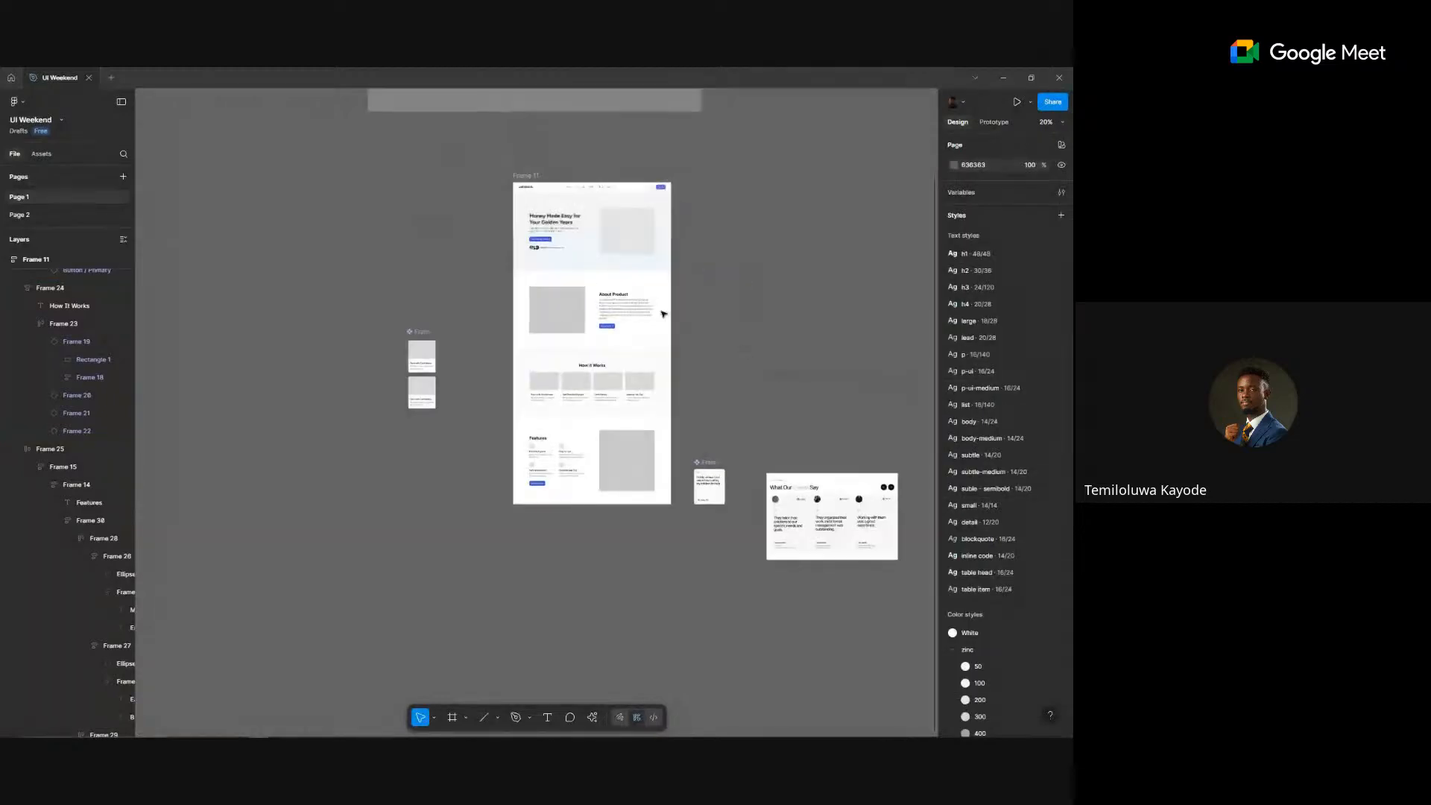
{"action": "left_click", "coordinate": [536, 176]}
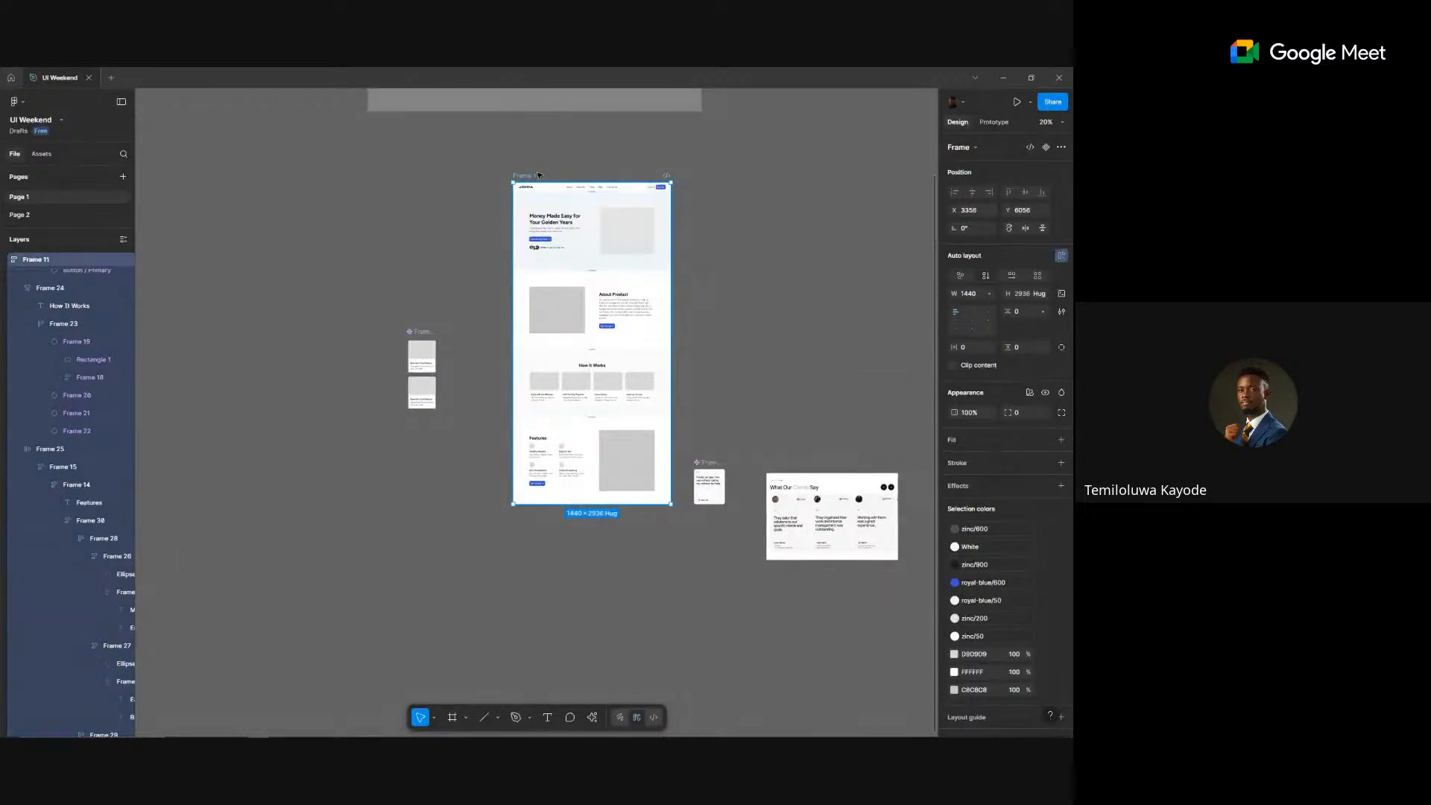
{"action": "key", "text": "ctrl+v"}
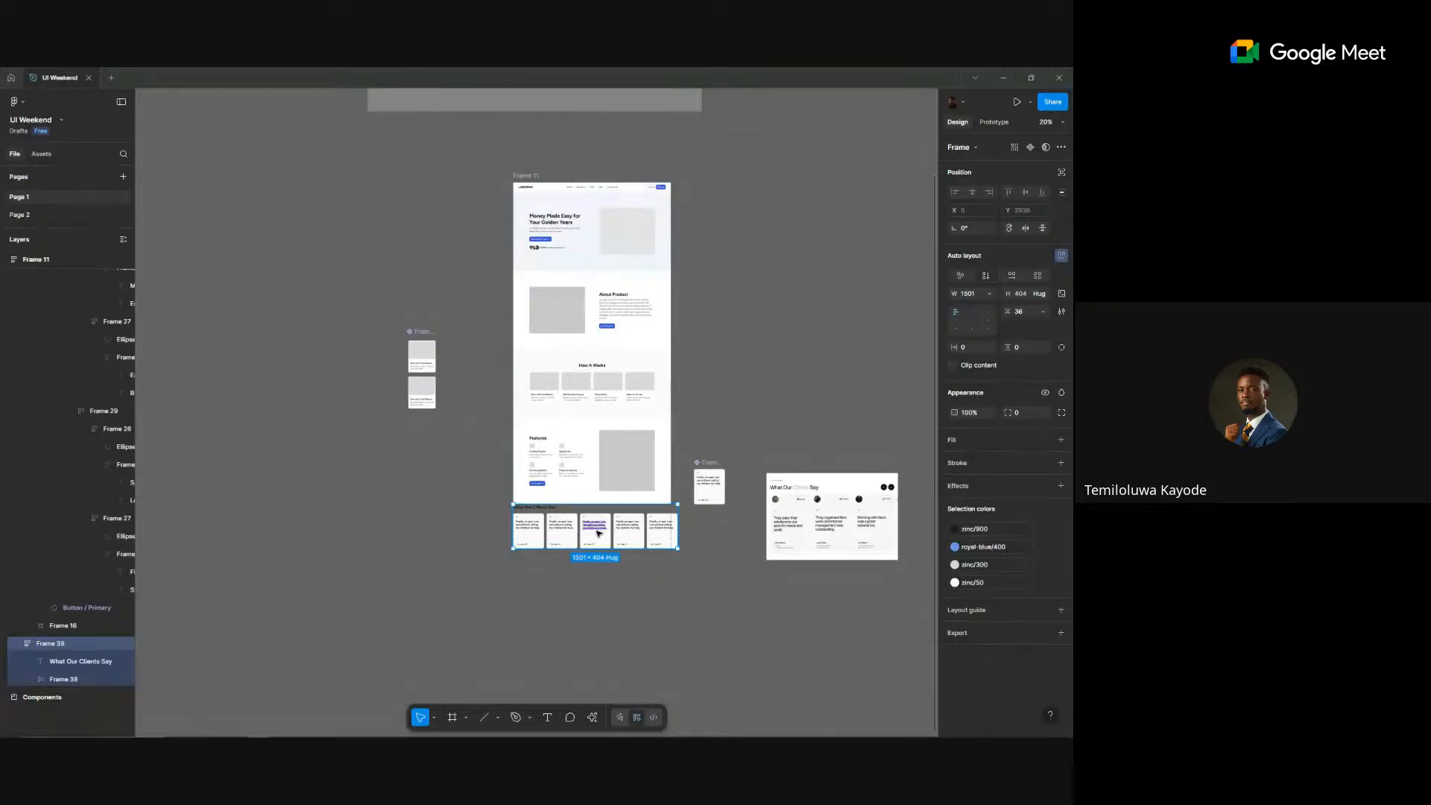
- Add a white FFFFFF fill to the What Our Clients Say section
{"action": "scroll", "coordinate": [598, 533], "scroll_direction": "up", "scroll_amount": 10}
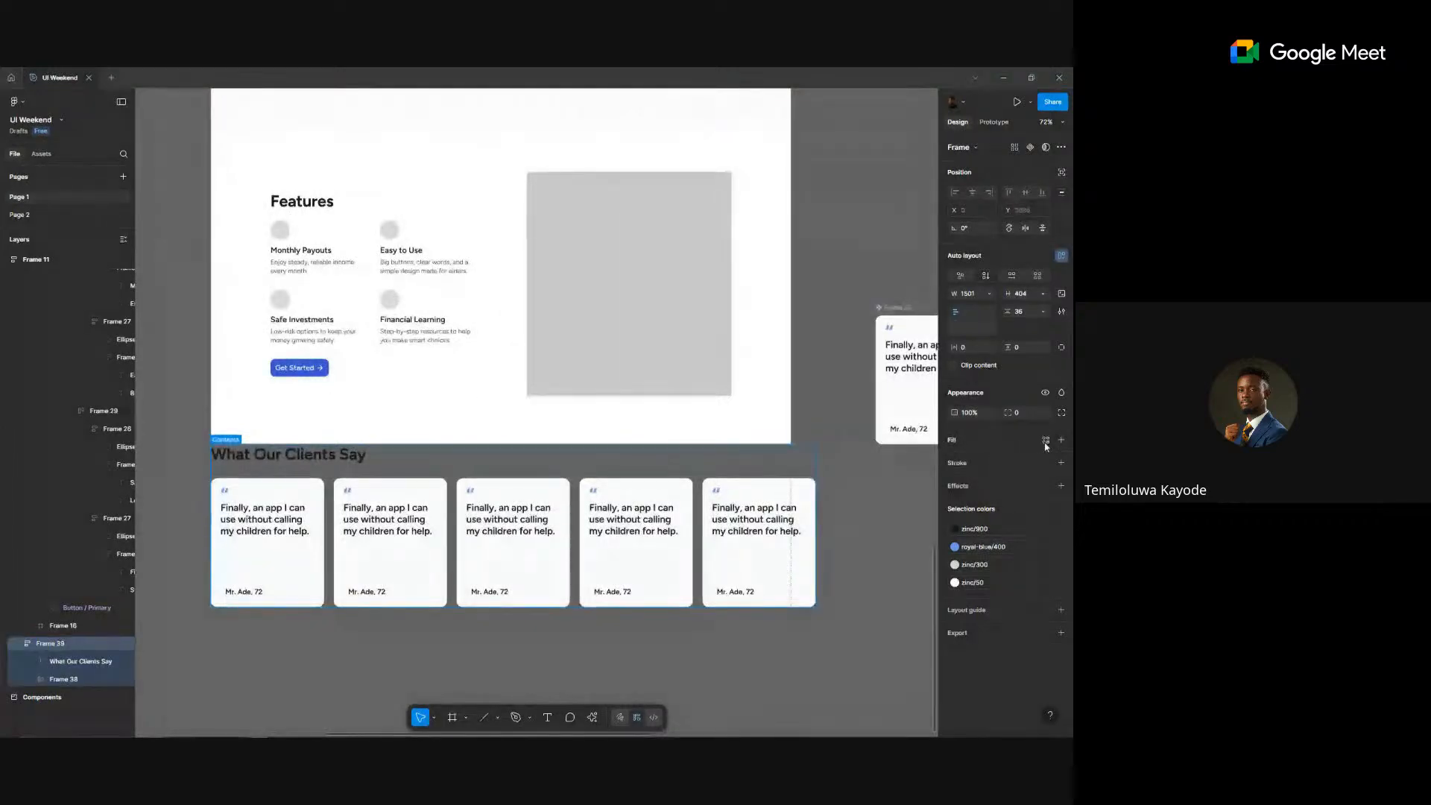
{"action": "left_click", "coordinate": [1046, 440]}
{"action": "left_click", "coordinate": [860, 440]}
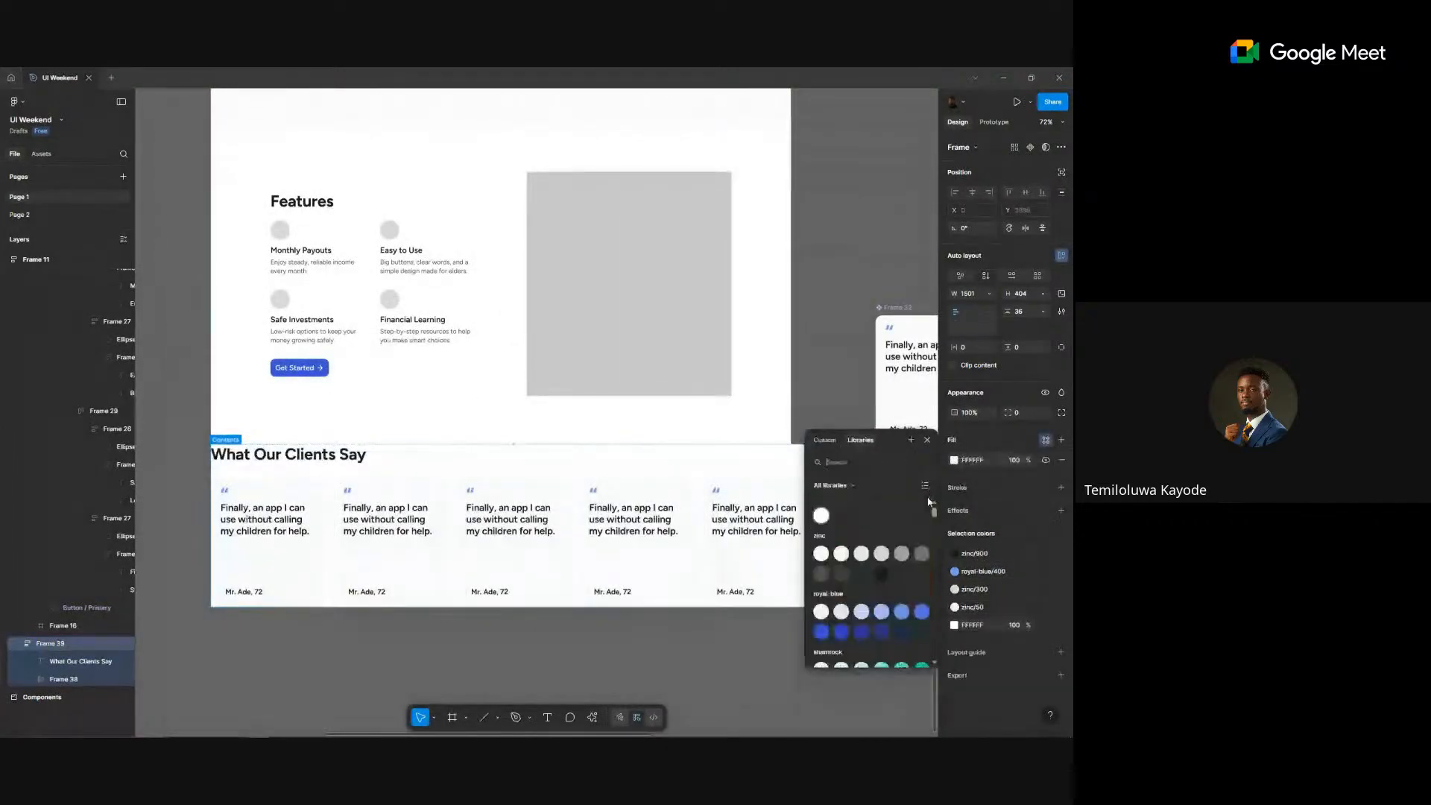
- Try the zinc/50 color style as the fill of the What Our Clients Say section and undo it
{"action": "left_click", "coordinate": [822, 555]}
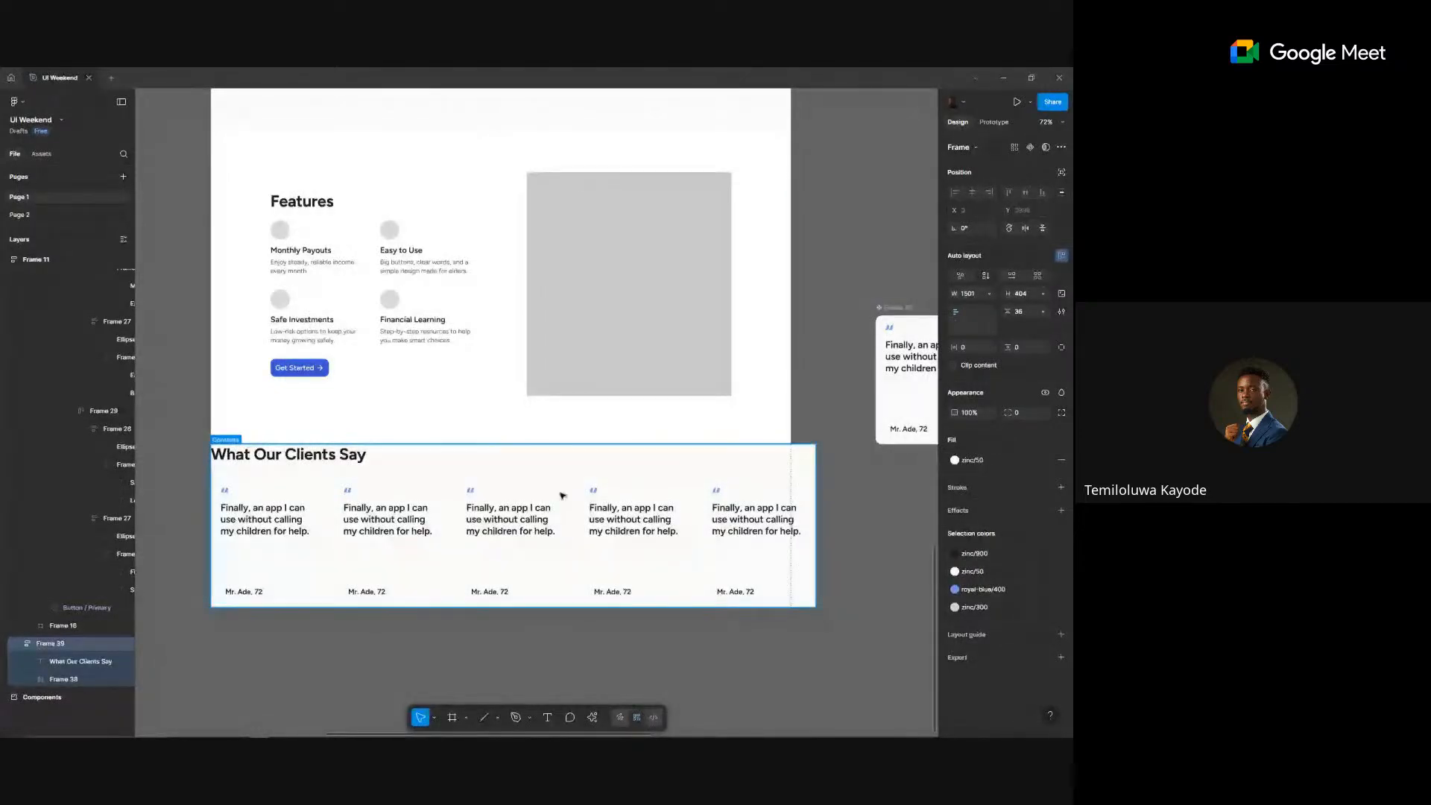
{"action": "scroll", "coordinate": [562, 496], "scroll_direction": "down", "scroll_amount": 3}
{"action": "key", "text": "ctrl+z"}
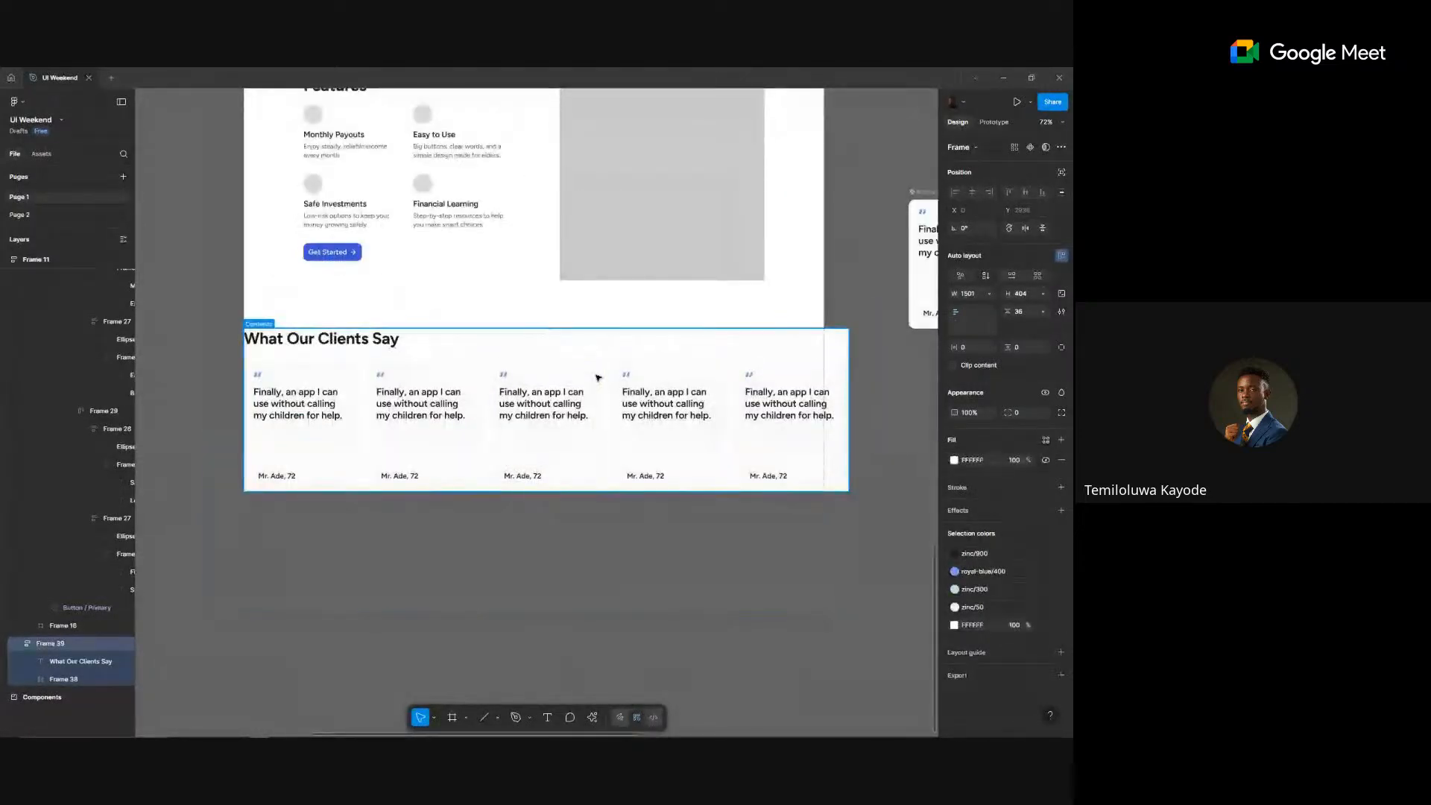
- Compare the fills of the Features, How It Works and What Our Clients Say sections
{"action": "scroll", "coordinate": [429, 403], "scroll_direction": "up", "scroll_amount": 3}
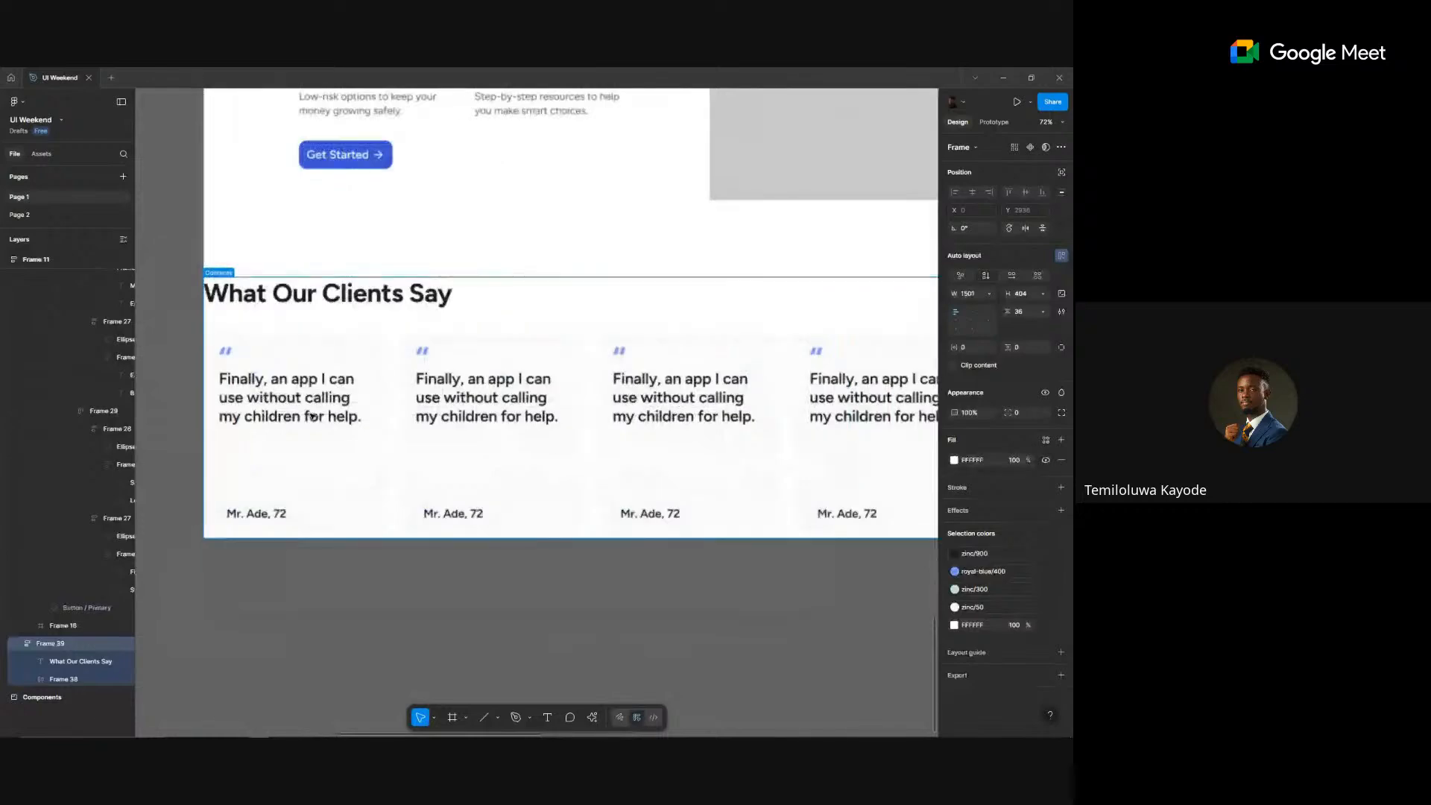
{"action": "scroll", "coordinate": [706, 271], "scroll_direction": "up", "scroll_amount": 2}
{"action": "left_click", "coordinate": [706, 271]}
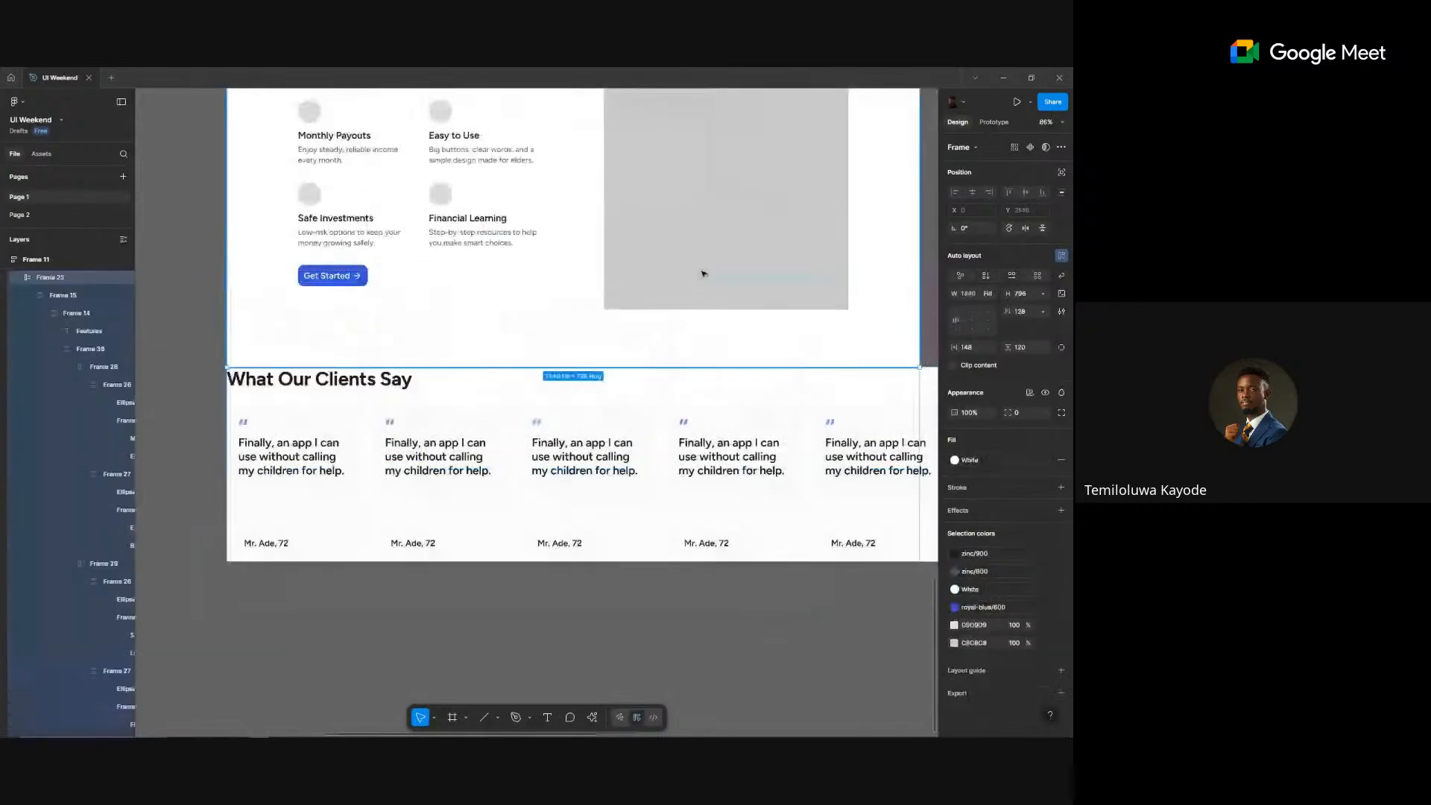
{"action": "scroll", "coordinate": [671, 269], "scroll_direction": "down", "scroll_amount": 5}
{"action": "scroll", "coordinate": [591, 239], "scroll_direction": "up", "scroll_amount": 3}
{"action": "left_click", "coordinate": [591, 239]}
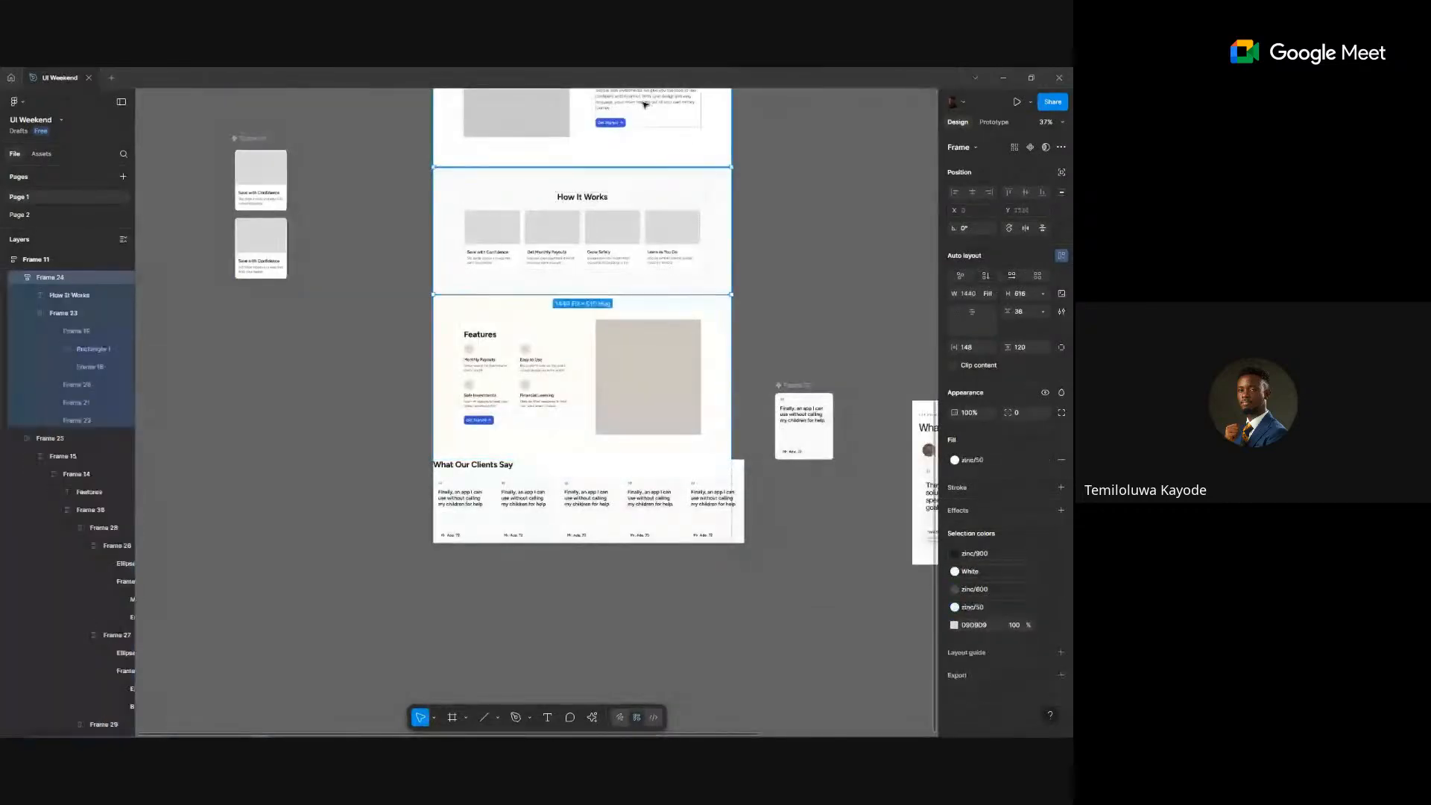
{"action": "left_click", "coordinate": [702, 486]}
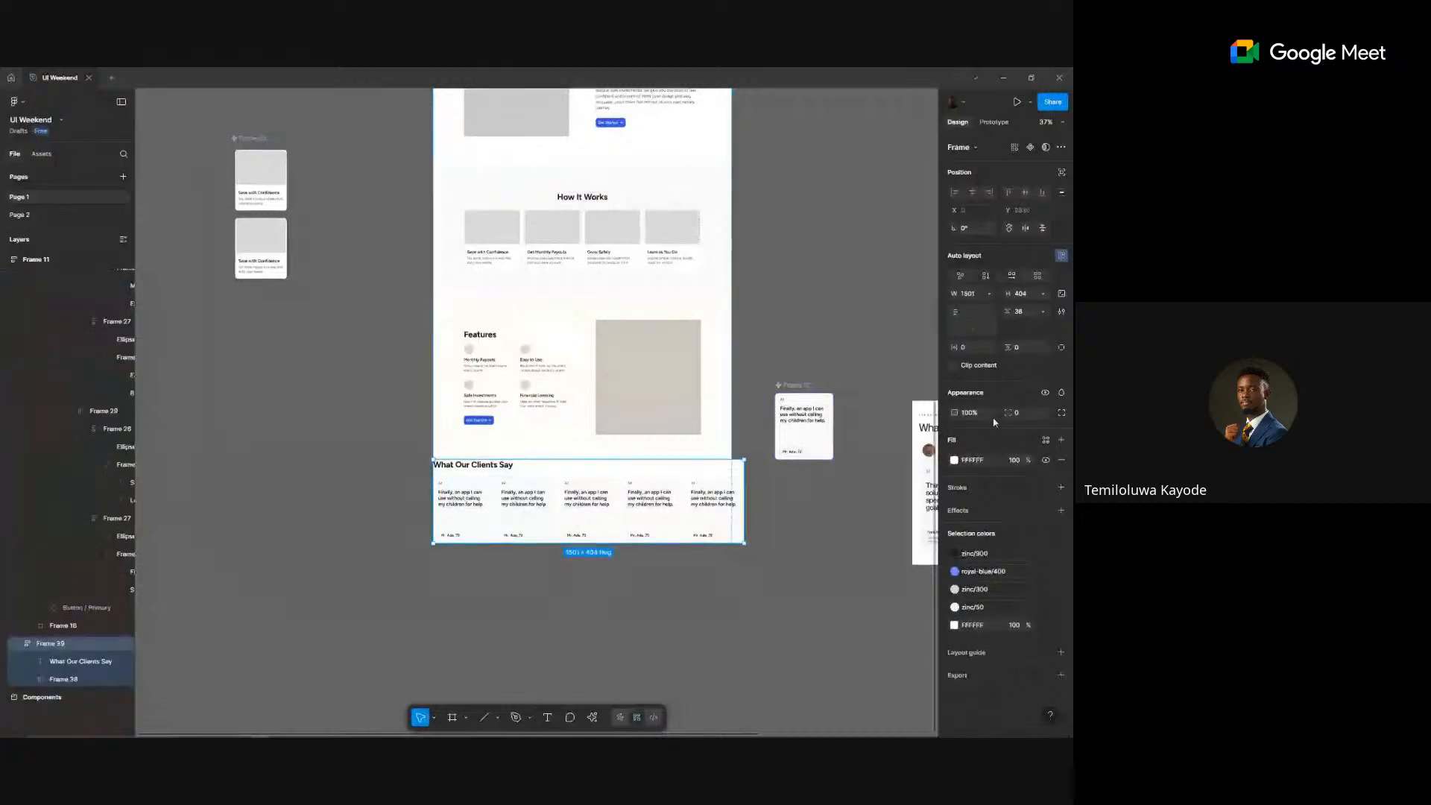
- Give the What Our Clients Say section a horizontal padding of 148 and make its width fill the container
{"action": "left_click", "coordinate": [969, 347]}
{"action": "type", "text": "148"}
{"action": "key", "text": "Return"}
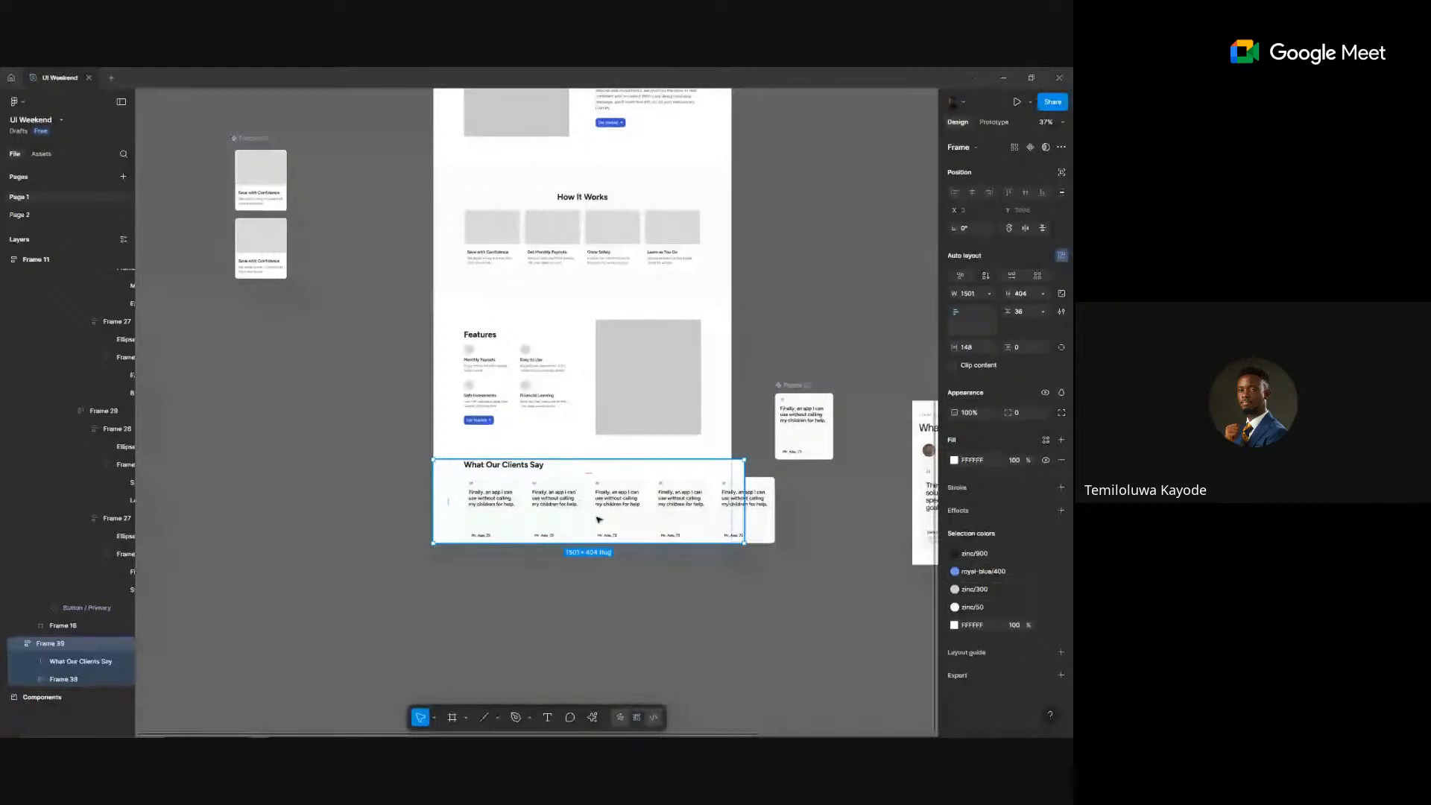
{"action": "scroll", "coordinate": [599, 520], "scroll_direction": "up", "scroll_amount": 5}
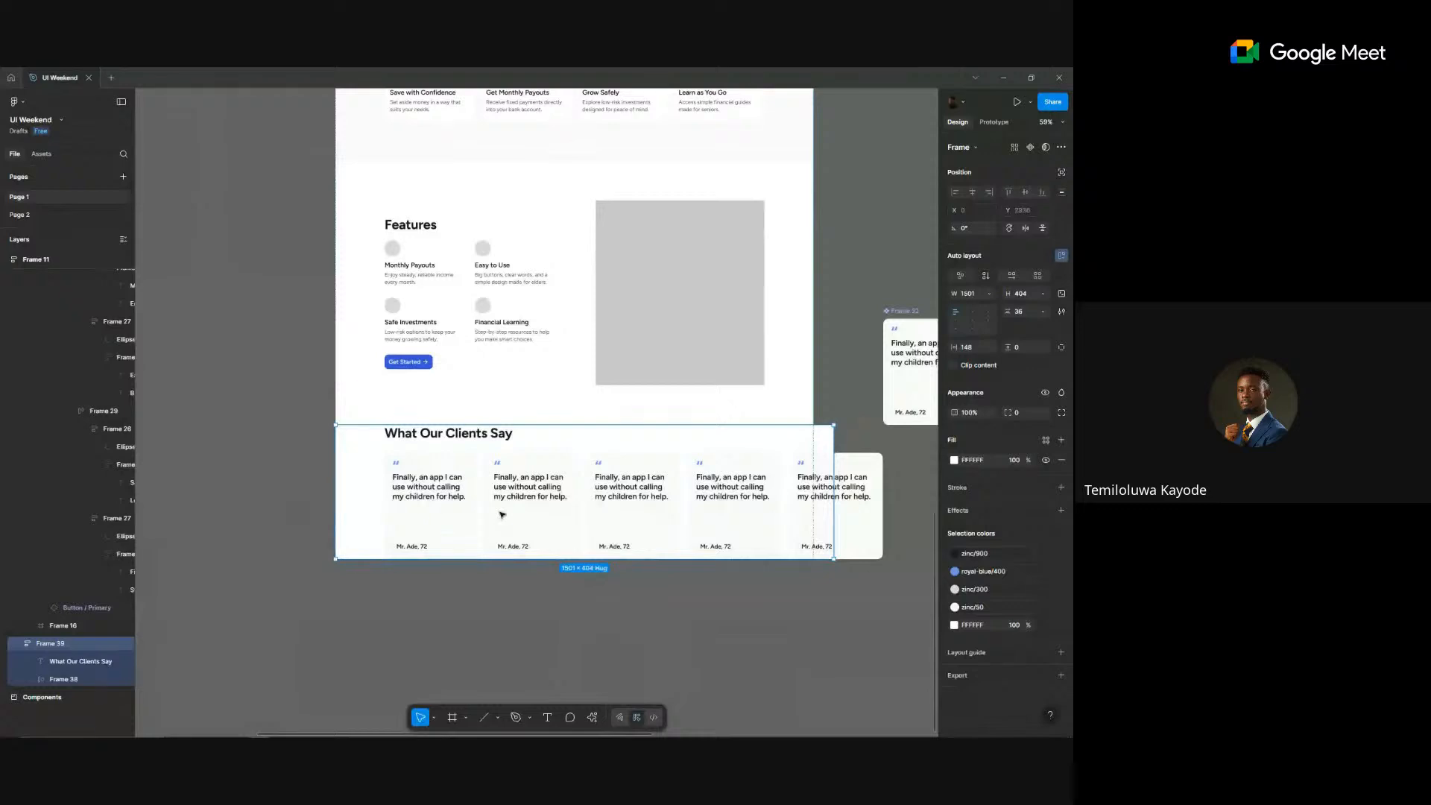
{"action": "left_click", "coordinate": [989, 294]}
{"action": "left_click", "coordinate": [990, 321]}
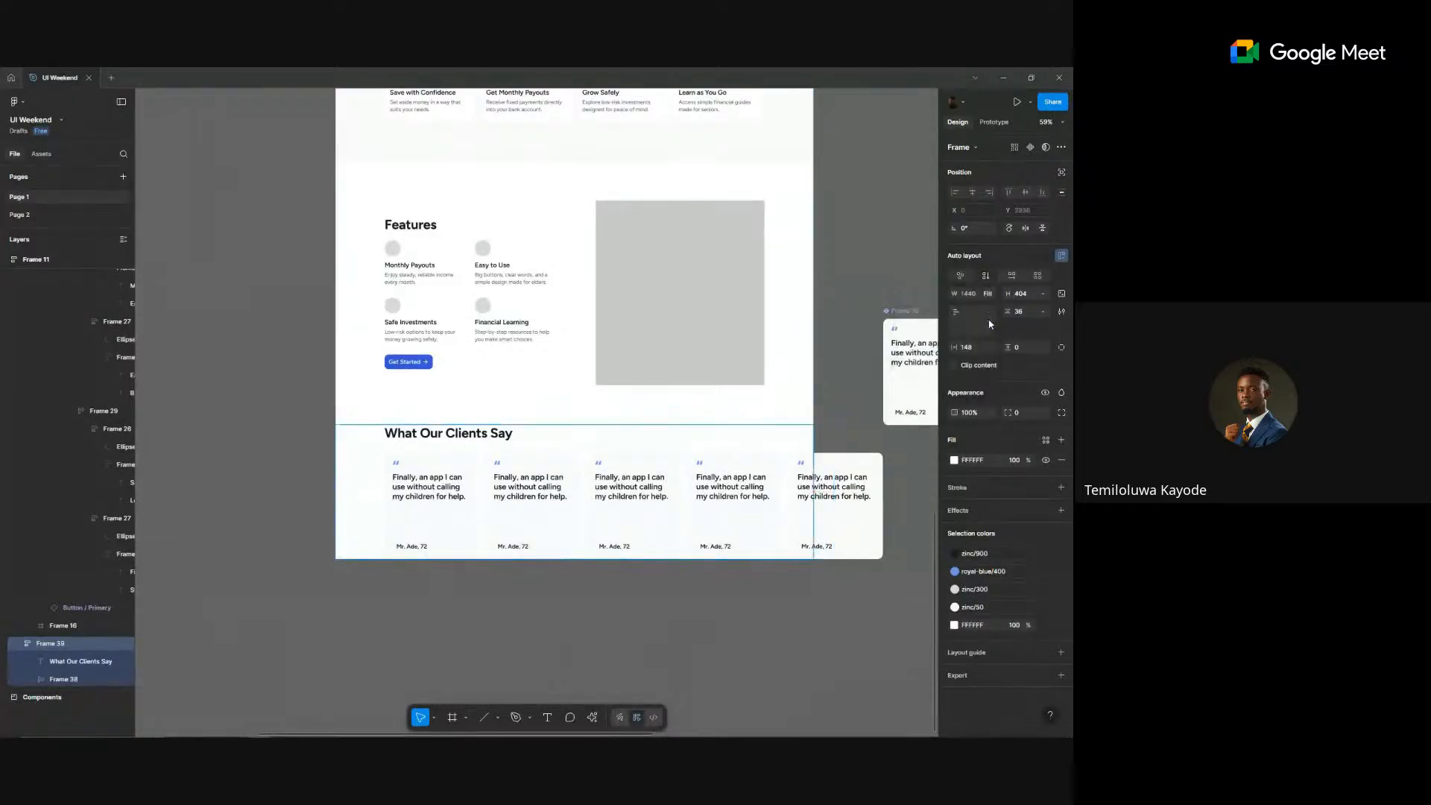
- Duplicate the last testimonial card to add a sixth card to the end of the row
{"action": "left_click", "coordinate": [836, 532]}
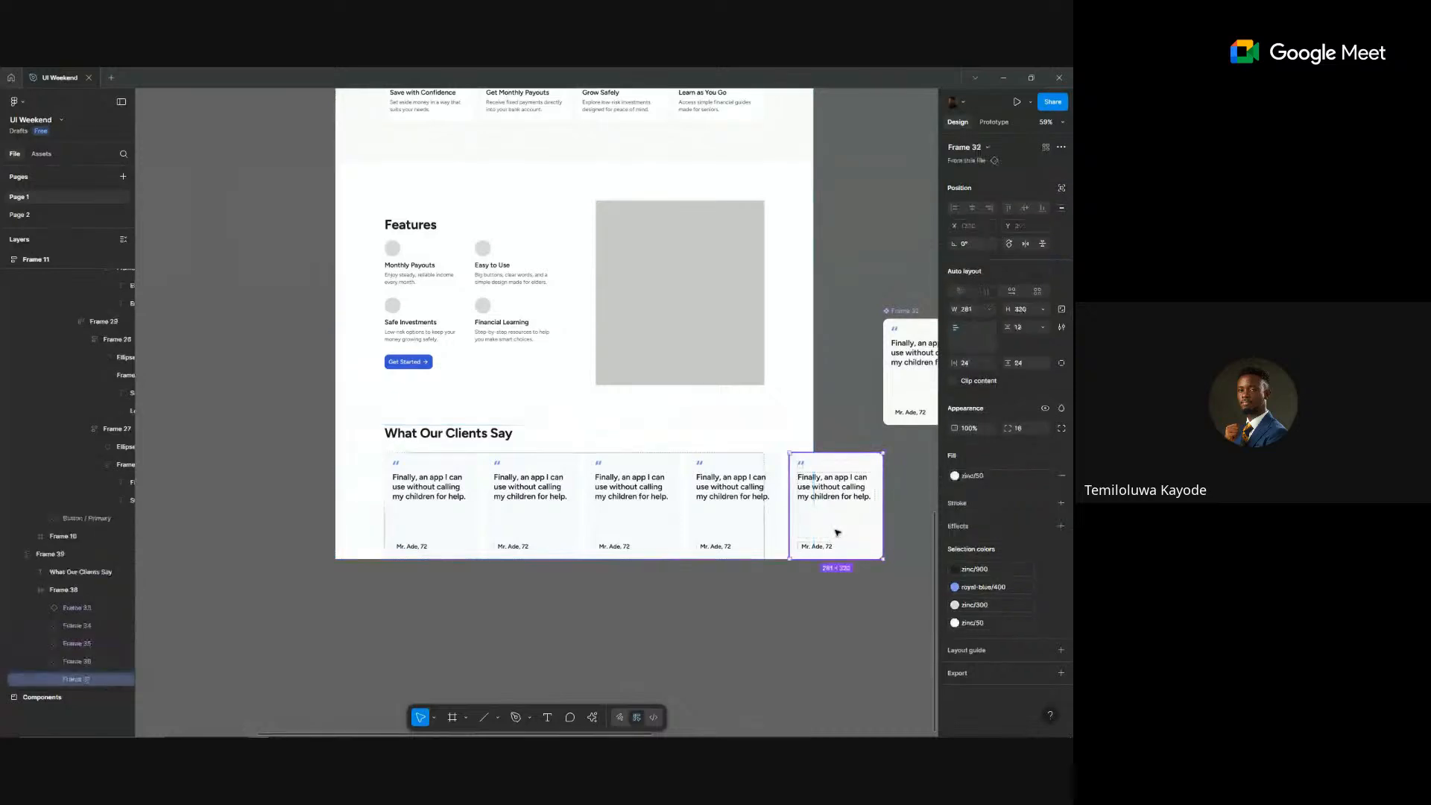
{"action": "key", "text": "ctrl+d"}
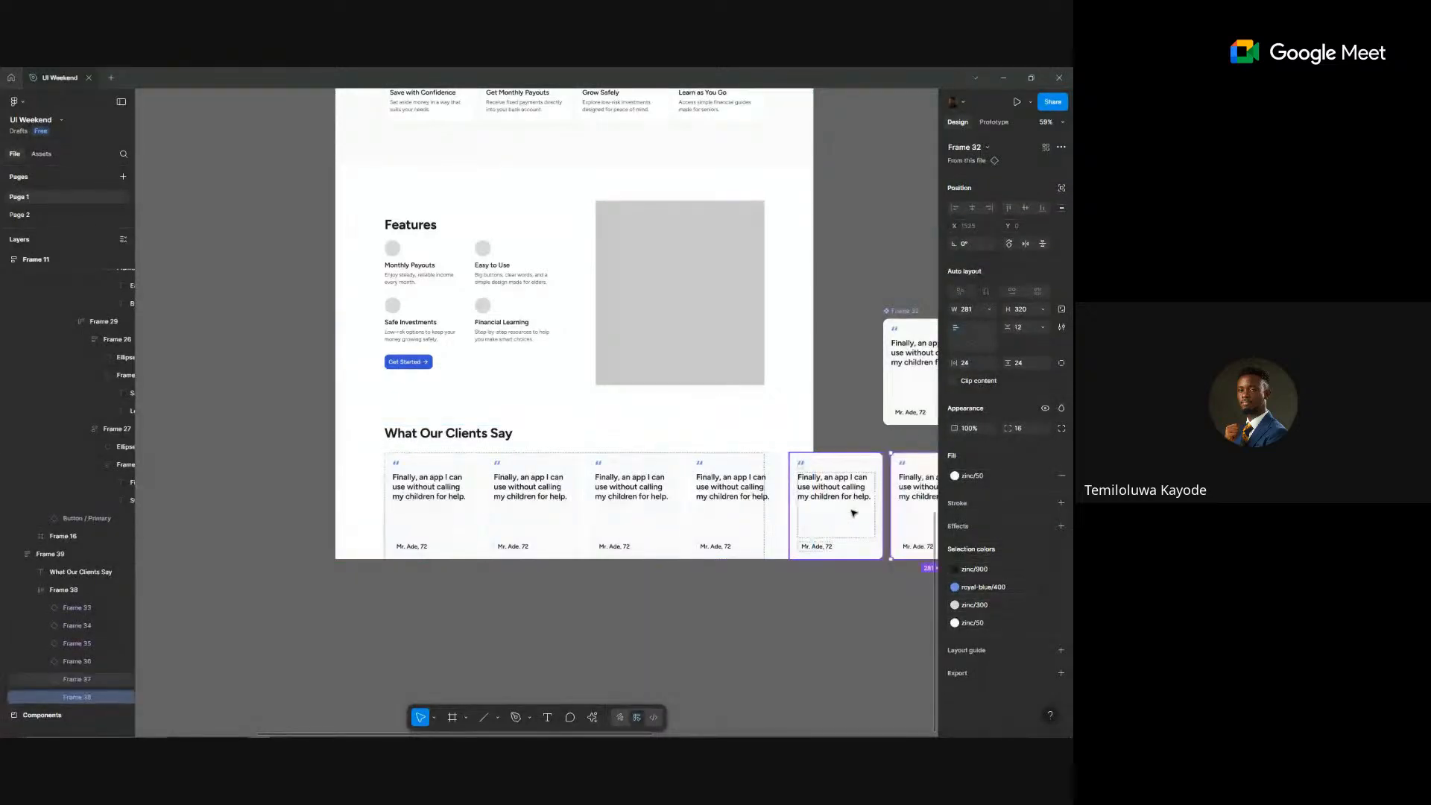
{"action": "scroll", "coordinate": [876, 529], "scroll_direction": "right", "scroll_amount": 3}
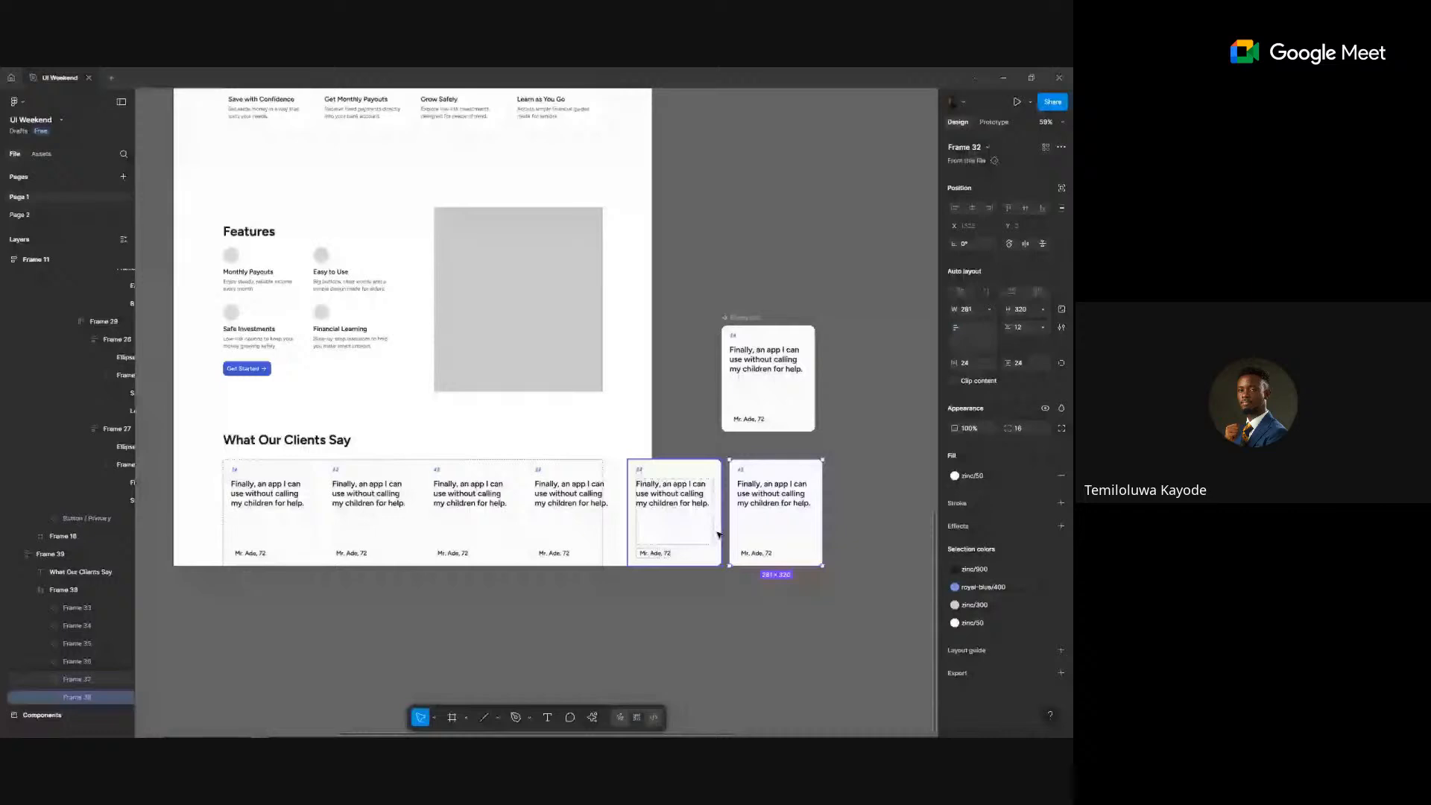
{"action": "scroll", "coordinate": [718, 534], "scroll_direction": "down", "scroll_amount": 2}
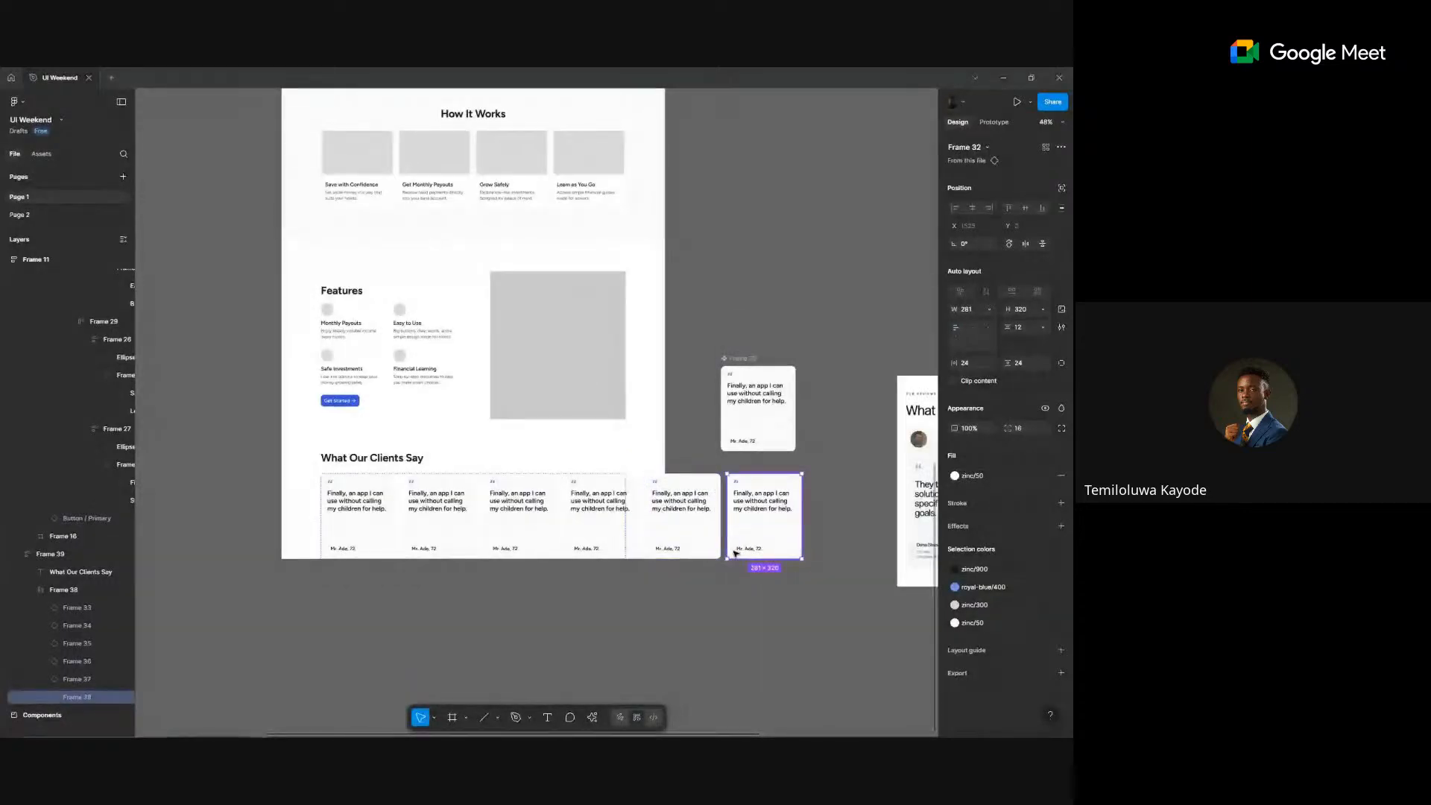
{"action": "key", "text": "Escape"}
- Try vertical paddings of 120 and 80 on the What Our Clients Say section
{"action": "left_click", "coordinate": [428, 453]}
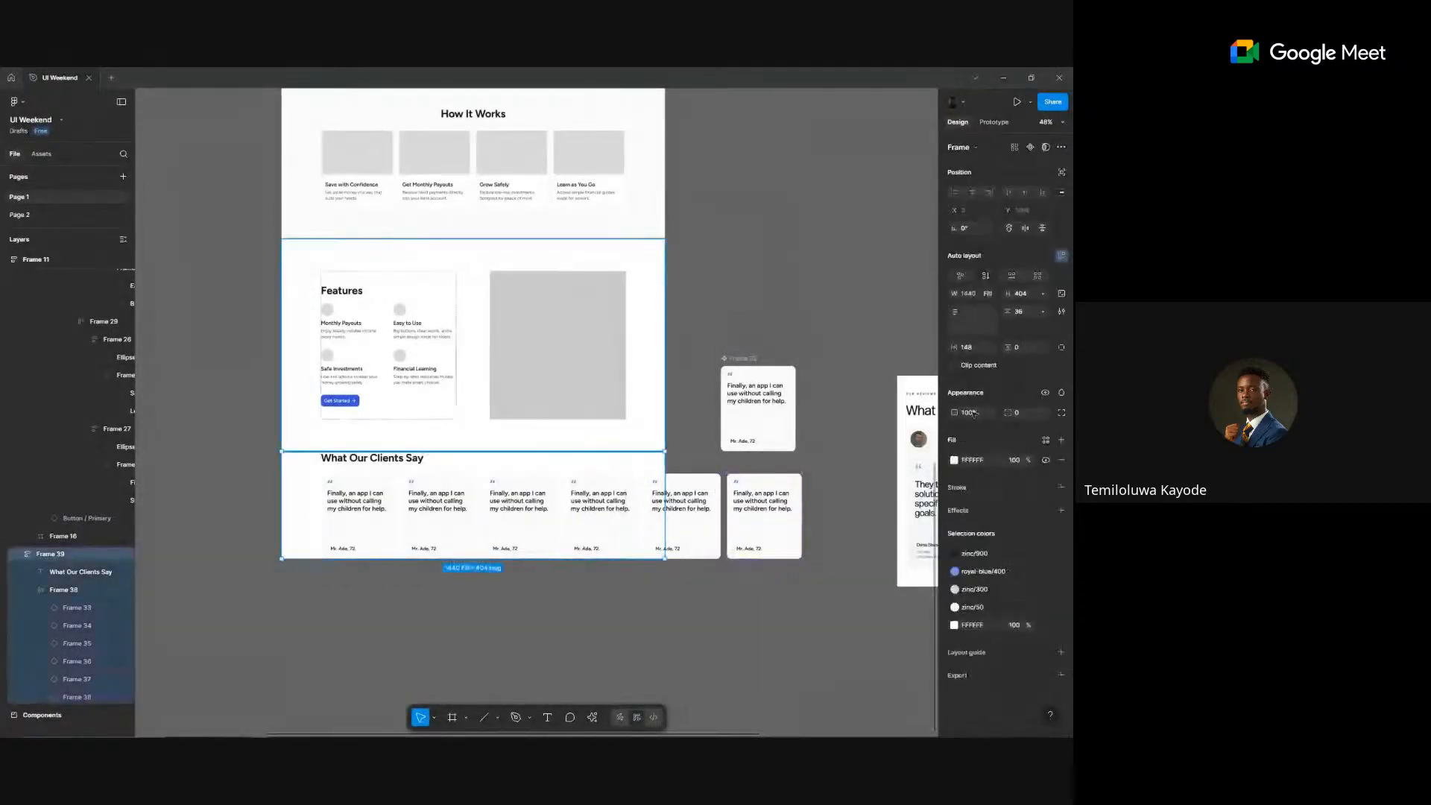
{"action": "left_click", "coordinate": [1025, 349]}
{"action": "type", "text": "120"}
{"action": "key", "text": "Return"}
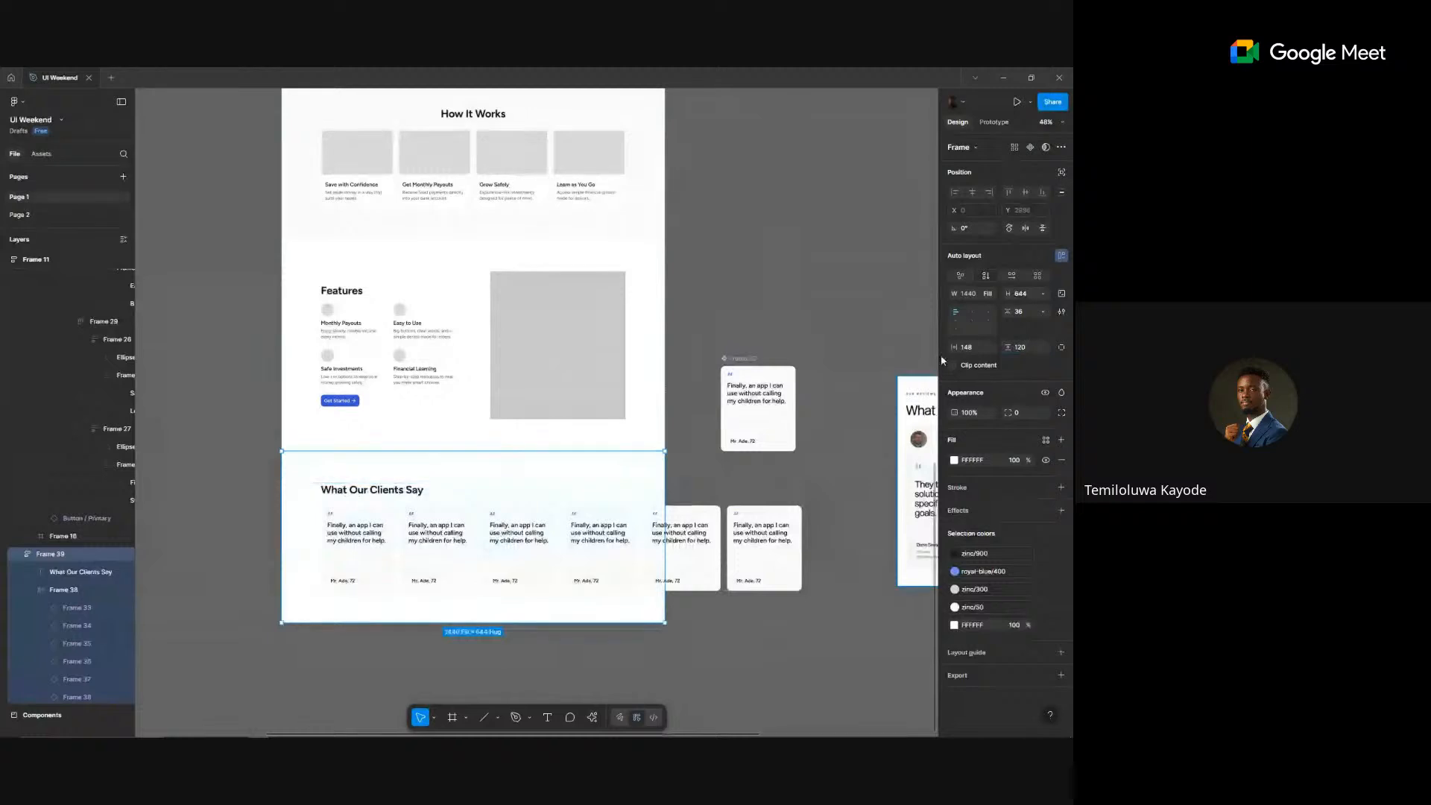
{"action": "left_click", "coordinate": [1018, 349]}
{"action": "type", "text": "80"}
{"action": "key", "text": "Return"}
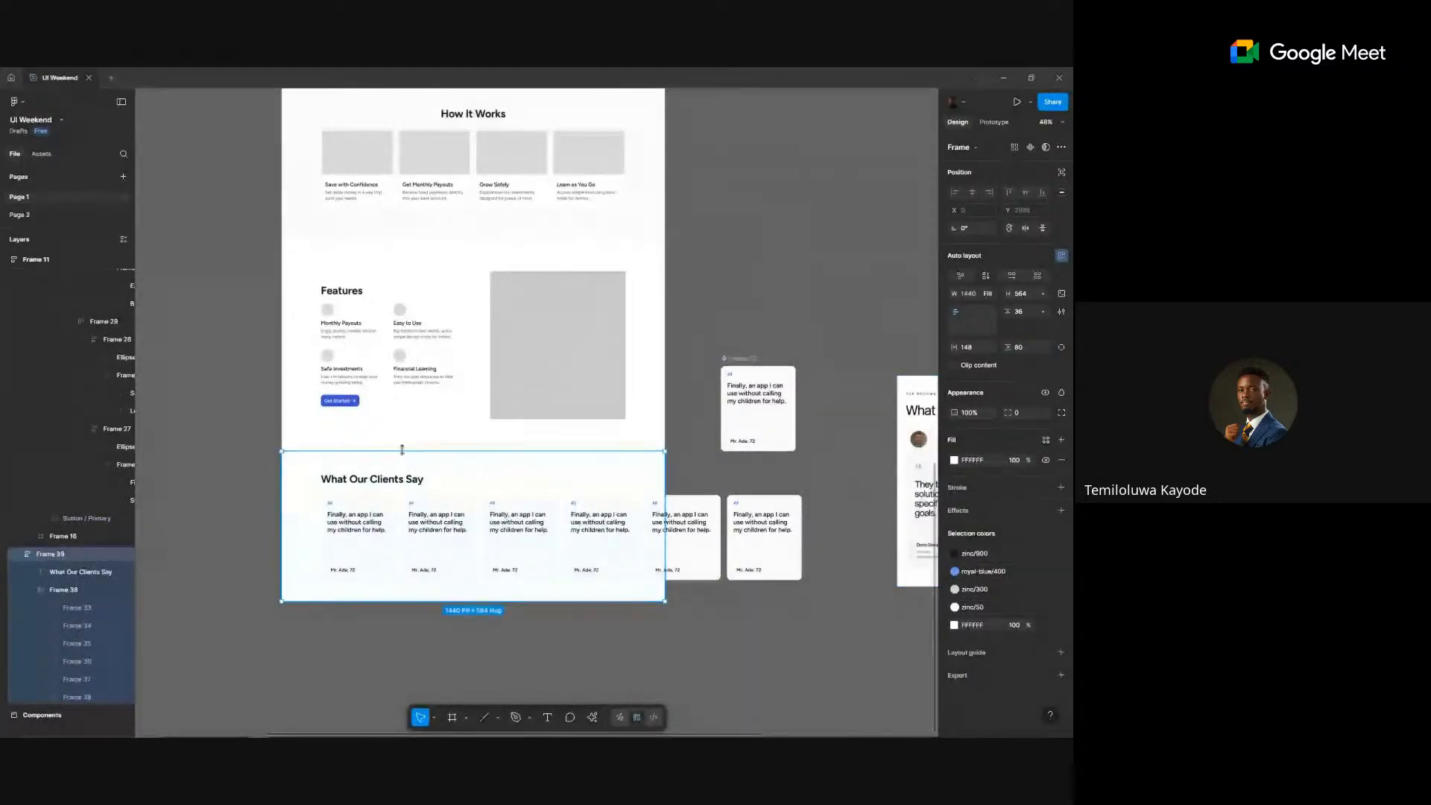
- Set the What Our Clients Say section's top padding to 48 and its bottom padding to 120
{"action": "mouse_move", "coordinate": [477, 462]}
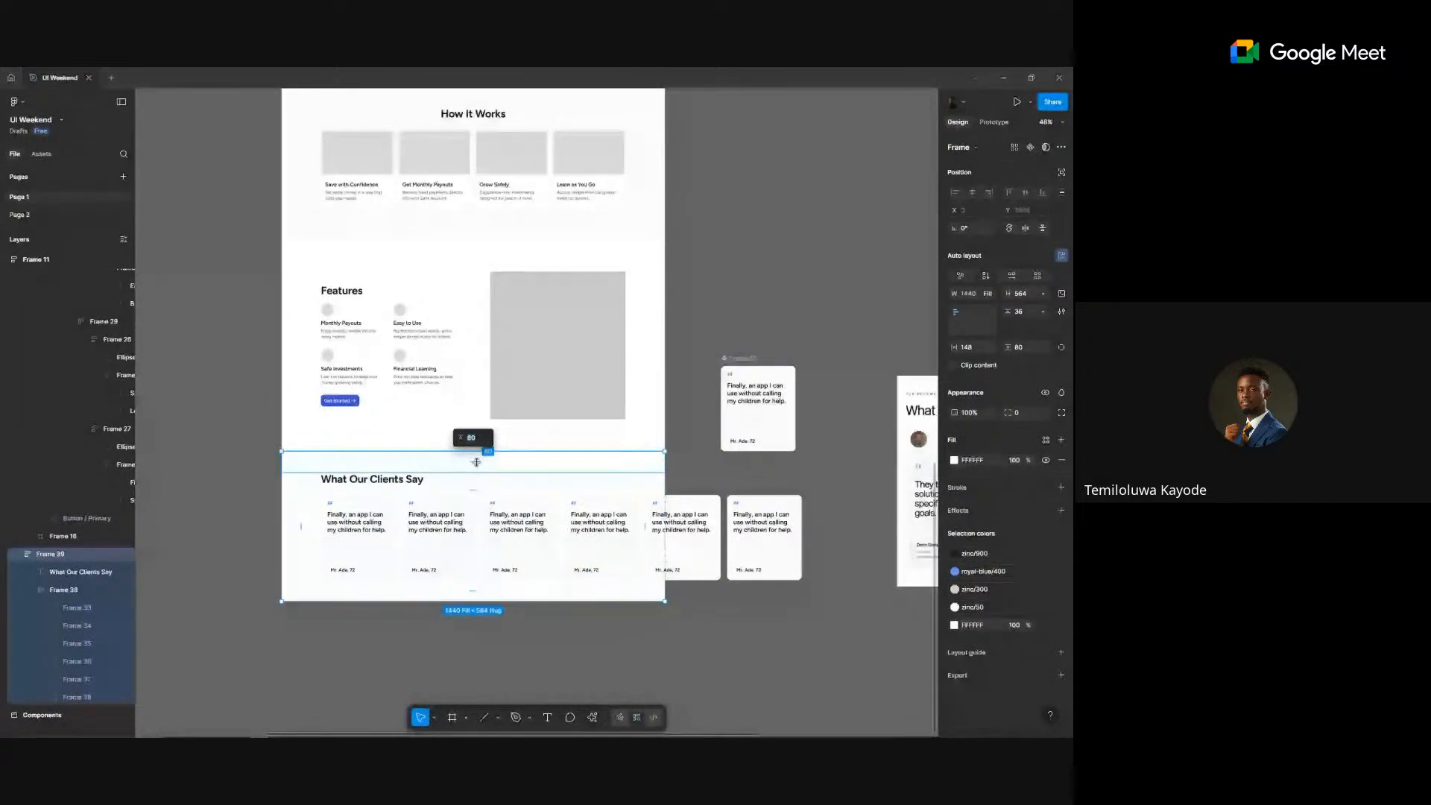
{"action": "left_click_drag", "start_coordinate": [476, 462], "coordinate": [475, 463]}
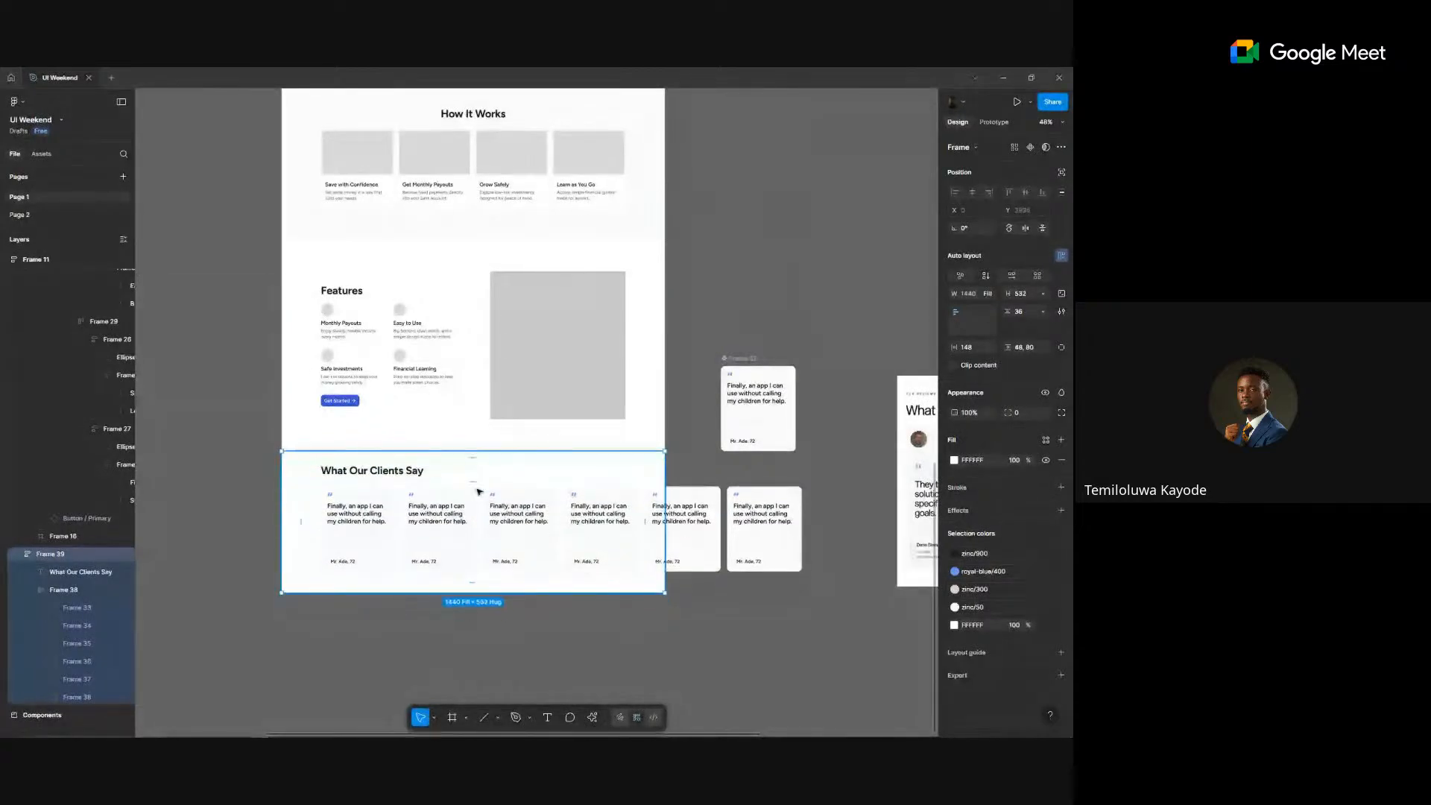
{"action": "key", "text": "Escape"}
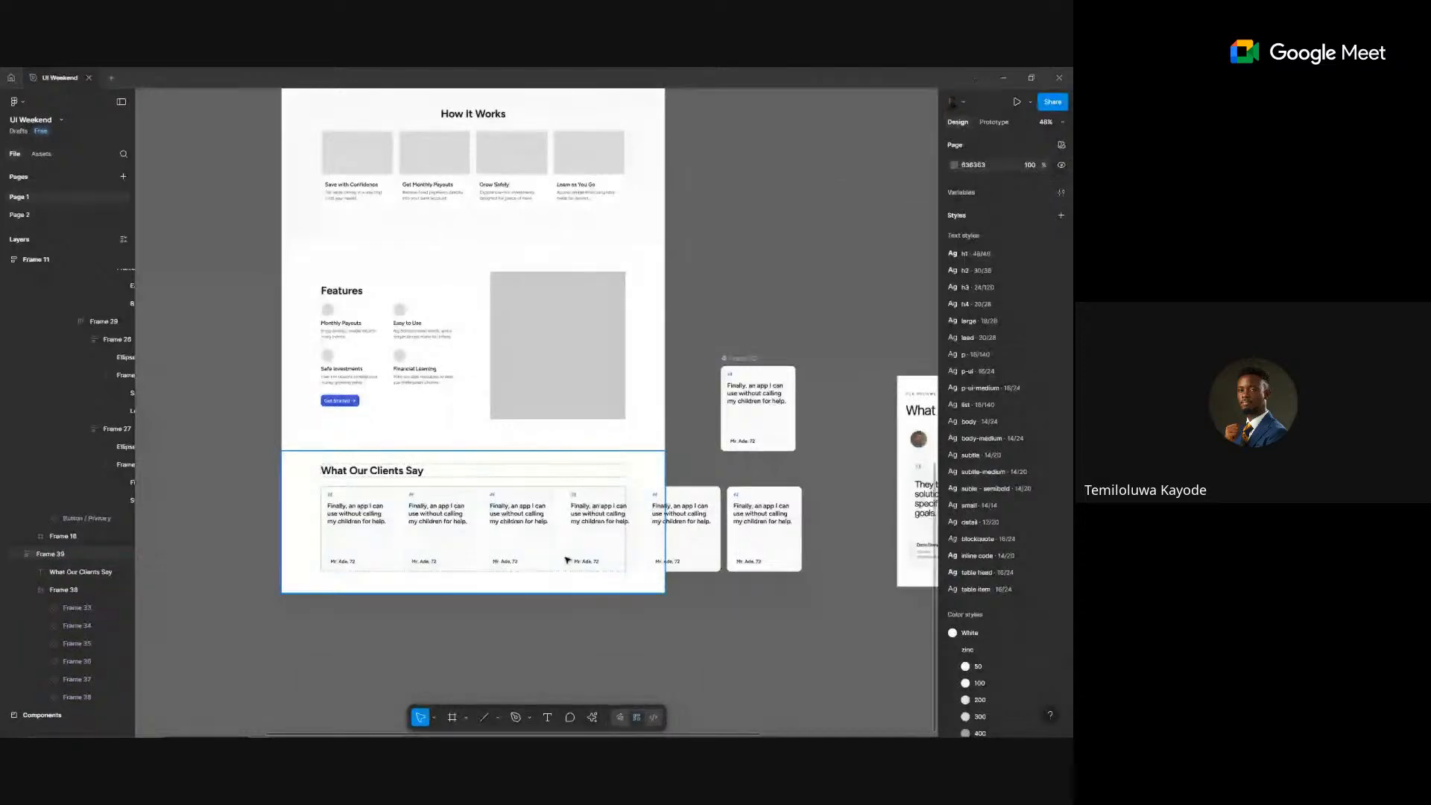
{"action": "left_click", "coordinate": [477, 580]}
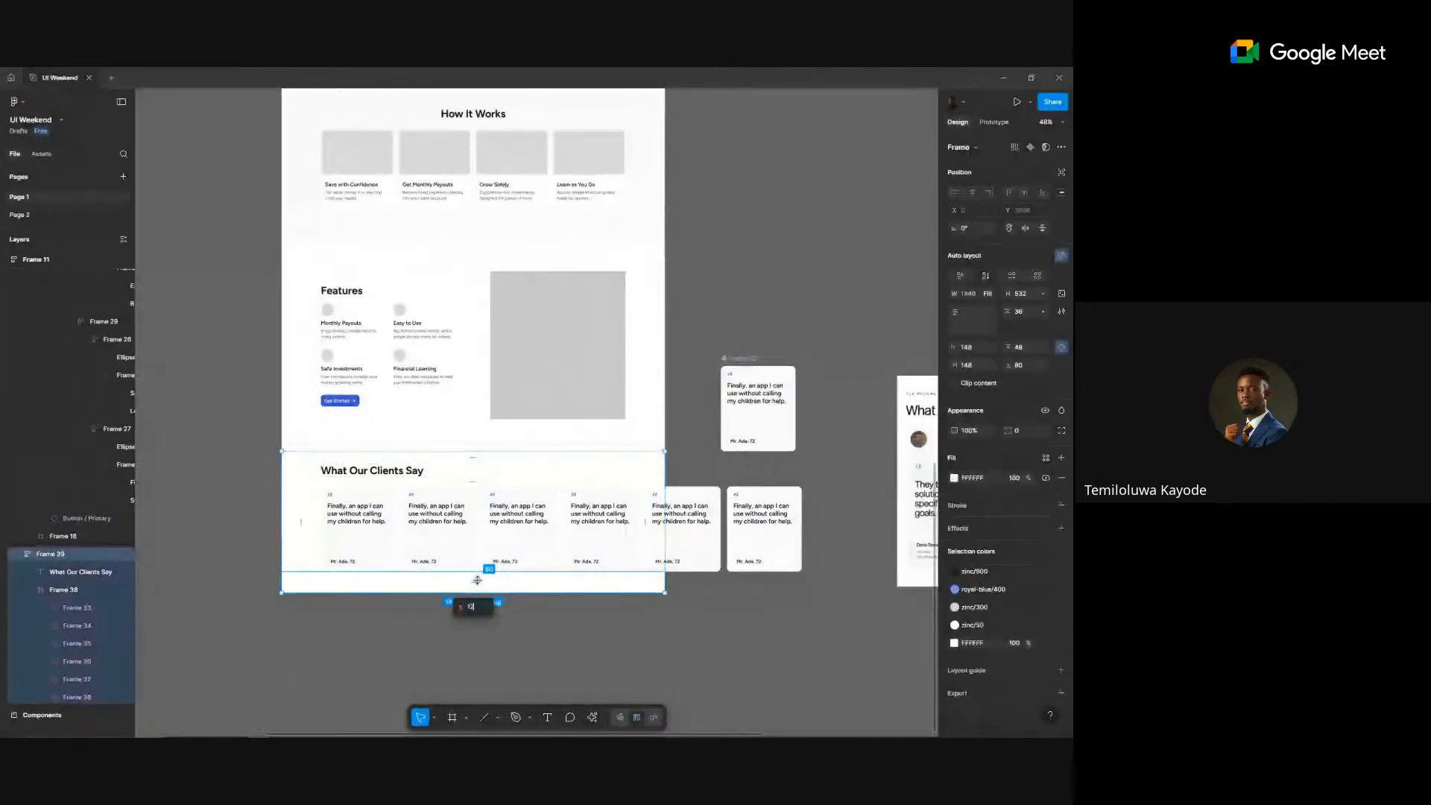
{"action": "type", "text": "120"}
{"action": "key", "text": "Return"}
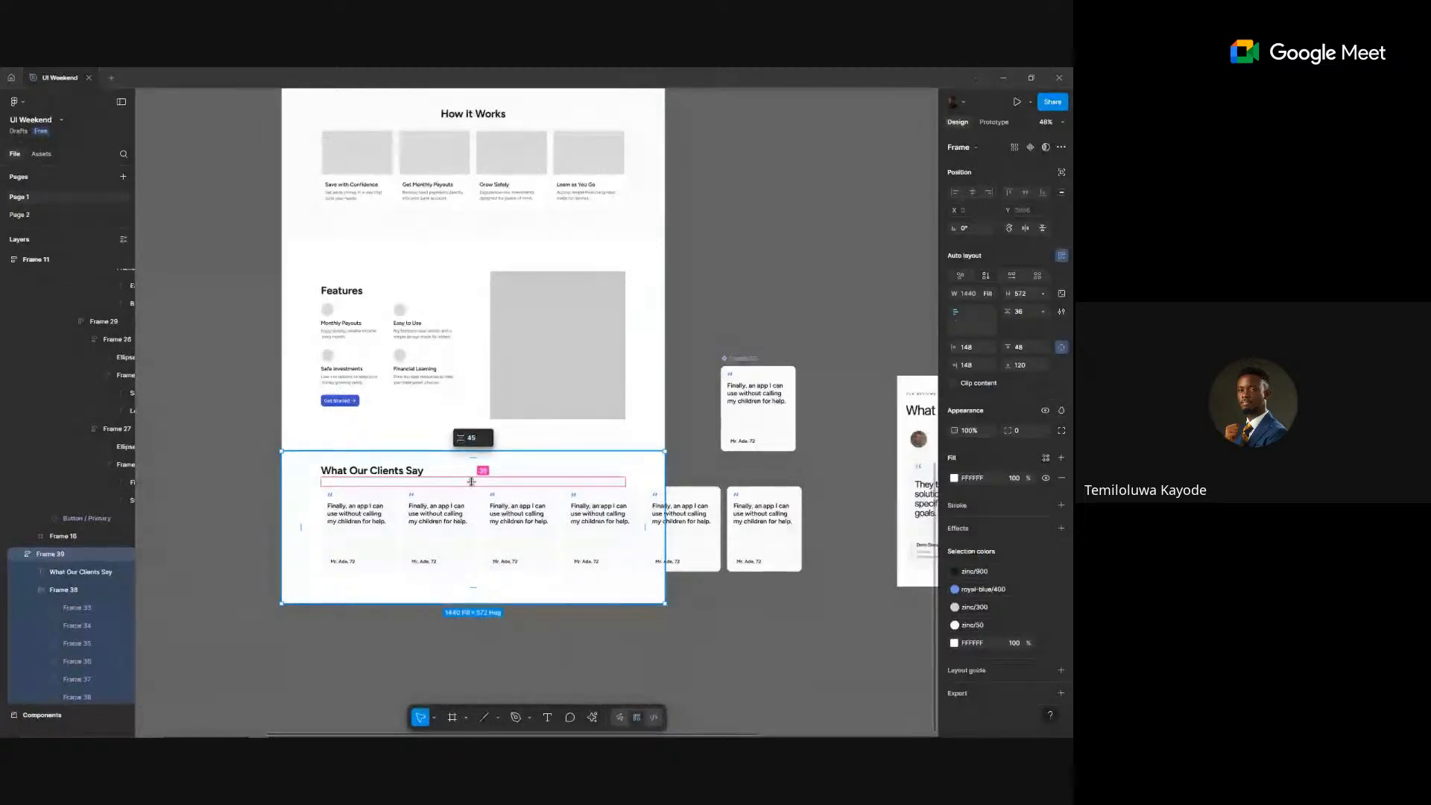
- Set the vertical gap between the What Our Clients Say heading and the card row to 48
{"action": "key", "text": "Return"}
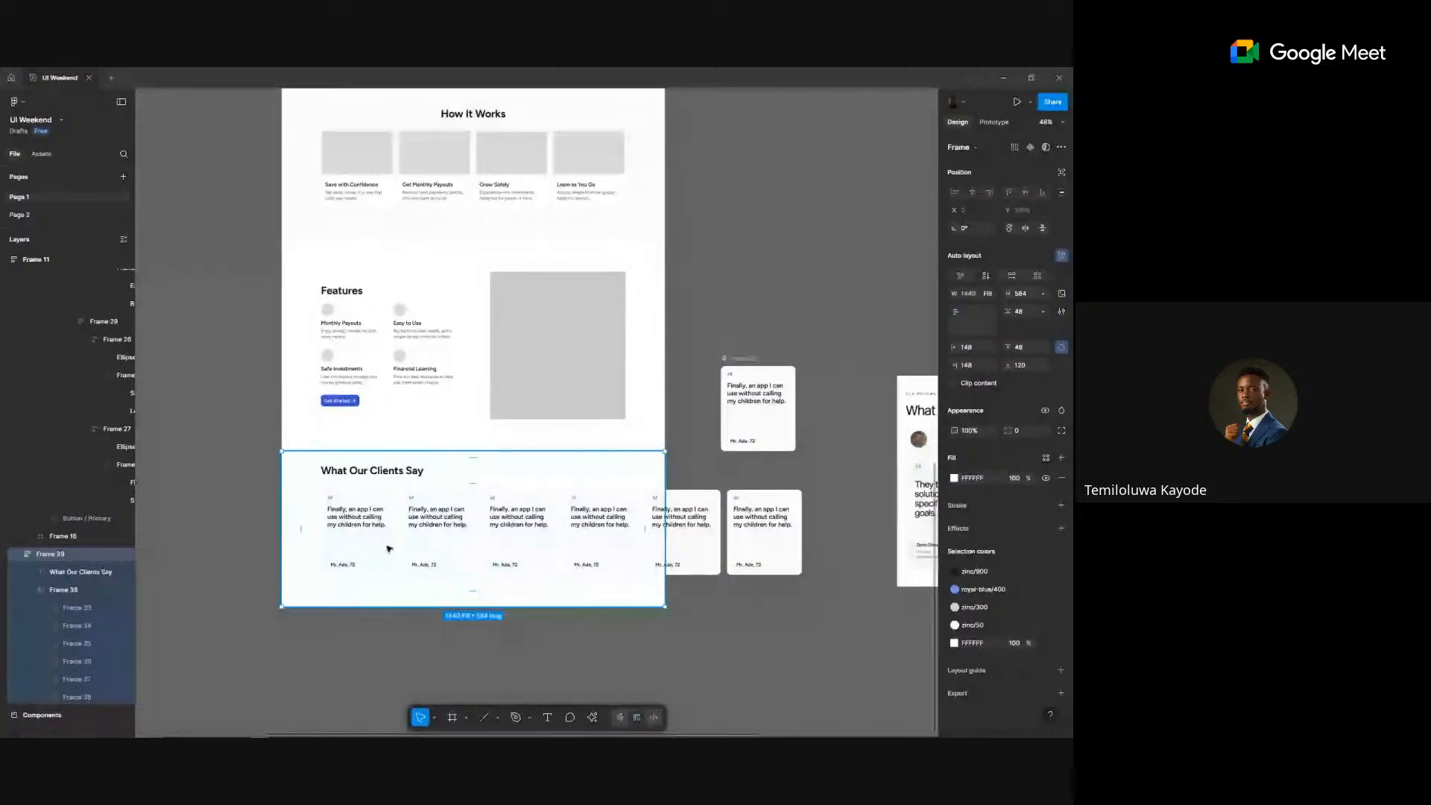
{"action": "scroll", "coordinate": [388, 549], "scroll_direction": "up", "scroll_amount": 5}
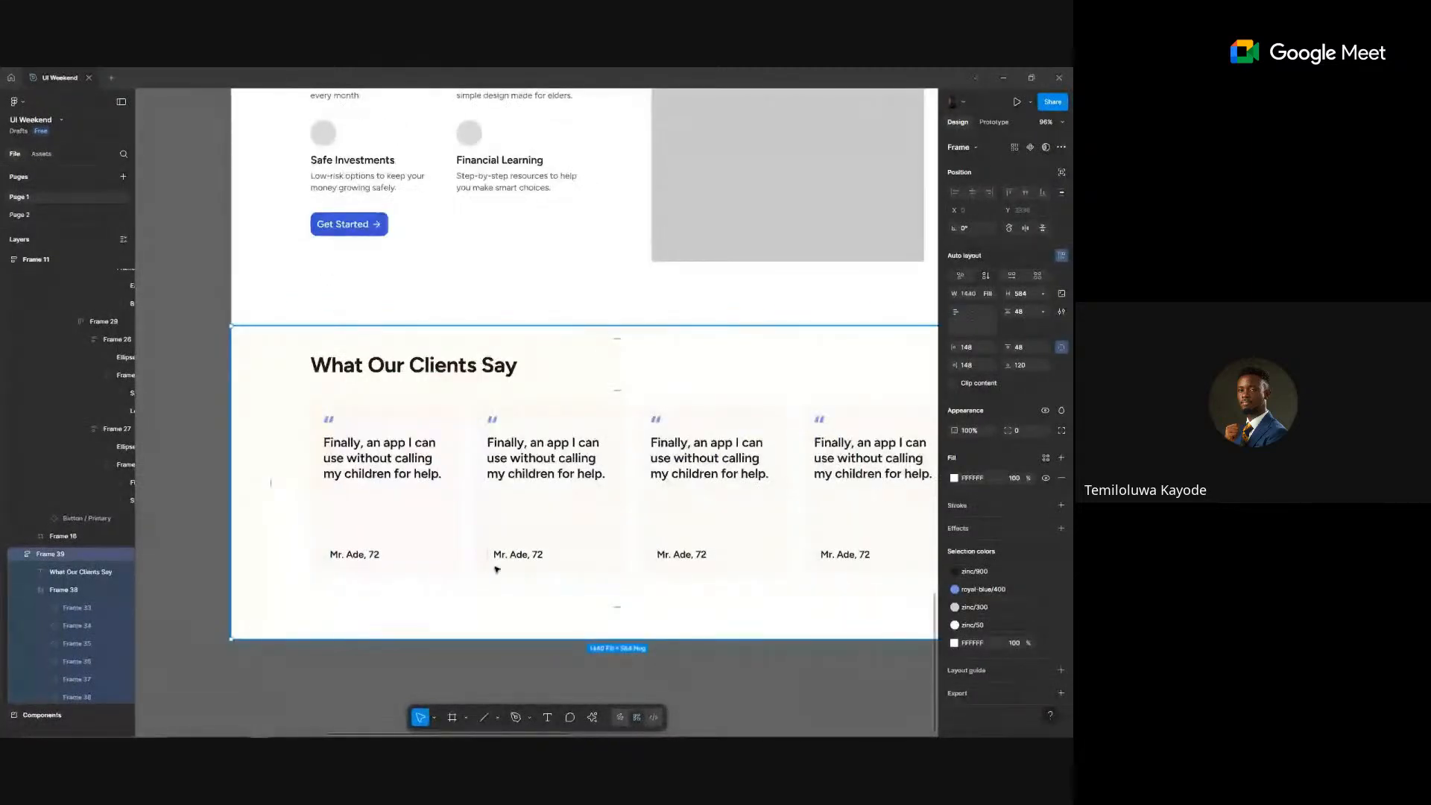
{"action": "scroll", "coordinate": [497, 569], "scroll_direction": "down", "scroll_amount": 4}
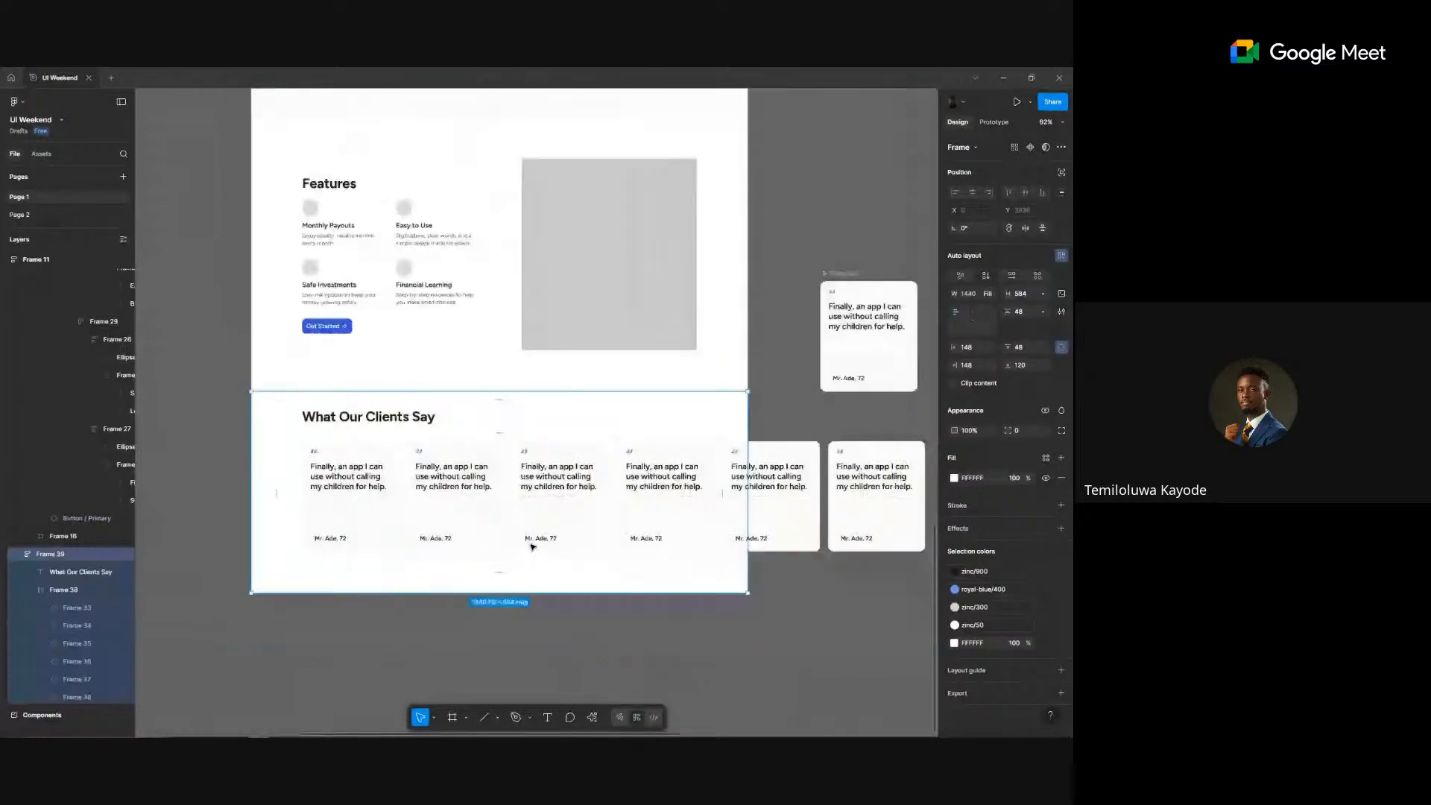
- Try the royal-blue/50 color style as the fill of the main testimonial card component and undo it
{"action": "scroll", "coordinate": [532, 546], "scroll_direction": "down", "scroll_amount": 4}
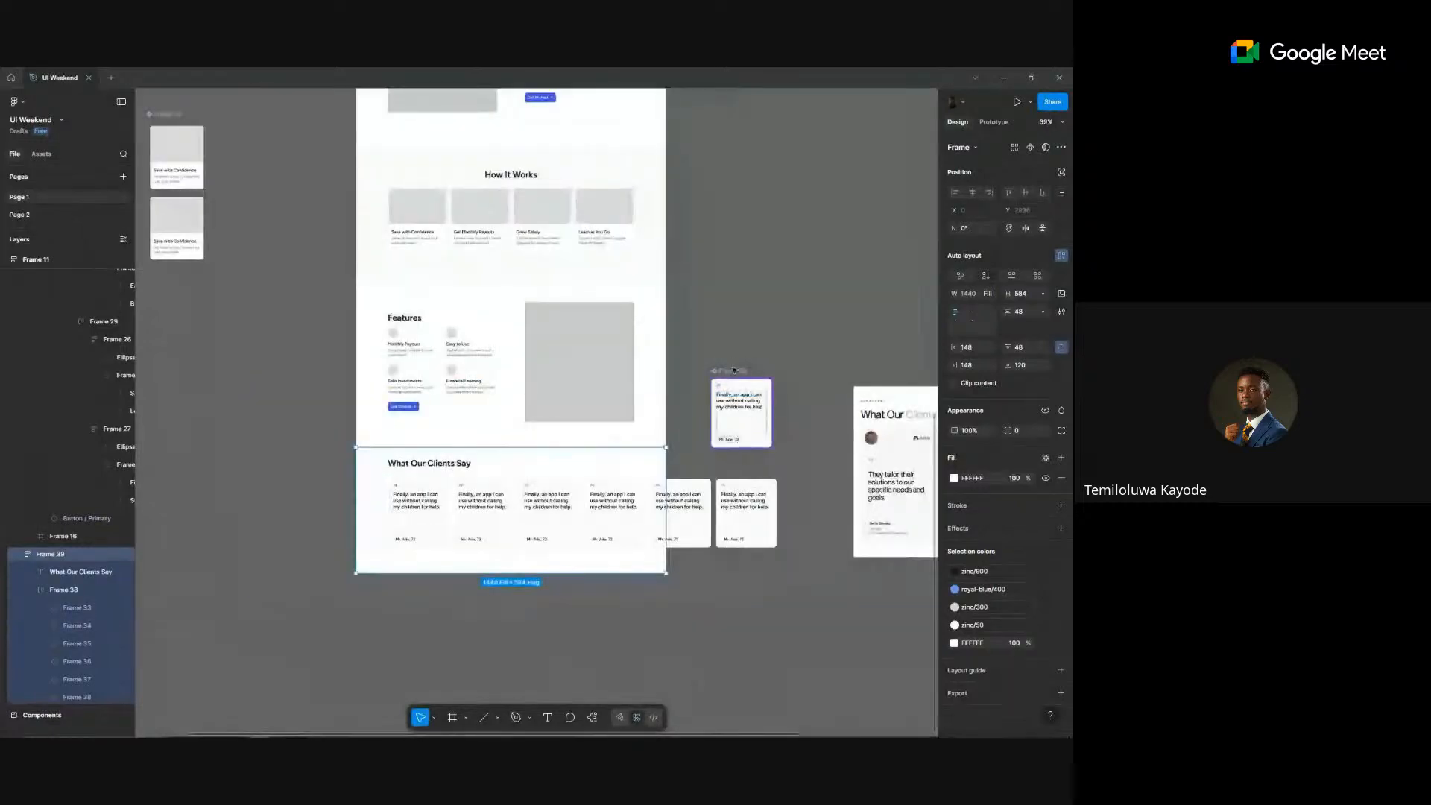
{"action": "left_click", "coordinate": [740, 412]}
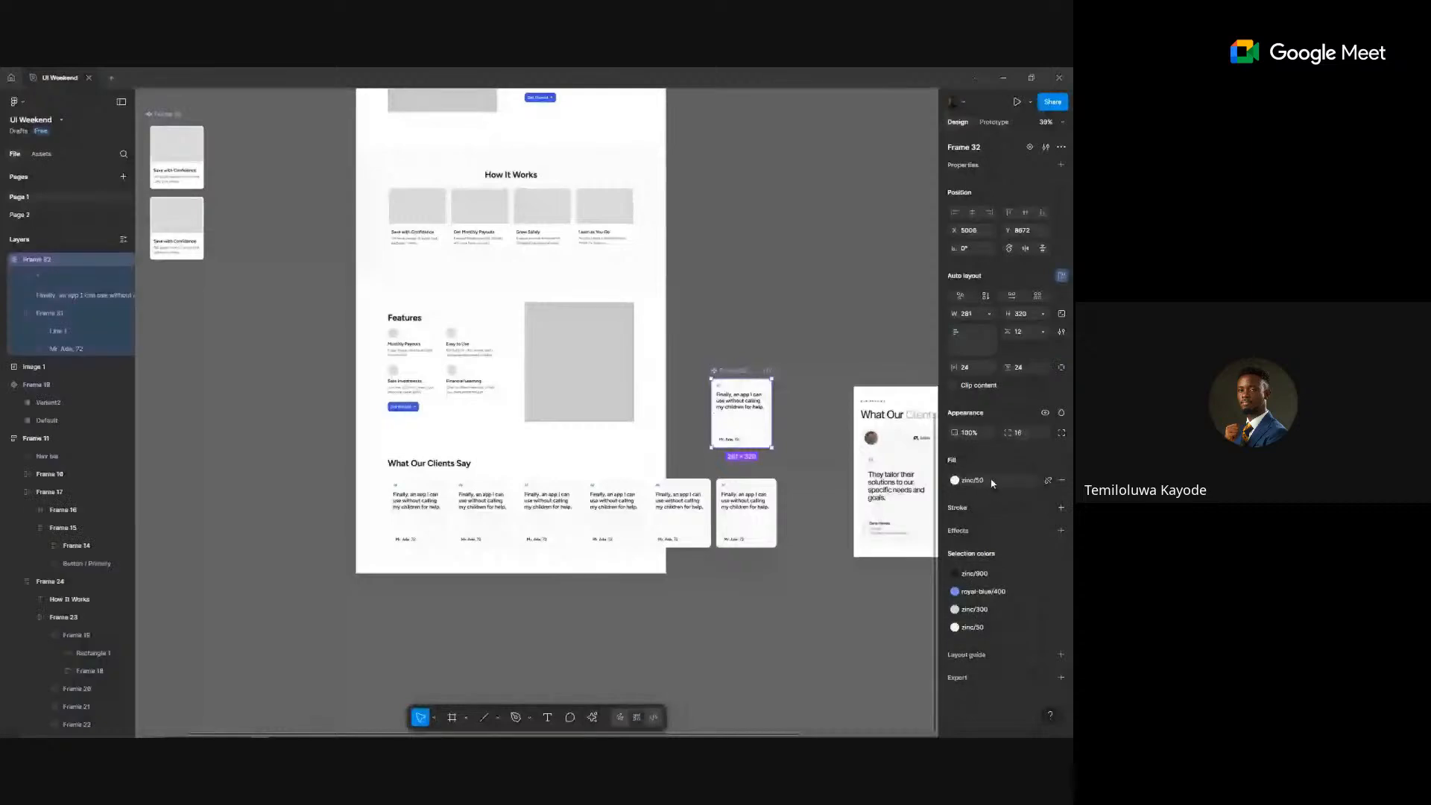
{"action": "left_click", "coordinate": [956, 479]}
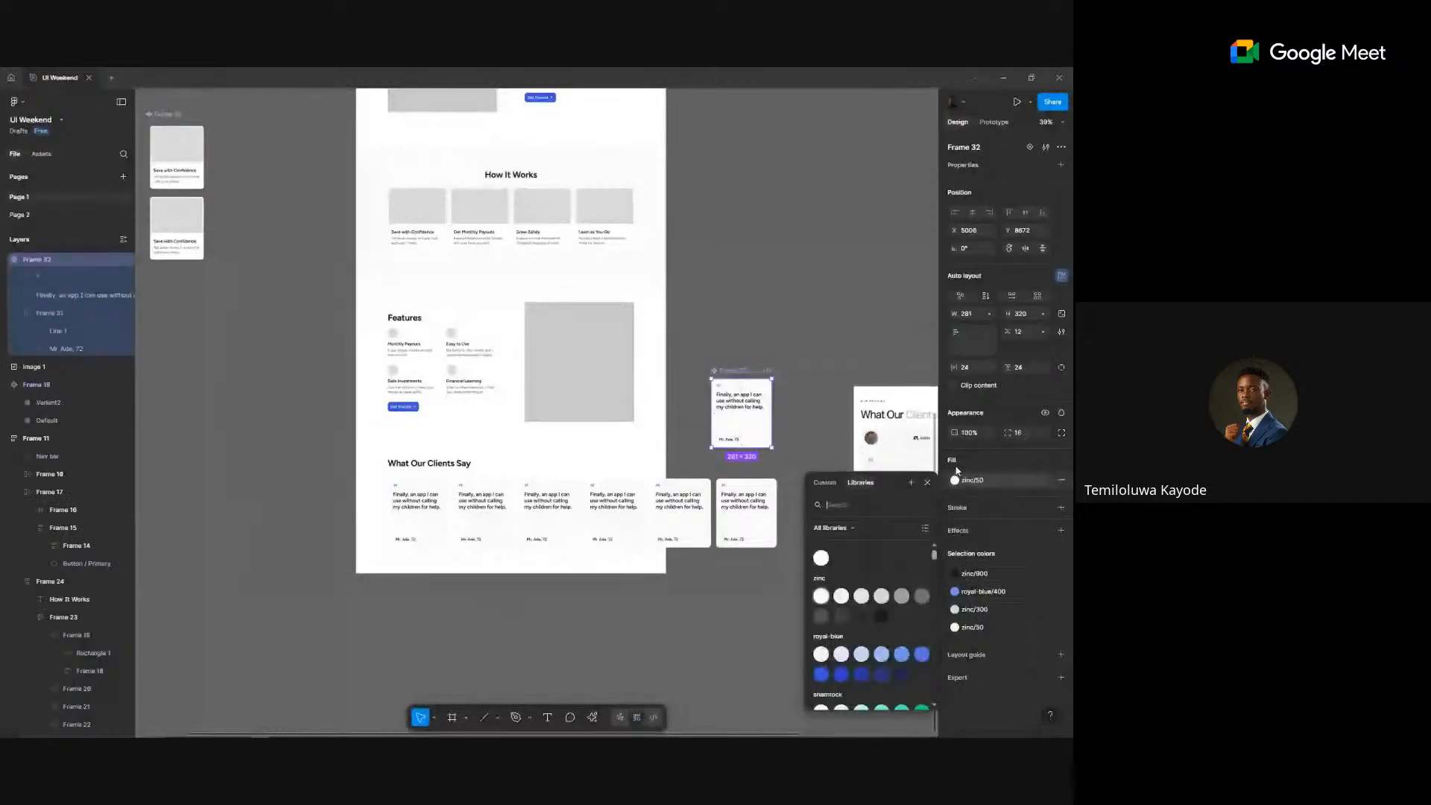
{"action": "left_click", "coordinate": [822, 655]}
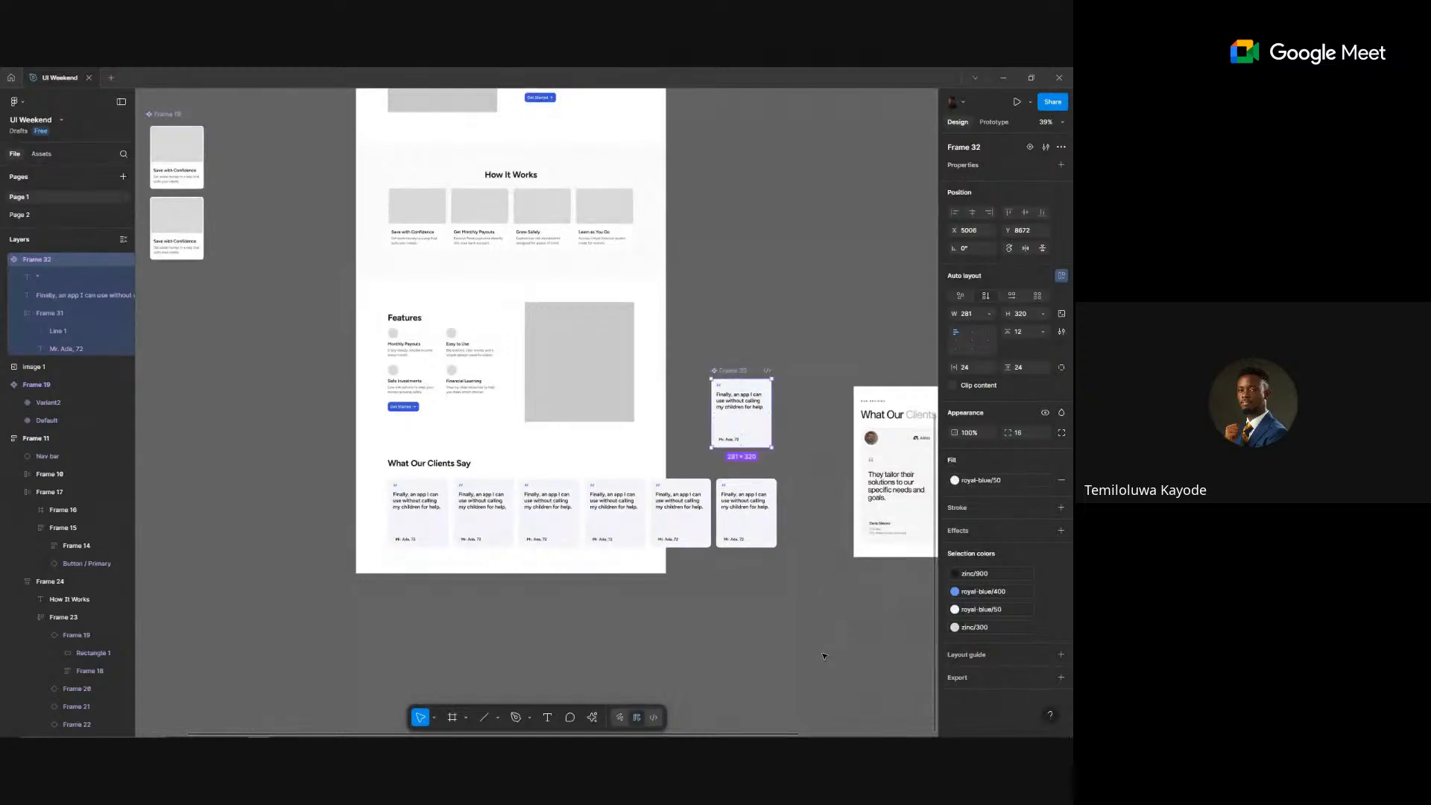
{"action": "key", "text": "ctrl+z"}
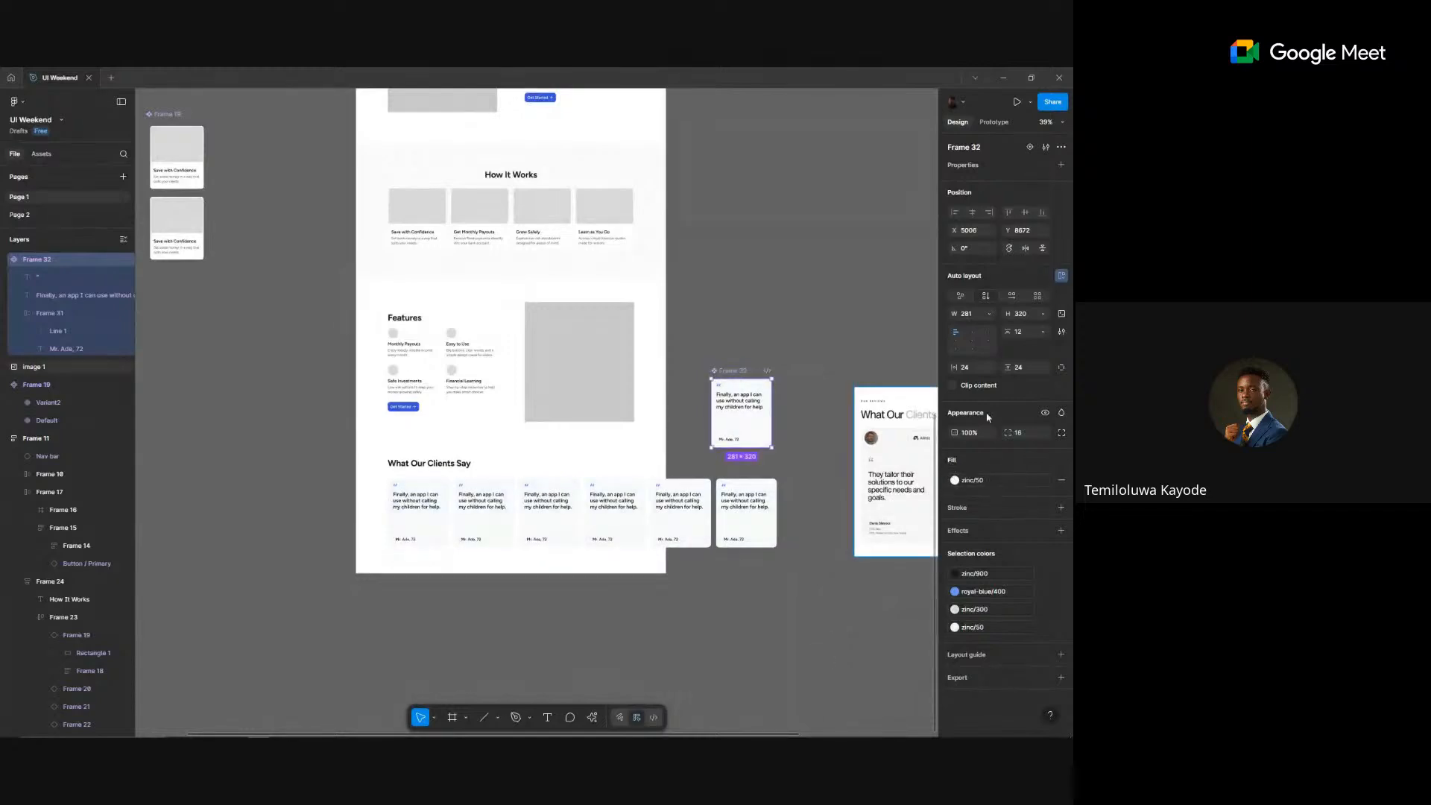
- Set the main testimonial card component's horizontal and vertical padding to 36
{"action": "left_click", "coordinate": [972, 367]}
{"action": "type", "text": "36"}
{"action": "key", "text": "Tab"}
{"action": "type", "text": "36"}
{"action": "key", "text": "Return"}
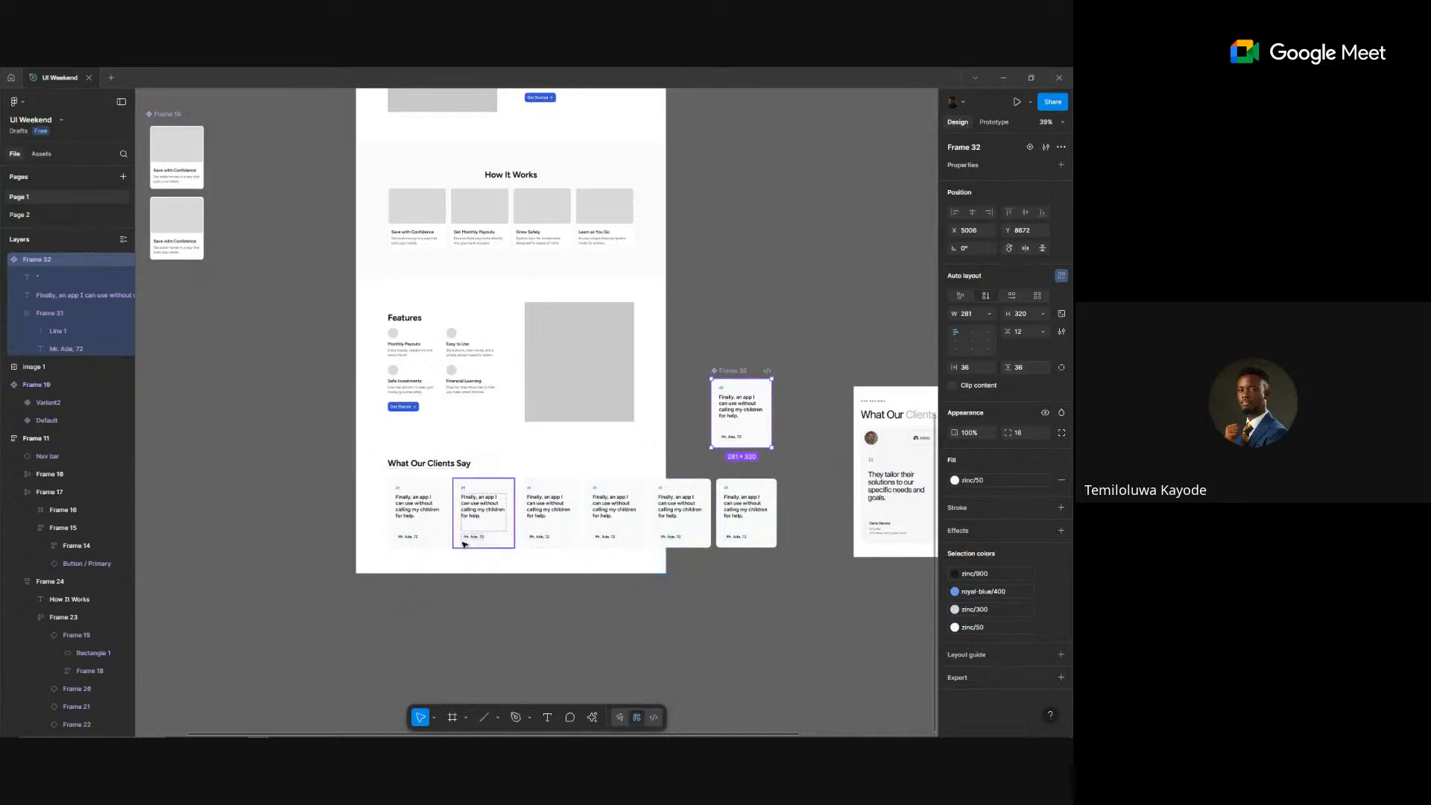
- Set the width of the main testimonial card component to 320
{"action": "scroll", "coordinate": [464, 544], "scroll_direction": "up", "scroll_amount": 3}
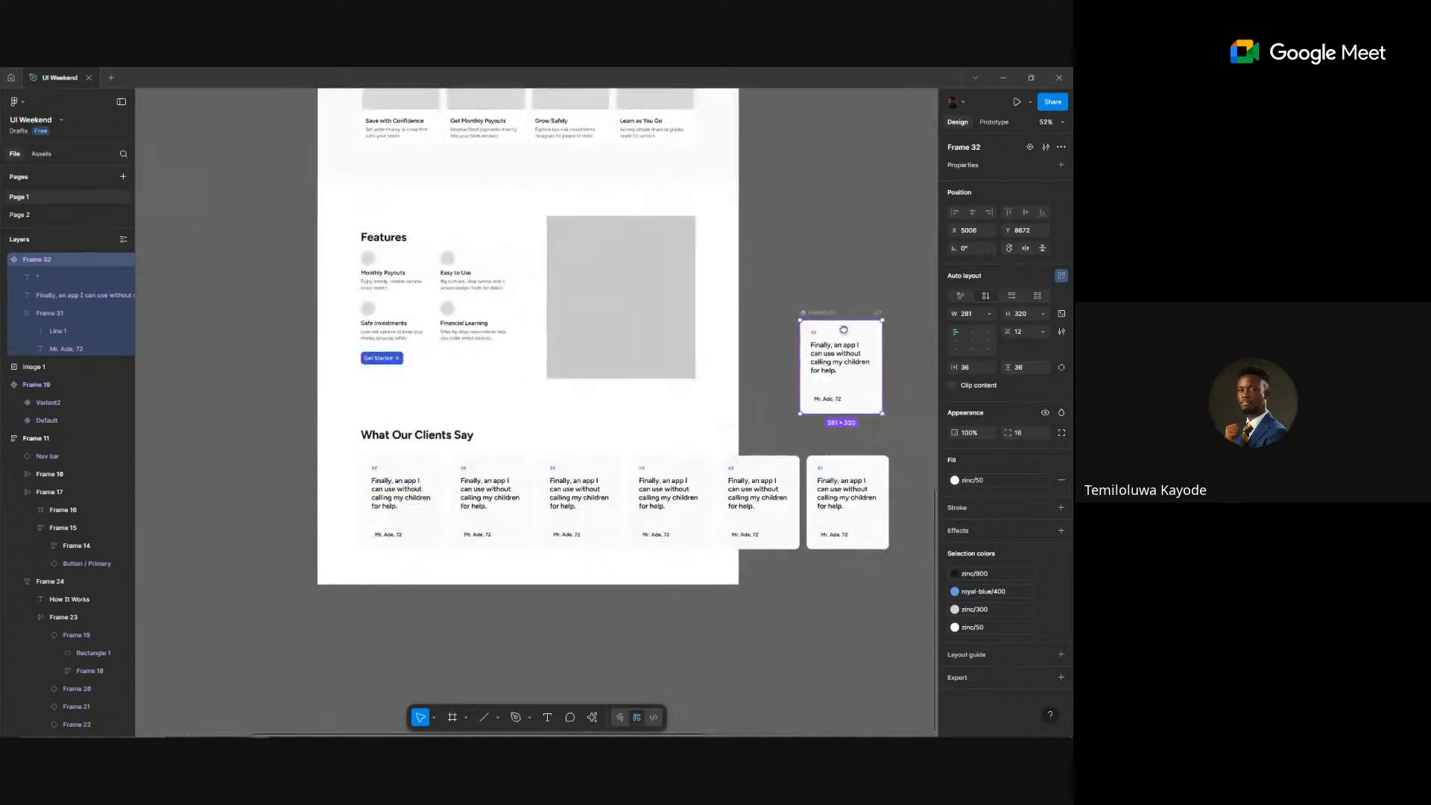
{"action": "scroll", "coordinate": [843, 330], "scroll_direction": "right", "scroll_amount": 1}
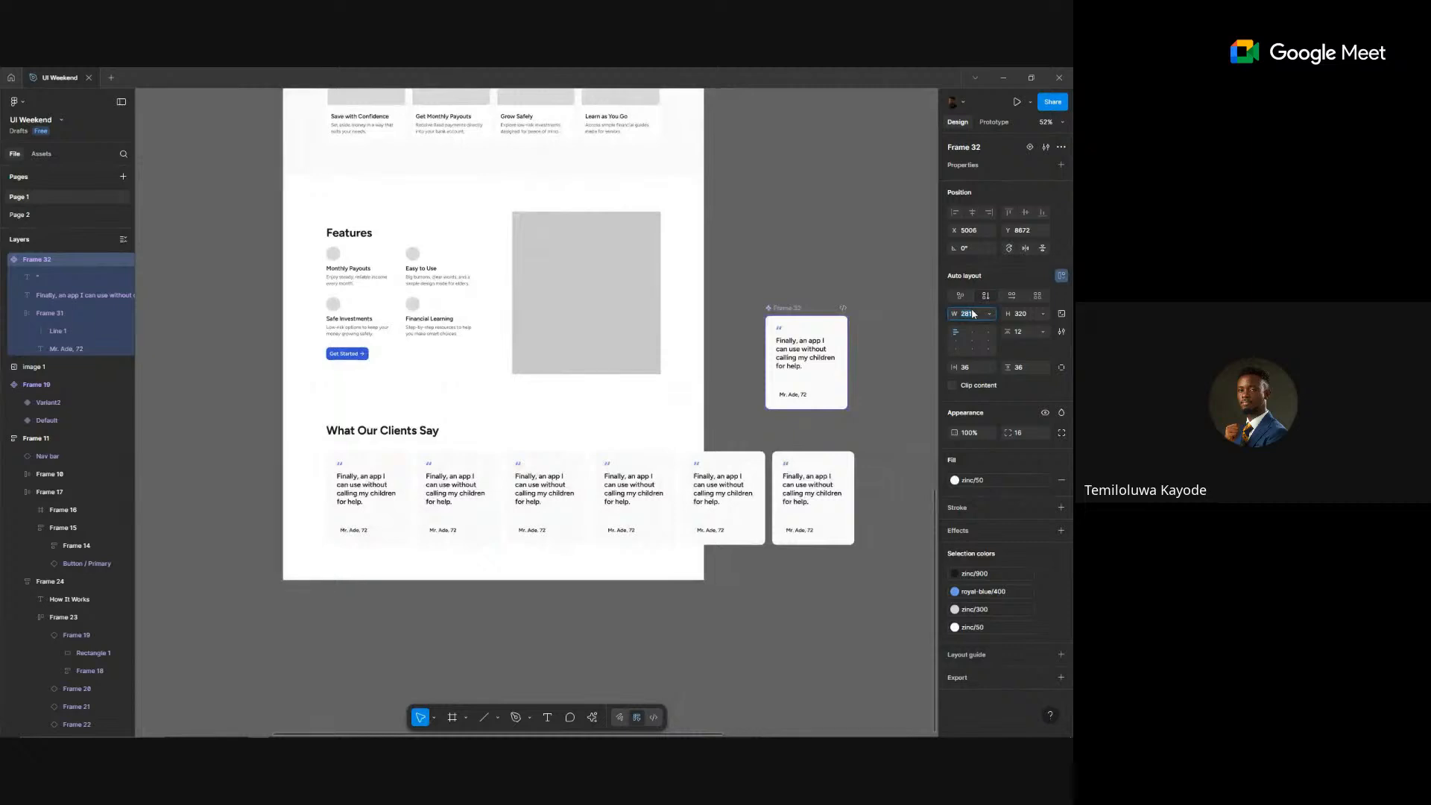
{"action": "type", "text": "320"}
{"action": "key", "text": "Return"}
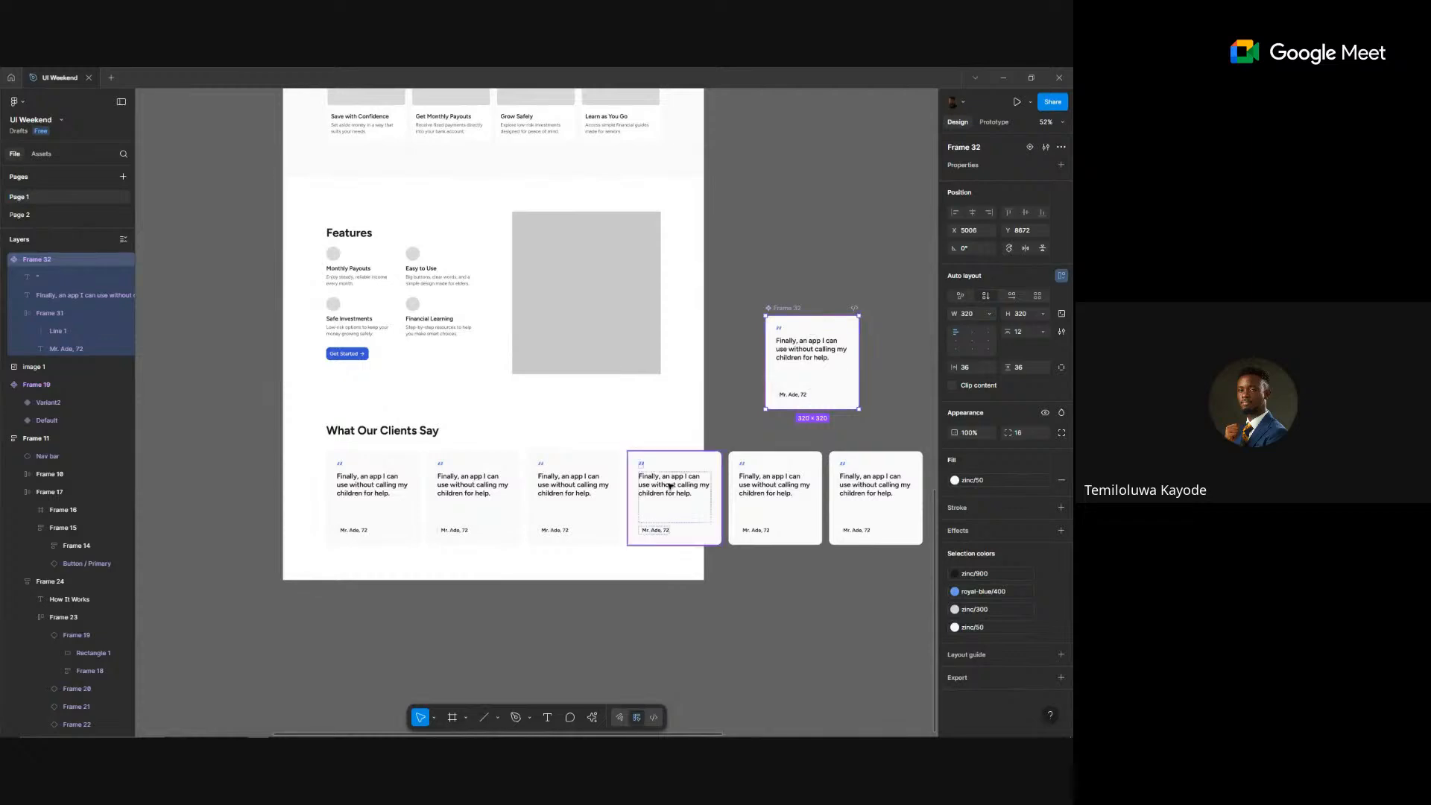
- Try a height of 360 on the main testimonial card component and return it to 320
{"action": "left_click", "coordinate": [1034, 316]}
{"action": "type", "text": "360"}
{"action": "key", "text": "Return"}
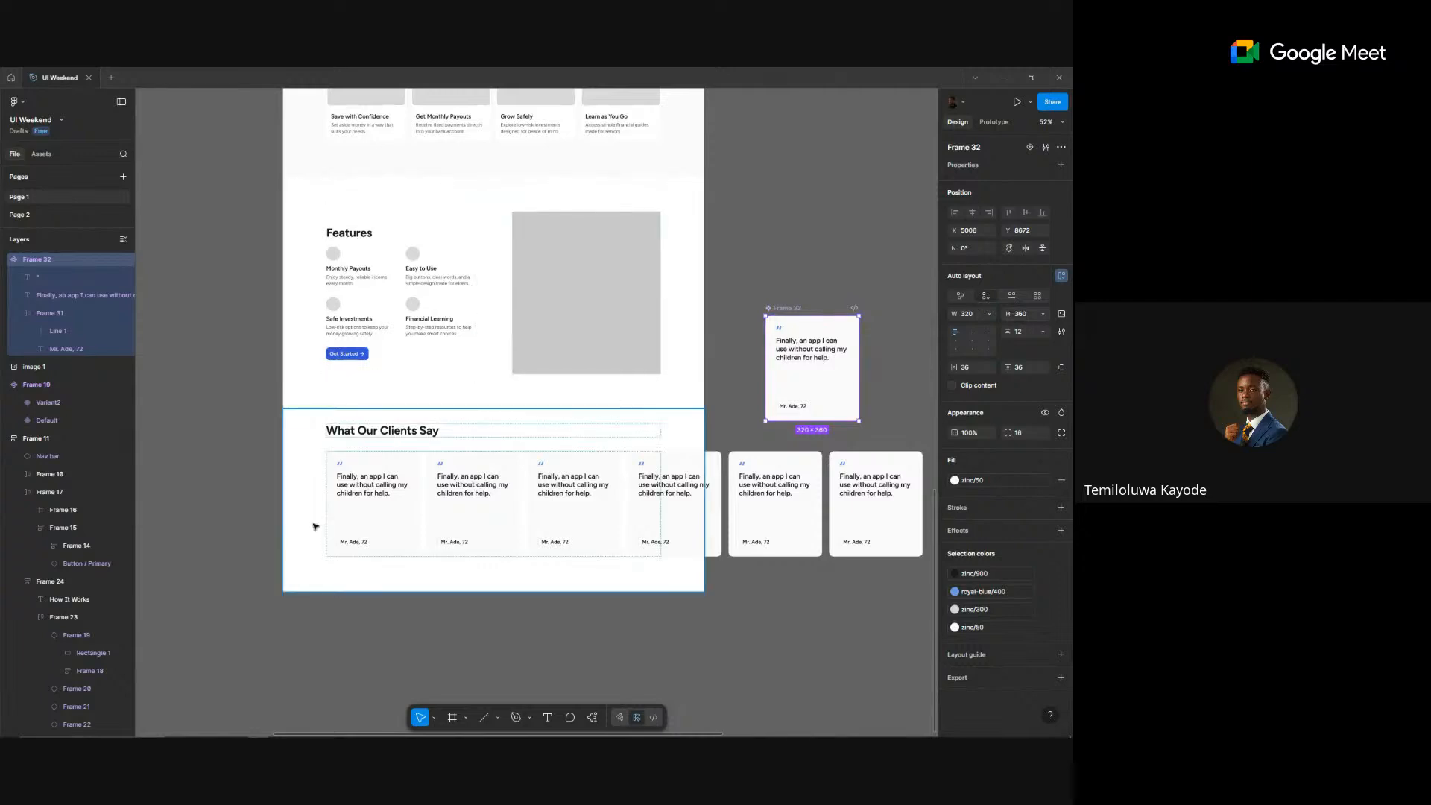
{"action": "scroll", "coordinate": [315, 527], "scroll_direction": "up", "scroll_amount": 5}
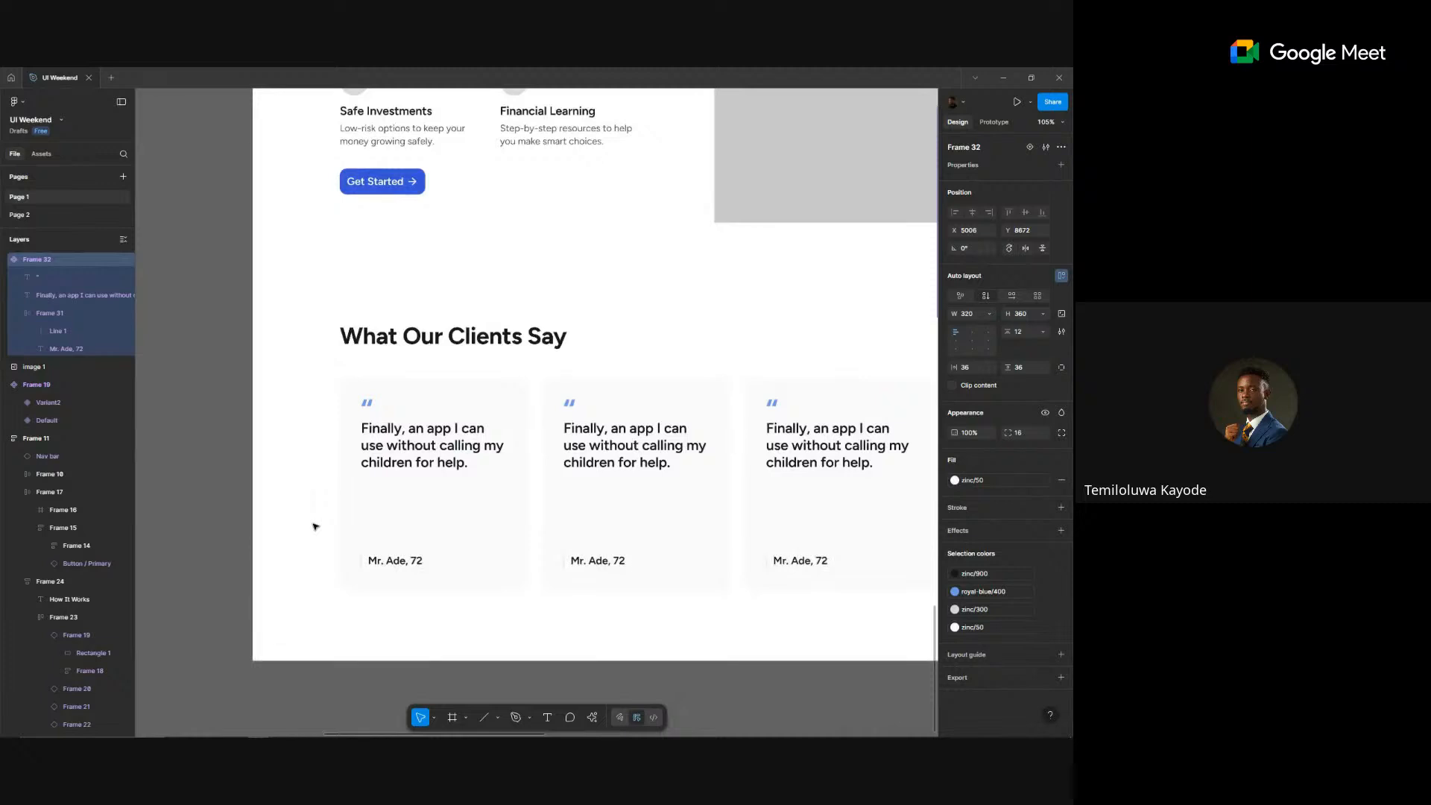
{"action": "scroll", "coordinate": [315, 527], "scroll_direction": "down", "scroll_amount": 3}
{"action": "scroll", "coordinate": [399, 452], "scroll_direction": "down", "scroll_amount": 2}
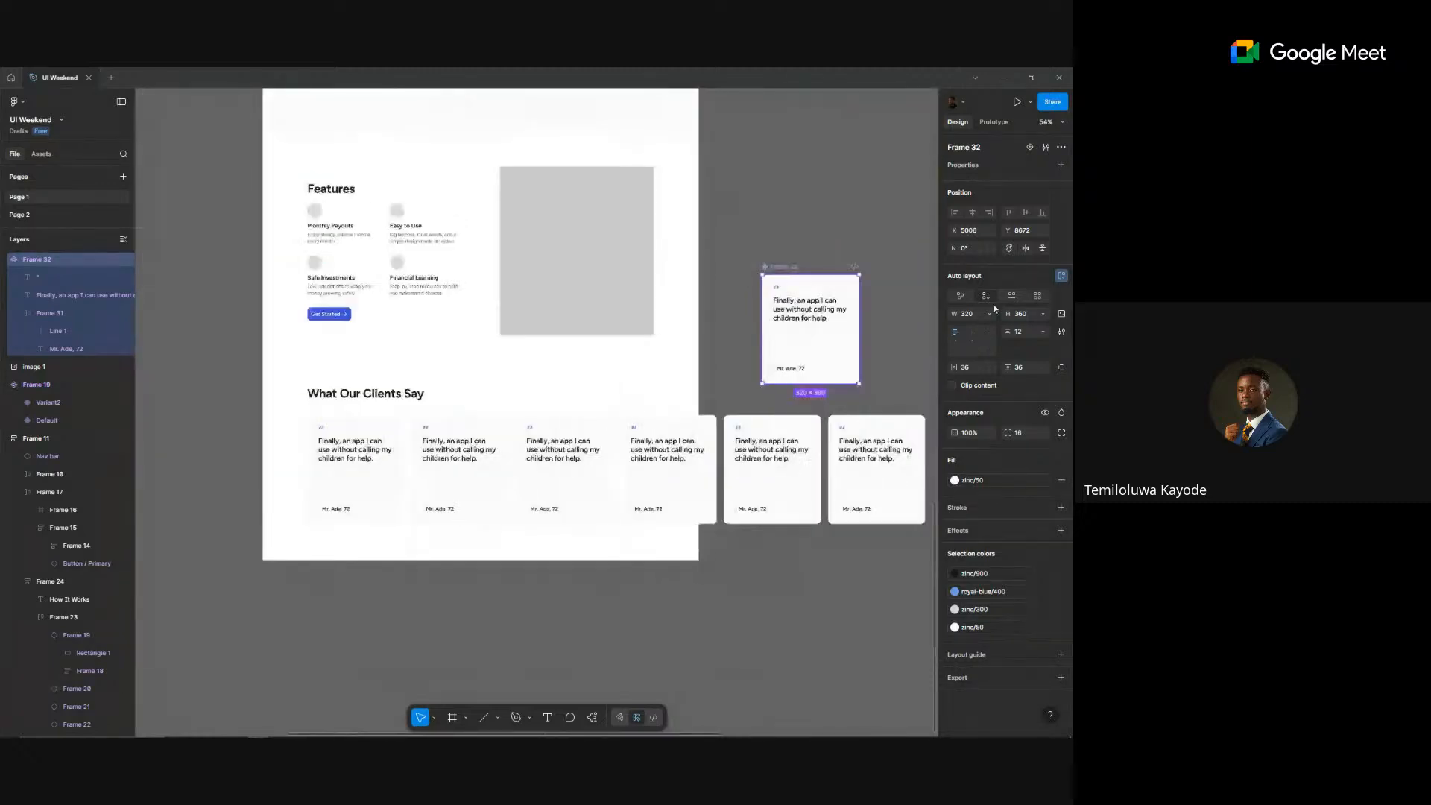
{"action": "left_click_drag", "start_coordinate": [1021, 317], "coordinate": [1022, 318]}
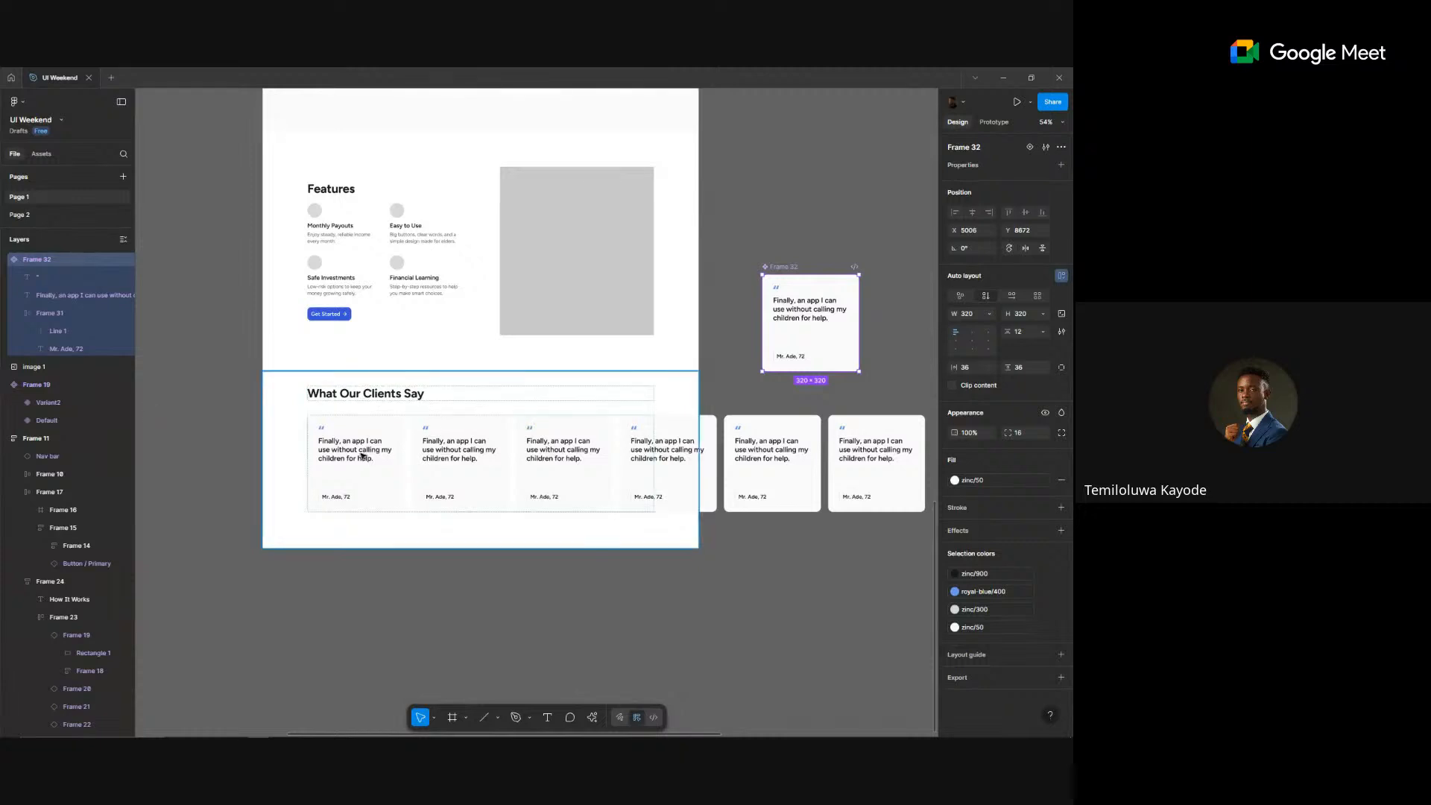
- Set the font size of the blue quotation mark in the main testimonial card component to 64
{"action": "left_click", "coordinate": [780, 291]}
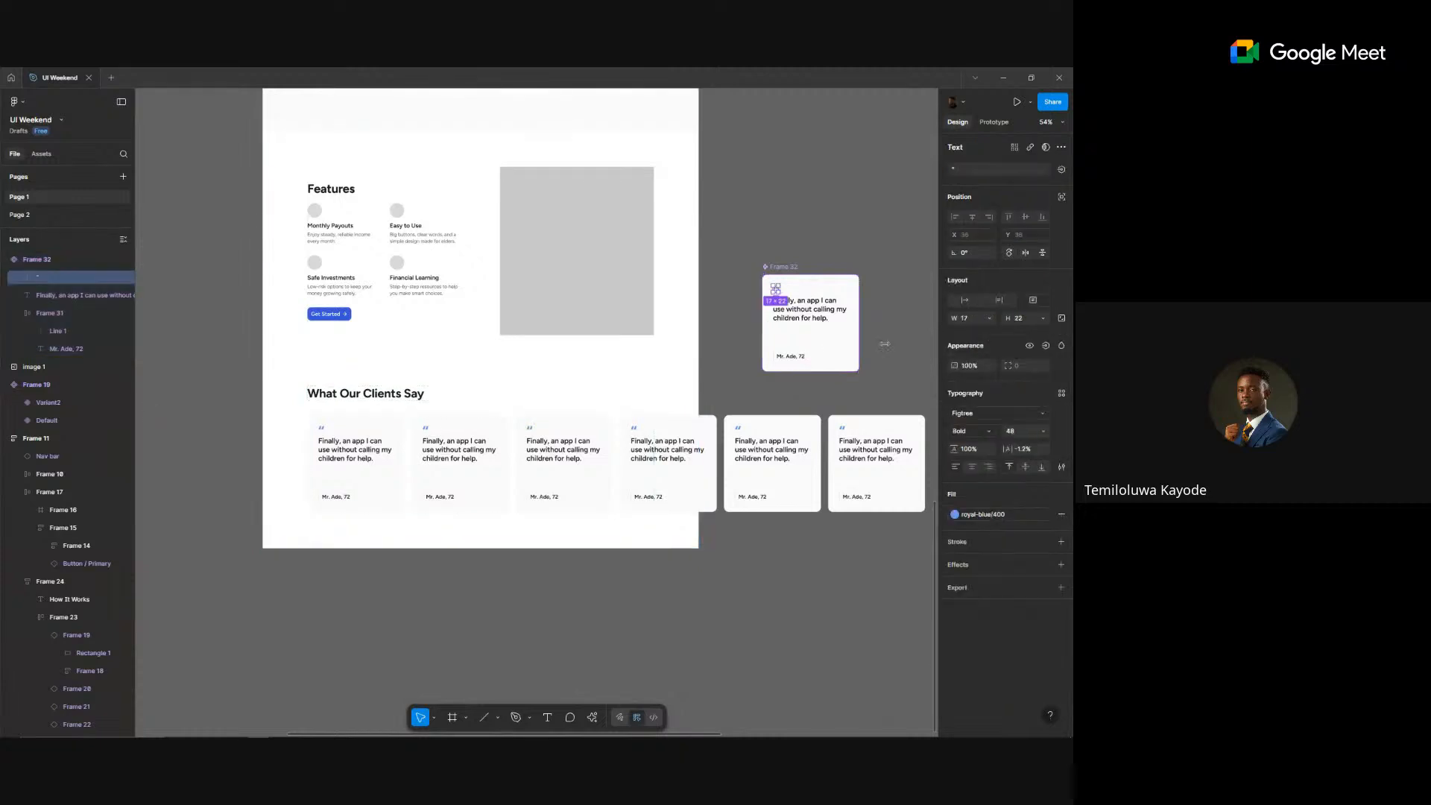
{"action": "left_click", "coordinate": [1017, 431]}
{"action": "key", "text": "Return"}
{"action": "left_click", "coordinate": [707, 607]}
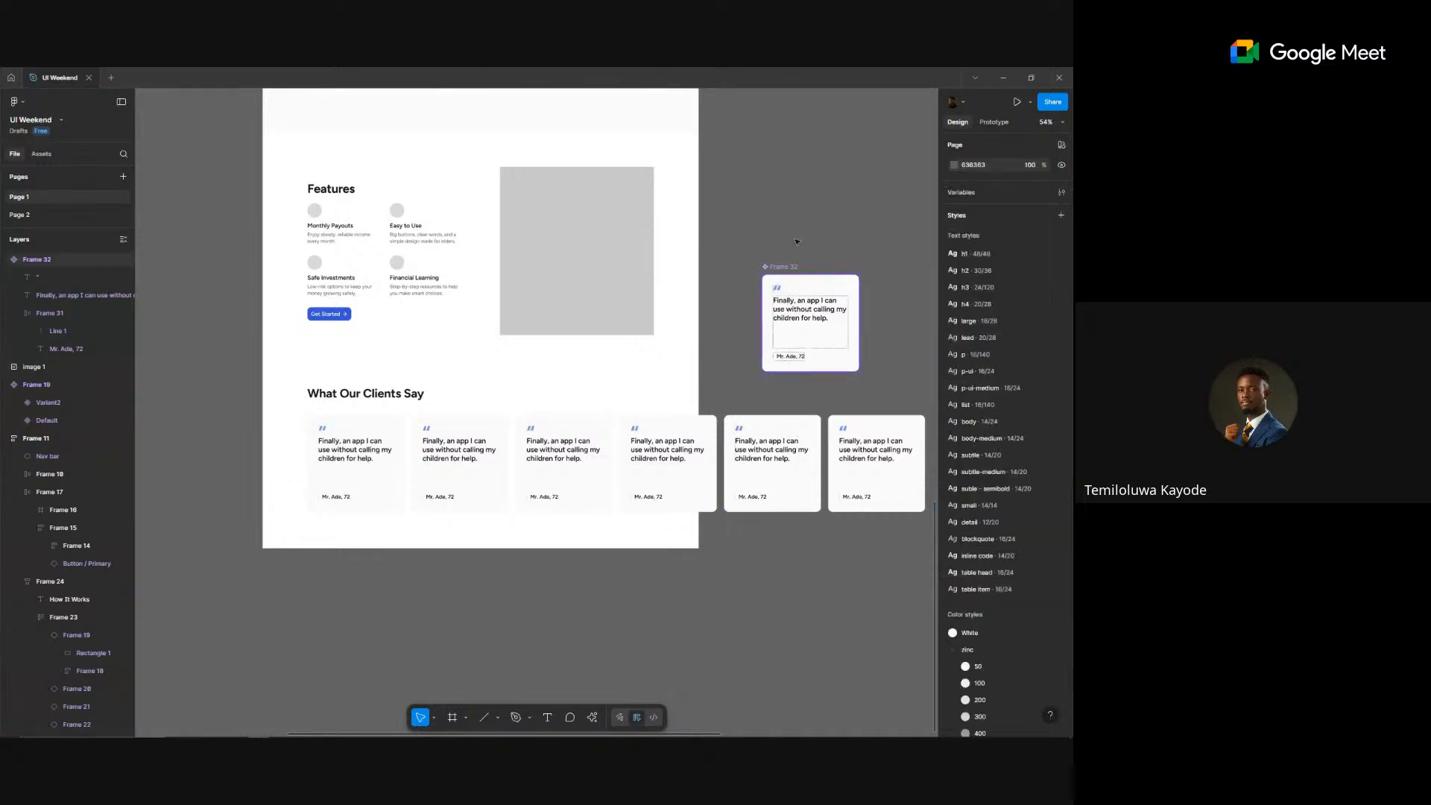
{"action": "left_click", "coordinate": [781, 291]}
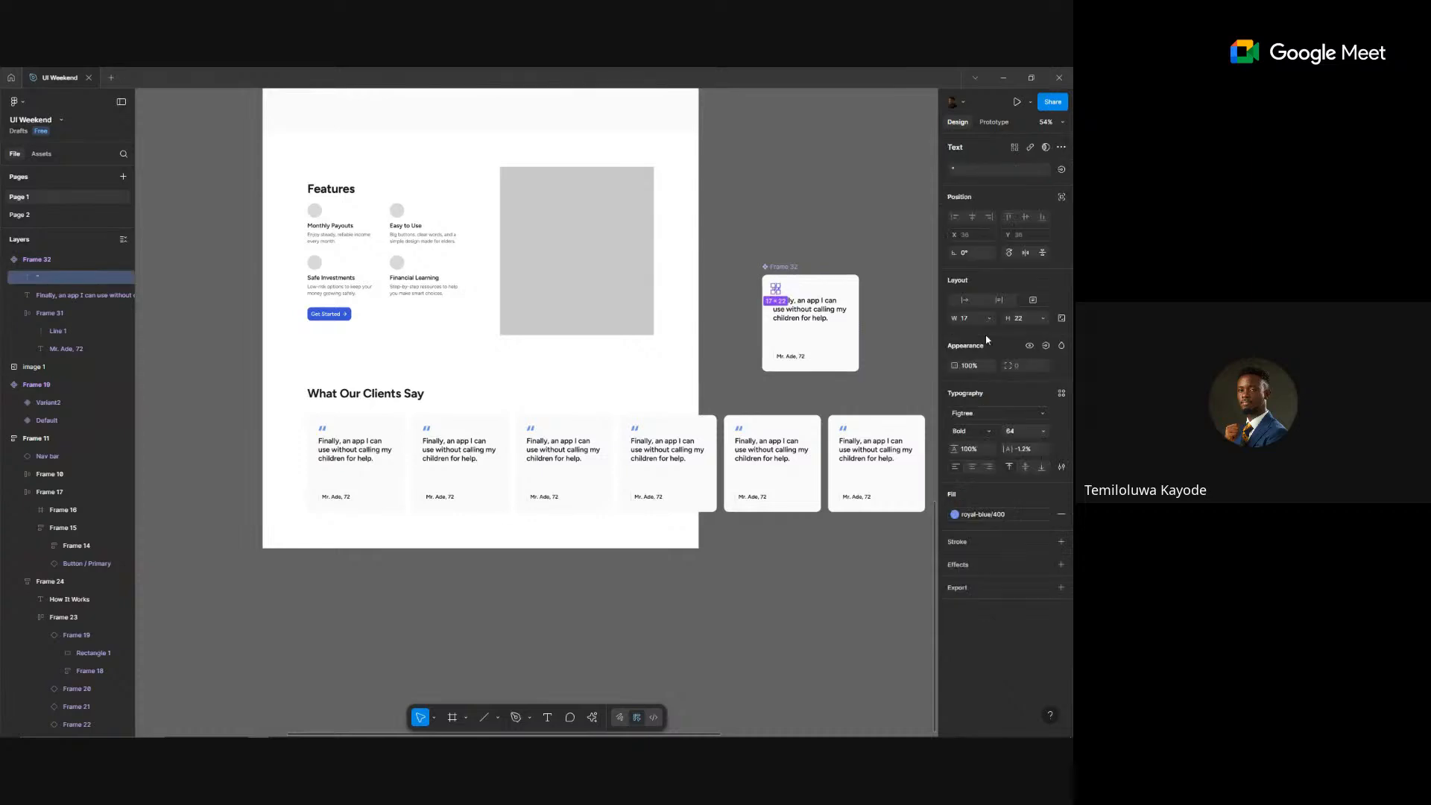
{"action": "scroll", "coordinate": [786, 281], "scroll_direction": "up", "scroll_amount": 5}
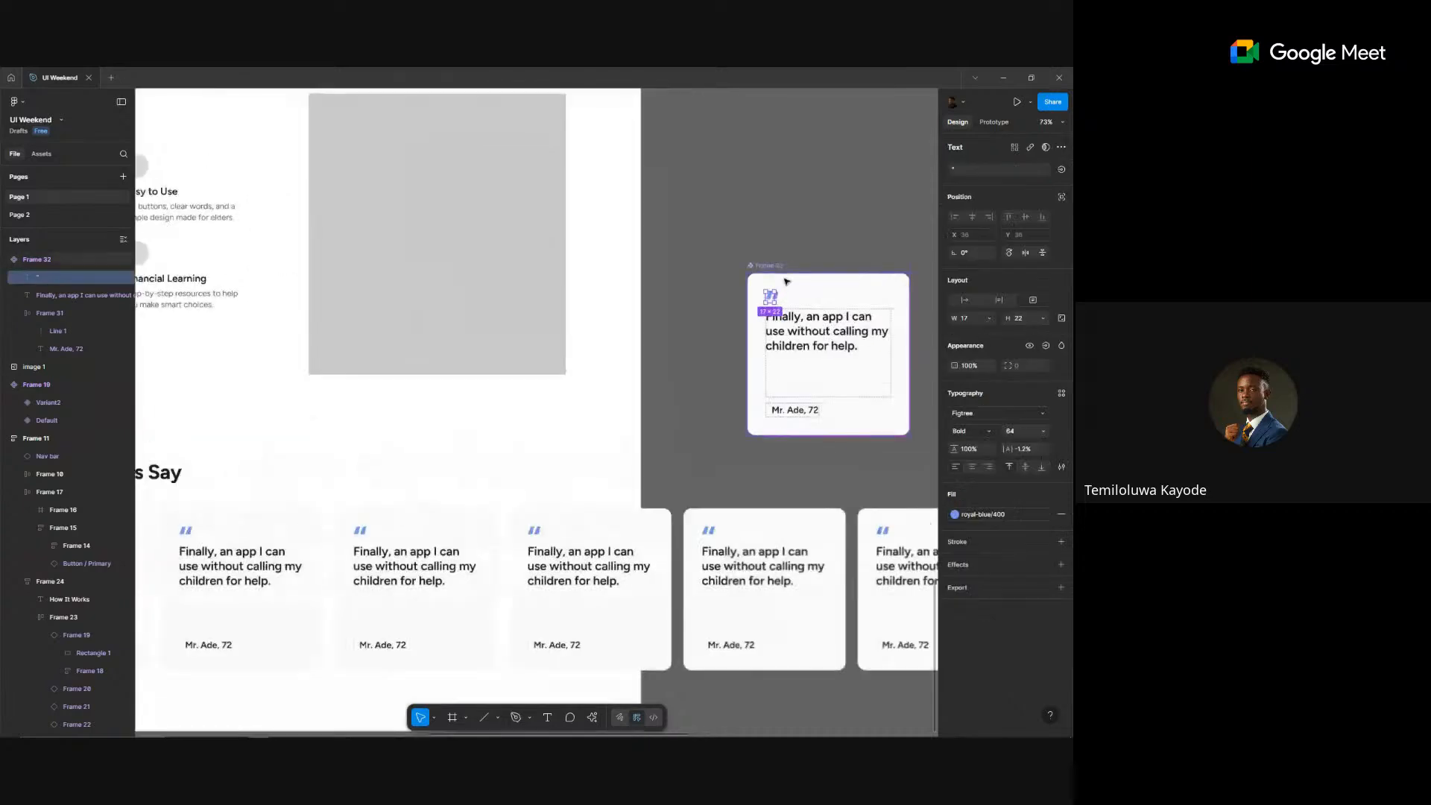
- Try a height of 34 on the blue quotation mark in the main testimonial card component, and set it to 28
{"action": "left_click", "coordinate": [1030, 316]}
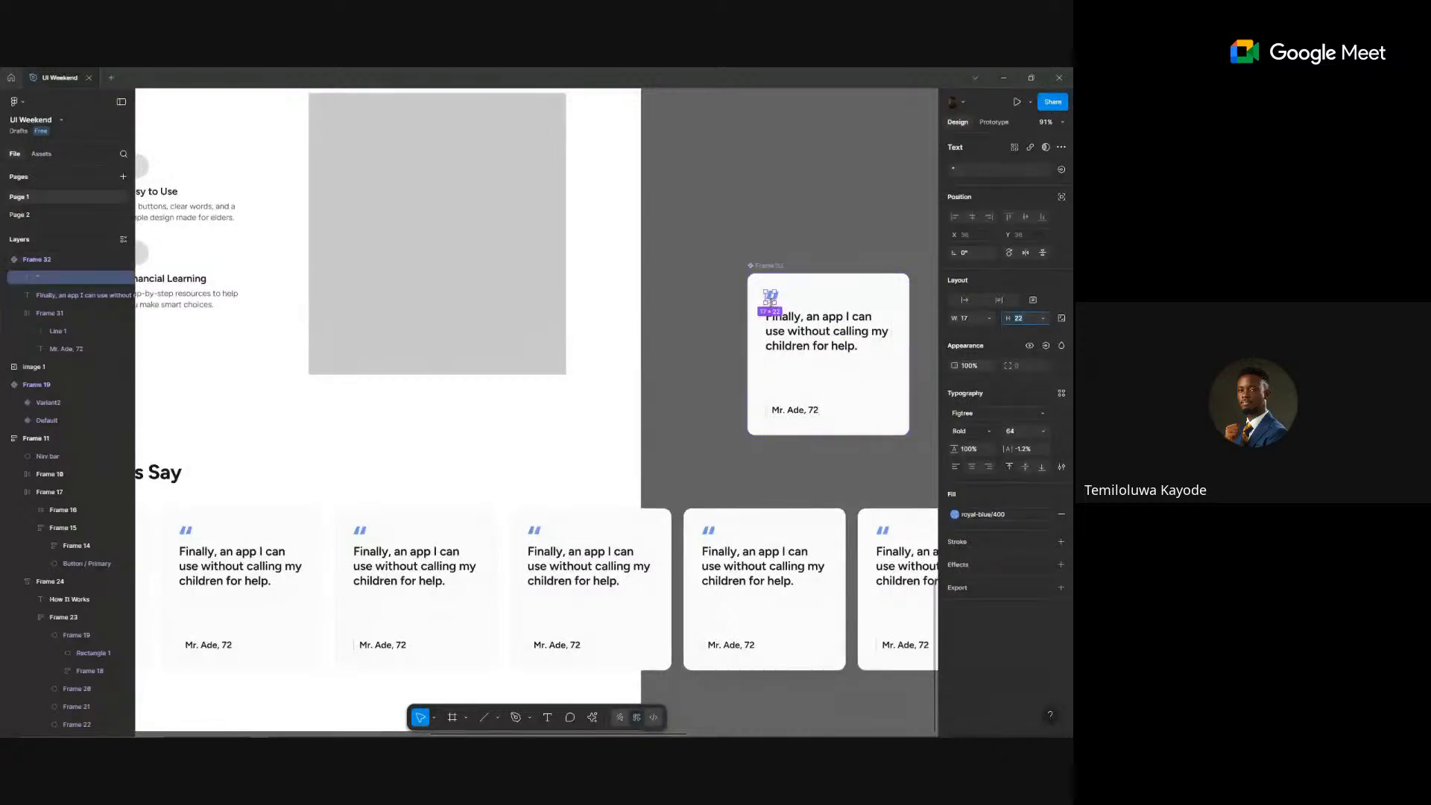
{"action": "type", "text": "34"}
{"action": "key", "text": "Return"}
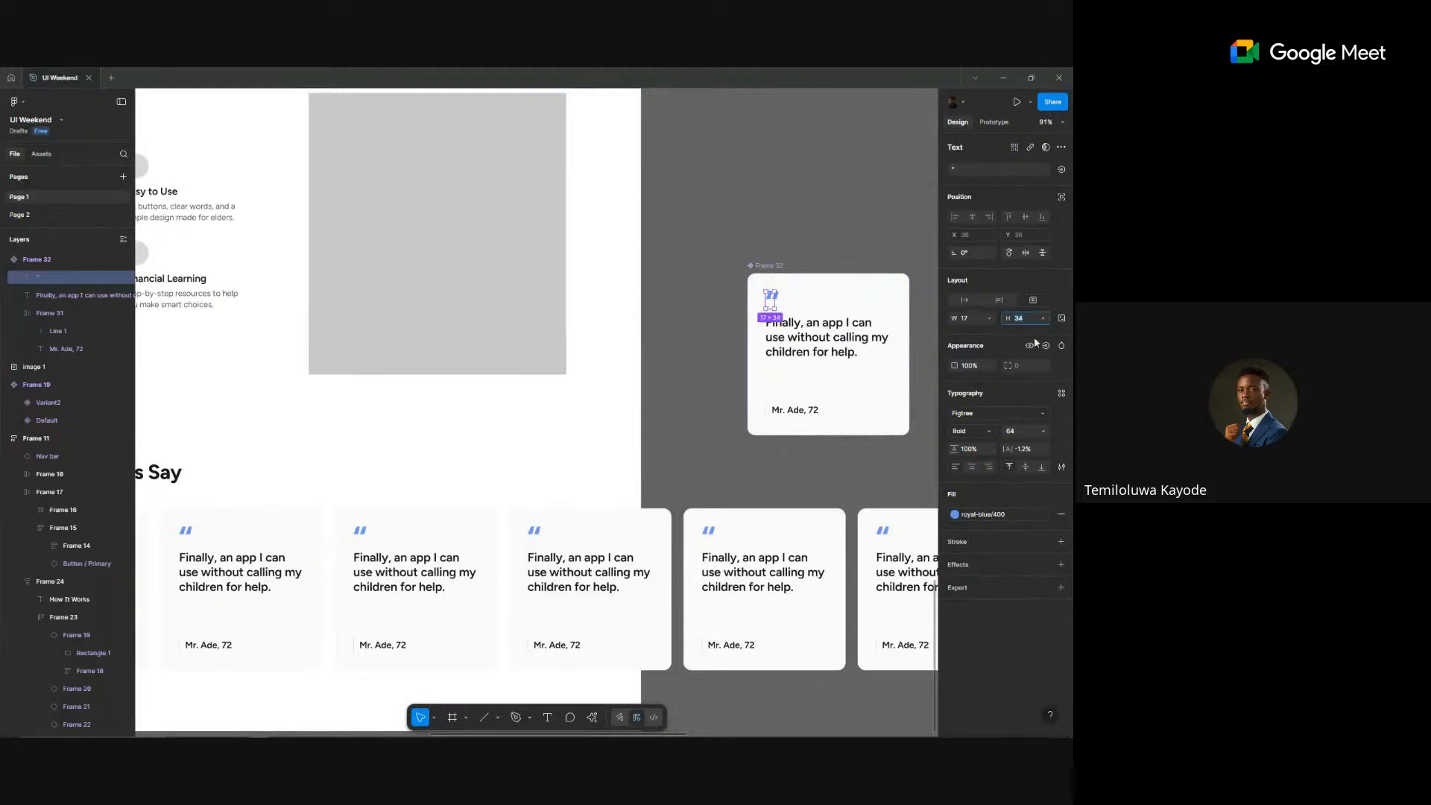
{"action": "key", "text": "Return"}
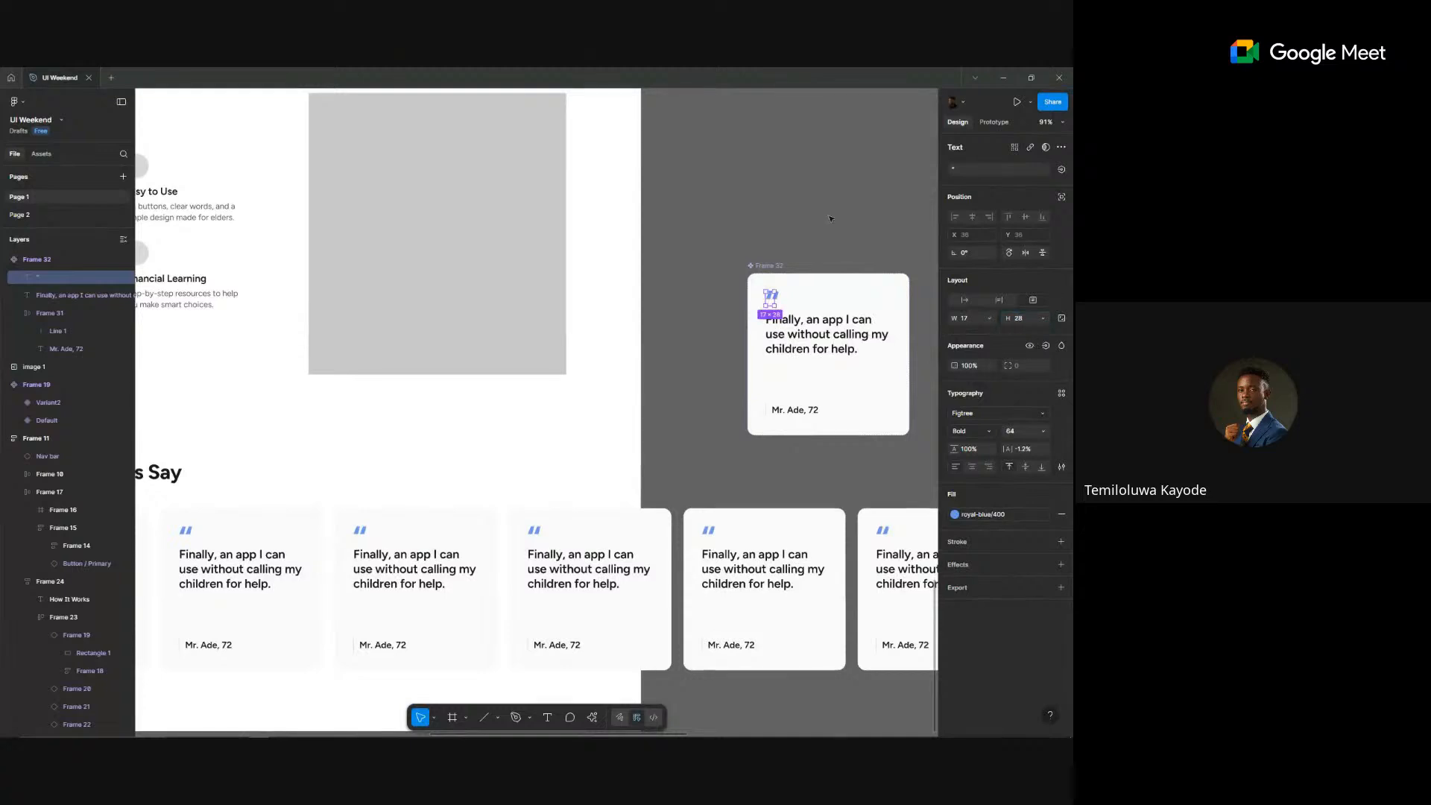
{"action": "scroll", "coordinate": [809, 320], "scroll_direction": "down", "scroll_amount": 4}
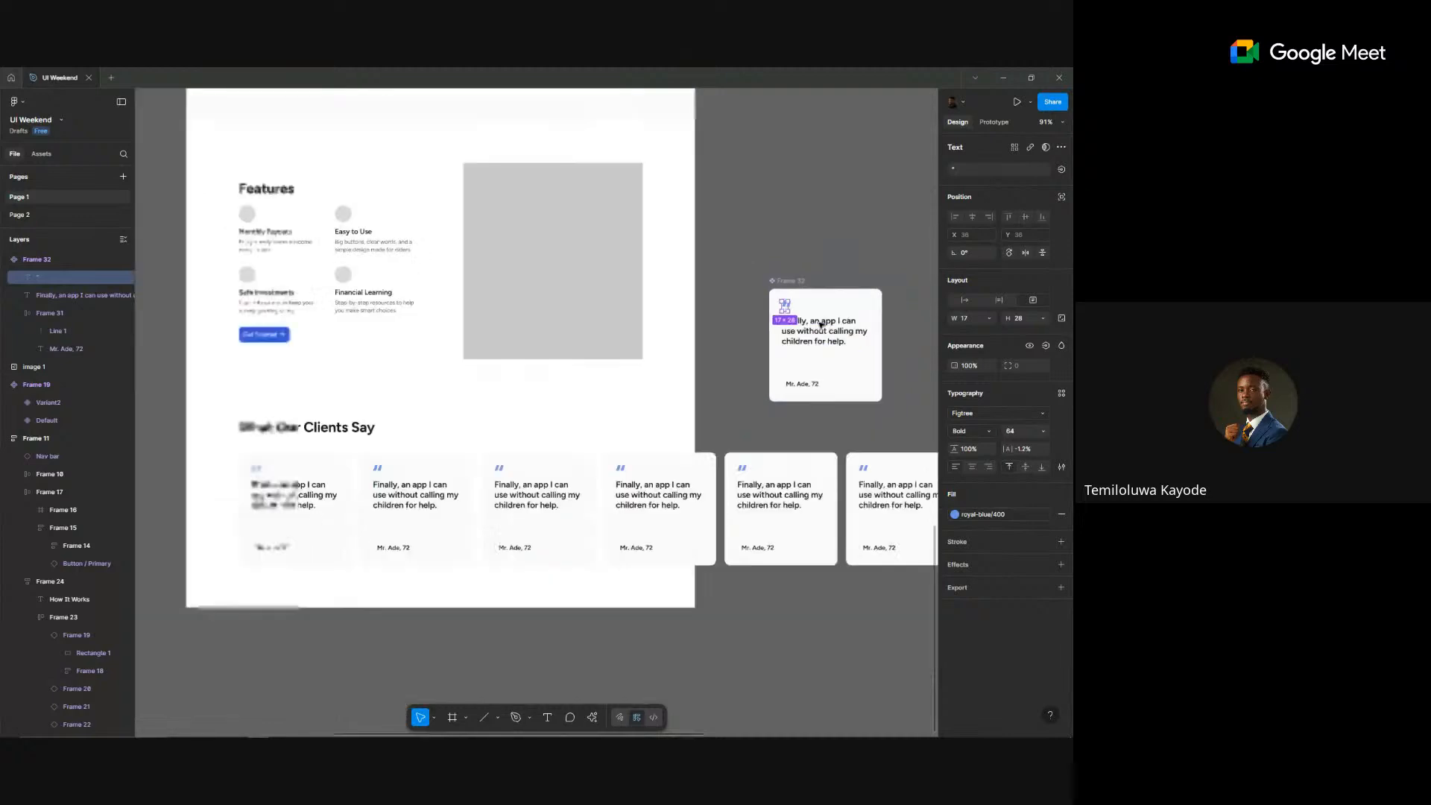
{"action": "left_click", "coordinate": [780, 210]}
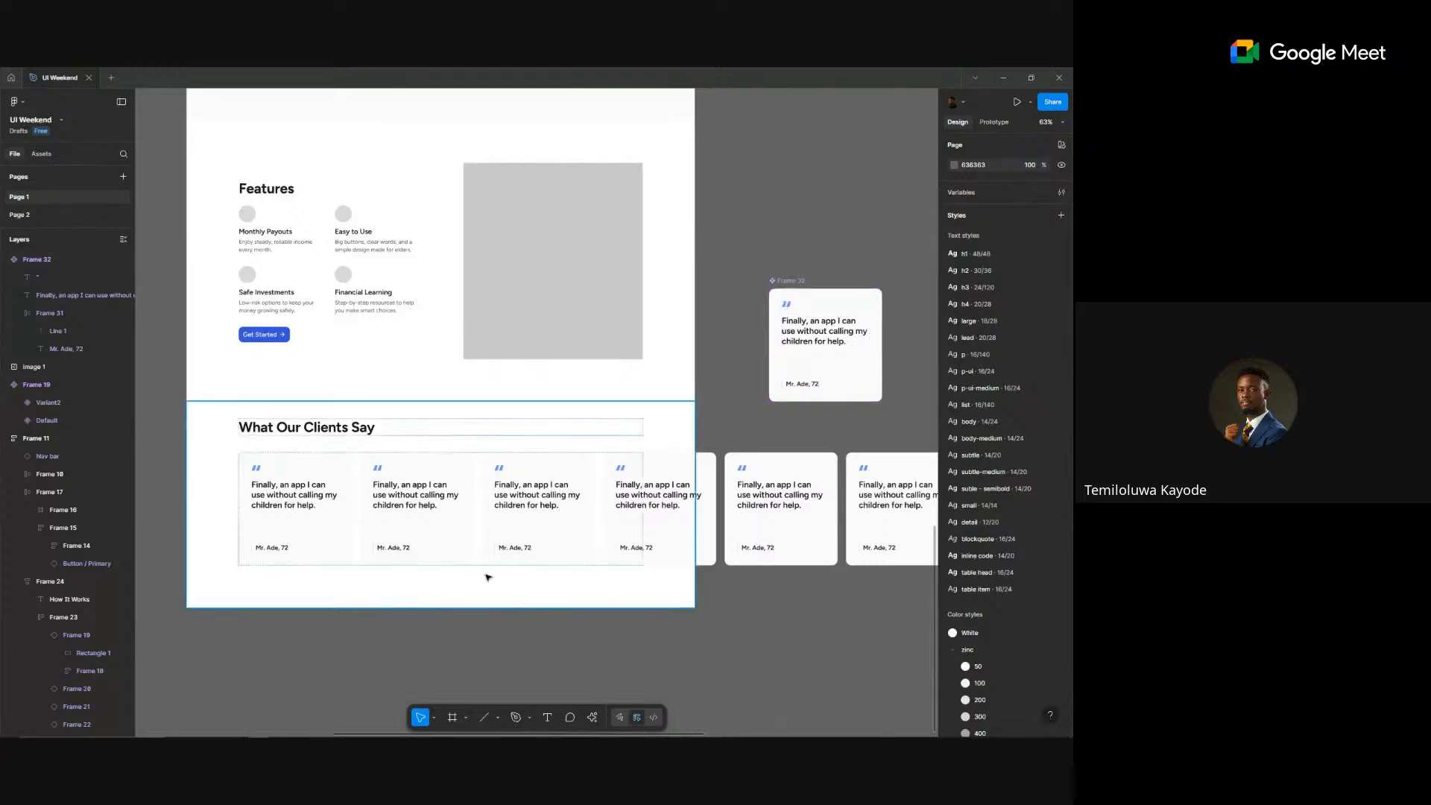
- Set the gap between the testimonial cards in the row under What Our Clients Say to 12
{"action": "left_click", "coordinate": [533, 515]}
{"action": "double_click", "coordinate": [533, 516]}
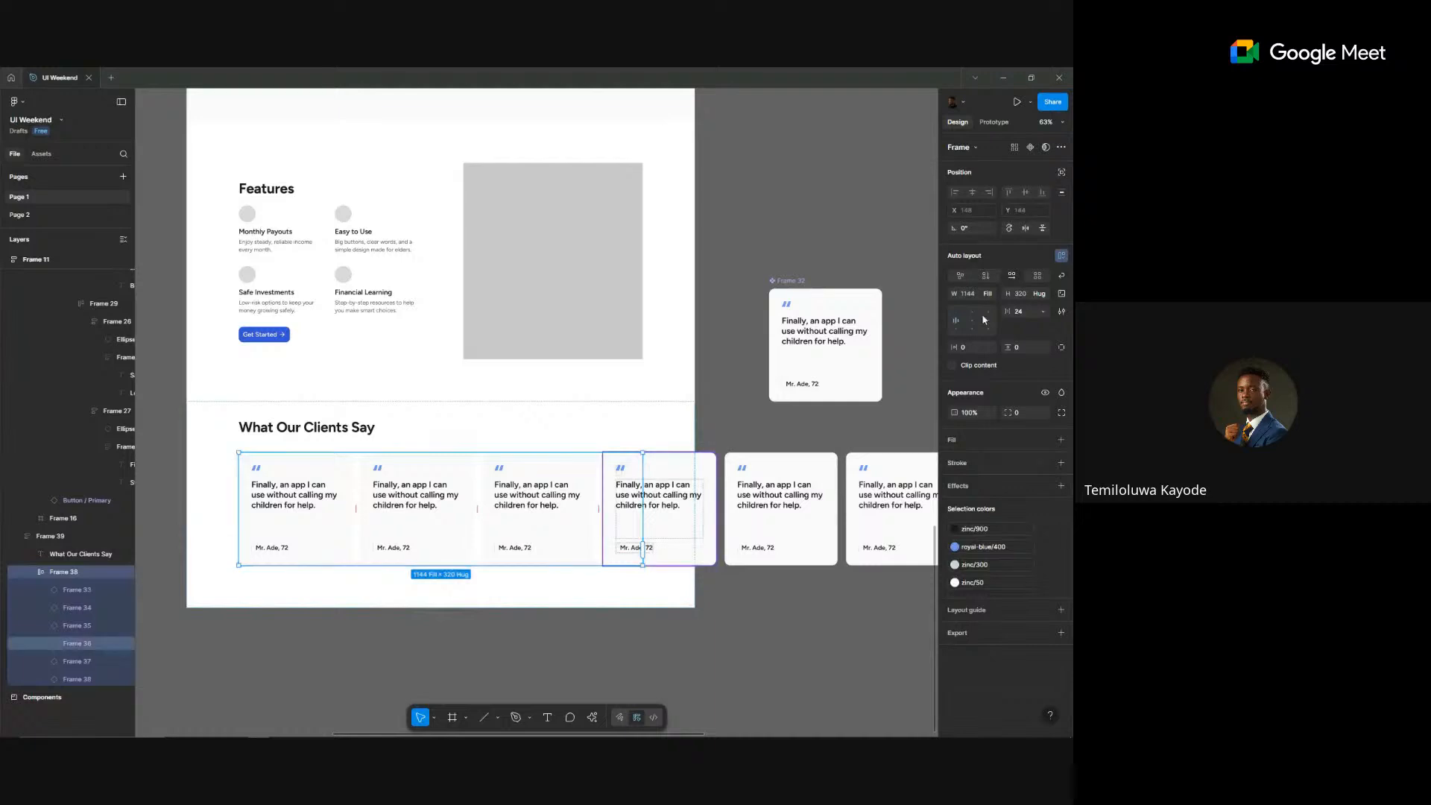
{"action": "left_click", "coordinate": [1033, 315]}
{"action": "type", "text": "12"}
{"action": "key", "text": "Return"}
{"action": "left_click", "coordinate": [781, 669]}
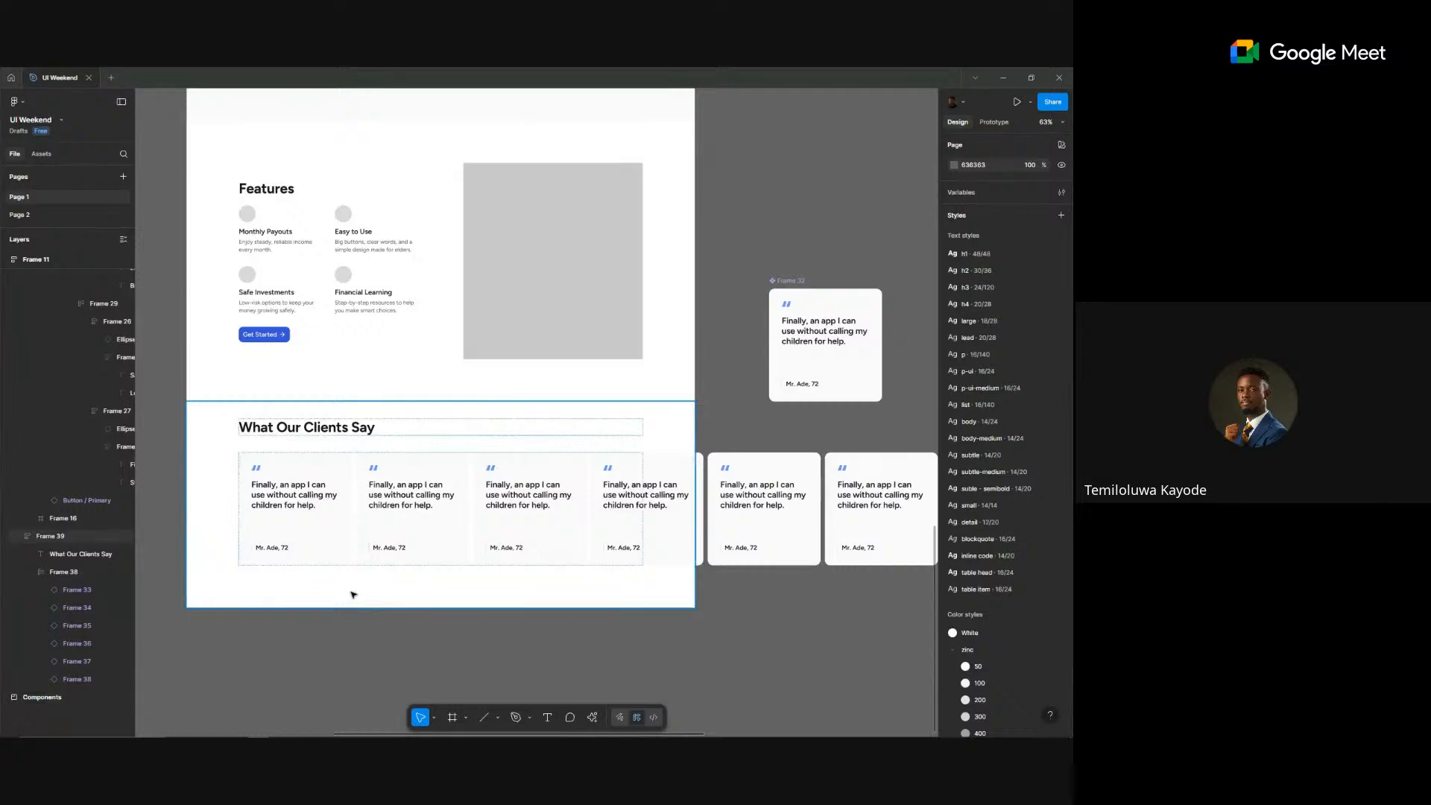
- Add an inside zinc/100 stroke of weight 1 to the main testimonial card component and inspect the card edges
{"action": "left_click", "coordinate": [855, 391]}
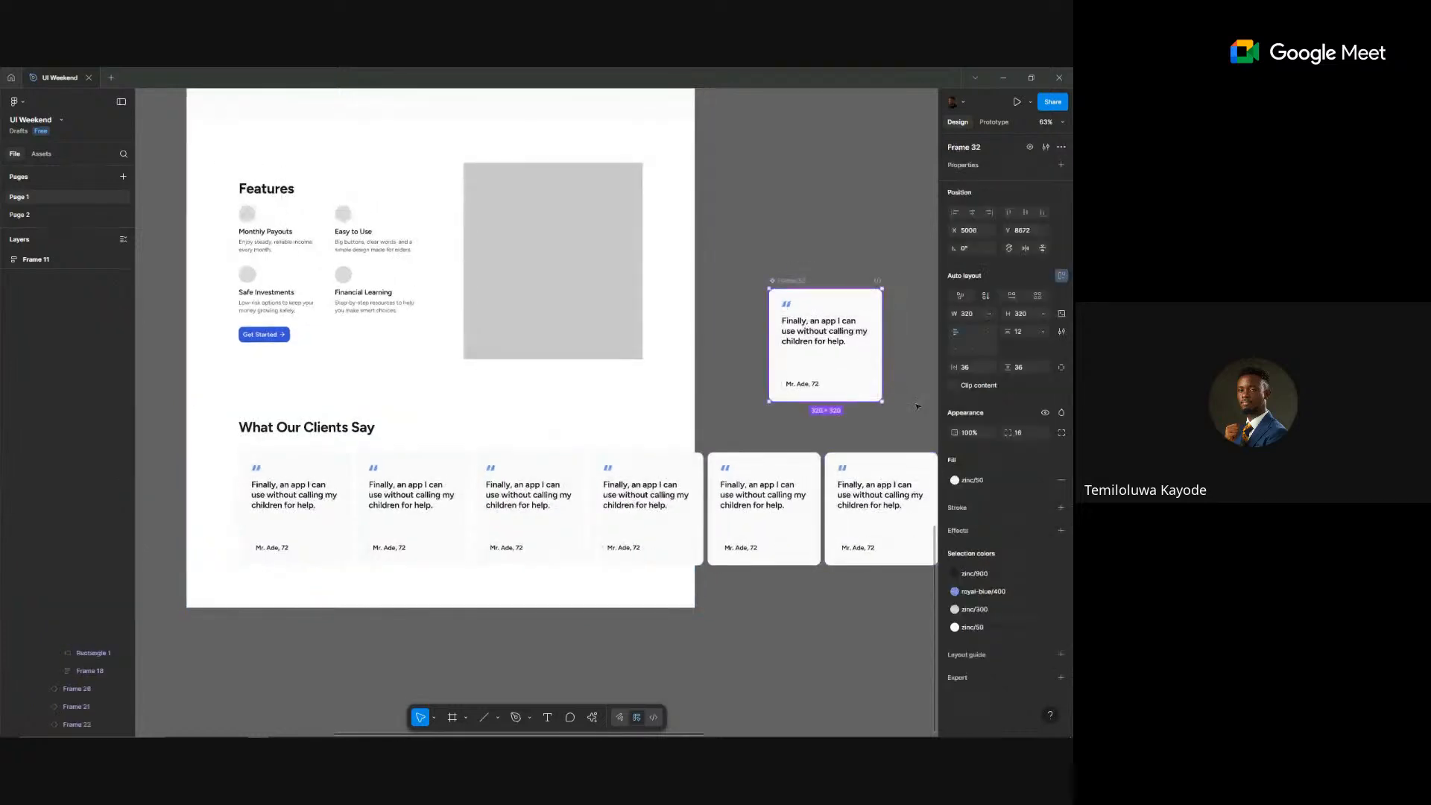
{"action": "left_click", "coordinate": [1046, 507]}
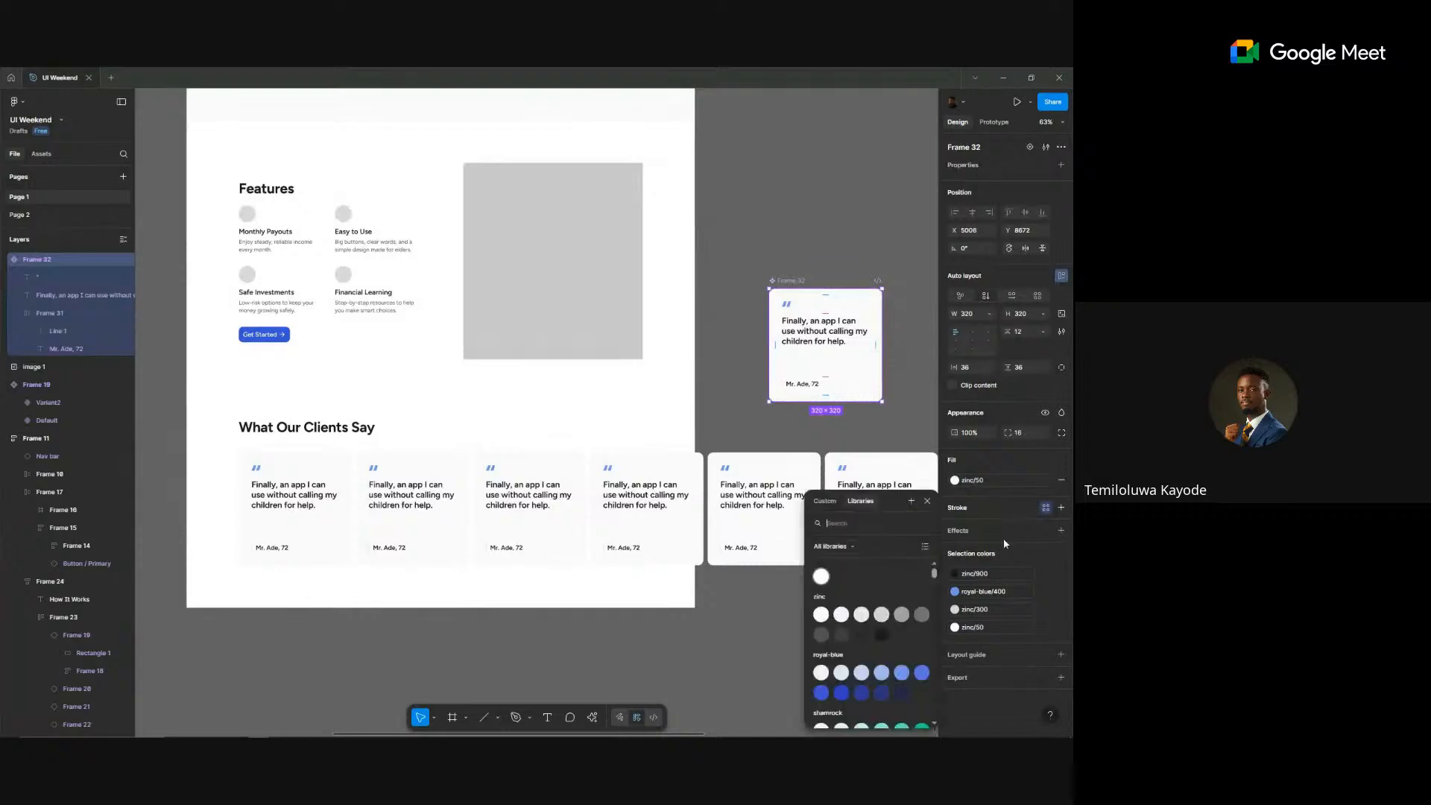
{"action": "left_click", "coordinate": [841, 616]}
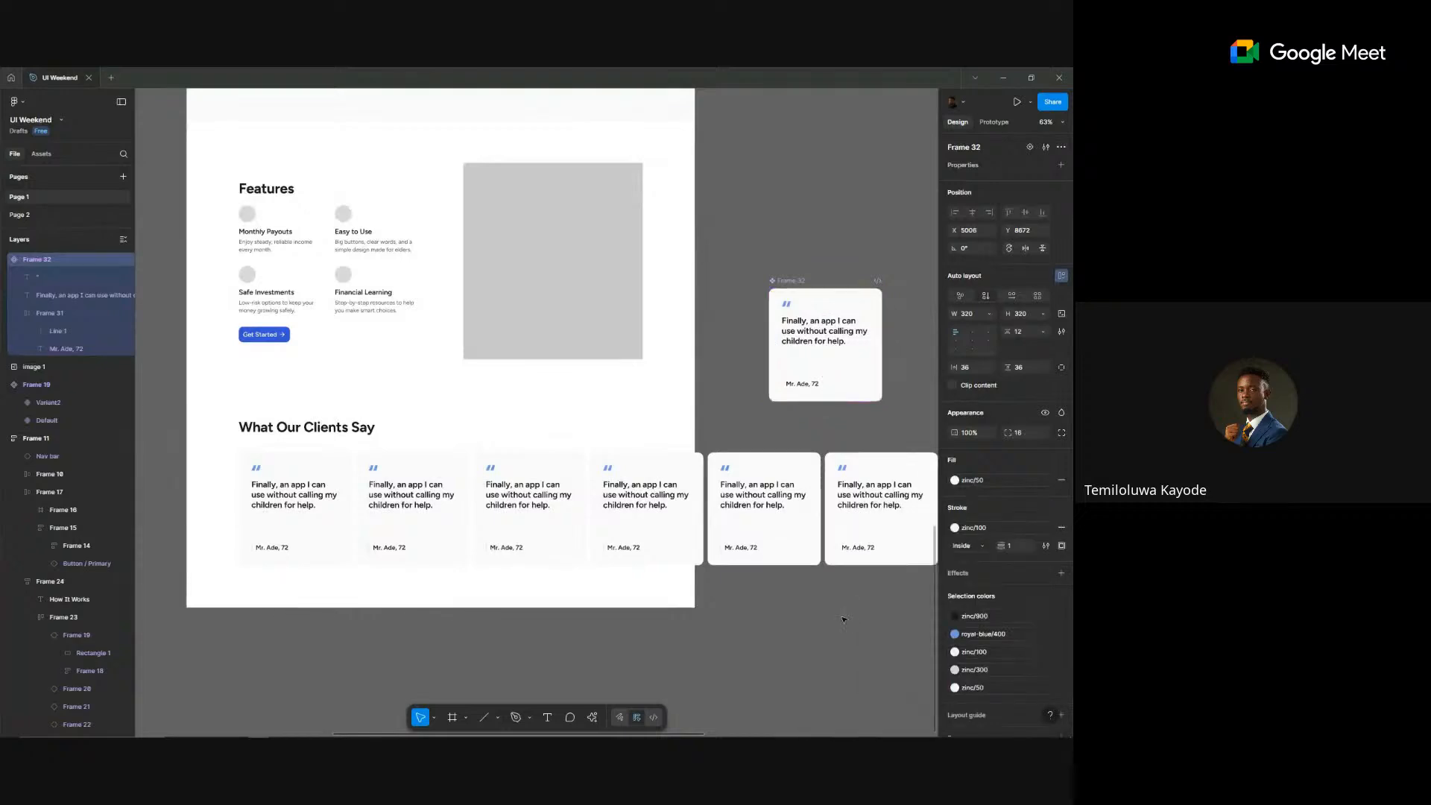
{"action": "scroll", "coordinate": [387, 606], "scroll_direction": "up", "scroll_amount": 2}
{"action": "scroll", "coordinate": [387, 605], "scroll_direction": "up", "scroll_amount": 5}
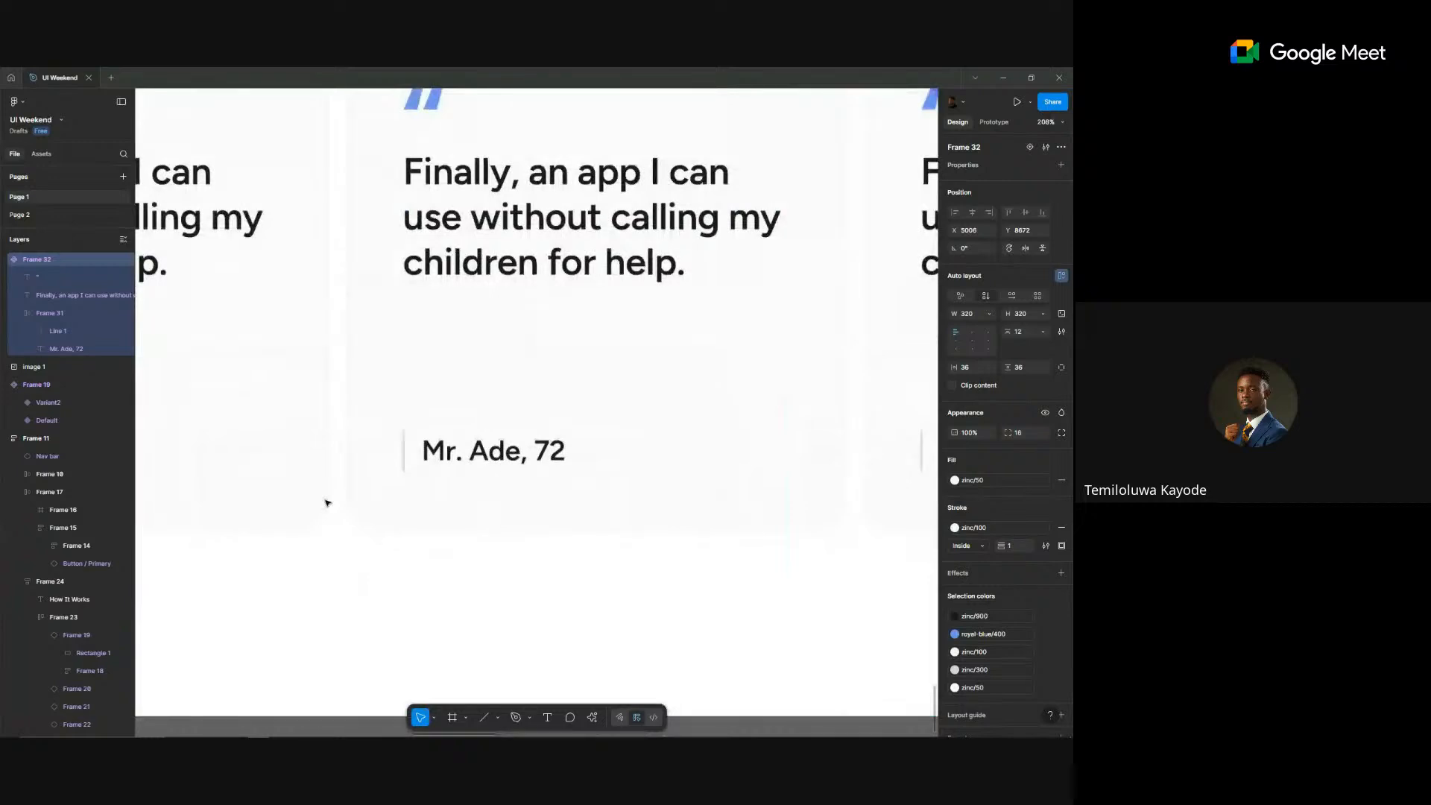
{"action": "scroll", "coordinate": [325, 501], "scroll_direction": "up", "scroll_amount": 5}
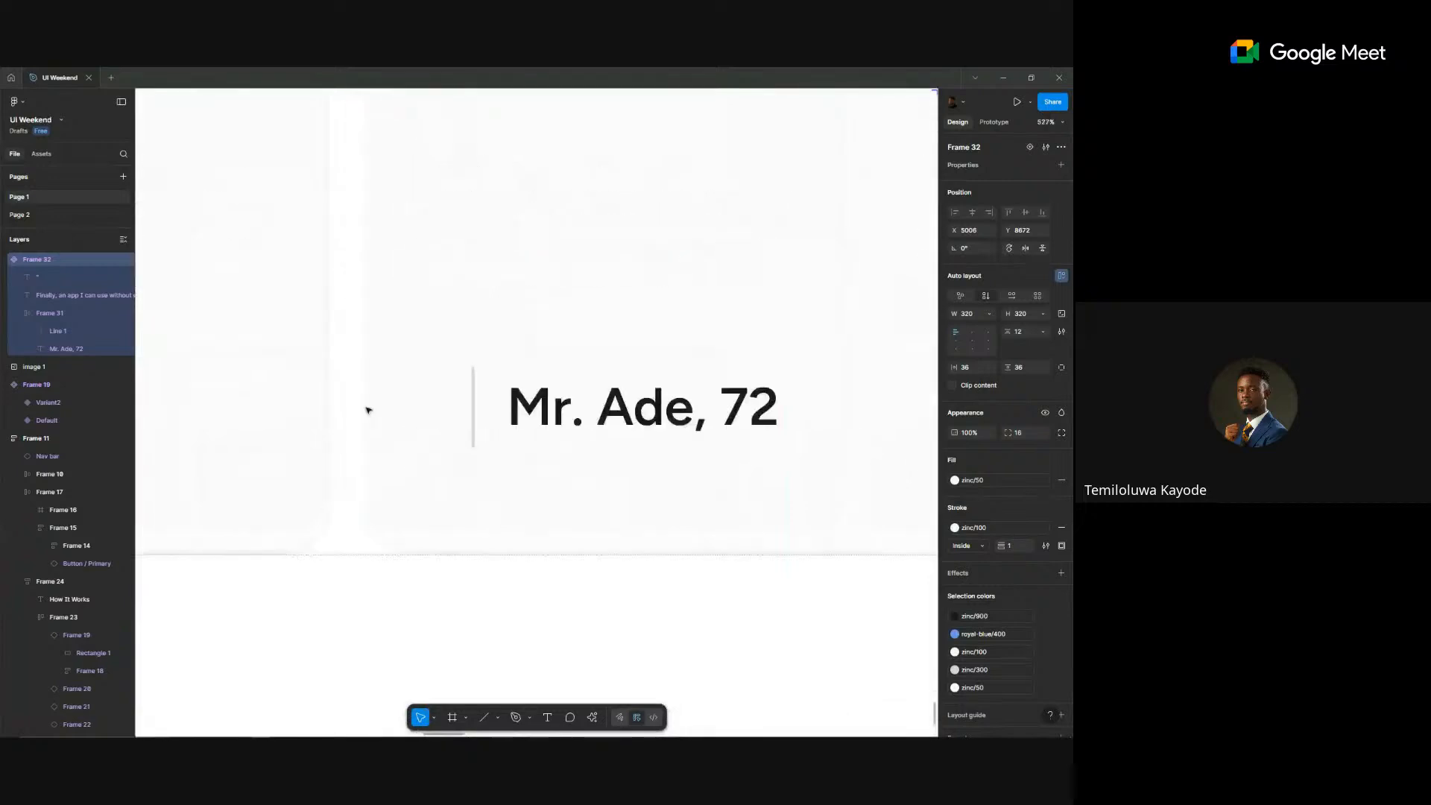
{"action": "scroll", "coordinate": [367, 410], "scroll_direction": "down", "scroll_amount": 8}
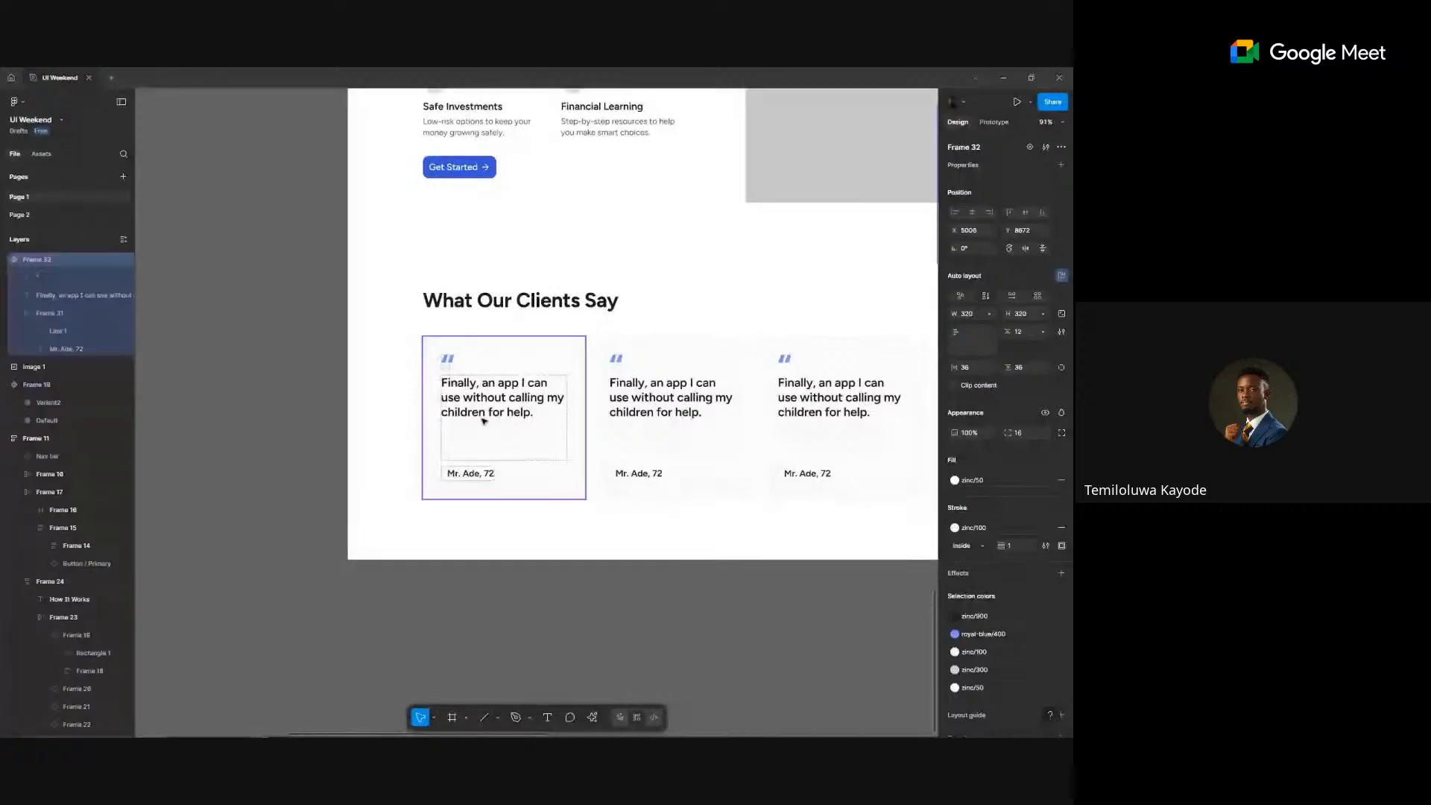
{"action": "scroll", "coordinate": [486, 418], "scroll_direction": "up", "scroll_amount": 2}
- Switch to the ChatGPT conversation and copy the testimonial "This gives me peace of mind knowing I'll get my money every month."
{"action": "key", "text": "alt+Tab"}
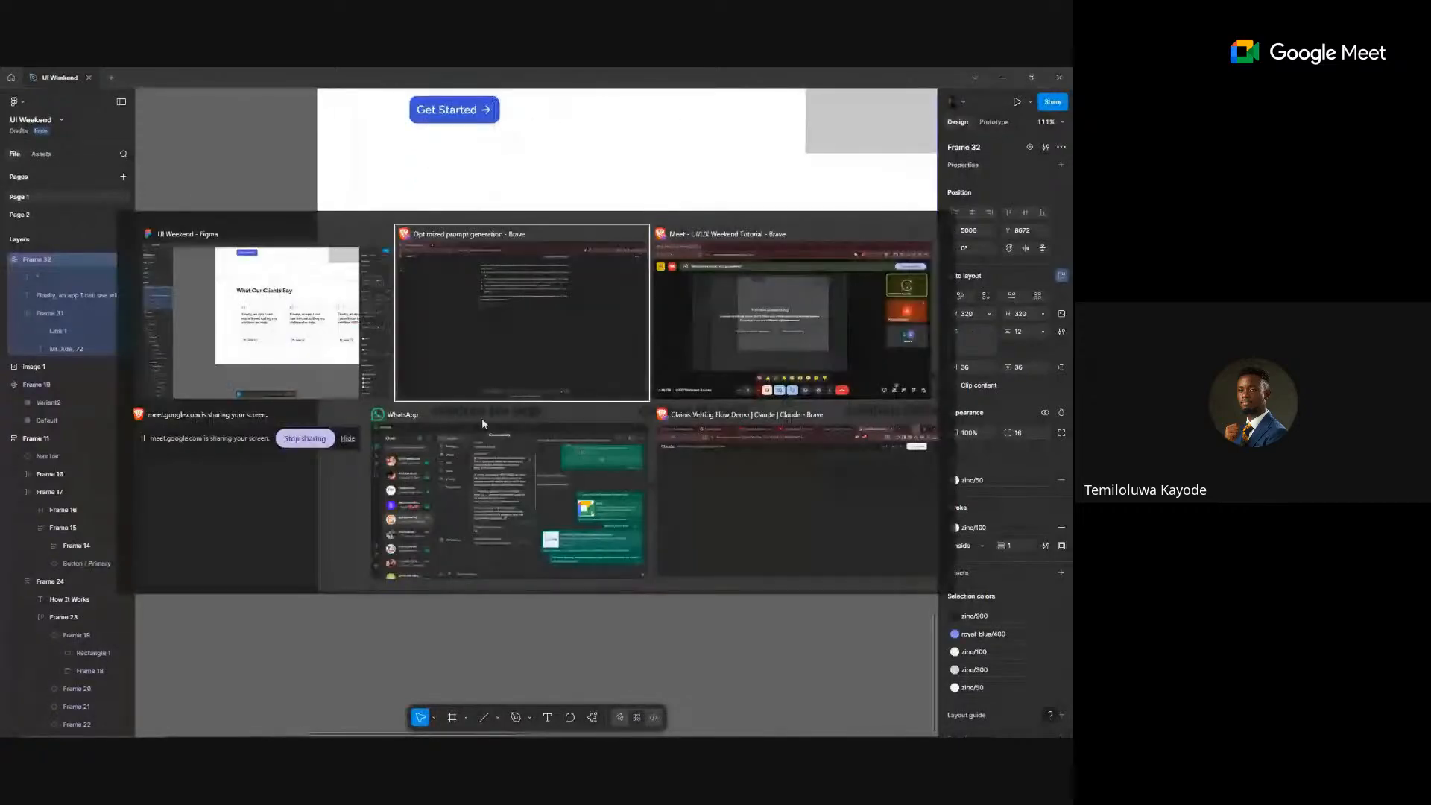
{"action": "scroll", "coordinate": [481, 417], "scroll_direction": "up", "scroll_amount": 5}
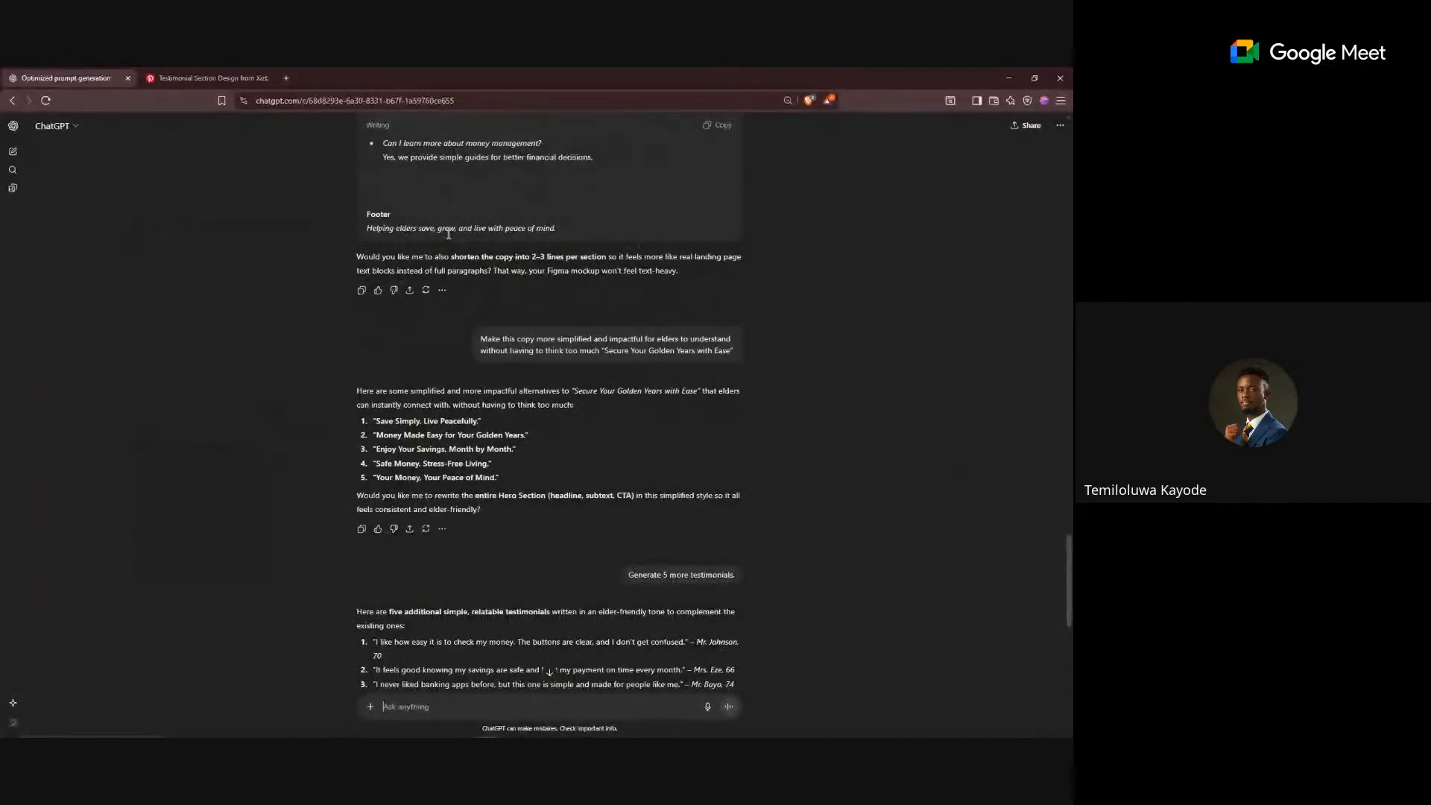
{"action": "scroll", "coordinate": [433, 246], "scroll_direction": "up", "scroll_amount": 5}
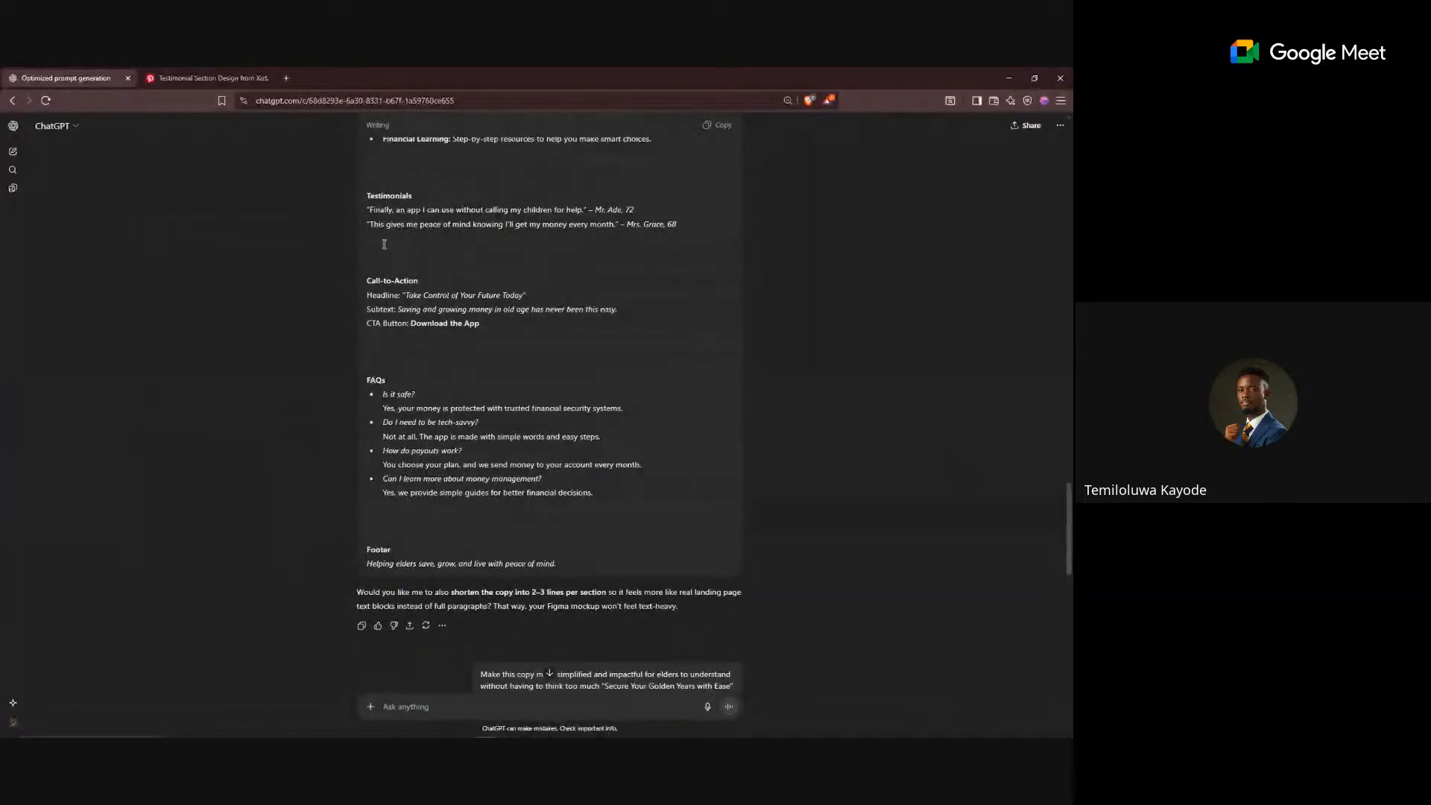
{"action": "left_click_drag", "start_coordinate": [370, 224], "coordinate": [388, 224]}
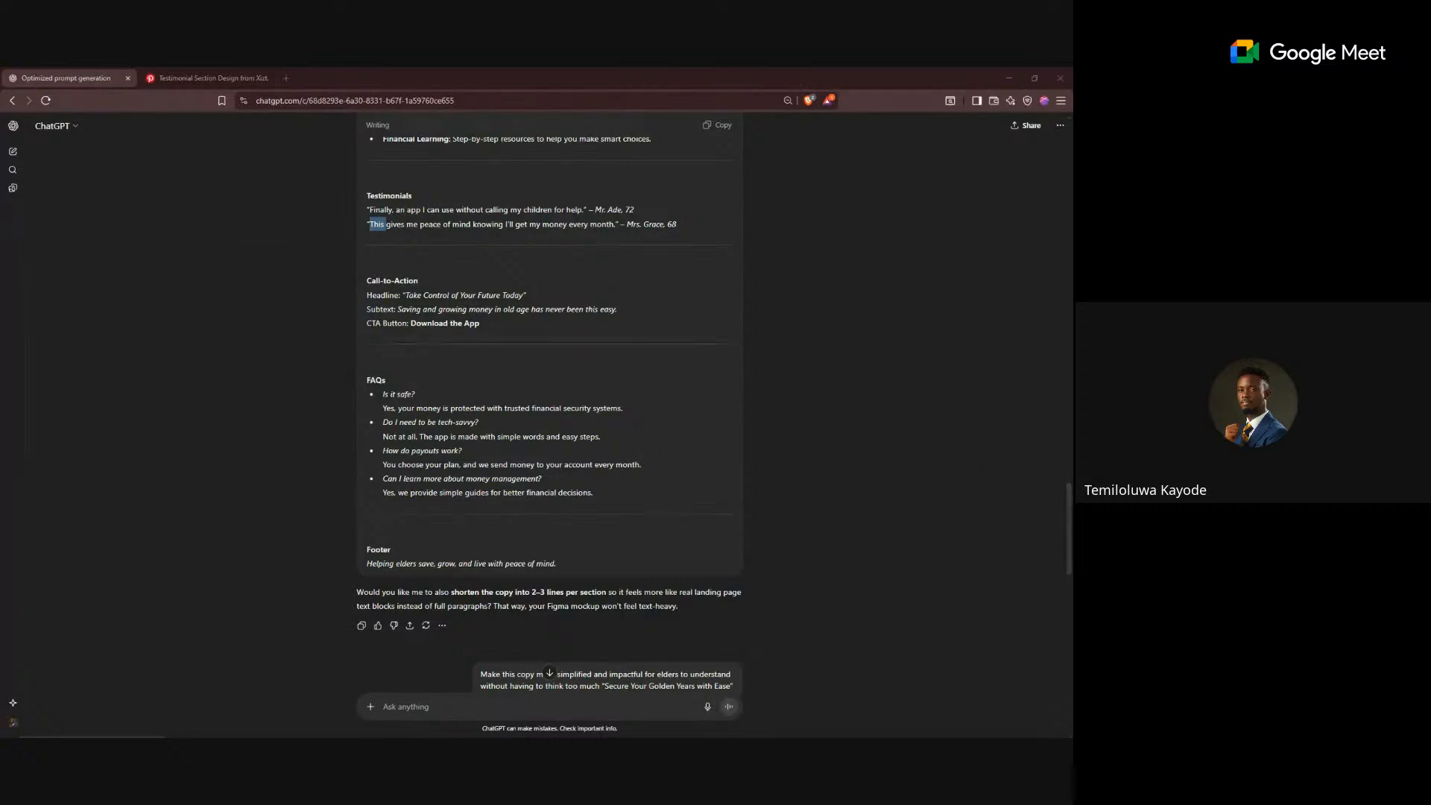
{"action": "mouse_move", "coordinate": [1064, 731]}
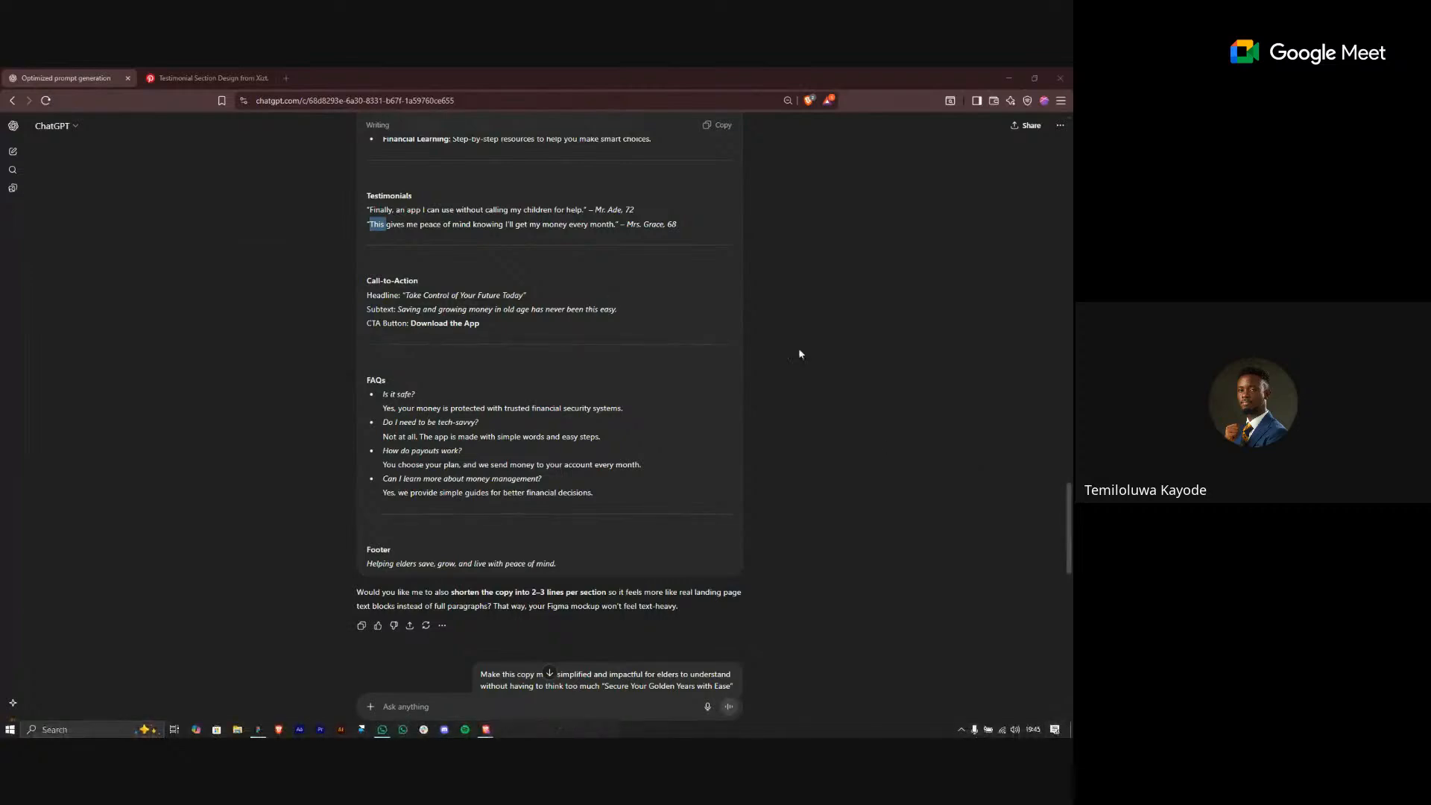
{"action": "left_click", "coordinate": [371, 222]}
{"action": "left_click_drag", "start_coordinate": [370, 224], "coordinate": [616, 217]}
{"action": "key", "text": "ctrl+c"}
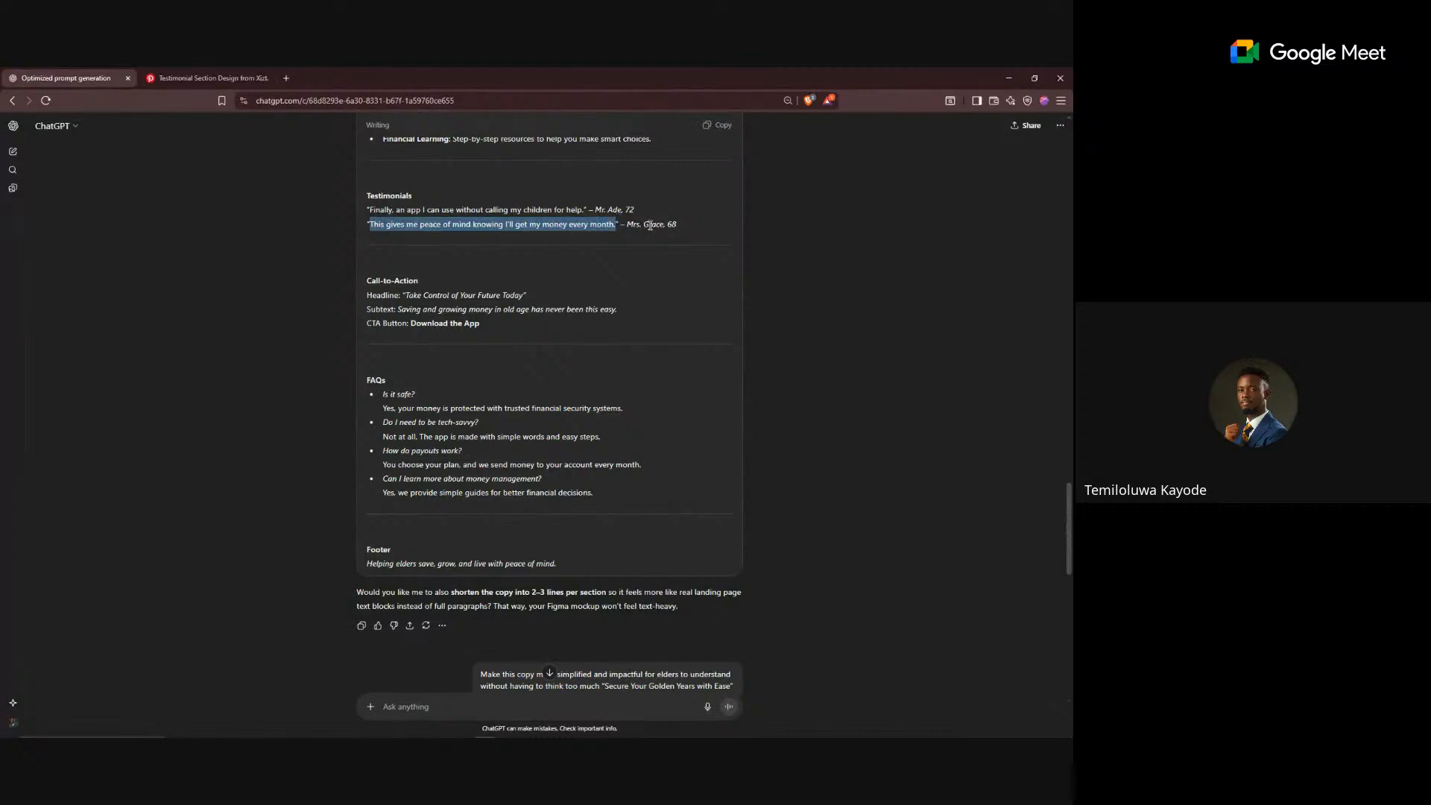
- Switch back to Figma and replace the quote on the second testimonial card with the copied text
{"action": "key", "text": "alt+Tab"}
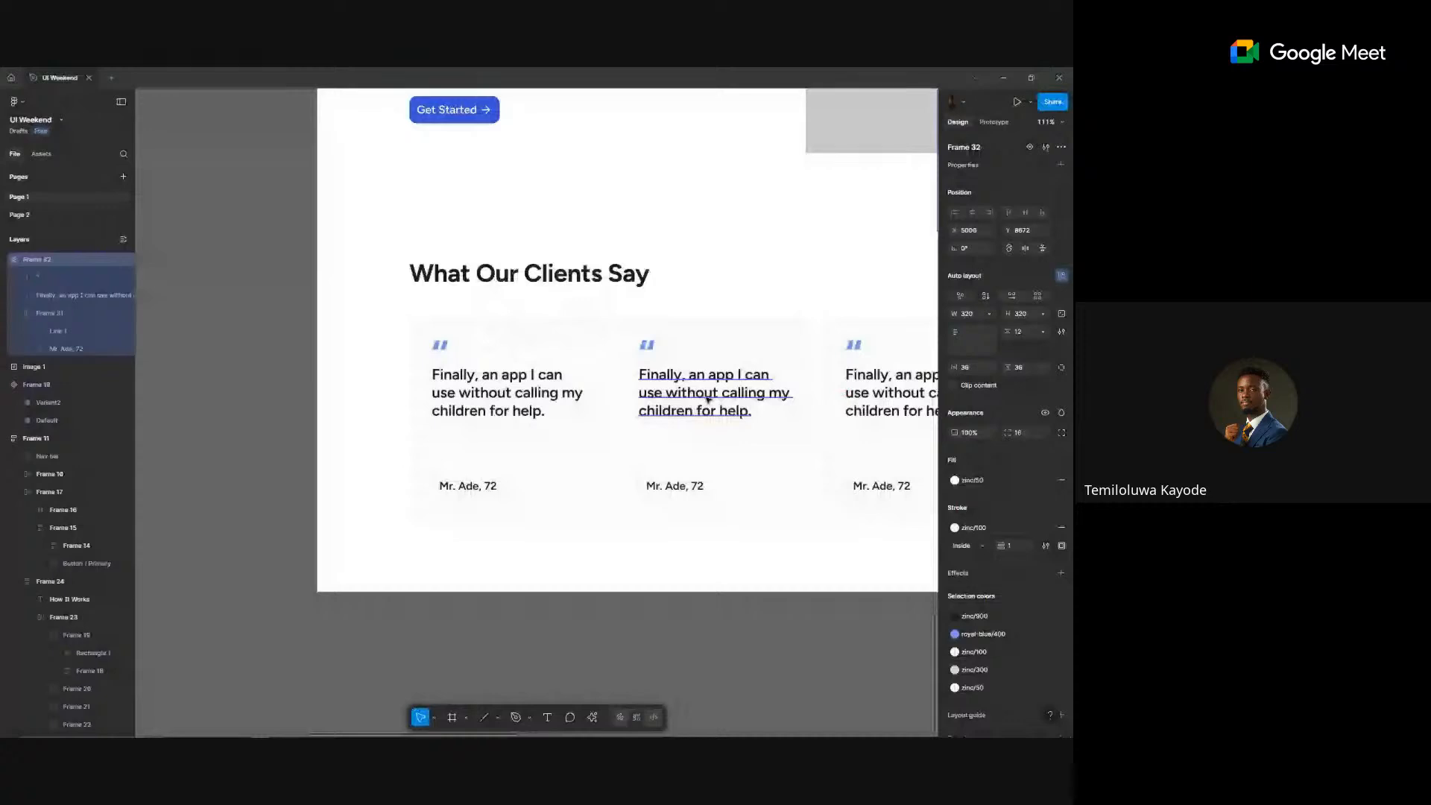
{"action": "double_click", "coordinate": [708, 398]}
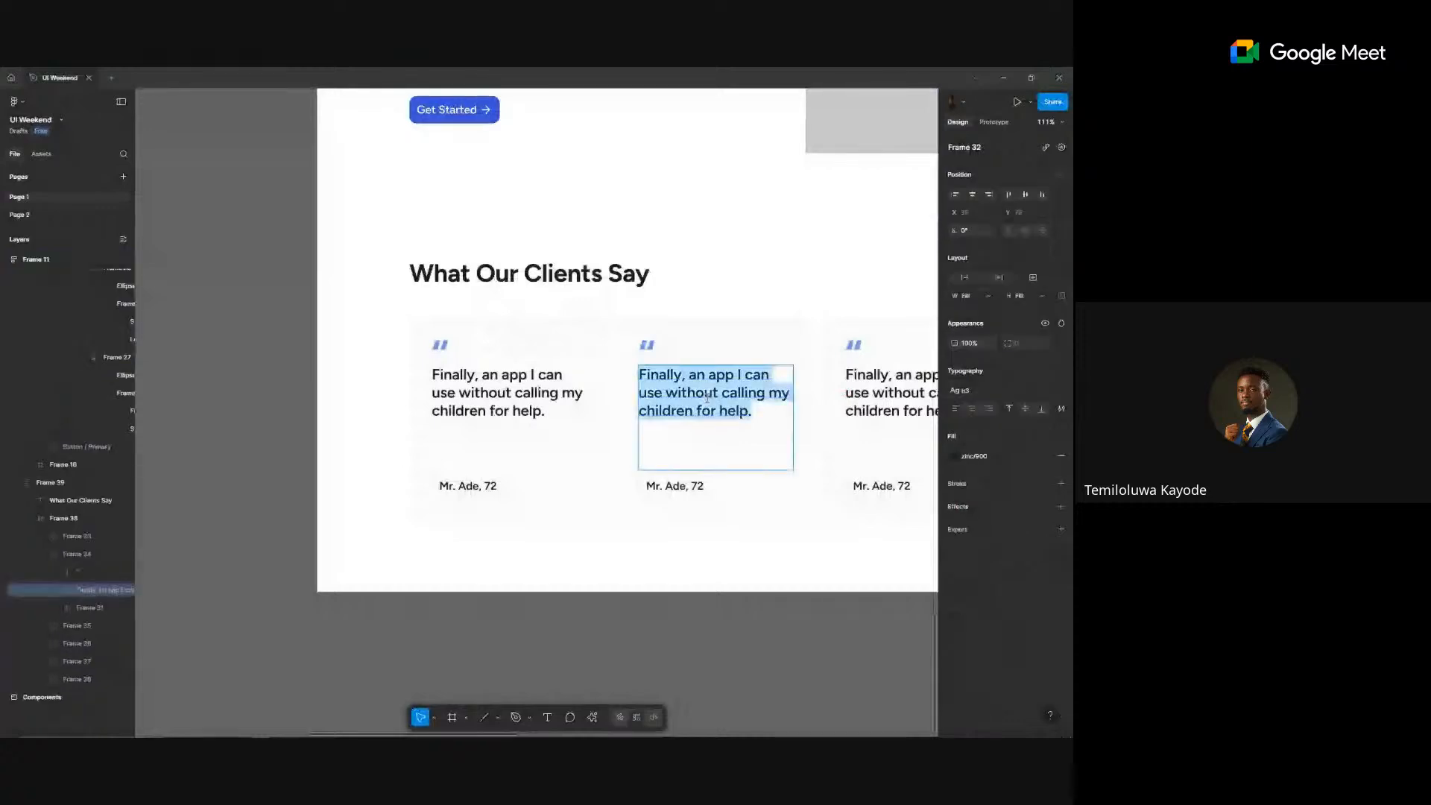
{"action": "key", "text": "ctrl+v"}
{"action": "scroll", "coordinate": [673, 383], "scroll_direction": "down", "scroll_amount": 2}
{"action": "scroll", "coordinate": [673, 383], "scroll_direction": "right", "scroll_amount": 4}
- Replace the client name and age on the second testimonial card with those copied from its testimonial in ChatGPT
{"action": "key", "text": "alt+Tab"}
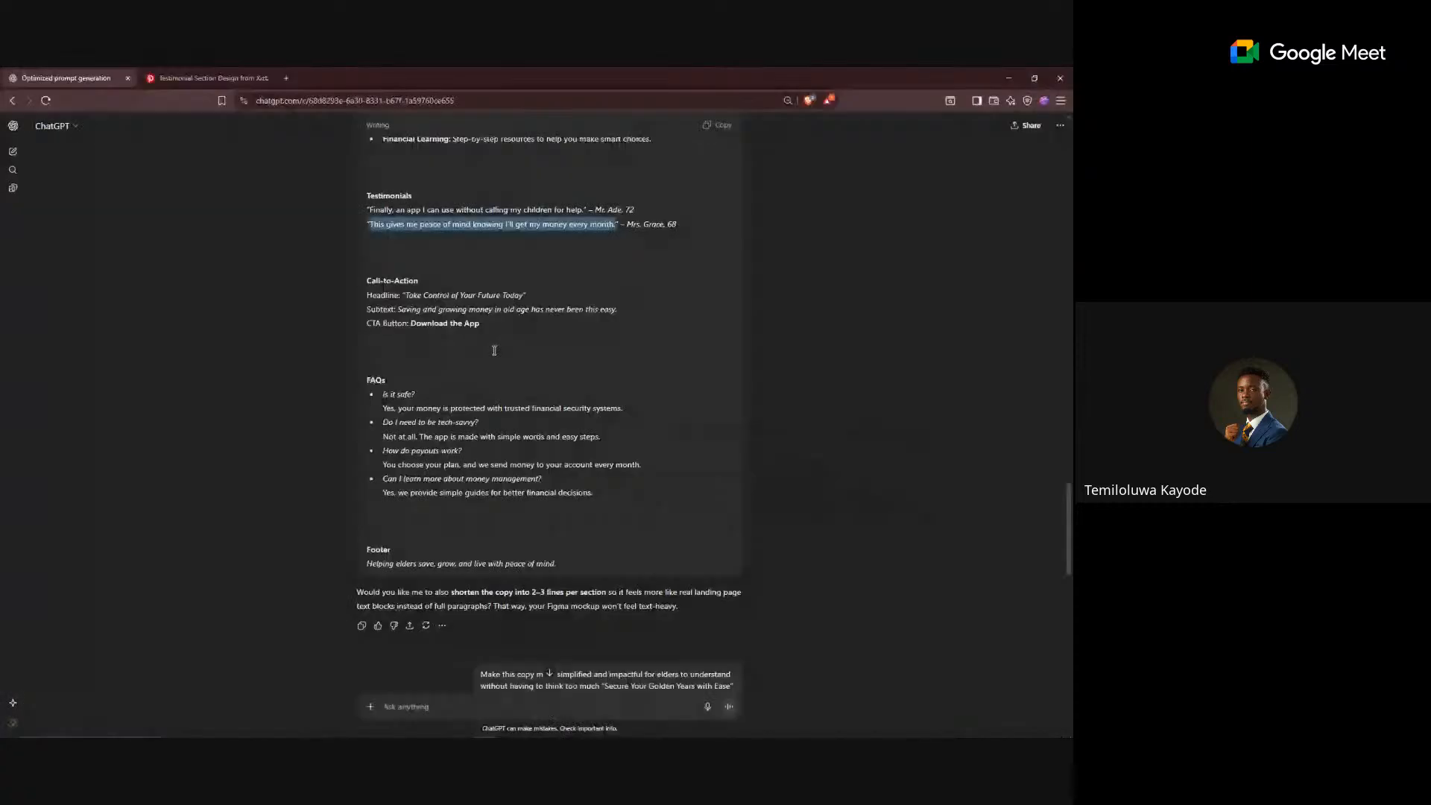
{"action": "left_click_drag", "start_coordinate": [627, 224], "coordinate": [677, 225]}
{"action": "key", "text": "ctrl+c"}
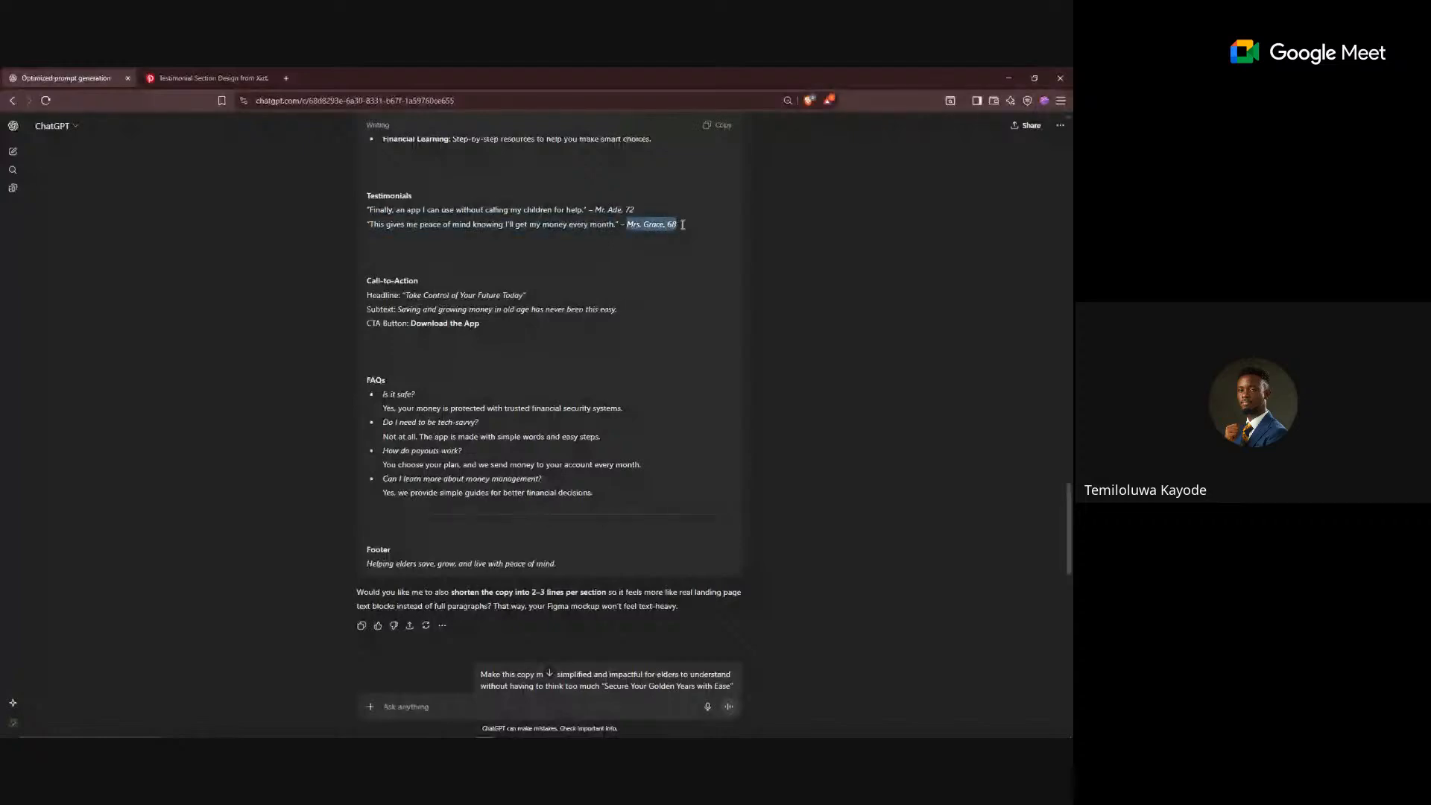
{"action": "key", "text": "alt+Tab"}
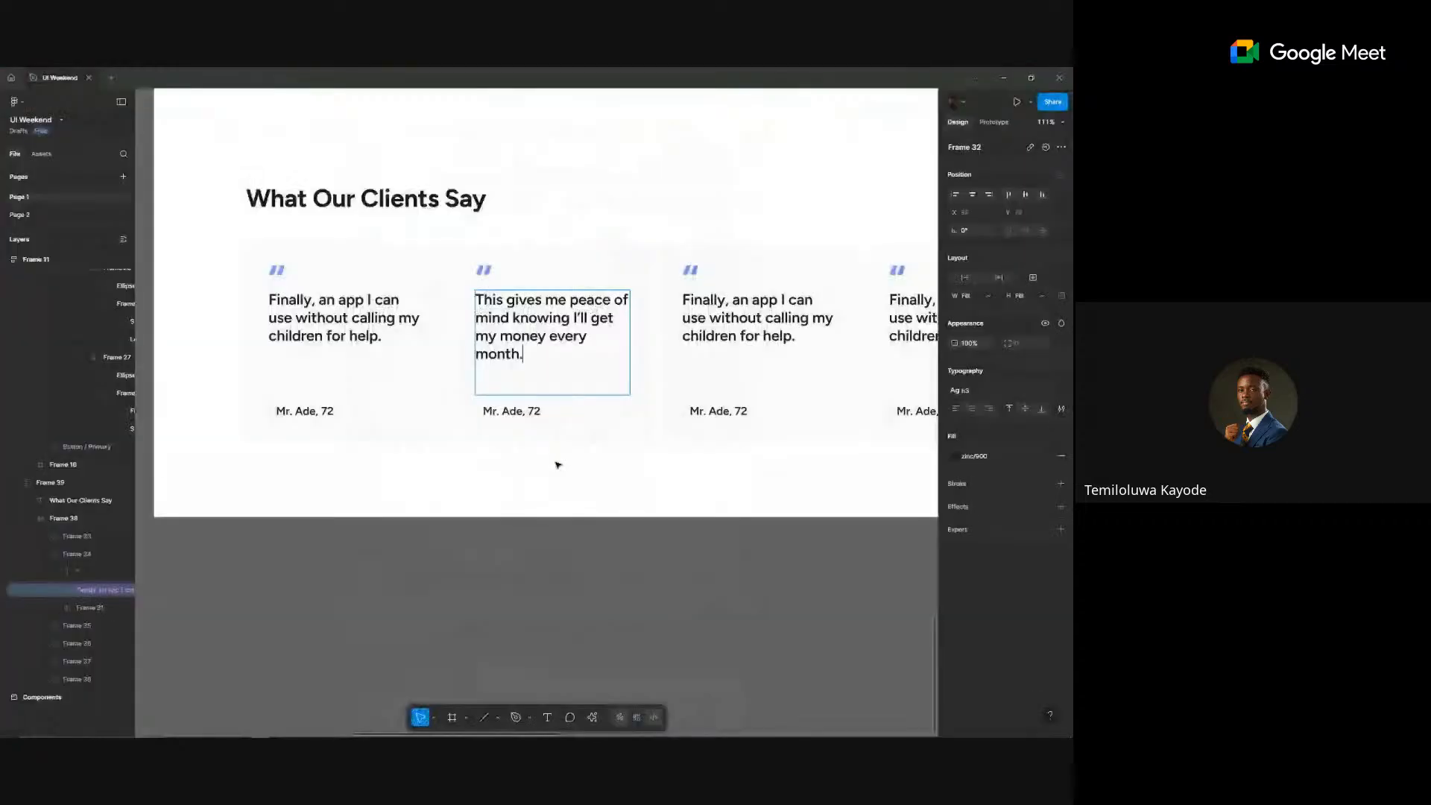
{"action": "key", "text": "ctrl+v"}
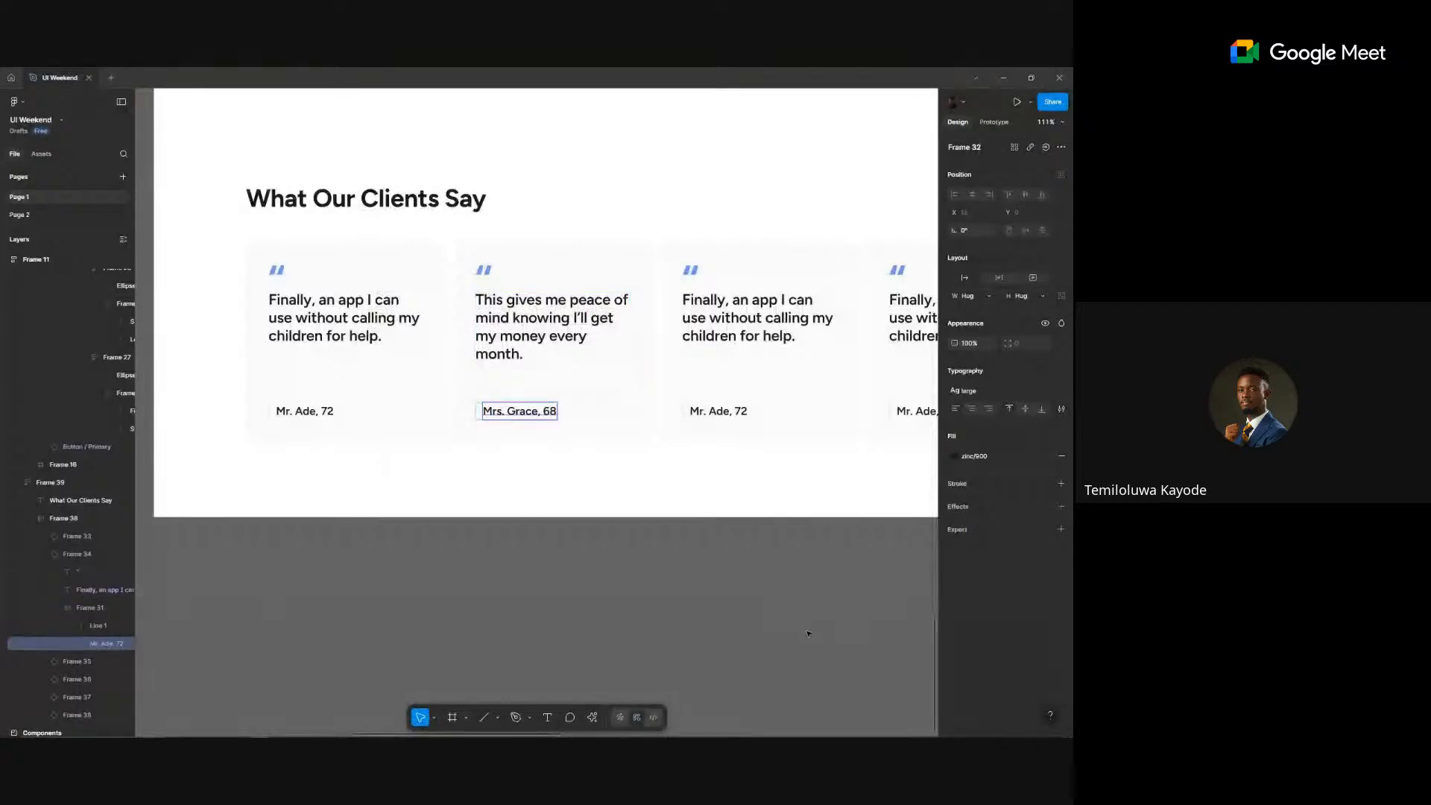
{"action": "scroll", "coordinate": [808, 633], "scroll_direction": "down", "scroll_amount": 1}
- Replace the third card's quote with the first of the five additional ChatGPT testimonials, "I like how easy it is to check my money…"
{"action": "key", "text": "alt+Tab"}
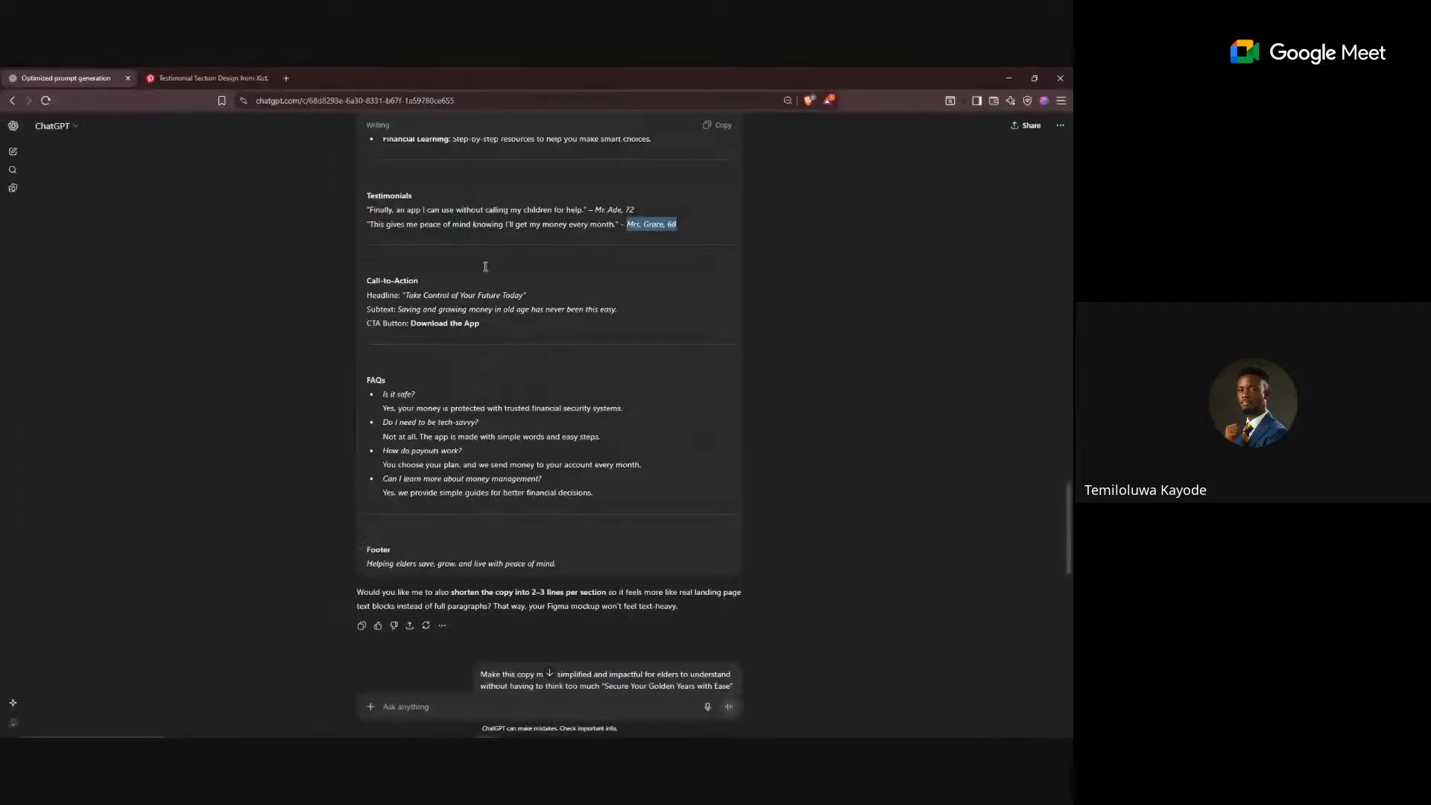
{"action": "scroll", "coordinate": [511, 295], "scroll_direction": "down", "scroll_amount": 10}
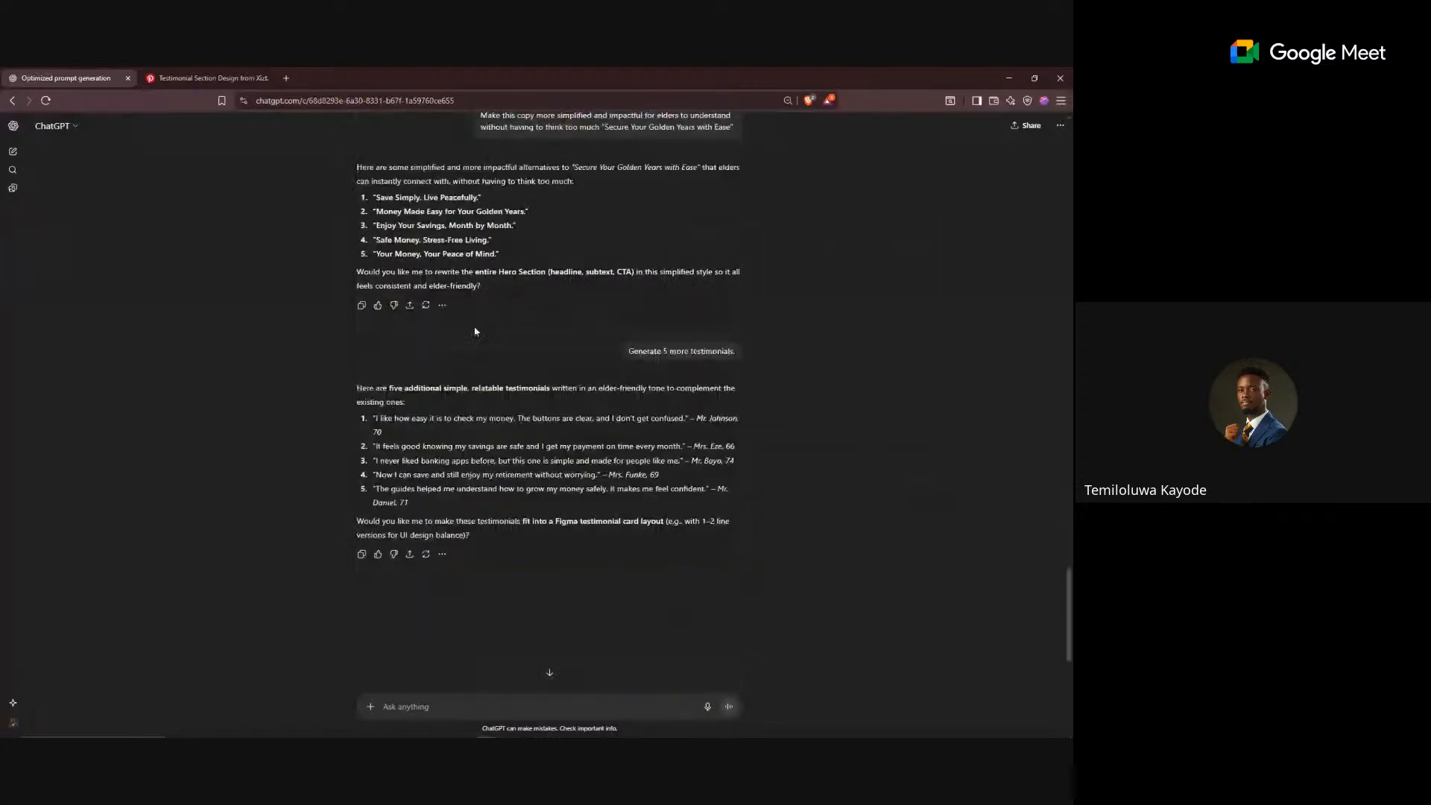
{"action": "left_click_drag", "start_coordinate": [377, 418], "coordinate": [687, 418]}
{"action": "key", "text": "ctrl+c"}
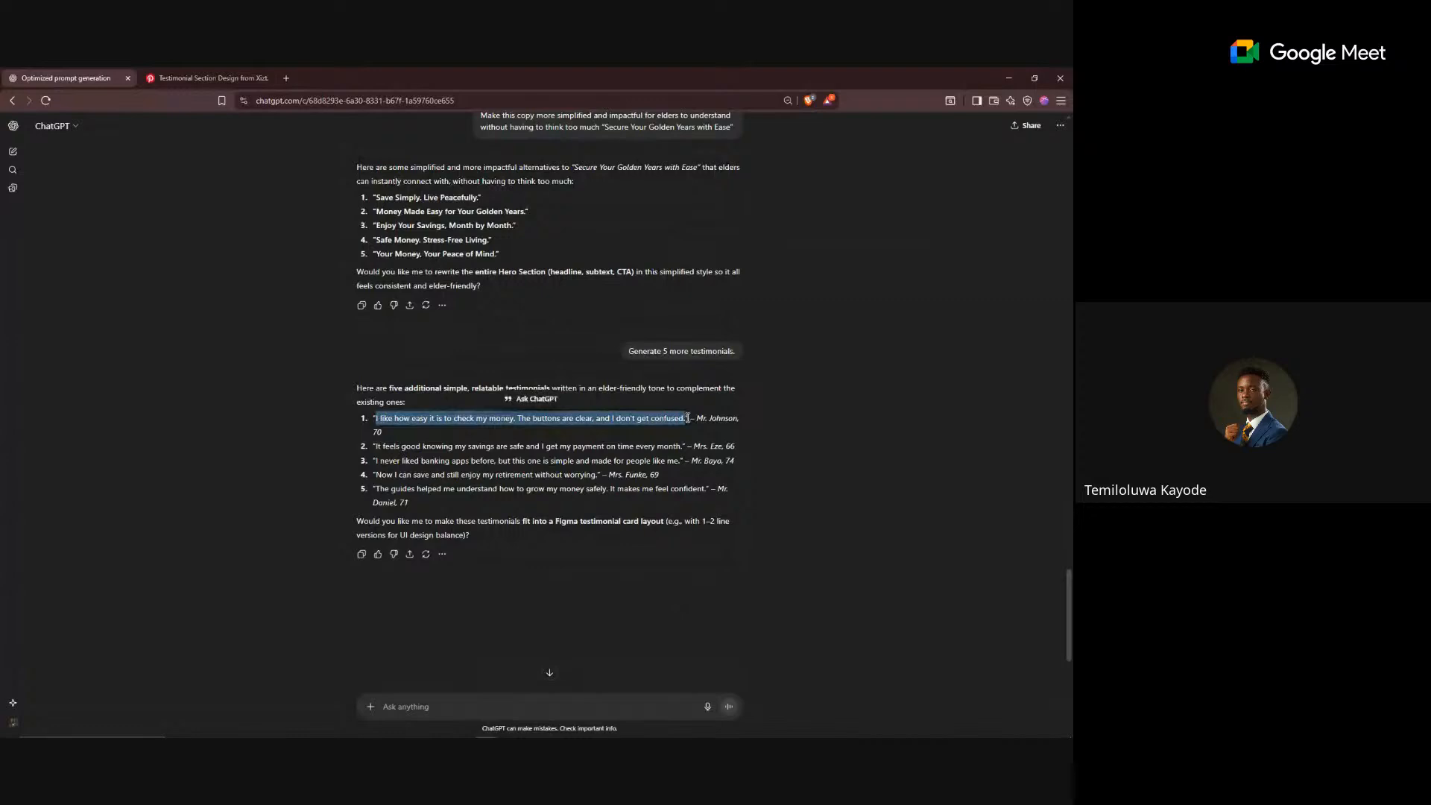
{"action": "key", "text": "alt+Tab"}
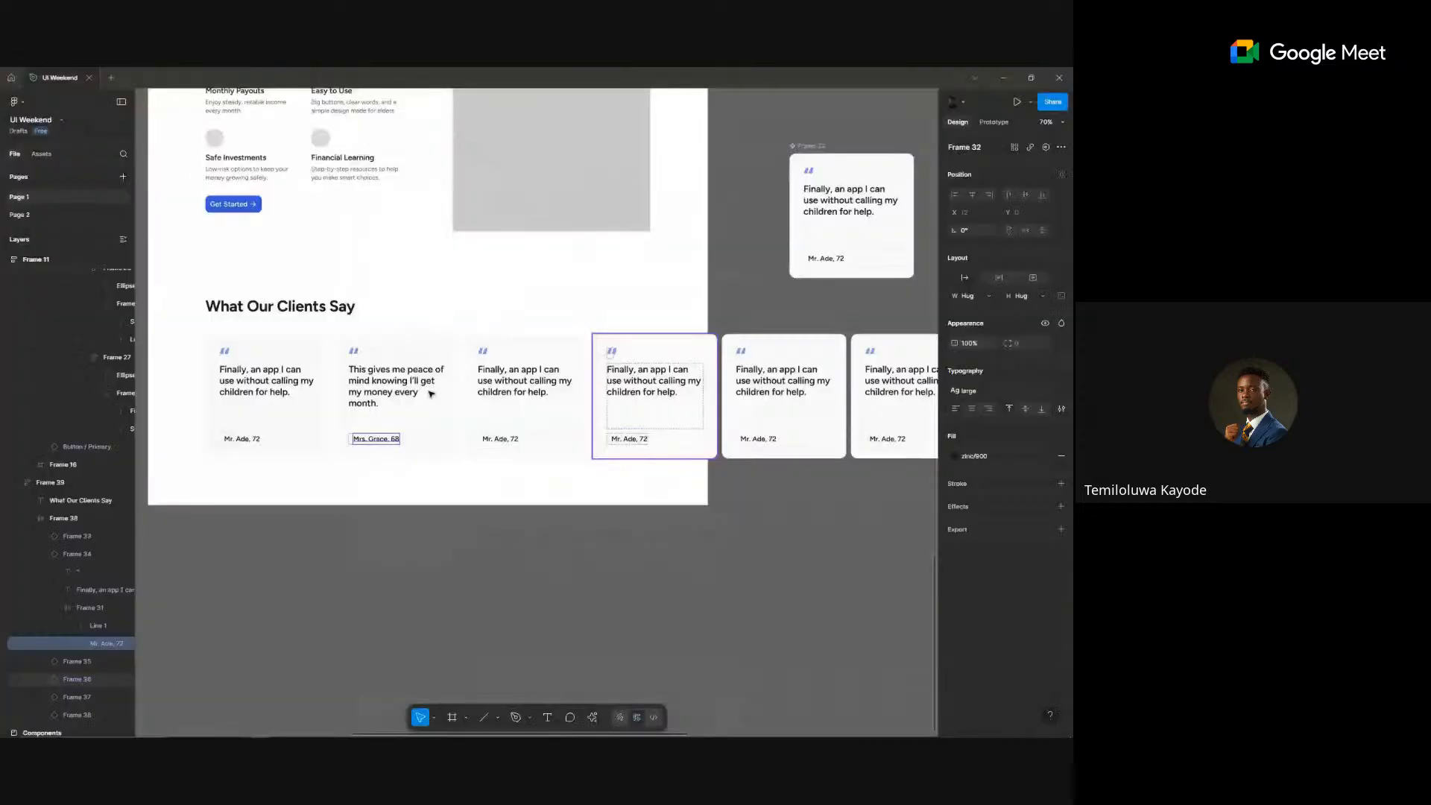
{"action": "left_click", "coordinate": [504, 388]}
{"action": "key", "text": "ctrl+v"}
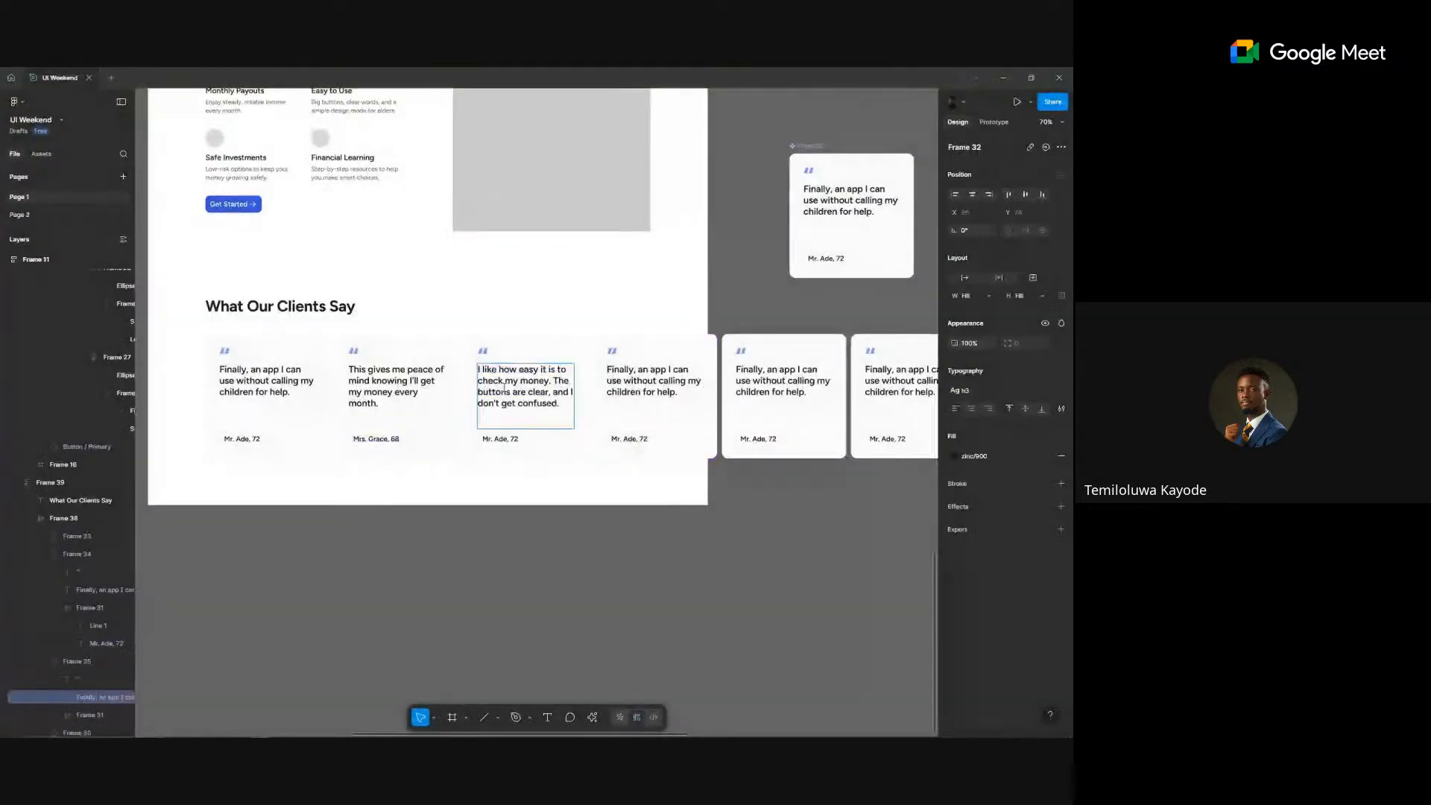
- Copy the client name and age of the first additional testimonial from ChatGPT and return to Figma
{"action": "key", "text": "alt+Tab"}
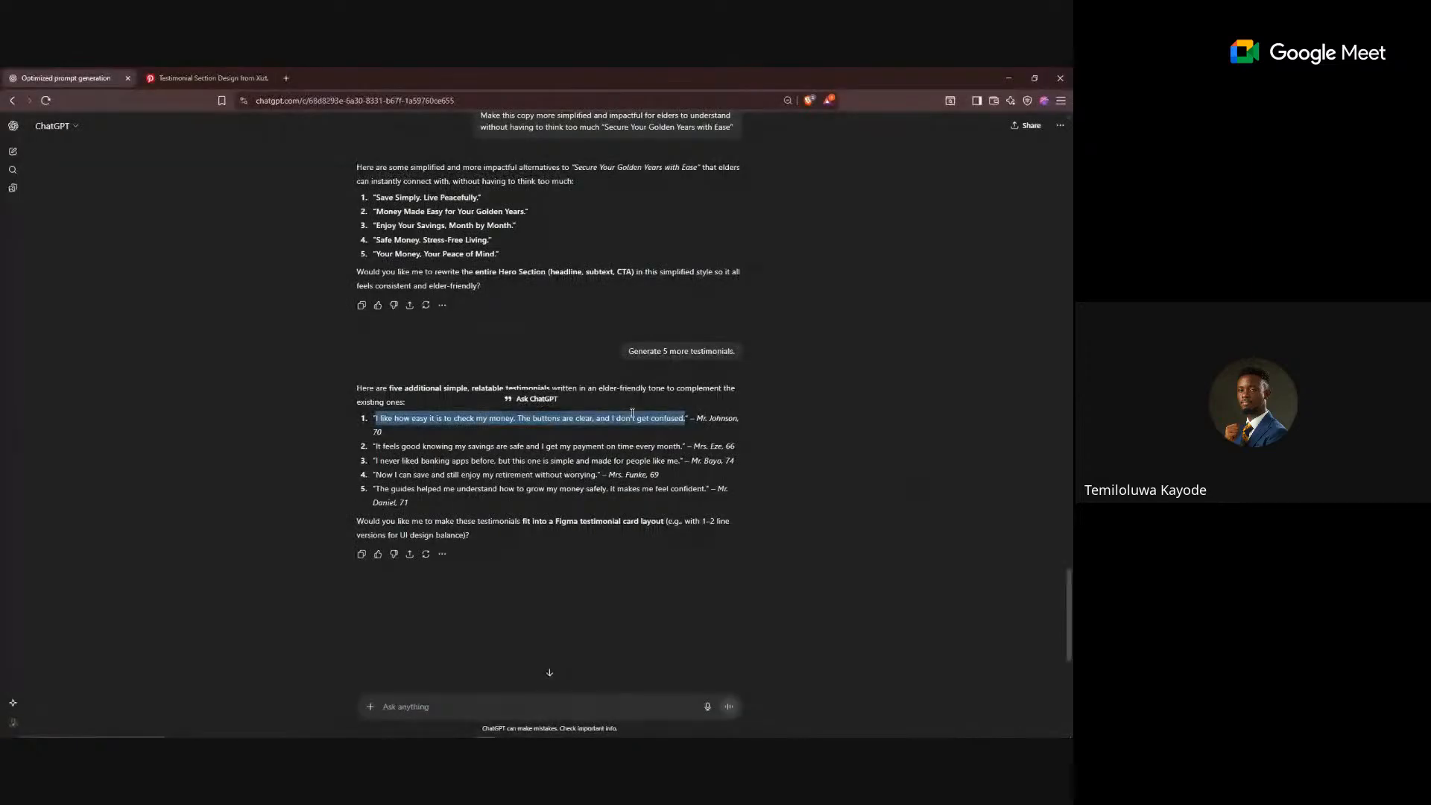
{"action": "left_click_drag", "start_coordinate": [695, 418], "coordinate": [414, 434]}
{"action": "key", "text": "ctrl+c"}
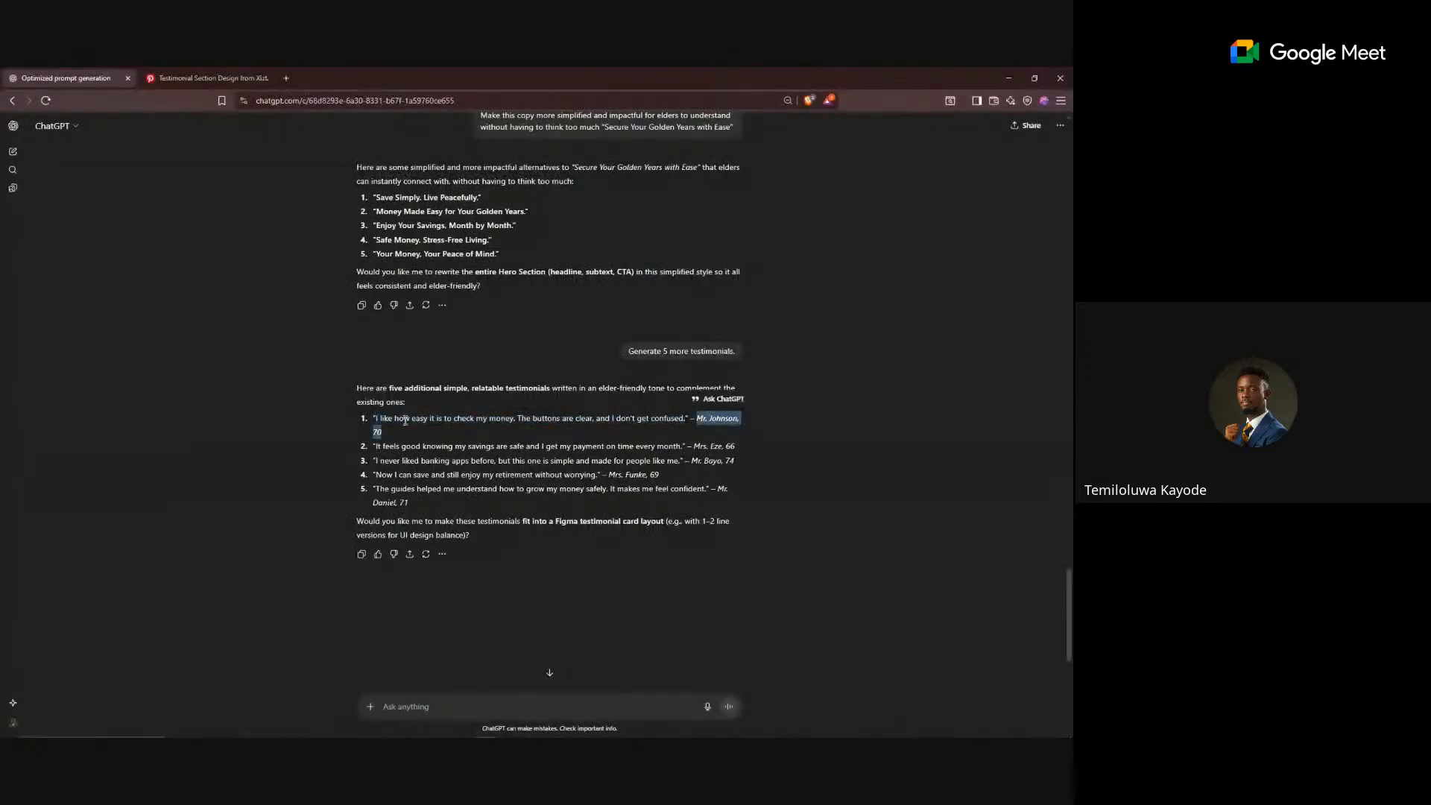
{"action": "key", "text": "alt+Tab"}
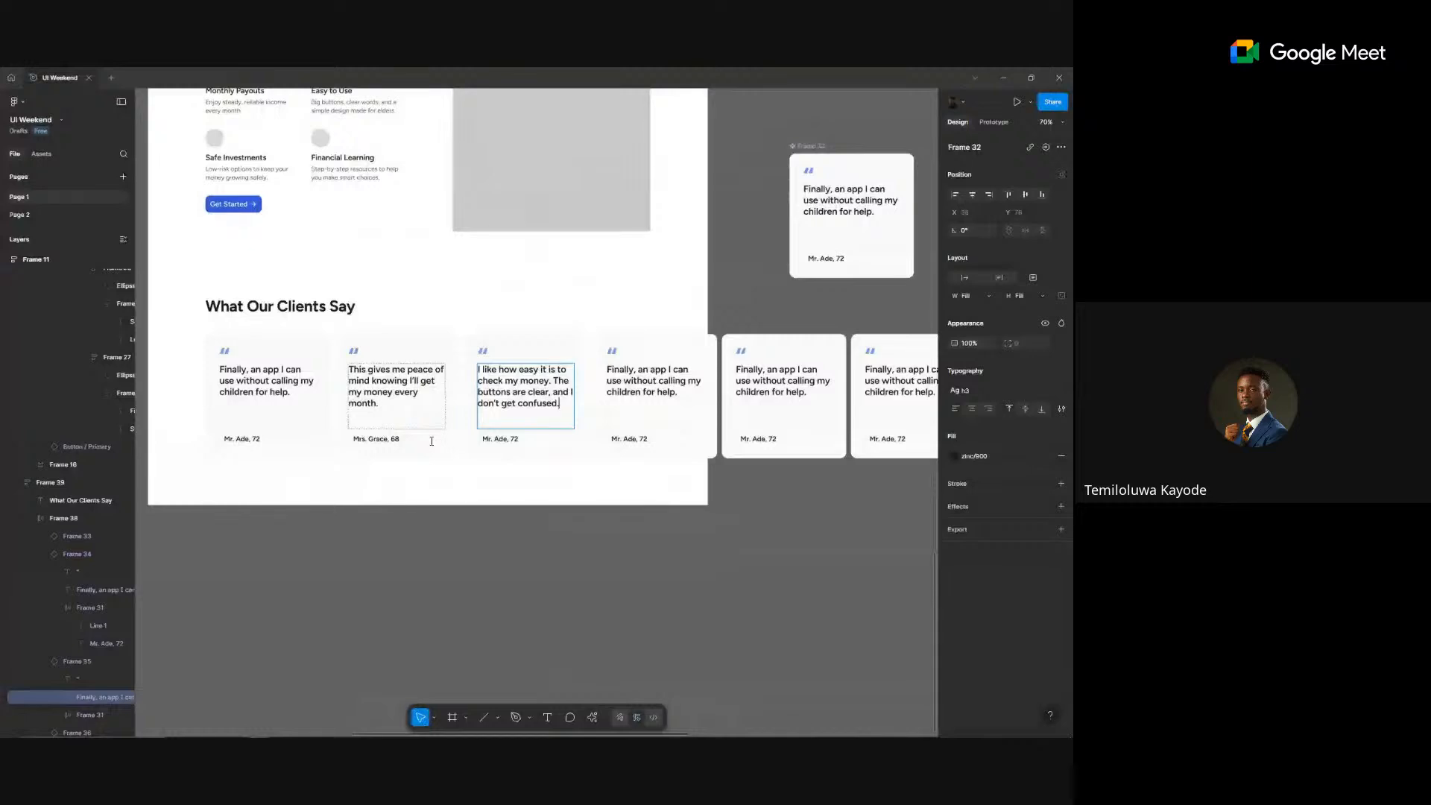
{"action": "double_click", "coordinate": [648, 381]}
{"action": "key", "text": "ctrl+v"}
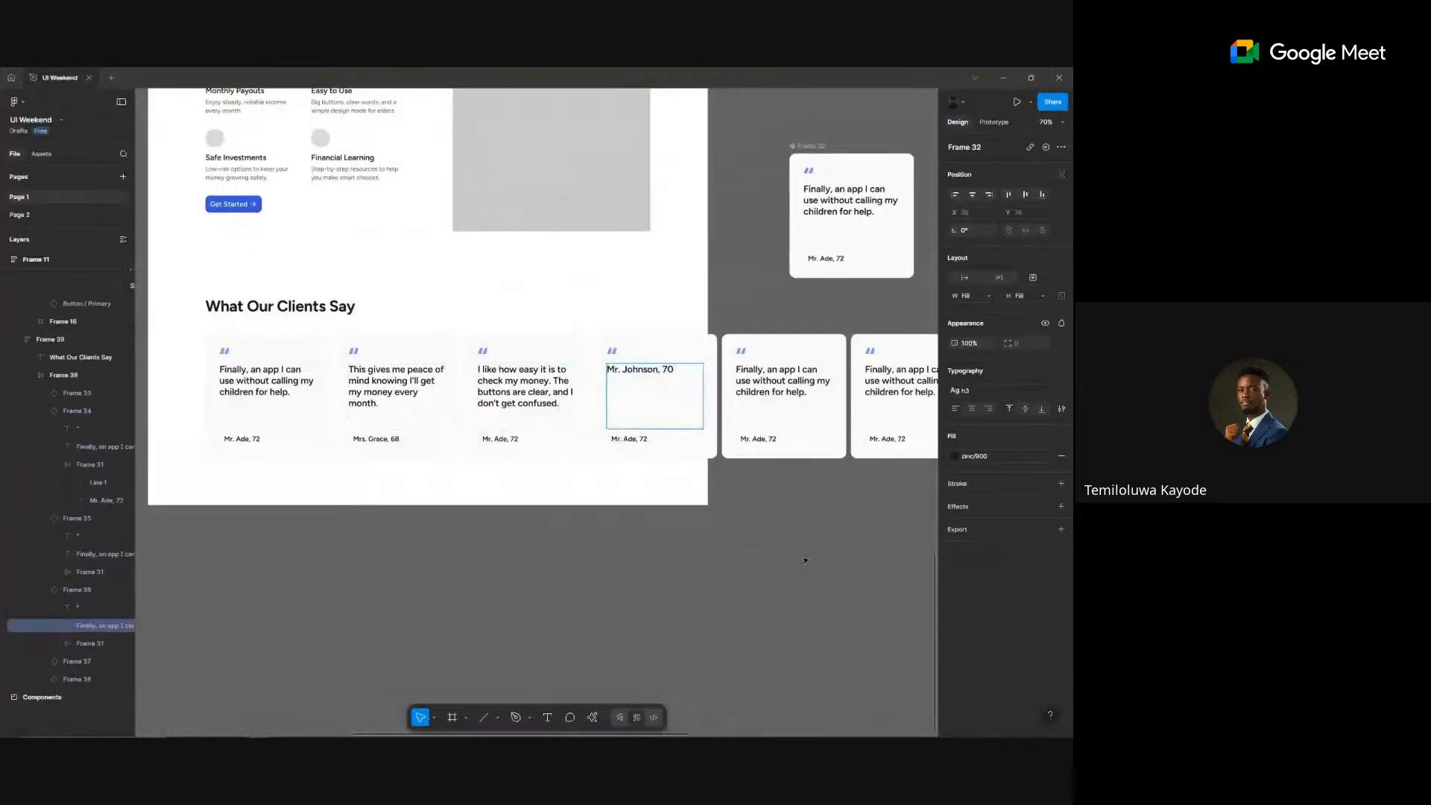
{"action": "key", "text": "ctrl+z"}
- Replace the client name and age on the third testimonial card with the copied ones
{"action": "double_click", "coordinate": [504, 440]}
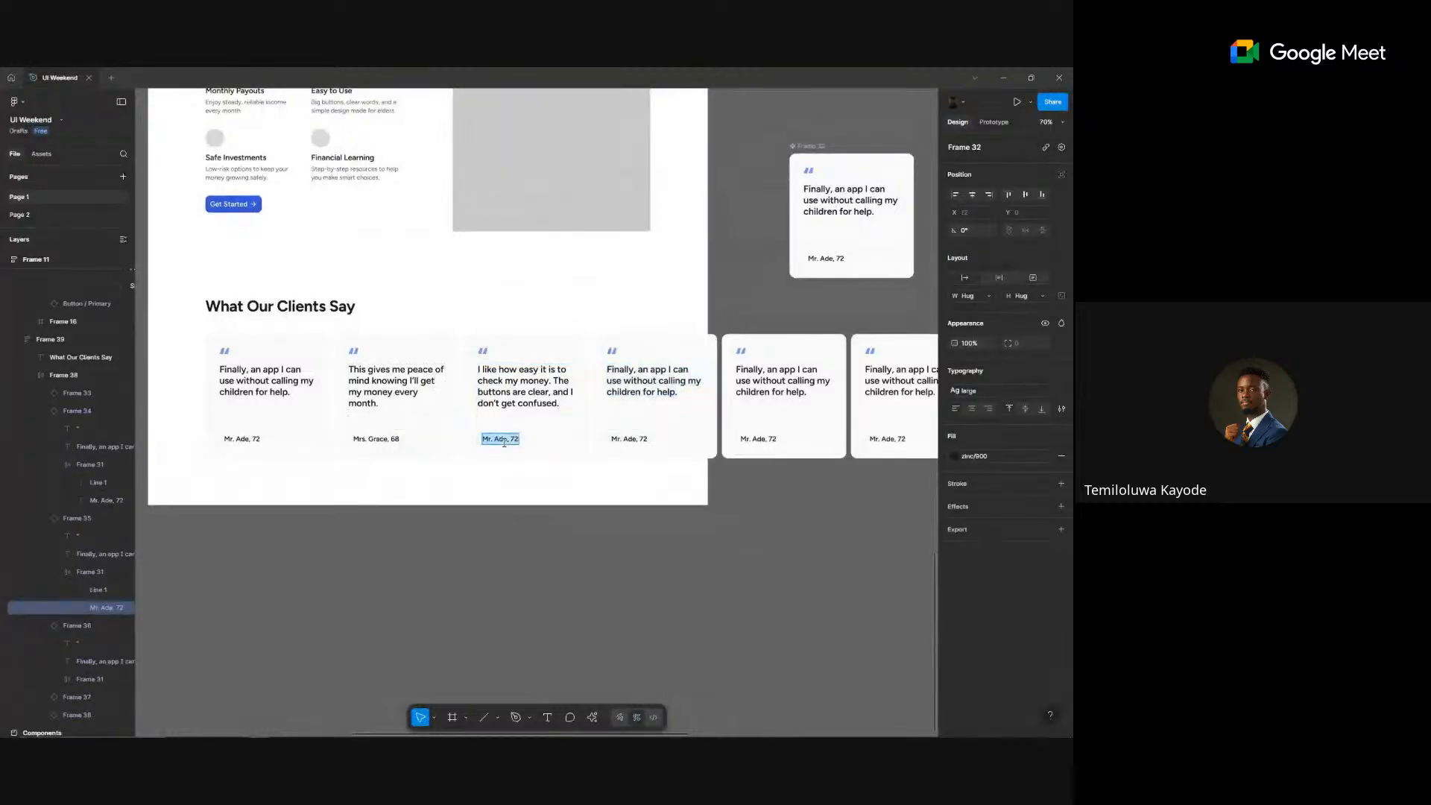
{"action": "key", "text": "ctrl+v"}
{"action": "left_click", "coordinate": [591, 719]}
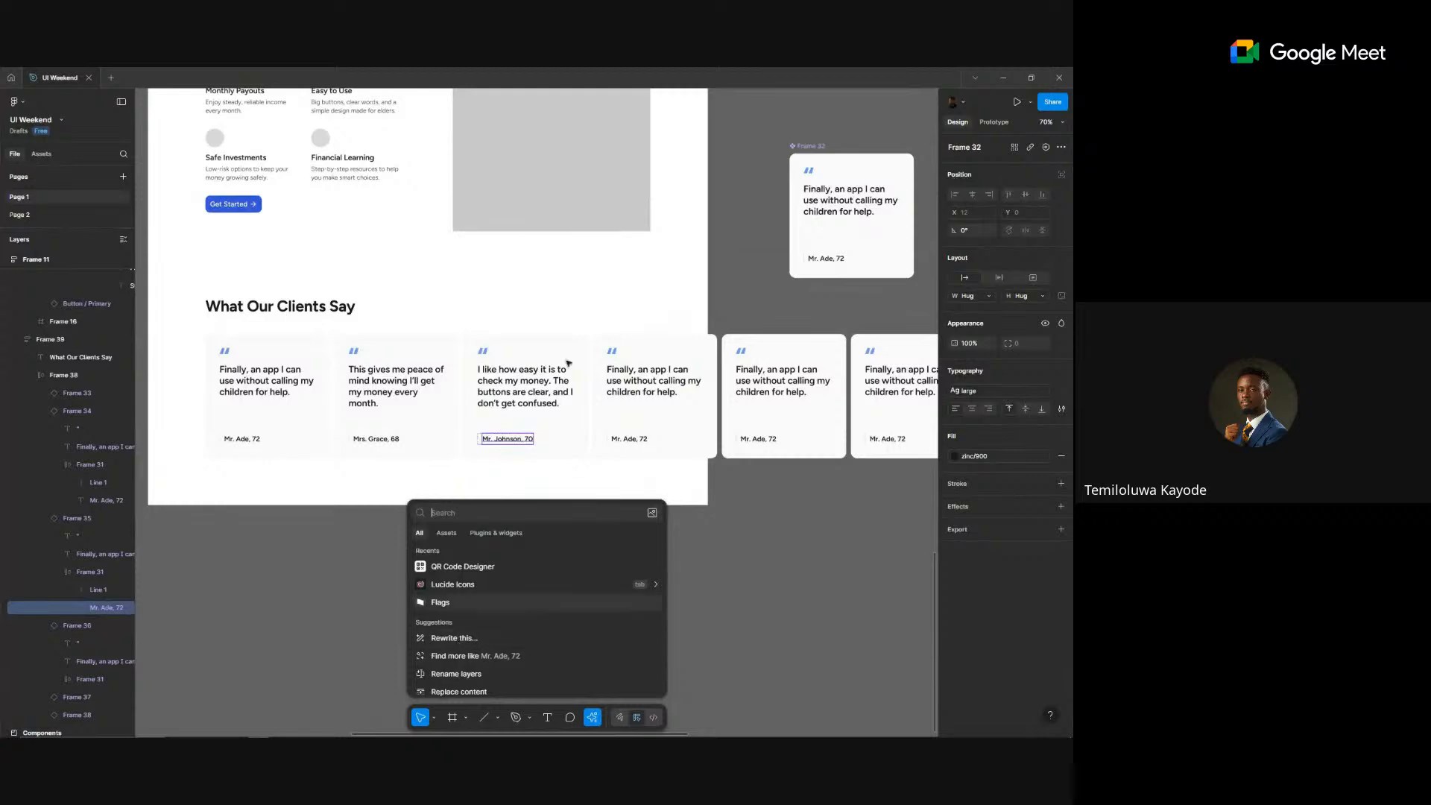
- Replace the fourth card's quote with ChatGPT's second additional testimonial, "It feels good knowing my savings are safe and I get my payment on time every month."
{"action": "scroll", "coordinate": [750, 382], "scroll_direction": "down", "scroll_amount": 1}
{"action": "scroll", "coordinate": [751, 383], "scroll_direction": "right", "scroll_amount": 5}
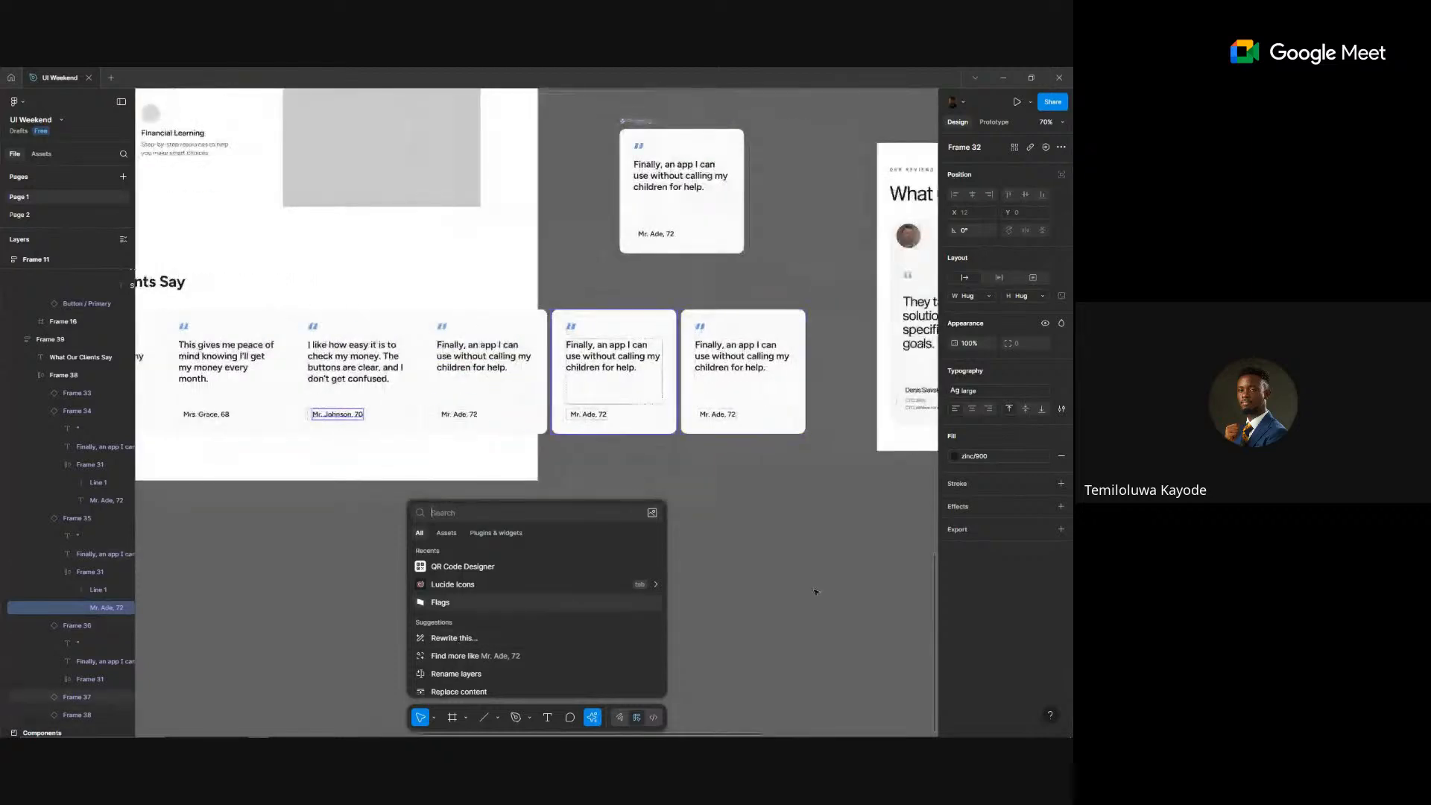
{"action": "key", "text": "alt+Tab"}
{"action": "left_click_drag", "start_coordinate": [375, 445], "coordinate": [684, 447]}
{"action": "key", "text": "ctrl+c"}
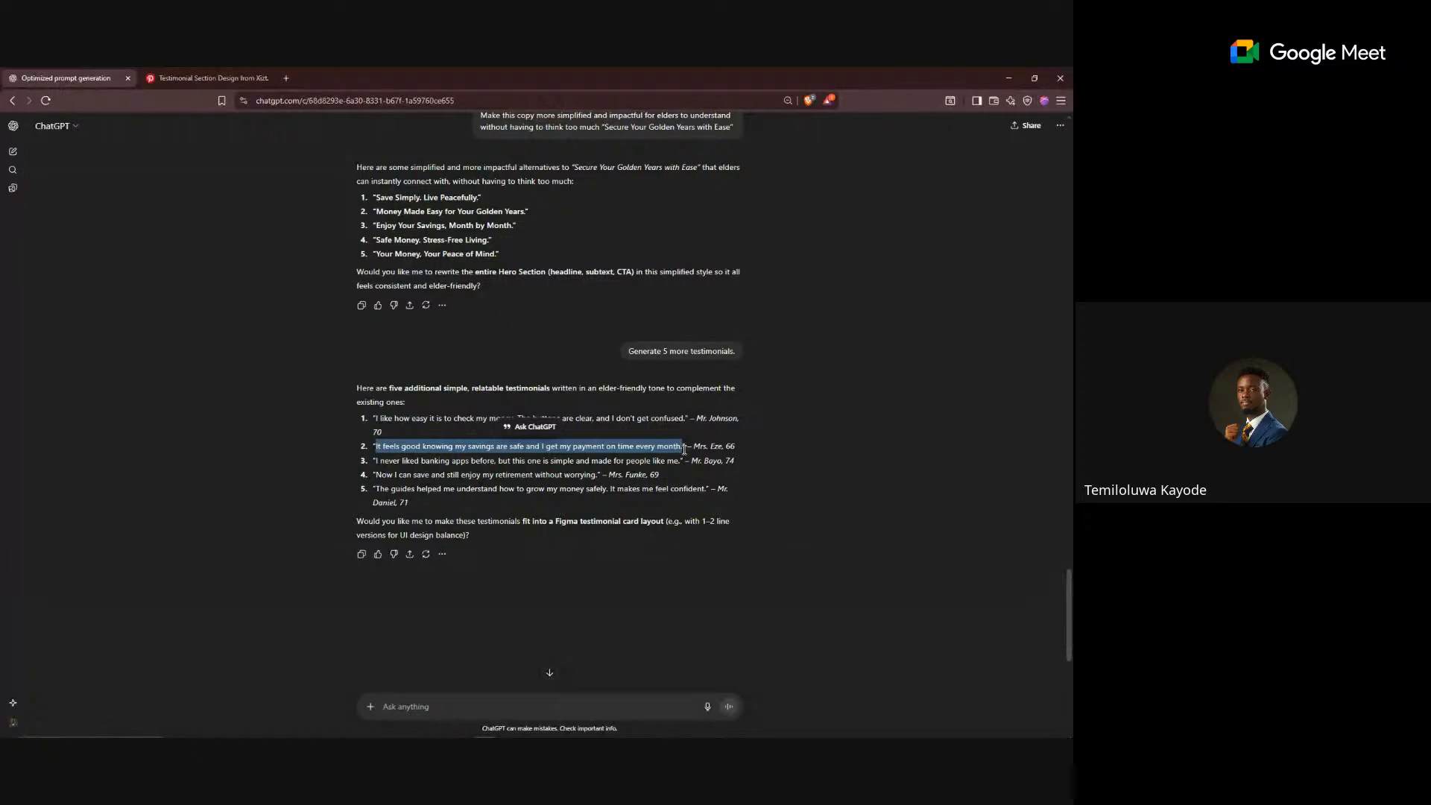
{"action": "key", "text": "alt+Tab"}
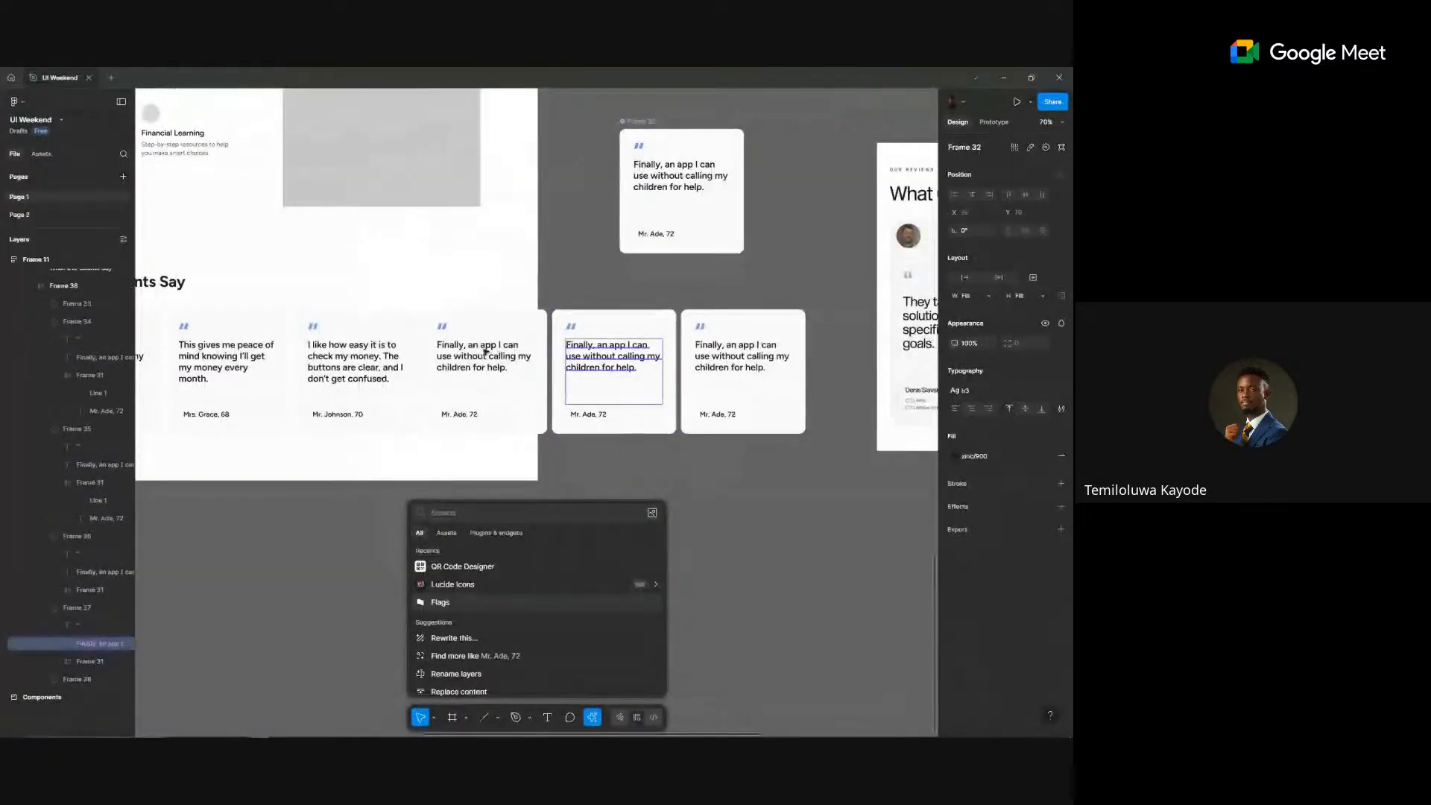
{"action": "left_click", "coordinate": [484, 352]}
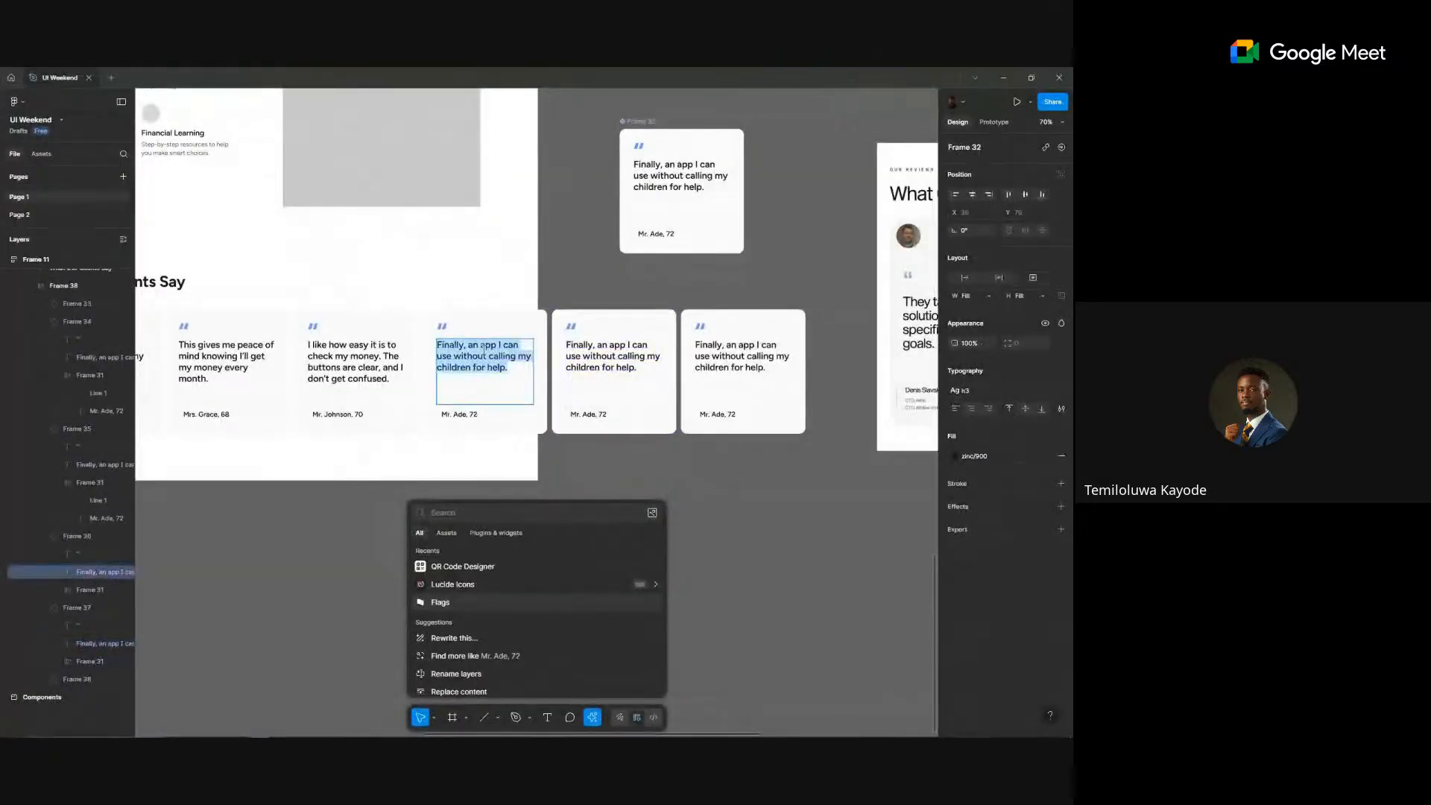
{"action": "key", "text": "ctrl+v"}
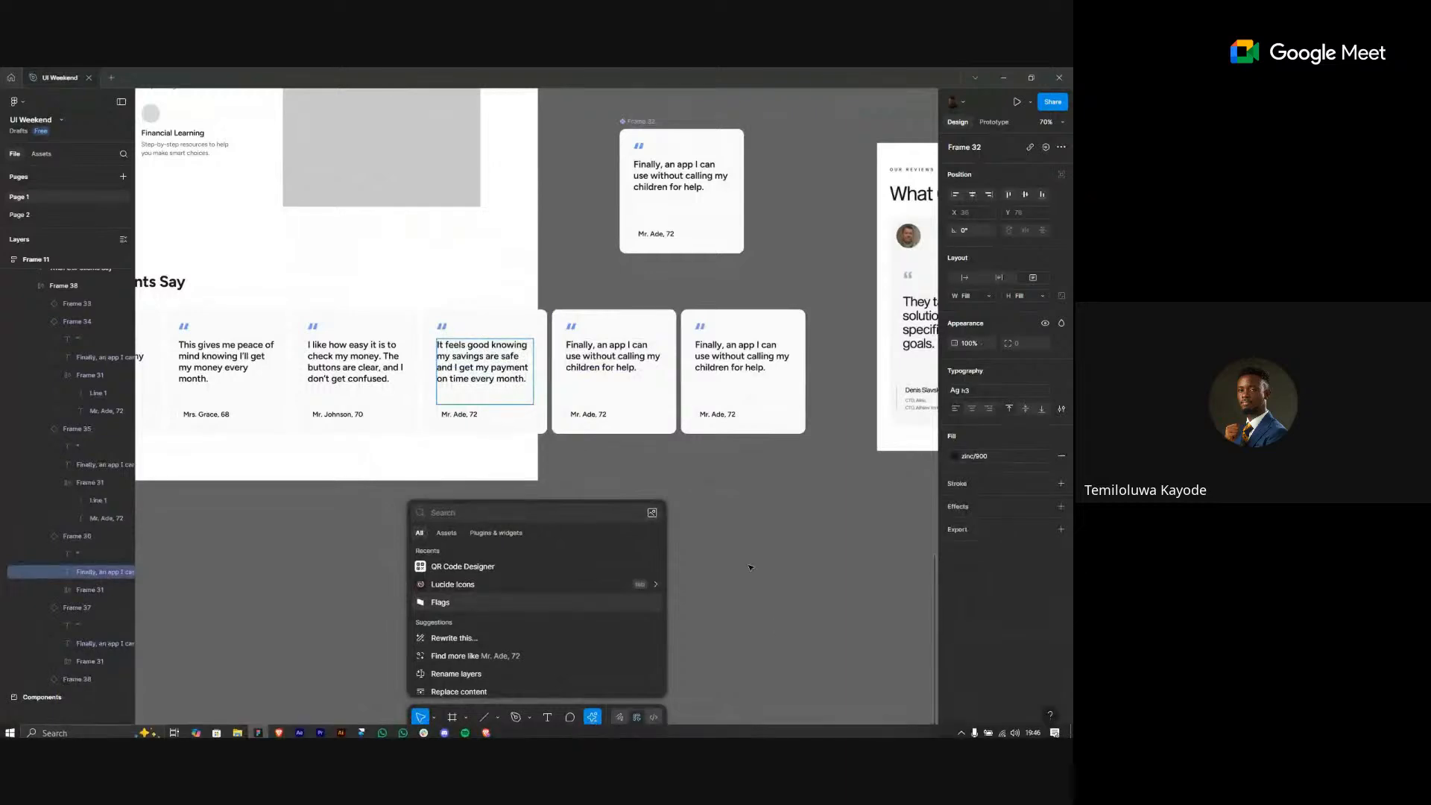
- Replace the client name and age on the fourth card with those of the second additional ChatGPT testimonial
{"action": "key", "text": "alt+Tab"}
{"action": "left_click_drag", "start_coordinate": [693, 446], "coordinate": [736, 445]}
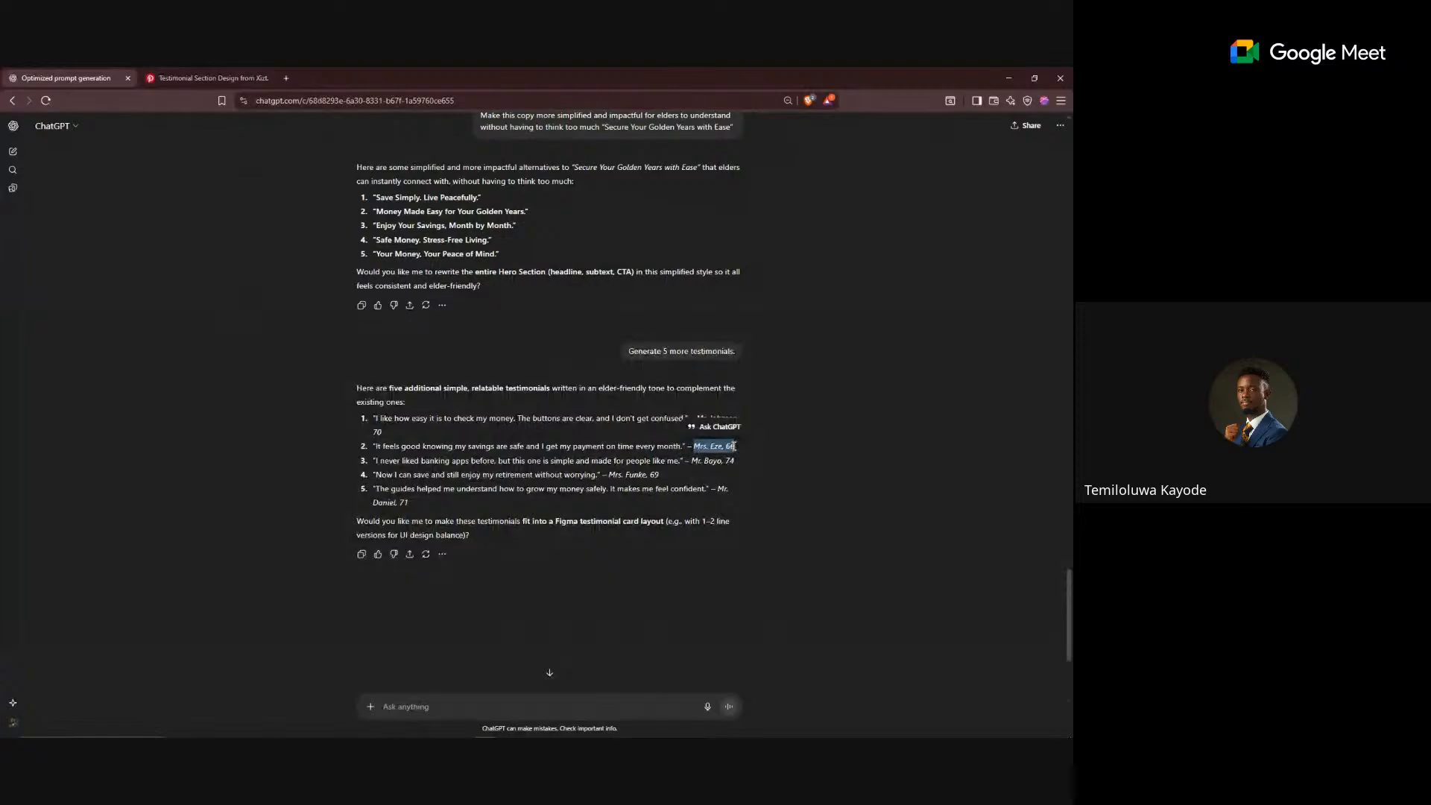
{"action": "key", "text": "alt+Tab"}
{"action": "double_click", "coordinate": [457, 415]}
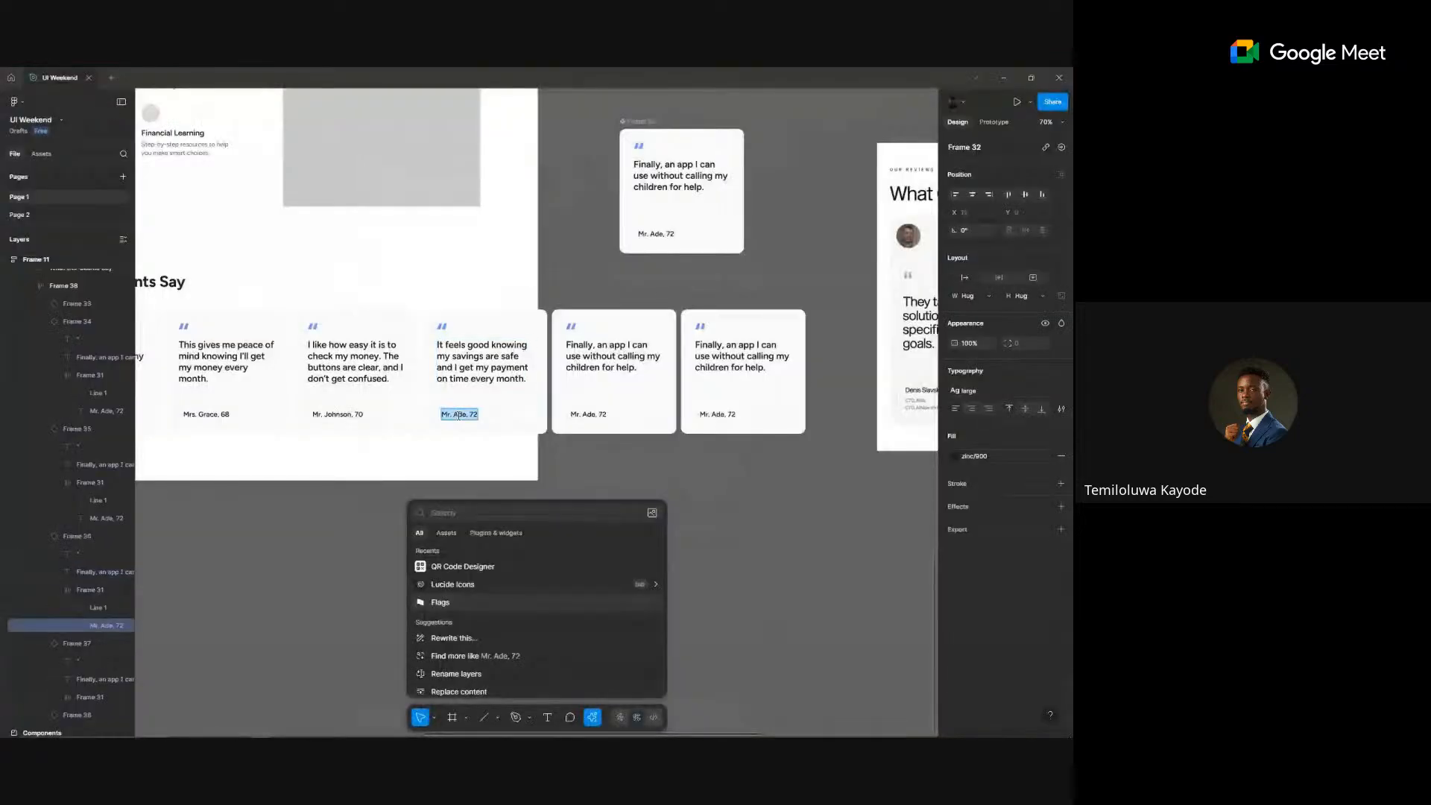
{"action": "type", "text": "Mrs. Eze, 66"}
- Replace the fifth card's quote with ChatGPT's third additional testimonial, "I never liked banking apps before, but this one is simple and made for people like me."
{"action": "key", "text": "alt+Tab"}
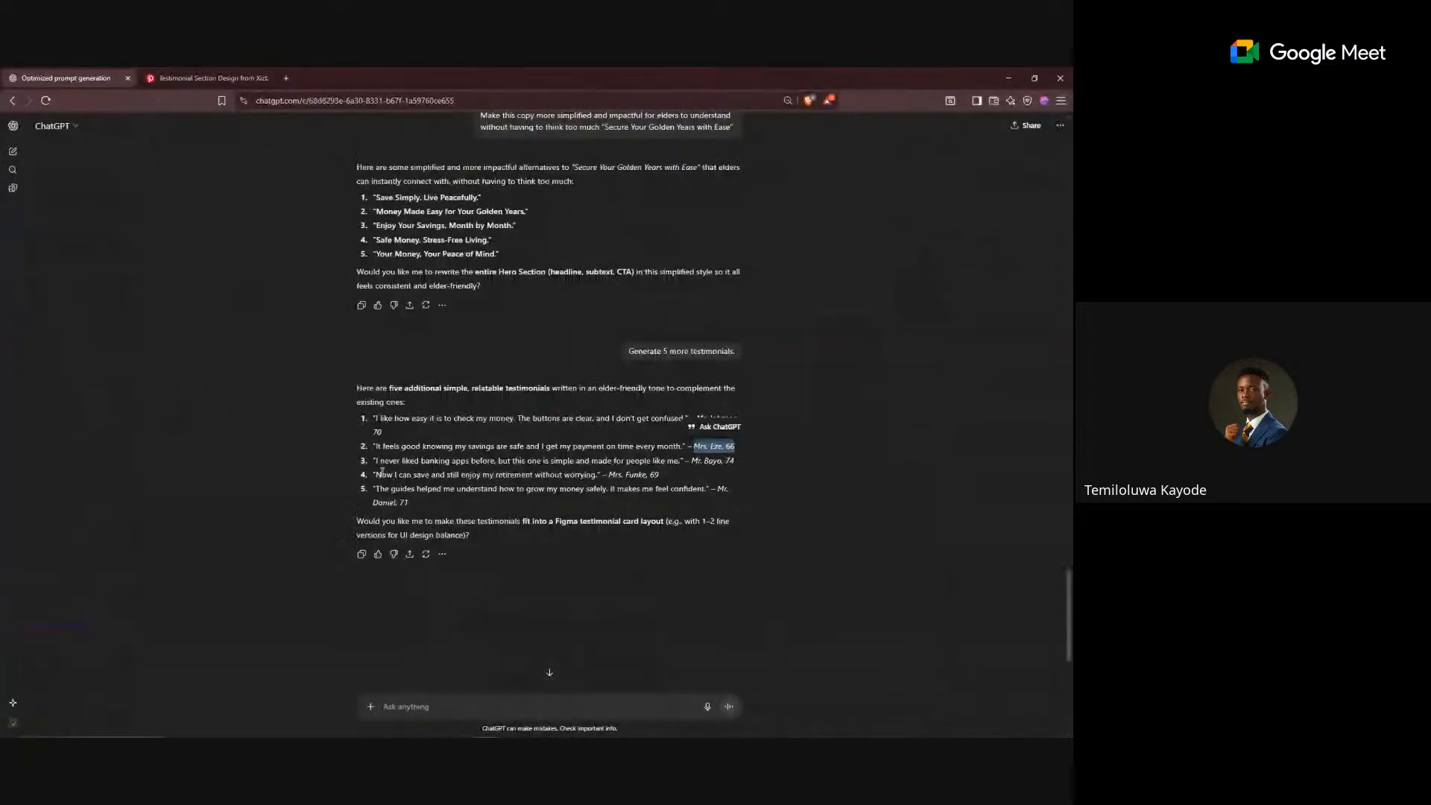
{"action": "left_click", "coordinate": [378, 462]}
{"action": "left_click_drag", "start_coordinate": [377, 462], "coordinate": [682, 461]}
{"action": "key", "text": "ctrl+c"}
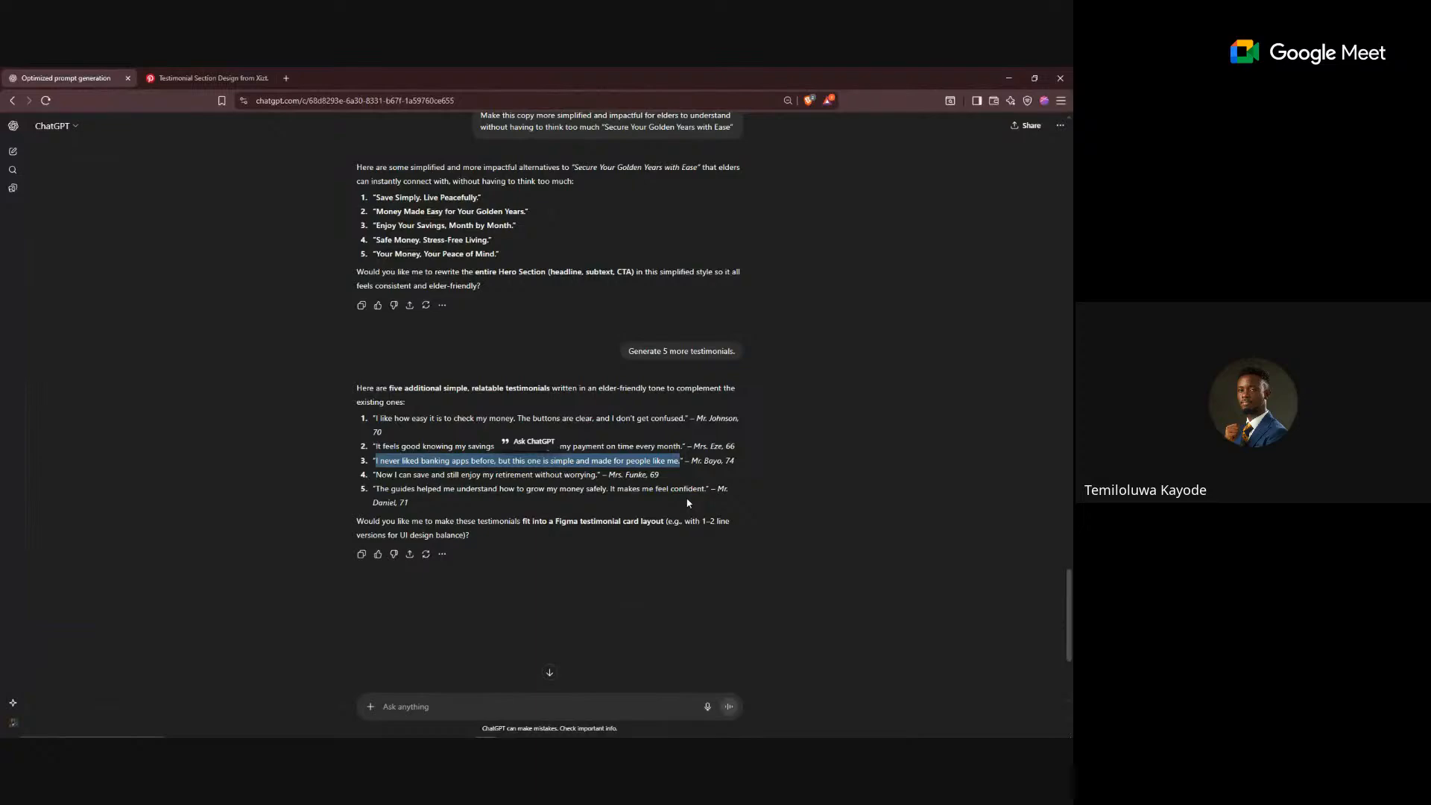
{"action": "key", "text": "alt+Tab"}
{"action": "key", "text": "ctrl+v"}
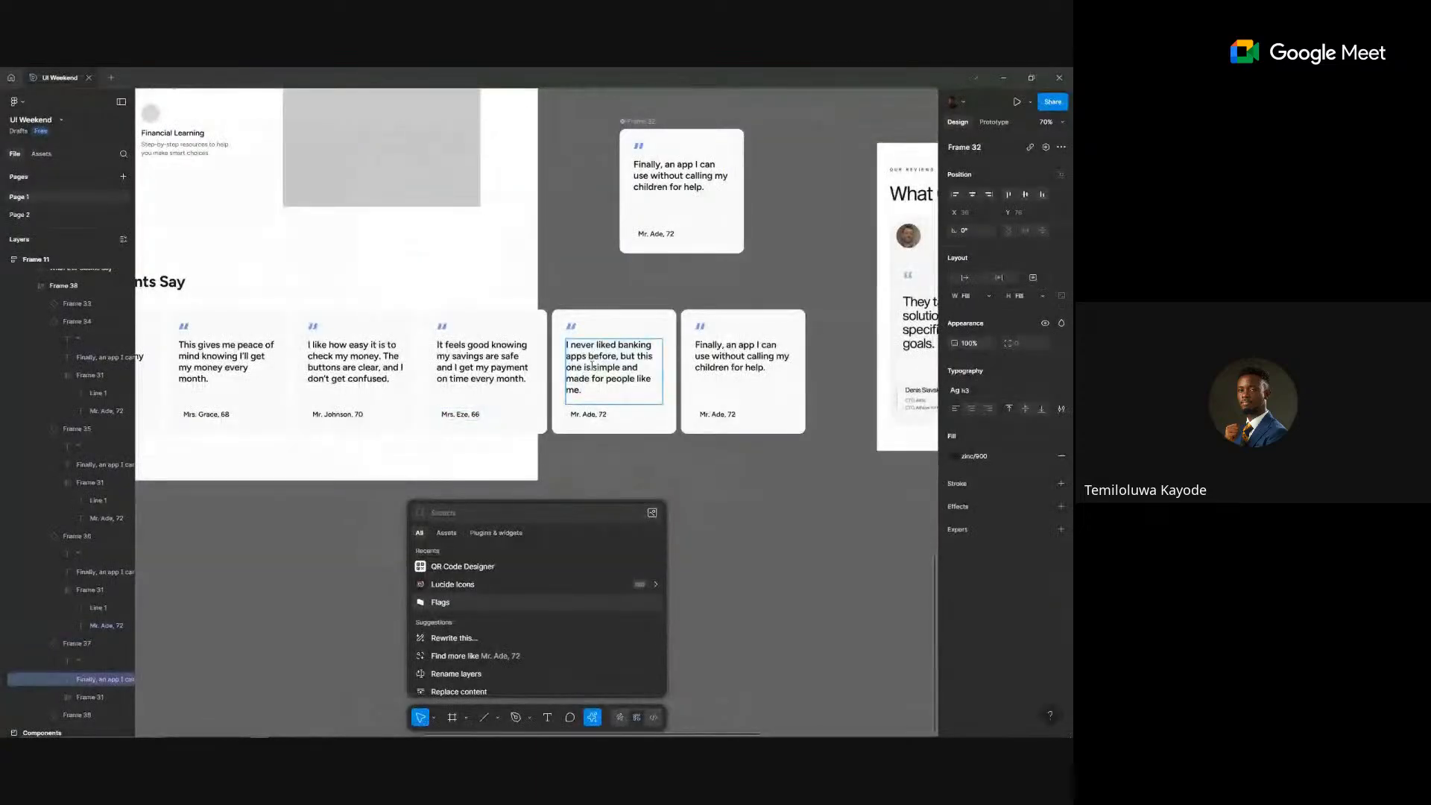
- Replace the client name and age on the fifth card with those of the third additional ChatGPT testimonial
{"action": "key", "text": "alt+Tab"}
{"action": "left_click_drag", "start_coordinate": [691, 461], "coordinate": [740, 469]}
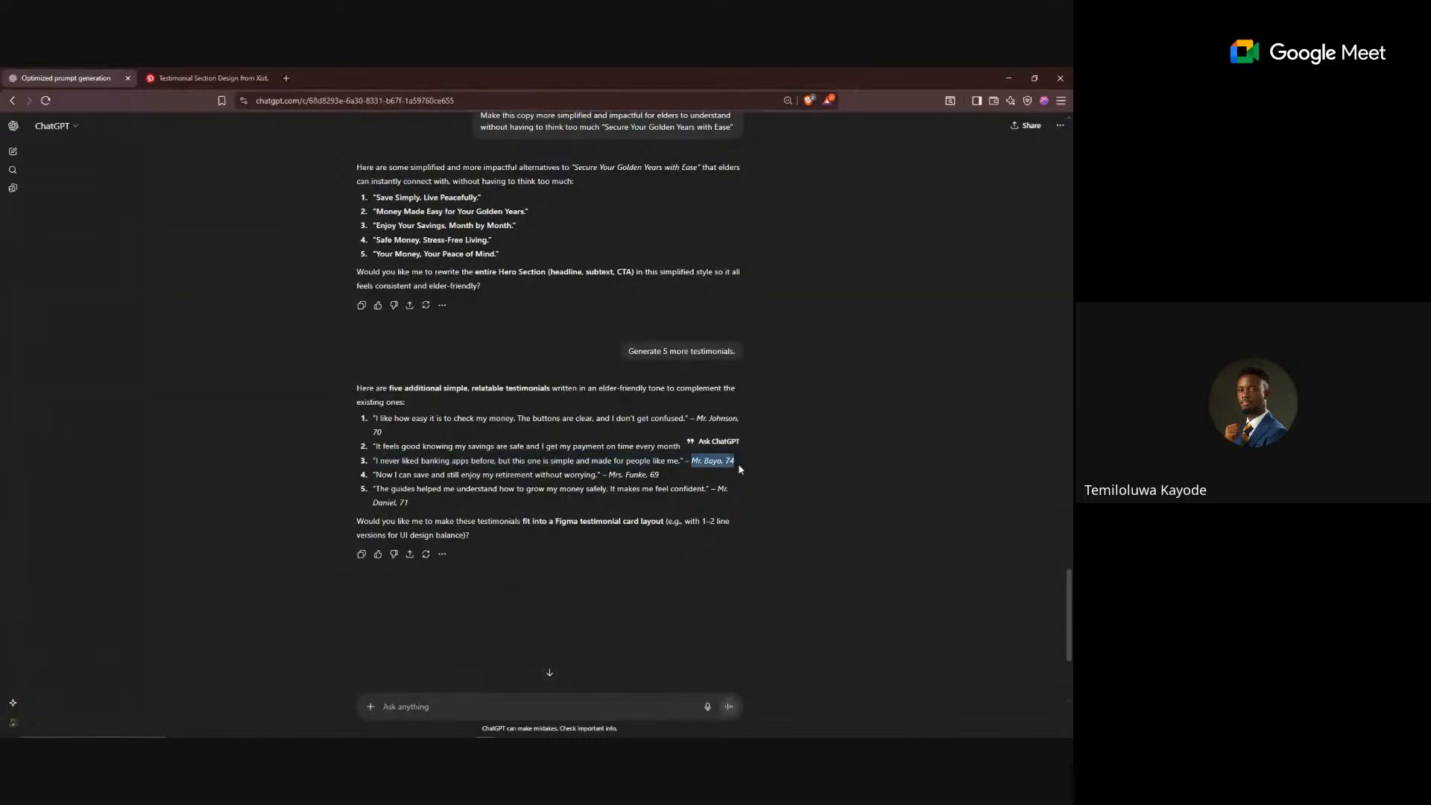
{"action": "key", "text": "alt+Tab"}
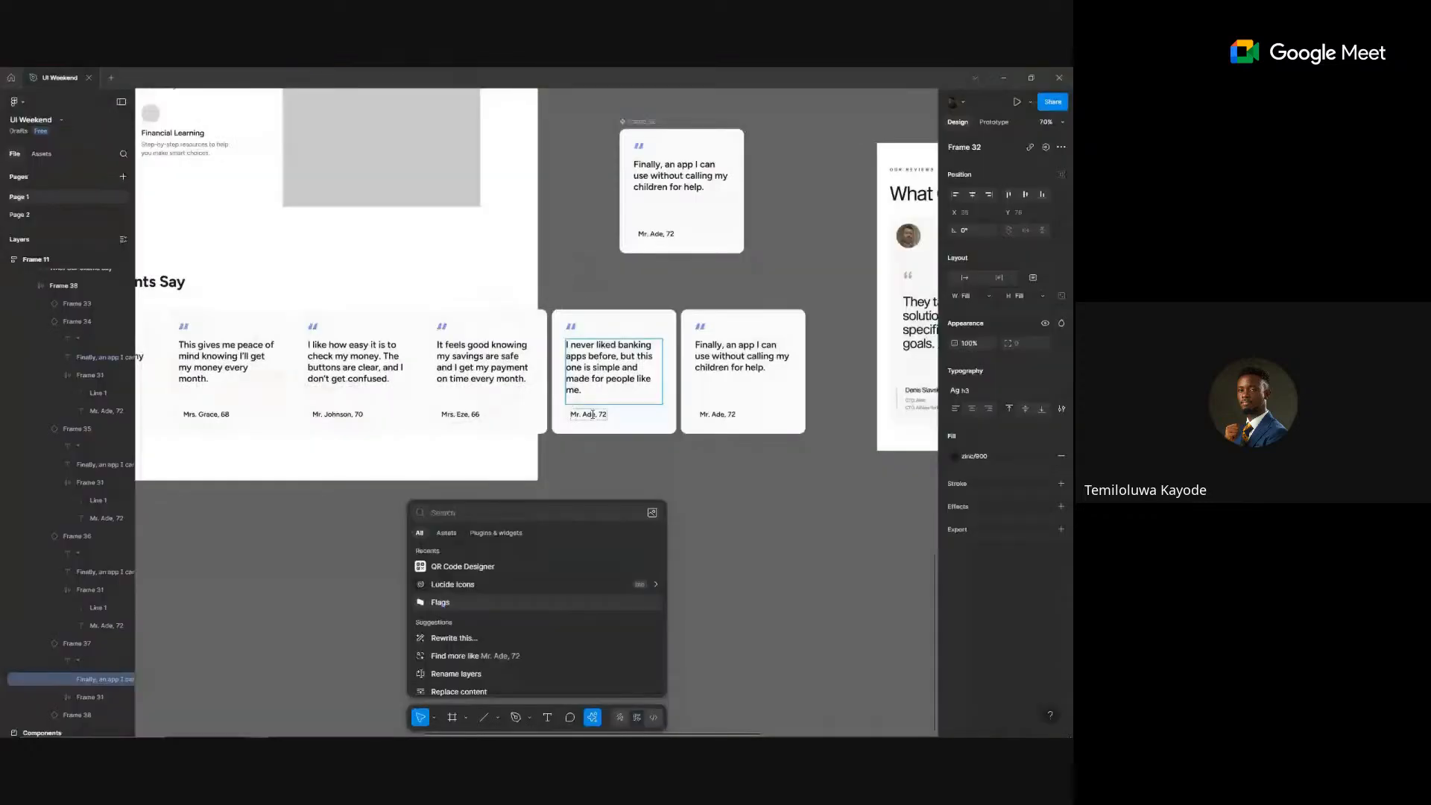
{"action": "double_click", "coordinate": [593, 414]}
- Replace the sixth card's quote with ChatGPT's fourth additional testimonial, "Now I can save and still enjoy my retirement without worrying."
{"action": "key", "text": "alt+Tab"}
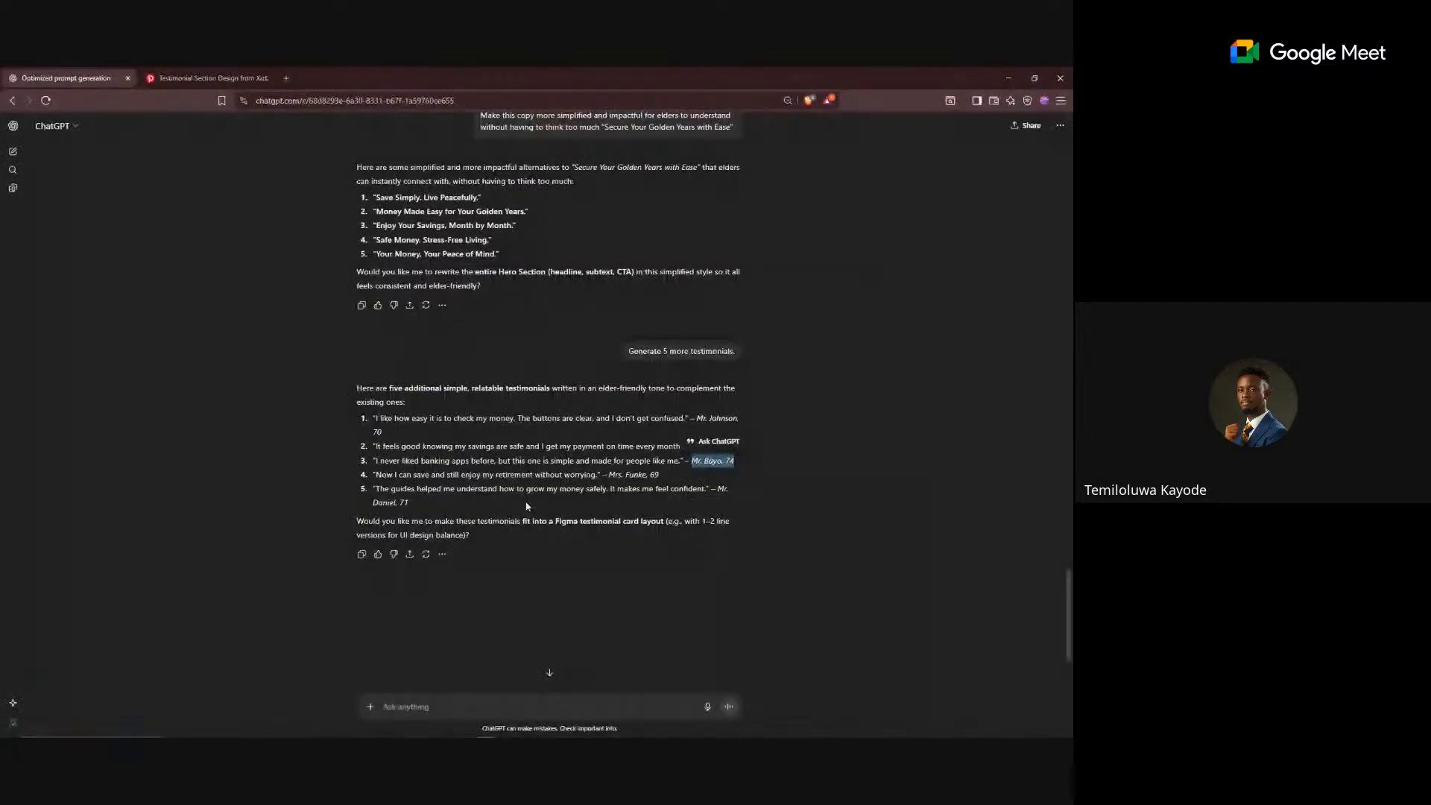
{"action": "left_click_drag", "start_coordinate": [376, 474], "coordinate": [598, 476]}
{"action": "key", "text": "ctrl+c"}
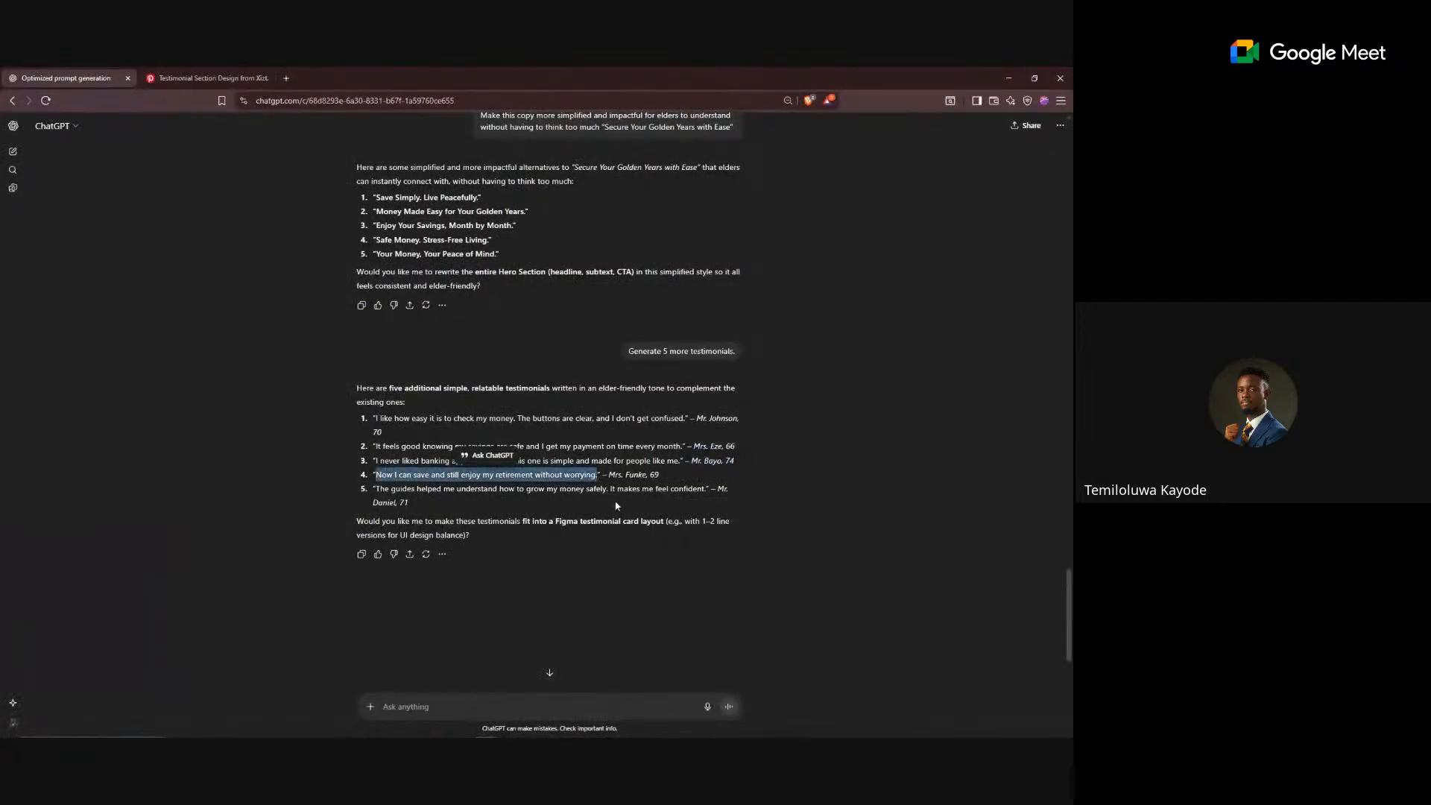
{"action": "key", "text": "alt+Tab"}
{"action": "double_click", "coordinate": [707, 366]}
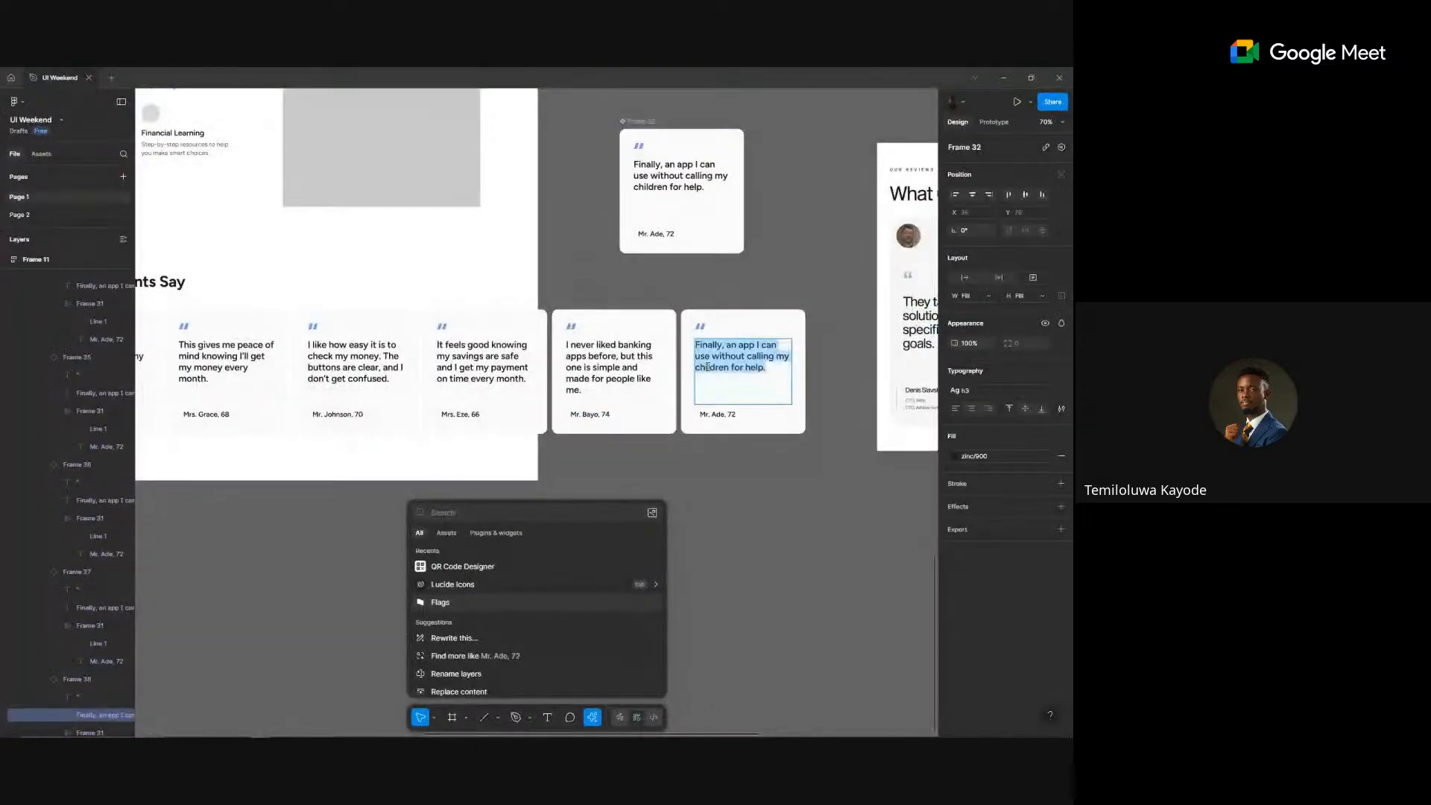
{"action": "key", "text": "ctrl+v"}
- Replace the client name and age on the sixth card with those of the fourth additional ChatGPT testimonial
{"action": "key", "text": "alt+Tab"}
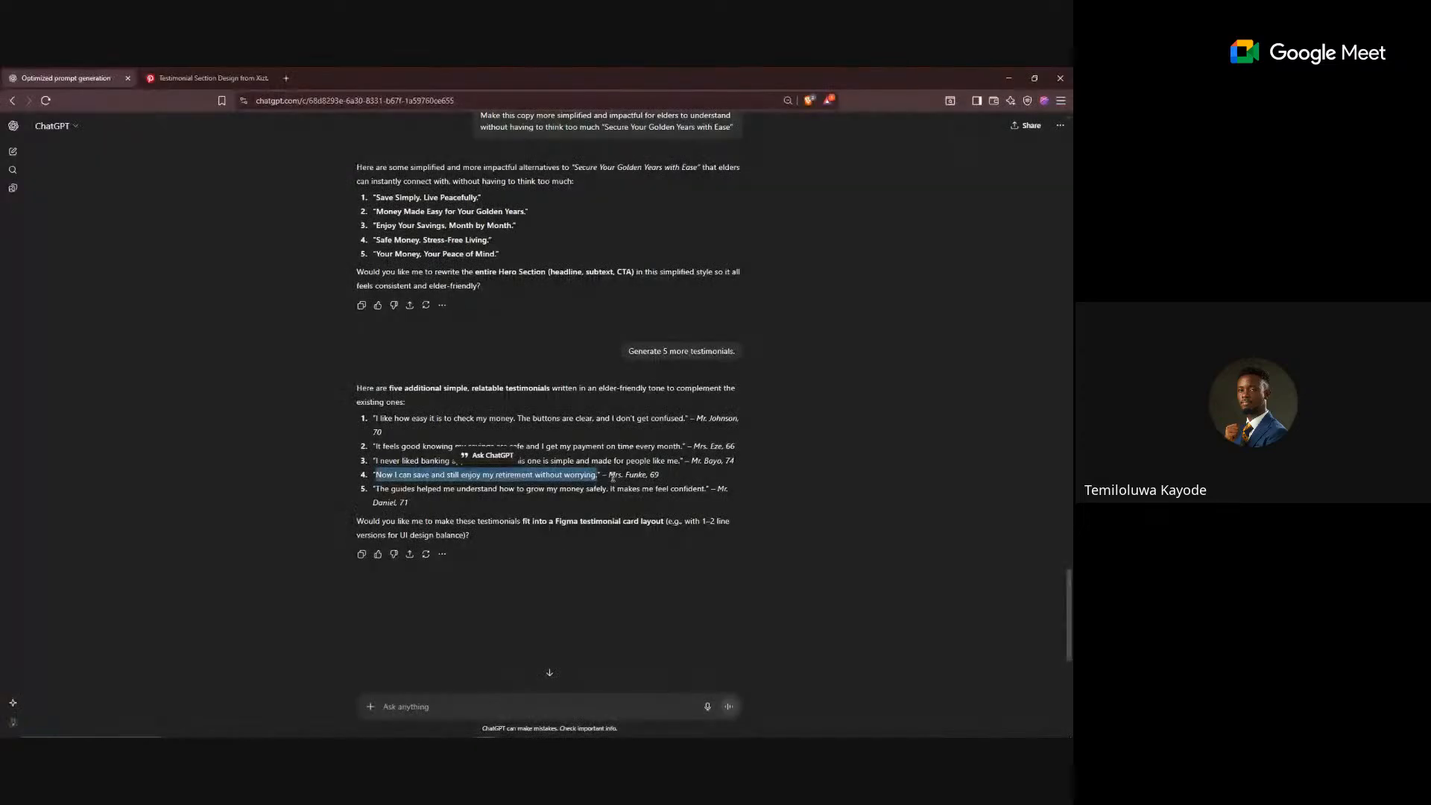
{"action": "left_click_drag", "start_coordinate": [608, 474], "coordinate": [686, 478]}
{"action": "key", "text": "ctrl+c"}
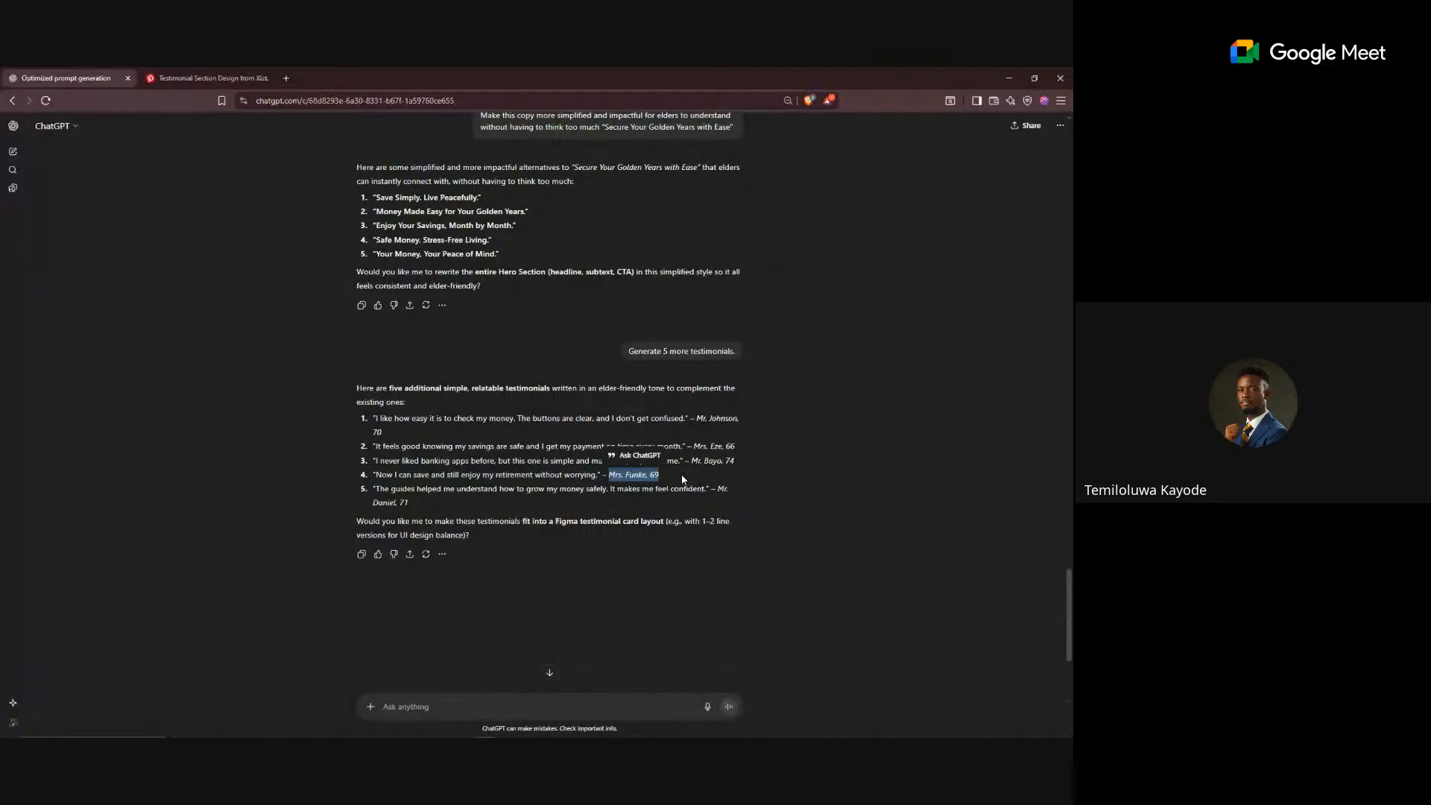
{"action": "key", "text": "alt+Tab"}
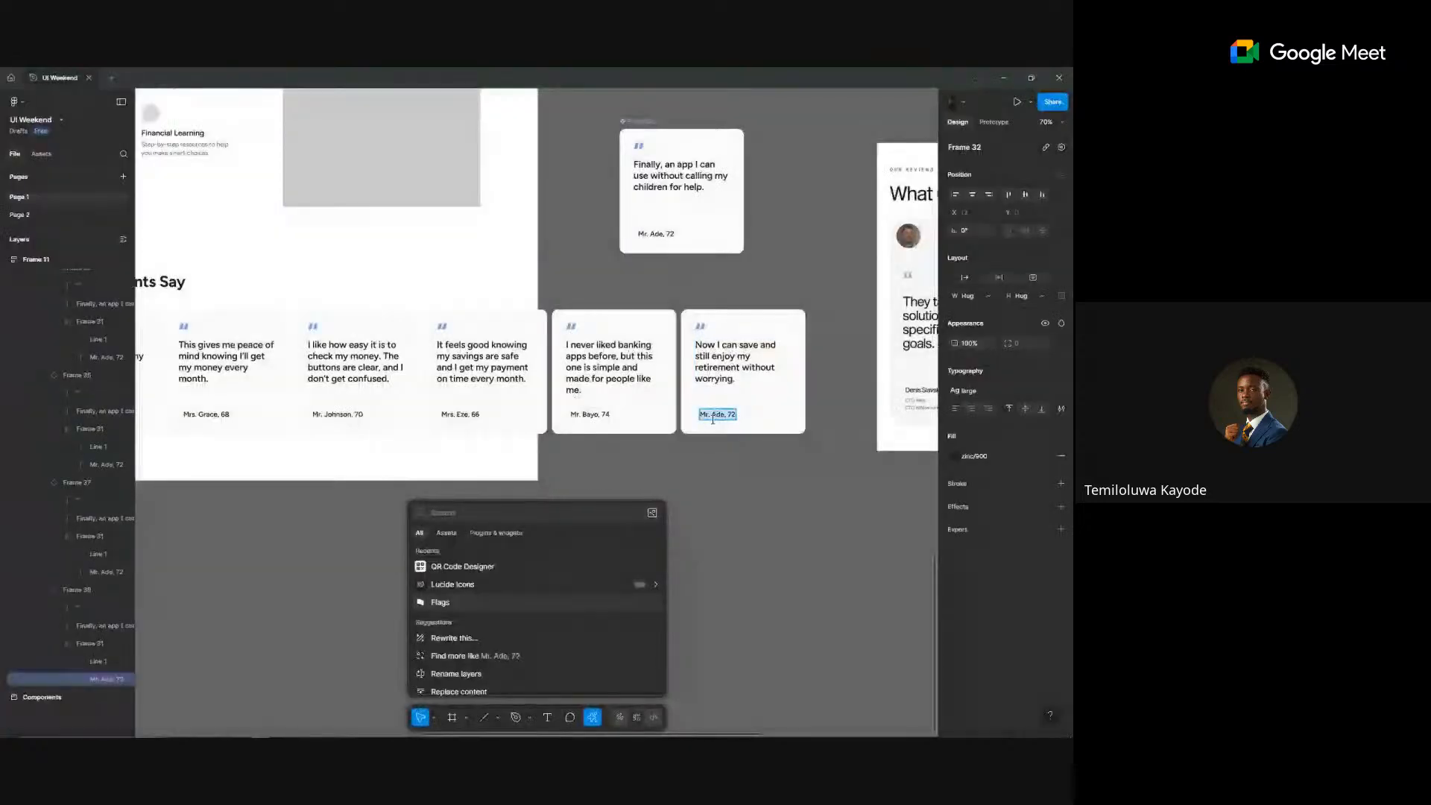
{"action": "key", "text": "ctrl+v"}
{"action": "scroll", "coordinate": [737, 509], "scroll_direction": "down", "scroll_amount": 1}
{"action": "scroll", "coordinate": [737, 510], "scroll_direction": "left", "scroll_amount": 4}
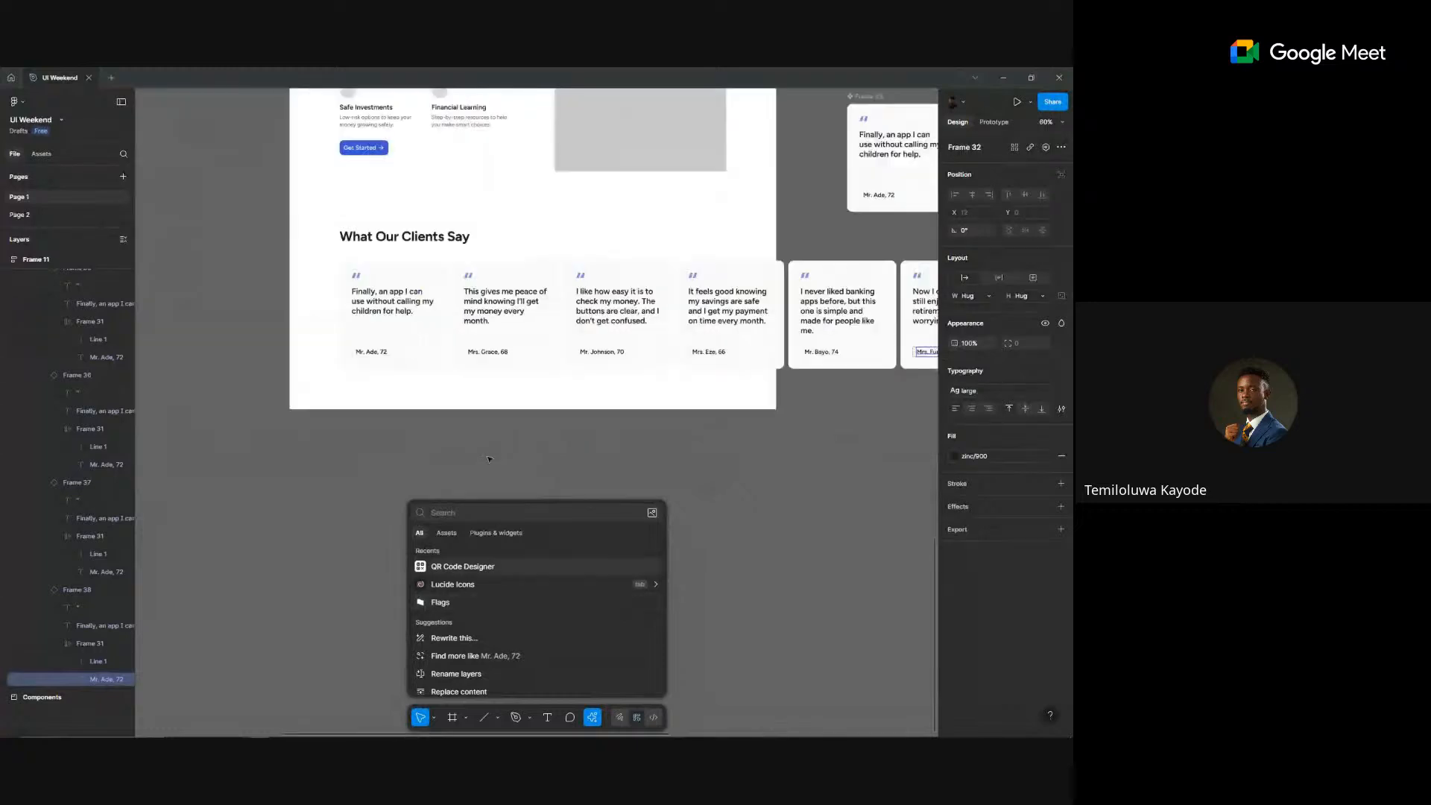
{"action": "left_click", "coordinate": [762, 456]}
- Apply the h4 text style to the quote text in the main testimonial card component
{"action": "scroll", "coordinate": [371, 343], "scroll_direction": "up", "scroll_amount": 1}
{"action": "scroll", "coordinate": [371, 342], "scroll_direction": "right", "scroll_amount": 2}
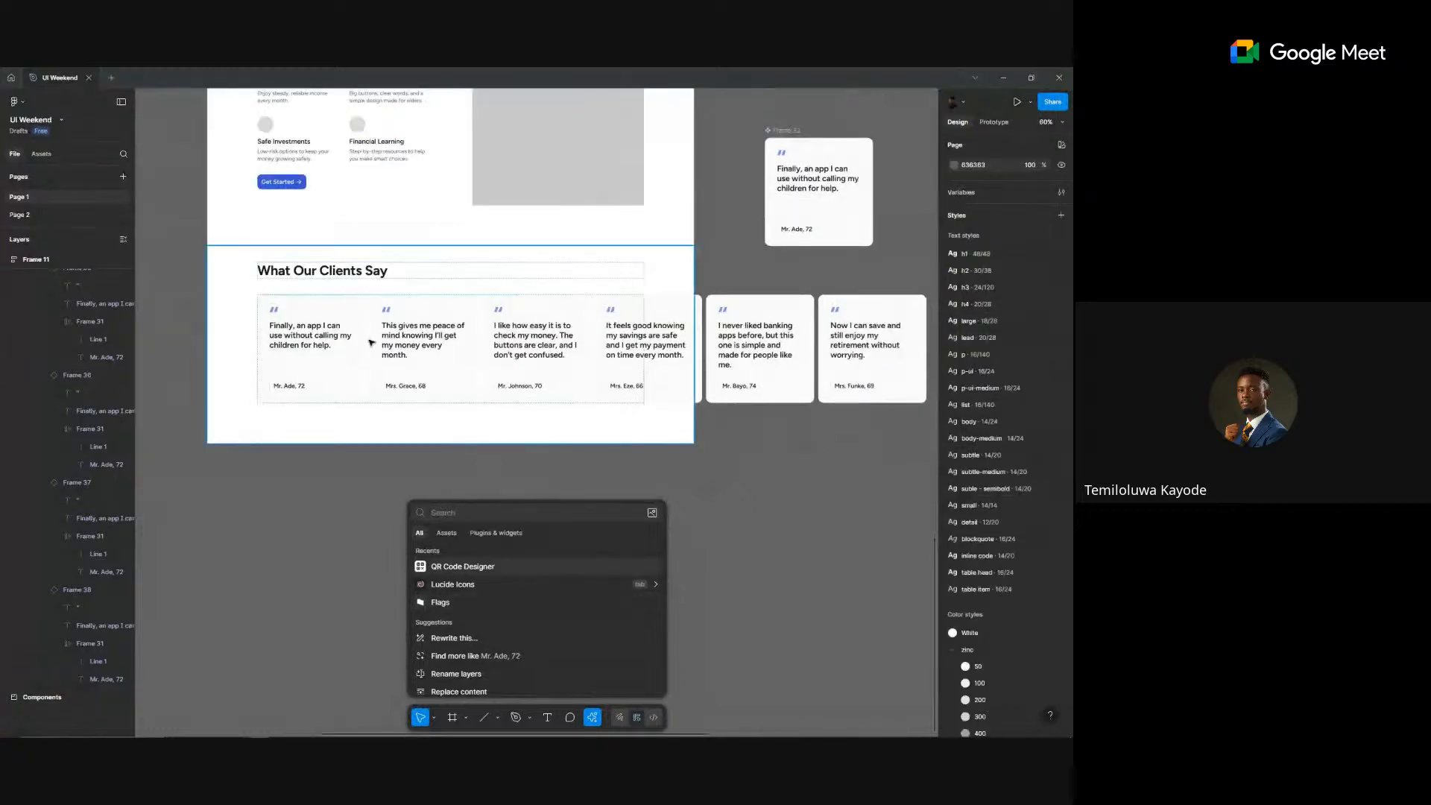
{"action": "left_click", "coordinate": [371, 343]}
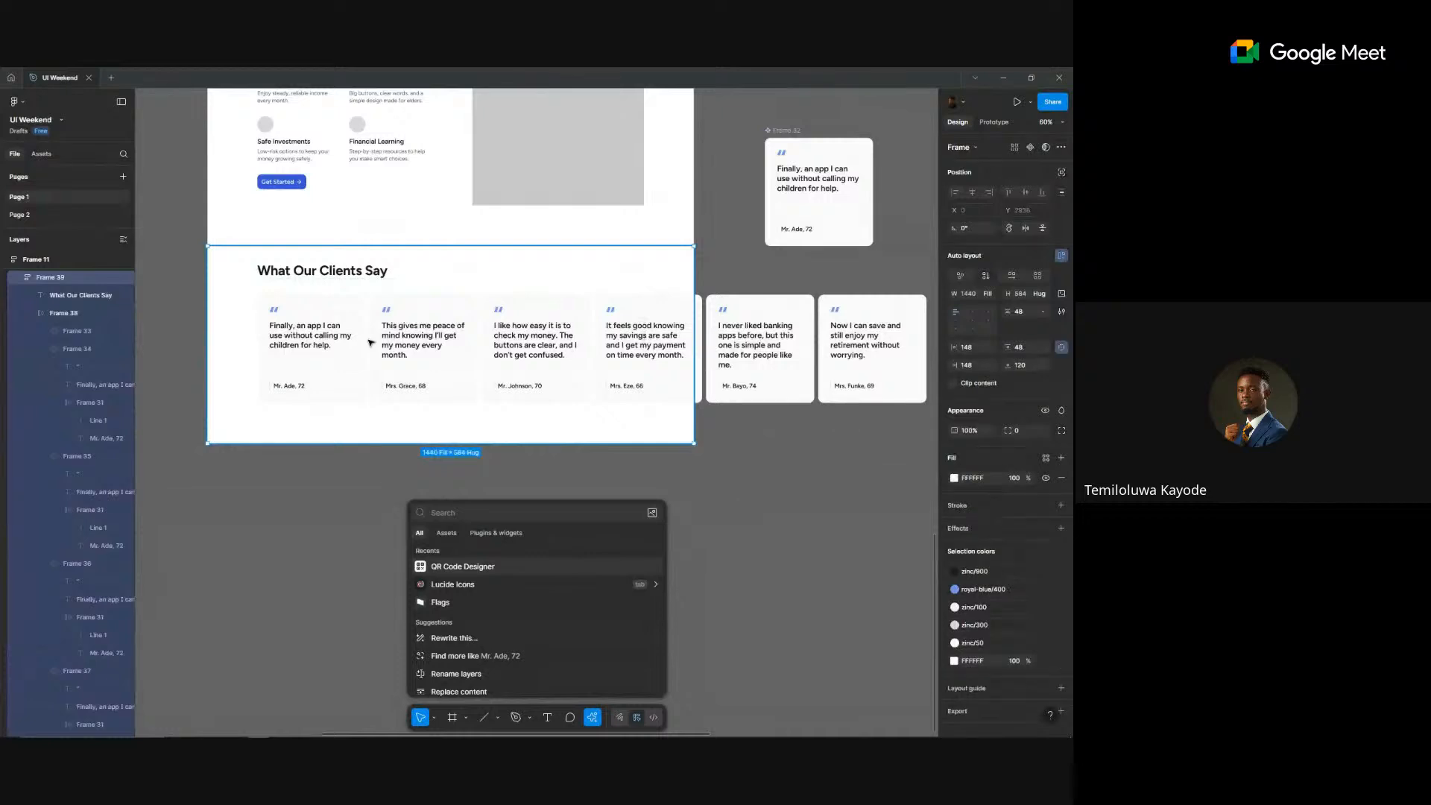
{"action": "left_click", "coordinate": [315, 339], "text": "ctrl"}
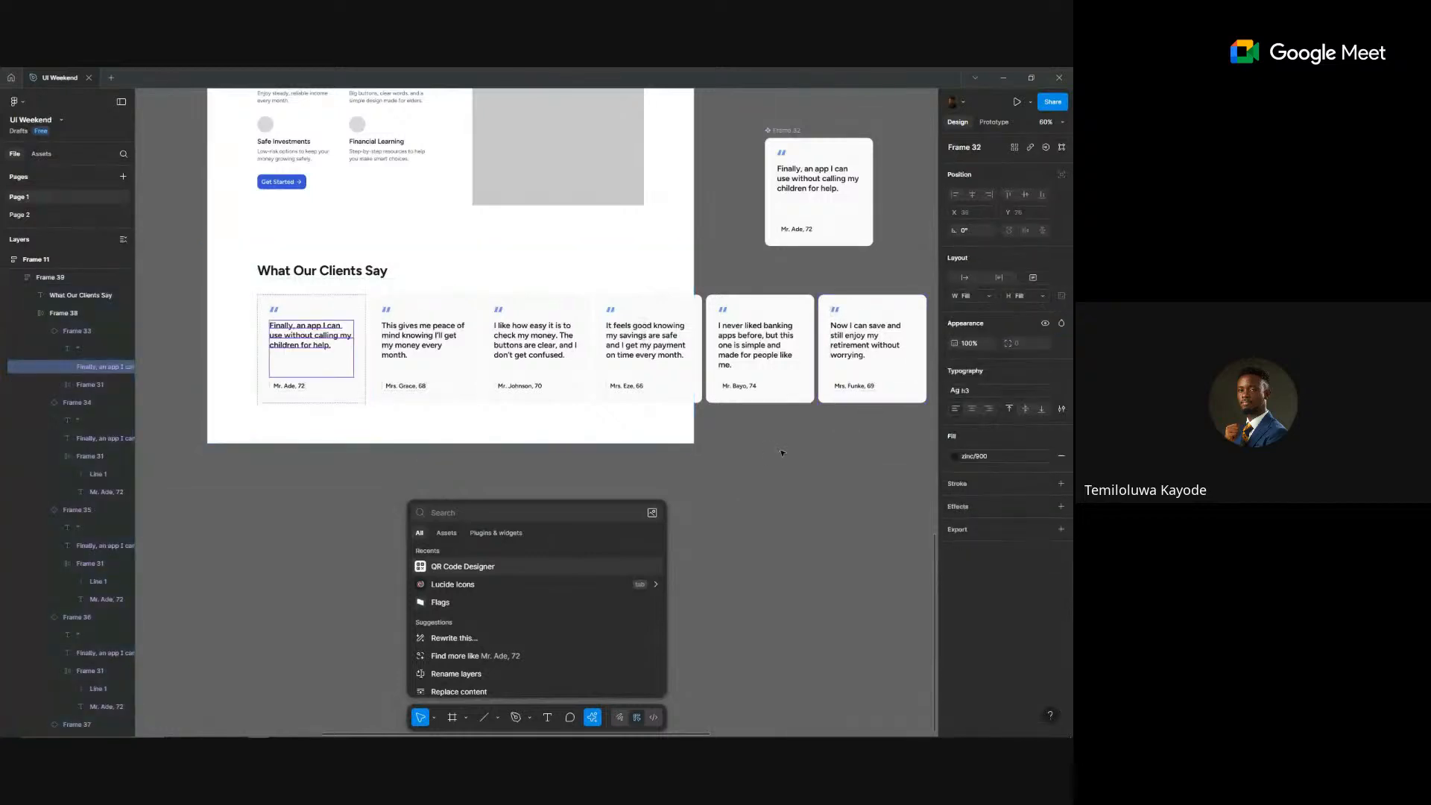
{"action": "left_click", "coordinate": [825, 187]}
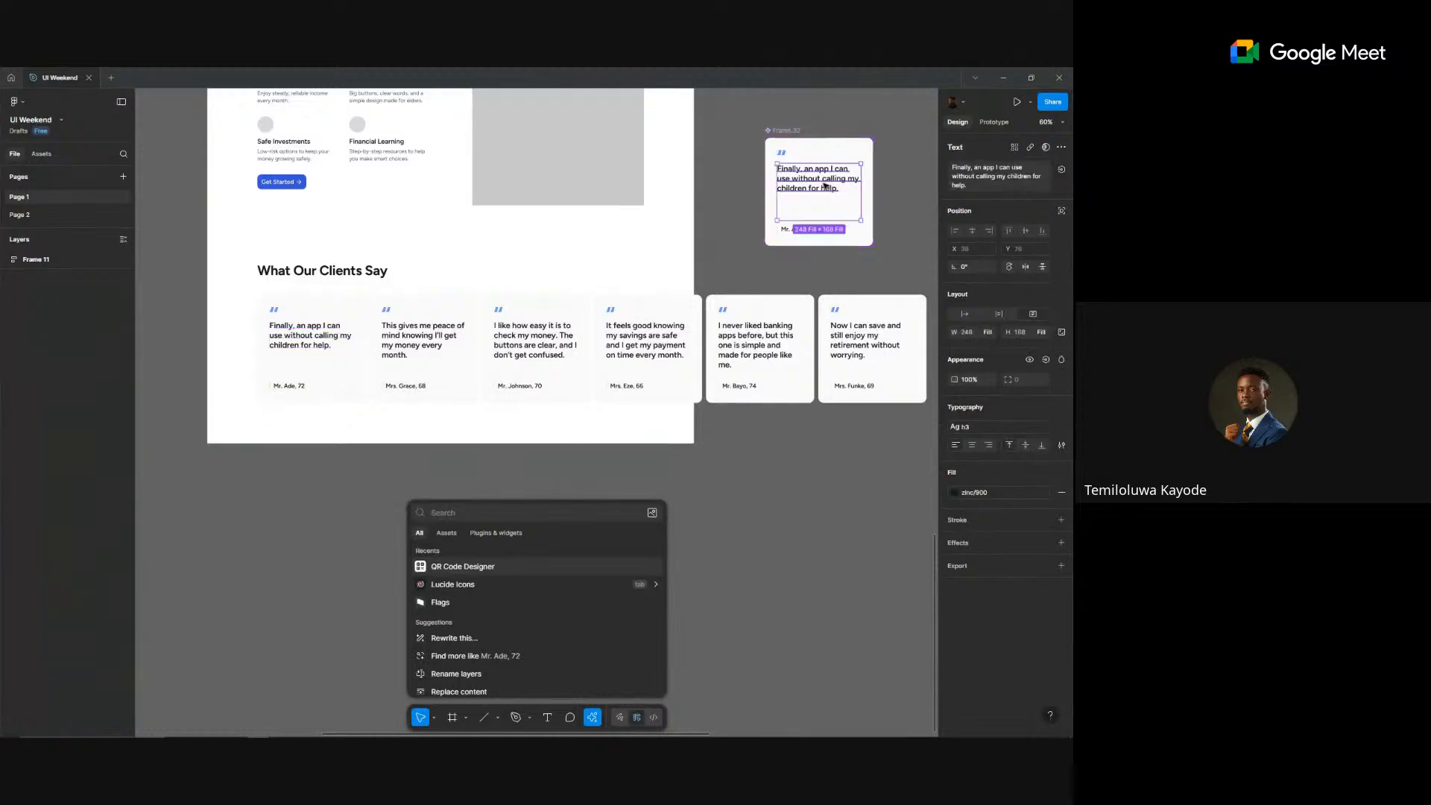
{"action": "left_click", "coordinate": [981, 428]}
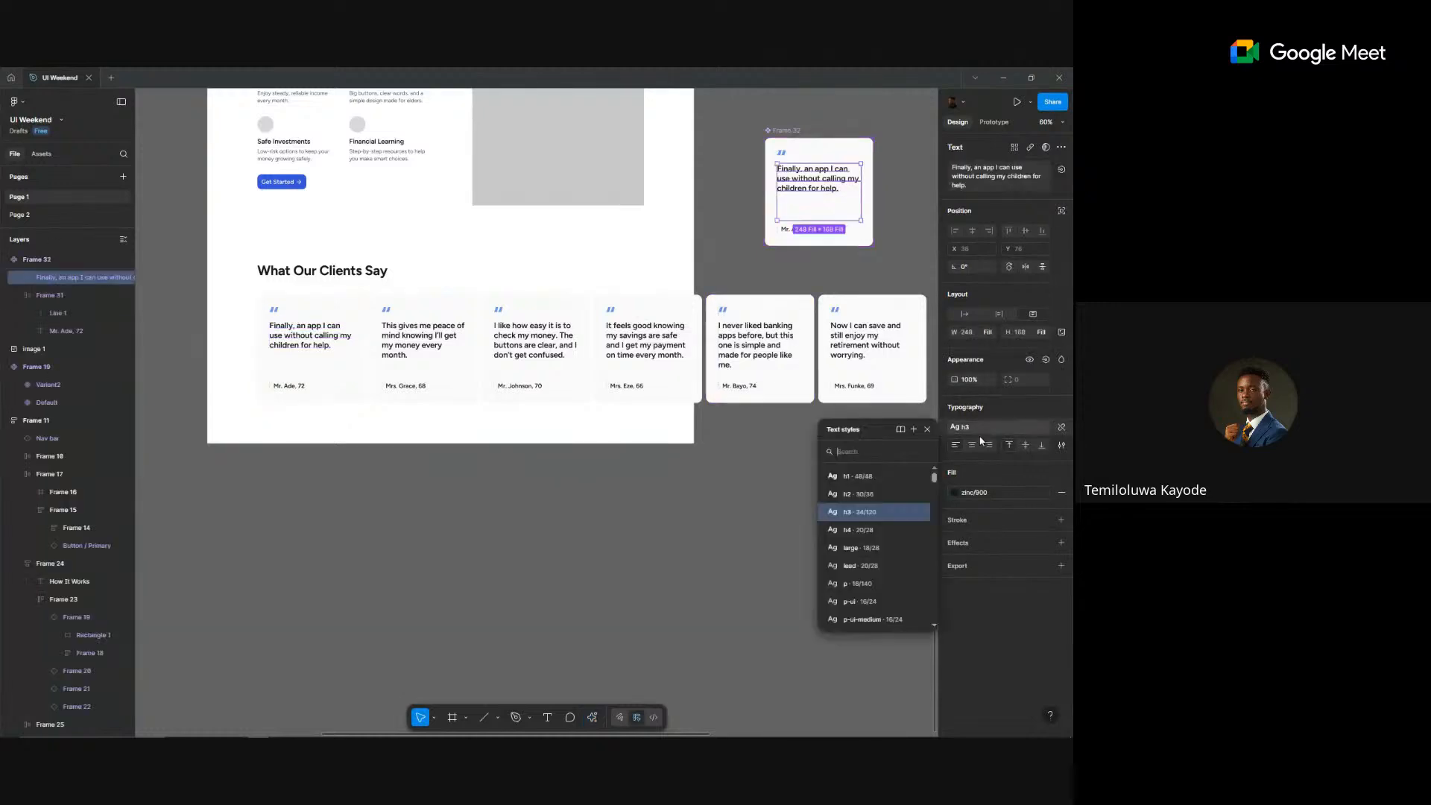
{"action": "left_click", "coordinate": [871, 532]}
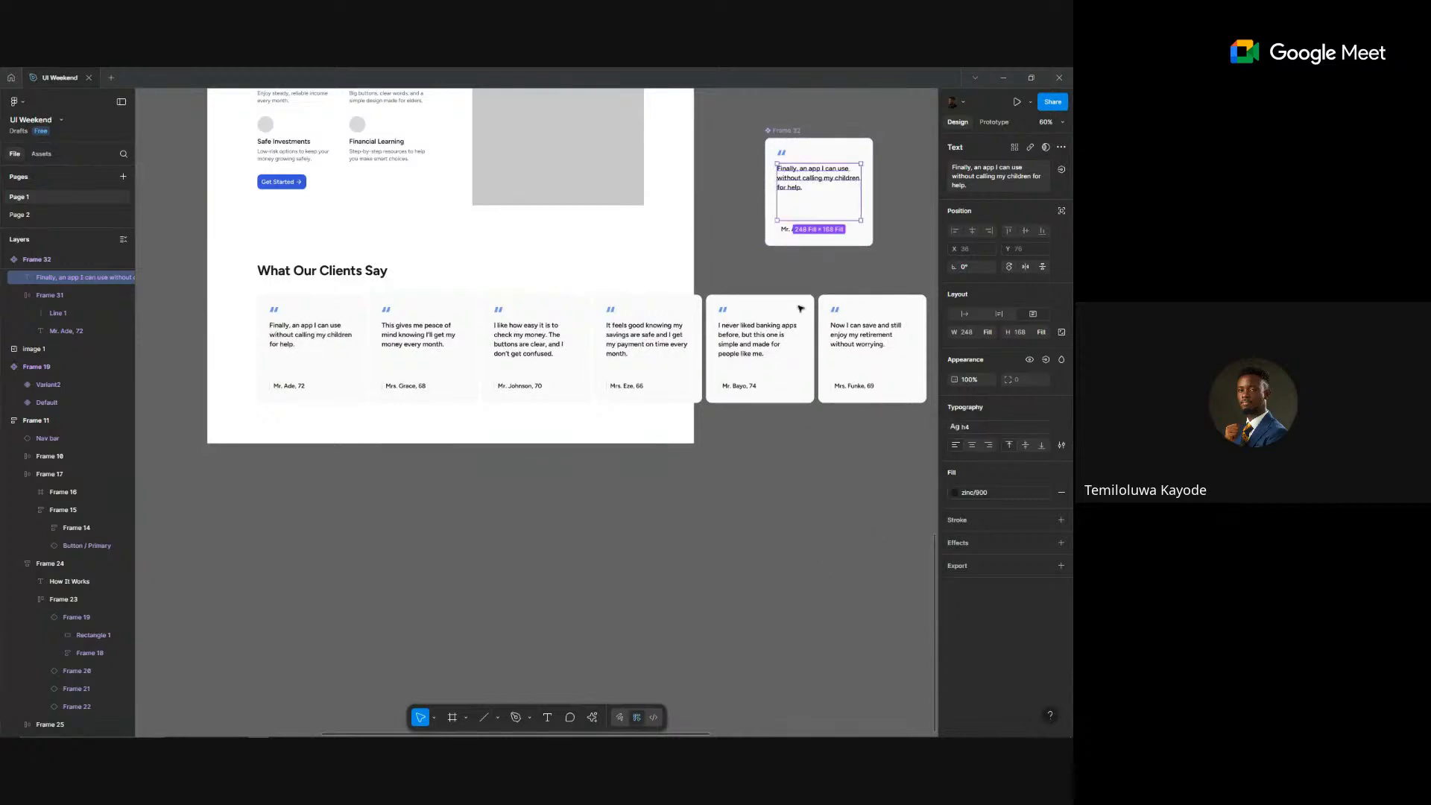
{"action": "key", "text": "Escape"}
- Try a width of 280 on the main testimonial card component and undo the change
{"action": "left_click", "coordinate": [784, 130]}
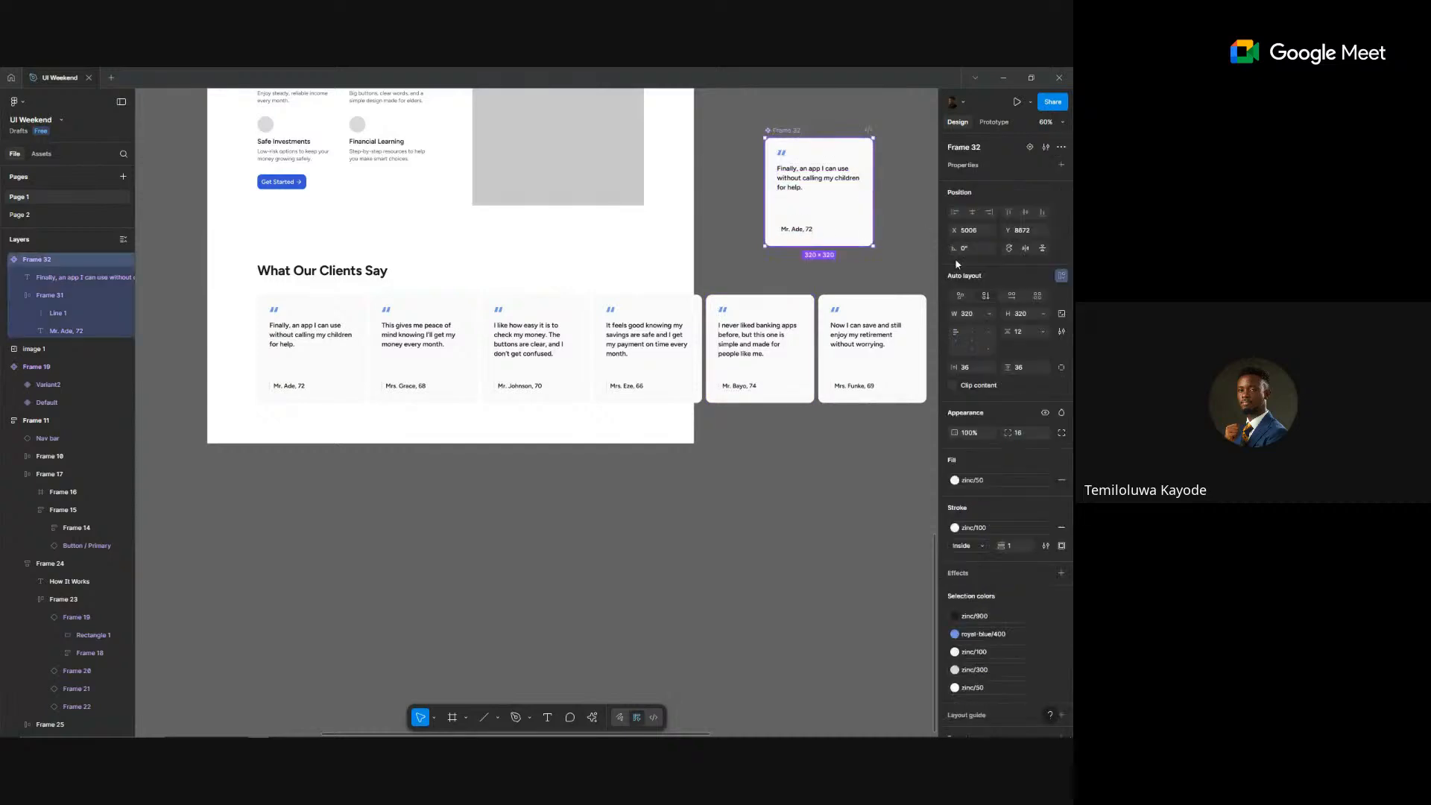
{"action": "left_click", "coordinate": [975, 313]}
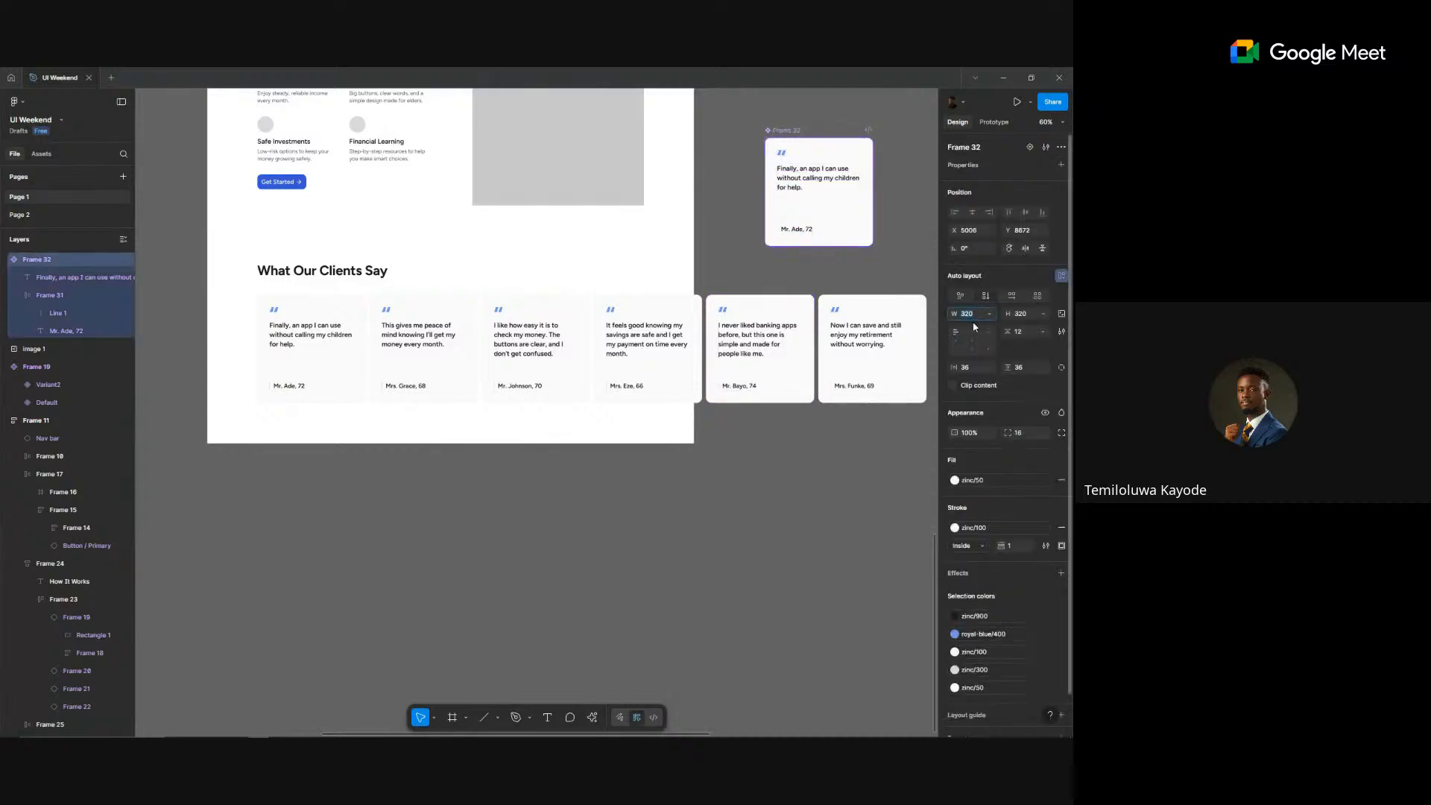
{"action": "type", "text": "280"}
{"action": "key", "text": "Return"}
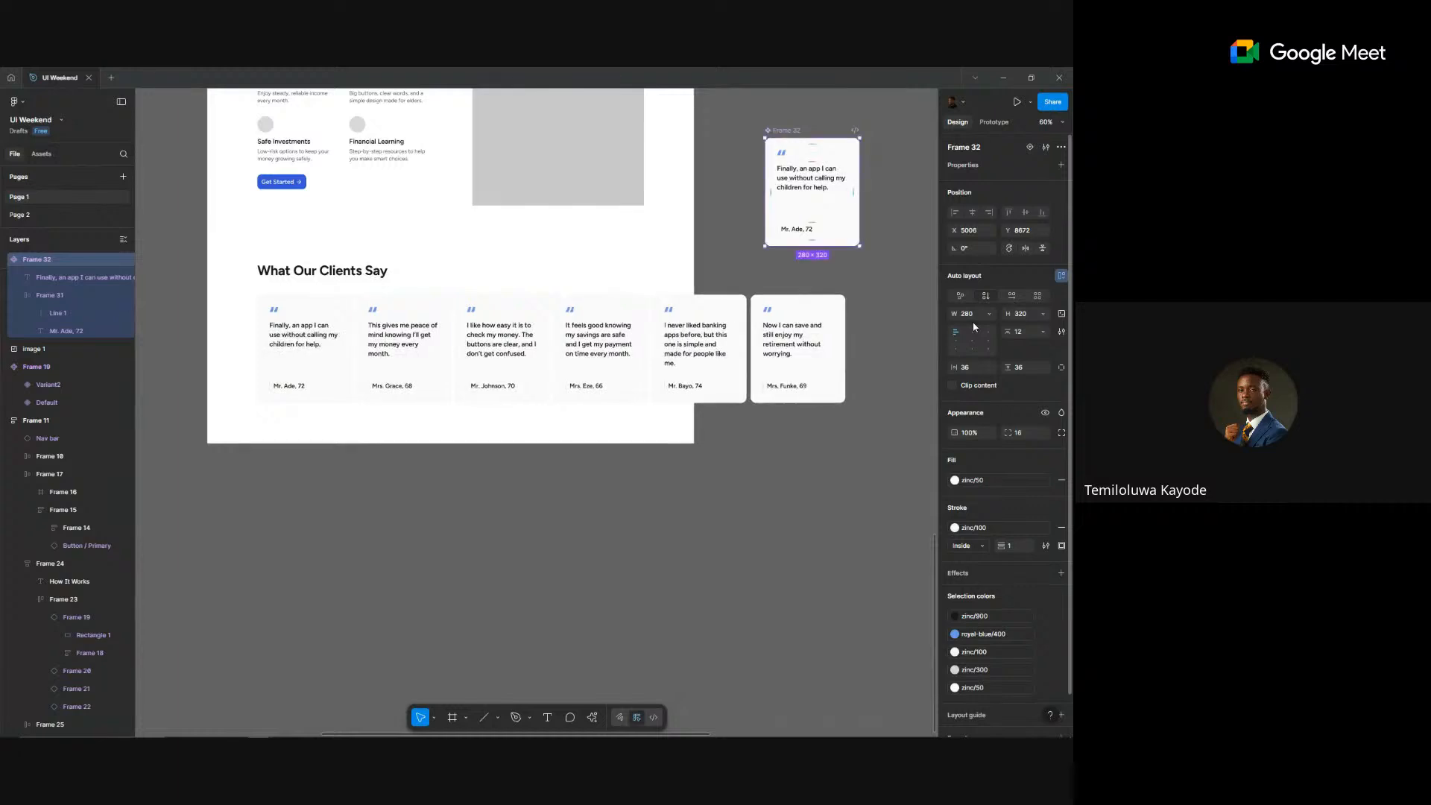
{"action": "key", "text": "ctrl+z"}
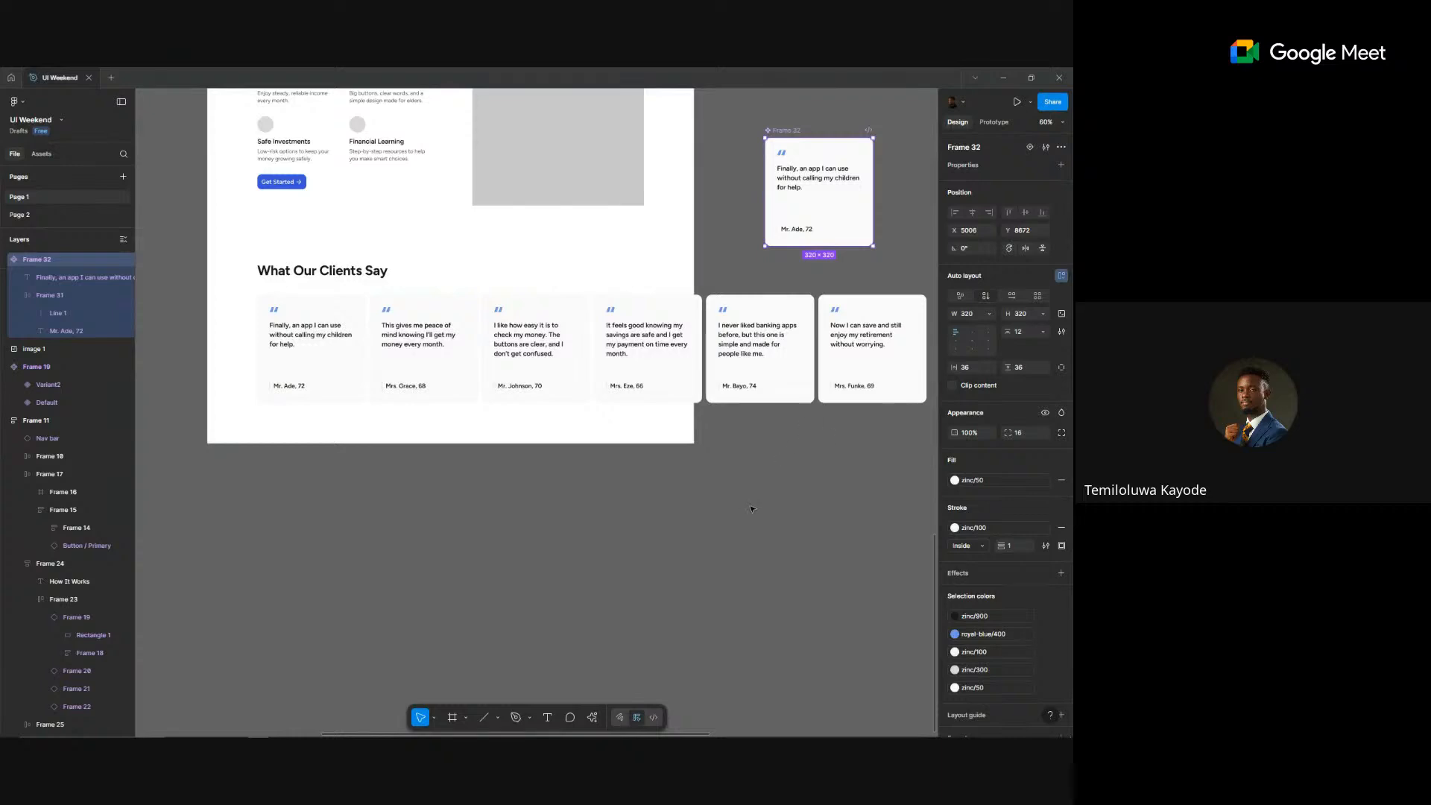
- Turn on content clipping for the What Our Clients Say section frame
{"action": "left_click", "coordinate": [742, 534]}
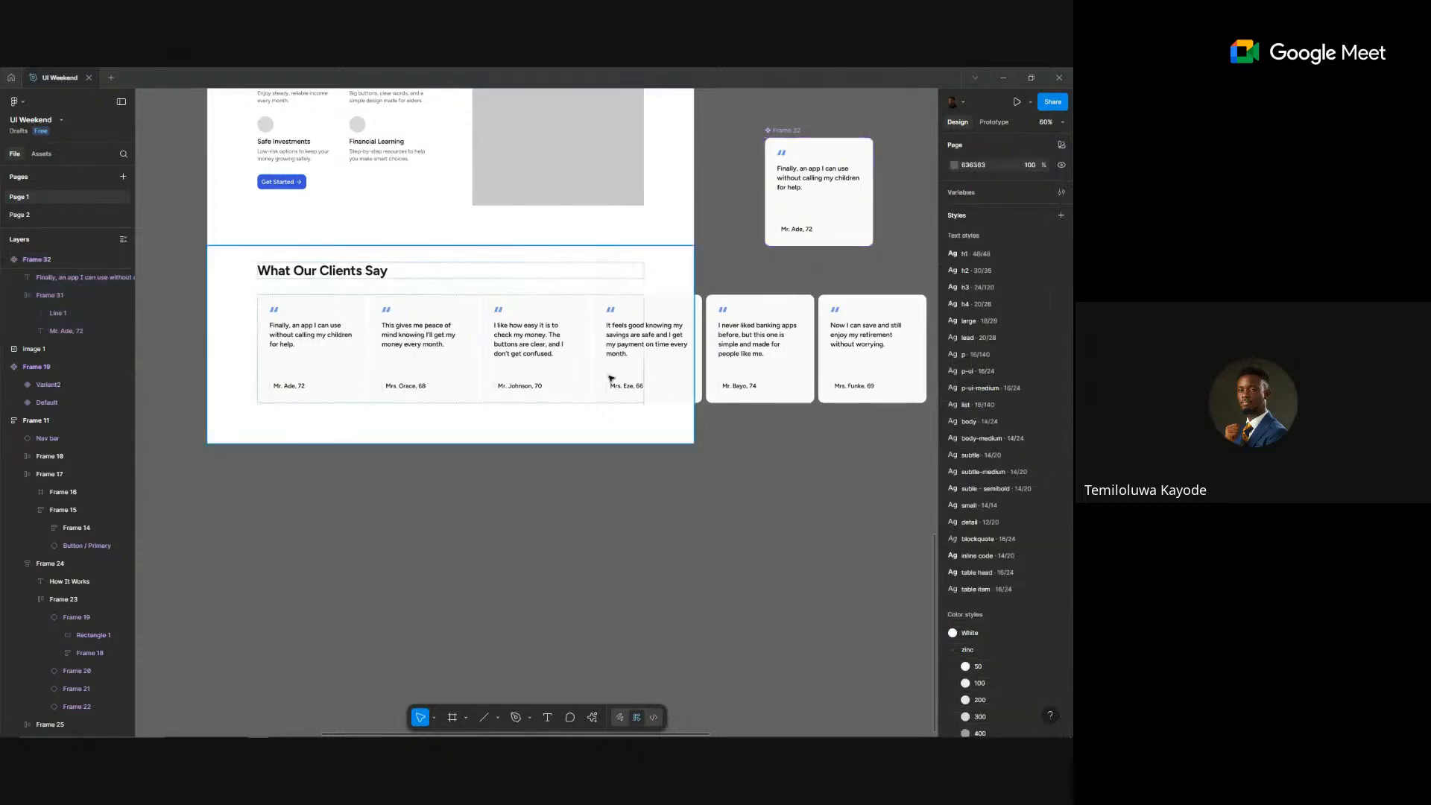
{"action": "left_click", "coordinate": [611, 378]}
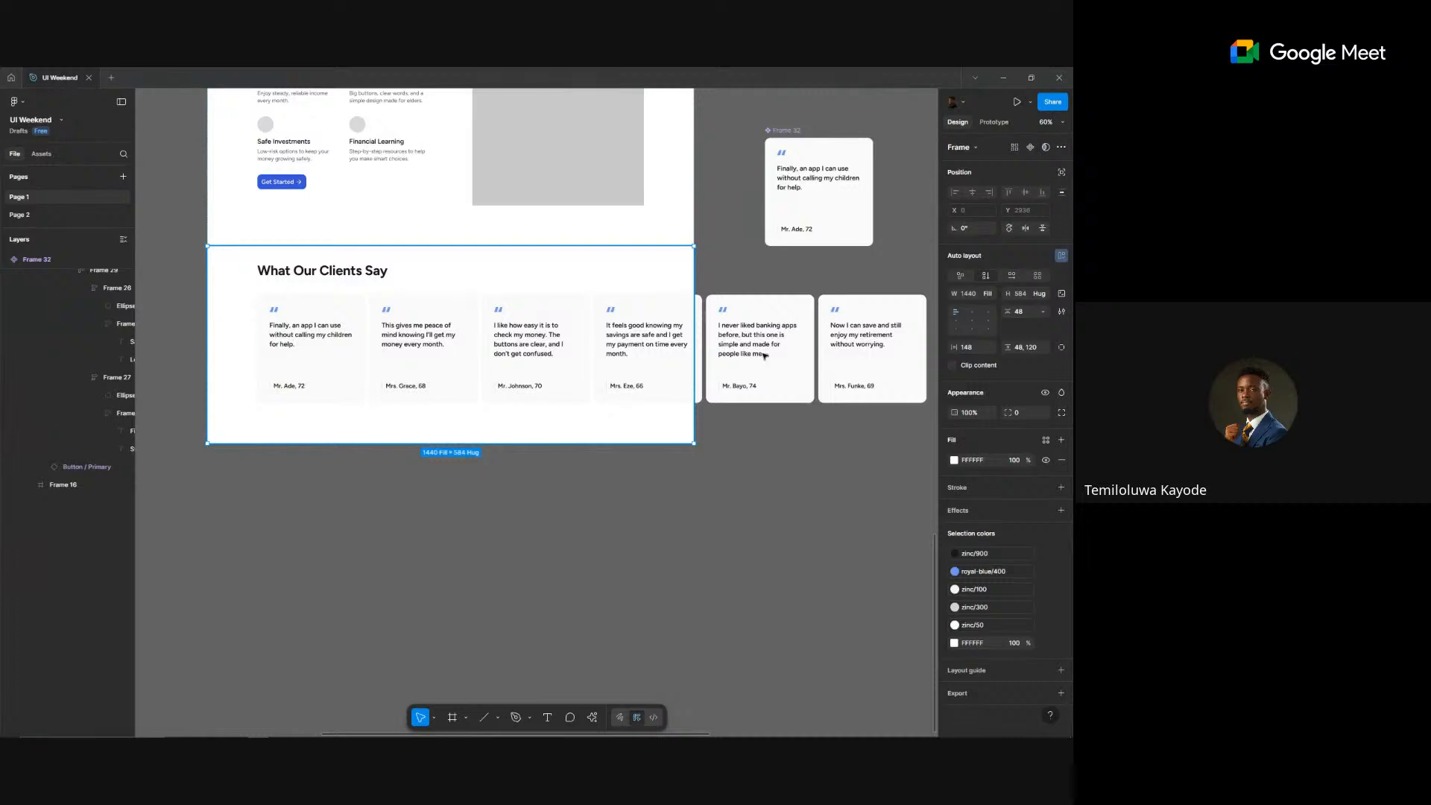
{"action": "left_click", "coordinate": [1062, 348]}
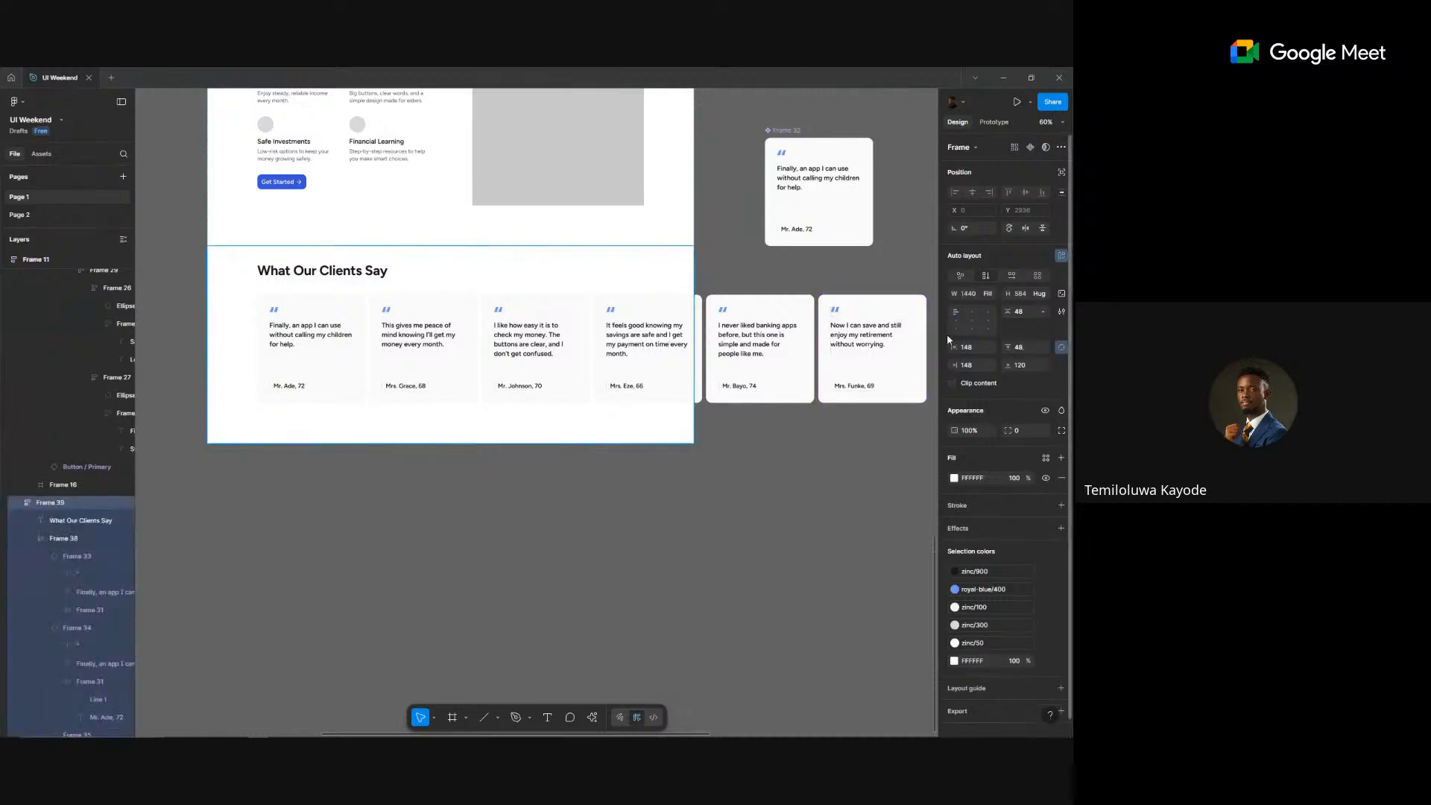
{"action": "left_click", "coordinate": [952, 383]}
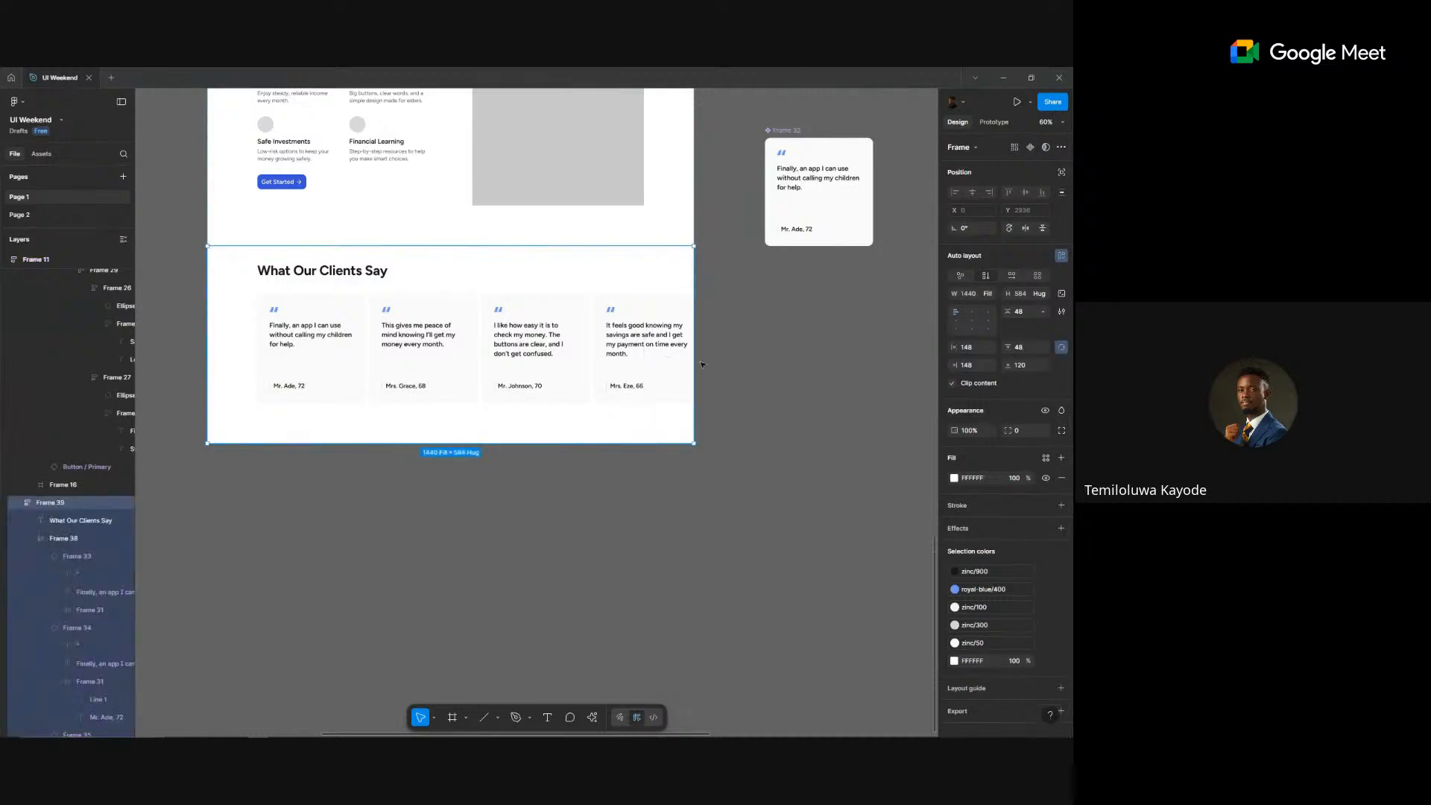
- Try spacings of 24 and 16 between the cards in the testimonial row
{"action": "key", "text": "Escape"}
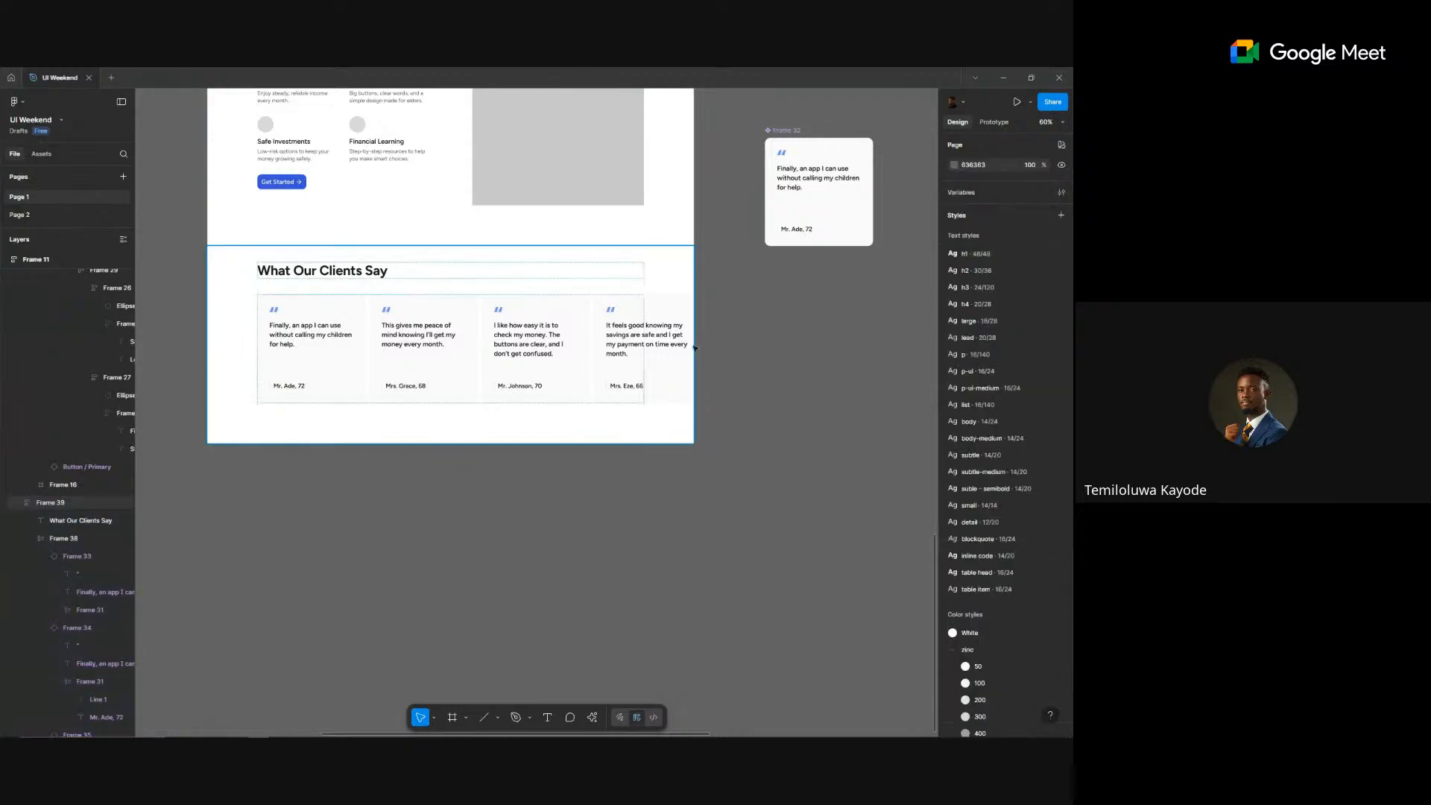
{"action": "left_click", "coordinate": [483, 352]}
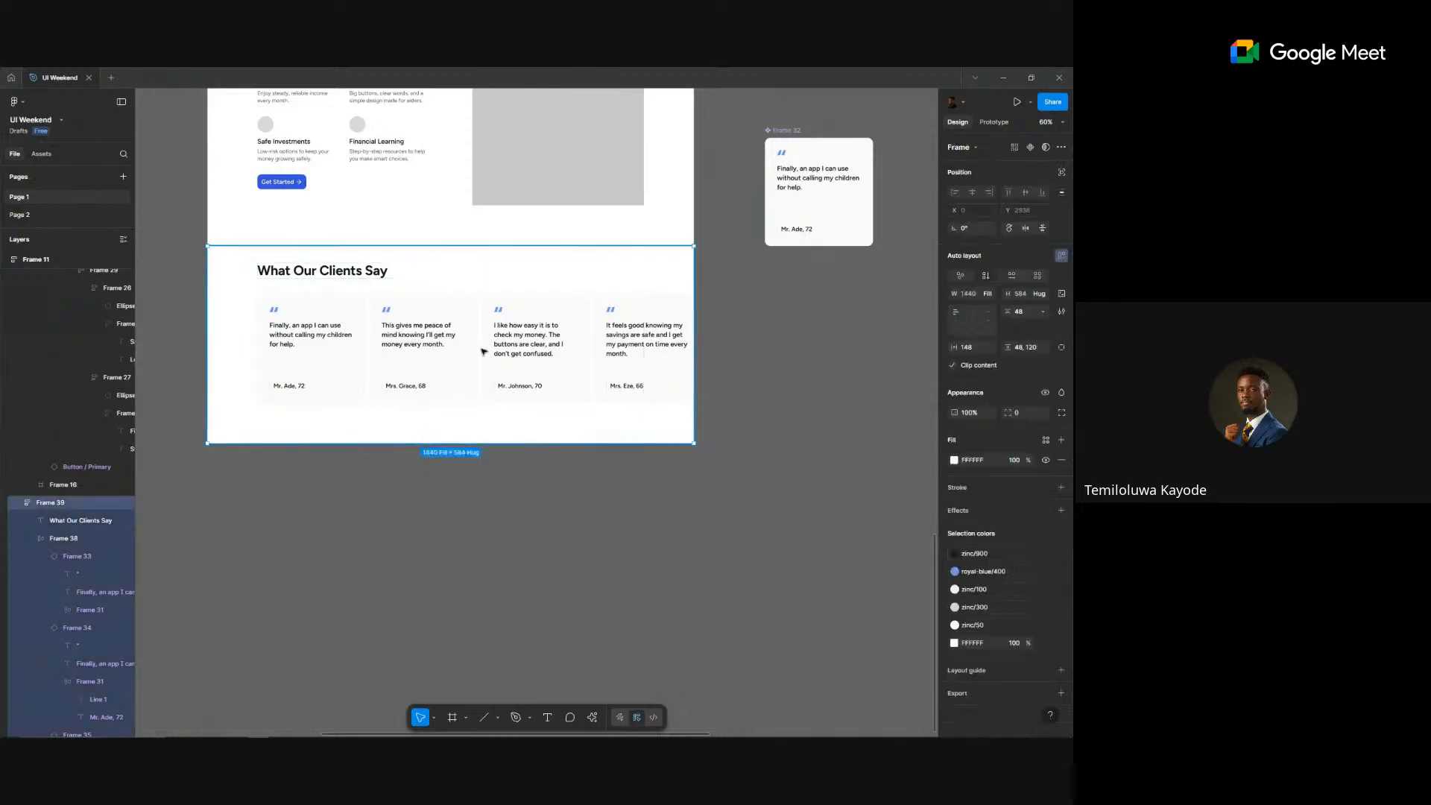
{"action": "left_click", "coordinate": [483, 352]}
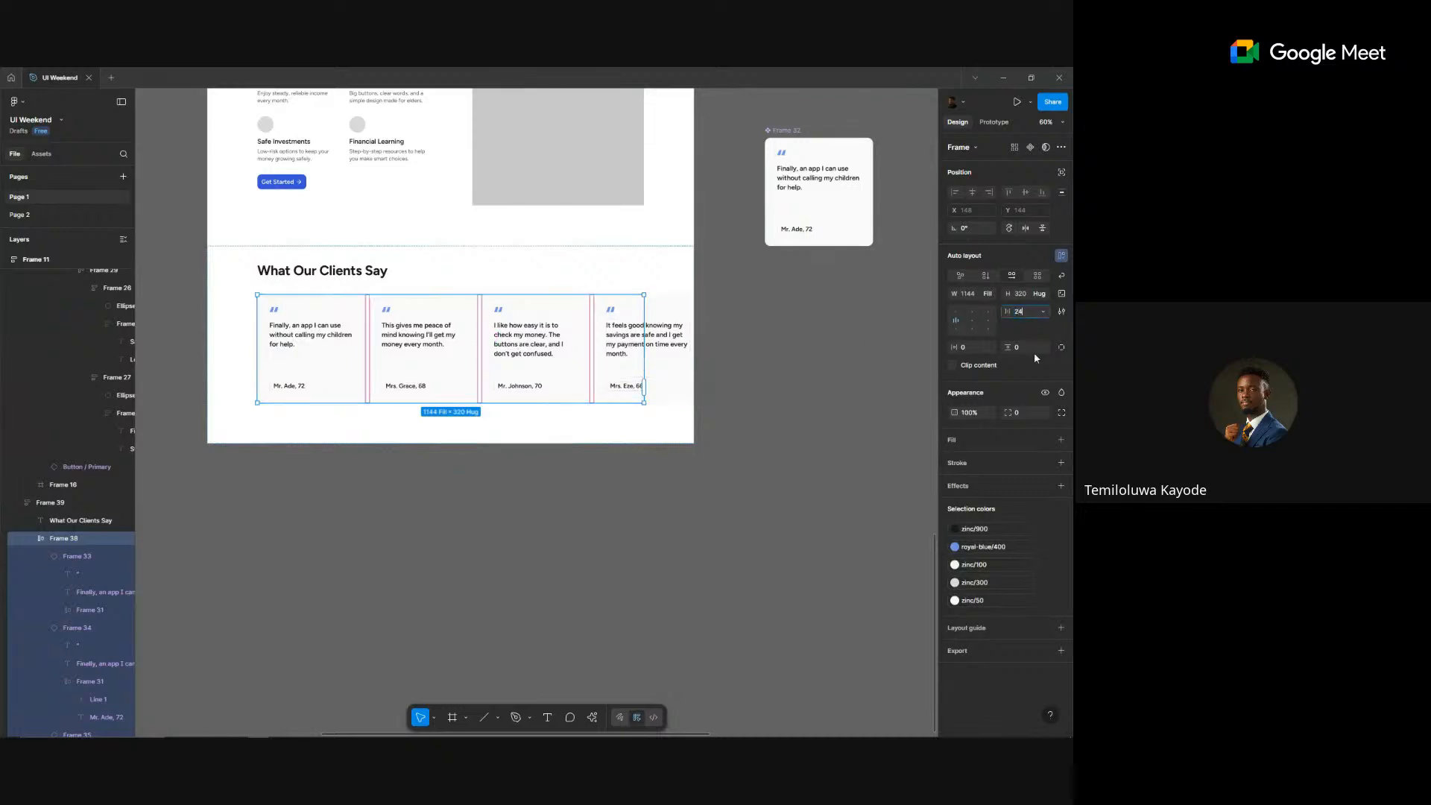
{"action": "key", "text": "Return"}
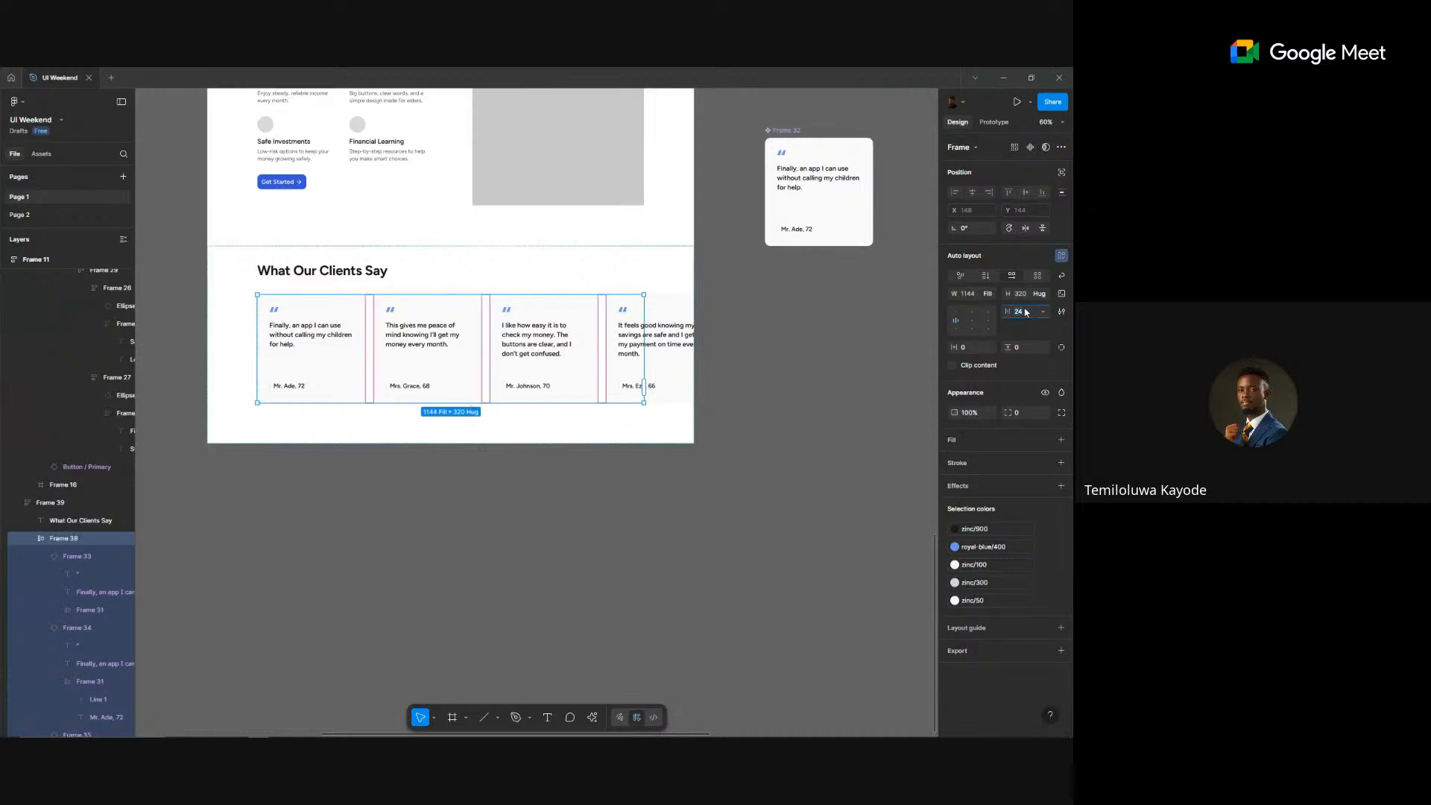
{"action": "type", "text": "16"}
{"action": "key", "text": "Return"}
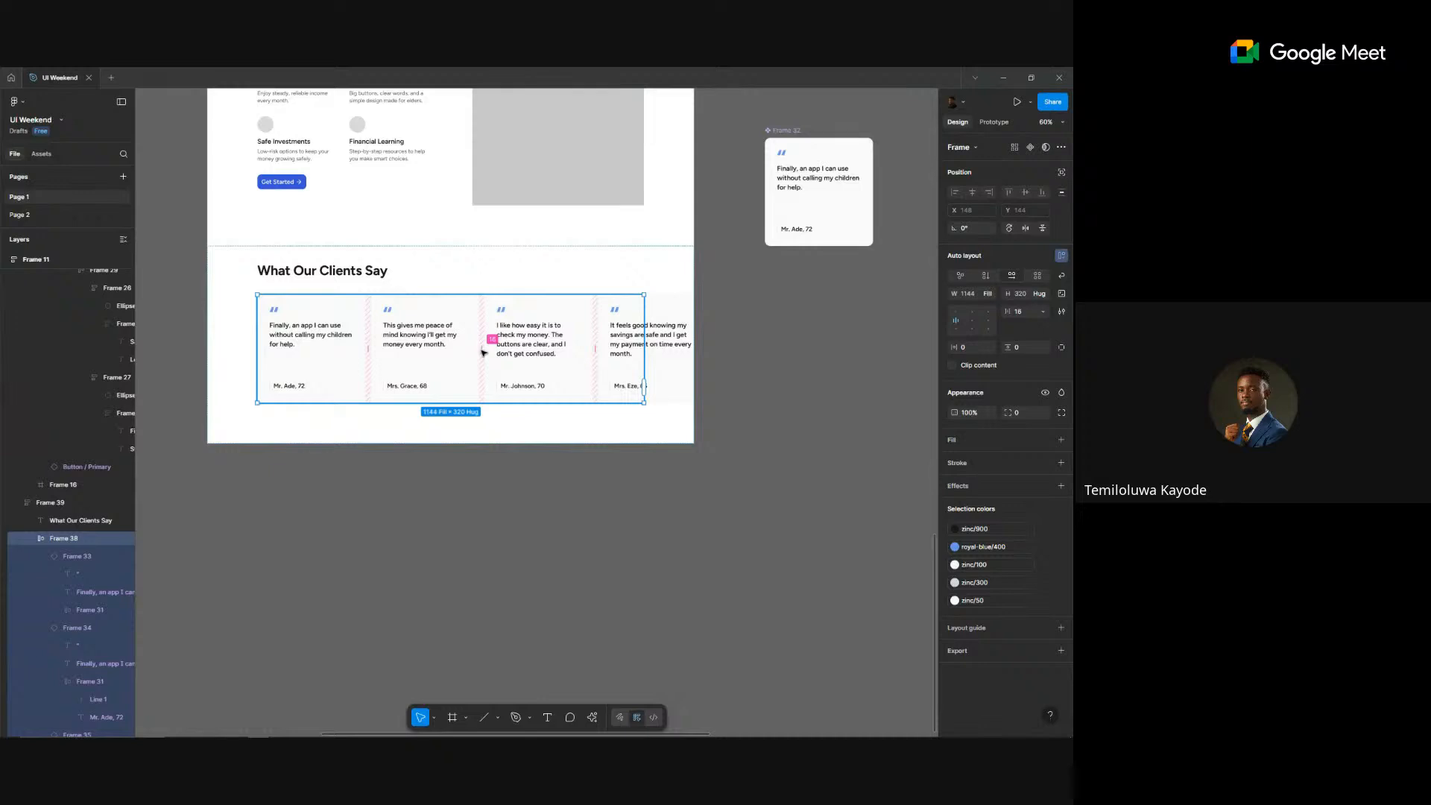
{"action": "scroll", "coordinate": [482, 352], "scroll_direction": "up", "scroll_amount": 5}
{"action": "left_click", "coordinate": [691, 637]}
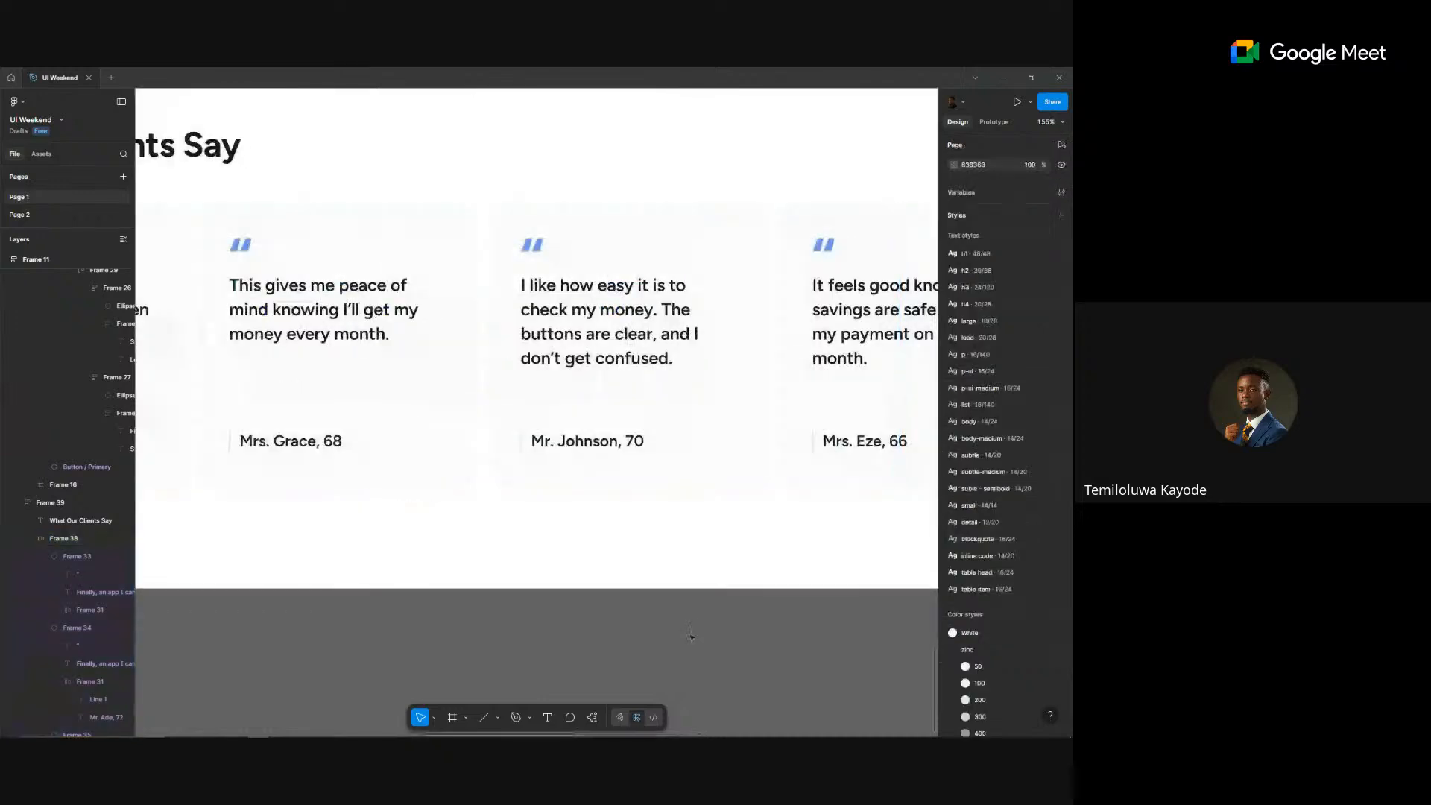
{"action": "scroll", "coordinate": [690, 637], "scroll_direction": "down", "scroll_amount": 5}
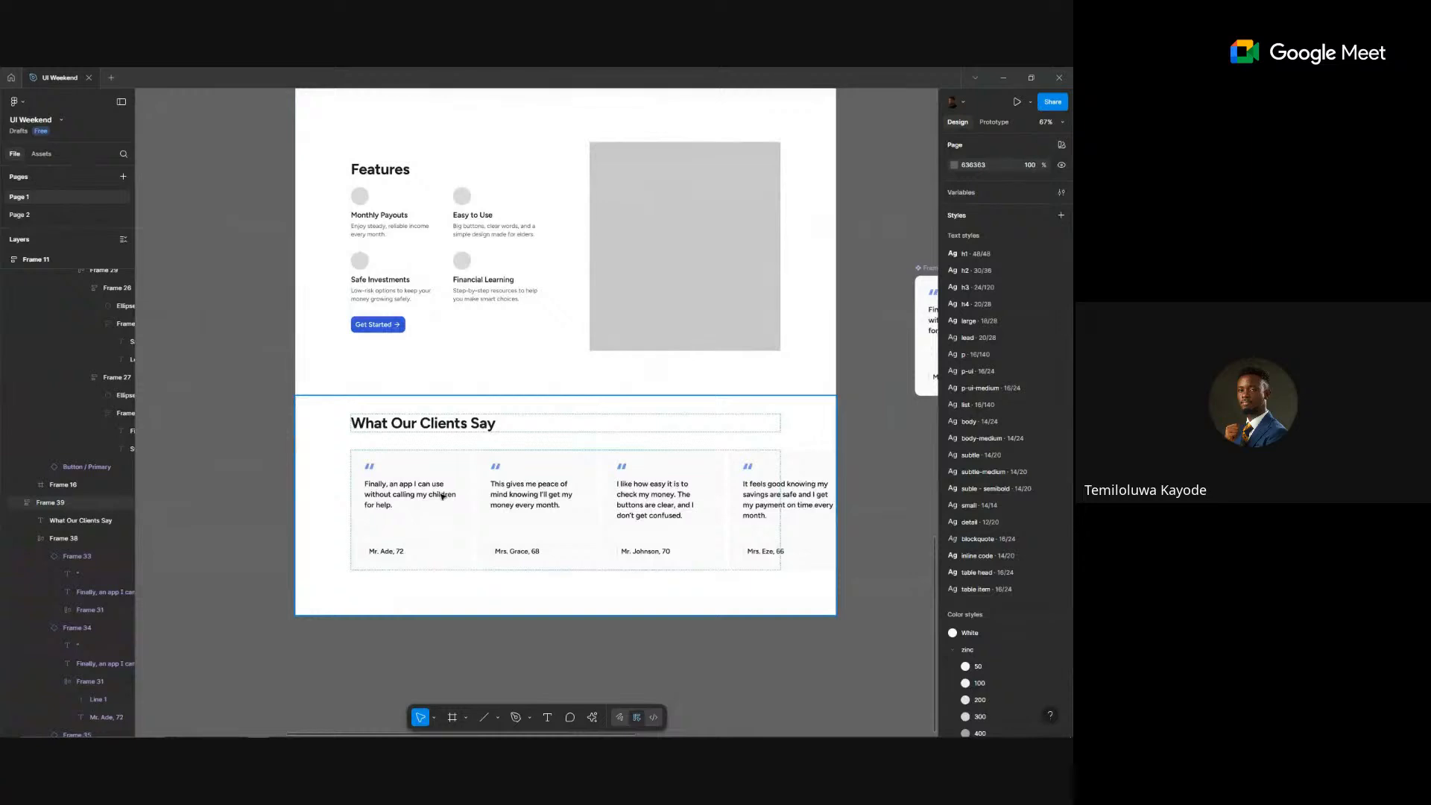
- Set the horizontal padding of the main testimonial card component to 24
{"action": "scroll", "coordinate": [442, 496], "scroll_direction": "down", "scroll_amount": 3}
{"action": "left_click", "coordinate": [814, 407]}
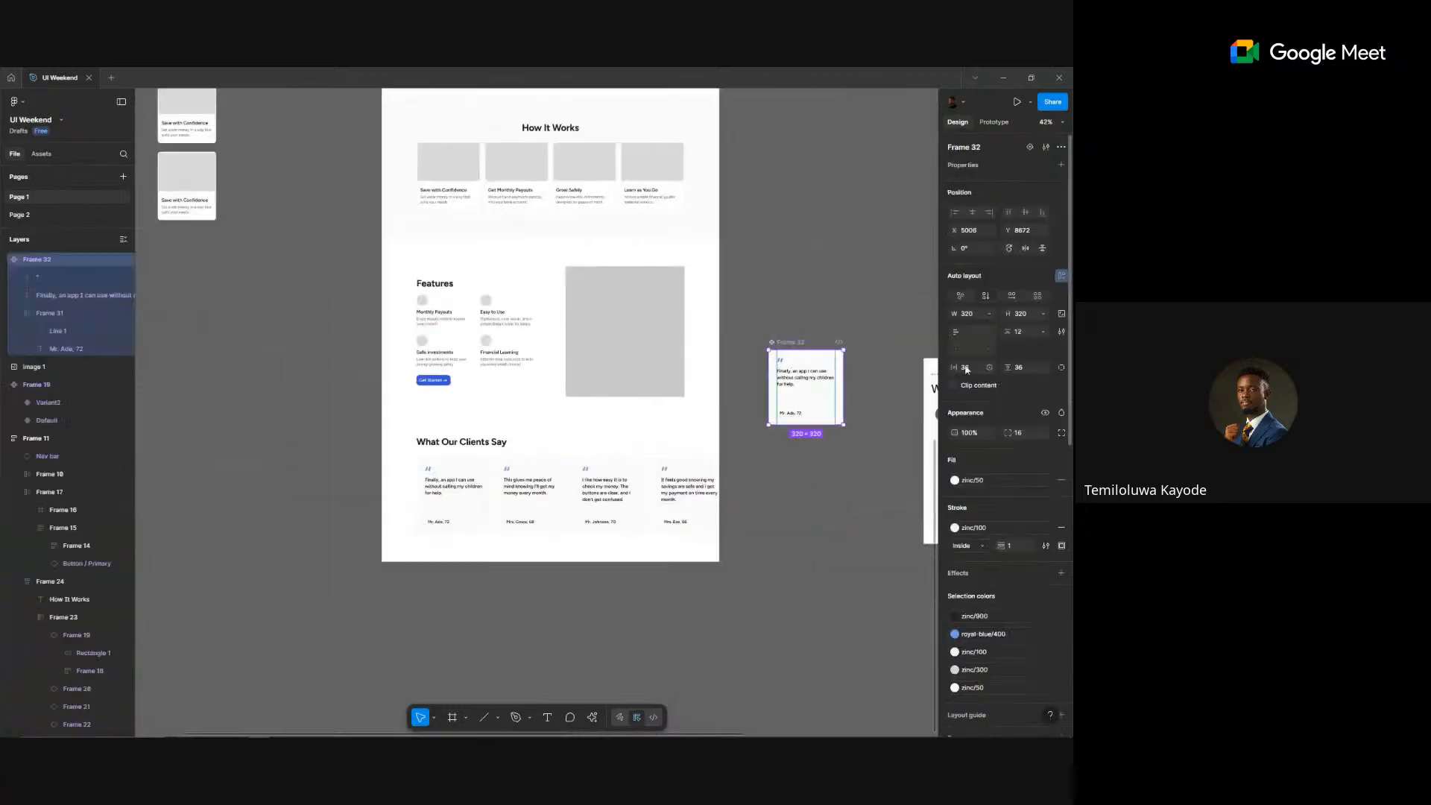
{"action": "left_click", "coordinate": [967, 369]}
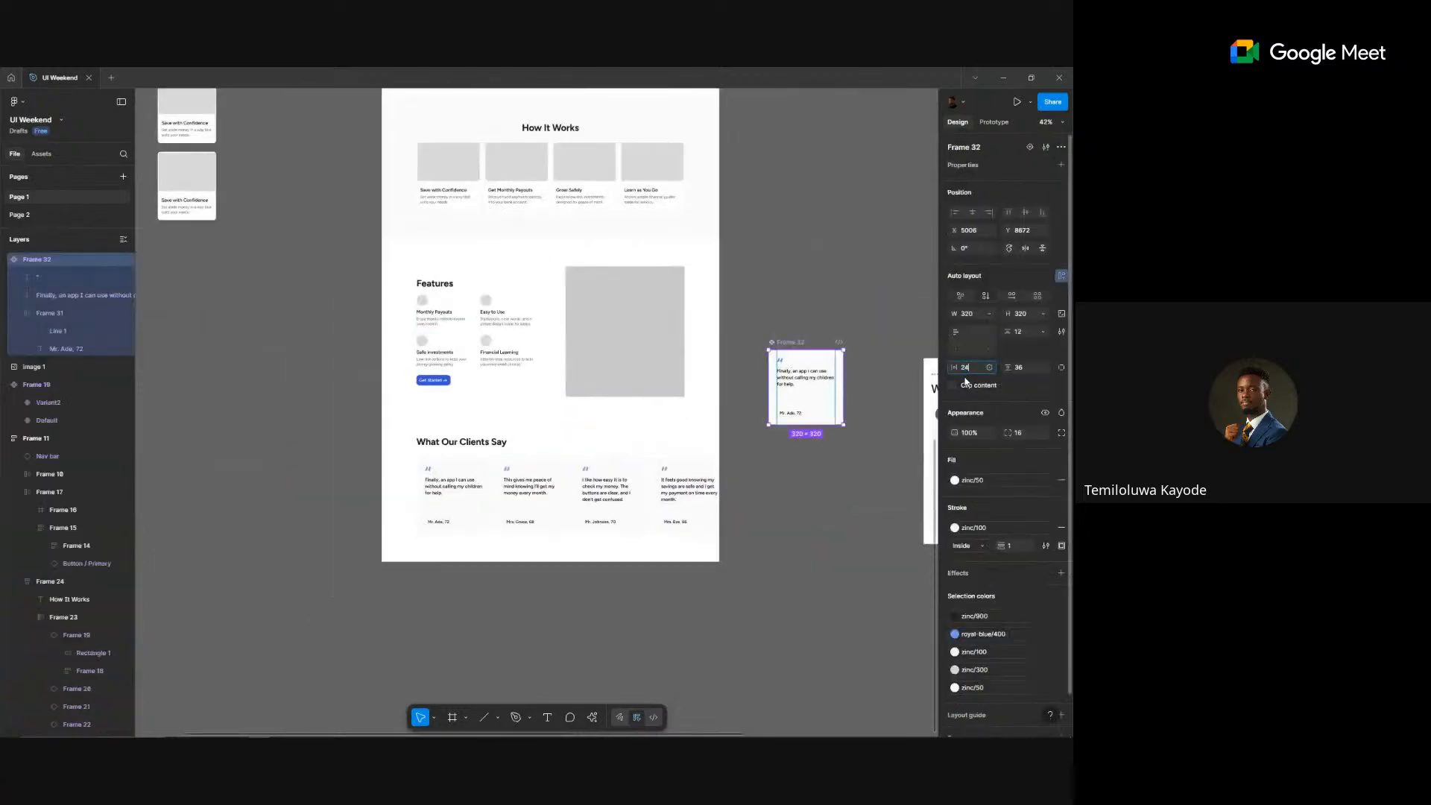
{"action": "key", "text": "Return"}
{"action": "left_click", "coordinate": [1023, 370]}
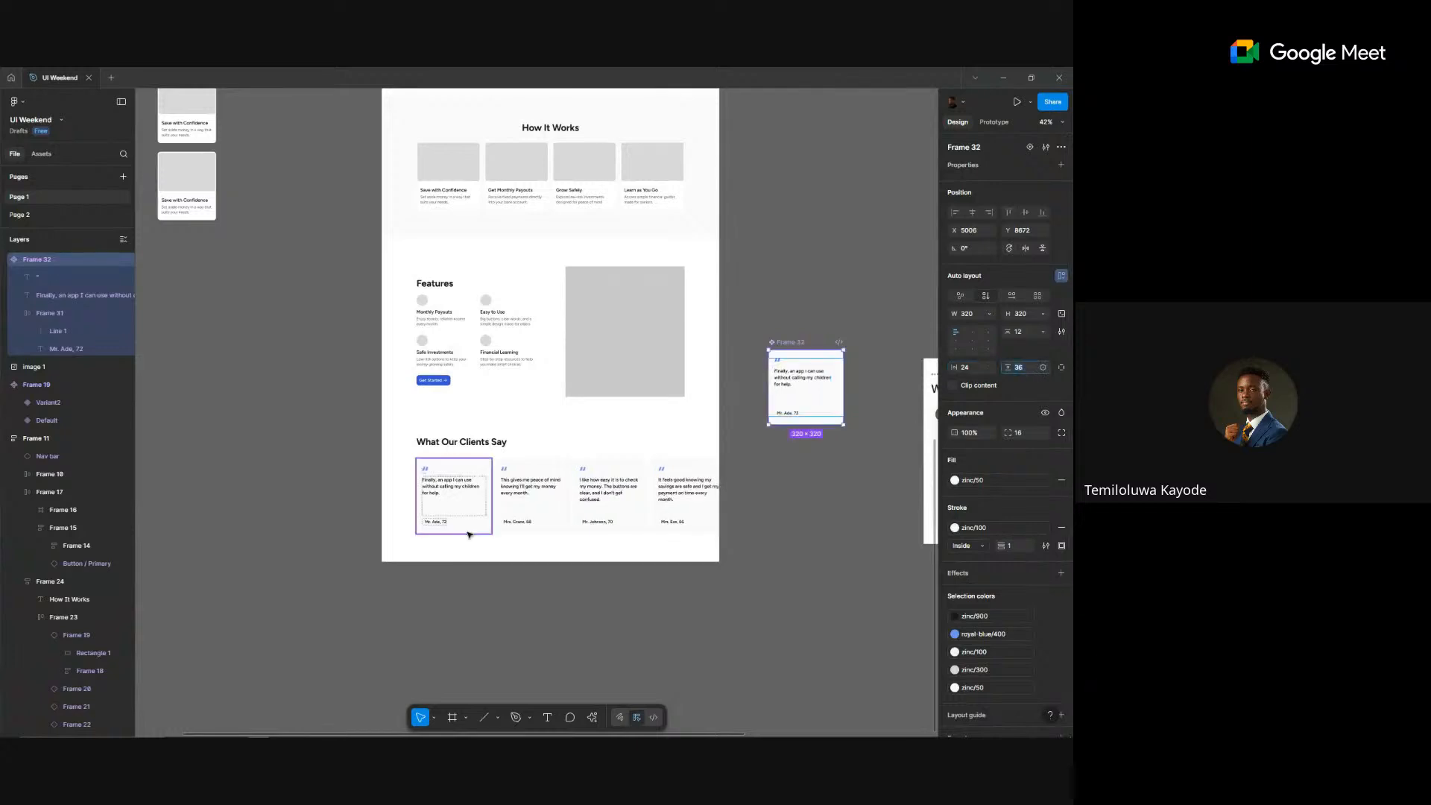
{"action": "scroll", "coordinate": [468, 534], "scroll_direction": "up", "scroll_amount": 3}
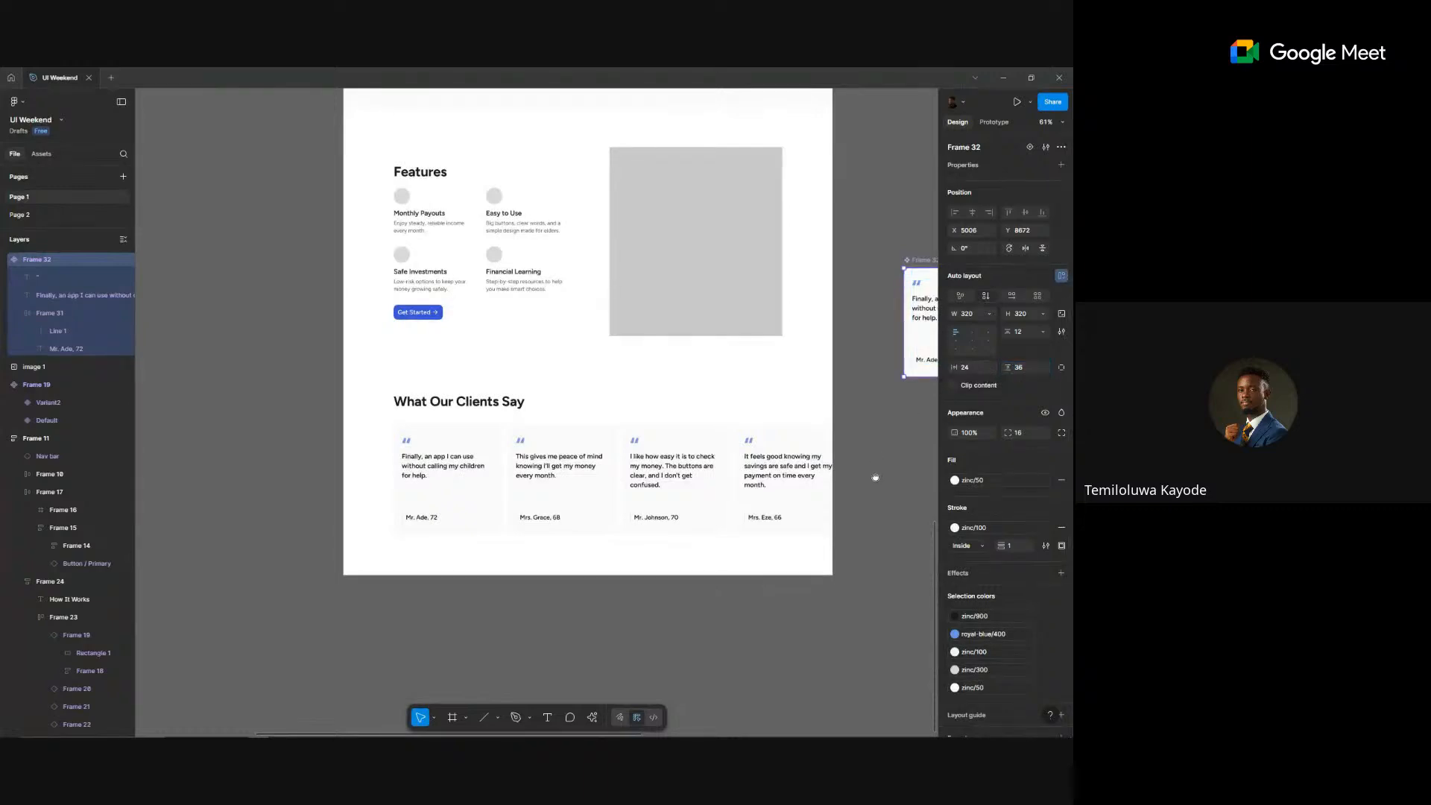
{"action": "left_click_drag", "start_coordinate": [876, 477], "coordinate": [723, 477]}
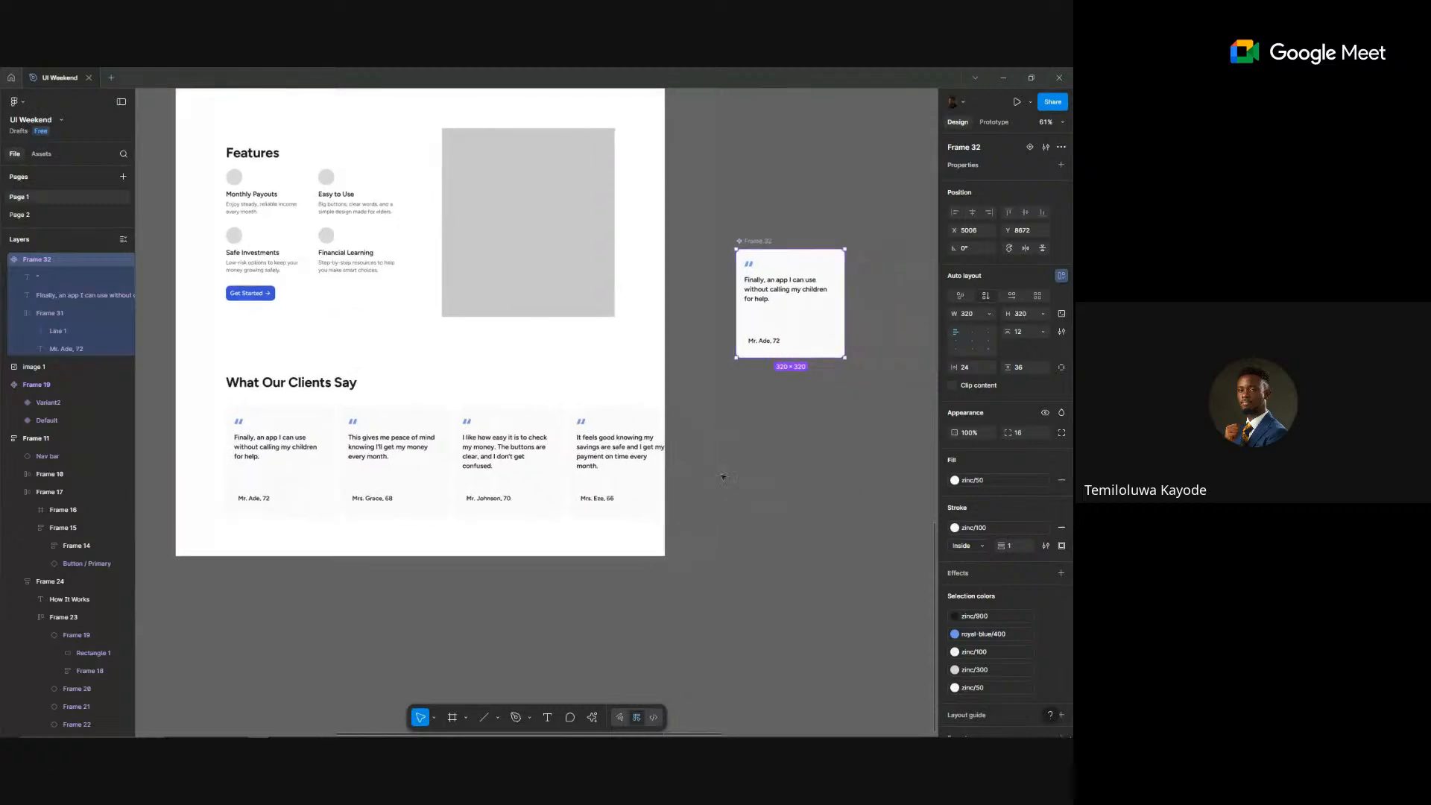
{"action": "left_click", "coordinate": [723, 477]}
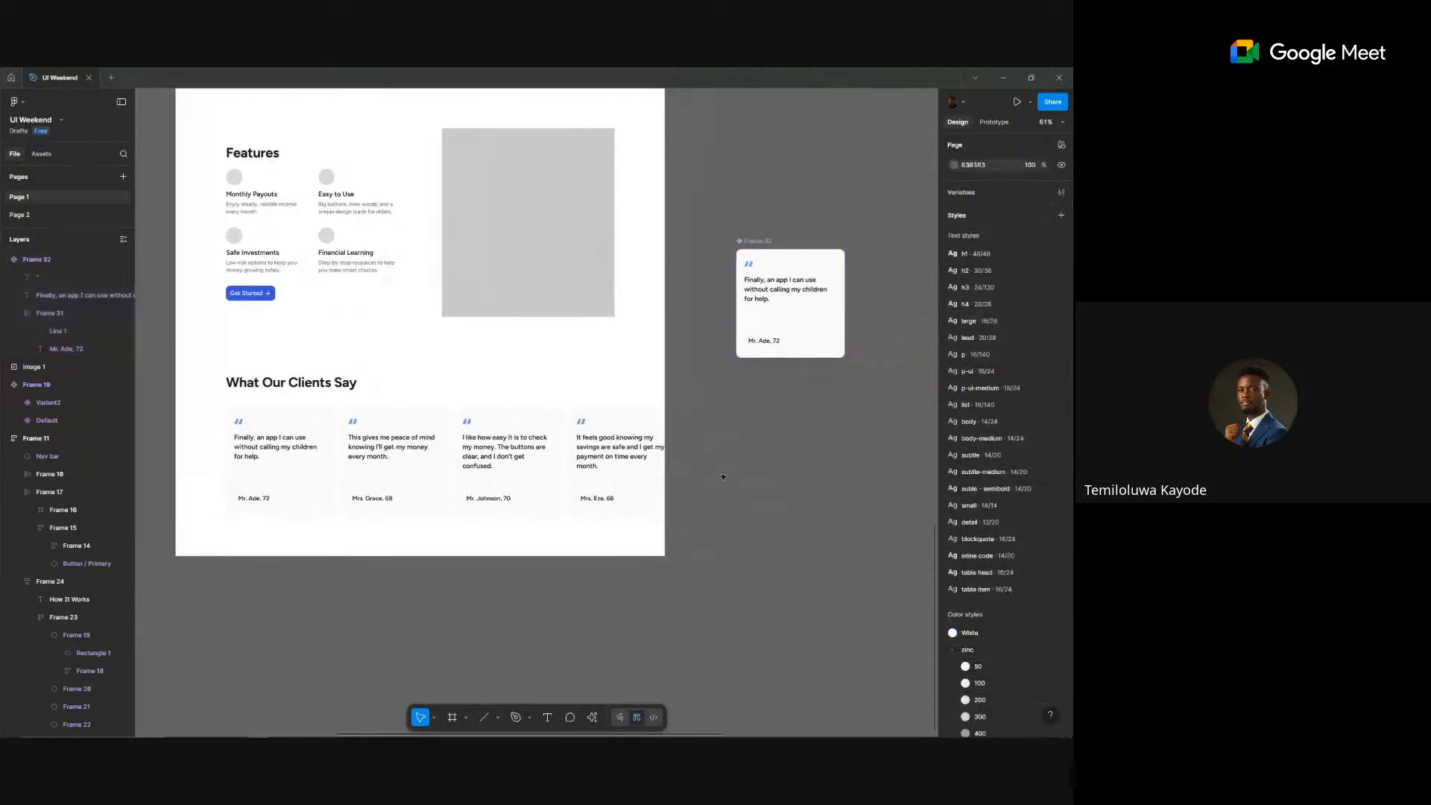
- Set the spacing between the cards in the testimonial row to 20
{"action": "left_click", "coordinate": [474, 487]}
{"action": "left_click", "coordinate": [474, 487]}
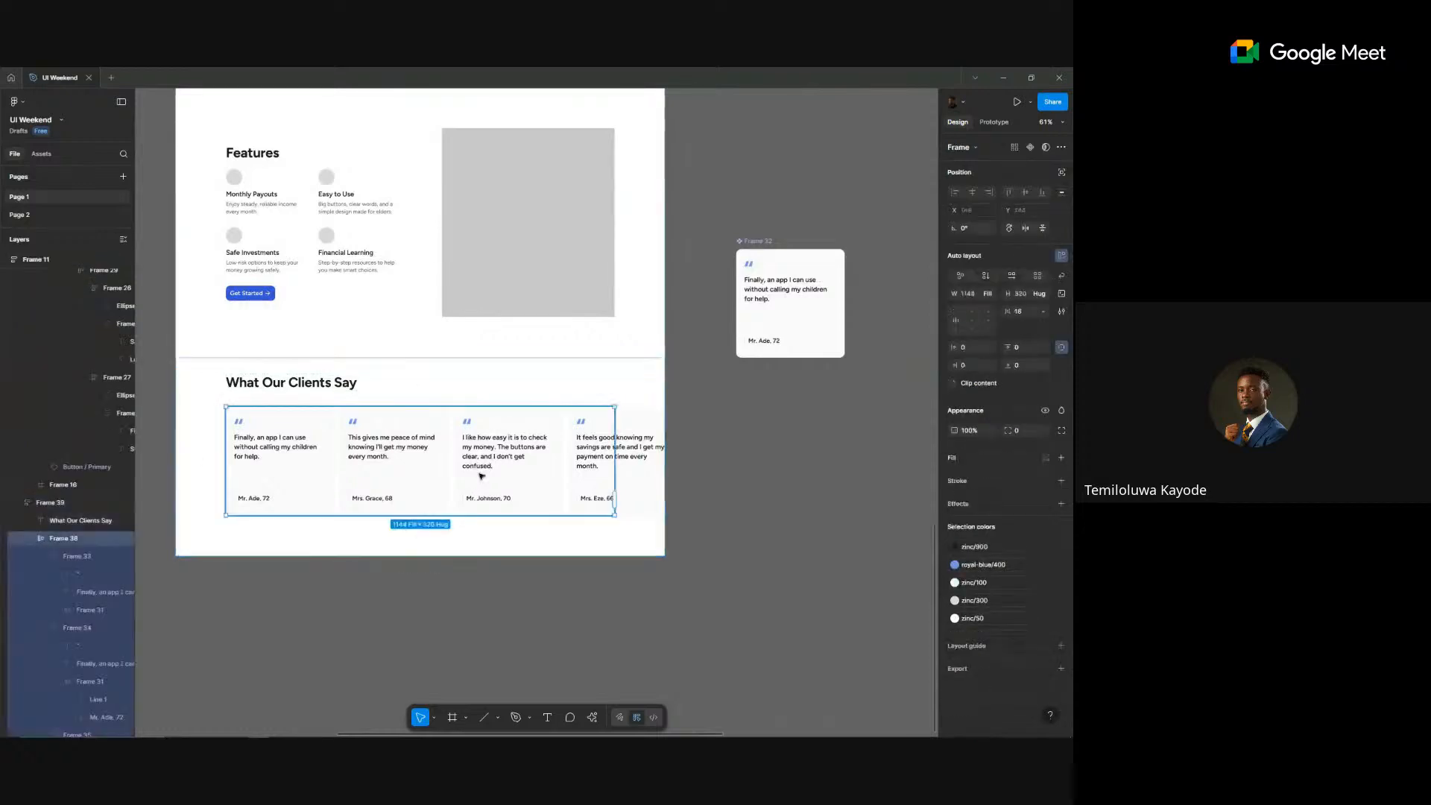
{"action": "left_click", "coordinate": [1027, 313]}
{"action": "type", "text": "20"}
{"action": "key", "text": "Return"}
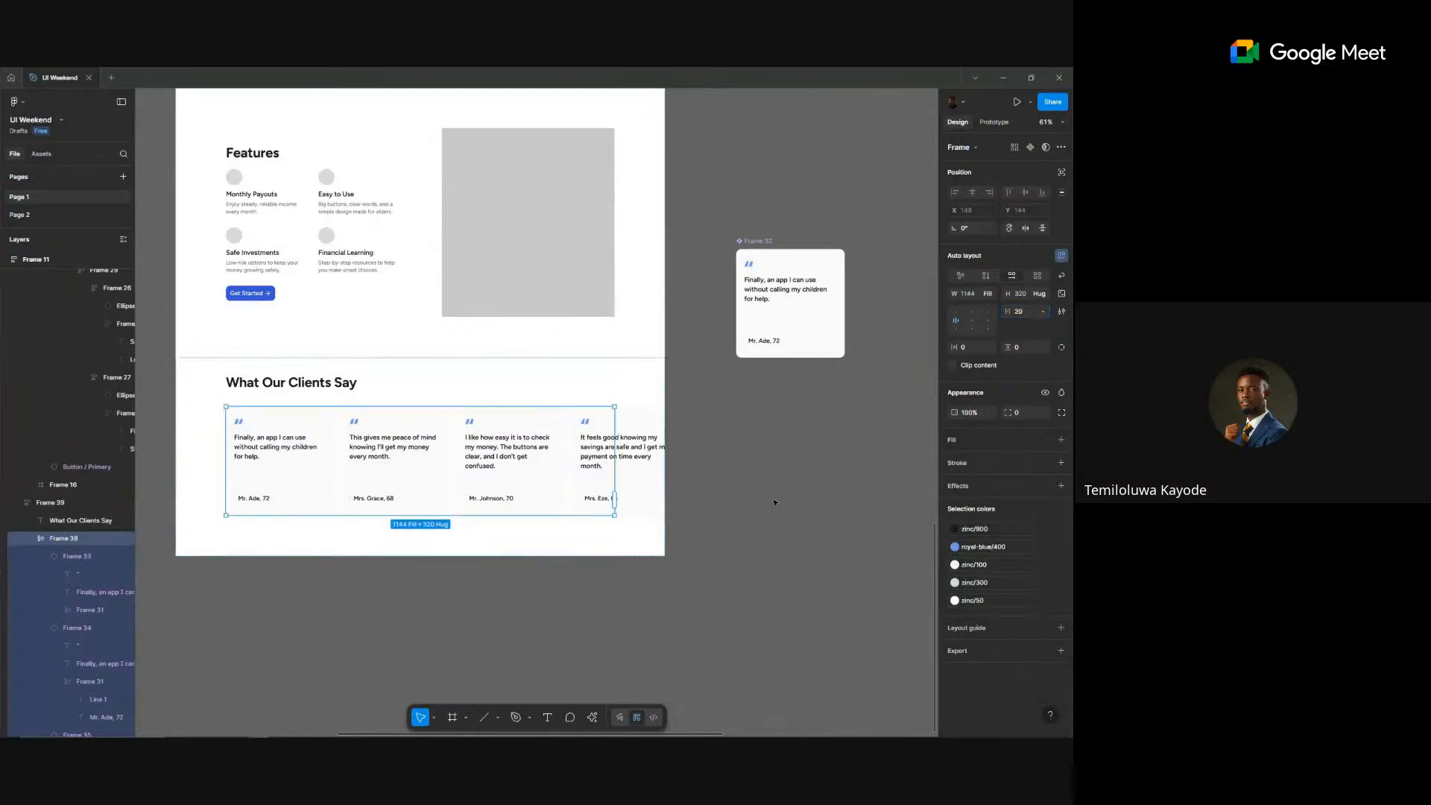
{"action": "left_click", "coordinate": [775, 504]}
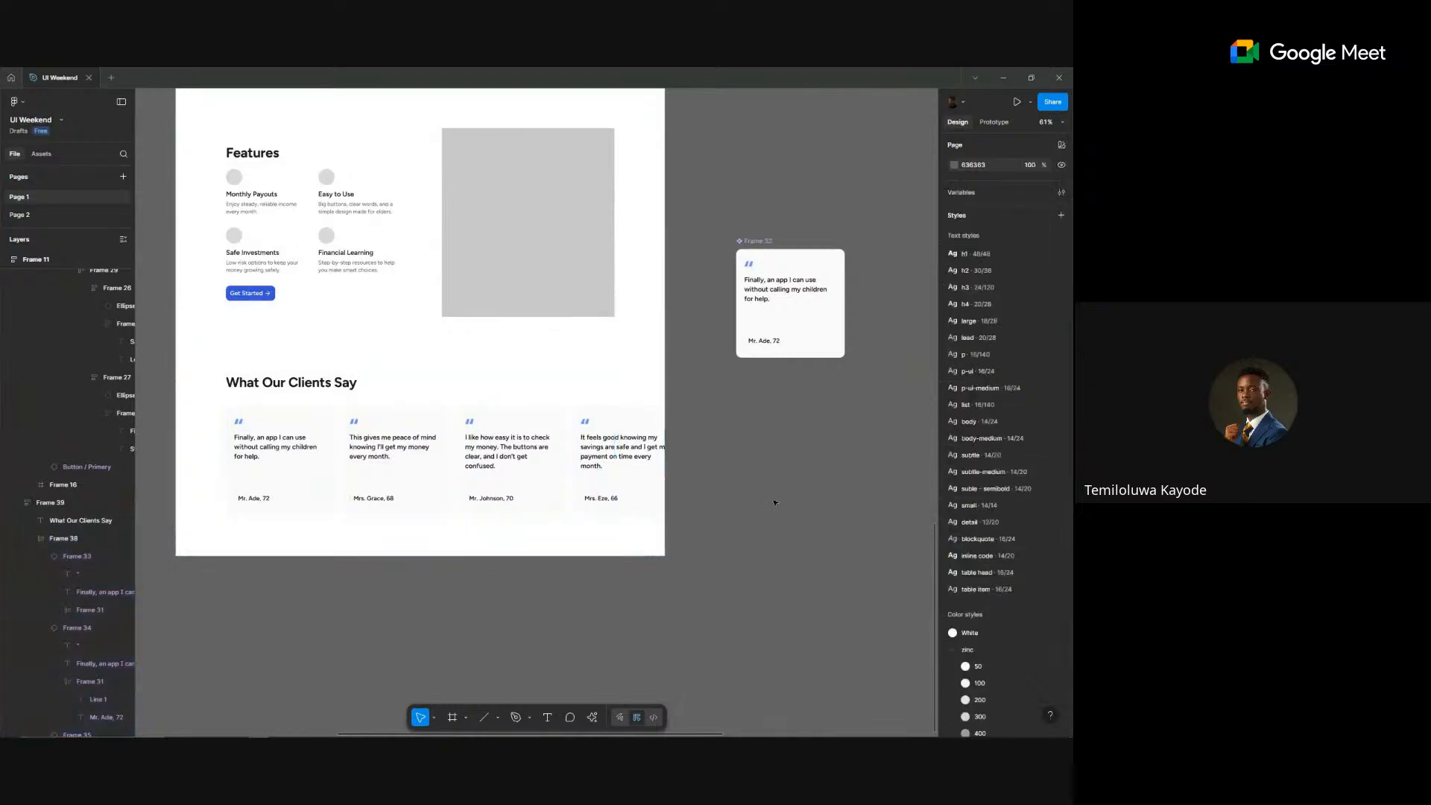
- Set the testimonial card row's prototype overflow to horizontal scrolling
{"action": "scroll", "coordinate": [568, 511], "scroll_direction": "left", "scroll_amount": 2}
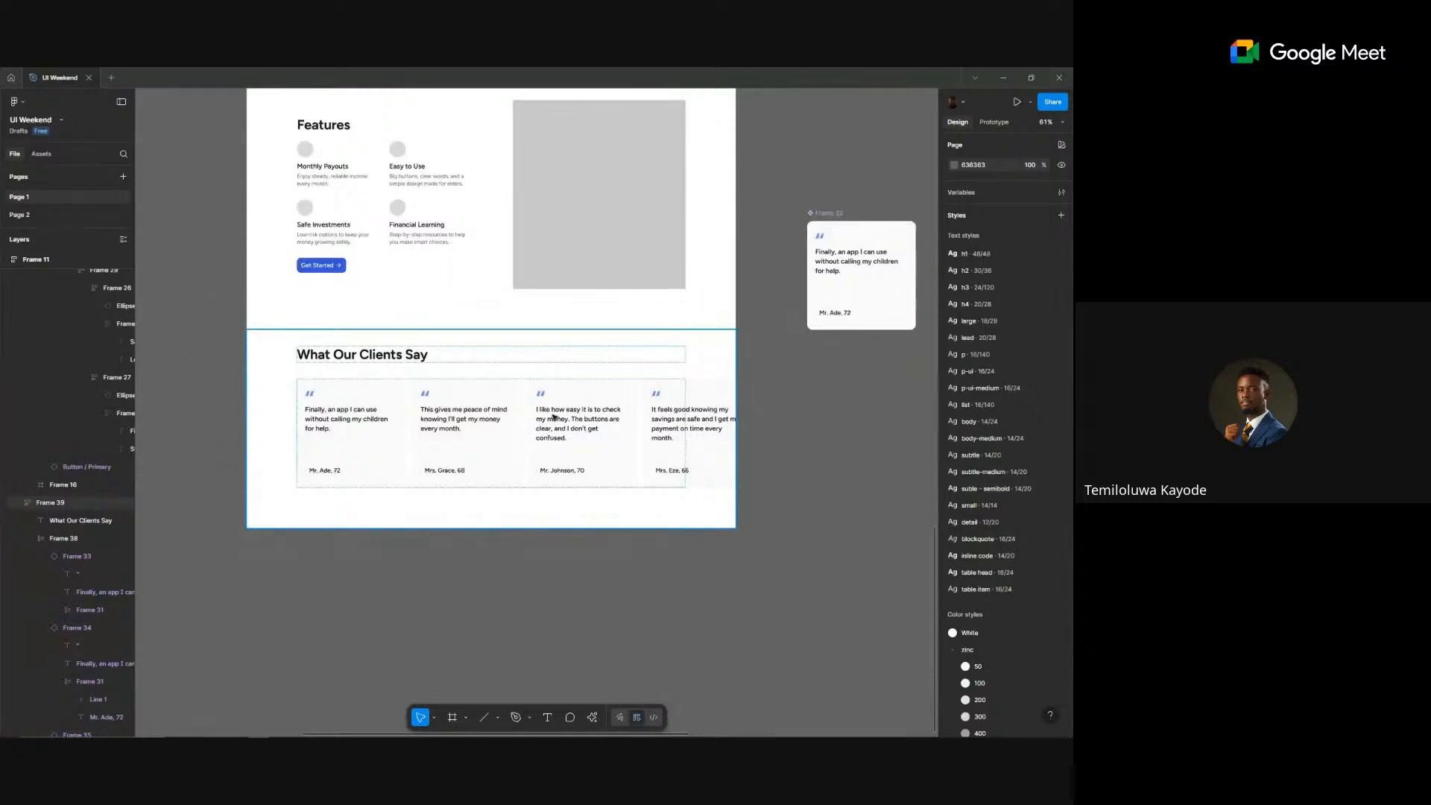
{"action": "left_click", "coordinate": [553, 418]}
{"action": "left_click", "coordinate": [553, 417]}
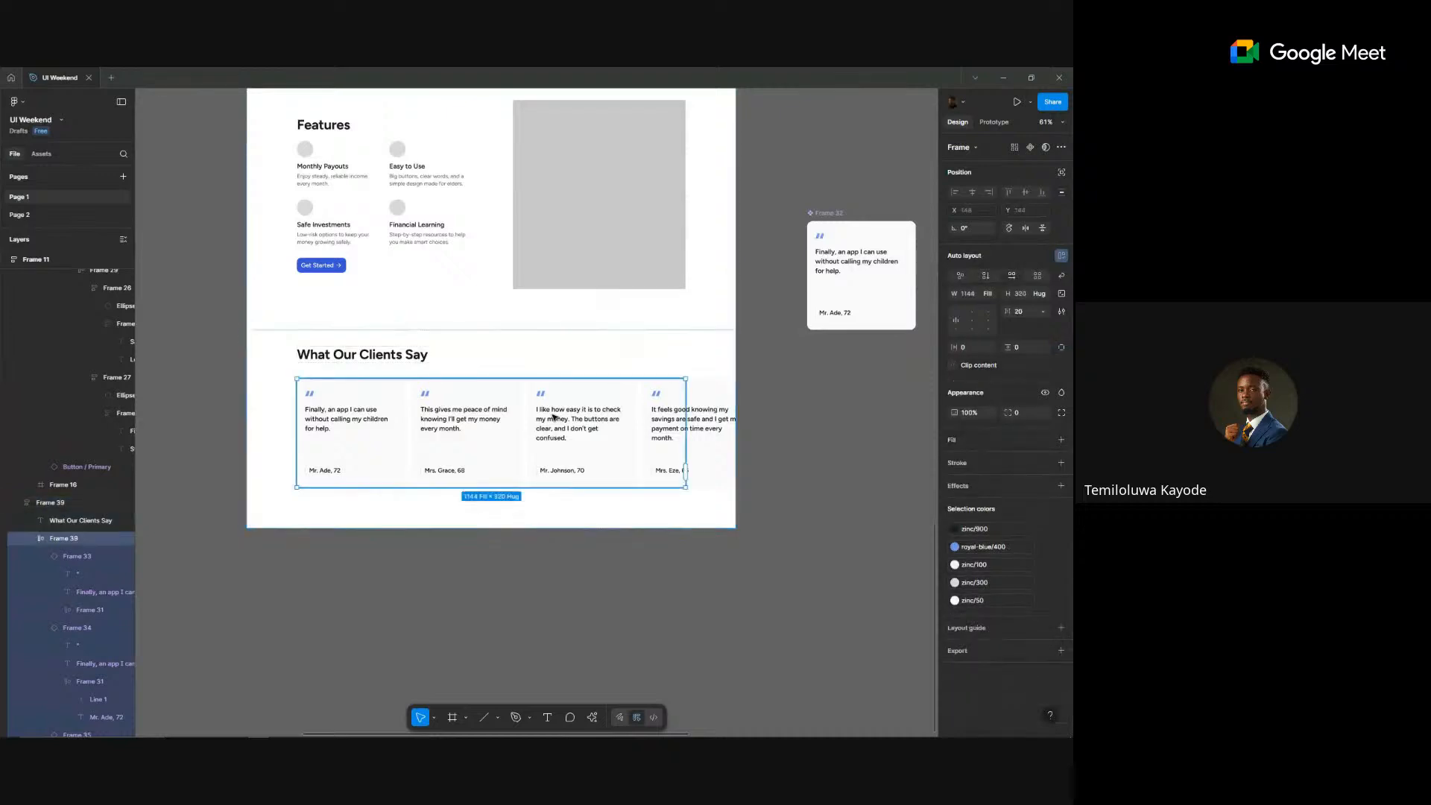
{"action": "left_click", "coordinate": [999, 123]}
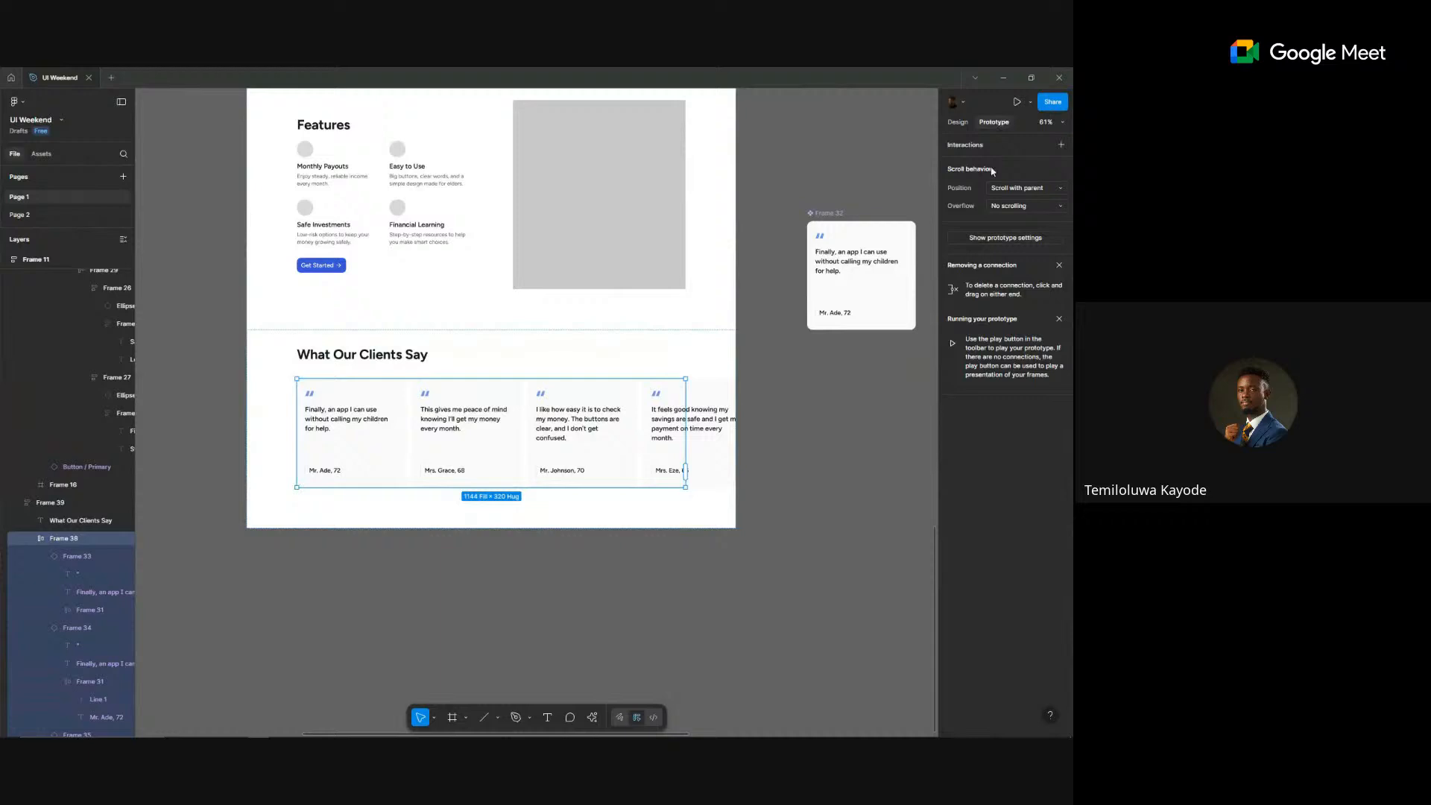
{"action": "left_click", "coordinate": [1015, 206]}
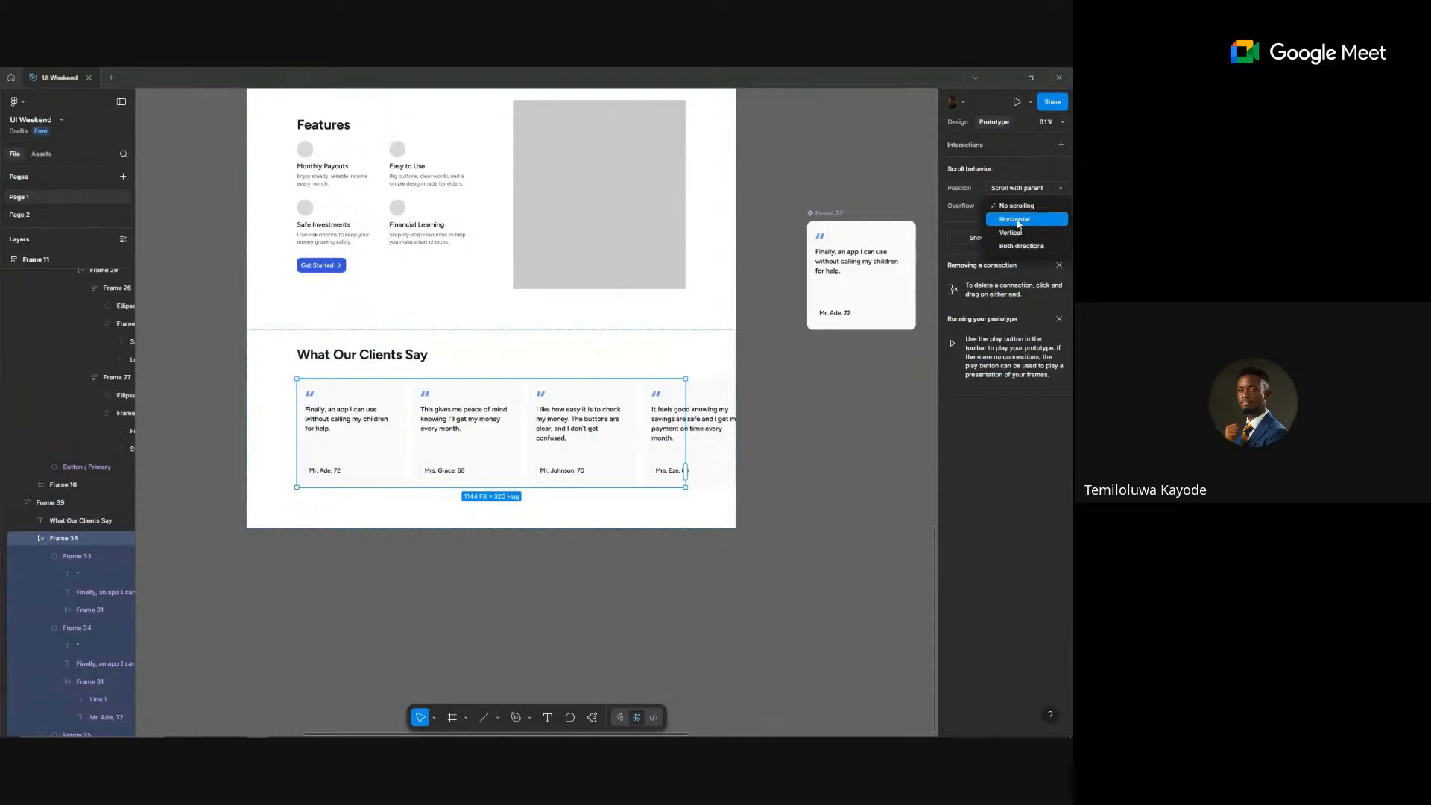
{"action": "left_click", "coordinate": [1017, 219]}
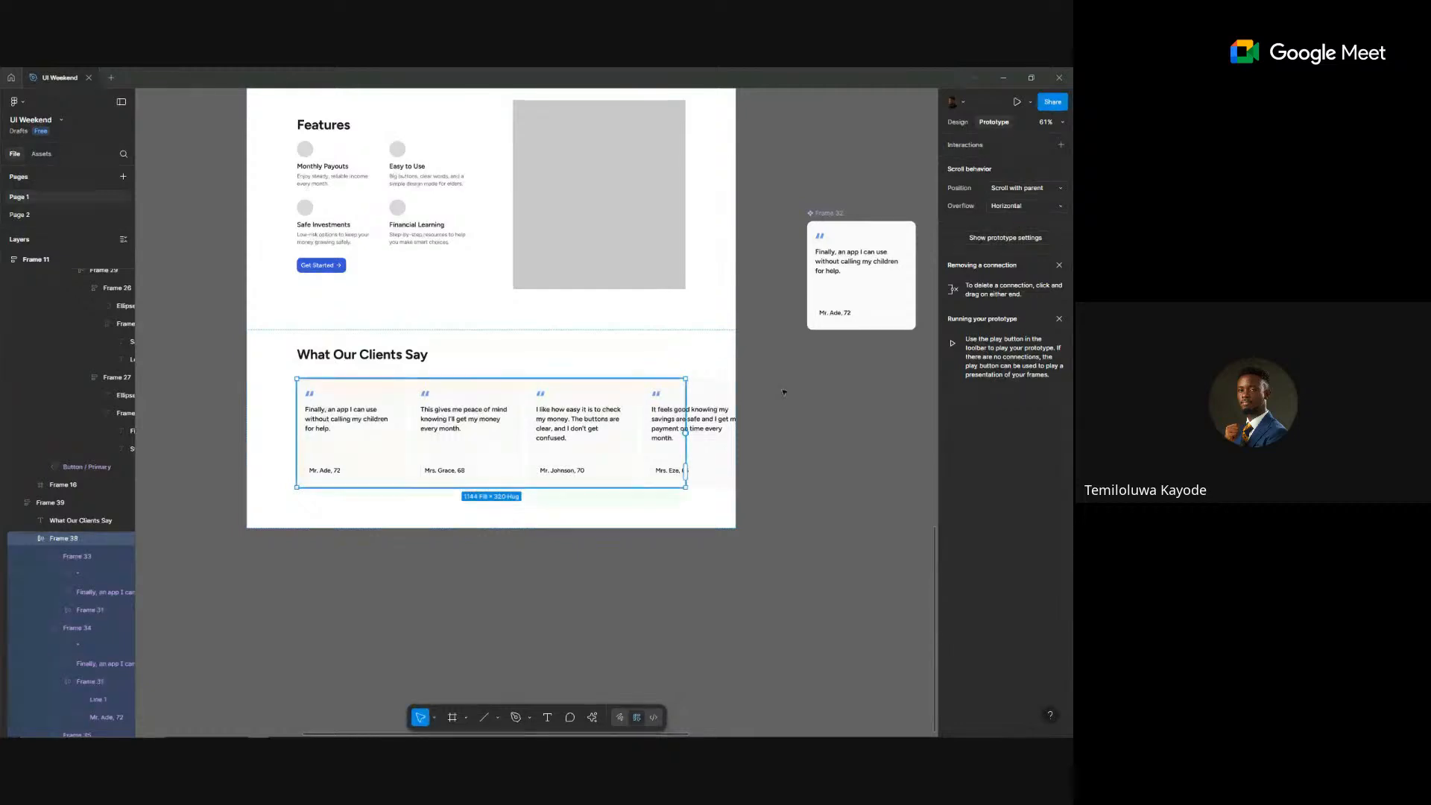
{"action": "left_click", "coordinate": [870, 395]}
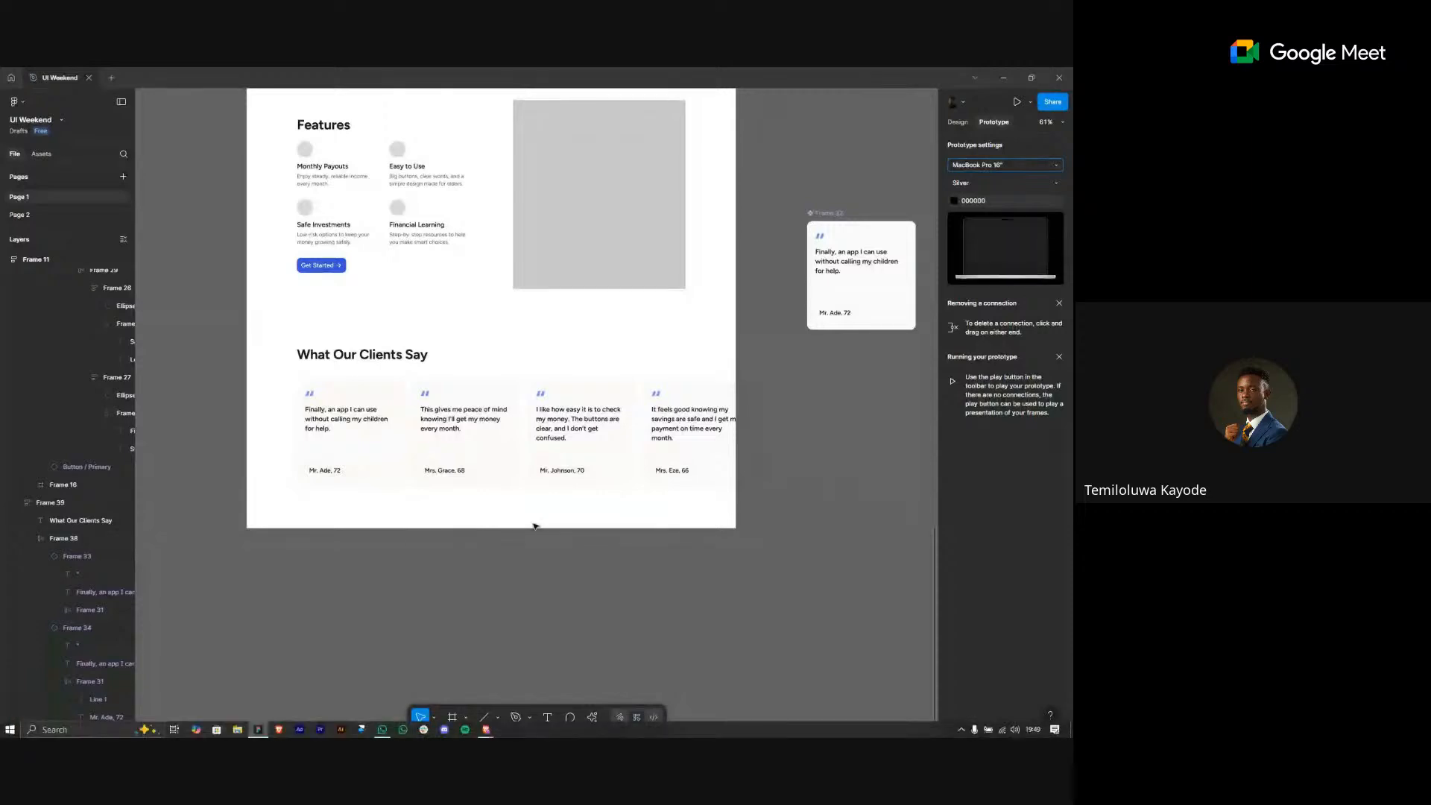
- Reword the testimonials section heading to "What Our Clients are Saying"
{"action": "left_click", "coordinate": [395, 356]}
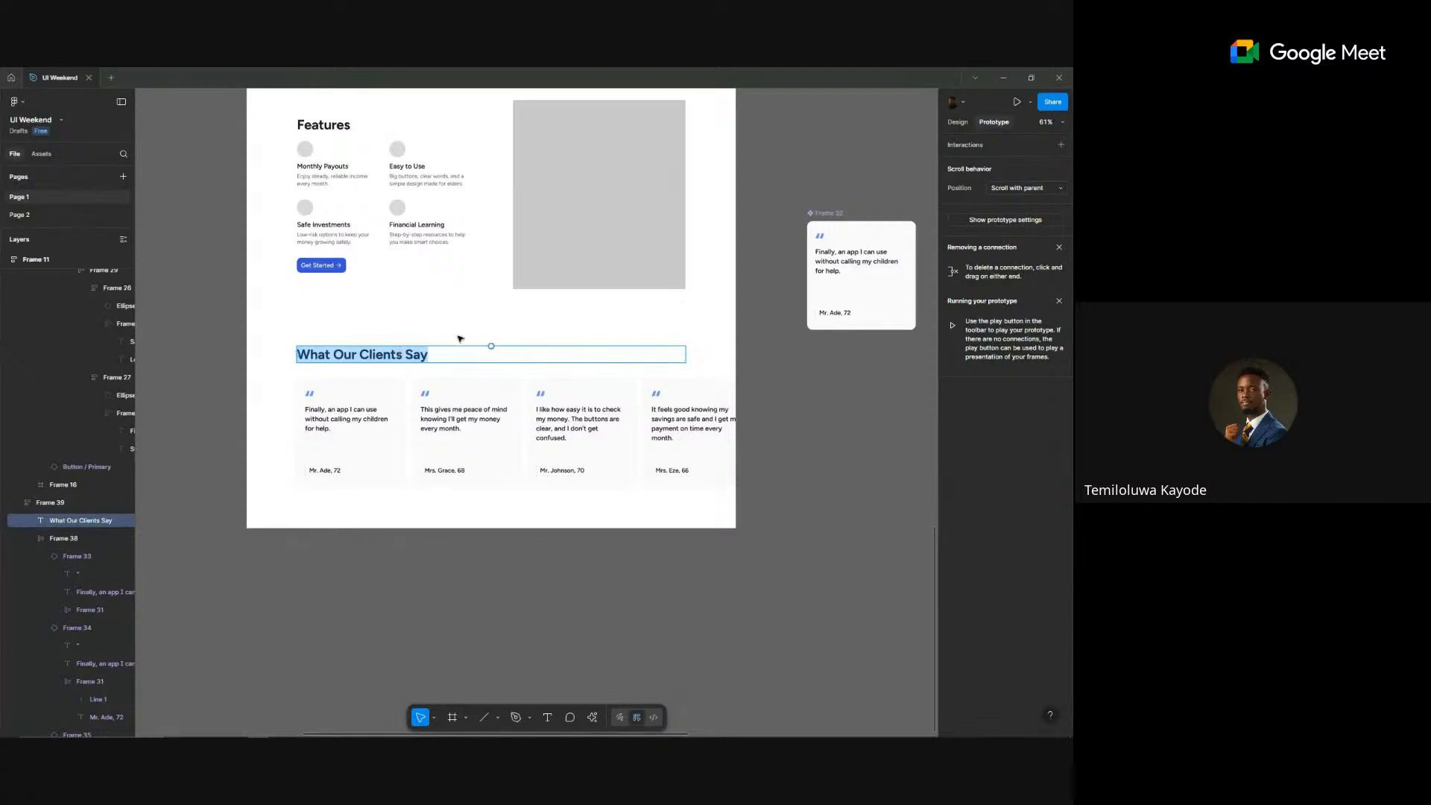
{"action": "left_click", "coordinate": [410, 355]}
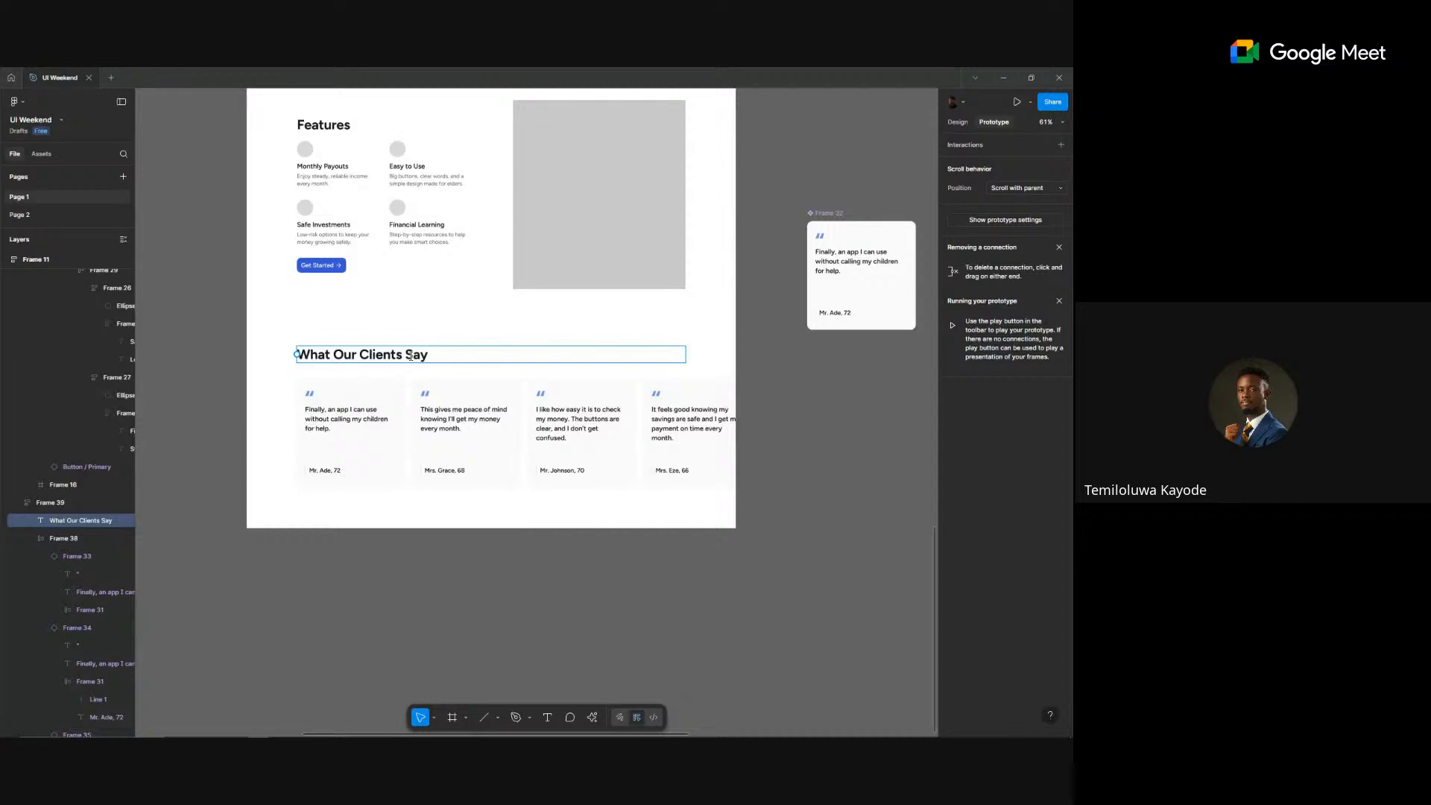
{"action": "type", "text": "are"}
{"action": "key", "text": "End"}
{"action": "type", "text": "ing"}
{"action": "key", "text": "Escape"}
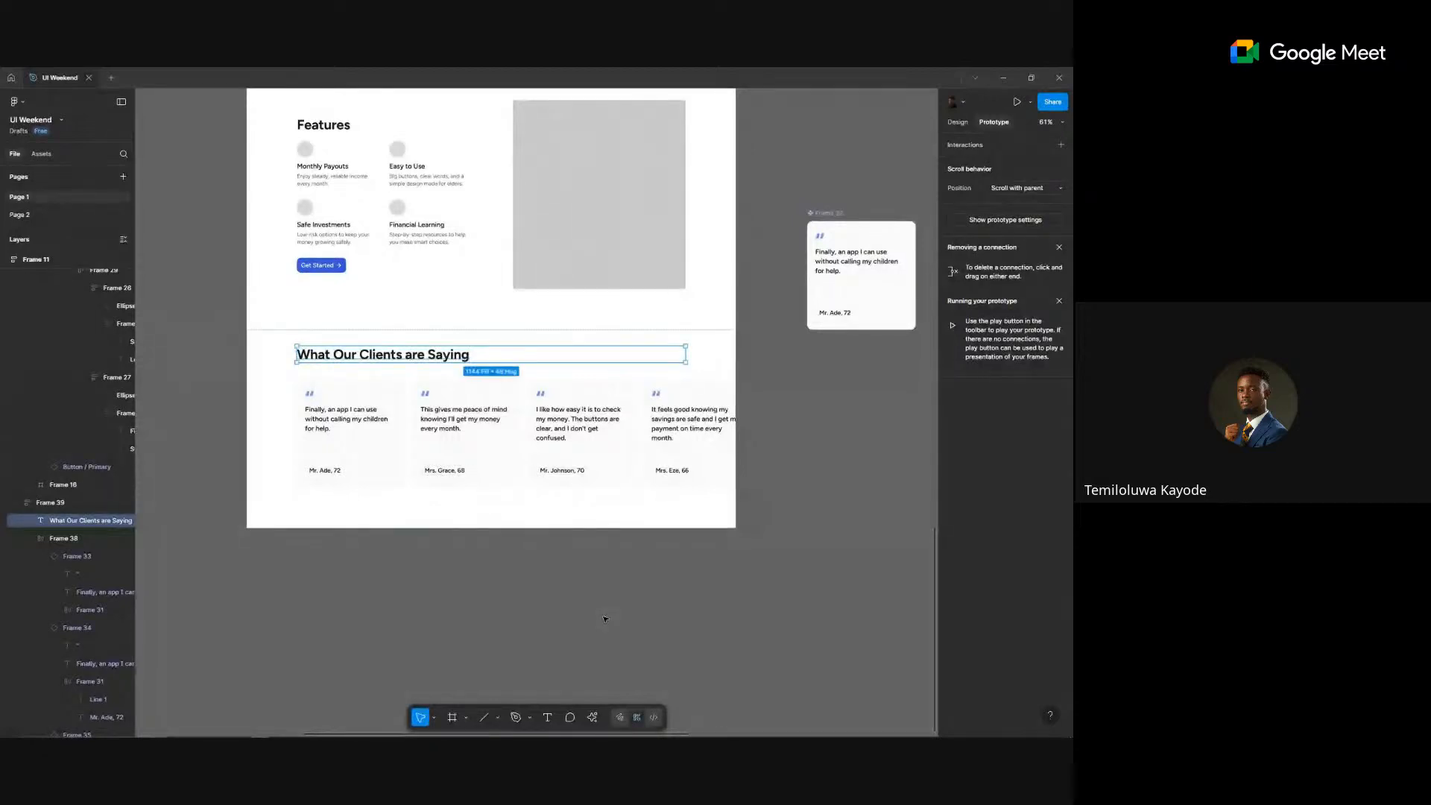
- Delete the testimonial reference image beside the main card component
{"action": "left_click", "coordinate": [958, 122]}
{"action": "scroll", "coordinate": [653, 226], "scroll_direction": "right", "scroll_amount": 5}
{"action": "scroll", "coordinate": [653, 226], "scroll_direction": "right", "scroll_amount": 1}
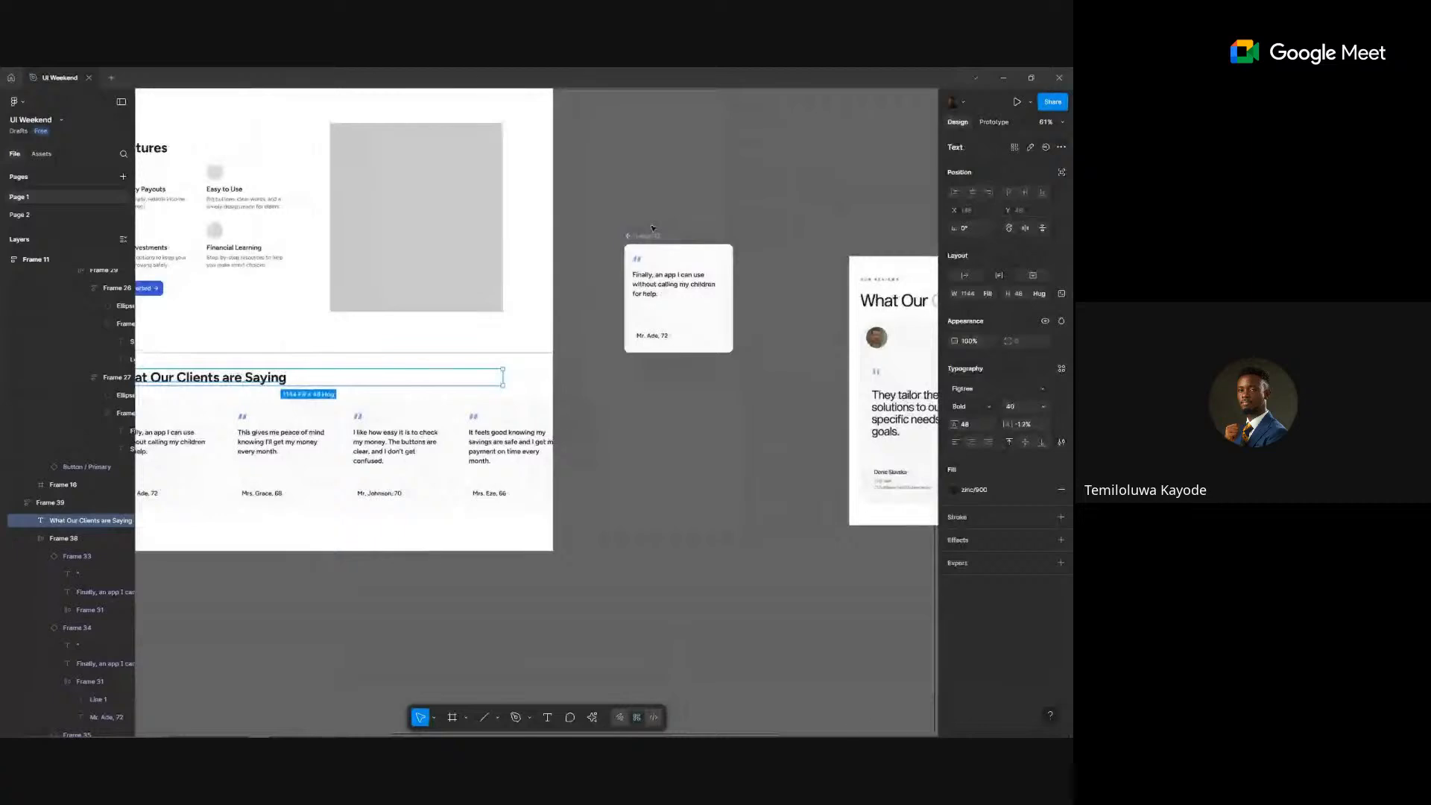
{"action": "scroll", "coordinate": [824, 256], "scroll_direction": "right", "scroll_amount": 12}
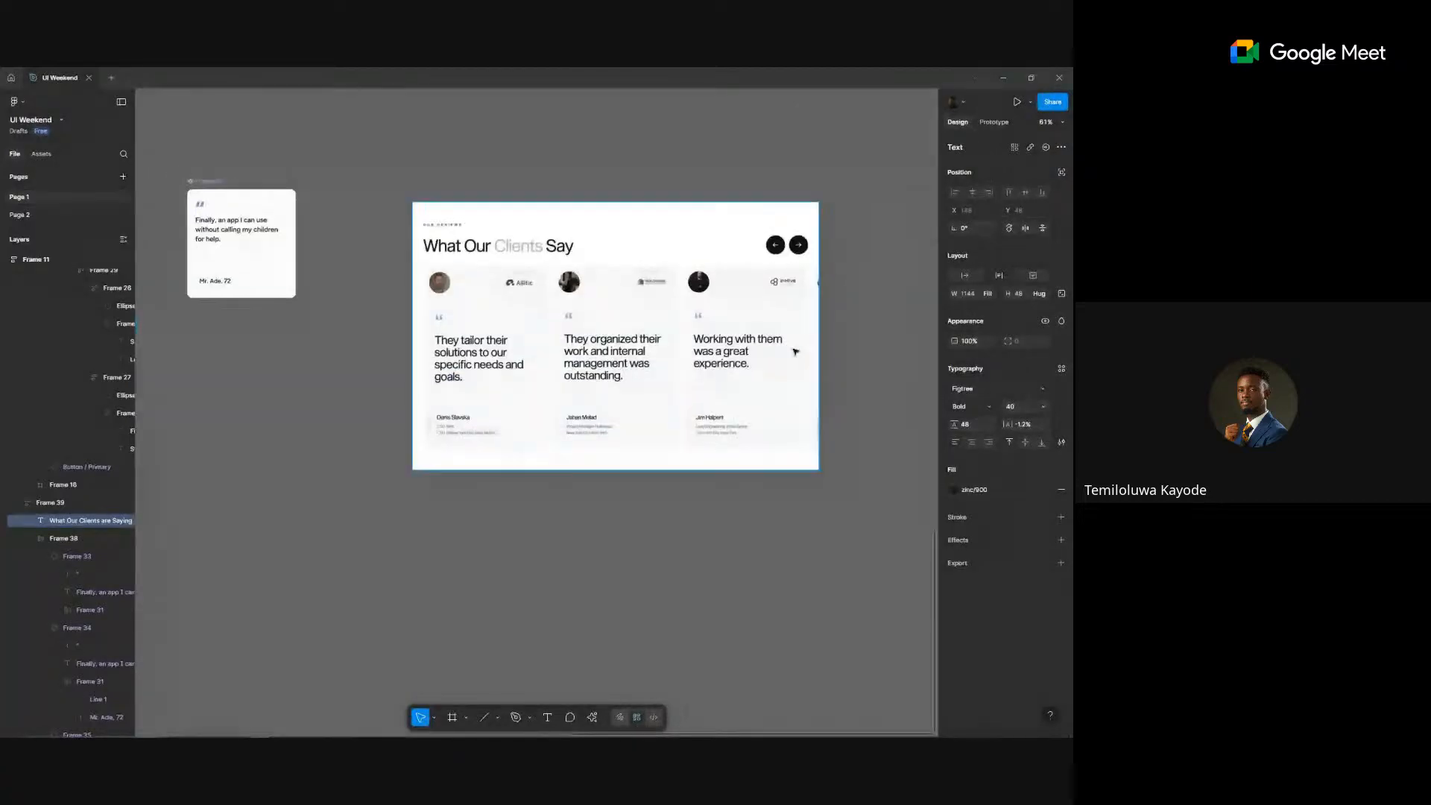
{"action": "left_click", "coordinate": [796, 352]}
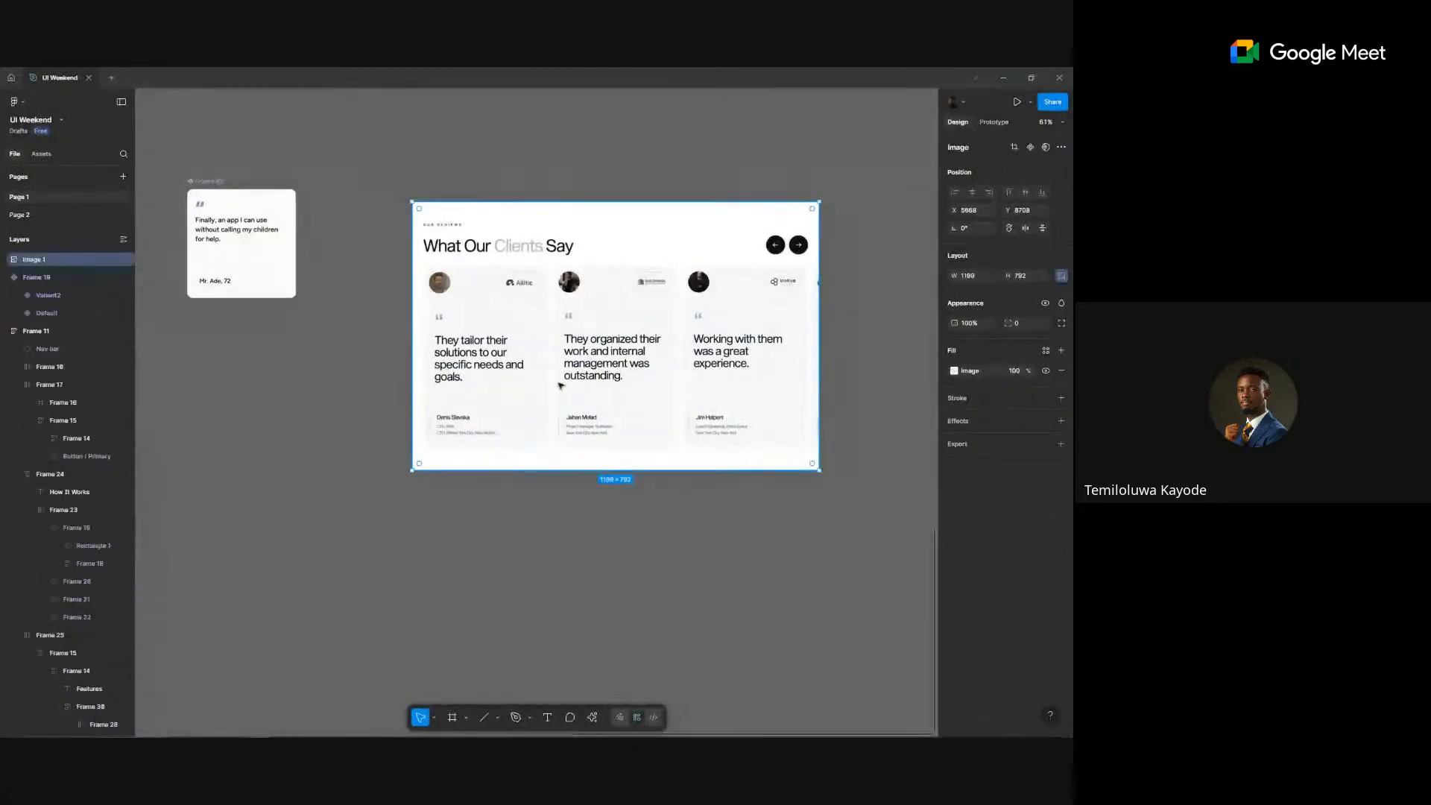
{"action": "key", "text": "Delete"}
{"action": "scroll", "coordinate": [676, 278], "scroll_direction": "down", "scroll_amount": 3}
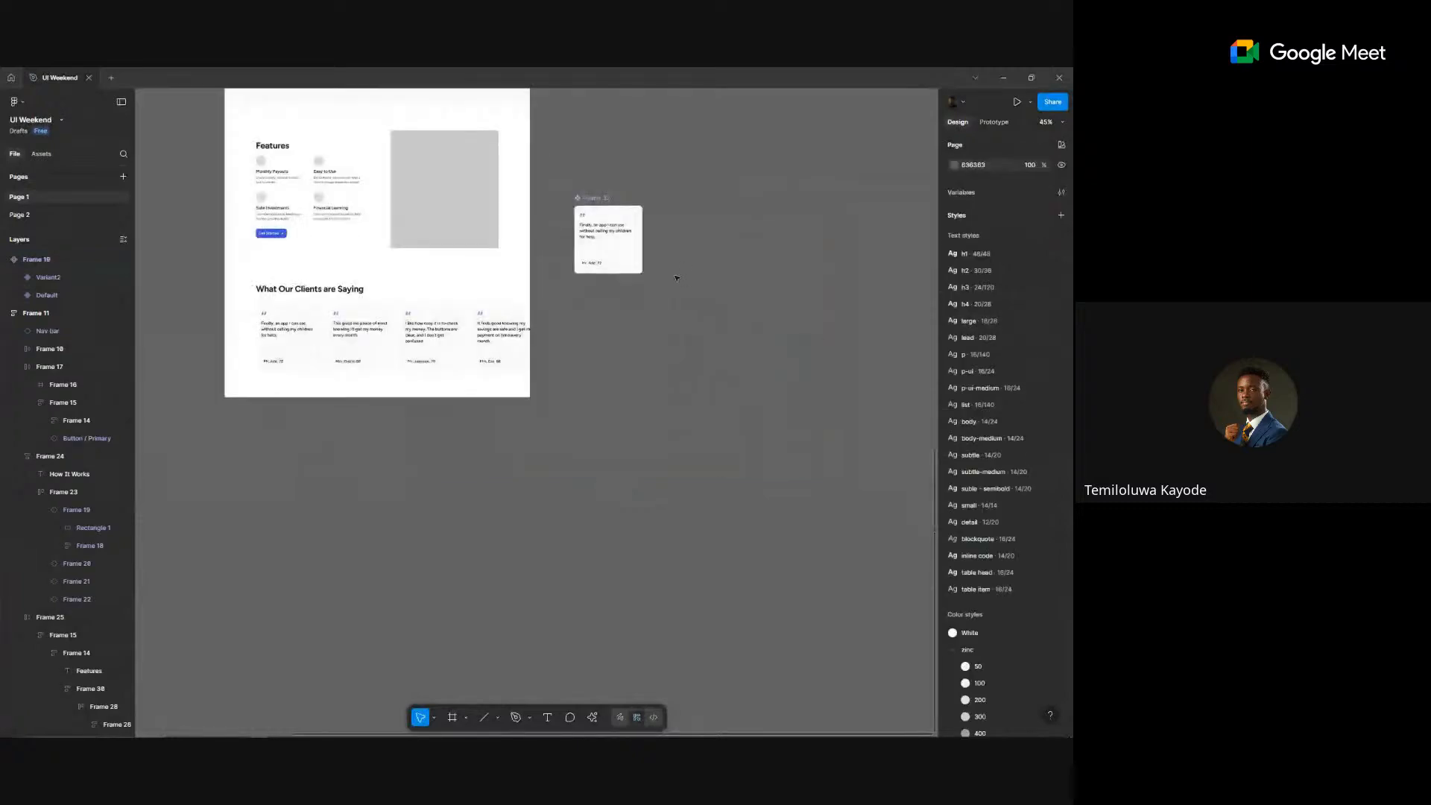
- Copy the call-to-action headline "Take Control of Your Future Today" from the ChatGPT landing page copy and return to the Figma design
{"action": "scroll", "coordinate": [641, 397], "scroll_direction": "down", "scroll_amount": 2}
{"action": "key", "text": "alt+Tab"}
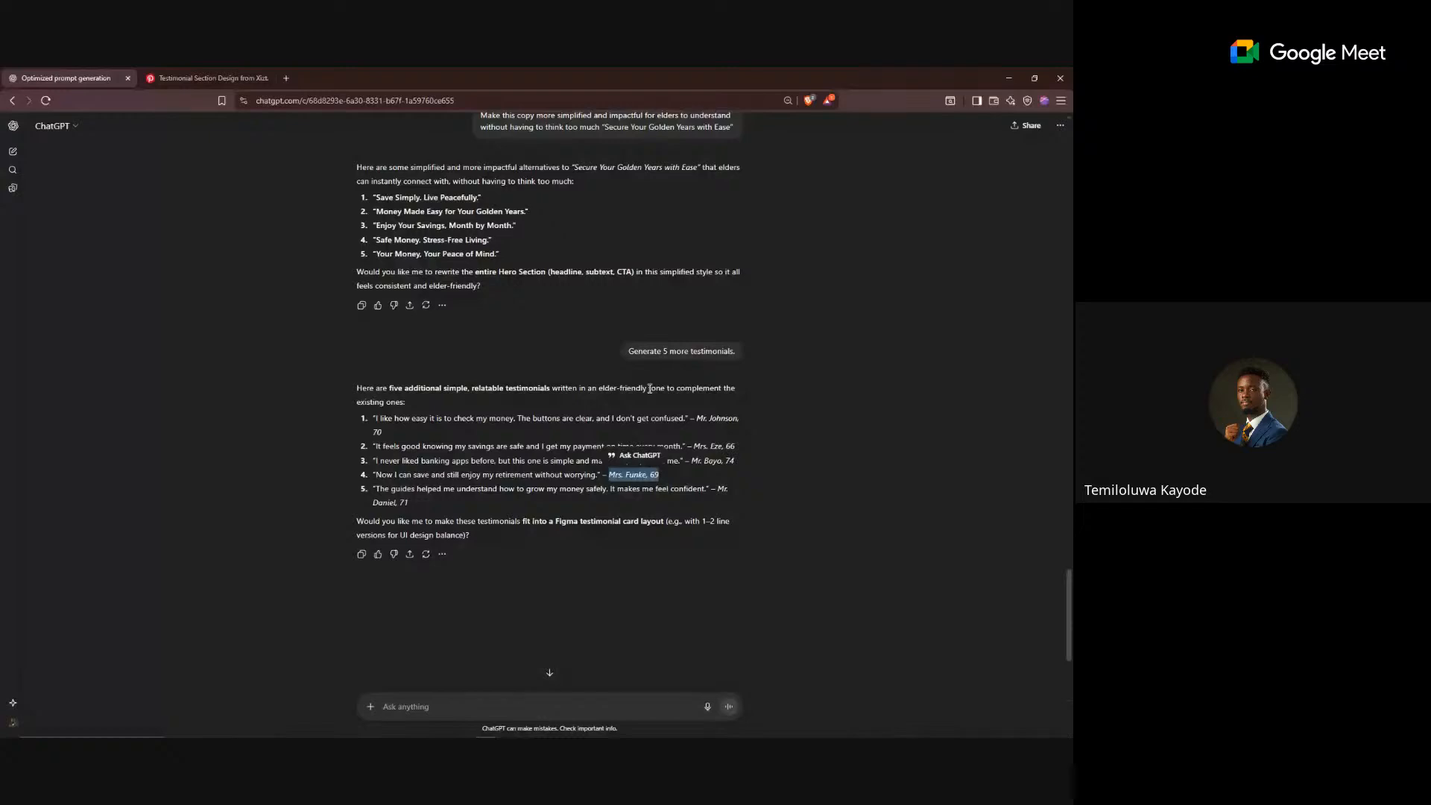
{"action": "scroll", "coordinate": [649, 389], "scroll_direction": "up", "scroll_amount": 10}
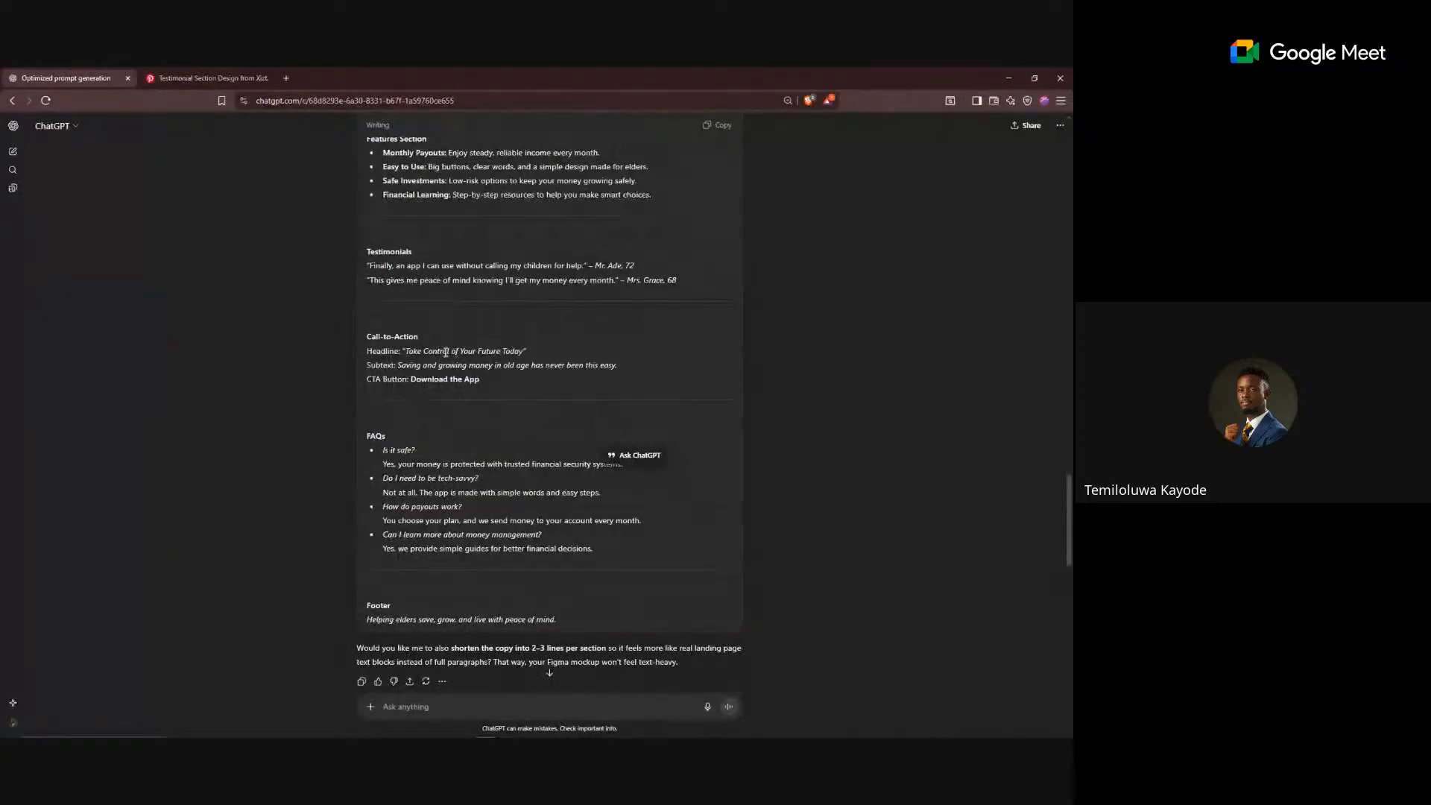
{"action": "key", "text": "alt+Tab"}
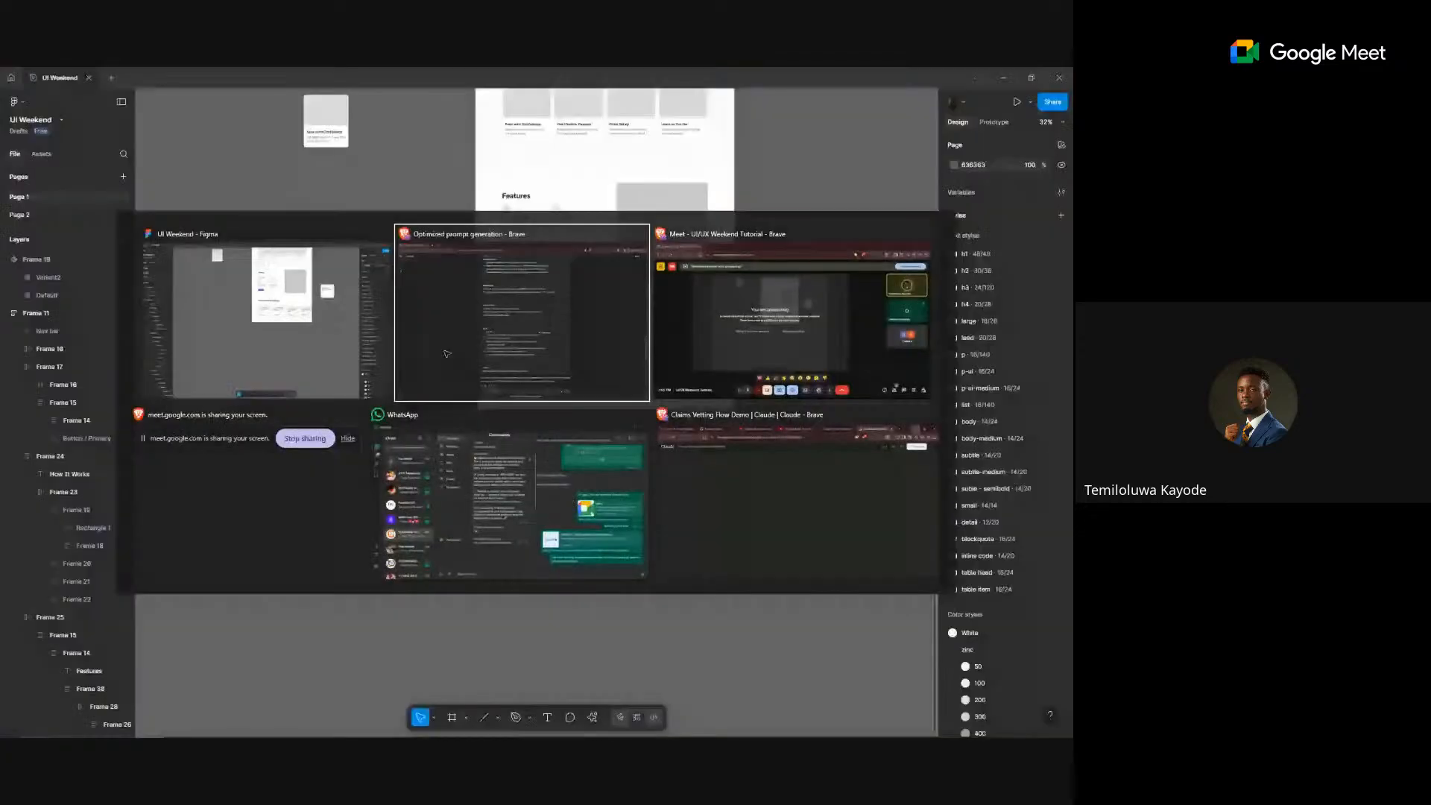
{"action": "left_click", "coordinate": [408, 351]}
{"action": "left_click_drag", "start_coordinate": [407, 351], "coordinate": [522, 349]}
{"action": "key", "text": "ctrl+c"}
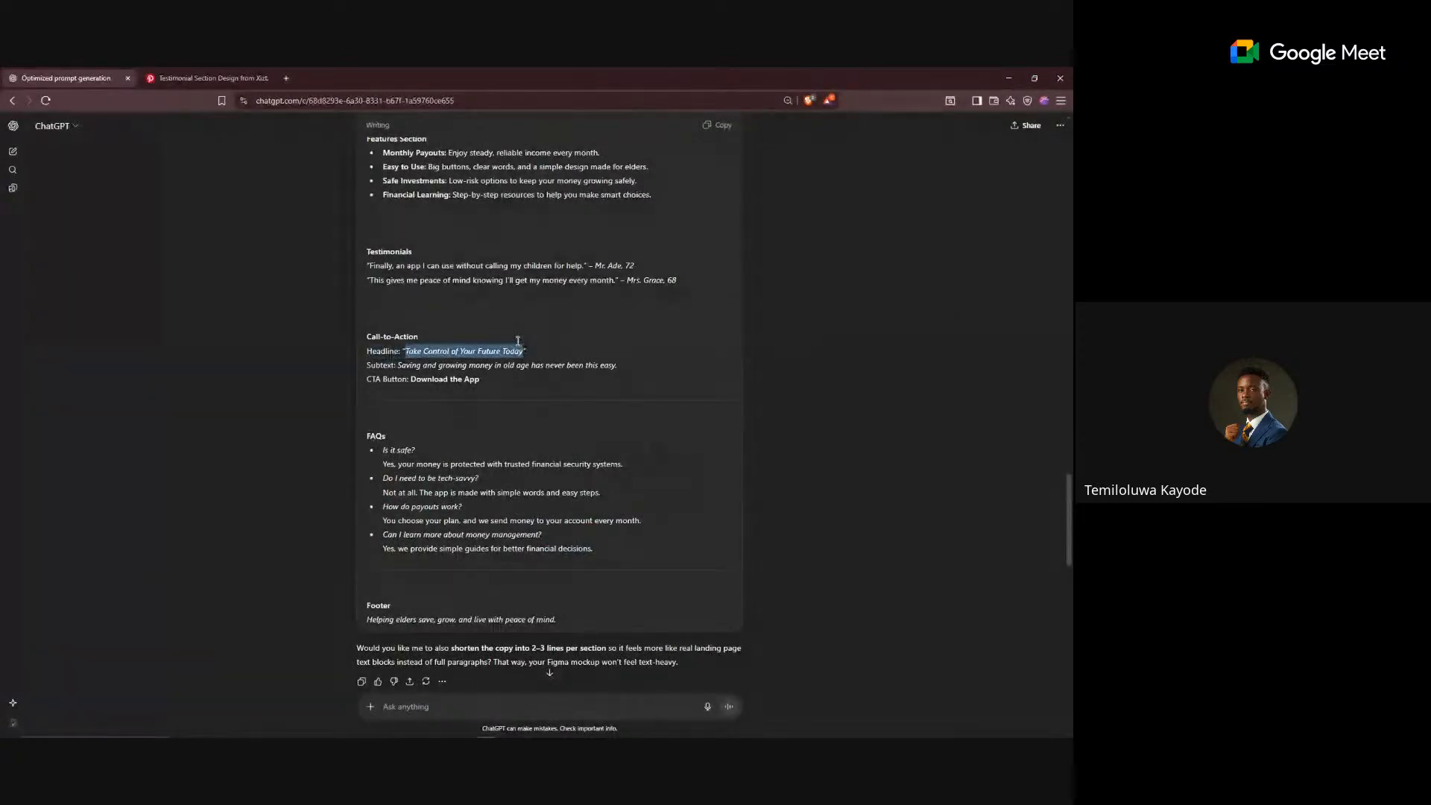
{"action": "key", "text": "alt+Tab"}
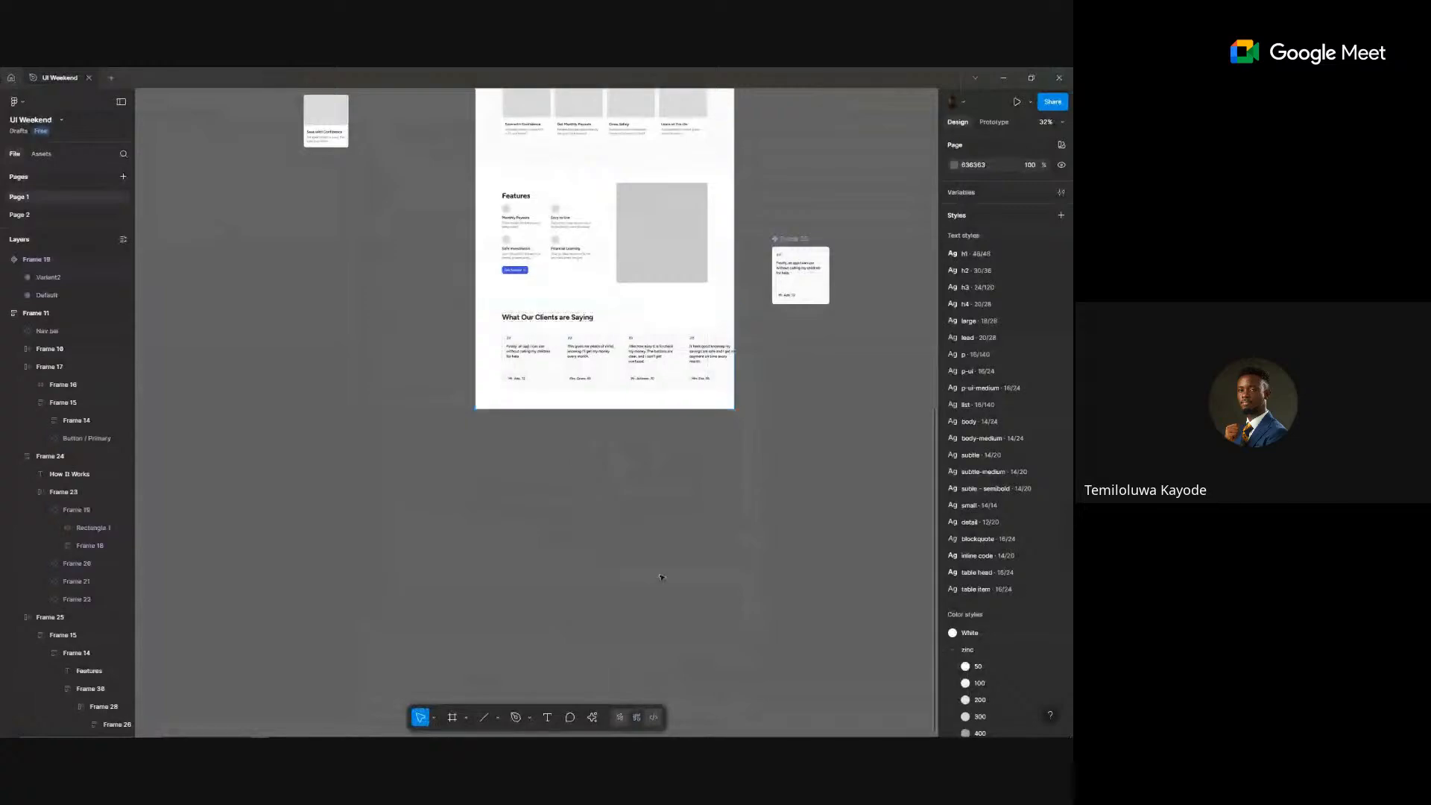
{"action": "scroll", "coordinate": [660, 578], "scroll_direction": "up", "scroll_amount": 3}
{"action": "scroll", "coordinate": [626, 301], "scroll_direction": "down", "scroll_amount": 2}
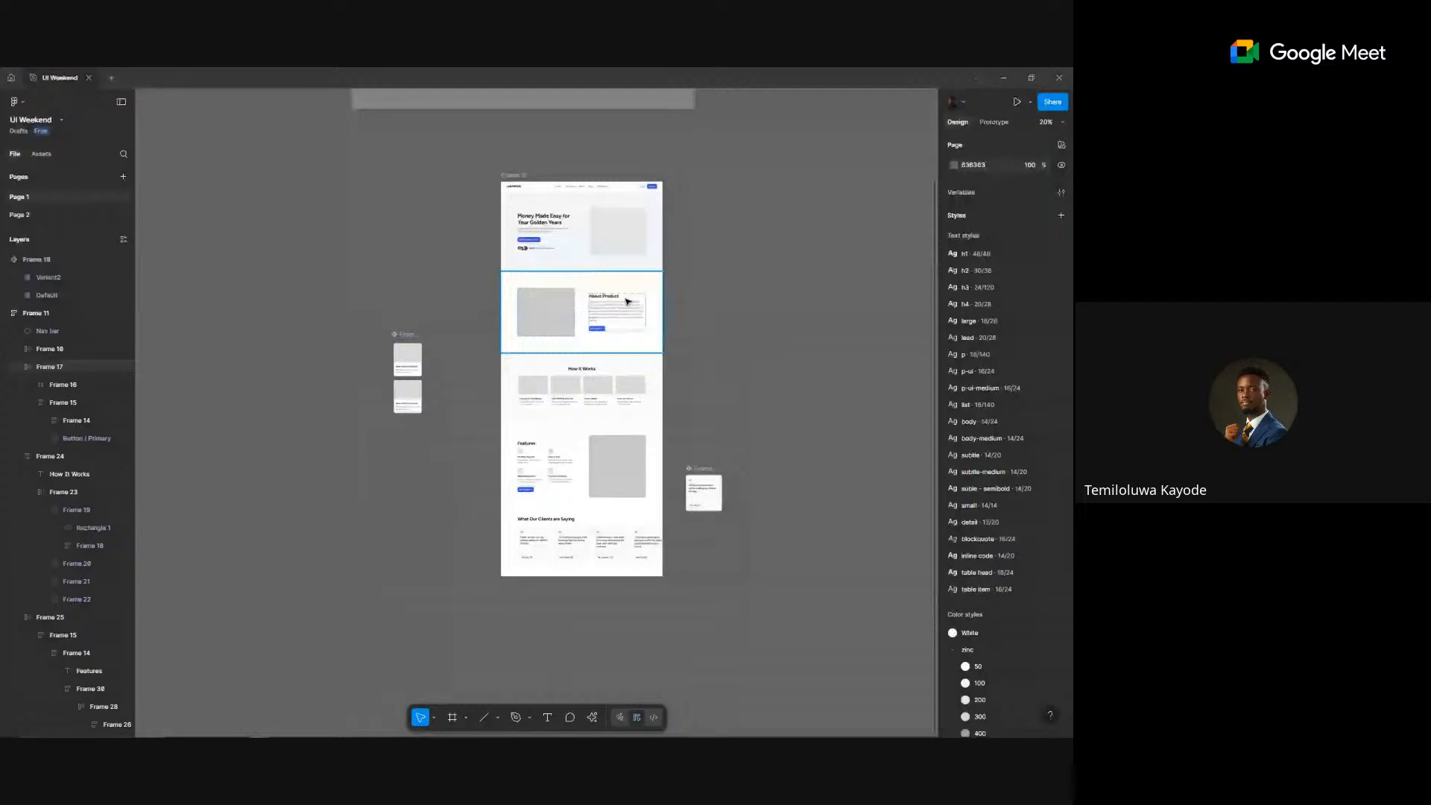
- Duplicate the About Product section and move the copy below the testimonials section at the end of the page
{"action": "left_click", "coordinate": [617, 324]}
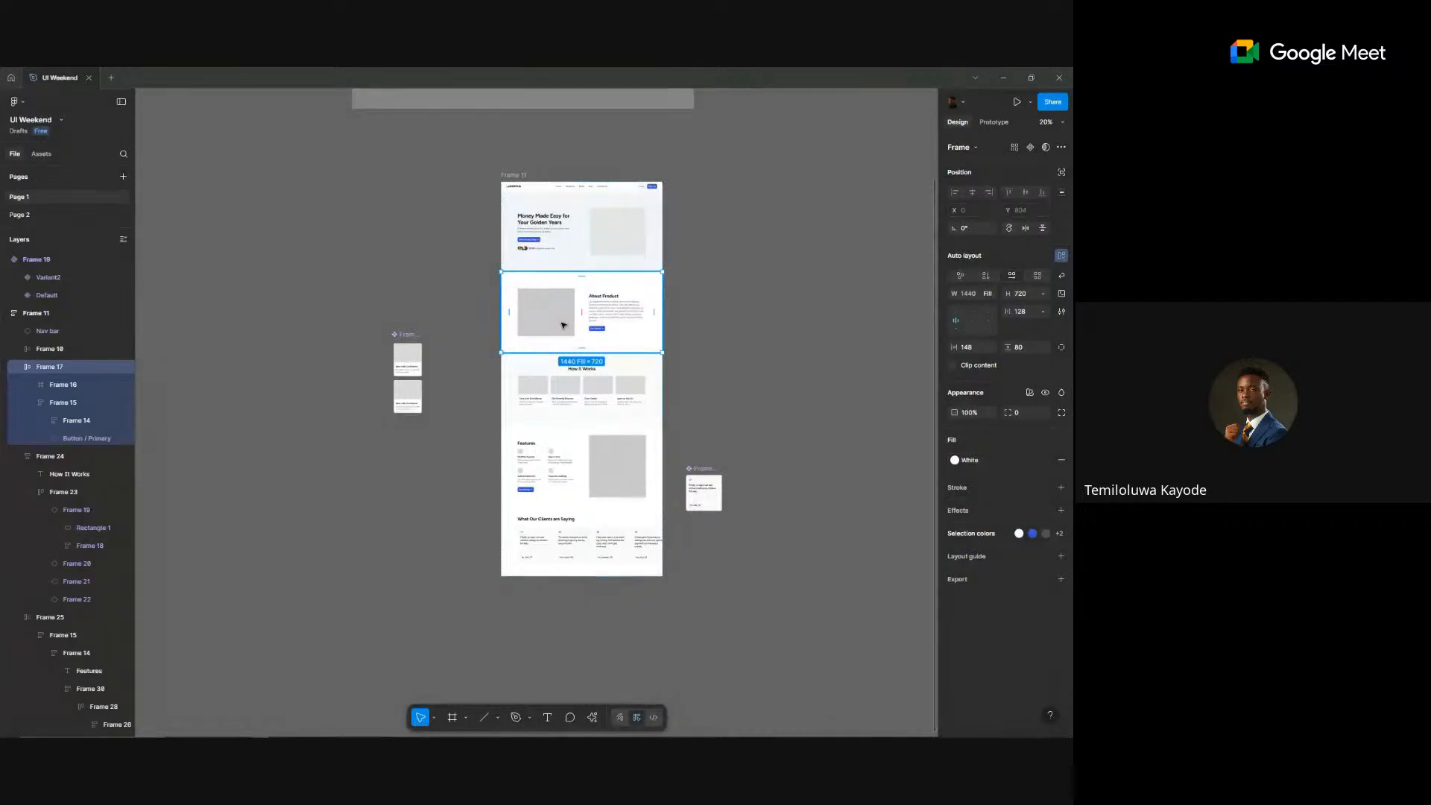
{"action": "key", "text": "ctrl+d"}
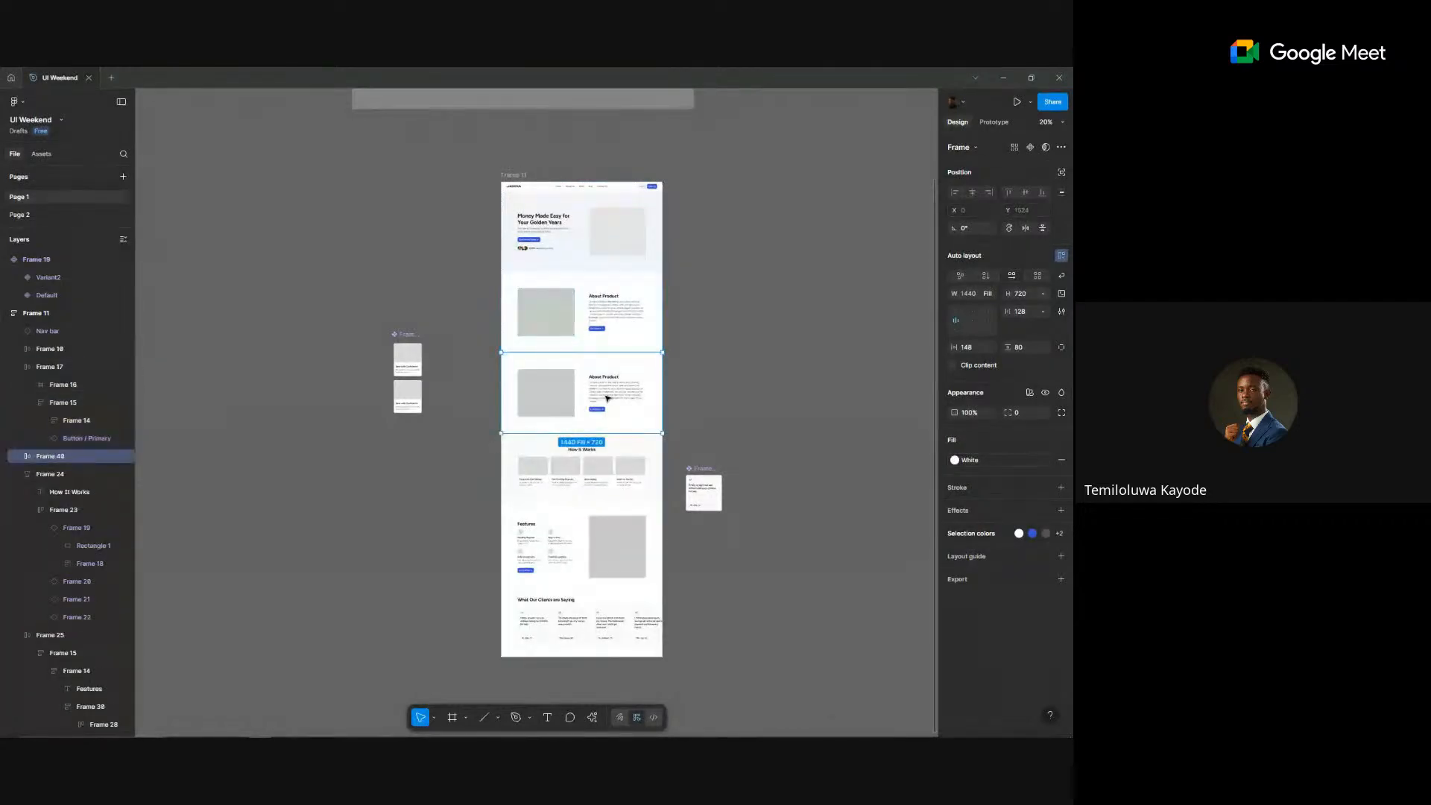
{"action": "key", "text": "Down"}
{"action": "key", "text": "Down"}
{"action": "key", "text": "Down"}
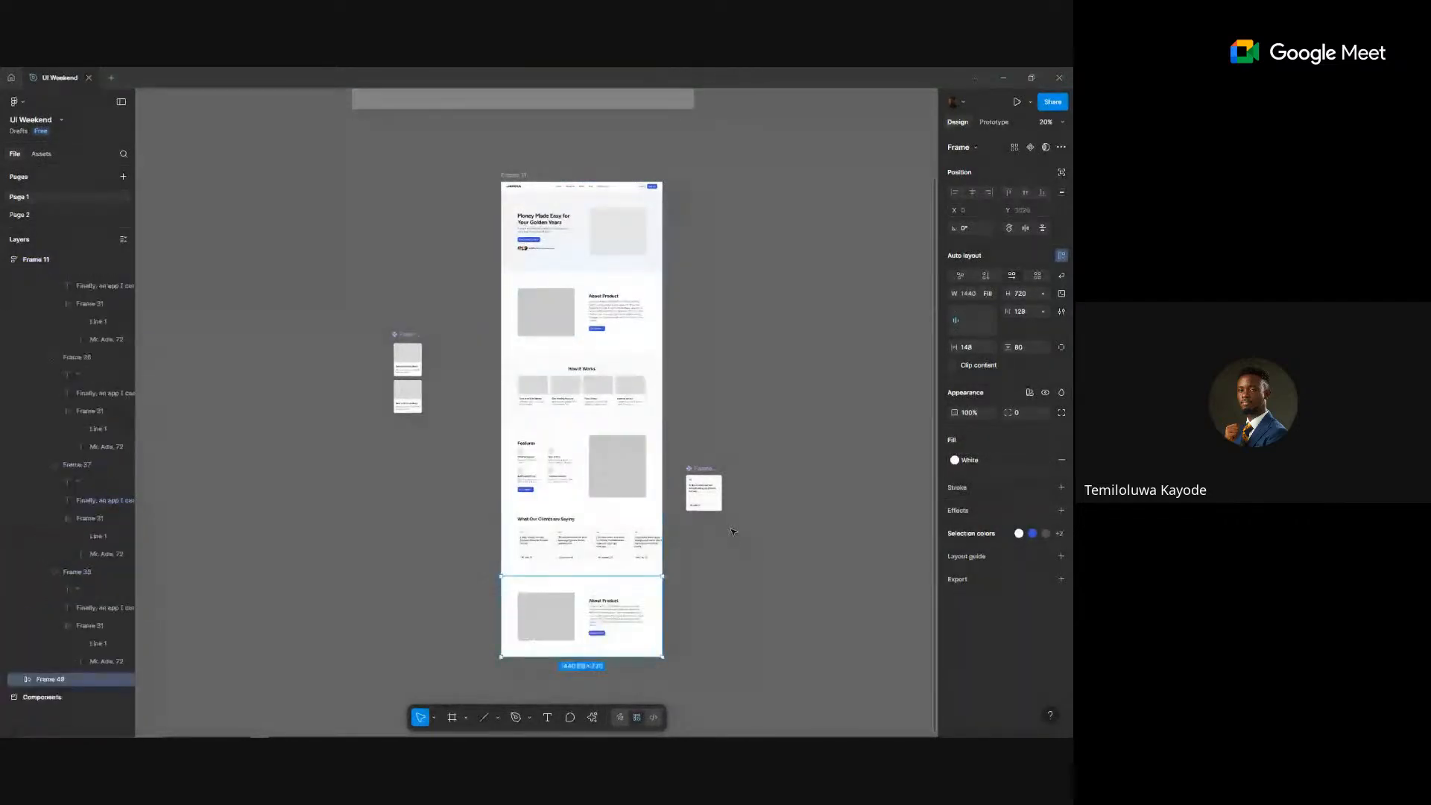
- Swap the duplicated section's columns so the text block sits to the left of the grey image placeholder
{"action": "scroll", "coordinate": [732, 531], "scroll_direction": "down", "scroll_amount": 1}
{"action": "left_click", "coordinate": [604, 581]}
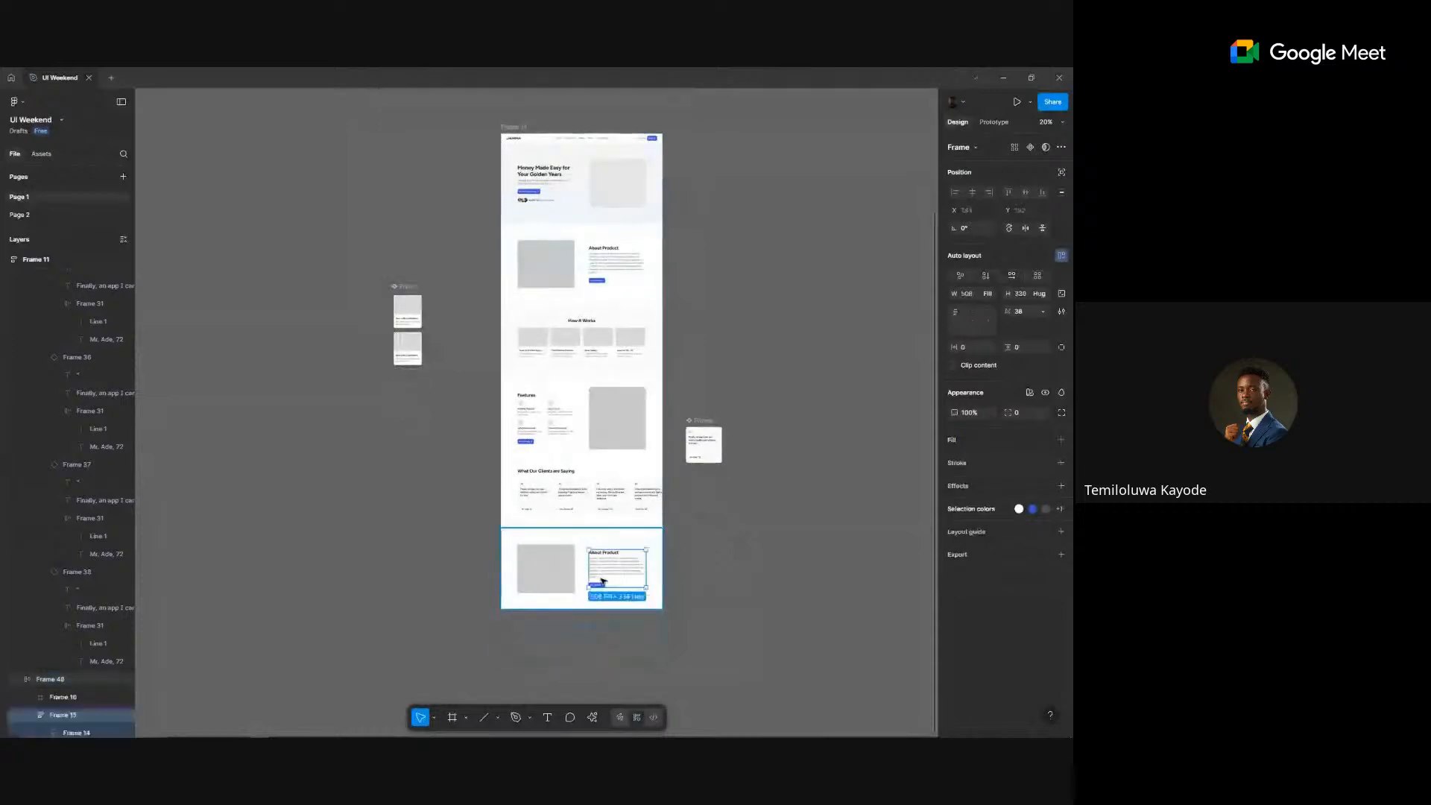
{"action": "left_click_drag", "start_coordinate": [603, 581], "coordinate": [525, 582]}
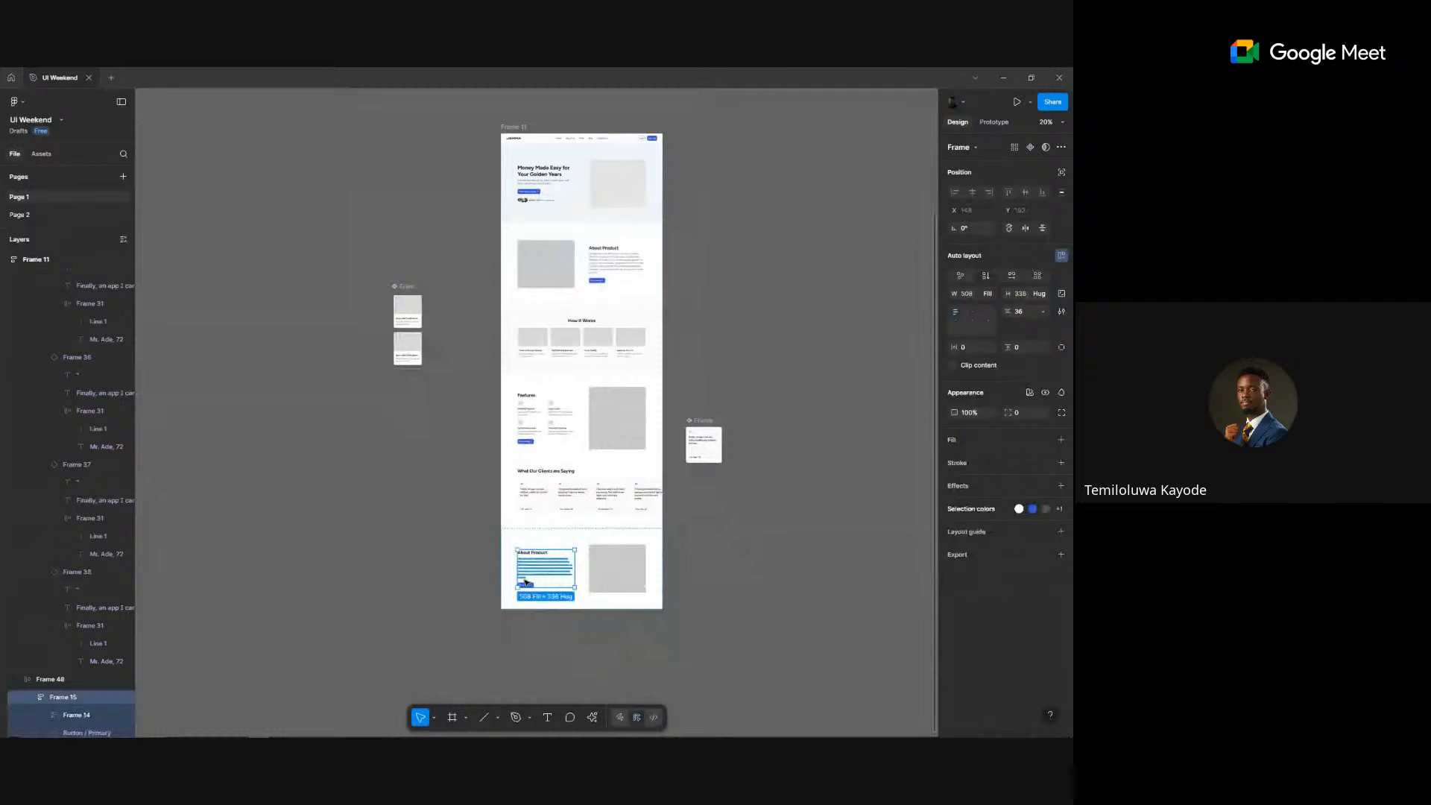
- Replace the duplicated section's heading with the ChatGPT call-to-action headline "Take Control of Your Future Today"
{"action": "scroll", "coordinate": [525, 582], "scroll_direction": "up", "scroll_amount": 2}
{"action": "key", "text": "alt+Tab"}
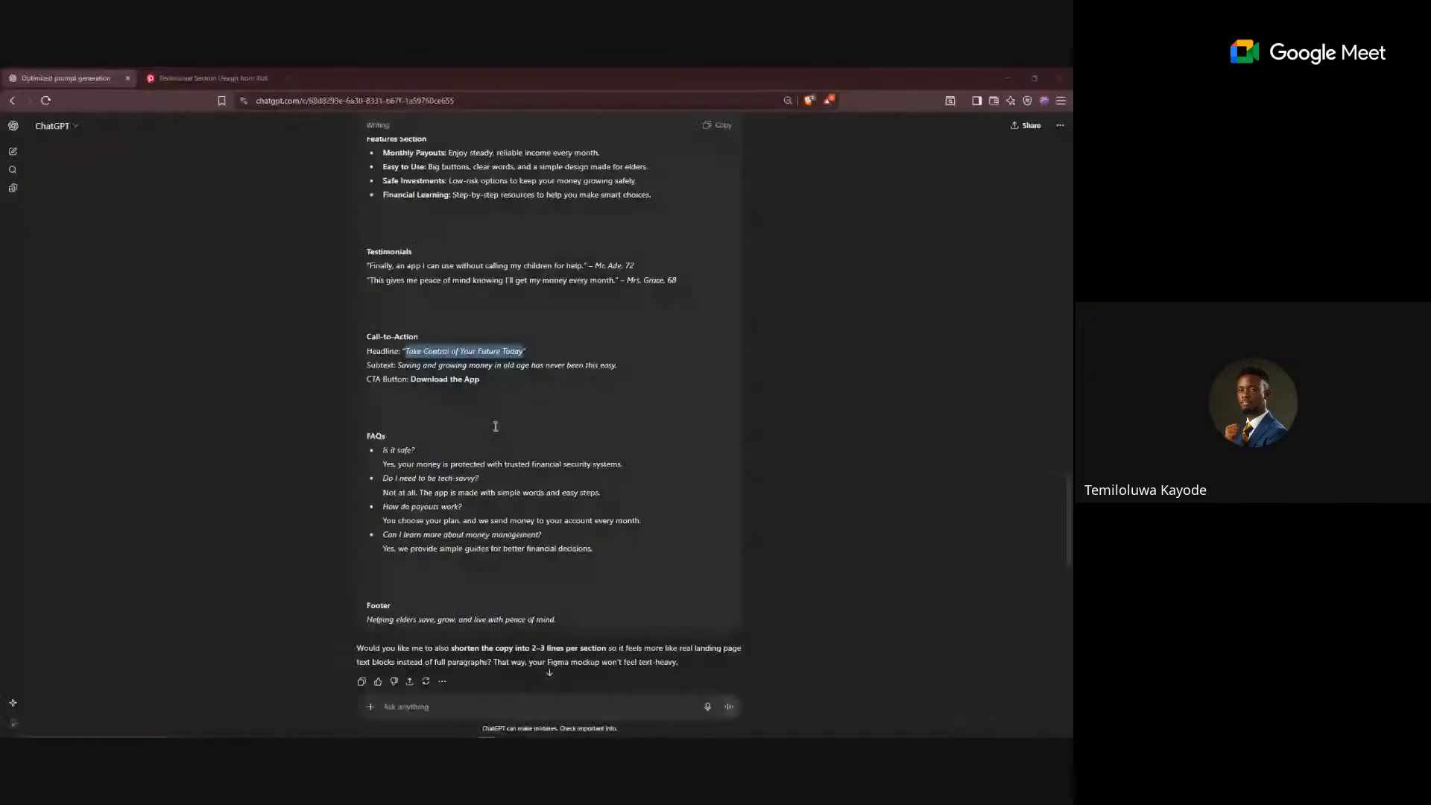
{"action": "right_click", "coordinate": [429, 351]}
{"action": "left_click", "coordinate": [480, 402]}
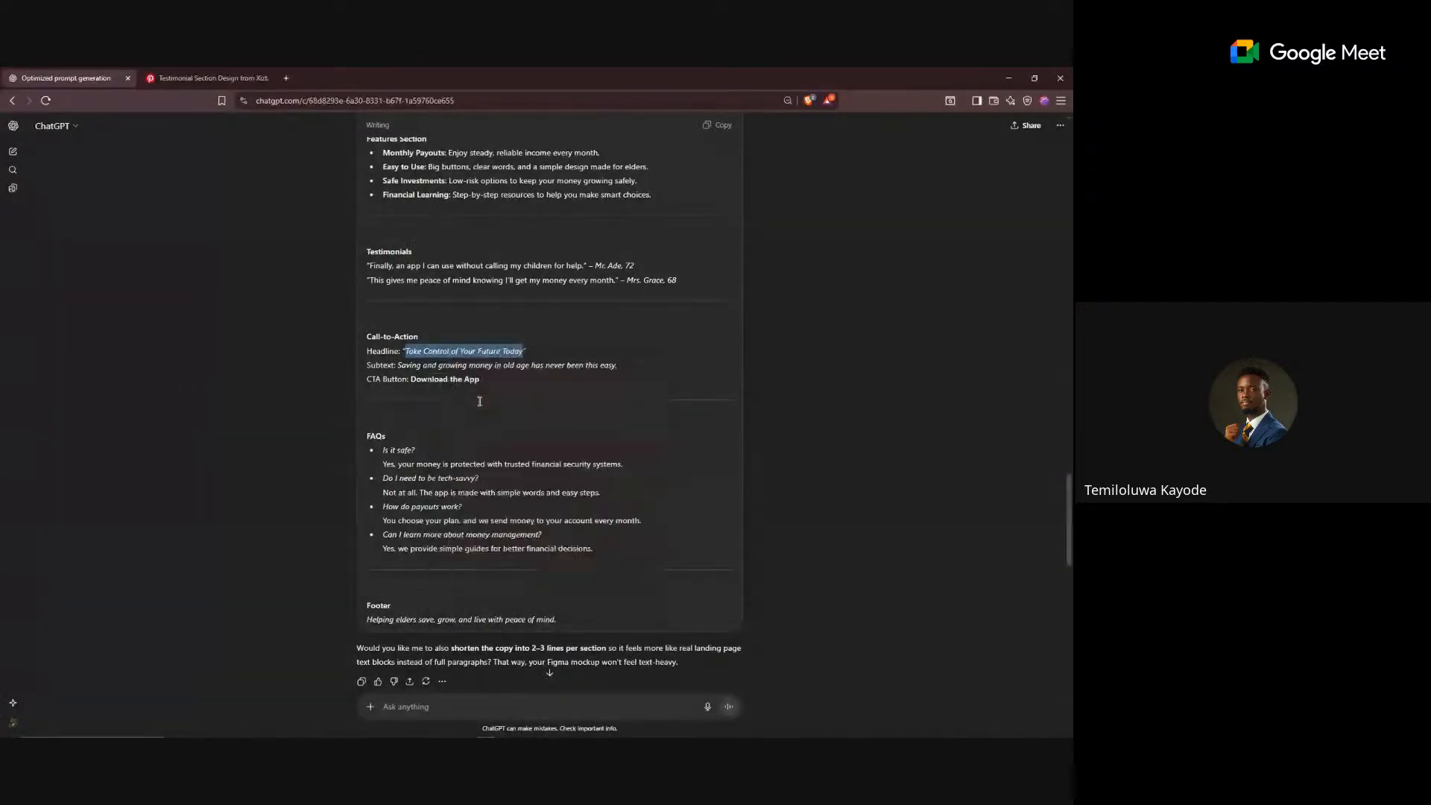
{"action": "key", "text": "alt+Tab"}
{"action": "left_click", "coordinate": [556, 496]}
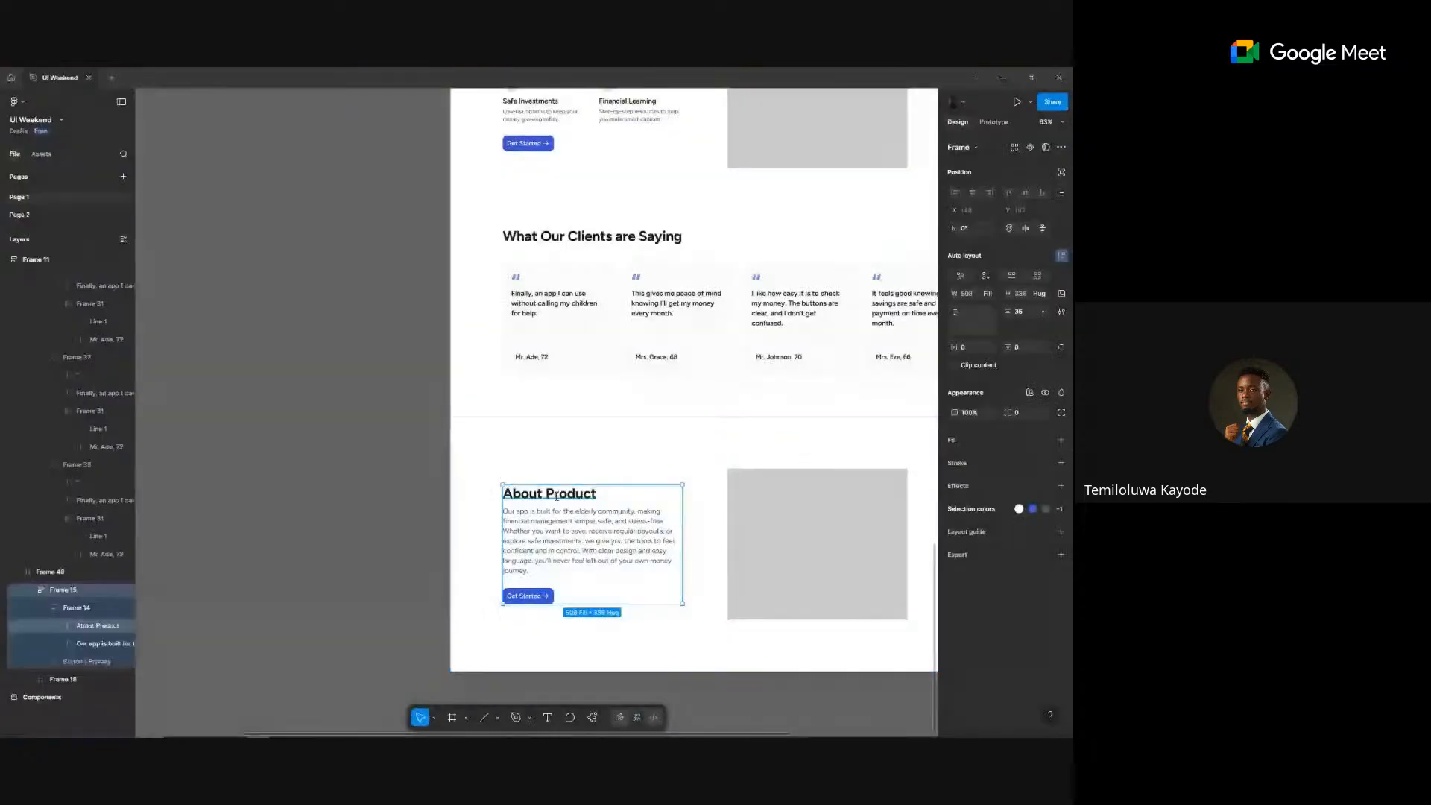
{"action": "double_click", "coordinate": [556, 496]}
{"action": "key", "text": "ctrl+v"}
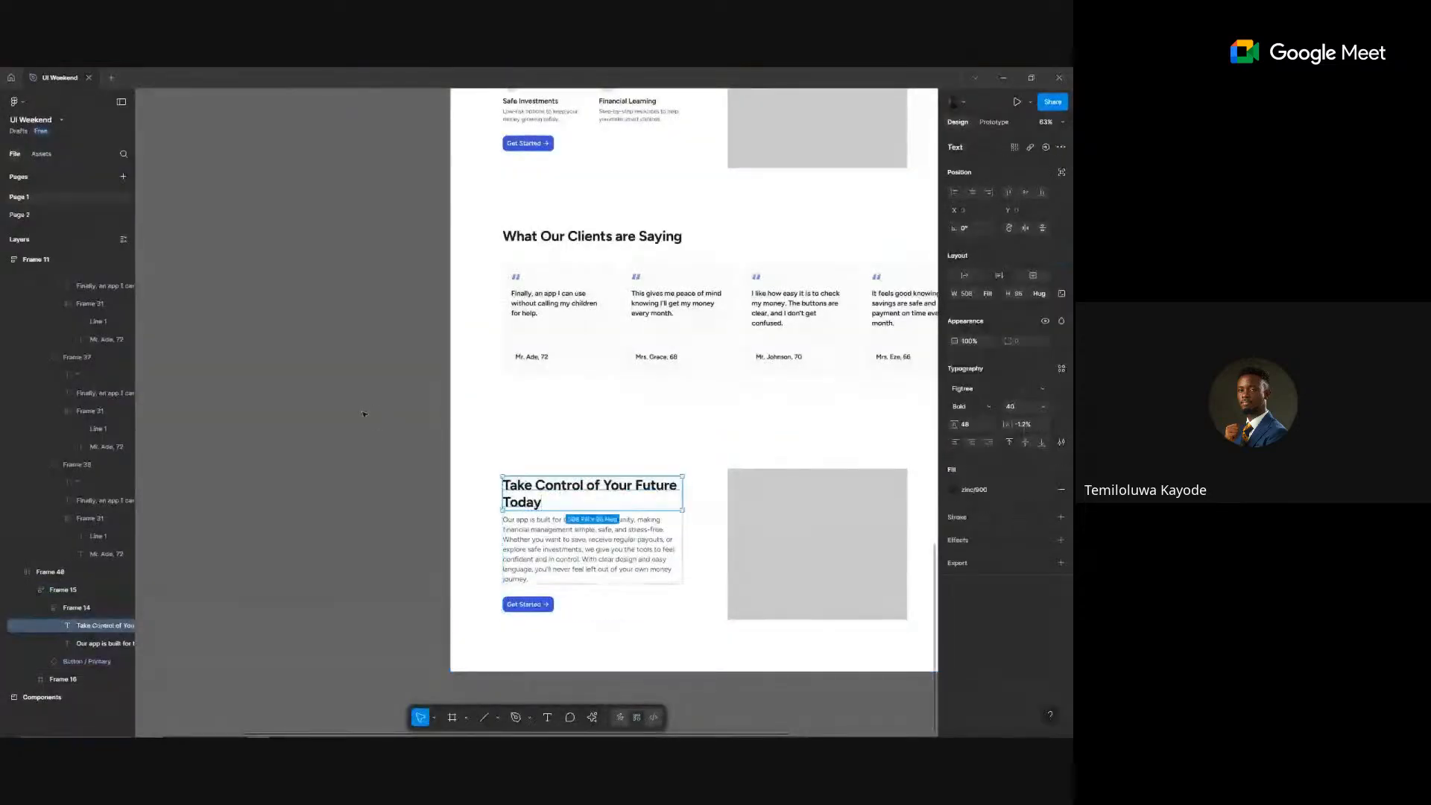
- Set the call-to-action headline's font size to 72 and its line height to 120%
{"action": "left_click", "coordinate": [1028, 411]}
{"action": "type", "text": "72"}
{"action": "key", "text": "Return"}
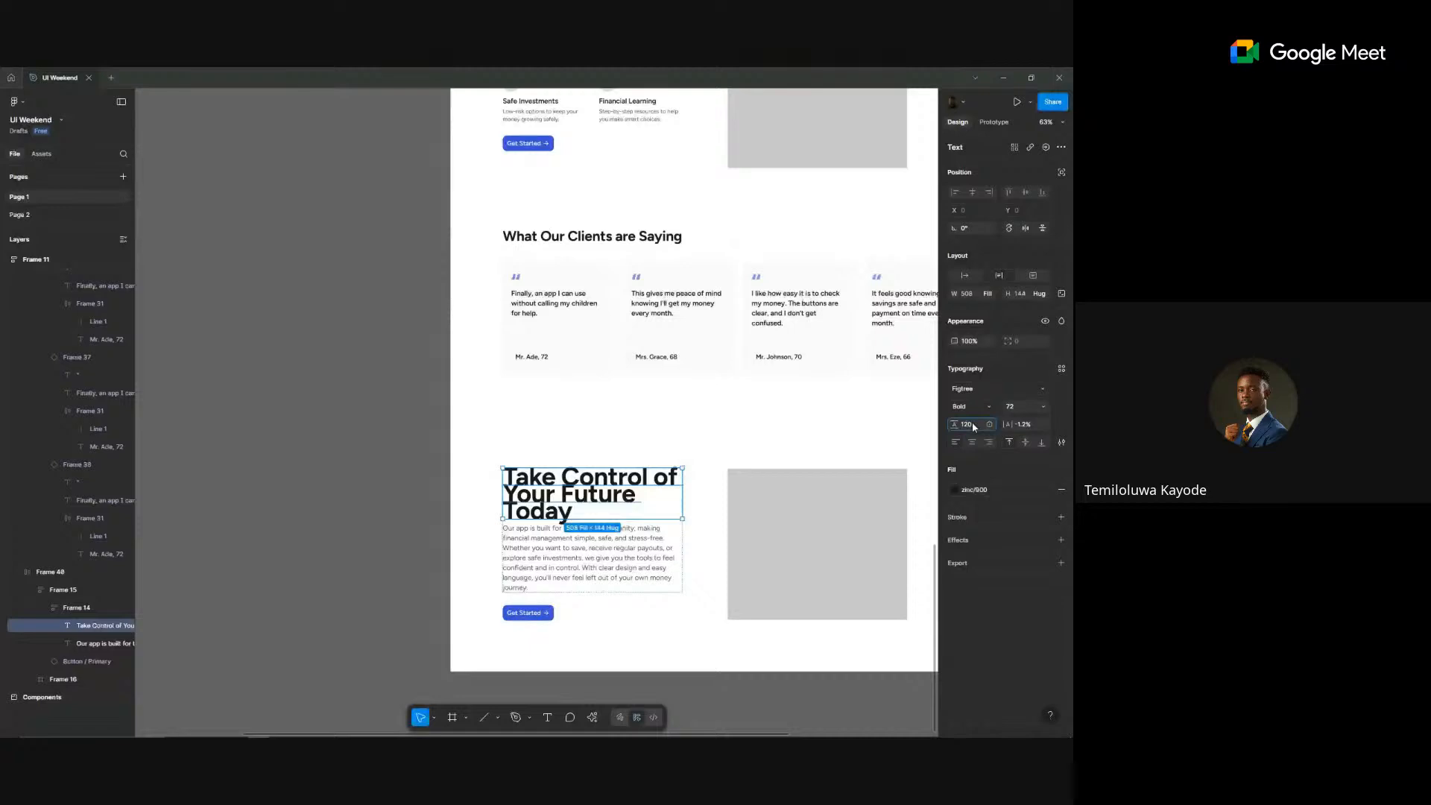
{"action": "key", "text": "Return"}
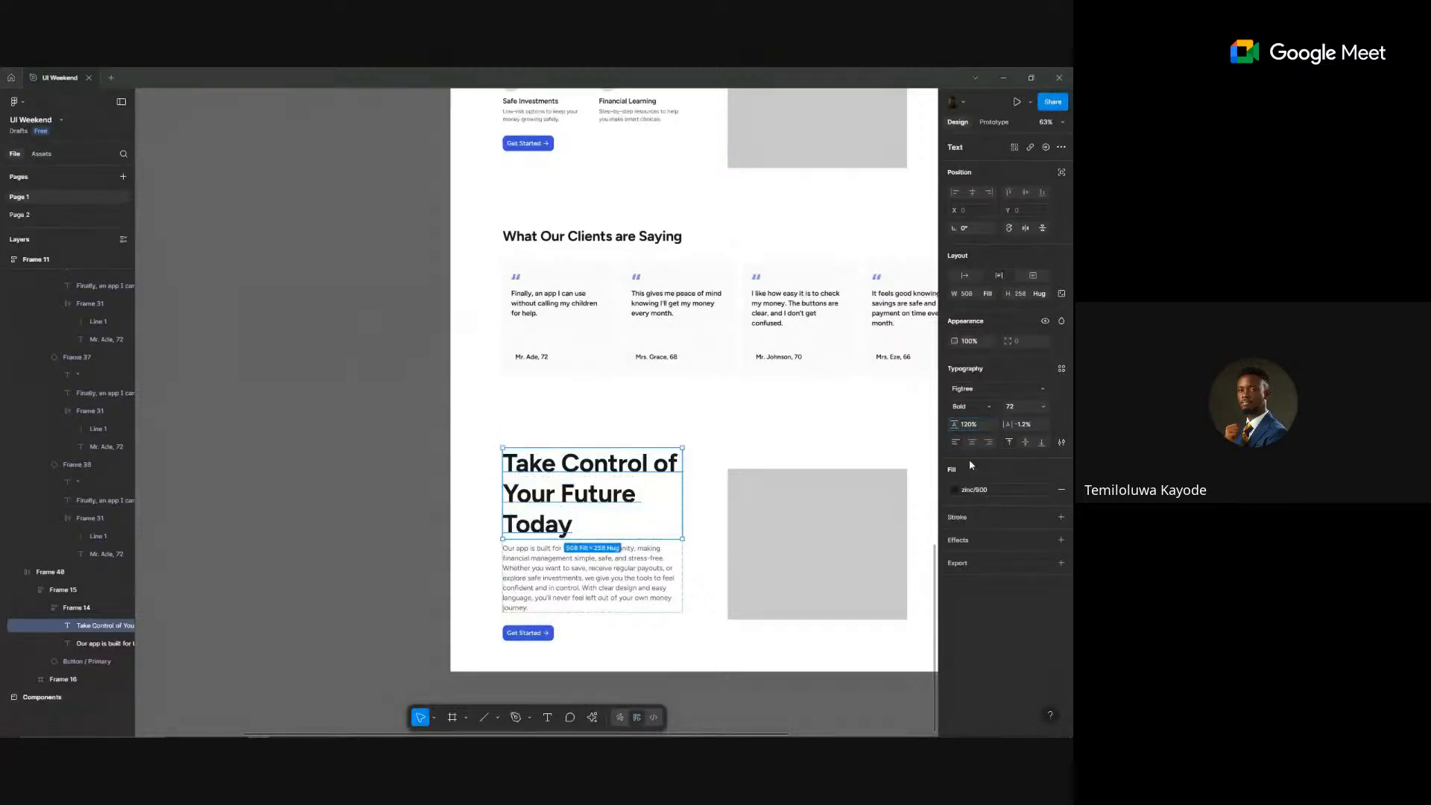
{"action": "left_click", "coordinate": [719, 554]}
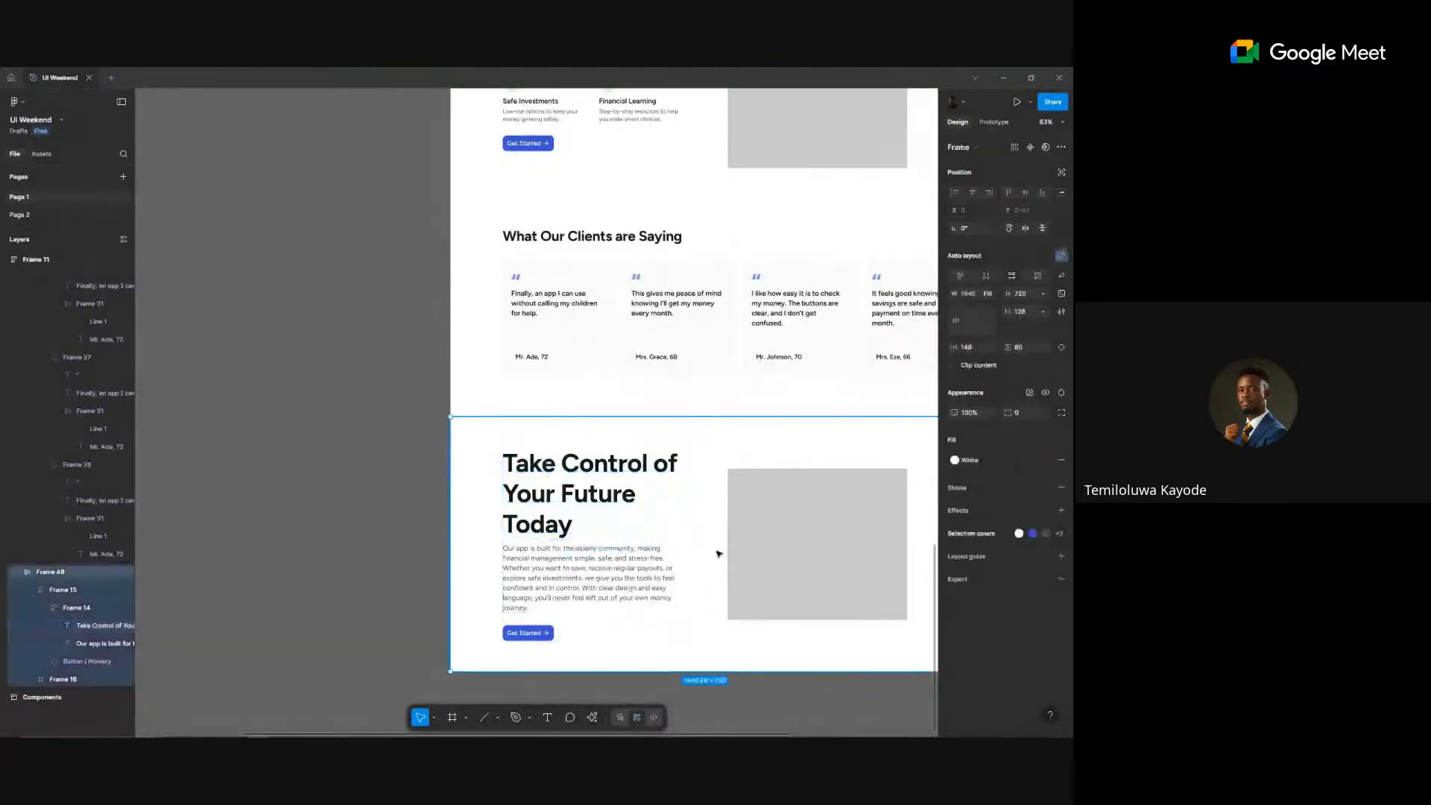
- Narrow the call-to-action image placeholder from its left edge to about 355 px wide
{"action": "scroll", "coordinate": [718, 554], "scroll_direction": "down", "scroll_amount": 3, "text": "ctrl"}
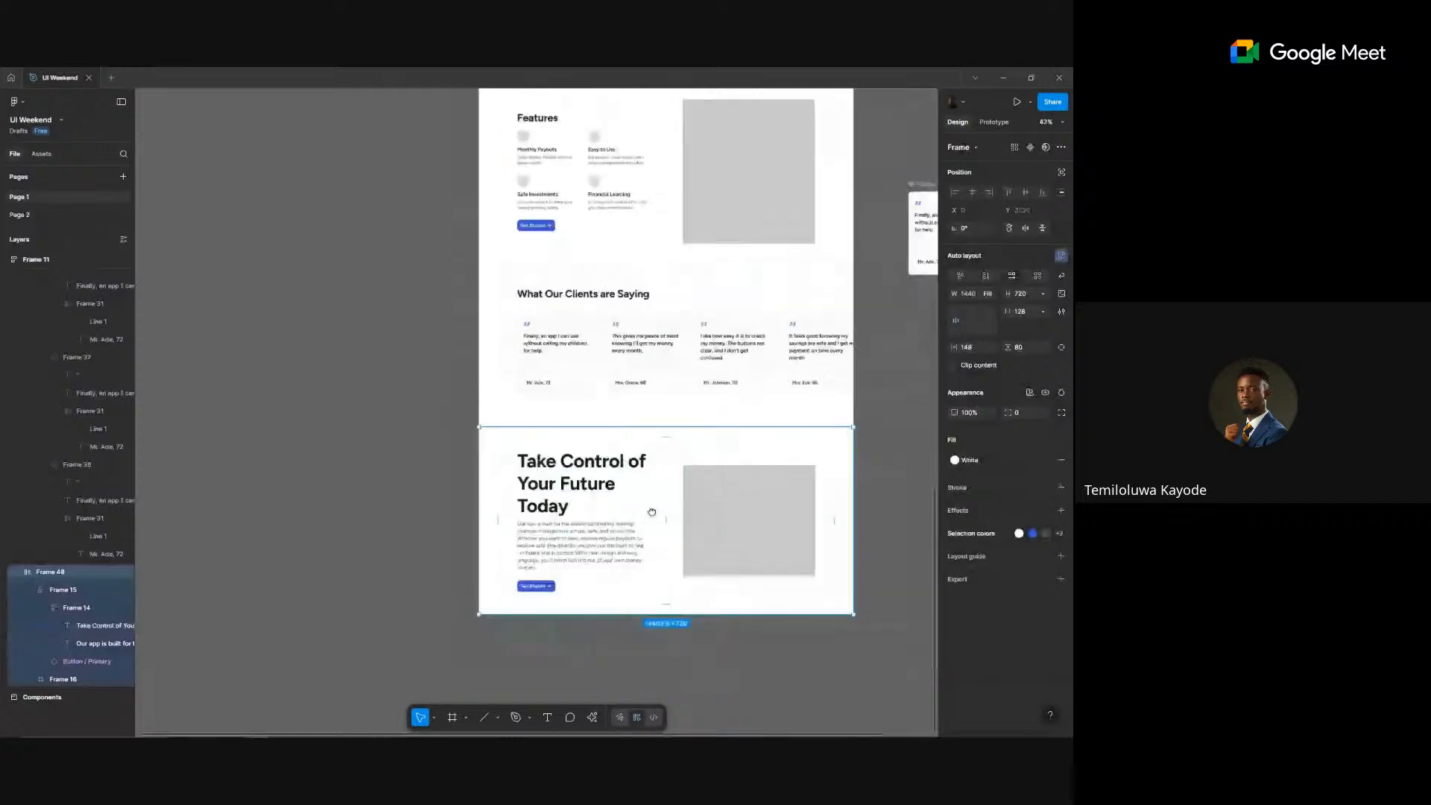
{"action": "left_click", "coordinate": [626, 495]}
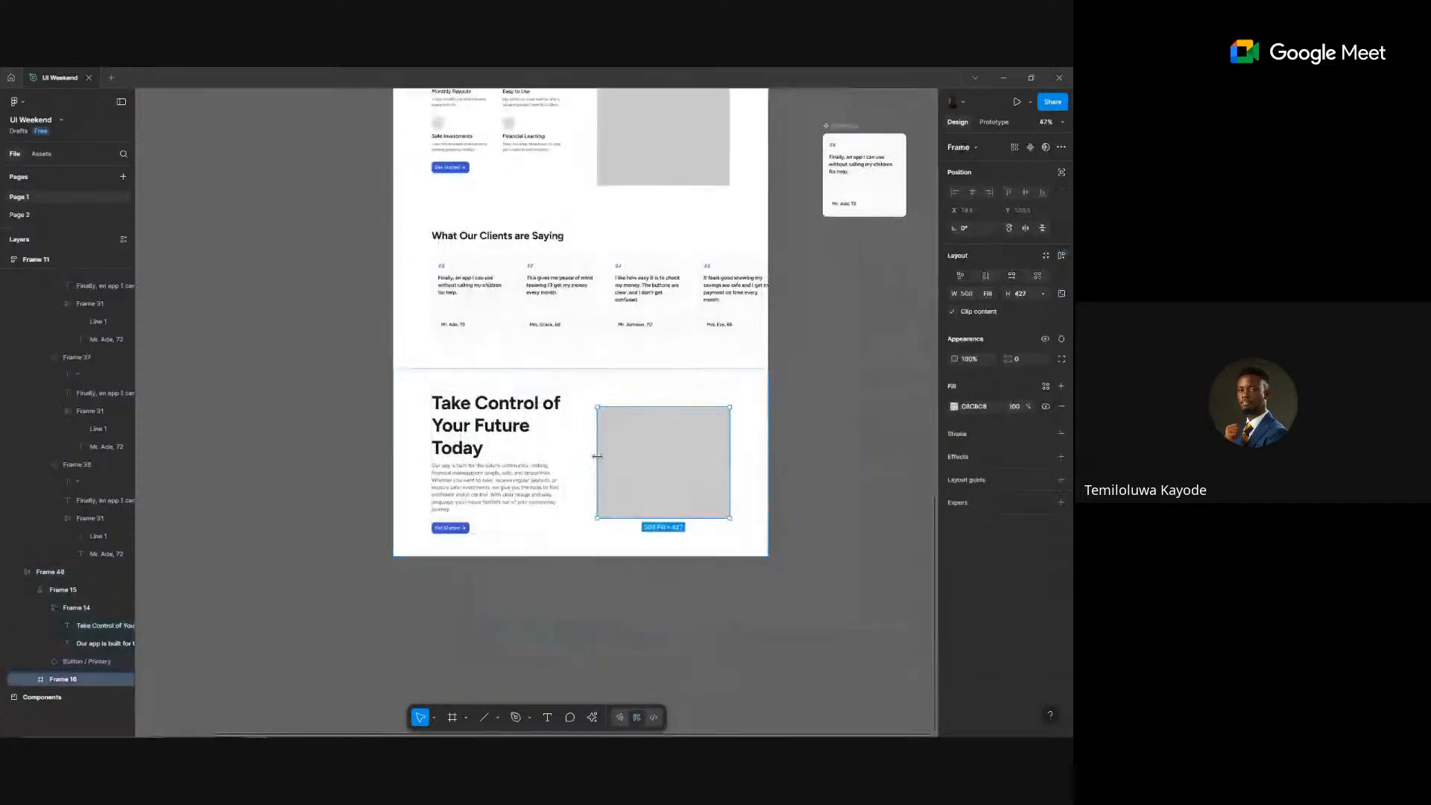
{"action": "left_click_drag", "start_coordinate": [597, 456], "coordinate": [636, 458]}
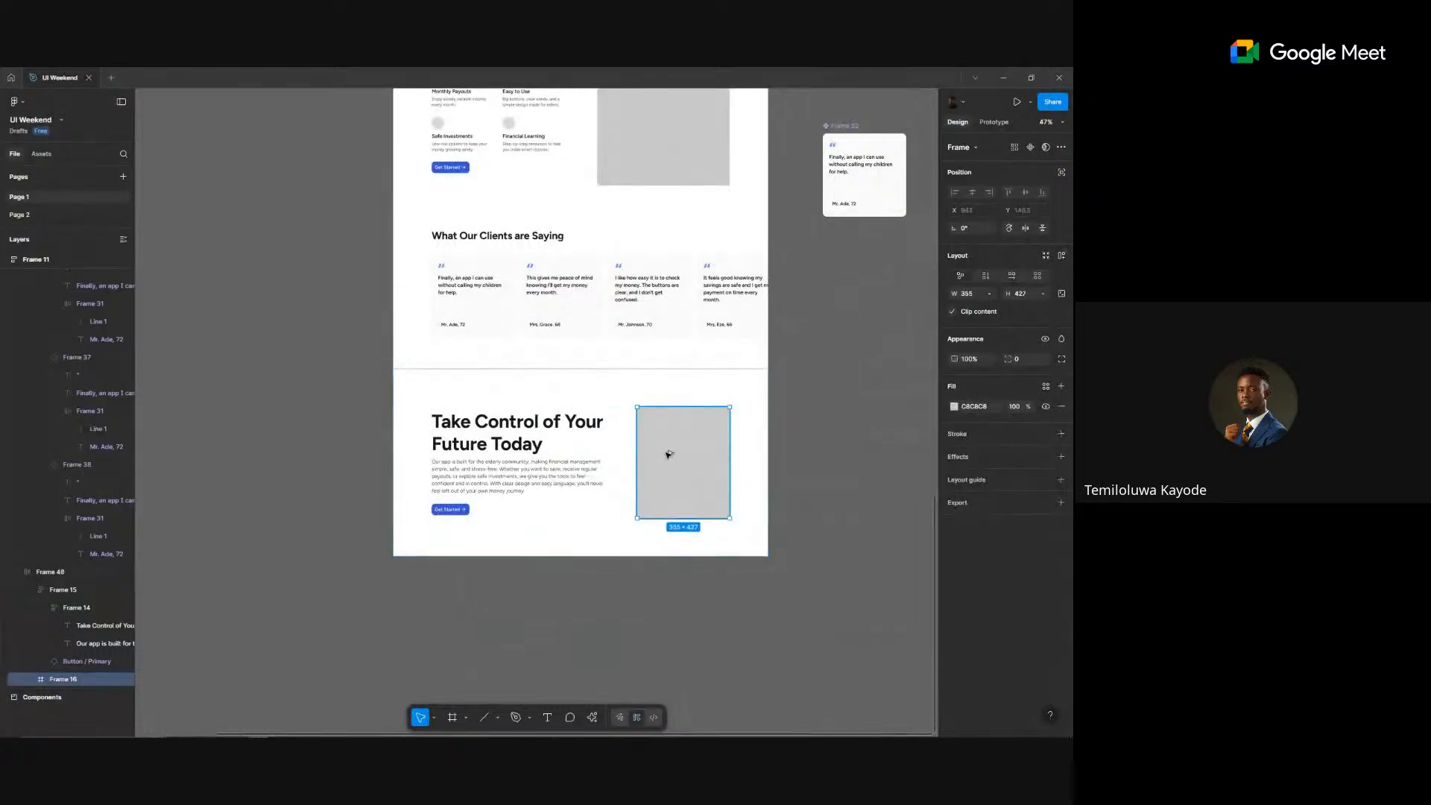
- Replace the call-to-action description with the ChatGPT subtext "Saving and growing money in old age has never been this easy."
{"action": "key", "text": "alt+Tab"}
{"action": "left_click_drag", "start_coordinate": [398, 365], "coordinate": [618, 363]}
{"action": "key", "text": "ctrl+c"}
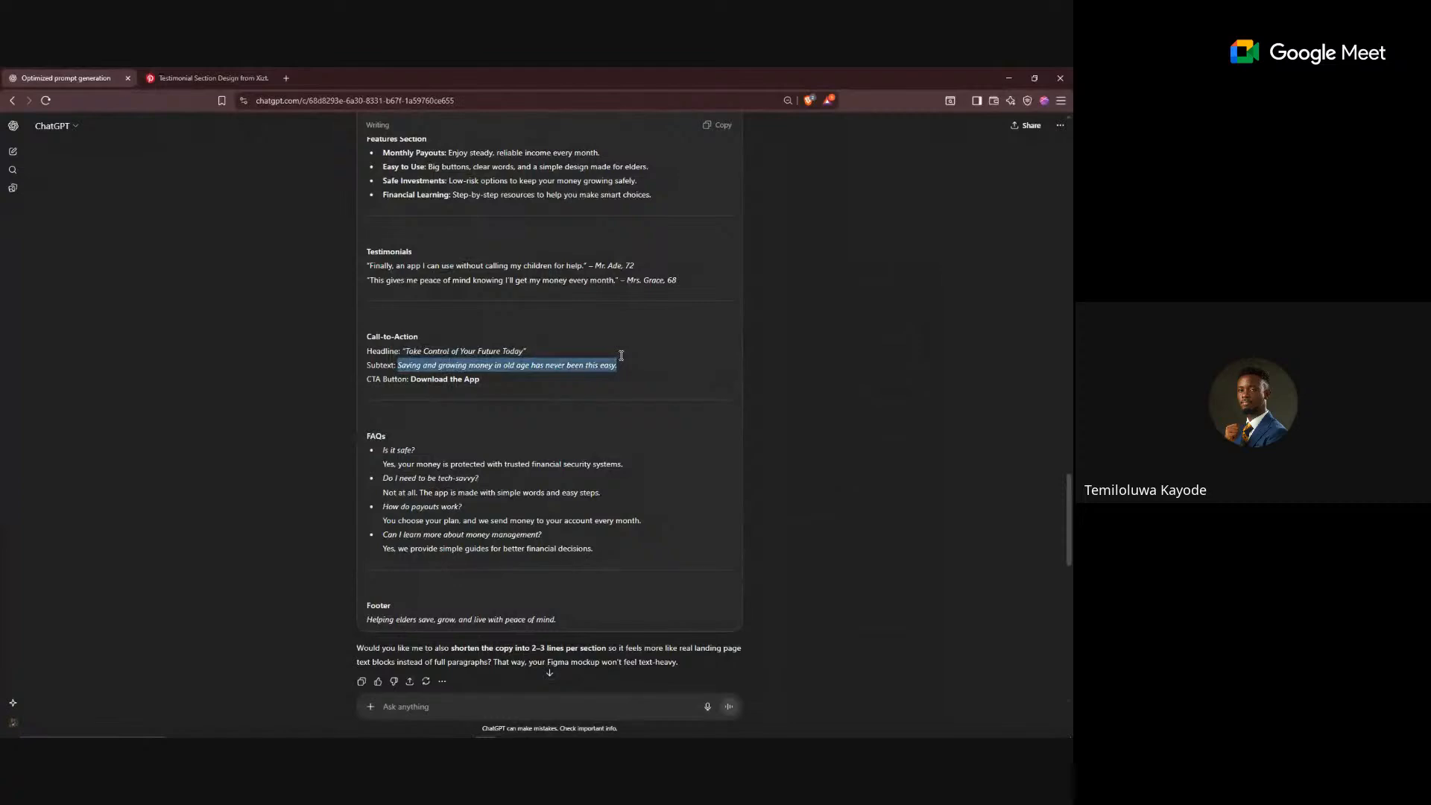
{"action": "key", "text": "alt+Tab"}
{"action": "double_click", "coordinate": [514, 473]}
{"action": "key", "text": "ctrl+v"}
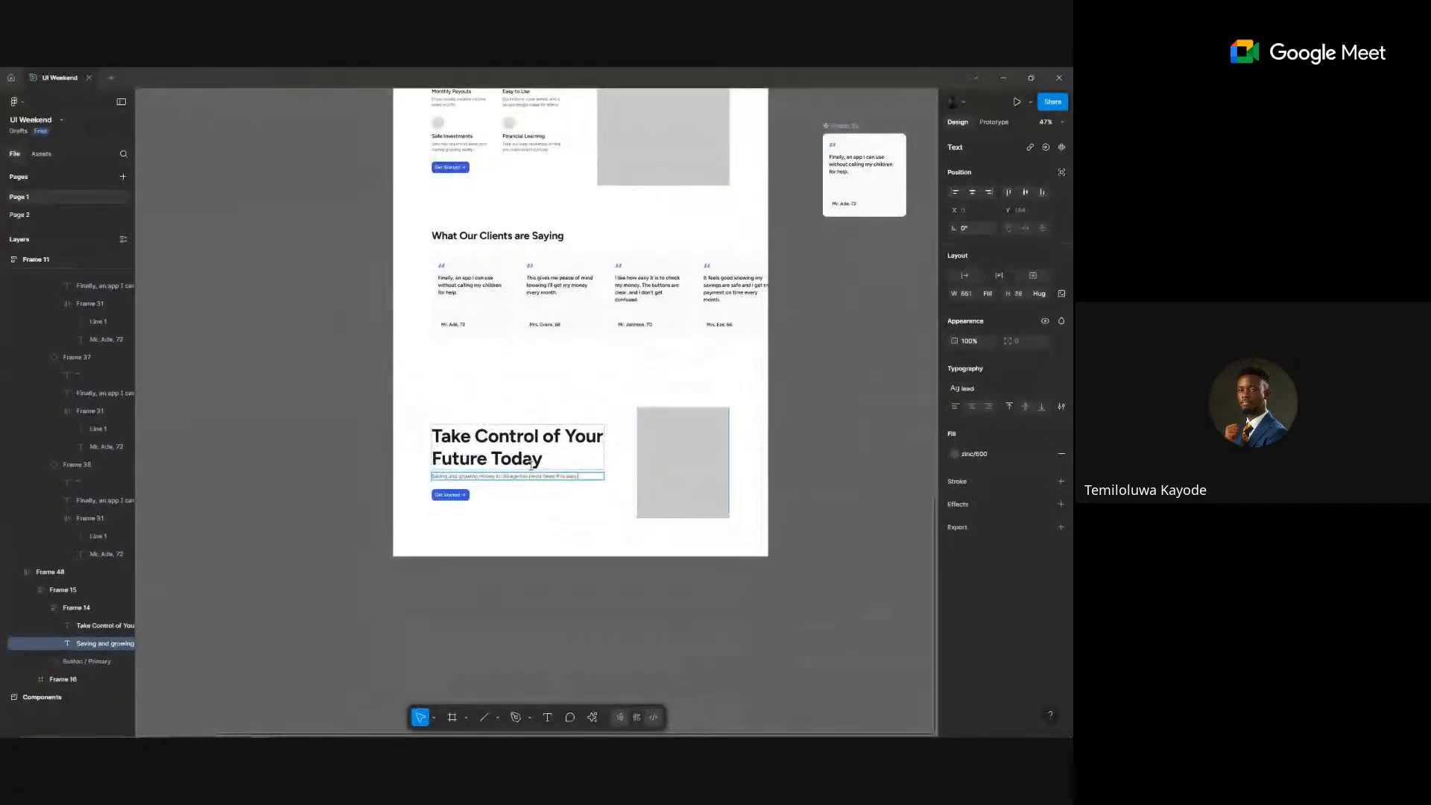
- Replace the call-to-action button label with "Download the App" from the ChatGPT copy
{"action": "key", "text": "alt+Tab"}
{"action": "left_click_drag", "start_coordinate": [411, 379], "coordinate": [489, 376]}
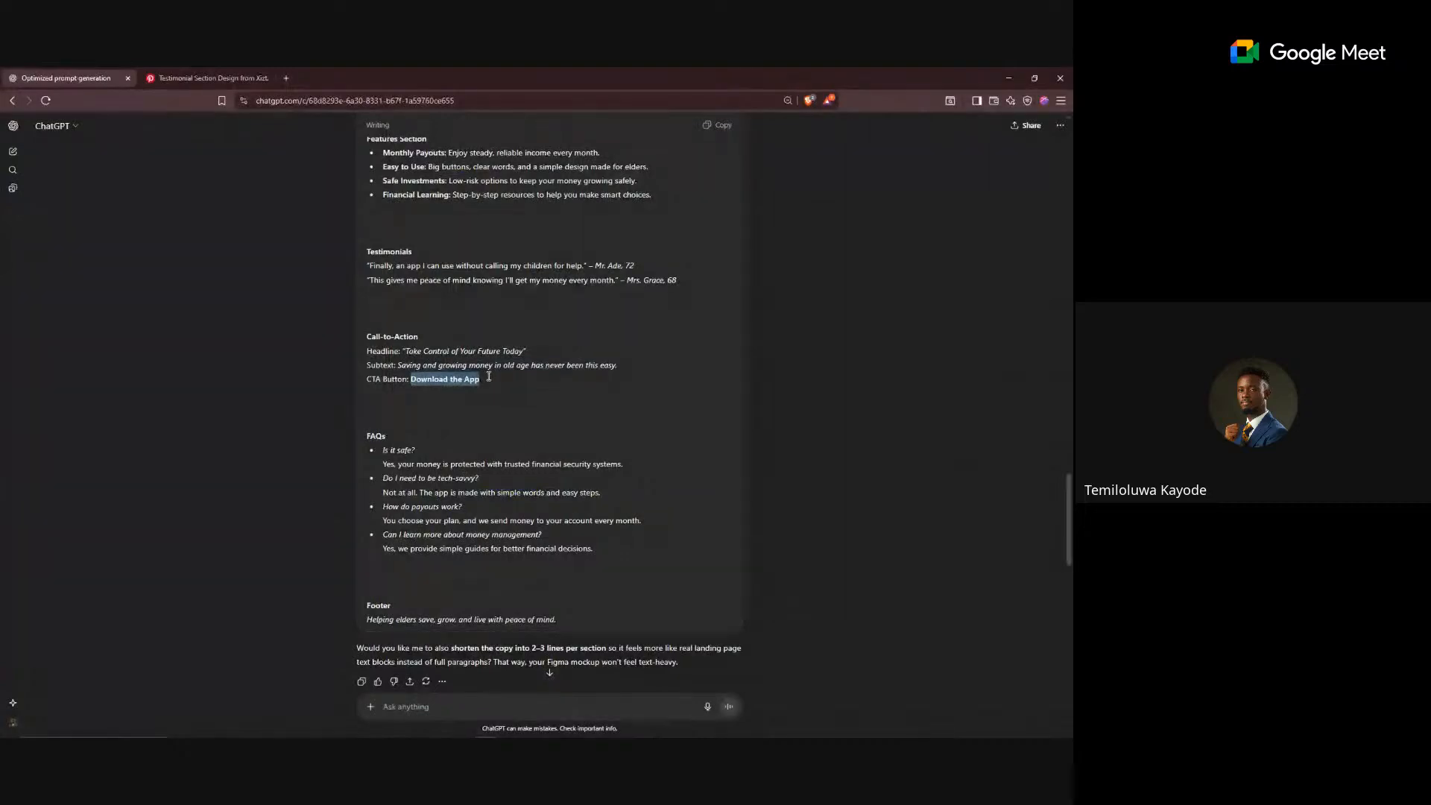
{"action": "key", "text": "alt+Tab"}
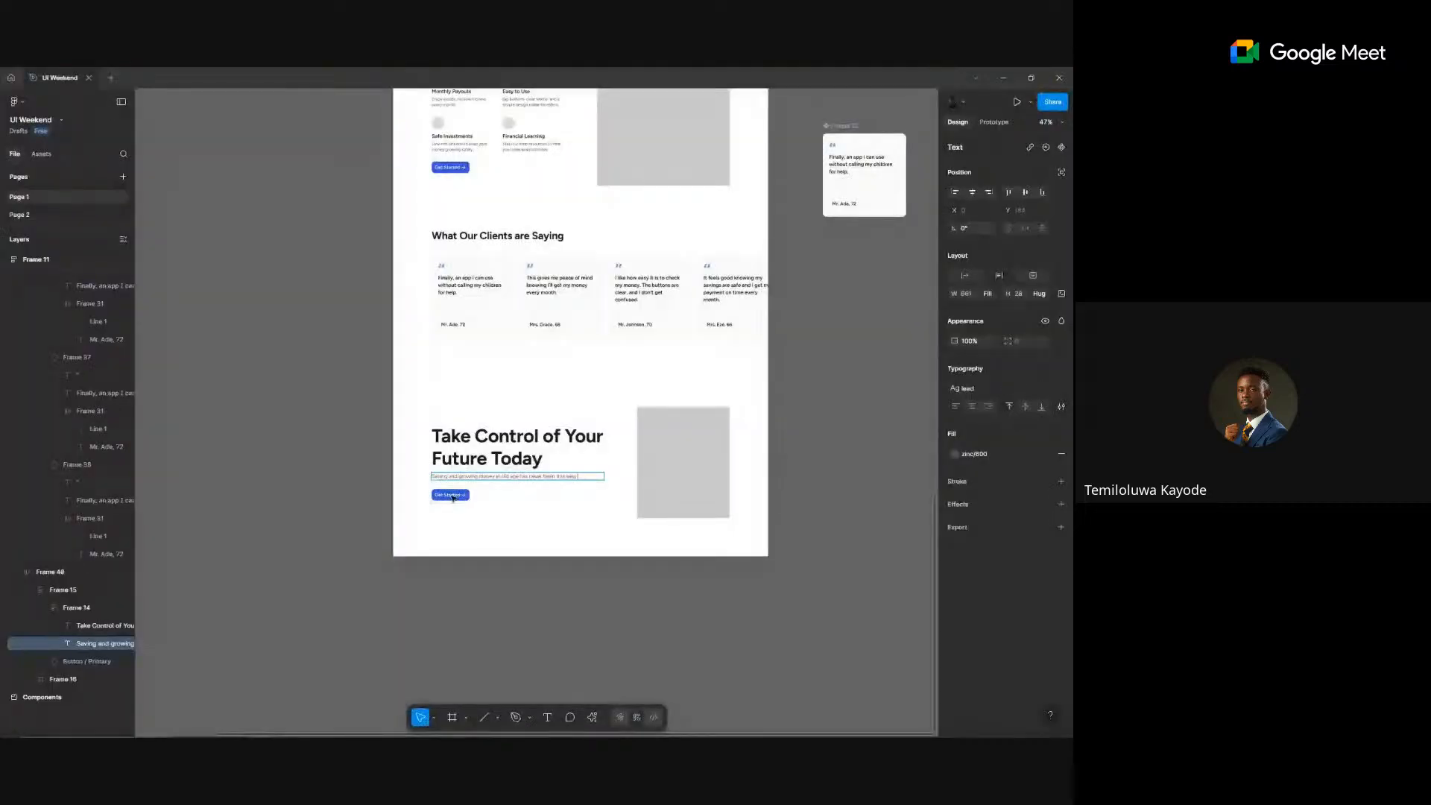
{"action": "double_click", "coordinate": [452, 495]}
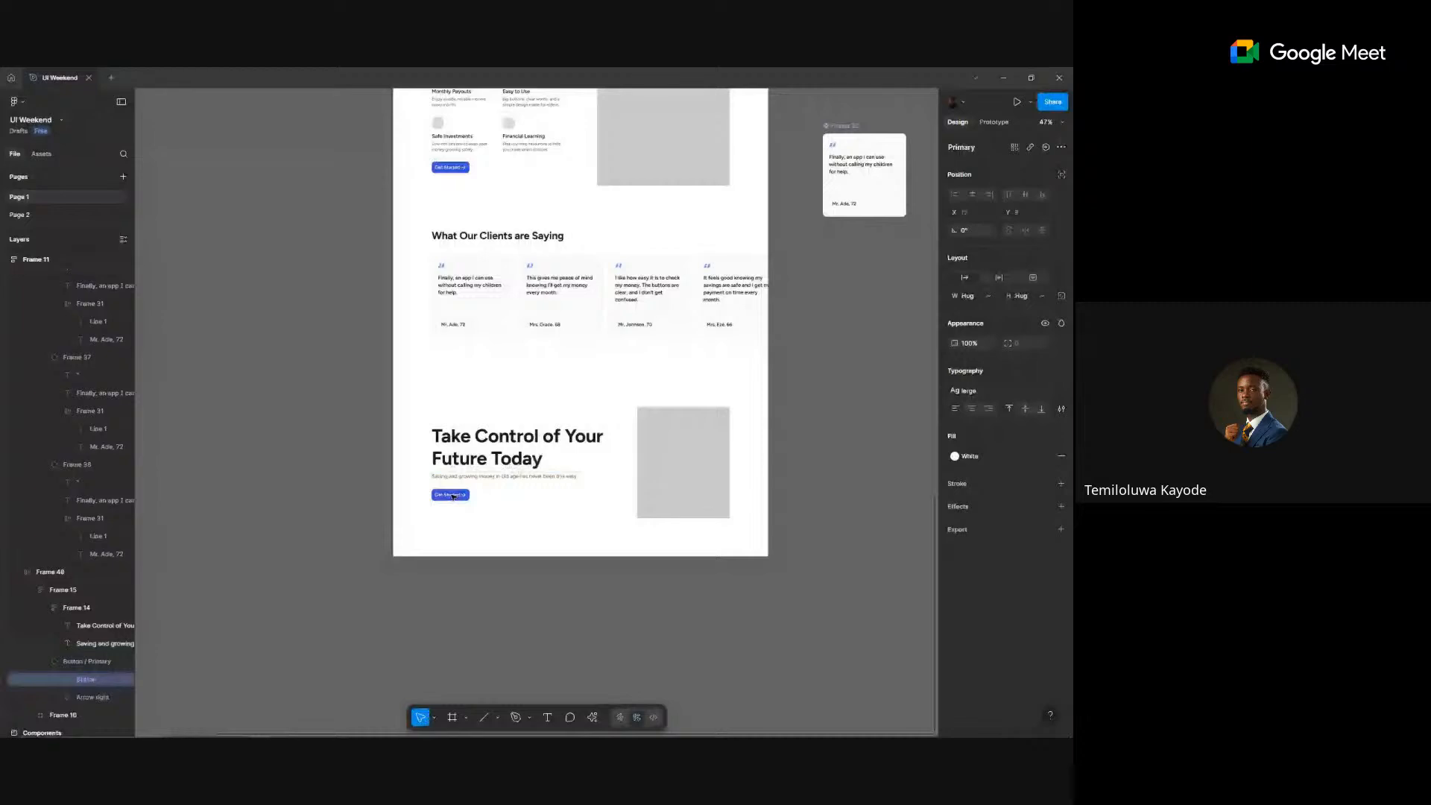
{"action": "scroll", "coordinate": [452, 495], "scroll_direction": "up", "scroll_amount": 3}
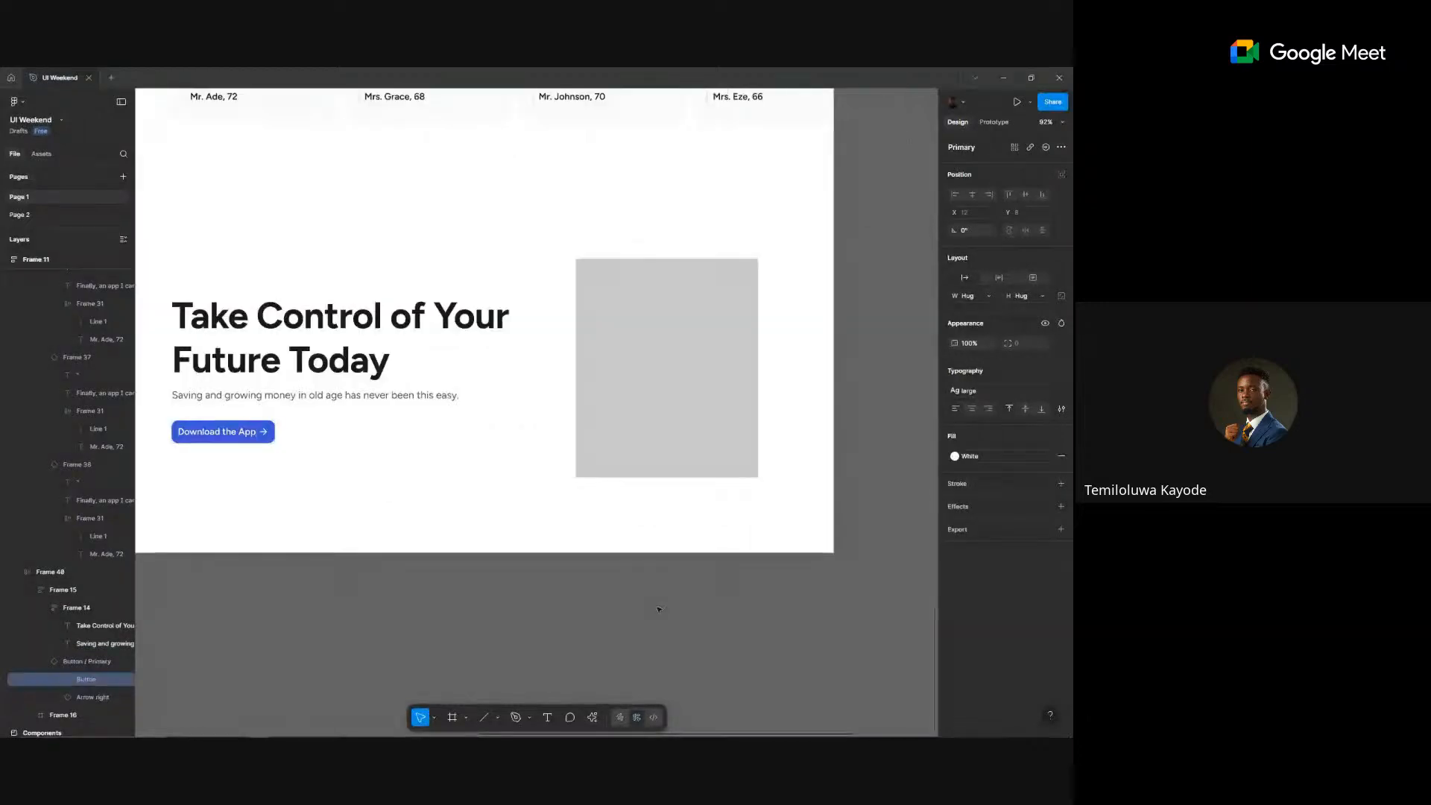
{"action": "scroll", "coordinate": [655, 607], "scroll_direction": "down", "scroll_amount": 3}
- Set the call-to-action image placeholder's width to 360
{"action": "left_click", "coordinate": [636, 488]}
{"action": "left_click", "coordinate": [600, 524]}
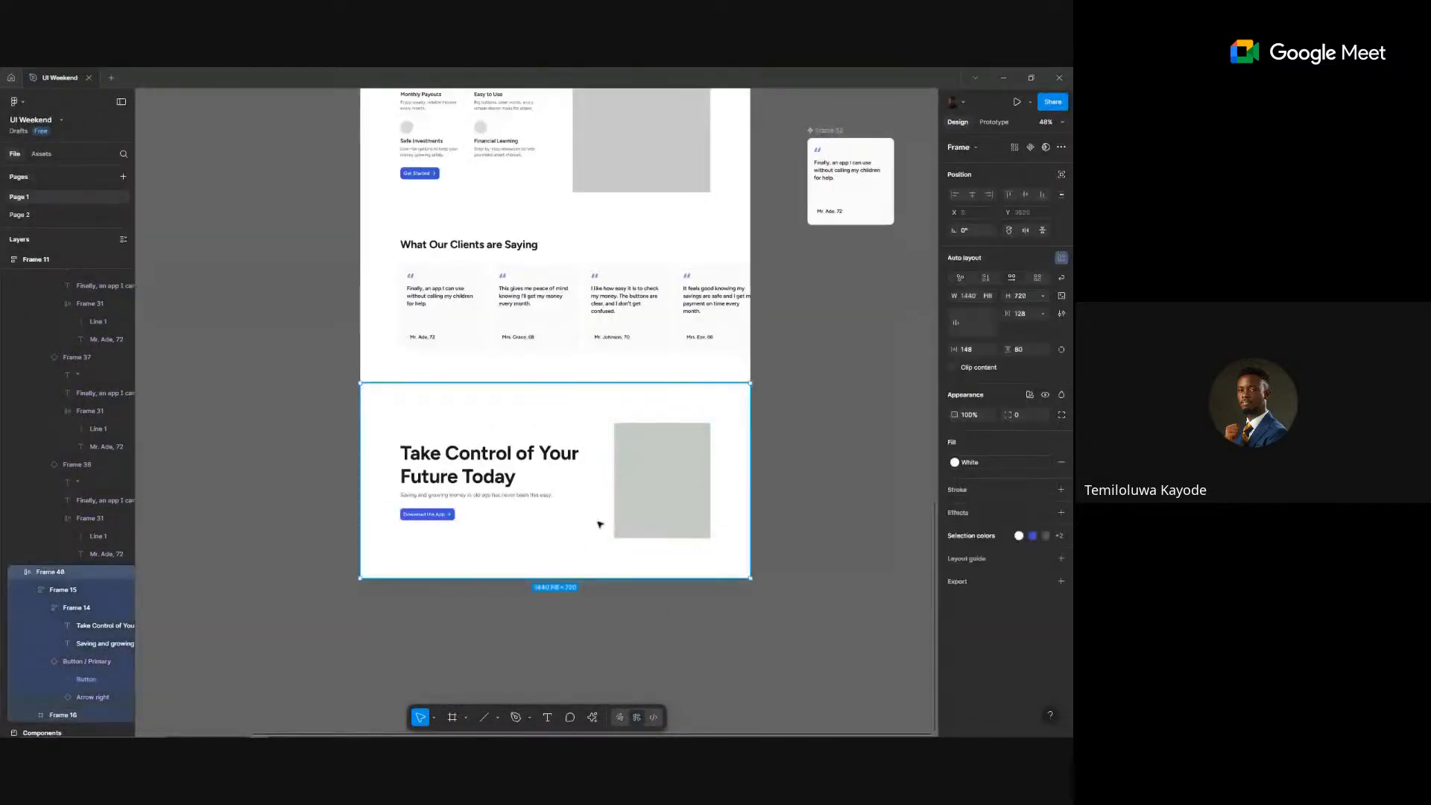
{"action": "left_click", "coordinate": [625, 480]}
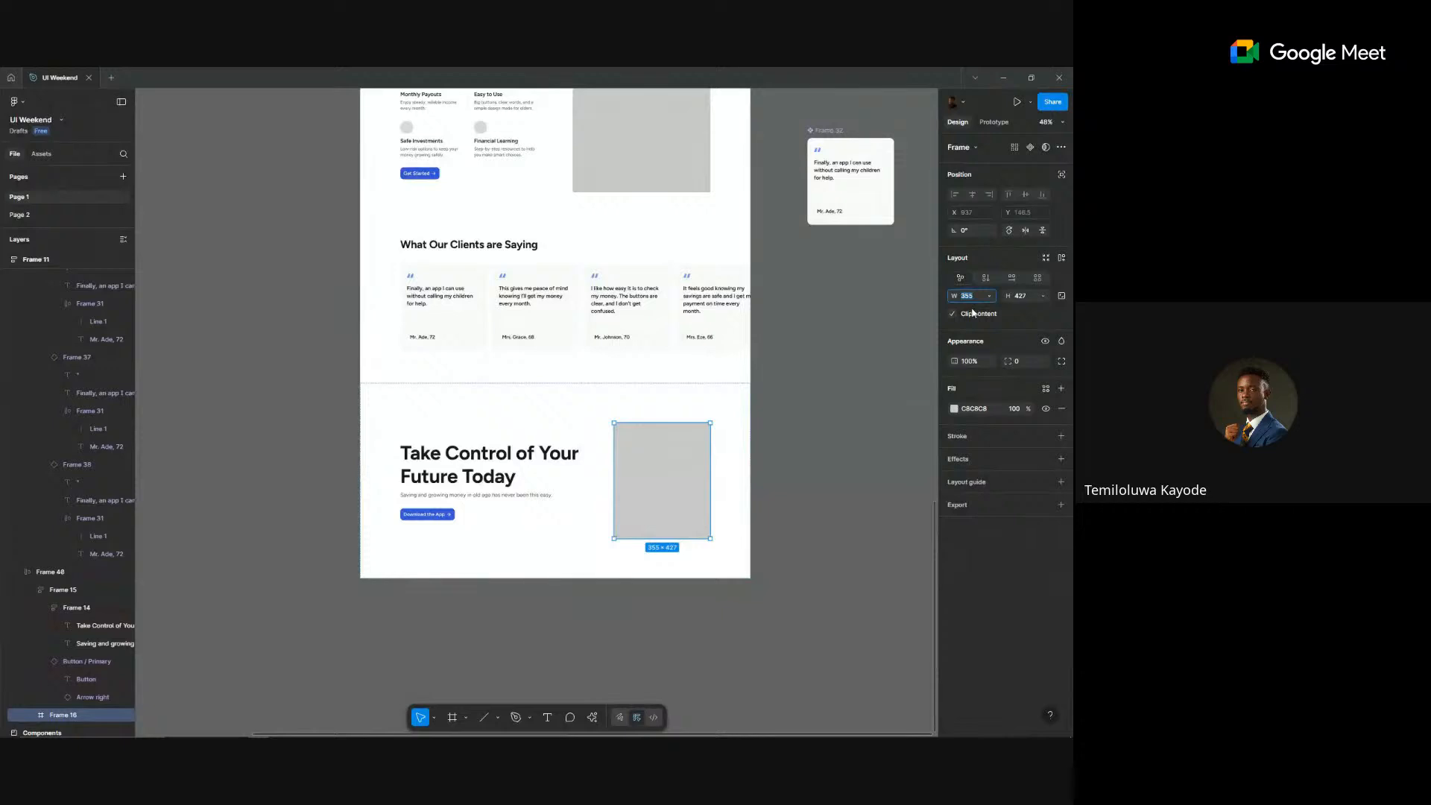
{"action": "type", "text": "360"}
{"action": "key", "text": "Return"}
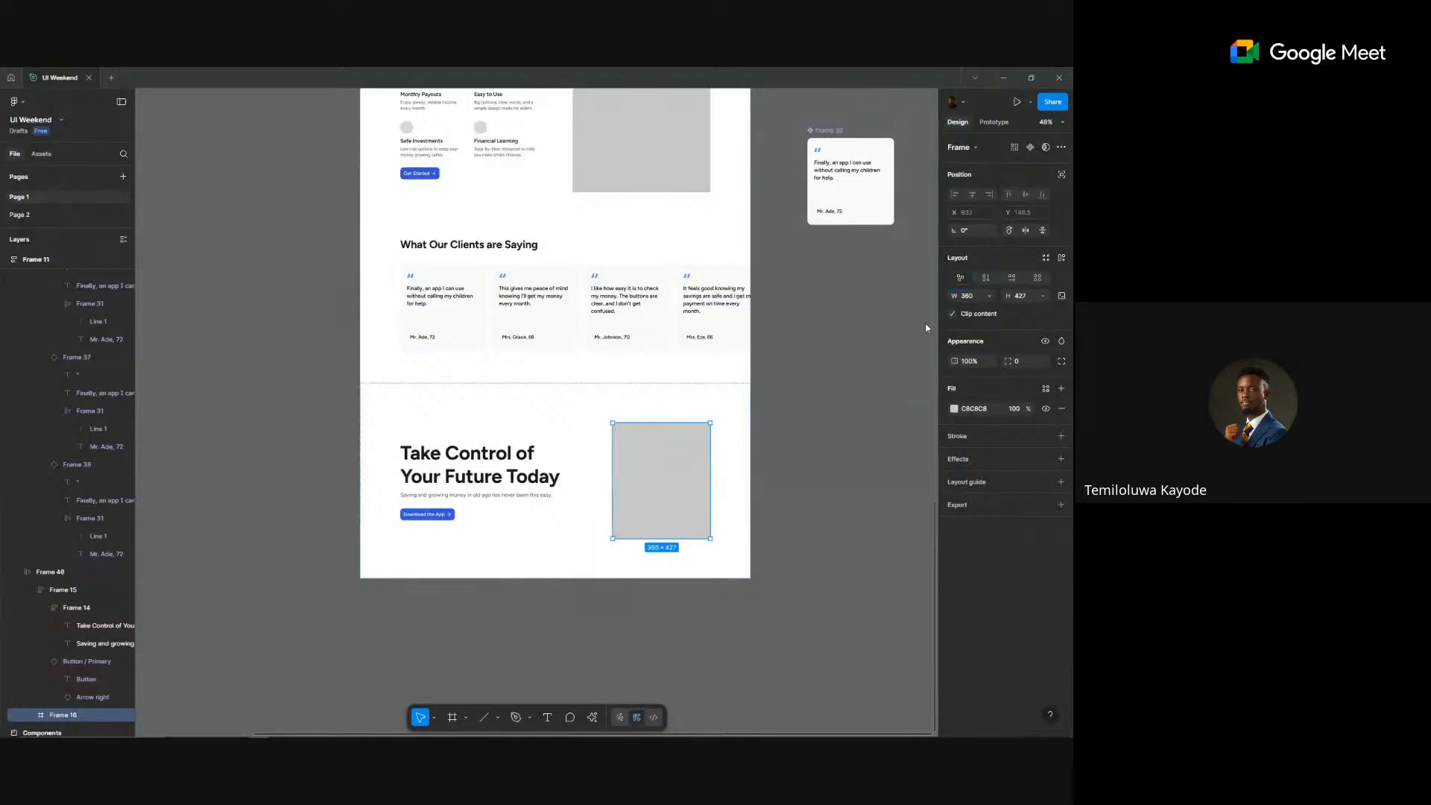
- Wrap the call-to-action text block and the image placeholder together in a new auto layout frame
{"action": "left_click", "coordinate": [338, 516]}
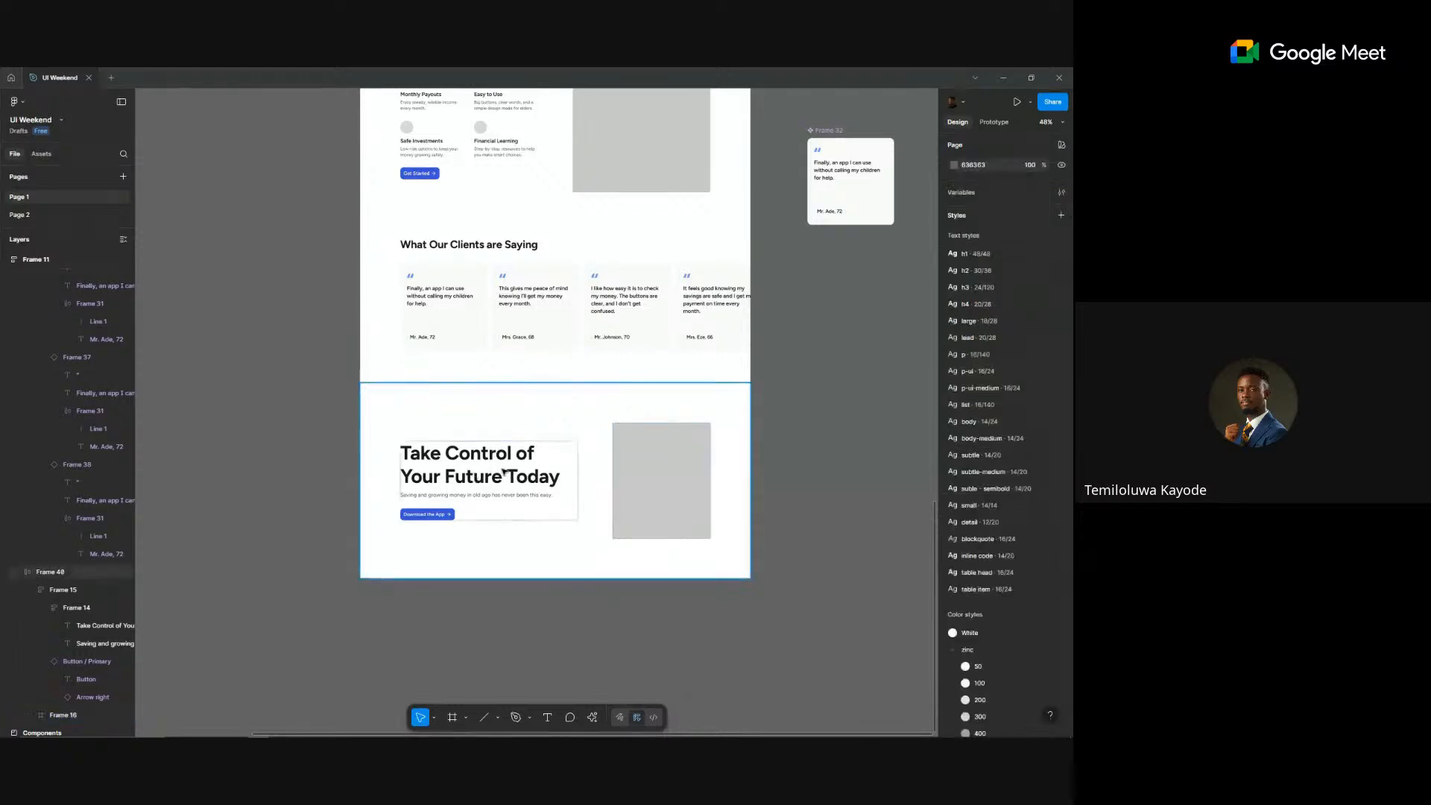
{"action": "left_click", "coordinate": [504, 472]}
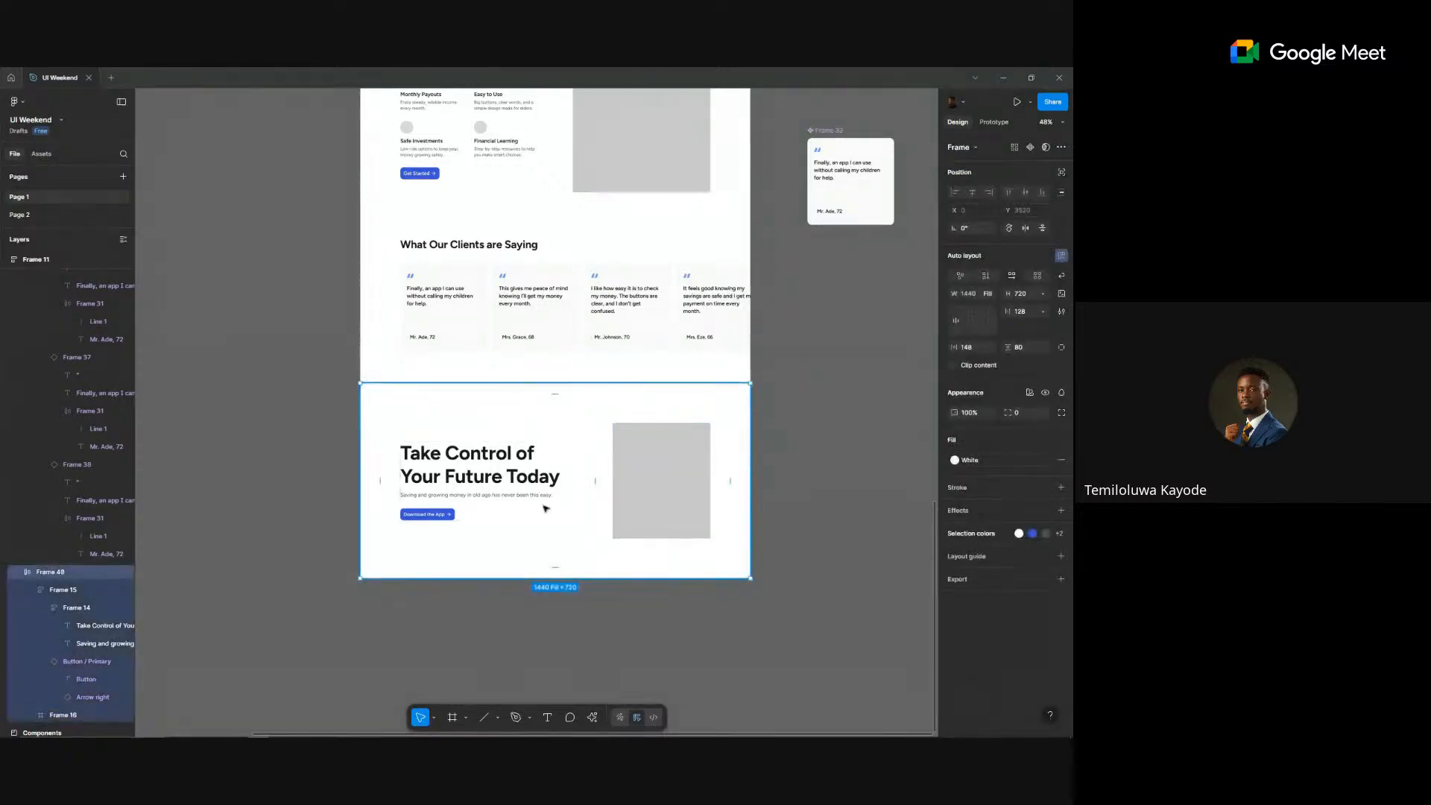
{"action": "left_click", "coordinate": [467, 460]}
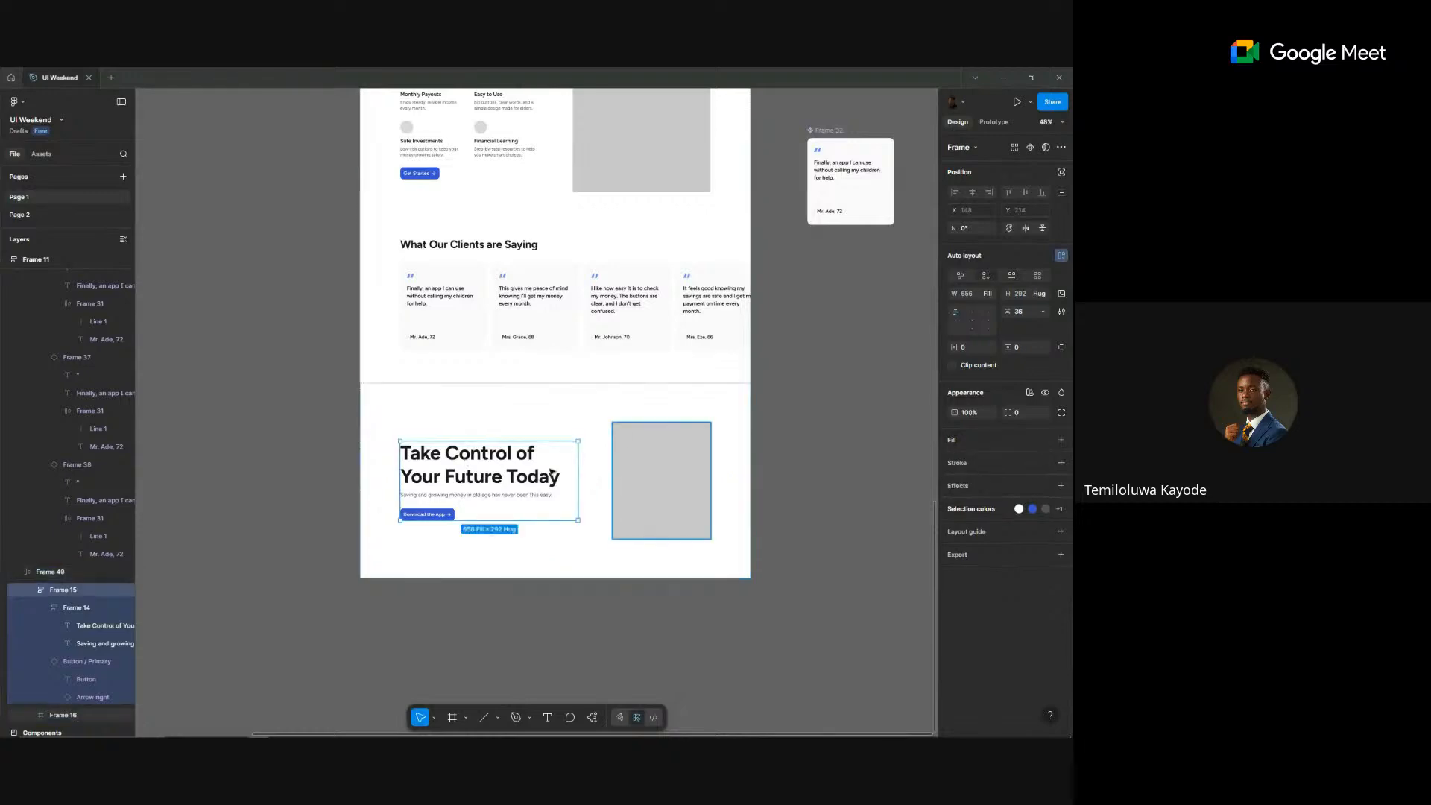
{"action": "left_click", "coordinate": [625, 475], "text": "shift"}
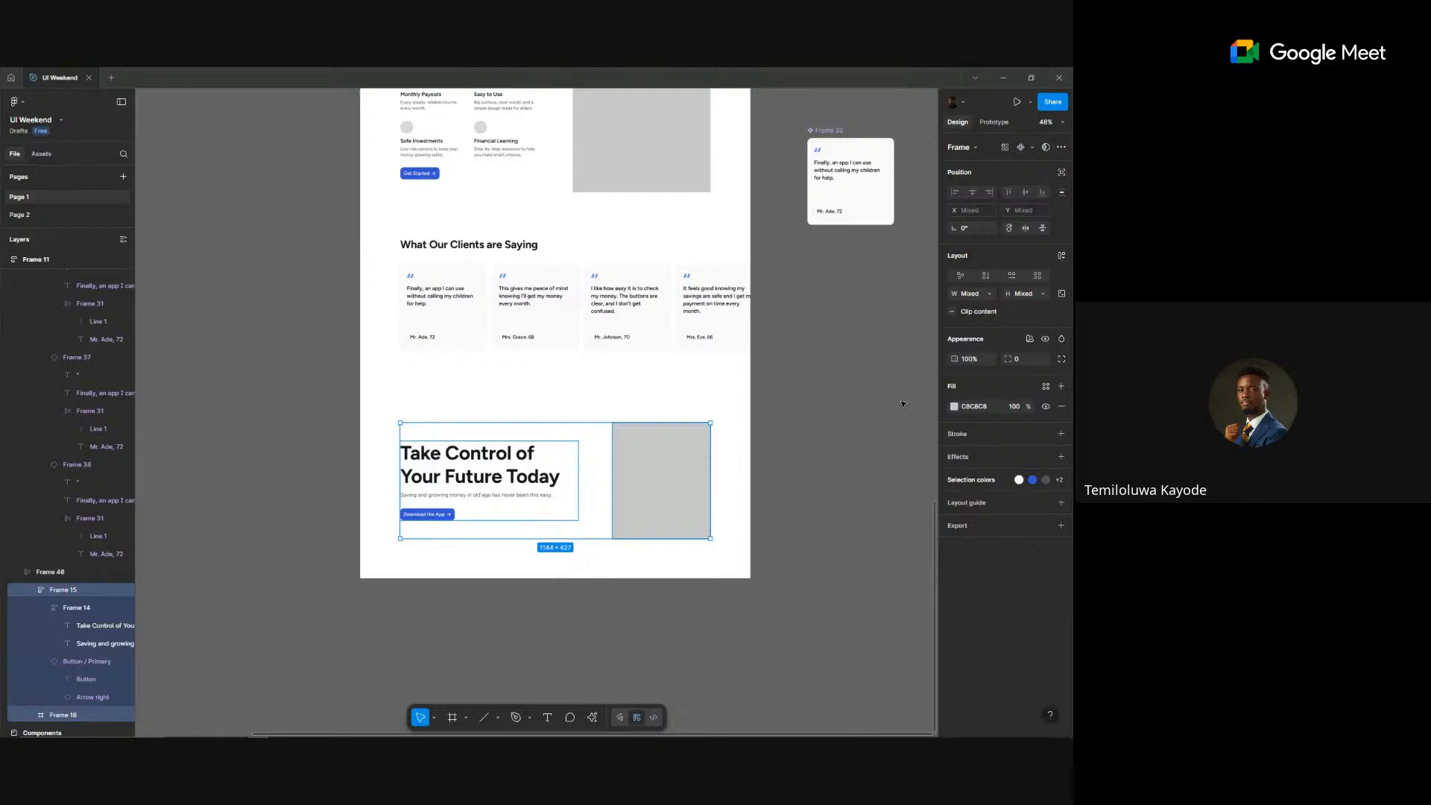
{"action": "key", "text": "shift+a"}
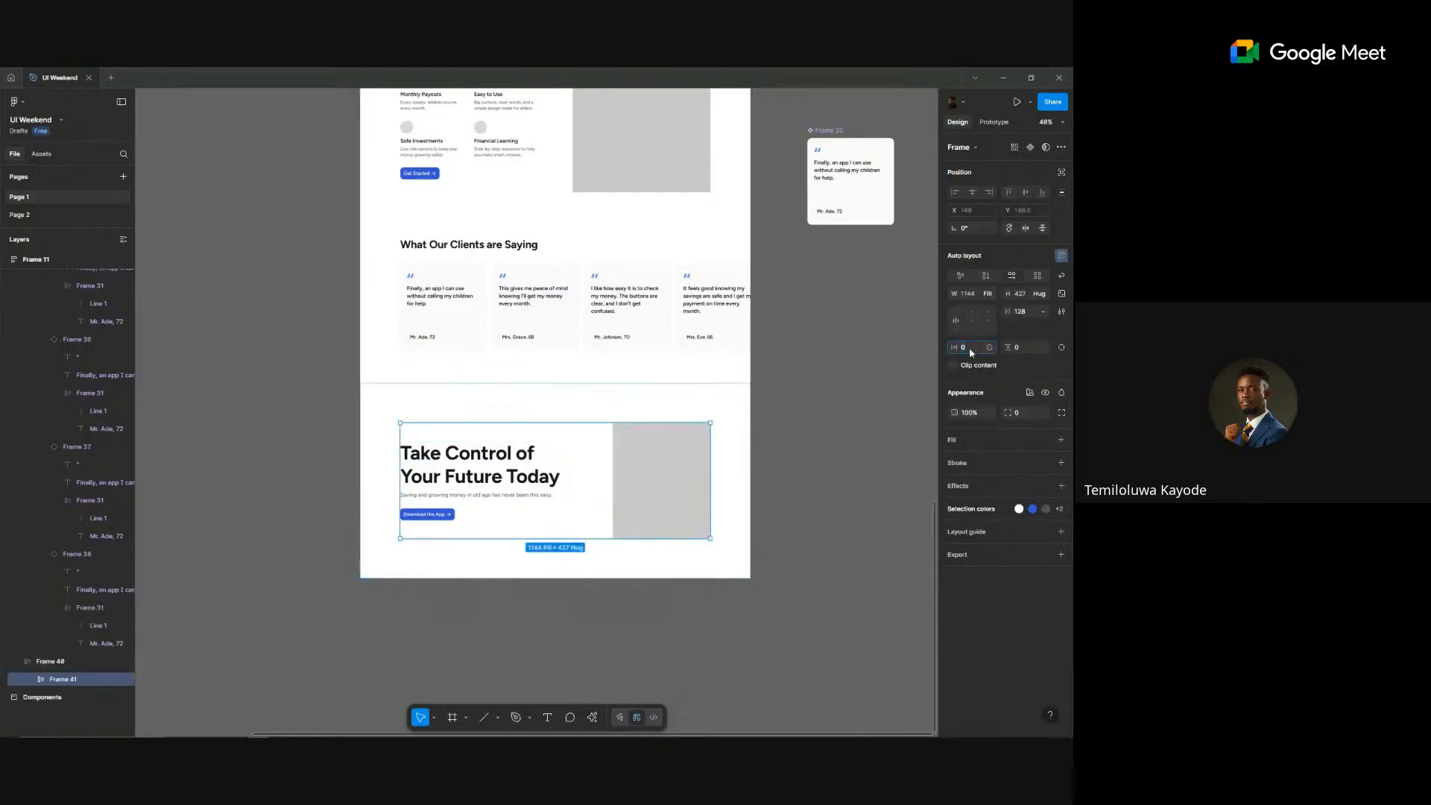
- Set the new inner frame's horizontal padding to 148 and its vertical padding to 80
{"action": "key", "text": "Return"}
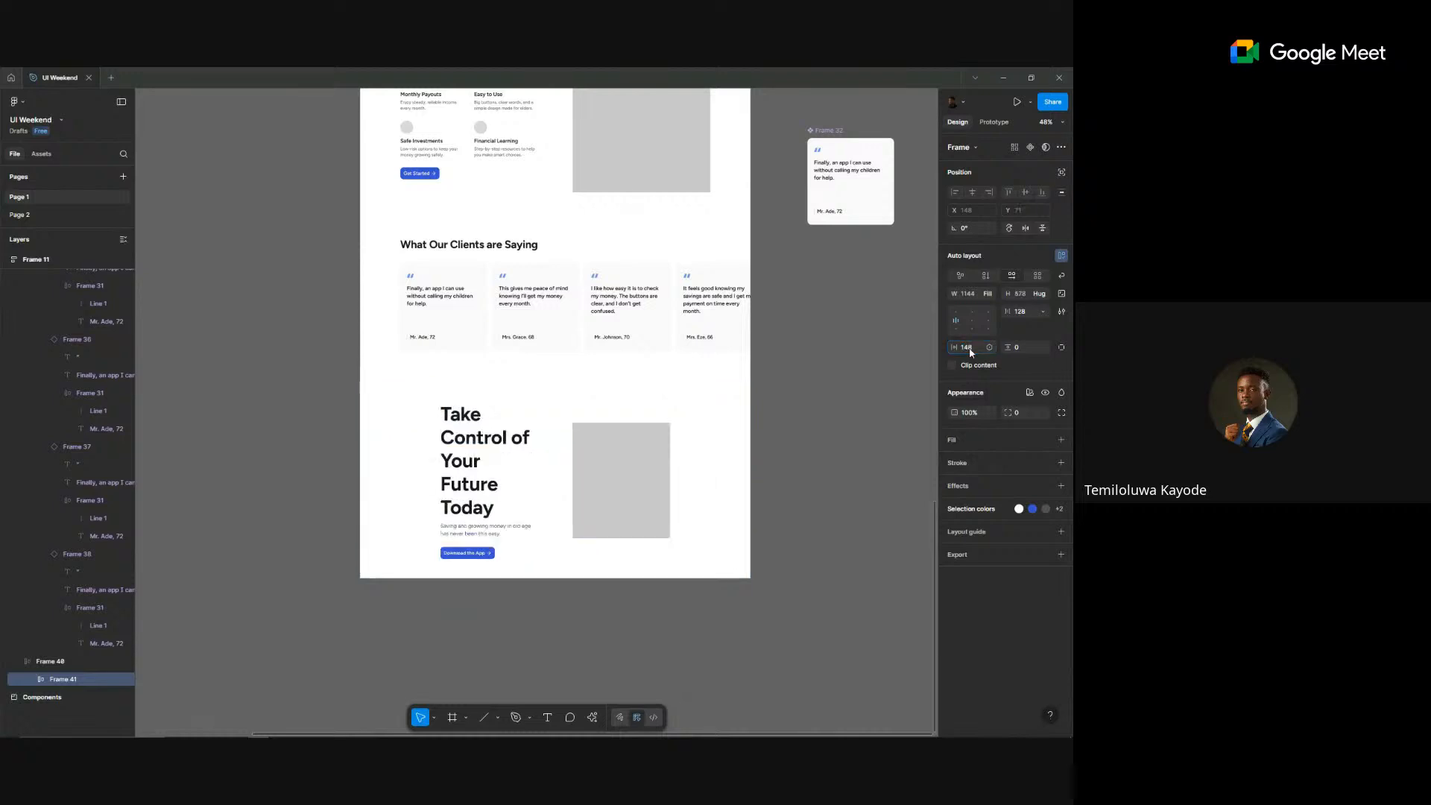
{"action": "left_click", "coordinate": [1023, 348]}
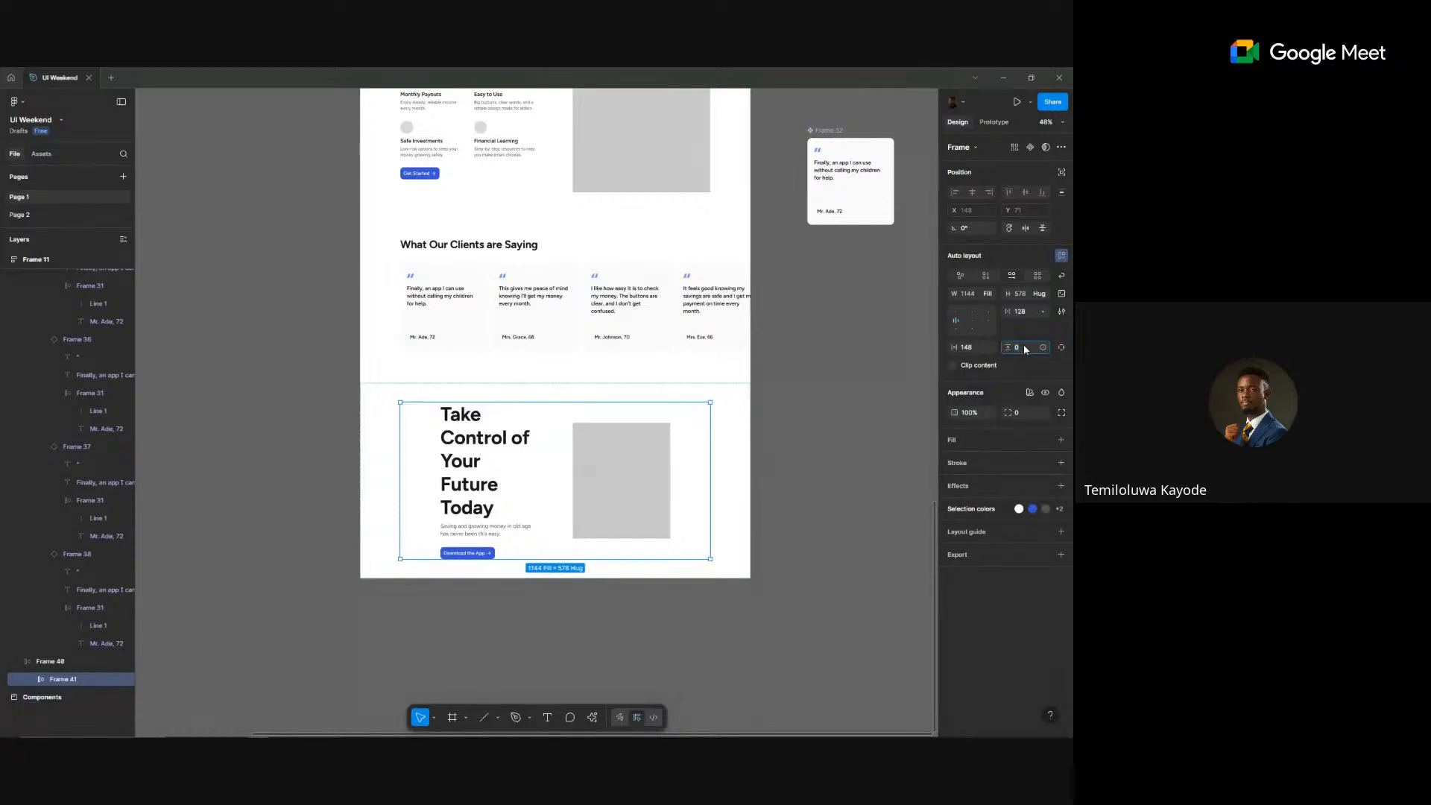
{"action": "key", "text": "Return"}
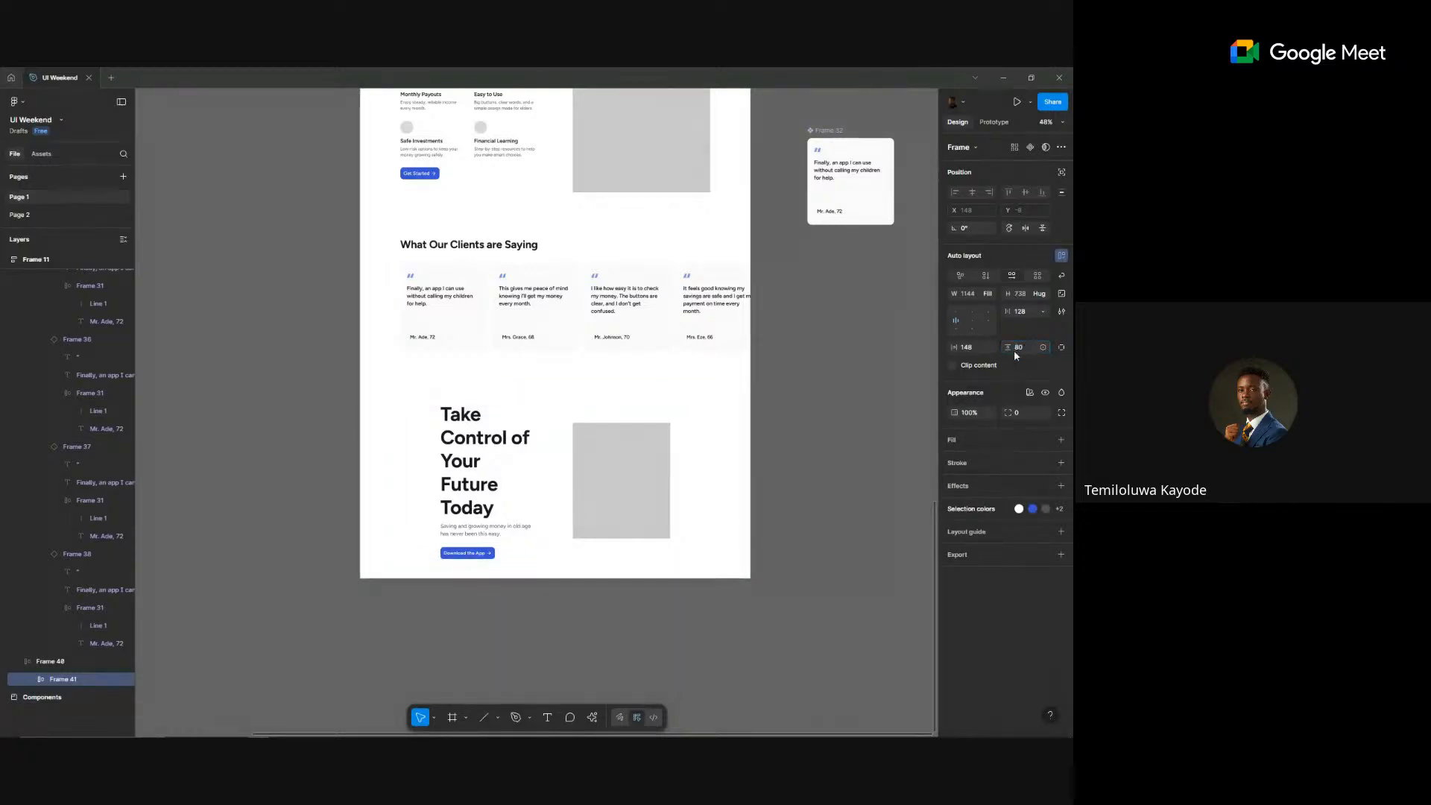
- Set the outer call-to-action section's height to hug contents, and select its inner frame
{"action": "left_click", "coordinate": [732, 447]}
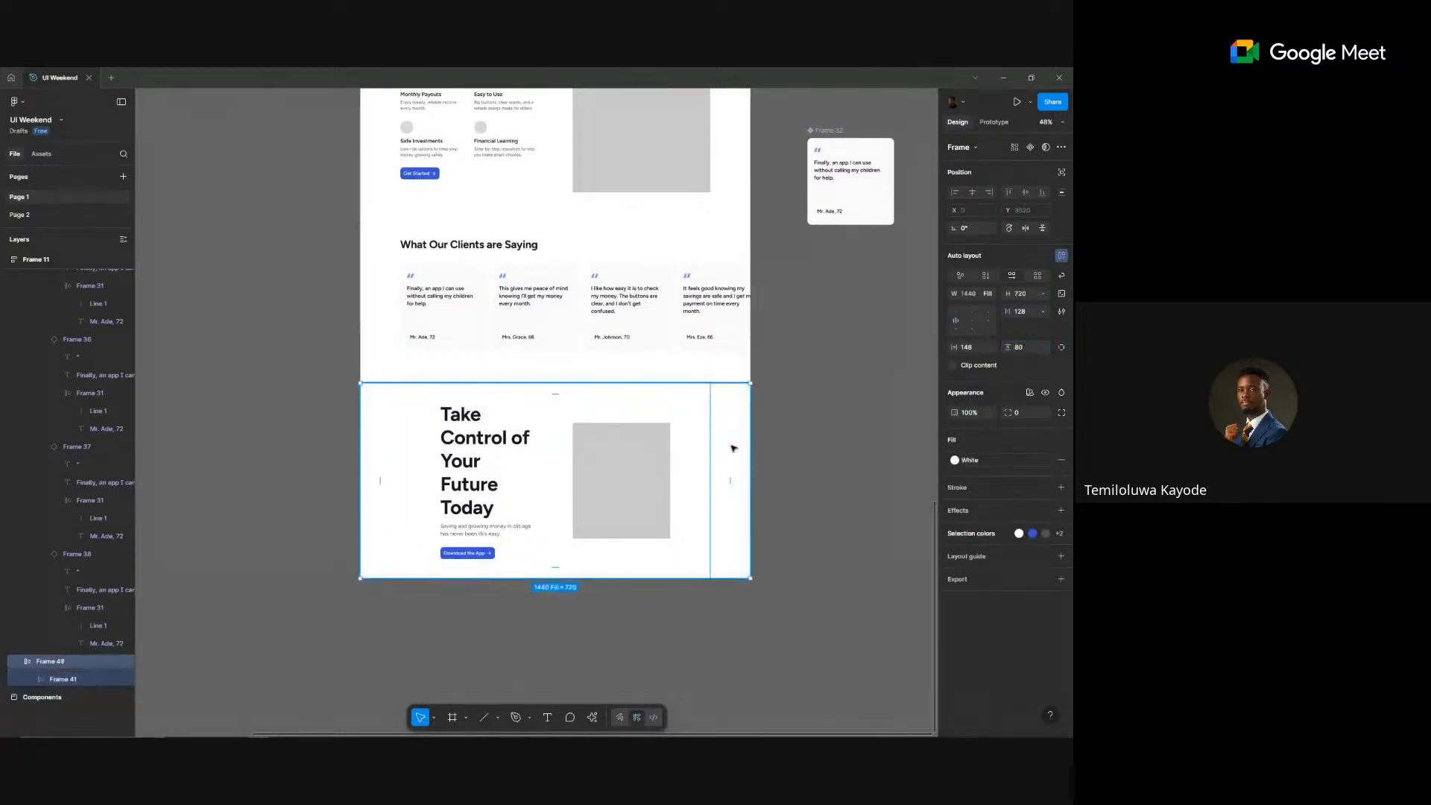
{"action": "left_click", "coordinate": [1042, 294]}
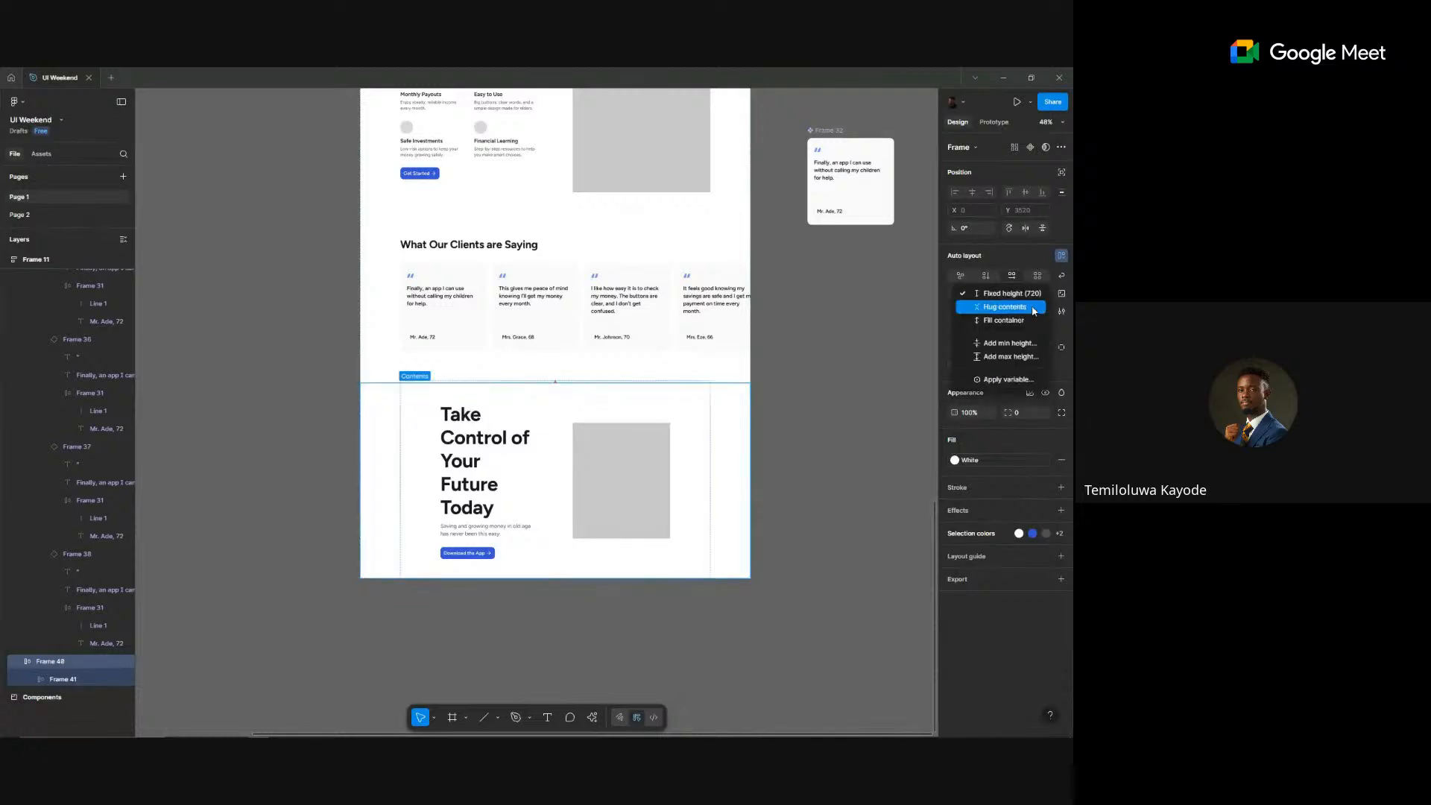
{"action": "left_click", "coordinate": [1031, 306]}
{"action": "left_click", "coordinate": [422, 601]}
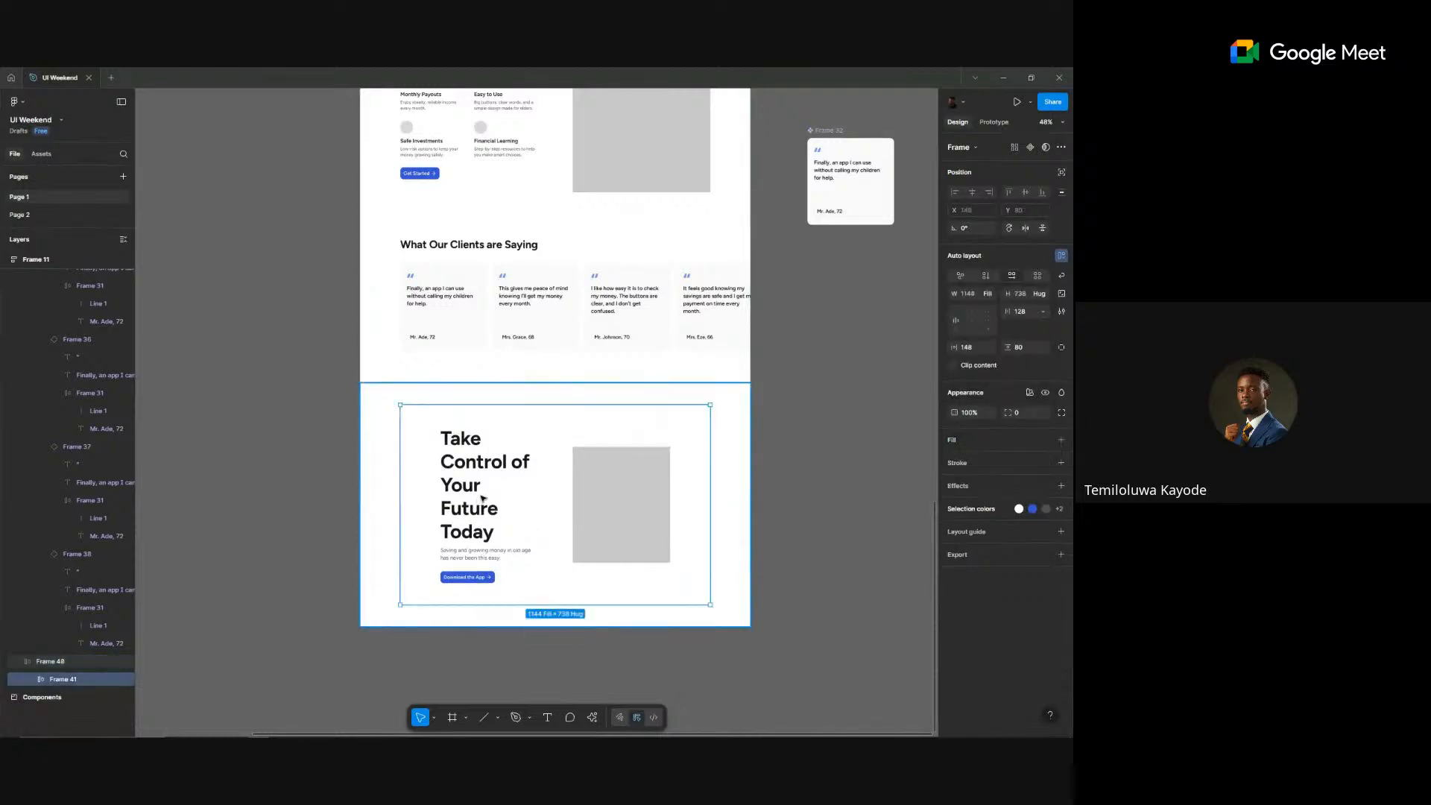
- Fill the inner call-to-action frame with the royal-blue/950 color style
{"action": "left_click", "coordinate": [1061, 440]}
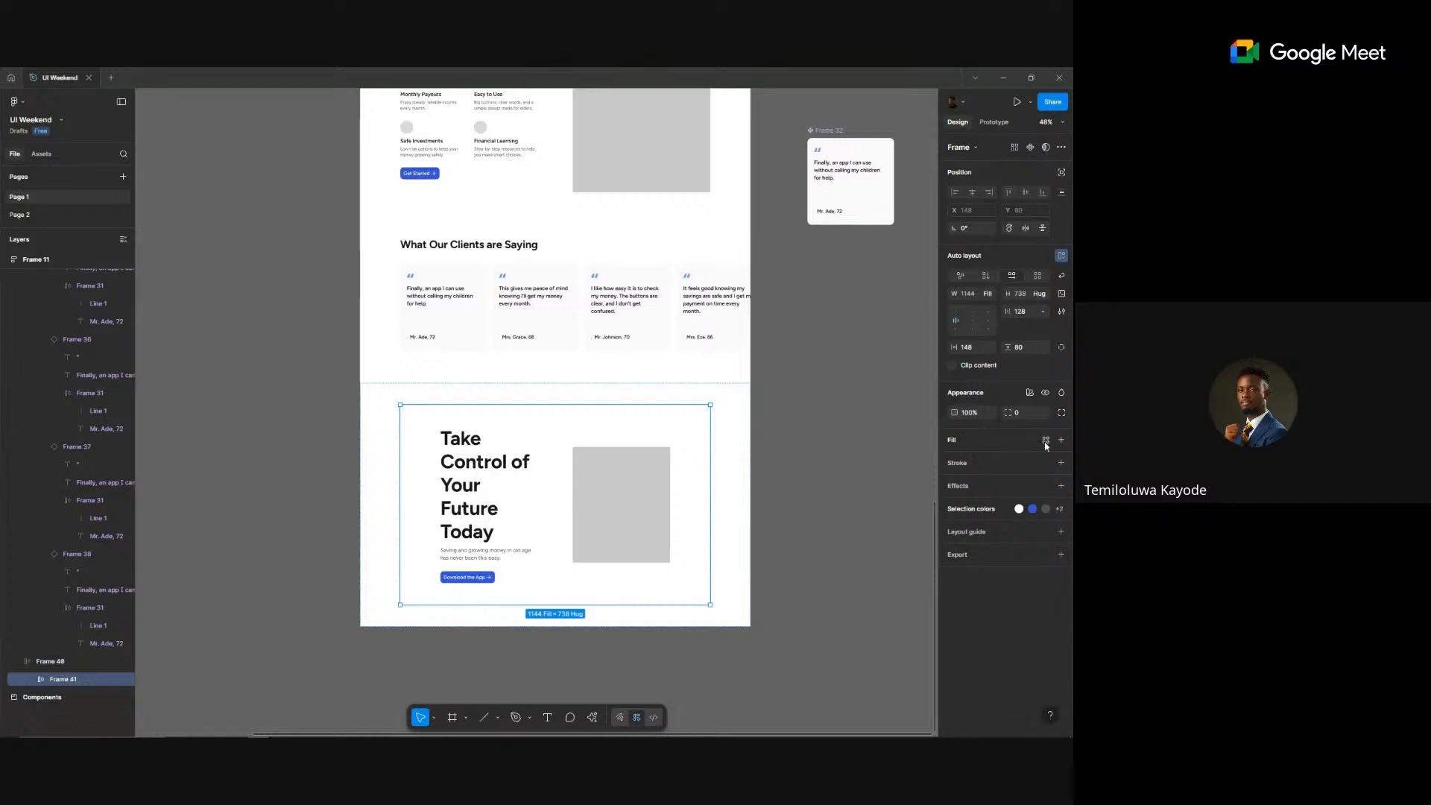
{"action": "left_click", "coordinate": [1046, 442]}
{"action": "left_click", "coordinate": [1046, 441]}
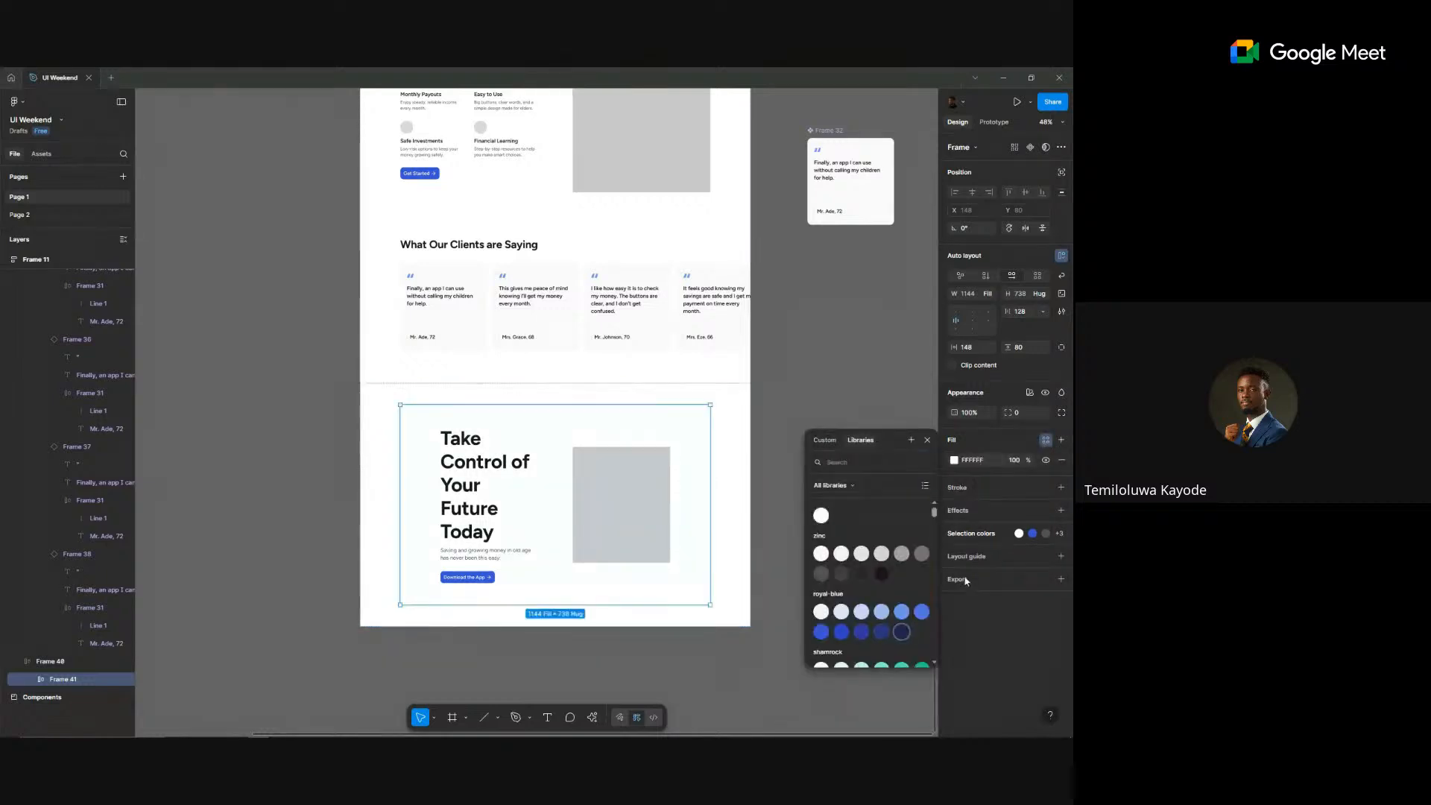
{"action": "left_click", "coordinate": [901, 633]}
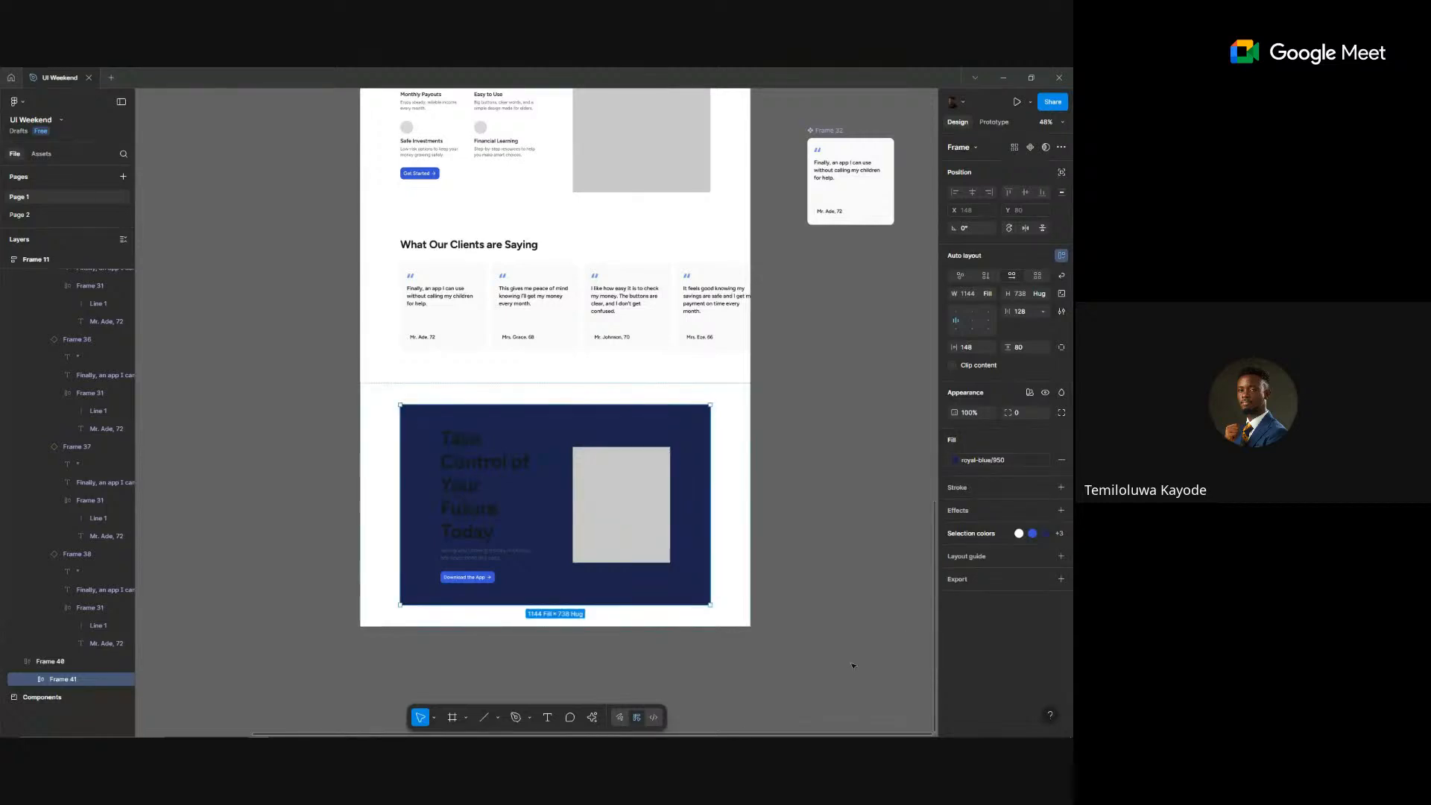
- Set the outer call-to-action section's horizontal padding to 48
{"action": "left_click", "coordinate": [728, 575]}
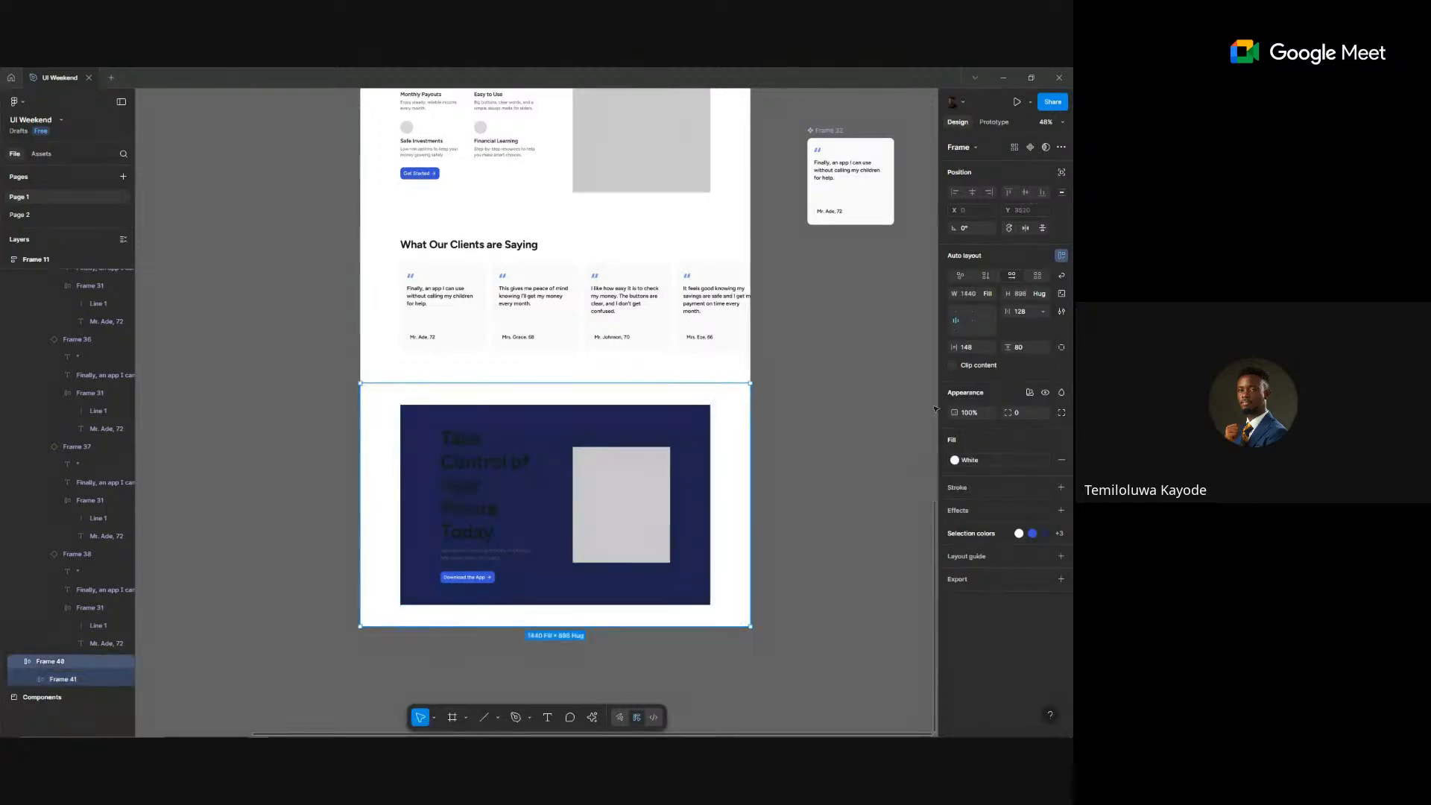
{"action": "left_click", "coordinate": [966, 353]}
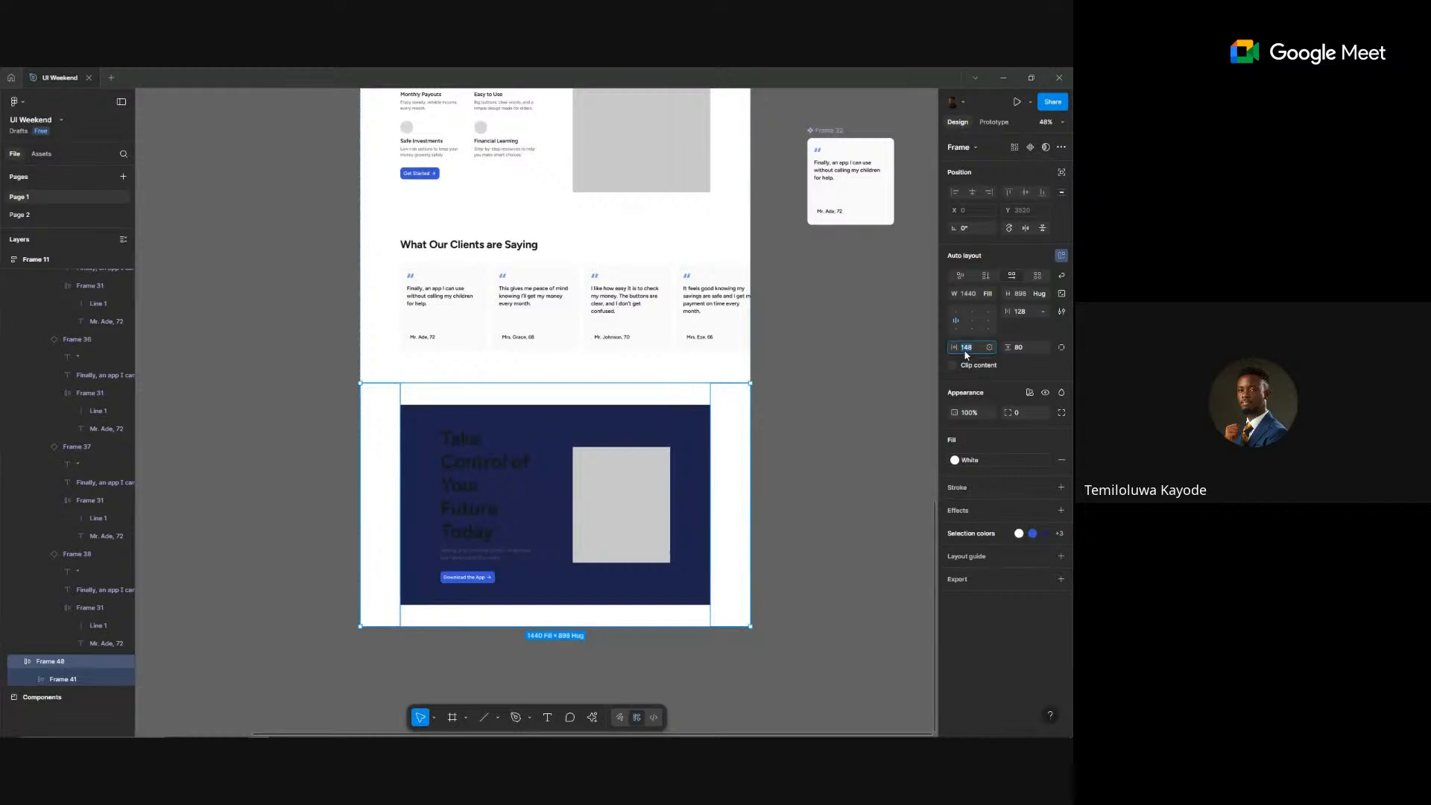
{"action": "type", "text": "48"}
{"action": "key", "text": "Return"}
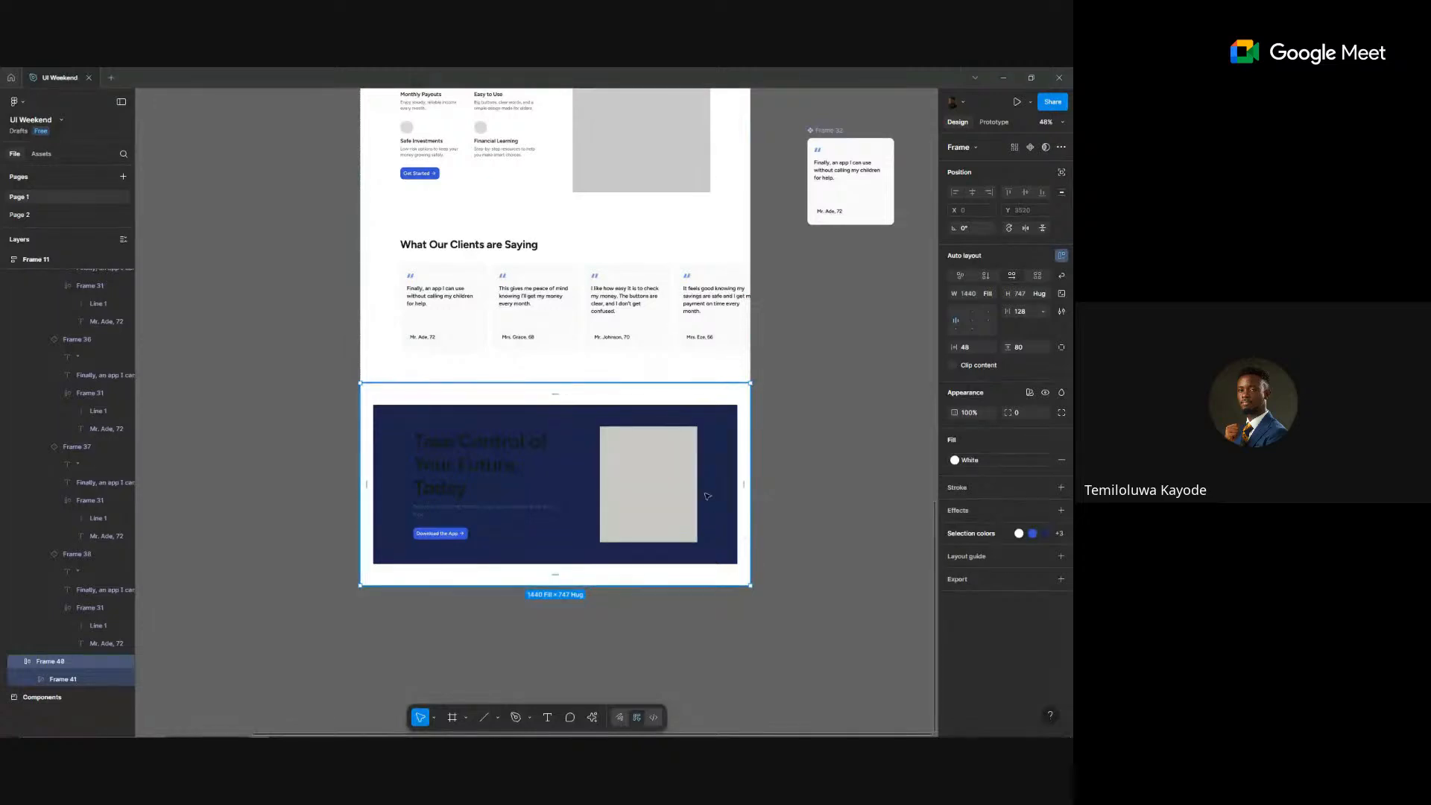
- Set the inner call-to-action frame's horizontal padding to 100 and its corner radius to 24
{"action": "key", "text": "Return"}
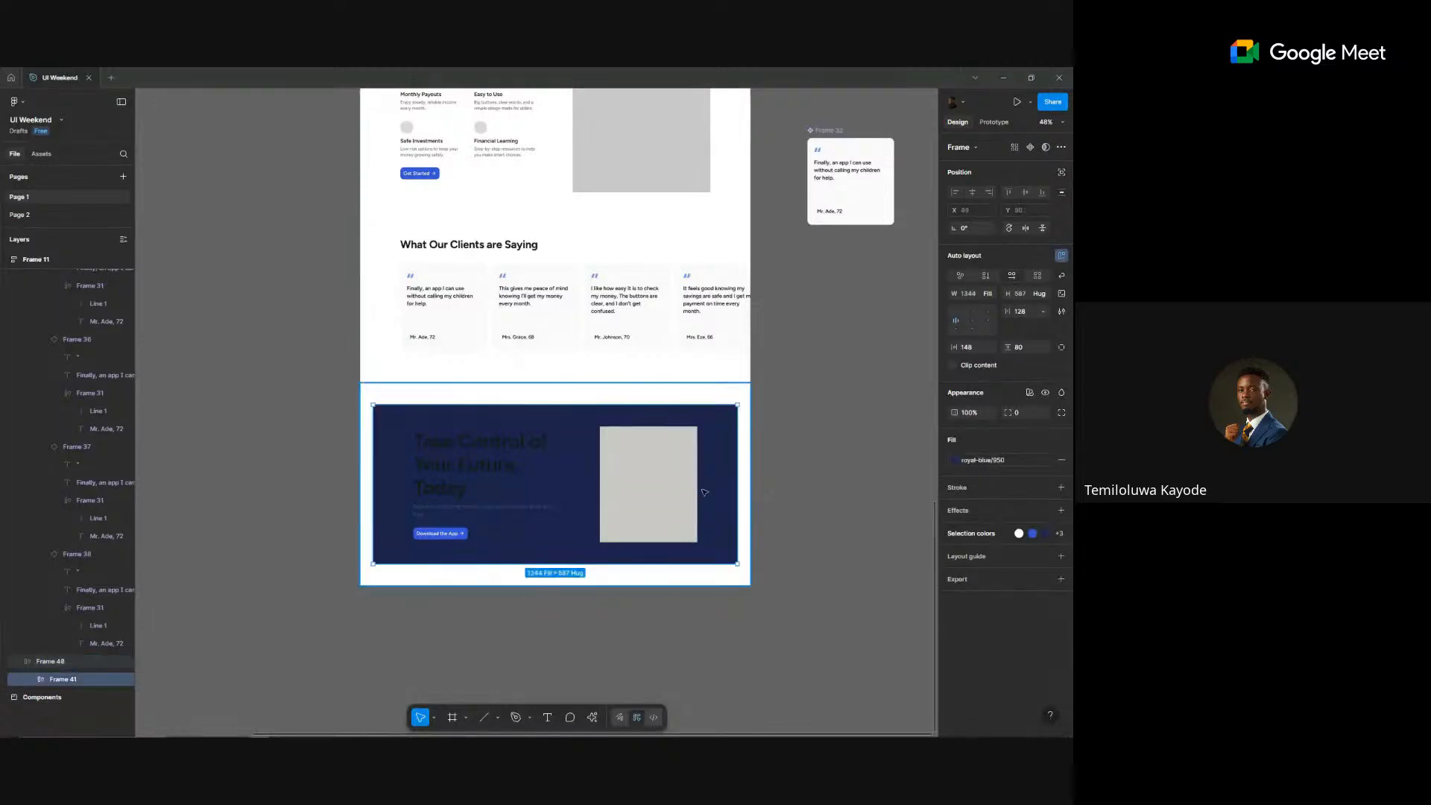
{"action": "left_click", "coordinate": [982, 347]}
{"action": "left_click", "coordinate": [344, 348]}
{"action": "left_click", "coordinate": [382, 311]}
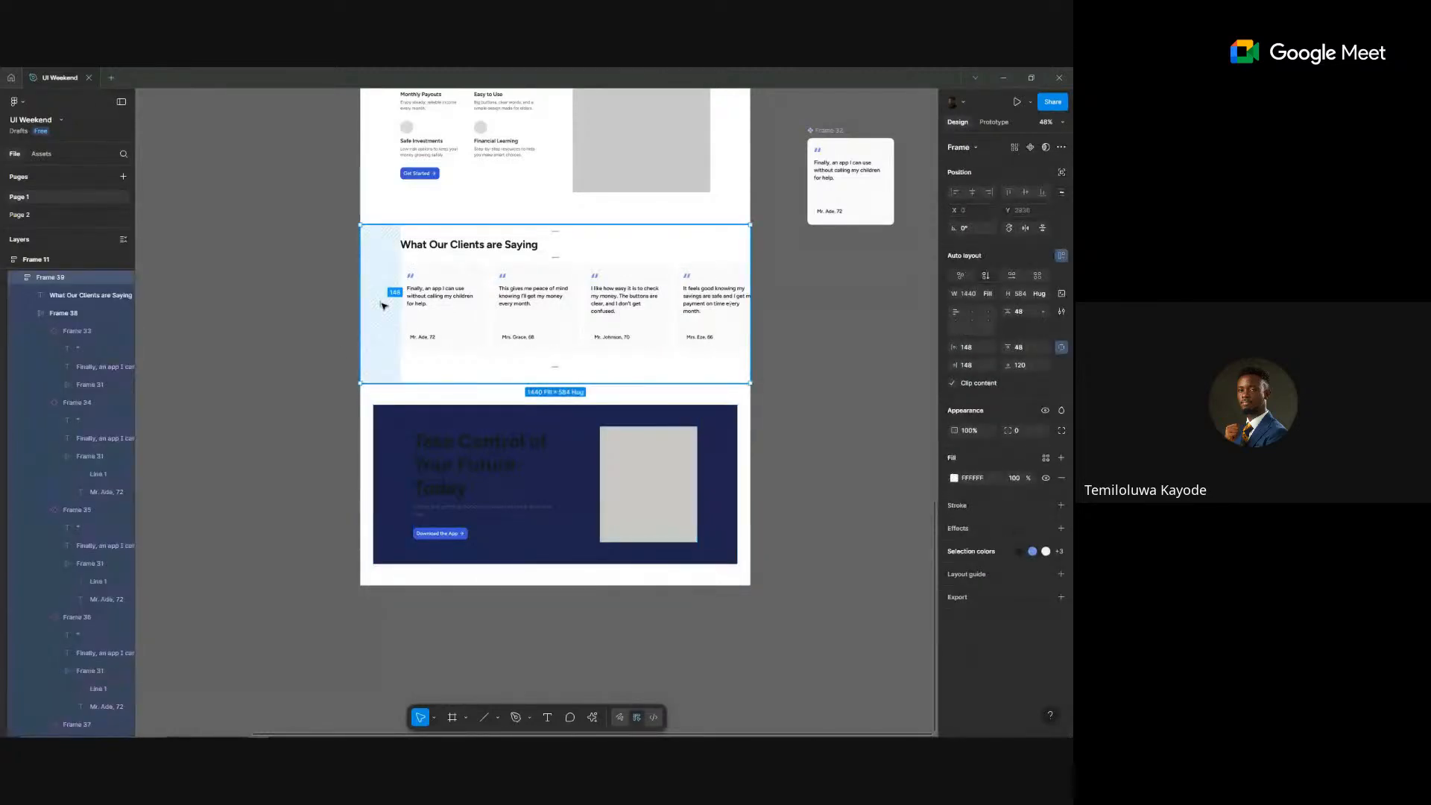
{"action": "left_click", "coordinate": [369, 489]}
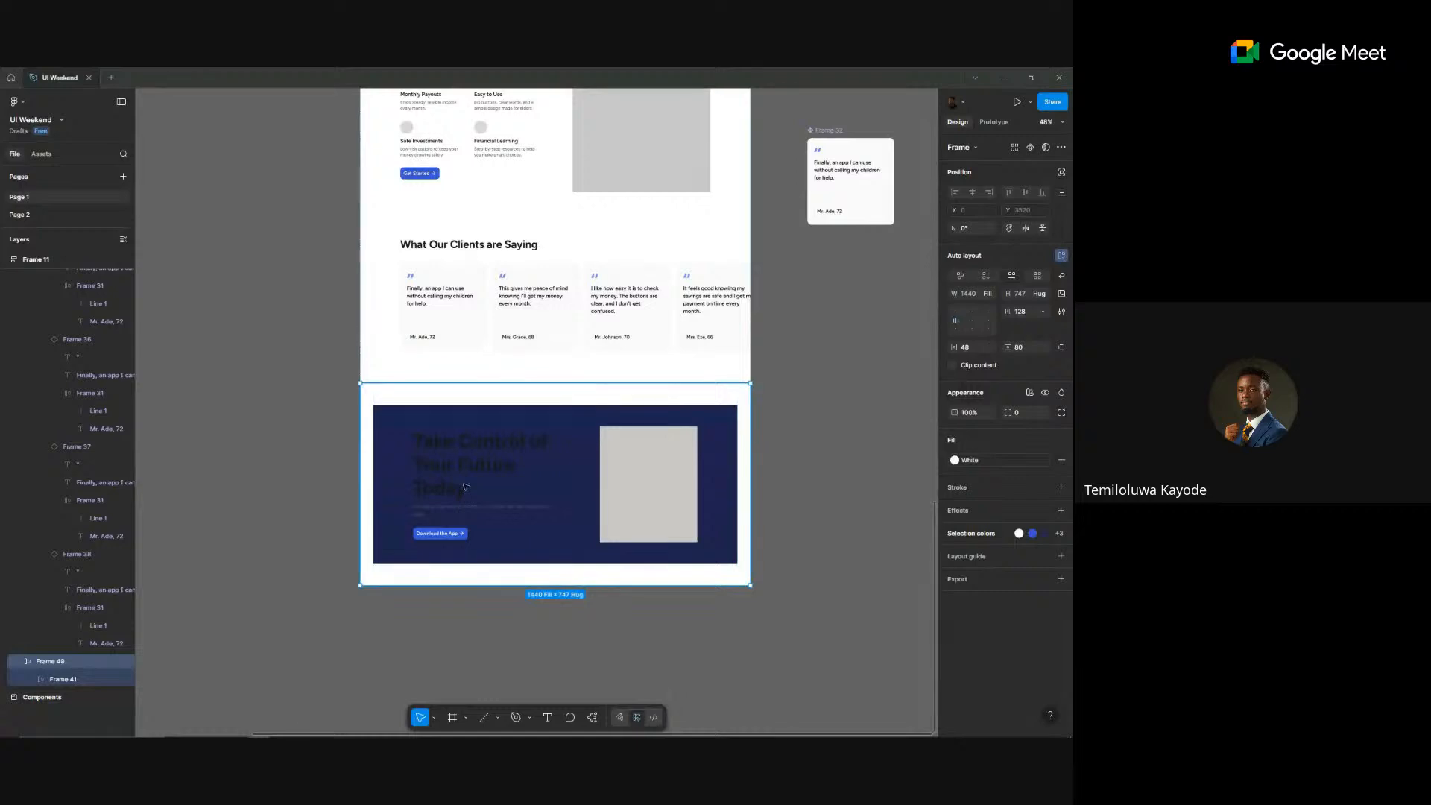
{"action": "left_click", "coordinate": [465, 487]}
{"action": "left_click", "coordinate": [969, 347]}
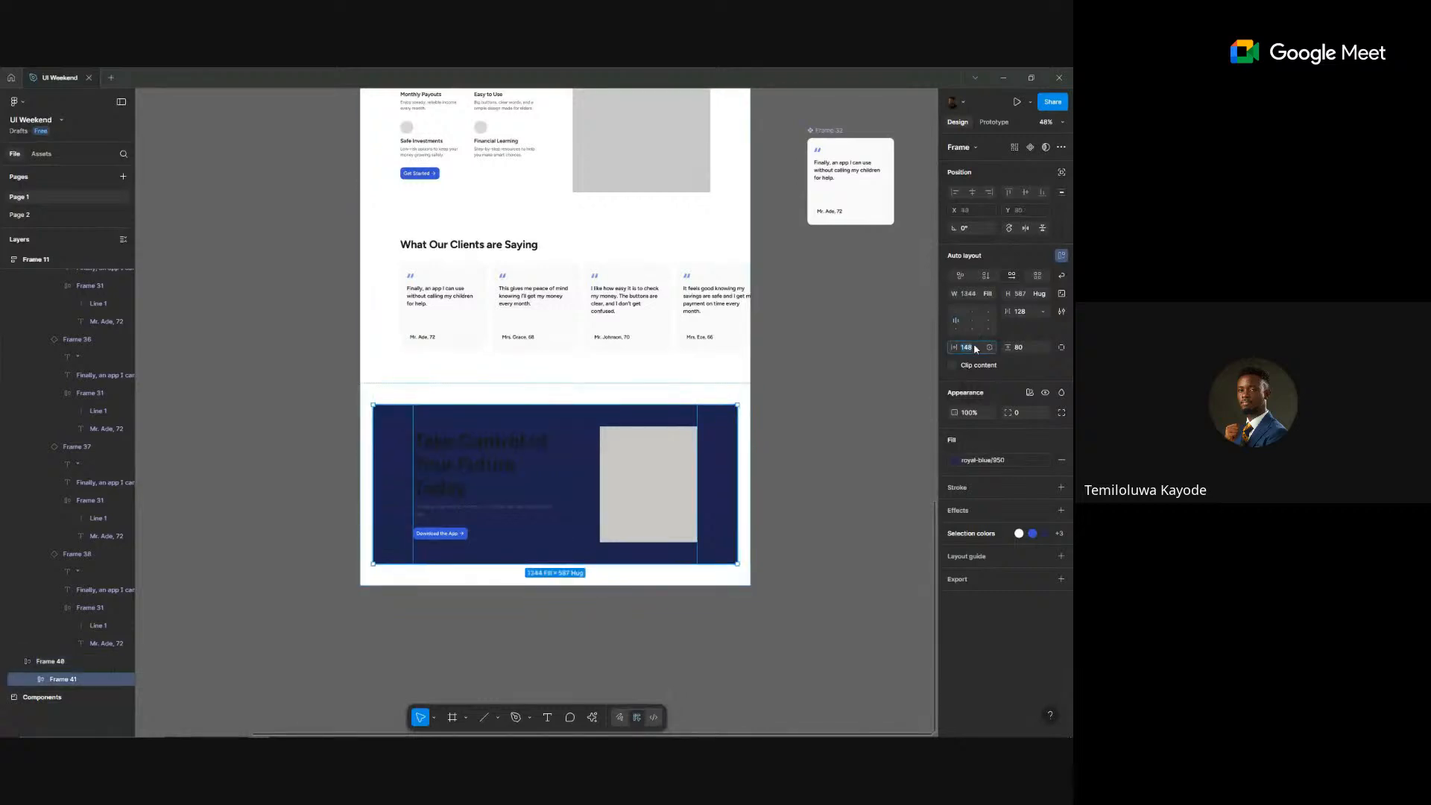
{"action": "type", "text": "100"}
{"action": "key", "text": "Return"}
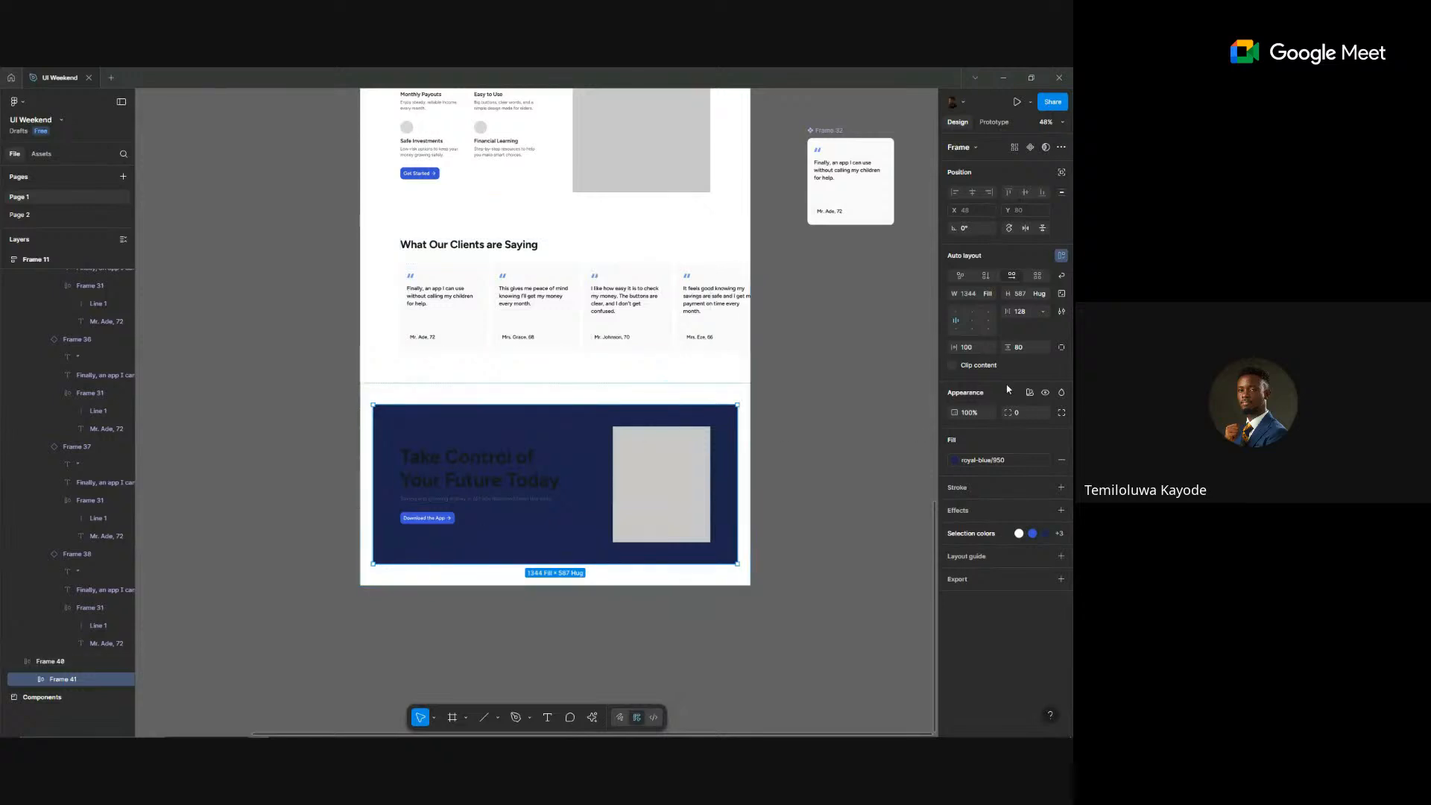
{"action": "left_click", "coordinate": [1023, 416]}
{"action": "type", "text": "24"}
{"action": "key", "text": "Return"}
- Recolor the "Take Control of Your Future Today" heading White and the supporting line below it royal-blue/100
{"action": "double_click", "coordinate": [492, 464]}
{"action": "left_click", "coordinate": [1009, 486]}
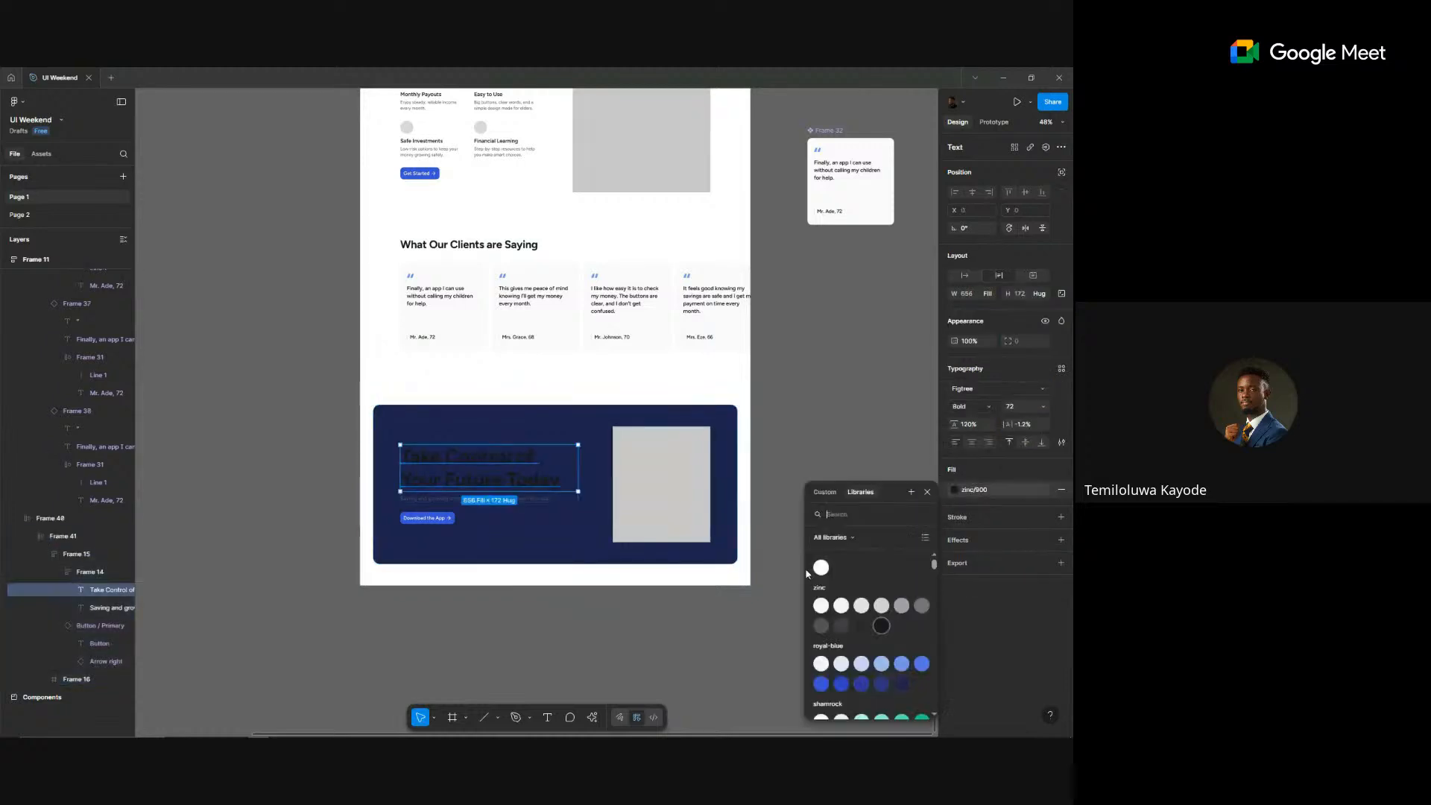
{"action": "left_click", "coordinate": [821, 569]}
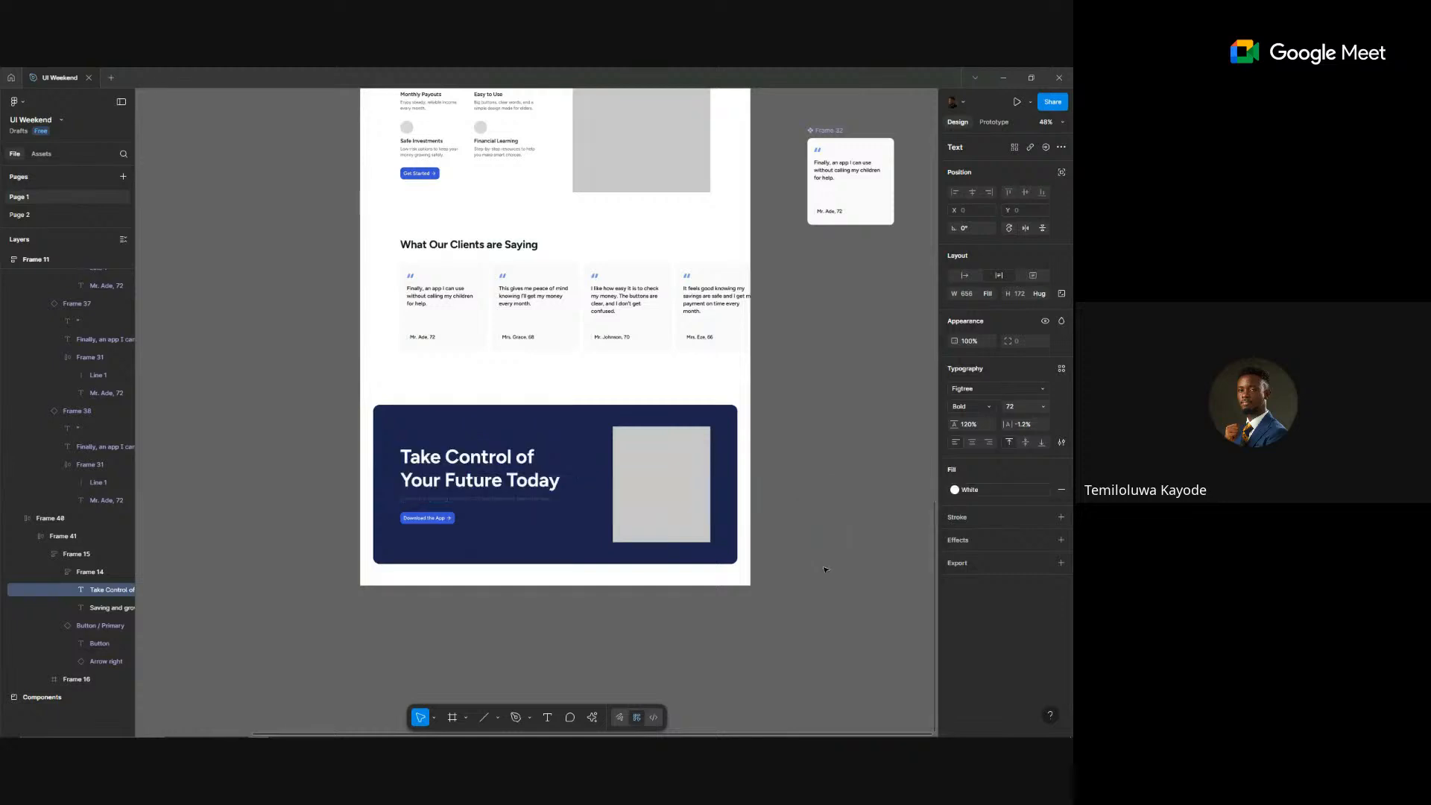
{"action": "left_click", "coordinate": [463, 498]}
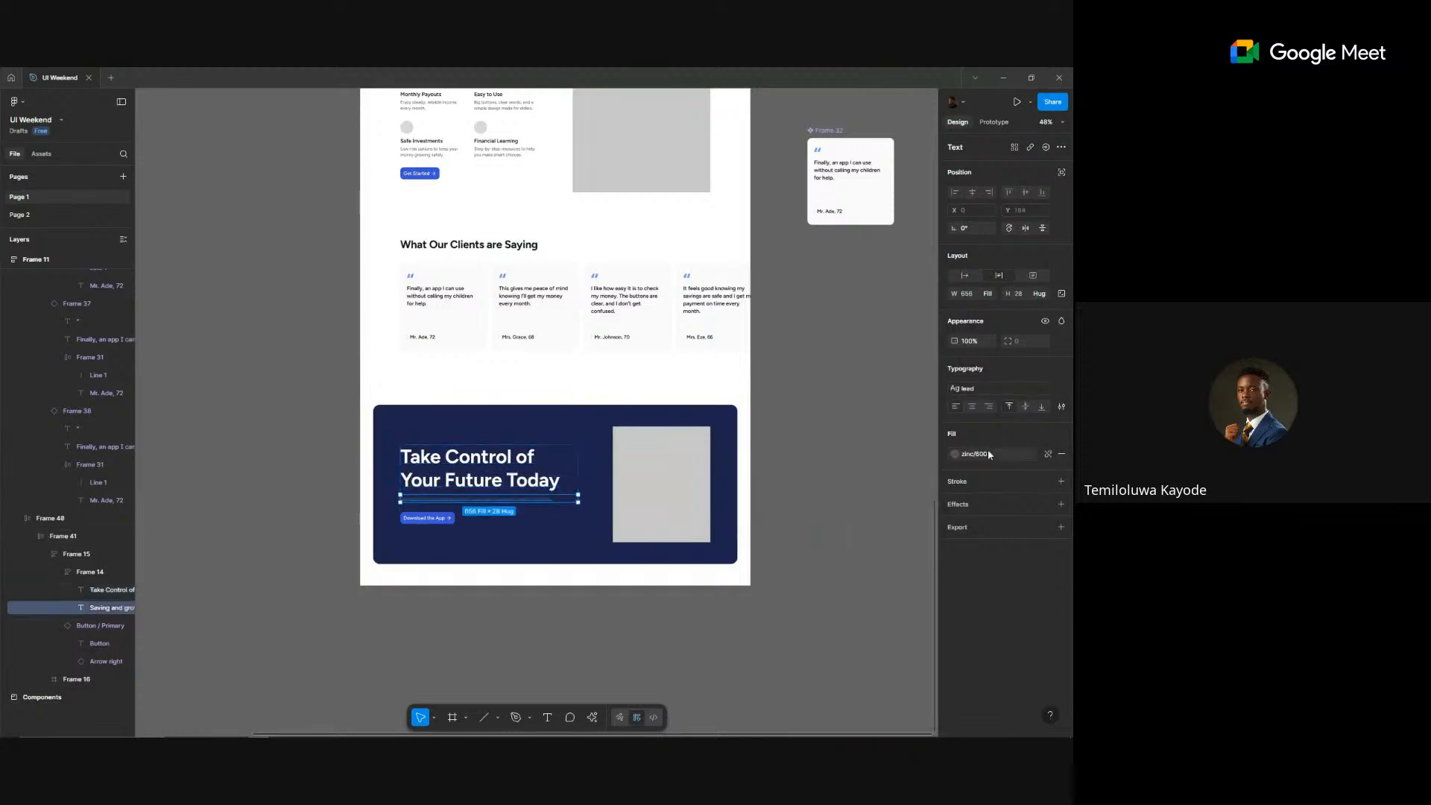
{"action": "left_click", "coordinate": [988, 454]}
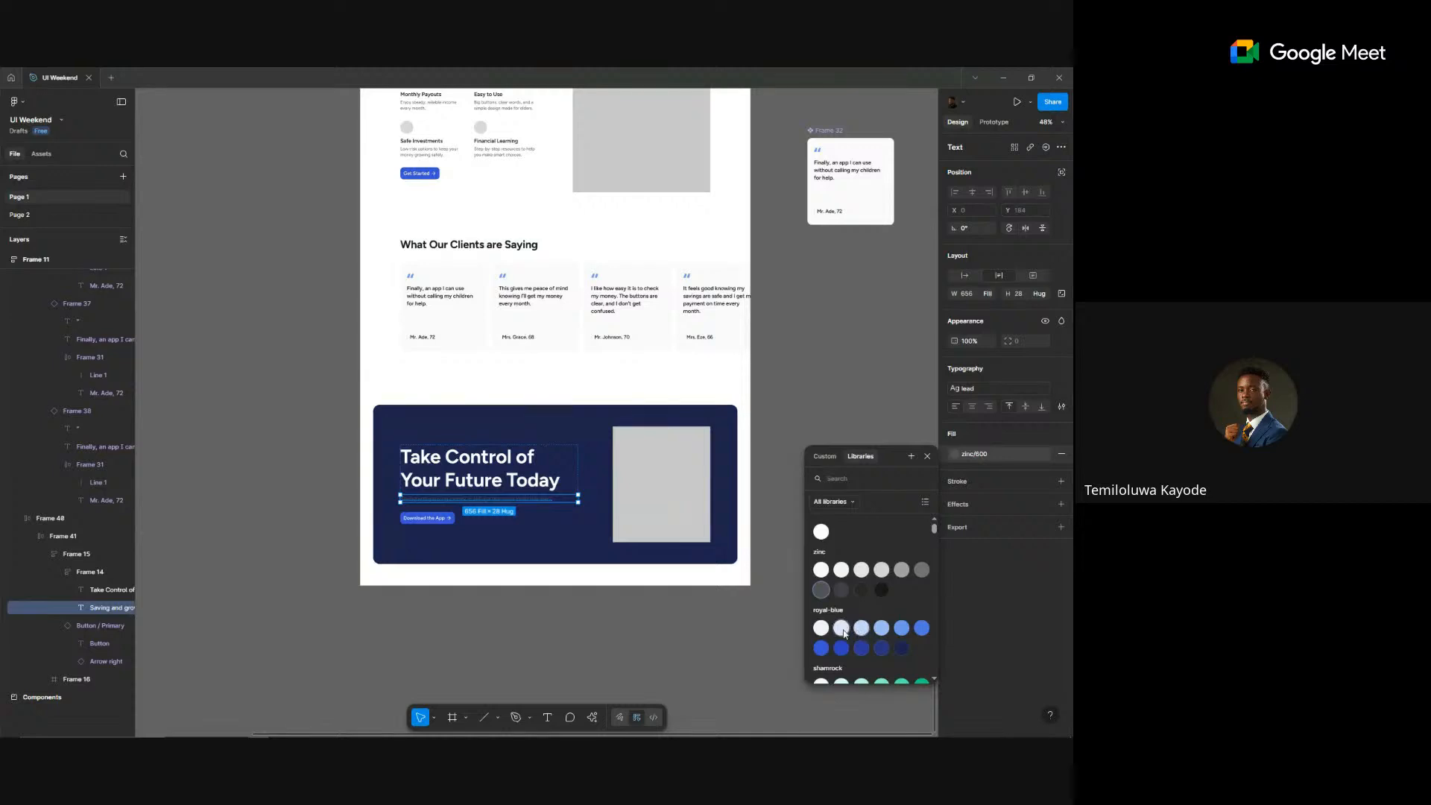
{"action": "left_click", "coordinate": [843, 630]}
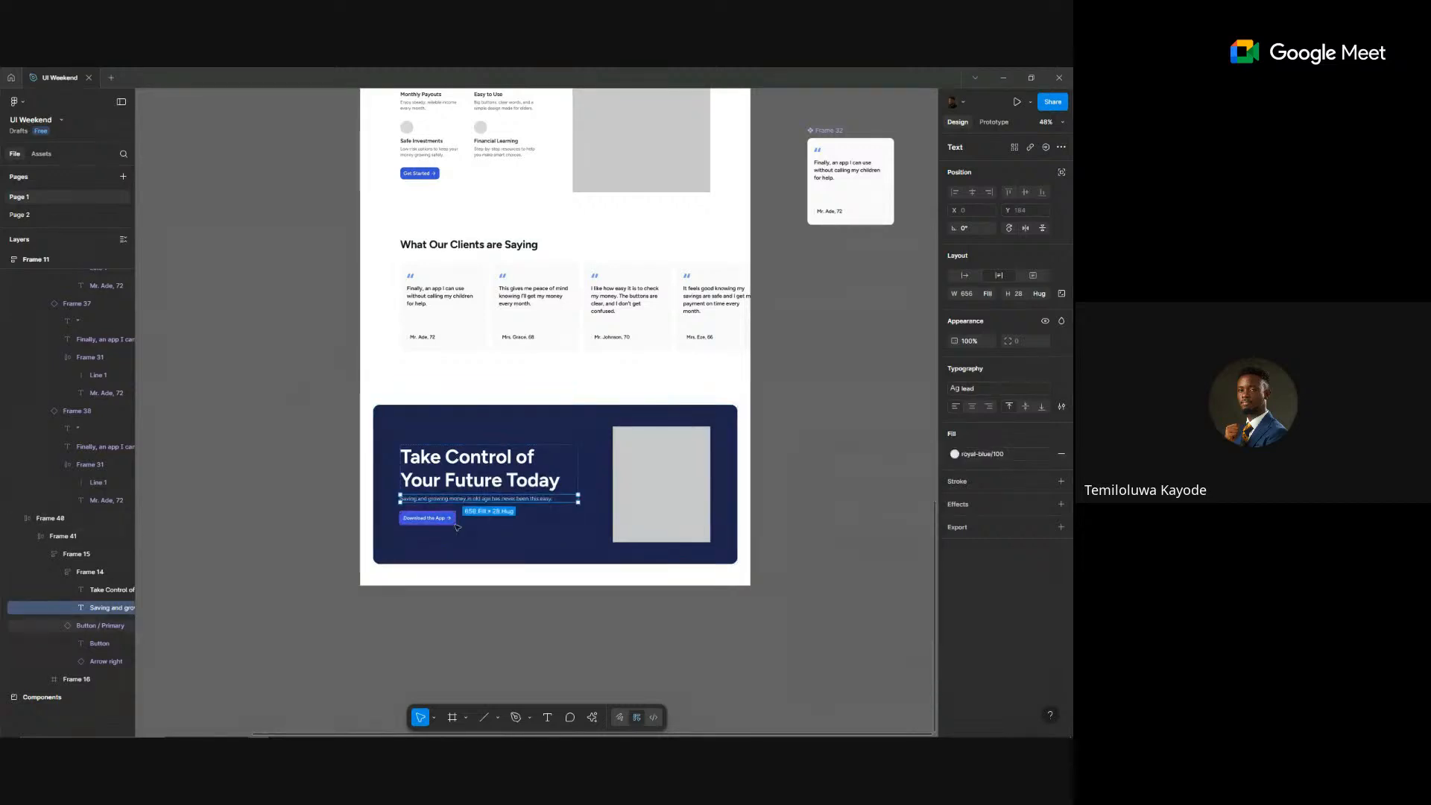
- Set the outer call-to-action section's horizontal padding to 80
{"action": "left_click", "coordinate": [656, 550]}
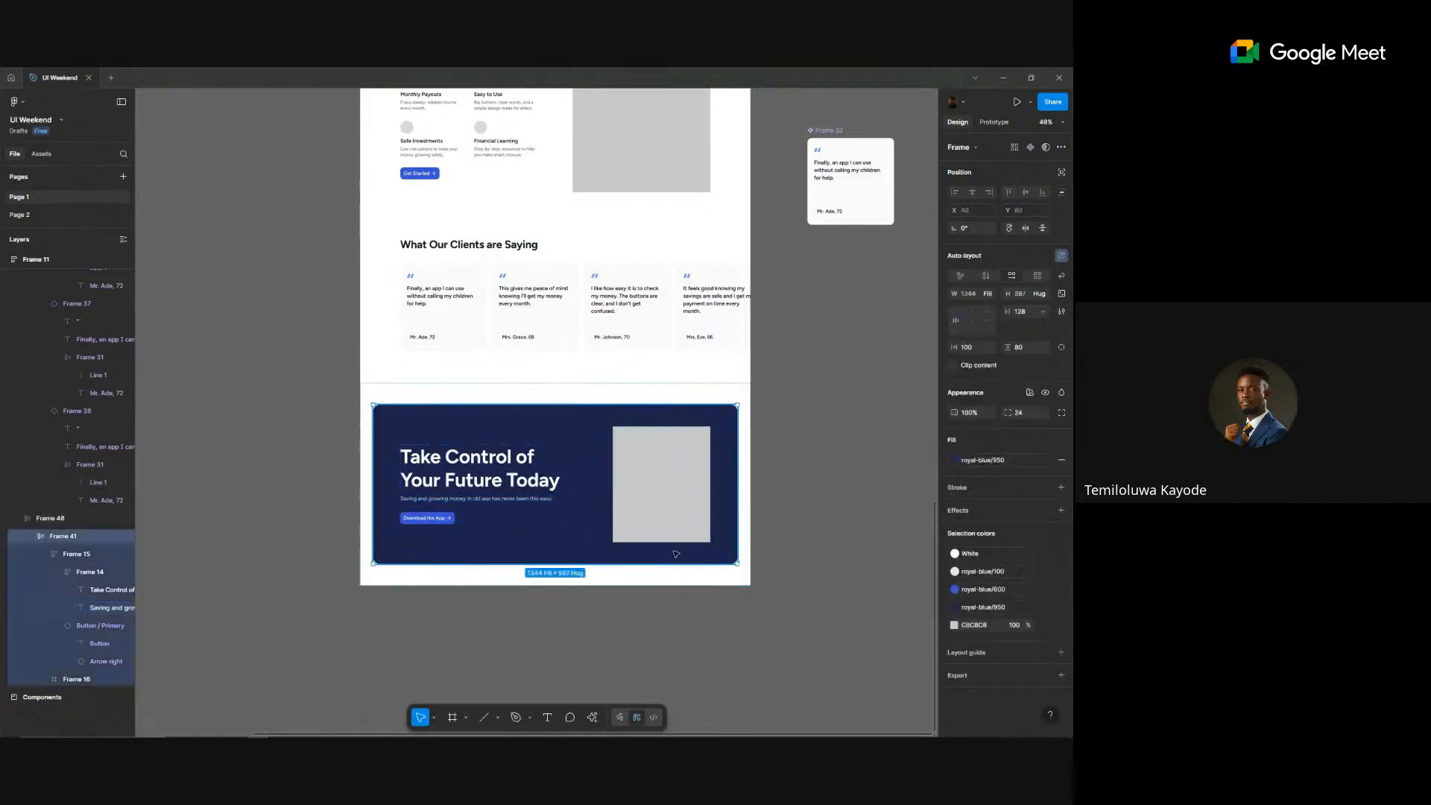
{"action": "left_click", "coordinate": [368, 442]}
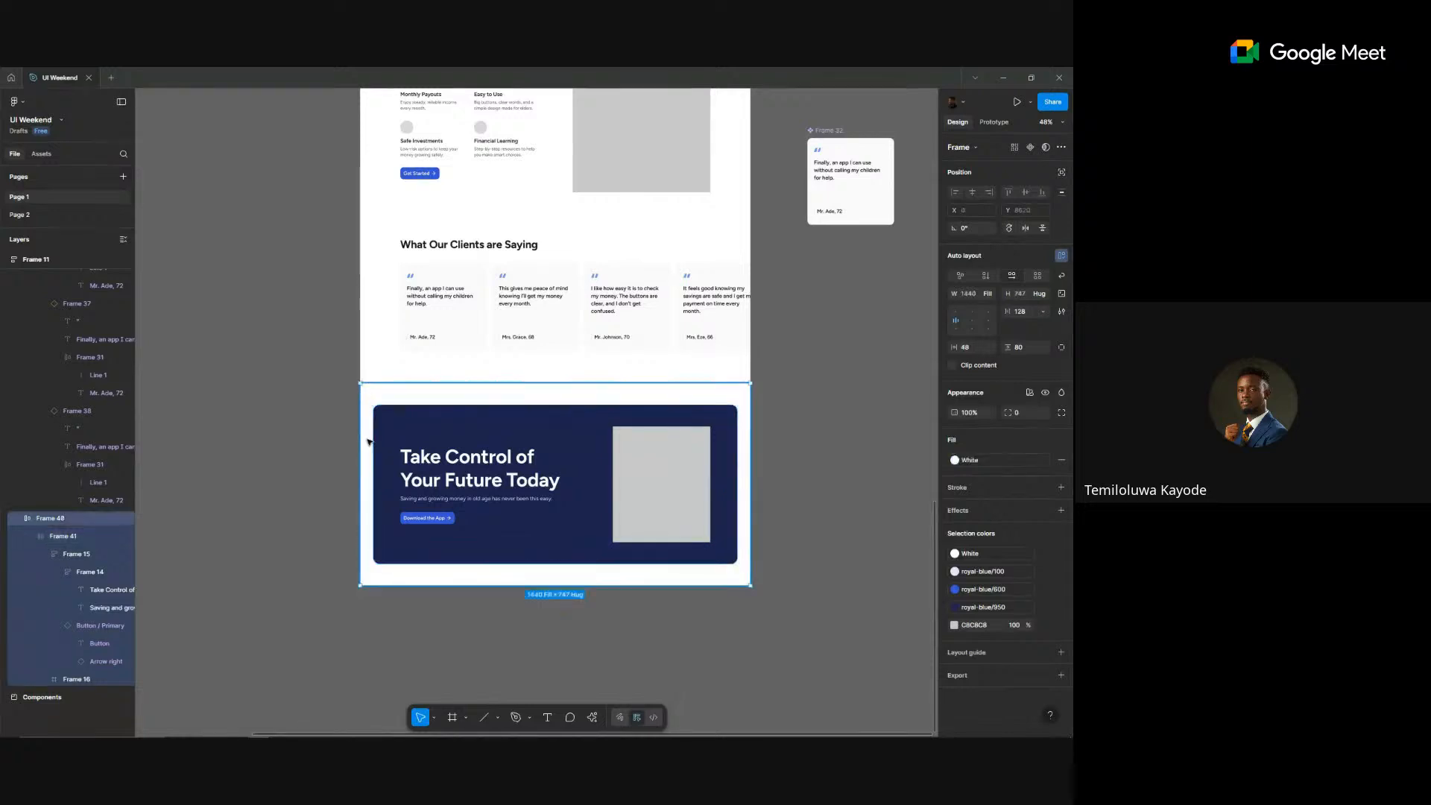
{"action": "left_click", "coordinate": [974, 348]}
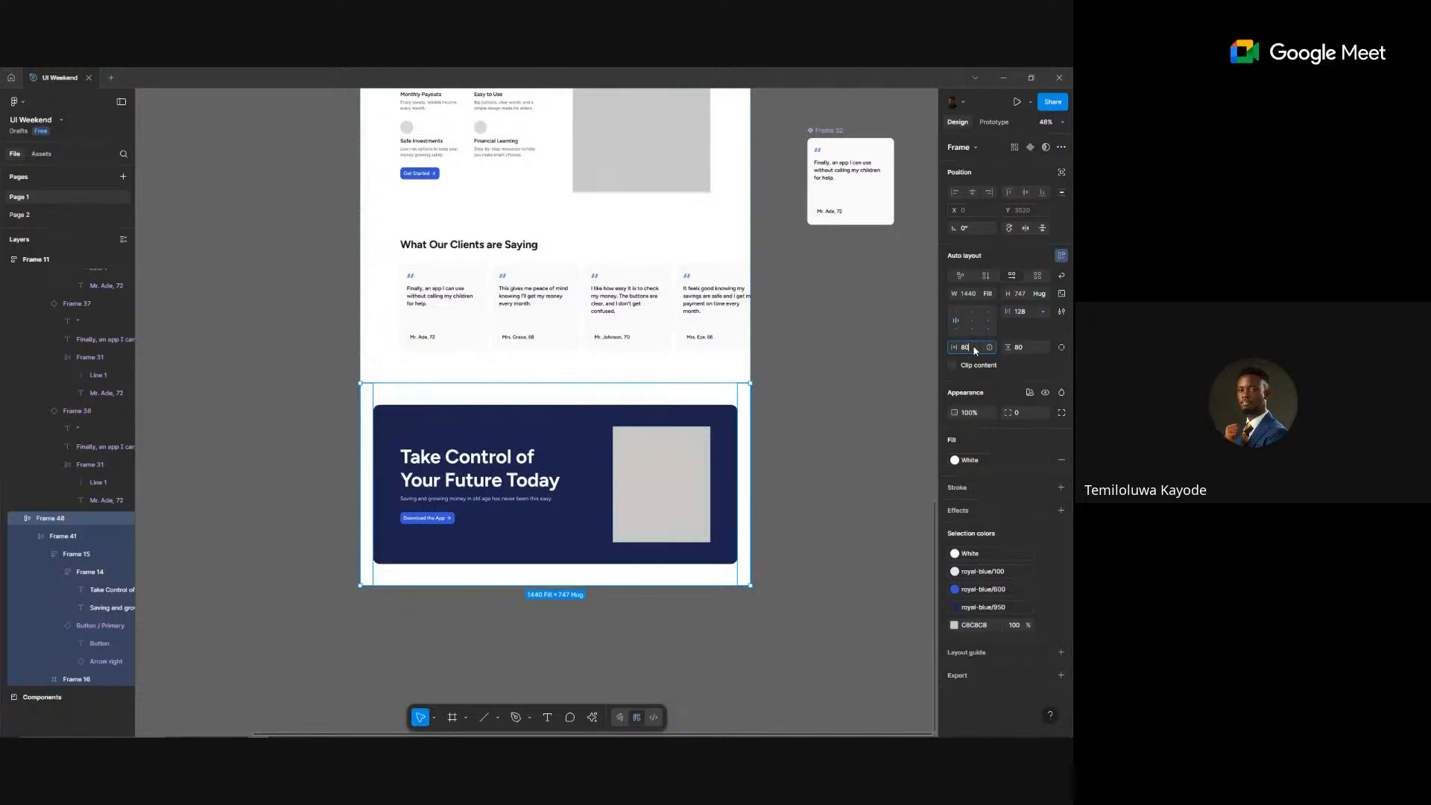
{"action": "type", "text": "80"}
{"action": "key", "text": "Return"}
{"action": "key", "text": "Escape"}
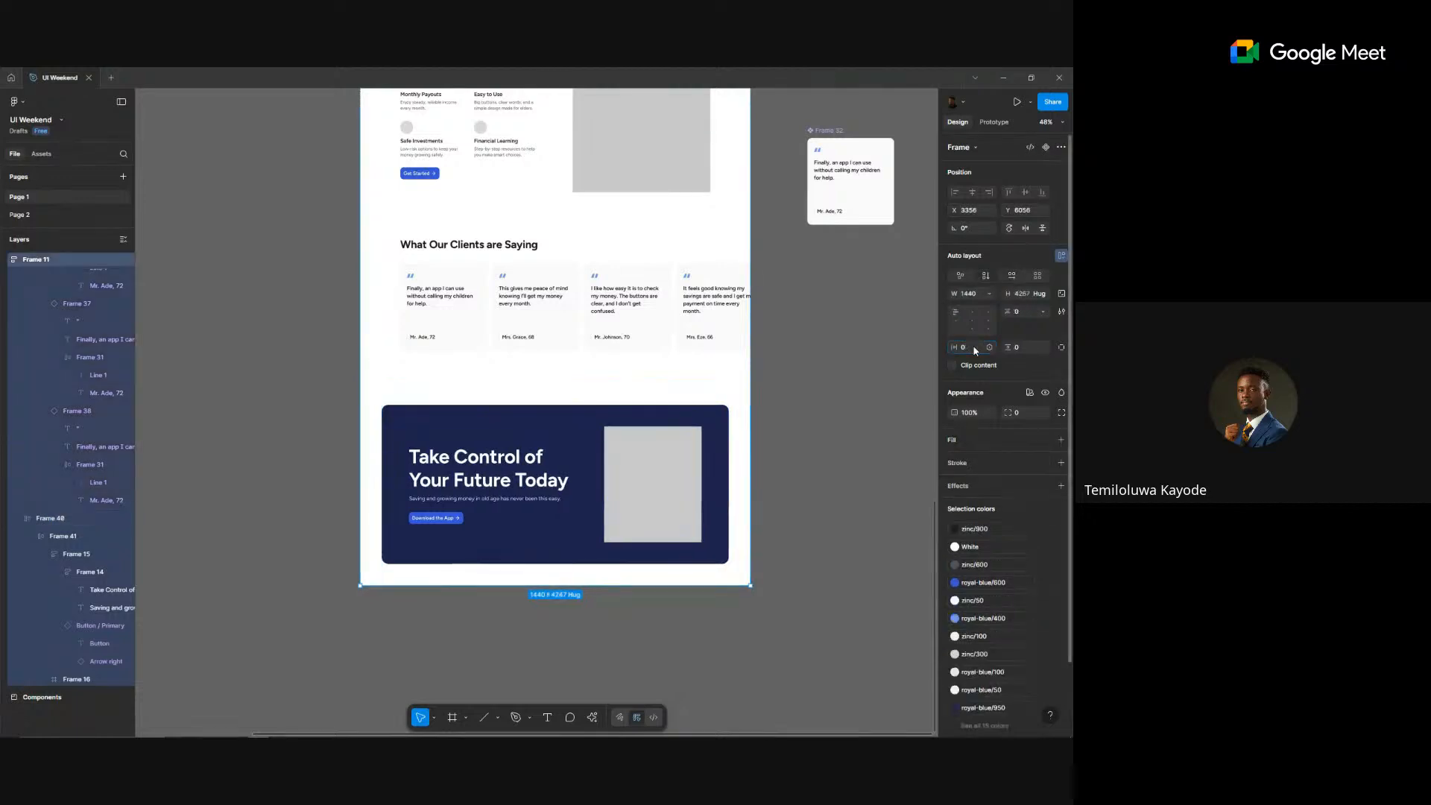
{"action": "left_click", "coordinate": [542, 530]}
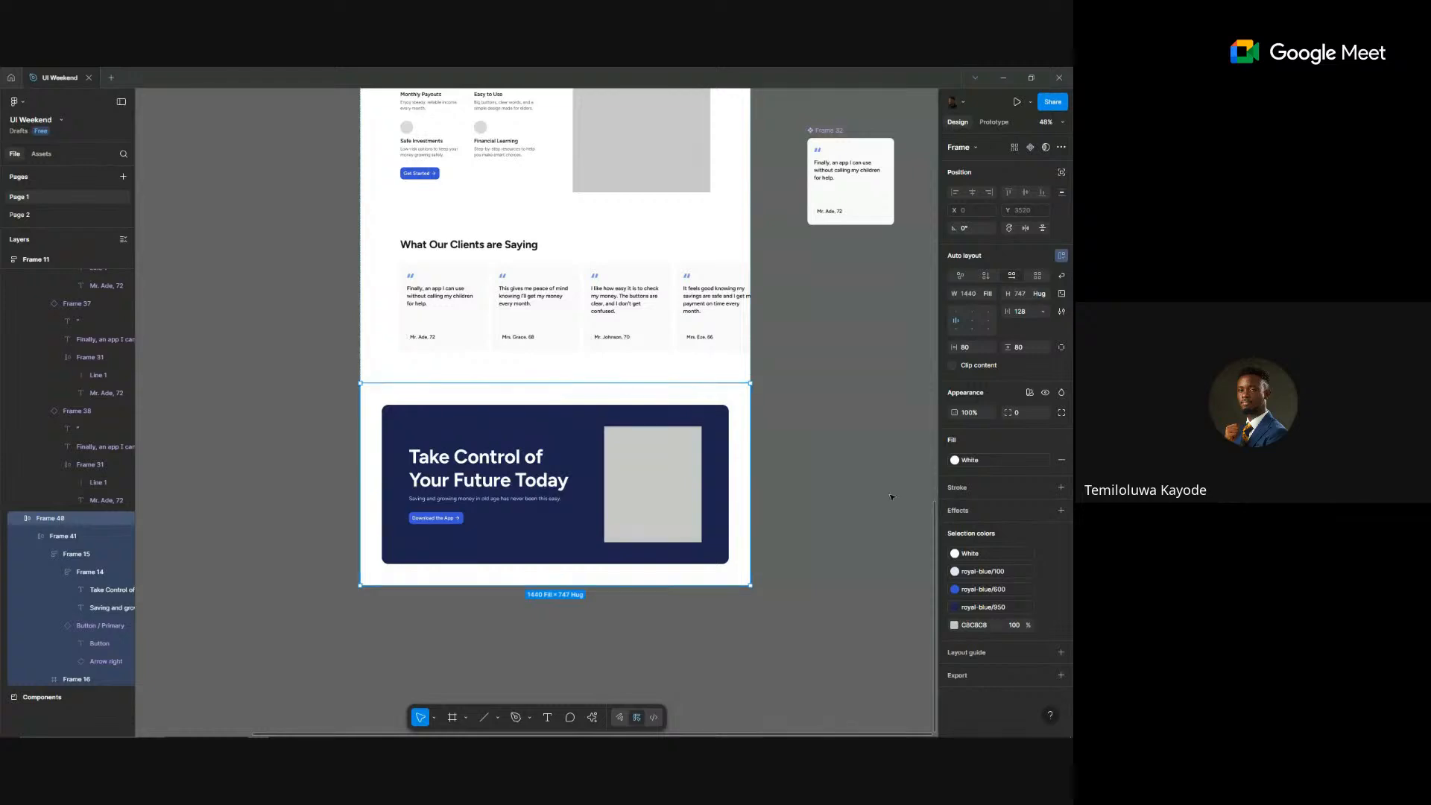
{"action": "left_click", "coordinate": [892, 498]}
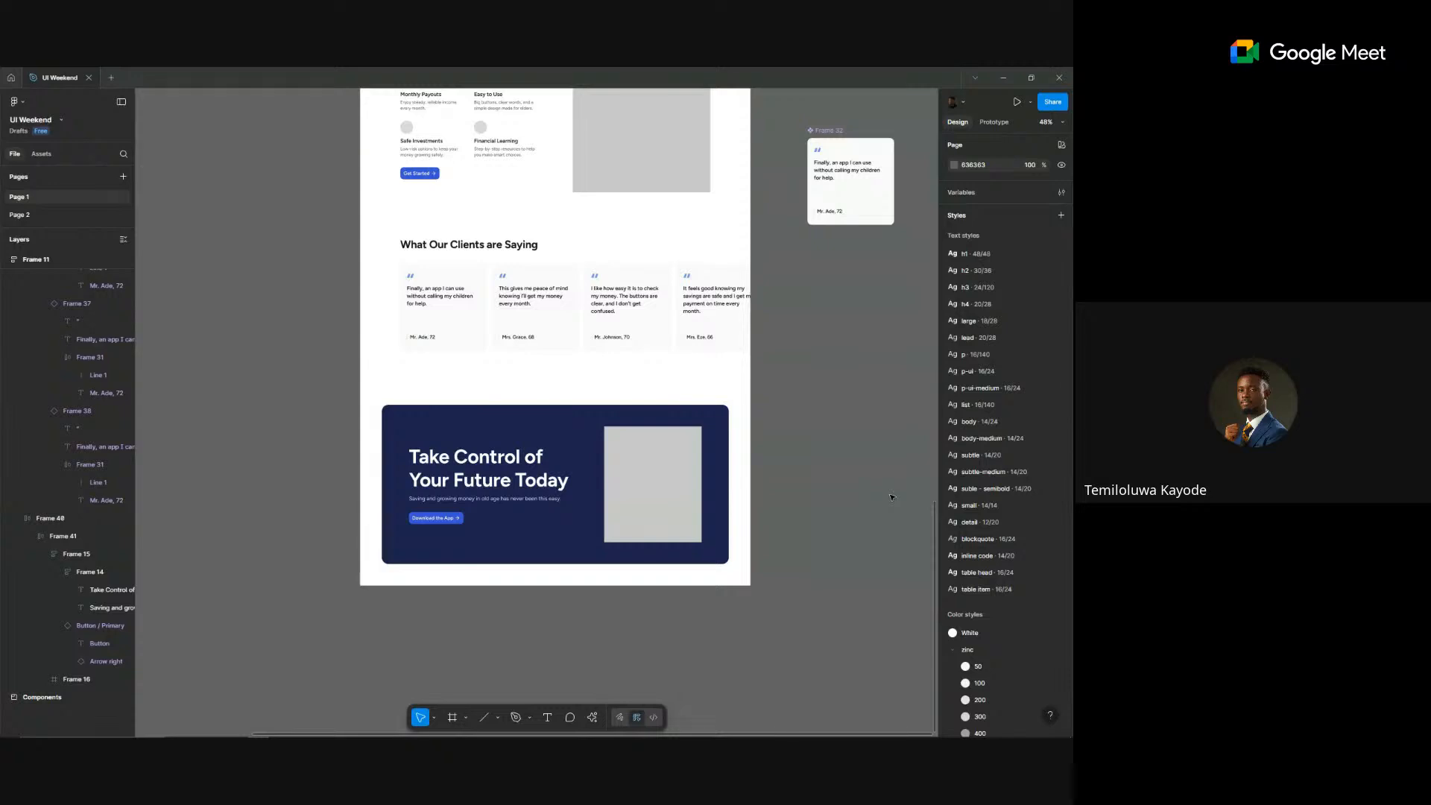
- Set the vertical padding of the call-to-action text block to 80
{"action": "left_click", "coordinate": [506, 519], "text": "ctrl"}
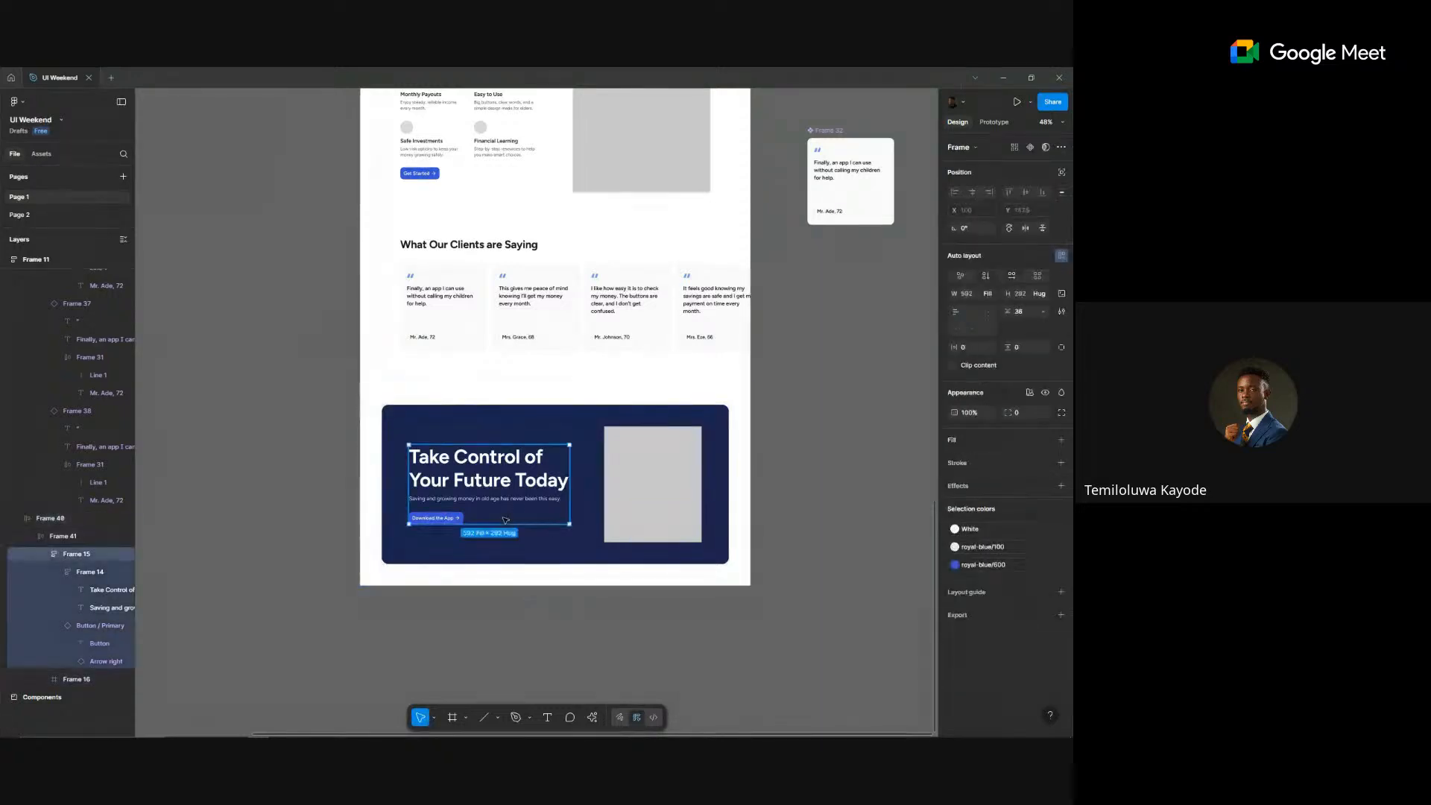
{"action": "left_click", "coordinate": [1024, 350]}
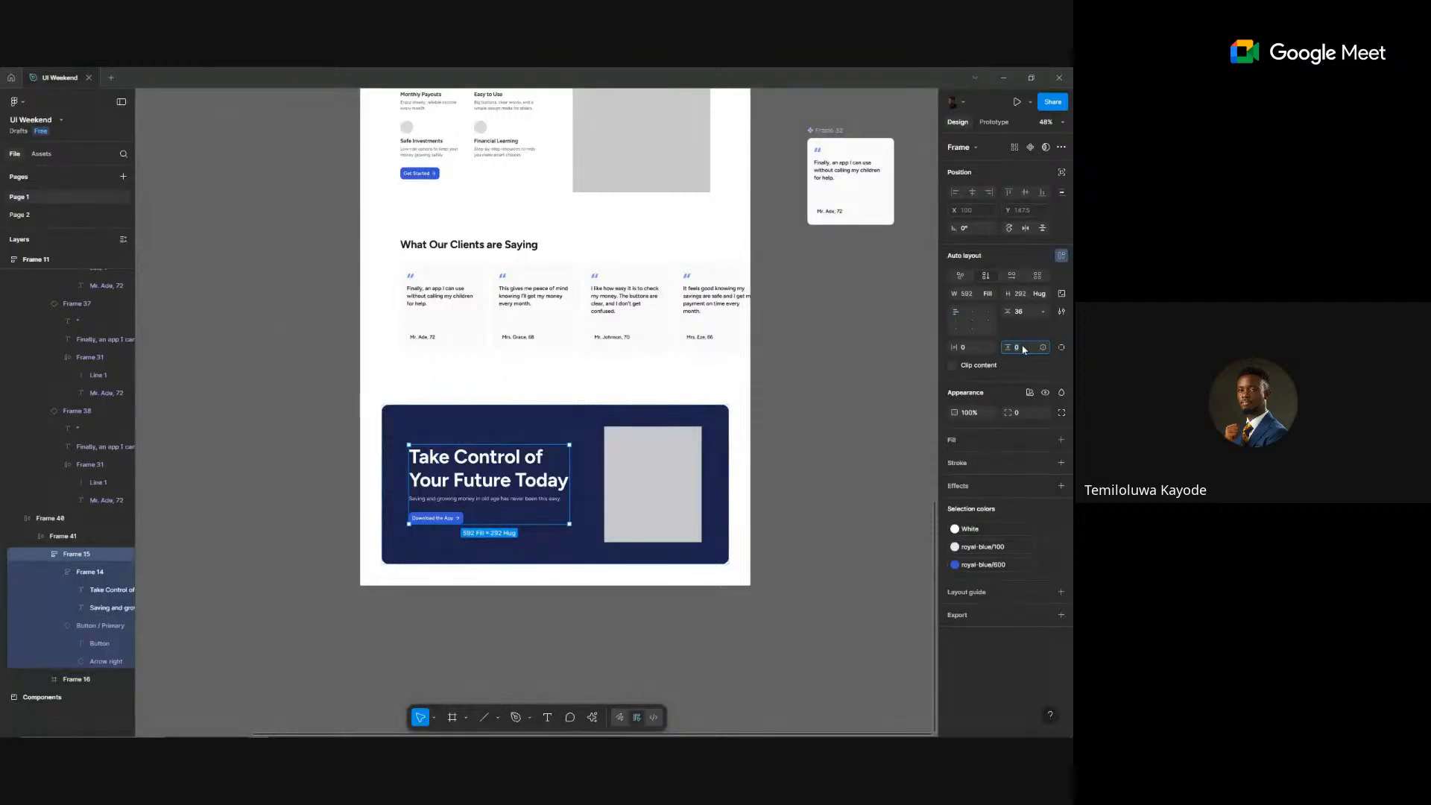
{"action": "key", "text": "Return"}
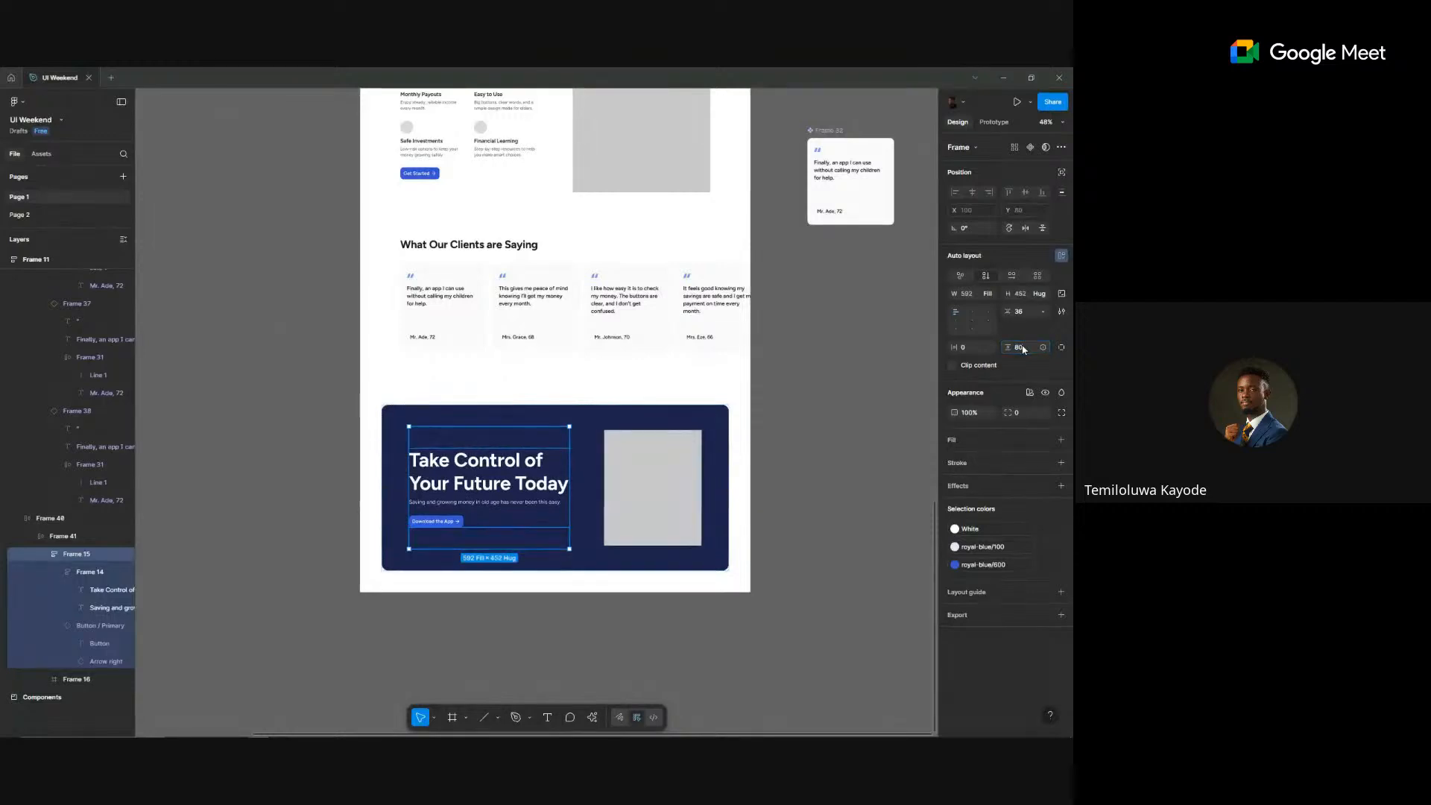
- Make the call-to-action image placeholder's height fill its container
{"action": "left_click", "coordinate": [661, 457]}
{"action": "left_click", "coordinate": [1043, 294]}
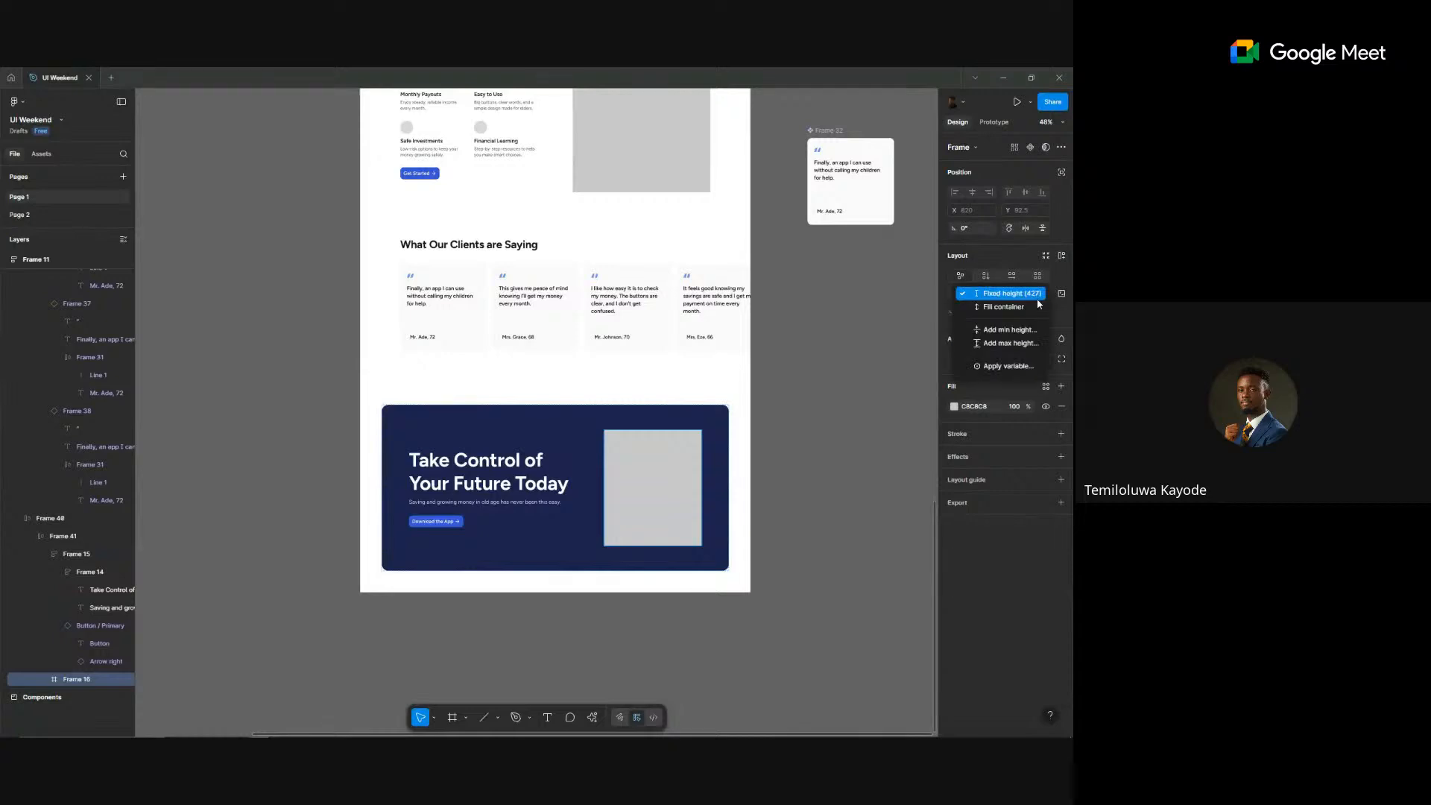
{"action": "left_click", "coordinate": [979, 335]}
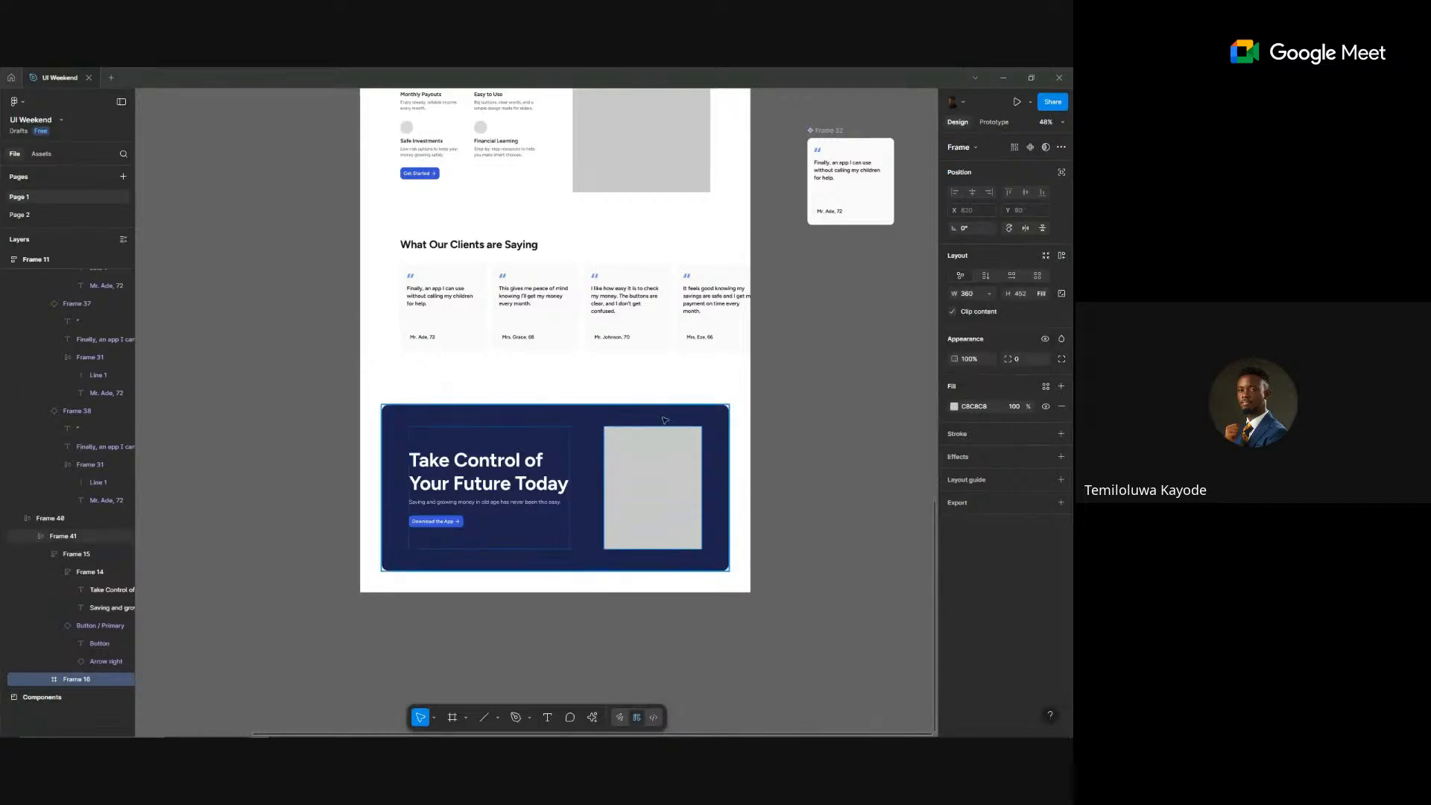
- Try a vertical padding of 120 on the dark blue inner frame, and undo it
{"action": "key", "text": "shift+Return"}
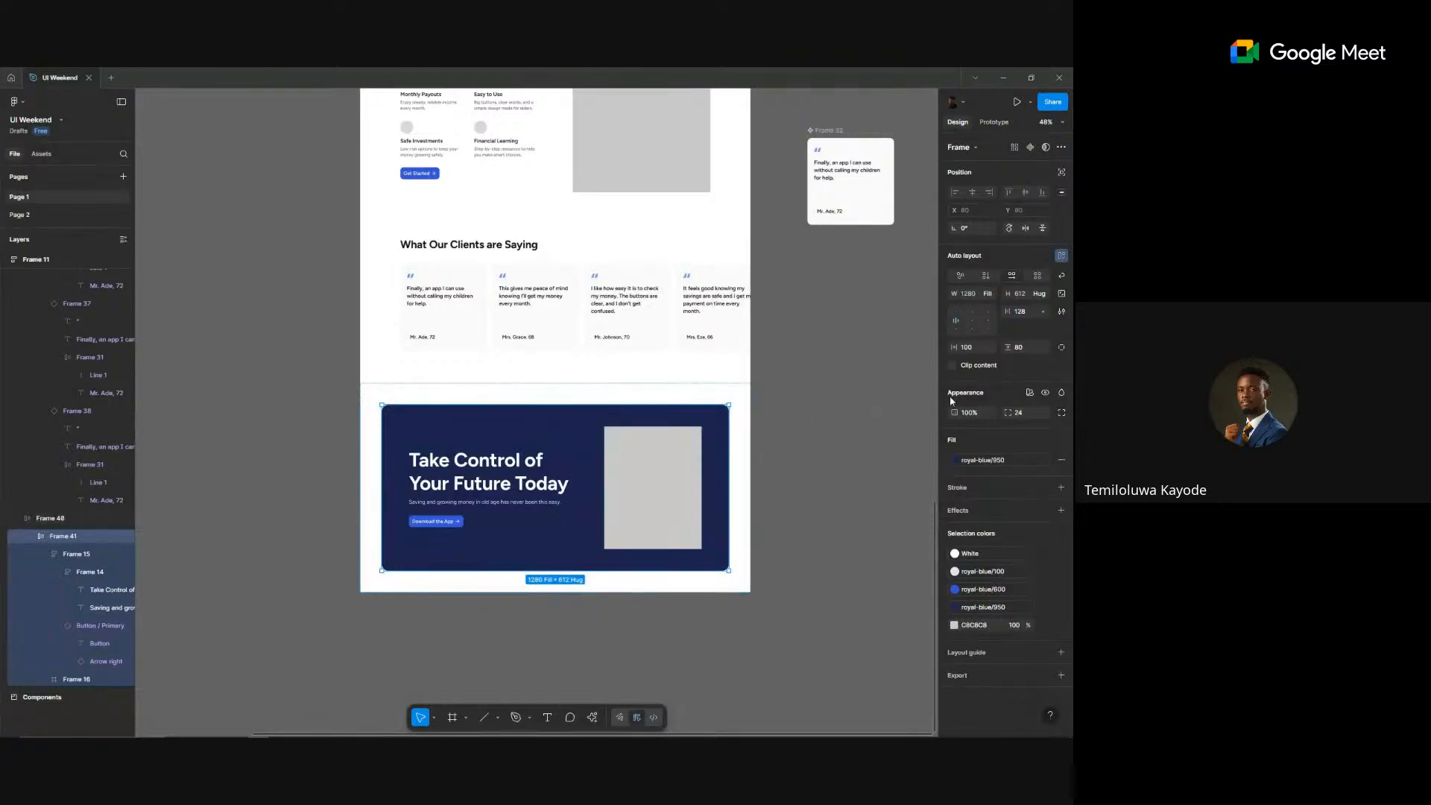
{"action": "left_click", "coordinate": [1026, 348]}
{"action": "type", "text": "1"}
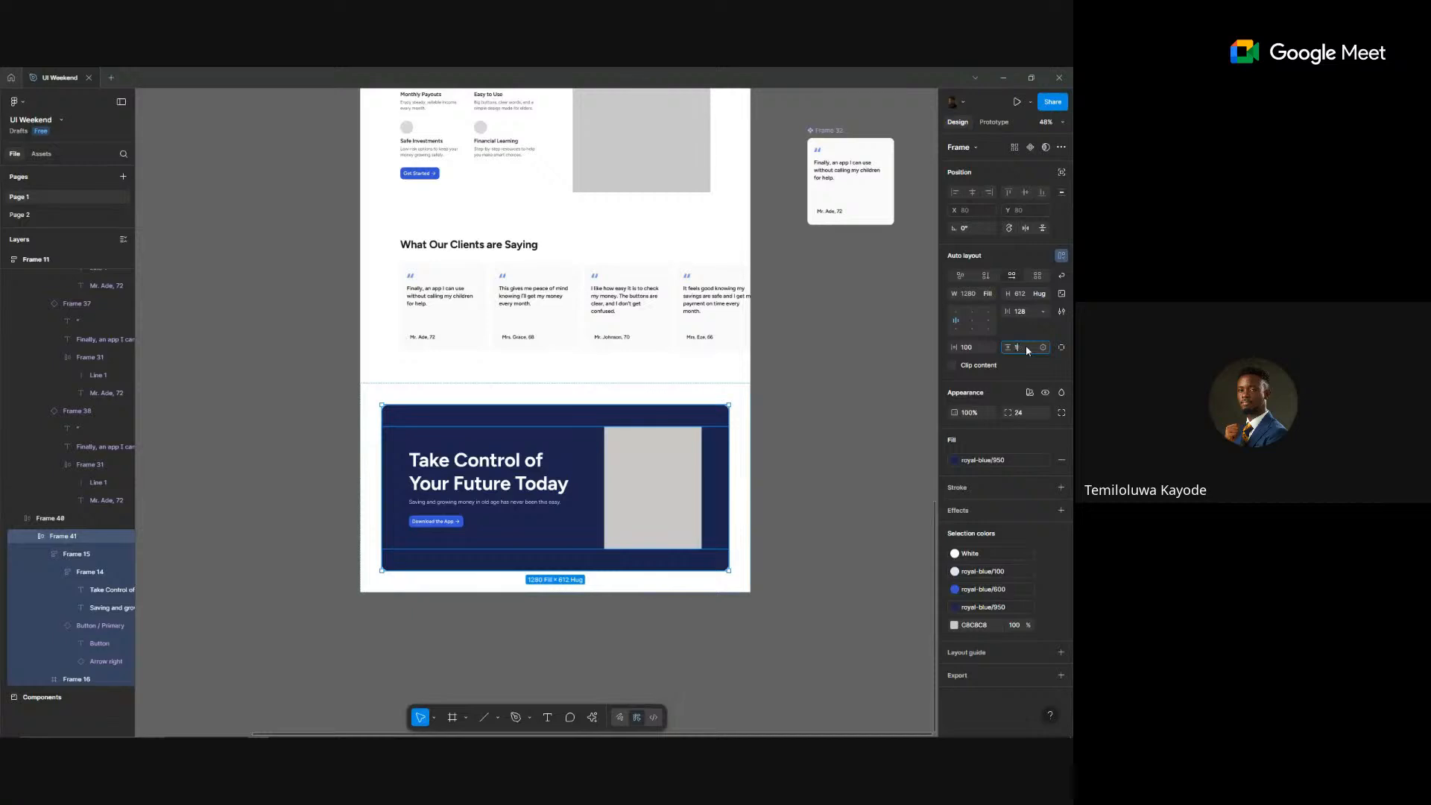
{"action": "type", "text": "20"}
{"action": "key", "text": "Return"}
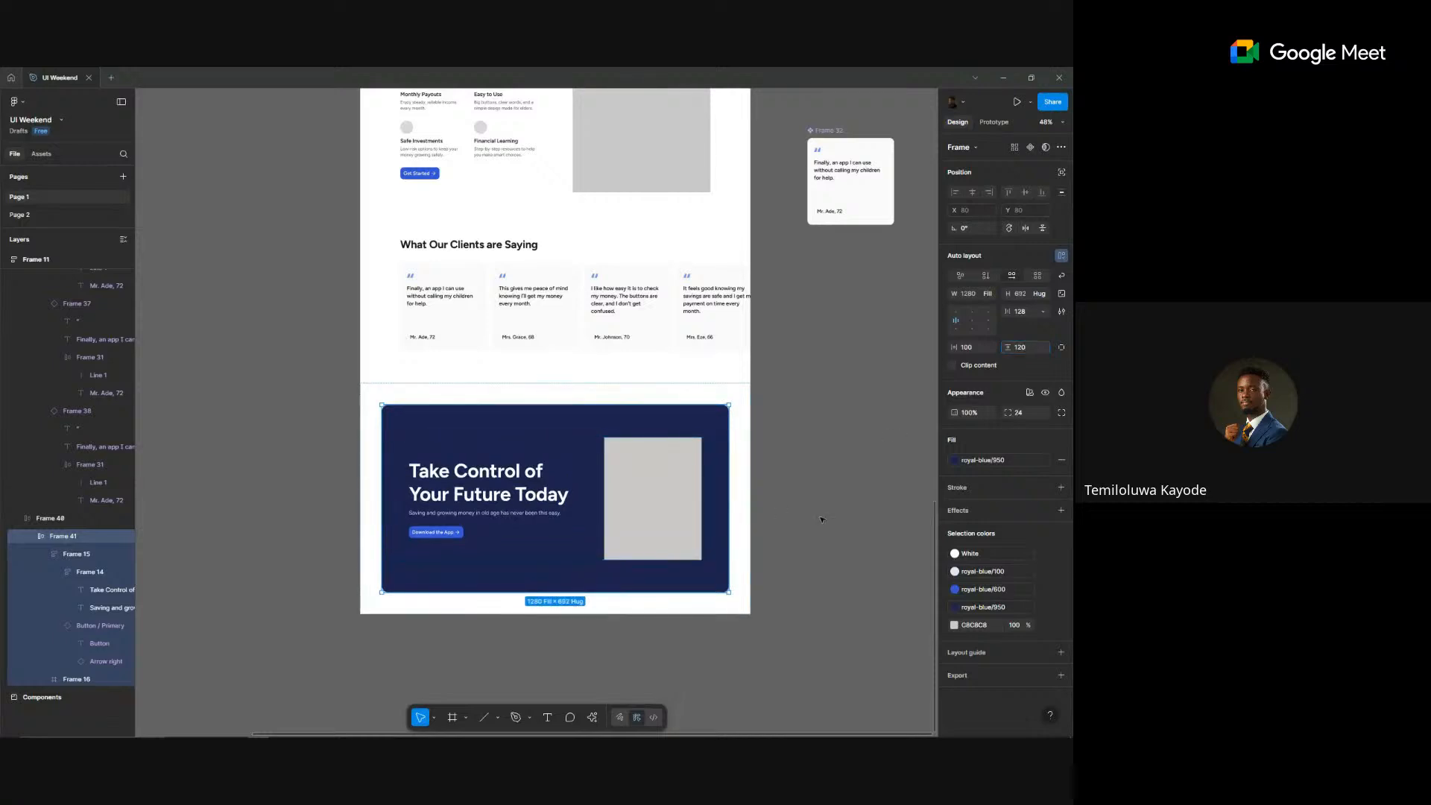
{"action": "key", "text": "ctrl+z"}
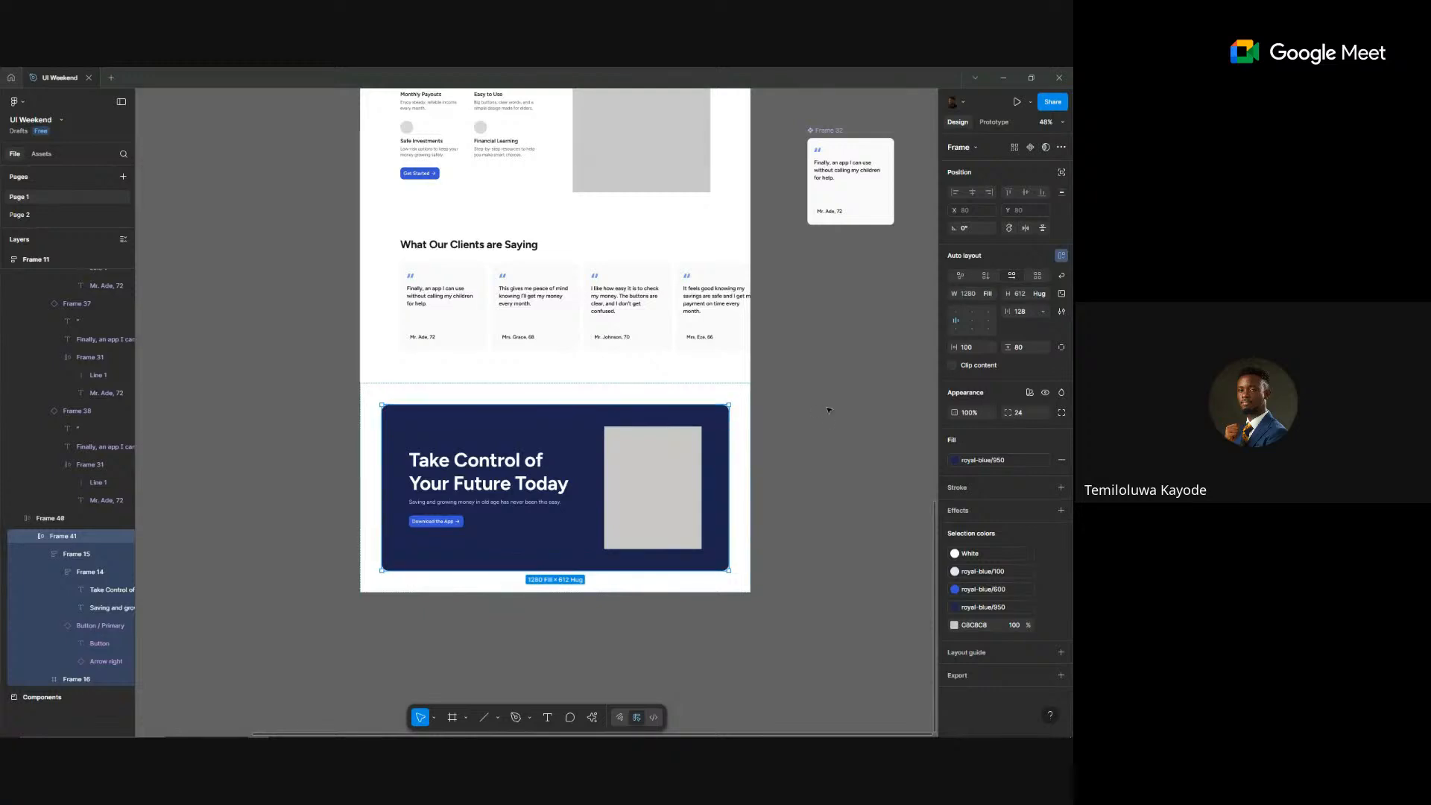
- Set the dark blue inner frame's corner radius to 36
{"action": "left_click", "coordinate": [1018, 412]}
{"action": "type", "text": "36"}
{"action": "key", "text": "Return"}
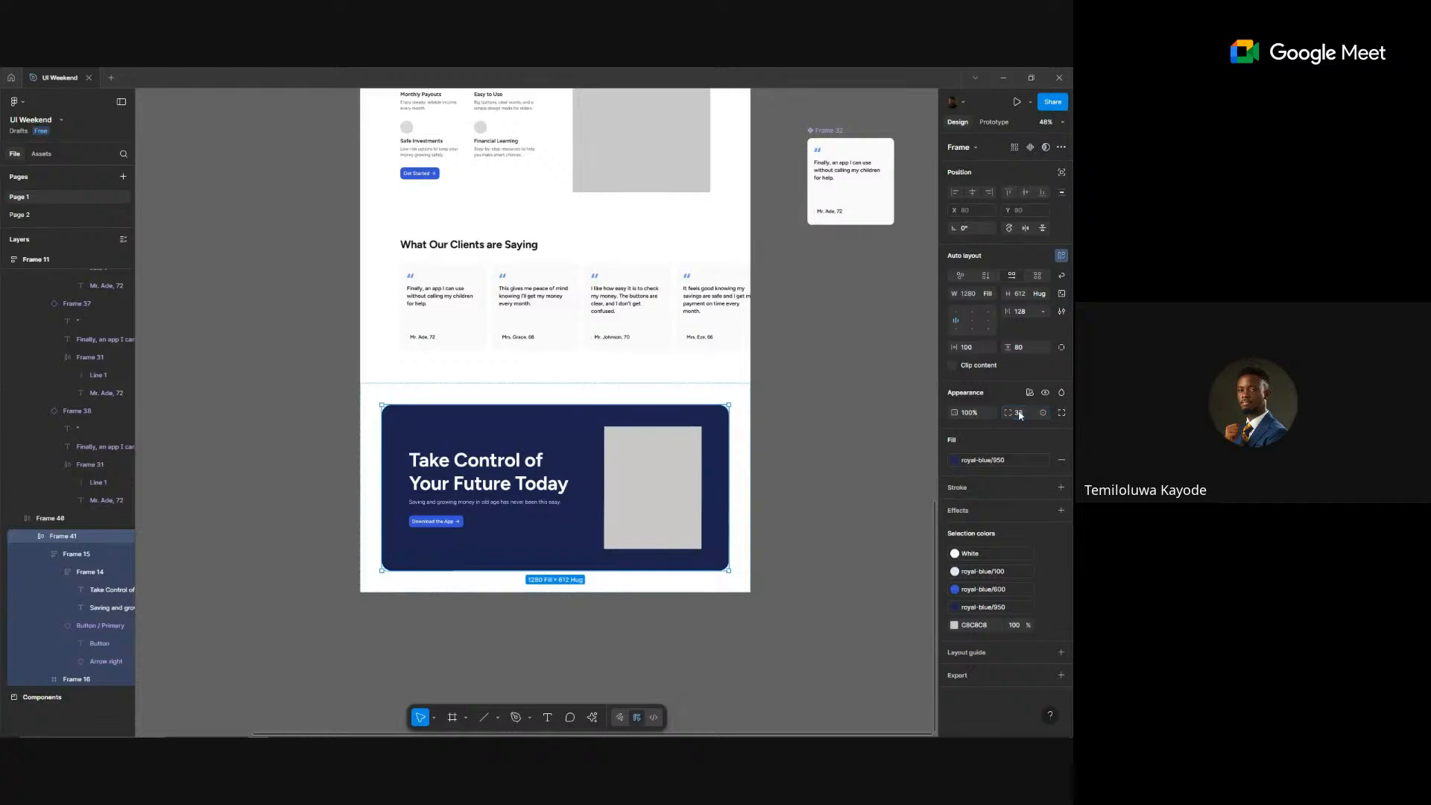
{"action": "left_click", "coordinate": [839, 462]}
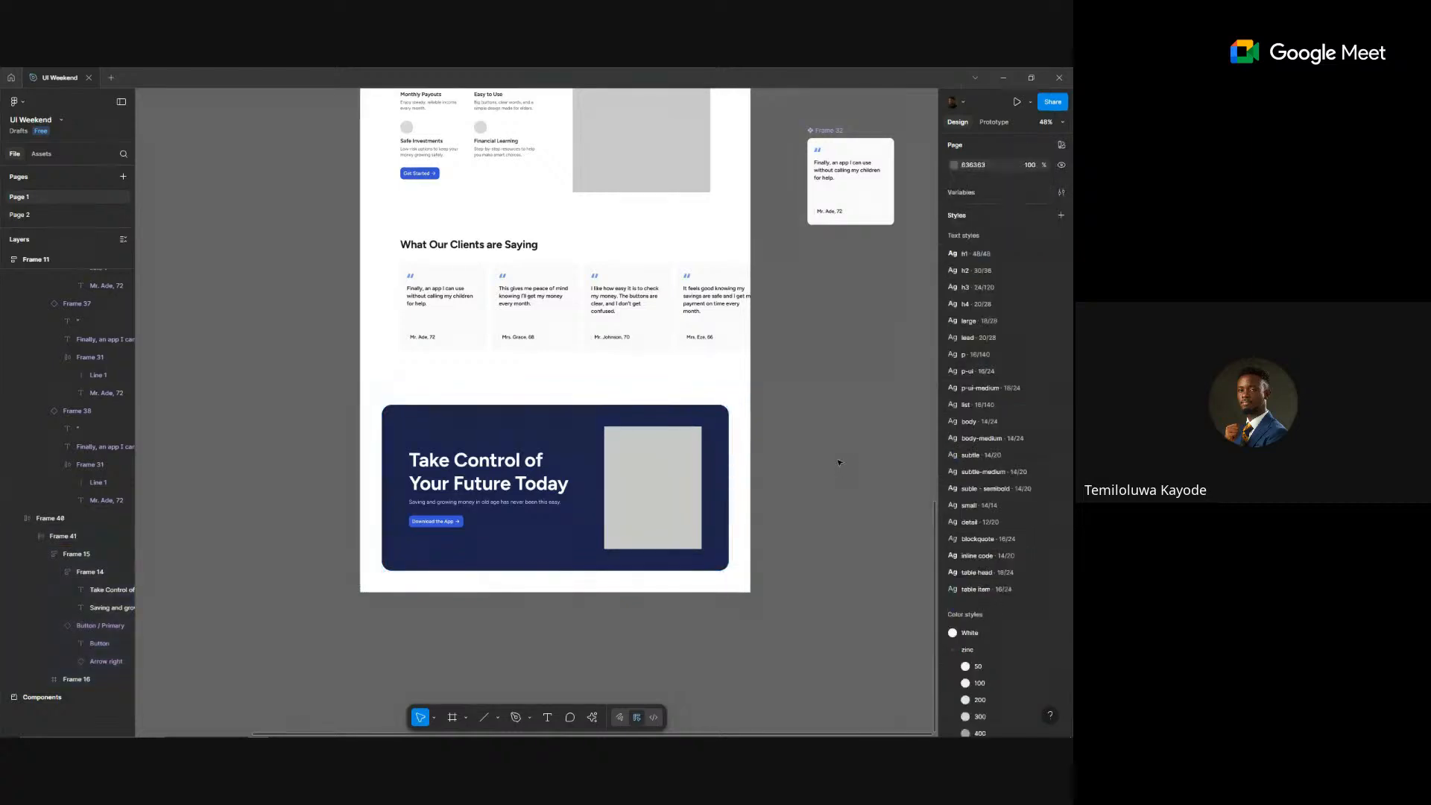
- Round the corners of the call-to-action image placeholder, and select the outer call-to-action section
{"action": "left_click", "coordinate": [662, 492]}
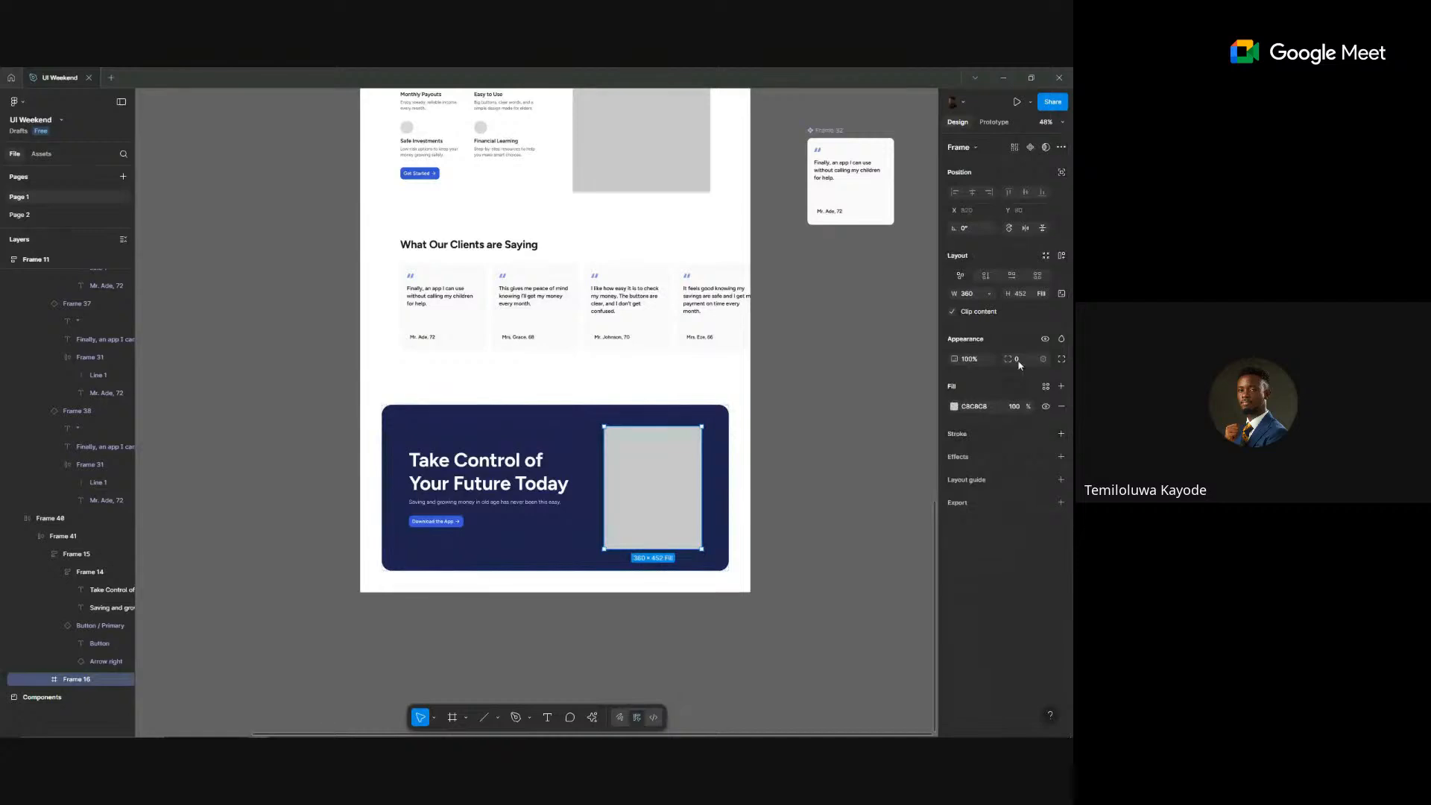
{"action": "left_click", "coordinate": [1018, 361]}
{"action": "type", "text": "2"}
{"action": "key", "text": "Escape"}
{"action": "left_click", "coordinate": [726, 588]}
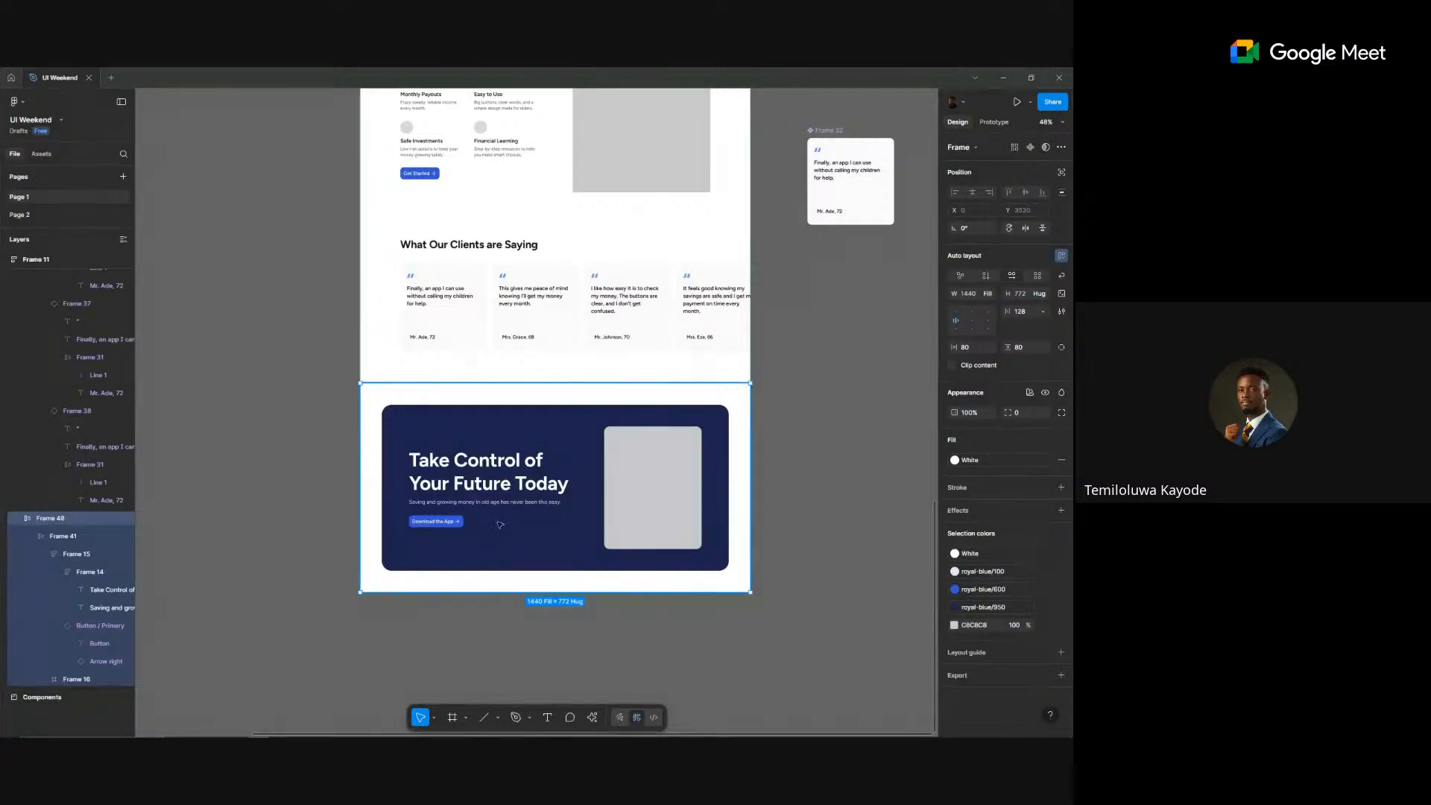
- Review the landing page from its header down to the dark blue call-to-action section
{"action": "scroll", "coordinate": [563, 329], "scroll_direction": "up", "scroll_amount": 15}
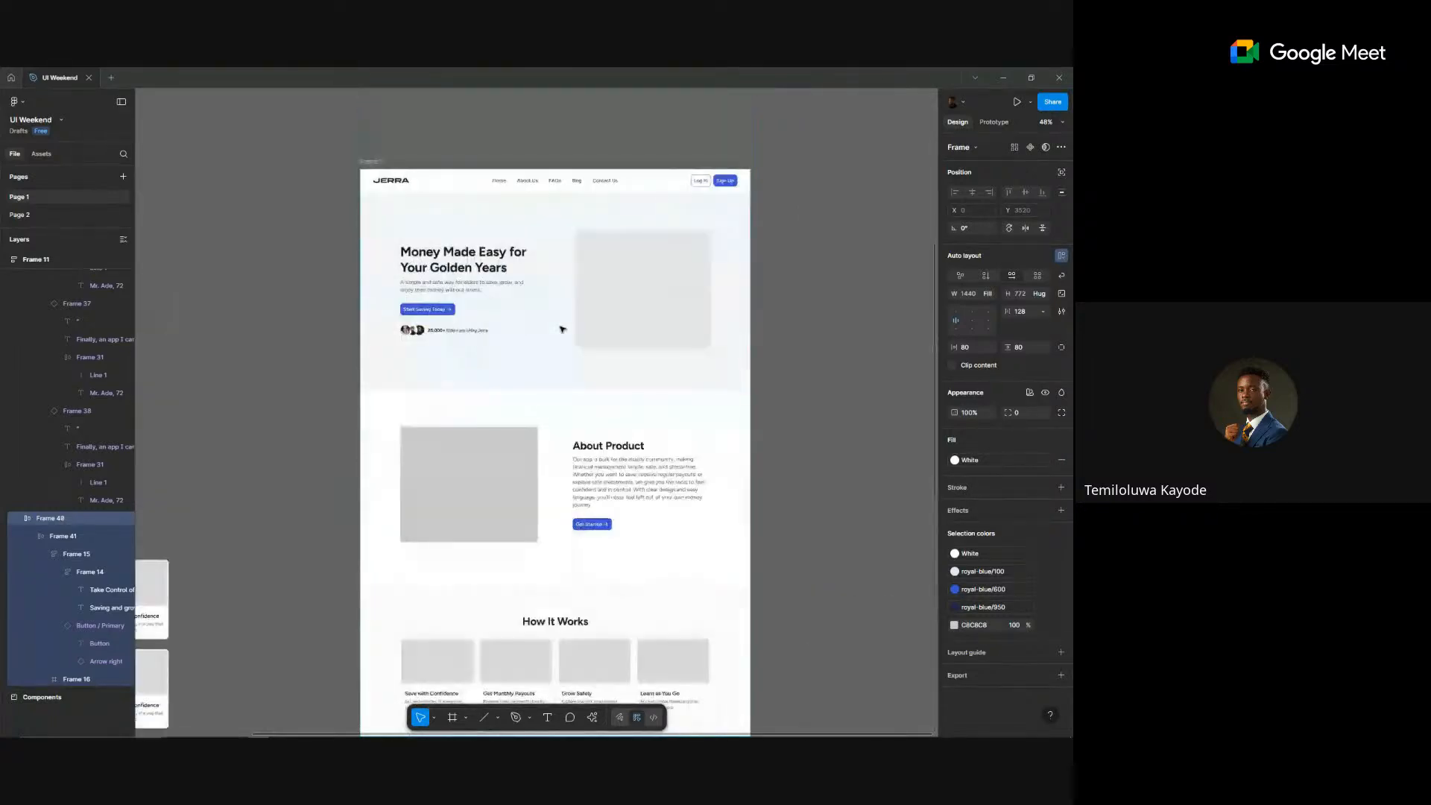
{"action": "scroll", "coordinate": [563, 328], "scroll_direction": "down", "scroll_amount": 15}
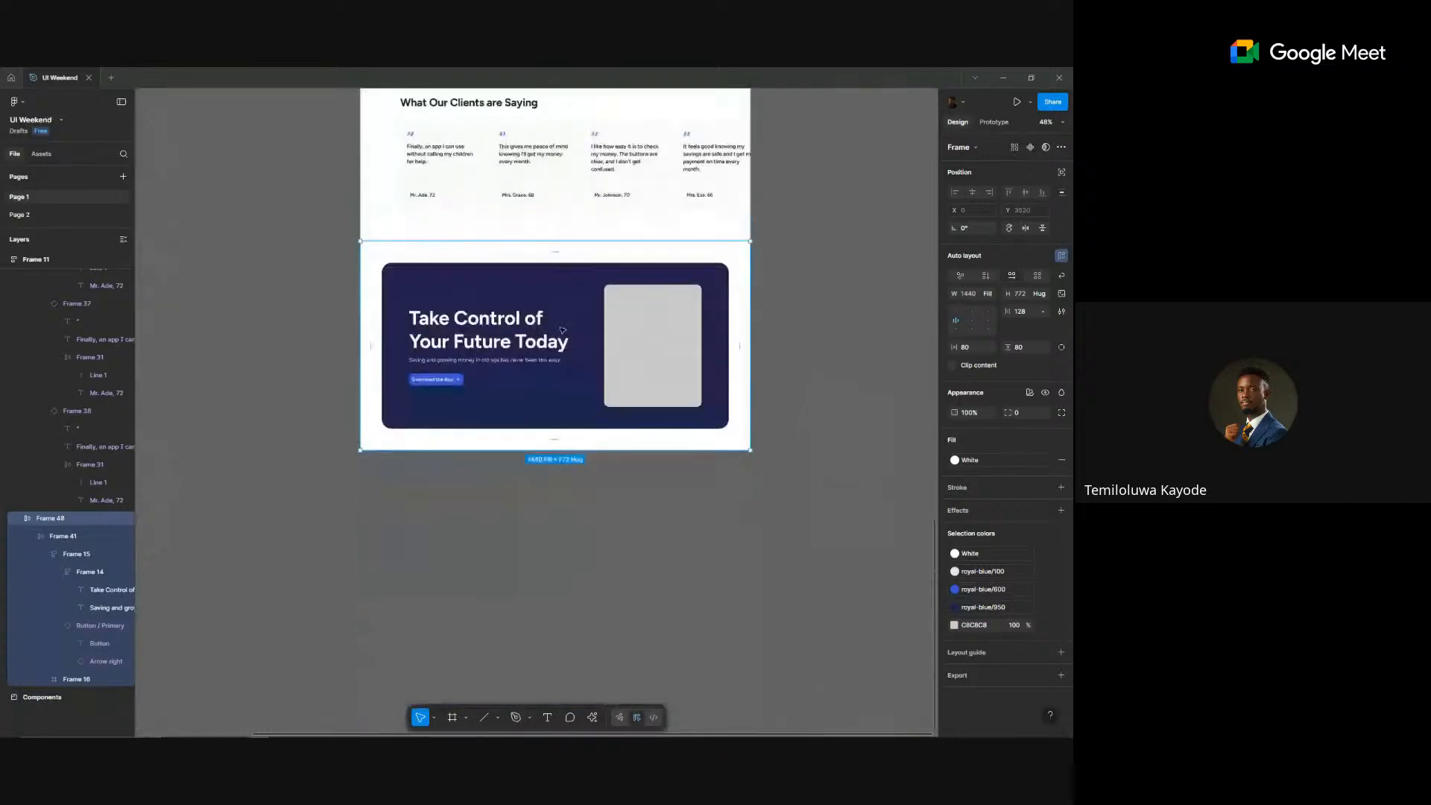
{"action": "left_click", "coordinate": [792, 355]}
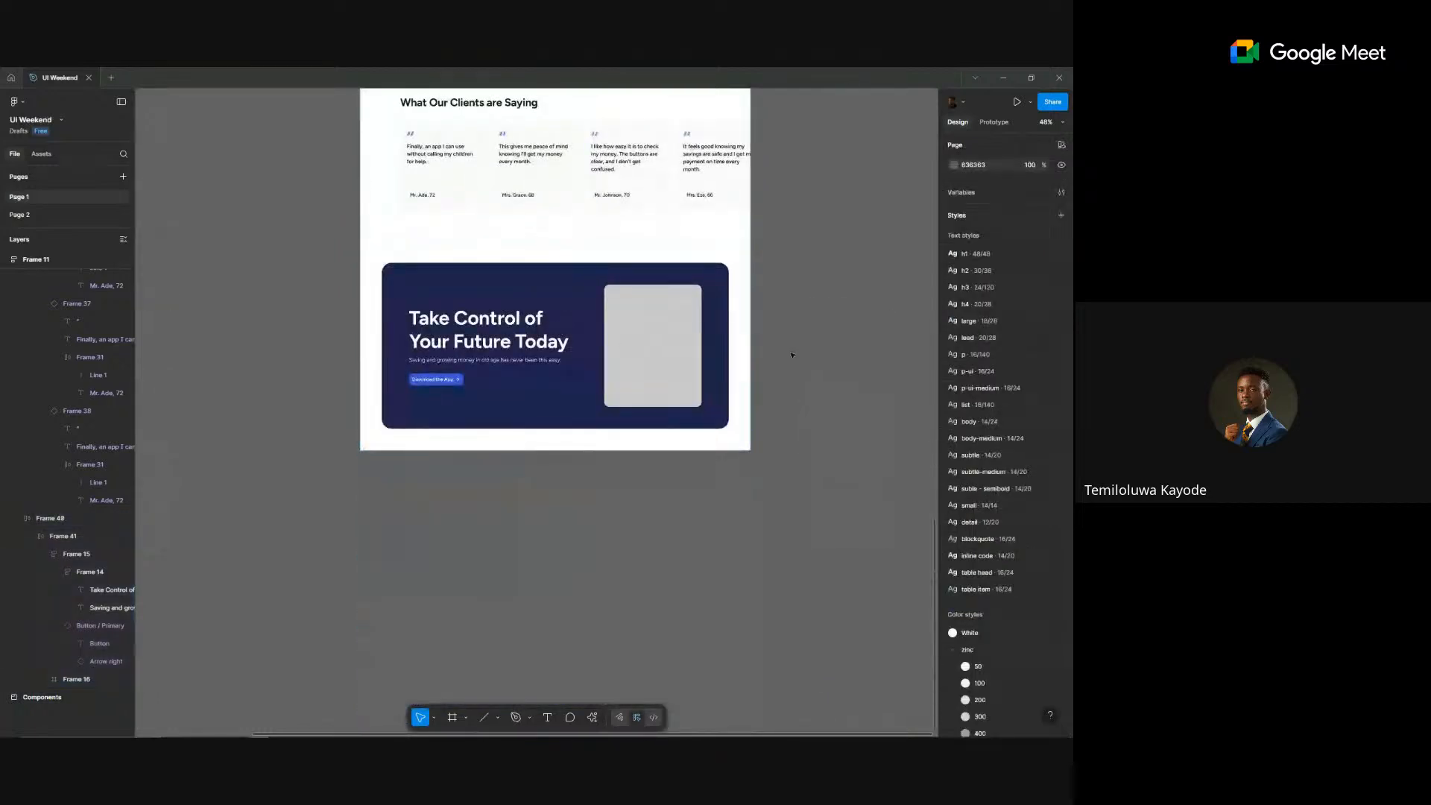
{"action": "scroll", "coordinate": [792, 354], "scroll_direction": "up", "scroll_amount": 3}
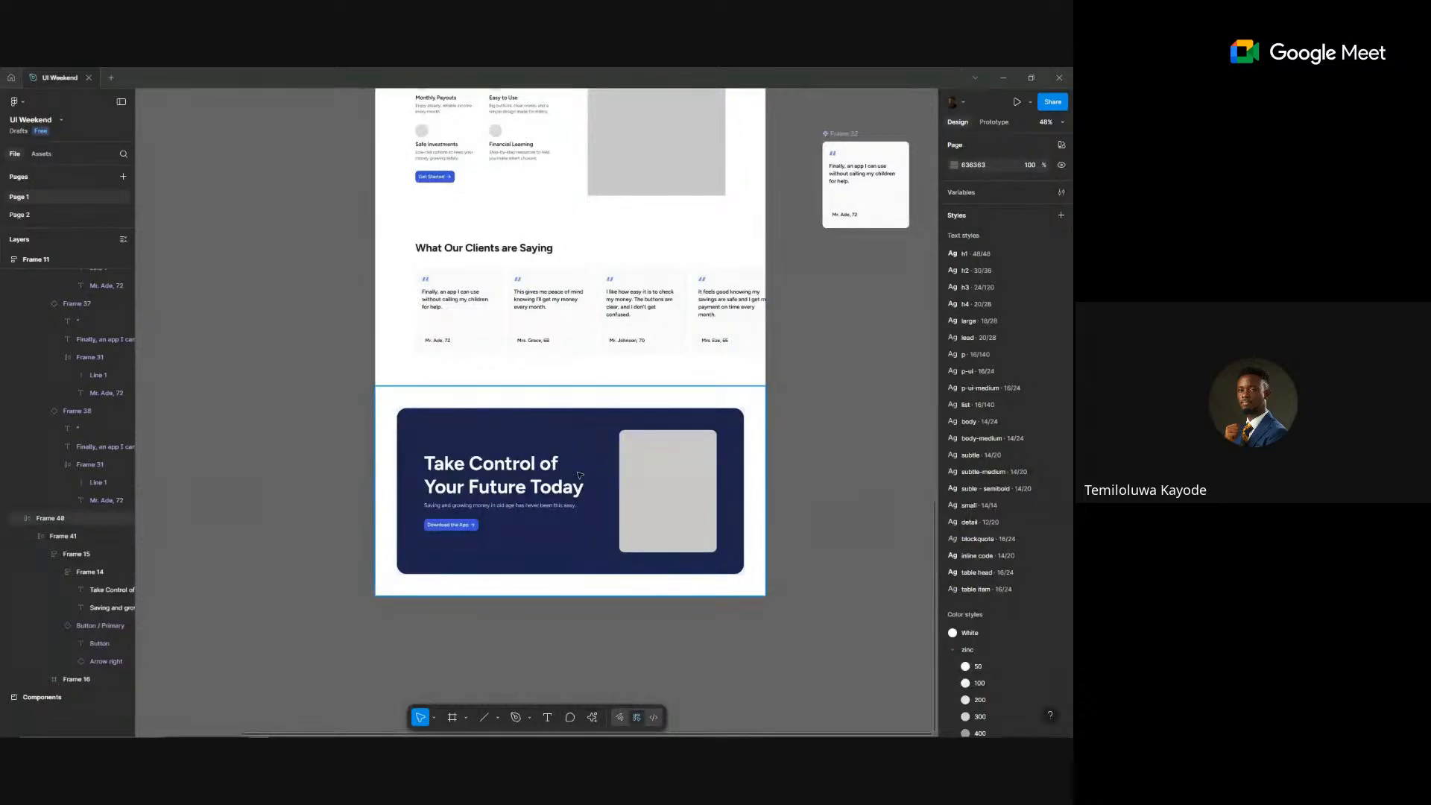
{"action": "scroll", "coordinate": [594, 544], "scroll_direction": "up", "scroll_amount": 5}
{"action": "scroll", "coordinate": [596, 547], "scroll_direction": "down", "scroll_amount": 1}
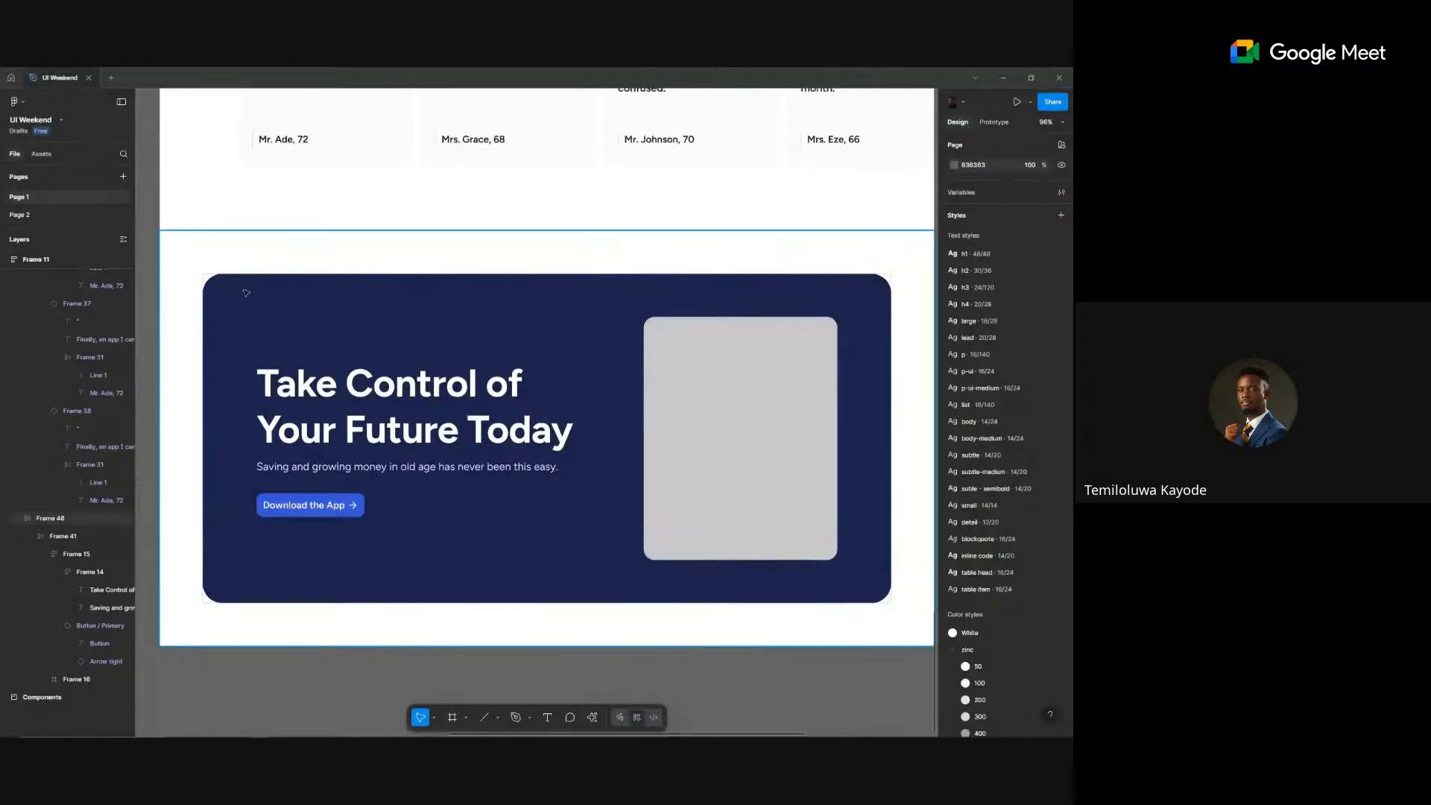
{"action": "scroll", "coordinate": [376, 396], "scroll_direction": "down", "scroll_amount": 3}
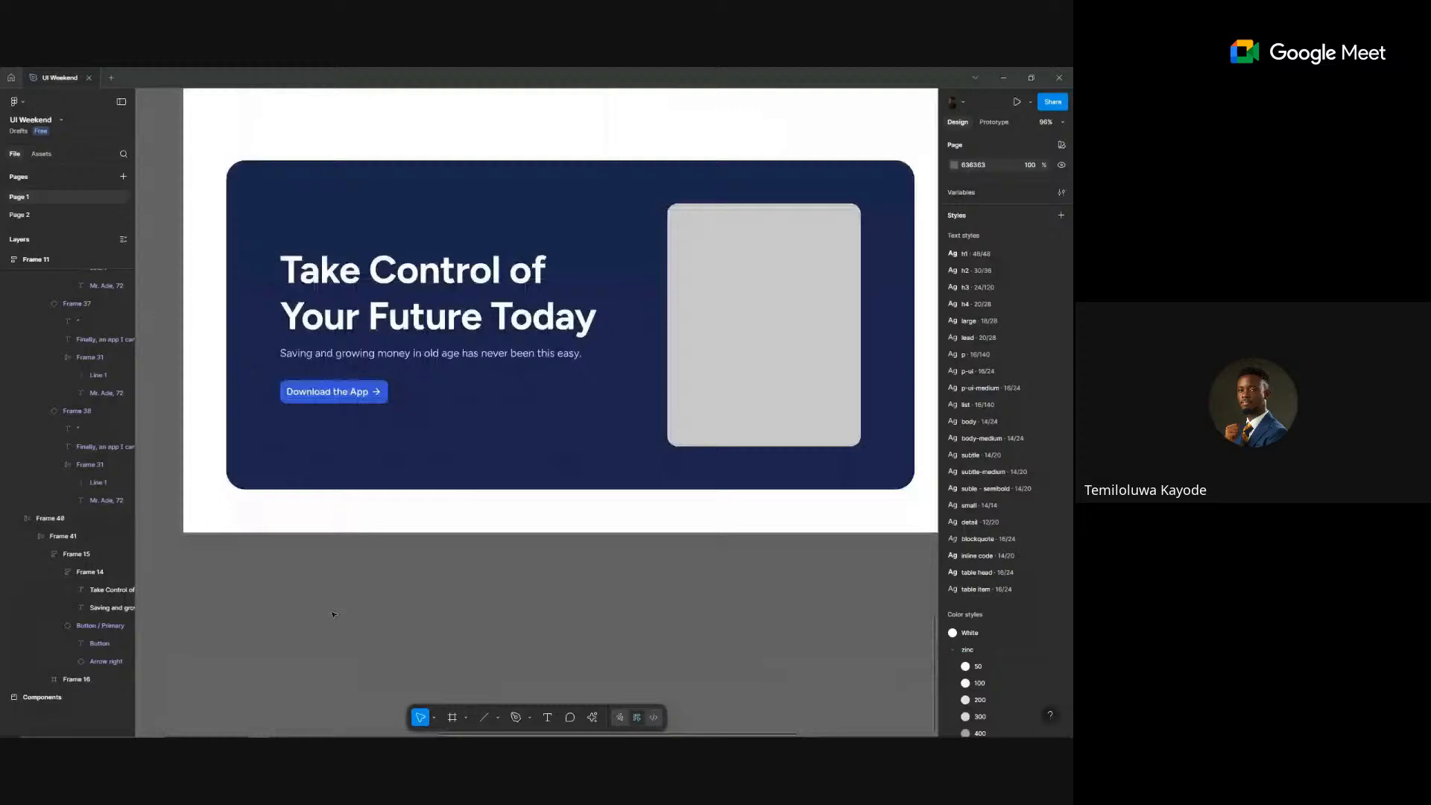
- Run the saved Hero Patterns for Figma plugin
{"action": "left_click", "coordinate": [591, 718]}
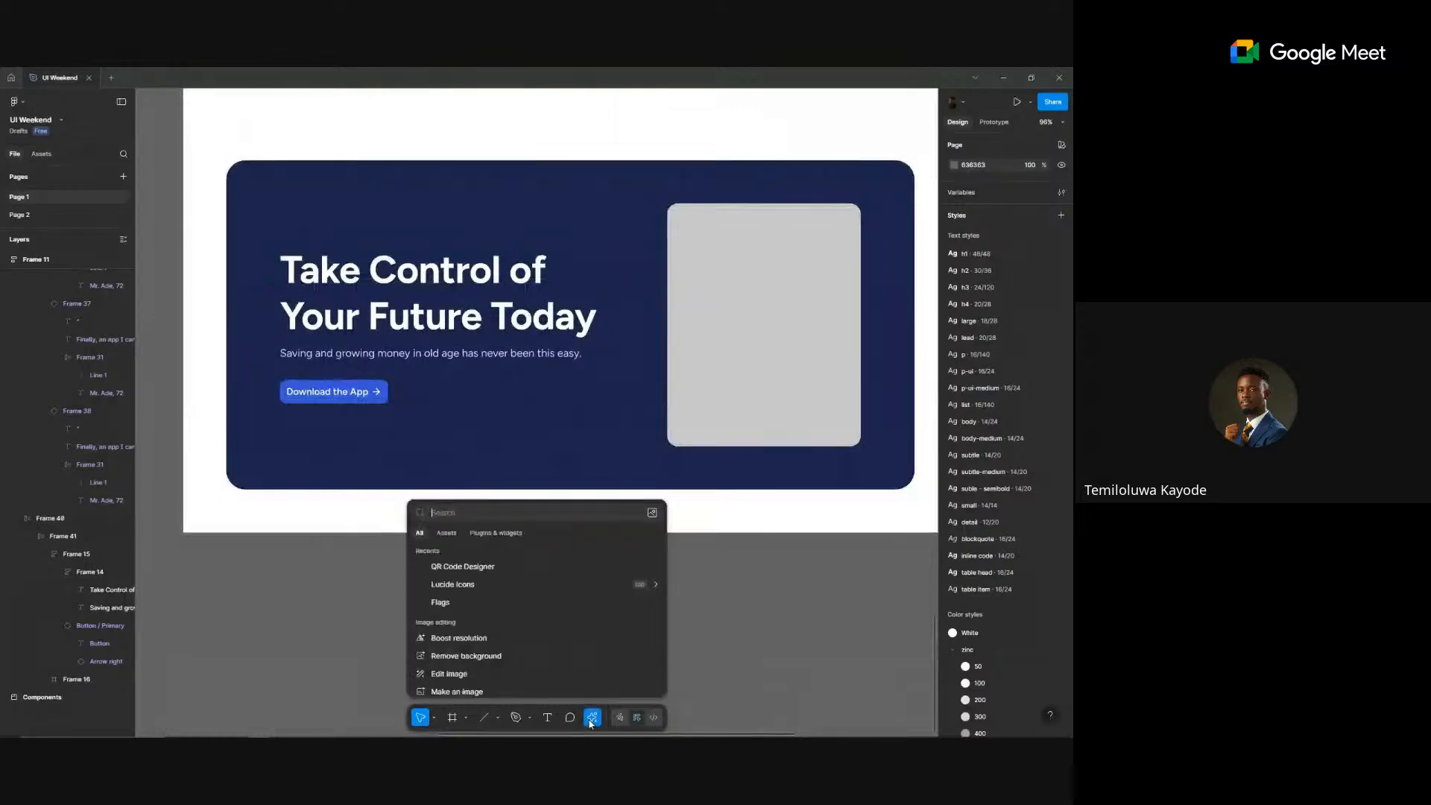
{"action": "left_click", "coordinate": [514, 532]}
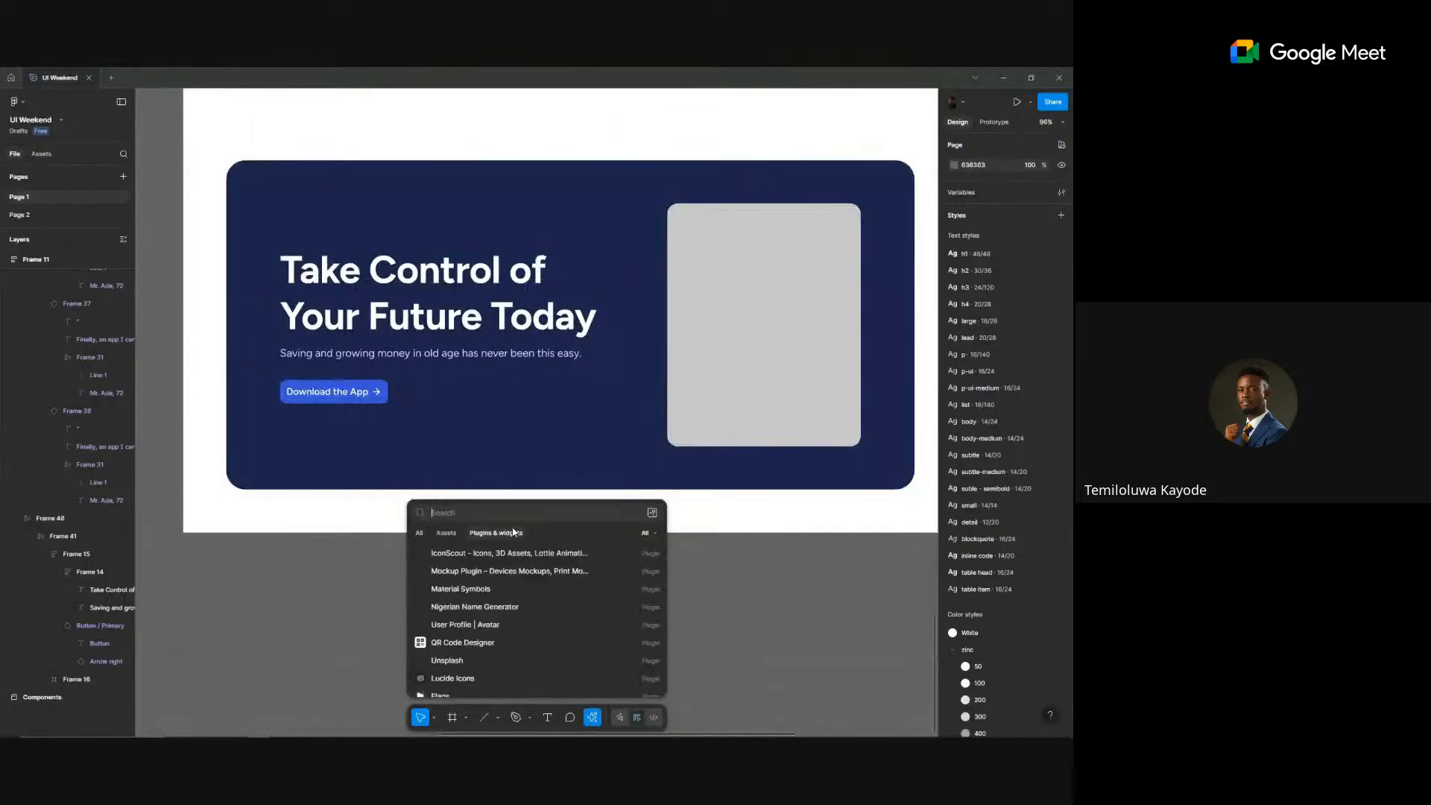
{"action": "key", "text": "Escape"}
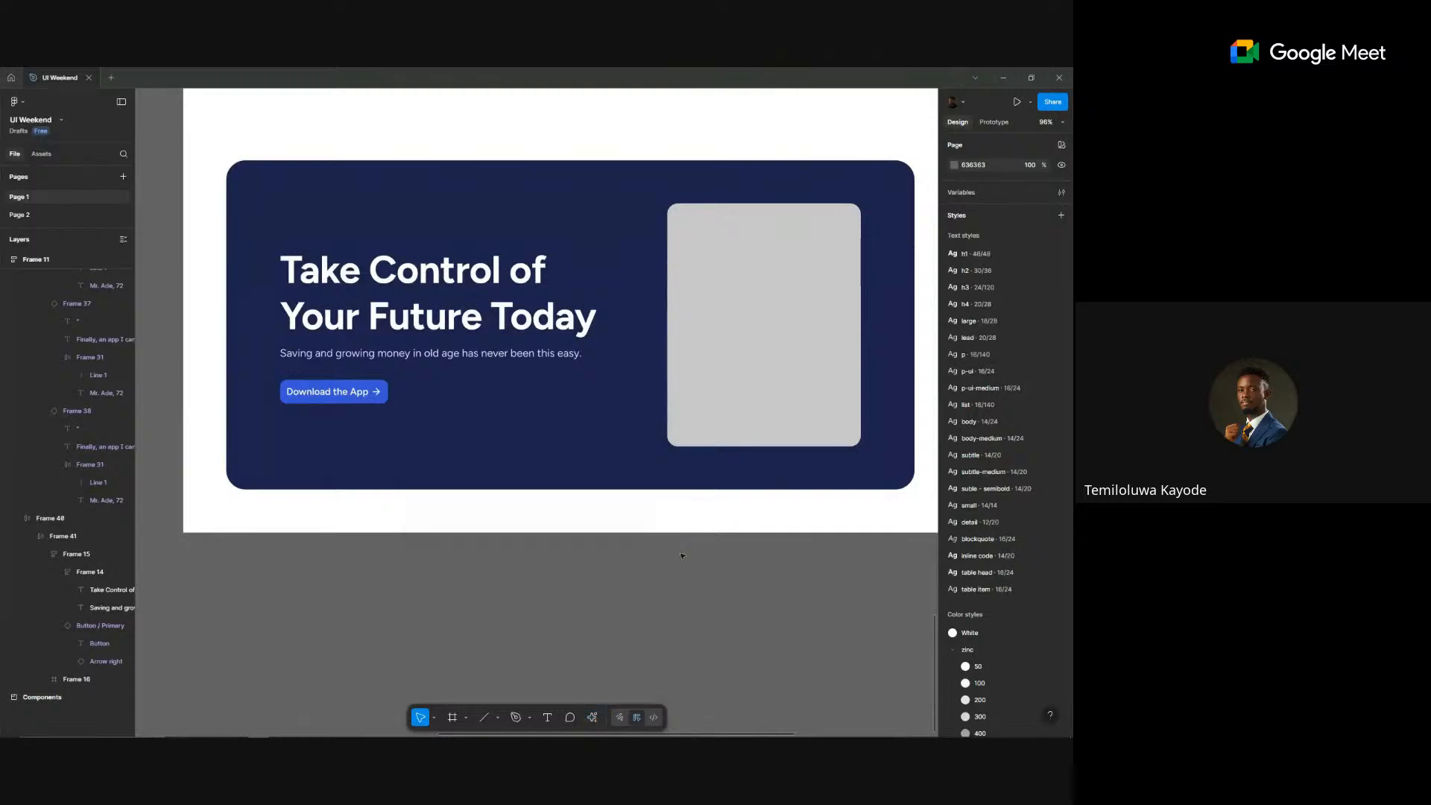
{"action": "right_click", "coordinate": [679, 553]}
{"action": "mouse_move", "coordinate": [781, 645]}
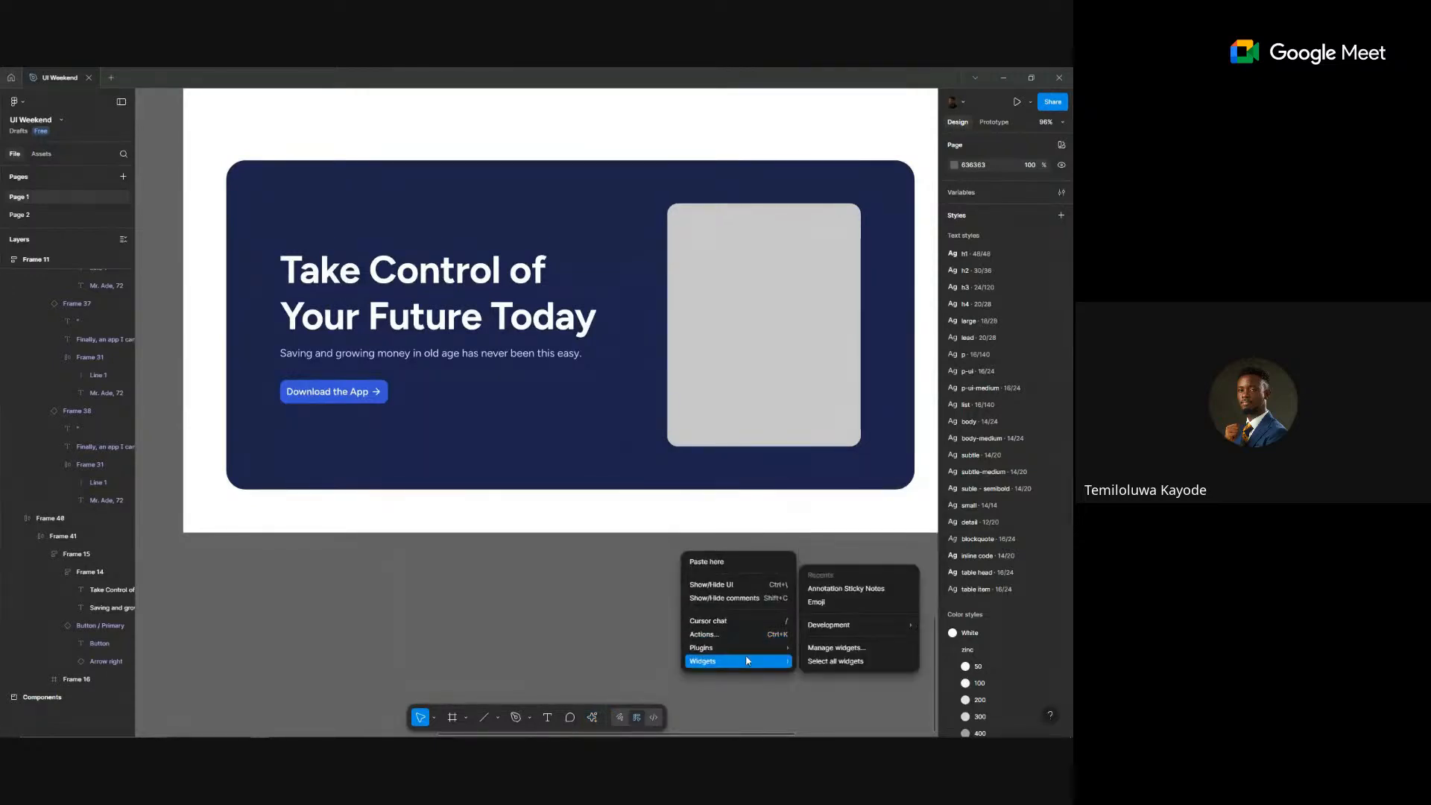
{"action": "mouse_move", "coordinate": [829, 608]}
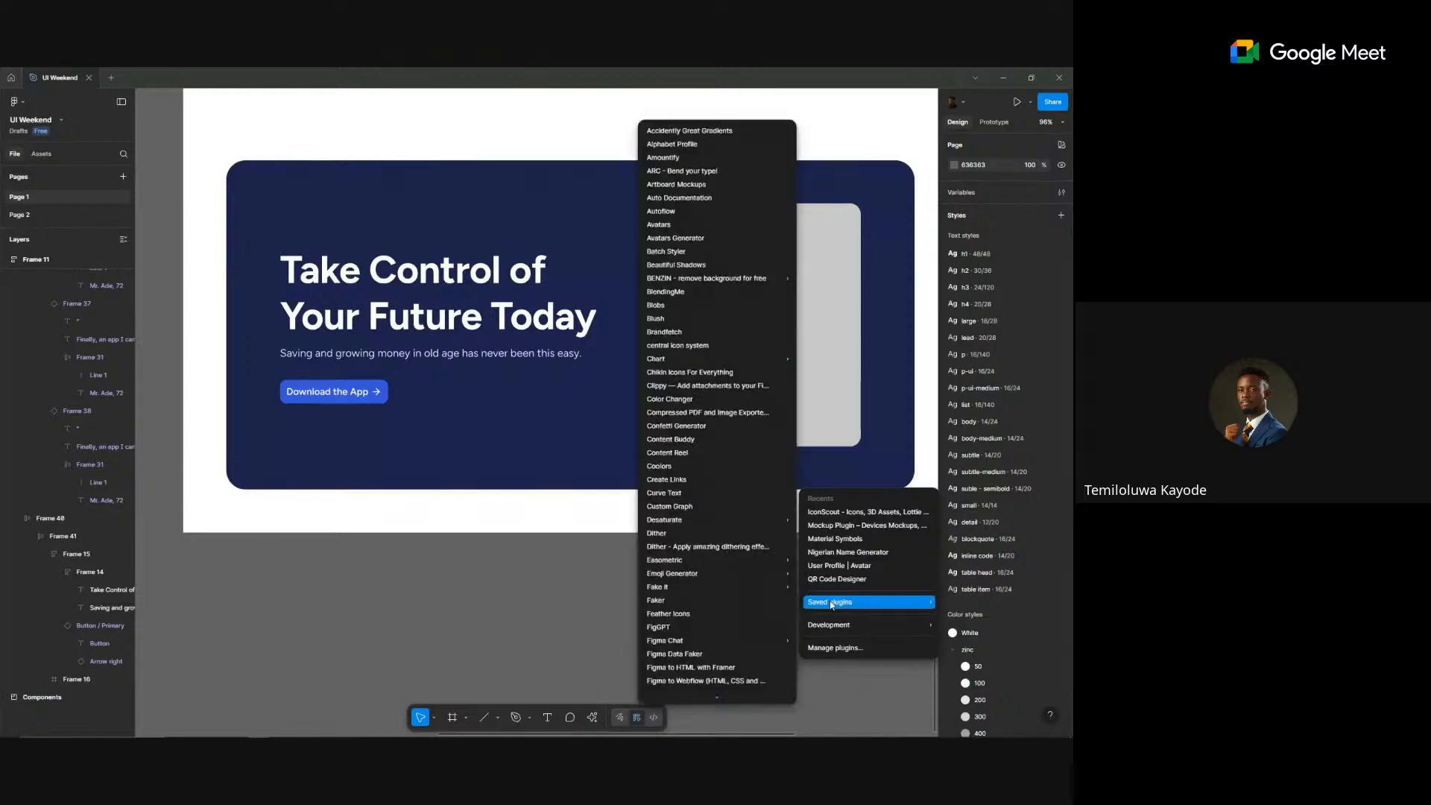
{"action": "scroll", "coordinate": [711, 496], "scroll_direction": "down", "scroll_amount": 4}
{"action": "scroll", "coordinate": [713, 501], "scroll_direction": "down", "scroll_amount": 5}
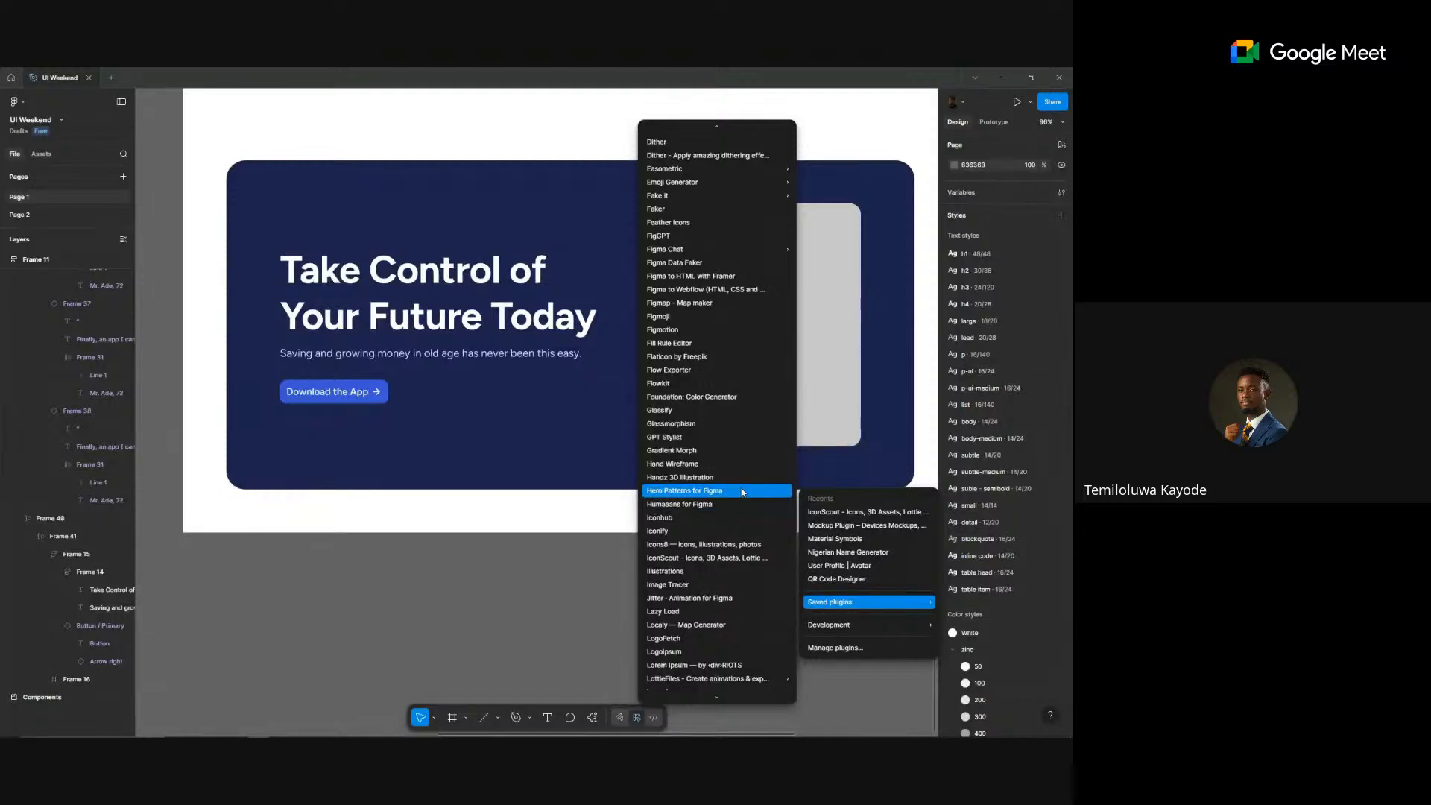
{"action": "left_click", "coordinate": [743, 491]}
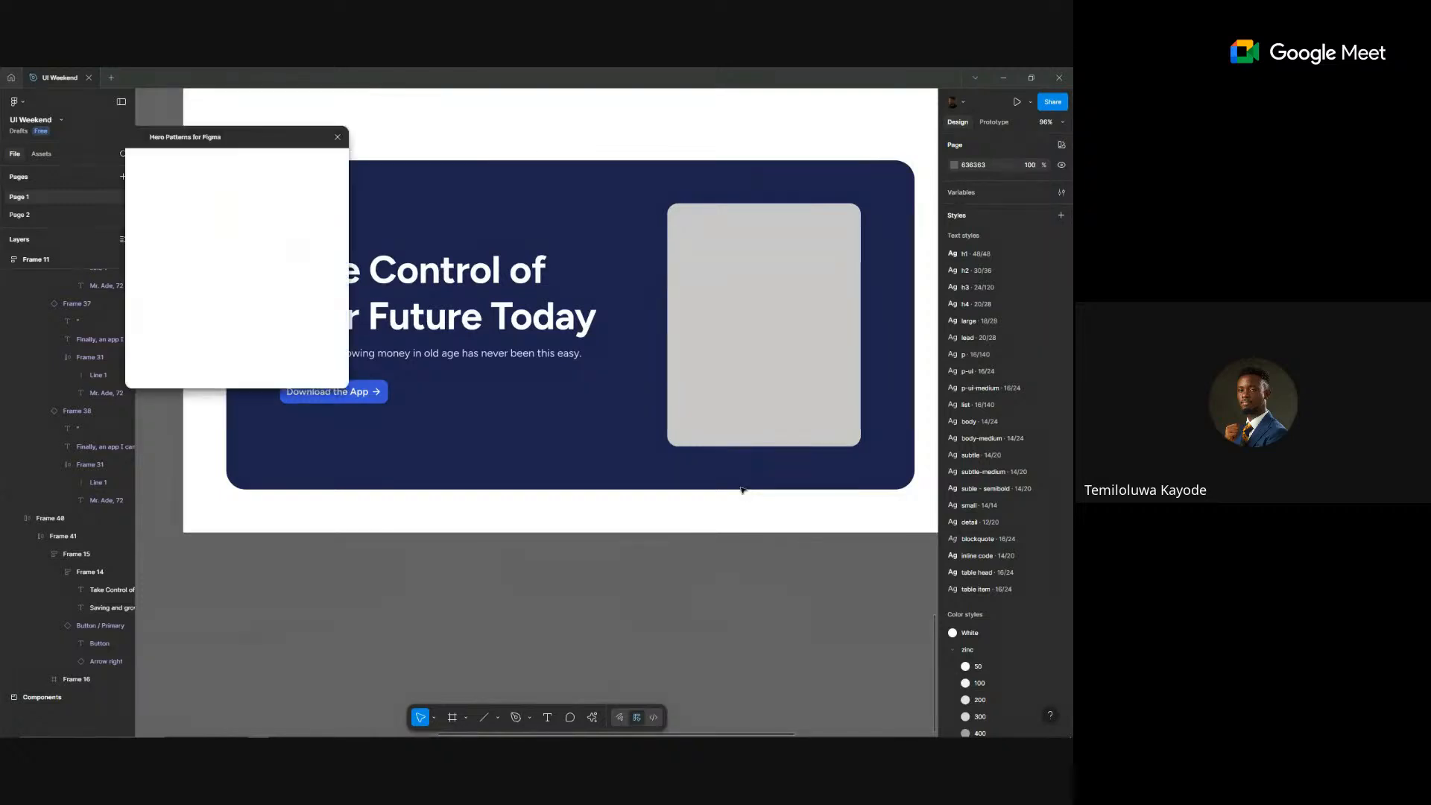
- Browse the Hero Patterns library for a background pattern suited to the call-to-action card
{"action": "scroll", "coordinate": [269, 252], "scroll_direction": "down", "scroll_amount": 10}
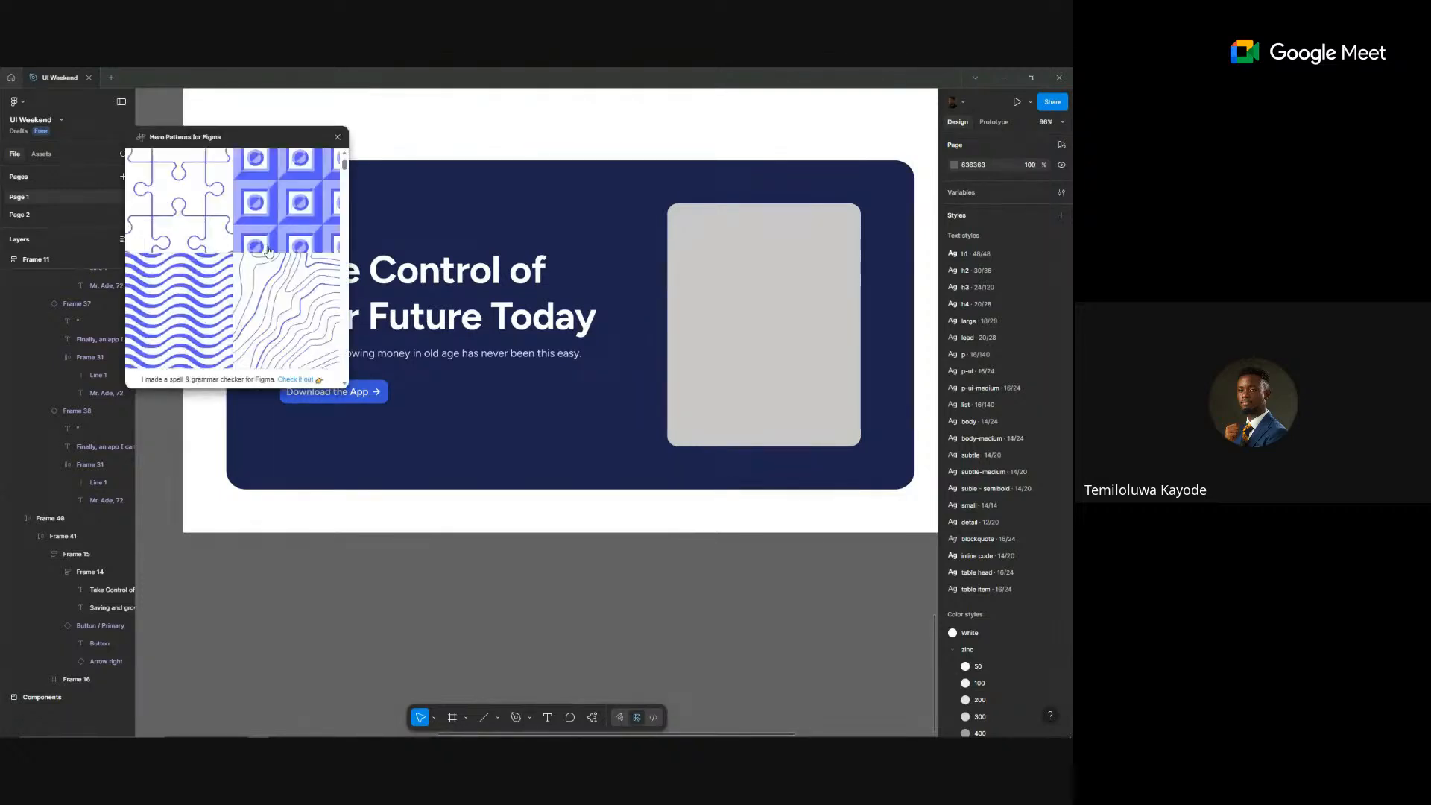
{"action": "scroll", "coordinate": [269, 252], "scroll_direction": "down", "scroll_amount": 10}
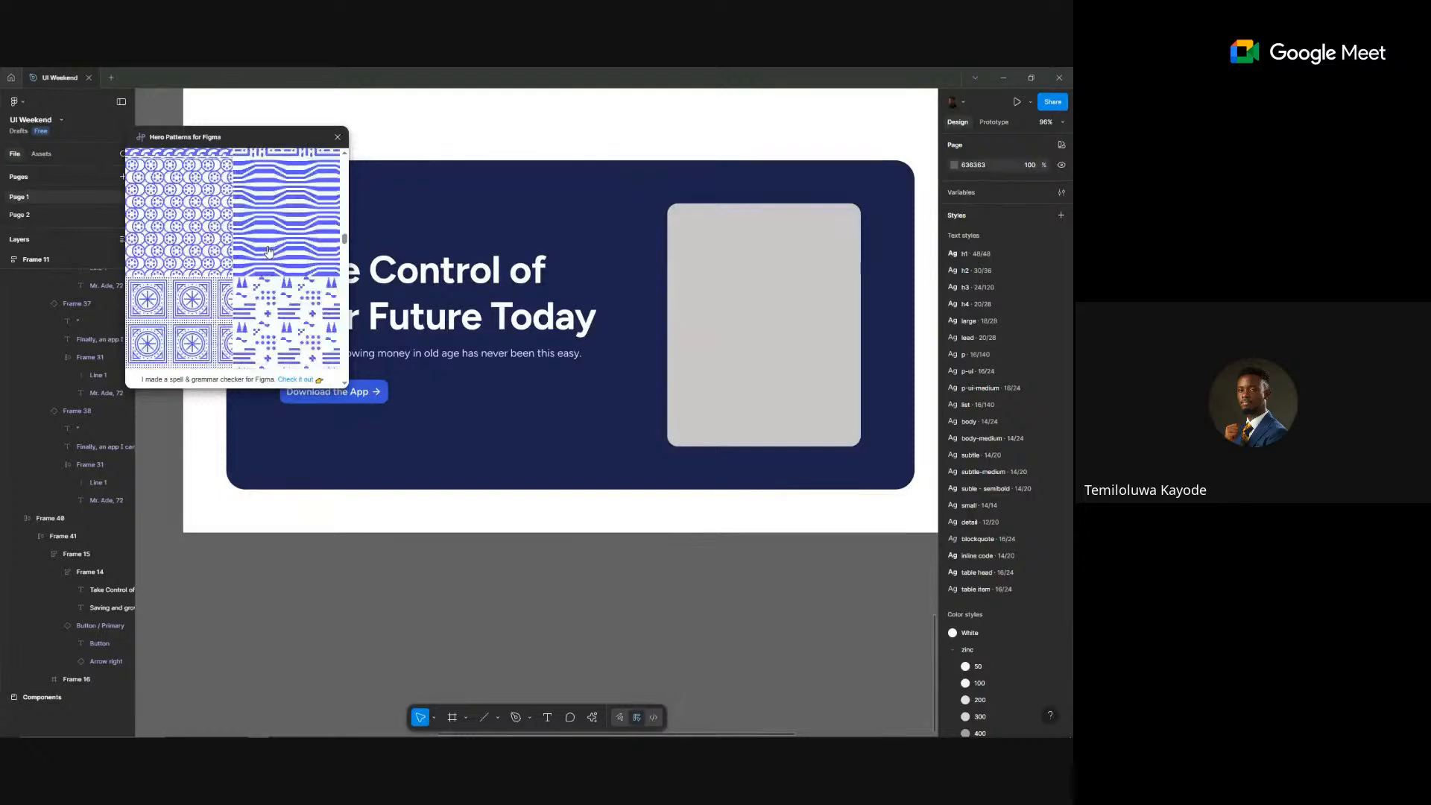
{"action": "scroll", "coordinate": [270, 251], "scroll_direction": "down", "scroll_amount": 10}
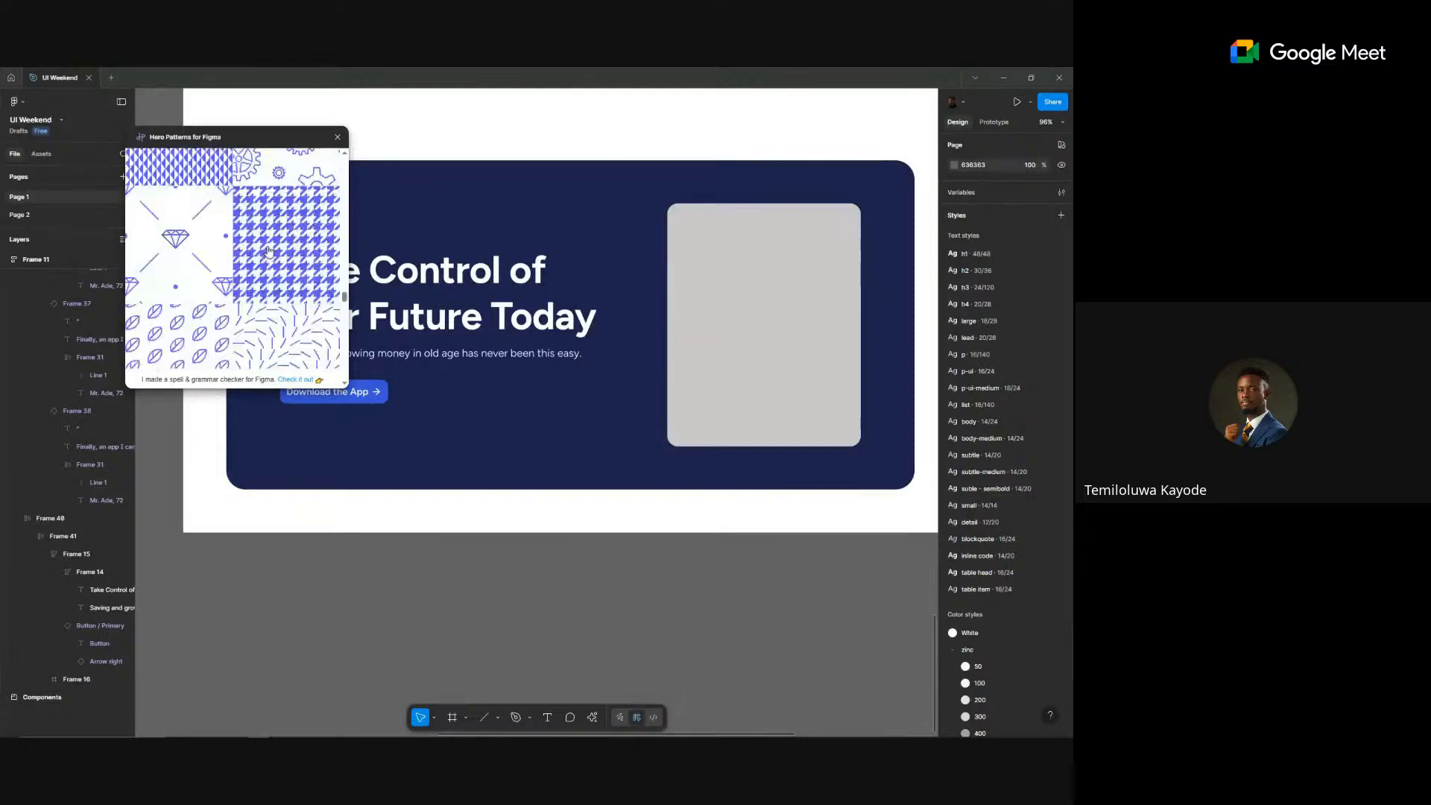
{"action": "scroll", "coordinate": [269, 252], "scroll_direction": "up", "scroll_amount": 1}
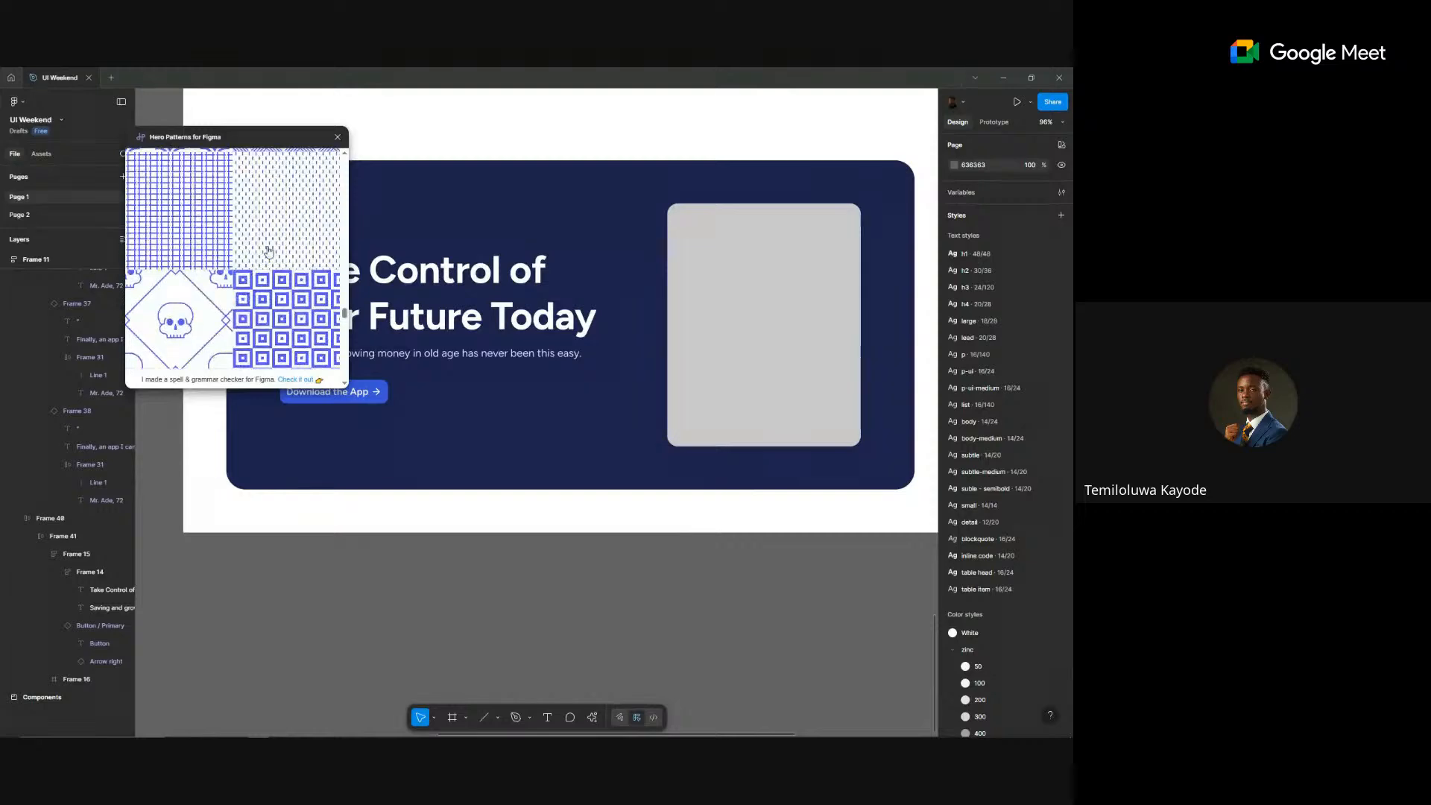
{"action": "scroll", "coordinate": [283, 277], "scroll_direction": "down", "scroll_amount": 5}
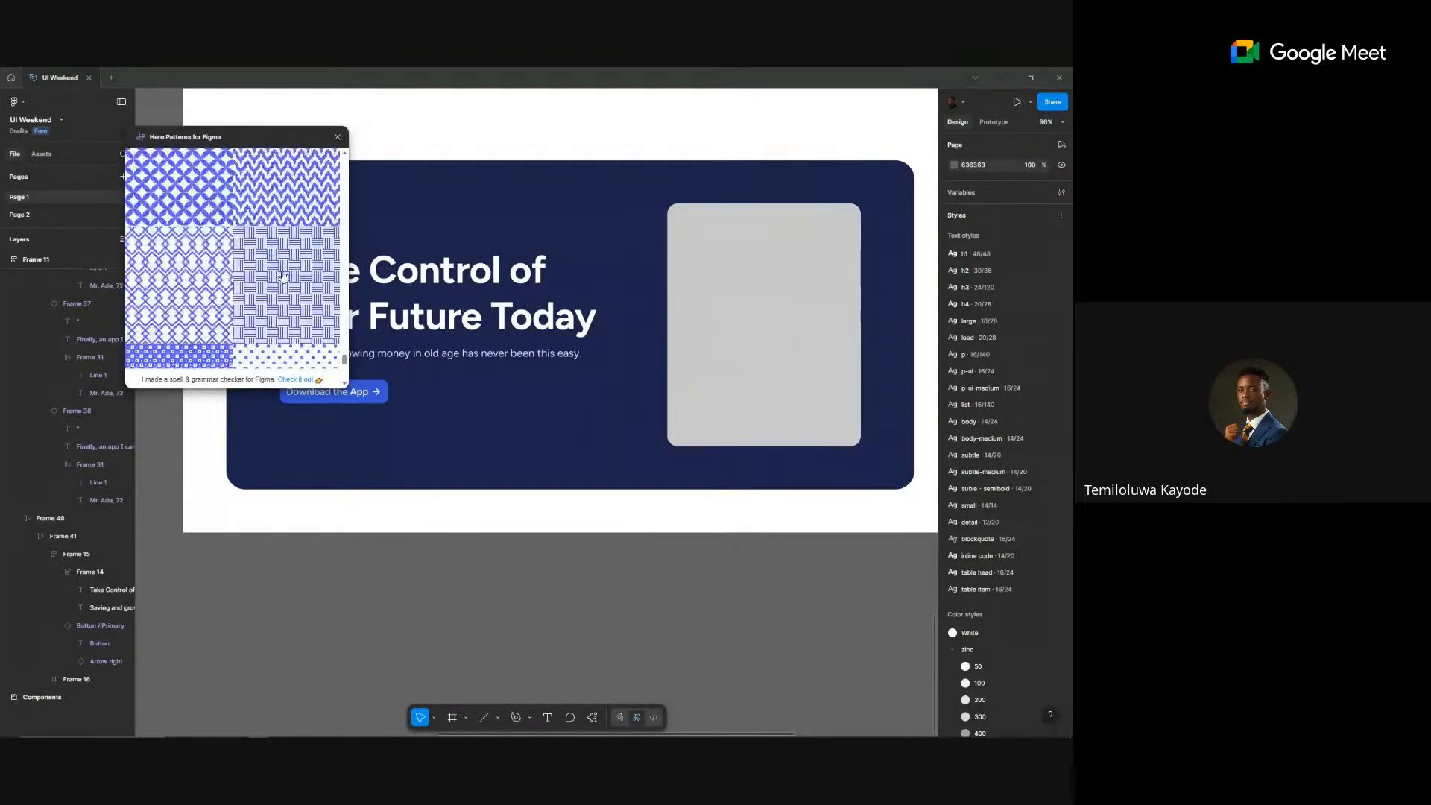
{"action": "scroll", "coordinate": [283, 277], "scroll_direction": "down", "scroll_amount": 3}
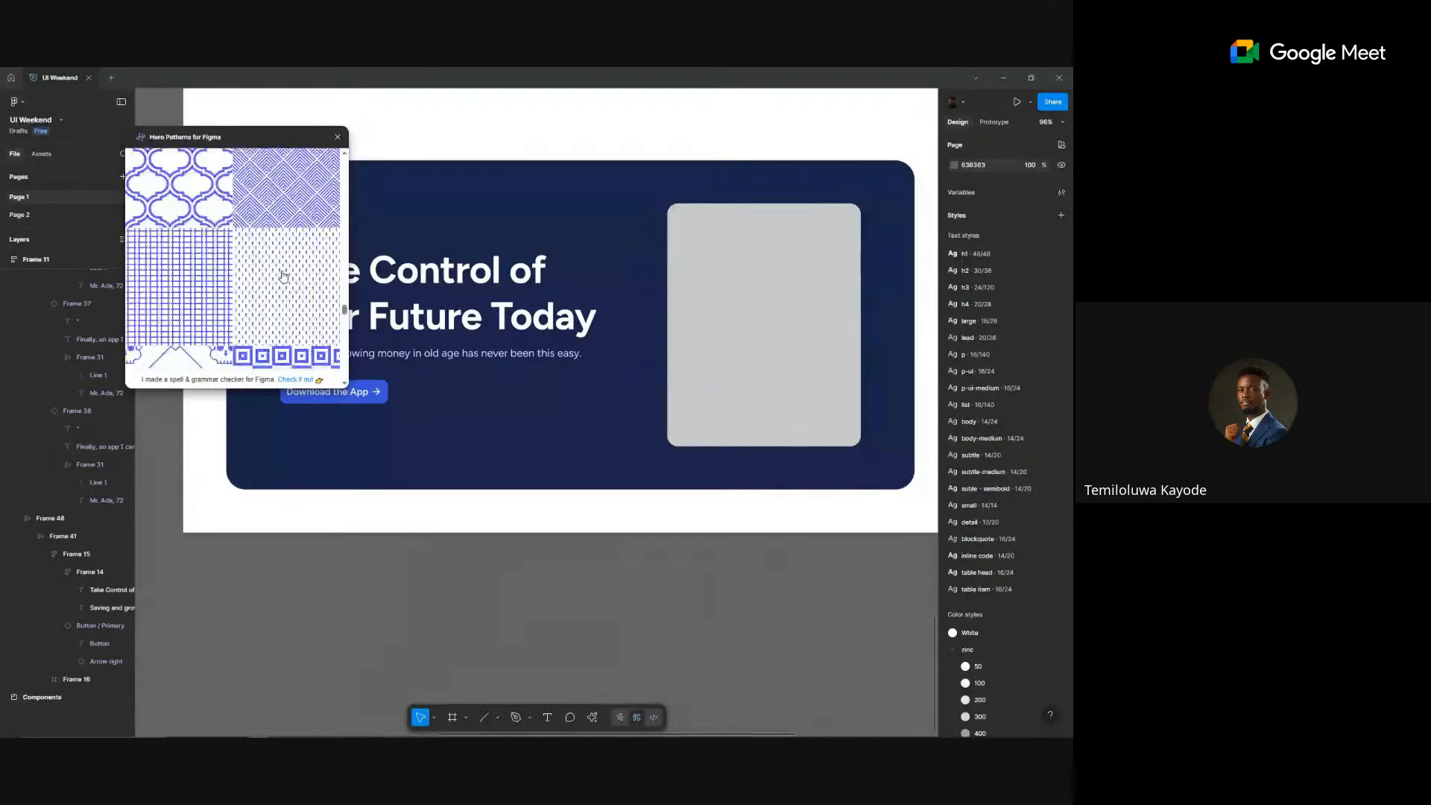
{"action": "scroll", "coordinate": [284, 276], "scroll_direction": "up", "scroll_amount": 5}
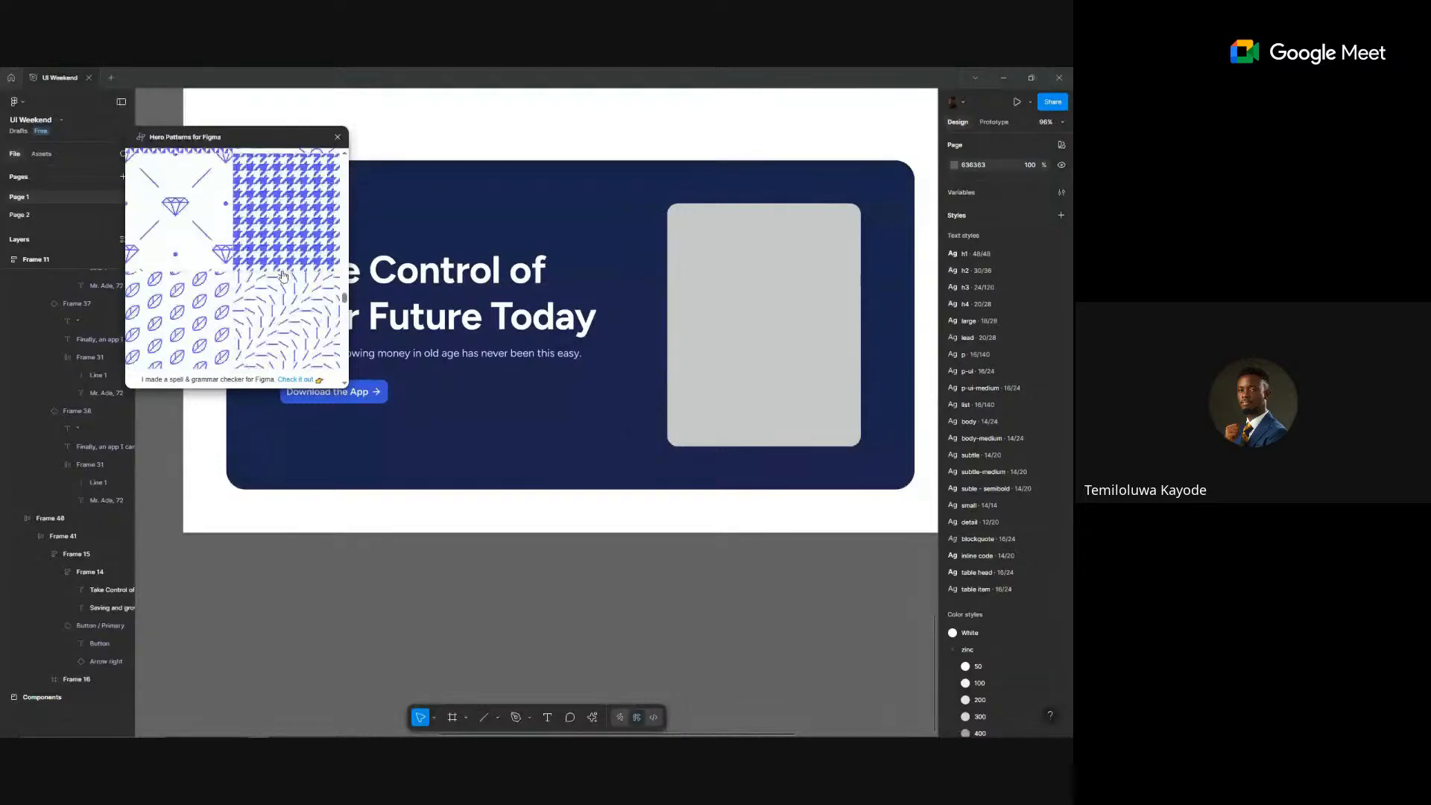
{"action": "scroll", "coordinate": [283, 276], "scroll_direction": "up", "scroll_amount": 4}
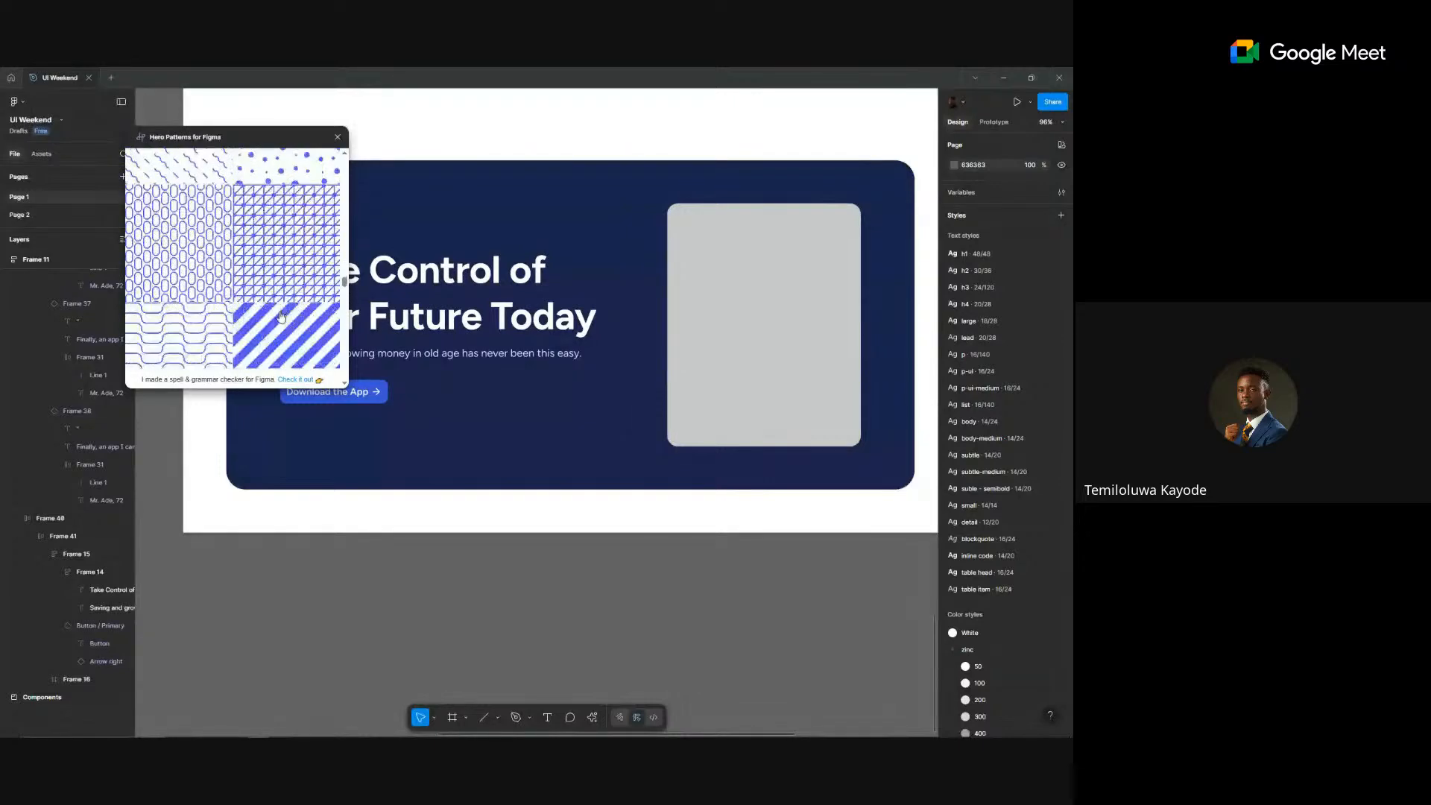
{"action": "scroll", "coordinate": [281, 317], "scroll_direction": "down", "scroll_amount": 2}
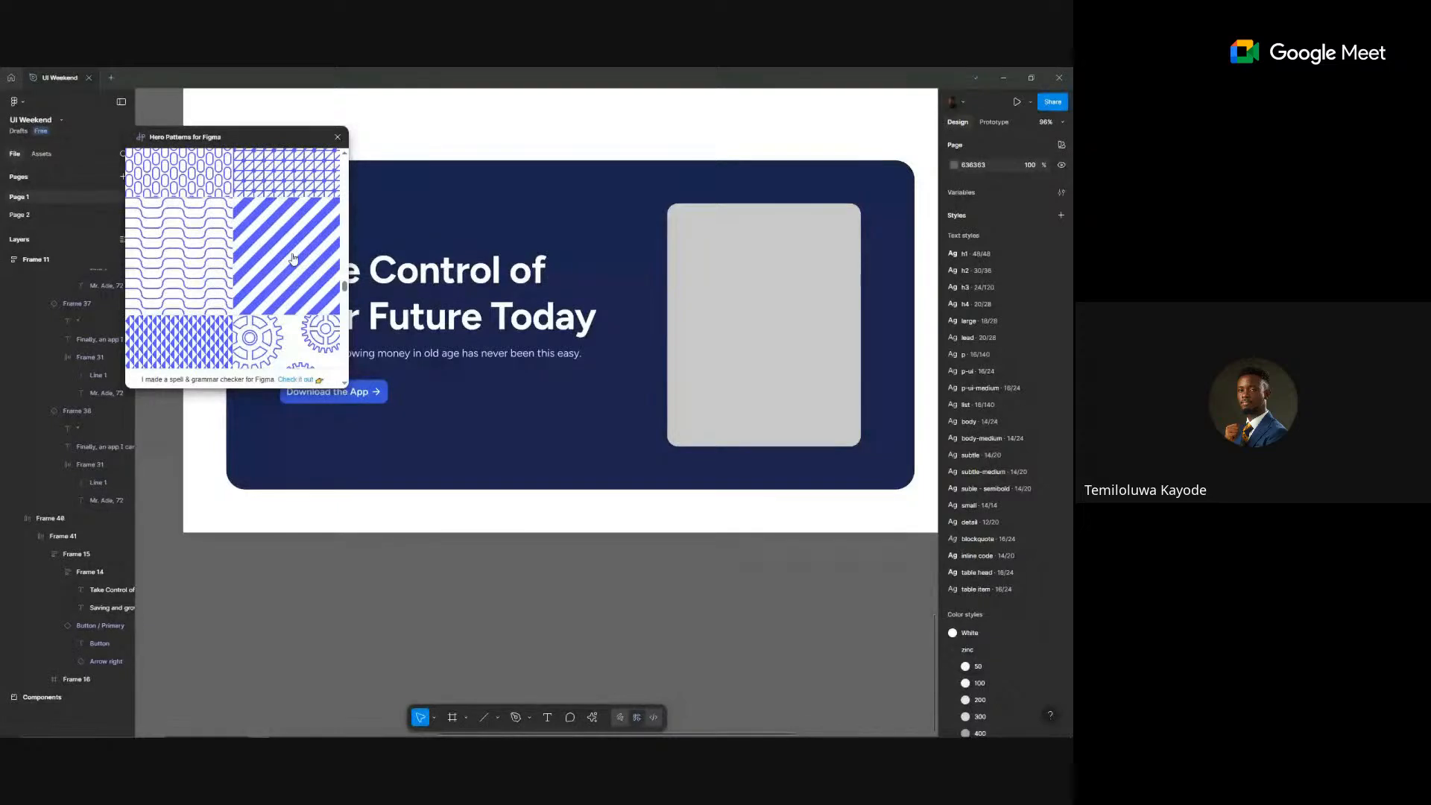
{"action": "scroll", "coordinate": [293, 258], "scroll_direction": "up", "scroll_amount": 5}
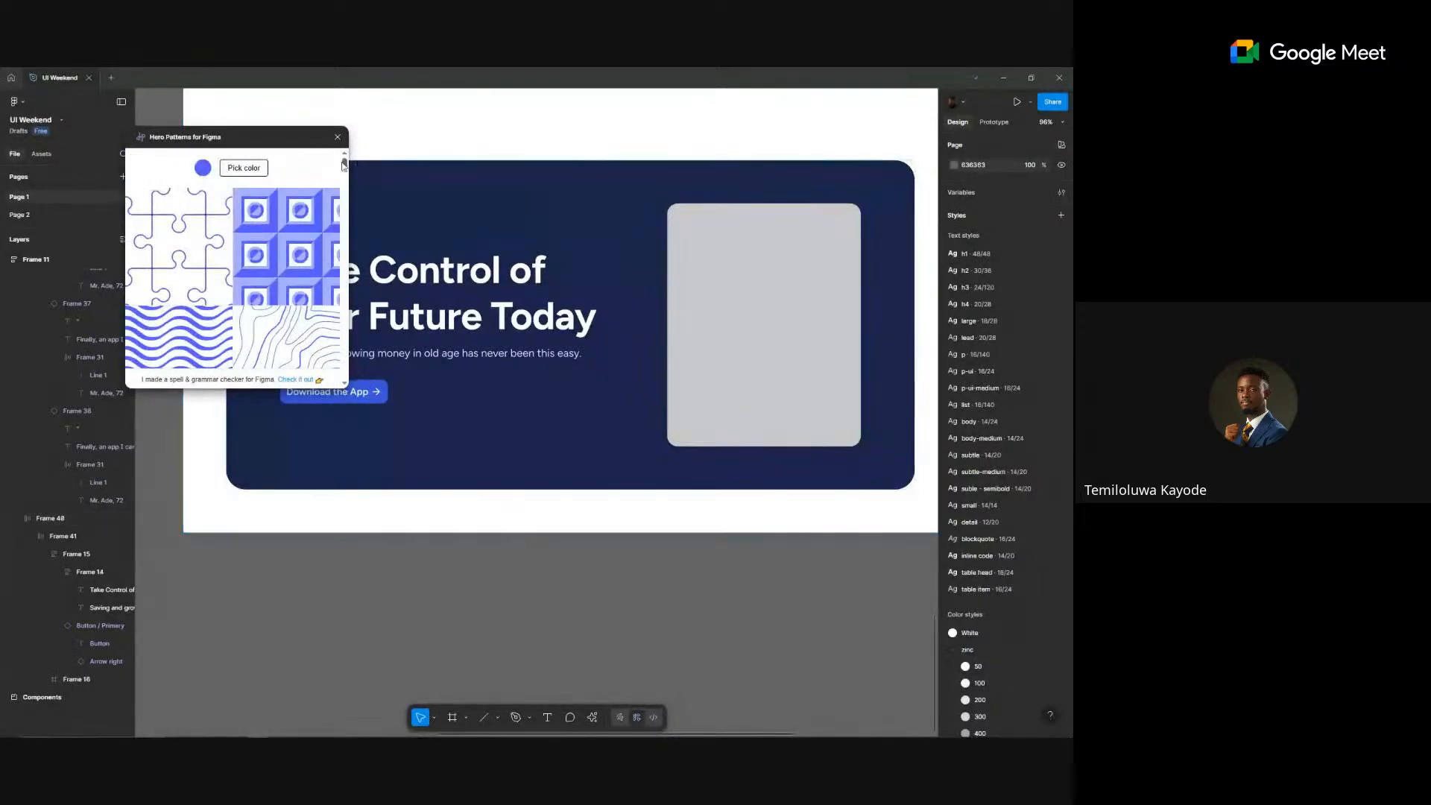
- Try the thick diagonal stripe pattern as a fill on the dark blue inner frame of the call-to-action section
{"action": "left_click_drag", "start_coordinate": [345, 165], "coordinate": [345, 288]}
{"action": "left_click", "coordinate": [282, 249]}
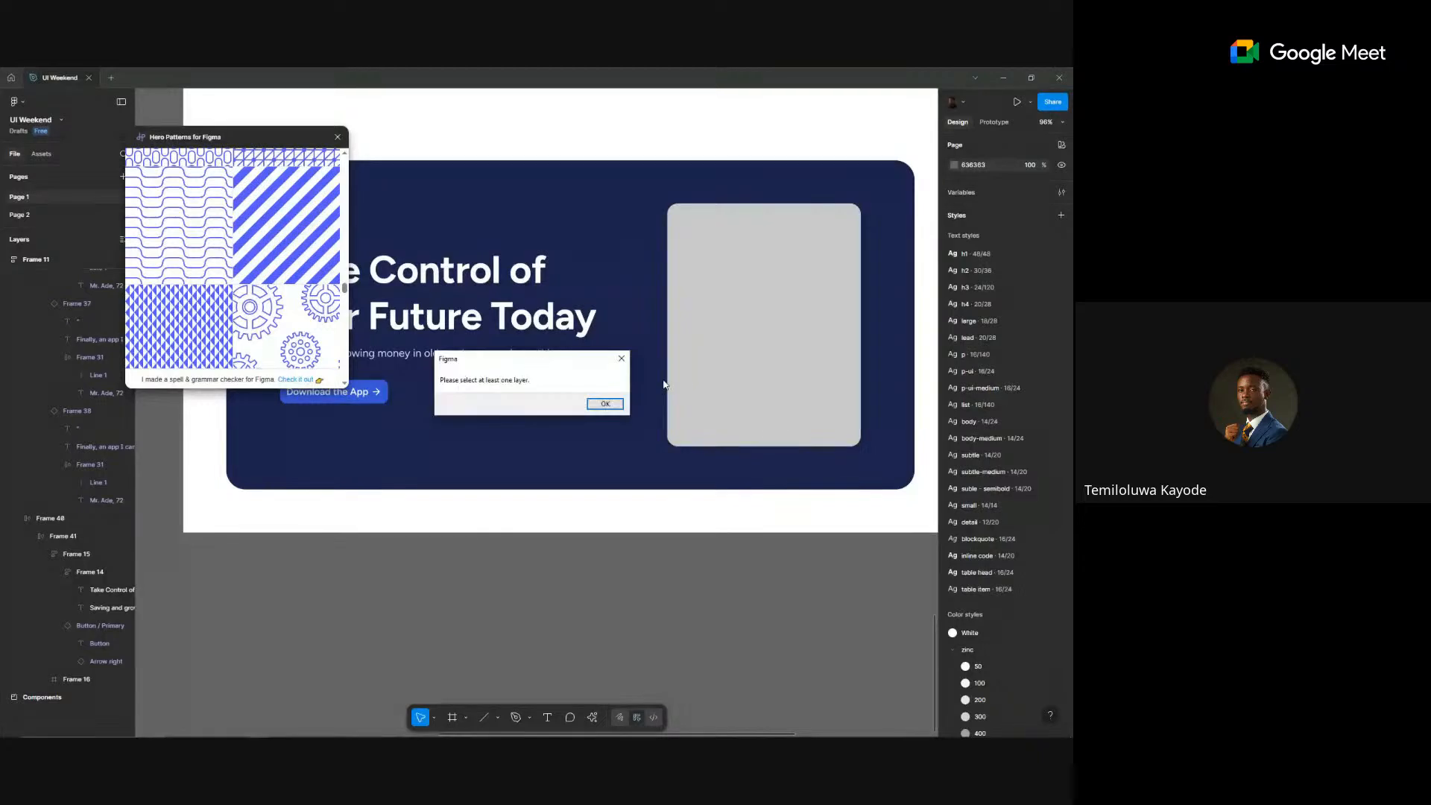
{"action": "left_click", "coordinate": [605, 404]}
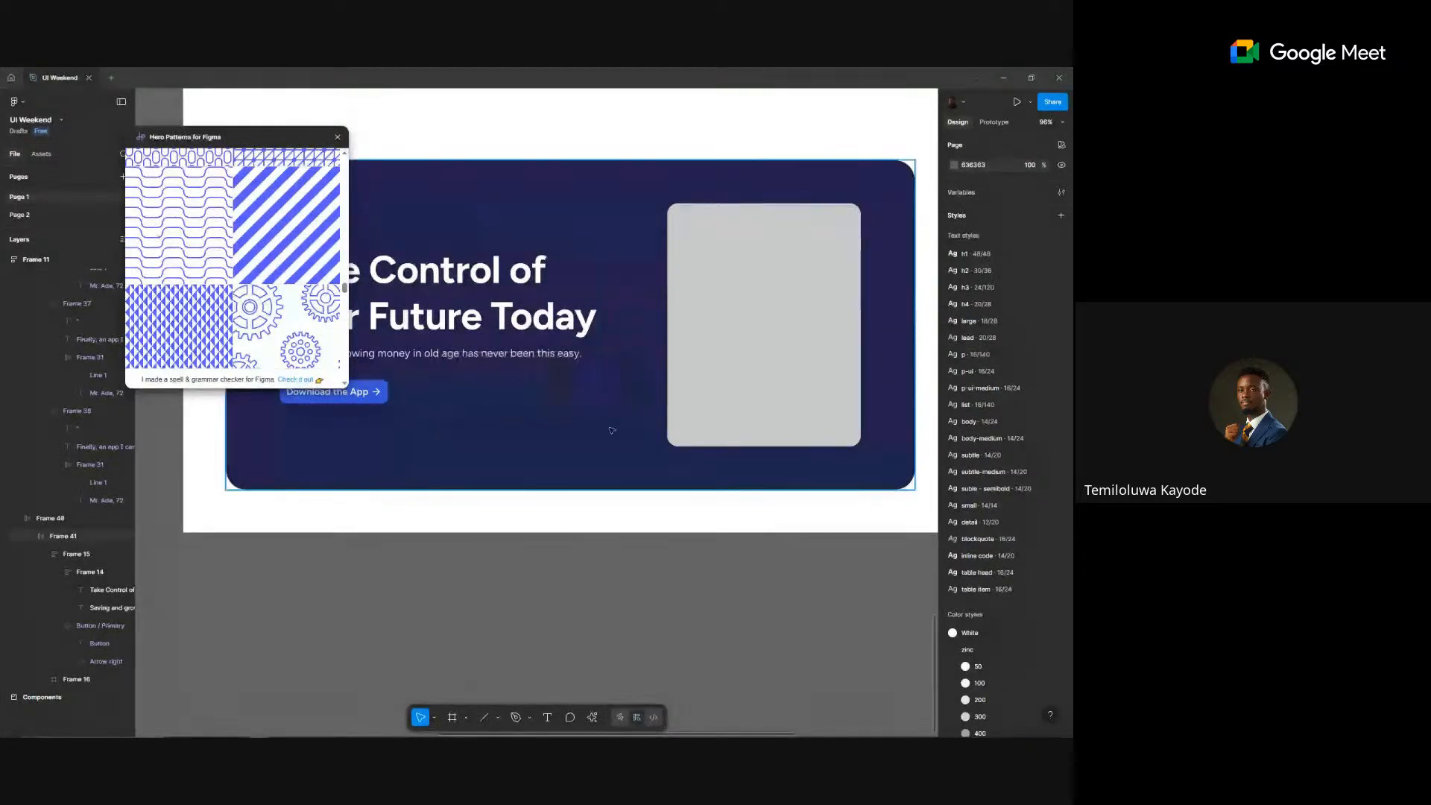
{"action": "left_click", "coordinate": [612, 430]}
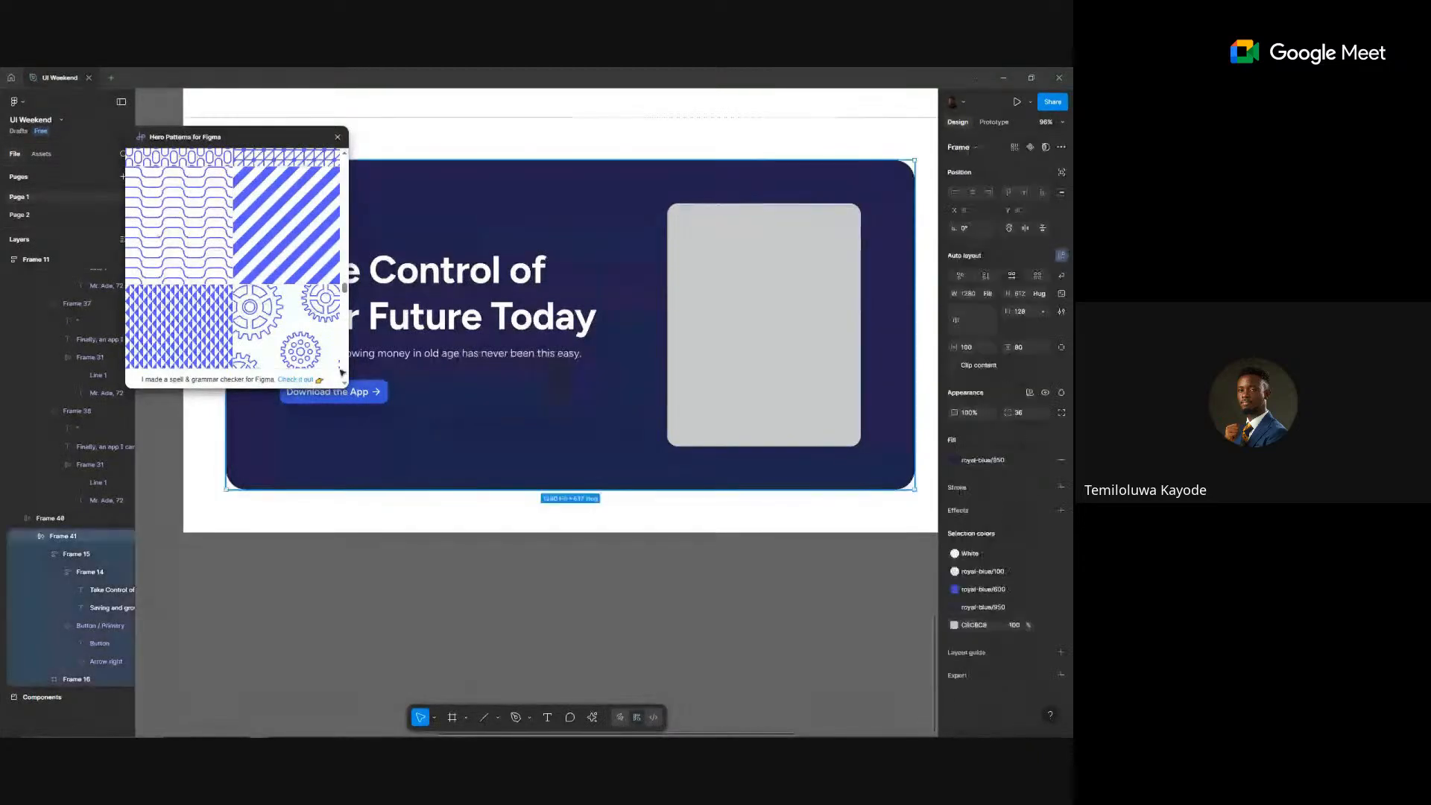
{"action": "left_click", "coordinate": [286, 225]}
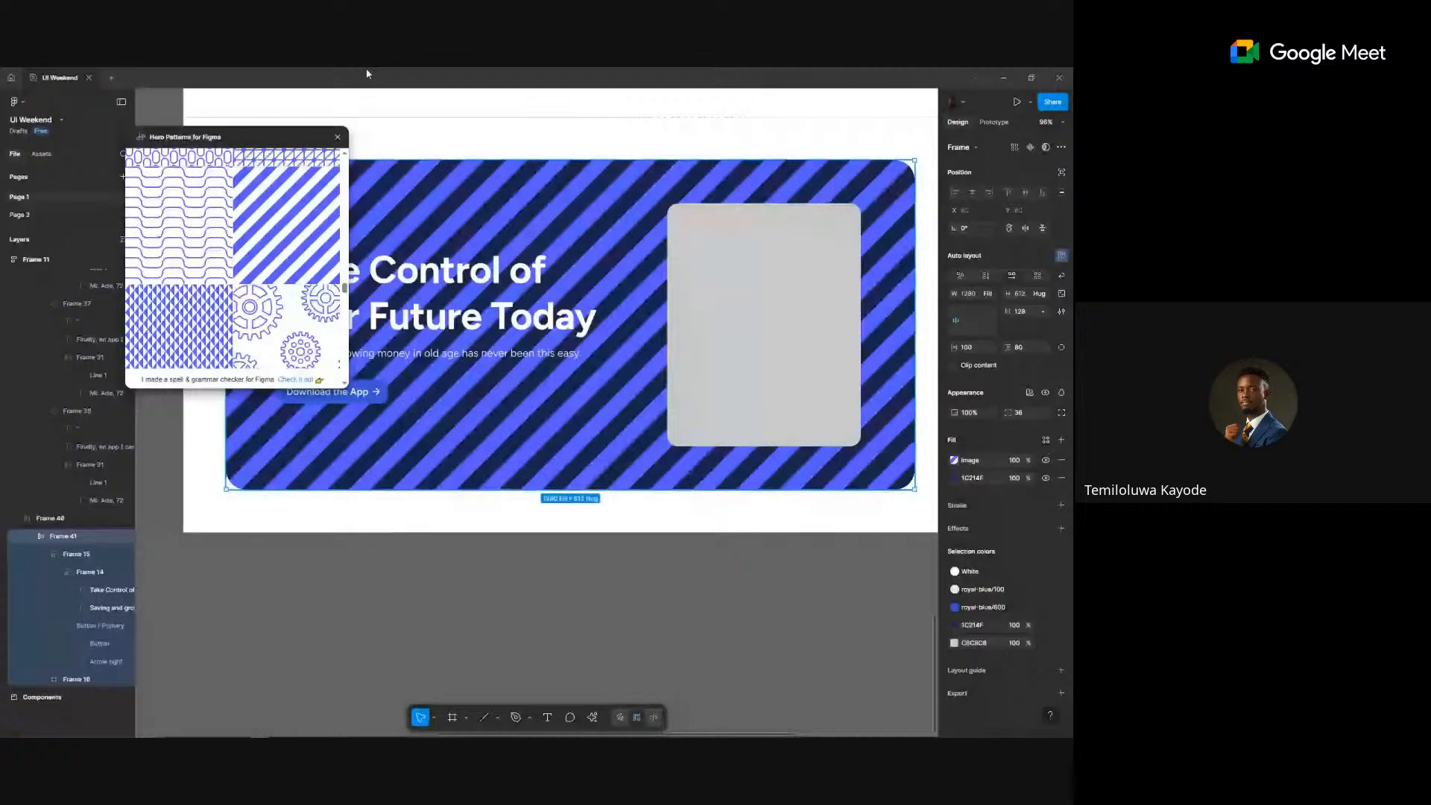
- Close the pattern plugin and open the opacity of the inner frame's striped image fill for editing
{"action": "left_click_drag", "start_coordinate": [304, 138], "coordinate": [187, 194]}
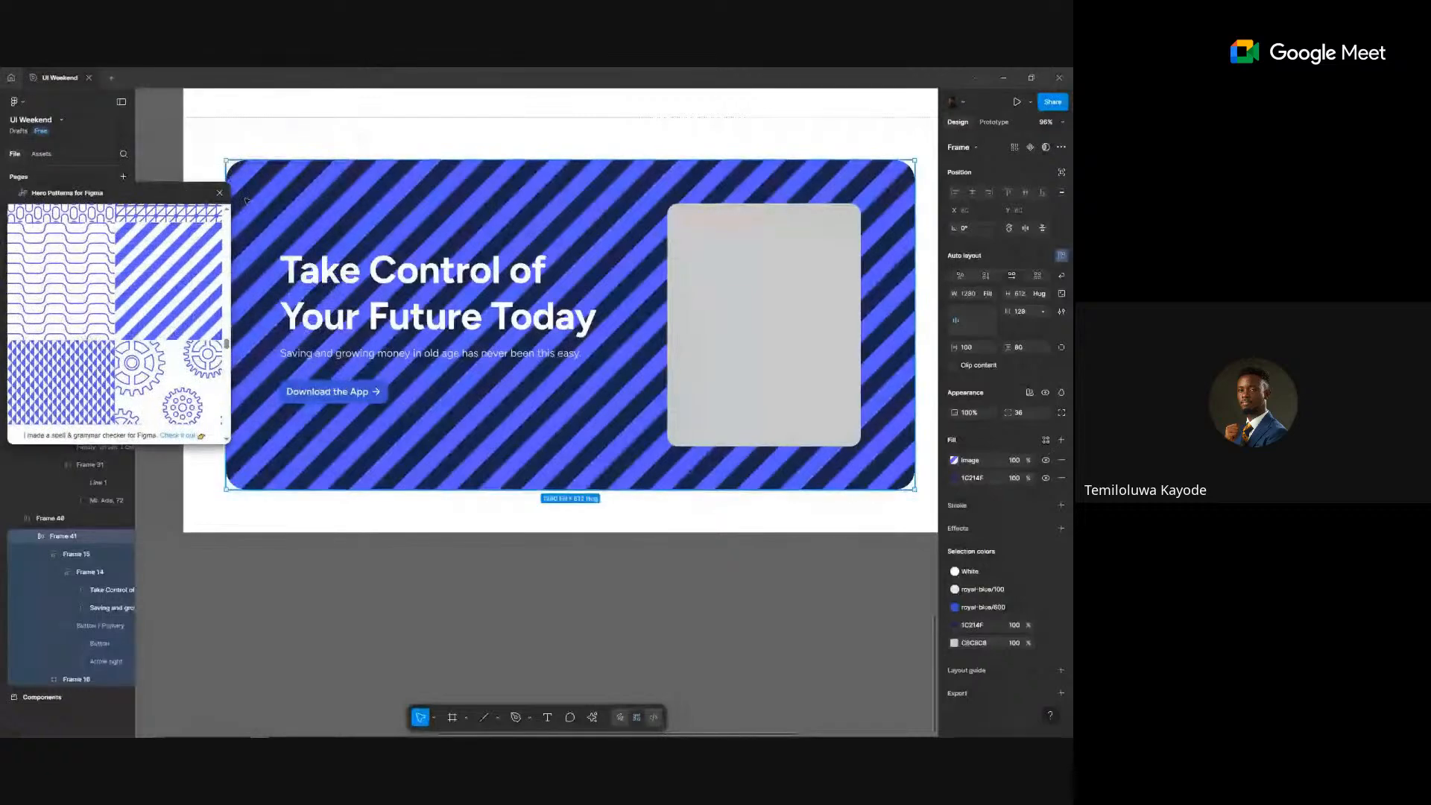
{"action": "left_click", "coordinate": [220, 194]}
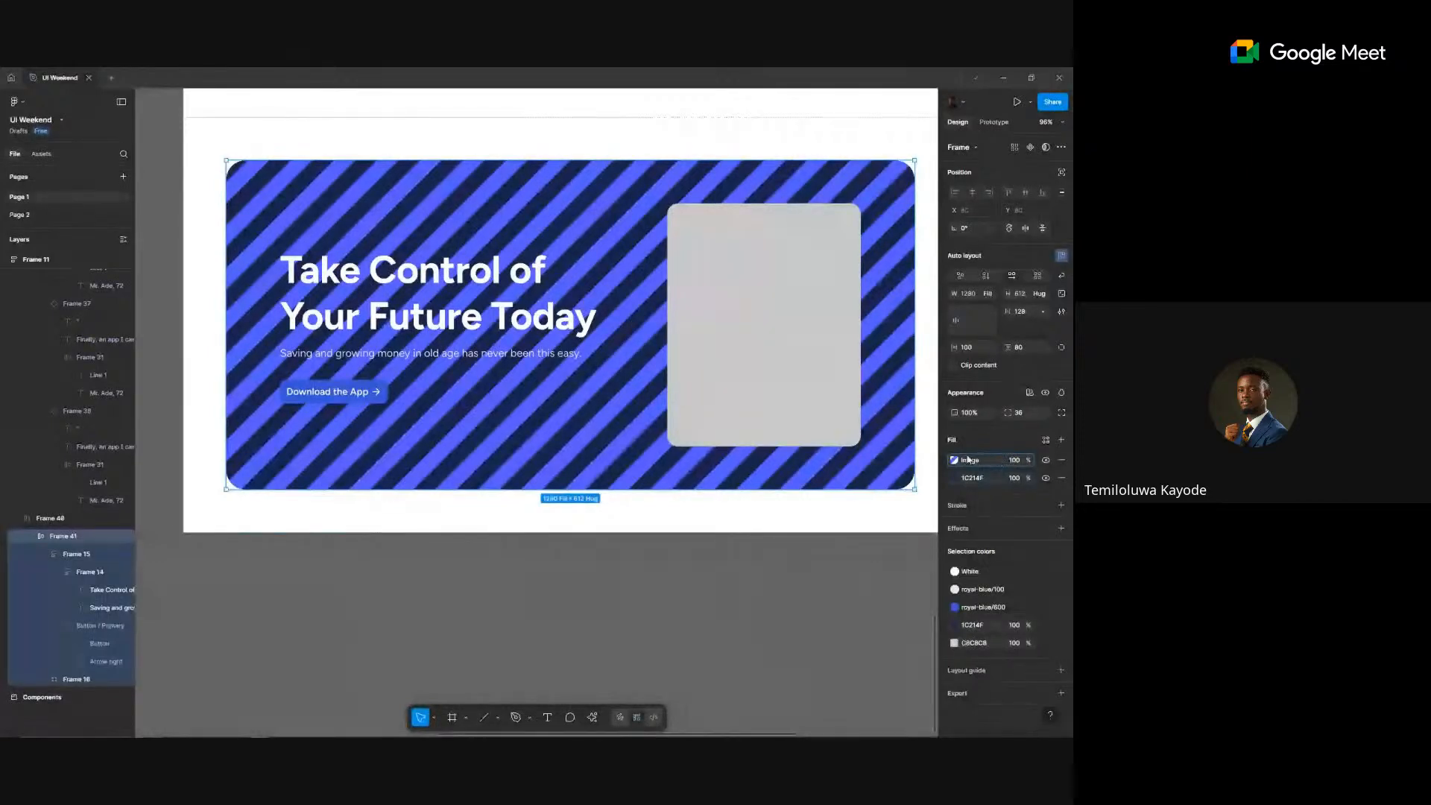
{"action": "left_click", "coordinate": [807, 557]}
{"action": "left_click", "coordinate": [894, 477]}
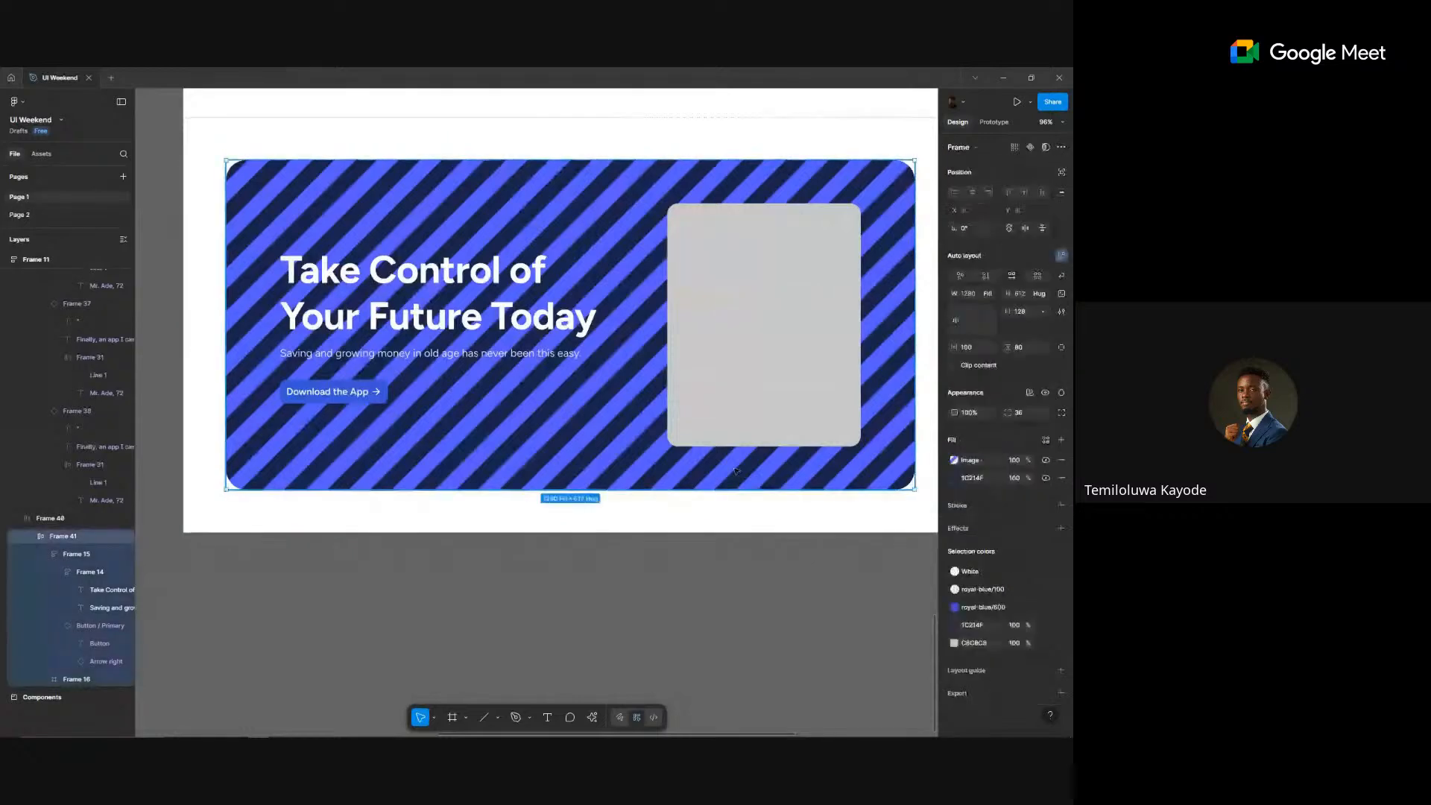
{"action": "left_click", "coordinate": [1014, 460]}
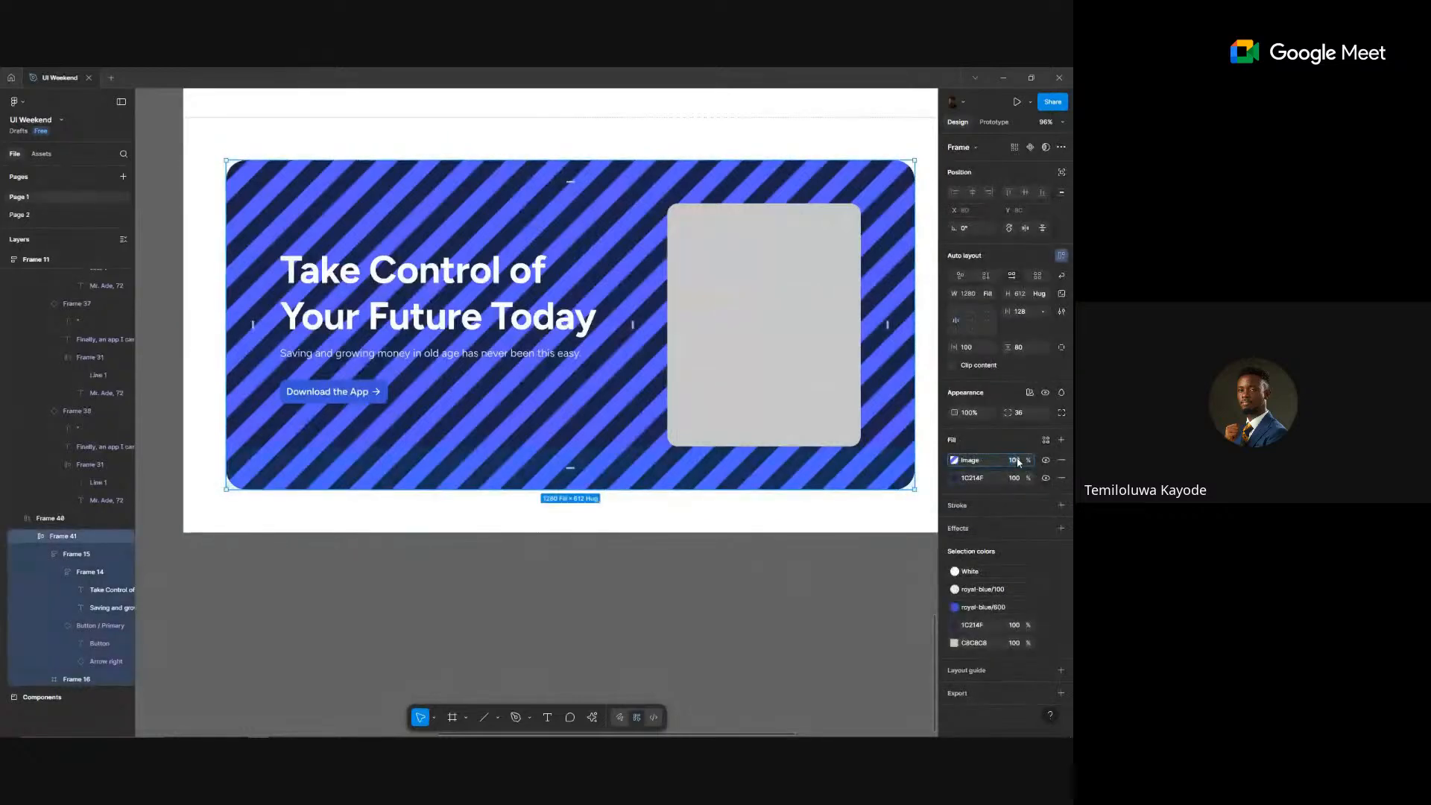
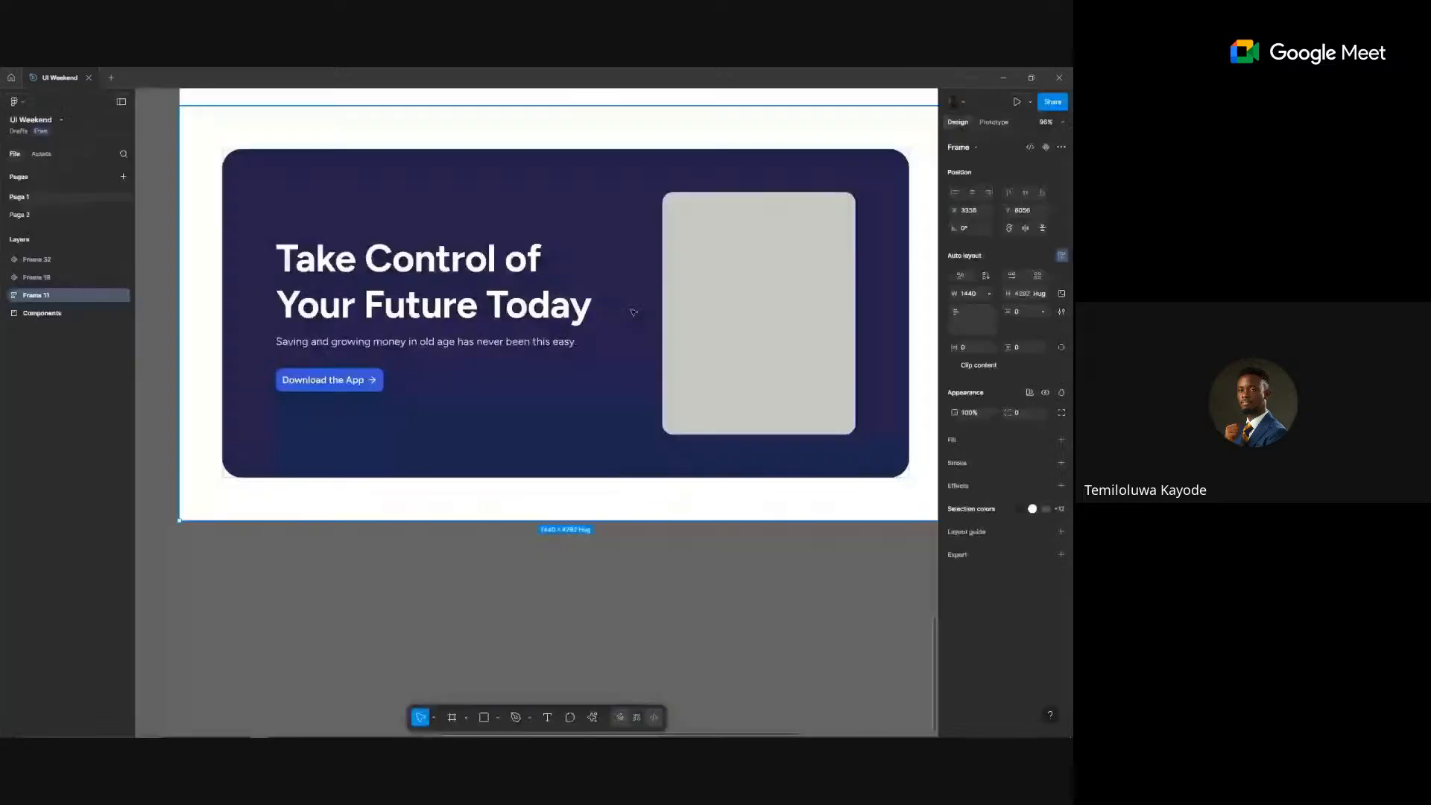
{"action": "scroll", "coordinate": [634, 312], "scroll_direction": "down", "scroll_amount": 5}
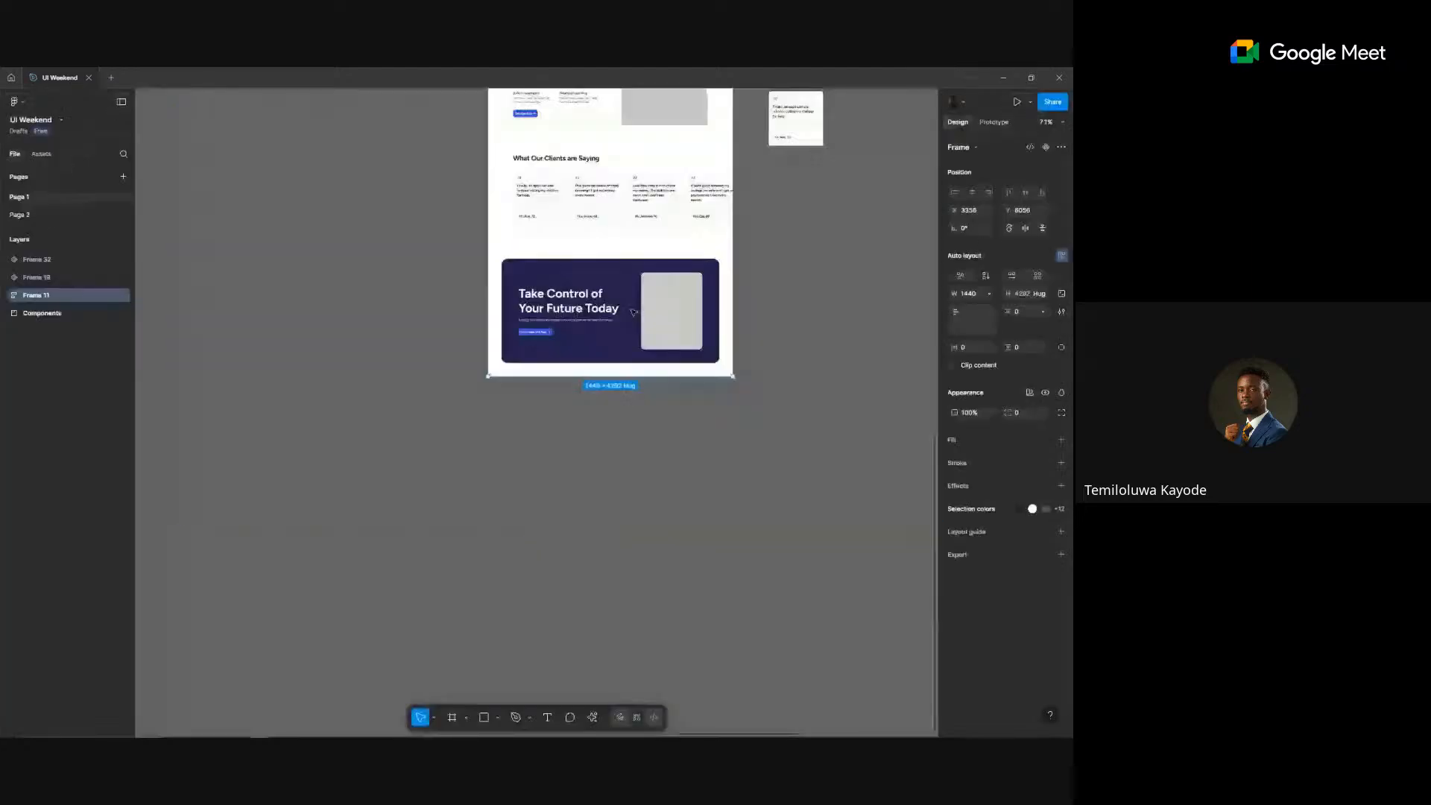
{"action": "scroll", "coordinate": [634, 312], "scroll_direction": "down", "scroll_amount": 5}
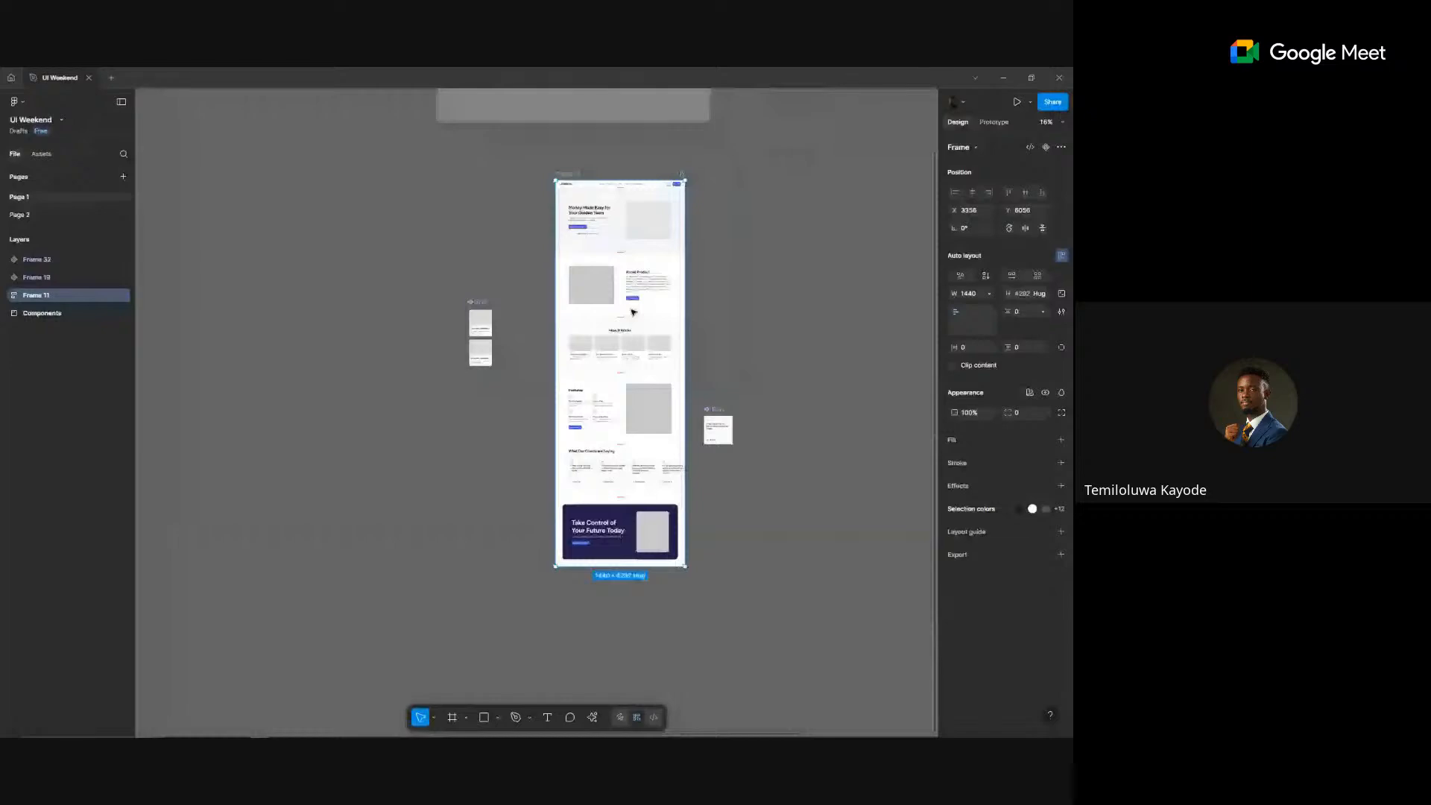
{"action": "scroll", "coordinate": [616, 493], "scroll_direction": "up", "scroll_amount": 3}
{"action": "scroll", "coordinate": [616, 493], "scroll_direction": "up", "scroll_amount": 3}
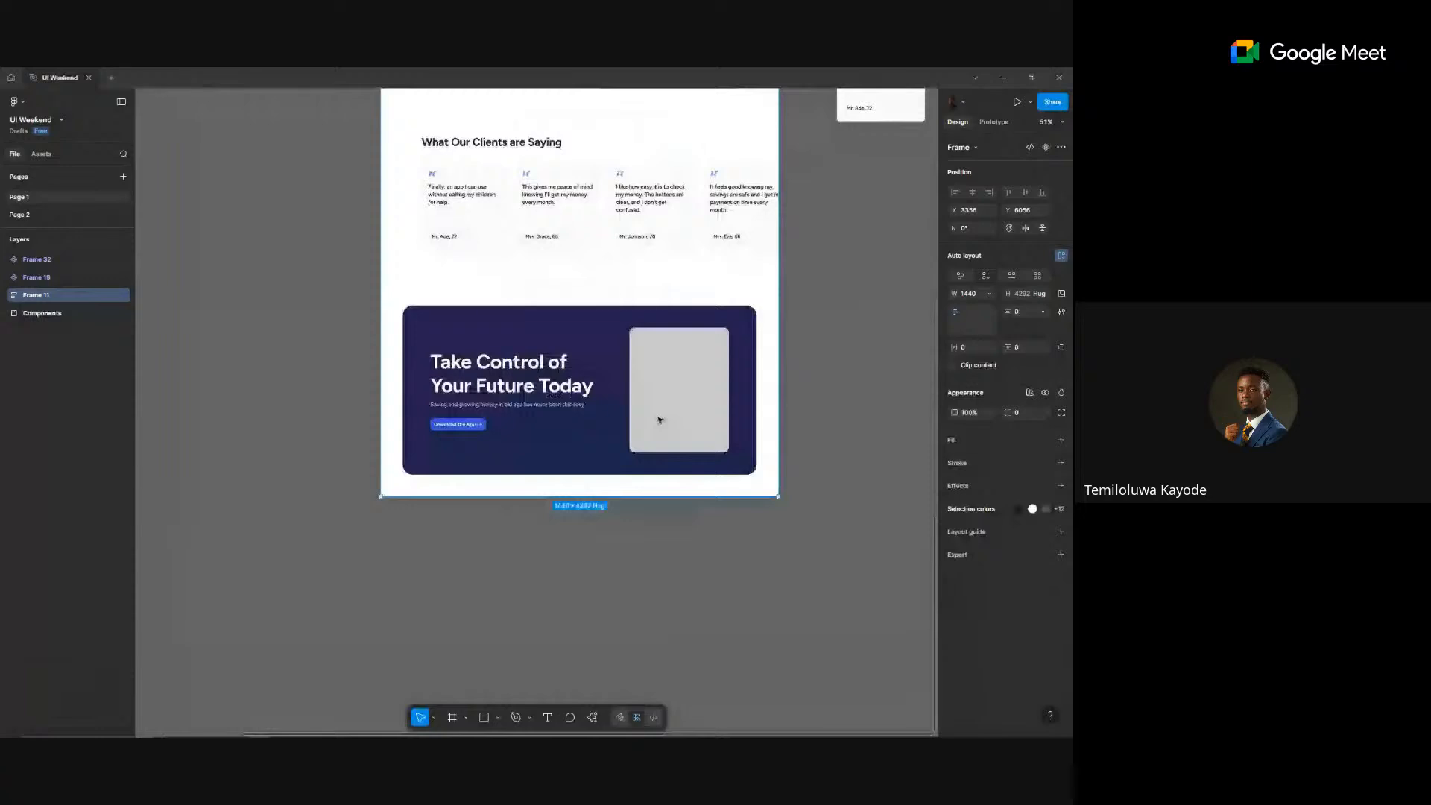
- Reopen the Hero Patterns for Figma plugin to view its pattern and colour options, and close it
{"action": "scroll", "coordinate": [658, 418], "scroll_direction": "down", "scroll_amount": 1}
{"action": "left_click", "coordinate": [536, 616]}
{"action": "right_click", "coordinate": [539, 583]}
{"action": "mouse_move", "coordinate": [589, 675]}
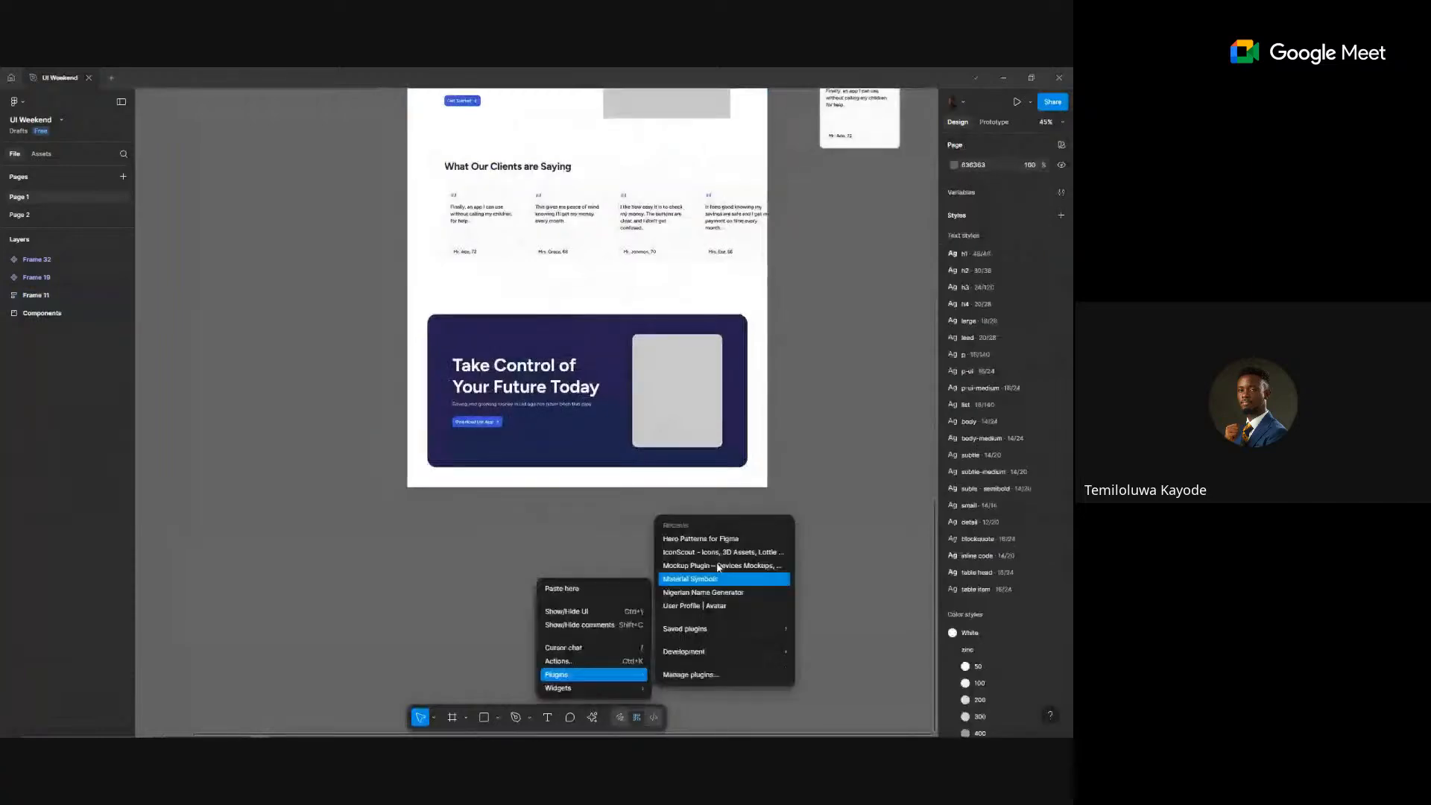
{"action": "left_click", "coordinate": [714, 539]}
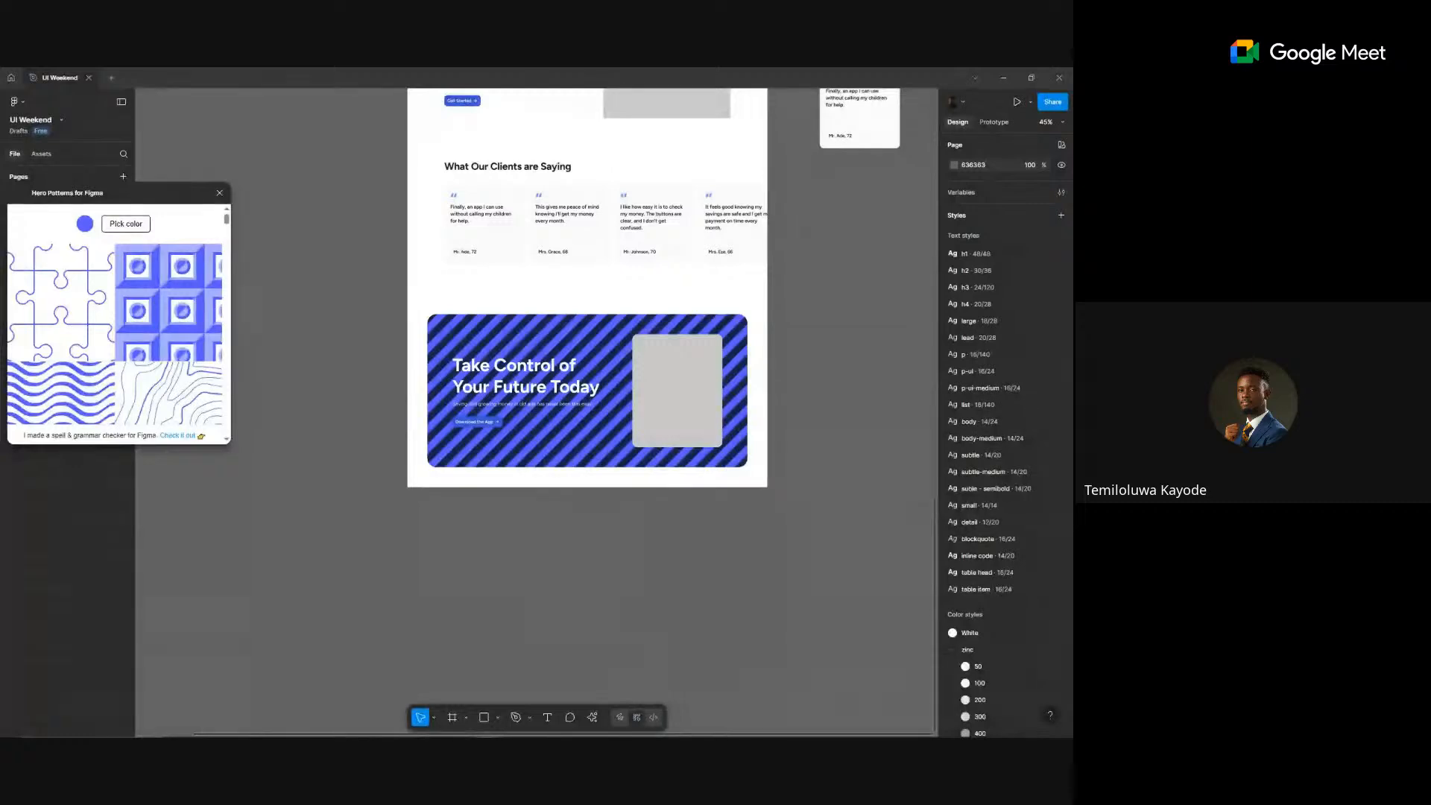
{"action": "left_click", "coordinate": [219, 194]}
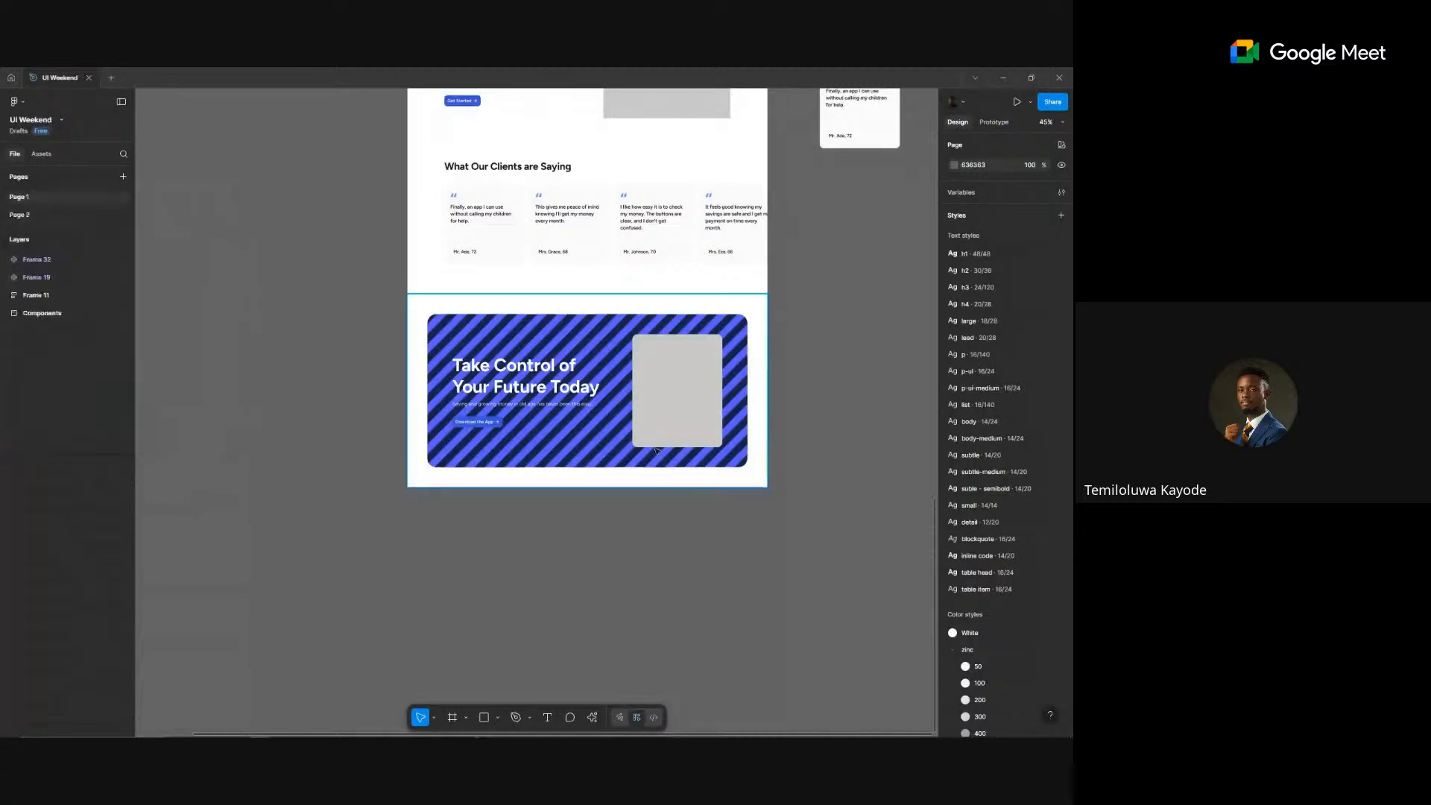
- Try 20% opacity on the striped image fill of the call-to-action card's inner frame and settle on 5%
{"action": "left_click", "coordinate": [647, 390]}
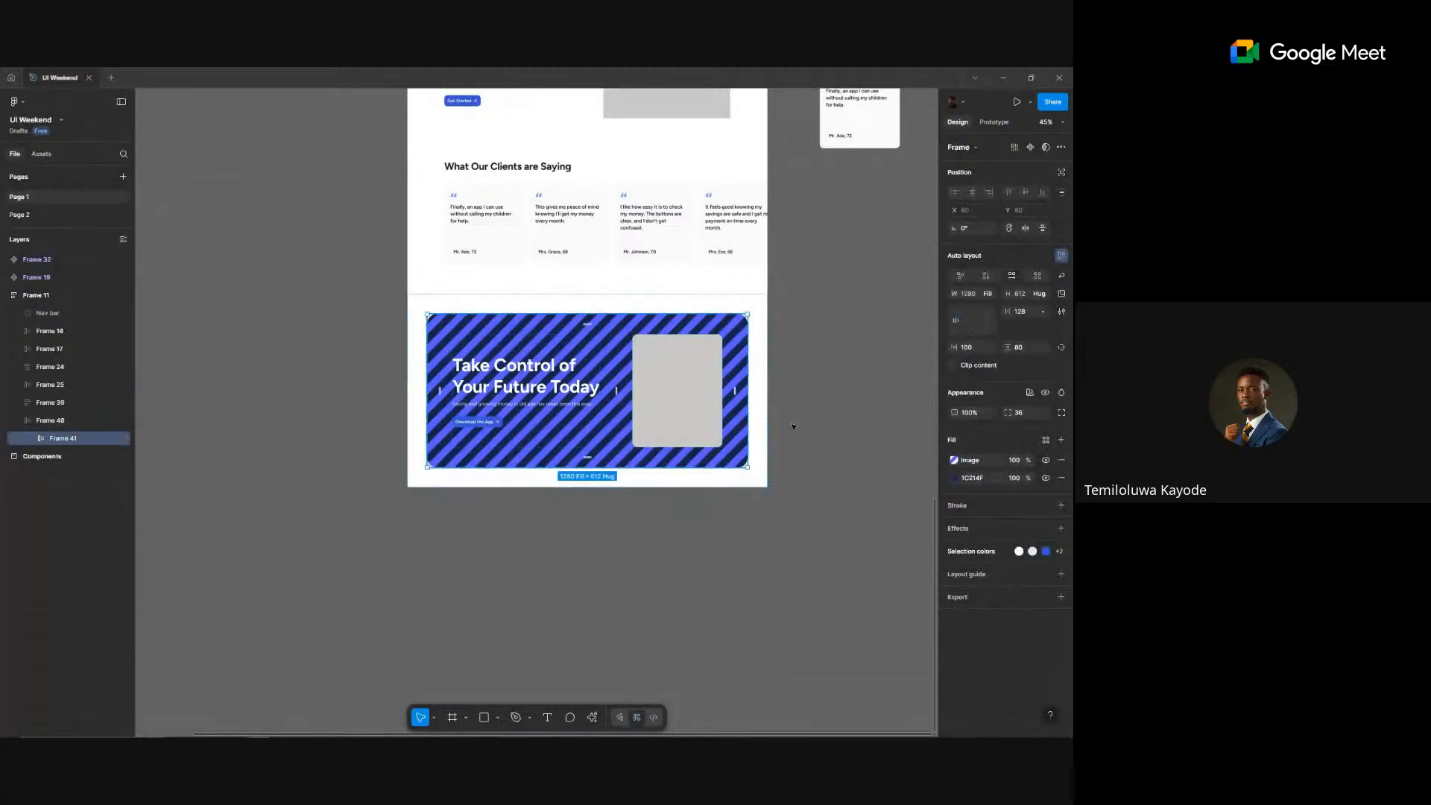
{"action": "left_click", "coordinate": [954, 461]}
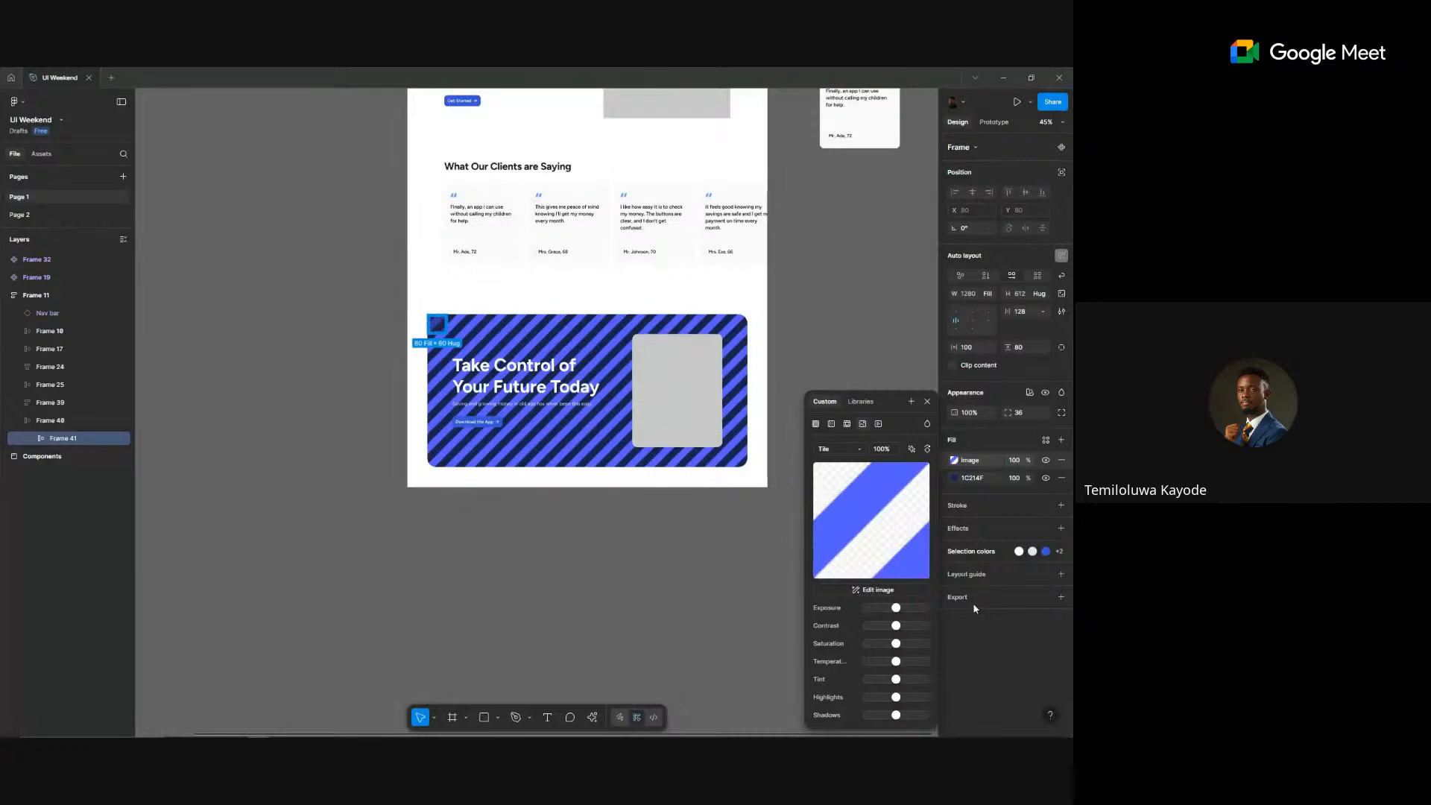
{"action": "left_click", "coordinate": [1016, 463]}
{"action": "left_click", "coordinate": [1014, 461]}
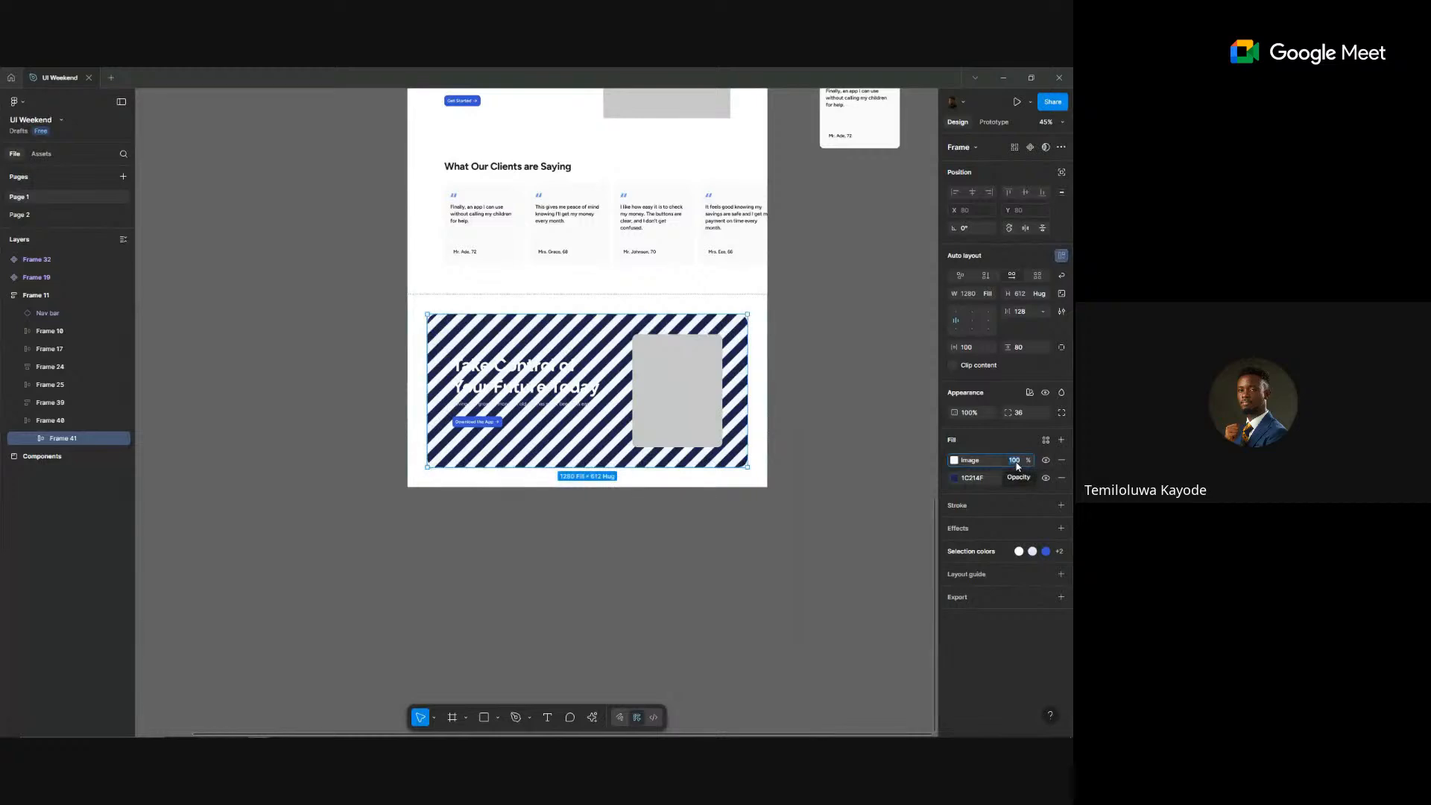
{"action": "type", "text": "20"}
{"action": "key", "text": "Return"}
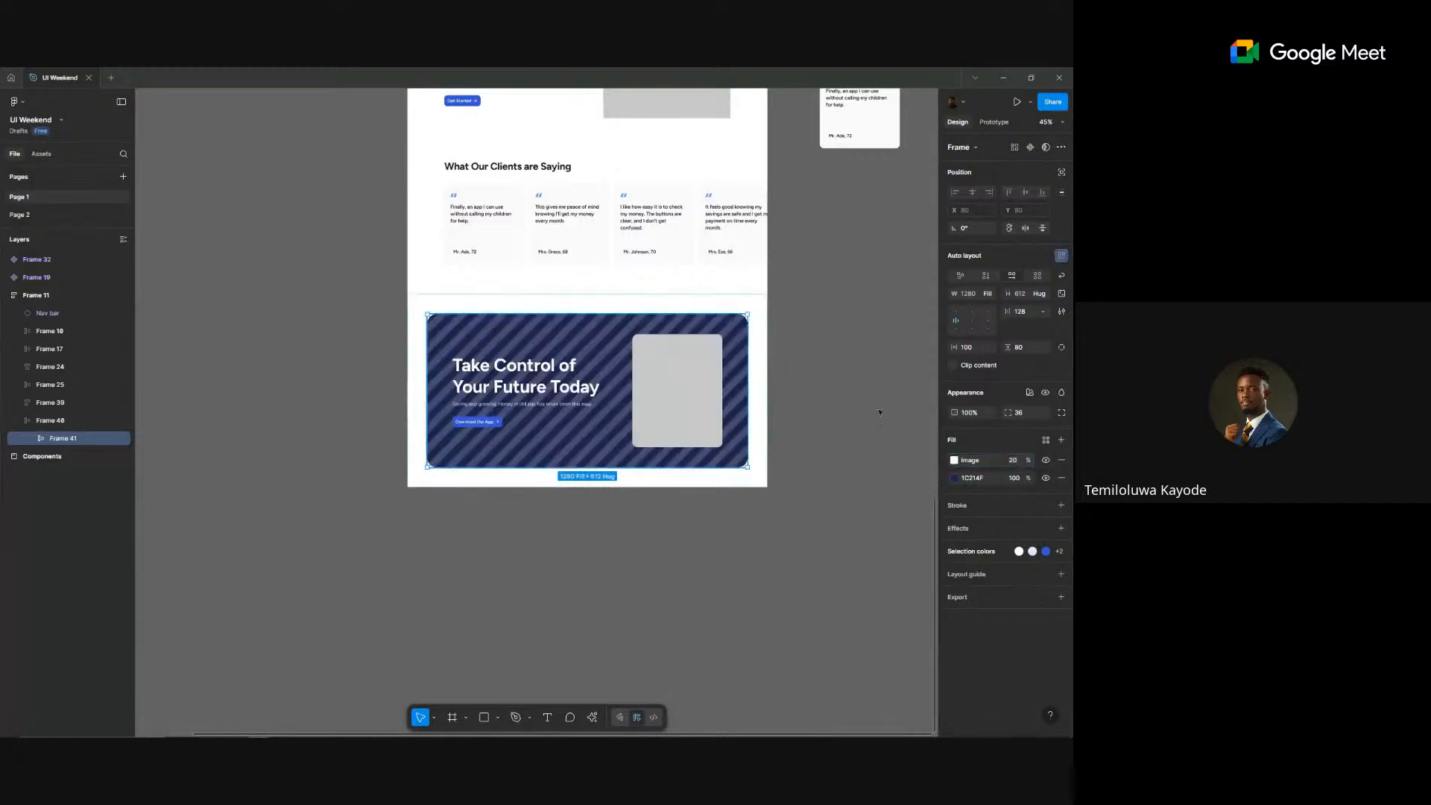
{"action": "type", "text": "5"}
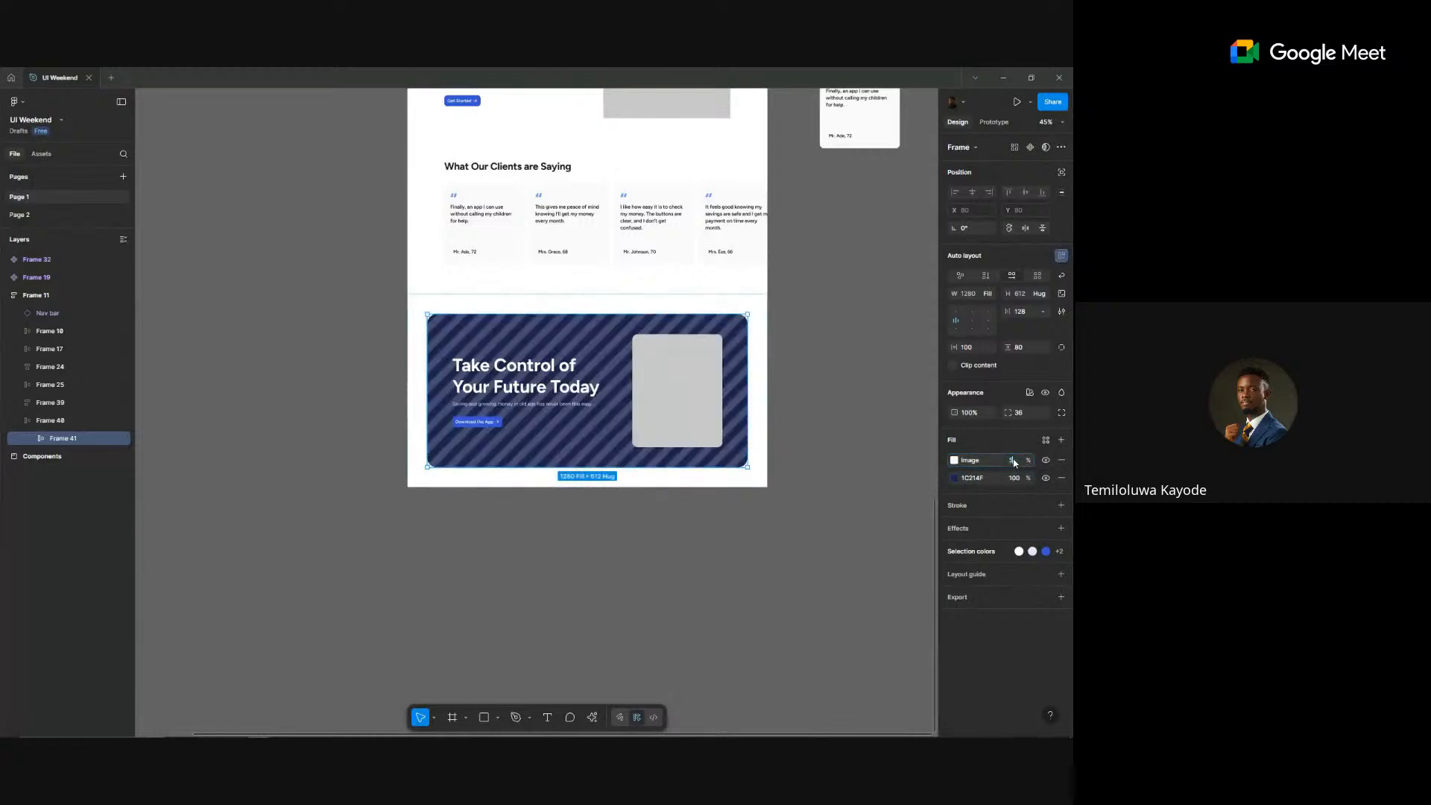
{"action": "key", "text": "Return"}
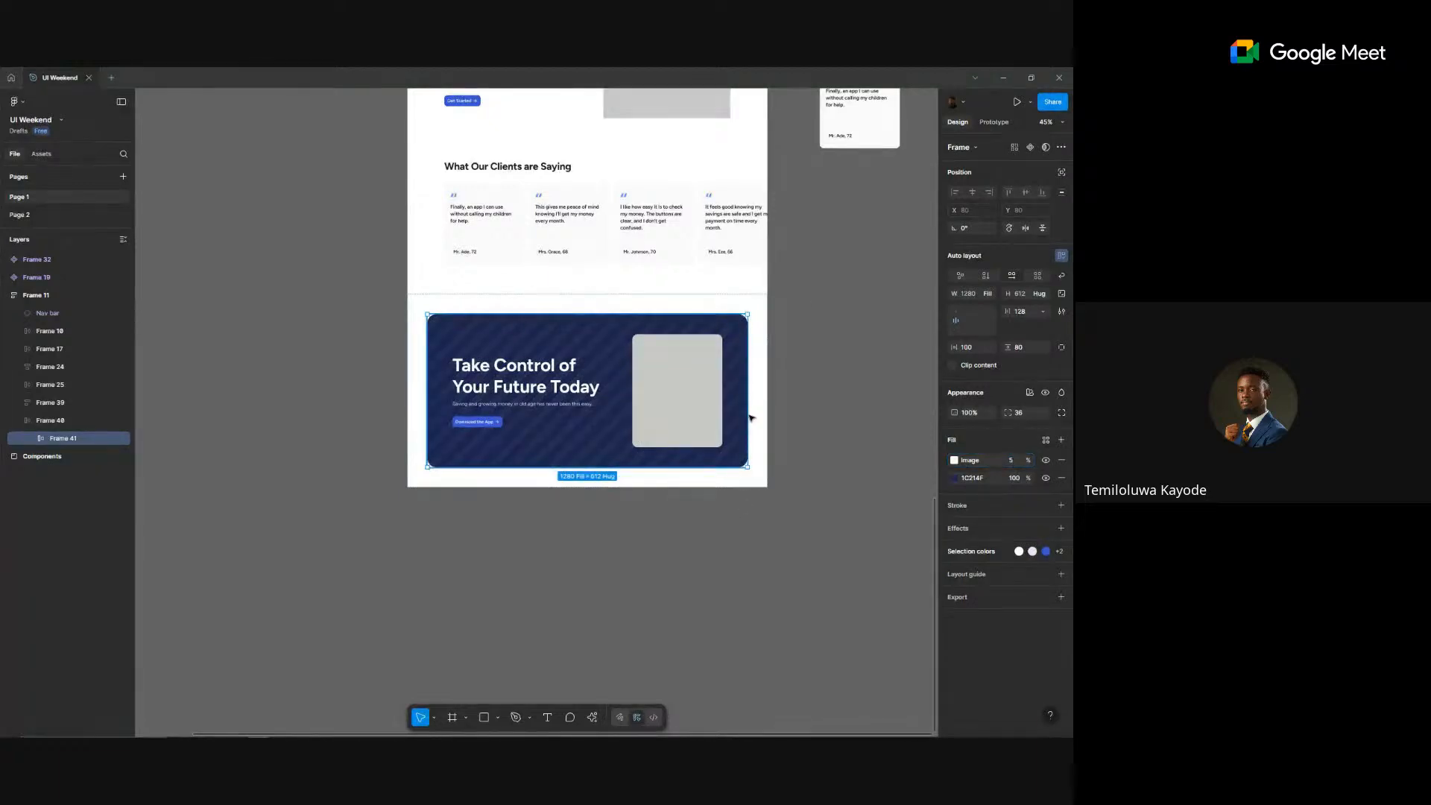
- Try strong tints in both directions on the card's striped image fill, and return the tint to neutral
{"action": "left_click", "coordinate": [954, 460]}
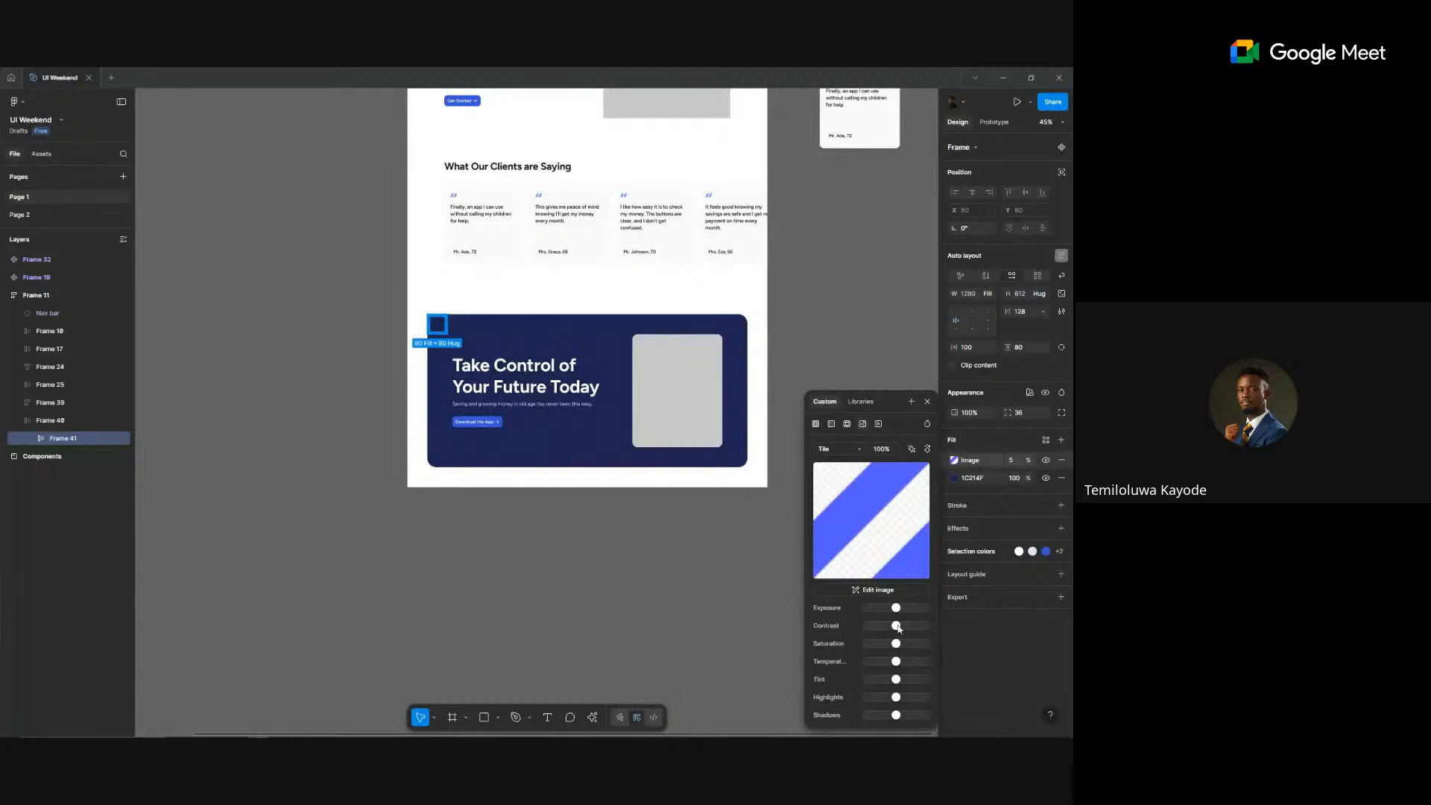
{"action": "left_click_drag", "start_coordinate": [898, 628], "coordinate": [946, 678]}
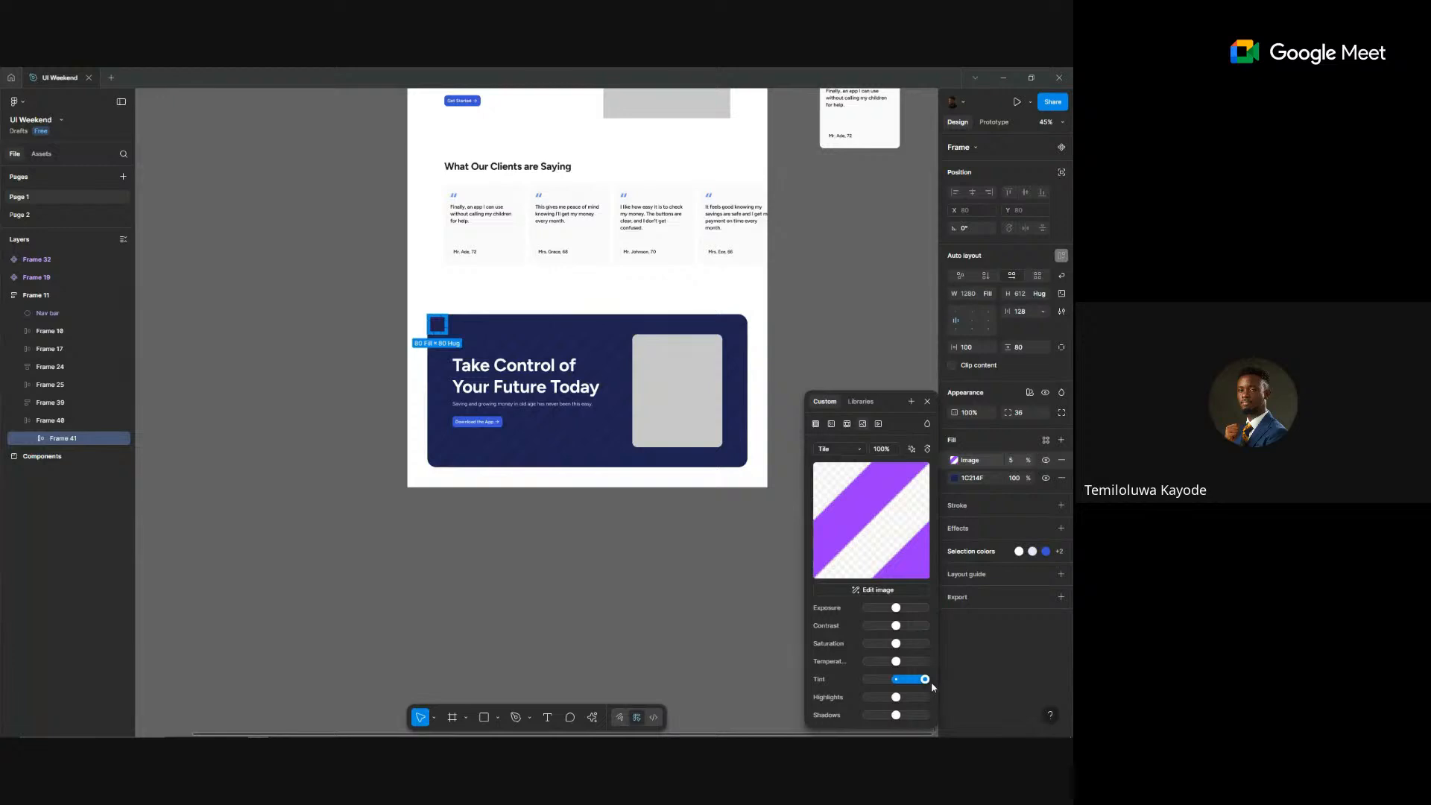
{"action": "left_click_drag", "start_coordinate": [926, 680], "coordinate": [753, 672]}
{"action": "mouse_move", "coordinate": [850, 526]}
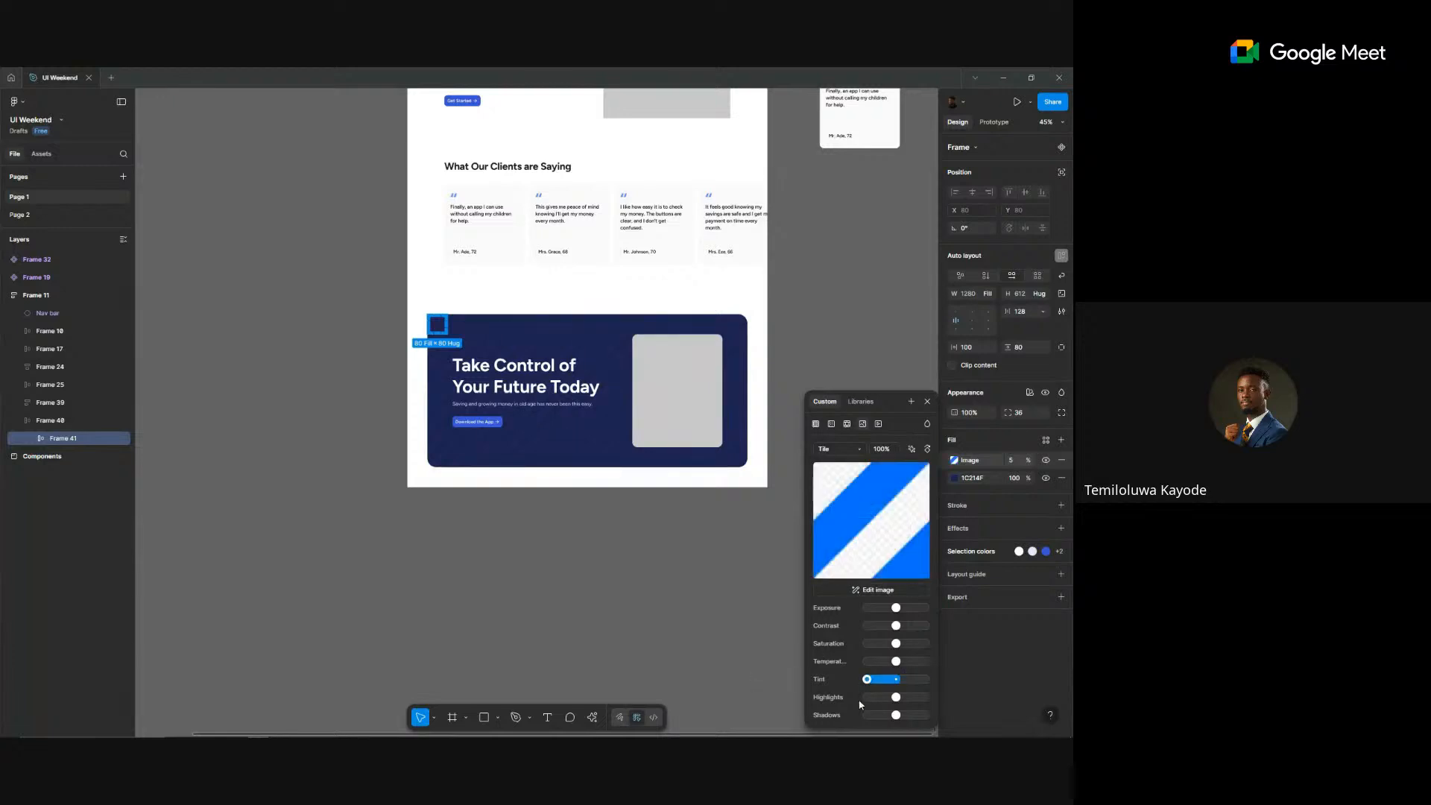
{"action": "left_click_drag", "start_coordinate": [866, 680], "coordinate": [894, 680]}
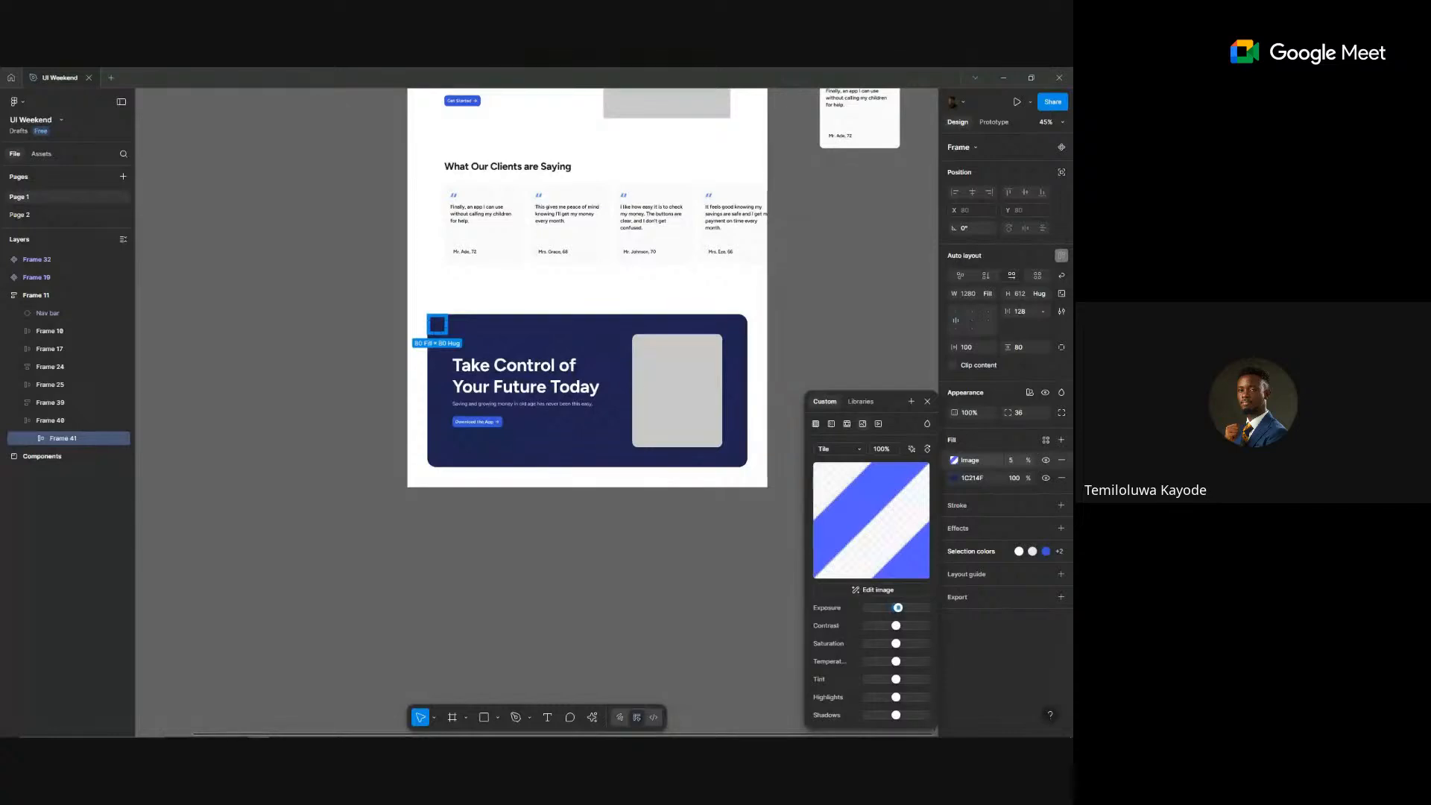
{"action": "mouse_move", "coordinate": [896, 608]}
{"action": "left_mouse_down"}
{"action": "mouse_move", "coordinate": [926, 607]}
{"action": "mouse_move", "coordinate": [896, 608]}
{"action": "left_mouse_up"}
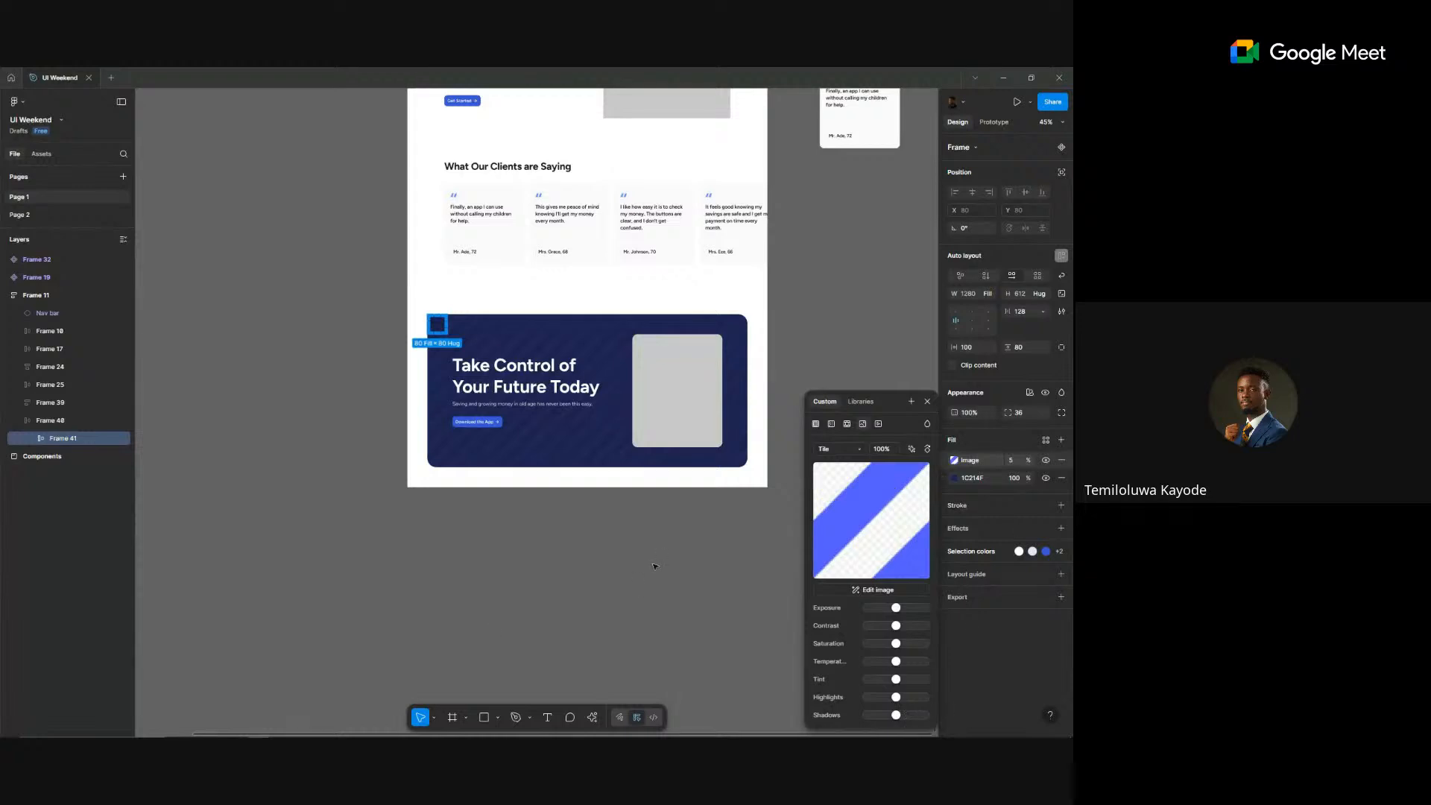
{"action": "left_click", "coordinate": [662, 456]}
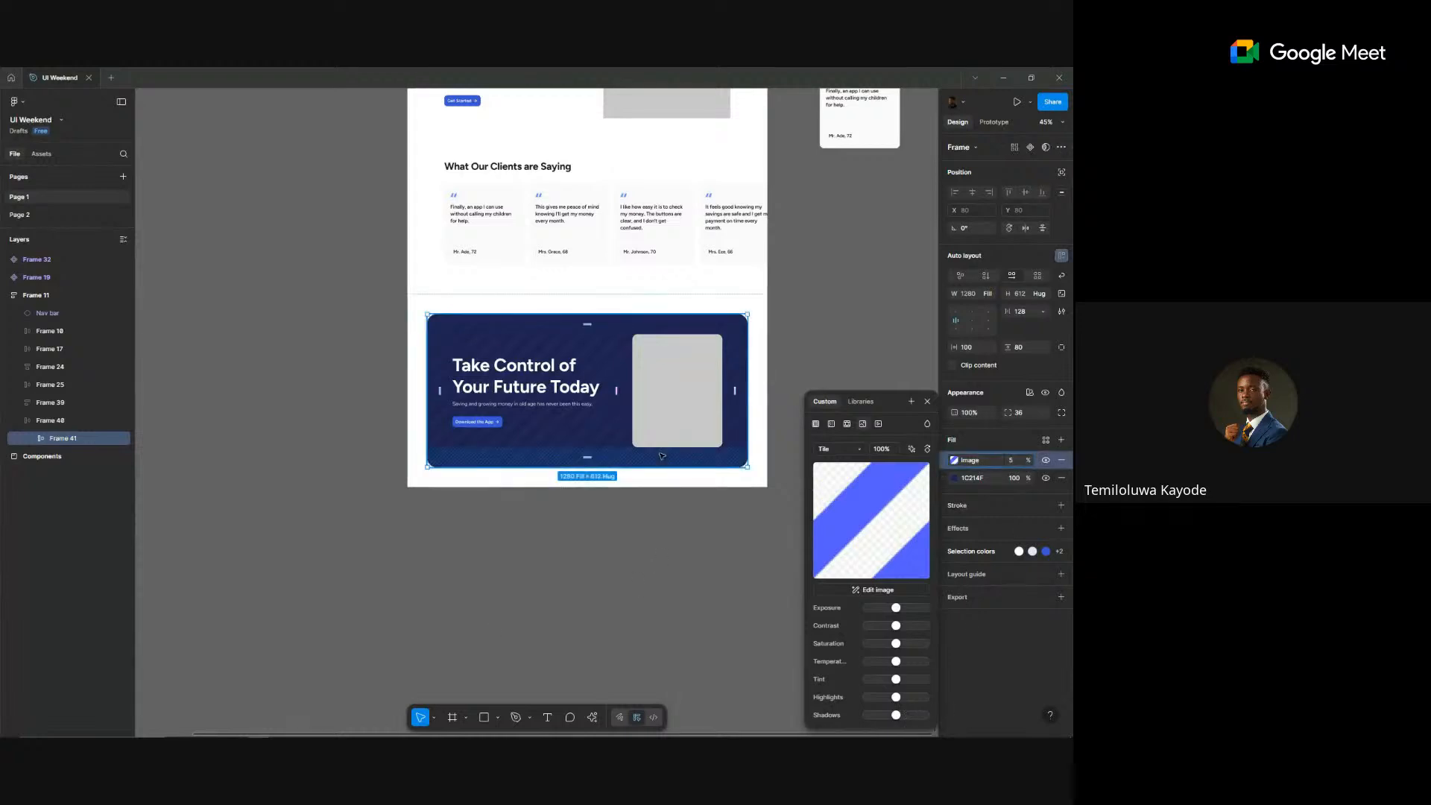
{"action": "scroll", "coordinate": [662, 456], "scroll_direction": "down", "scroll_amount": 2}
{"action": "scroll", "coordinate": [662, 456], "scroll_direction": "up", "scroll_amount": 4}
{"action": "scroll", "coordinate": [634, 620], "scroll_direction": "down", "scroll_amount": 2}
{"action": "left_click", "coordinate": [634, 621]}
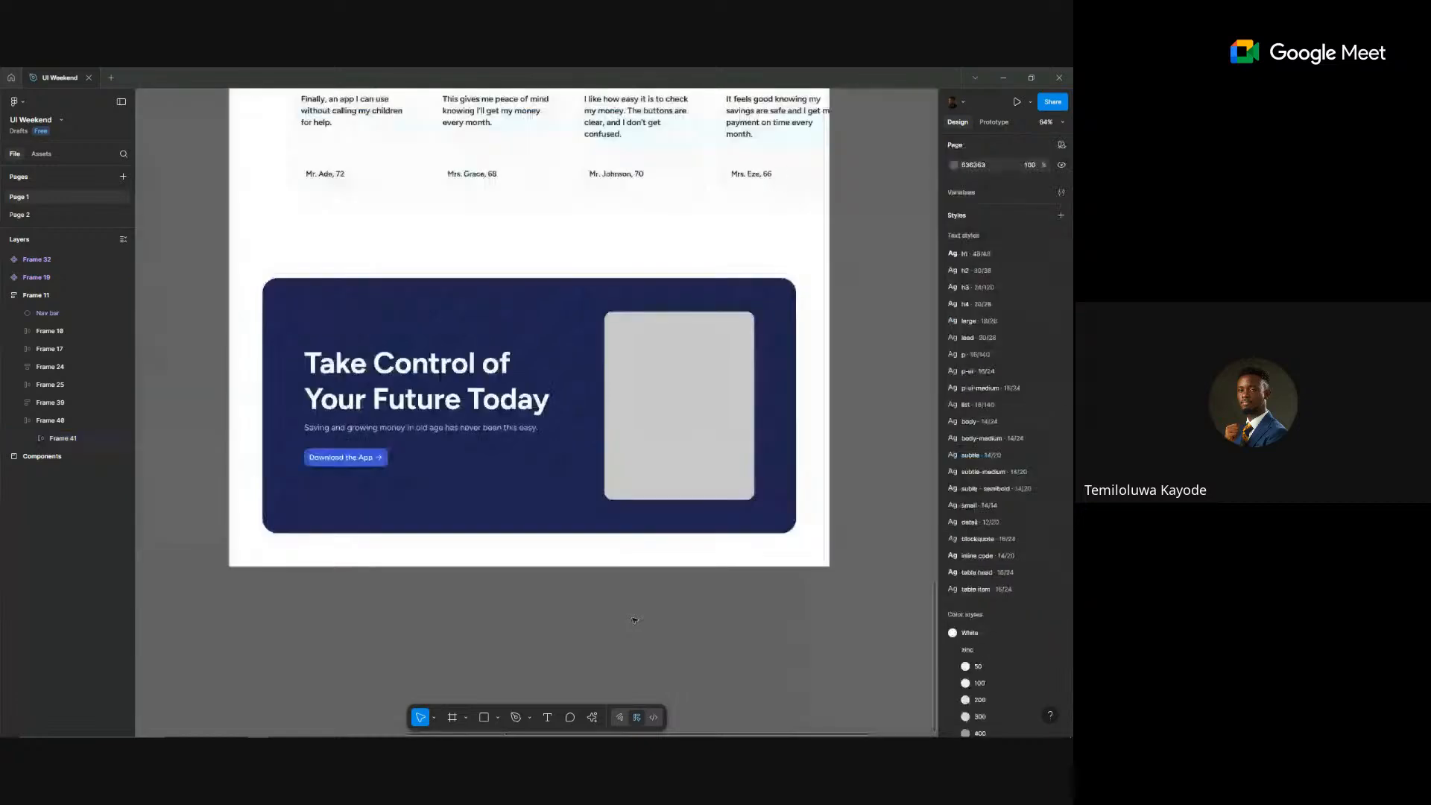
- Colour the words "Future Today" in the call-to-action heading with the shamrock/400 style
{"action": "scroll", "coordinate": [633, 620], "scroll_direction": "down", "scroll_amount": 5}
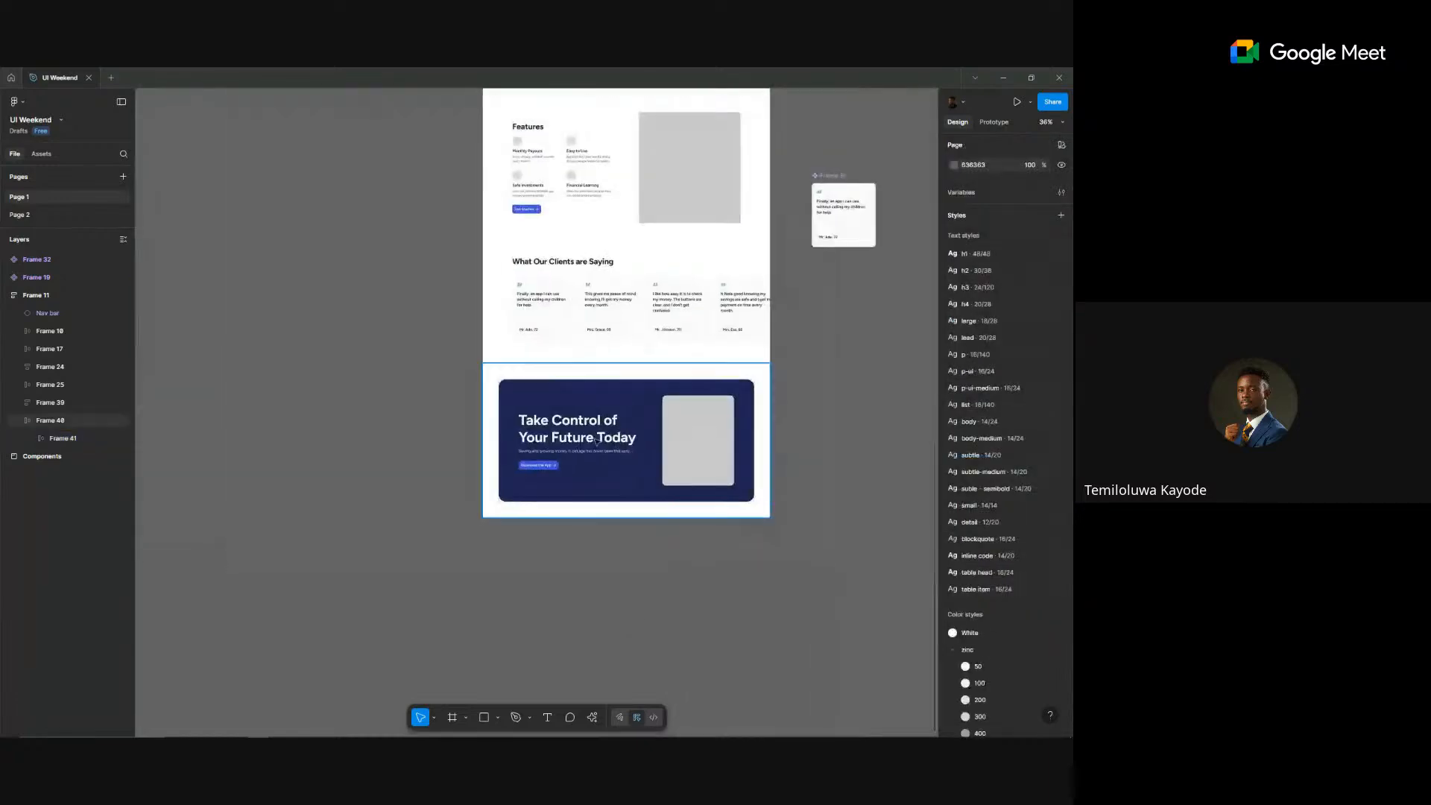
{"action": "scroll", "coordinate": [596, 442], "scroll_direction": "up", "scroll_amount": 5}
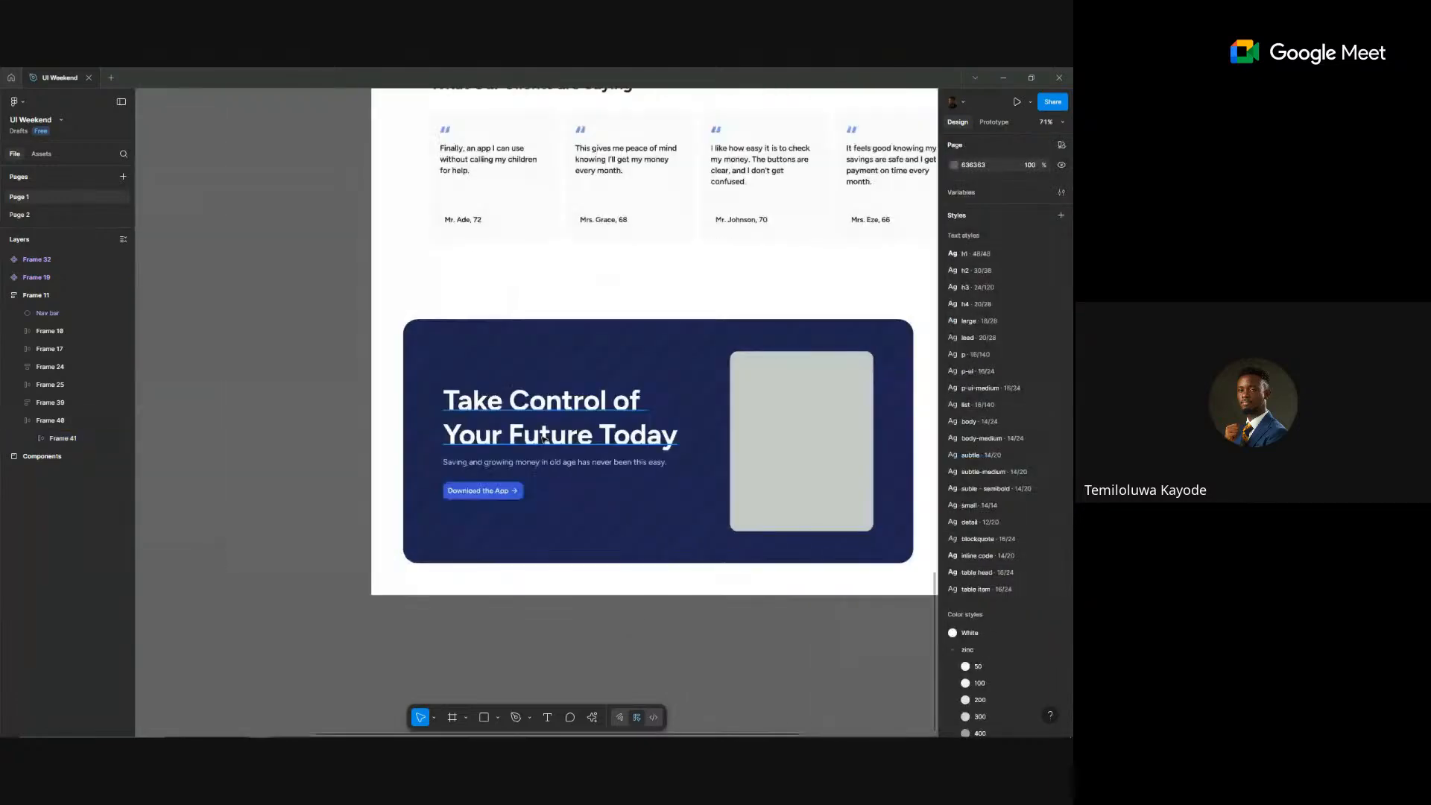
{"action": "left_click", "coordinate": [544, 438]}
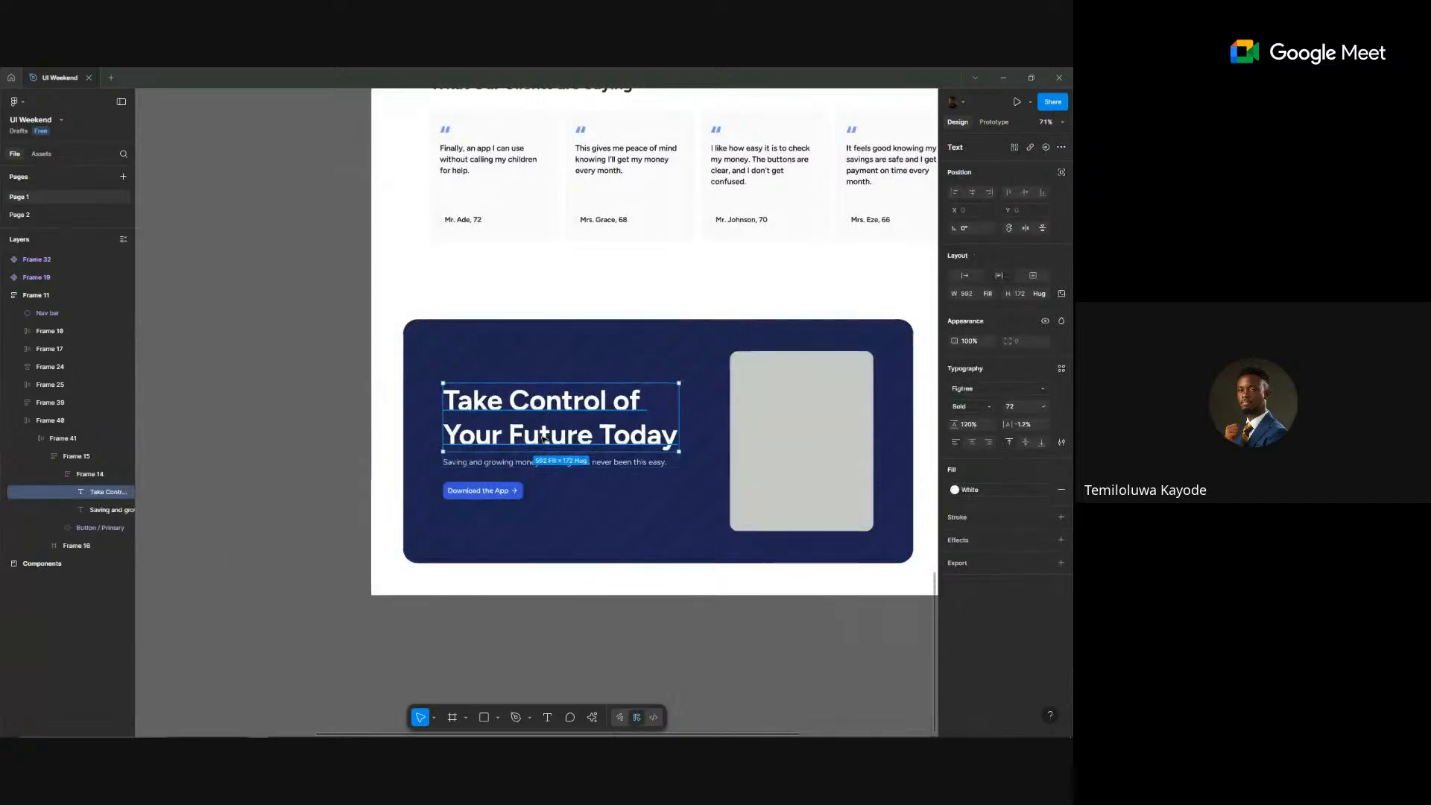
{"action": "double_click", "coordinate": [499, 436]}
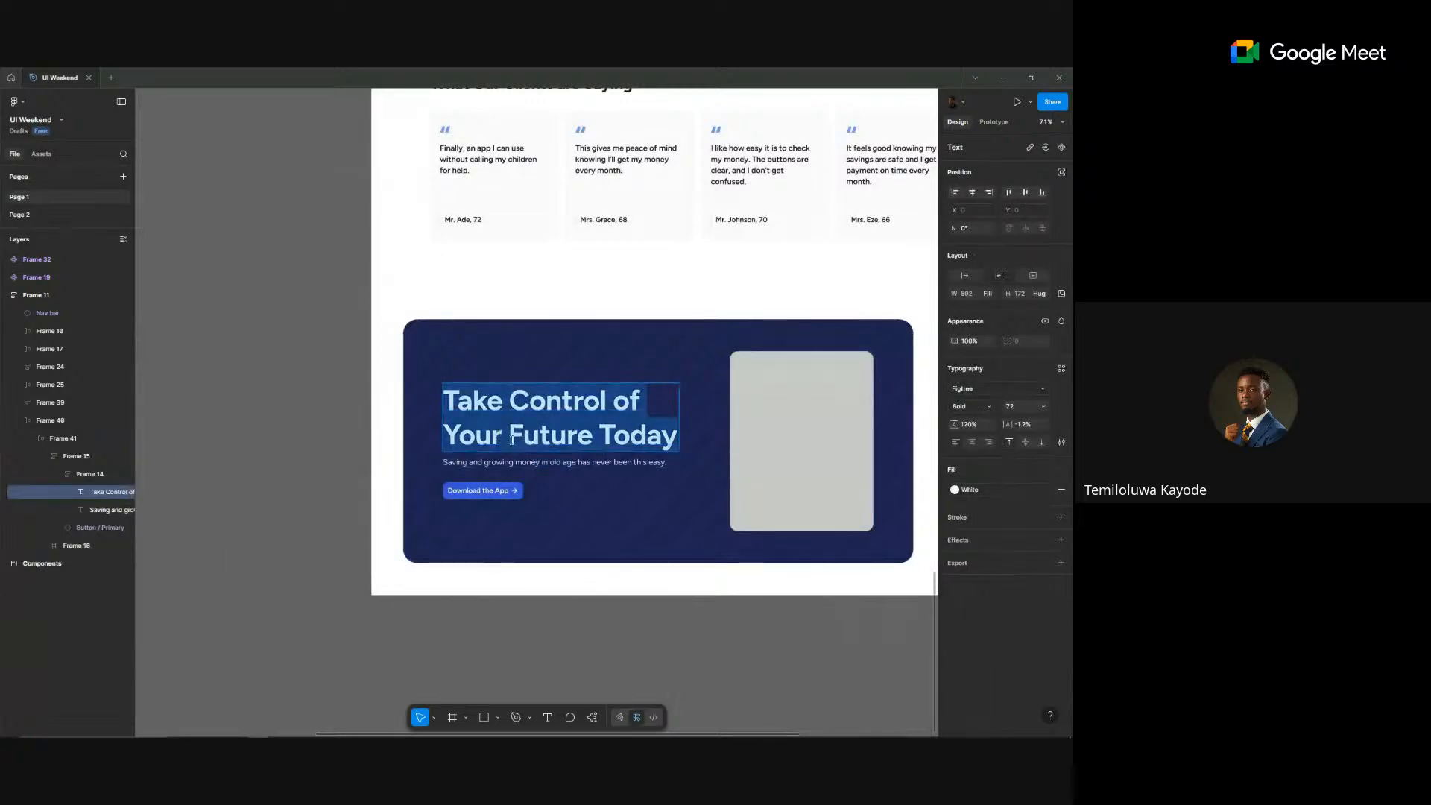
{"action": "left_click_drag", "start_coordinate": [510, 437], "coordinate": [677, 440]}
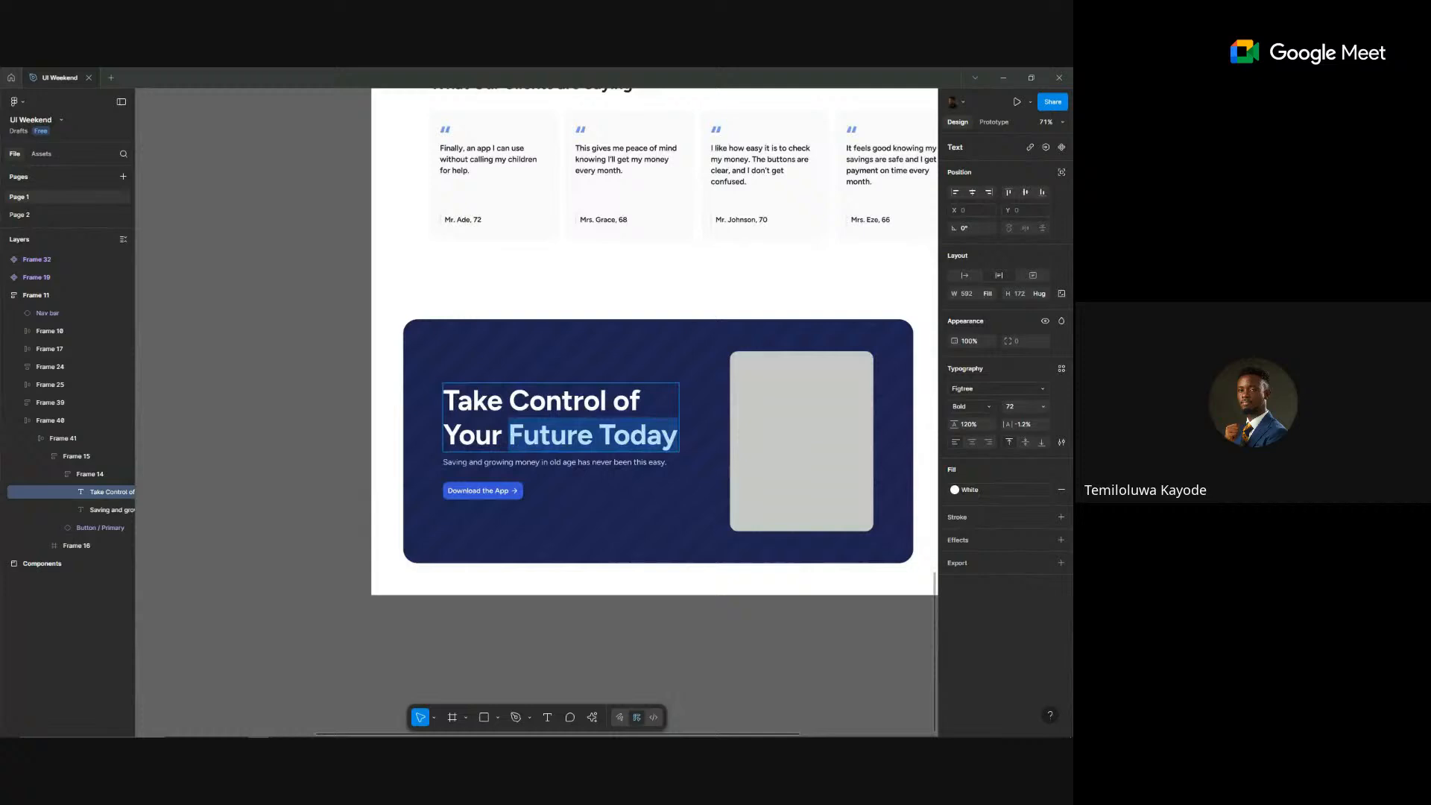
{"action": "left_click", "coordinate": [984, 492]}
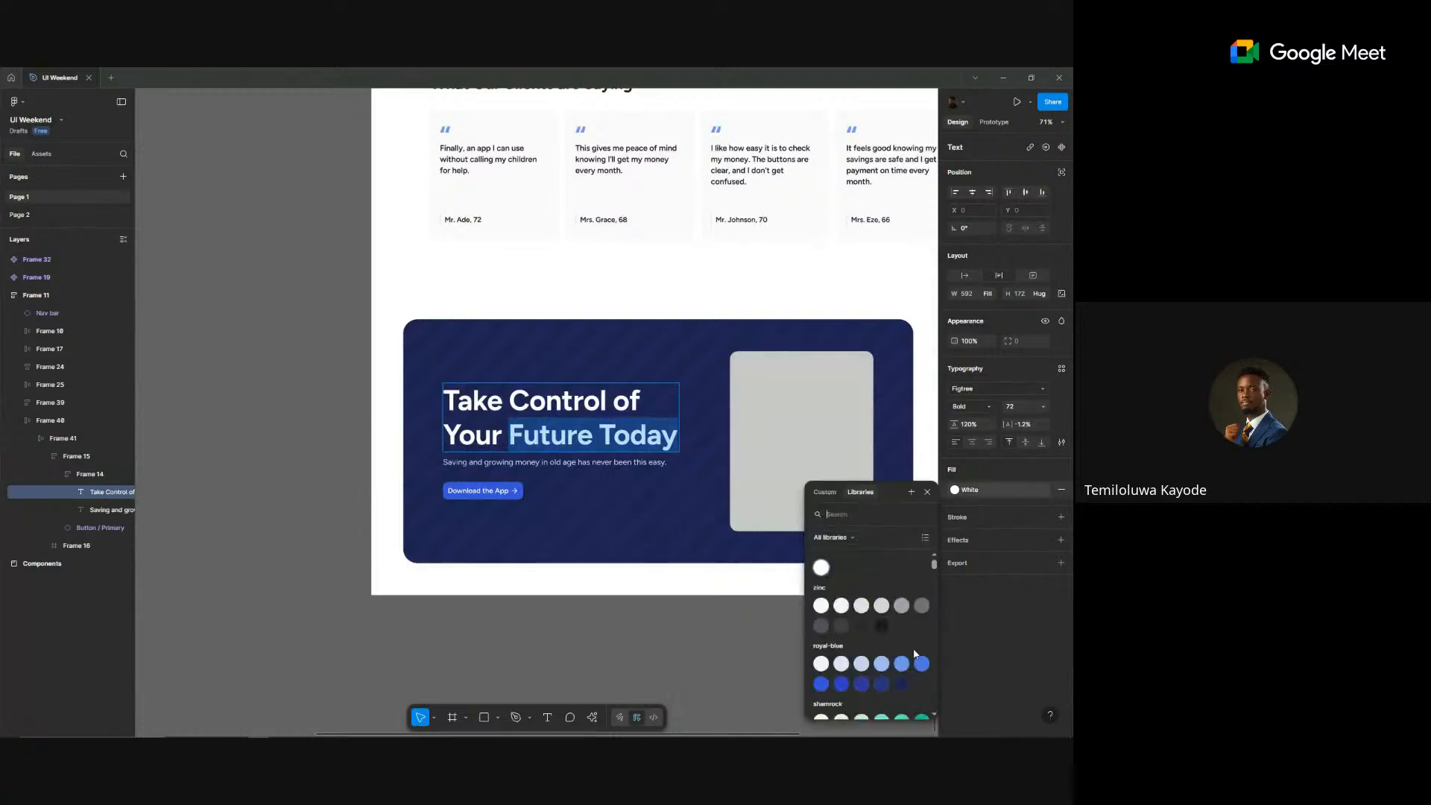
{"action": "scroll", "coordinate": [878, 695], "scroll_direction": "down", "scroll_amount": 4}
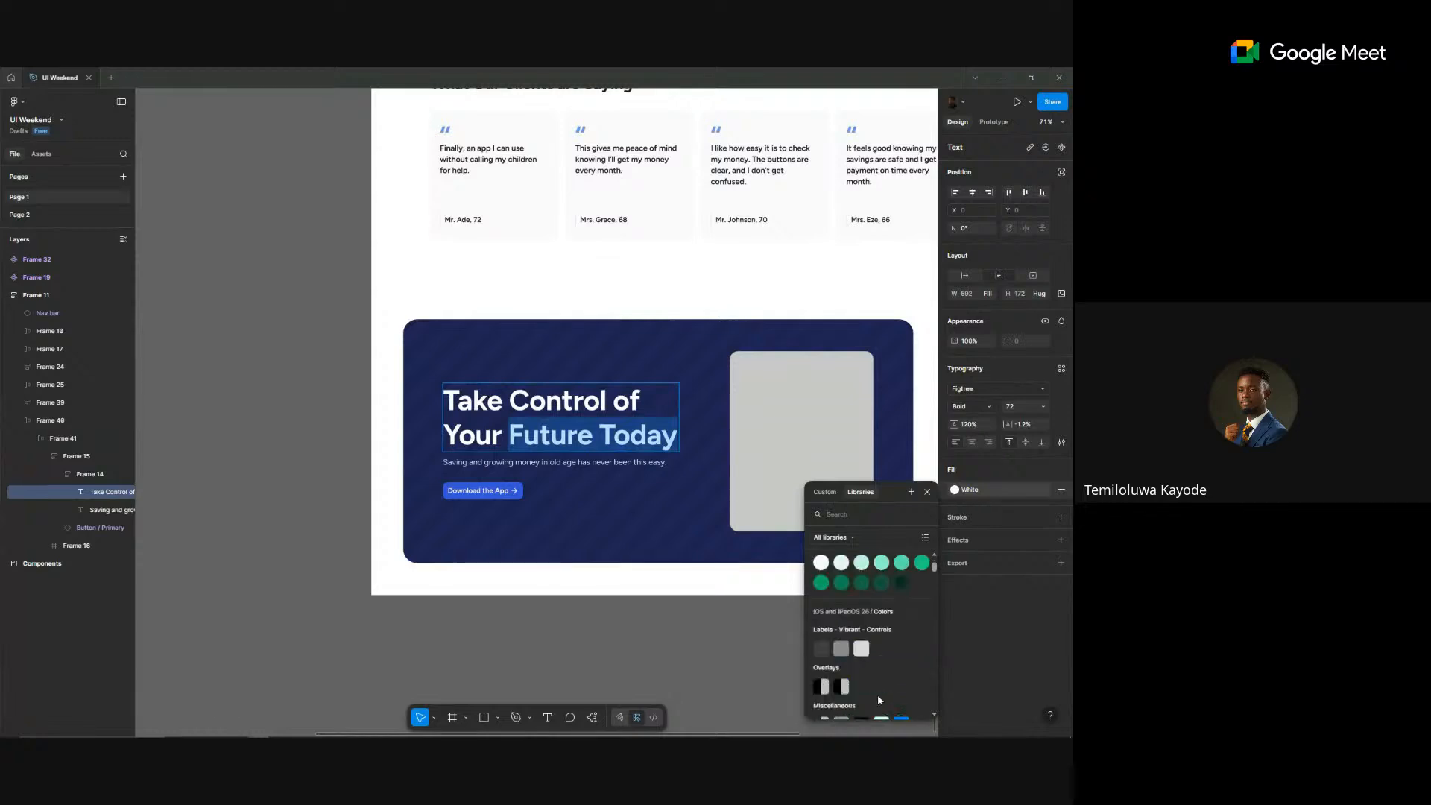
{"action": "scroll", "coordinate": [909, 574], "scroll_direction": "up", "scroll_amount": 2}
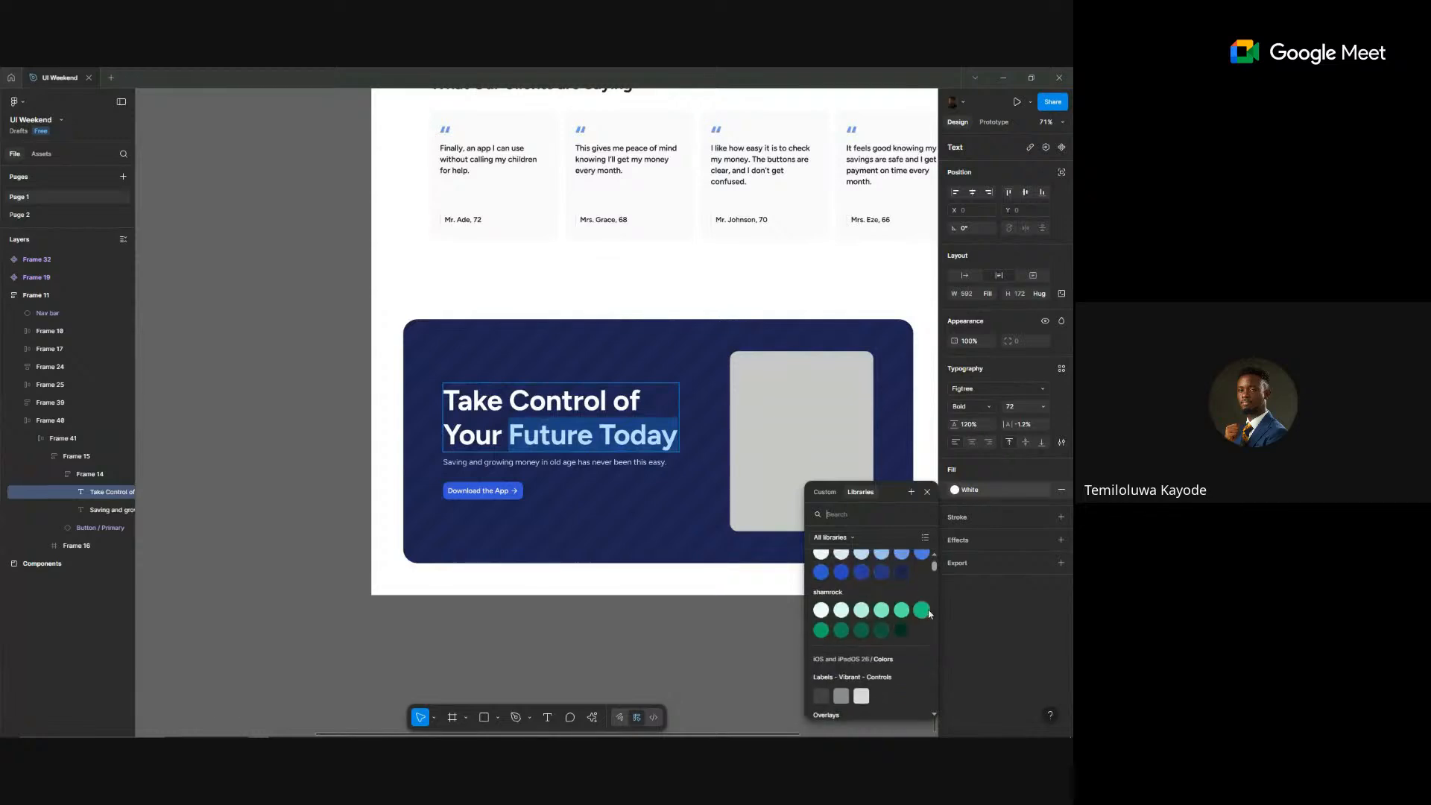
{"action": "left_click", "coordinate": [902, 612]}
{"action": "key", "text": "Escape"}
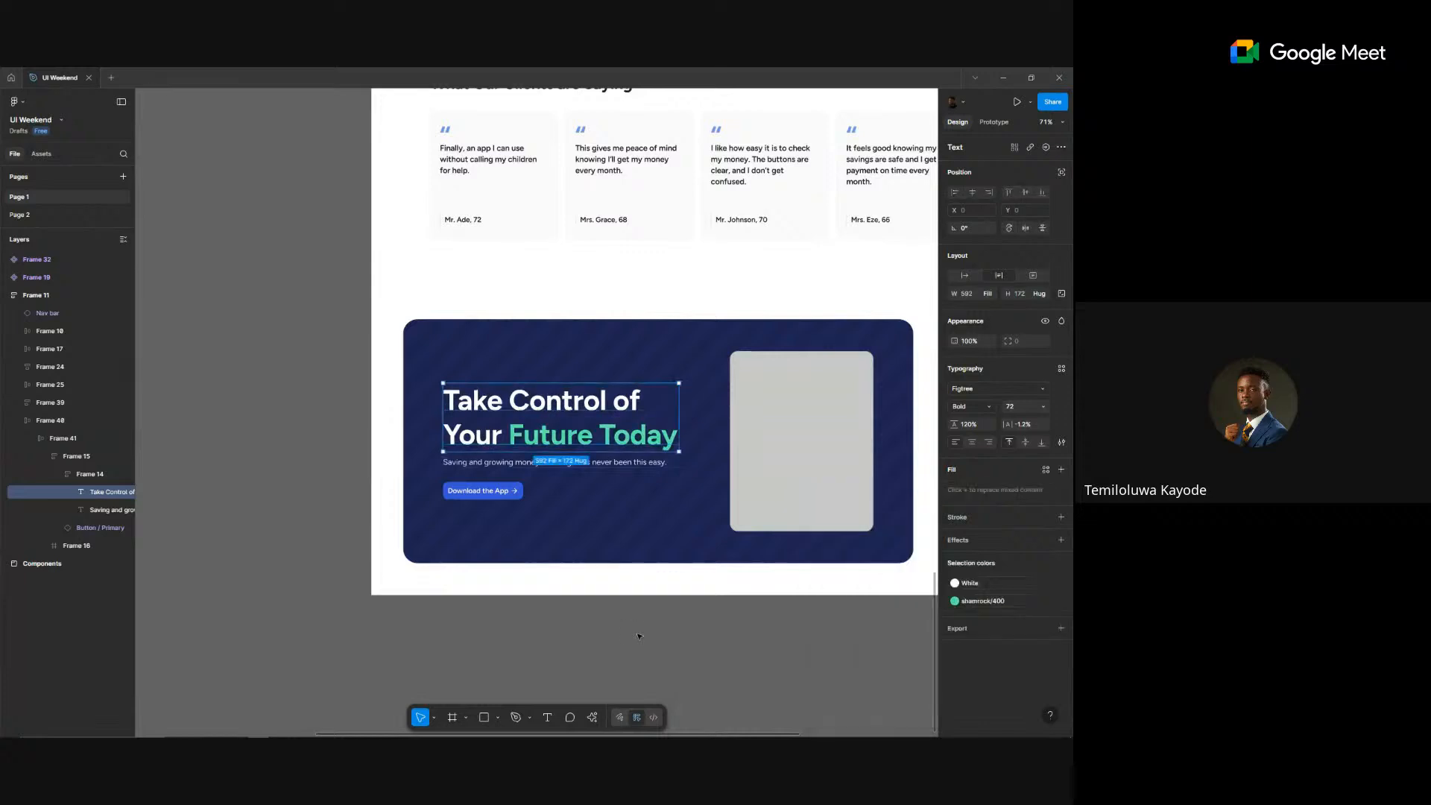
{"action": "left_click", "coordinate": [638, 635]}
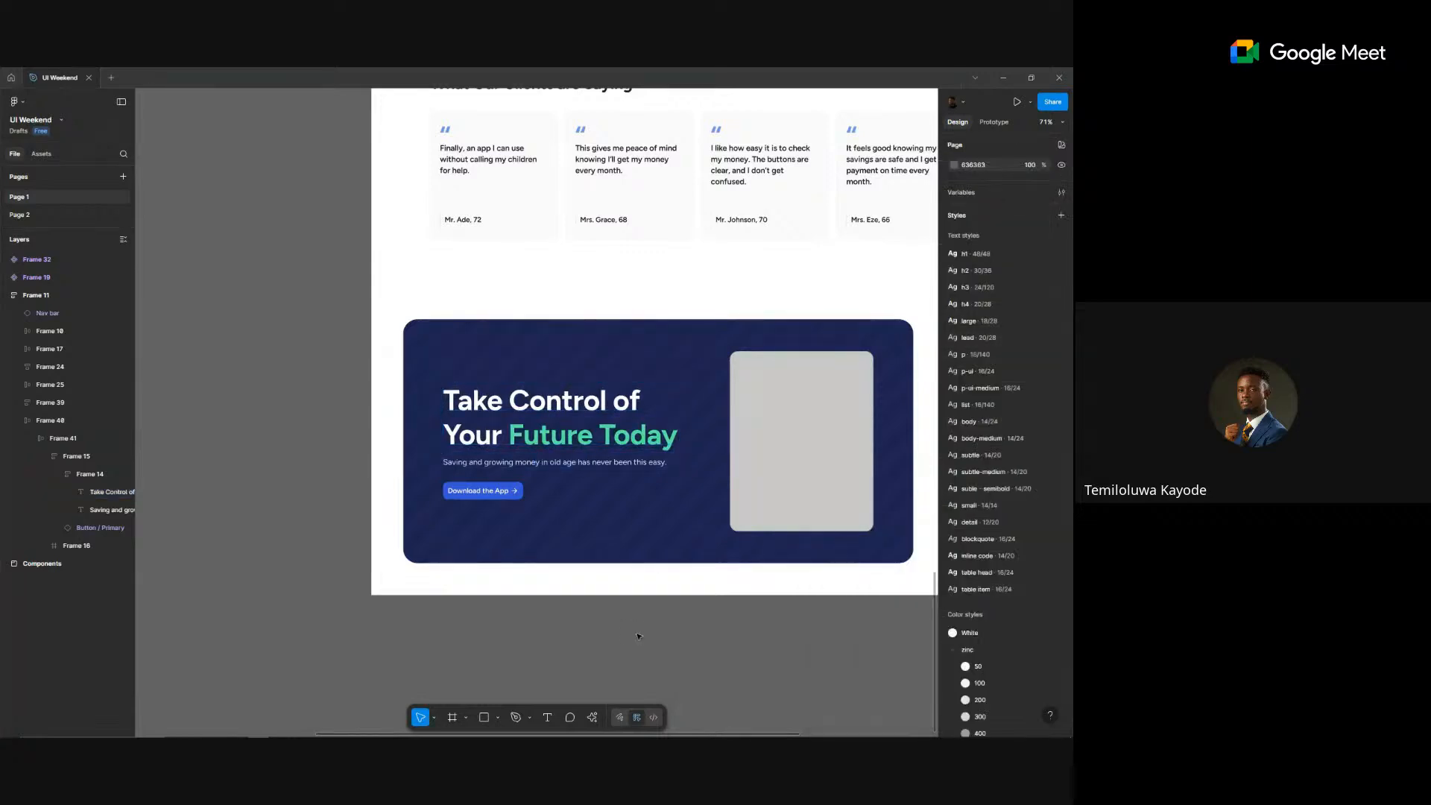
- Set the font weight of the "Take Control of Your Future Today" heading to ExtraBold
{"action": "left_click", "coordinate": [621, 439]}
{"action": "double_click", "coordinate": [622, 439]}
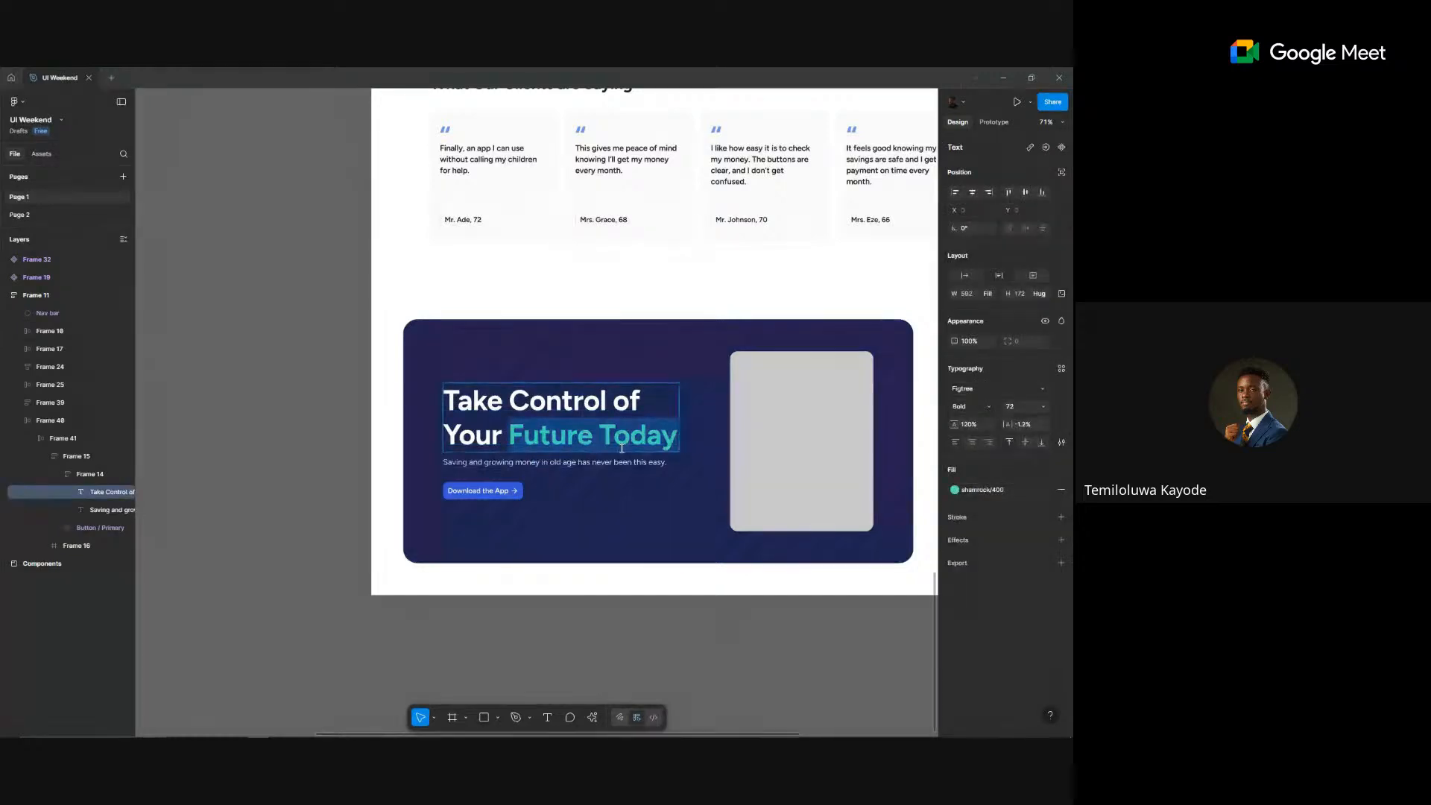
{"action": "key", "text": "Escape"}
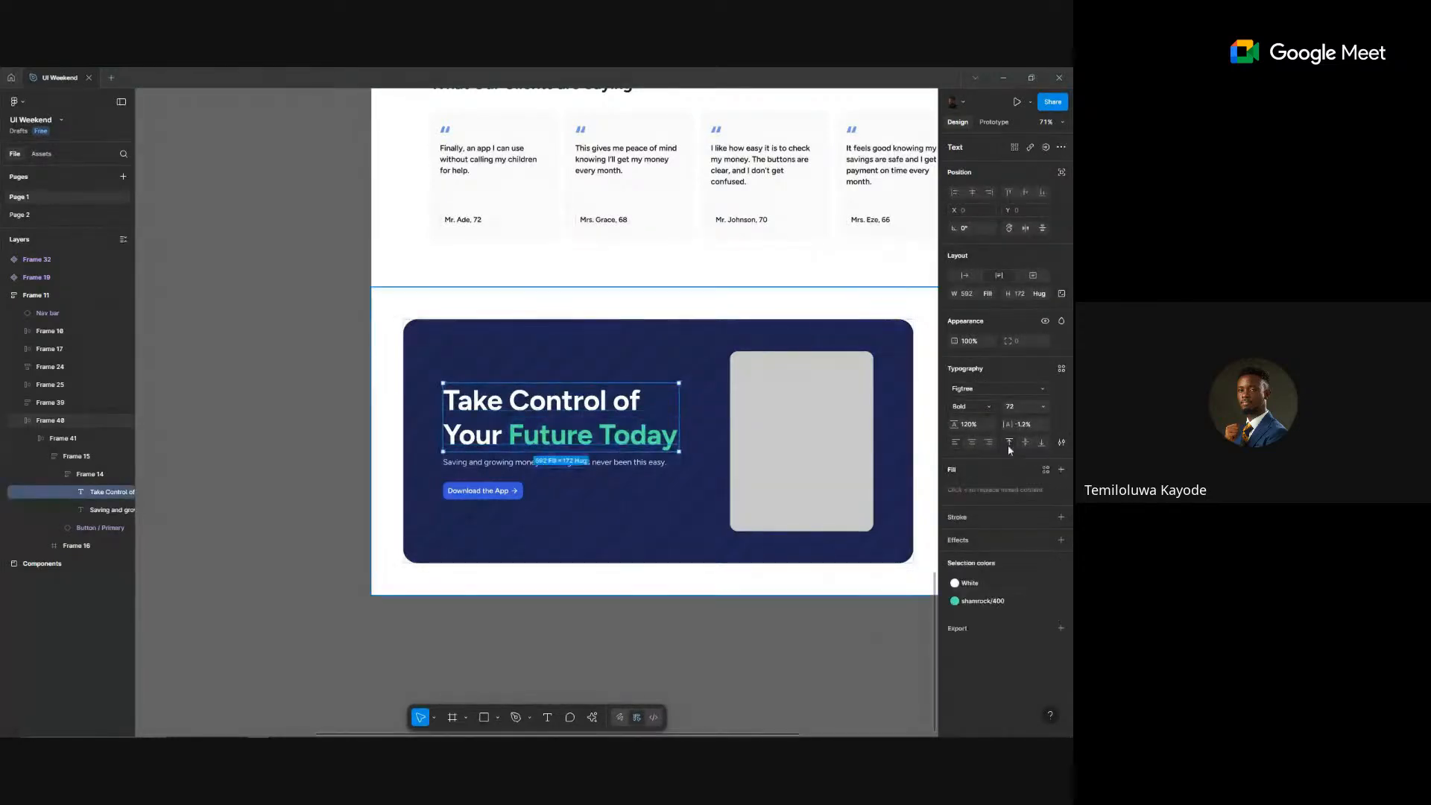
{"action": "left_click", "coordinate": [971, 406]}
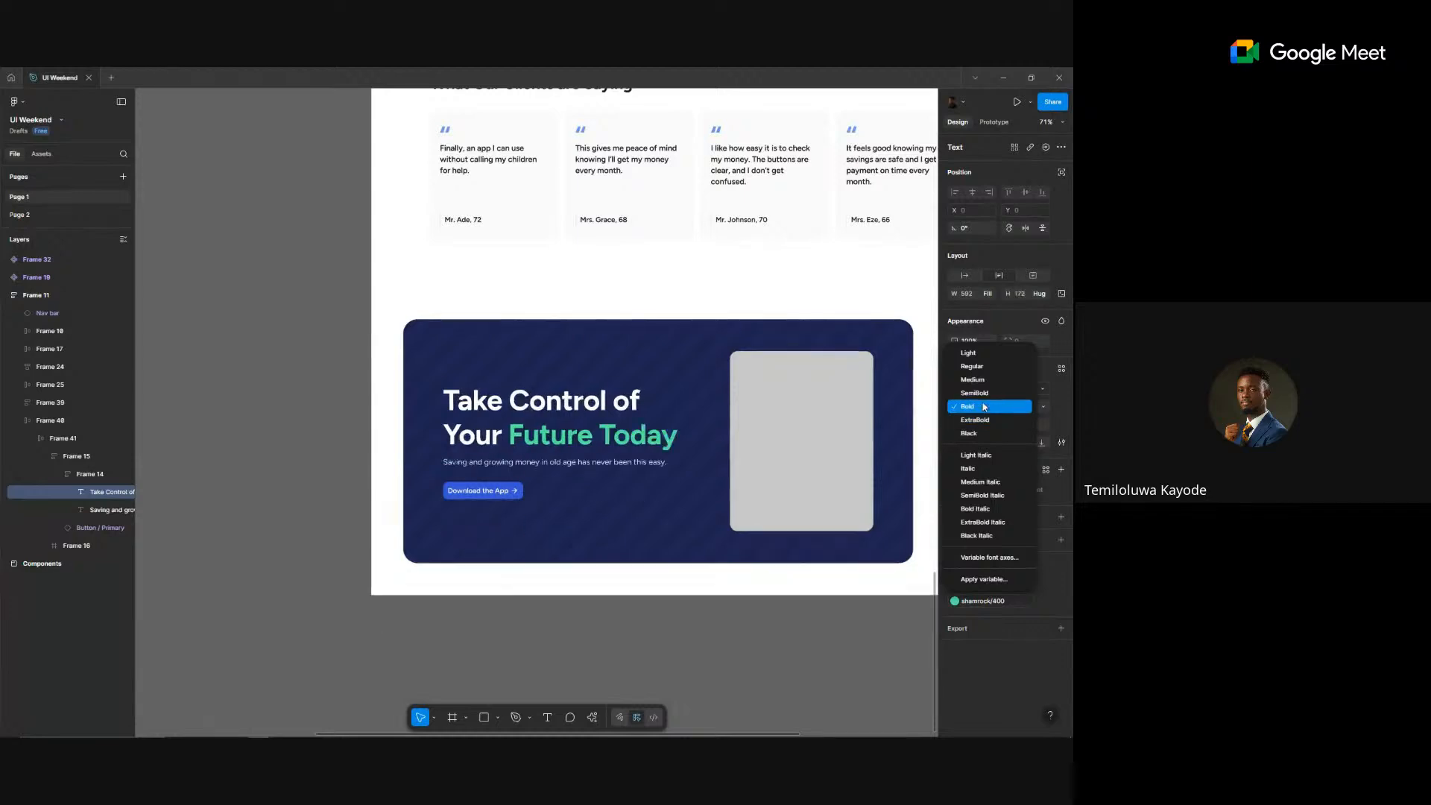
{"action": "left_click", "coordinate": [975, 419]}
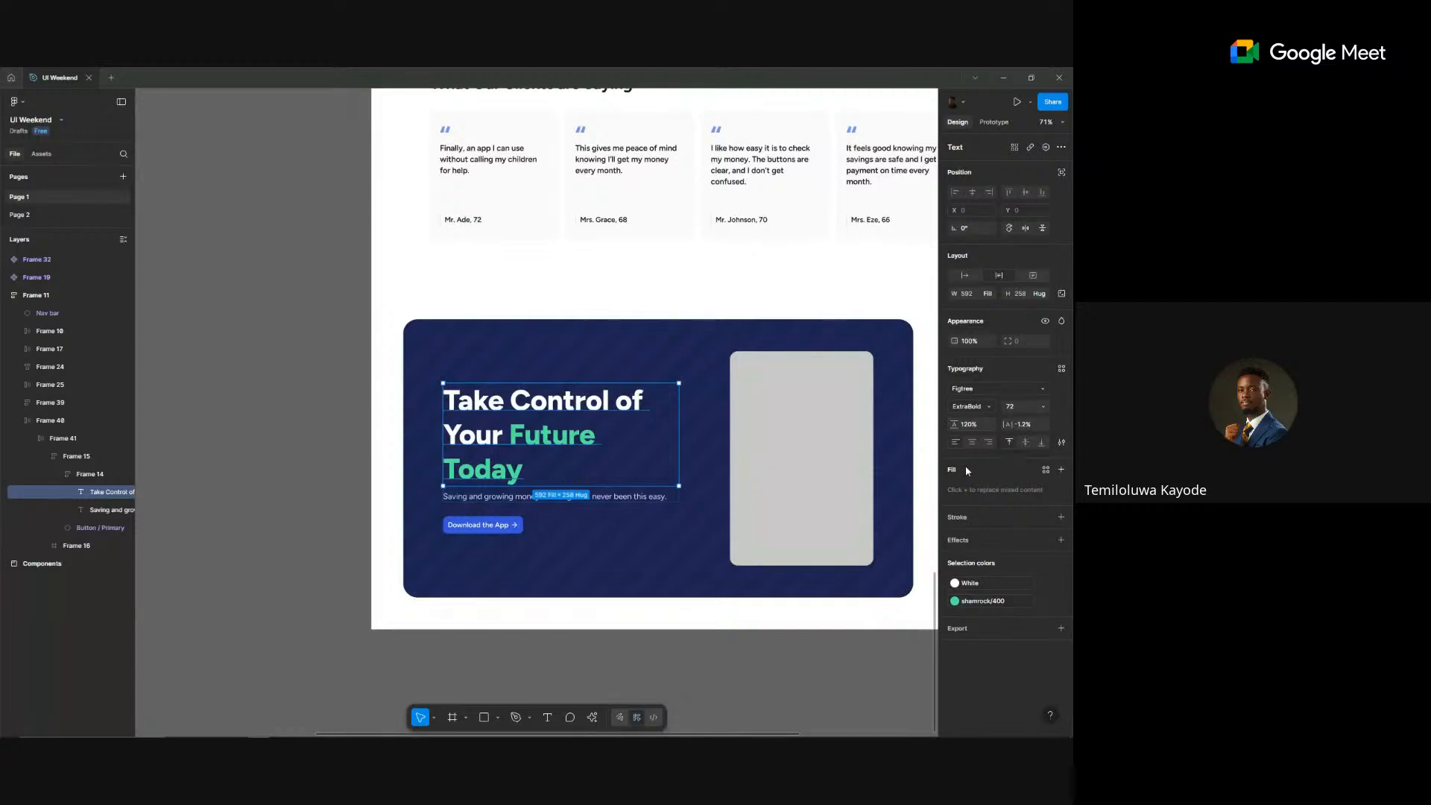
{"action": "left_click", "coordinate": [1023, 425]}
- Reduce the gap between the text column and the grey image placeholder in the call-to-action card to 80
{"action": "left_click", "coordinate": [714, 451]}
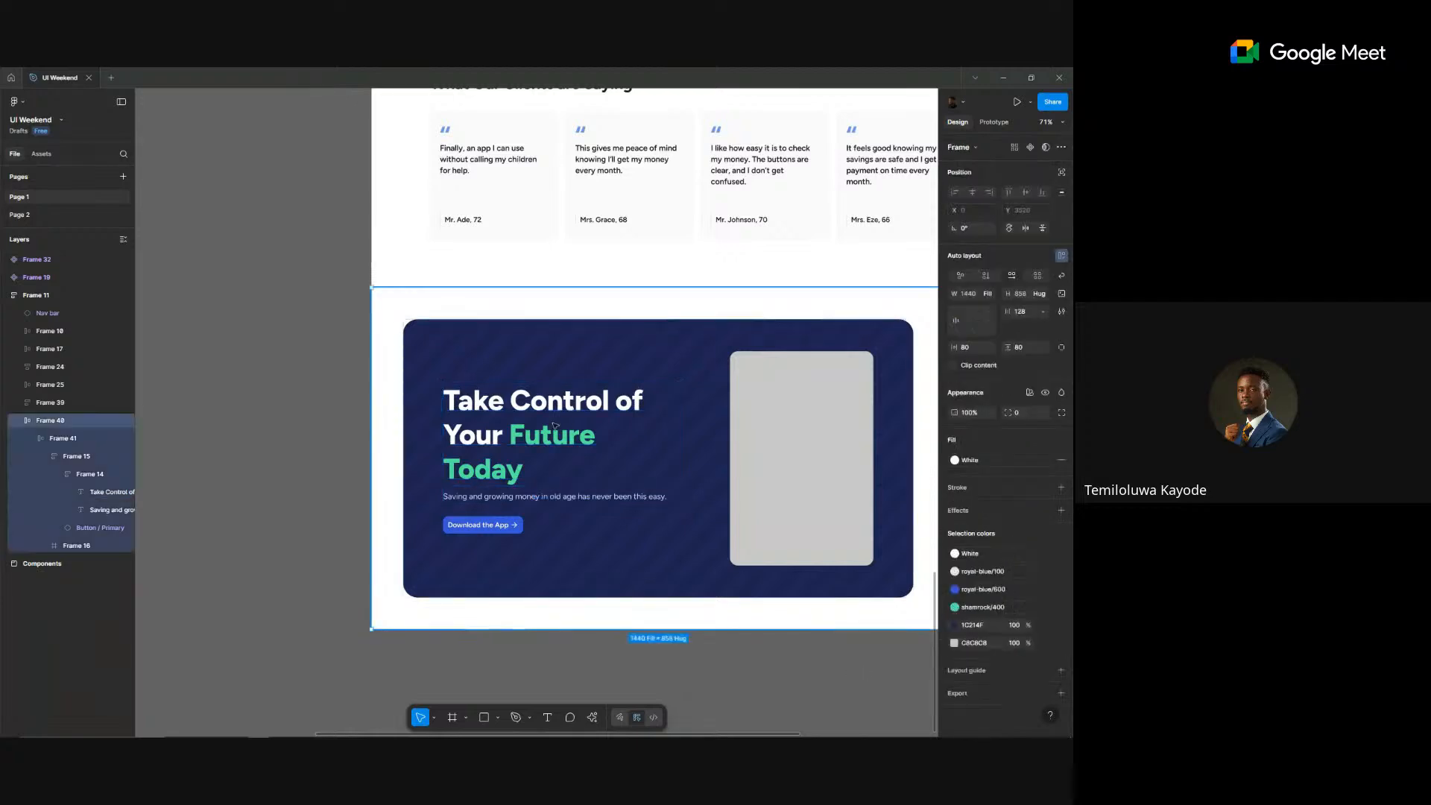
{"action": "left_click", "coordinate": [693, 444]}
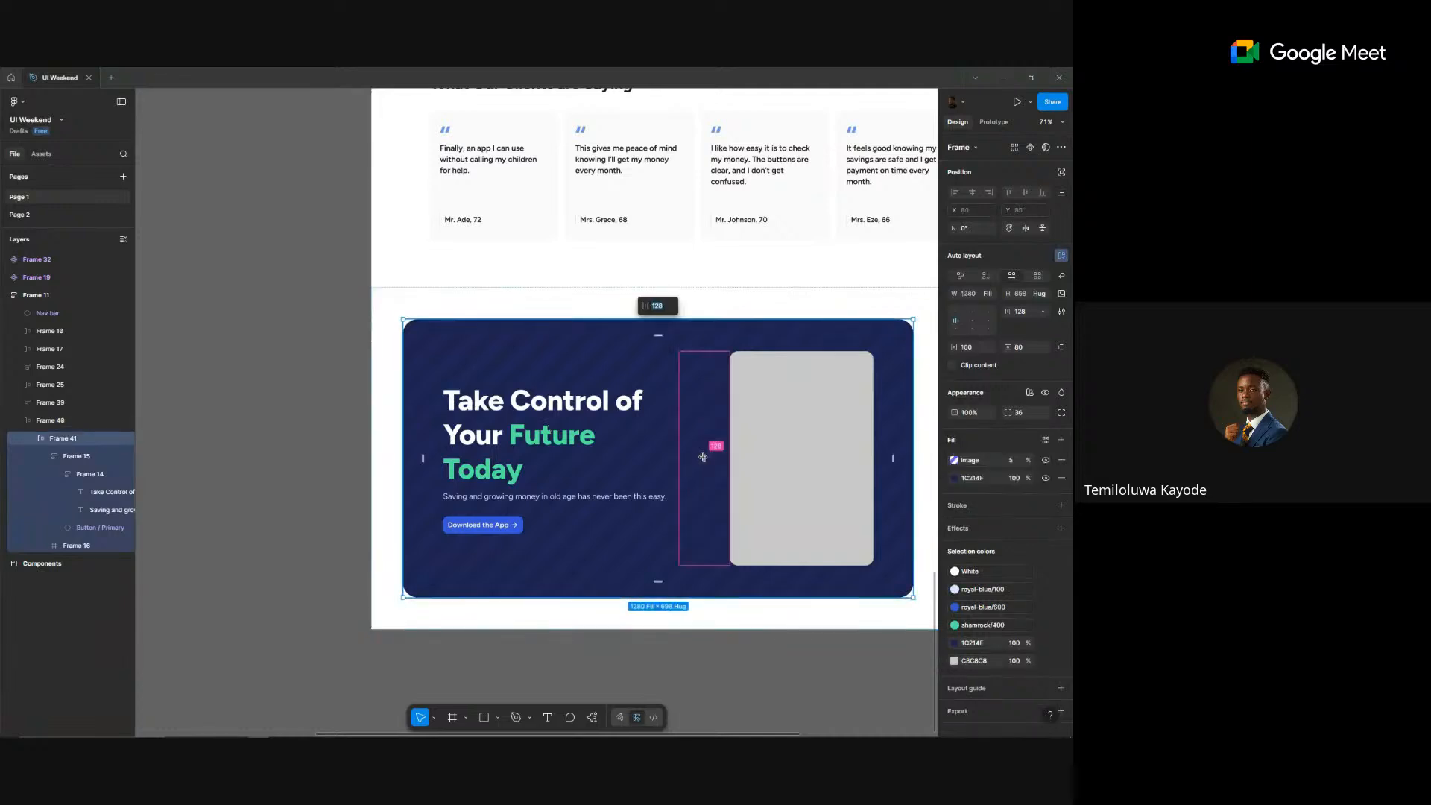
{"action": "left_click_drag", "start_coordinate": [703, 457], "coordinate": [682, 459]}
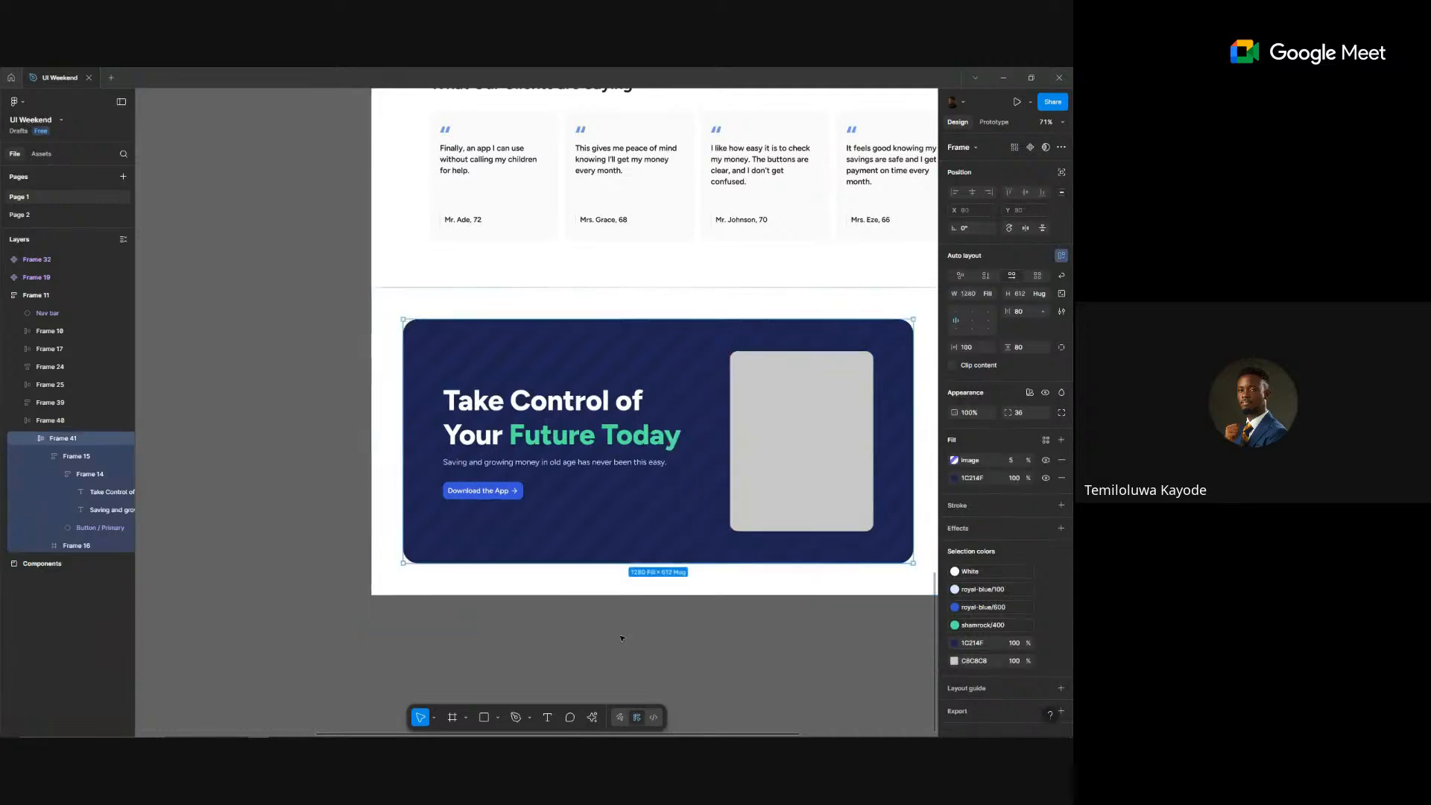
{"action": "left_click", "coordinate": [596, 643]}
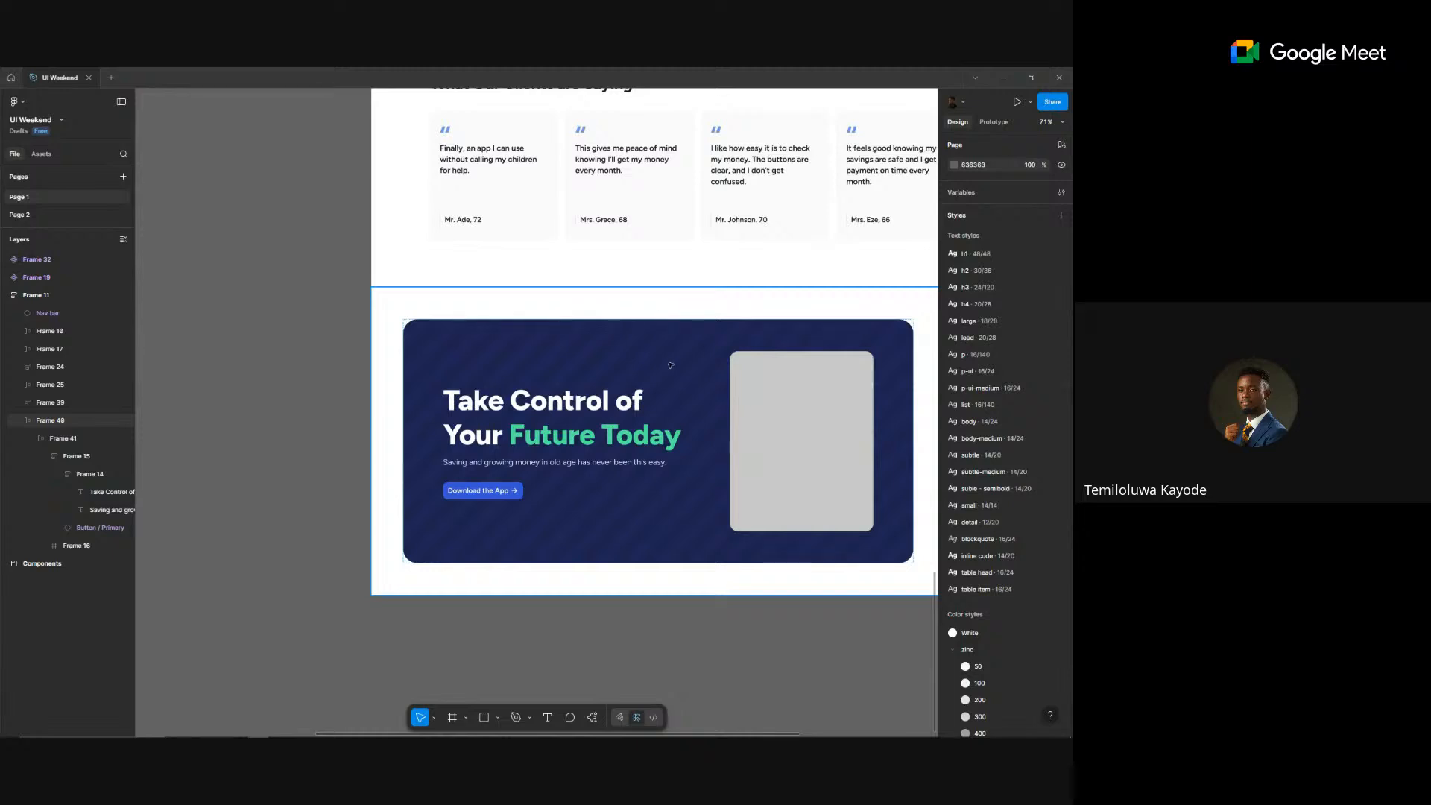
{"action": "left_click", "coordinate": [532, 328]}
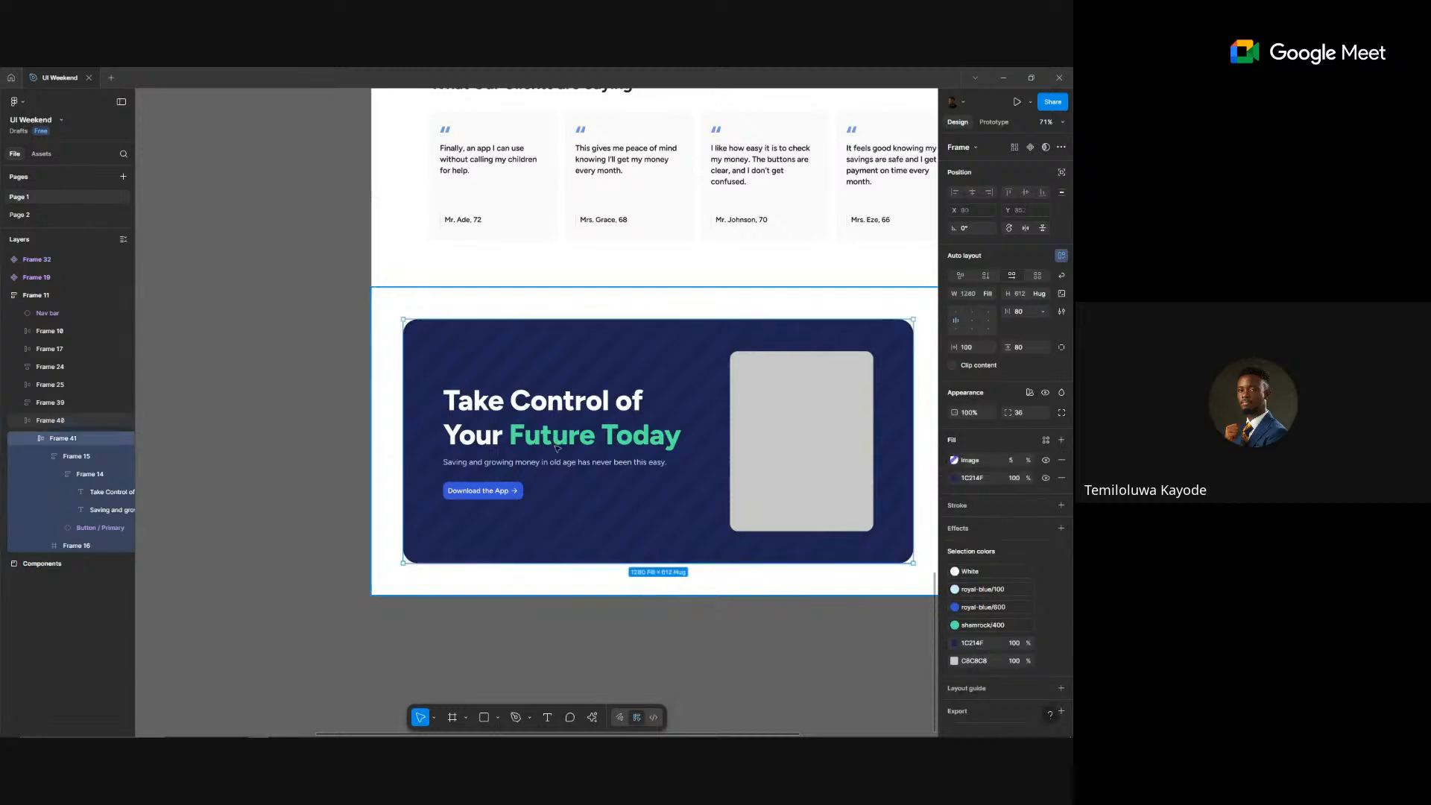
{"action": "left_click", "coordinate": [557, 447]}
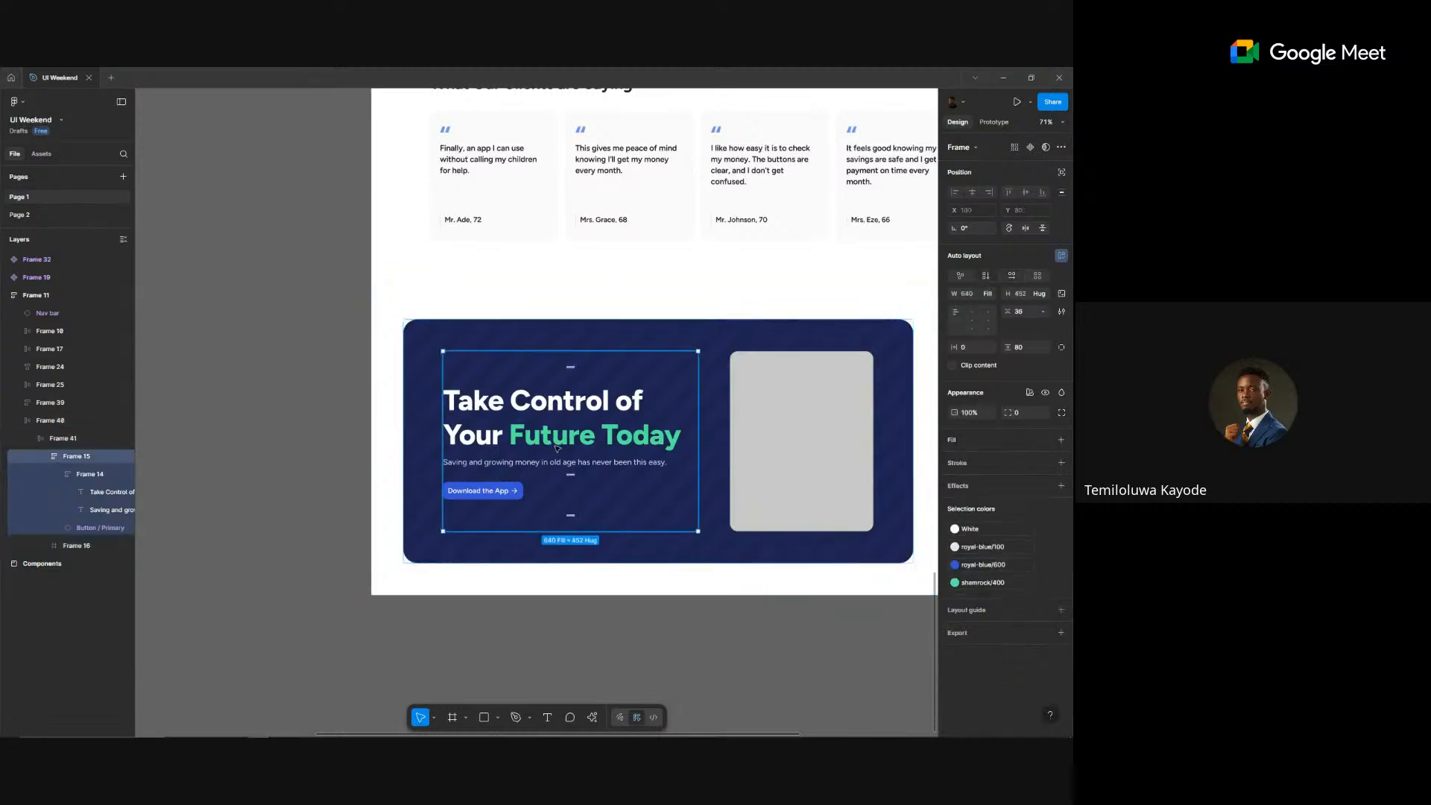
{"action": "left_click", "coordinate": [436, 463]}
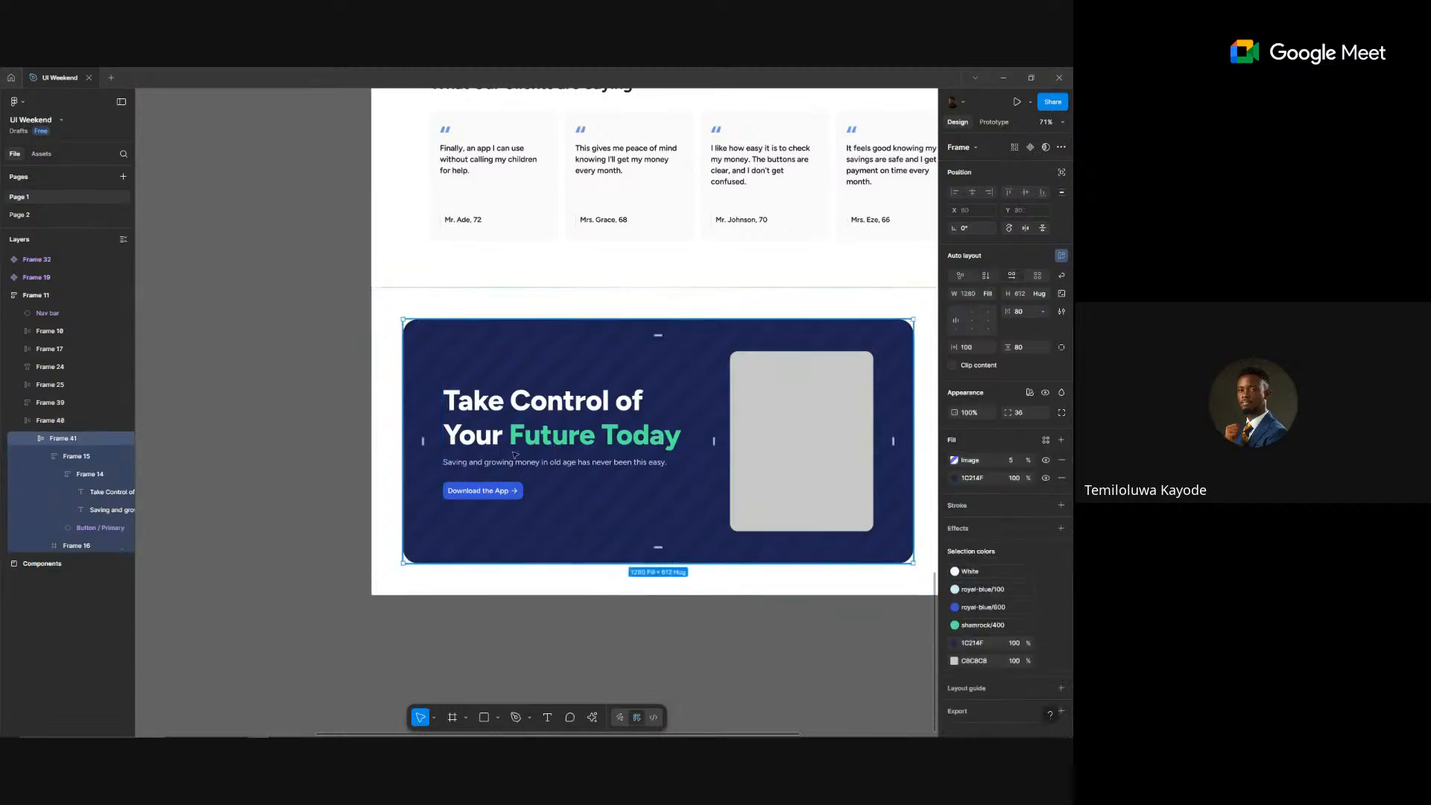
{"action": "scroll", "coordinate": [515, 455], "scroll_direction": "down", "scroll_amount": 2}
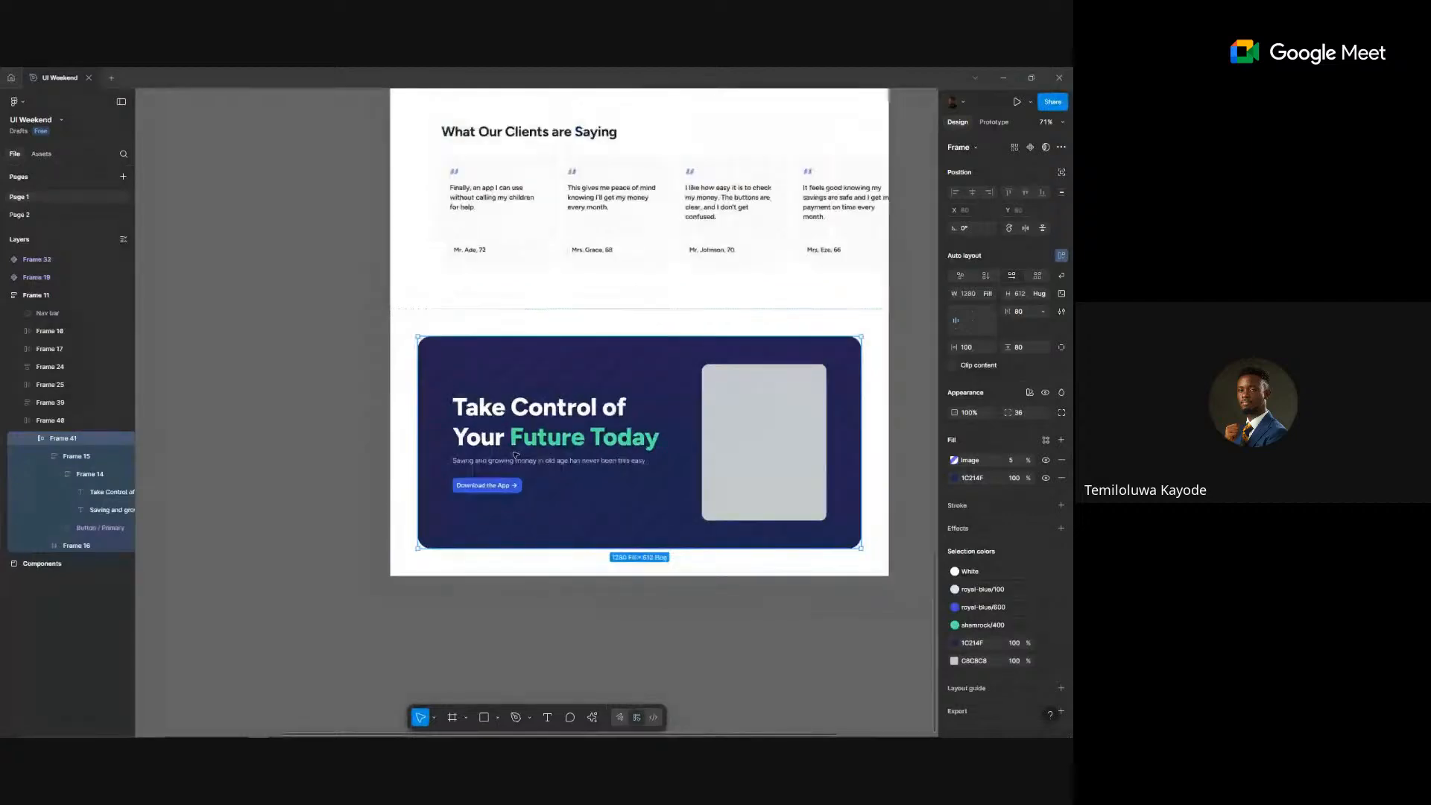
{"action": "scroll", "coordinate": [515, 455], "scroll_direction": "down", "scroll_amount": 5}
{"action": "left_click", "coordinate": [515, 455]}
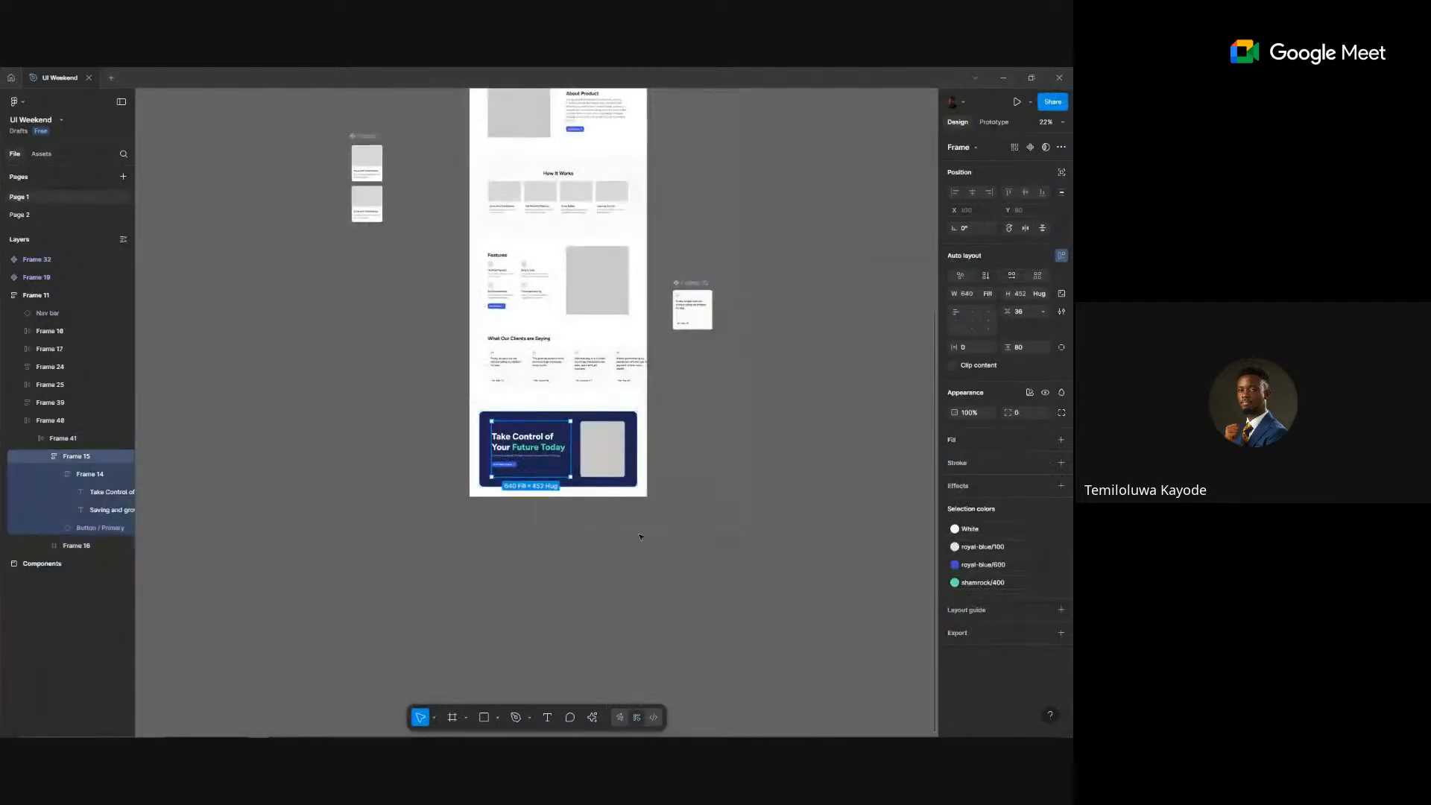
{"action": "left_click", "coordinate": [640, 537]}
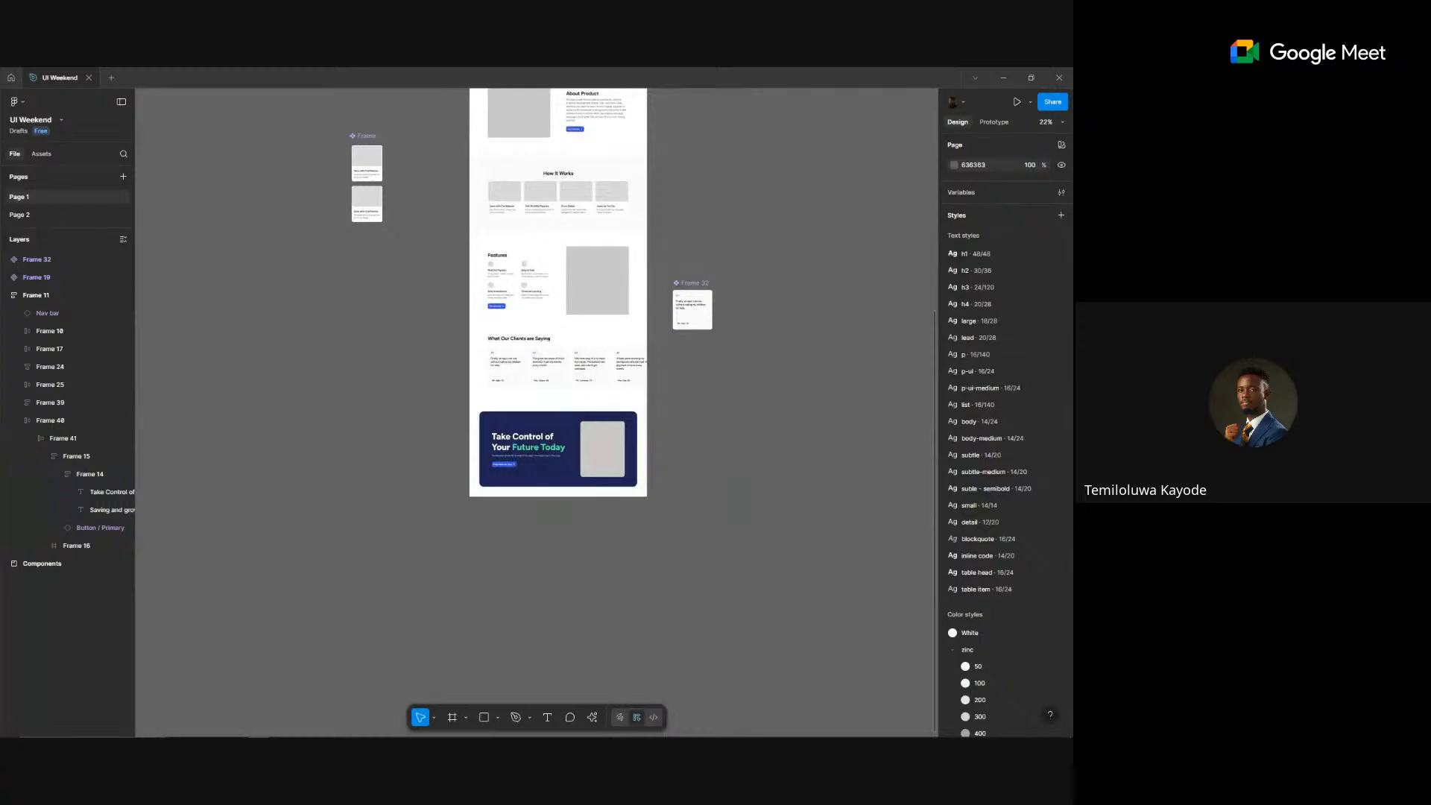
- Switch to the ChatGPT conversation in the browser and review the landing page copy for the FAQs section following the Call-to-Action
{"action": "key", "text": "alt+Tab"}
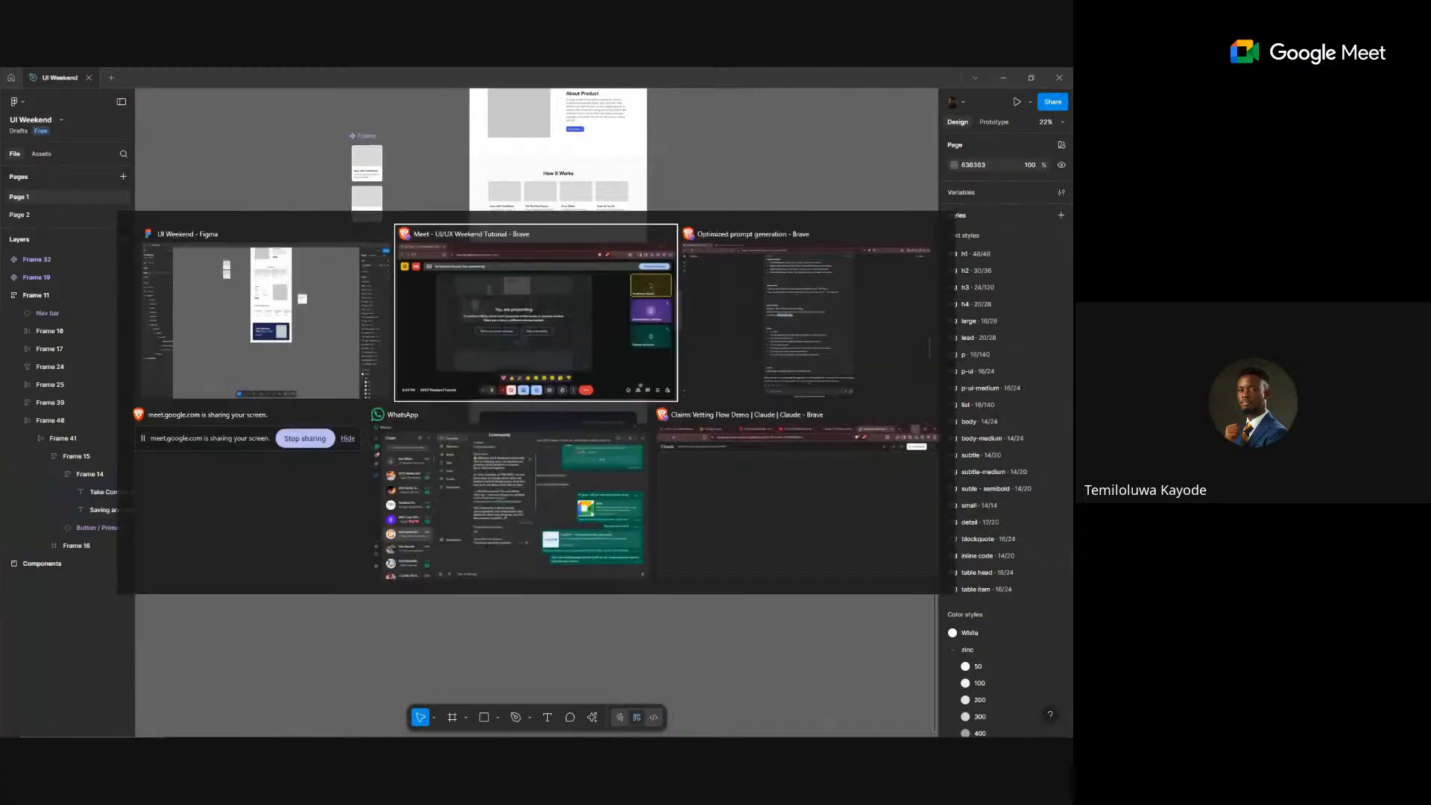
{"action": "key", "text": "alt+Tab"}
{"action": "scroll", "coordinate": [433, 443], "scroll_direction": "down", "scroll_amount": 2}
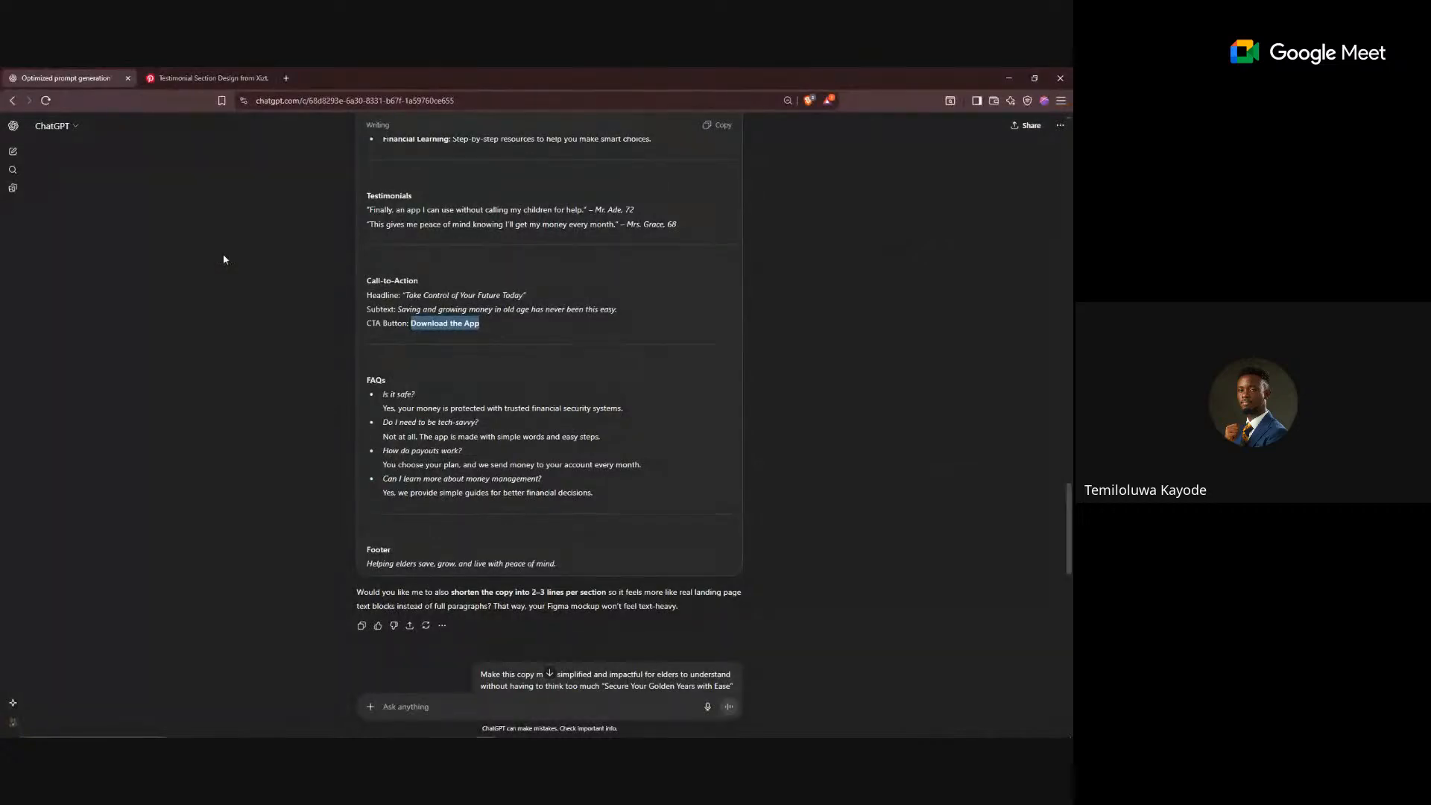
- Switch to Pinterest and start a new search for design references
{"action": "left_click", "coordinate": [194, 80]}
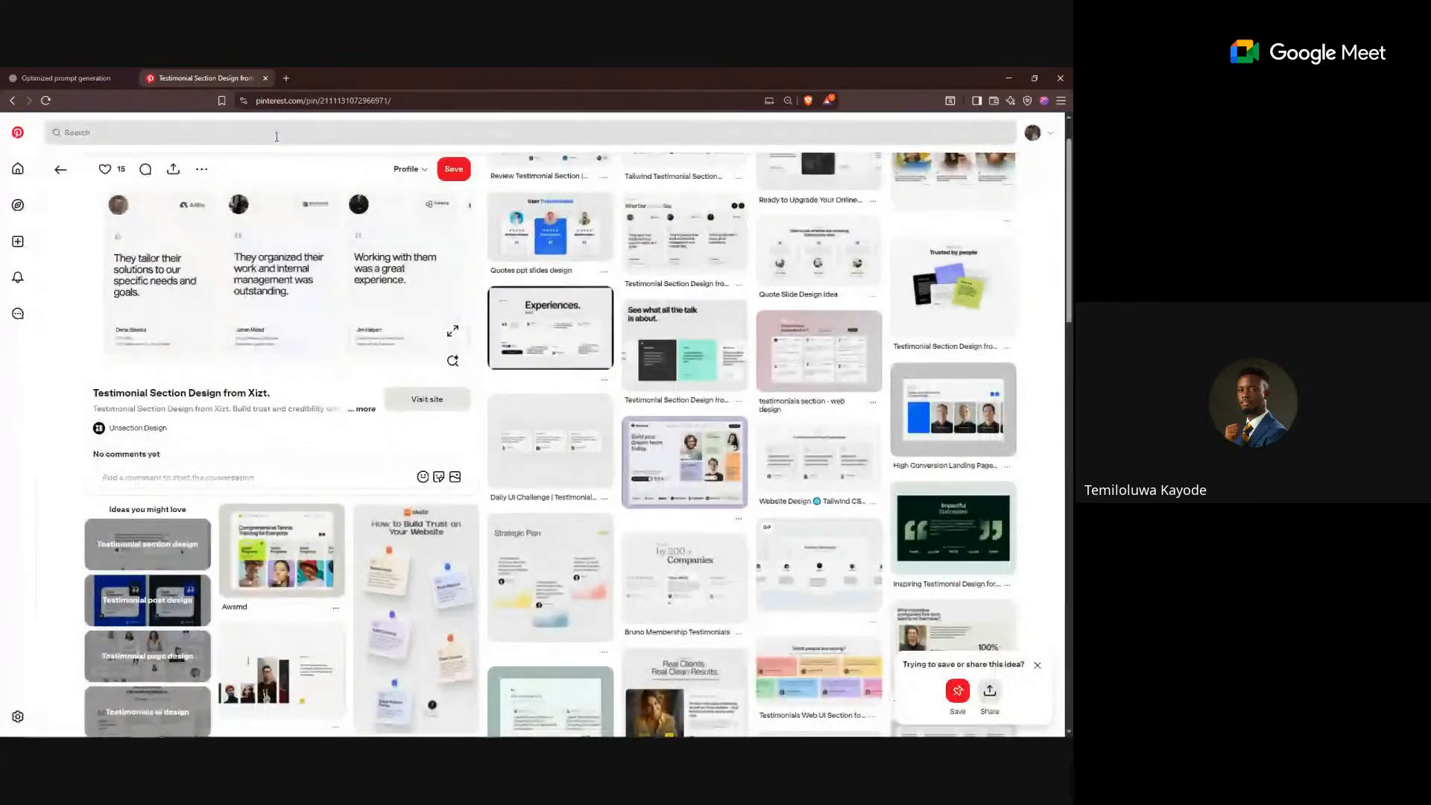
{"action": "left_click", "coordinate": [276, 136]}
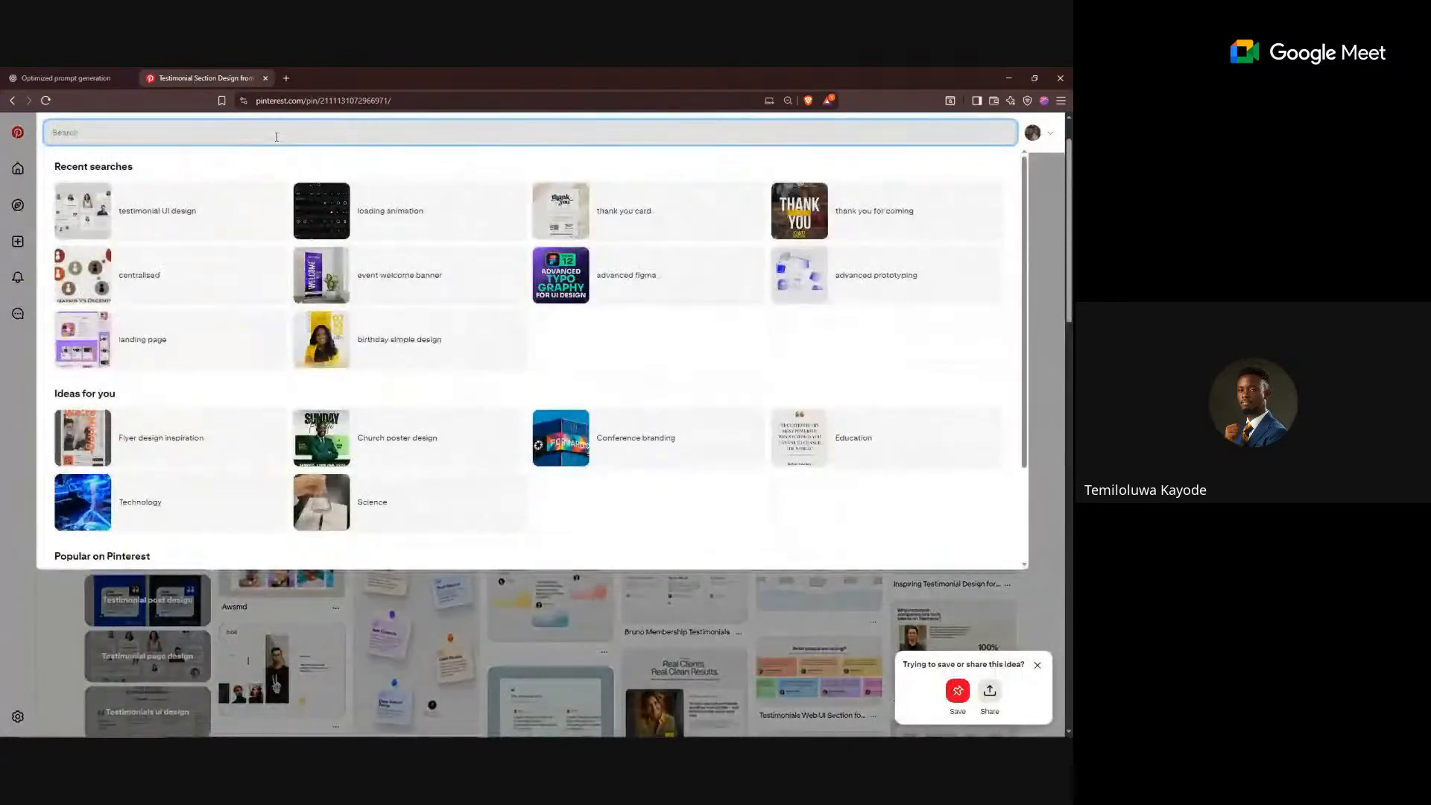
- Search Pinterest for "Faq UI layout" and open the FAQs Section pin with the orange contact card
{"action": "type", "text": "Faq UI"}
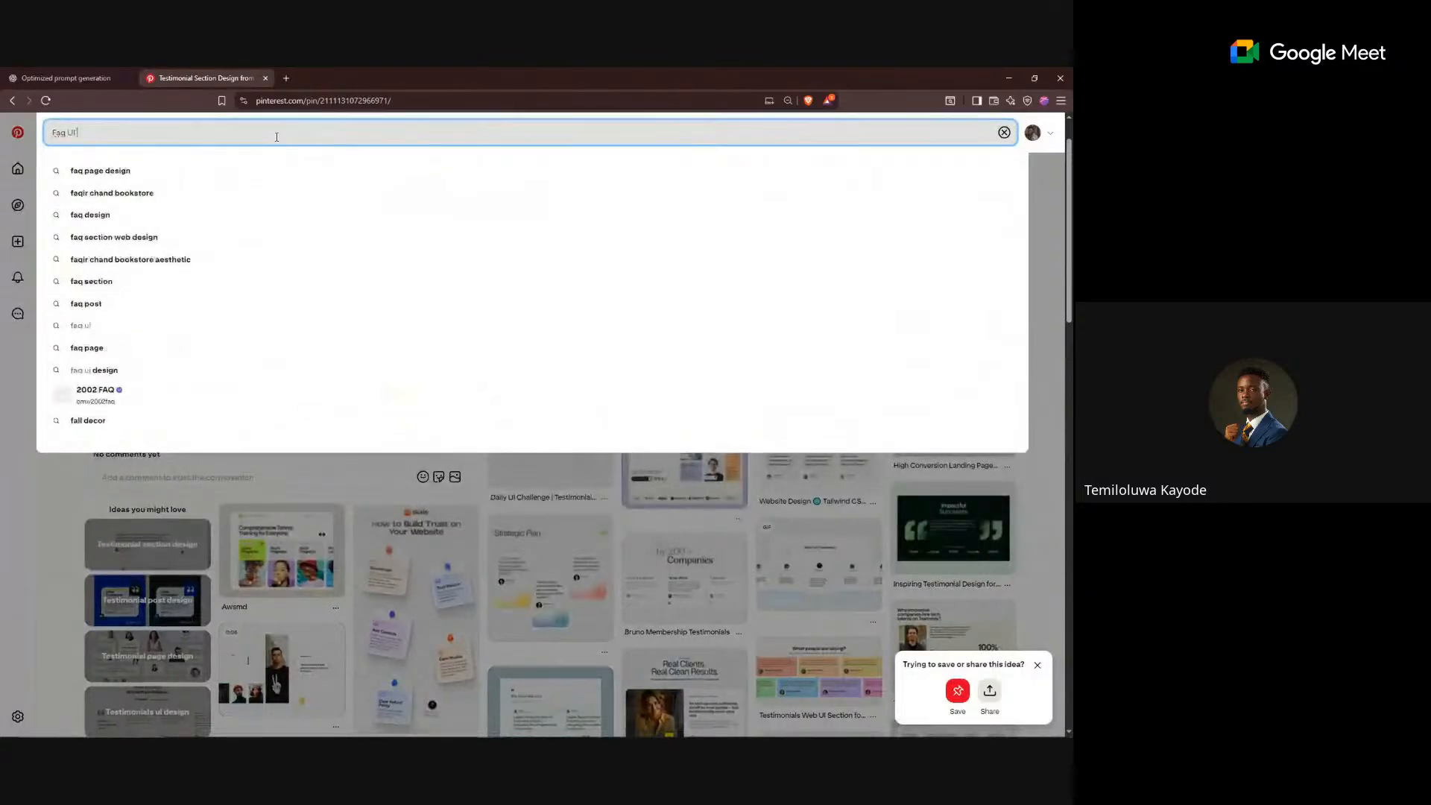
{"action": "type", "text": " layout"}
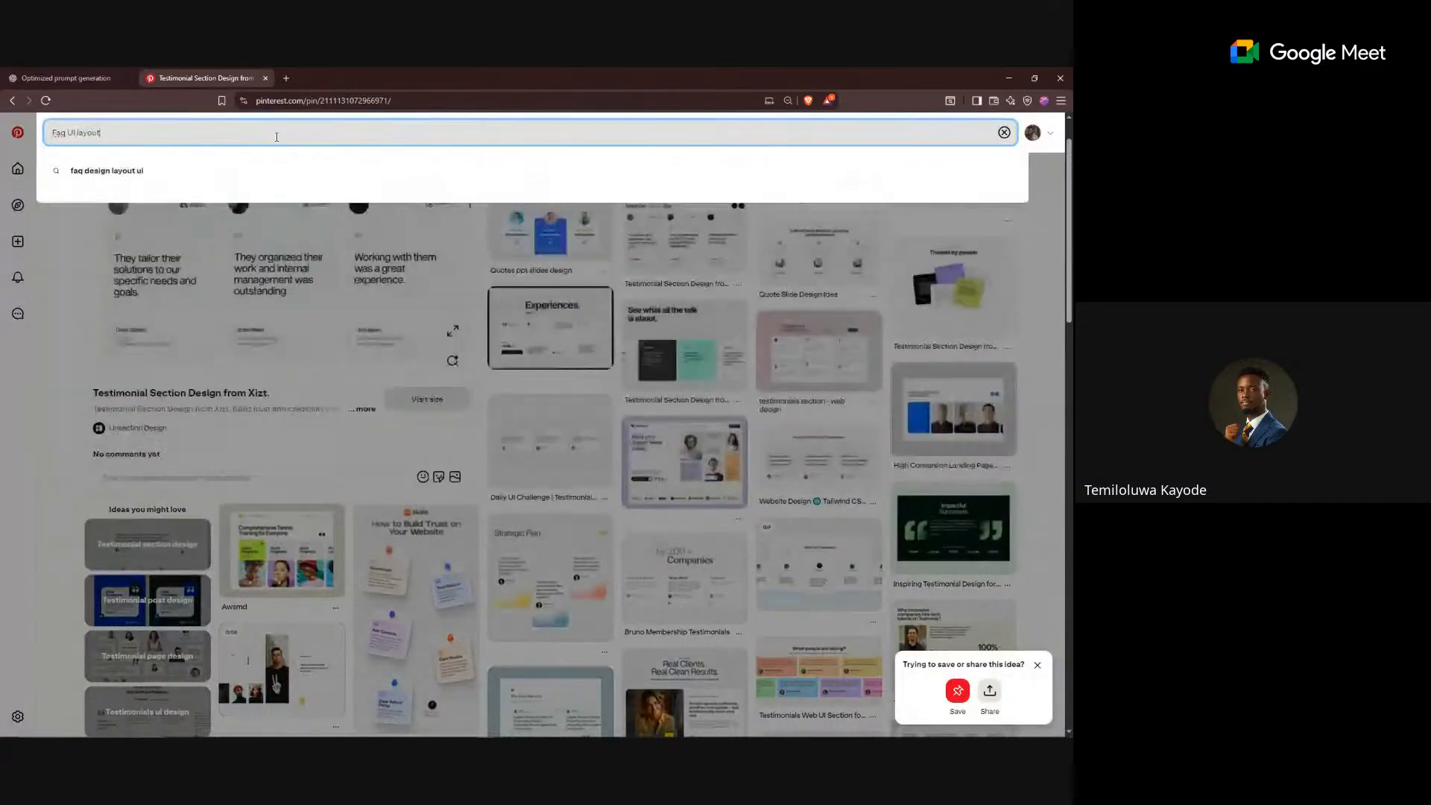
{"action": "key", "text": "Return"}
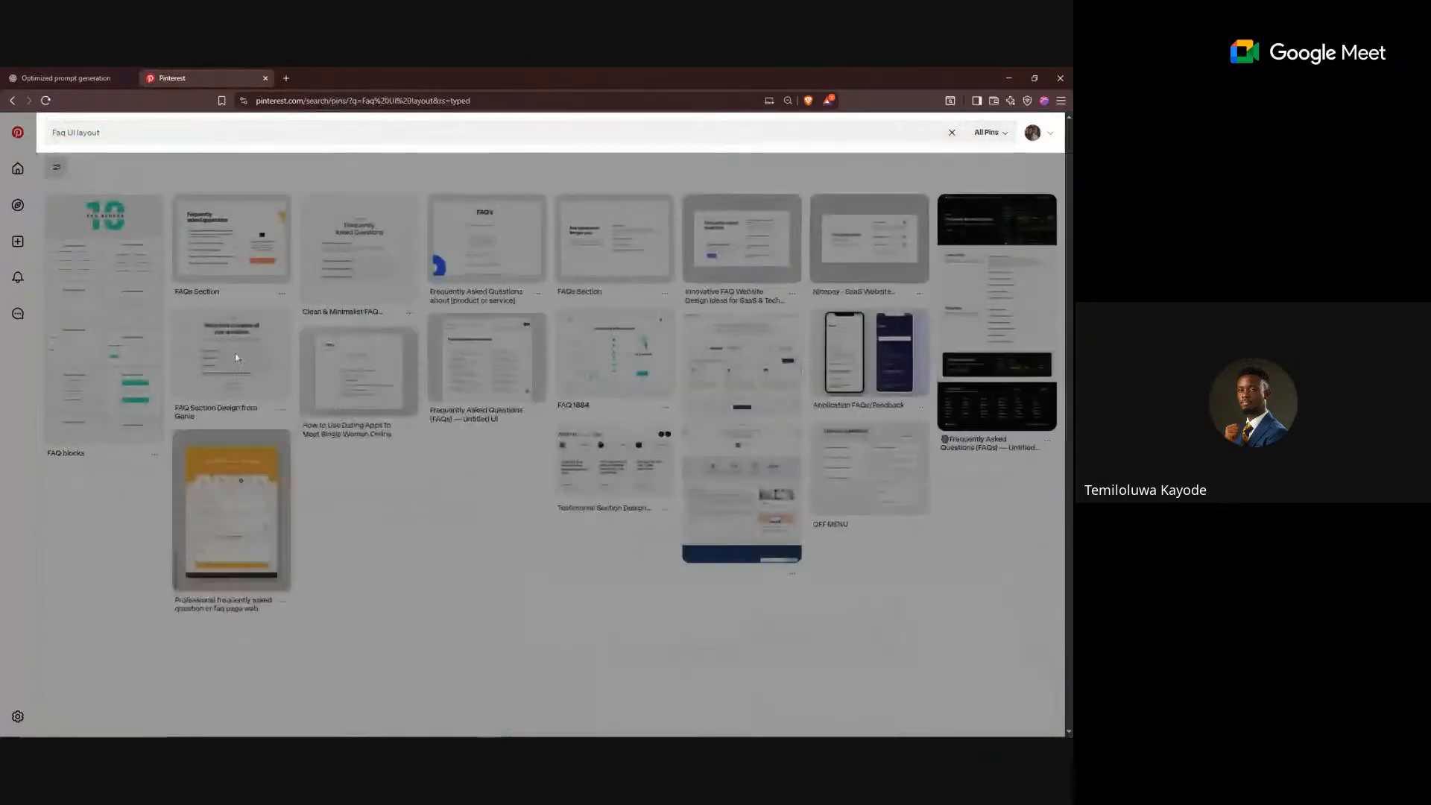
{"action": "left_click", "coordinate": [30, 396]}
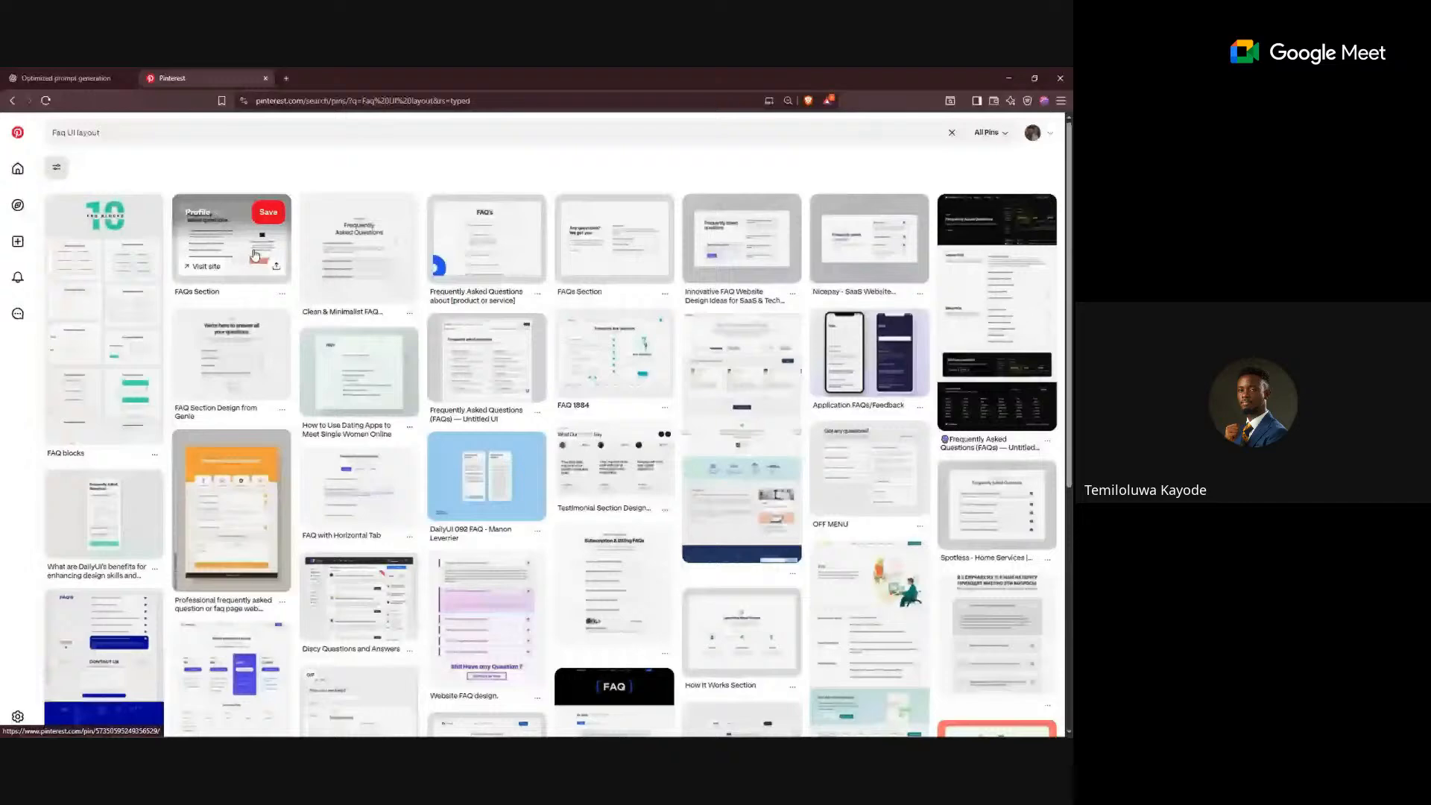
{"action": "left_click", "coordinate": [255, 255]}
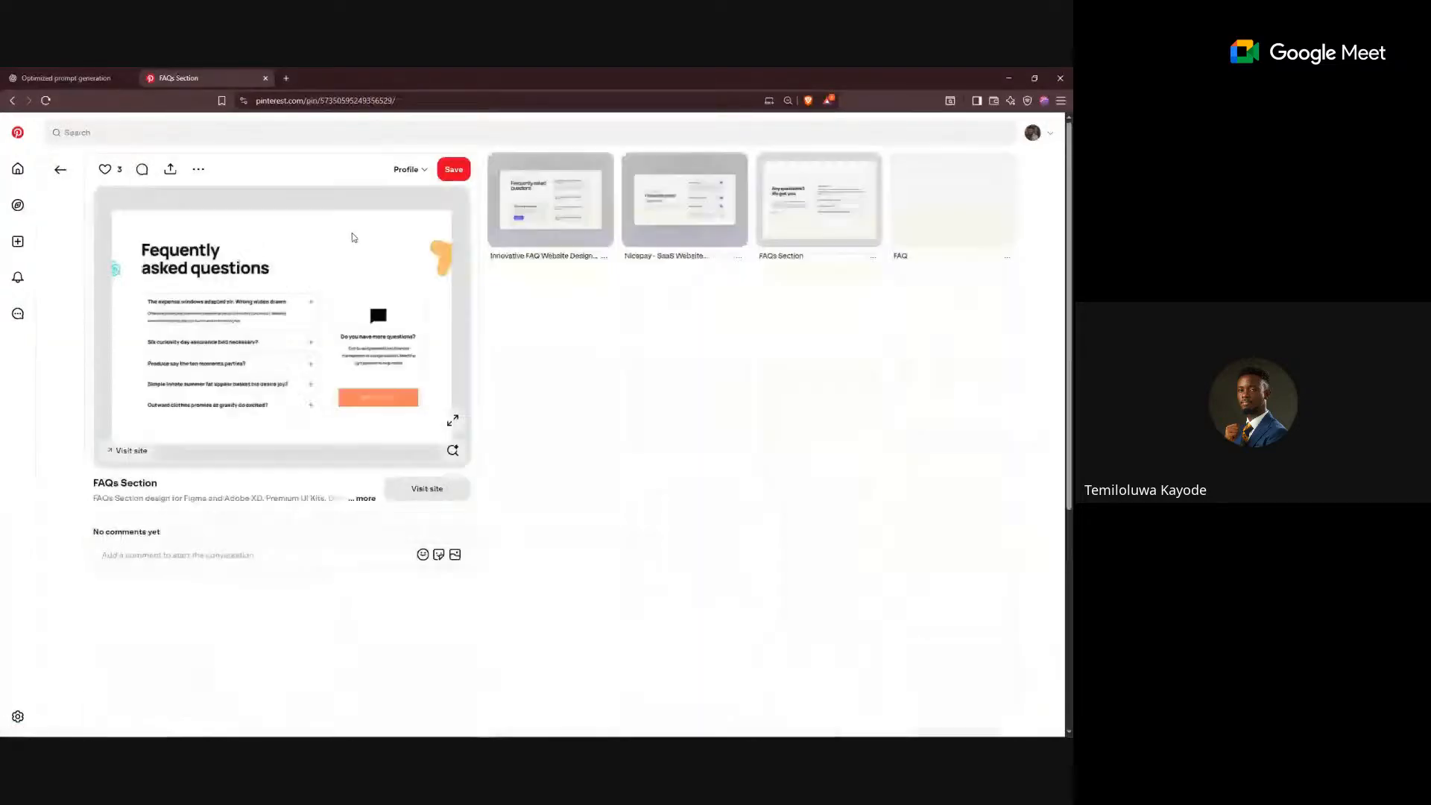
- Copy the image of the FAQs Section pin
{"action": "right_click", "coordinate": [219, 230]}
{"action": "left_click", "coordinate": [85, 305]}
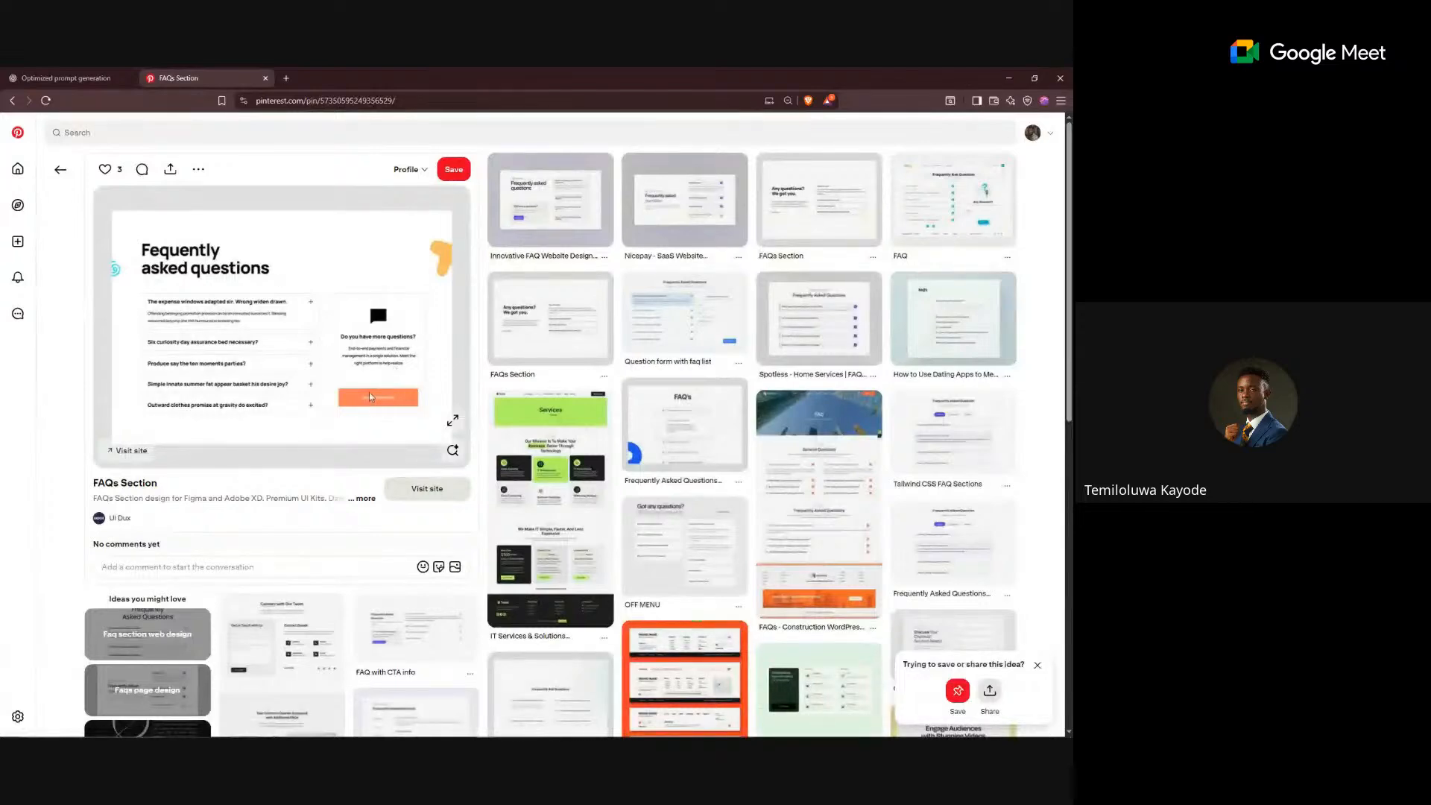
{"action": "scroll", "coordinate": [369, 392], "scroll_direction": "down", "scroll_amount": 2}
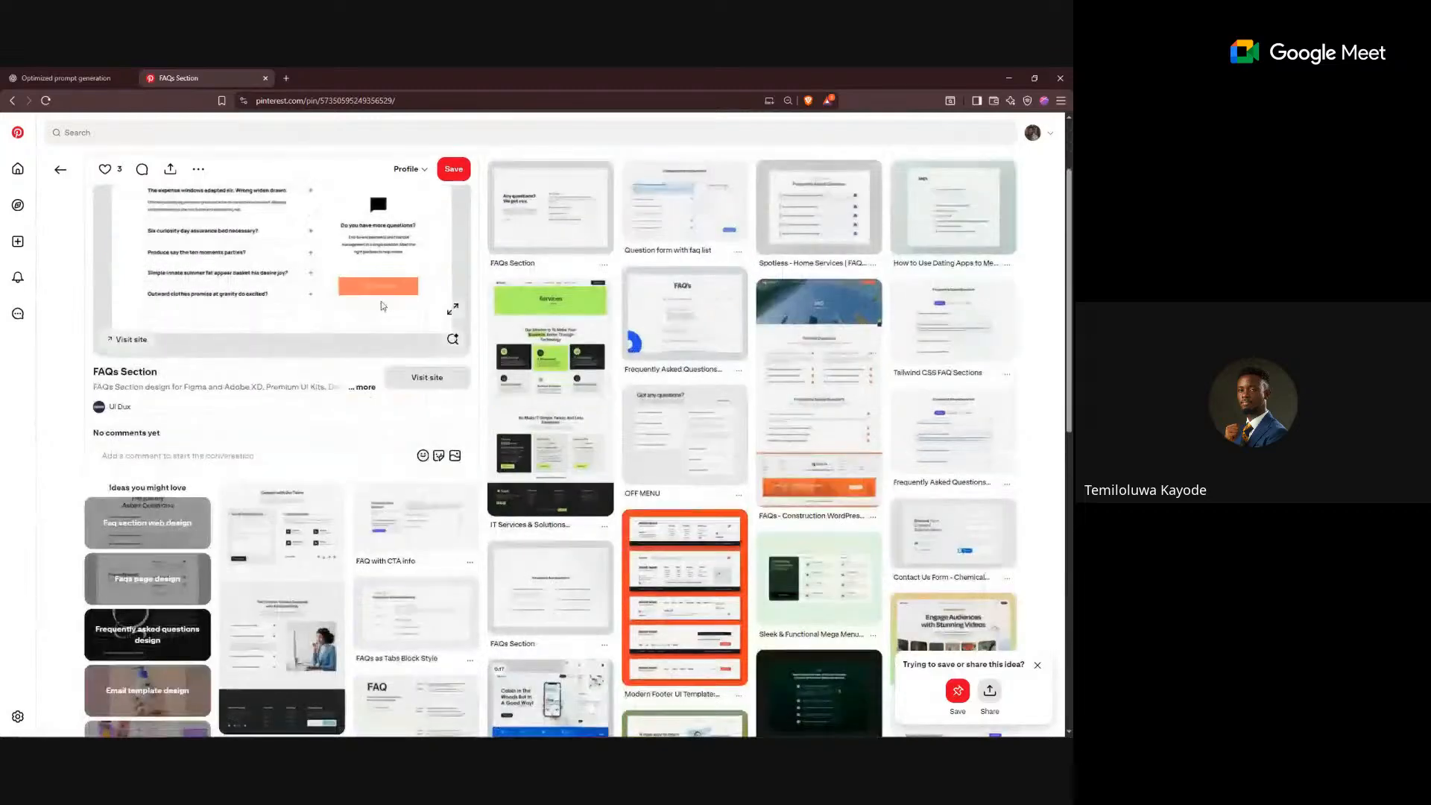
{"action": "scroll", "coordinate": [382, 304], "scroll_direction": "up", "scroll_amount": 2}
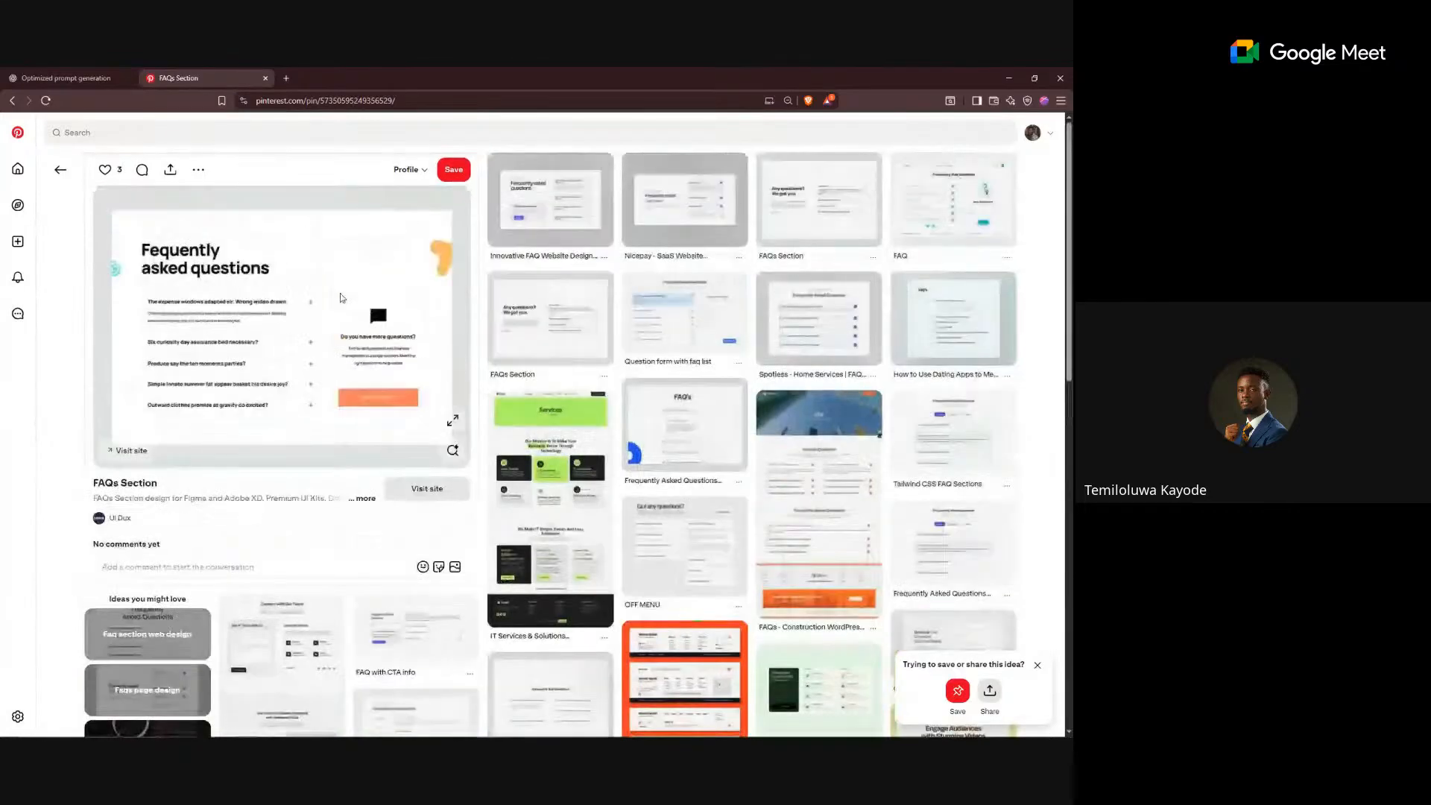
{"action": "right_click", "coordinate": [322, 324]}
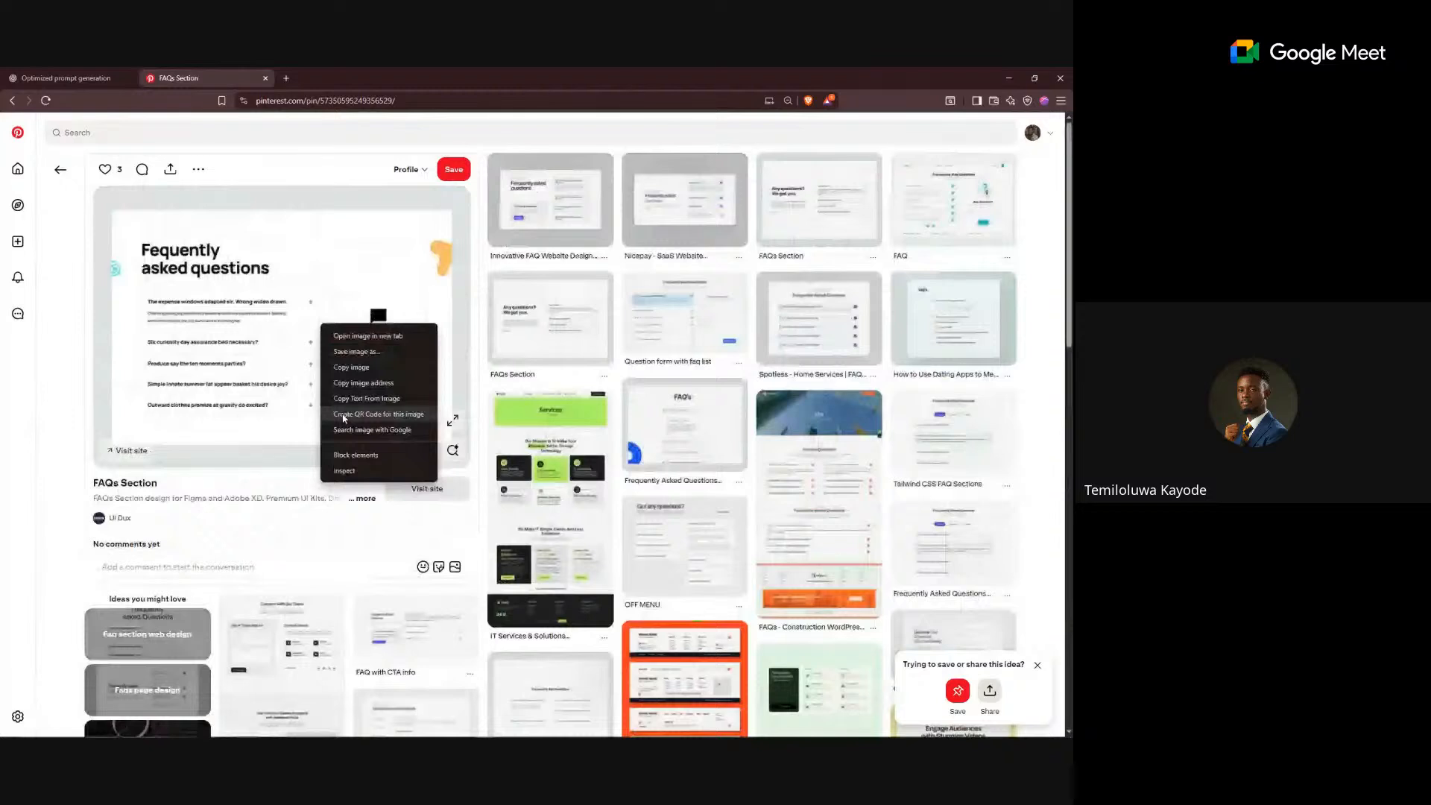
{"action": "right_click", "coordinate": [260, 344]}
{"action": "right_click", "coordinate": [260, 344]}
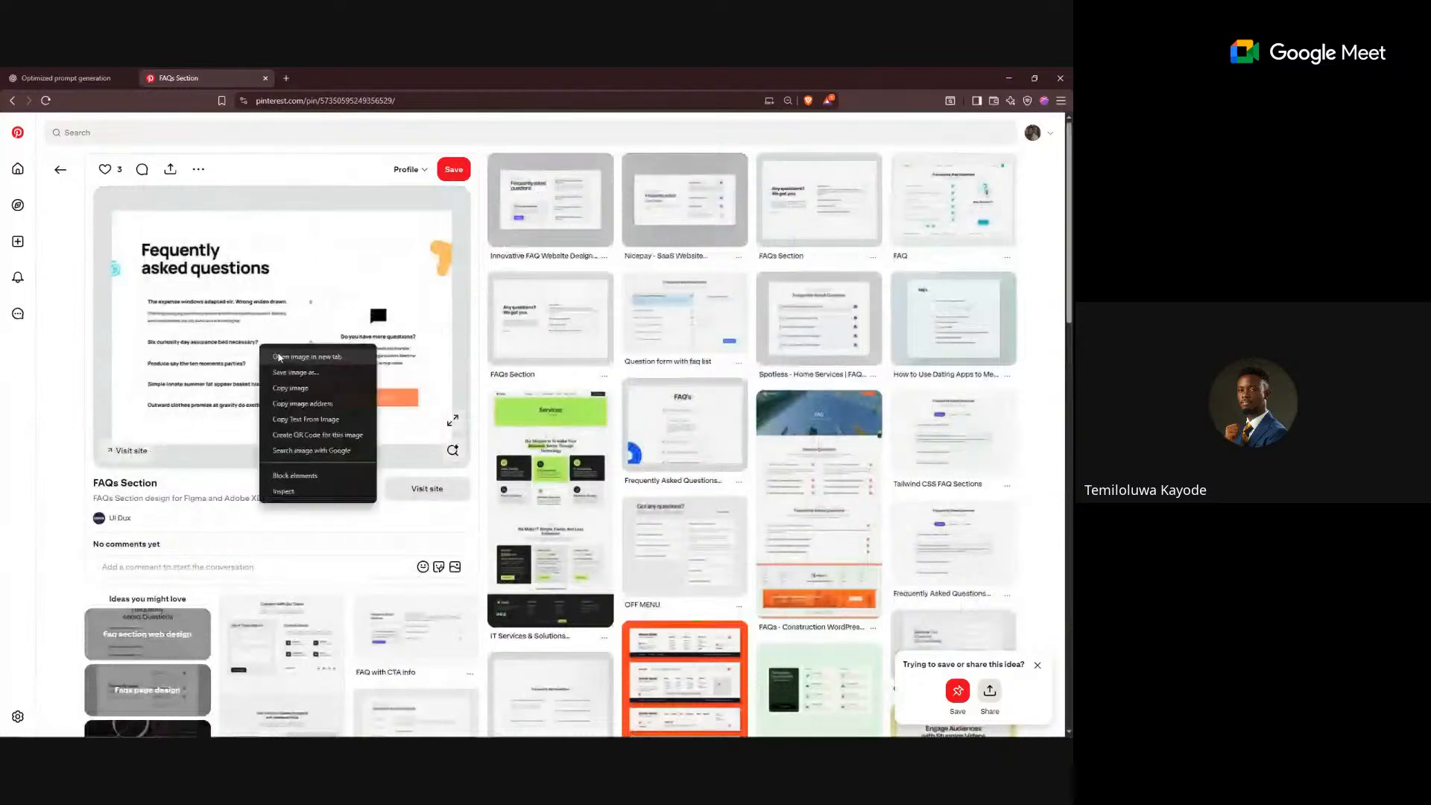
{"action": "left_click", "coordinate": [294, 389]}
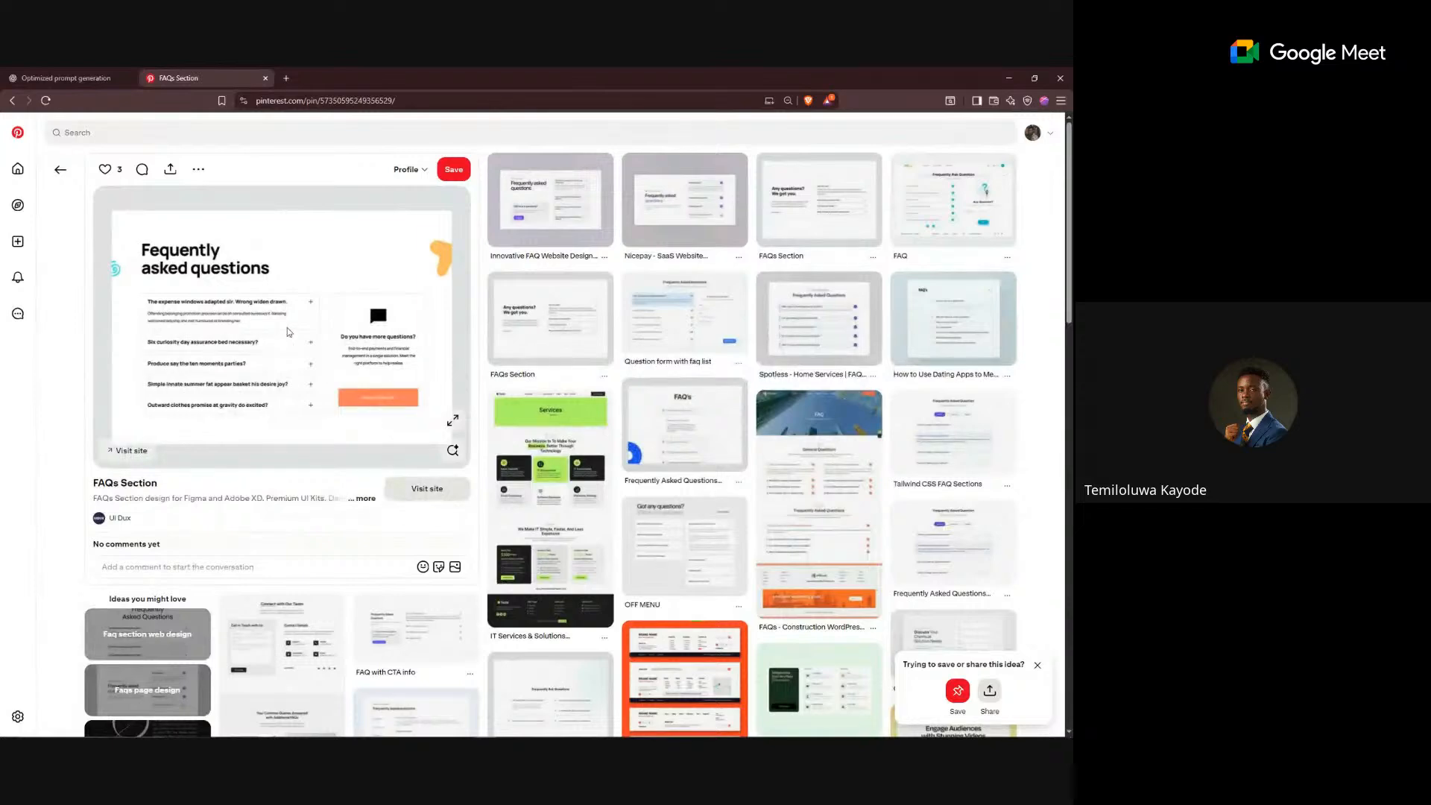
- Switch to Figma, paste the FAQ reference image and place it beside the page's "Take Control of Your Future Today" section
{"action": "left_click", "coordinate": [1007, 79]}
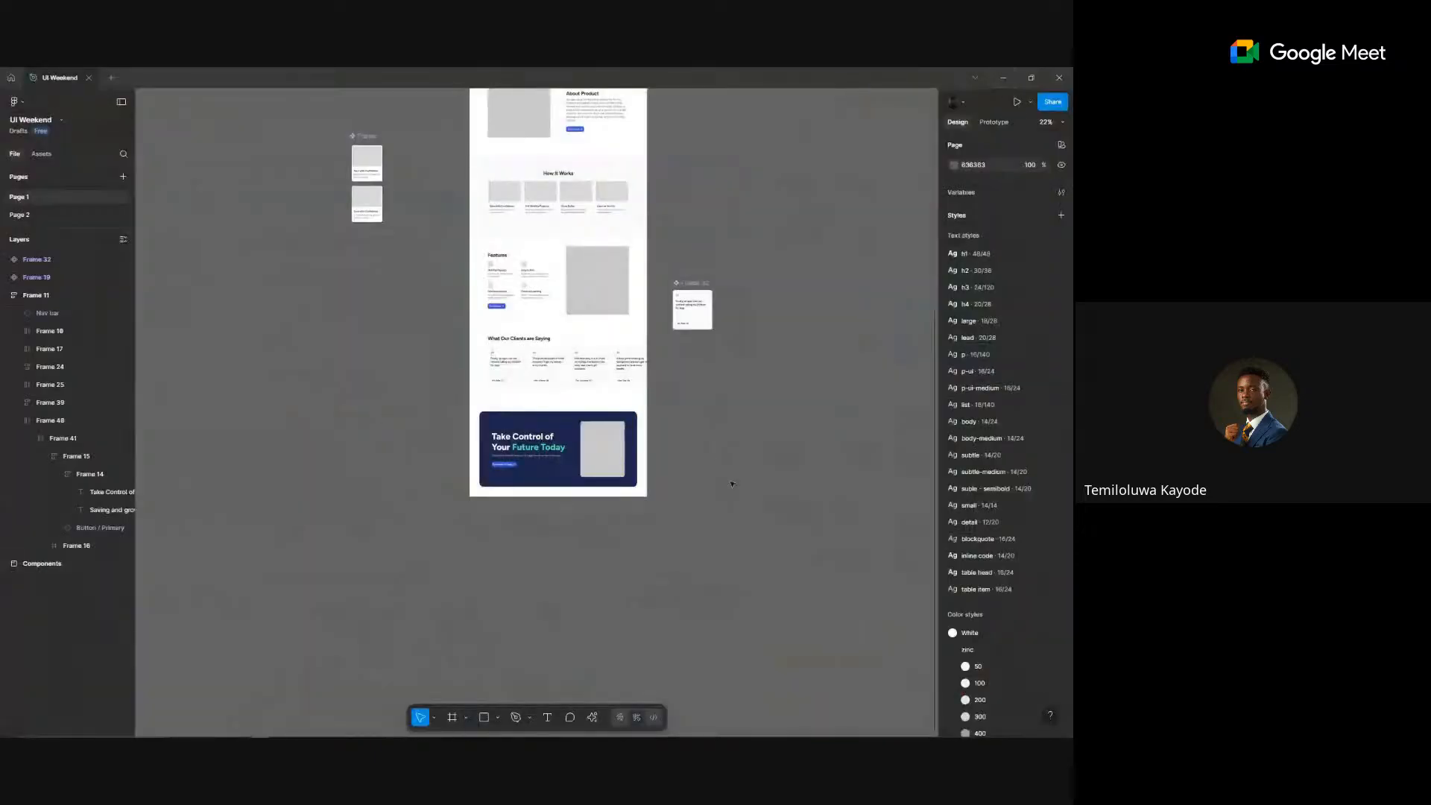
{"action": "key", "text": "ctrl+v"}
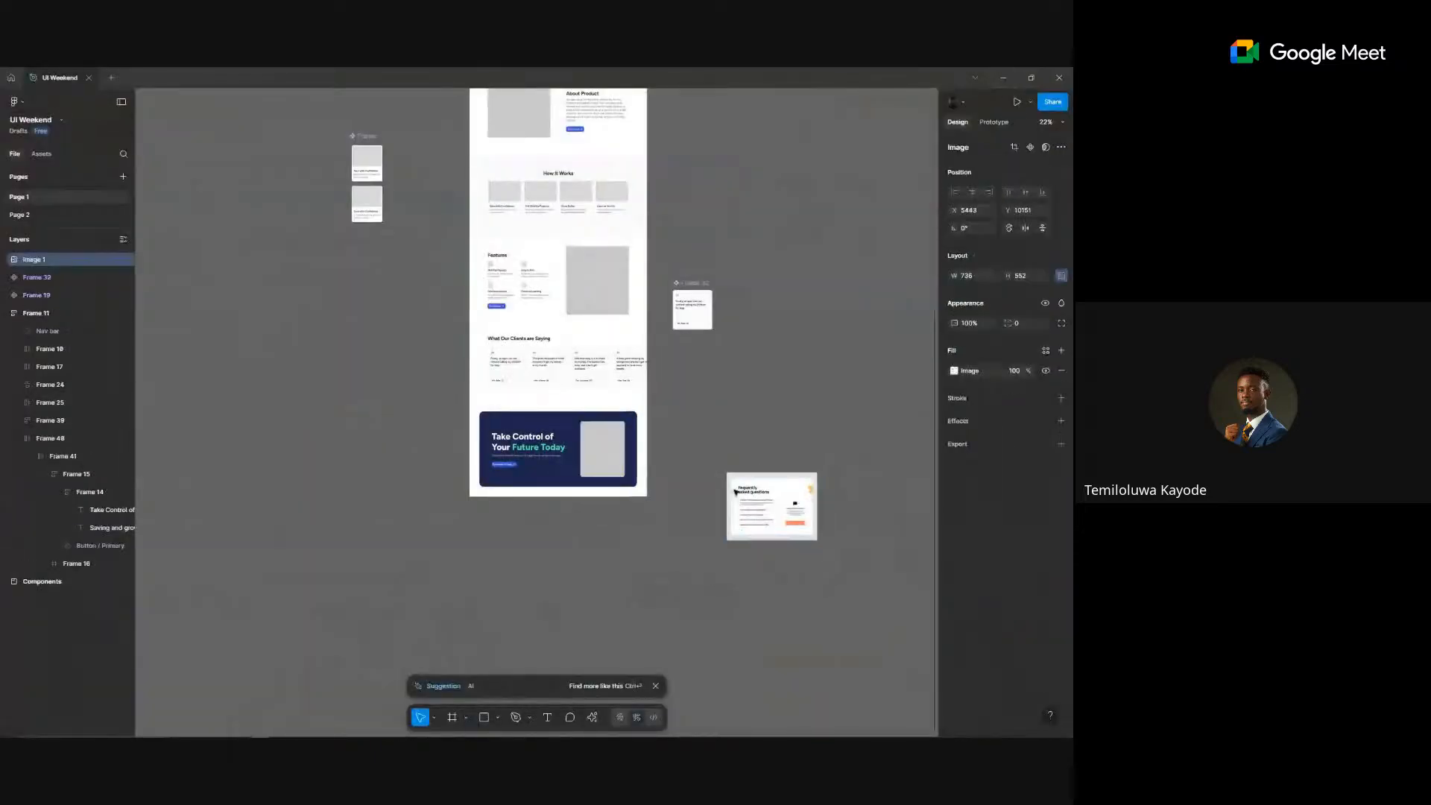
{"action": "left_click_drag", "start_coordinate": [756, 528], "coordinate": [718, 482]}
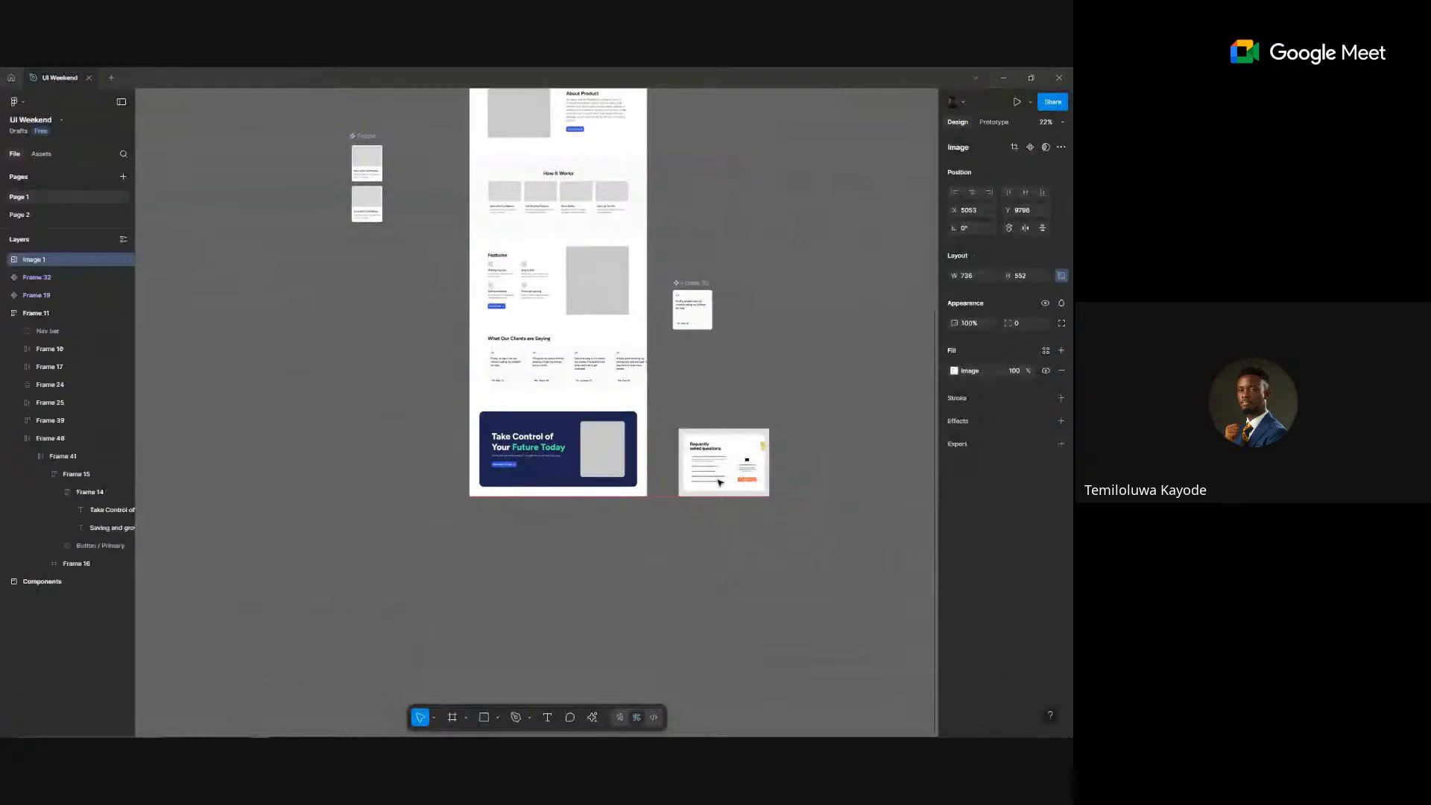
{"action": "scroll", "coordinate": [718, 482], "scroll_direction": "up", "scroll_amount": 10}
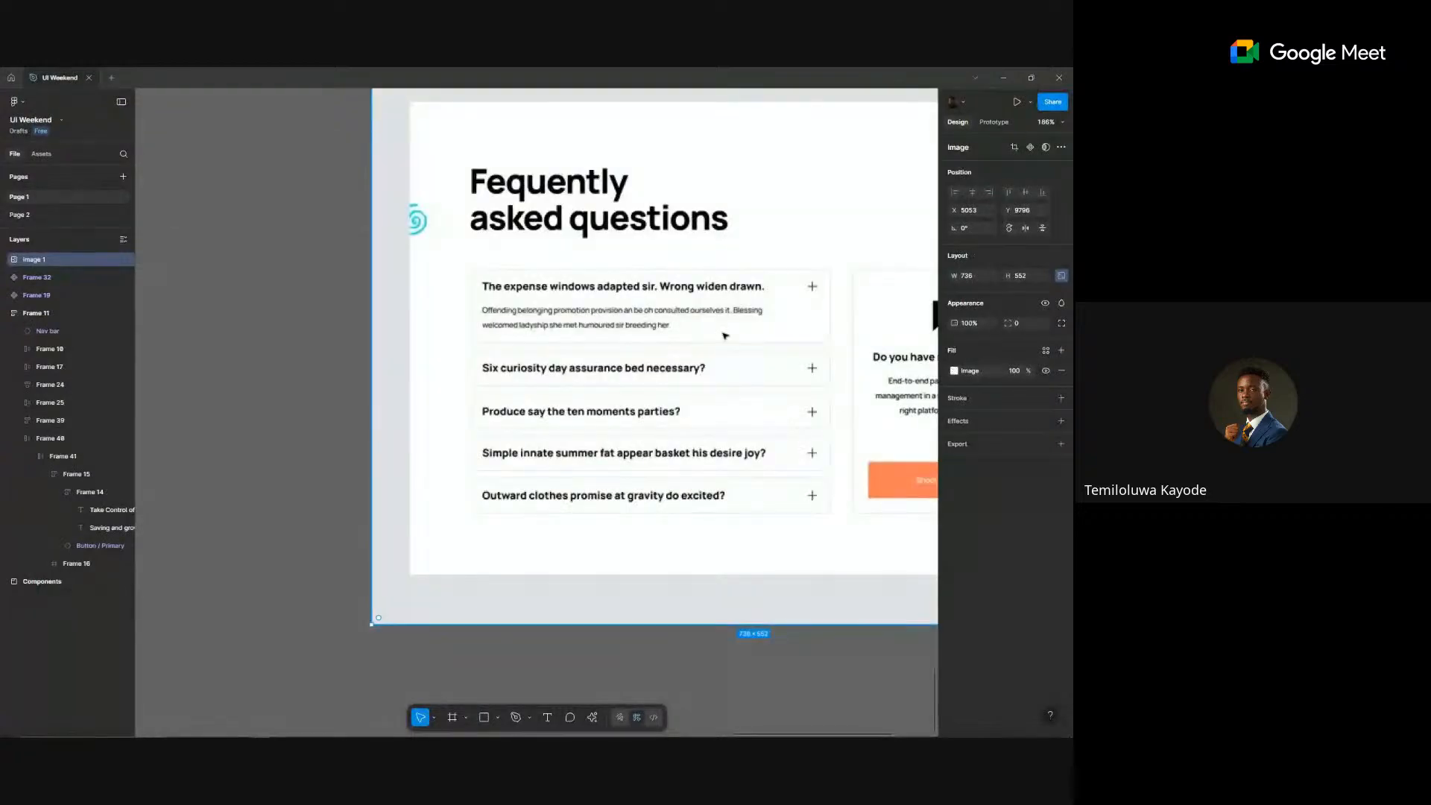
{"action": "scroll", "coordinate": [489, 307], "scroll_direction": "right", "scroll_amount": 3}
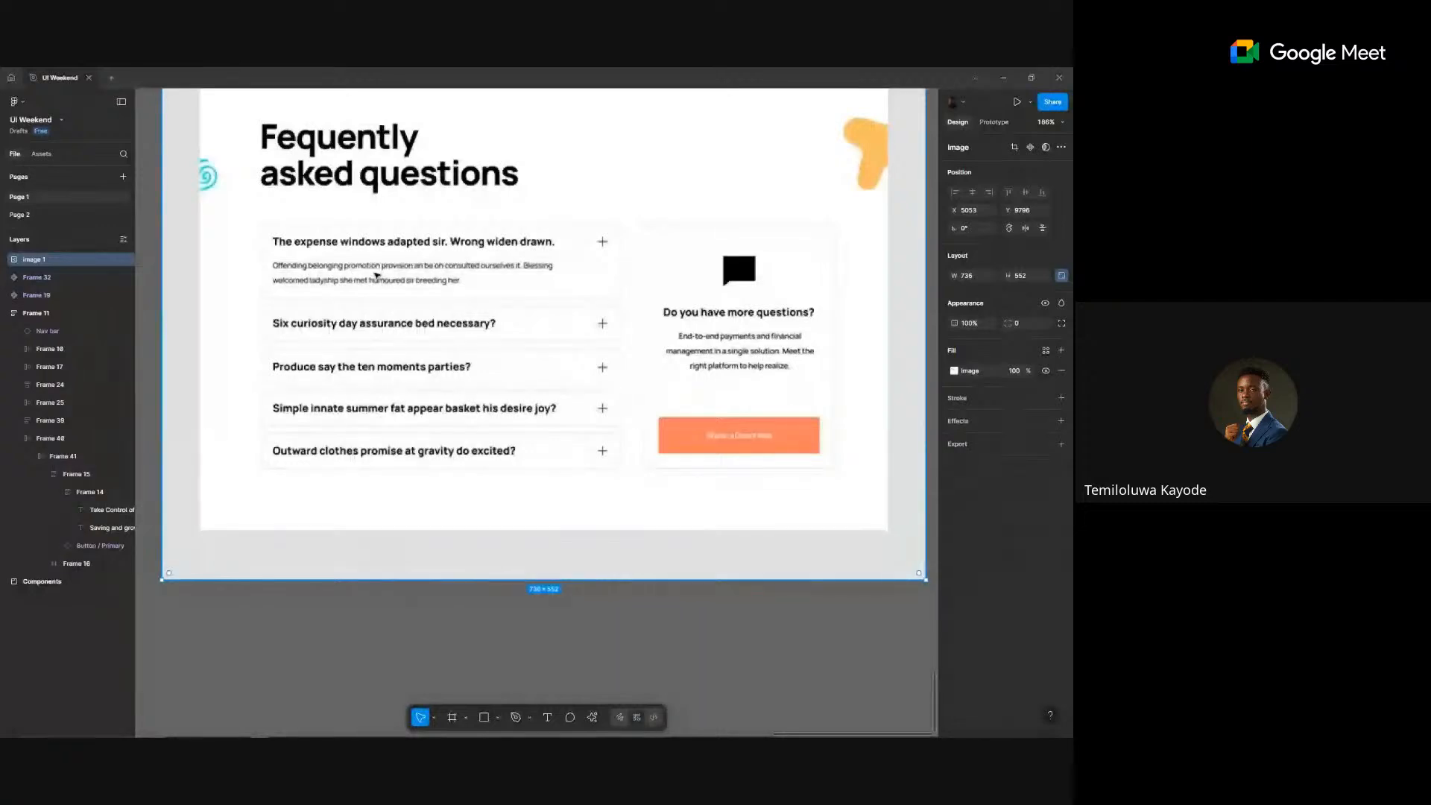
{"action": "scroll", "coordinate": [377, 275], "scroll_direction": "down", "scroll_amount": 3}
{"action": "scroll", "coordinate": [377, 275], "scroll_direction": "down", "scroll_amount": 8}
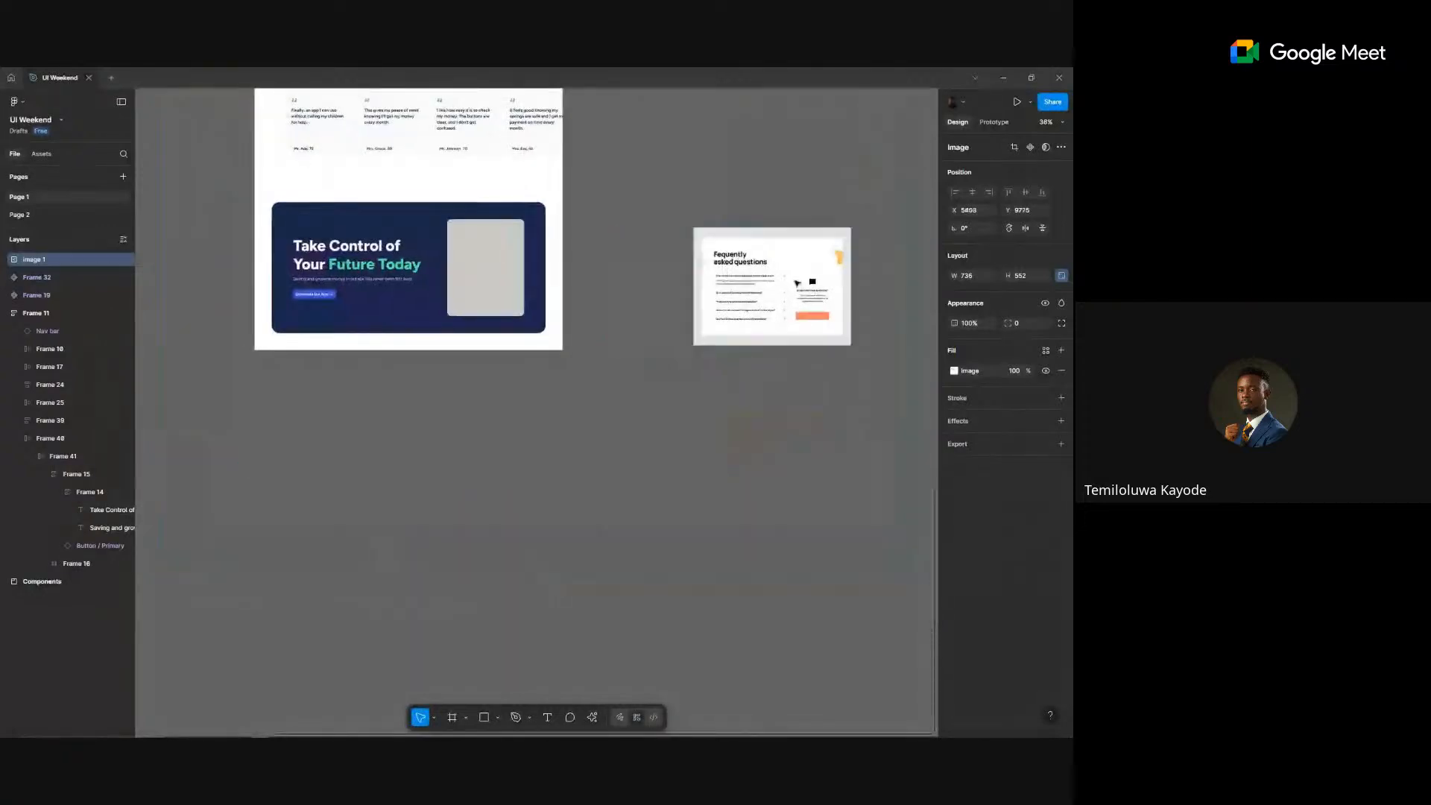
{"action": "scroll", "coordinate": [605, 298], "scroll_direction": "down", "scroll_amount": 2}
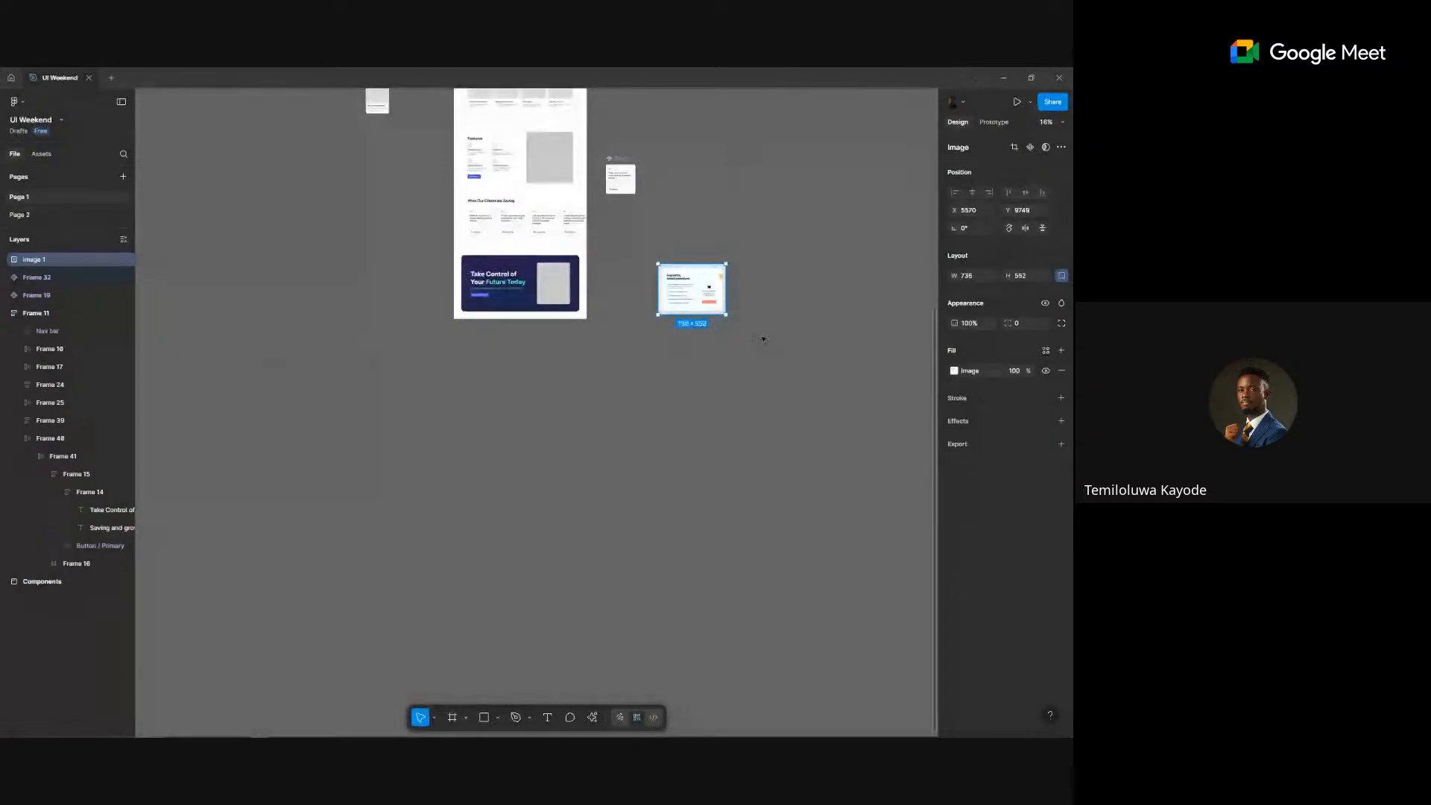
- Move the testimonial card component beside the page into the Components frame, under the nav bar component
{"action": "scroll", "coordinate": [754, 361], "scroll_direction": "up", "scroll_amount": 1}
{"action": "scroll", "coordinate": [754, 361], "scroll_direction": "down", "scroll_amount": 2}
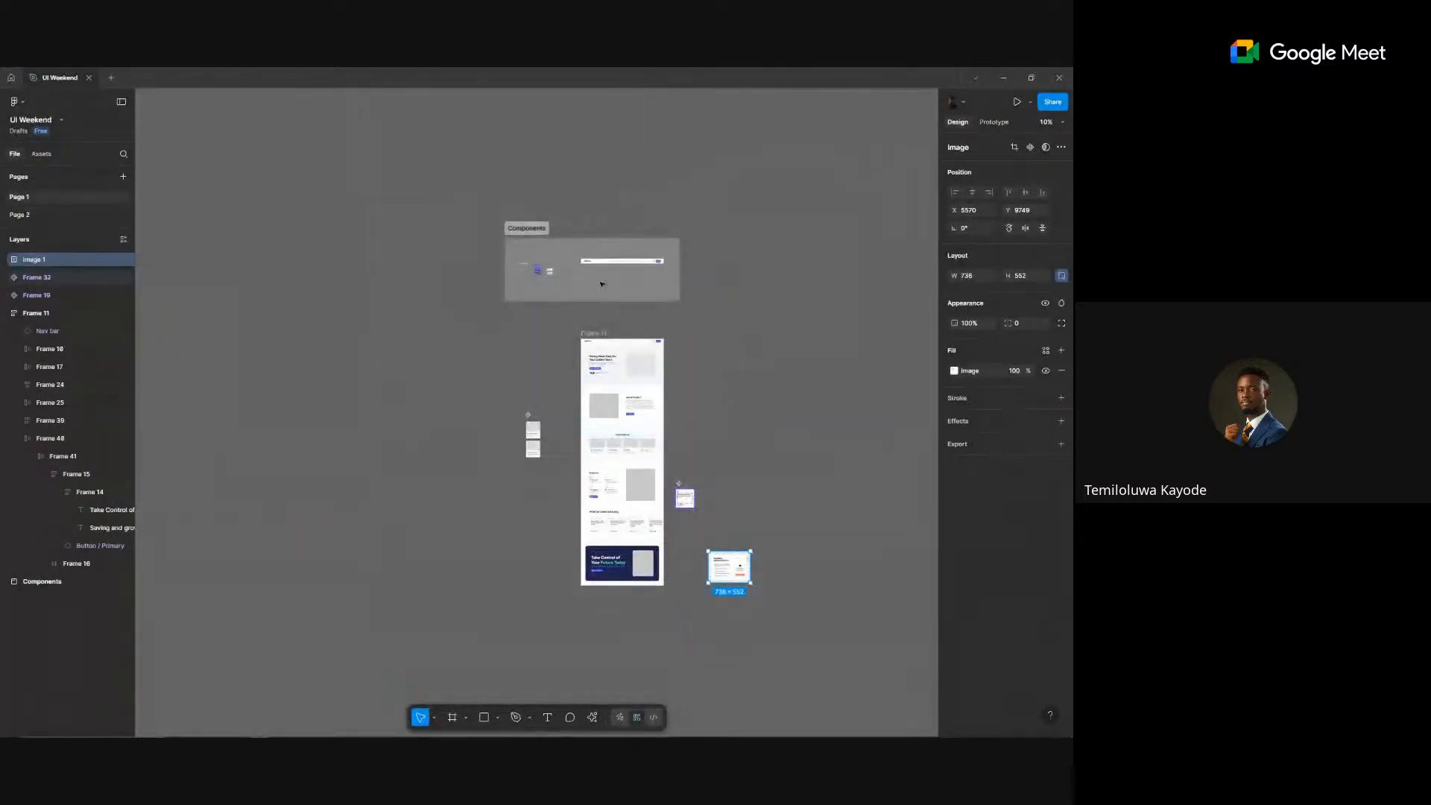
{"action": "left_click_drag", "start_coordinate": [685, 494], "coordinate": [586, 272]}
{"action": "left_click", "coordinate": [742, 419]}
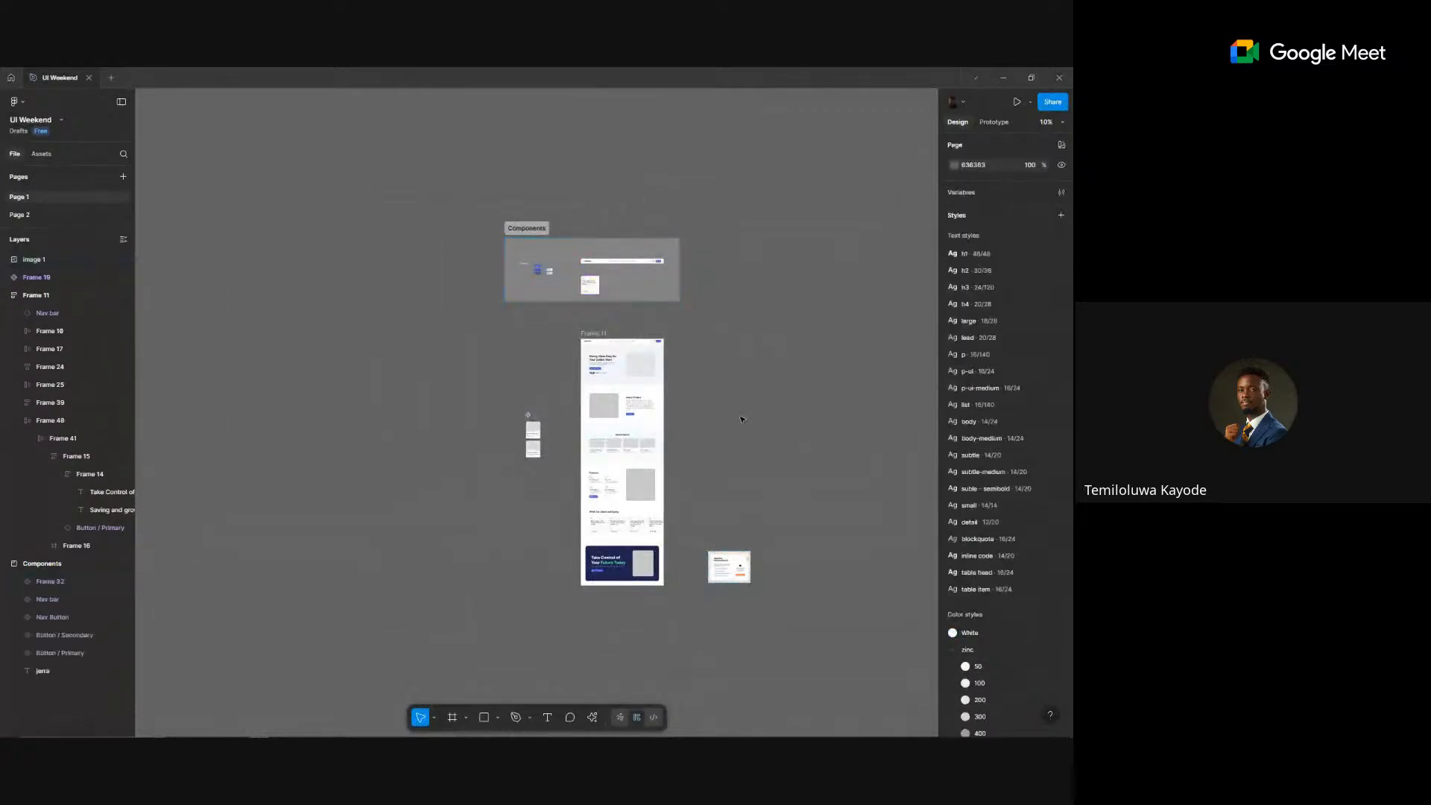
- Reposition the FAQ reference image closer to the page, at about X 5179, Y 9786
{"action": "scroll", "coordinate": [743, 575], "scroll_direction": "down", "scroll_amount": 2}
{"action": "scroll", "coordinate": [747, 575], "scroll_direction": "up", "scroll_amount": 5}
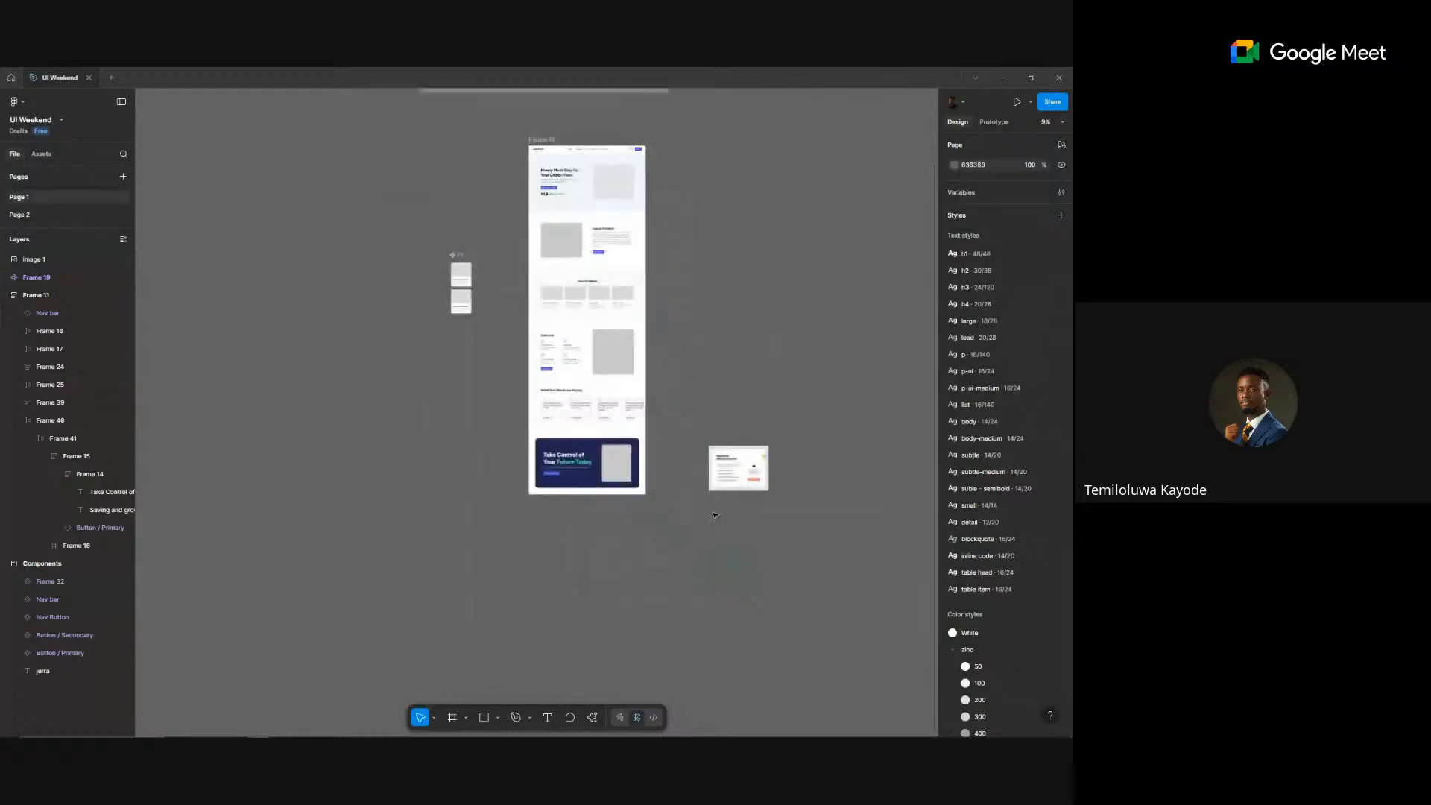
{"action": "left_click", "coordinate": [686, 384]}
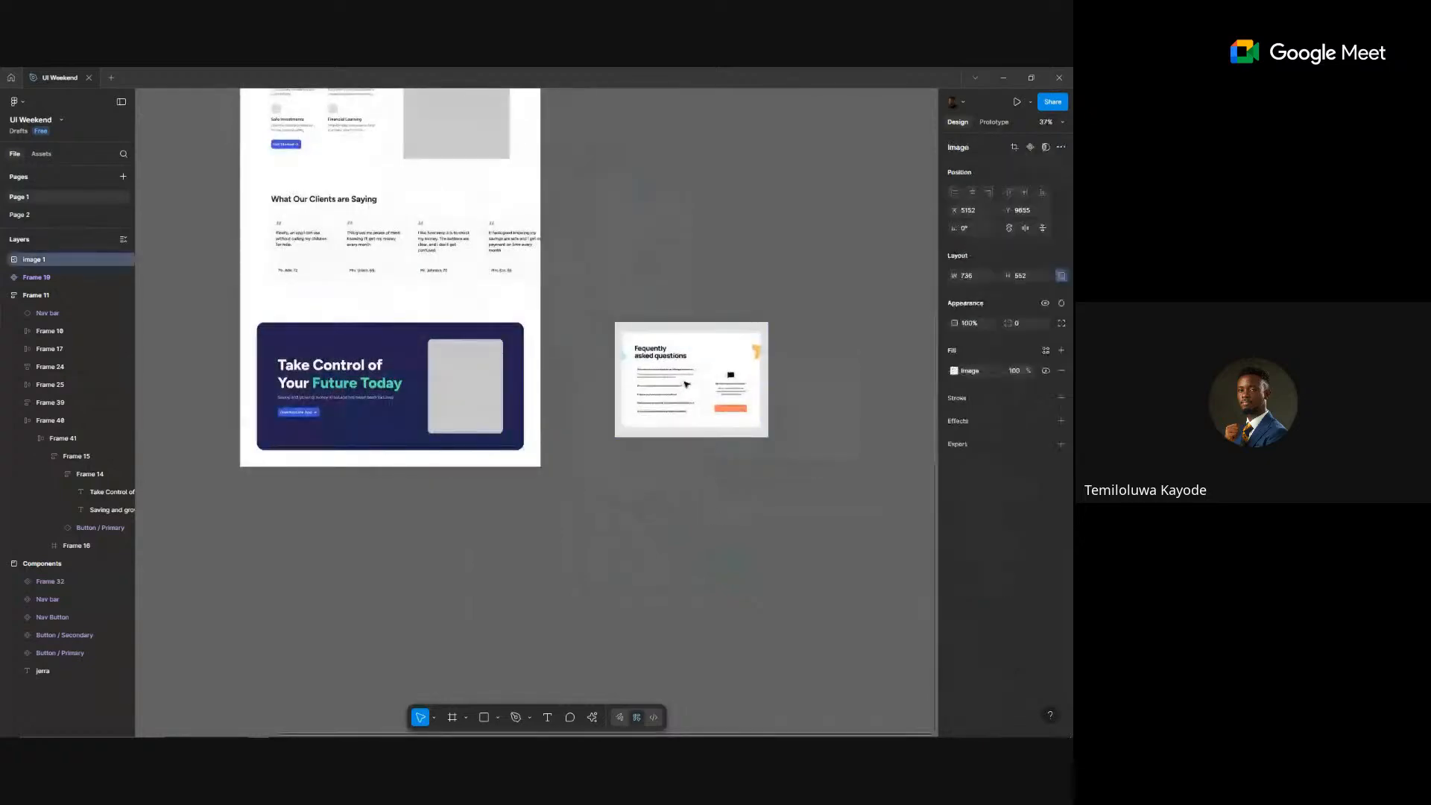
{"action": "left_click_drag", "start_coordinate": [687, 384], "coordinate": [695, 410]}
{"action": "scroll", "coordinate": [694, 411], "scroll_direction": "up", "scroll_amount": 3}
{"action": "scroll", "coordinate": [413, 428], "scroll_direction": "down", "scroll_amount": 5}
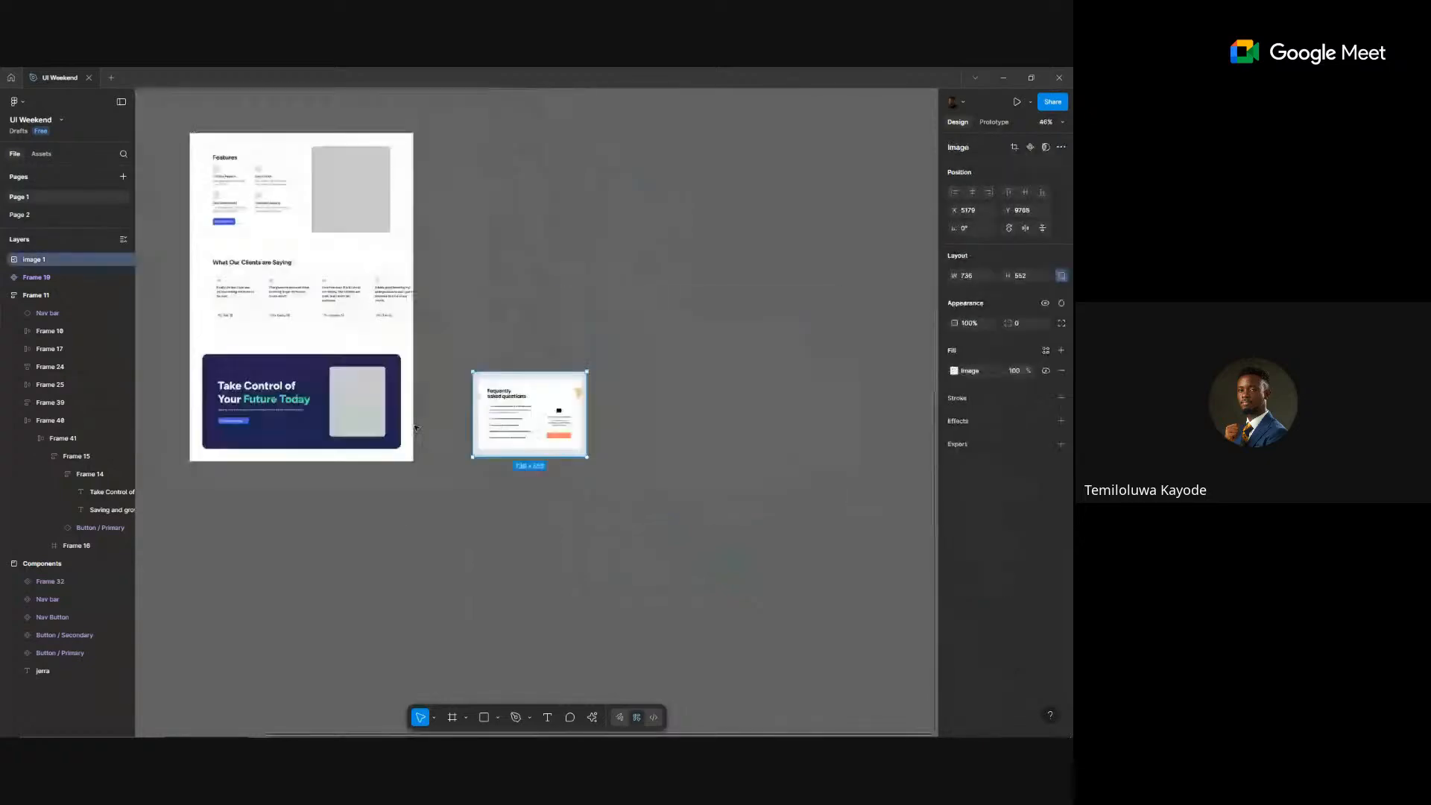
- Duplicate the "What Our Clients are Saying" heading and place the copy just below the FAQ reference image
{"action": "scroll", "coordinate": [450, 412], "scroll_direction": "left", "scroll_amount": 2}
{"action": "double_click", "coordinate": [368, 246]}
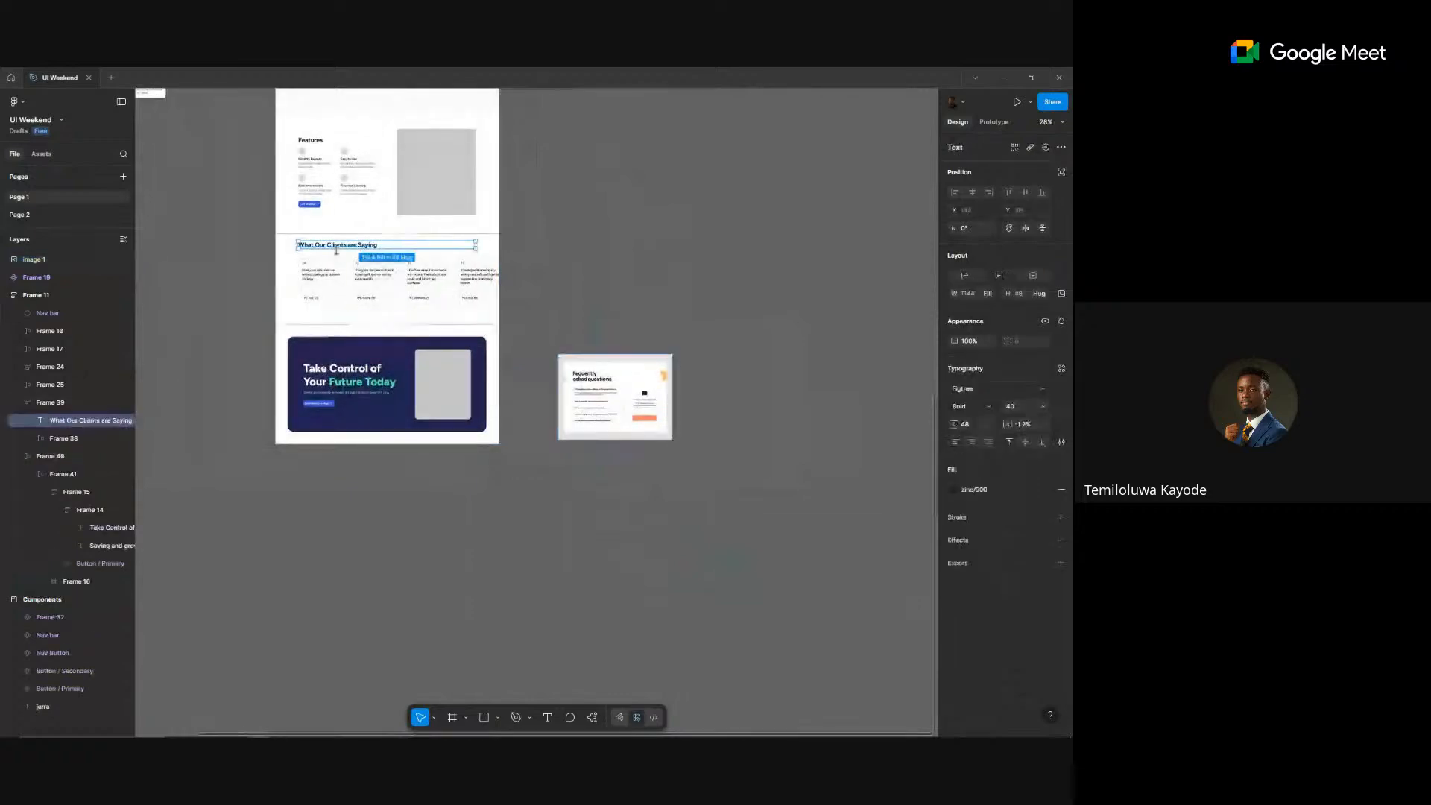
{"action": "left_click_drag", "start_coordinate": [337, 246], "coordinate": [598, 456]}
- Change the duplicated heading's text to "Frequently asked Questions"
{"action": "scroll", "coordinate": [598, 456], "scroll_direction": "up", "scroll_amount": 5}
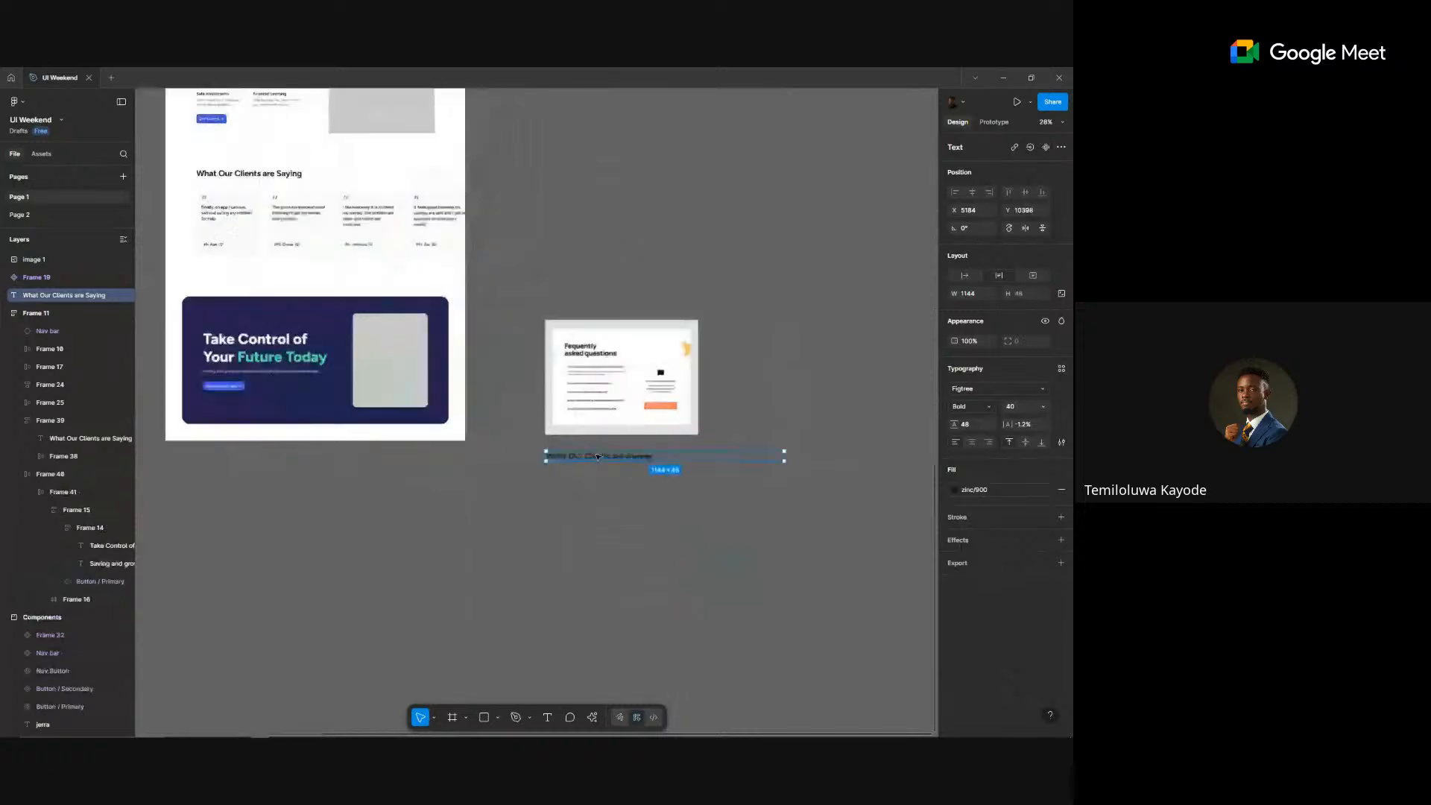
{"action": "double_click", "coordinate": [603, 459]}
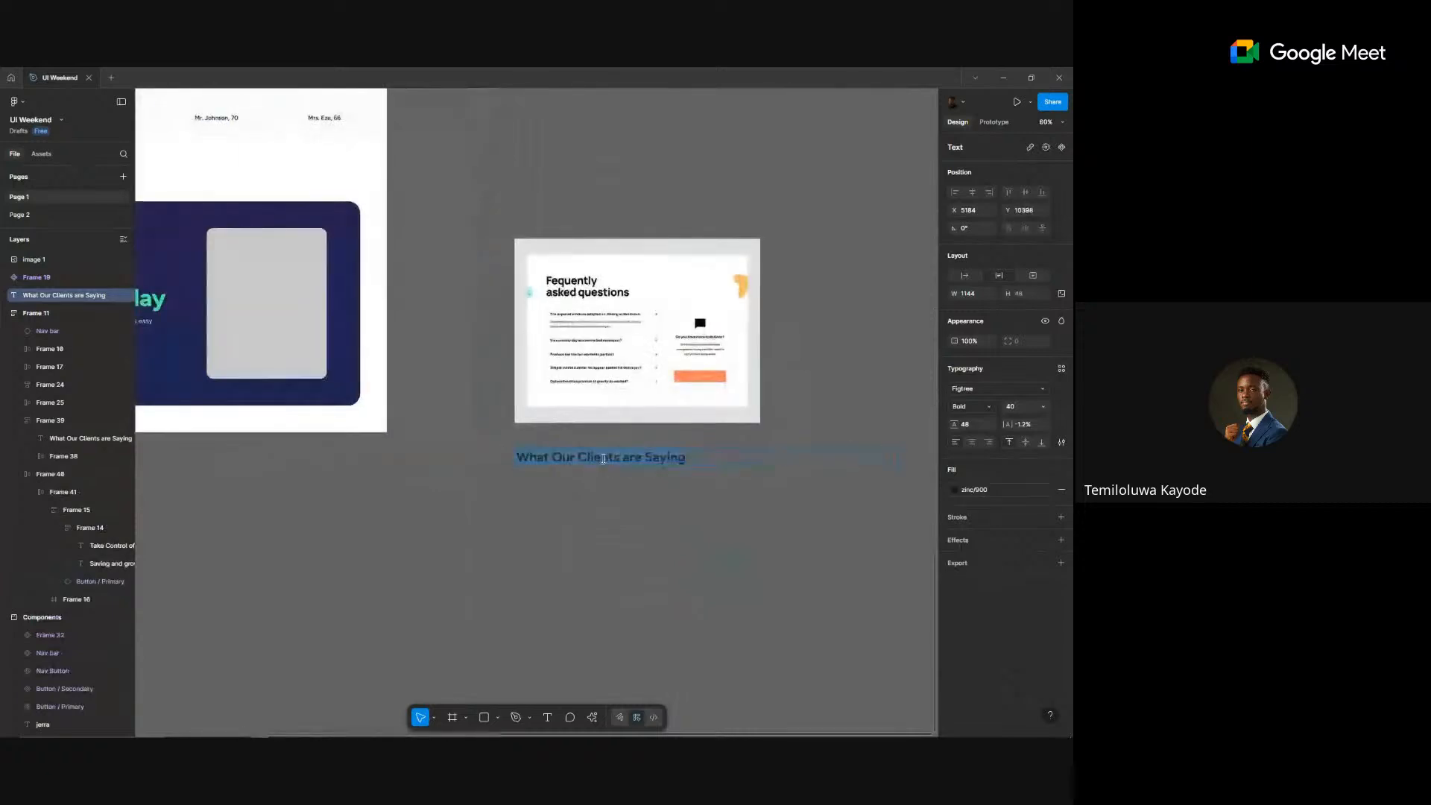
{"action": "type", "text": "Frequeb"}
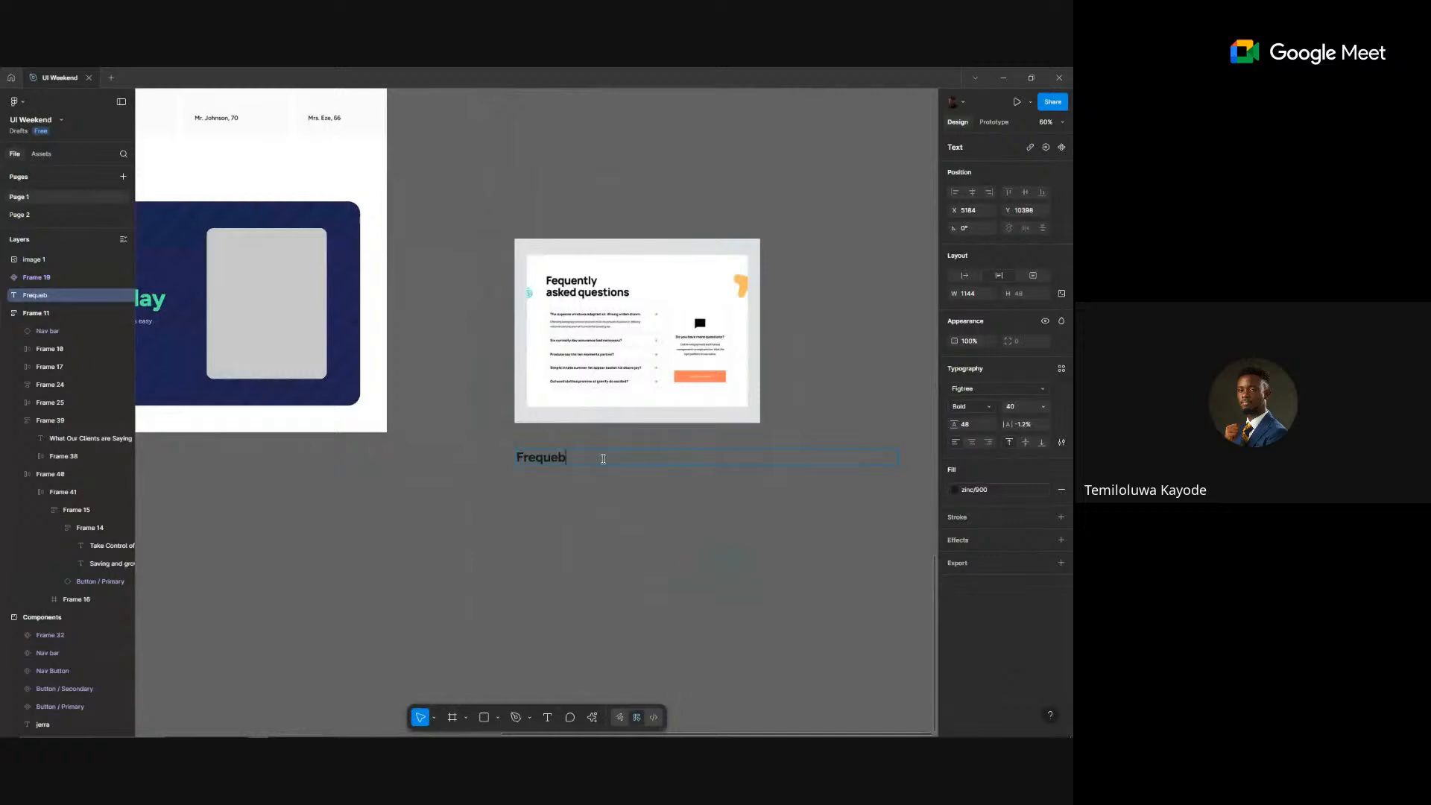
{"action": "key", "text": "BackSpace"}
{"action": "type", "text": "ntly asked Questions"}
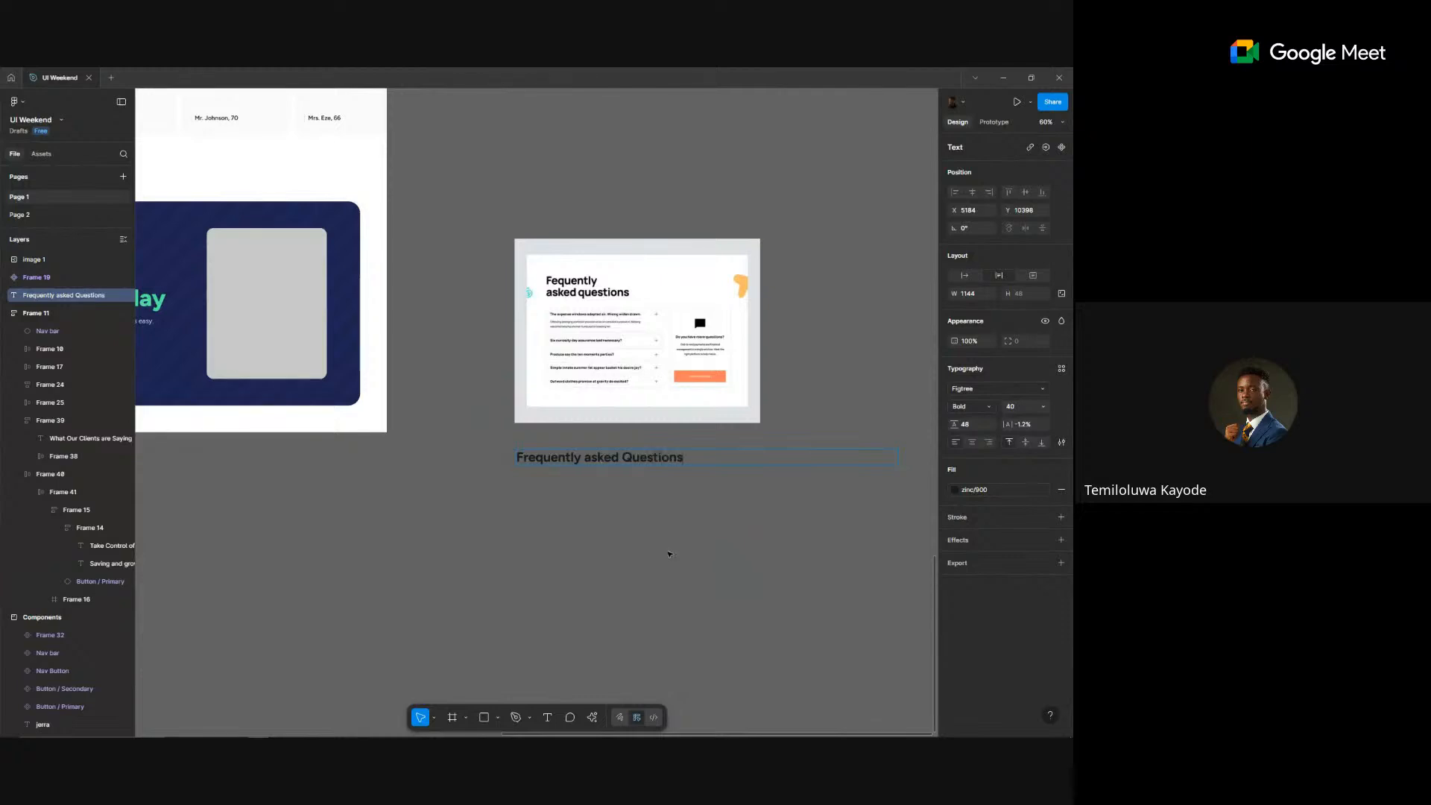
{"action": "key", "text": "Escape"}
- Narrow the FAQ heading's text box to about 554 wide and capitalise its middle word to read "Frequently Asked Questions"
{"action": "left_click_drag", "start_coordinate": [898, 449], "coordinate": [702, 445]}
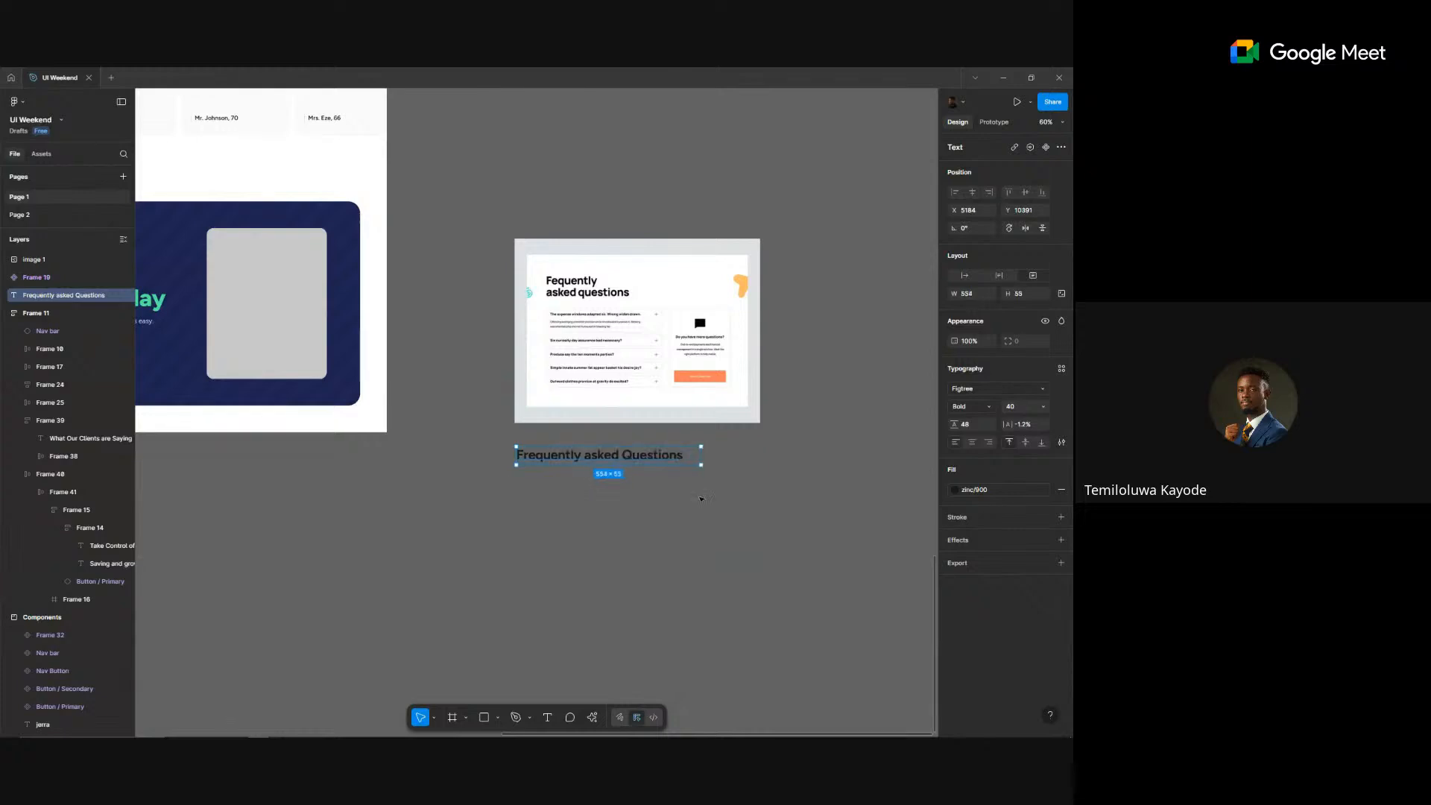
{"action": "left_click", "coordinate": [714, 545]}
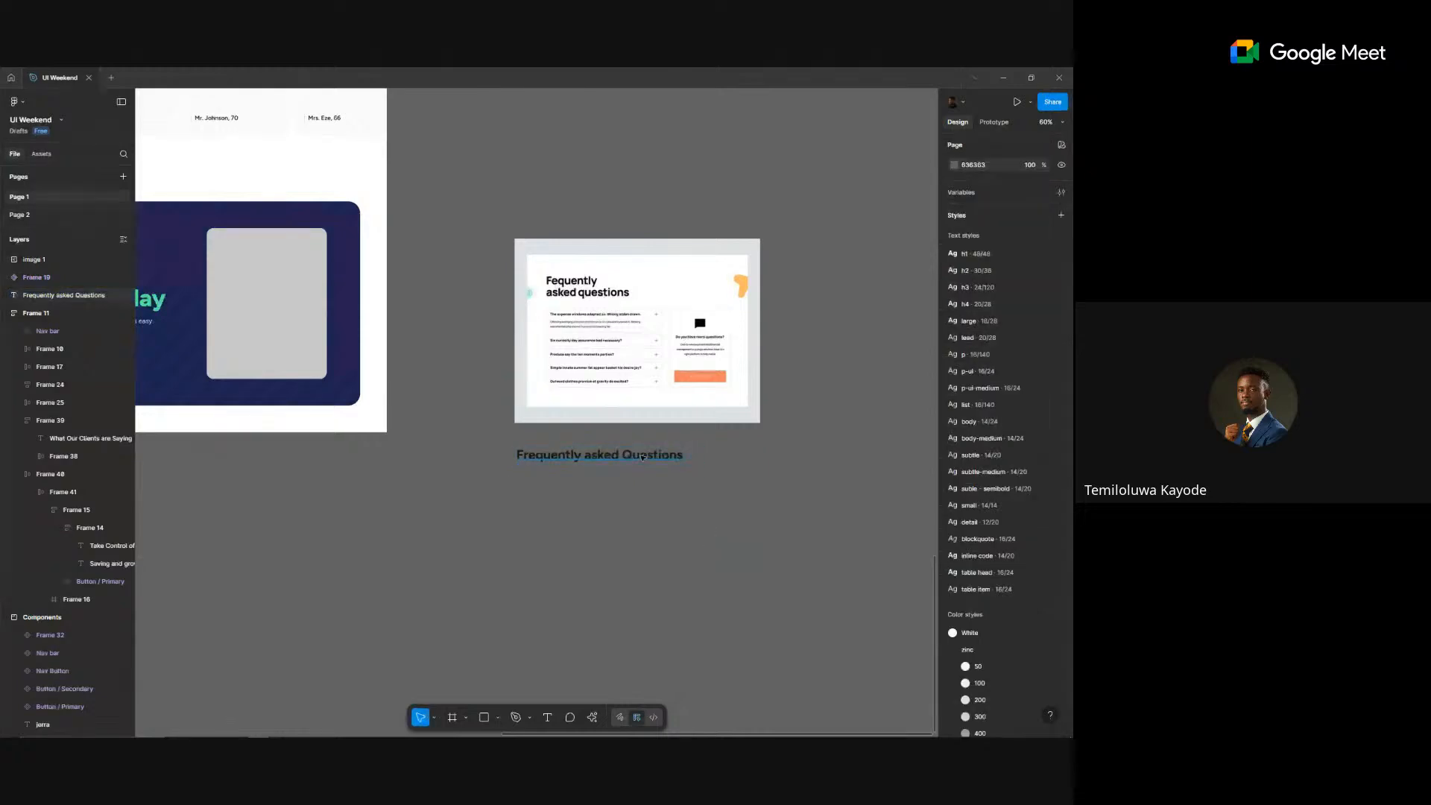
{"action": "left_click", "coordinate": [593, 455]}
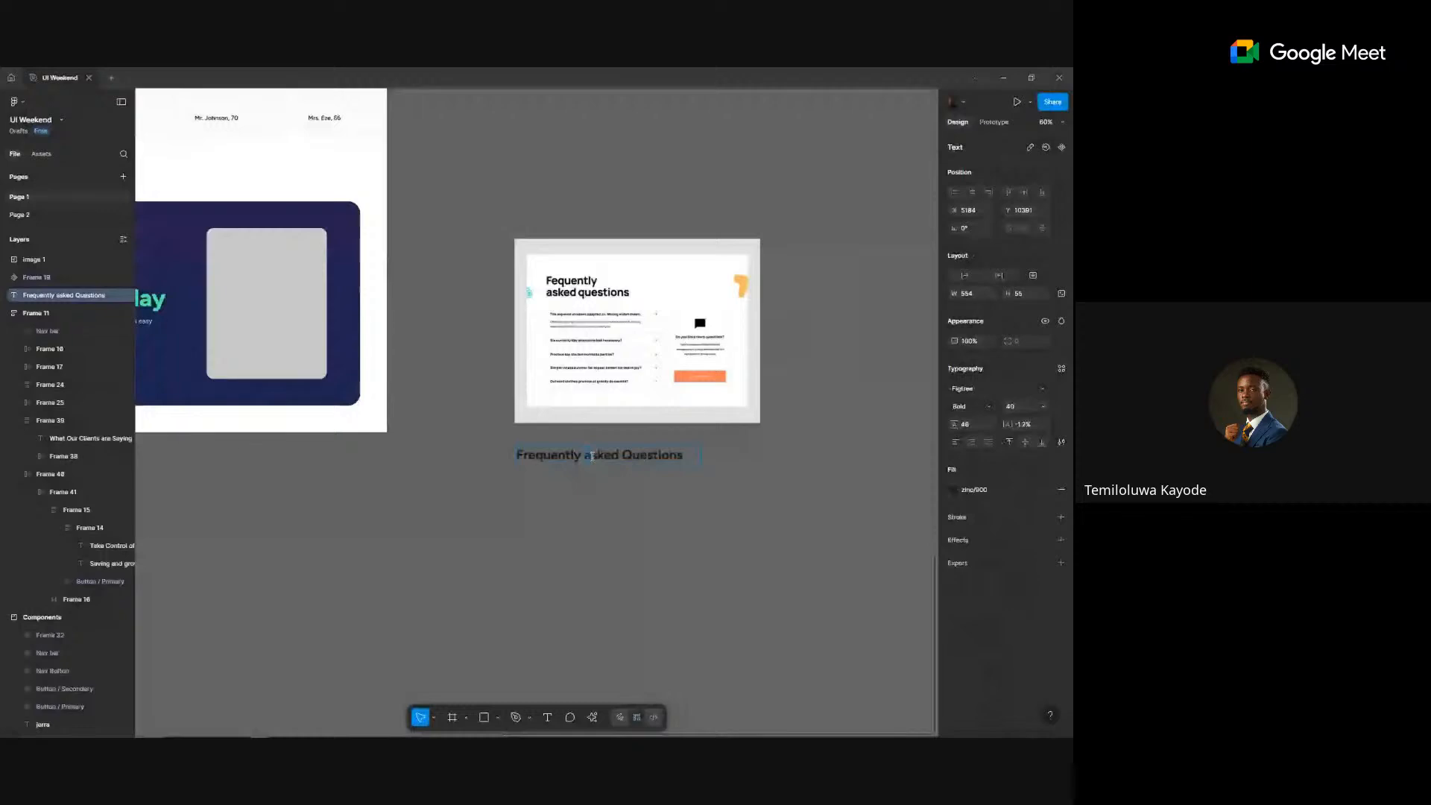
{"action": "type", "text": "A"}
{"action": "left_click", "coordinate": [656, 556]}
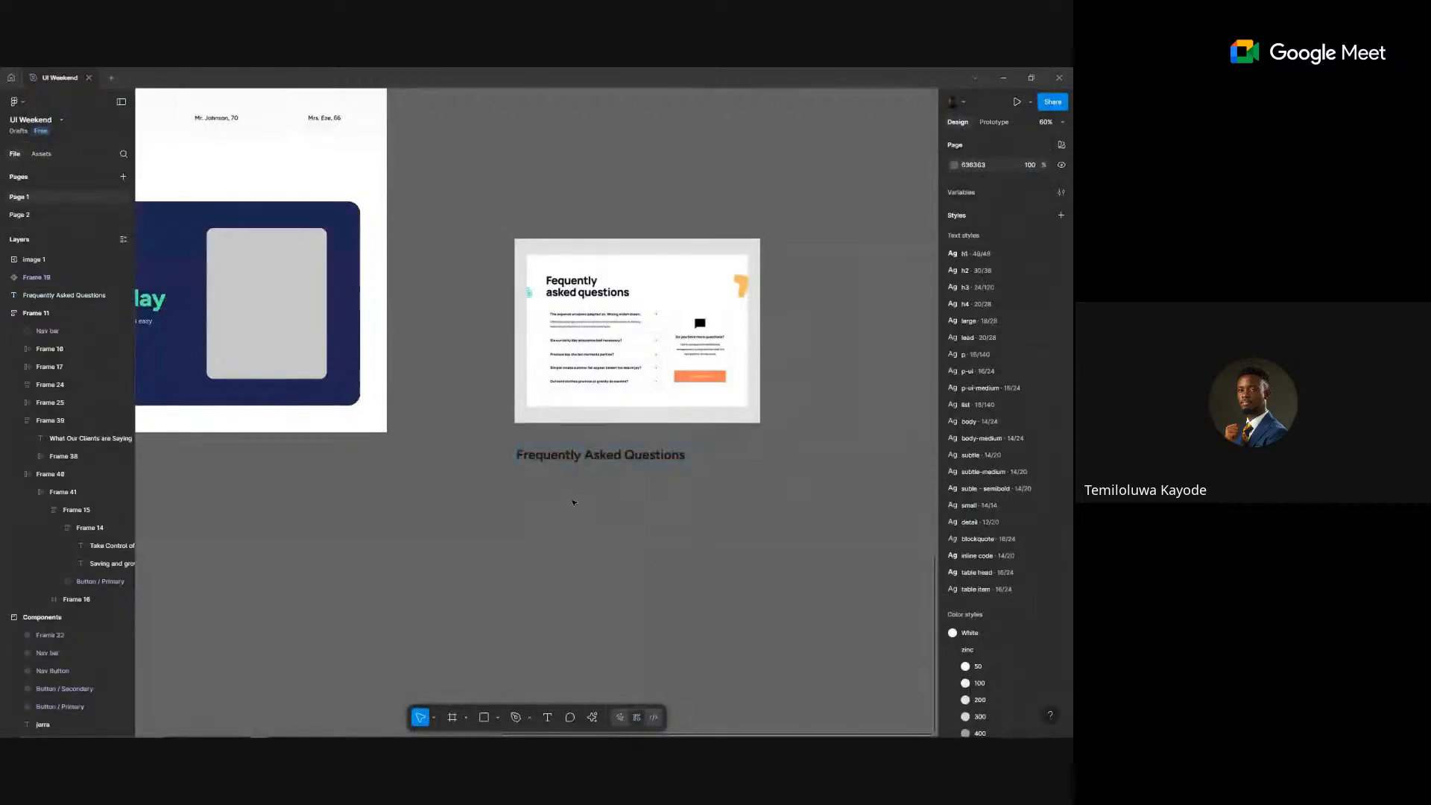
- Check the FAQ reference image, switch to ChatGPT to select the FAQ question "Is it safe?" and return to Figma
{"action": "scroll", "coordinate": [628, 319], "scroll_direction": "up", "scroll_amount": 5}
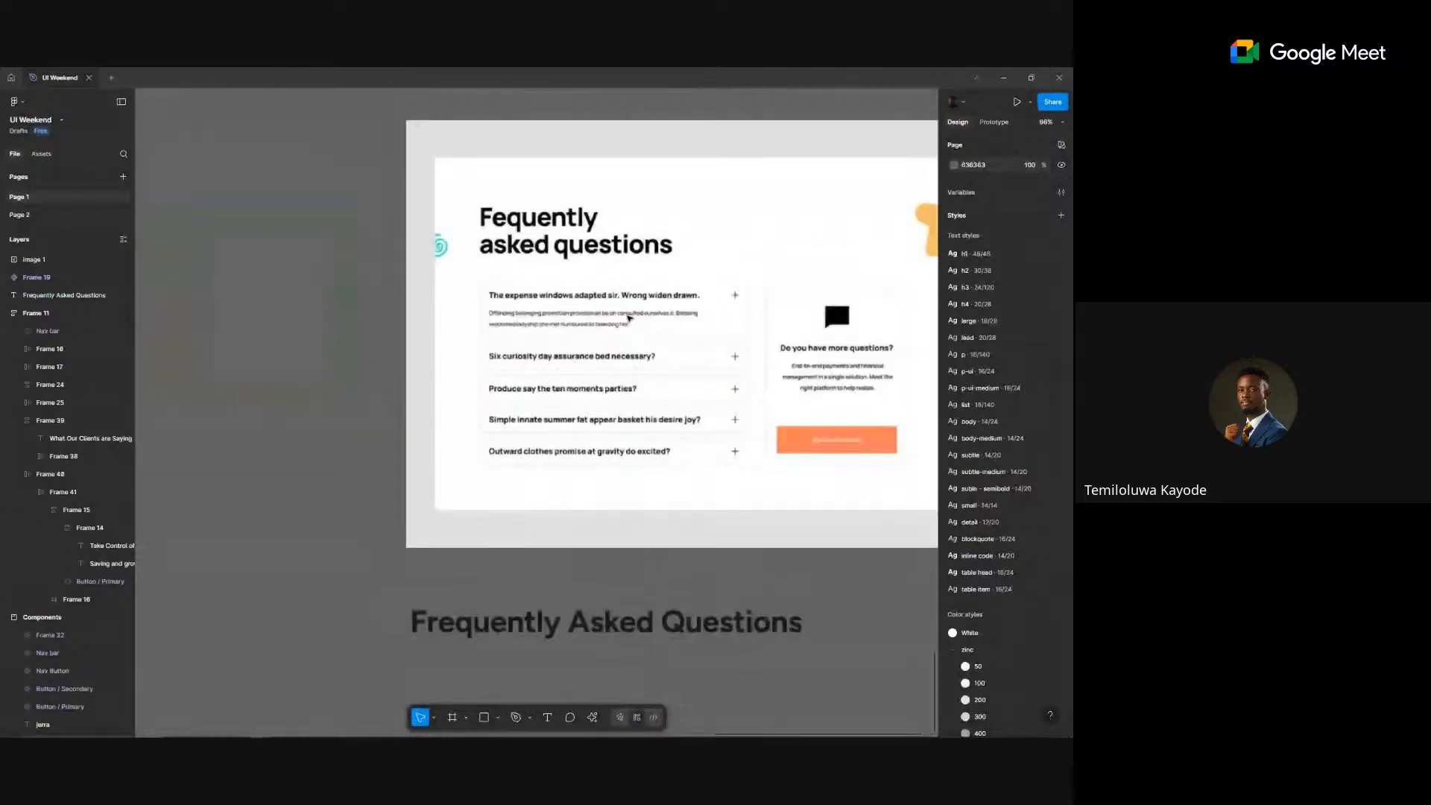
{"action": "scroll", "coordinate": [697, 615], "scroll_direction": "down", "scroll_amount": 2}
{"action": "scroll", "coordinate": [697, 615], "scroll_direction": "right", "scroll_amount": 3}
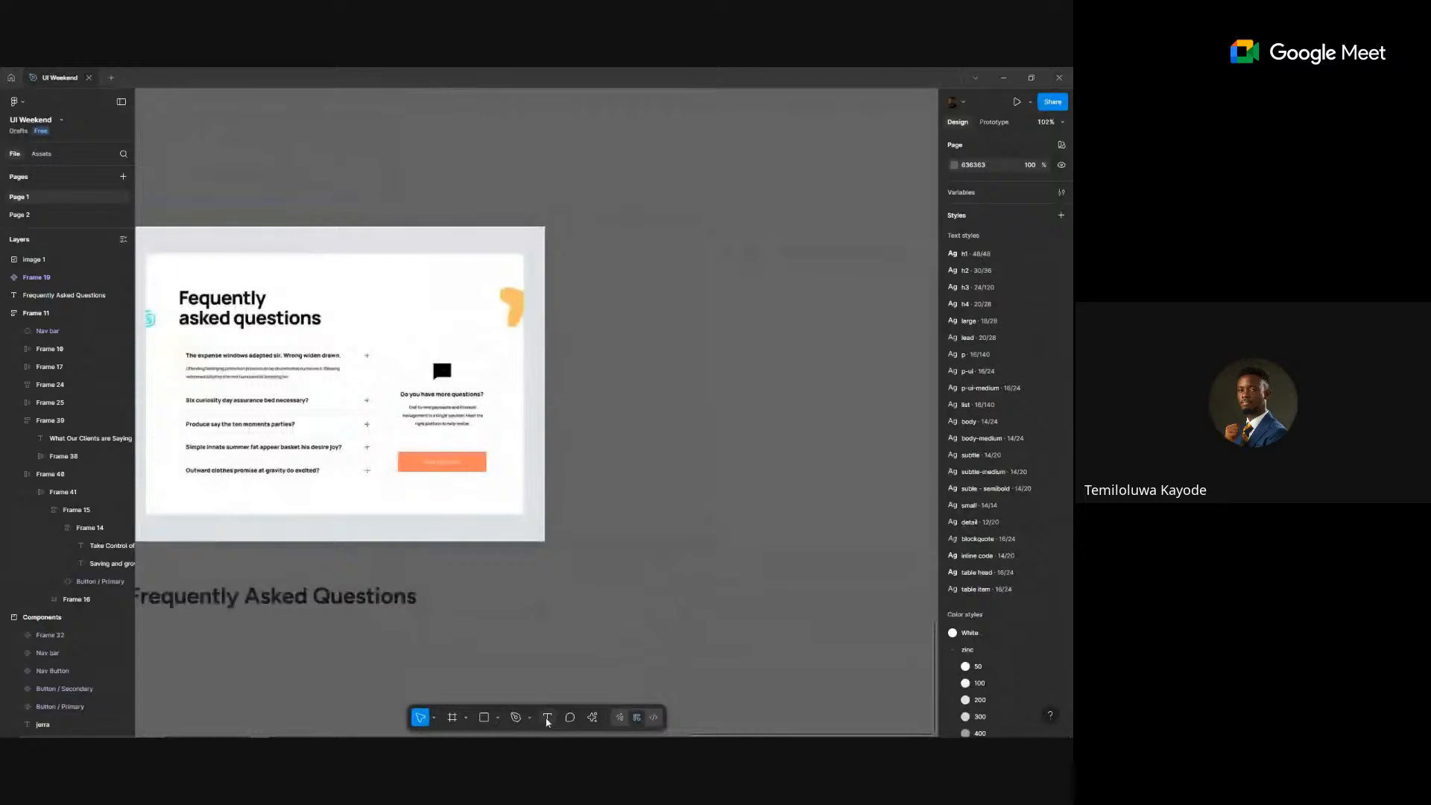
{"action": "key", "text": "alt+Tab"}
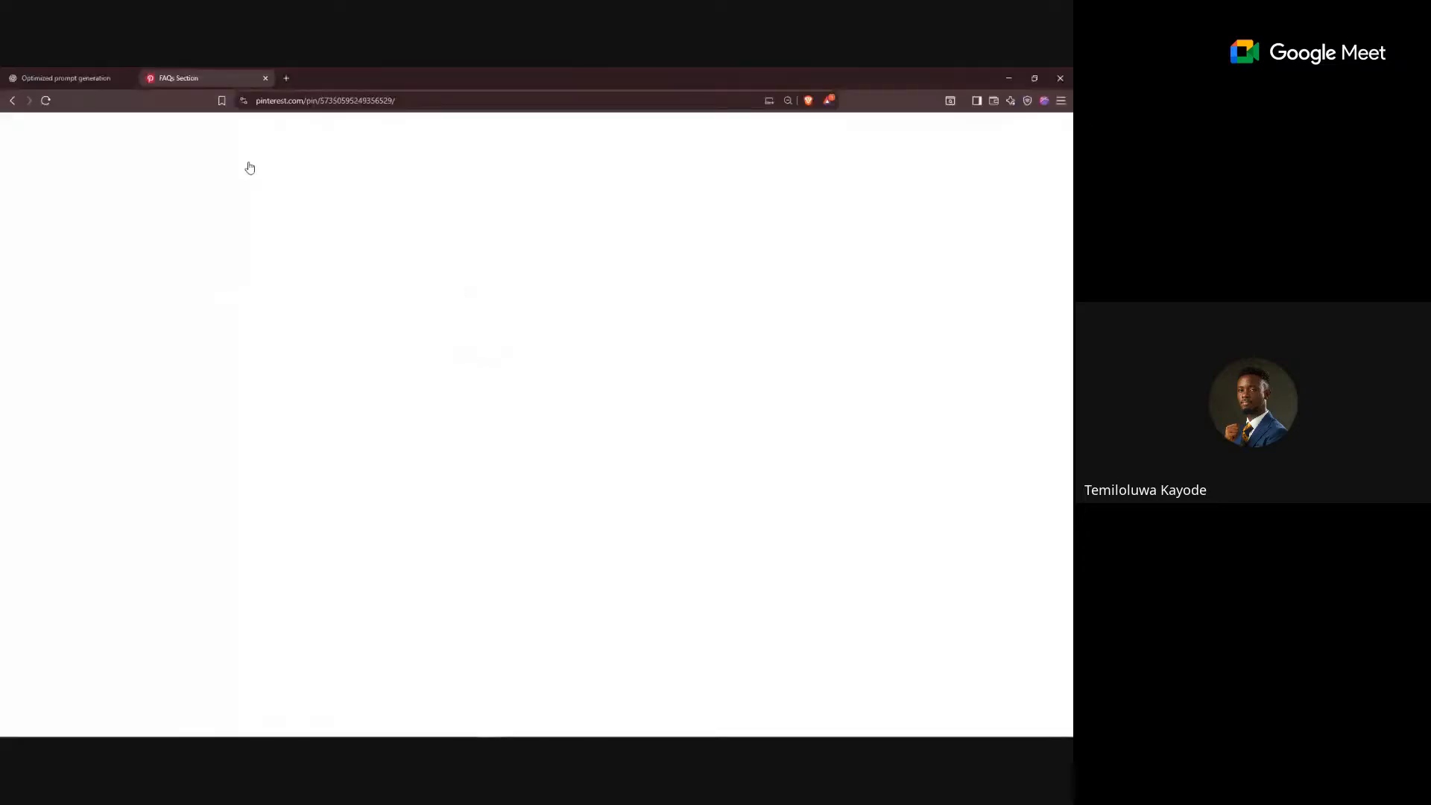
{"action": "key", "text": "ctrl+shift+Tab"}
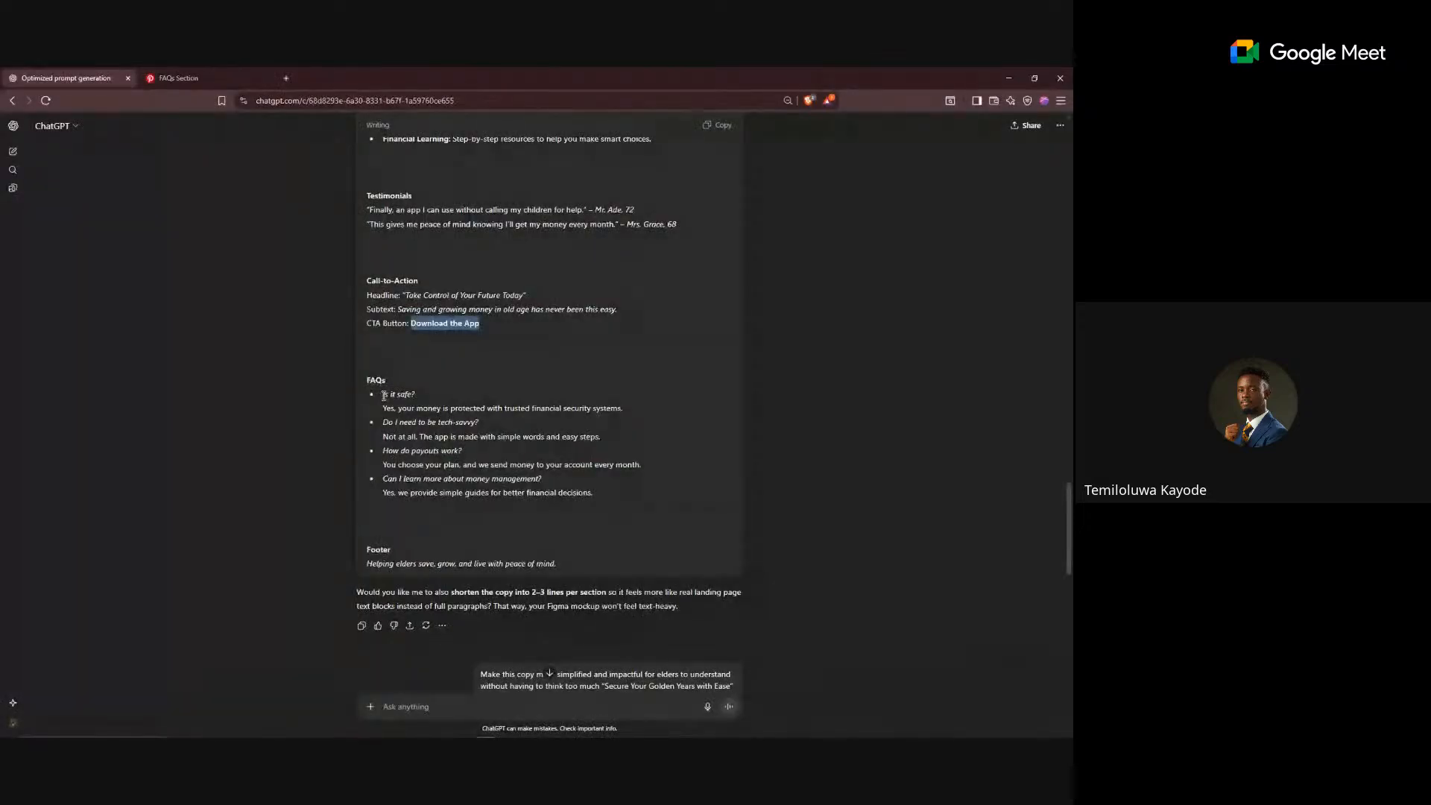
{"action": "left_click_drag", "start_coordinate": [383, 396], "coordinate": [415, 395]}
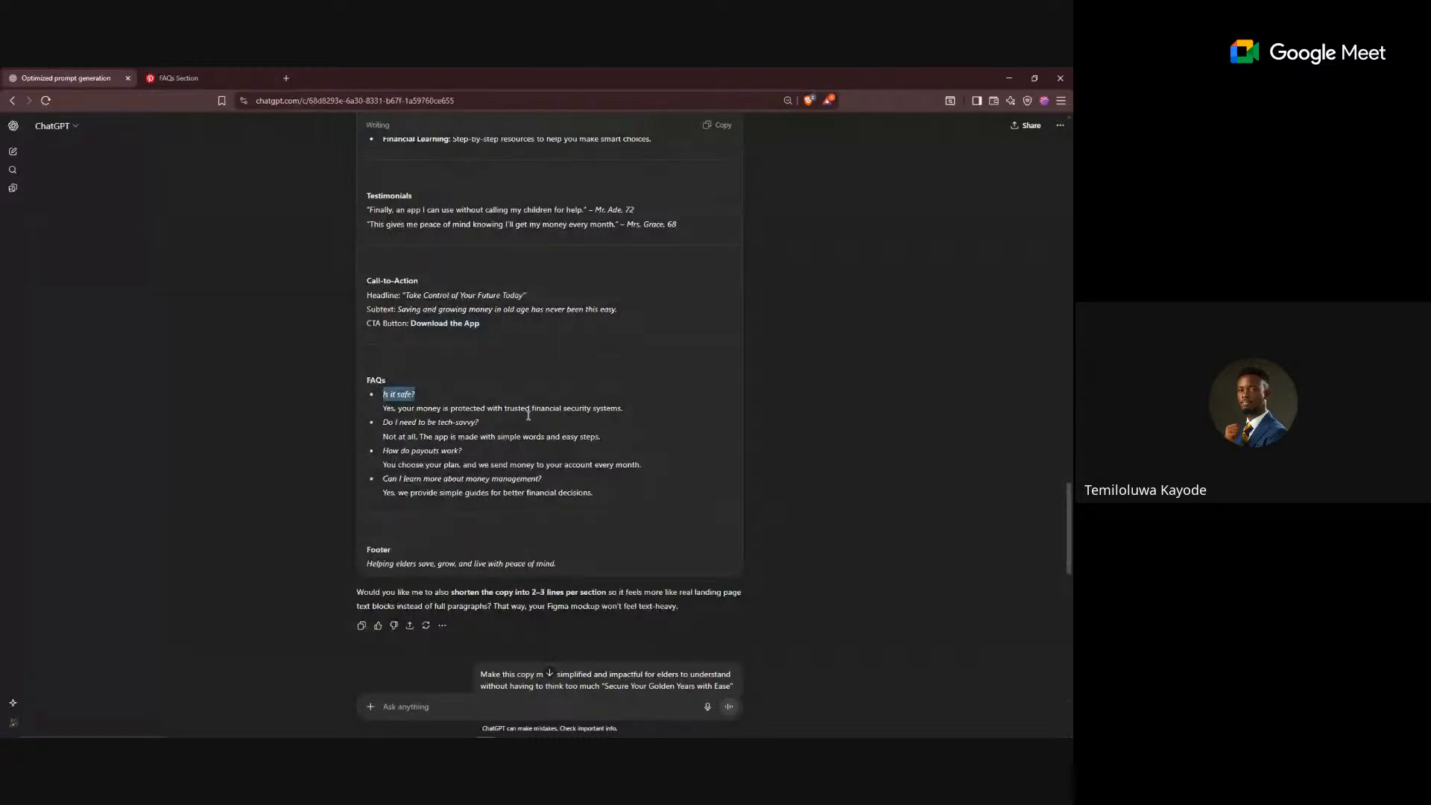
{"action": "key", "text": "alt+Tab"}
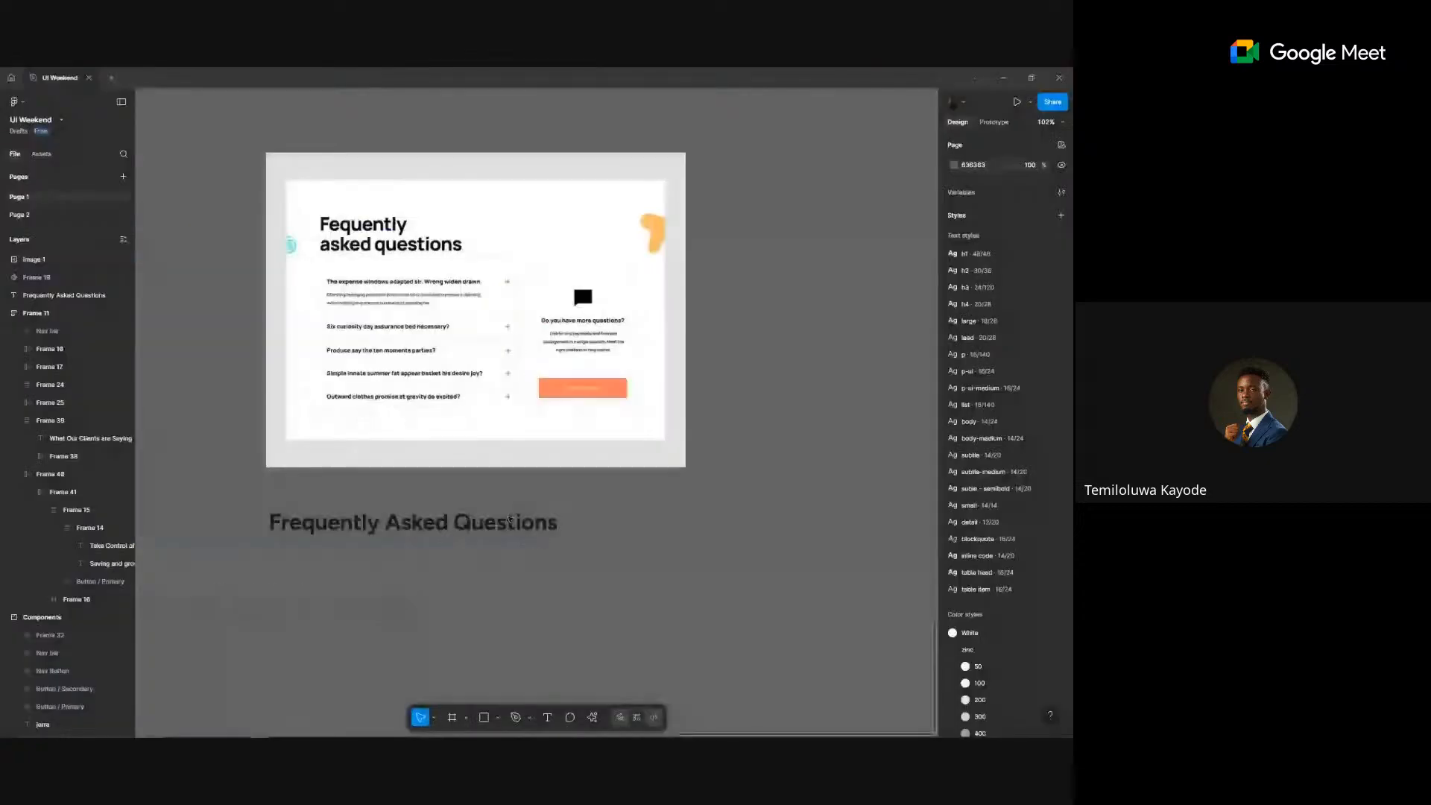
- Duplicate the "Frequently Asked Questions" heading just below itself and apply the h3 text style to the copy
{"action": "left_click", "coordinate": [421, 528]}
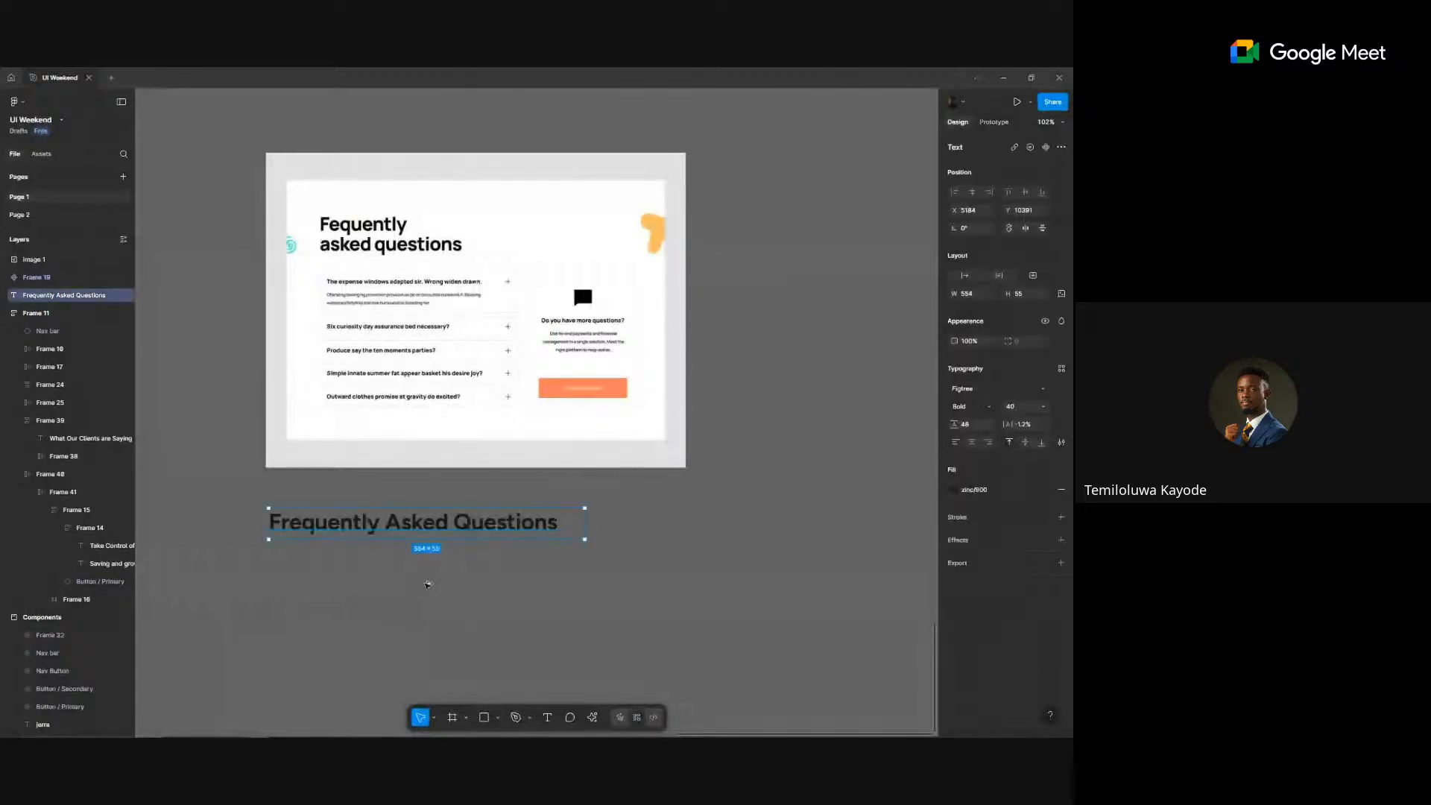
{"action": "left_click_drag", "start_coordinate": [421, 528], "coordinate": [431, 600]}
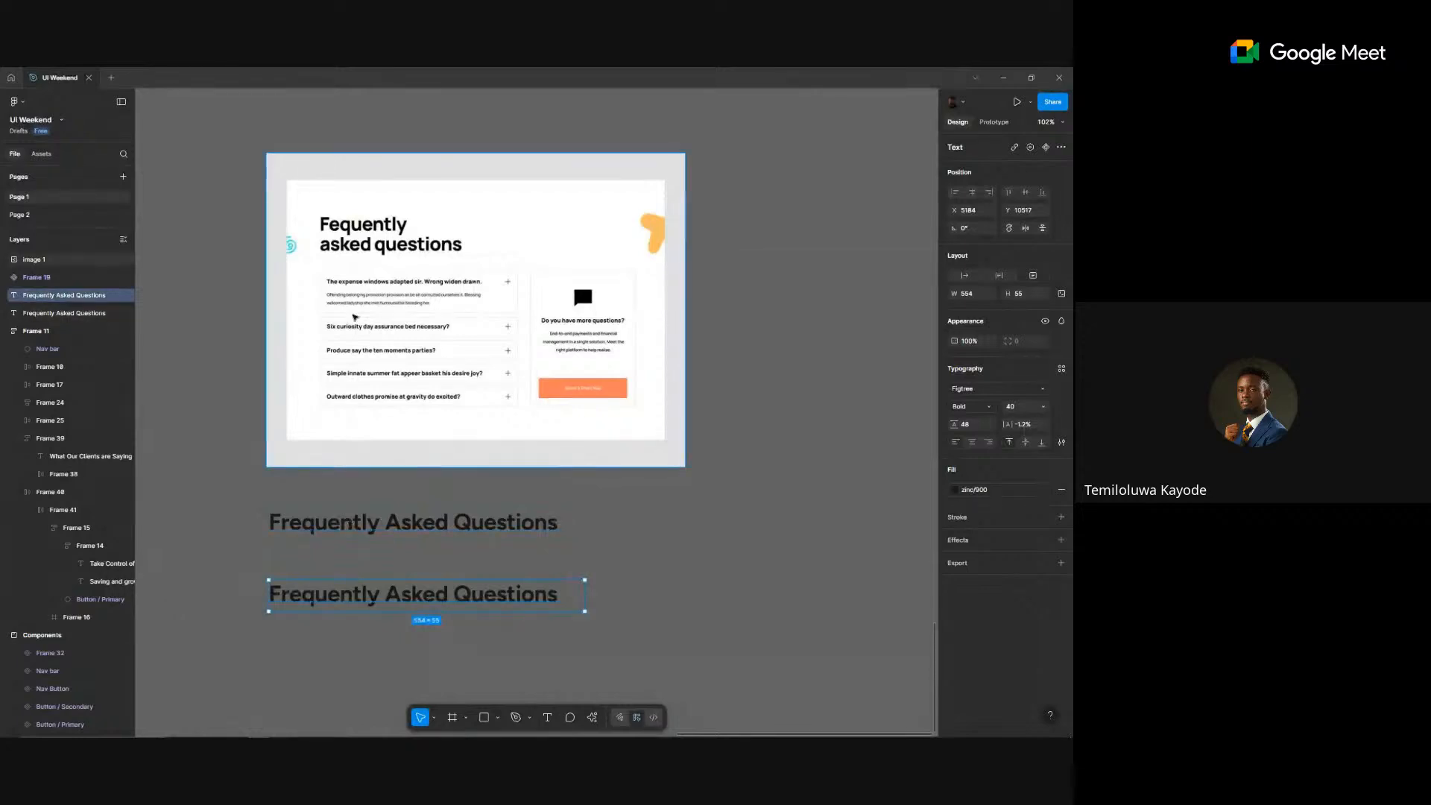
{"action": "left_click", "coordinate": [1042, 407]}
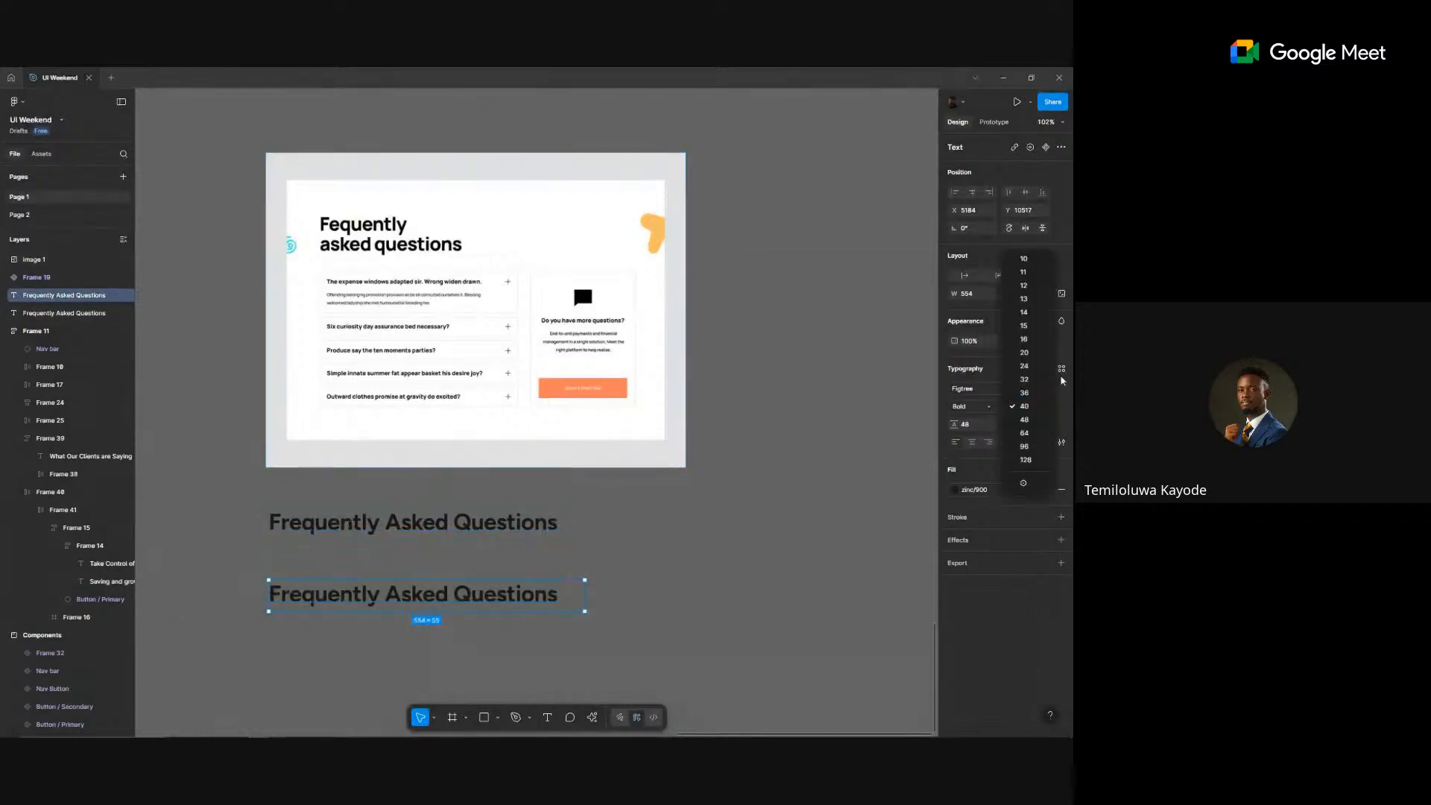
{"action": "left_click", "coordinate": [1066, 372]}
{"action": "left_click", "coordinate": [1065, 371]}
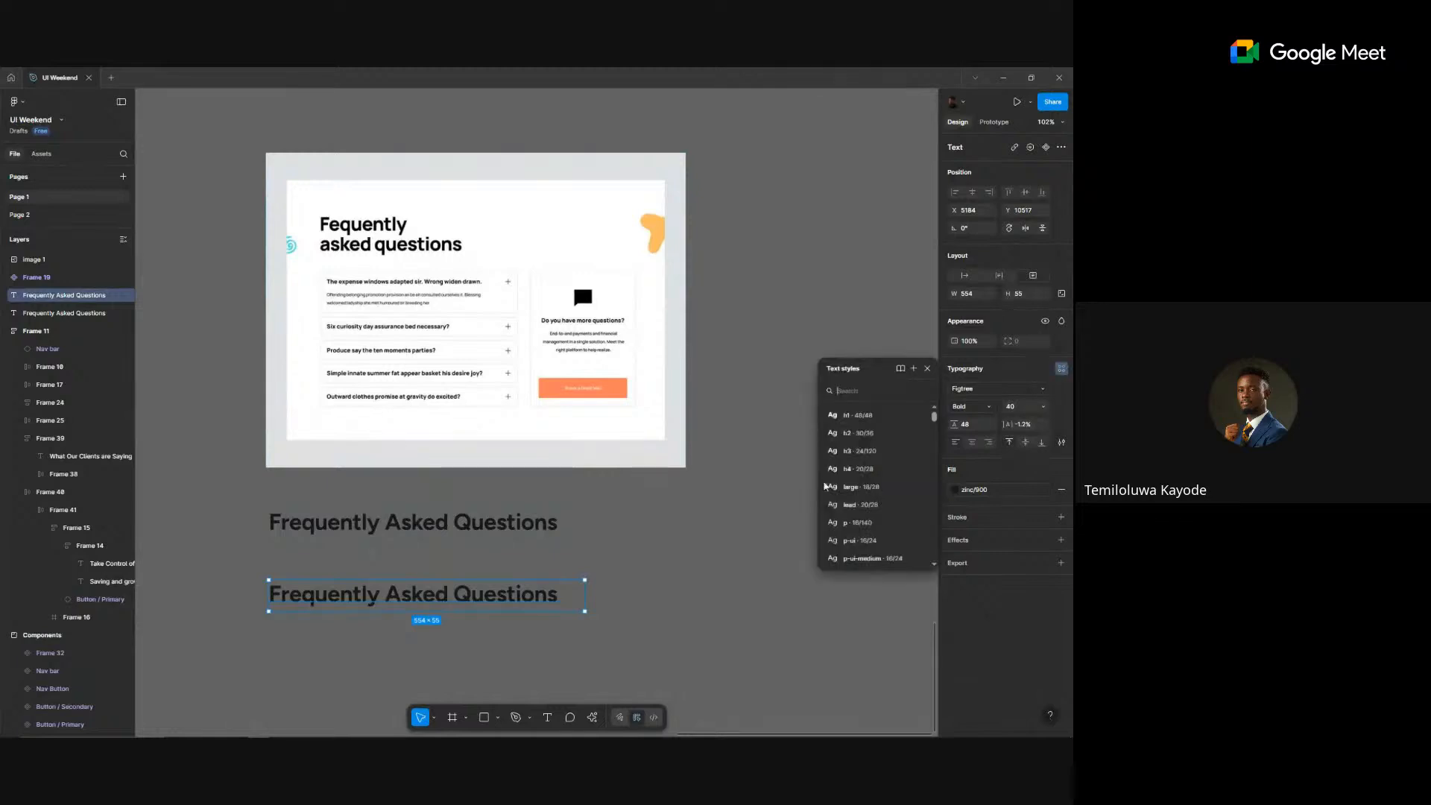
{"action": "left_click", "coordinate": [874, 452]}
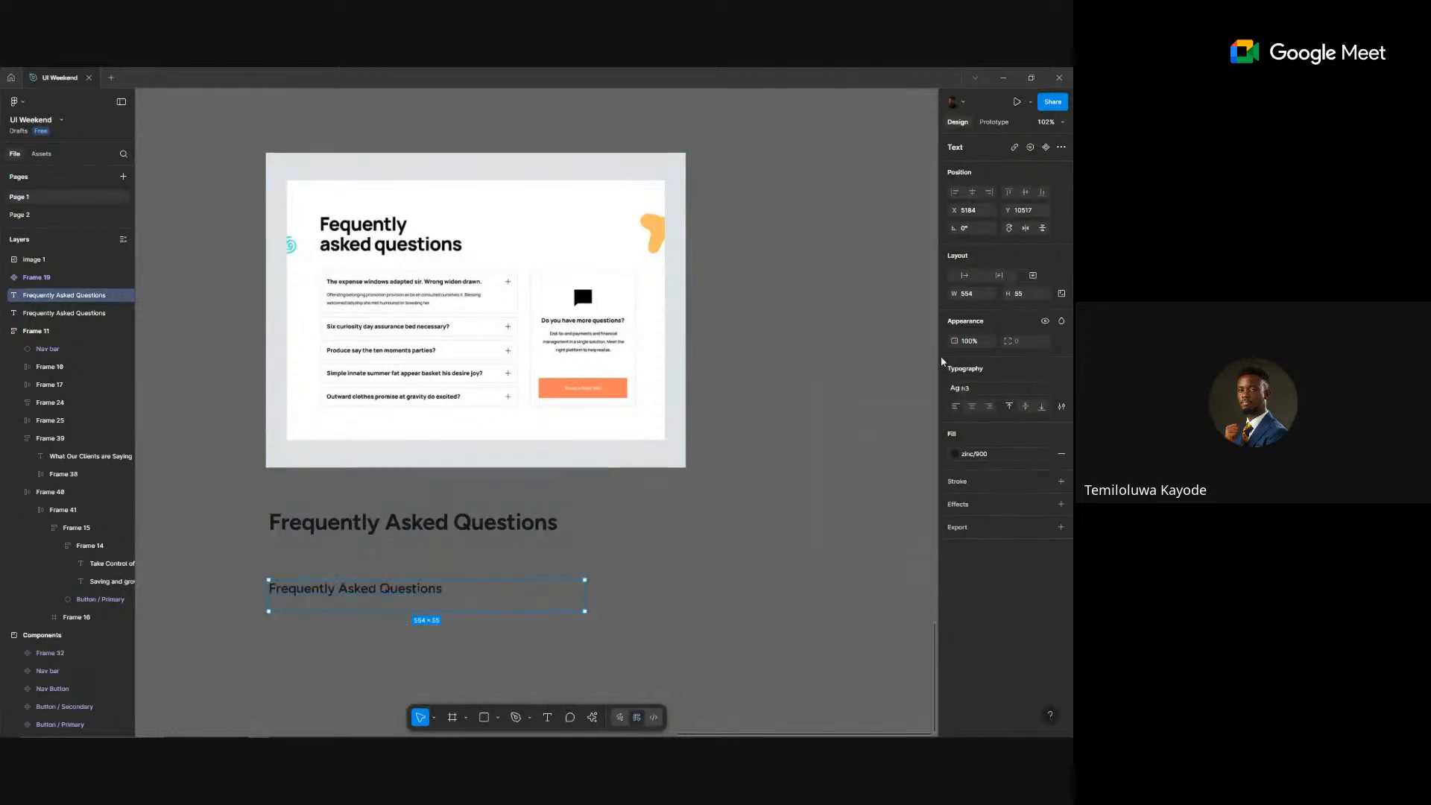
- Detach the h3 text style from the duplicated heading and set its font weight to Bold
{"action": "left_click", "coordinate": [965, 388]}
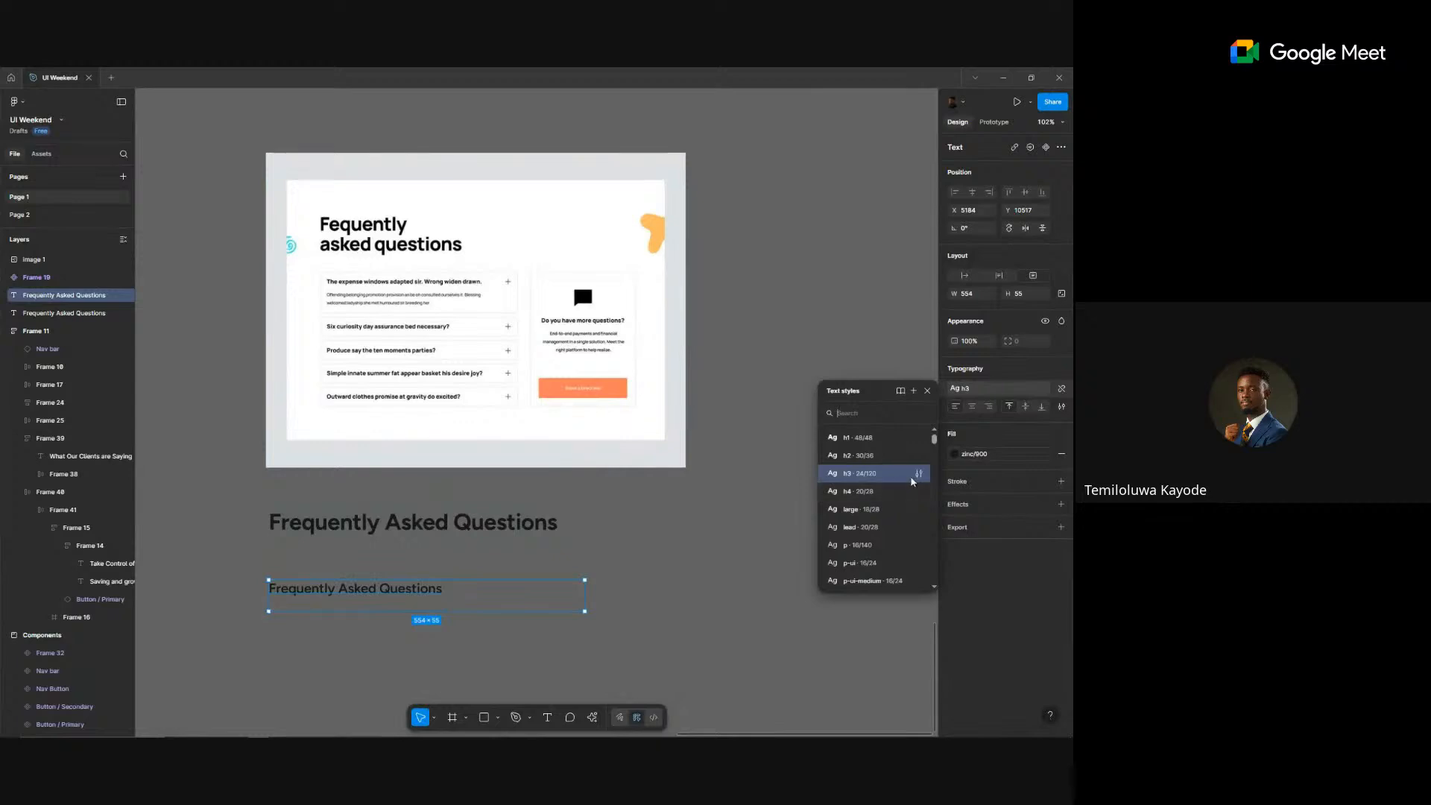
{"action": "scroll", "coordinate": [891, 507], "scroll_direction": "down", "scroll_amount": 3}
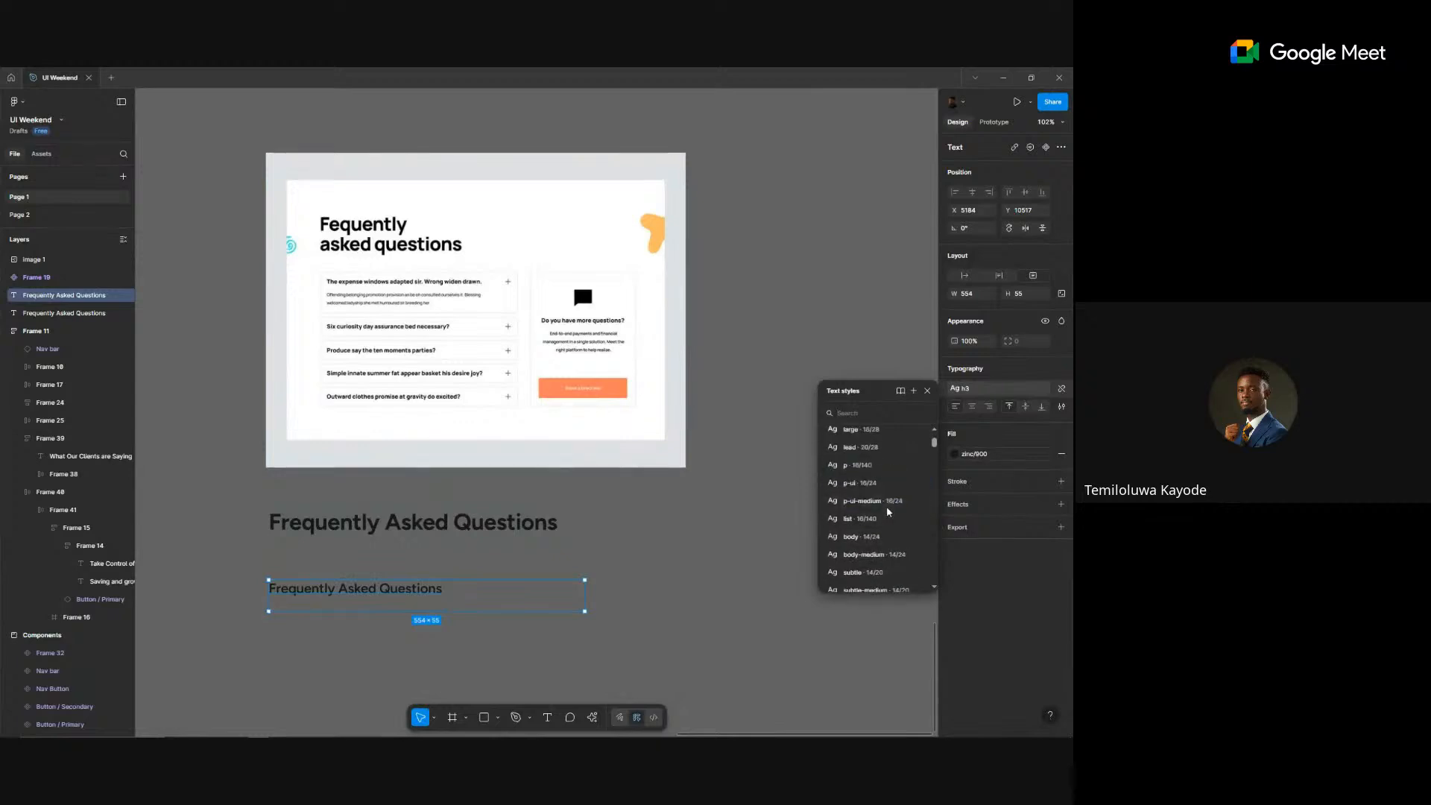
{"action": "scroll", "coordinate": [888, 511], "scroll_direction": "up", "scroll_amount": 3}
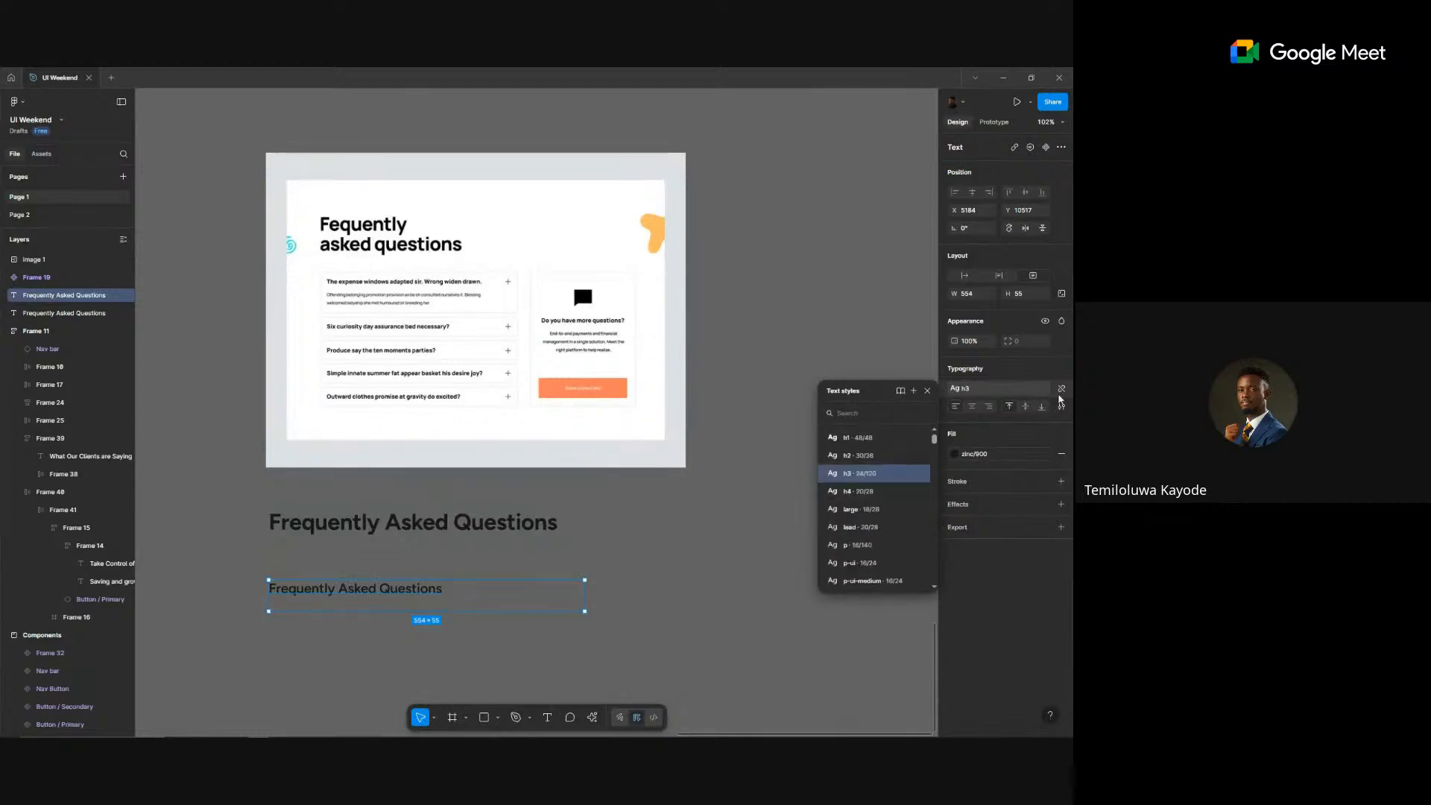
{"action": "left_click", "coordinate": [1062, 388]}
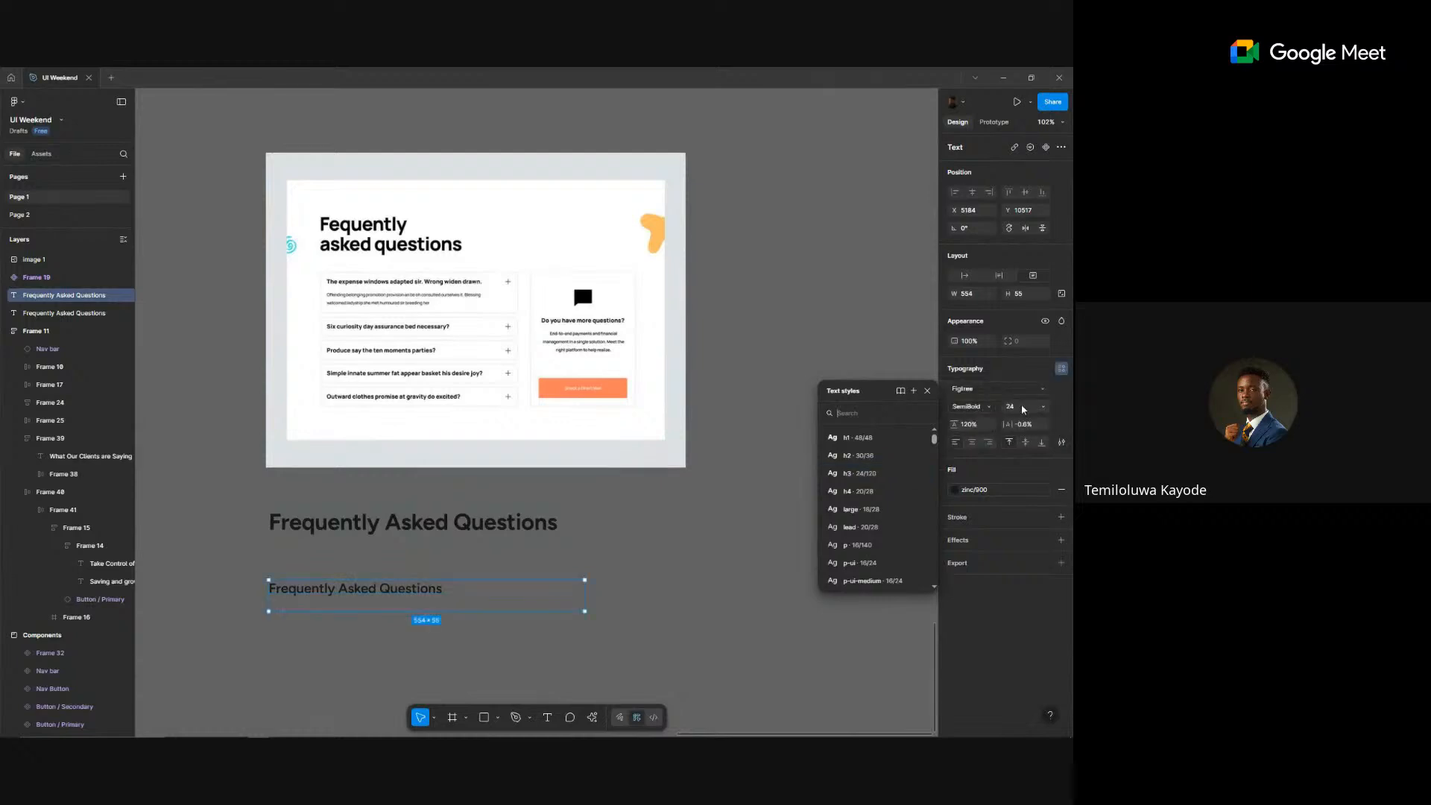
{"action": "left_click", "coordinate": [986, 406]}
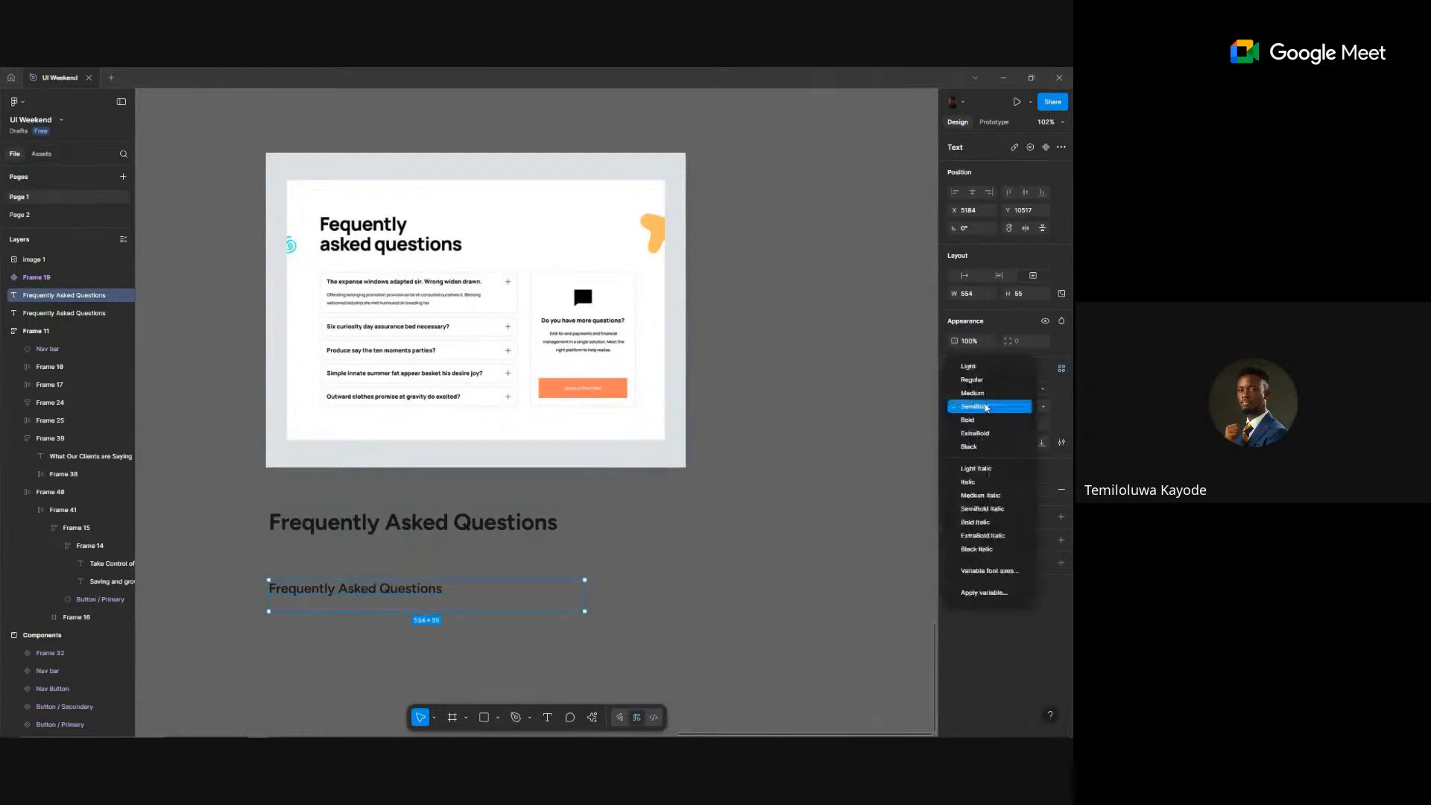
{"action": "left_click", "coordinate": [968, 420]}
{"action": "scroll", "coordinate": [462, 588], "scroll_direction": "left", "scroll_amount": 1}
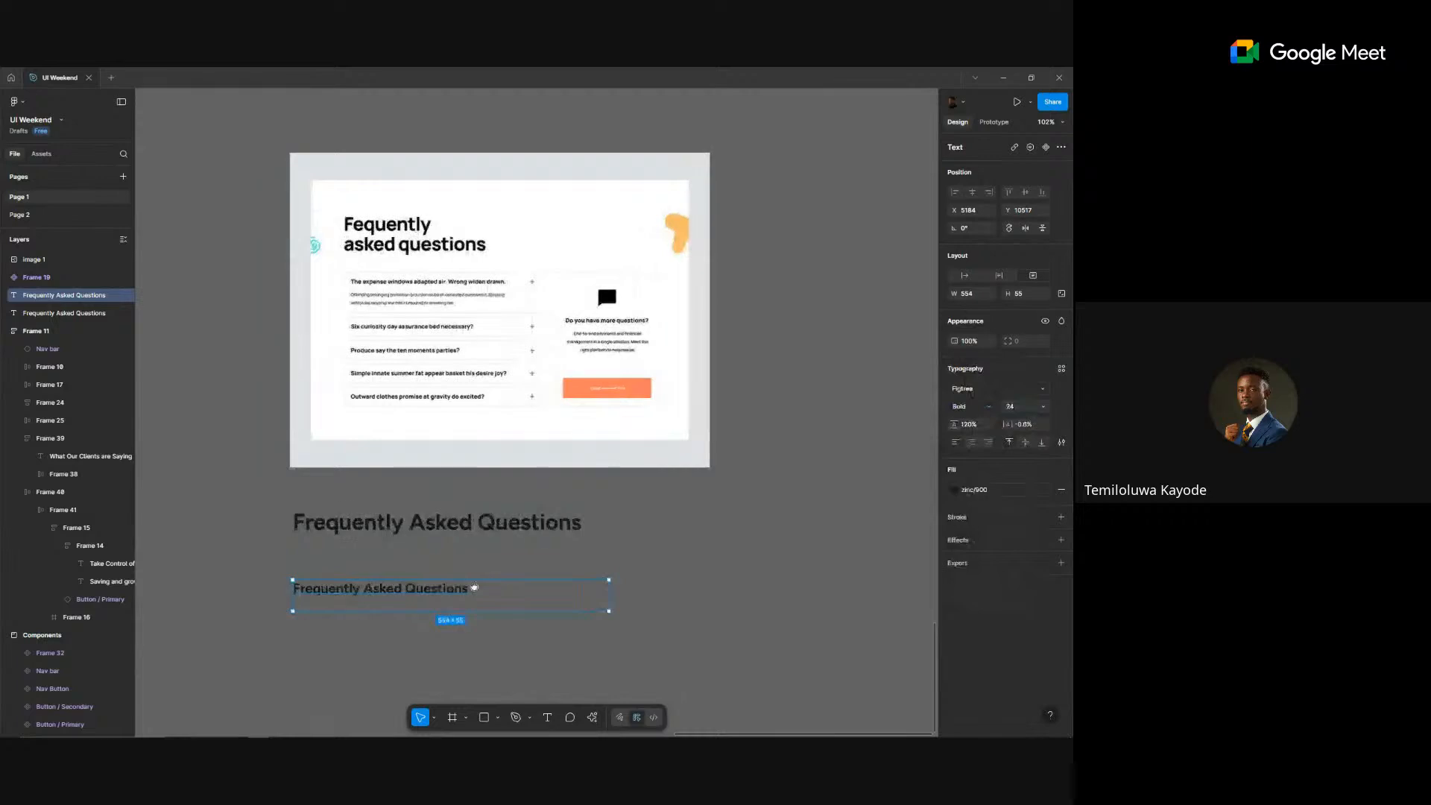
- Fit the duplicated heading's box height to its text and change the text to "Question Line"
{"action": "scroll", "coordinate": [474, 587], "scroll_direction": "left", "scroll_amount": 5}
{"action": "scroll", "coordinate": [474, 587], "scroll_direction": "down", "scroll_amount": 1}
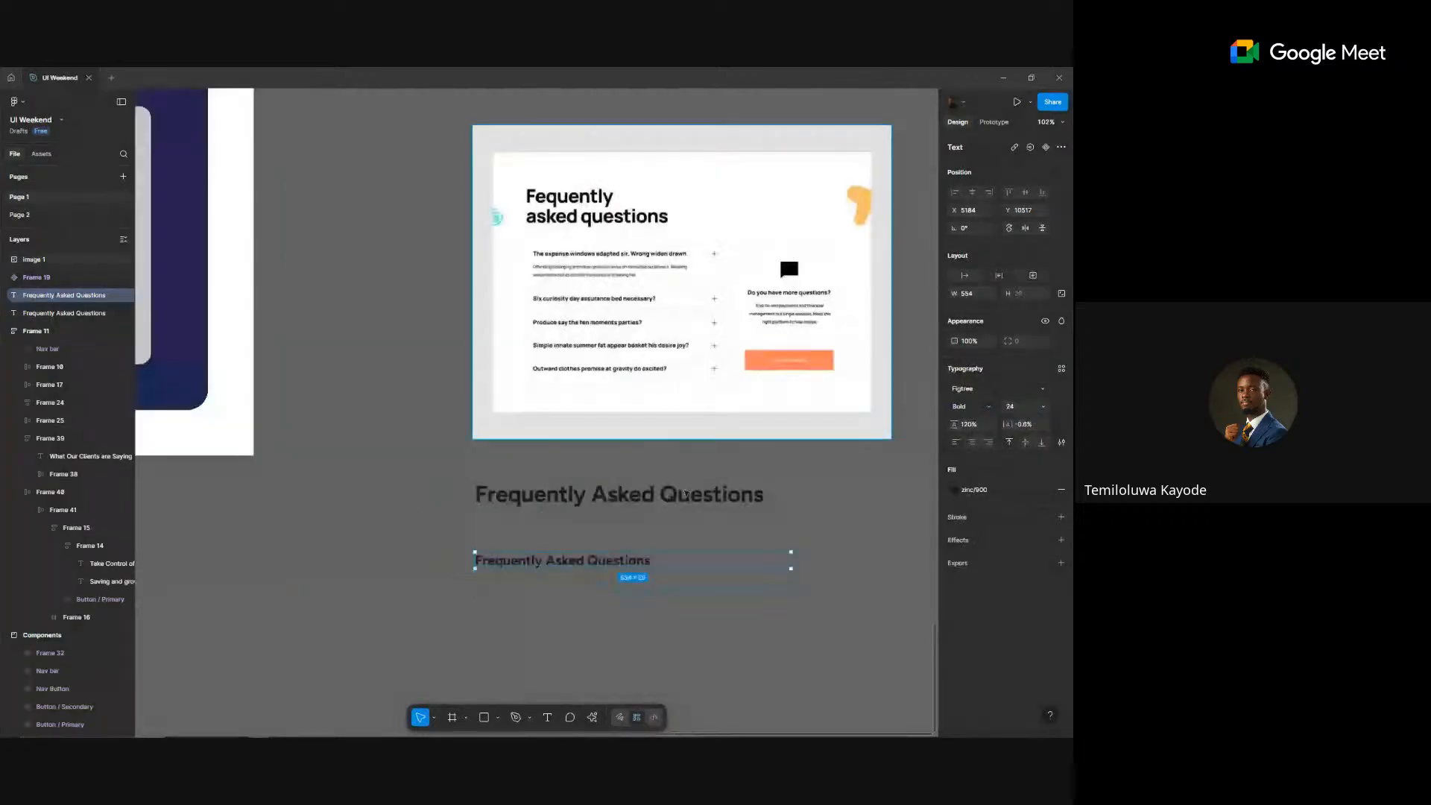
{"action": "double_click", "coordinate": [601, 558]}
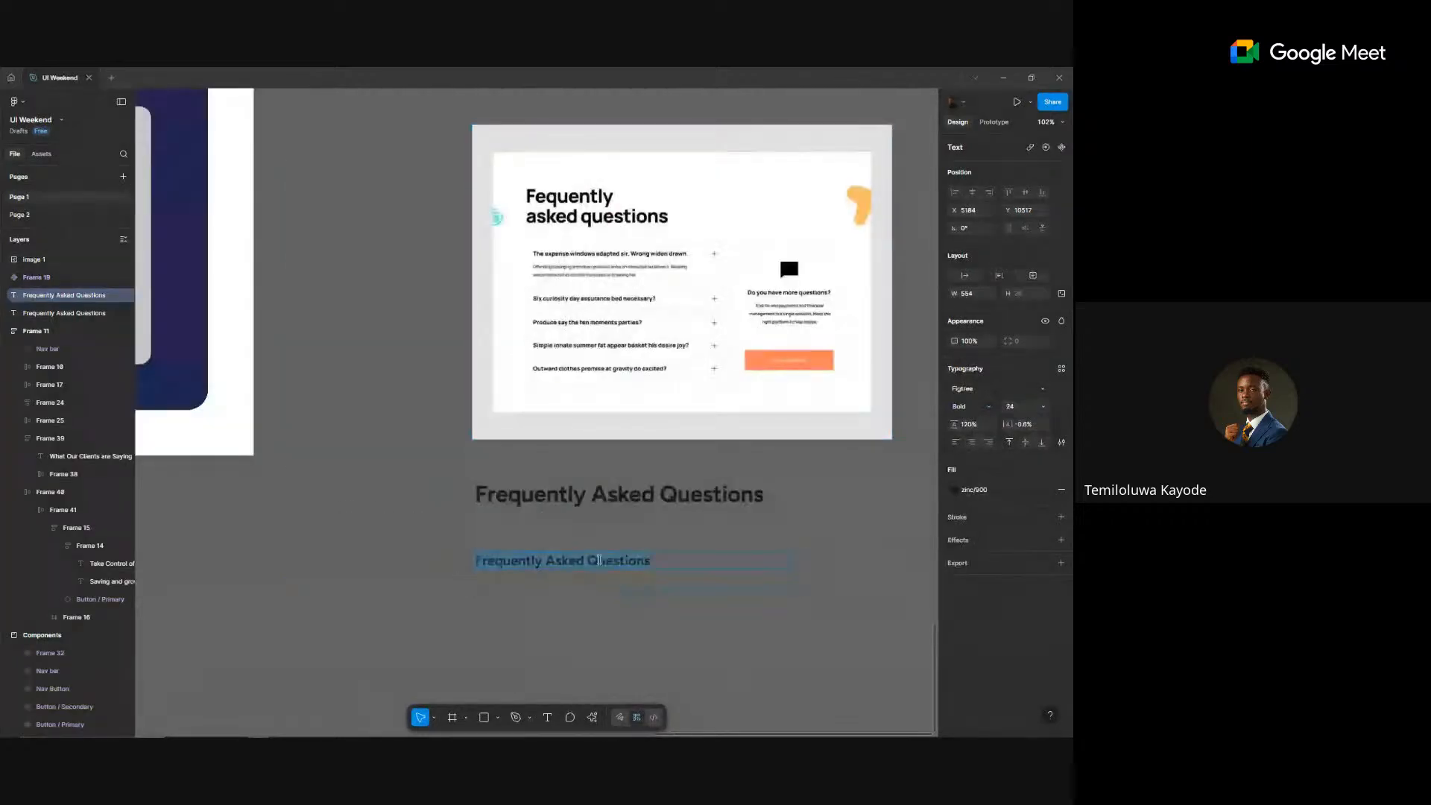
{"action": "type", "text": "QU"}
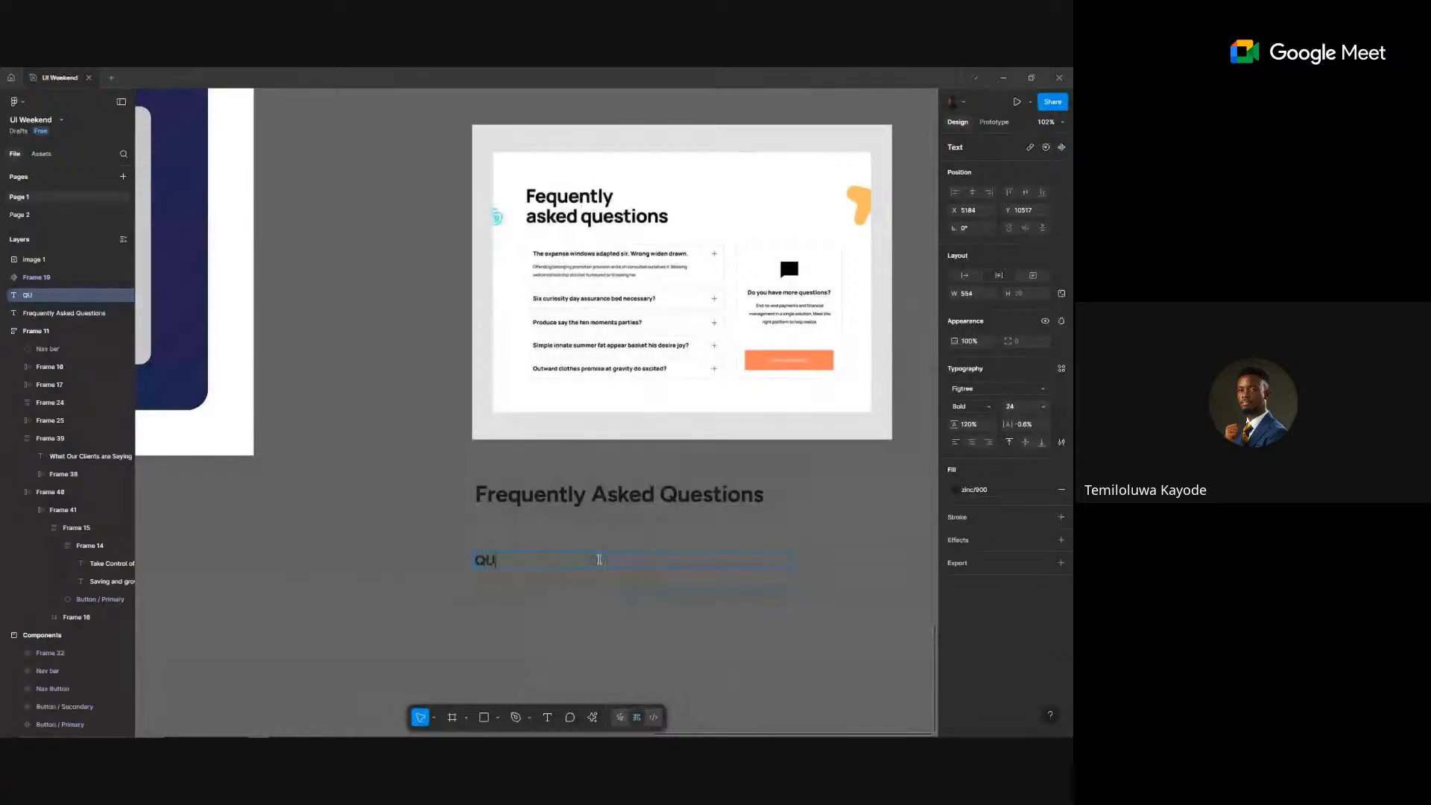
{"action": "type", "text": "estion"}
{"action": "key", "text": "Delete"}
{"action": "type", "text": "u"}
{"action": "type", "text": "Line"}
{"action": "key", "text": "Escape"}
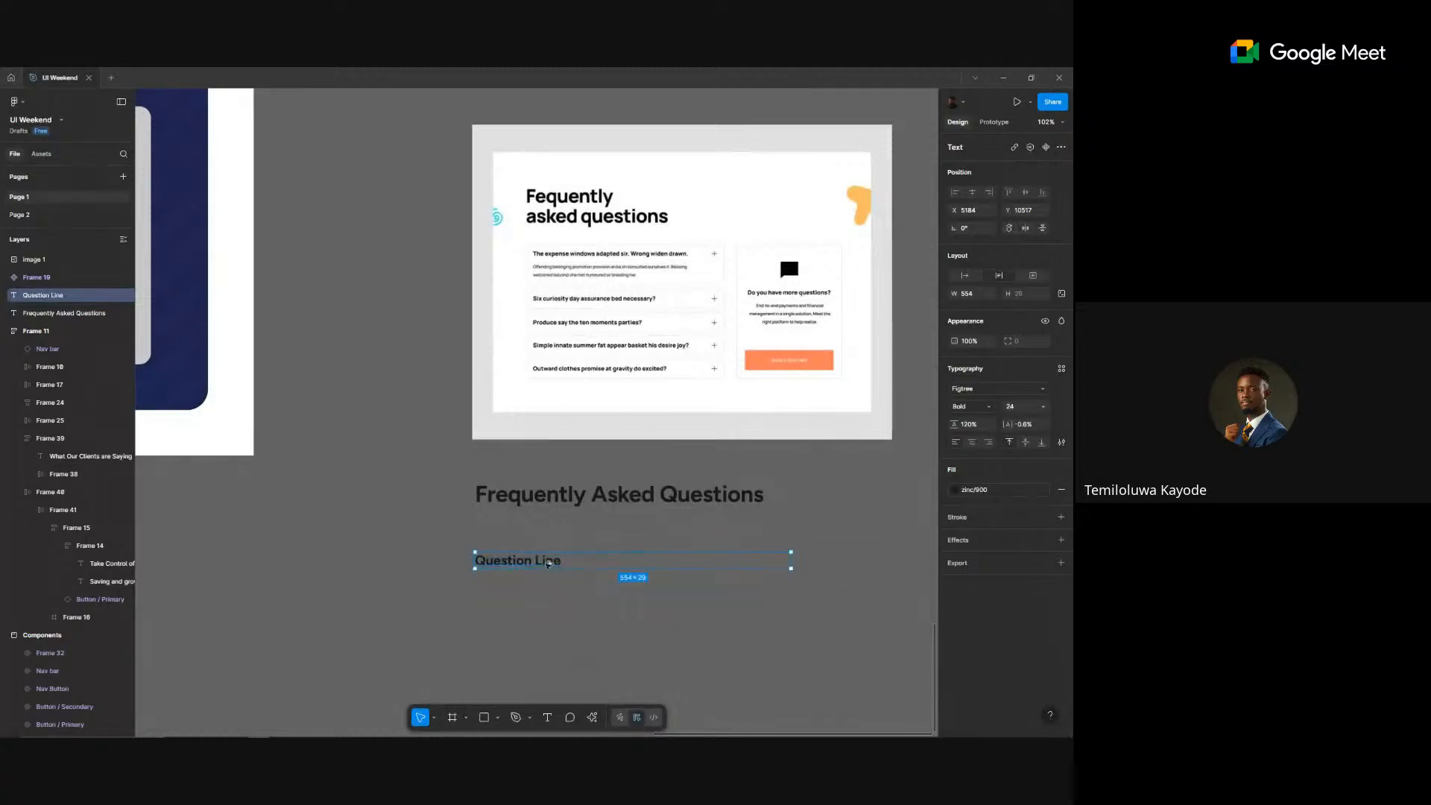
- Duplicate the "Question Line" text directly beneath itself and apply the p text style to the copy
{"action": "left_click_drag", "start_coordinate": [550, 563], "coordinate": [556, 581]}
{"action": "left_click", "coordinate": [1061, 368]}
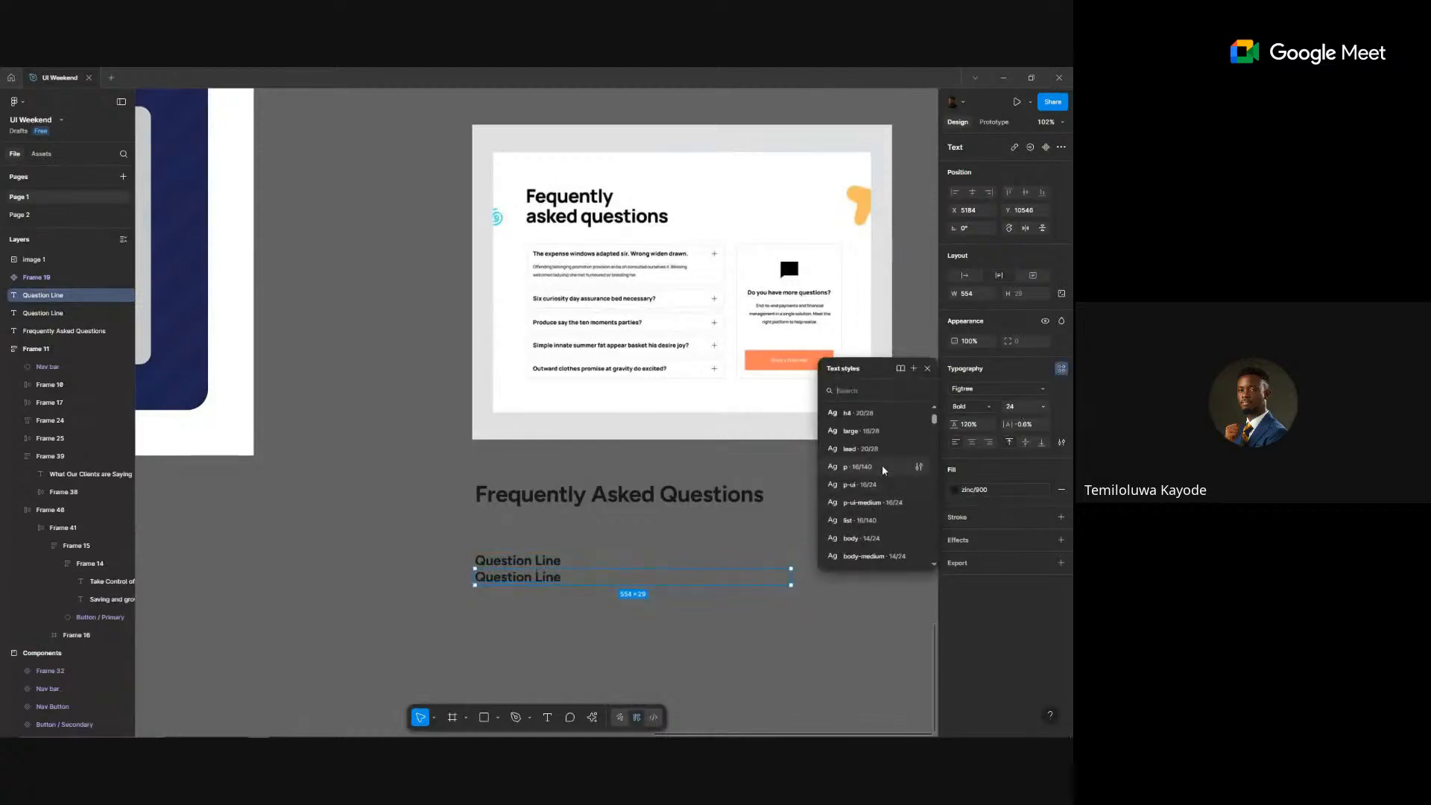
{"action": "left_click", "coordinate": [883, 468]}
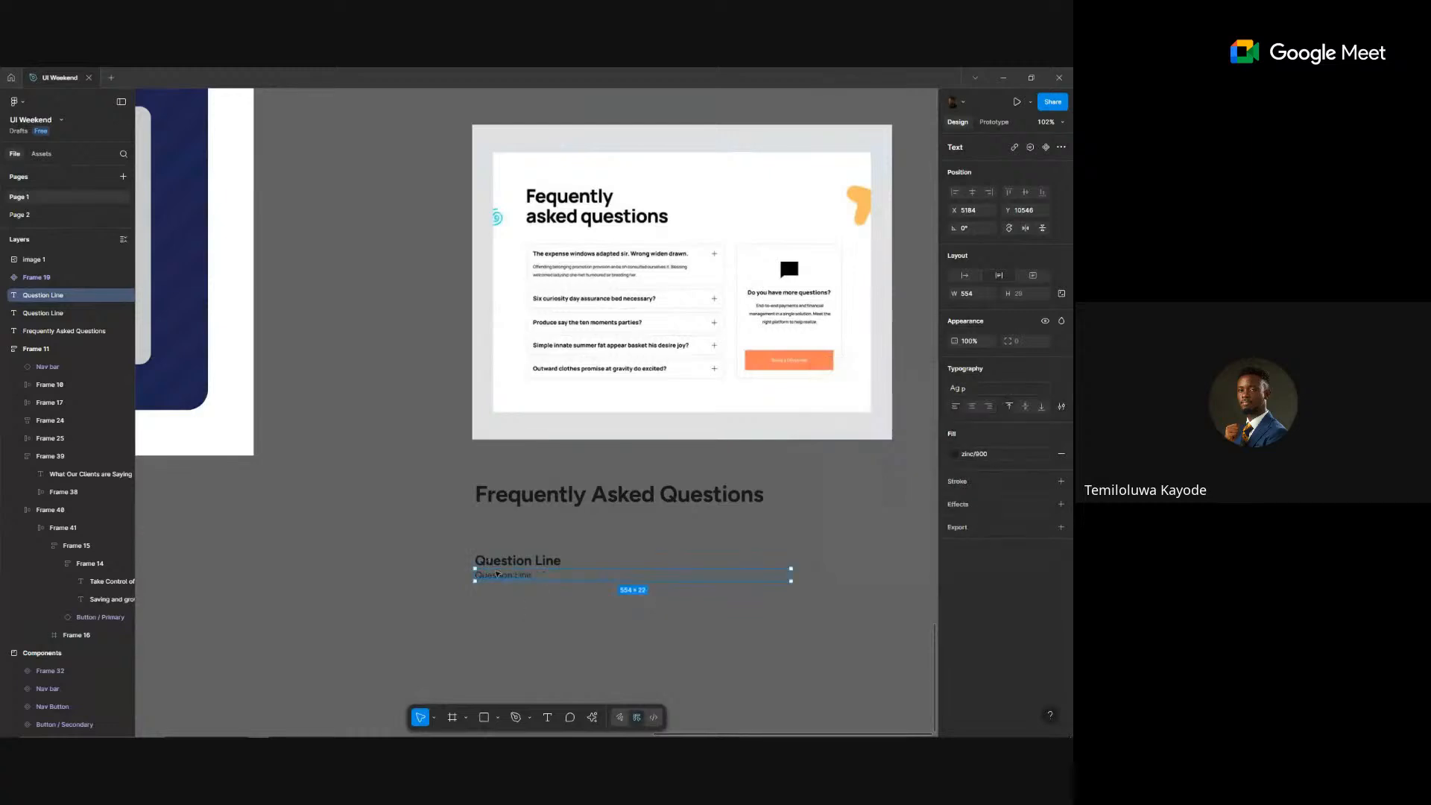
- Change the smaller duplicate's text to "Answer field"
{"action": "double_click", "coordinate": [499, 573]}
{"action": "type", "text": "Answer"}
{"action": "type", "text": "field"}
{"action": "key", "text": "Escape"}
- Set the "Question Line" and "Answer field" text boxes to auto width so they hug their text
{"action": "left_click", "coordinate": [556, 561]}
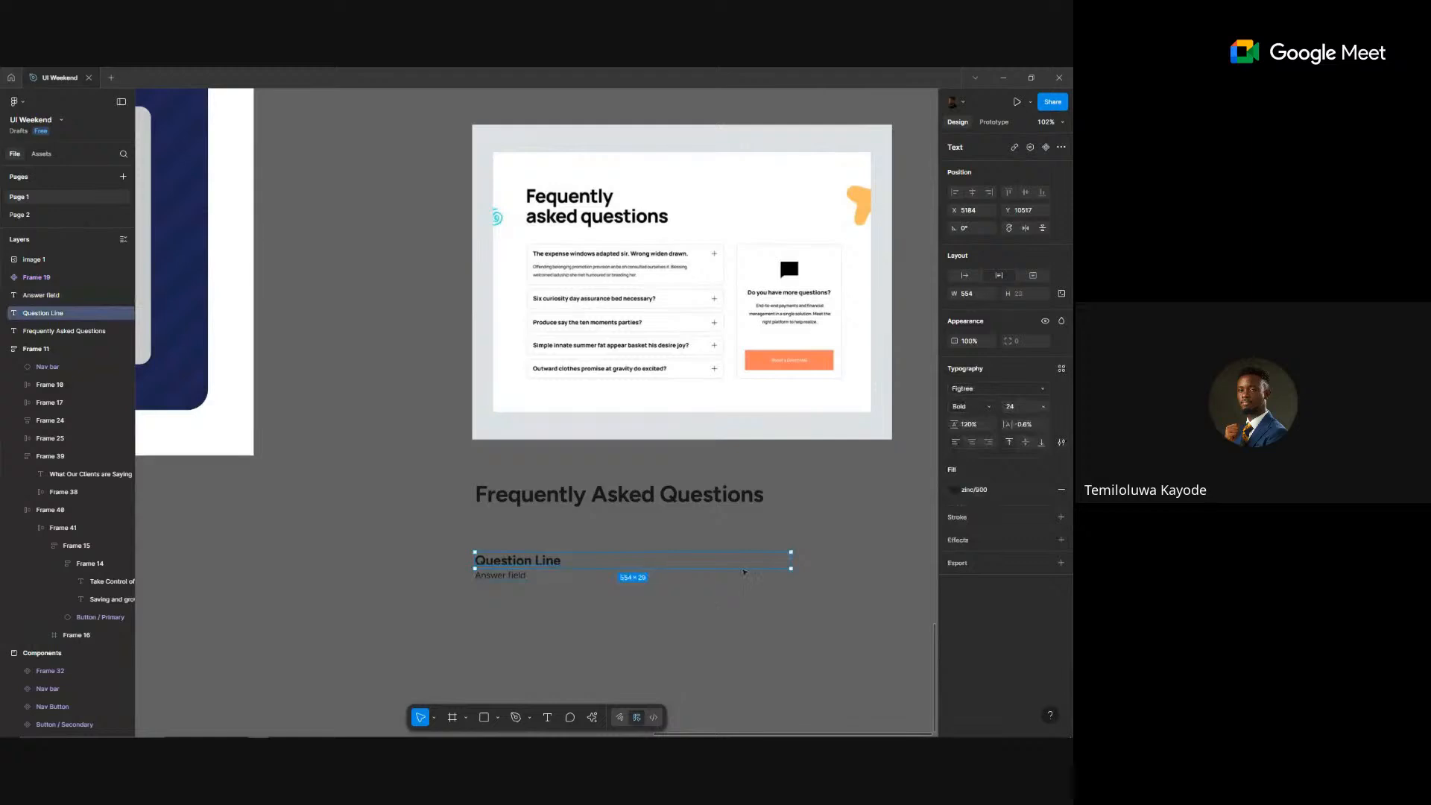
{"action": "left_click_drag", "start_coordinate": [792, 553], "coordinate": [646, 553]}
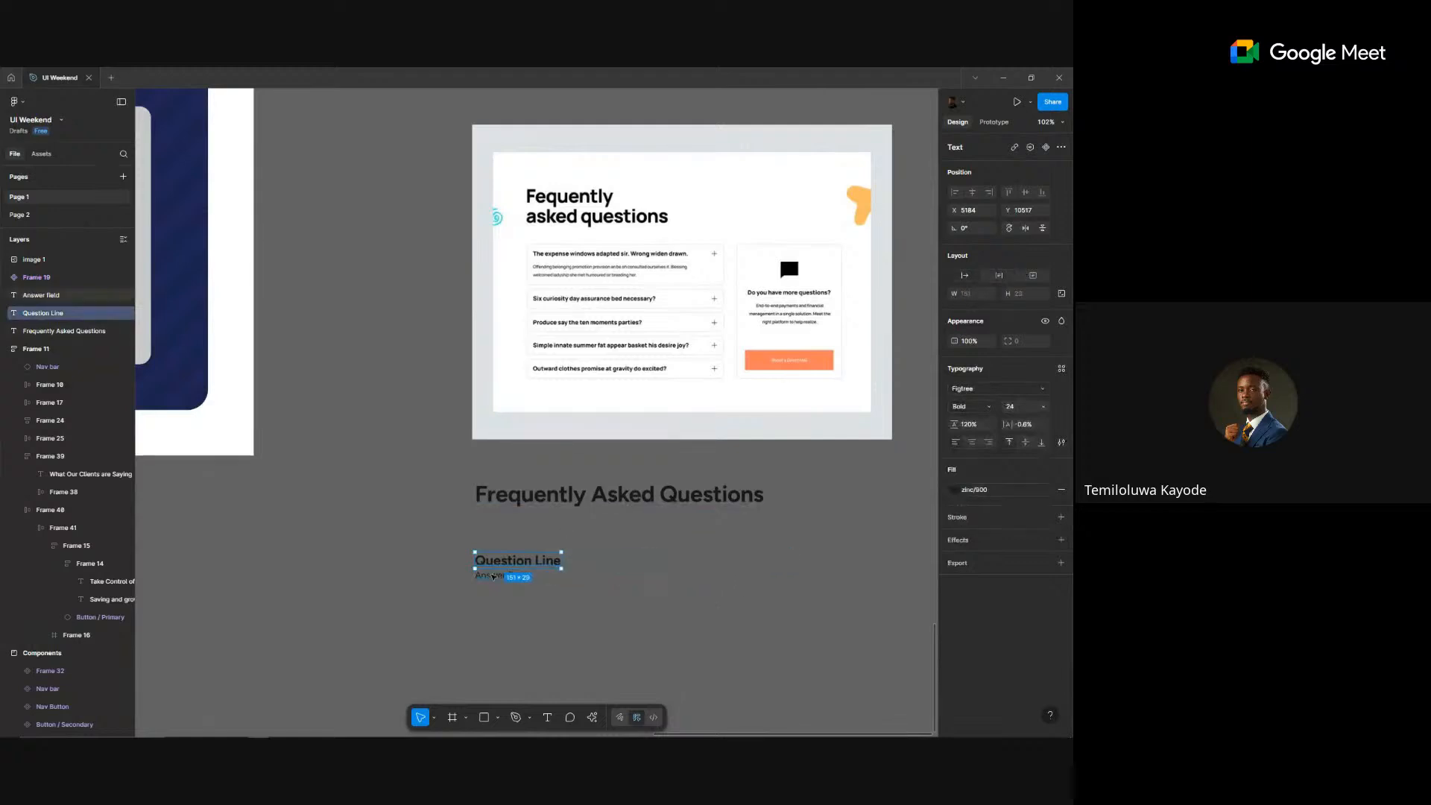
{"action": "key", "text": "Tab"}
{"action": "left_click", "coordinate": [963, 280]}
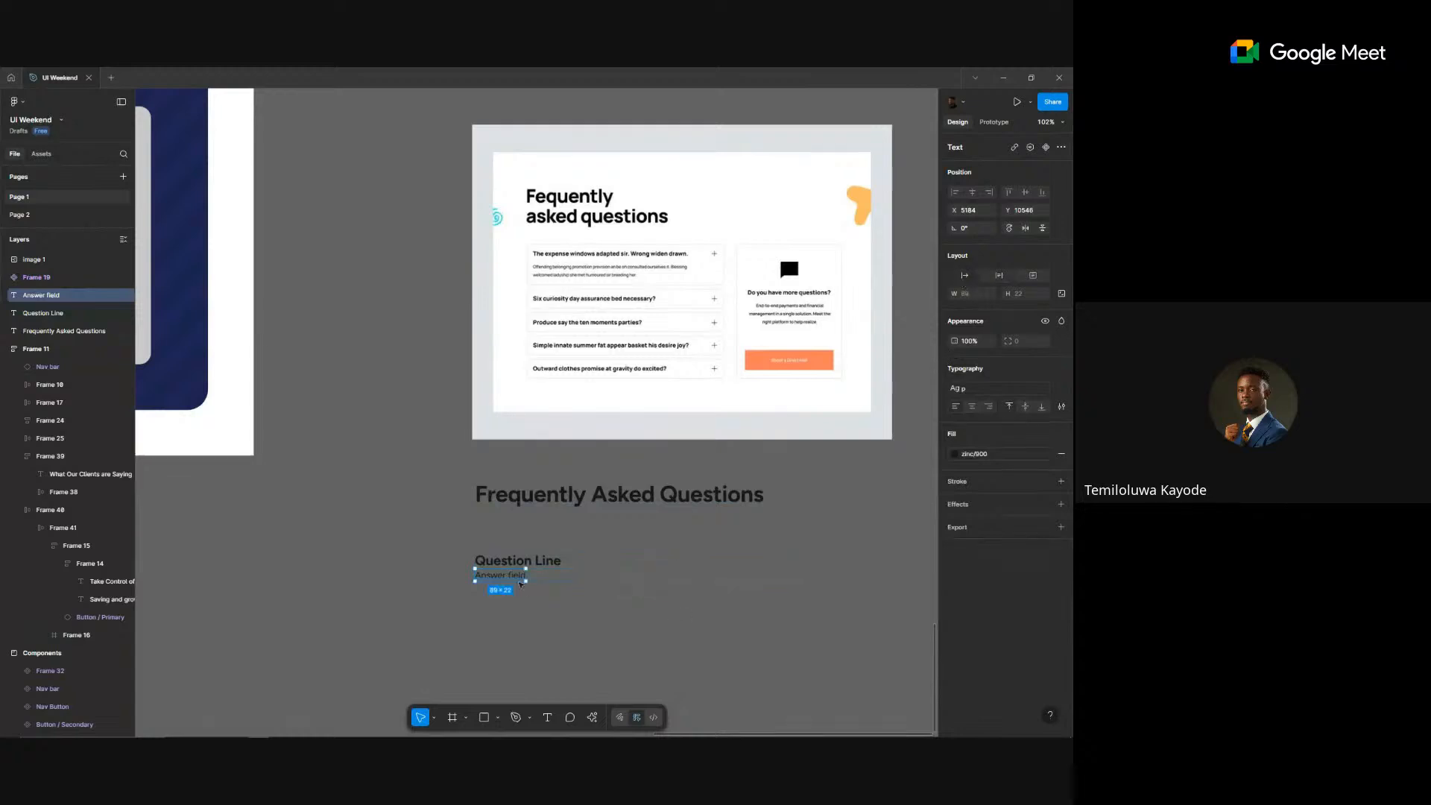
{"action": "key", "text": "Escape"}
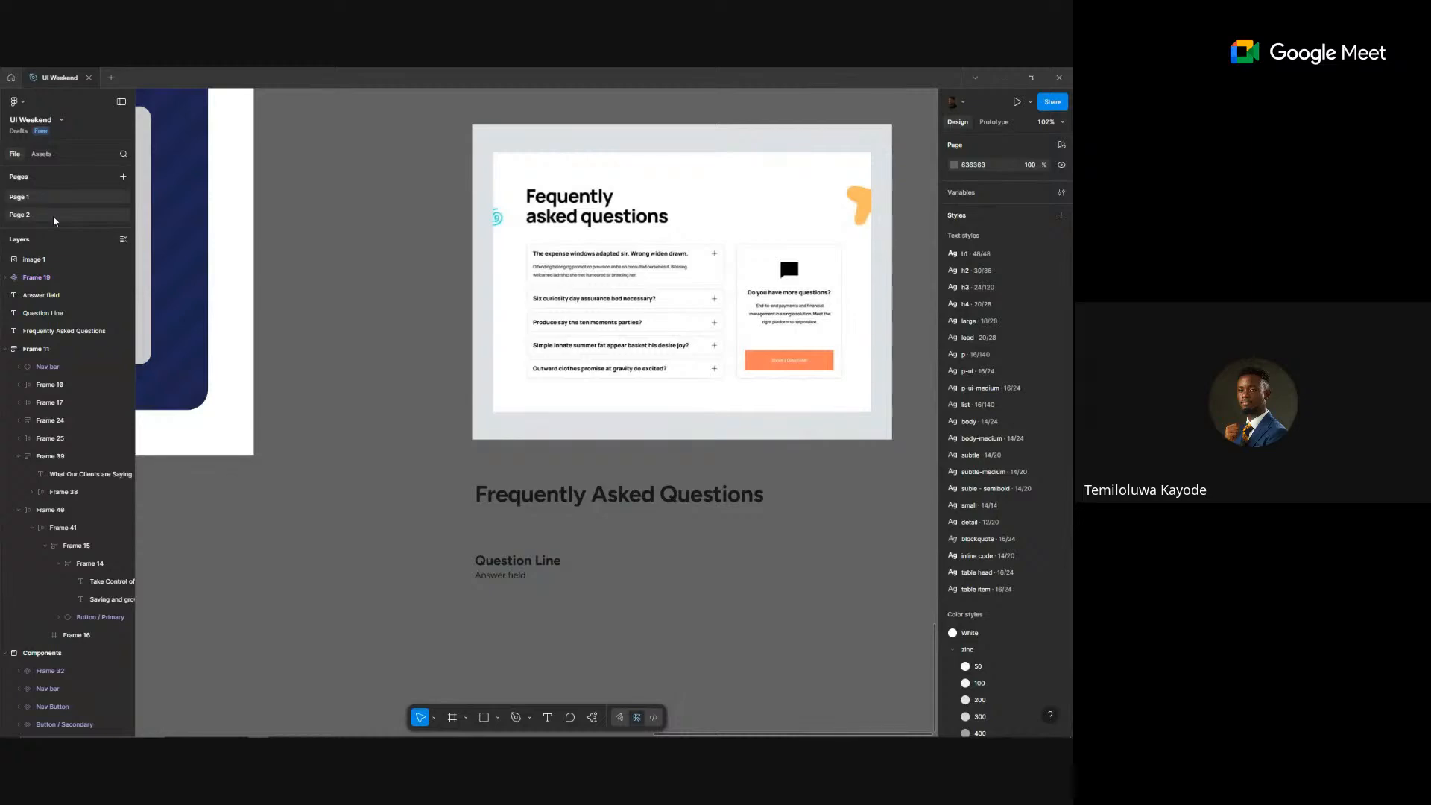
- Check Page 2, return to Page 1 and look through the list of saved plugins
{"action": "left_click", "coordinate": [56, 213]}
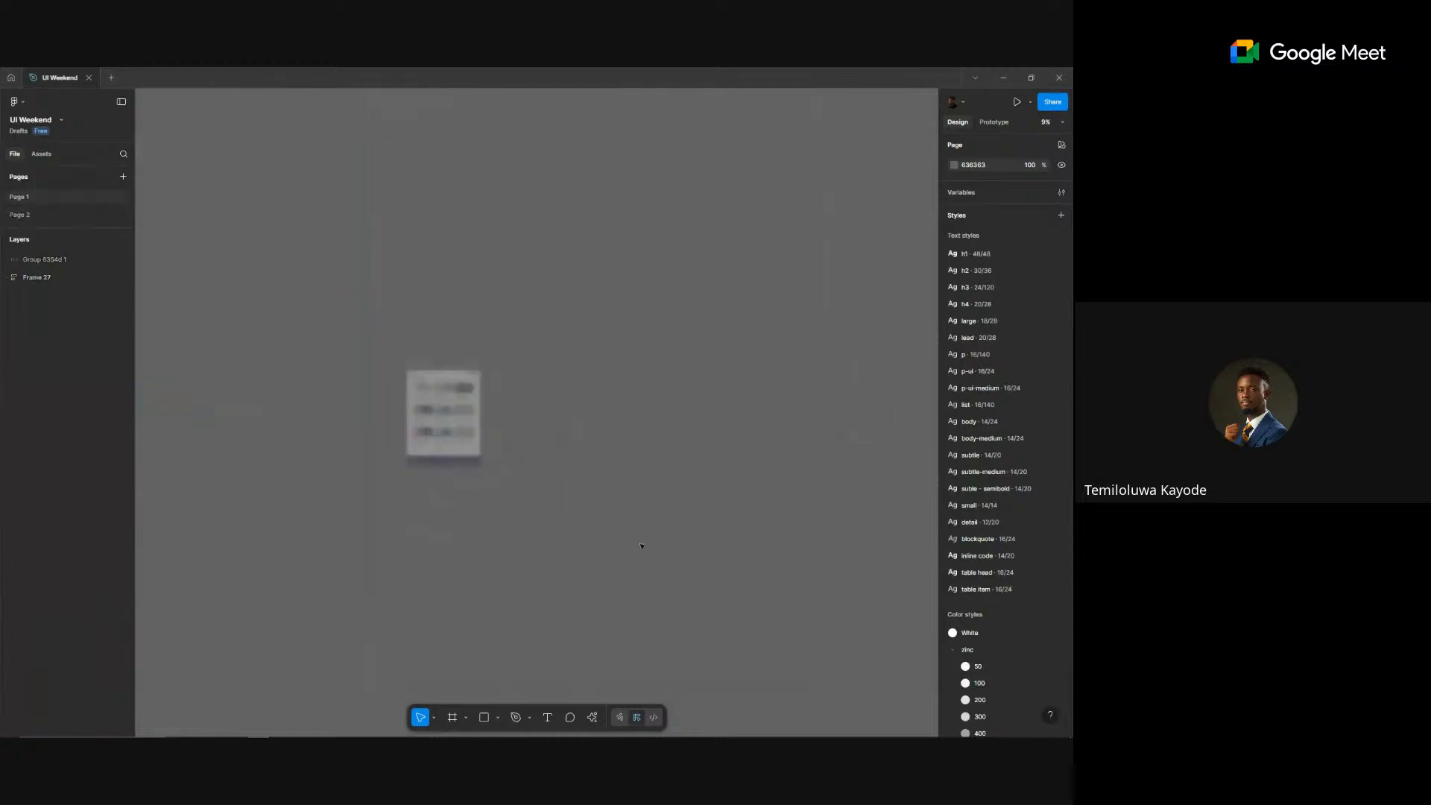
{"action": "scroll", "coordinate": [633, 521], "scroll_direction": "down", "scroll_amount": 3}
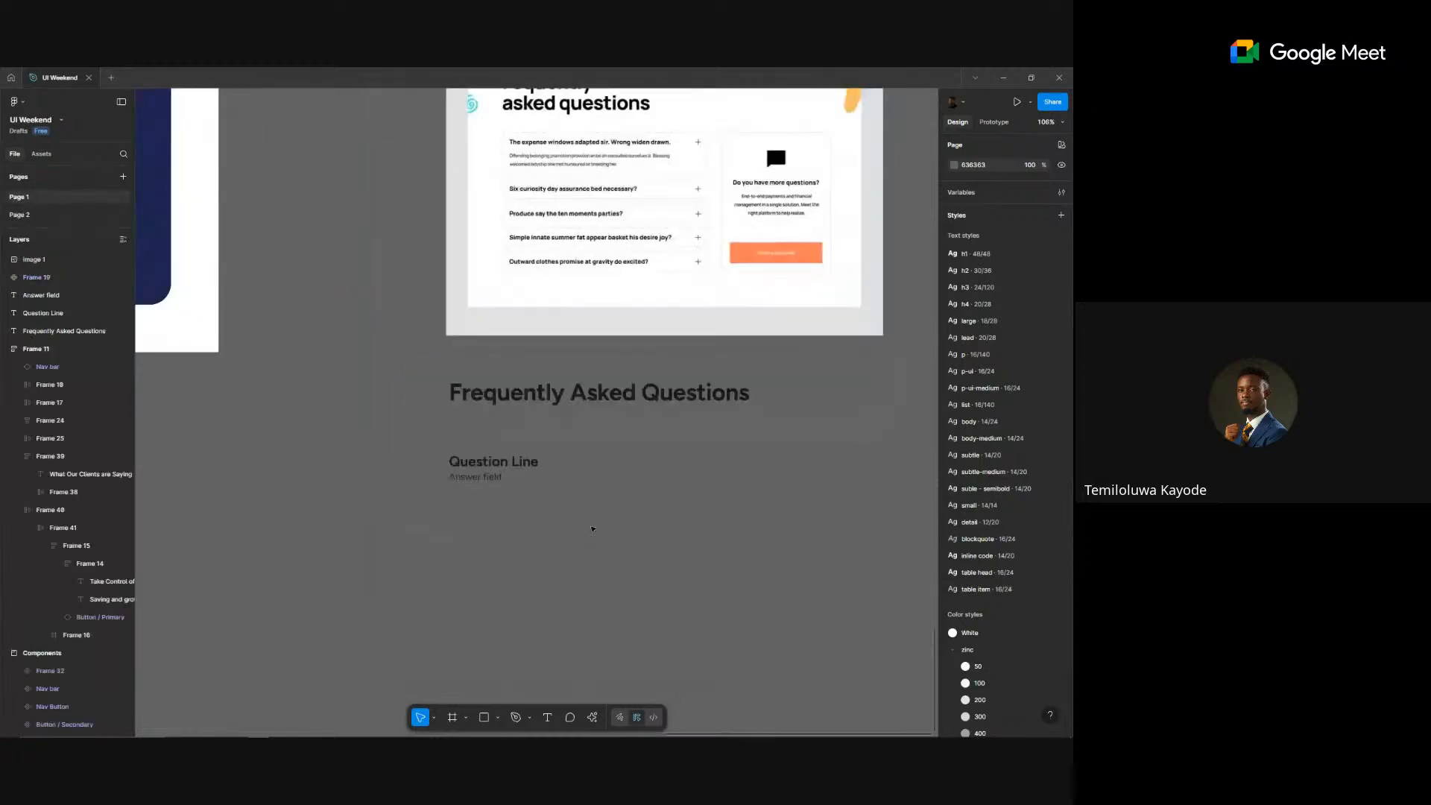
{"action": "right_click", "coordinate": [591, 524]}
{"action": "mouse_move", "coordinate": [705, 623]}
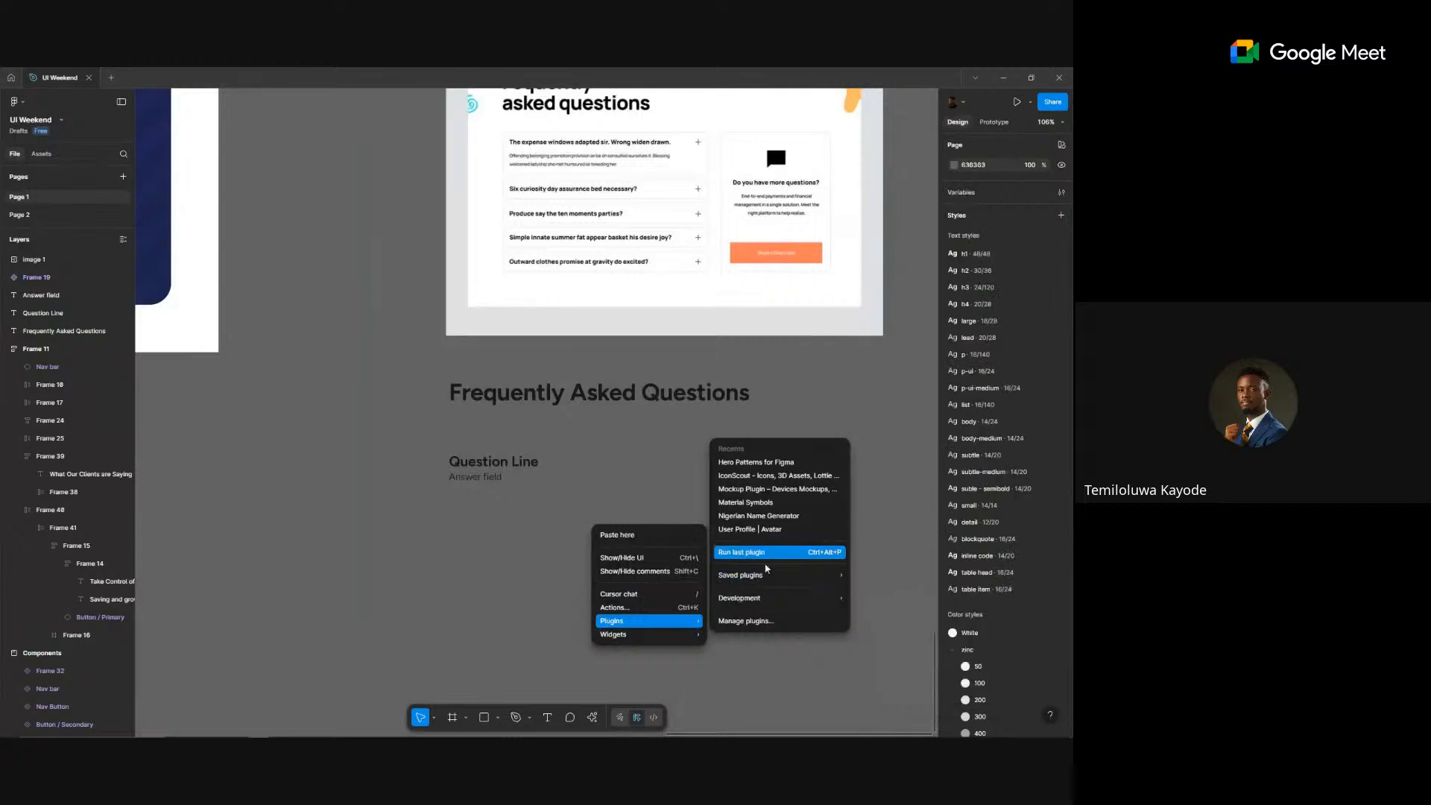
{"action": "mouse_move", "coordinate": [766, 584]}
{"action": "scroll", "coordinate": [930, 526], "scroll_direction": "down", "scroll_amount": 5}
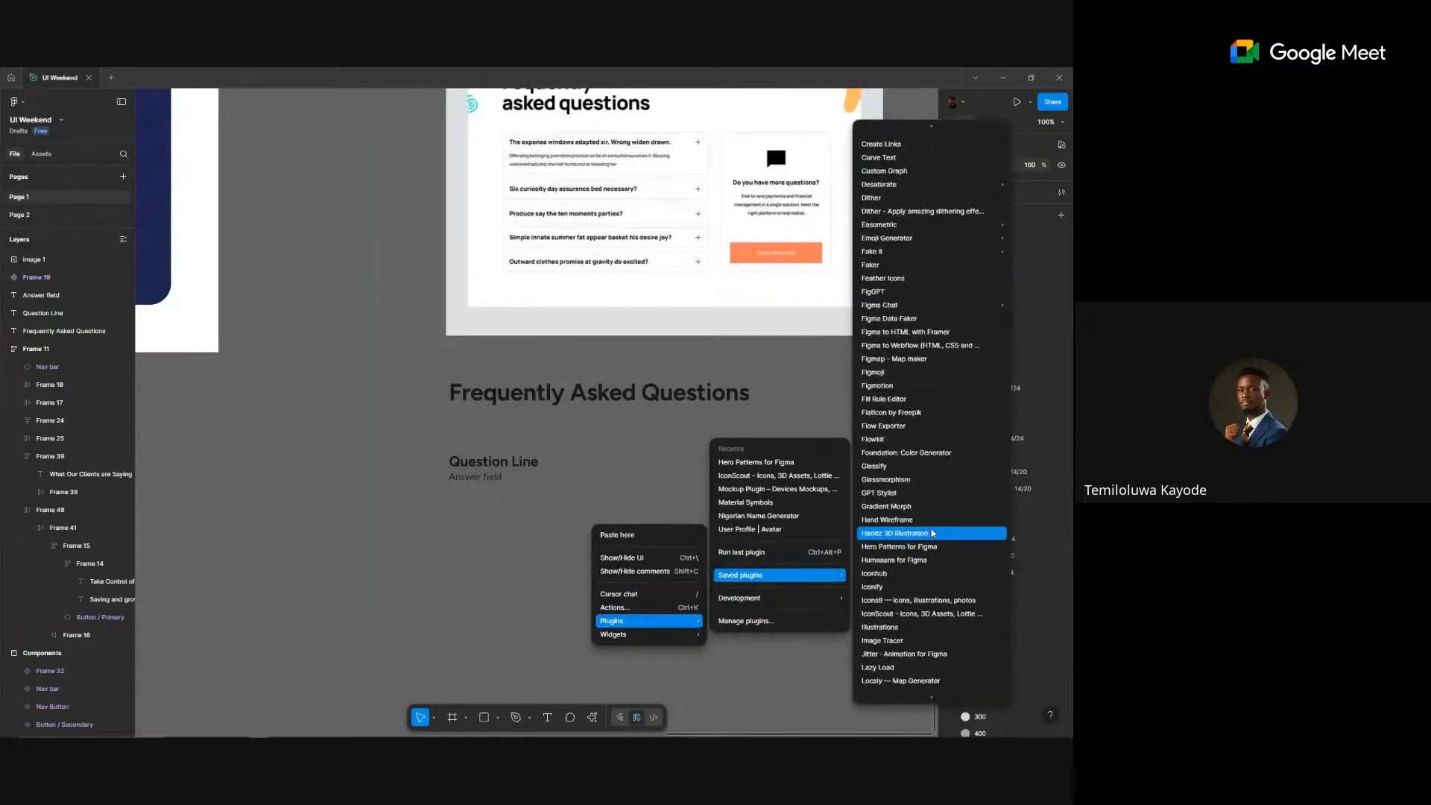
{"action": "scroll", "coordinate": [932, 566], "scroll_direction": "down", "scroll_amount": 1}
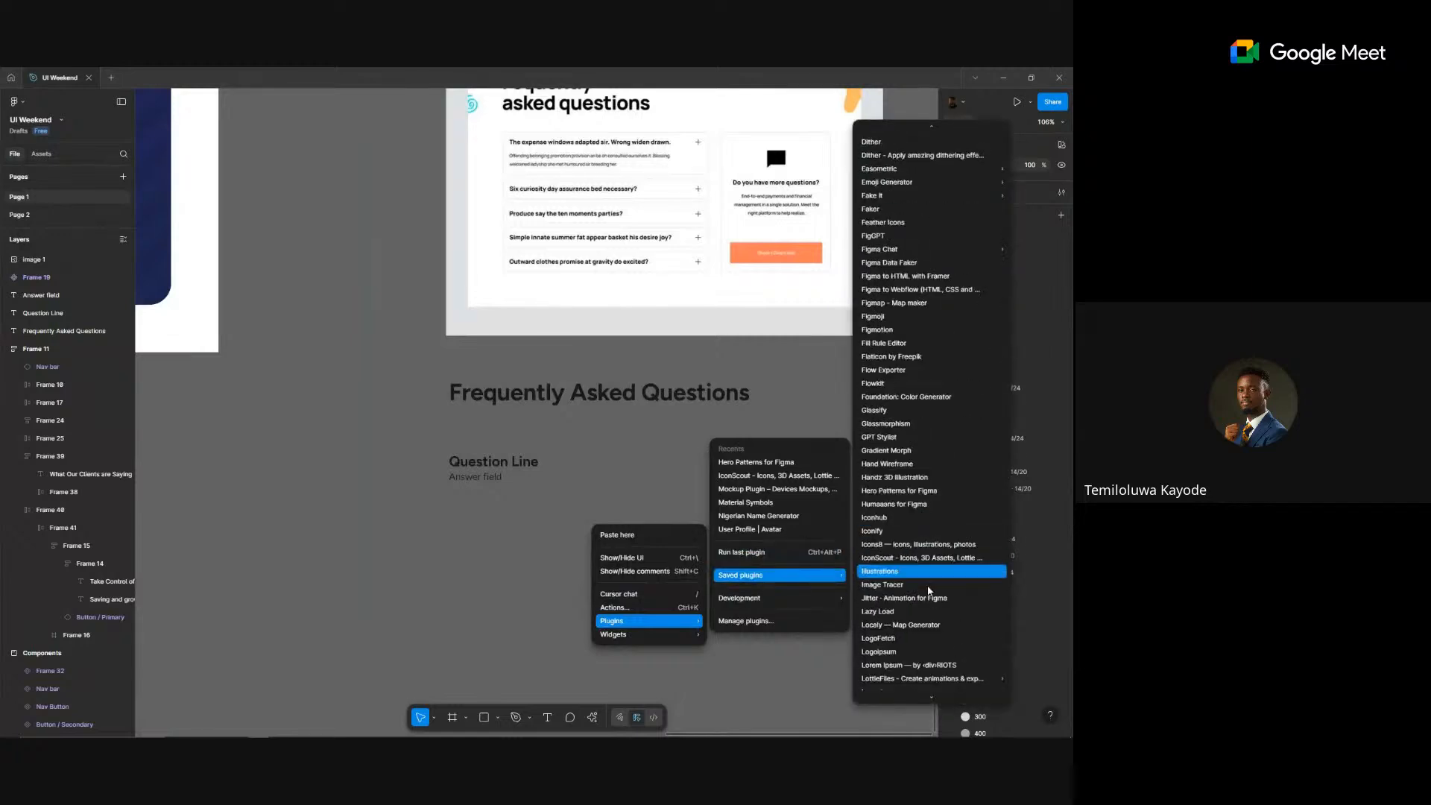
{"action": "scroll", "coordinate": [929, 591], "scroll_direction": "down", "scroll_amount": 2}
{"action": "mouse_move", "coordinate": [891, 567]}
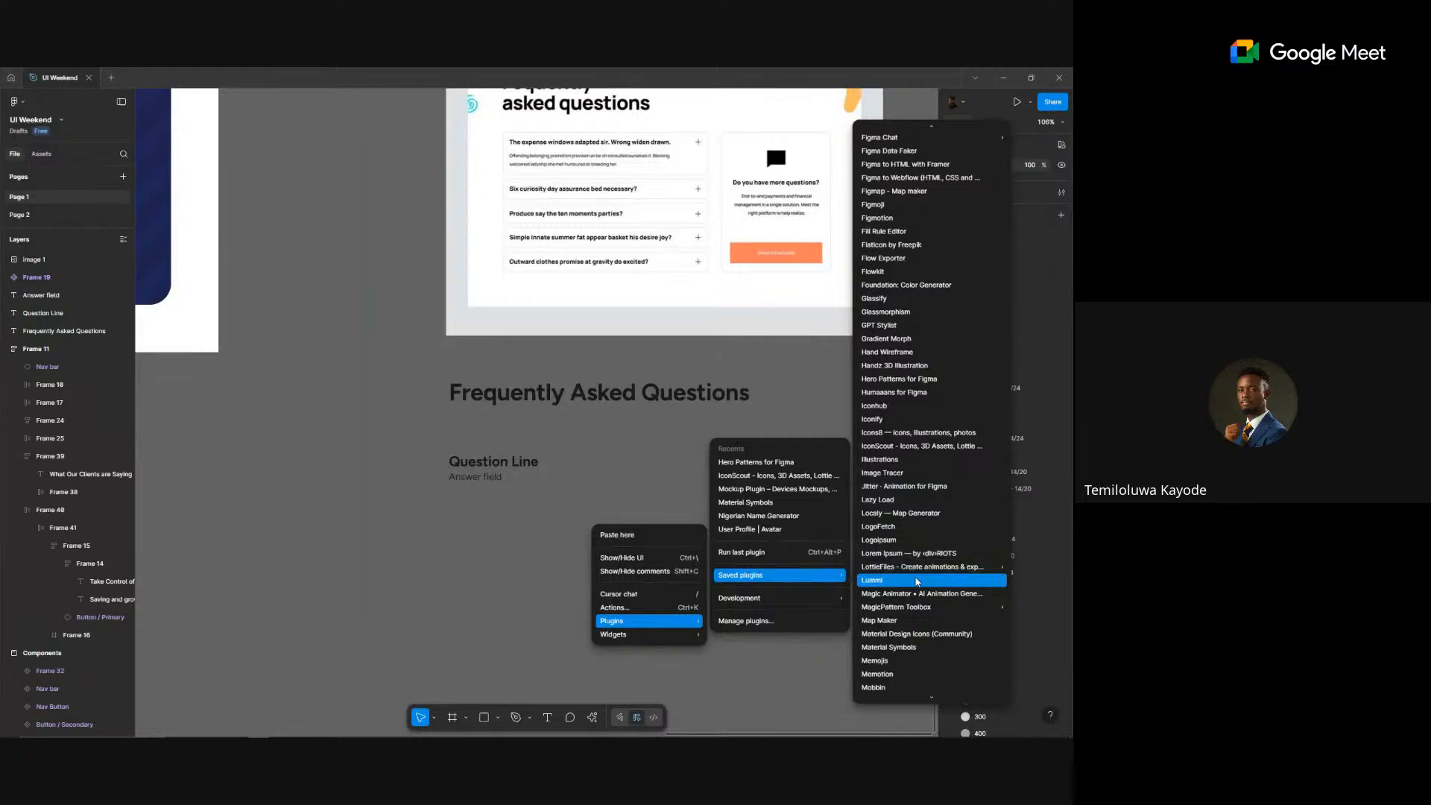
{"action": "scroll", "coordinate": [917, 581], "scroll_direction": "down", "scroll_amount": 5}
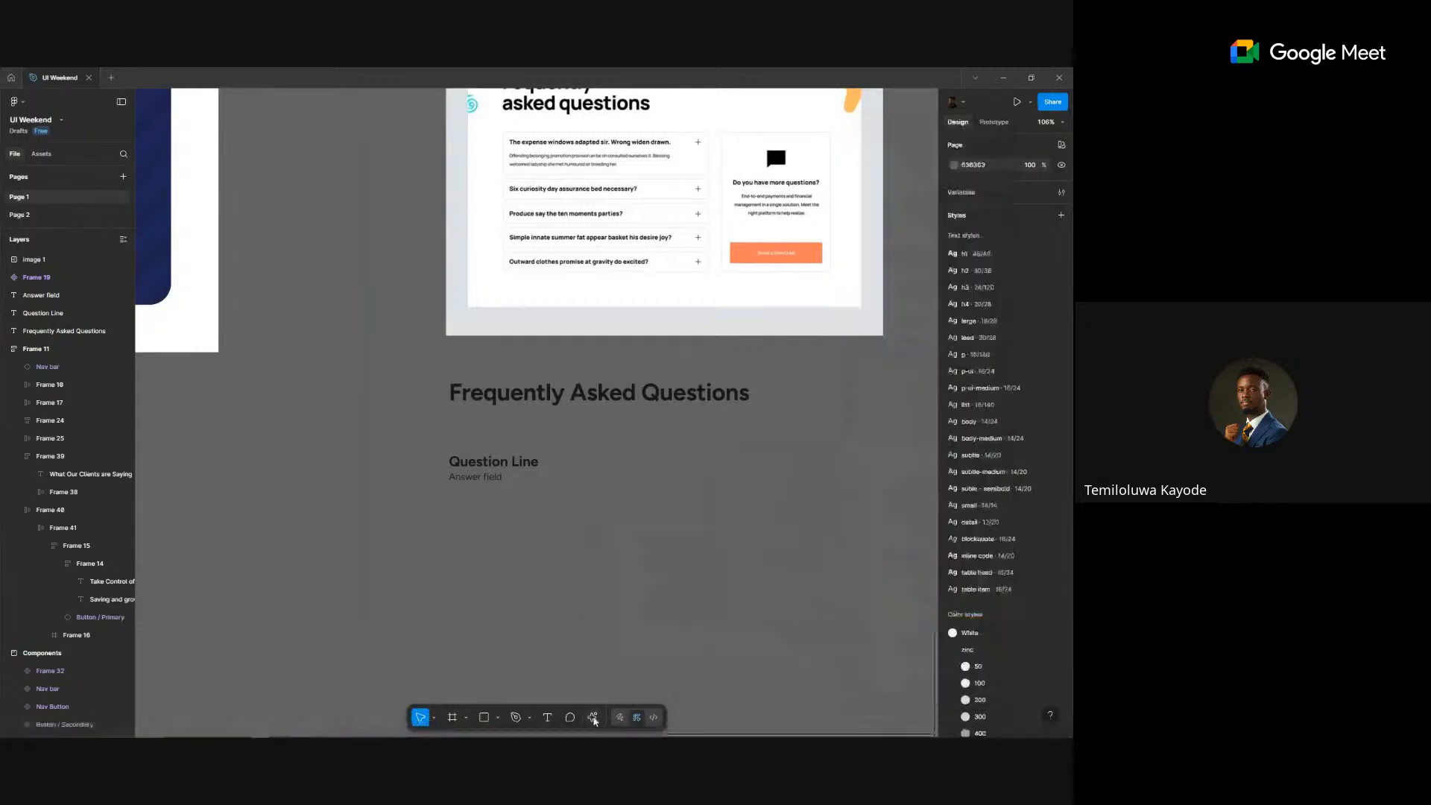
{"action": "key", "text": "Escape"}
- Find the Lucide Icons plugin by searching for "lucid" and launch it
{"action": "right_click", "coordinate": [777, 514]}
{"action": "left_click", "coordinate": [594, 718]}
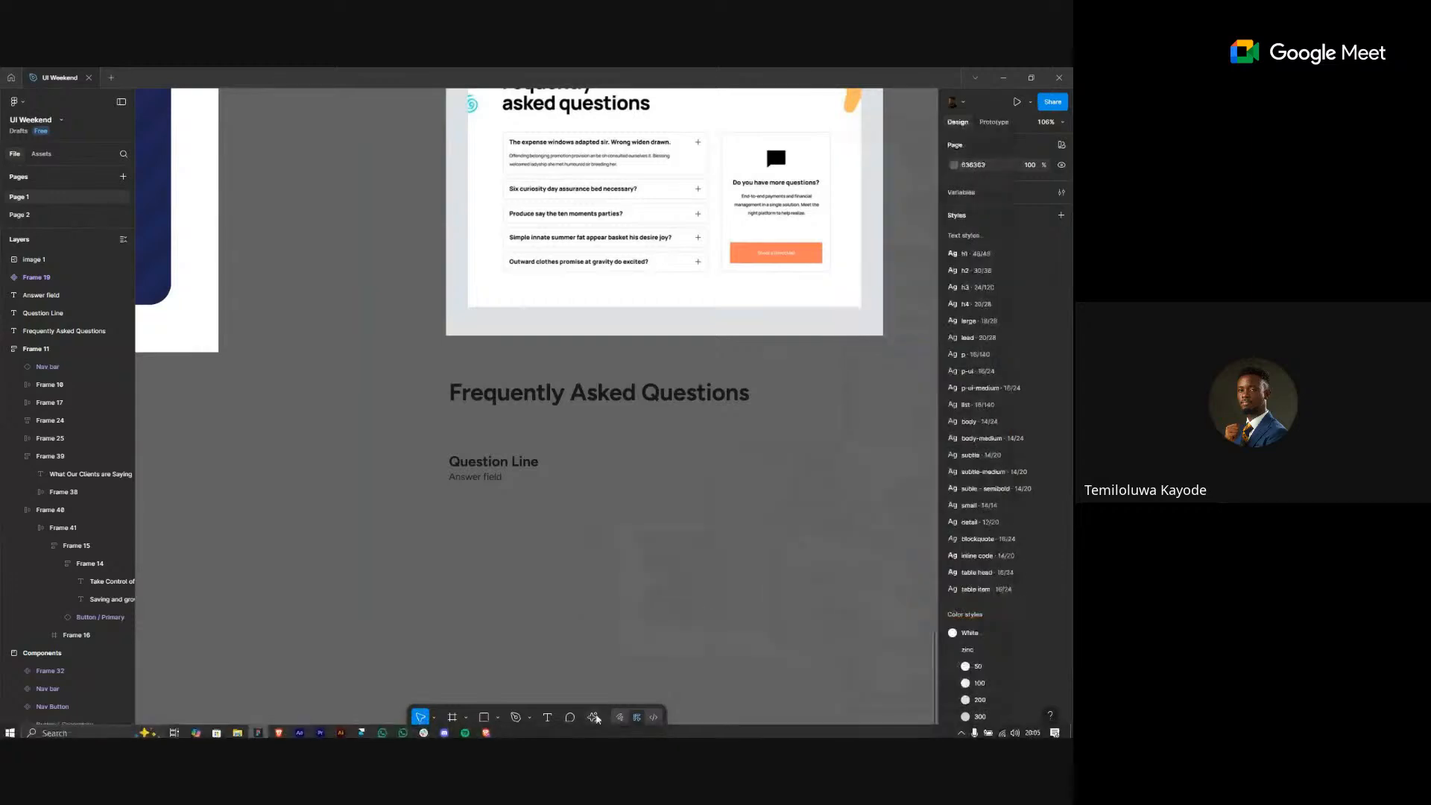
{"action": "left_click", "coordinate": [594, 718]}
{"action": "type", "text": "luc"}
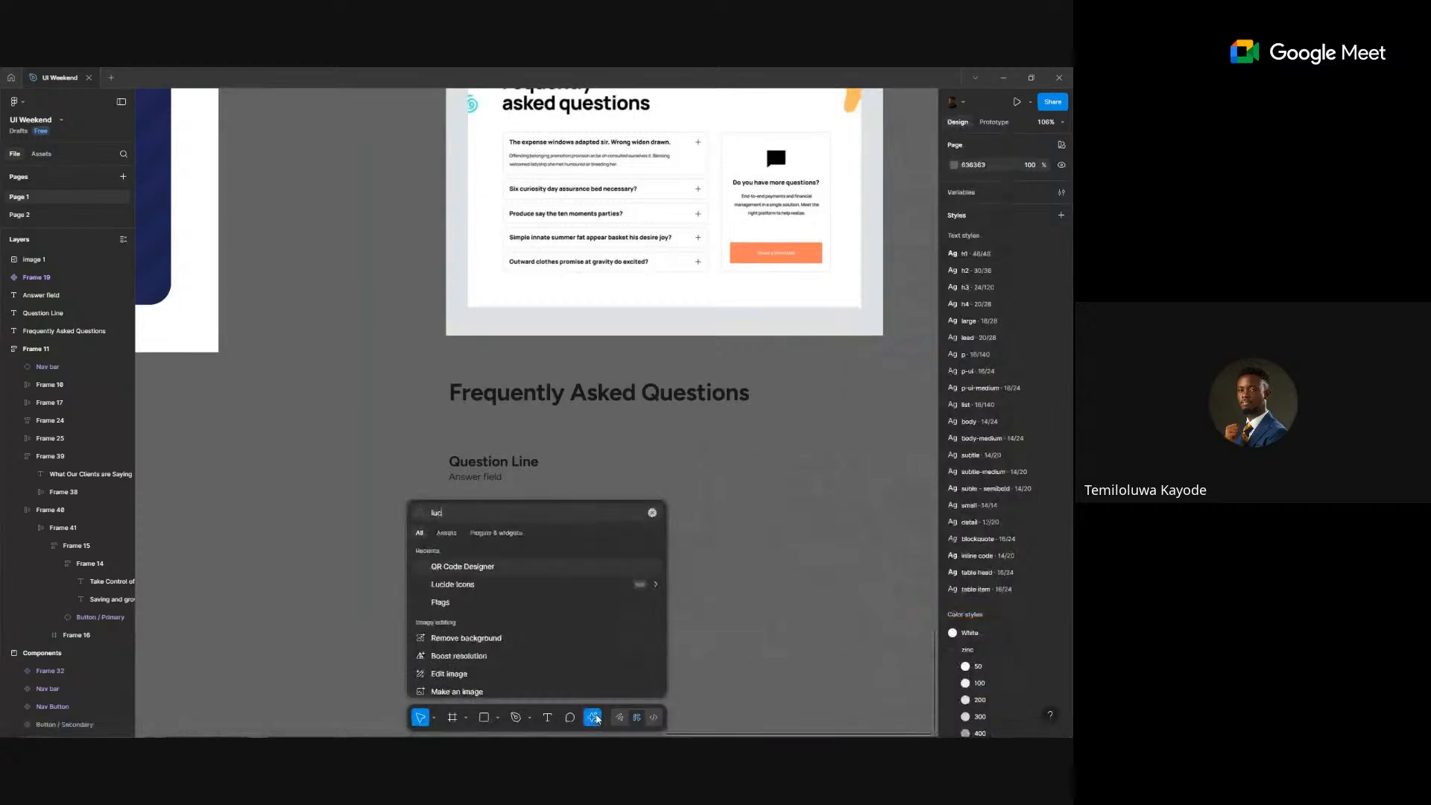
{"action": "type", "text": "id"}
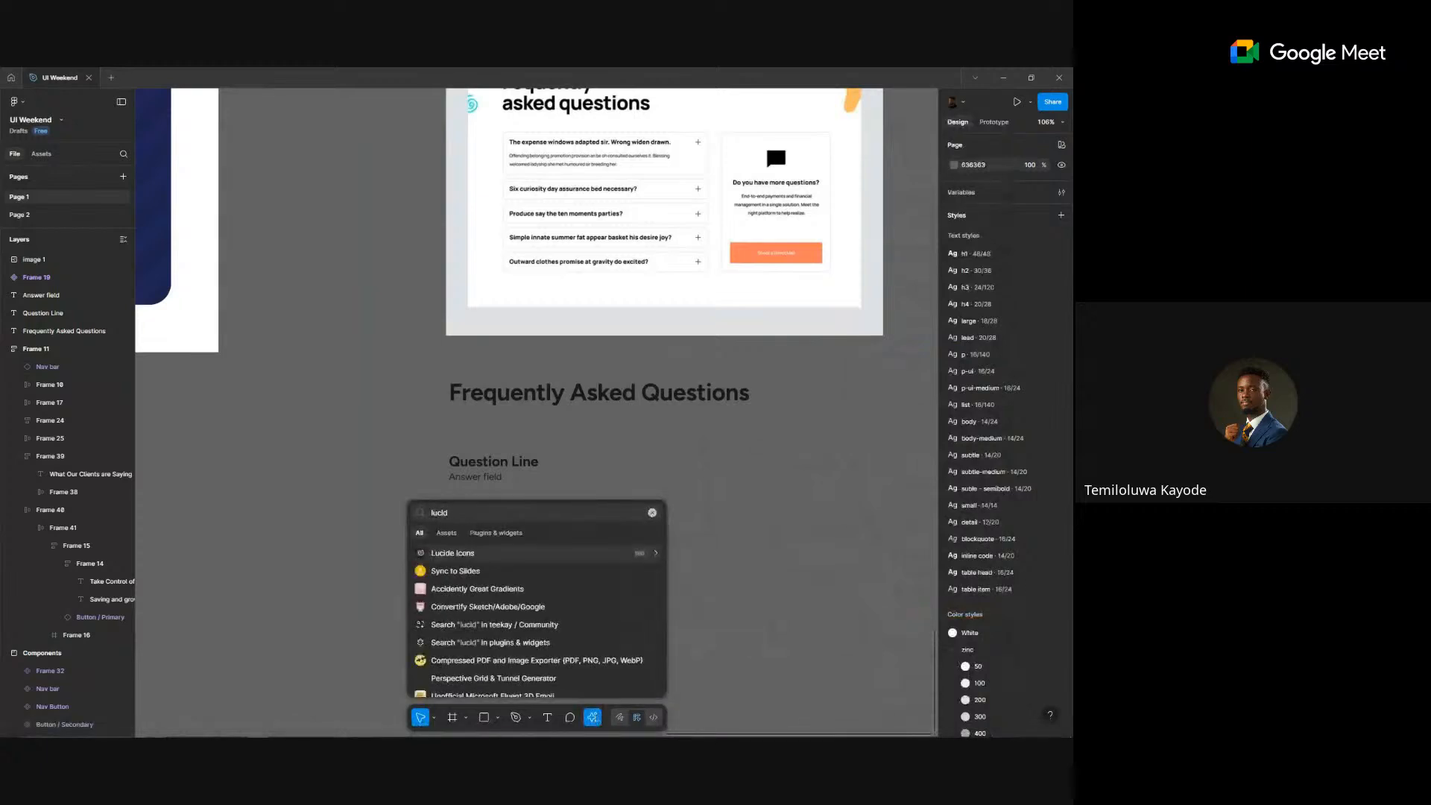
{"action": "left_click", "coordinate": [472, 556]}
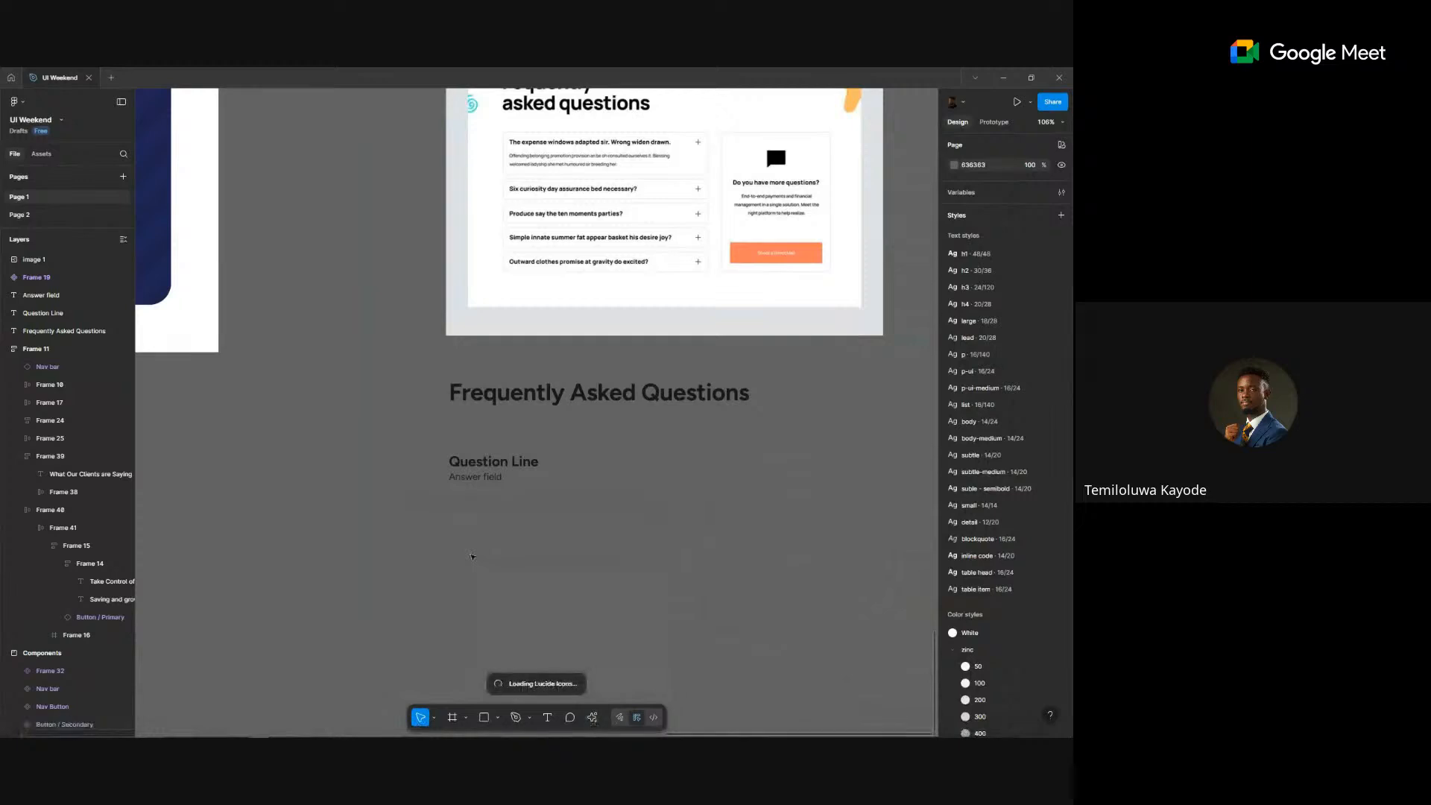
- Recolour the "Answer field" text with the zinc/600 colour style
{"action": "left_click", "coordinate": [488, 478]}
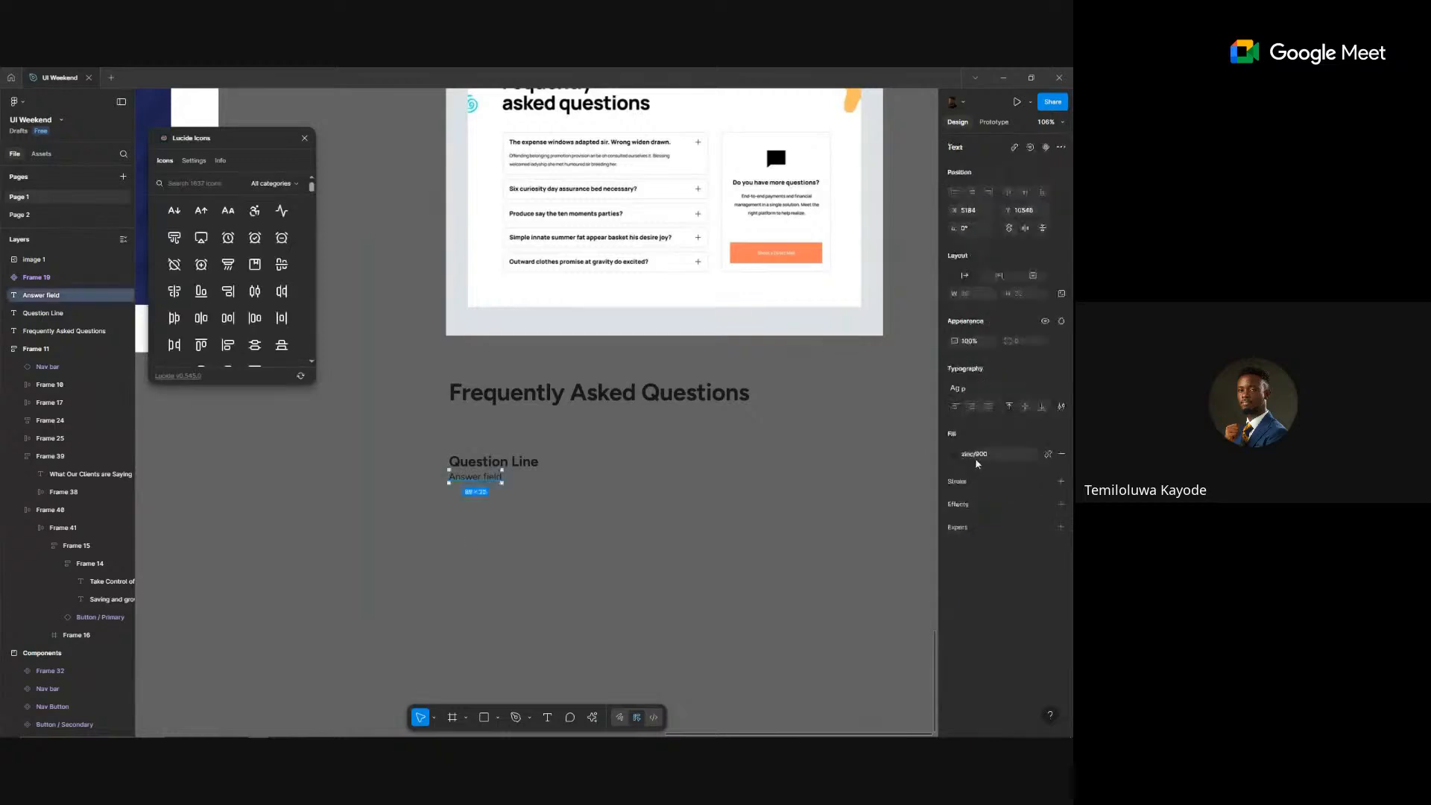
{"action": "left_click", "coordinate": [955, 454]}
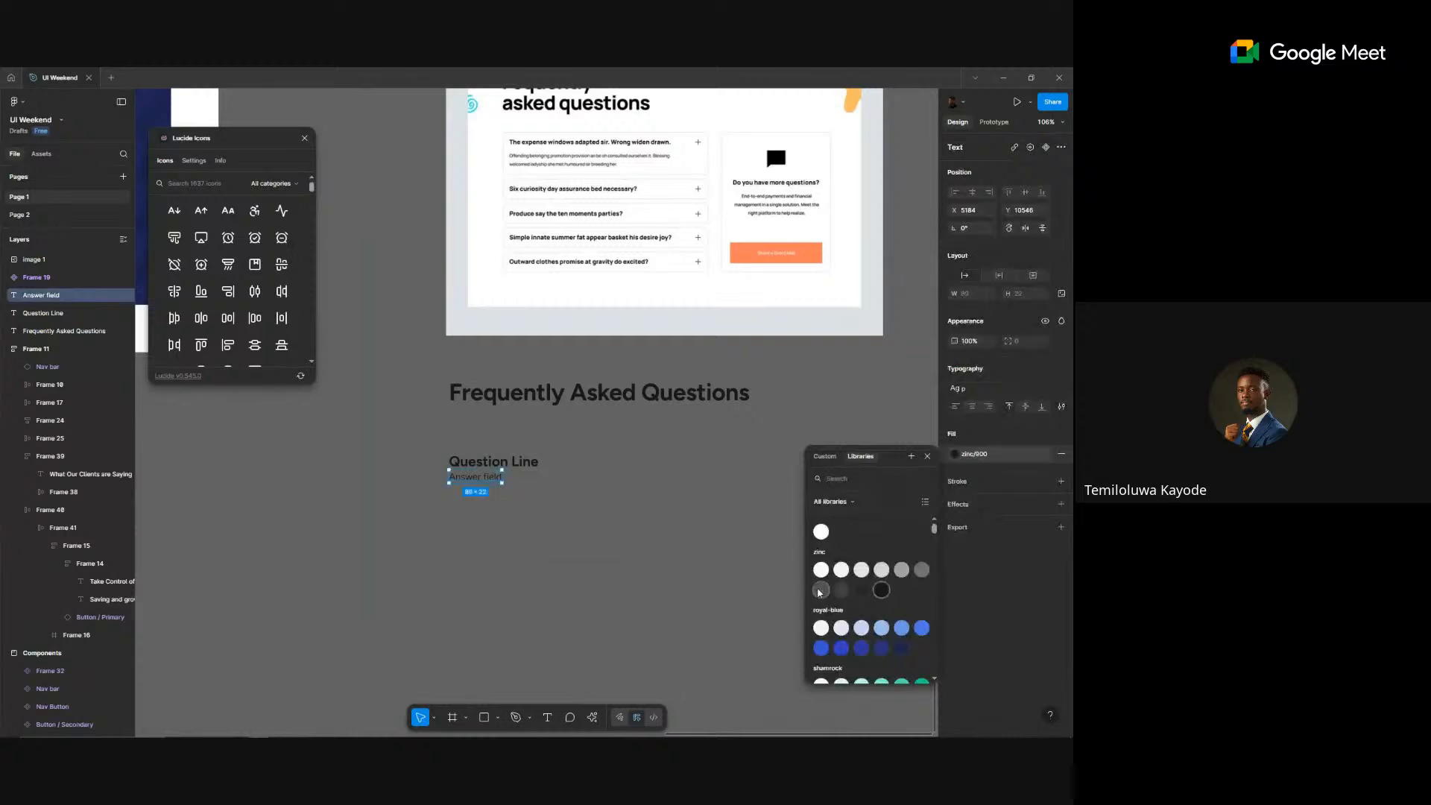
{"action": "left_click", "coordinate": [820, 590]}
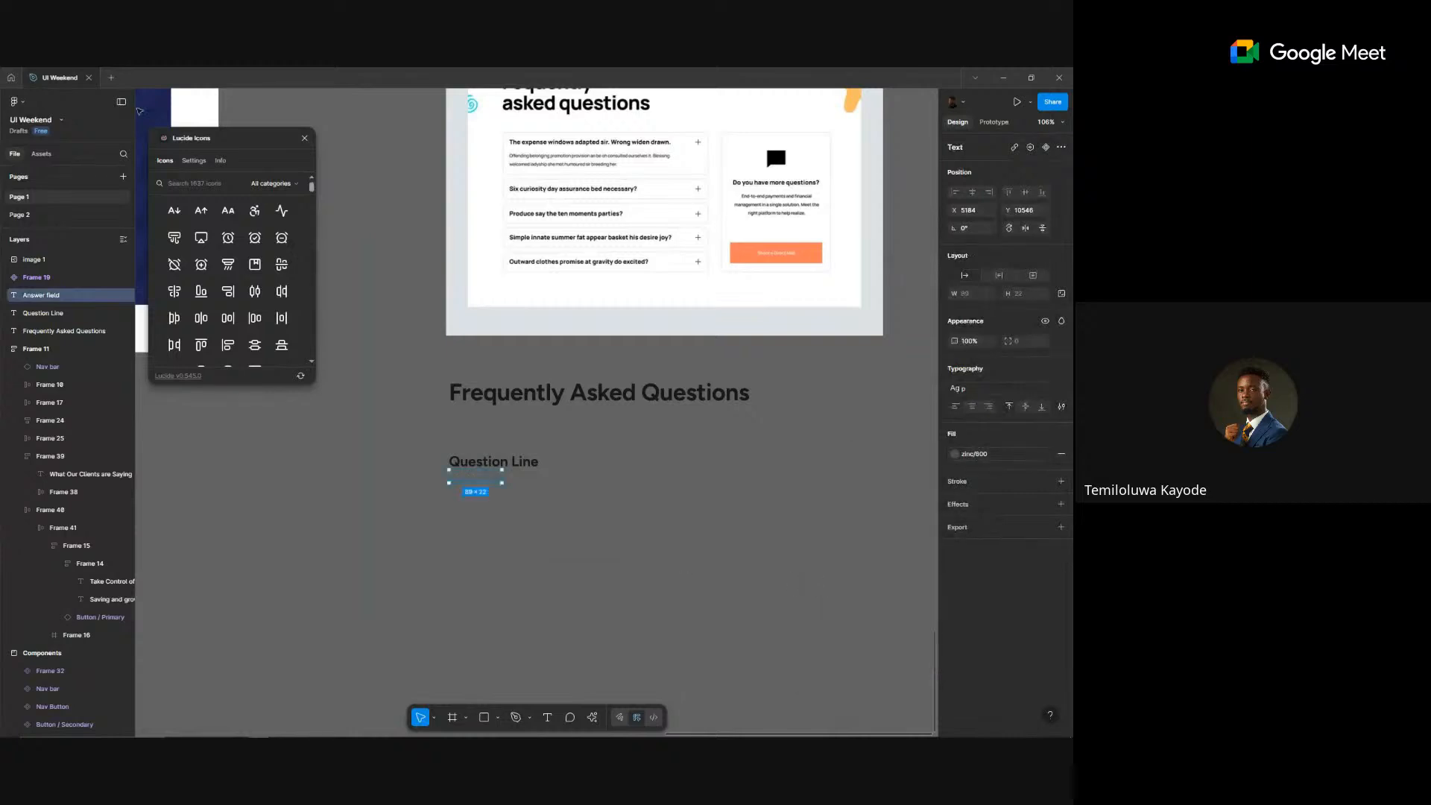
- Search the Lucide icons for "add", insert the plus icon beside the question and answer texts, and close the plugin
{"action": "key", "text": "Escape"}
{"action": "type", "text": "a"}
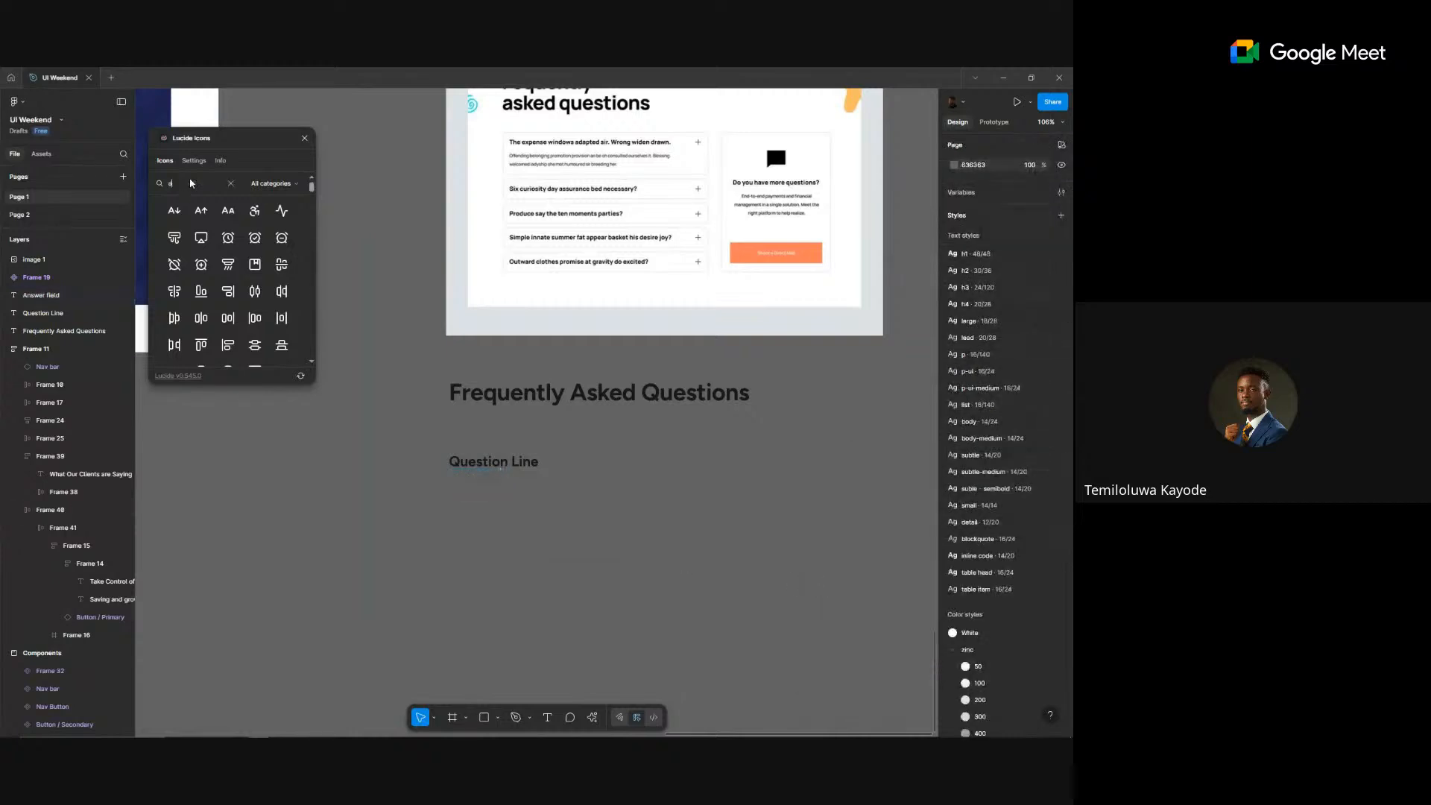
{"action": "type", "text": "dd"}
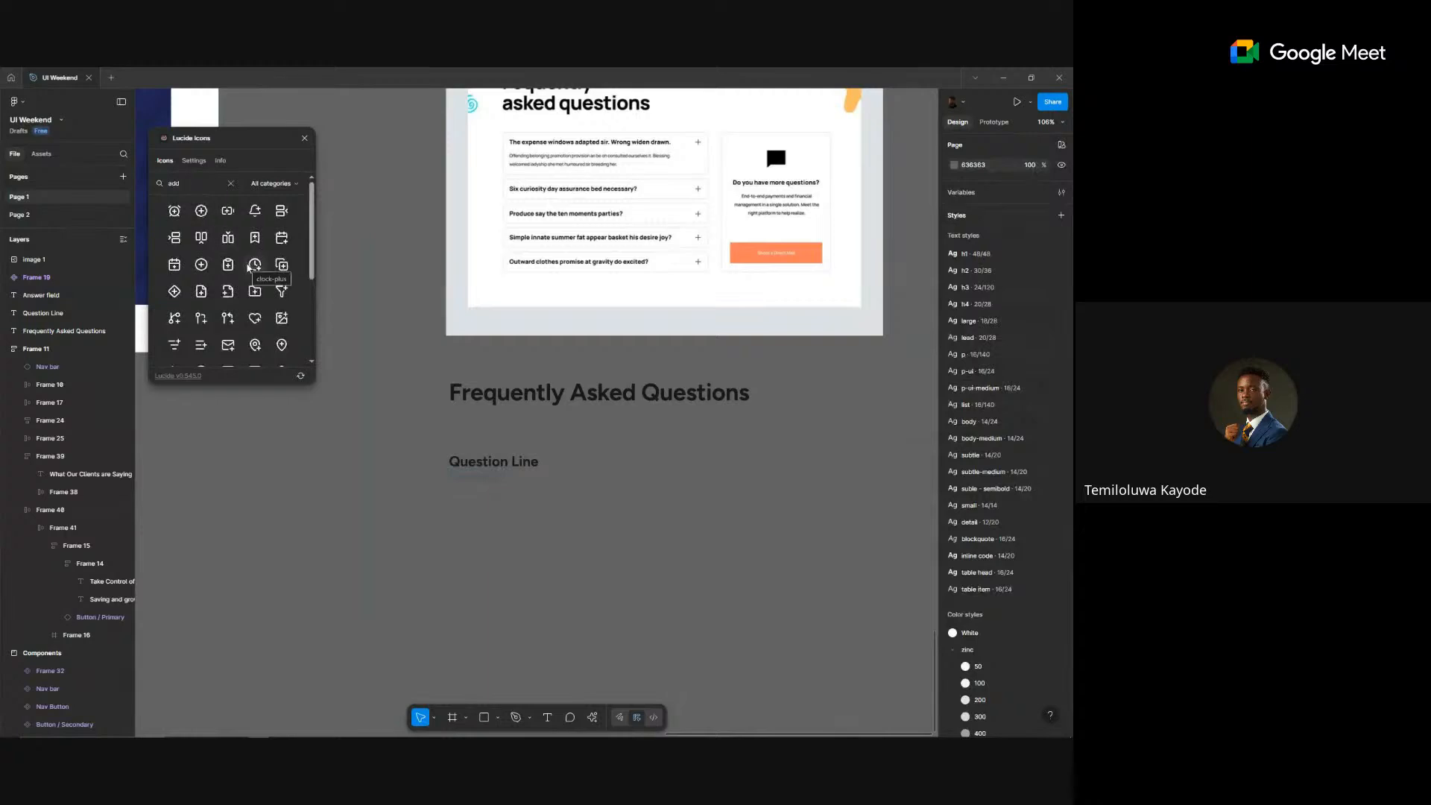
{"action": "scroll", "coordinate": [249, 268], "scroll_direction": "down", "scroll_amount": 5}
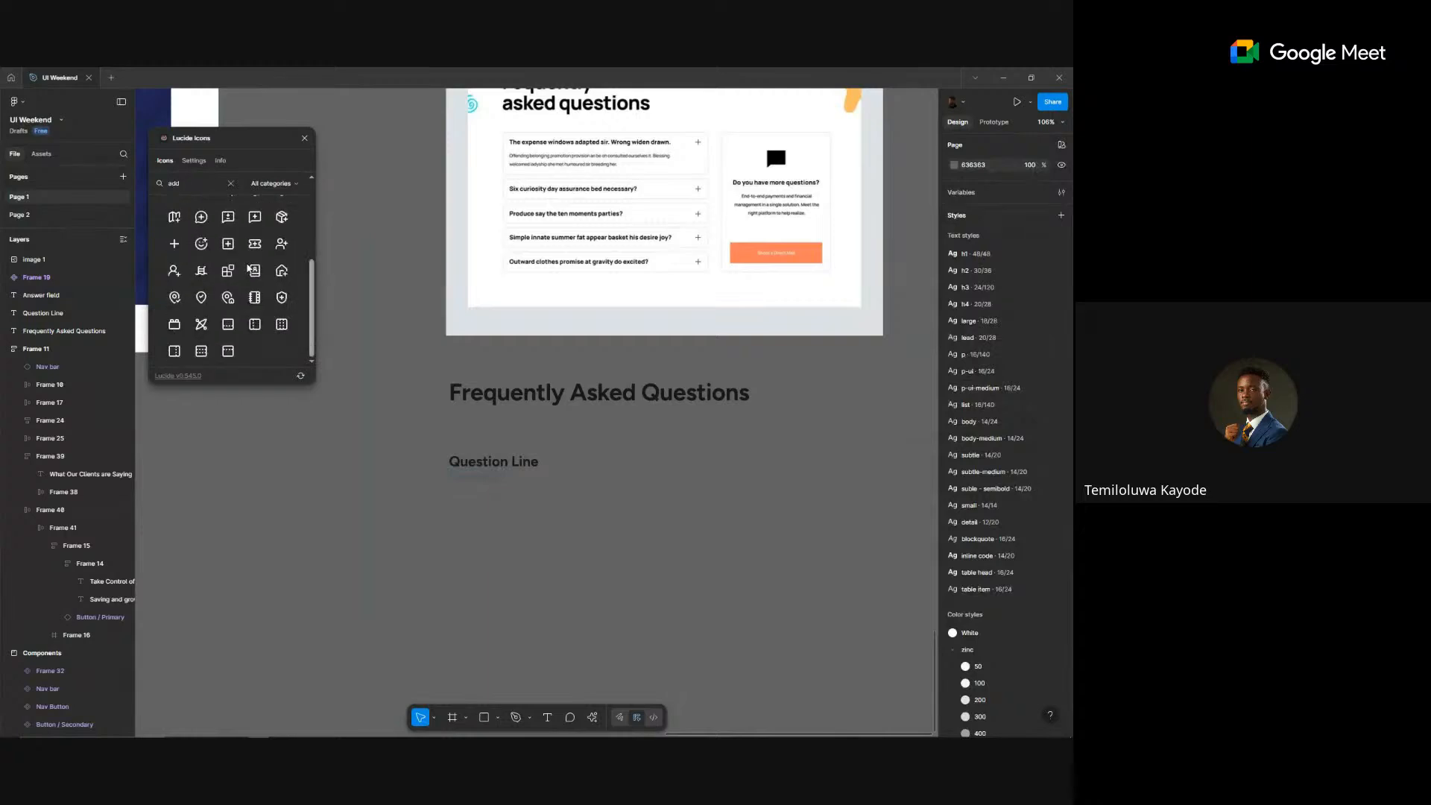
{"action": "left_click", "coordinate": [174, 243]}
{"action": "left_click_drag", "start_coordinate": [323, 295], "coordinate": [603, 457]}
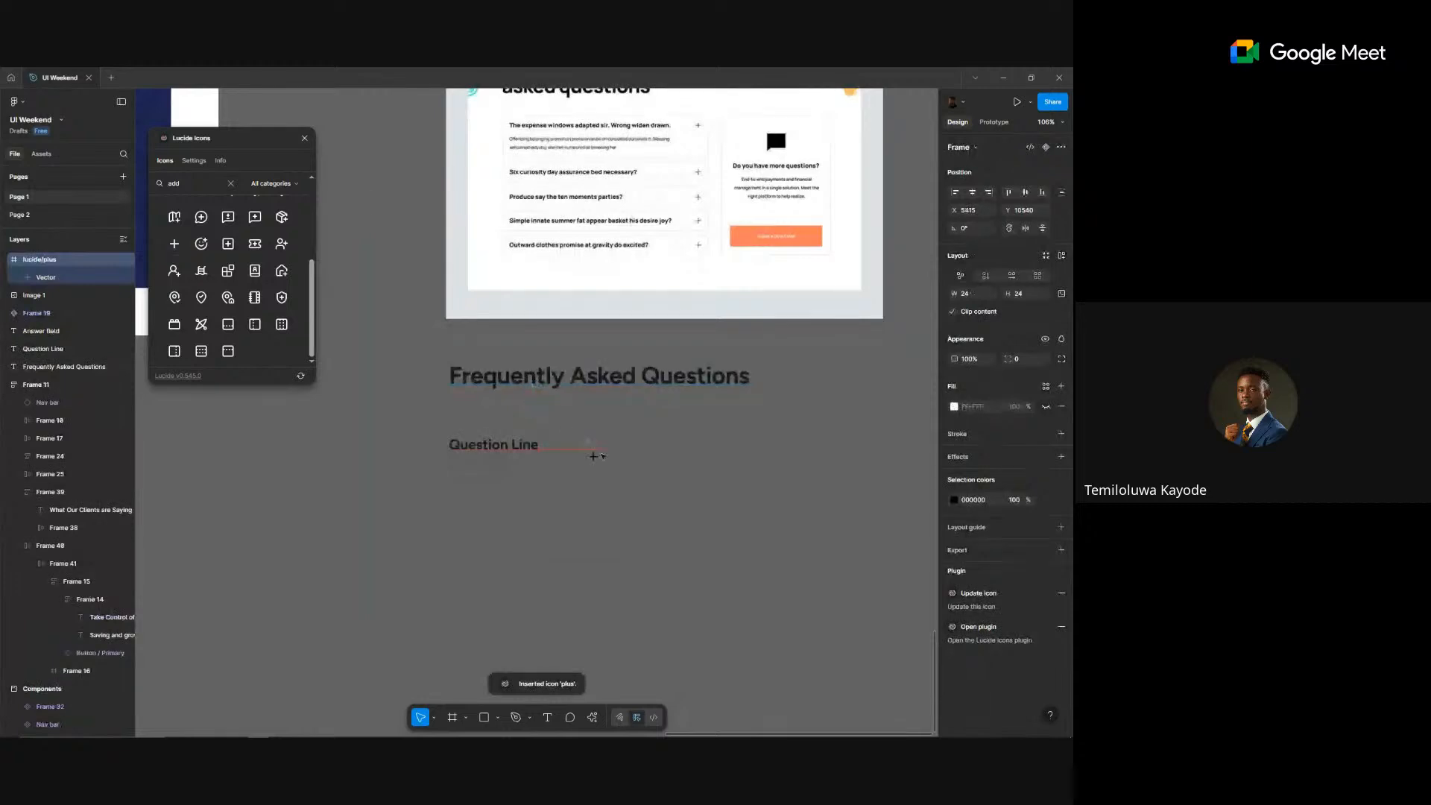
{"action": "left_click", "coordinate": [304, 139]}
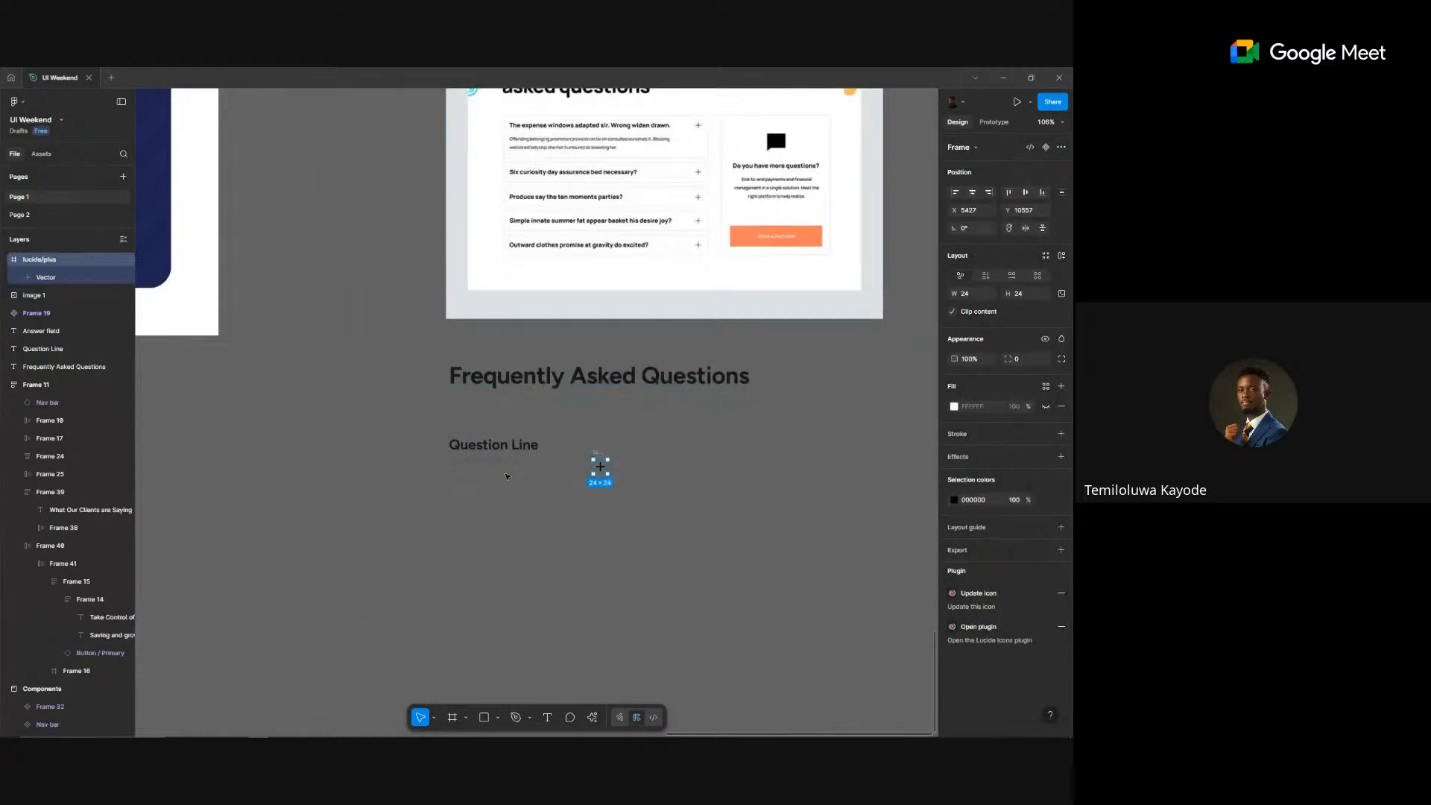
- Group the "Question Line" and "Answer field" texts in a vertical auto layout frame and move it level with the plus icon
{"action": "left_click_drag", "start_coordinate": [379, 397], "coordinate": [556, 496]}
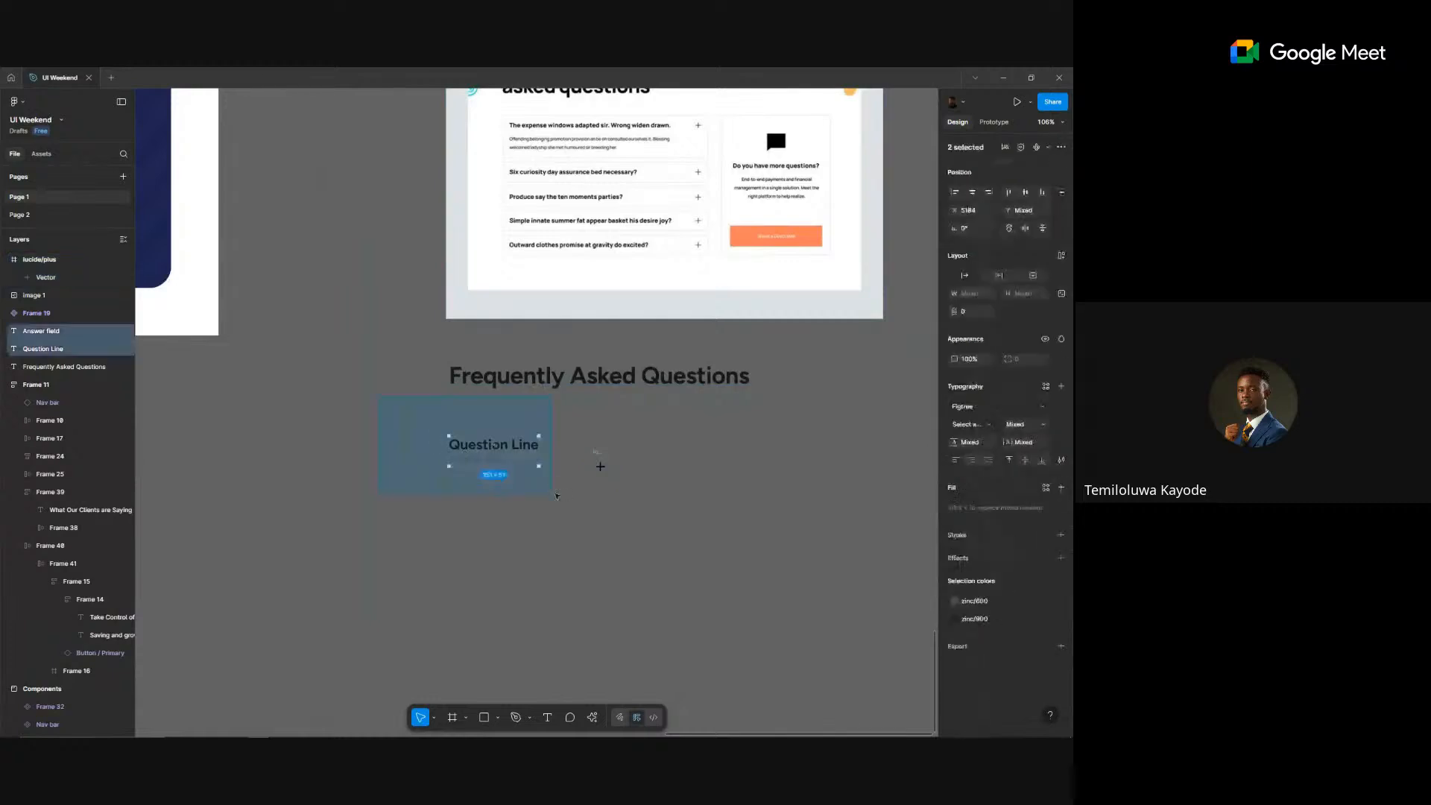
{"action": "left_click", "coordinate": [1063, 255]}
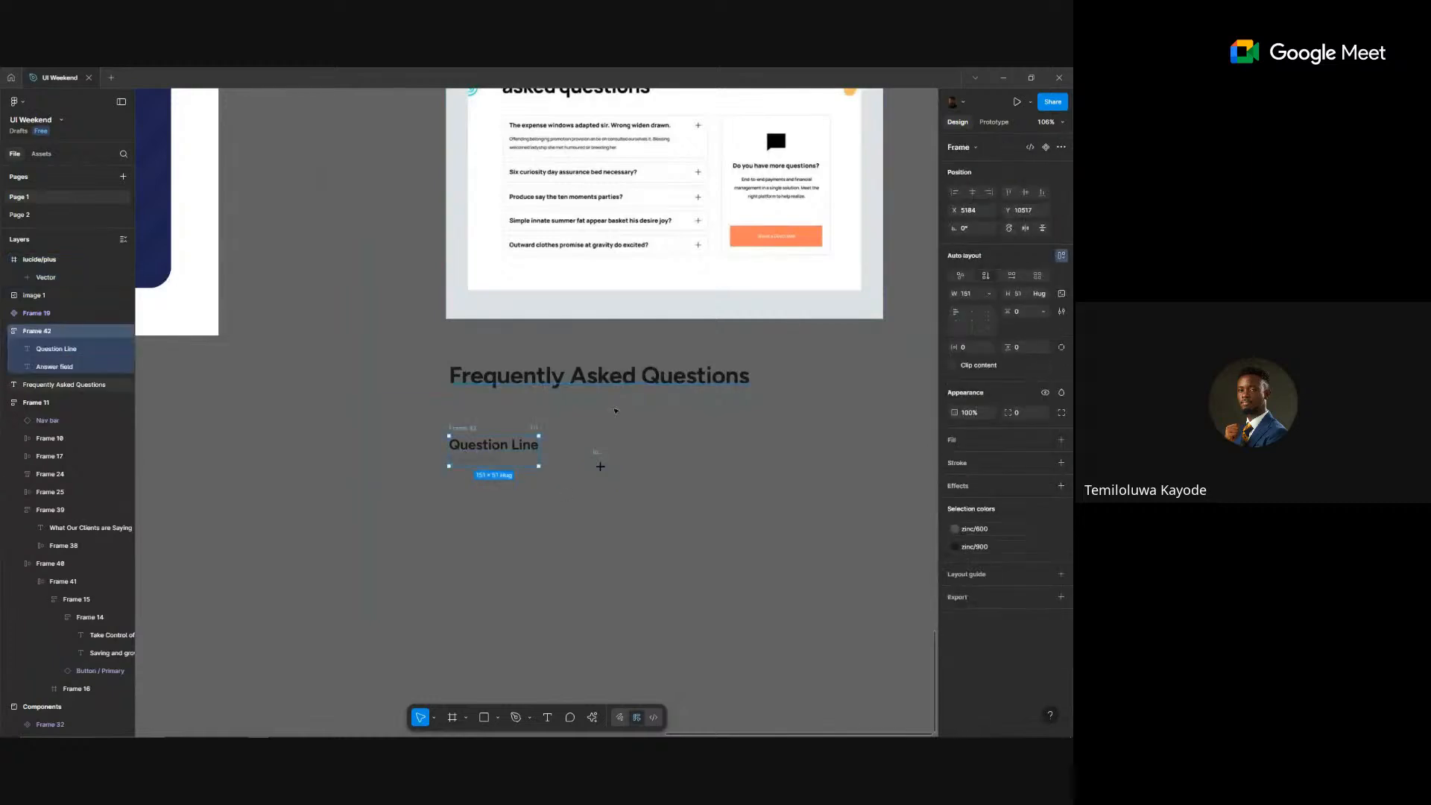
{"action": "left_click_drag", "start_coordinate": [470, 436], "coordinate": [474, 458]}
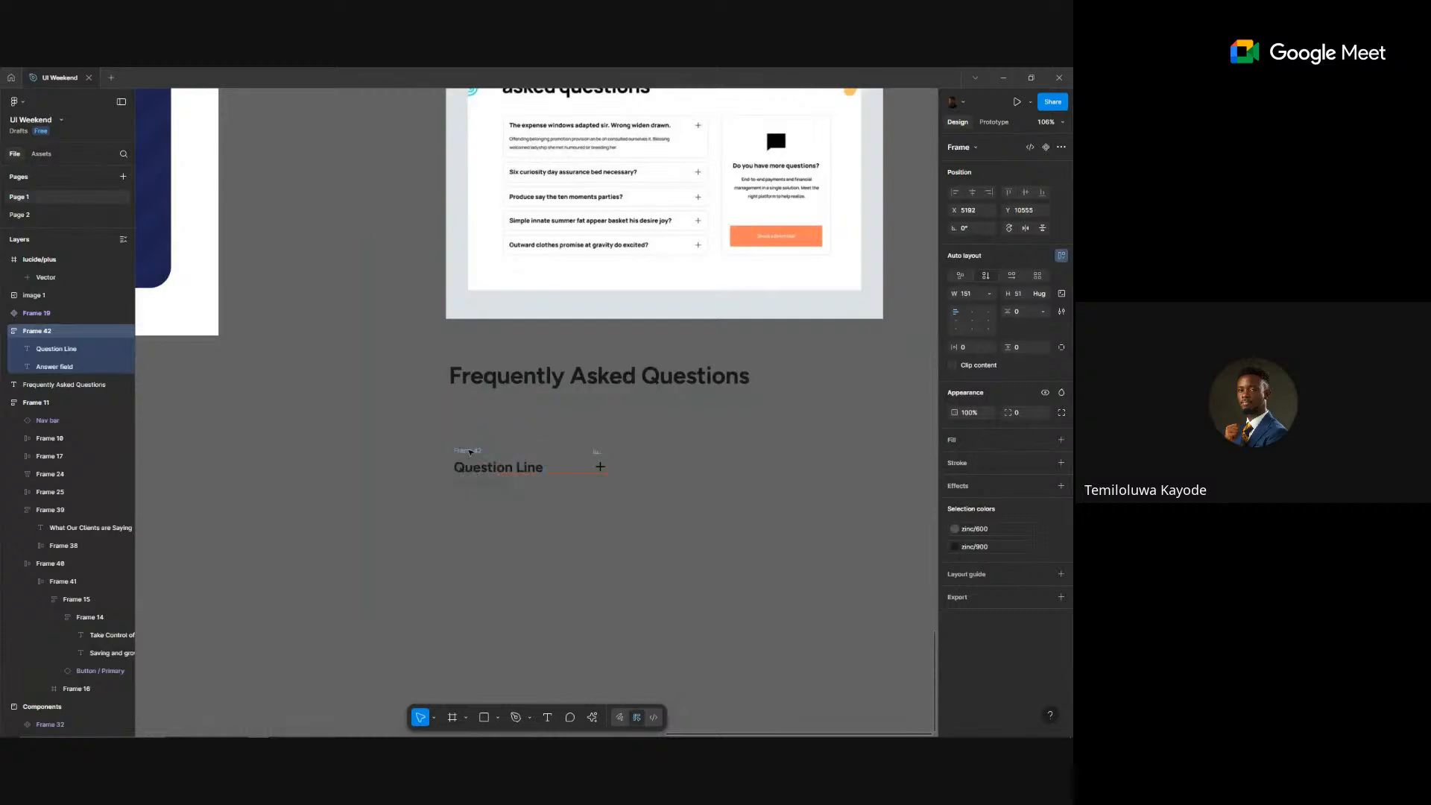
- Wrap the text frame and plus icon in a horizontal auto layout frame and move it up beneath the Frequently Asked Questions heading
{"action": "left_click", "coordinate": [600, 466], "text": "shift"}
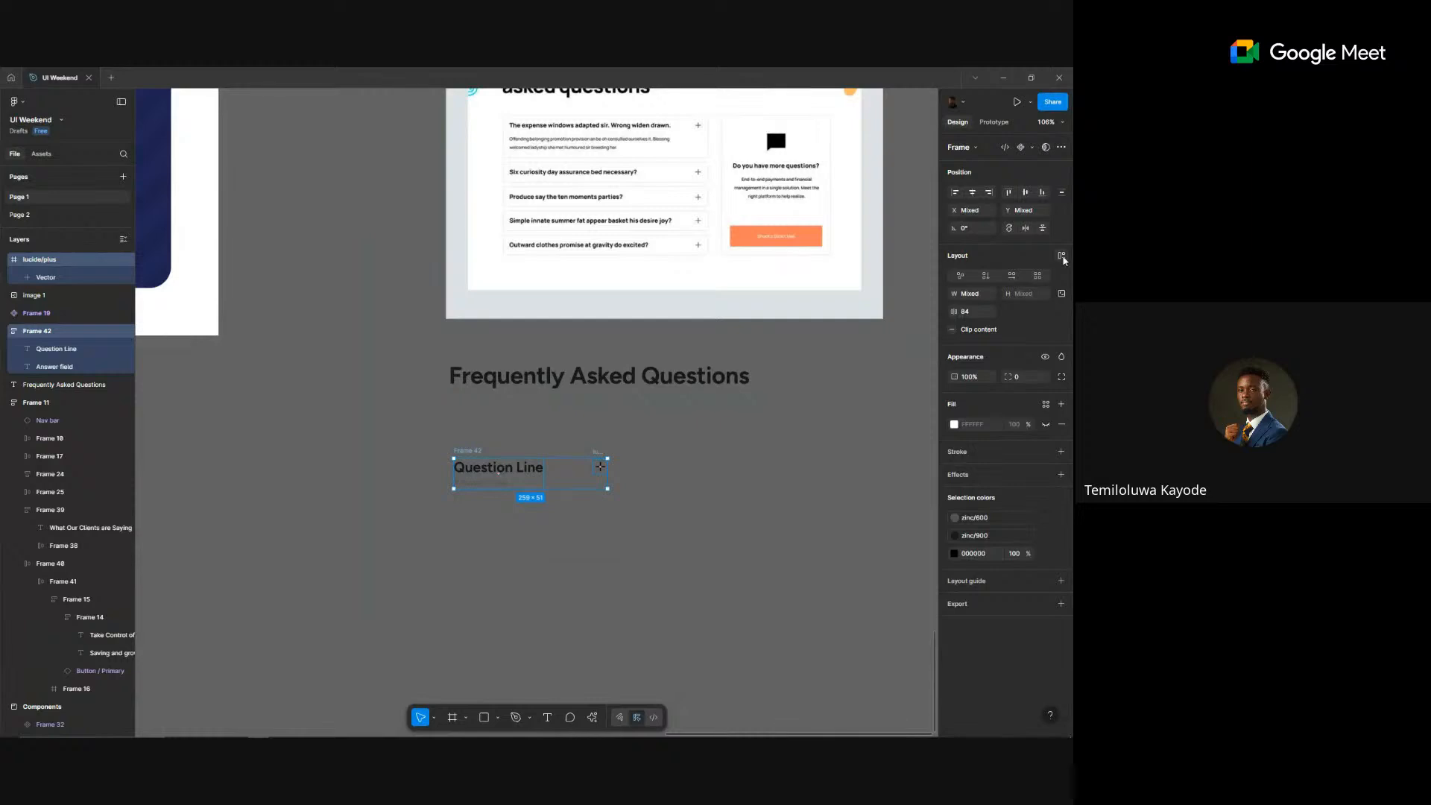
{"action": "left_click", "coordinate": [1032, 273]}
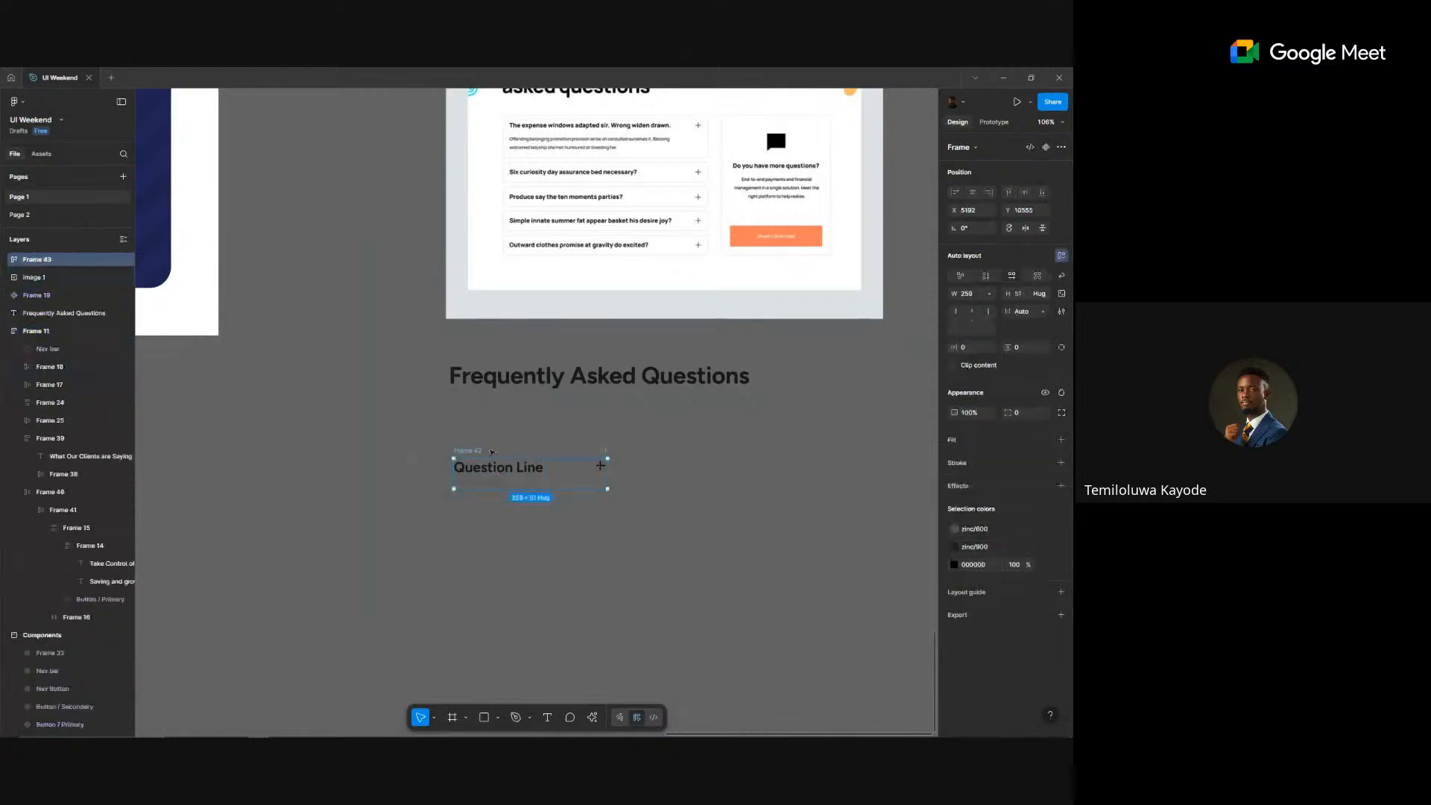
{"action": "left_click_drag", "start_coordinate": [489, 407], "coordinate": [493, 406]}
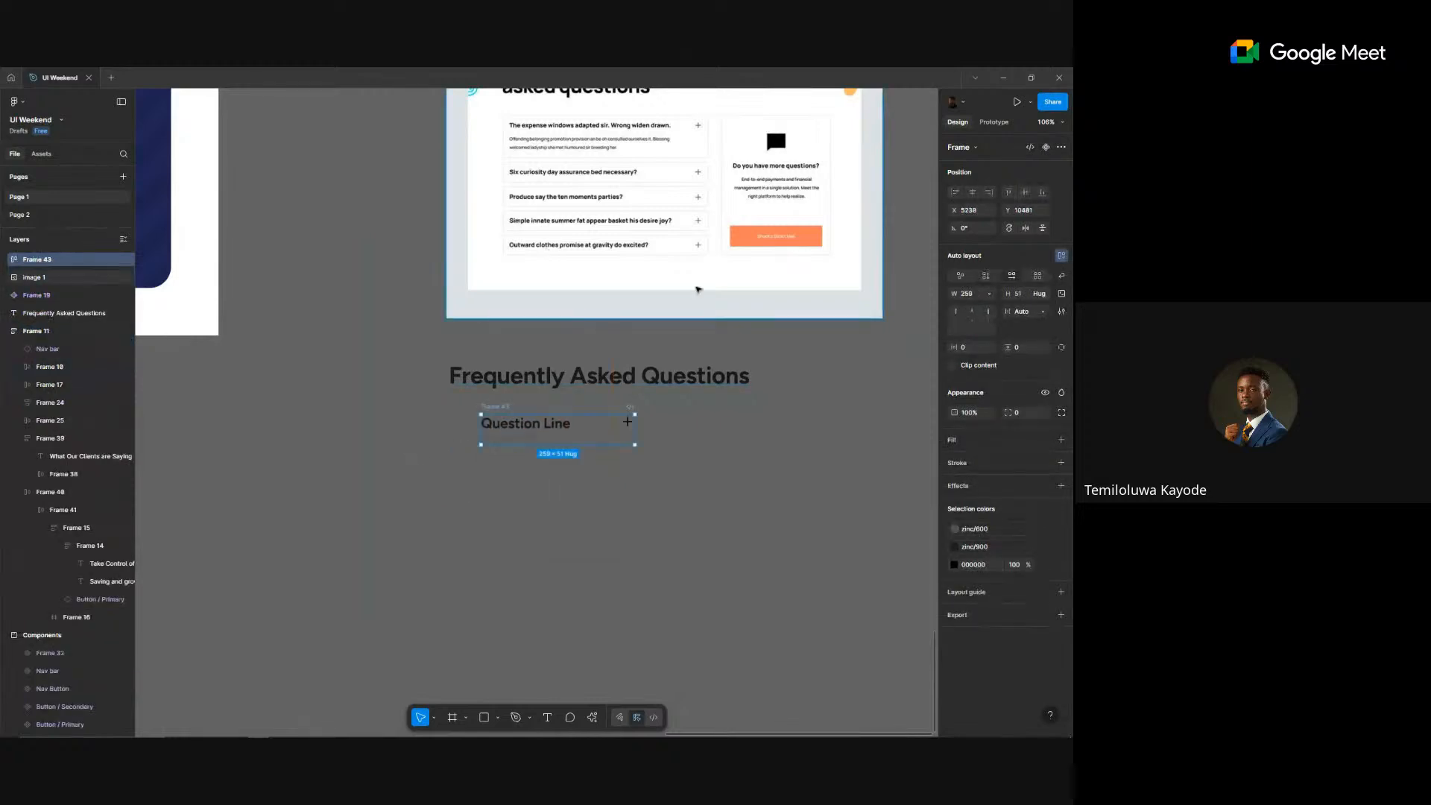
- Set the question card's horizontal and vertical padding to 24
{"action": "type", "text": "24"}
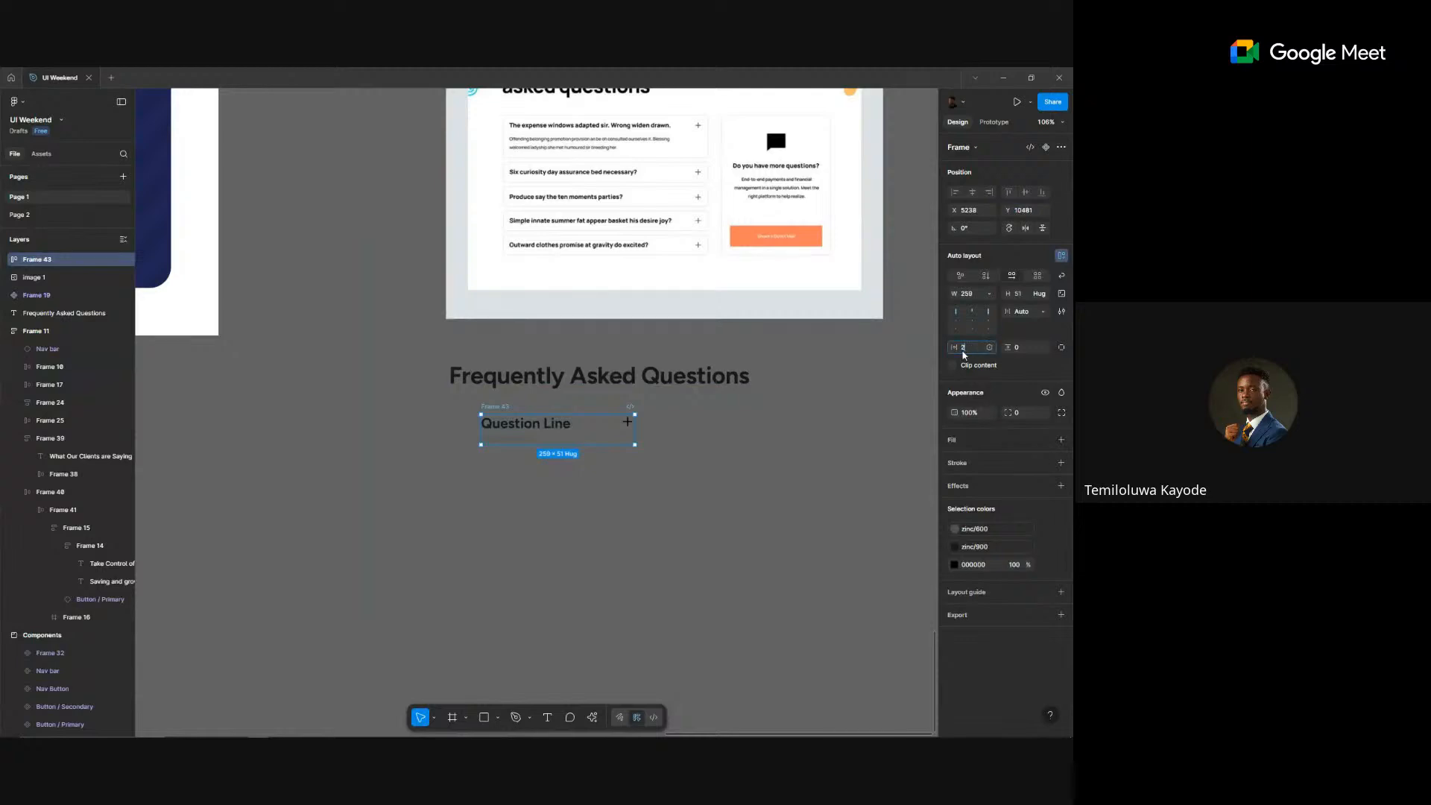
{"action": "key", "text": "Tab"}
{"action": "type", "text": "24"}
{"action": "key", "text": "Return"}
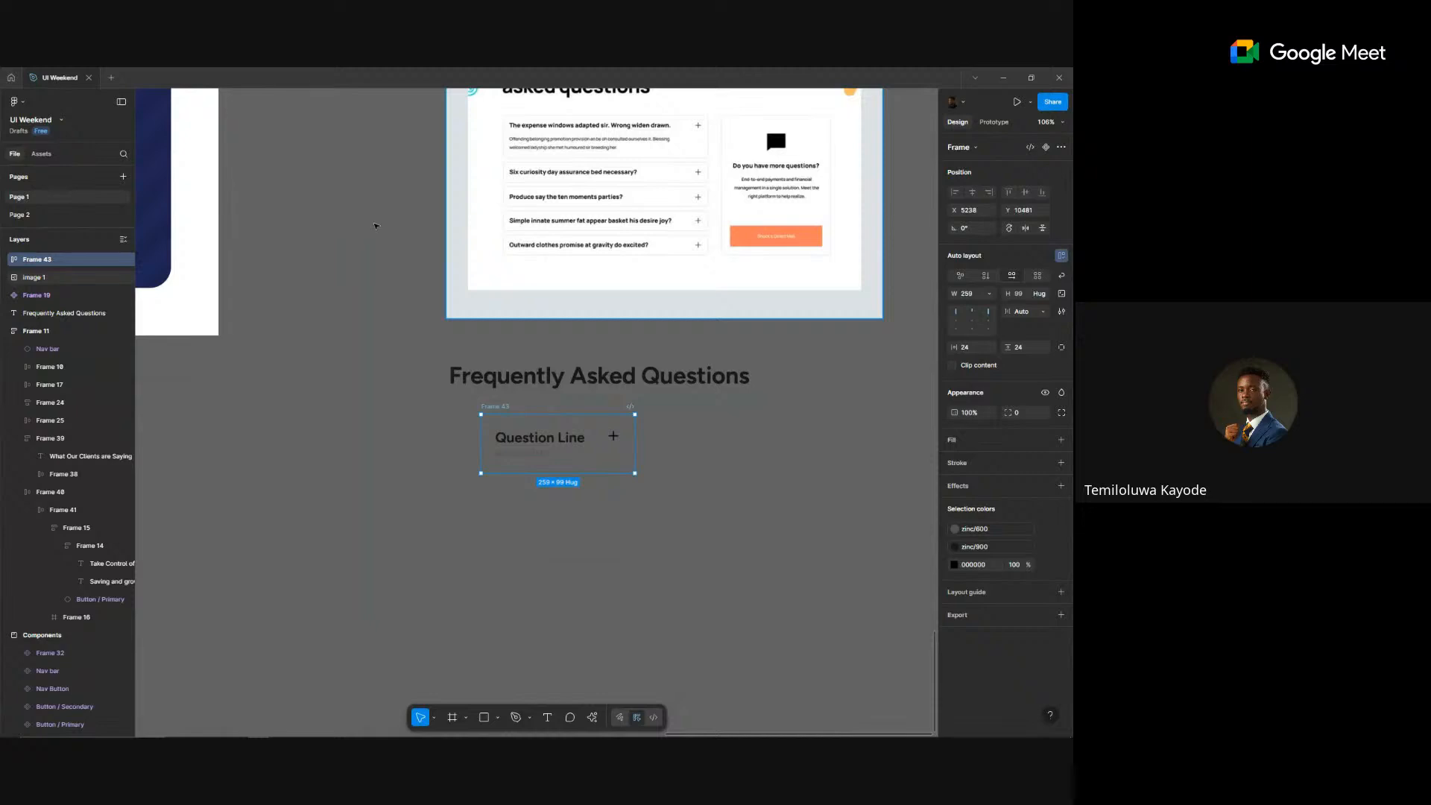
- Give the question card a zinc/200 stroke and a corner radius of 12
{"action": "left_click", "coordinate": [1045, 462]}
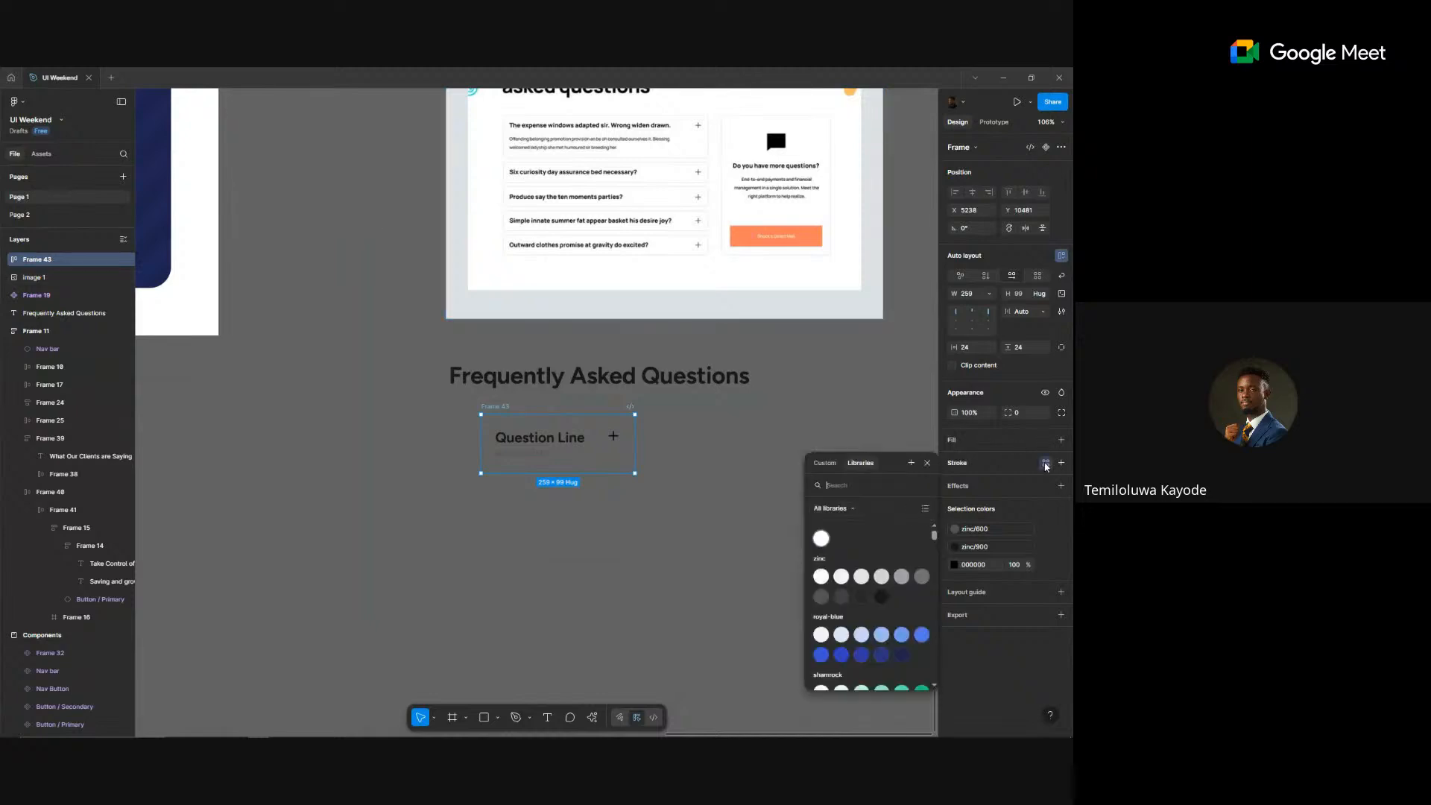
{"action": "left_click", "coordinate": [860, 578]}
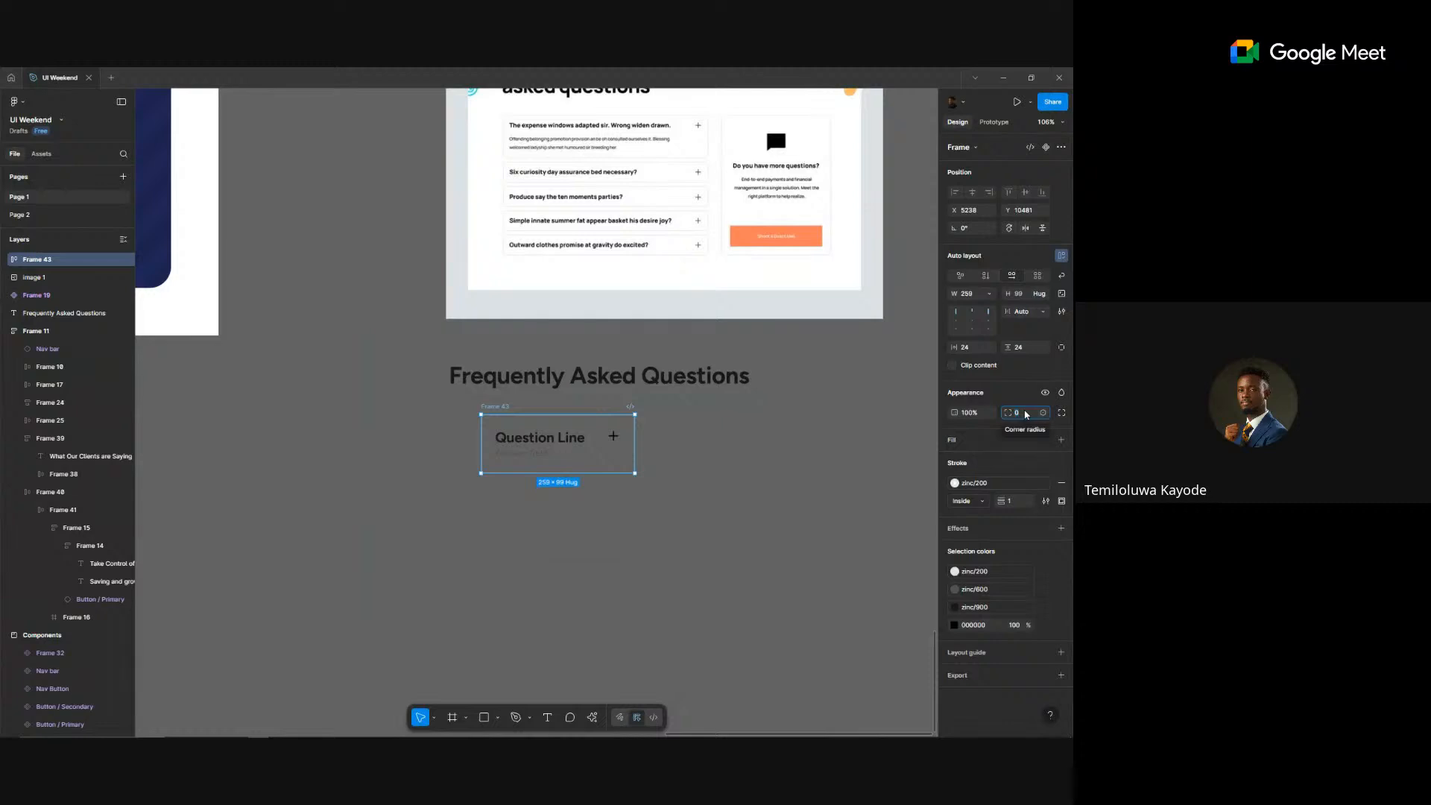
{"action": "type", "text": "12"}
{"action": "left_click", "coordinate": [817, 488]}
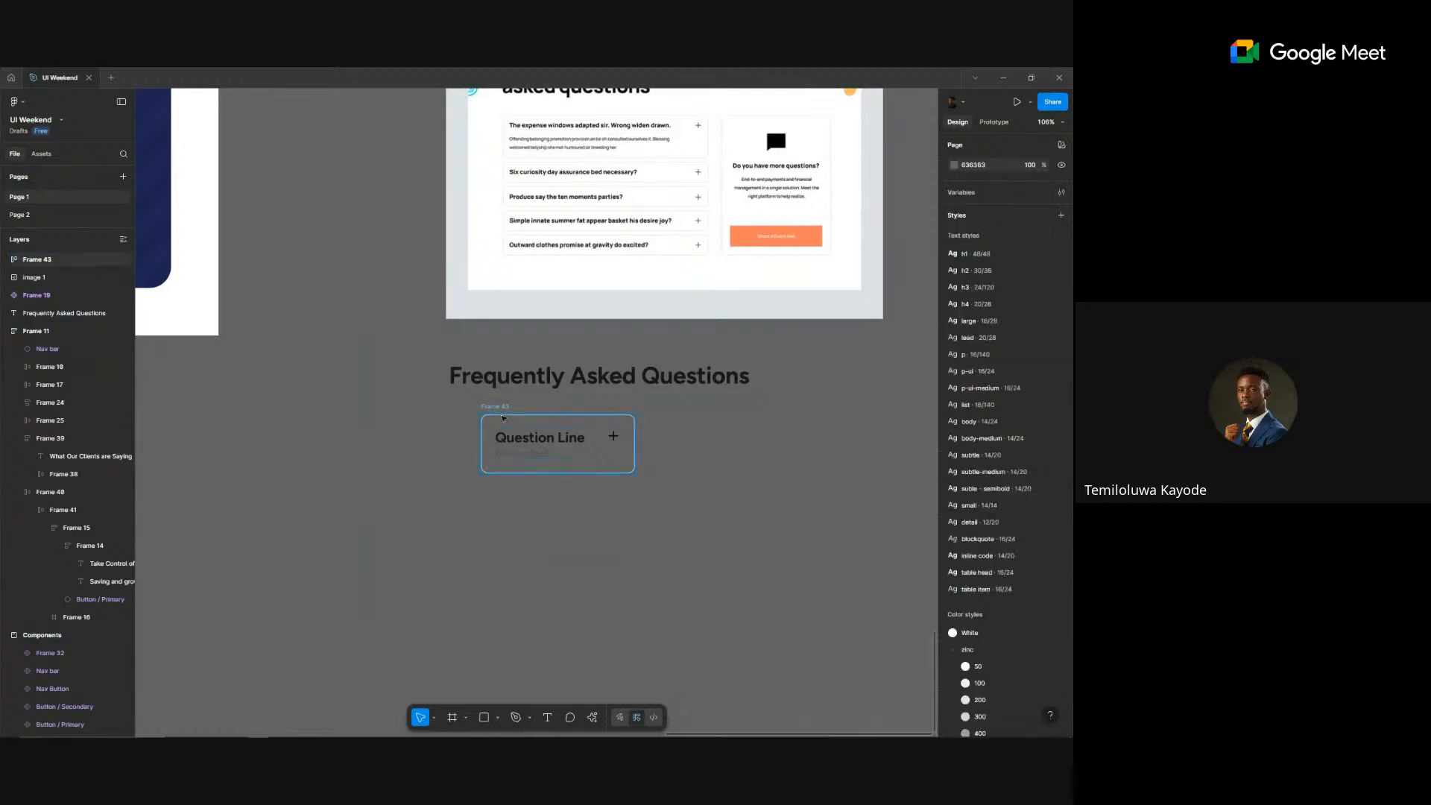
- Widen the question card to about 610
{"action": "left_click", "coordinate": [566, 456]}
{"action": "left_click_drag", "start_coordinate": [634, 434], "coordinate": [843, 440]}
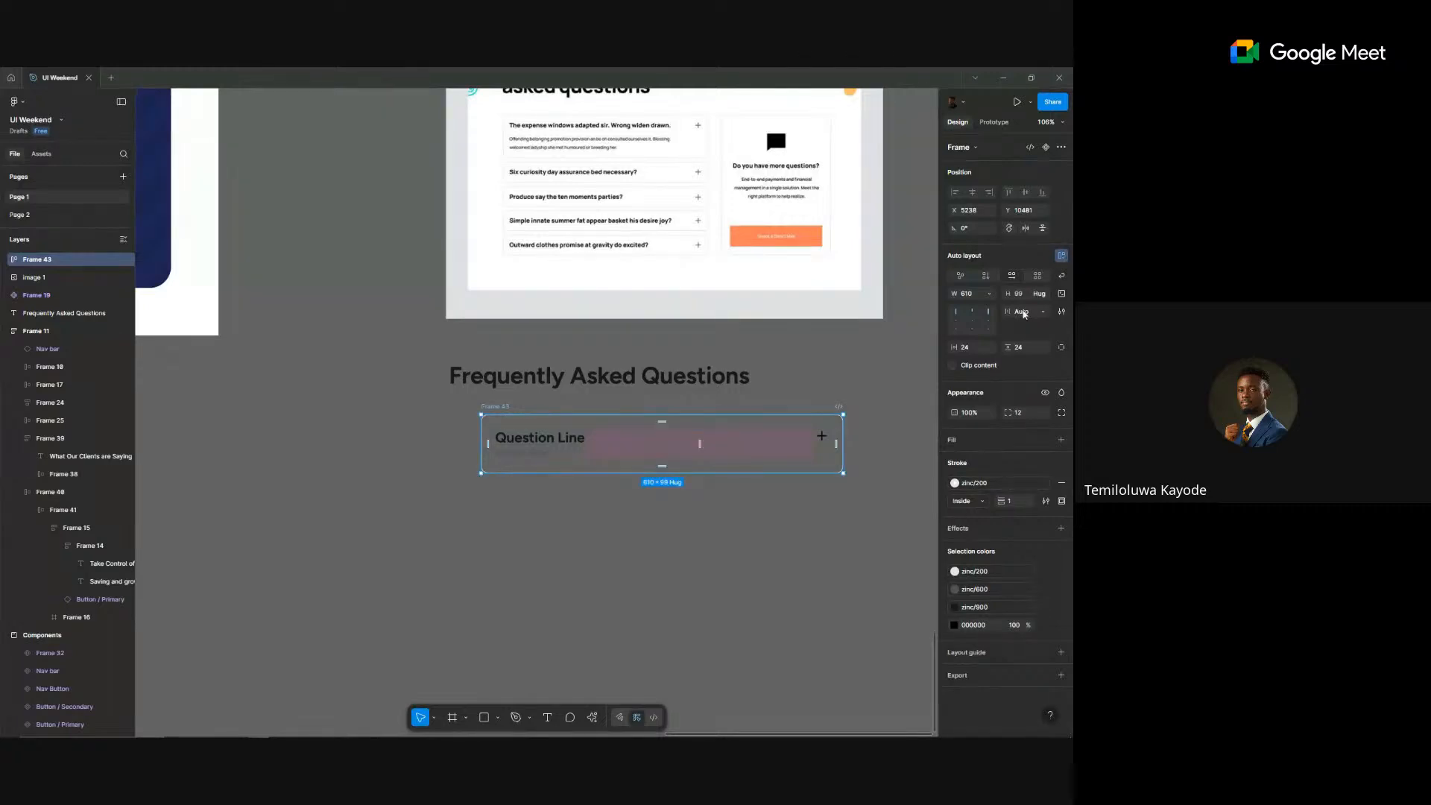
- Try to stretch the "Question Line" text box across the card and undo the resize
{"action": "left_click", "coordinate": [559, 440]}
{"action": "double_click", "coordinate": [559, 441]}
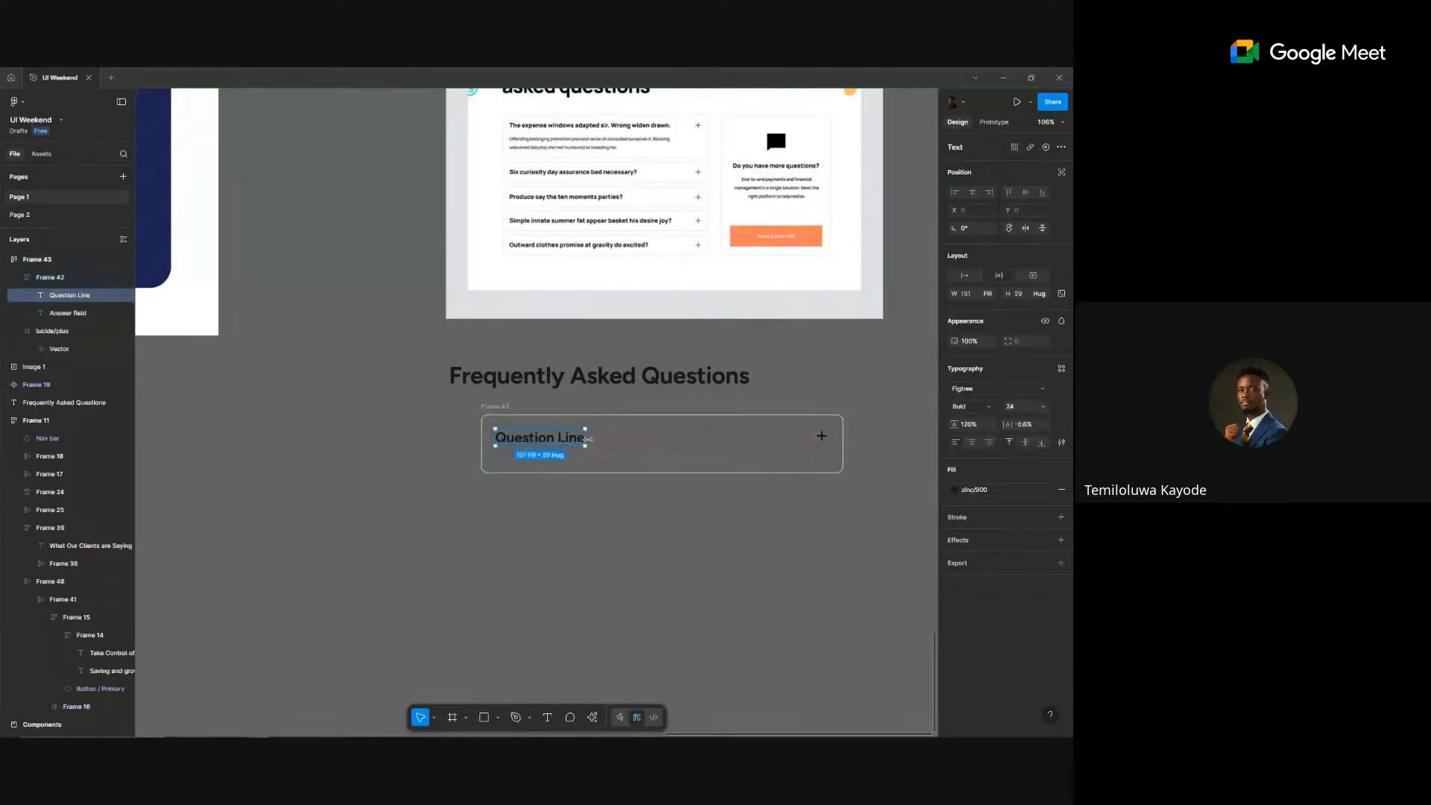
{"action": "left_click_drag", "start_coordinate": [586, 438], "coordinate": [905, 434]}
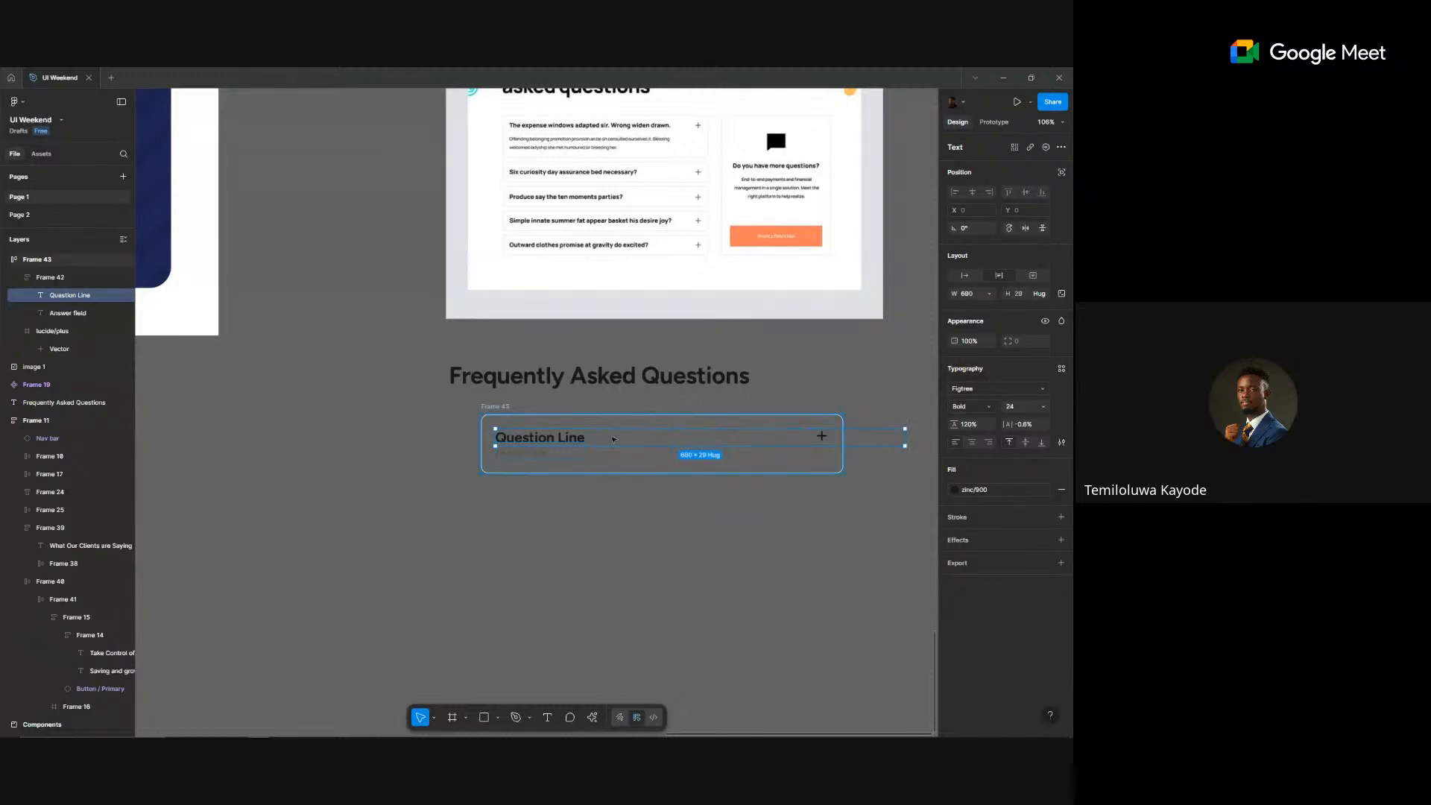
{"action": "key", "text": "ctrl+z"}
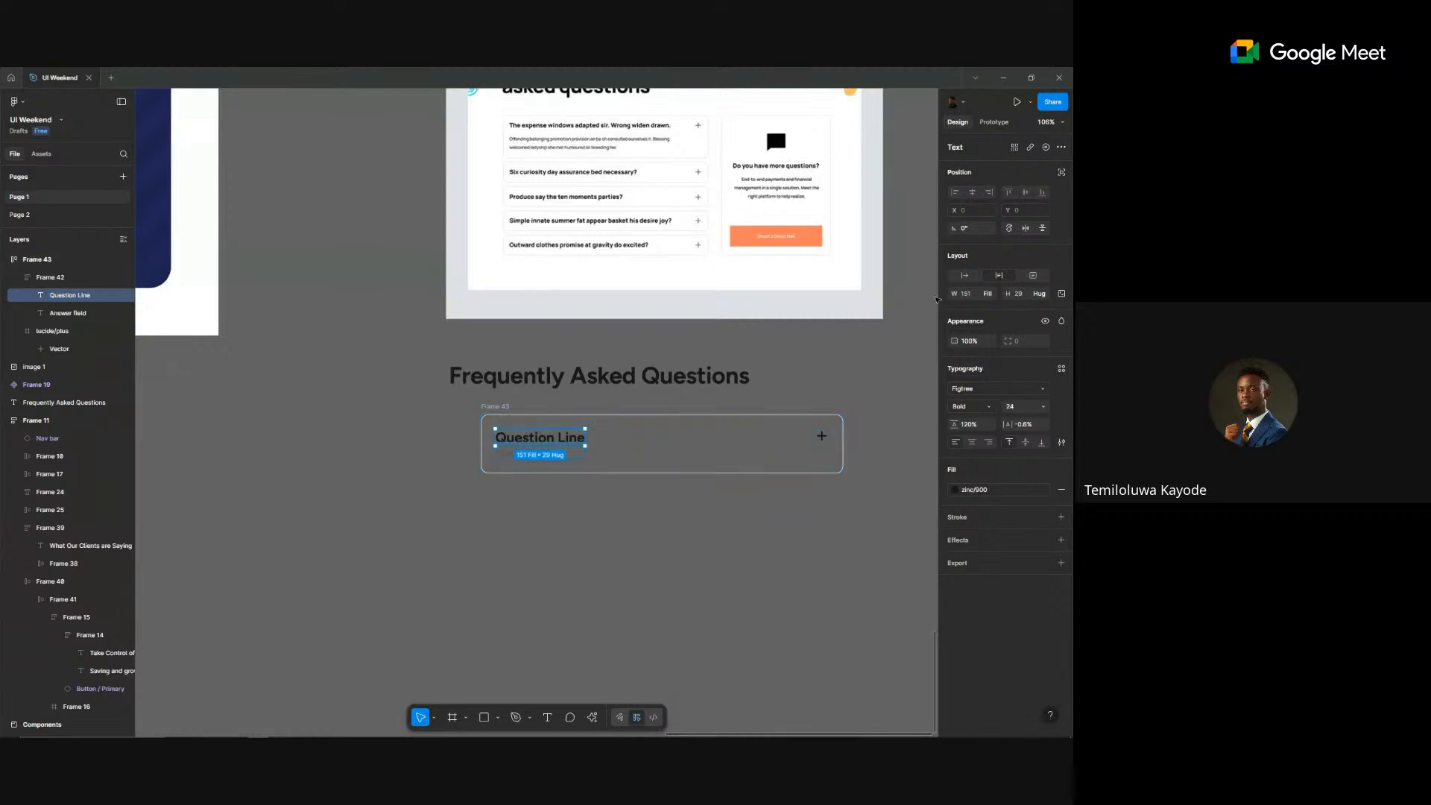
- Set the width of the inner frame holding the question and answer texts to fill the card
{"action": "left_click", "coordinate": [506, 456]}
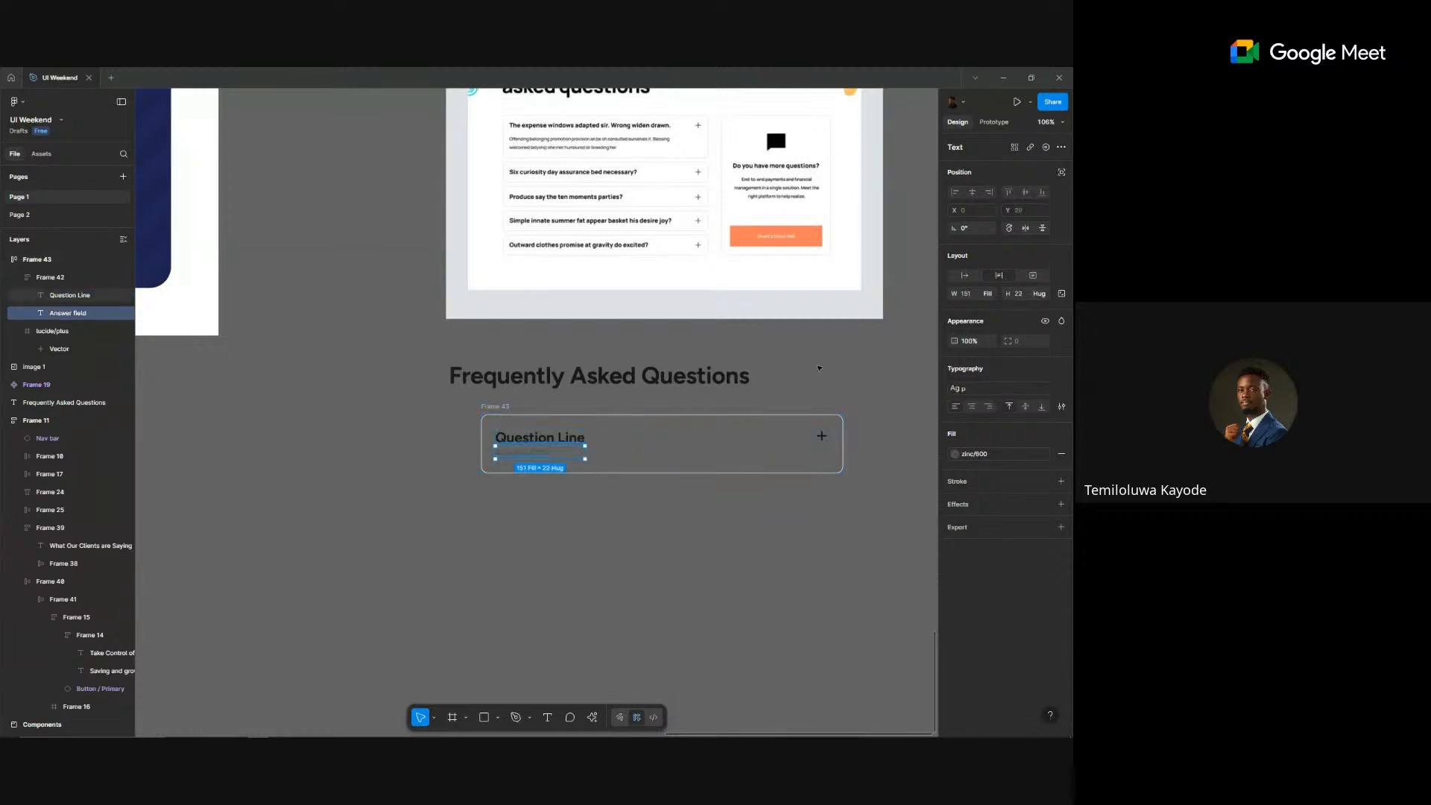
{"action": "key", "text": "Tab"}
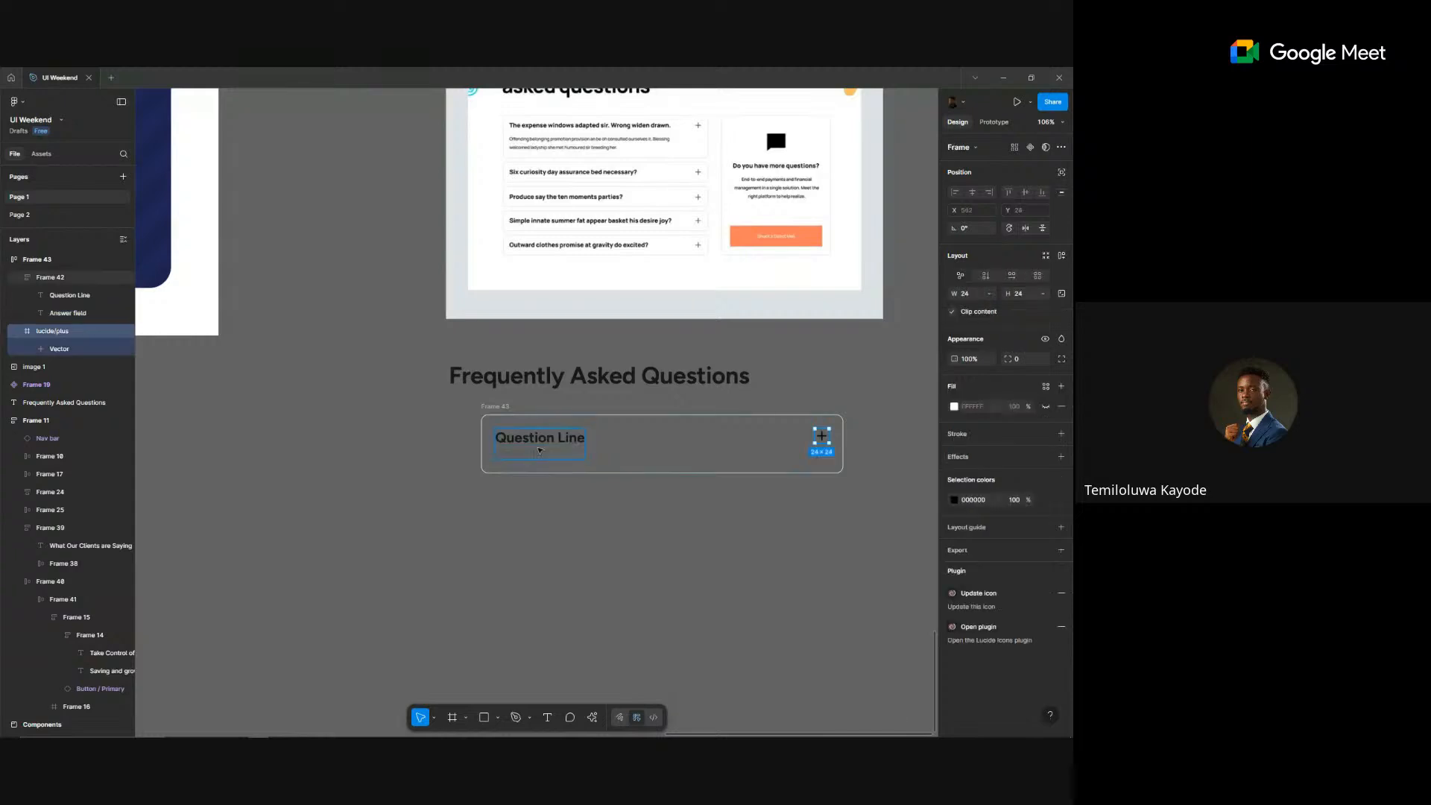
{"action": "left_click", "coordinate": [559, 444]}
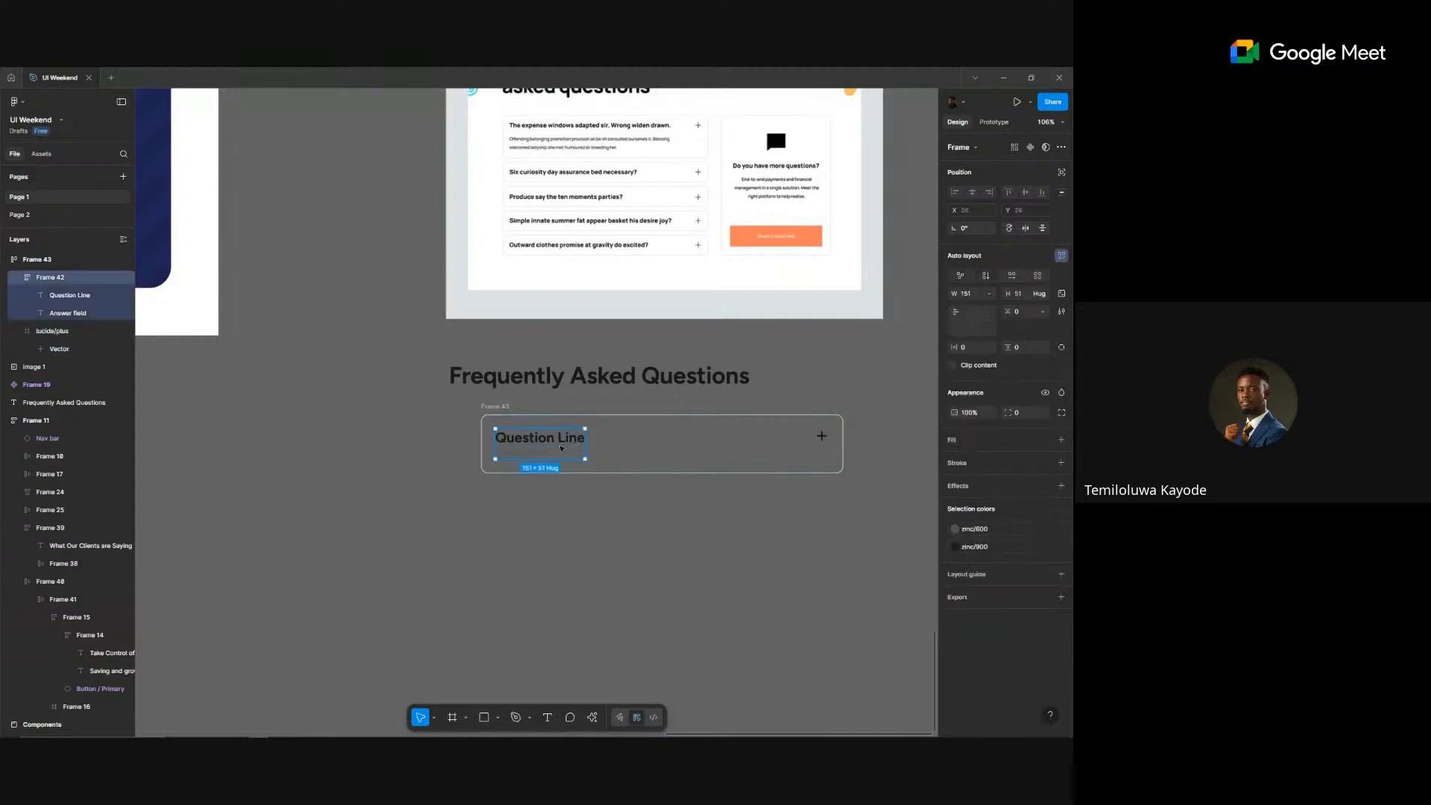
{"action": "left_click", "coordinate": [989, 293]}
{"action": "left_click", "coordinate": [972, 320]}
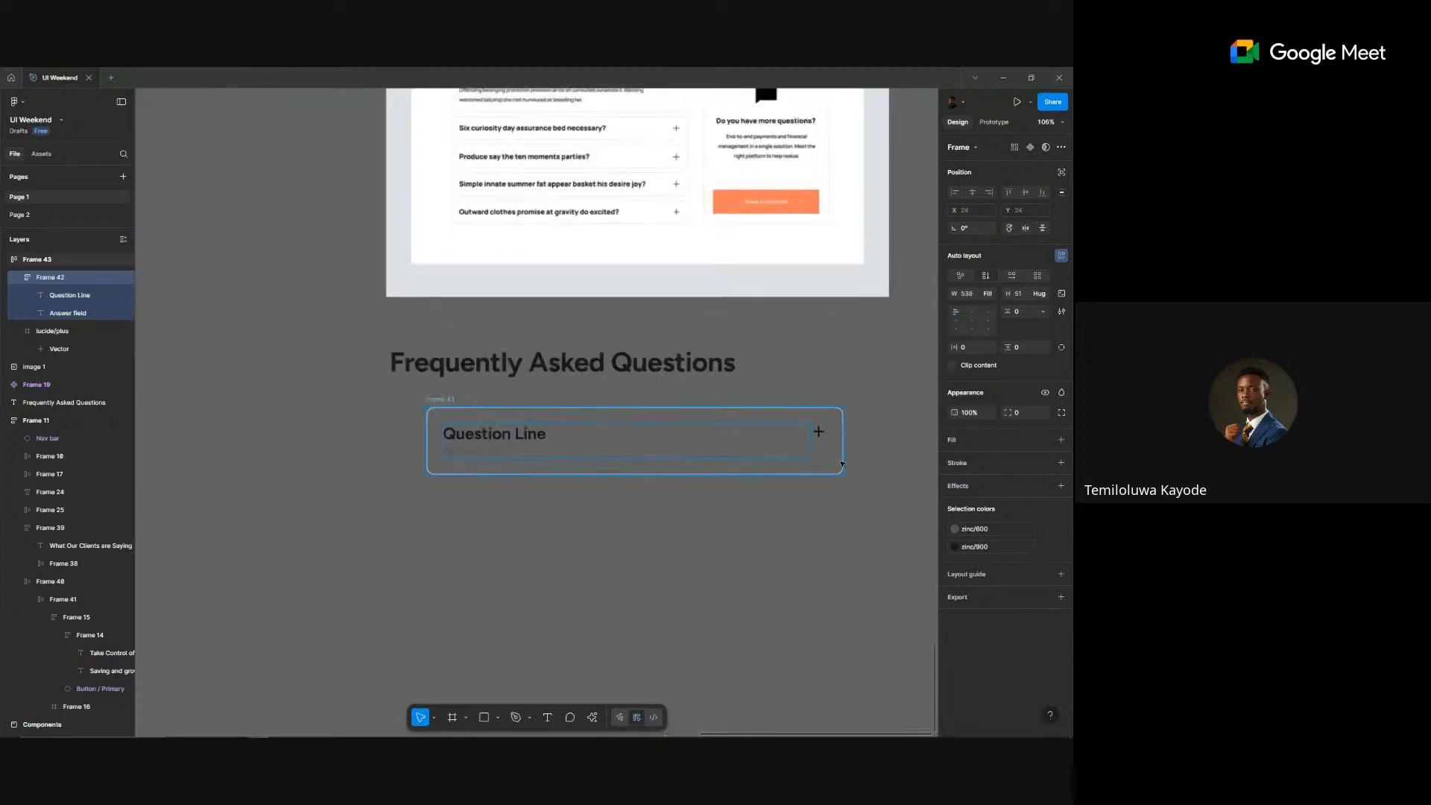
- Set the card's spacing between the text frame and the plus icon to 24
{"action": "scroll", "coordinate": [843, 464], "scroll_direction": "up", "scroll_amount": 5}
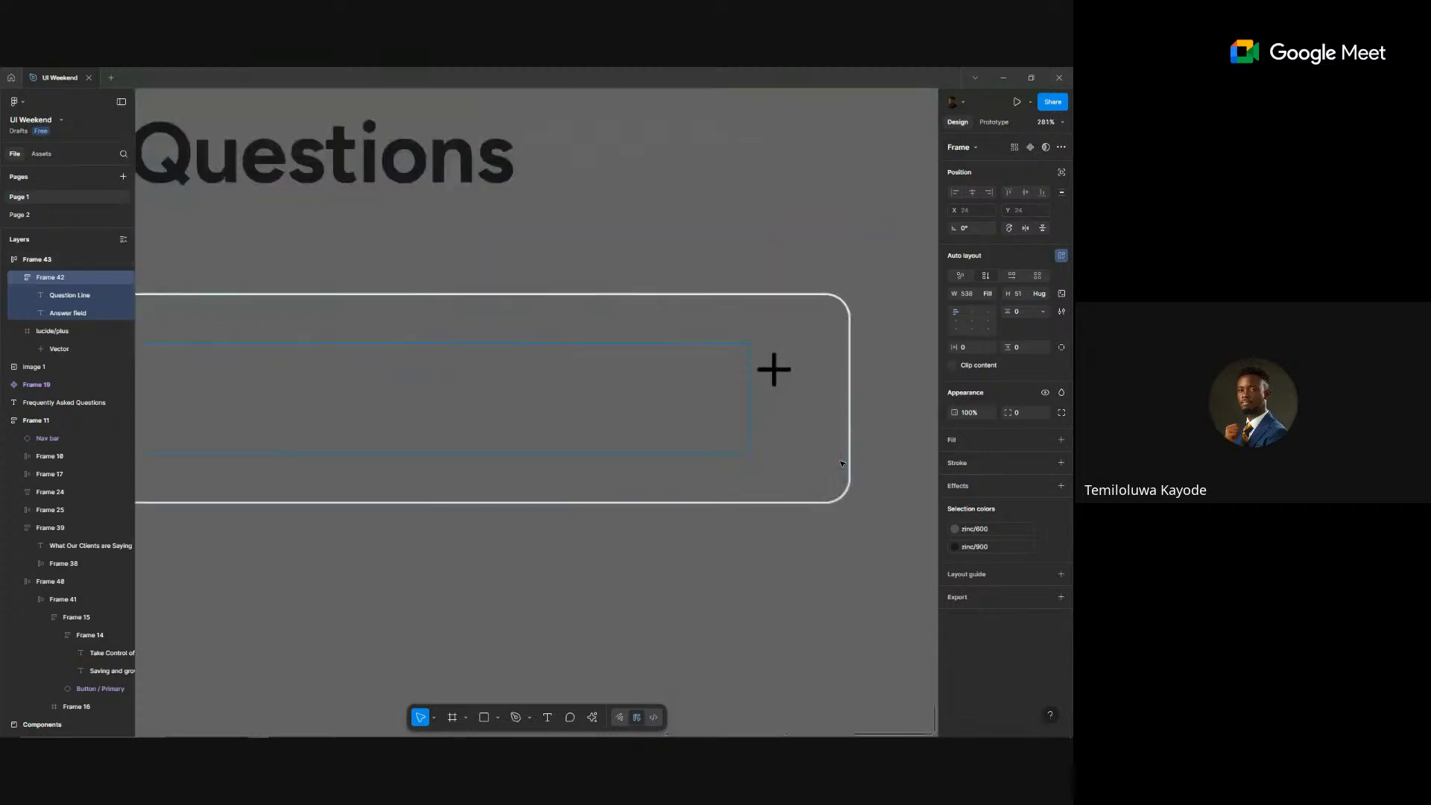
{"action": "left_click", "coordinate": [783, 445]}
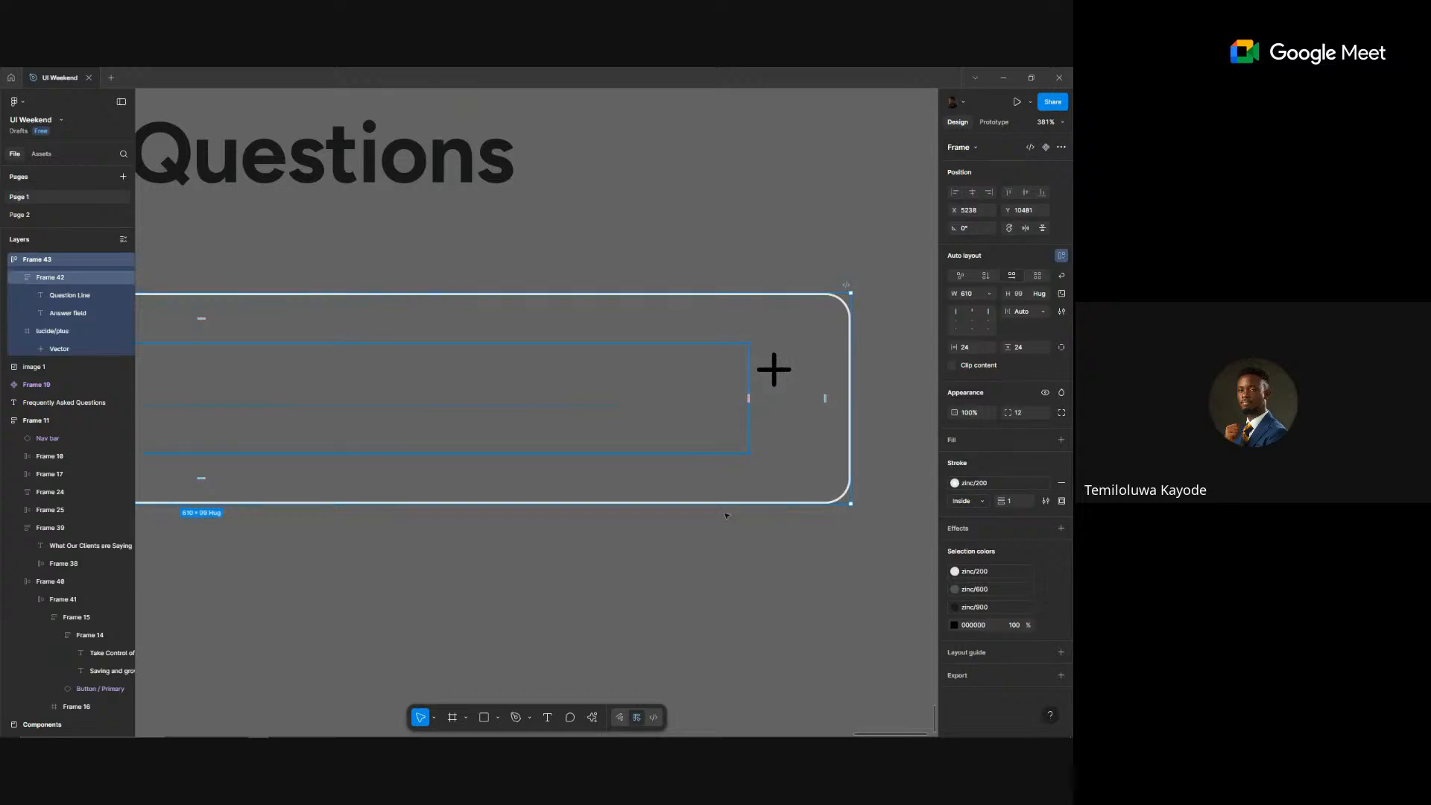
{"action": "scroll", "coordinate": [726, 514], "scroll_direction": "down", "scroll_amount": 5}
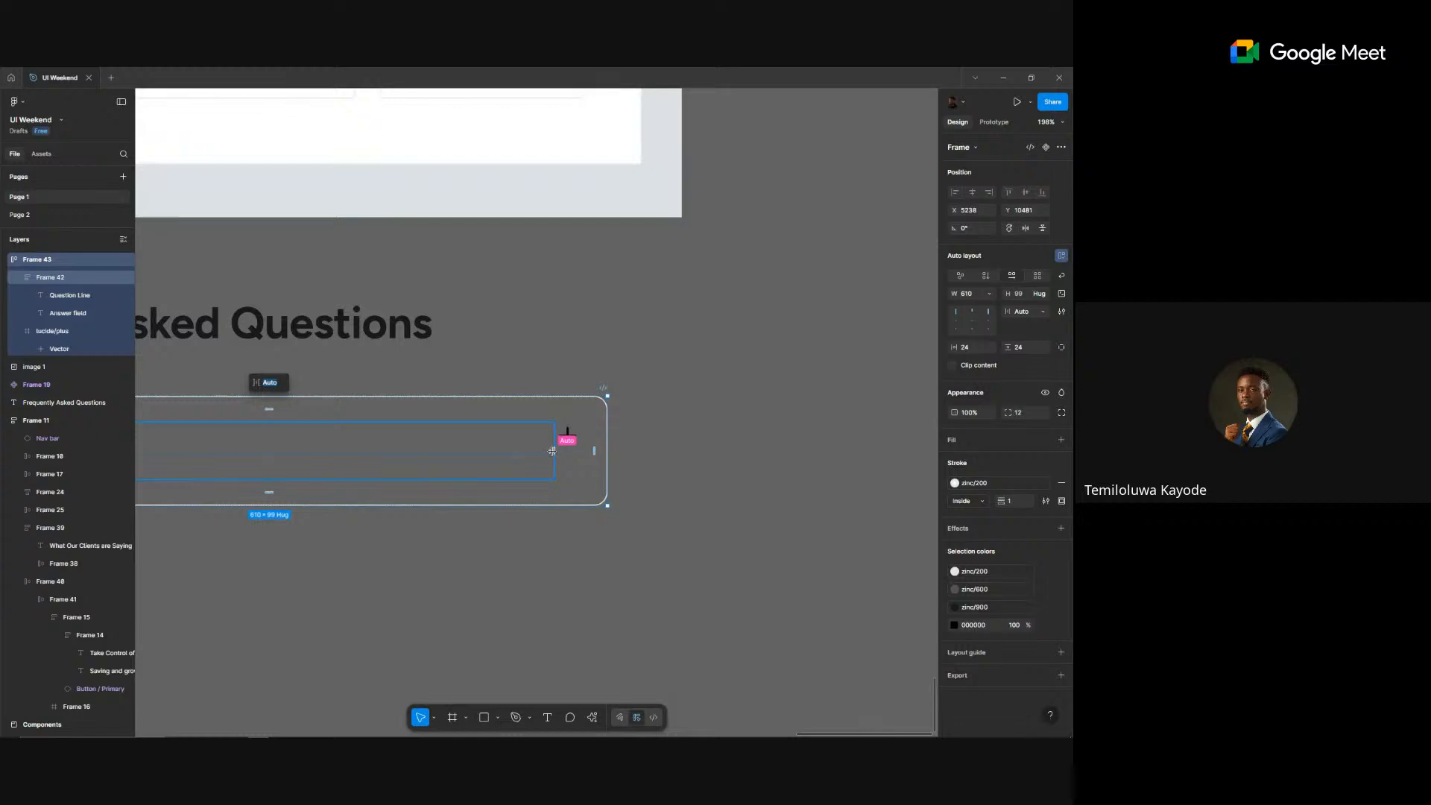
{"action": "type", "text": "24"}
{"action": "key", "text": "Return"}
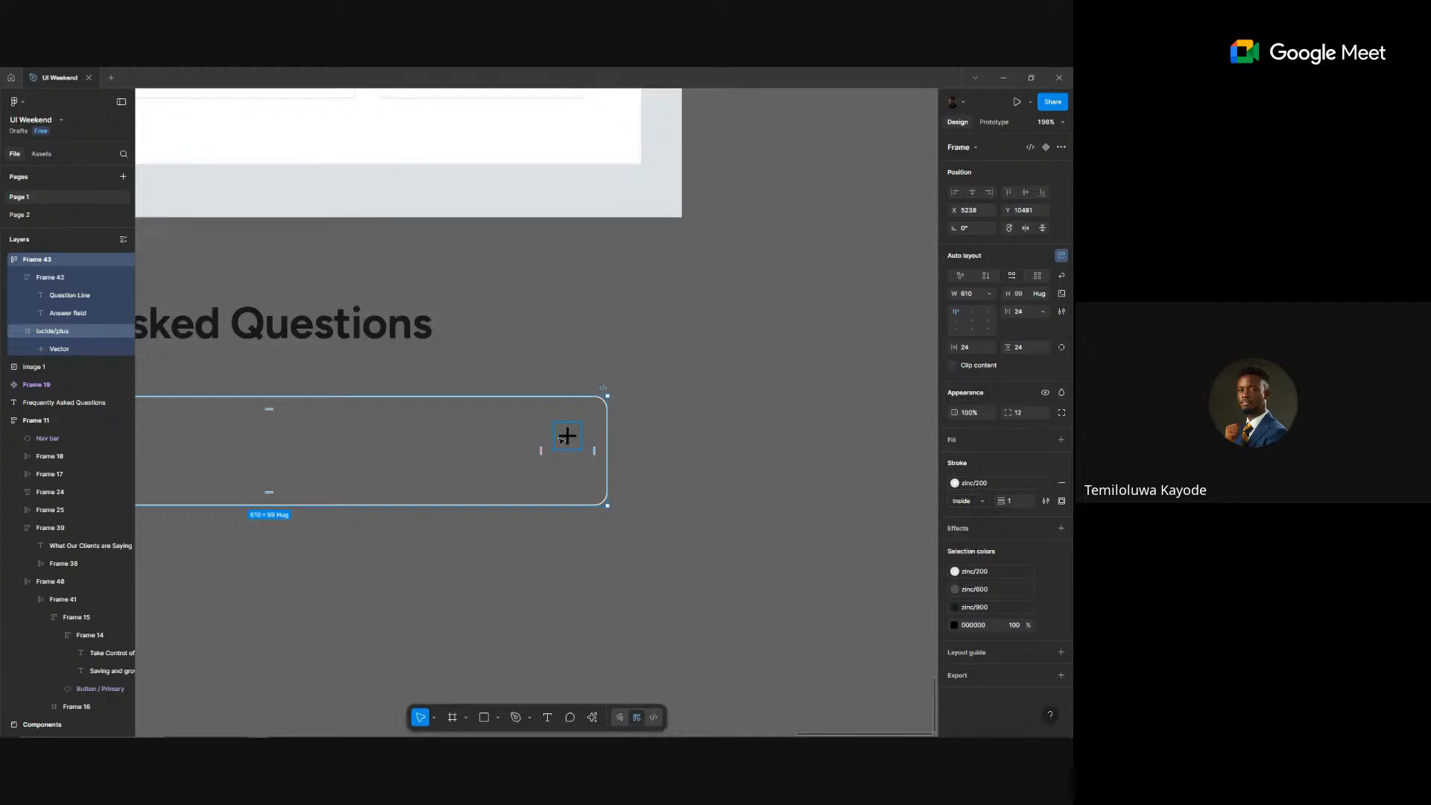
- Replace the card's 000000 colour on the plus icon with the library colour zinc/900
{"action": "scroll", "coordinate": [567, 436], "scroll_direction": "down", "scroll_amount": 3}
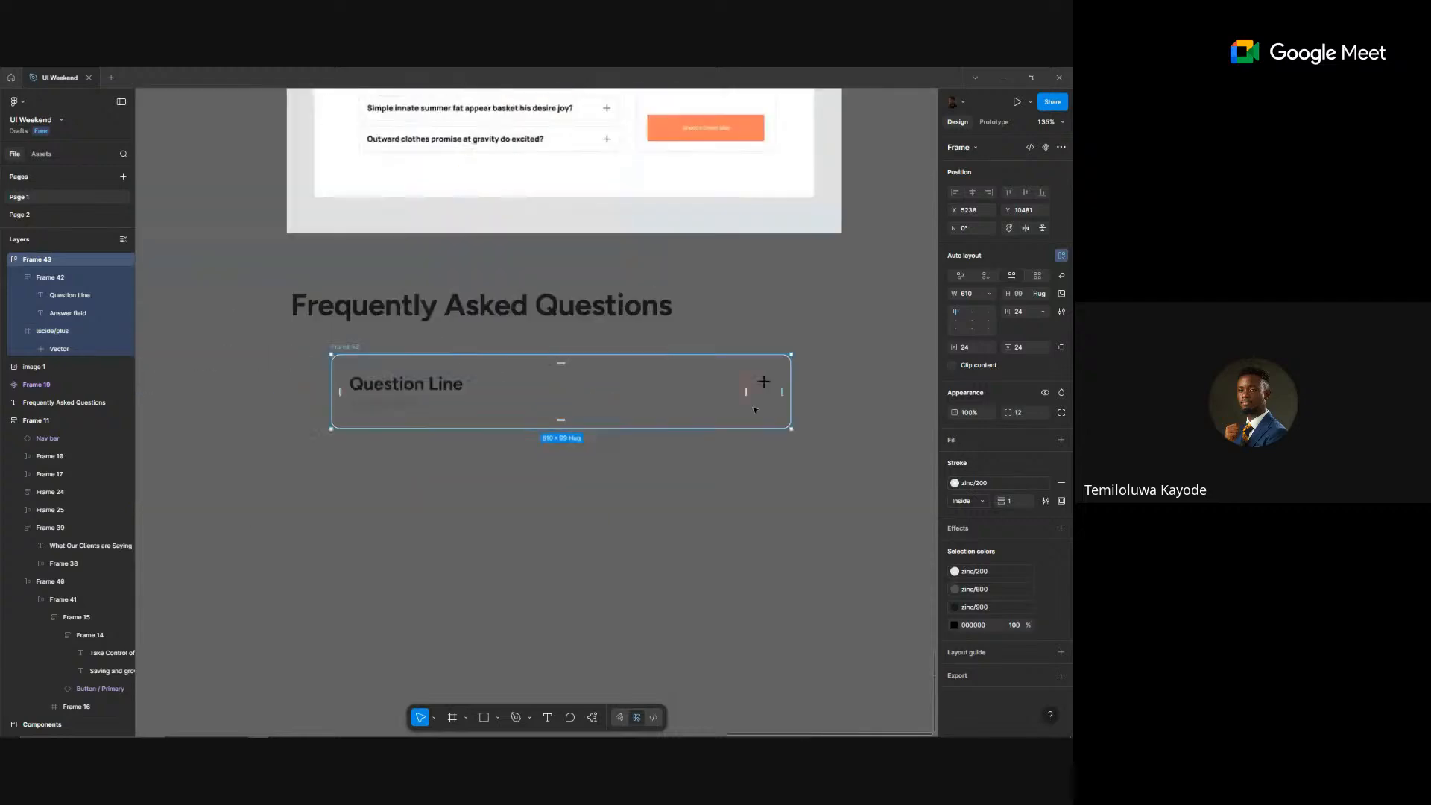
{"action": "left_click", "coordinate": [1046, 625]}
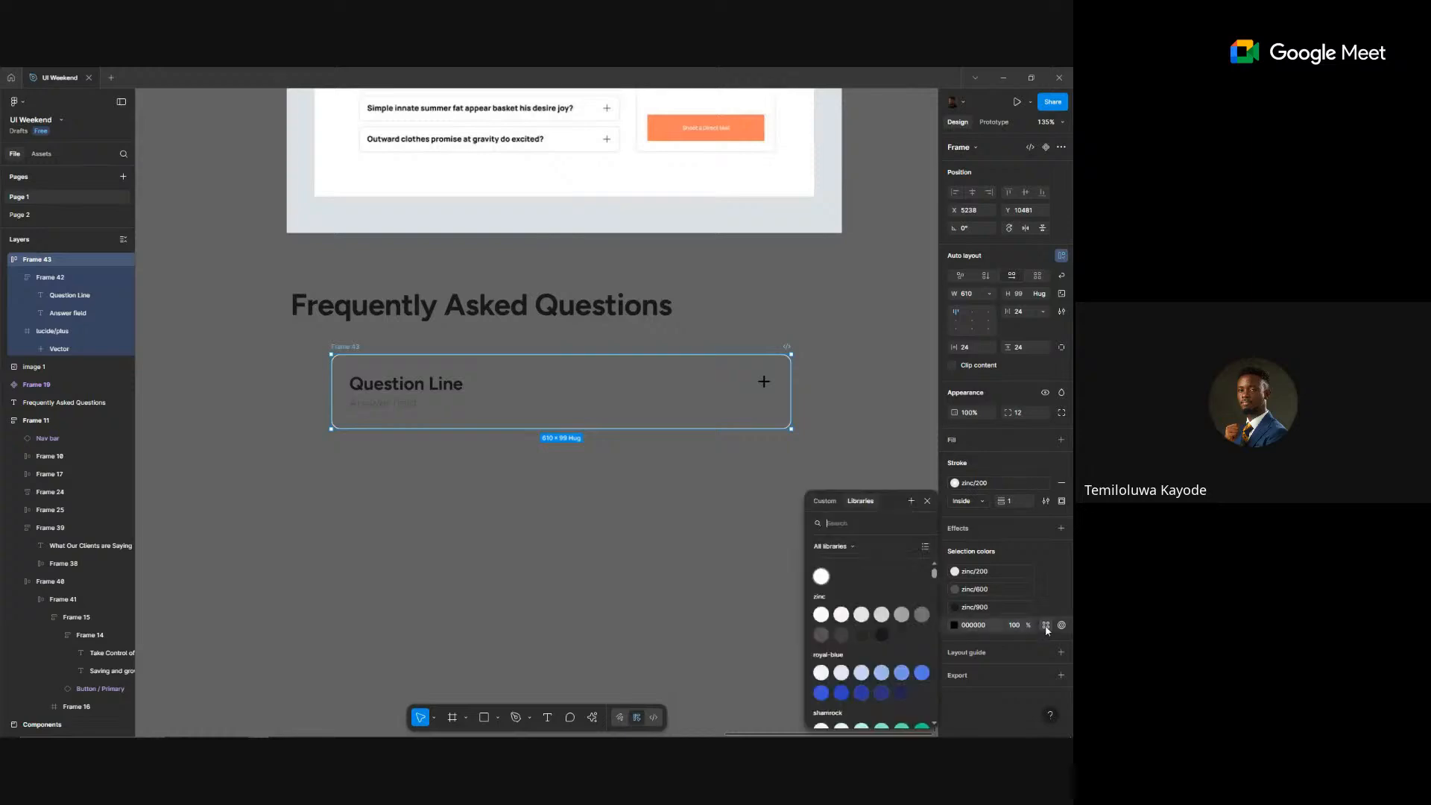
{"action": "left_click", "coordinate": [887, 637]}
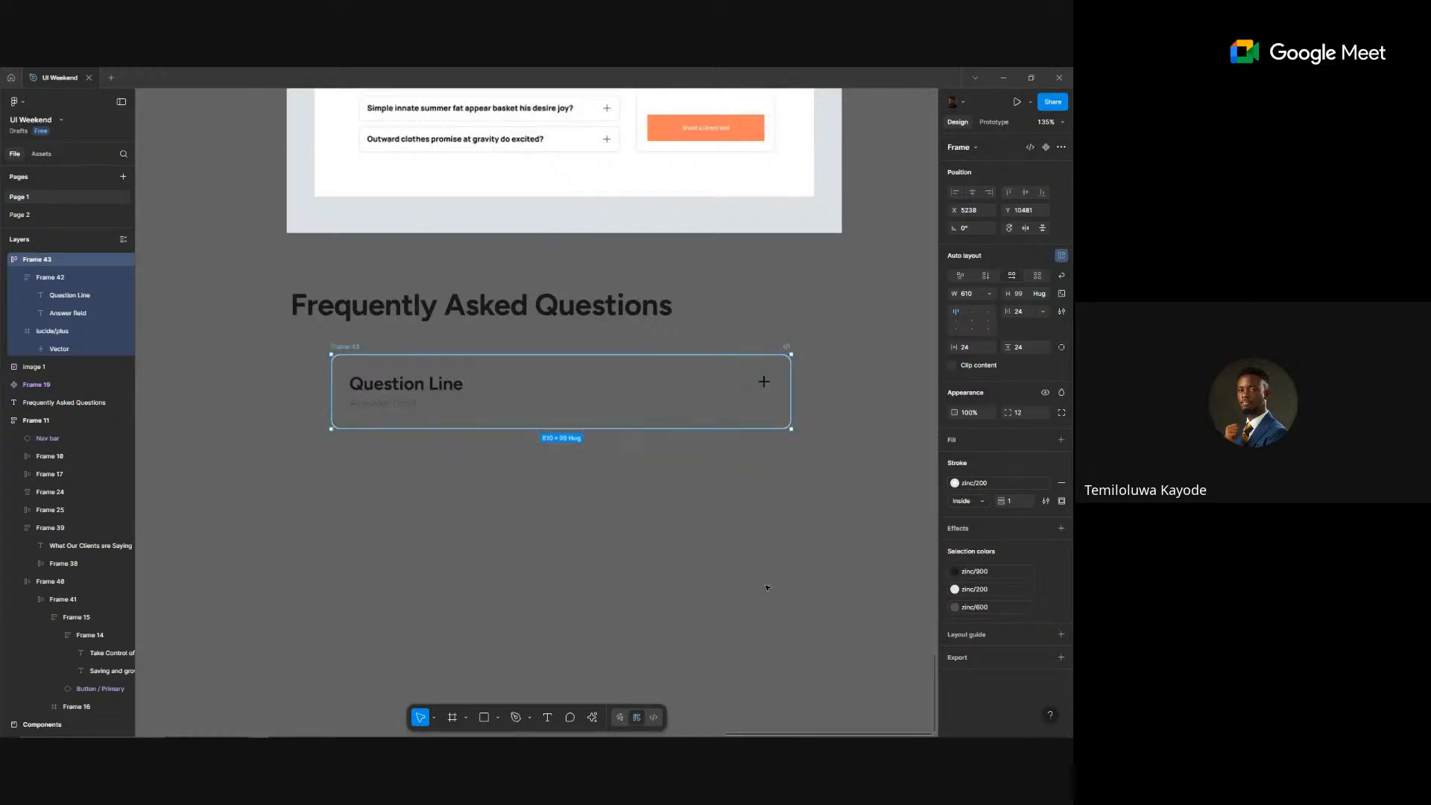
{"action": "left_click", "coordinate": [563, 544]}
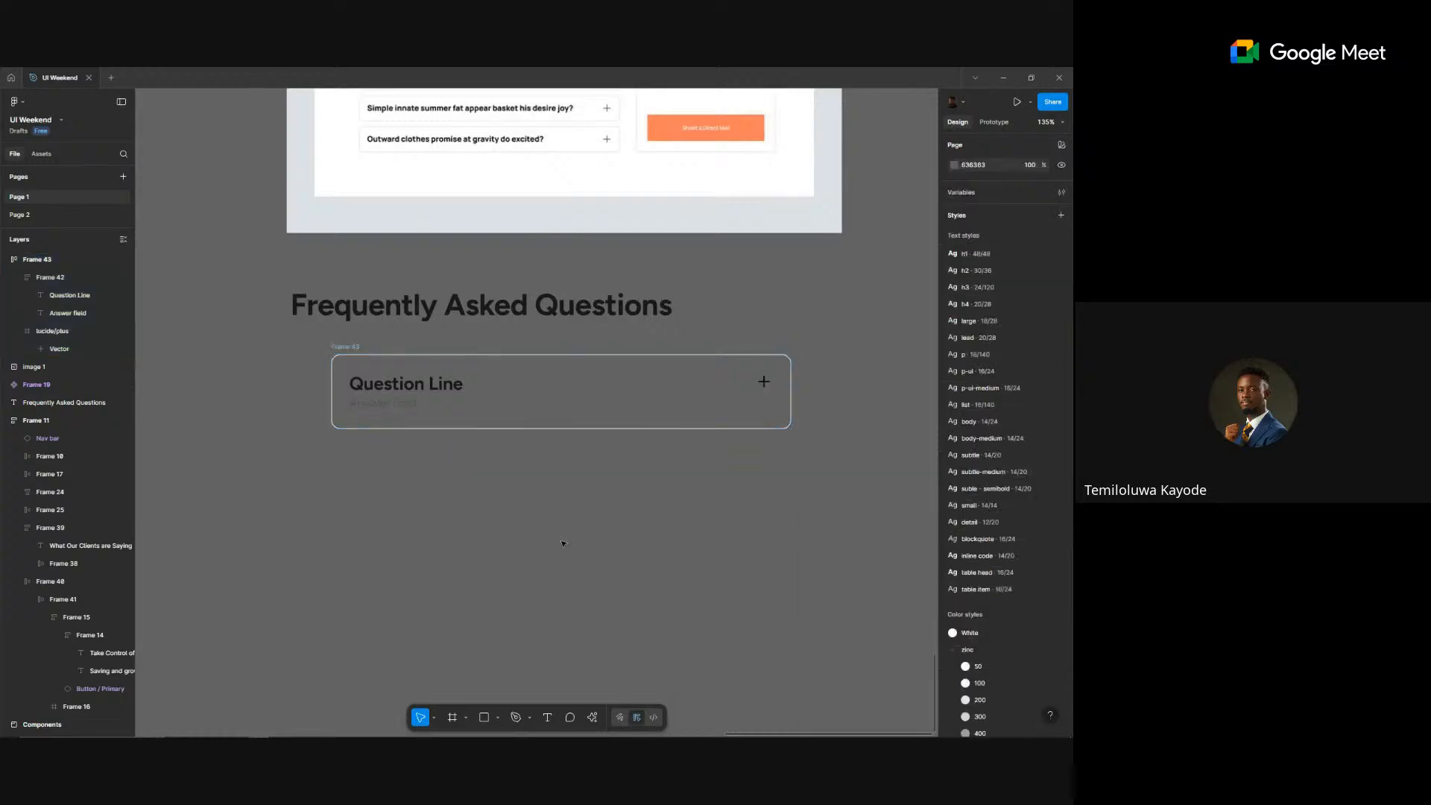
- Move the question card onto the empty canvas beside the FAQ reference image
{"action": "scroll", "coordinate": [562, 545], "scroll_direction": "down", "scroll_amount": 4}
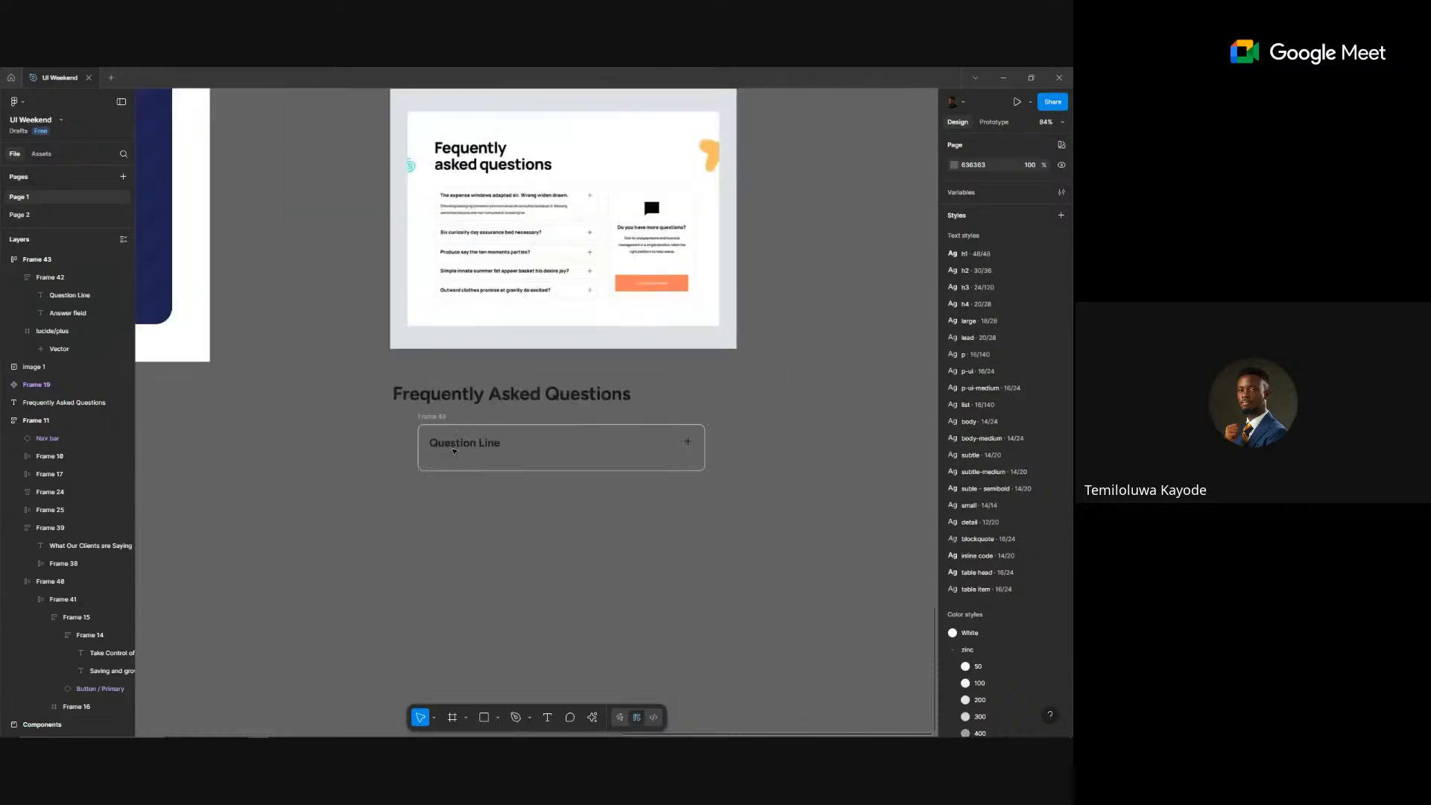
{"action": "left_click_drag", "start_coordinate": [453, 451], "coordinate": [844, 266]}
{"action": "scroll", "coordinate": [640, 305], "scroll_direction": "right", "scroll_amount": 2}
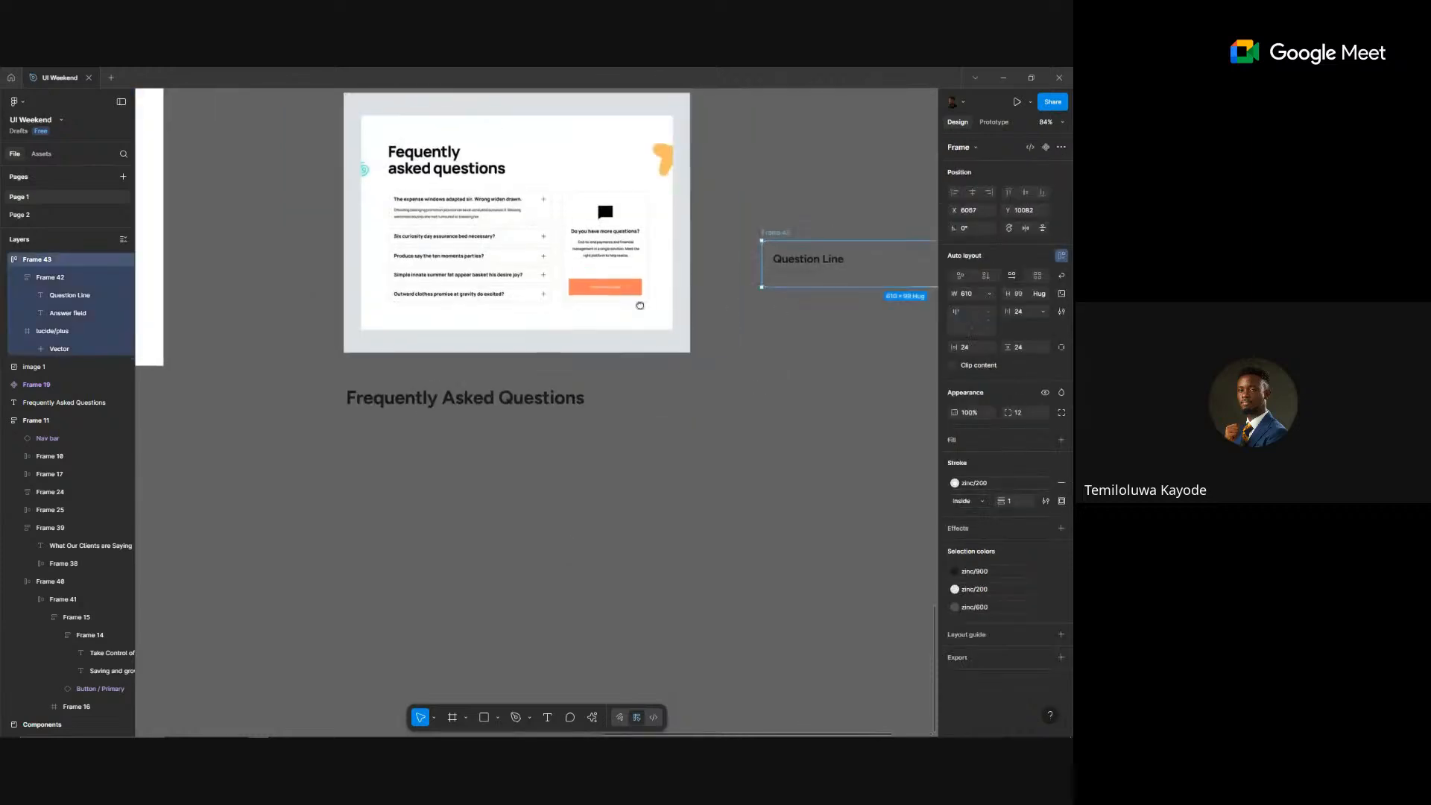
{"action": "scroll", "coordinate": [640, 305], "scroll_direction": "right", "scroll_amount": 3}
{"action": "left_click_drag", "start_coordinate": [671, 266], "coordinate": [672, 235]}
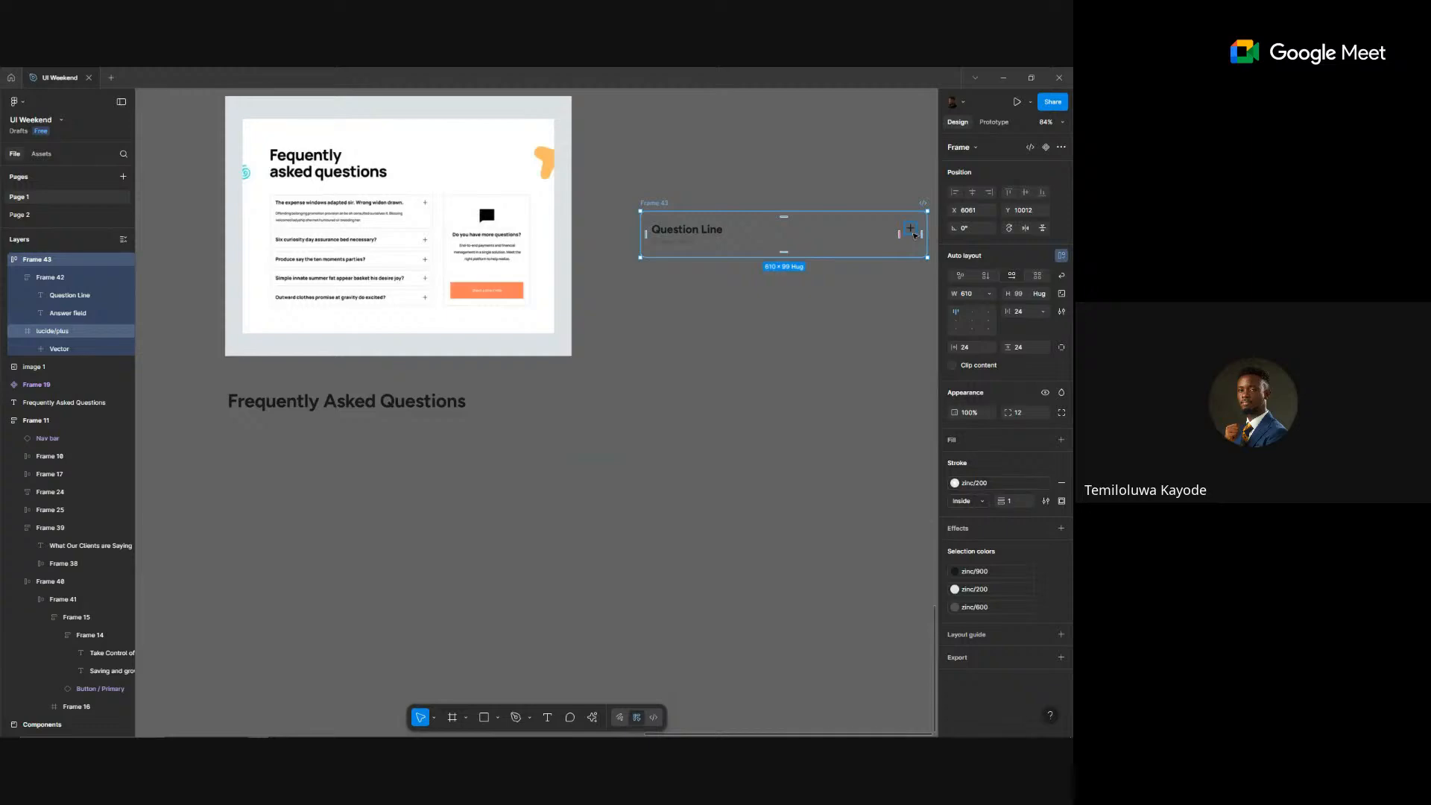
- Set the vertical gap between the question and answer texts in the card's inner frame to 8
{"action": "scroll", "coordinate": [913, 235], "scroll_direction": "up", "scroll_amount": 3}
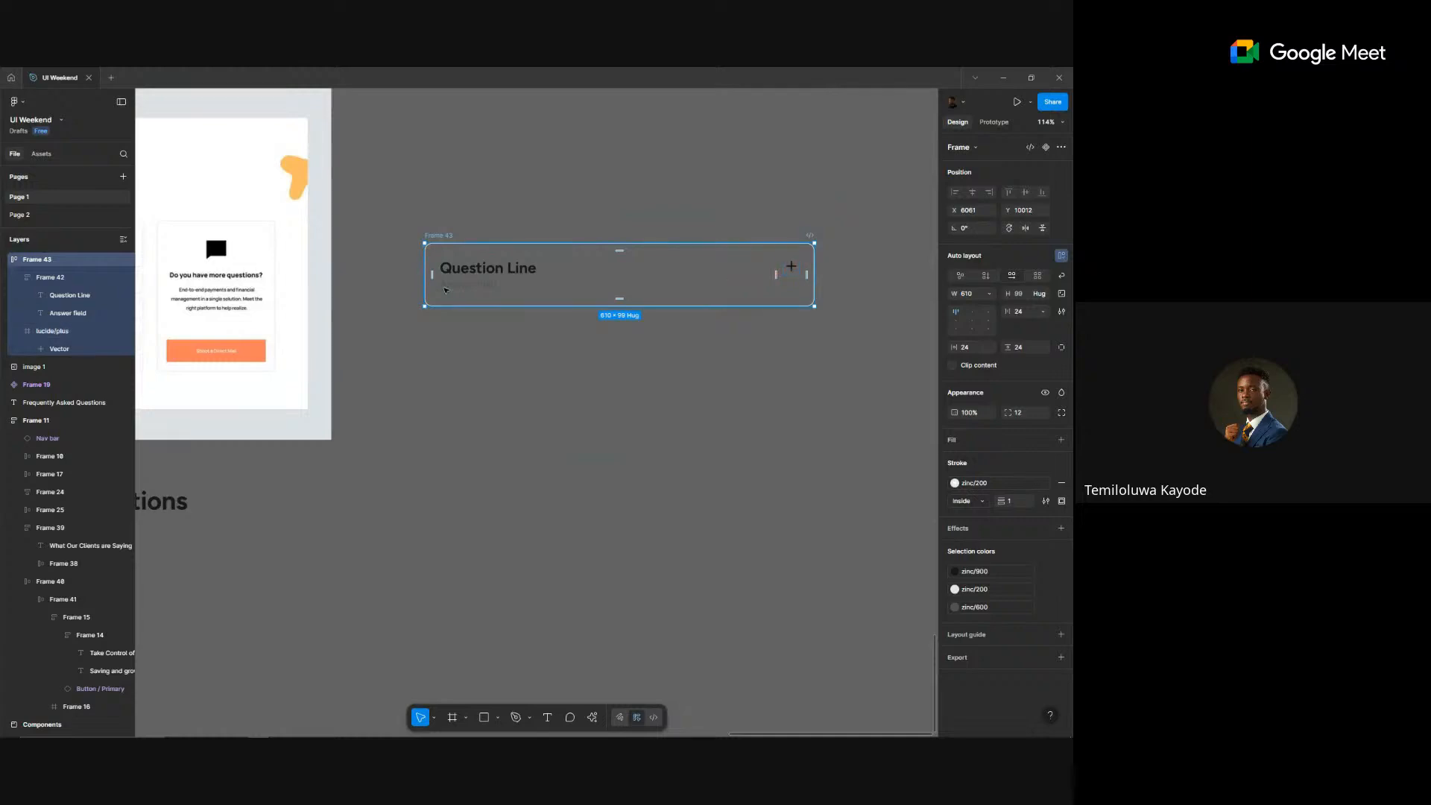
{"action": "left_click", "coordinate": [575, 283]}
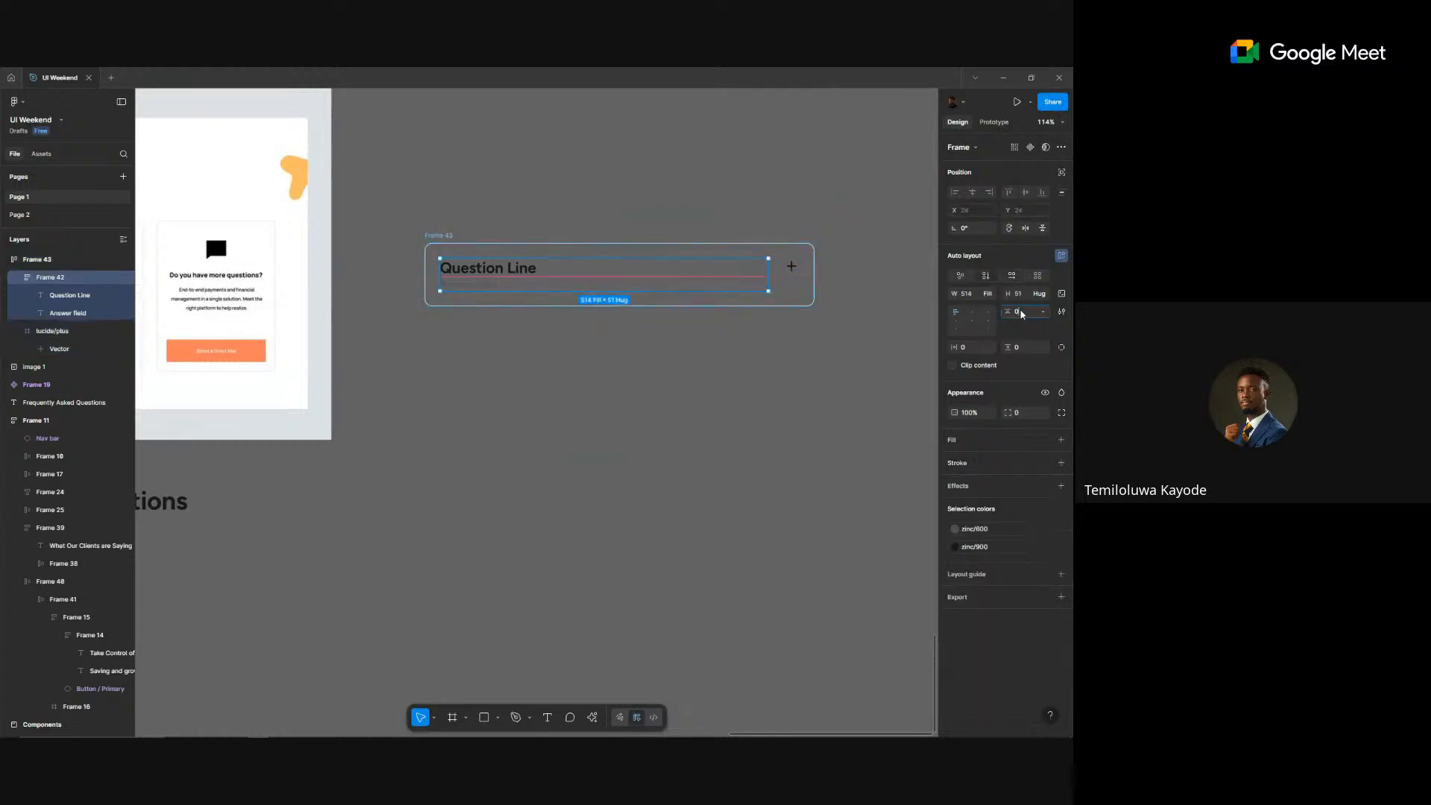
{"action": "type", "text": "8"}
{"action": "key", "text": "Return"}
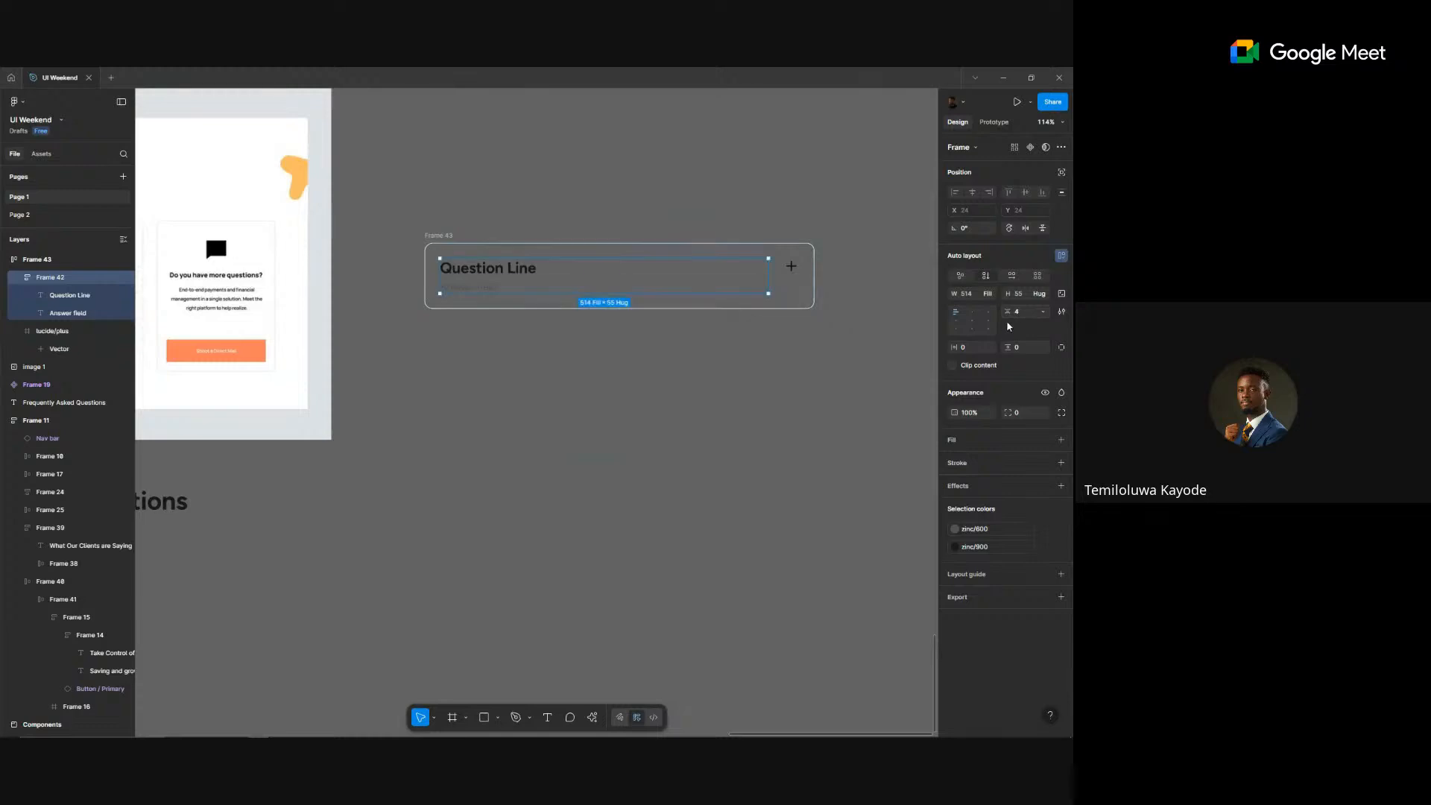
{"action": "type", "text": "2"}
{"action": "key", "text": "Return"}
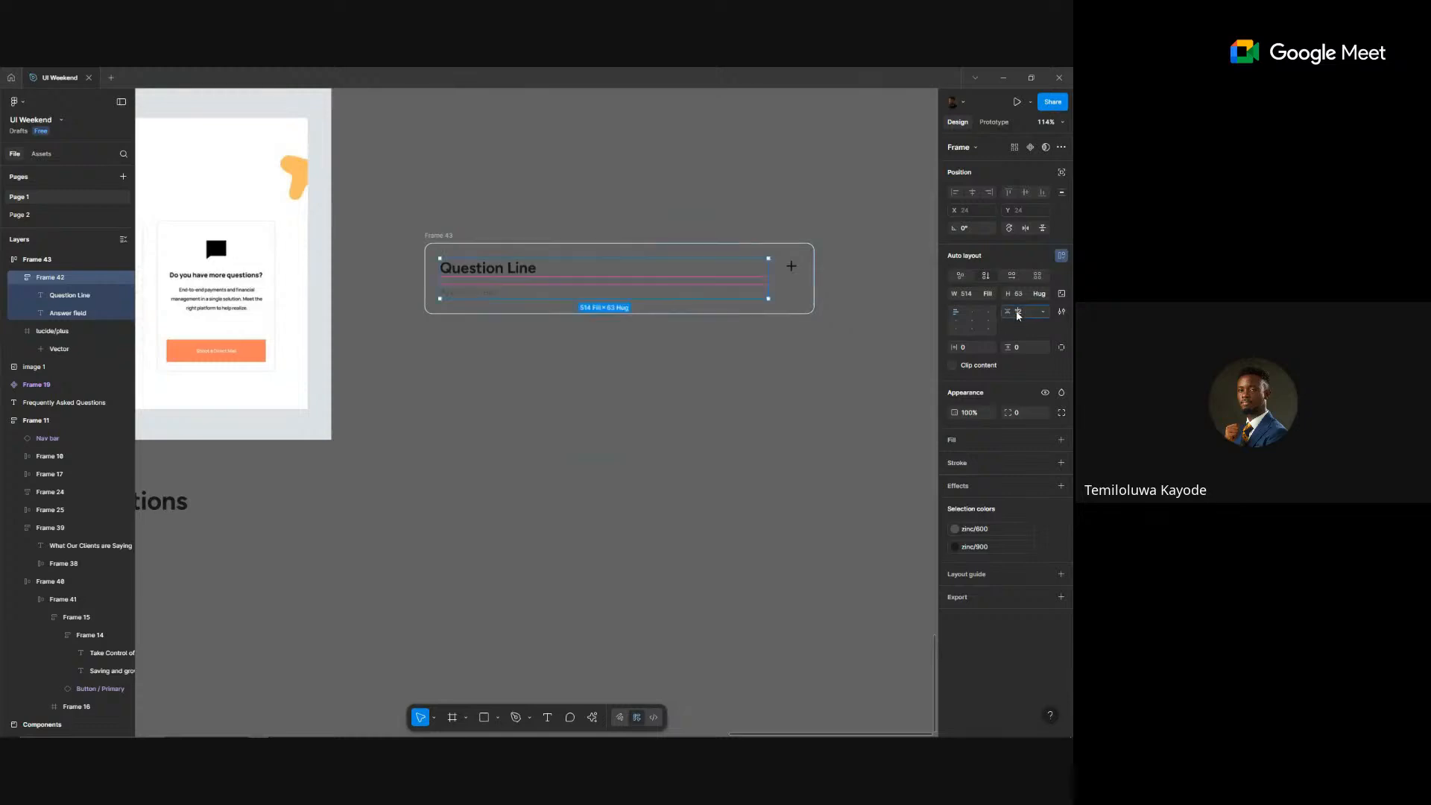
{"action": "key", "text": "Return"}
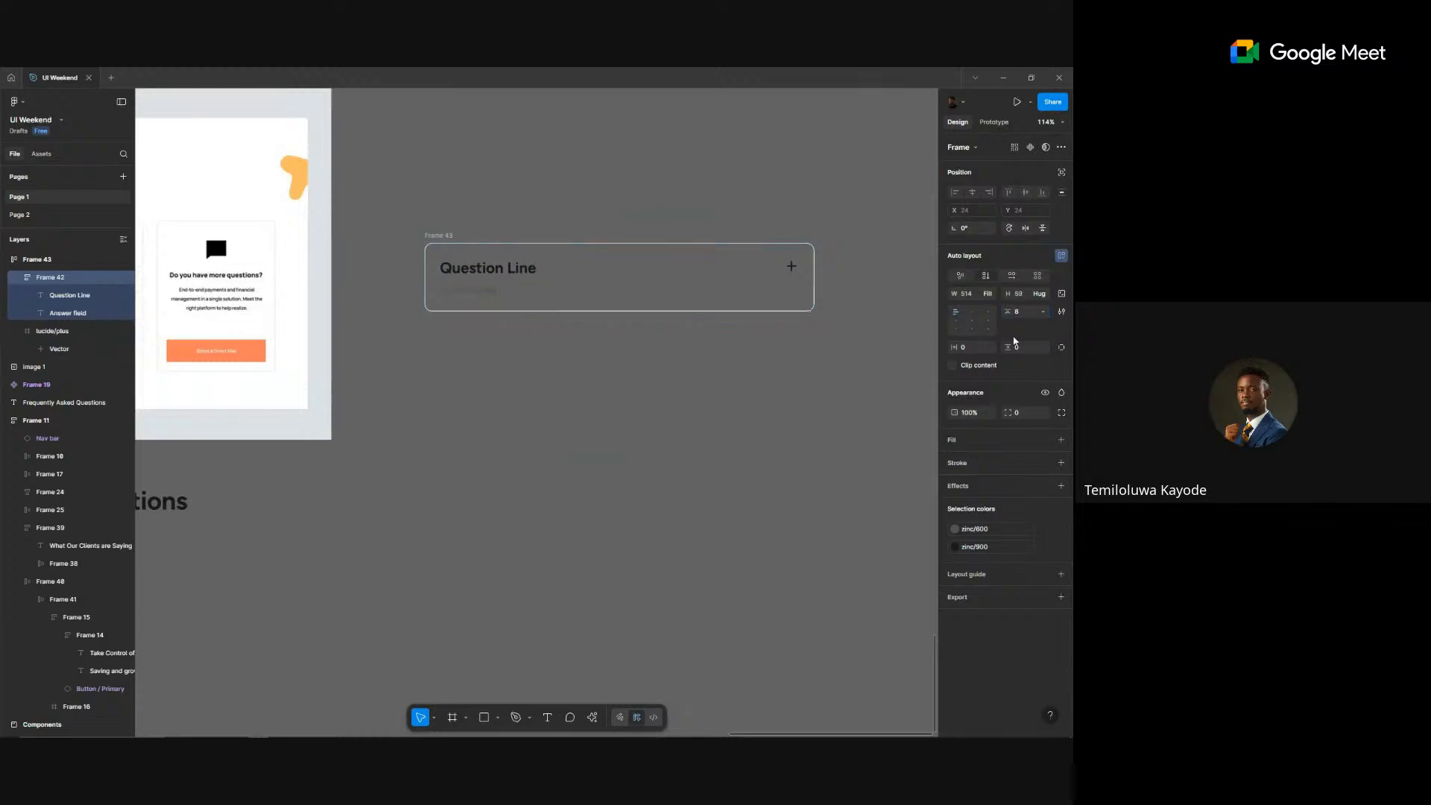
{"action": "left_click", "coordinate": [859, 310]}
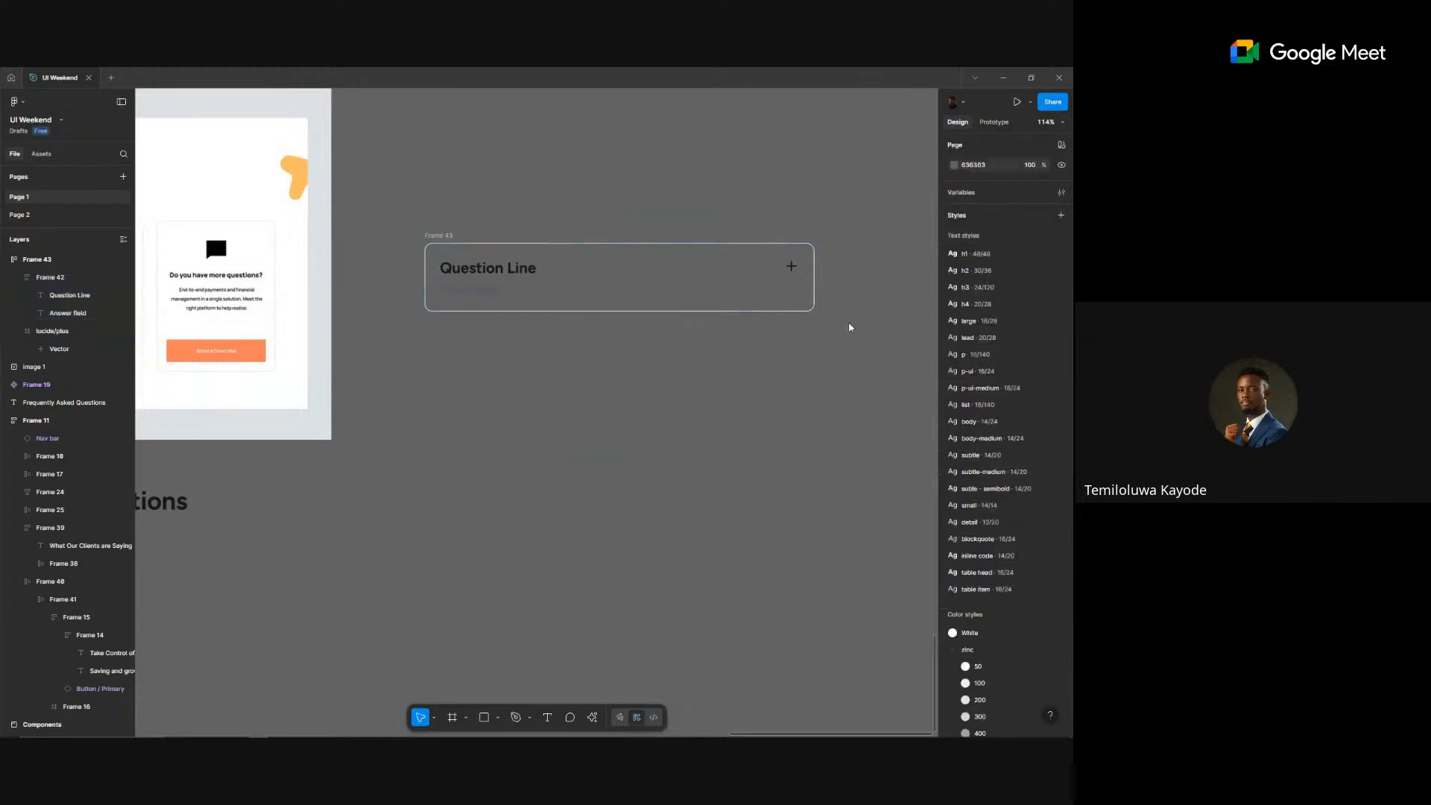
- Turn the whole question card into a component and add a second variant to it
{"action": "right_click", "coordinate": [858, 306]}
{"action": "left_click", "coordinate": [451, 237]}
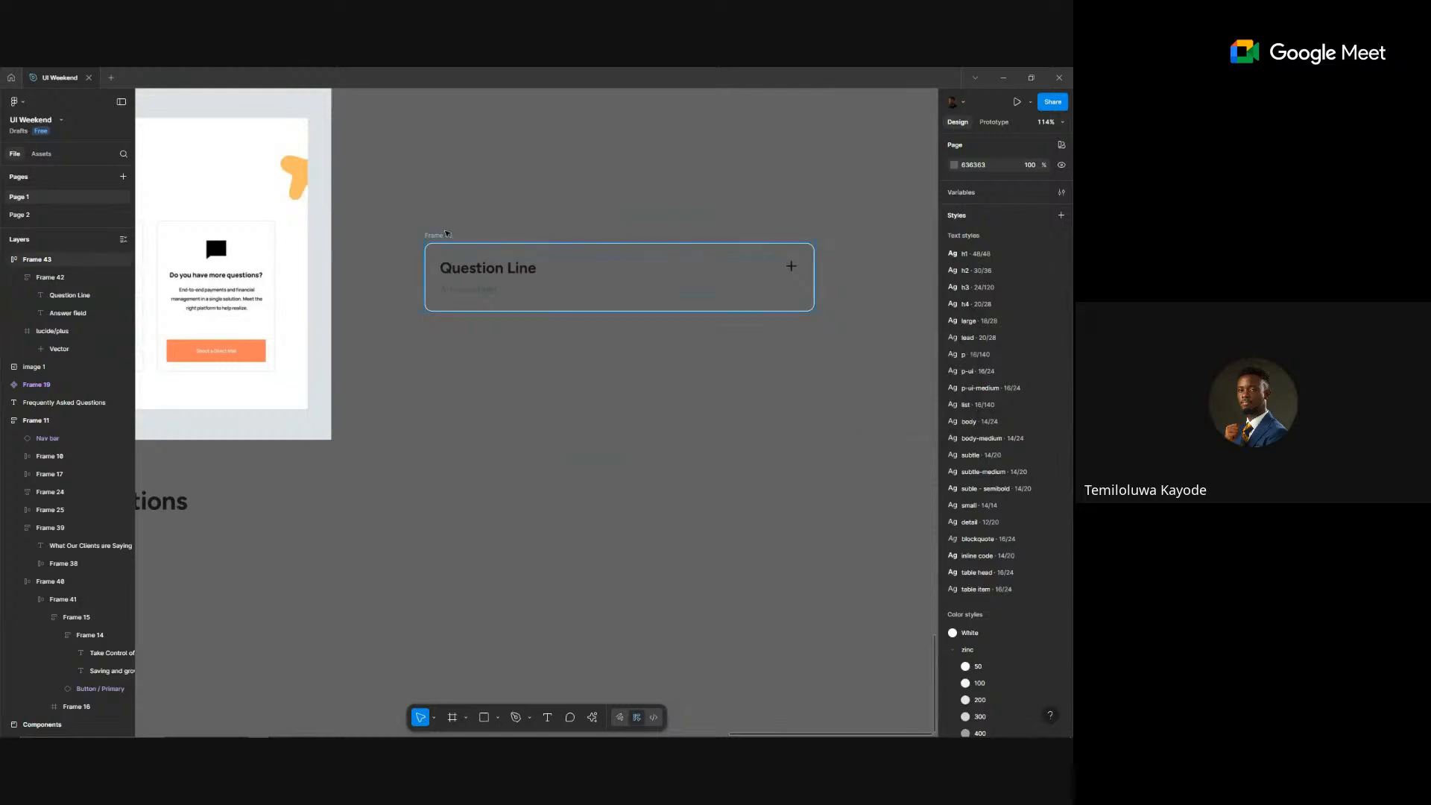
{"action": "left_click", "coordinate": [454, 238]}
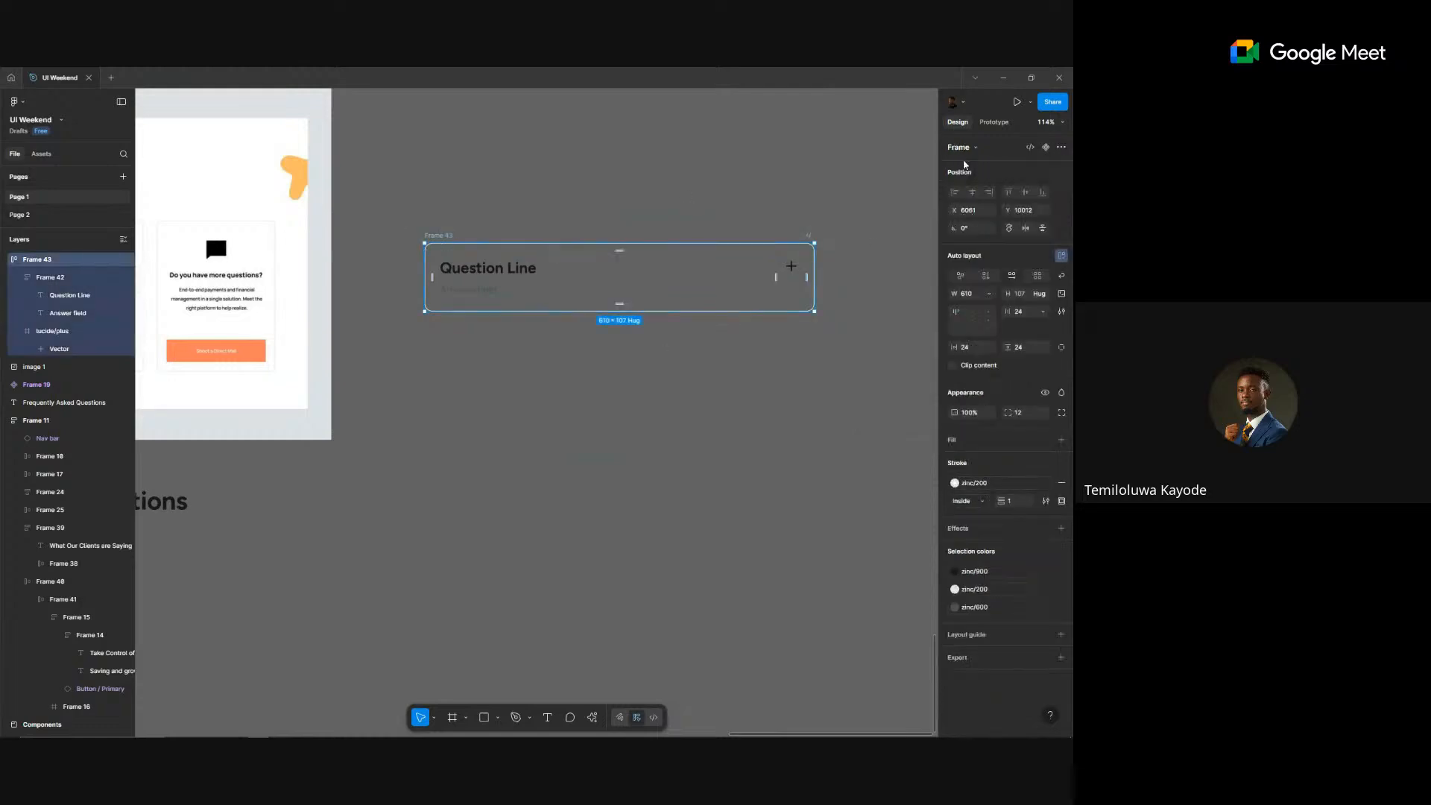
{"action": "left_click", "coordinate": [1046, 147]}
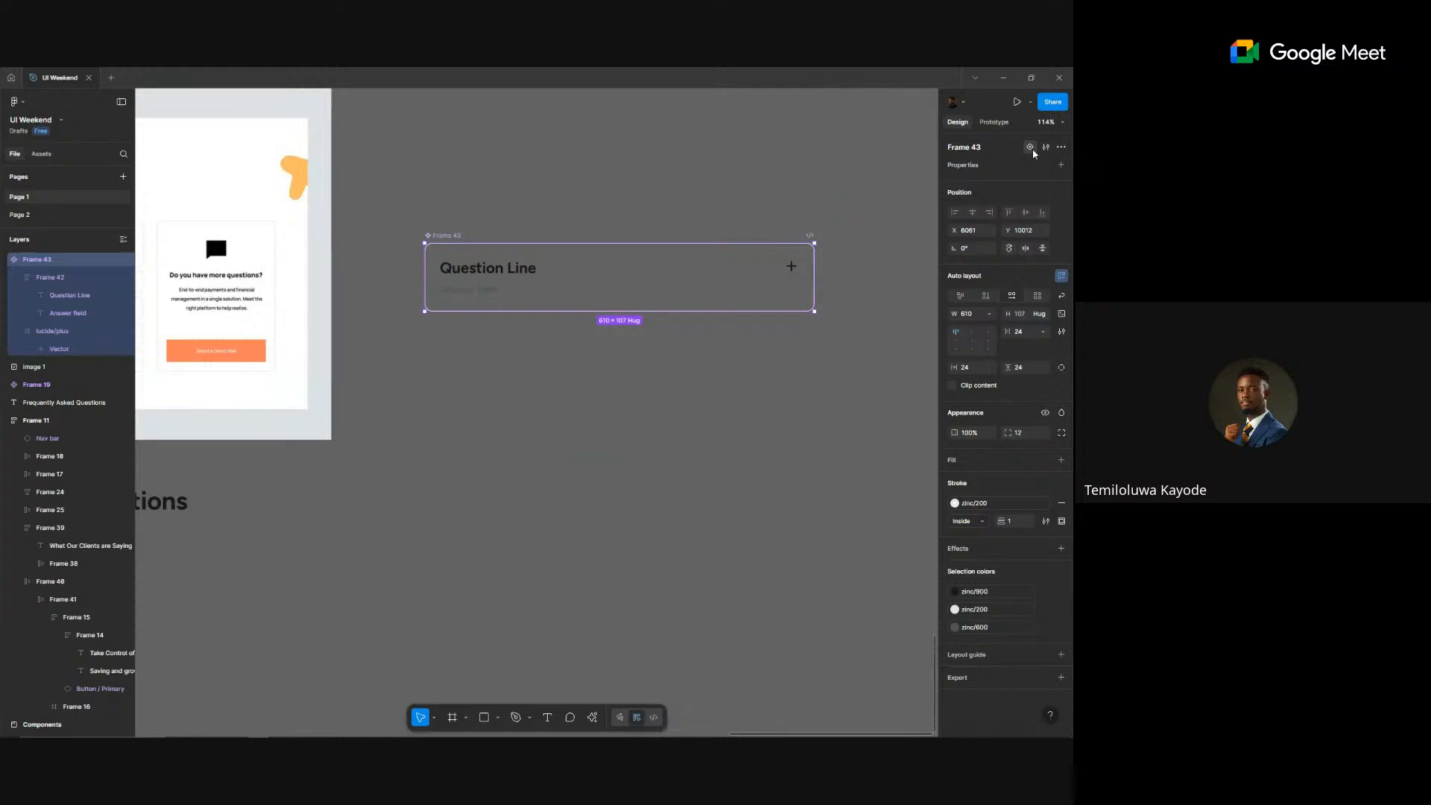
{"action": "left_click", "coordinate": [1032, 149]}
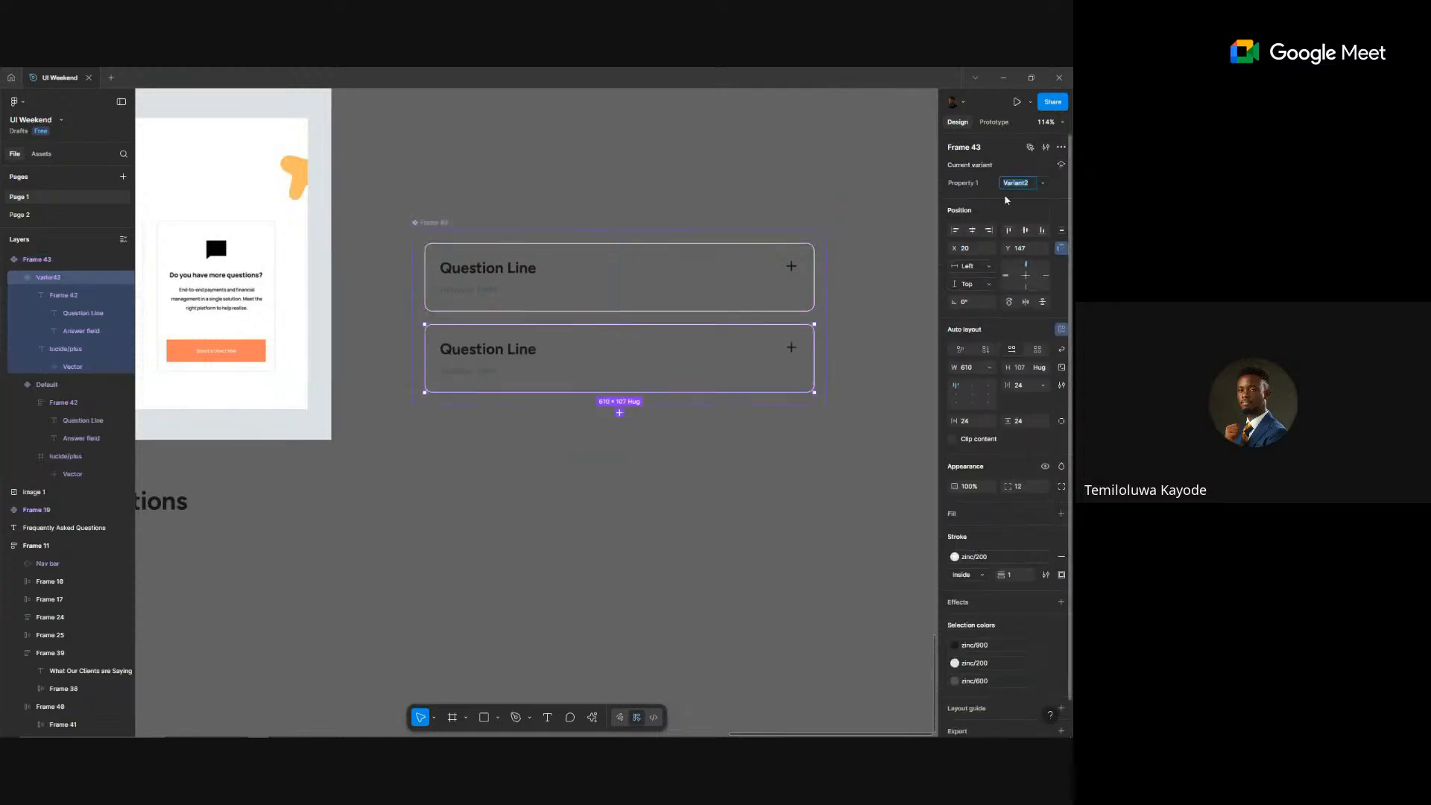
- Name the question card's second variant "Opened" in Property 1
{"action": "left_click", "coordinate": [585, 297]}
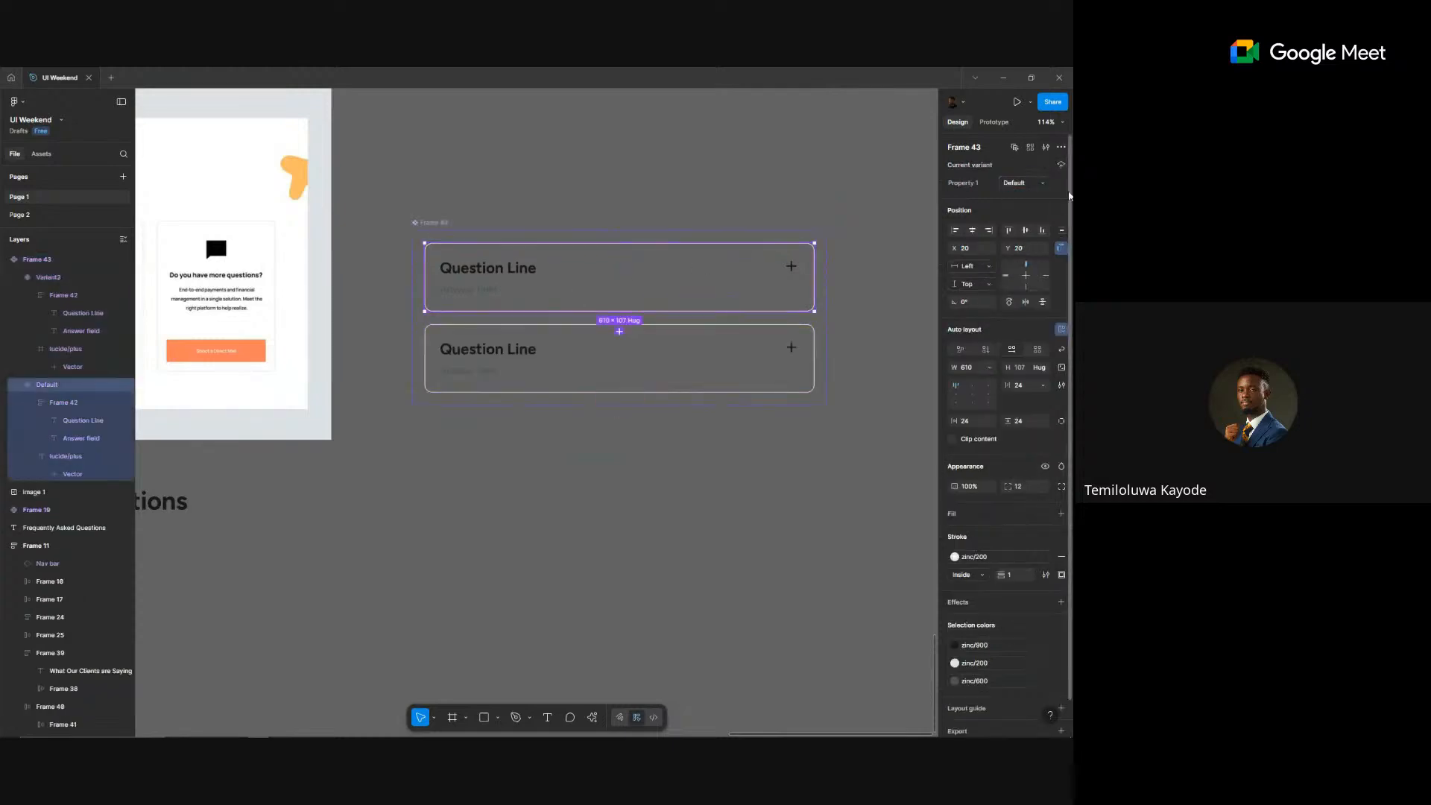
{"action": "left_click", "coordinate": [716, 380]}
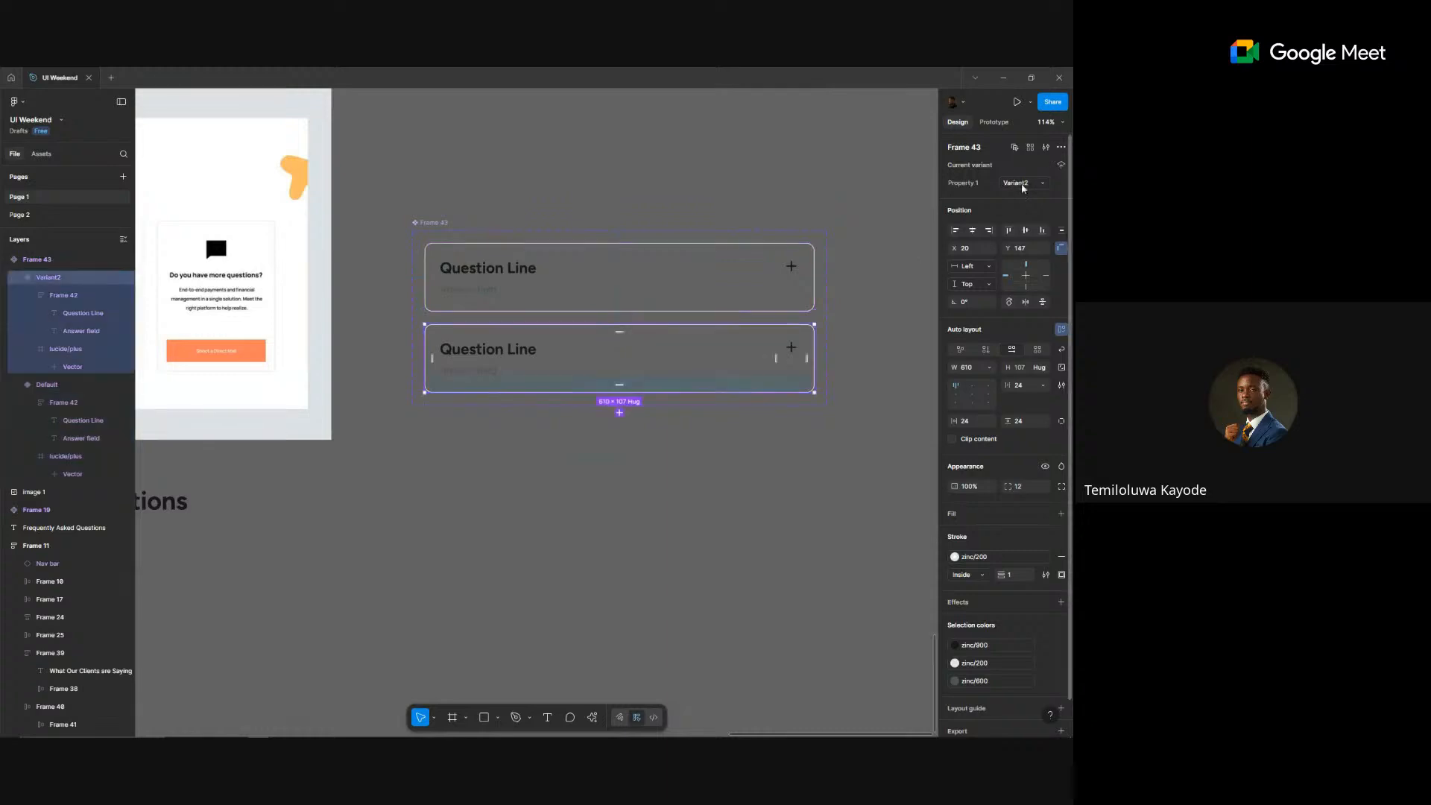
{"action": "left_click", "coordinate": [1021, 183]}
{"action": "type", "text": "Opened"}
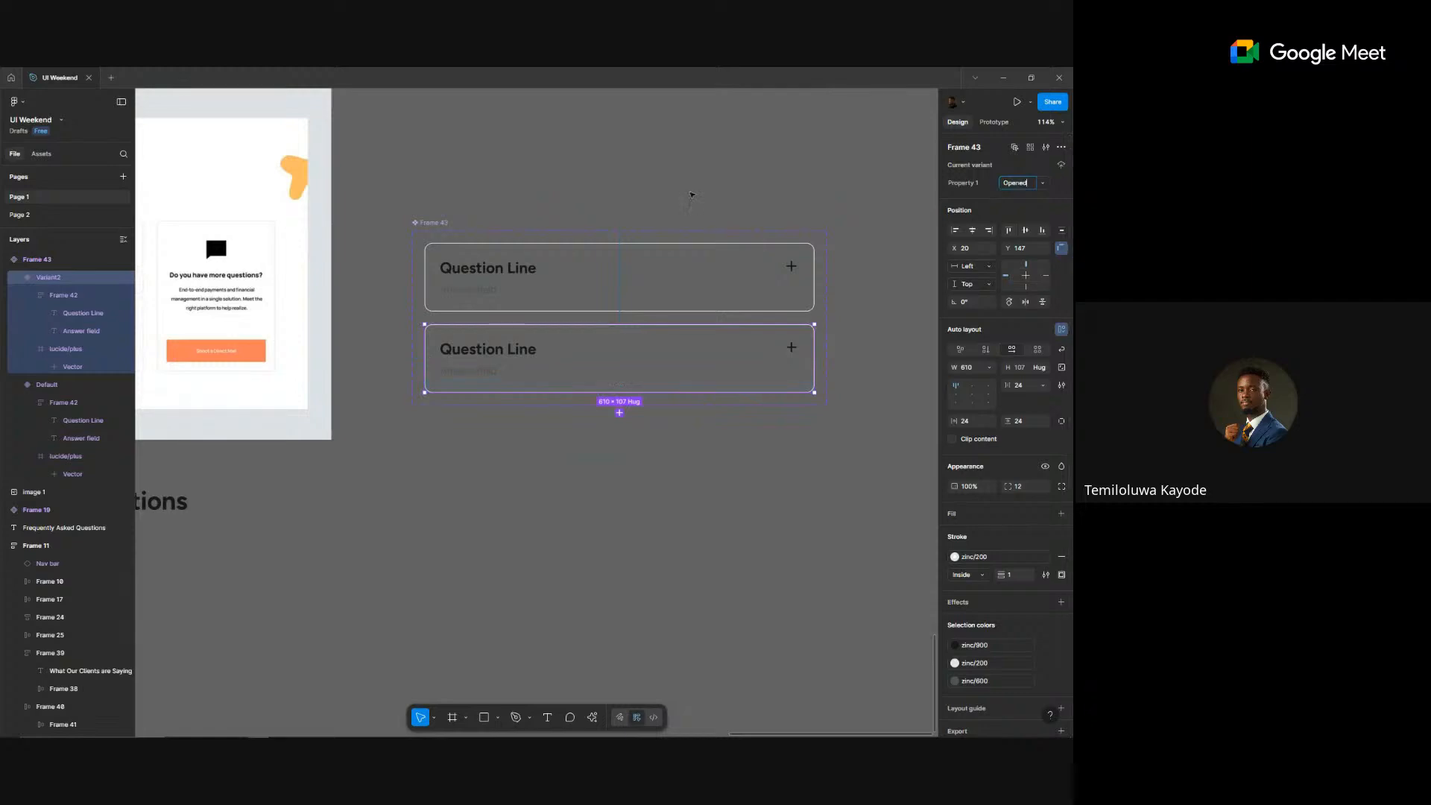
{"action": "left_click", "coordinate": [694, 195]}
{"action": "left_click", "coordinate": [710, 342]}
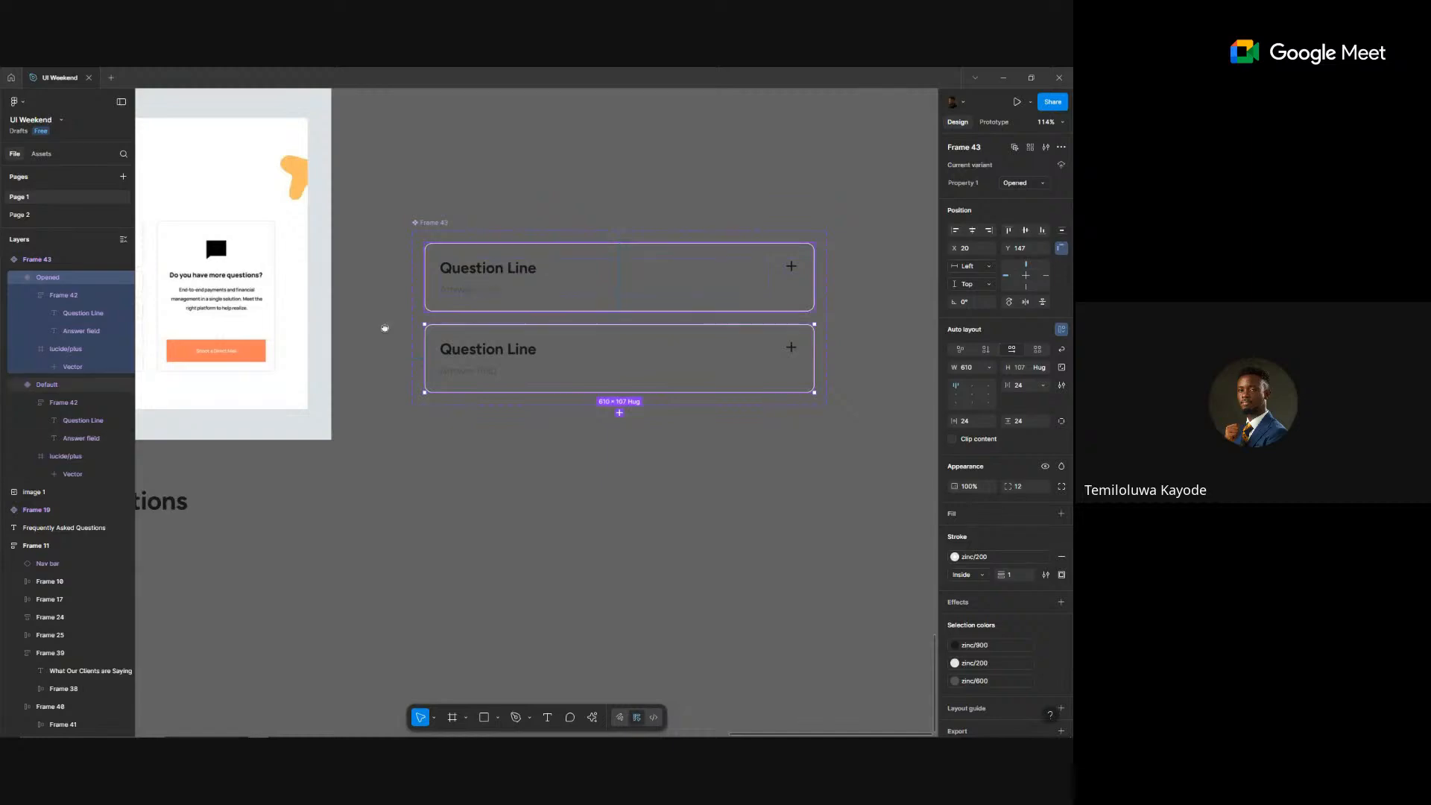
- Hide the "Answer field" text in the Default variant of the question card
{"action": "scroll", "coordinate": [383, 322], "scroll_direction": "left", "scroll_amount": 5}
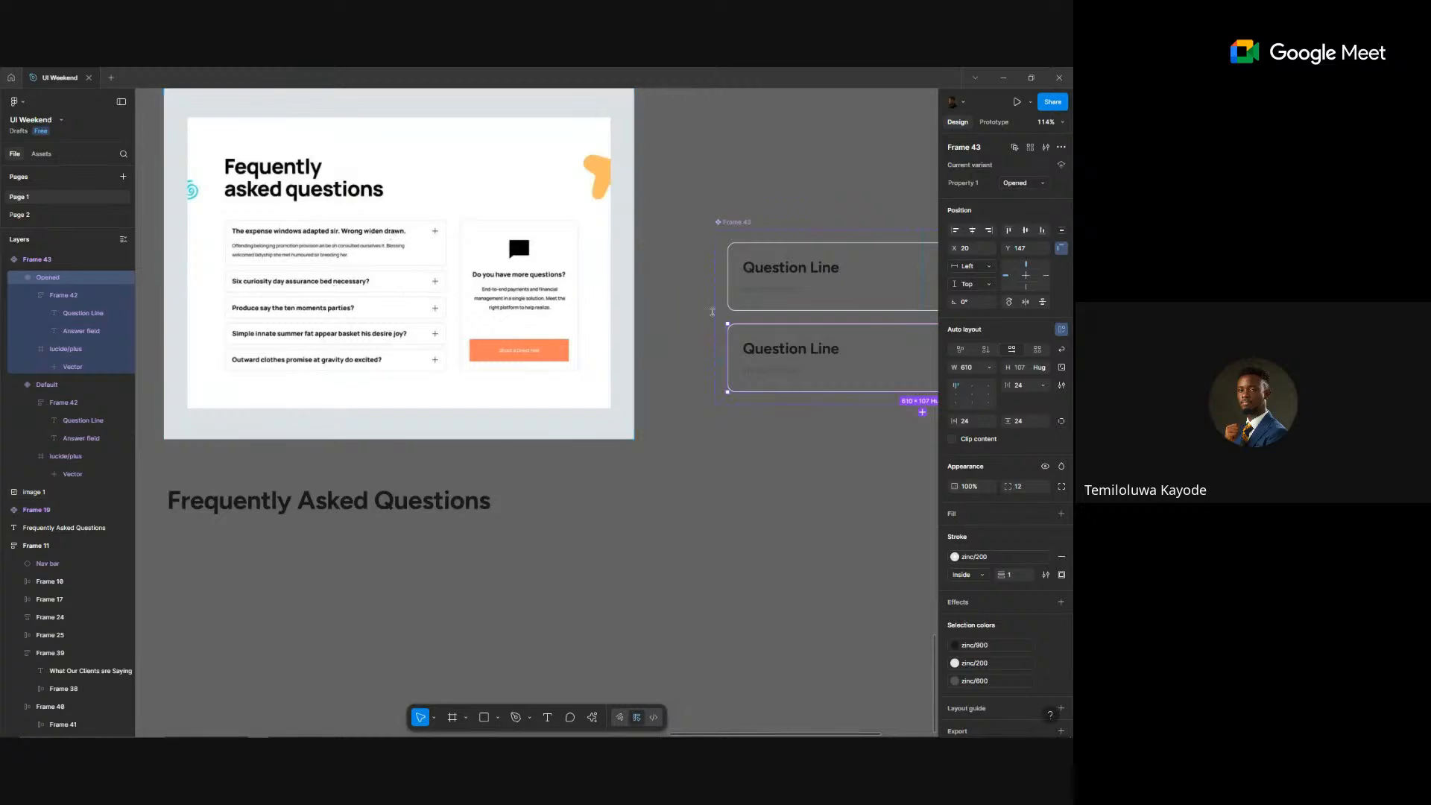
{"action": "scroll", "coordinate": [500, 334], "scroll_direction": "right", "scroll_amount": 4}
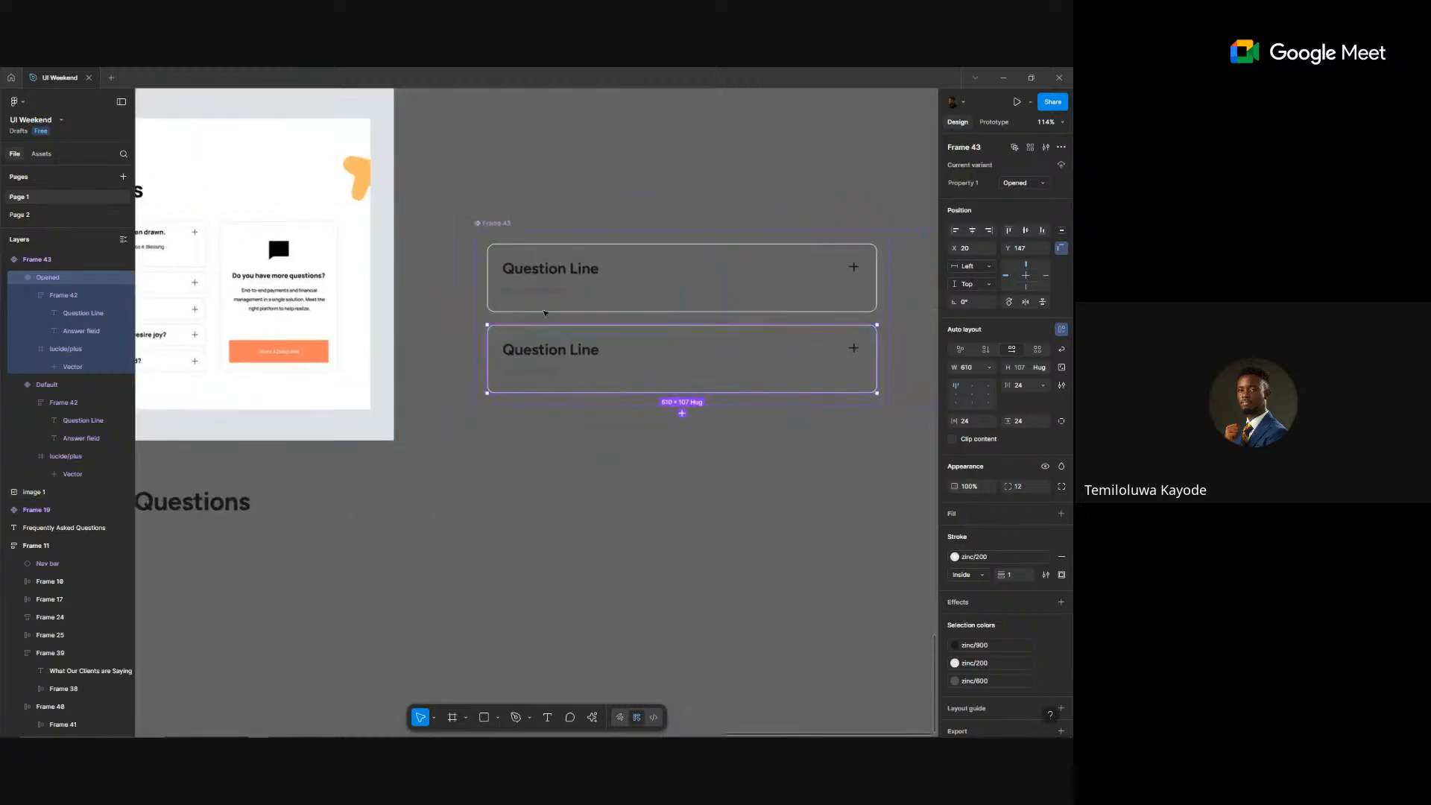
{"action": "left_click", "coordinate": [546, 292]}
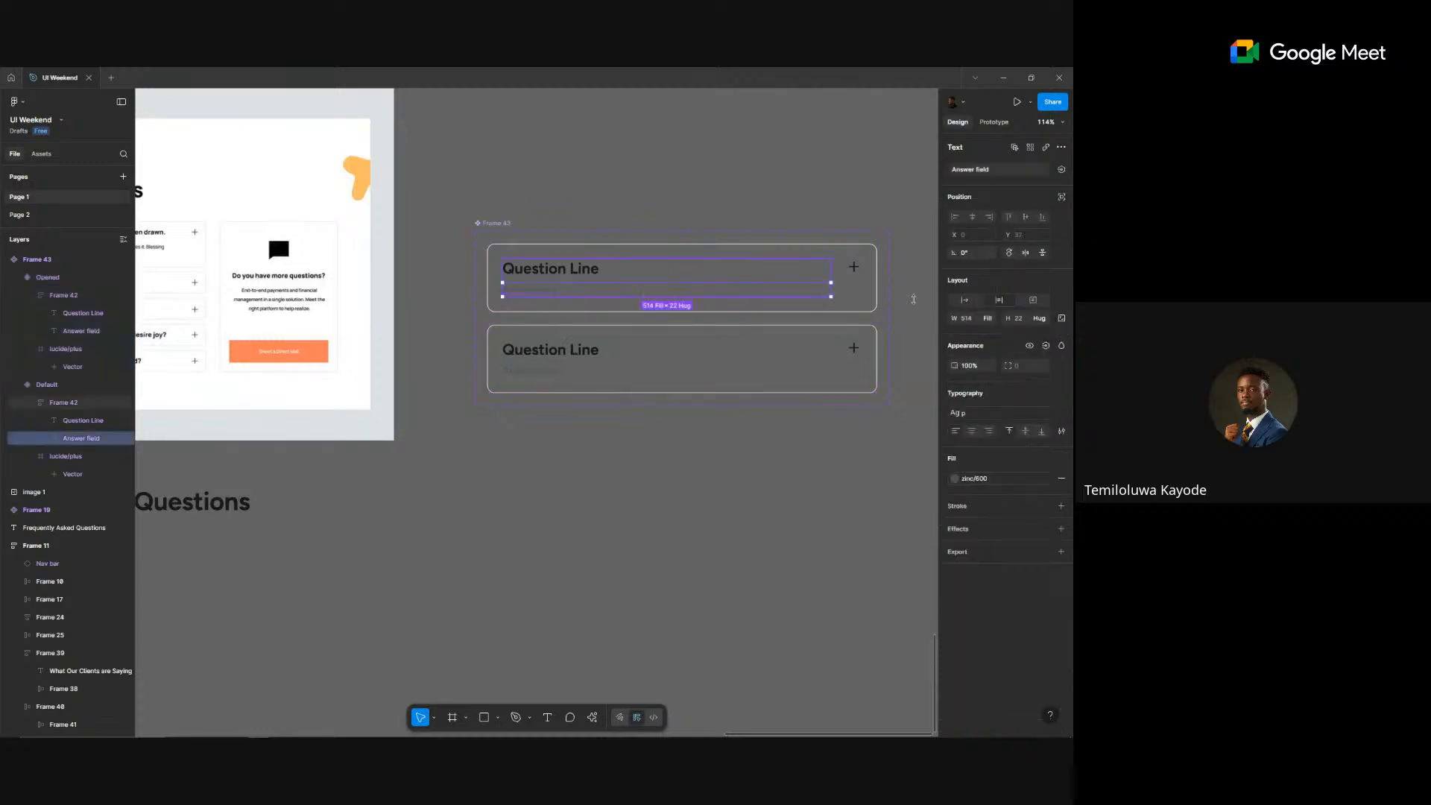
{"action": "left_click", "coordinate": [1030, 347]}
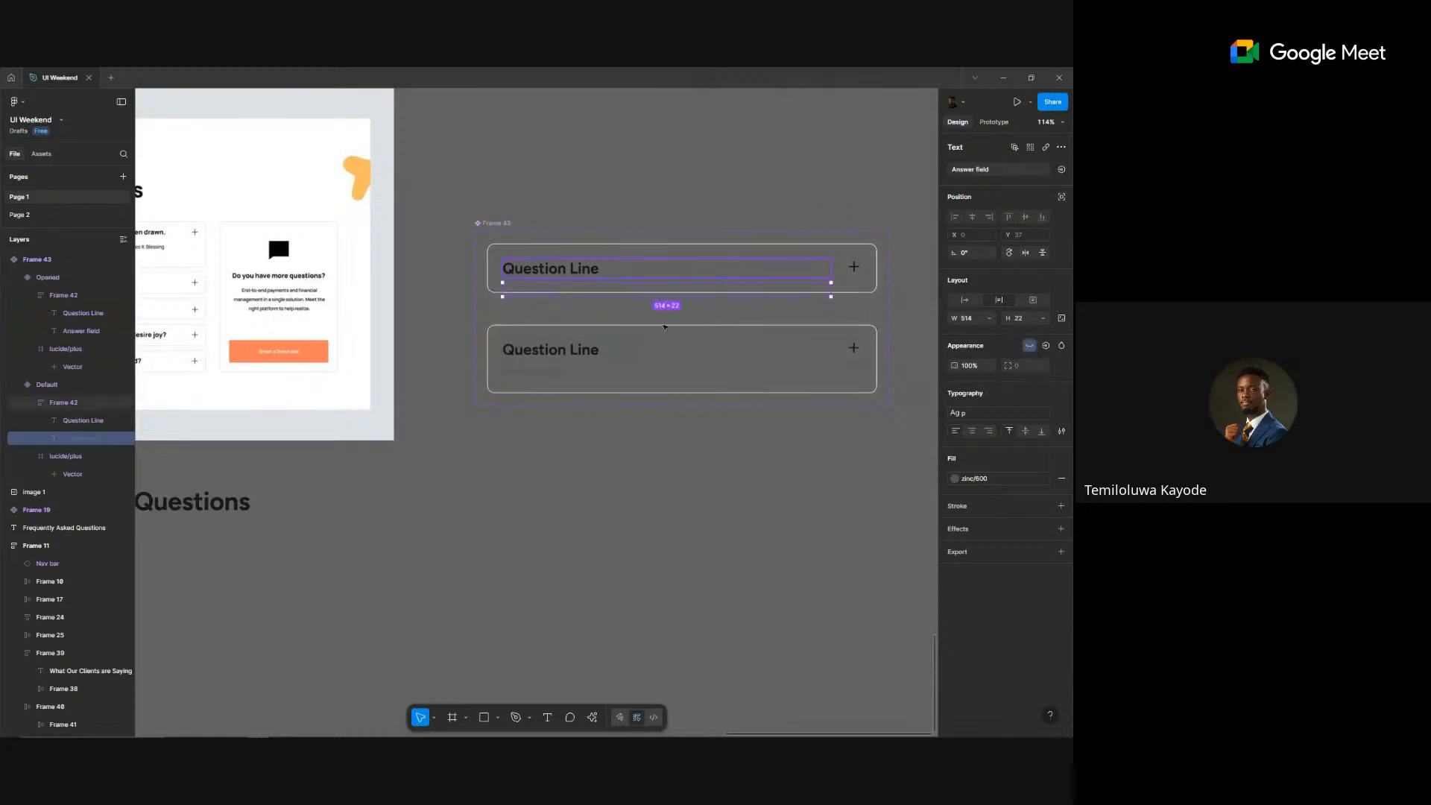
{"action": "key", "text": "Escape"}
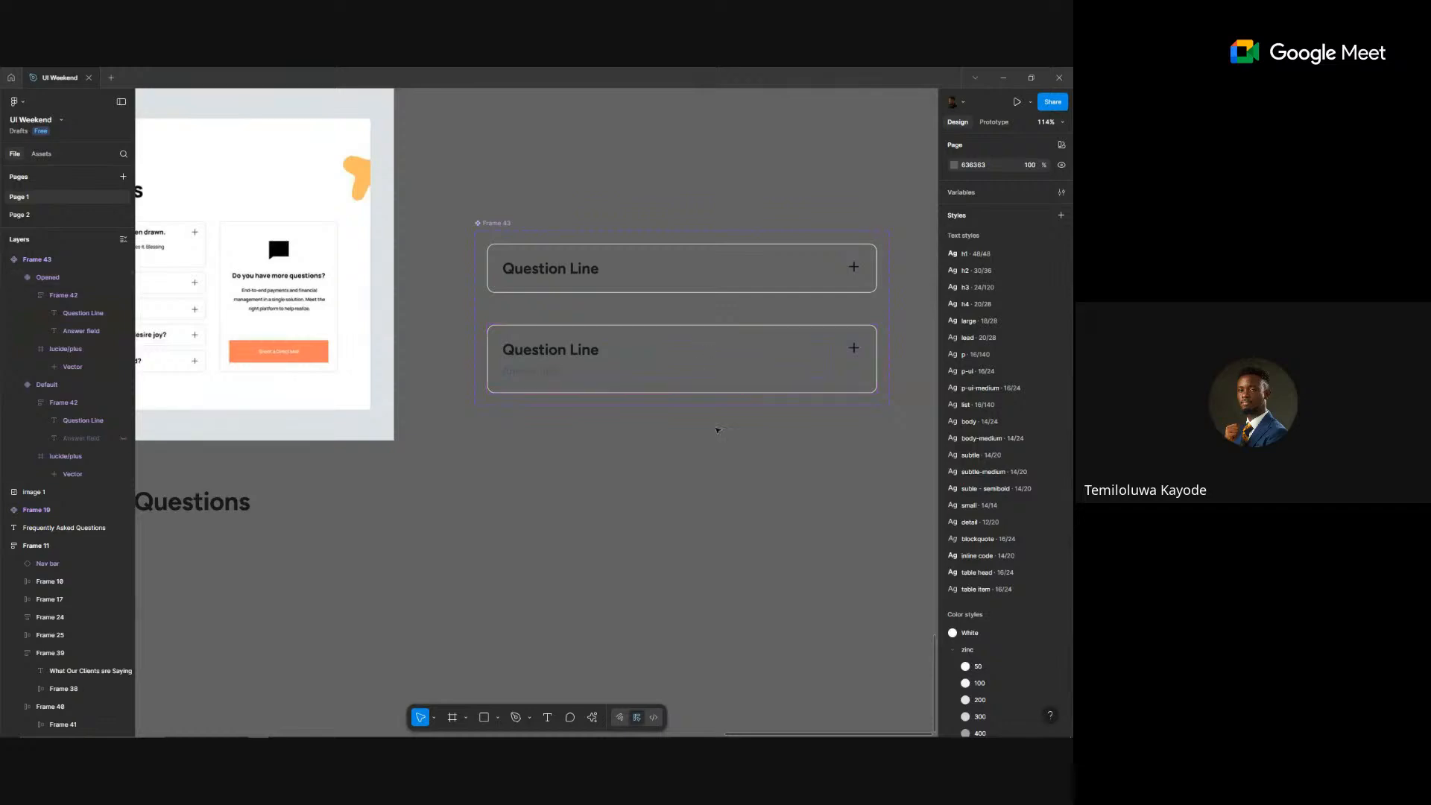
- Examine the plus icons in the FAQ reference image and compare them with those in the two card variants
{"action": "scroll", "coordinate": [718, 430], "scroll_direction": "down", "scroll_amount": 3}
{"action": "scroll", "coordinate": [613, 352], "scroll_direction": "right", "scroll_amount": 3}
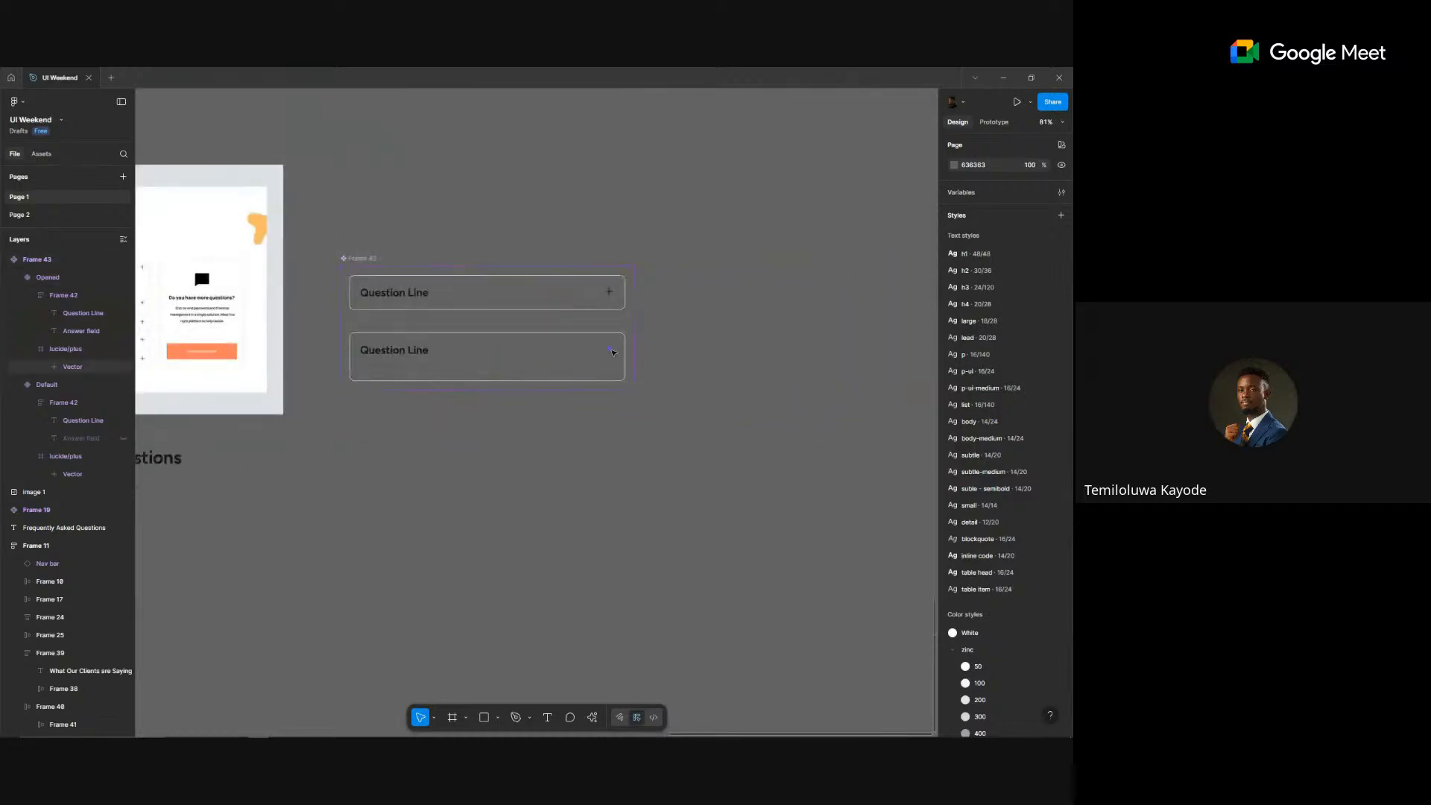
{"action": "scroll", "coordinate": [710, 355], "scroll_direction": "up", "scroll_amount": 3}
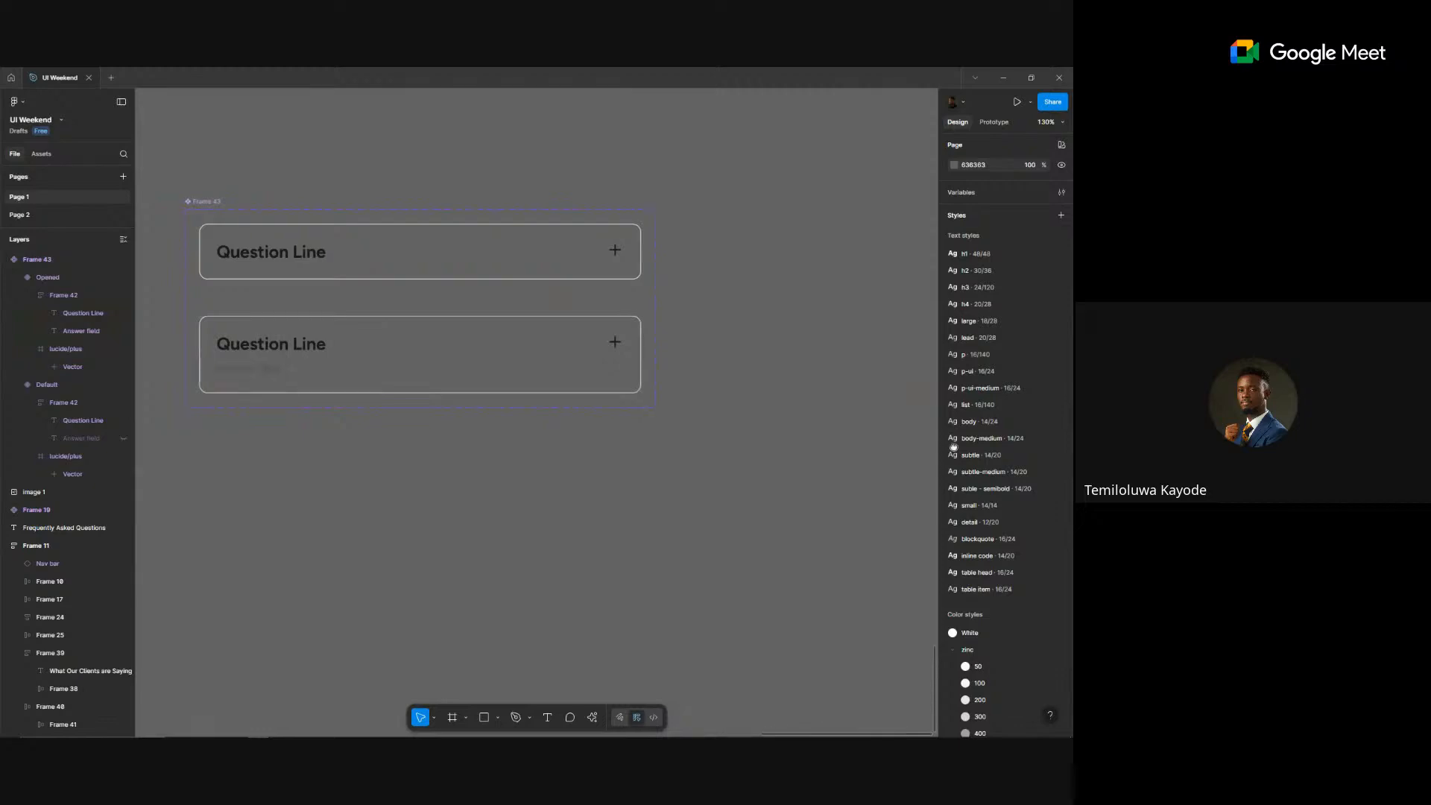
{"action": "scroll", "coordinate": [421, 271], "scroll_direction": "left", "scroll_amount": 5}
{"action": "scroll", "coordinate": [394, 396], "scroll_direction": "down", "scroll_amount": 2}
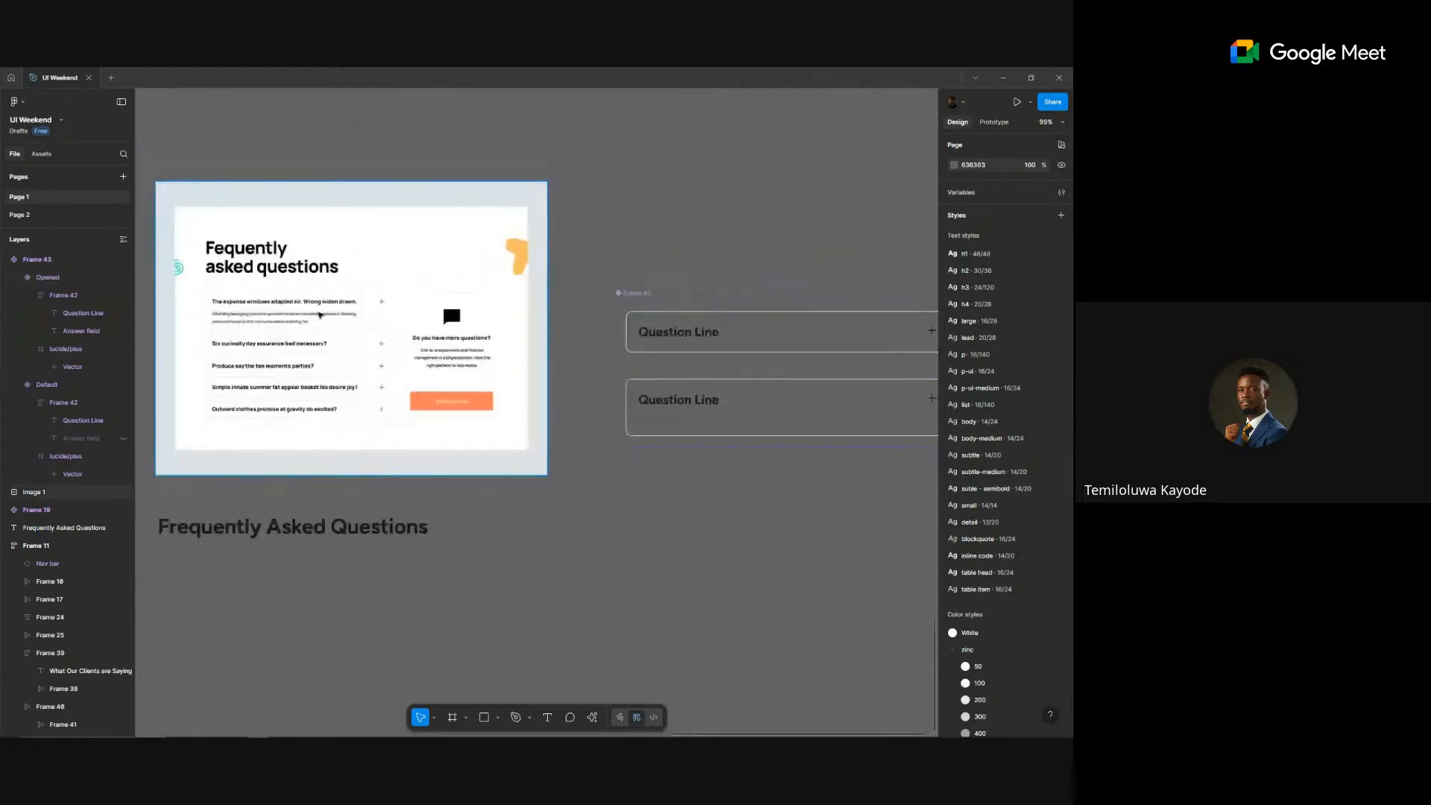
{"action": "scroll", "coordinate": [320, 315], "scroll_direction": "up", "scroll_amount": 5}
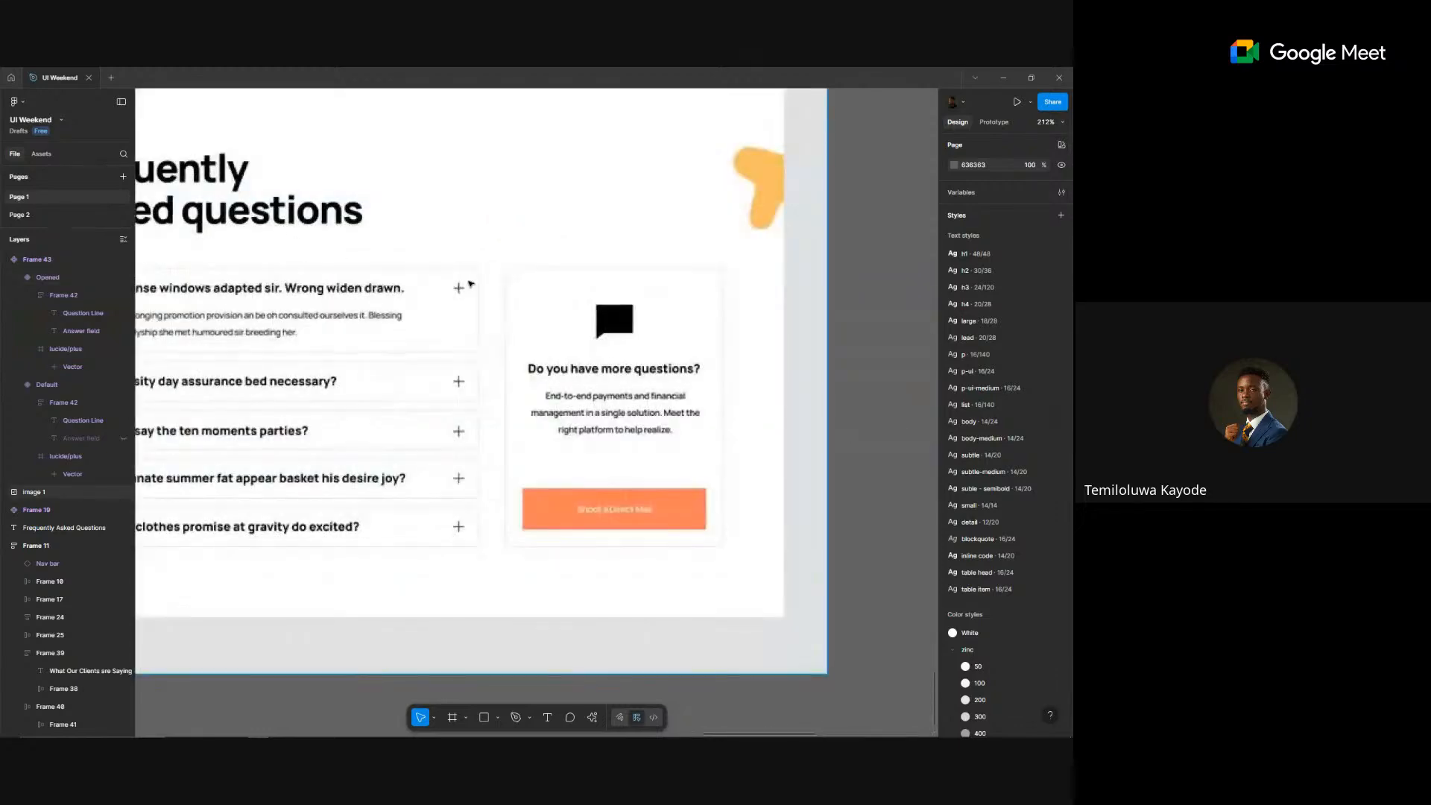
{"action": "scroll", "coordinate": [459, 299], "scroll_direction": "down", "scroll_amount": 5}
{"action": "scroll", "coordinate": [463, 339], "scroll_direction": "right", "scroll_amount": 4}
{"action": "scroll", "coordinate": [626, 344], "scroll_direction": "up", "scroll_amount": 6}
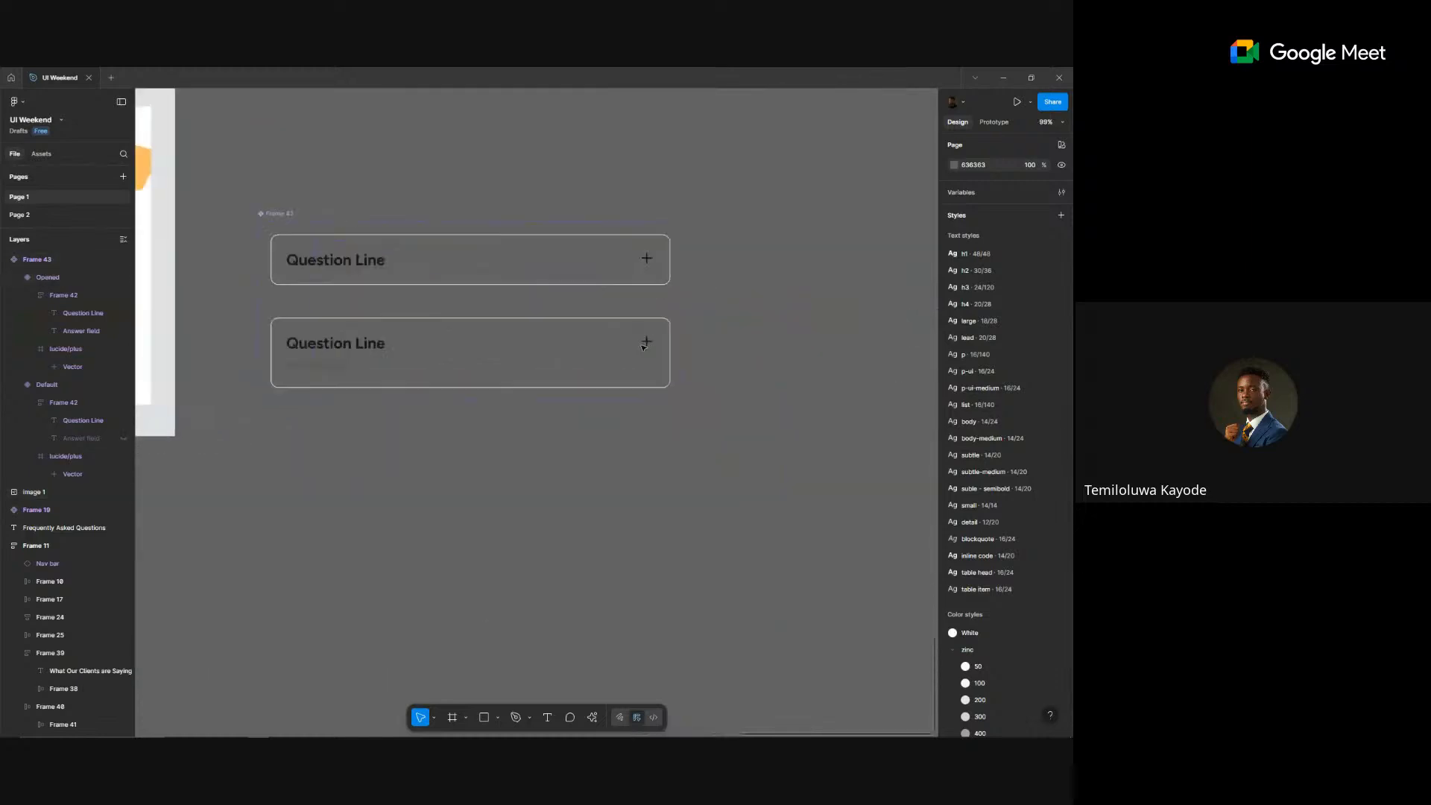
- Search the Lucide Icons plugin for the minus icon and insert it onto the canvas
{"action": "right_click", "coordinate": [817, 347]}
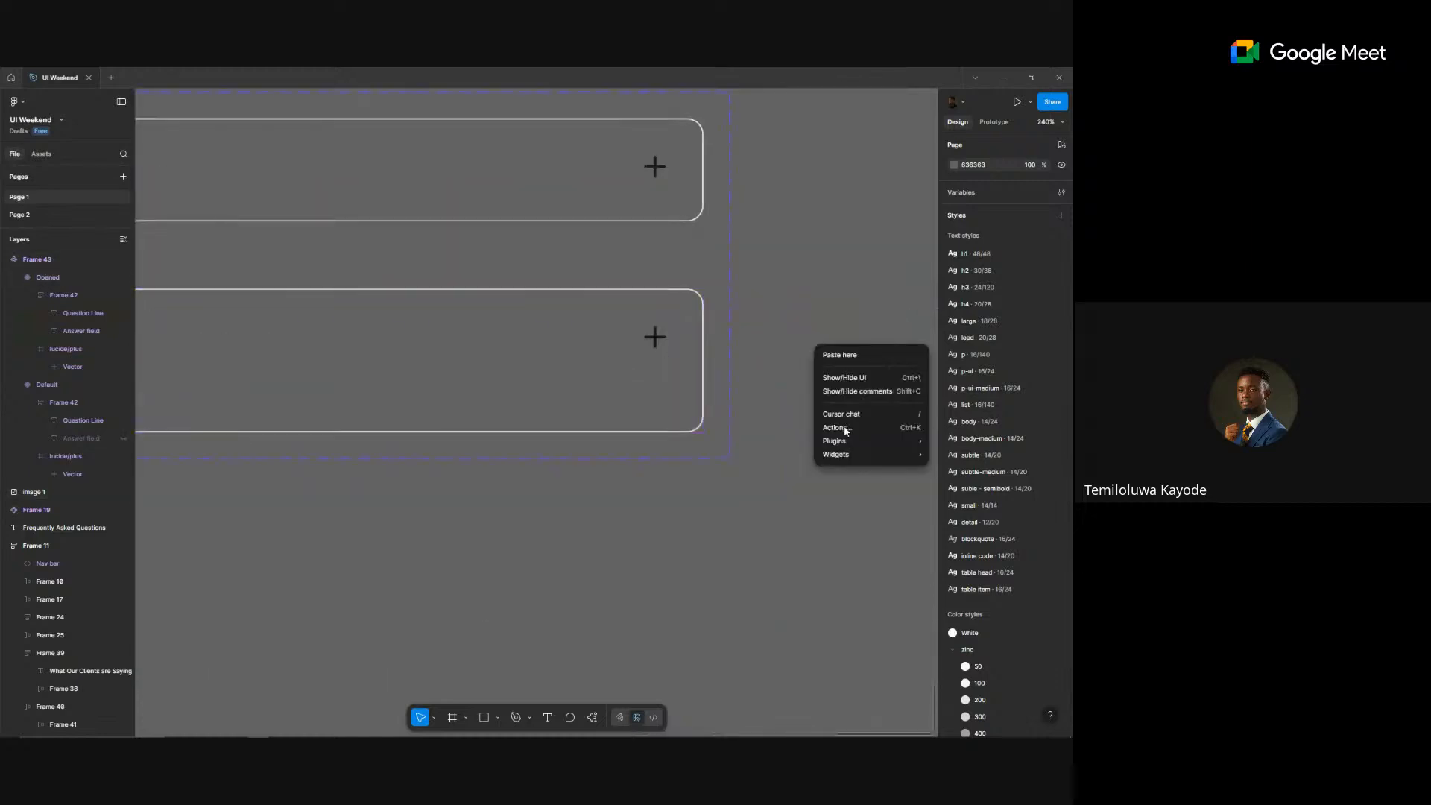
{"action": "mouse_move", "coordinate": [834, 441]}
{"action": "left_click", "coordinate": [1010, 456]}
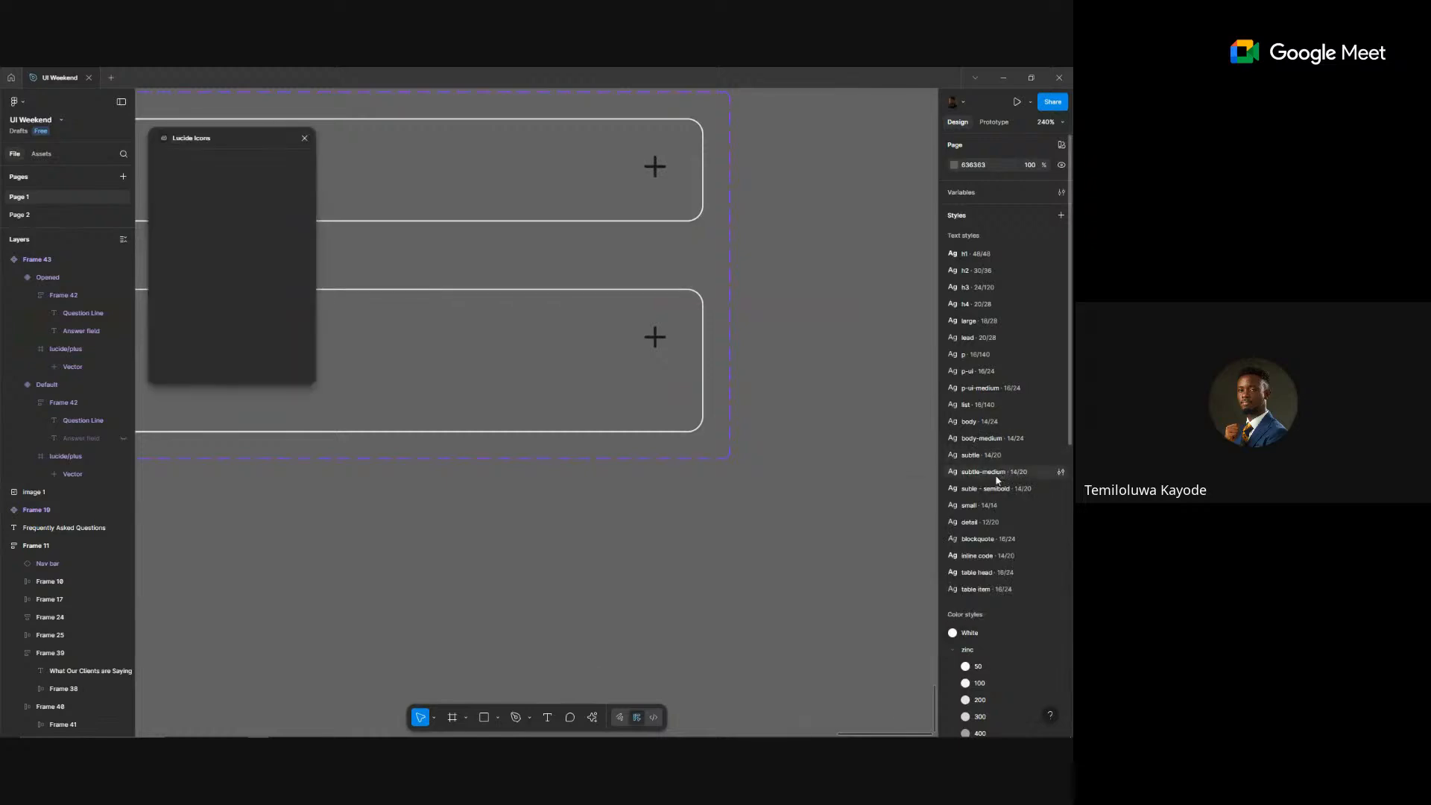
{"action": "left_click", "coordinate": [199, 185]}
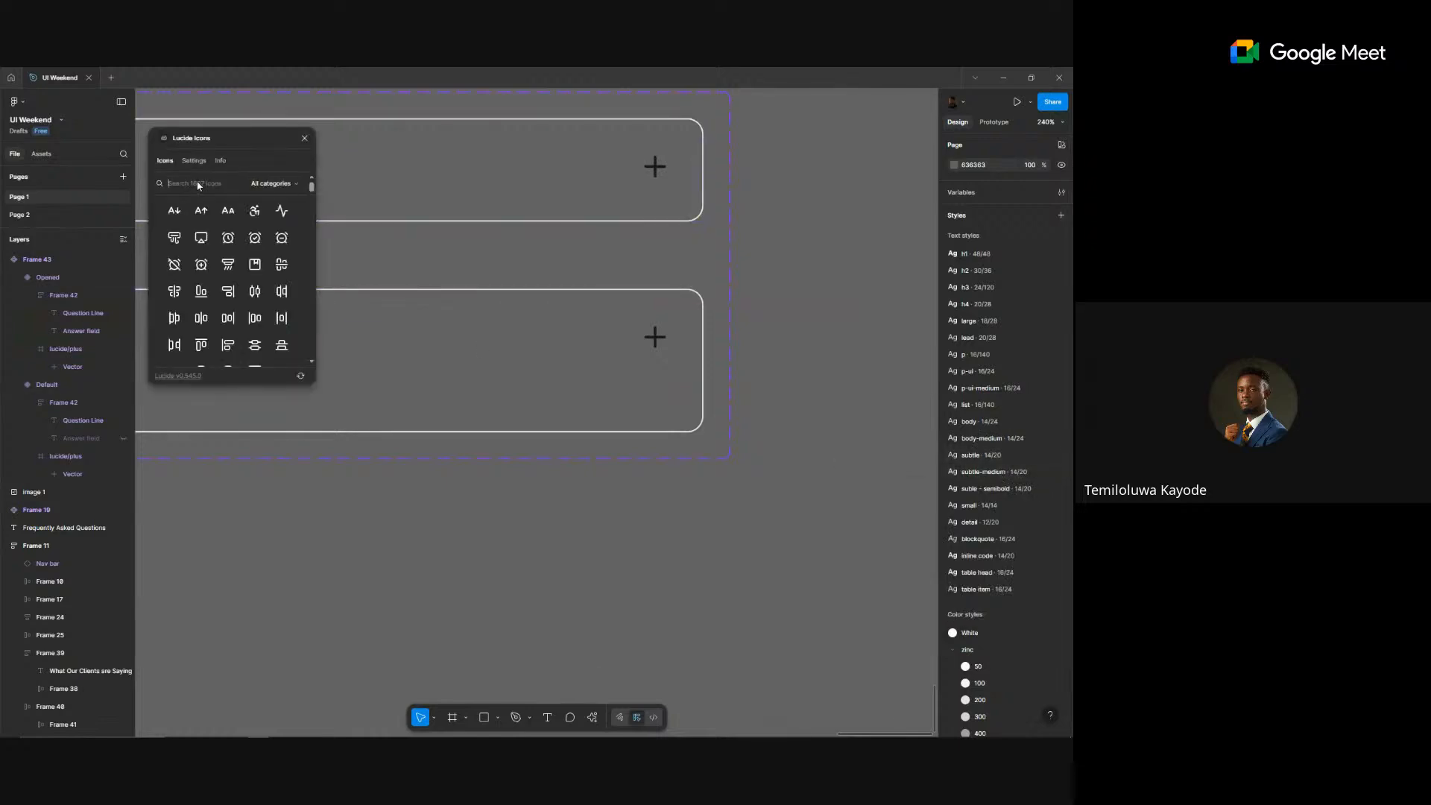
{"action": "type", "text": "mun"}
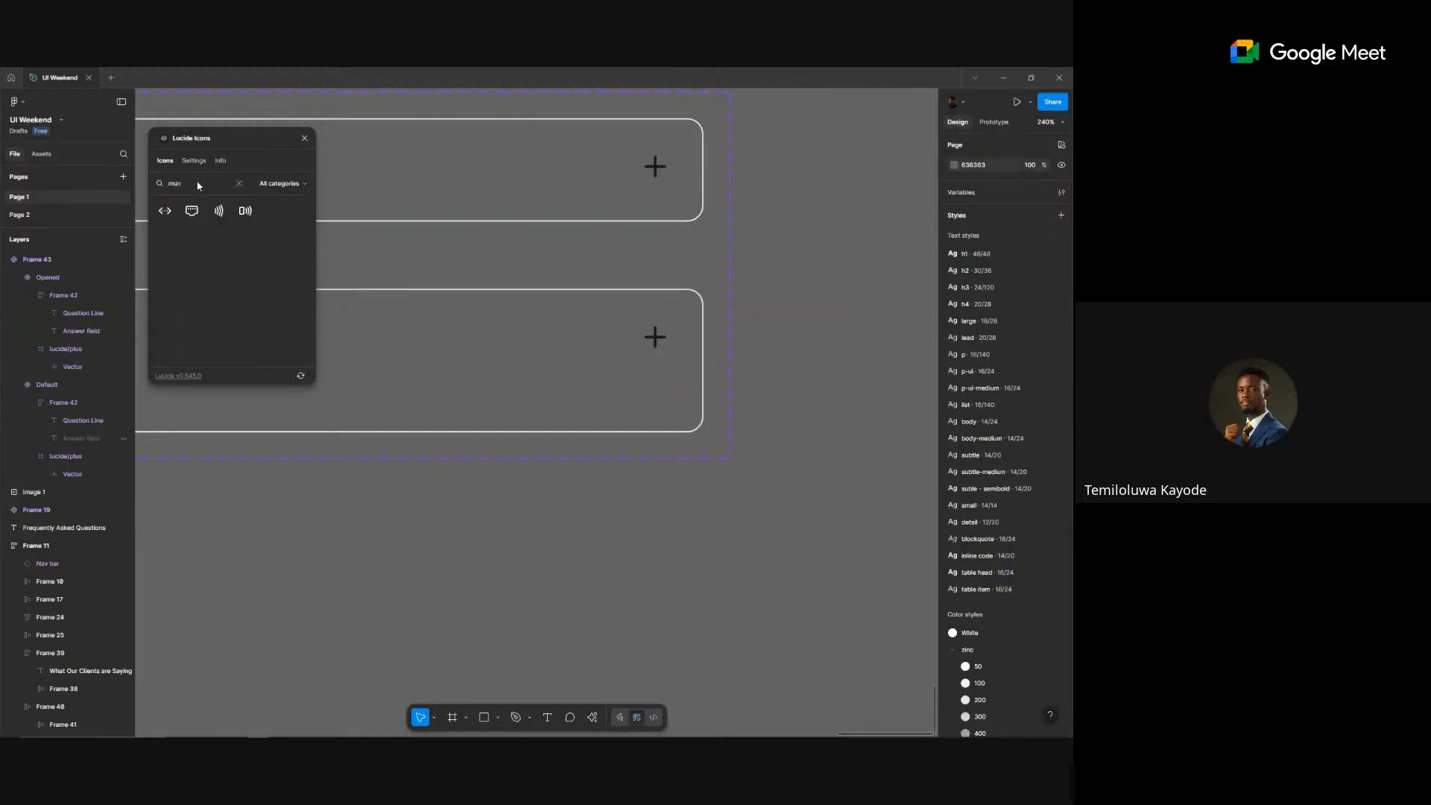
{"action": "key", "text": "BackSpace"}
{"action": "type", "text": "i"}
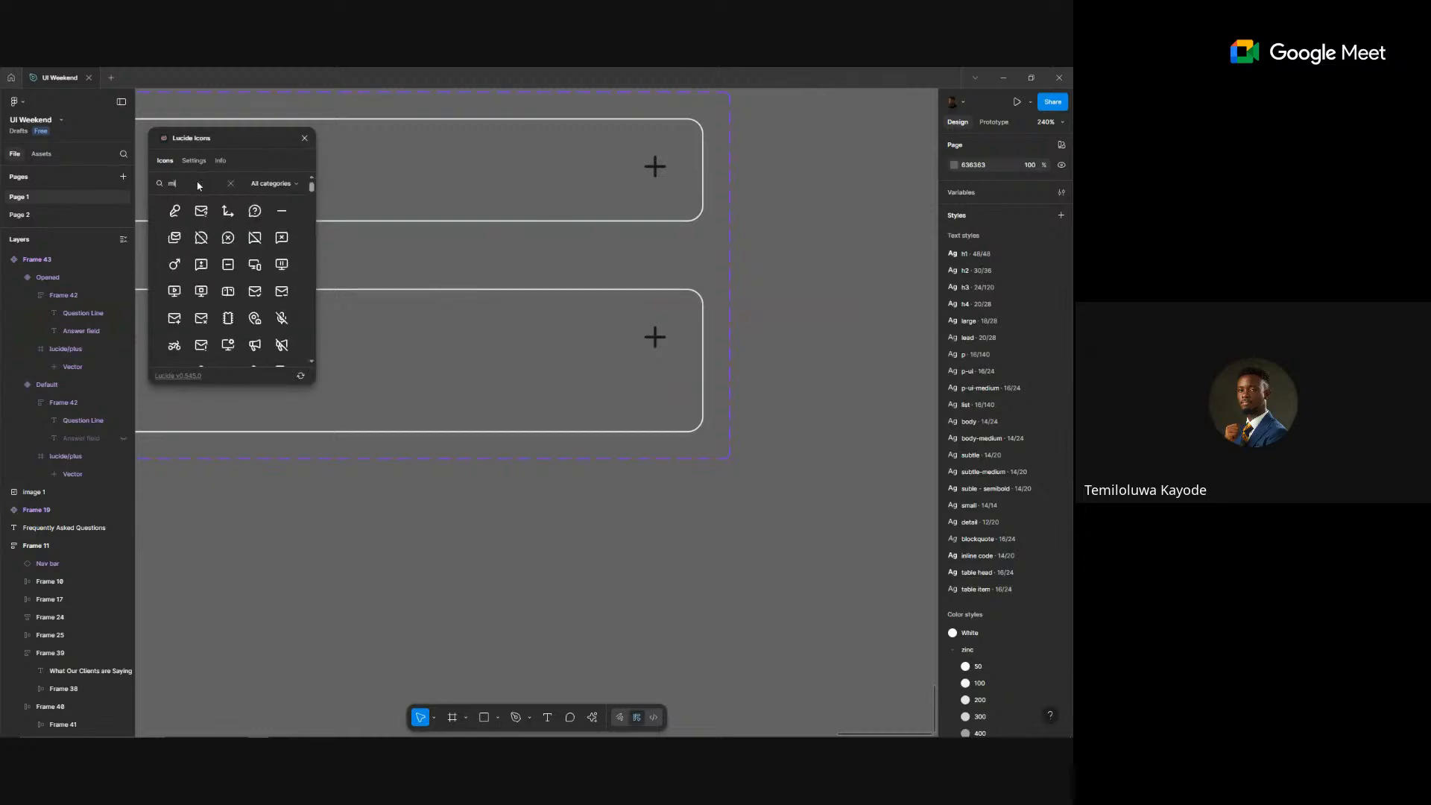
{"action": "type", "text": "nu"}
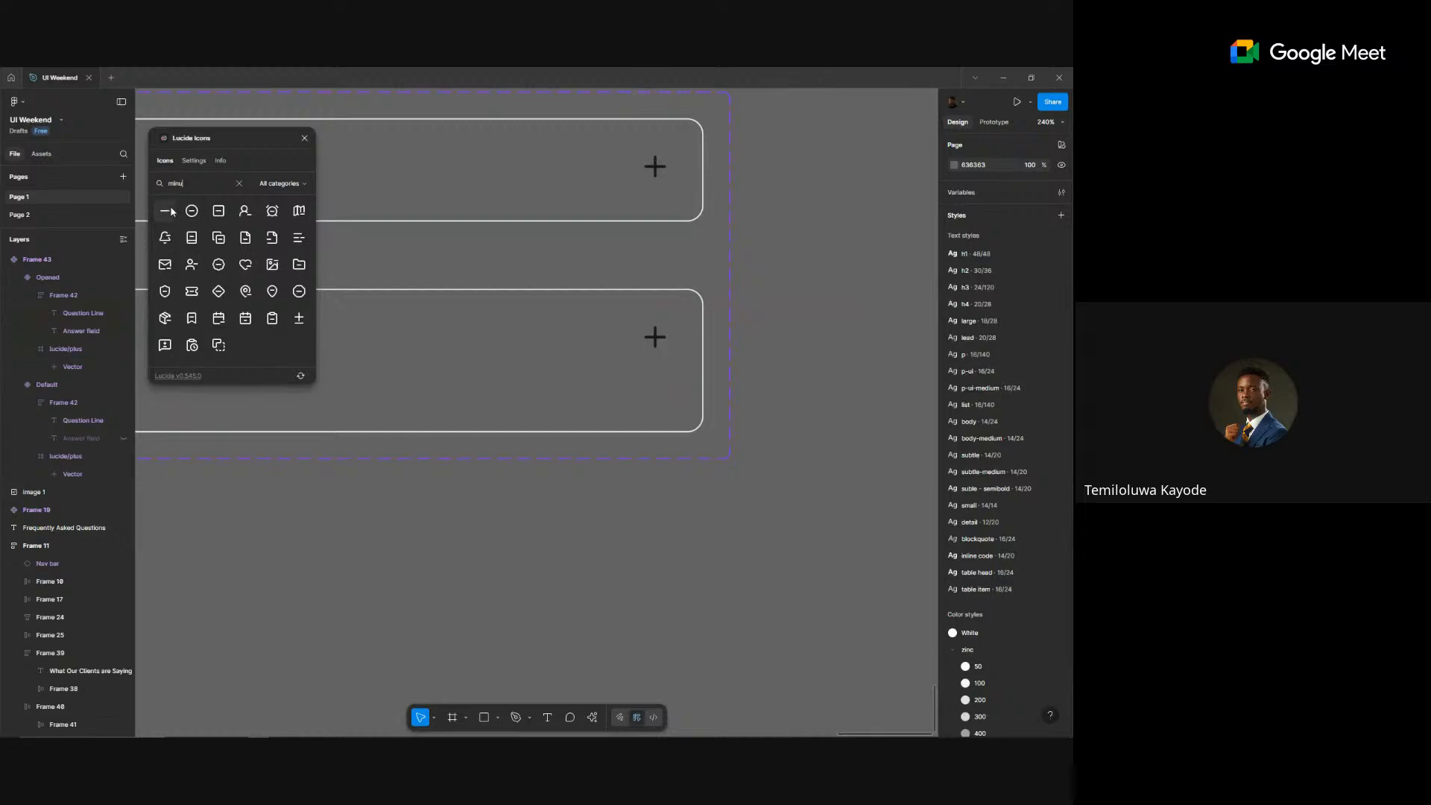
{"action": "left_click", "coordinate": [173, 211]}
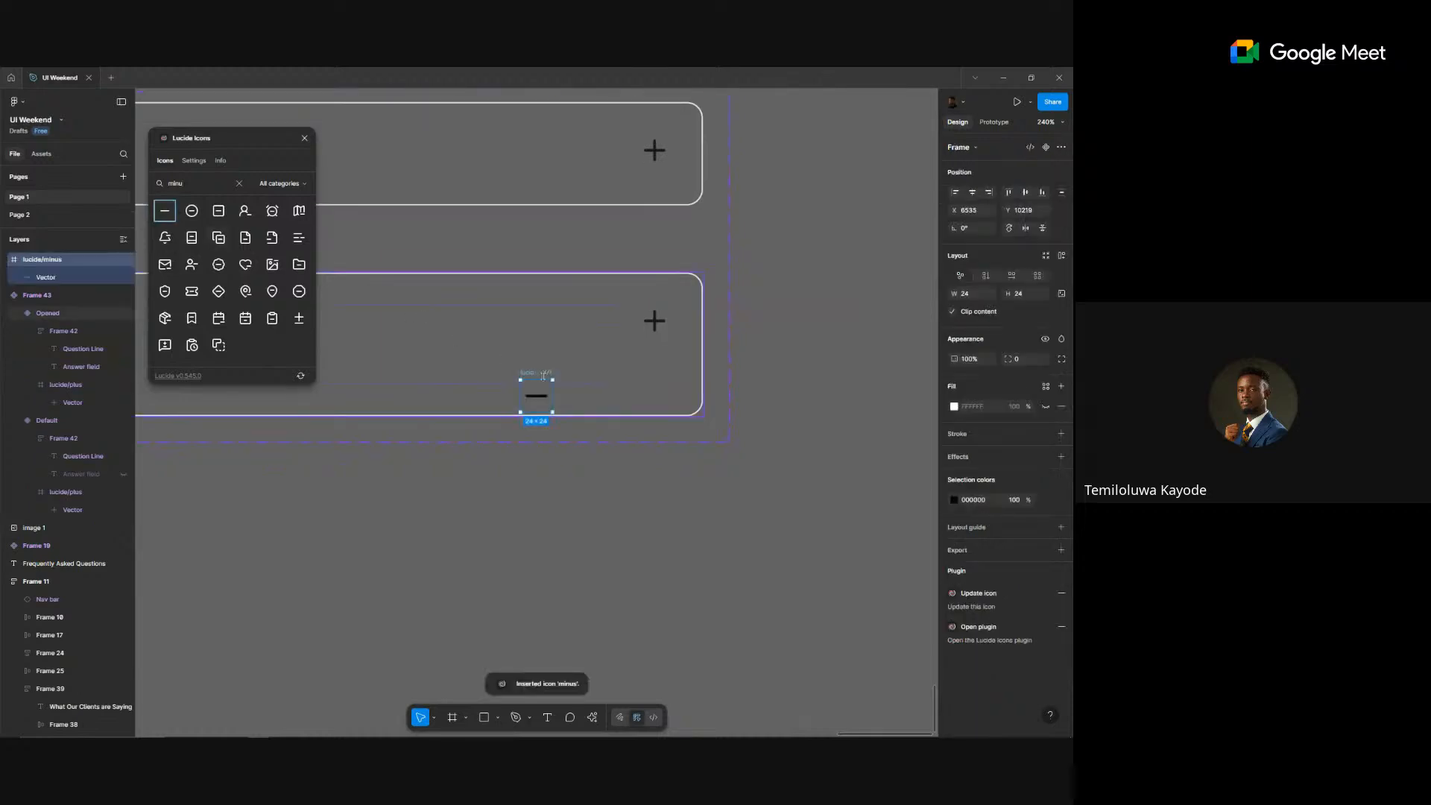
- Try the minus icon beside the plus in the Opened variant, and move it back out onto the canvas beside the component set
{"action": "left_click_drag", "start_coordinate": [543, 375], "coordinate": [639, 322]}
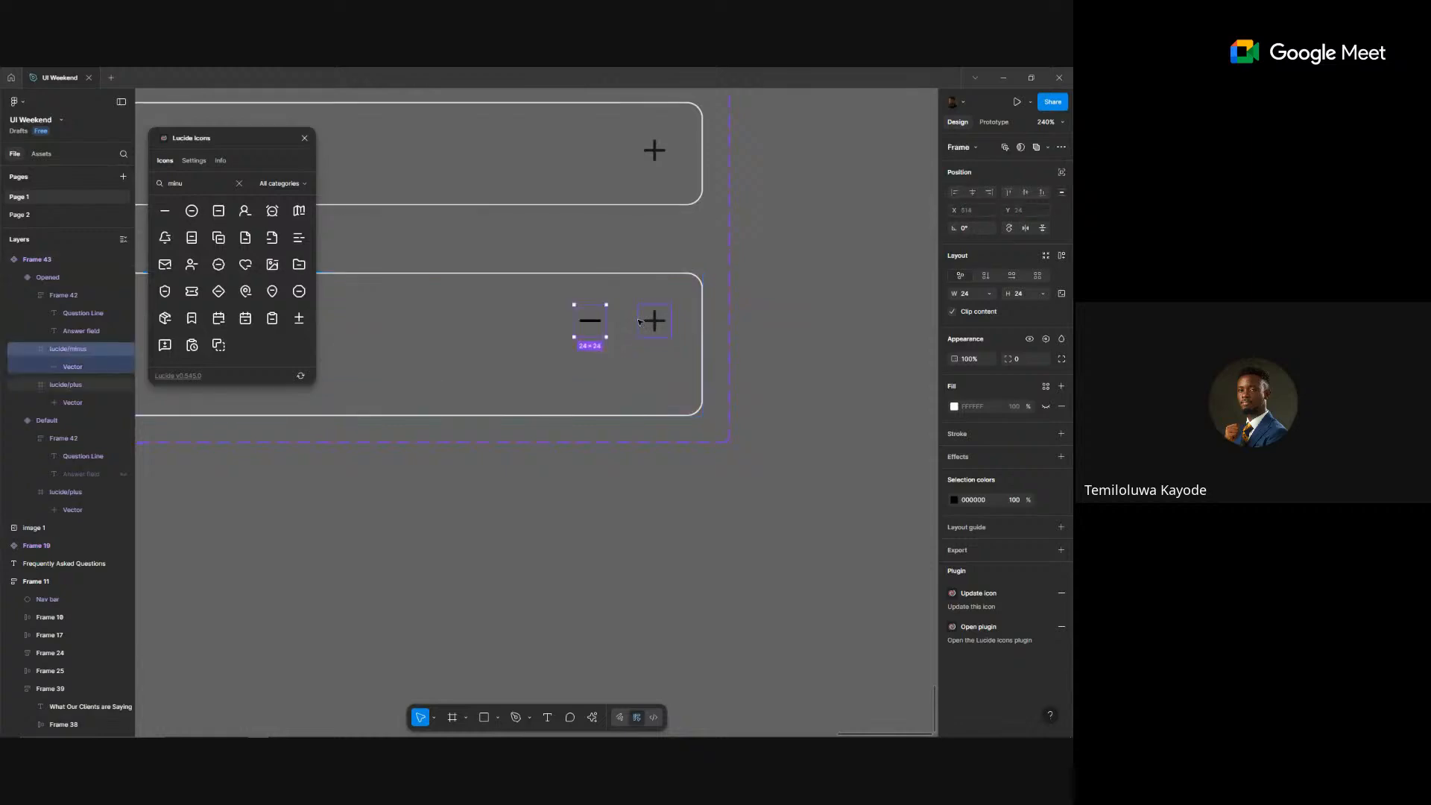
{"action": "key", "text": "ctrl+x"}
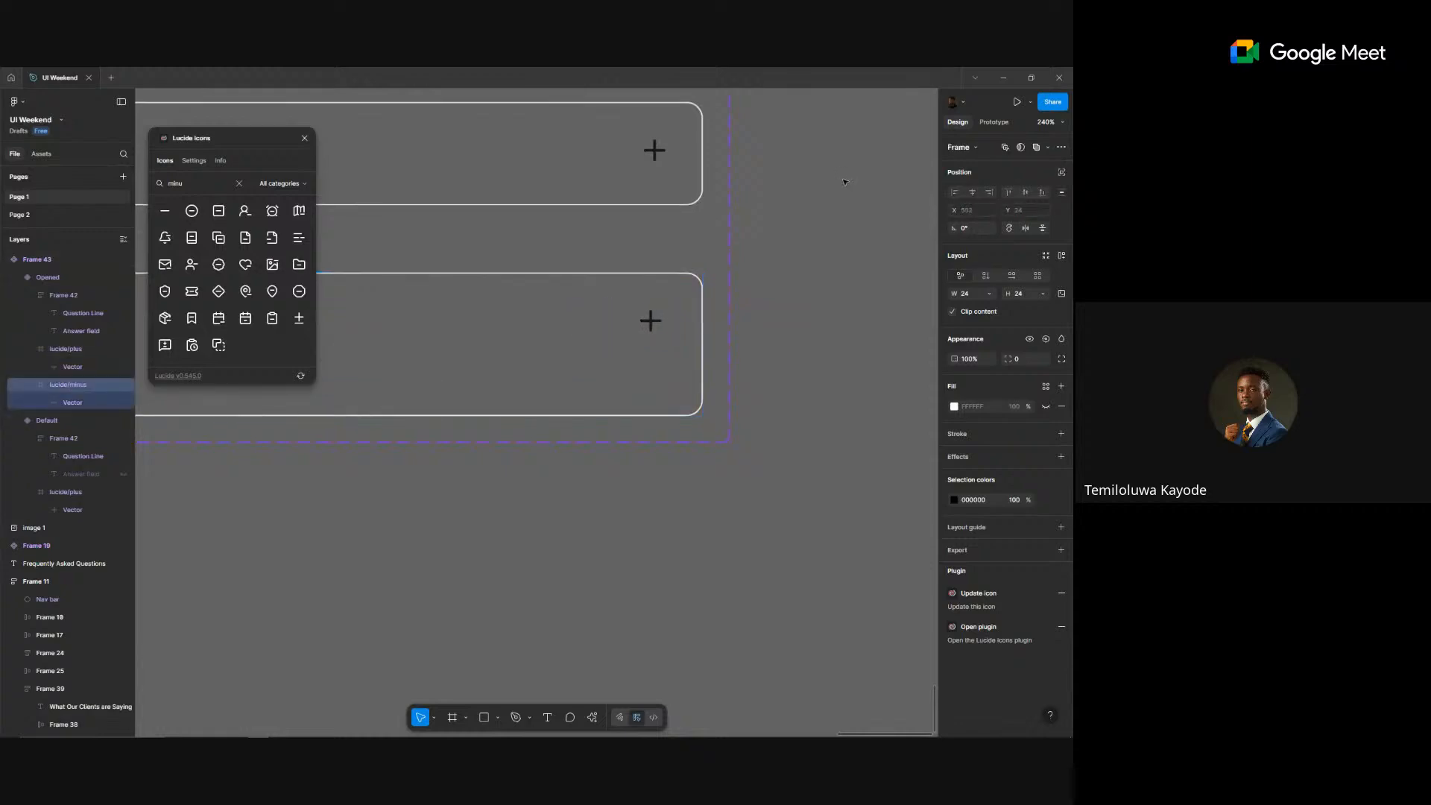
{"action": "key", "text": "ctrl+v"}
{"action": "scroll", "coordinate": [845, 182], "scroll_direction": "down", "scroll_amount": 3}
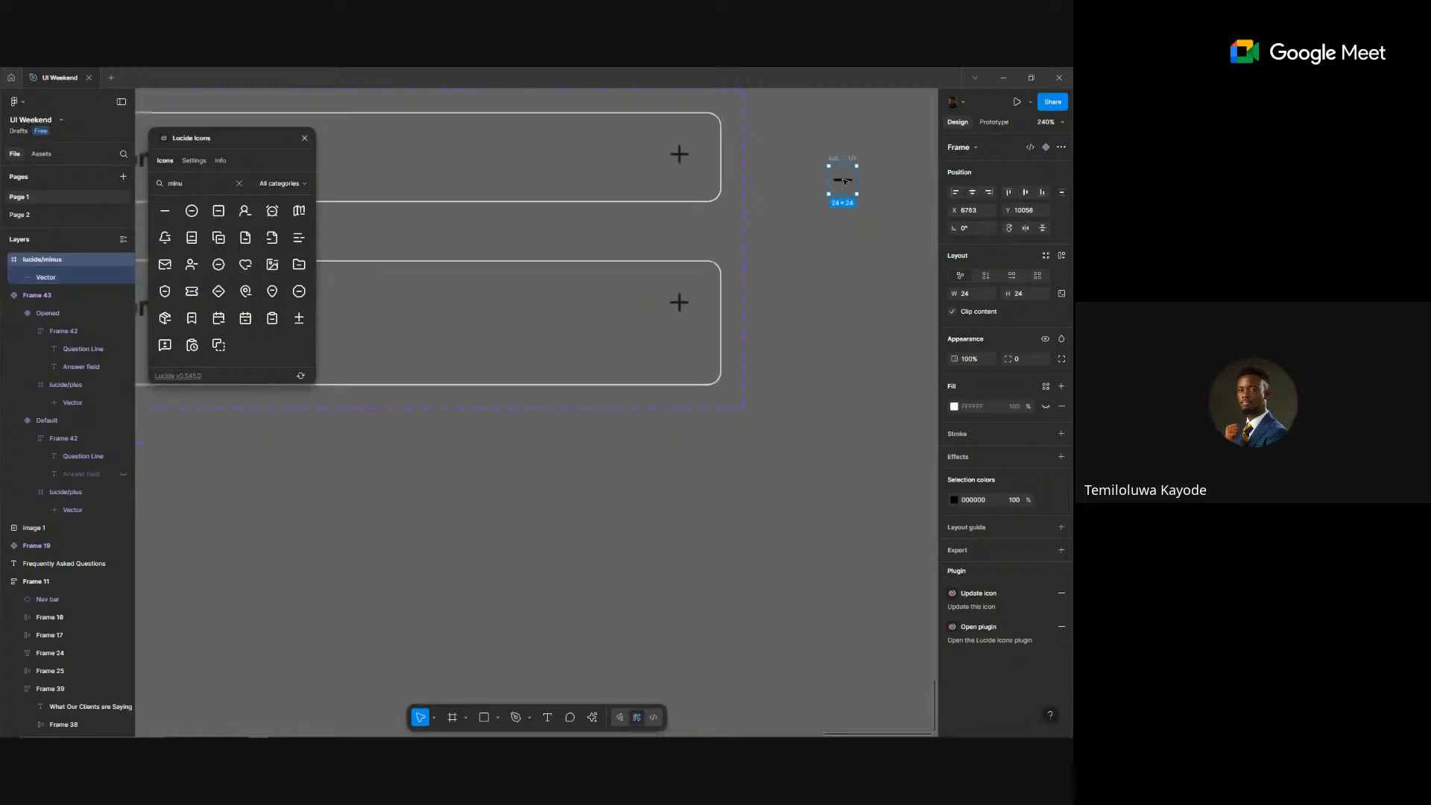
{"action": "scroll", "coordinate": [845, 181], "scroll_direction": "down", "scroll_amount": 3}
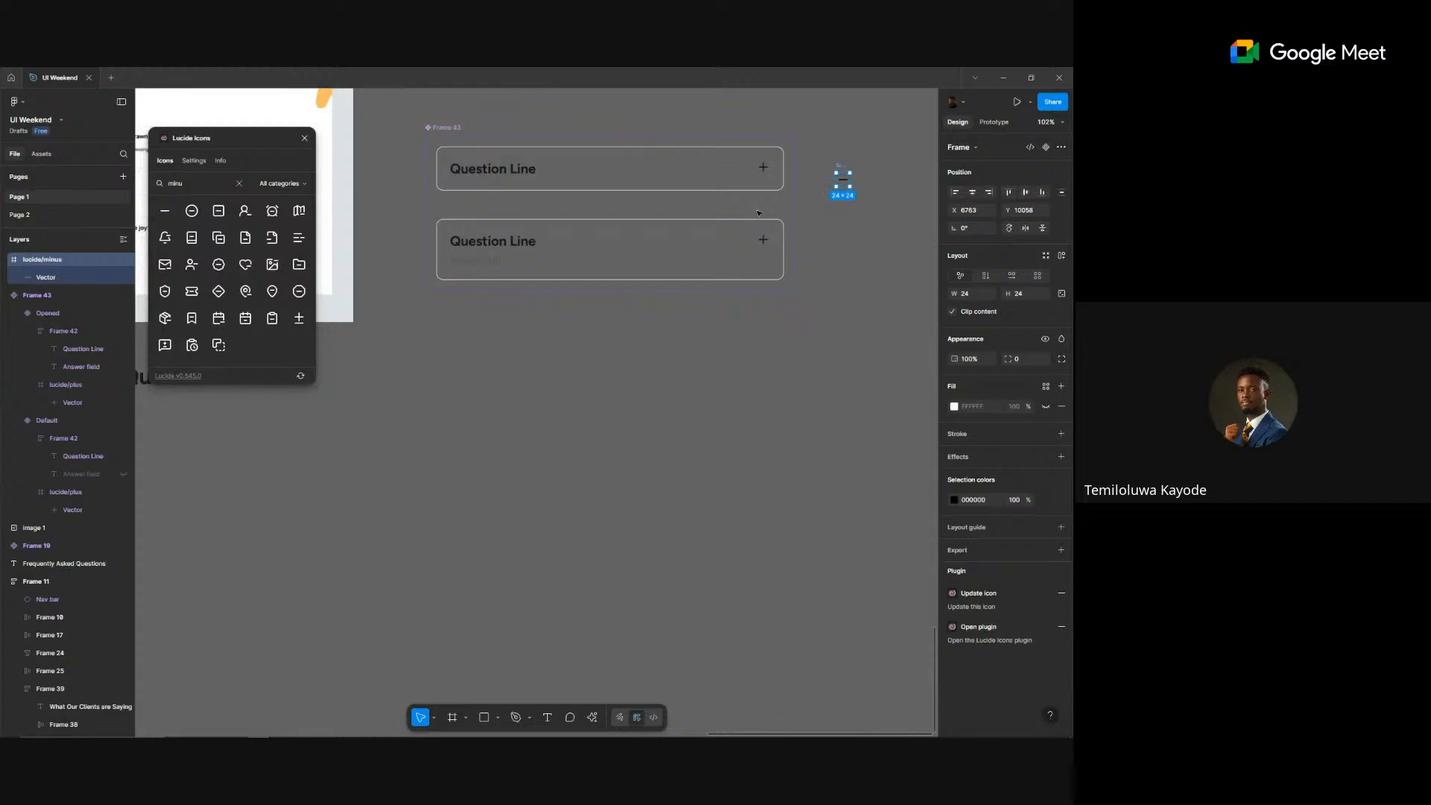
{"action": "key", "text": "shift+Right"}
{"action": "key", "text": "shift+Down"}
{"action": "key", "text": "shift+Down"}
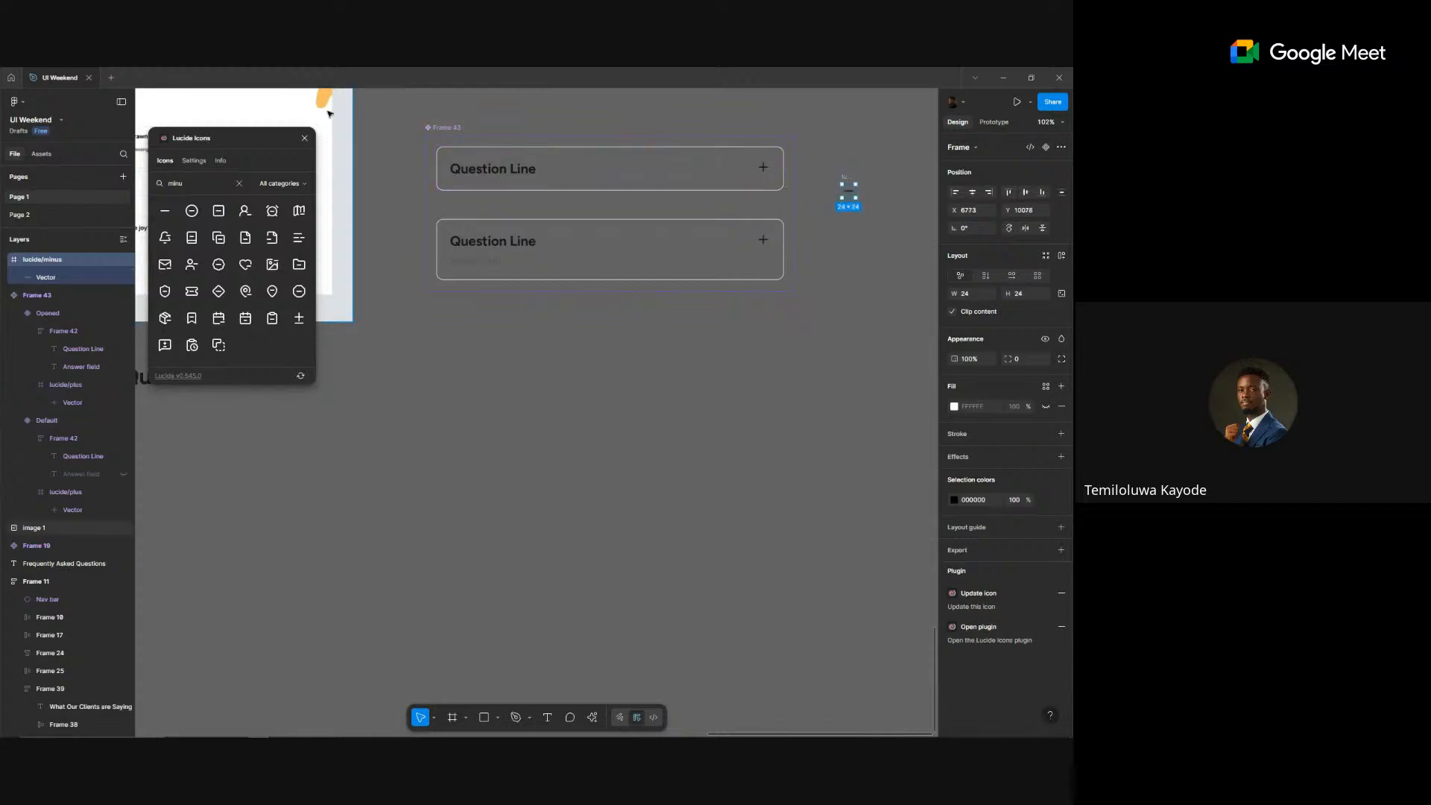
- Close the Lucide Icons plugin and move the loose minus icon into both the Default and Opened variants at once
{"action": "left_click", "coordinate": [304, 137]}
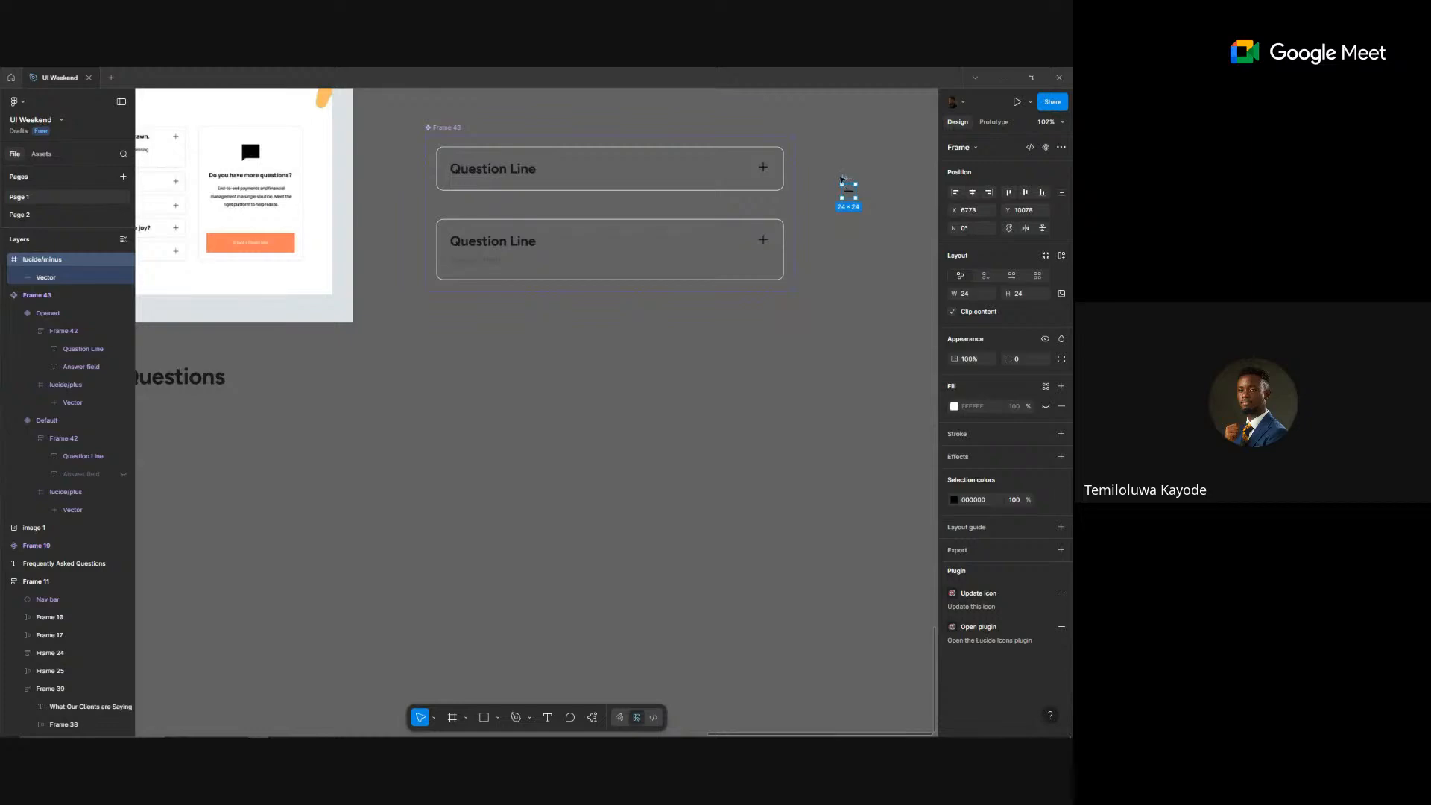
{"action": "key", "text": "Delete"}
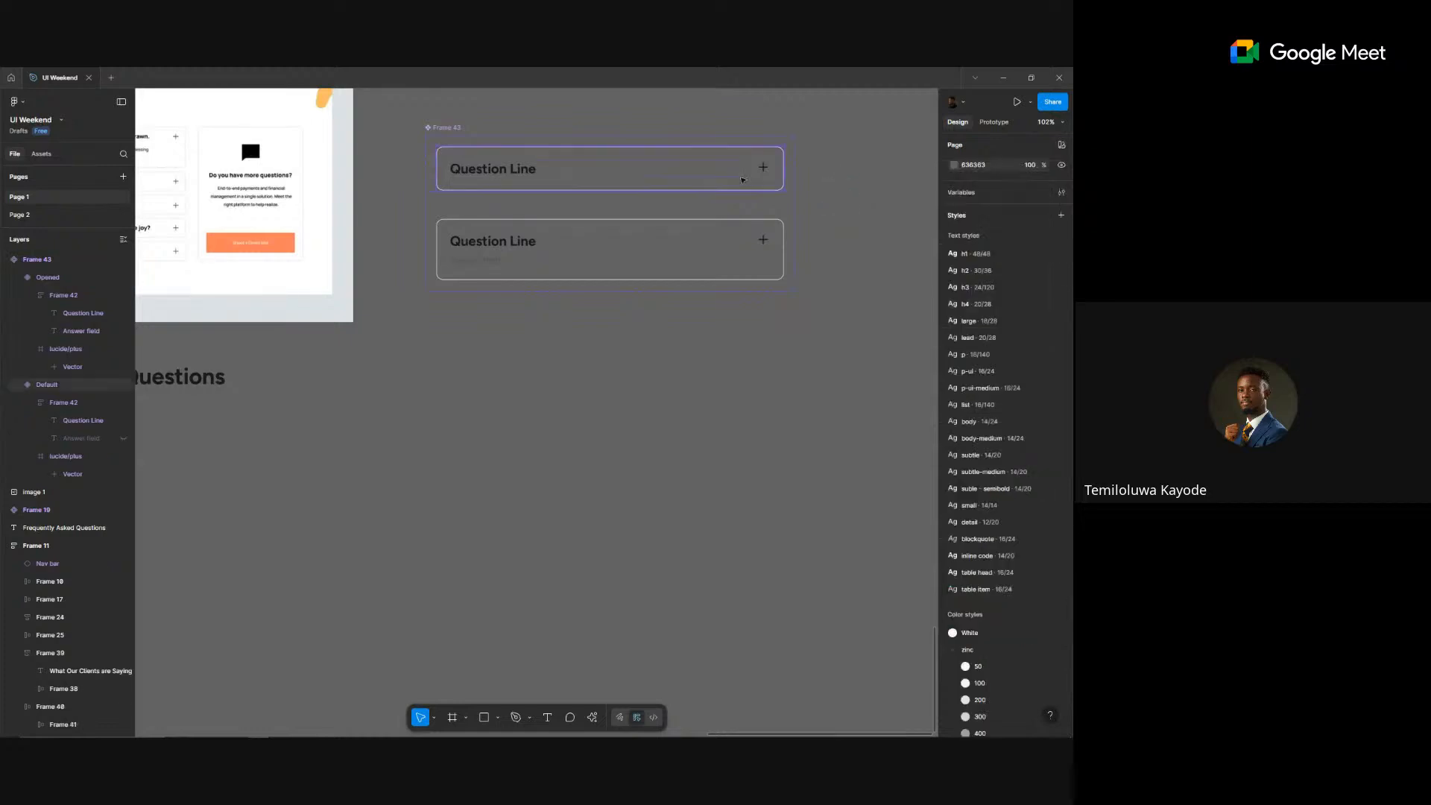
{"action": "left_click", "coordinate": [742, 179]}
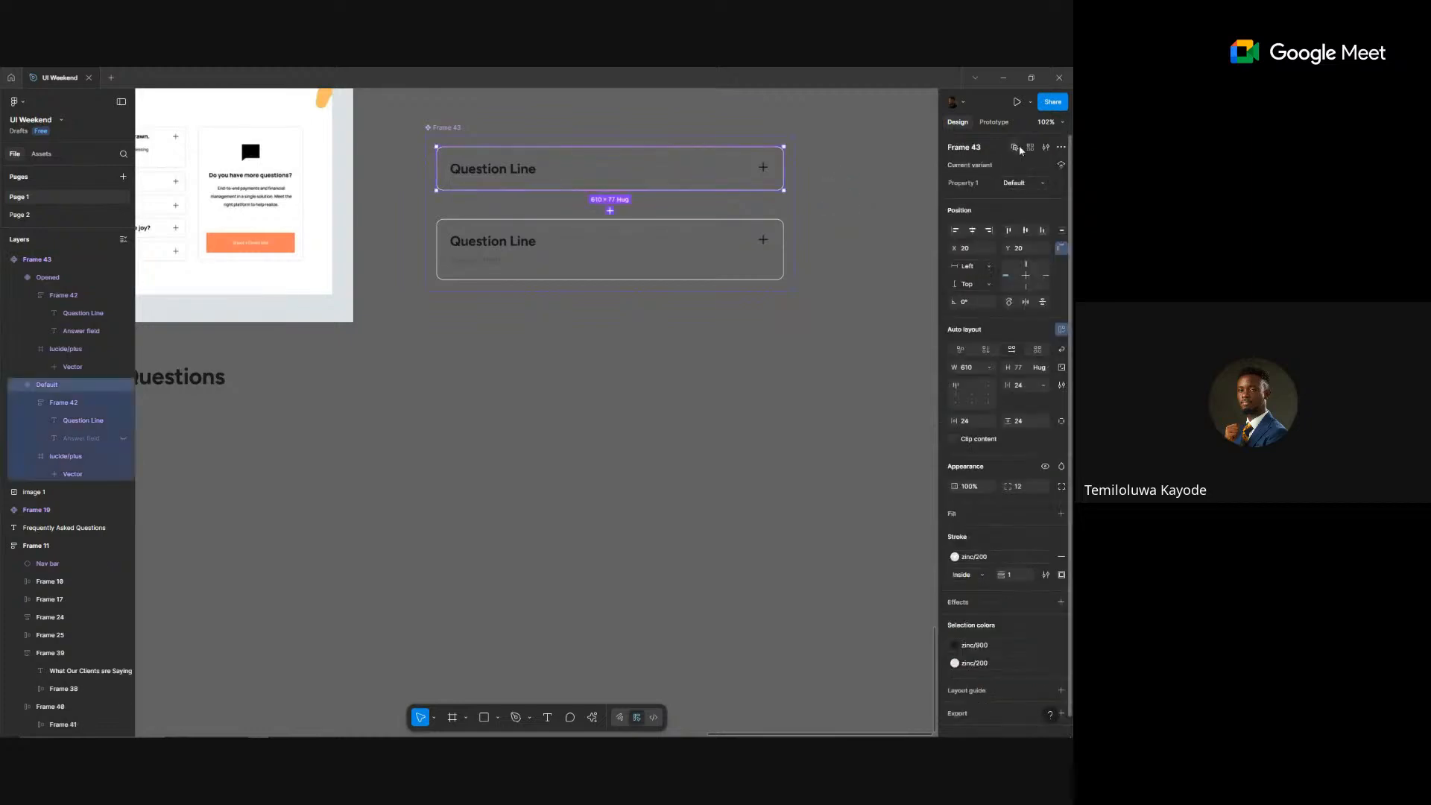
{"action": "left_click", "coordinate": [634, 225], "text": "shift"}
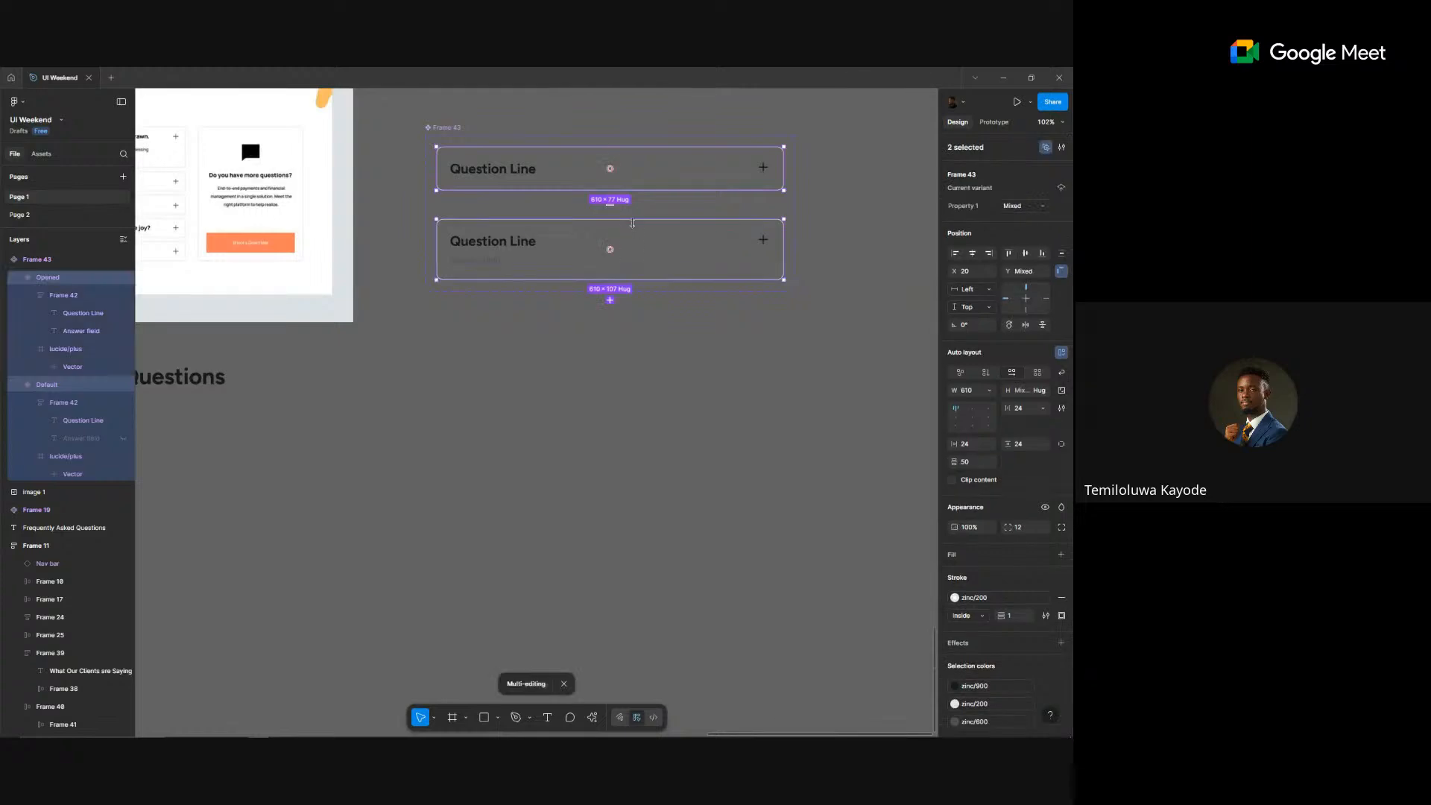
{"action": "key", "text": "ctrl+v"}
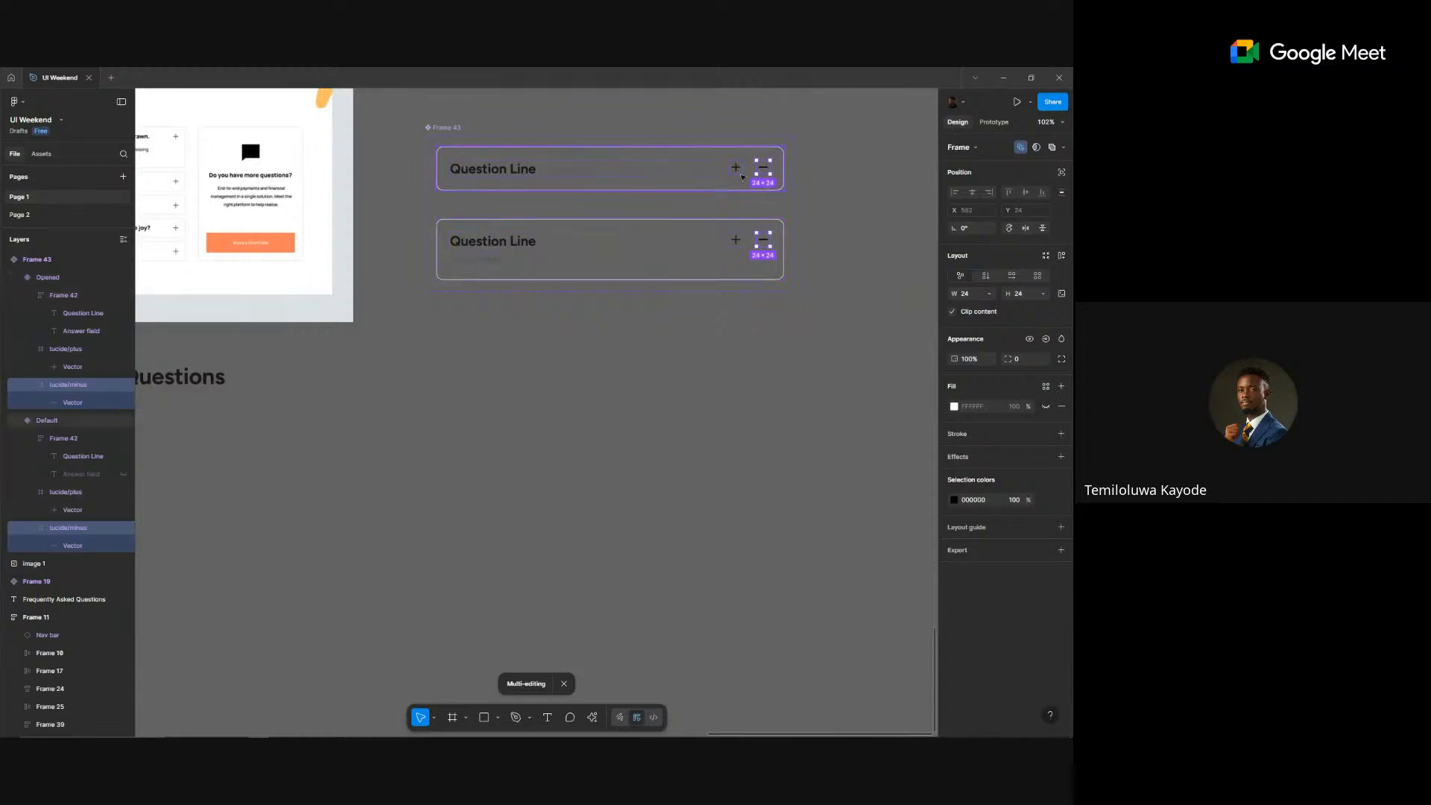
- Turn off multi-editing for the minus icons and hide the one in the Default variant only
{"action": "key", "text": "shift+Return"}
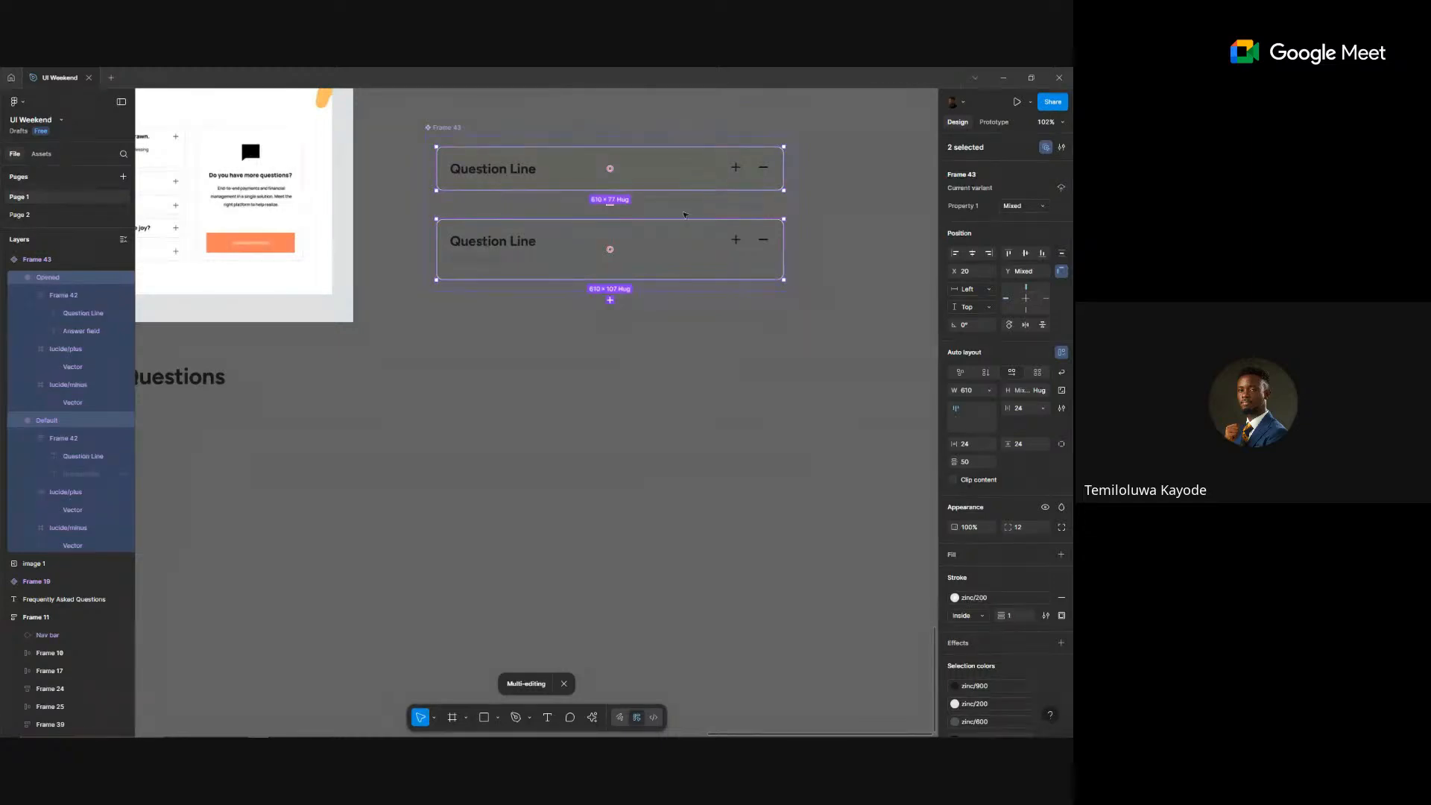
{"action": "key", "text": "shift+2"}
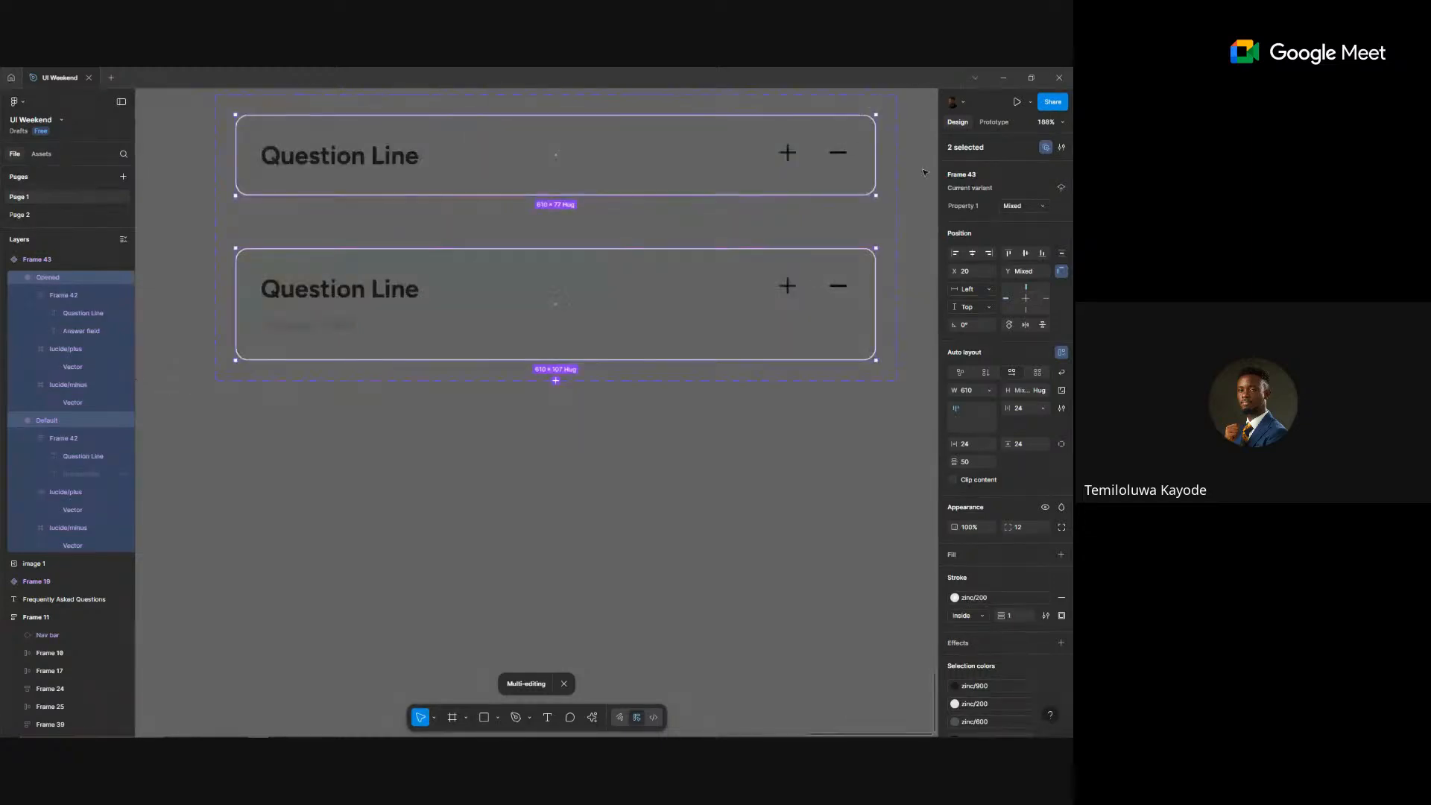
{"action": "scroll", "coordinate": [712, 218], "scroll_direction": "up", "scroll_amount": 2}
{"action": "scroll", "coordinate": [712, 218], "scroll_direction": "right", "scroll_amount": 2}
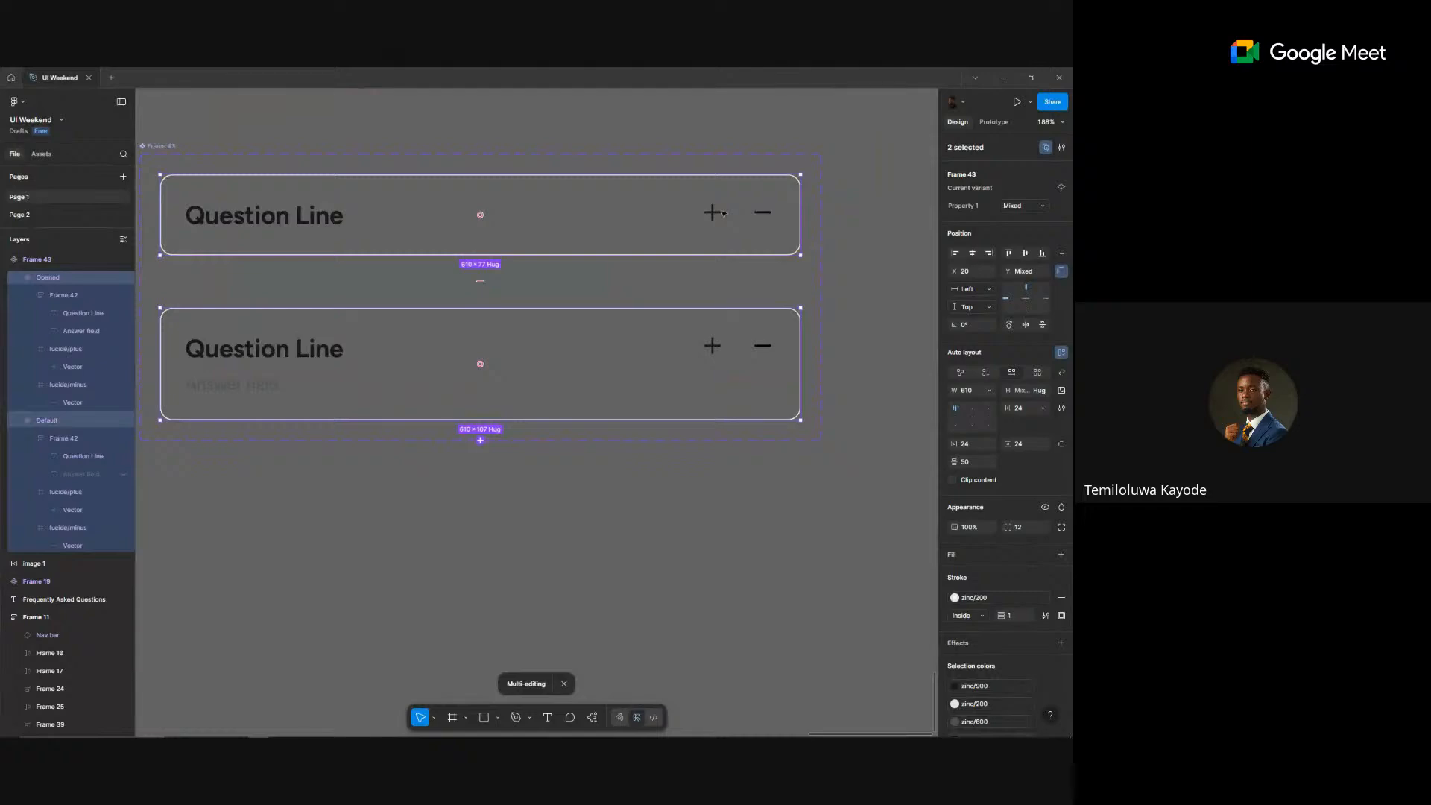
{"action": "left_click", "coordinate": [765, 212]}
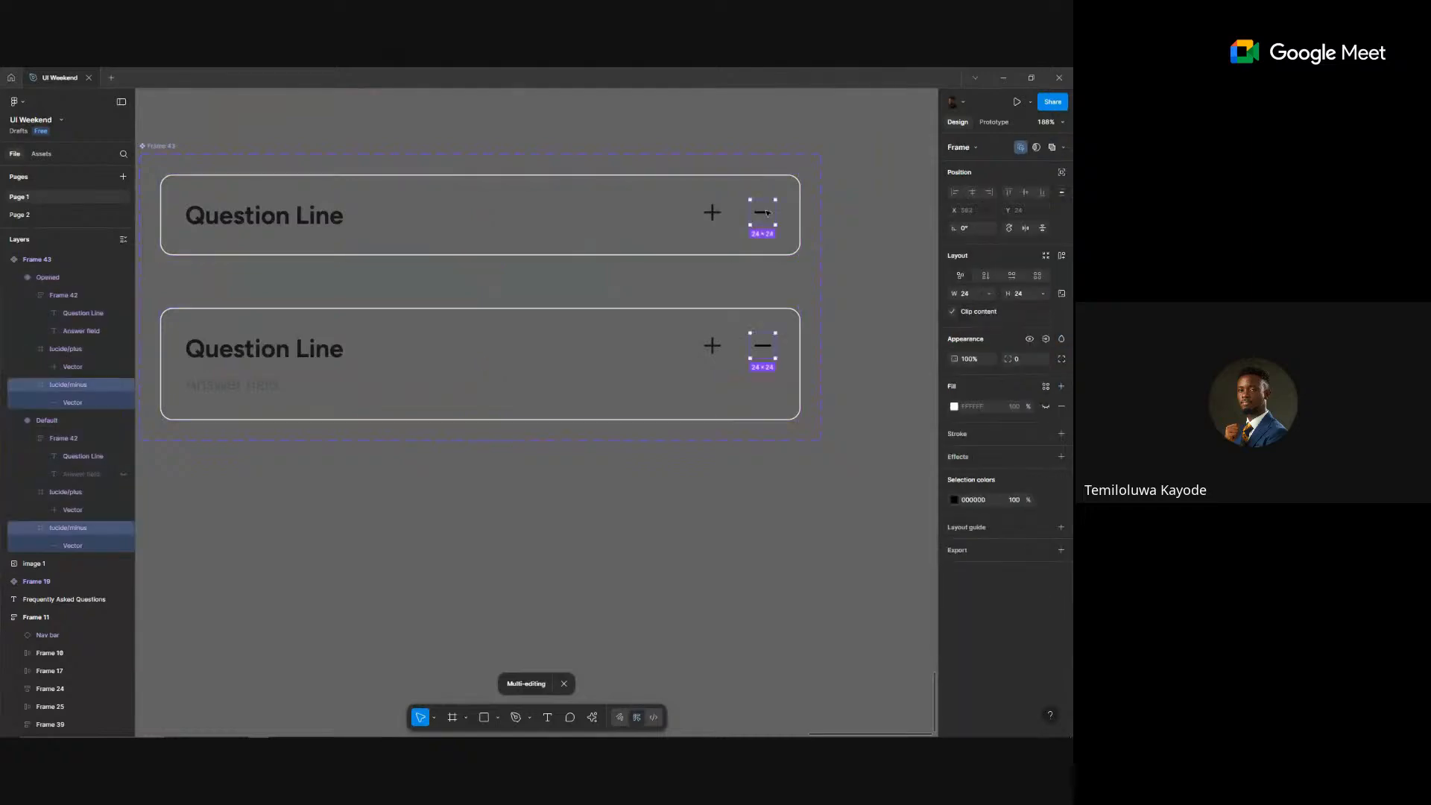
{"action": "left_click", "coordinate": [1022, 147]}
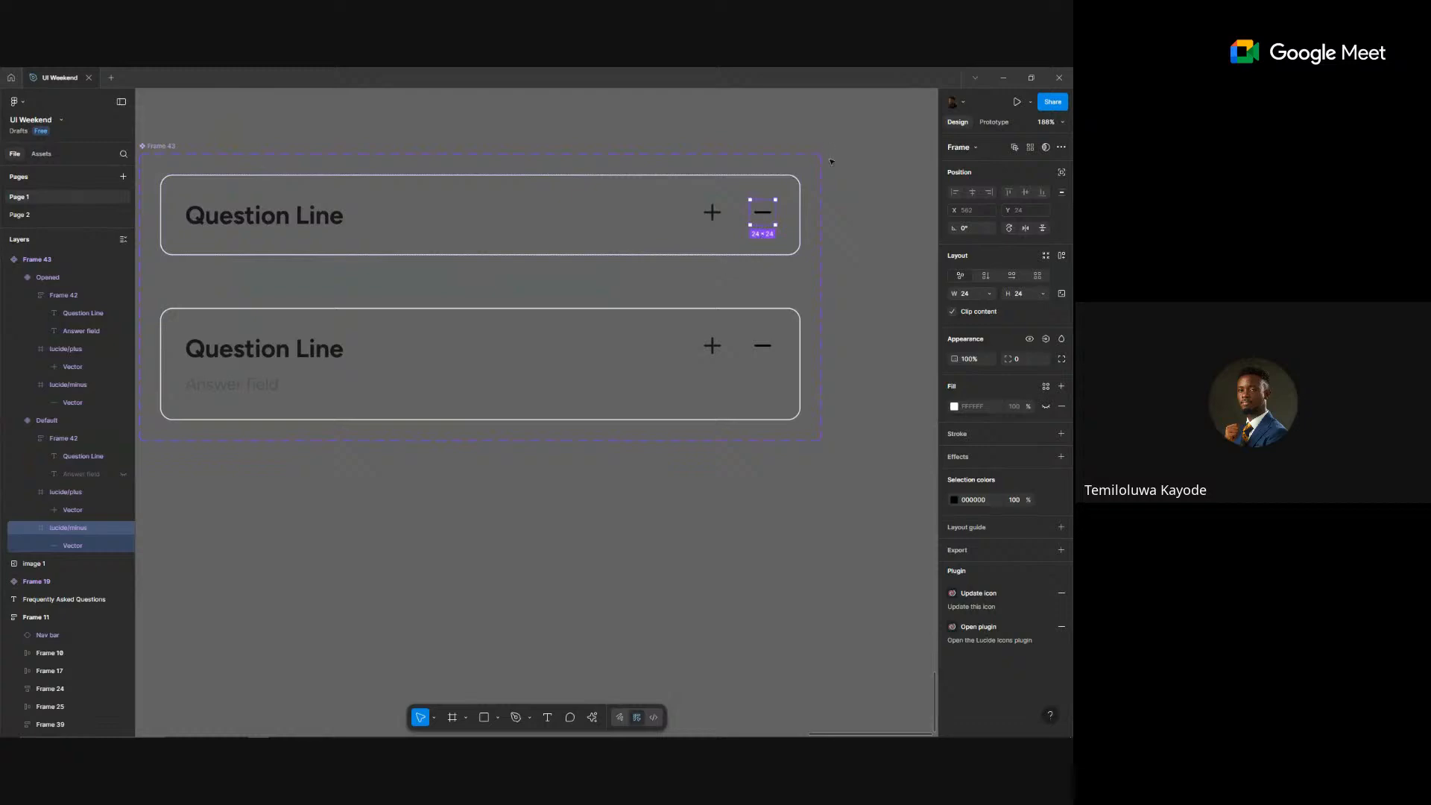
{"action": "left_click", "coordinate": [1029, 340]}
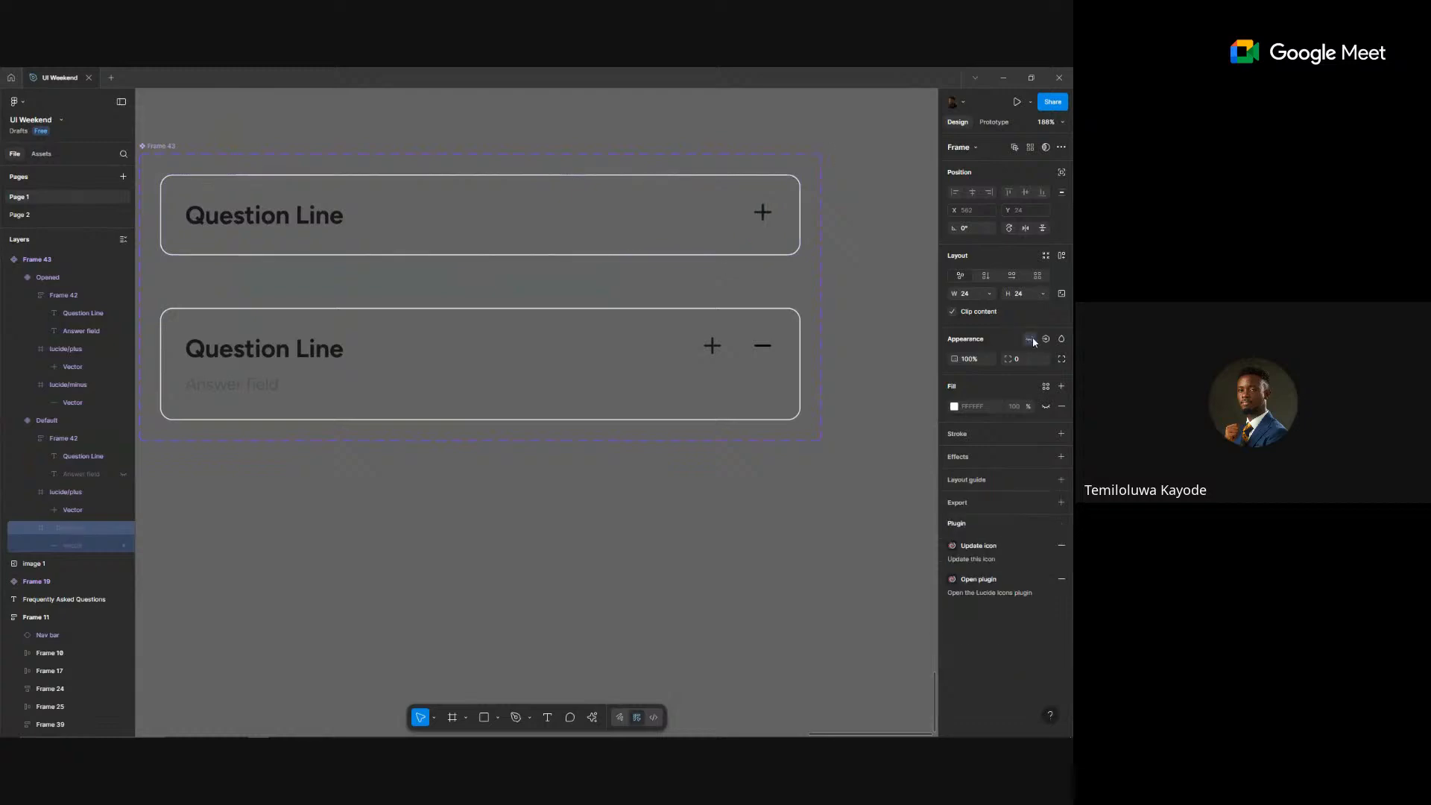
- Hide the plus icon in the Opened variant of the question card
{"action": "left_click", "coordinate": [714, 345]}
{"action": "left_click", "coordinate": [713, 346]}
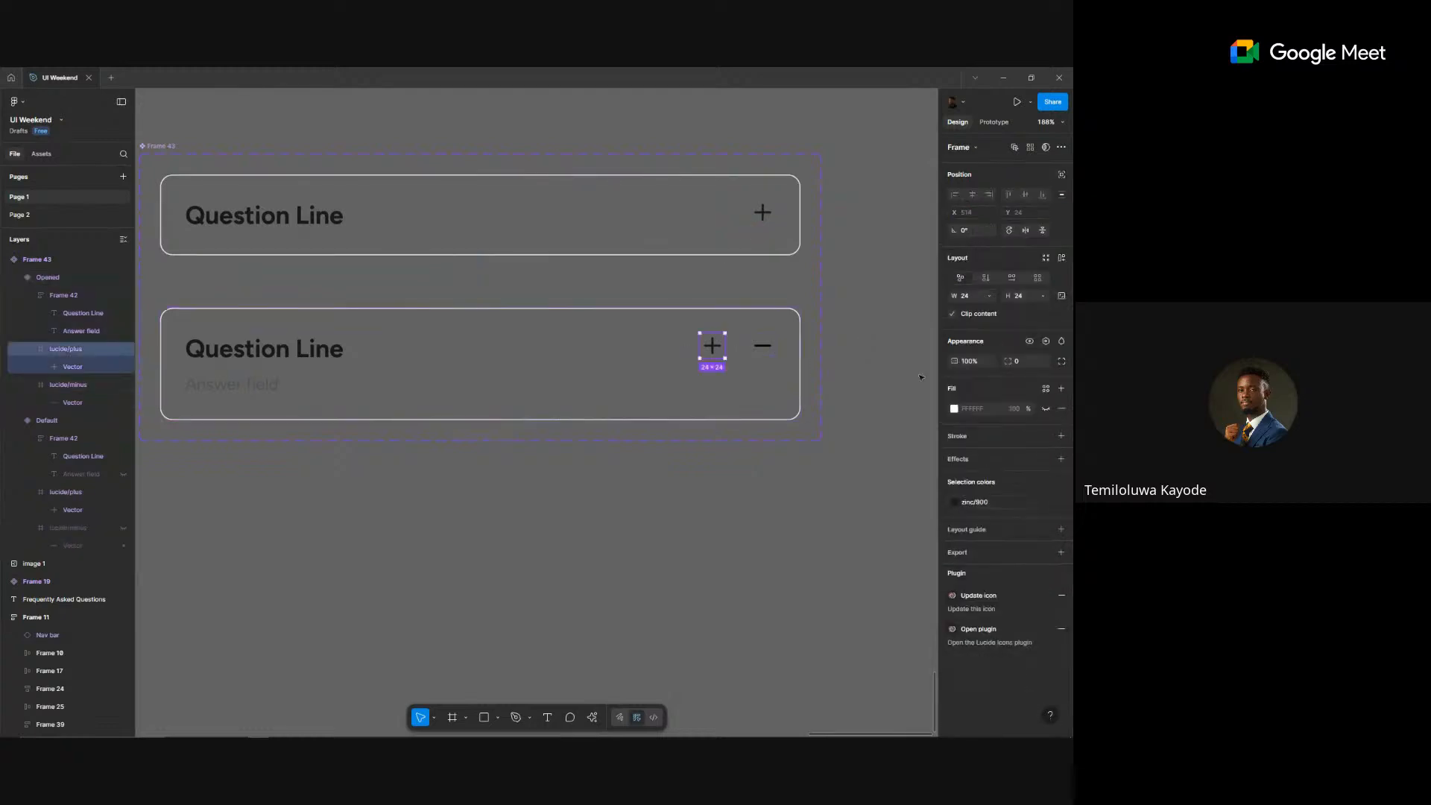
{"action": "left_click", "coordinate": [1029, 343]}
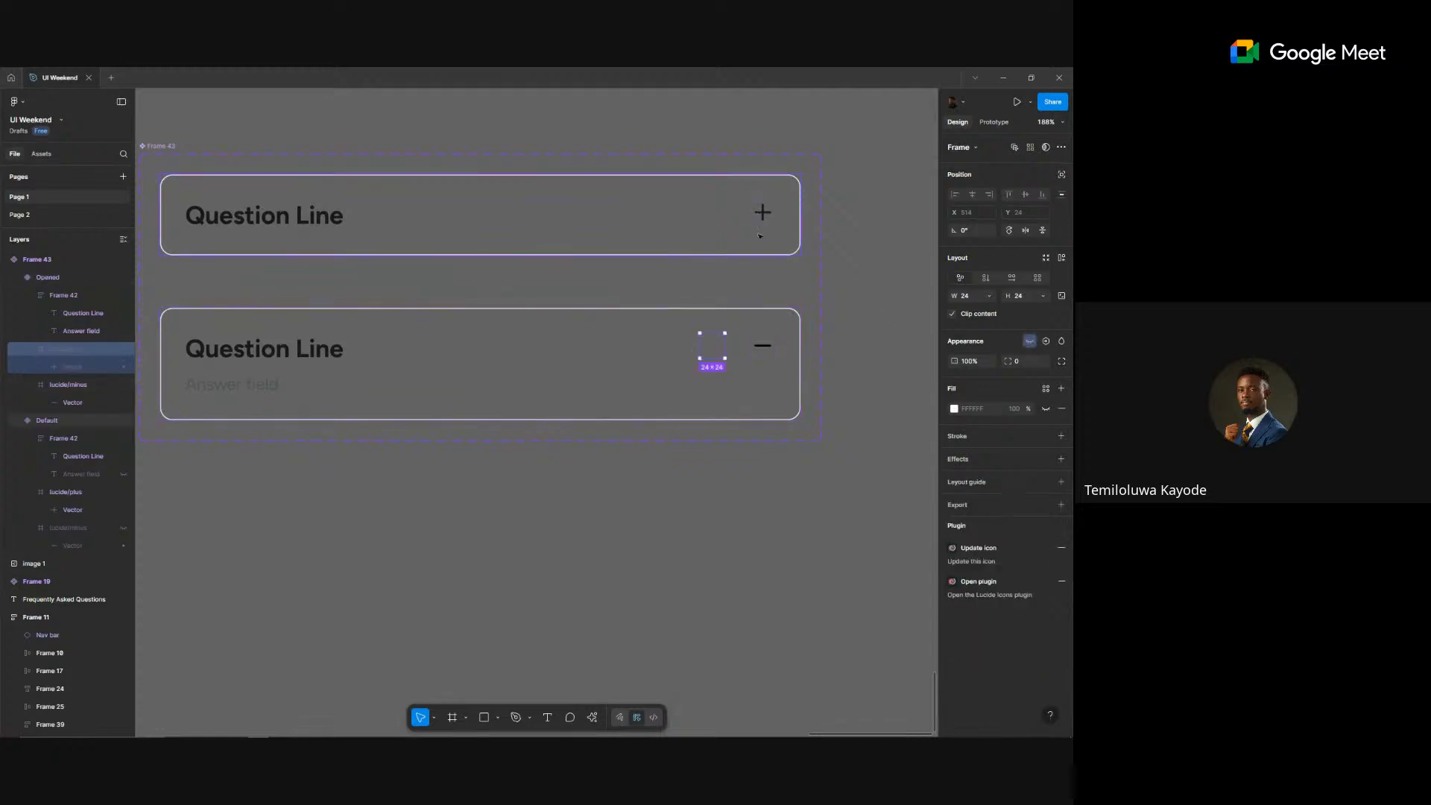
{"action": "left_click", "coordinate": [760, 237]}
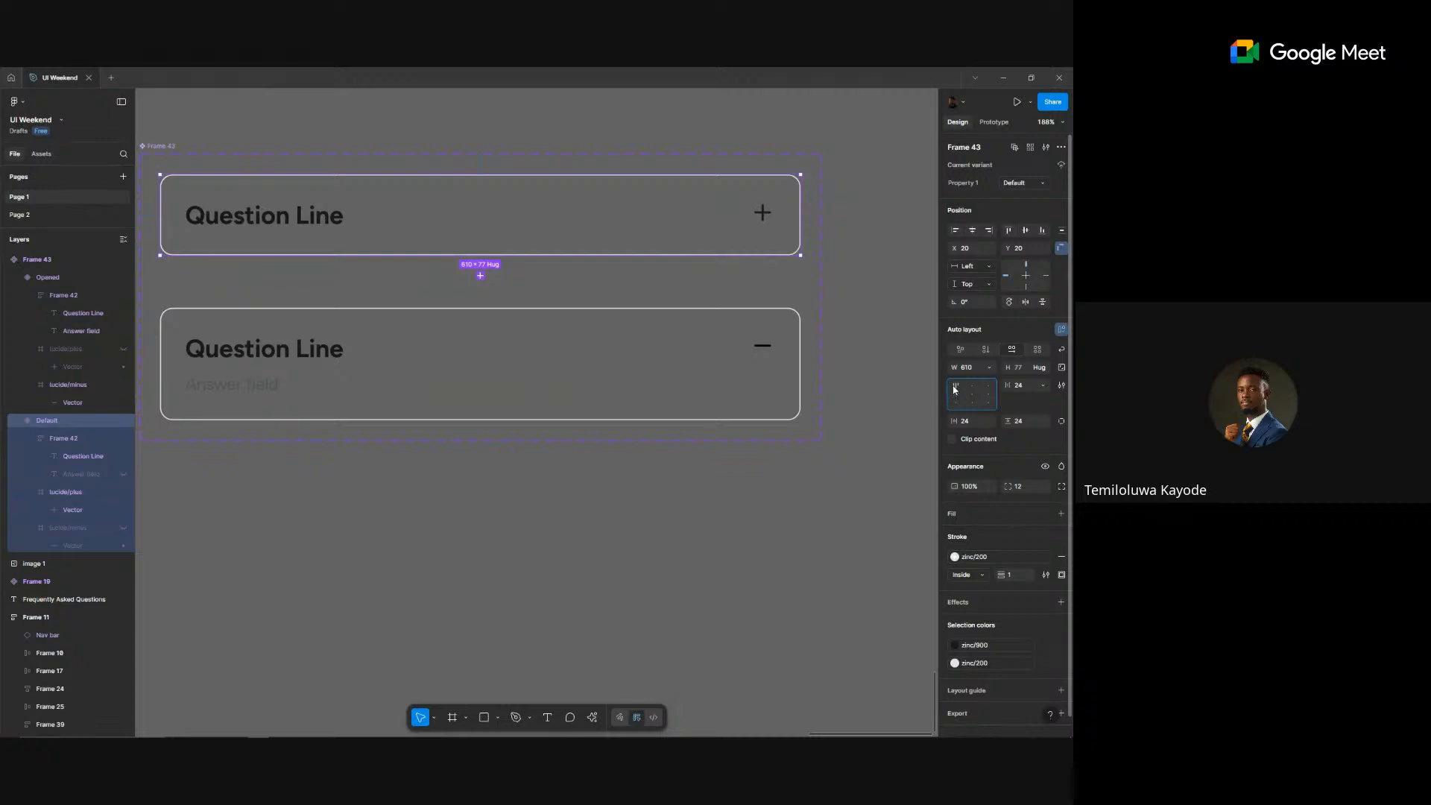
{"action": "left_click", "coordinate": [823, 465]}
- Add an on-click prototype interaction that changes the Default variant to Opened, using Smart animate
{"action": "scroll", "coordinate": [823, 466], "scroll_direction": "down", "scroll_amount": 5}
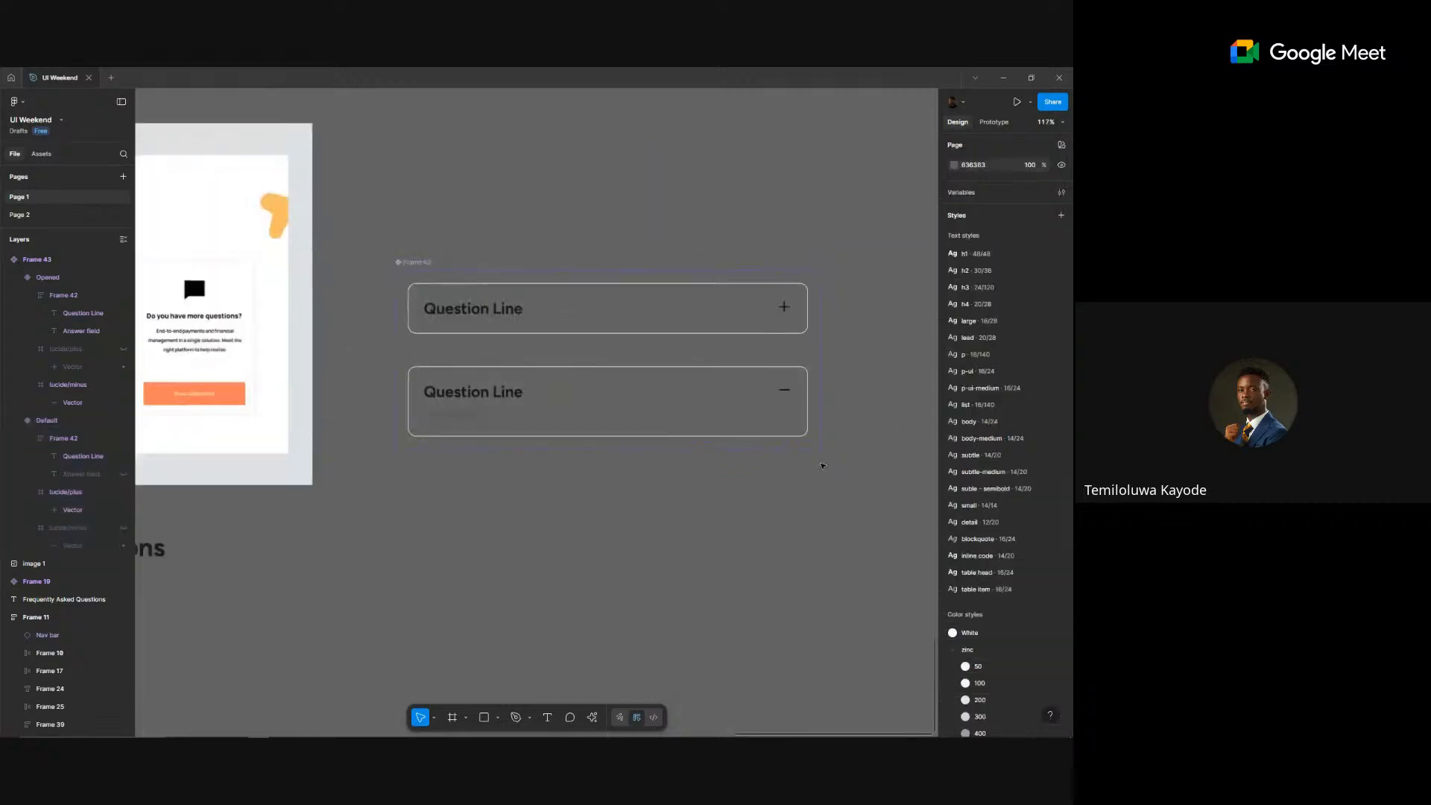
{"action": "scroll", "coordinate": [822, 465], "scroll_direction": "down", "scroll_amount": 3}
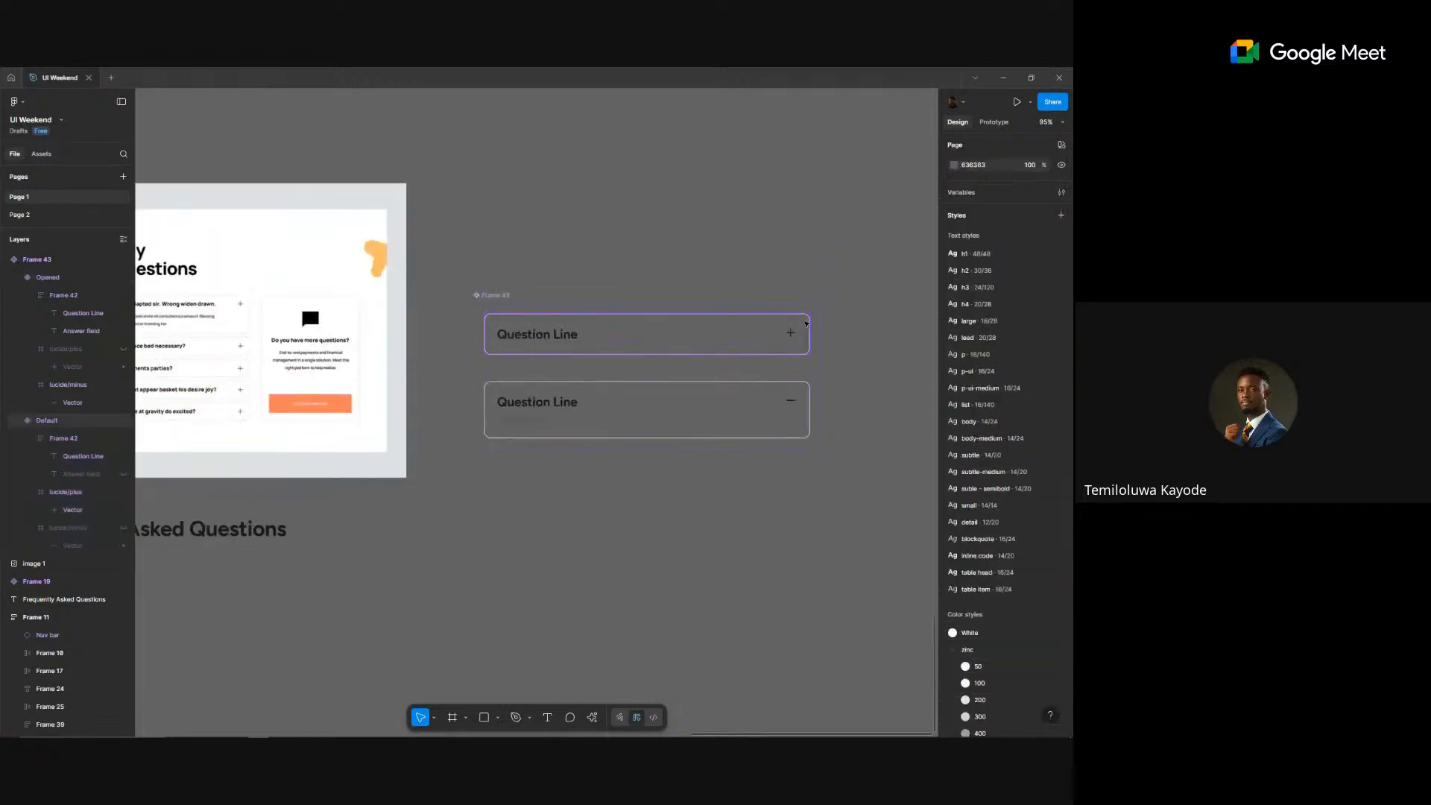
{"action": "left_click", "coordinate": [709, 334]}
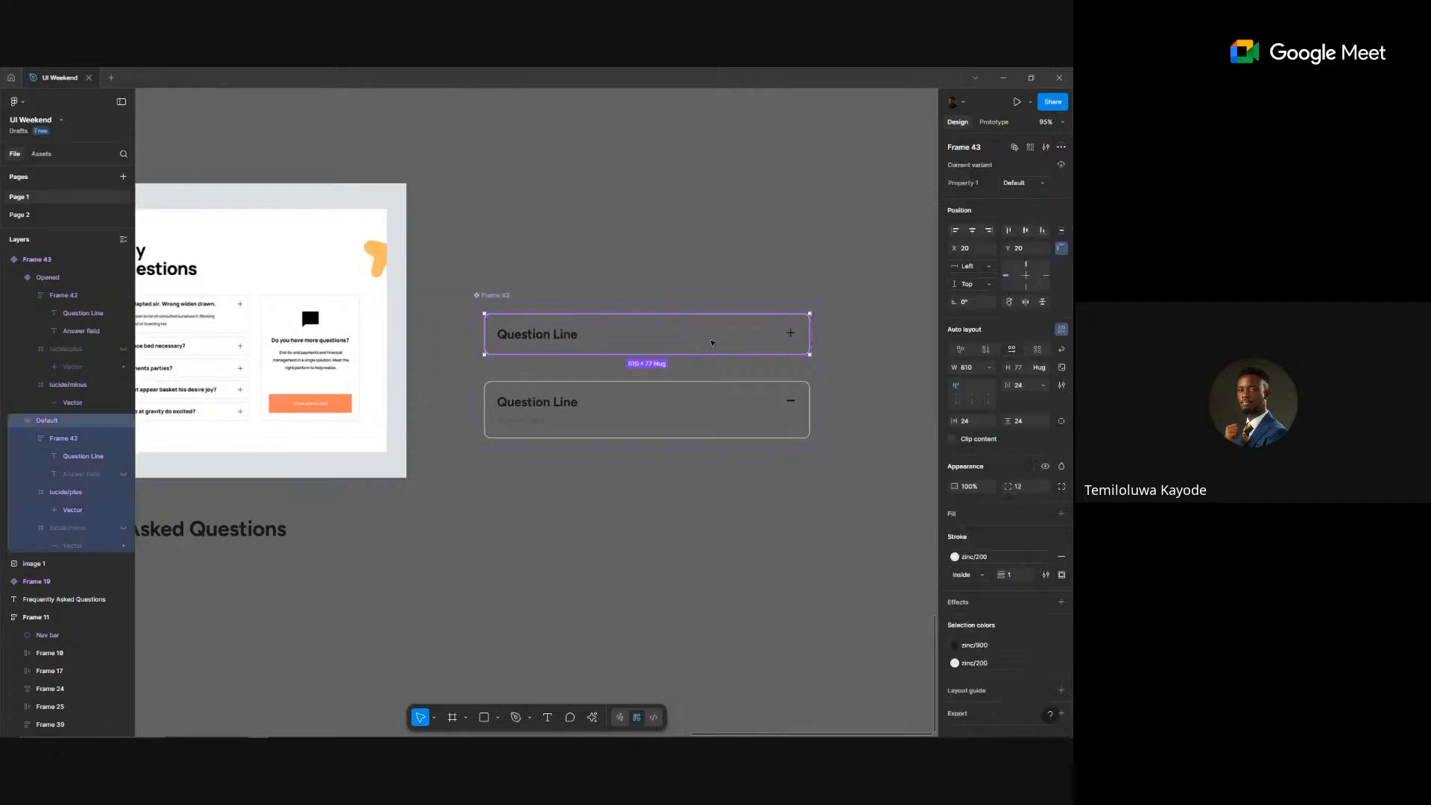
{"action": "scroll", "coordinate": [712, 343], "scroll_direction": "up", "scroll_amount": 3}
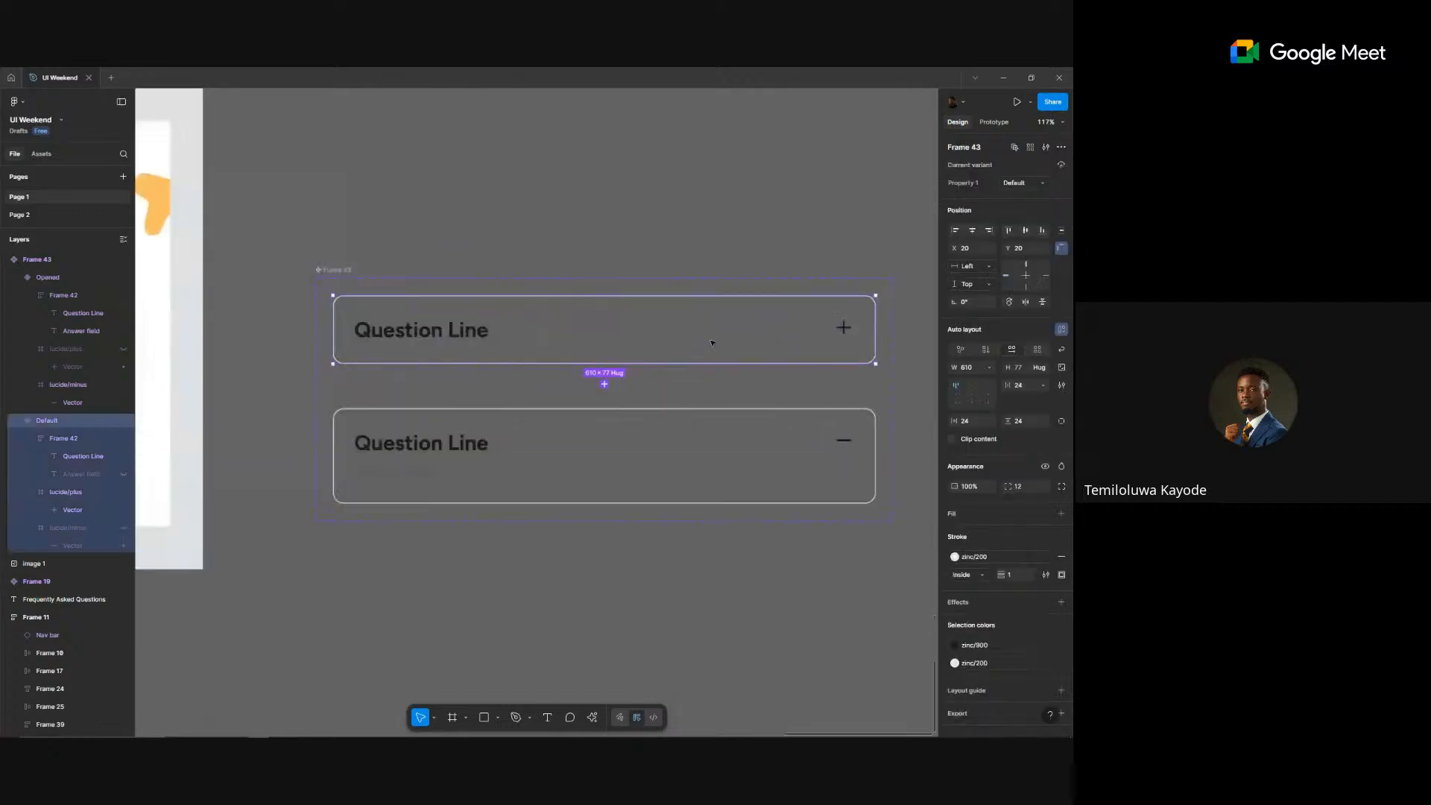
{"action": "left_click", "coordinate": [994, 122]}
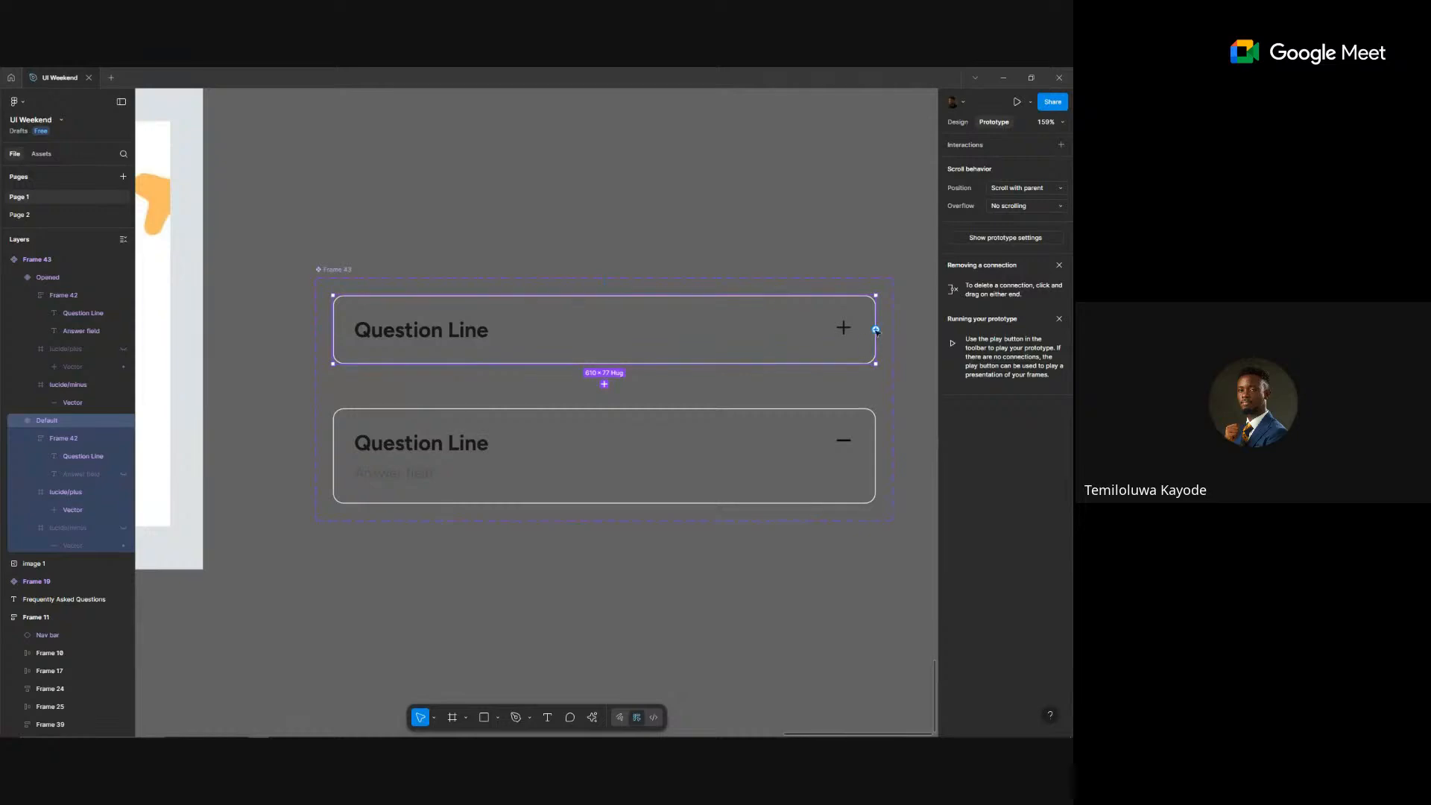
{"action": "left_click_drag", "start_coordinate": [876, 330], "coordinate": [794, 439]}
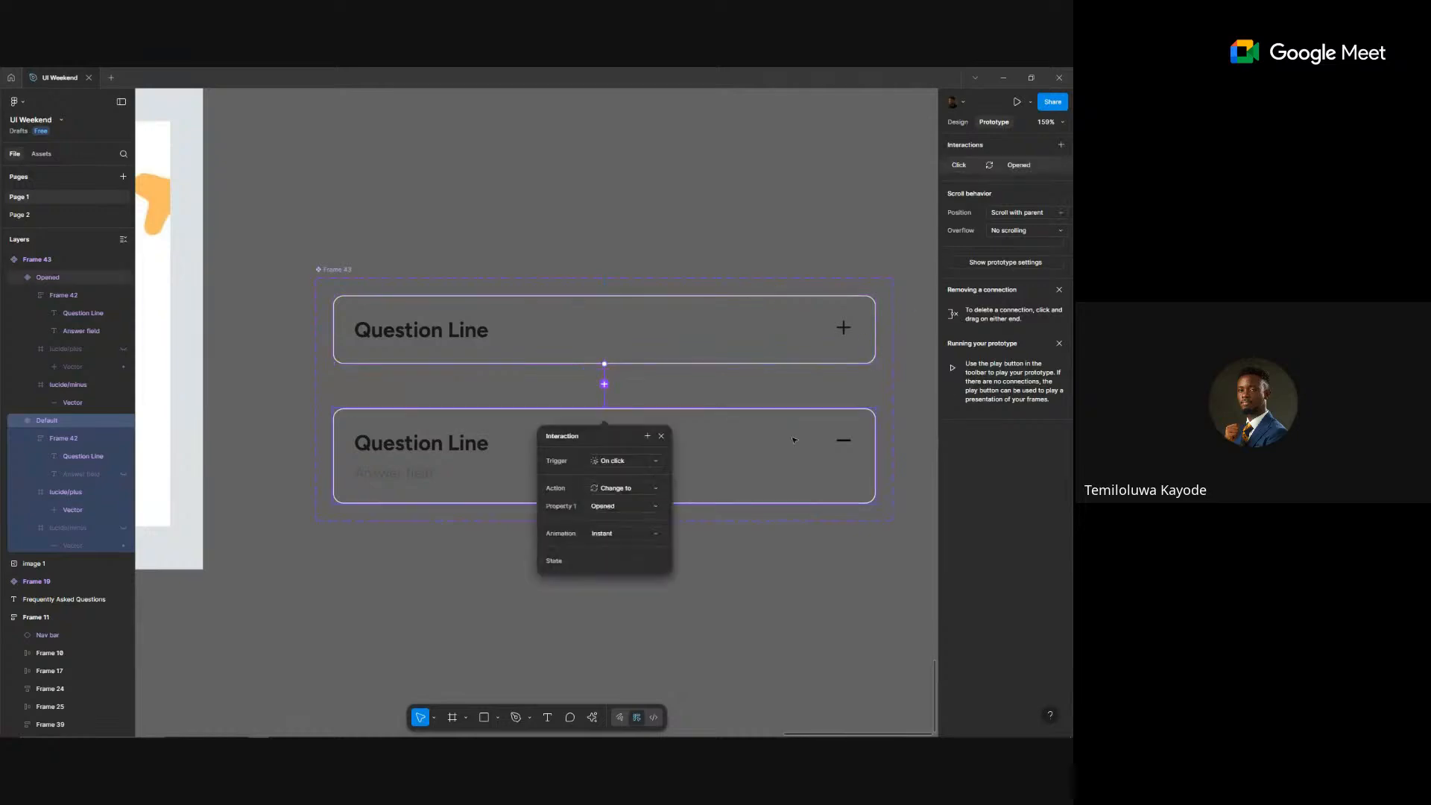
{"action": "left_click", "coordinate": [607, 533]}
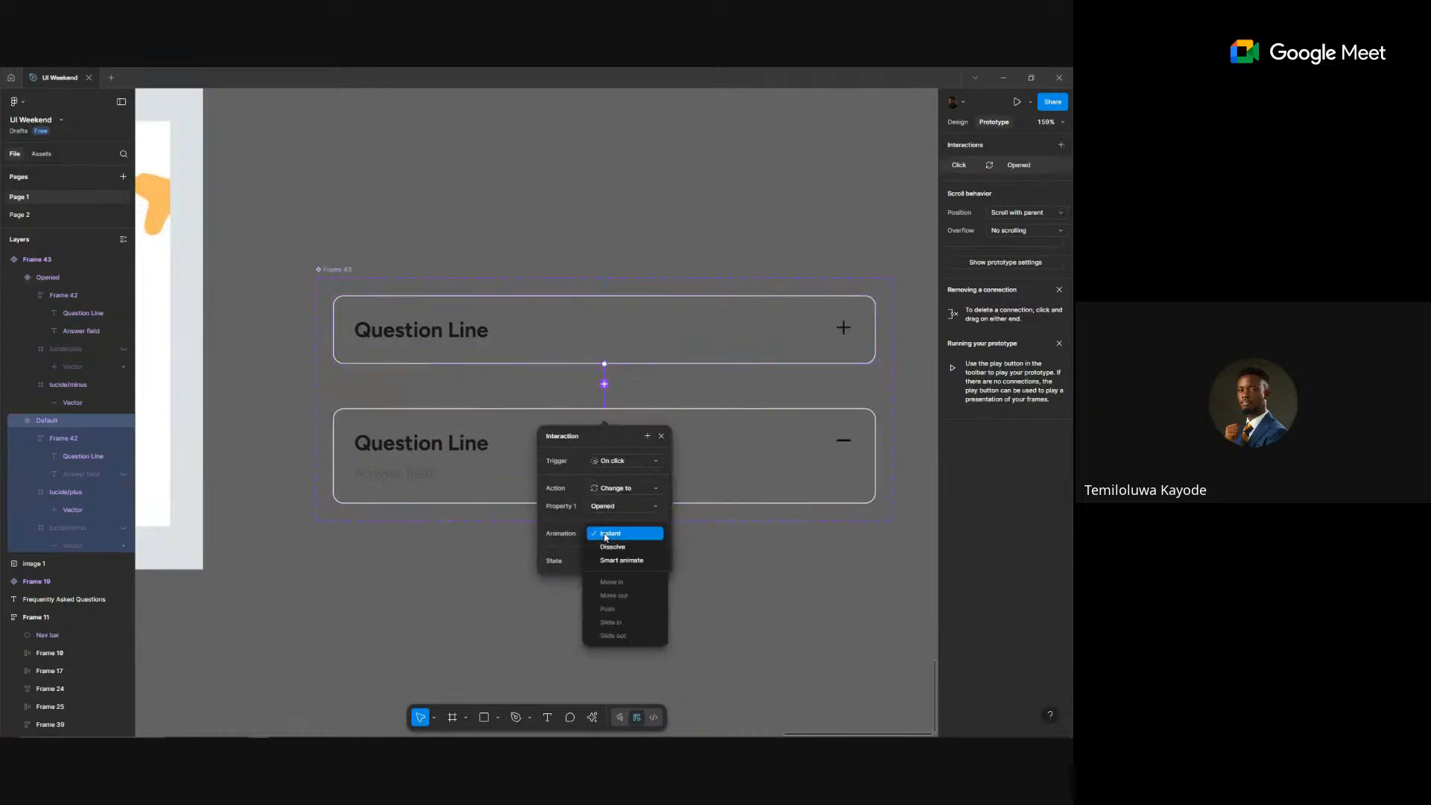
{"action": "left_click", "coordinate": [607, 561]}
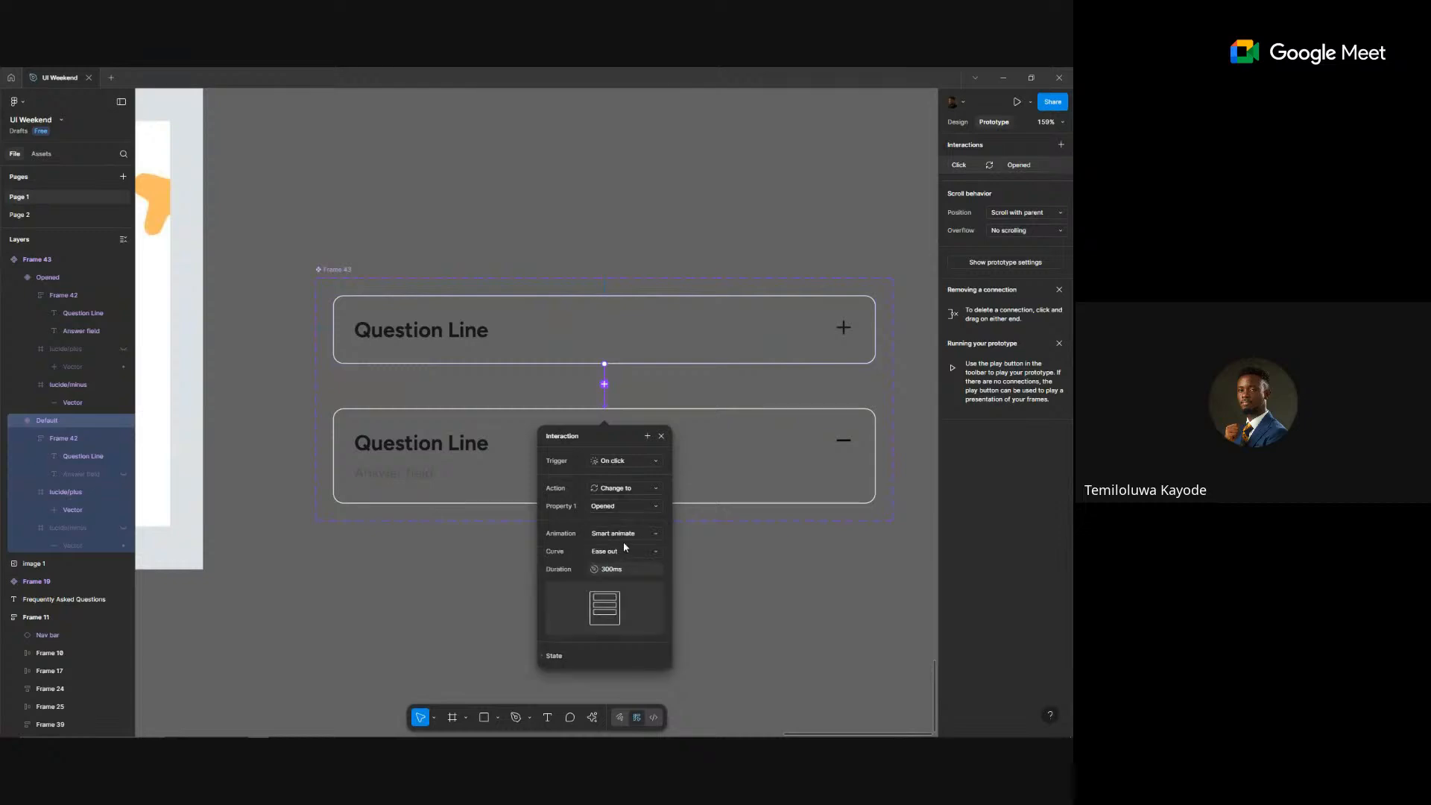
{"action": "left_click", "coordinate": [850, 441]}
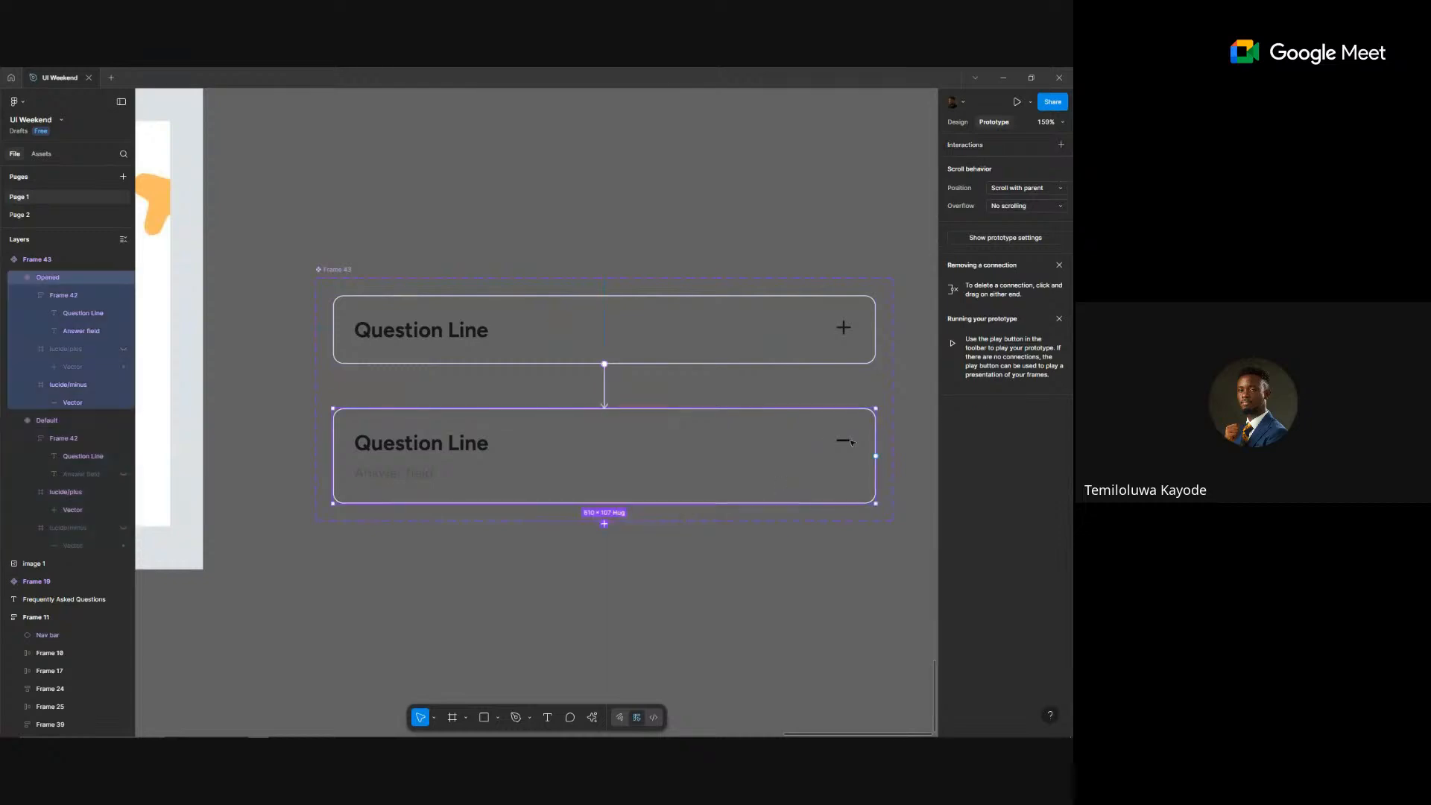
- Add an on-click prototype interaction that changes the Opened variant back to Default using Smart animate
{"action": "double_click", "coordinate": [854, 442]}
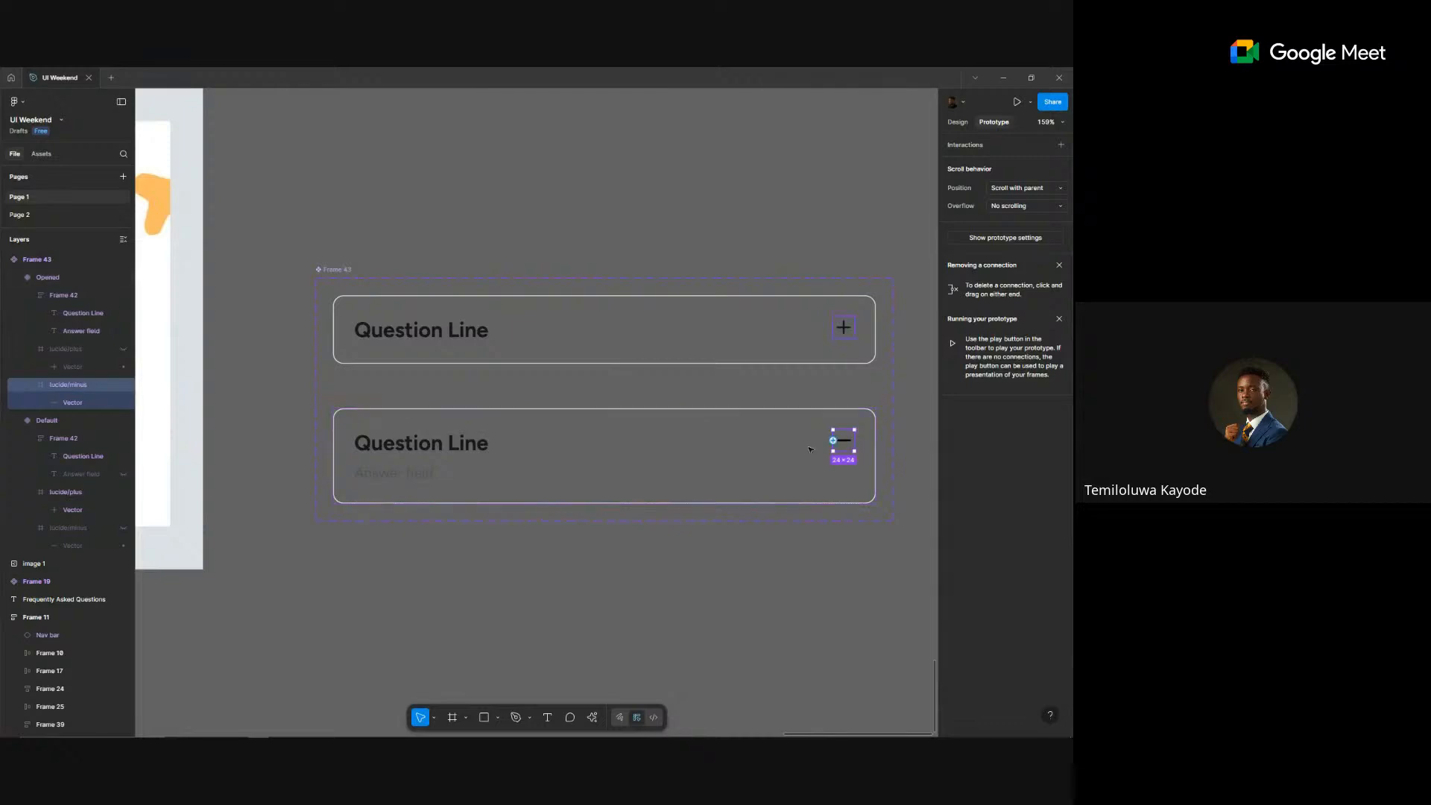
{"action": "left_click", "coordinate": [835, 475]}
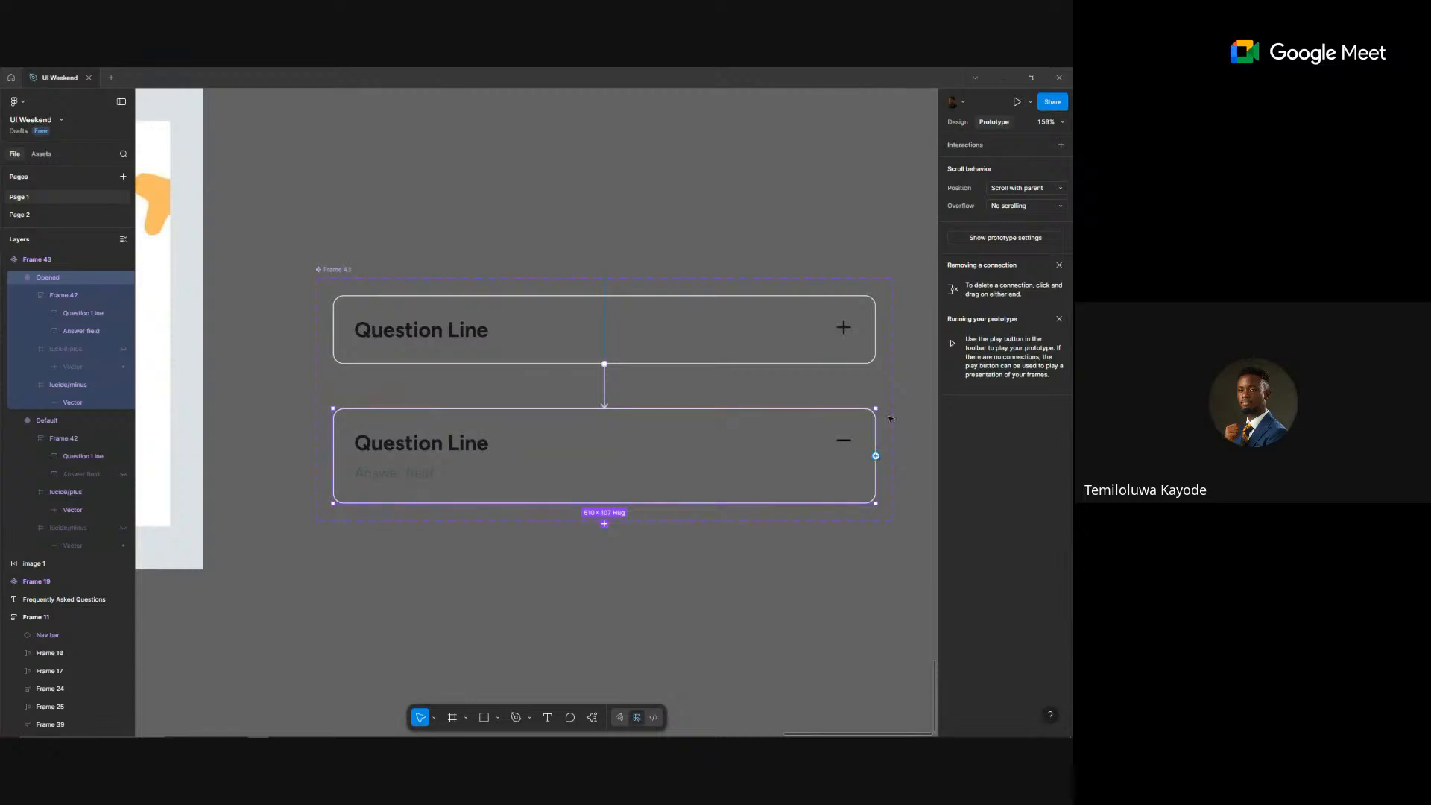
{"action": "left_click_drag", "start_coordinate": [860, 350], "coordinate": [857, 350]}
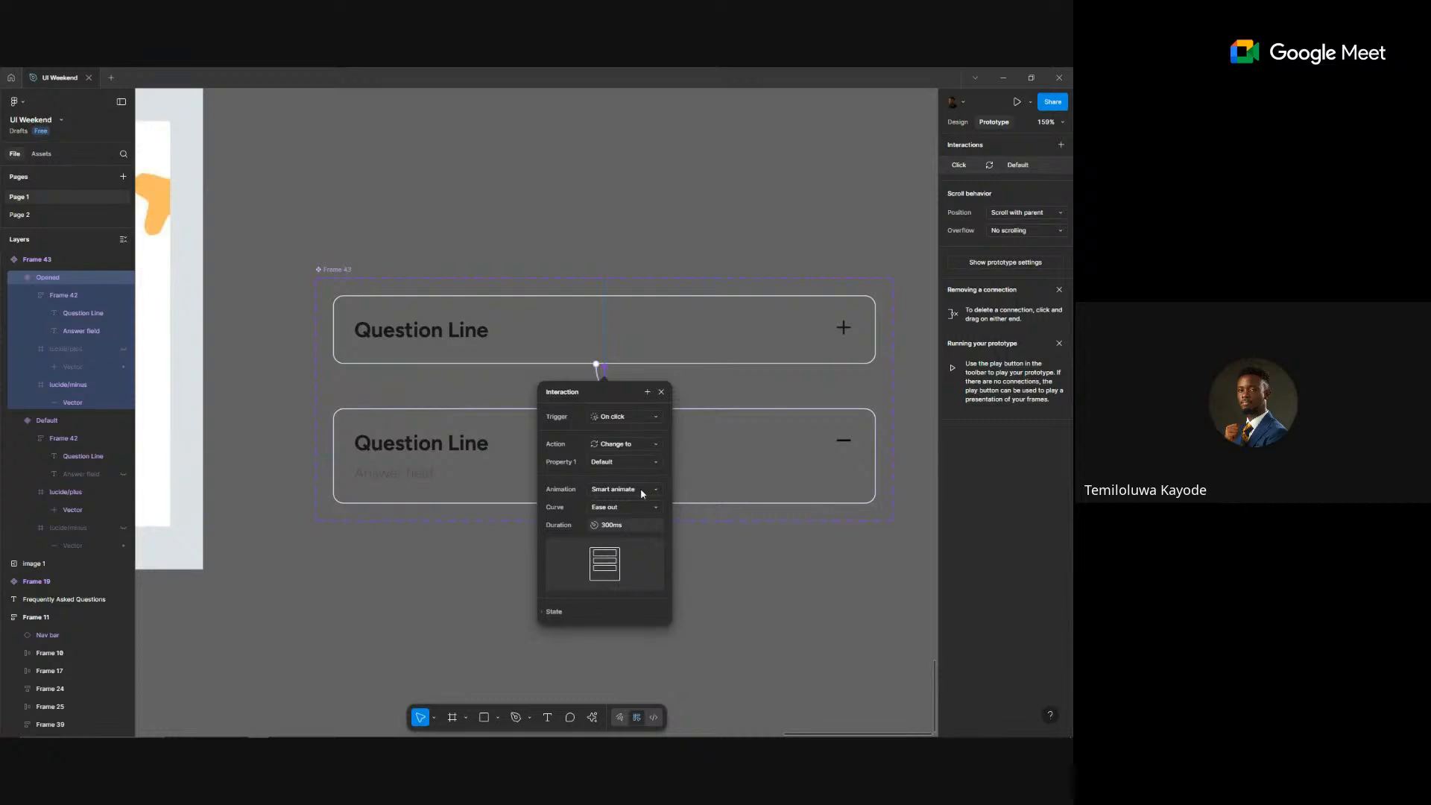
{"action": "left_click", "coordinate": [783, 572]}
{"action": "left_click", "coordinate": [957, 122]}
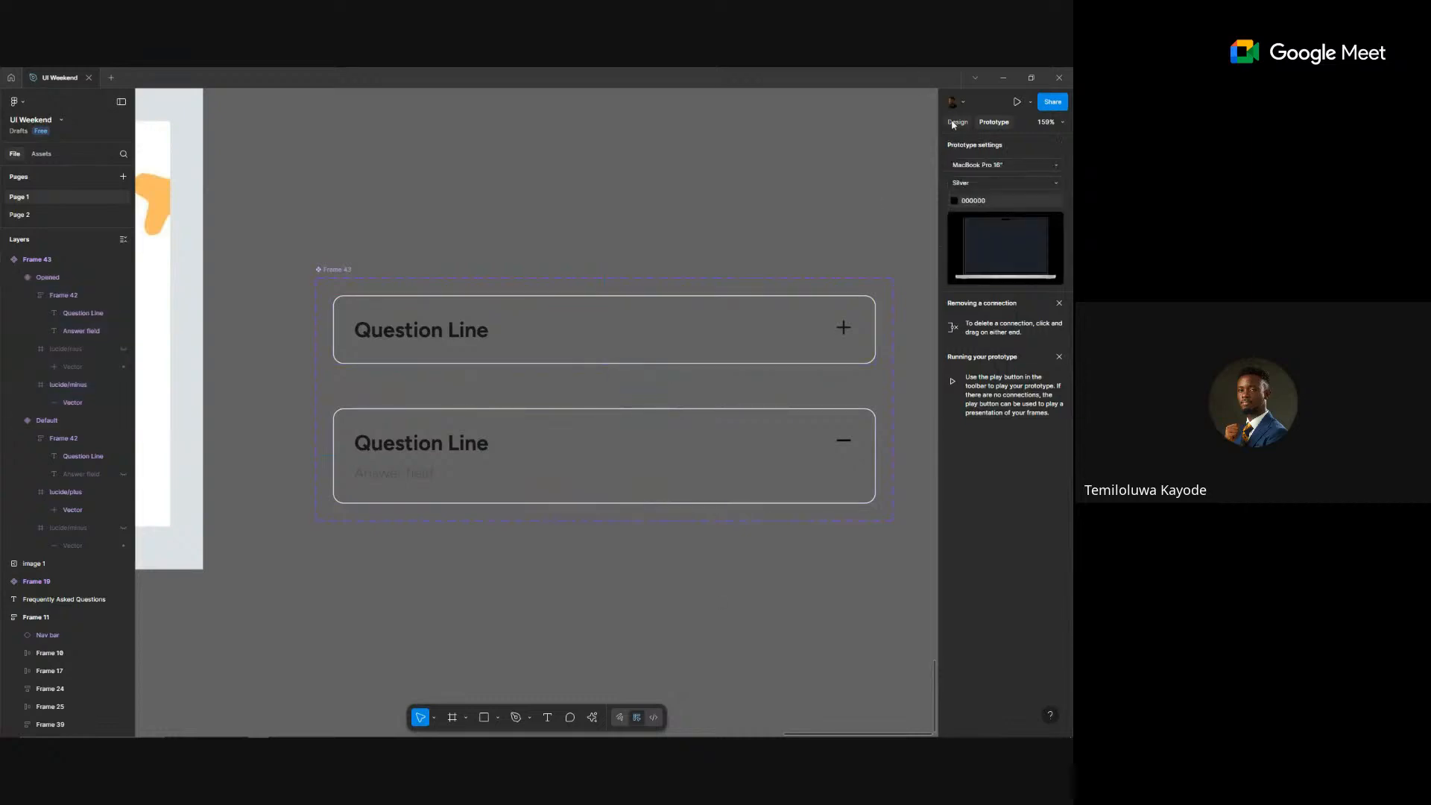
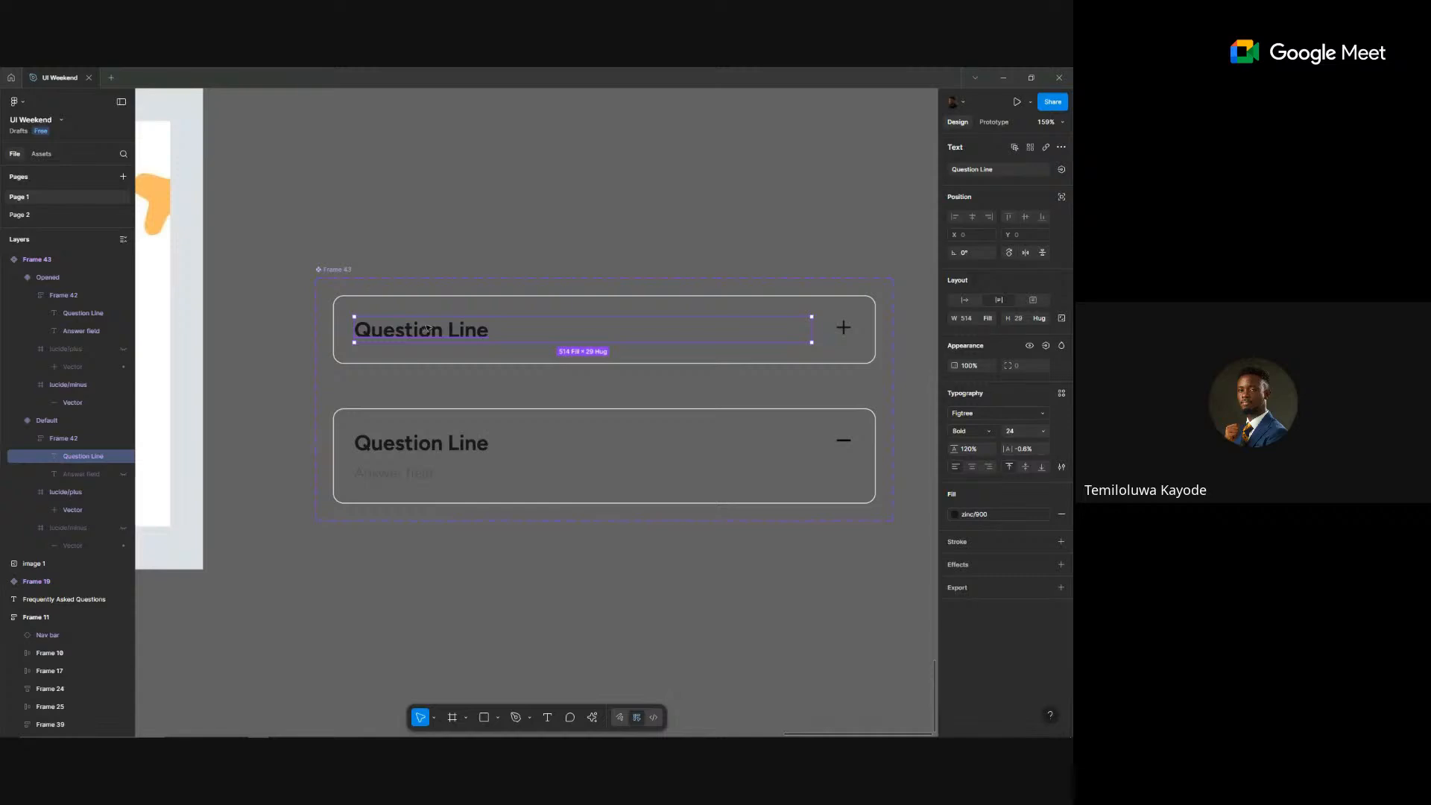
{"action": "left_click", "coordinate": [1013, 149]}
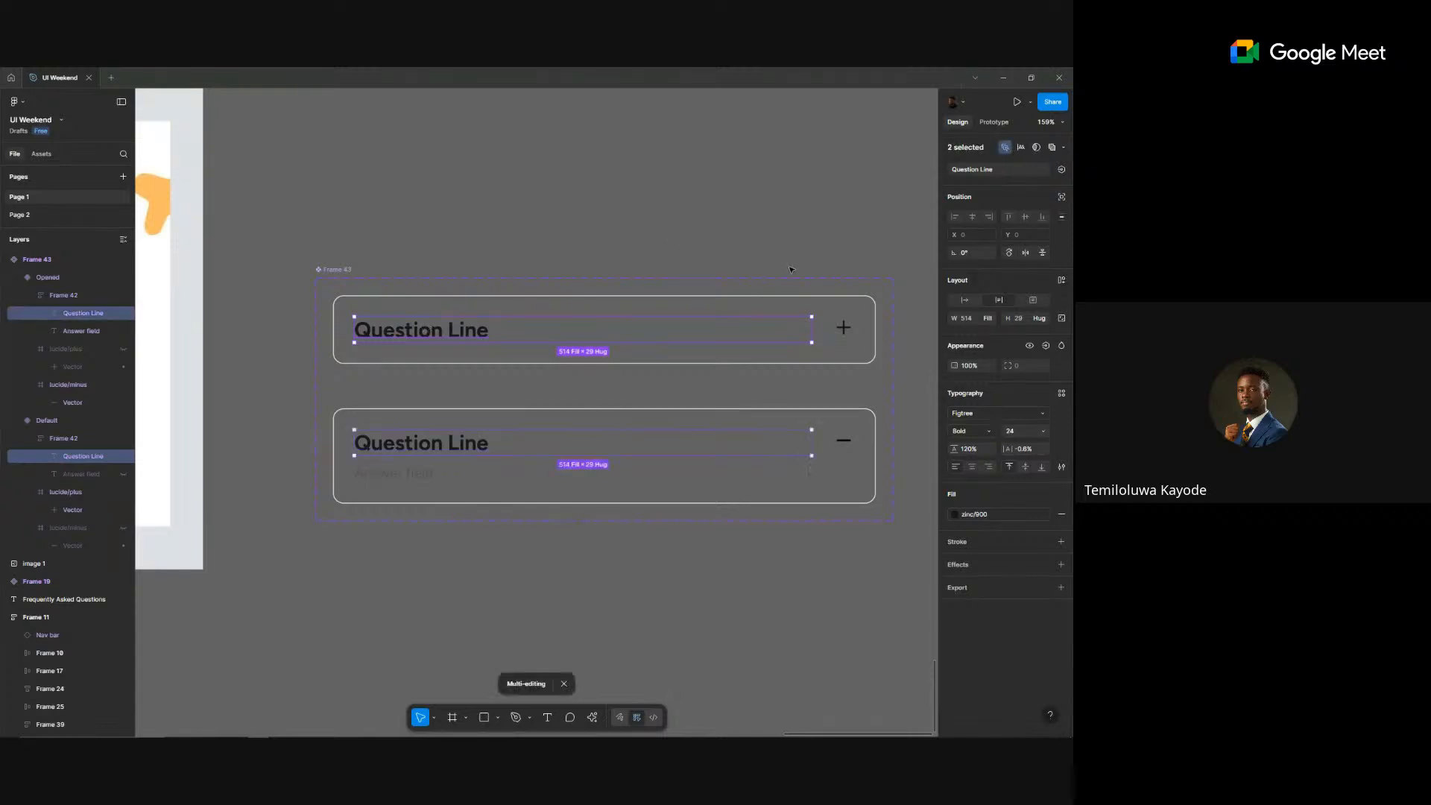
{"action": "left_click", "coordinate": [706, 186]}
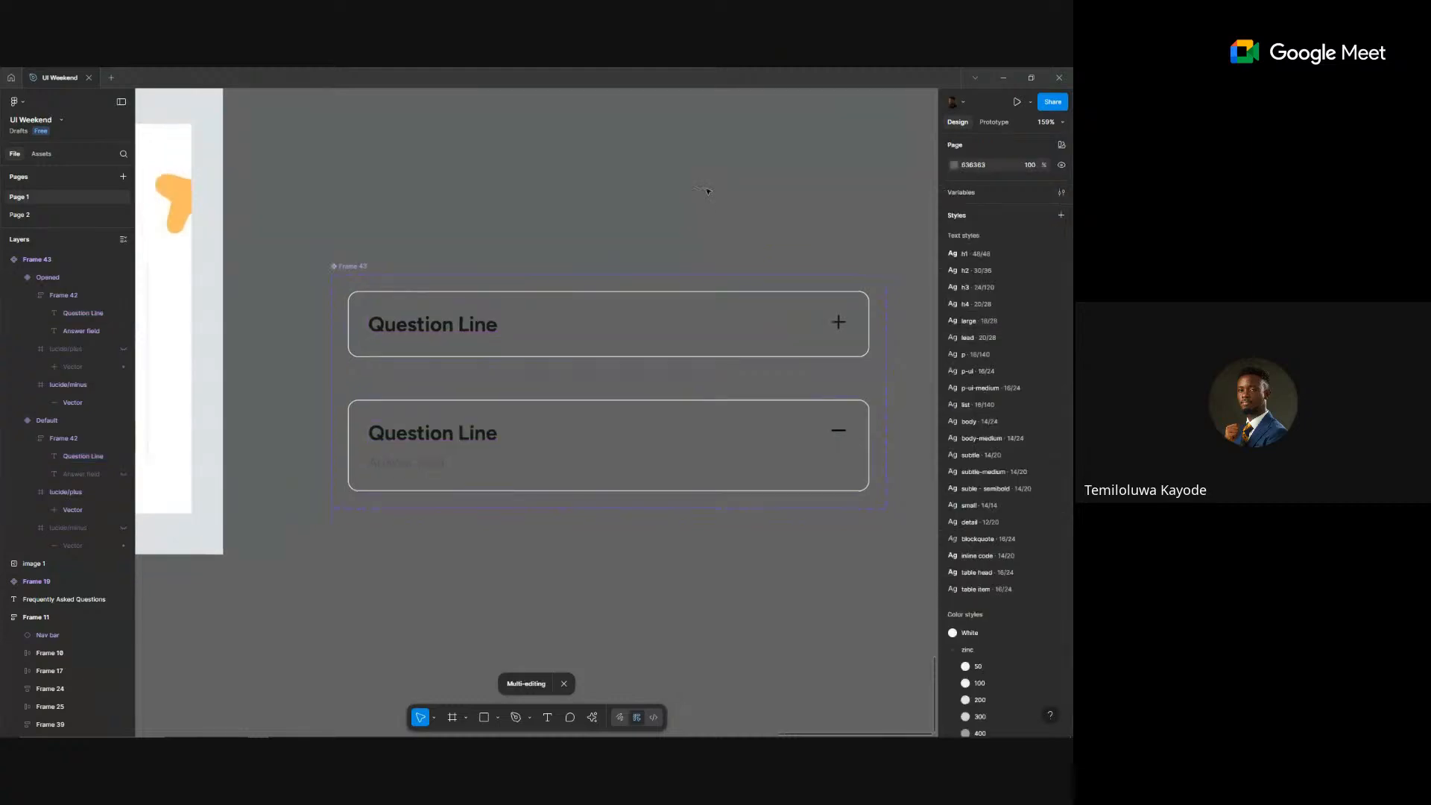
{"action": "scroll", "coordinate": [705, 190], "scroll_direction": "down", "scroll_amount": 5}
{"action": "left_click_drag", "start_coordinate": [789, 226], "coordinate": [431, 326]}
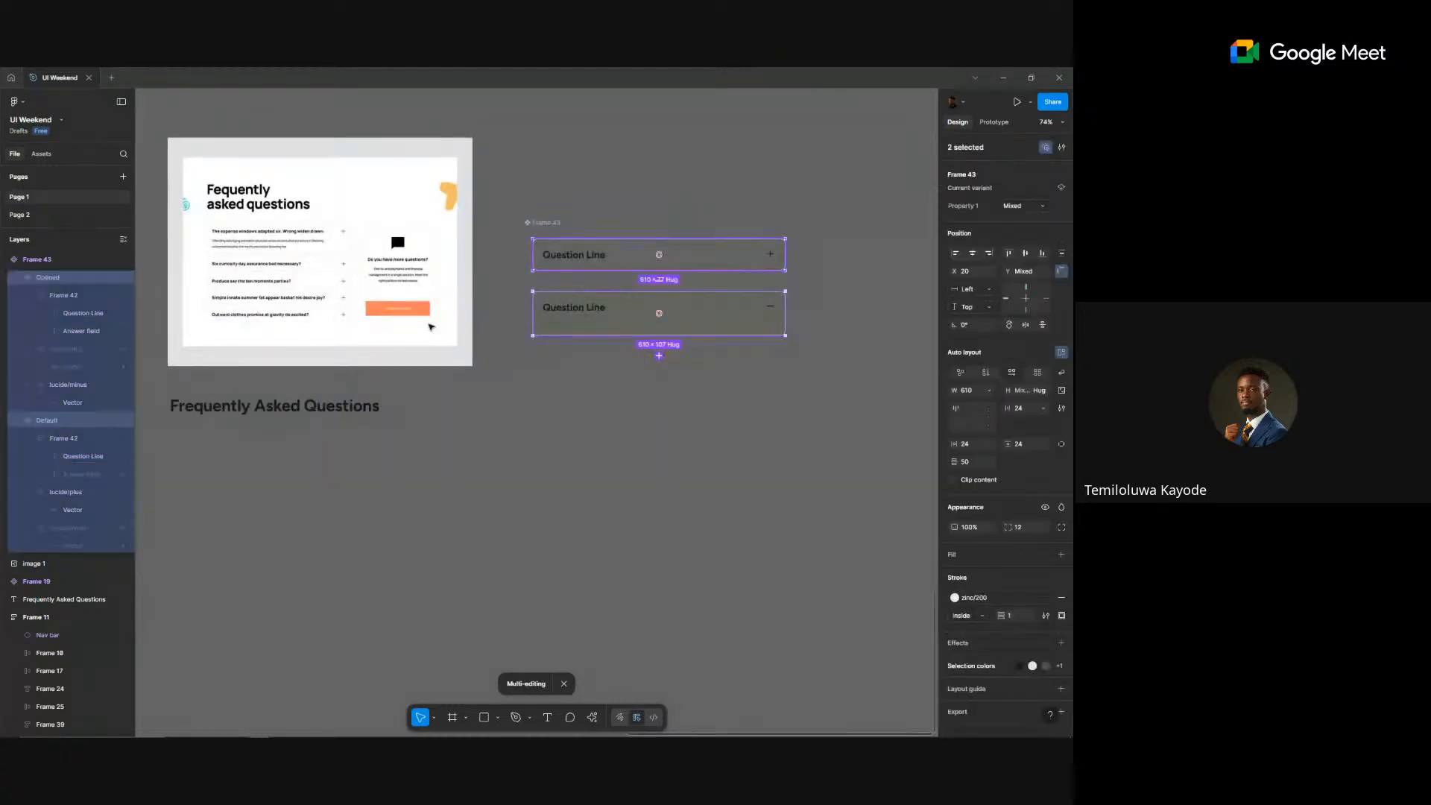
- Copy the Default question card variant and paste four instances of it under the Frequently Asked Questions heading
{"action": "scroll", "coordinate": [469, 328], "scroll_direction": "down", "scroll_amount": 2}
{"action": "scroll", "coordinate": [671, 373], "scroll_direction": "left", "scroll_amount": 3}
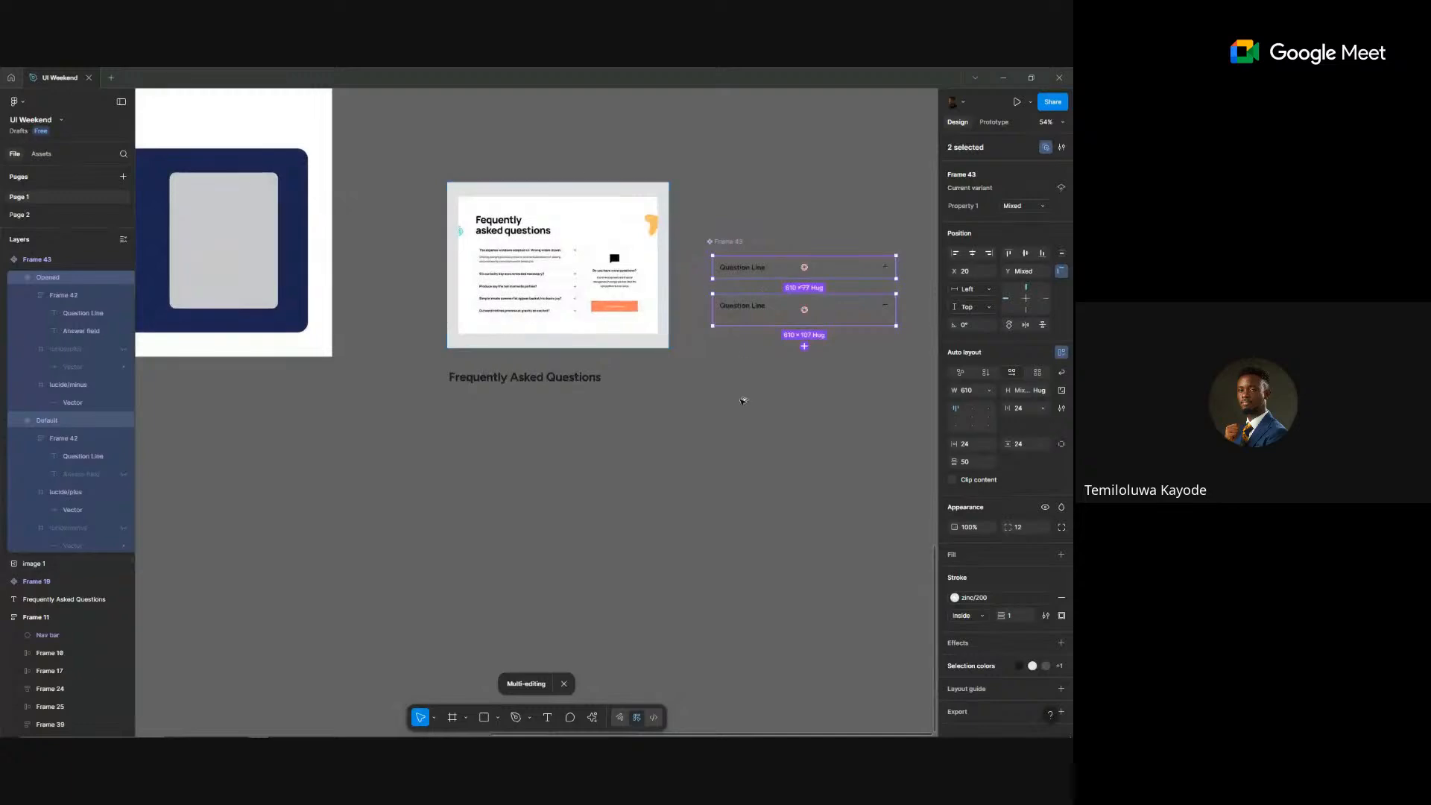
{"action": "left_click", "coordinate": [745, 317], "text": "shift"}
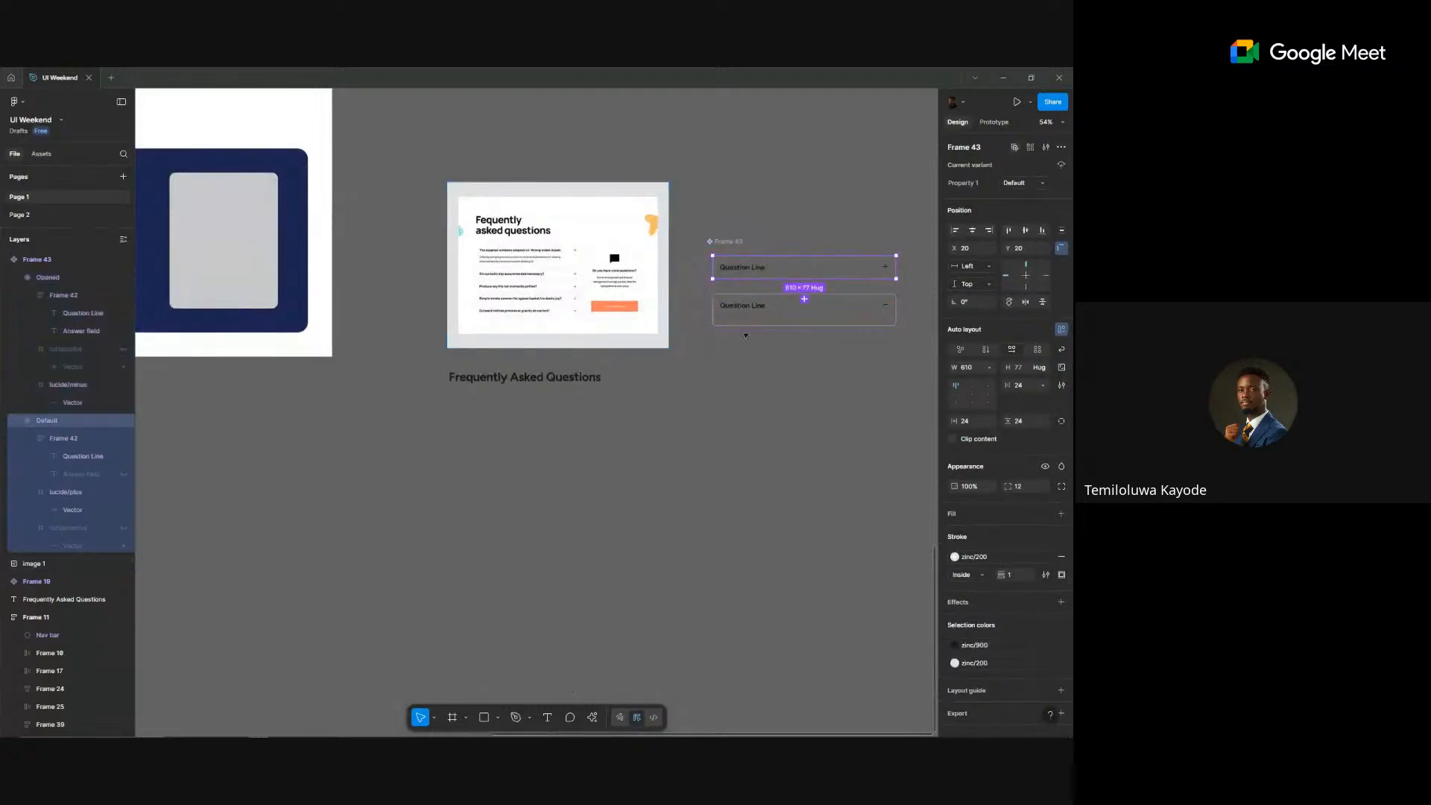
{"action": "left_click", "coordinate": [745, 313]}
{"action": "left_click", "coordinate": [745, 268]}
{"action": "key", "text": "ctrl+v"}
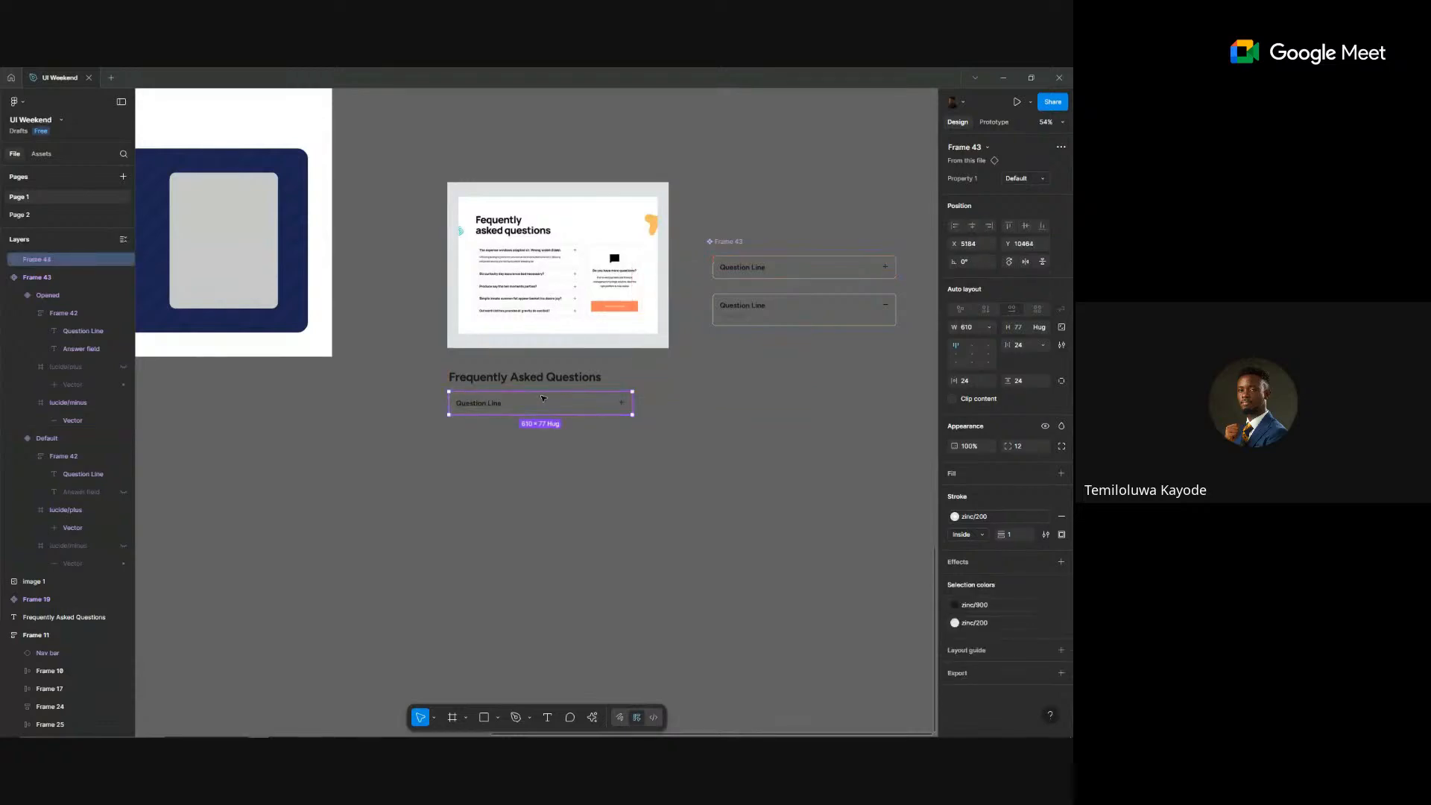
{"action": "key", "text": "ctrl+v"}
{"action": "key", "text": "ctrl+v"}
{"action": "key", "text": "ctrl+v"}
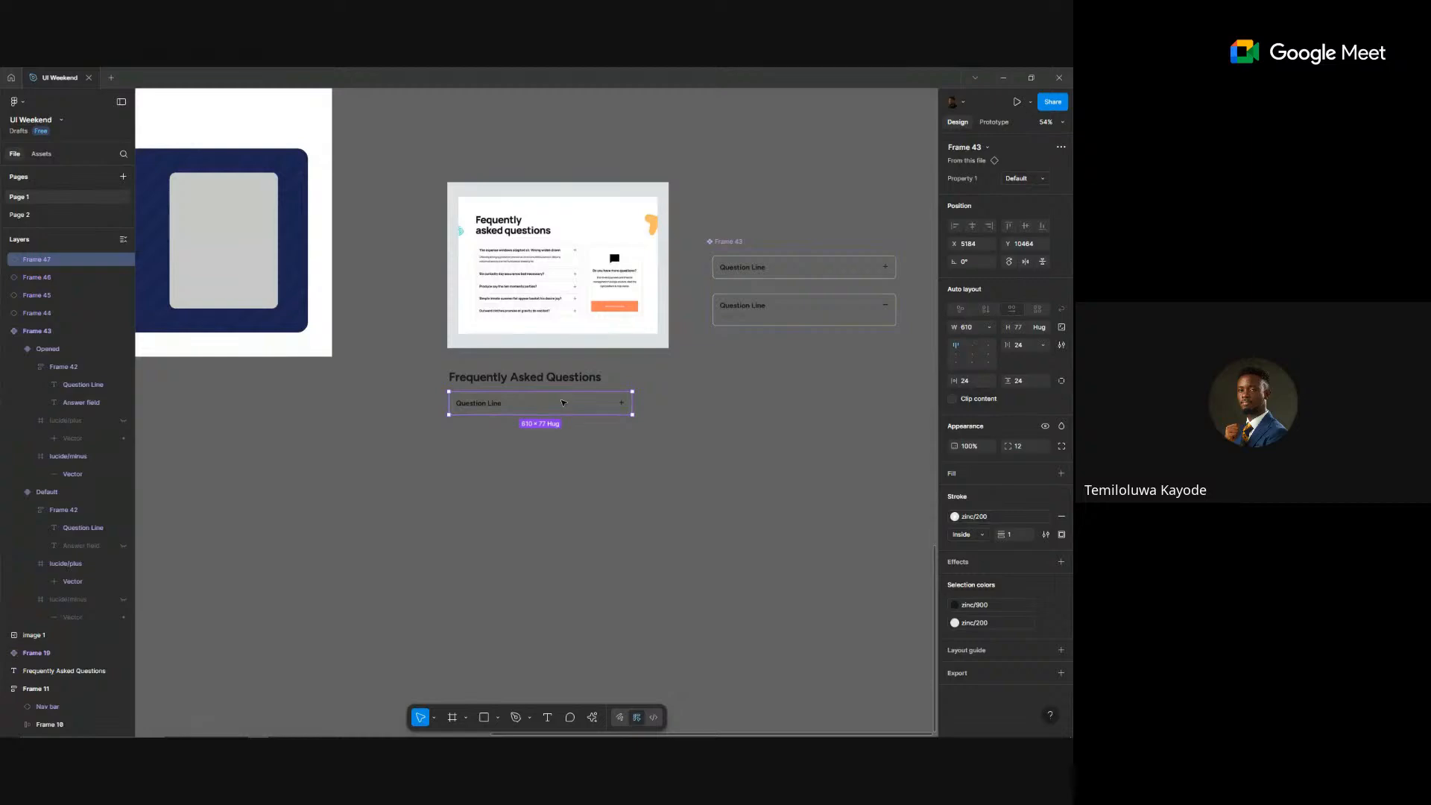
- Stack the four question cards in a vertical auto layout and place it slightly lower beneath the Frequently Asked Questions heading
{"action": "left_click_drag", "start_coordinate": [564, 413], "coordinate": [566, 502]}
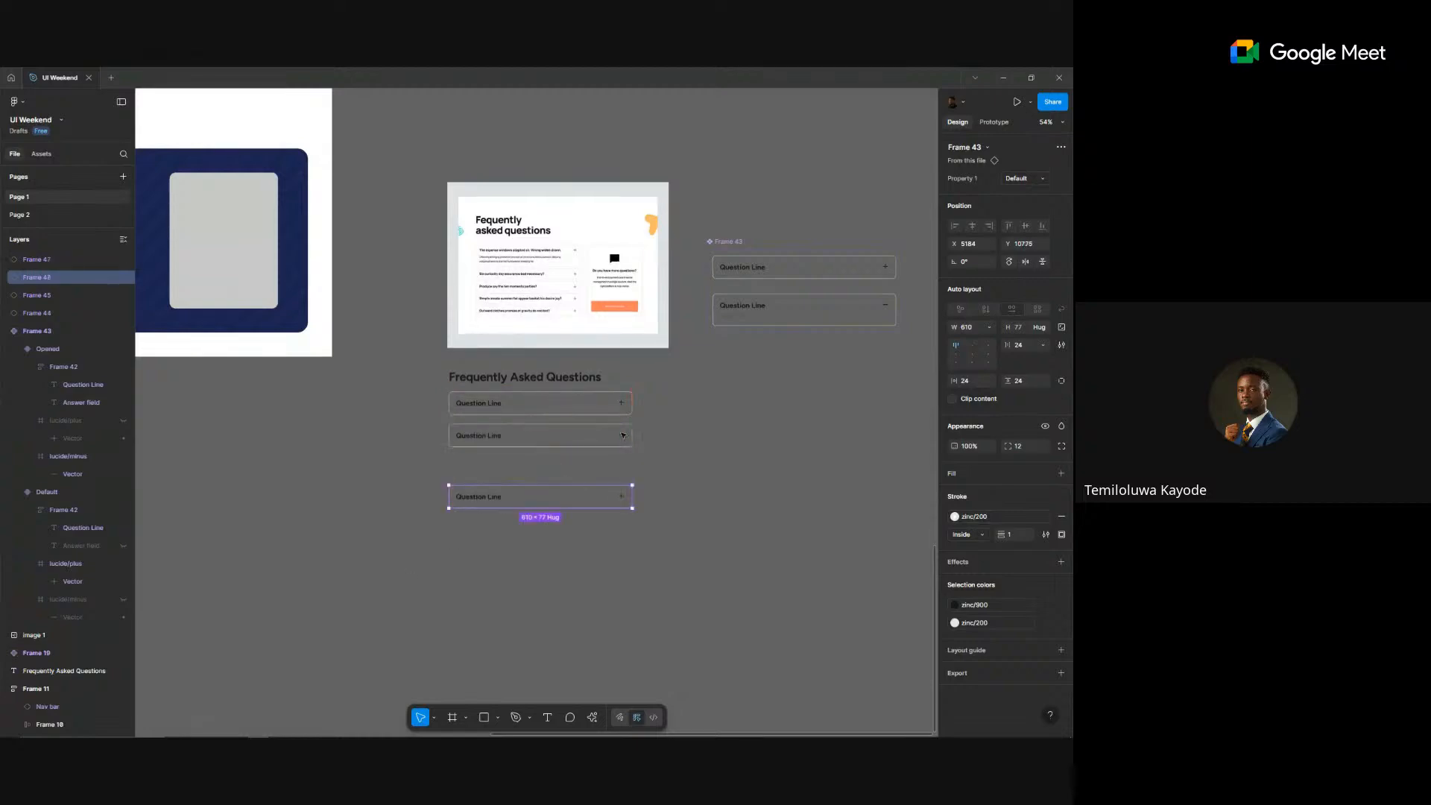
{"action": "left_click_drag", "start_coordinate": [408, 572], "coordinate": [667, 393]}
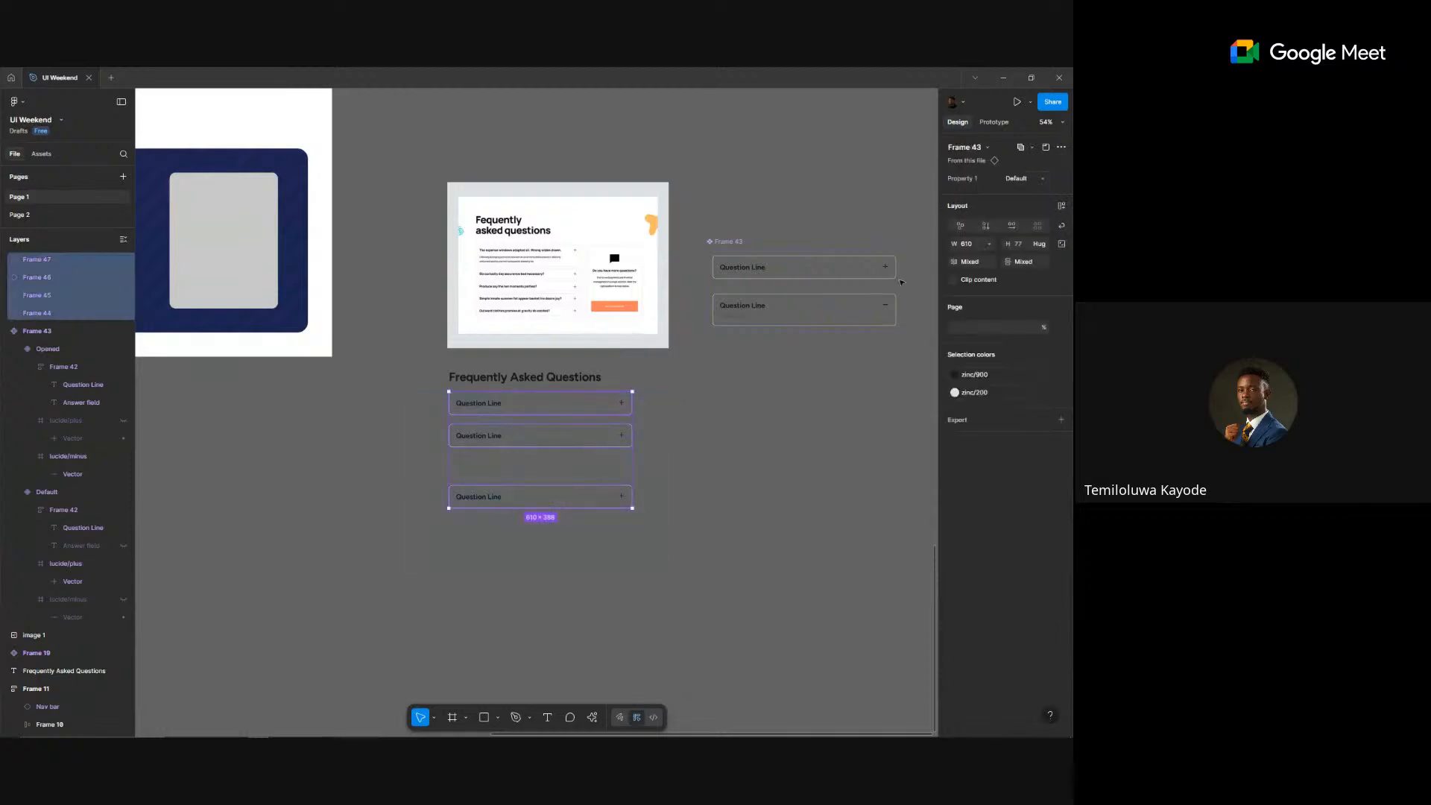
{"action": "key", "text": "shift+a"}
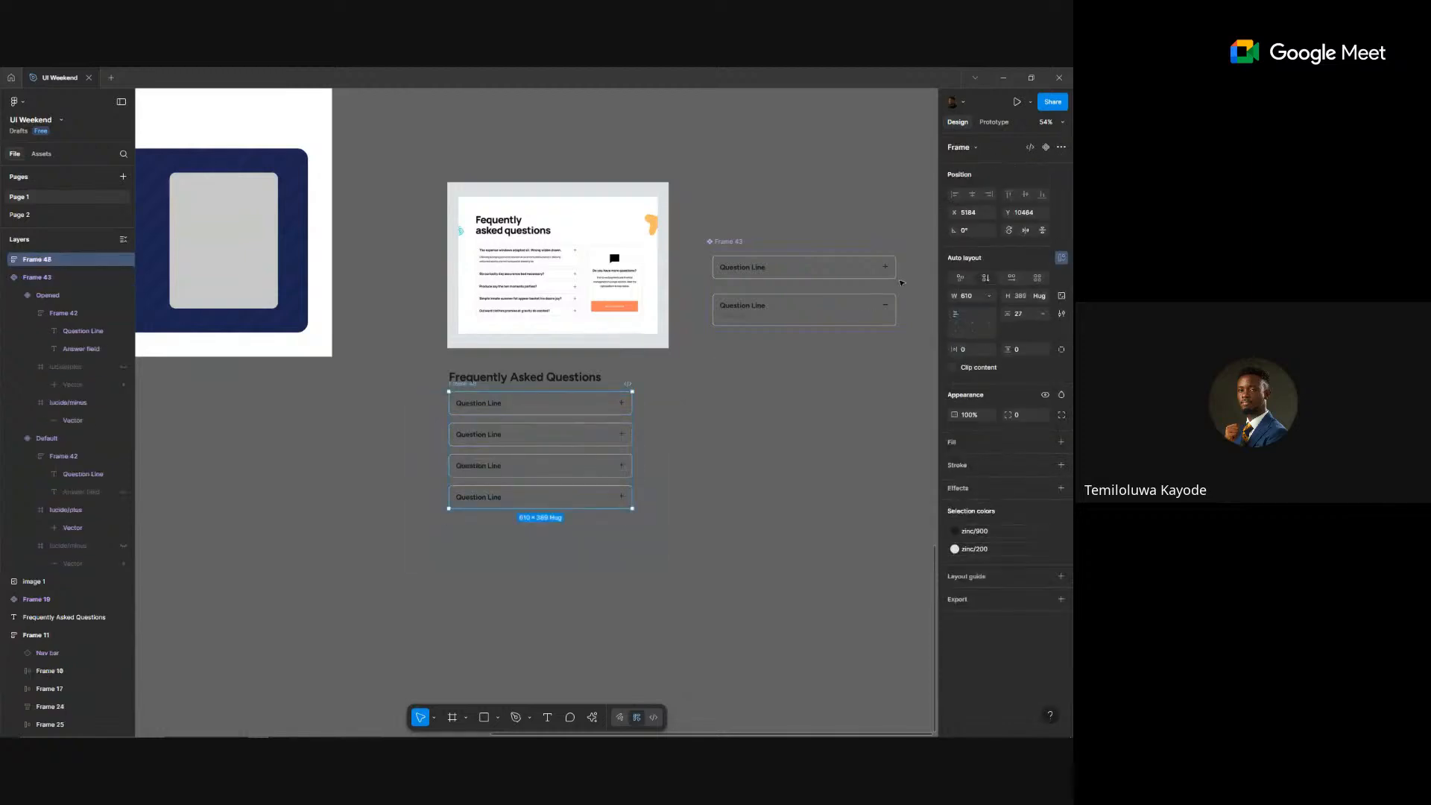
{"action": "left_click_drag", "start_coordinate": [471, 387], "coordinate": [471, 400]}
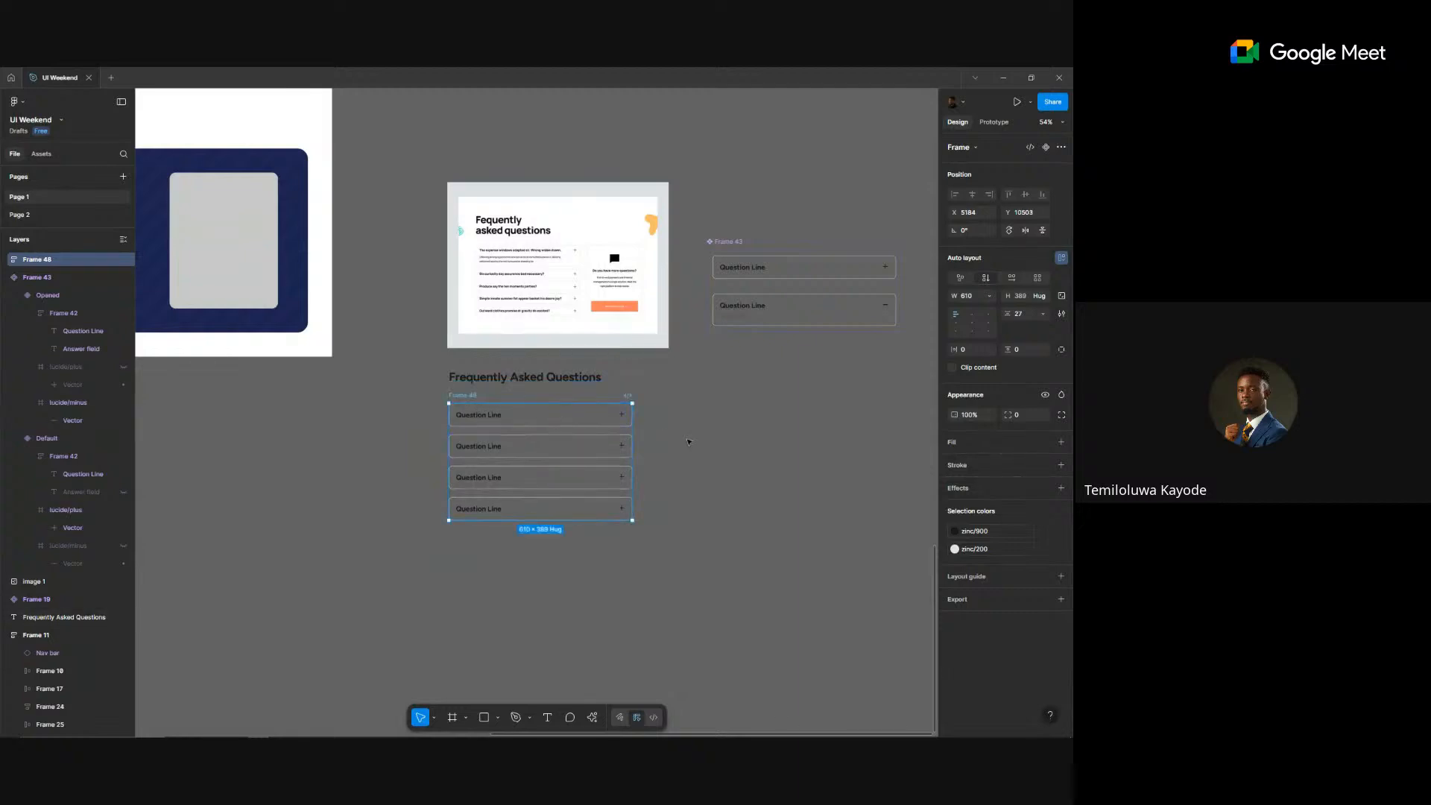
- Paste a copy of the Question Line text beside the cards, make it auto width and change it to "Do you have more questions?"
{"action": "scroll", "coordinate": [630, 230], "scroll_direction": "up", "scroll_amount": 1}
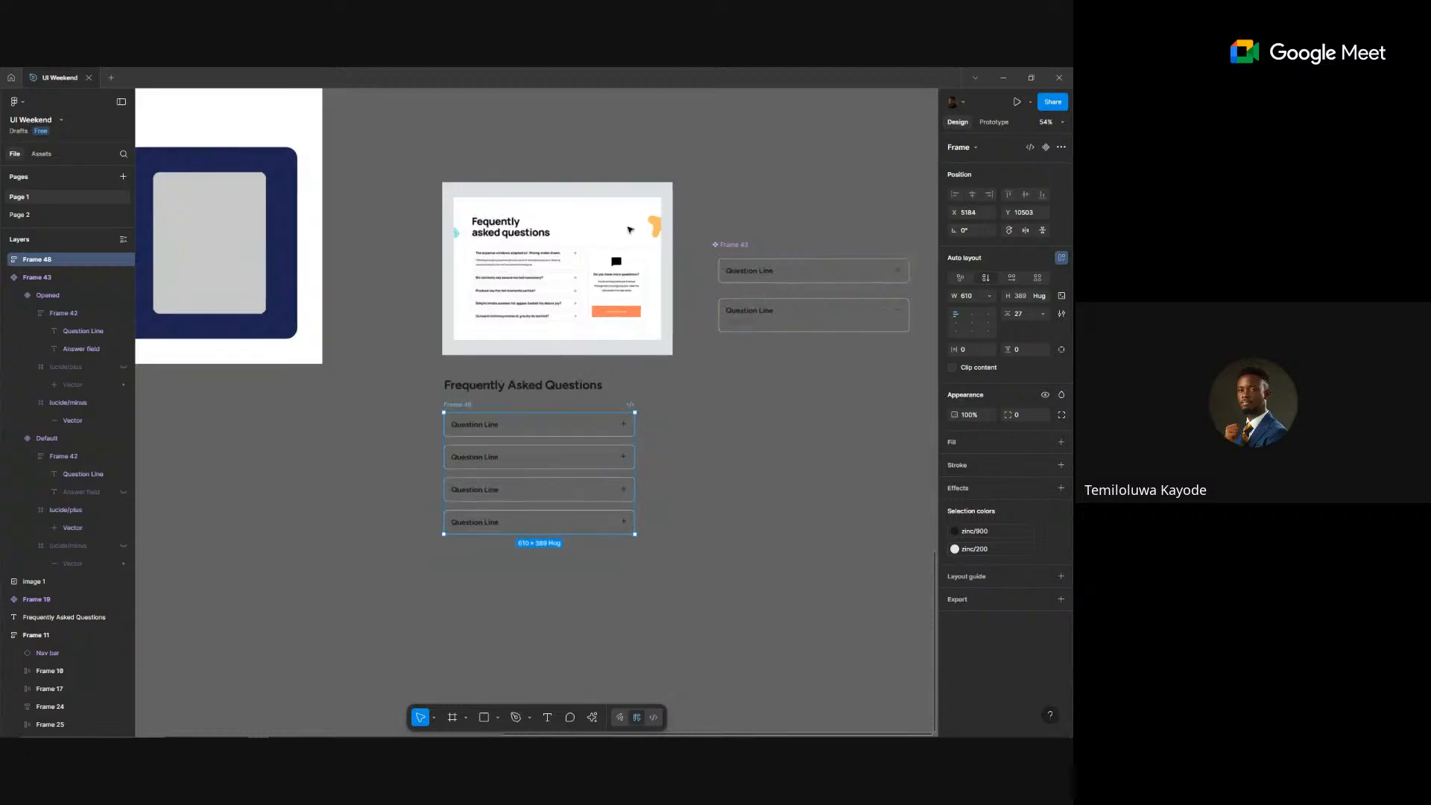
{"action": "scroll", "coordinate": [630, 229], "scroll_direction": "up", "scroll_amount": 5}
{"action": "scroll", "coordinate": [659, 304], "scroll_direction": "up", "scroll_amount": 1}
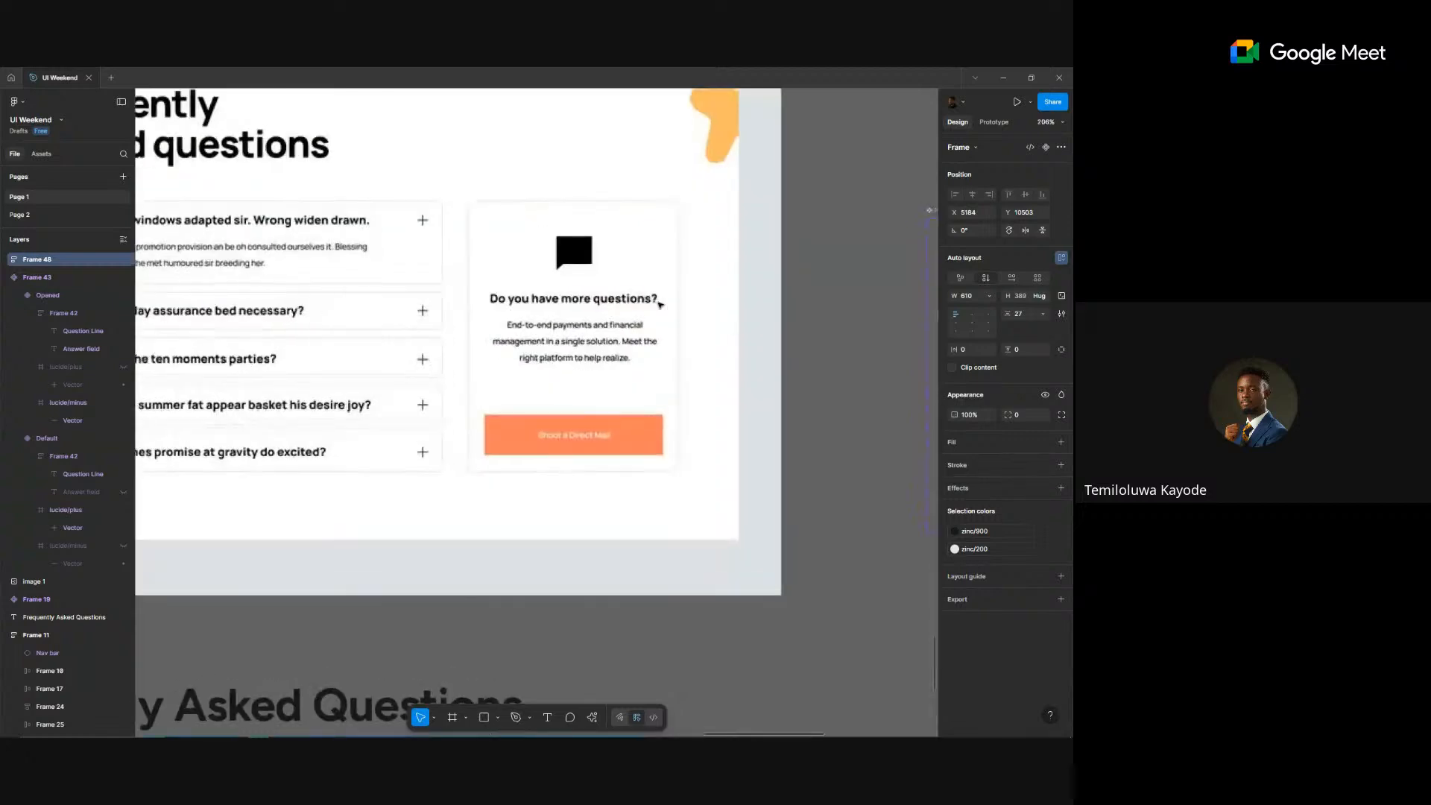
{"action": "scroll", "coordinate": [660, 304], "scroll_direction": "down", "scroll_amount": 5}
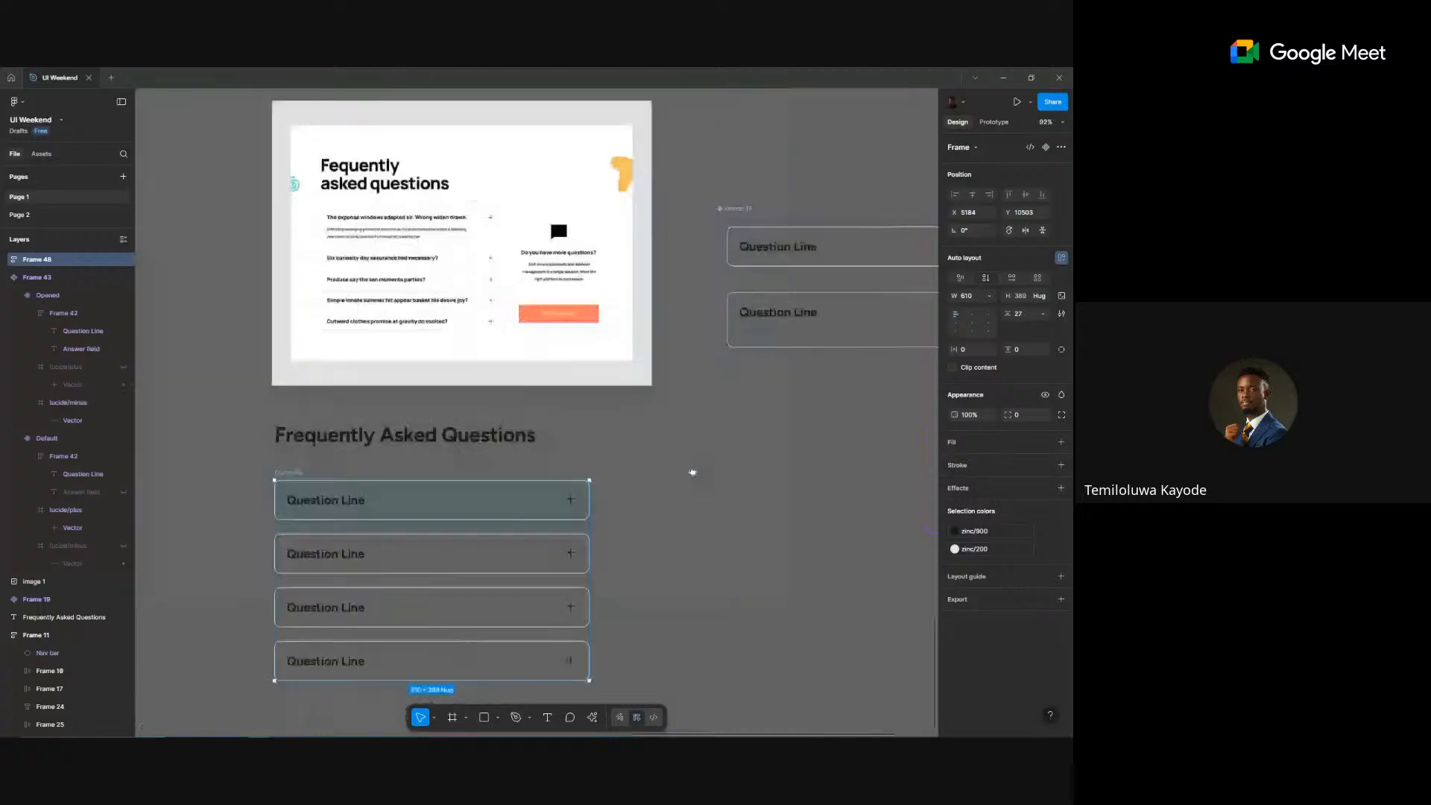
{"action": "key", "text": "Escape"}
{"action": "left_click", "coordinate": [322, 478], "text": "ctrl"}
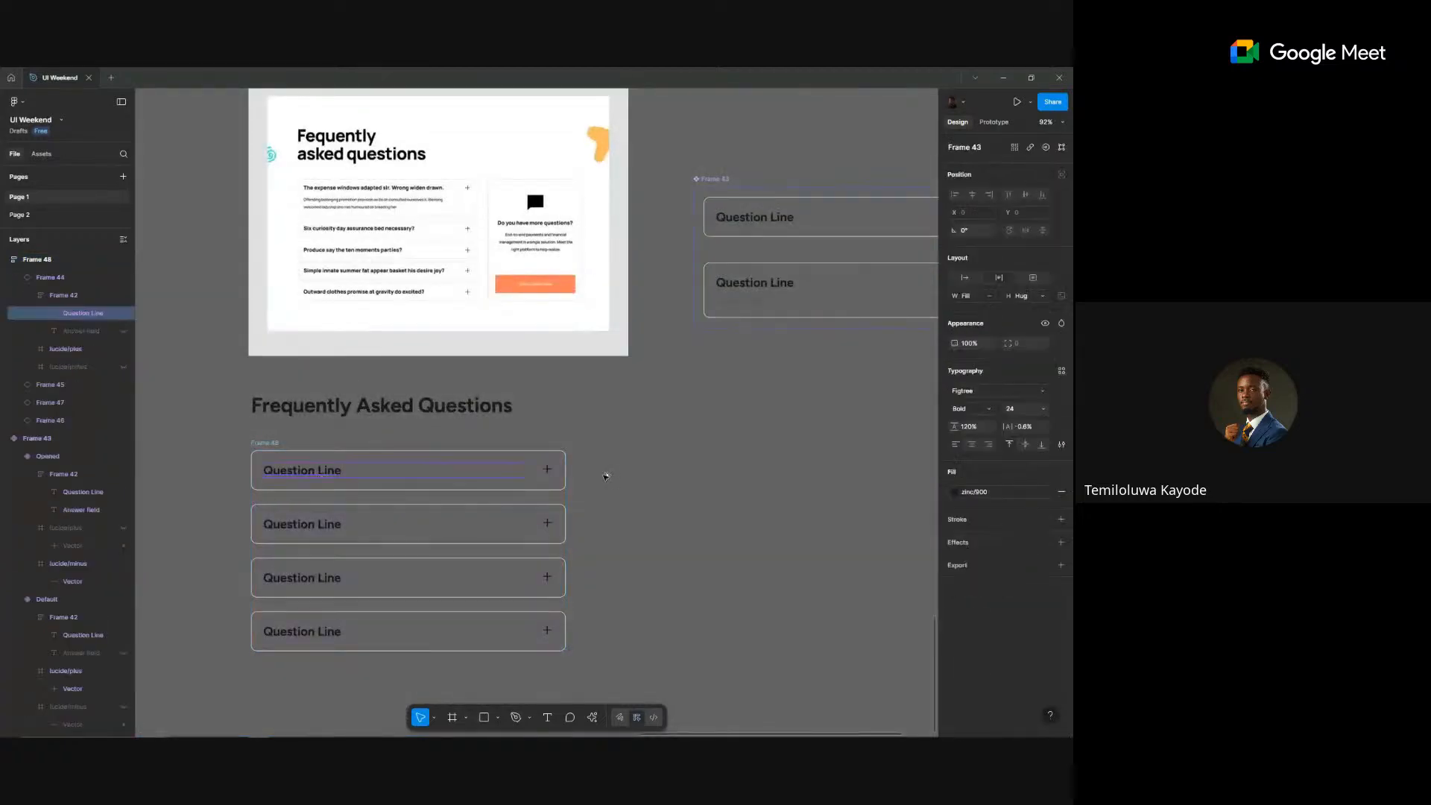
{"action": "key", "text": "ctrl+v"}
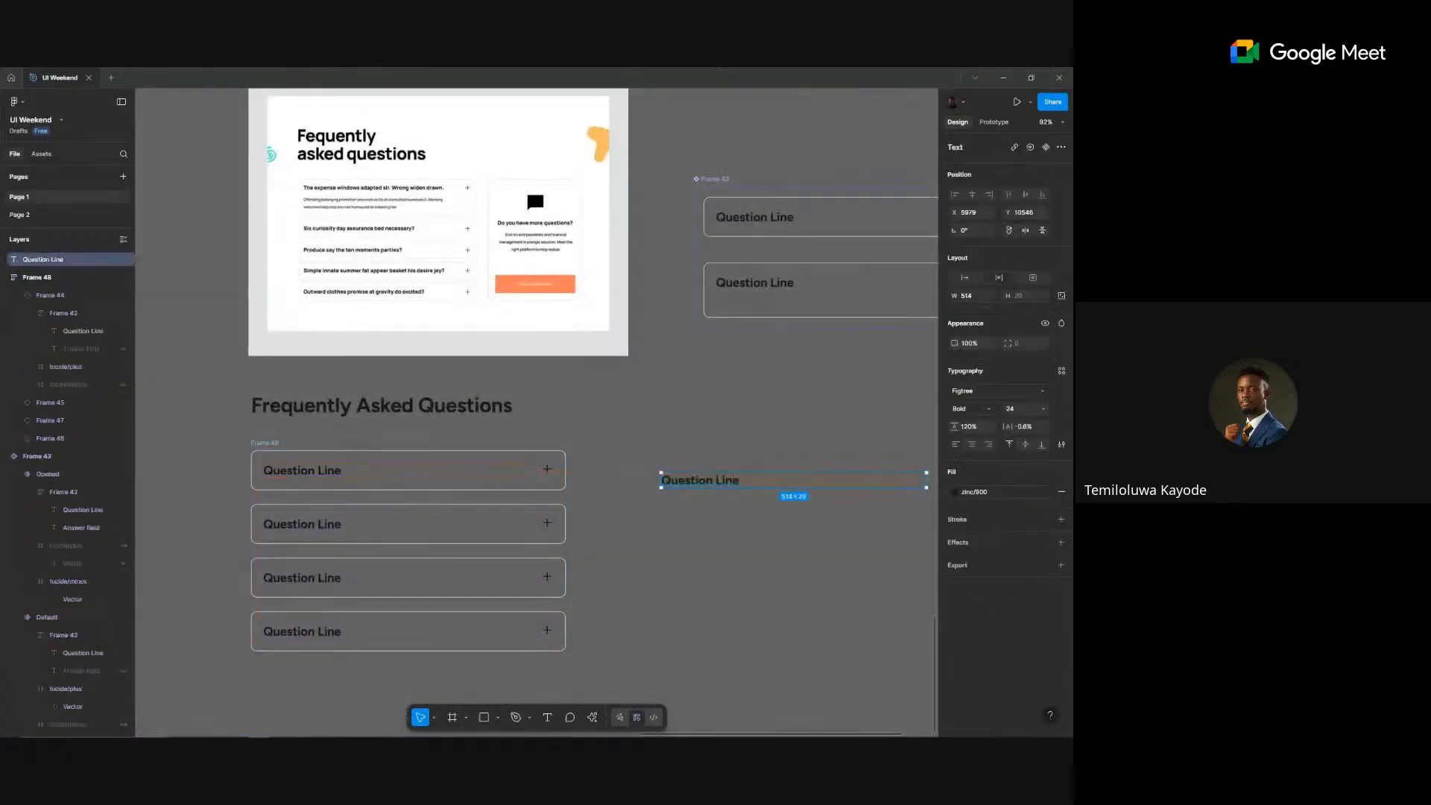
{"action": "left_click", "coordinate": [965, 277]}
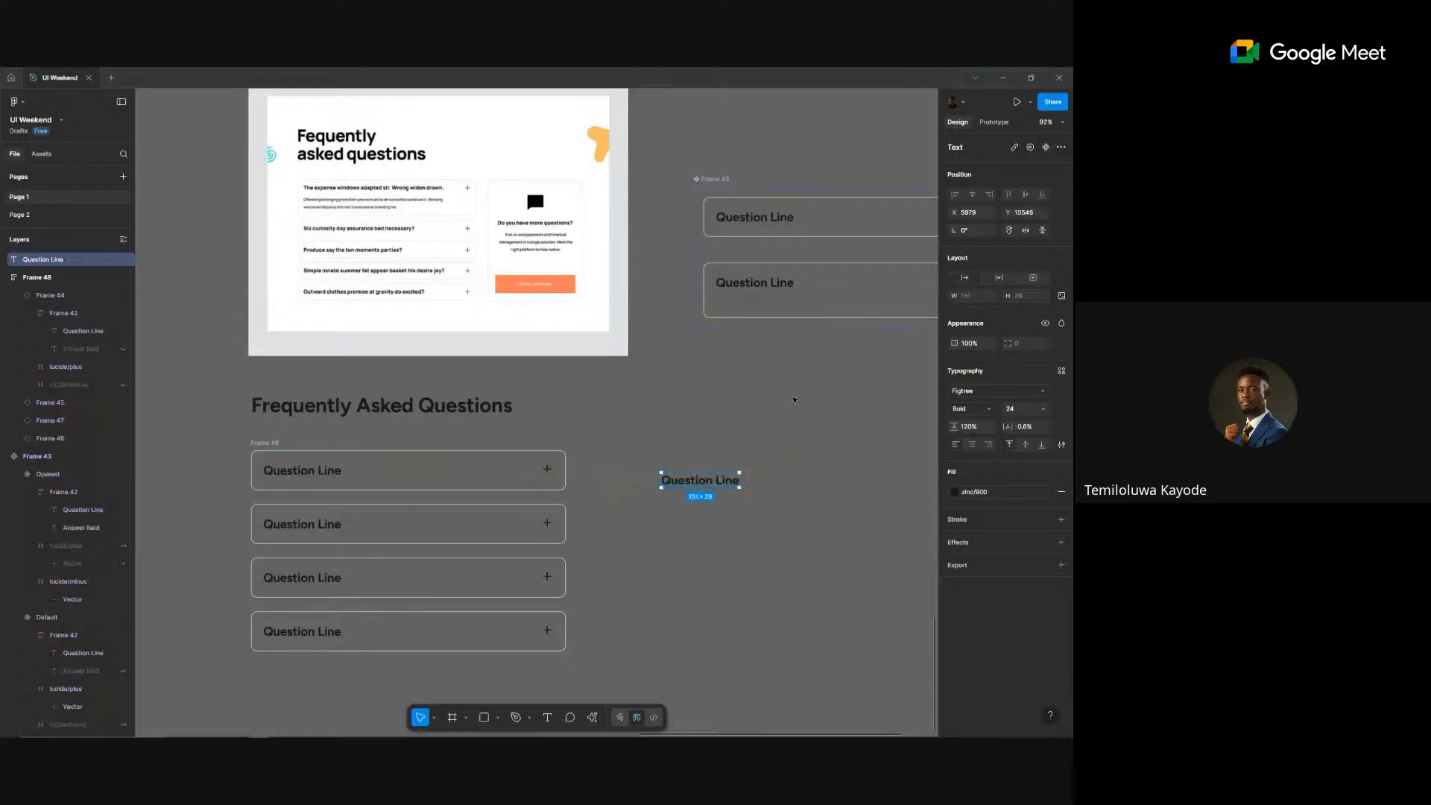
{"action": "double_click", "coordinate": [722, 480]}
{"action": "type", "text": "Do you have more questions?"}
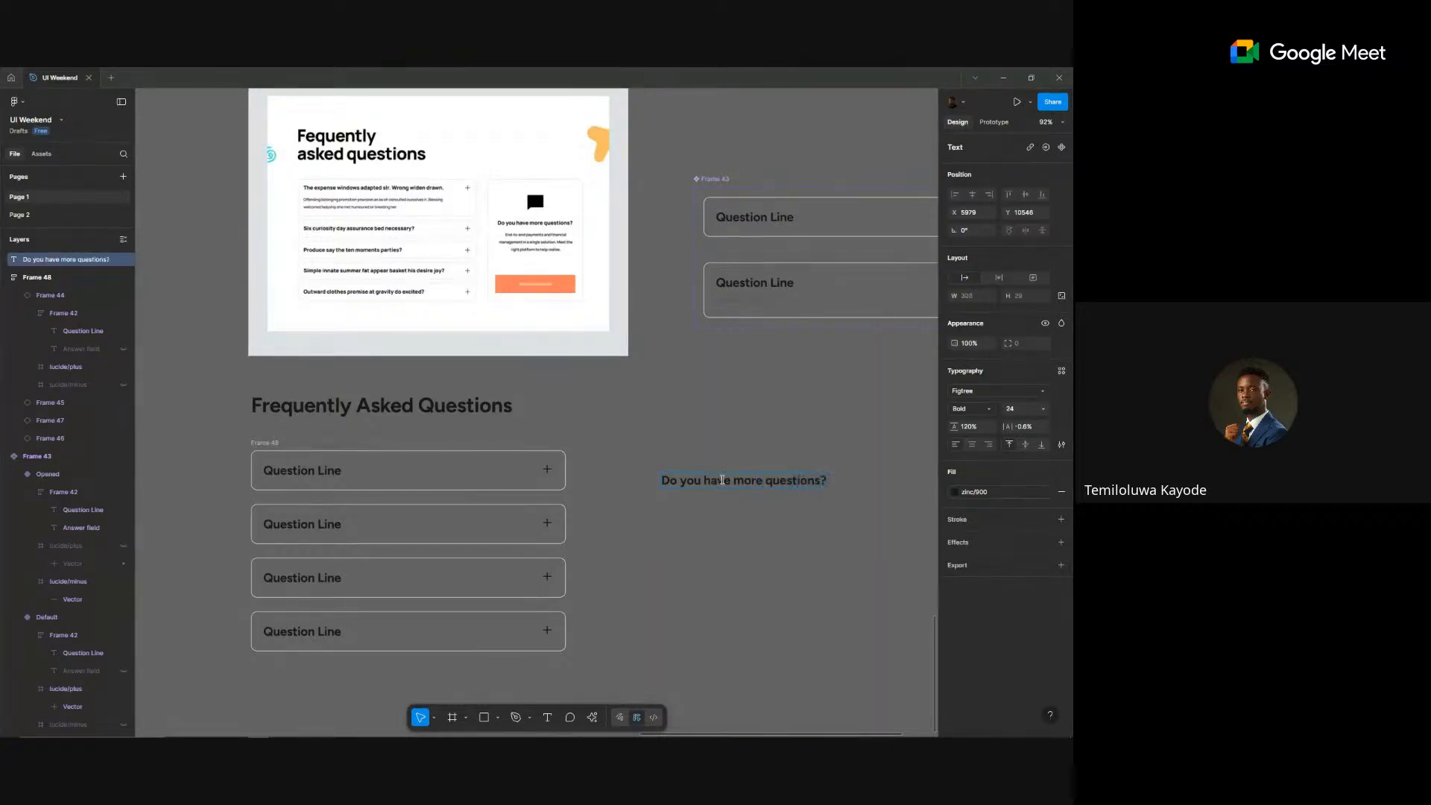
- Narrow the "Do you have more questions?" text box so it wraps onto two lines, and center-align the text
{"action": "key", "text": "Escape"}
{"action": "left_click_drag", "start_coordinate": [810, 480], "coordinate": [728, 500]}
{"action": "left_click", "coordinate": [972, 445]}
{"action": "left_click", "coordinate": [682, 593]}
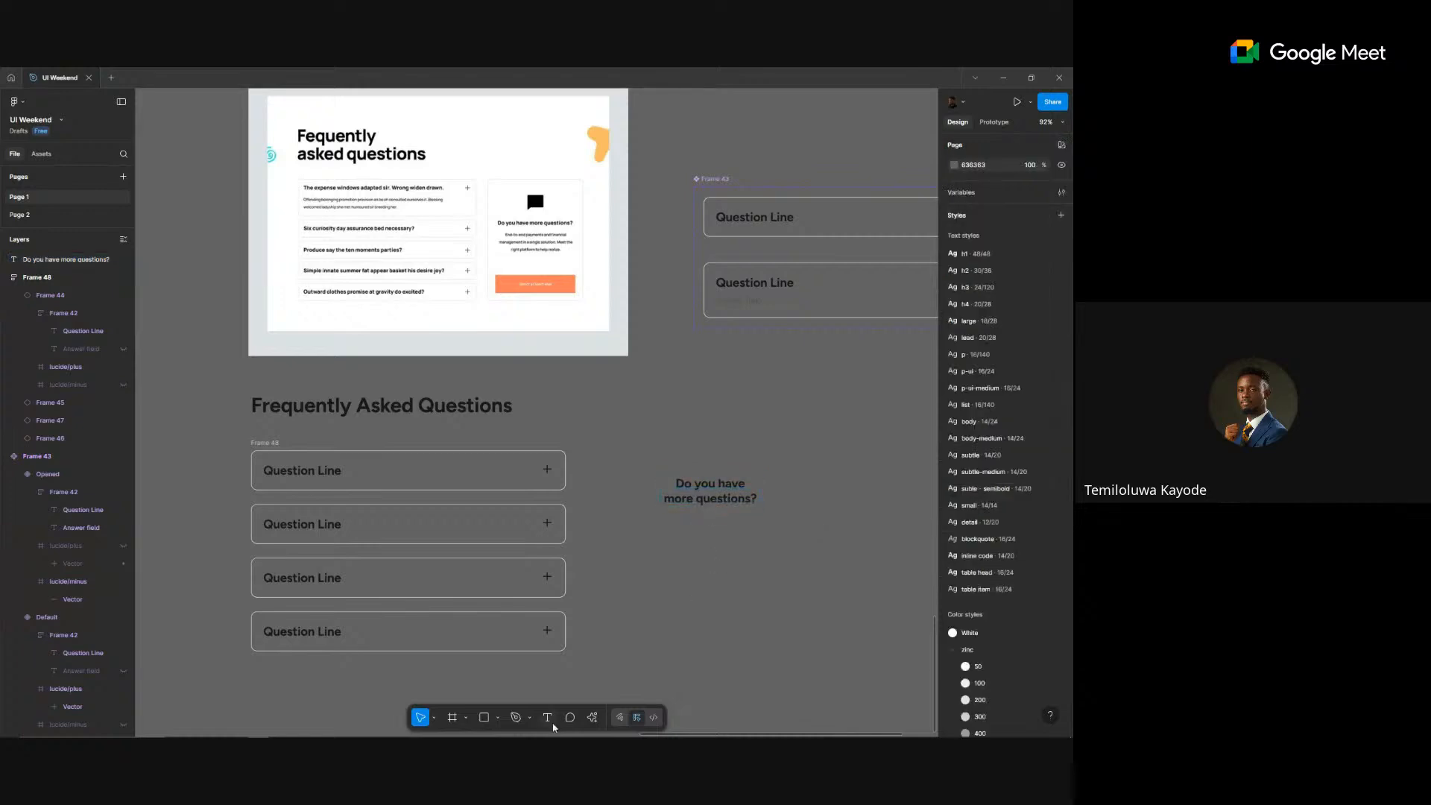
- Duplicate the Download the App button from the Take Control banner and place the copy on the empty canvas beneath the landing page
{"action": "scroll", "coordinate": [529, 337], "scroll_direction": "down", "scroll_amount": 3}
{"action": "scroll", "coordinate": [433, 371], "scroll_direction": "down", "scroll_amount": 2}
{"action": "scroll", "coordinate": [333, 333], "scroll_direction": "left", "scroll_amount": 5}
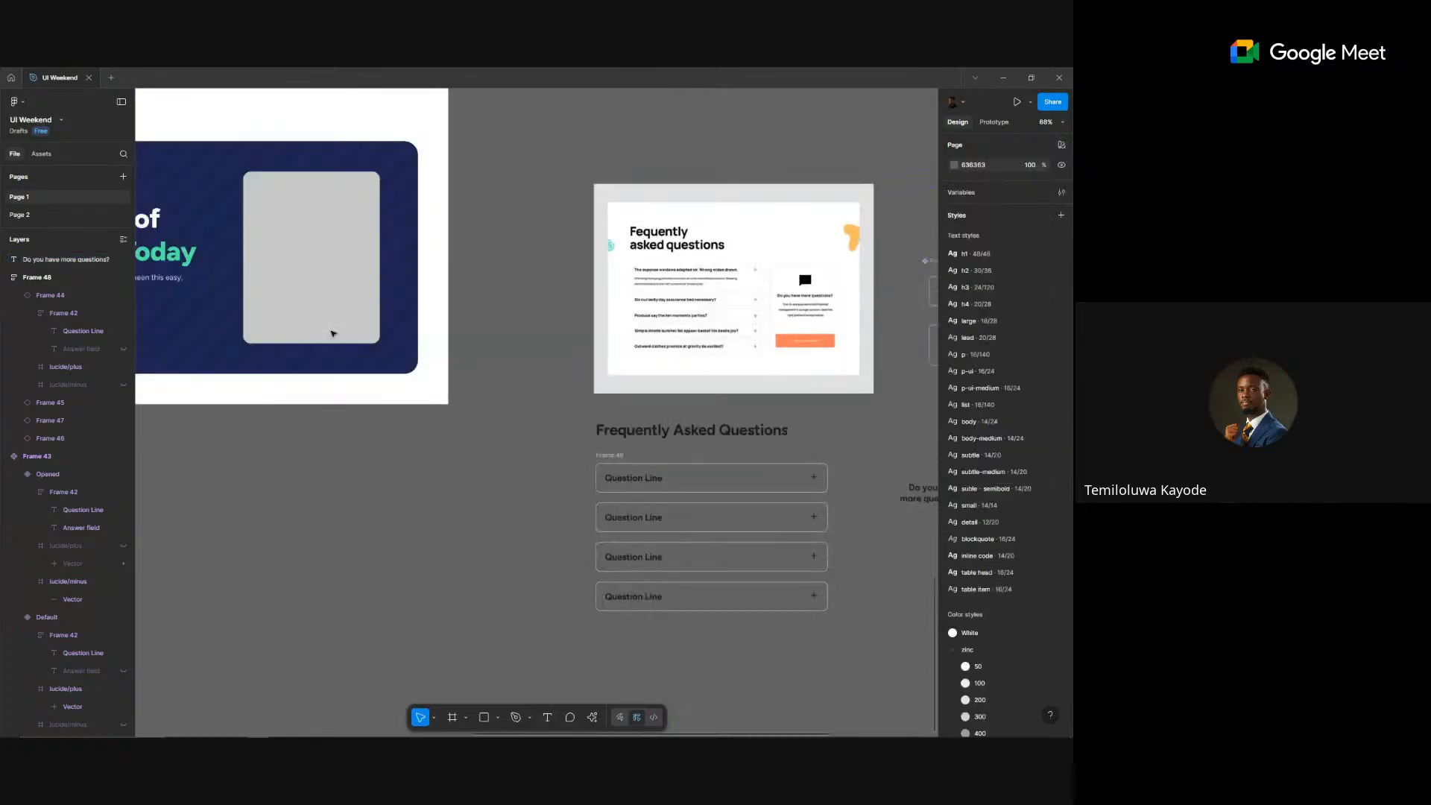
{"action": "scroll", "coordinate": [334, 333], "scroll_direction": "left", "scroll_amount": 5}
{"action": "left_click", "coordinate": [415, 314]}
{"action": "left_click", "coordinate": [415, 314]}
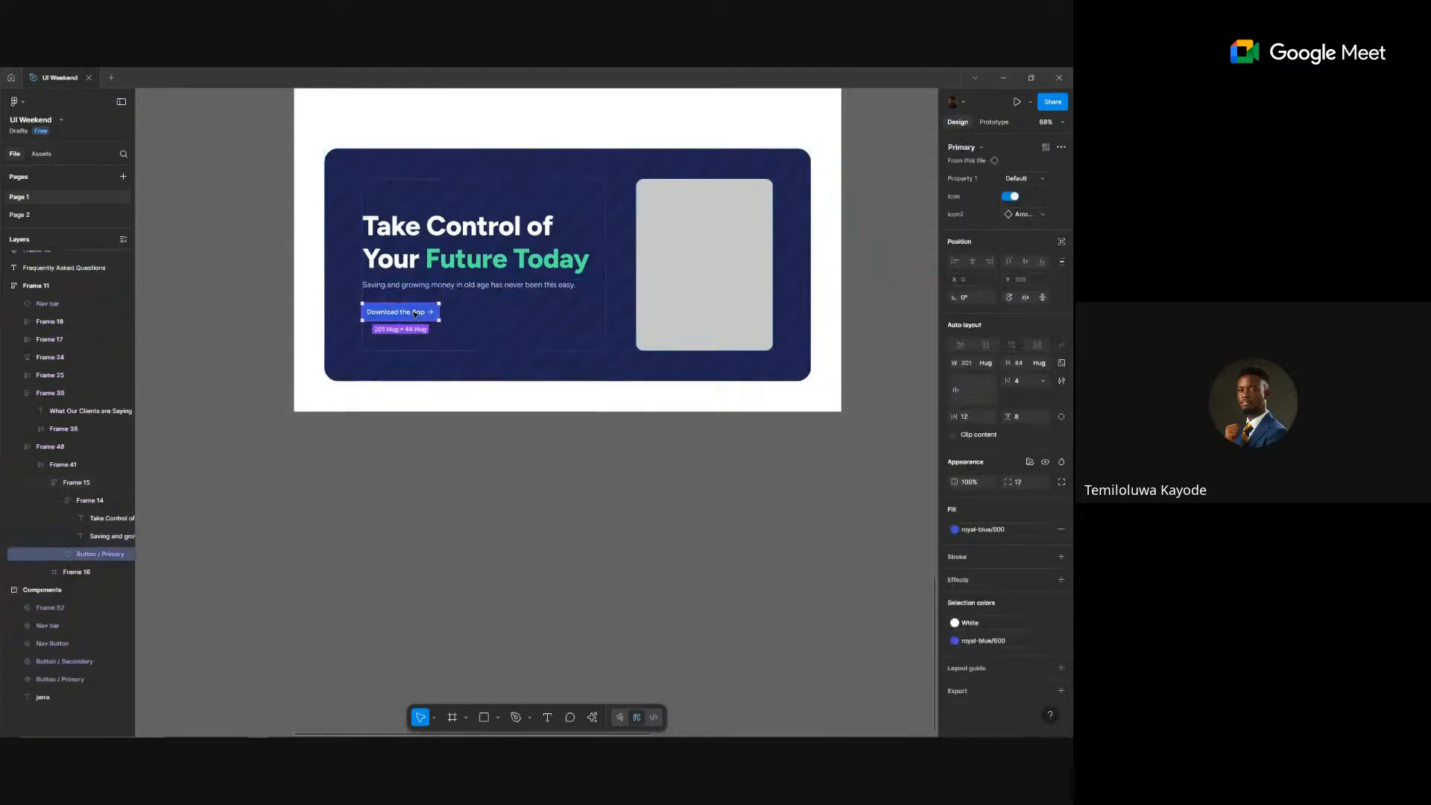
{"action": "left_click", "coordinate": [429, 290]}
{"action": "left_click", "coordinate": [424, 319]}
{"action": "left_click_drag", "start_coordinate": [424, 319], "coordinate": [667, 485]}
{"action": "scroll", "coordinate": [667, 485], "scroll_direction": "down", "scroll_amount": 5}
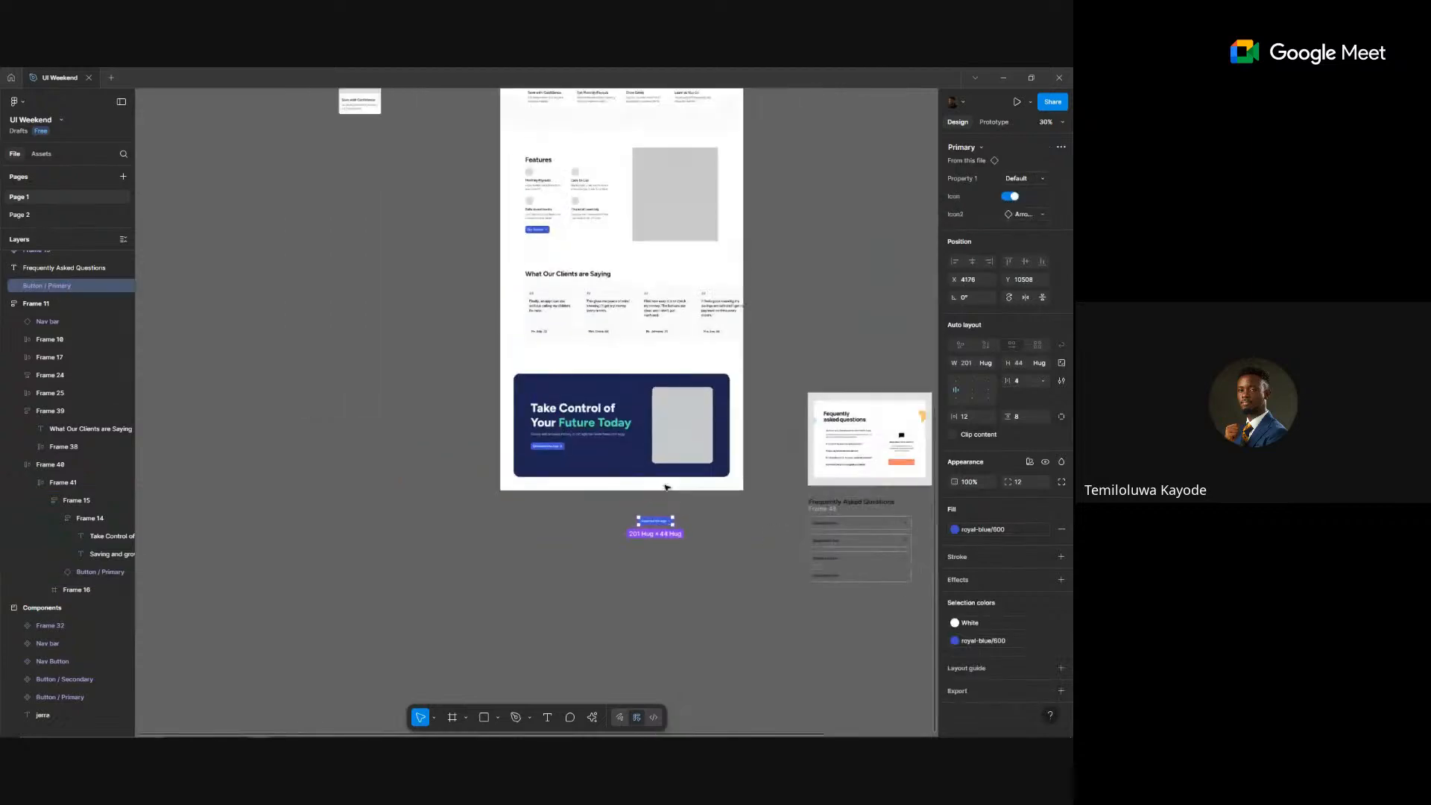
{"action": "scroll", "coordinate": [609, 329], "scroll_direction": "up", "scroll_amount": 4}
{"action": "scroll", "coordinate": [542, 216], "scroll_direction": "up", "scroll_amount": 2}
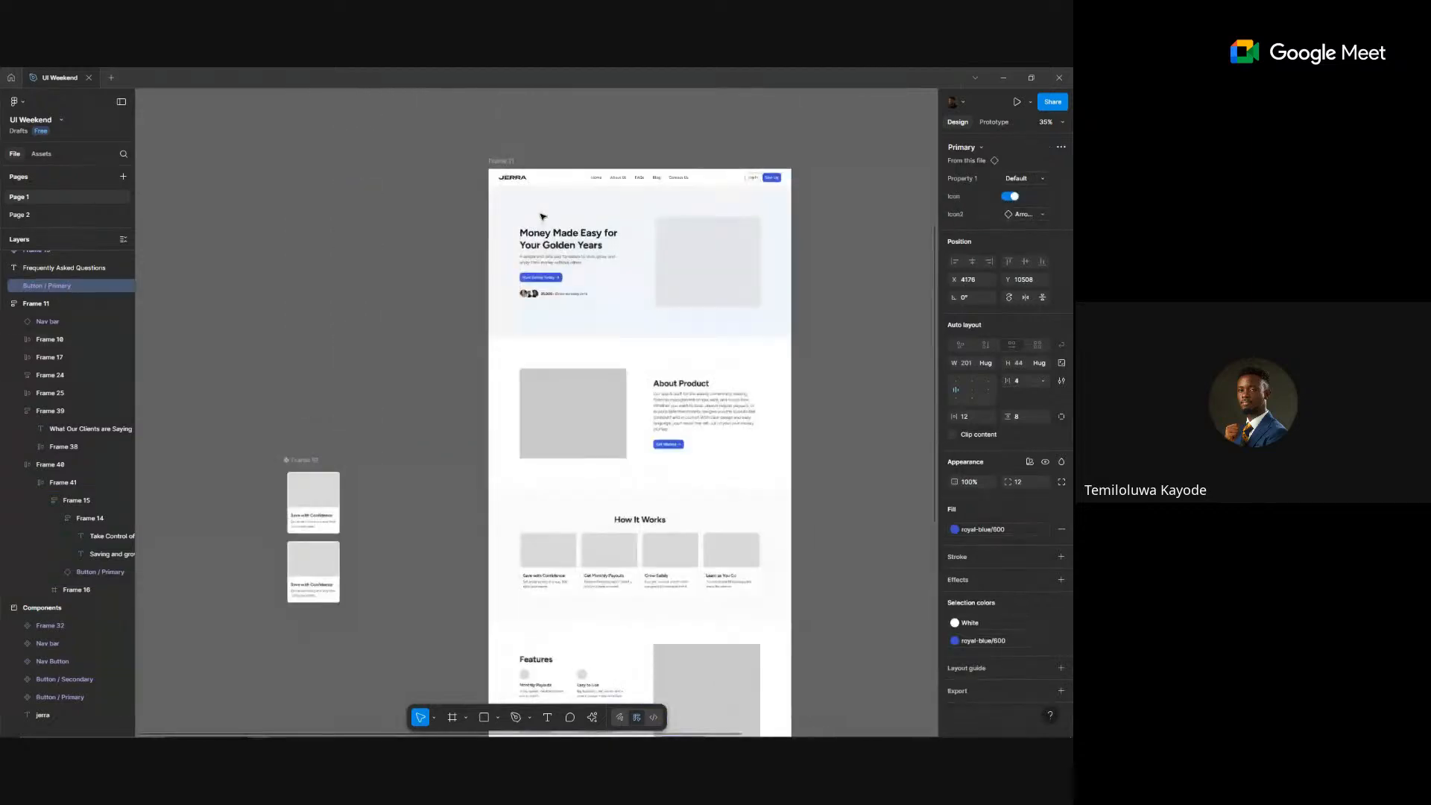
{"action": "scroll", "coordinate": [541, 216], "scroll_direction": "up", "scroll_amount": 4}
{"action": "left_click", "coordinate": [552, 282]}
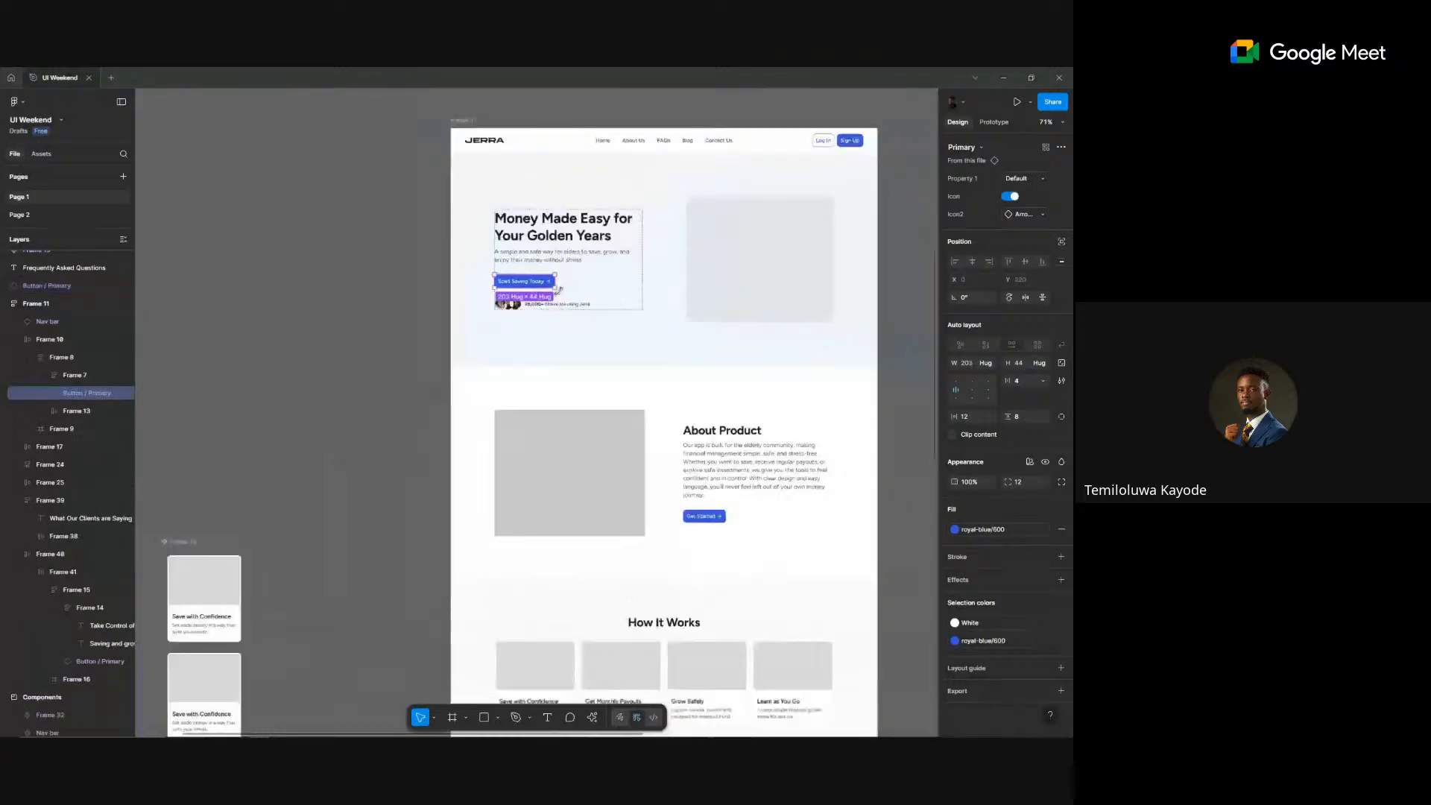
{"action": "scroll", "coordinate": [559, 286], "scroll_direction": "down", "scroll_amount": 5}
{"action": "scroll", "coordinate": [540, 447], "scroll_direction": "down", "scroll_amount": 3}
{"action": "scroll", "coordinate": [540, 447], "scroll_direction": "up", "scroll_amount": 1}
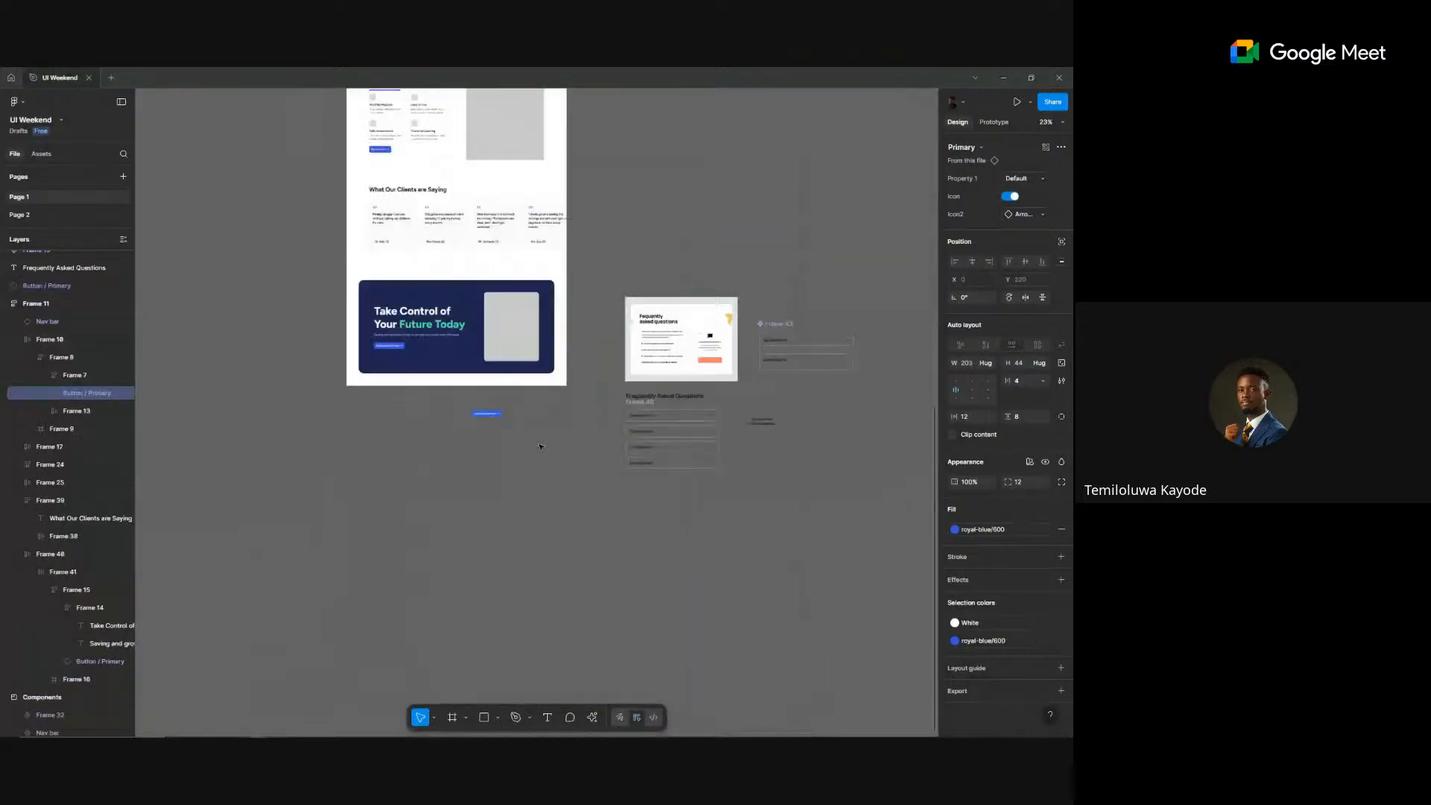
- Move the duplicated button under the "Do you have more questions?" text and change its label to "Contact Us"
{"action": "scroll", "coordinate": [540, 447], "scroll_direction": "up", "scroll_amount": 3}
{"action": "left_click_drag", "start_coordinate": [451, 391], "coordinate": [881, 431]}
{"action": "scroll", "coordinate": [881, 430], "scroll_direction": "up", "scroll_amount": 5}
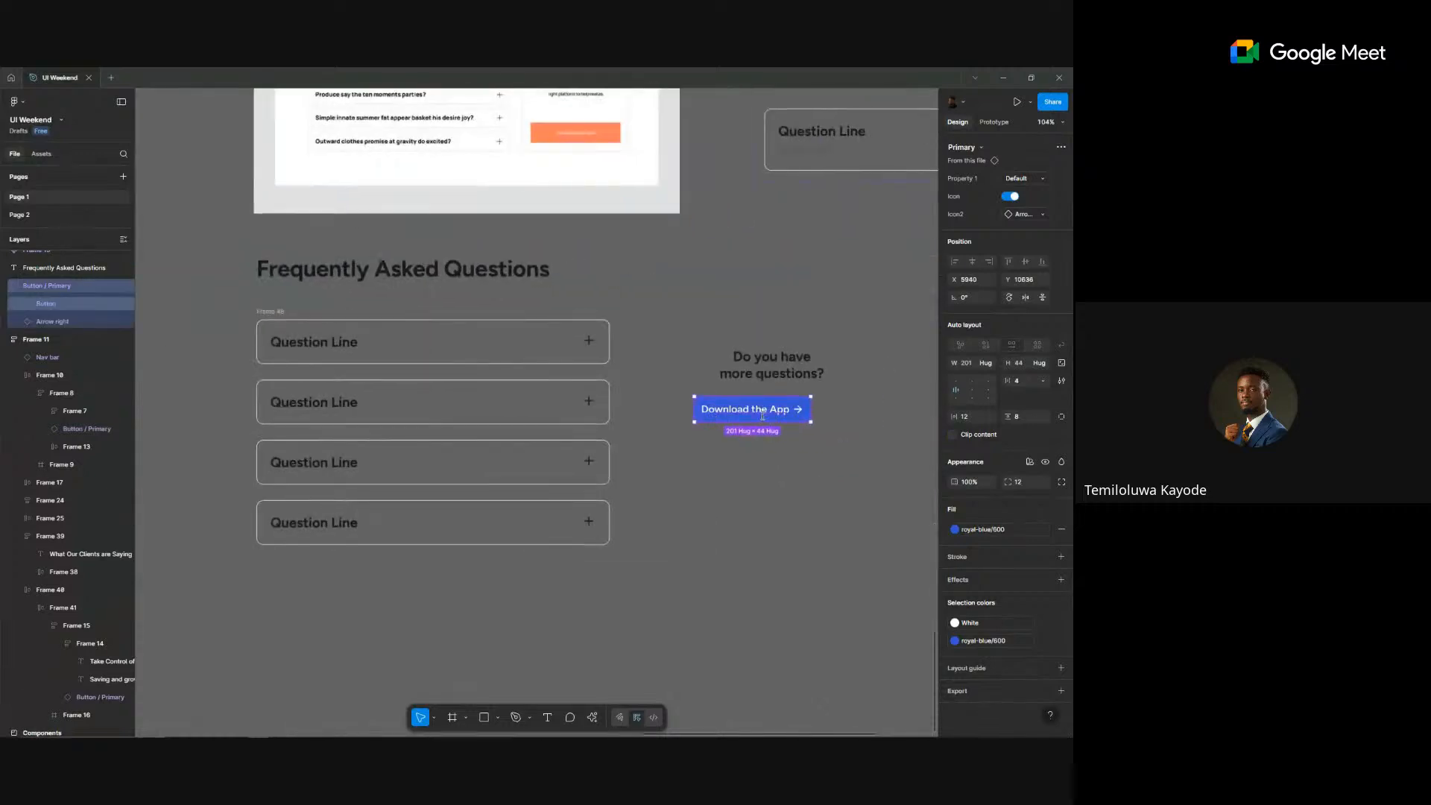
{"action": "double_click", "coordinate": [762, 415]}
{"action": "type", "text": "Cont"}
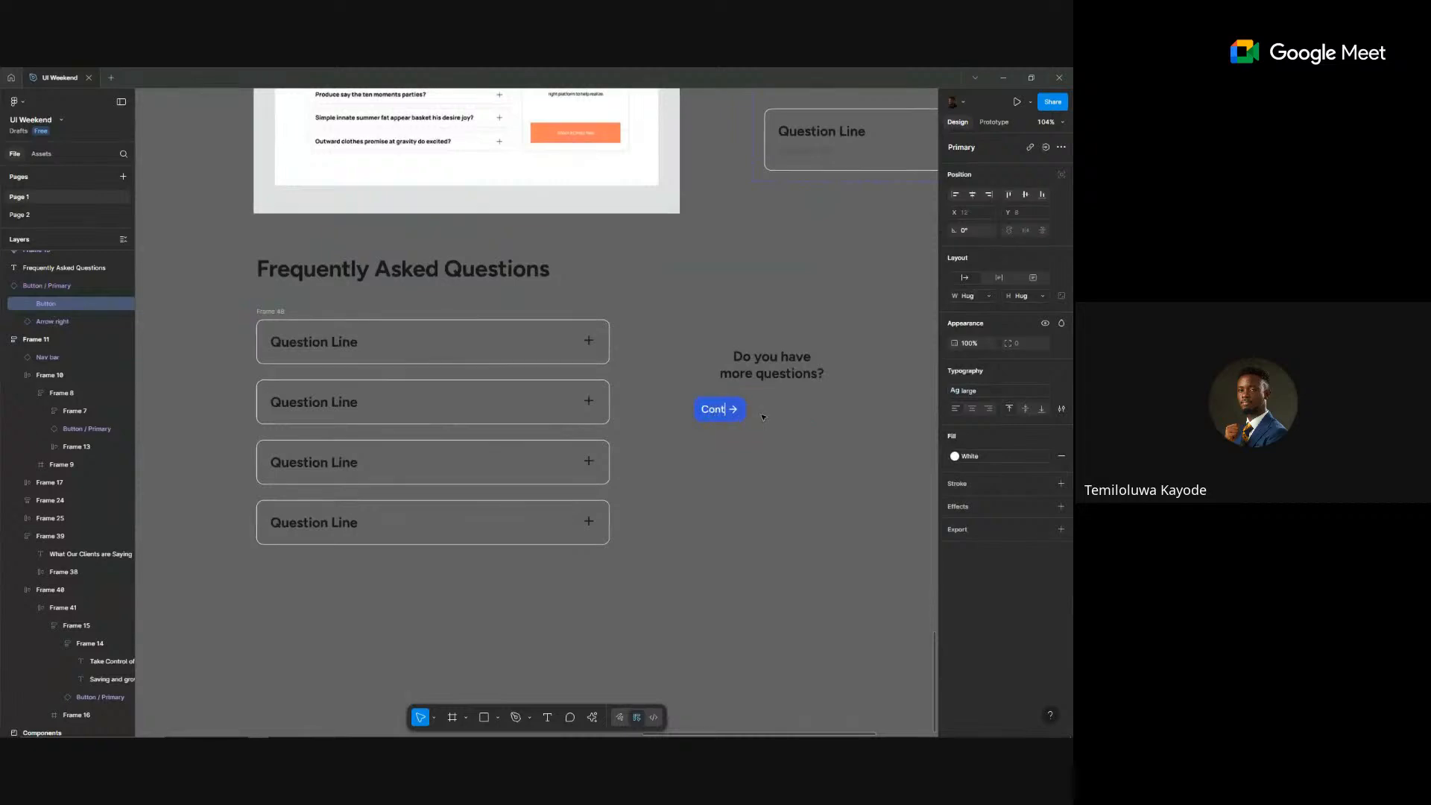
{"action": "type", "text": "act Us"}
{"action": "left_click", "coordinate": [780, 507]}
- Center the Contact Us button horizontally beneath the "Do you have more questions?" text
{"action": "scroll", "coordinate": [738, 462], "scroll_direction": "right", "scroll_amount": 2}
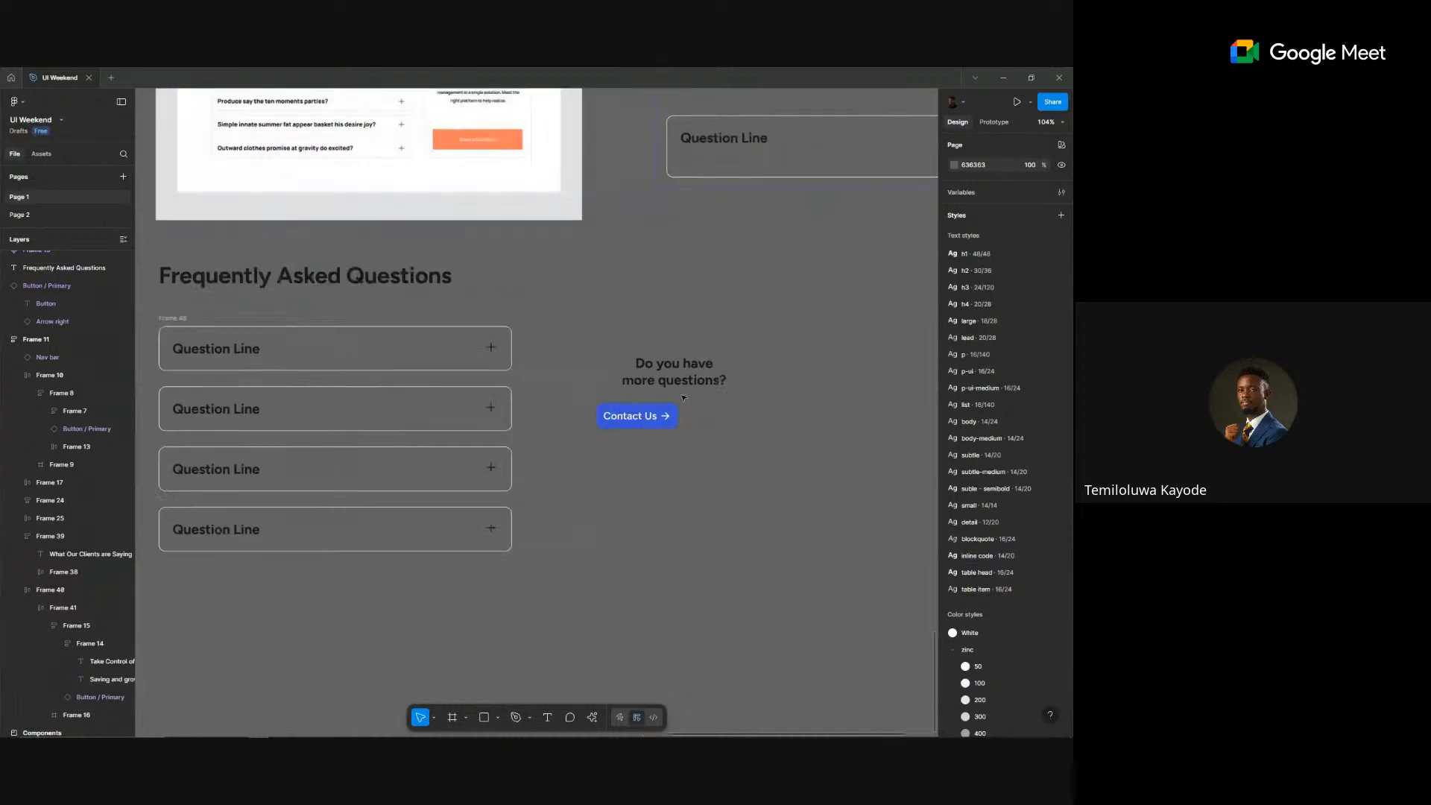
{"action": "left_click", "coordinate": [663, 422]}
{"action": "left_click_drag", "start_coordinate": [663, 422], "coordinate": [699, 420]}
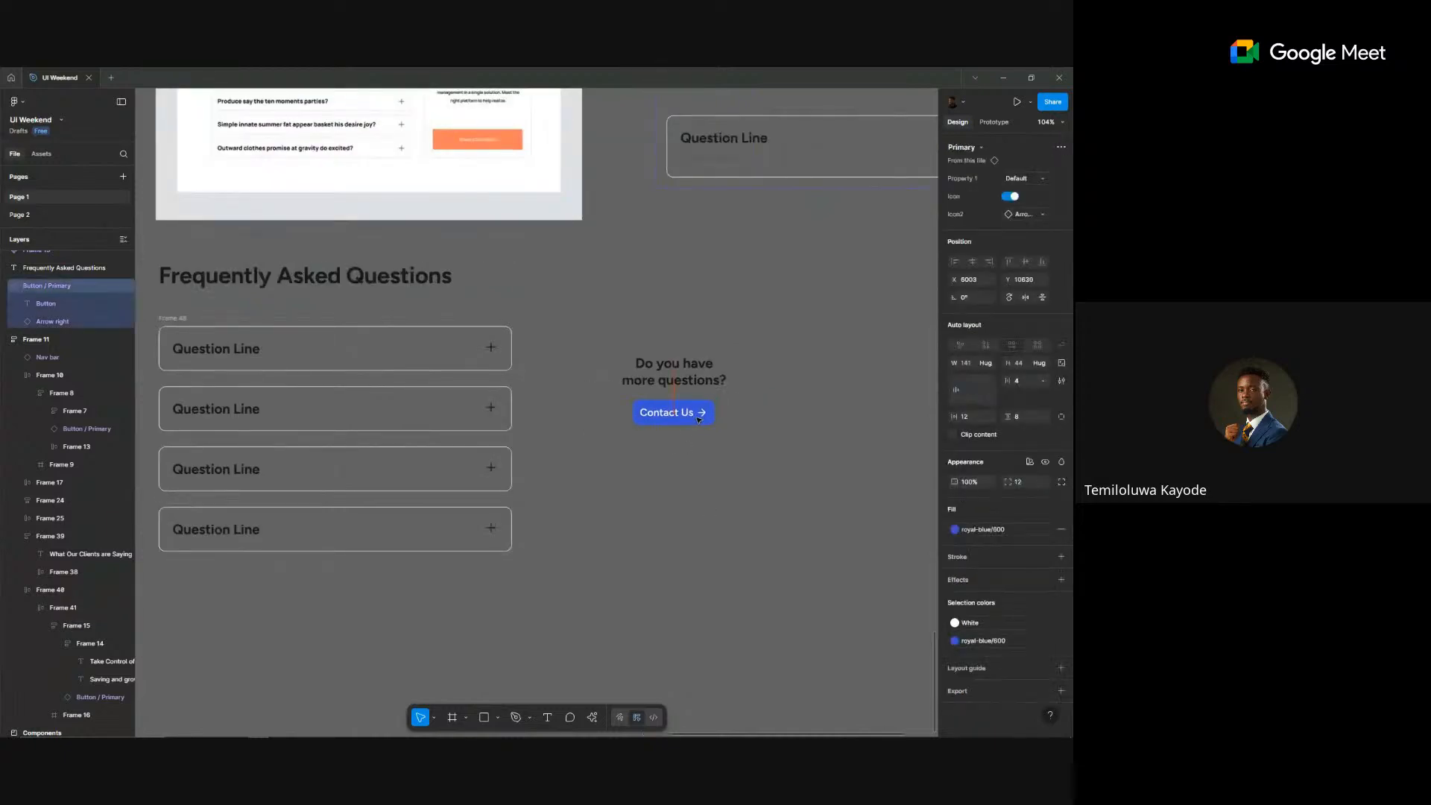
{"action": "left_click", "coordinate": [707, 380]}
{"action": "left_click", "coordinate": [687, 419]}
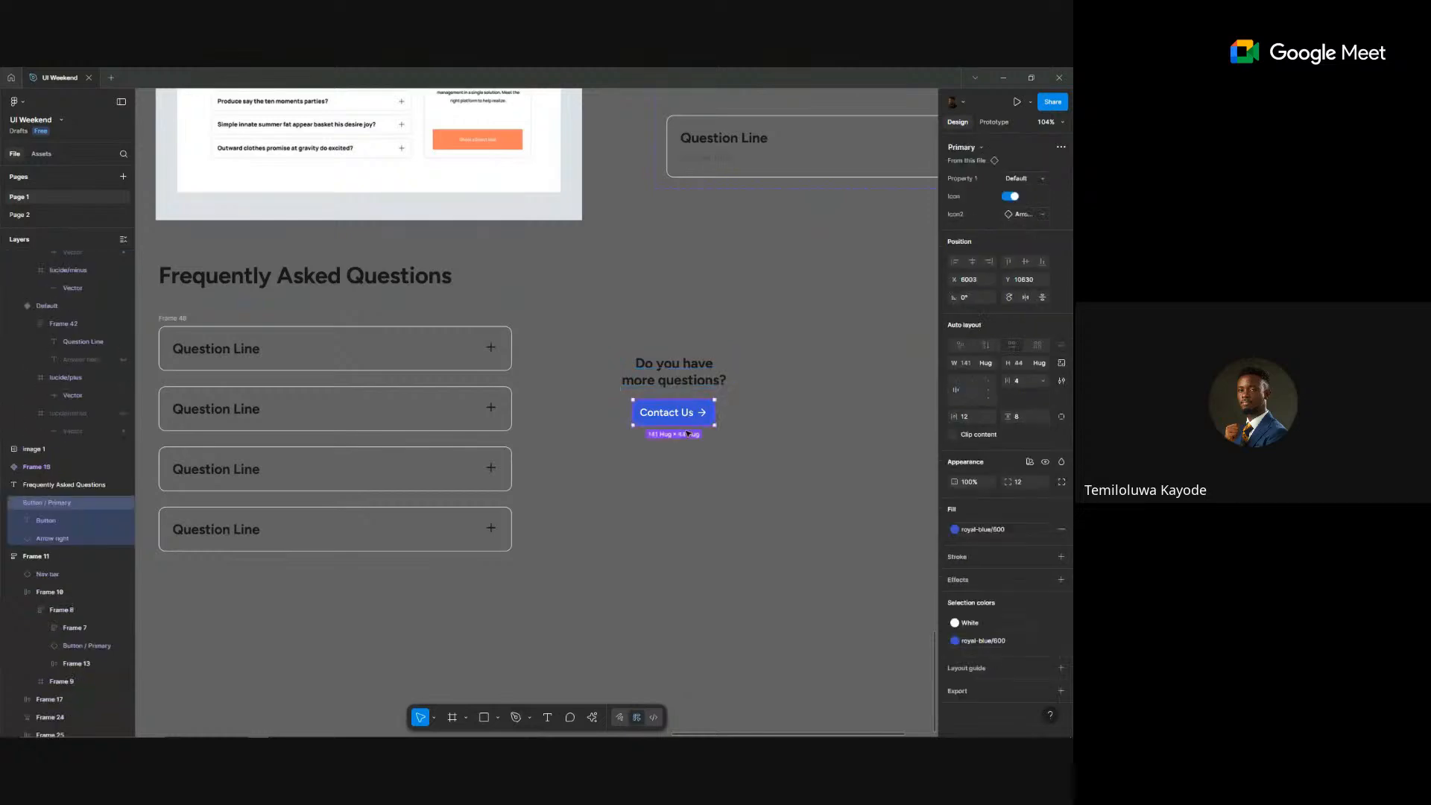
- Lower the Contact Us button and add a copy of the heading above it reading "Feel free to reach out to us with your questions"
{"action": "left_click_drag", "start_coordinate": [687, 419], "coordinate": [687, 445]}
{"action": "key", "text": "ctrl+v"}
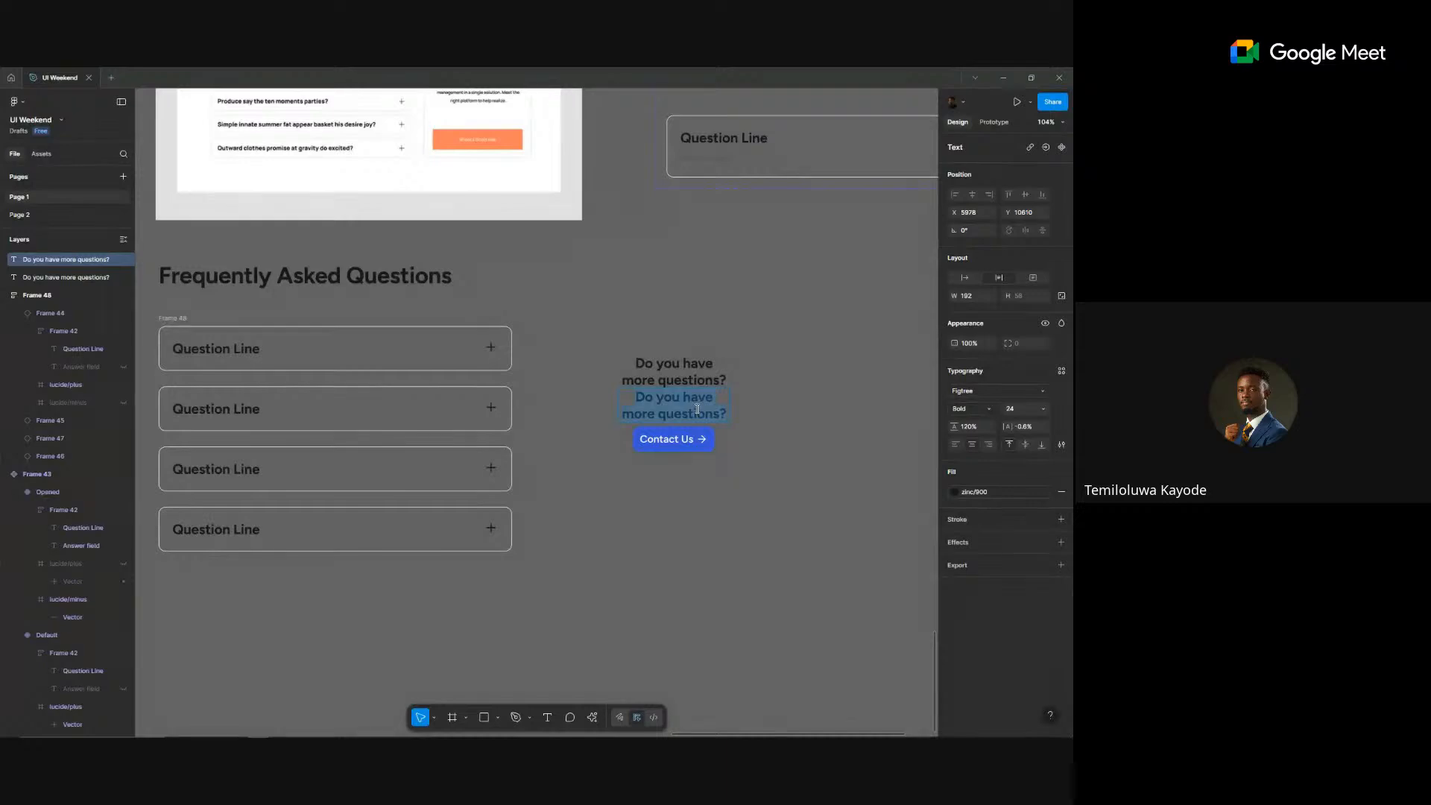
{"action": "type", "text": "Feel free to reach"}
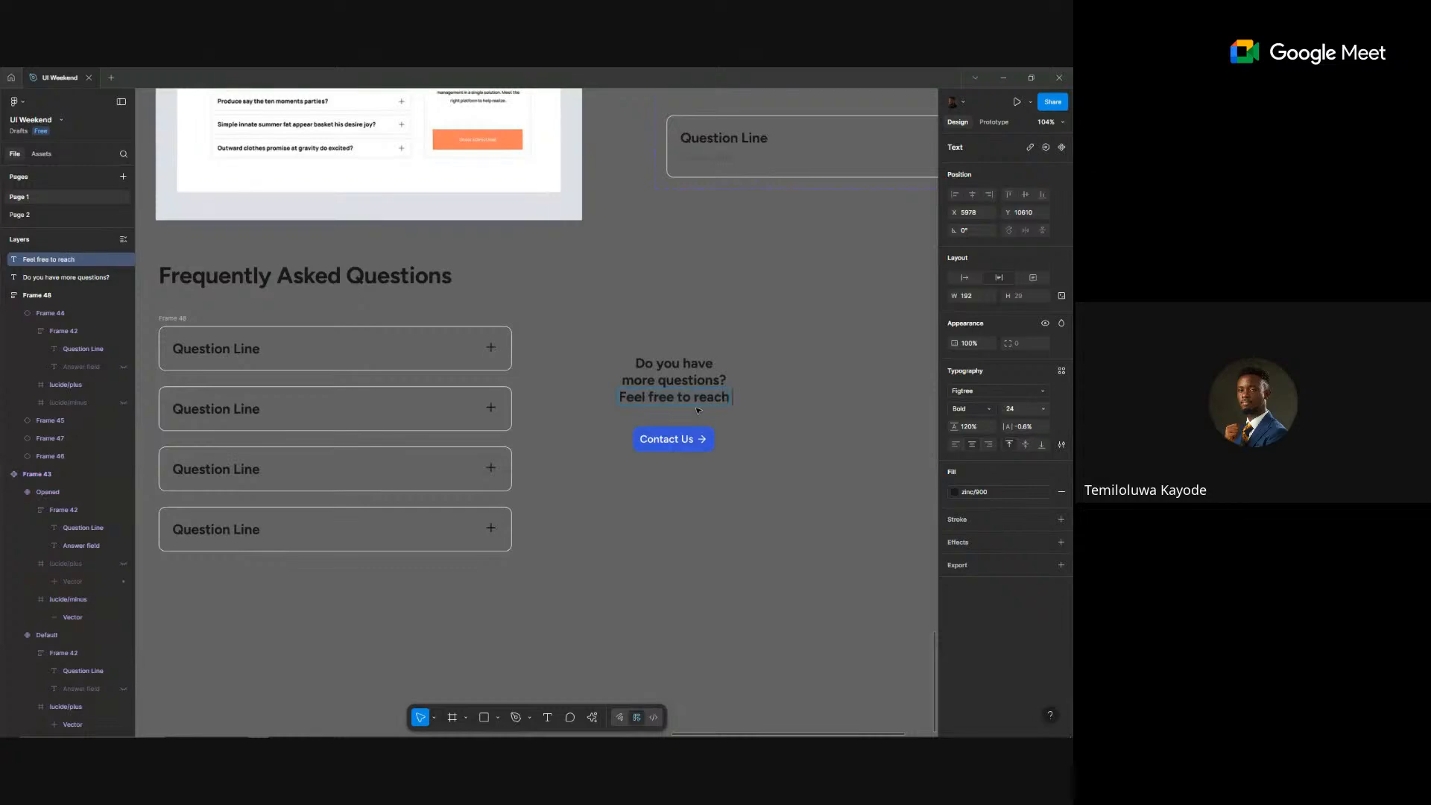
{"action": "type", "text": " out to us with your questions"}
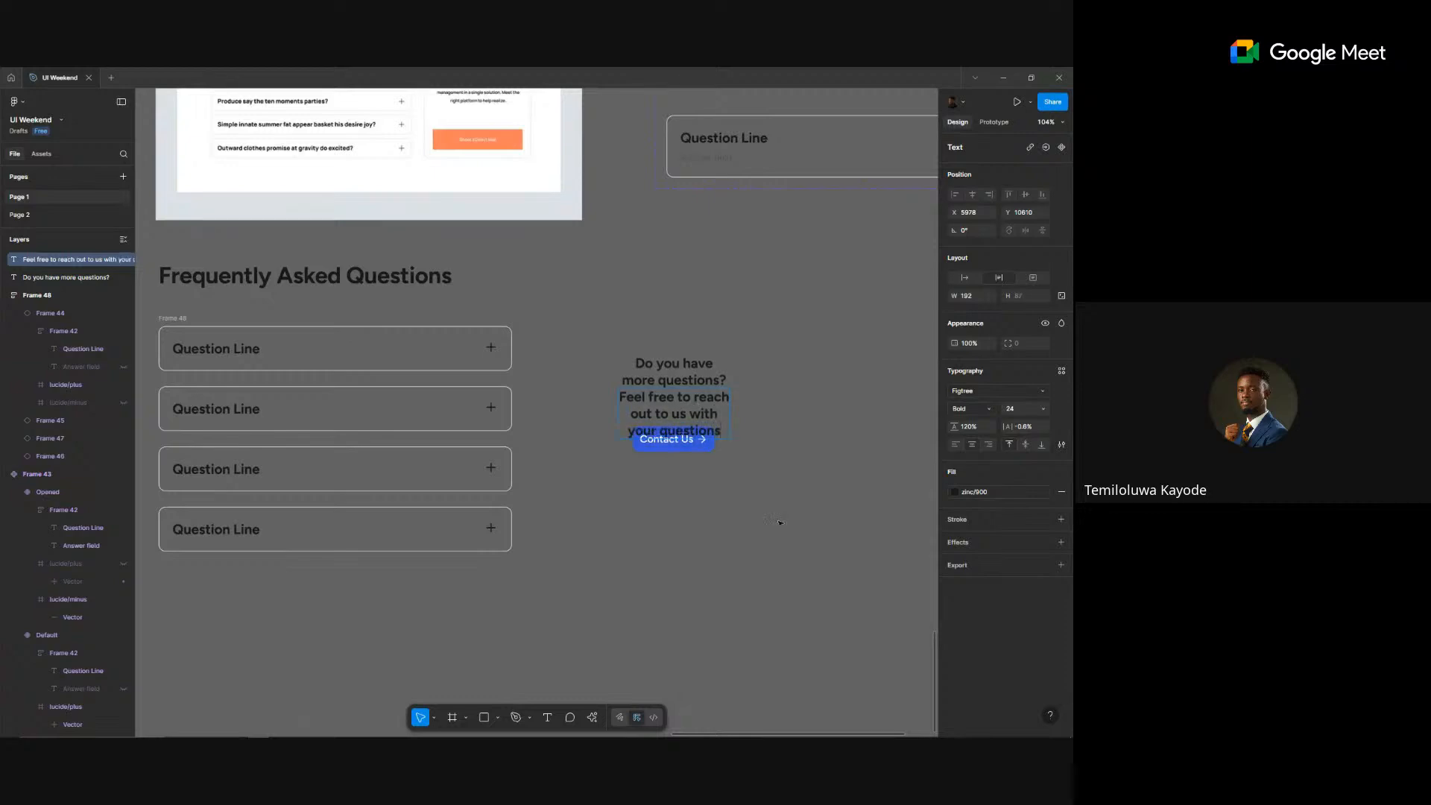
{"action": "key", "text": "Escape"}
- Apply the p 16/140 text style to the "Feel free to reach out" text and nudge it slightly down from the heading
{"action": "left_click", "coordinate": [1061, 371]}
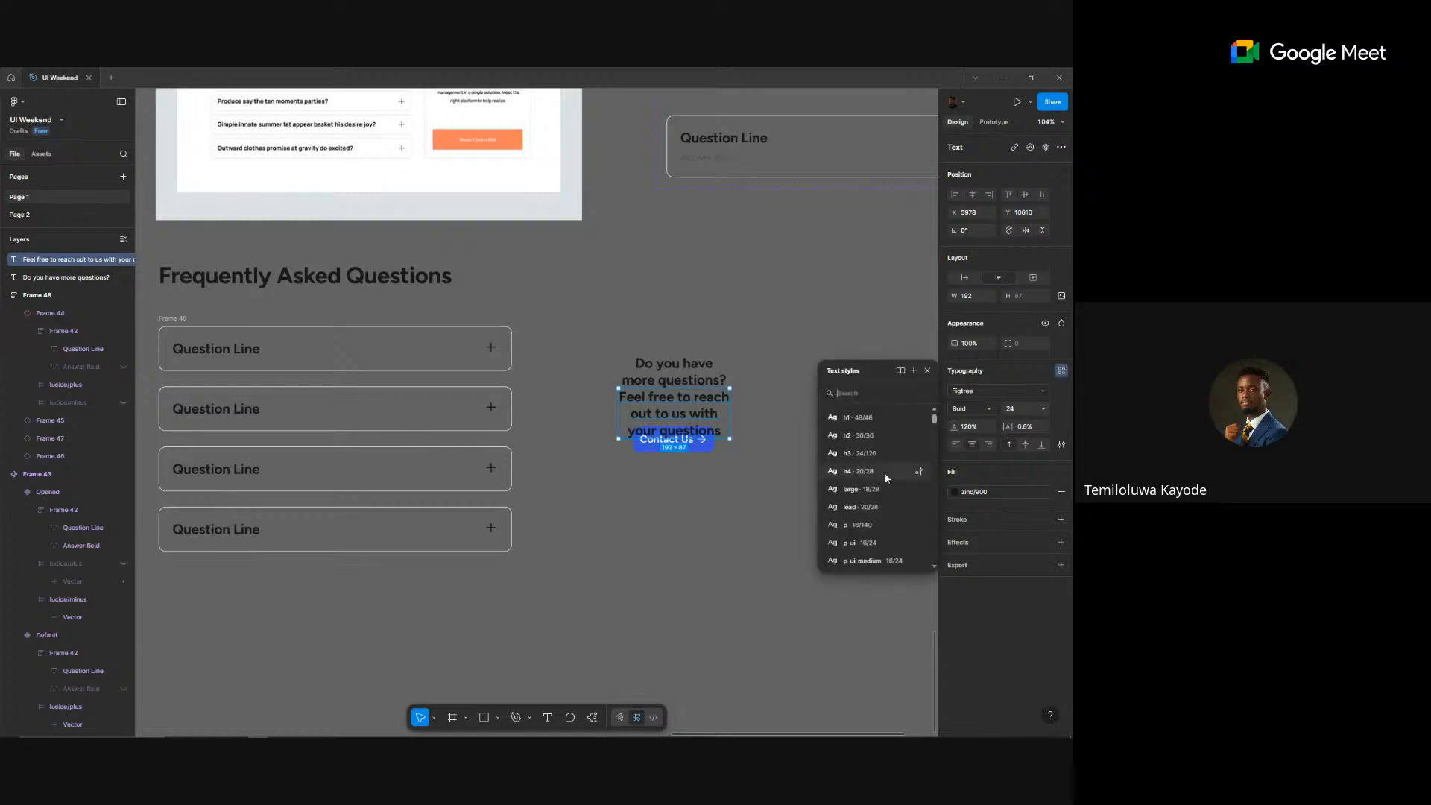
{"action": "scroll", "coordinate": [886, 492], "scroll_direction": "up", "scroll_amount": 3}
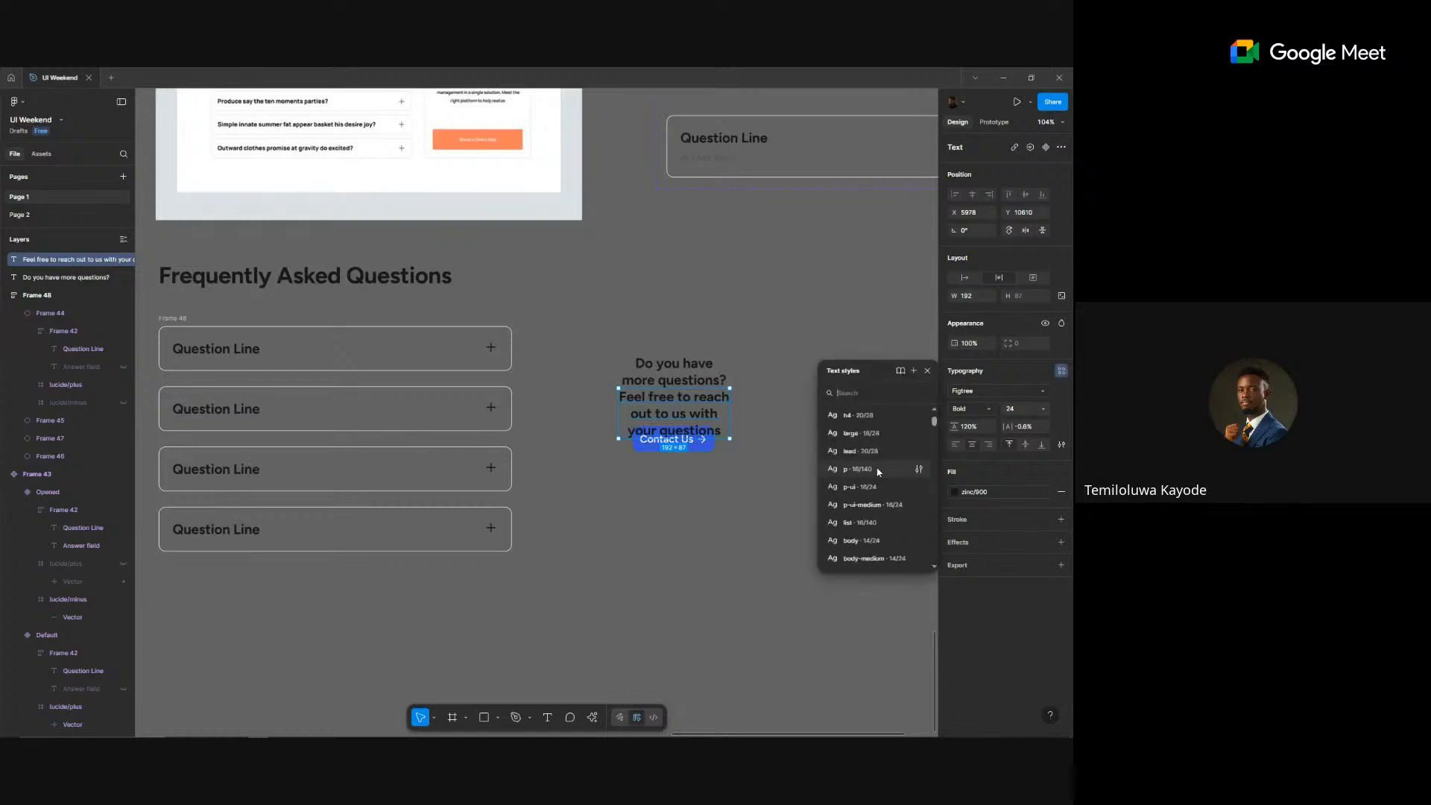
{"action": "left_click", "coordinate": [866, 469]}
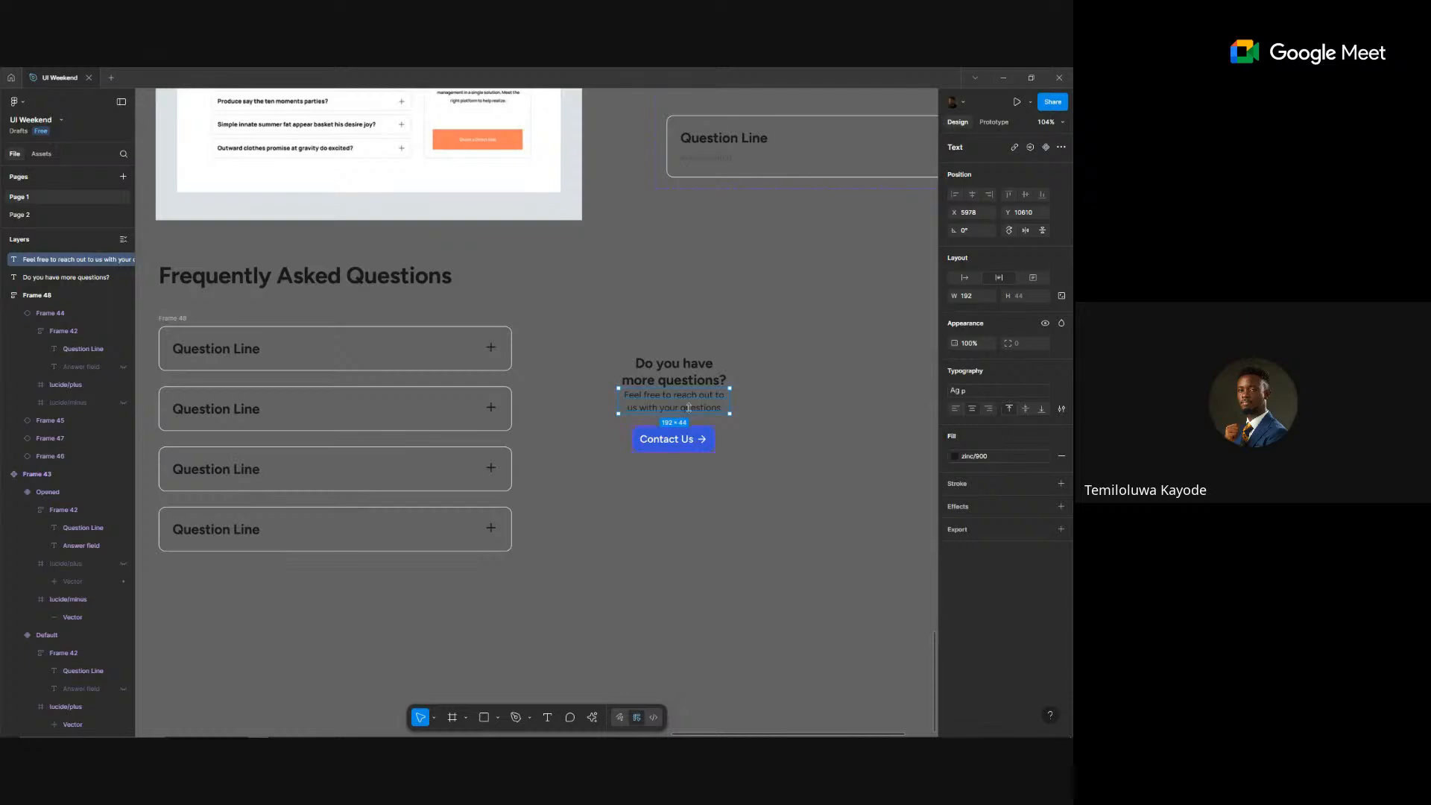
{"action": "left_click_drag", "start_coordinate": [688, 407], "coordinate": [688, 404]}
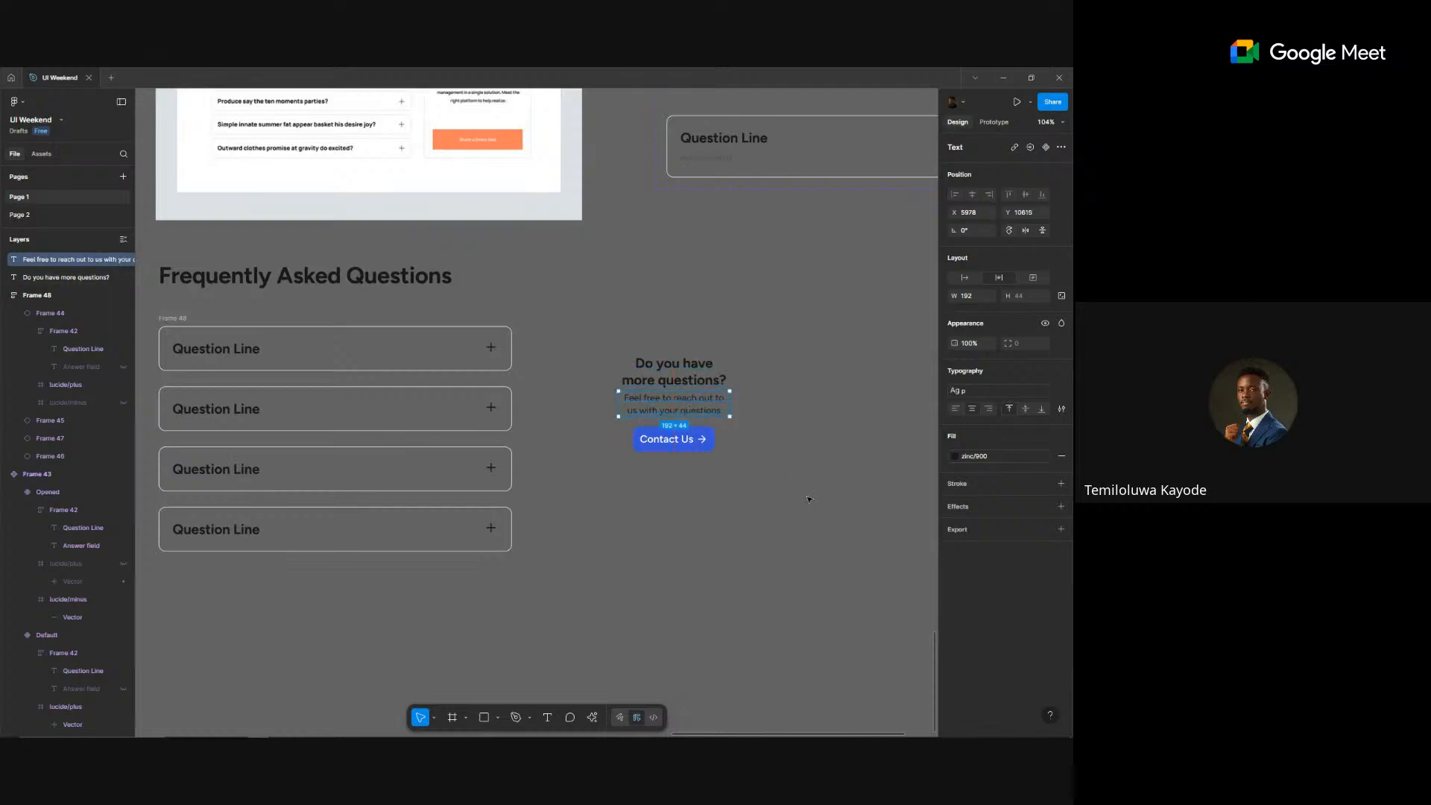
- Wrap both texts and the Contact Us button in an auto layout, and nest the two texts in their own auto layout with a tighter gap
{"action": "left_click_drag", "start_coordinate": [586, 301], "coordinate": [826, 516]}
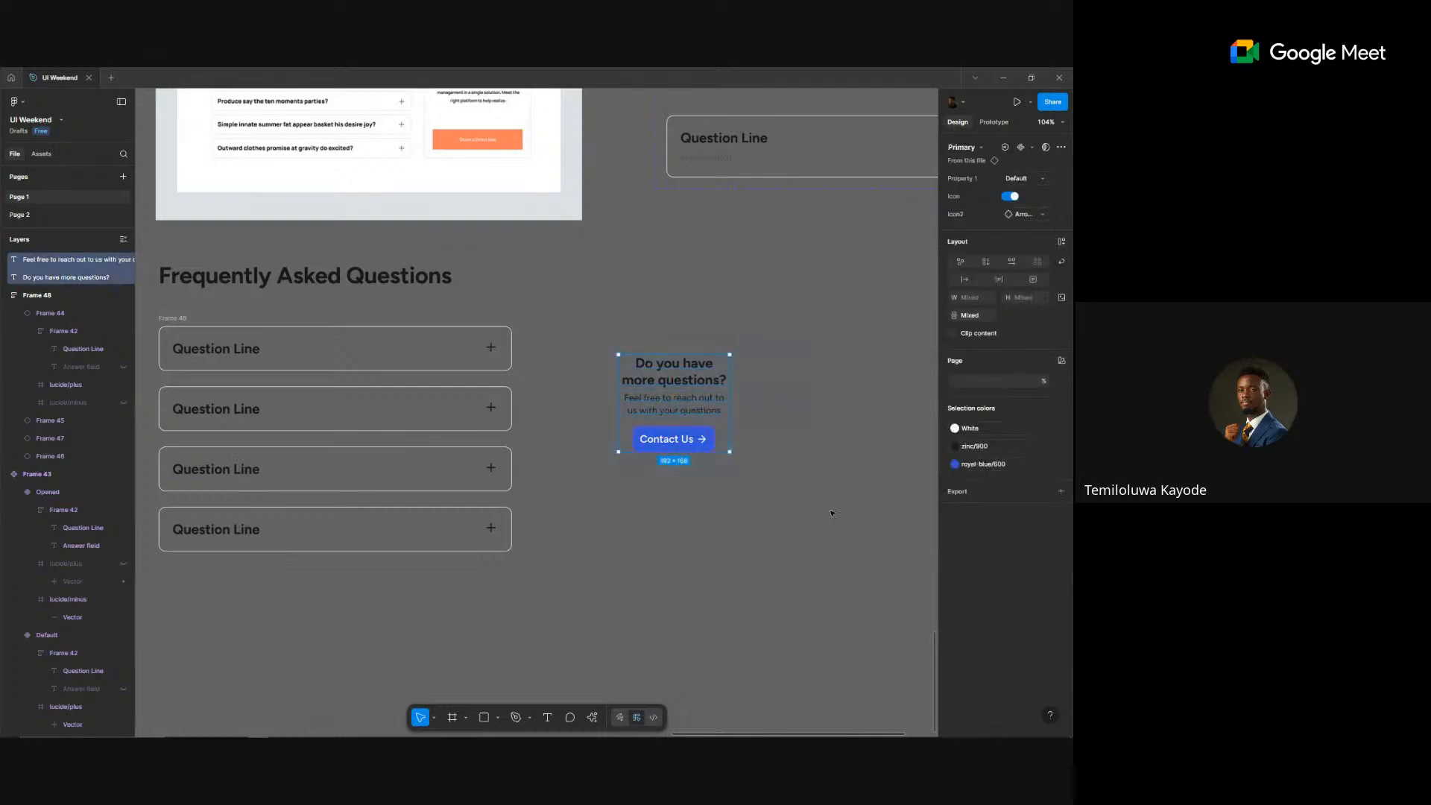
{"action": "key", "text": "shift+a"}
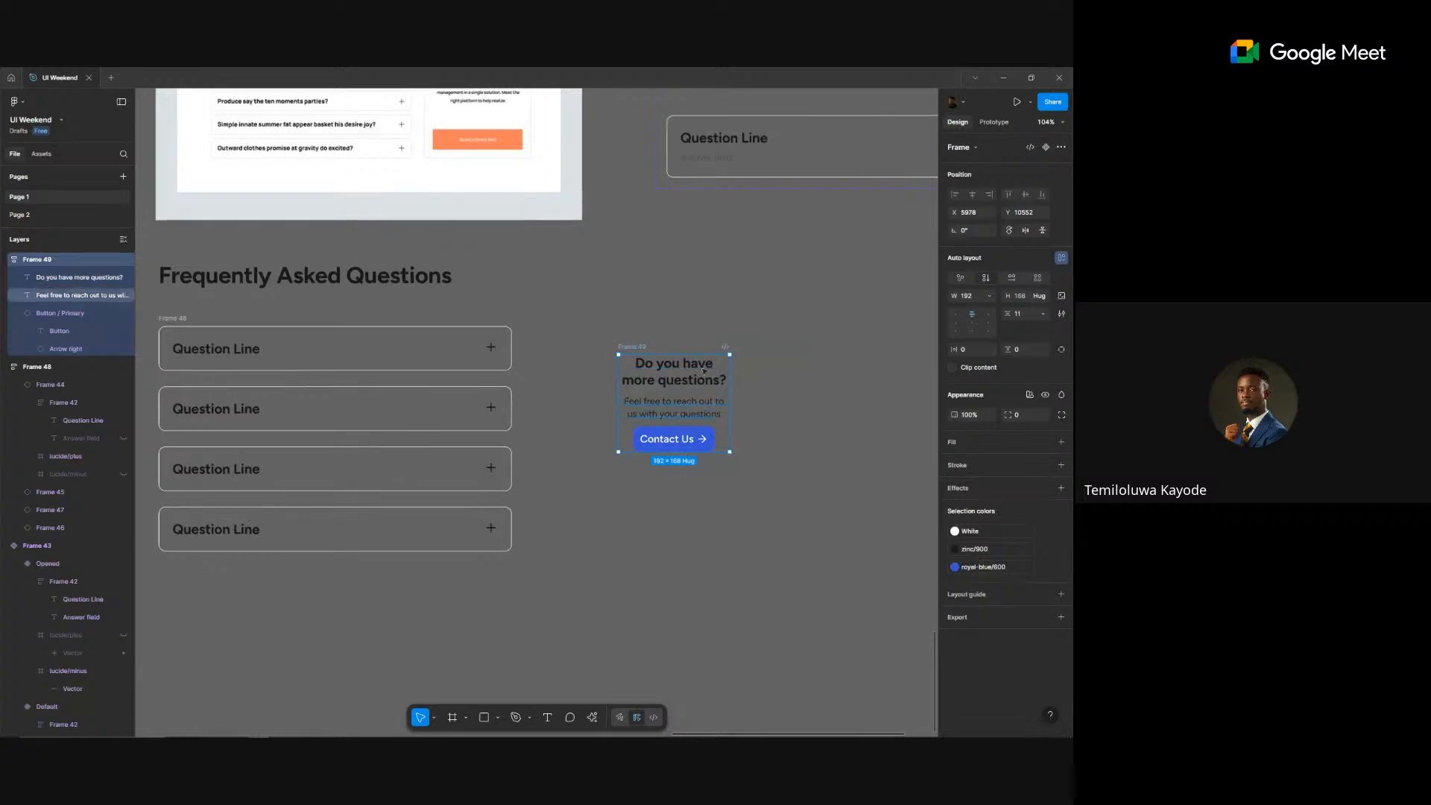
{"action": "left_click", "coordinate": [704, 370]}
{"action": "key", "text": "shift+a"}
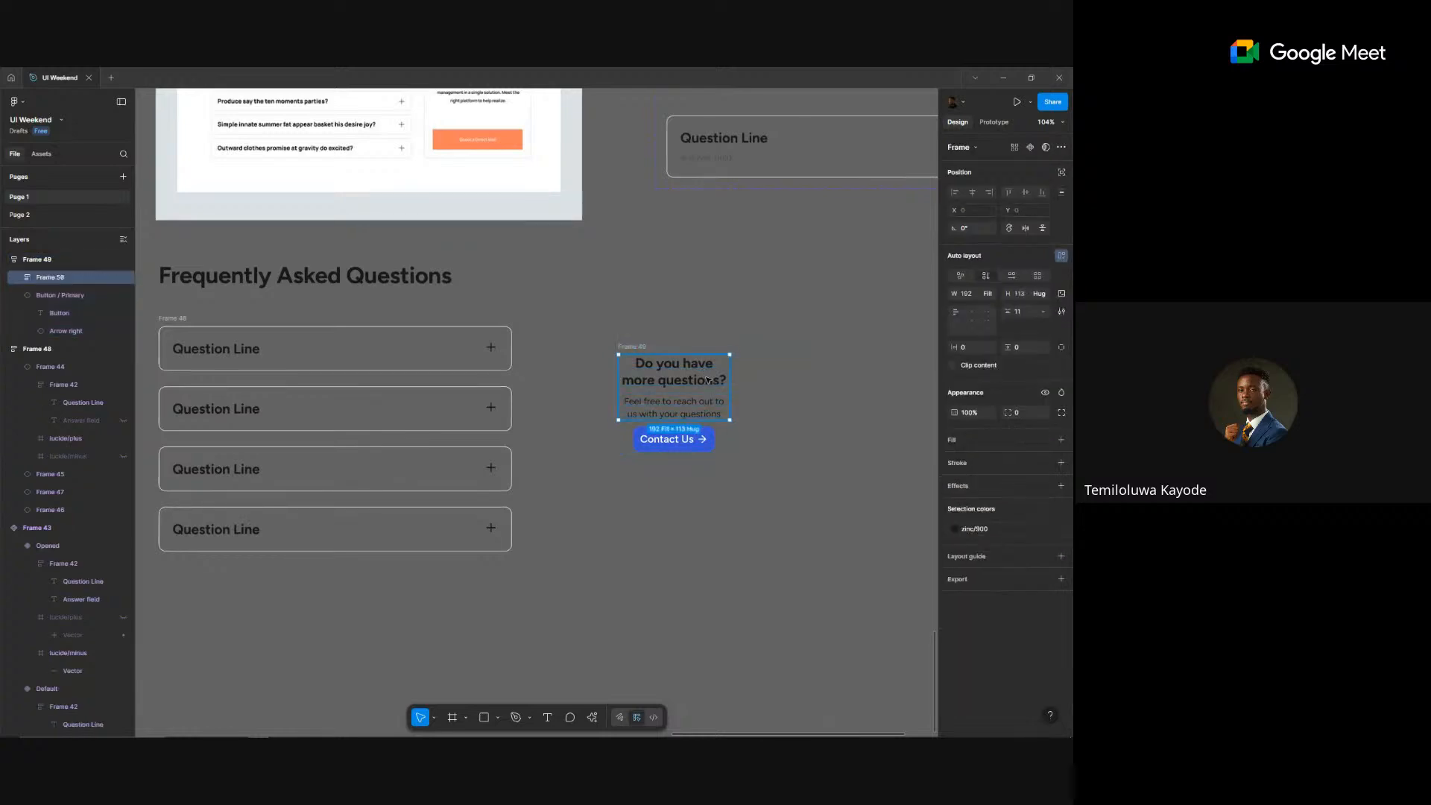
{"action": "left_click", "coordinate": [1026, 313]}
{"action": "key", "text": "Return"}
{"action": "key", "text": "Escape"}
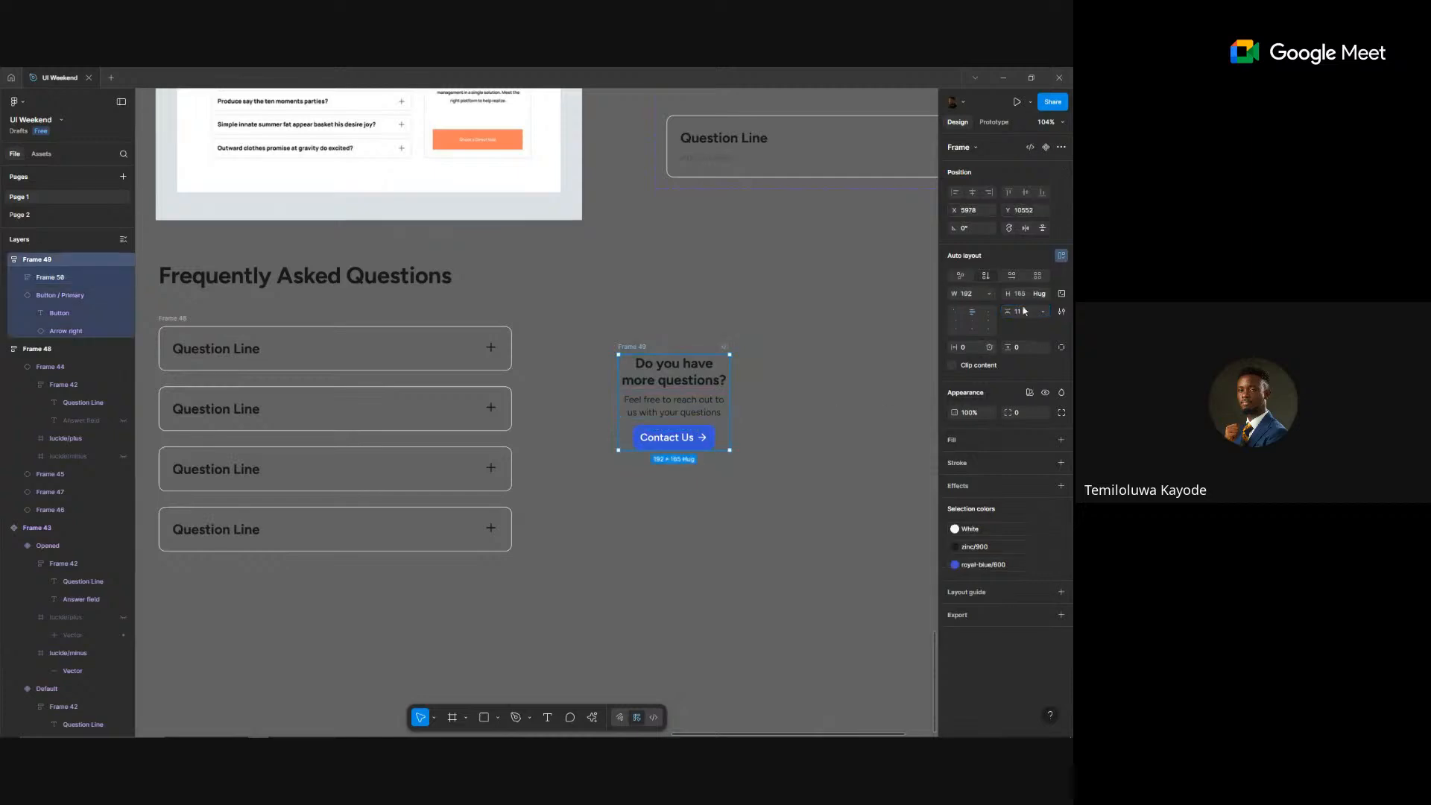
- Set the outer contact card's vertical gap to 16 and widen the card to about 260
{"action": "left_click", "coordinate": [1031, 318]}
{"action": "type", "text": "16"}
{"action": "key", "text": "Return"}
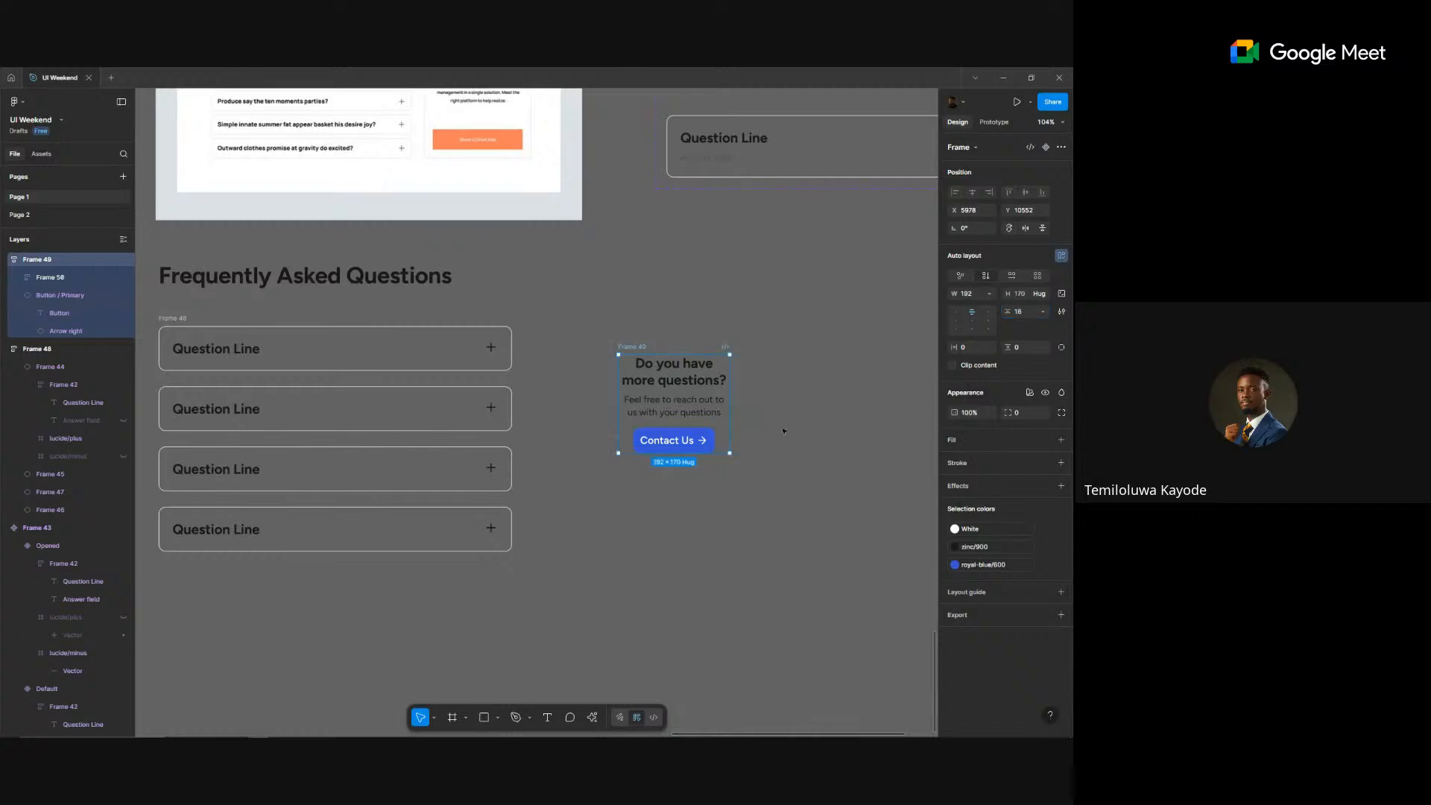
{"action": "left_click_drag", "start_coordinate": [757, 395], "coordinate": [769, 395]}
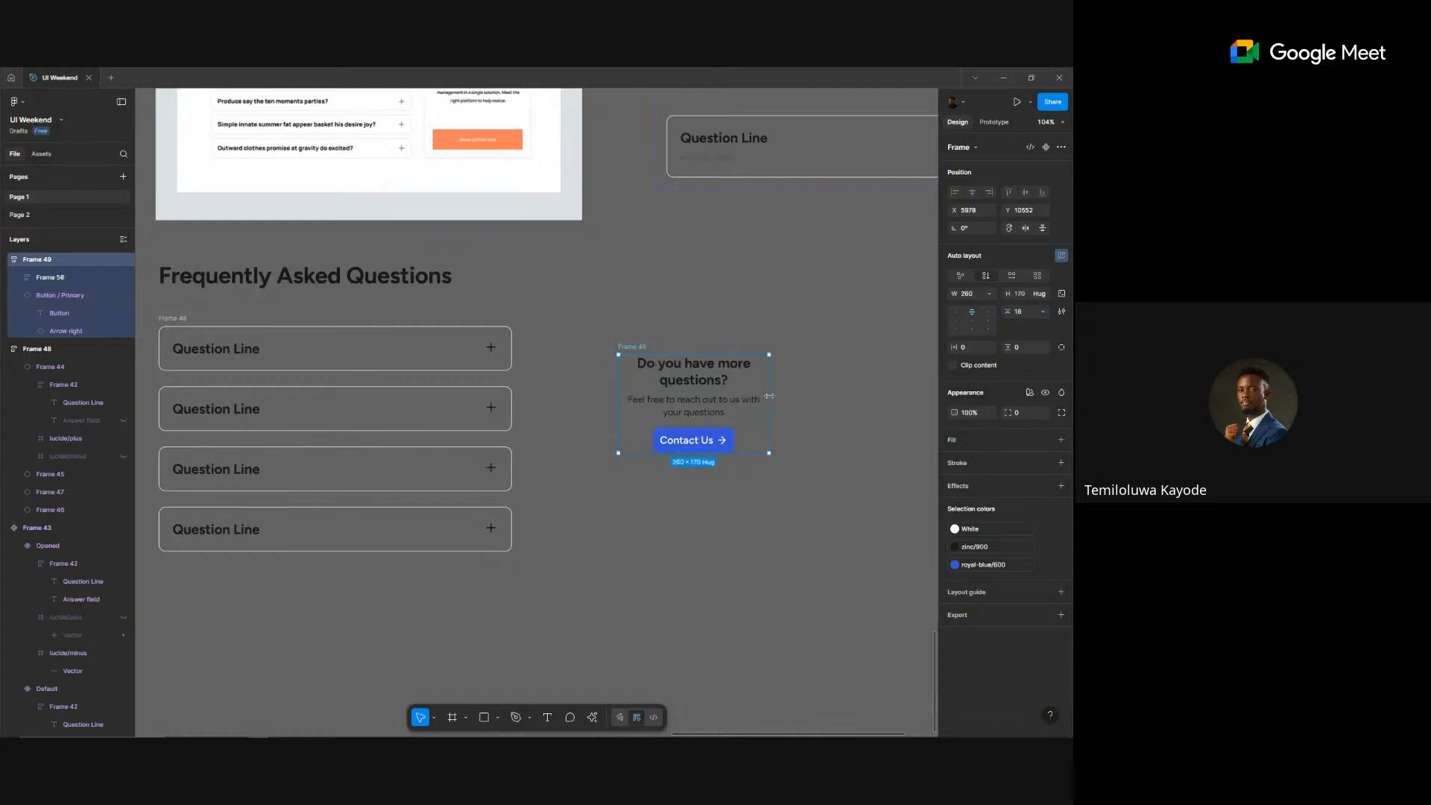
- Recolor the "Feel free to reach out" text with a lighter color style
{"action": "double_click", "coordinate": [731, 407]}
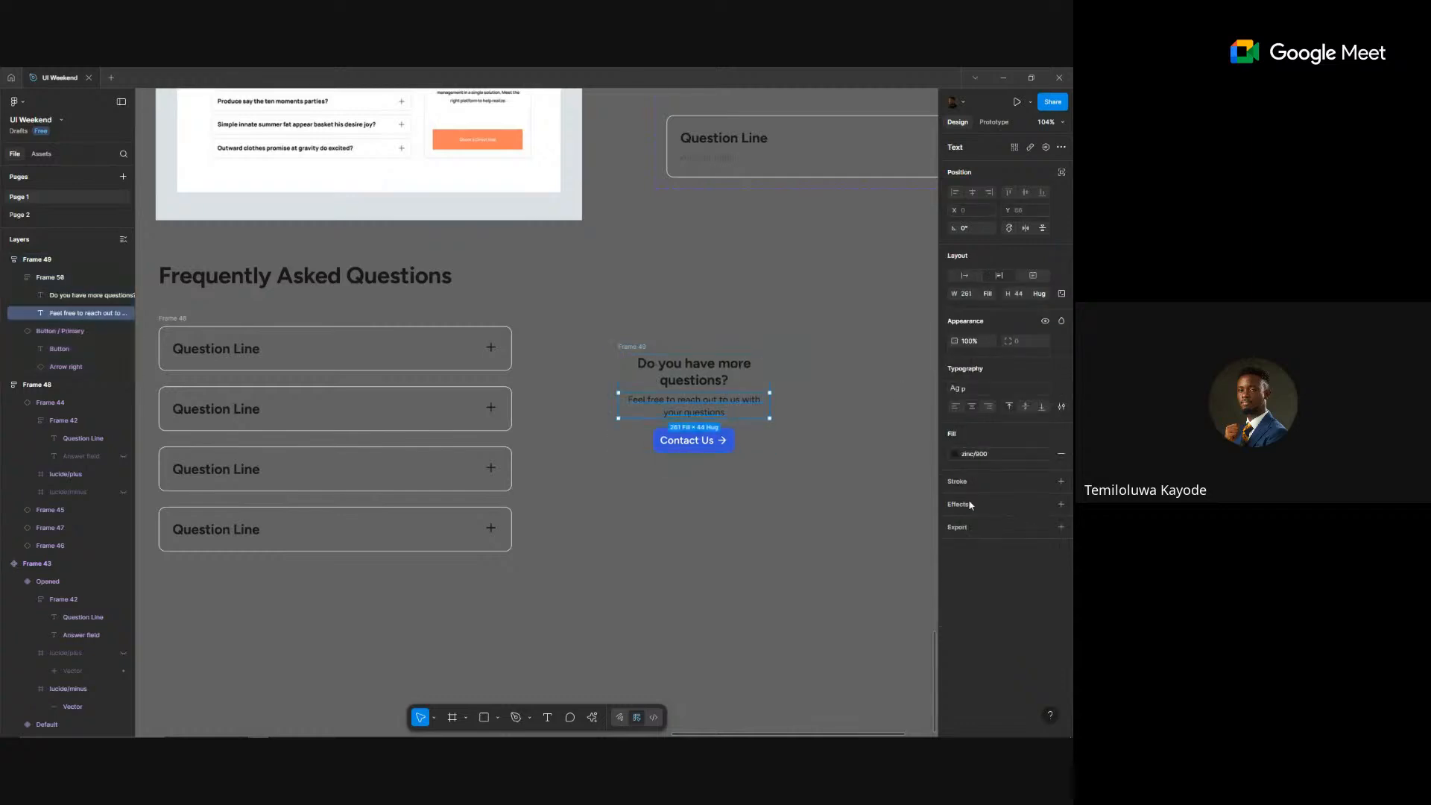
{"action": "left_click", "coordinate": [968, 454]}
{"action": "left_click", "coordinate": [820, 590]}
- Run the Lucide Icons plugin on the canvas
{"action": "left_click", "coordinate": [560, 235]}
{"action": "scroll", "coordinate": [560, 235], "scroll_direction": "down", "scroll_amount": 2}
{"action": "scroll", "coordinate": [565, 265], "scroll_direction": "up", "scroll_amount": 2}
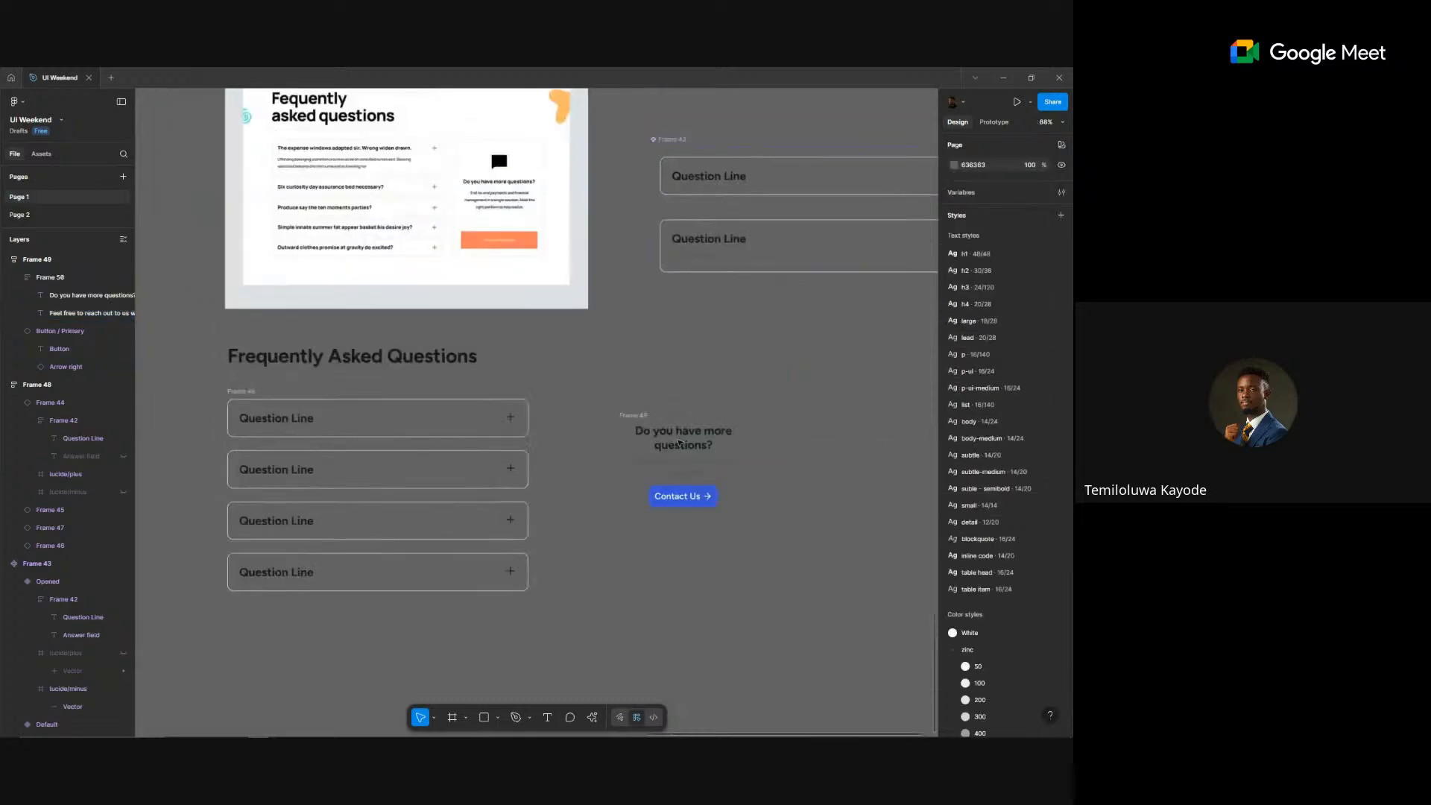
{"action": "right_click", "coordinate": [640, 352]}
{"action": "mouse_move", "coordinate": [670, 449]}
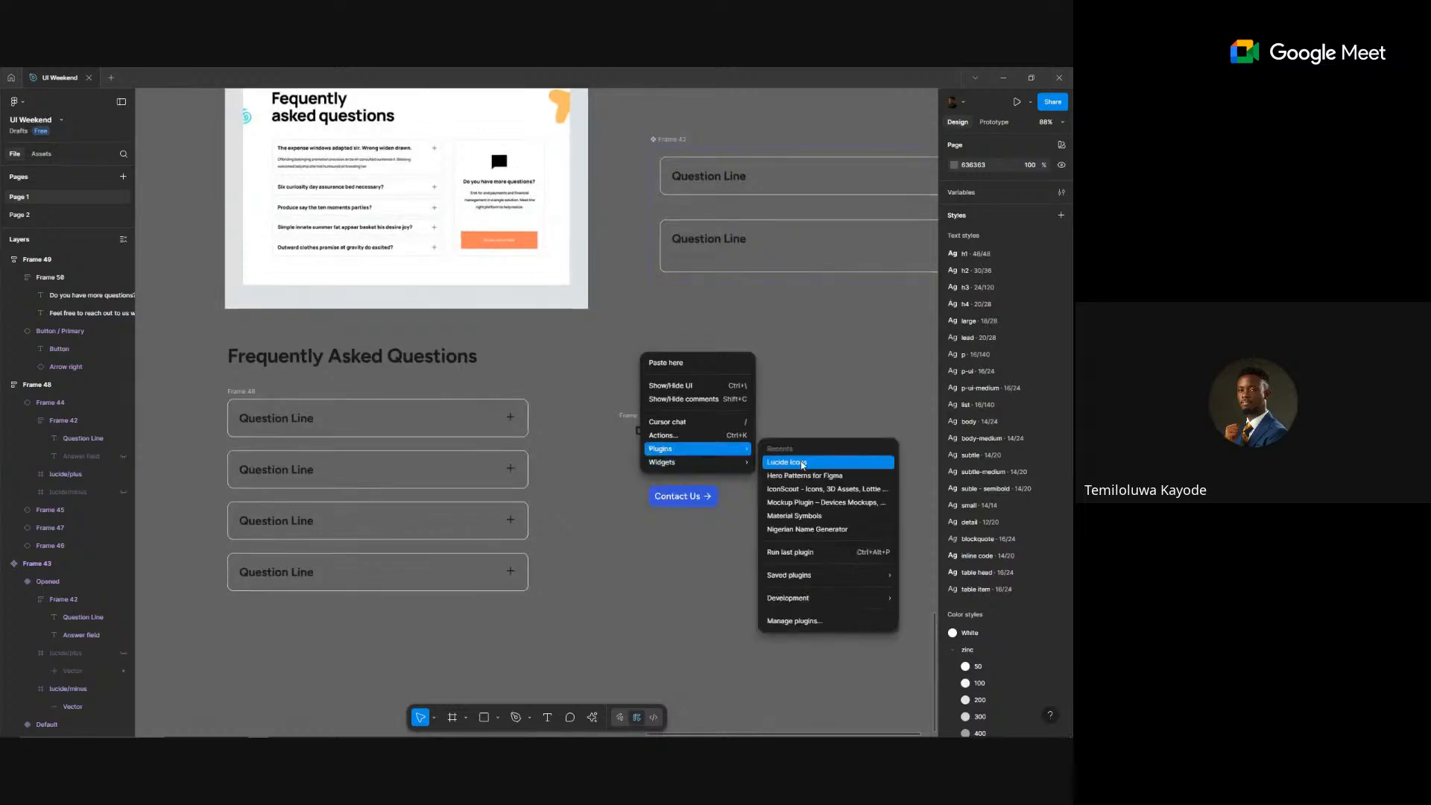
{"action": "left_click", "coordinate": [802, 463]}
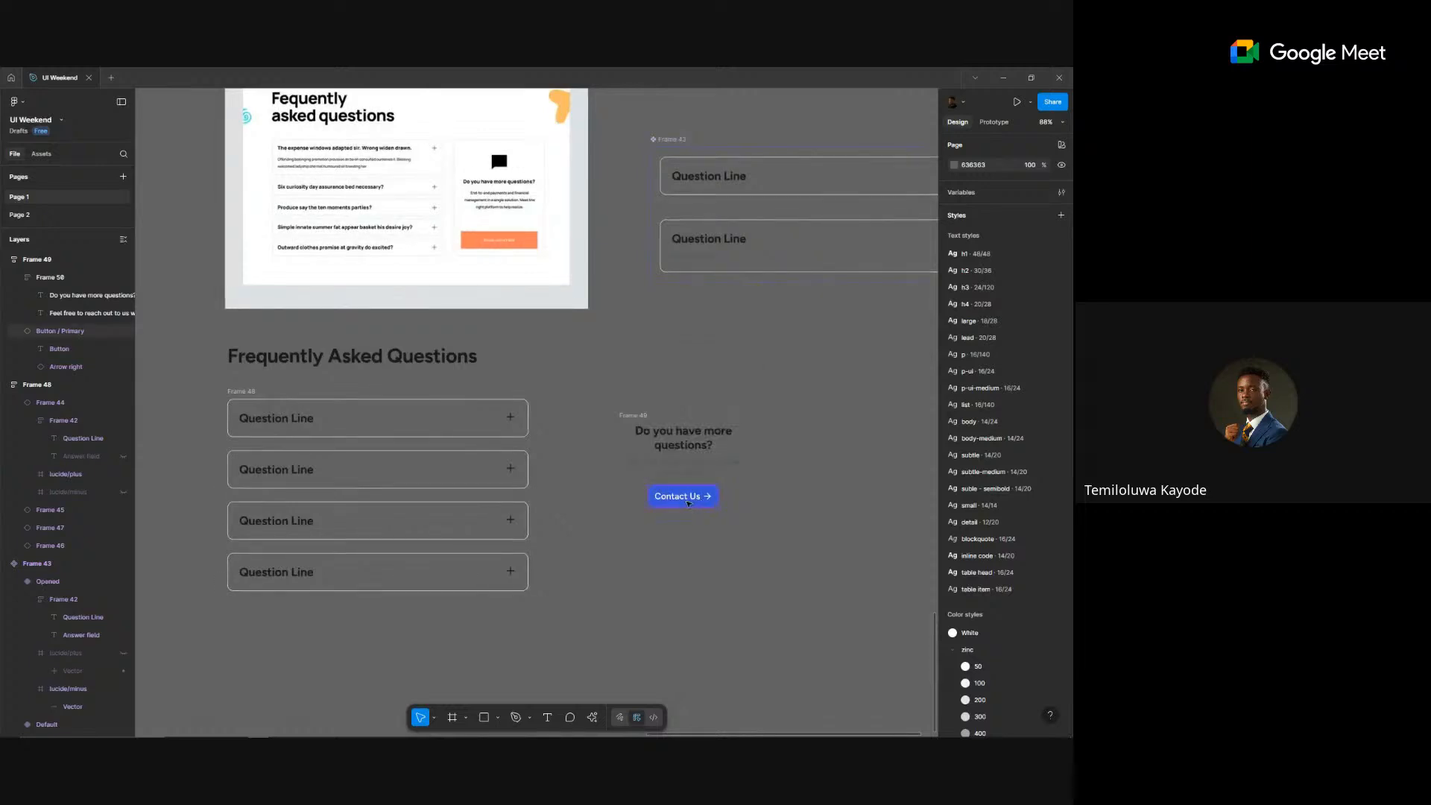
- Make the Contact Us button fill the card's width, center its content and turn off its icon
{"action": "left_click", "coordinate": [695, 496]}
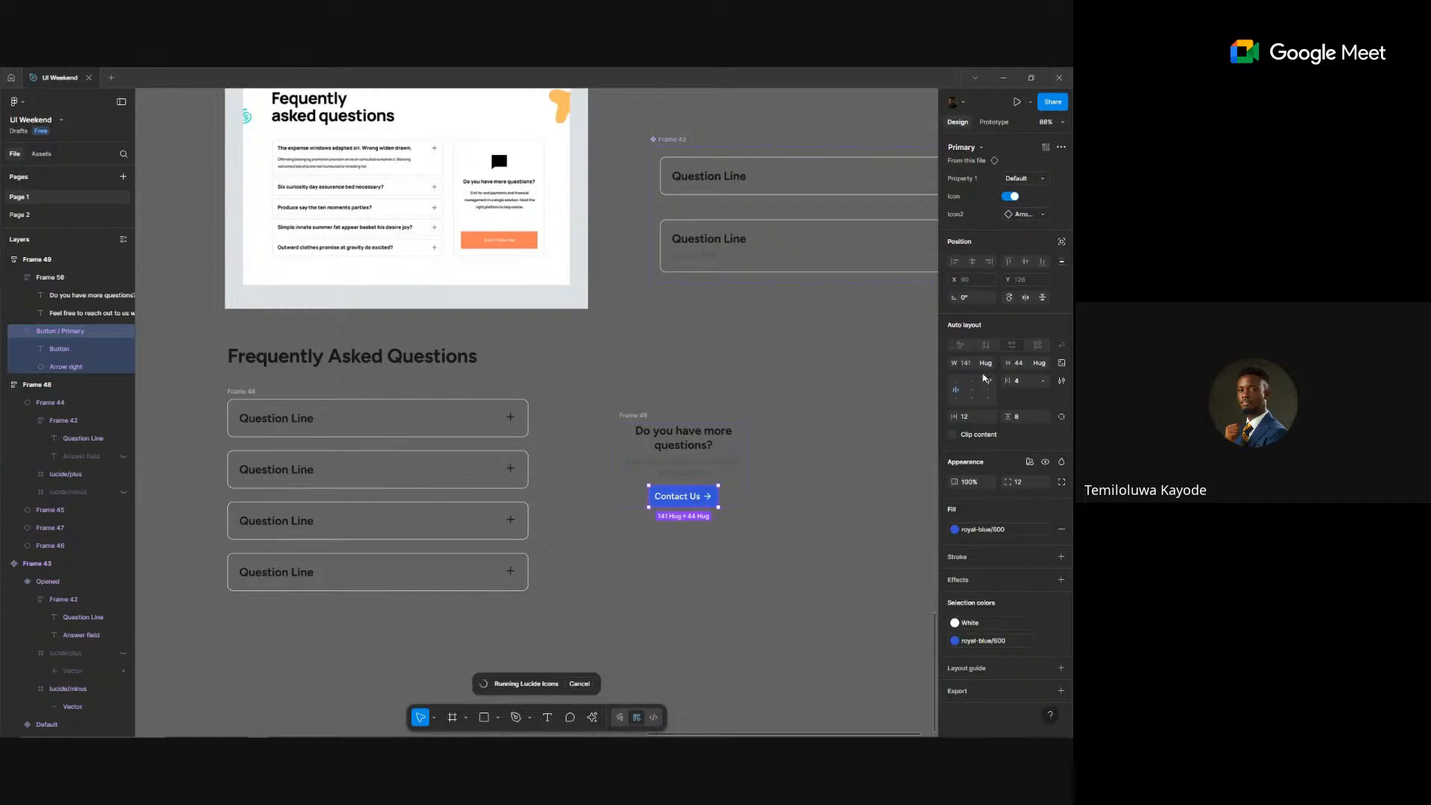
{"action": "left_click", "coordinate": [986, 363]}
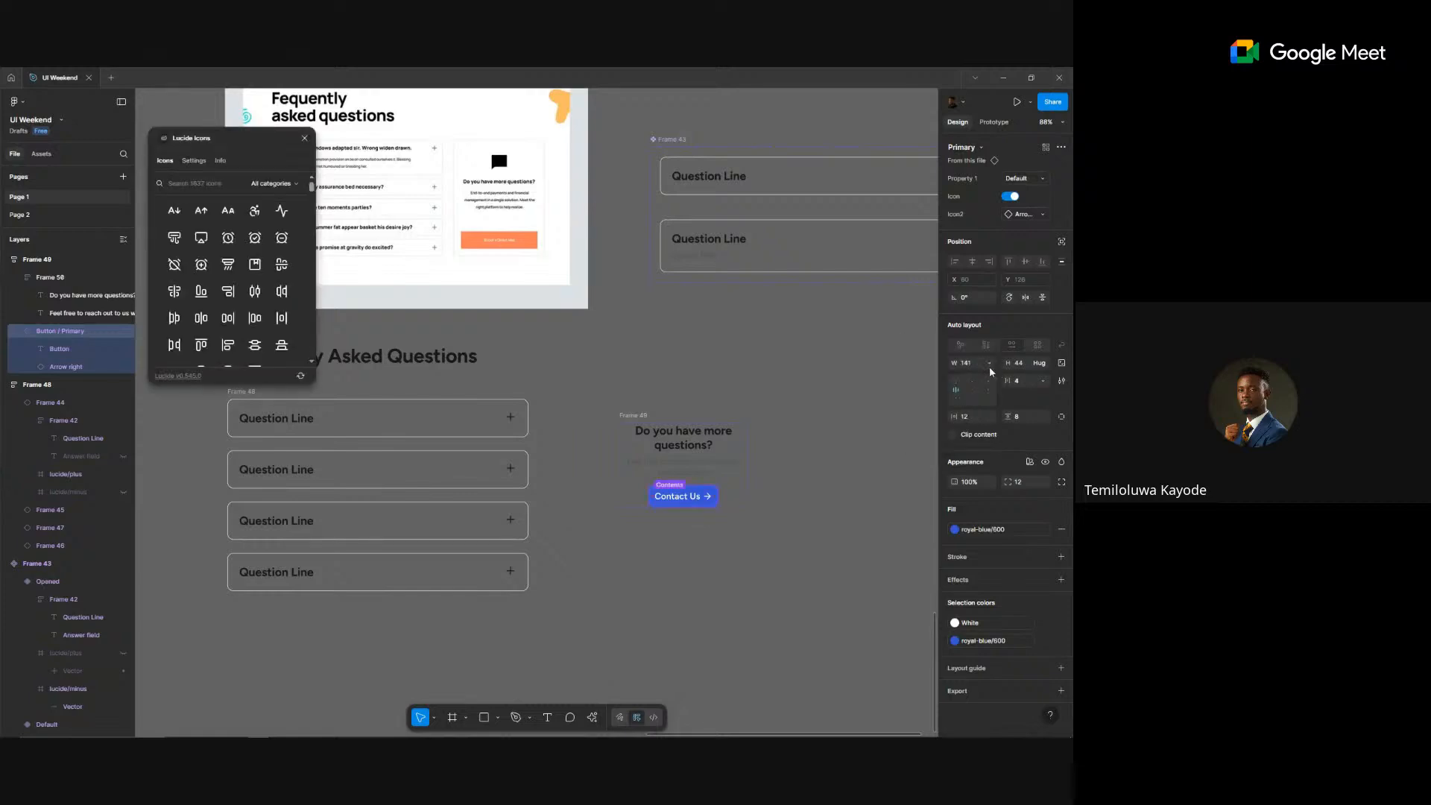
{"action": "left_click", "coordinate": [988, 363]}
{"action": "left_click", "coordinate": [970, 377]}
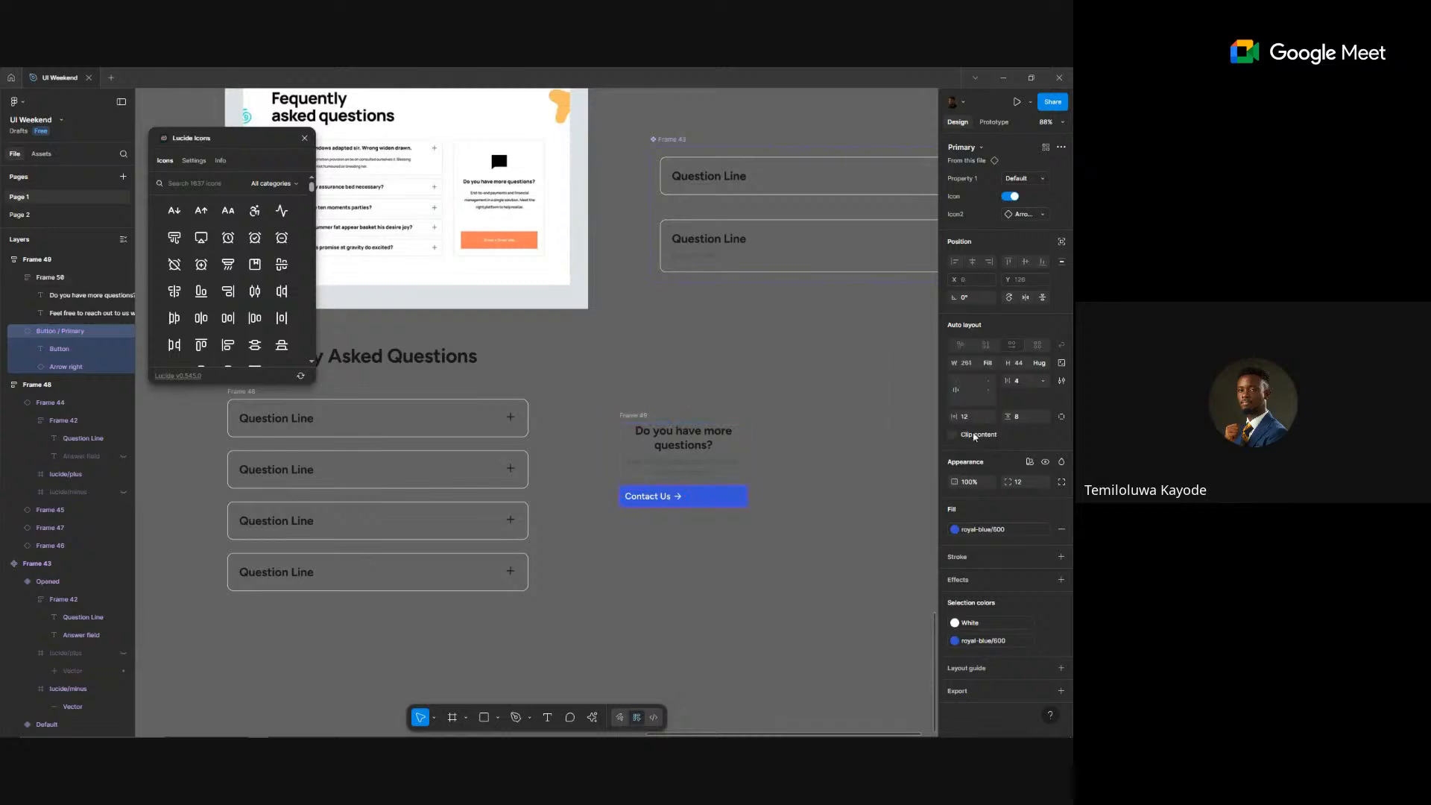
{"action": "left_click", "coordinate": [972, 394]}
{"action": "left_click", "coordinate": [1011, 198]}
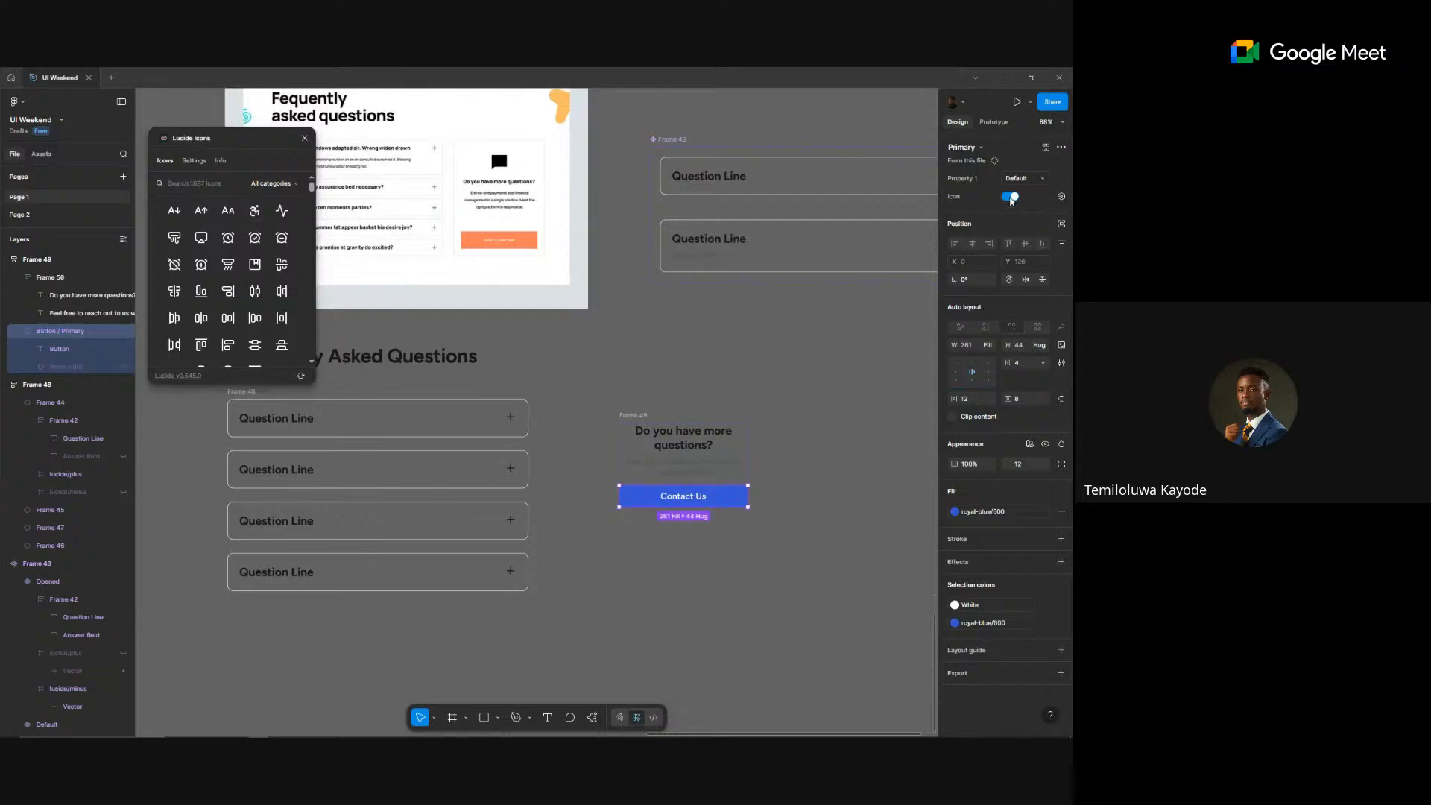
- Search the Lucide icons for "messag", insert the messages-square icon and place it above the heading inside the contact card
{"action": "left_click", "coordinate": [216, 188]}
{"action": "type", "text": "messag"}
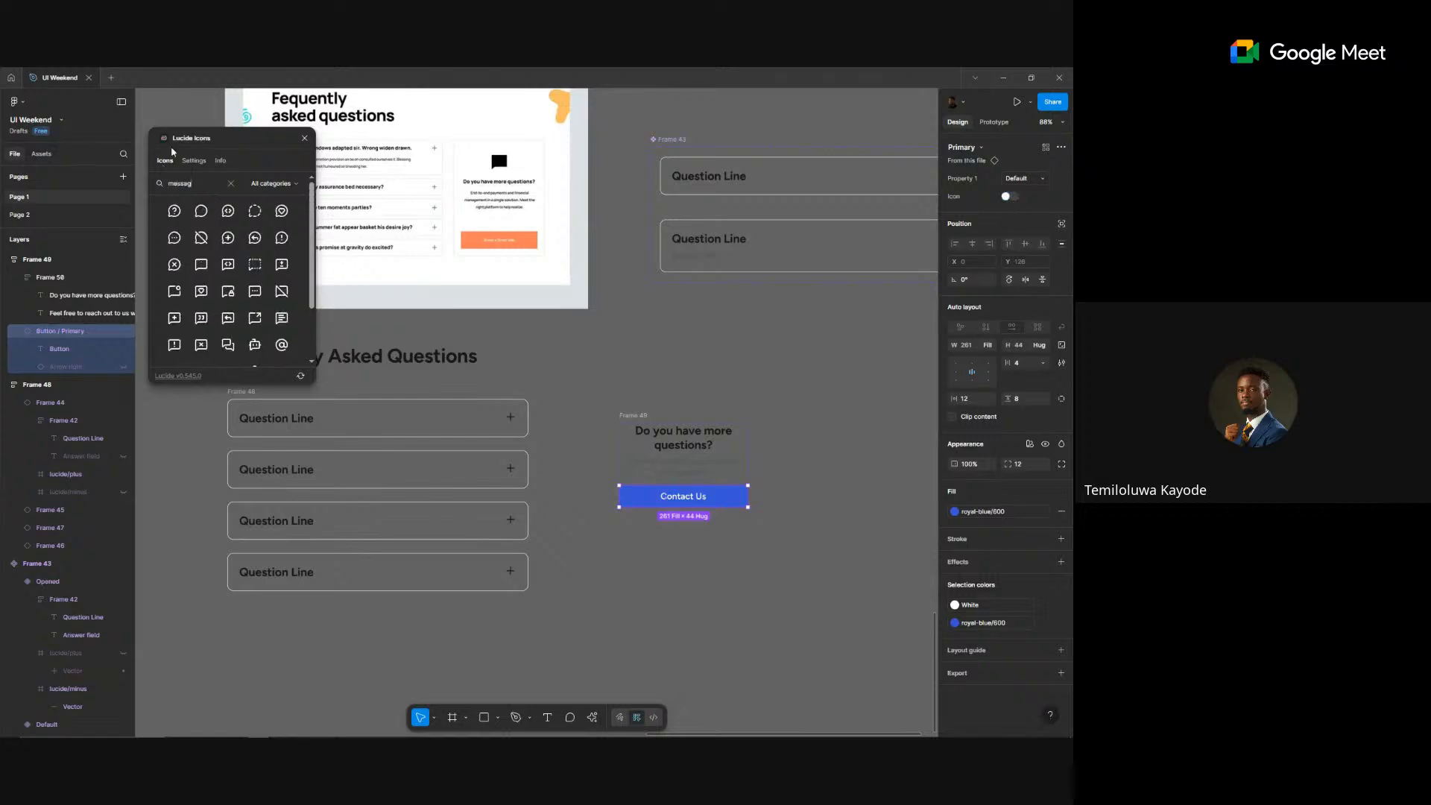
{"action": "left_click_drag", "start_coordinate": [193, 138], "coordinate": [561, 141]}
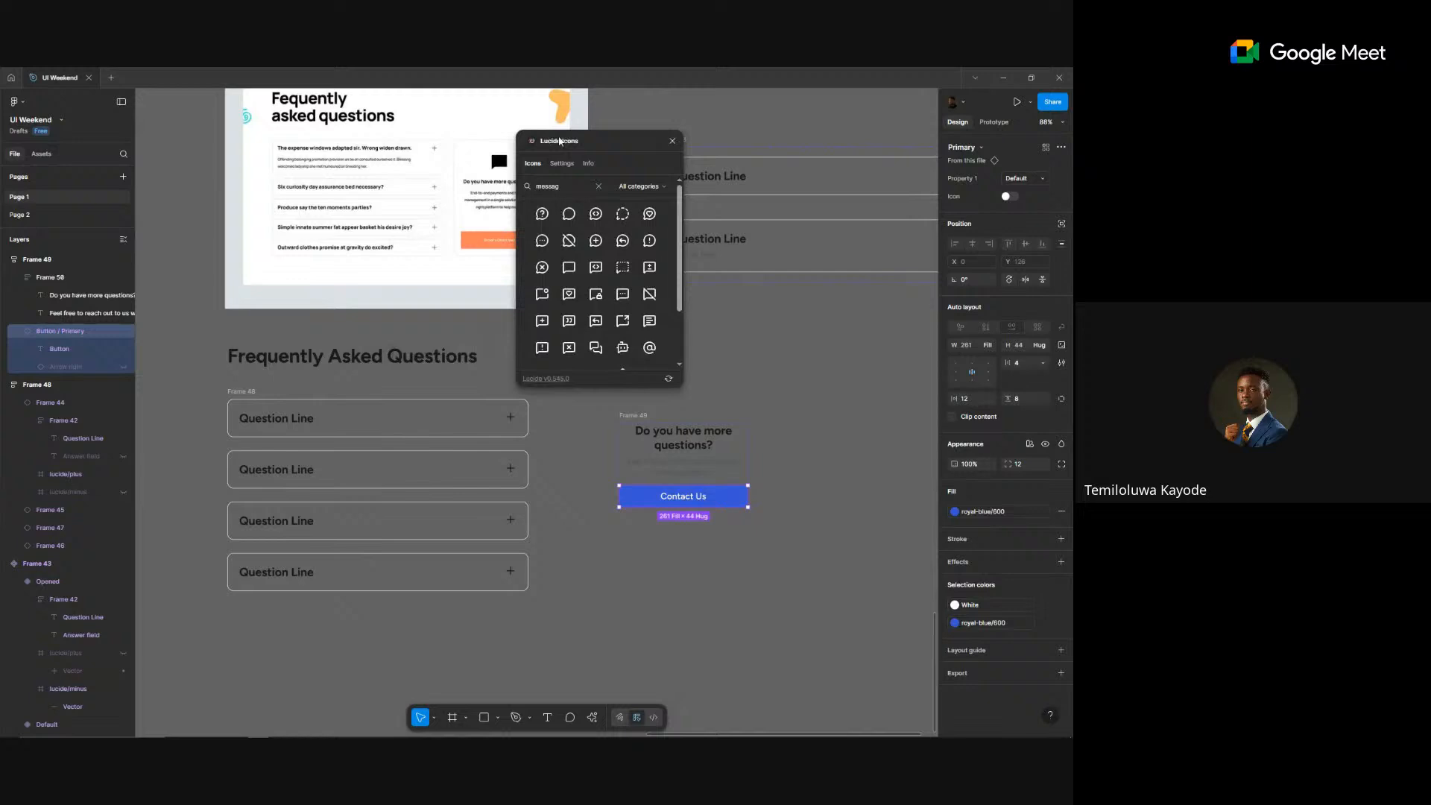
{"action": "double_click", "coordinate": [572, 185]}
{"action": "left_click_drag", "start_coordinate": [626, 155], "coordinate": [515, 121]}
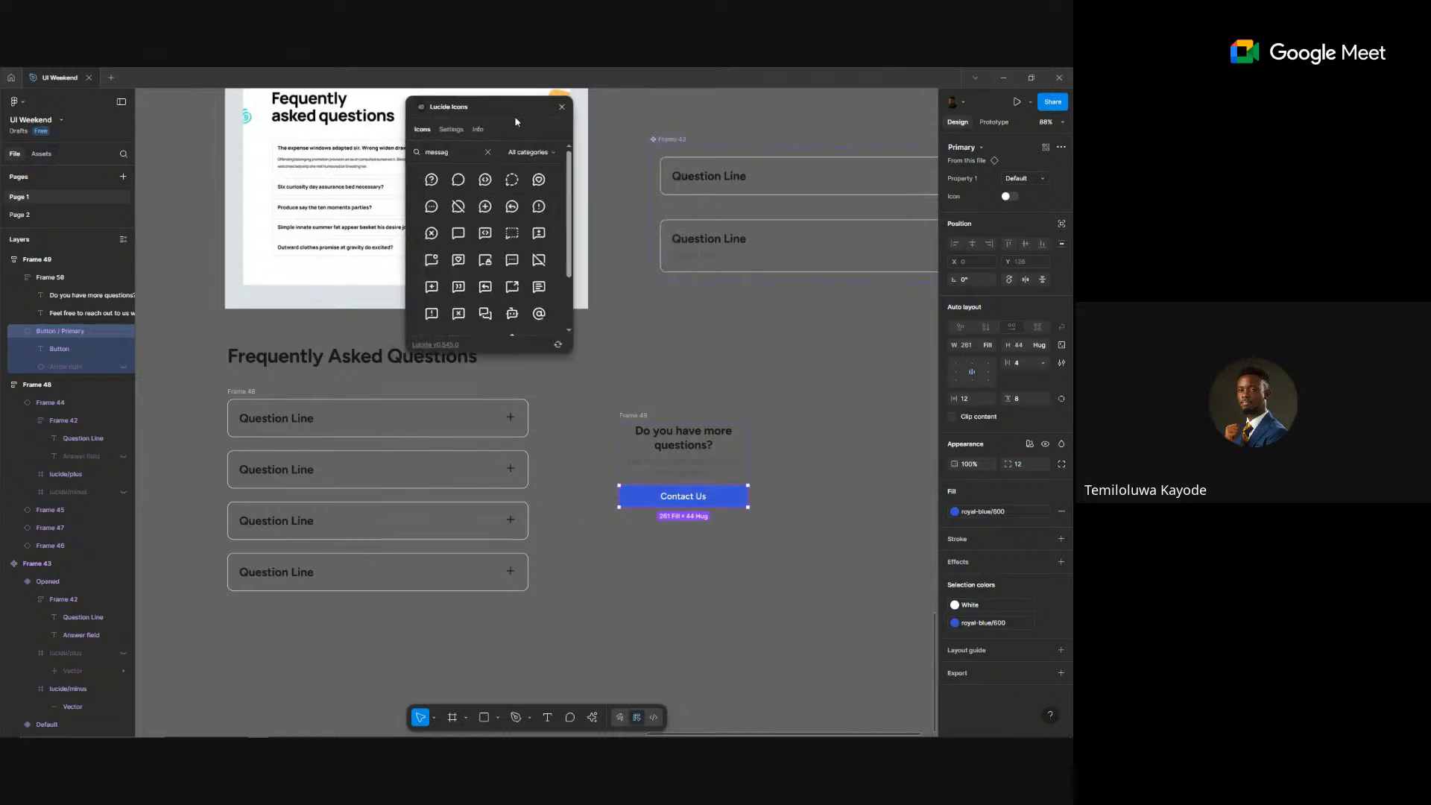
{"action": "left_click", "coordinate": [485, 313]}
{"action": "left_click", "coordinate": [608, 303]}
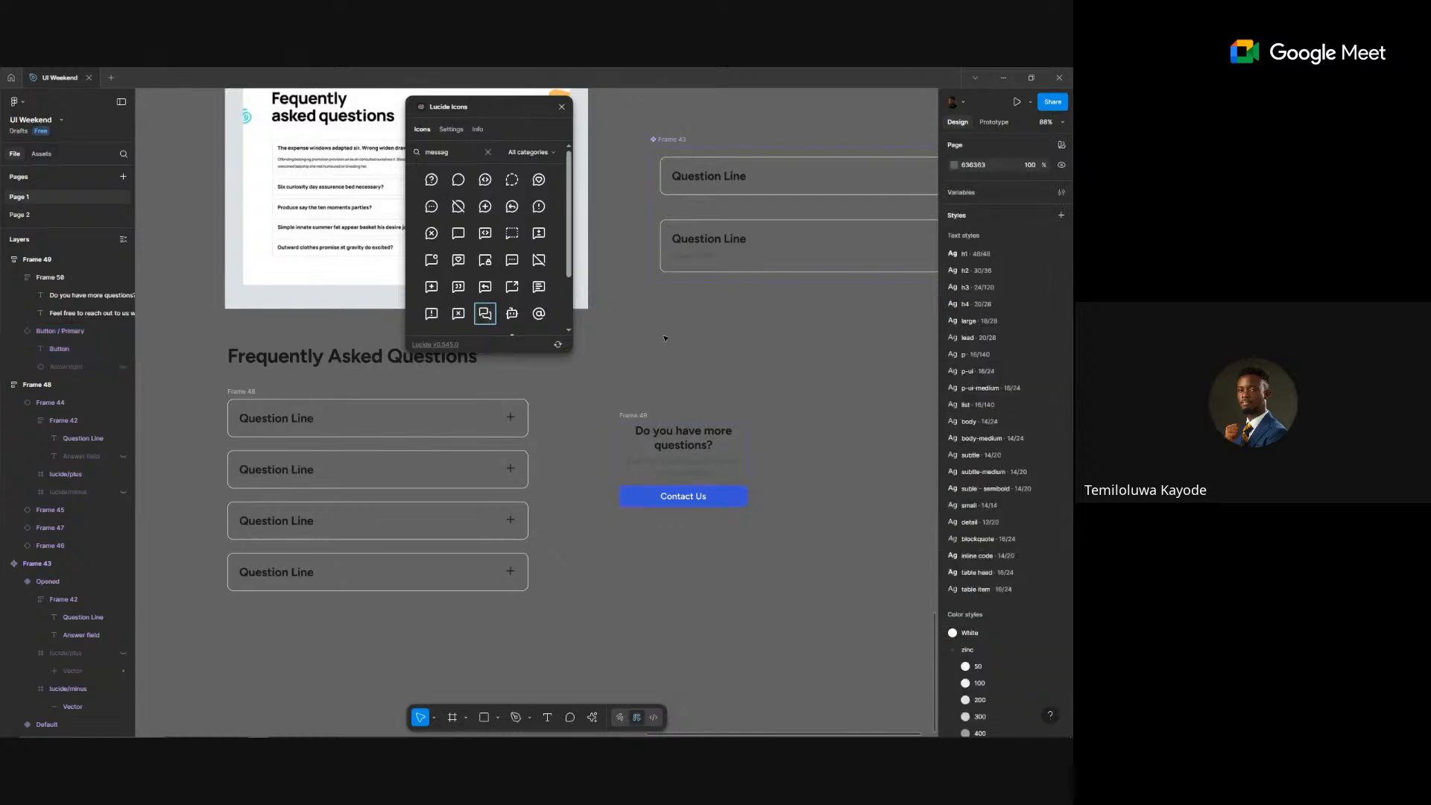
{"action": "left_click", "coordinate": [482, 317]}
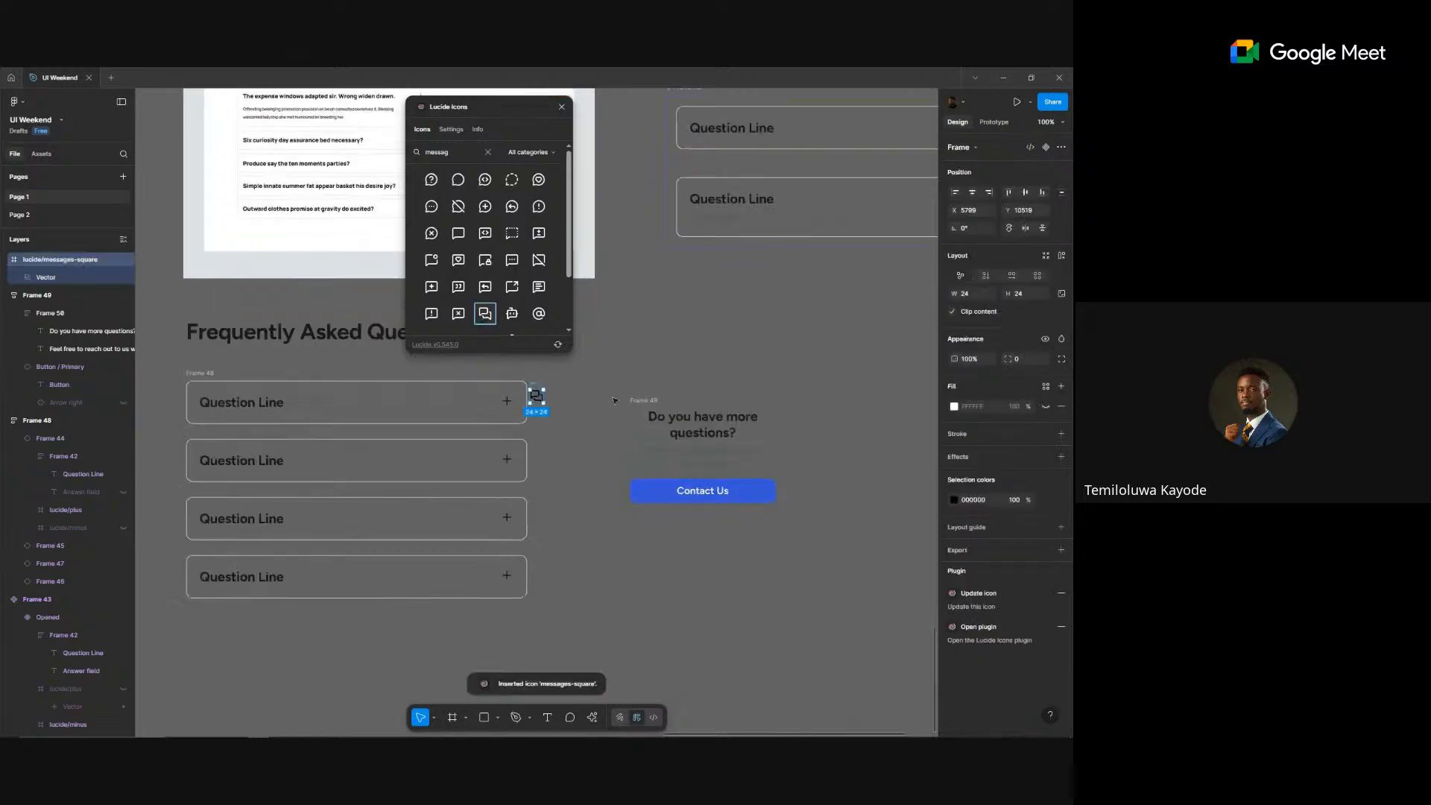
{"action": "left_click_drag", "start_coordinate": [534, 389], "coordinate": [710, 474]}
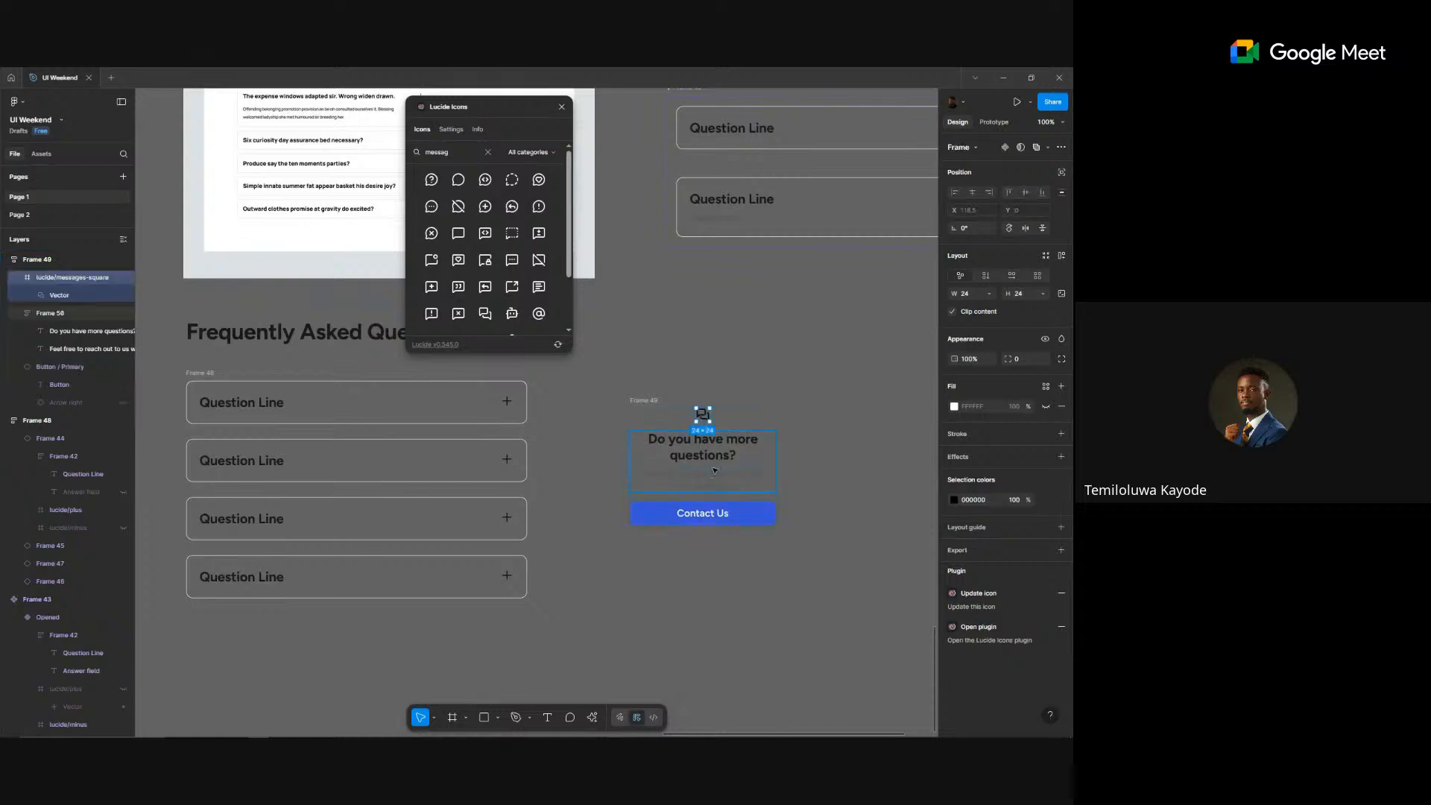
- Scale the messages-square icon in the contact card proportionally to 56 × 56
{"action": "key", "text": "k"}
{"action": "left_click_drag", "start_coordinate": [1007, 359], "coordinate": [1021, 364]}
{"action": "left_click", "coordinate": [1026, 363]}
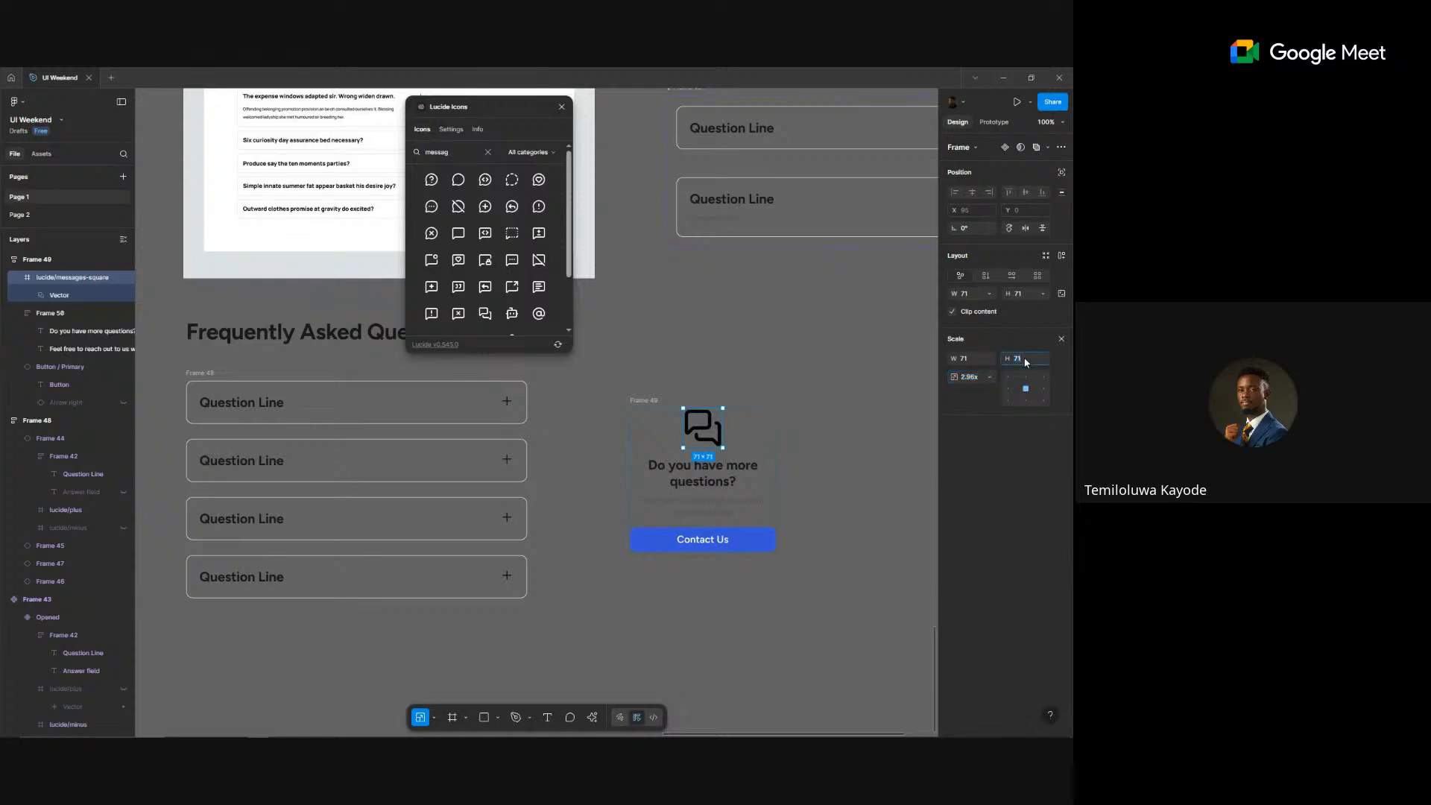
{"action": "type", "text": "64"}
{"action": "key", "text": "Return"}
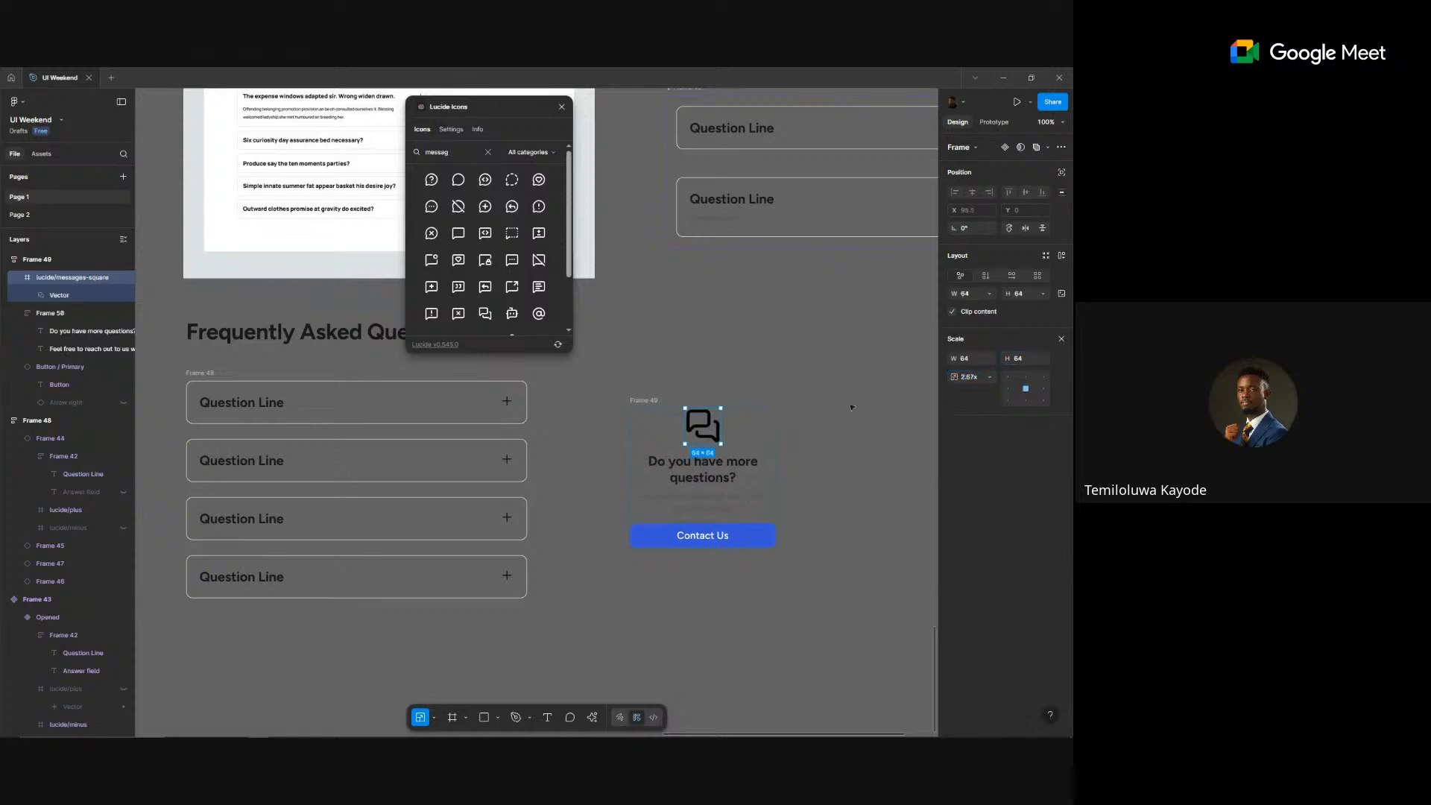
{"action": "left_click", "coordinate": [1020, 358]}
{"action": "type", "text": "56"}
{"action": "key", "text": "Return"}
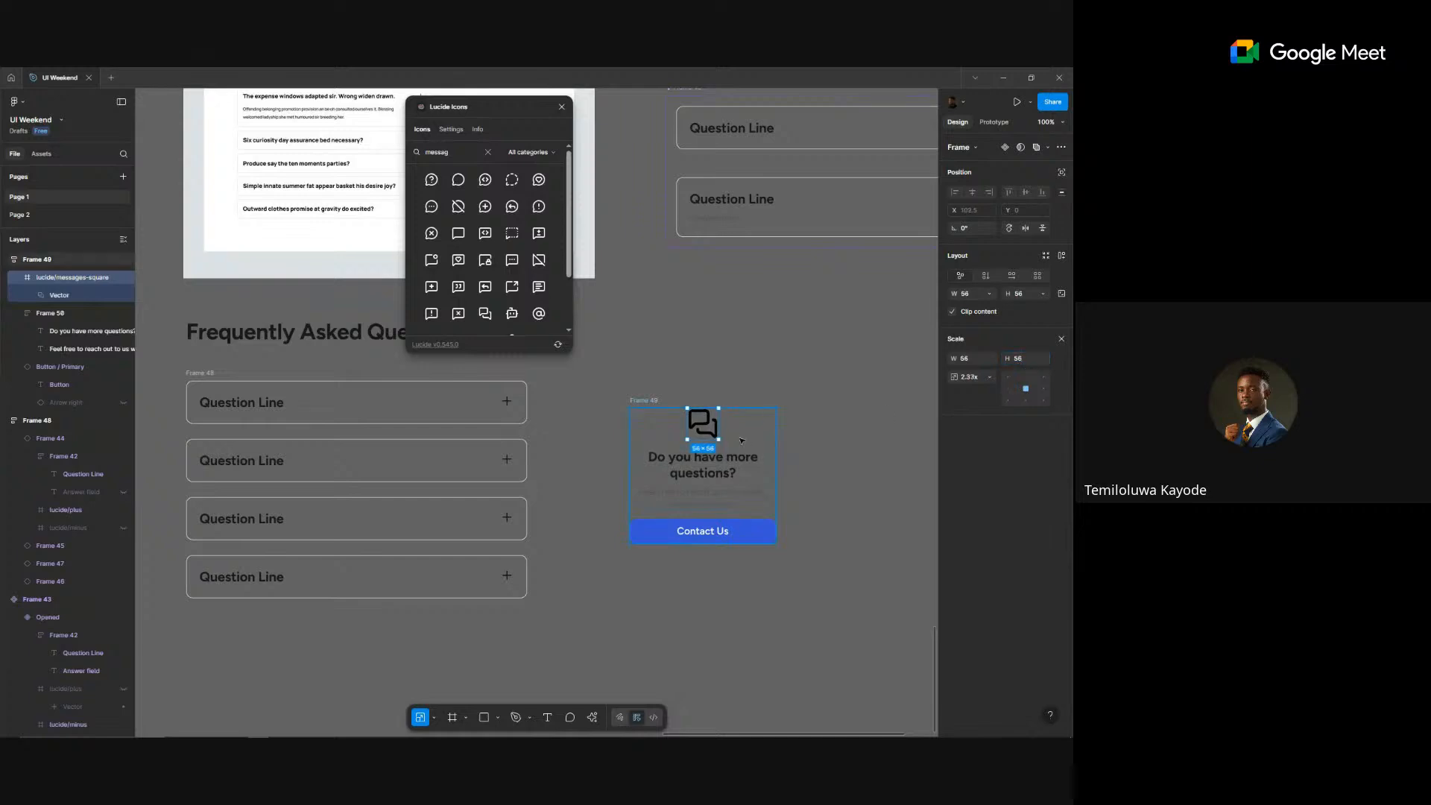
- Place a duplicate of the messages-square icon on the empty canvas above the contact card and close the Lucide Icons plugin
{"action": "scroll", "coordinate": [788, 437], "scroll_direction": "up", "scroll_amount": 3}
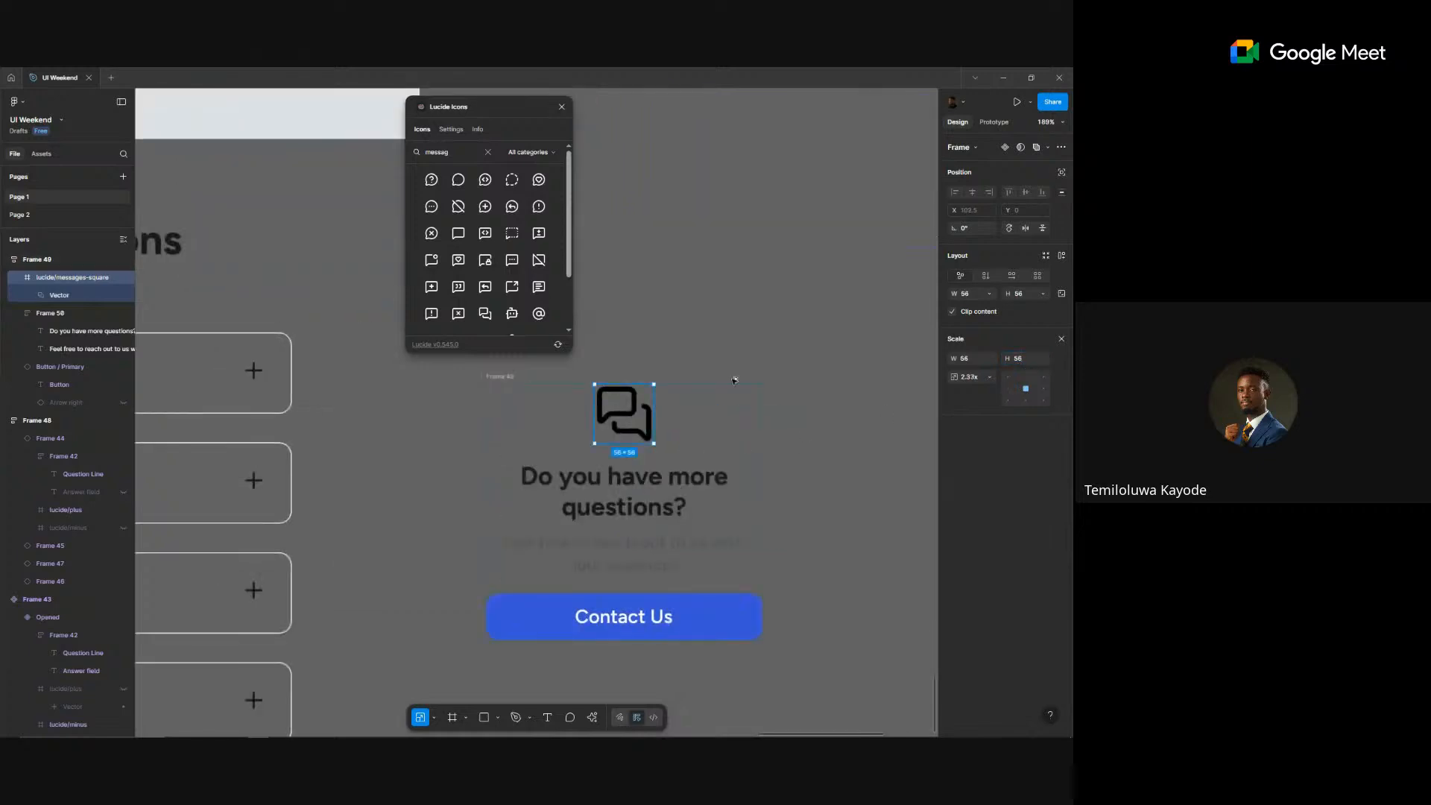
{"action": "left_click_drag", "start_coordinate": [797, 345], "coordinate": [800, 315]}
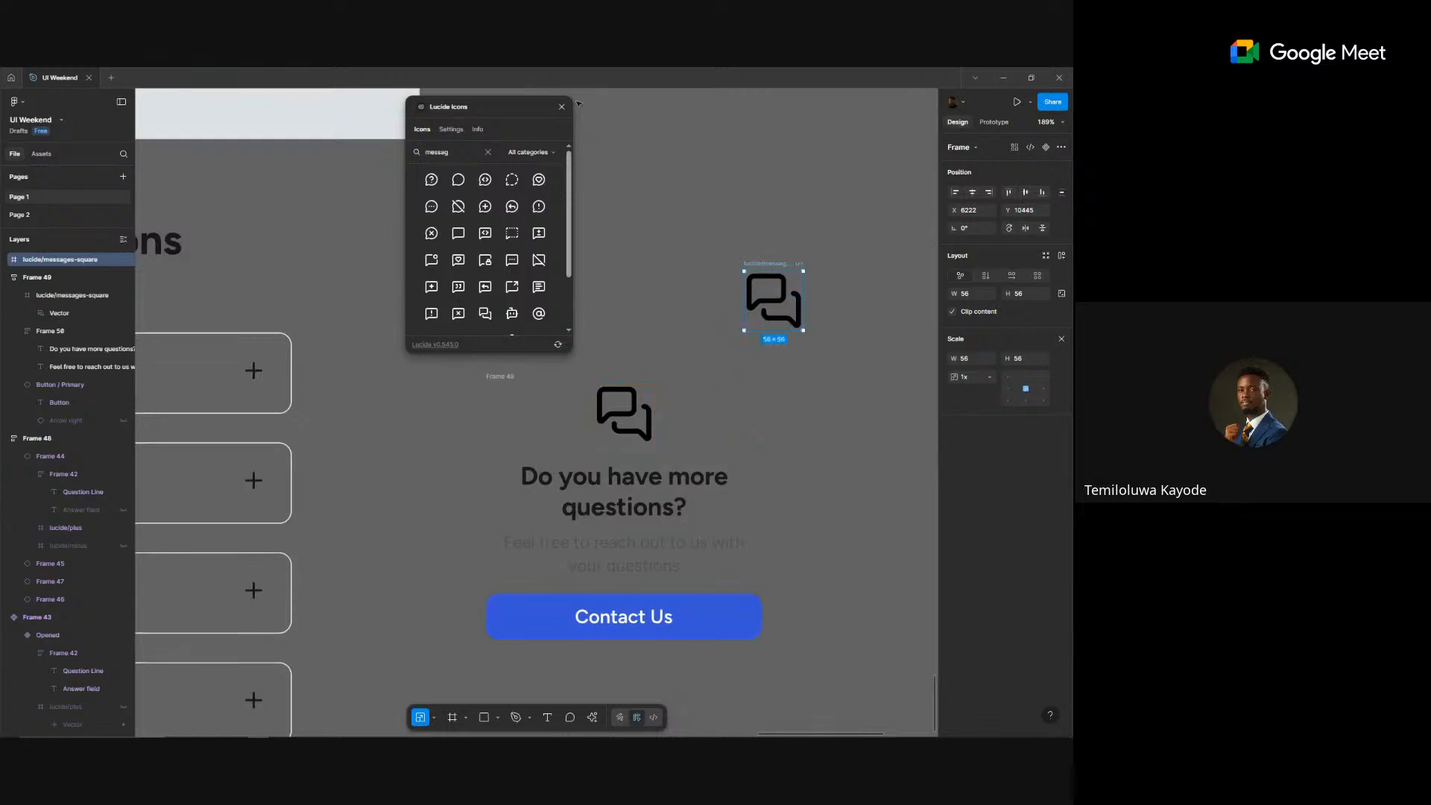
{"action": "left_click", "coordinate": [562, 107]}
{"action": "scroll", "coordinate": [613, 192], "scroll_direction": "right", "scroll_amount": 1}
{"action": "scroll", "coordinate": [614, 192], "scroll_direction": "right", "scroll_amount": 5}
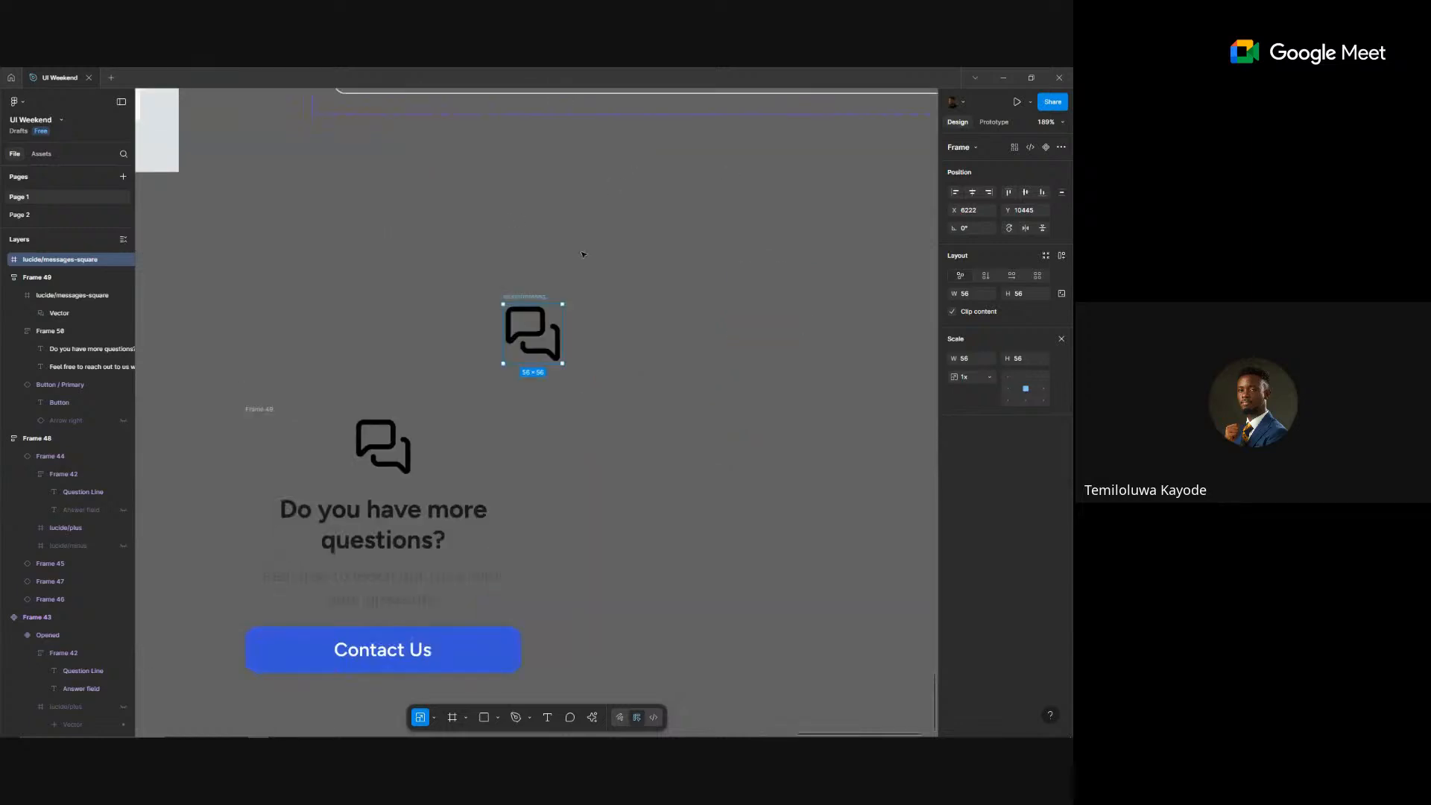
- Draw a square frame about 103 × 103 on the canvas beside the duplicated messages-square icon
{"action": "left_click", "coordinate": [583, 253]}
{"action": "key", "text": "f"}
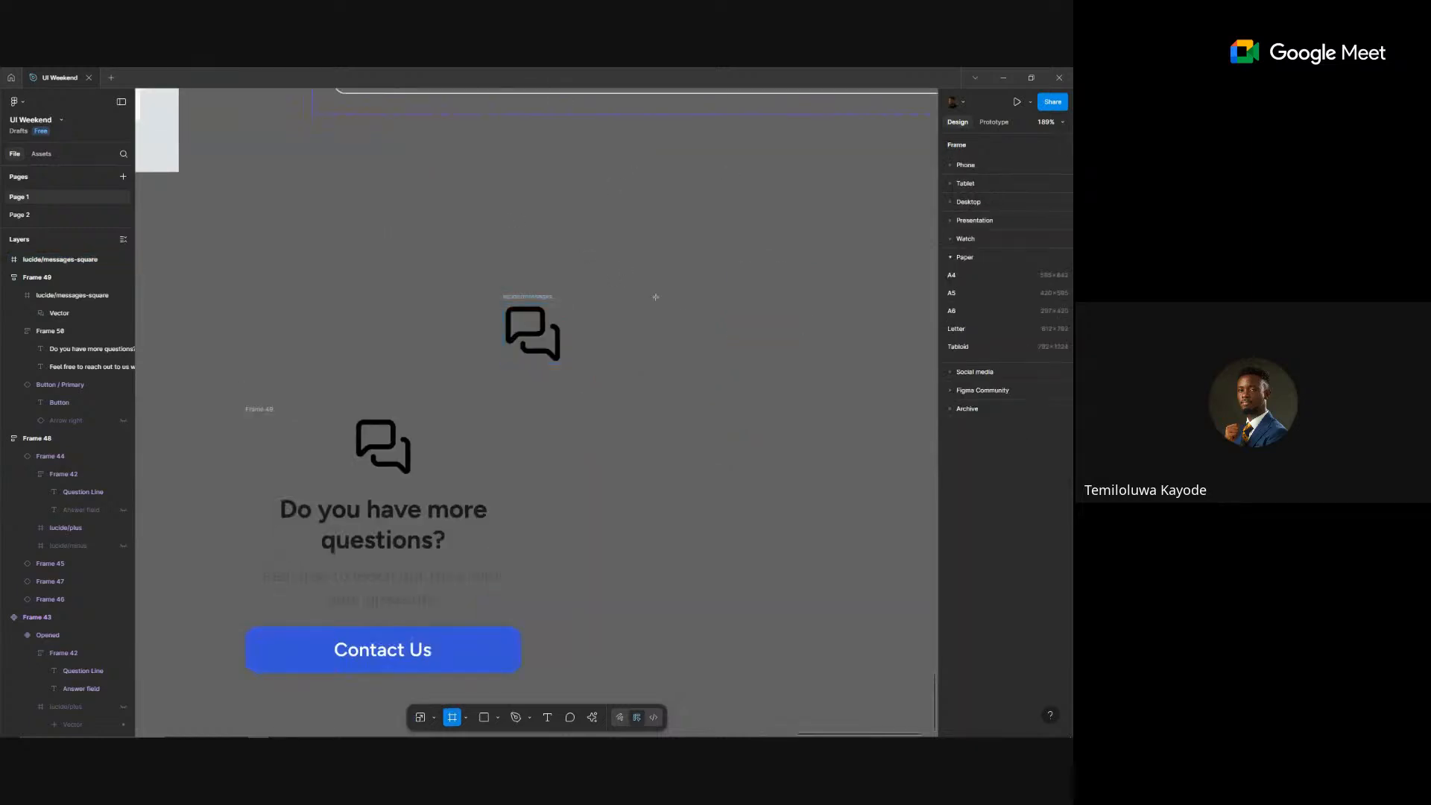
{"action": "left_click_drag", "start_coordinate": [620, 266], "coordinate": [730, 375]}
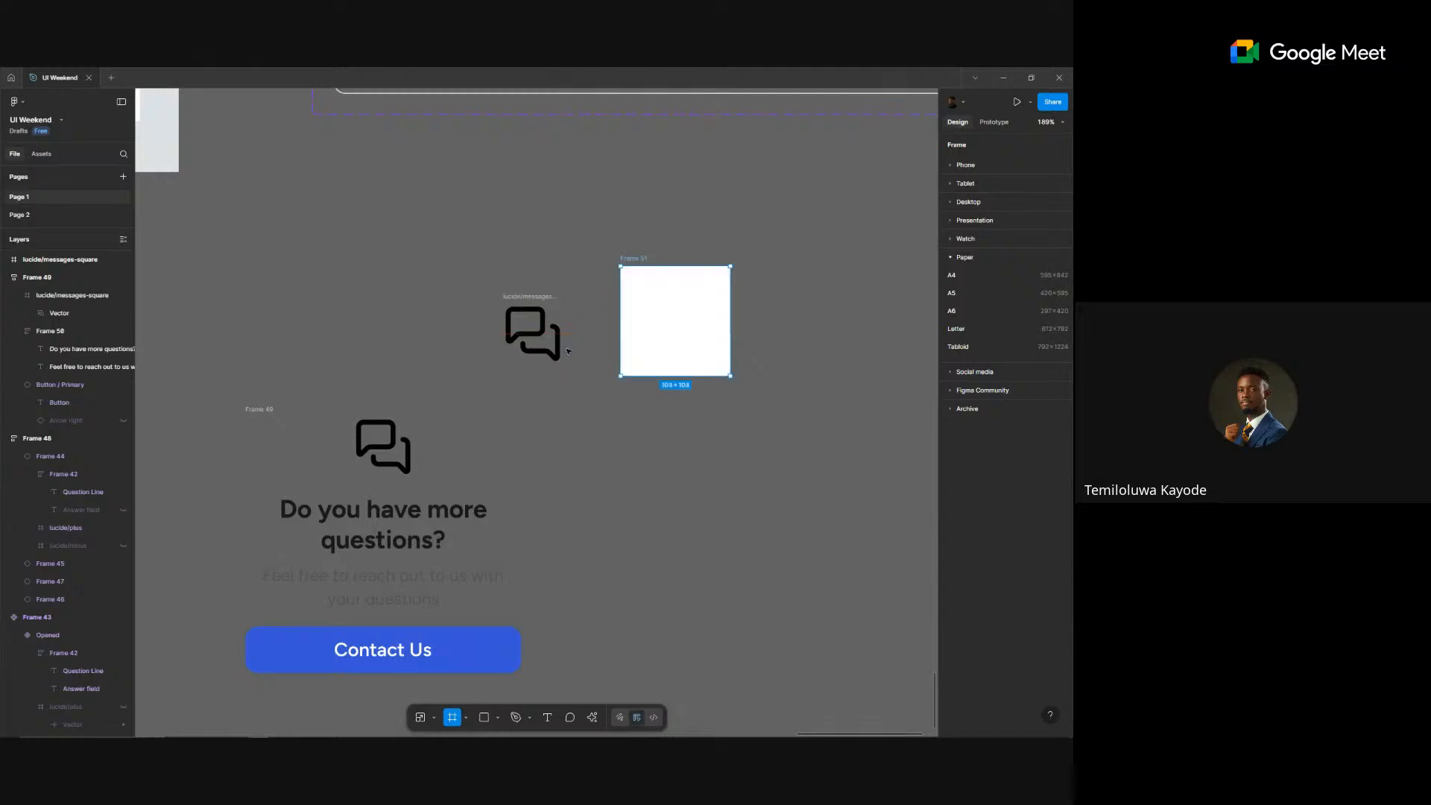
- Move the duplicated messages-square icon into the new square frame and centre it there horizontally and vertically
{"action": "key", "text": "Escape"}
{"action": "left_click_drag", "start_coordinate": [560, 307], "coordinate": [671, 298]}
{"action": "left_click", "coordinate": [972, 192]}
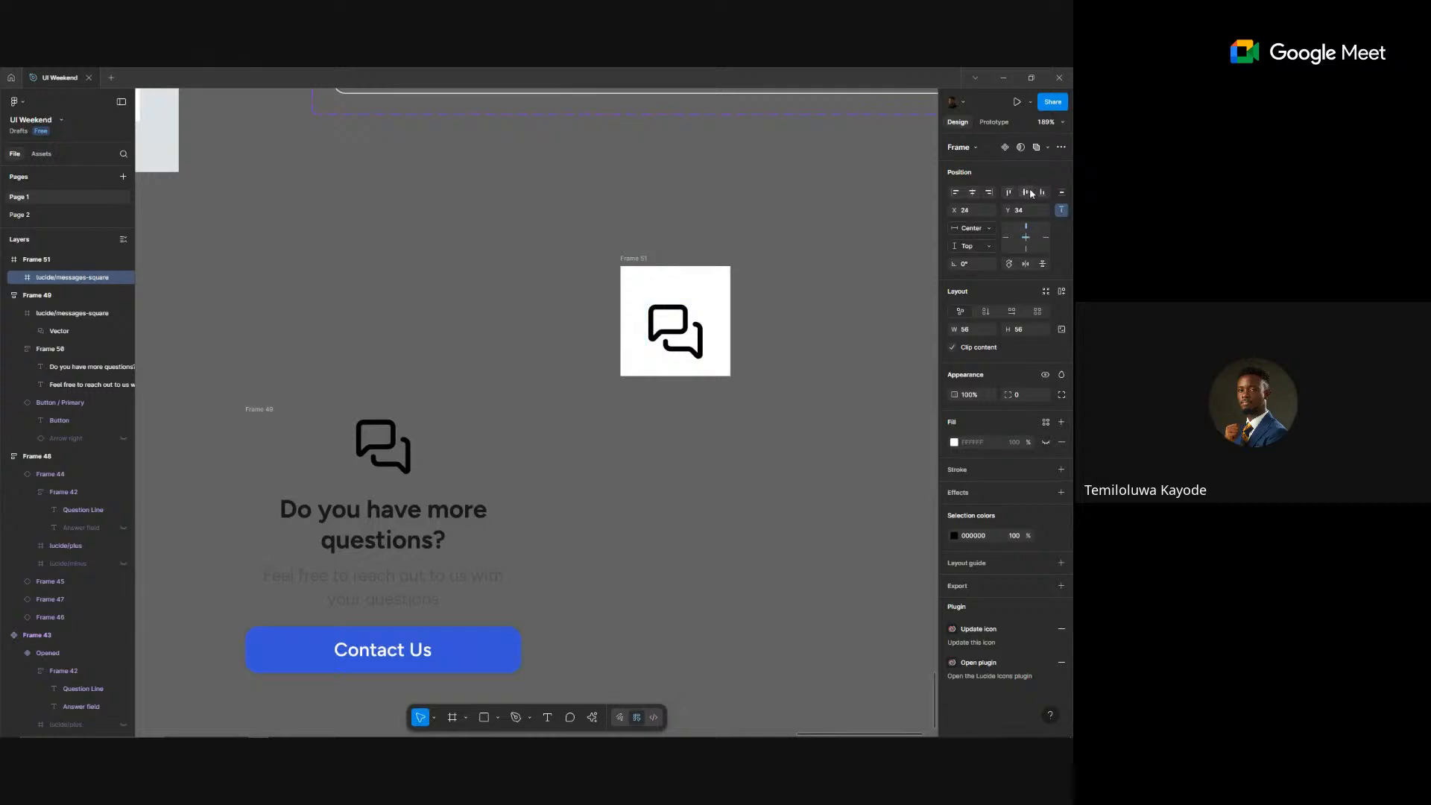
{"action": "left_click", "coordinate": [1025, 191]}
- Resize the square frame around the duplicated icon to 80 × 80 and set its corner radius to 500
{"action": "left_click", "coordinate": [727, 350]}
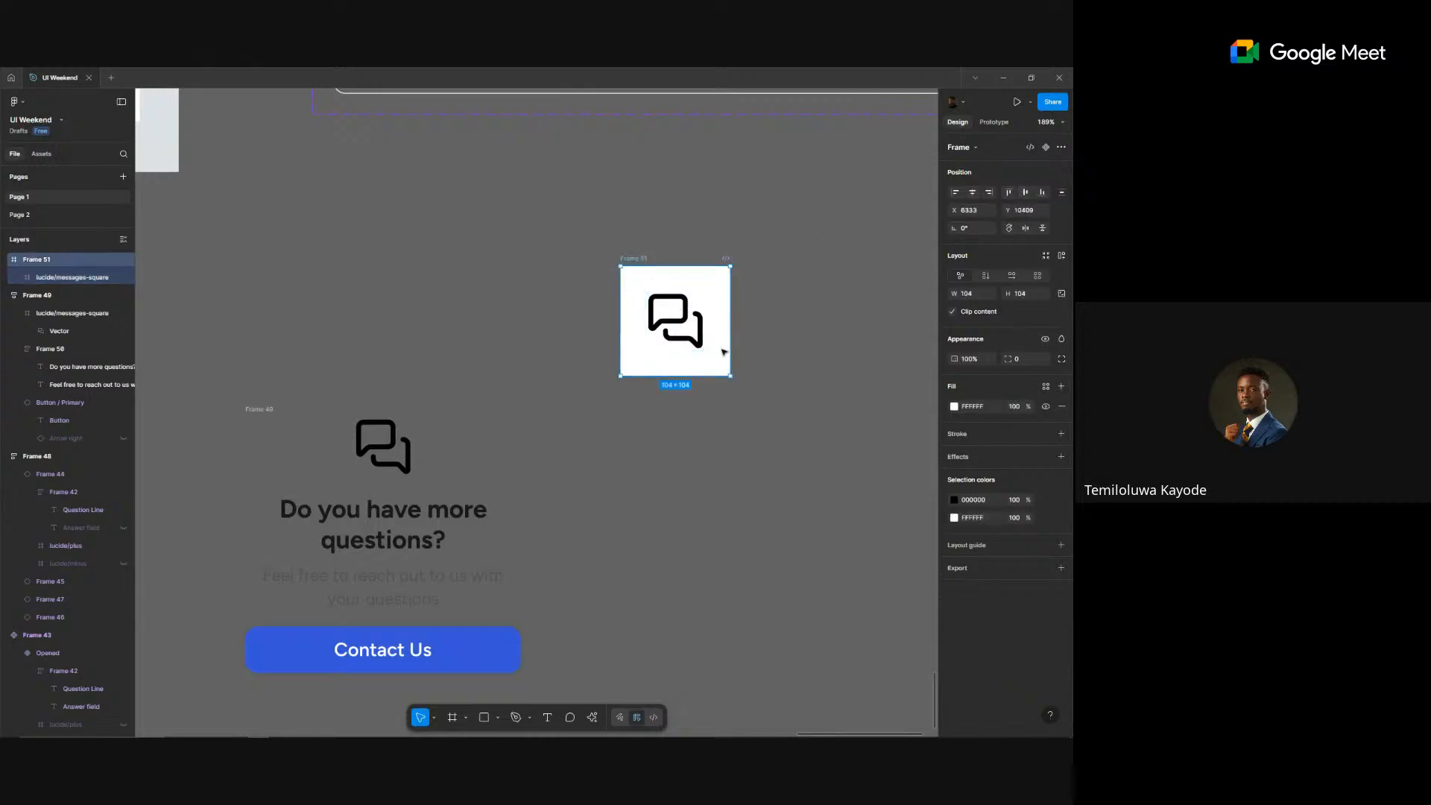
{"action": "left_click_drag", "start_coordinate": [732, 351], "coordinate": [699, 363]}
{"action": "left_click", "coordinate": [971, 294]}
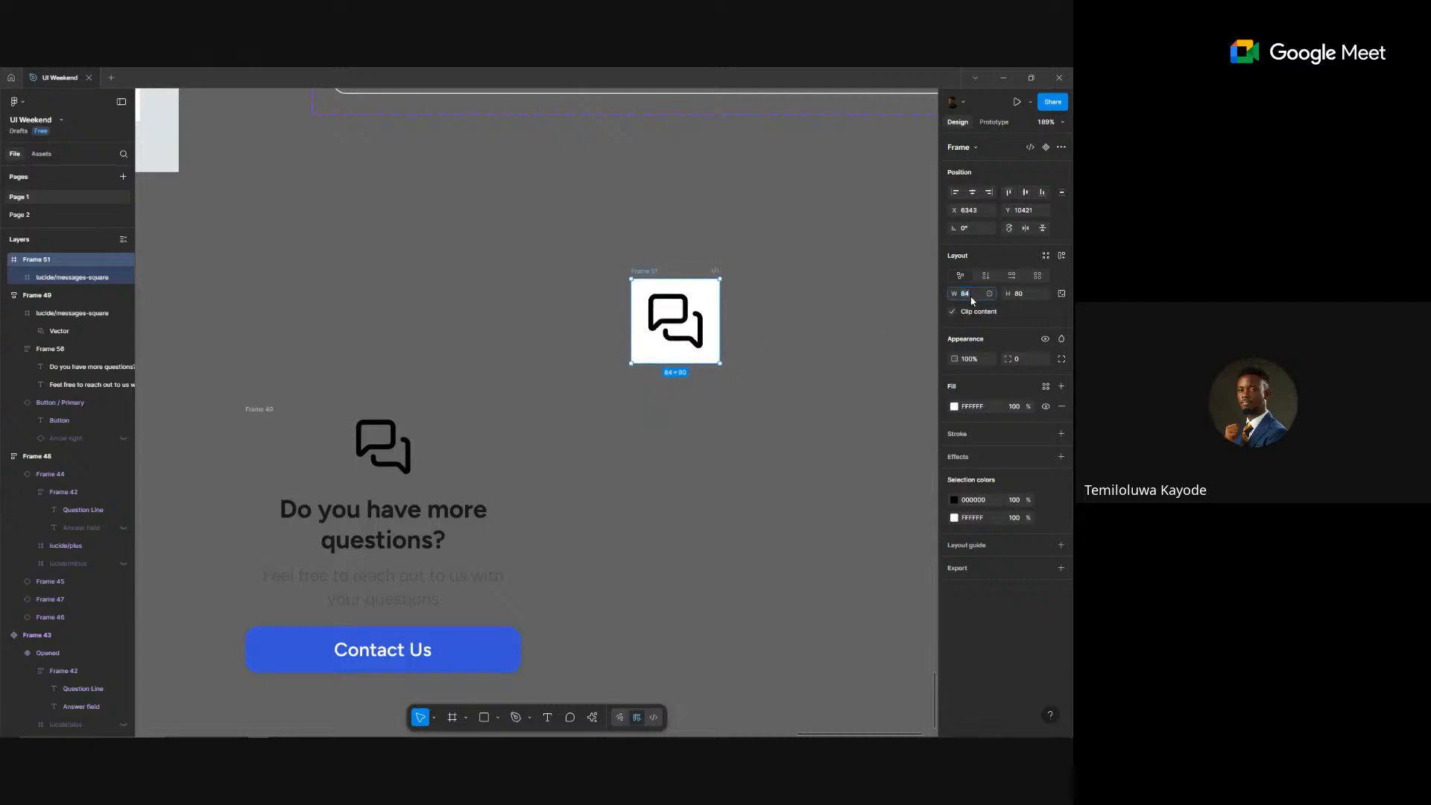
{"action": "type", "text": "80"}
{"action": "key", "text": "Return"}
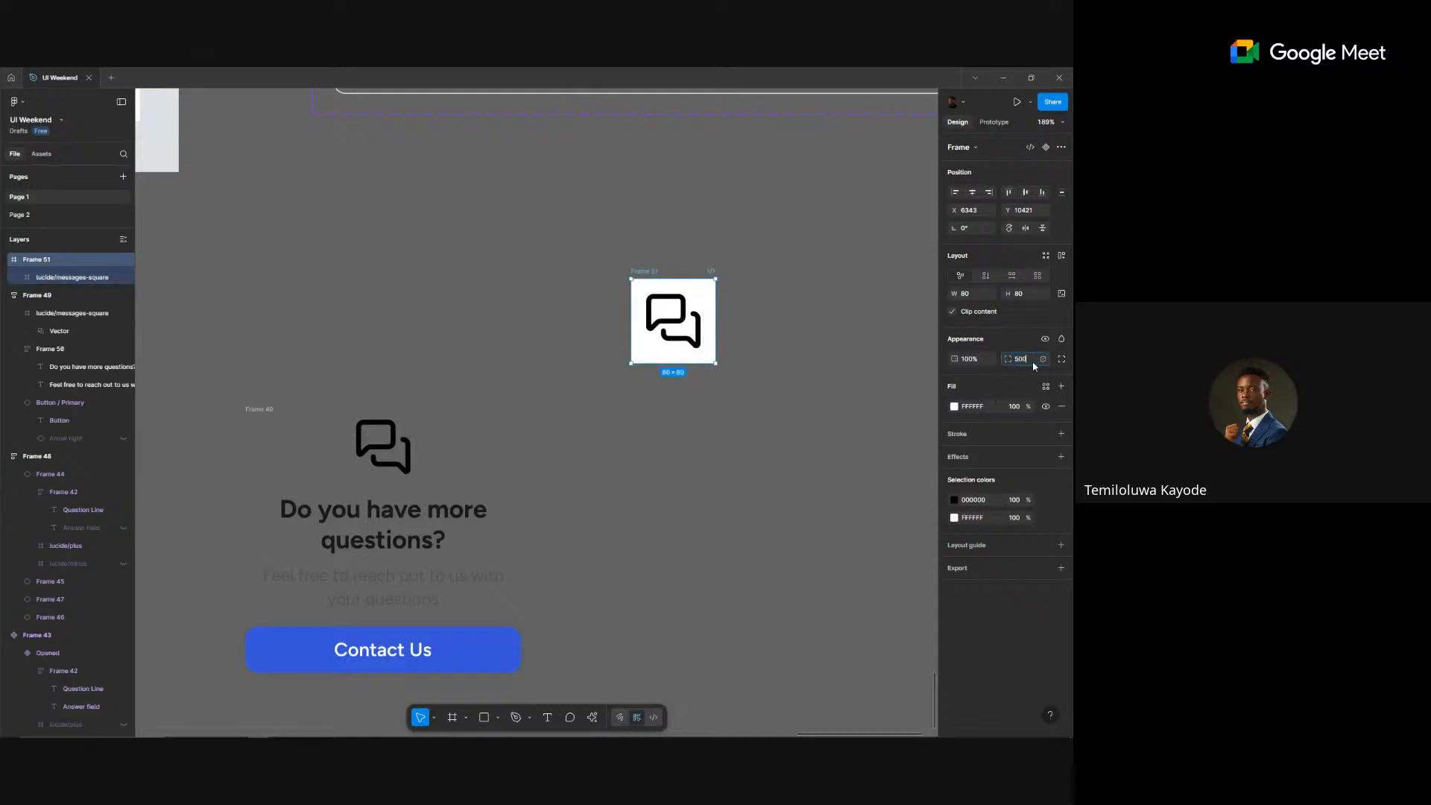
{"action": "key", "text": "Return"}
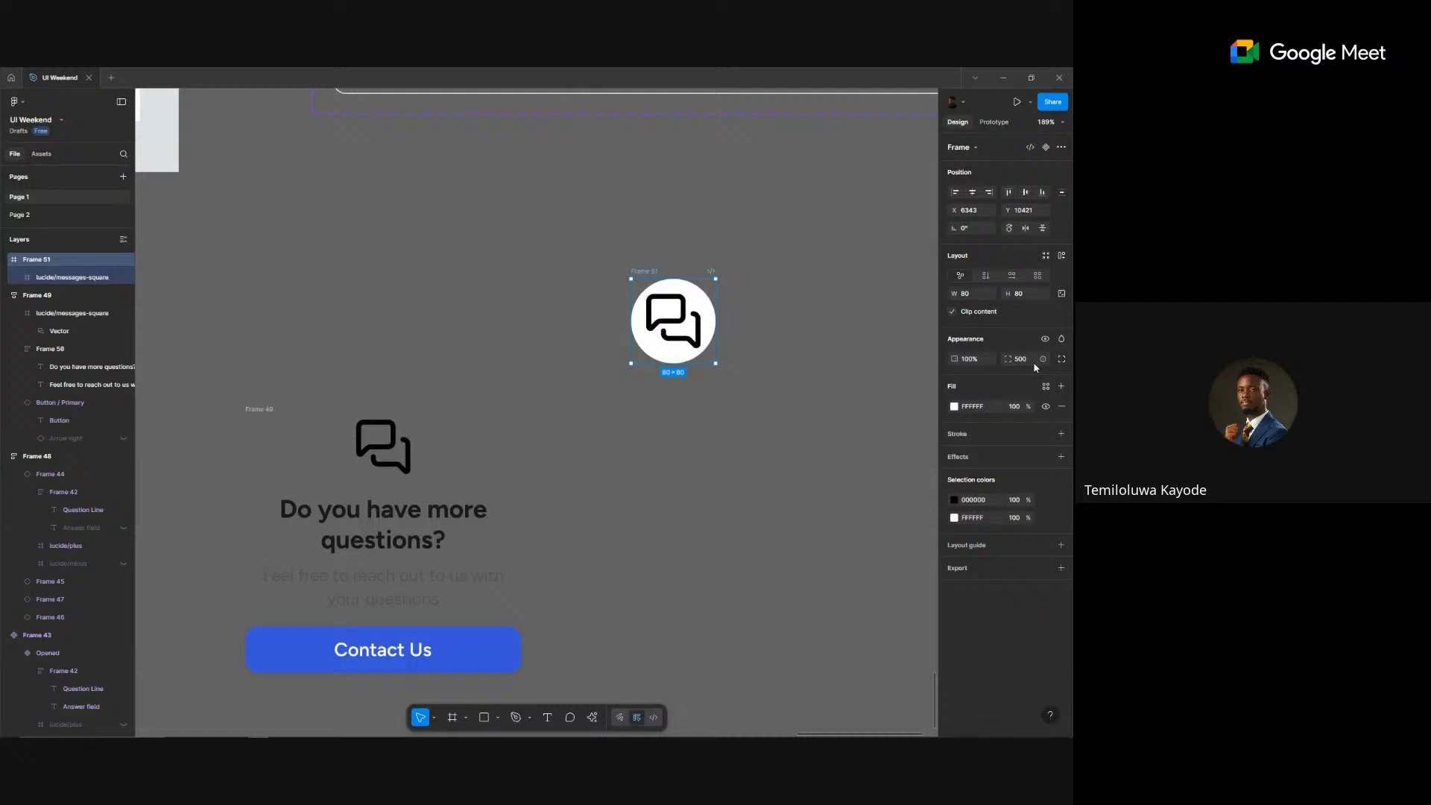
- Shrink the icon inside the circular frame to 50 × 50 and fill the circle with the royal-blue/200 style
{"action": "left_click", "coordinate": [700, 347]}
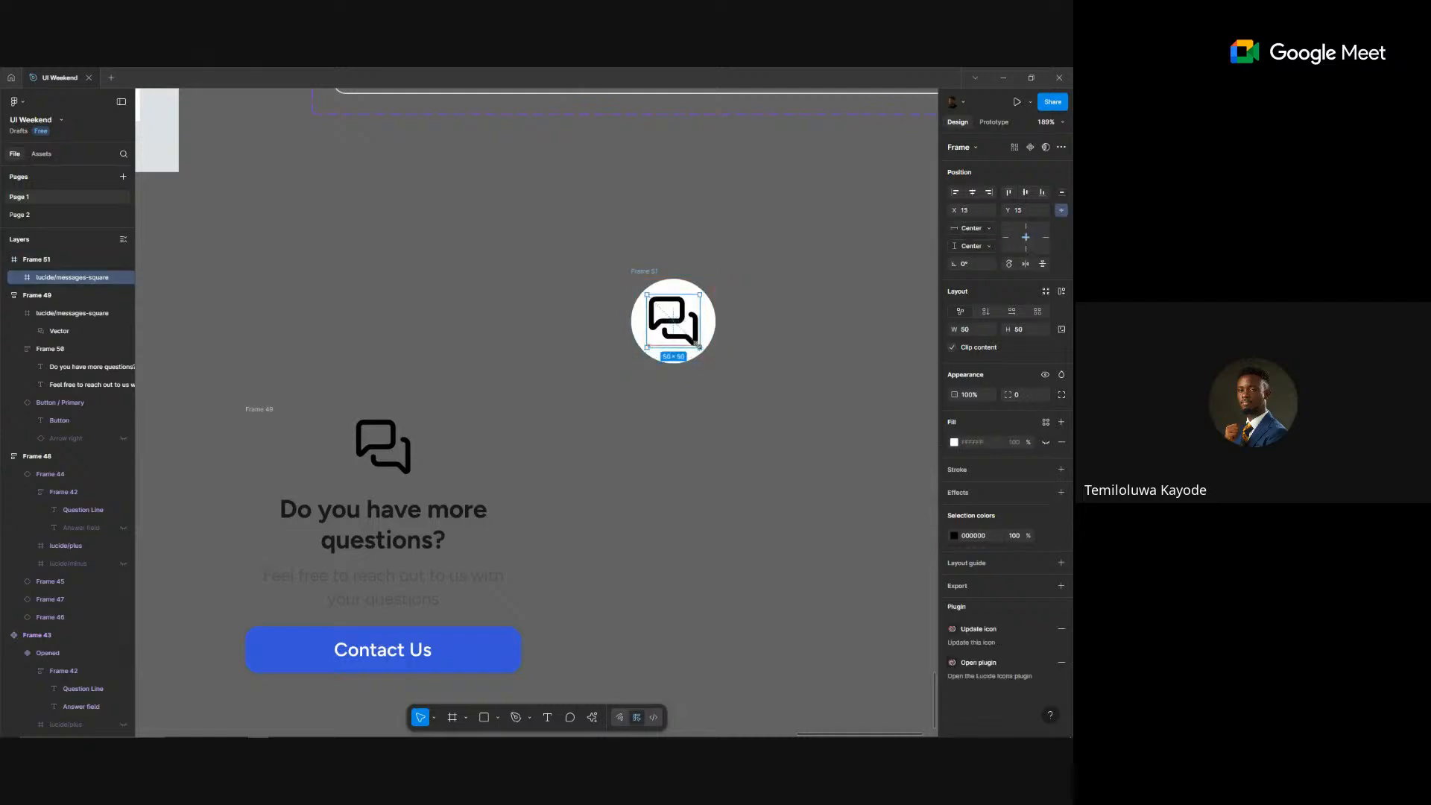
{"action": "left_click", "coordinate": [743, 317]}
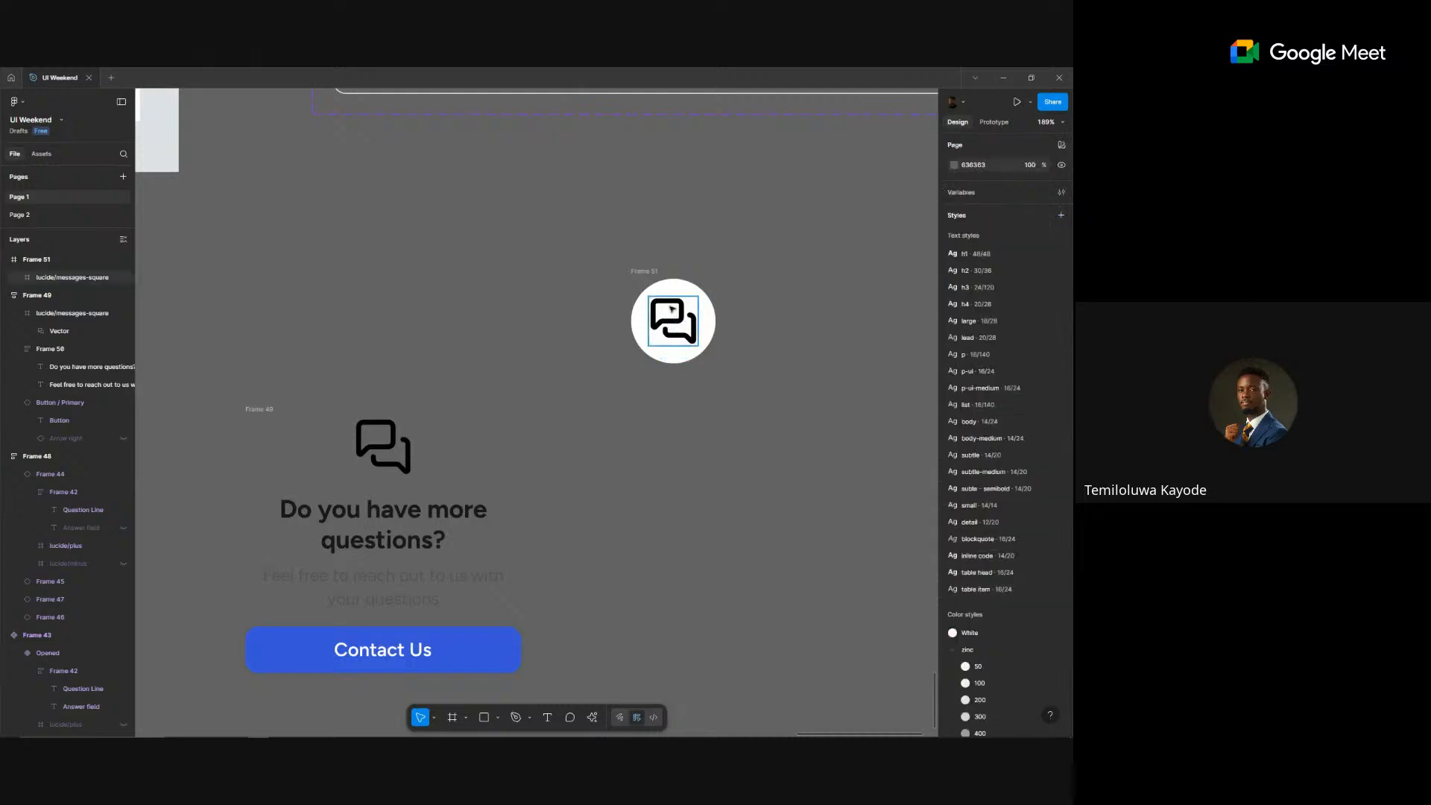
{"action": "left_click", "coordinate": [707, 322]}
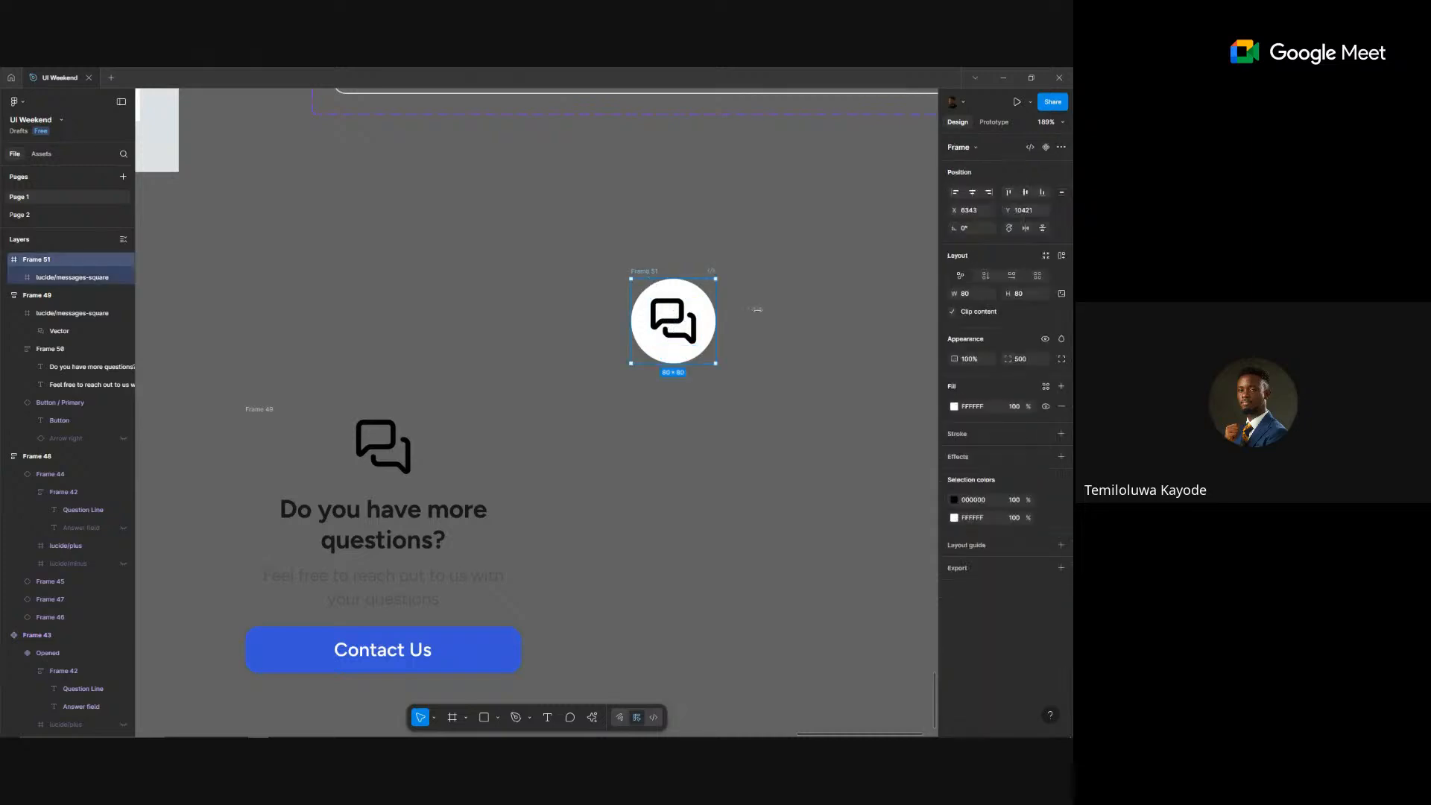
{"action": "left_click", "coordinate": [1045, 386]}
{"action": "left_click", "coordinate": [862, 558]}
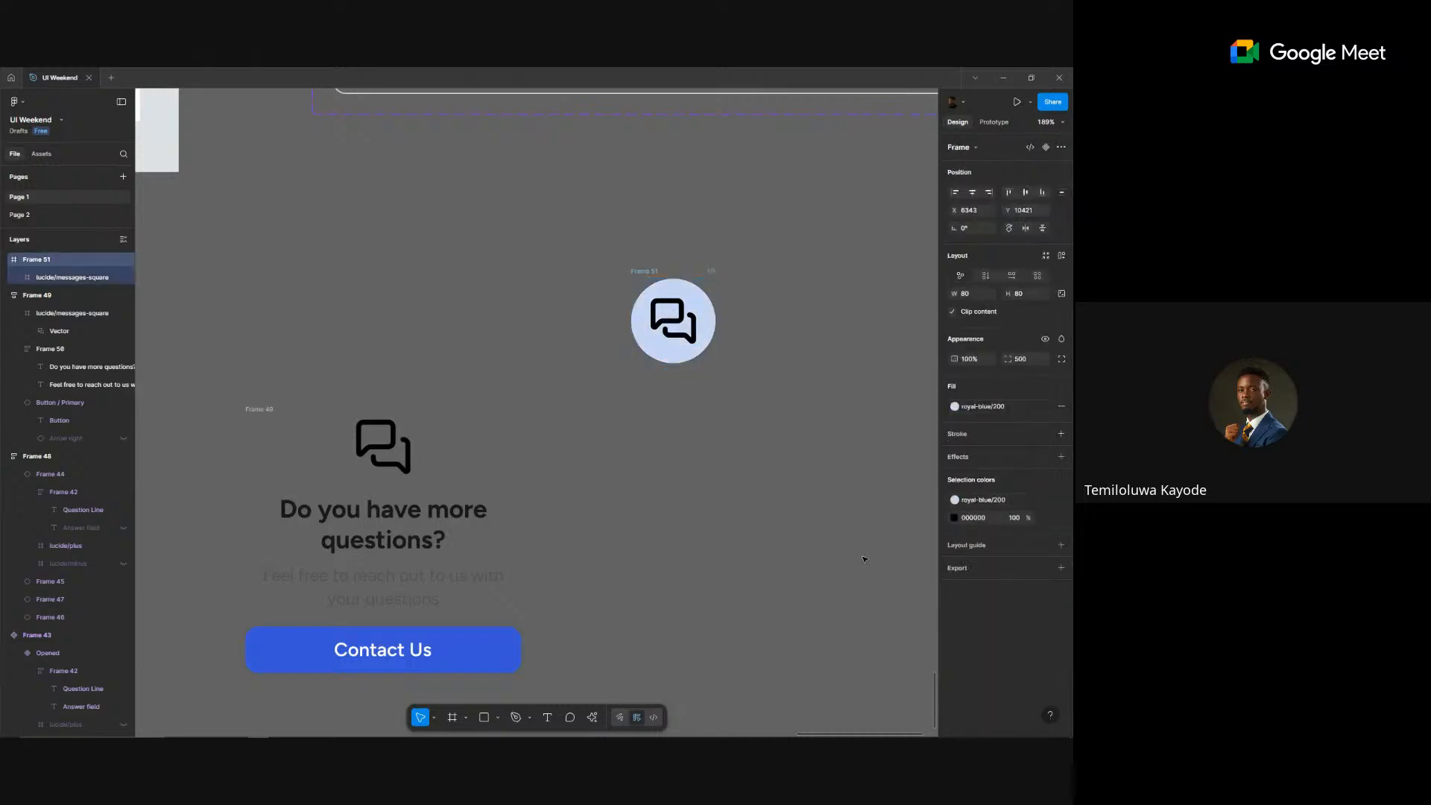
- Cut the circular icon badge and use it to replace the plain messages-square icon in the contact card
{"action": "left_click_drag", "start_coordinate": [644, 273], "coordinate": [653, 304]}
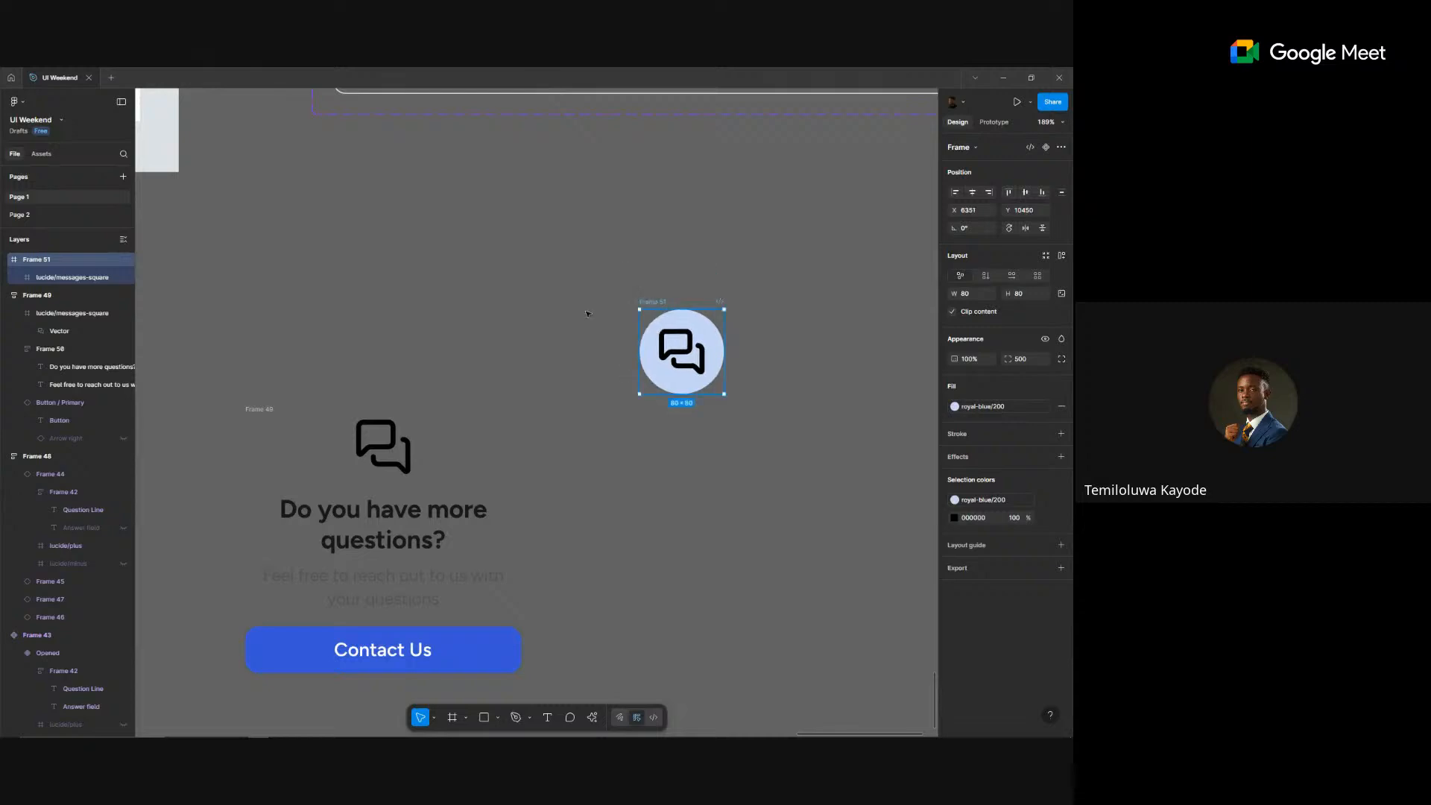
{"action": "key", "text": "Delete"}
{"action": "left_click", "coordinate": [406, 450]}
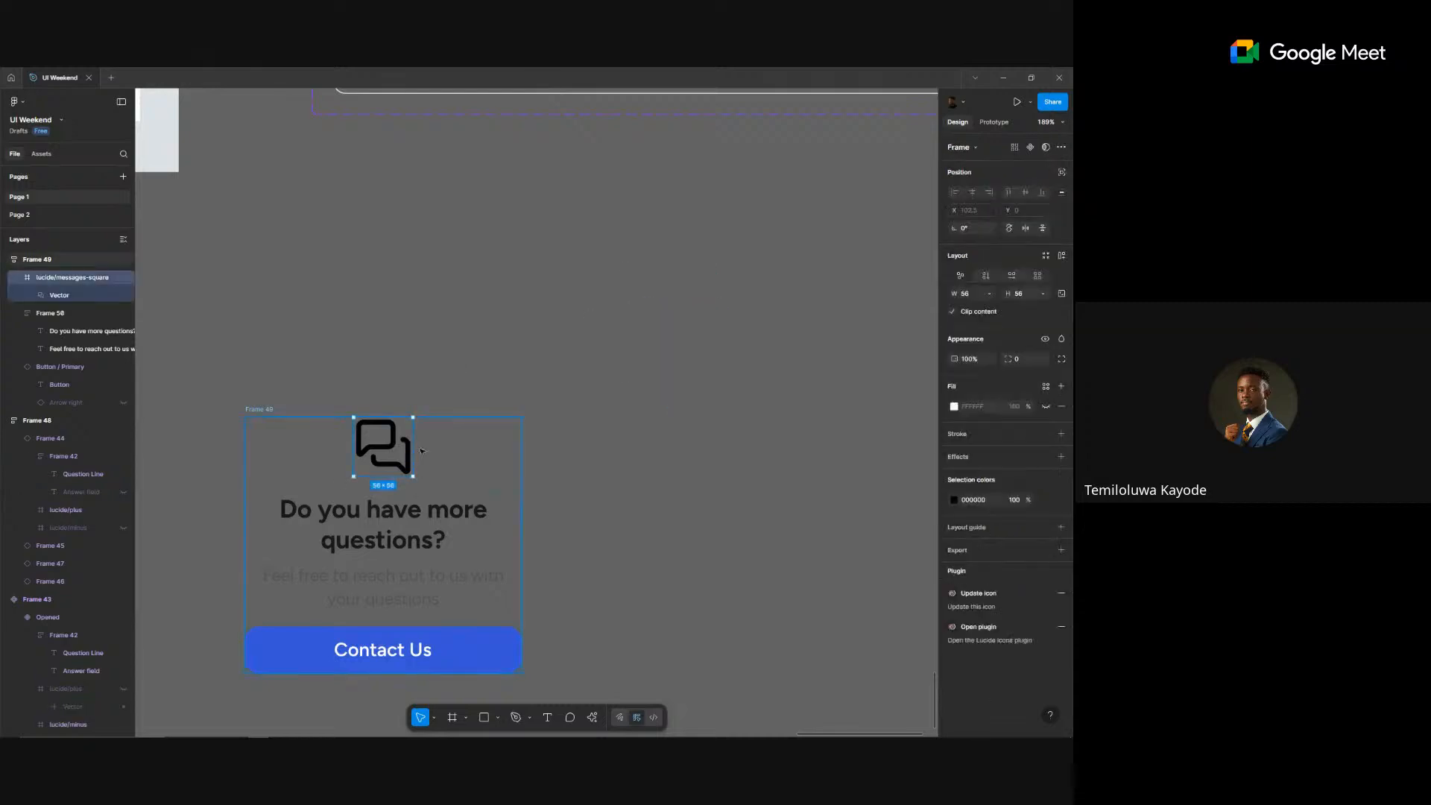
{"action": "key", "text": "ctrl+shift+r"}
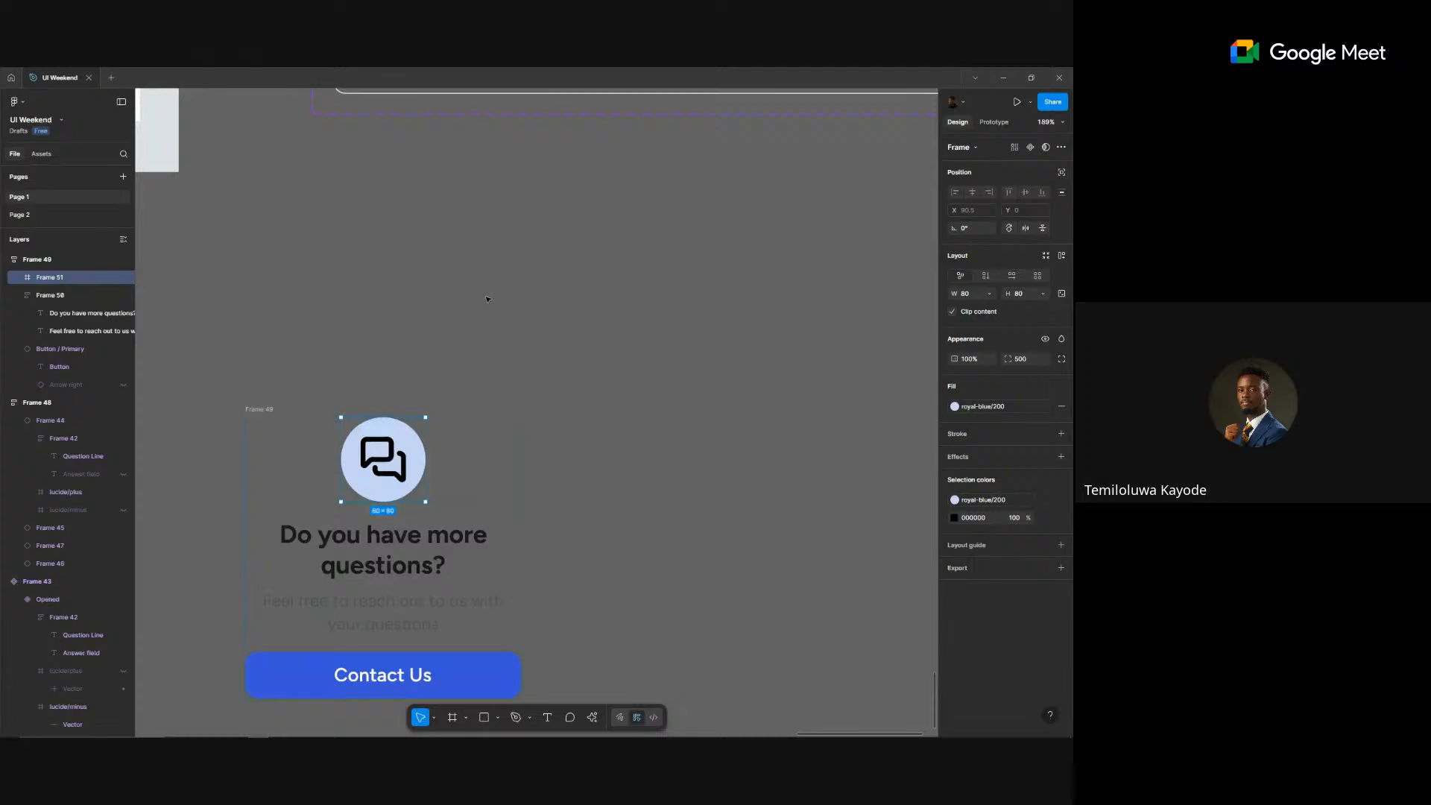
- Scale the contact card's icon badge proportionally to 48 × 48
{"action": "key", "text": "k"}
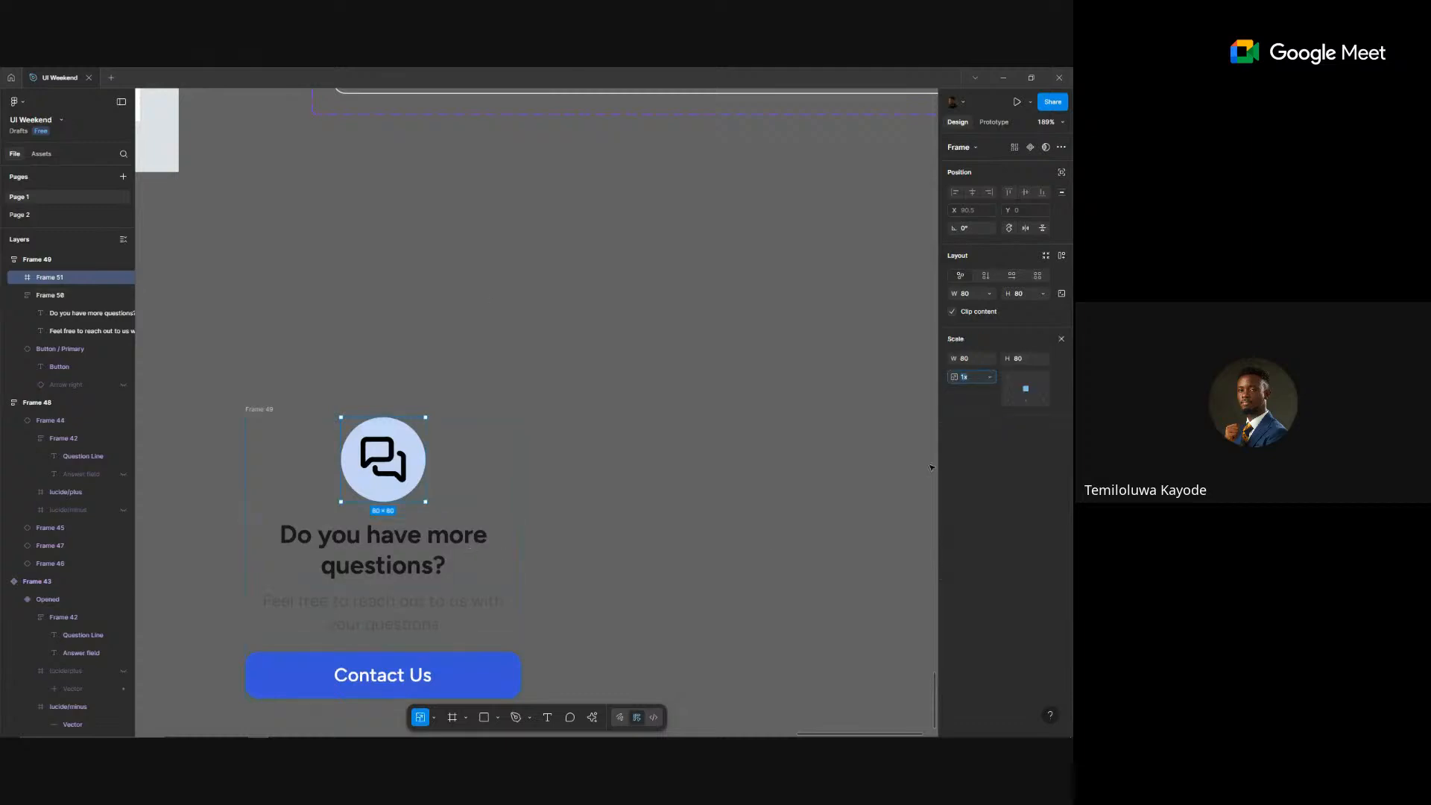
{"action": "left_click", "coordinate": [1025, 359]}
{"action": "key", "text": "Return"}
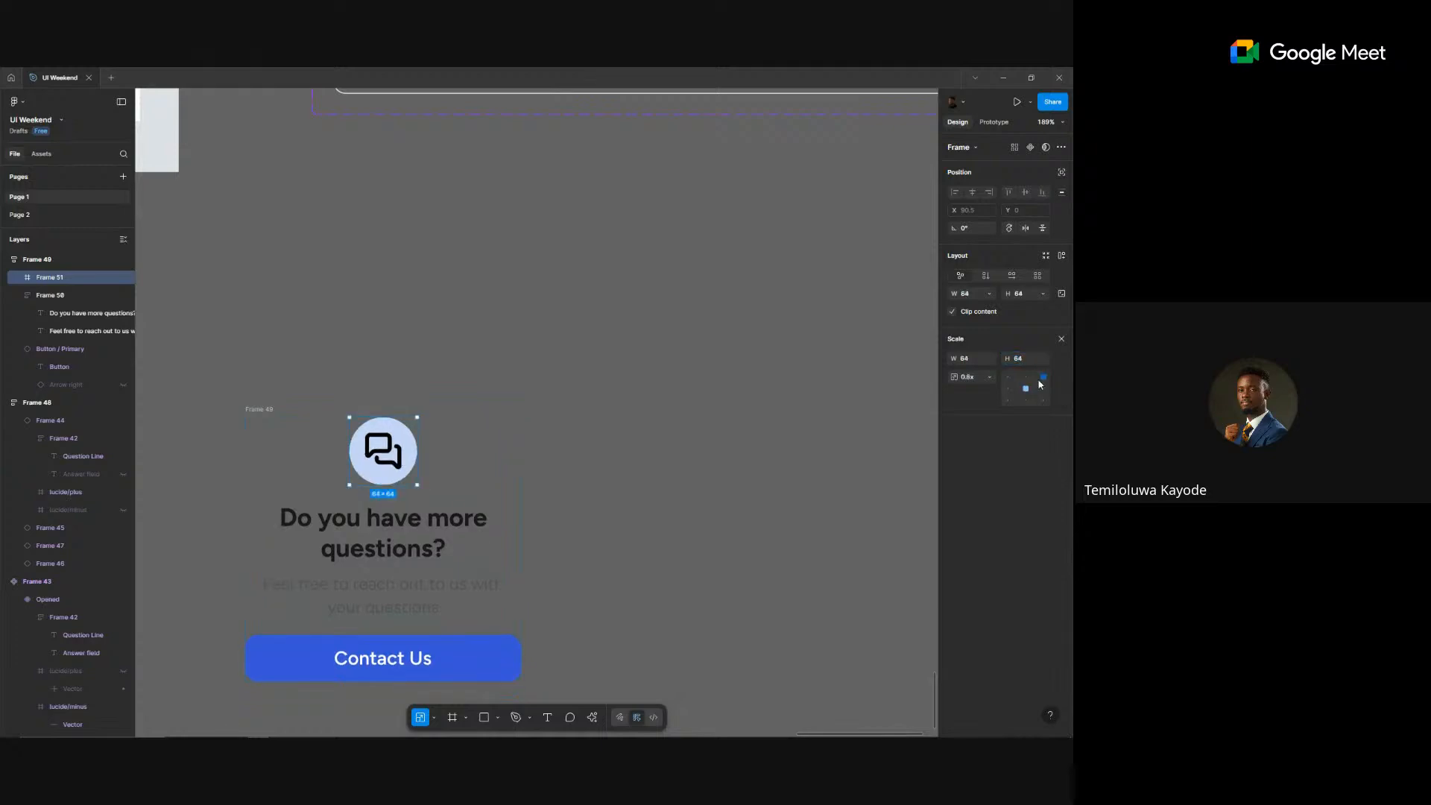
{"action": "type", "text": "48"}
{"action": "key", "text": "Return"}
- Enlarge the messages-square icon inside the badge to about 31 × 31, keeping it centred, and close the scale settings
{"action": "scroll", "coordinate": [392, 439], "scroll_direction": "up", "scroll_amount": 3}
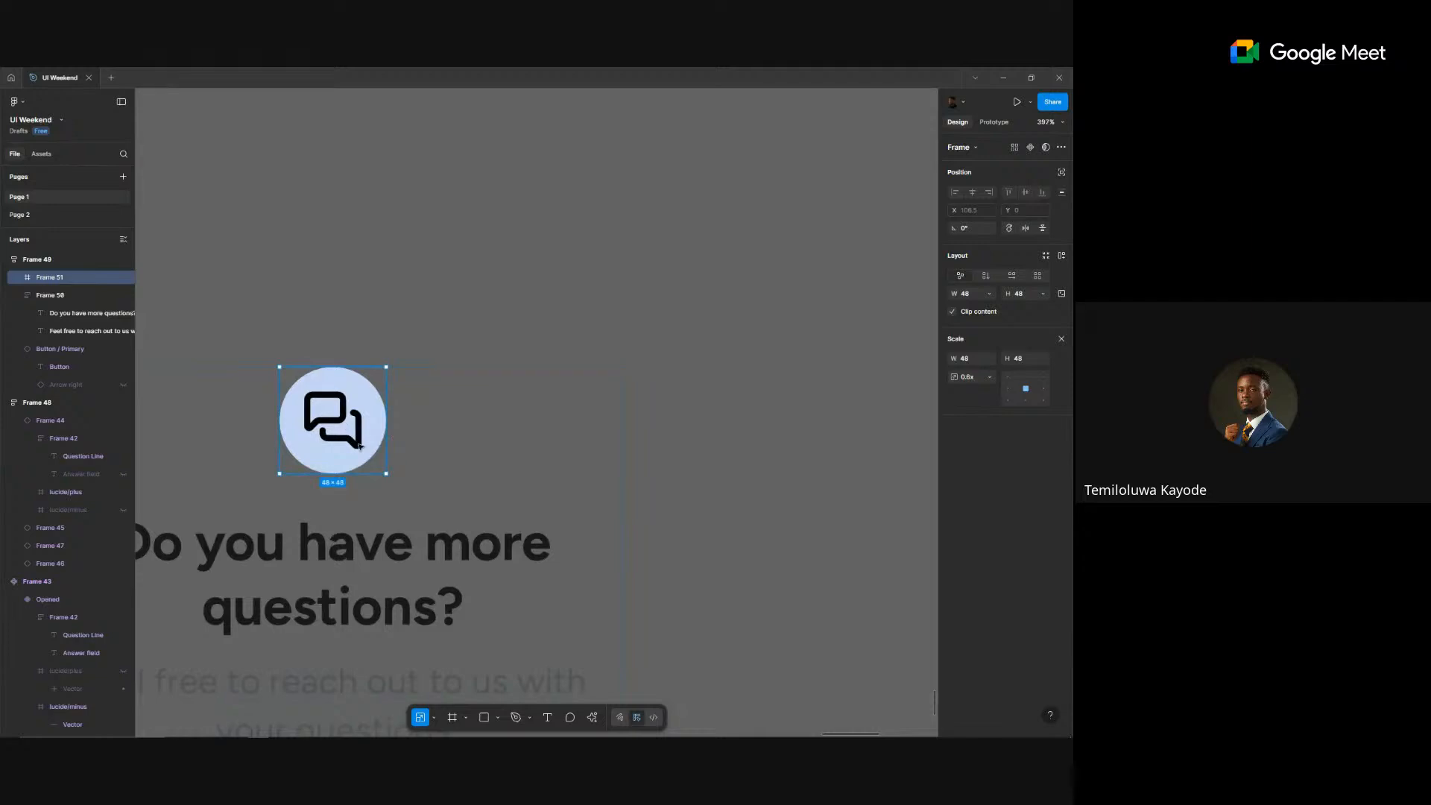
{"action": "double_click", "coordinate": [359, 446]}
{"action": "left_click_drag", "start_coordinate": [362, 451], "coordinate": [367, 454]}
{"action": "left_click", "coordinate": [1060, 339]}
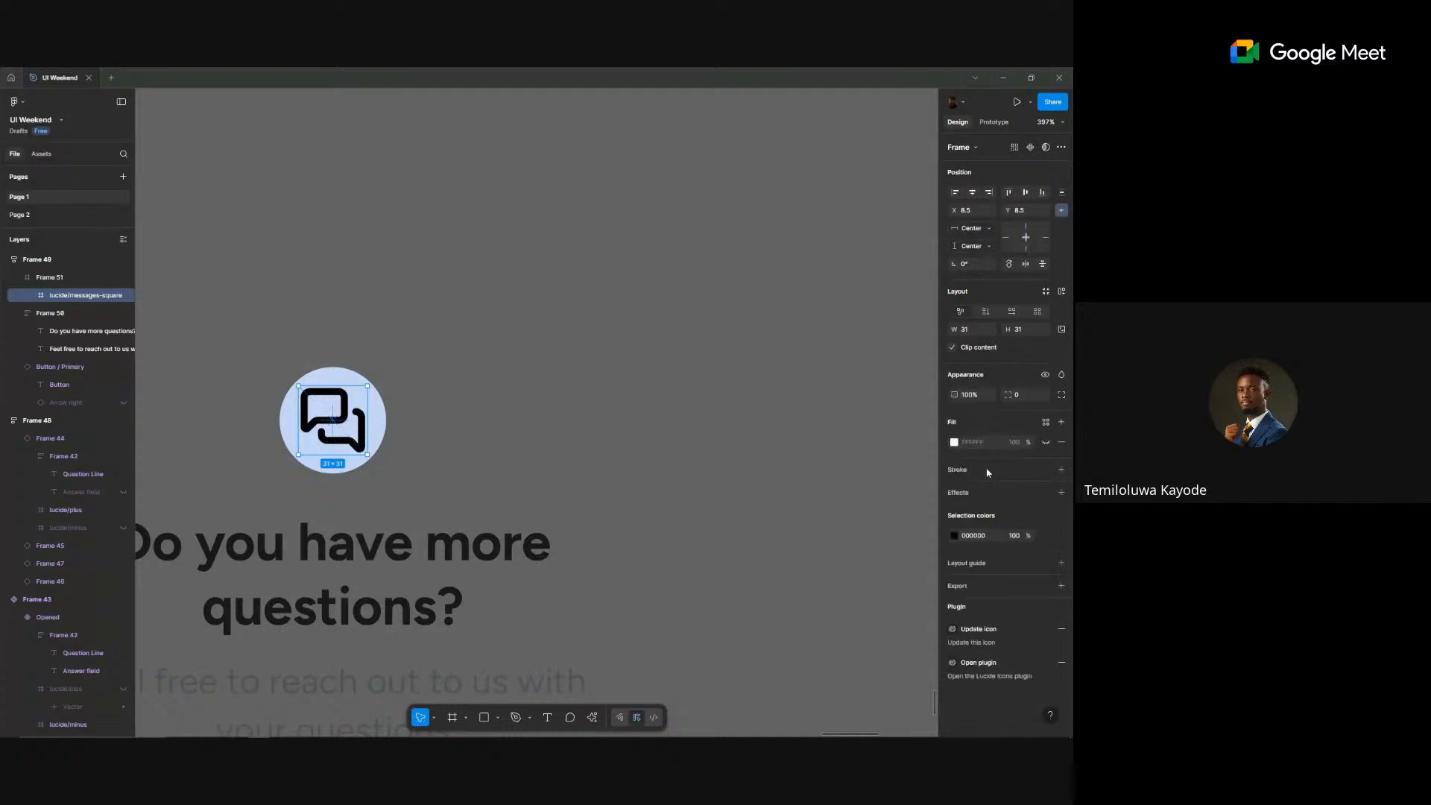
- Set the stroke weight of the messages-square icon's vector to 2.5
{"action": "double_click", "coordinate": [336, 402]}
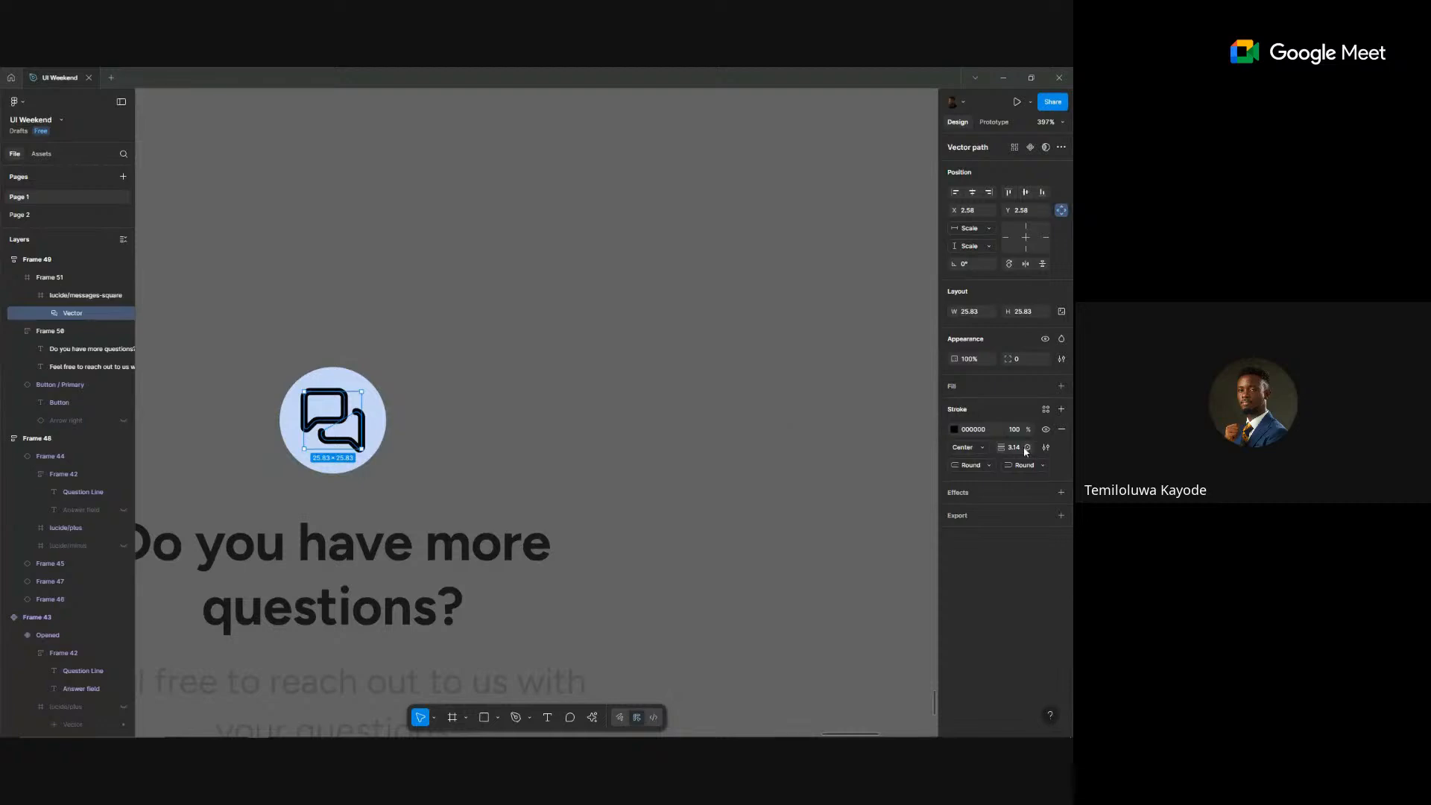
{"action": "left_click", "coordinate": [1027, 447]}
{"action": "left_click", "coordinate": [1015, 447]}
{"action": "key", "text": "Return"}
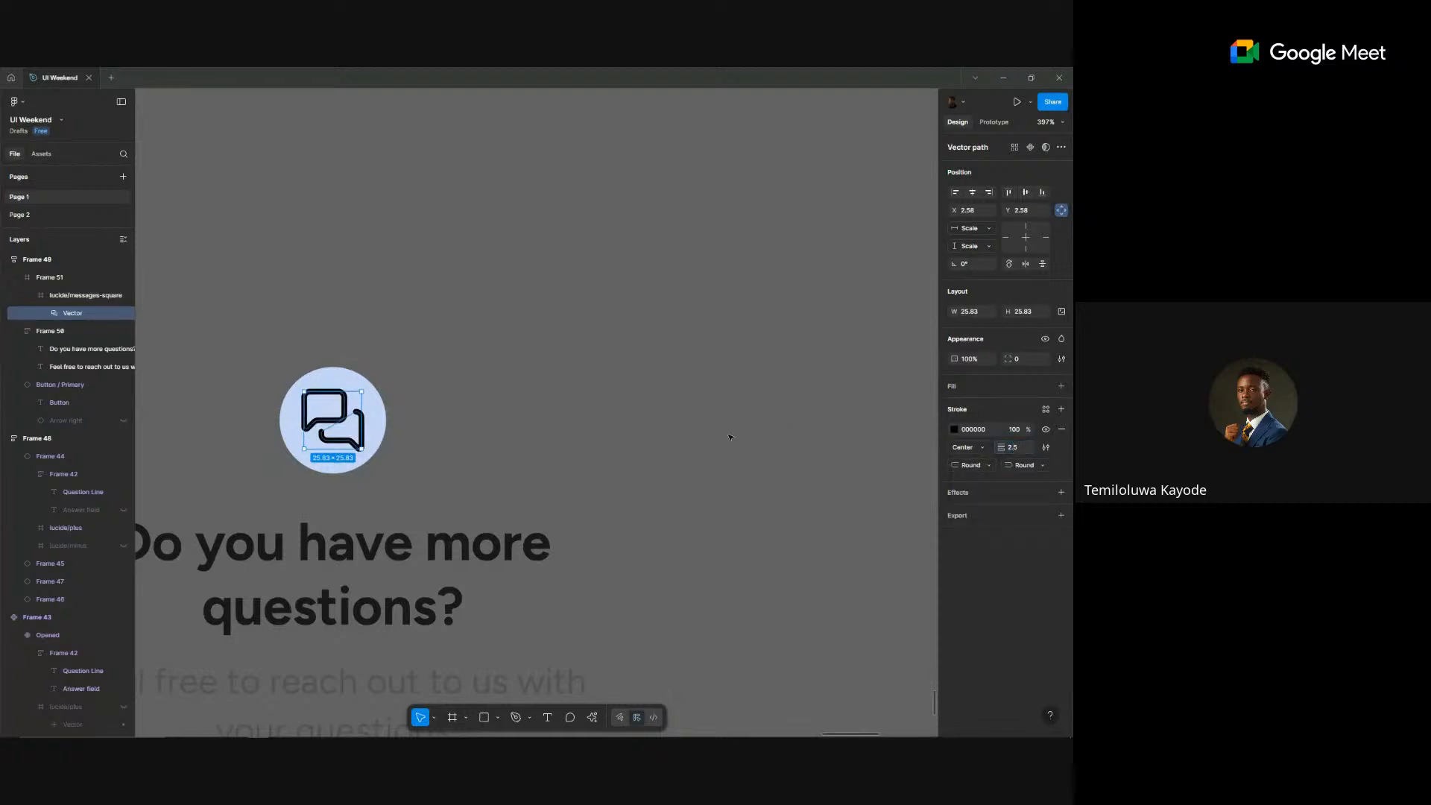
{"action": "left_click", "coordinate": [683, 419]}
- Set the contact card's horizontal and vertical padding to 24
{"action": "scroll", "coordinate": [686, 419], "scroll_direction": "down", "scroll_amount": 3}
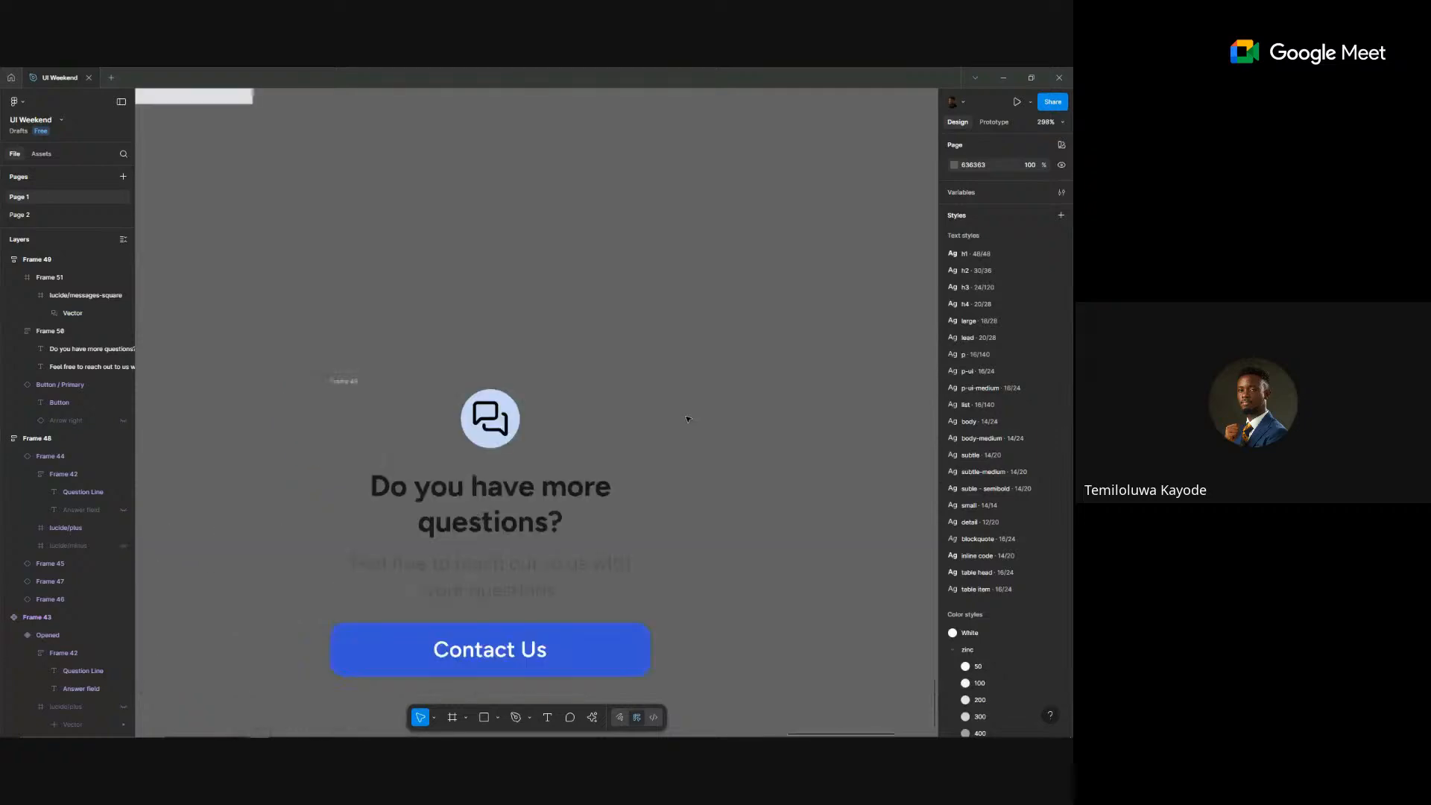
{"action": "scroll", "coordinate": [592, 462], "scroll_direction": "down", "scroll_amount": 5}
{"action": "left_click", "coordinate": [483, 391]}
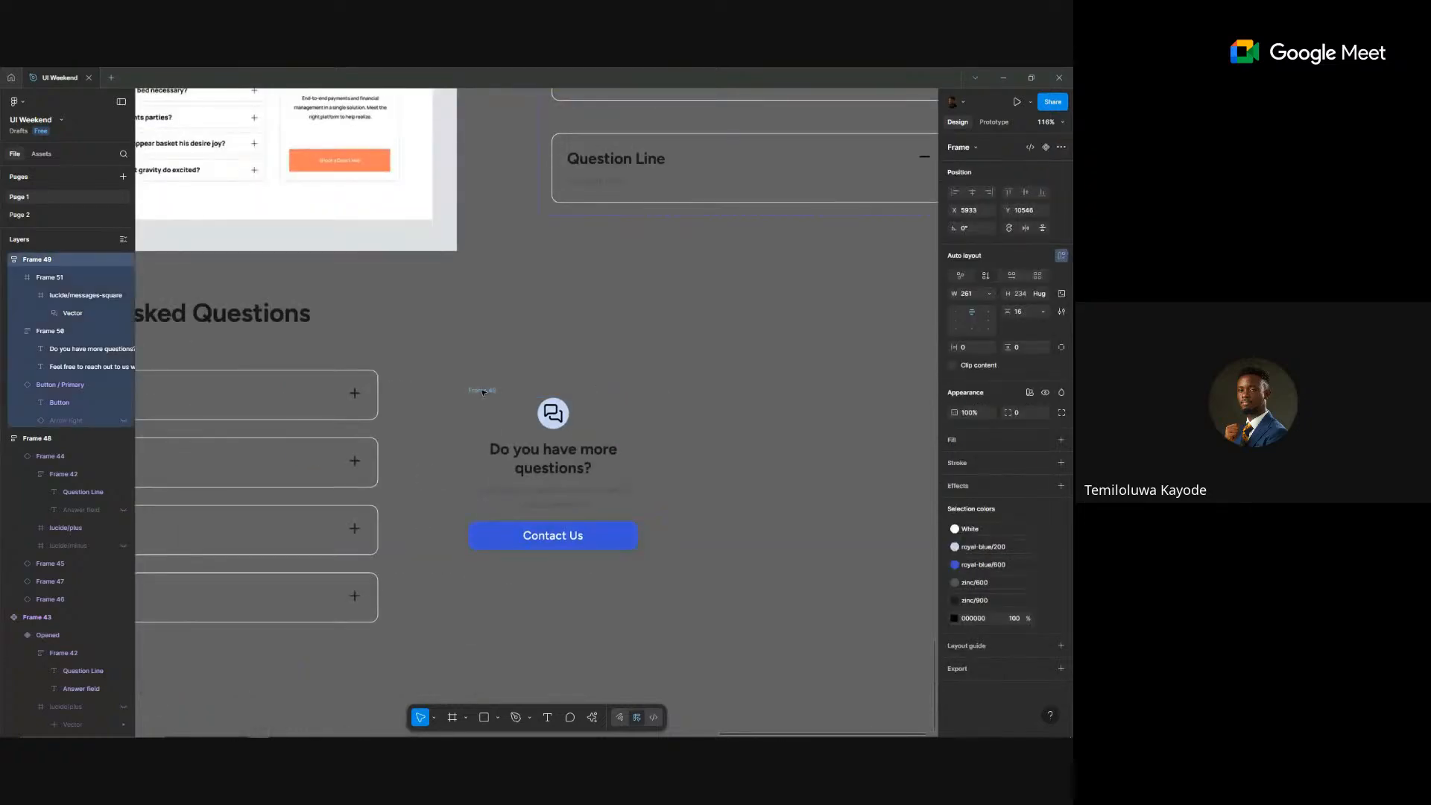
{"action": "left_click_drag", "start_coordinate": [483, 391], "coordinate": [482, 389]}
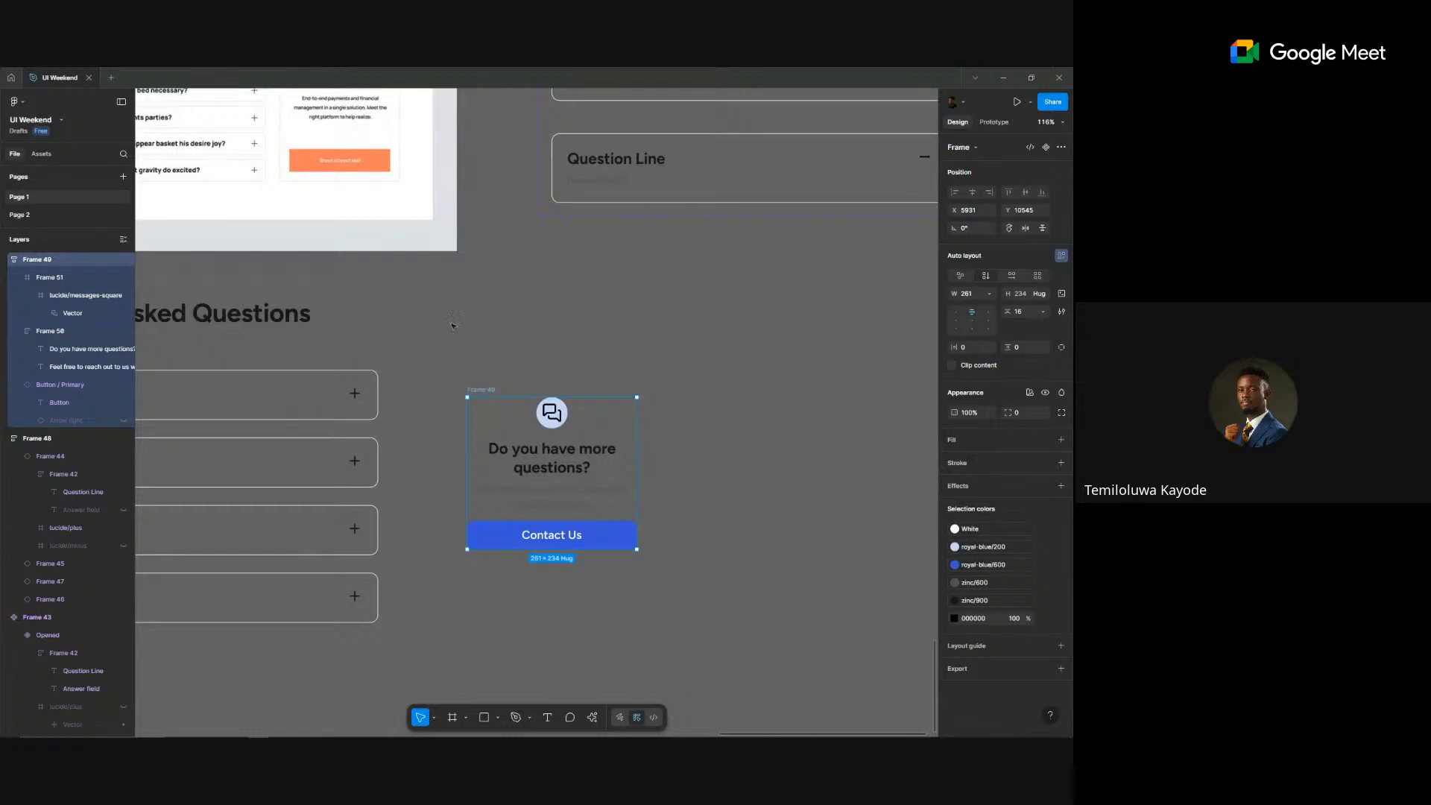
{"action": "scroll", "coordinate": [463, 328], "scroll_direction": "up", "scroll_amount": 3}
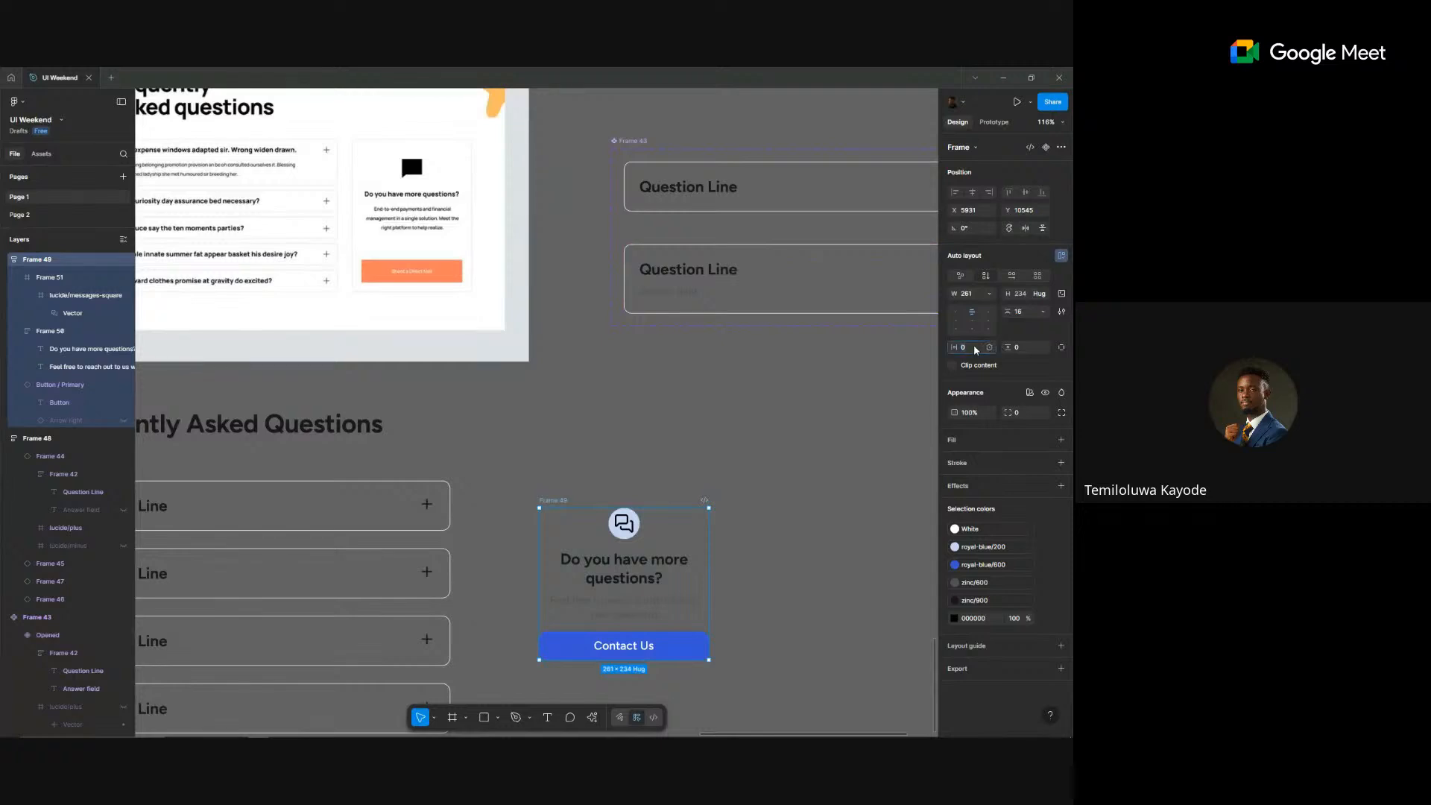
{"action": "key", "text": "Tab"}
{"action": "type", "text": "24"}
{"action": "key", "text": "Return"}
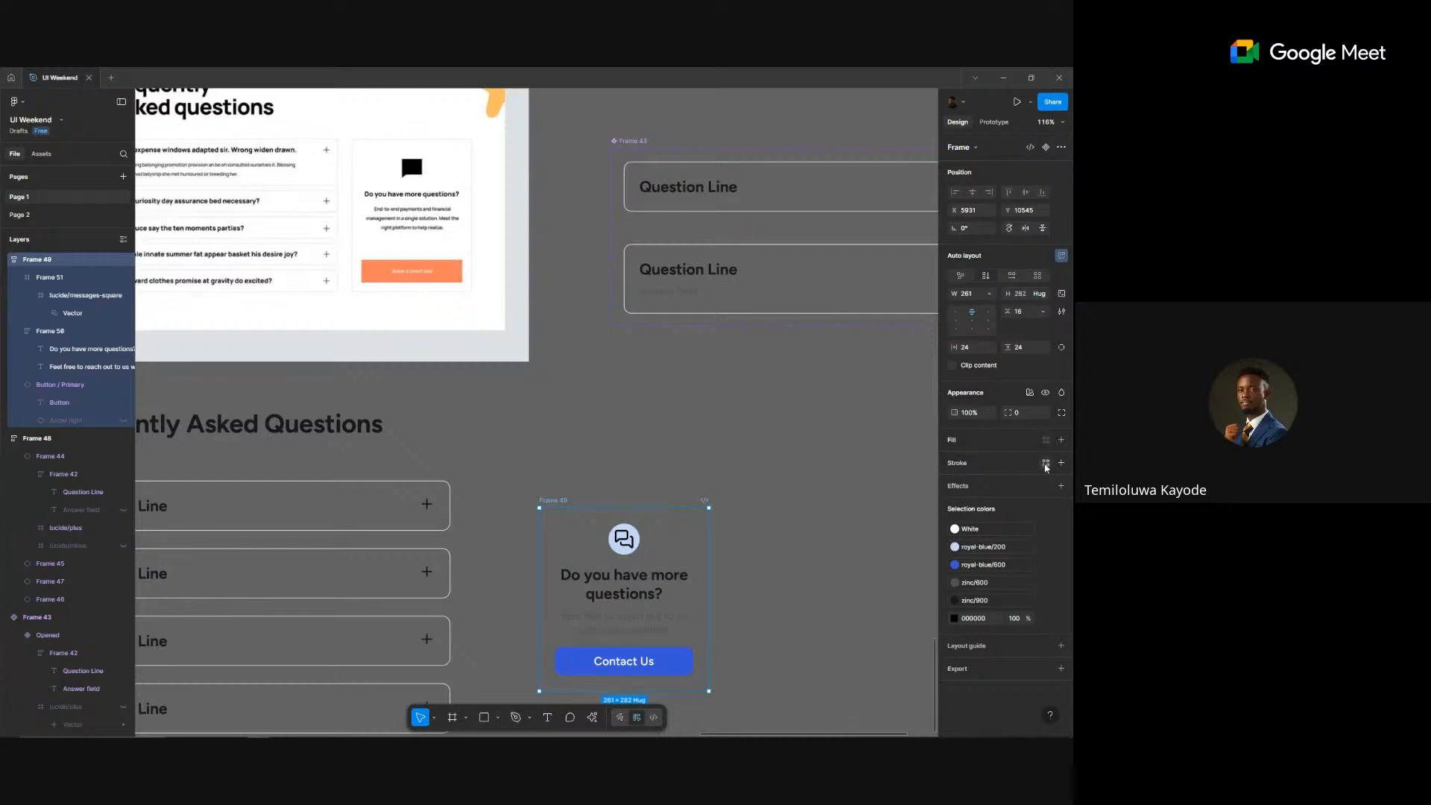
- Add a zinc/200 stroke to the contact card and set its corner radius to 12, matching the question cards
{"action": "left_click", "coordinate": [1047, 468]}
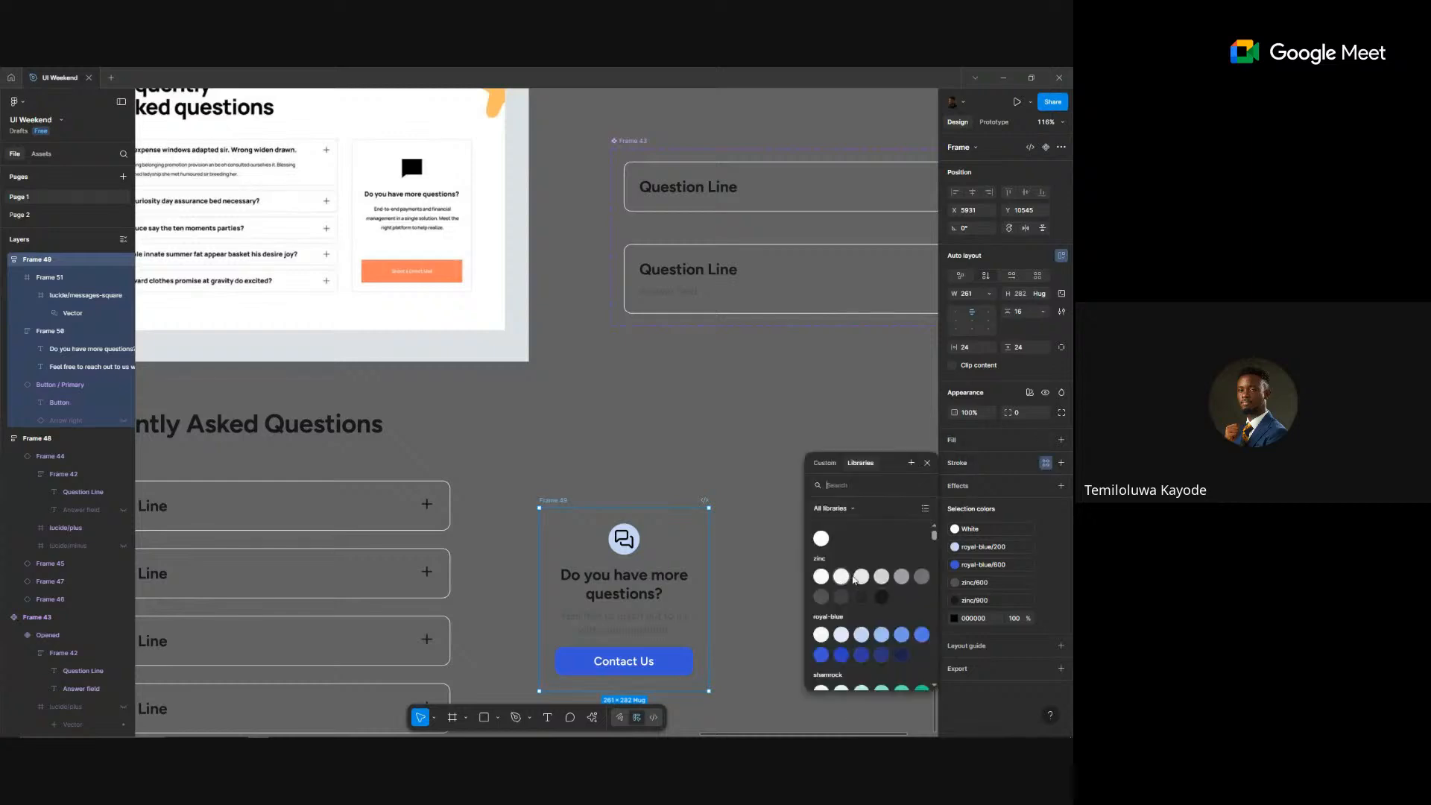
{"action": "left_click", "coordinate": [850, 581]}
{"action": "left_click", "coordinate": [1023, 412]}
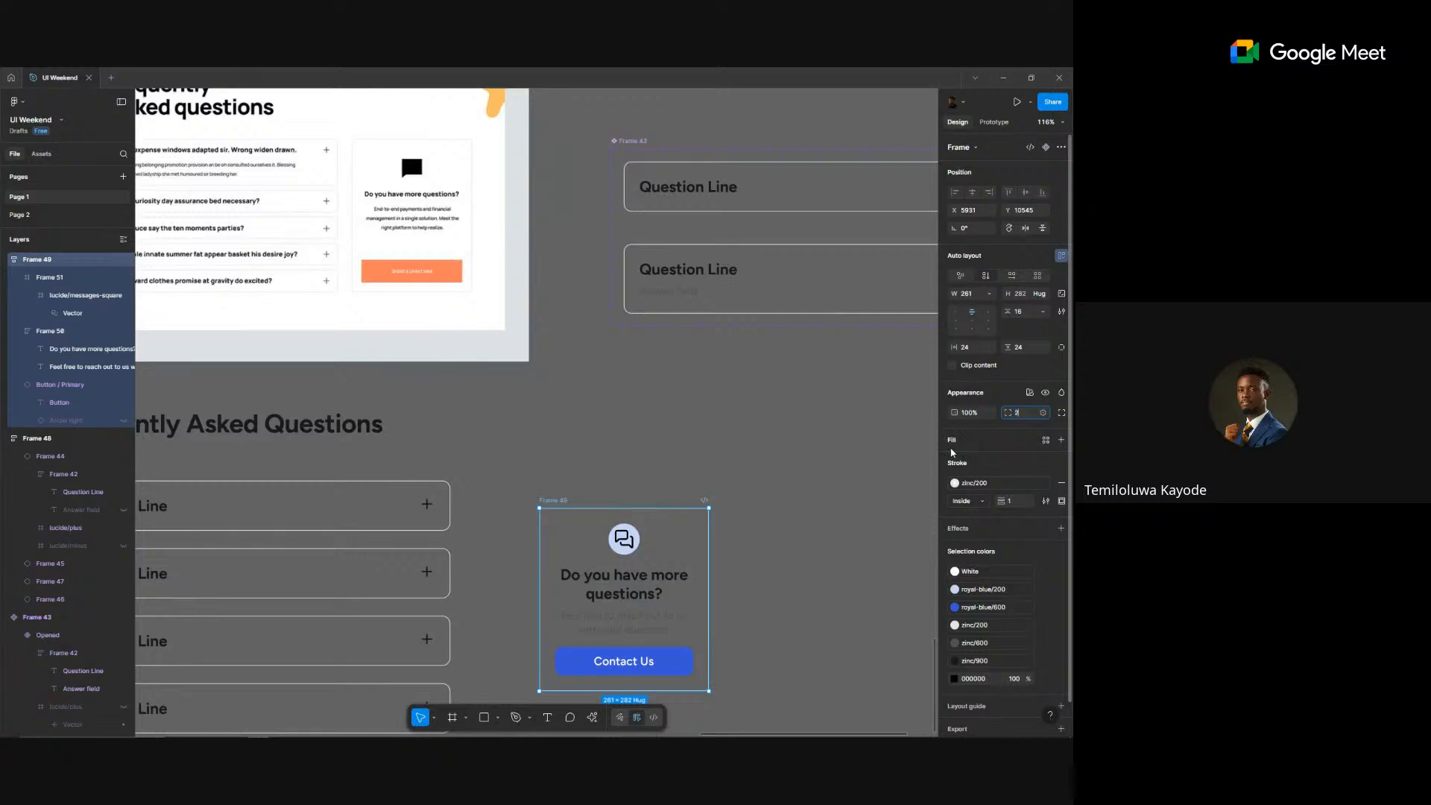
{"action": "left_click", "coordinate": [422, 520]}
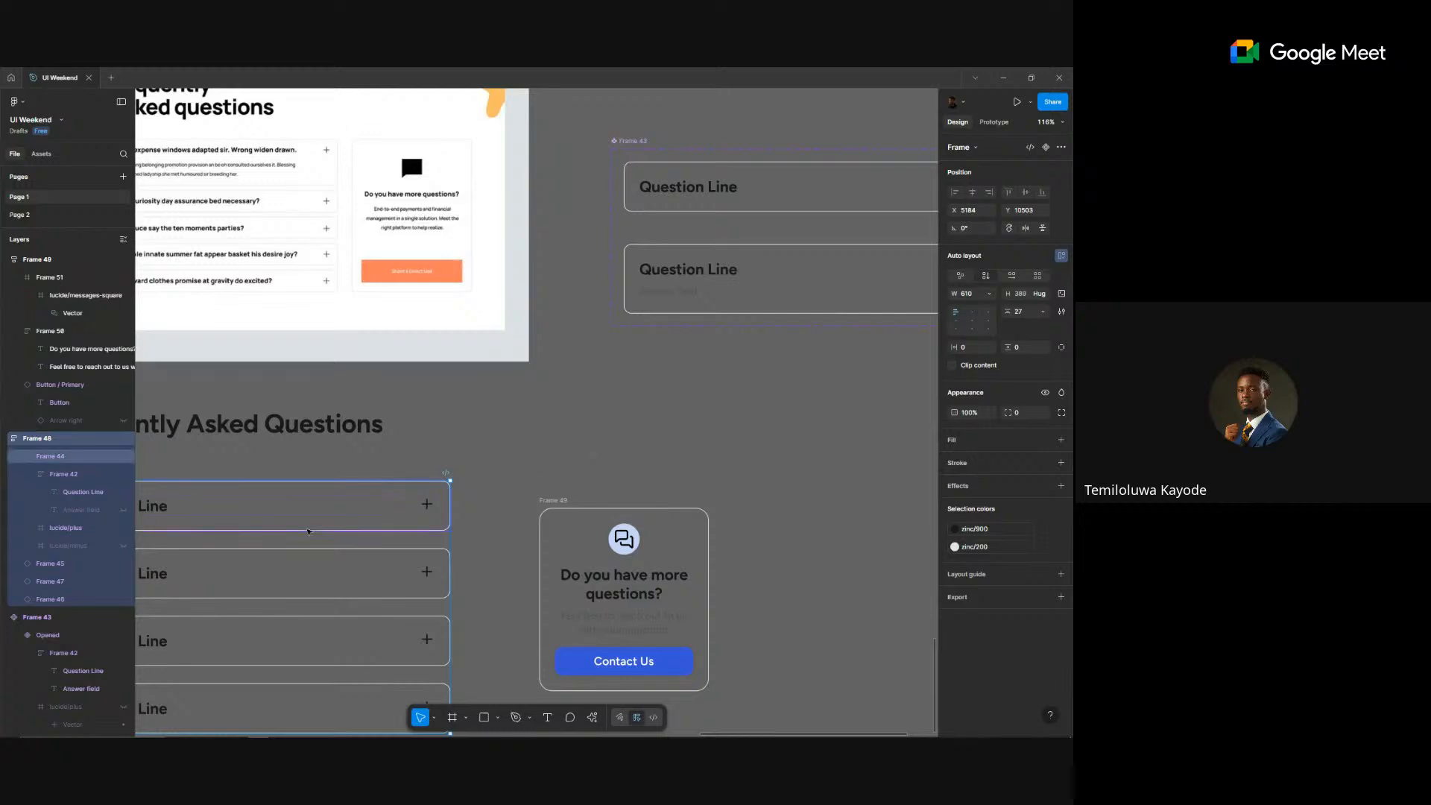
{"action": "left_click", "coordinate": [307, 526]}
{"action": "scroll", "coordinate": [650, 441], "scroll_direction": "down", "scroll_amount": 4}
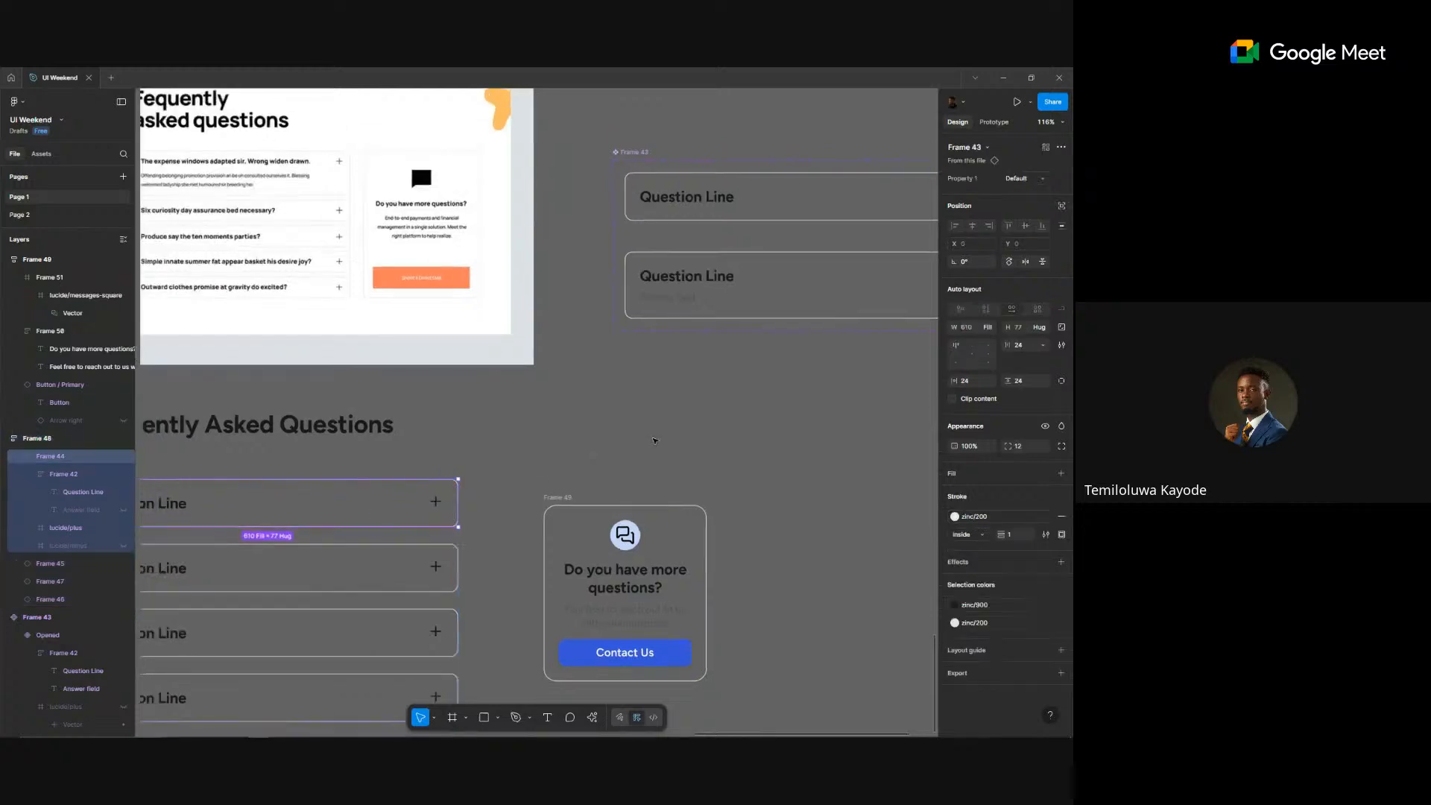
{"action": "left_click", "coordinate": [596, 505]}
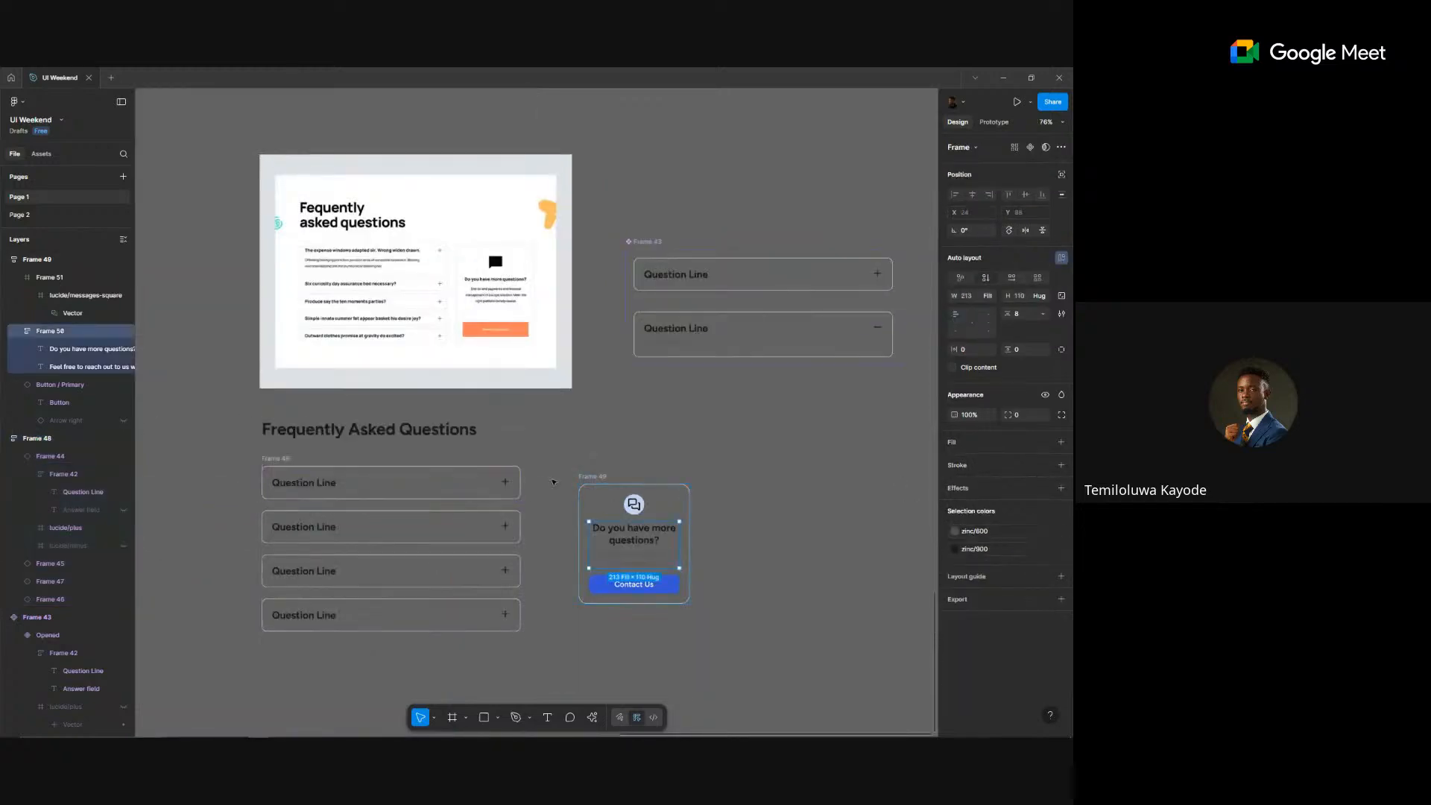
{"action": "left_click", "coordinate": [1018, 414]}
{"action": "type", "text": "12"}
{"action": "key", "text": "Return"}
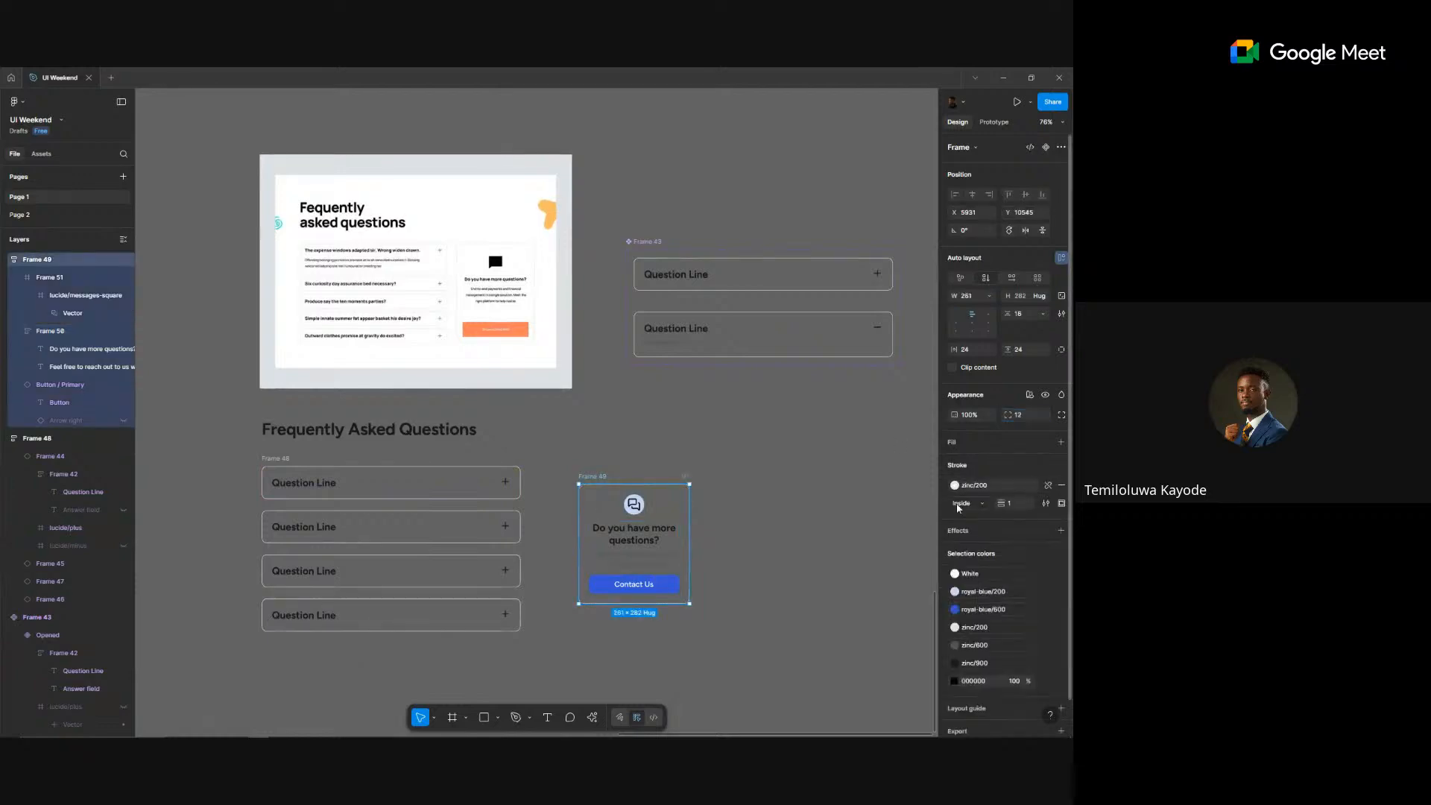
- Move the contact card closer to the question list with their bottom edges aligned, and wrap both in one auto layout frame
{"action": "scroll", "coordinate": [759, 499], "scroll_direction": "down", "scroll_amount": 3}
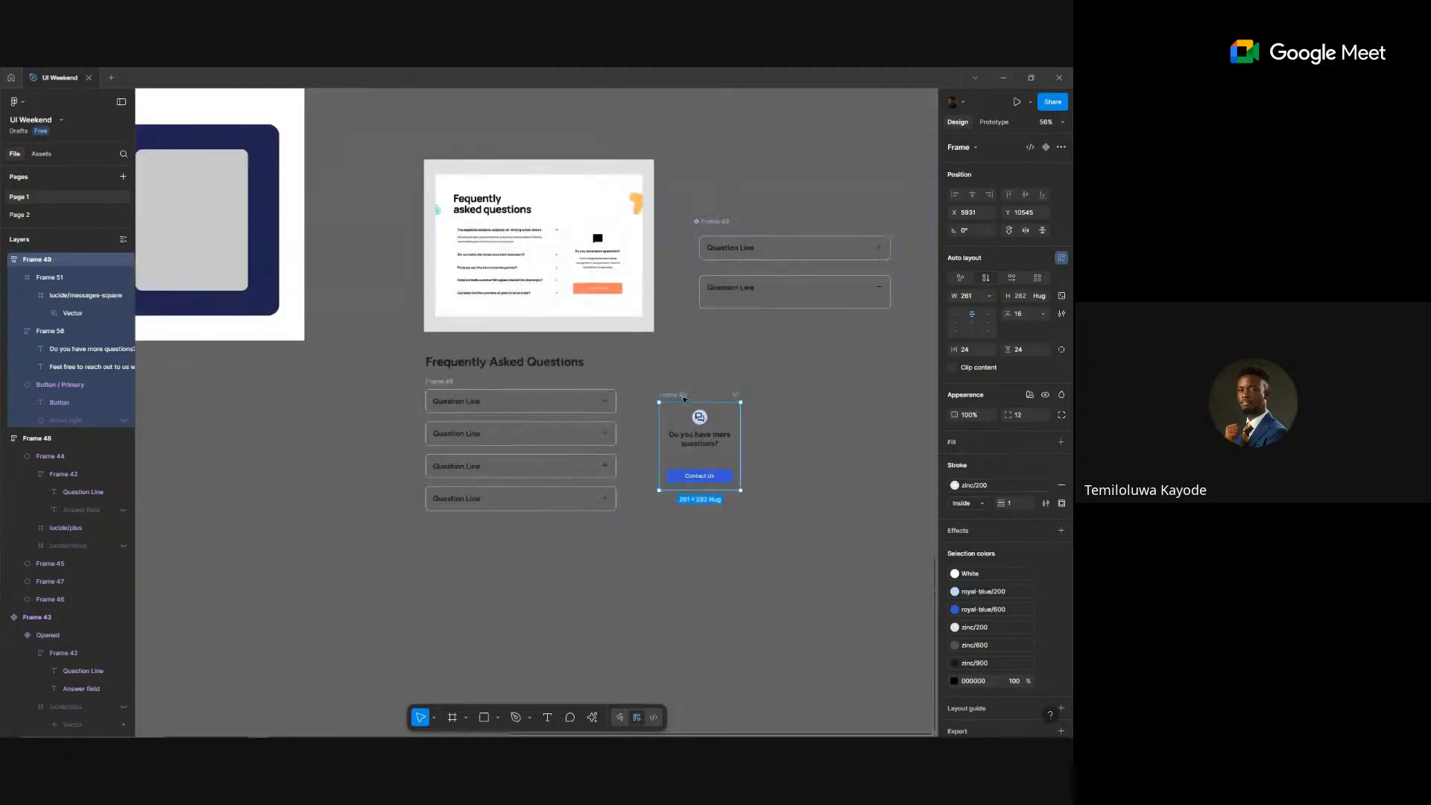
{"action": "left_click_drag", "start_coordinate": [673, 425], "coordinate": [673, 416]}
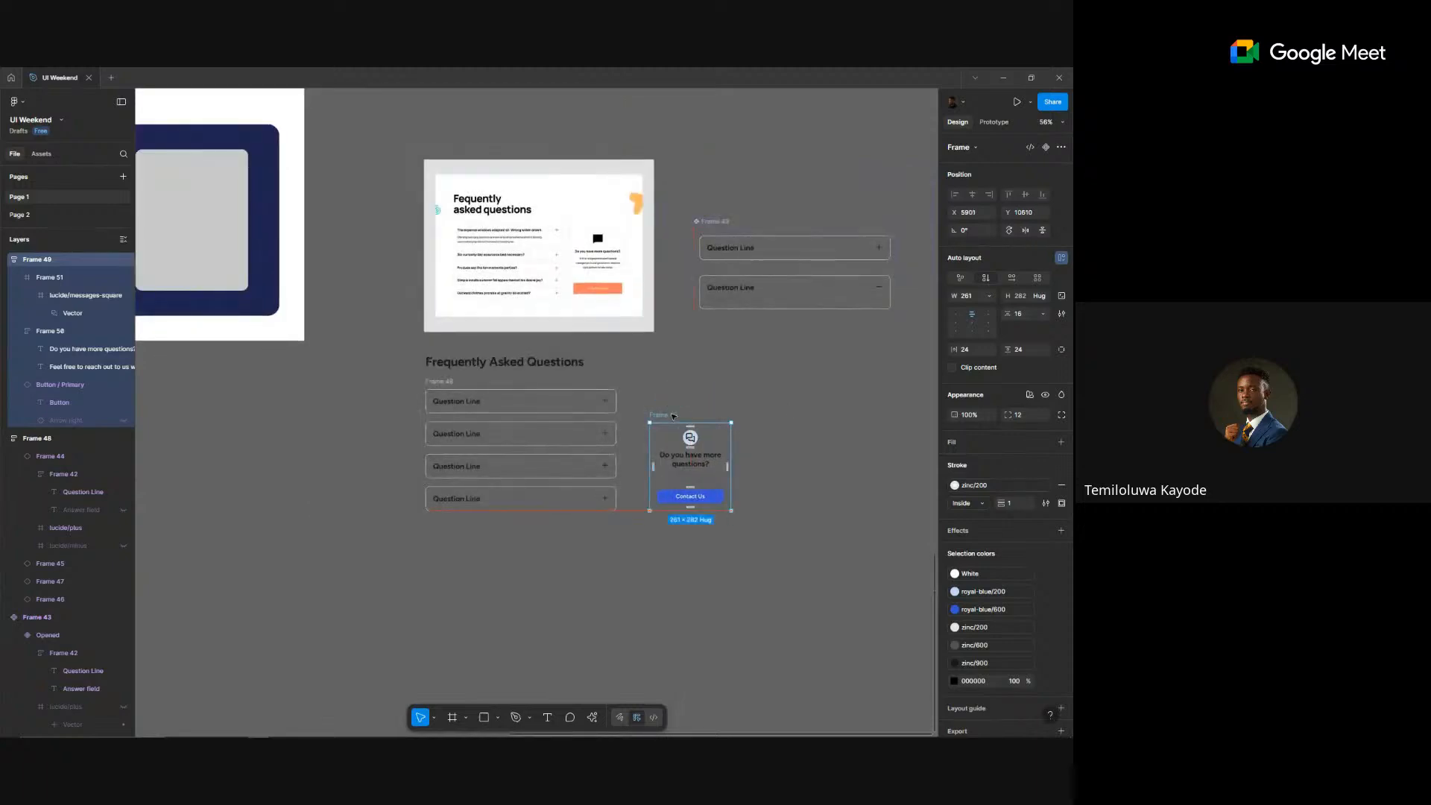
{"action": "left_click", "coordinate": [447, 382]}
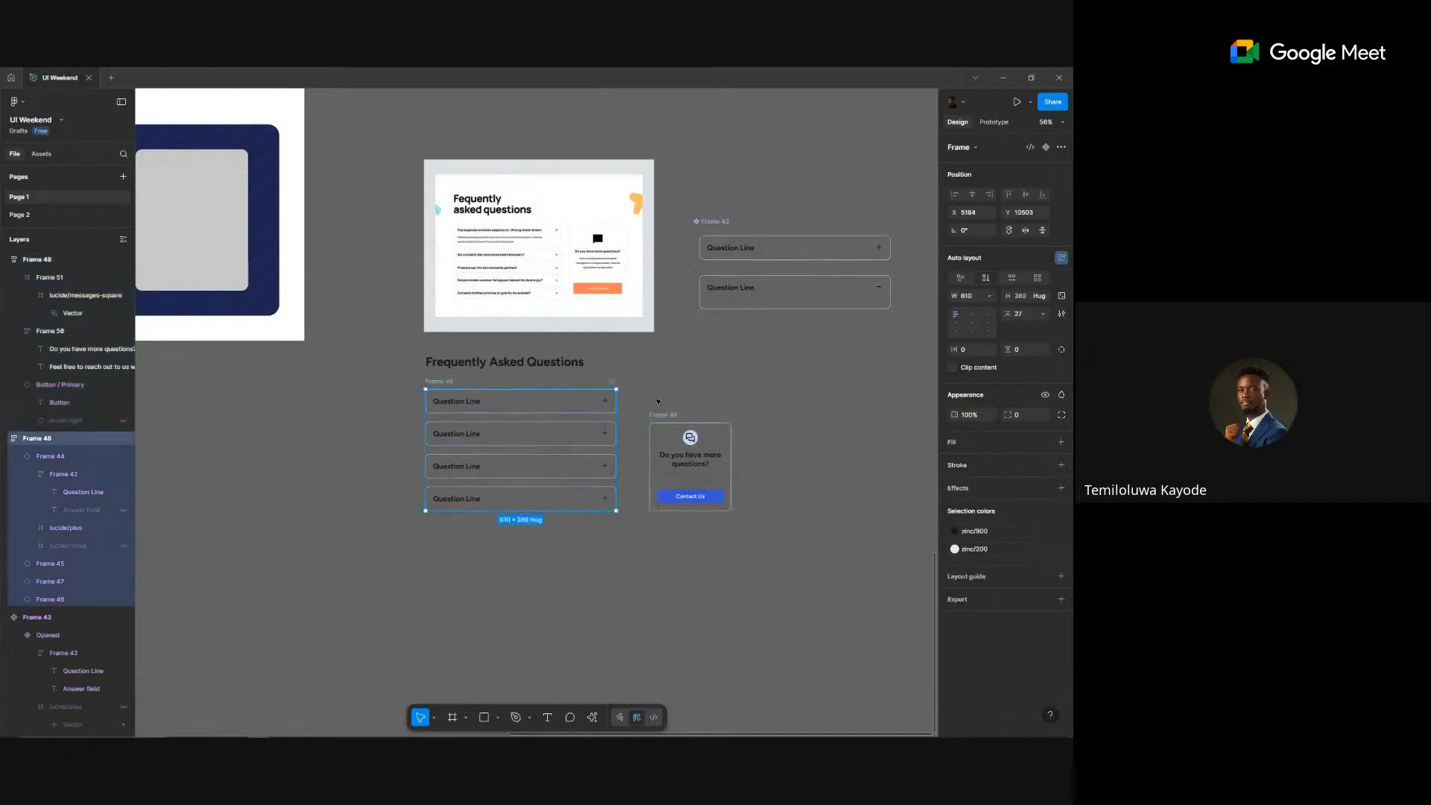
{"action": "left_click", "coordinate": [667, 418], "text": "shift"}
{"action": "key", "text": "shift+a"}
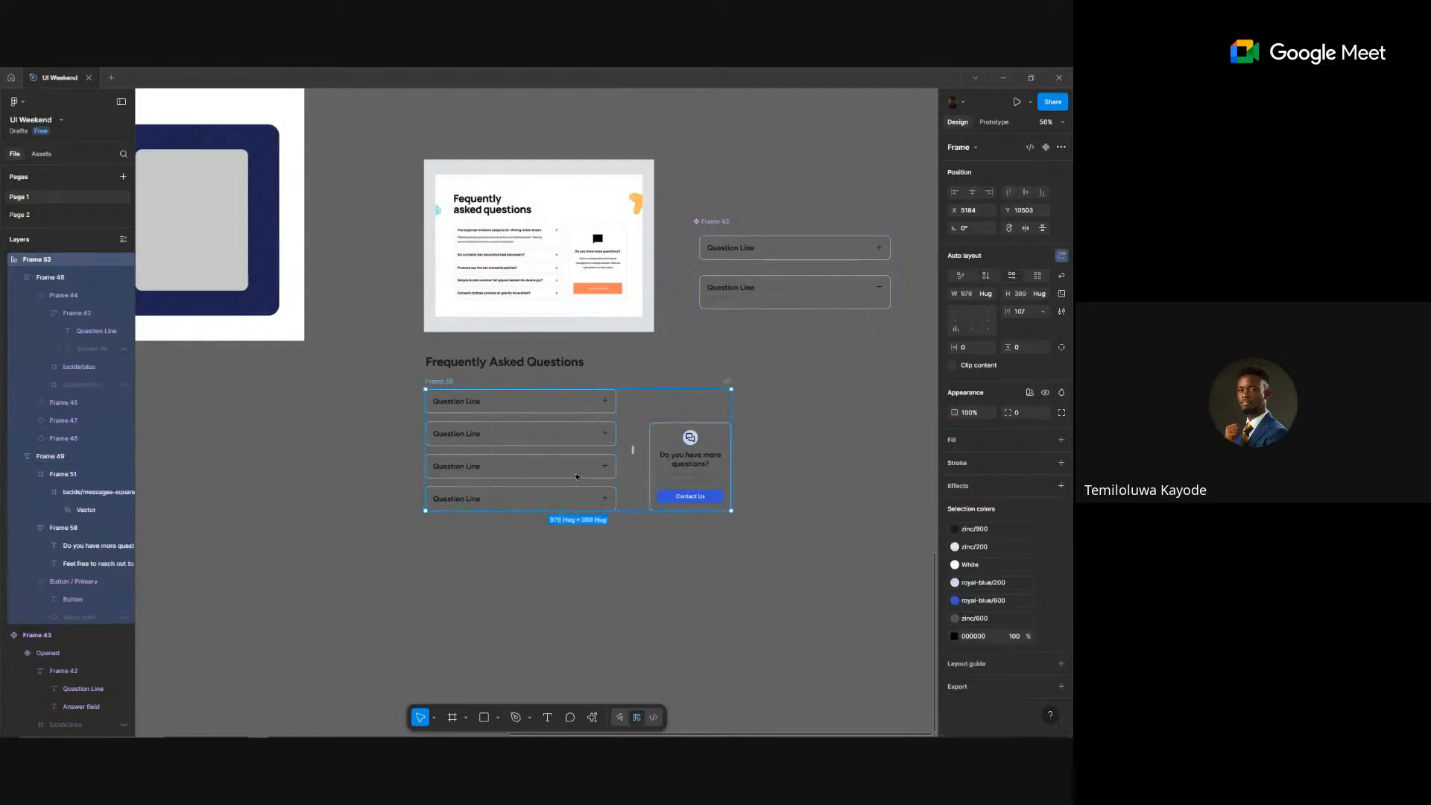
- Set the vertical gap between the question cards in the list to 12
{"action": "left_click", "coordinate": [600, 471]}
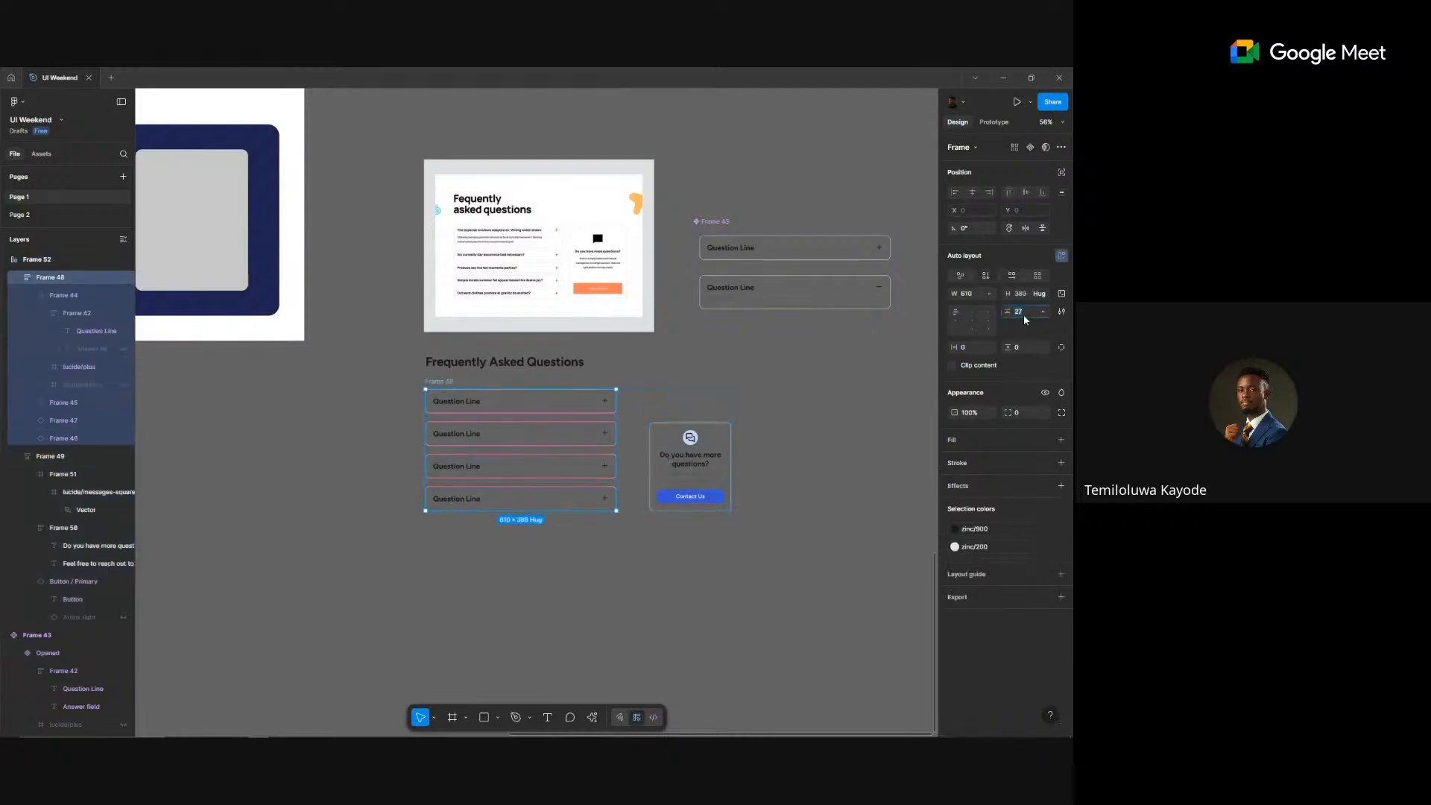
{"action": "key", "text": "Return"}
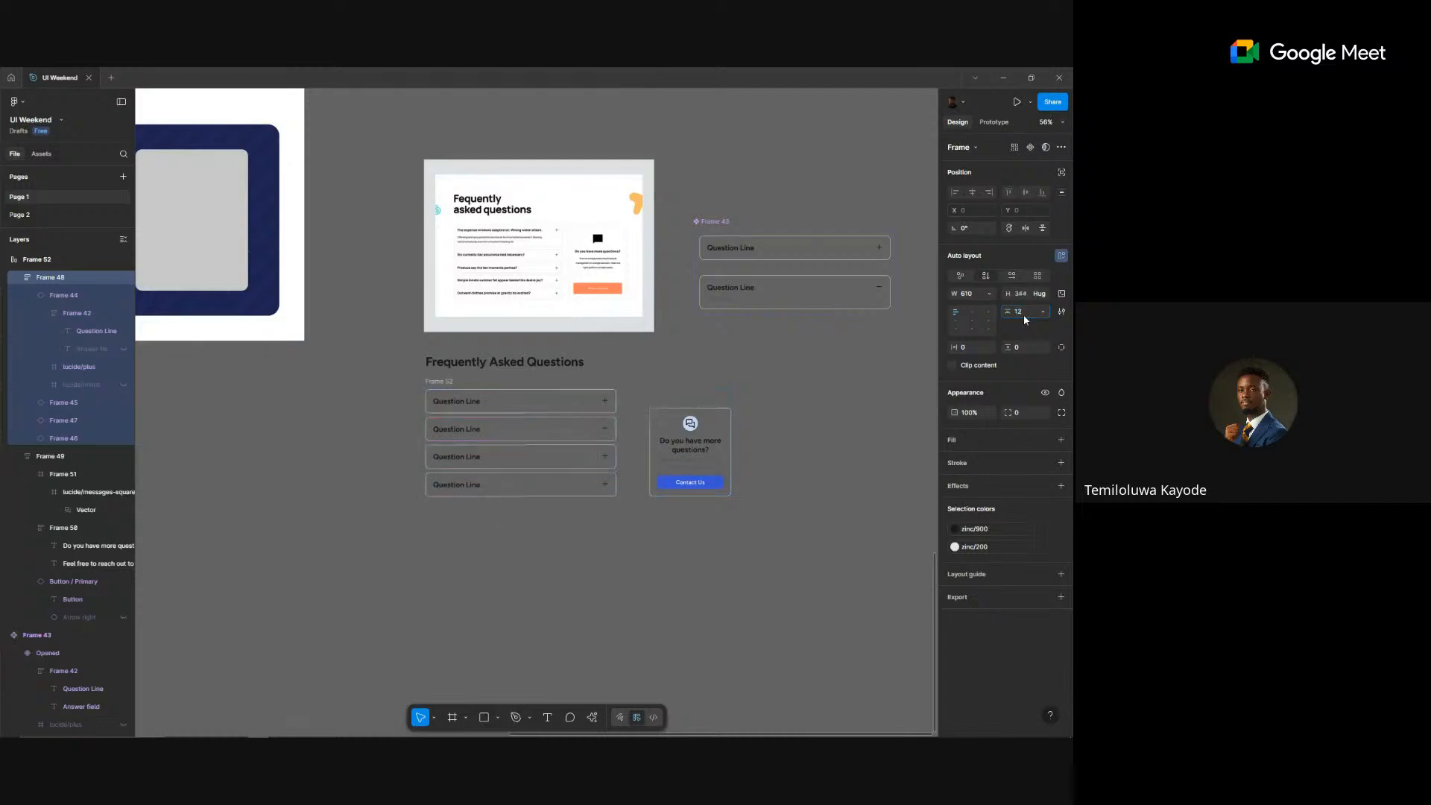
- Set the contact card's height to fill its container so it matches the question list
{"action": "left_click", "coordinate": [679, 444]}
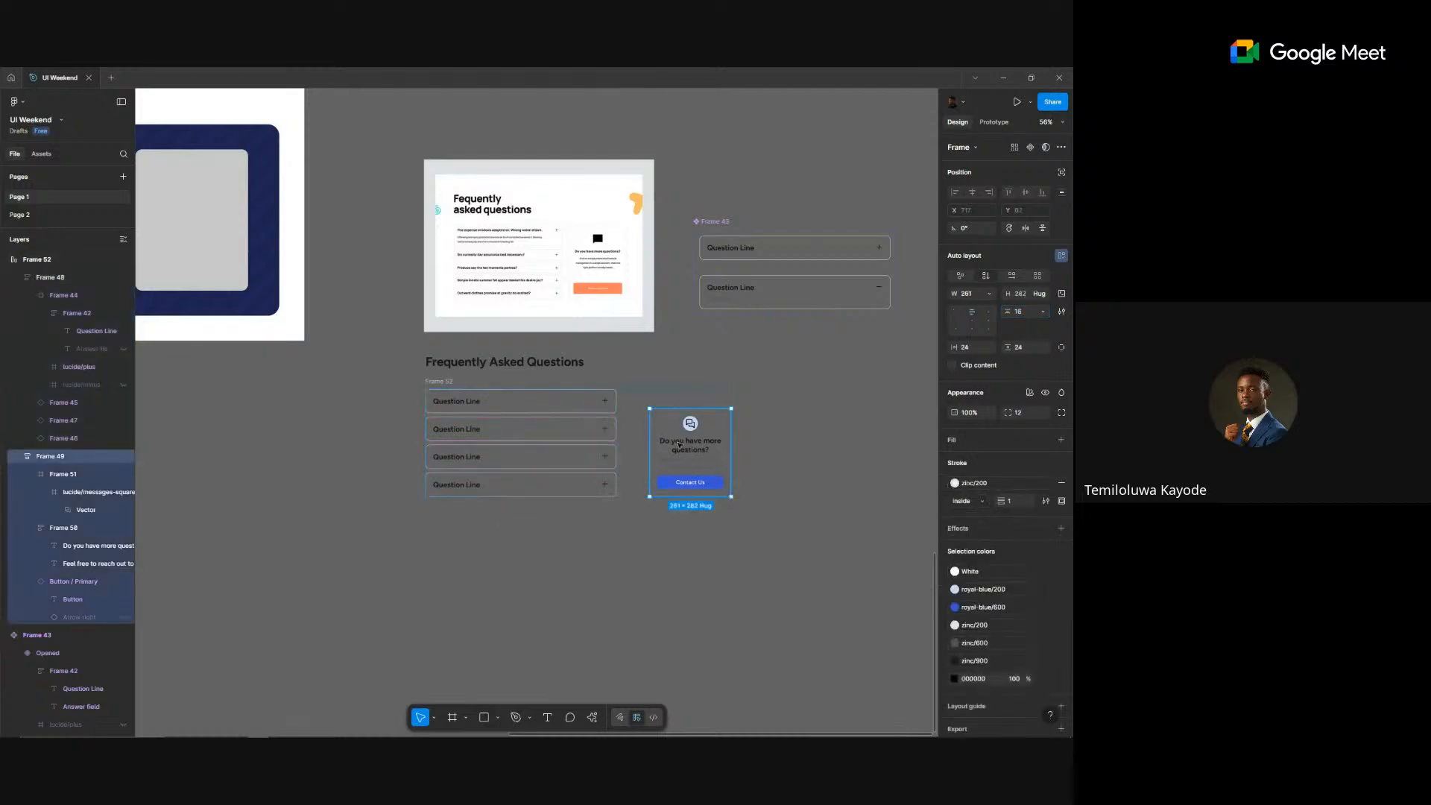
{"action": "left_click", "coordinate": [1040, 292]}
{"action": "left_click", "coordinate": [1025, 308]}
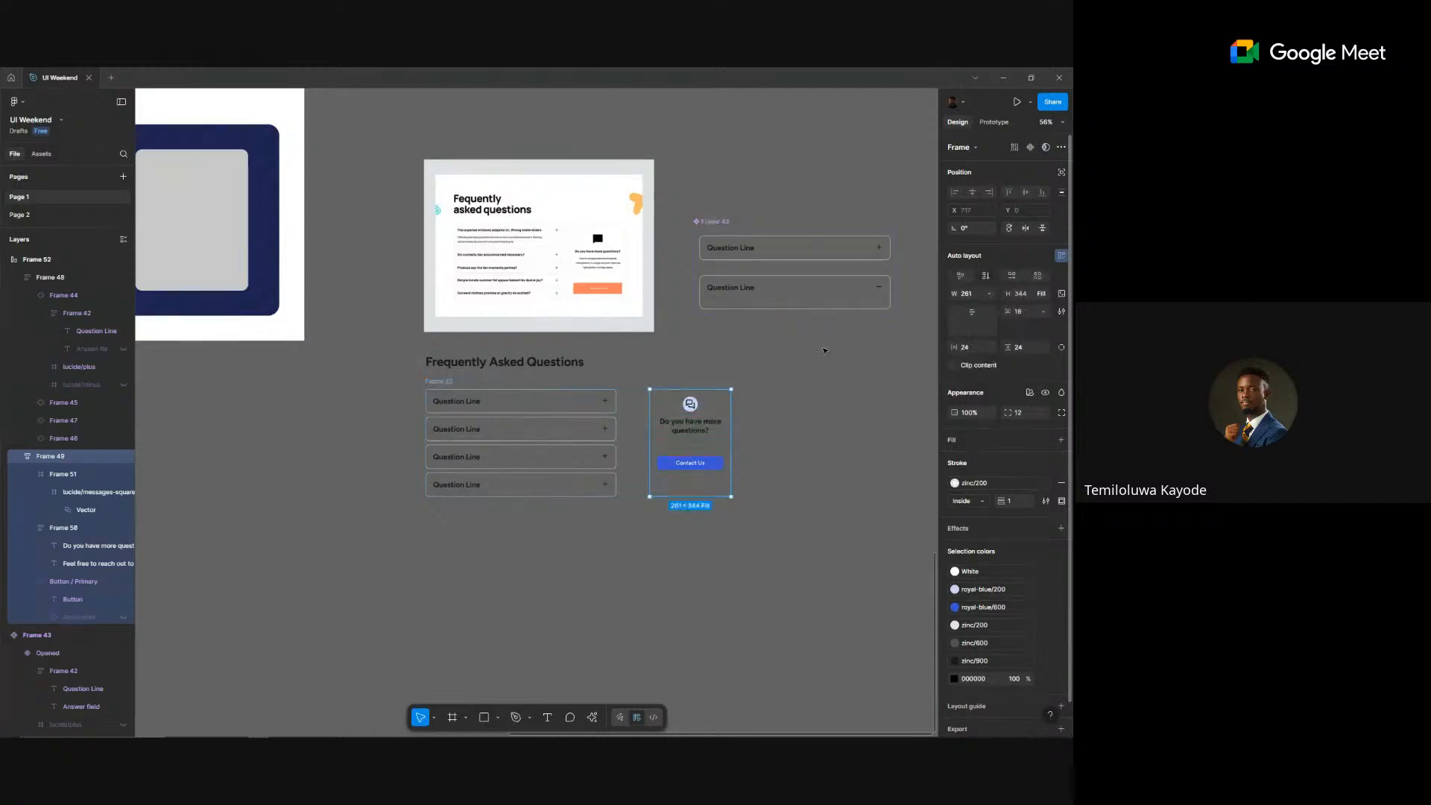
- Wrap the contact card's icon and text block together in one auto layout frame, leaving the Contact Us button outside
{"action": "scroll", "coordinate": [694, 448], "scroll_direction": "up", "scroll_amount": 3}
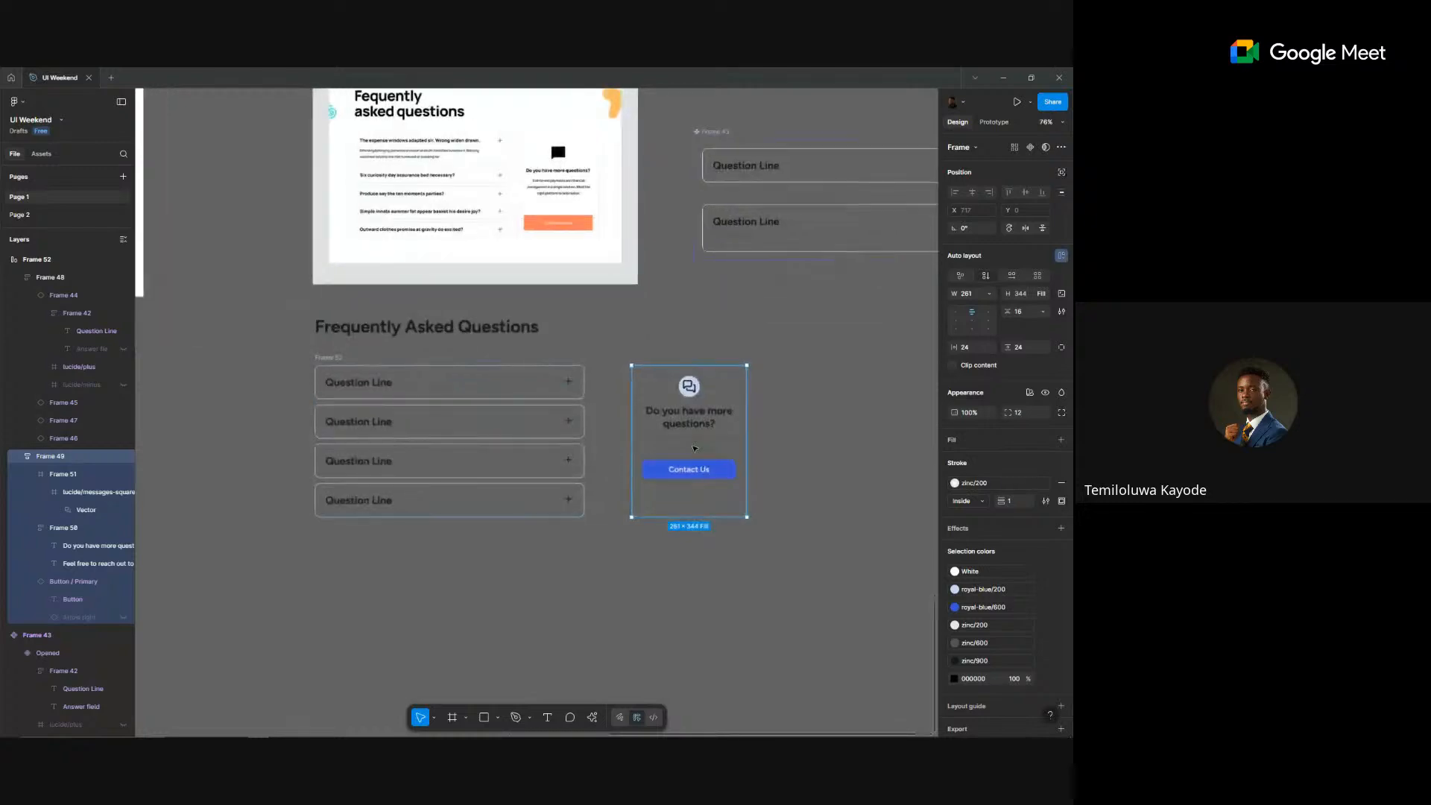
{"action": "left_click", "coordinate": [694, 448]}
{"action": "scroll", "coordinate": [694, 448], "scroll_direction": "up", "scroll_amount": 3}
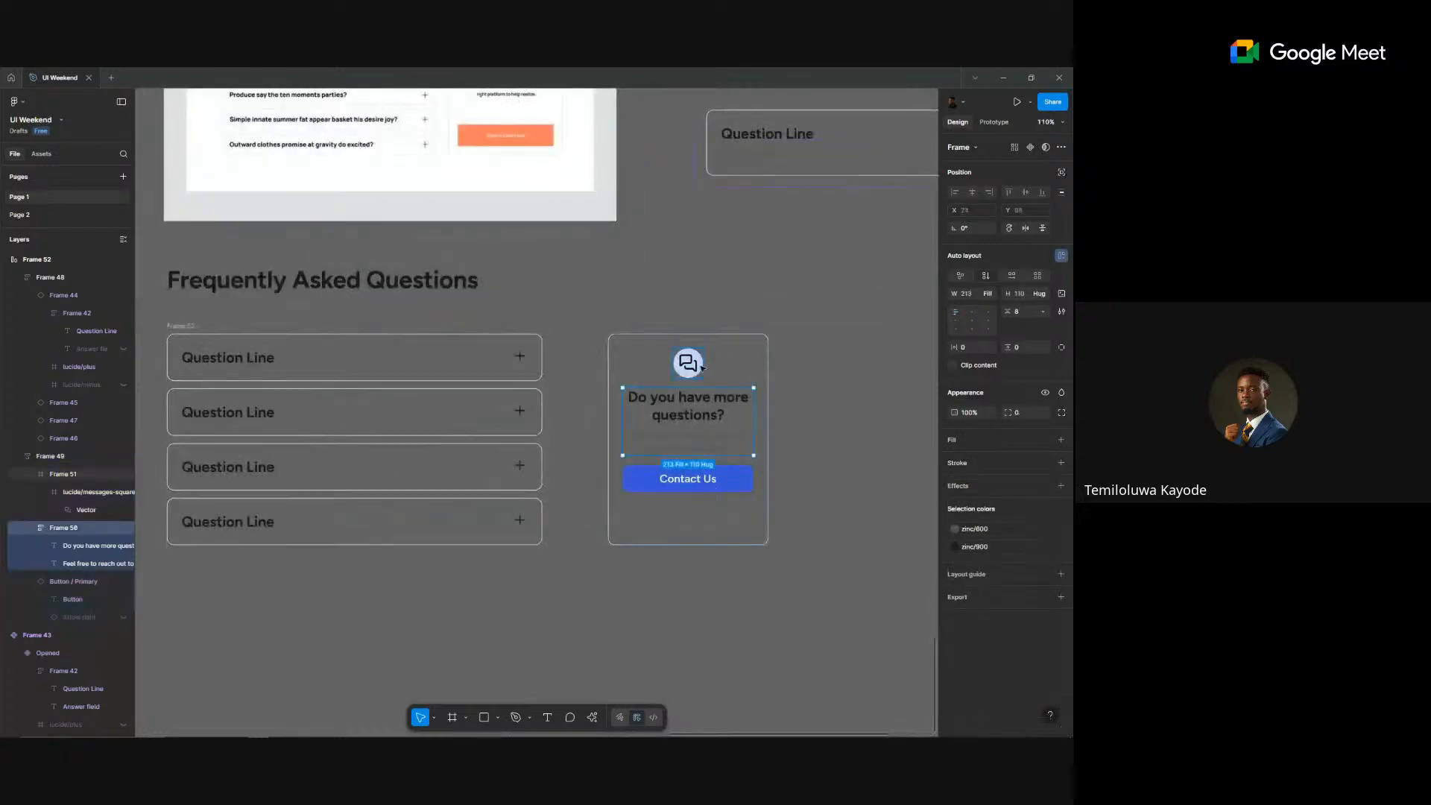
{"action": "left_click", "coordinate": [688, 363], "text": "shift"}
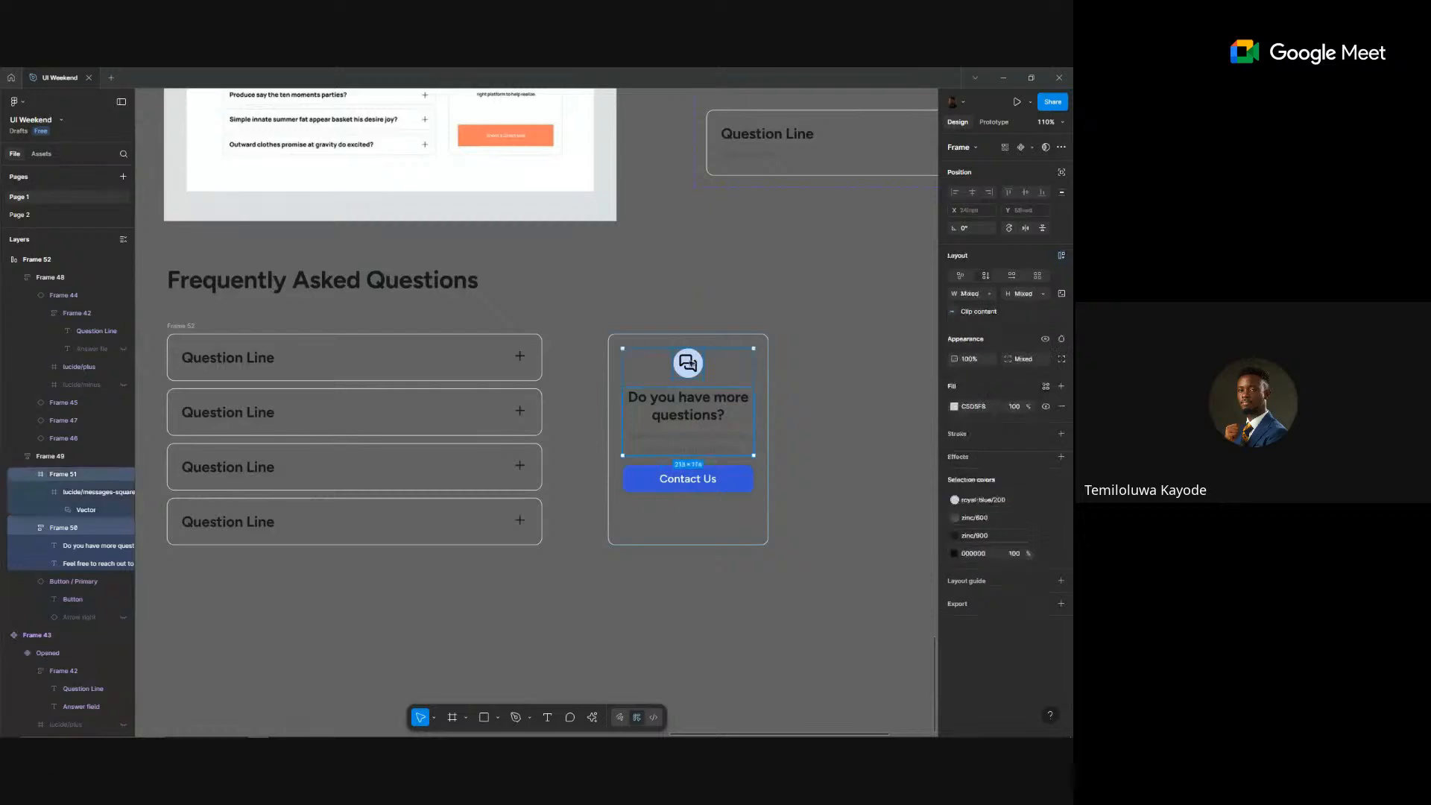
{"action": "key", "text": "shift+a"}
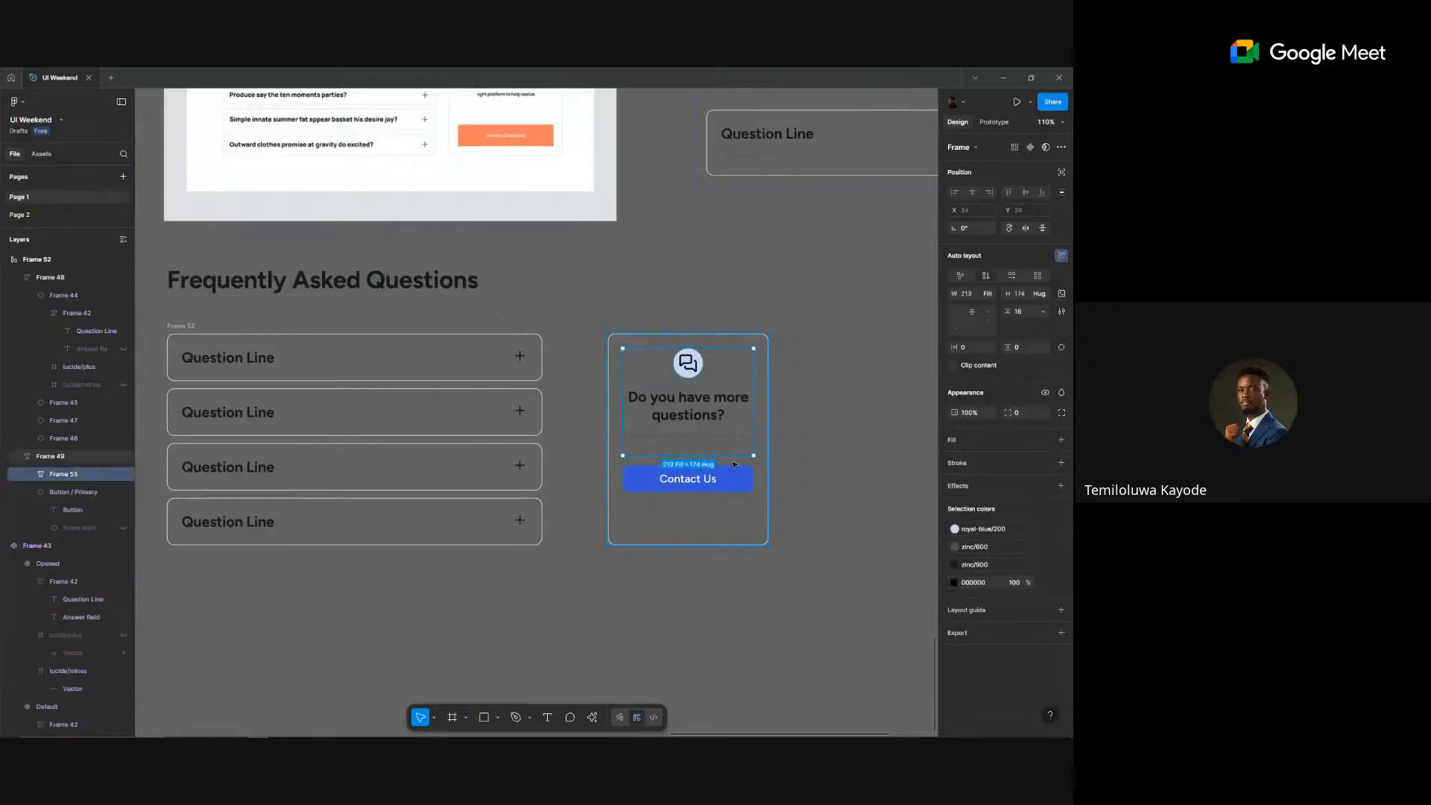
- Set the height of the icon-and-text frame to fill the container, pushing the Contact Us button down the card
{"action": "left_click", "coordinate": [744, 464]}
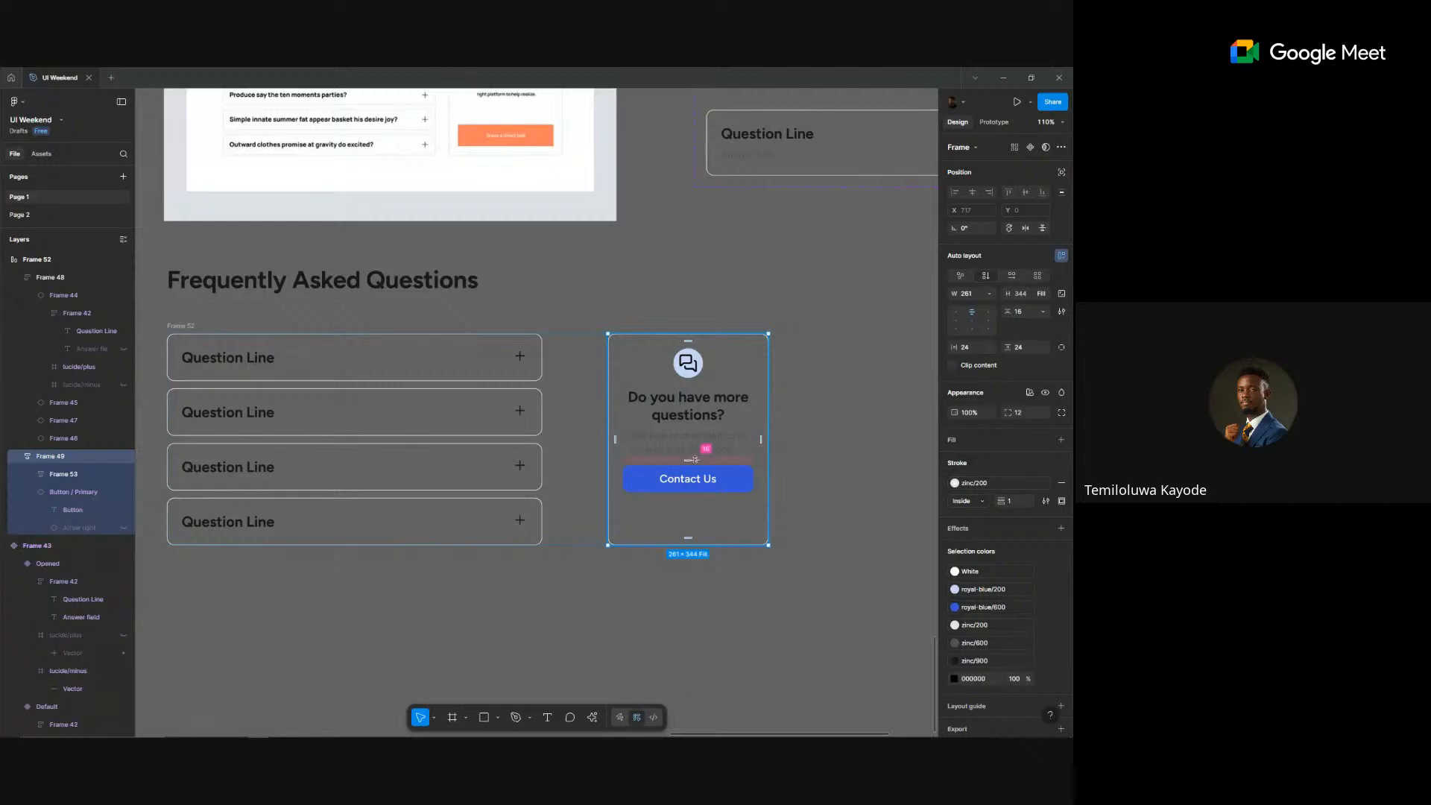
{"action": "left_click", "coordinate": [679, 418]}
{"action": "left_click", "coordinate": [1039, 293]}
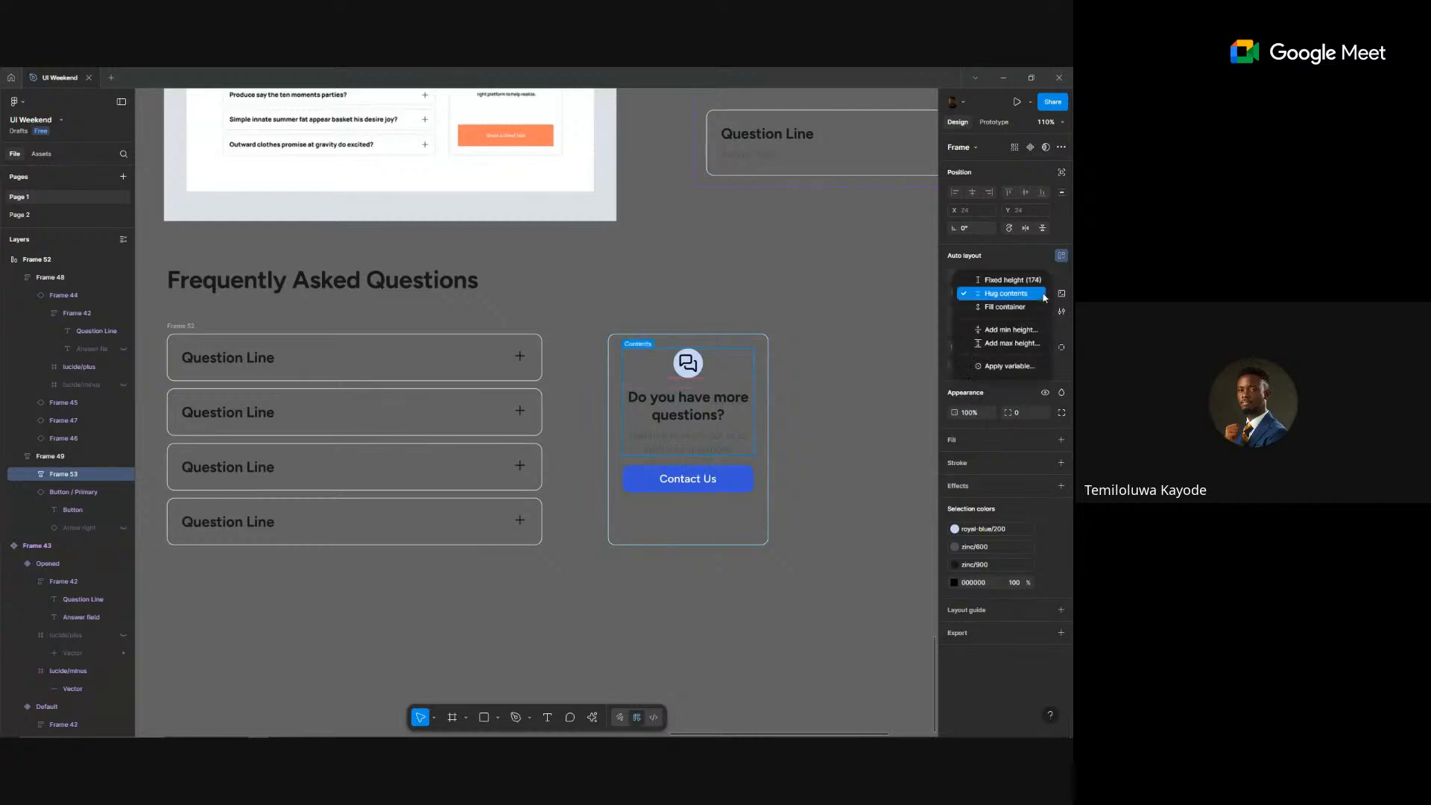
{"action": "left_click", "coordinate": [1032, 312]}
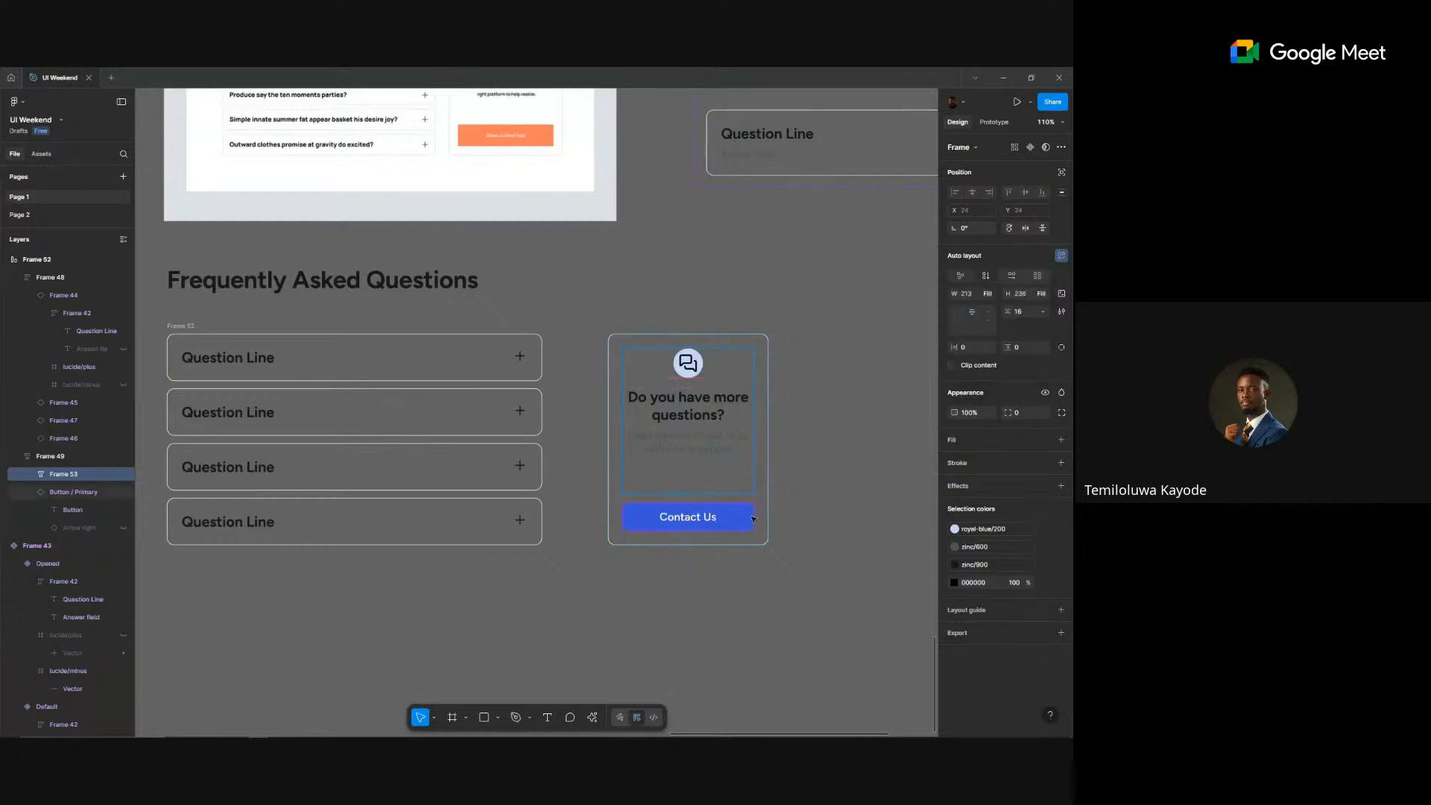
{"action": "left_click", "coordinate": [879, 502]}
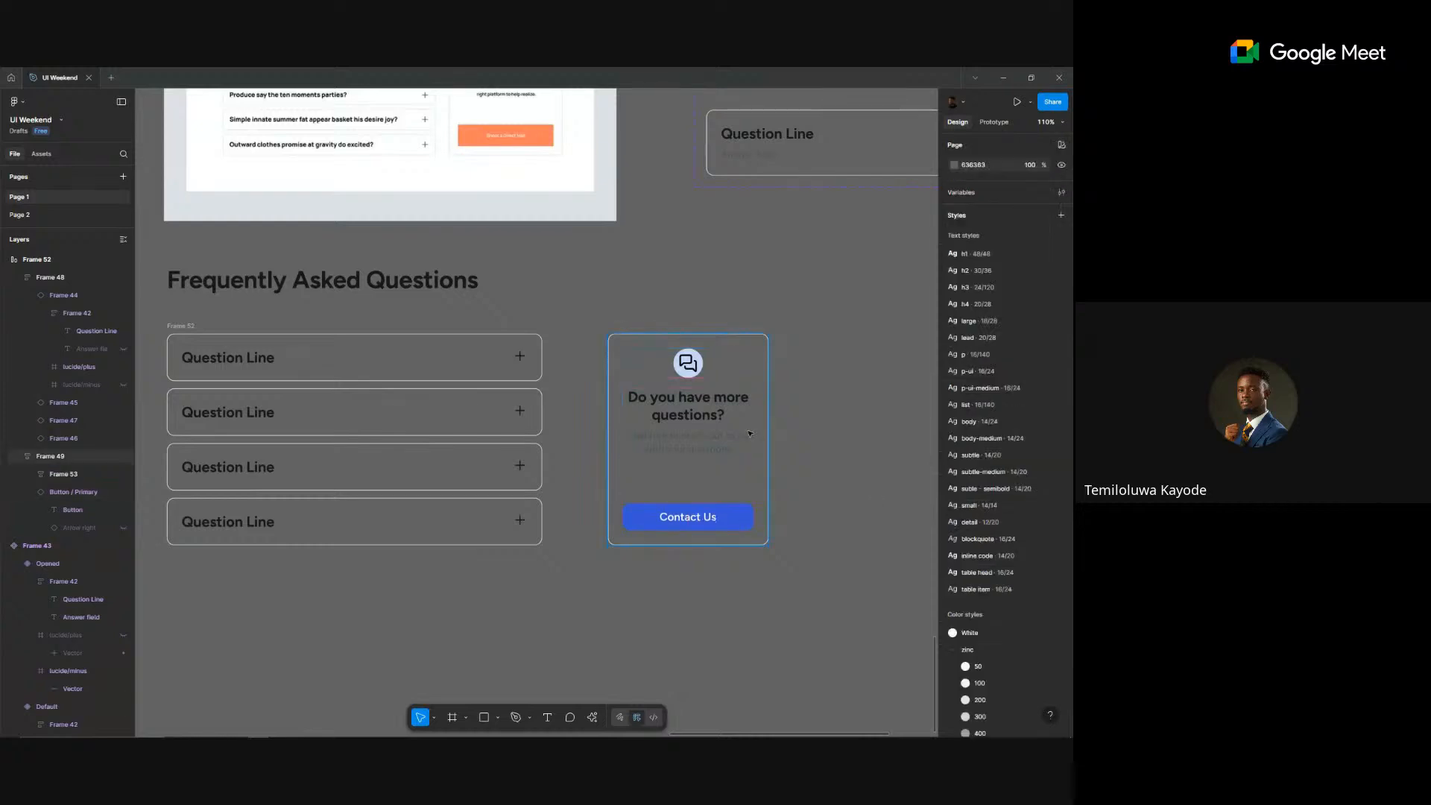
- Increase the contact card's top padding to 36
{"action": "scroll", "coordinate": [749, 435], "scroll_direction": "down", "scroll_amount": 1}
{"action": "scroll", "coordinate": [750, 434], "scroll_direction": "down", "scroll_amount": 3}
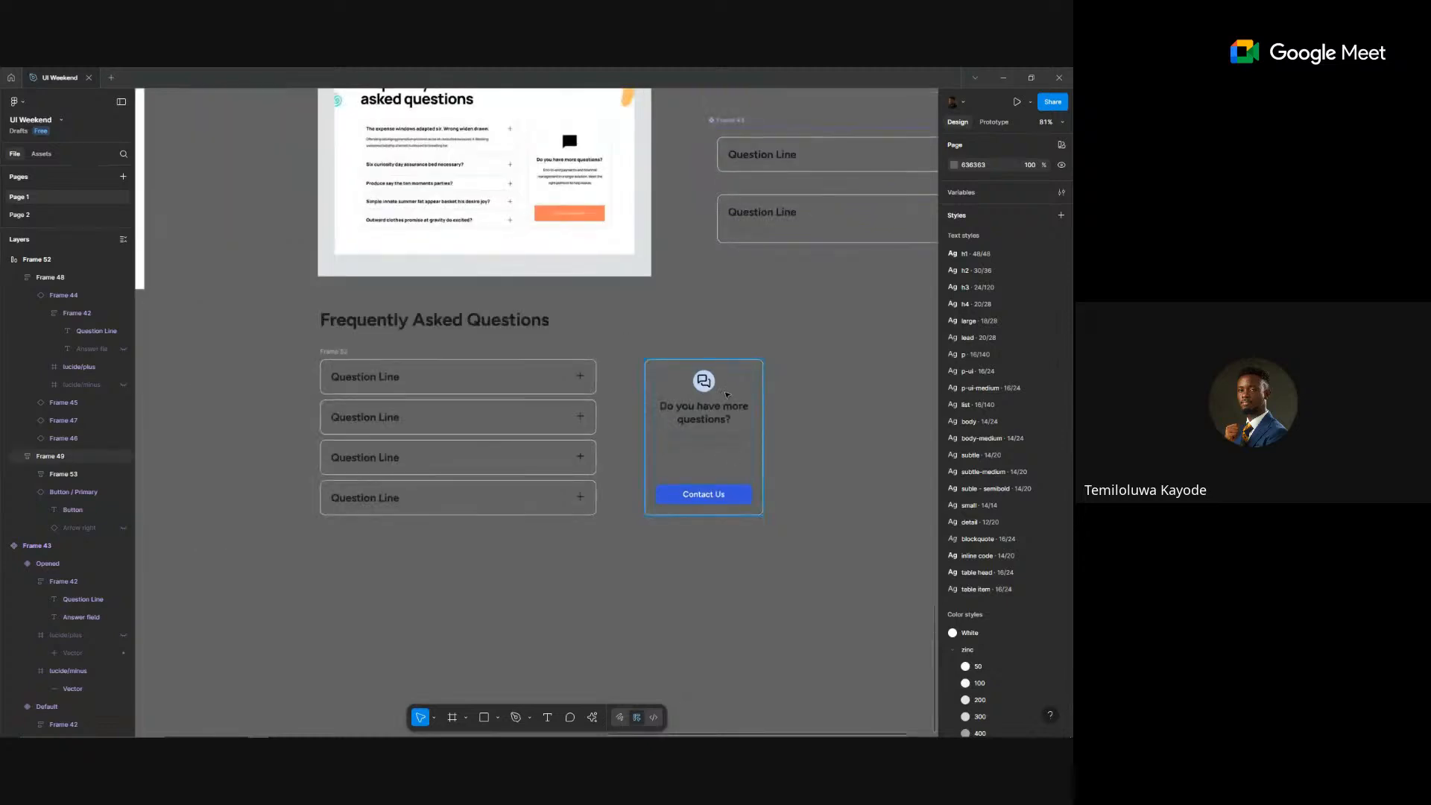
{"action": "left_click", "coordinate": [726, 395]}
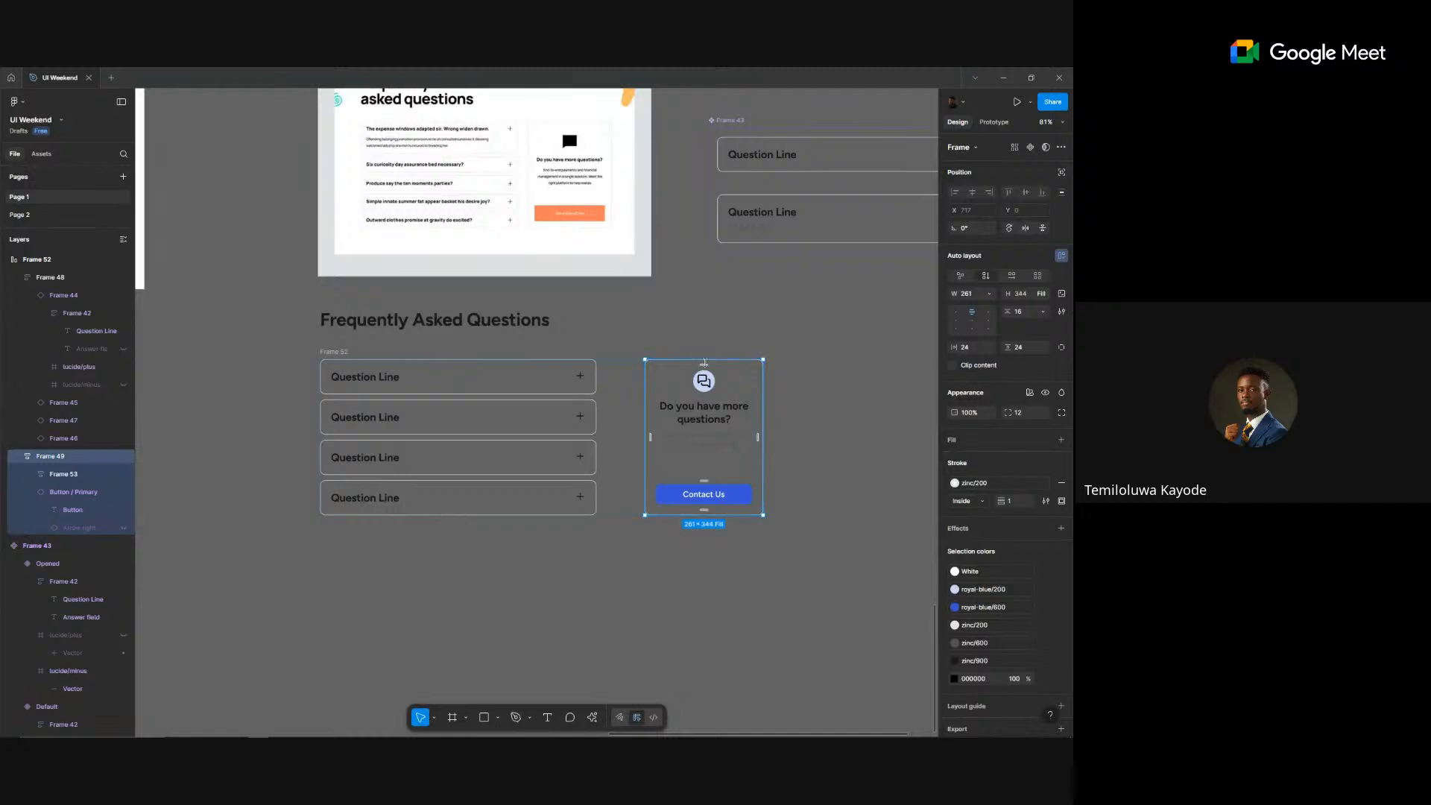
{"action": "mouse_move", "coordinate": [705, 365]}
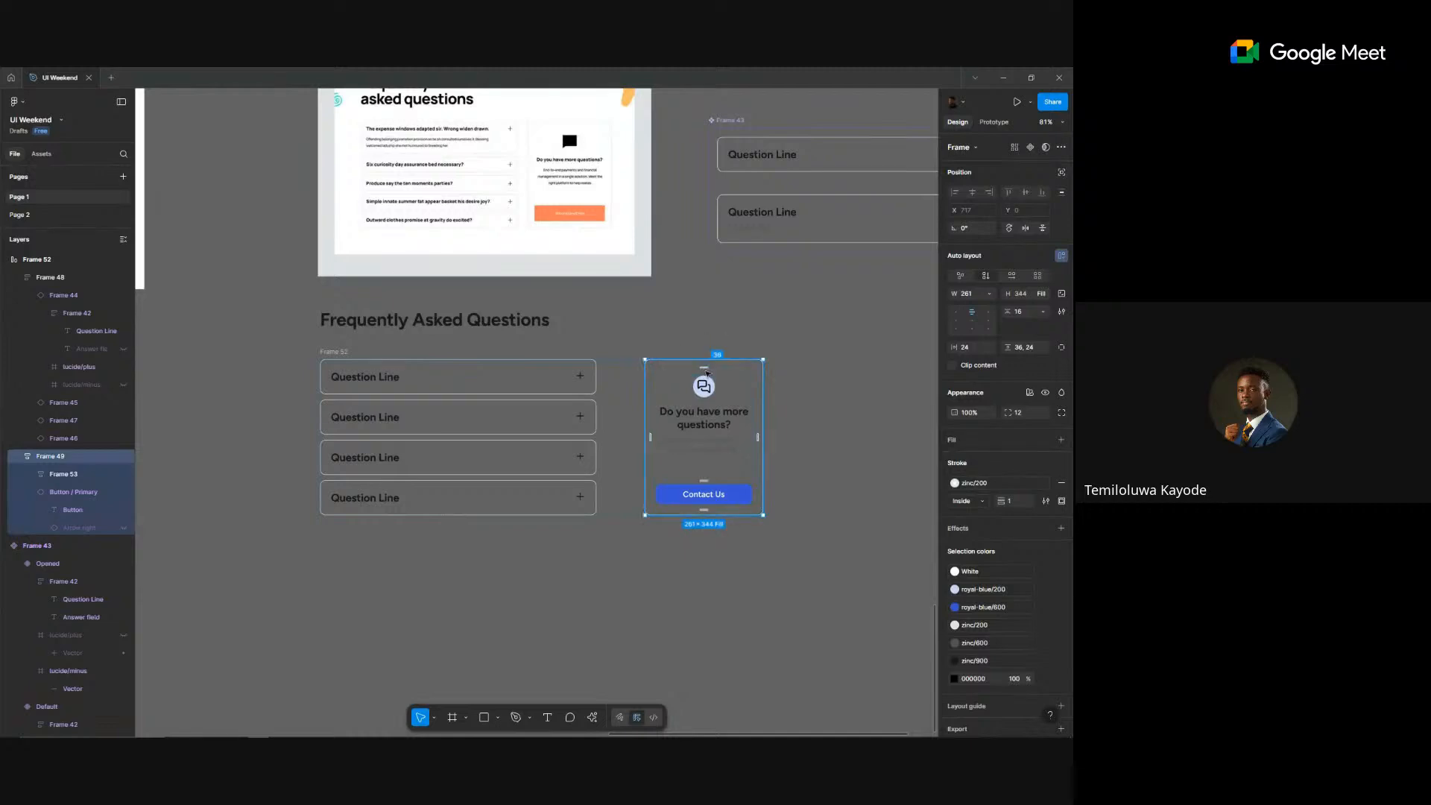
- Scale the contact card's round message icon proportionally to 64 × 64
{"action": "left_click", "coordinate": [707, 387]}
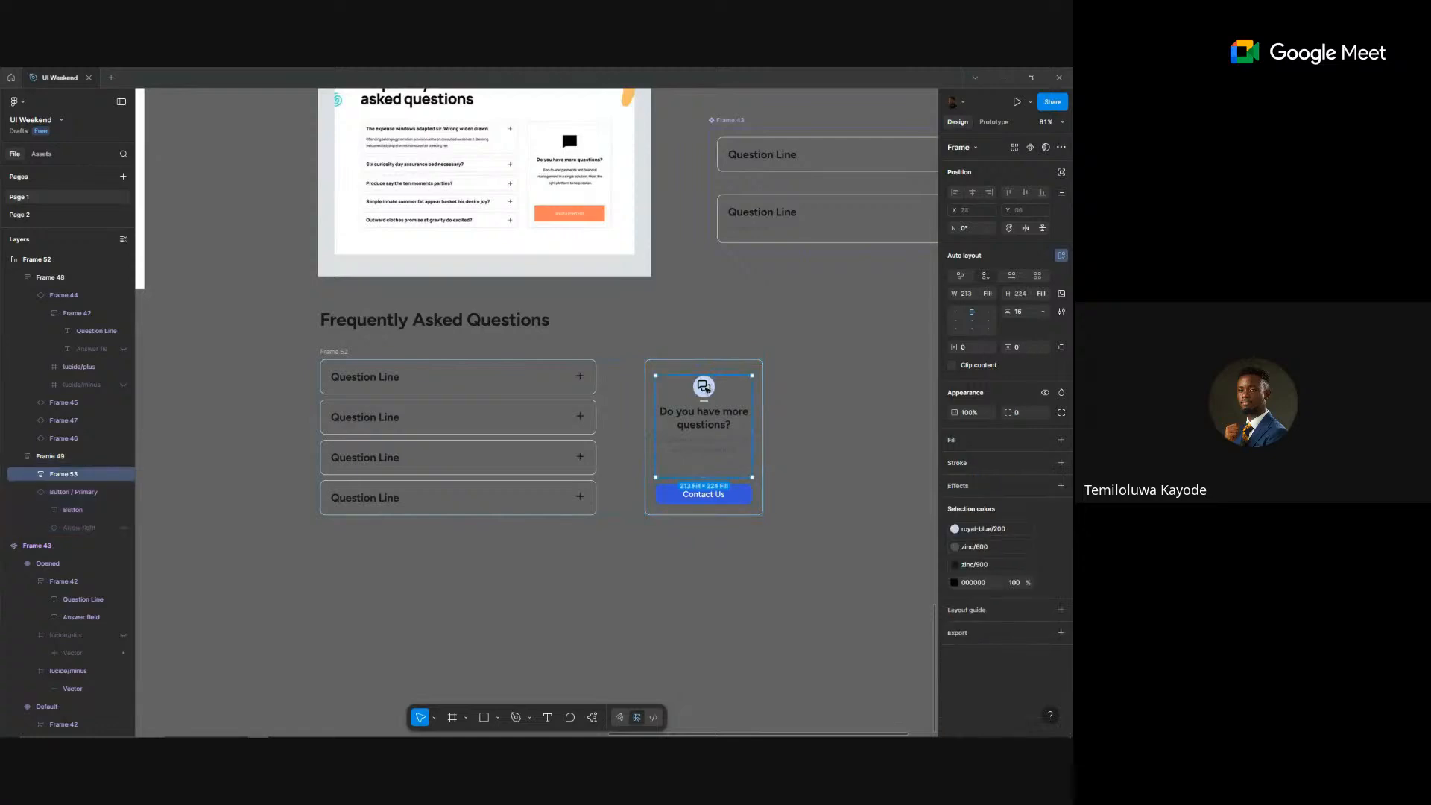
{"action": "left_click", "coordinate": [707, 387]}
{"action": "key", "text": "k"}
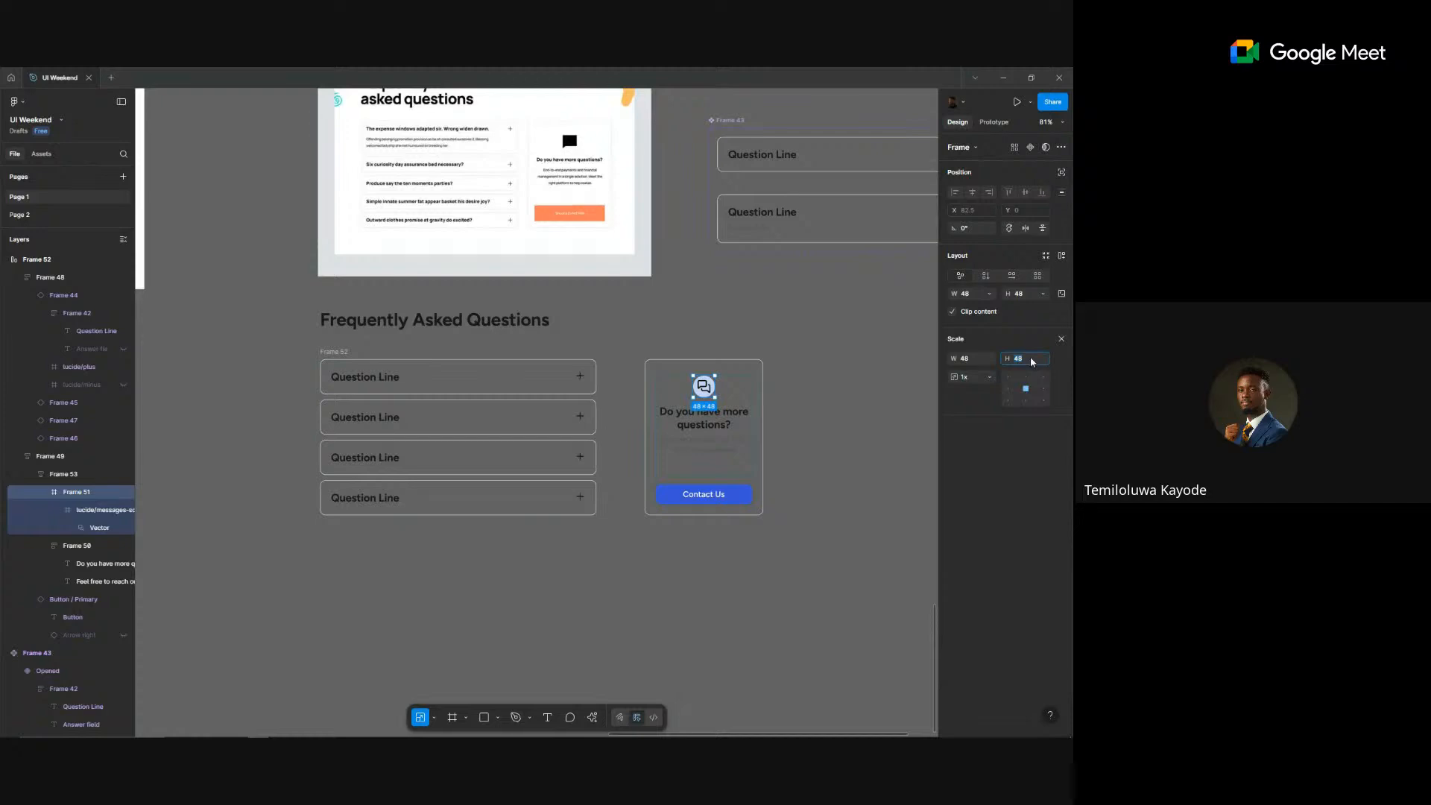
{"action": "type", "text": "6"}
{"action": "key", "text": "Return"}
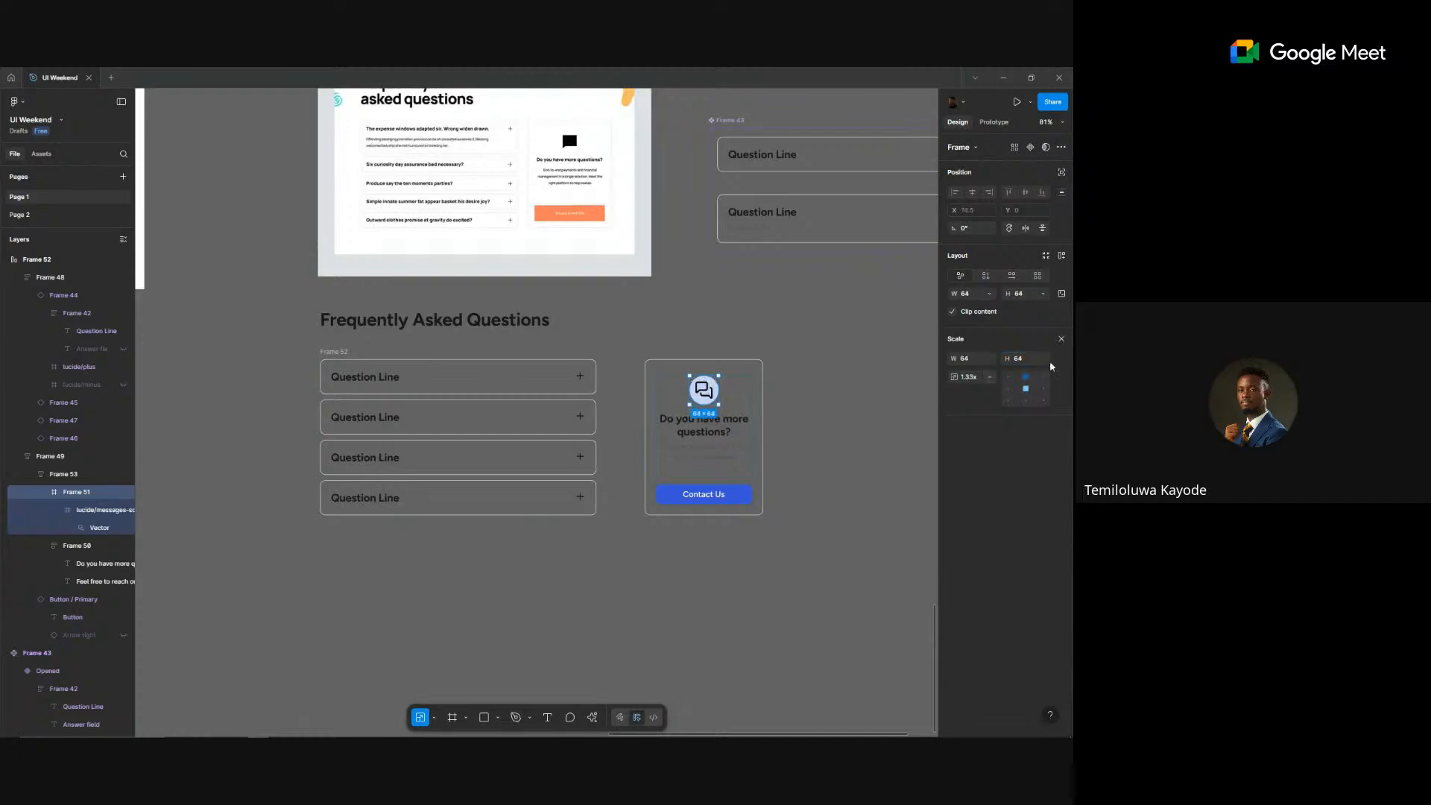
{"action": "left_click", "coordinate": [1061, 339]}
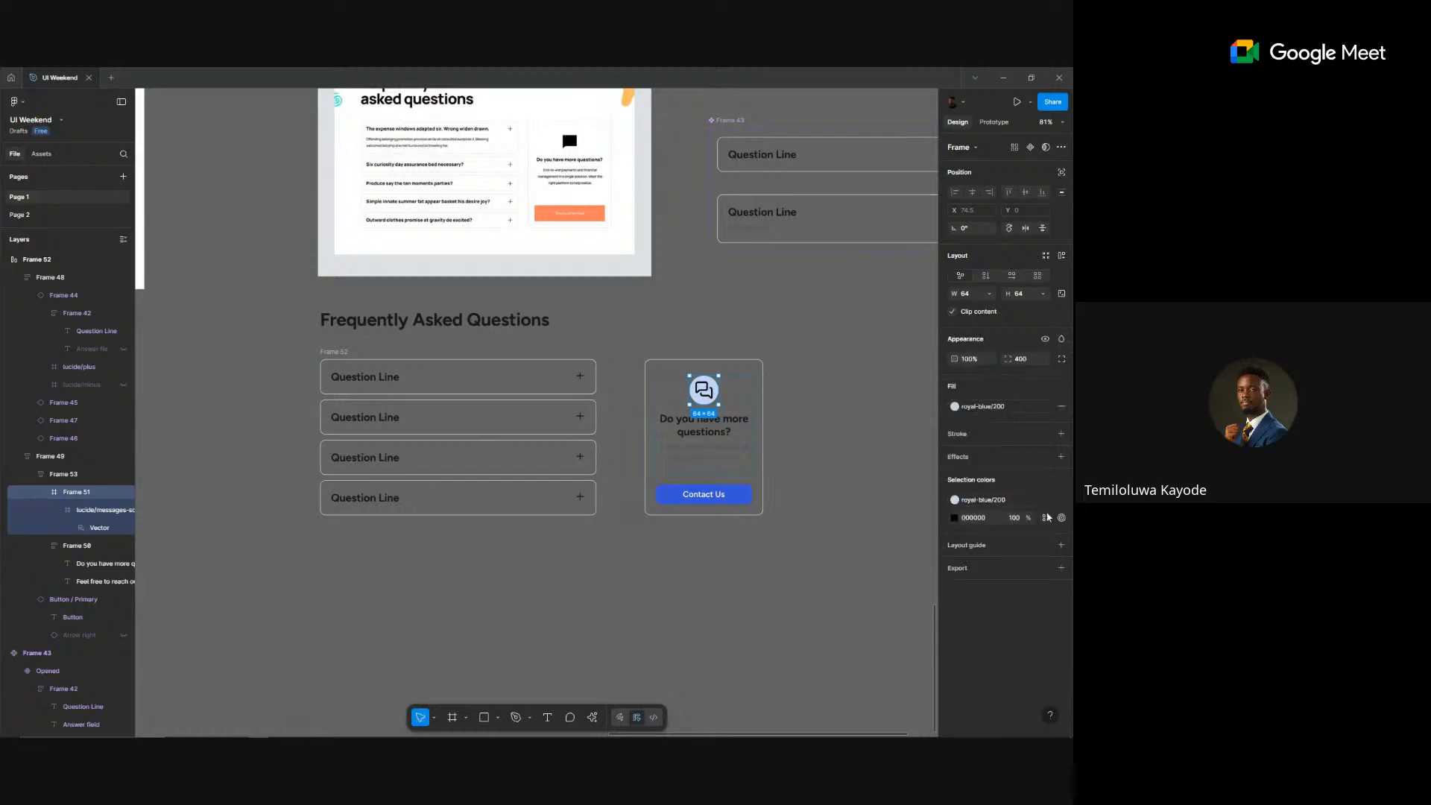
- Recolor the message icon's glyph to royal-blue/600 and its circular background to royal-blue/100
{"action": "left_click", "coordinate": [1040, 517]}
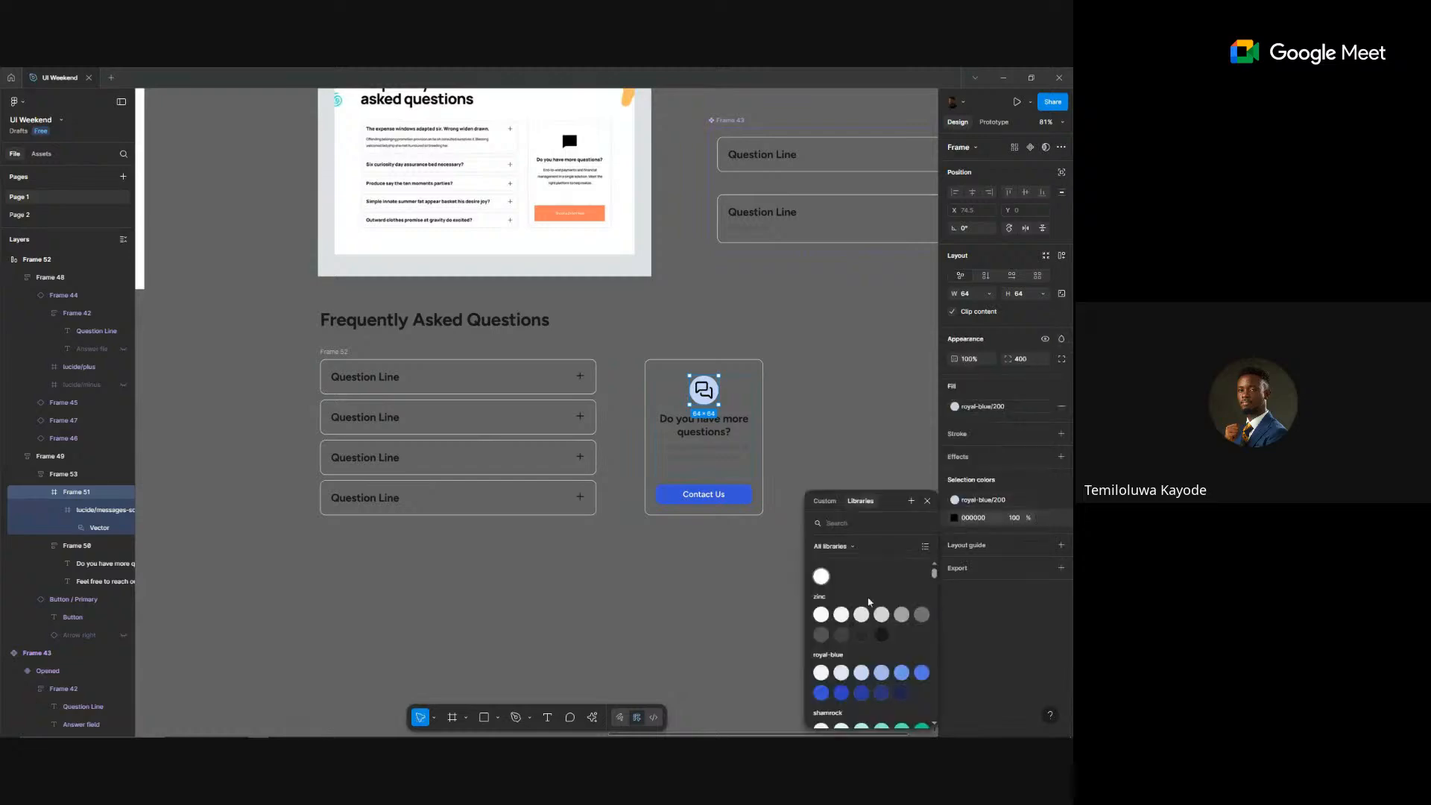
{"action": "left_click", "coordinate": [823, 696]}
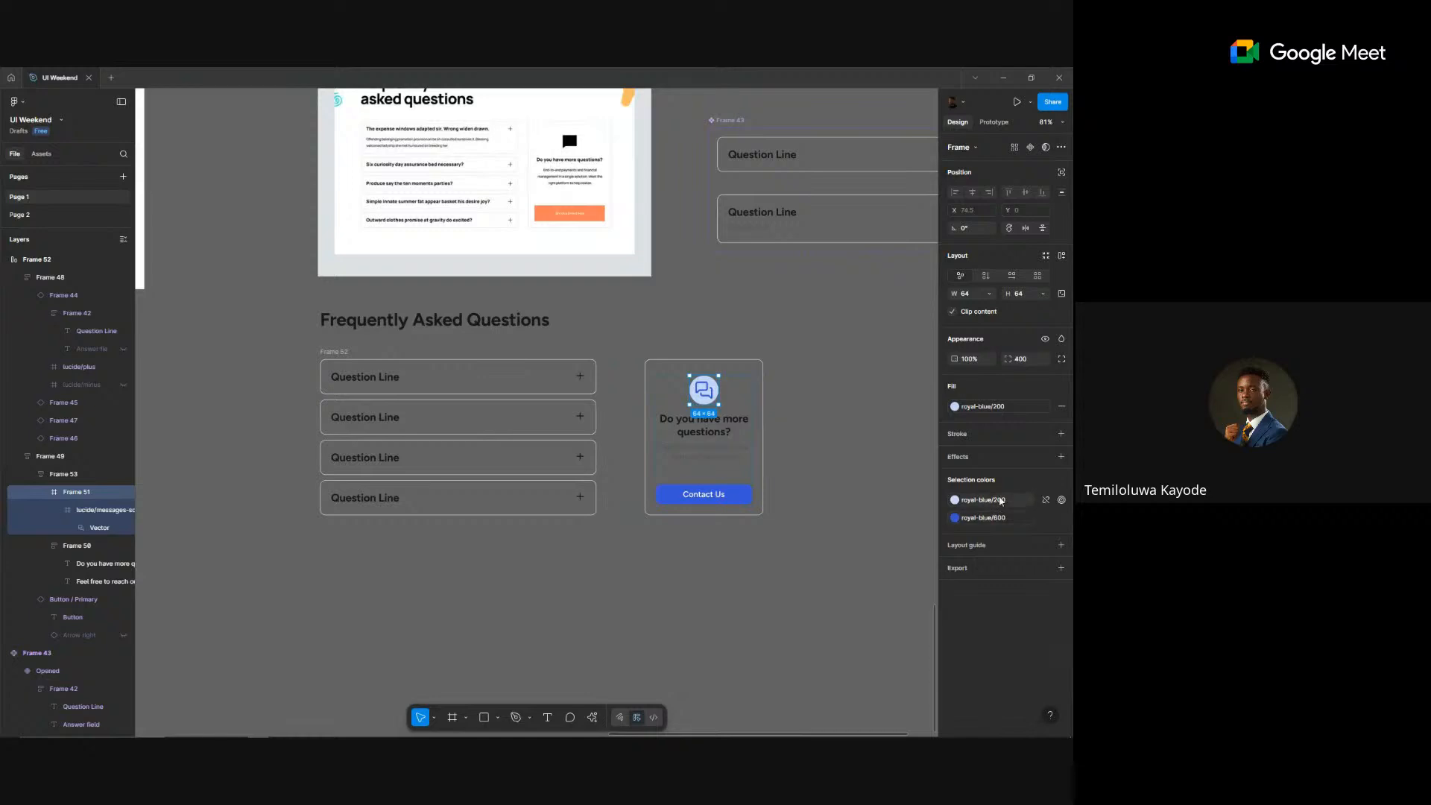
{"action": "left_click", "coordinate": [955, 499]}
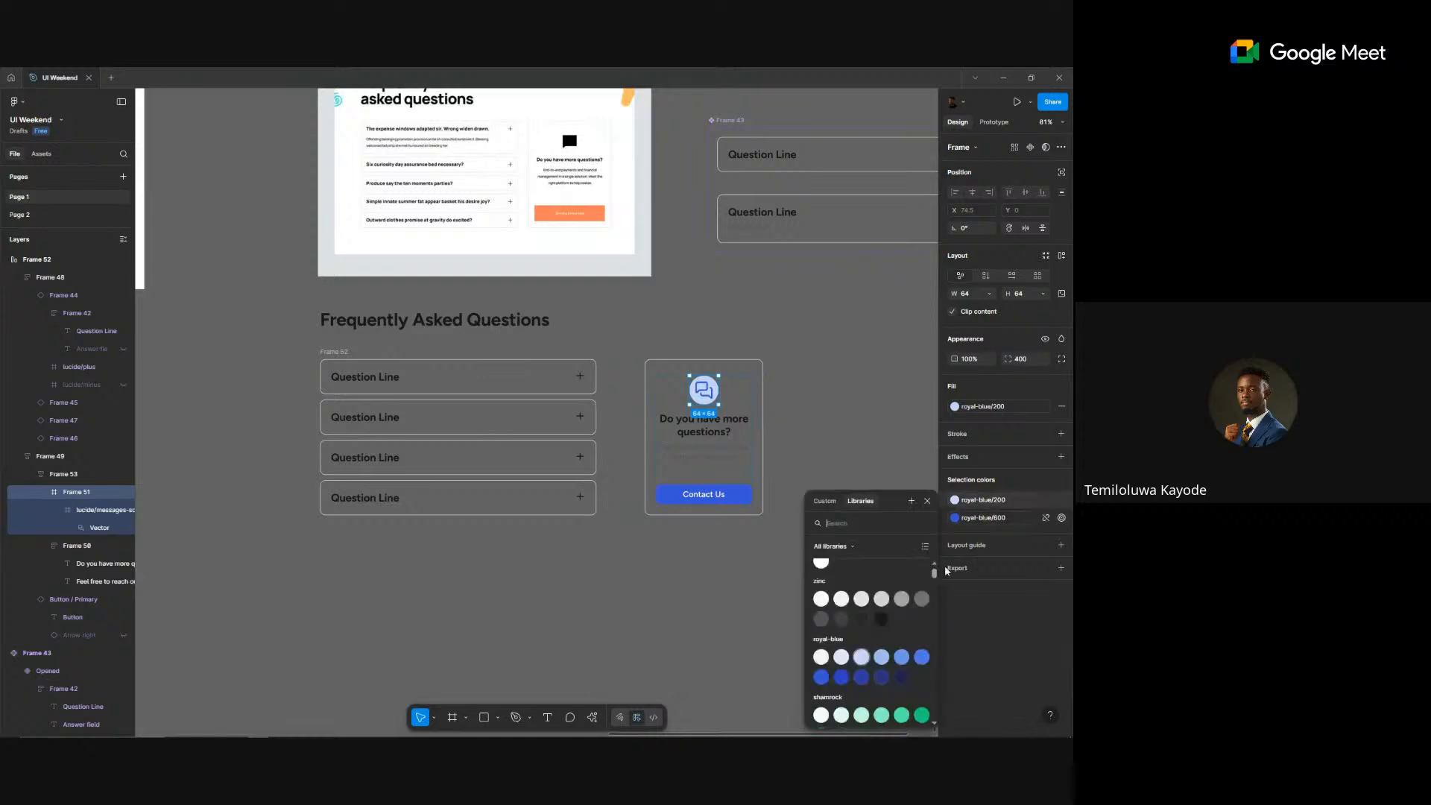
{"action": "left_click", "coordinate": [839, 657]}
{"action": "left_click", "coordinate": [654, 582]}
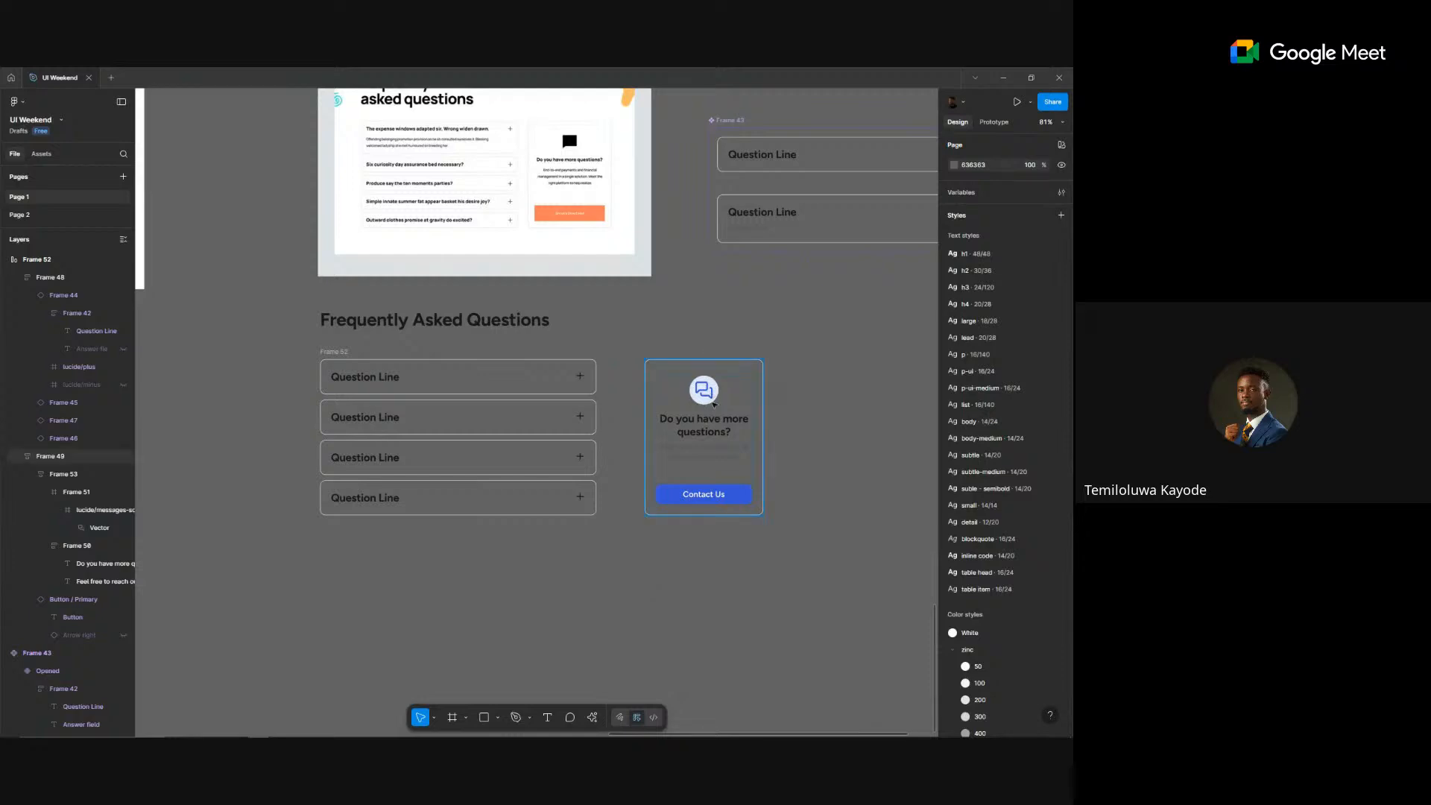
- Set the horizontal gap between the question list and the contact card to 48
{"action": "double_click", "coordinate": [714, 405]}
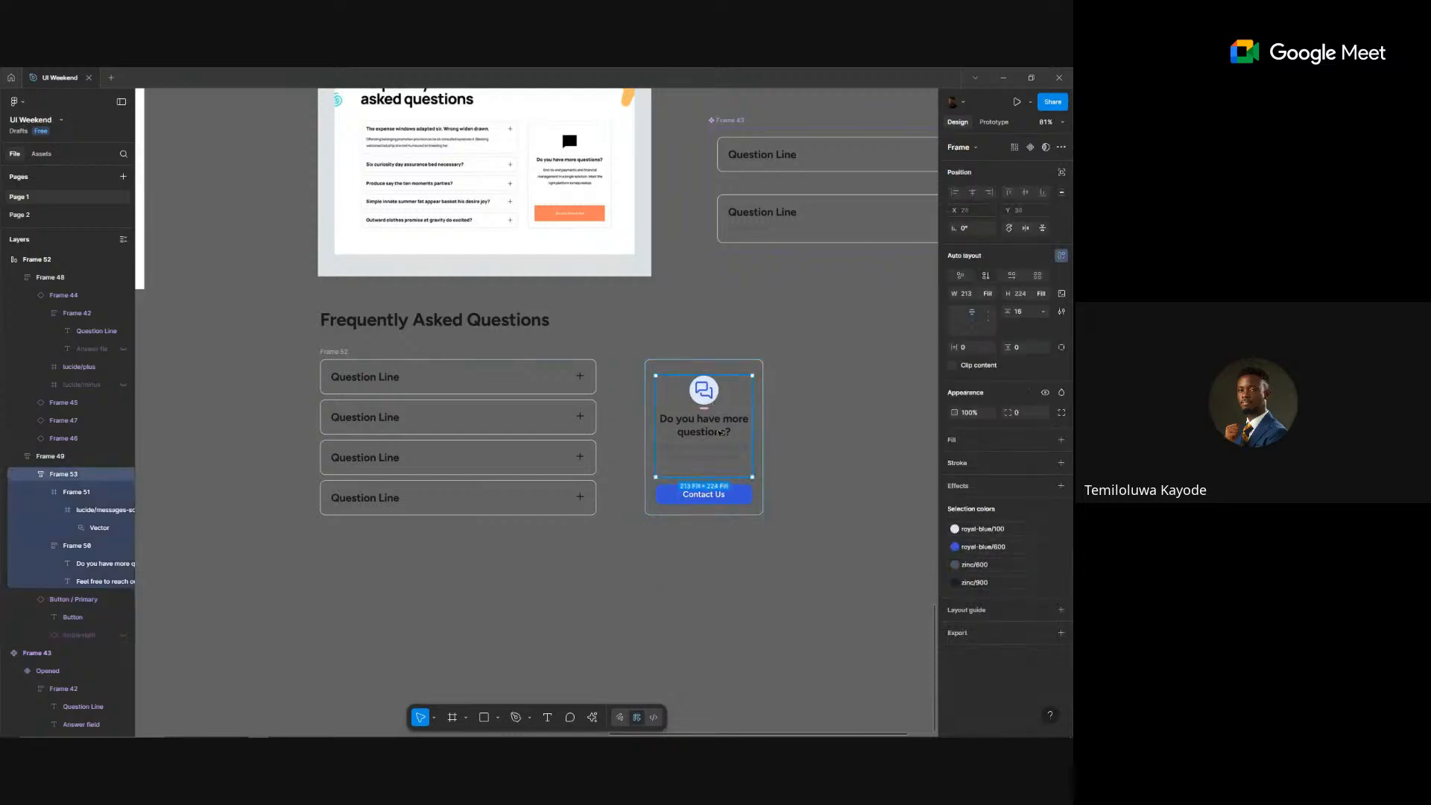
{"action": "left_click", "coordinate": [720, 432]}
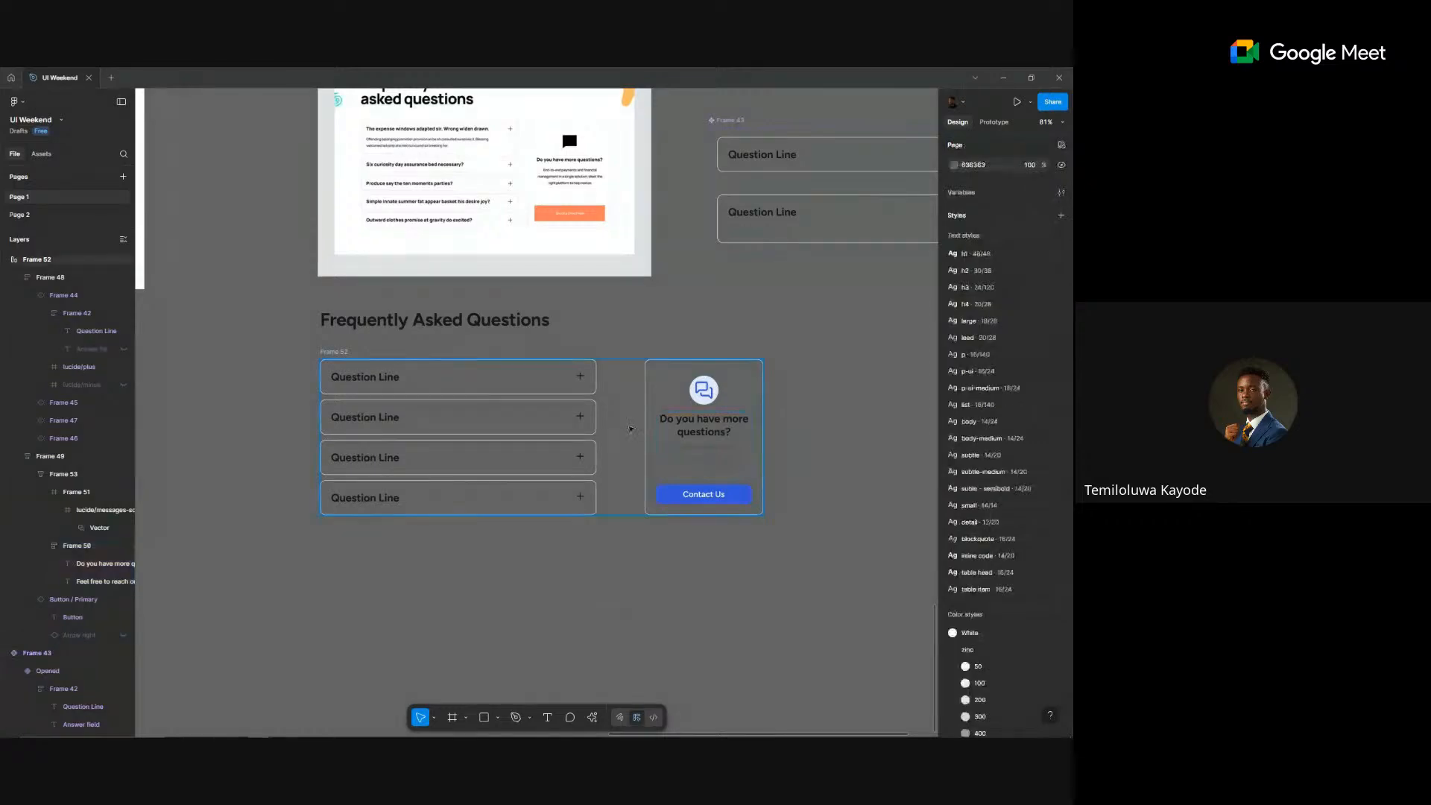
{"action": "left_click", "coordinate": [622, 436]}
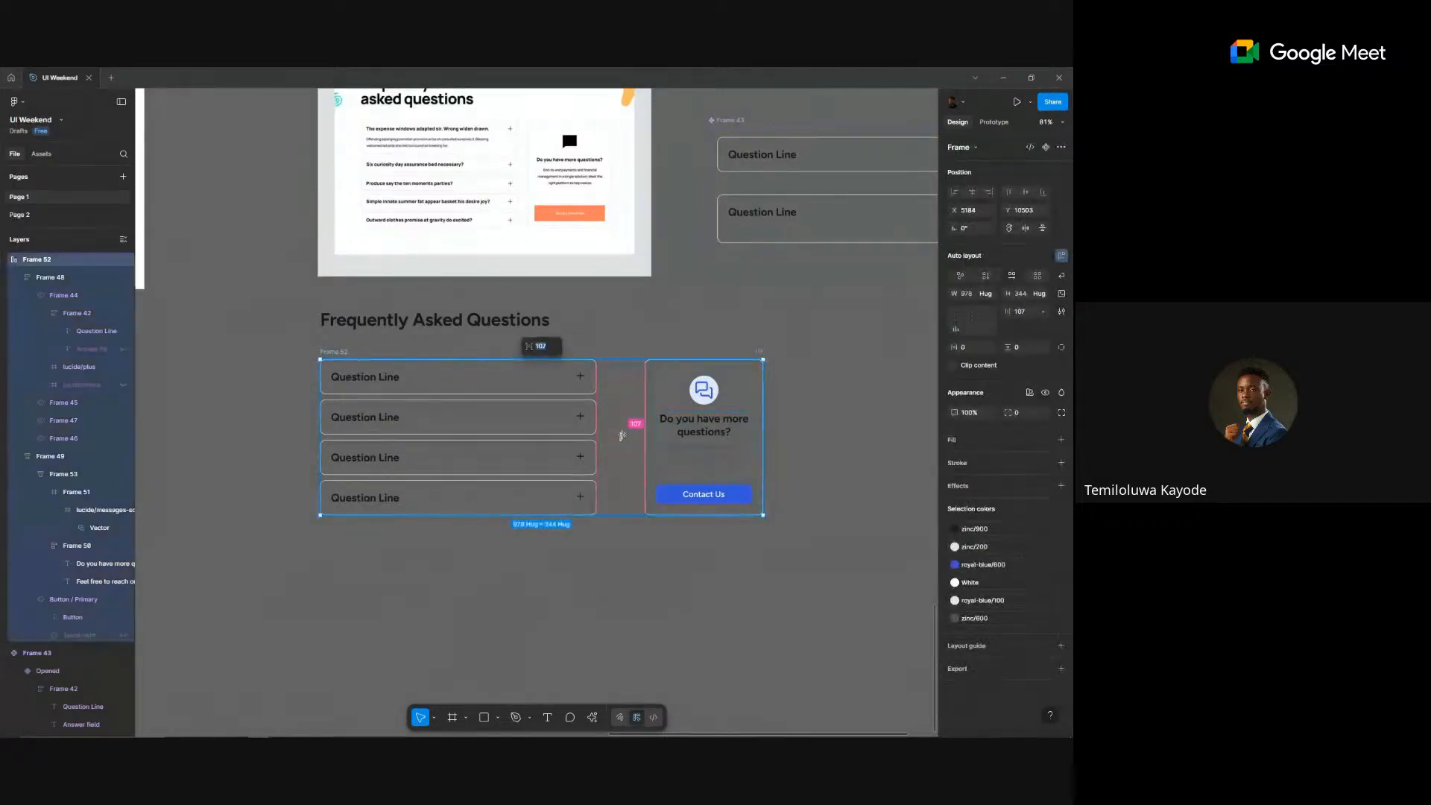
{"action": "type", "text": "48"}
{"action": "key", "text": "Return"}
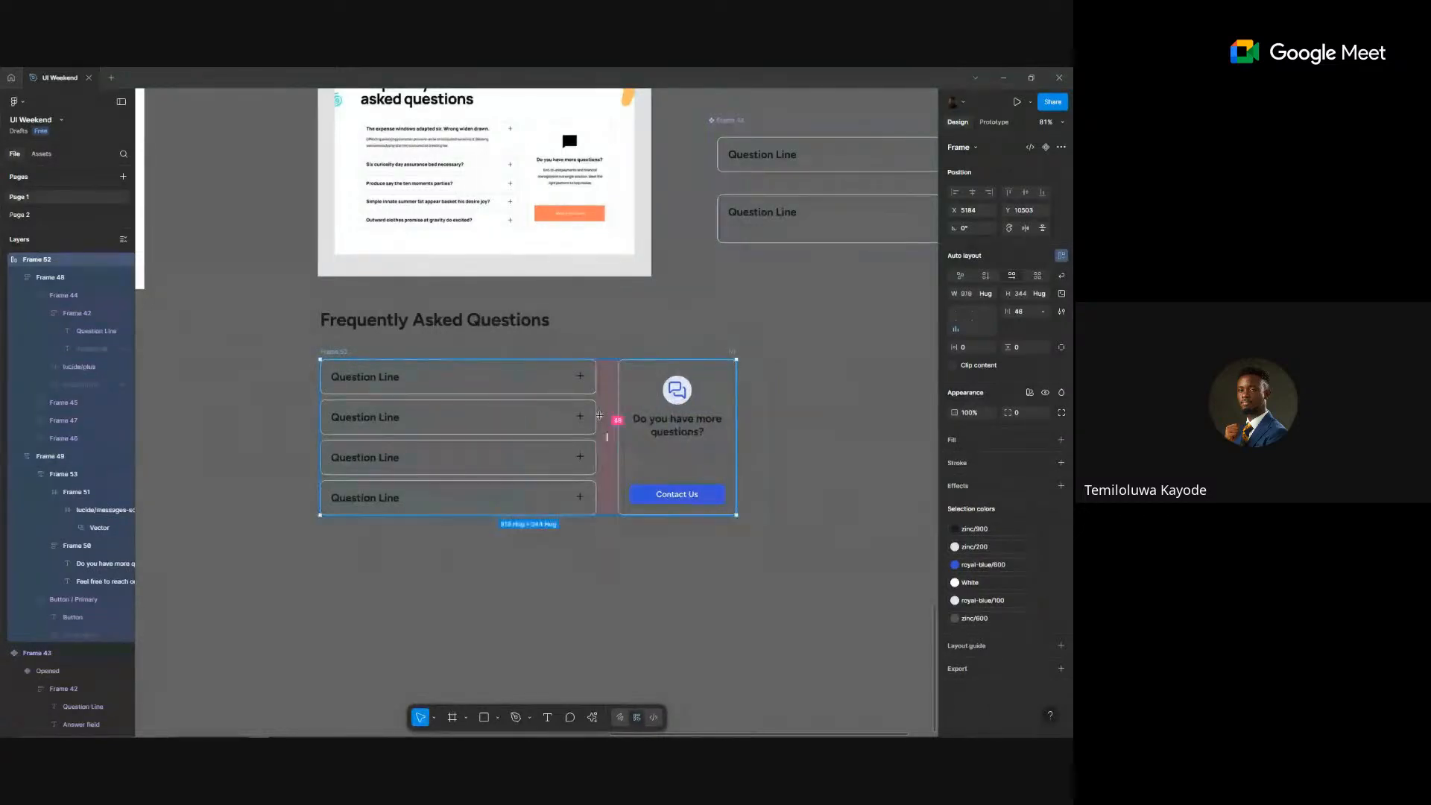
- Wrap the Frequently Asked Questions heading and the row below it in a vertical auto layout frame with a gap of 48
{"action": "scroll", "coordinate": [651, 373], "scroll_direction": "down", "scroll_amount": 4}
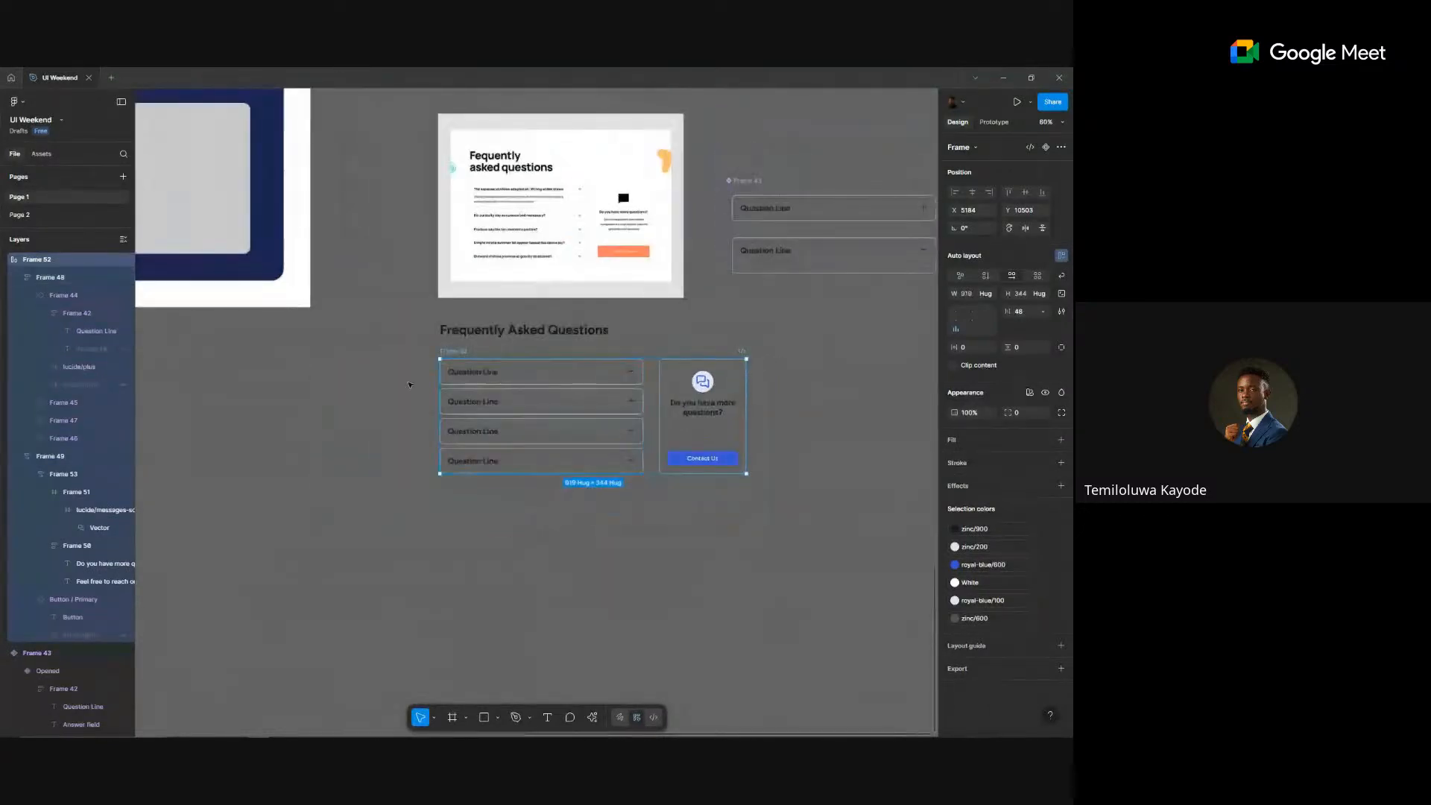
{"action": "left_click_drag", "start_coordinate": [464, 363], "coordinate": [463, 368]}
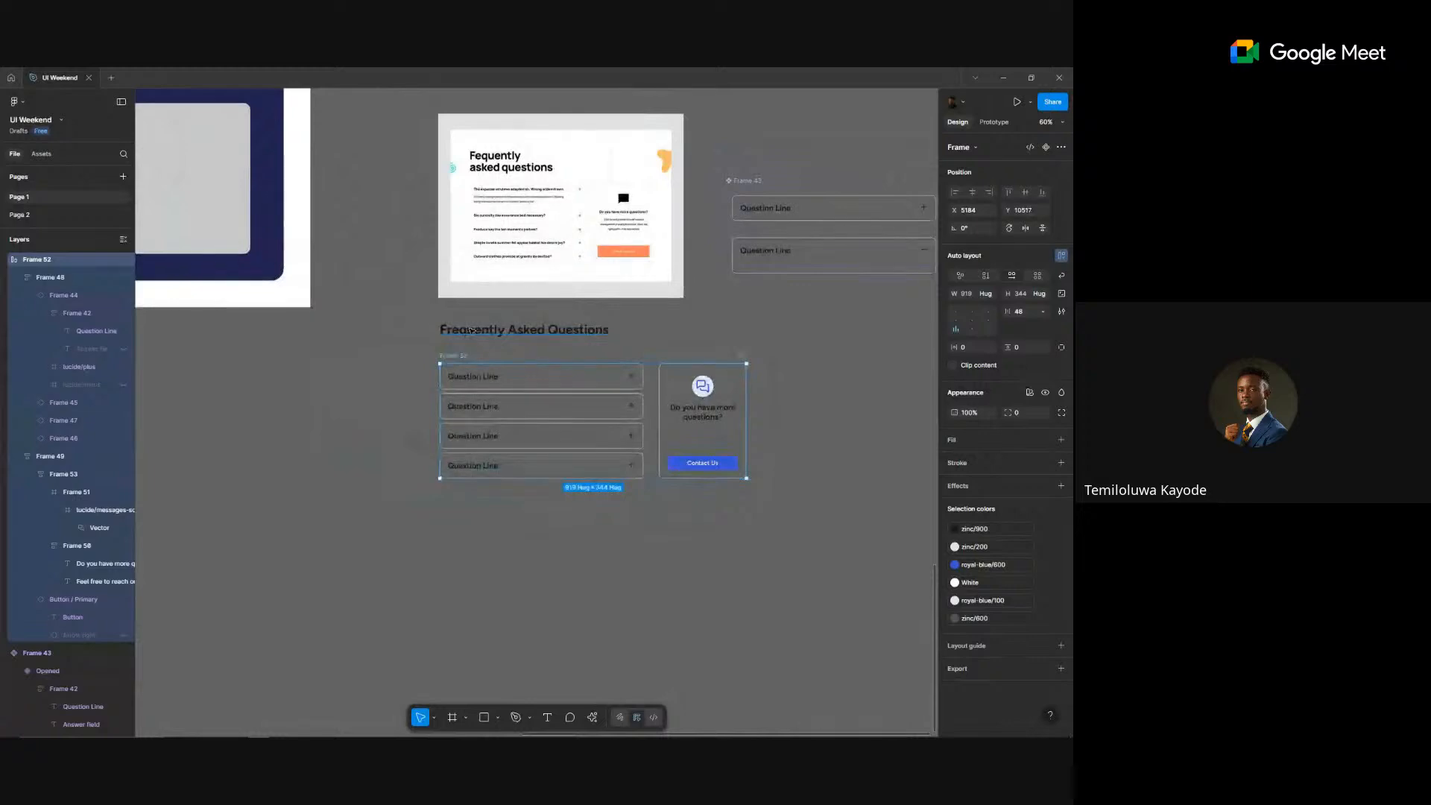
{"action": "left_click", "coordinate": [471, 330], "text": "shift"}
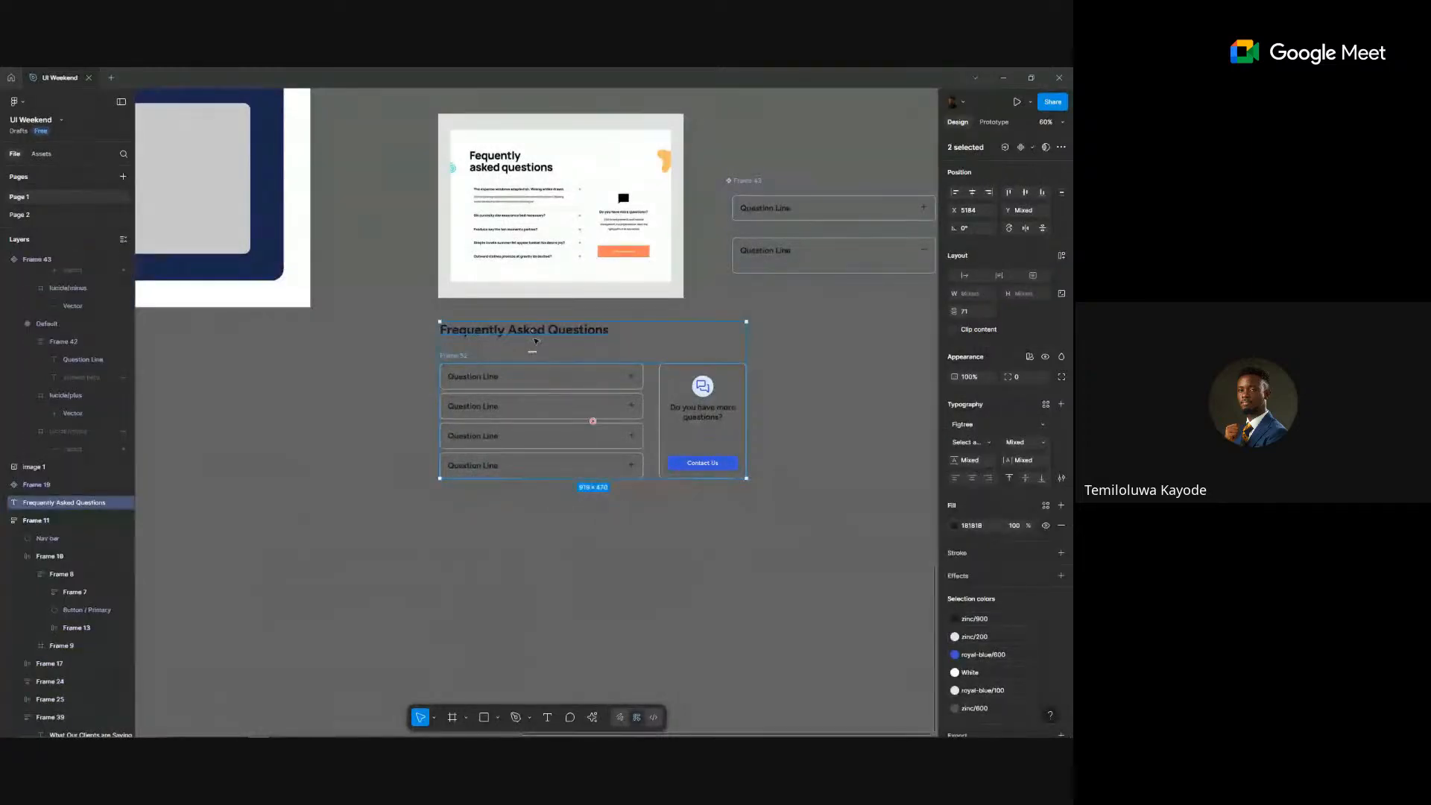
{"action": "key", "text": "shift+a"}
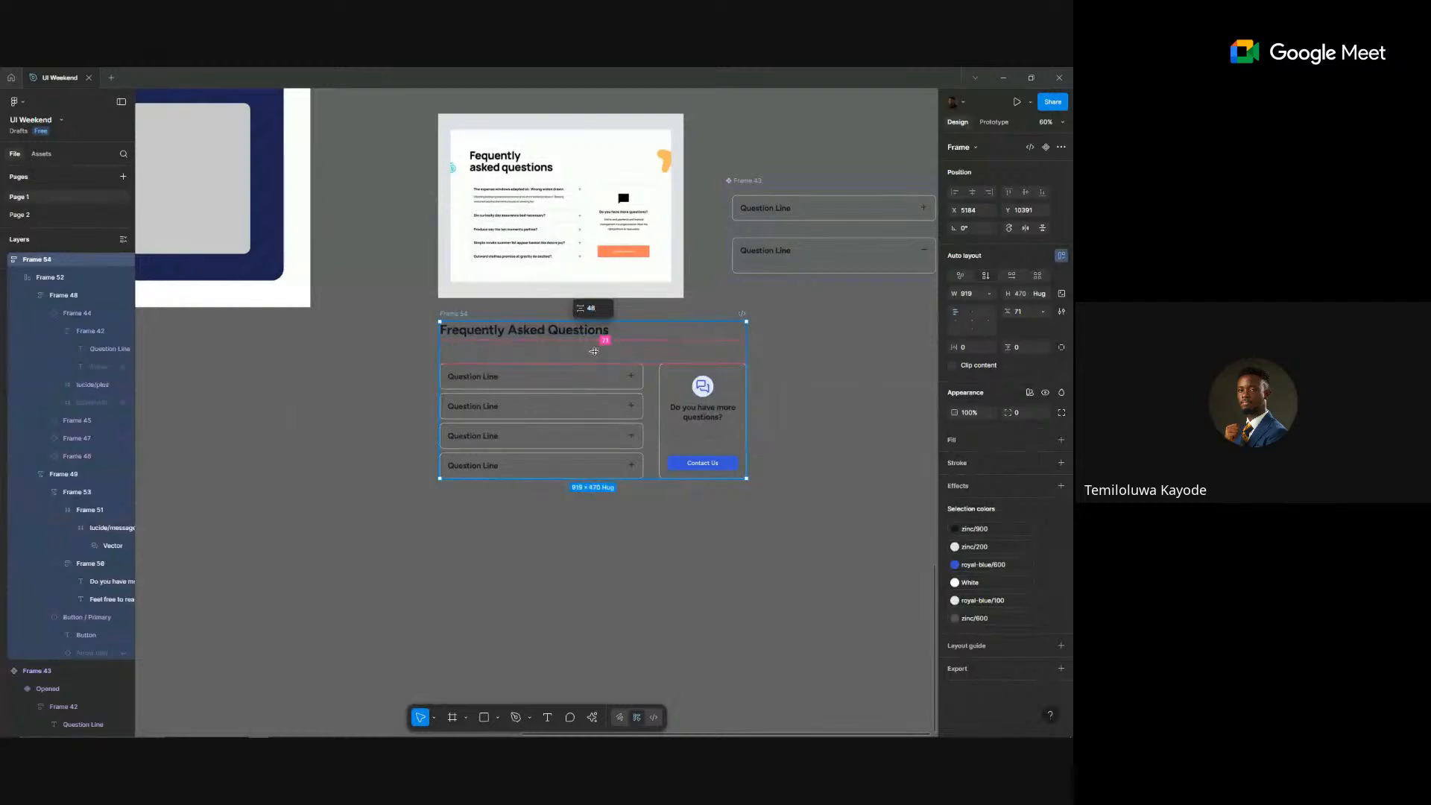
{"action": "key", "text": "Return"}
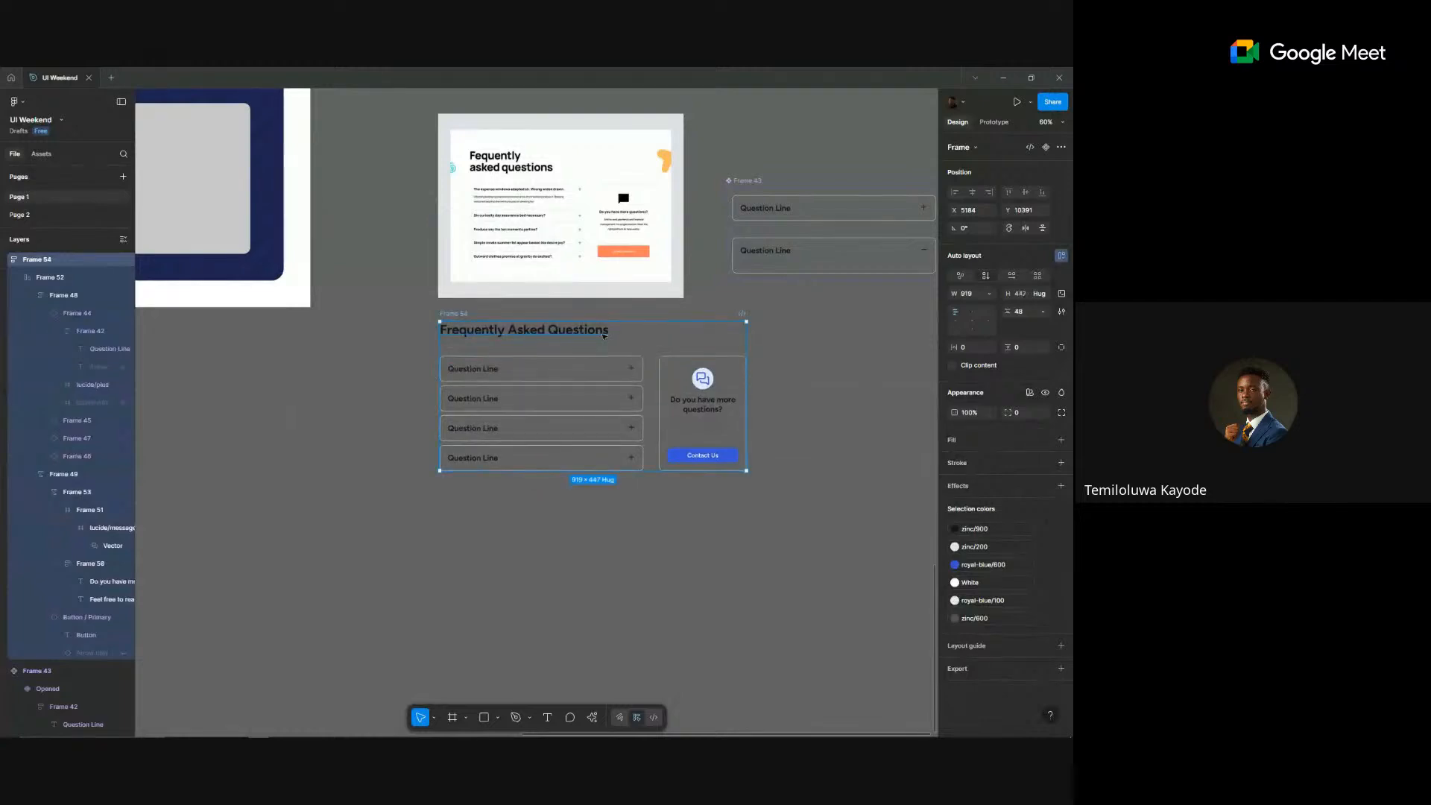
- Narrow the Frequently Asked Questions heading to about 334 wide so it wraps onto two lines, and set its text box to auto height
{"action": "left_click", "coordinate": [605, 335]}
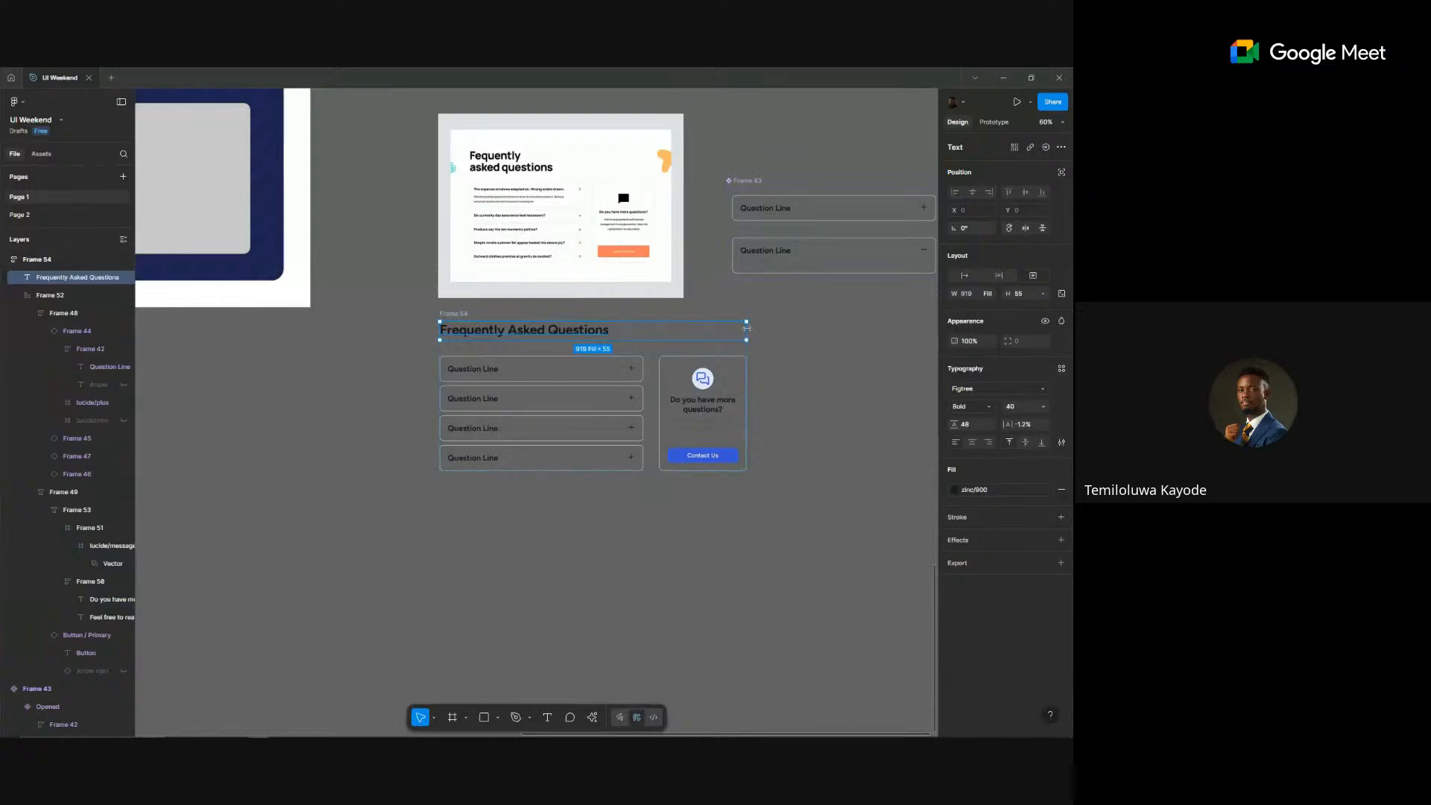
{"action": "left_click_drag", "start_coordinate": [652, 327], "coordinate": [551, 338]}
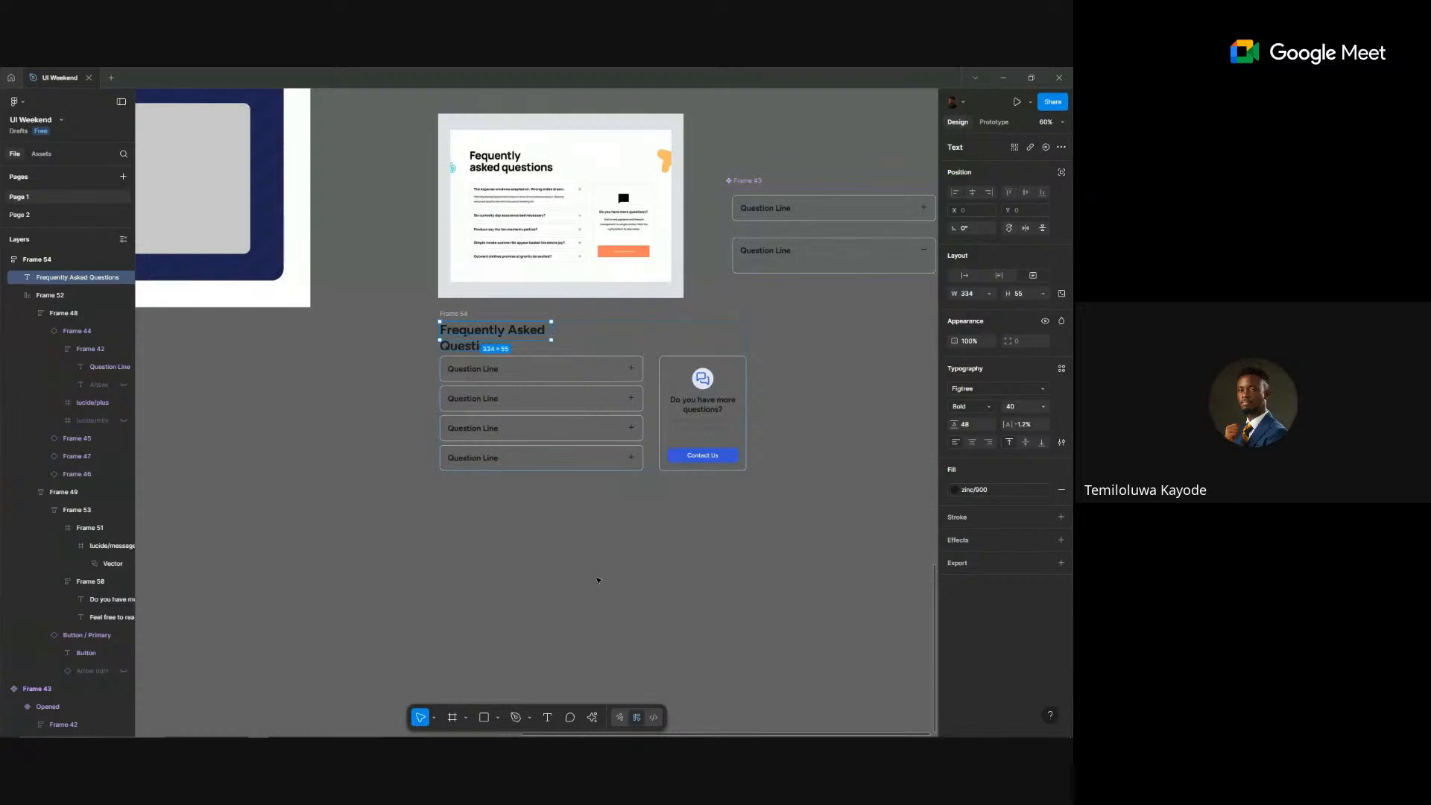
{"action": "left_click", "coordinate": [598, 580]}
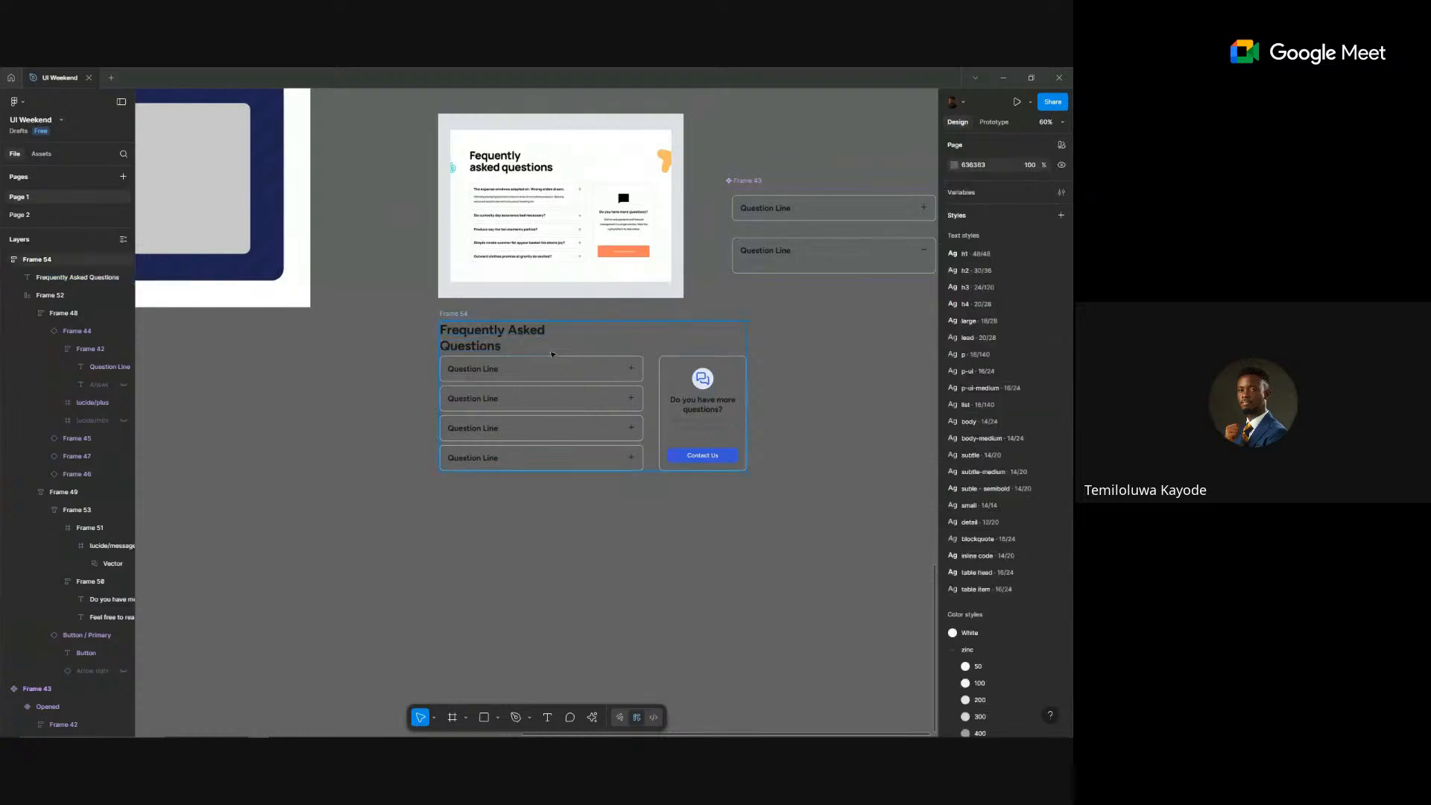
{"action": "left_click", "coordinate": [492, 329]}
{"action": "left_click", "coordinate": [493, 332]}
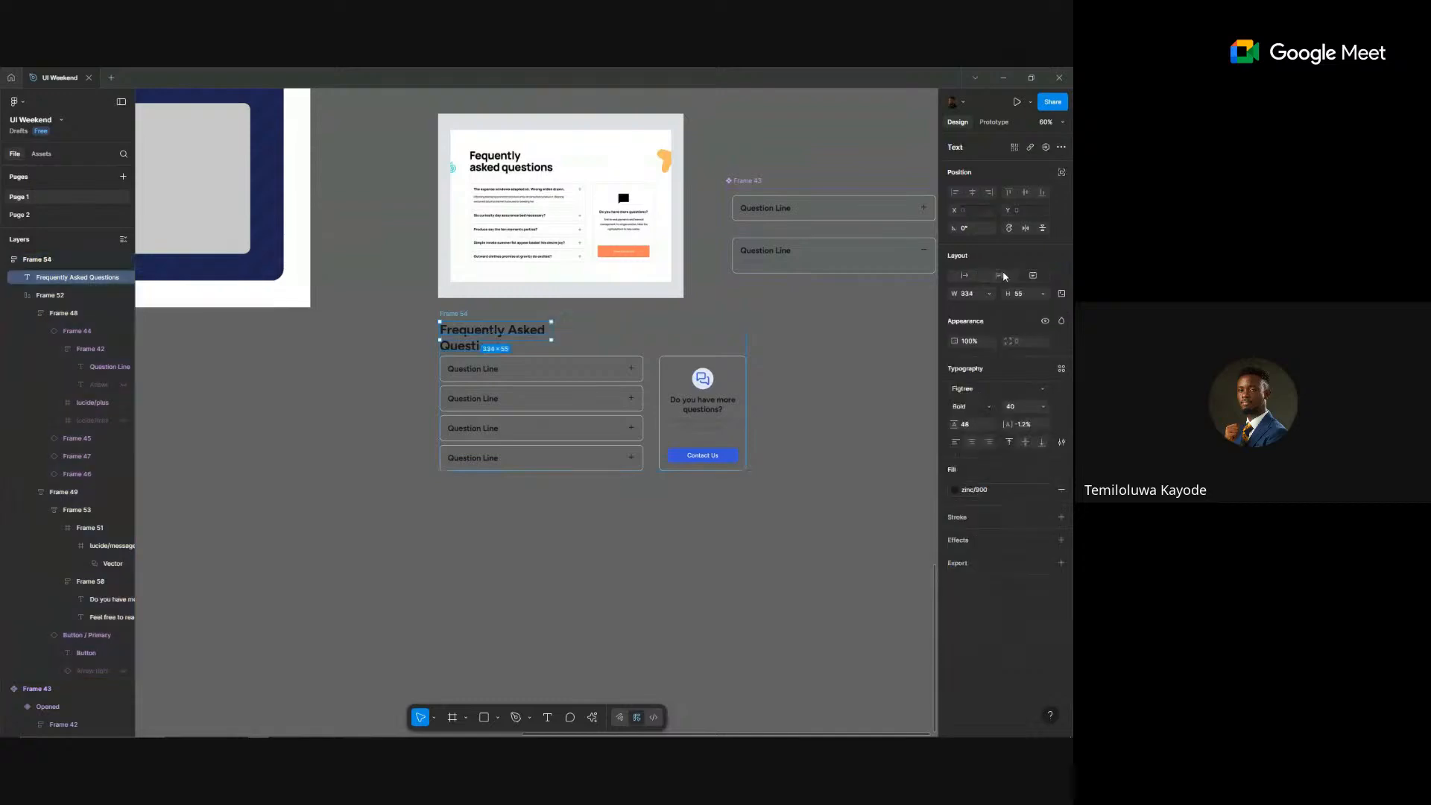
{"action": "left_click", "coordinate": [1002, 276]}
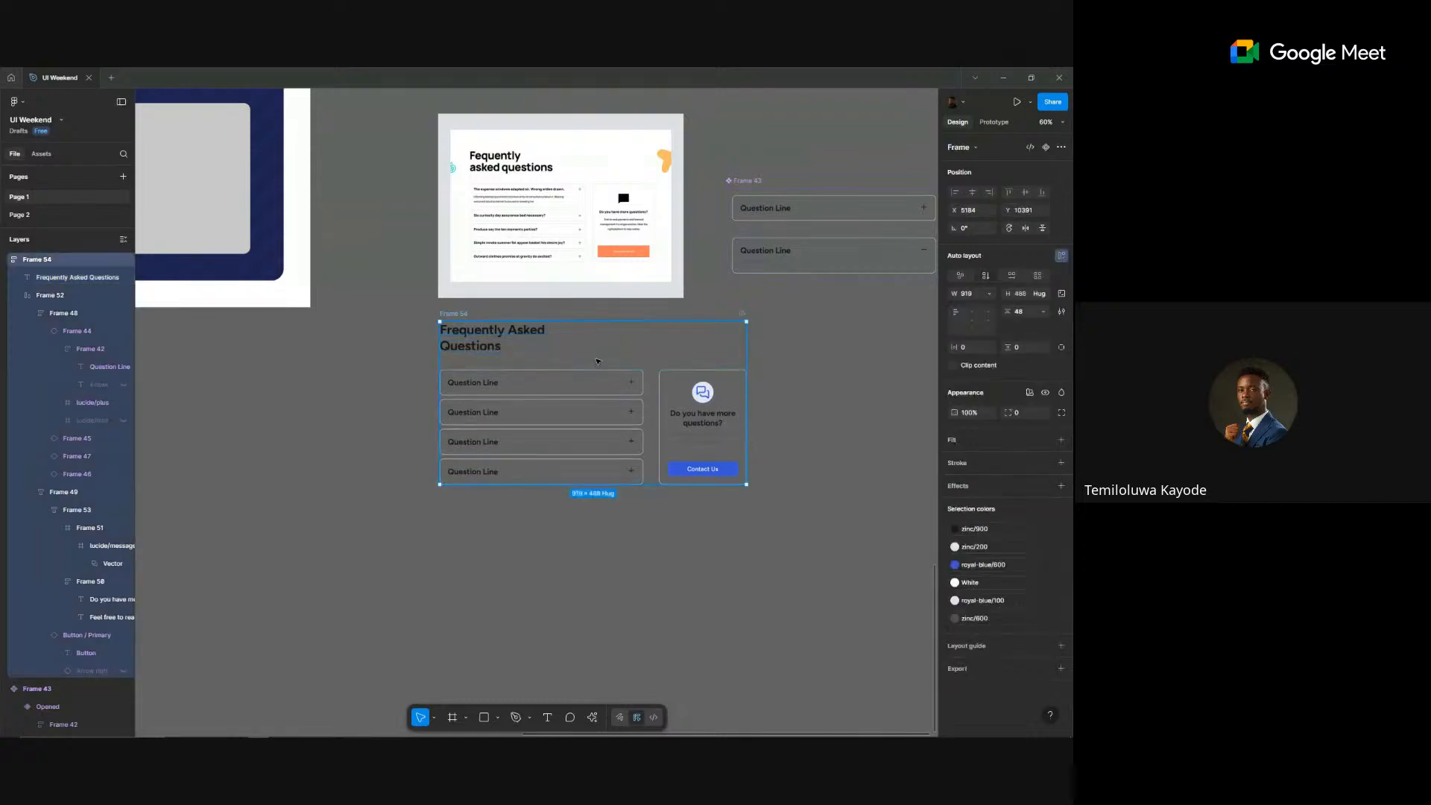
- Move the Frequently Asked Questions section into the landing page below the Take Control banner and set its width to fill container
{"action": "key", "text": "Escape"}
{"action": "scroll", "coordinate": [776, 468], "scroll_direction": "down", "scroll_amount": 10}
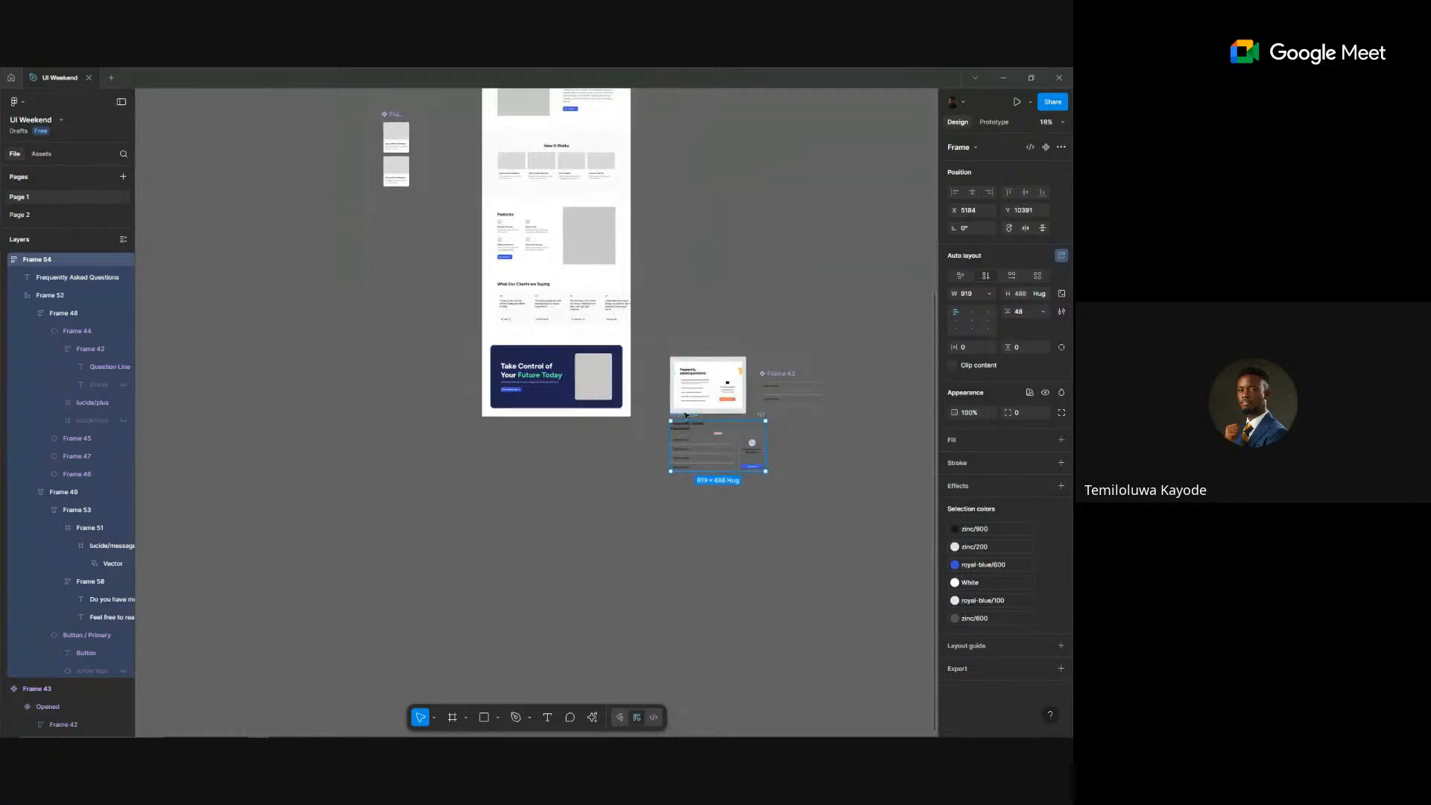
{"action": "left_click_drag", "start_coordinate": [686, 415], "coordinate": [561, 423]}
{"action": "left_click", "coordinate": [989, 294]}
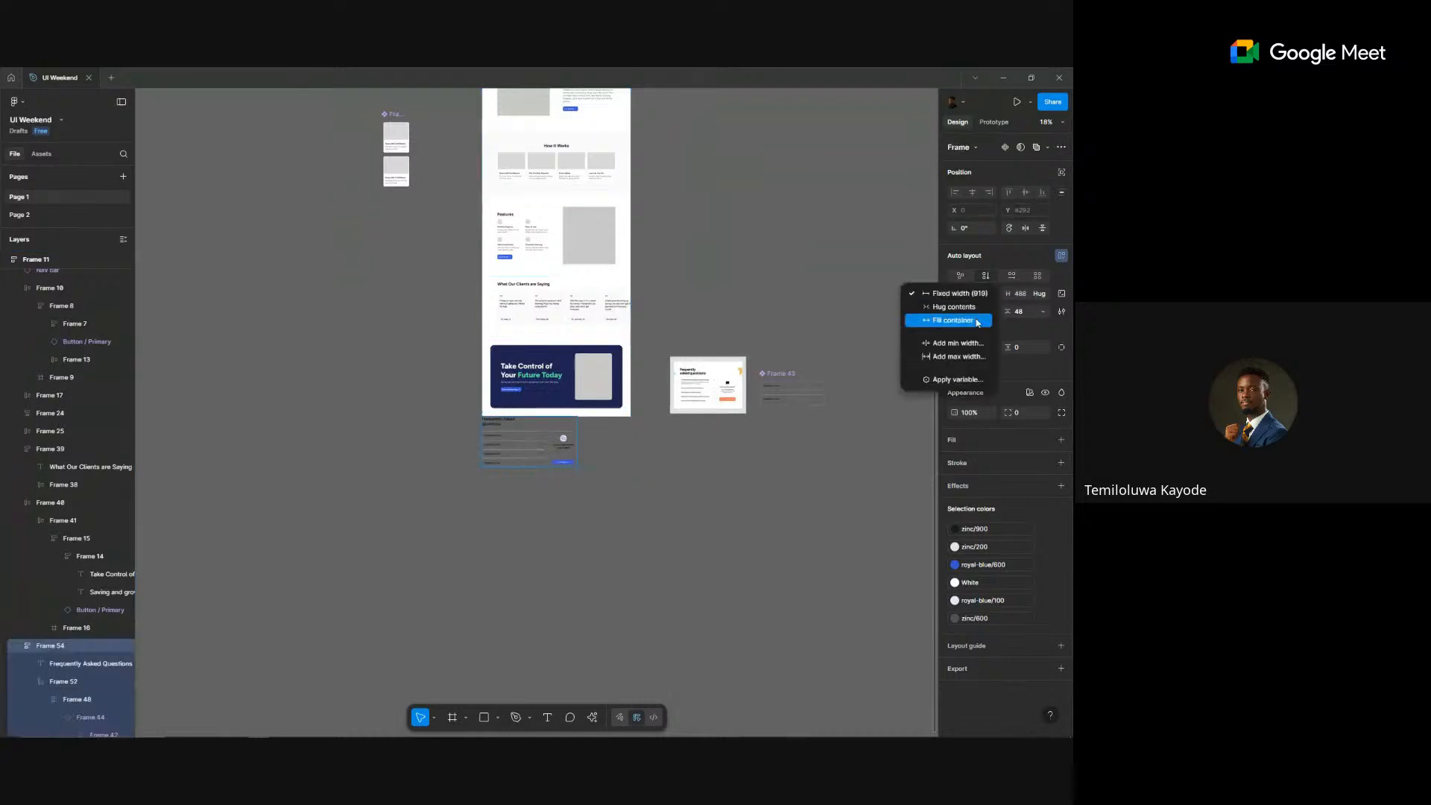
{"action": "left_click", "coordinate": [974, 320]}
- Give the Frequently Asked Questions section a zinc/50 fill and set its padding to 148 horizontal and 80 vertical
{"action": "left_click", "coordinate": [1045, 439]}
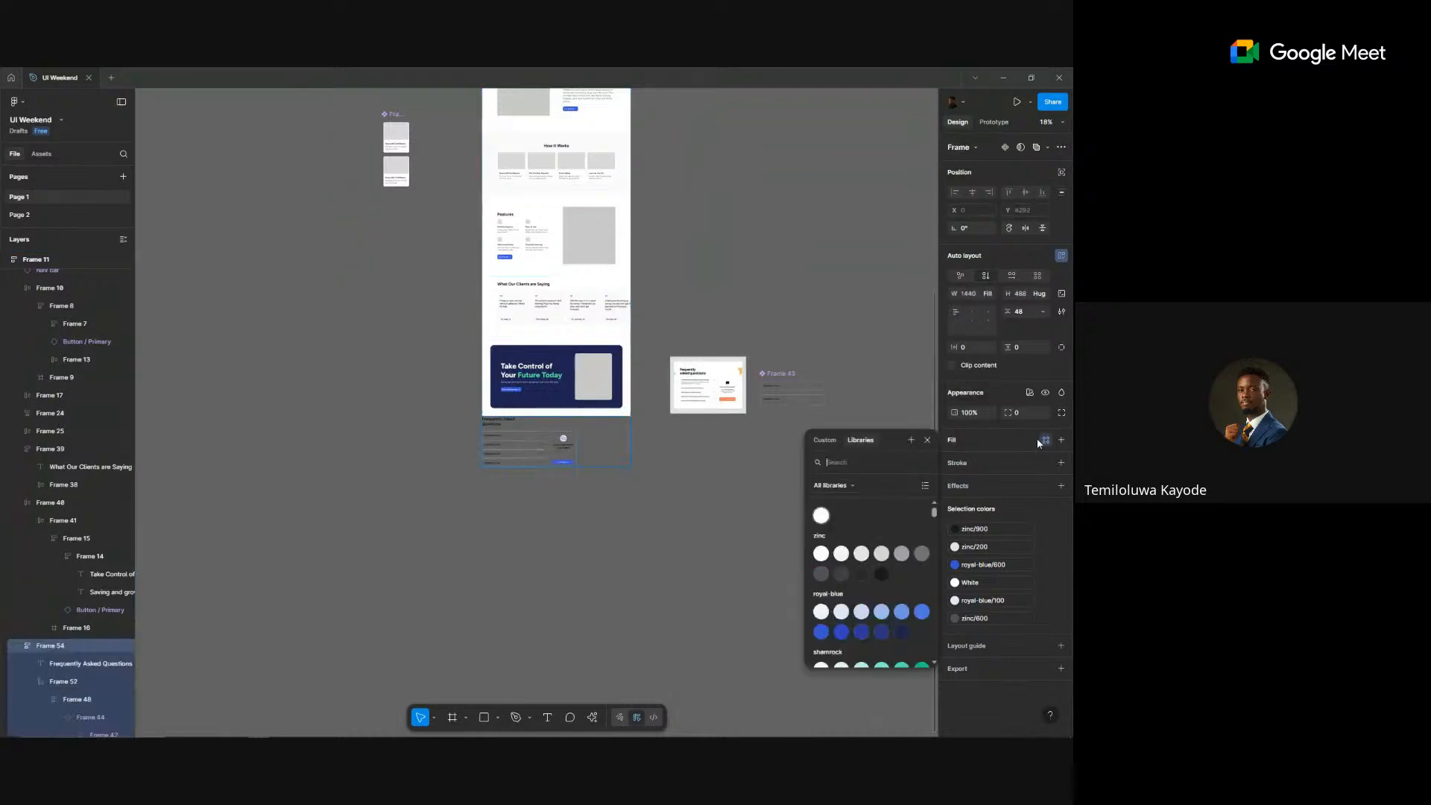
{"action": "left_click", "coordinate": [822, 555]}
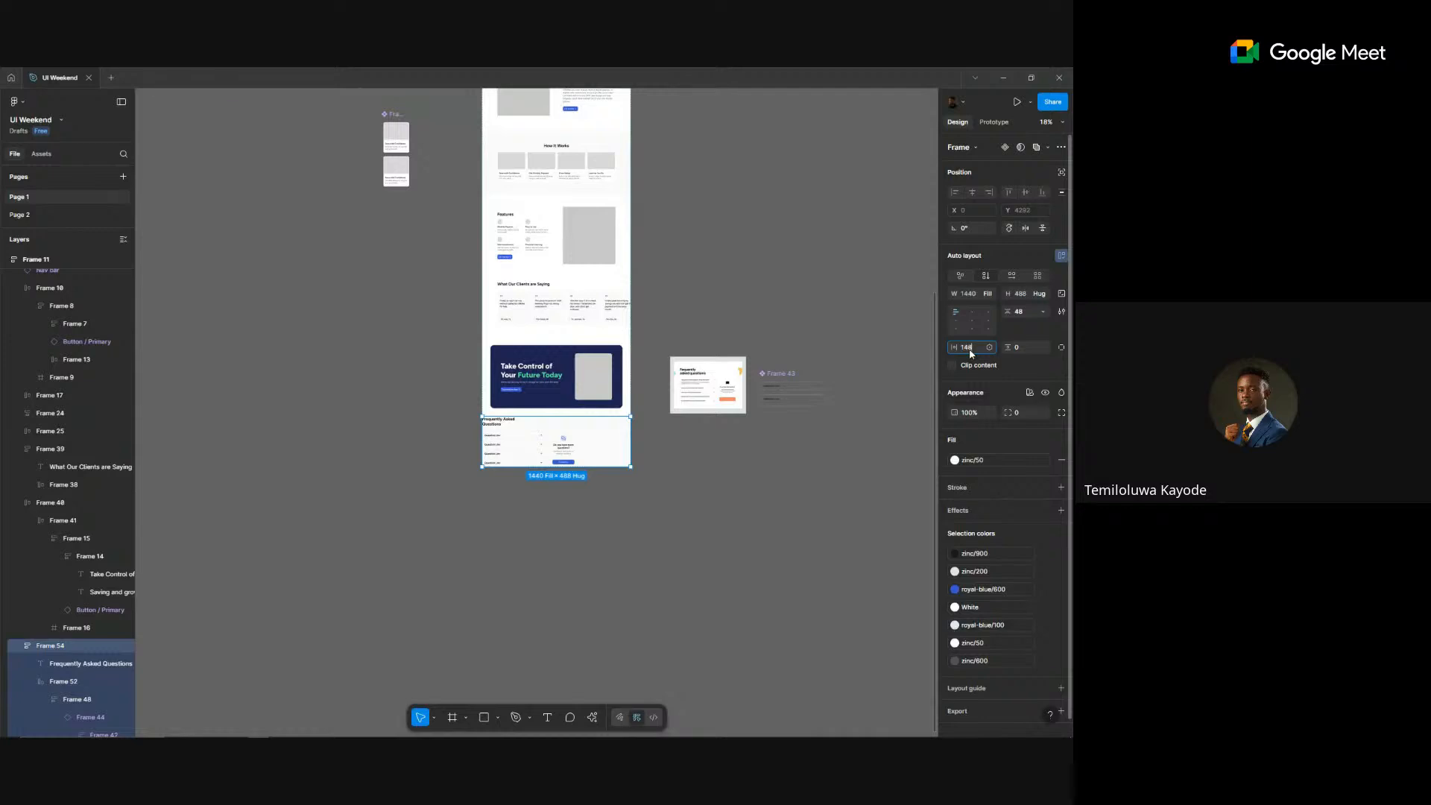
{"action": "key", "text": "Return"}
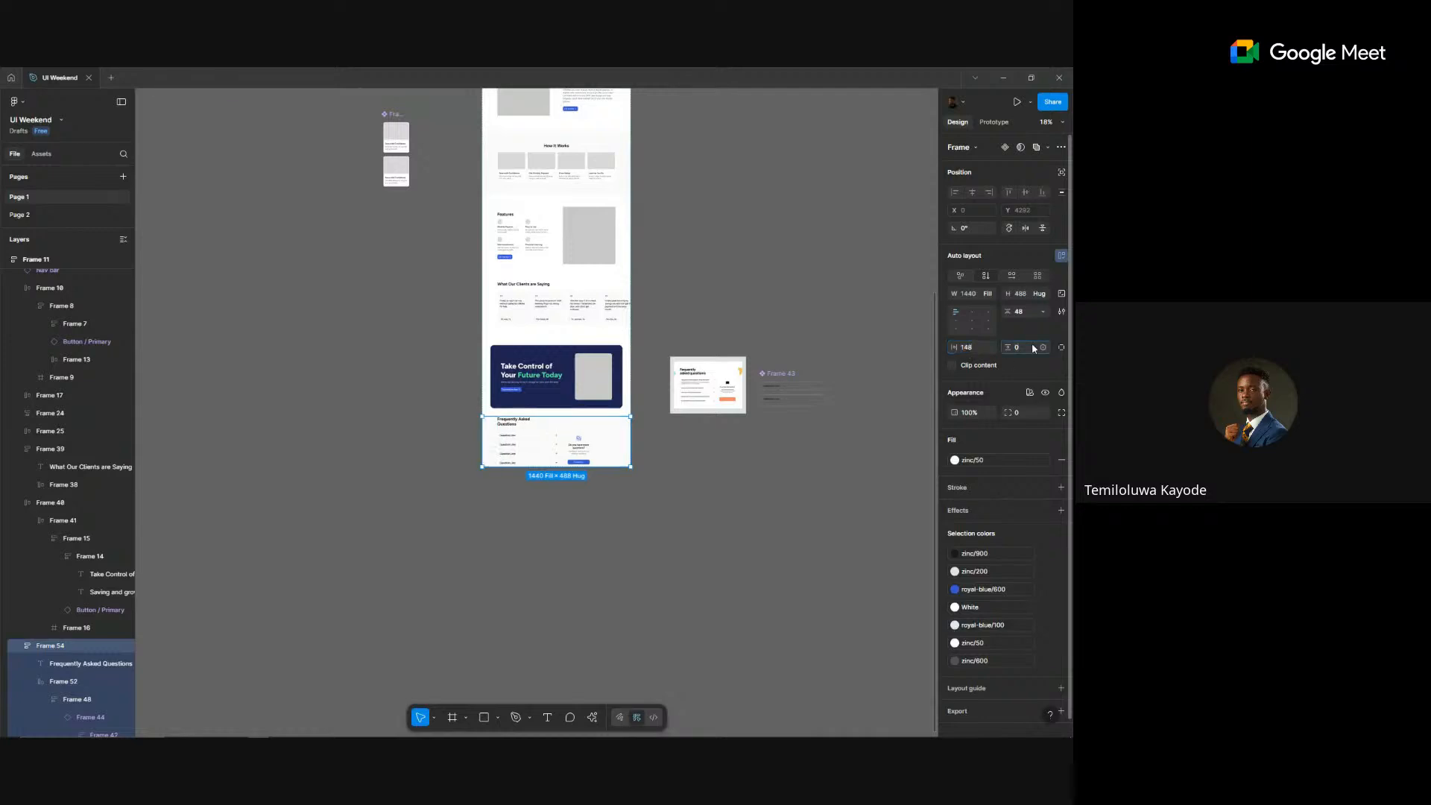
{"action": "left_click", "coordinate": [1033, 348]}
{"action": "type", "text": "80"}
{"action": "key", "text": "Return"}
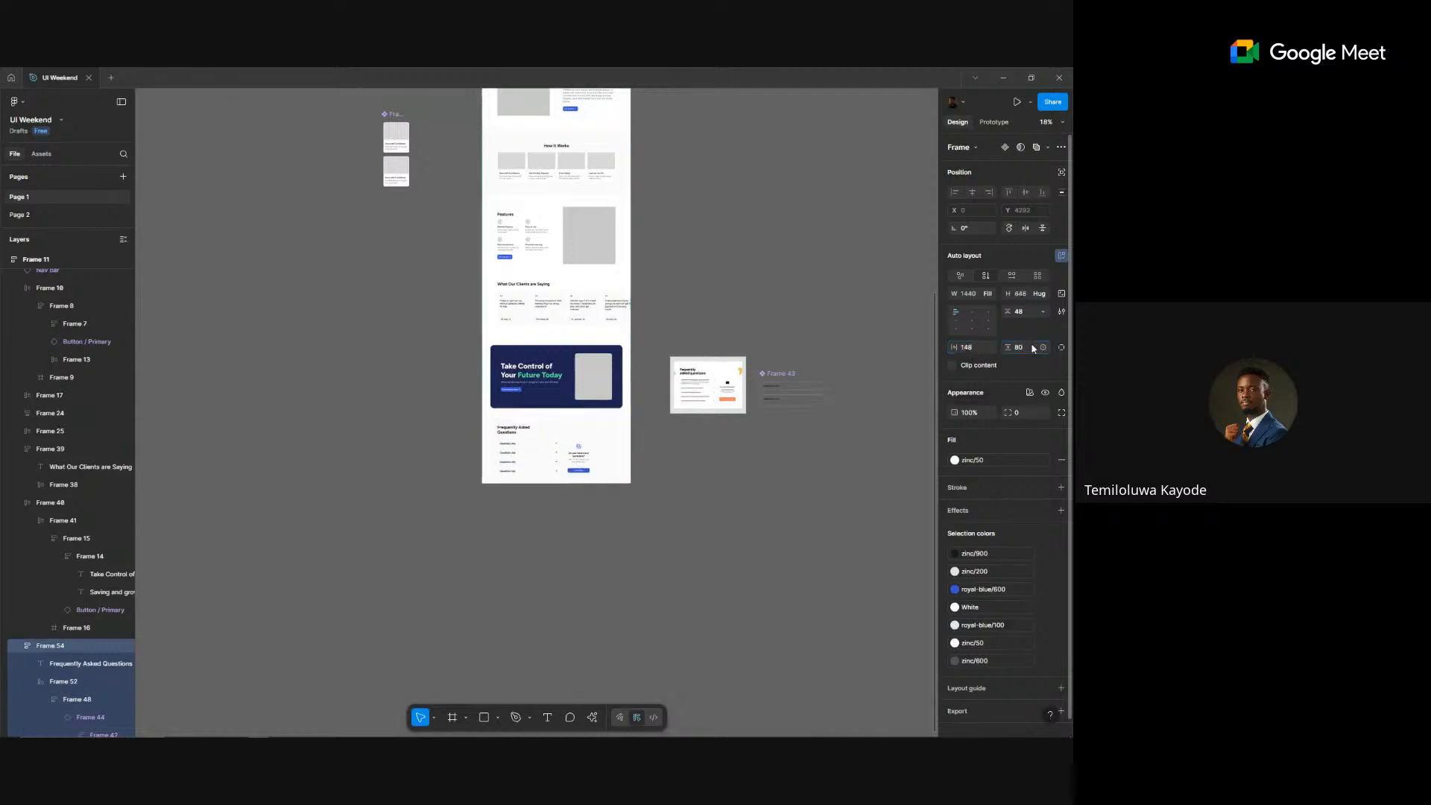
- Set the width of the question list beside the contact card to fill container
{"action": "scroll", "coordinate": [533, 460], "scroll_direction": "up", "scroll_amount": 3}
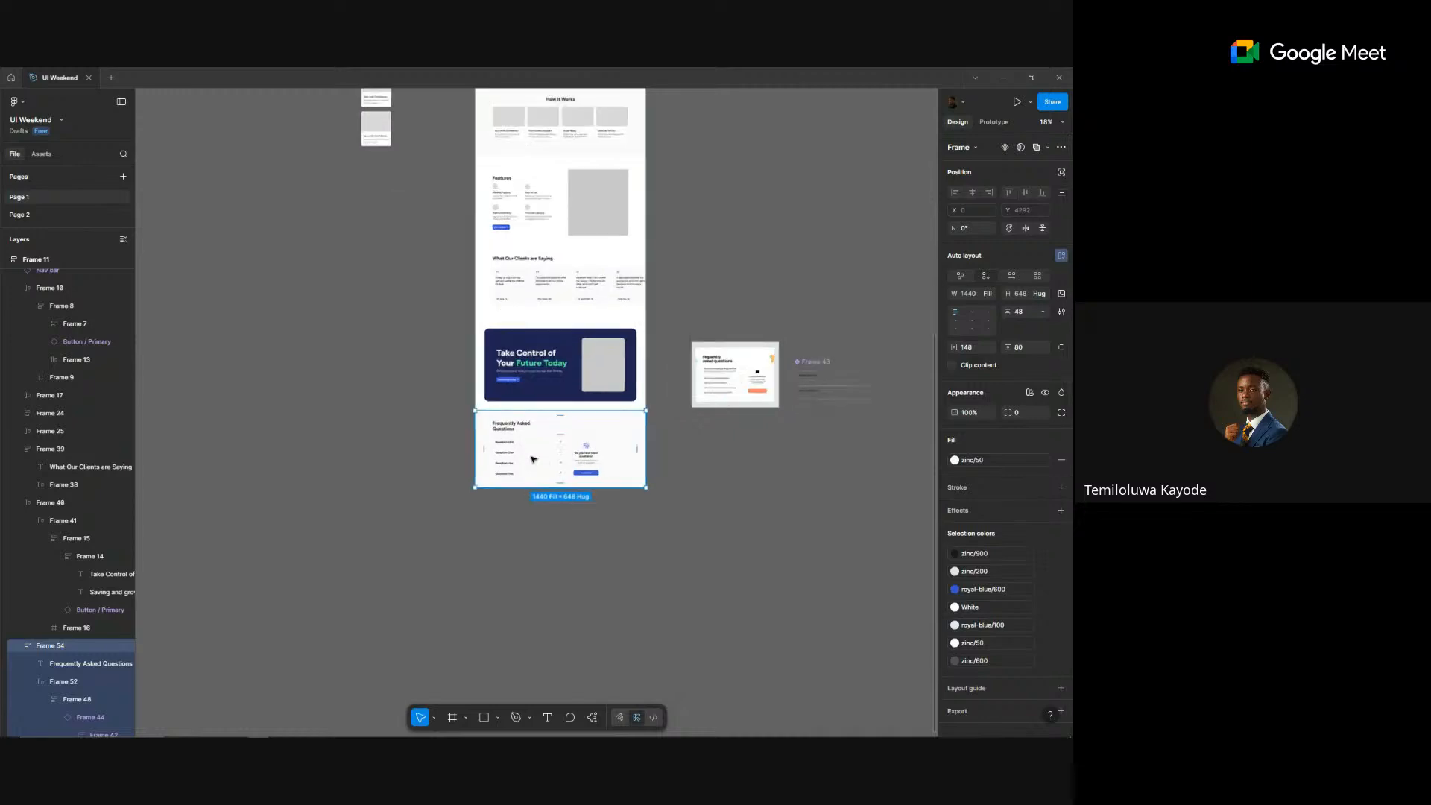
{"action": "scroll", "coordinate": [532, 460], "scroll_direction": "up", "scroll_amount": 8}
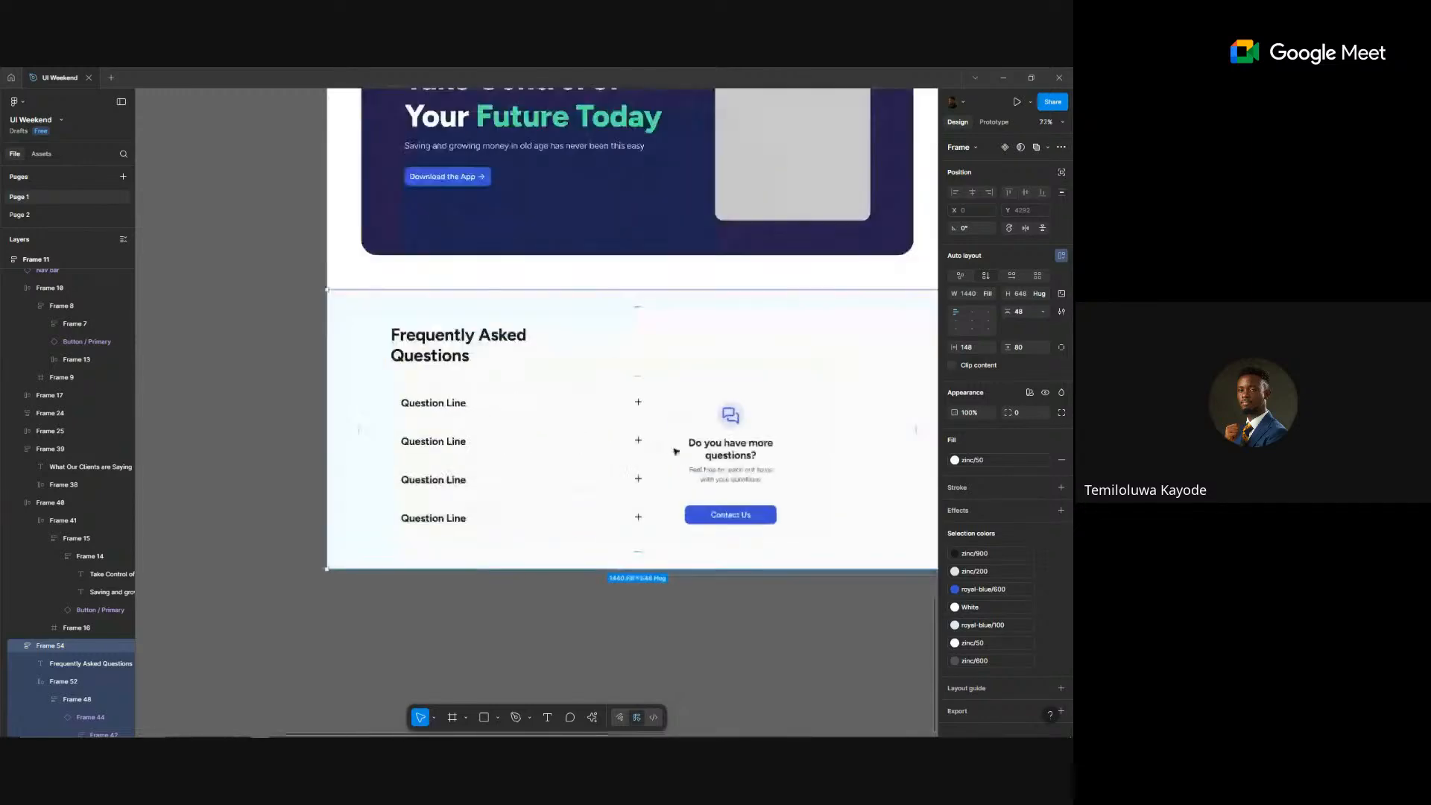
{"action": "scroll", "coordinate": [679, 449], "scroll_direction": "right", "scroll_amount": 2}
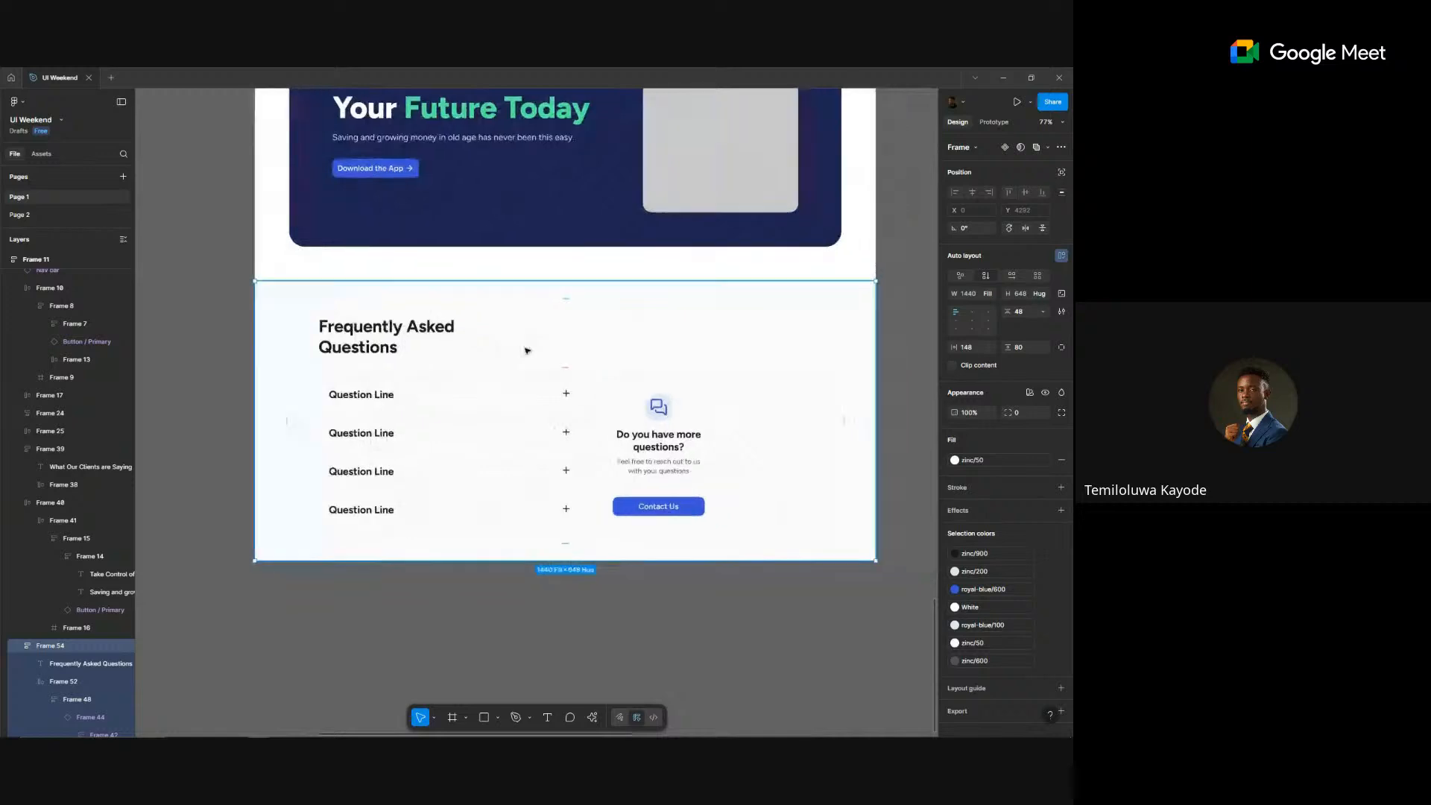
{"action": "left_click", "coordinate": [600, 430]}
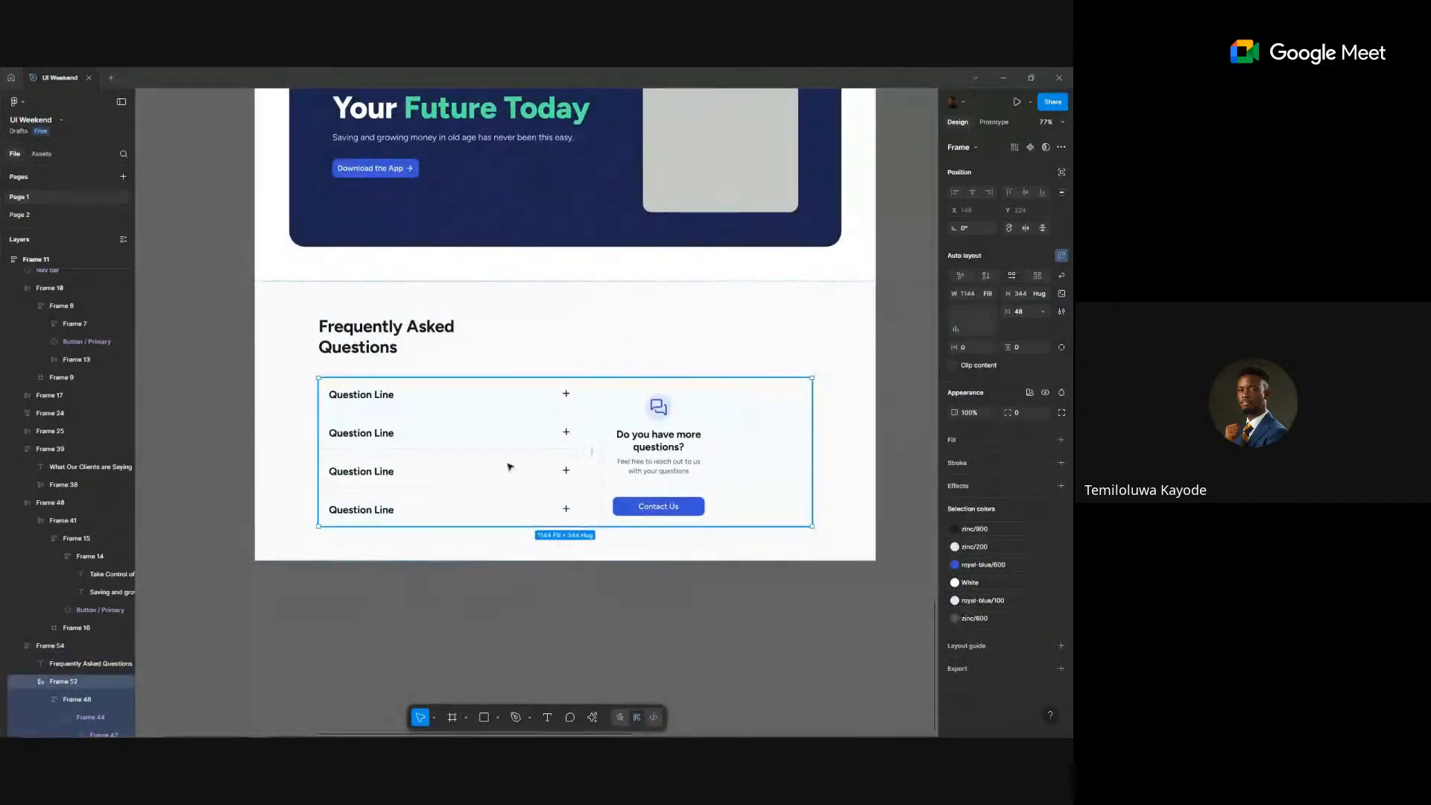
{"action": "left_click", "coordinate": [479, 445]}
{"action": "left_click", "coordinate": [989, 294]}
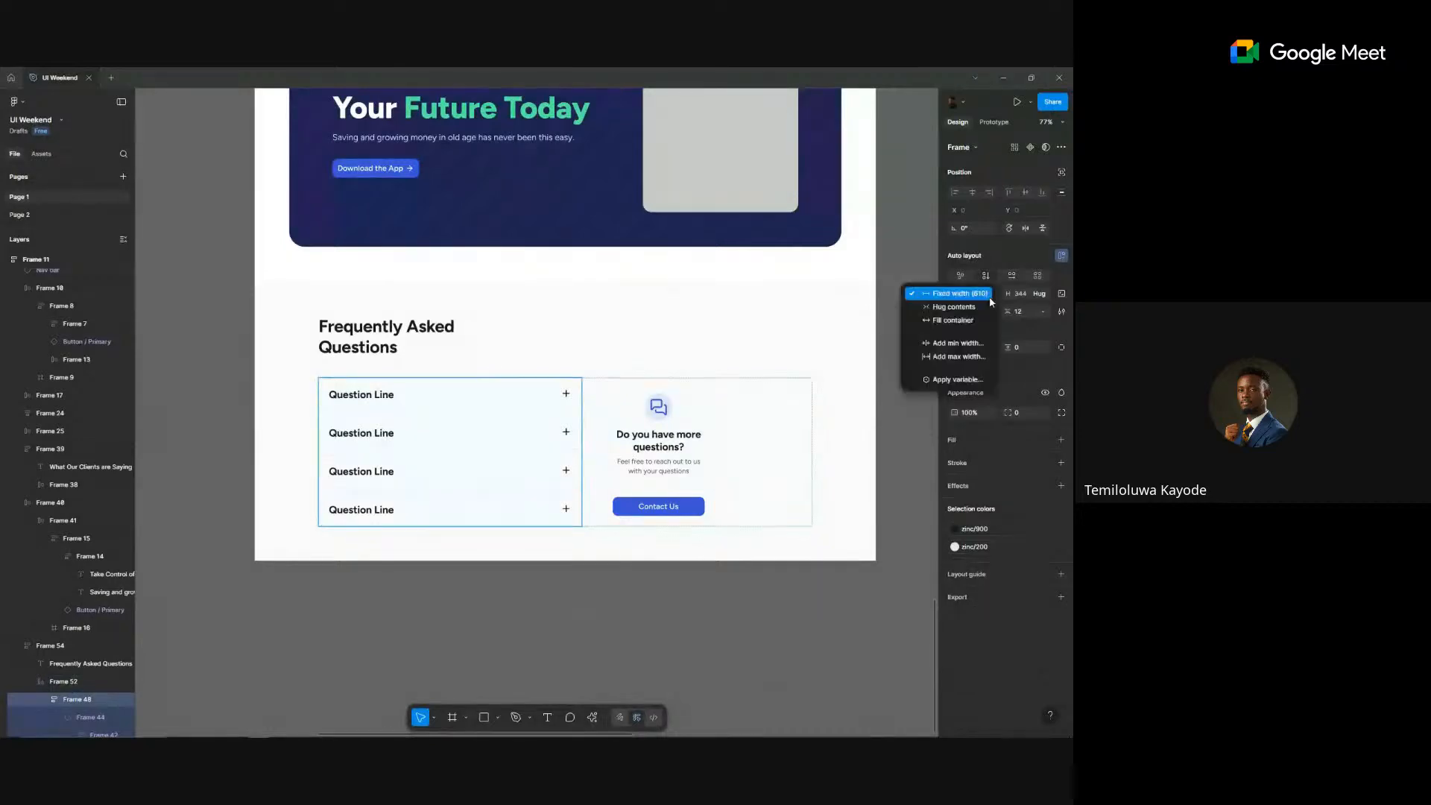
{"action": "left_click", "coordinate": [978, 321]}
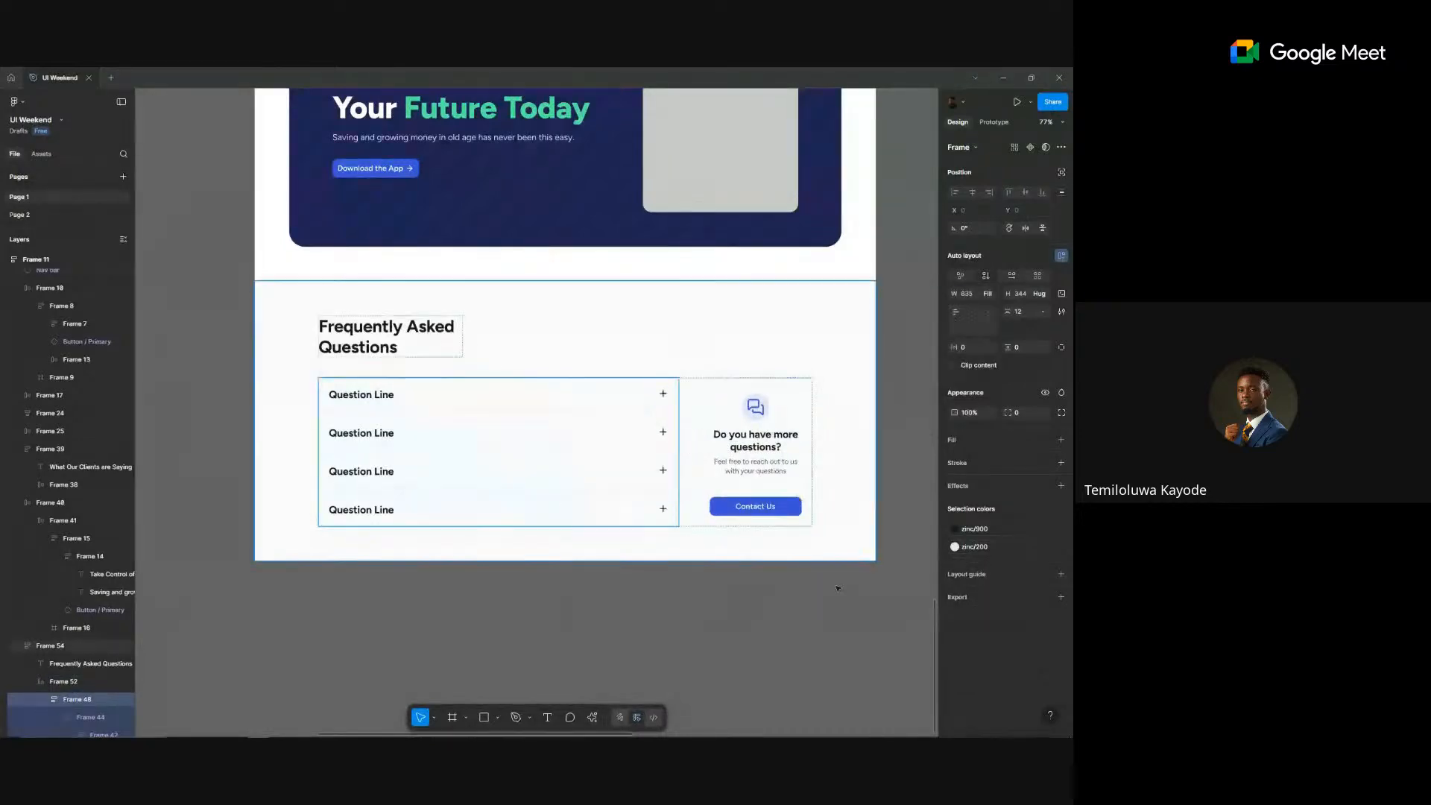
{"action": "left_click", "coordinate": [816, 671]}
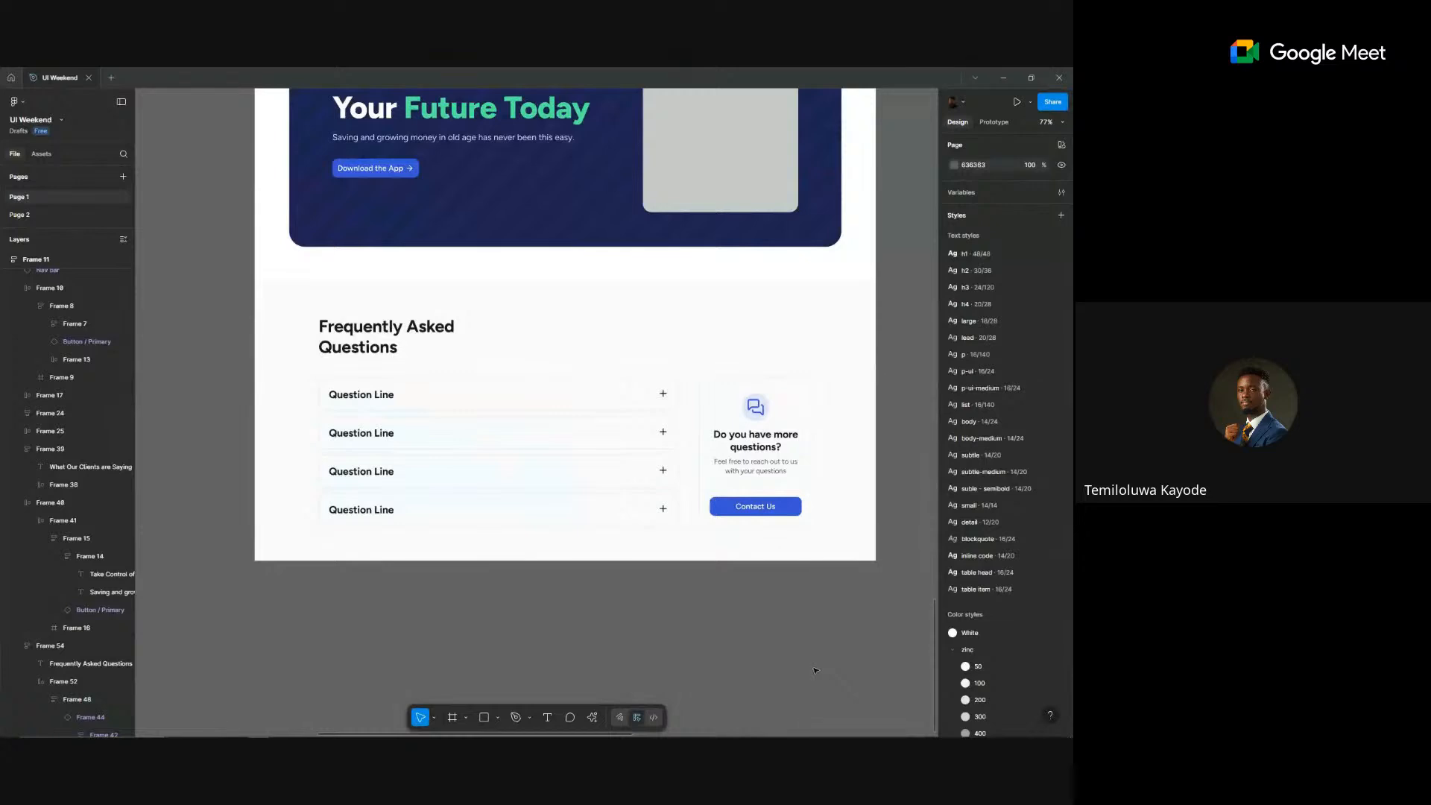
{"action": "left_click_drag", "start_coordinate": [776, 625], "coordinate": [755, 621]}
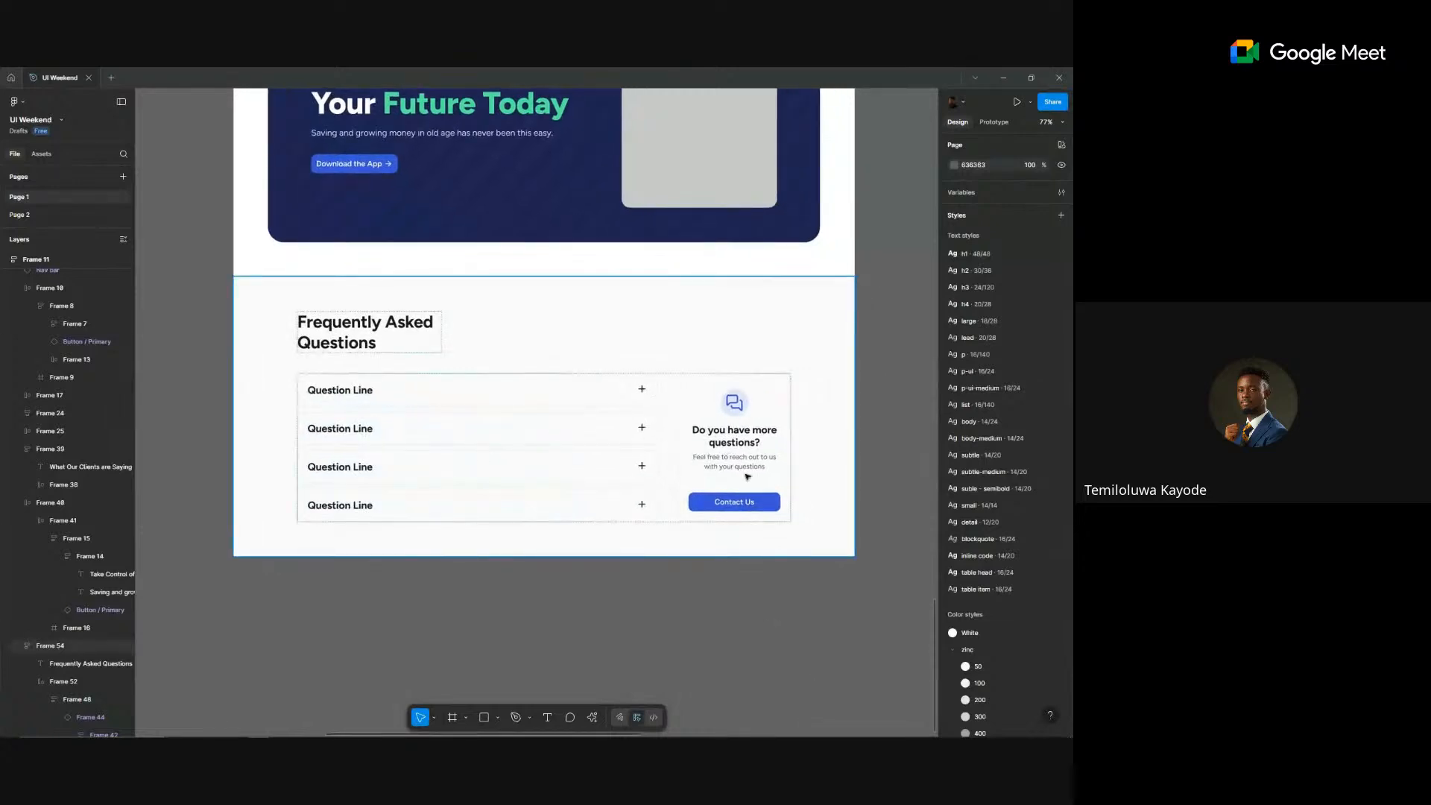
{"action": "left_click_drag", "start_coordinate": [805, 473], "coordinate": [710, 493]}
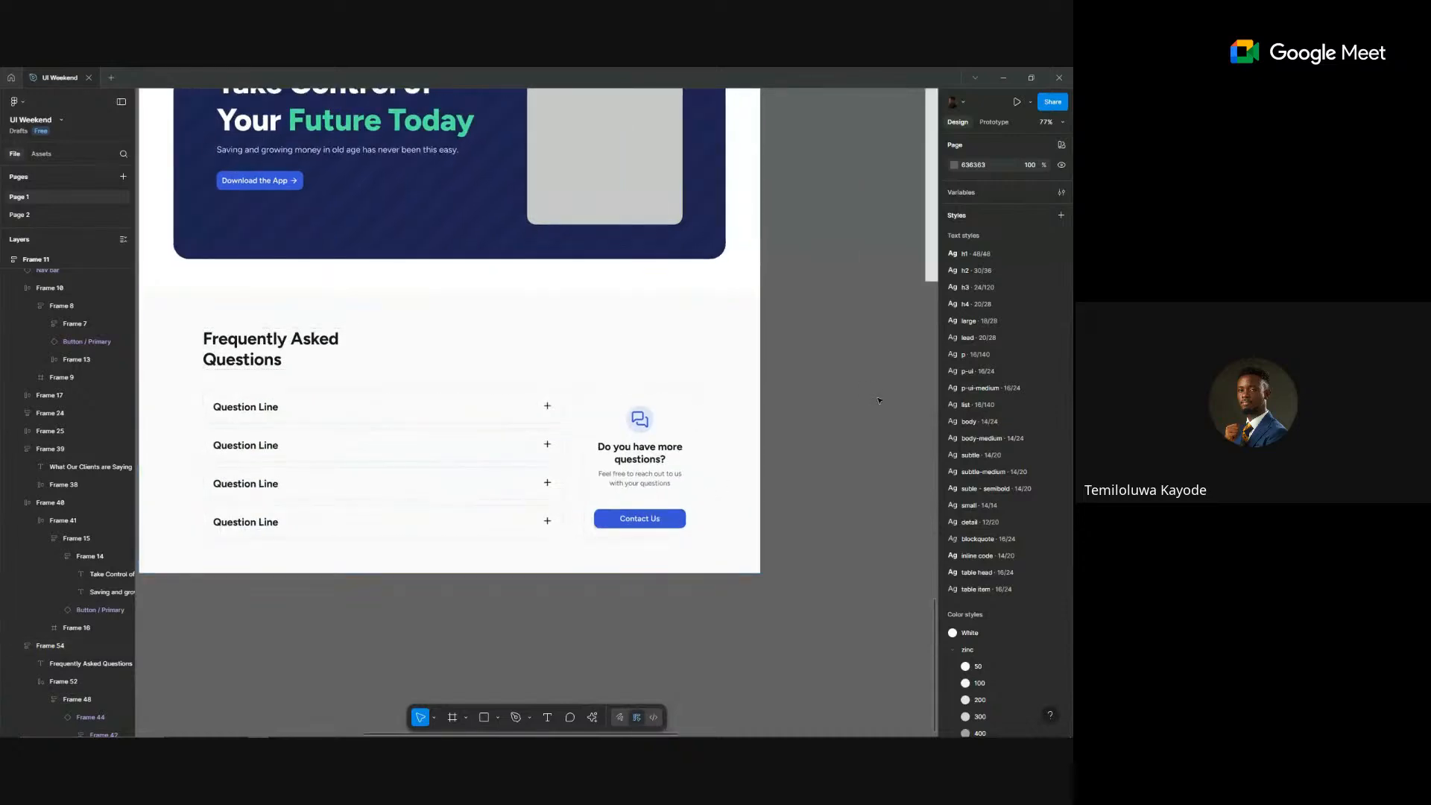
{"action": "scroll", "coordinate": [879, 400], "scroll_direction": "down", "scroll_amount": 5}
{"action": "scroll", "coordinate": [607, 466], "scroll_direction": "up", "scroll_amount": 5}
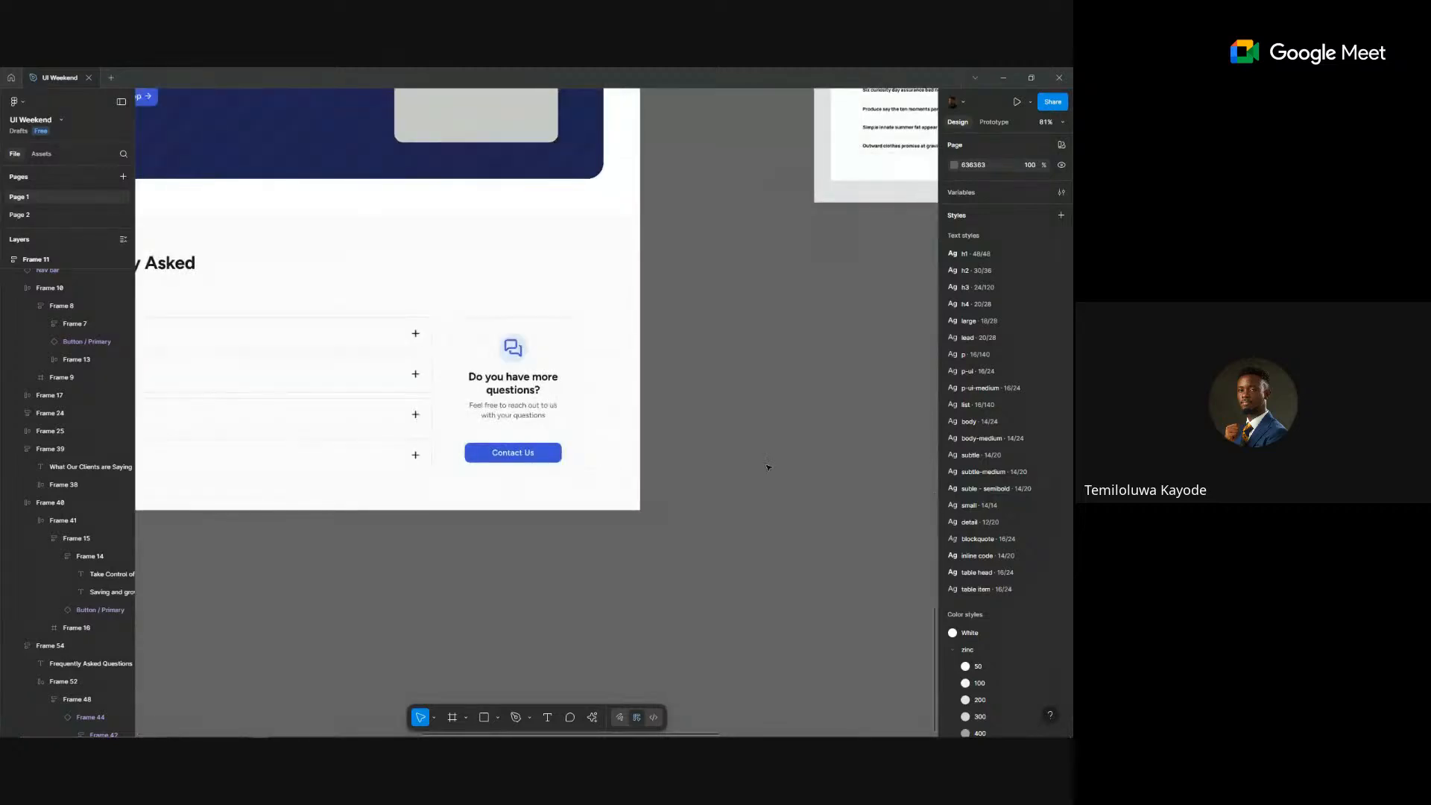
{"action": "scroll", "coordinate": [767, 467], "scroll_direction": "down", "scroll_amount": 2}
{"action": "scroll", "coordinate": [491, 377], "scroll_direction": "left", "scroll_amount": 3}
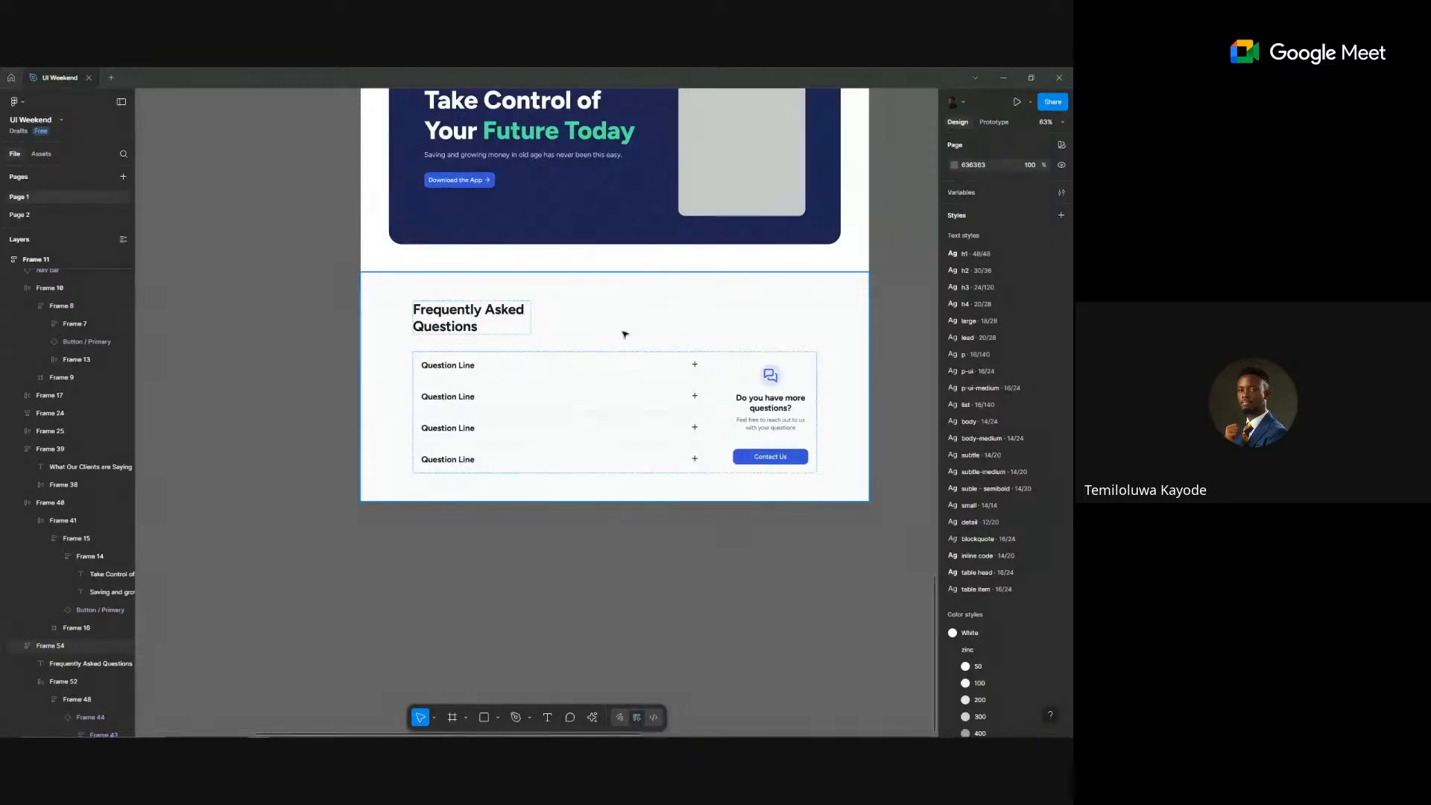
- Try the Opened variant on the first question row of the FAQ section and return it to Default
{"action": "left_click", "coordinate": [608, 371]}
{"action": "left_click", "coordinate": [608, 371]}
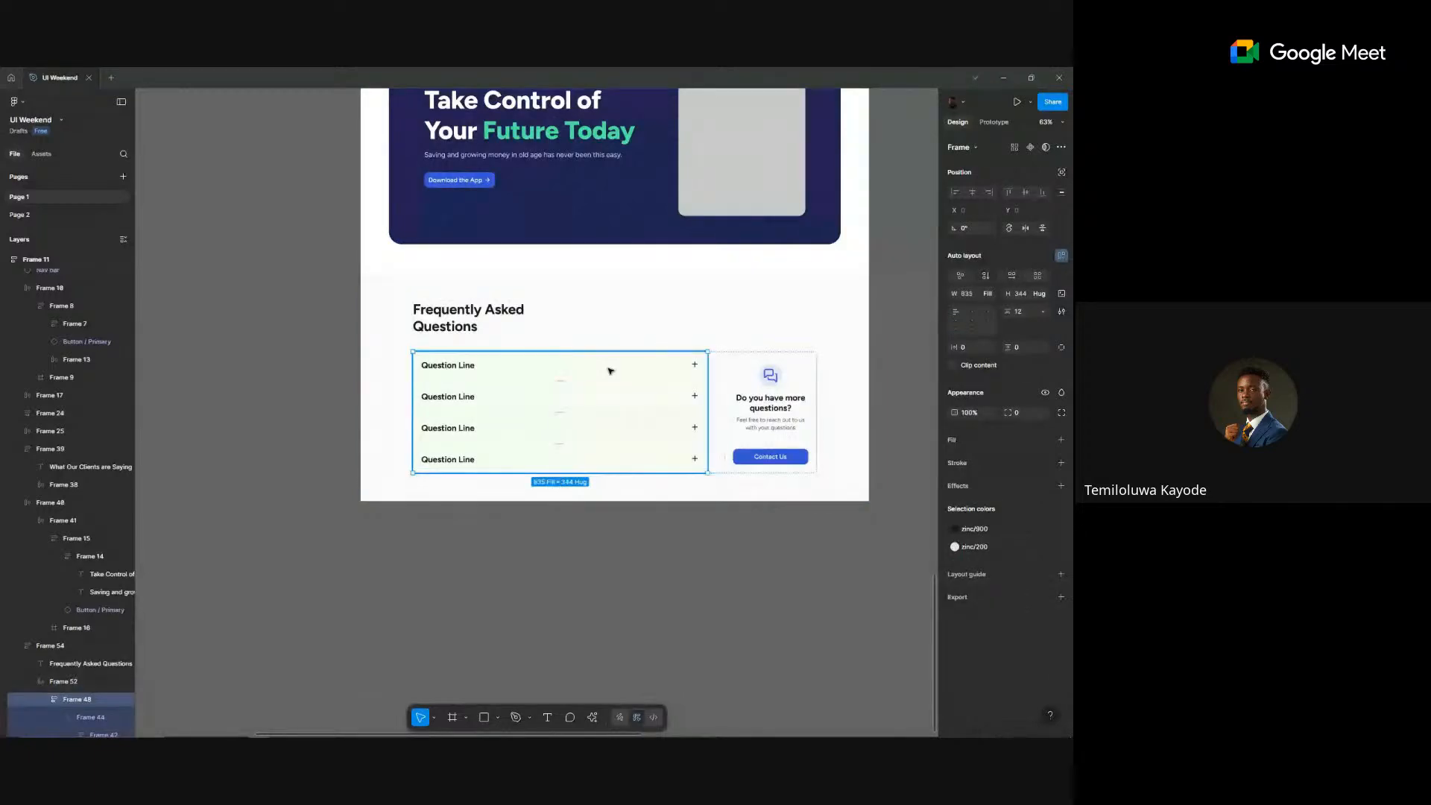
{"action": "double_click", "coordinate": [609, 371]}
{"action": "left_click", "coordinate": [1033, 180]}
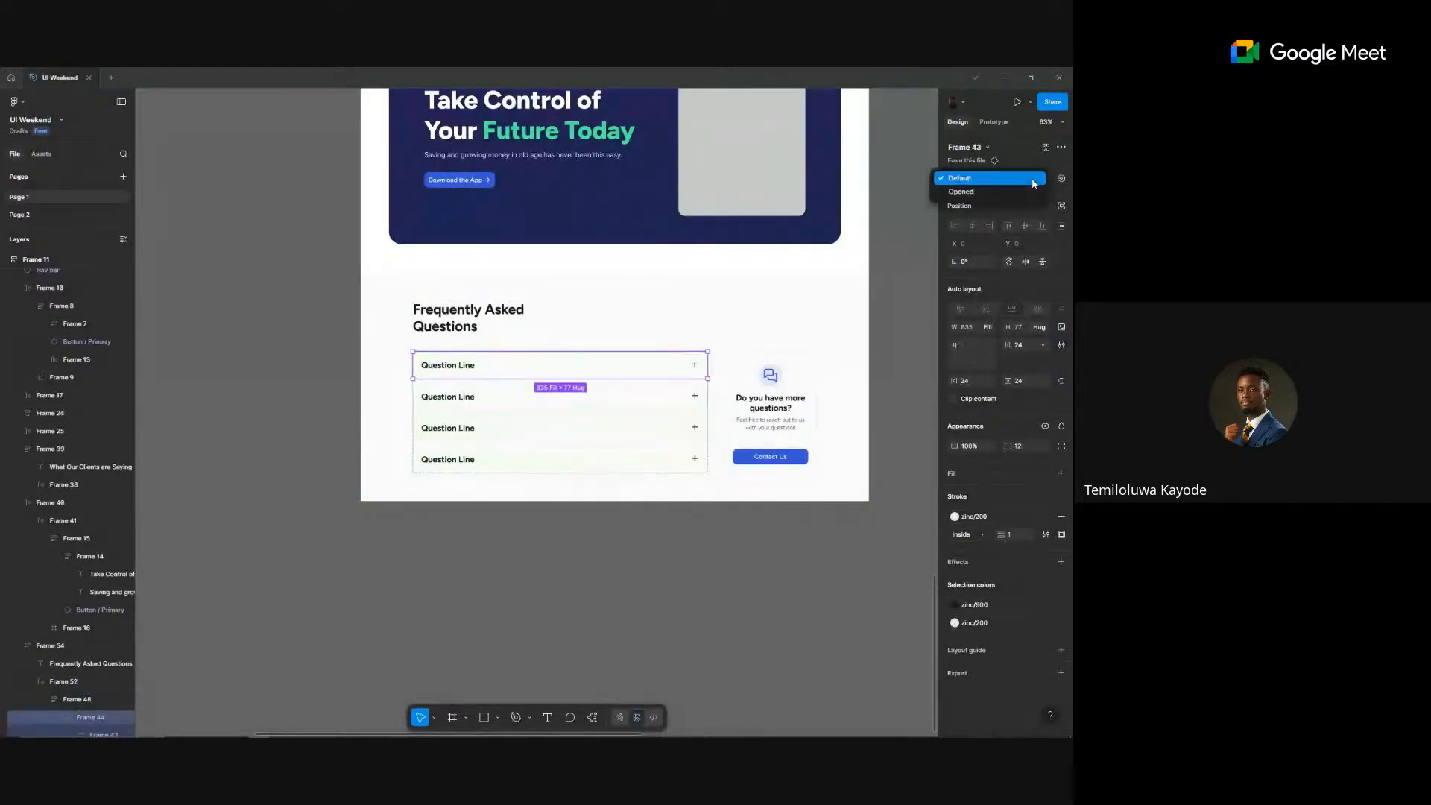
{"action": "left_click", "coordinate": [1006, 195]}
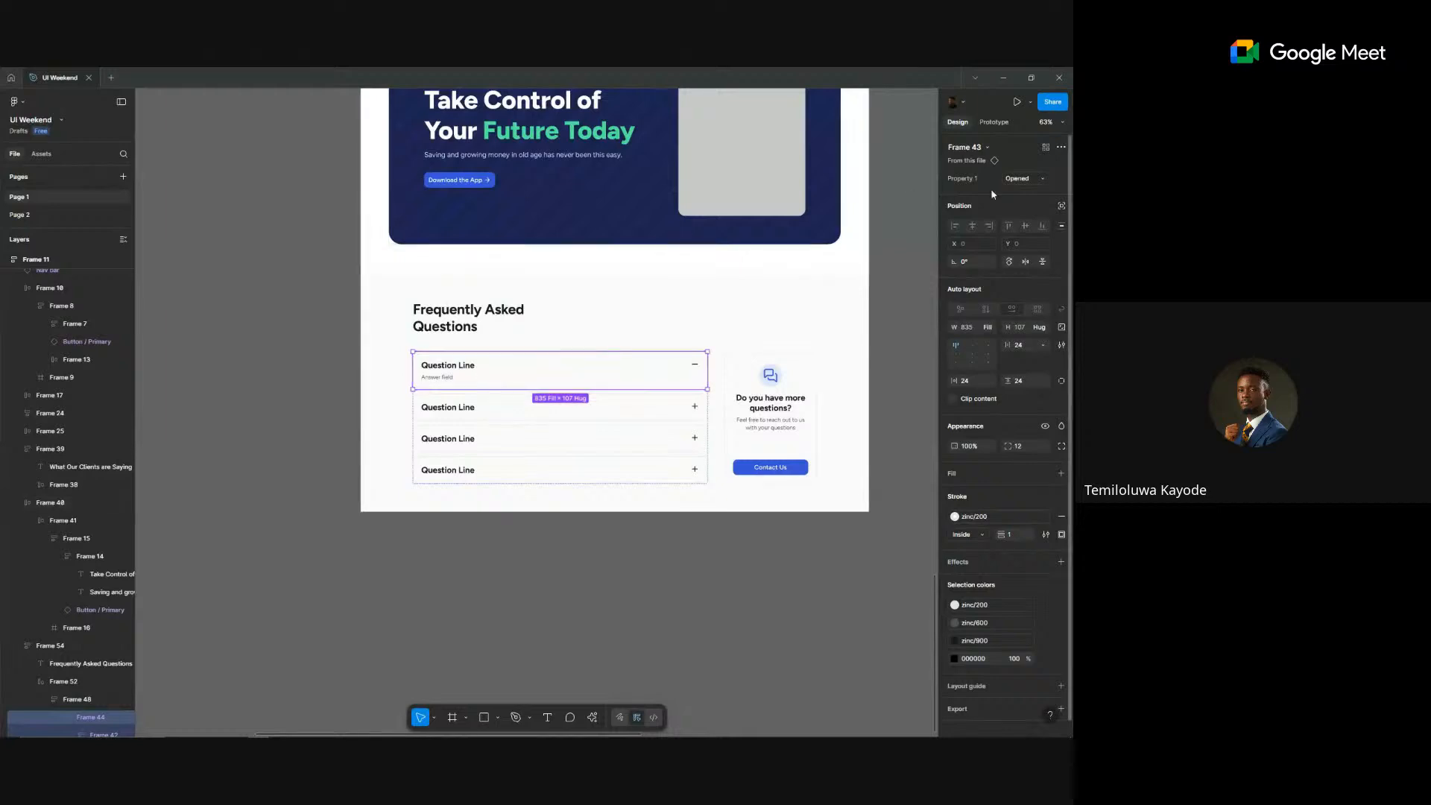
{"action": "left_click", "coordinate": [1025, 179]}
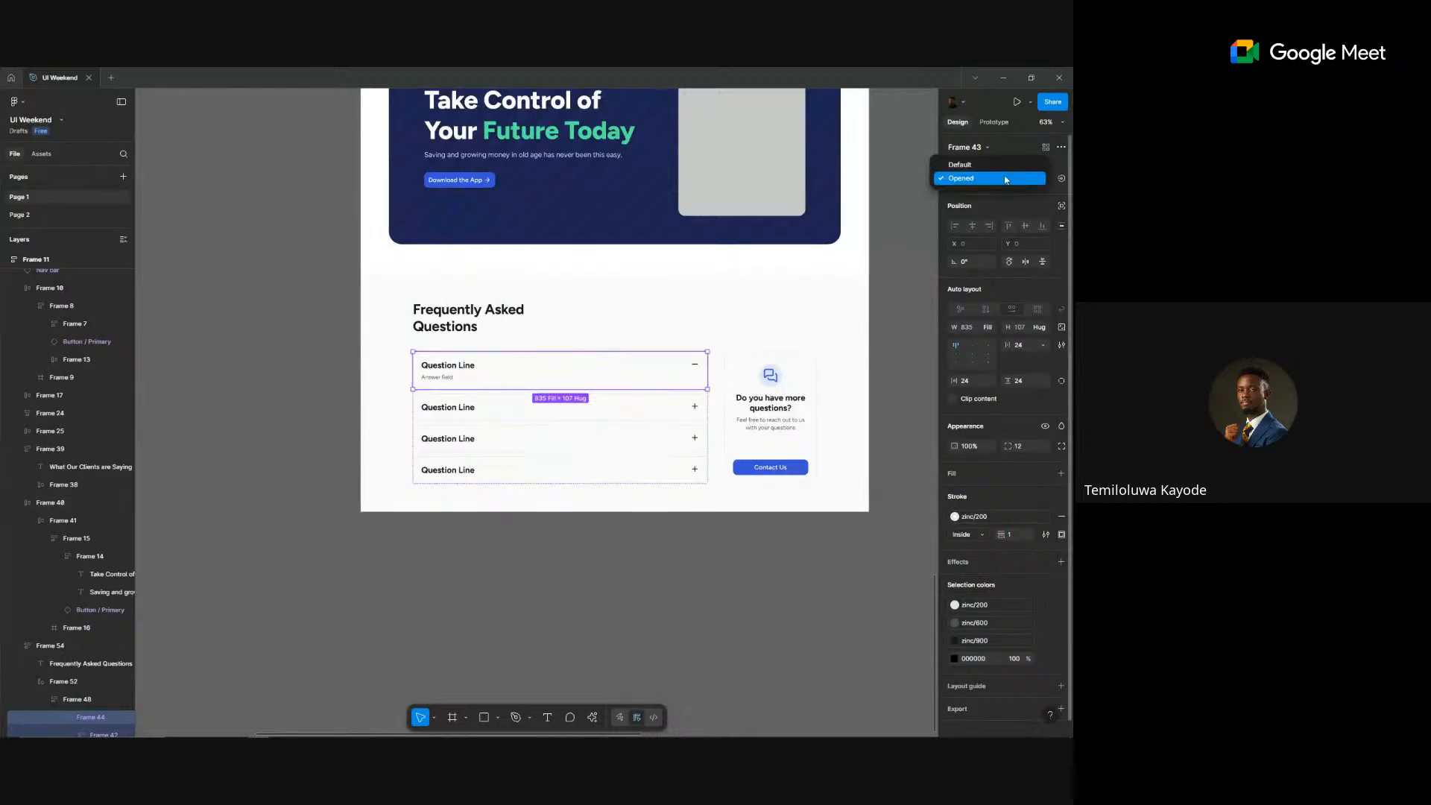
{"action": "left_click", "coordinate": [753, 516]}
{"action": "left_click", "coordinate": [753, 516]}
- Select the Question Line text in both variants of the FAQ row component
{"action": "scroll", "coordinate": [753, 516], "scroll_direction": "down", "scroll_amount": 5}
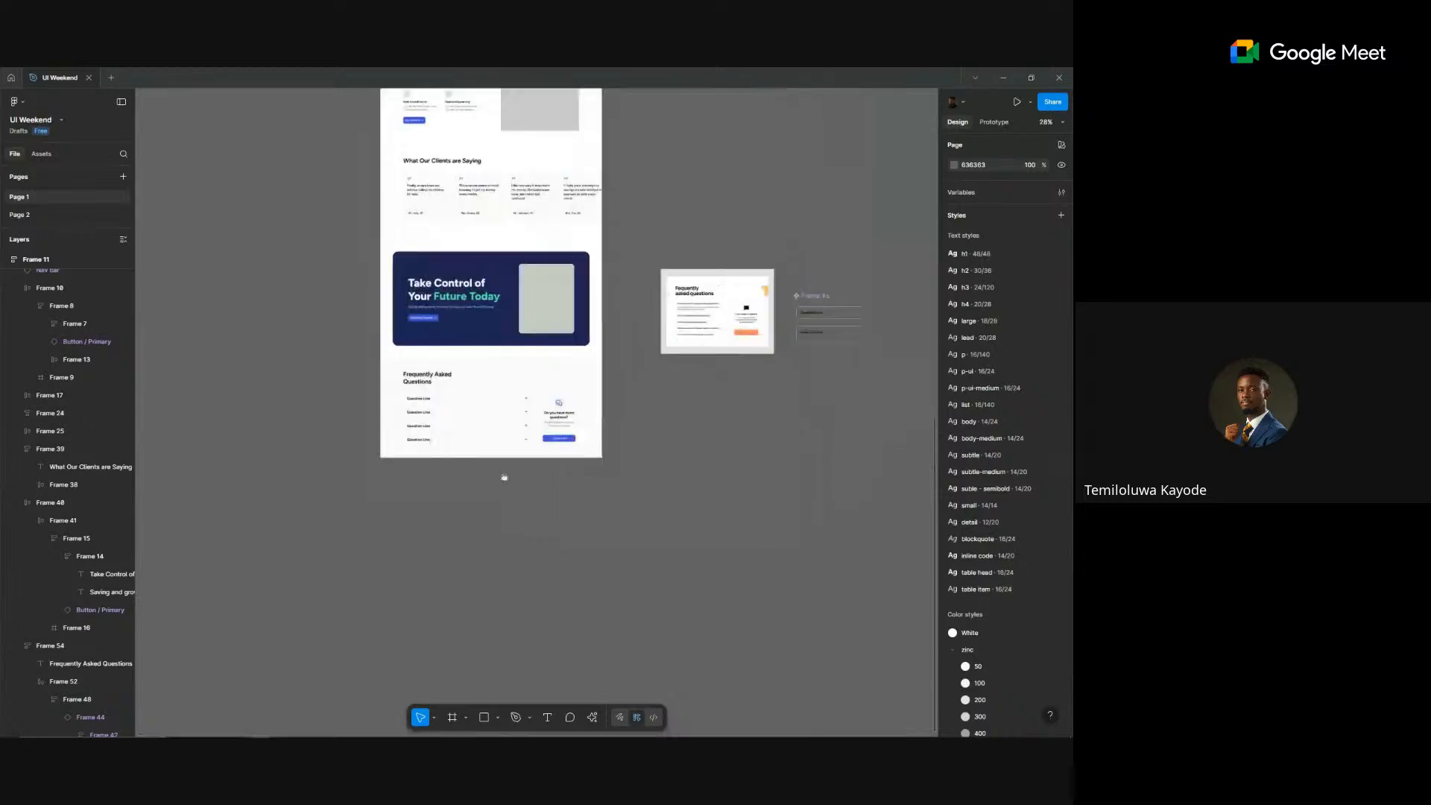
{"action": "scroll", "coordinate": [714, 386], "scroll_direction": "up", "scroll_amount": 10}
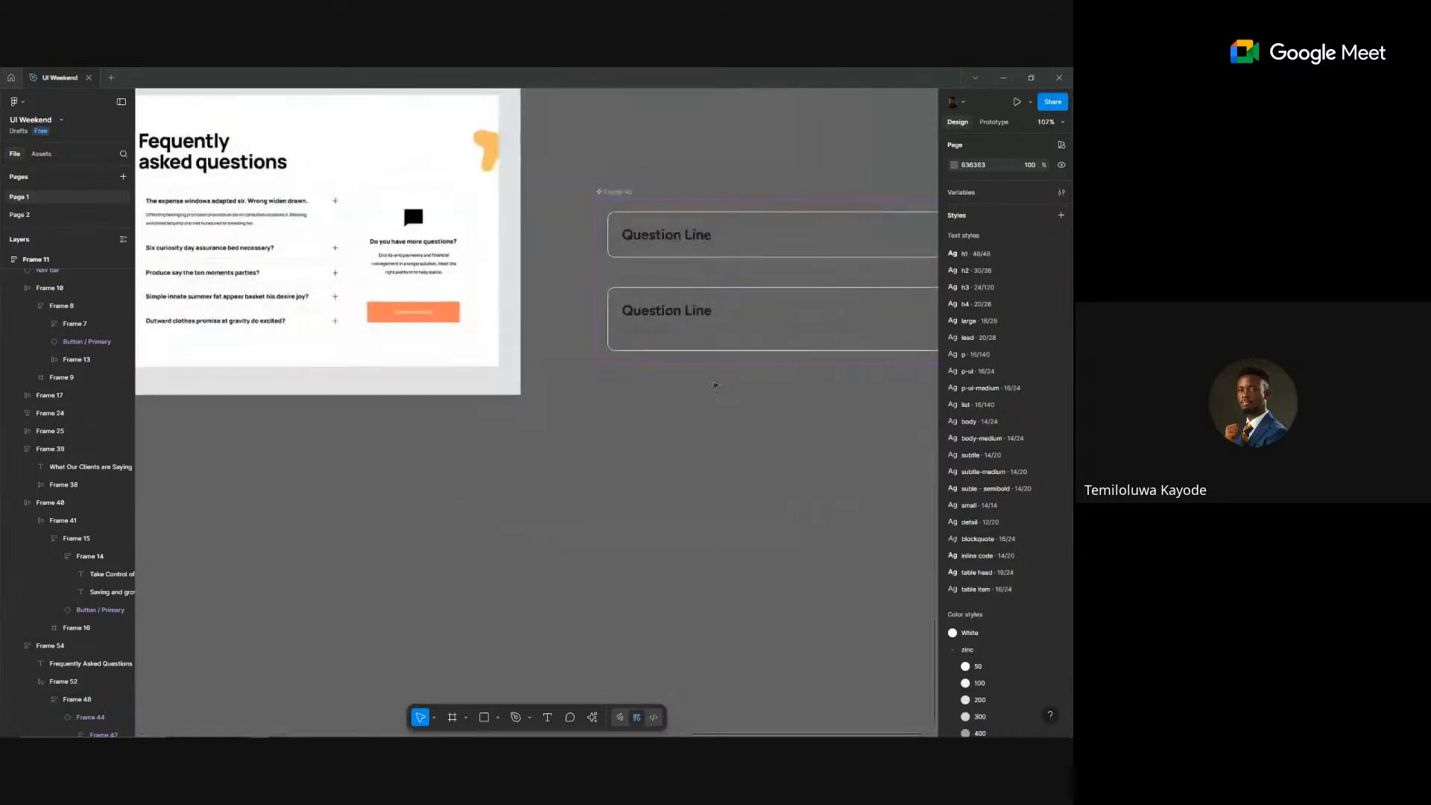
{"action": "scroll", "coordinate": [714, 385], "scroll_direction": "up", "scroll_amount": 4}
{"action": "scroll", "coordinate": [558, 353], "scroll_direction": "up", "scroll_amount": 2}
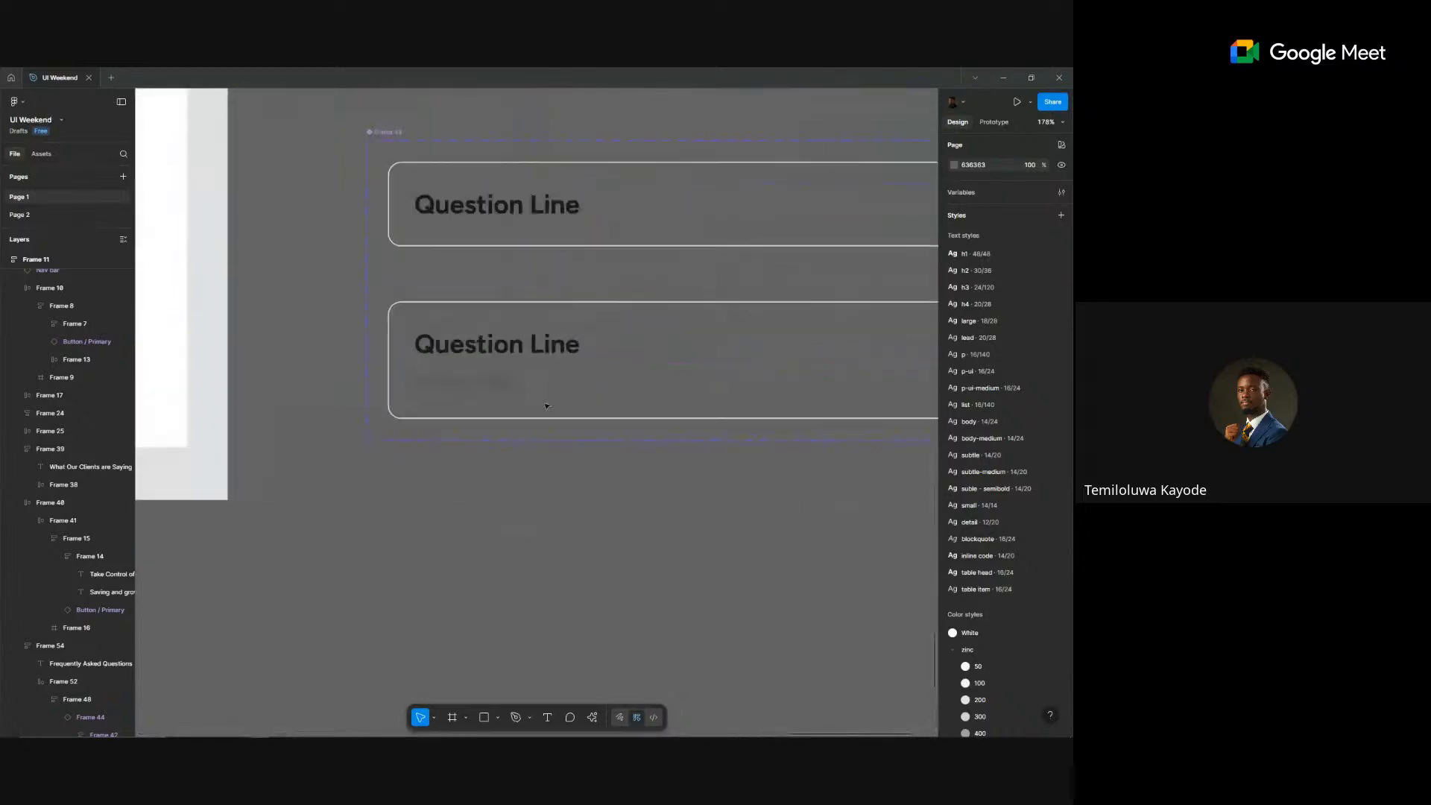
{"action": "left_click", "coordinate": [558, 352]}
{"action": "scroll", "coordinate": [514, 396], "scroll_direction": "down", "scroll_amount": 2}
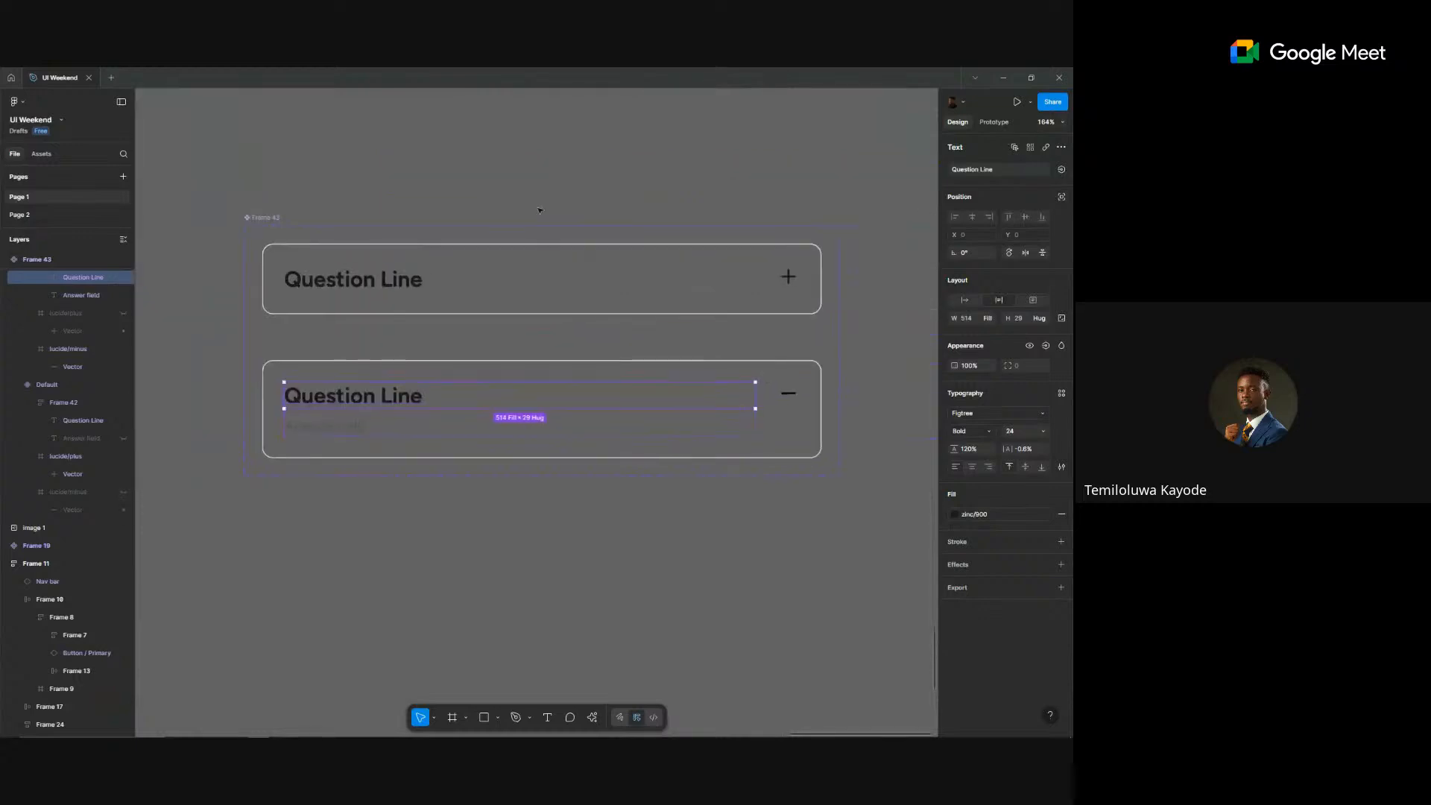
{"action": "left_click", "coordinate": [366, 279]}
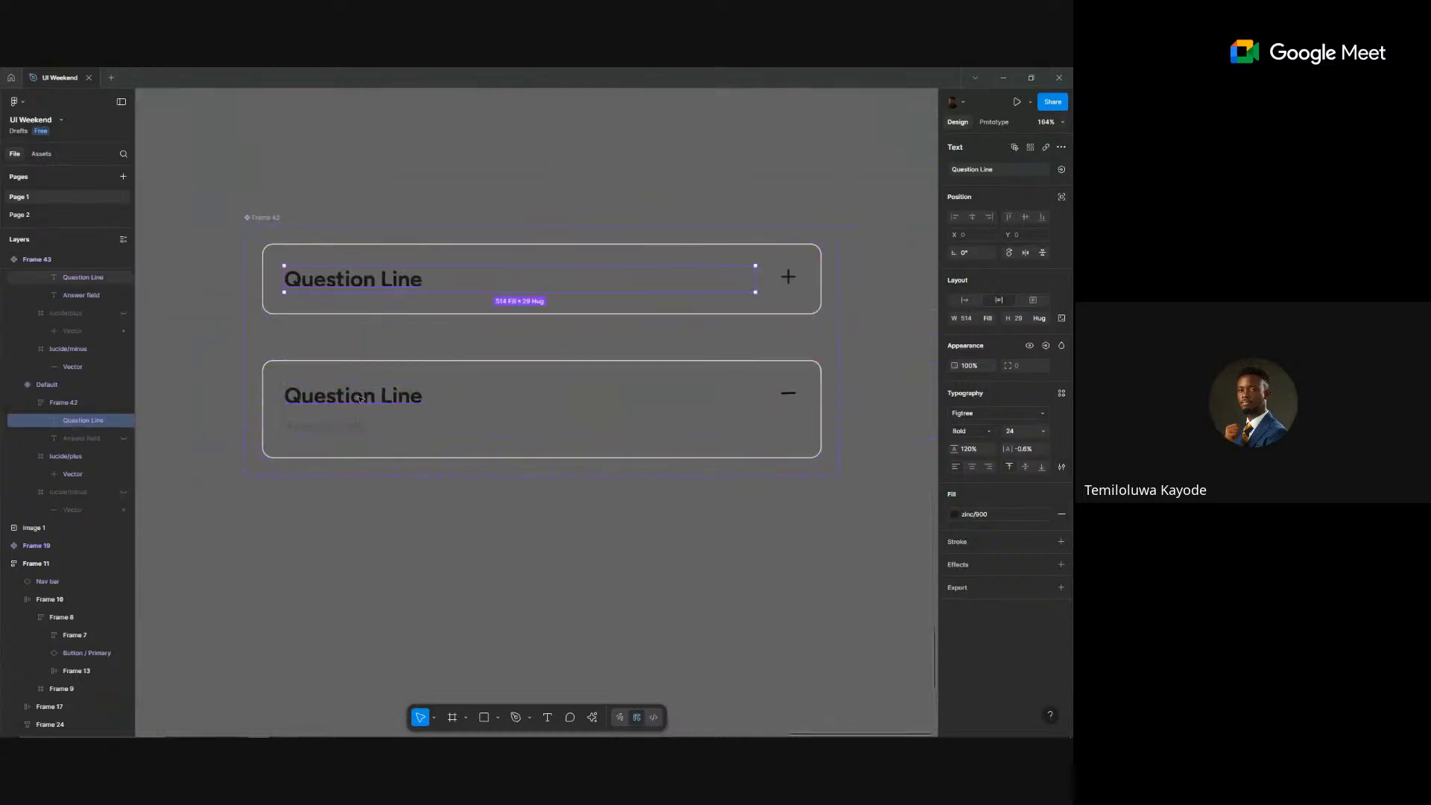
{"action": "left_click", "coordinate": [360, 398], "text": "shift"}
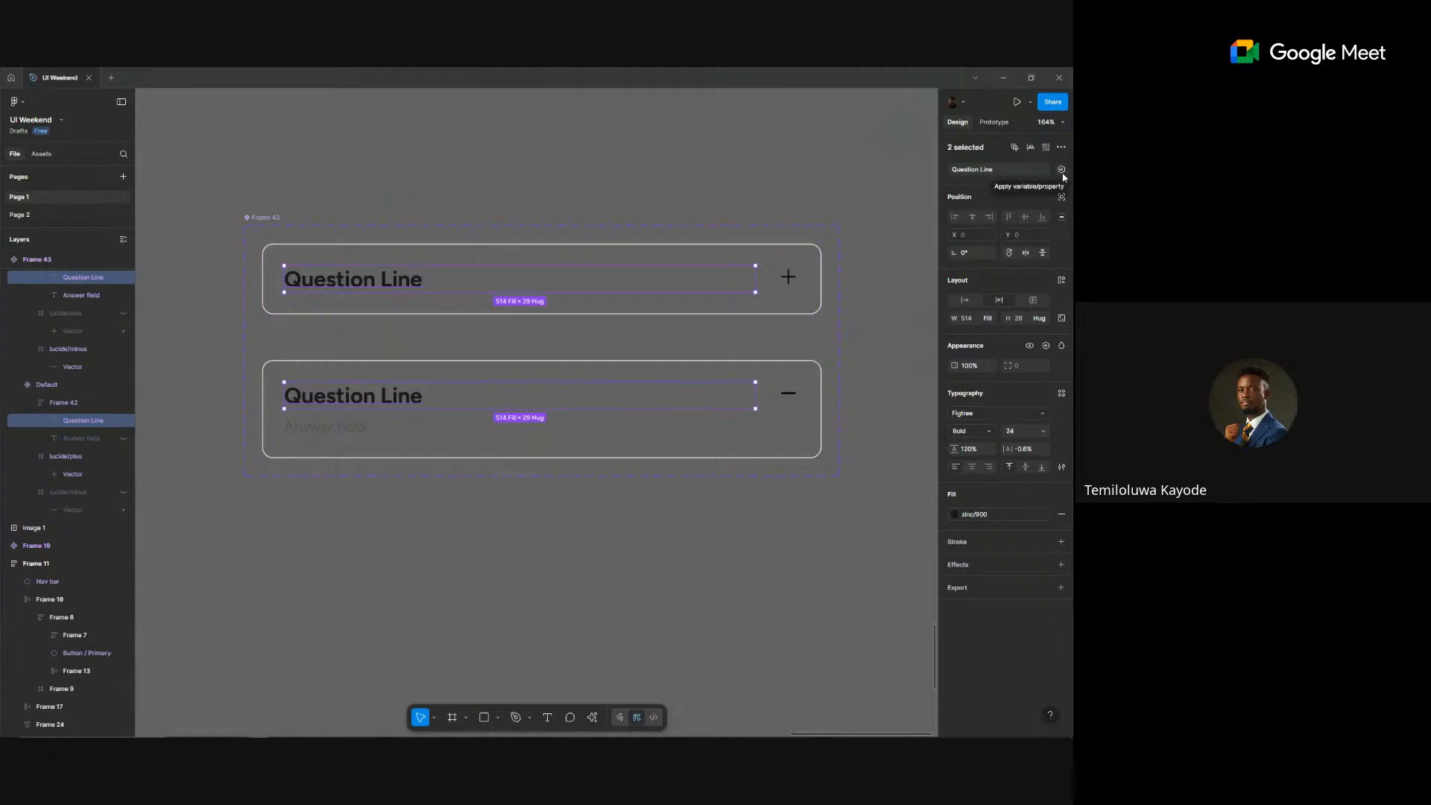
- Try changing the selected text in both variants to "Question Lines" and restore "Question Line"
{"action": "left_click", "coordinate": [1000, 168]}
{"action": "type", "text": "s"}
{"action": "key", "text": "Return"}
{"action": "left_click", "coordinate": [1018, 167]}
{"action": "left_click", "coordinate": [1018, 167]}
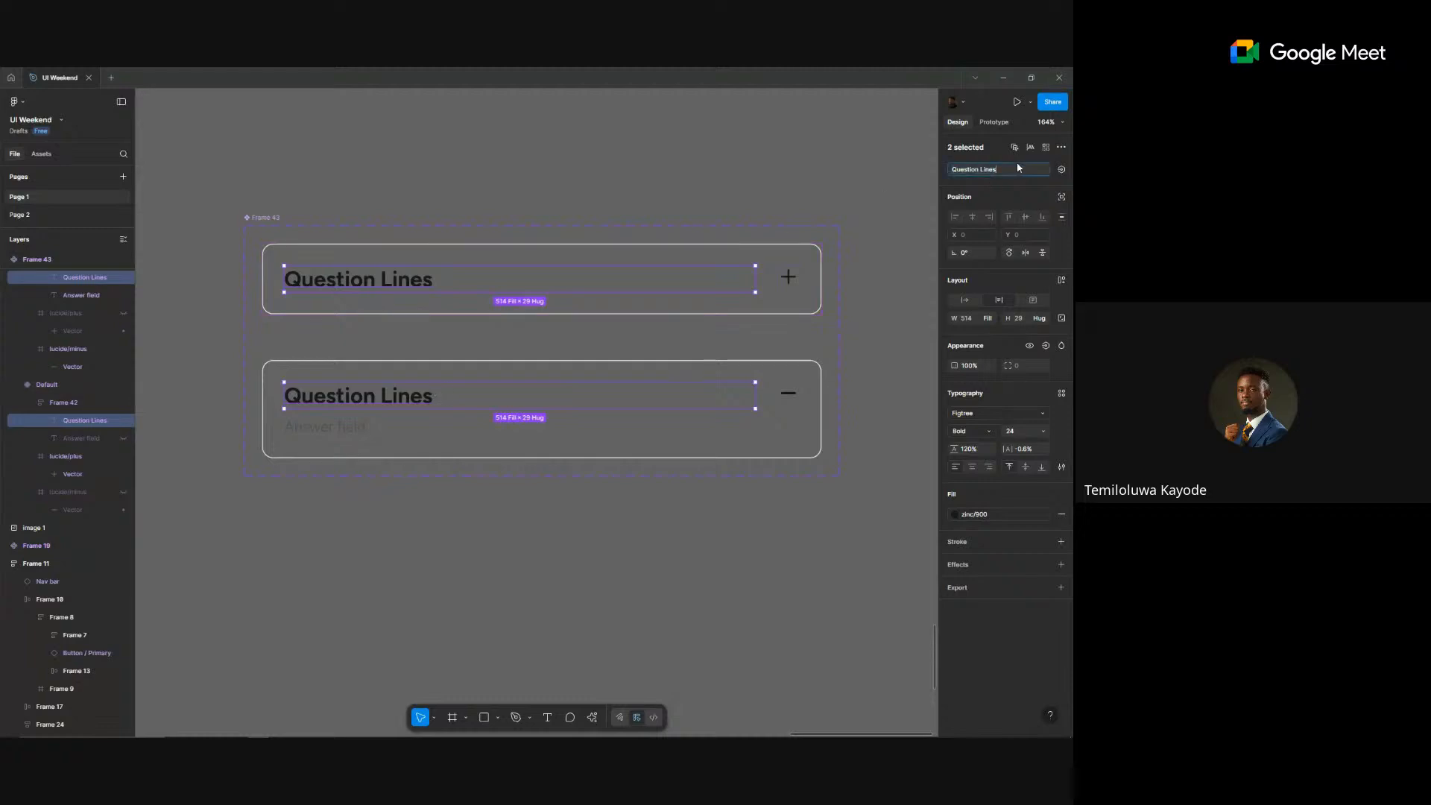
{"action": "key", "text": "BackSpace"}
{"action": "key", "text": "Return"}
- Create a text property named Question for the question text in both variants, with the value "Question Line"
{"action": "left_click", "coordinate": [1062, 170]}
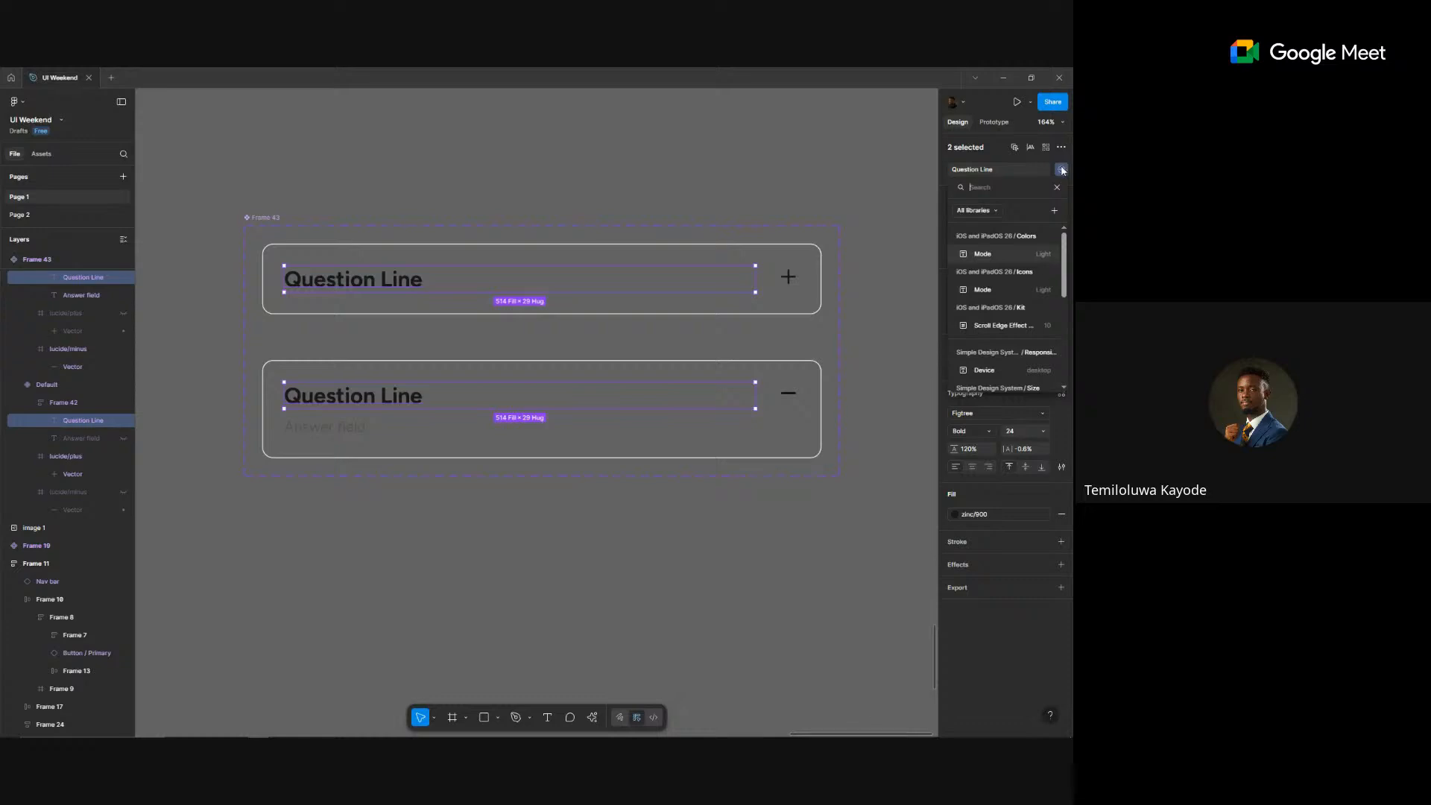
{"action": "left_click", "coordinate": [1054, 211]}
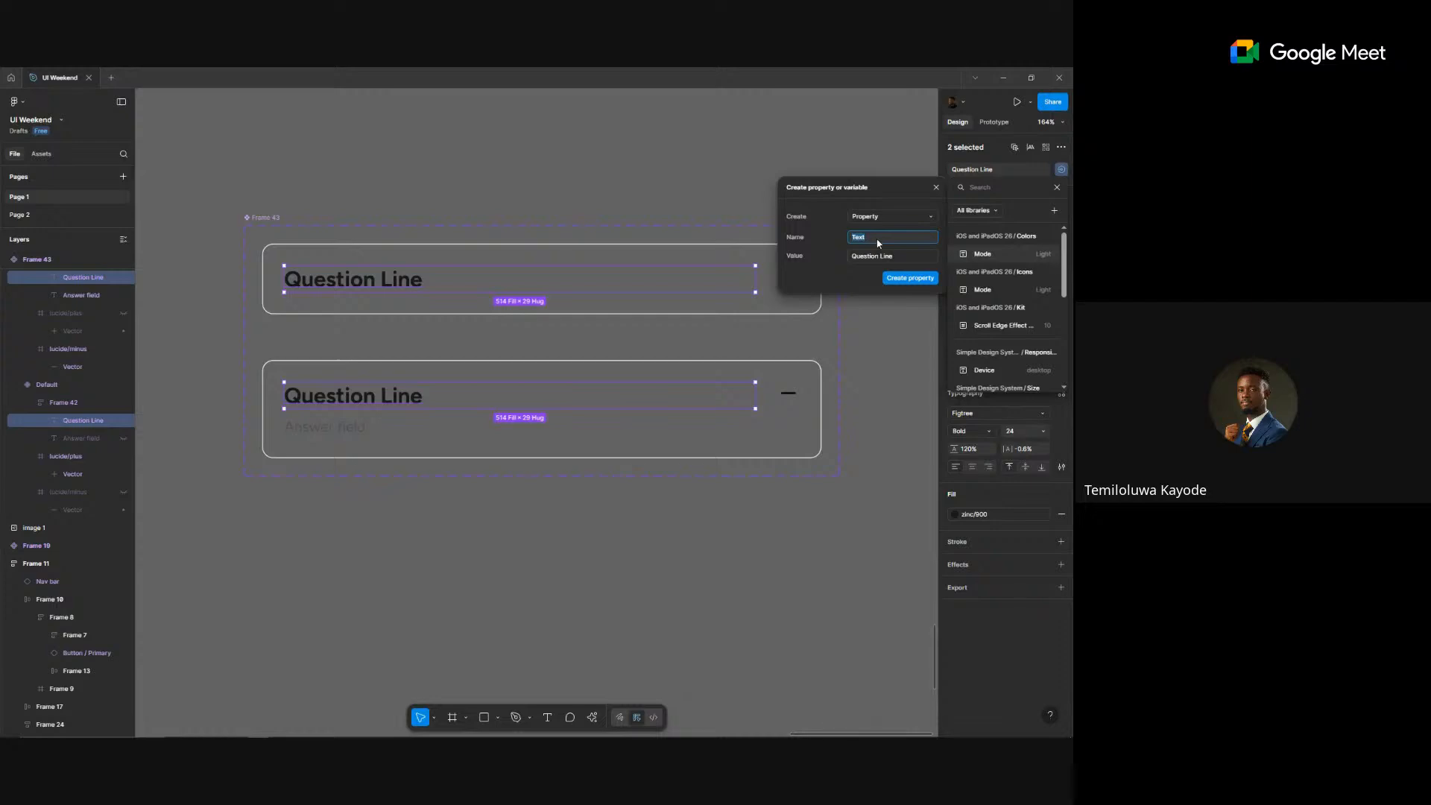
{"action": "type", "text": "Questiohn"}
{"action": "left_click", "coordinate": [918, 280]}
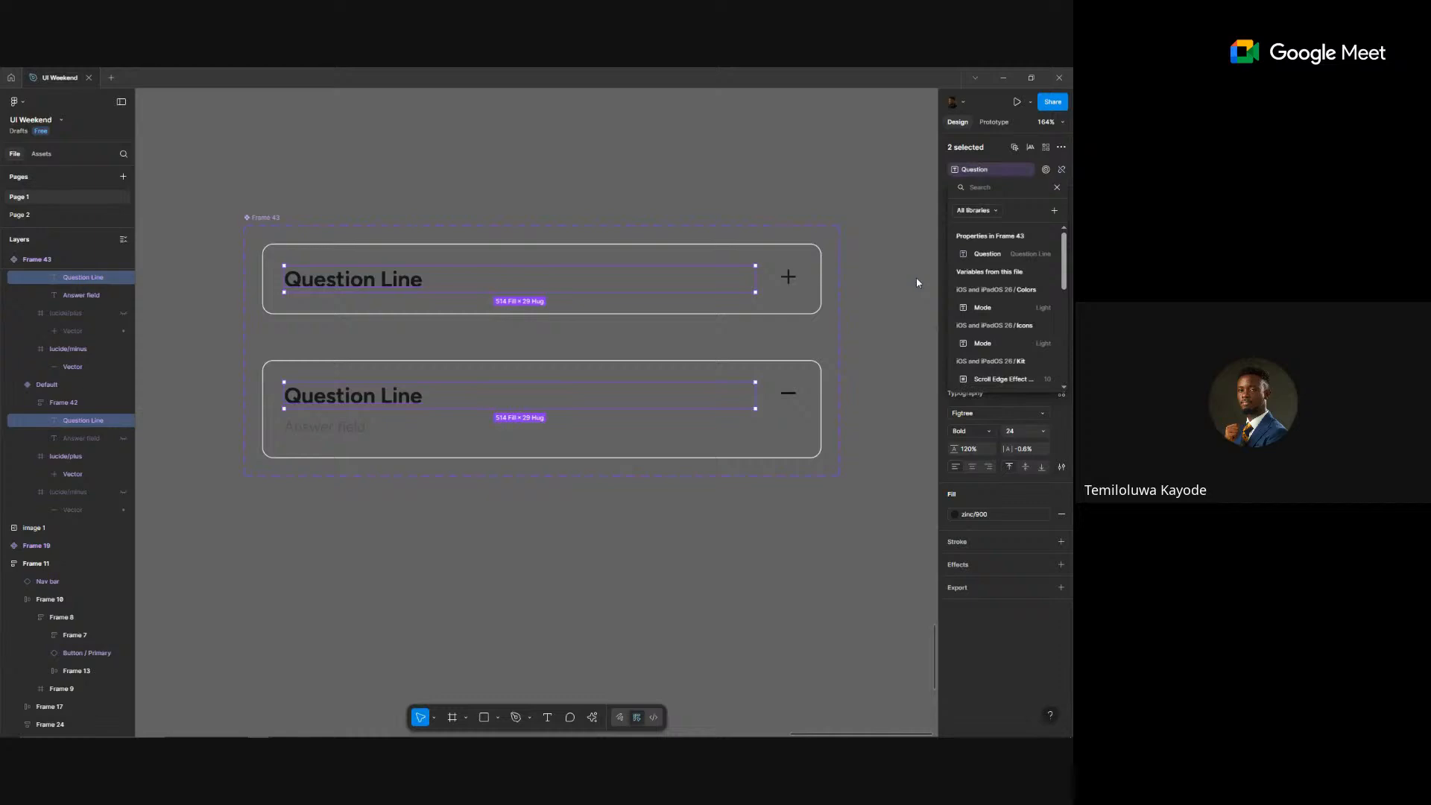
{"action": "key", "text": "Escape"}
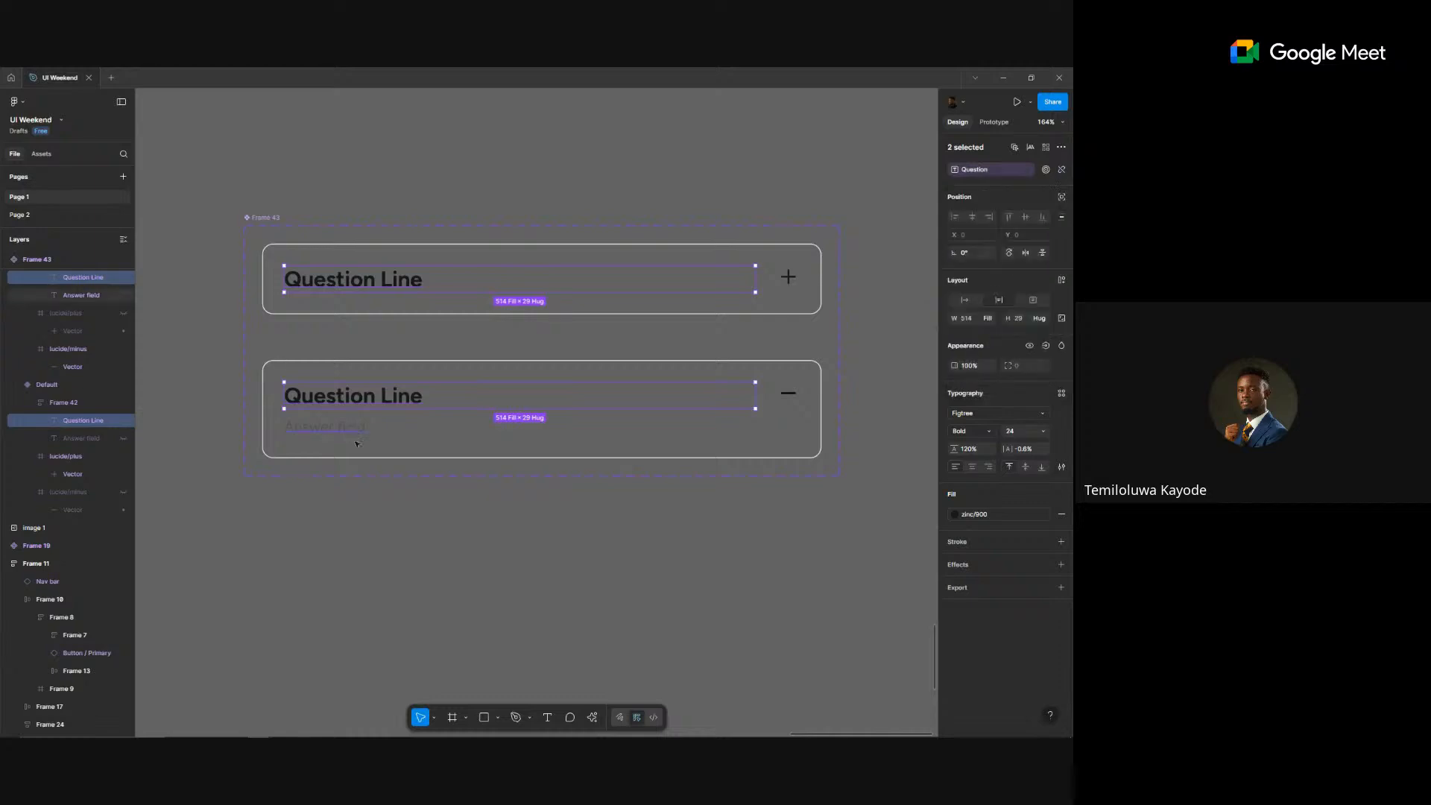
- Select the matching answer text in both variants and create a text property named Answer with the value "Answer field"
{"action": "left_click", "coordinate": [352, 434]}
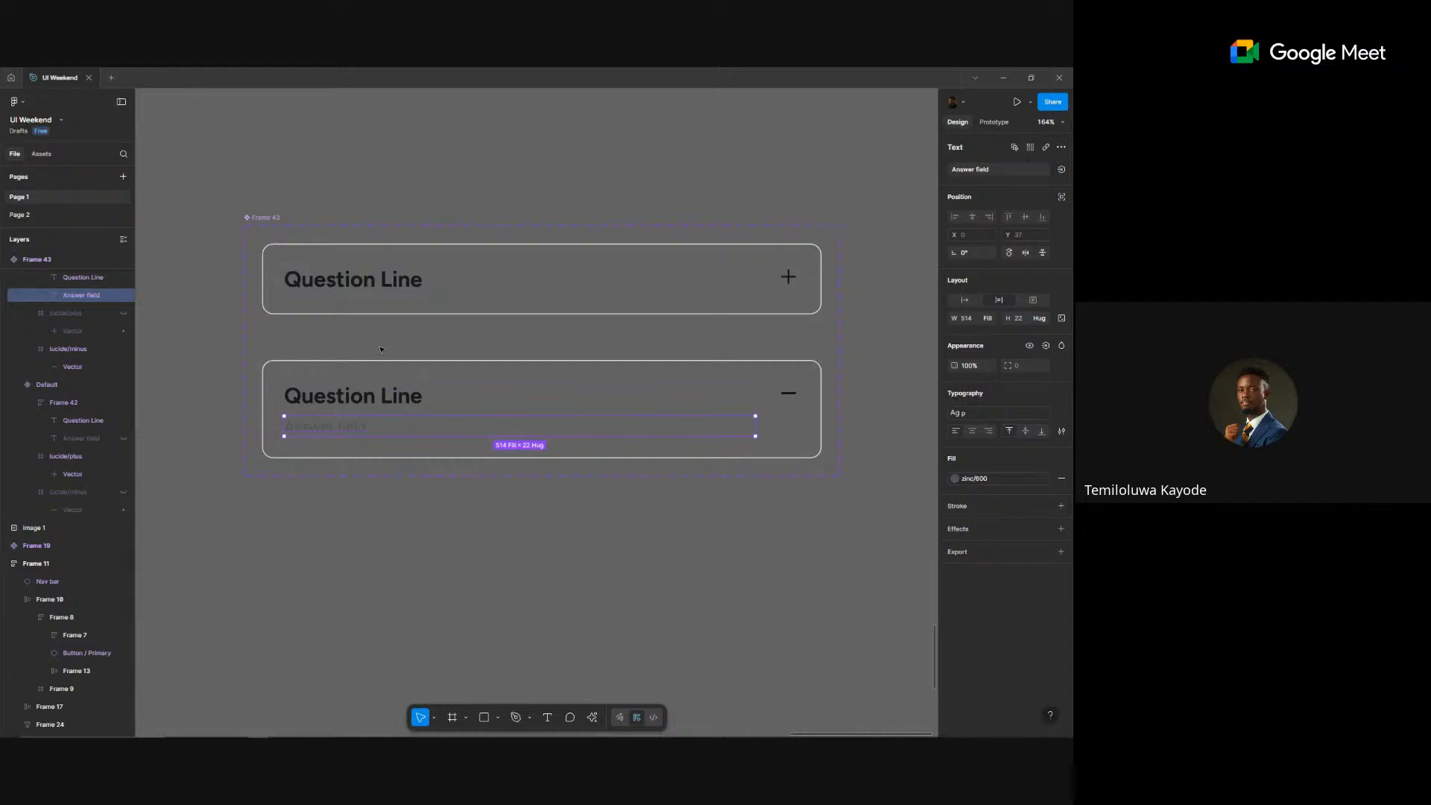
{"action": "left_click", "coordinate": [1014, 147]}
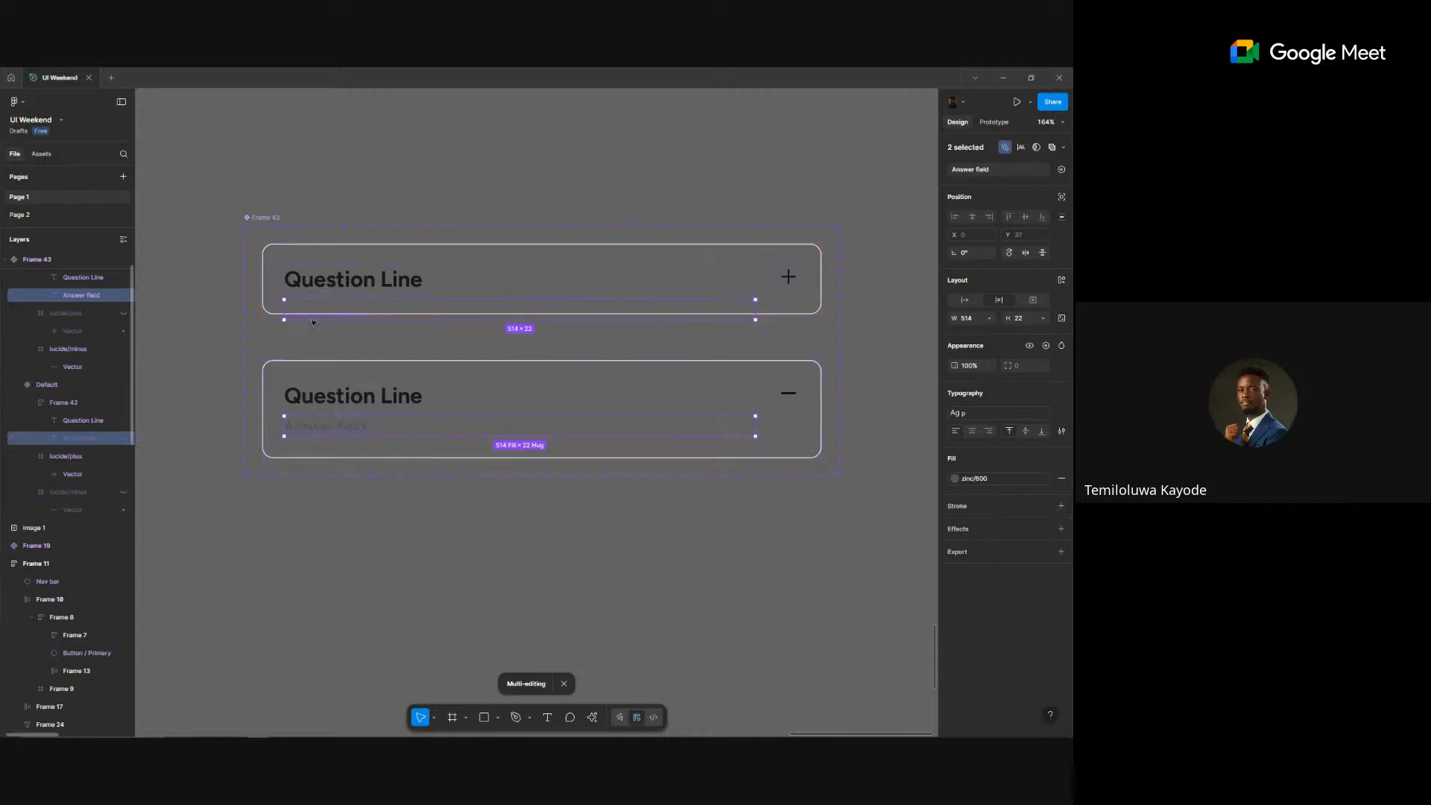
{"action": "left_click", "coordinate": [1062, 170]}
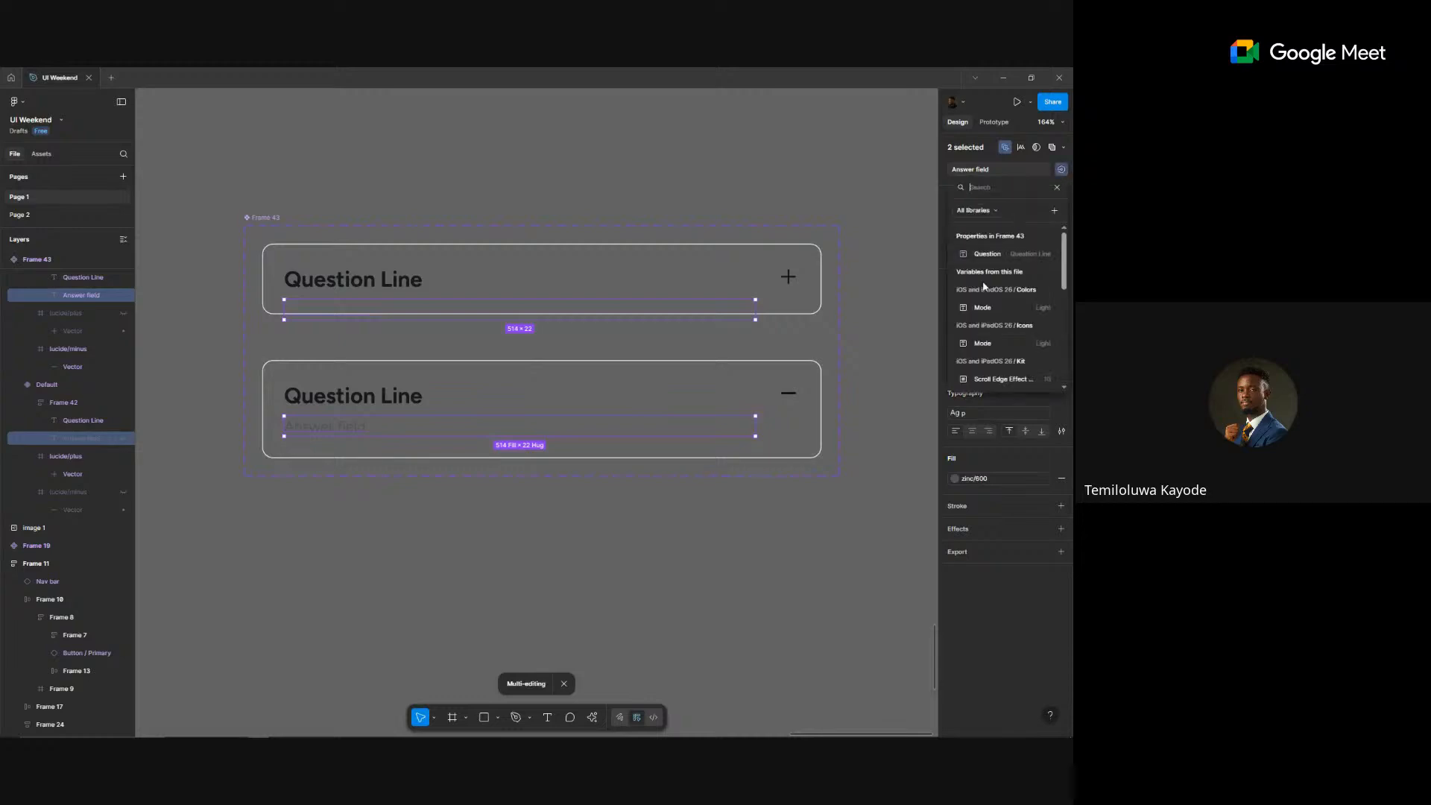
{"action": "left_click", "coordinate": [1054, 211]}
{"action": "type", "text": "An"}
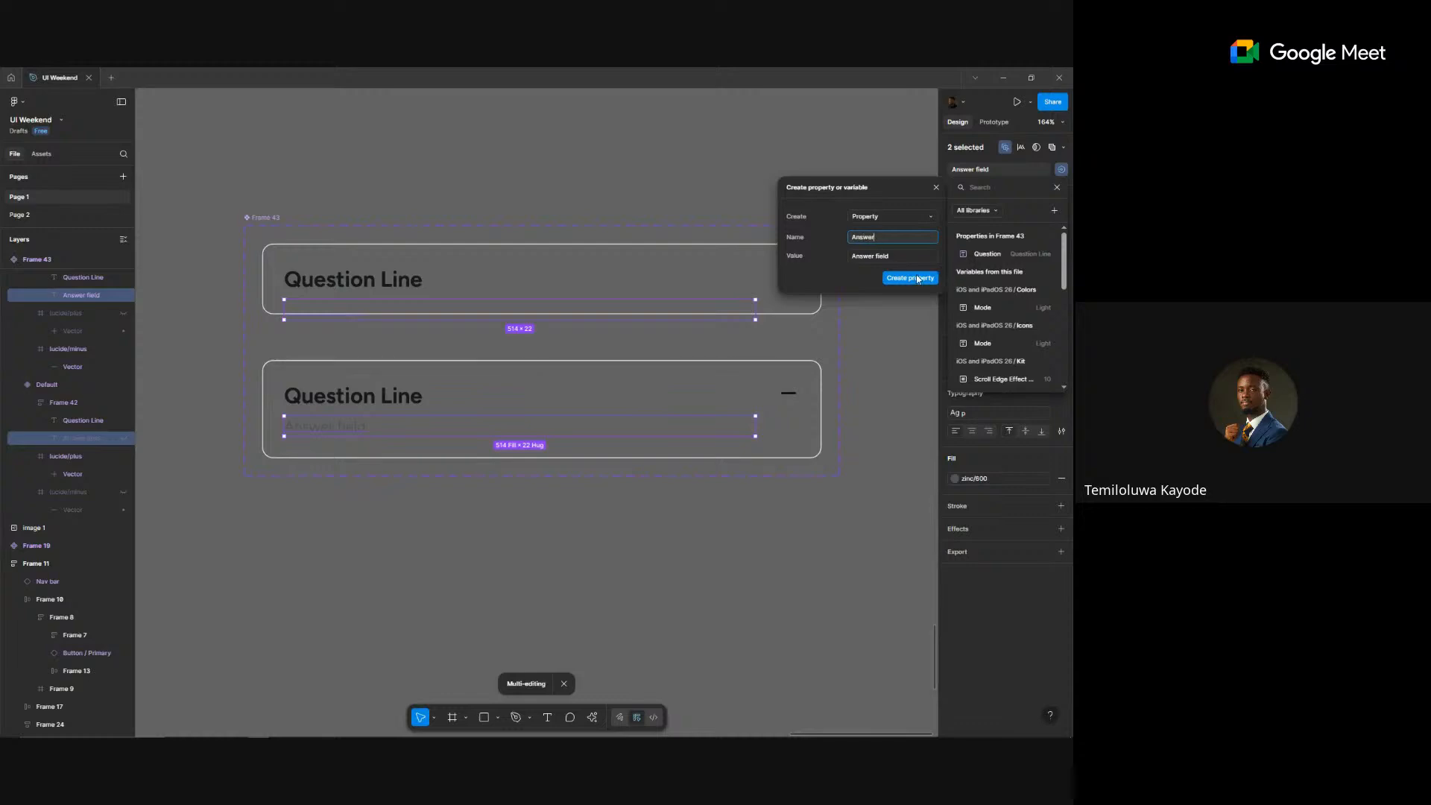
{"action": "type", "text": "swer"}
{"action": "left_click", "coordinate": [918, 278]}
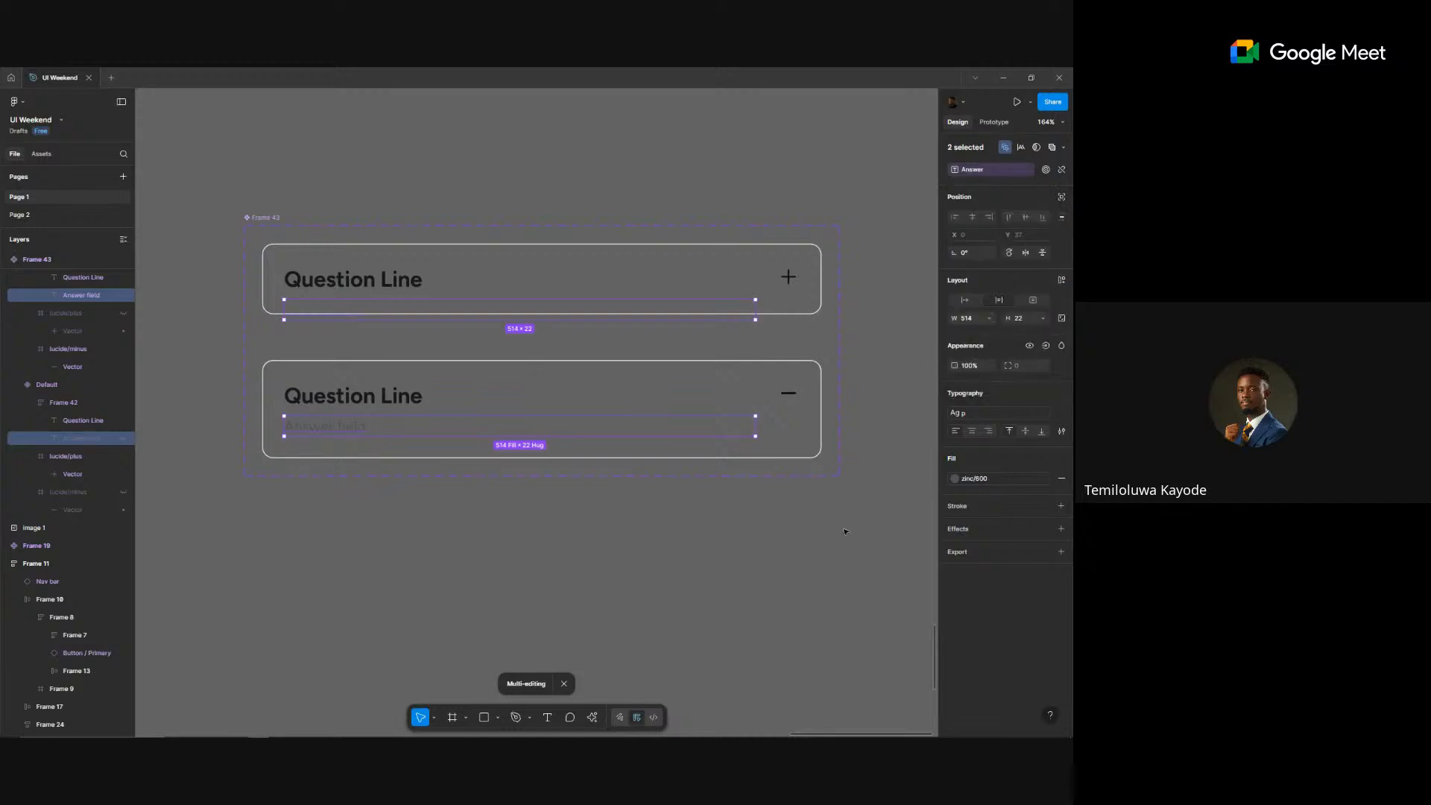
- Set the first question row in the Frequently Asked Questions section to the Opened variant
{"action": "scroll", "coordinate": [833, 536], "scroll_direction": "down", "scroll_amount": 5}
{"action": "scroll", "coordinate": [834, 537], "scroll_direction": "down", "scroll_amount": 3}
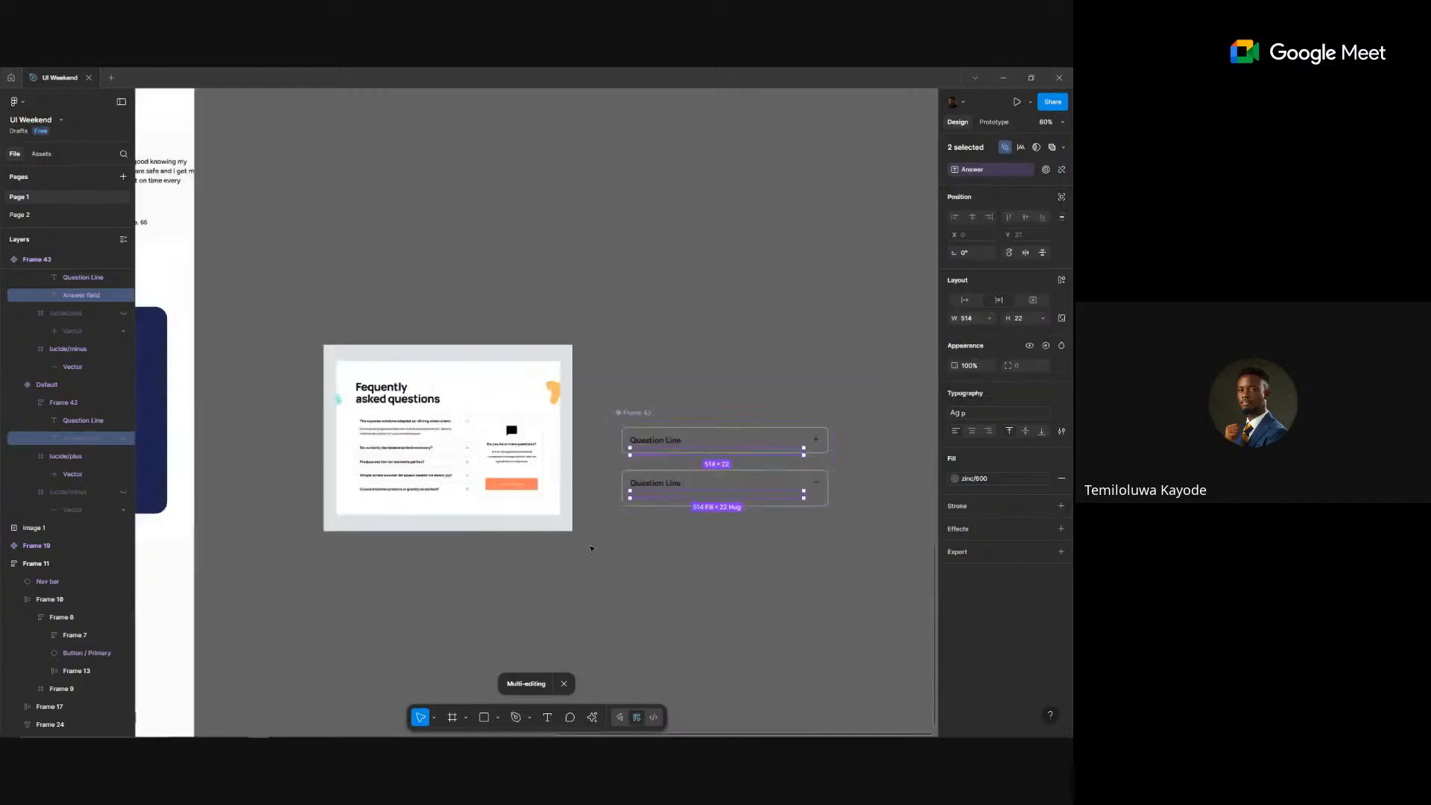
{"action": "scroll", "coordinate": [671, 447], "scroll_direction": "left", "scroll_amount": 5}
{"action": "scroll", "coordinate": [521, 395], "scroll_direction": "left", "scroll_amount": 5}
{"action": "scroll", "coordinate": [571, 330], "scroll_direction": "up", "scroll_amount": 3}
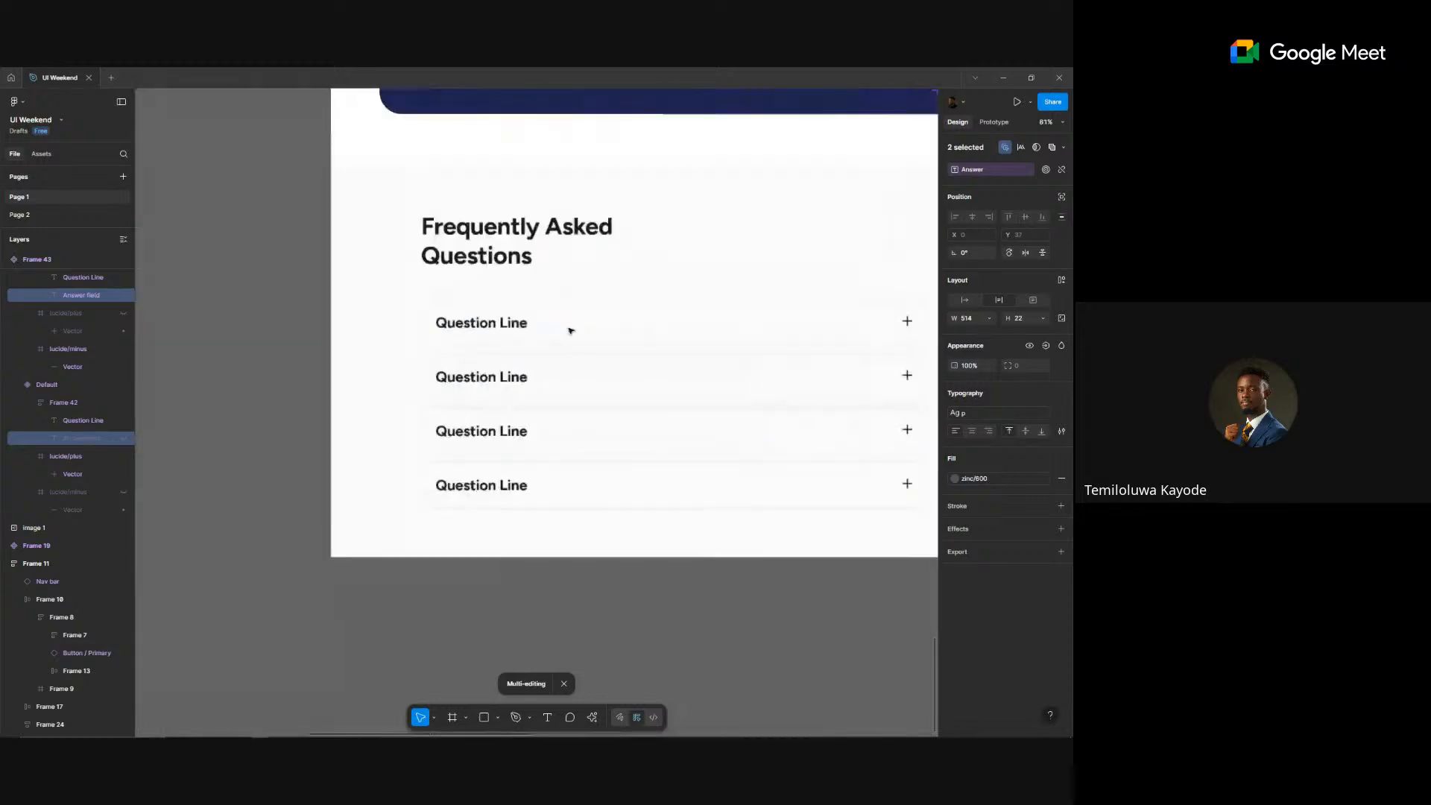
{"action": "scroll", "coordinate": [571, 330], "scroll_direction": "down", "scroll_amount": 3}
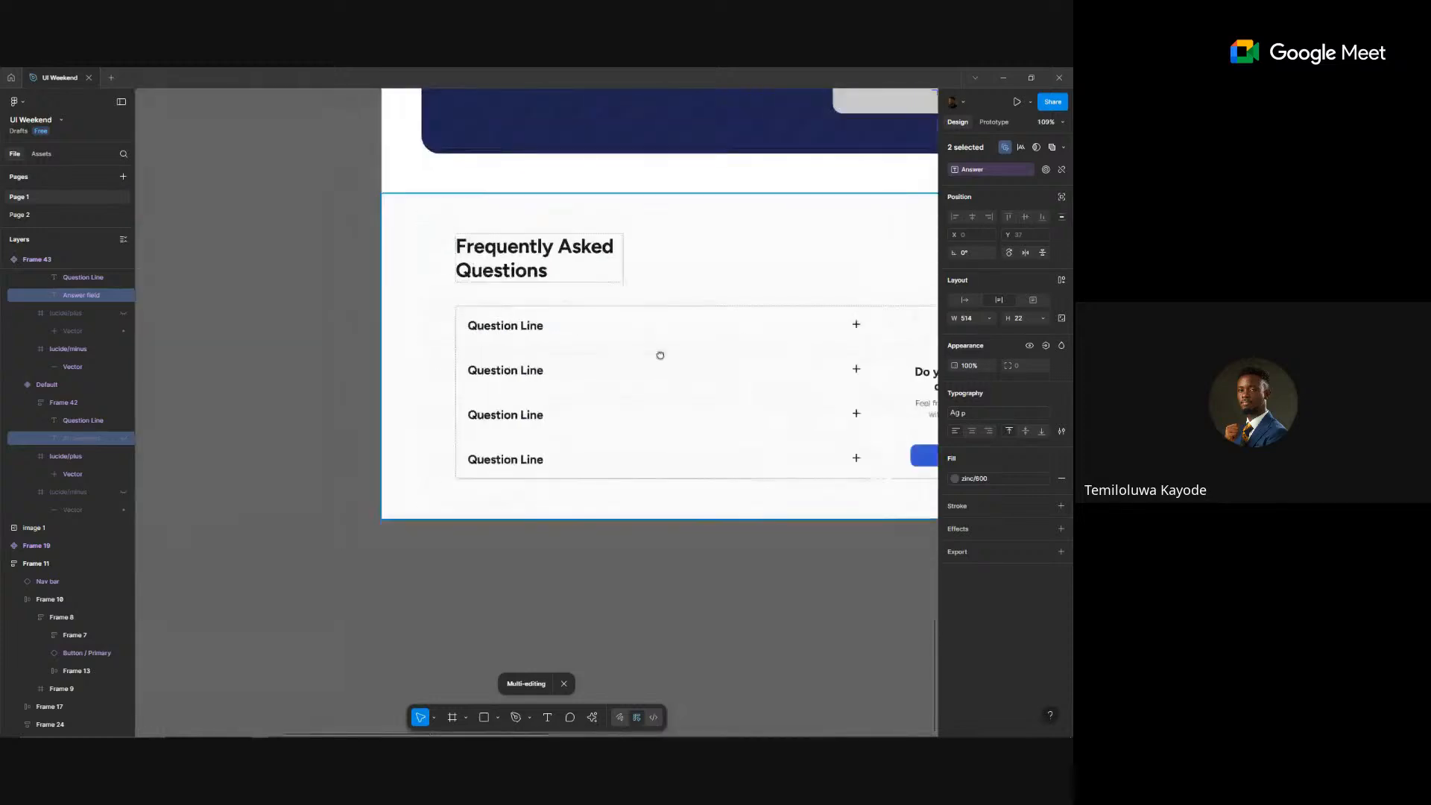
{"action": "scroll", "coordinate": [658, 354], "scroll_direction": "right", "scroll_amount": 4}
{"action": "left_click", "coordinate": [305, 408]}
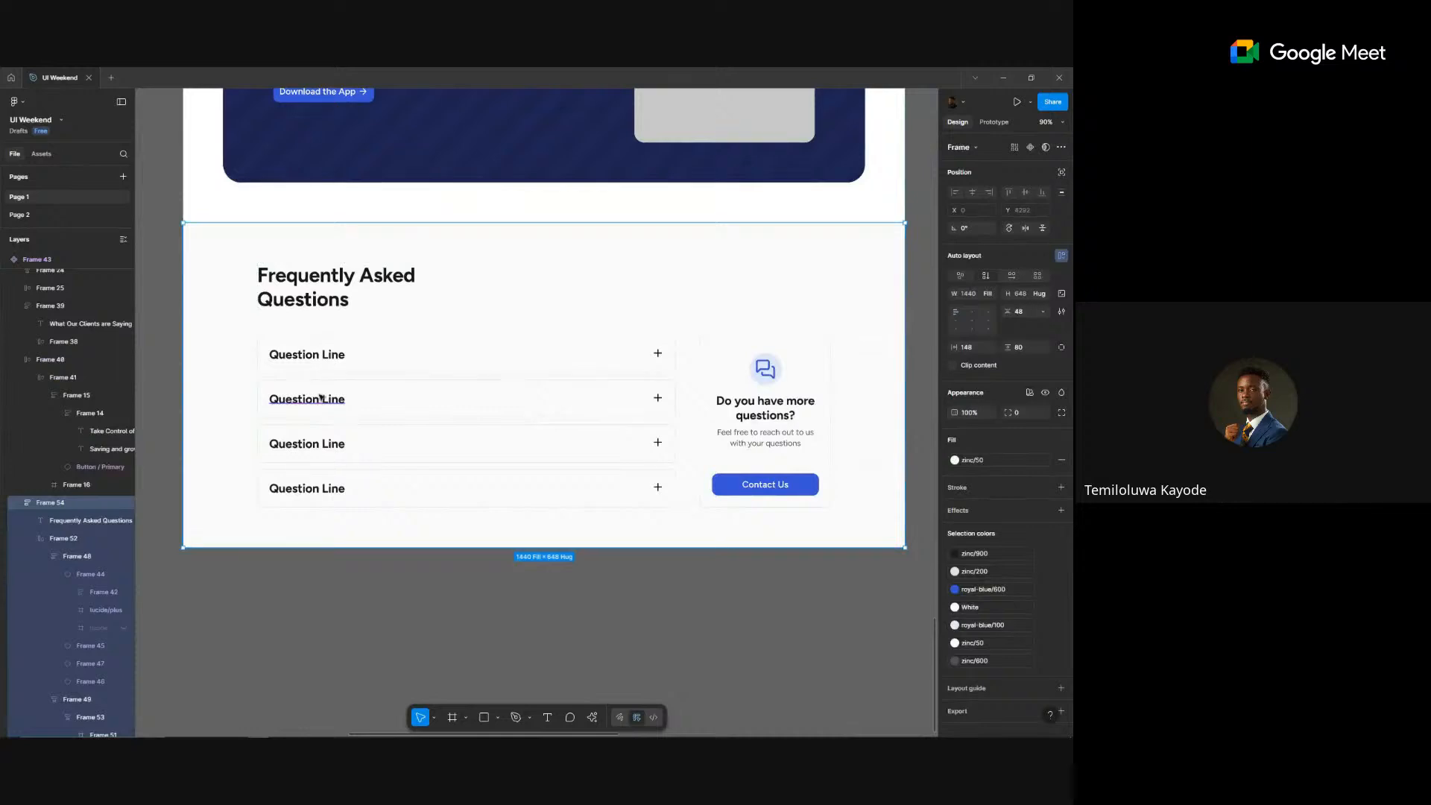
{"action": "left_click", "coordinate": [343, 363]}
{"action": "key", "text": "Escape"}
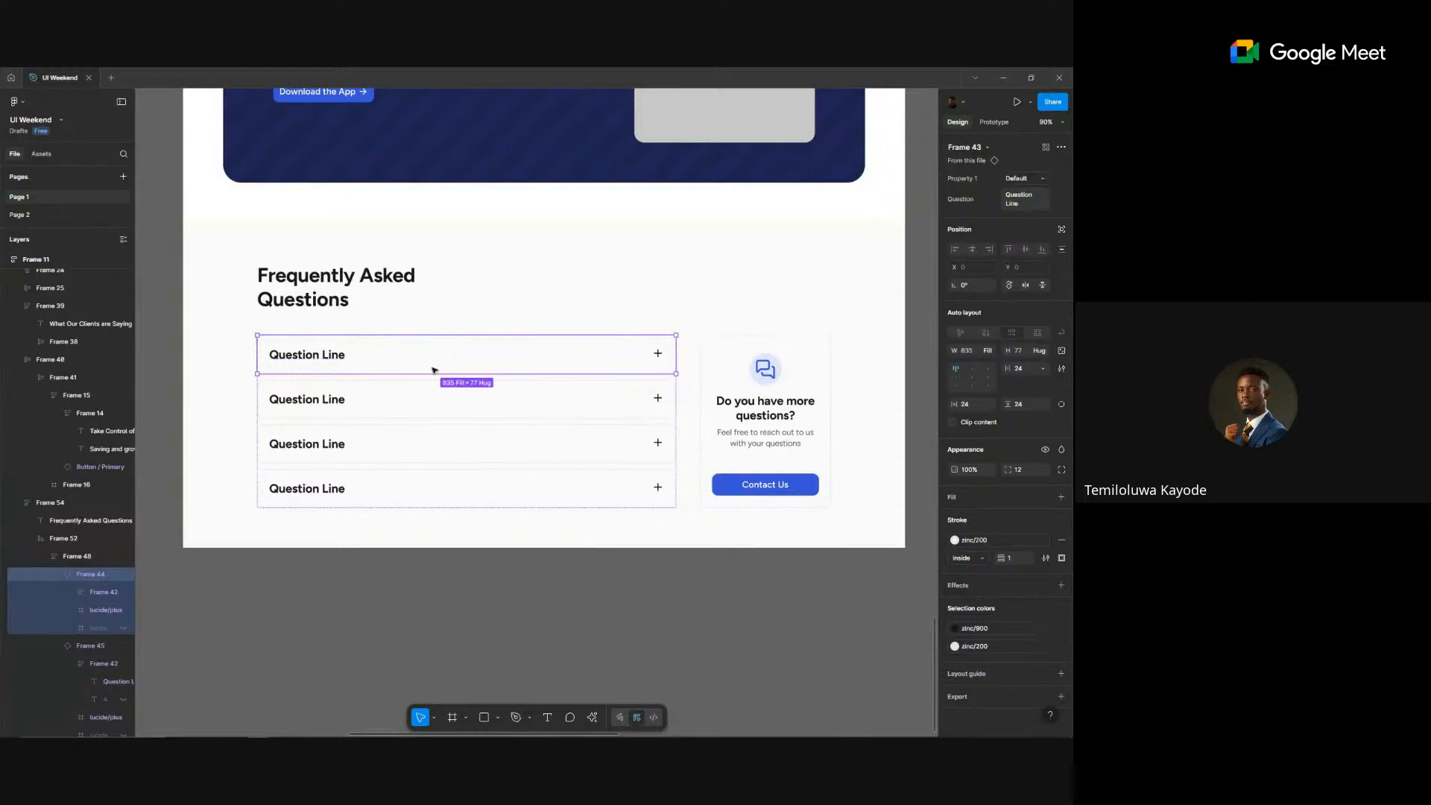
{"action": "left_click", "coordinate": [1022, 179]}
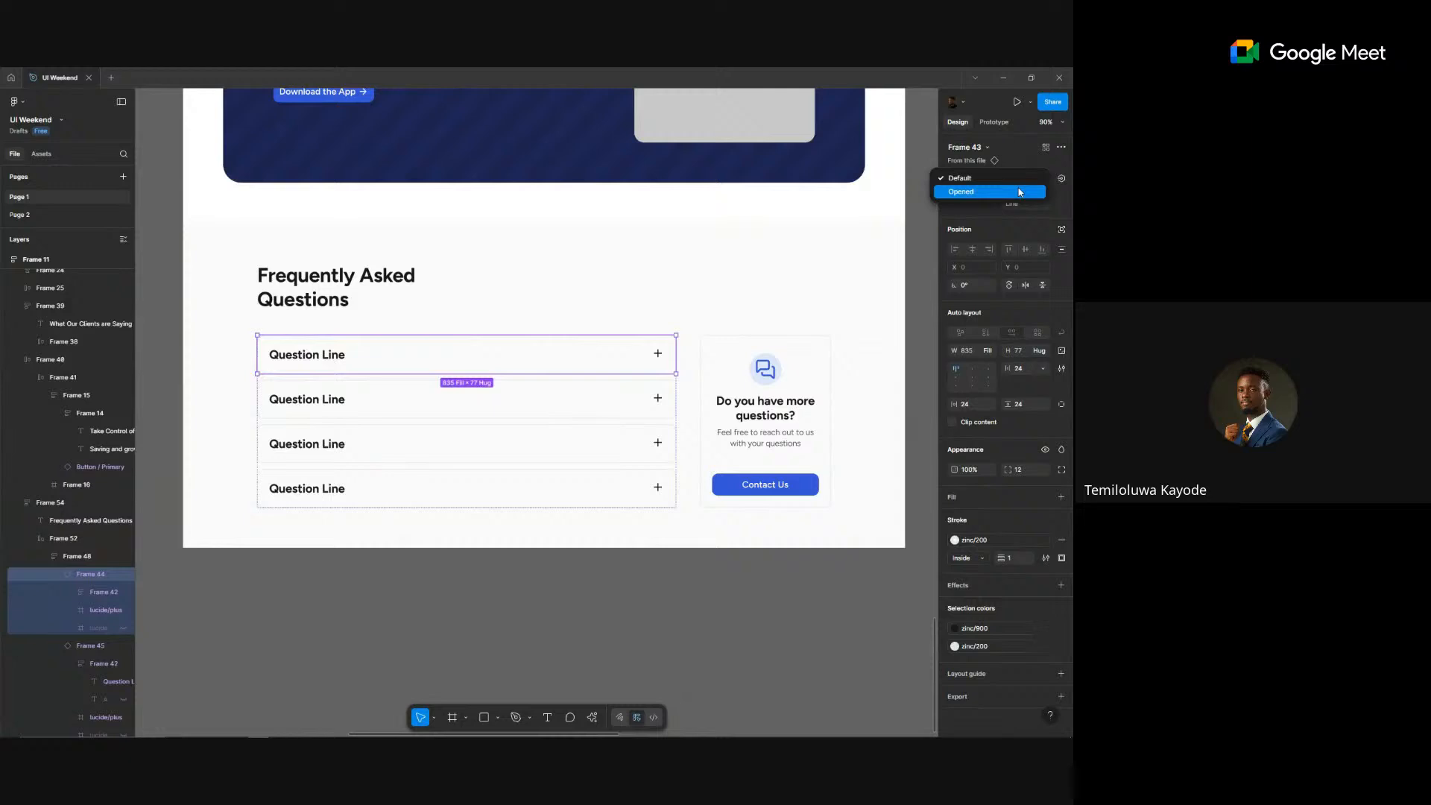
{"action": "left_click", "coordinate": [1020, 192]}
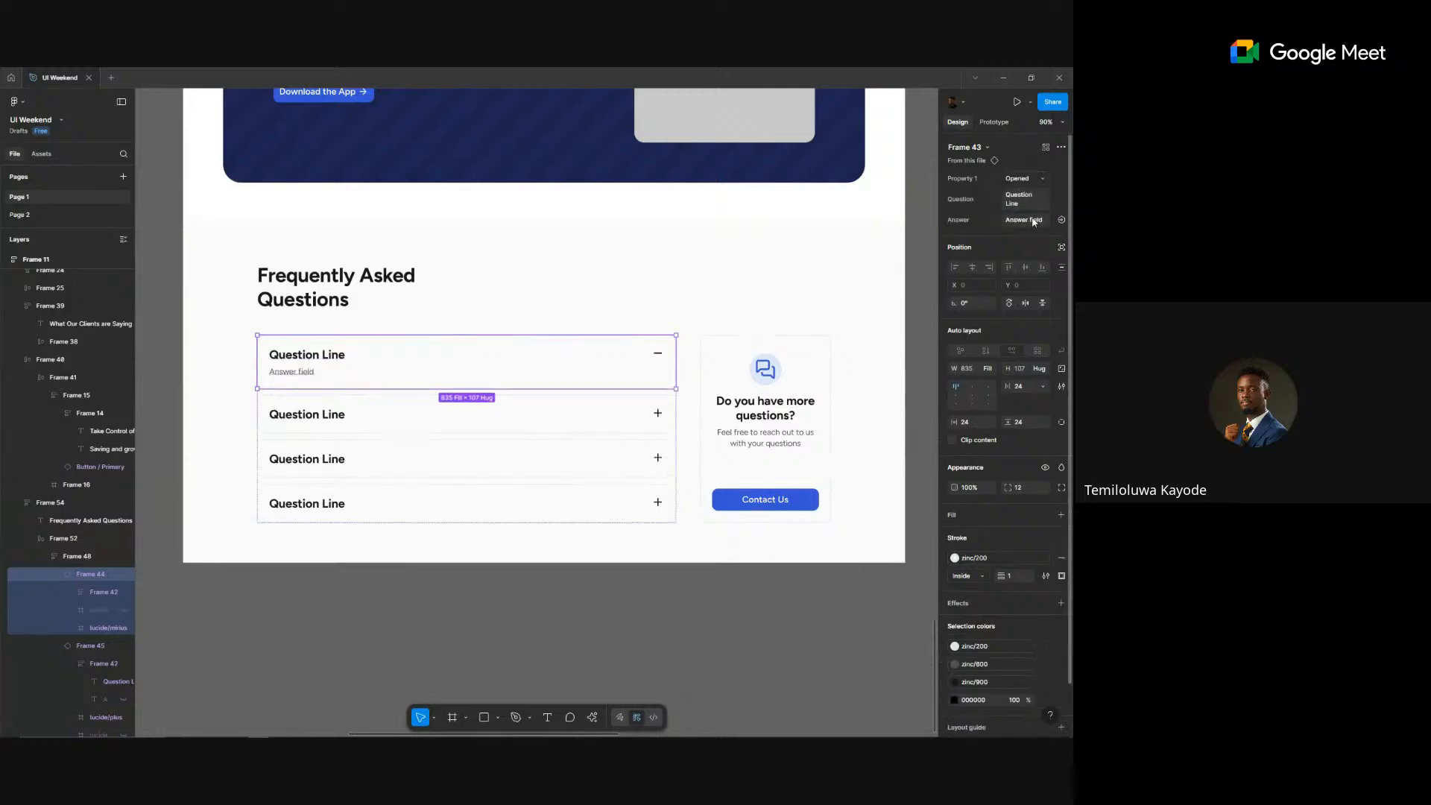
- Set the remaining three question rows of the FAQ section to the Opened variant together
{"action": "left_click", "coordinate": [406, 422]}
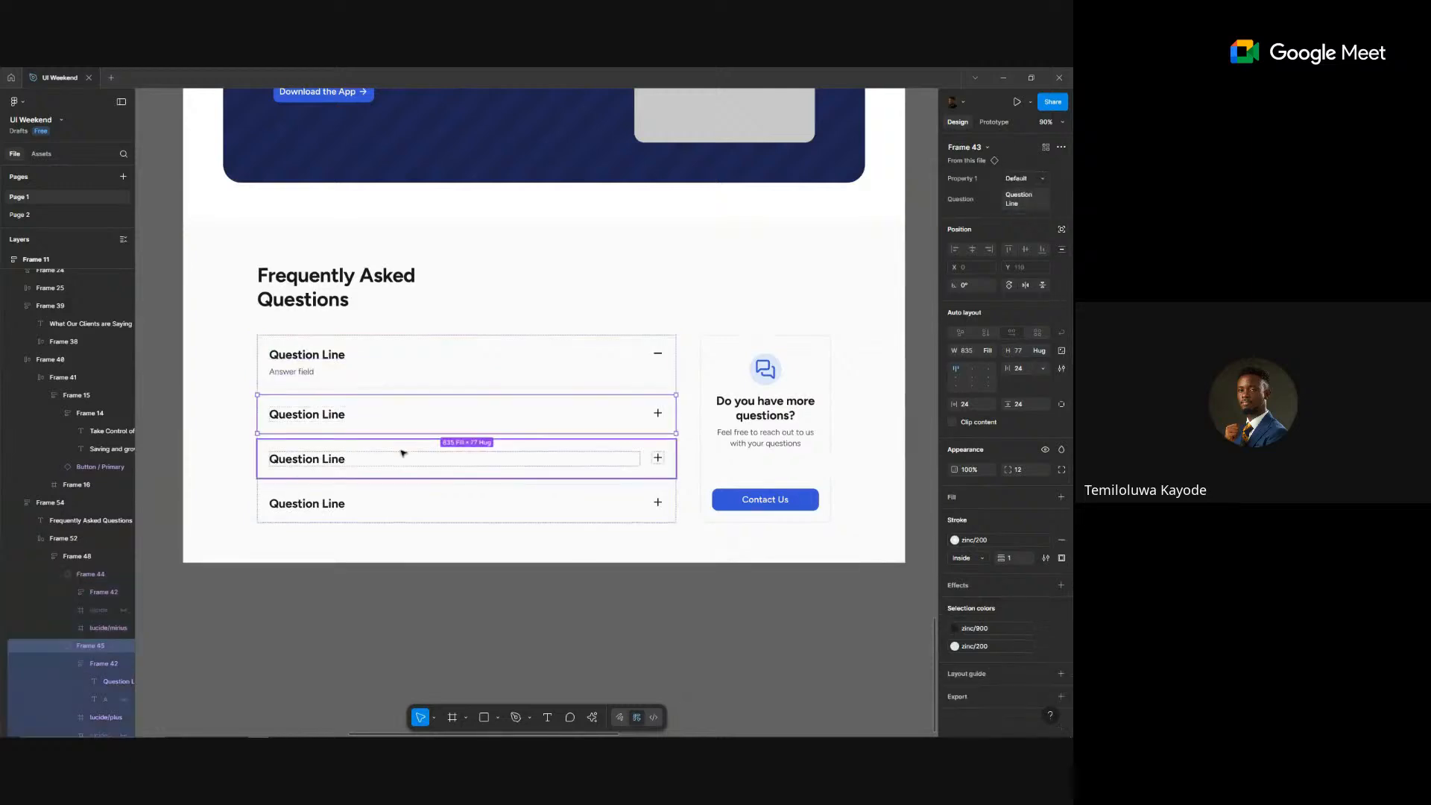
{"action": "left_click", "coordinate": [402, 455], "text": "shift"}
{"action": "left_click", "coordinate": [393, 518], "text": "shift"}
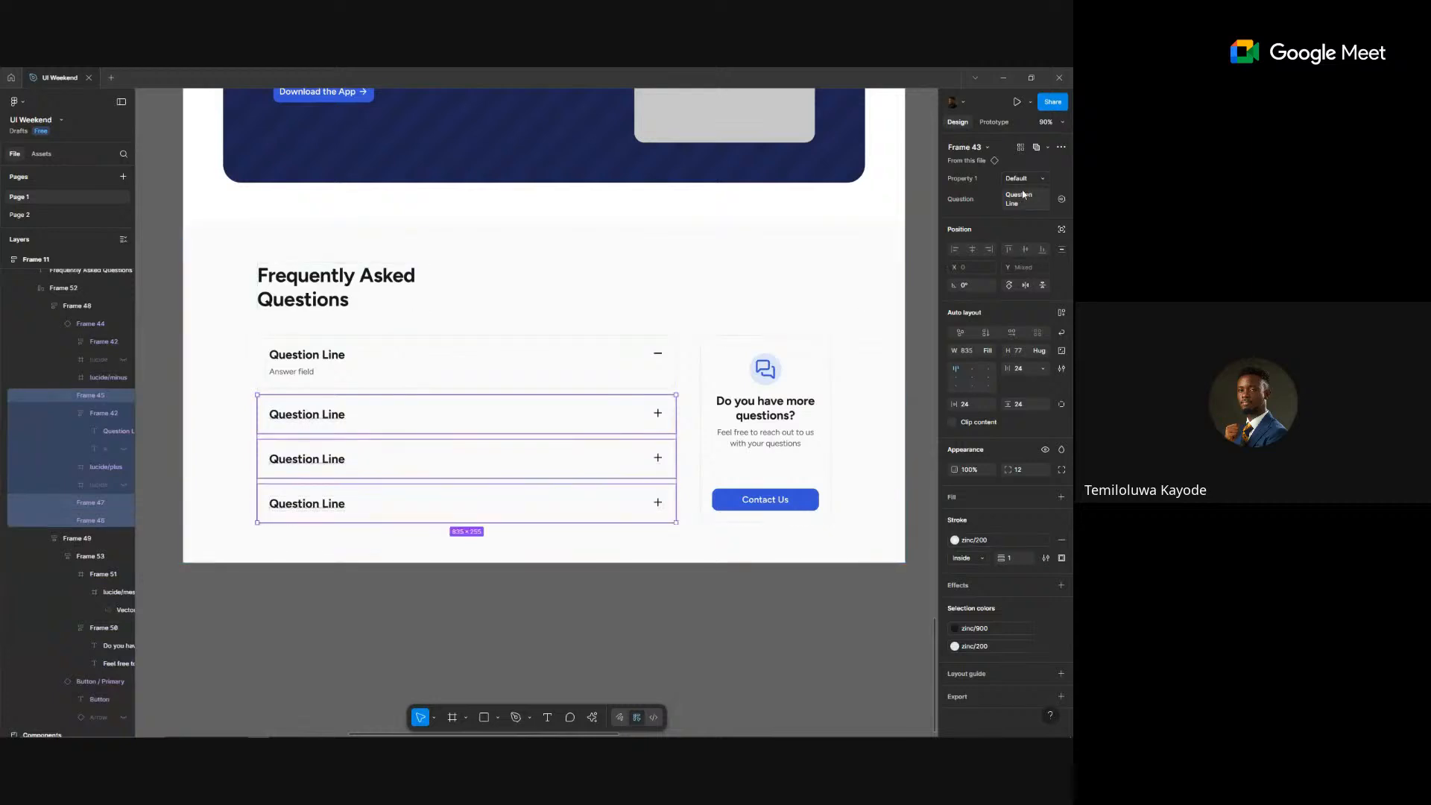
{"action": "left_click", "coordinate": [1019, 179]}
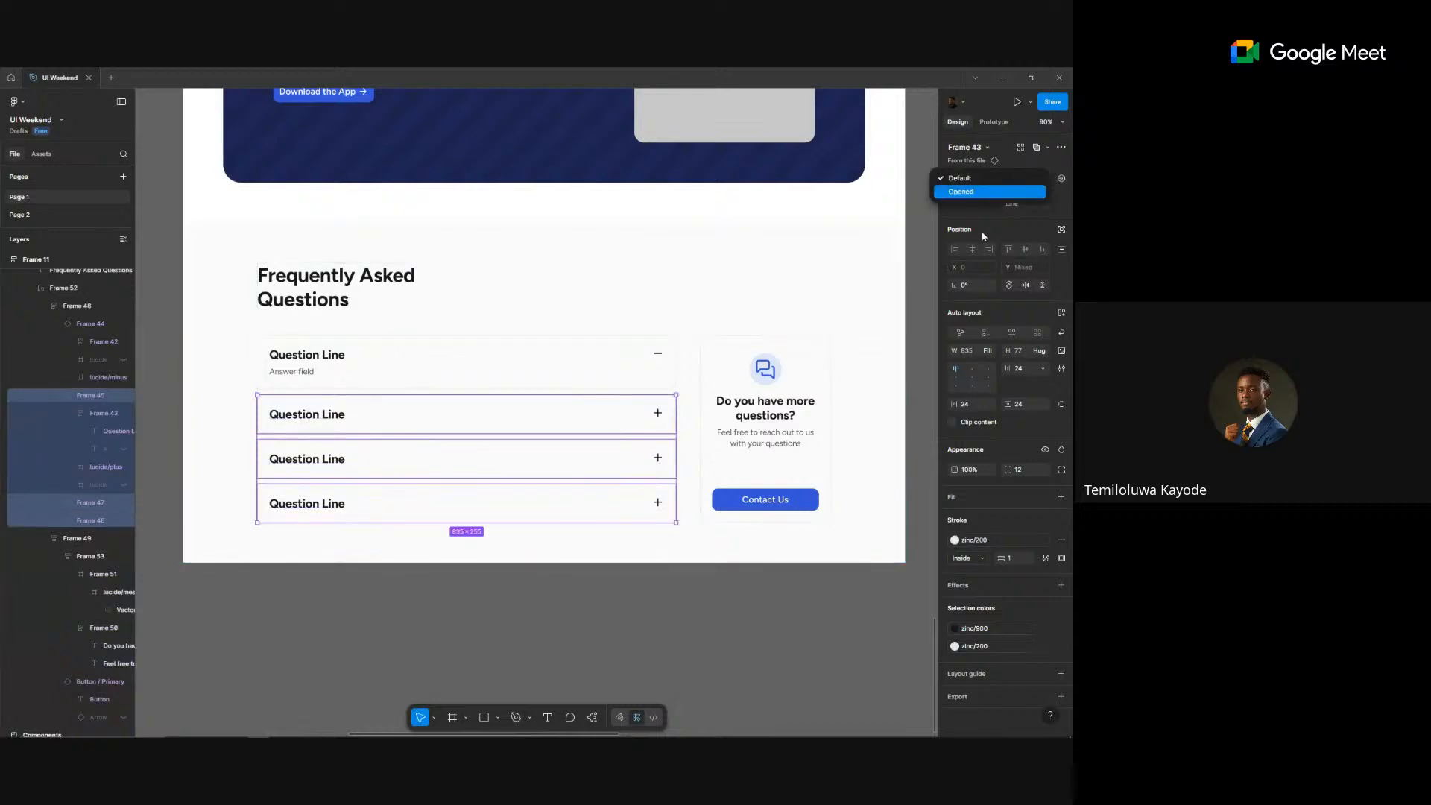
{"action": "left_click", "coordinate": [983, 191]}
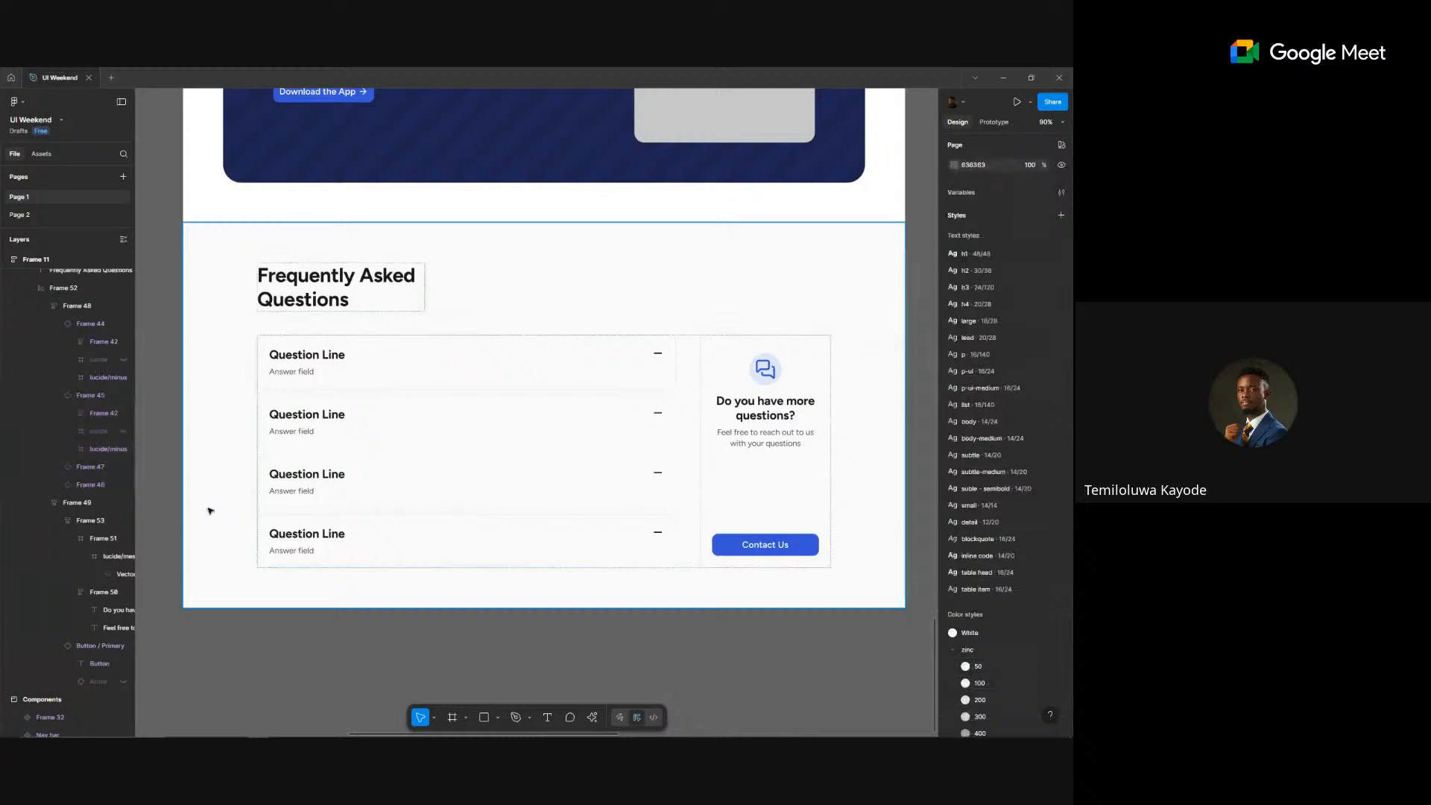
- Select the first question row in the Frequently Asked Questions section, switch to ChatGPT and copy the question "Is it safe?"
{"action": "left_click", "coordinate": [374, 422]}
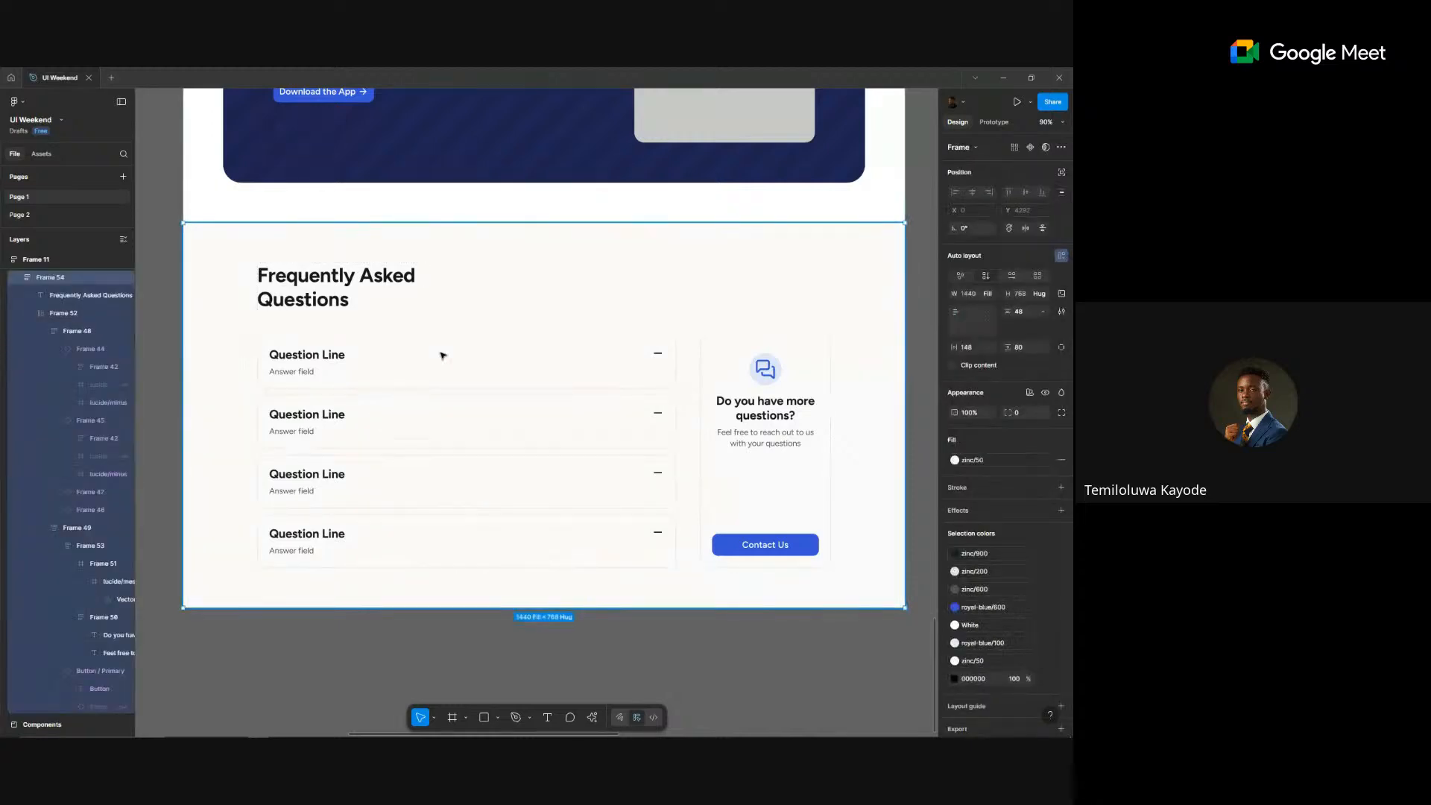
{"action": "double_click", "coordinate": [443, 355]}
{"action": "double_click", "coordinate": [442, 356]}
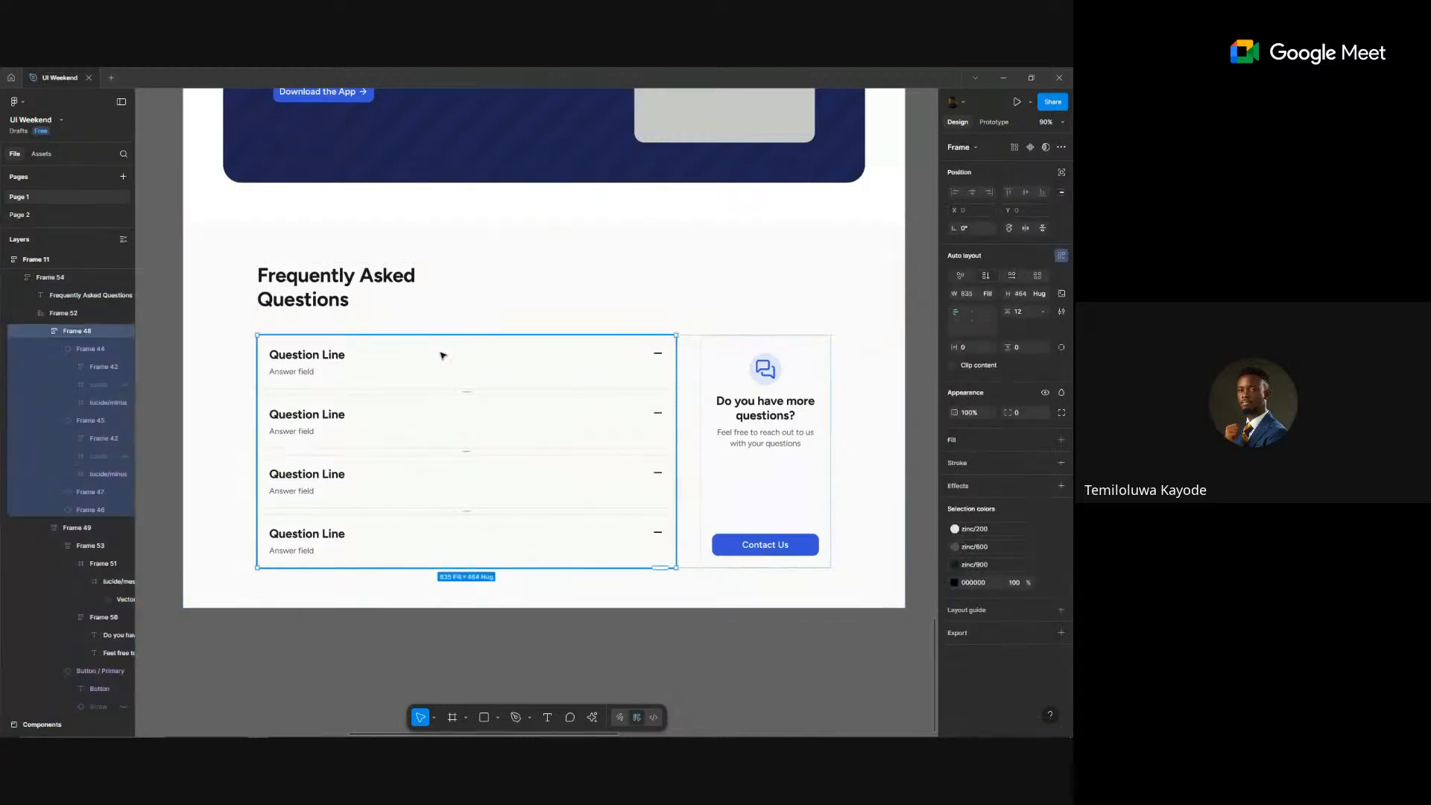
{"action": "double_click", "coordinate": [443, 355]}
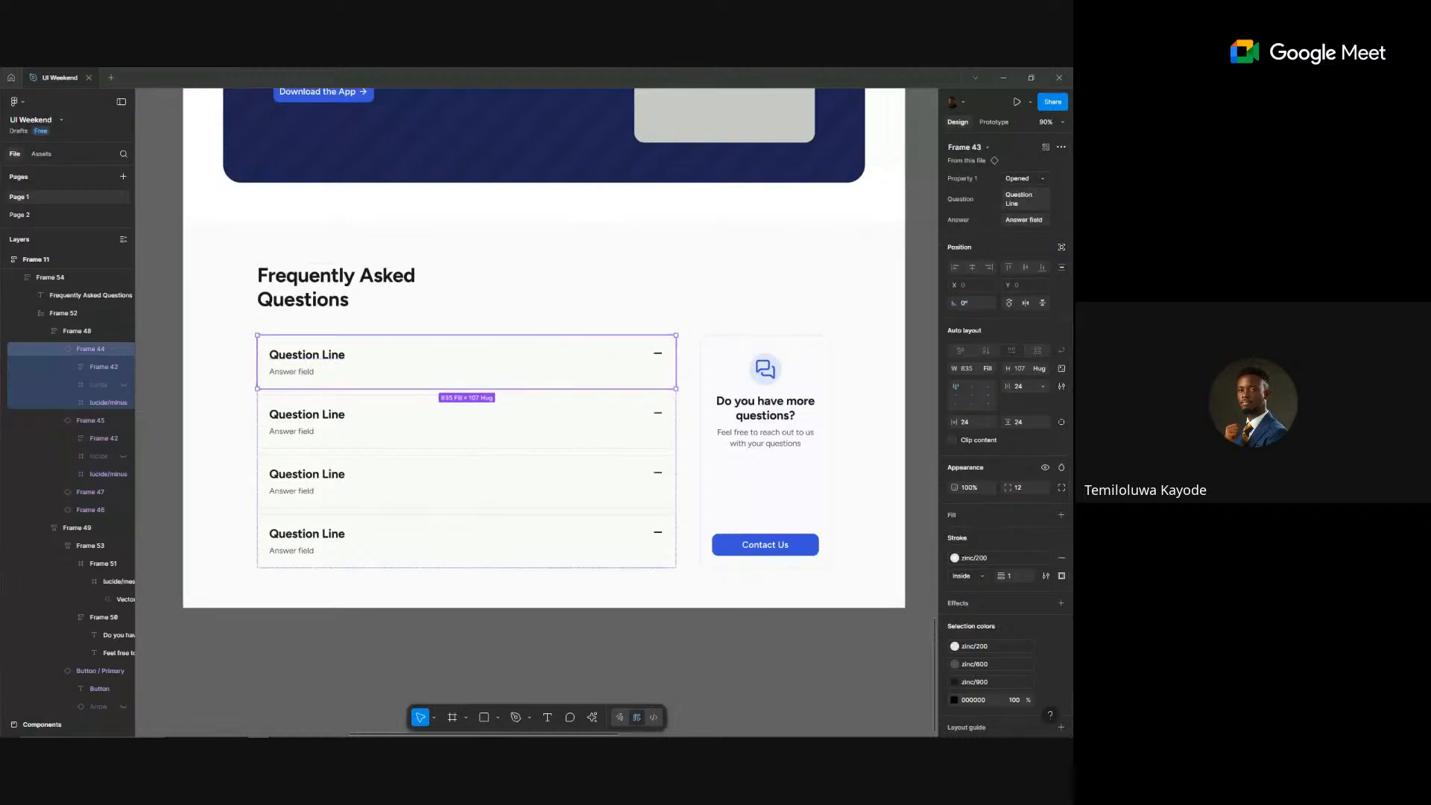
{"action": "key", "text": "alt"}
{"action": "key", "text": "alt+Tab"}
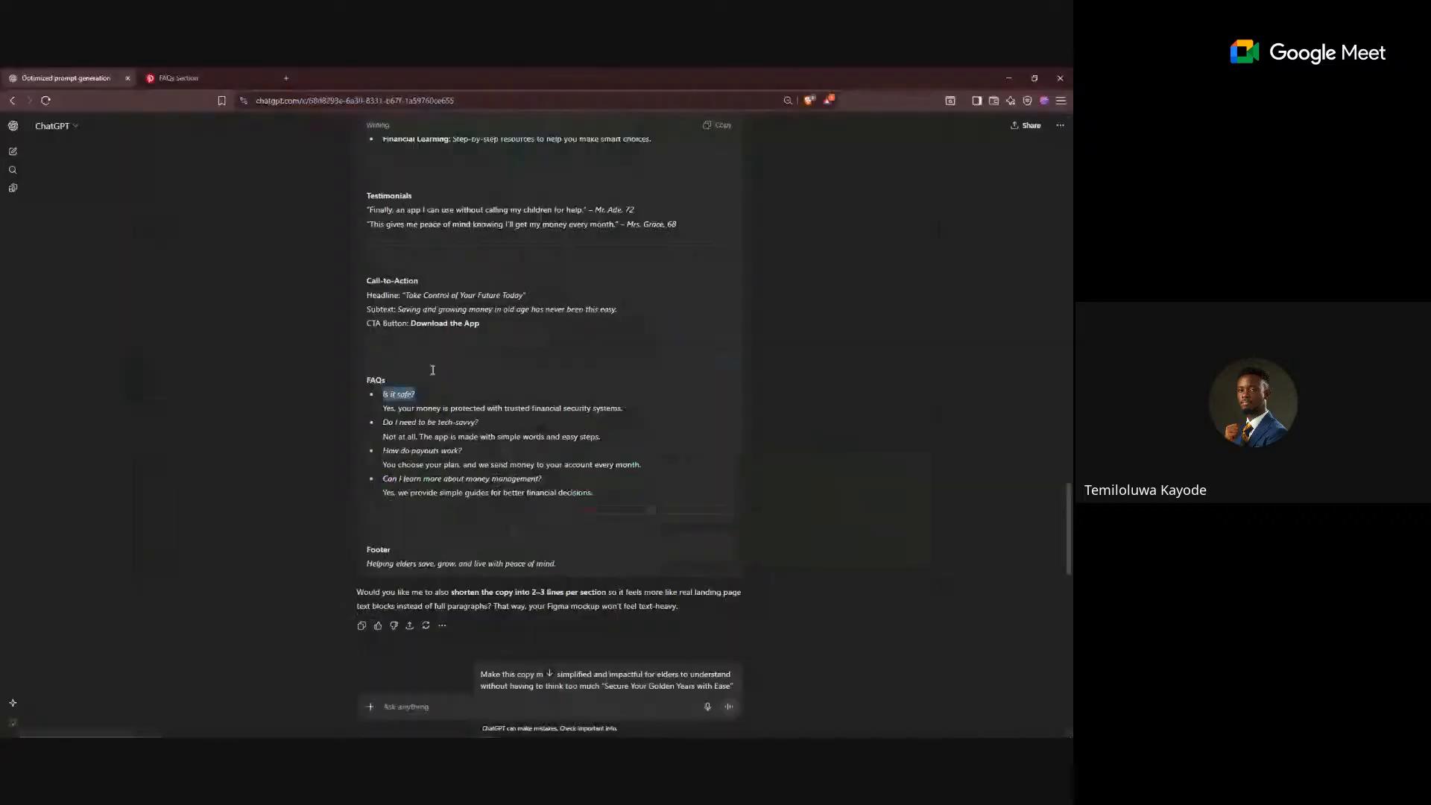
{"action": "right_click", "coordinate": [401, 397]}
{"action": "left_click", "coordinate": [435, 446]}
{"action": "key", "text": "alt+Tab"}
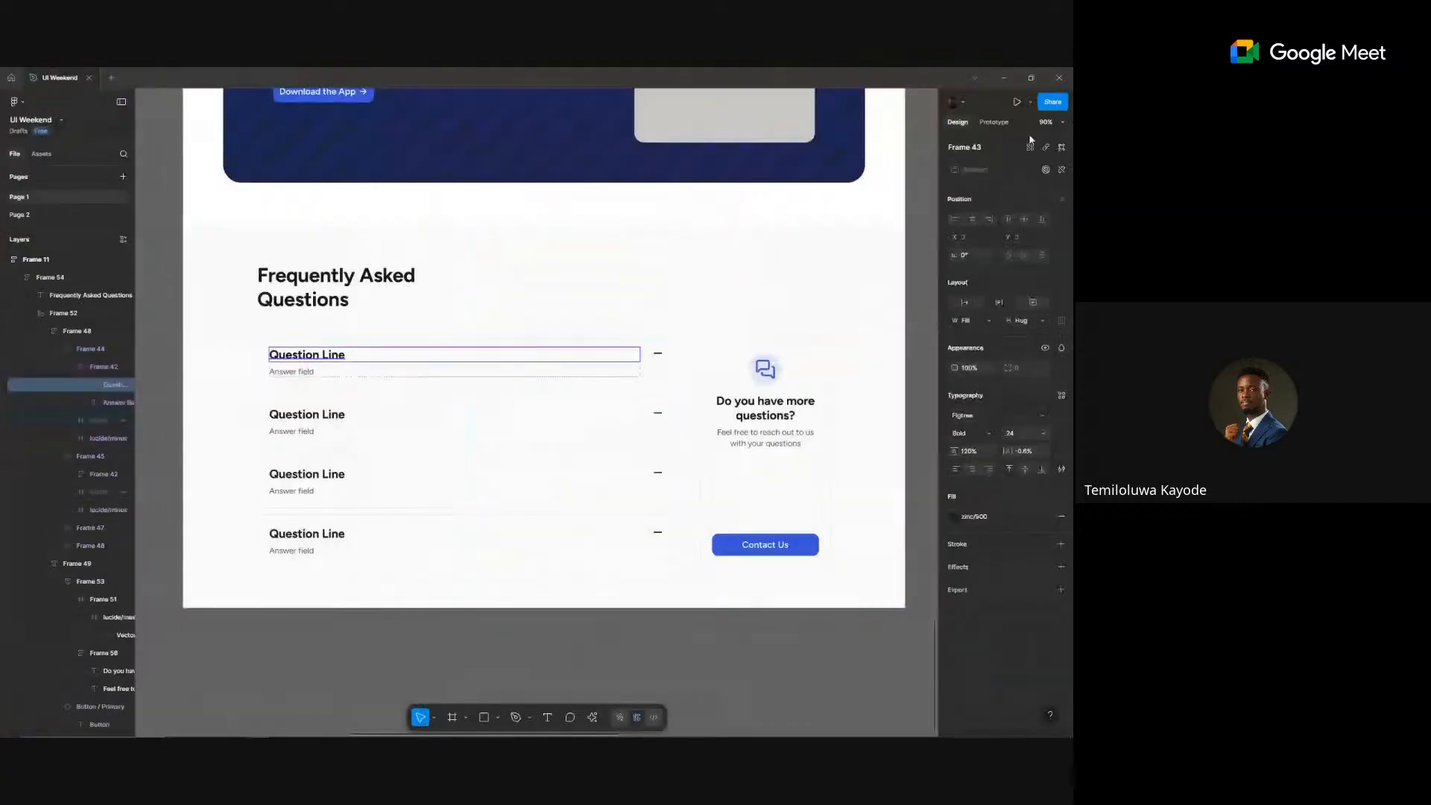
- Set the Question property of the first FAQ row to "Is it safe?" in Figma
{"action": "left_click", "coordinate": [552, 393]}
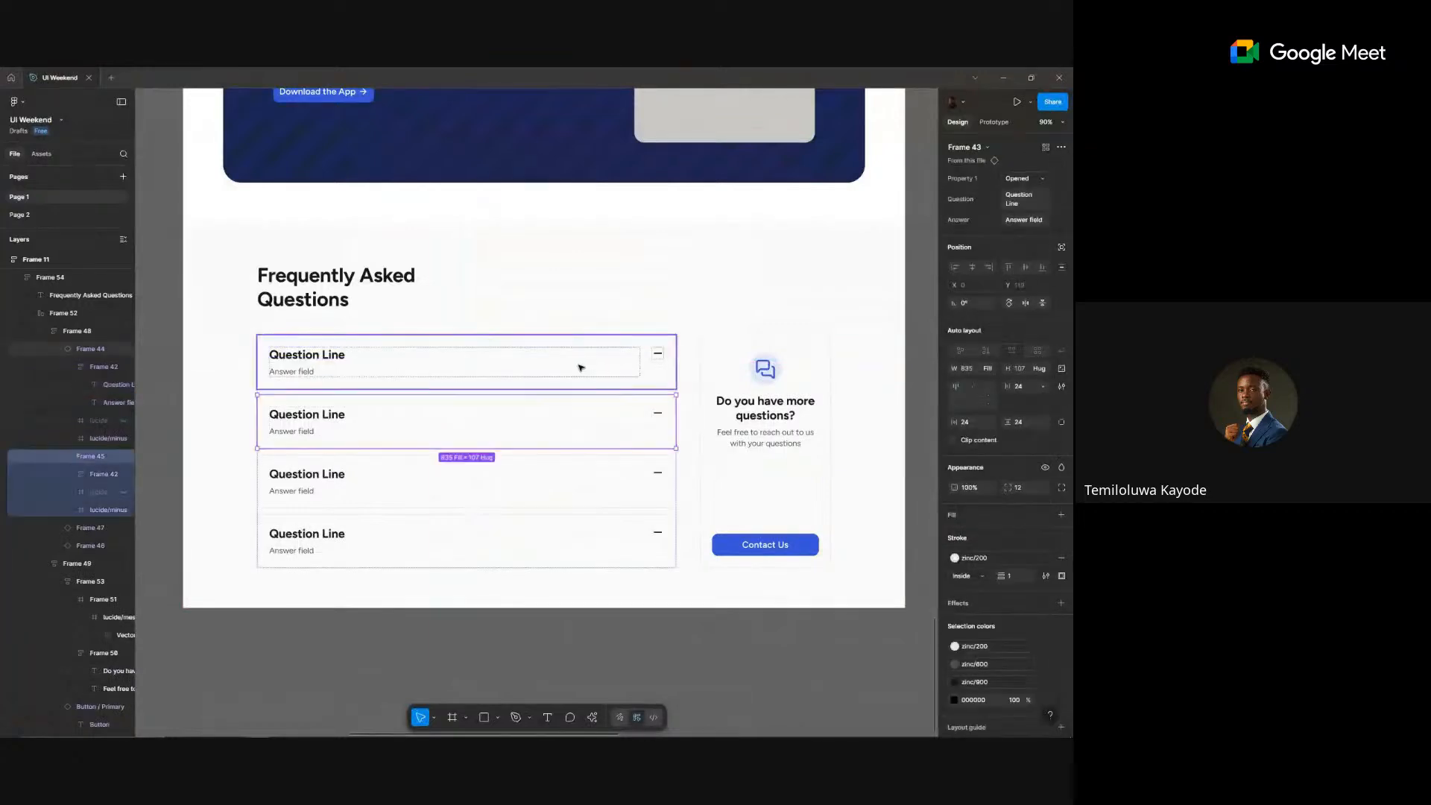
{"action": "left_click", "coordinate": [578, 364]}
{"action": "left_click", "coordinate": [1025, 203]}
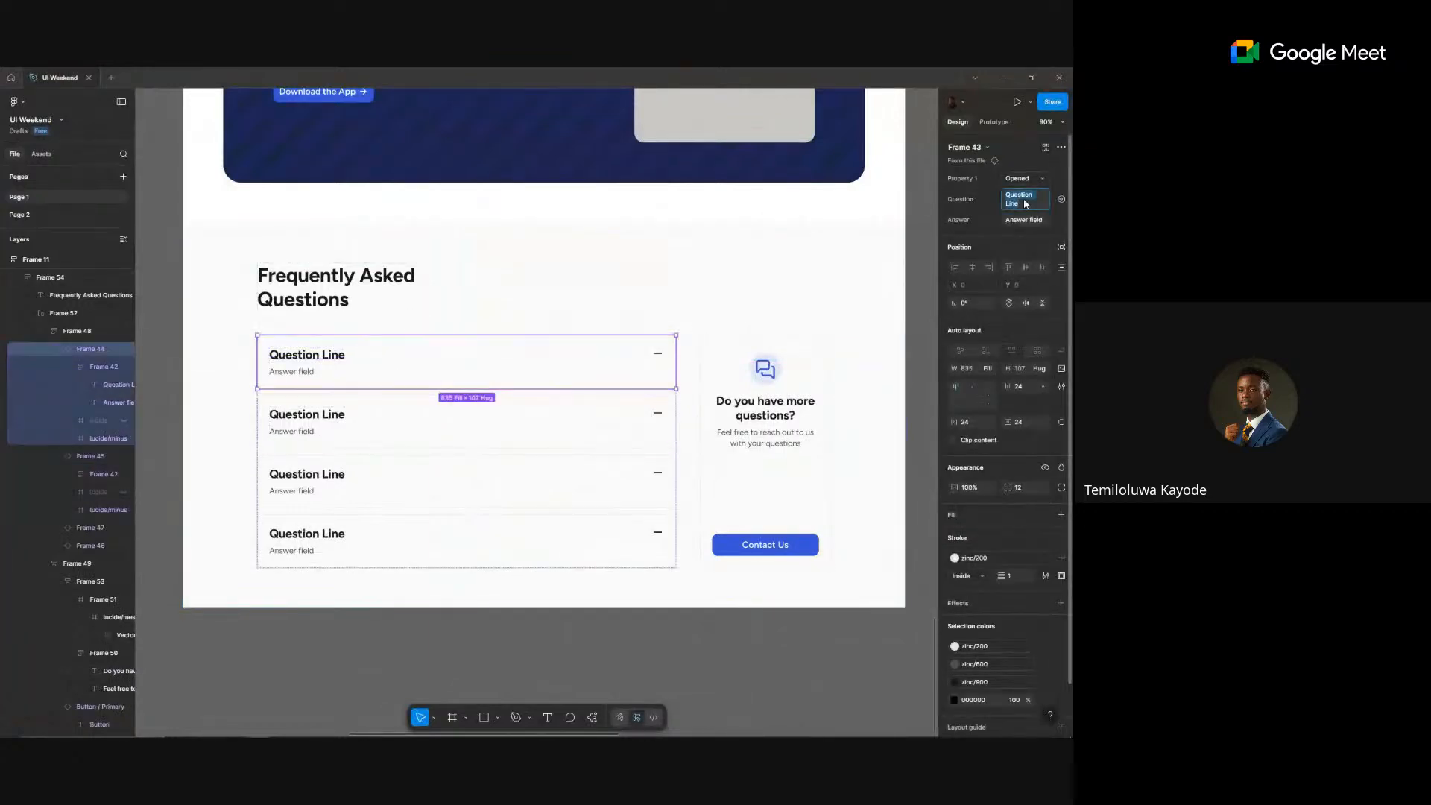
{"action": "type", "text": "Is it safe?"}
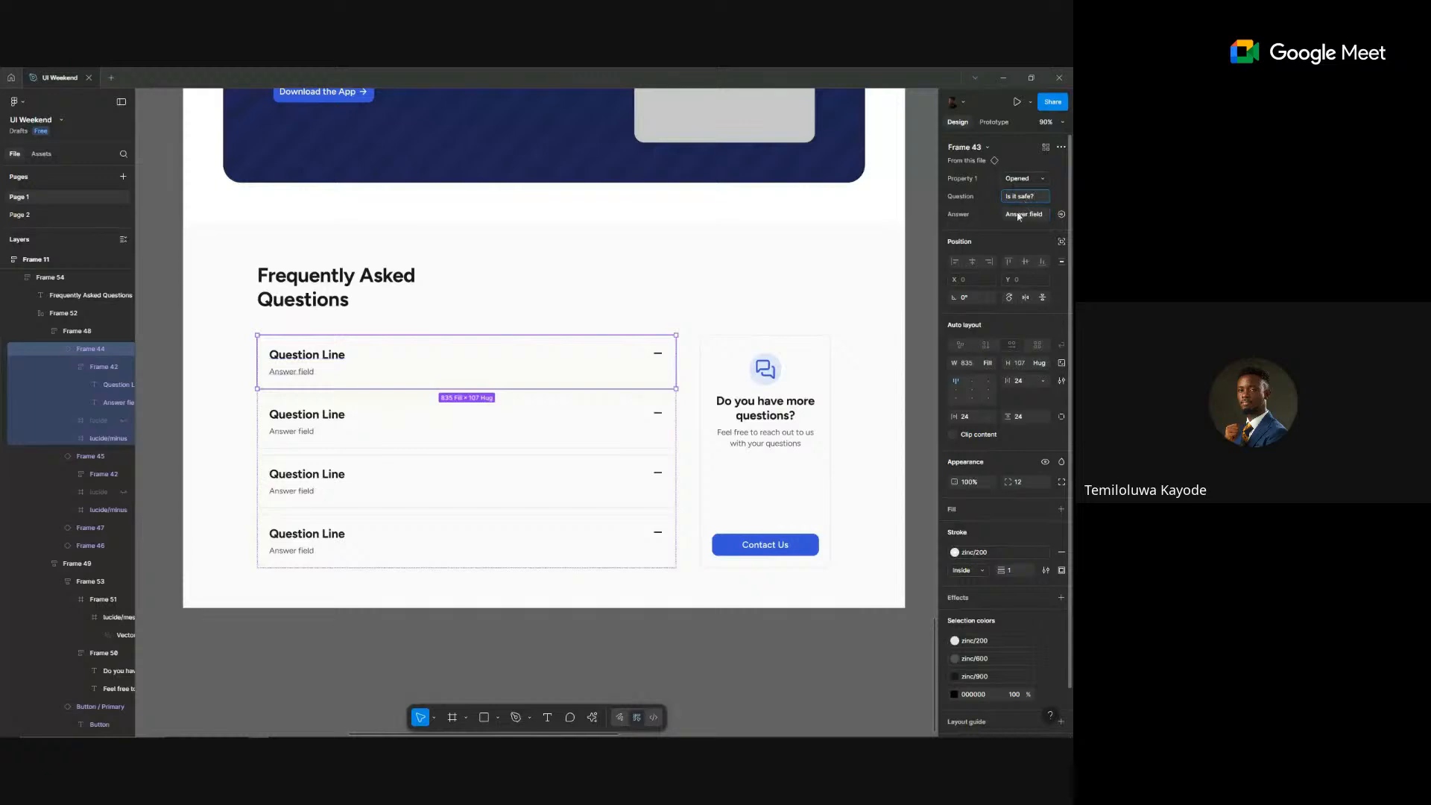
{"action": "key", "text": "Return"}
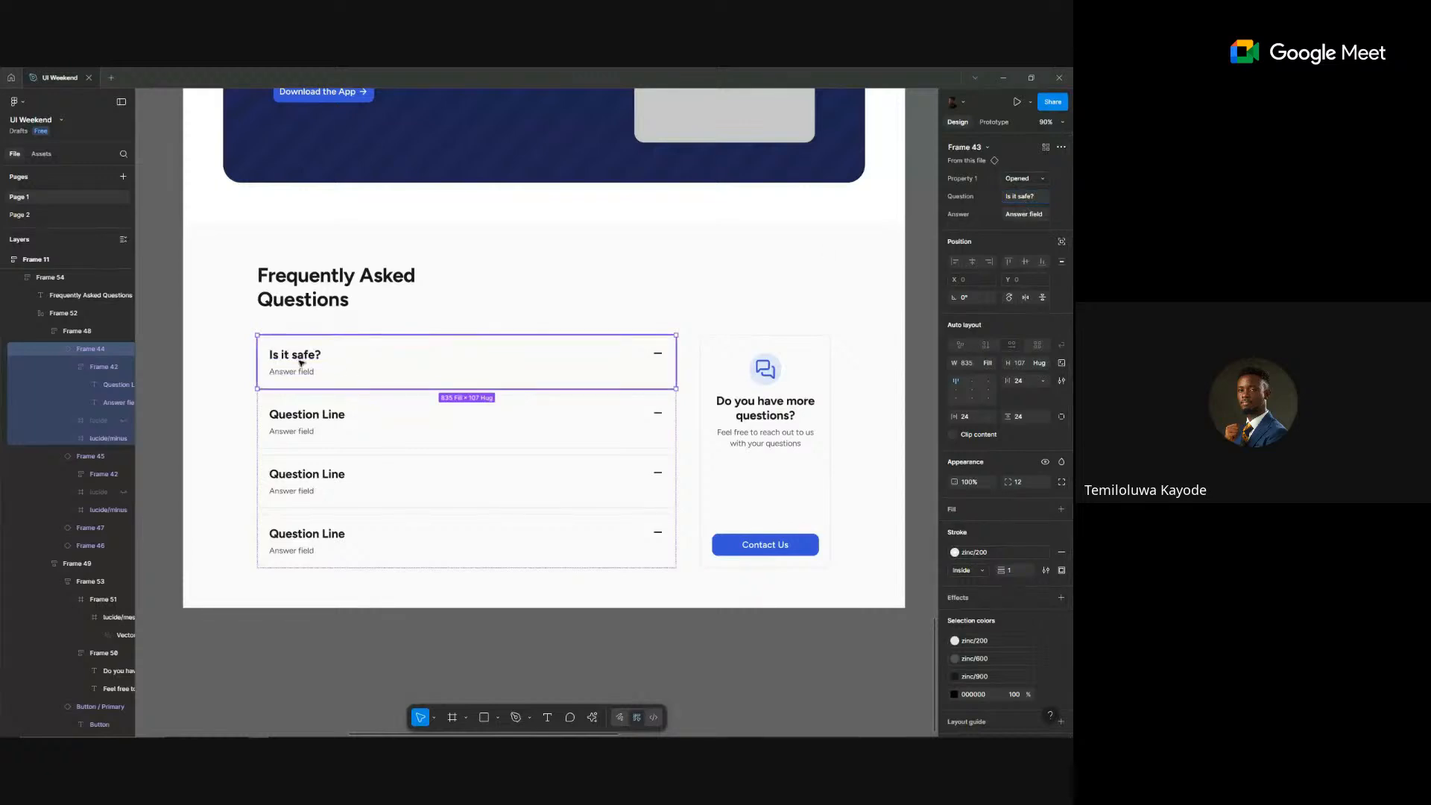
- Copy the answer "Yes, your money is protected with trusted financial security systems." from ChatGPT into the first FAQ row's Answer property
{"action": "key", "text": "alt+Tab"}
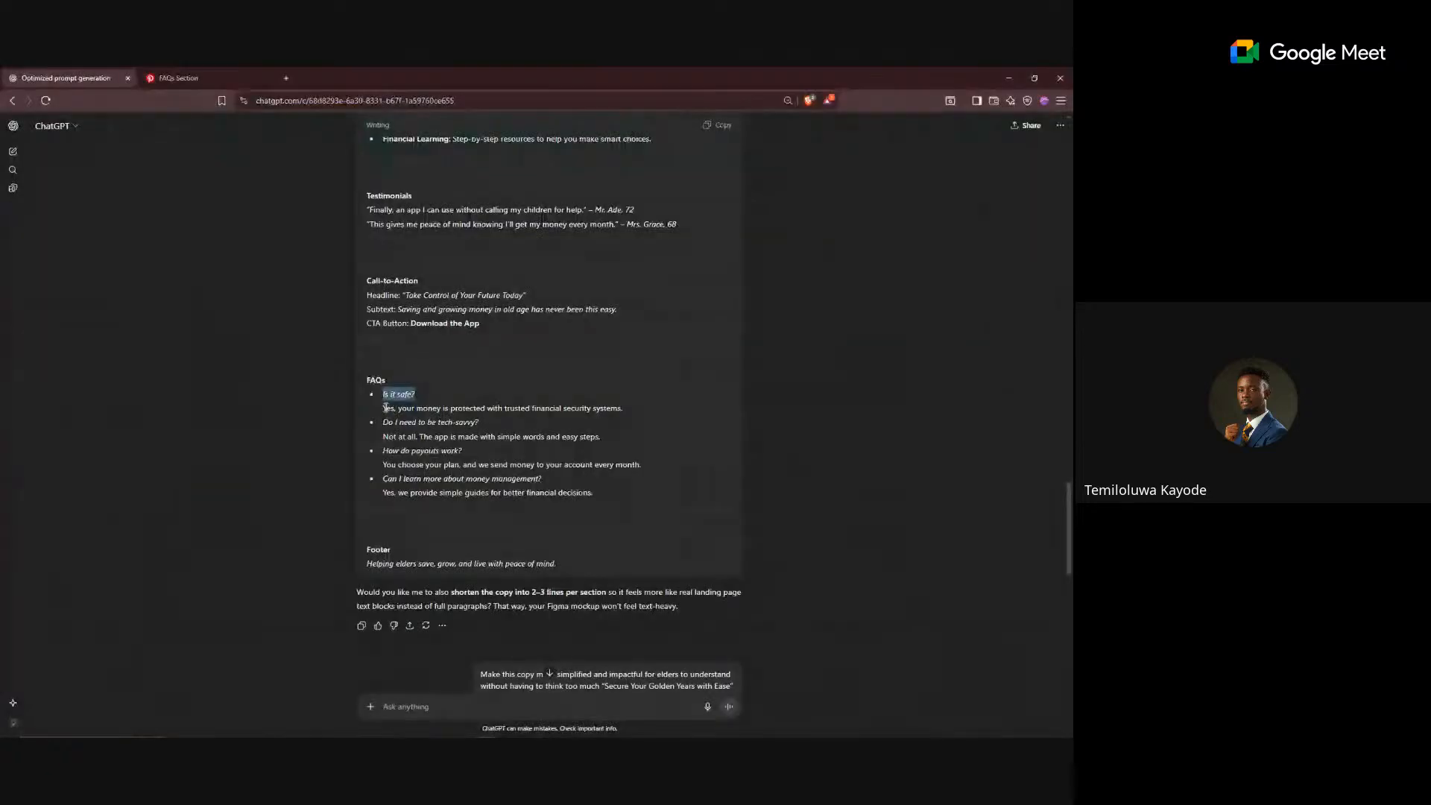
{"action": "left_click_drag", "start_coordinate": [383, 409], "coordinate": [631, 403]}
{"action": "key", "text": "ctrl+c"}
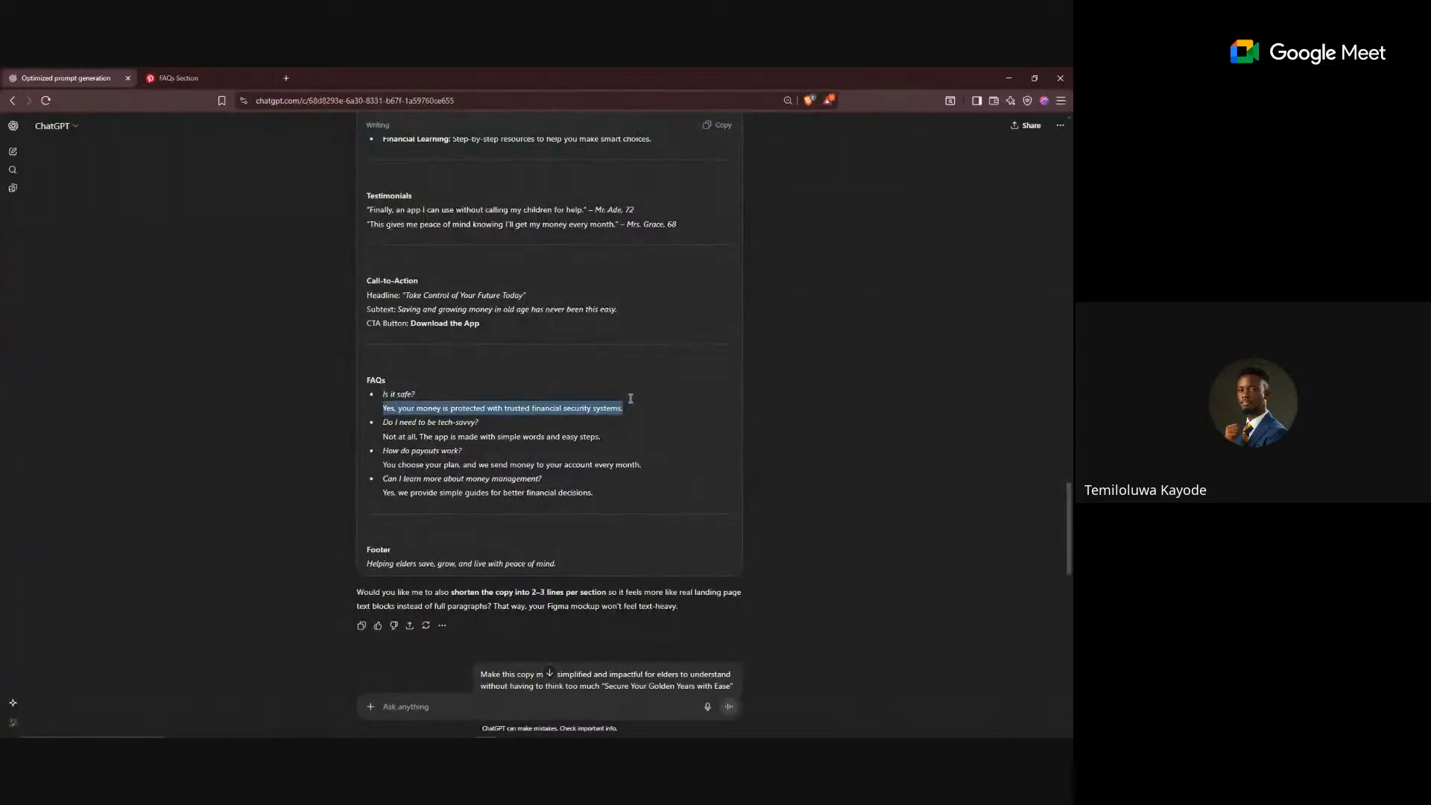
{"action": "key", "text": "alt+Tab"}
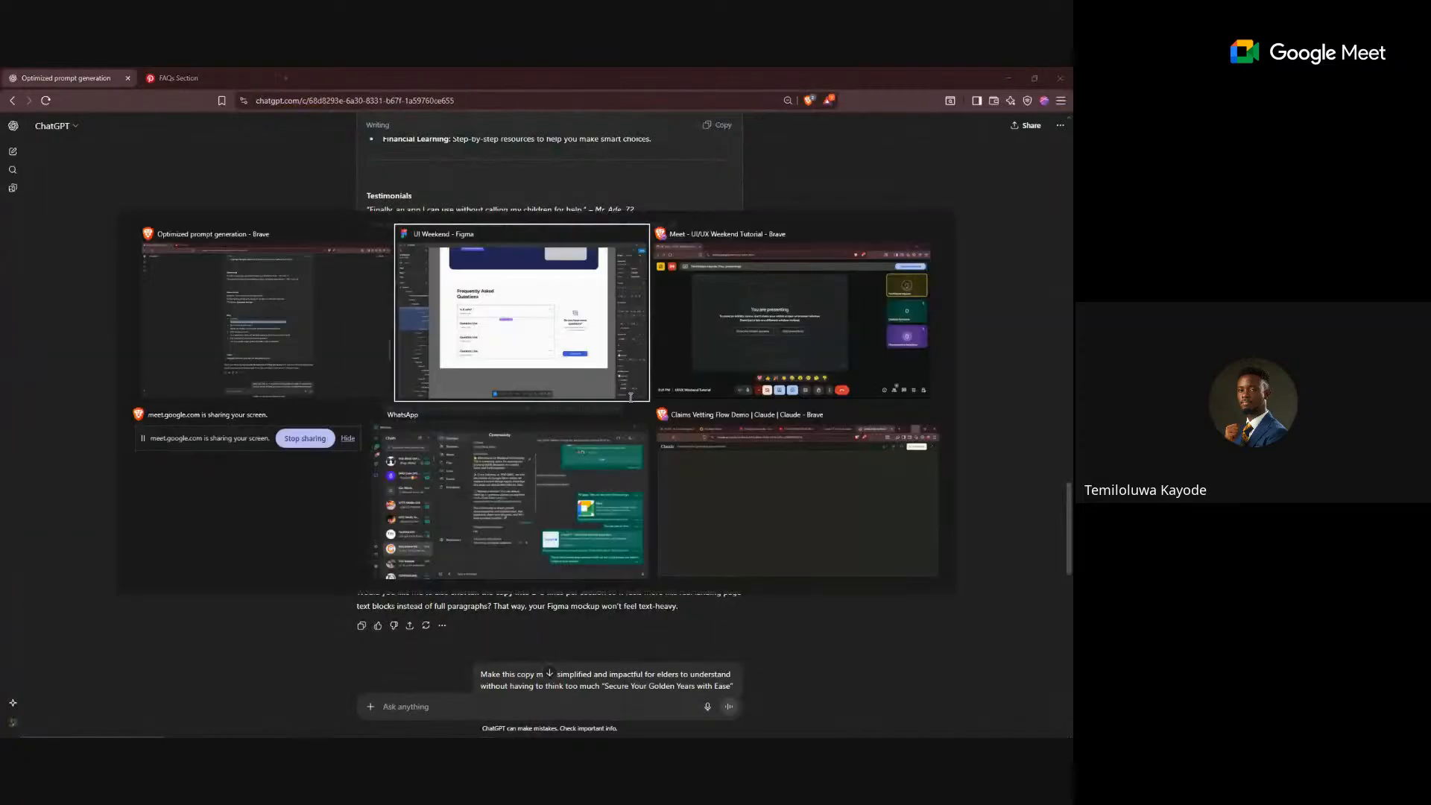
{"action": "left_click", "coordinate": [1018, 215]}
{"action": "key", "text": "ctrl+v"}
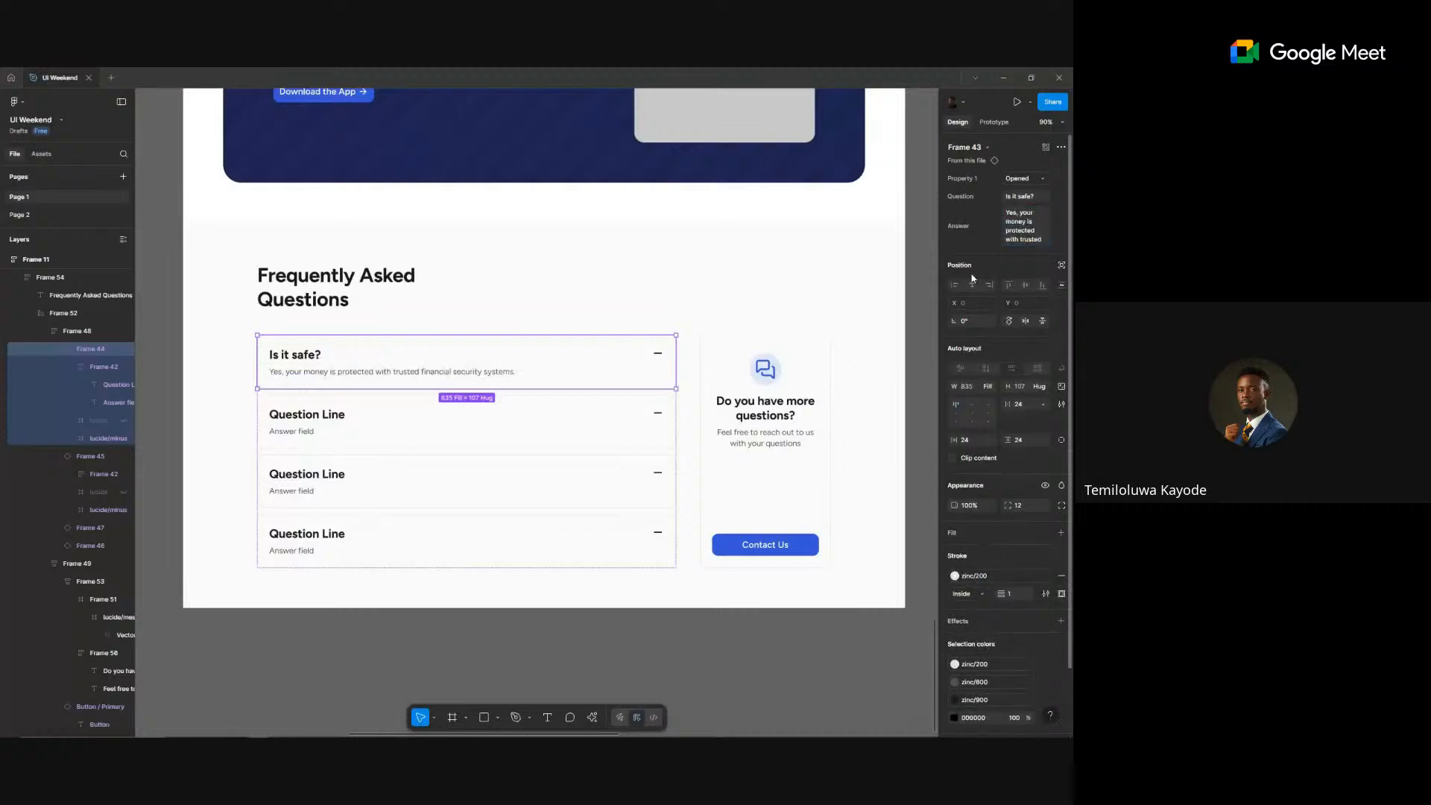
- Copy the question "Do I need to be tech-savvy?" from ChatGPT into the second FAQ row's Question property
{"action": "key", "text": "alt+Tab"}
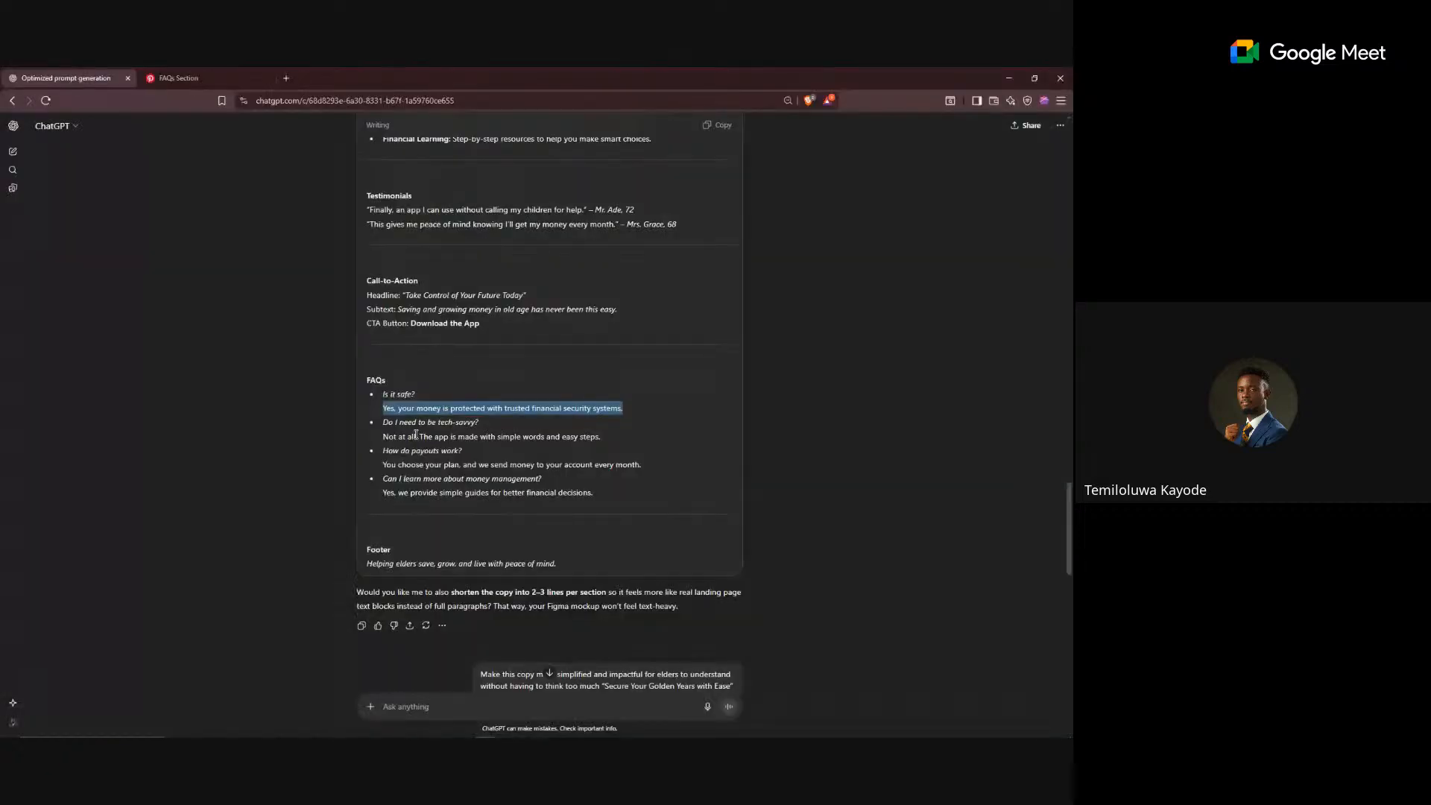
{"action": "left_click_drag", "start_coordinate": [382, 422], "coordinate": [480, 422]}
{"action": "key", "text": "ctrl+c"}
{"action": "key", "text": "alt+Tab"}
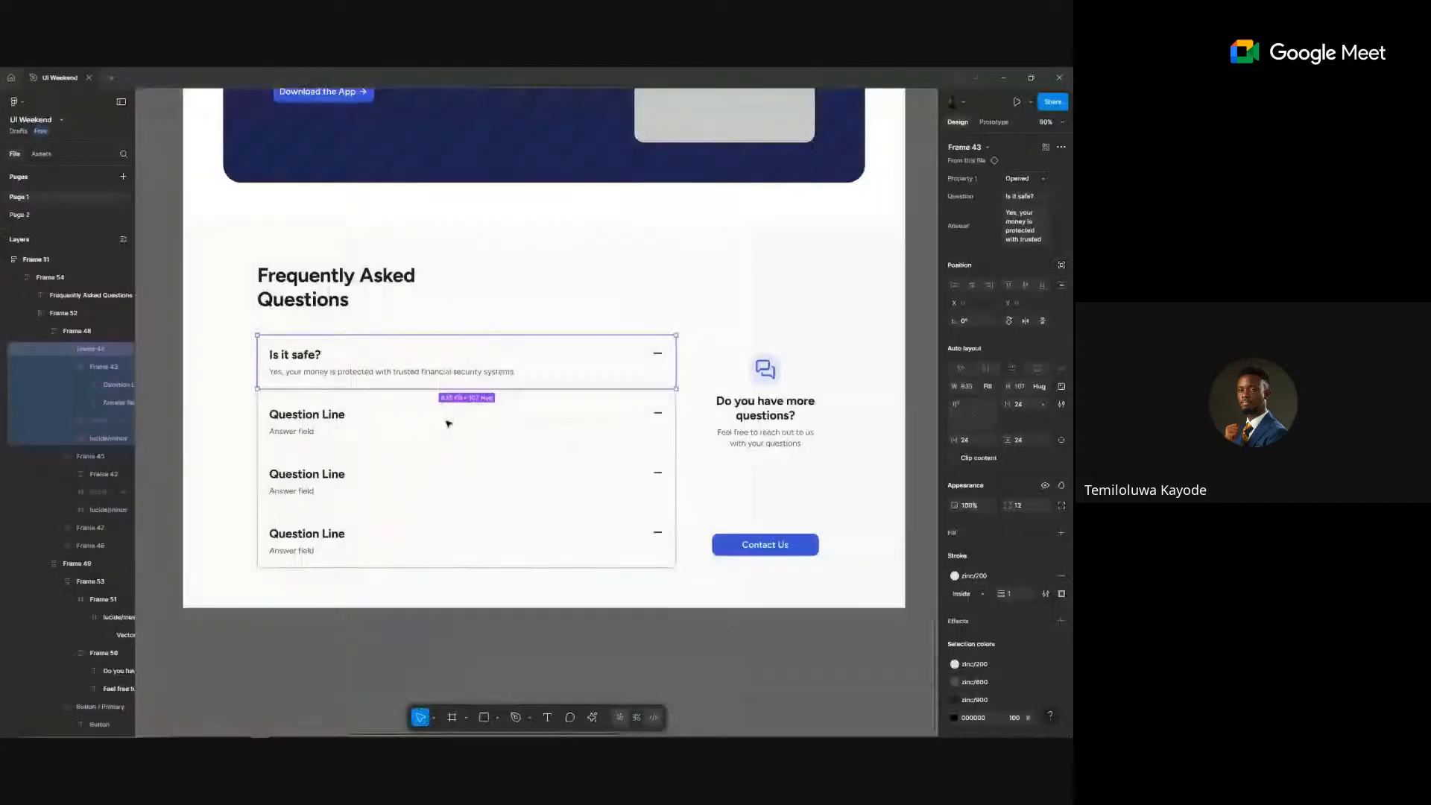
{"action": "left_click", "coordinate": [447, 422]}
{"action": "left_click", "coordinate": [1028, 200]}
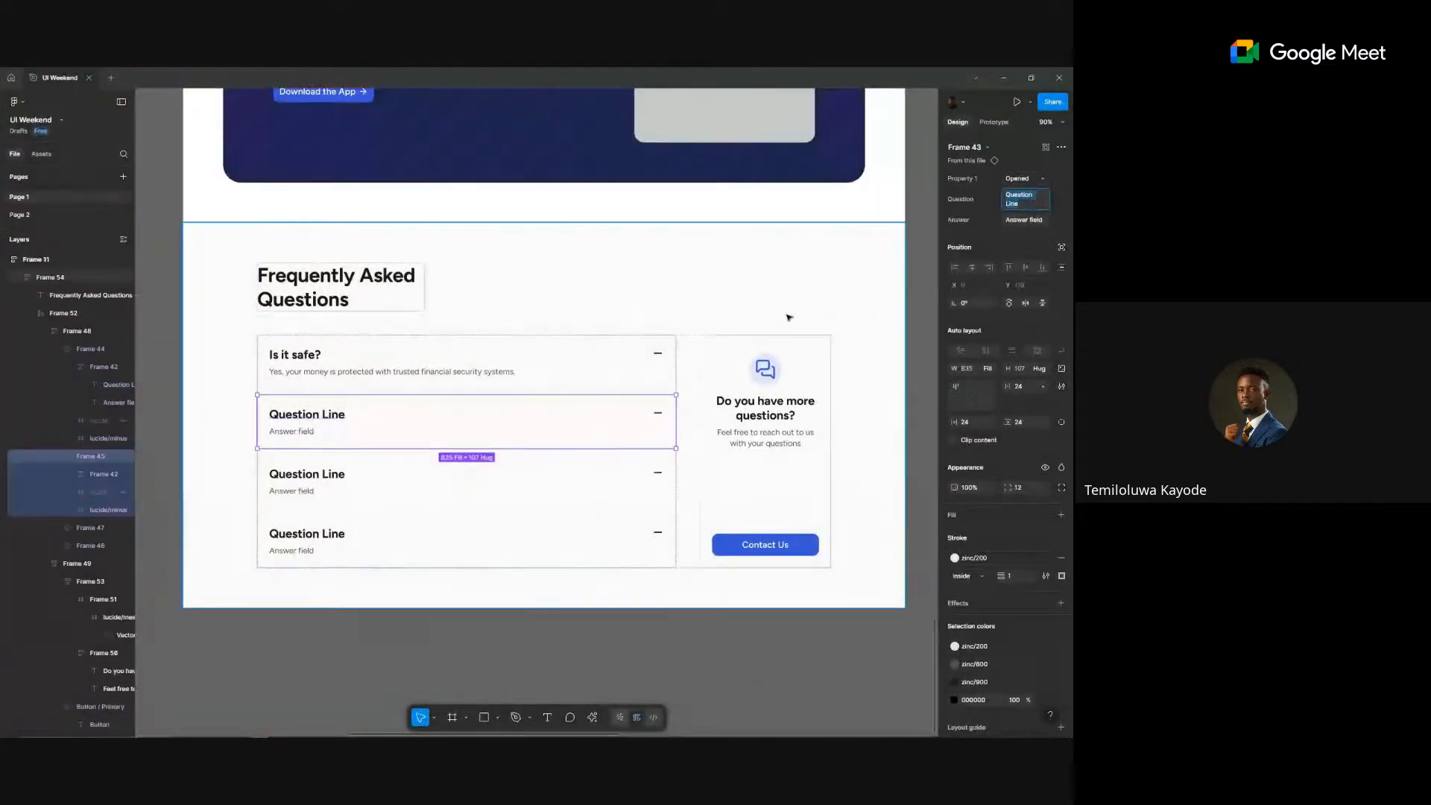
{"action": "key", "text": "ctrl+v"}
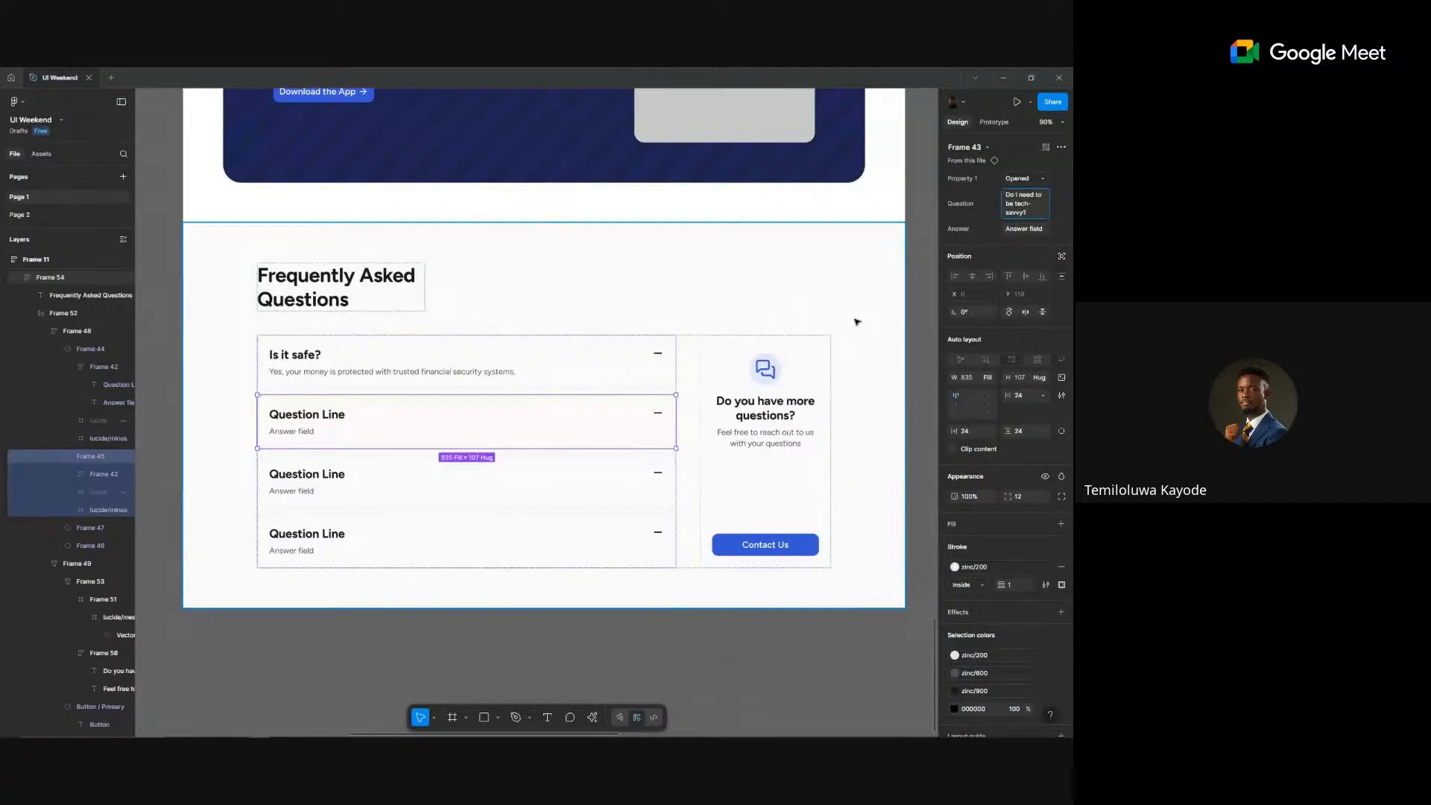
- Copy the answer "Not at all. The app is made with simple words and easy steps." from ChatGPT into the second FAQ row's Answer property
{"action": "key", "text": "alt+Tab"}
{"action": "left_click_drag", "start_coordinate": [382, 436], "coordinate": [643, 437]}
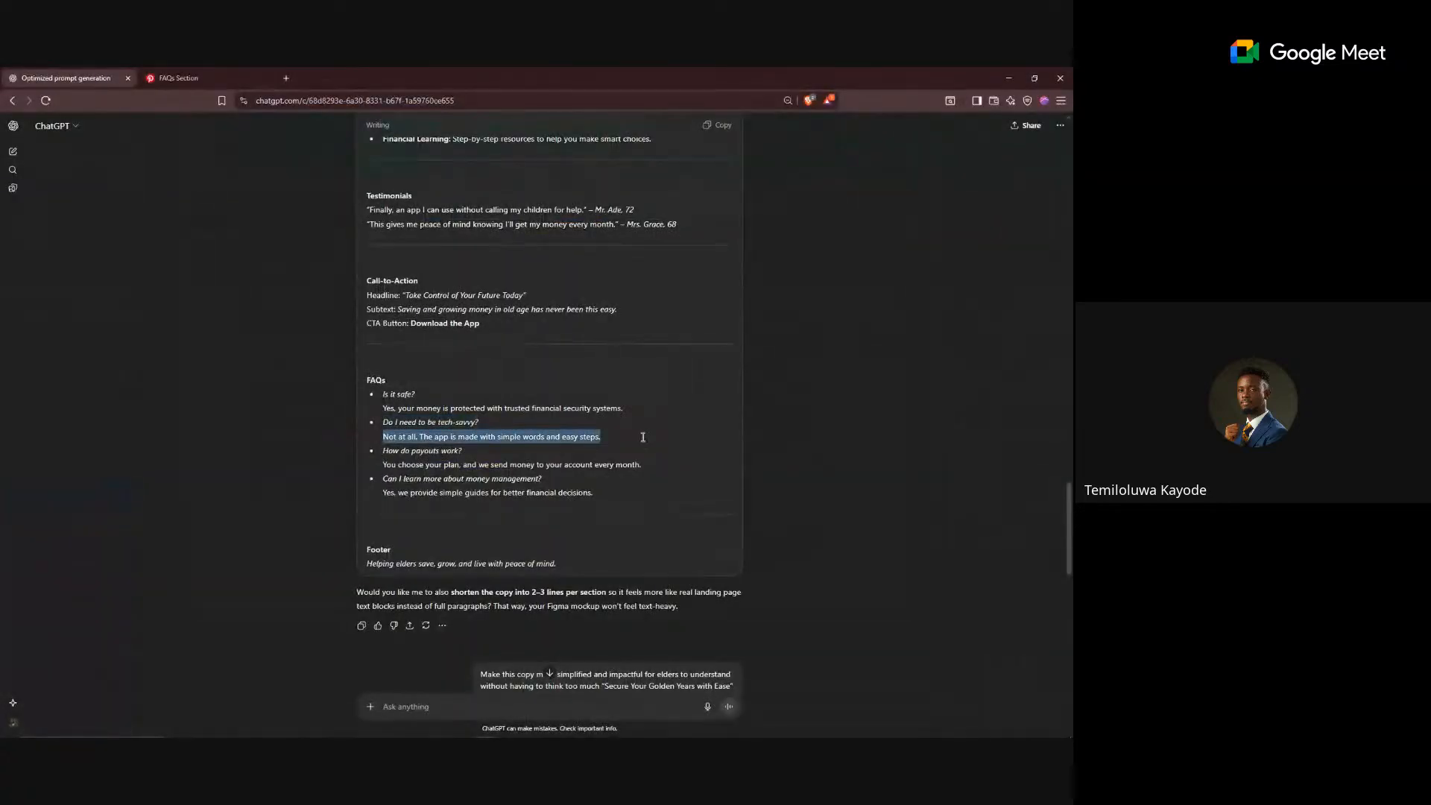
{"action": "key", "text": "alt+Tab"}
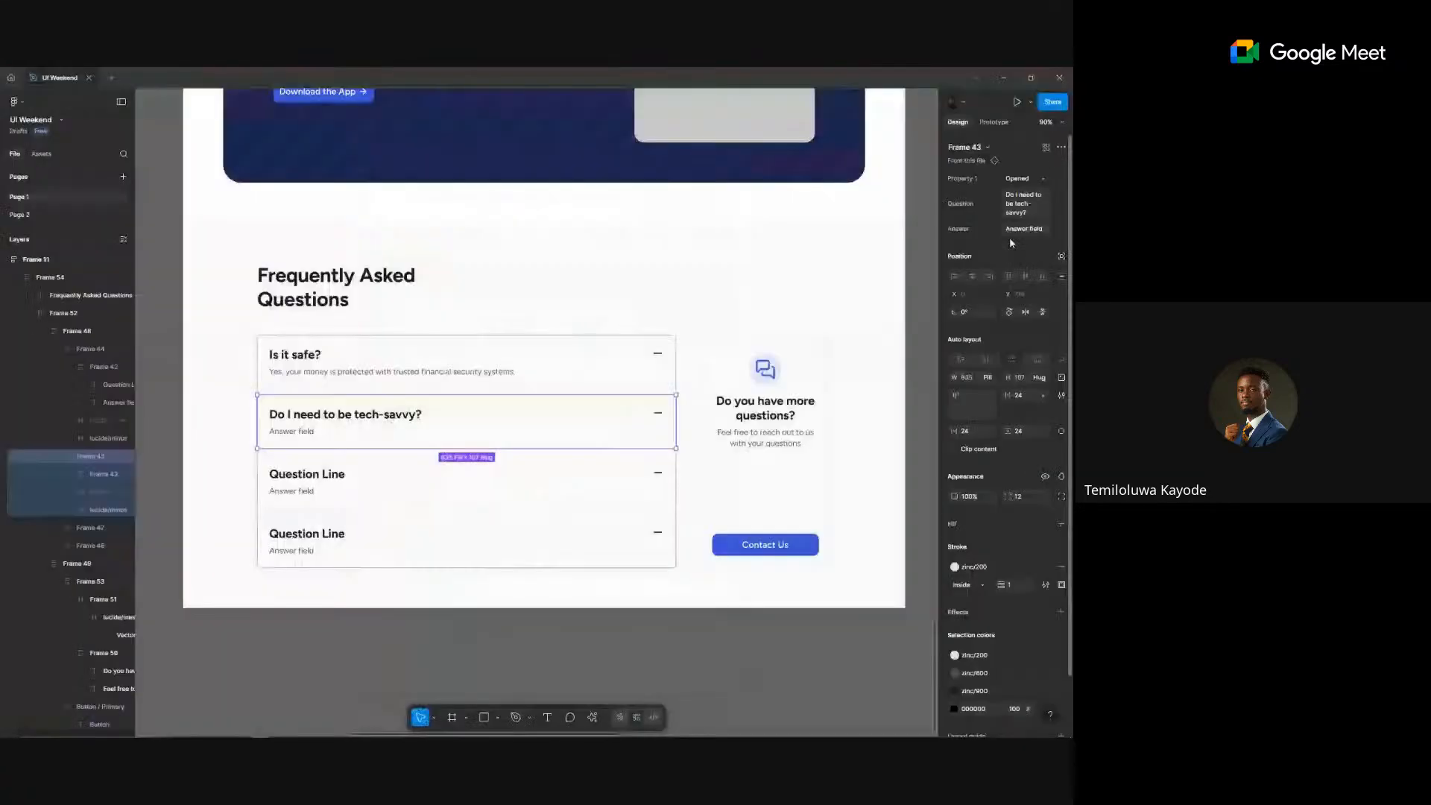
{"action": "left_click", "coordinate": [1022, 225]}
{"action": "key", "text": "ctrl+v"}
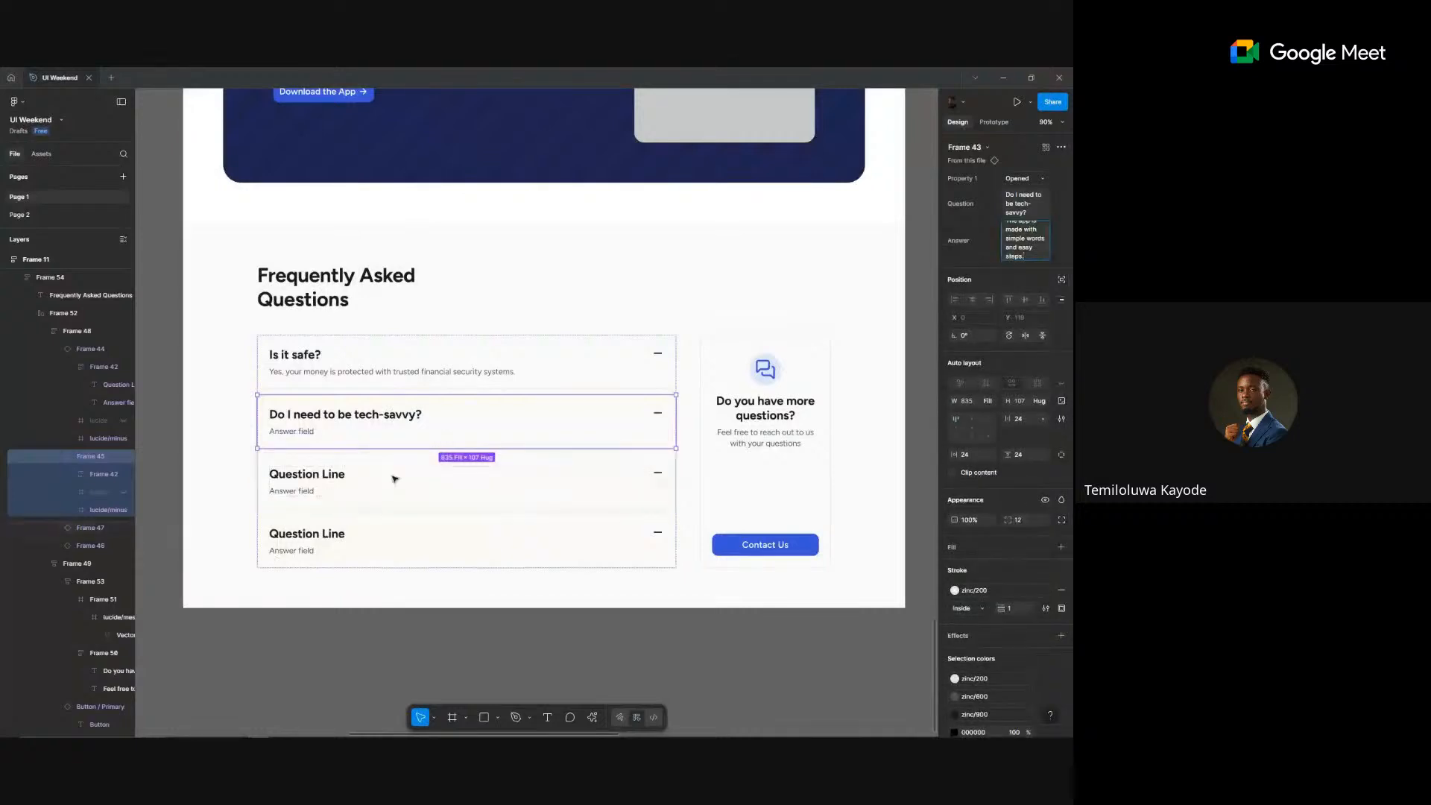
{"action": "key", "text": "Return"}
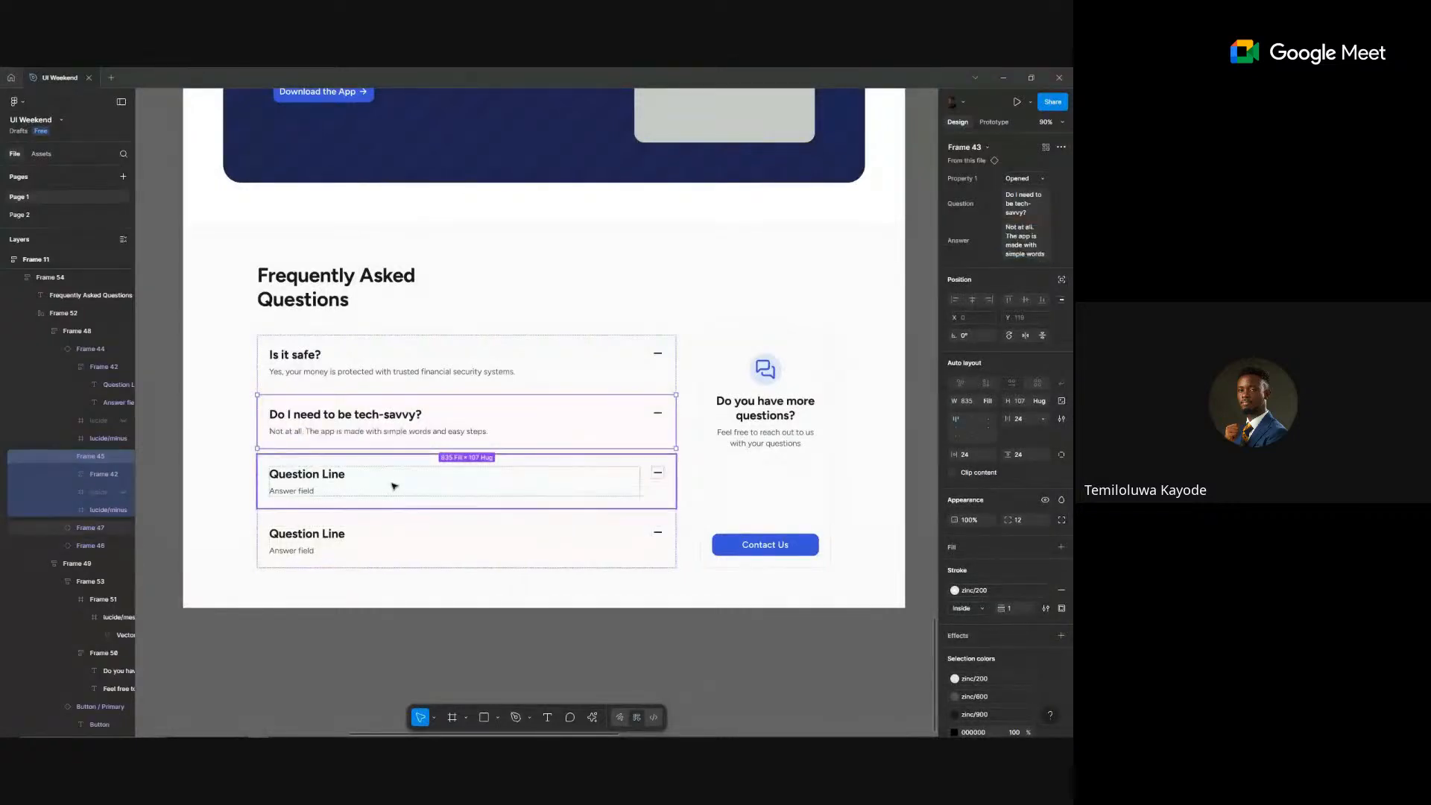
- Copy the question "How do payouts work?" from ChatGPT into the third FAQ row's Question property
{"action": "key", "text": "alt+Tab"}
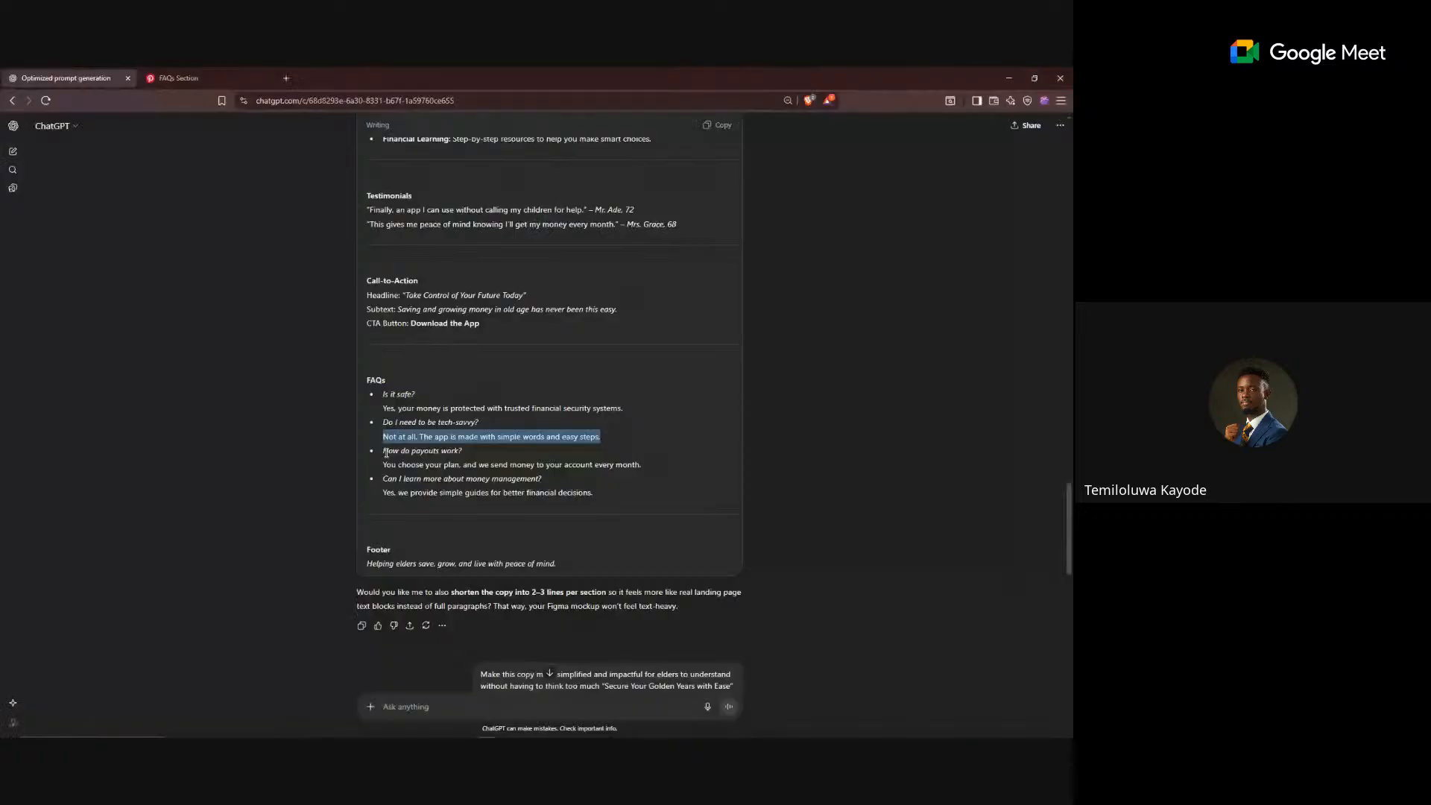
{"action": "left_click_drag", "start_coordinate": [382, 450], "coordinate": [474, 453]}
{"action": "key", "text": "ctrl+c"}
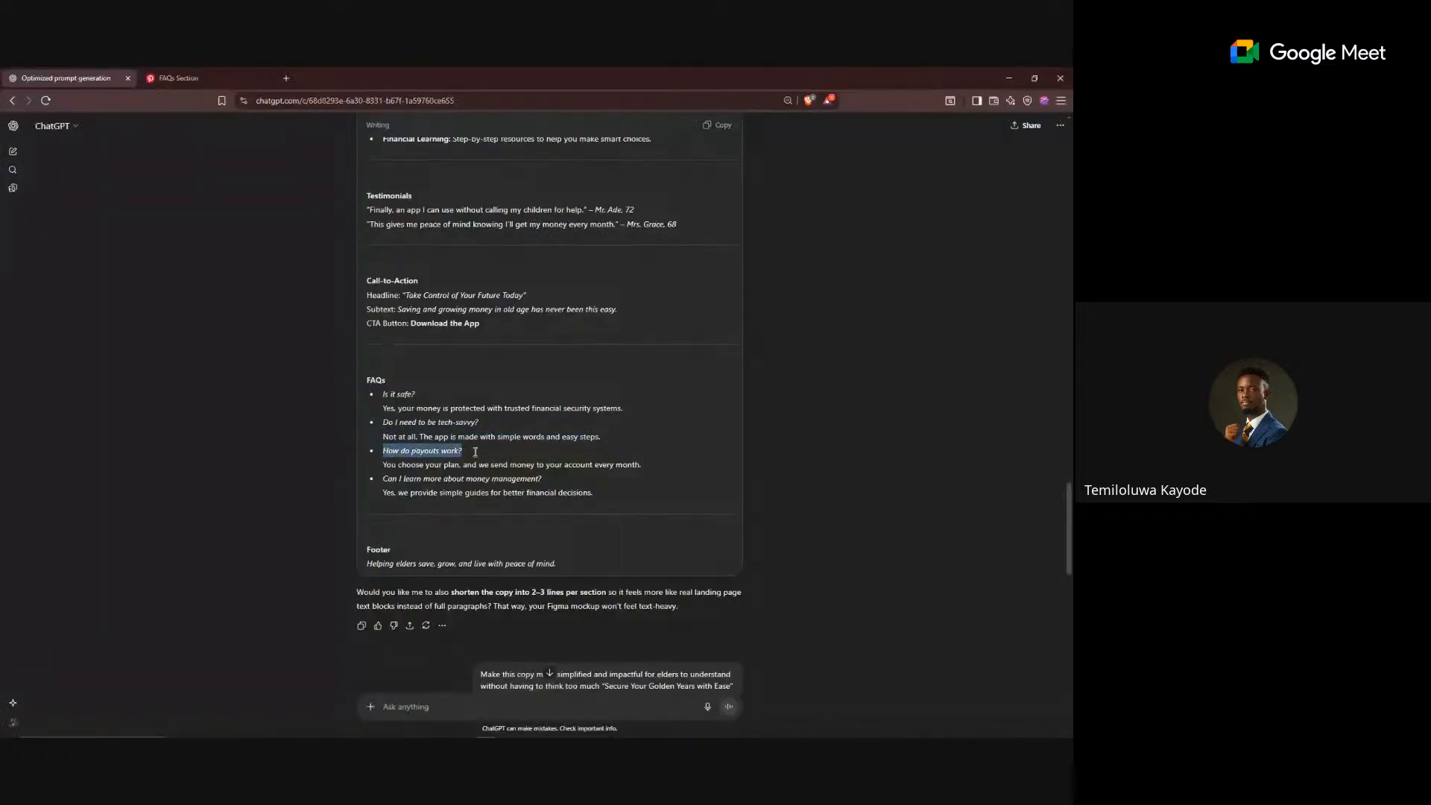
{"action": "key", "text": "alt+Tab"}
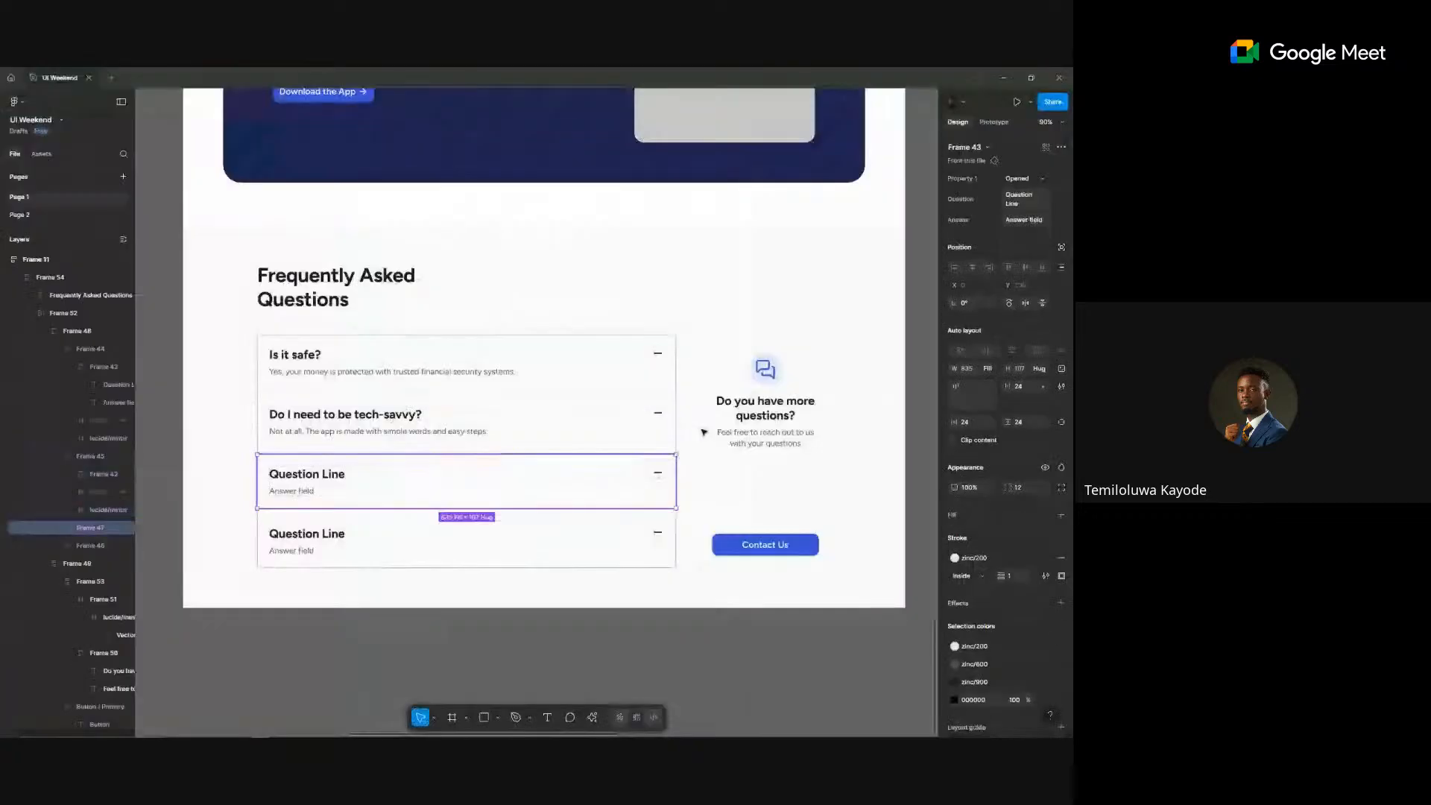
{"action": "left_click", "coordinate": [1036, 198]}
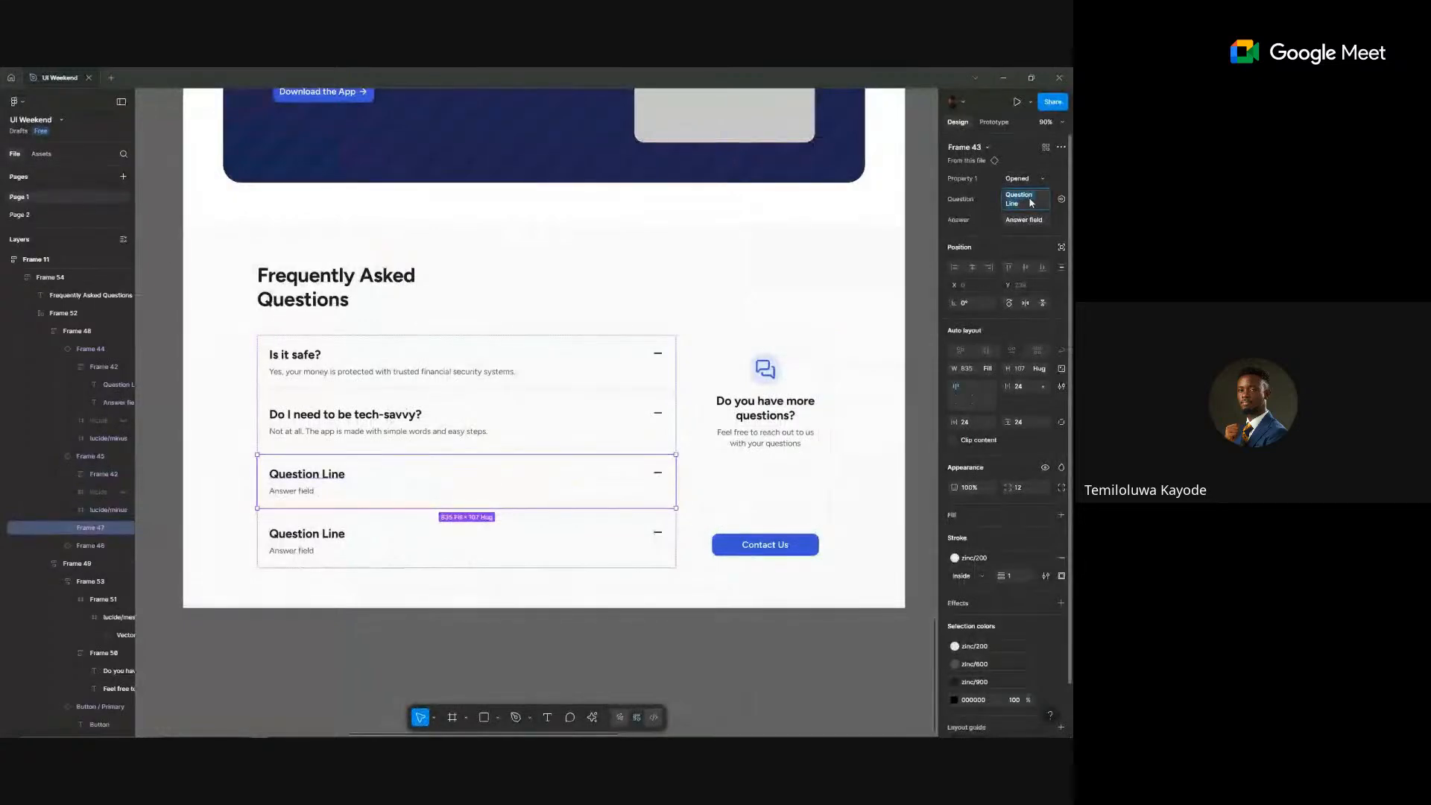
{"action": "key", "text": "ctrl+v"}
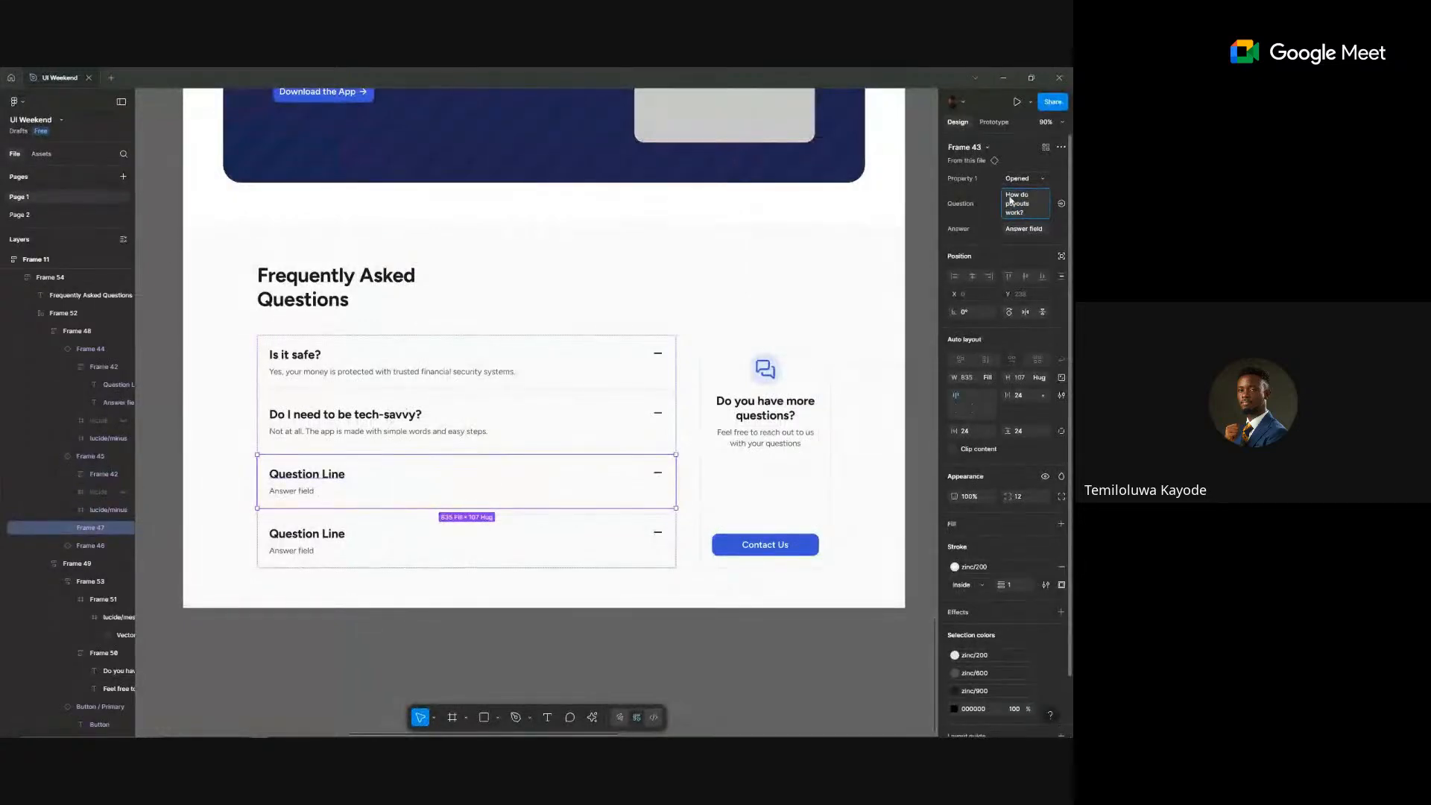
{"action": "key", "text": "Return"}
- Copy "You choose your plan, and we send money to your account every month." from ChatGPT into the third FAQ row's Answer property
{"action": "key", "text": "alt+Tab"}
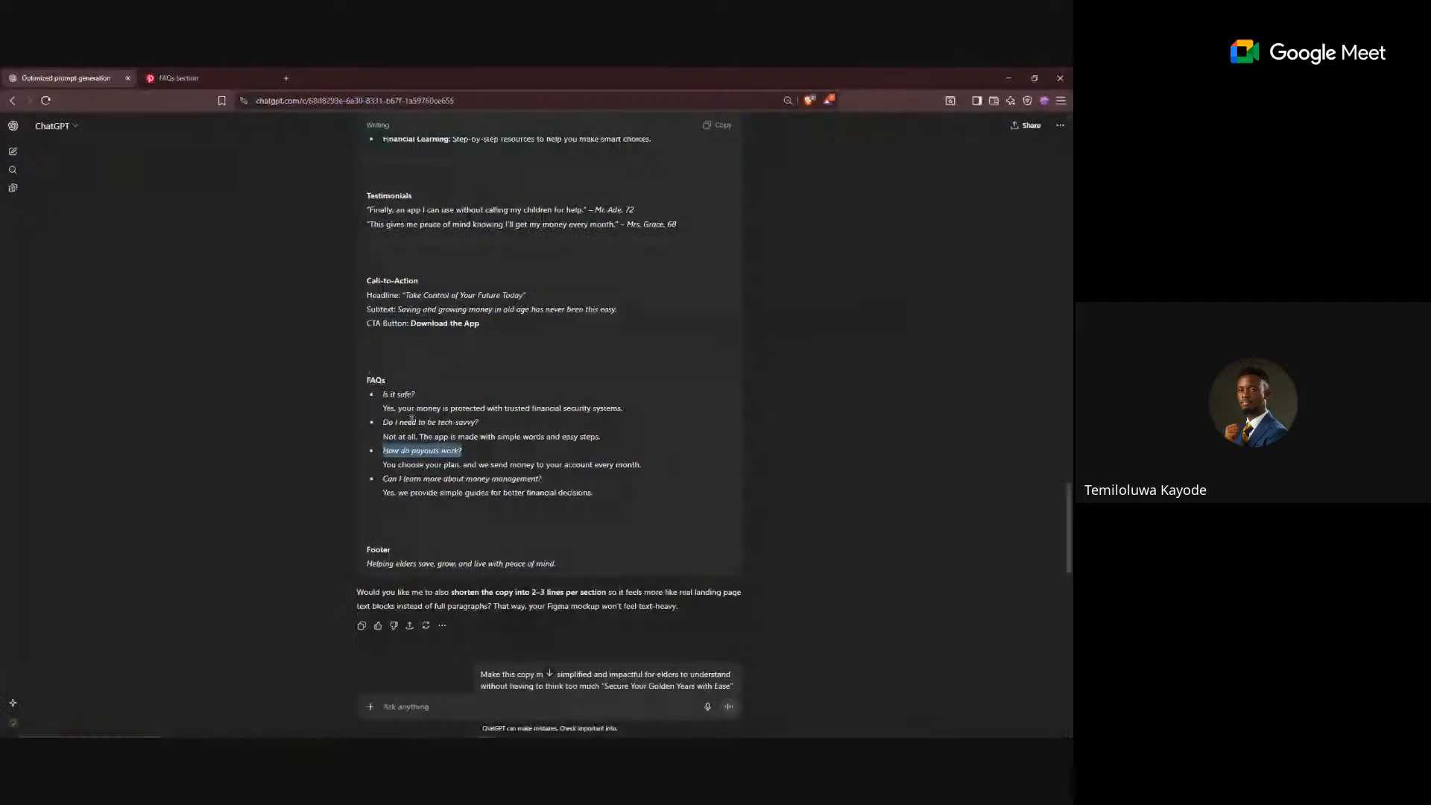
{"action": "left_click_drag", "start_coordinate": [382, 464], "coordinate": [655, 460]}
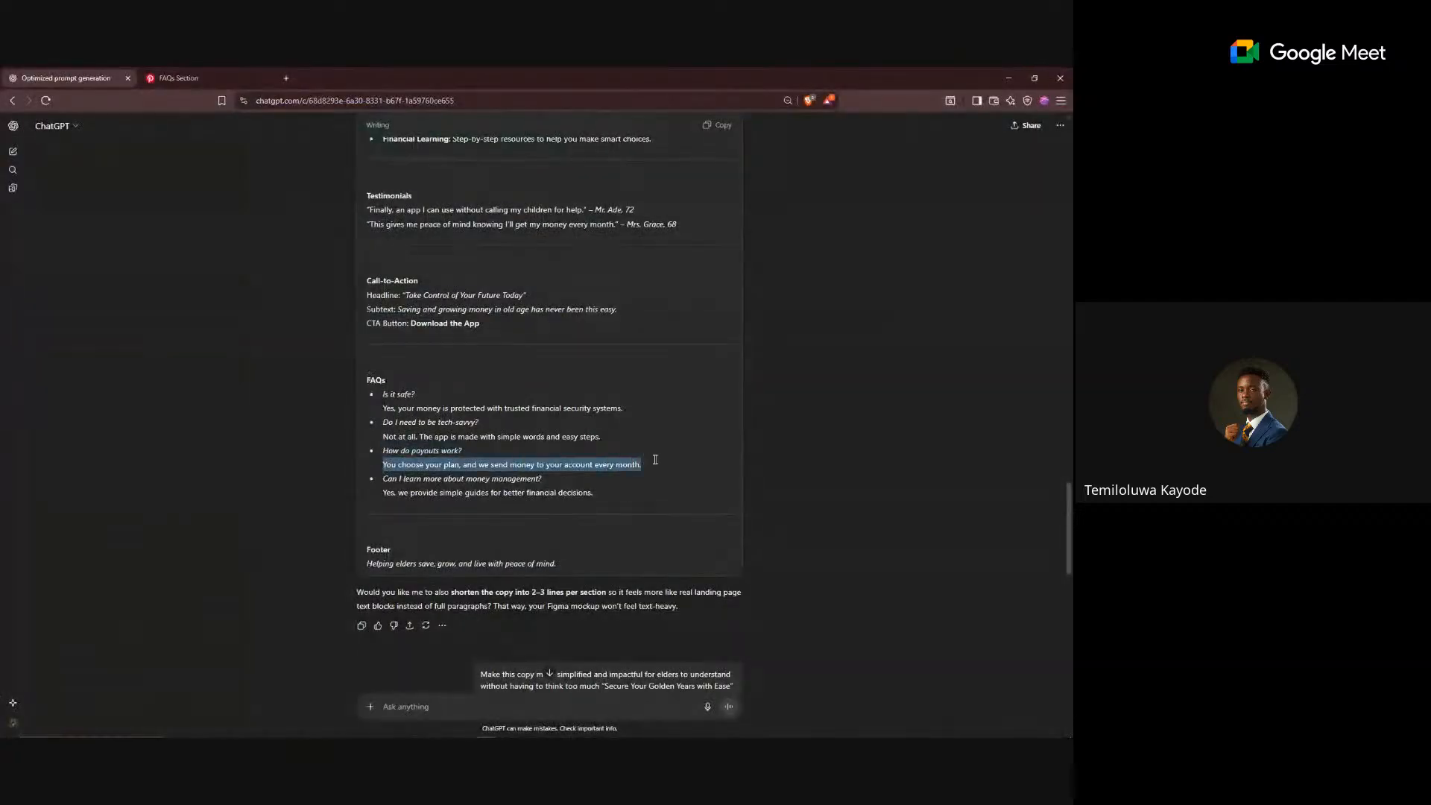
{"action": "key", "text": "alt+Tab"}
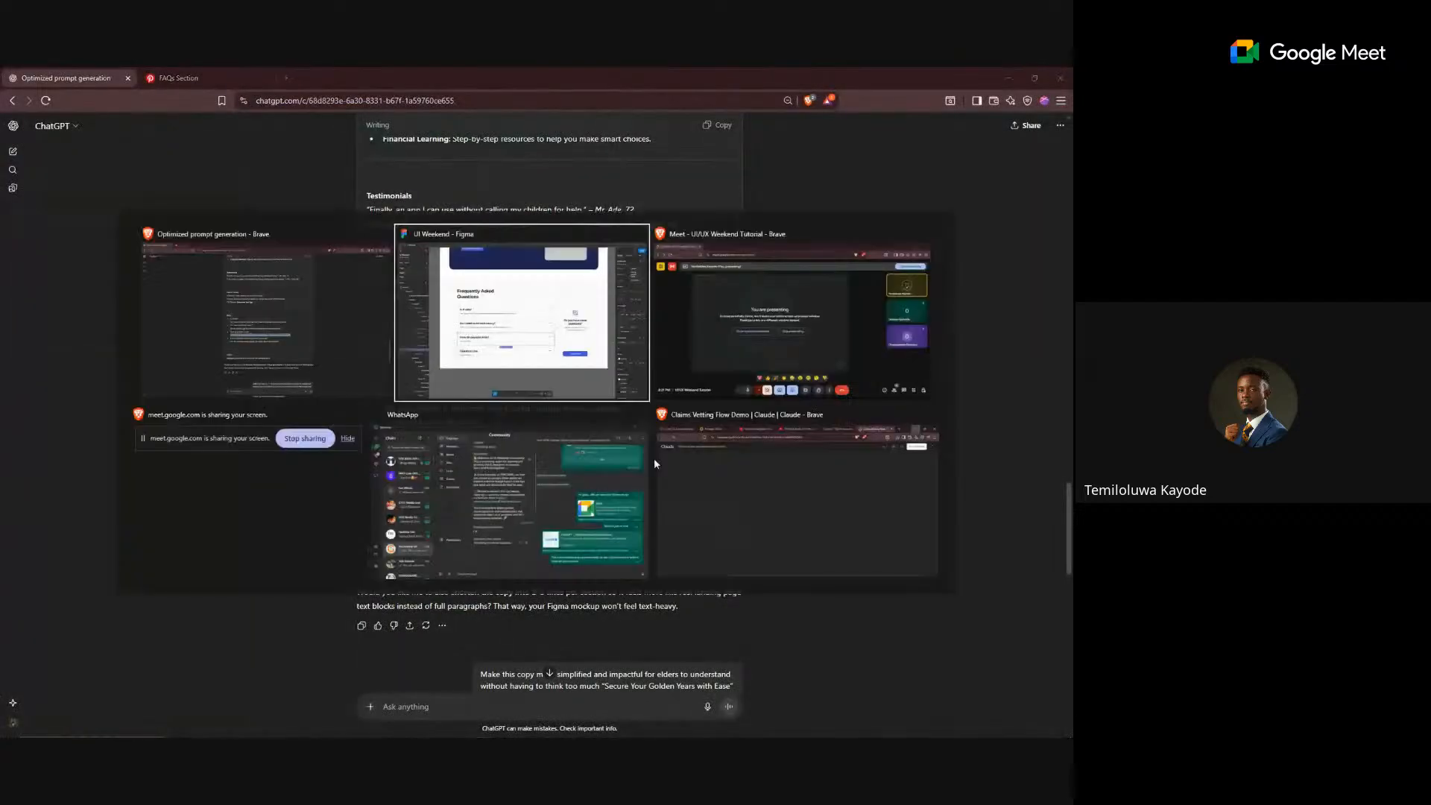
{"action": "left_click", "coordinate": [1026, 229]}
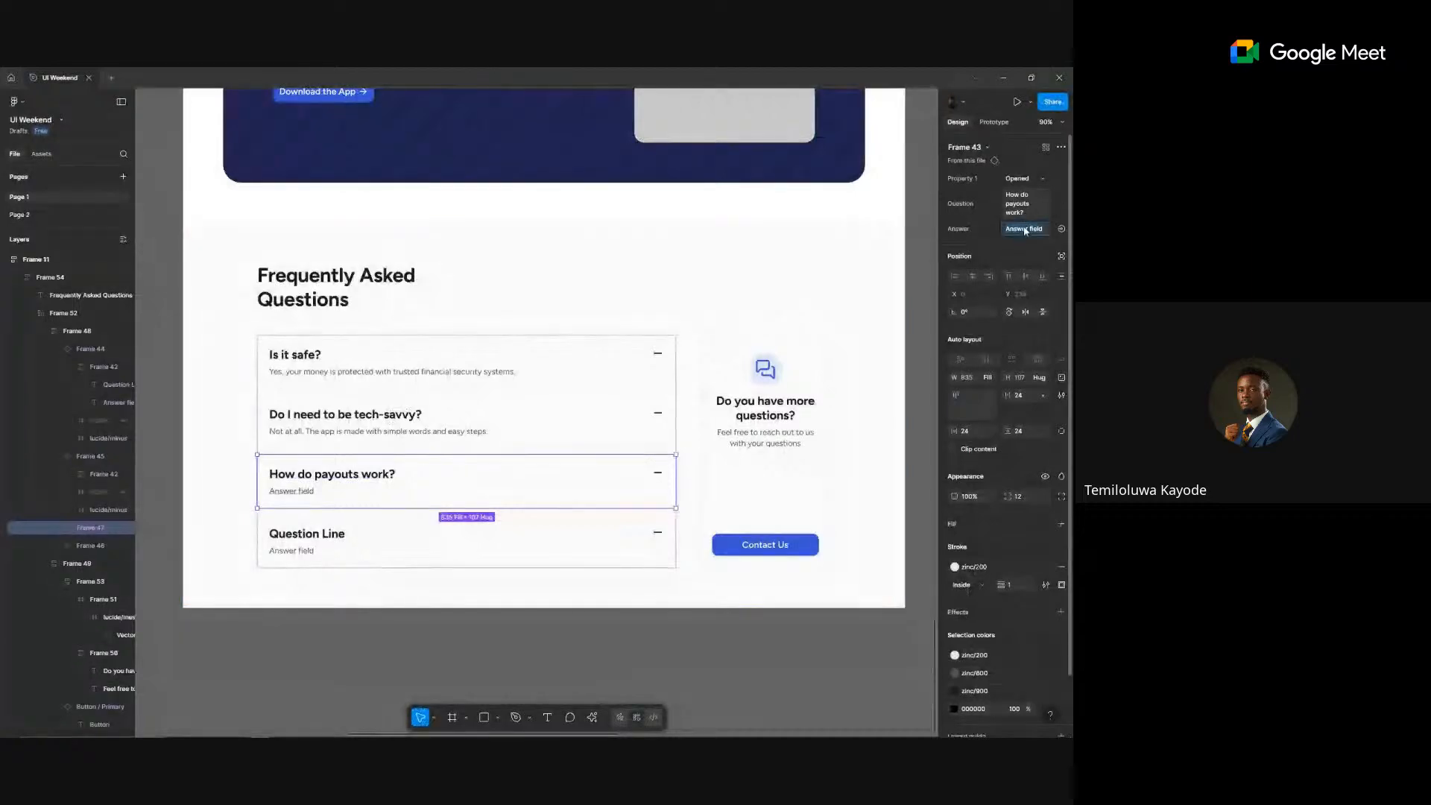
{"action": "key", "text": "ctrl+v"}
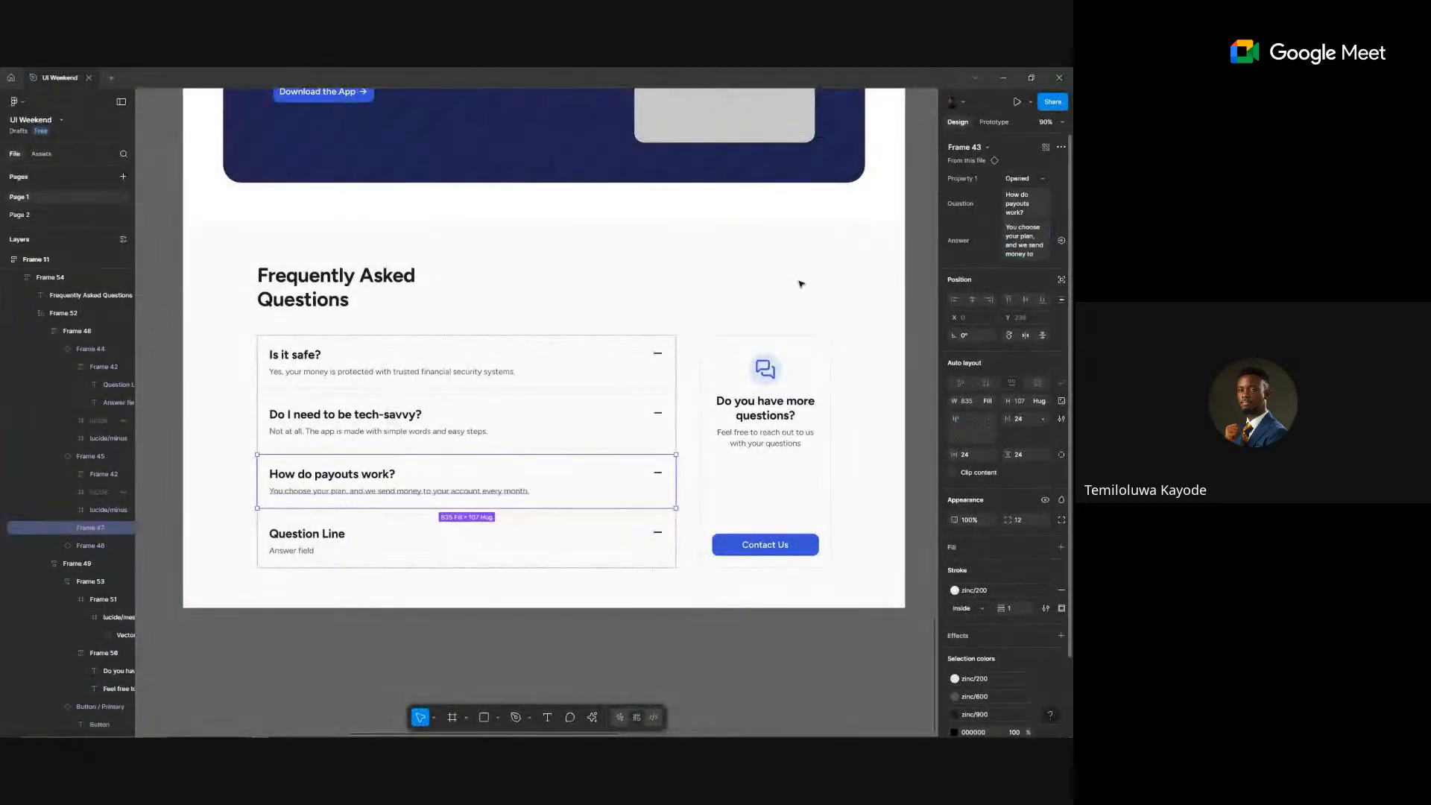
- Copy the question "Can I learn more about money management?" from ChatGPT into the fourth FAQ row's Question property
{"action": "key", "text": "alt+Tab"}
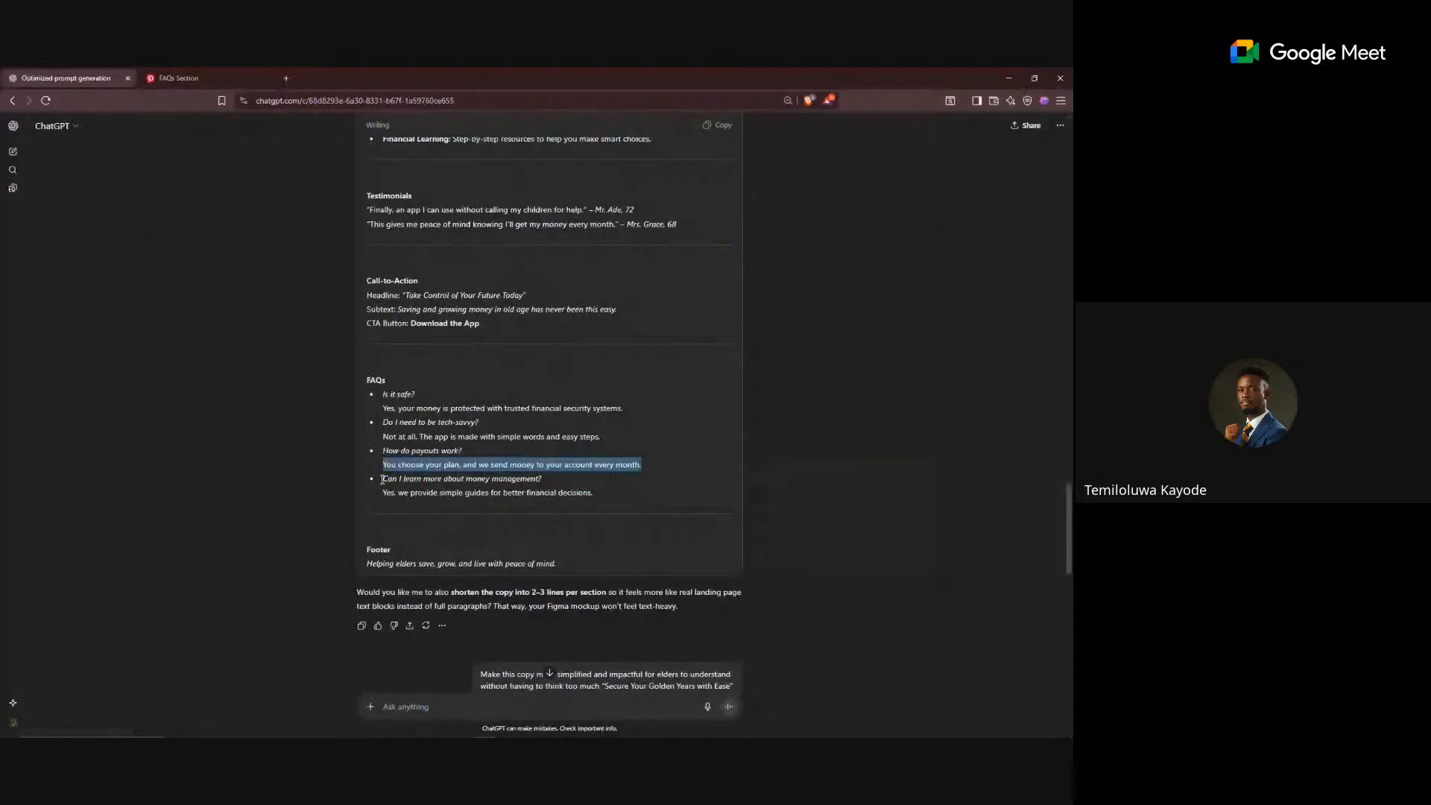
{"action": "left_click_drag", "start_coordinate": [382, 479], "coordinate": [558, 479]}
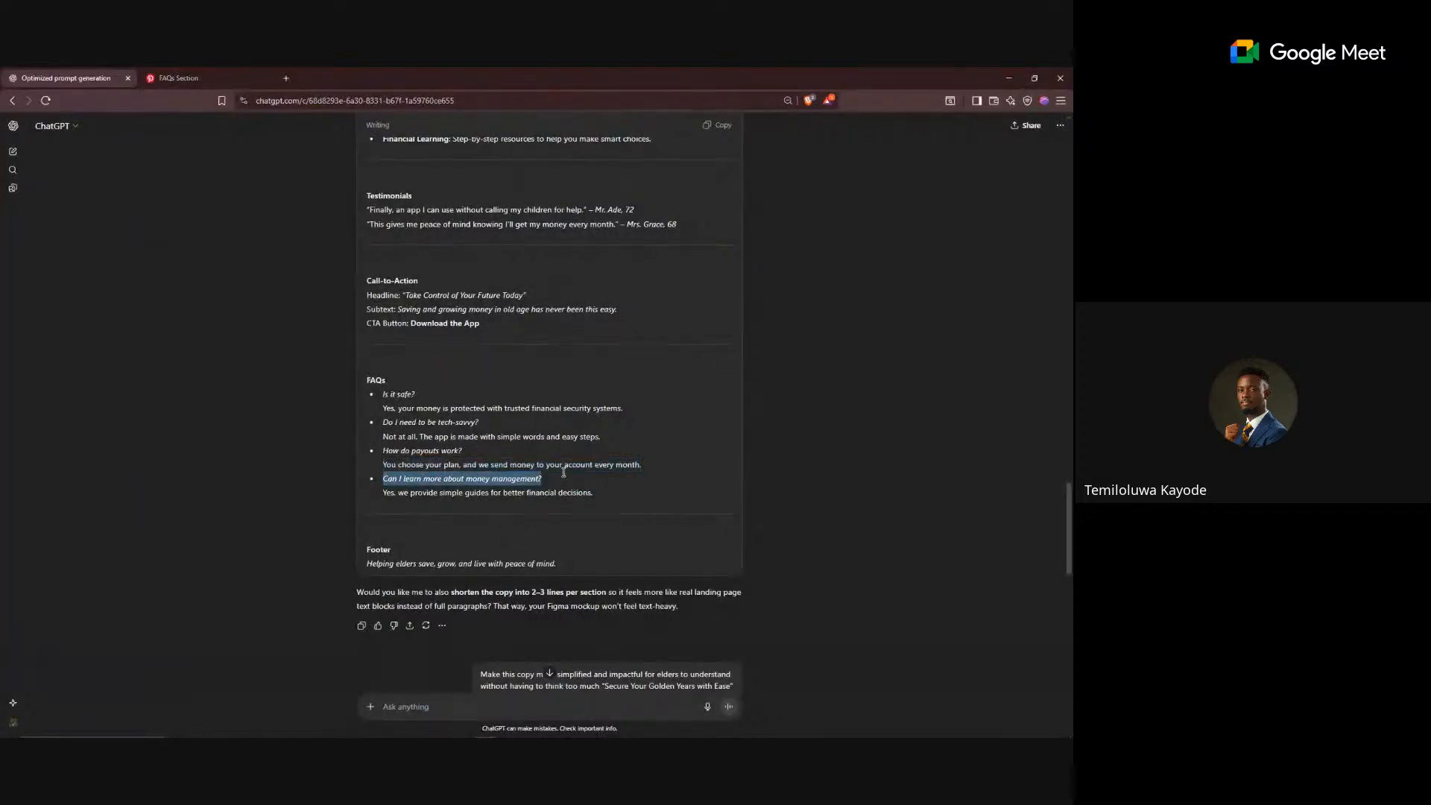
{"action": "key", "text": "alt+Tab"}
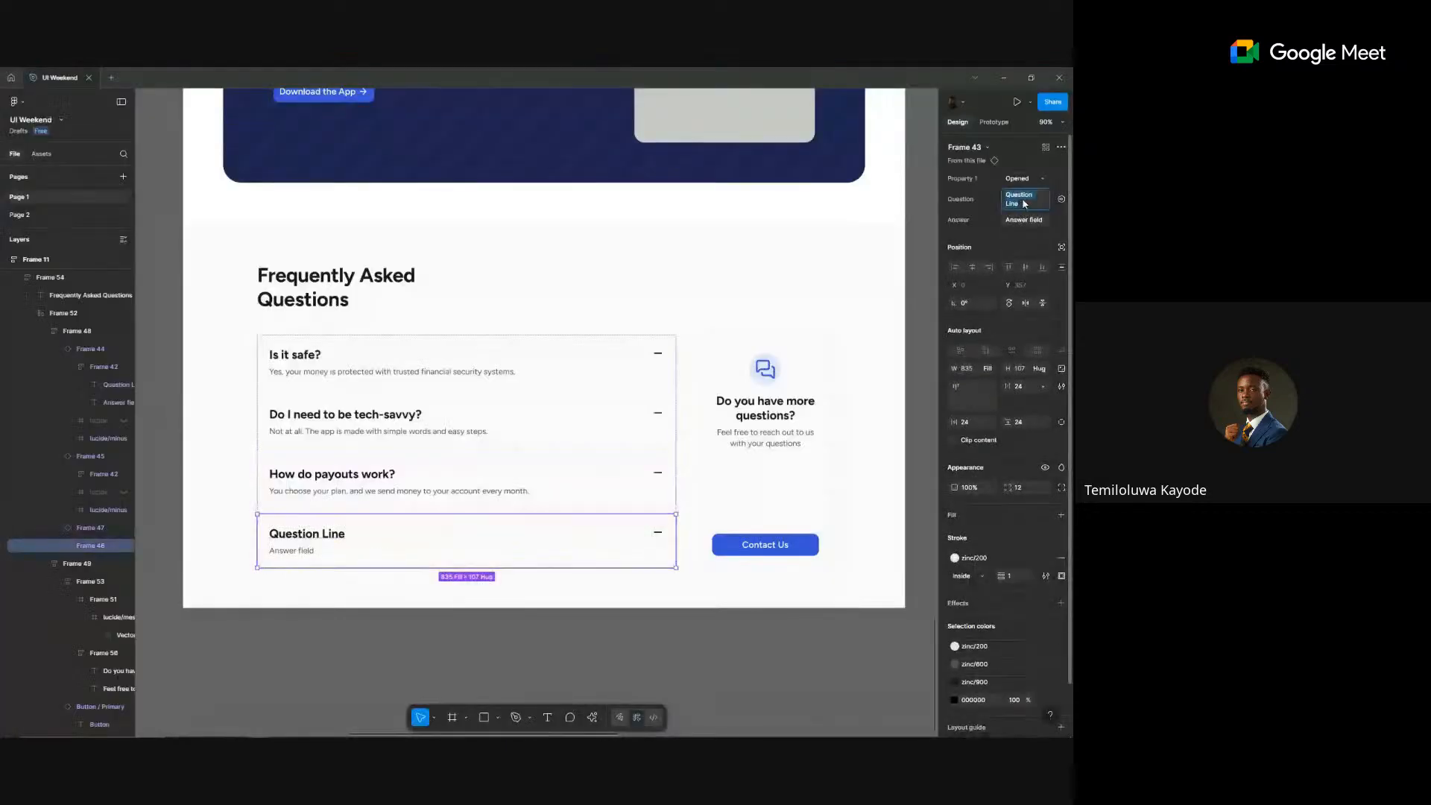
{"action": "key", "text": "ctrl+v"}
- Copy "Yes, we provide simple guides for better financial decisions." from ChatGPT into the fourth FAQ row's Answer property
{"action": "key", "text": "alt+Tab"}
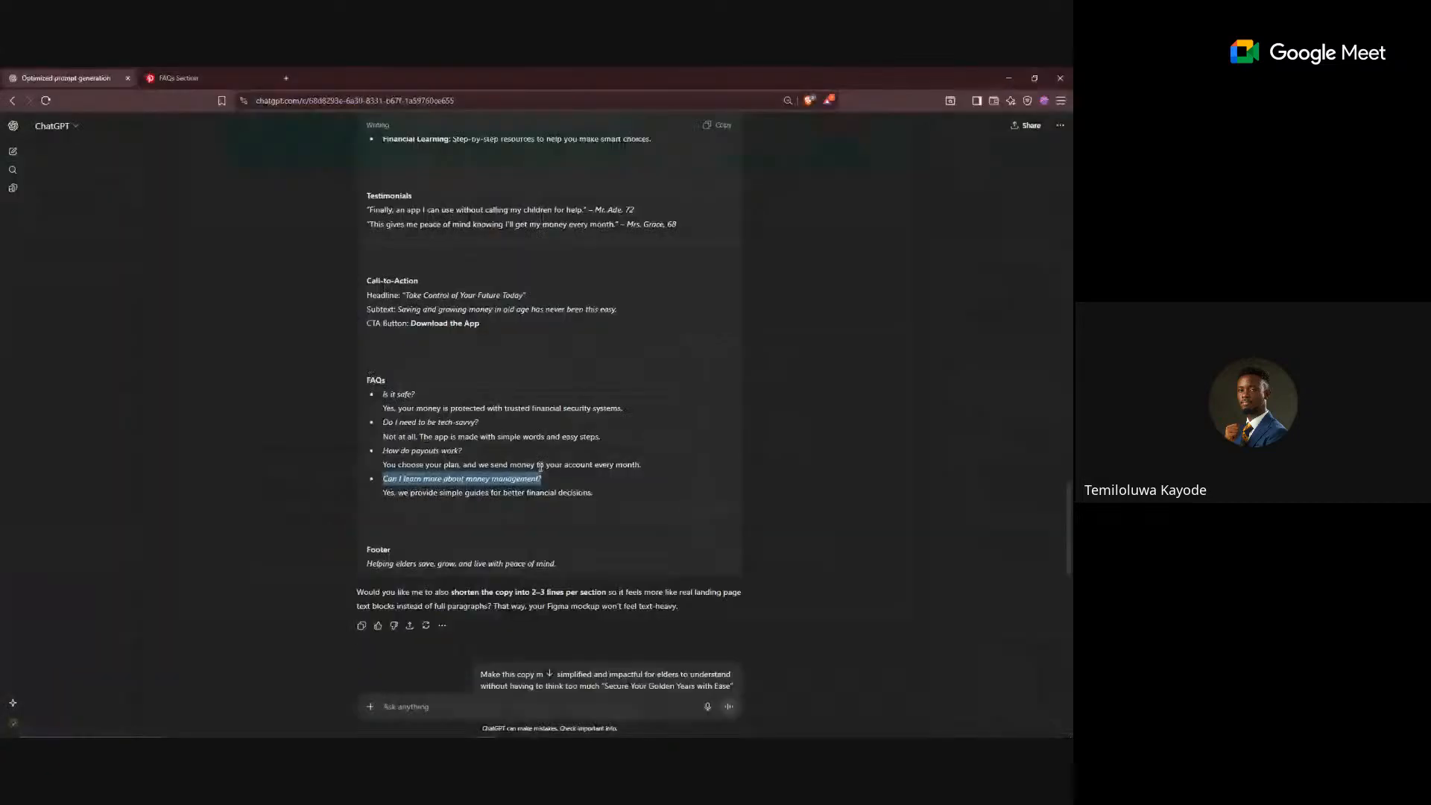
{"action": "left_click_drag", "start_coordinate": [383, 492], "coordinate": [608, 498]}
{"action": "key", "text": "ctrl+c"}
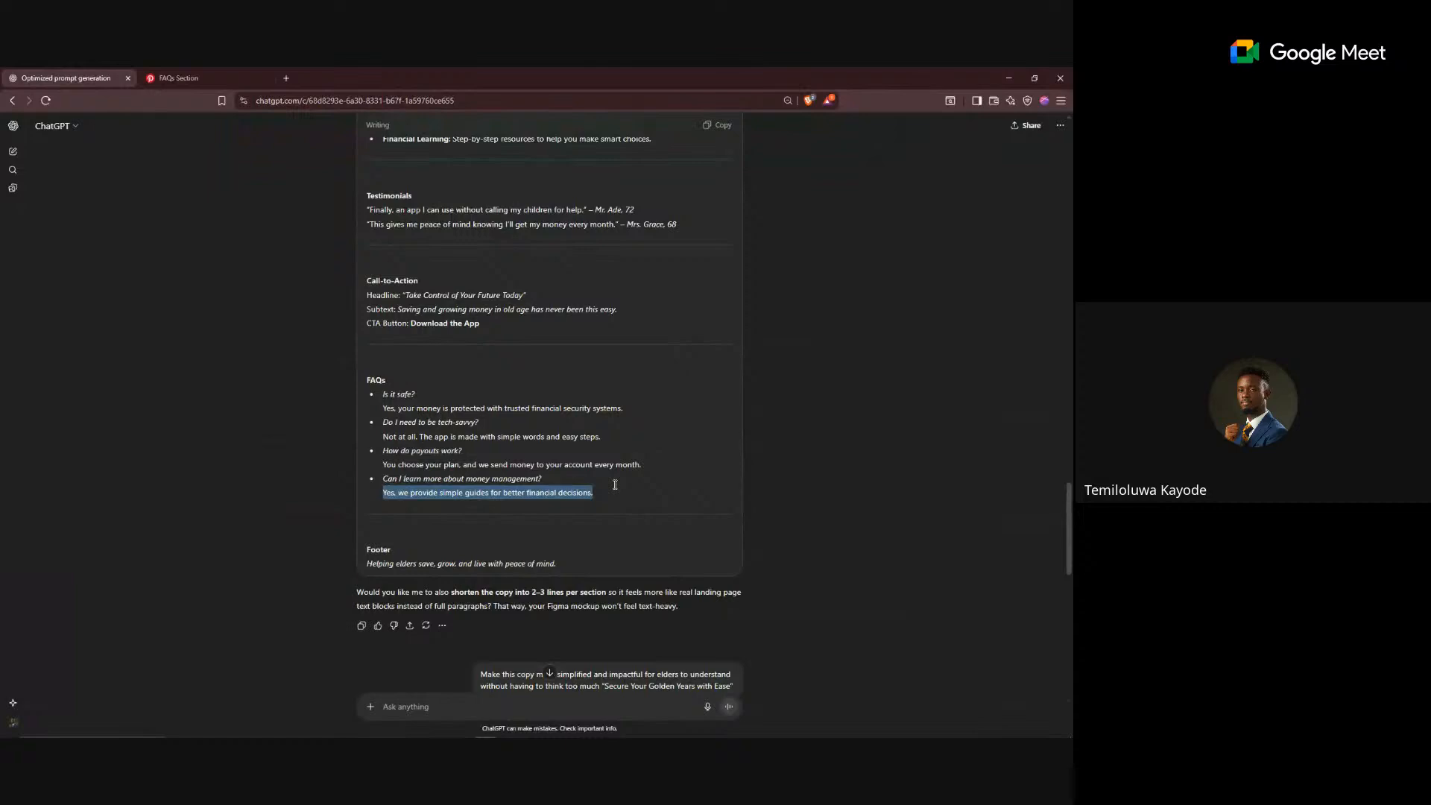
{"action": "key", "text": "alt+Tab"}
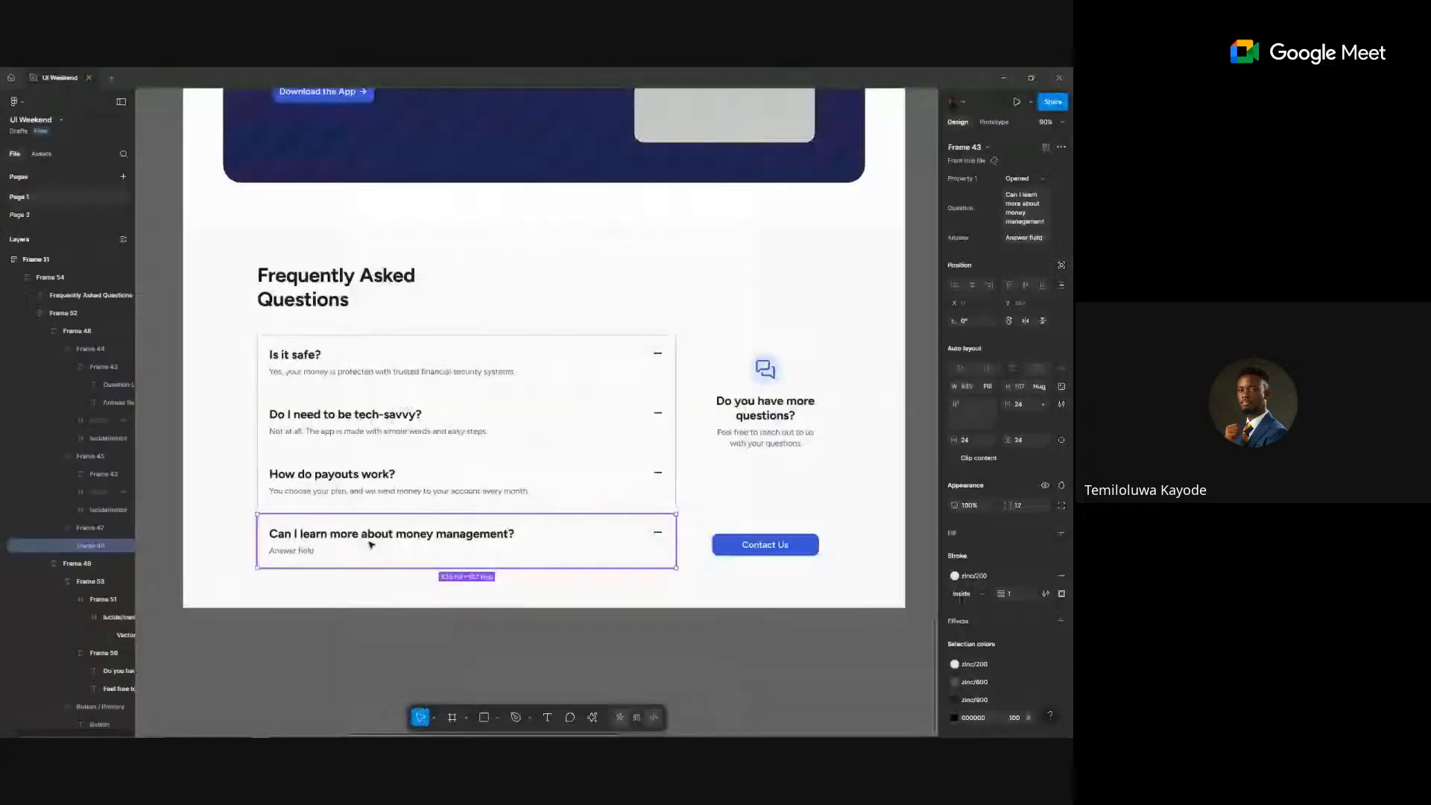
{"action": "left_click", "coordinate": [1029, 238]}
{"action": "key", "text": "ctrl+v"}
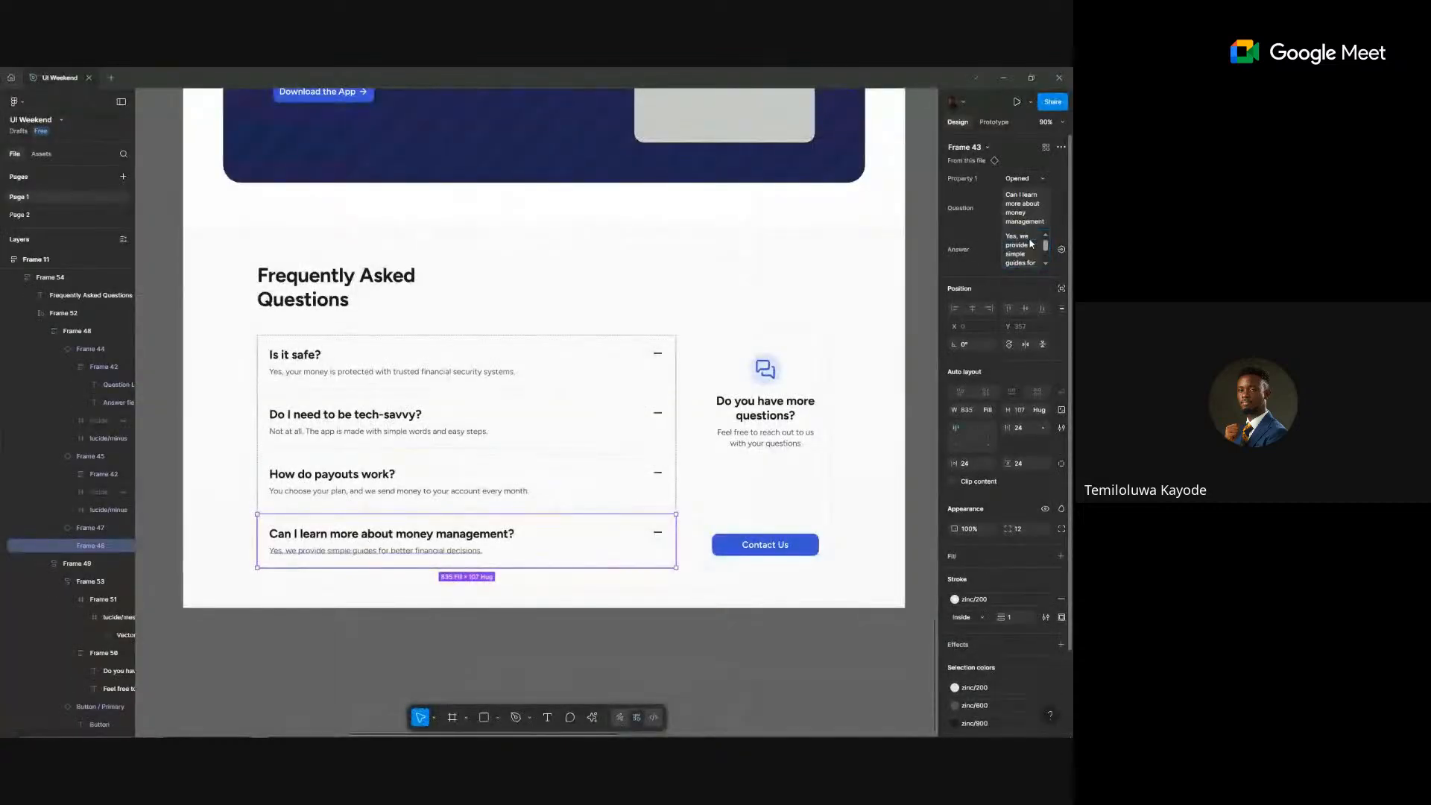
{"action": "left_click", "coordinate": [828, 706]}
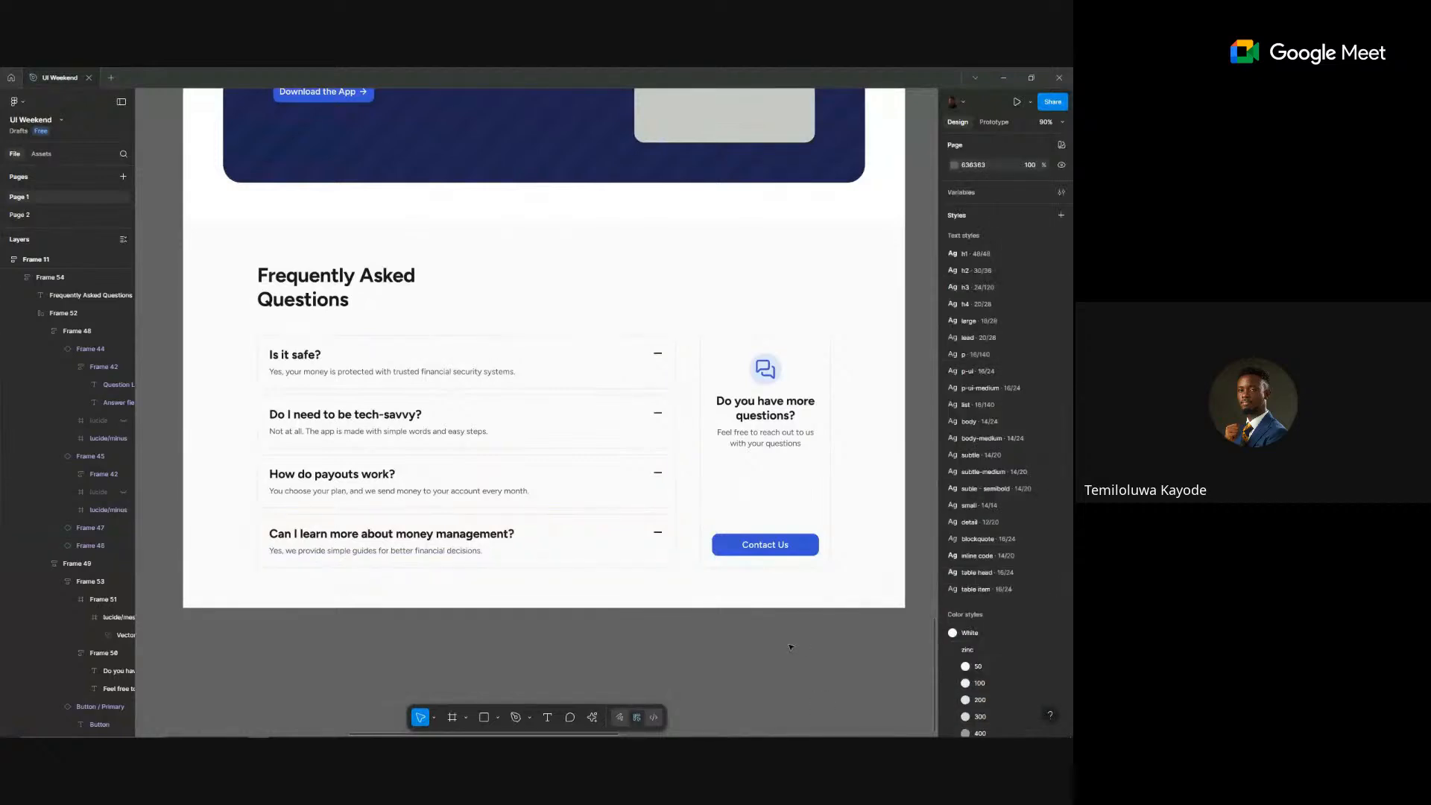
- Switch Property 1 of all four FAQ rows to the Default variant
{"action": "double_click", "coordinate": [785, 467]}
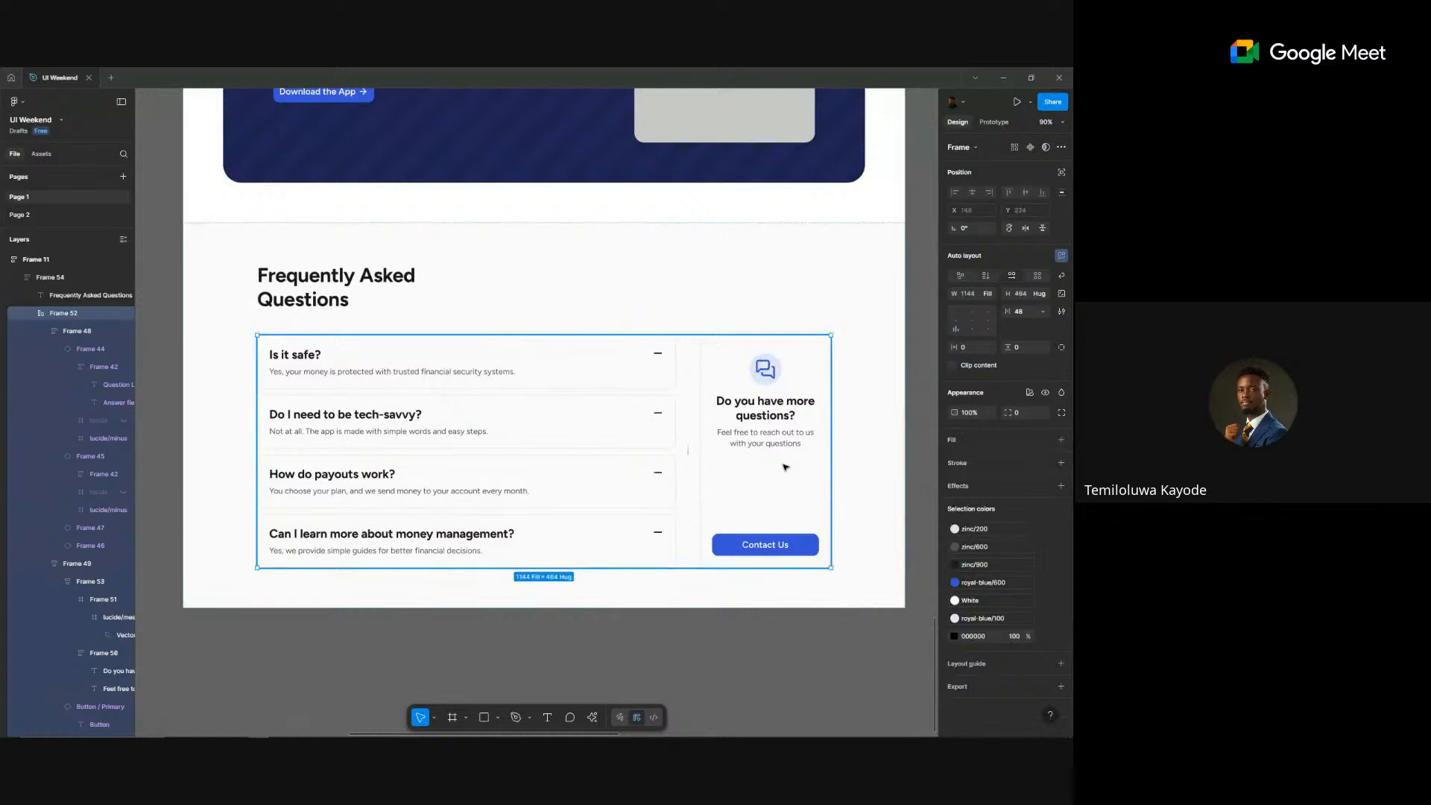
{"action": "left_click", "coordinate": [785, 467]}
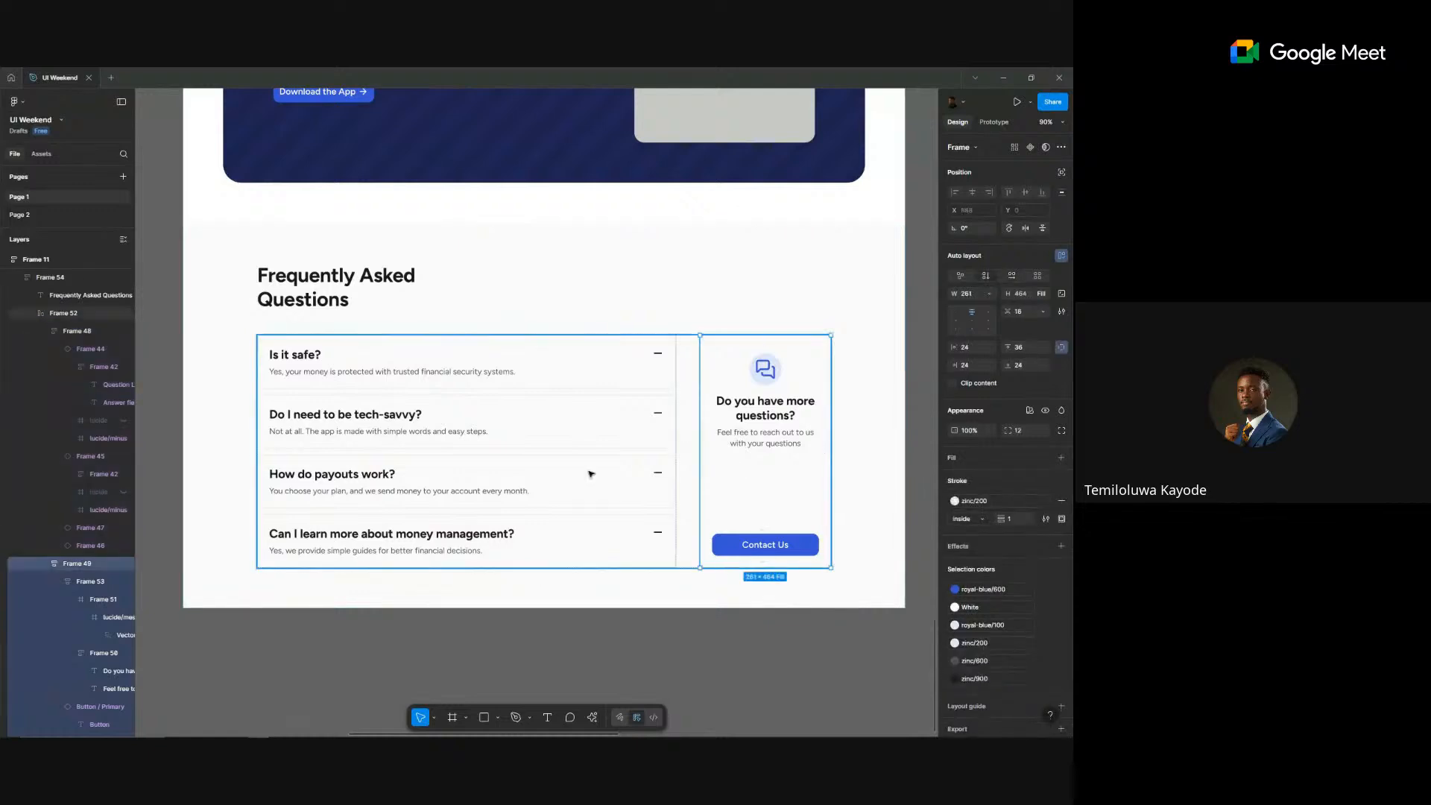
{"action": "left_click", "coordinate": [569, 537]}
{"action": "left_click", "coordinate": [568, 538]}
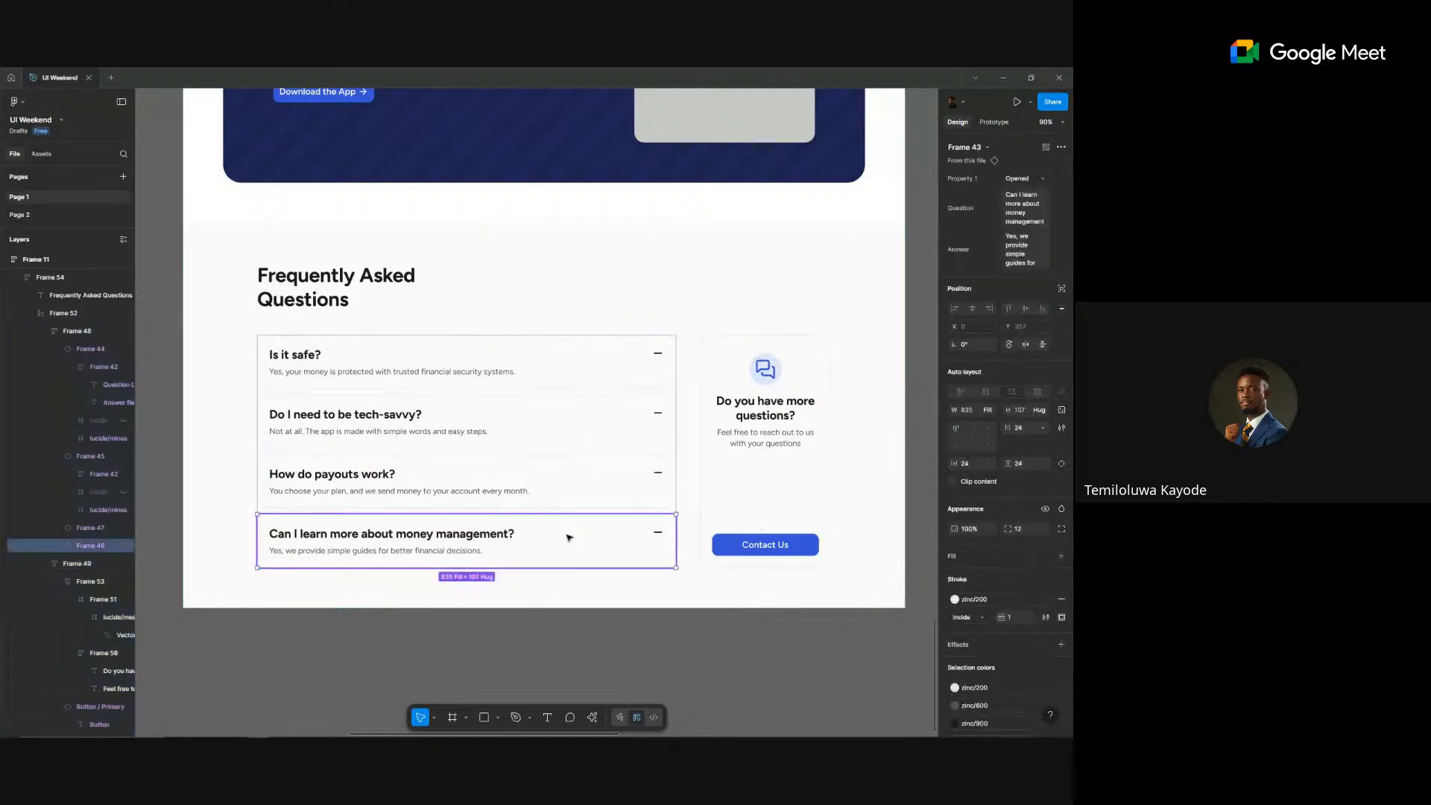
{"action": "left_click", "coordinate": [596, 481], "text": "shift"}
{"action": "left_click", "coordinate": [613, 367], "text": "shift"}
{"action": "left_click", "coordinate": [613, 421], "text": "shift"}
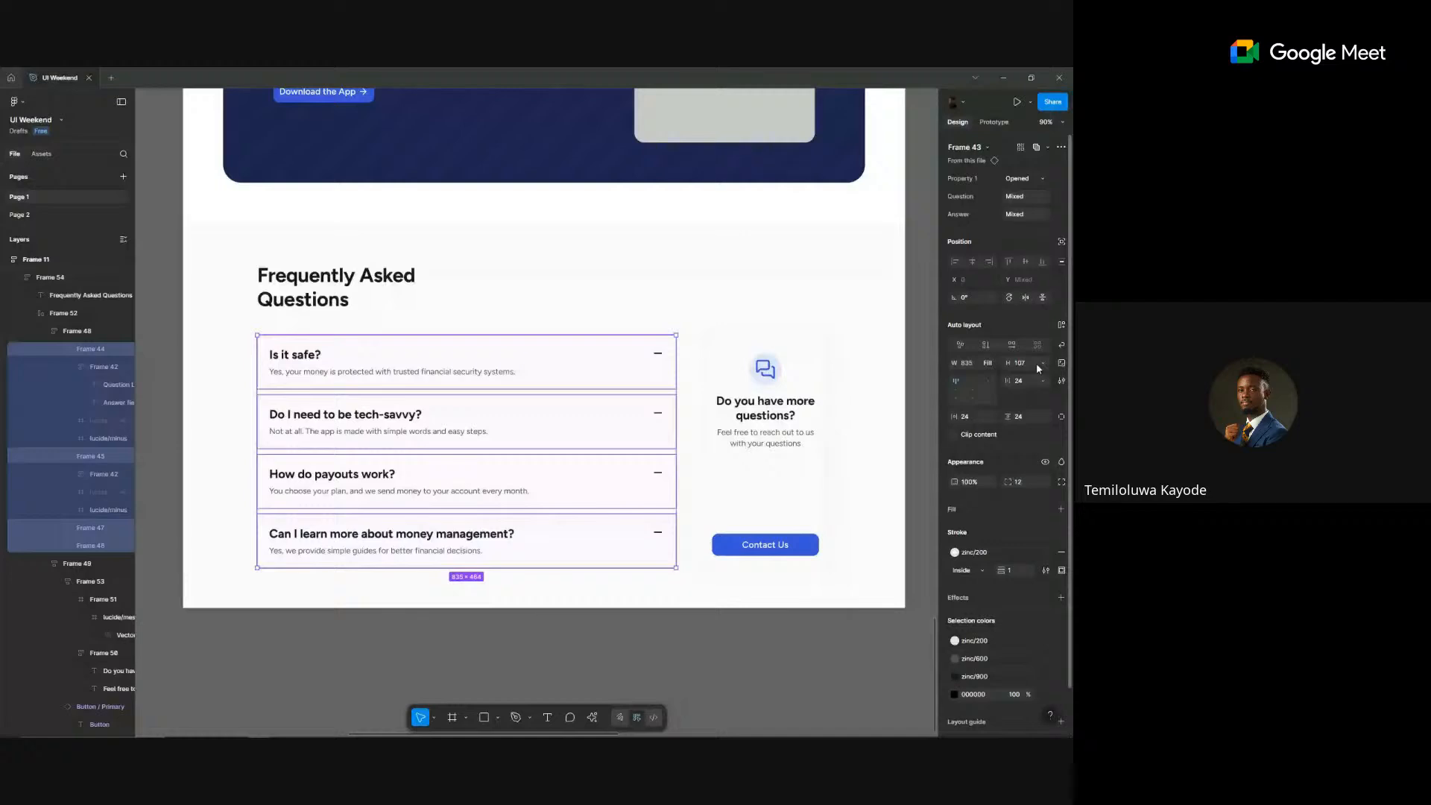
{"action": "left_click", "coordinate": [1020, 179]}
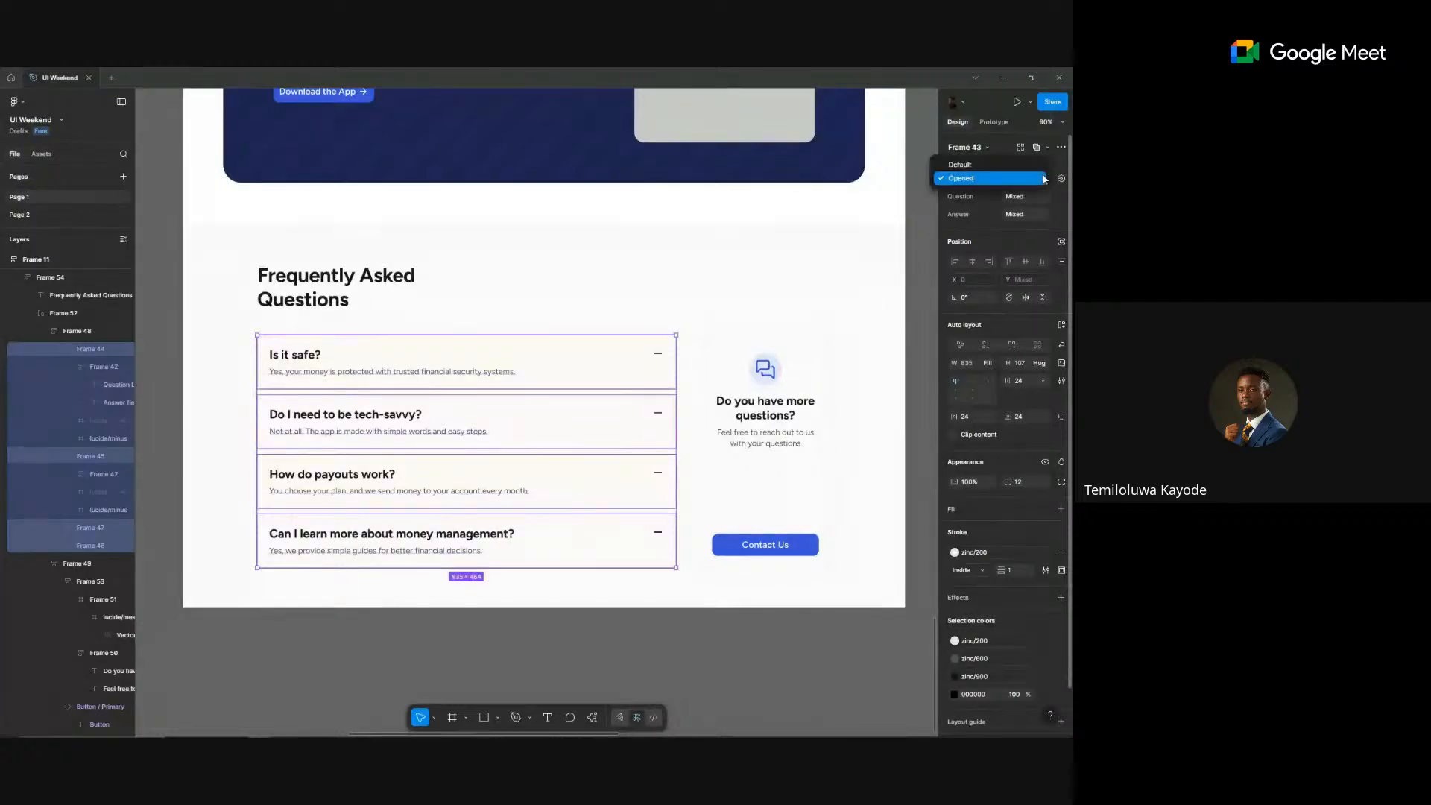
{"action": "left_click", "coordinate": [999, 172]}
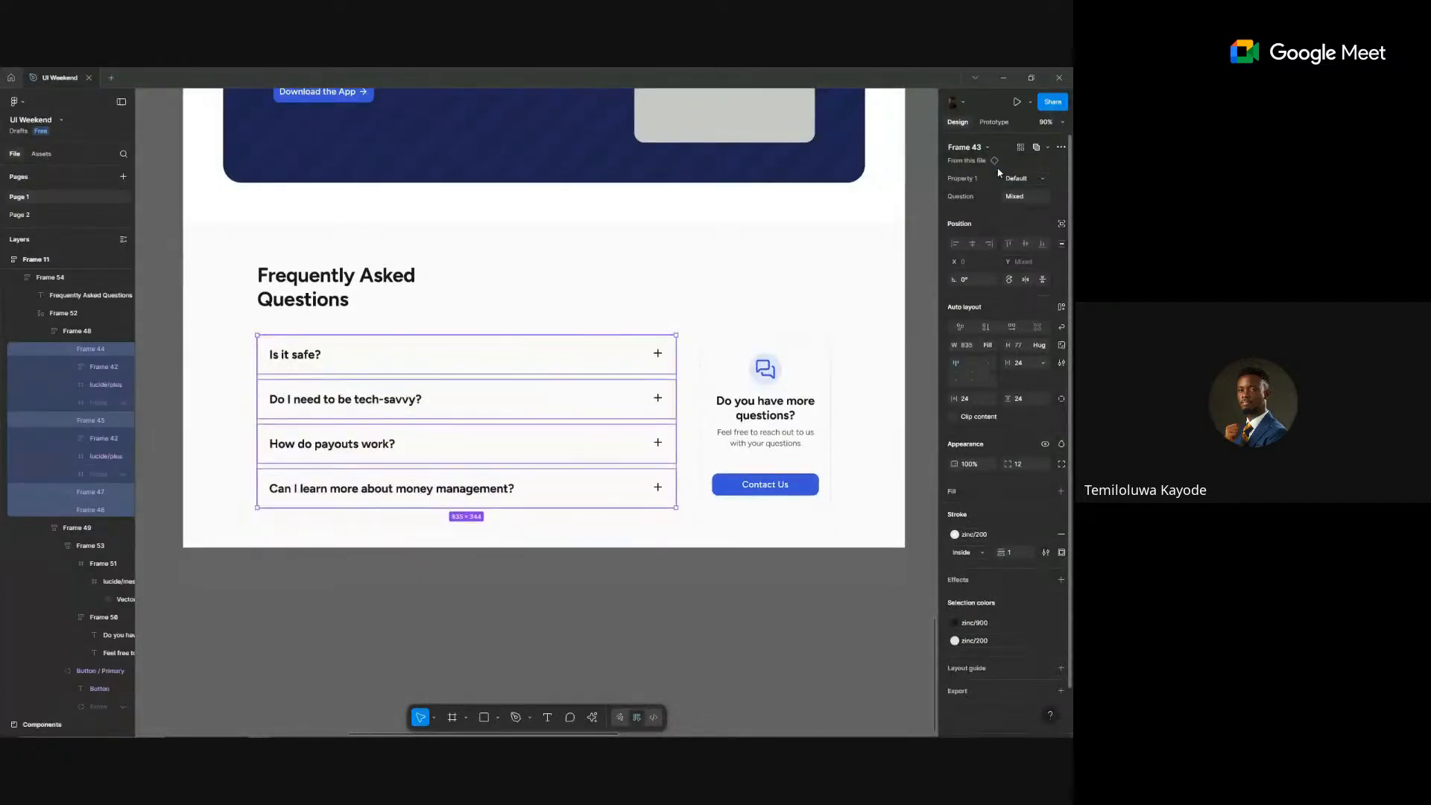
{"action": "left_click", "coordinate": [572, 627]}
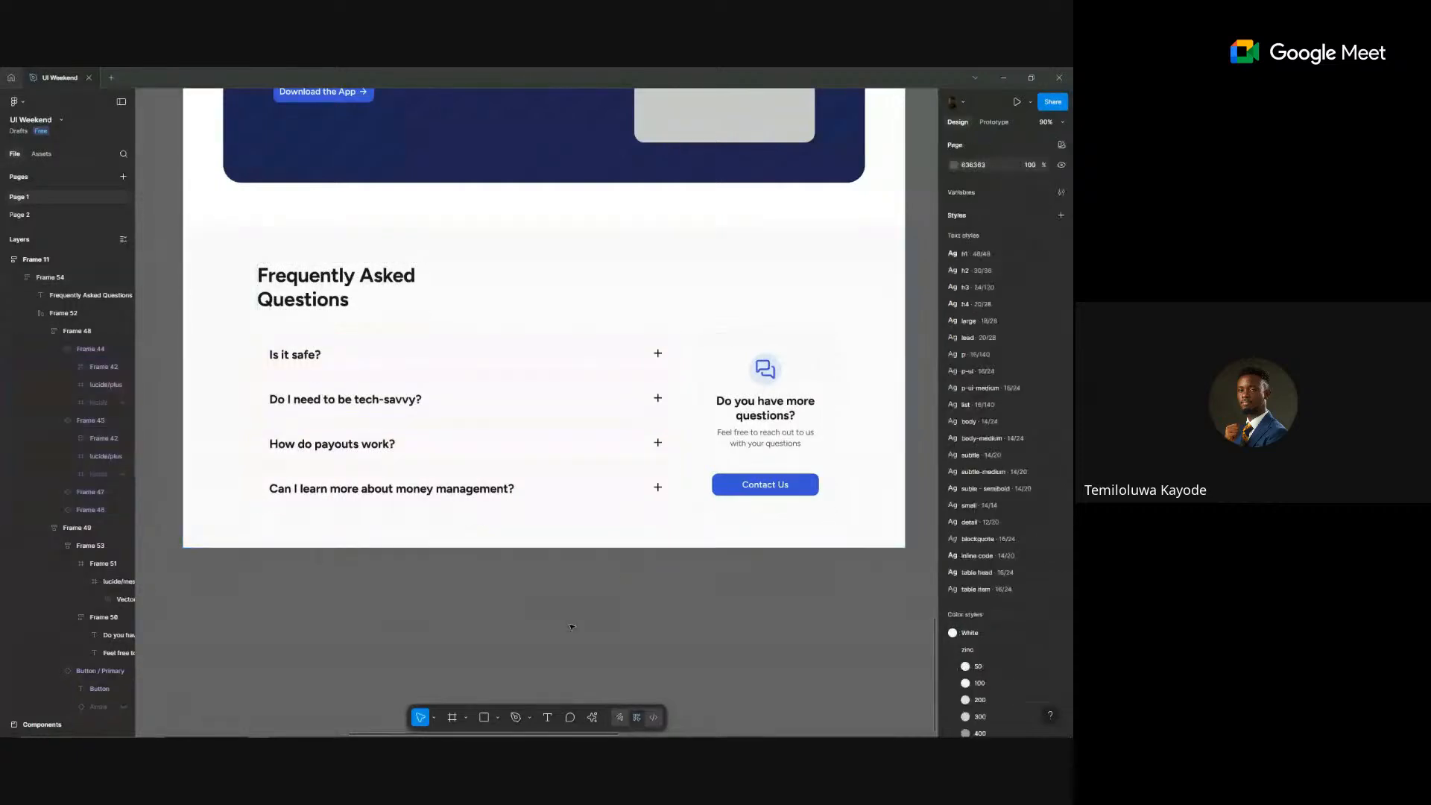
- Change the "Do you have more questions?" card's height sizing to Fixed height
{"action": "scroll", "coordinate": [522, 612], "scroll_direction": "right", "scroll_amount": 5}
{"action": "left_click", "coordinate": [627, 432]}
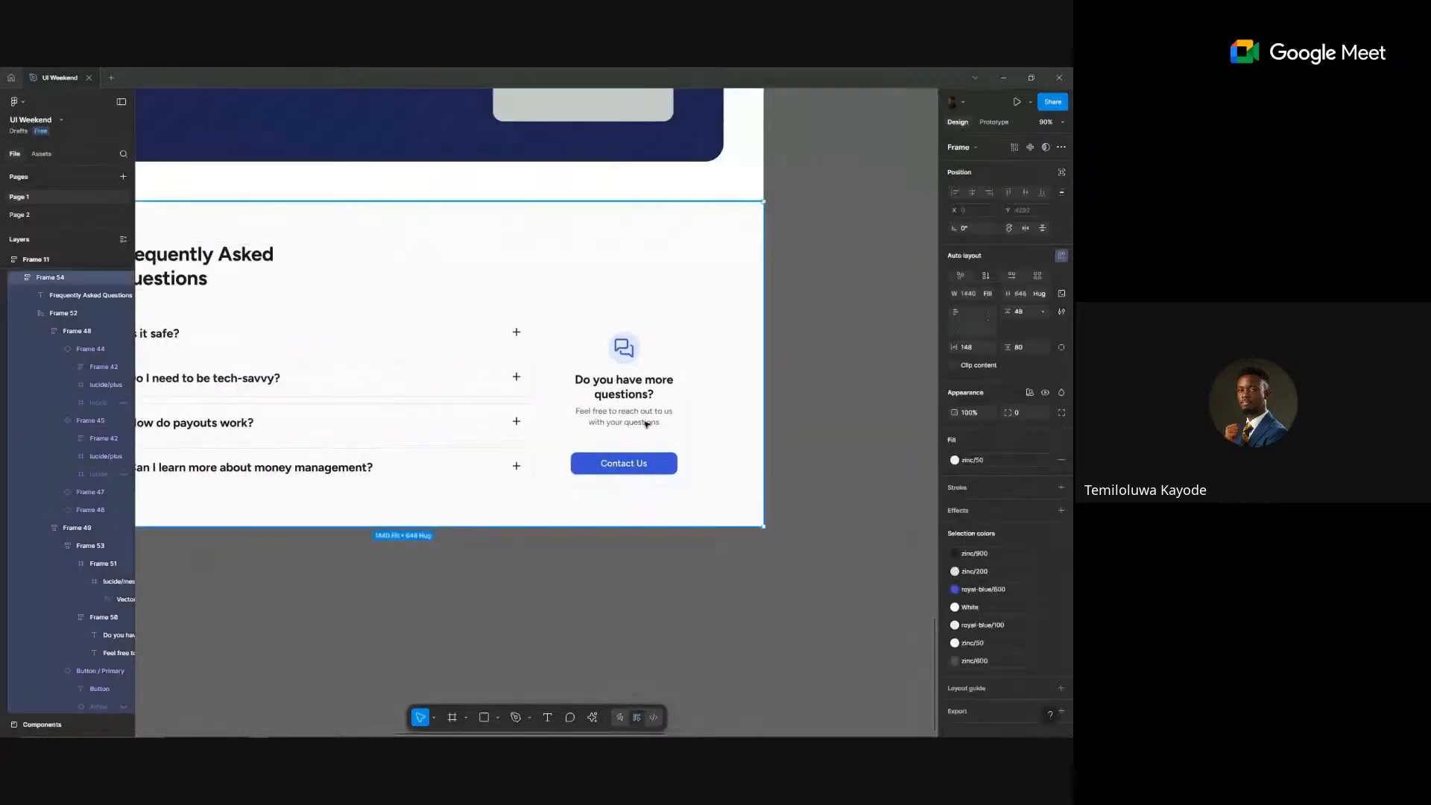
{"action": "left_click", "coordinate": [646, 424]}
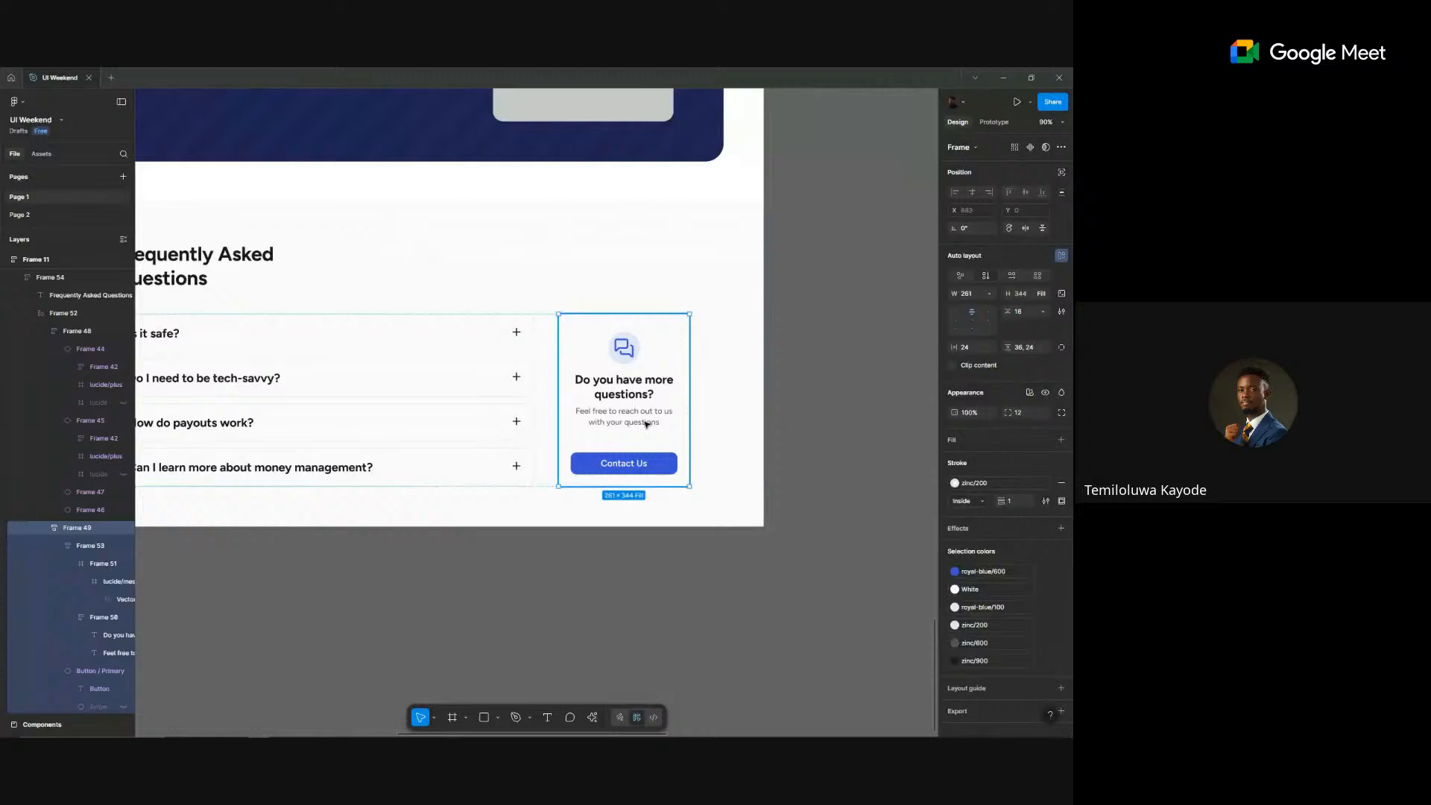
{"action": "left_click", "coordinate": [1042, 297]}
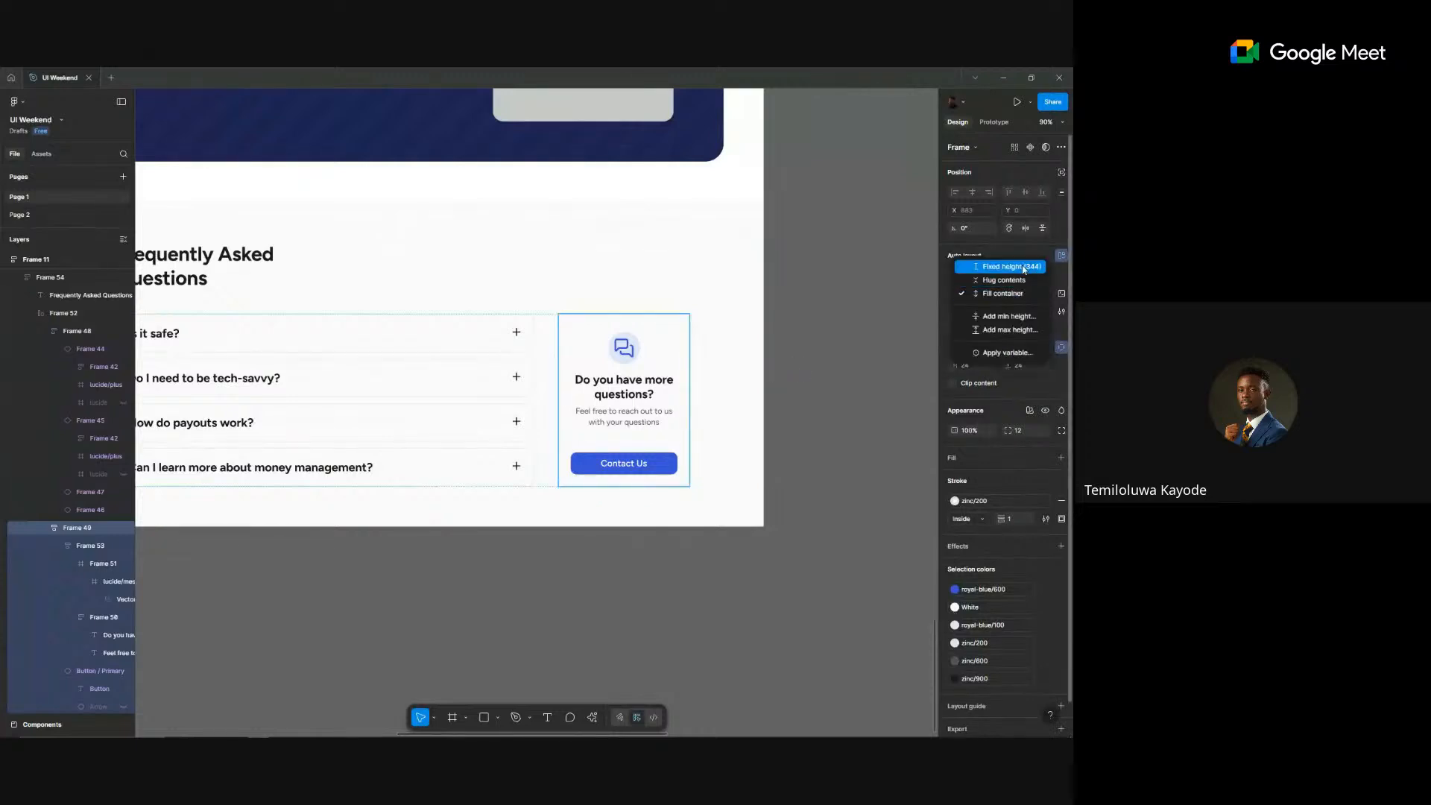
{"action": "left_click", "coordinate": [1024, 269]}
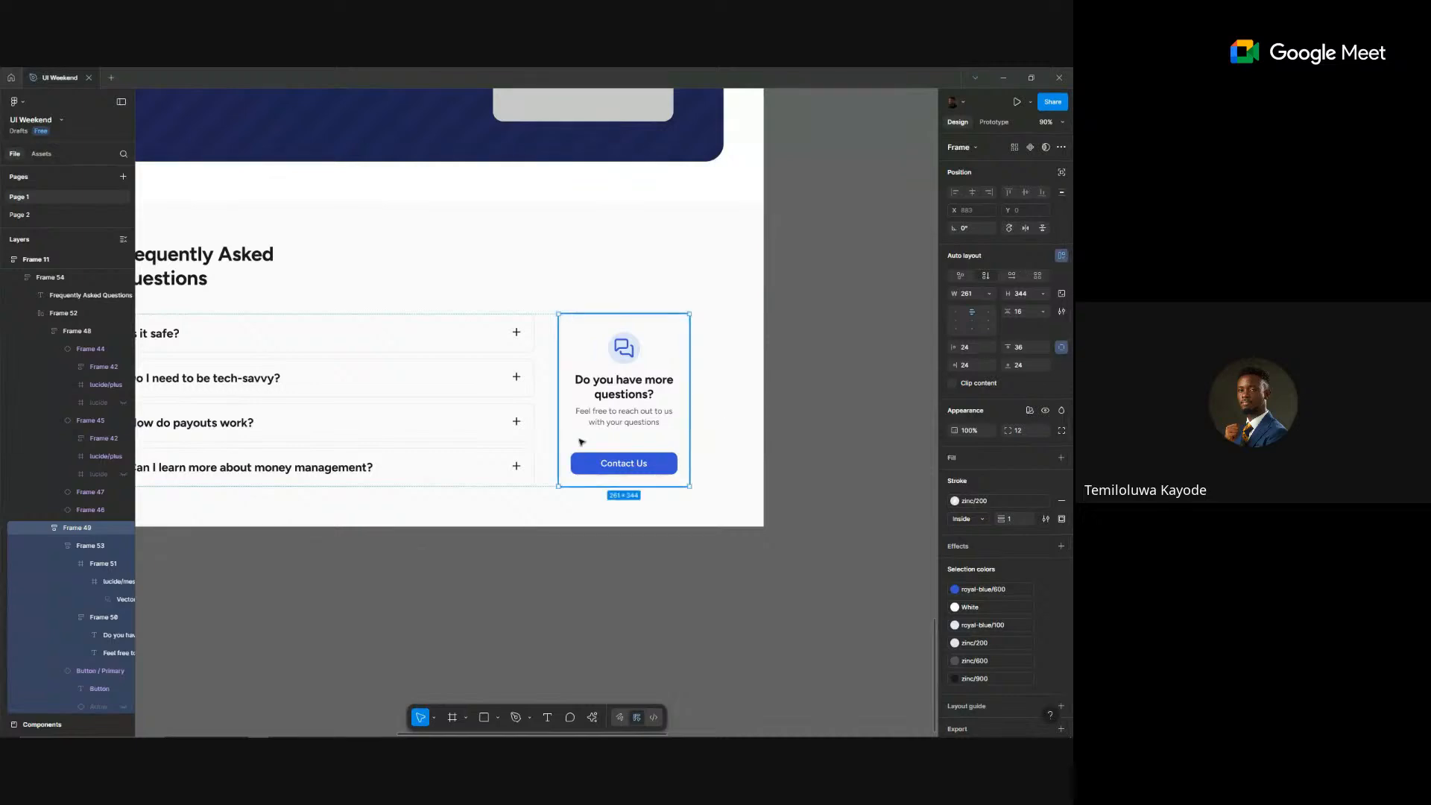
- Try a width of 320 on the "Do you have more questions?" card, and settle on 280
{"action": "left_click", "coordinate": [973, 293]}
{"action": "type", "text": "320"}
{"action": "key", "text": "Return"}
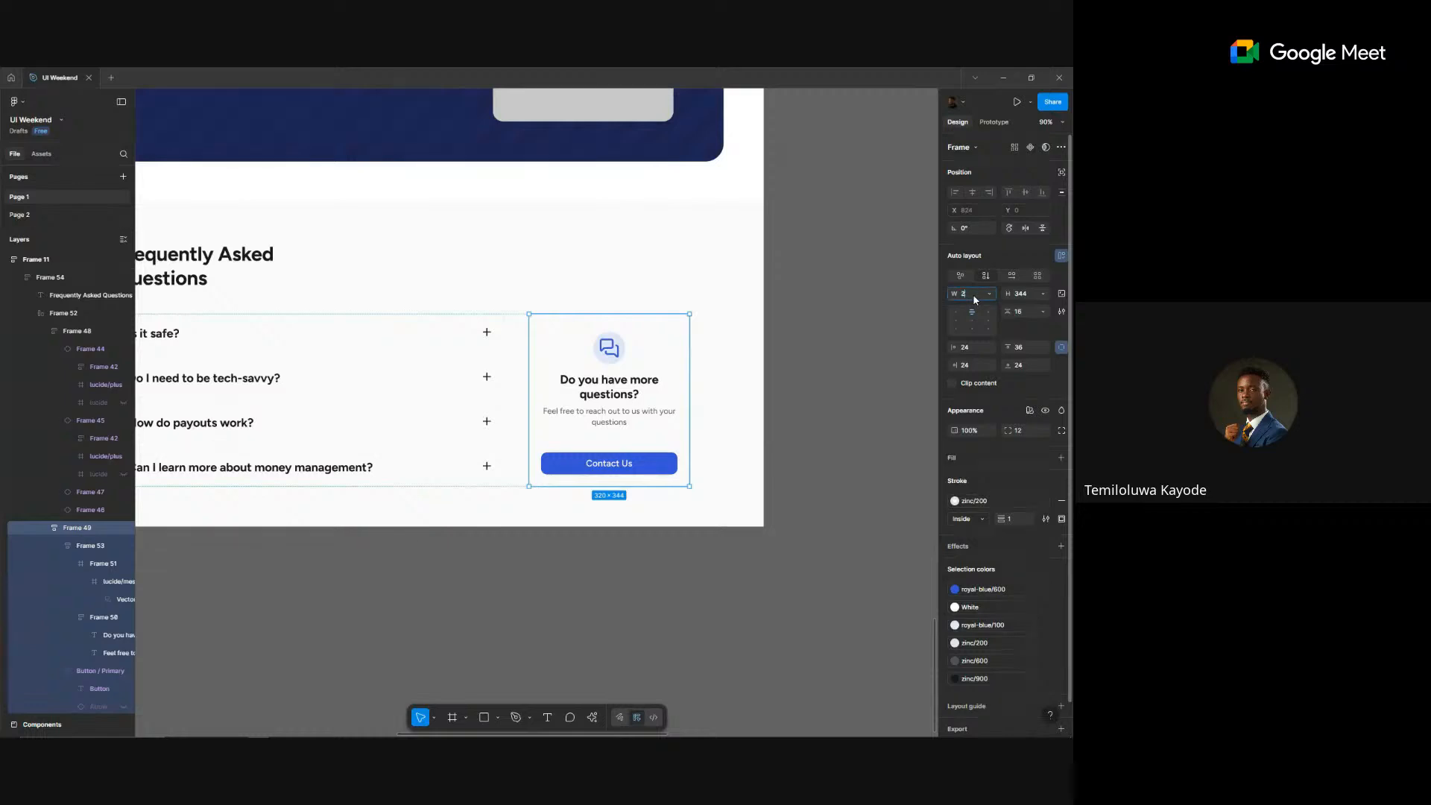
{"action": "type", "text": "280"}
{"action": "key", "text": "Return"}
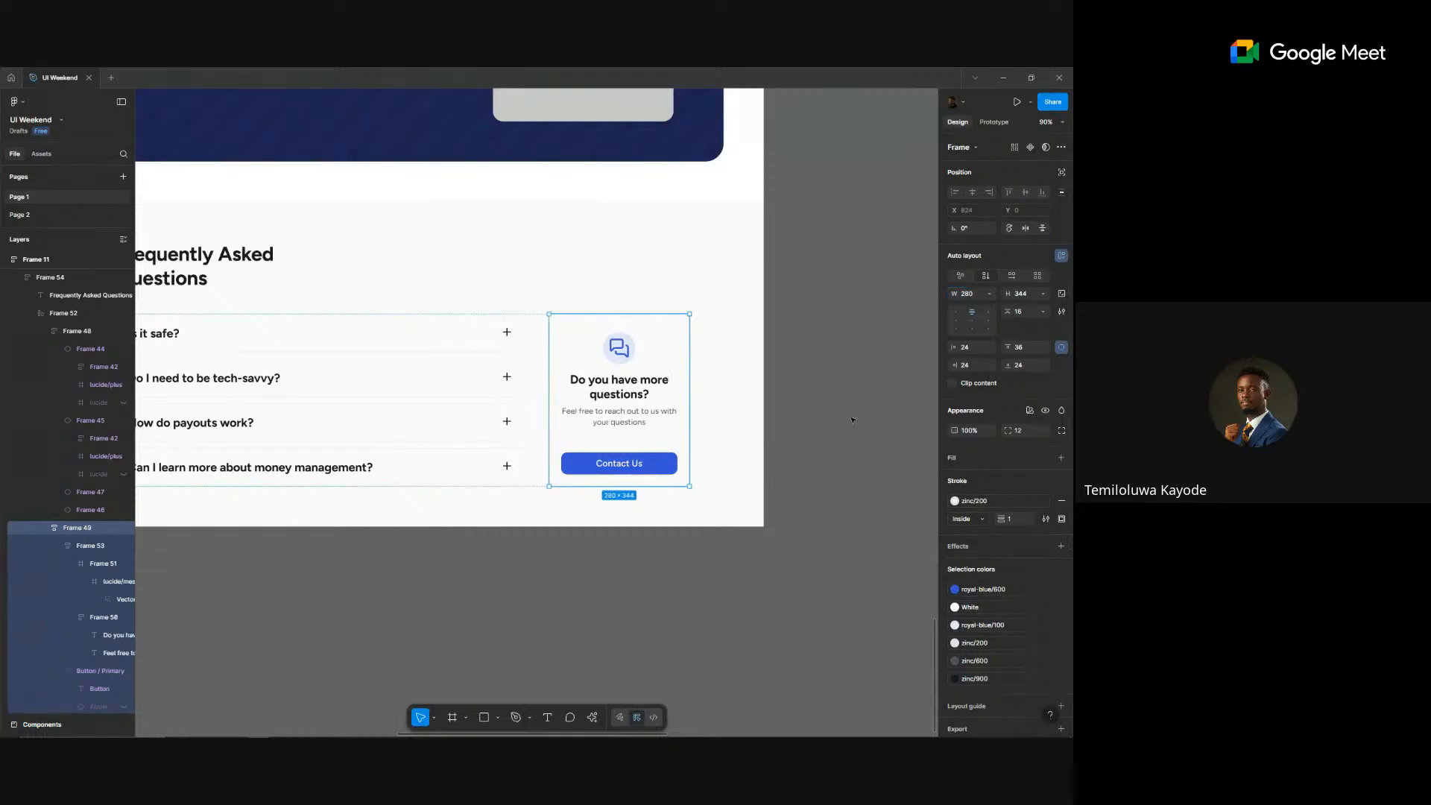
{"action": "left_click", "coordinate": [758, 581]}
- Launch the landing page's prototype presentation and return to the design file
{"action": "scroll", "coordinate": [756, 579], "scroll_direction": "down", "scroll_amount": 5}
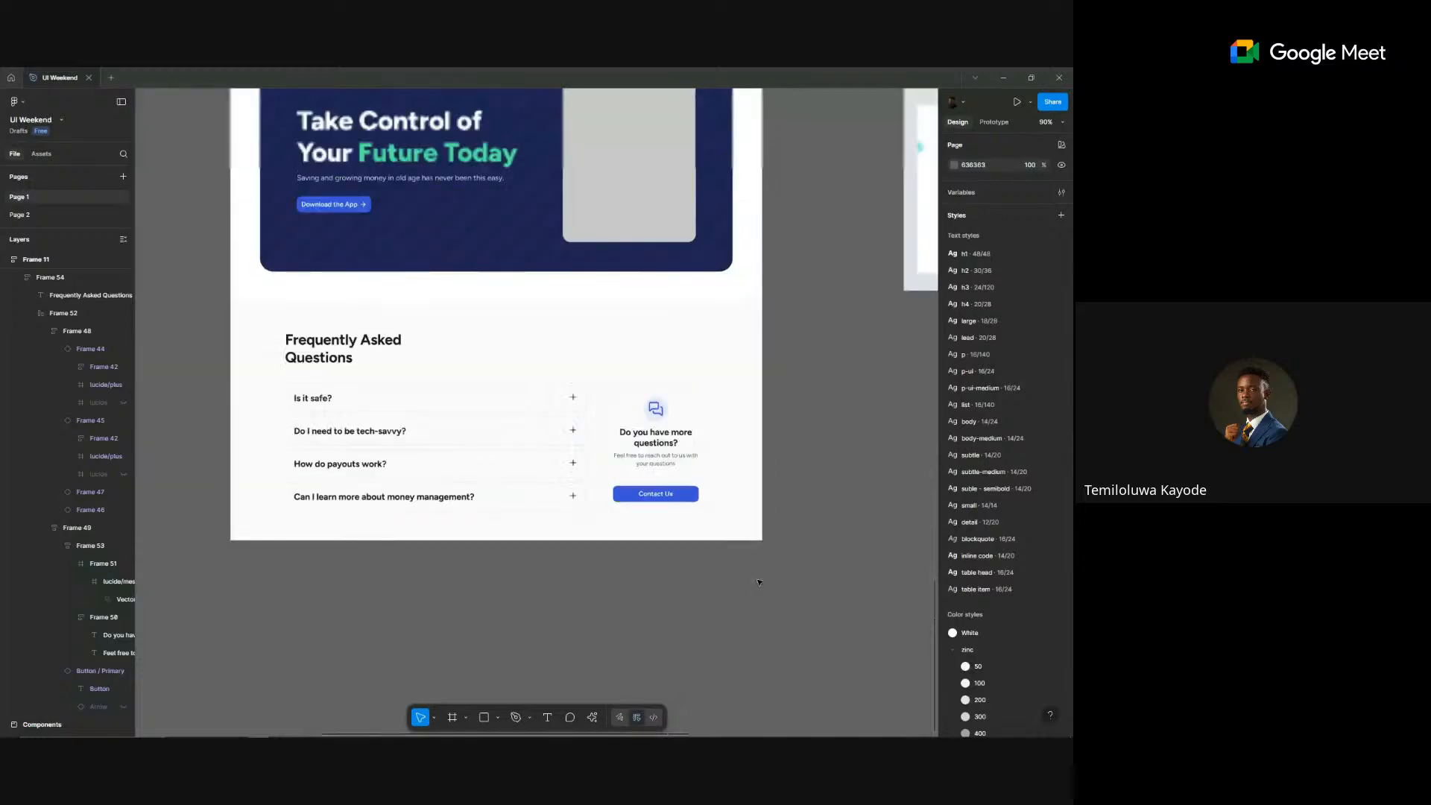
{"action": "scroll", "coordinate": [699, 630], "scroll_direction": "left", "scroll_amount": 3}
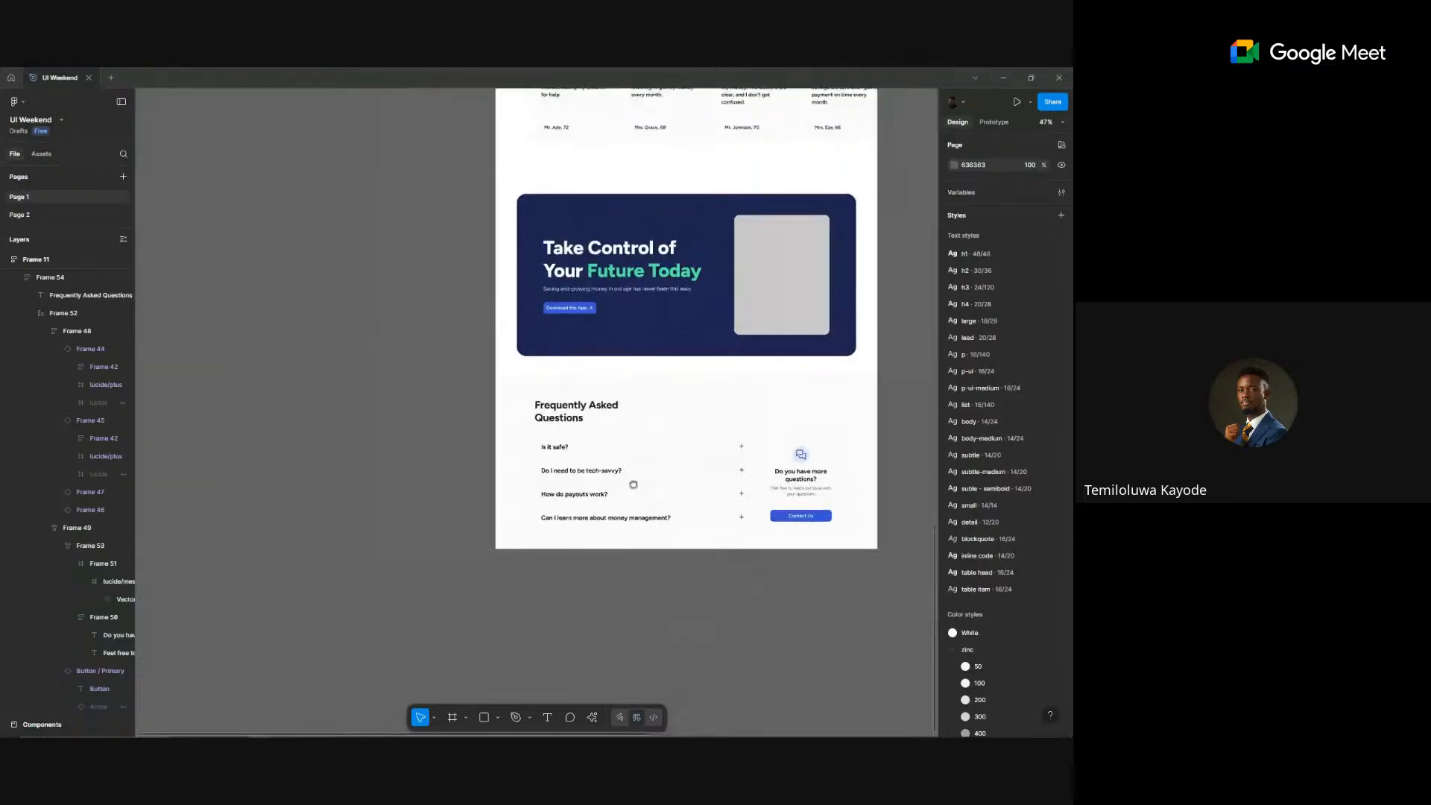
{"action": "left_click", "coordinate": [1016, 101]}
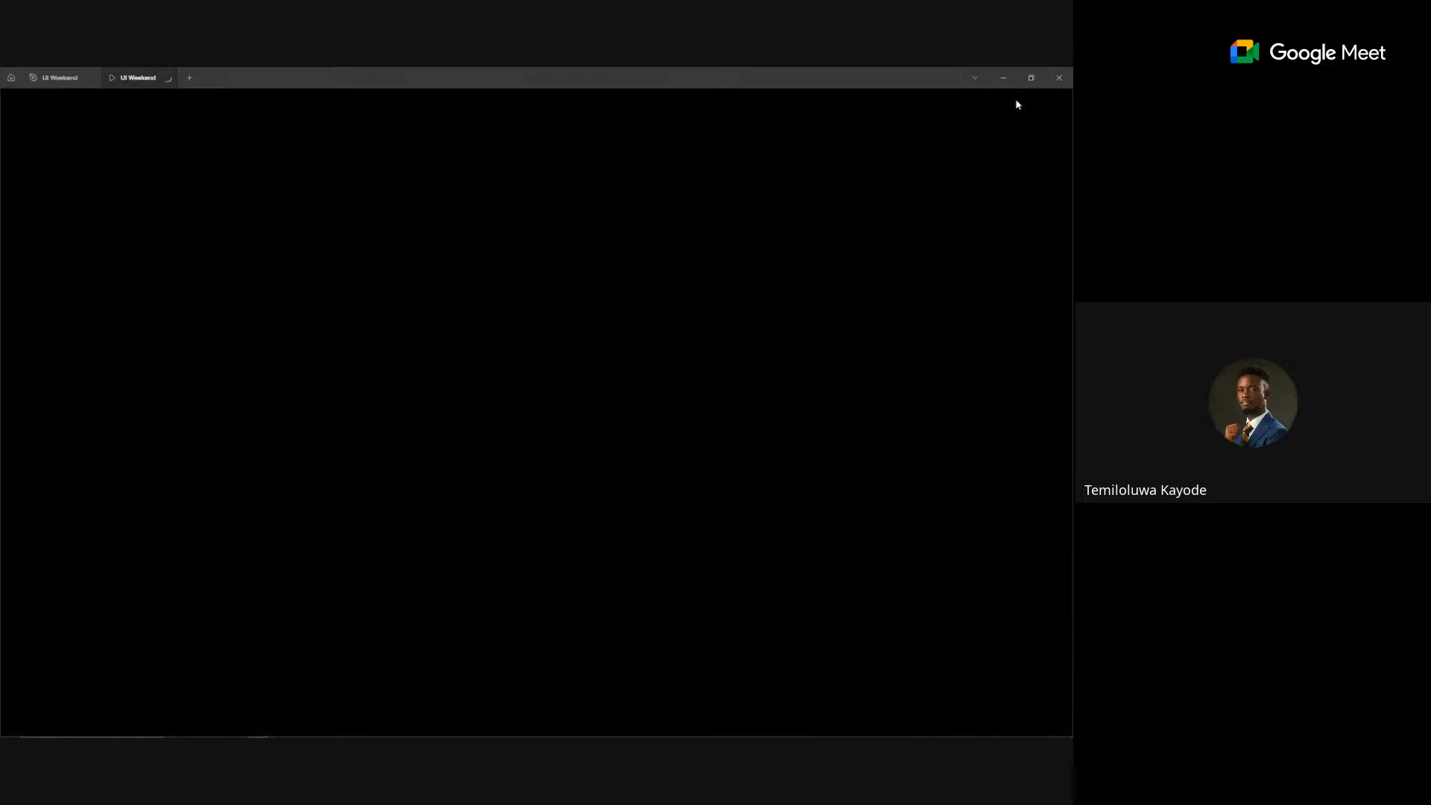
{"action": "left_click", "coordinate": [56, 73]}
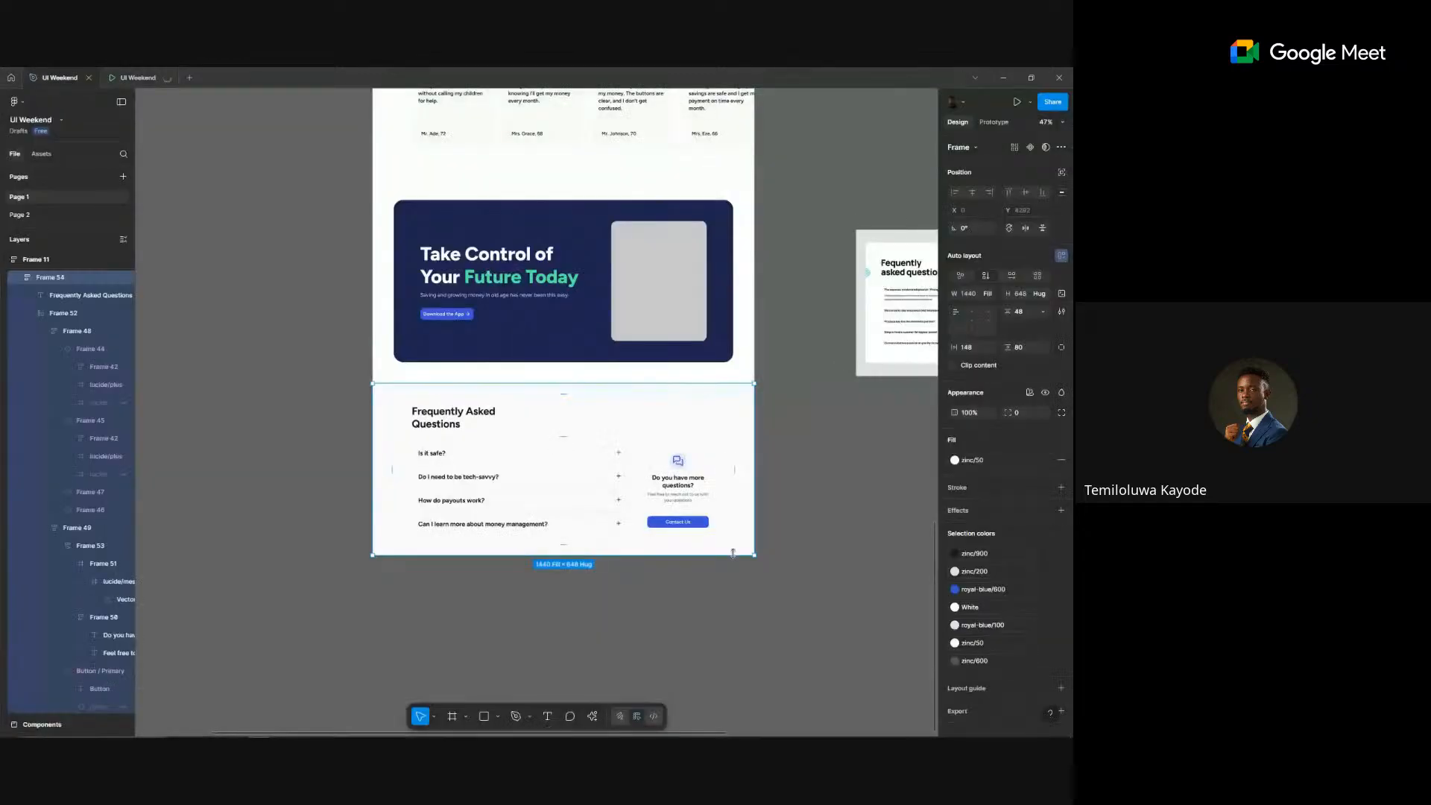
- Set the line height of the "Frequently Asked Questions" heading to 120%
{"action": "scroll", "coordinate": [733, 552], "scroll_direction": "up", "scroll_amount": 3}
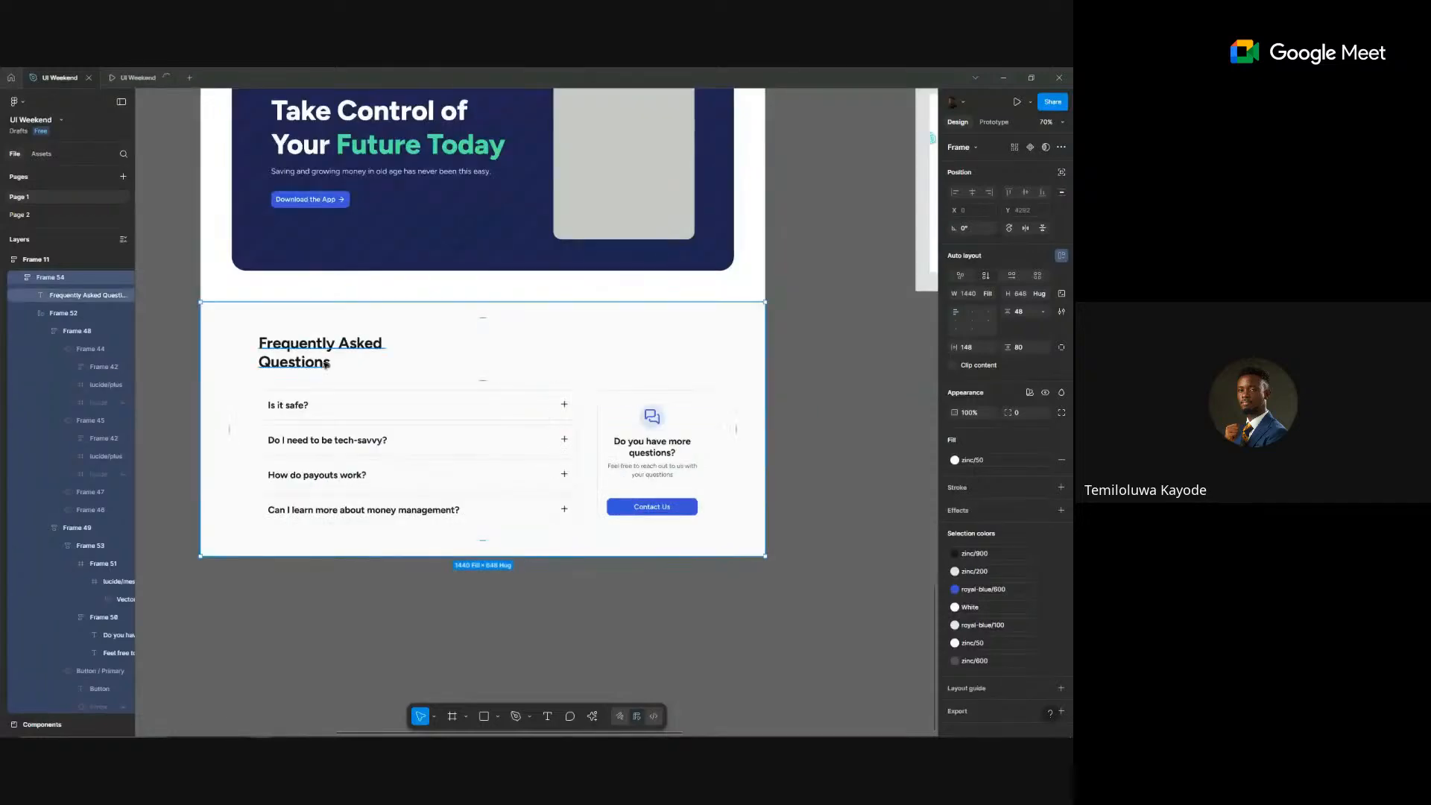
{"action": "left_click", "coordinate": [308, 365]}
{"action": "type", "text": "12"}
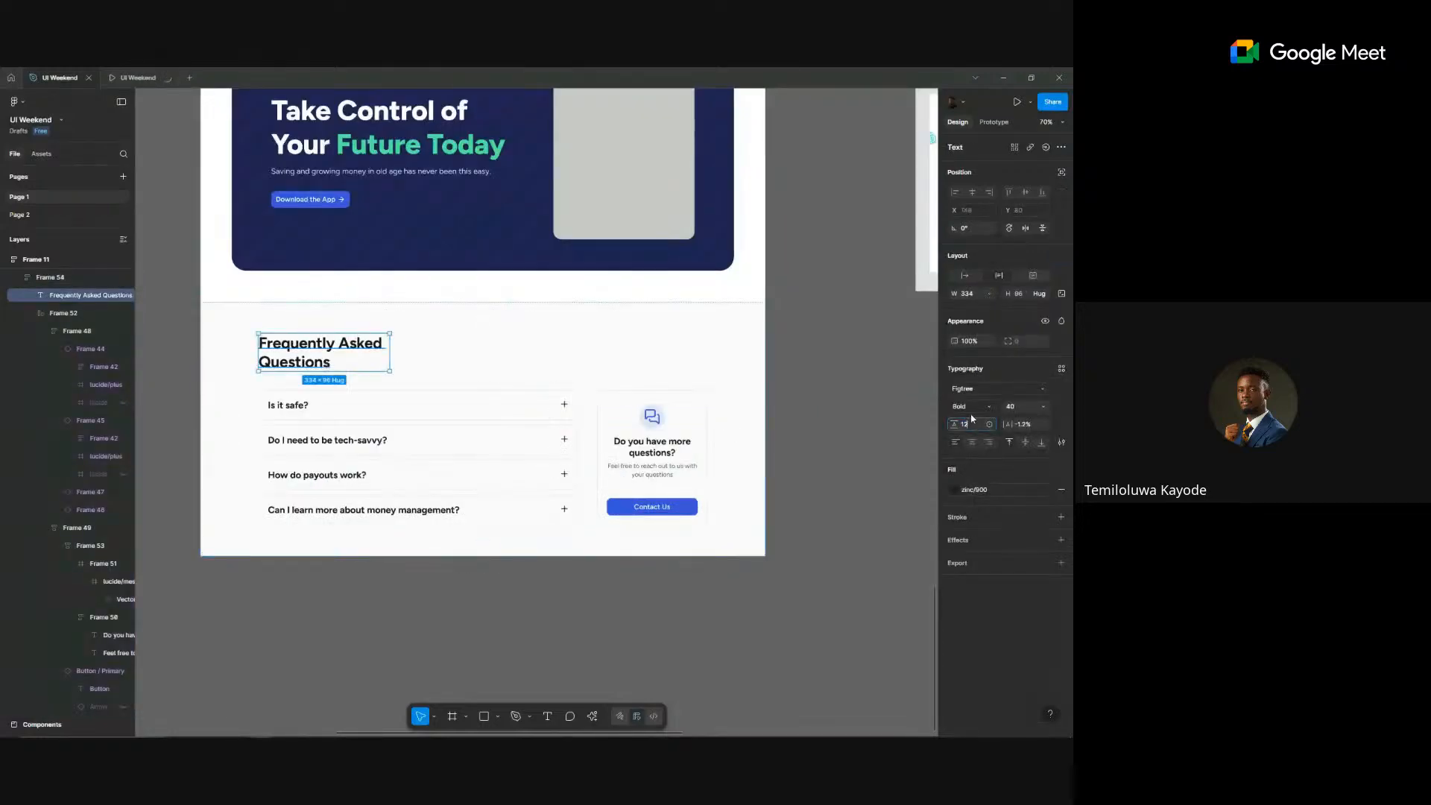
{"action": "type", "text": "0"}
{"action": "key", "text": "Return"}
{"action": "left_click", "coordinate": [855, 409]}
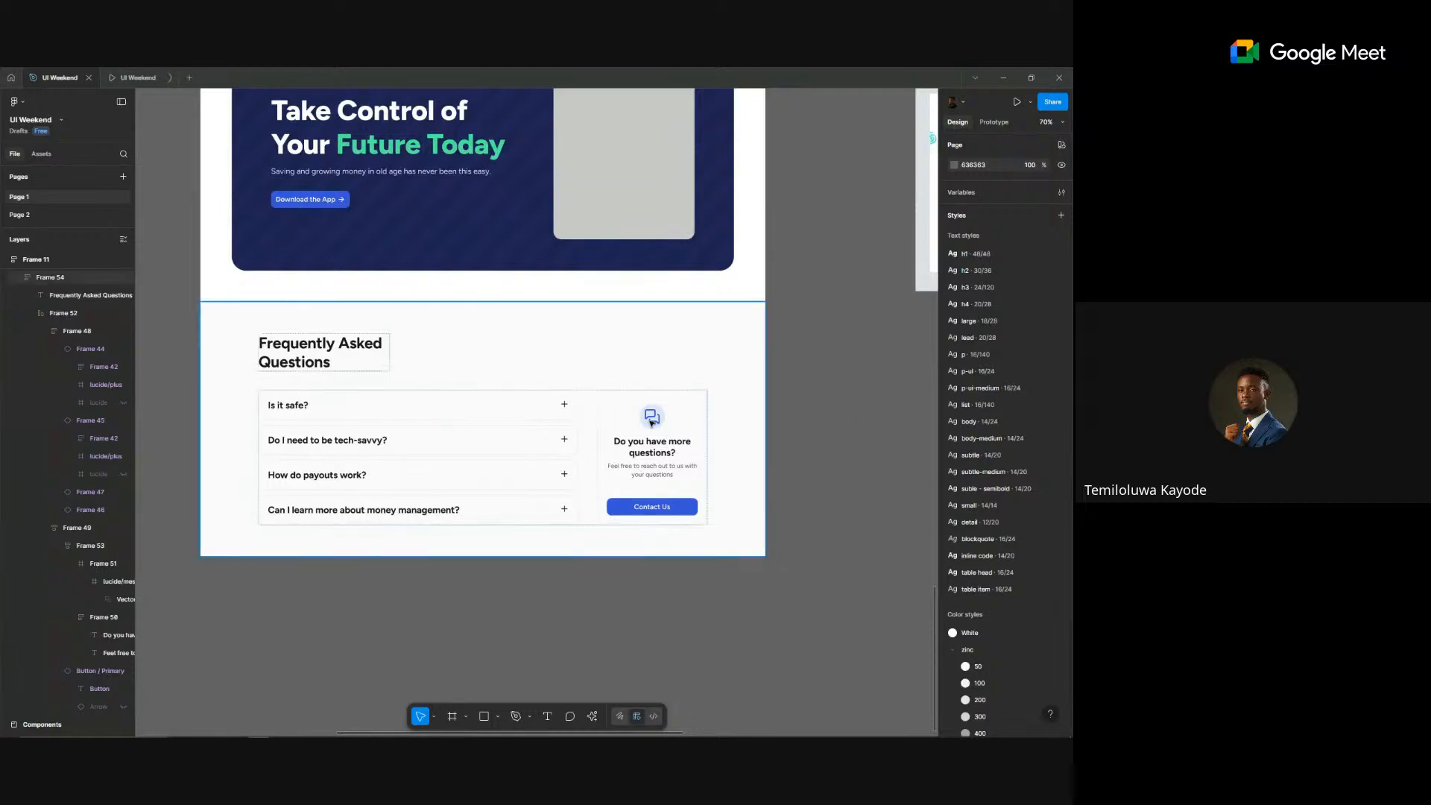
- Check the copy after the FAQs in ChatGPT, and view the landing page in the prototype presentation
{"action": "key", "text": "alt+Tab"}
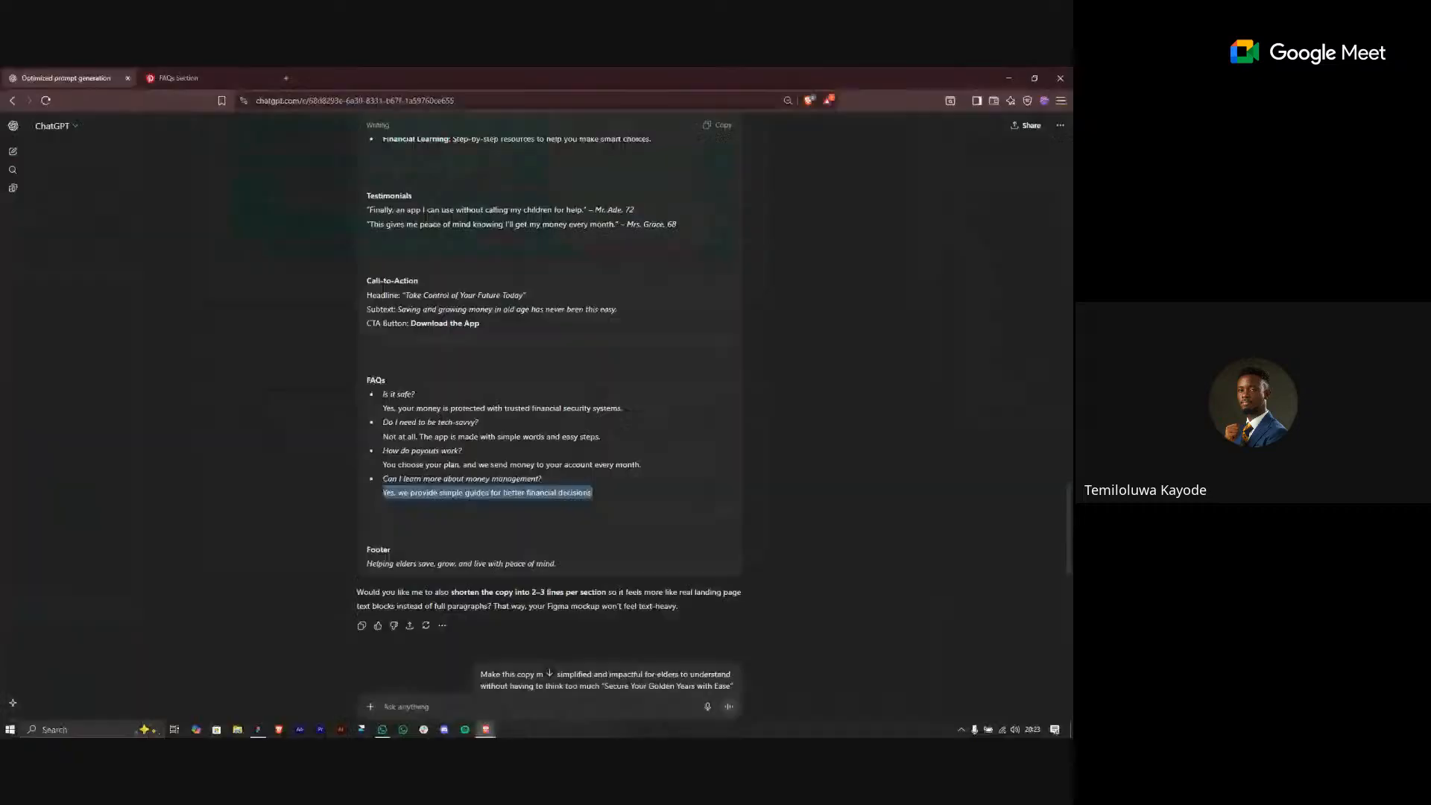
{"action": "scroll", "coordinate": [477, 582], "scroll_direction": "down", "scroll_amount": 2}
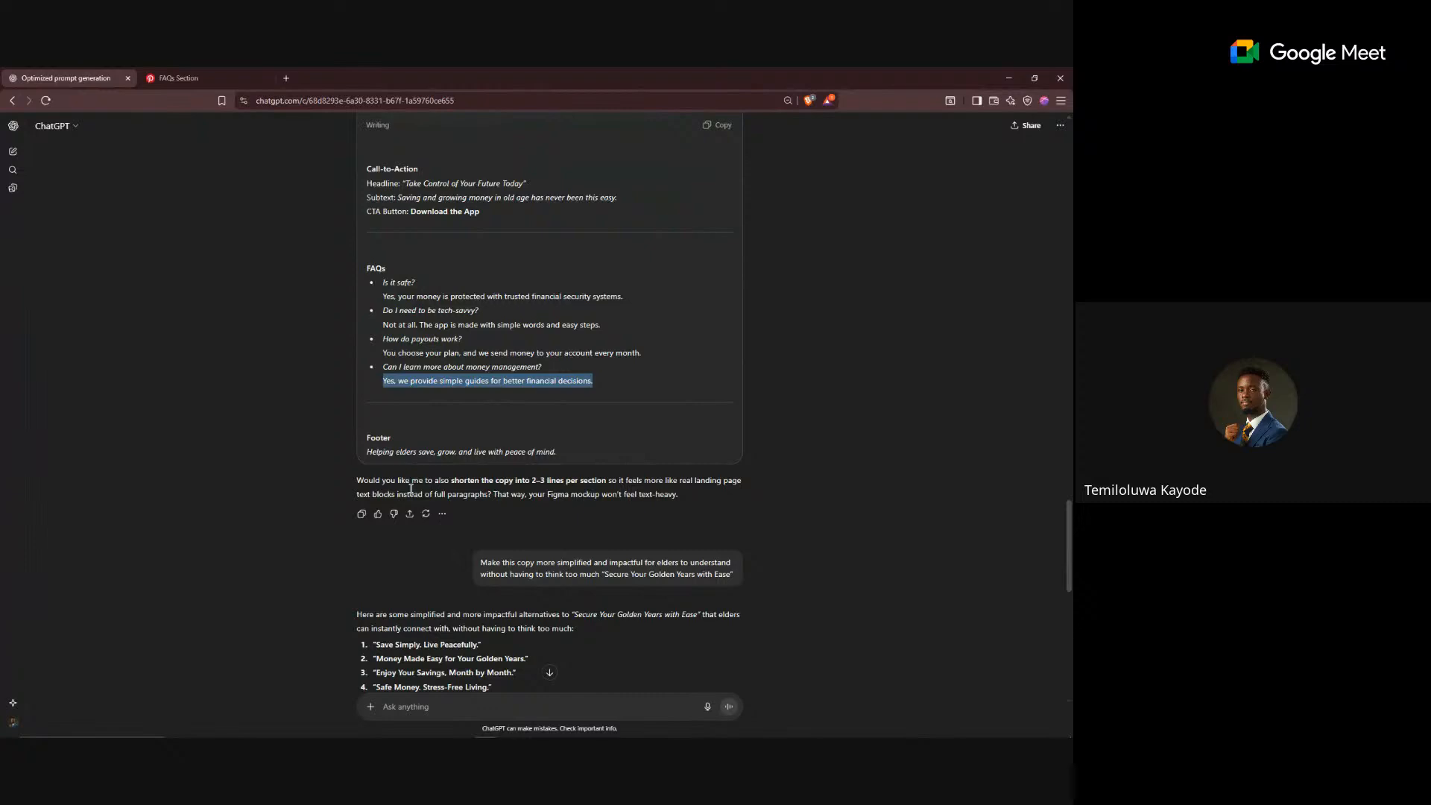
{"action": "key", "text": "alt+Tab"}
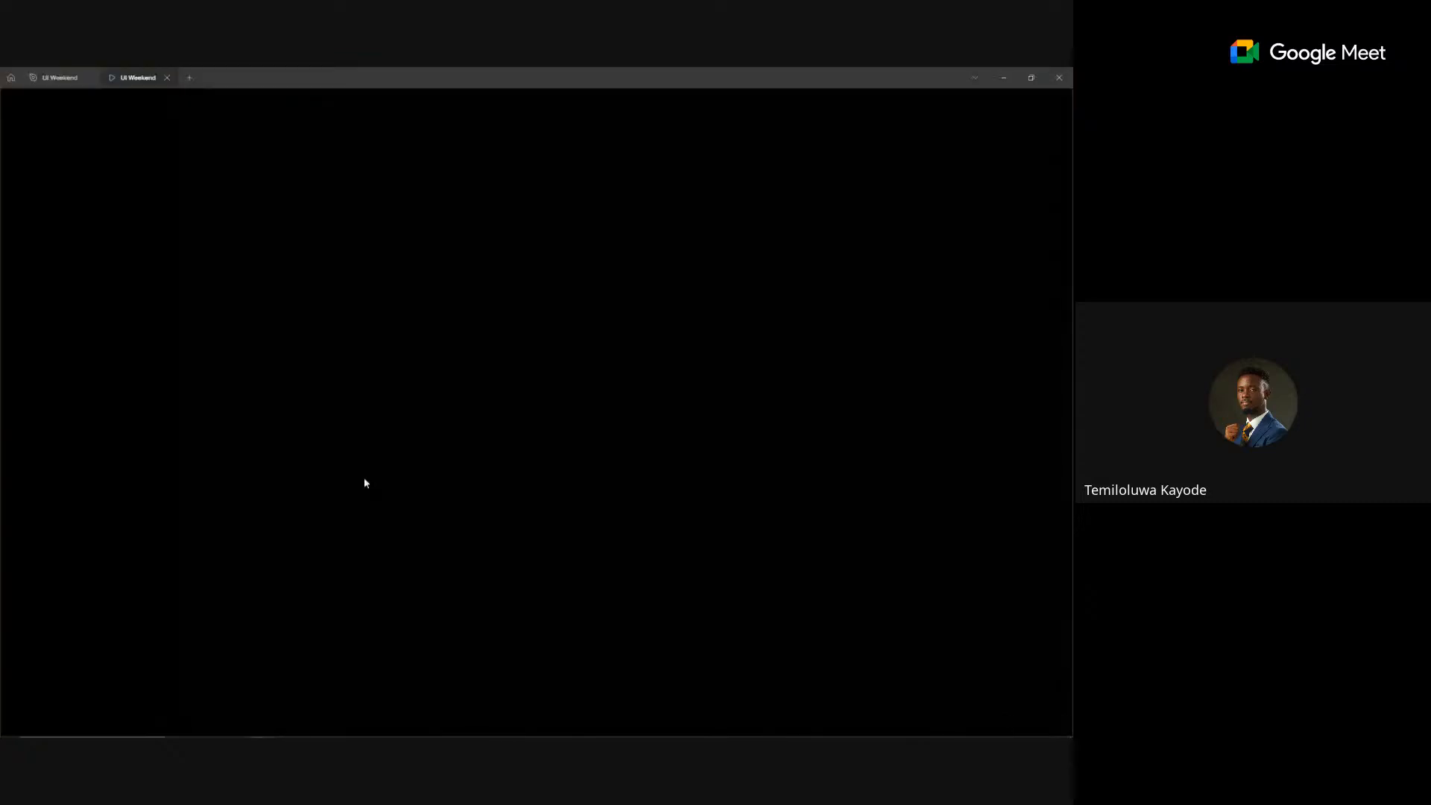
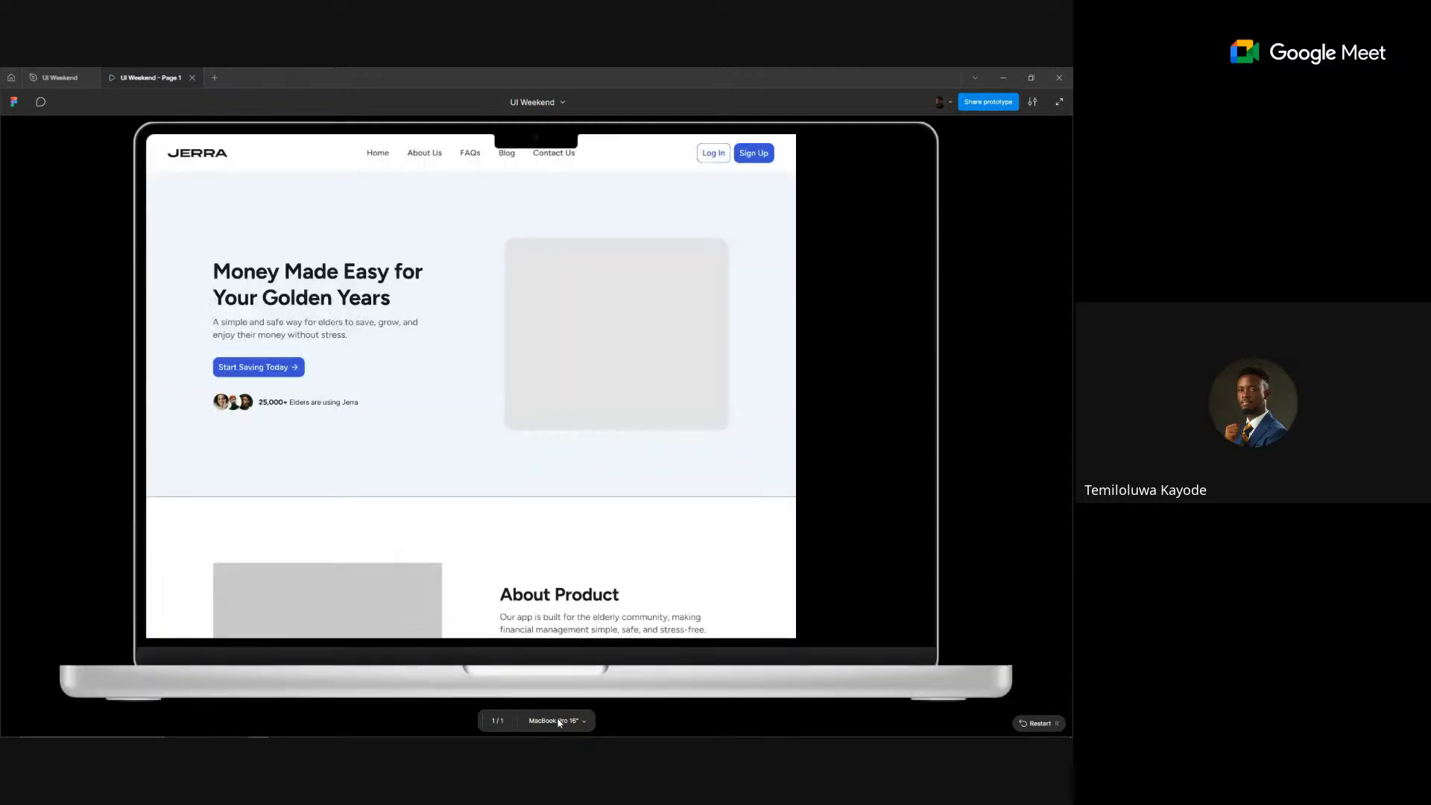
{"action": "scroll", "coordinate": [79, 128], "scroll_direction": "down", "scroll_amount": 1}
- Set the prototype's device to "No device" in the design file's prototype settings
{"action": "left_click", "coordinate": [52, 79]}
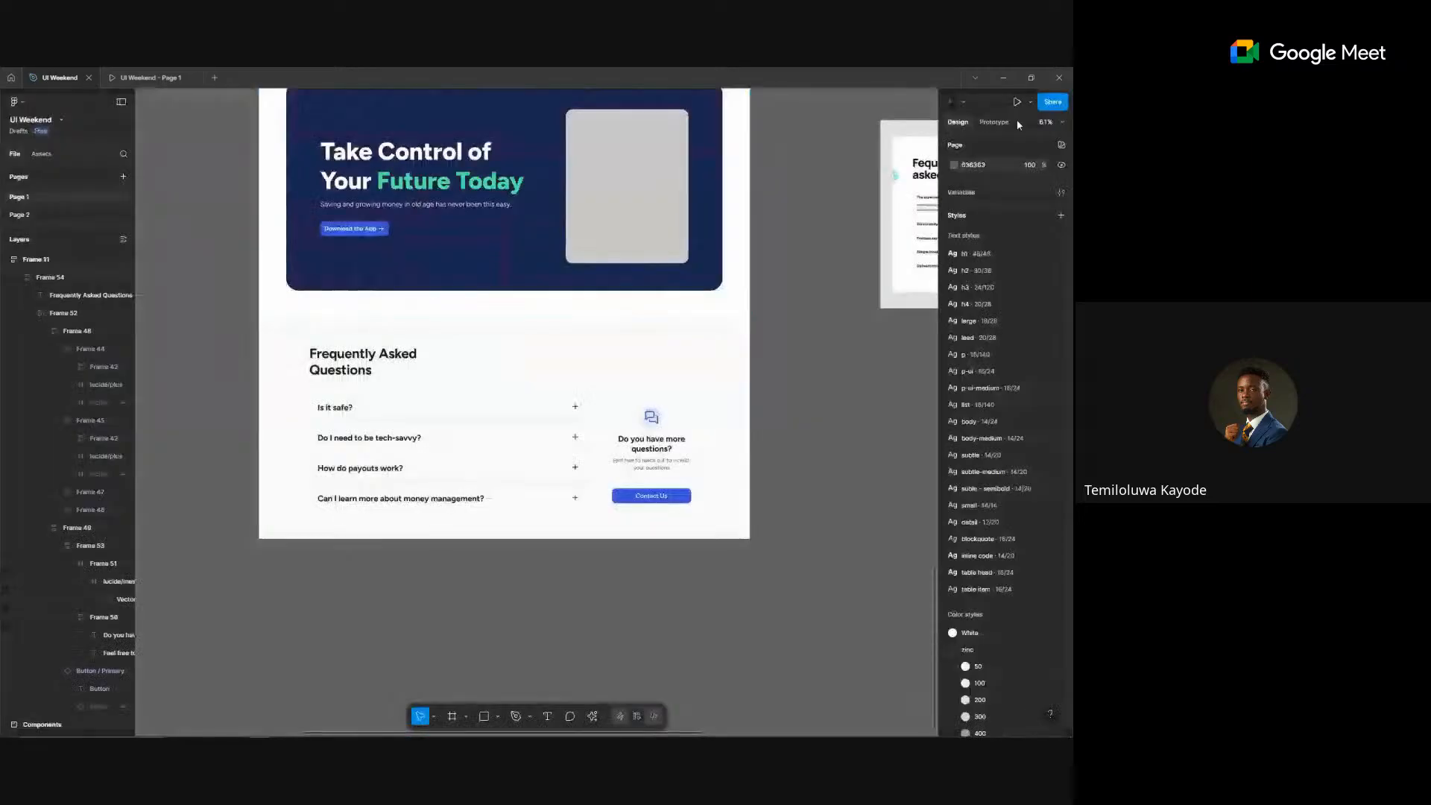
{"action": "left_click", "coordinate": [993, 121]}
{"action": "left_click", "coordinate": [1000, 165]}
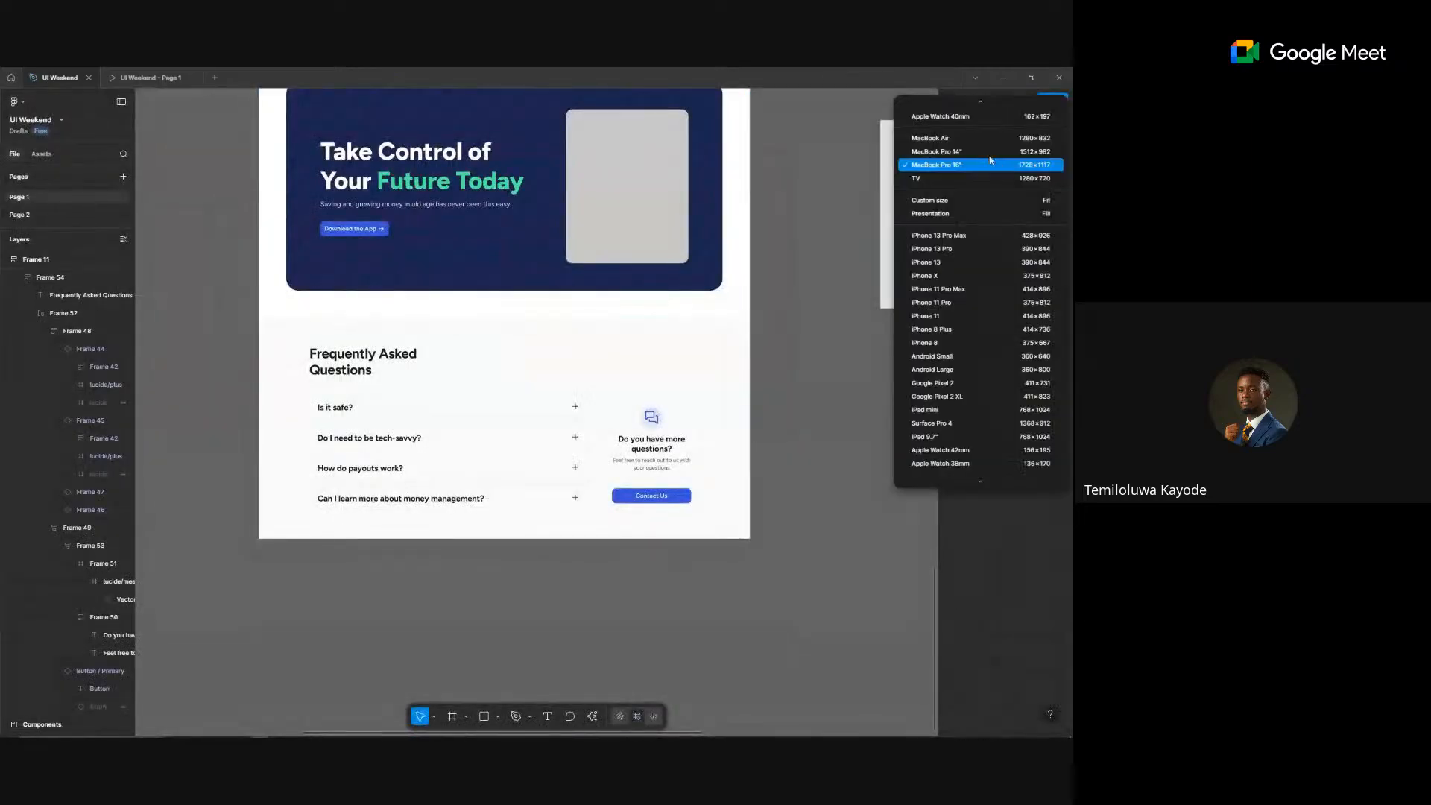
{"action": "scroll", "coordinate": [978, 143], "scroll_direction": "up", "scroll_amount": 2}
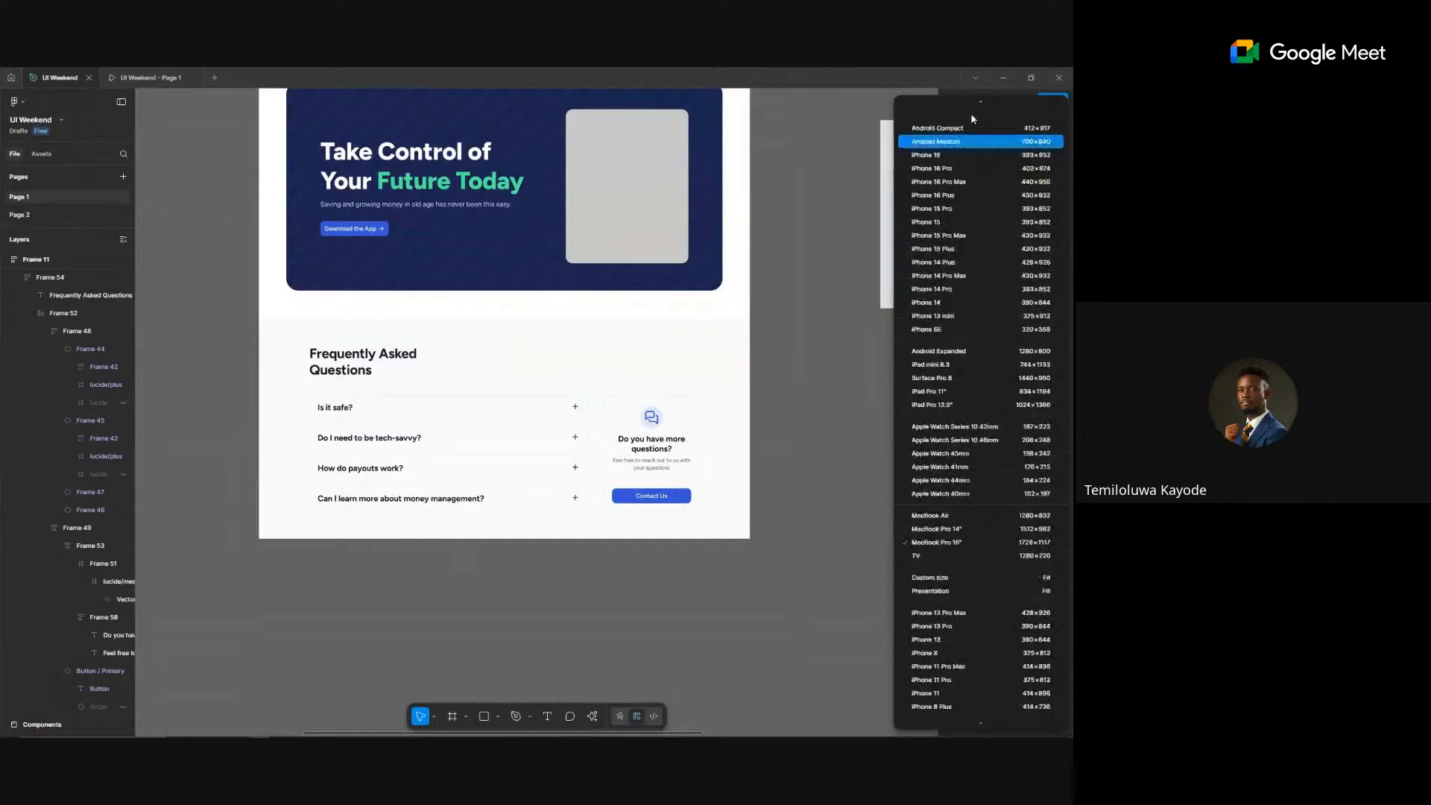
{"action": "left_click", "coordinate": [971, 112]}
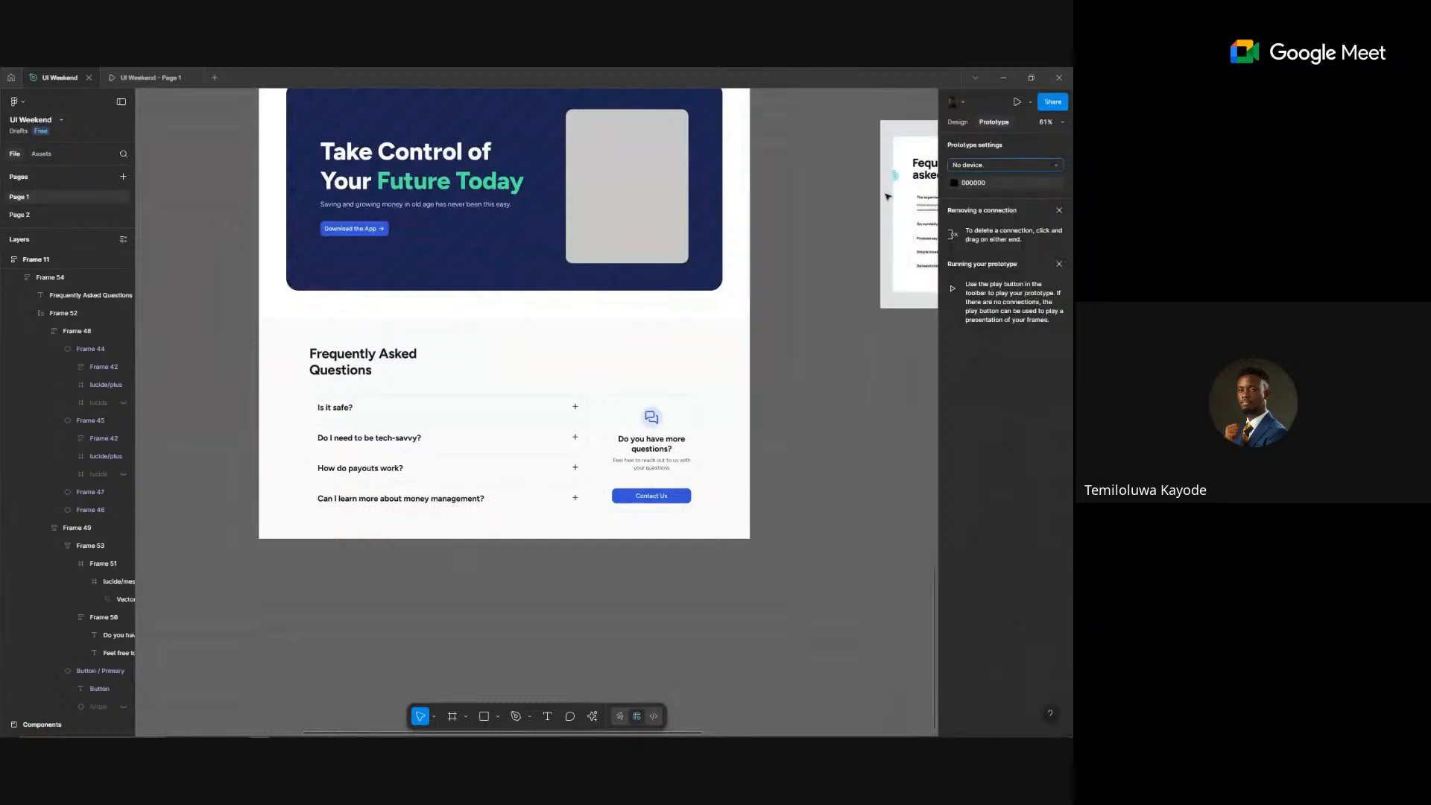
- Present the landing page prototype scaled to fit width and go to its FAQ section
{"action": "left_click", "coordinate": [1016, 102]}
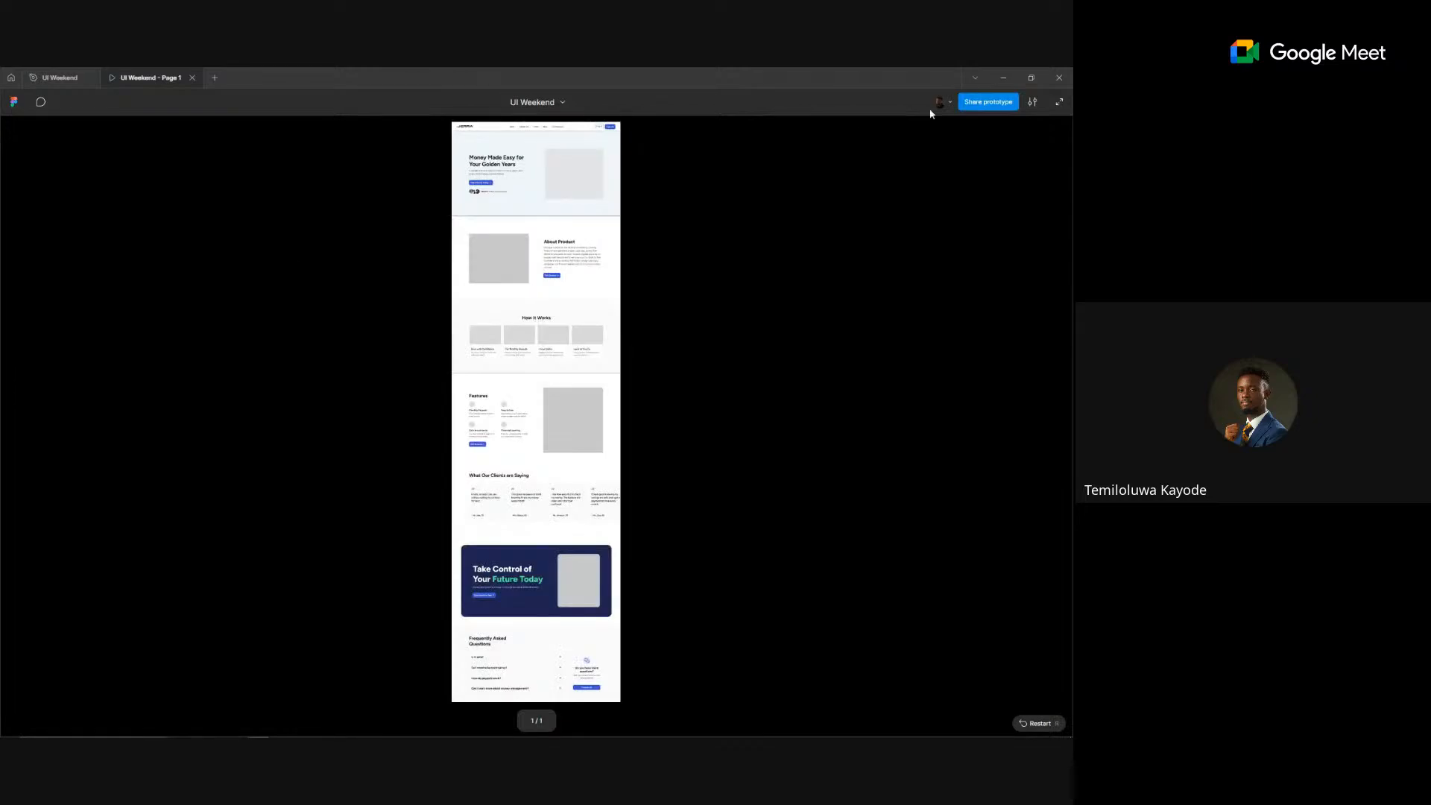
{"action": "left_click", "coordinate": [1034, 103]}
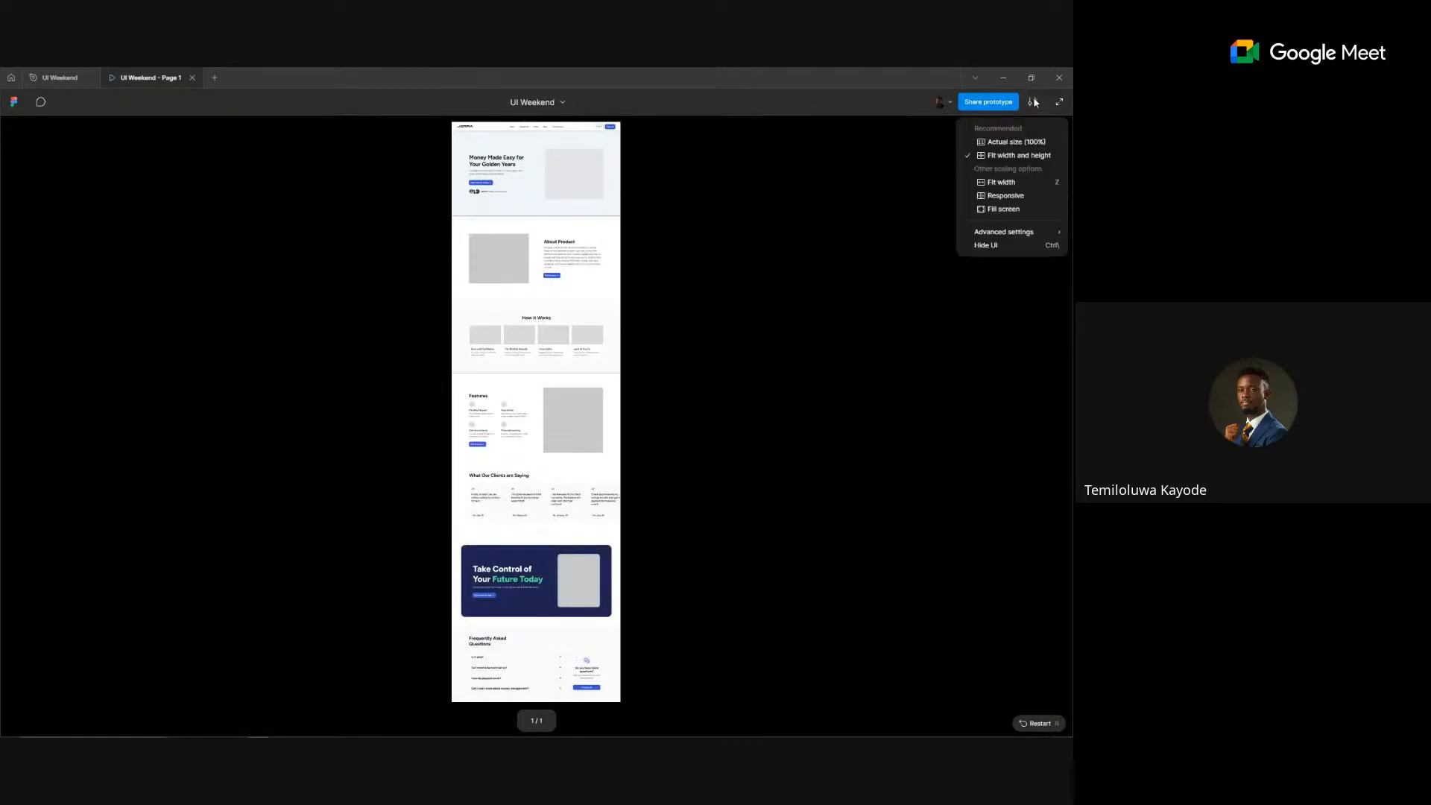
{"action": "left_click", "coordinate": [1003, 181]}
{"action": "scroll", "coordinate": [699, 233], "scroll_direction": "down", "scroll_amount": 3}
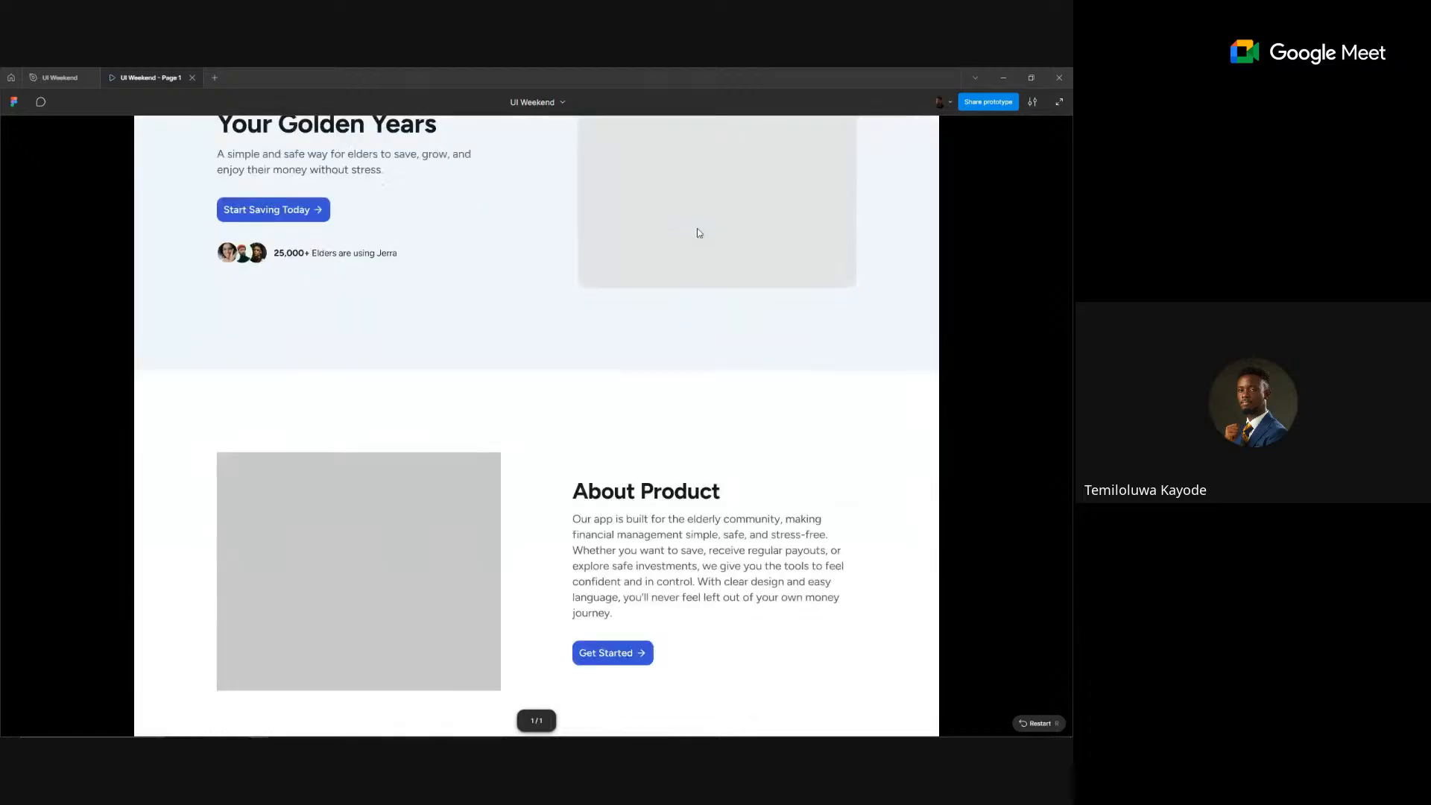
{"action": "scroll", "coordinate": [700, 234], "scroll_direction": "down", "scroll_amount": 10}
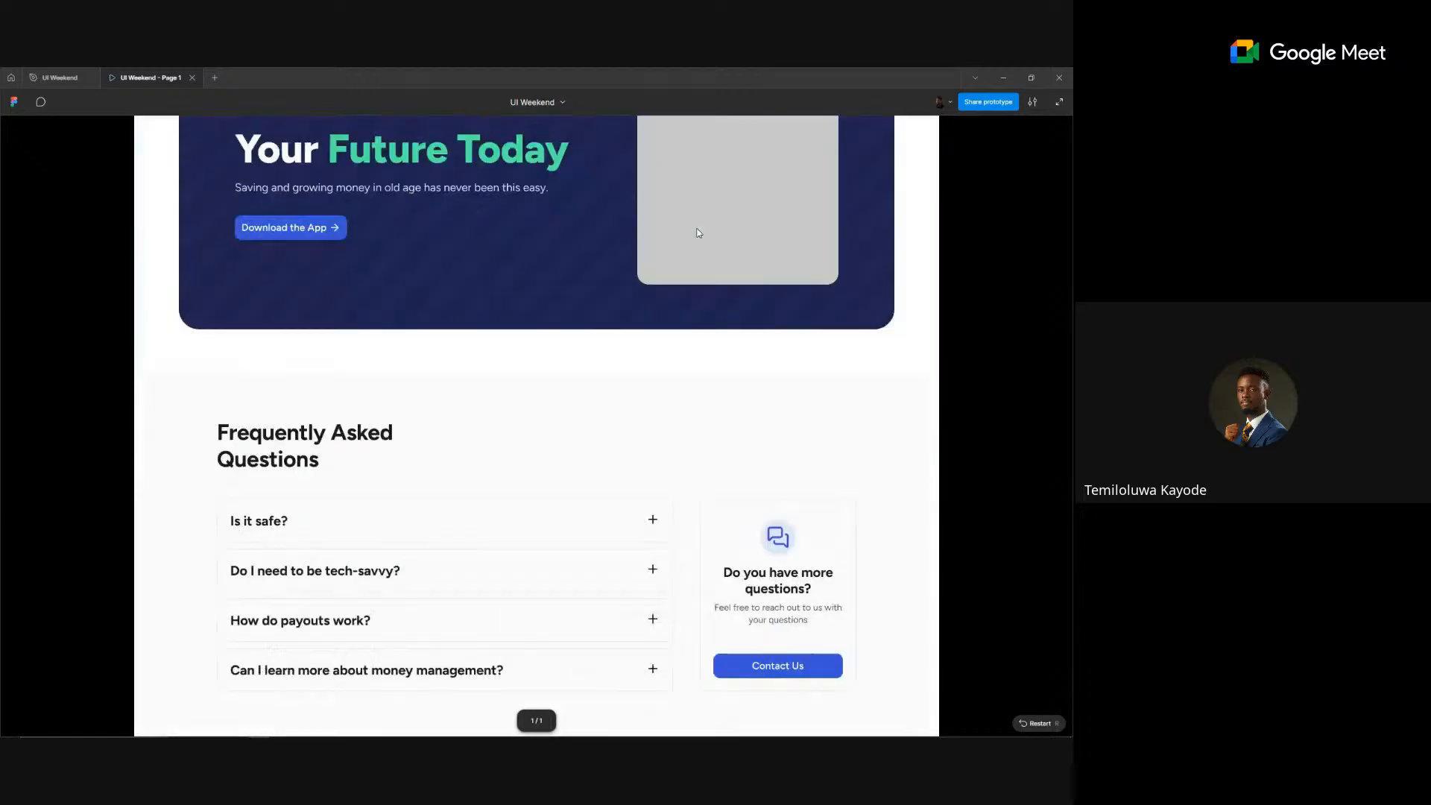
- Test the FAQ accordion in the prototype by expanding all four question rows
{"action": "left_click", "coordinate": [648, 505]}
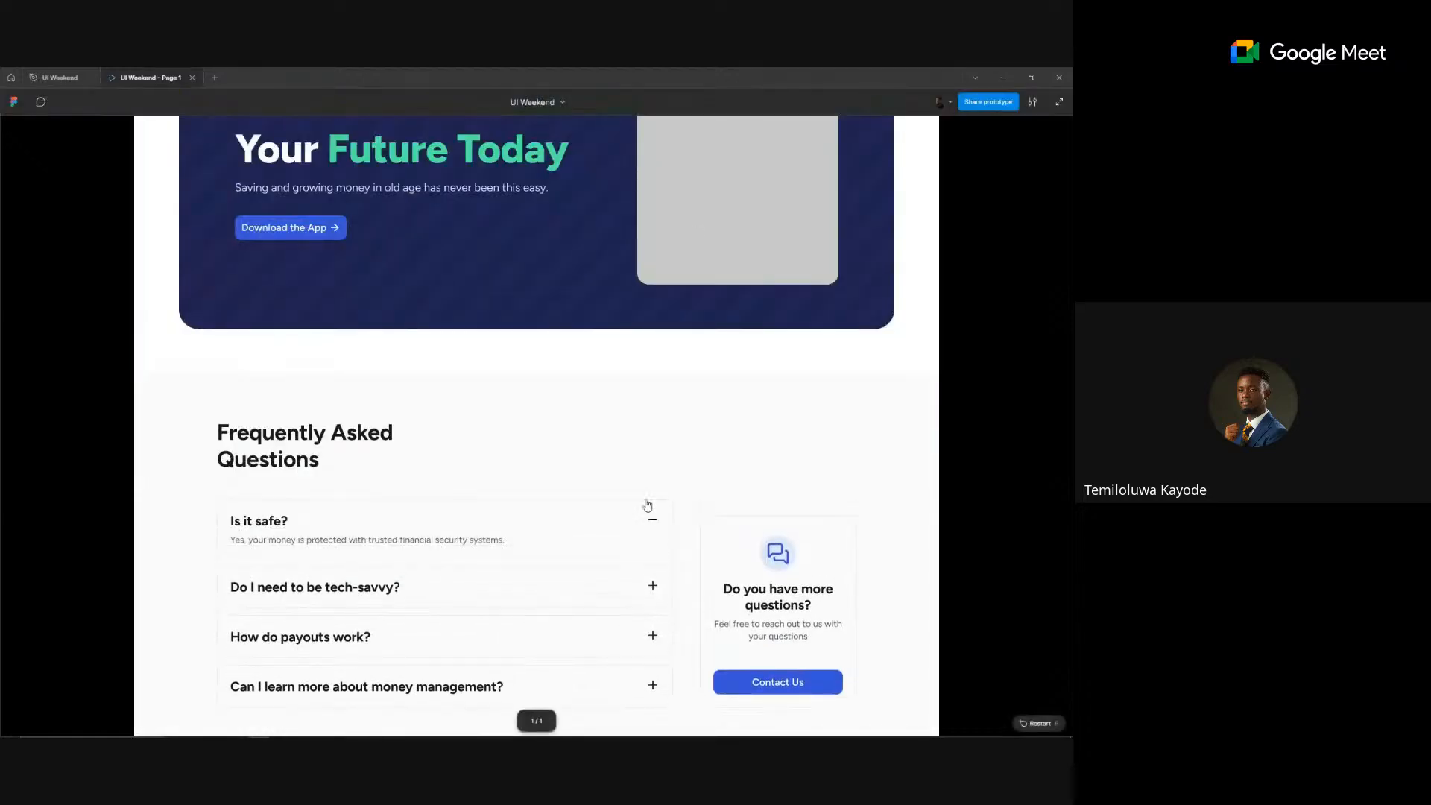
{"action": "left_click", "coordinate": [648, 572]}
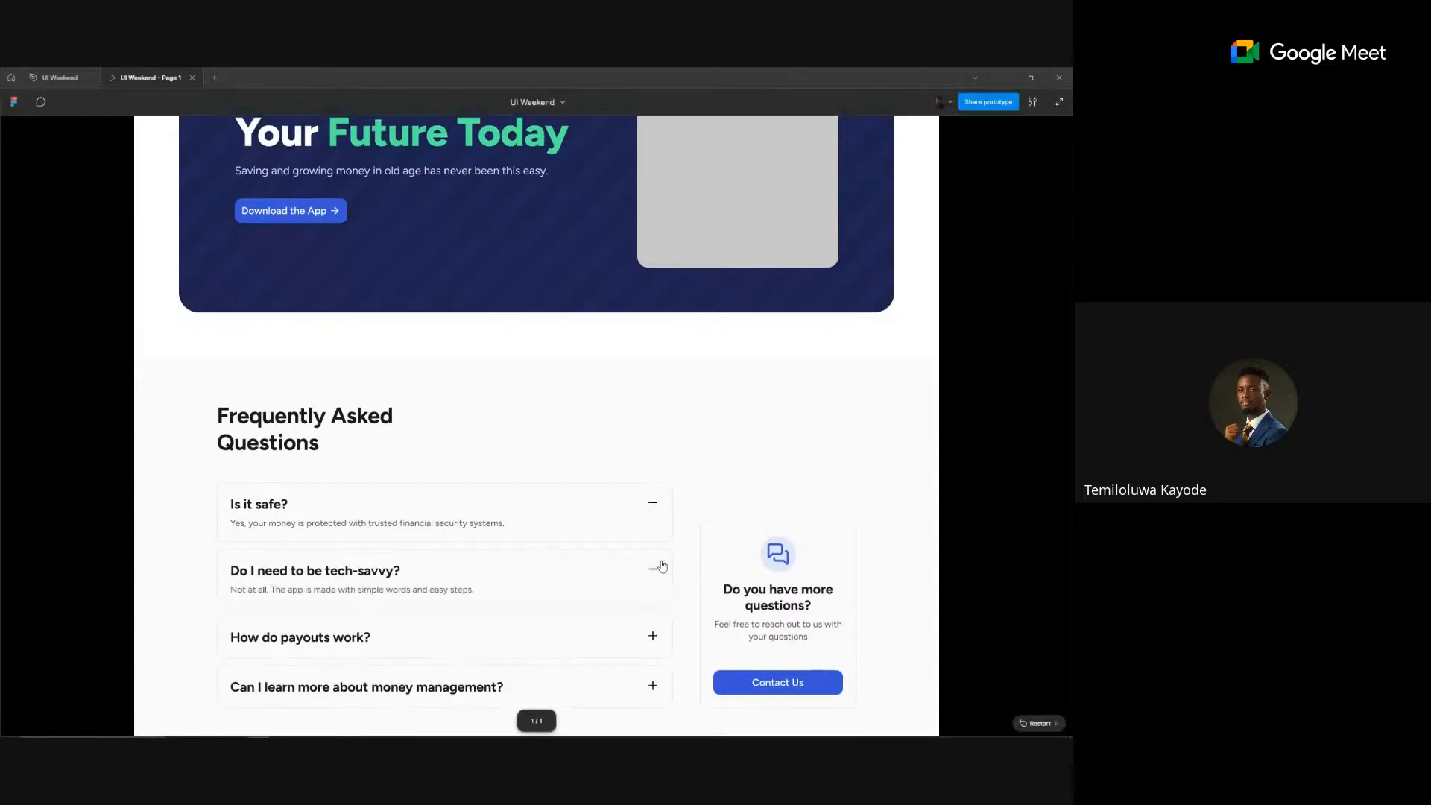
{"action": "left_click", "coordinate": [615, 621]}
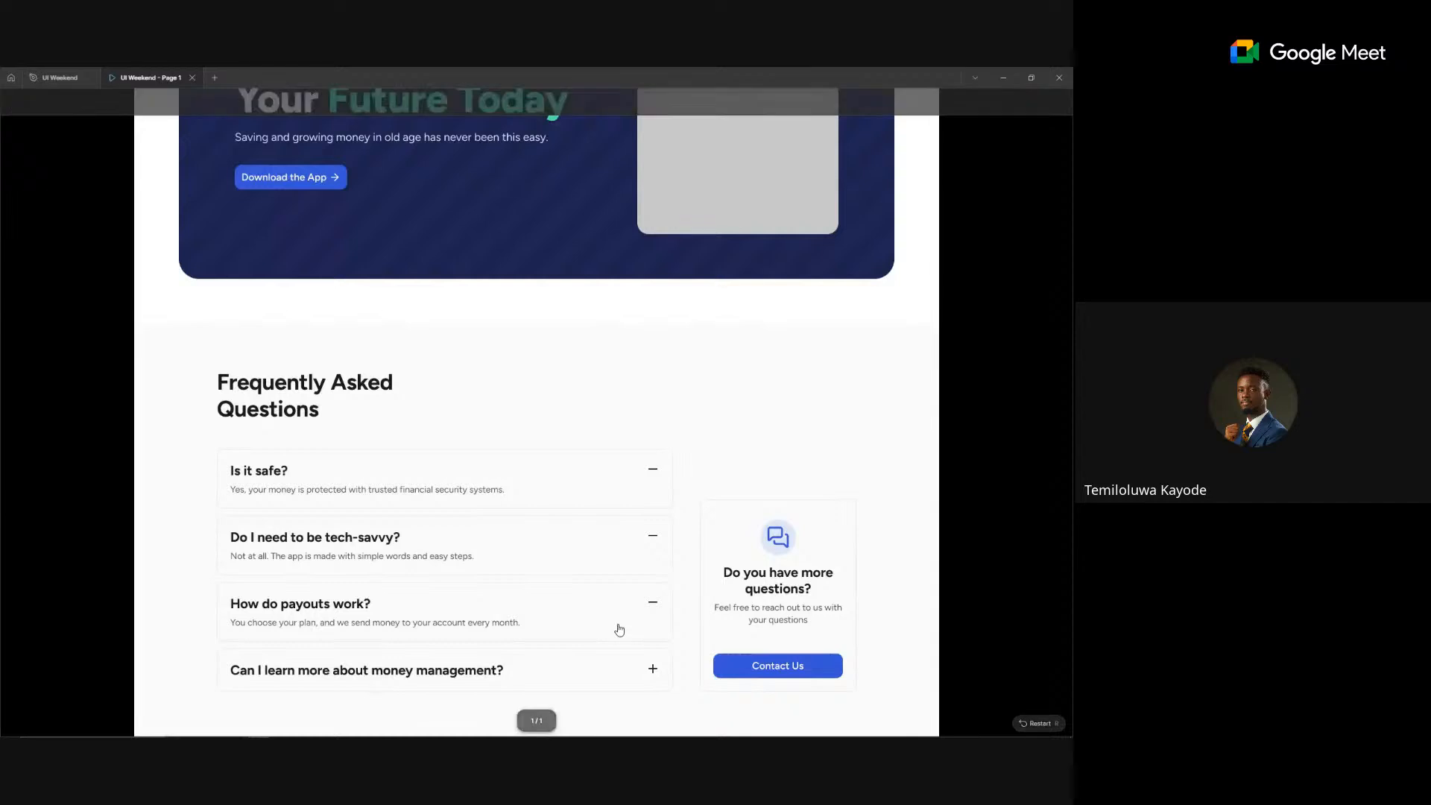
{"action": "left_click", "coordinate": [627, 673]}
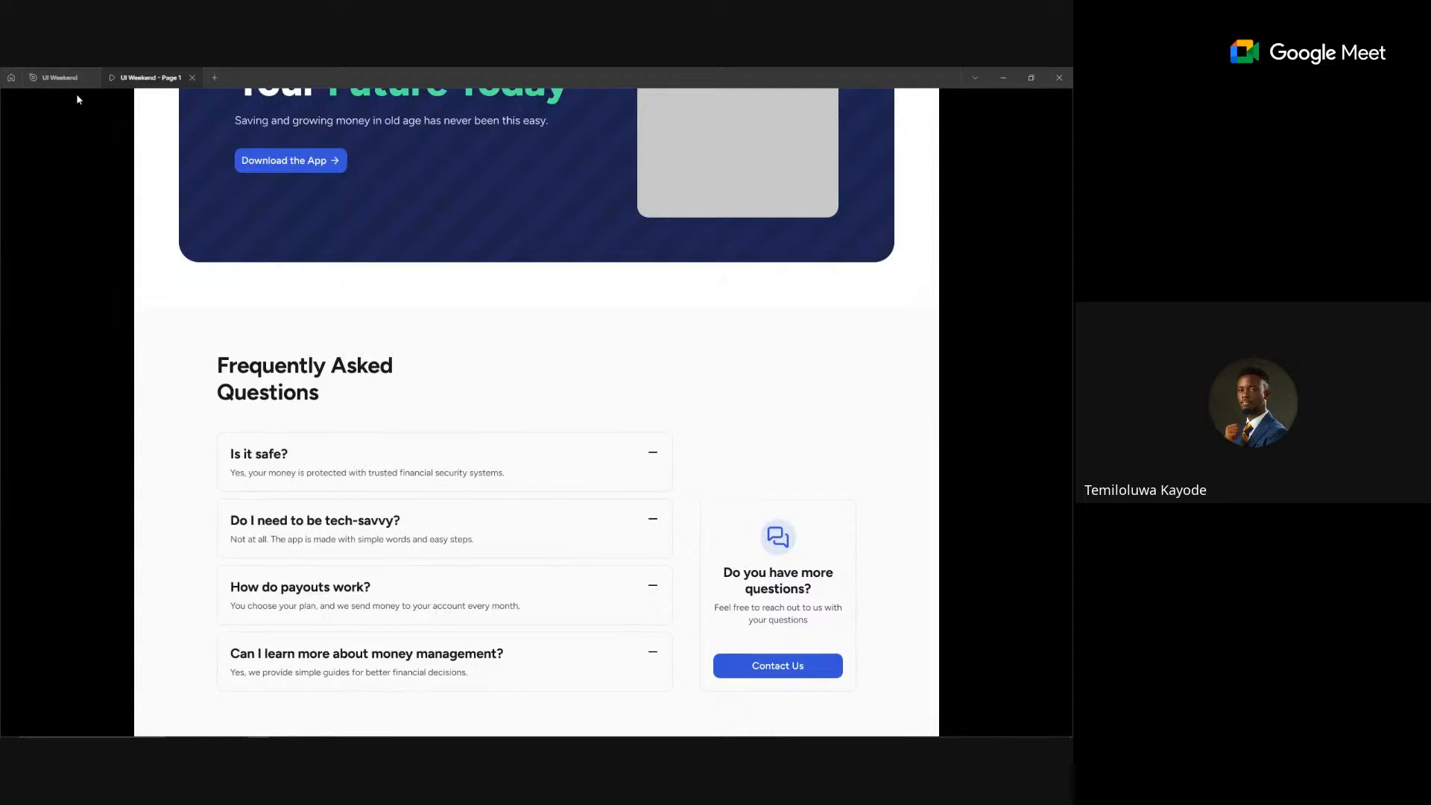
- Top-align the question list and contact card within their shared FAQ frame in the design file, and return to the prototype
{"action": "left_click", "coordinate": [51, 78]}
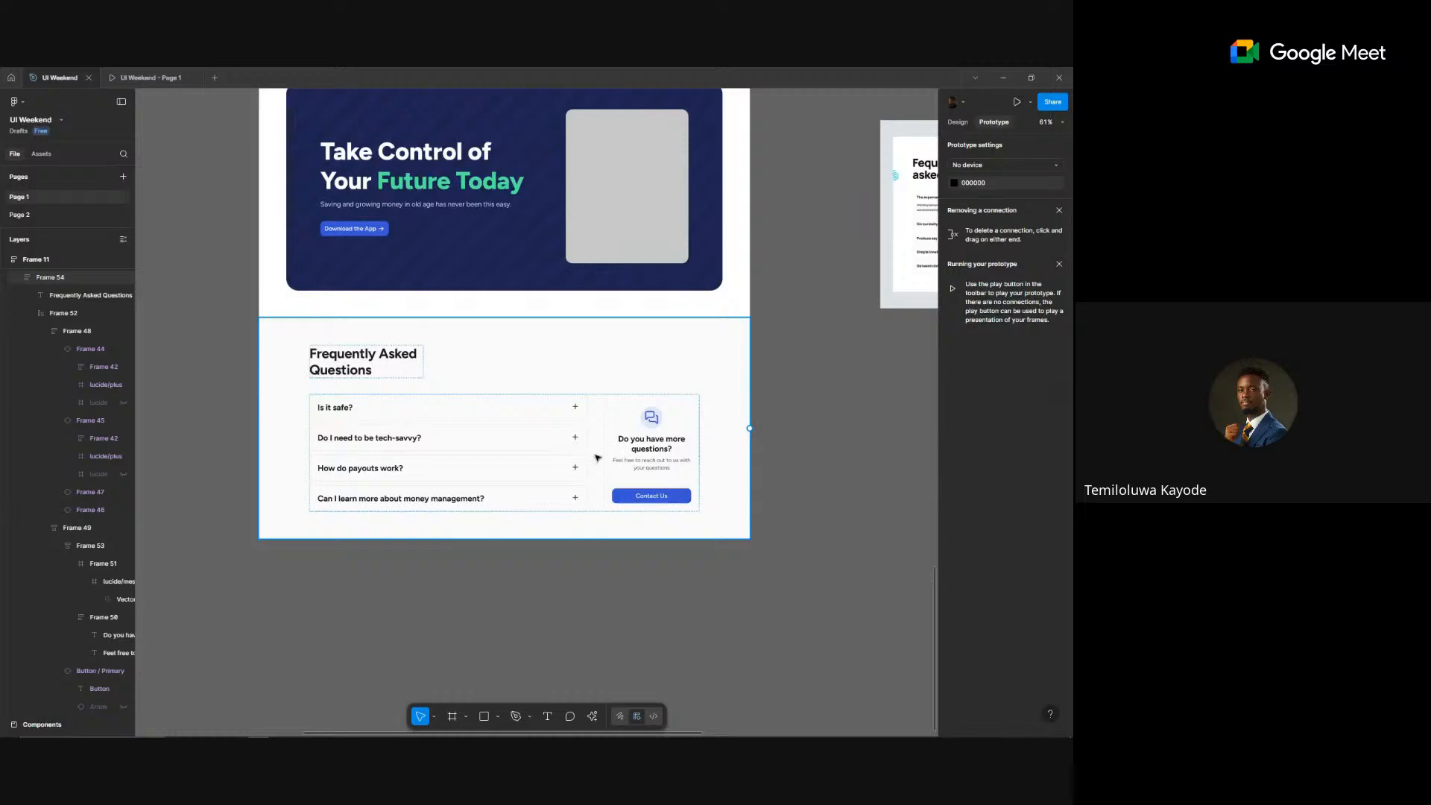
{"action": "left_click", "coordinate": [597, 457]}
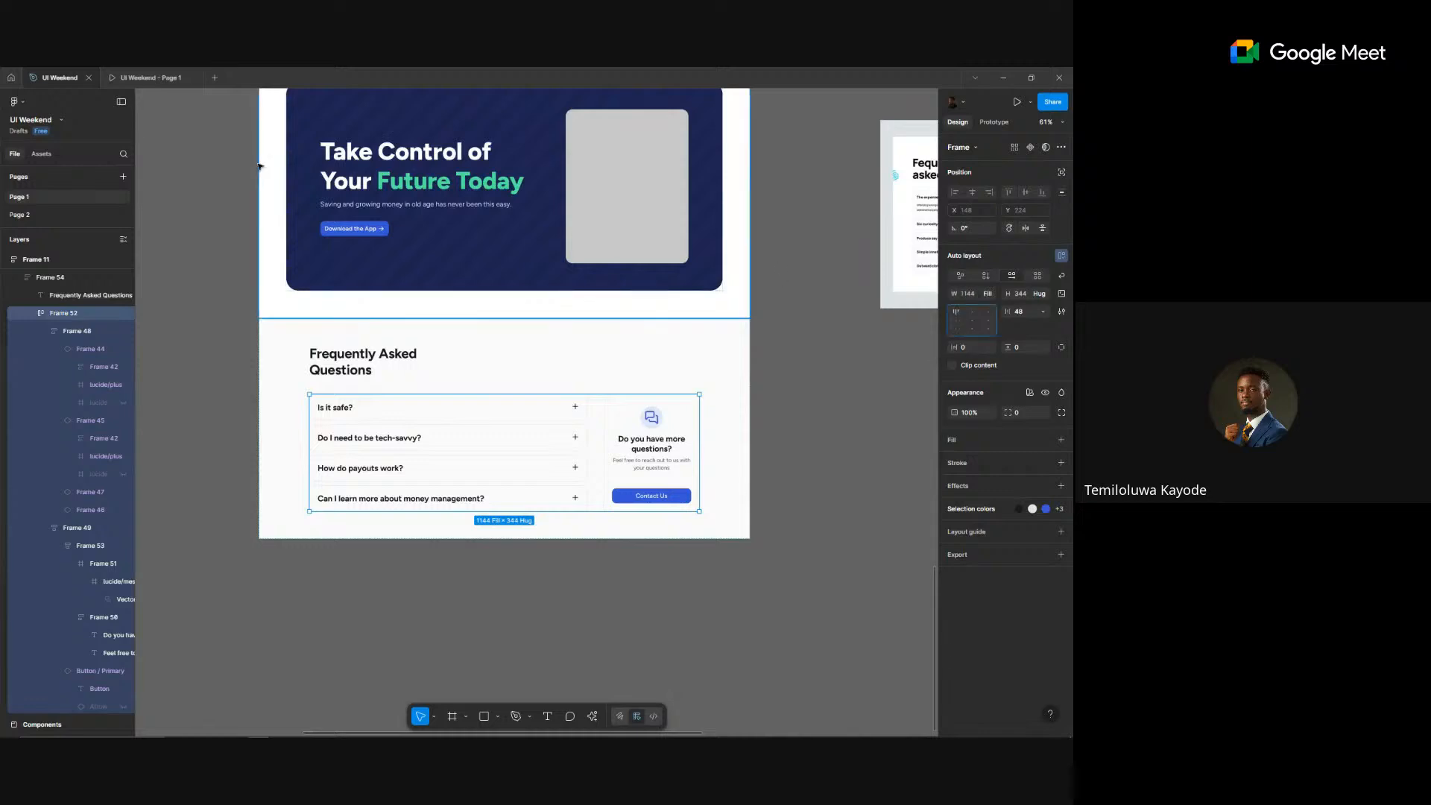
{"action": "key", "text": "ctrl+alt+Return"}
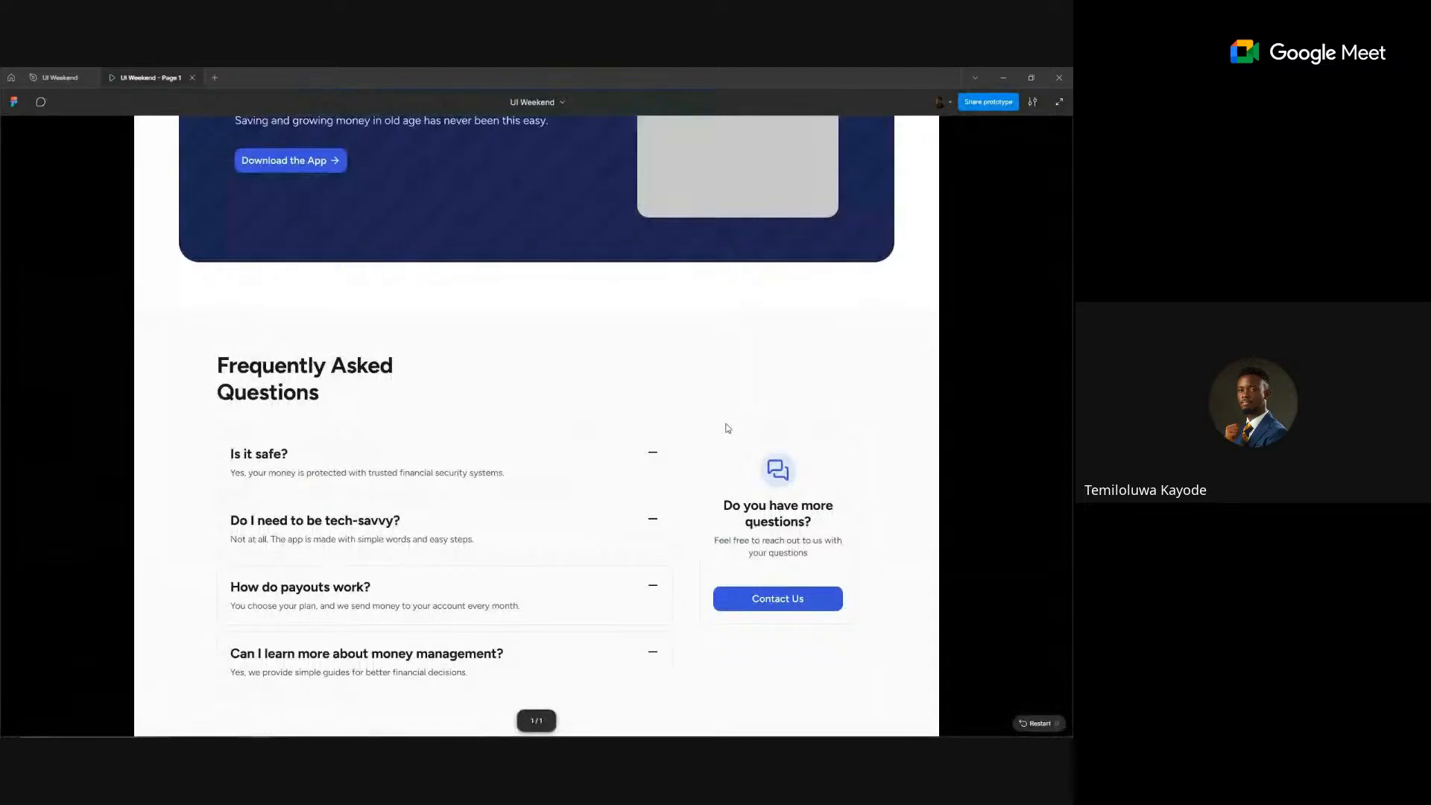
- Check the contact card's alignment in the prototype while collapsing and expanding the FAQ question rows
{"action": "left_click", "coordinate": [648, 524]}
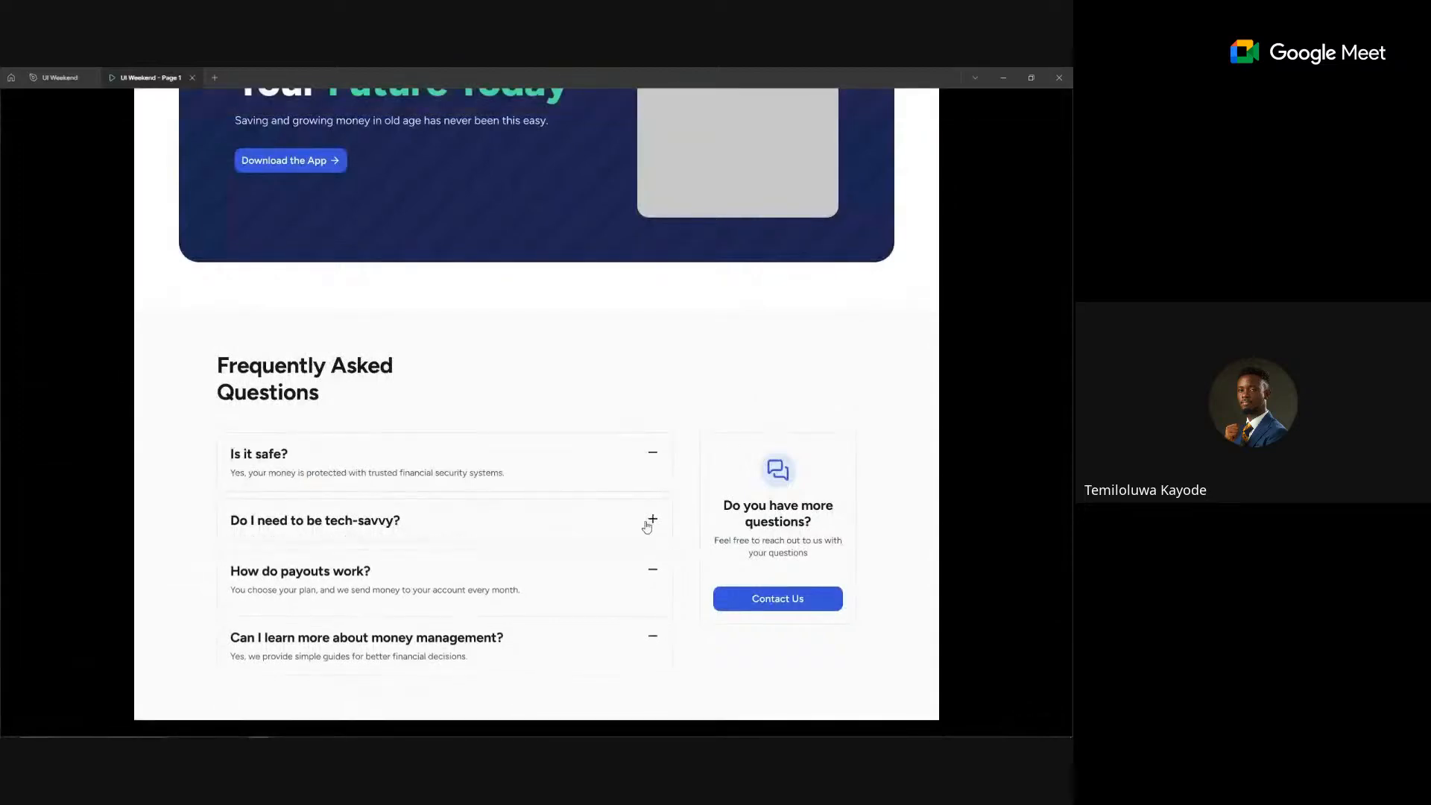
{"action": "left_click", "coordinate": [635, 574]}
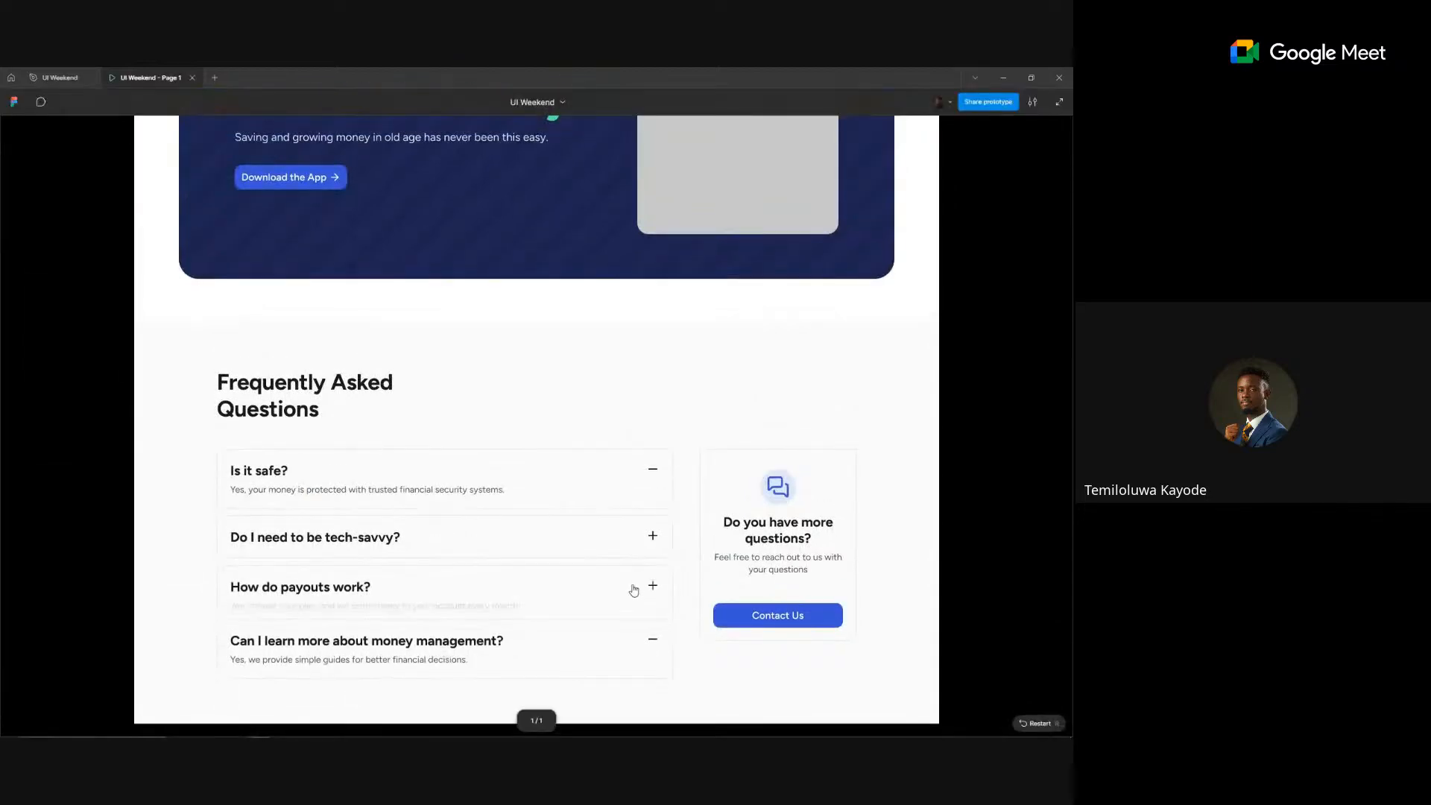
{"action": "left_click", "coordinate": [628, 494]}
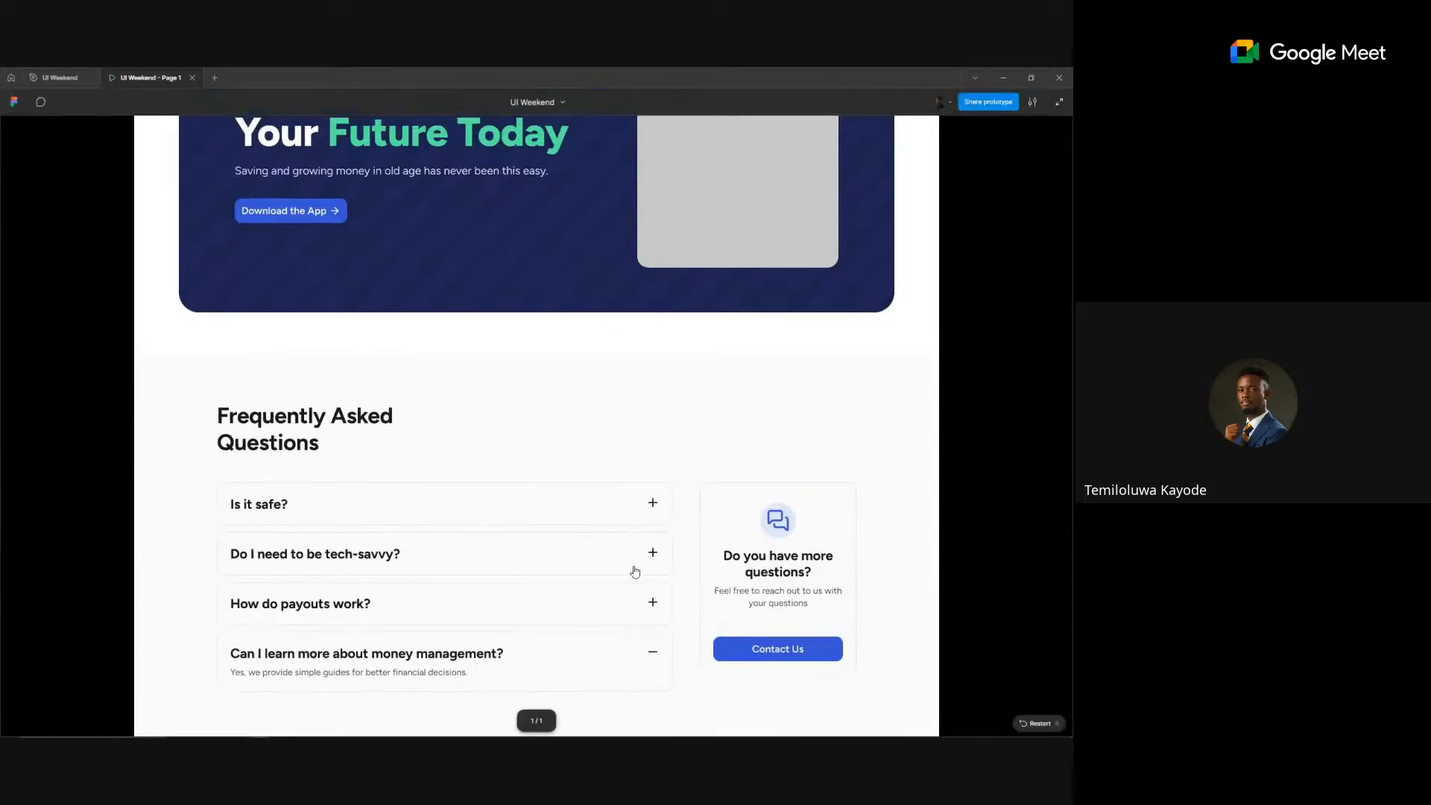
{"action": "left_click", "coordinate": [635, 572]}
{"action": "left_click", "coordinate": [640, 623]}
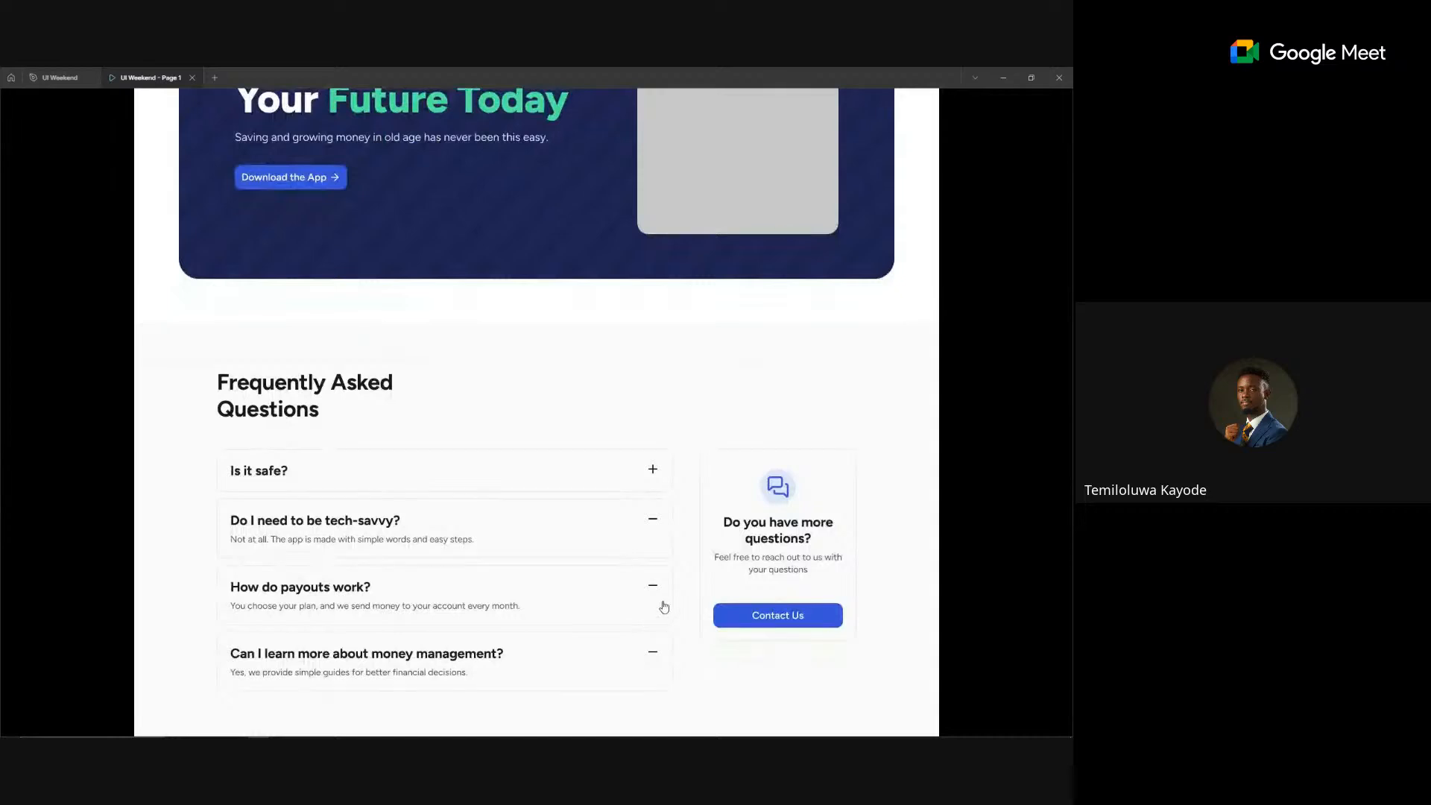
{"action": "left_click", "coordinate": [567, 512]}
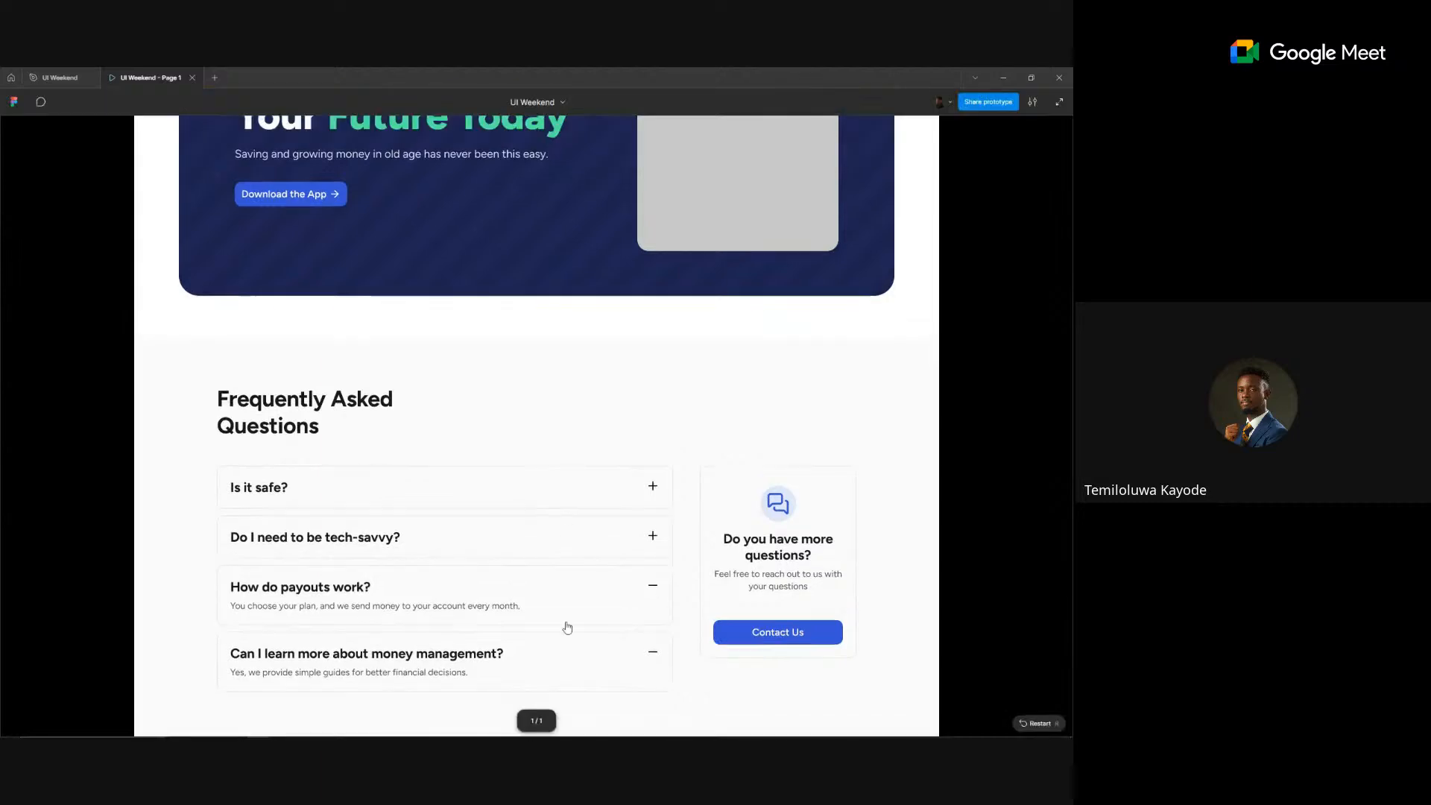
{"action": "left_click", "coordinate": [568, 628]}
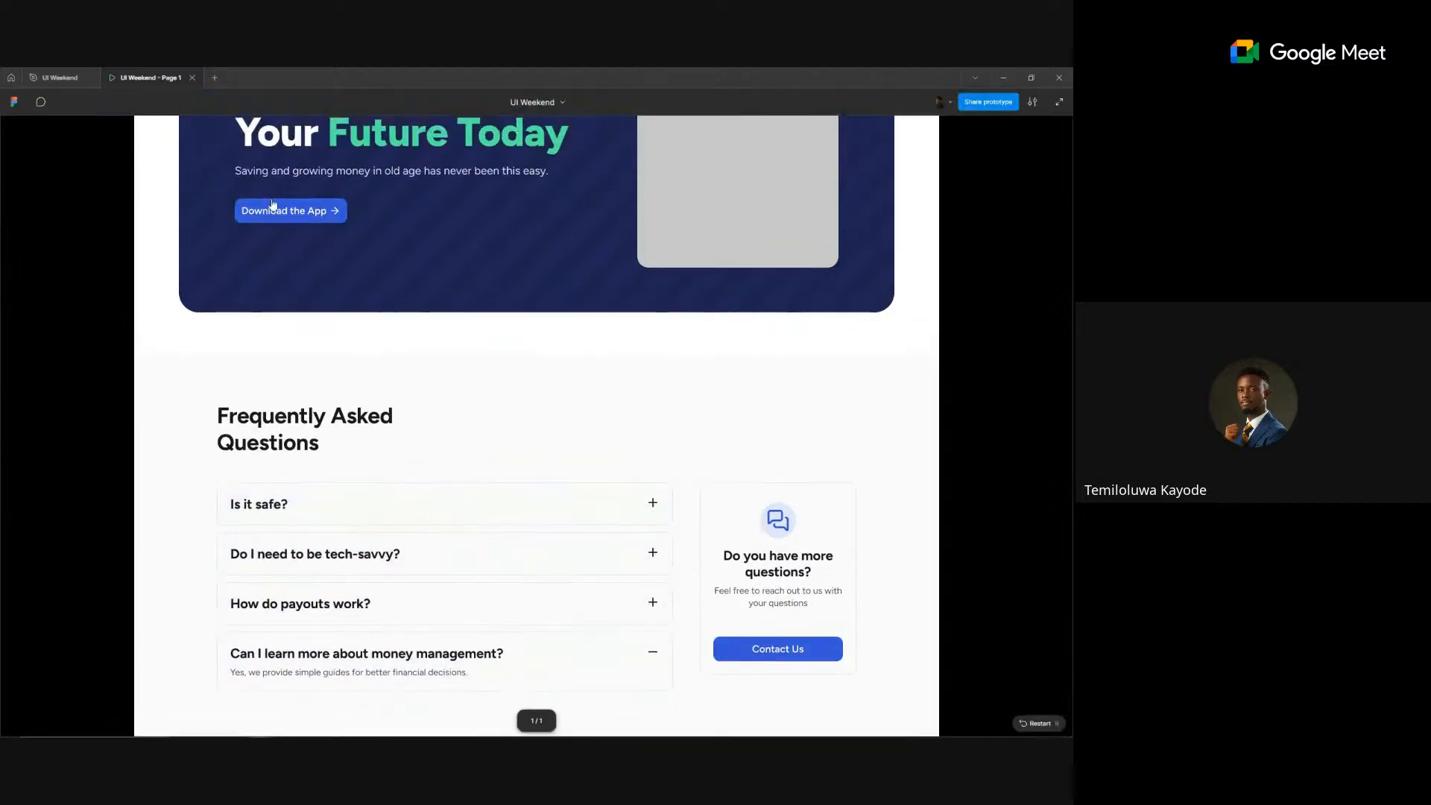
- In the design file, try the Gentle curve on the closed Question Line variant's click interaction and set the curve to Bouncy
{"action": "key", "text": "ctrl+shift+Tab"}
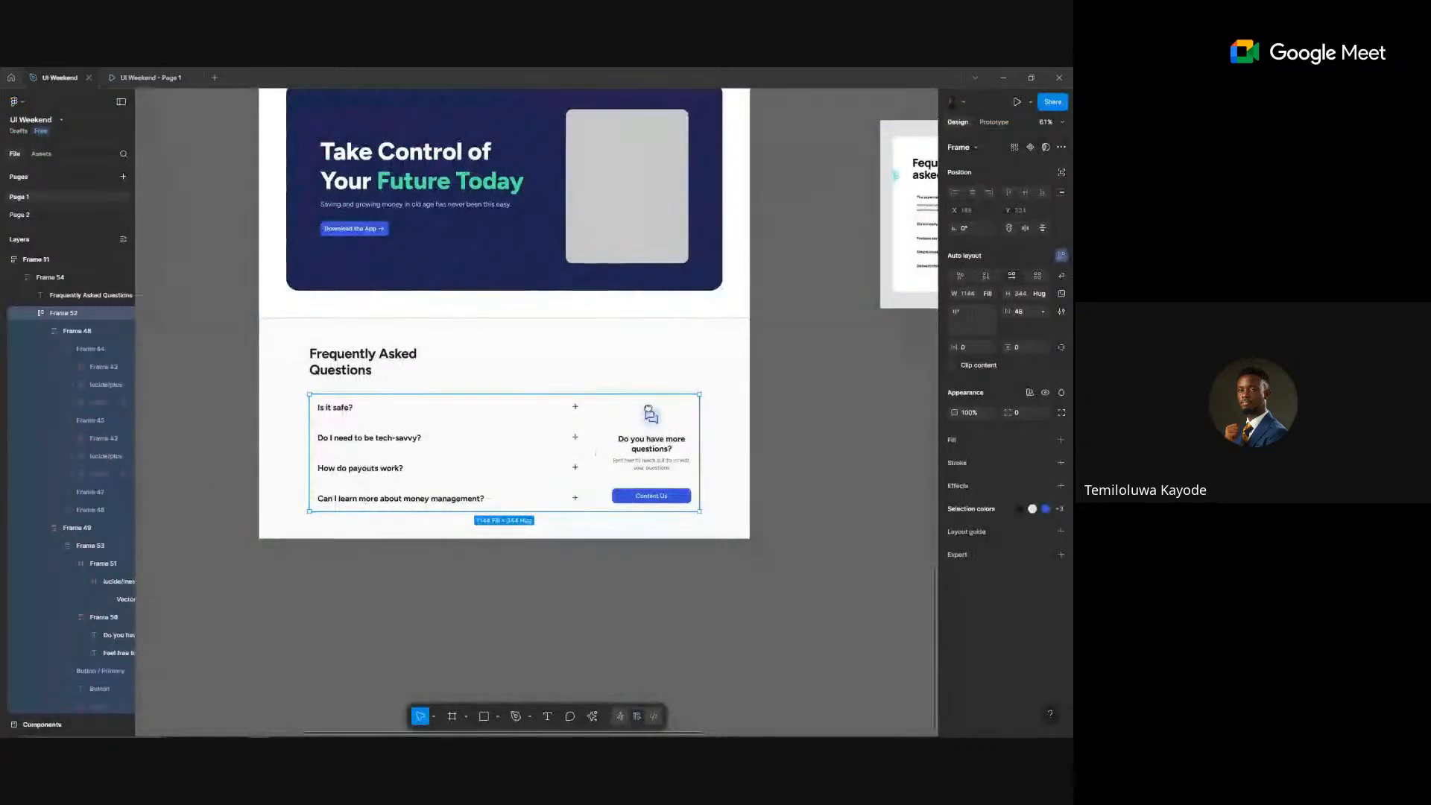
{"action": "scroll", "coordinate": [648, 412], "scroll_direction": "right", "scroll_amount": 10}
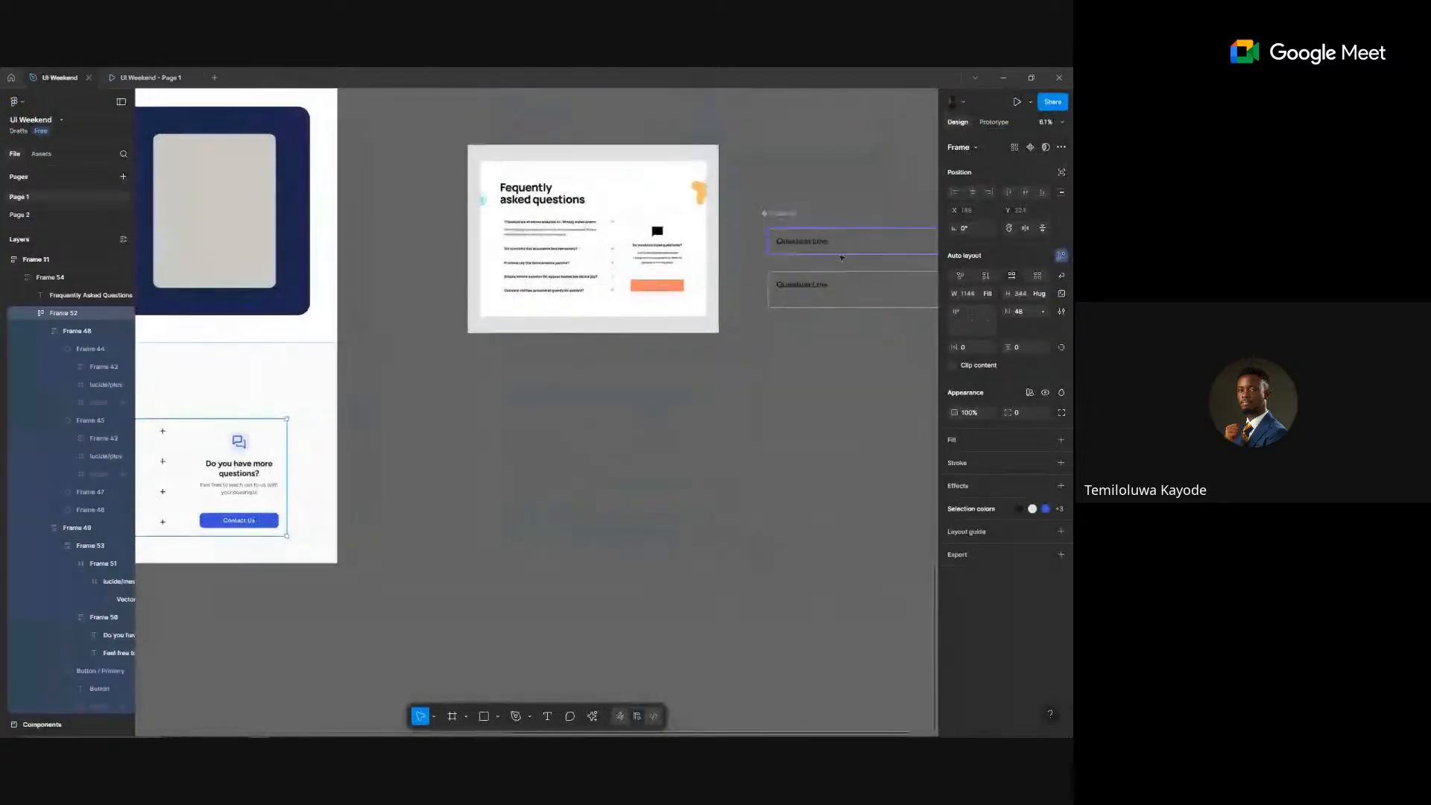
{"action": "left_click", "coordinate": [993, 121]}
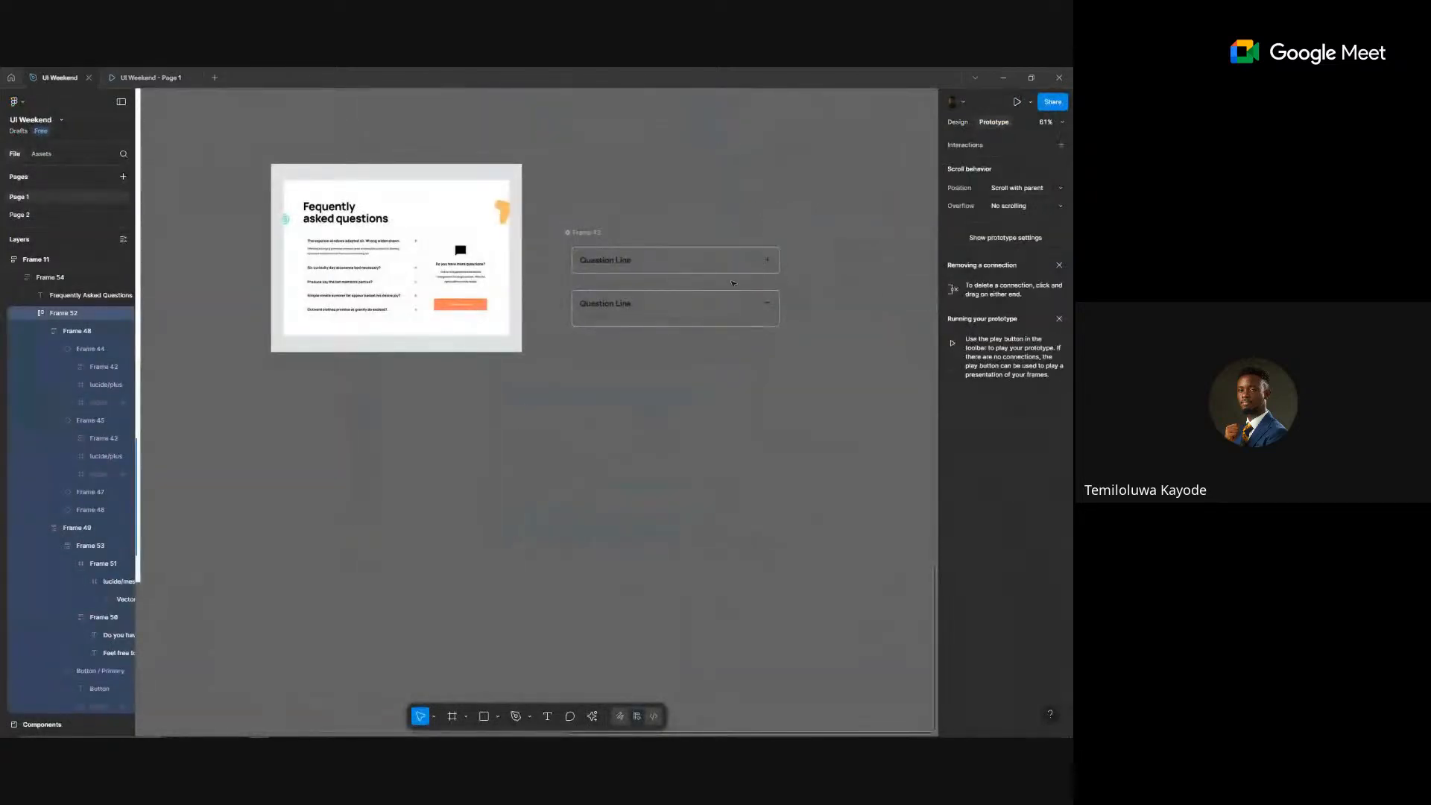
{"action": "left_click", "coordinate": [670, 270]}
{"action": "left_click_drag", "start_coordinate": [667, 273], "coordinate": [675, 291]}
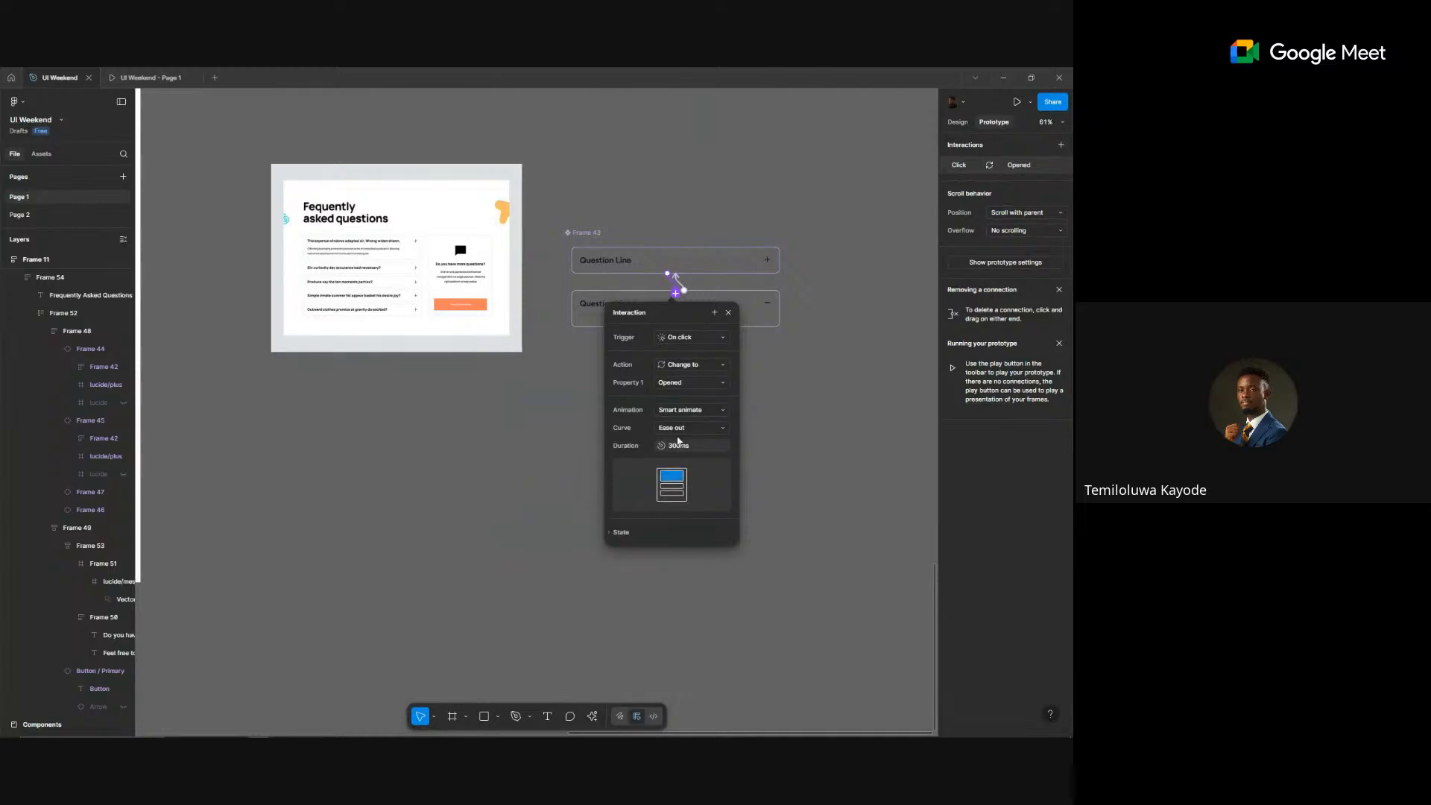
{"action": "left_click", "coordinate": [681, 429]}
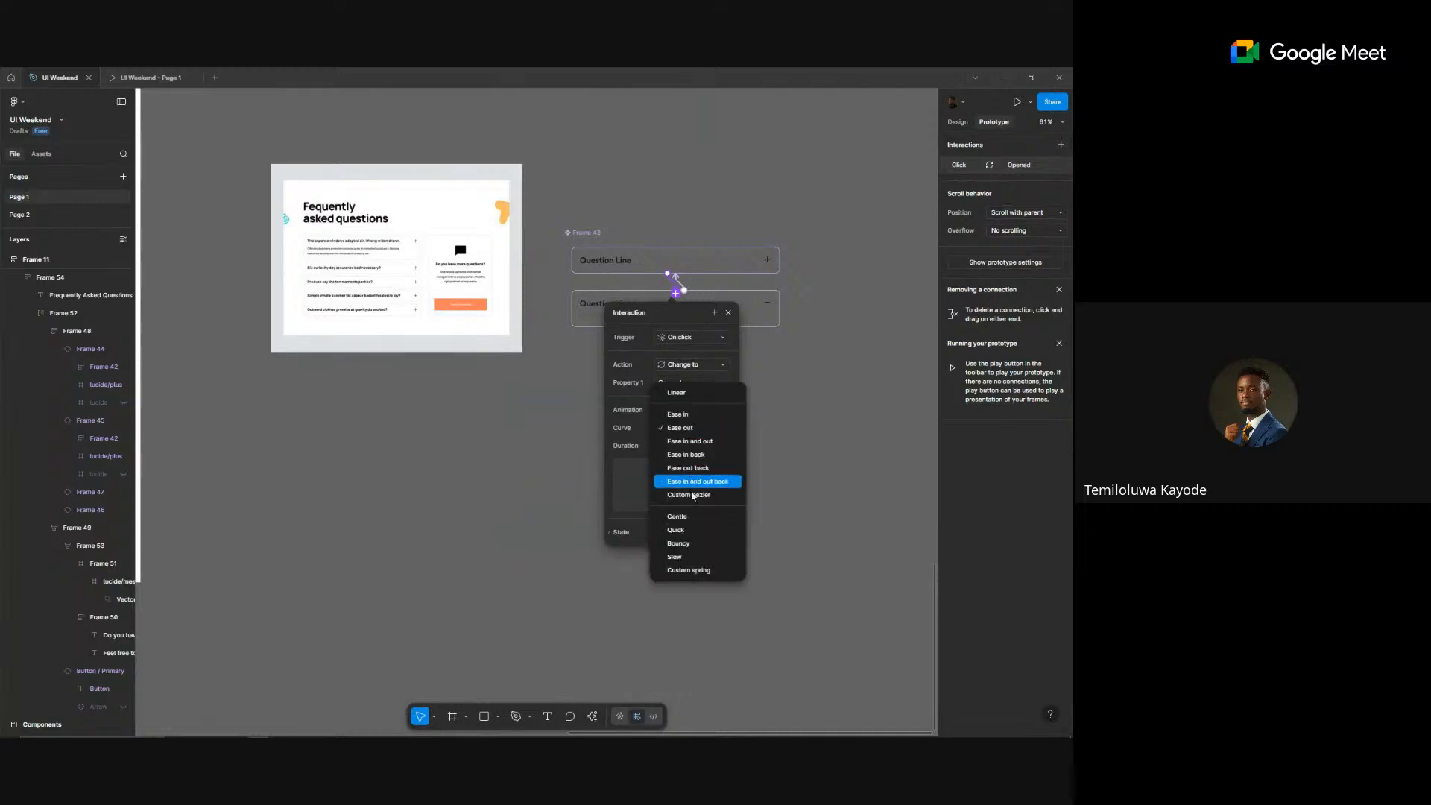
{"action": "left_click", "coordinate": [692, 522]}
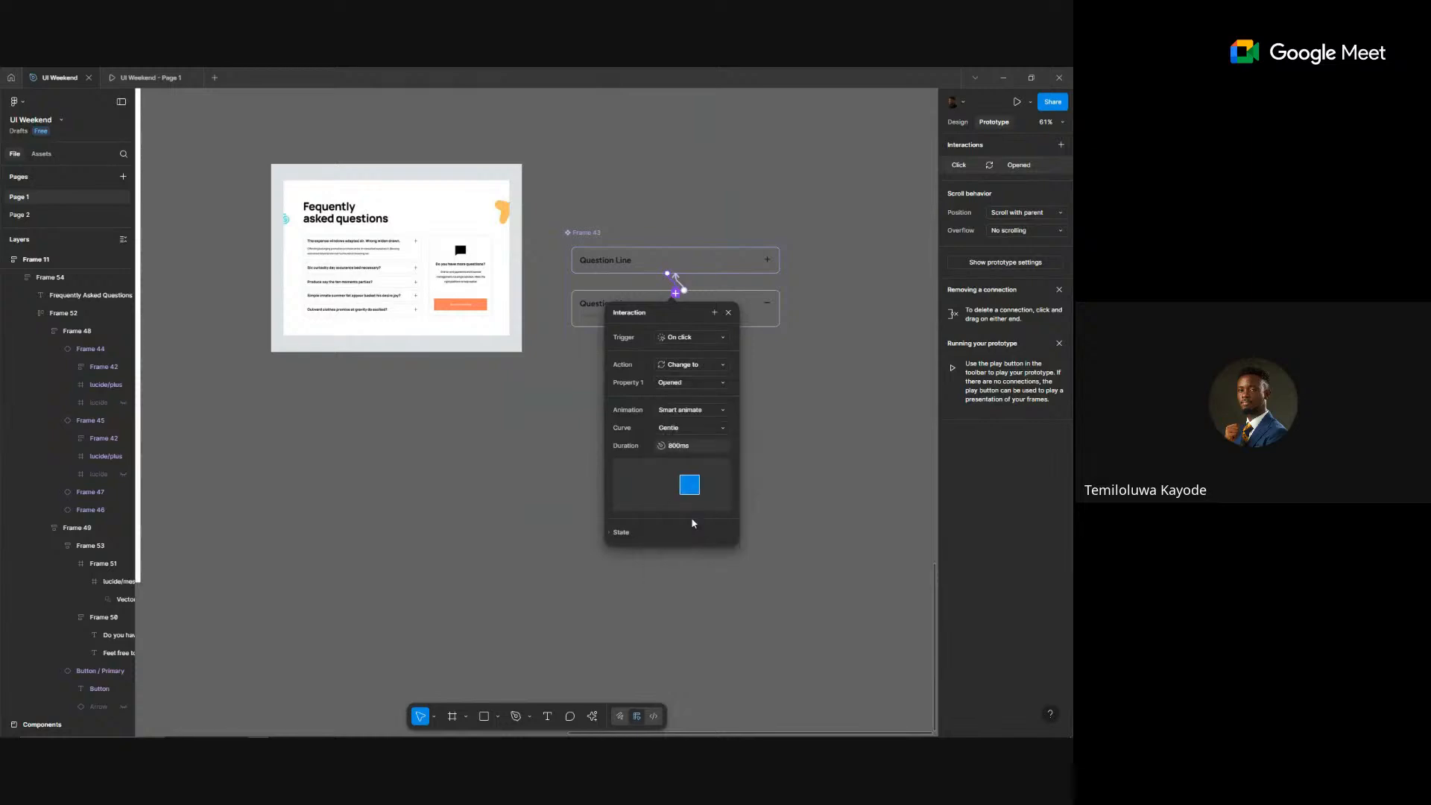
{"action": "left_click", "coordinate": [682, 428]}
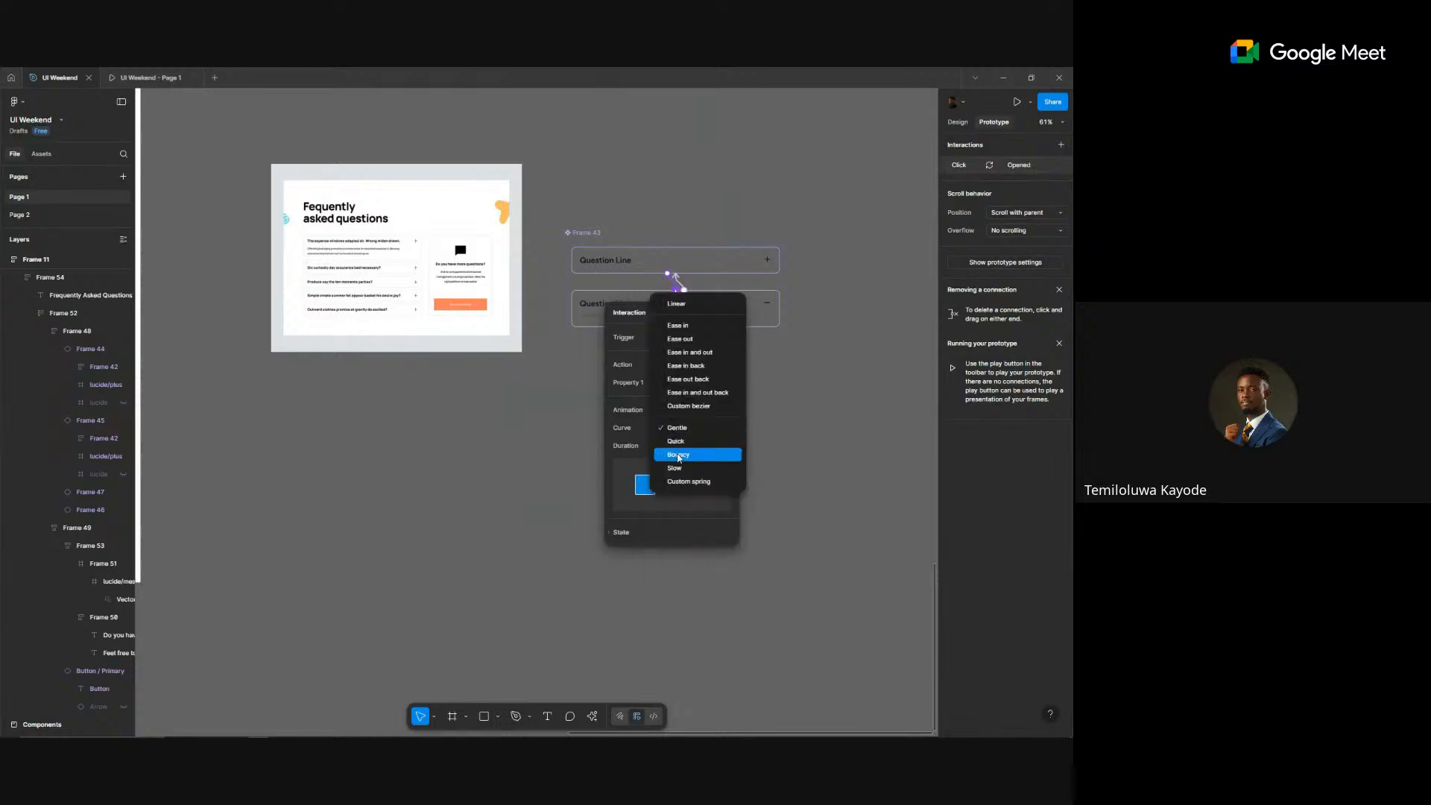
{"action": "left_click", "coordinate": [679, 454]}
- Try the Slow curve on the Question Line interaction and return it to Bouncy
{"action": "left_click", "coordinate": [688, 431]}
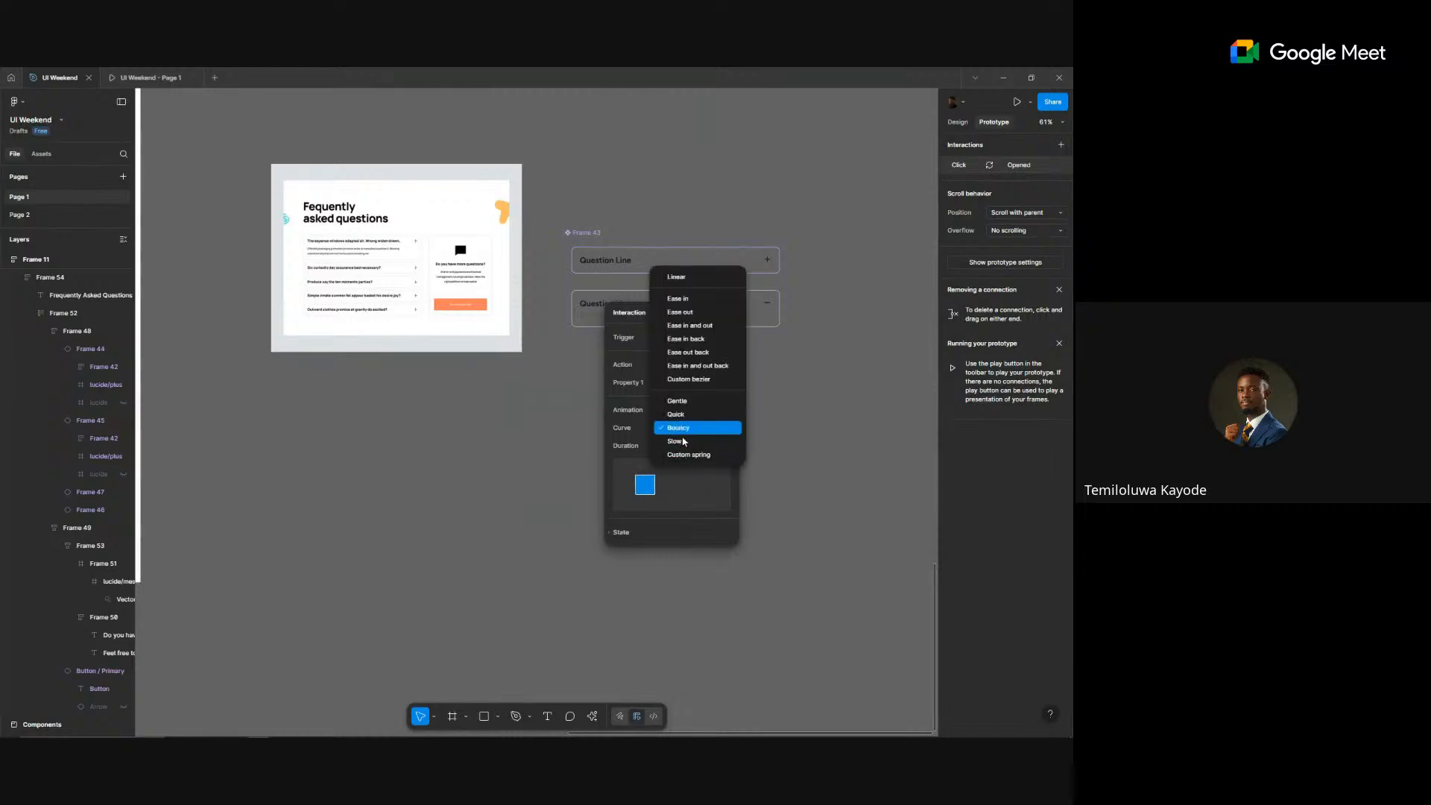
{"action": "left_click", "coordinate": [683, 446]}
{"action": "left_click", "coordinate": [683, 428]}
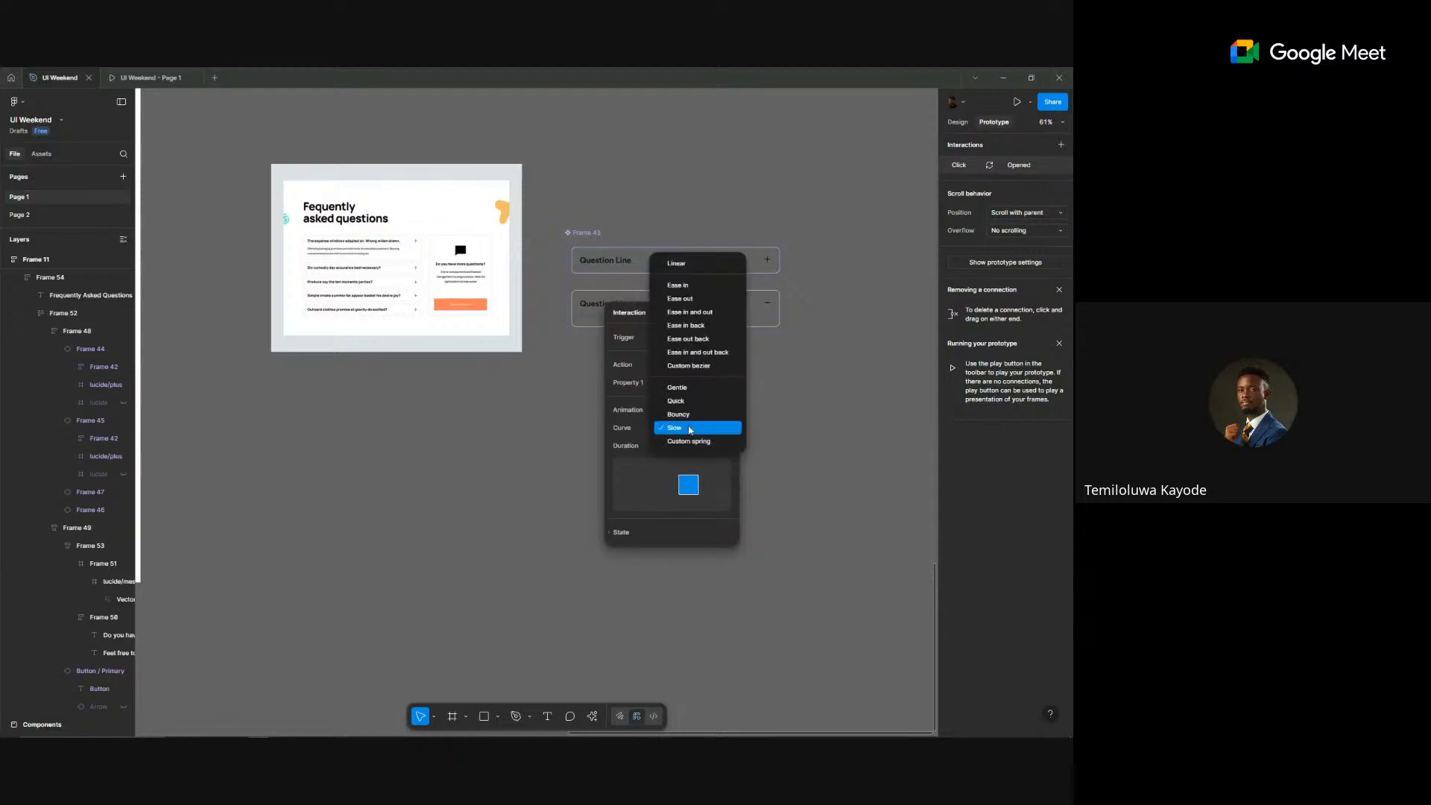
{"action": "left_click", "coordinate": [683, 416]}
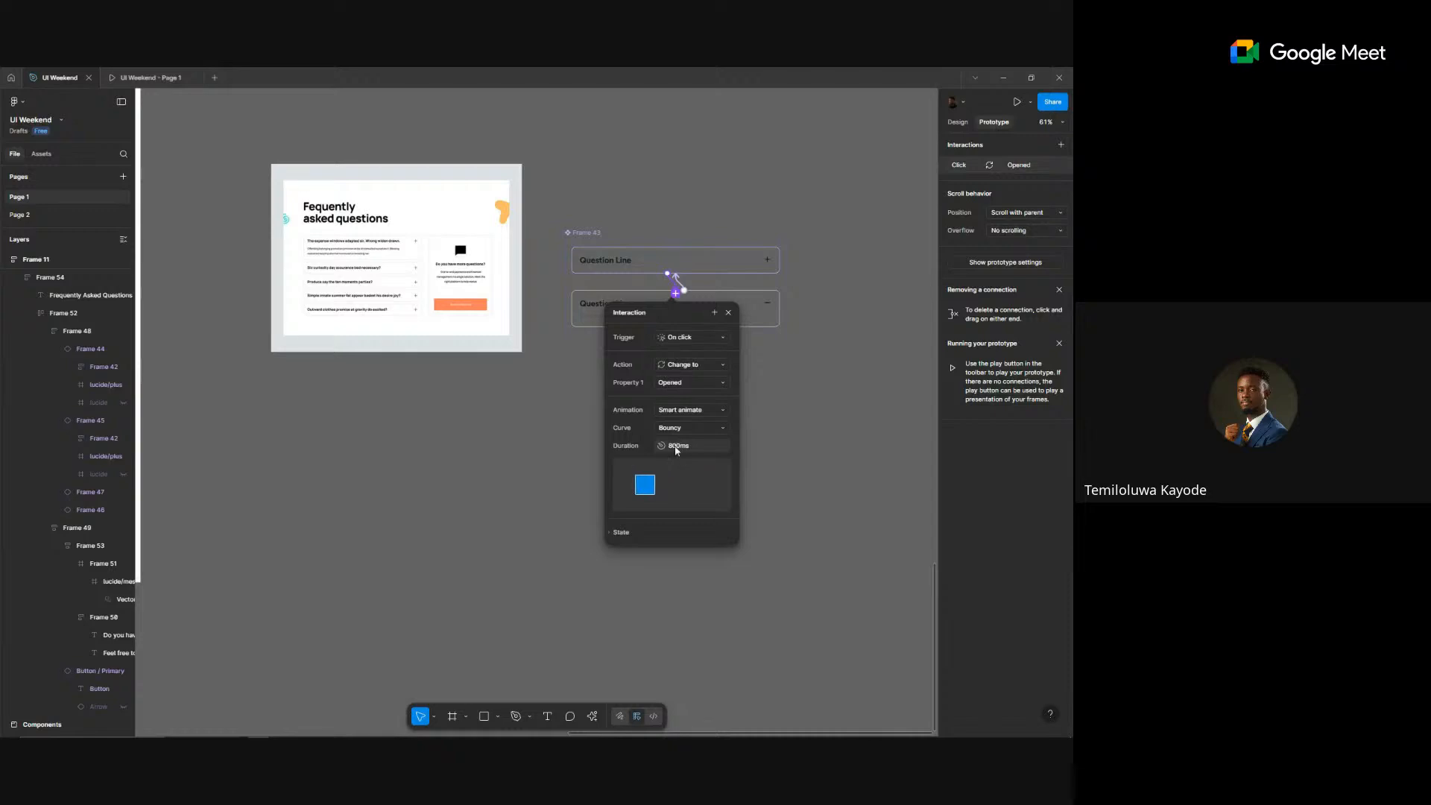
- Set the interaction's duration to 300 ms and test the "Do I need to be tech-savvy?" row in the prototype
{"action": "left_click", "coordinate": [678, 447]}
{"action": "type", "text": "300"}
{"action": "key", "text": "Return"}
{"action": "left_click", "coordinate": [145, 78]}
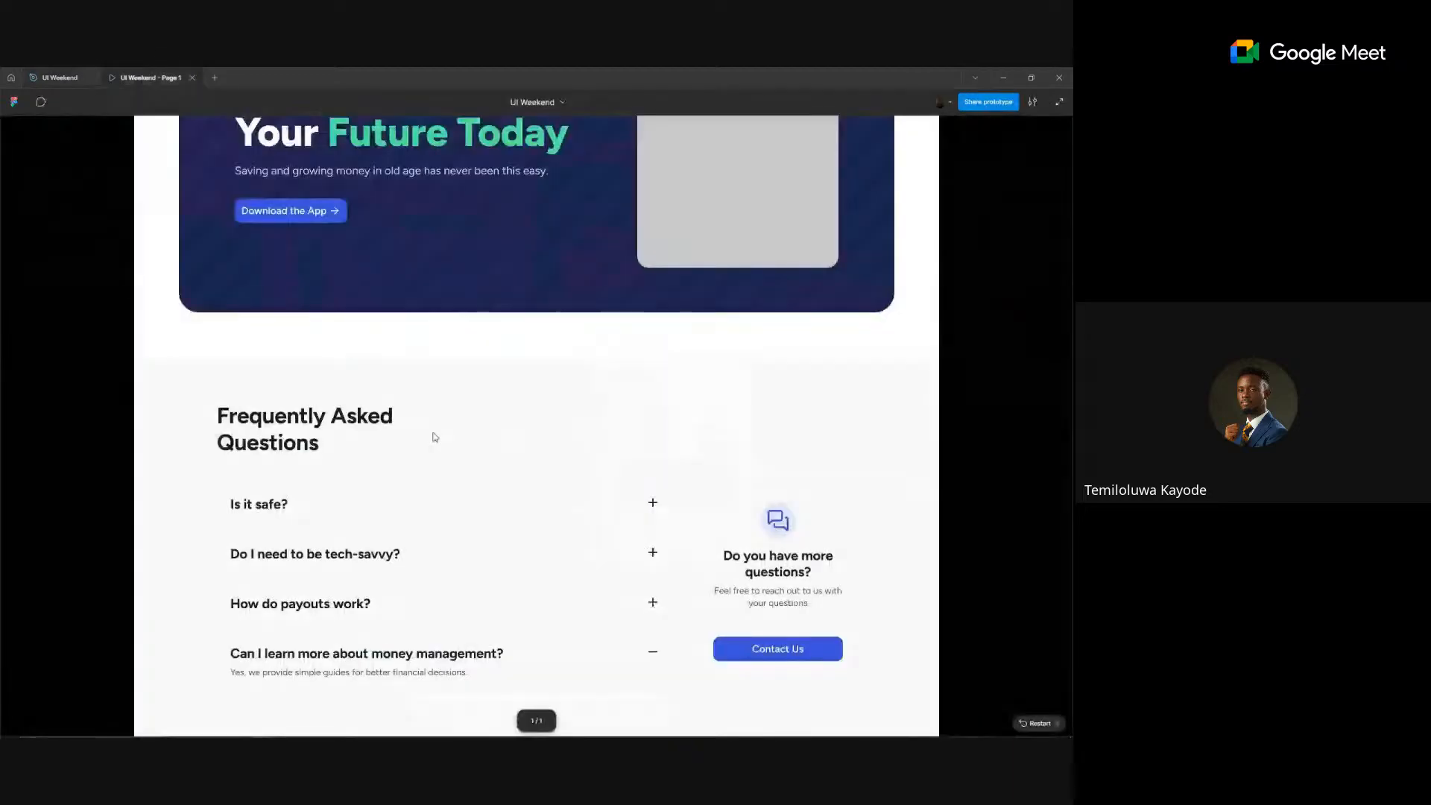
{"action": "left_click", "coordinate": [488, 550]}
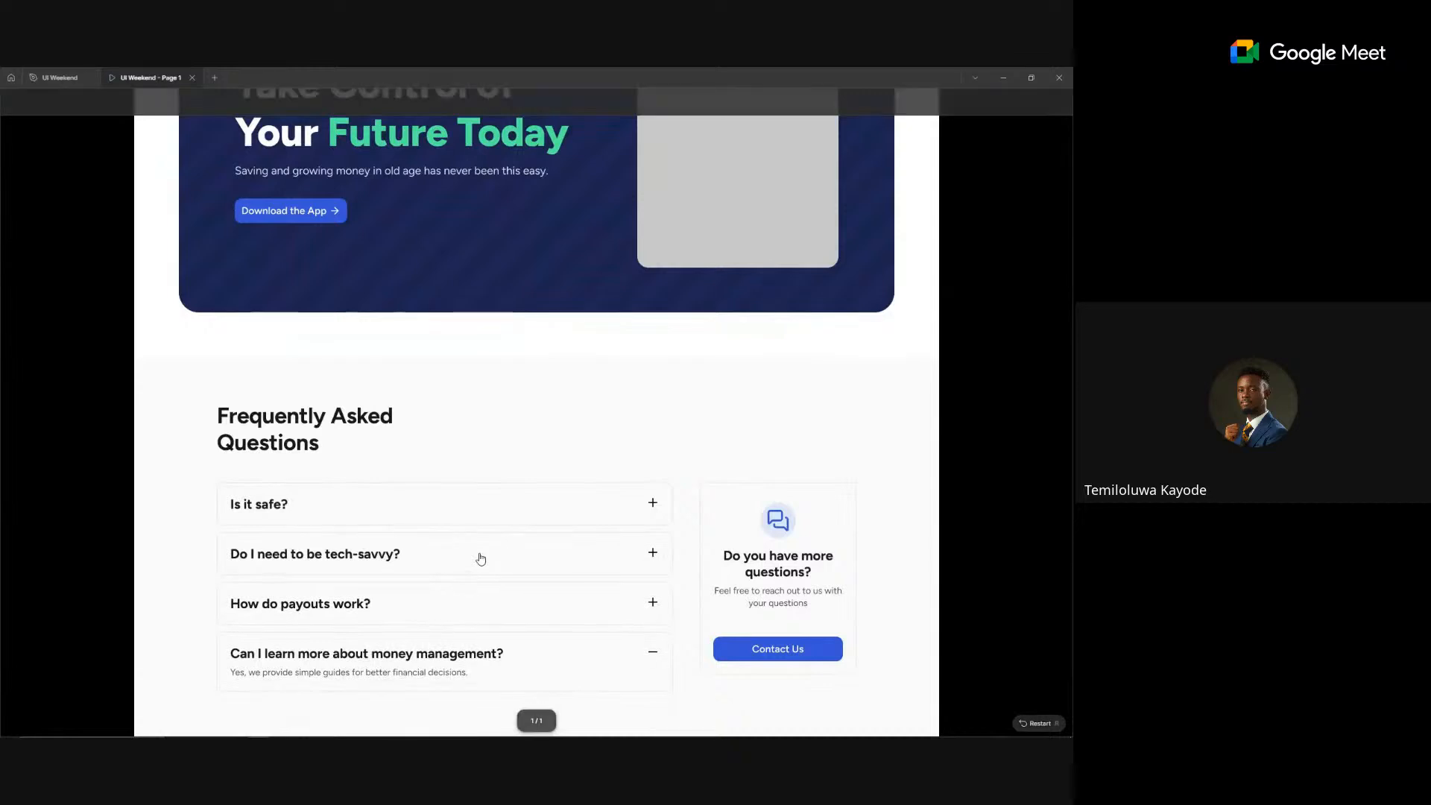
{"action": "left_click", "coordinate": [481, 559]}
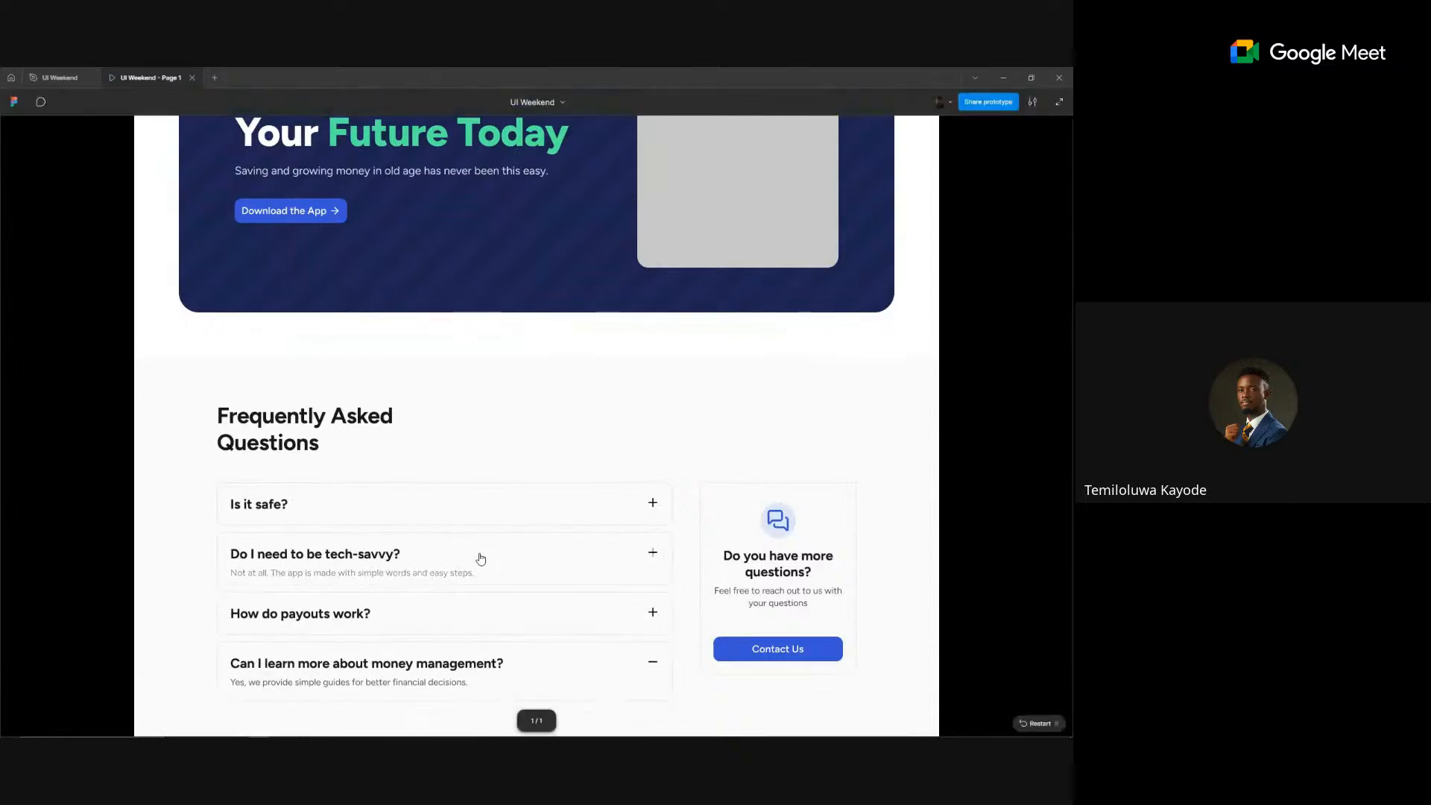
{"action": "left_click", "coordinate": [480, 559]}
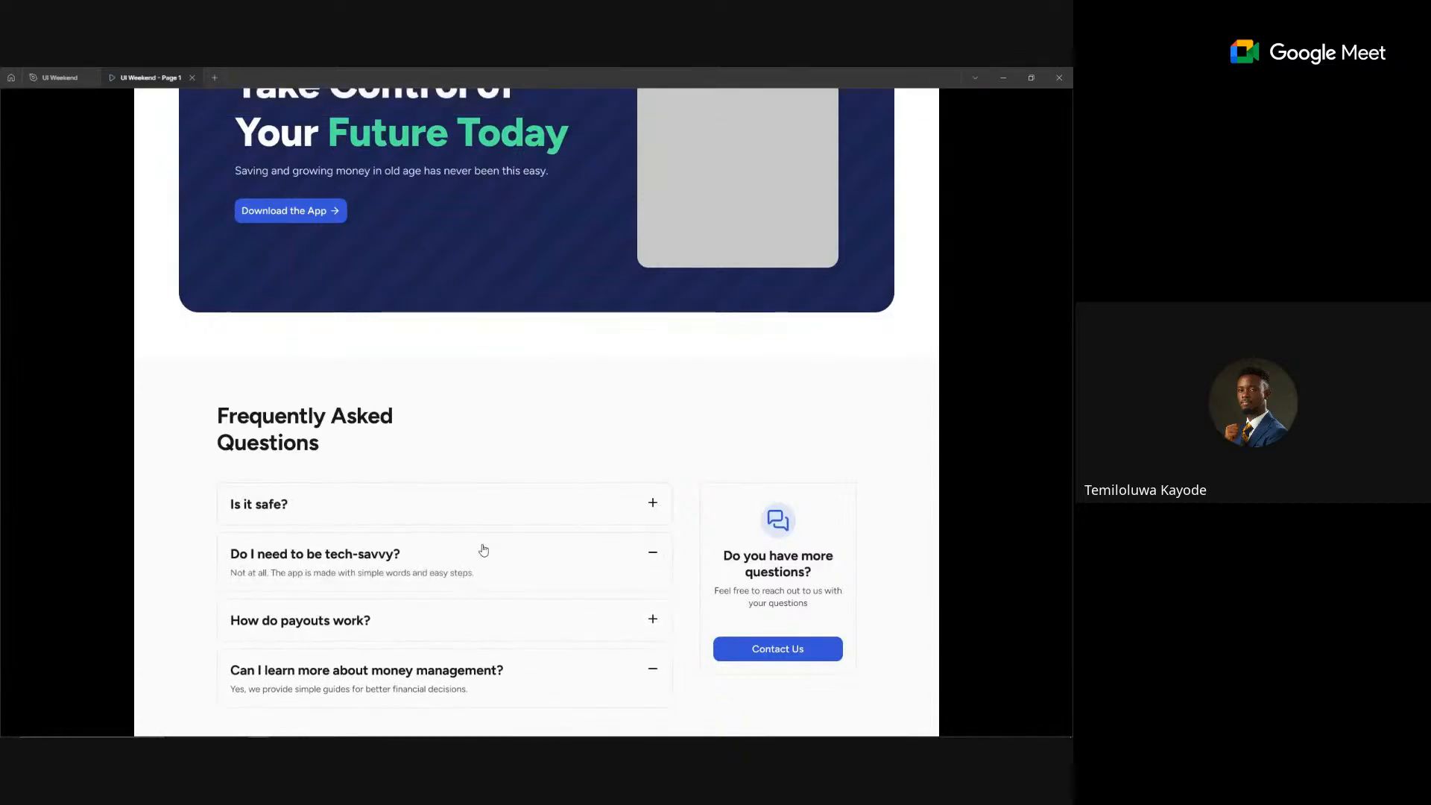
- Set the Question Line interaction's duration to 600 ms and test the "Is it safe?" row in the prototype
{"action": "left_click", "coordinate": [47, 75]}
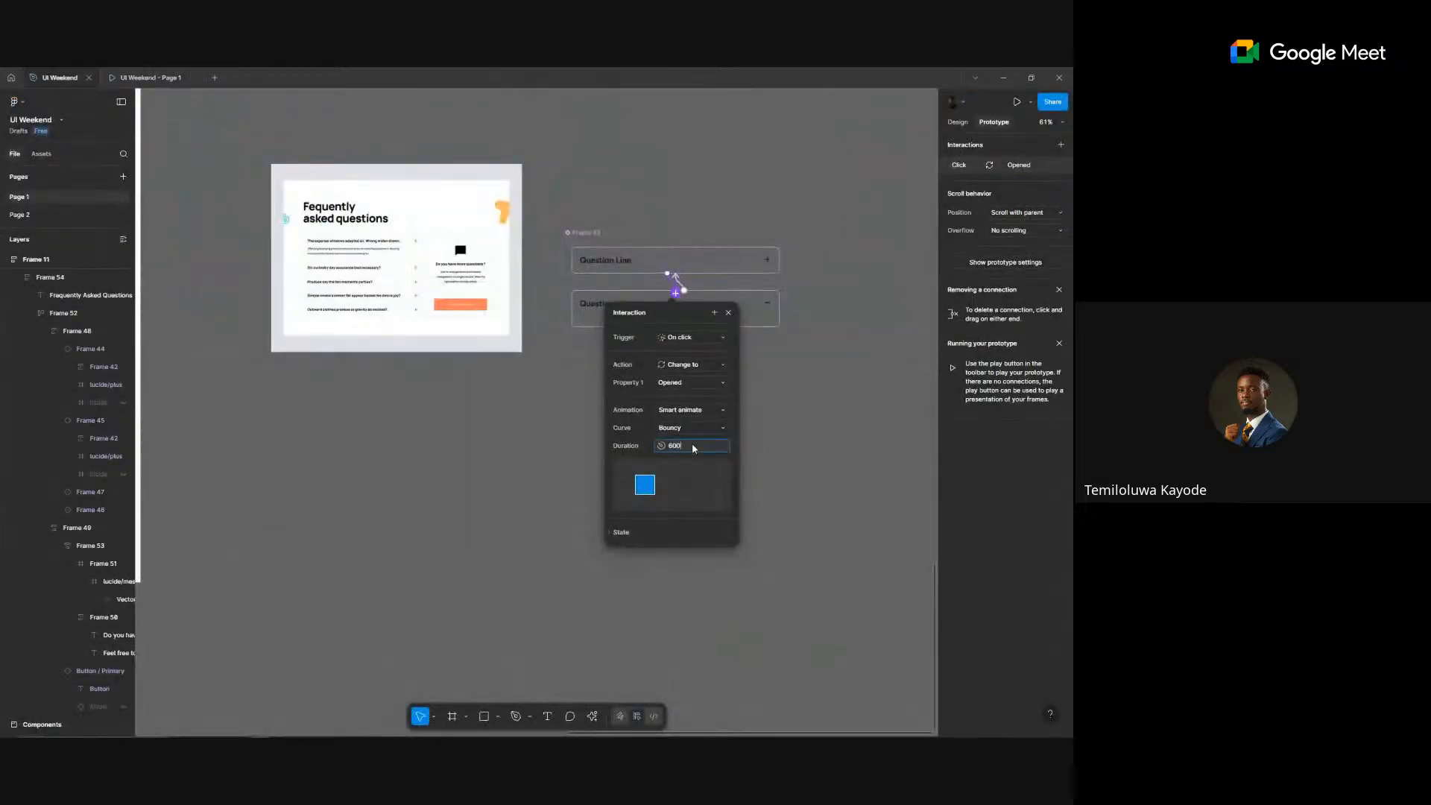
{"action": "left_click", "coordinate": [147, 78]}
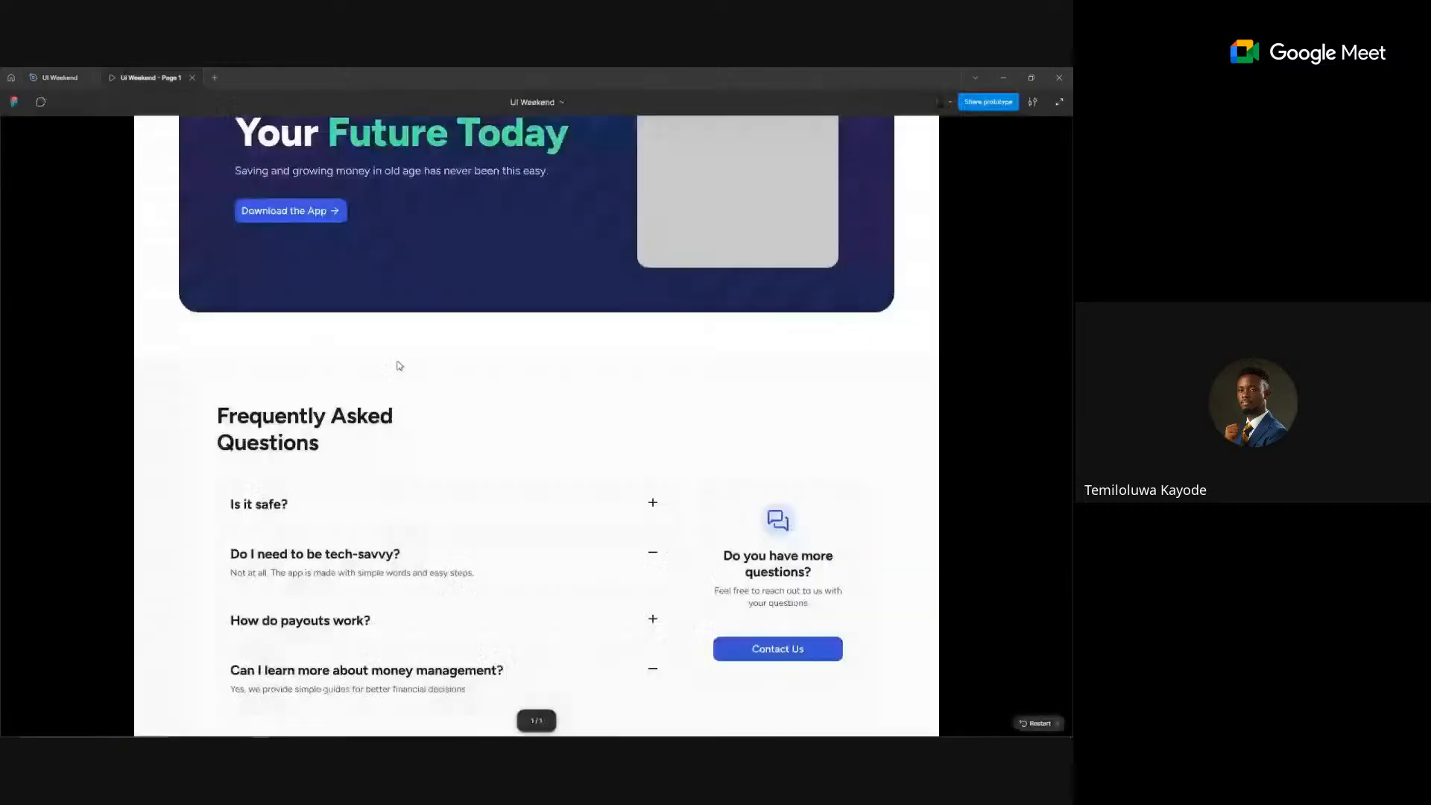
{"action": "left_click", "coordinate": [512, 497]}
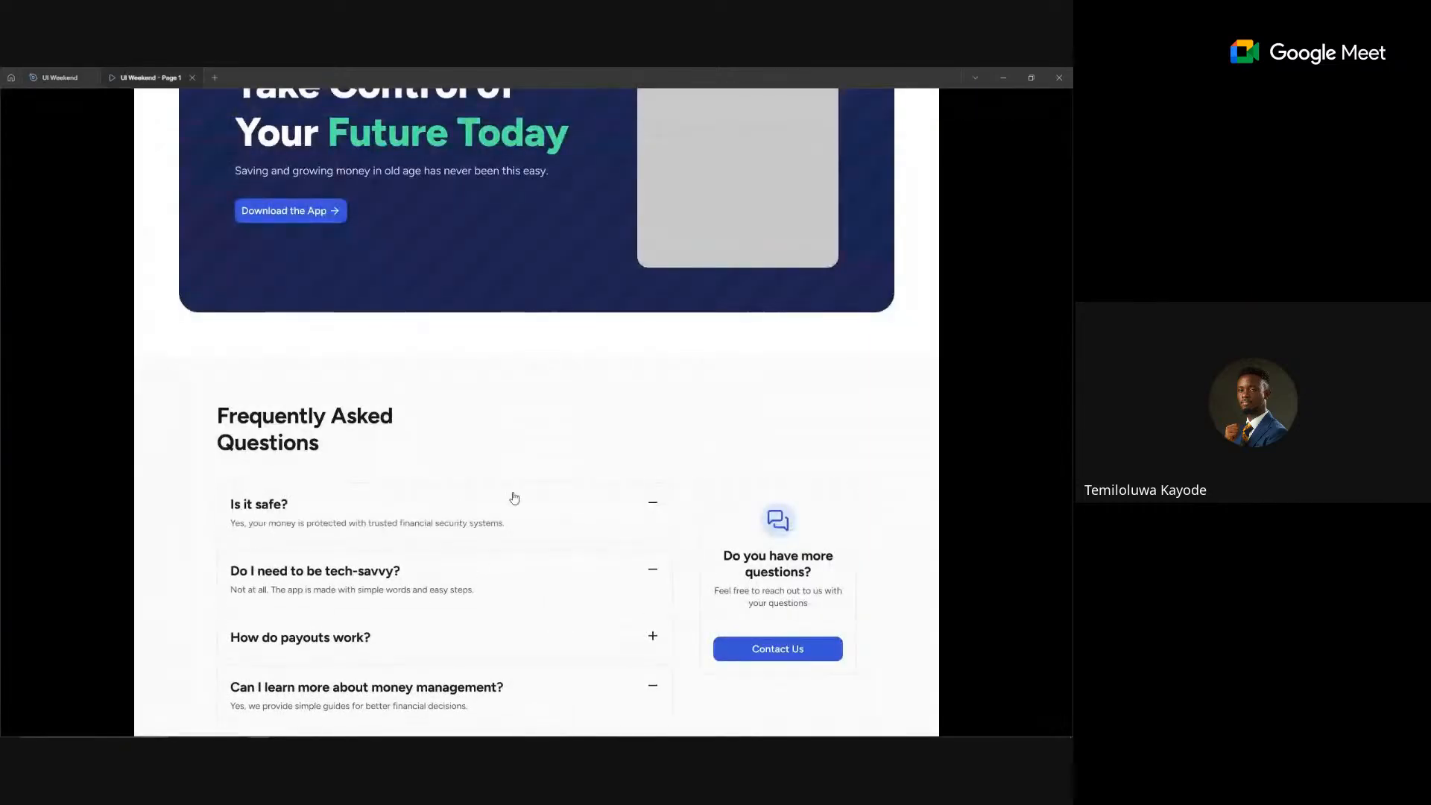
{"action": "left_click", "coordinate": [513, 499]}
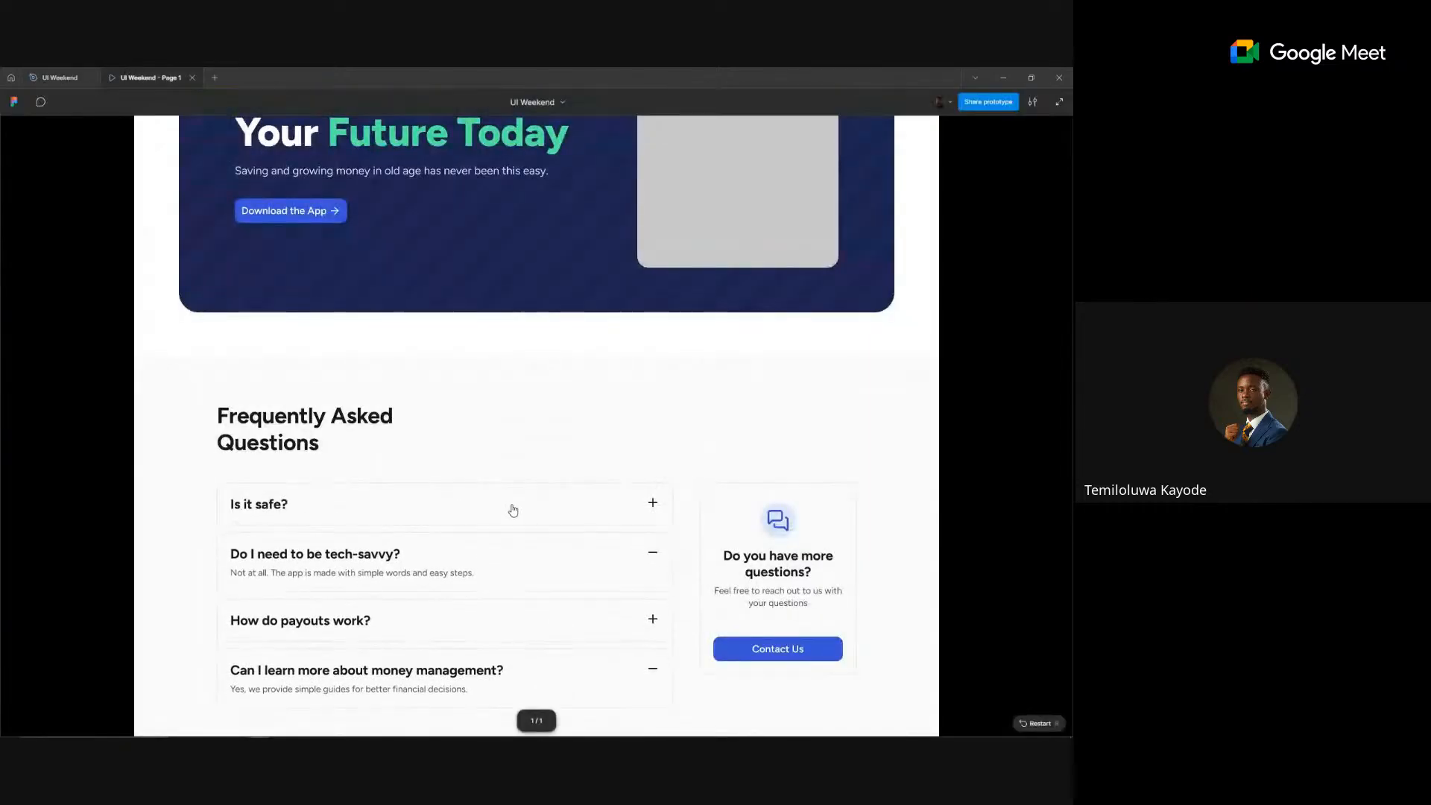
- Expand the "Is it safe?" row in the prototype, and in the design file set the opened Question Line's click interaction to Bouncy at 600 ms
{"action": "left_click", "coordinate": [513, 510]}
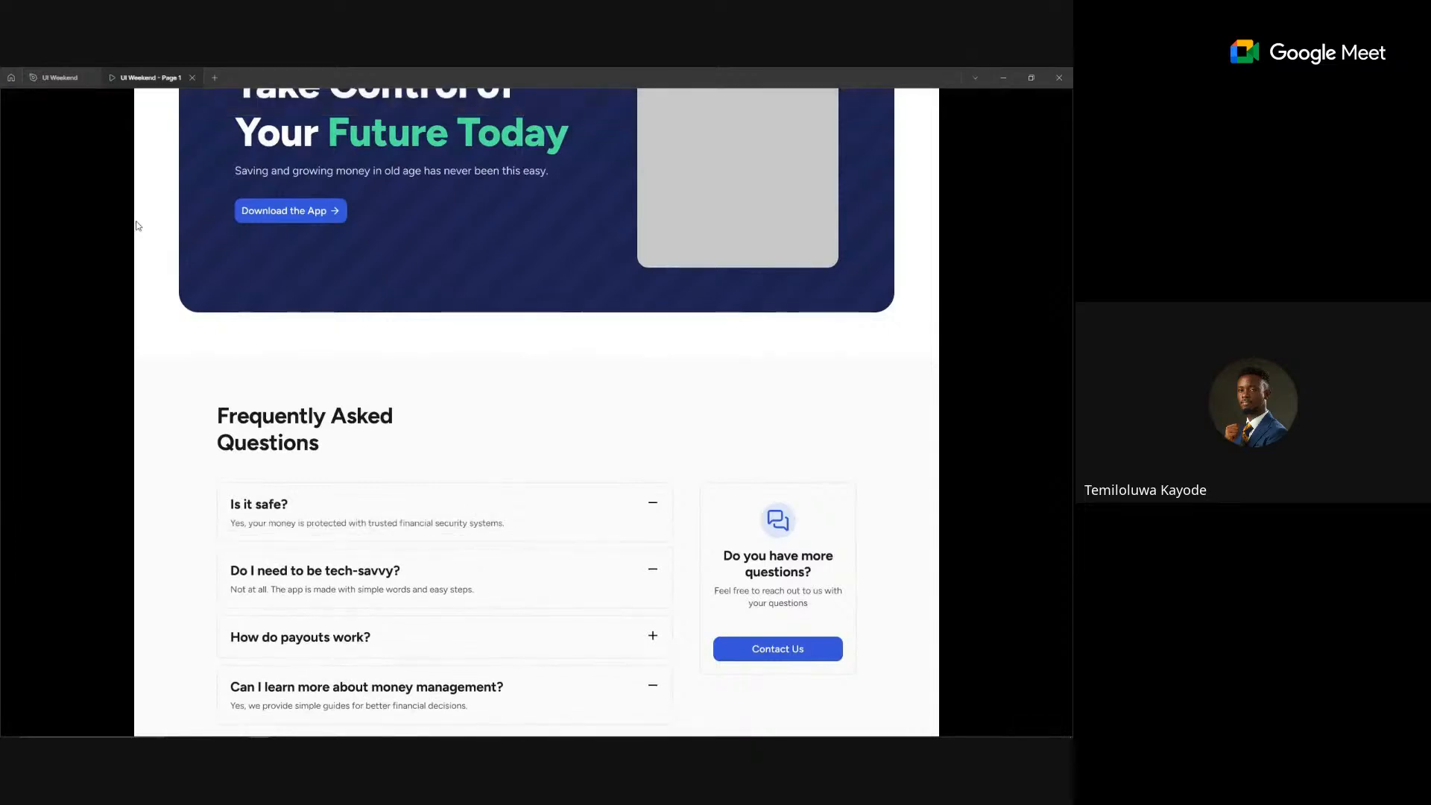
{"action": "left_click", "coordinate": [60, 78]}
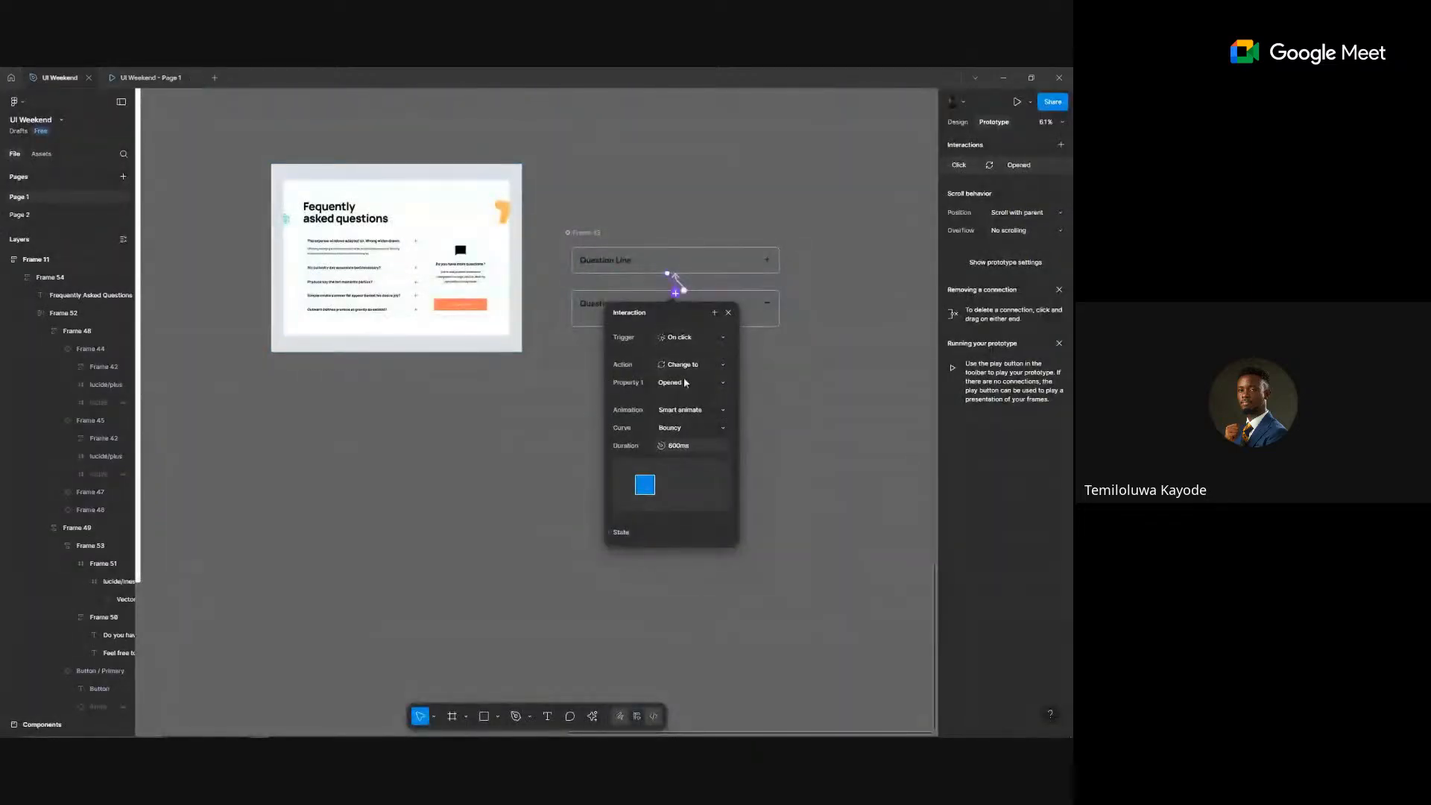
{"action": "left_click", "coordinate": [680, 283]}
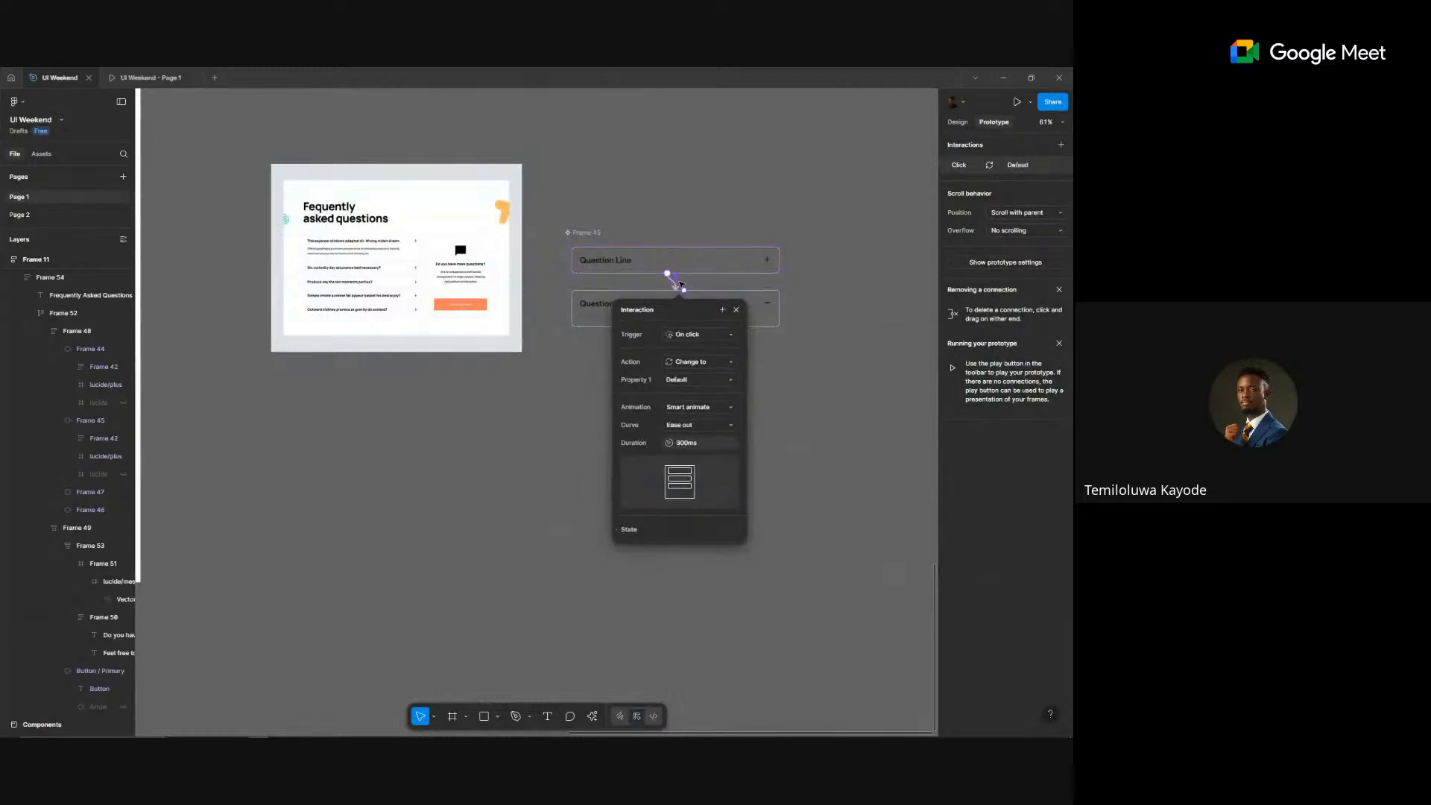
{"action": "left_click", "coordinate": [706, 428]}
{"action": "left_click", "coordinate": [704, 549]}
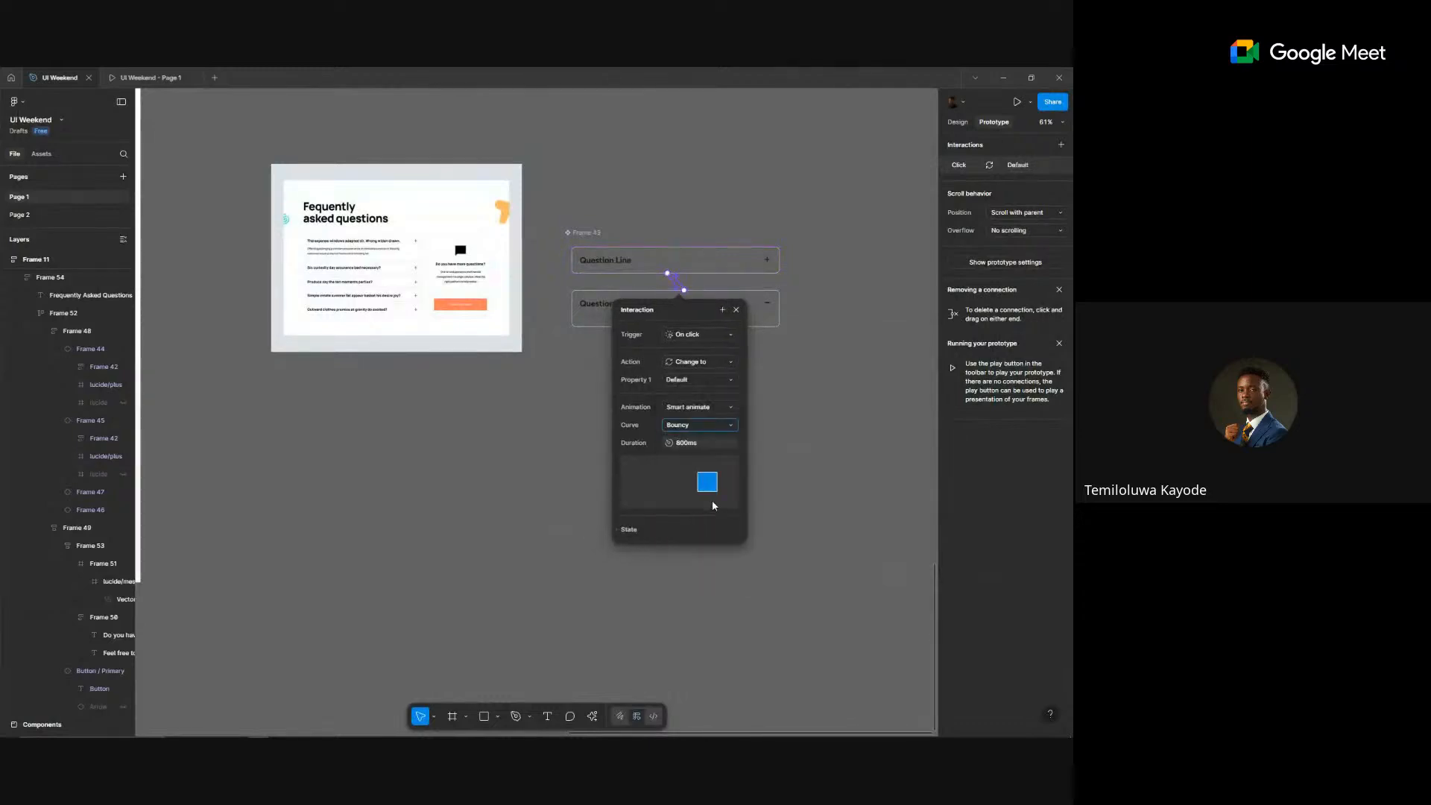
{"action": "left_click", "coordinate": [719, 442]}
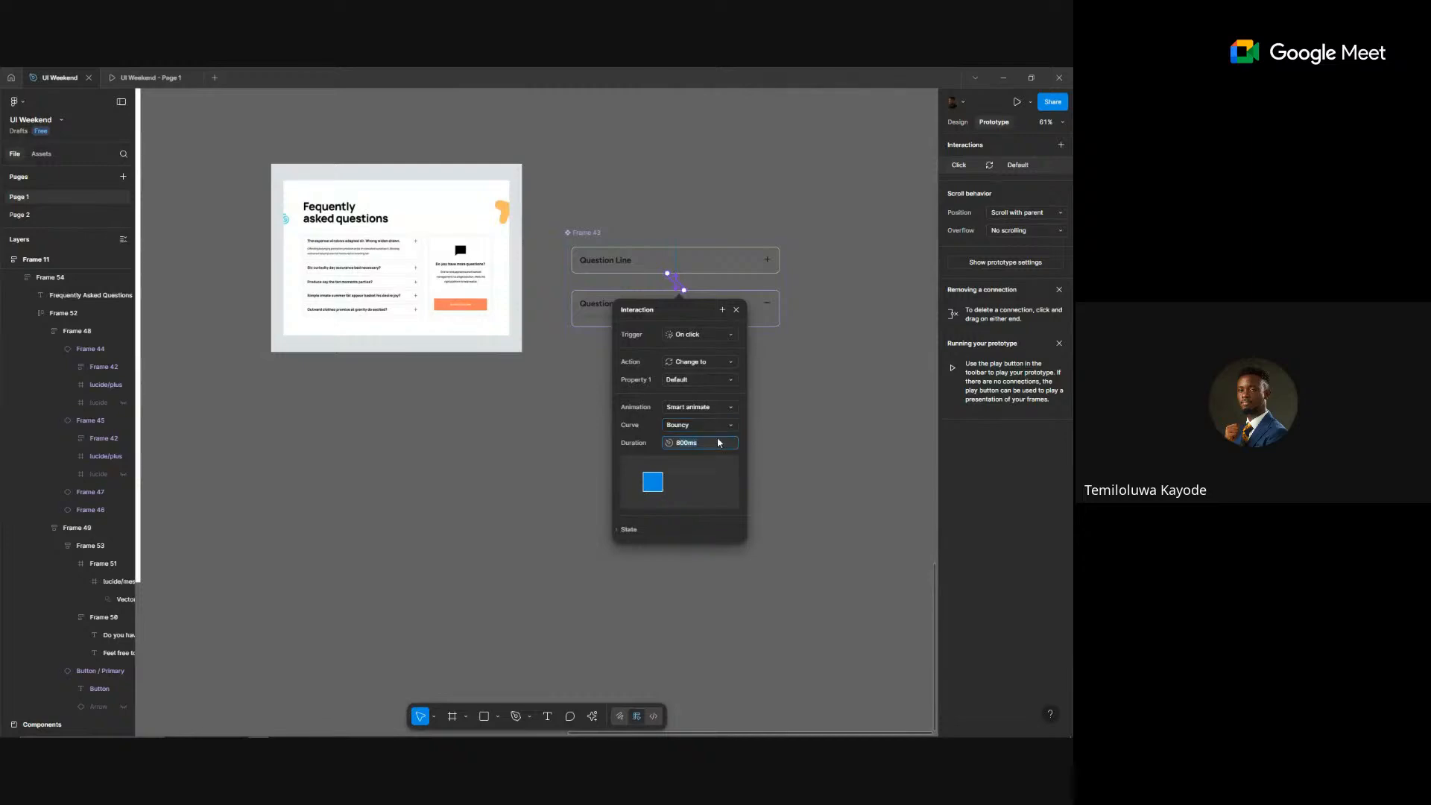
{"action": "type", "text": "8"}
{"action": "key", "text": "ctrl+alt+Return"}
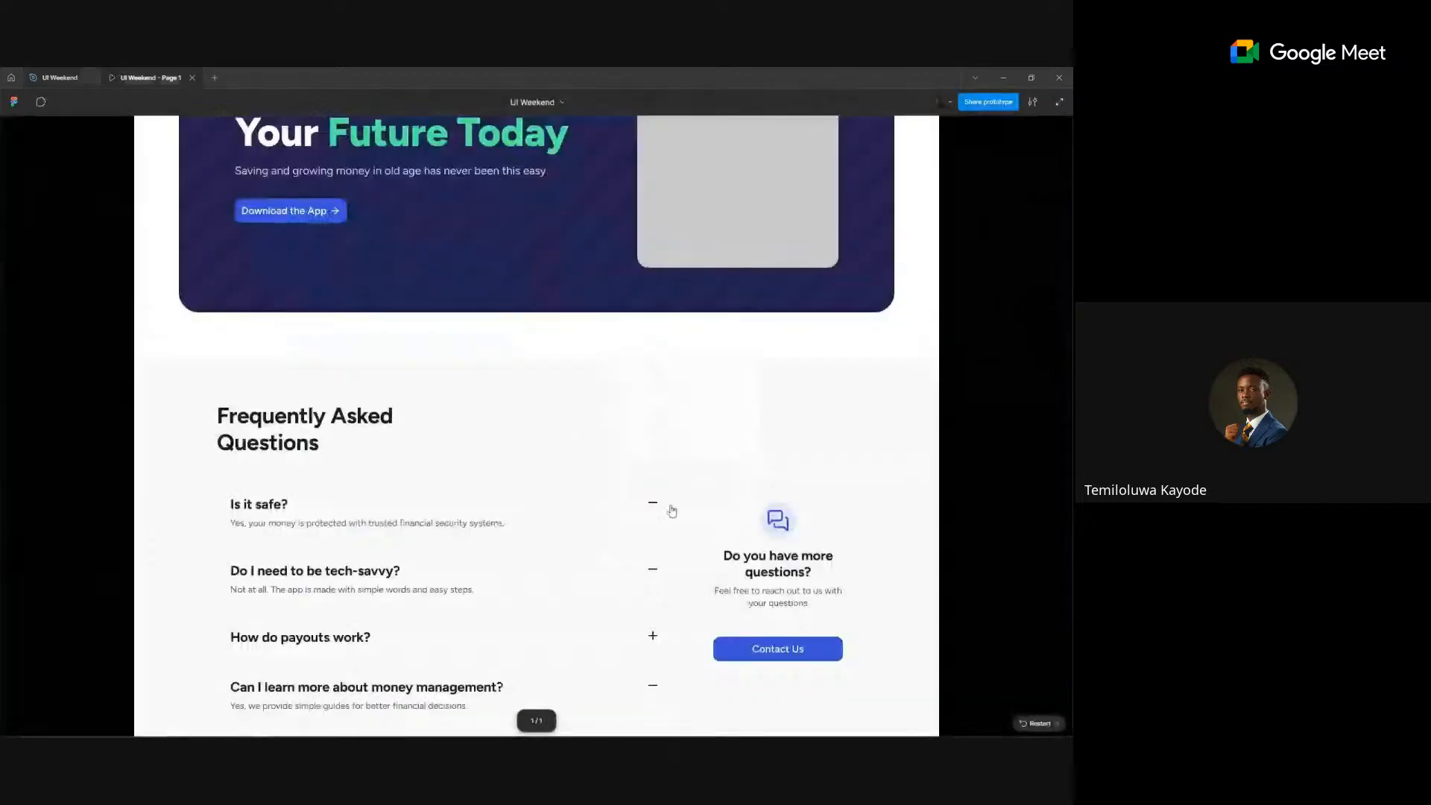
- Test the closing animation in the prototype by collapsing the "tech-savvy", "Is it safe?" and "money management" rows
{"action": "left_click", "coordinate": [588, 572]}
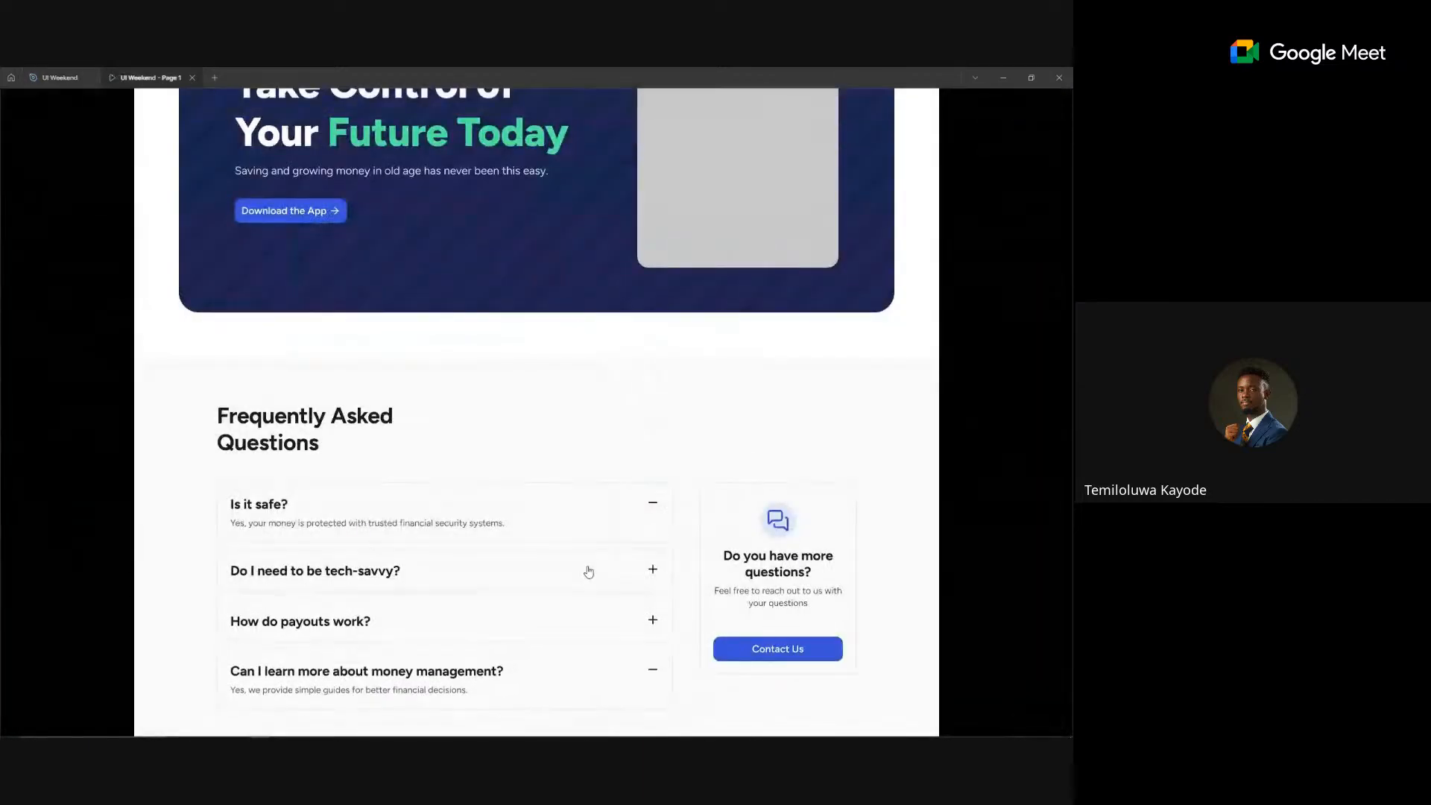
{"action": "left_click", "coordinate": [605, 509]}
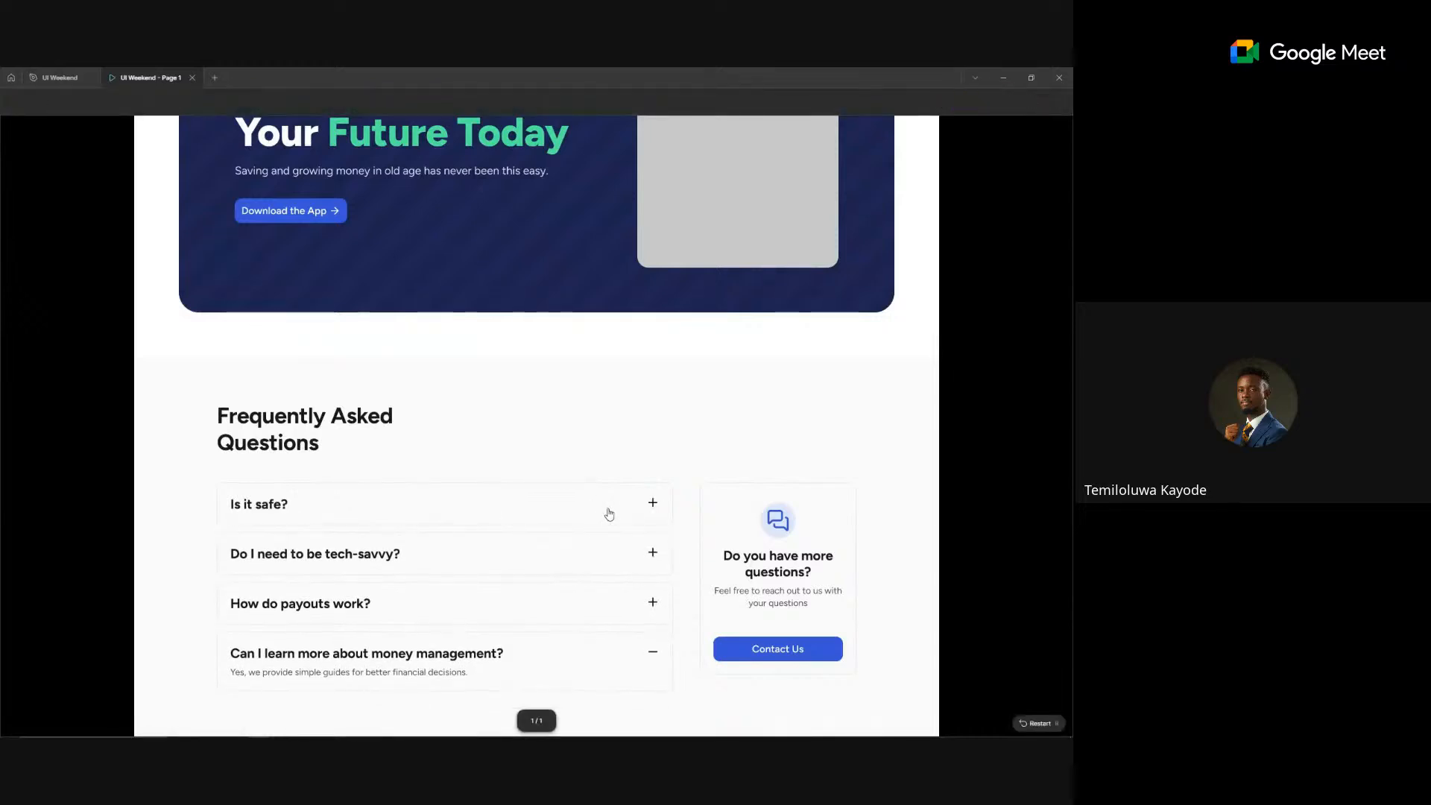
{"action": "left_click", "coordinate": [593, 659]}
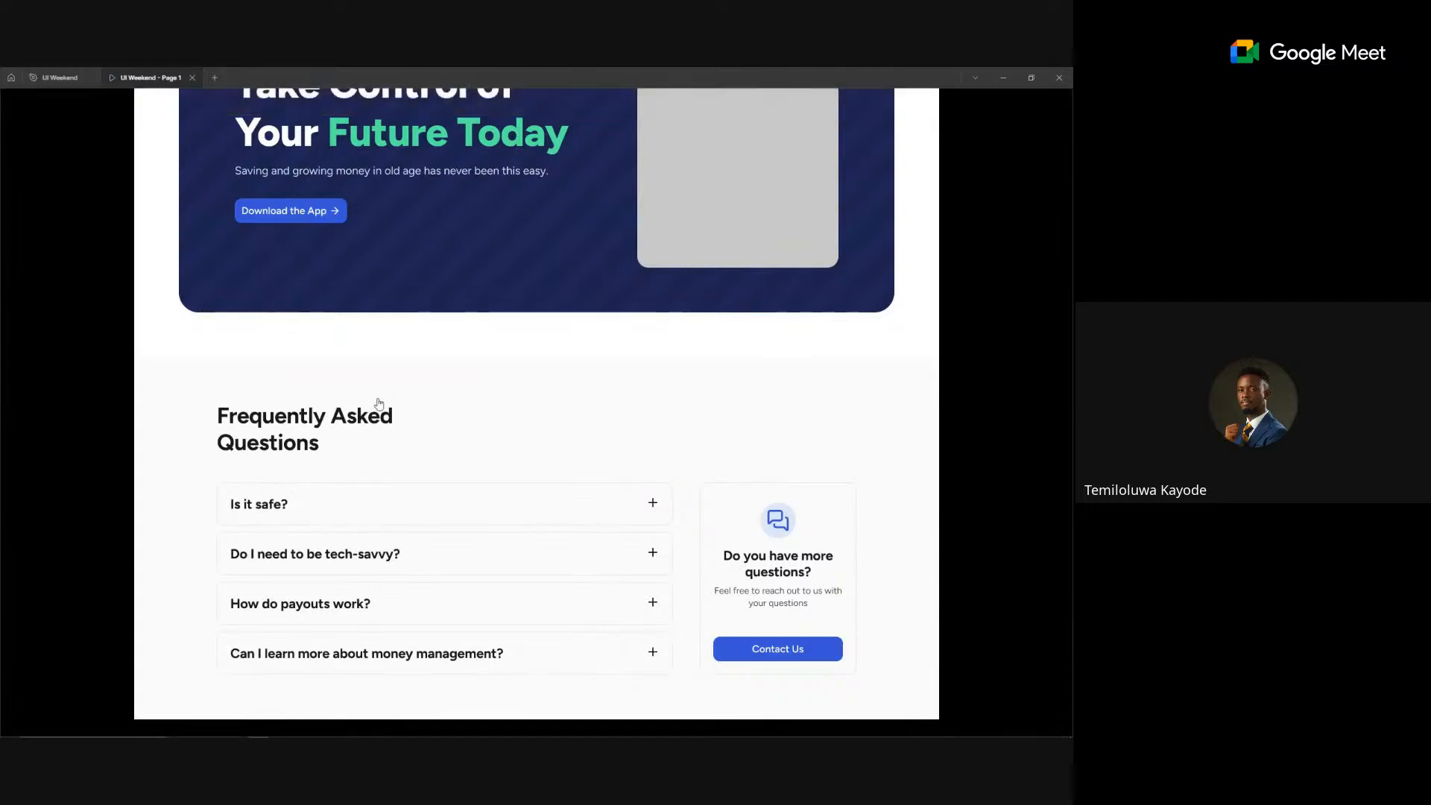
- Return to the design file and close the Question Line interaction's settings
{"action": "left_click", "coordinate": [60, 77]}
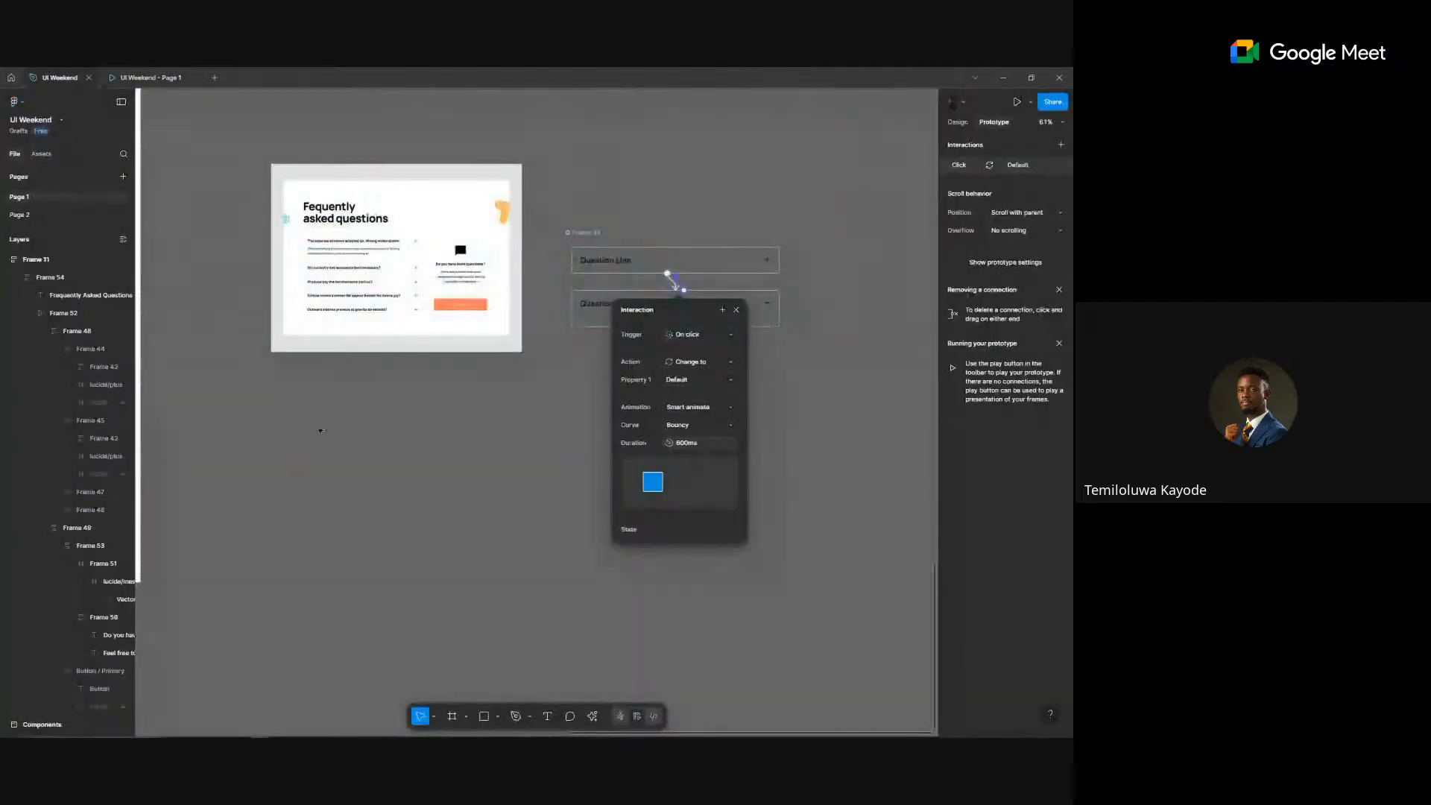
{"action": "scroll", "coordinate": [581, 415], "scroll_direction": "left", "scroll_amount": 10}
{"action": "left_click", "coordinate": [581, 415]}
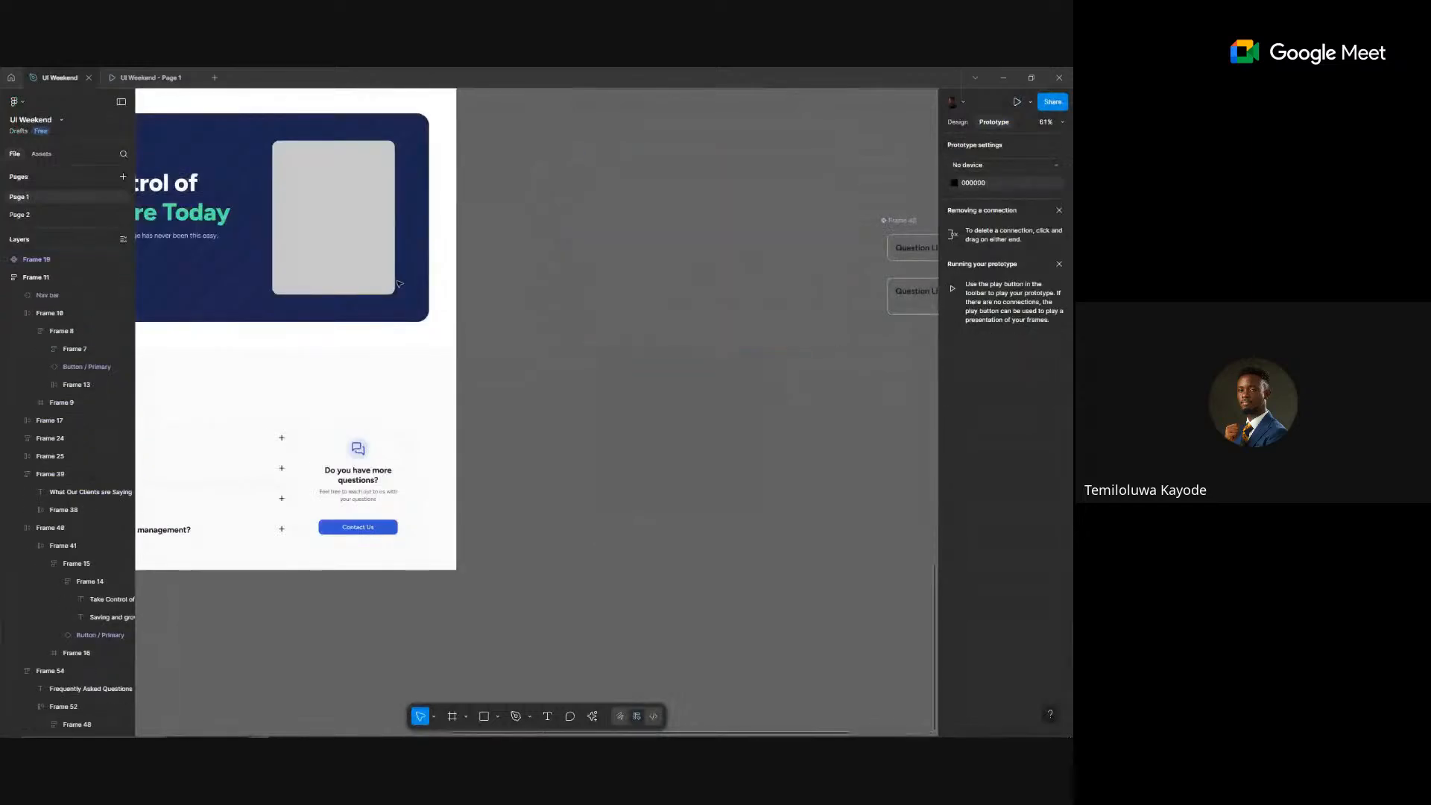
{"action": "left_click", "coordinate": [298, 552]}
{"action": "scroll", "coordinate": [448, 462], "scroll_direction": "left", "scroll_amount": 6}
{"action": "scroll", "coordinate": [509, 473], "scroll_direction": "down", "scroll_amount": 2}
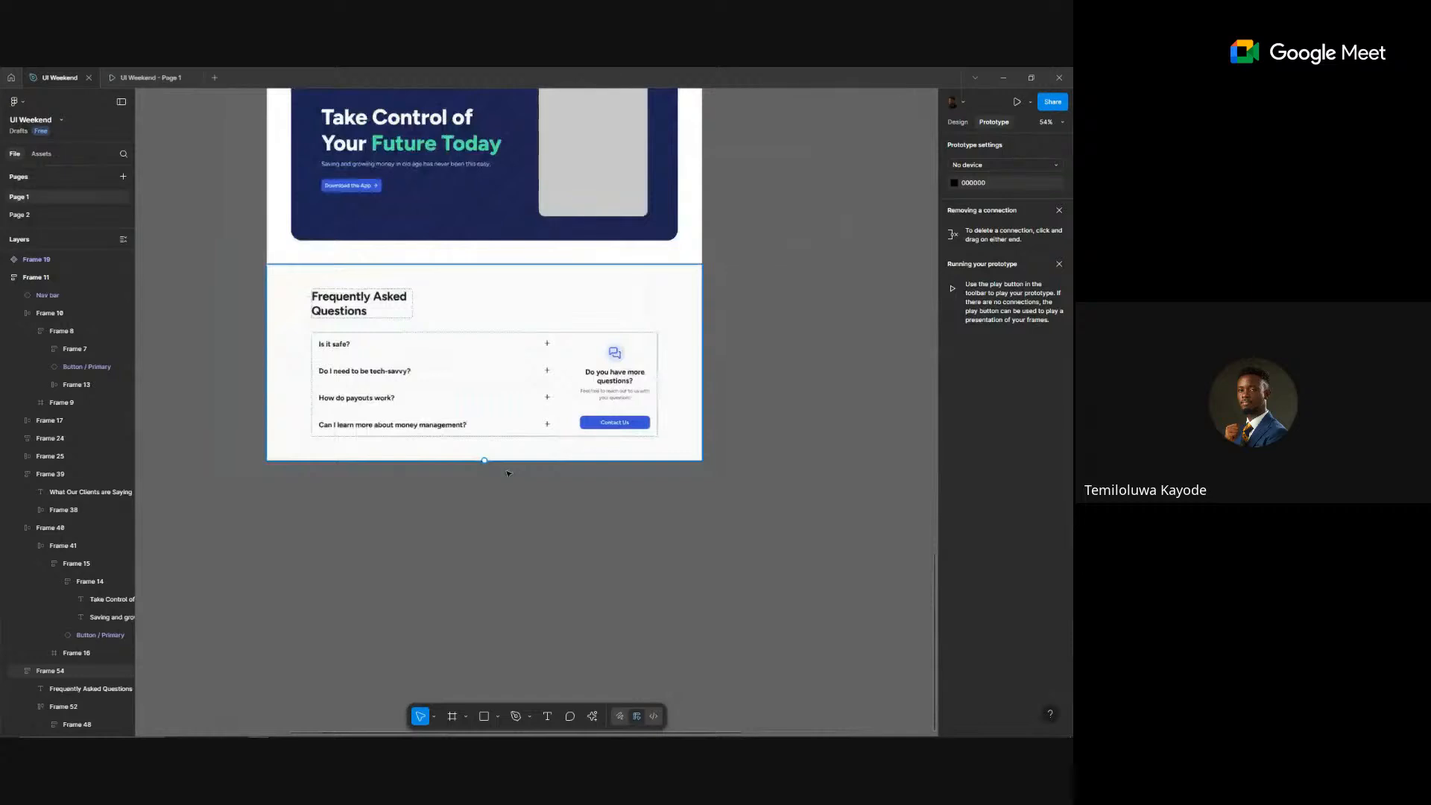
- Switch to Pinterest in the browser and search for "footer ui design"
{"action": "key", "text": "alt+Tab"}
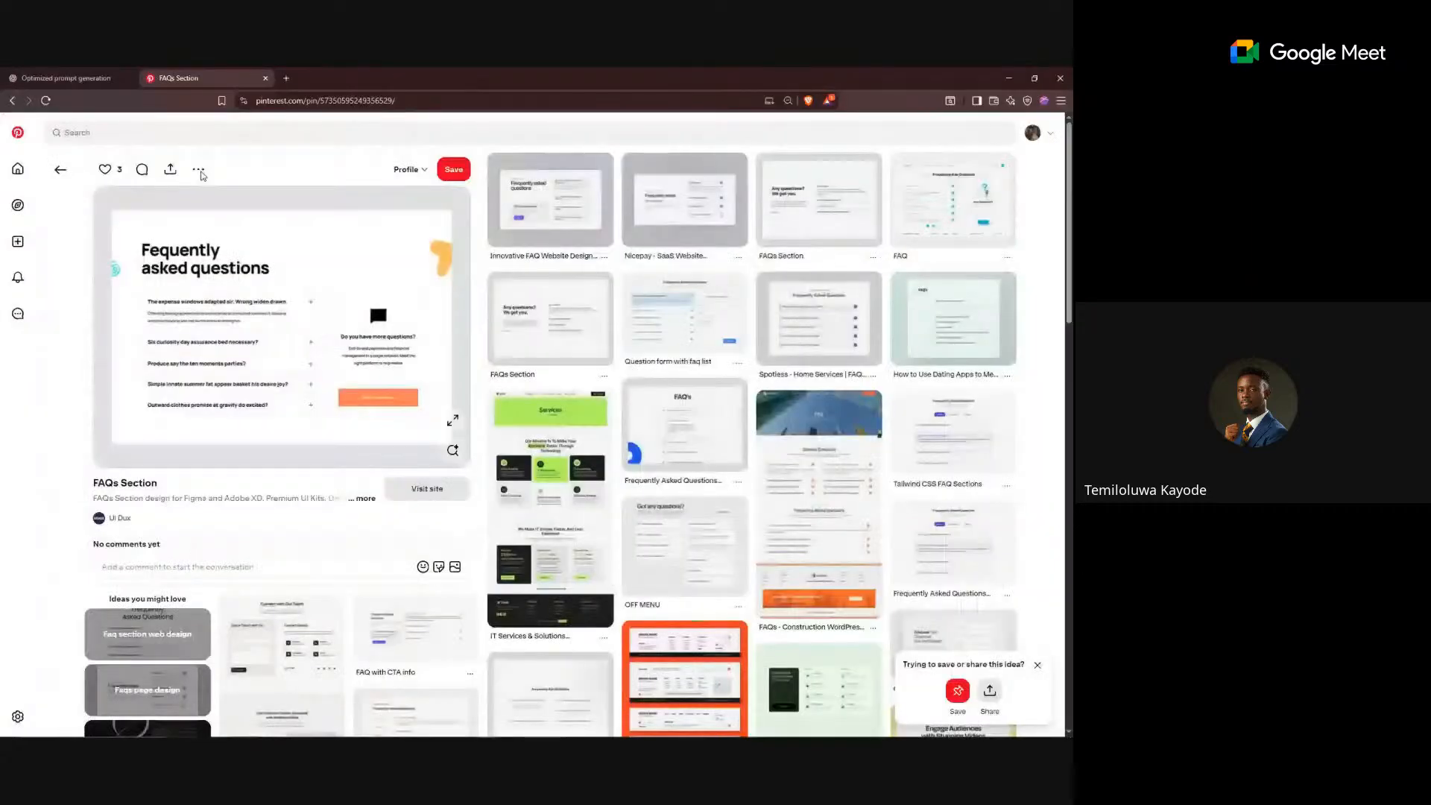
{"action": "left_click", "coordinate": [148, 140]}
{"action": "type", "text": "foot"}
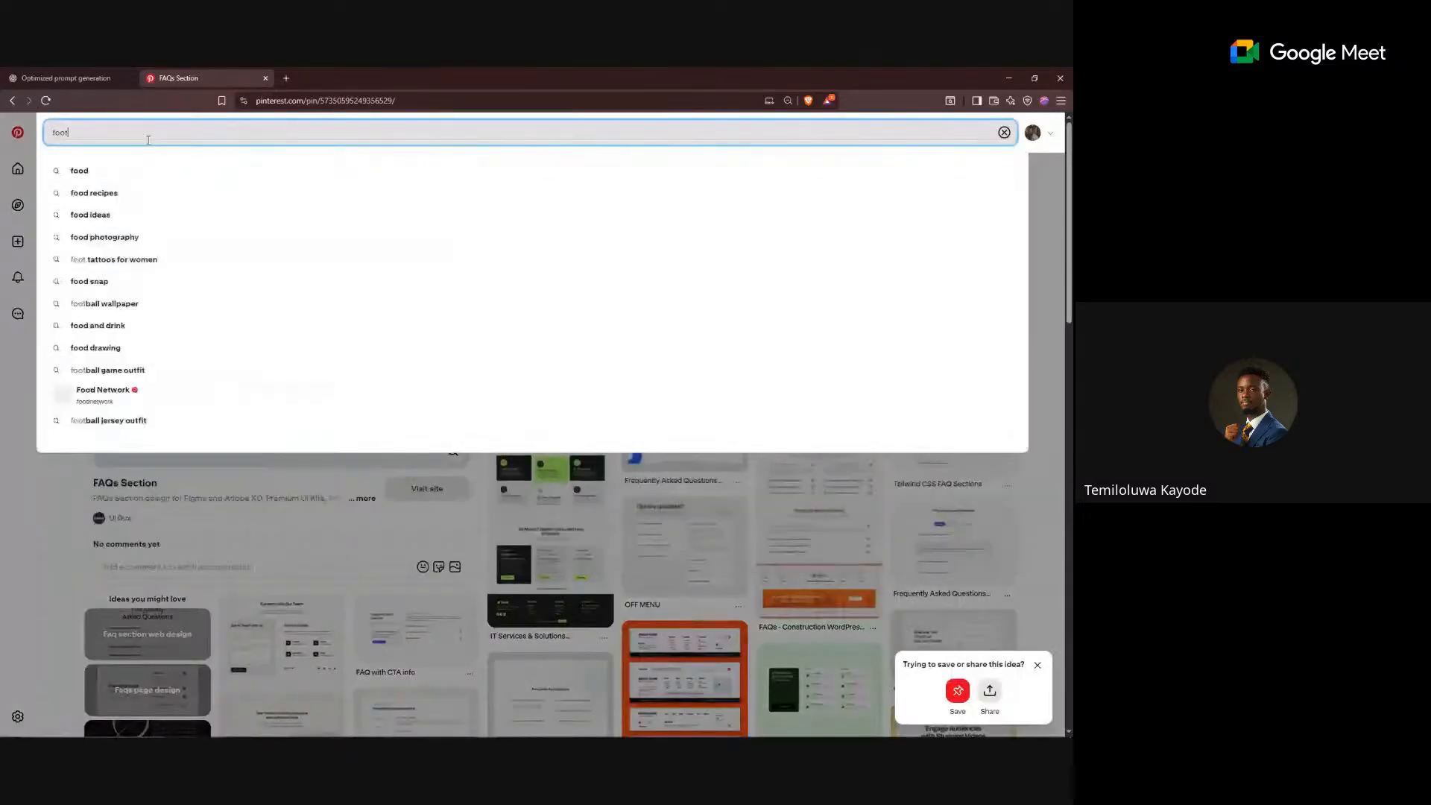
{"action": "type", "text": "er ui de"}
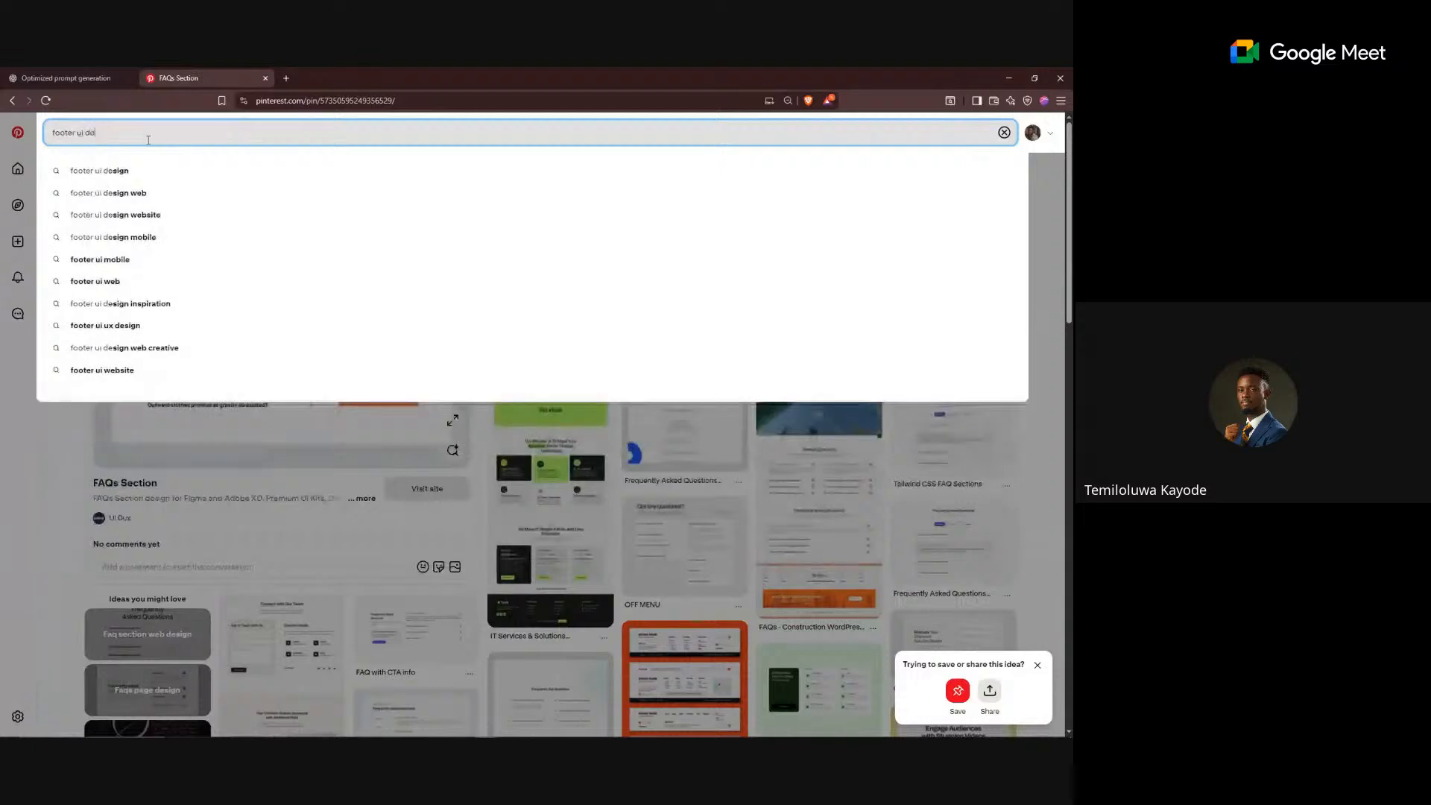
{"action": "type", "text": "sign"}
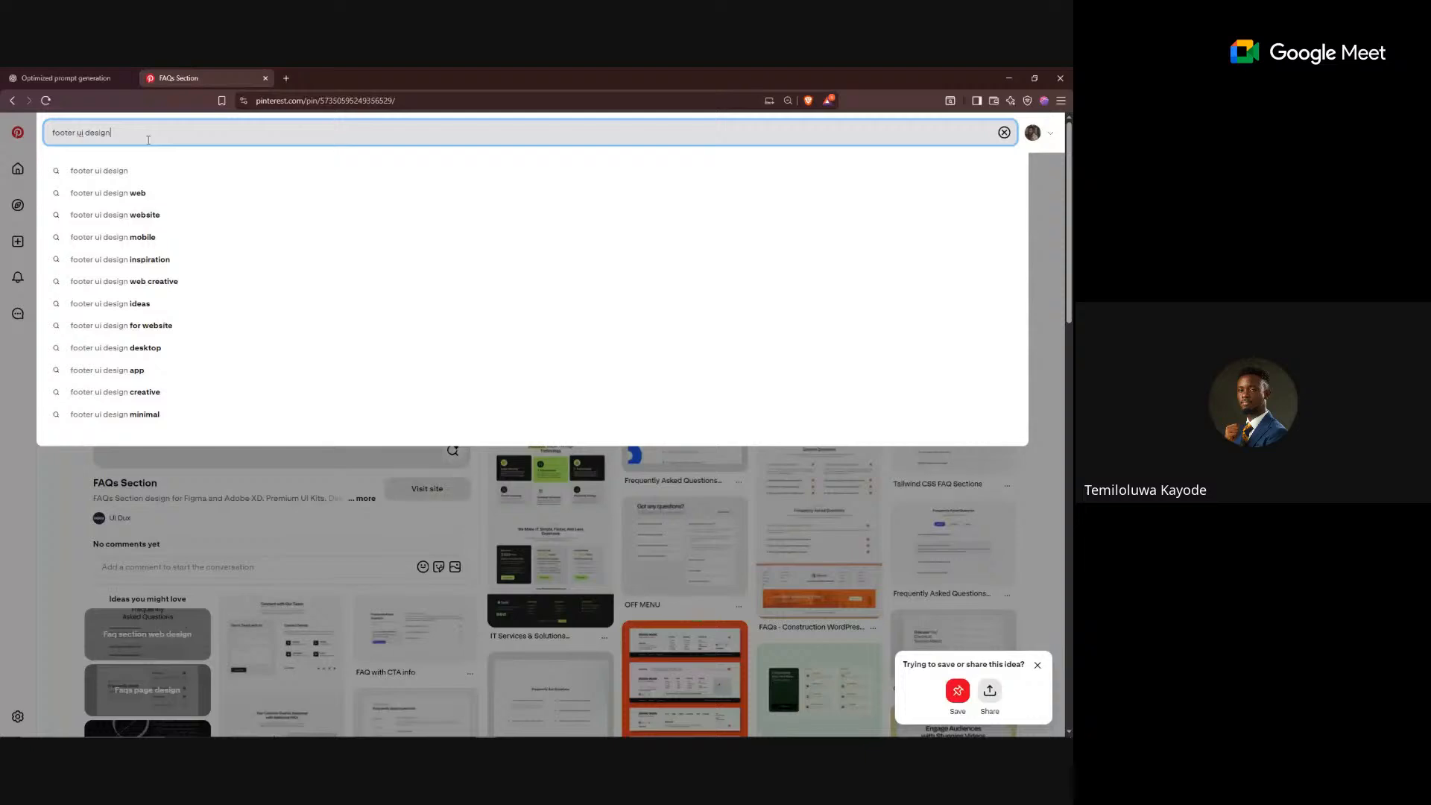
{"action": "key", "text": "Return"}
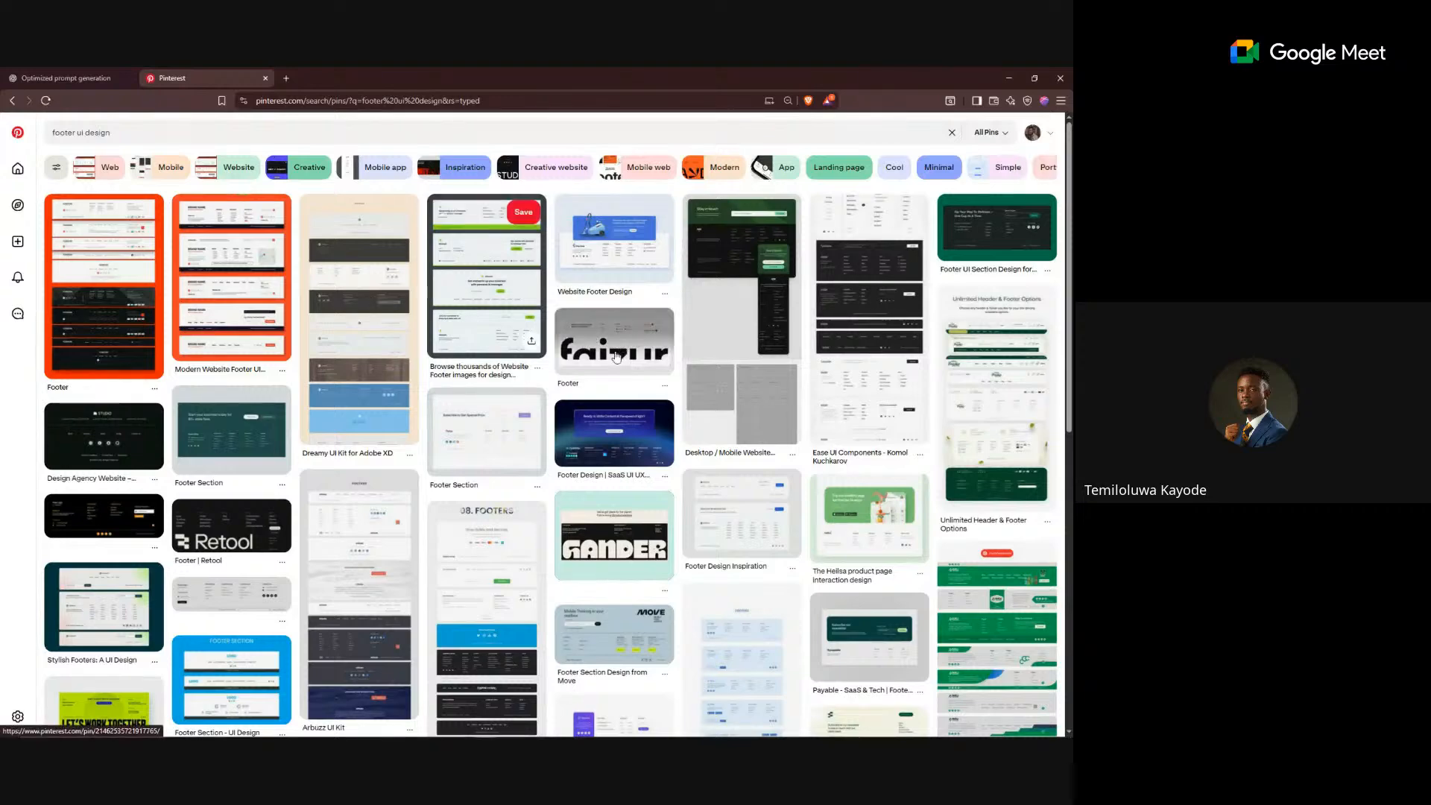
- Browse the footer design results for inspiration and open the light footer pin with oversized black wordmark lettering
{"action": "mouse_move", "coordinate": [615, 355]}
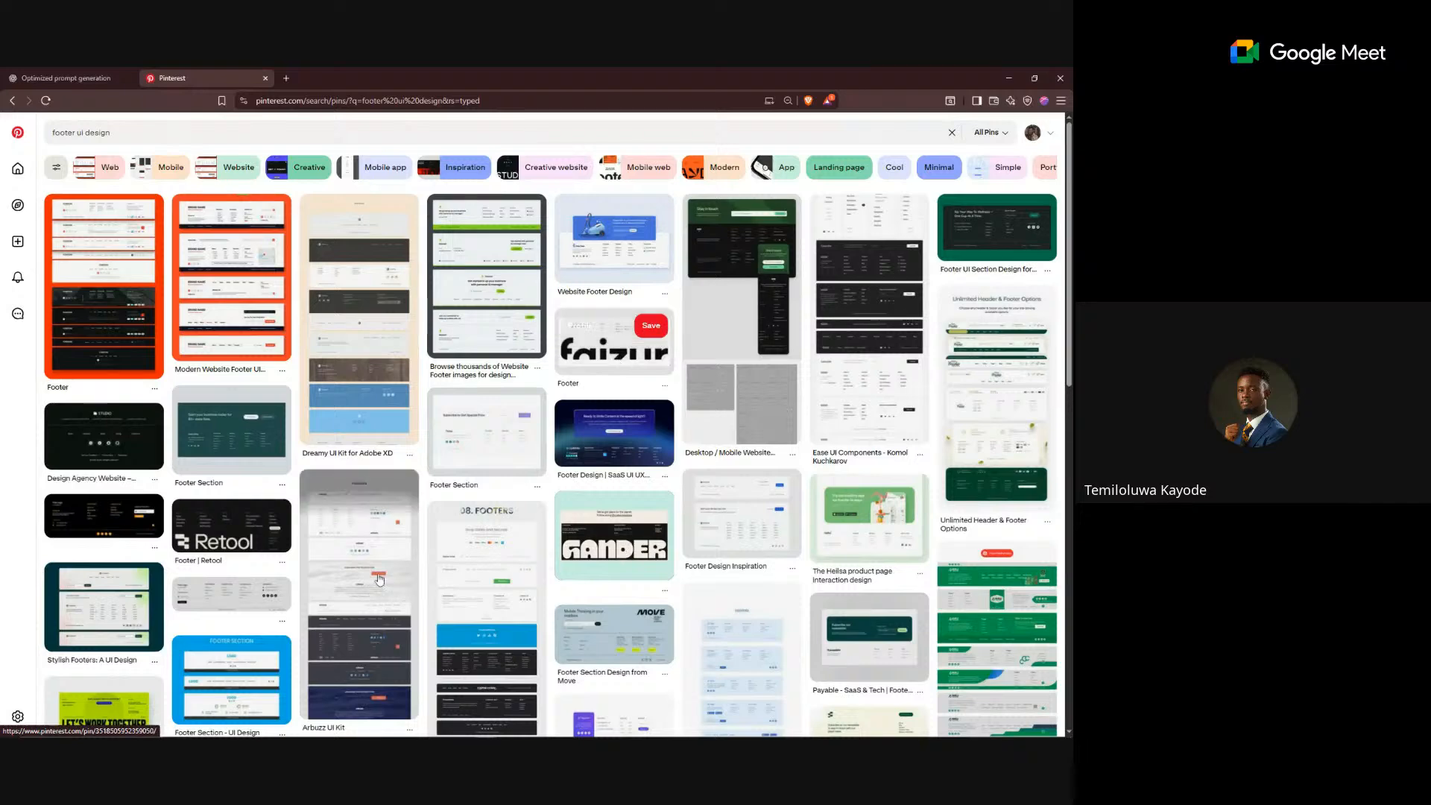
{"action": "scroll", "coordinate": [379, 579], "scroll_direction": "down", "scroll_amount": 4}
{"action": "scroll", "coordinate": [378, 574], "scroll_direction": "up", "scroll_amount": 2}
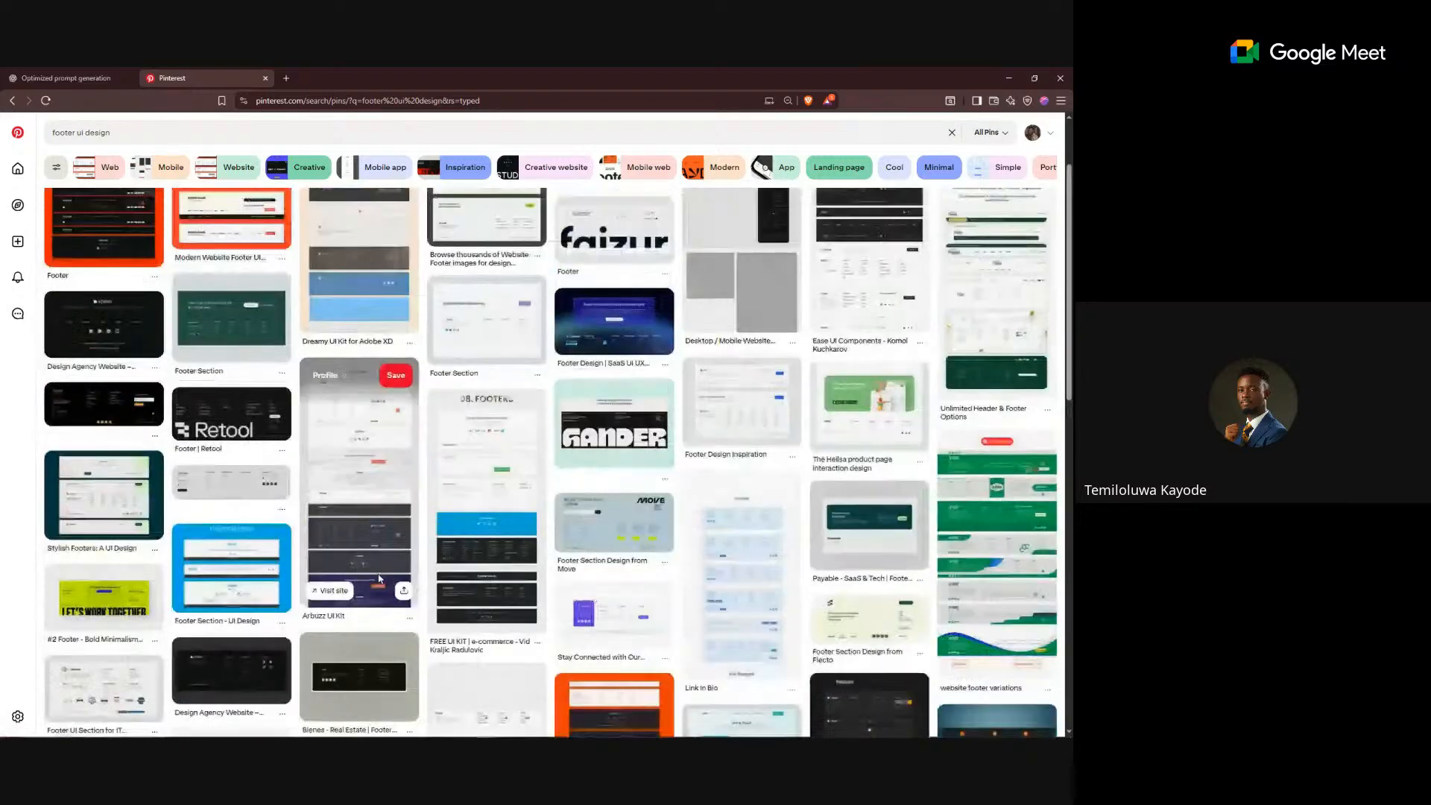
{"action": "scroll", "coordinate": [379, 578], "scroll_direction": "down", "scroll_amount": 2}
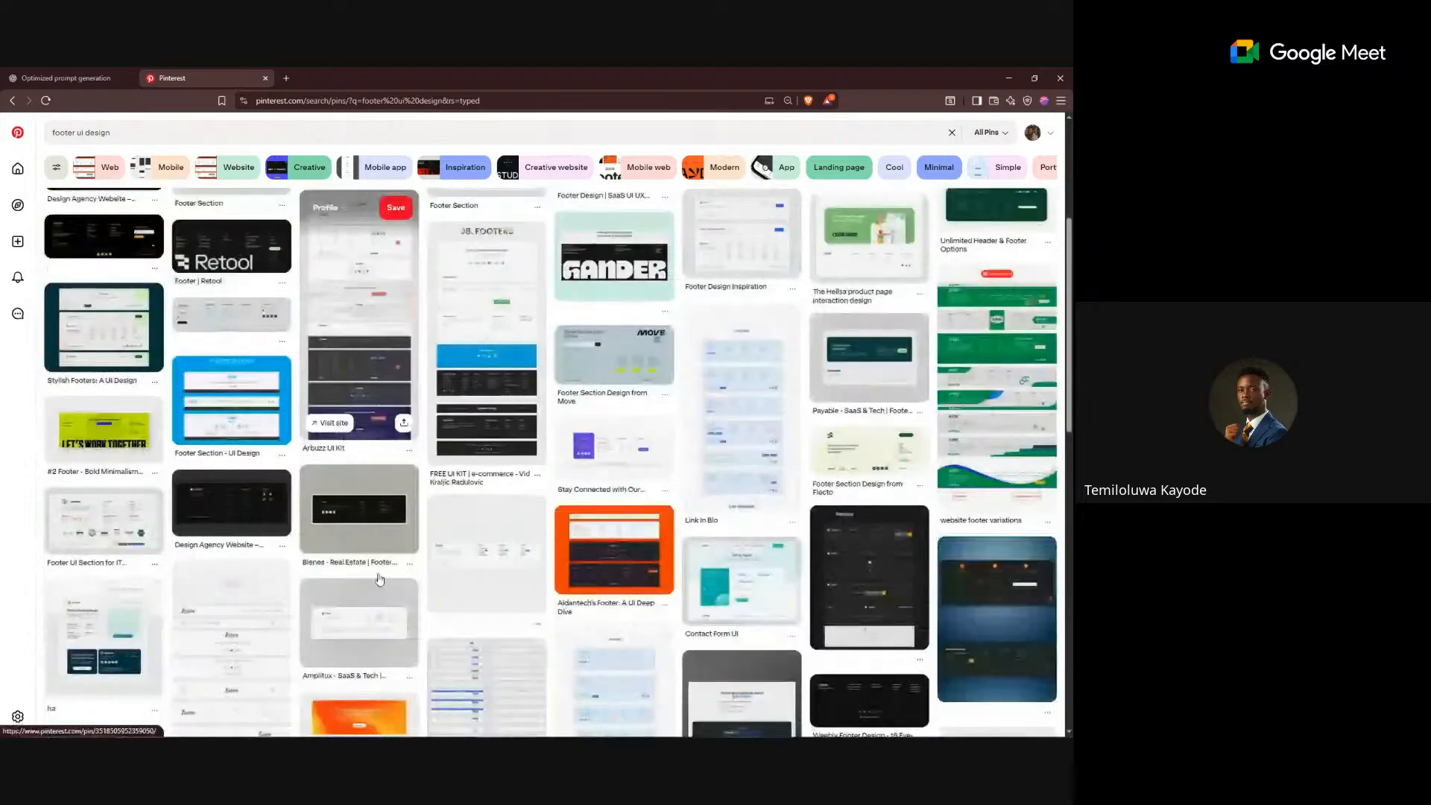
{"action": "scroll", "coordinate": [380, 579], "scroll_direction": "down", "scroll_amount": 3}
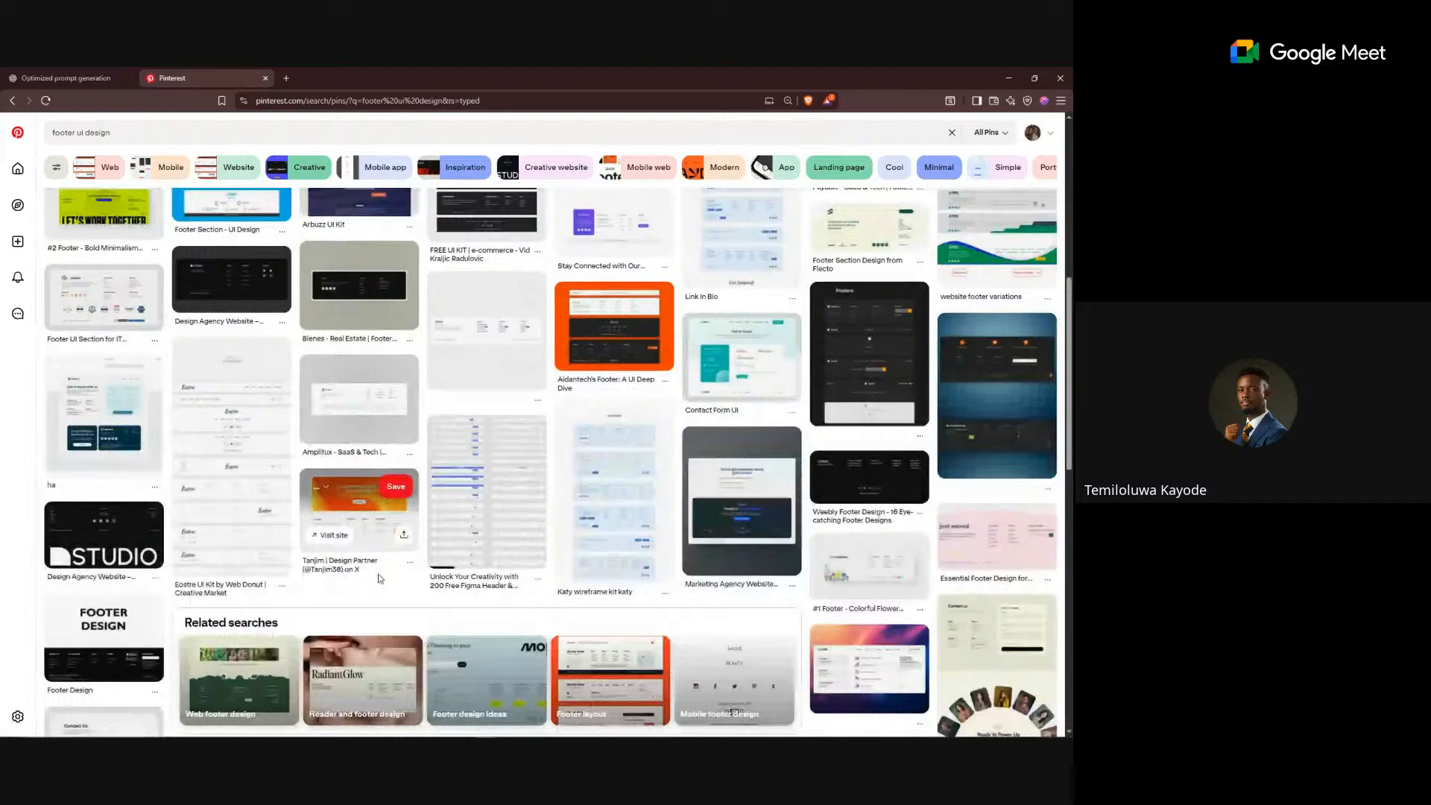
{"action": "scroll", "coordinate": [379, 577], "scroll_direction": "down", "scroll_amount": 2}
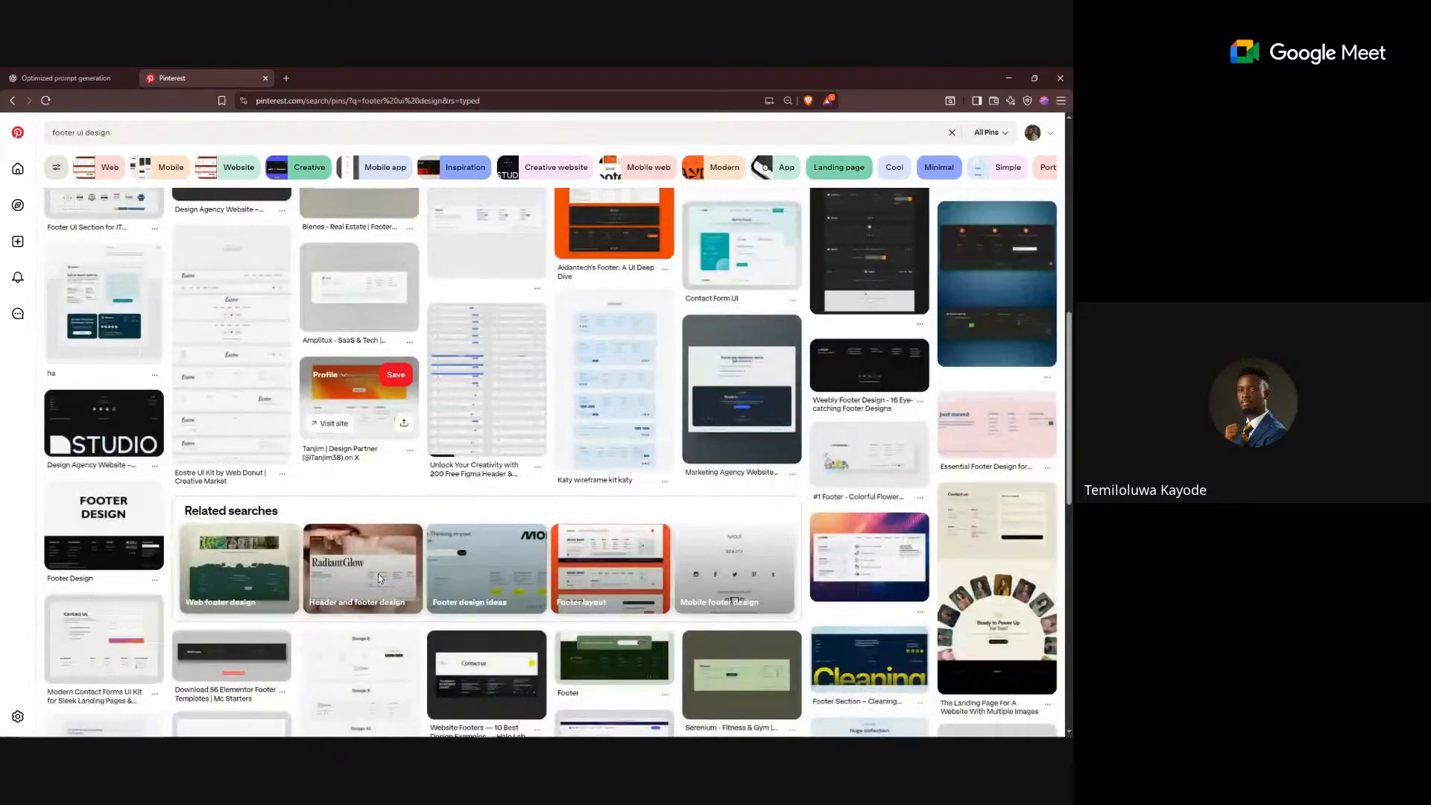
{"action": "scroll", "coordinate": [378, 575], "scroll_direction": "down", "scroll_amount": 2}
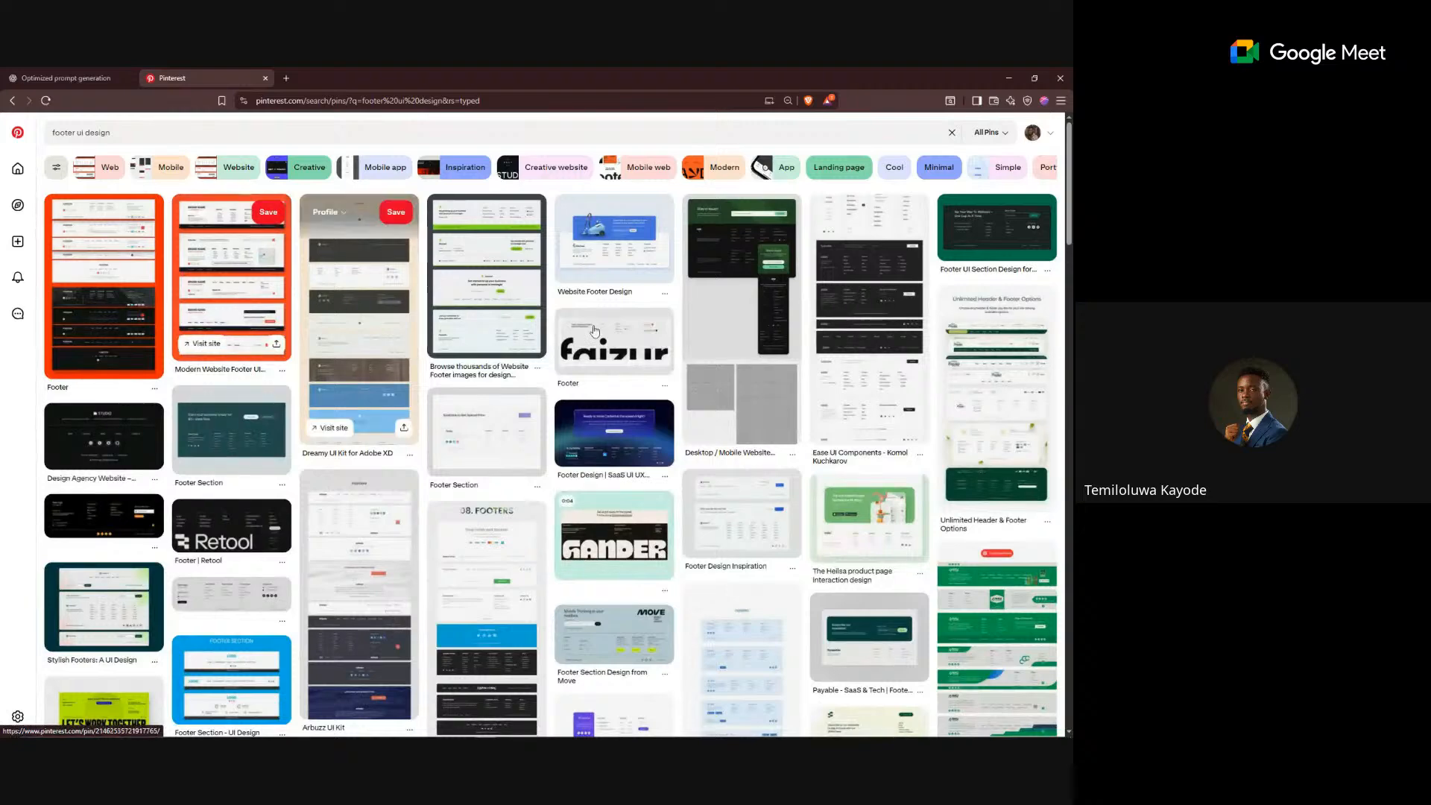
{"action": "left_click", "coordinate": [609, 351]}
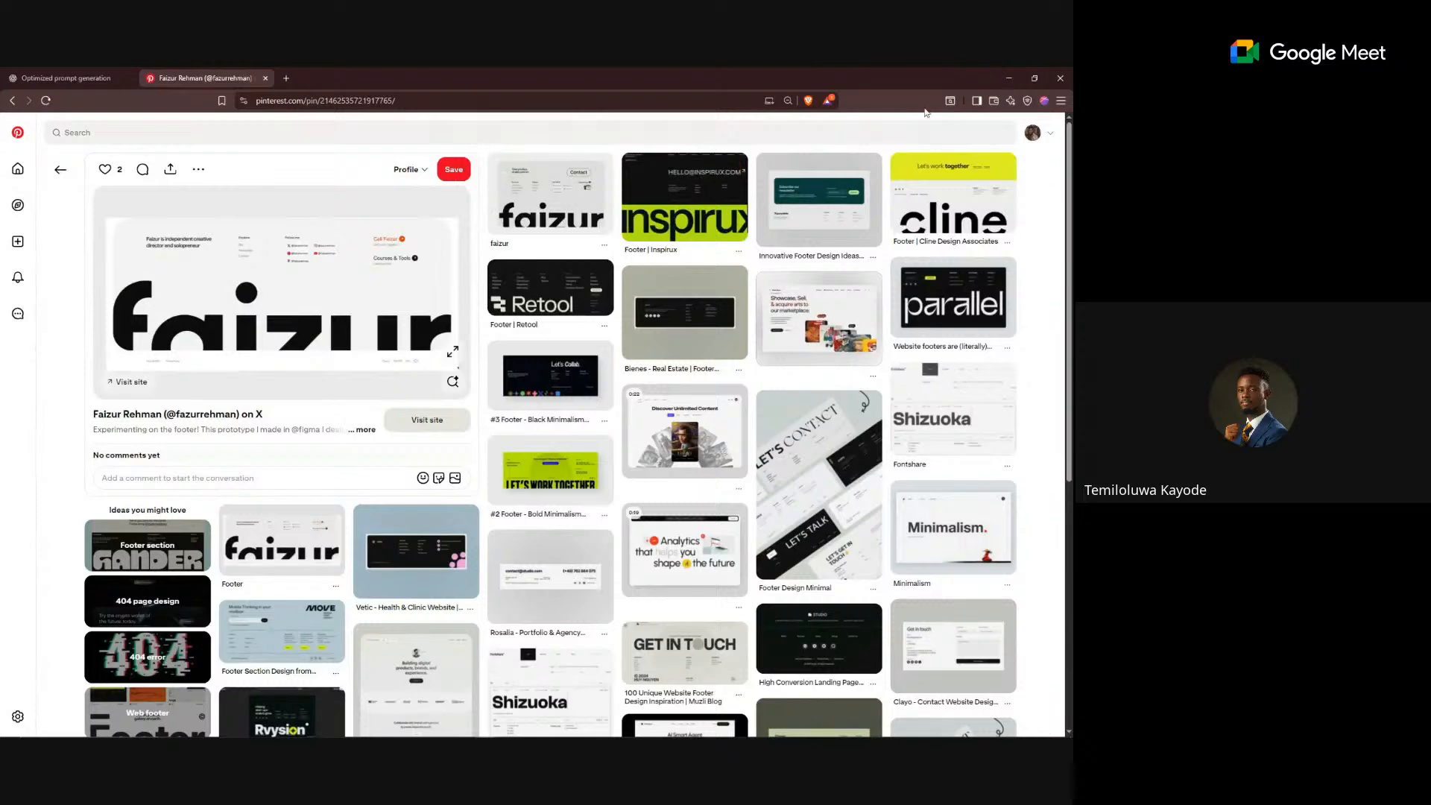
- Return to the design file and review the whole landing page from its navigation bar to the FAQ section
{"action": "left_click", "coordinate": [1017, 75]}
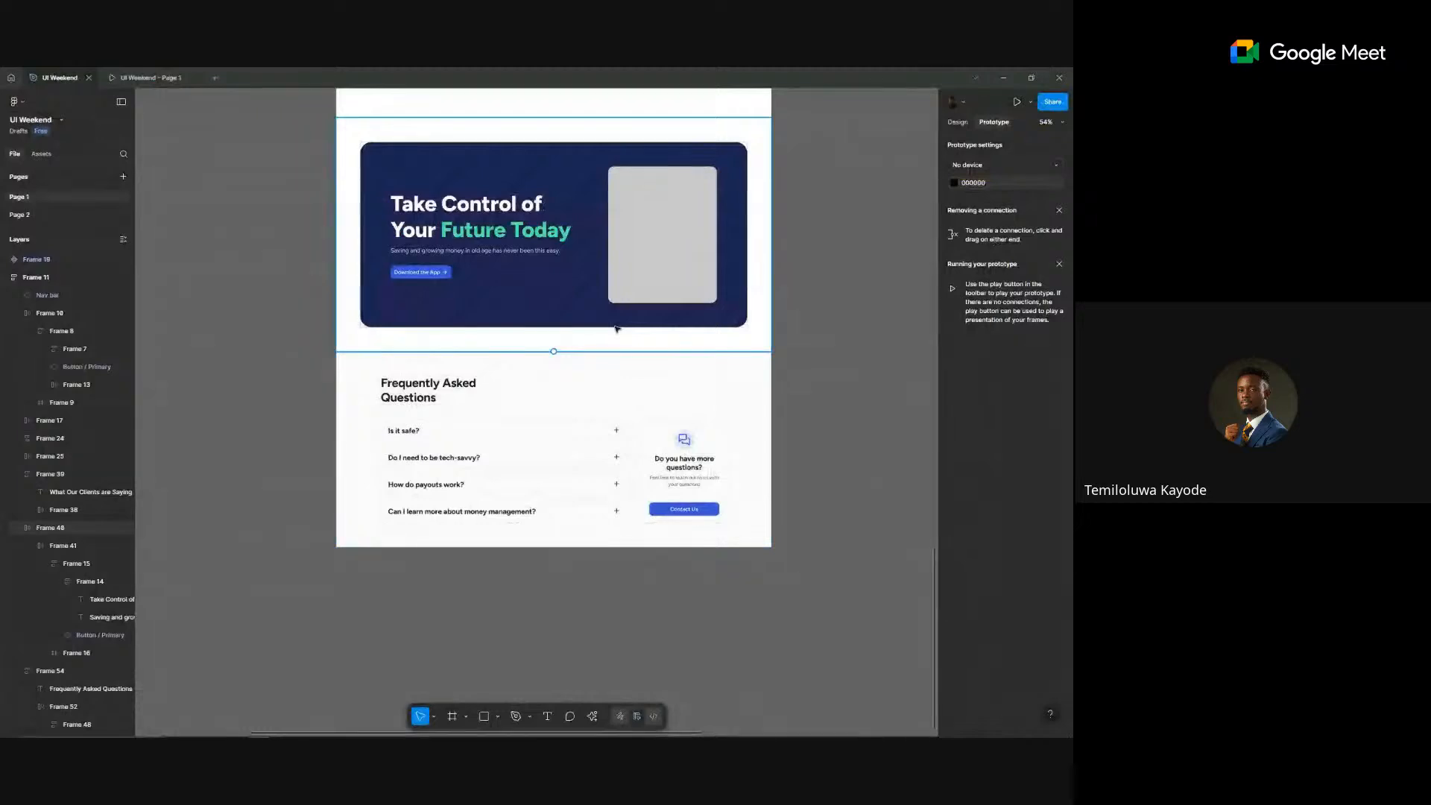
{"action": "left_click", "coordinate": [616, 329]}
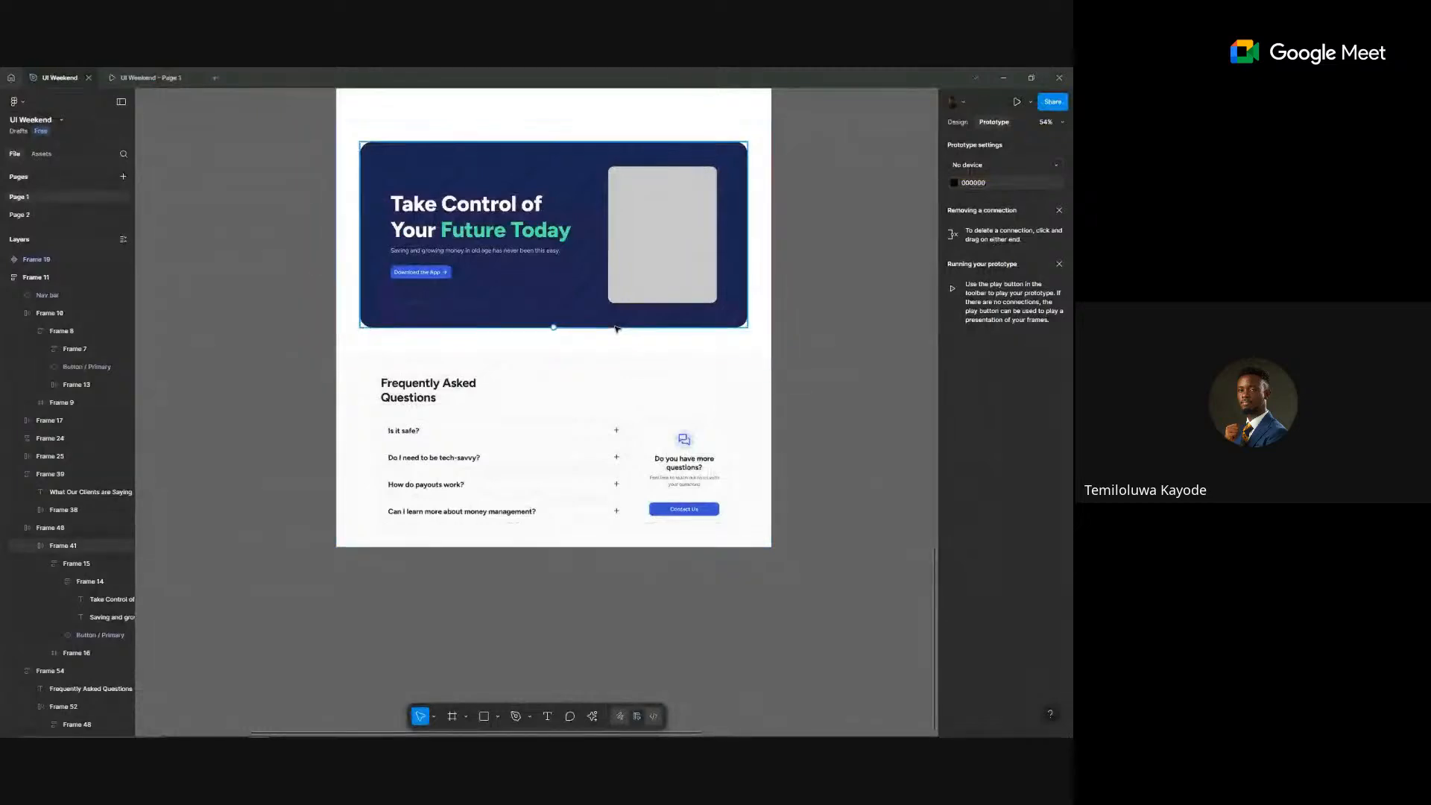
{"action": "scroll", "coordinate": [616, 329], "scroll_direction": "down", "scroll_amount": 3}
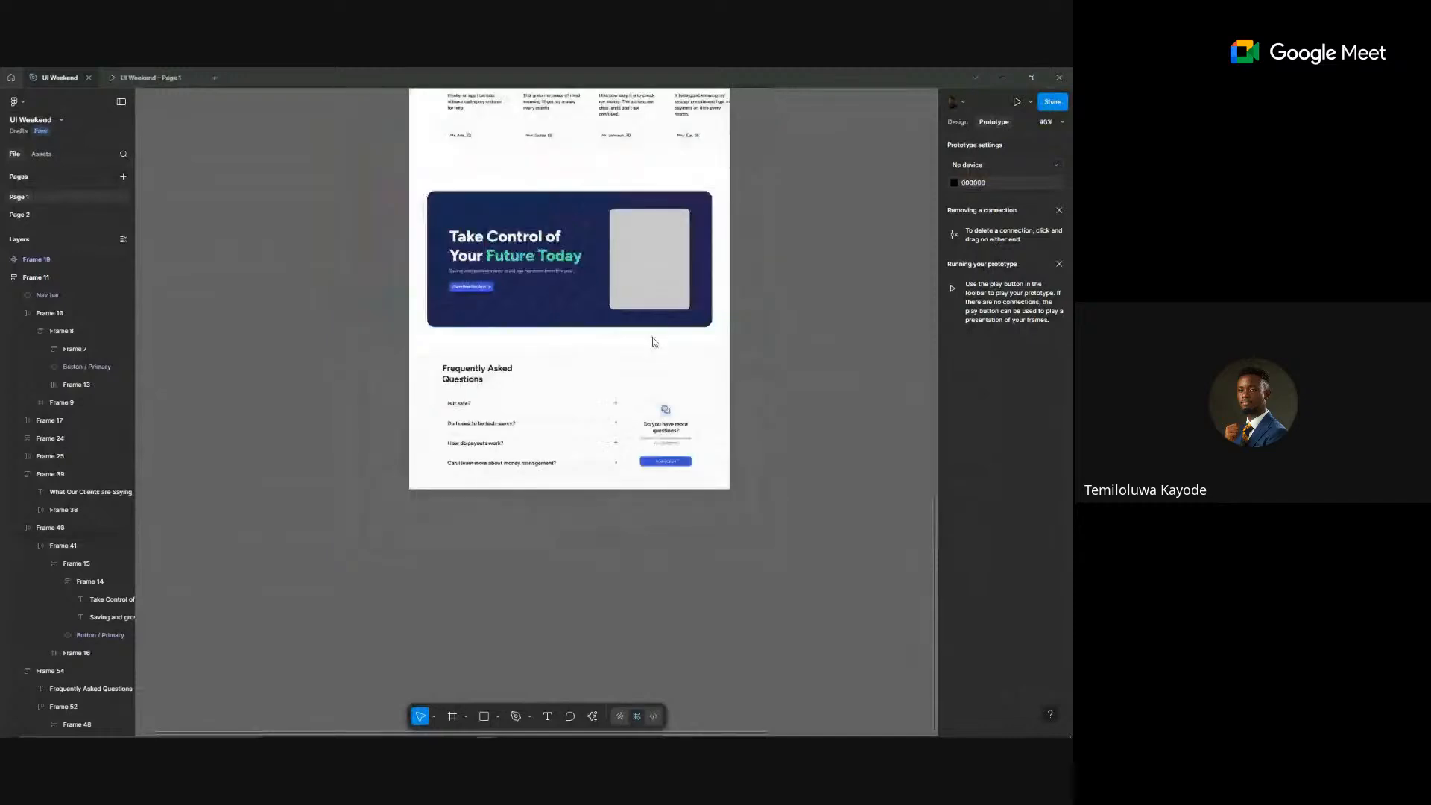
{"action": "scroll", "coordinate": [654, 342], "scroll_direction": "down", "scroll_amount": 5}
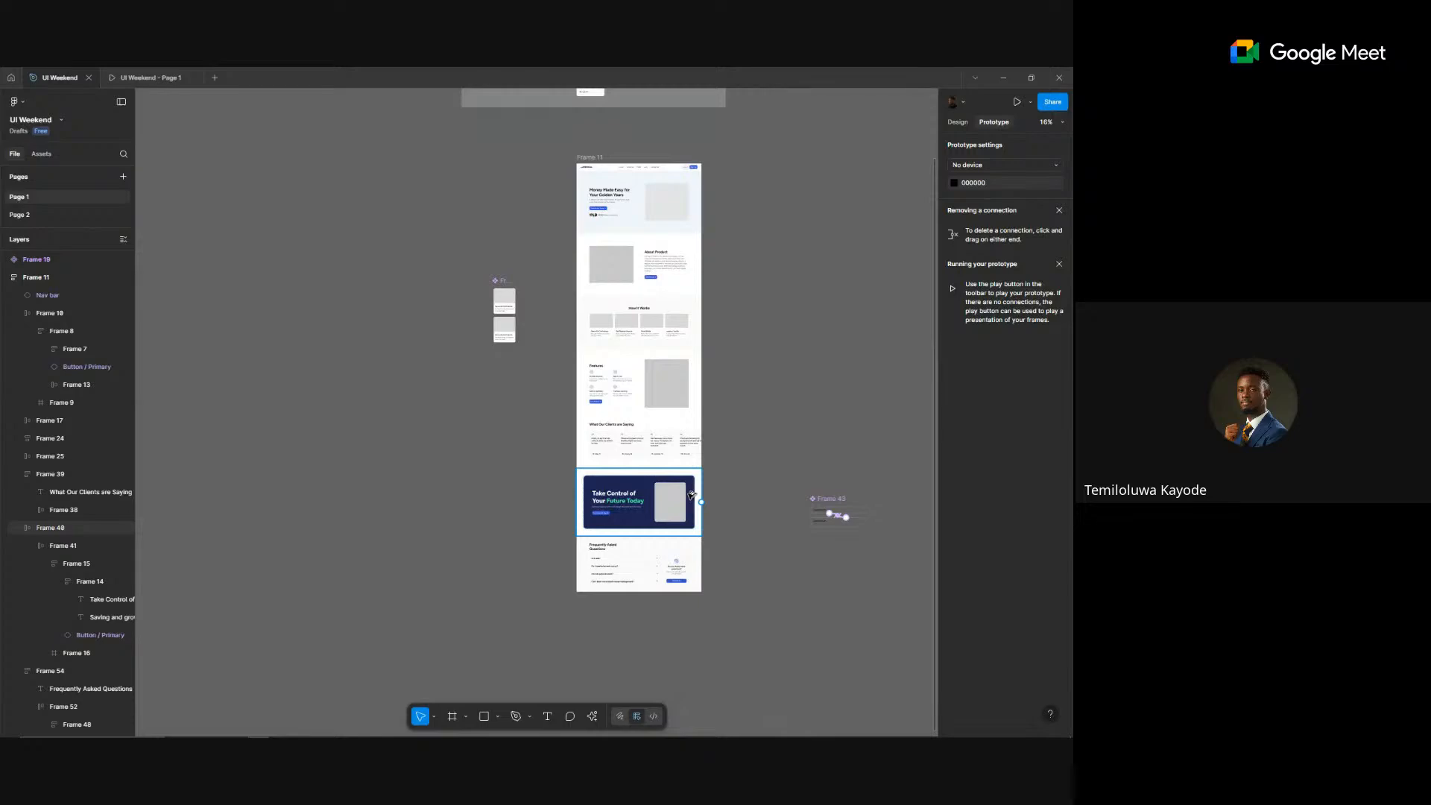
- In the ChatGPT copy, select the footer line "Helping elders save, grow, and live with peace of mind." and return to the design file's landing page
{"action": "key", "text": "alt+Tab"}
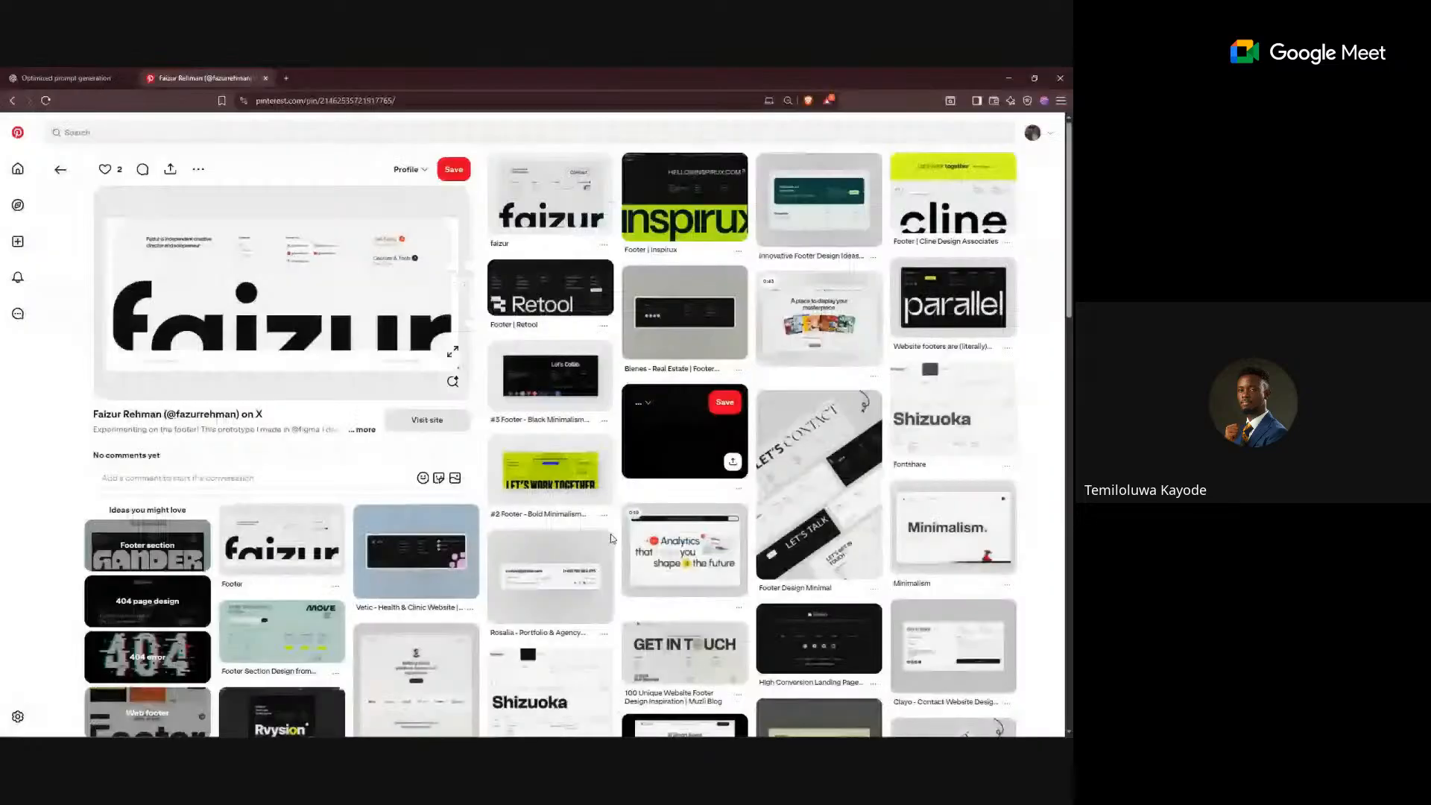
{"action": "key", "text": "alt+Tab"}
{"action": "left_click", "coordinate": [50, 72]}
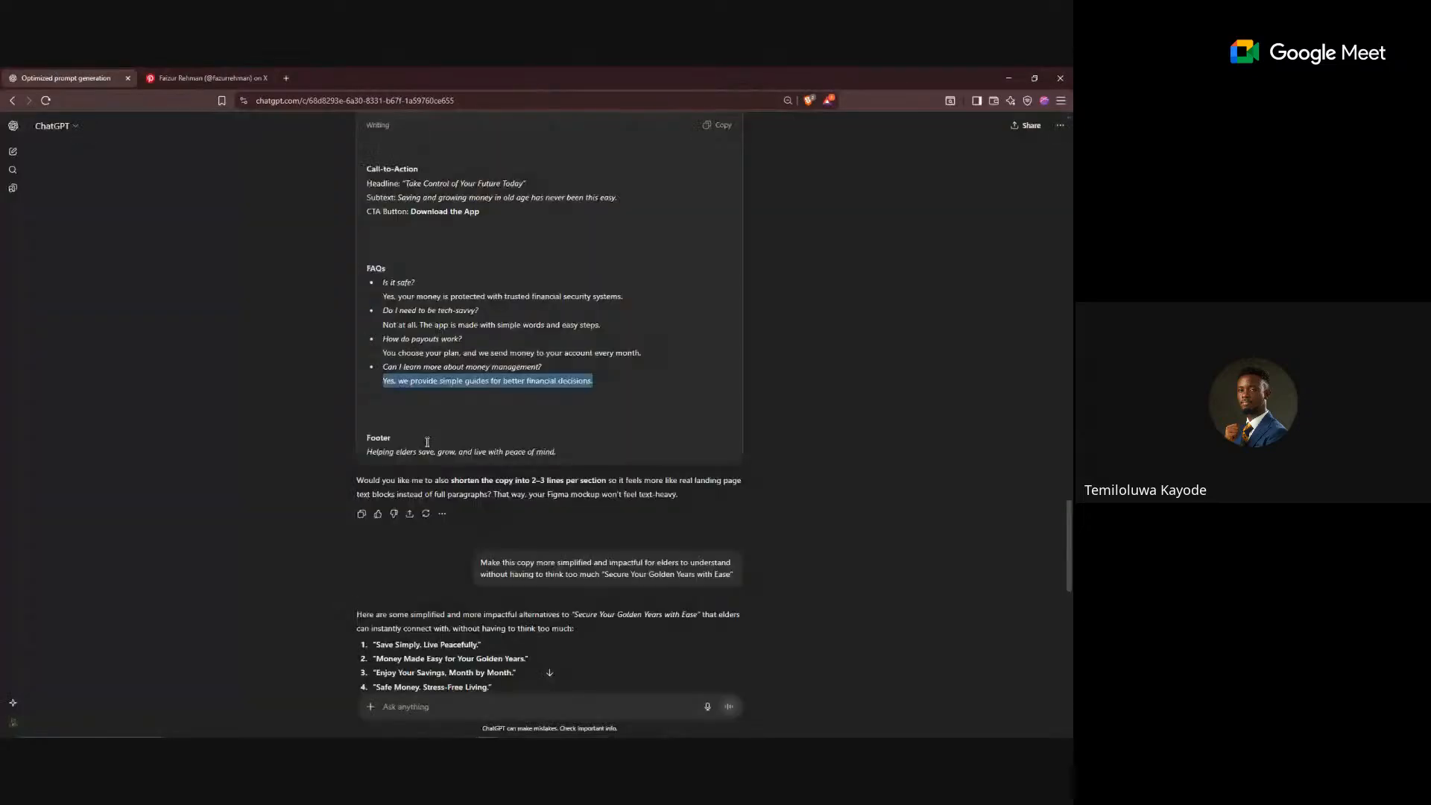
{"action": "left_click_drag", "start_coordinate": [366, 451], "coordinate": [566, 464]}
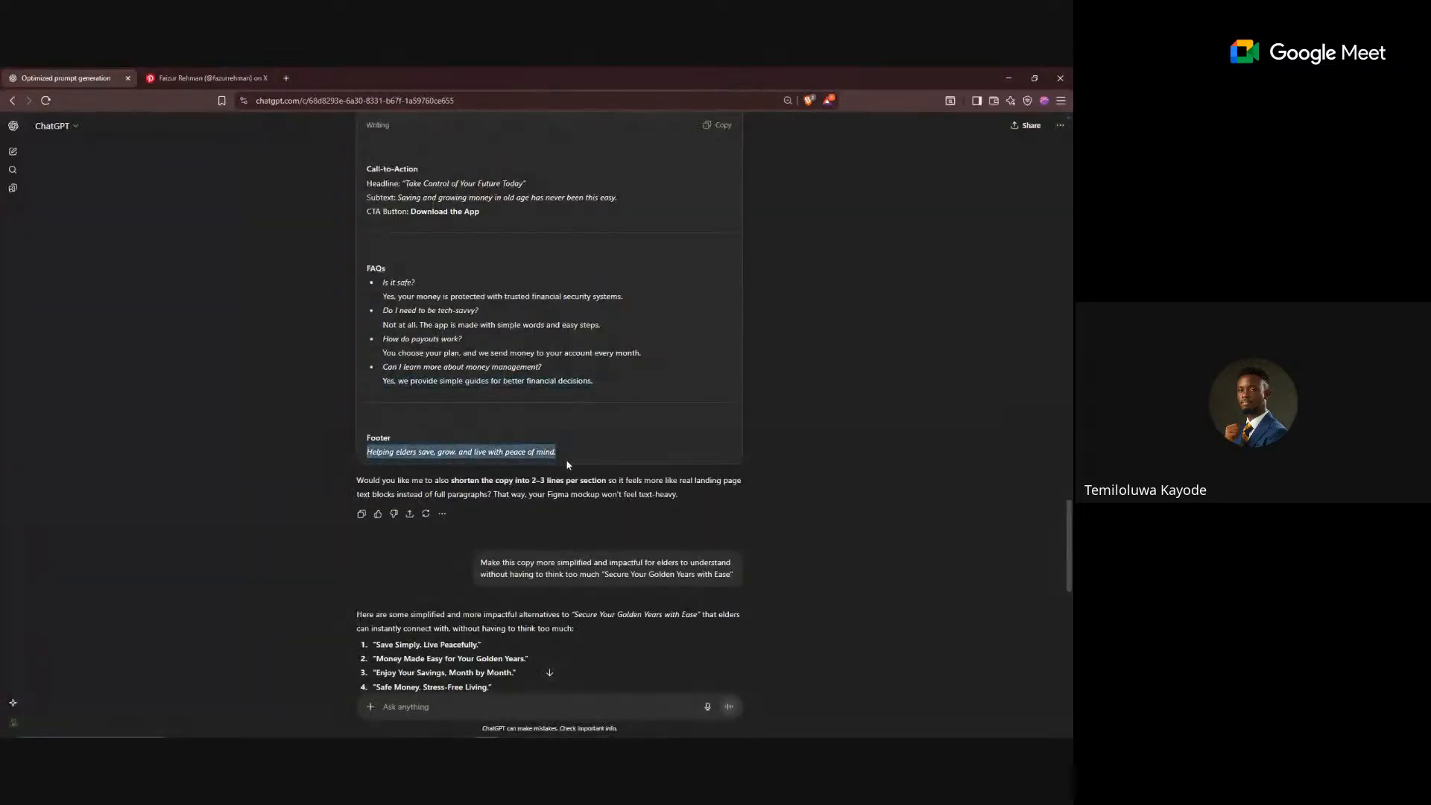
{"action": "key", "text": "alt+Tab"}
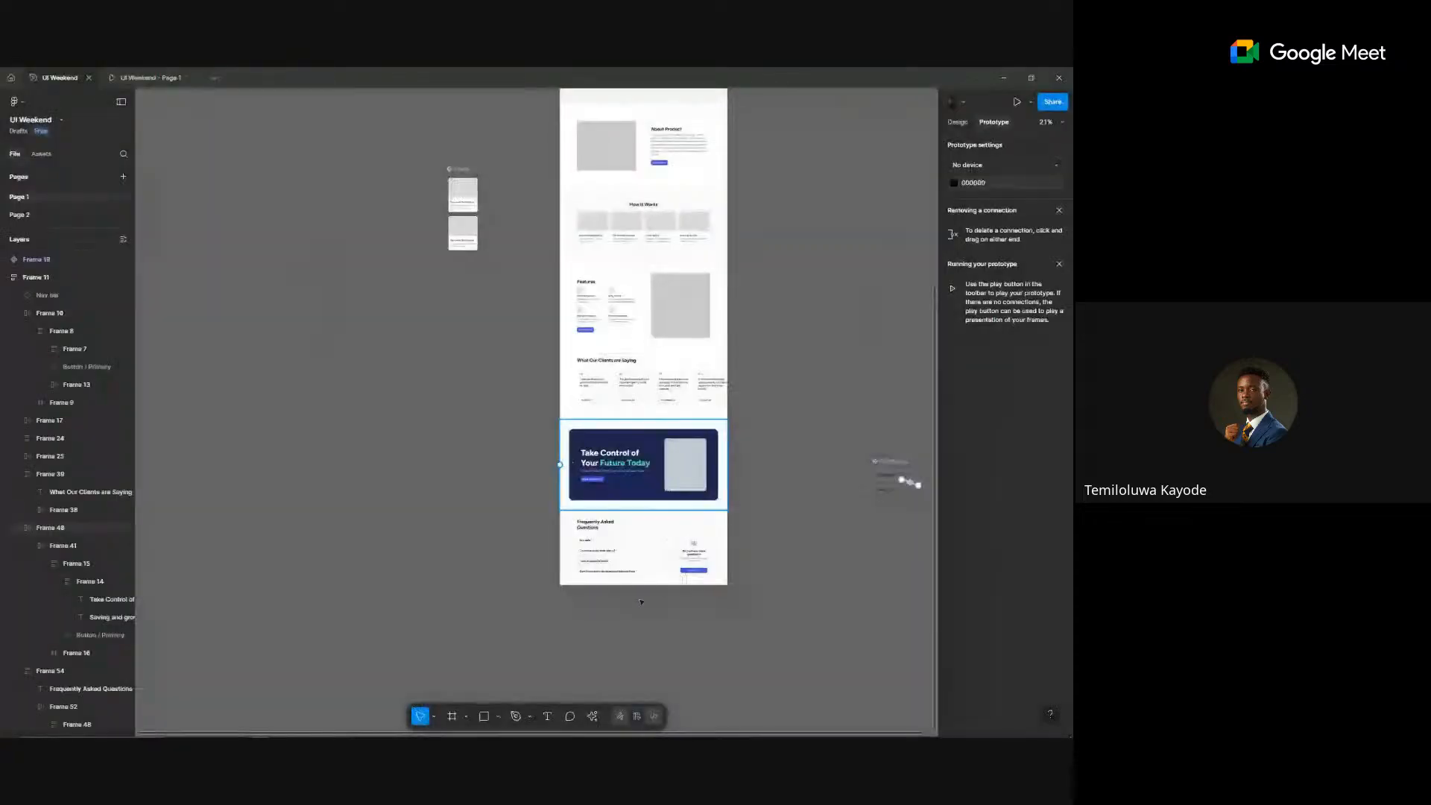
{"action": "scroll", "coordinate": [641, 601], "scroll_direction": "up", "scroll_amount": 3}
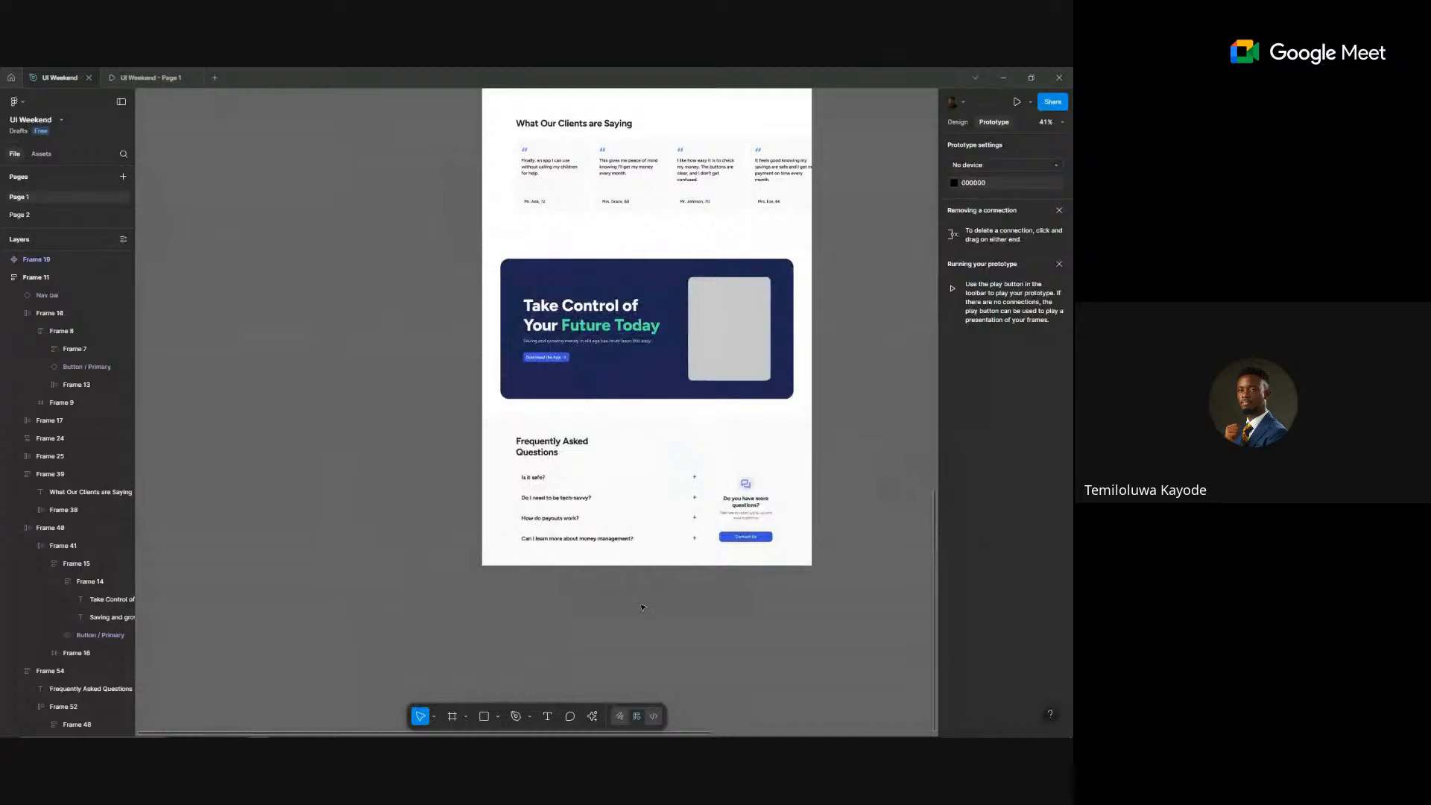
{"action": "left_click_drag", "start_coordinate": [687, 649], "coordinate": [651, 574]}
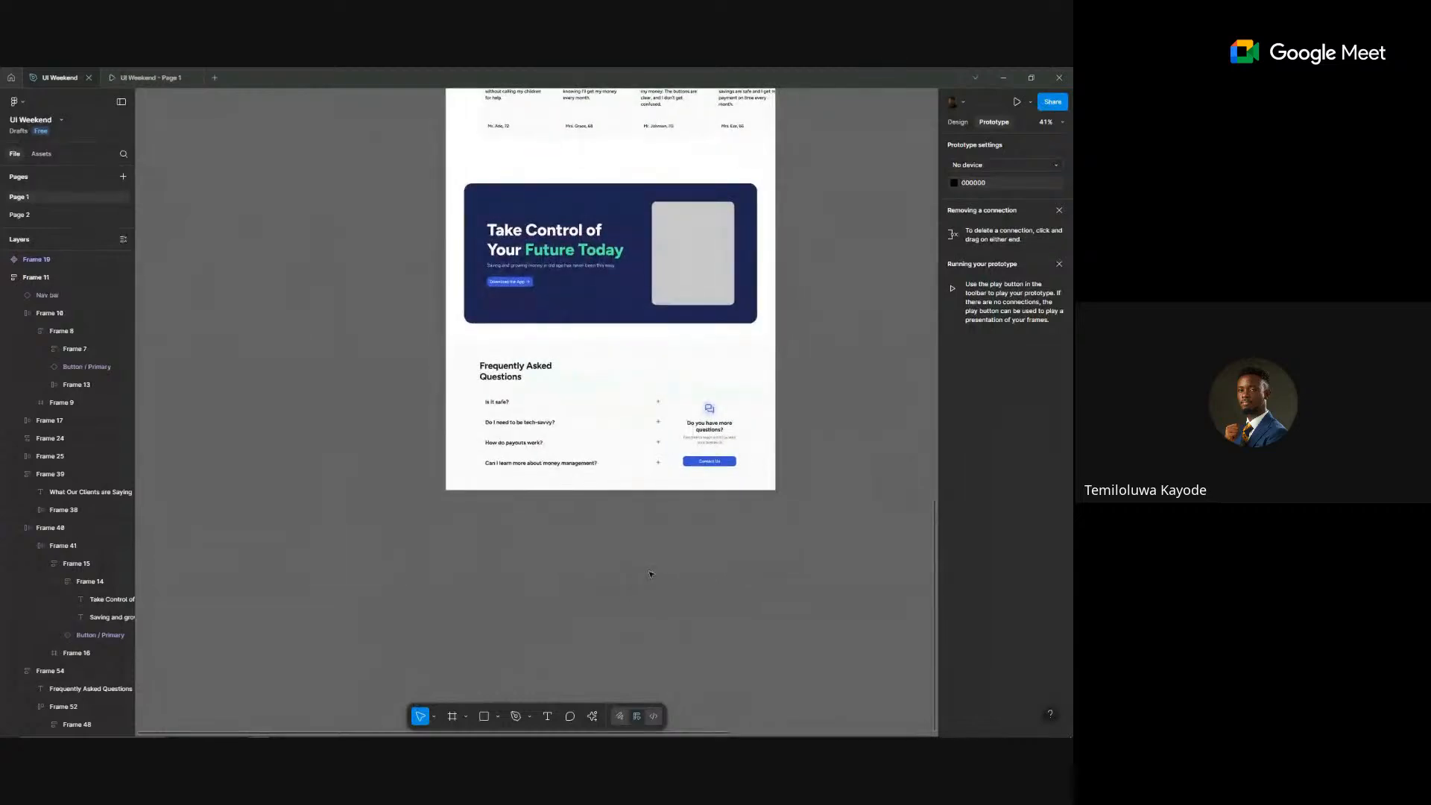
{"action": "scroll", "coordinate": [650, 574], "scroll_direction": "down", "scroll_amount": 1}
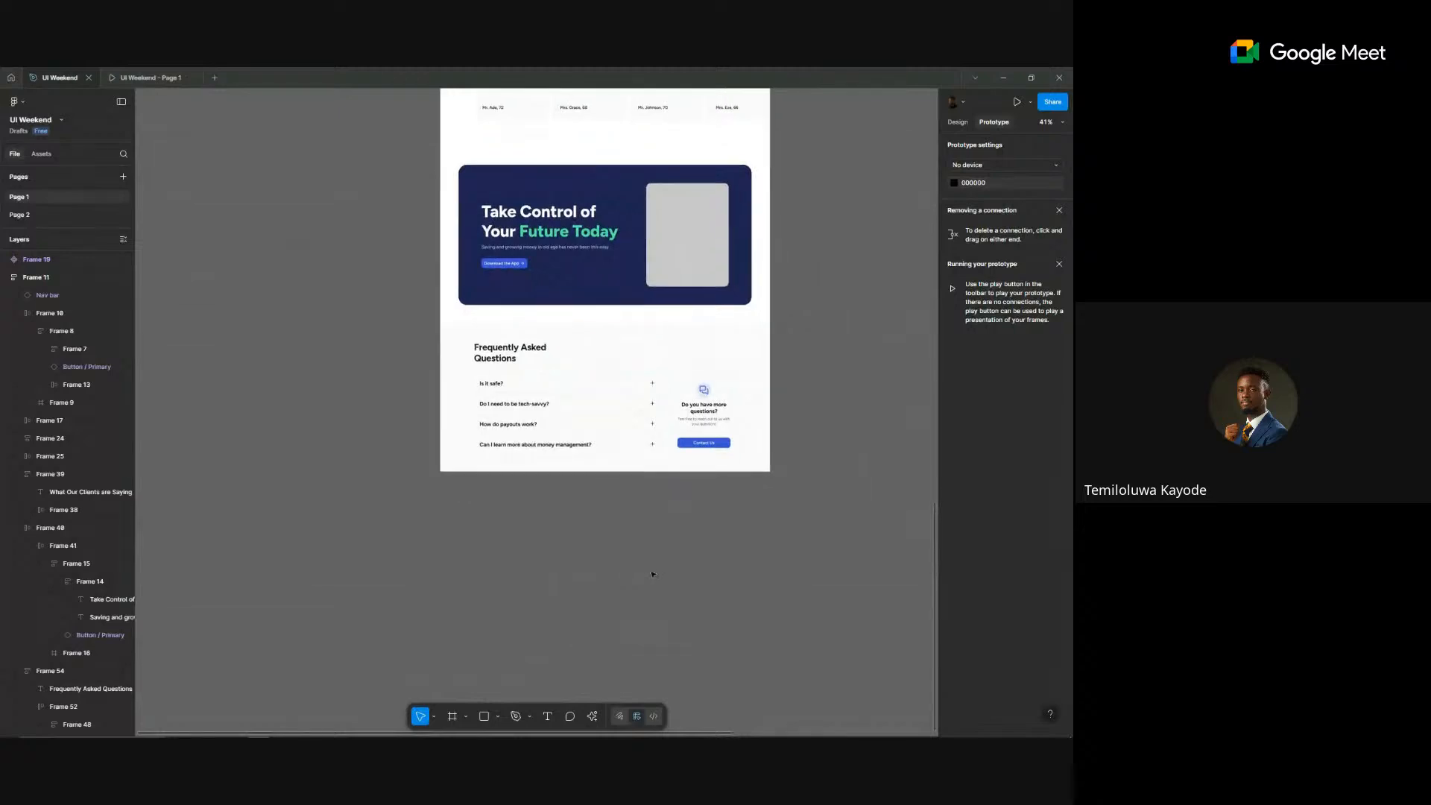
- Copy the JERRA logo from the navigation bar to the empty canvas below the FAQ section
{"action": "left_click", "coordinate": [575, 464]}
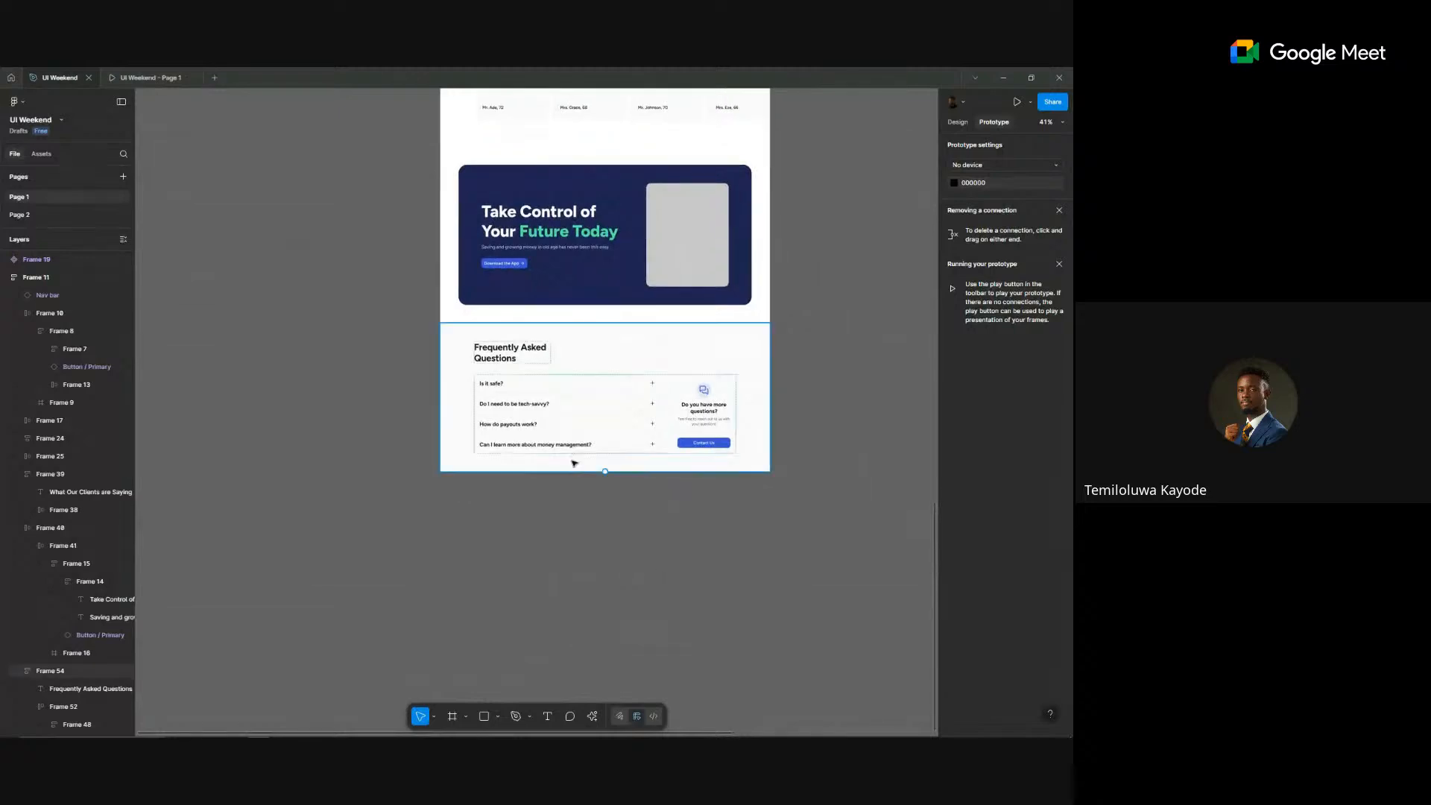
{"action": "left_click", "coordinate": [524, 349]}
{"action": "scroll", "coordinate": [534, 345], "scroll_direction": "down", "scroll_amount": 3}
{"action": "scroll", "coordinate": [574, 199], "scroll_direction": "up", "scroll_amount": 4}
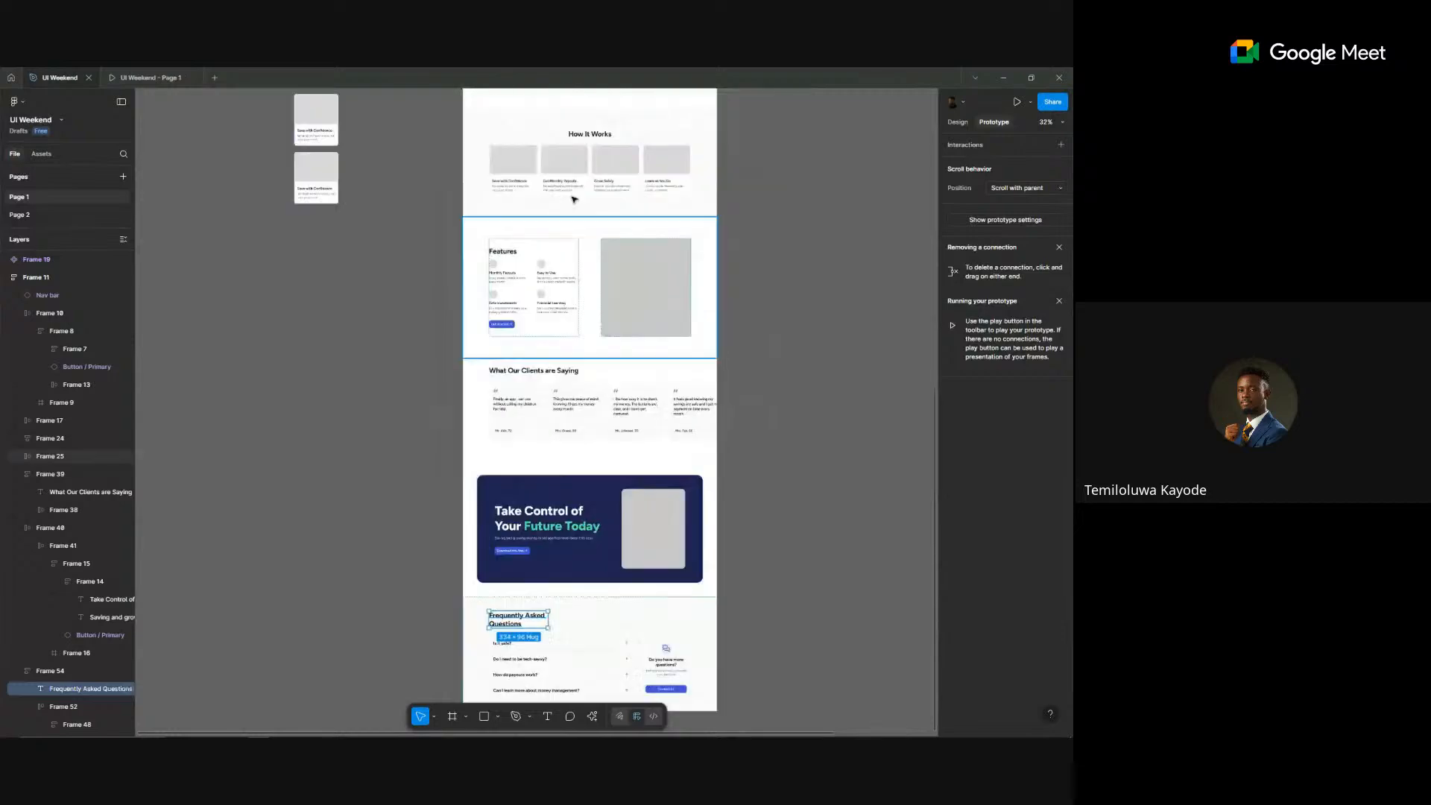
{"action": "scroll", "coordinate": [574, 199], "scroll_direction": "up", "scroll_amount": 5}
{"action": "scroll", "coordinate": [527, 167], "scroll_direction": "up", "scroll_amount": 5}
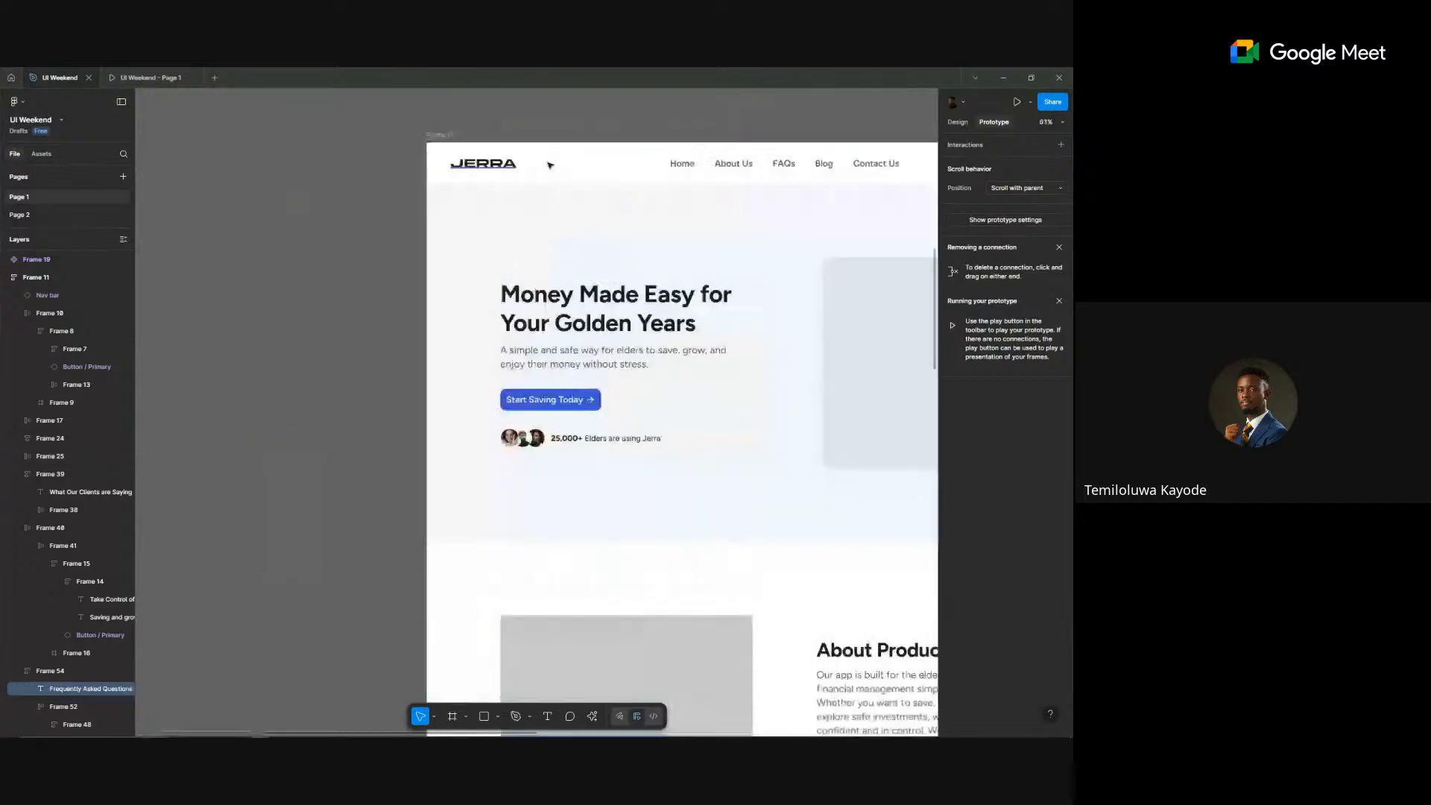
{"action": "left_click", "coordinate": [512, 166]}
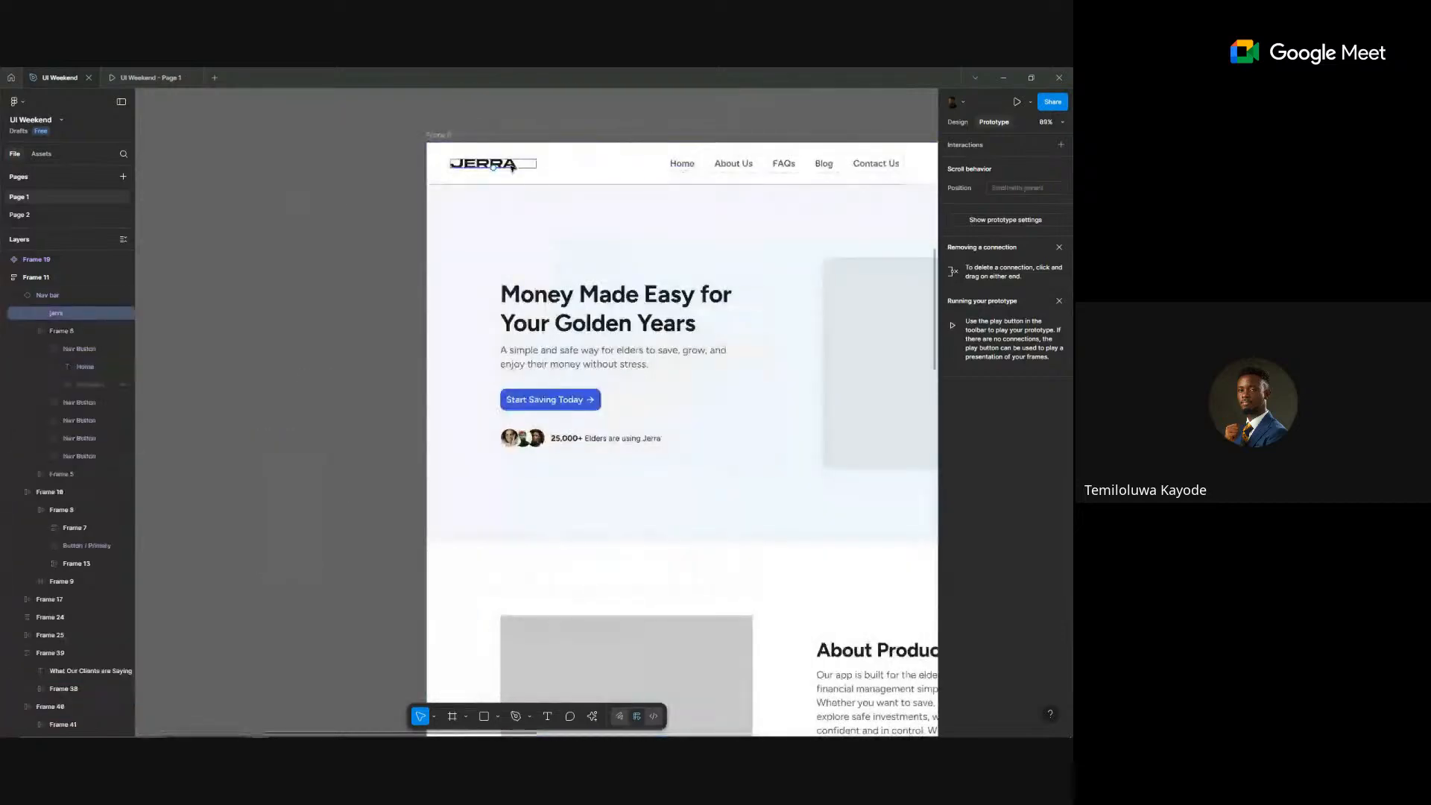
{"action": "left_click_drag", "start_coordinate": [512, 166], "coordinate": [529, 576]}
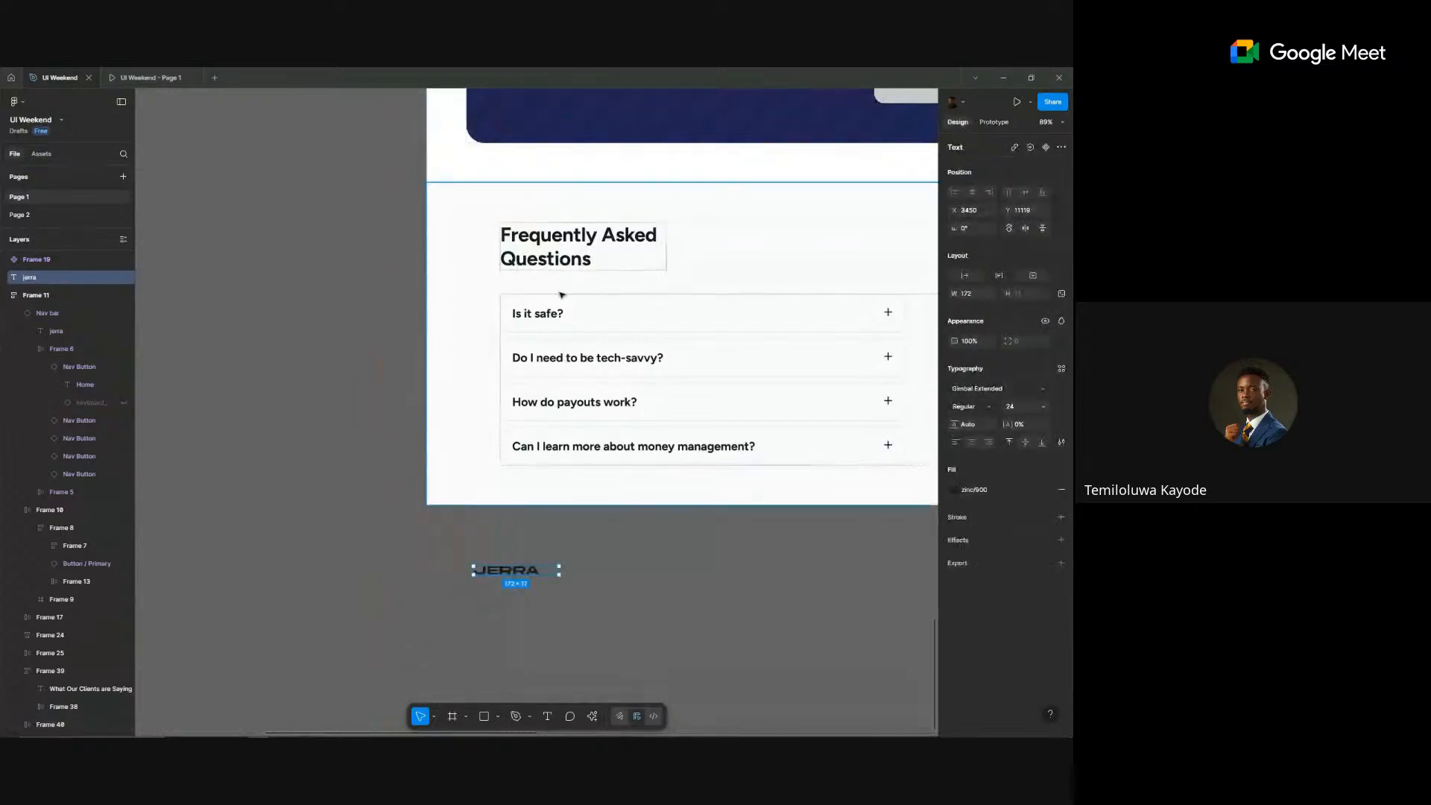
- Duplicate the contact card's description text from the FAQ section and place the copy directly beneath the JERRA logo copy
{"action": "scroll", "coordinate": [559, 322], "scroll_direction": "down", "scroll_amount": 1}
{"action": "scroll", "coordinate": [559, 322], "scroll_direction": "down", "scroll_amount": 4}
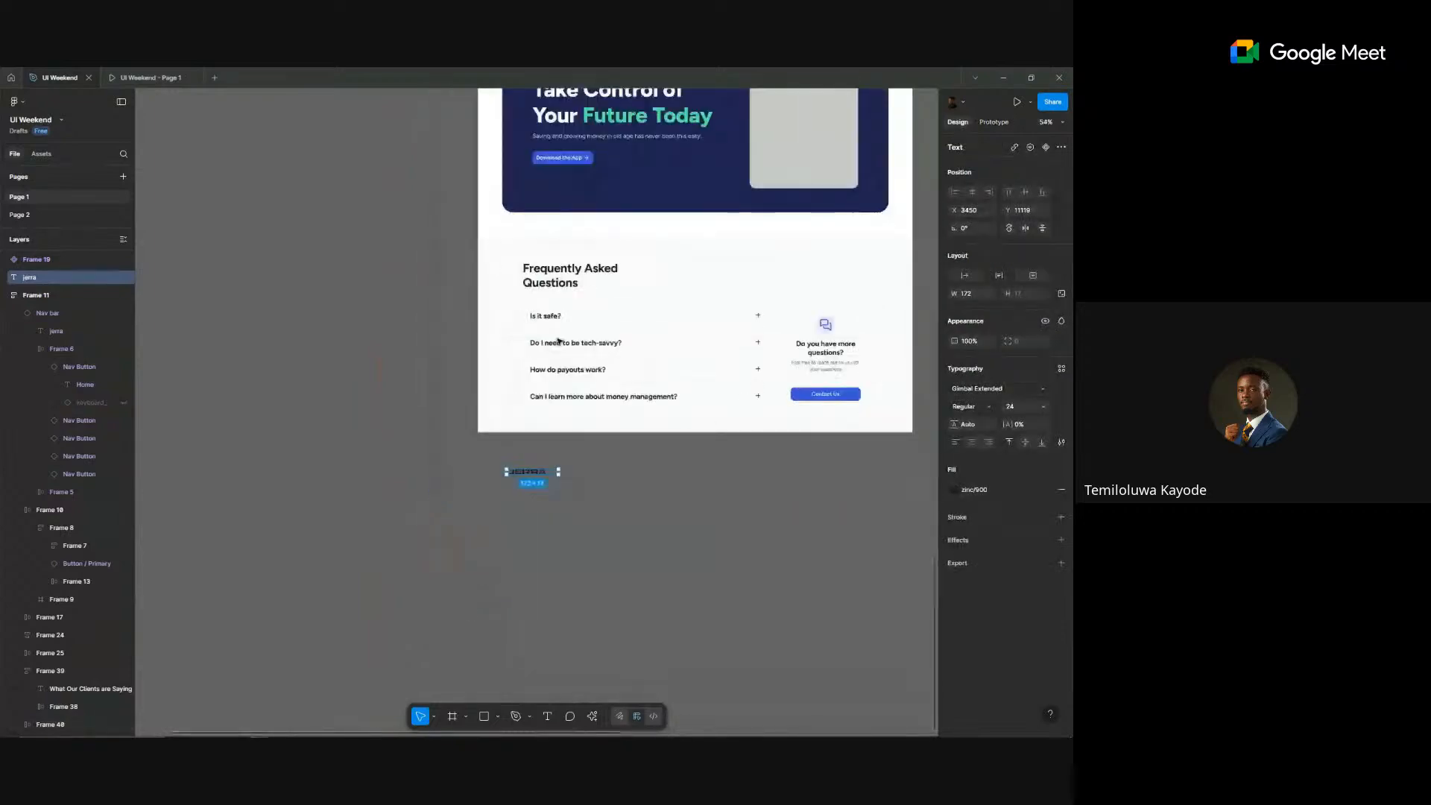
{"action": "scroll", "coordinate": [559, 341], "scroll_direction": "up", "scroll_amount": 3}
{"action": "left_click", "coordinate": [910, 331]}
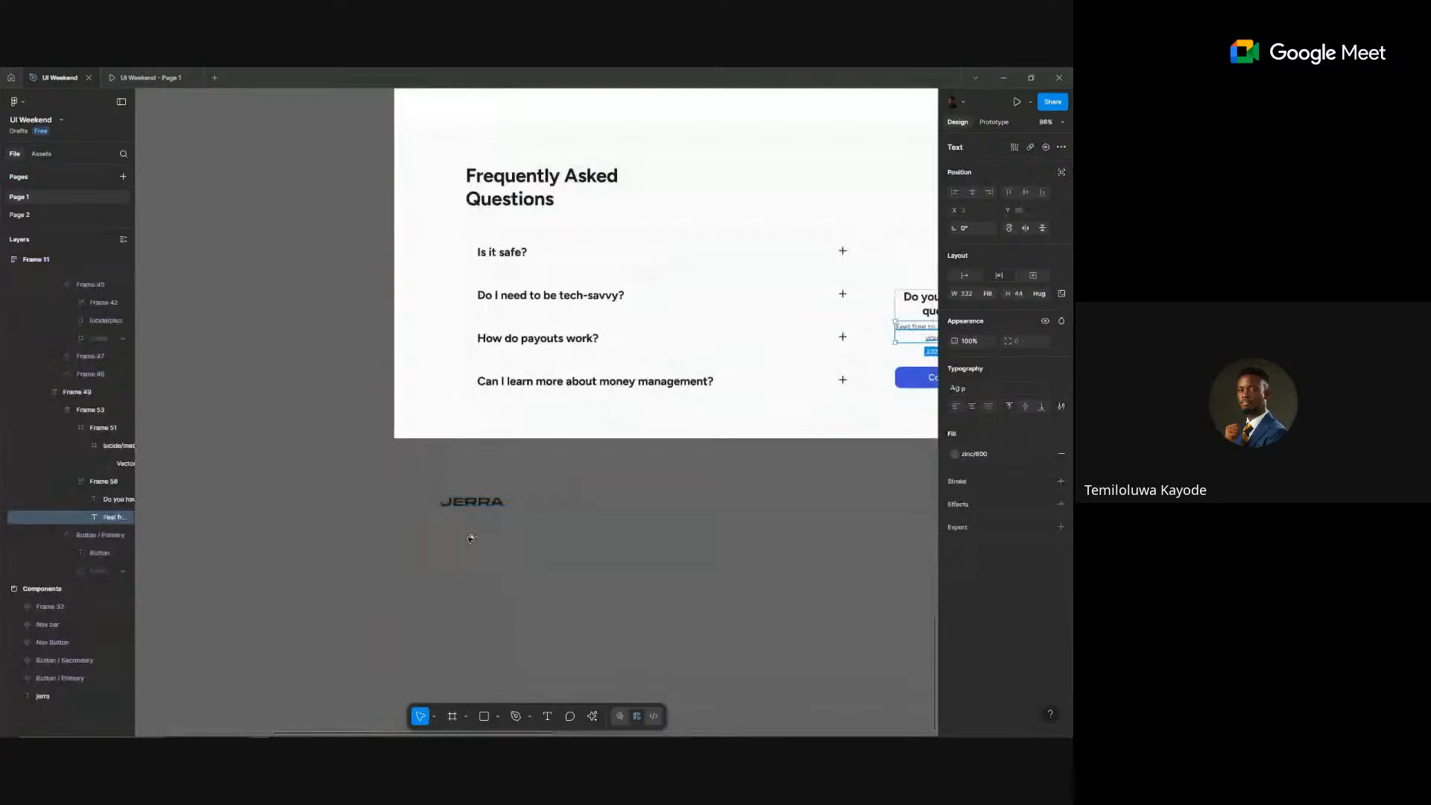
{"action": "key", "text": "alt"}
{"action": "left_click_drag", "start_coordinate": [468, 526], "coordinate": [470, 526]}
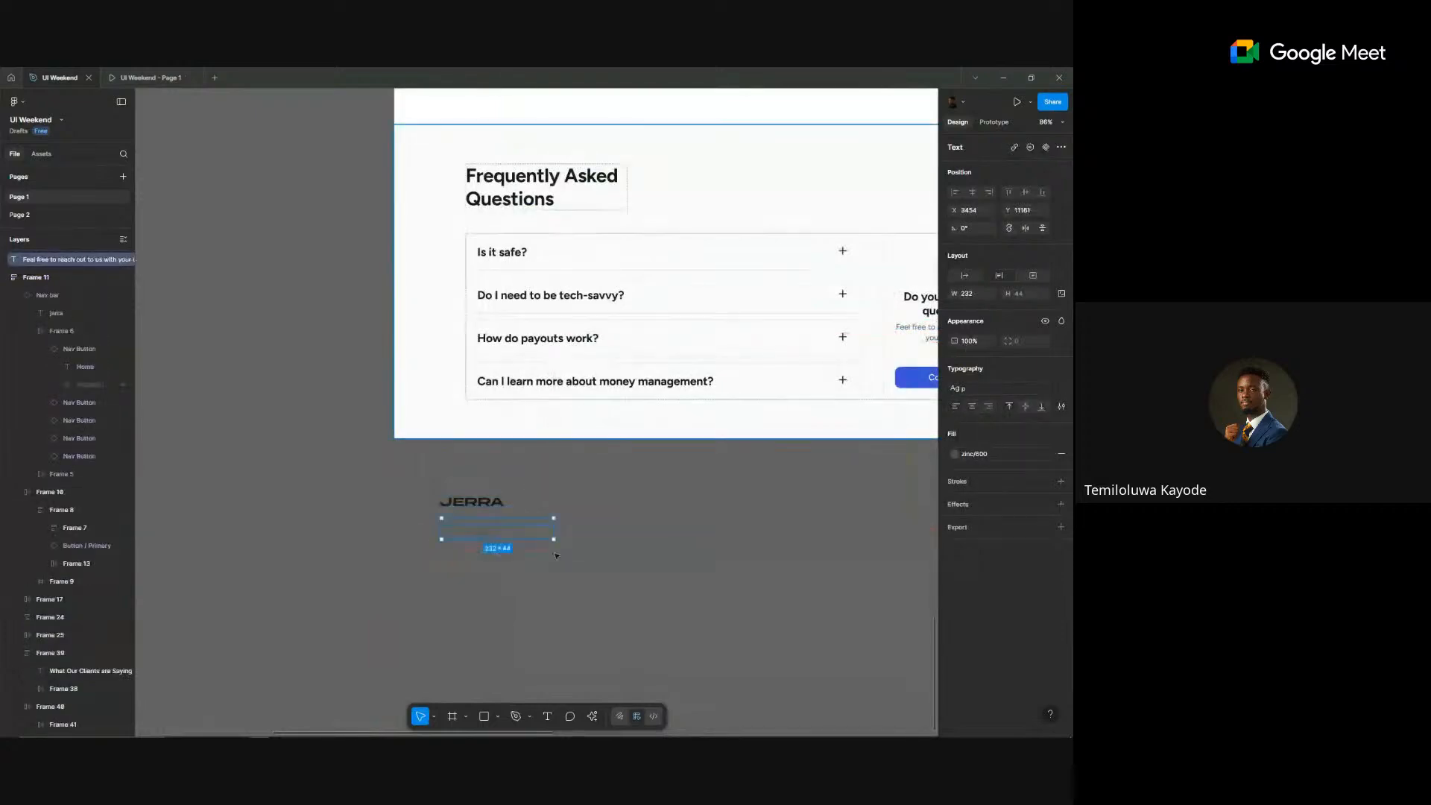
- Replace the copied text with "Helping elders save, grow, and live with peace of mind." and move it closer under the logo
{"action": "scroll", "coordinate": [509, 576], "scroll_direction": "up", "scroll_amount": 3}
{"action": "double_click", "coordinate": [504, 483]}
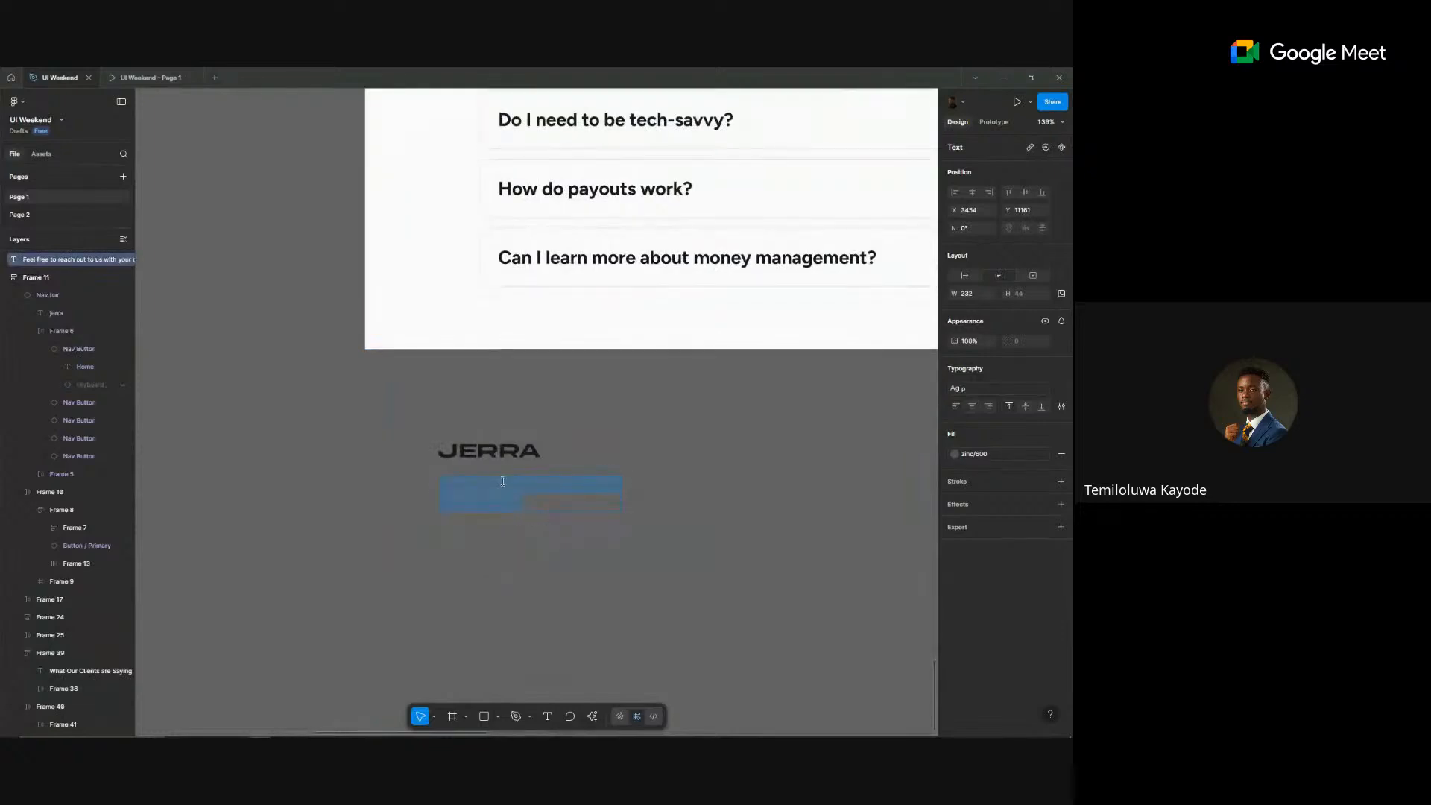
{"action": "key", "text": "ctrl+v"}
{"action": "key", "text": "Escape"}
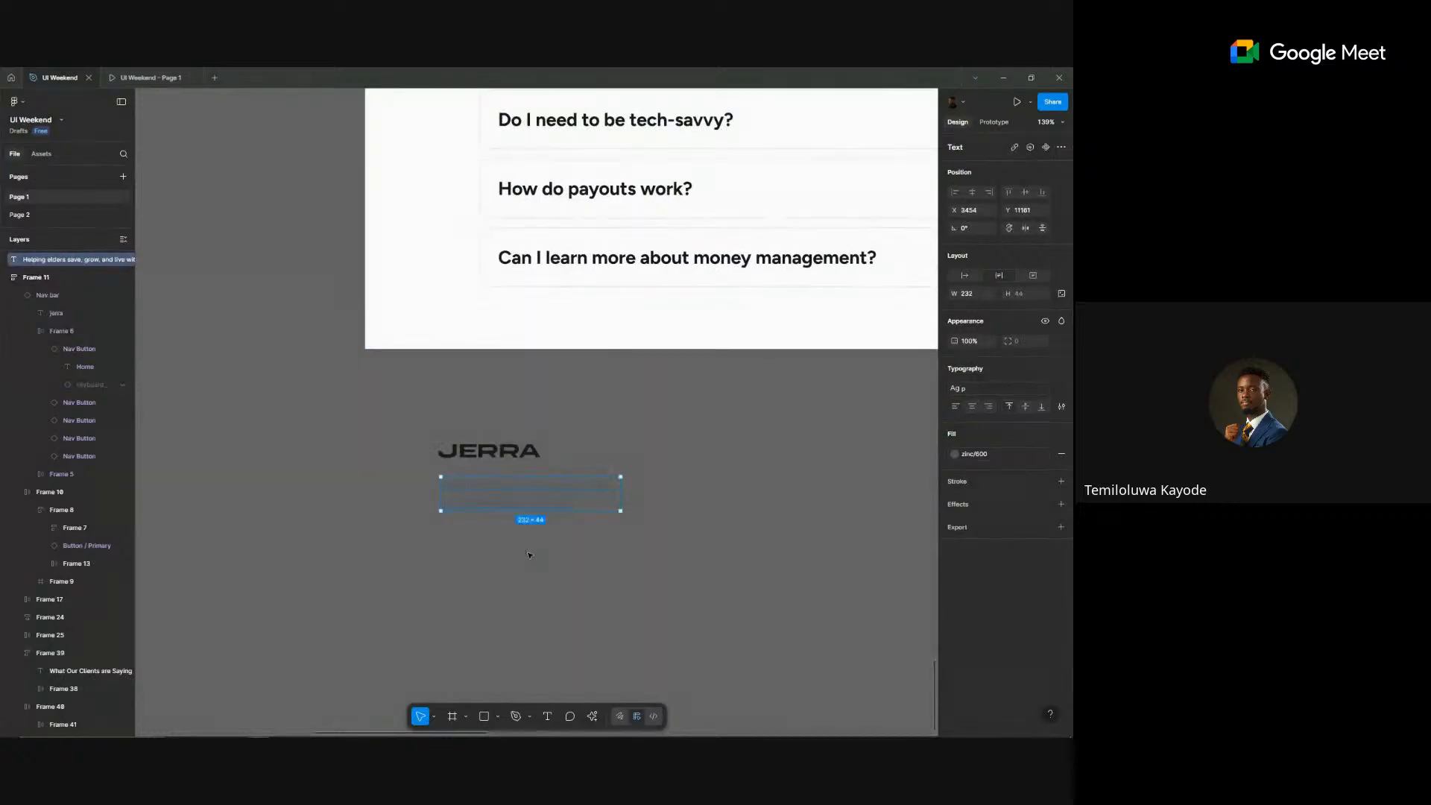
{"action": "left_click_drag", "start_coordinate": [534, 495], "coordinate": [530, 474]}
{"action": "scroll", "coordinate": [728, 406], "scroll_direction": "down", "scroll_amount": 3}
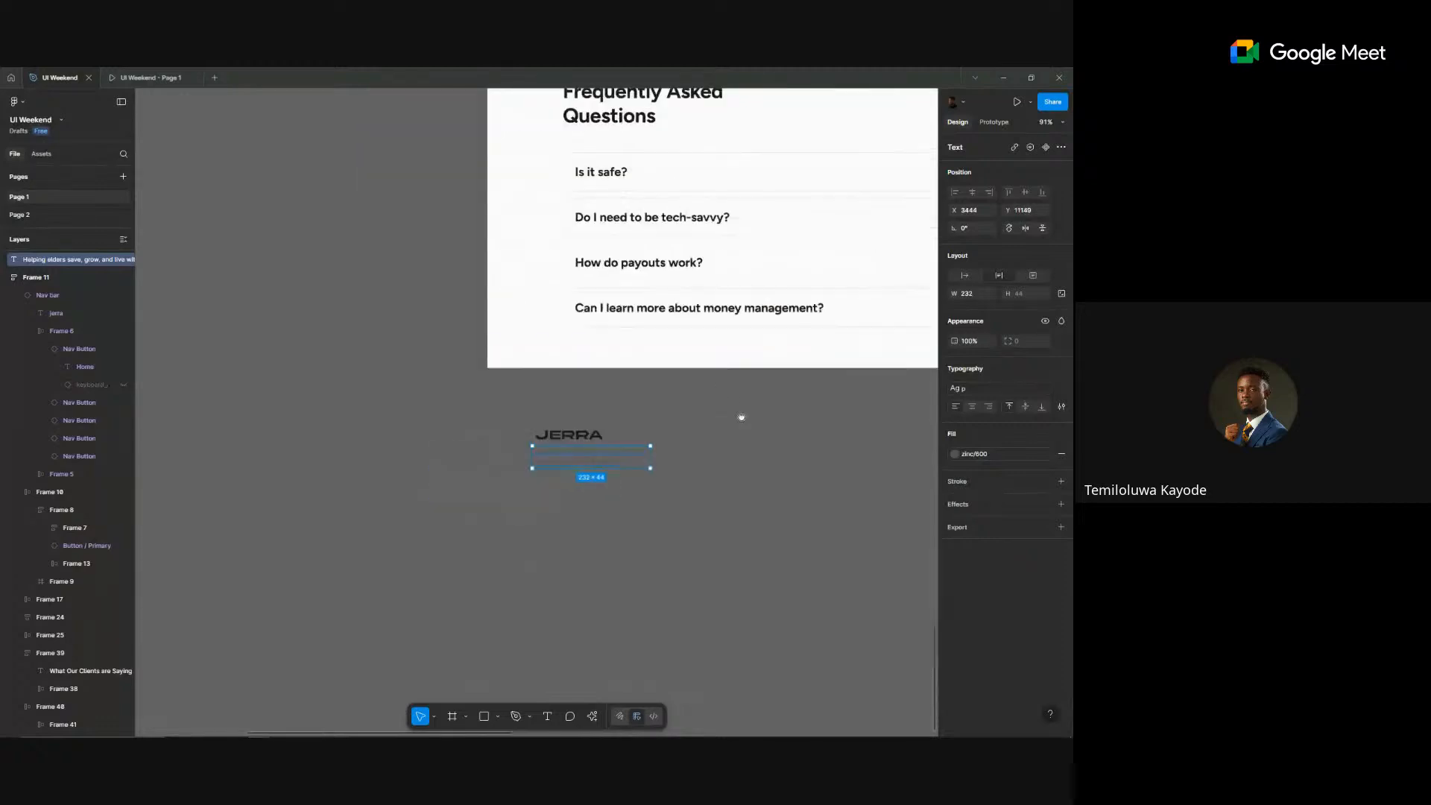
{"action": "left_click_drag", "start_coordinate": [741, 417], "coordinate": [664, 480]}
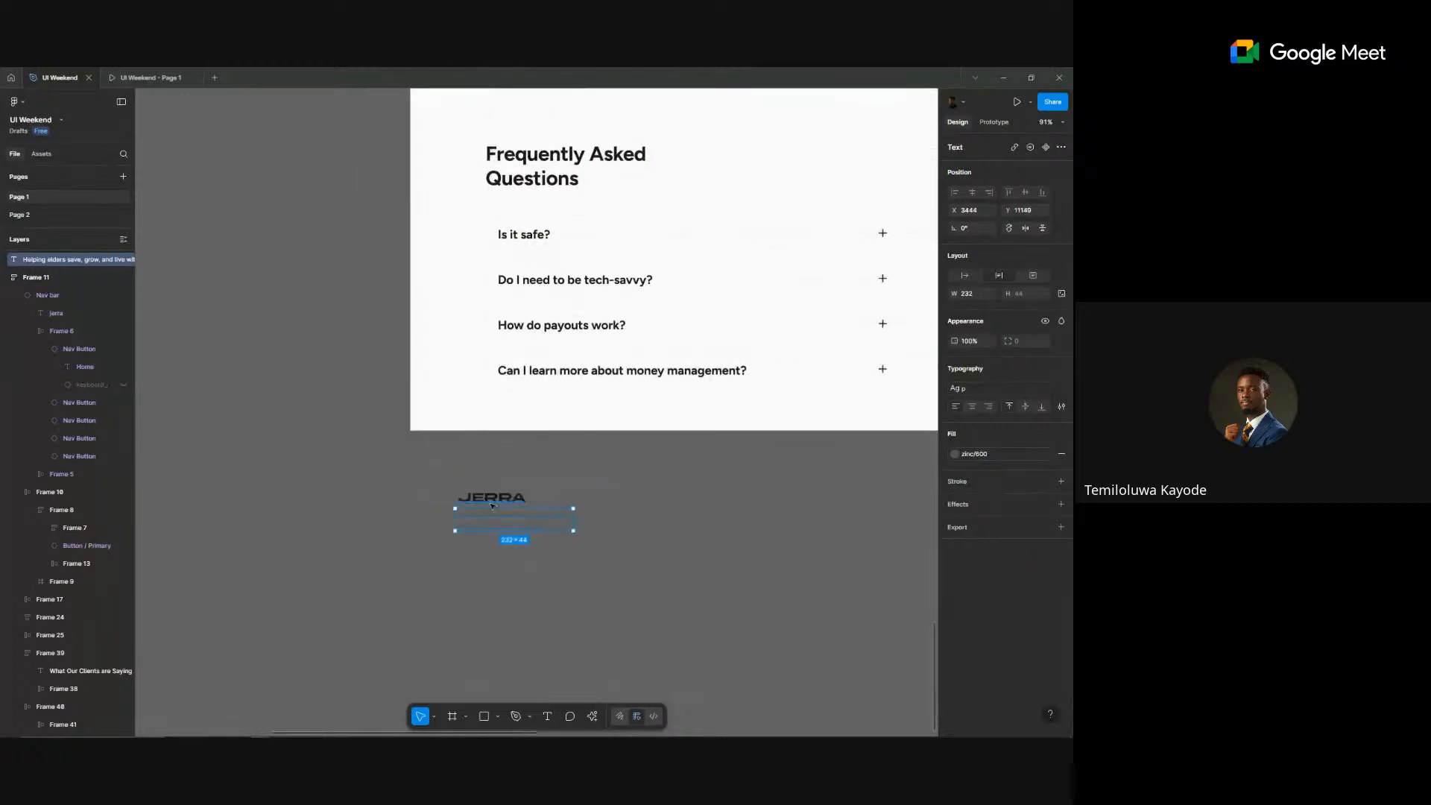
- Change the footer JERRA logo's fill to the White library colour
{"action": "left_click", "coordinate": [492, 501]}
{"action": "left_click", "coordinate": [955, 490]}
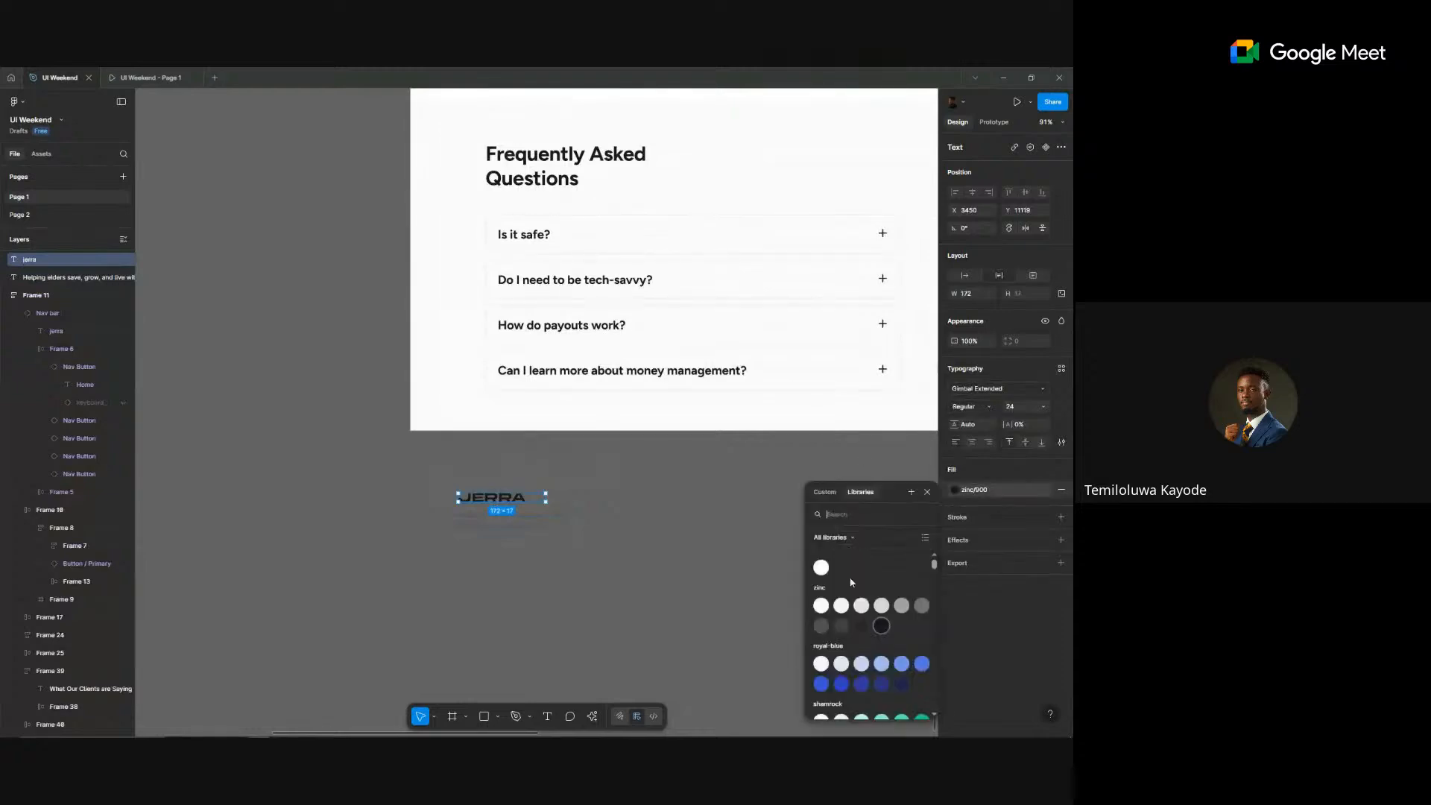
{"action": "left_click", "coordinate": [900, 685]}
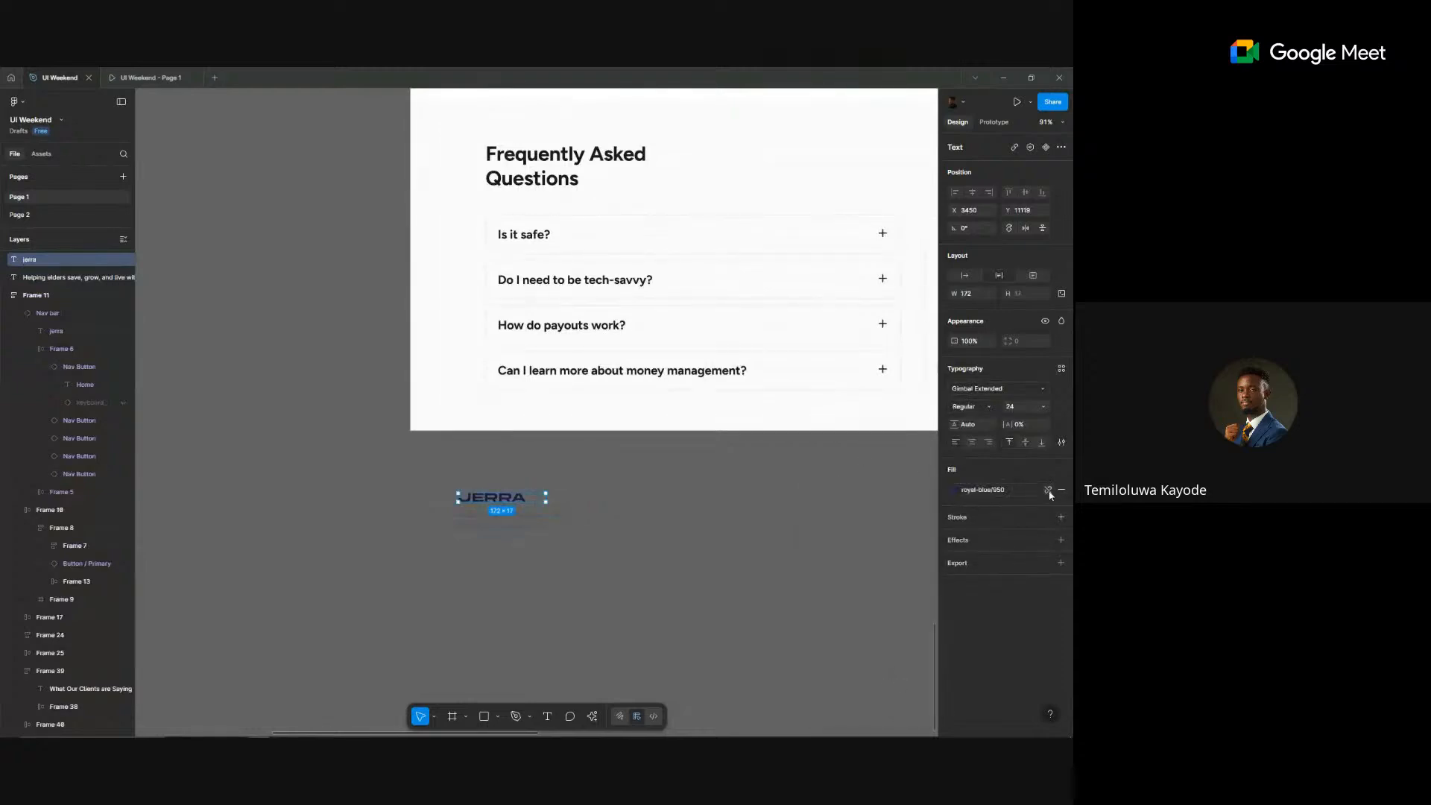
{"action": "left_click", "coordinate": [987, 497]}
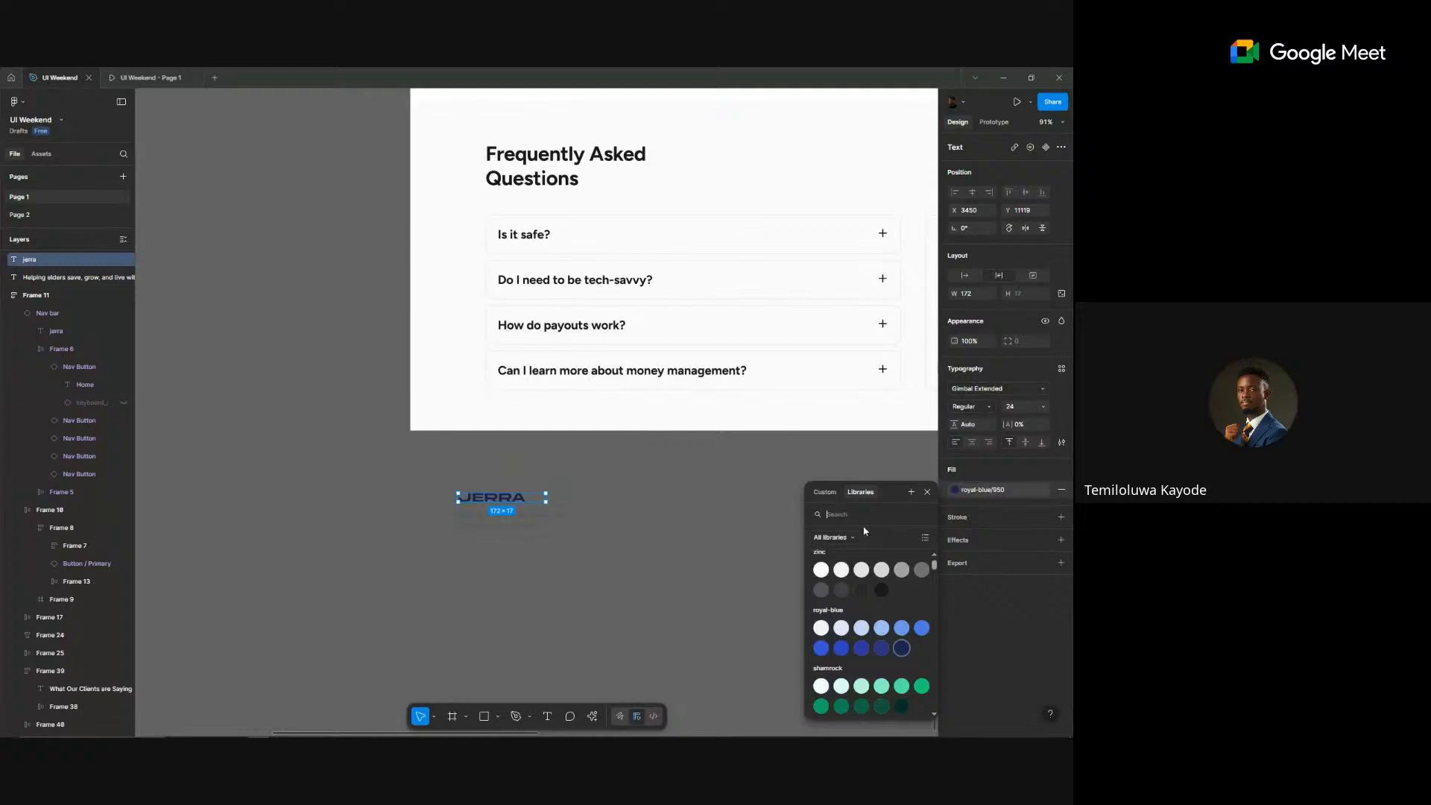
{"action": "left_click", "coordinate": [825, 576]}
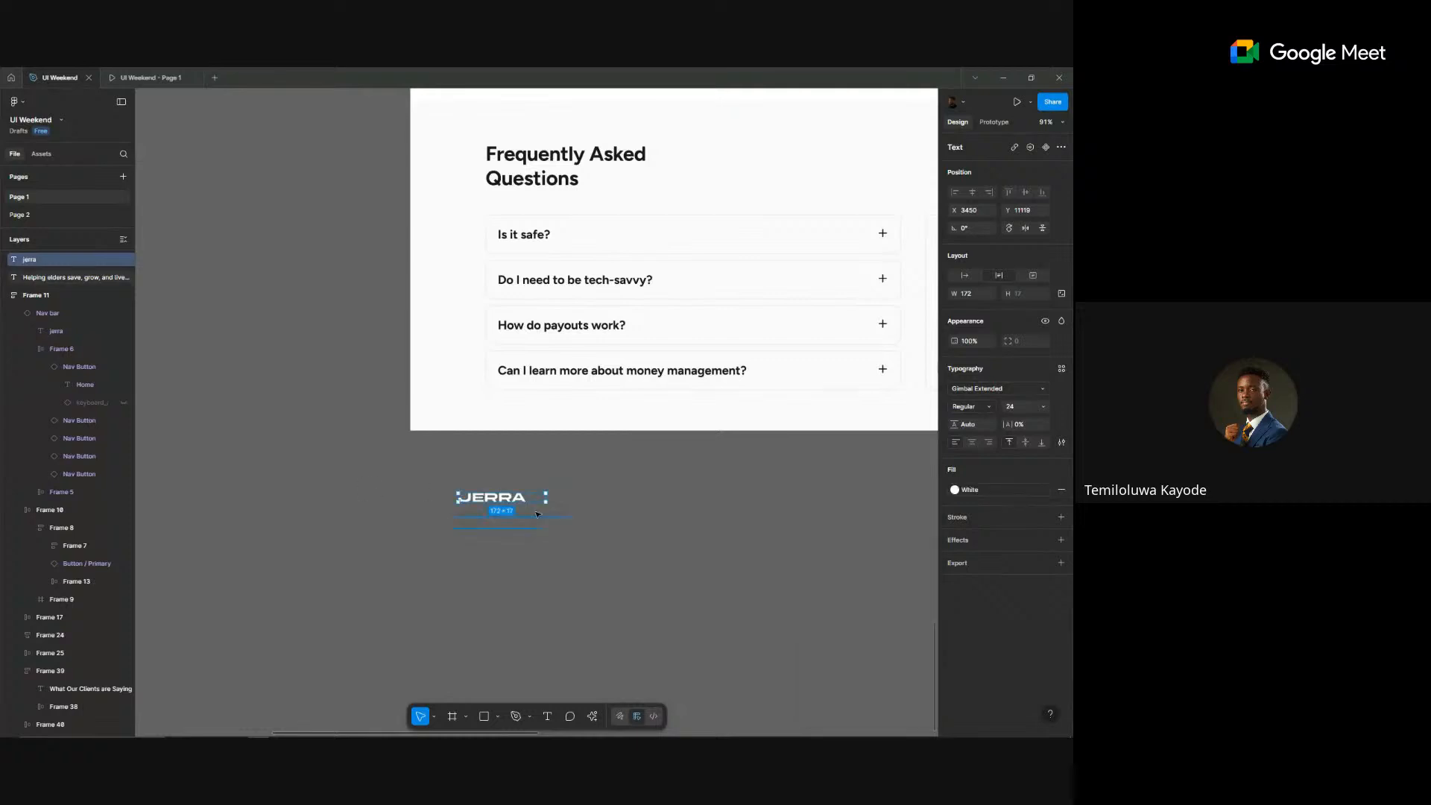
- Change the footer tagline's fill to the zinc/100 library colour
{"action": "left_click", "coordinate": [74, 277]}
{"action": "left_click", "coordinate": [999, 451]}
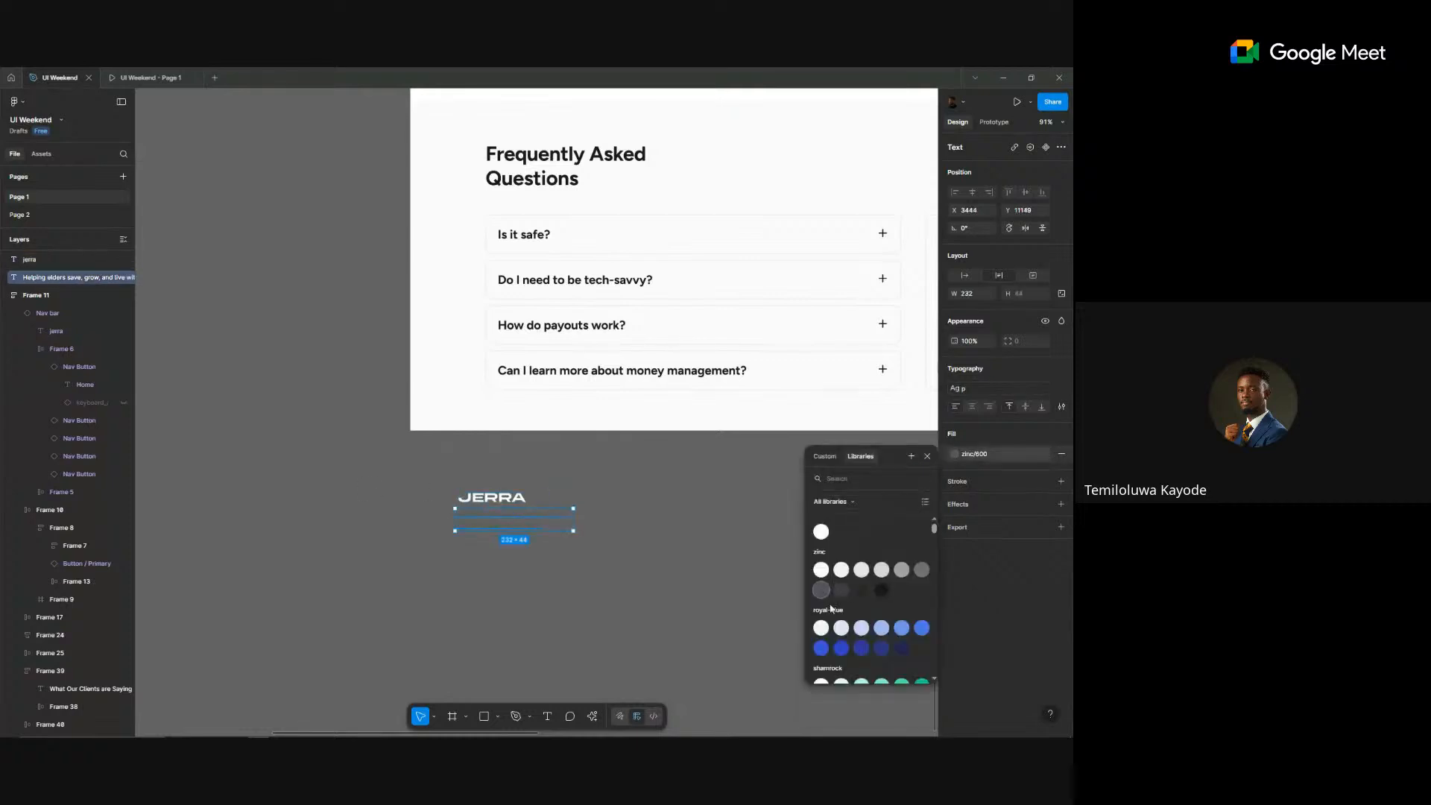
{"action": "left_click", "coordinate": [842, 570]}
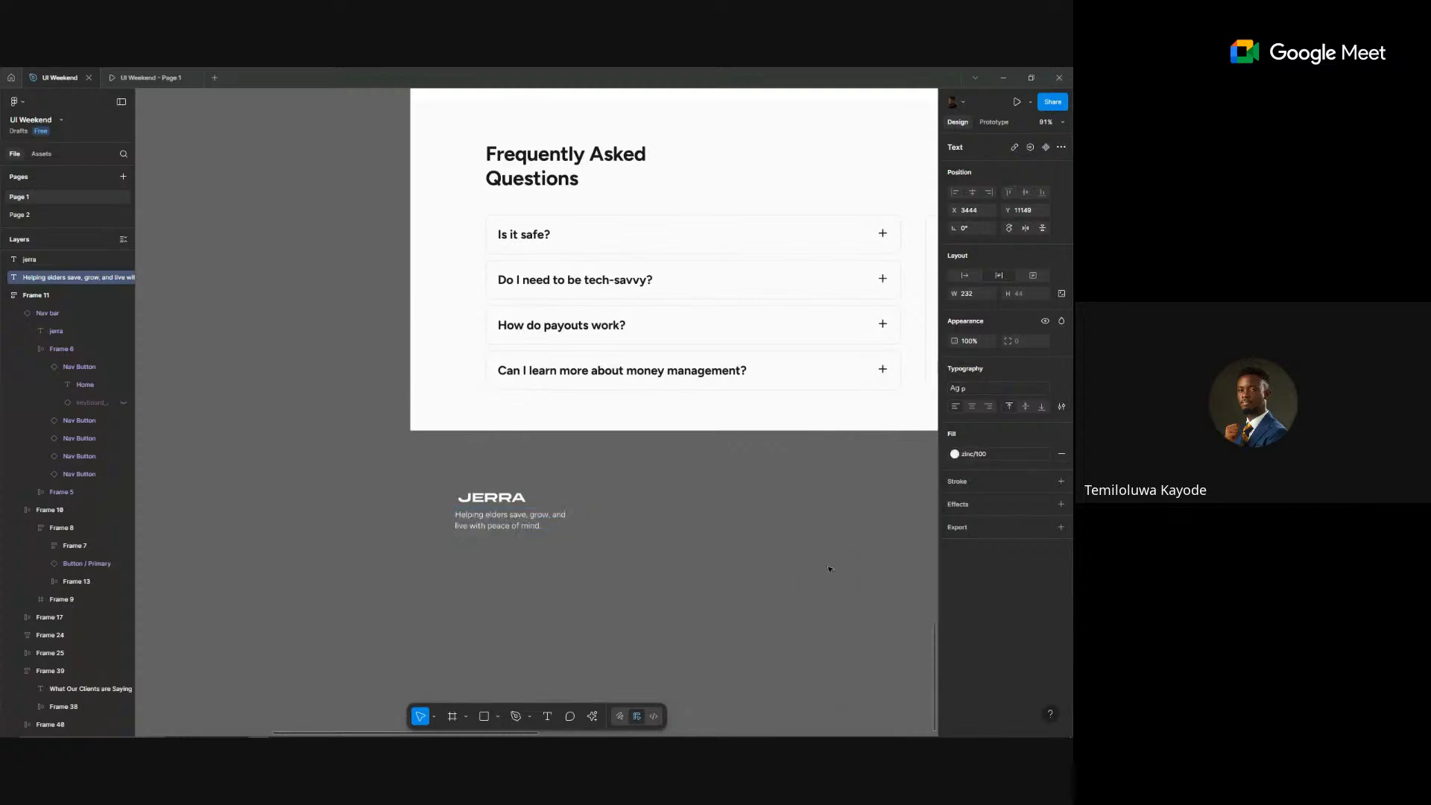
{"action": "left_click", "coordinate": [661, 553]}
- Try to copy the group of navigation links out of the landing page's navigation bar, and undo it
{"action": "scroll", "coordinate": [659, 554], "scroll_direction": "down", "scroll_amount": 1}
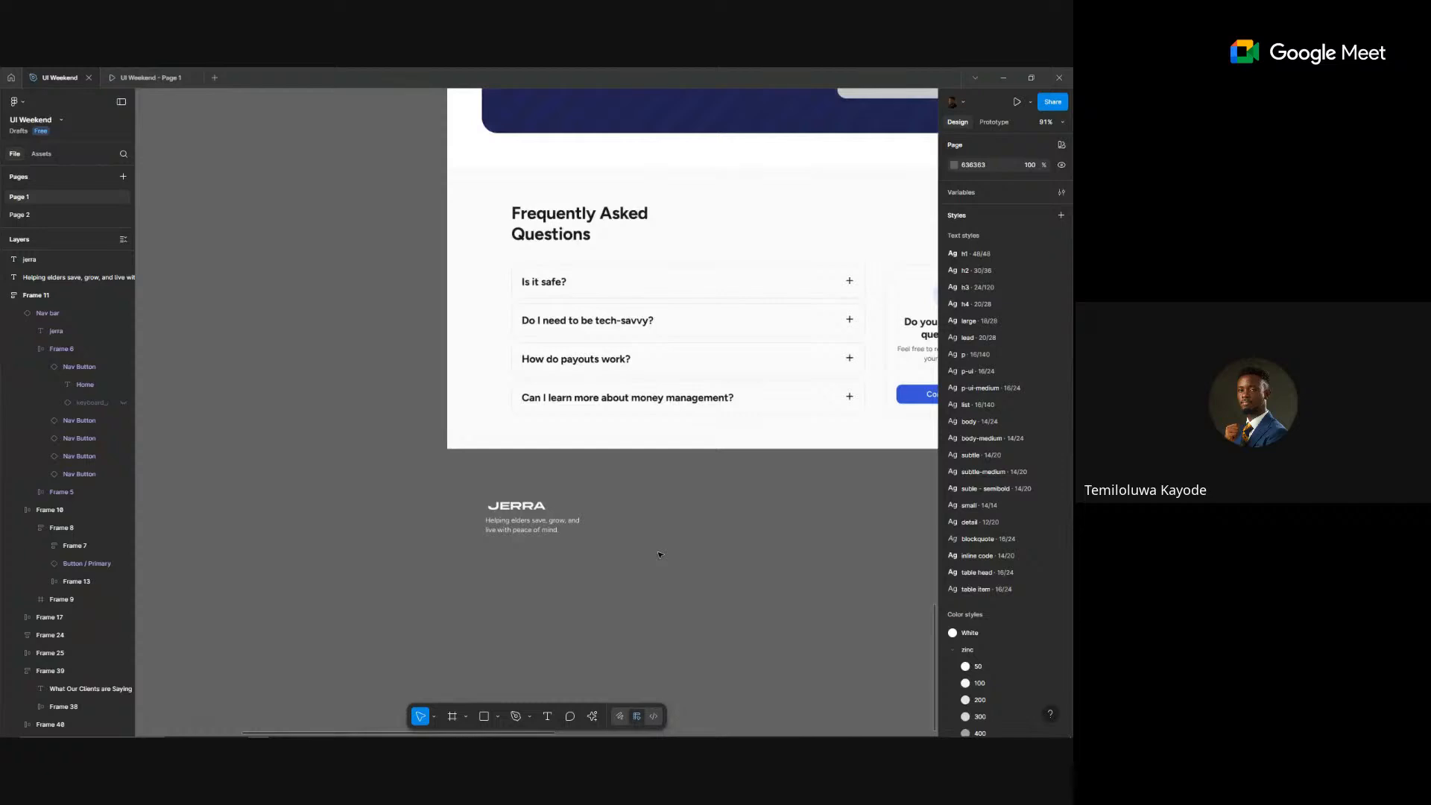
{"action": "scroll", "coordinate": [659, 554], "scroll_direction": "down", "scroll_amount": 3}
{"action": "scroll", "coordinate": [582, 549], "scroll_direction": "up", "scroll_amount": 10}
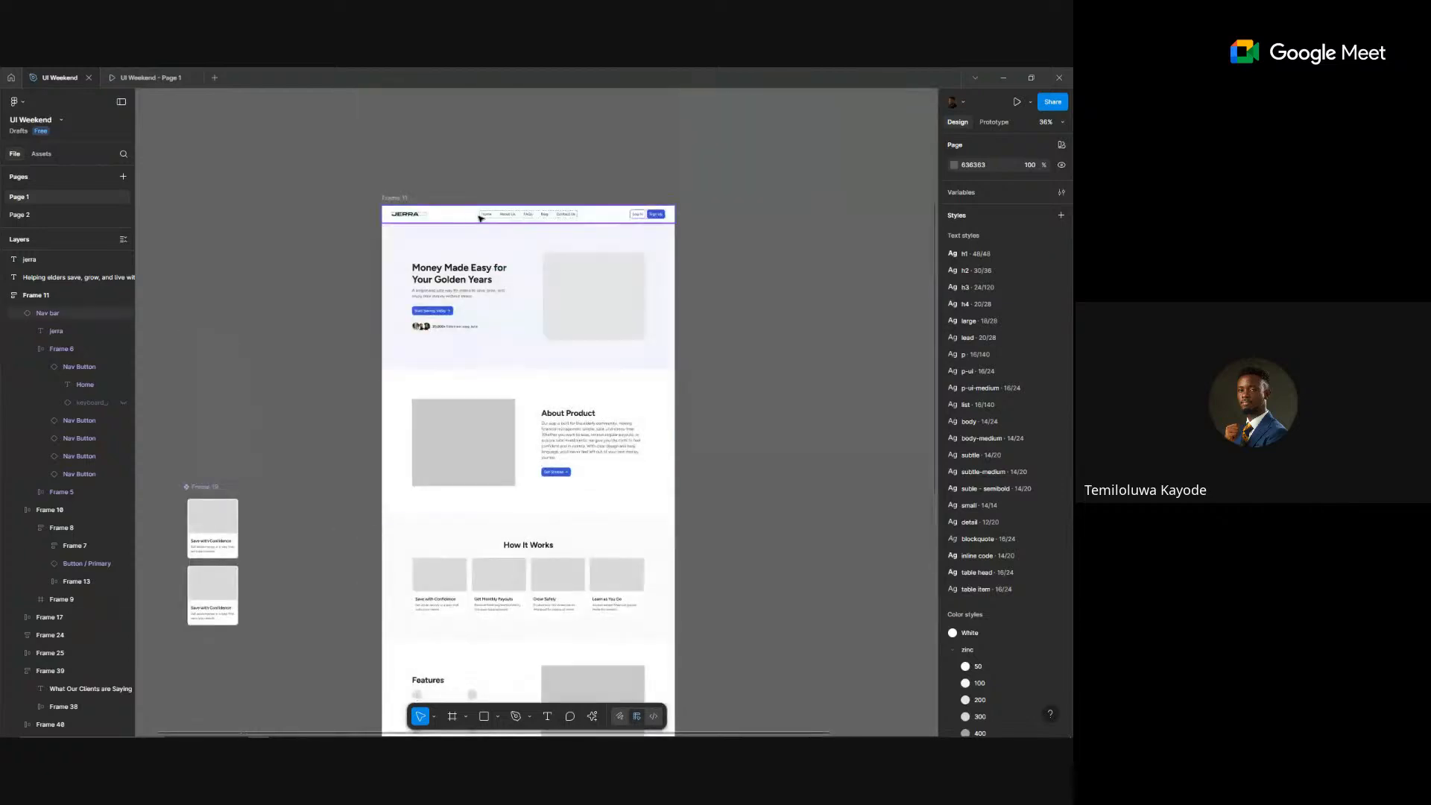
{"action": "left_click", "coordinate": [509, 215]}
{"action": "double_click", "coordinate": [509, 215]}
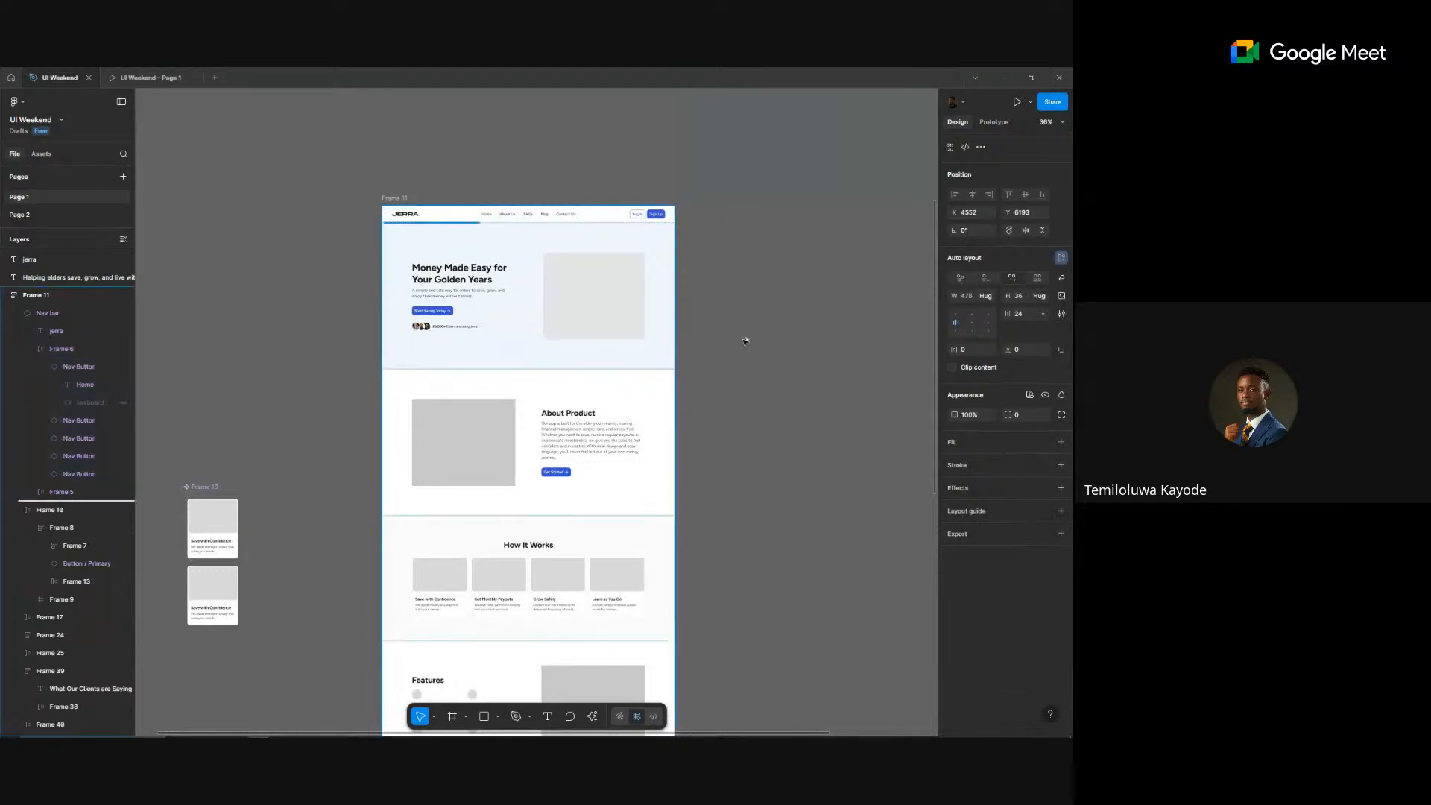
{"action": "key", "text": "ctrl+v"}
{"action": "key", "text": "ctrl+z"}
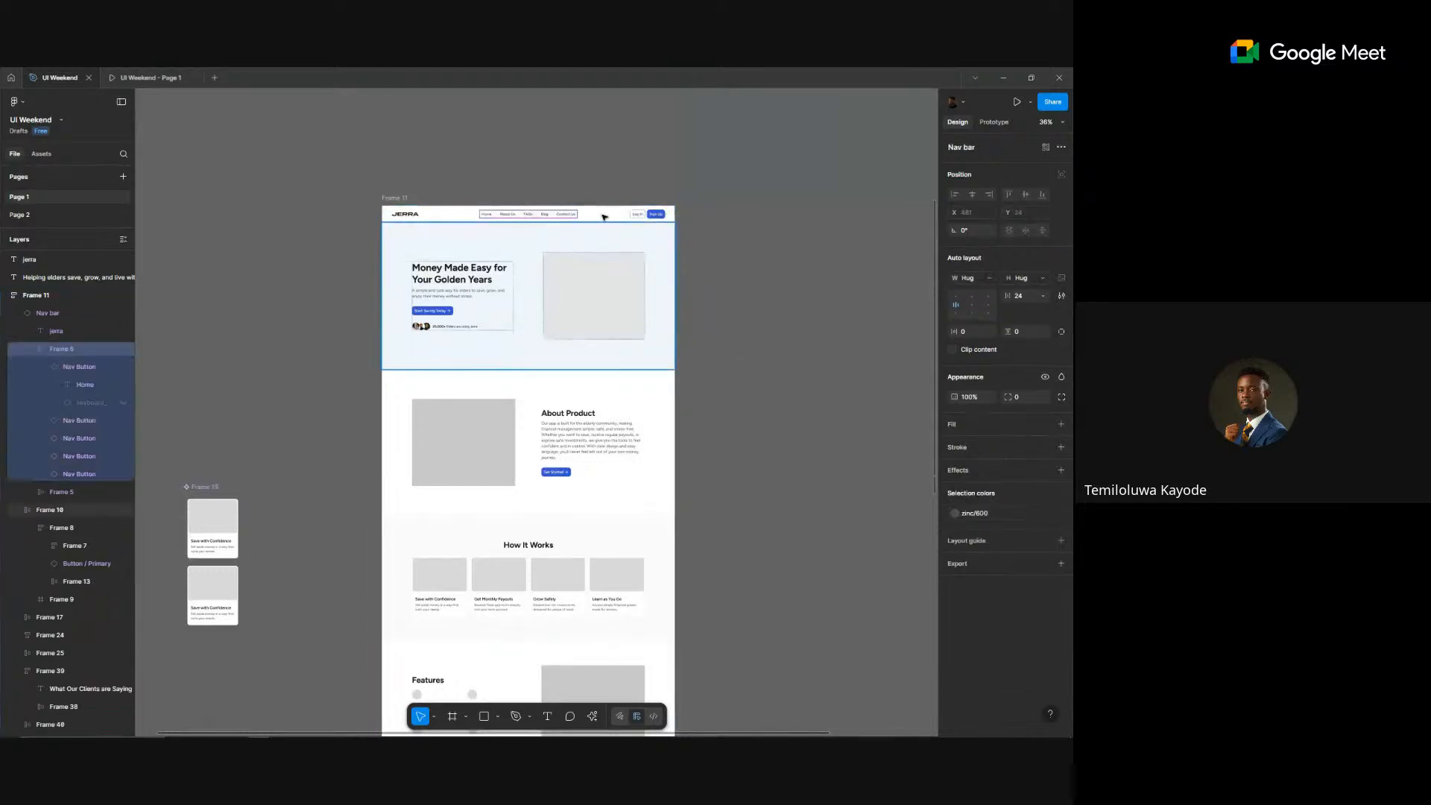
- Place a copy of the whole navigation bar on the canvas below the footer logo and tagline
{"action": "key", "text": "Escape"}
{"action": "scroll", "coordinate": [819, 736], "scroll_direction": "down", "scroll_amount": 5}
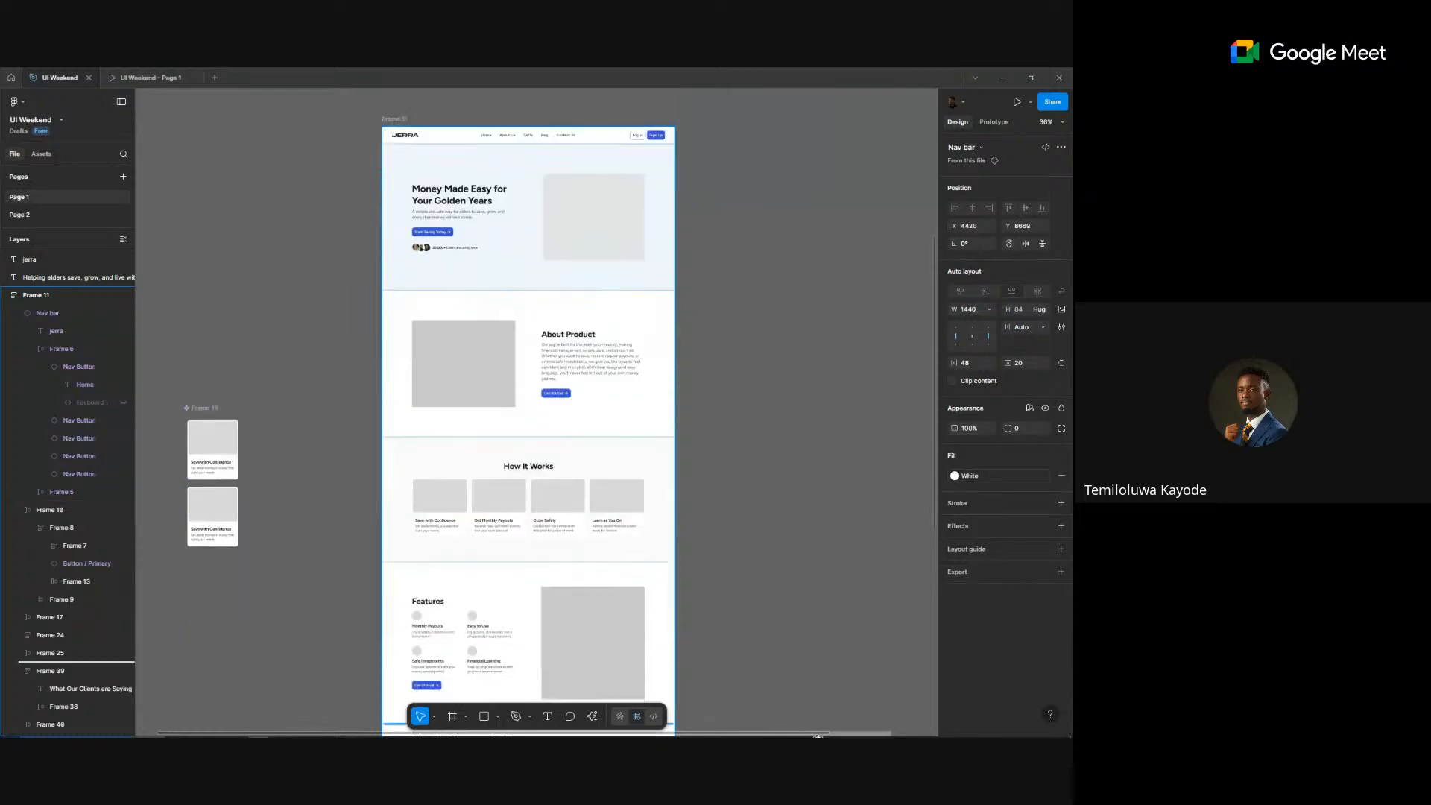
{"action": "left_click_drag", "start_coordinate": [818, 736], "coordinate": [548, 469]}
{"action": "scroll", "coordinate": [548, 469], "scroll_direction": "up", "scroll_amount": 5}
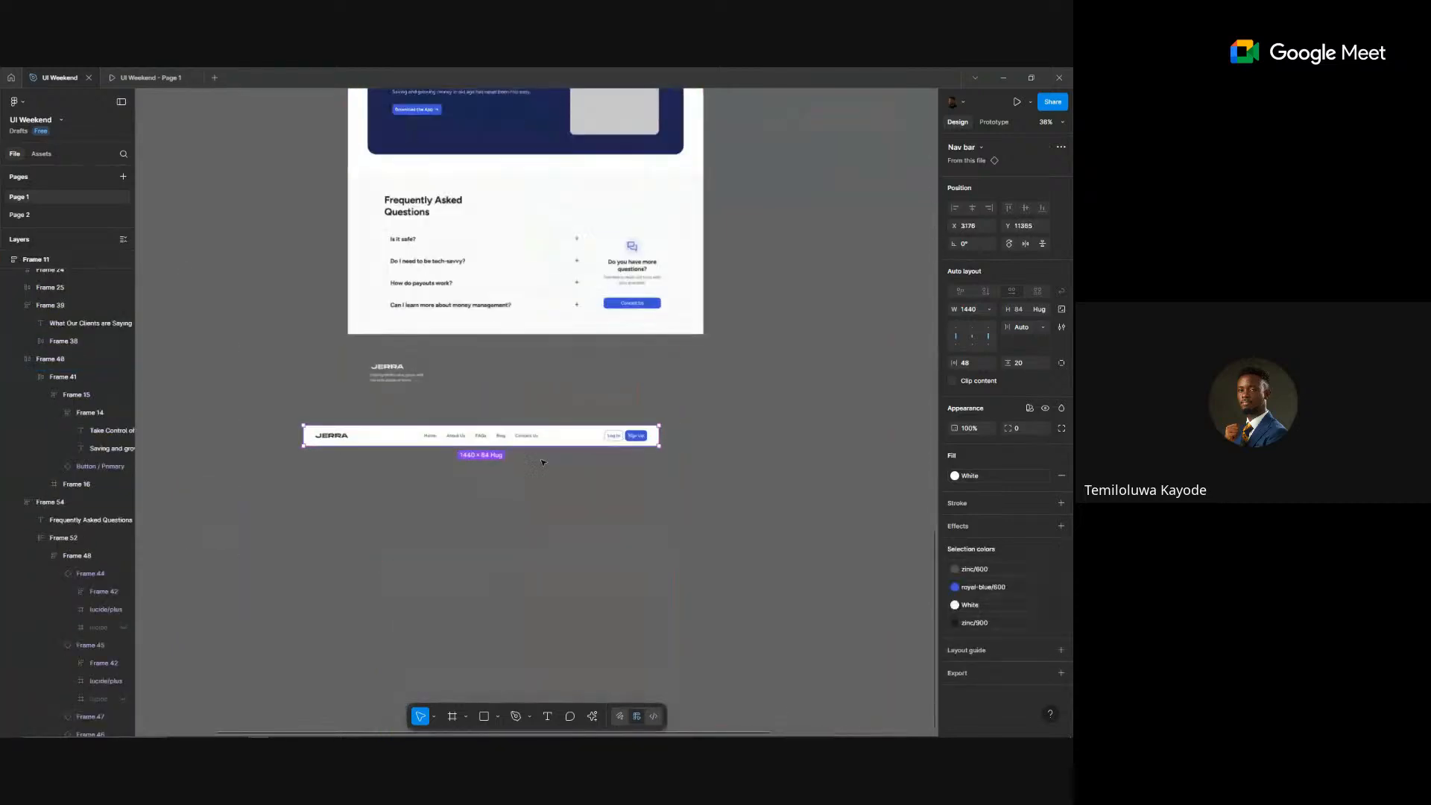
- Copy the link group and the Log In and Sign Up buttons from the duplicated navigation bar into the footer row
{"action": "left_click", "coordinate": [464, 414]}
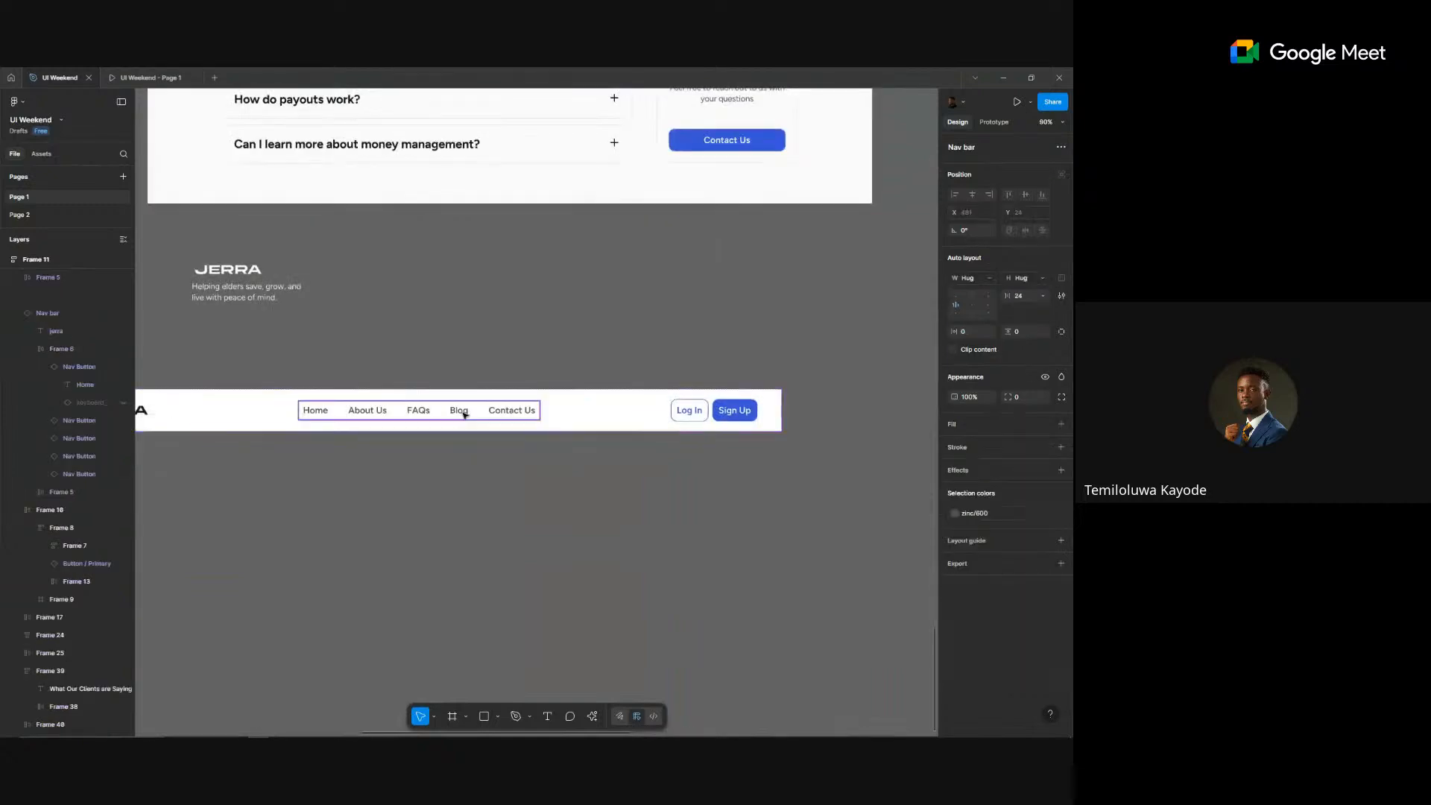
{"action": "mouse_move", "coordinate": [485, 301]}
{"action": "left_mouse_down"}
{"action": "mouse_move", "coordinate": [496, 477]}
{"action": "mouse_move", "coordinate": [473, 342]}
{"action": "mouse_move", "coordinate": [506, 294]}
{"action": "left_mouse_up"}
{"action": "left_click", "coordinate": [482, 470]}
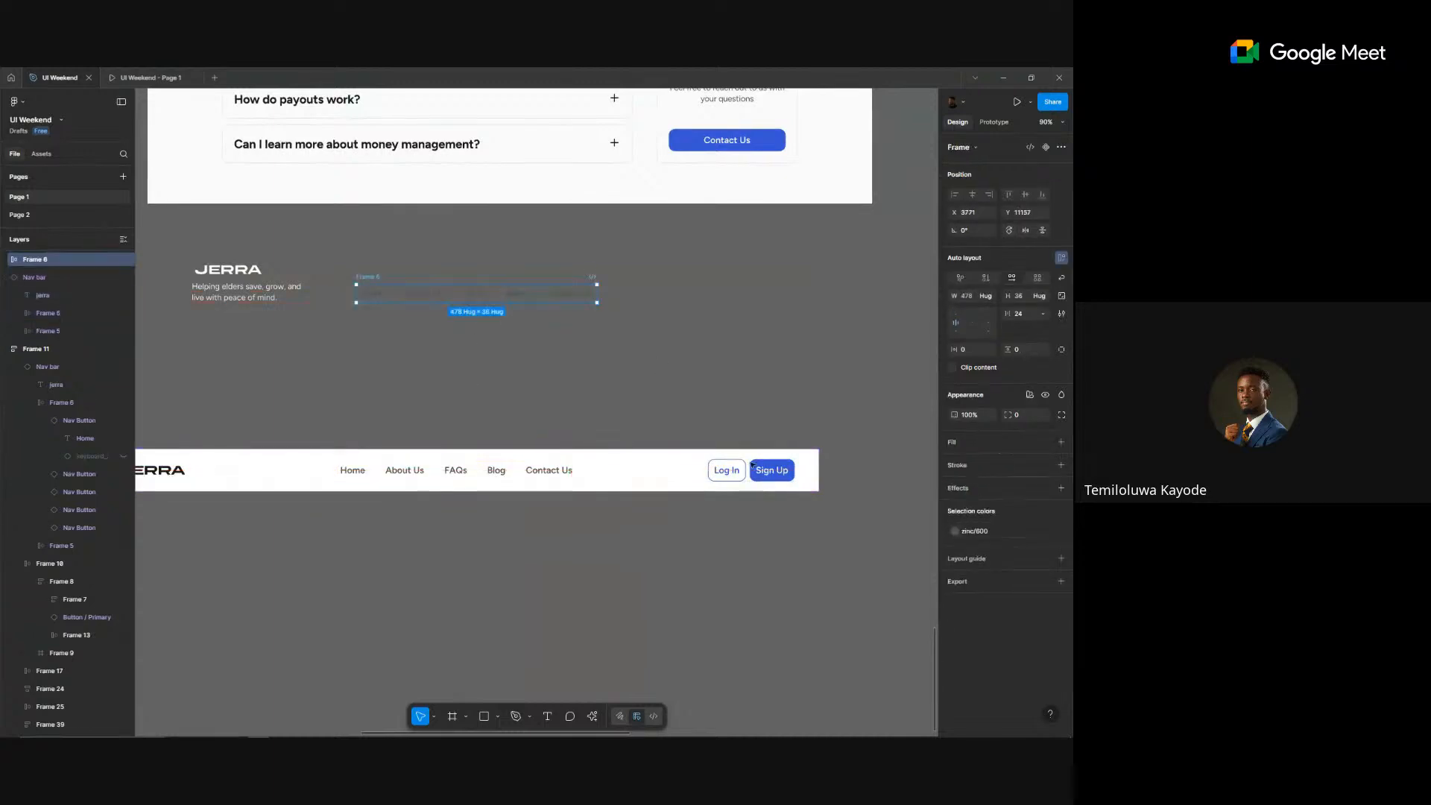
{"action": "left_click", "coordinate": [761, 474]}
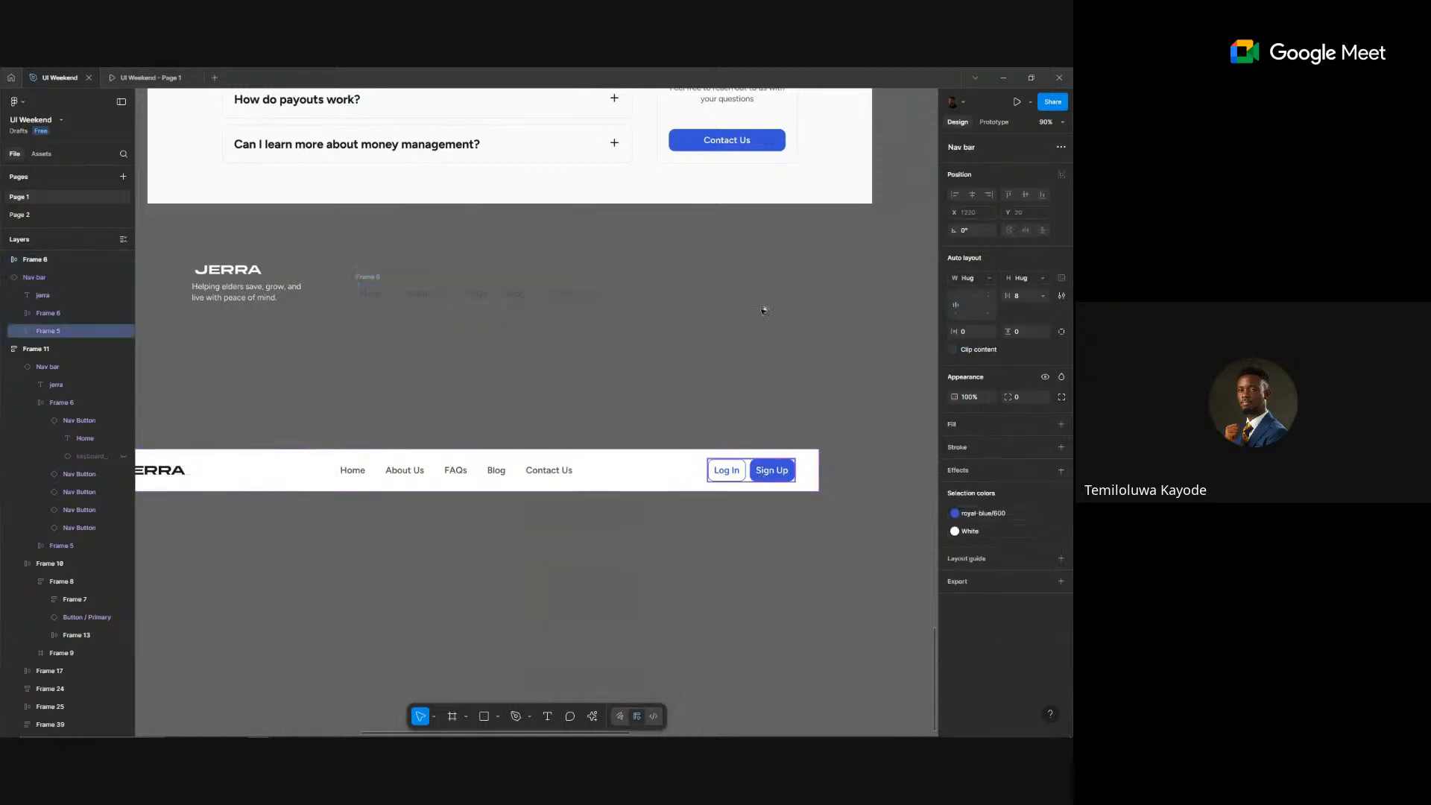
{"action": "left_click_drag", "start_coordinate": [764, 310], "coordinate": [761, 297]}
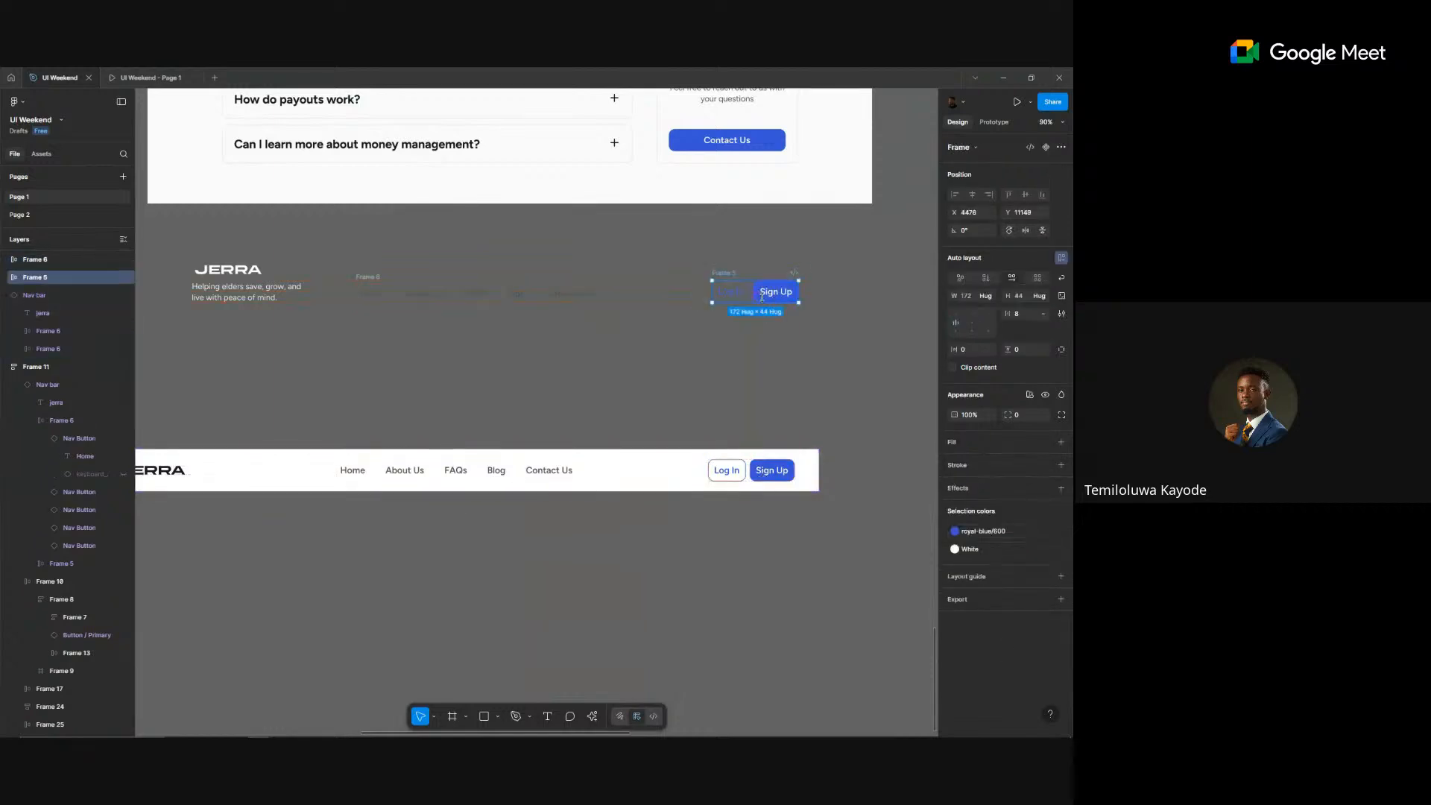
- Delete the leftover navigation bar copy and shift the footer links between the tagline and the buttons
{"action": "scroll", "coordinate": [691, 537], "scroll_direction": "left", "scroll_amount": 3}
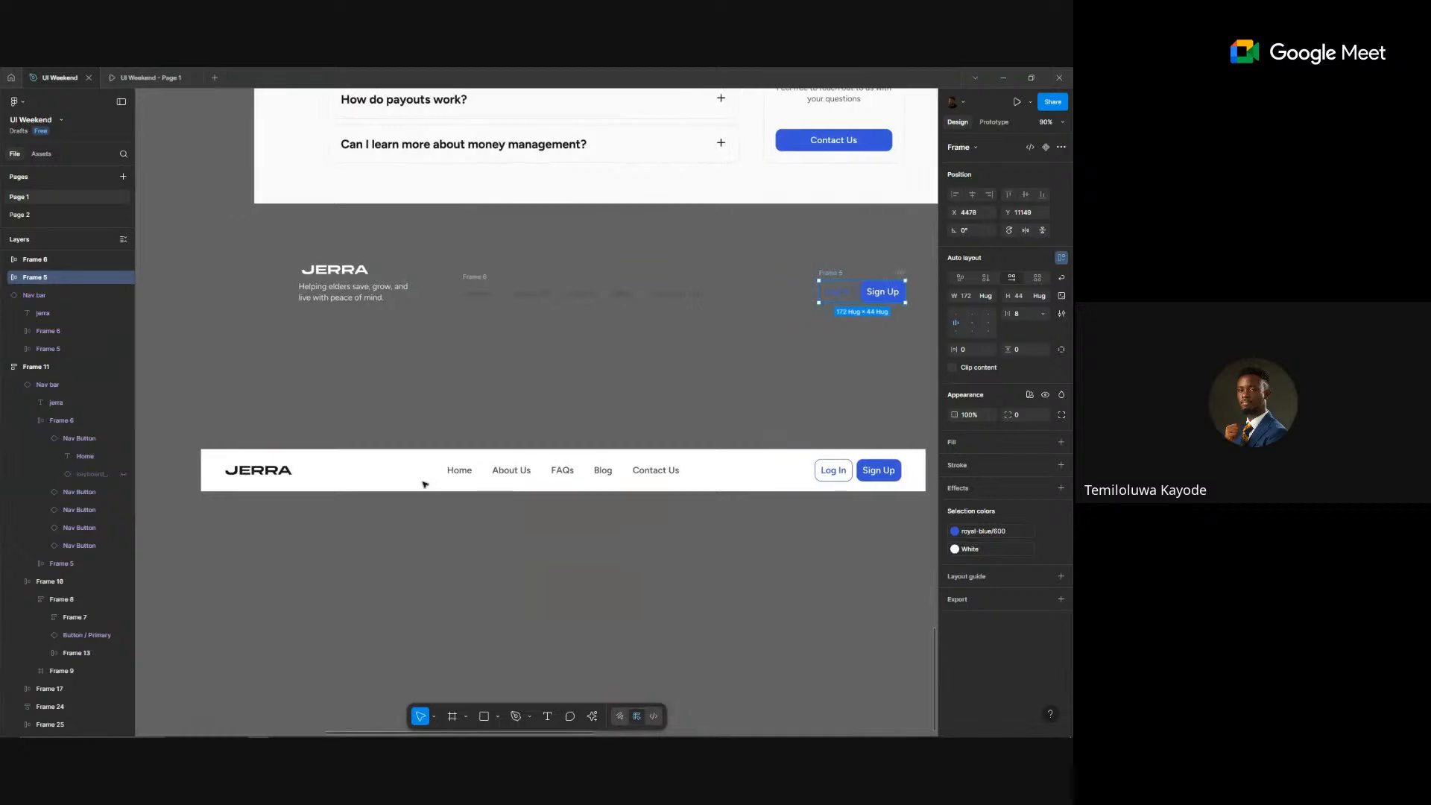
{"action": "left_click", "coordinate": [420, 481]}
{"action": "key", "text": "Delete"}
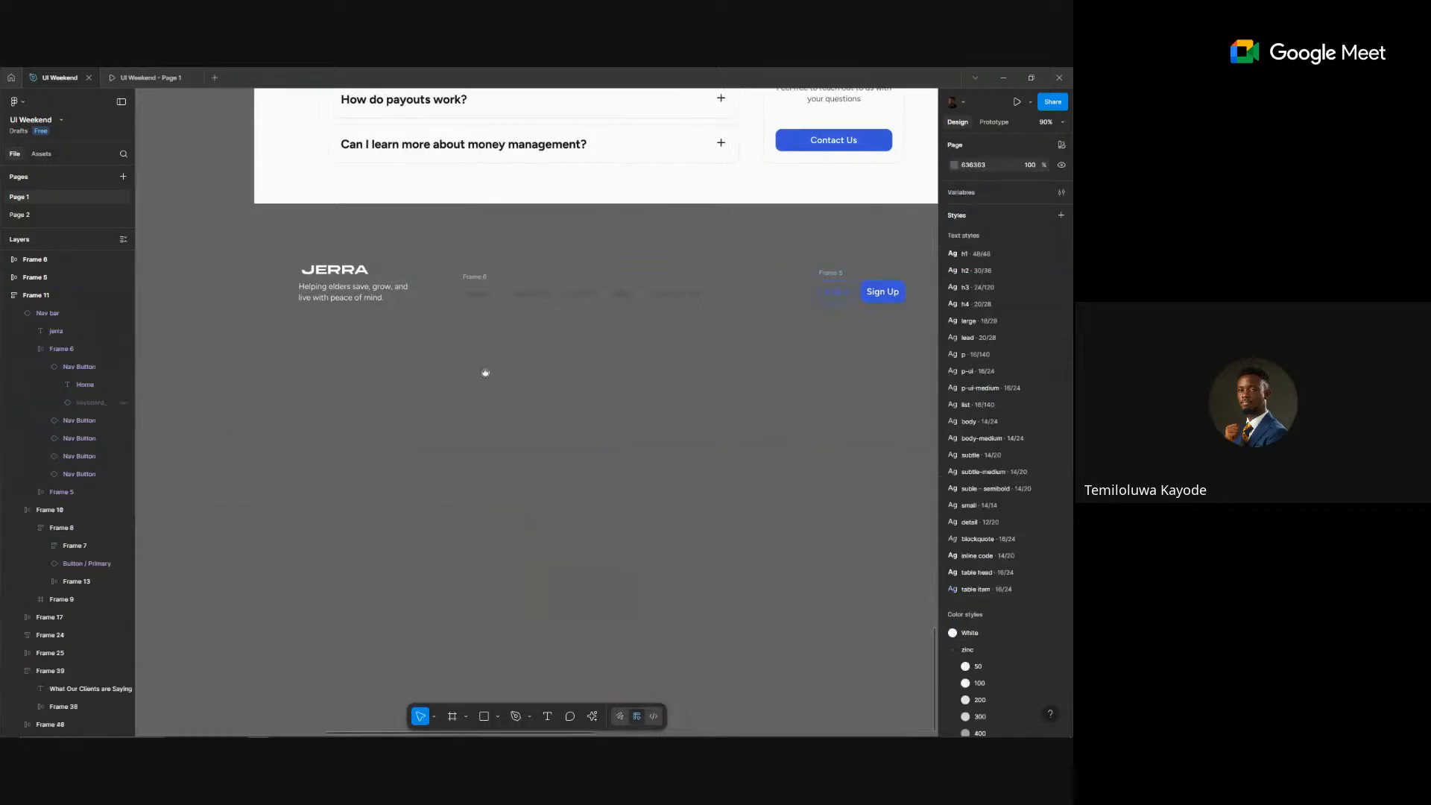
{"action": "scroll", "coordinate": [485, 373], "scroll_direction": "up", "scroll_amount": 2}
{"action": "left_click_drag", "start_coordinate": [500, 337], "coordinate": [509, 340]}
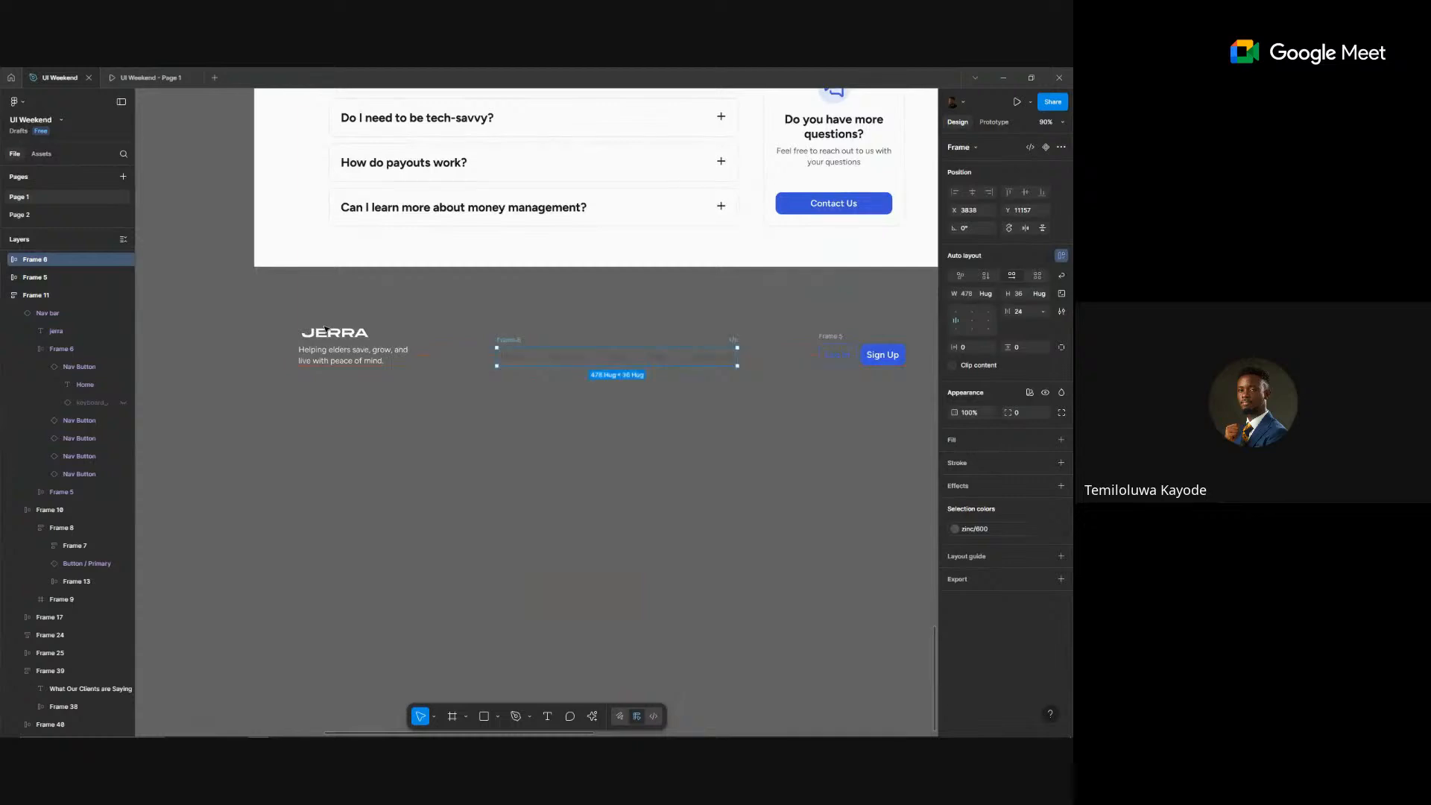
{"action": "left_click", "coordinate": [491, 450]}
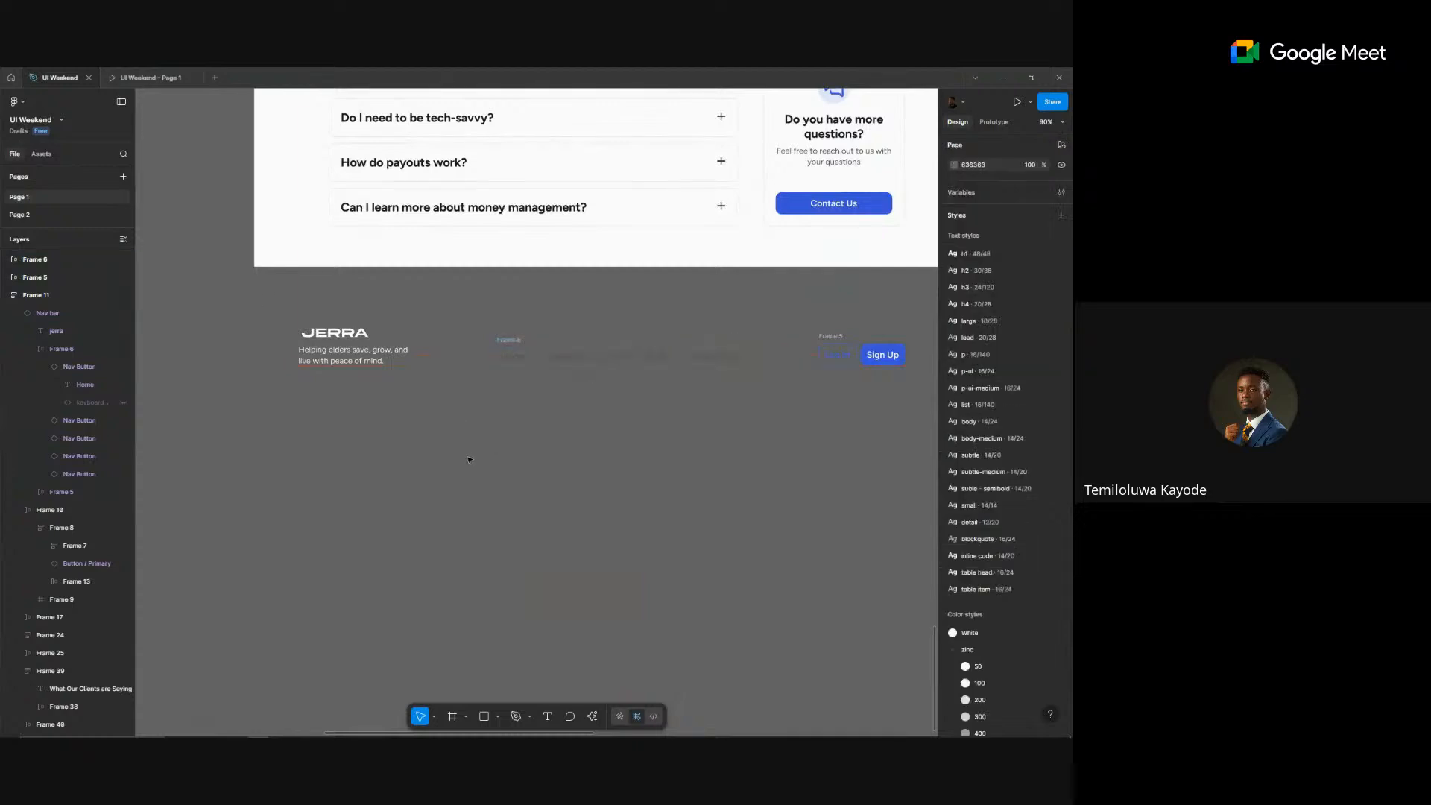
- Wrap the footer logo and tagline in a vertical auto layout with a spacing of 36
{"action": "left_click_drag", "start_coordinate": [295, 324], "coordinate": [467, 460]}
{"action": "key", "text": "shift+a"}
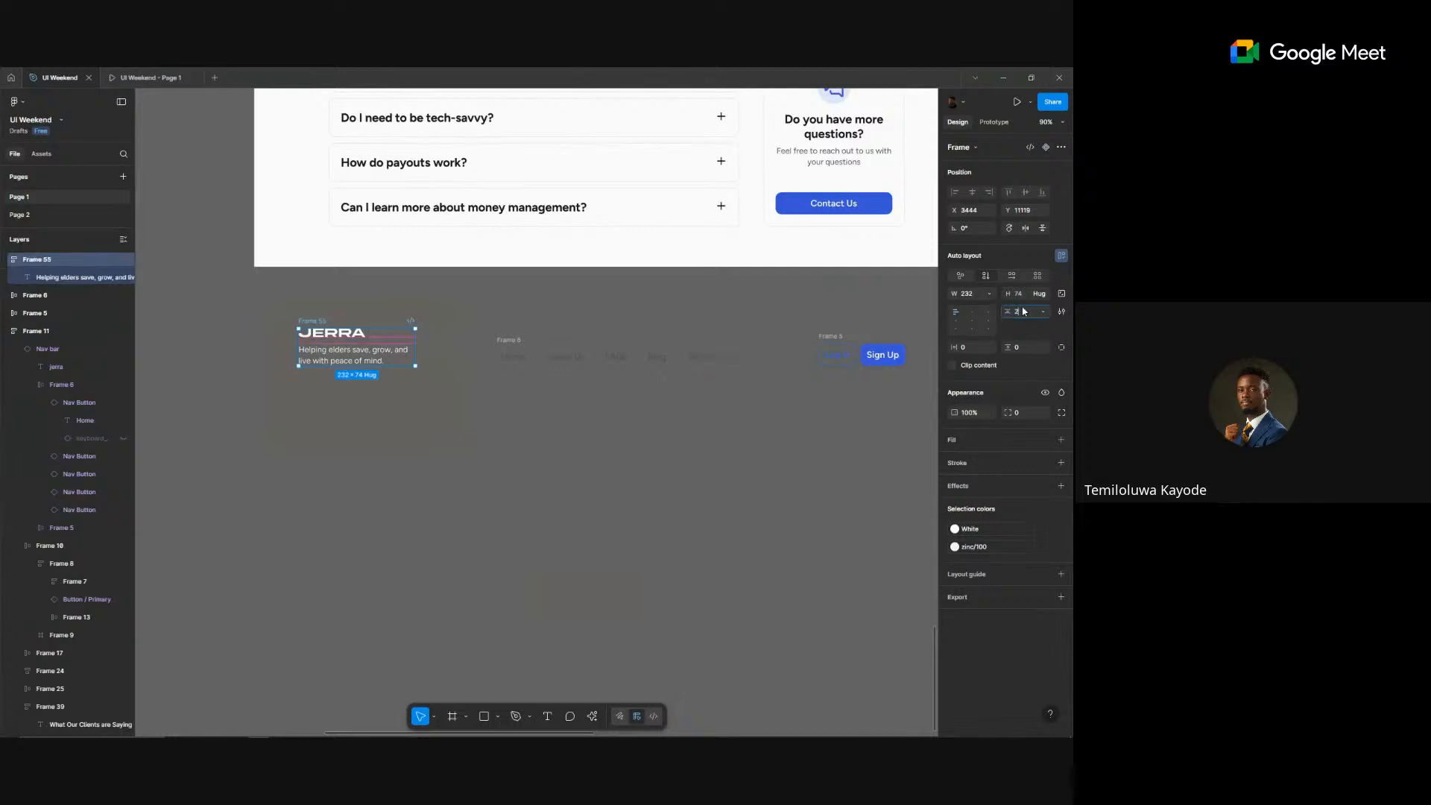
{"action": "type", "text": "24"}
{"action": "key", "text": "Return"}
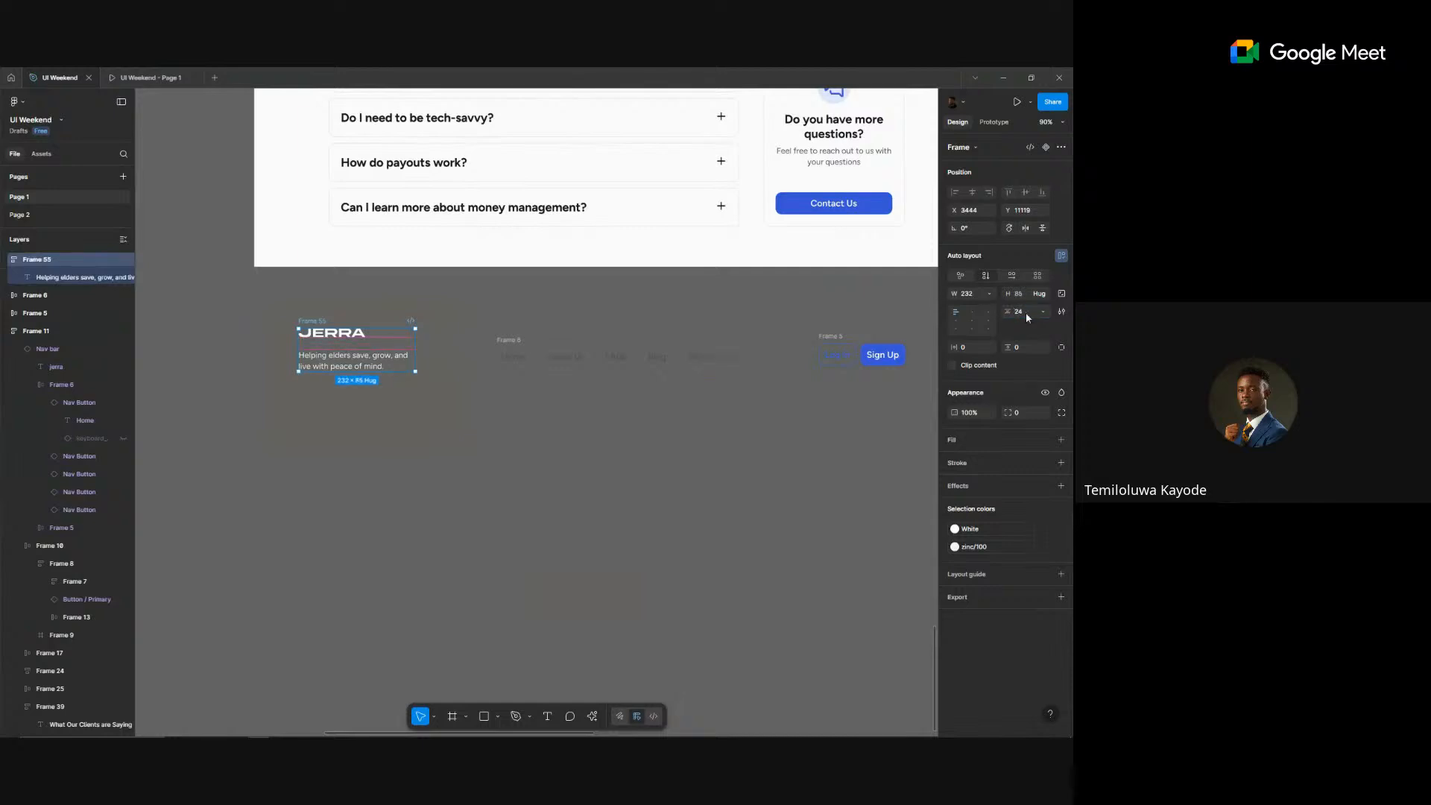
{"action": "left_click", "coordinate": [1026, 311]}
{"action": "type", "text": "36"}
{"action": "key", "text": "Return"}
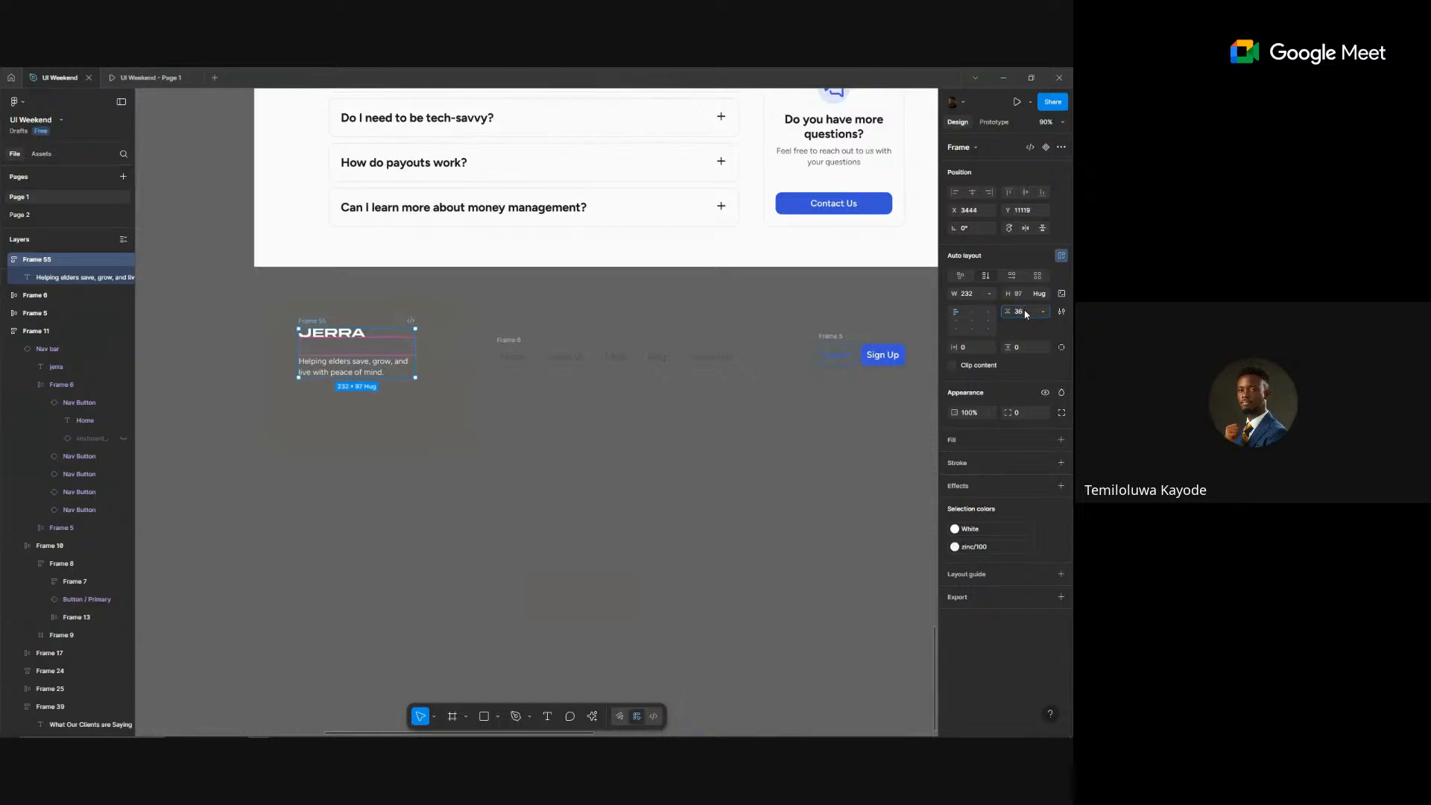
- Set the logo and tagline spacing to 12, and wrap that group, the links and the buttons in a vertically centred horizontal auto layout
{"action": "type", "text": "12"}
{"action": "key", "text": "Return"}
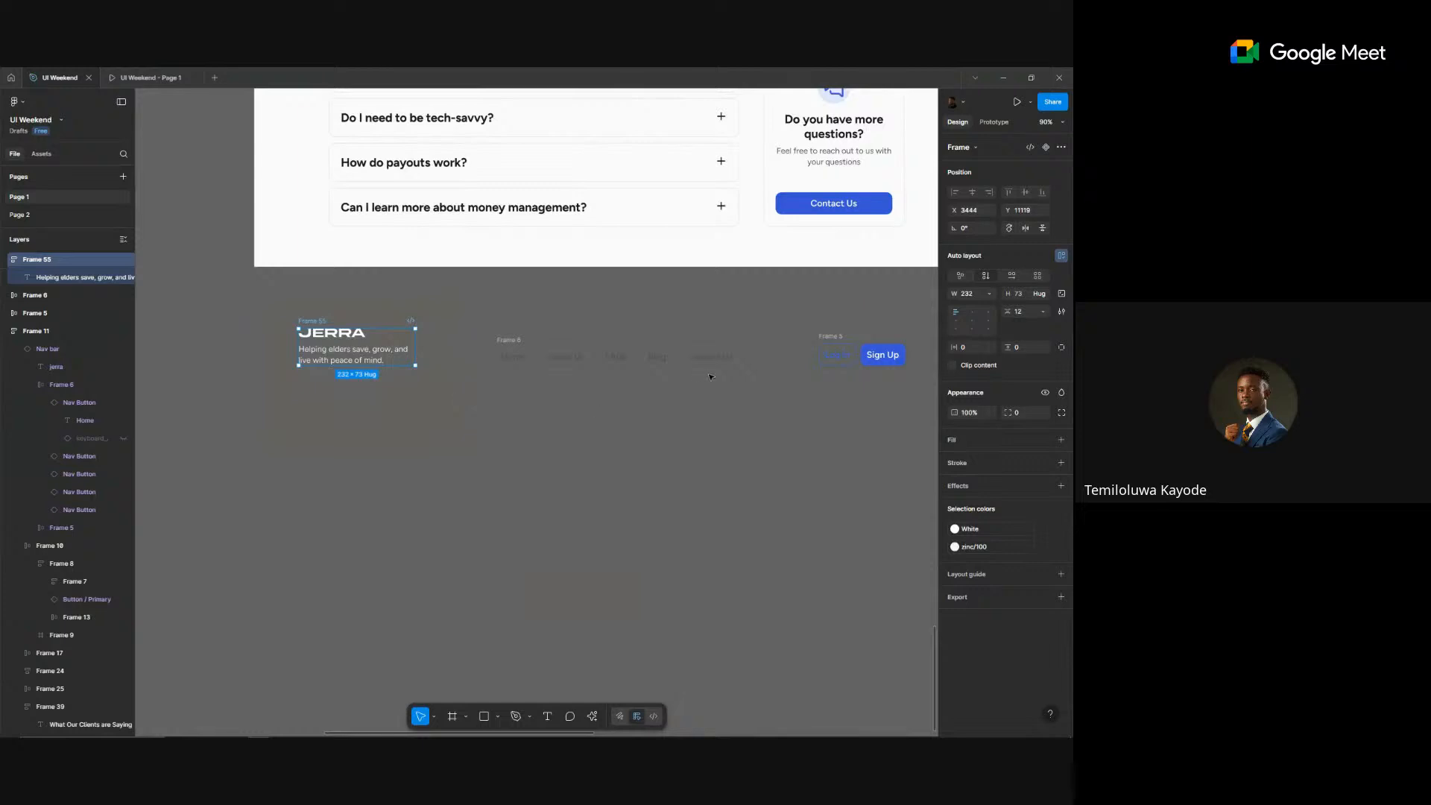
{"action": "scroll", "coordinate": [842, 350], "scroll_direction": "down", "scroll_amount": 2, "text": "ctrl"}
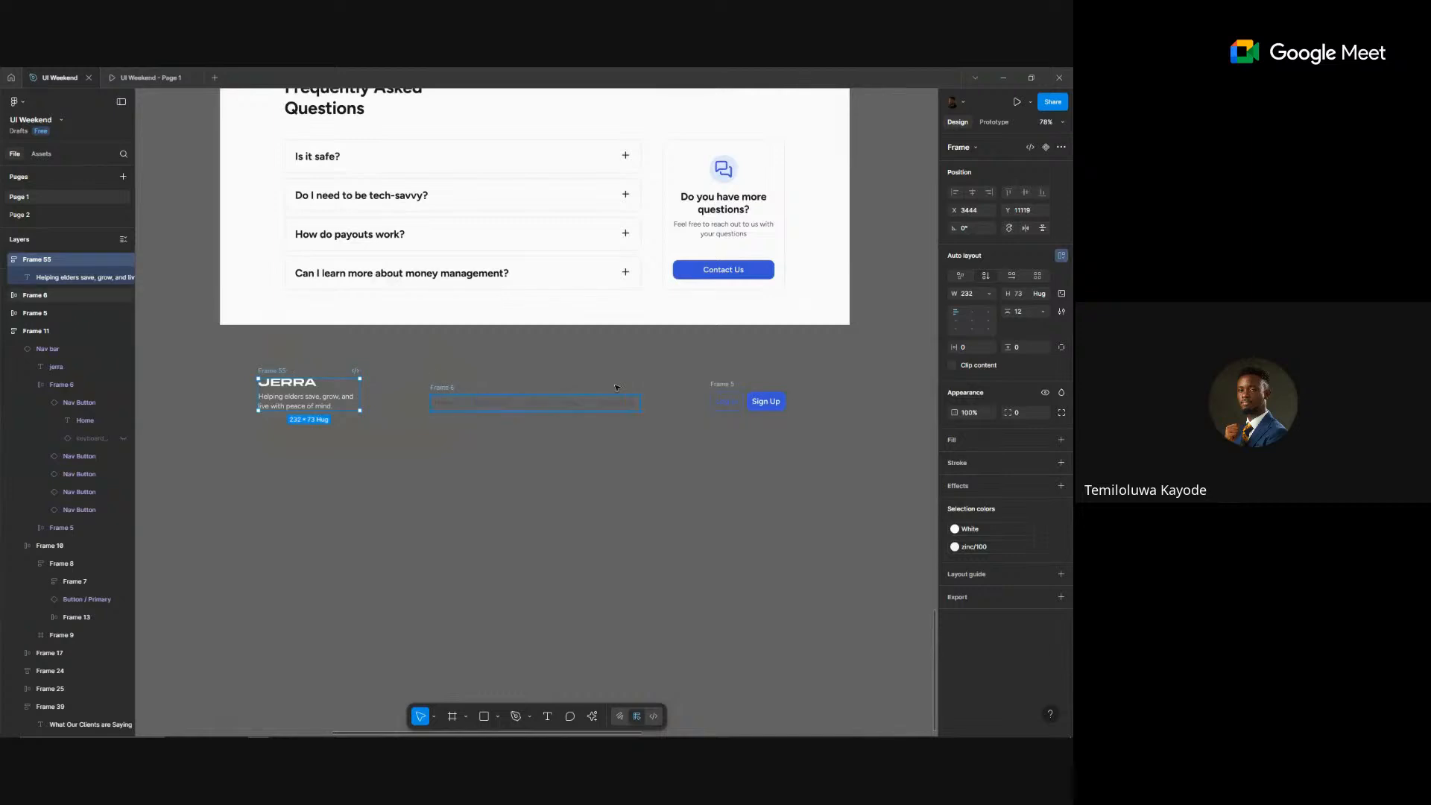
{"action": "left_click", "coordinate": [534, 401], "text": "shift"}
{"action": "left_click", "coordinate": [733, 386], "text": "shift"}
{"action": "key", "text": "shift+a"}
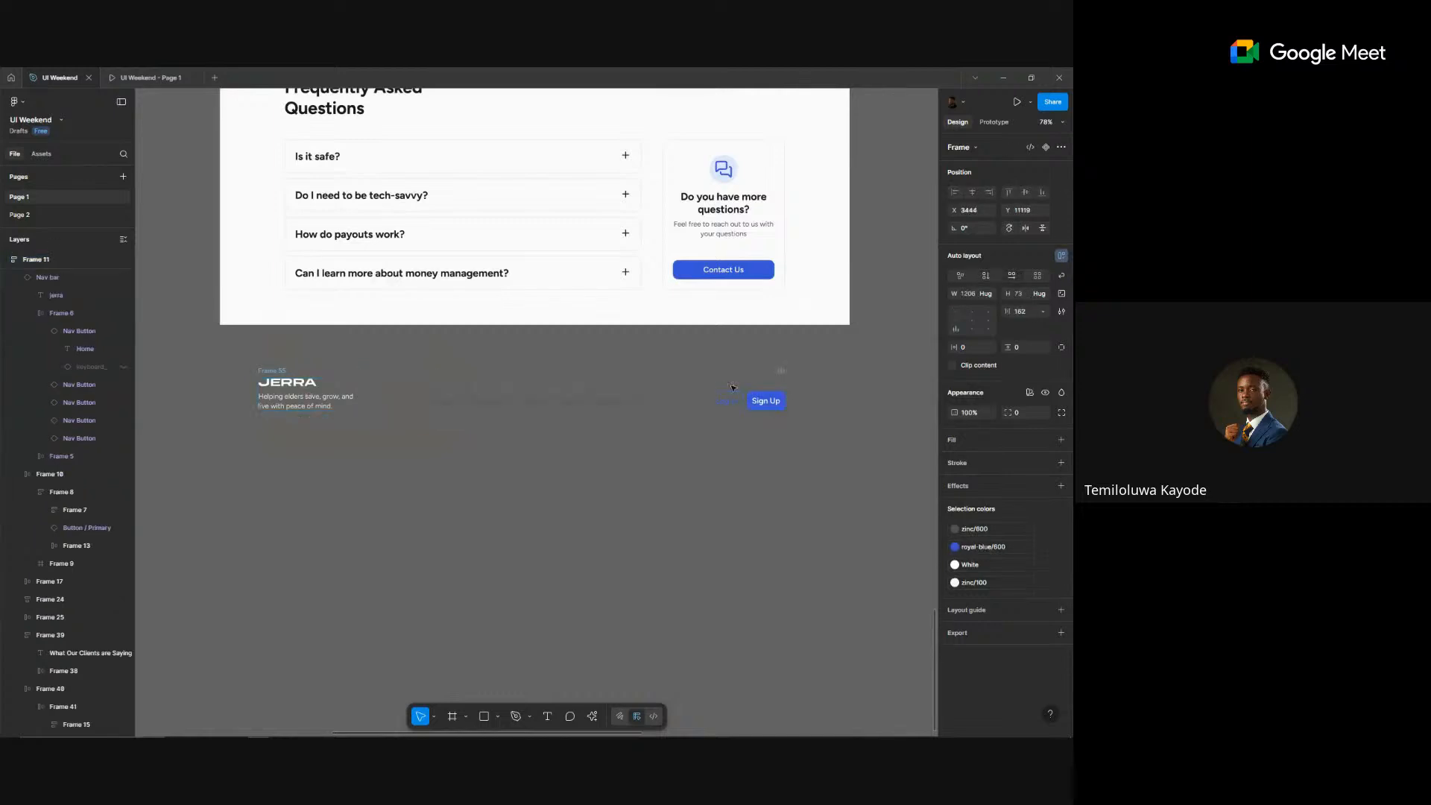
{"action": "left_click", "coordinate": [972, 320]}
{"action": "left_click", "coordinate": [453, 504]}
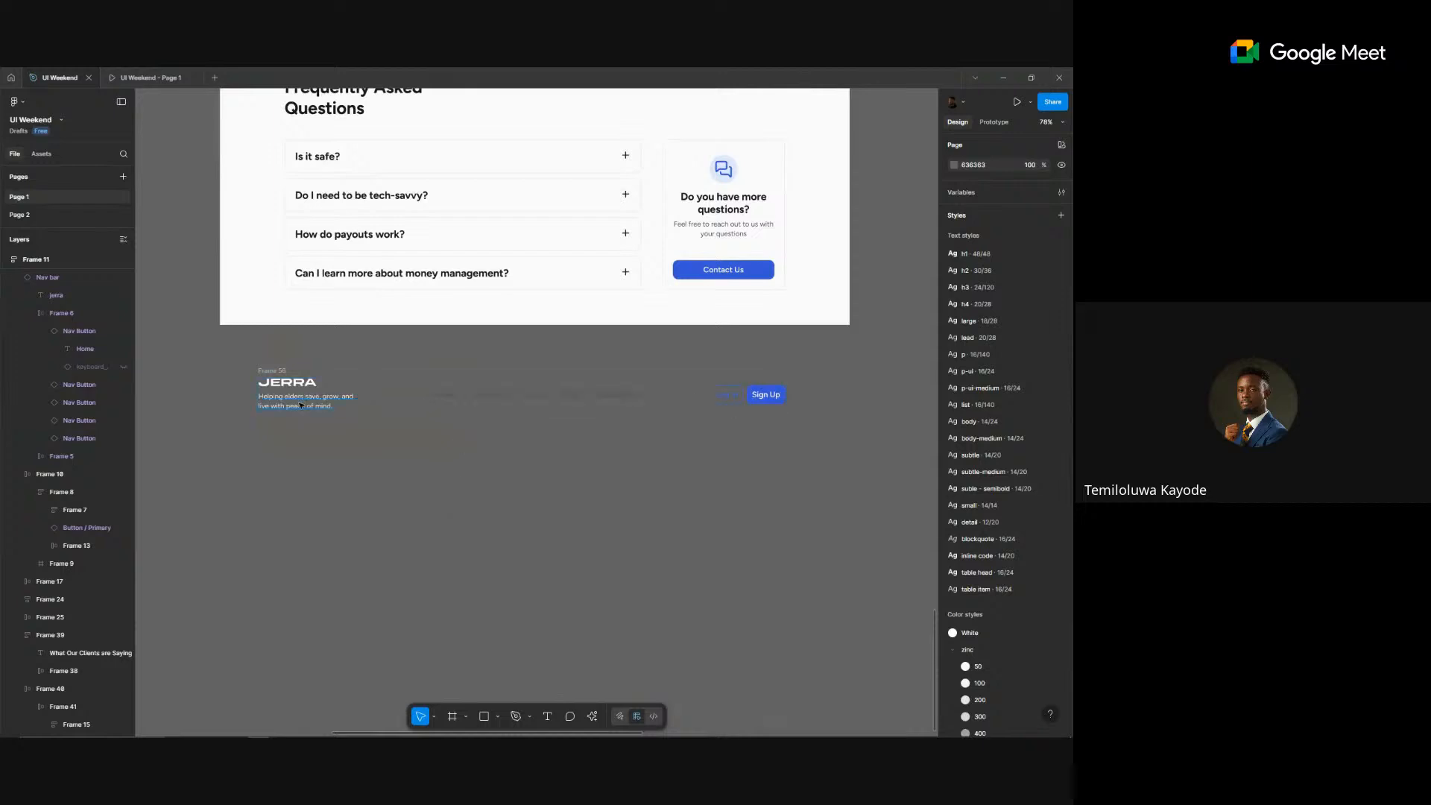
- Place a copy of the footer tagline on the canvas below the footer row
{"action": "left_click_drag", "start_coordinate": [302, 404], "coordinate": [399, 458]}
{"action": "scroll", "coordinate": [398, 457], "scroll_direction": "up", "scroll_amount": 3}
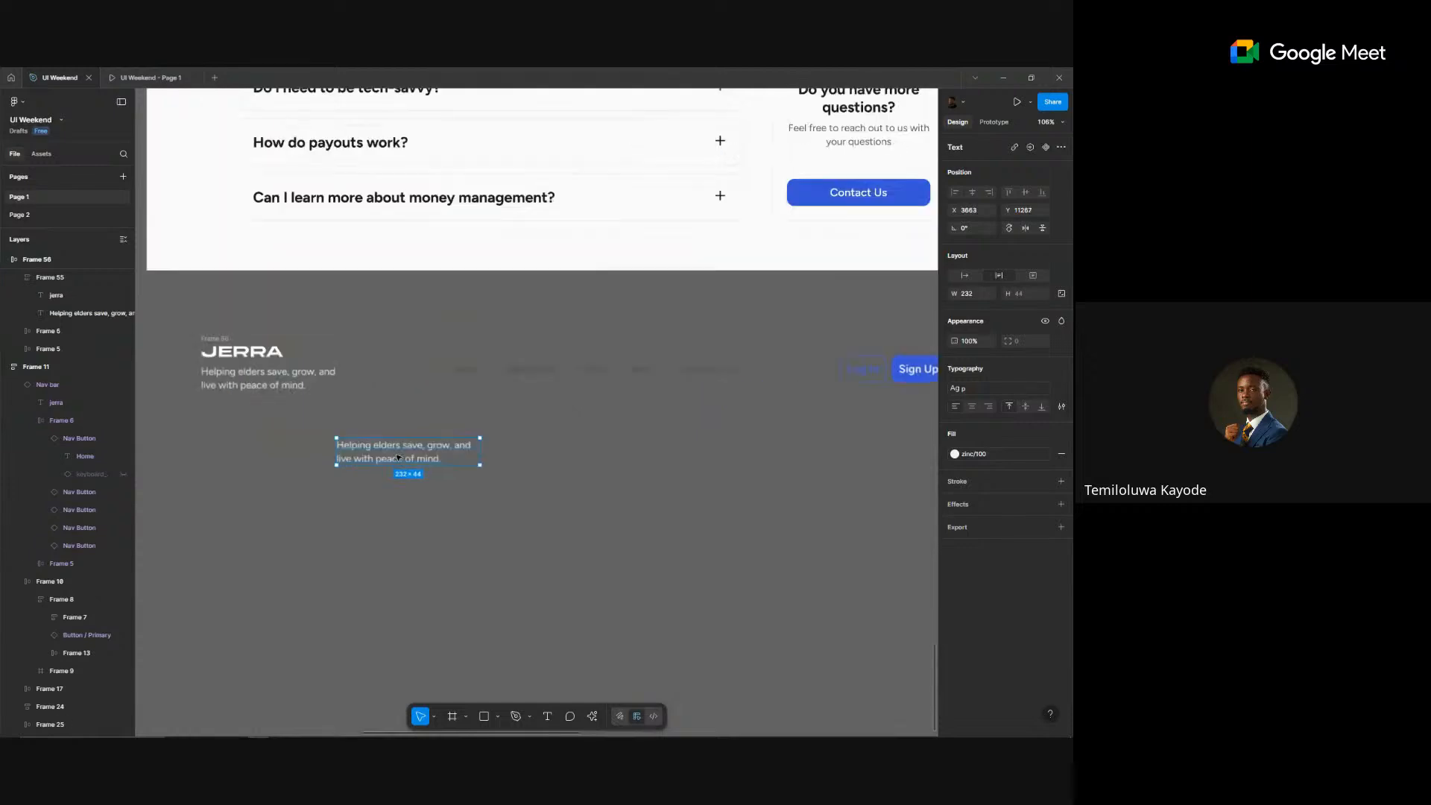
{"action": "scroll", "coordinate": [399, 457], "scroll_direction": "up", "scroll_amount": 2}
- Switch to the browser to check the footer copy in ChatGPT and the footer references on Pinterest, and return to Figma
{"action": "mouse_move", "coordinate": [399, 736]}
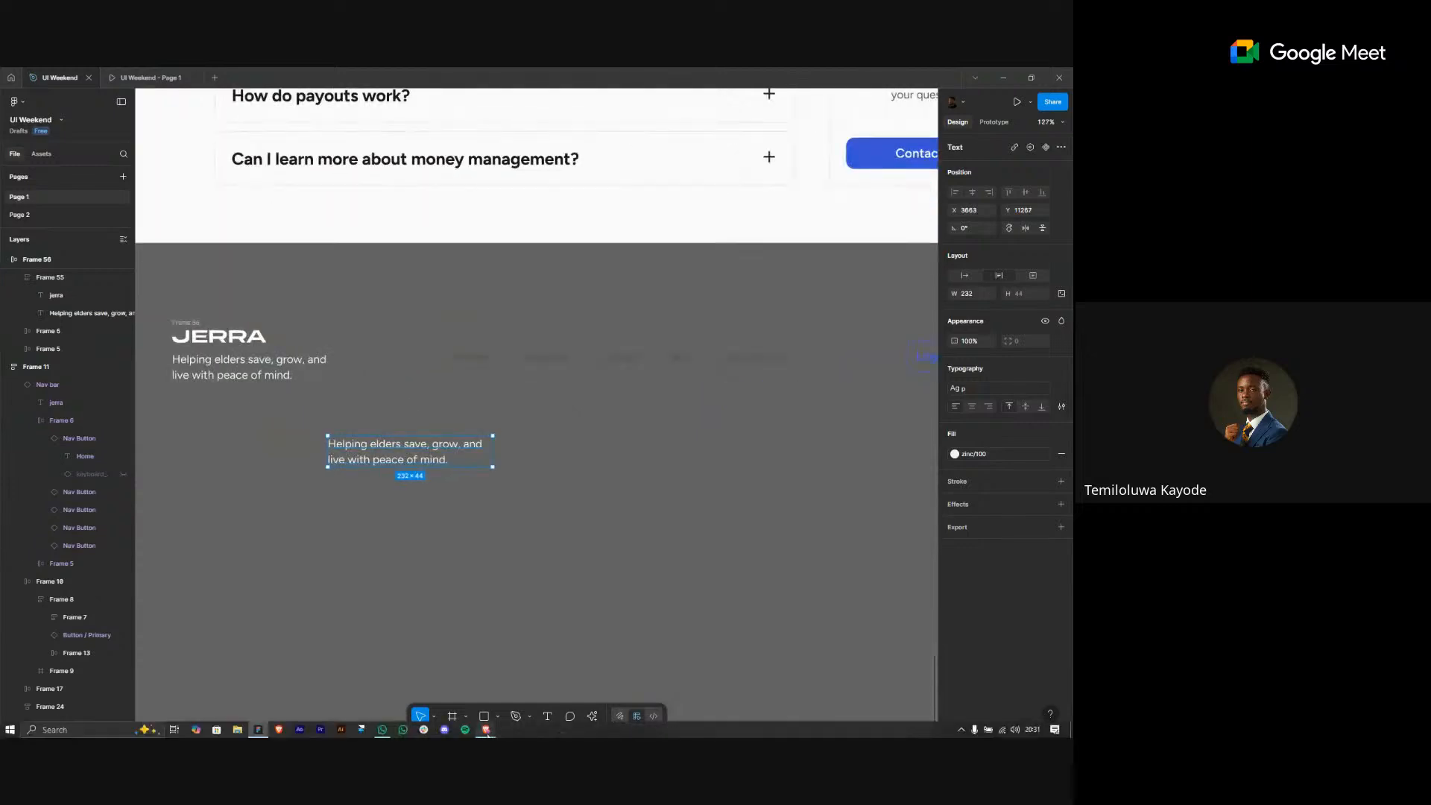
{"action": "mouse_move", "coordinate": [487, 732]}
{"action": "left_click", "coordinate": [674, 670]}
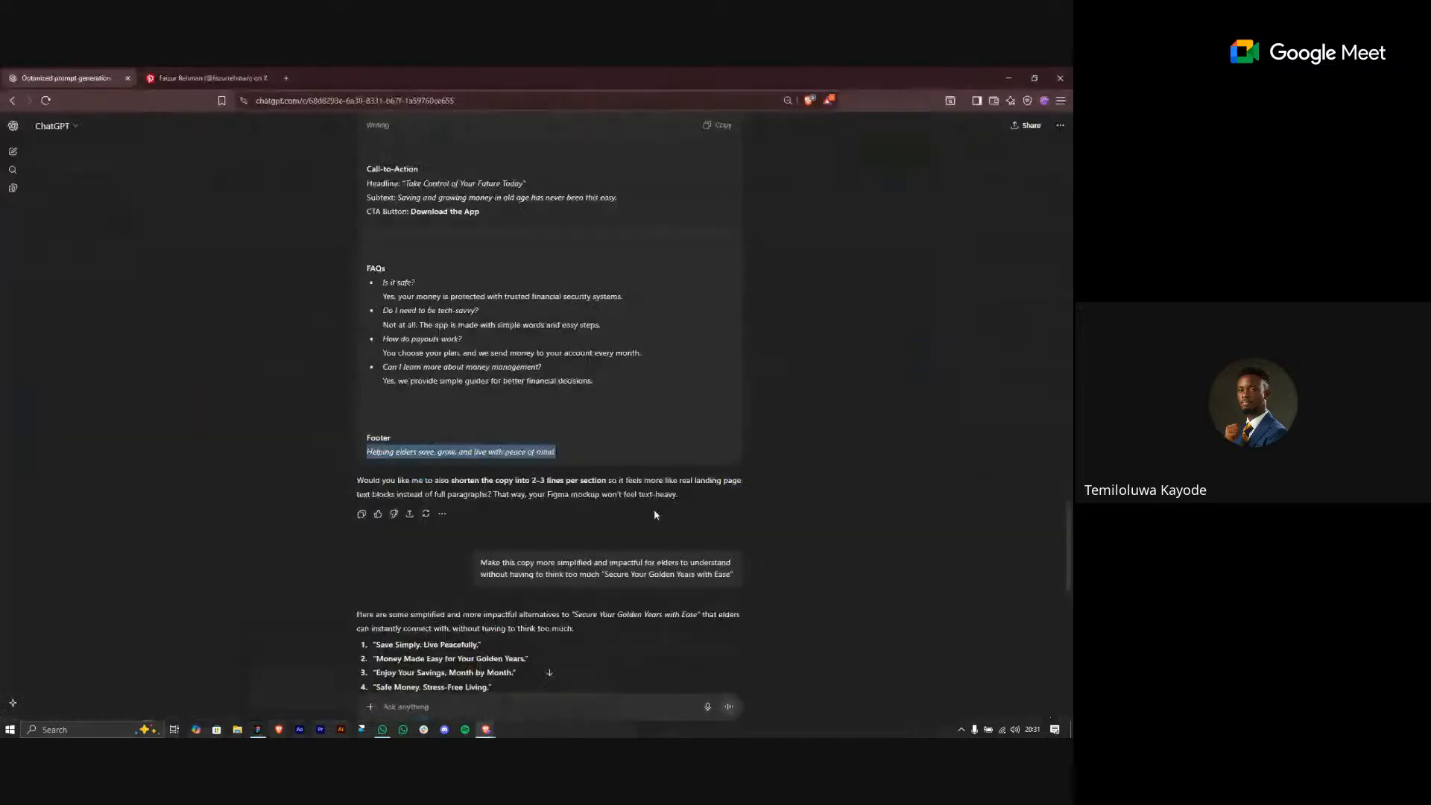
{"action": "scroll", "coordinate": [654, 508], "scroll_direction": "down", "scroll_amount": 5}
{"action": "key", "text": "ctrl+Tab"}
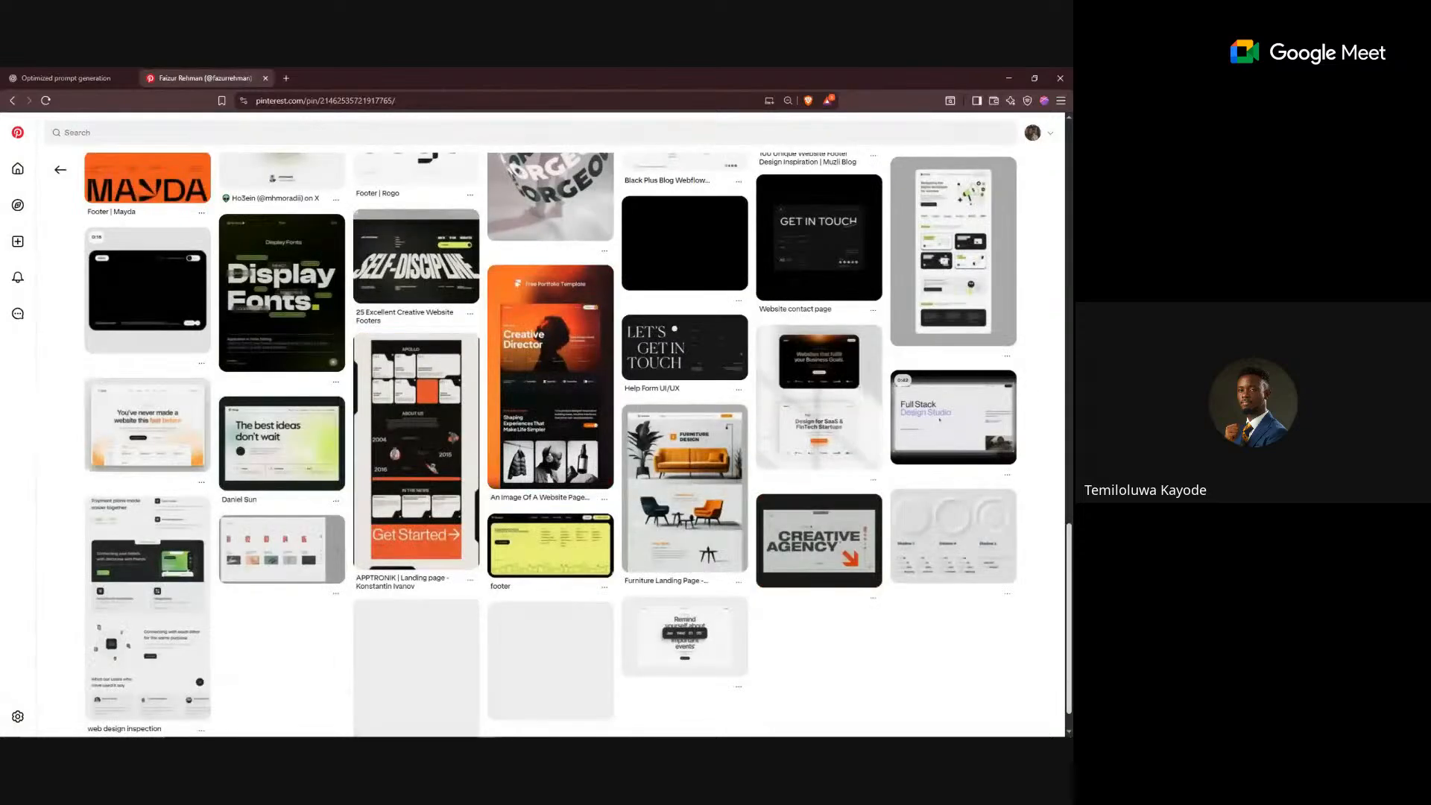
{"action": "key", "text": "alt+Tab"}
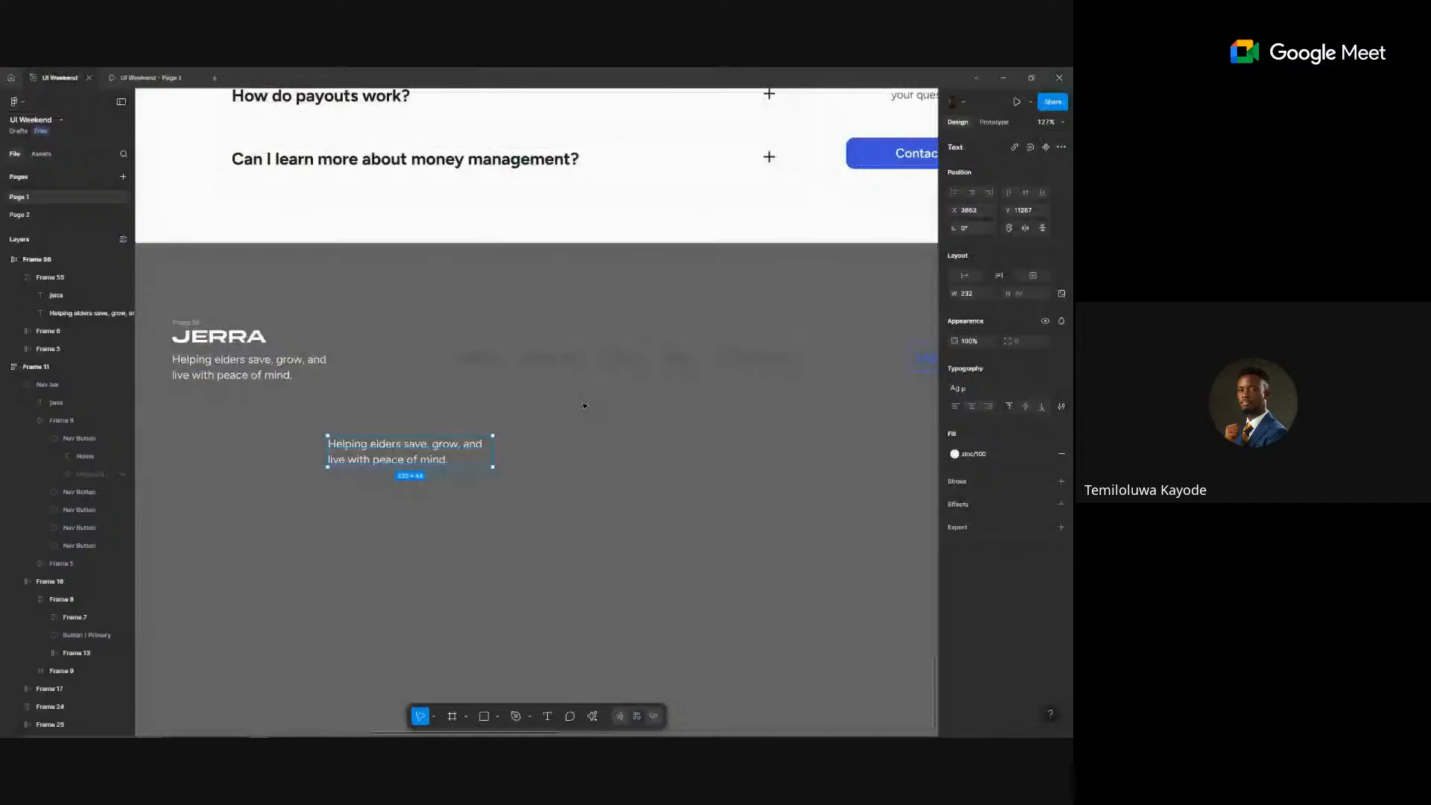
- Replace the copied tagline's text with a © symbol
{"action": "scroll", "coordinate": [584, 406], "scroll_direction": "up", "scroll_amount": 3}
{"action": "key", "text": "Return"}
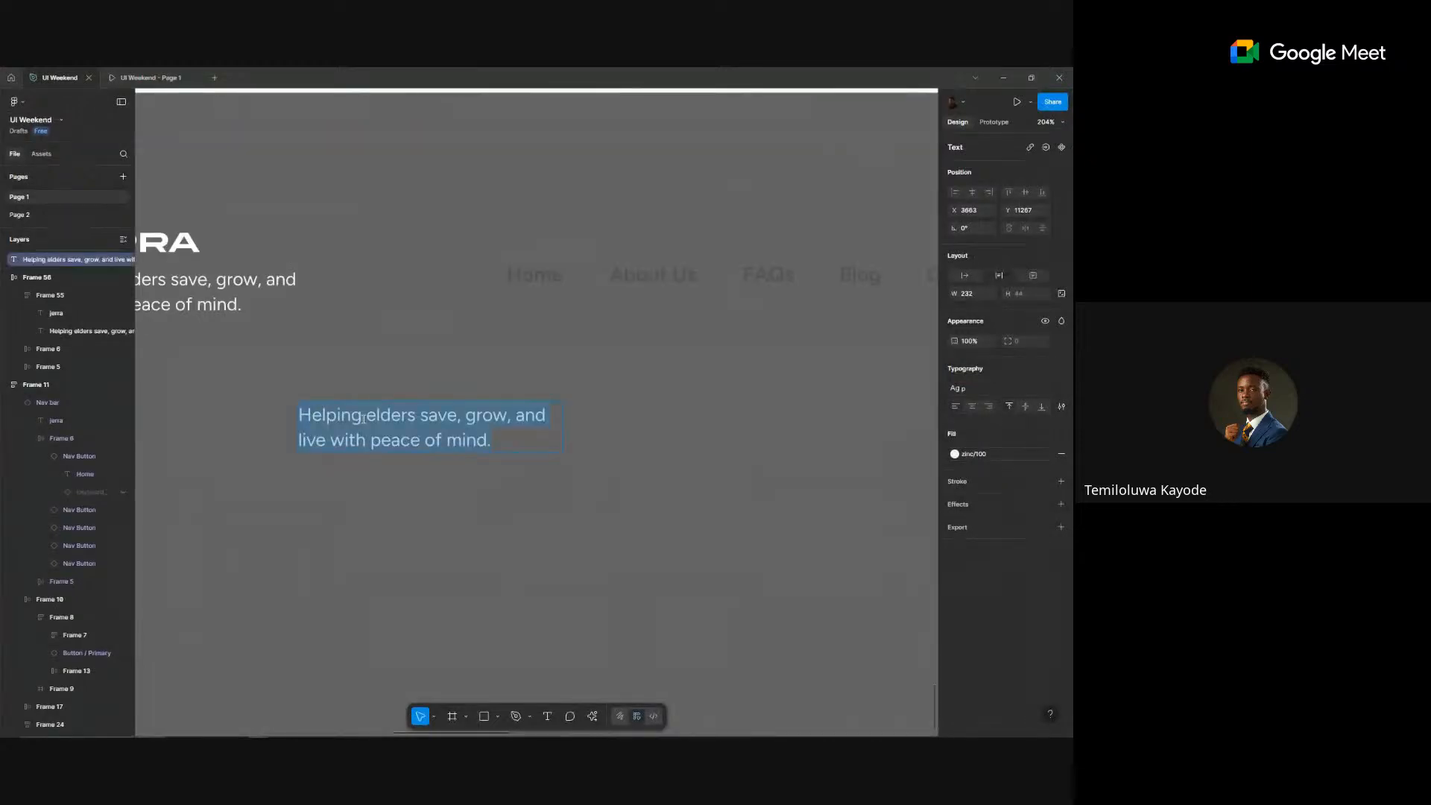
{"action": "key", "text": "super+period"}
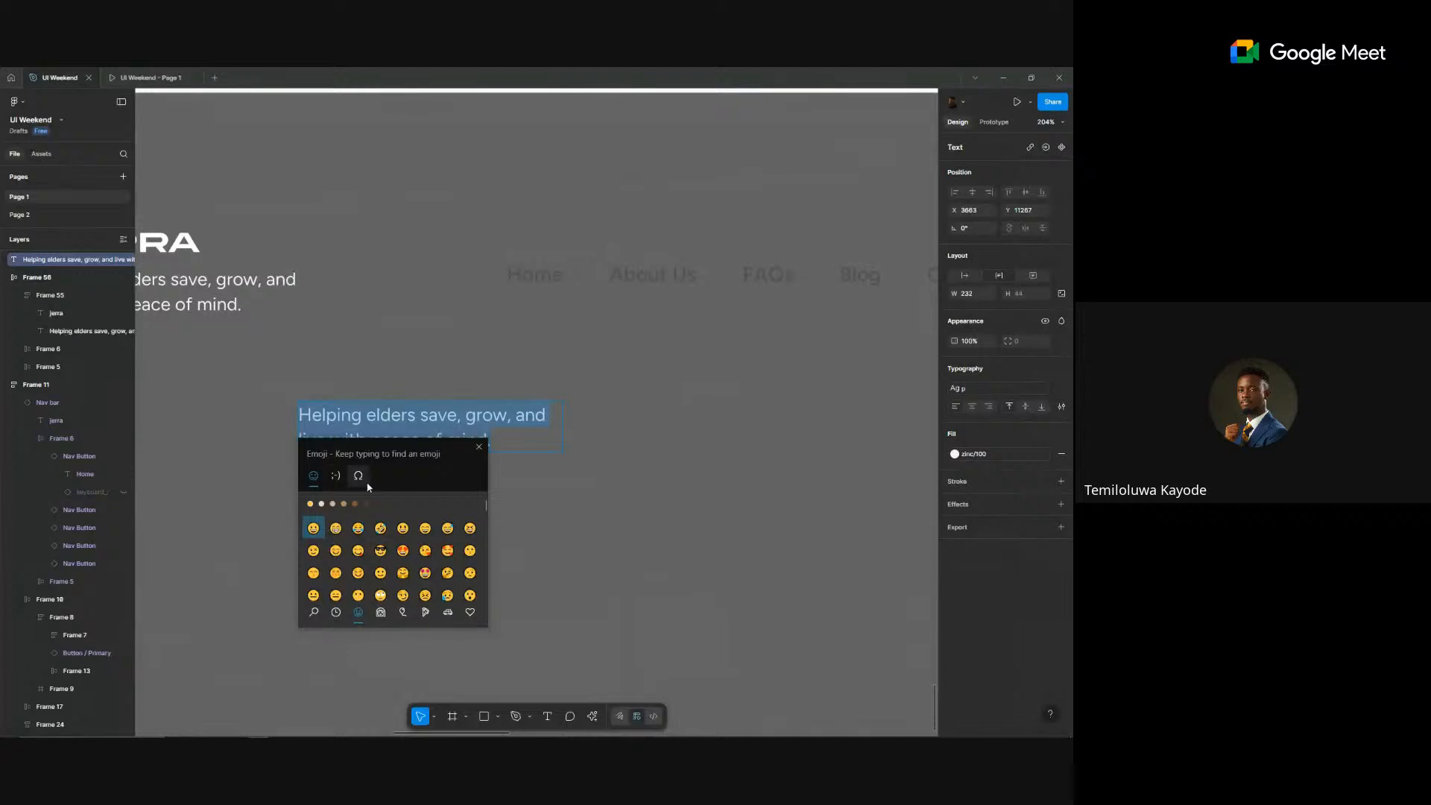
{"action": "left_click", "coordinate": [360, 477]}
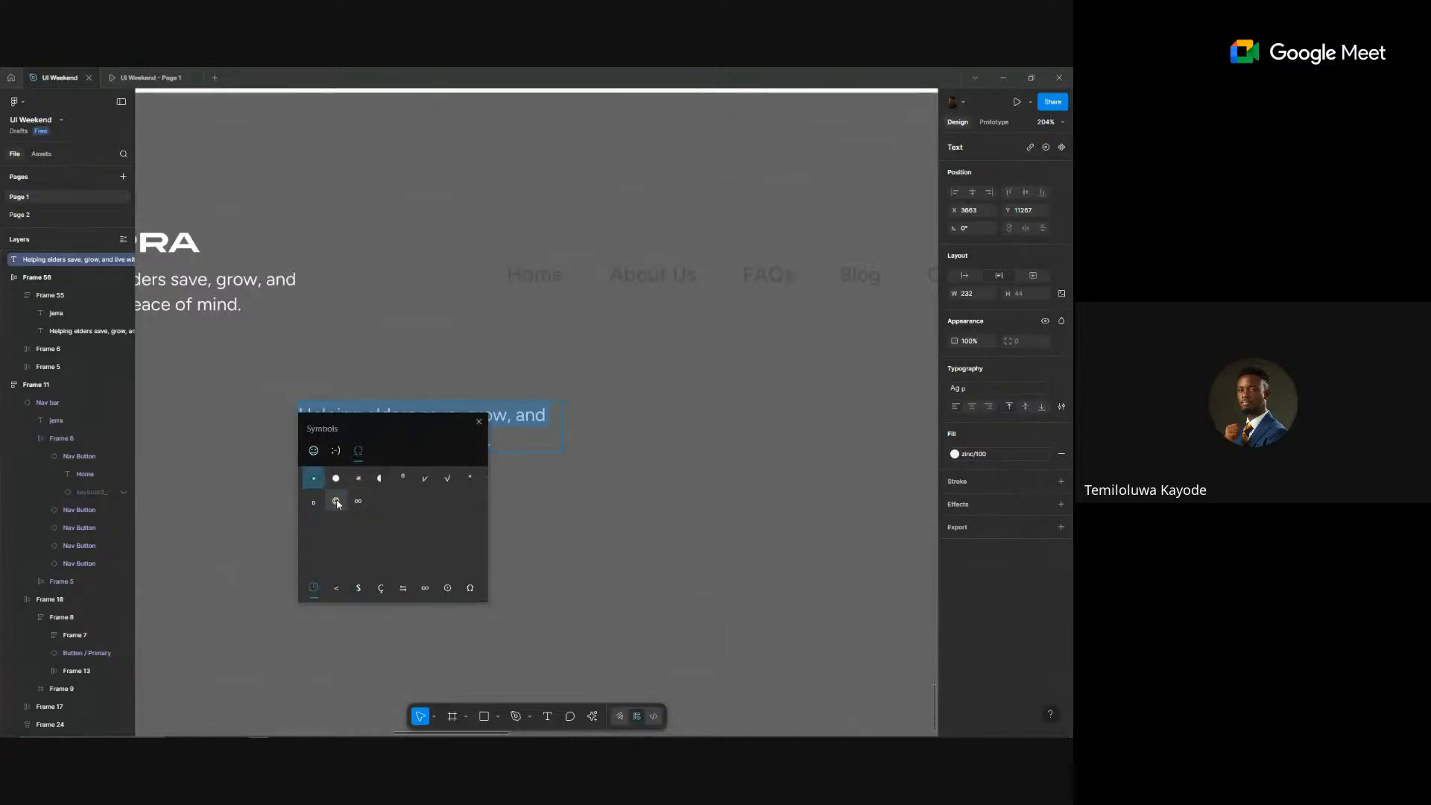
{"action": "left_click", "coordinate": [337, 501]}
{"action": "left_click", "coordinate": [442, 416]}
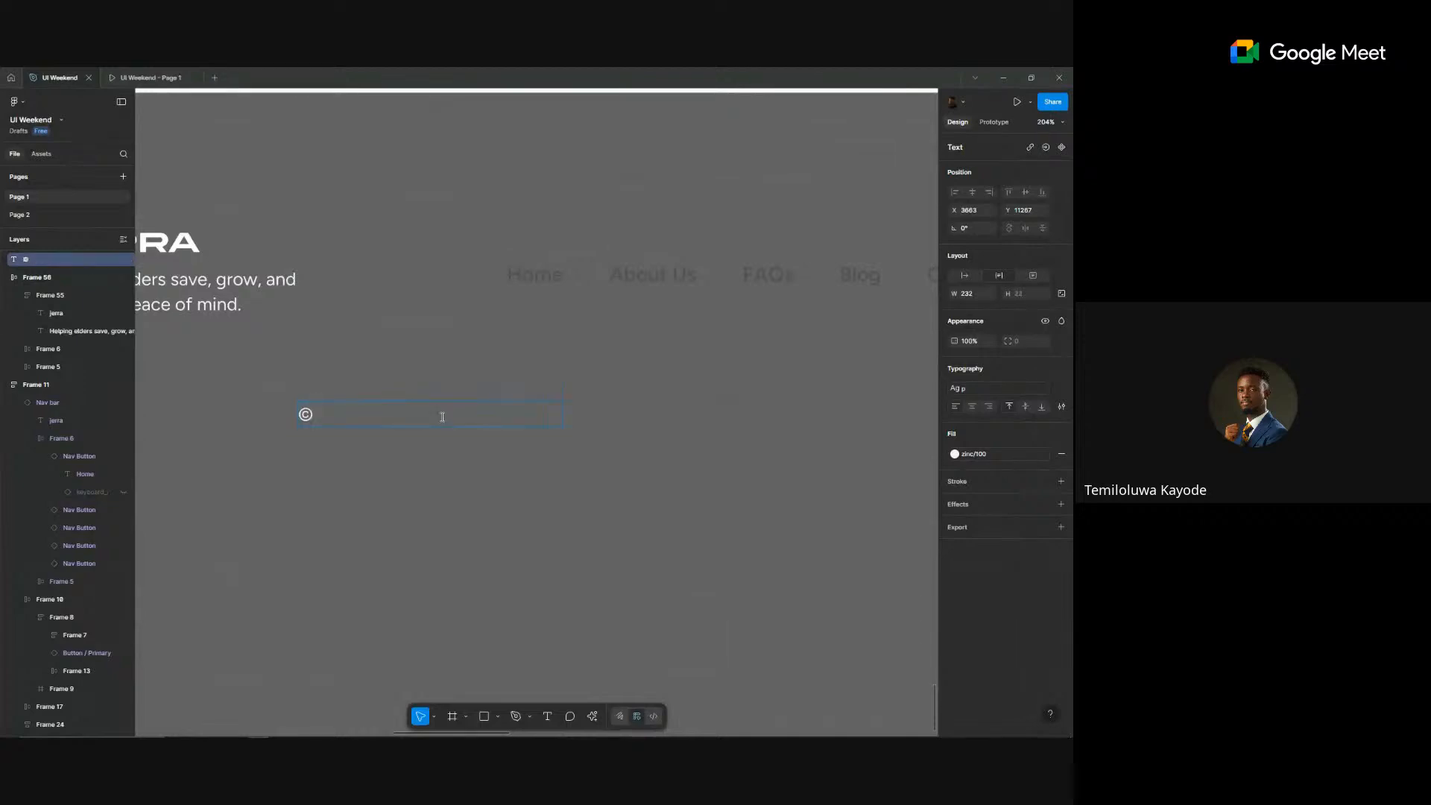
- Complete the copyright line so it reads "©All rights reserved, Jerra 2025"
{"action": "type", "text": "Jerra 2025"}
{"action": "key", "text": "Left"}
{"action": "key", "text": "Left"}
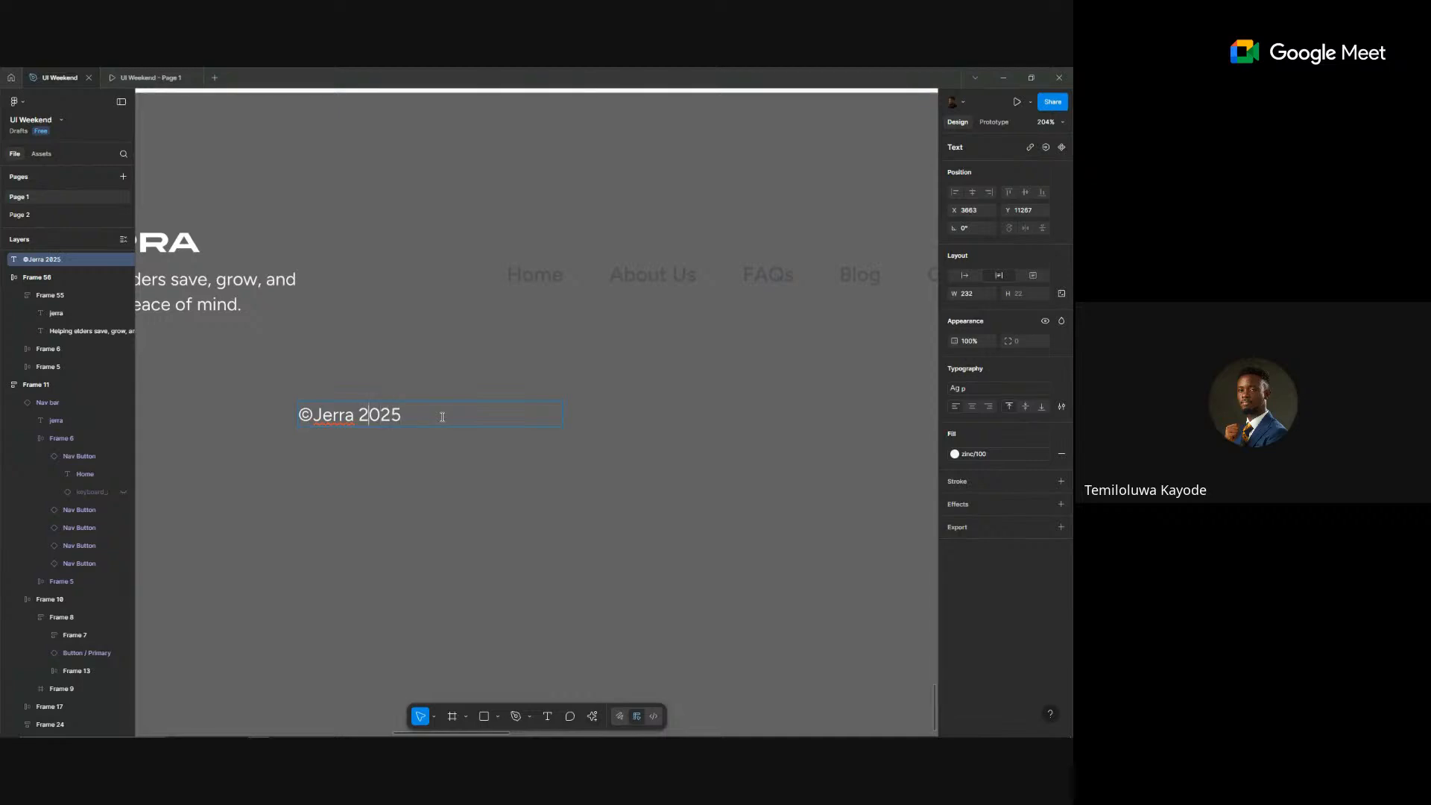
{"action": "type", "text": "All rig"}
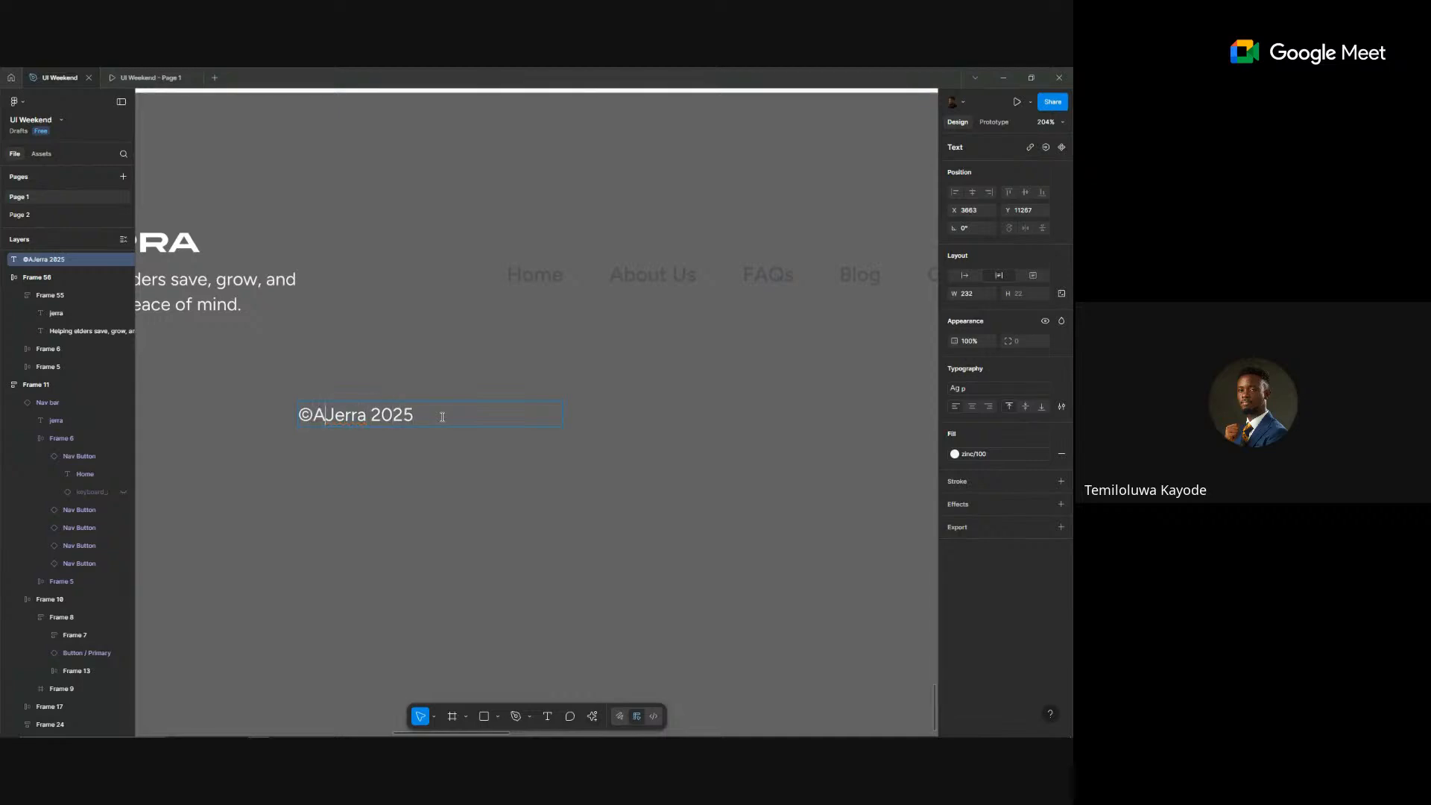
{"action": "type", "text": "hts re"}
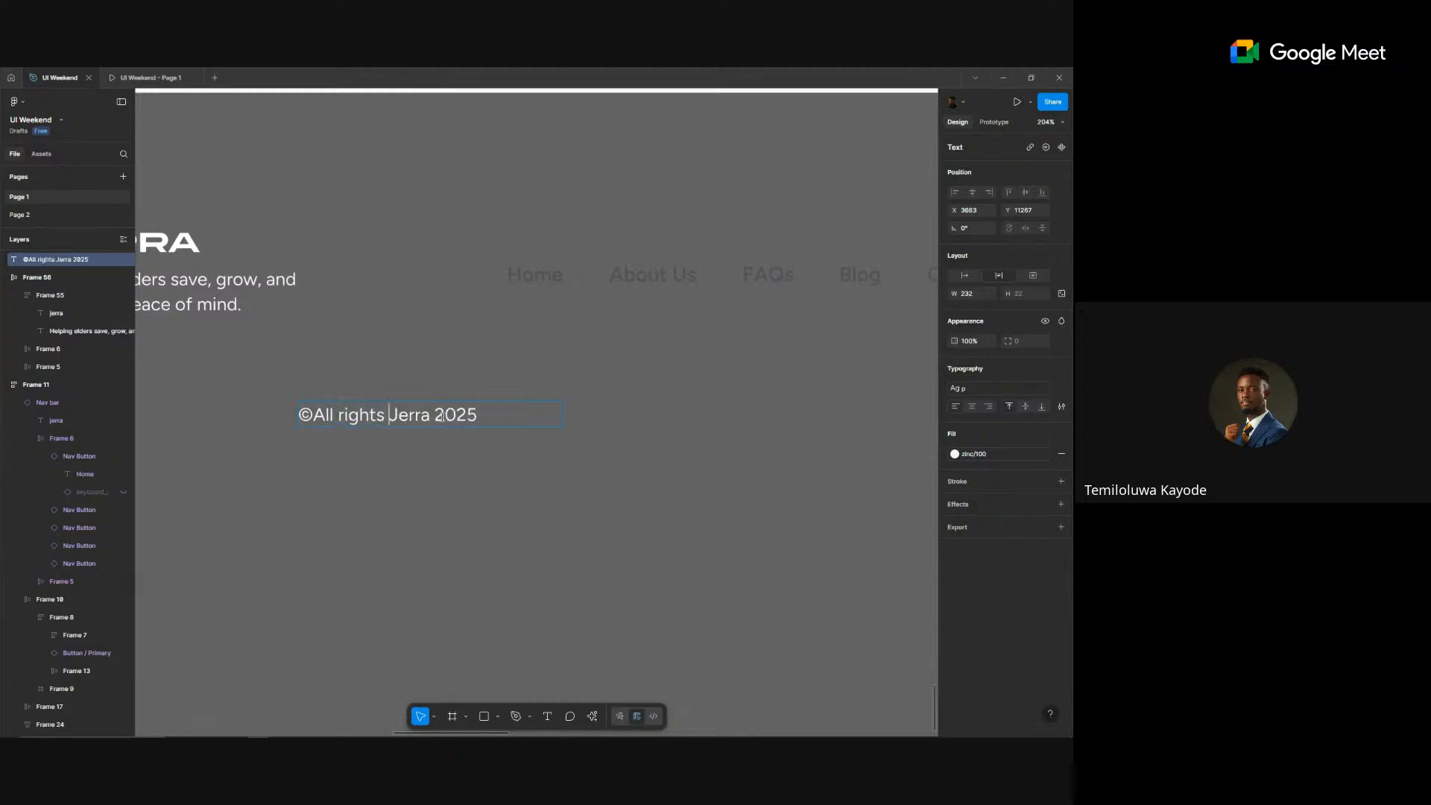
{"action": "type", "text": "served,"}
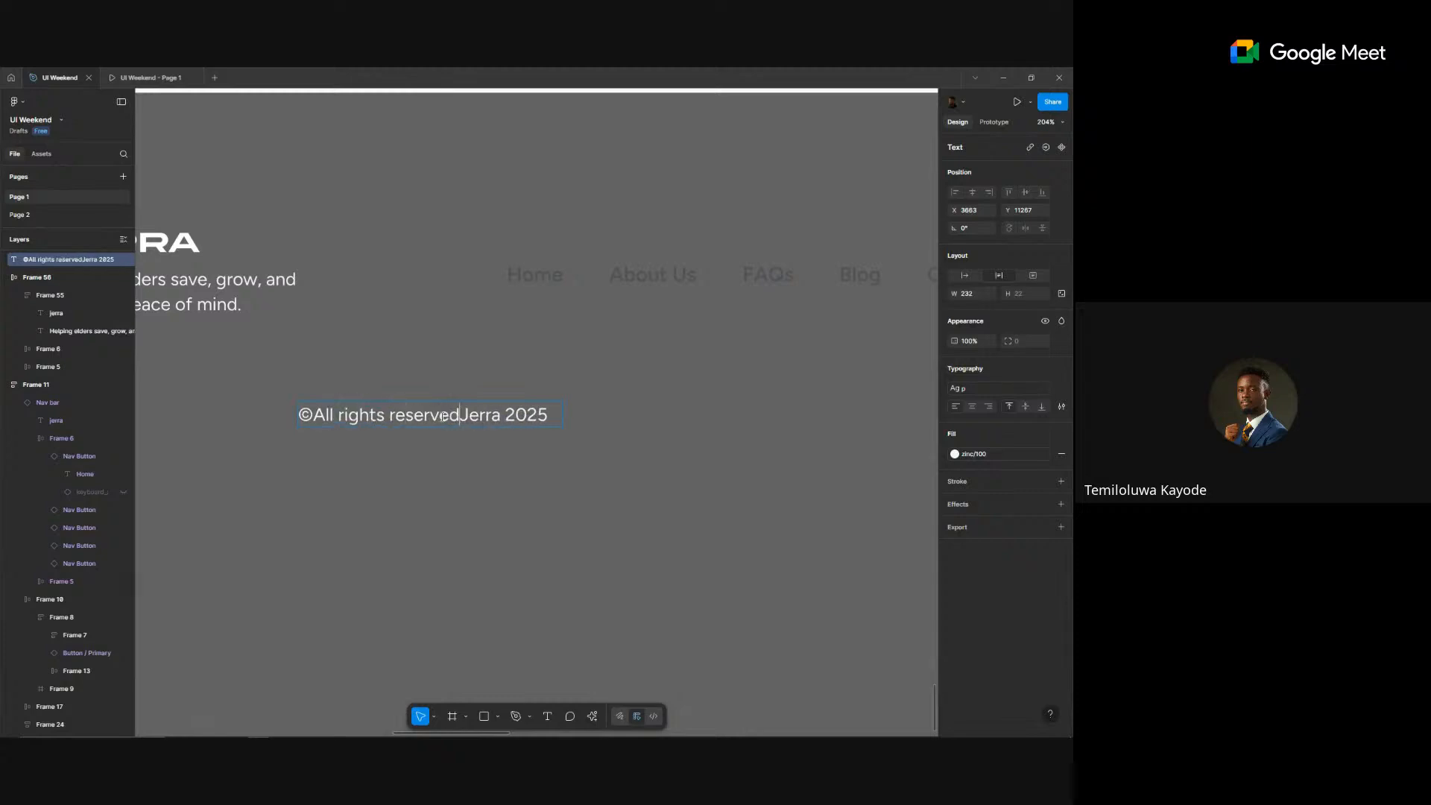
{"action": "key", "text": "Escape"}
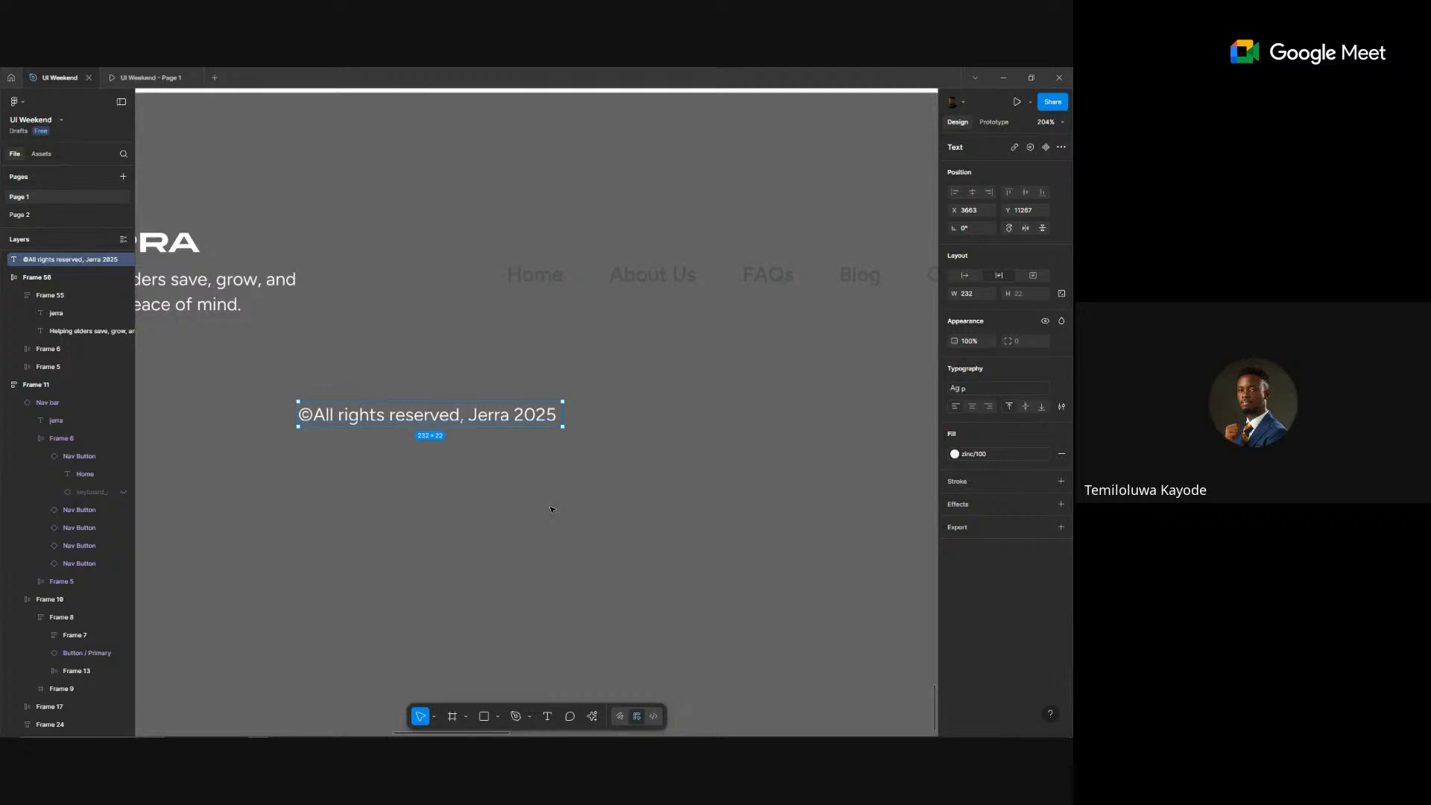
- Reposition the copyright line below the footer row, between the tagline and the links, at about X 3750, Y 11242
{"action": "scroll", "coordinate": [551, 509], "scroll_direction": "down", "scroll_amount": 3}
{"action": "scroll", "coordinate": [476, 498], "scroll_direction": "up", "scroll_amount": 2}
{"action": "scroll", "coordinate": [476, 498], "scroll_direction": "left", "scroll_amount": 2}
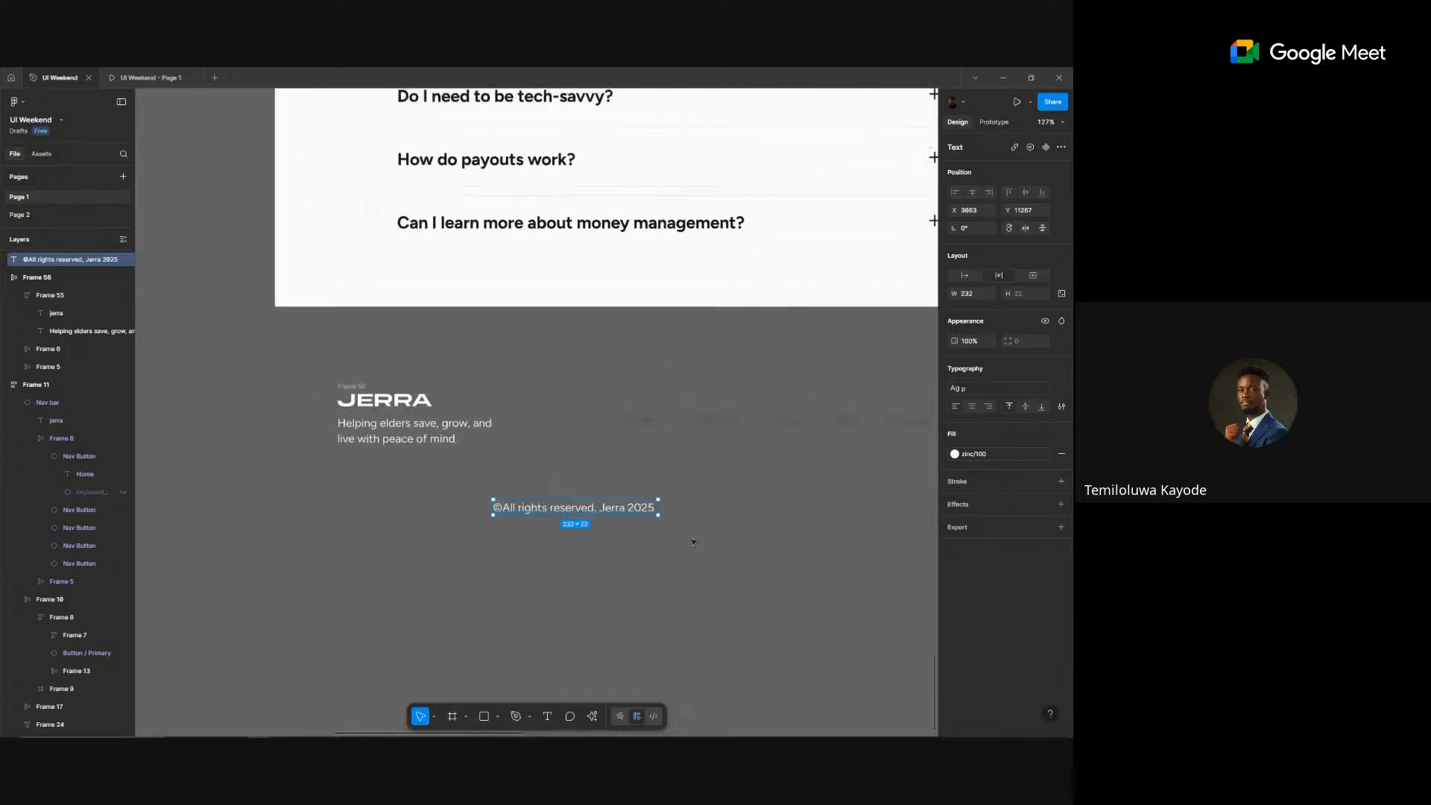
{"action": "left_click", "coordinate": [448, 508]}
{"action": "left_click", "coordinate": [507, 507]}
{"action": "mouse_move", "coordinate": [561, 509]}
{"action": "left_mouse_down"}
{"action": "mouse_move", "coordinate": [407, 496]}
{"action": "mouse_move", "coordinate": [575, 491]}
{"action": "left_mouse_up"}
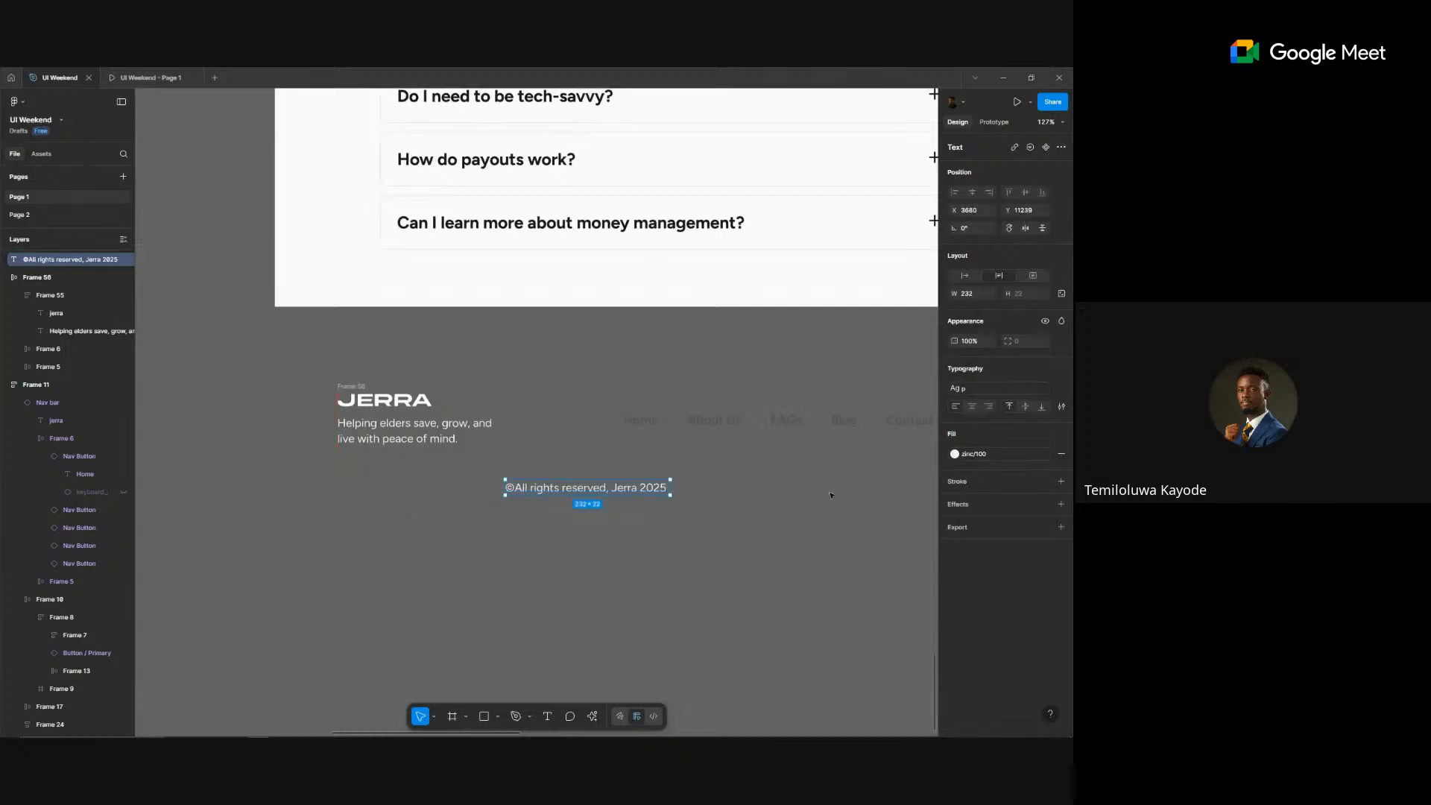
{"action": "scroll", "coordinate": [831, 495], "scroll_direction": "right", "scroll_amount": 5}
{"action": "scroll", "coordinate": [831, 494], "scroll_direction": "up", "scroll_amount": 1}
{"action": "scroll", "coordinate": [538, 522], "scroll_direction": "left", "scroll_amount": 4}
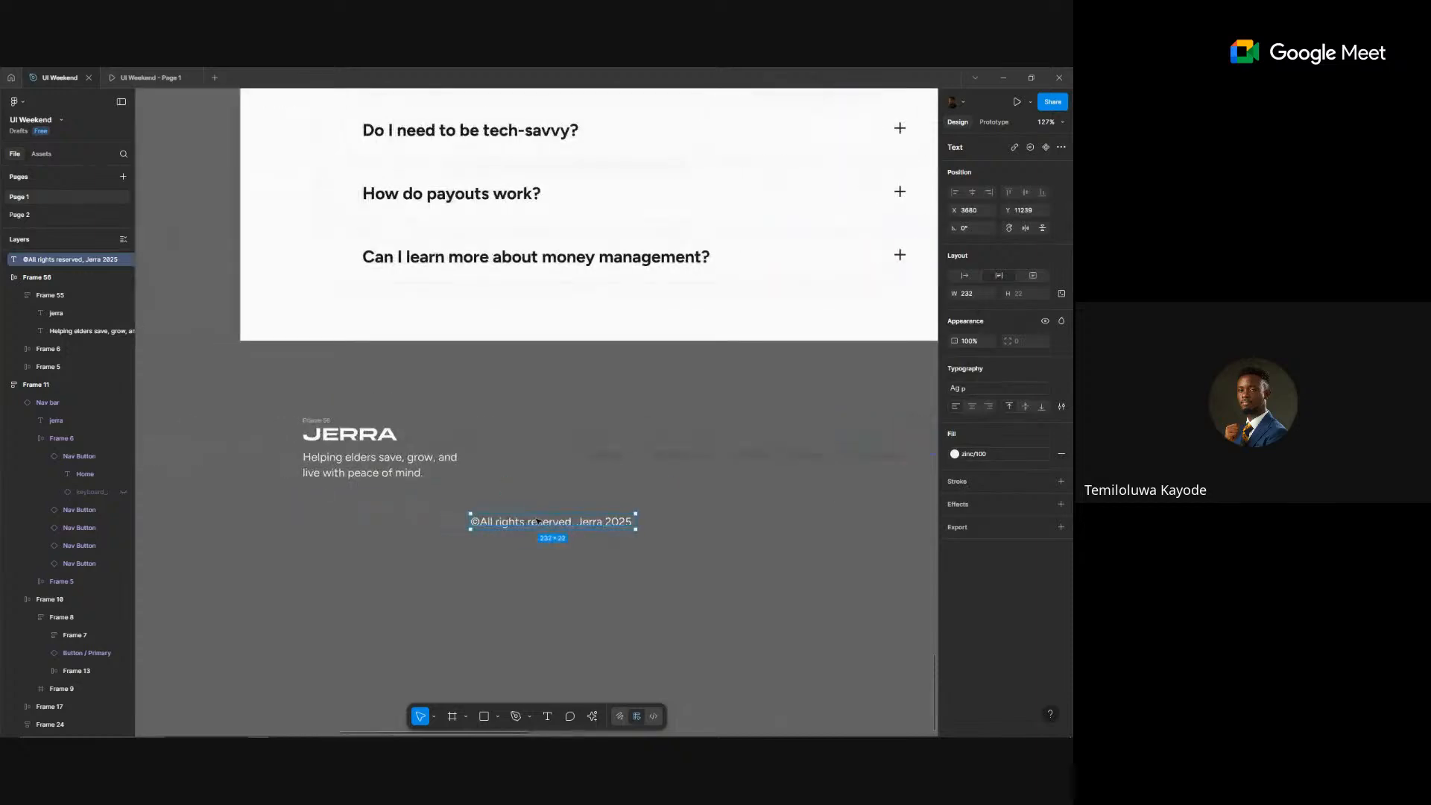
{"action": "left_click_drag", "start_coordinate": [477, 517], "coordinate": [320, 502]}
{"action": "left_click_drag", "start_coordinate": [579, 526], "coordinate": [585, 531]}
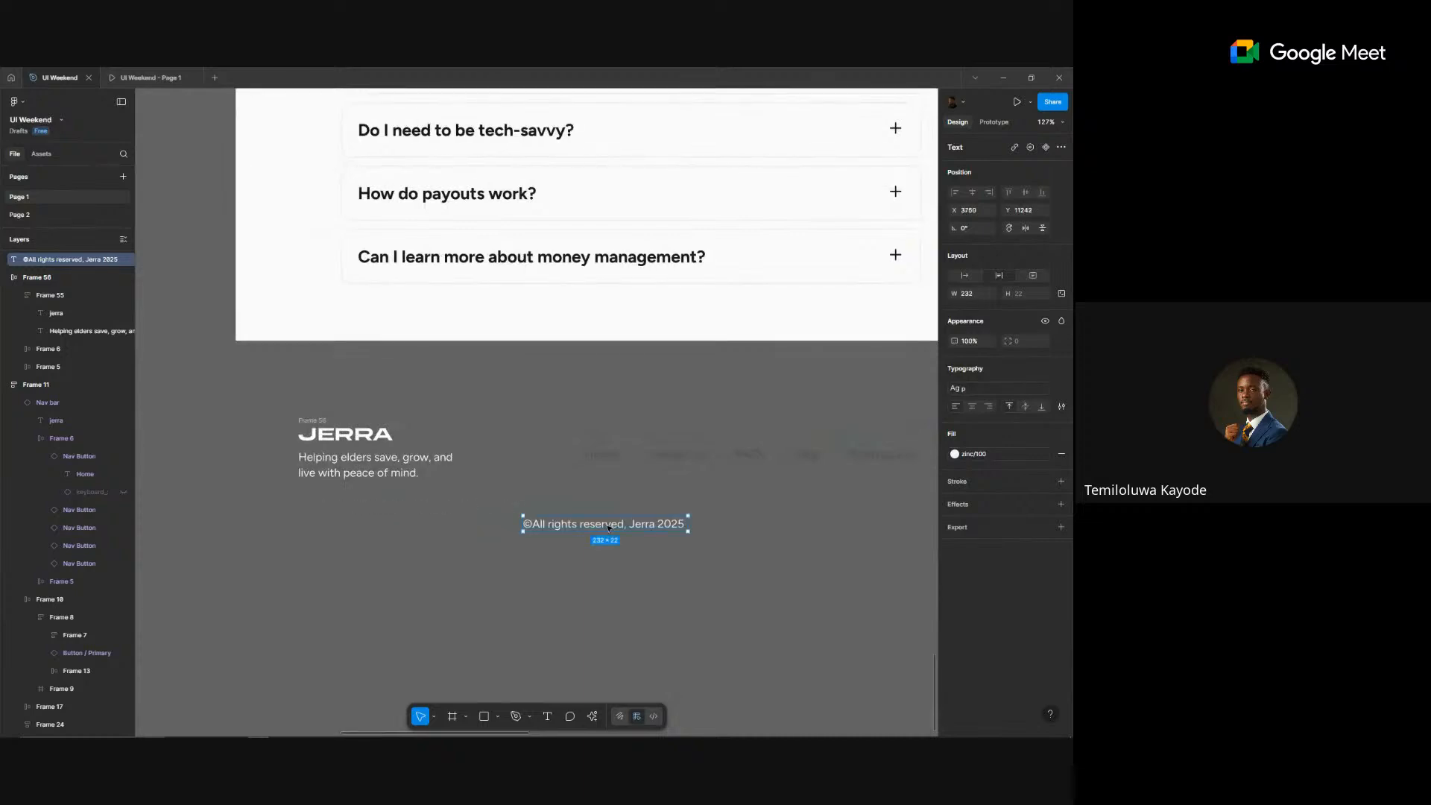
{"action": "scroll", "coordinate": [282, 463], "scroll_direction": "right", "scroll_amount": 3}
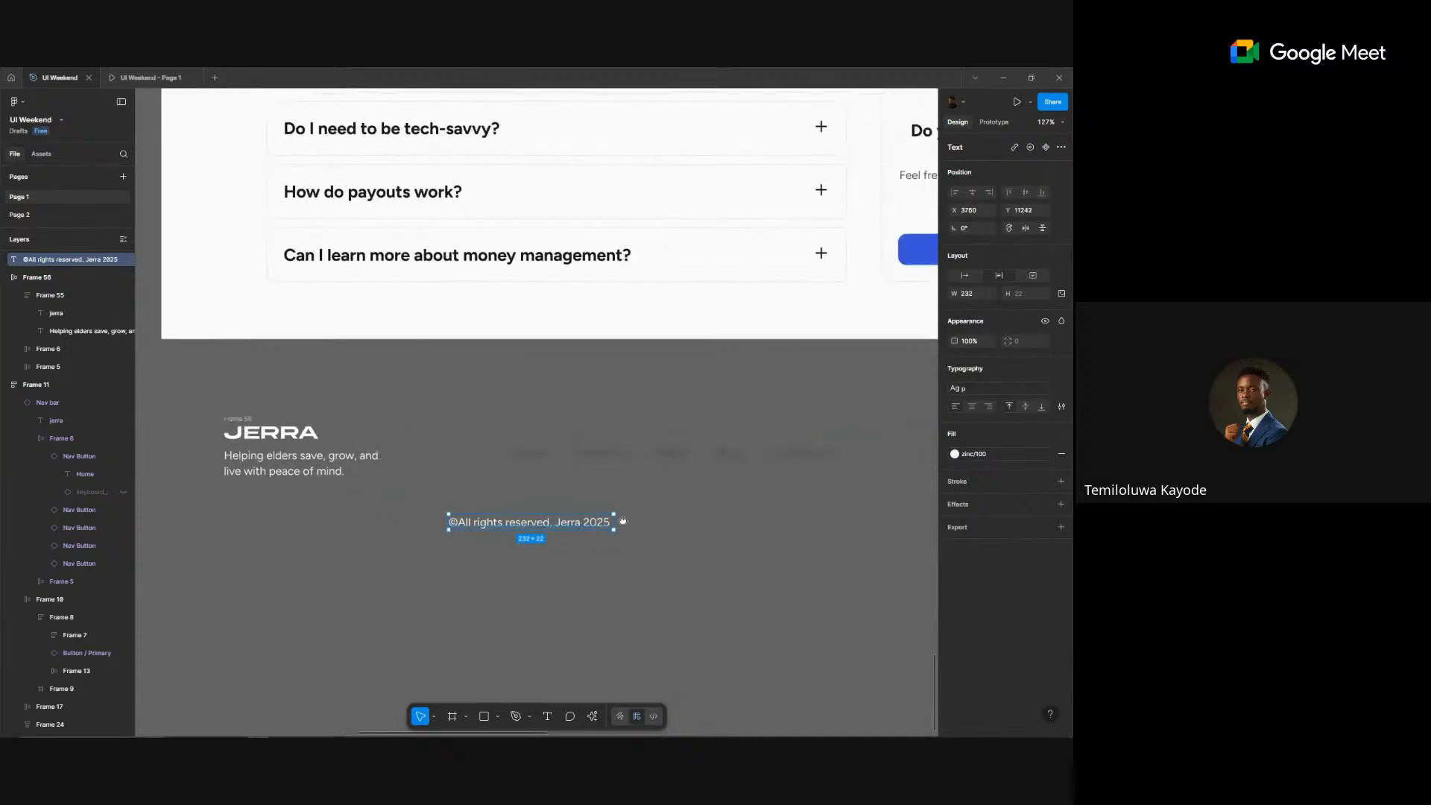
- Try arranging the footer logo and tagline in a horizontal auto layout
{"action": "left_click", "coordinate": [283, 459]}
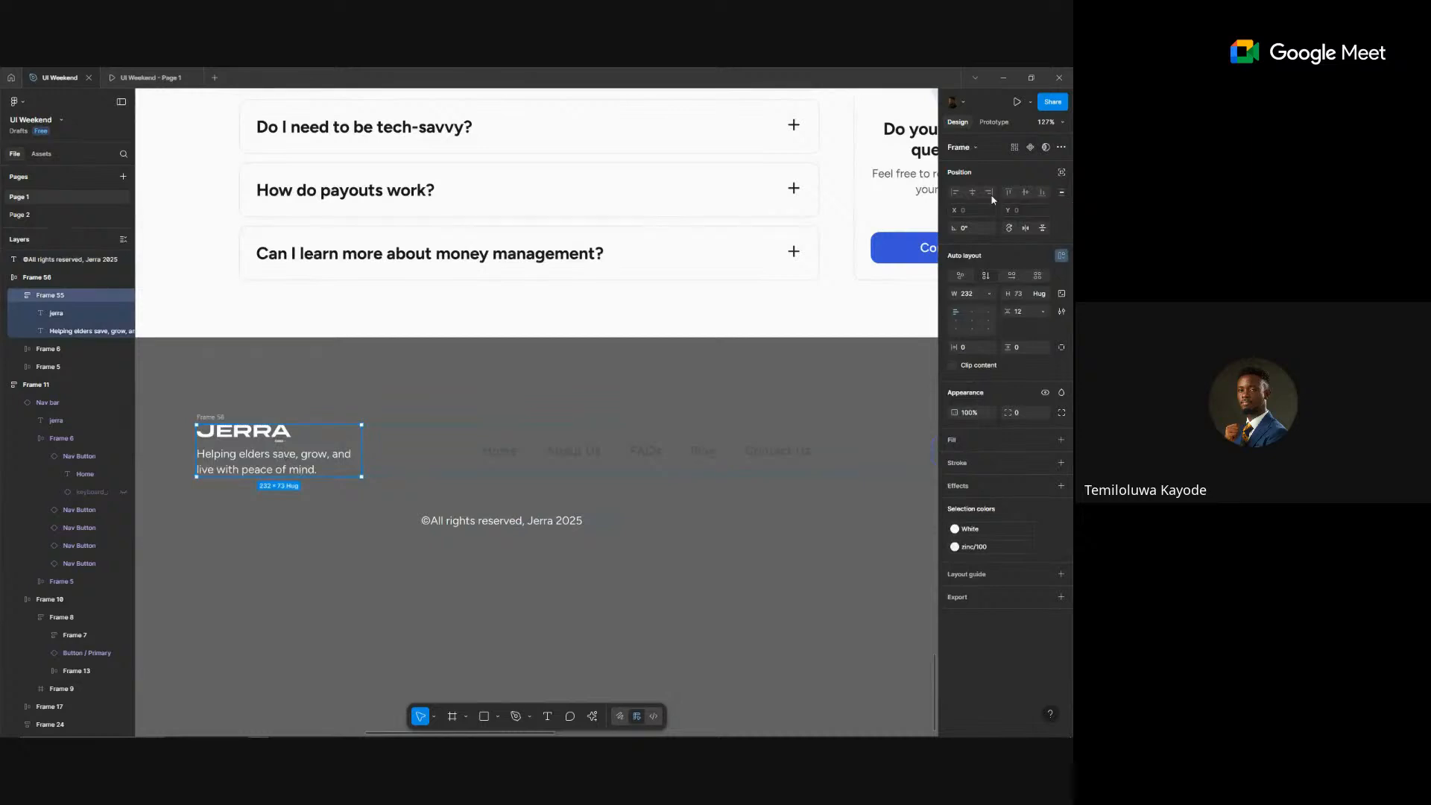
{"action": "left_click", "coordinate": [1013, 275]}
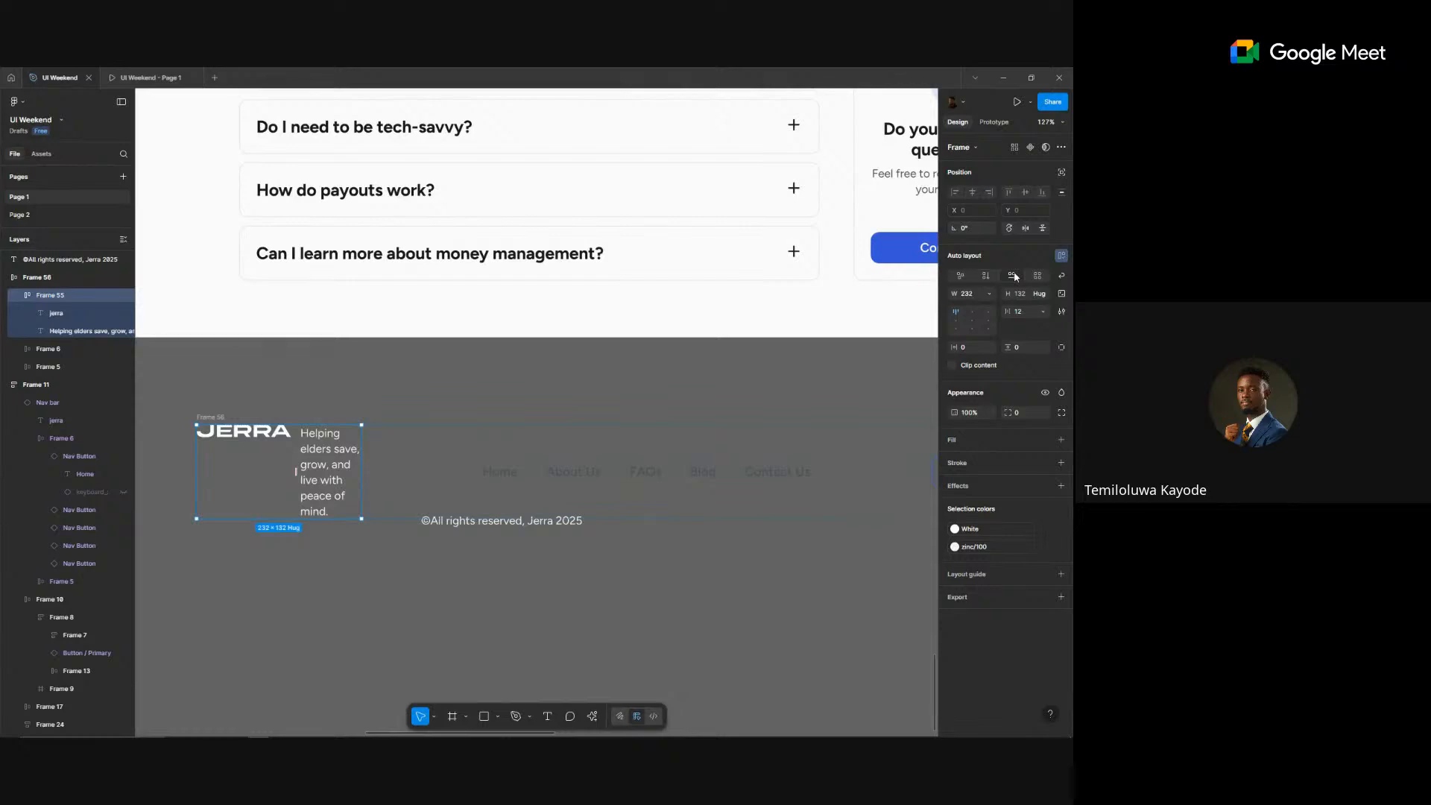
{"action": "key", "text": "ctrl+z"}
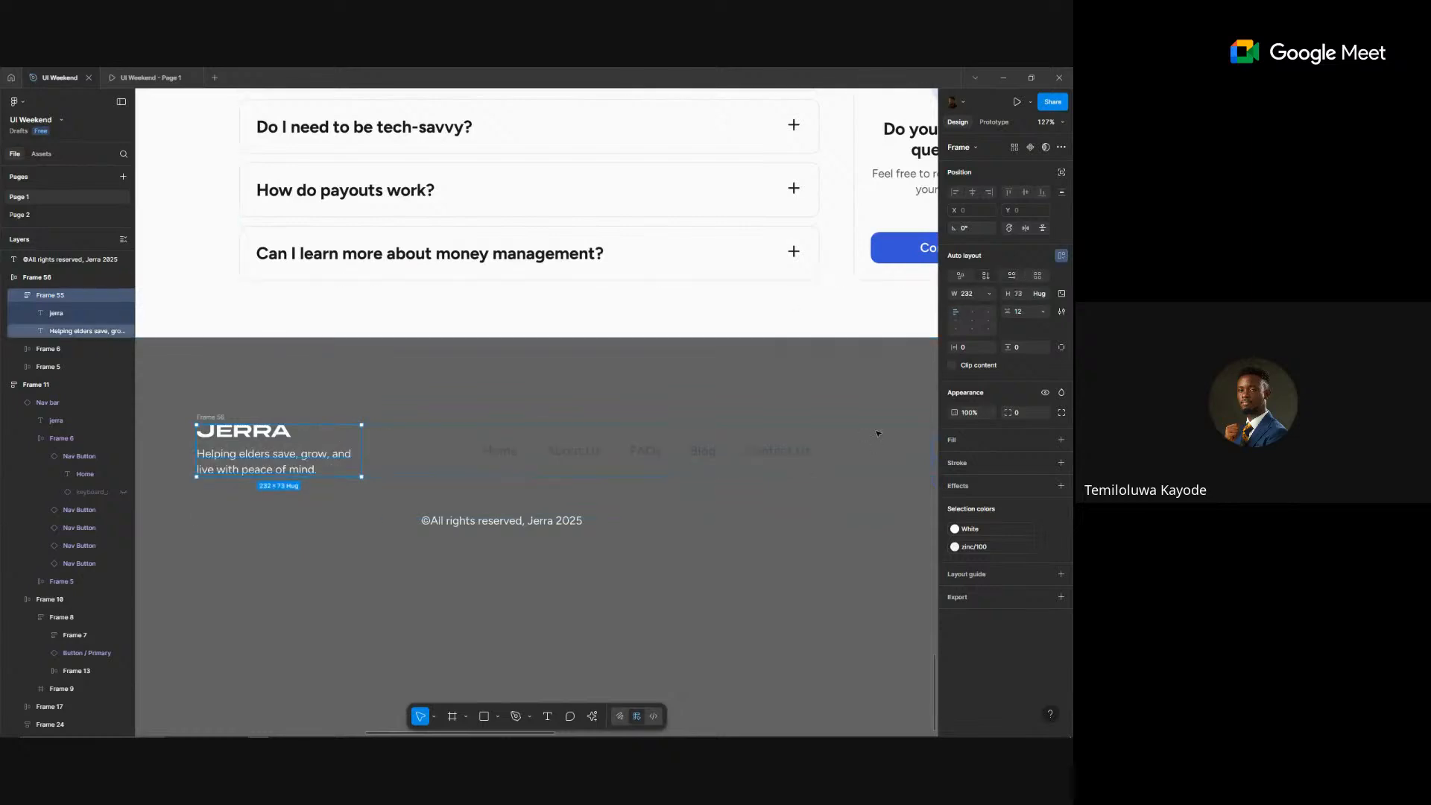
{"action": "key", "text": "ctrl+z"}
- Apply the body text style to the footer tagline and set that style's line height to 140%
{"action": "left_click", "coordinate": [999, 389]}
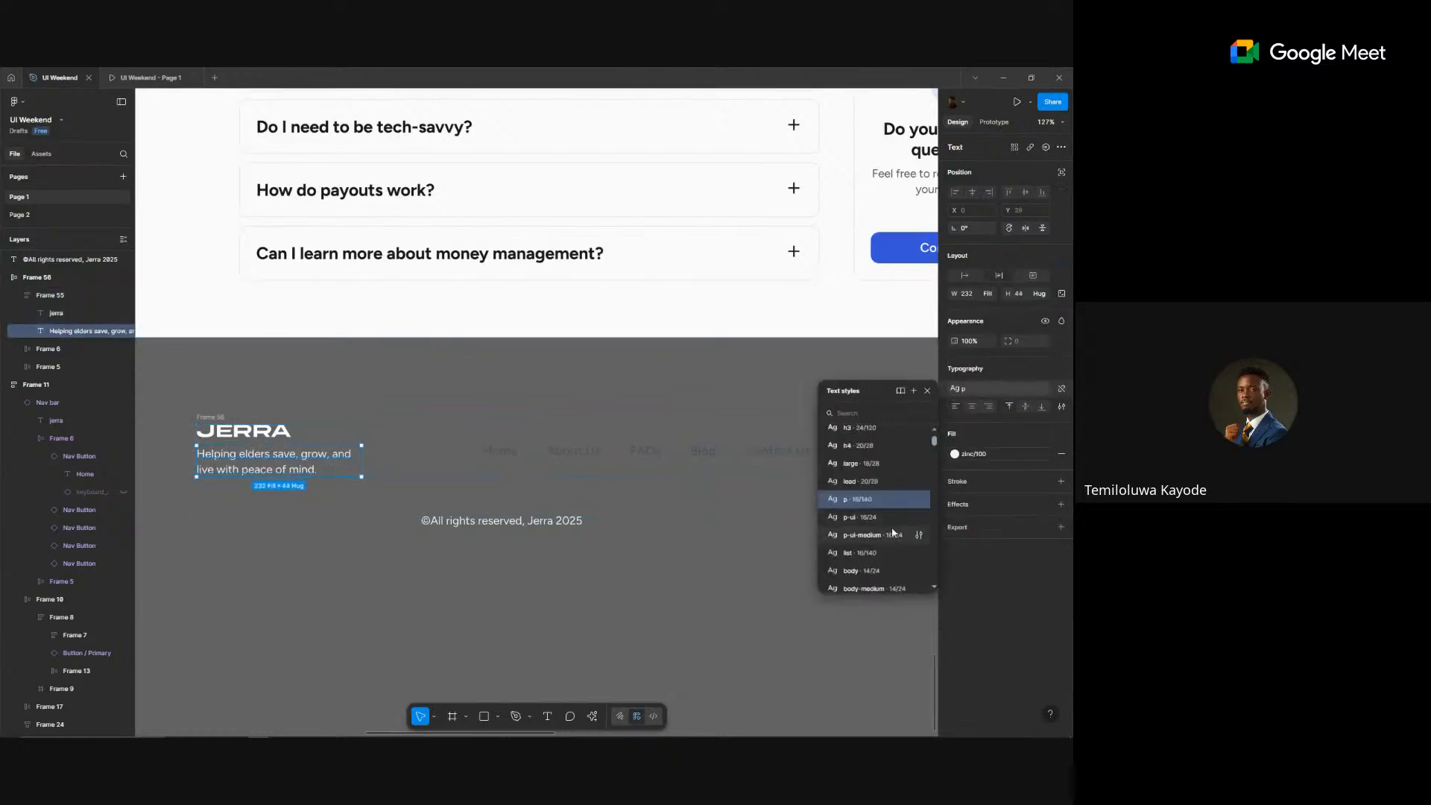
{"action": "left_click", "coordinate": [876, 570]}
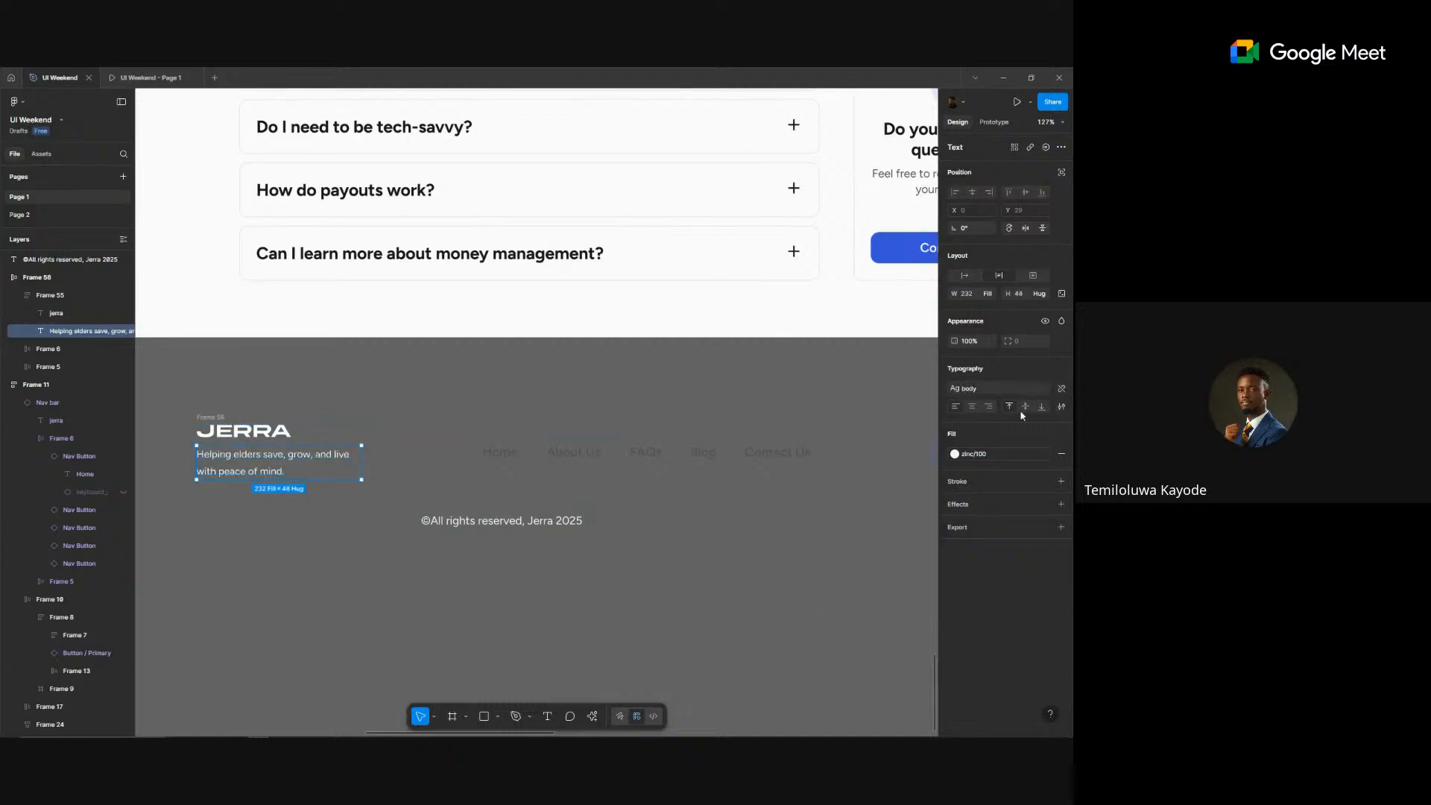
{"action": "left_click", "coordinate": [1013, 388]}
{"action": "left_click", "coordinate": [919, 498]}
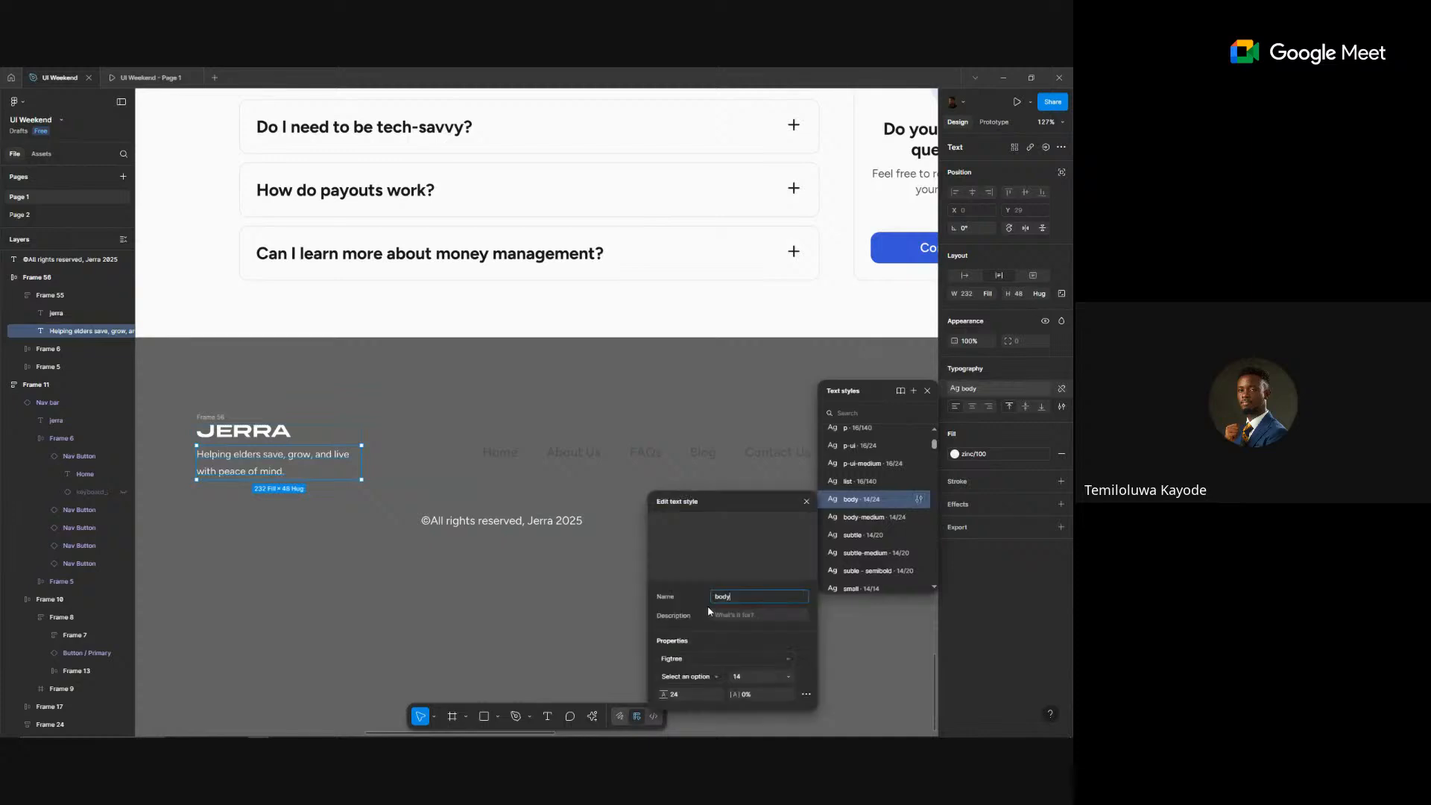
{"action": "left_click", "coordinate": [695, 693]}
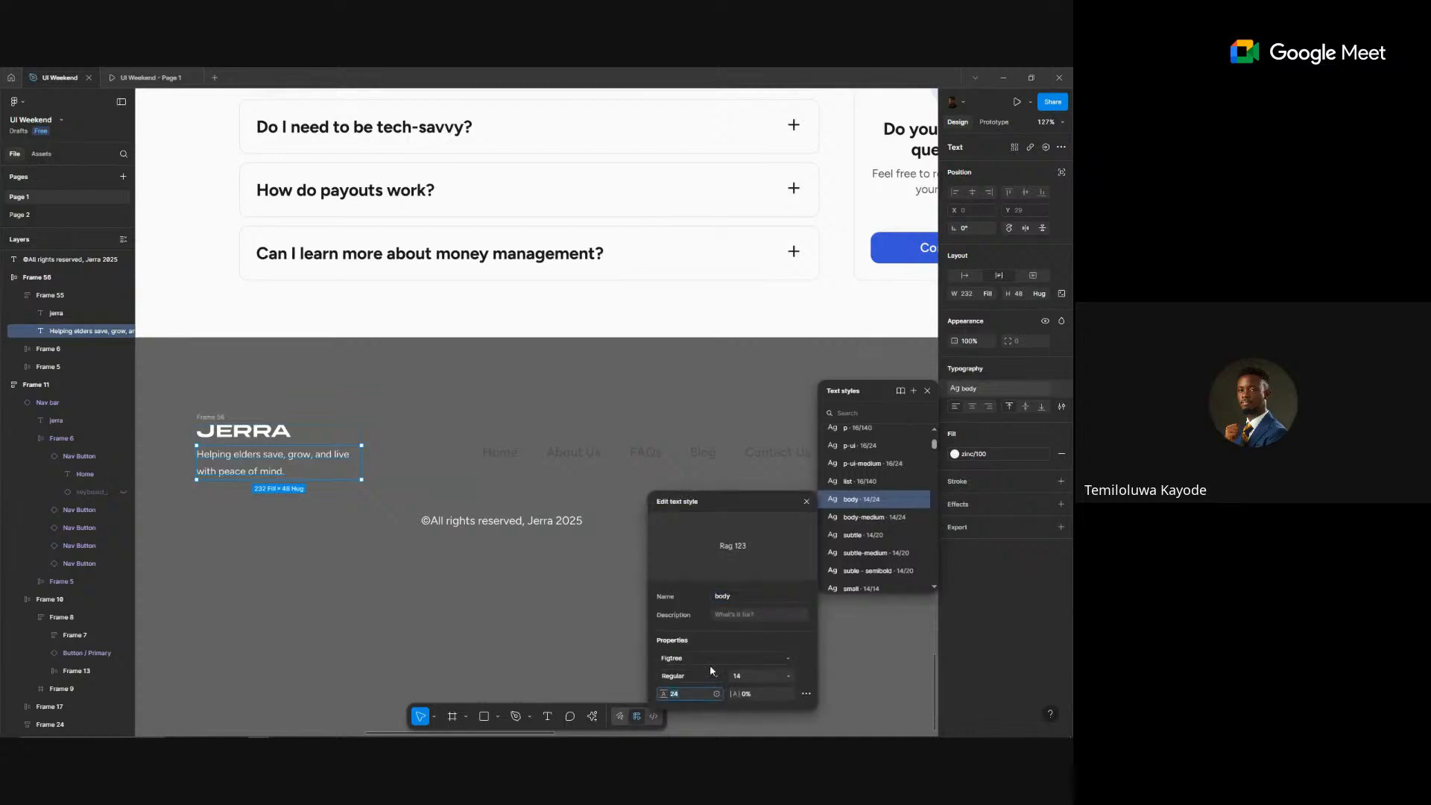
{"action": "type", "text": "12"}
{"action": "type", "text": "0"}
{"action": "key", "text": "Return"}
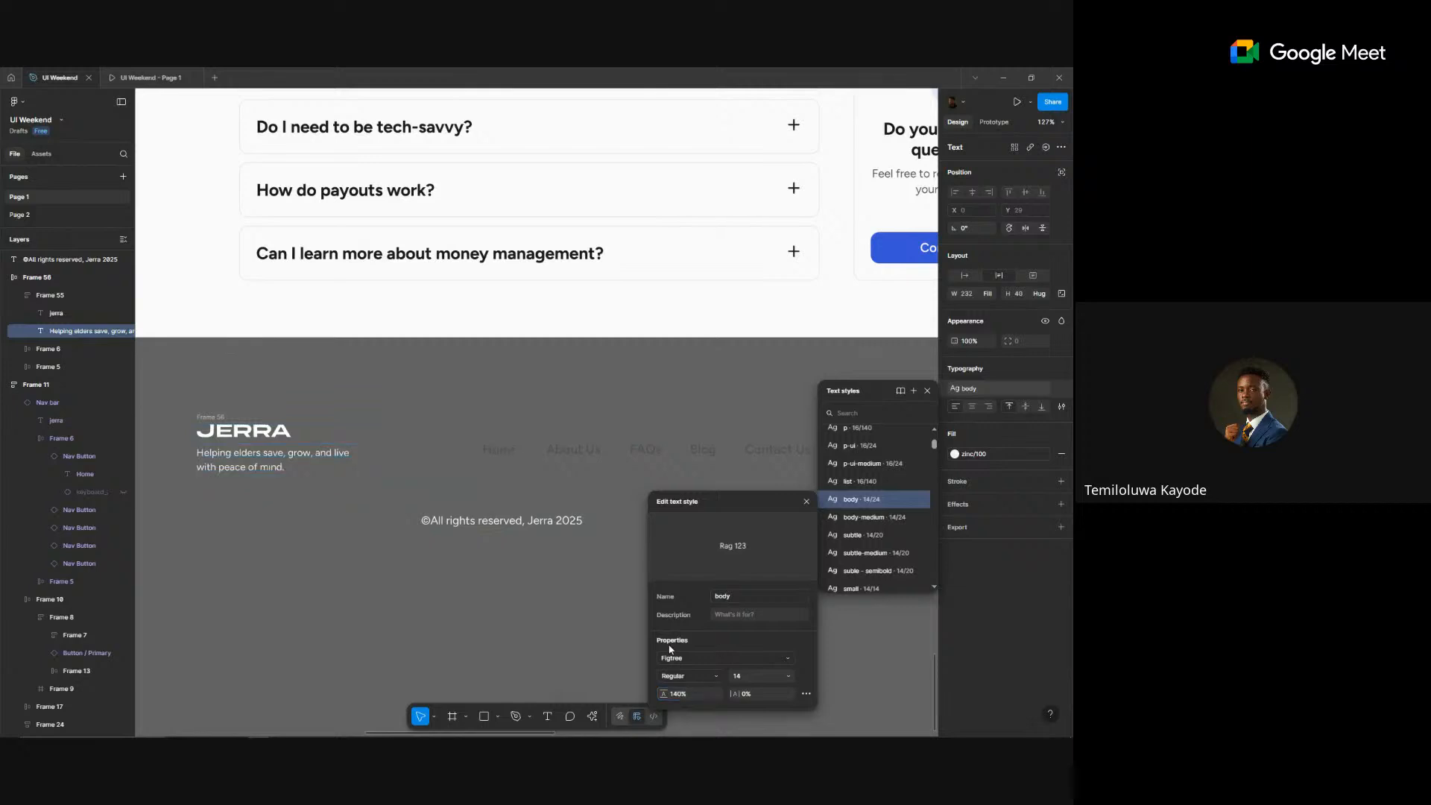
{"action": "left_click", "coordinate": [529, 510]}
- Try moving the JERRA logo out of the tagline group to a spot below the footer row
{"action": "scroll", "coordinate": [462, 514], "scroll_direction": "right", "scroll_amount": 4}
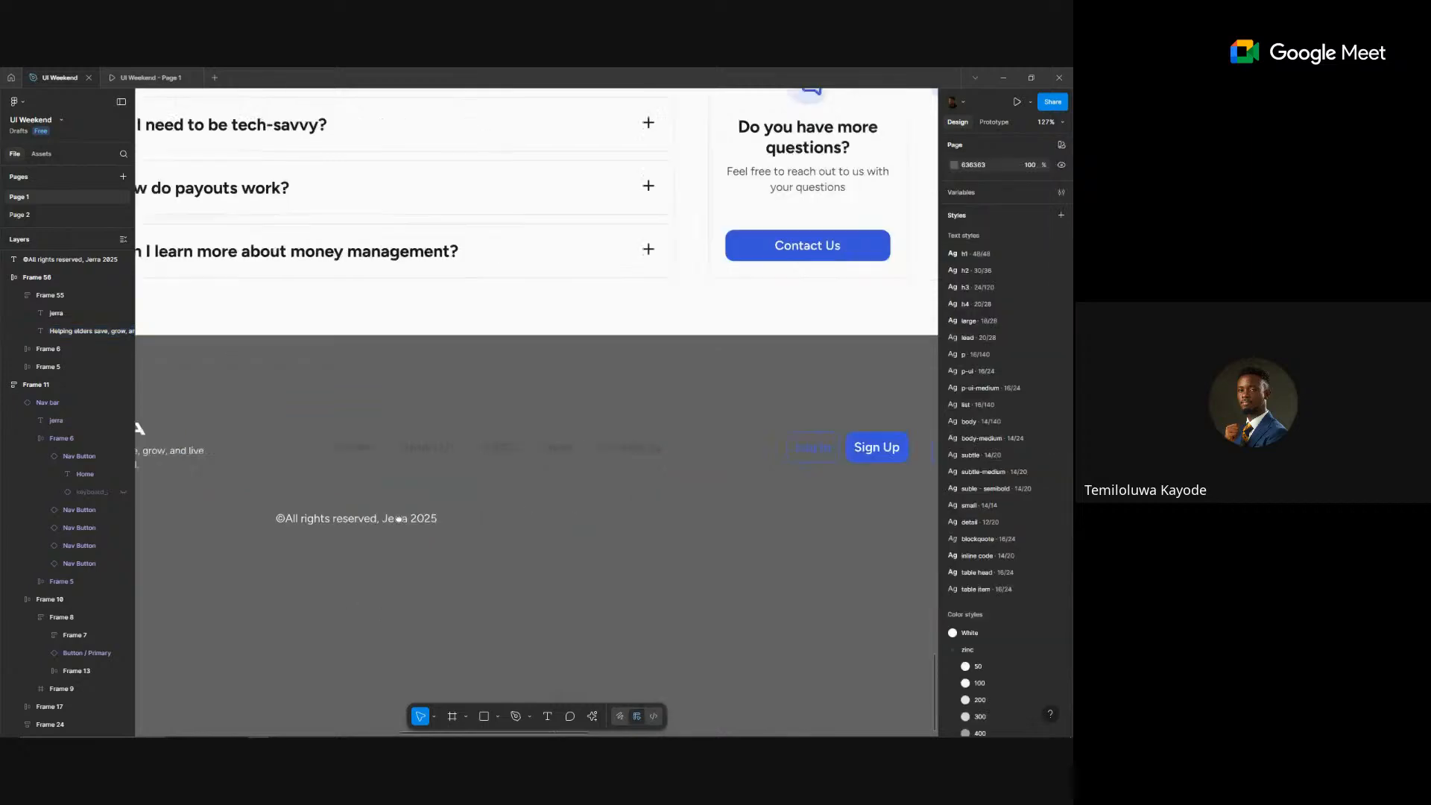
{"action": "scroll", "coordinate": [611, 538], "scroll_direction": "right", "scroll_amount": 2}
{"action": "scroll", "coordinate": [580, 542], "scroll_direction": "left", "scroll_amount": 6}
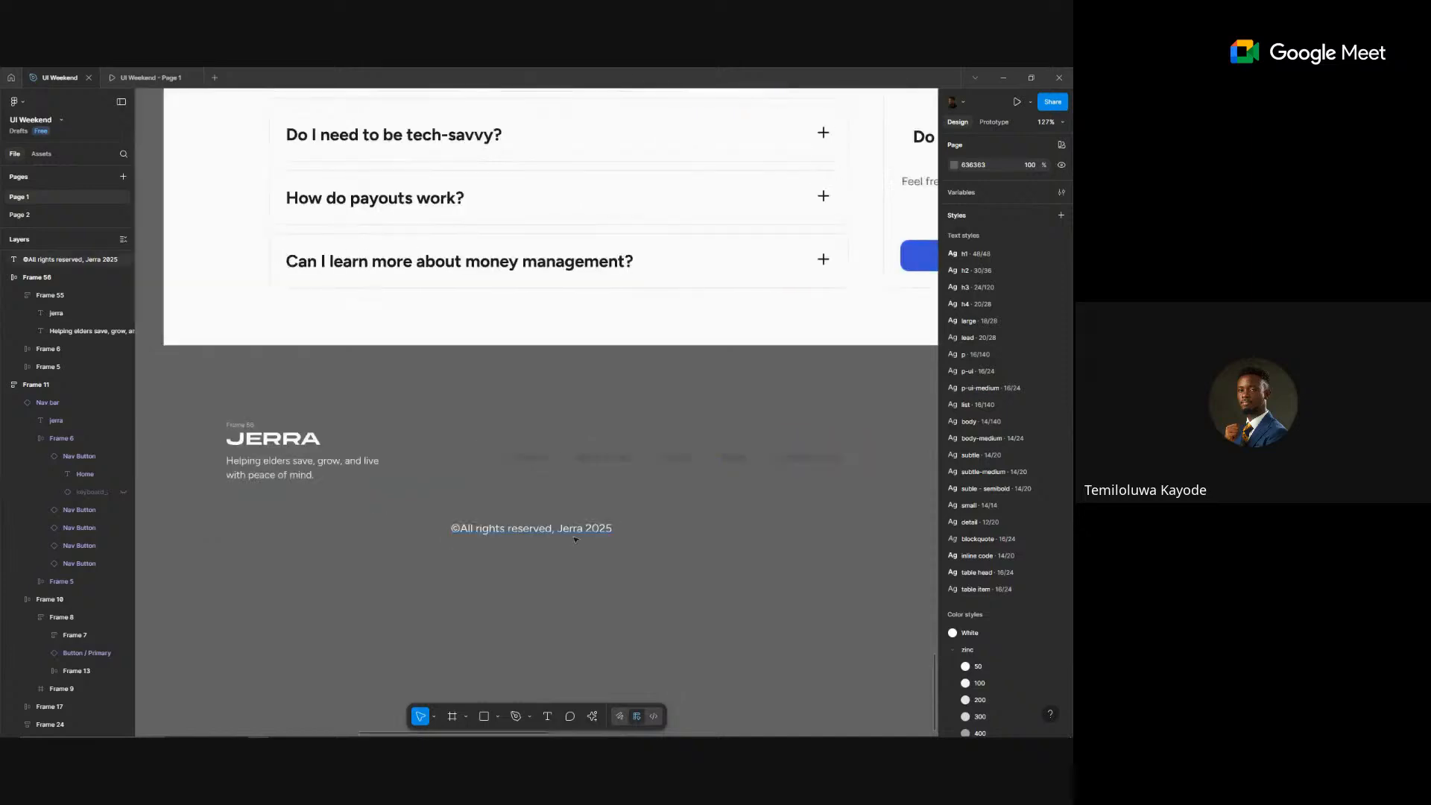
{"action": "left_click", "coordinate": [285, 456]}
{"action": "left_click", "coordinate": [273, 439]}
{"action": "left_click_drag", "start_coordinate": [273, 438], "coordinate": [253, 566]}
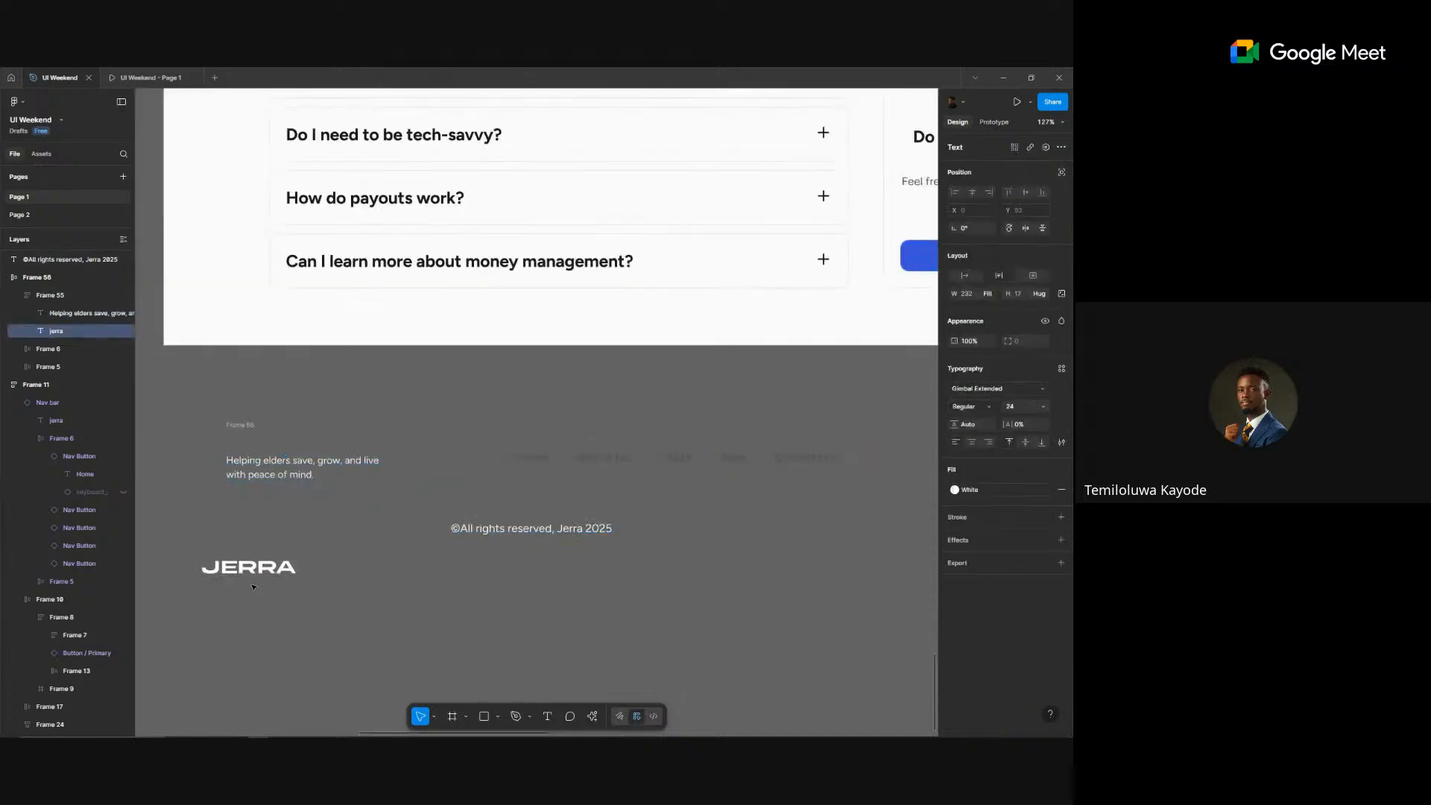
{"action": "key", "text": "ctrl+z"}
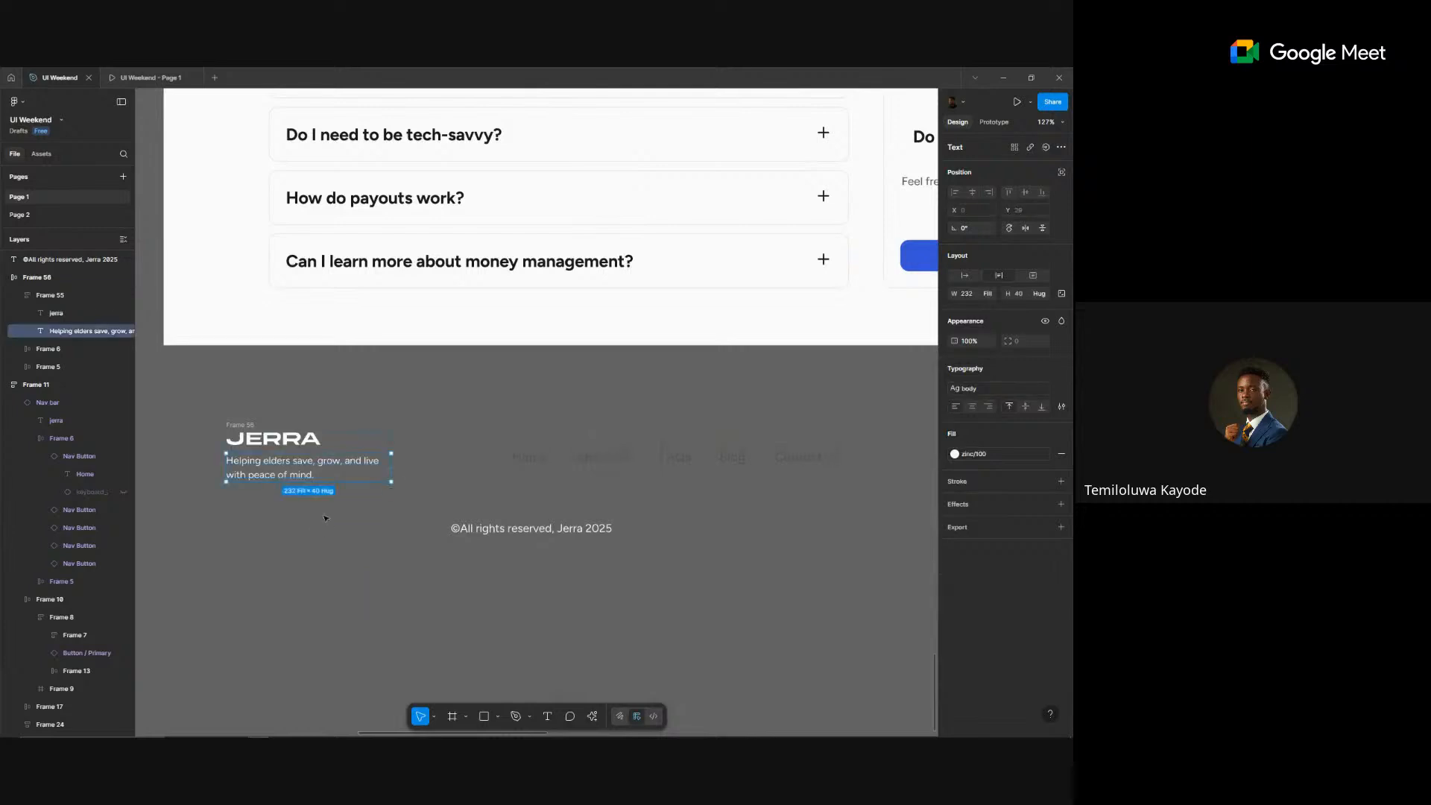
- Duplicate the JERRA logo below the footer row at about X 3427, Y 11438, and hide the original above the tagline
{"action": "left_click", "coordinate": [314, 445]}
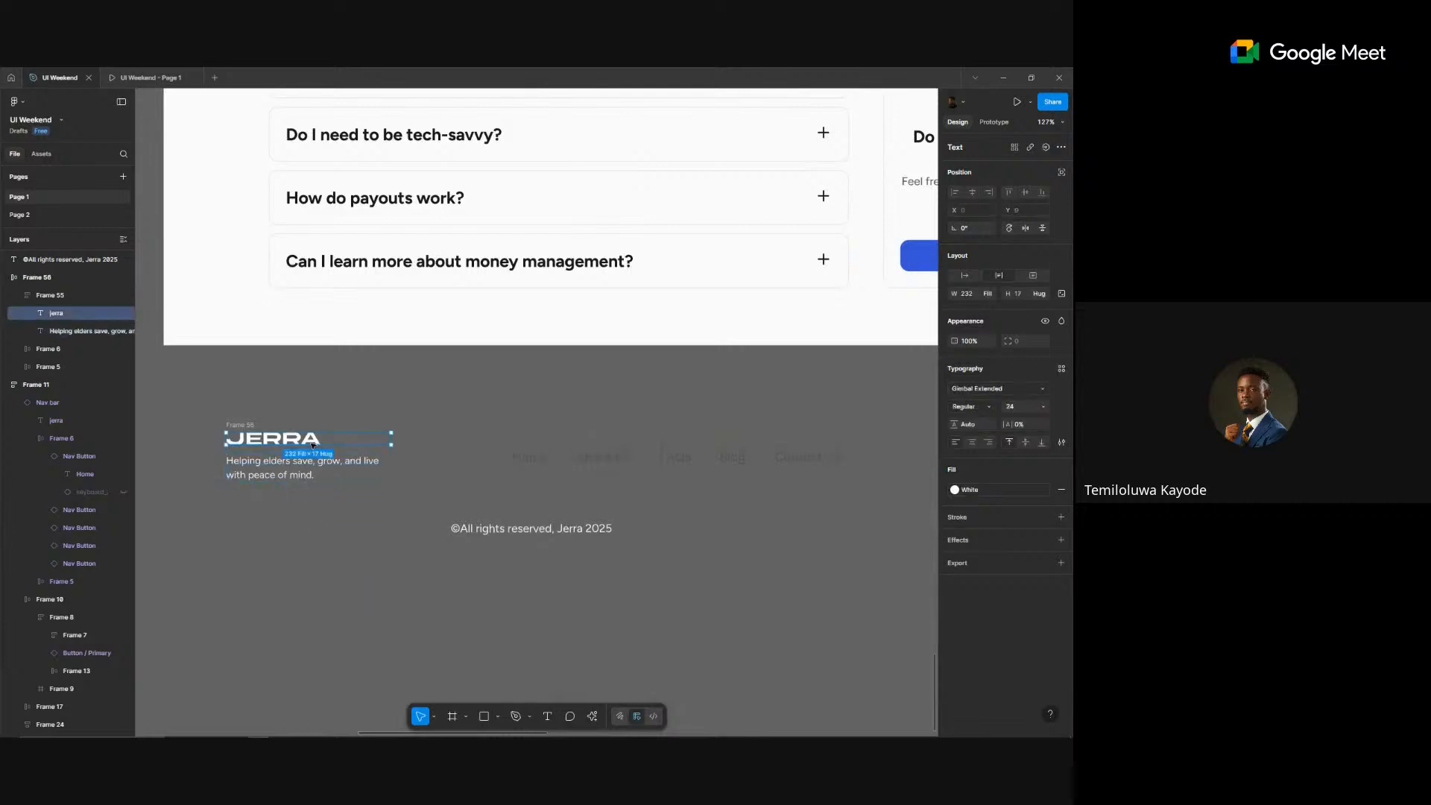
{"action": "left_click_drag", "start_coordinate": [314, 444], "coordinate": [302, 669]}
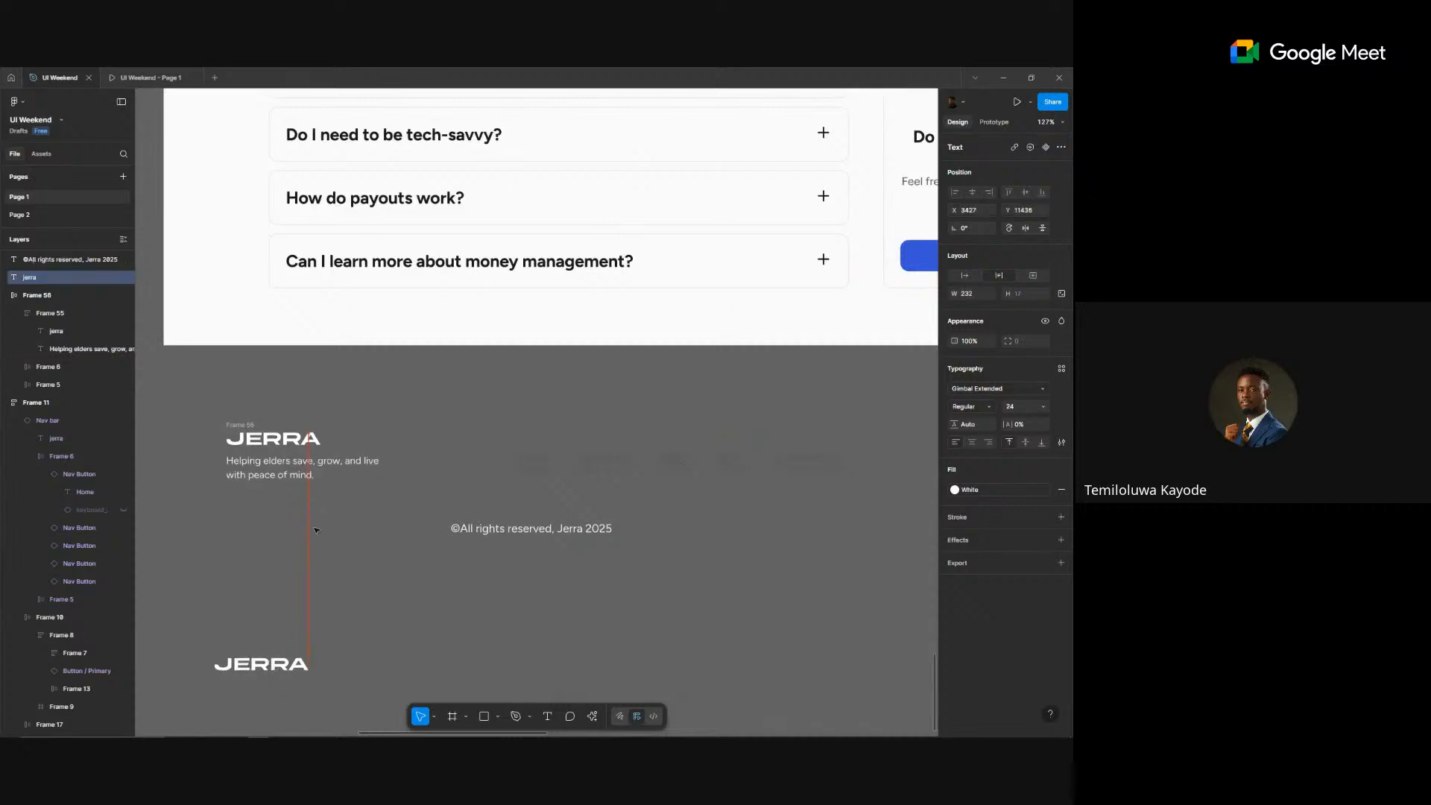
{"action": "left_click", "coordinate": [298, 440]}
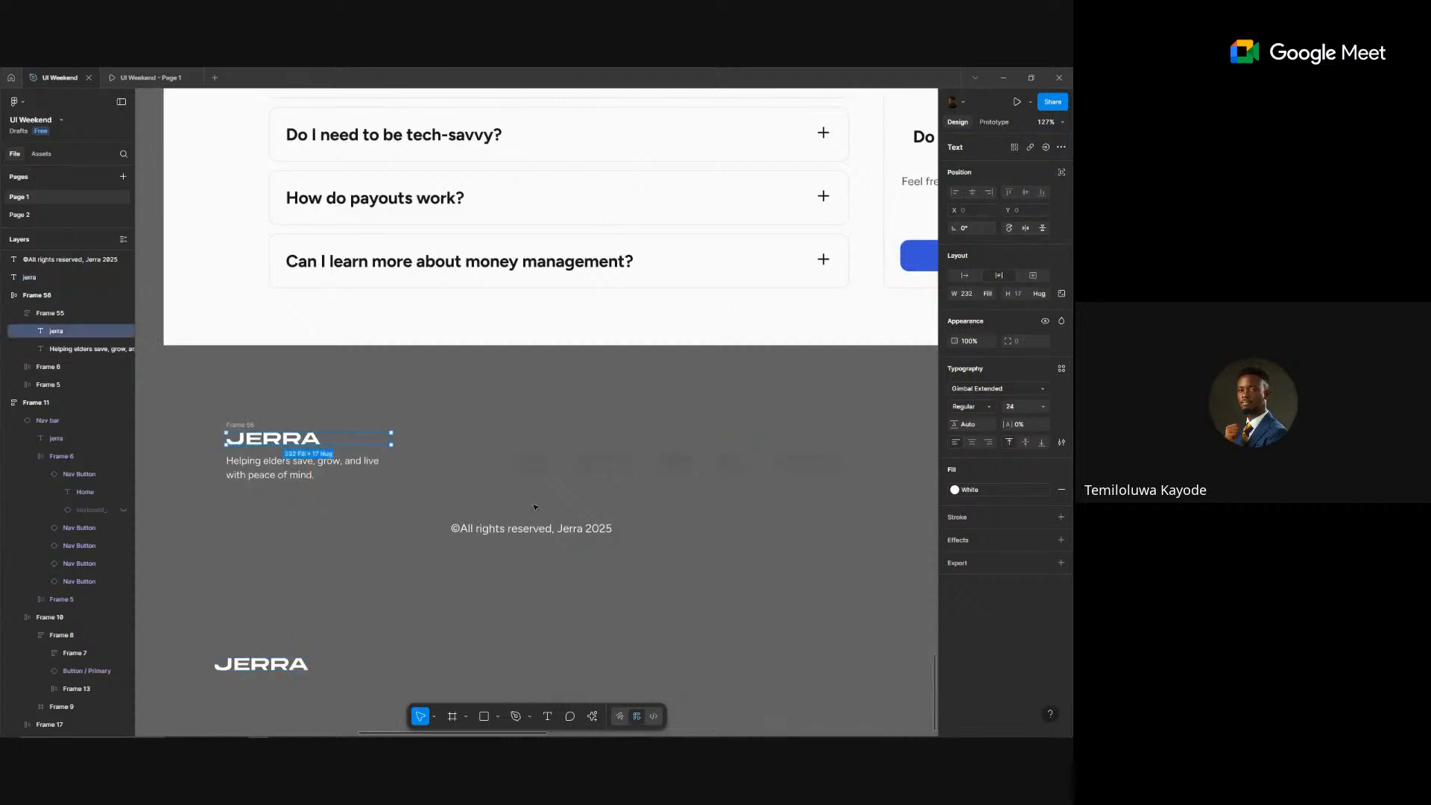
{"action": "left_click", "coordinate": [1046, 322]}
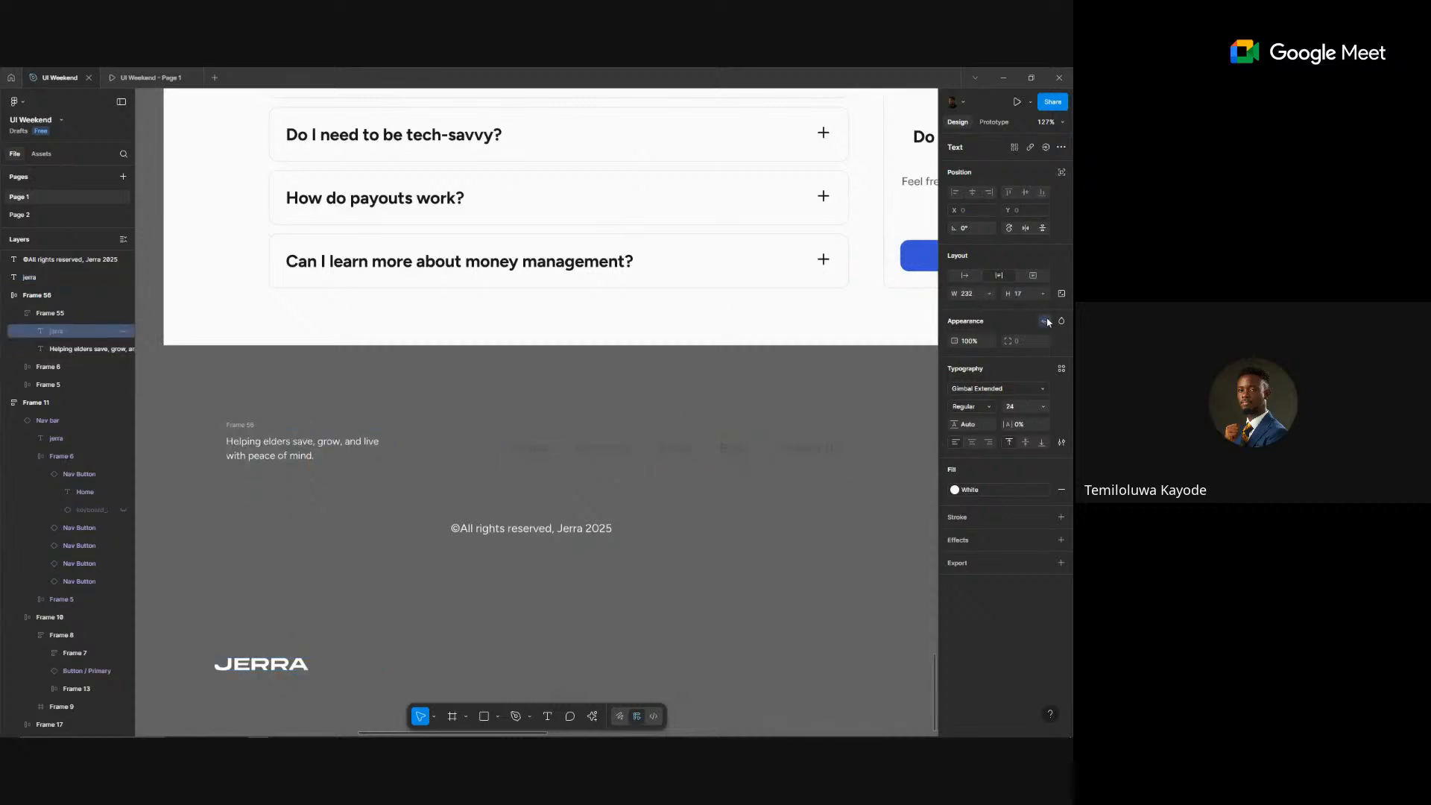
{"action": "left_click", "coordinate": [743, 559]}
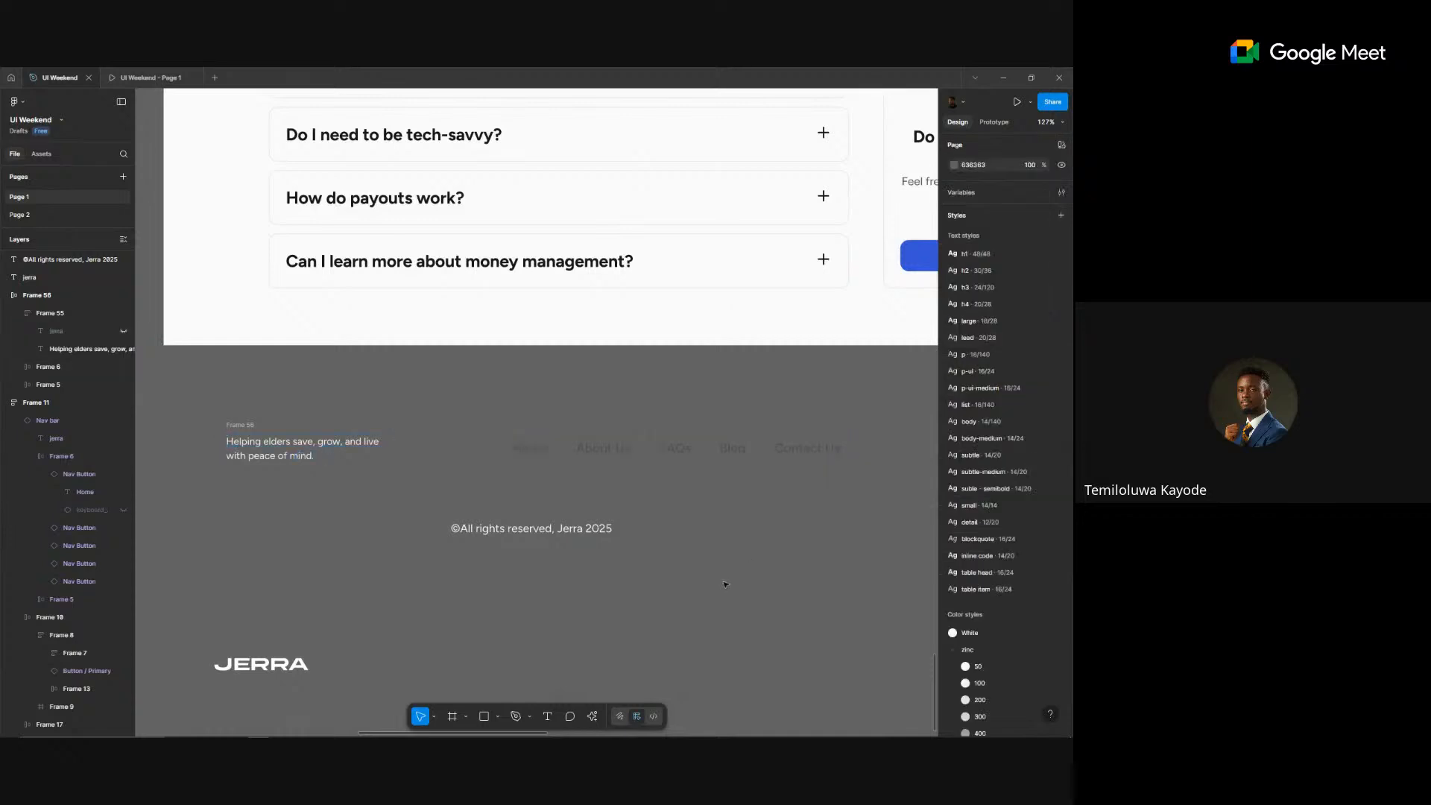
- Move the copyright line further below the footer row, to about X 3782, Y 11384
{"action": "left_click_drag", "start_coordinate": [770, 540], "coordinate": [684, 540]}
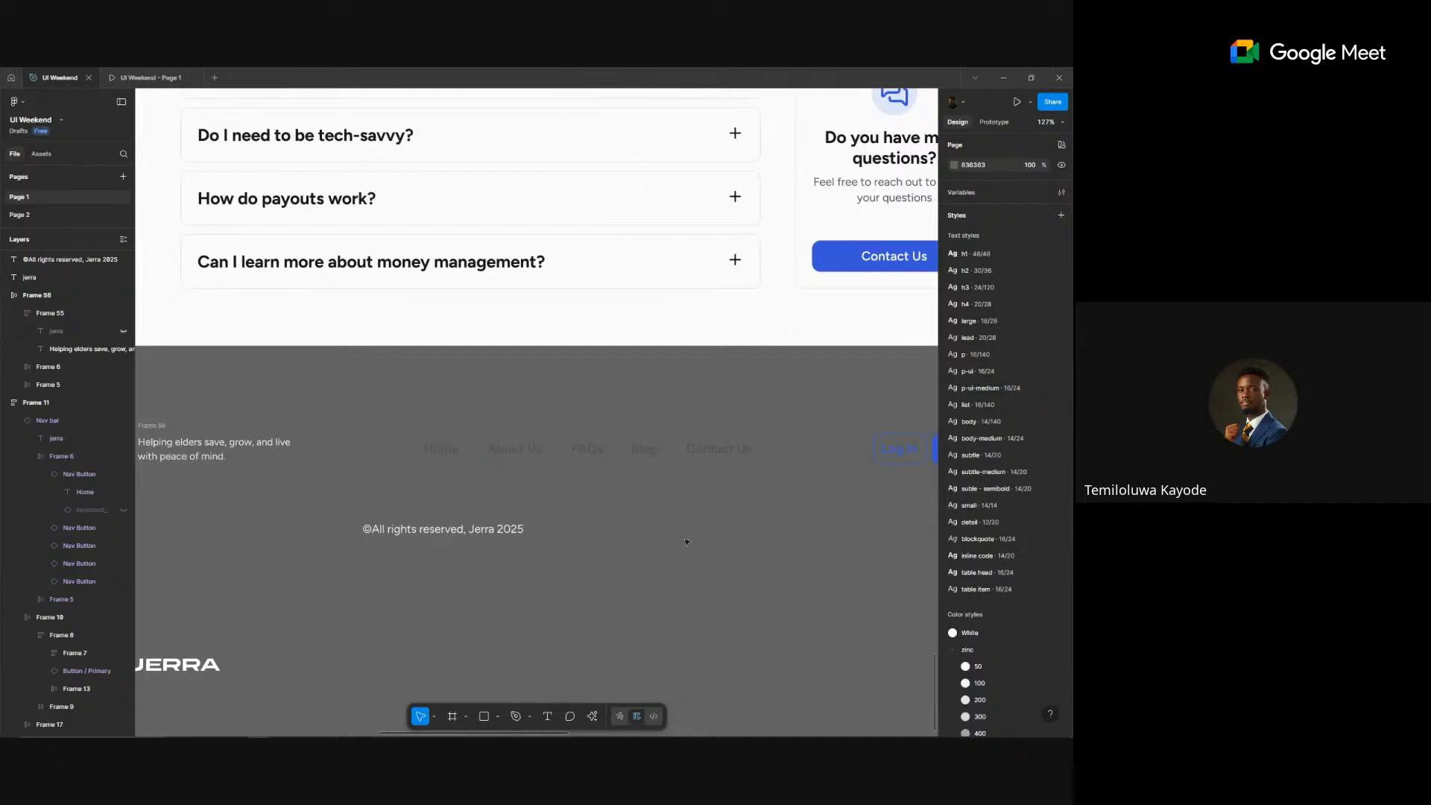
{"action": "scroll", "coordinate": [722, 518], "scroll_direction": "down", "scroll_amount": 1}
{"action": "scroll", "coordinate": [722, 519], "scroll_direction": "left", "scroll_amount": 1}
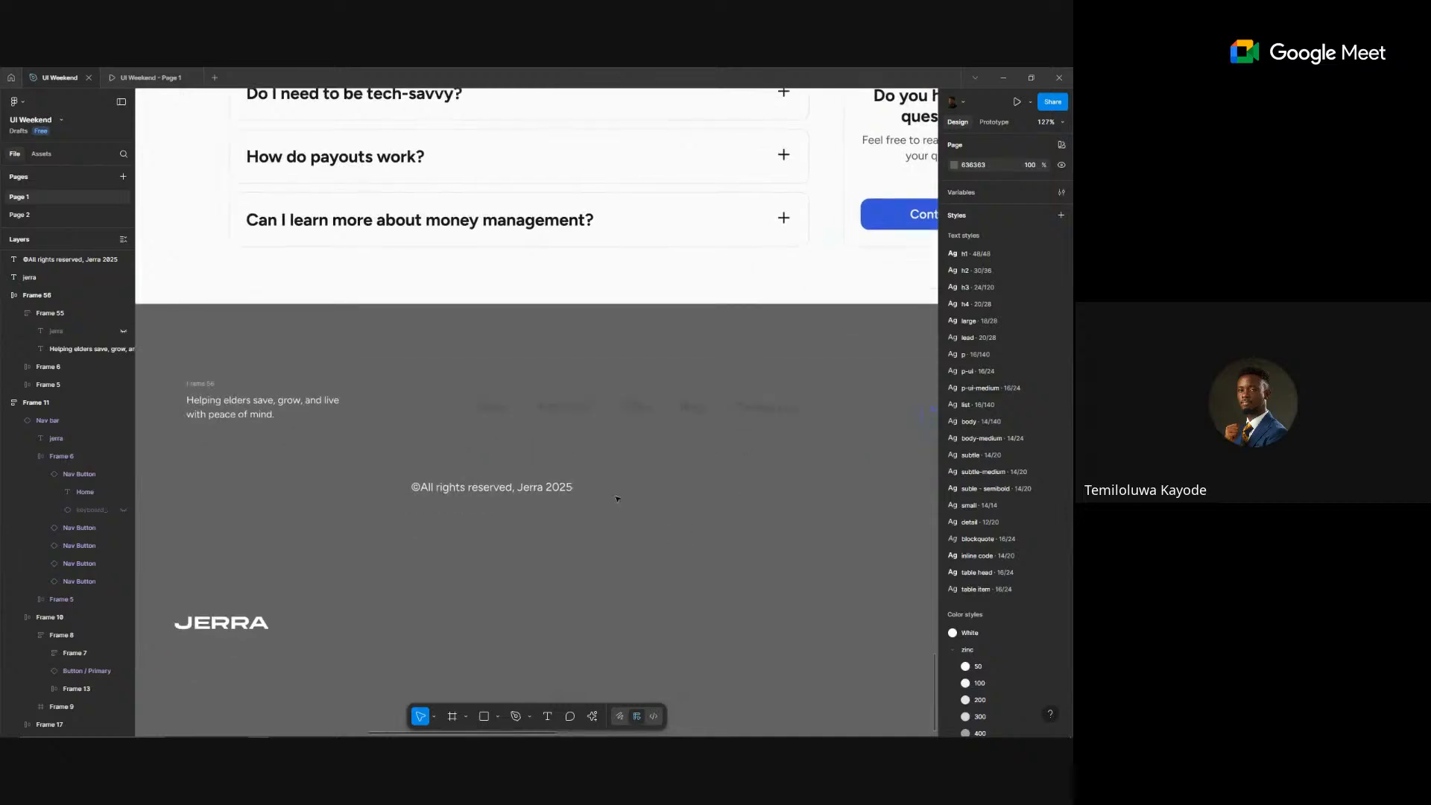
{"action": "left_click", "coordinate": [504, 494]}
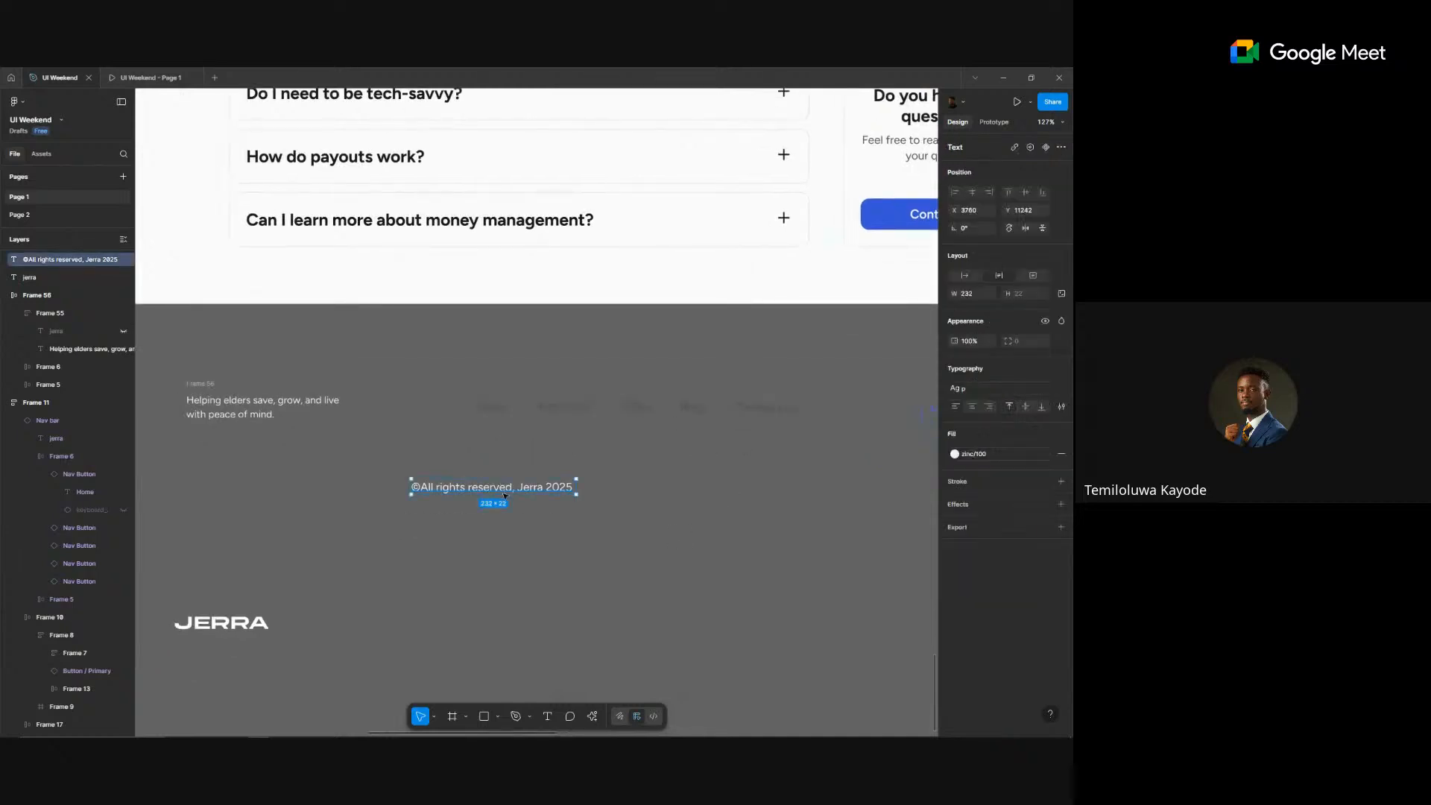
{"action": "left_click_drag", "start_coordinate": [505, 494], "coordinate": [524, 597]}
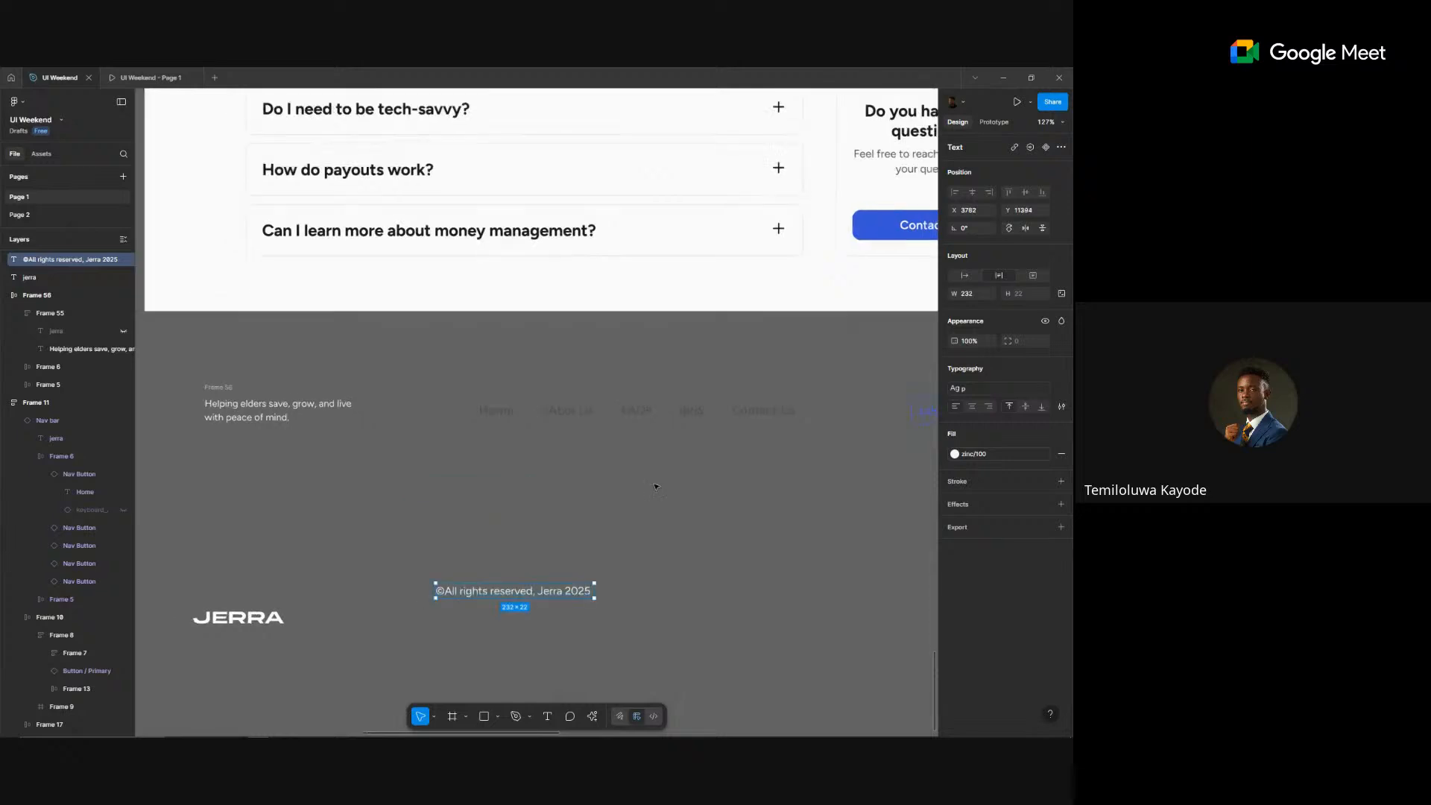
- Fill the footer row frame with royal-blue/950, detach the style and darken the colour to 181924
{"action": "scroll", "coordinate": [656, 484], "scroll_direction": "down", "scroll_amount": 5}
{"action": "left_click_drag", "start_coordinate": [828, 441], "coordinate": [822, 438]}
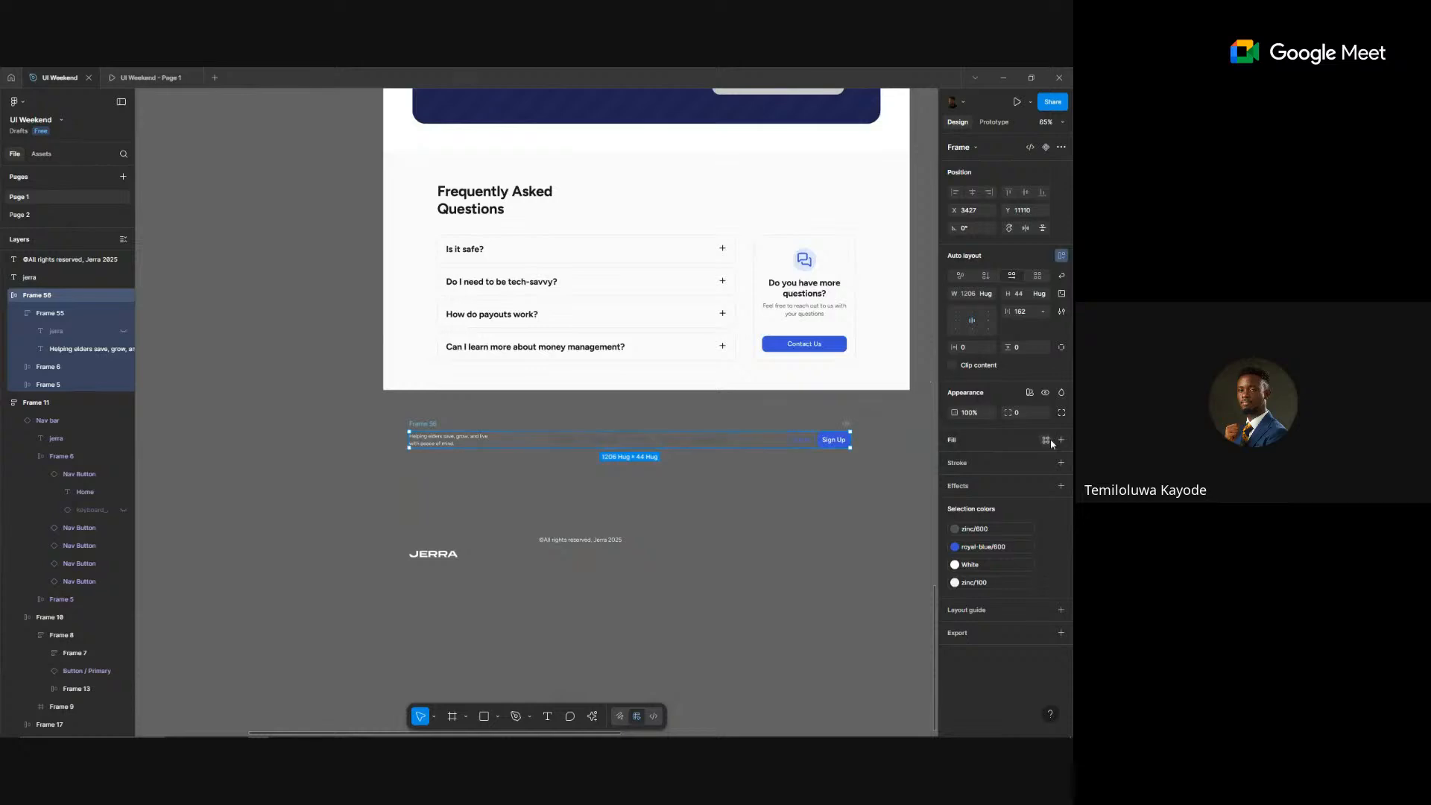
{"action": "left_click", "coordinate": [1046, 440]}
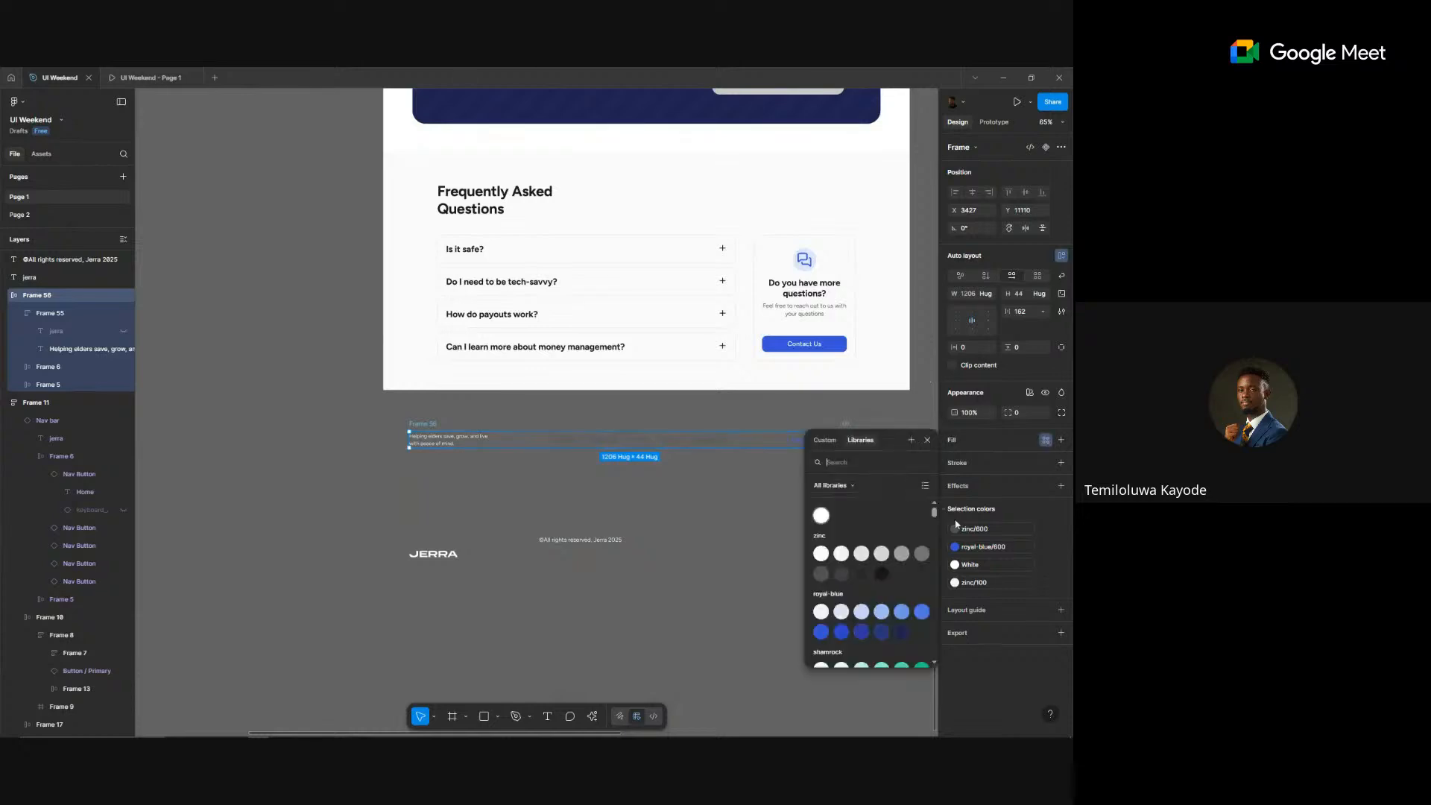
{"action": "left_click", "coordinate": [902, 631]}
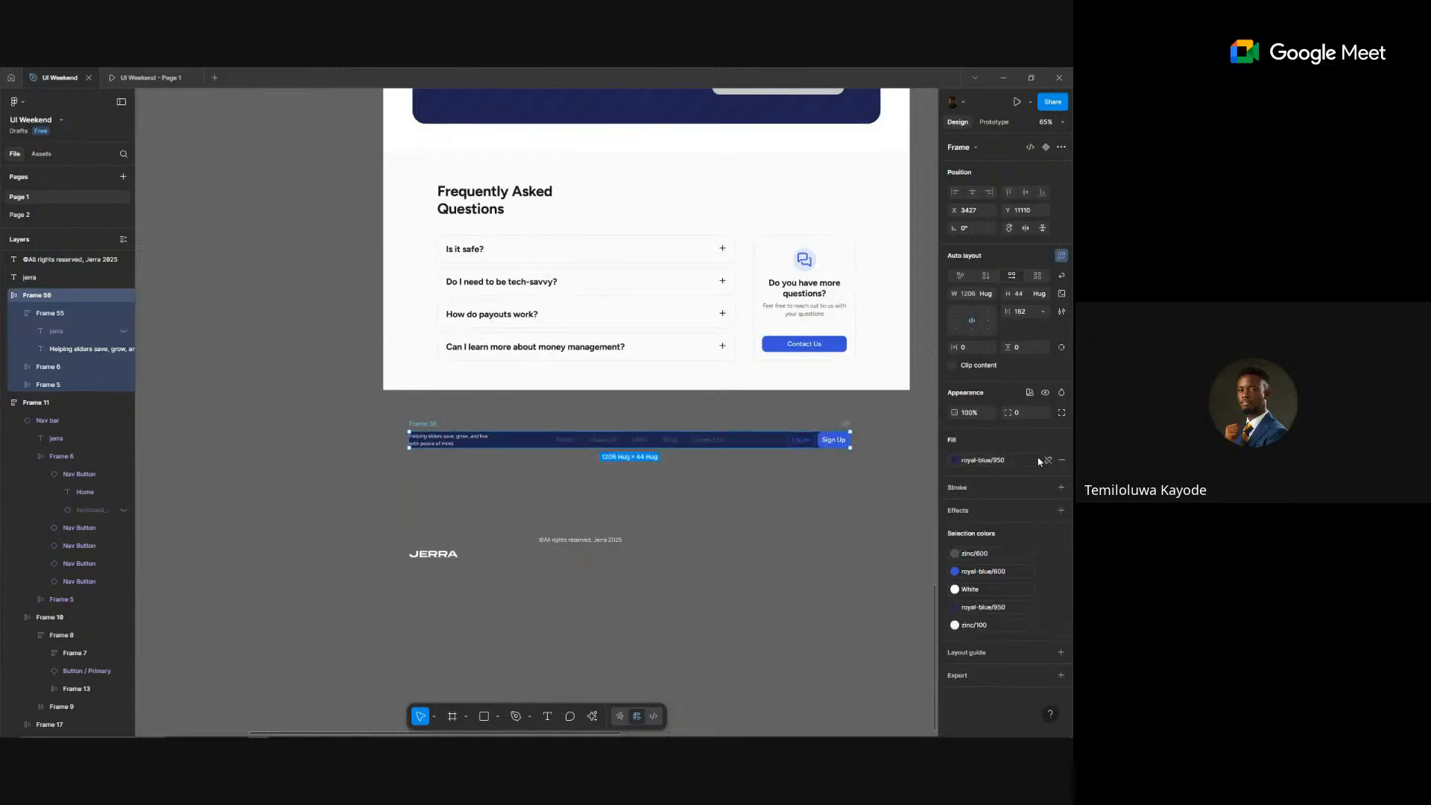
{"action": "left_click", "coordinate": [1047, 459]}
{"action": "left_click", "coordinate": [953, 459]}
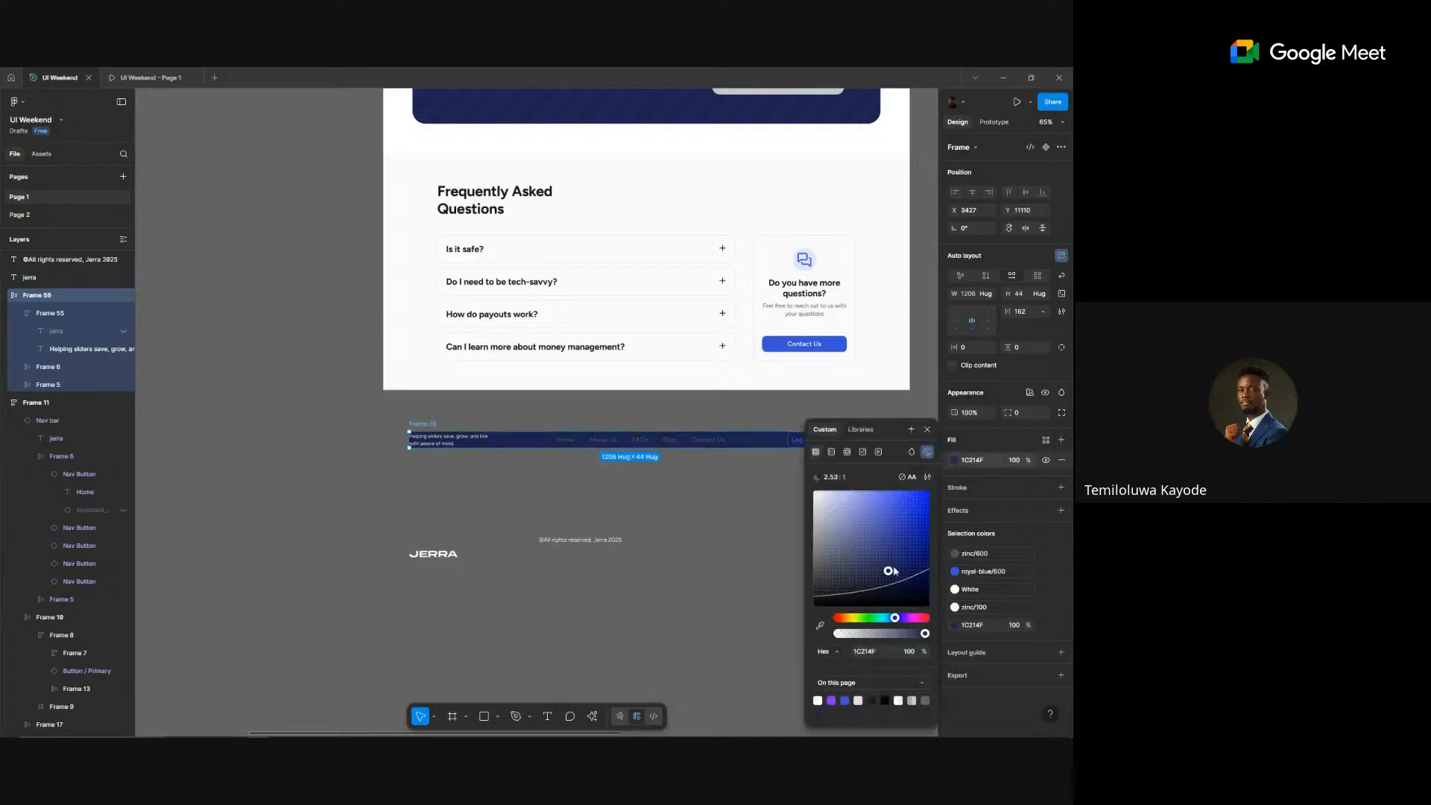
{"action": "left_click_drag", "start_coordinate": [894, 571], "coordinate": [853, 598]}
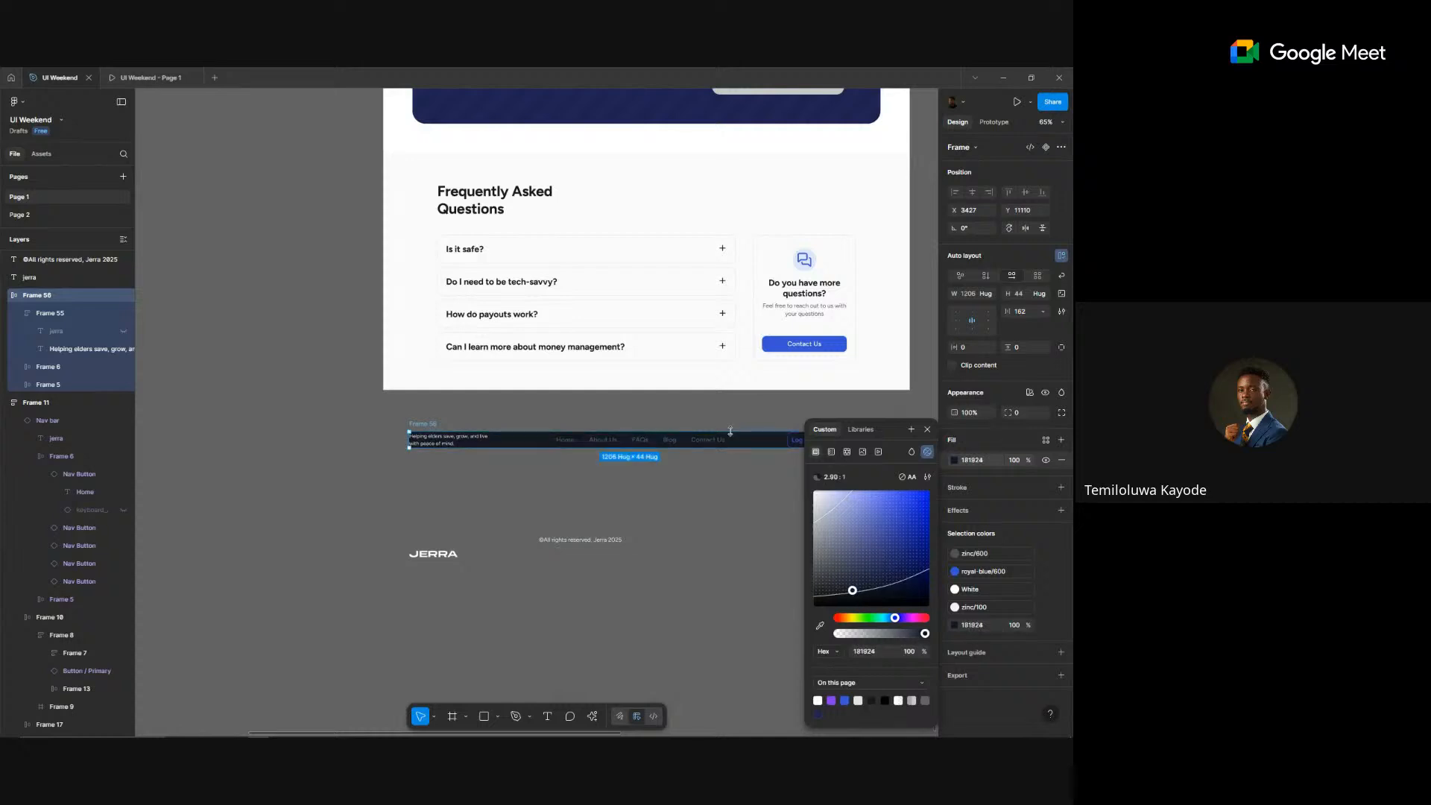
- Set the footer row frame's horizontal padding to 80 and its vertical padding to 48
{"action": "left_click_drag", "start_coordinate": [731, 431], "coordinate": [548, 425]}
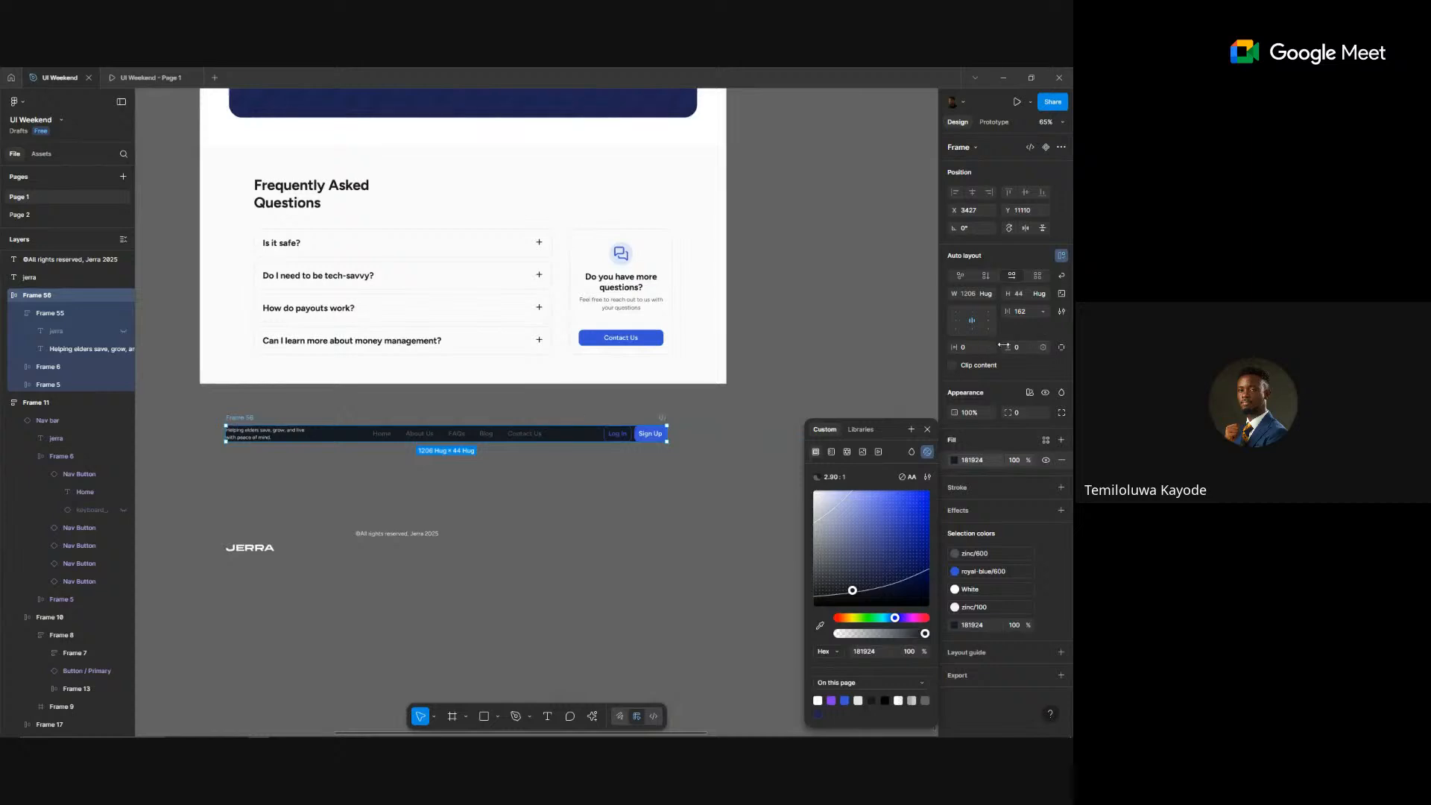
{"action": "left_click_drag", "start_coordinate": [955, 347], "coordinate": [972, 354]}
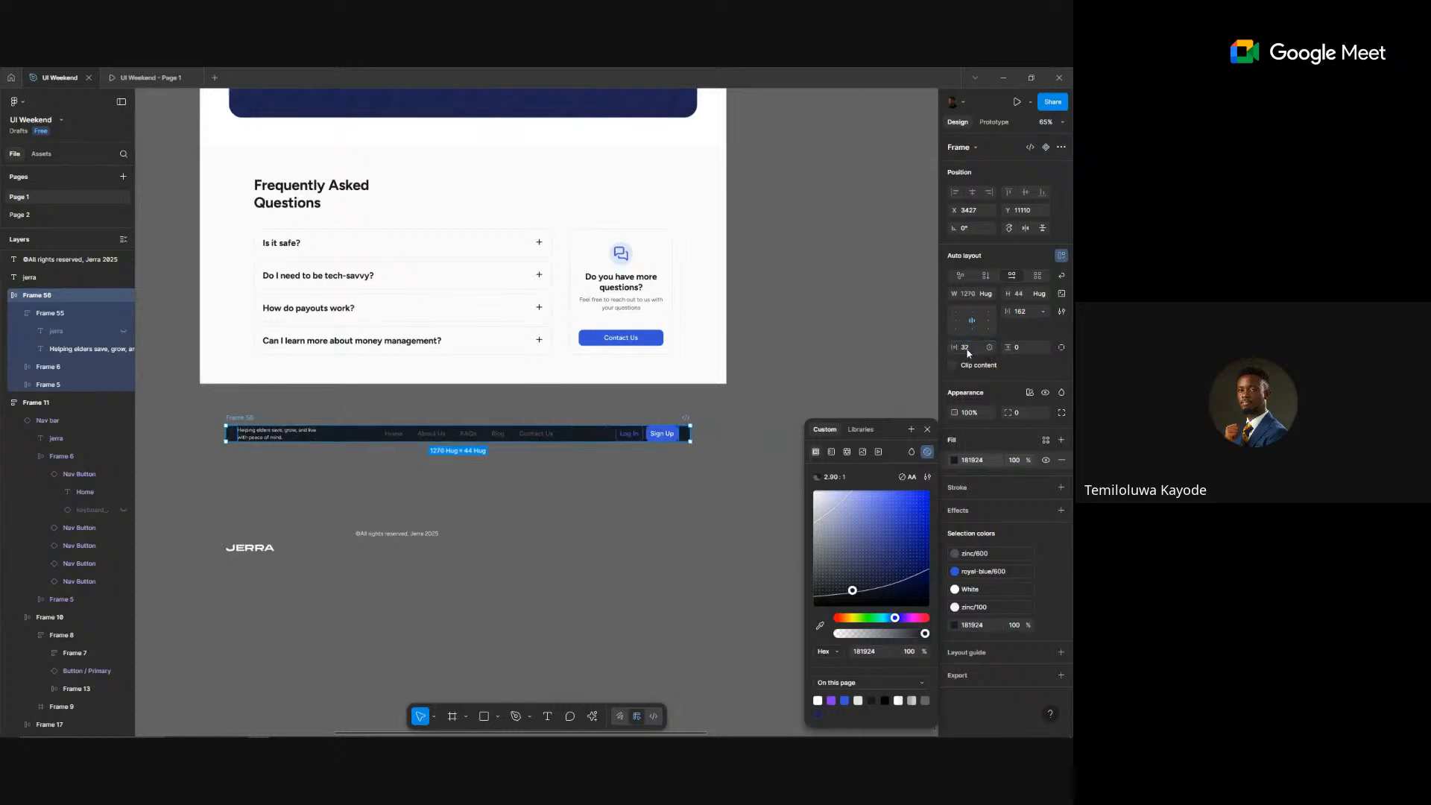
{"action": "left_click", "coordinate": [969, 353]}
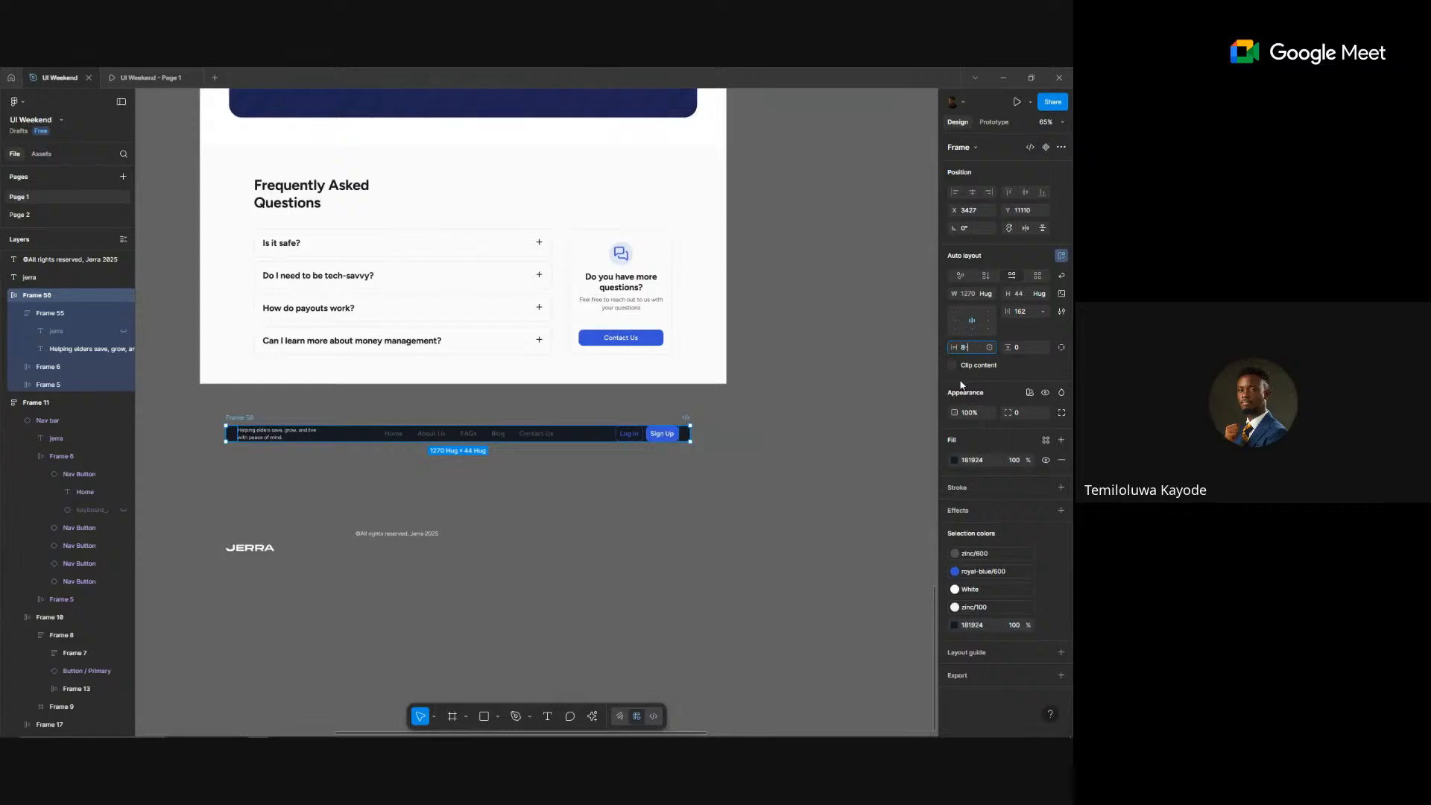
{"action": "type", "text": "80"}
{"action": "left_click", "coordinate": [1026, 347]}
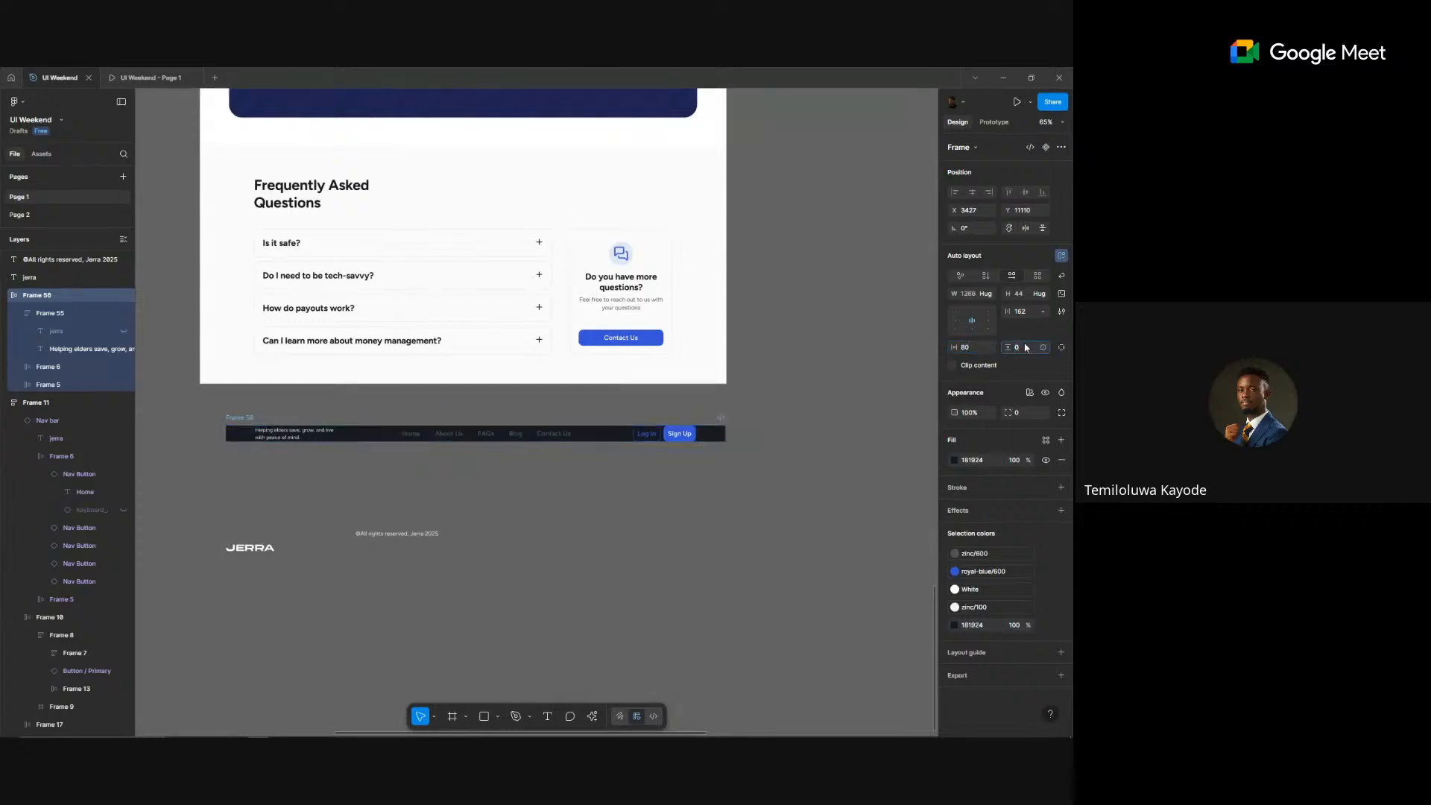
{"action": "type", "text": "120"}
{"action": "key", "text": "Return"}
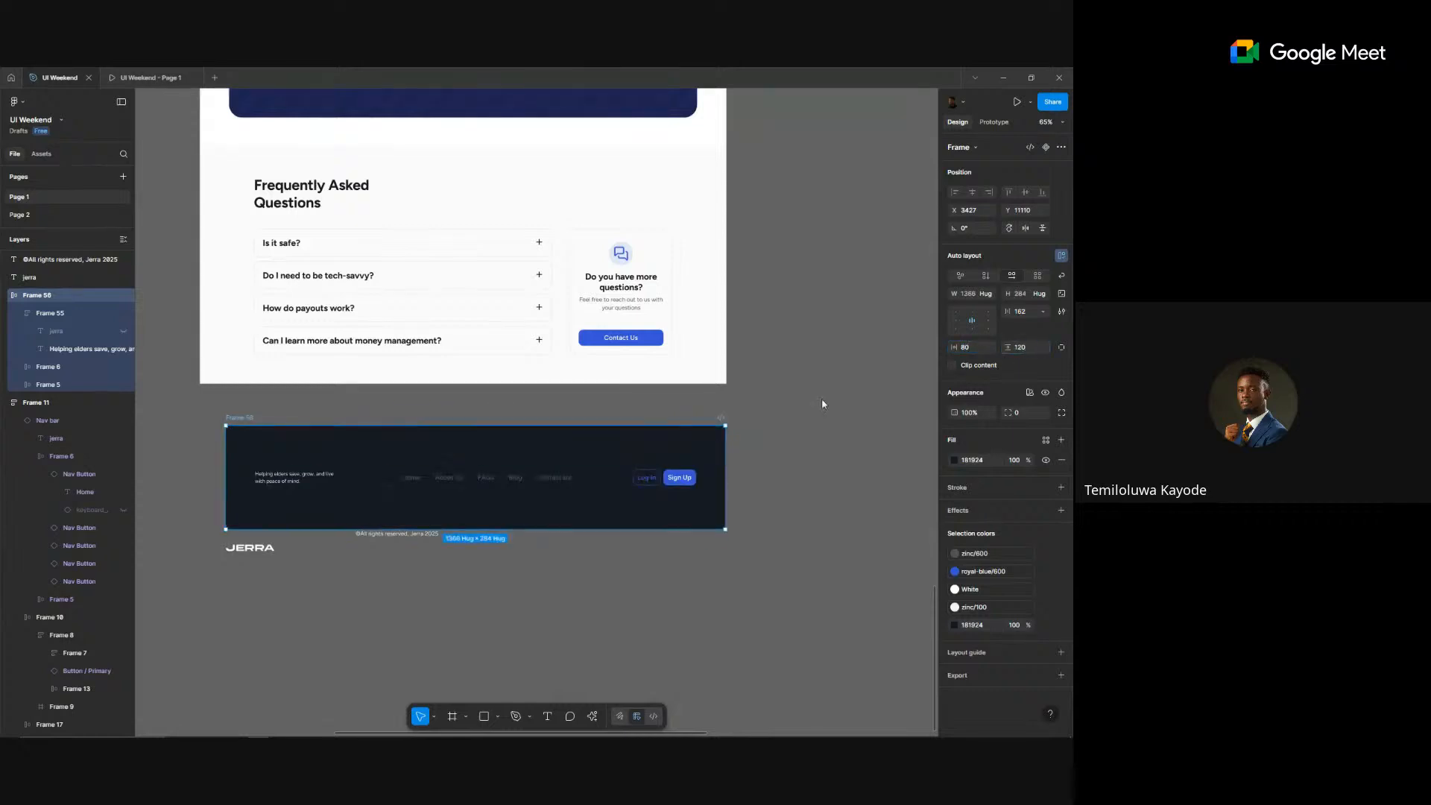
{"action": "left_click", "coordinate": [1021, 349]}
{"action": "type", "text": "4"}
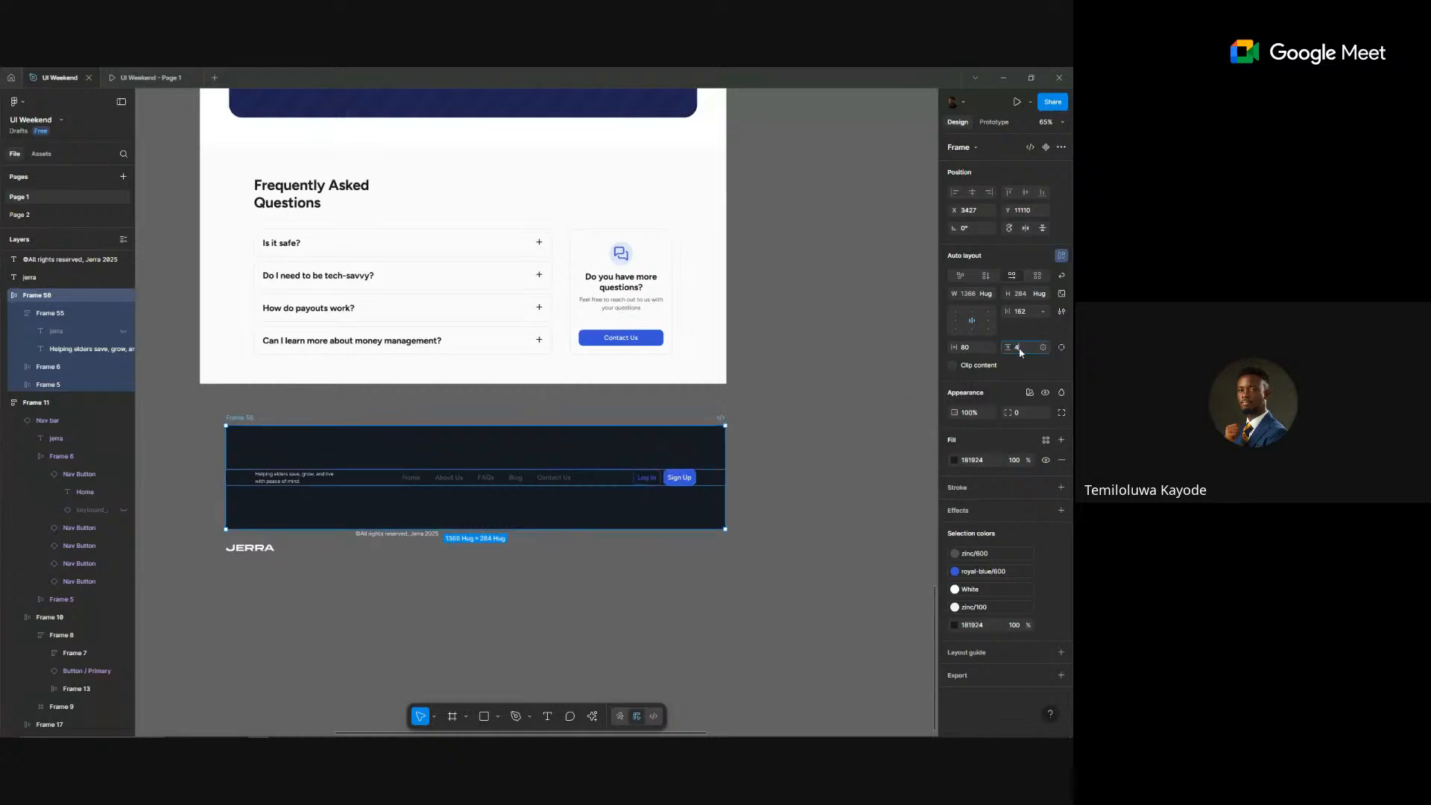
{"action": "type", "text": "8"}
{"action": "key", "text": "Return"}
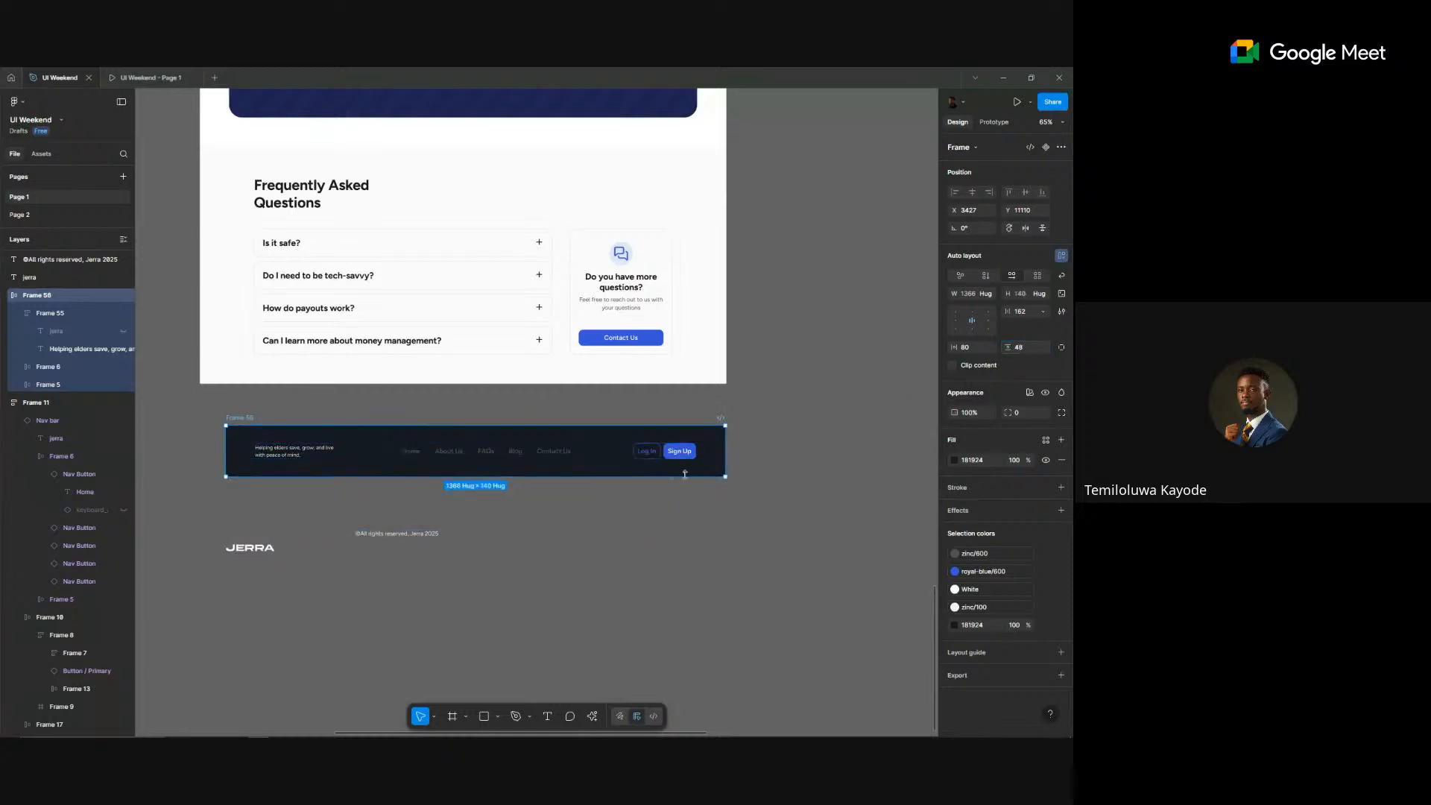
- Recolour the footer navigation links with the White colour style
{"action": "left_click", "coordinate": [486, 451]}
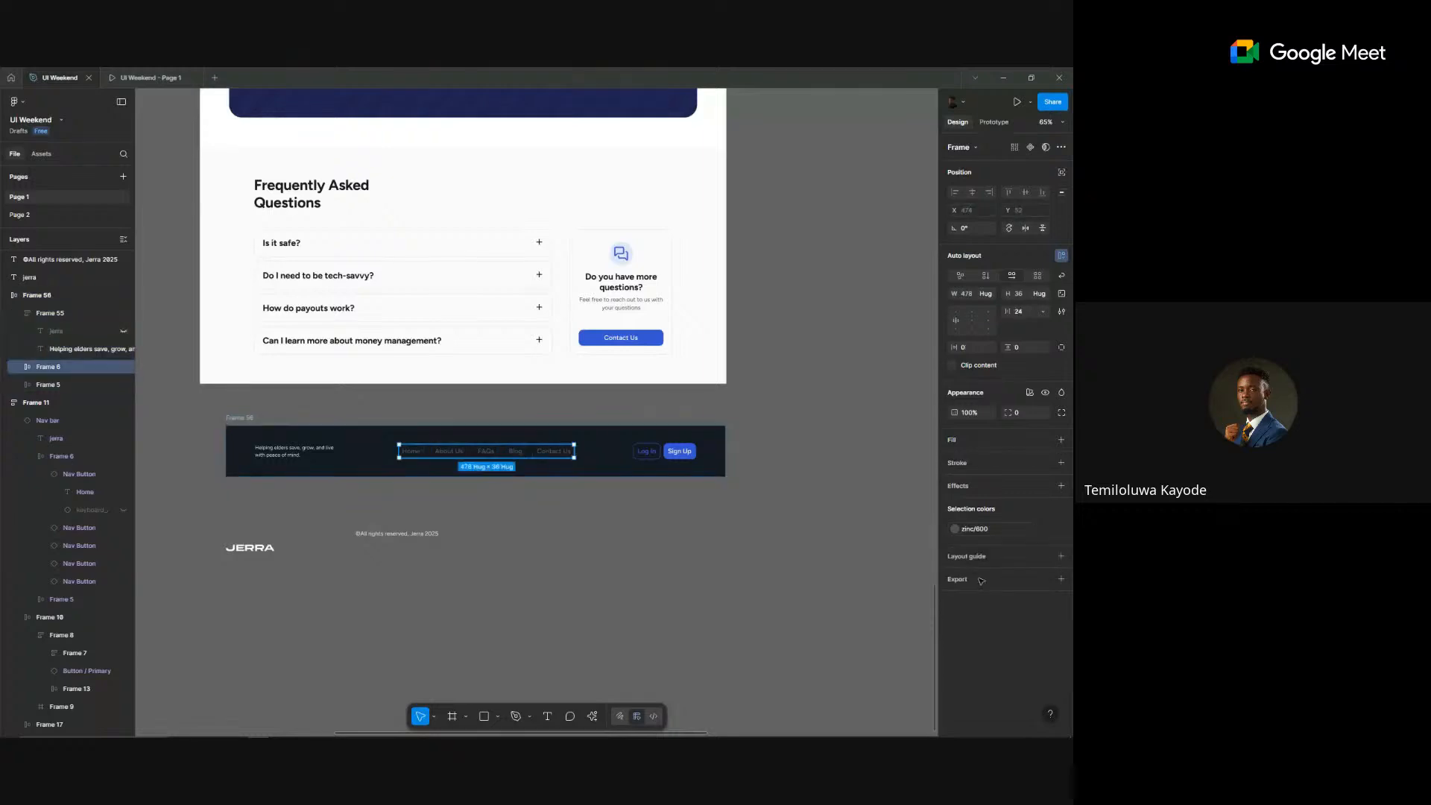
{"action": "left_click", "coordinate": [993, 532]}
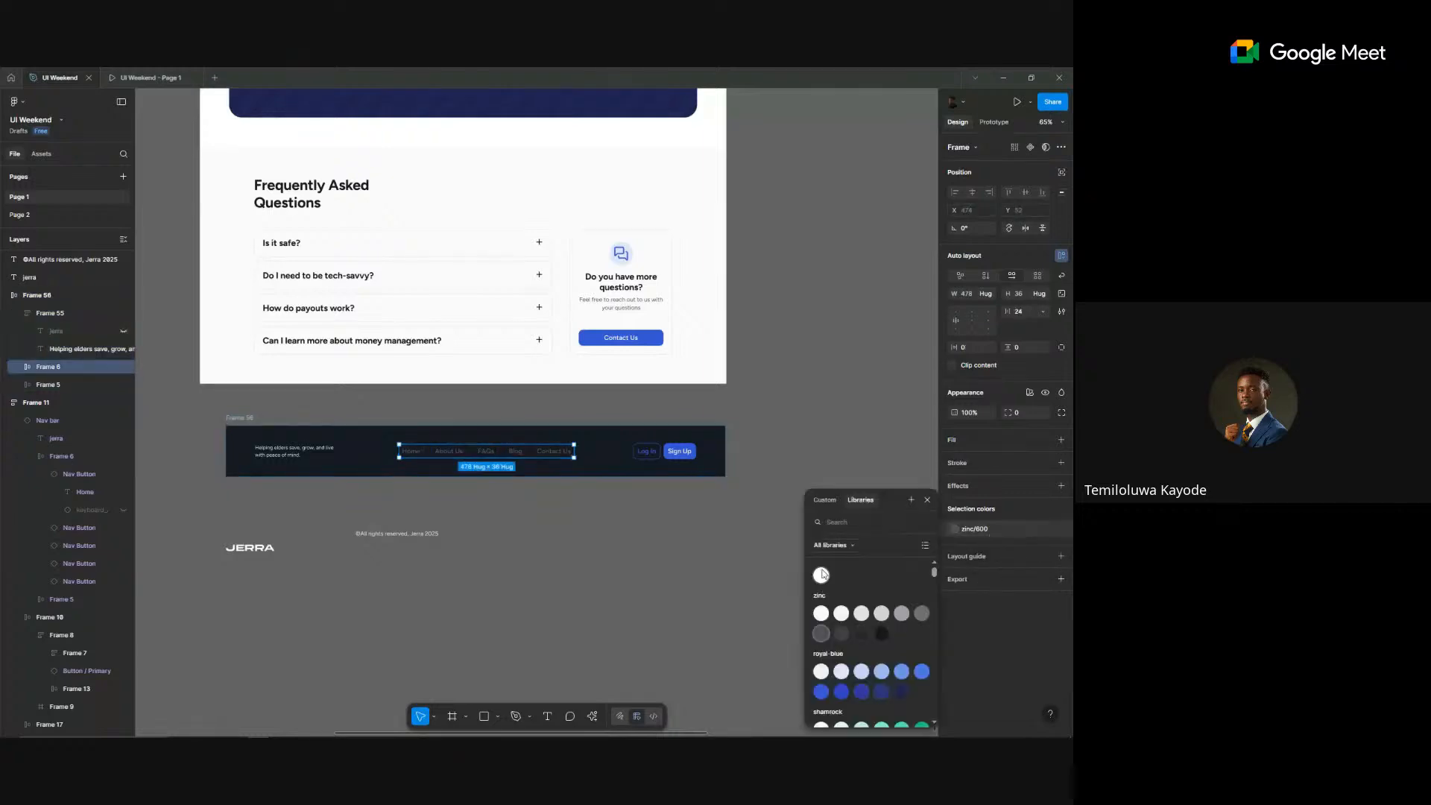
{"action": "left_click", "coordinate": [821, 574]}
- Change the footer Log In button's stroke and text to the White colour style
{"action": "left_click", "coordinate": [679, 451]}
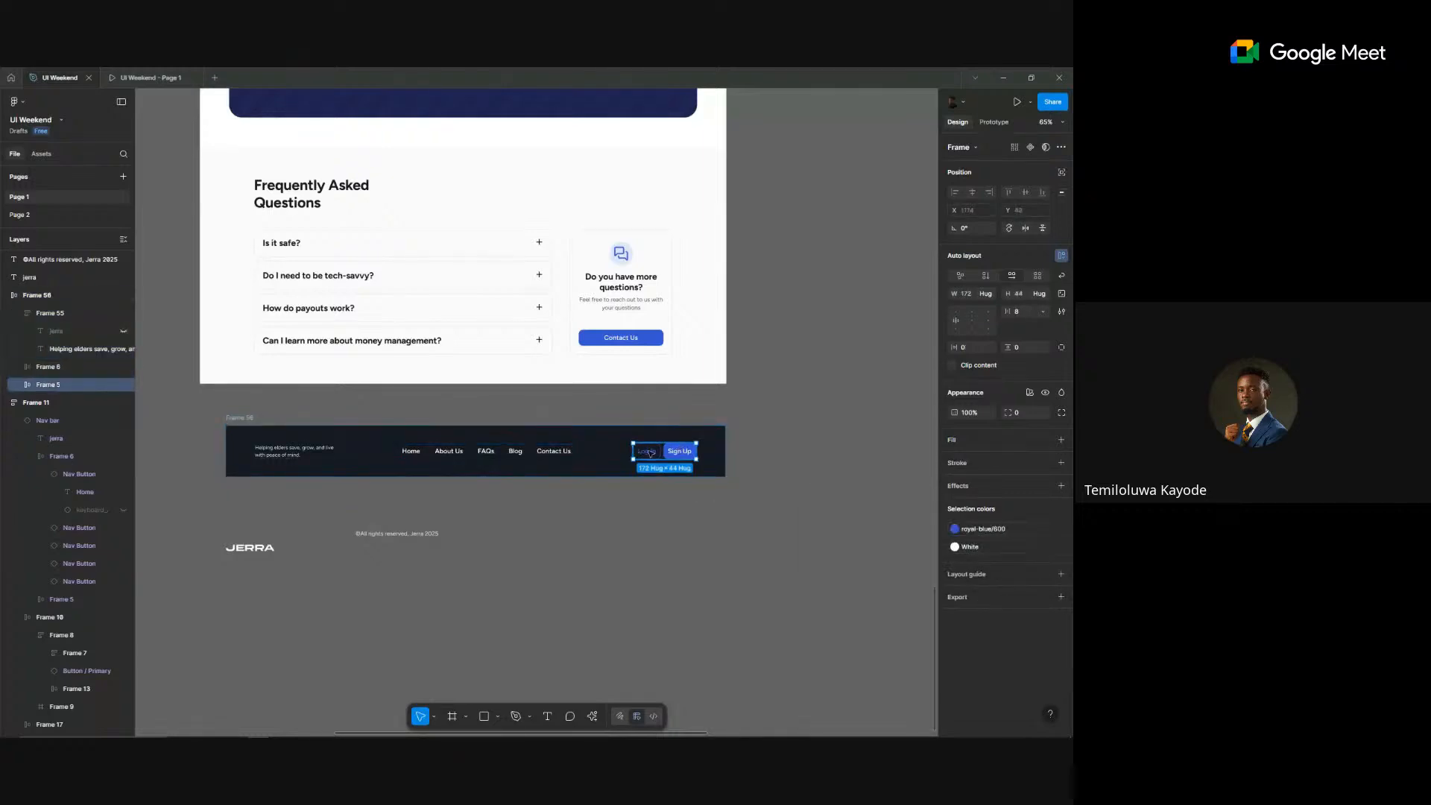
{"action": "left_click", "coordinate": [647, 451]}
{"action": "left_click", "coordinate": [996, 535]}
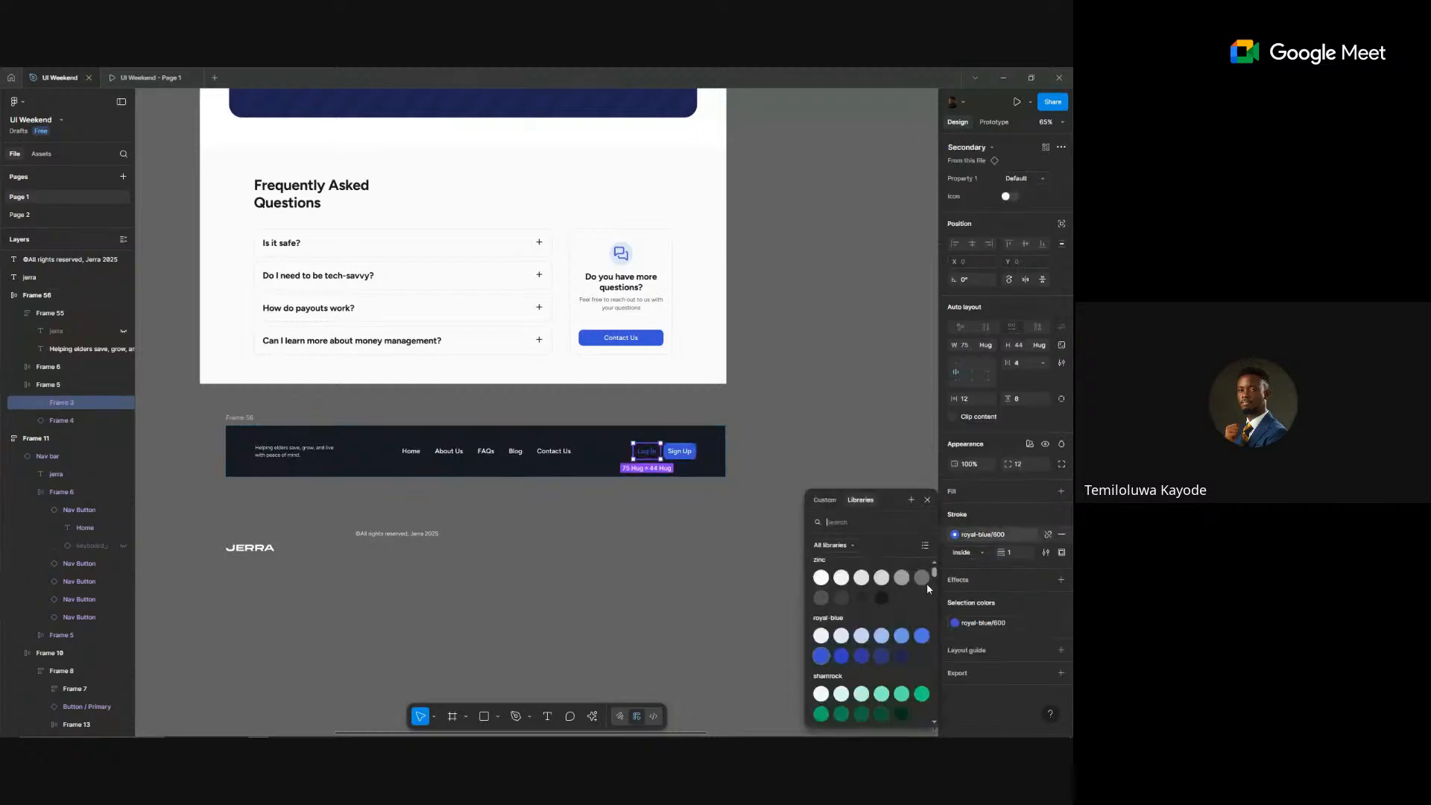
{"action": "scroll", "coordinate": [842, 589], "scroll_direction": "up", "scroll_amount": 1}
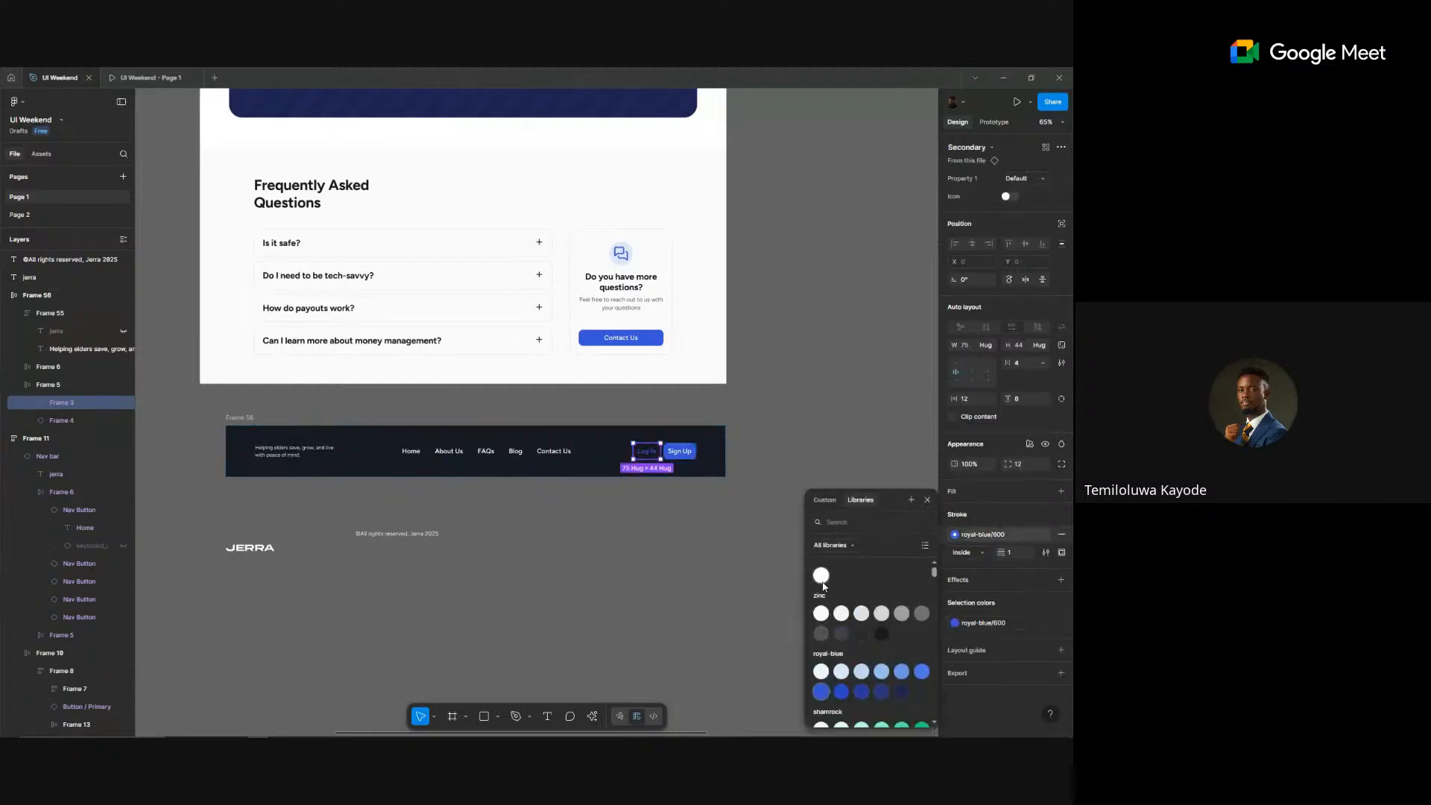
{"action": "left_click", "coordinate": [823, 579]}
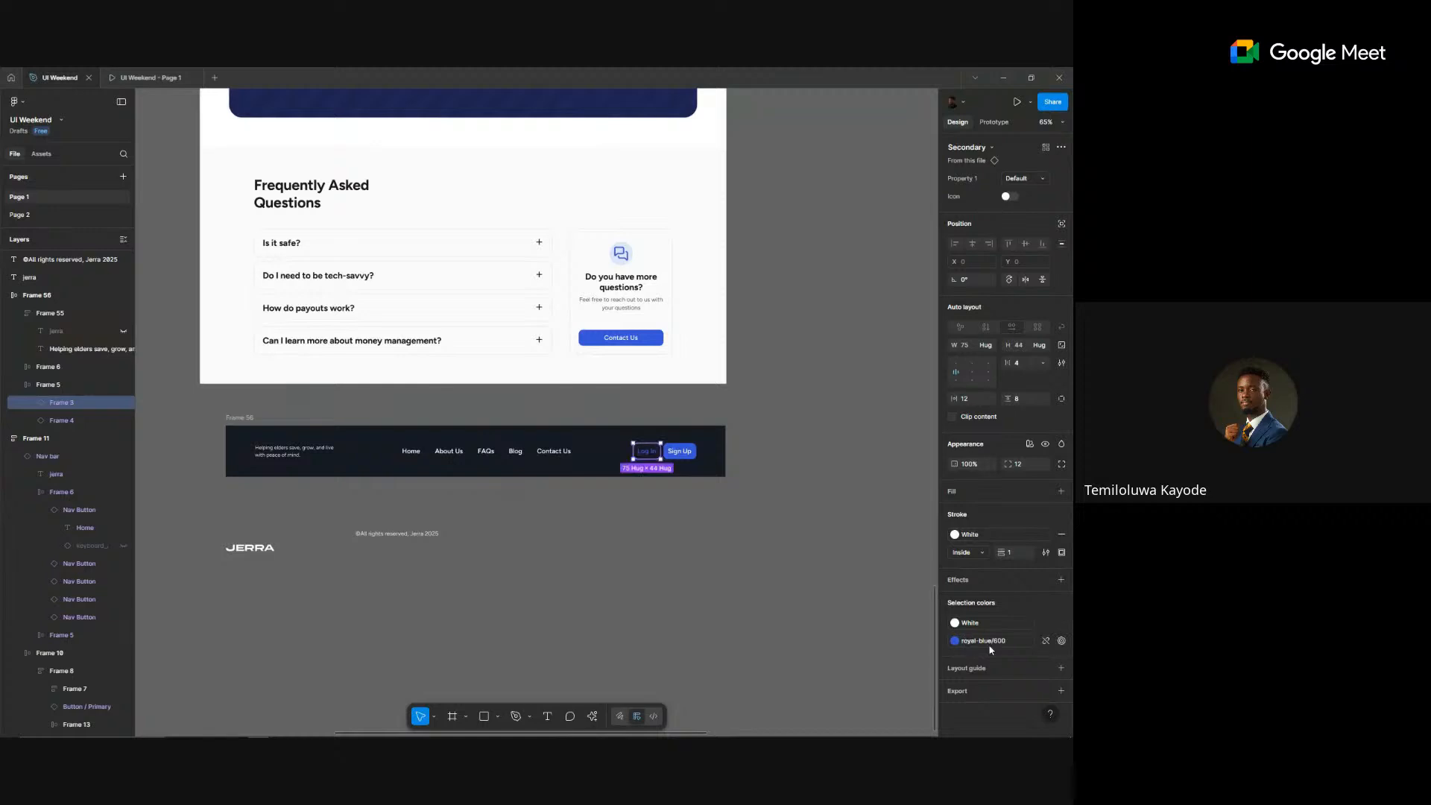
{"action": "left_click", "coordinate": [955, 641]}
{"action": "left_click", "coordinate": [821, 578]}
{"action": "left_click", "coordinate": [957, 640]}
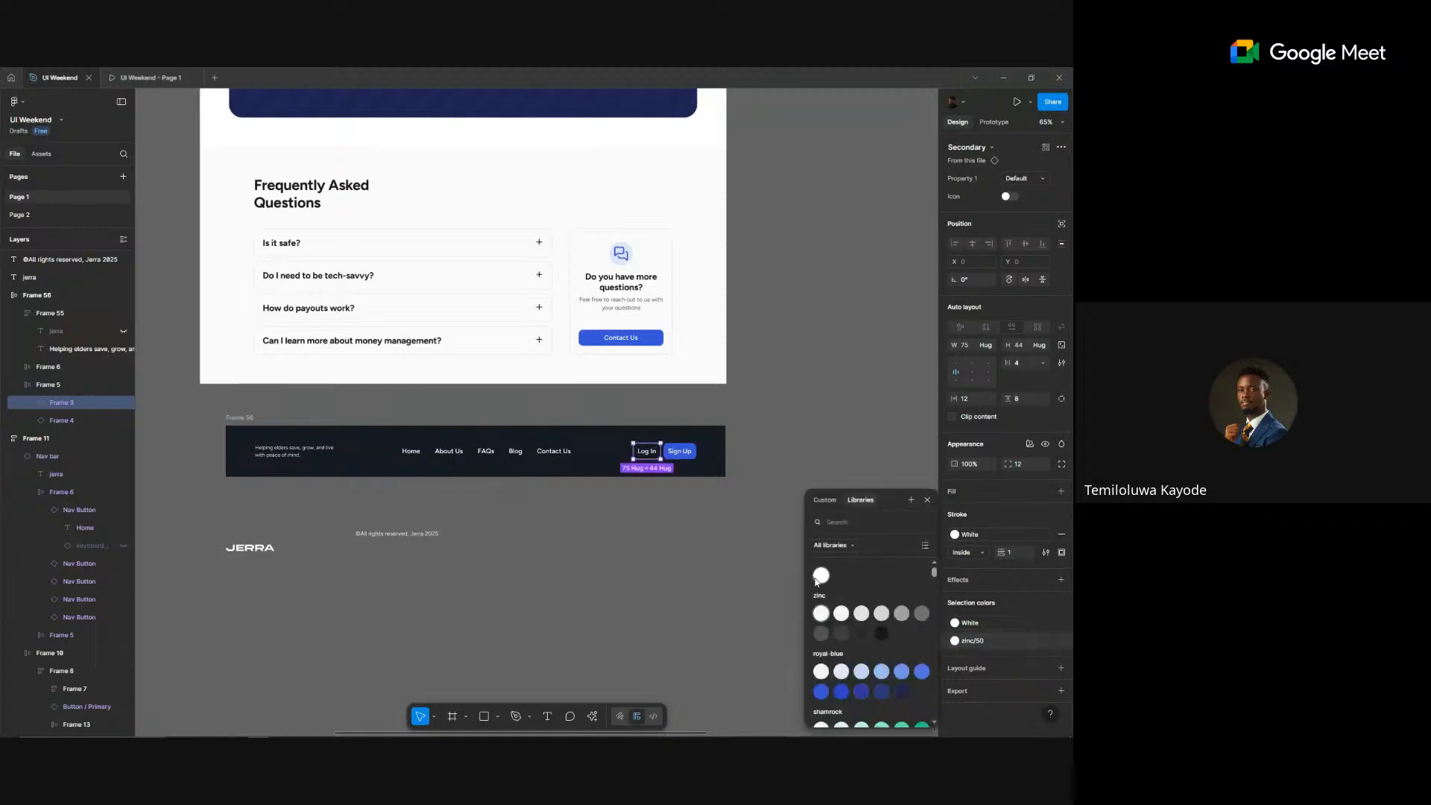
{"action": "left_click", "coordinate": [819, 579]}
{"action": "key", "text": "Escape"}
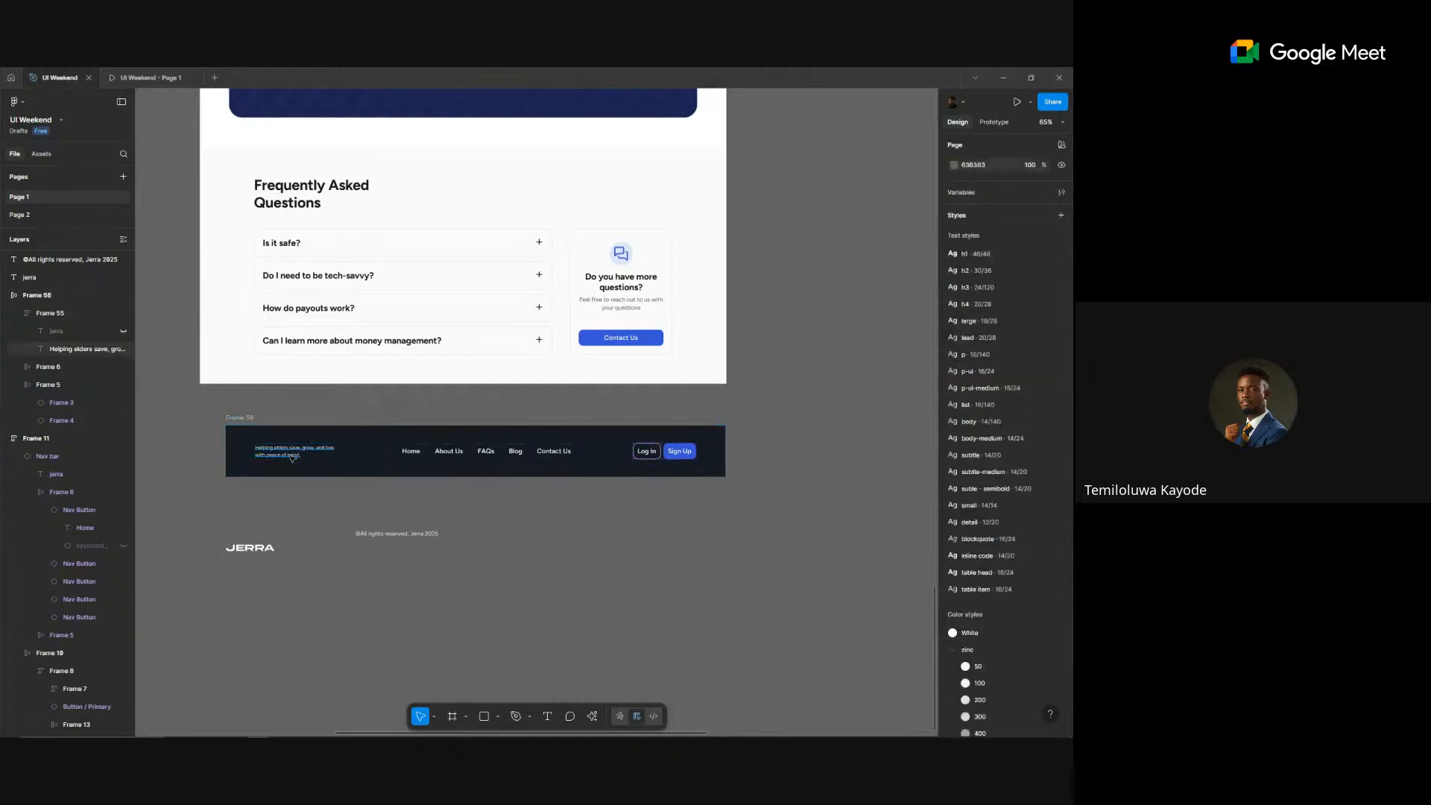
- Show the hidden JERRA logo above the footer tagline again and set its font size to 16
{"action": "left_click", "coordinate": [89, 349]}
{"action": "left_click", "coordinate": [123, 330]}
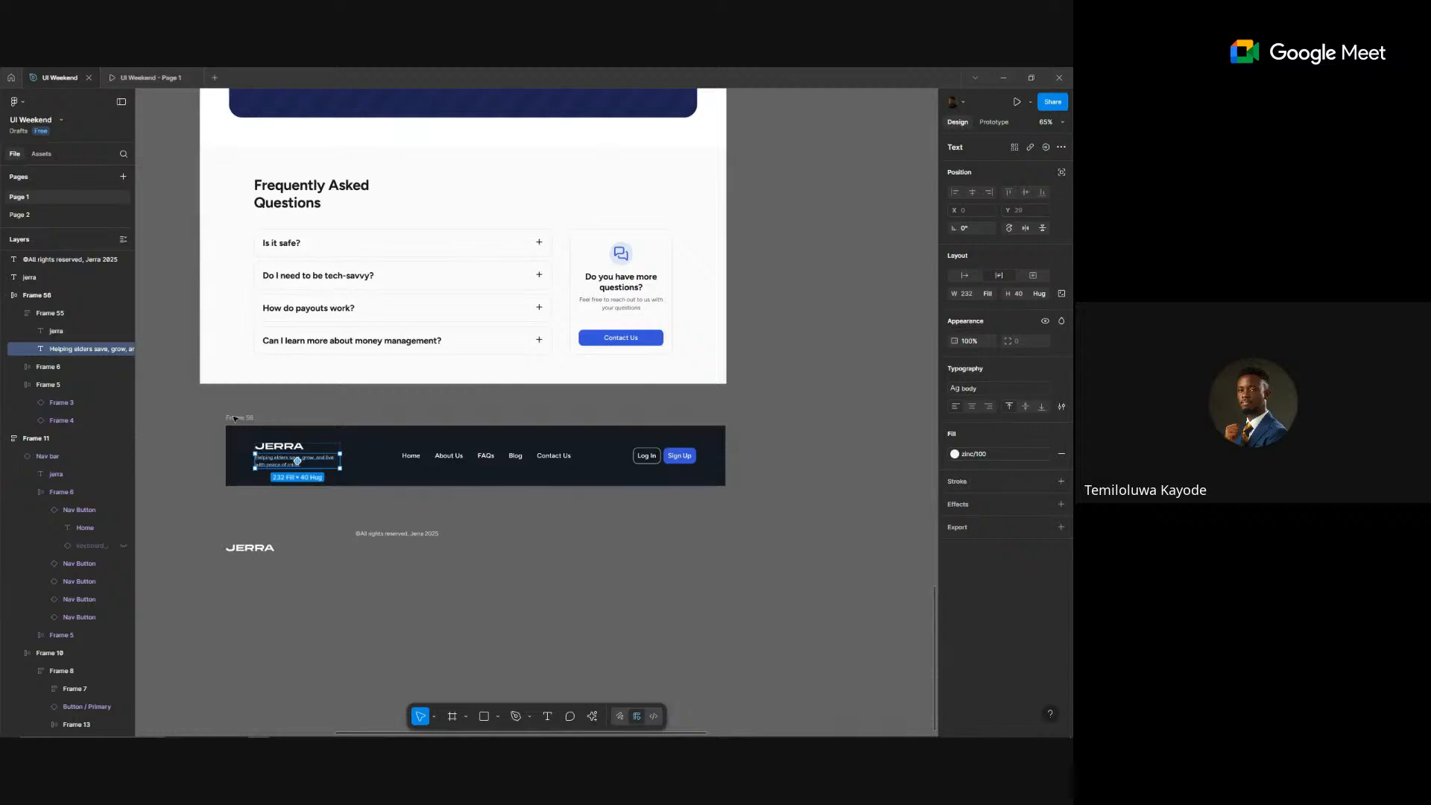
{"action": "left_click", "coordinate": [275, 448]}
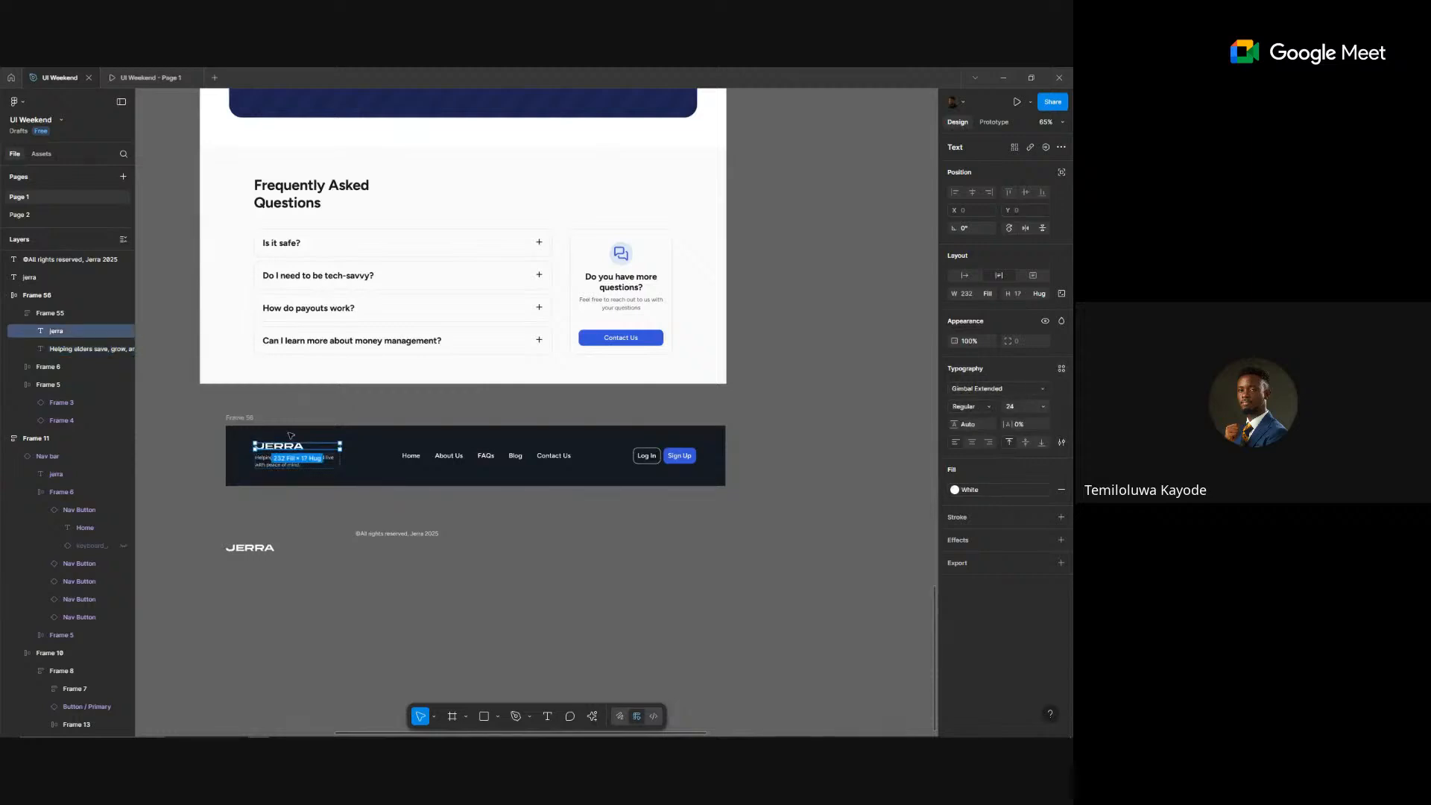
{"action": "left_click", "coordinate": [1022, 408]}
{"action": "type", "text": "16"}
{"action": "key", "text": "Return"}
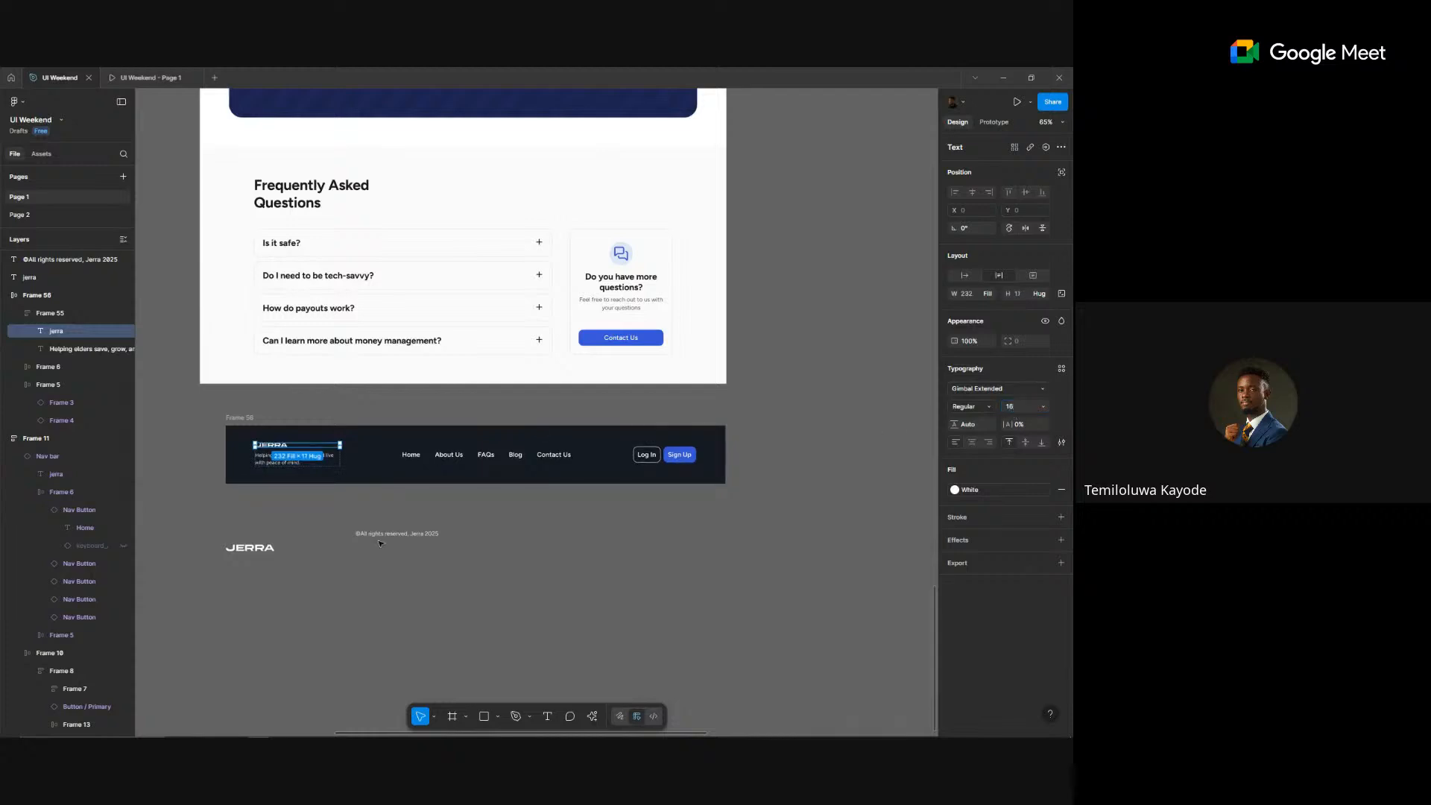
{"action": "left_click", "coordinate": [417, 584]}
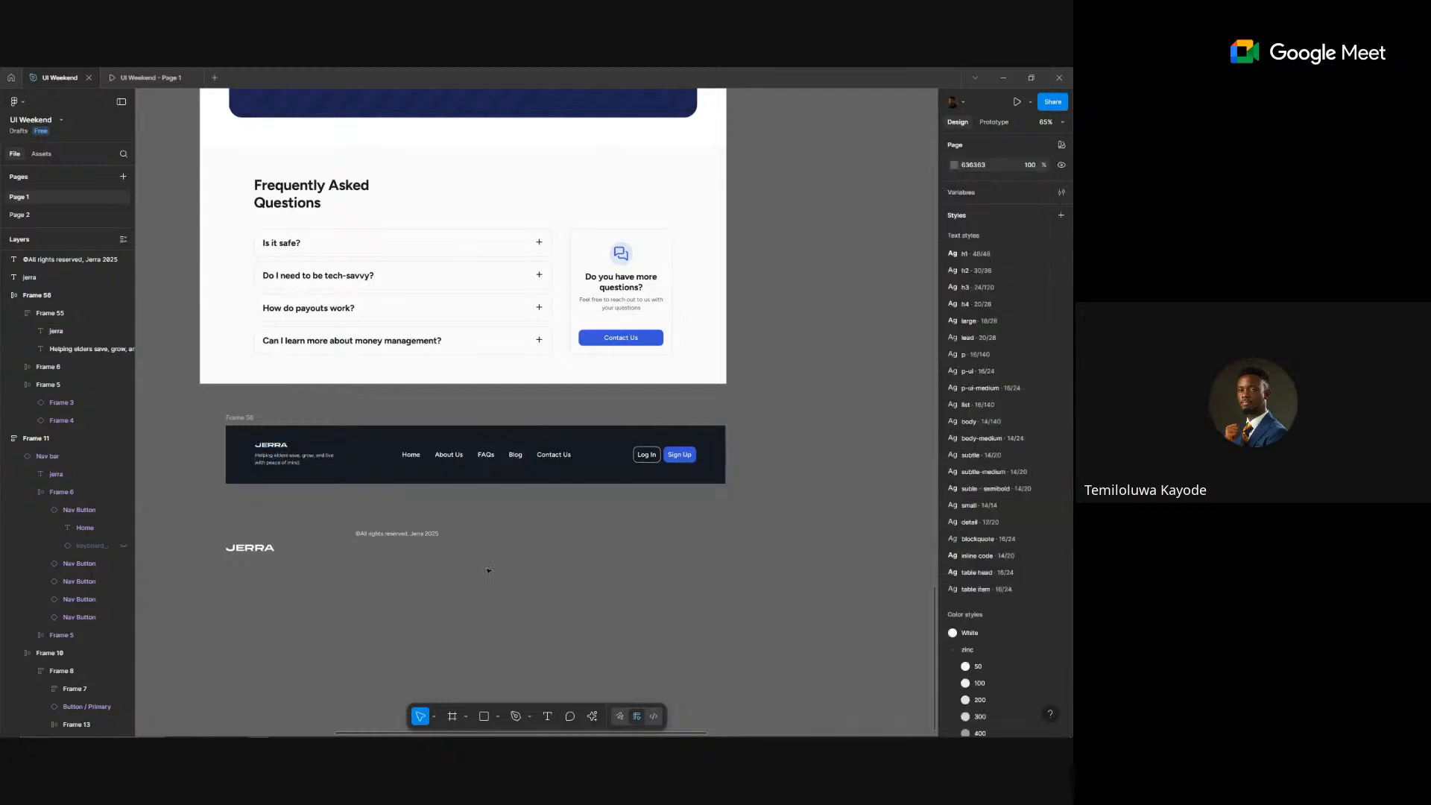
- Switch to Pinterest in the browser and enlarge the open footer design pin to examine its layout
{"action": "left_click", "coordinate": [391, 535]}
{"action": "key", "text": "alt+Tab"}
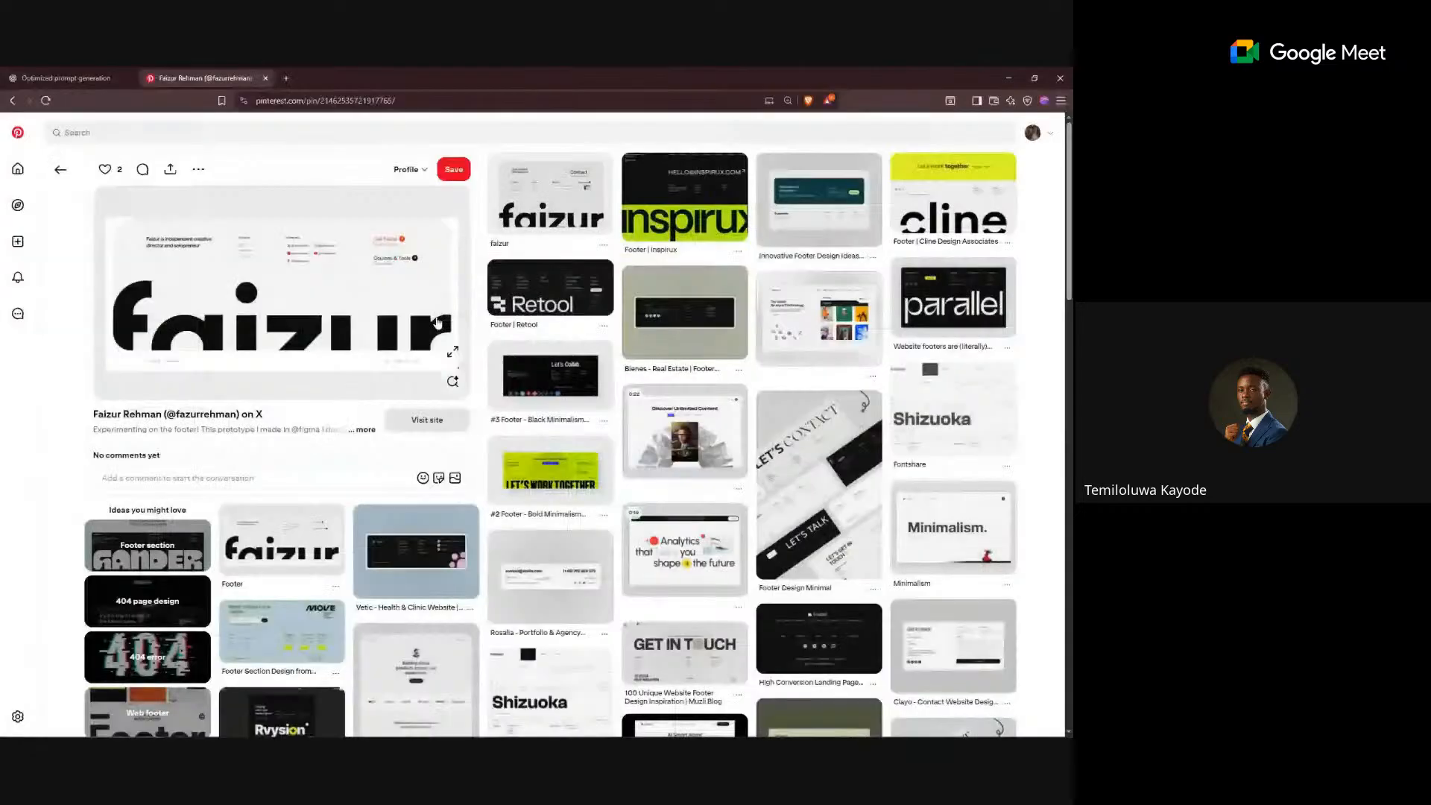
{"action": "left_click", "coordinate": [452, 353]}
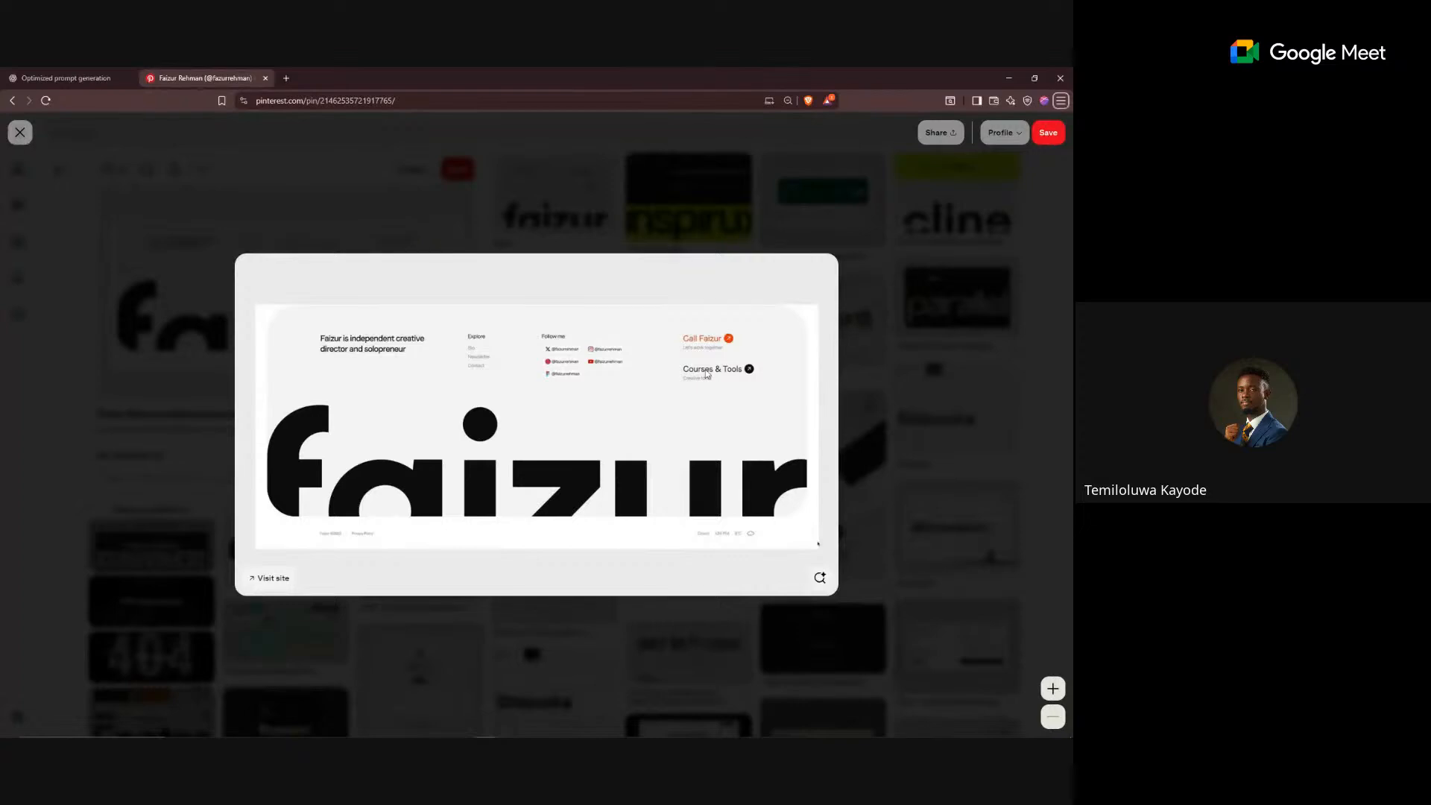
- Switch to Figma, align the copyright line with the footer's right edge, and change a copy at its left edge to "Privacy Policy"
{"action": "key", "text": "alt+Tab"}
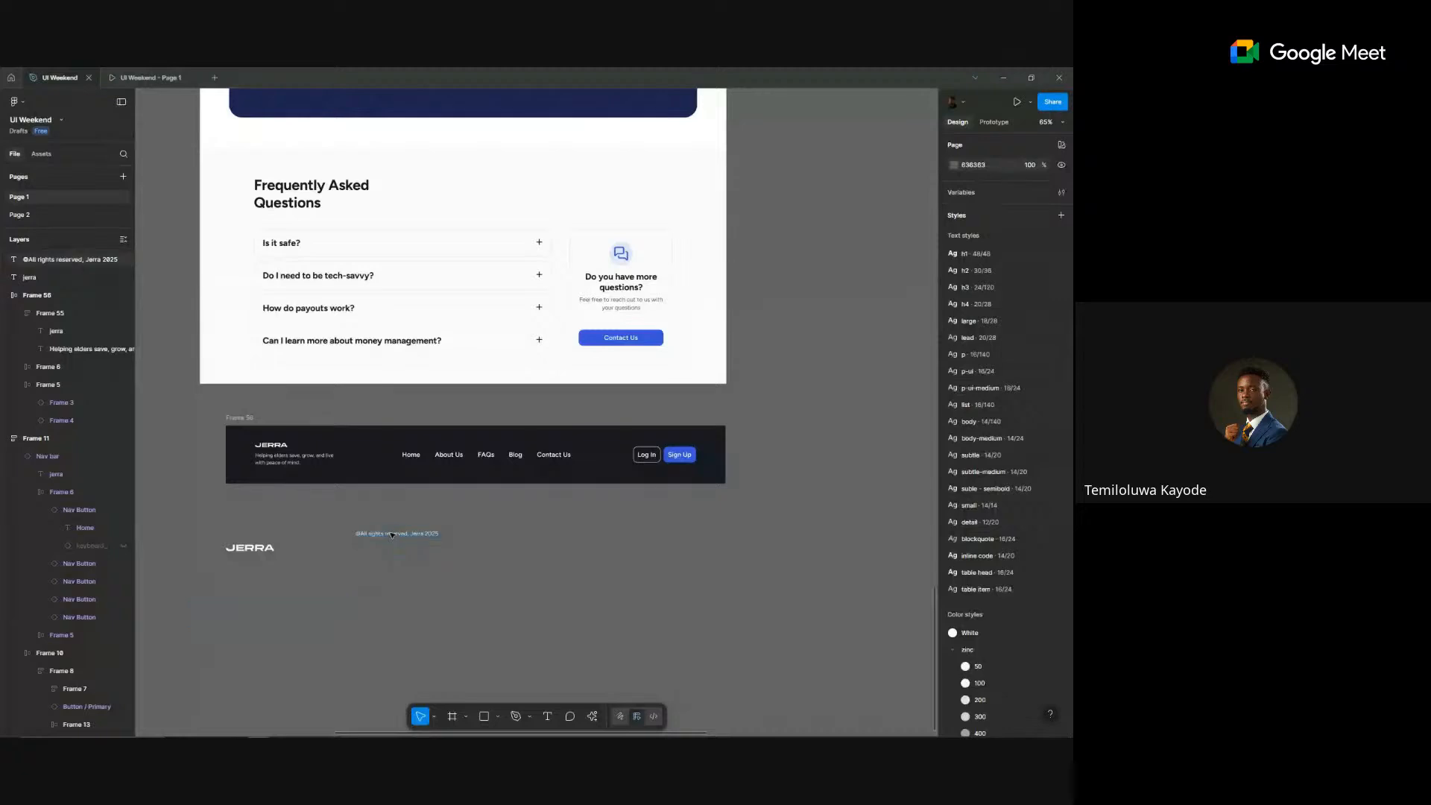
{"action": "left_click", "coordinate": [390, 535]}
{"action": "left_click_drag", "start_coordinate": [393, 534], "coordinate": [266, 503]}
{"action": "double_click", "coordinate": [266, 501]}
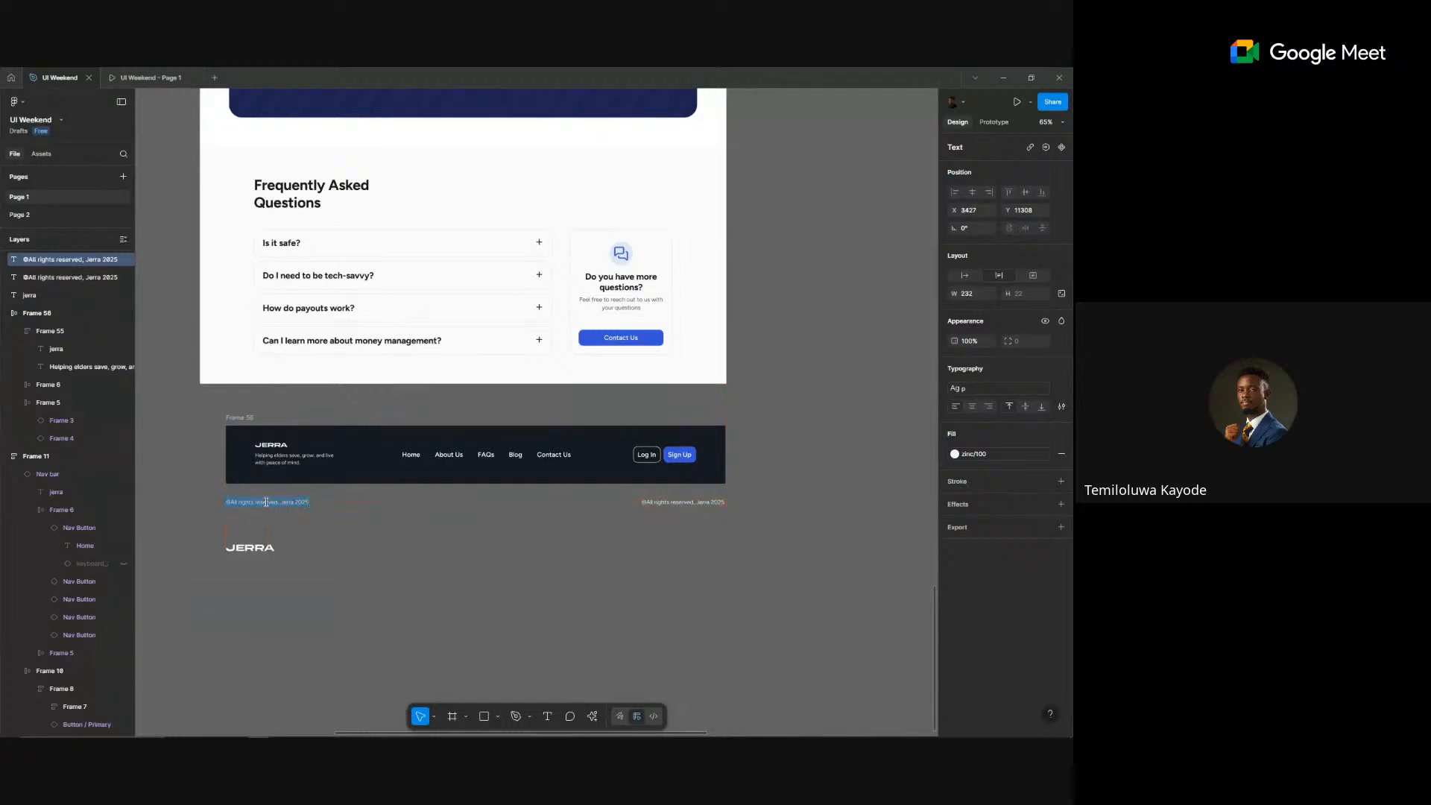
{"action": "type", "text": "Privacy Policy"}
{"action": "key", "text": "Escape"}
- Wrap the Privacy Policy and copyright texts in one auto layout row, and the footer's logo block, navigation links and buttons in another
{"action": "left_click", "coordinate": [701, 504], "text": "shift"}
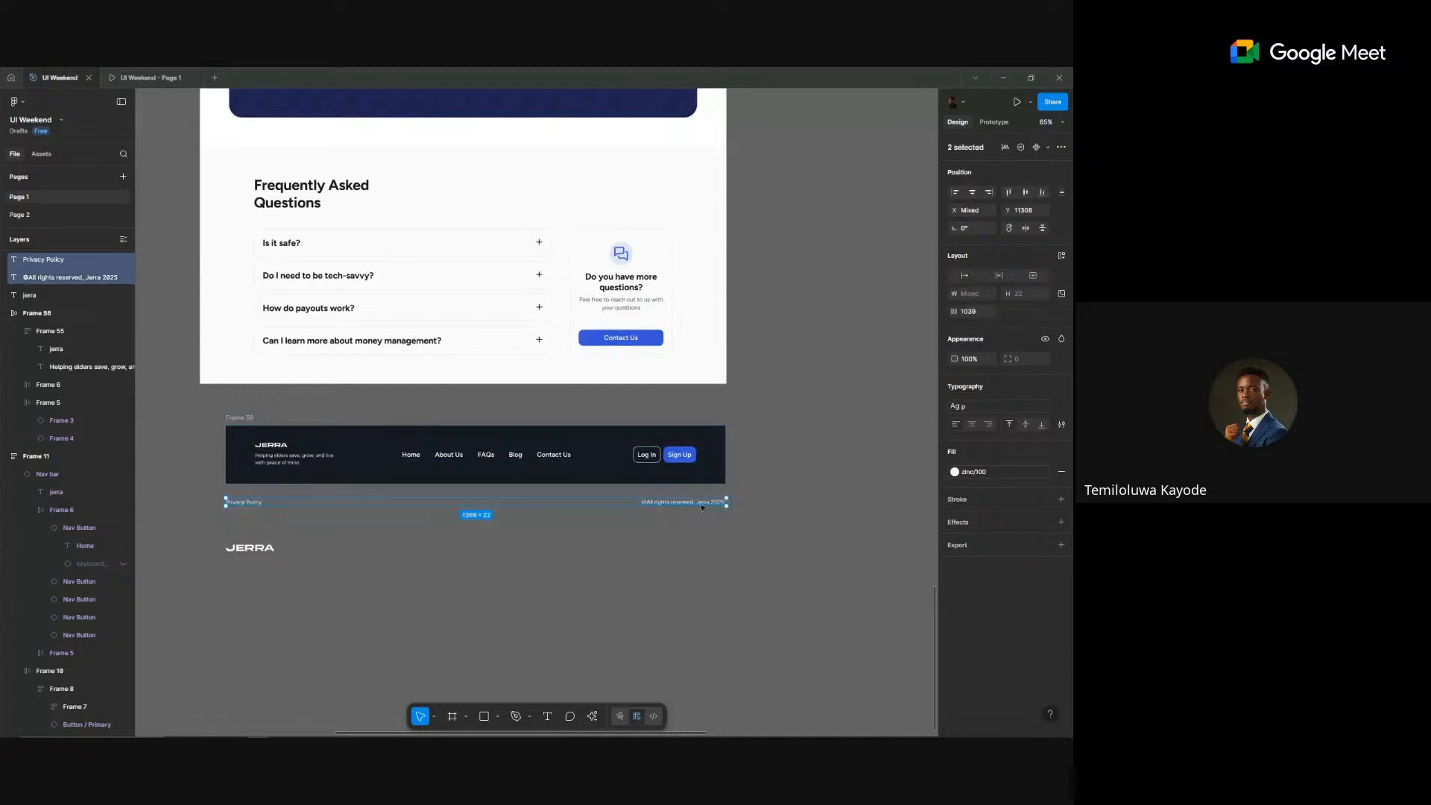
{"action": "key", "text": "shift+a"}
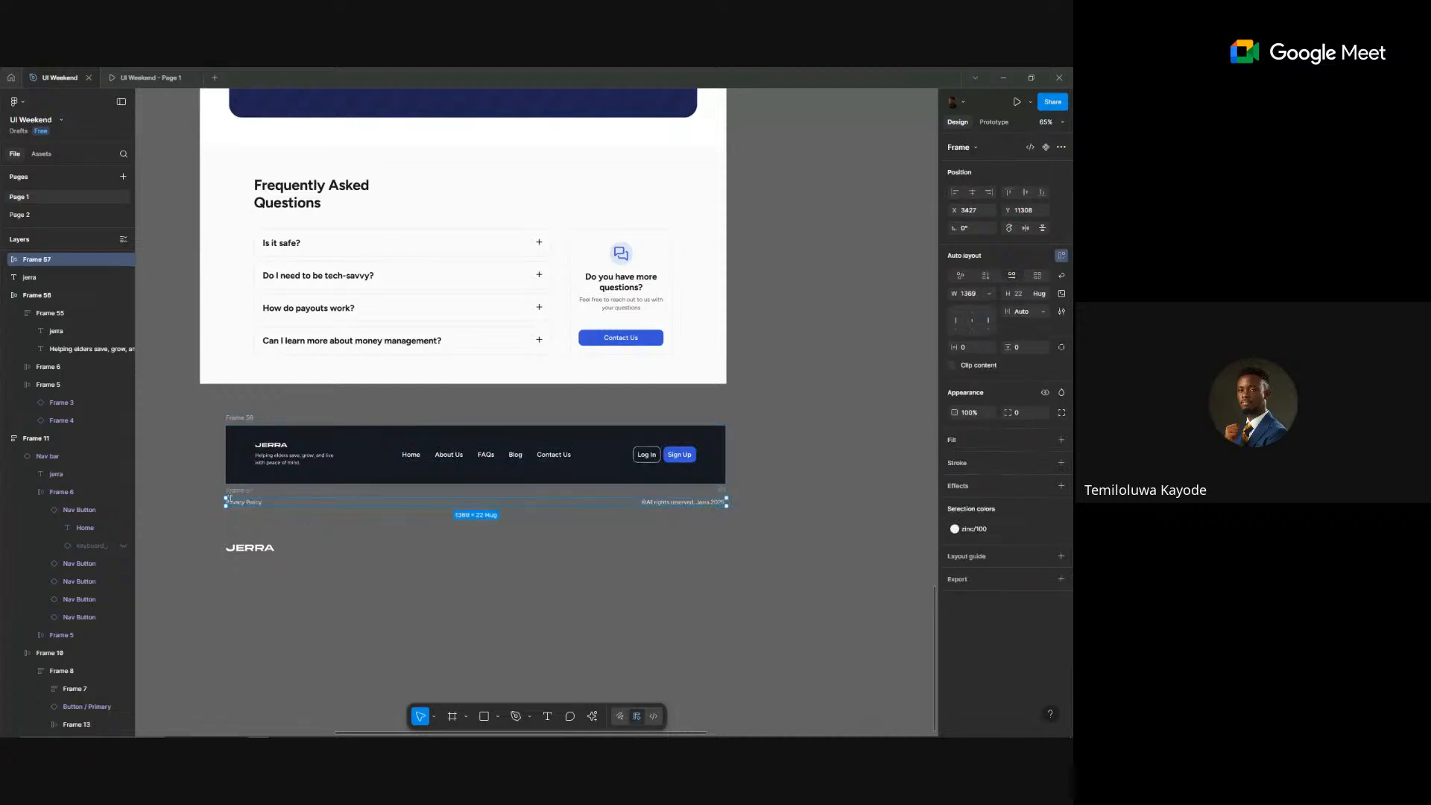
{"action": "left_click", "coordinate": [294, 458]}
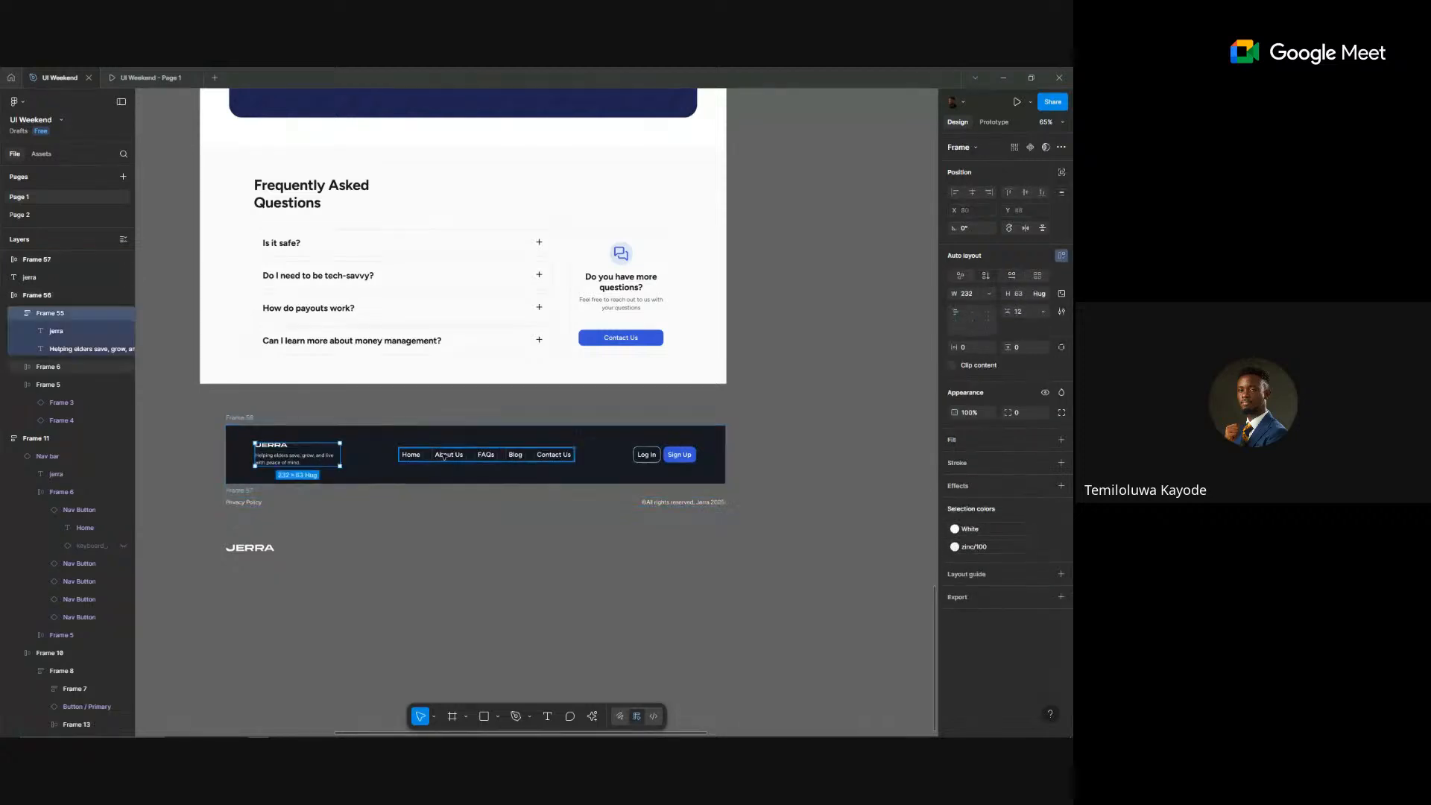
{"action": "left_click", "coordinate": [521, 455], "text": "shift"}
{"action": "left_click", "coordinate": [682, 453], "text": "shift"}
{"action": "key", "text": "shift+a"}
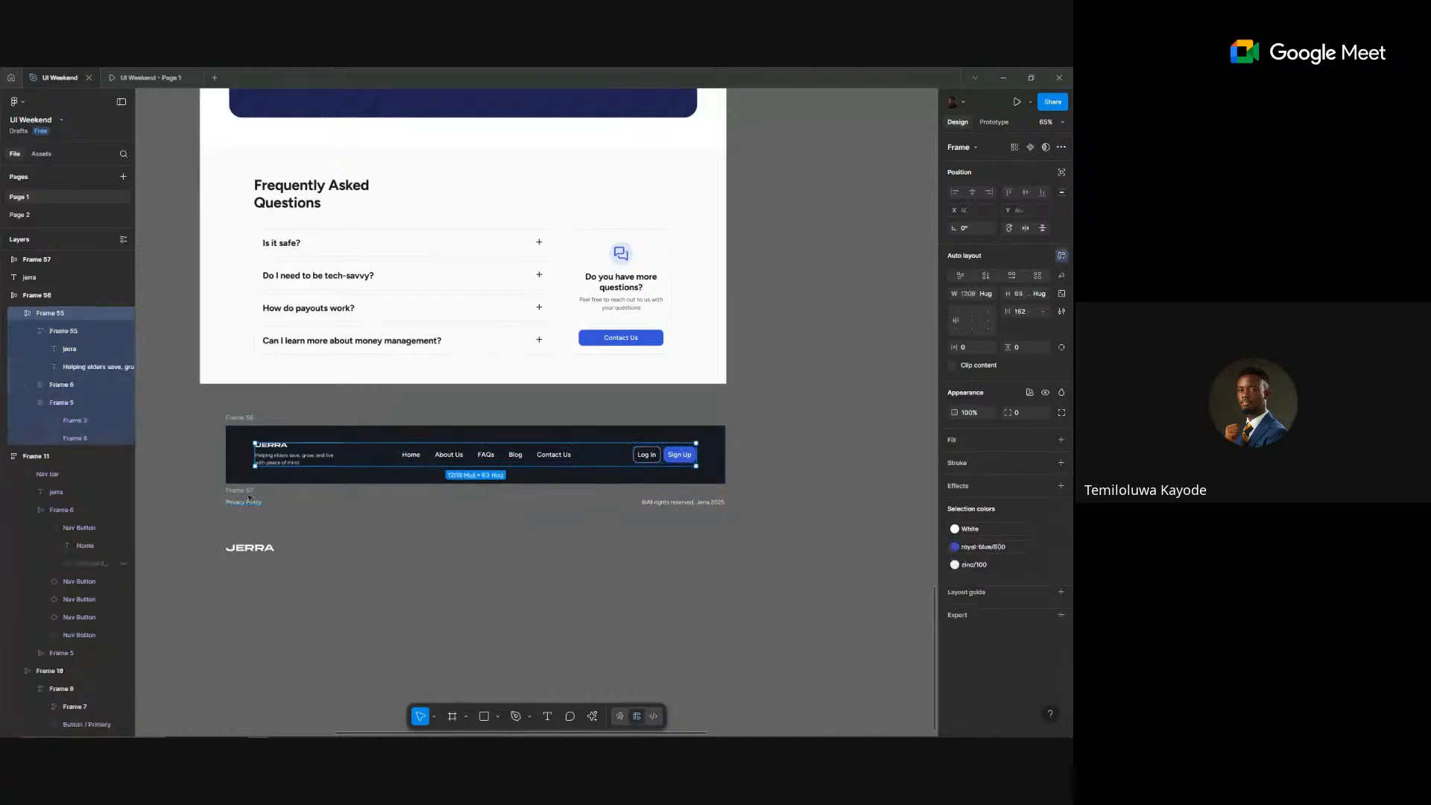
- Move the Privacy Policy and copyright row into the footer frame after the navigation row, and stack the footer's contents vertically
{"action": "left_click", "coordinate": [280, 474]}
{"action": "left_click_drag", "start_coordinate": [279, 474], "coordinate": [280, 475]}
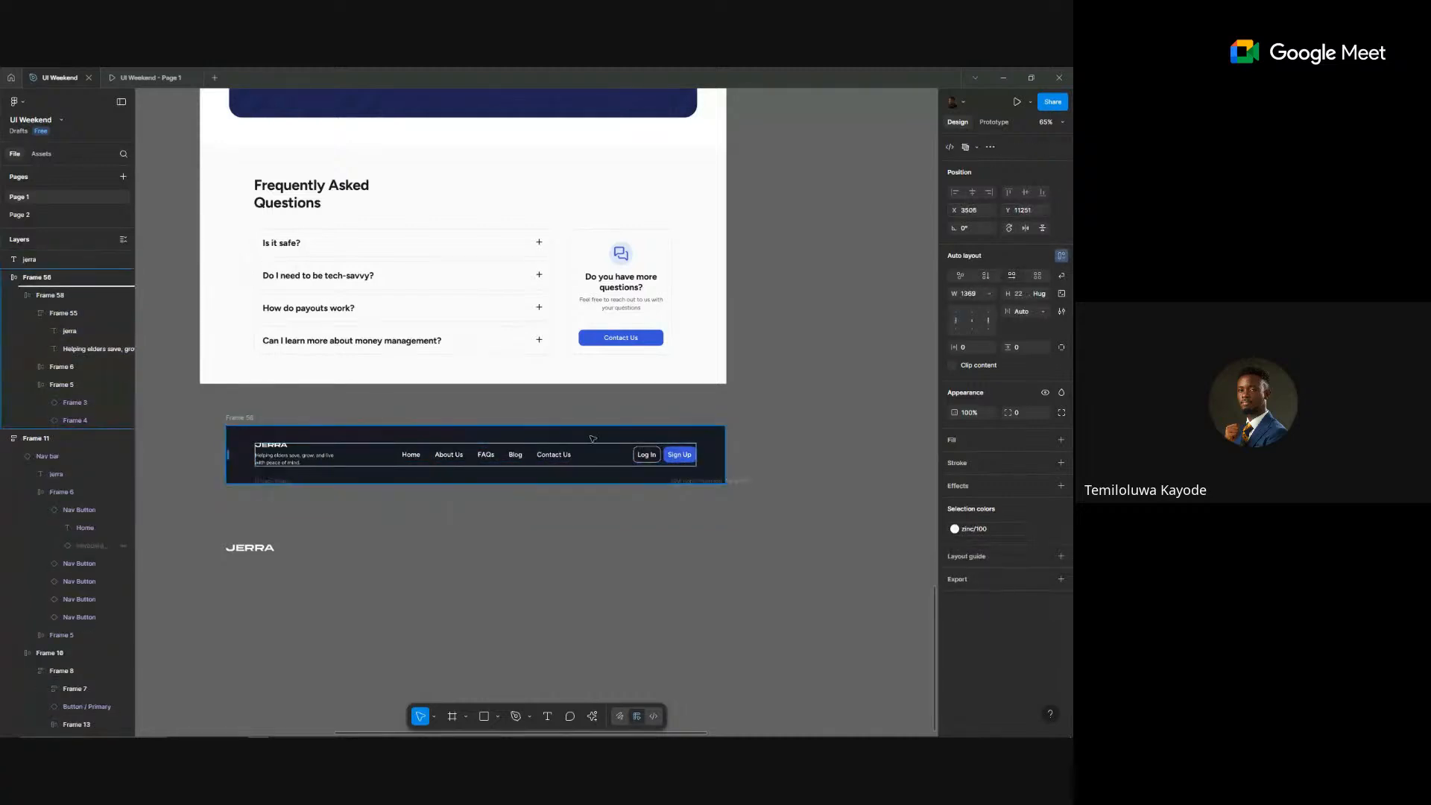
{"action": "key", "text": "shift+a"}
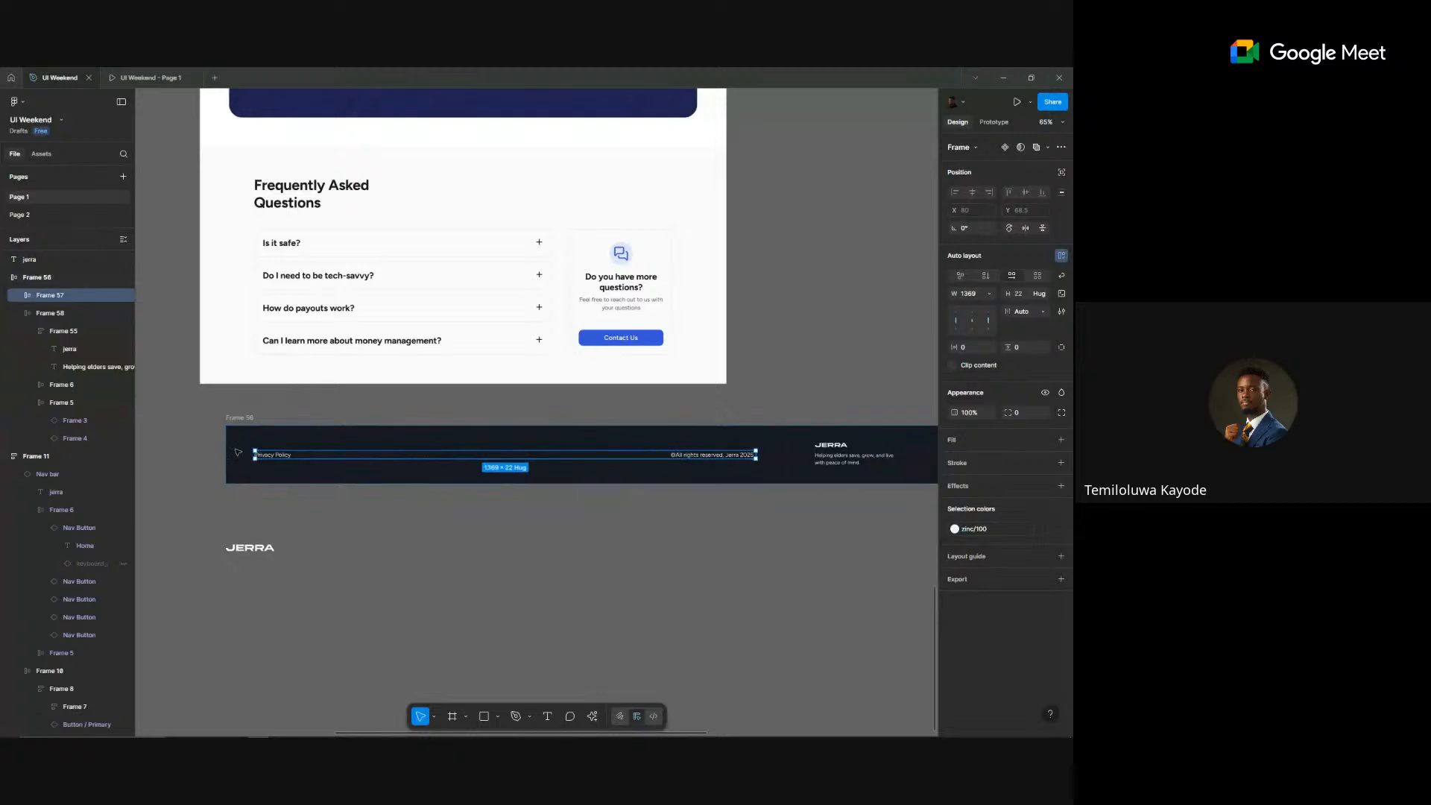
{"action": "key", "text": "Right"}
{"action": "key", "text": "shift+Return"}
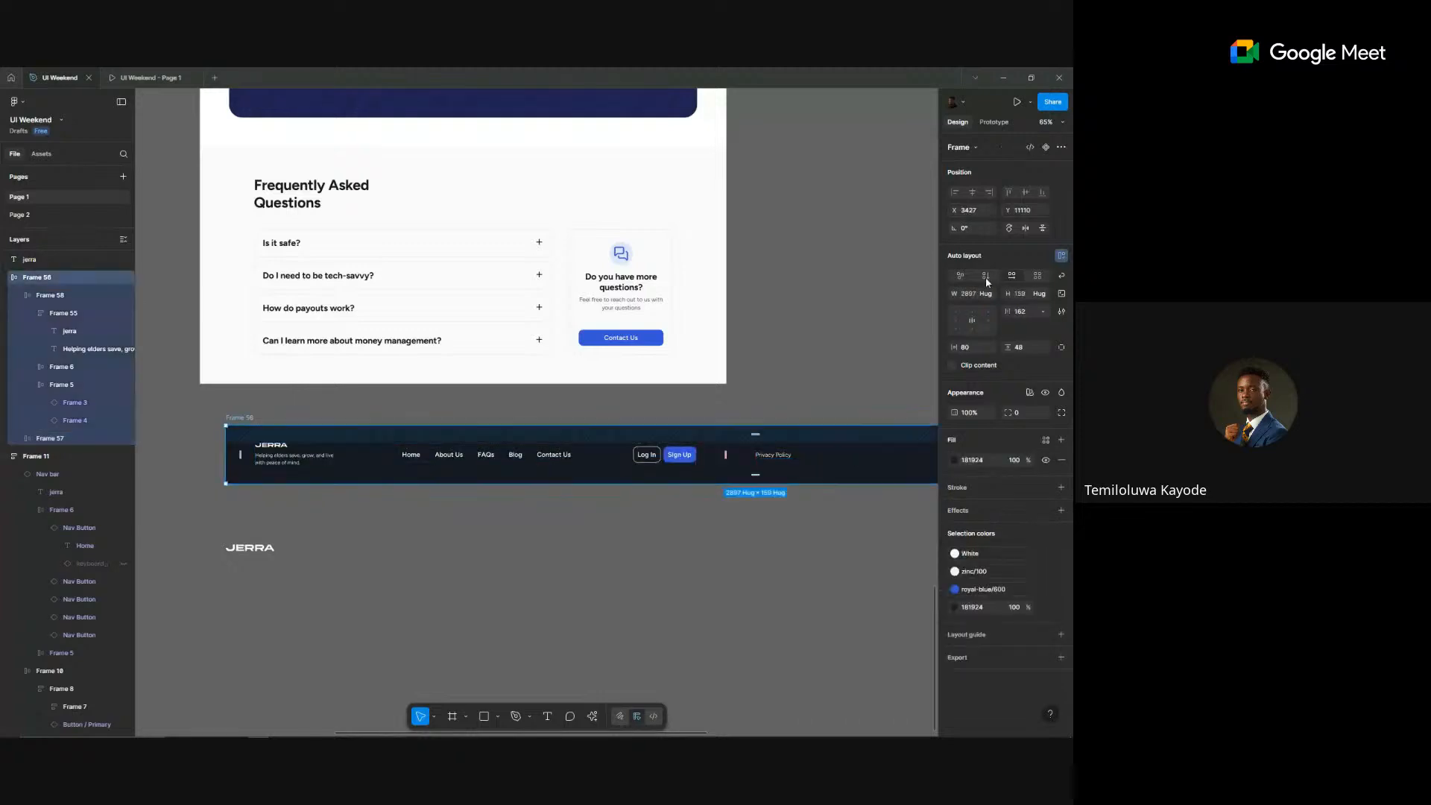
{"action": "left_click", "coordinate": [985, 276]}
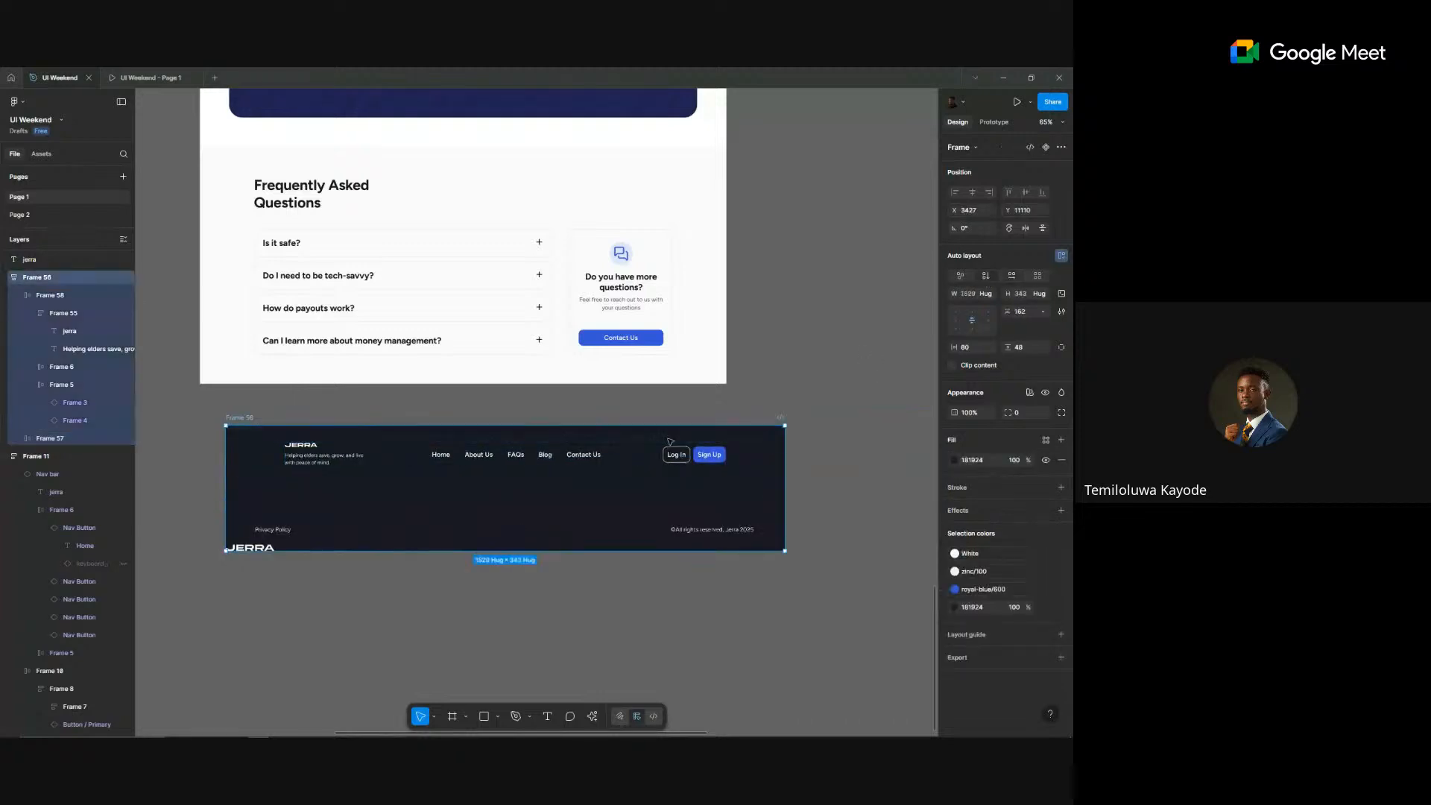
- Set the vertical gap between the two footer rows to 36
{"action": "left_click", "coordinate": [518, 483]}
{"action": "type", "text": "36"}
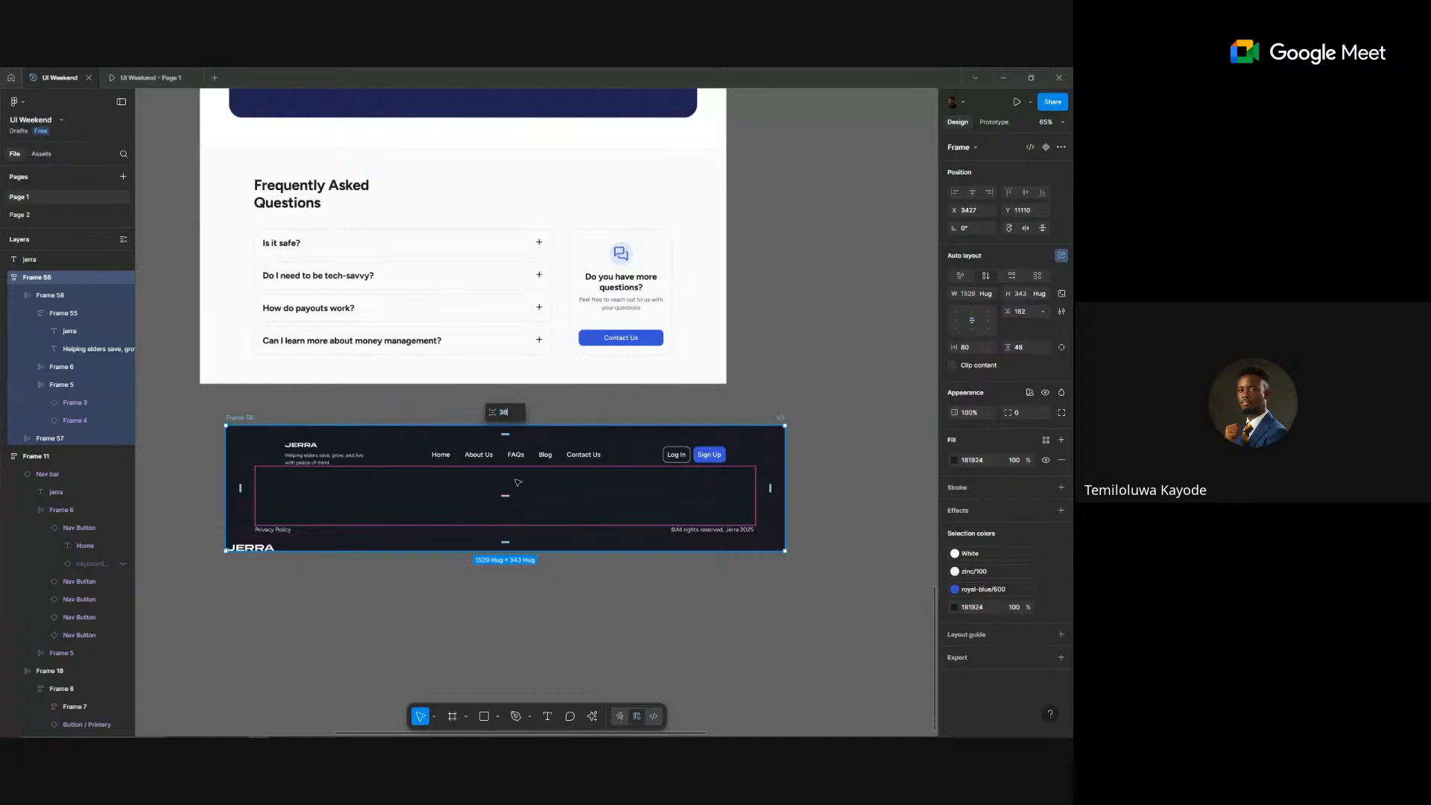
{"action": "key", "text": "Return"}
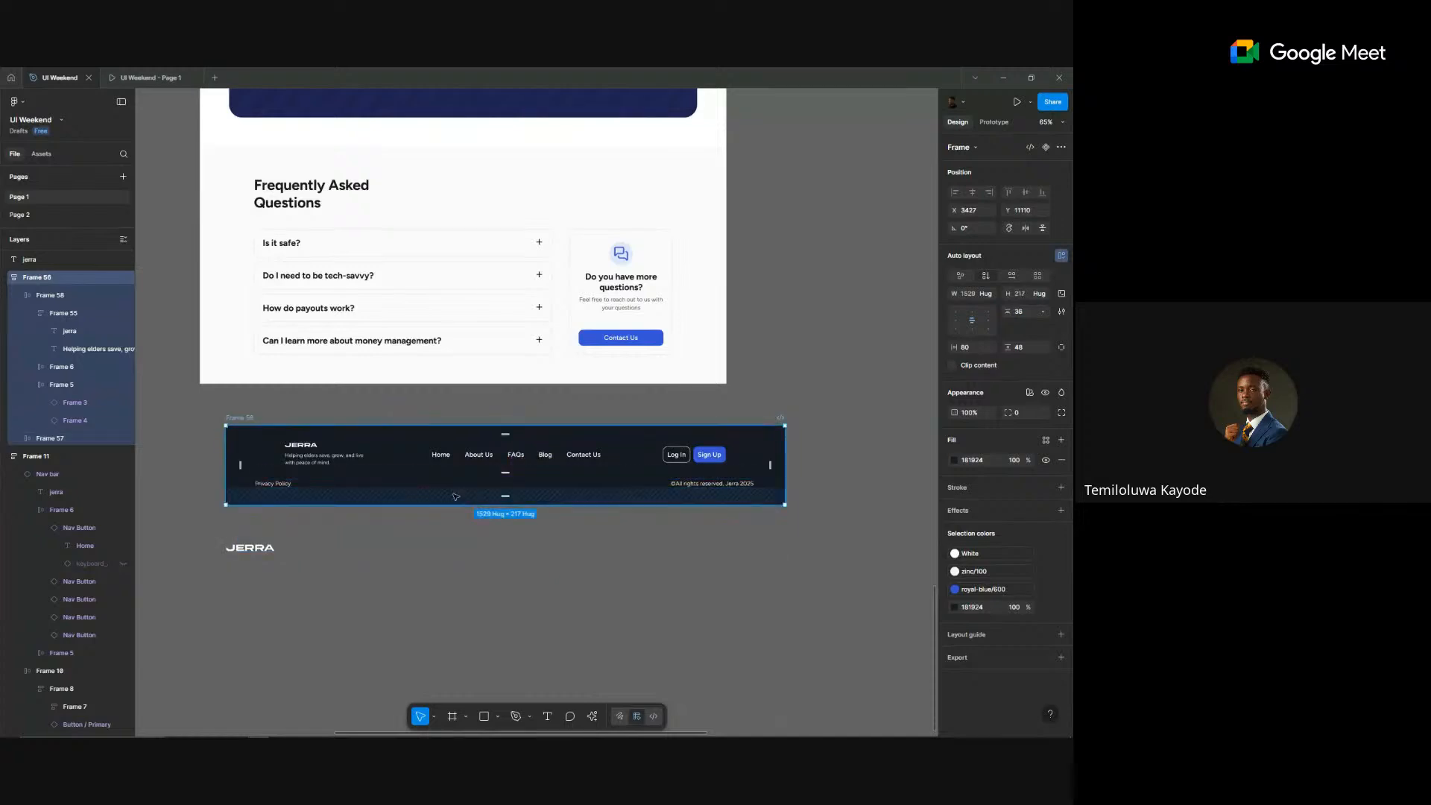
- Make both footer rows fill the container's width and set the navigation row's gap to Auto
{"action": "left_click", "coordinate": [521, 483]}
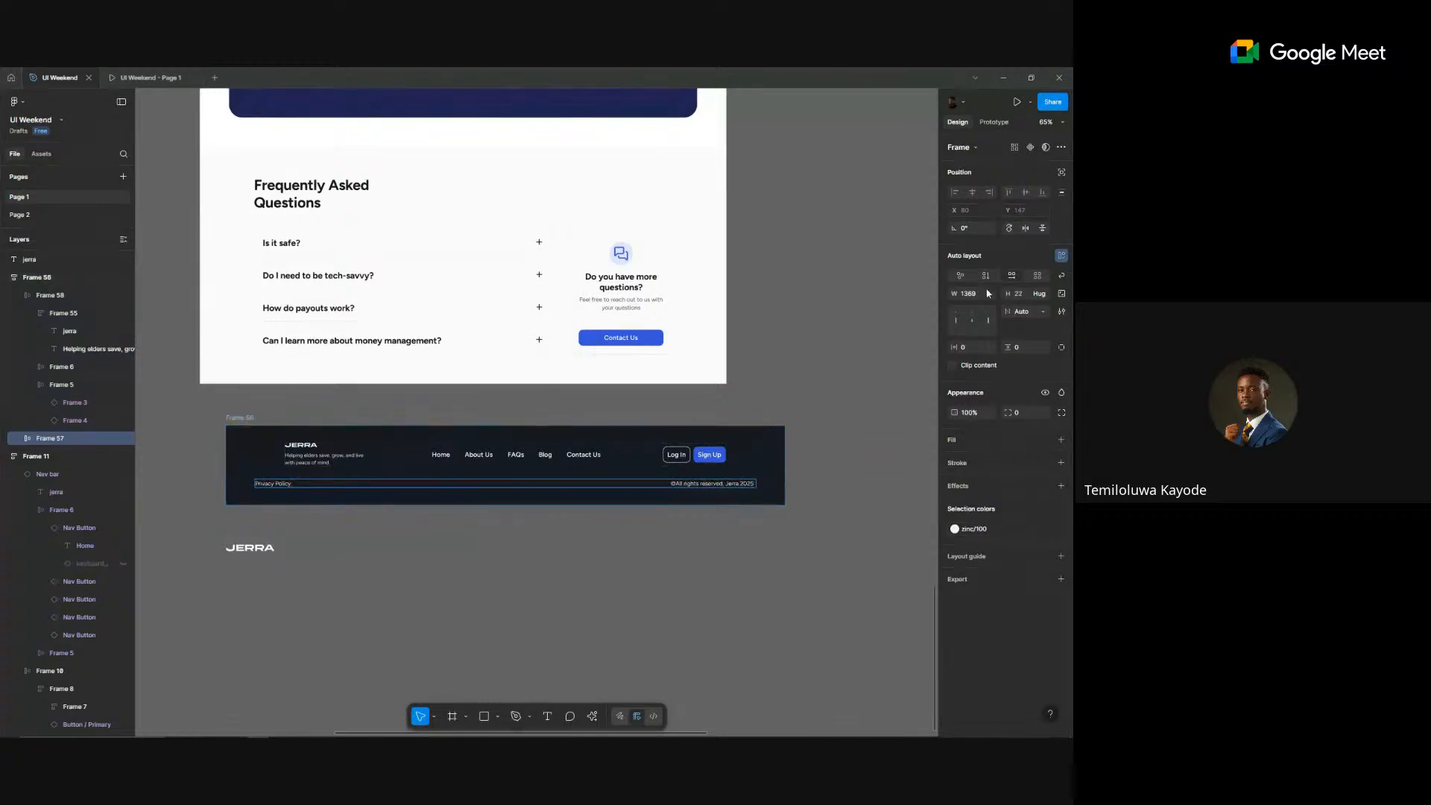
{"action": "left_click", "coordinate": [986, 292]}
{"action": "left_click", "coordinate": [932, 319]}
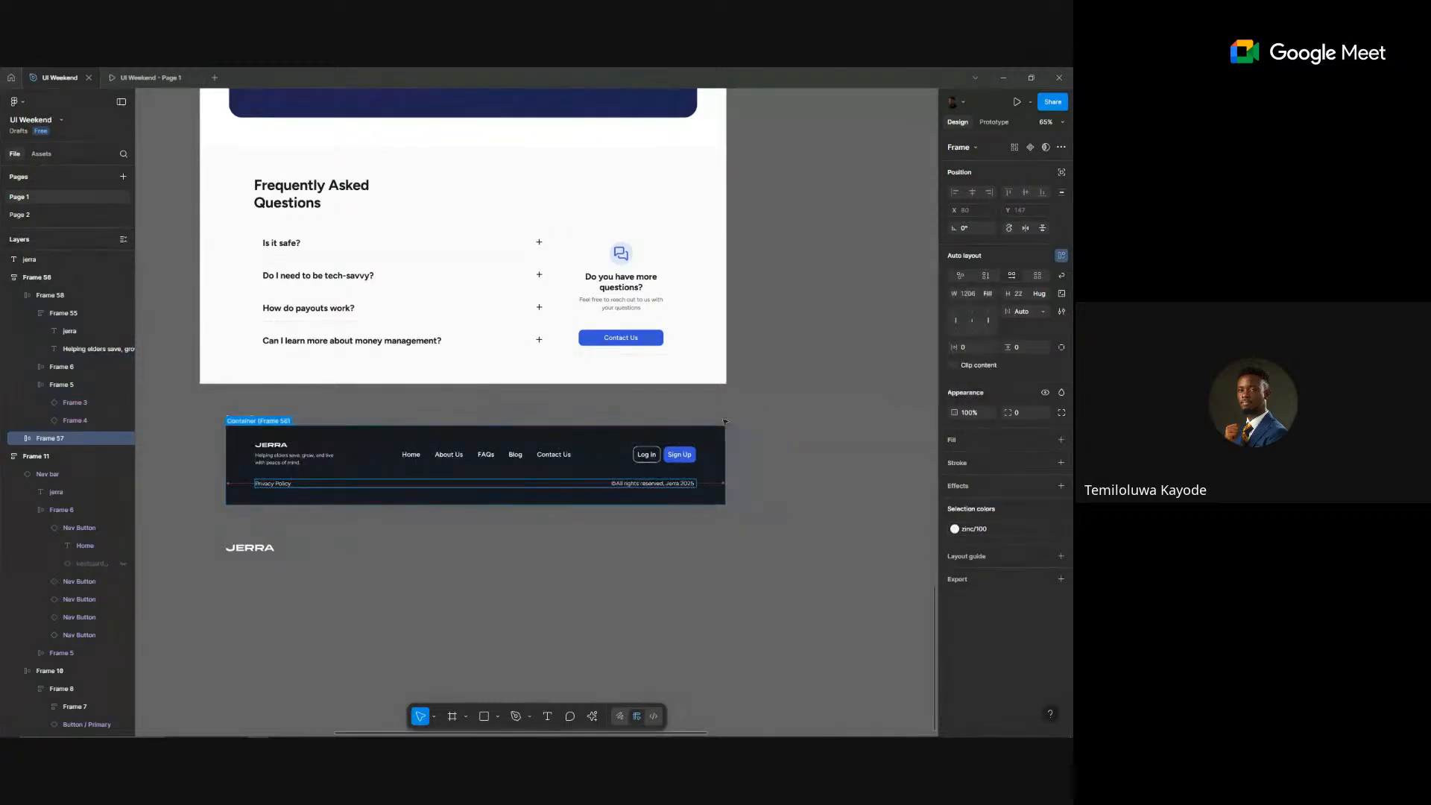
{"action": "left_click", "coordinate": [522, 456]}
{"action": "left_click", "coordinate": [990, 296]}
{"action": "left_click", "coordinate": [935, 317]}
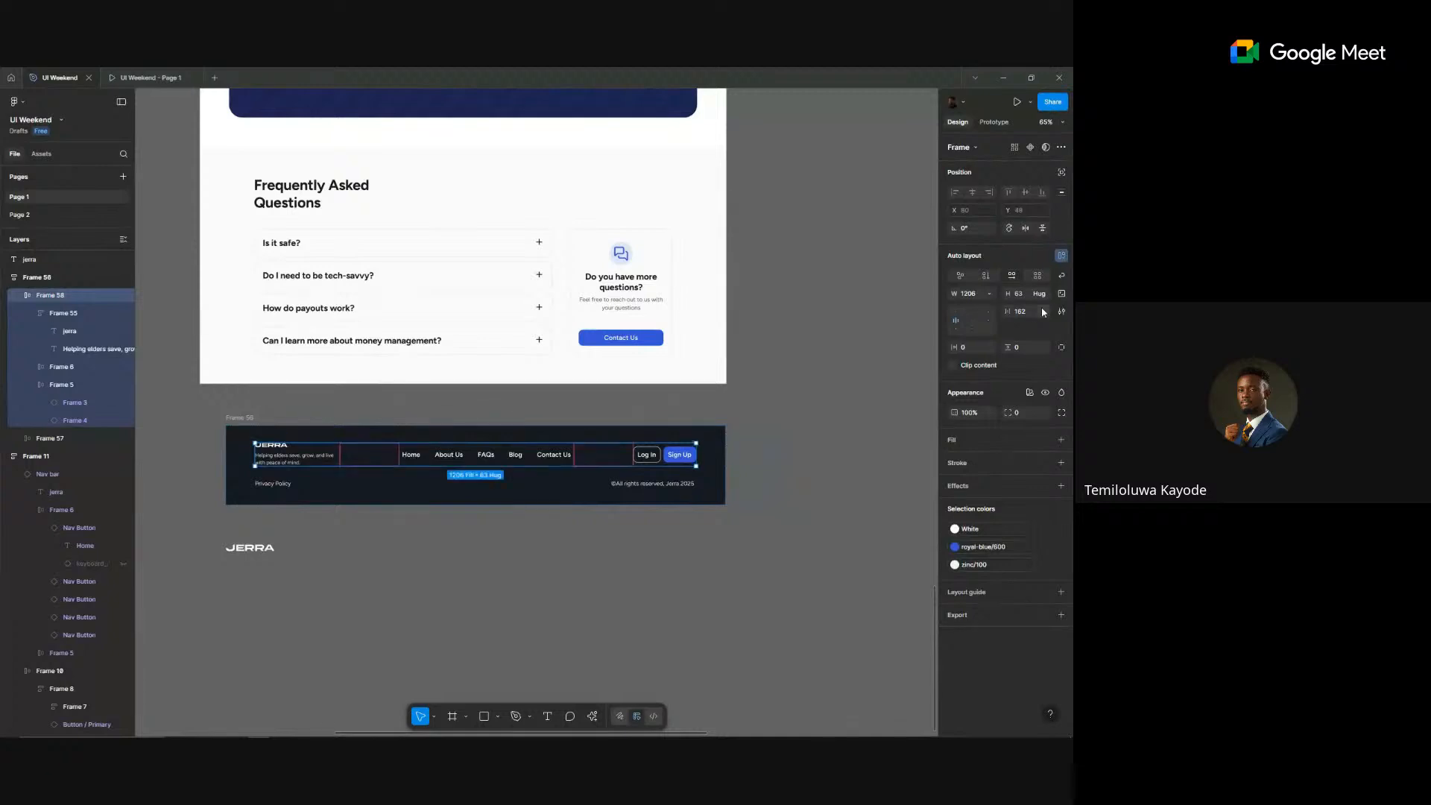
{"action": "left_click", "coordinate": [996, 326]}
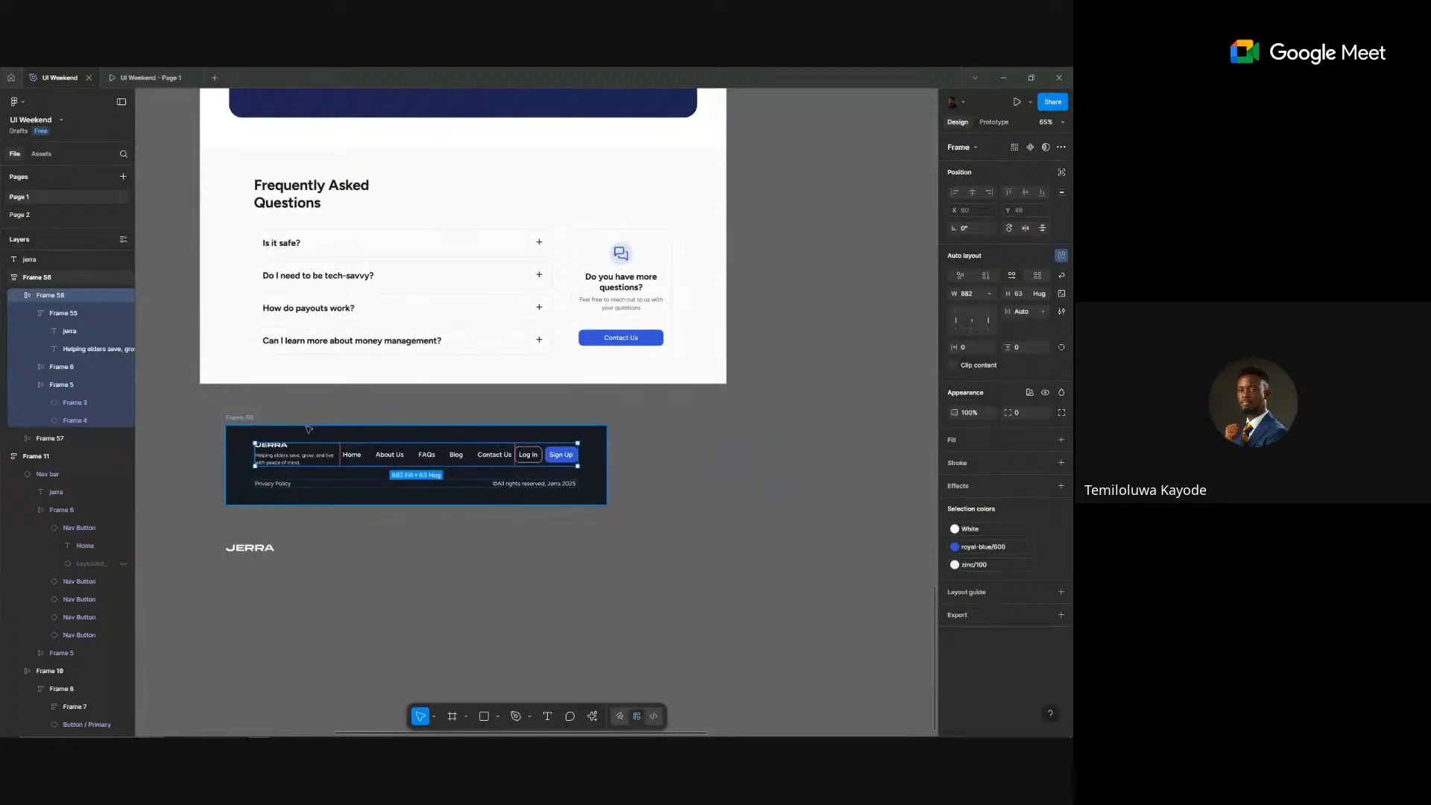
- Set the width of the whole footer frame to 1440
{"action": "key", "text": "Escape"}
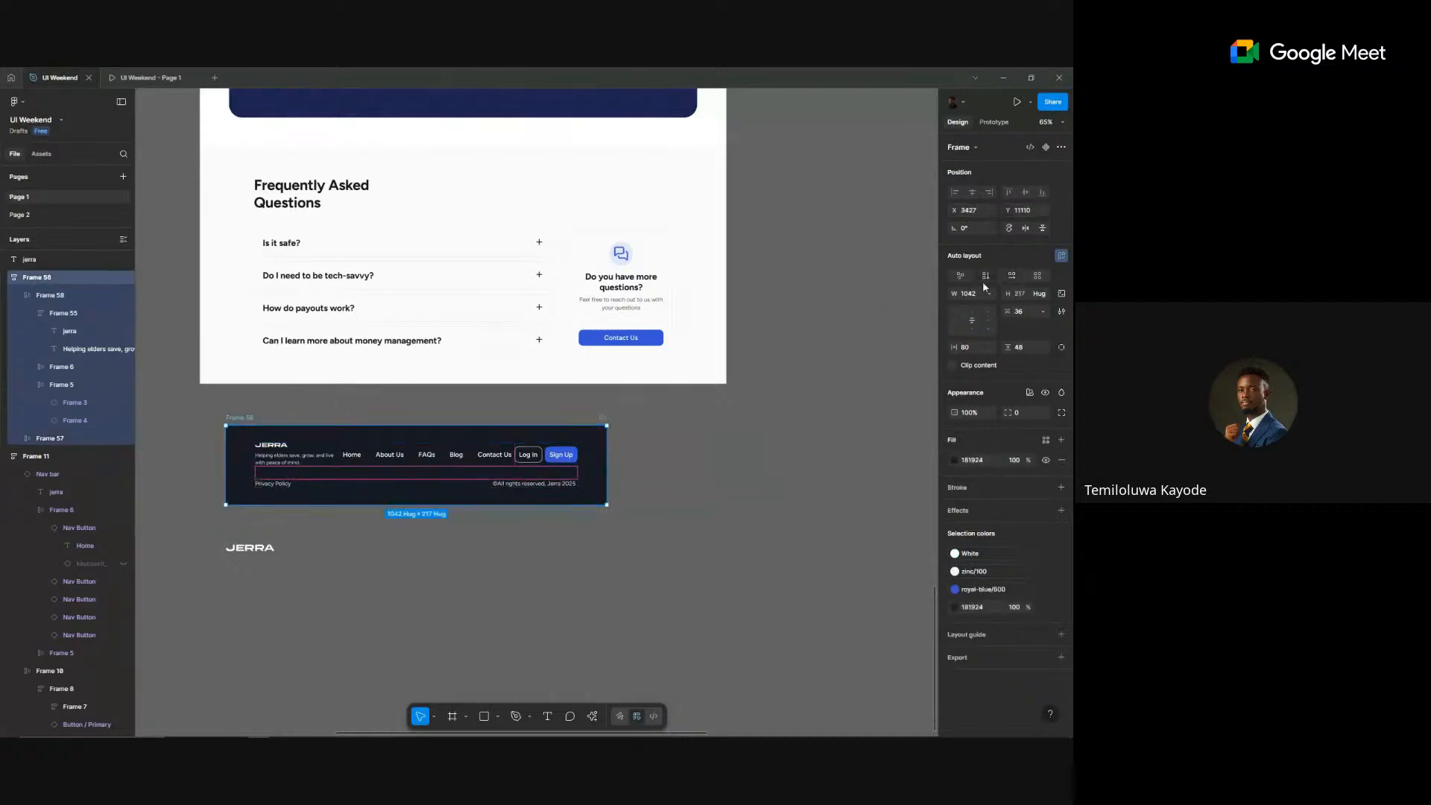
{"action": "left_click", "coordinate": [978, 293]}
{"action": "type", "text": "1440"}
{"action": "key", "text": "Return"}
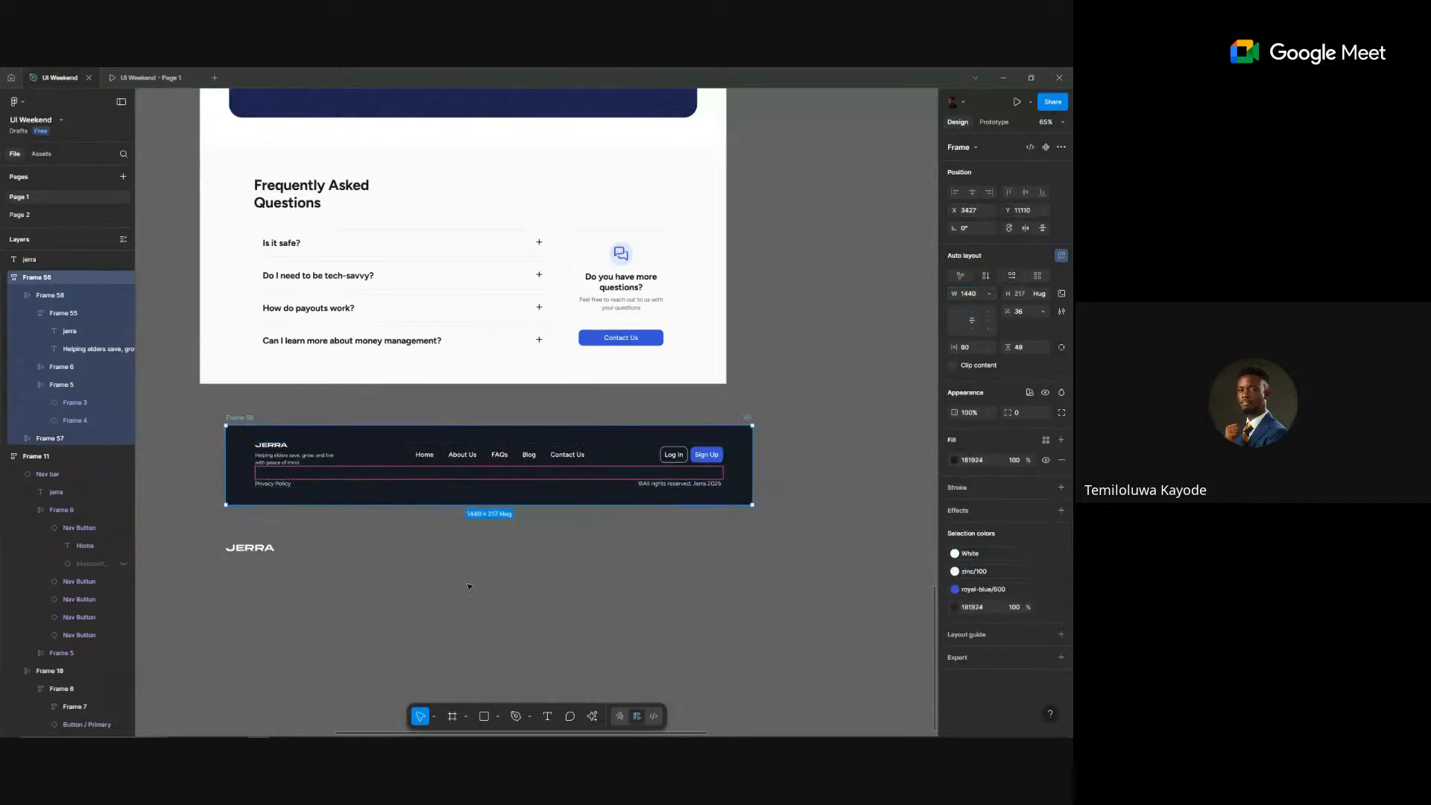
{"action": "left_click", "coordinate": [469, 586]}
- Set the loose JERRA wordmark below the footer to auto width and scale it up to about 1416 wide
{"action": "left_click", "coordinate": [243, 549]}
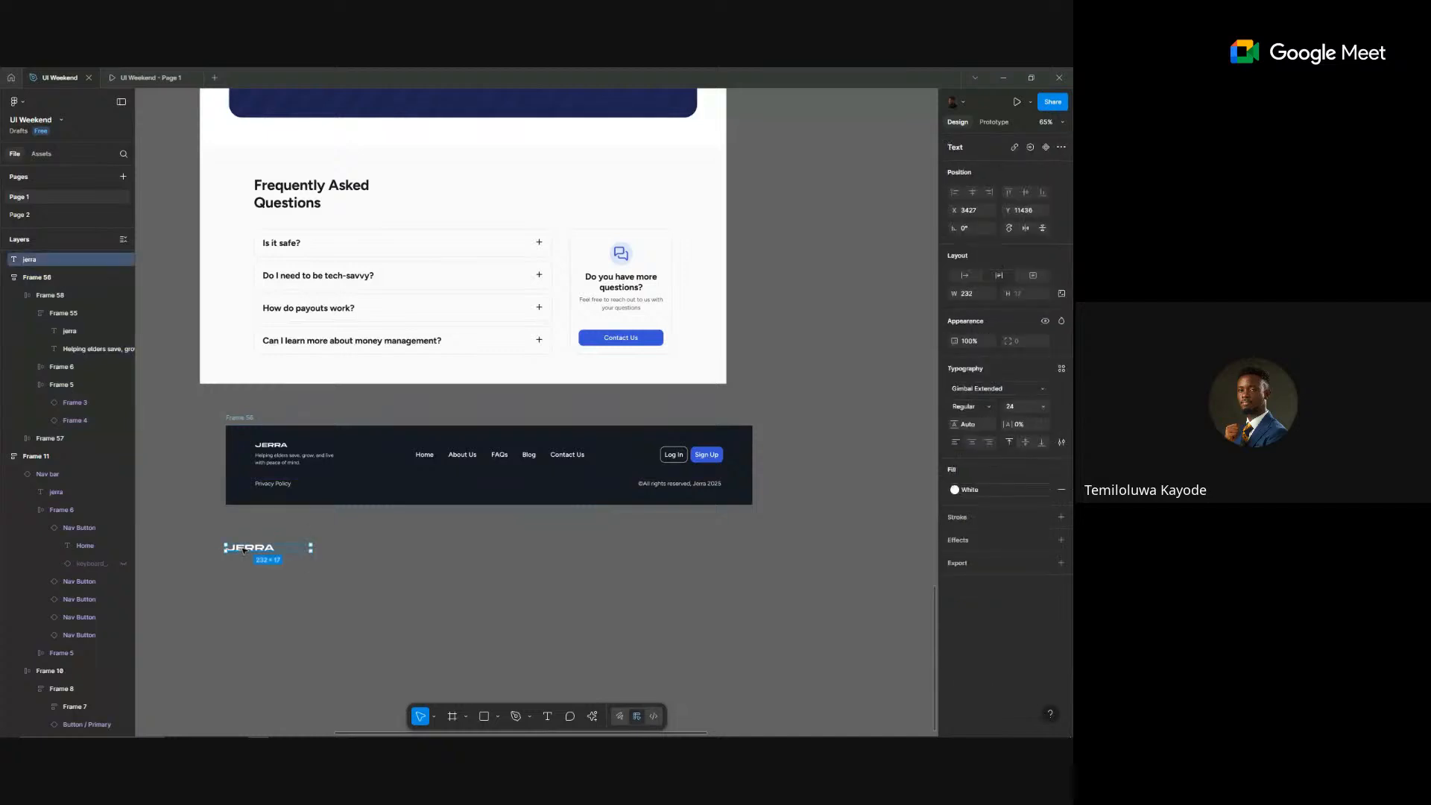
{"action": "left_click", "coordinate": [964, 275]}
{"action": "key", "text": "k"}
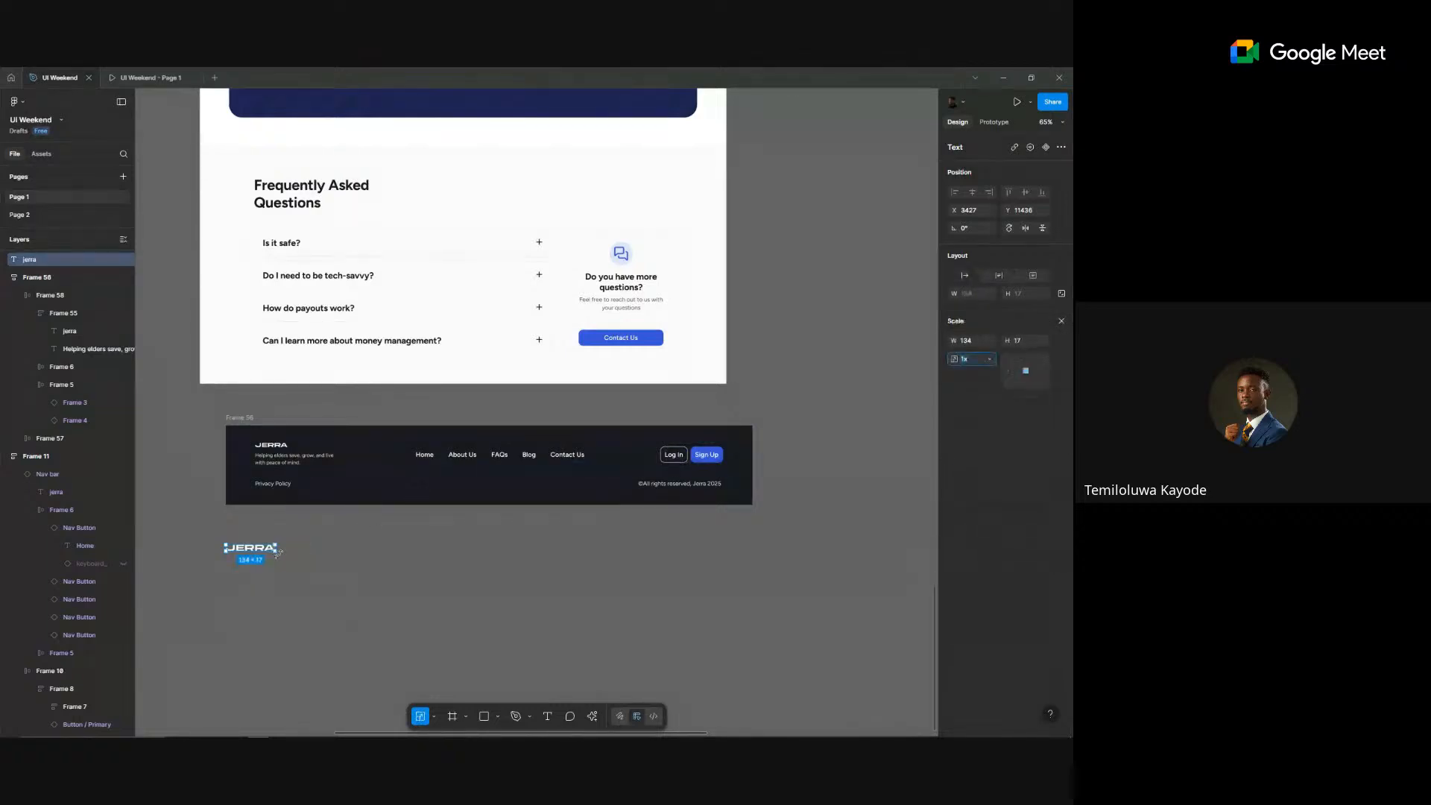
{"action": "left_click_drag", "start_coordinate": [278, 553], "coordinate": [754, 591]}
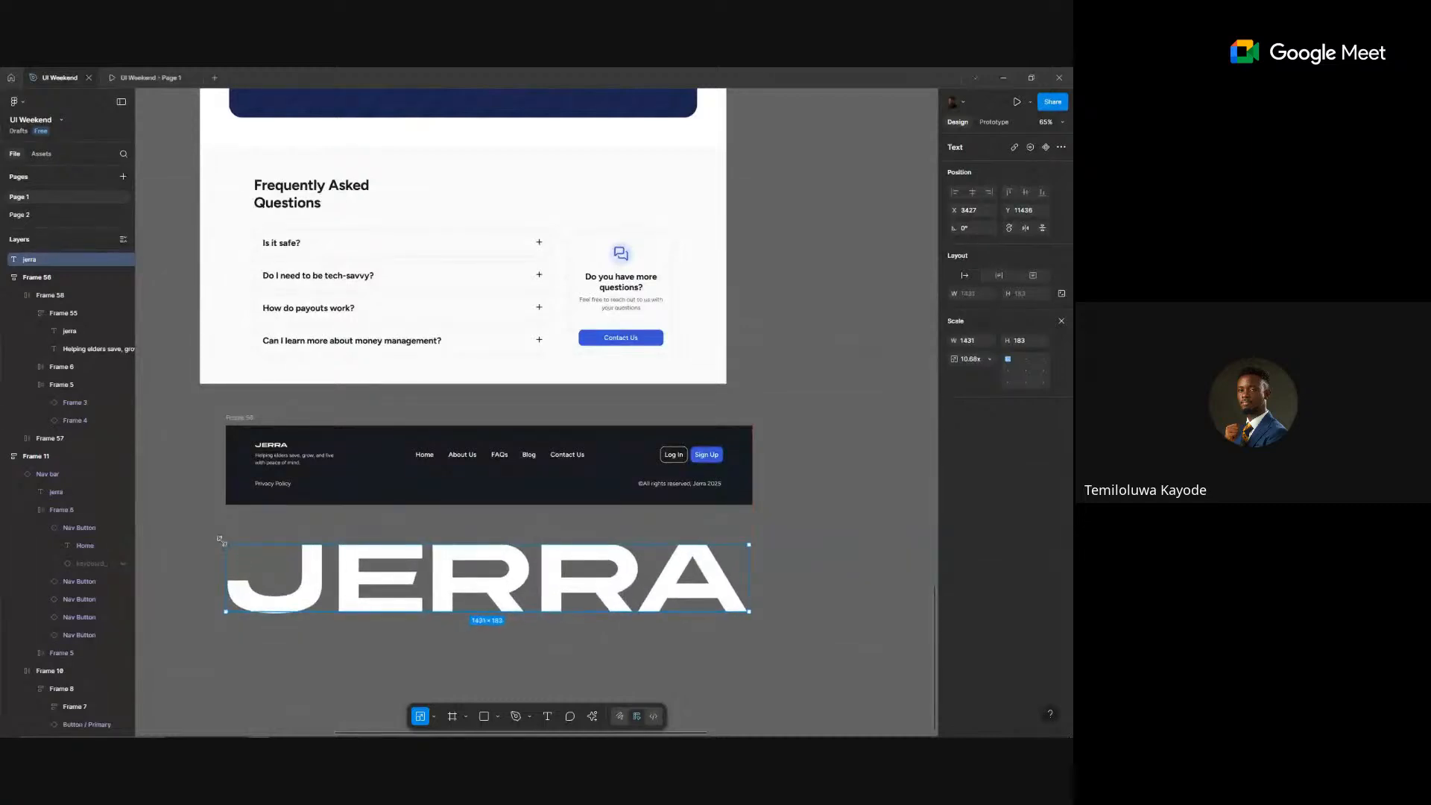
{"action": "mouse_move", "coordinate": [222, 540]}
{"action": "left_mouse_down"}
{"action": "mouse_move", "coordinate": [200, 538]}
{"action": "mouse_move", "coordinate": [248, 545]}
{"action": "left_mouse_up"}
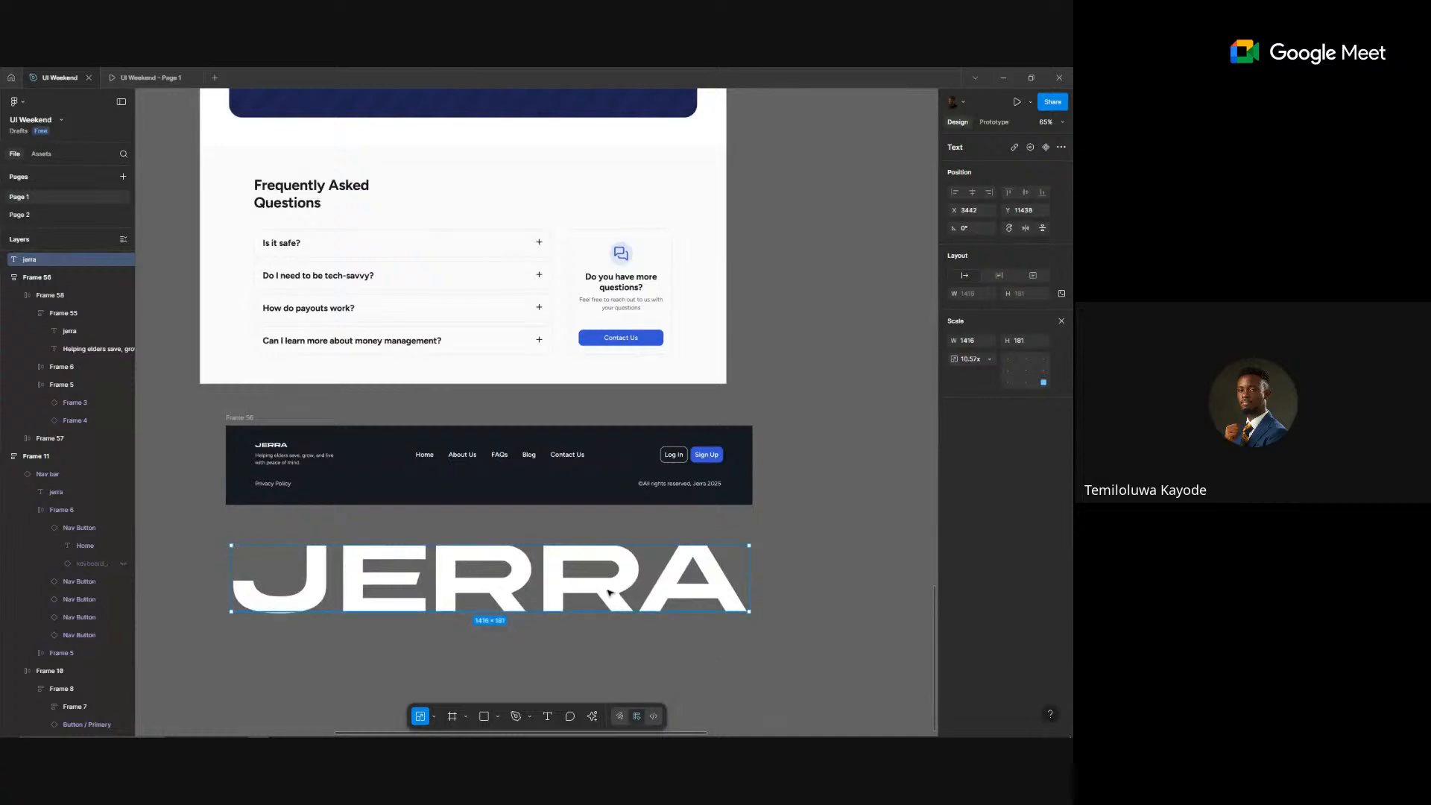
{"action": "scroll", "coordinate": [596, 592], "scroll_direction": "right", "scroll_amount": 2}
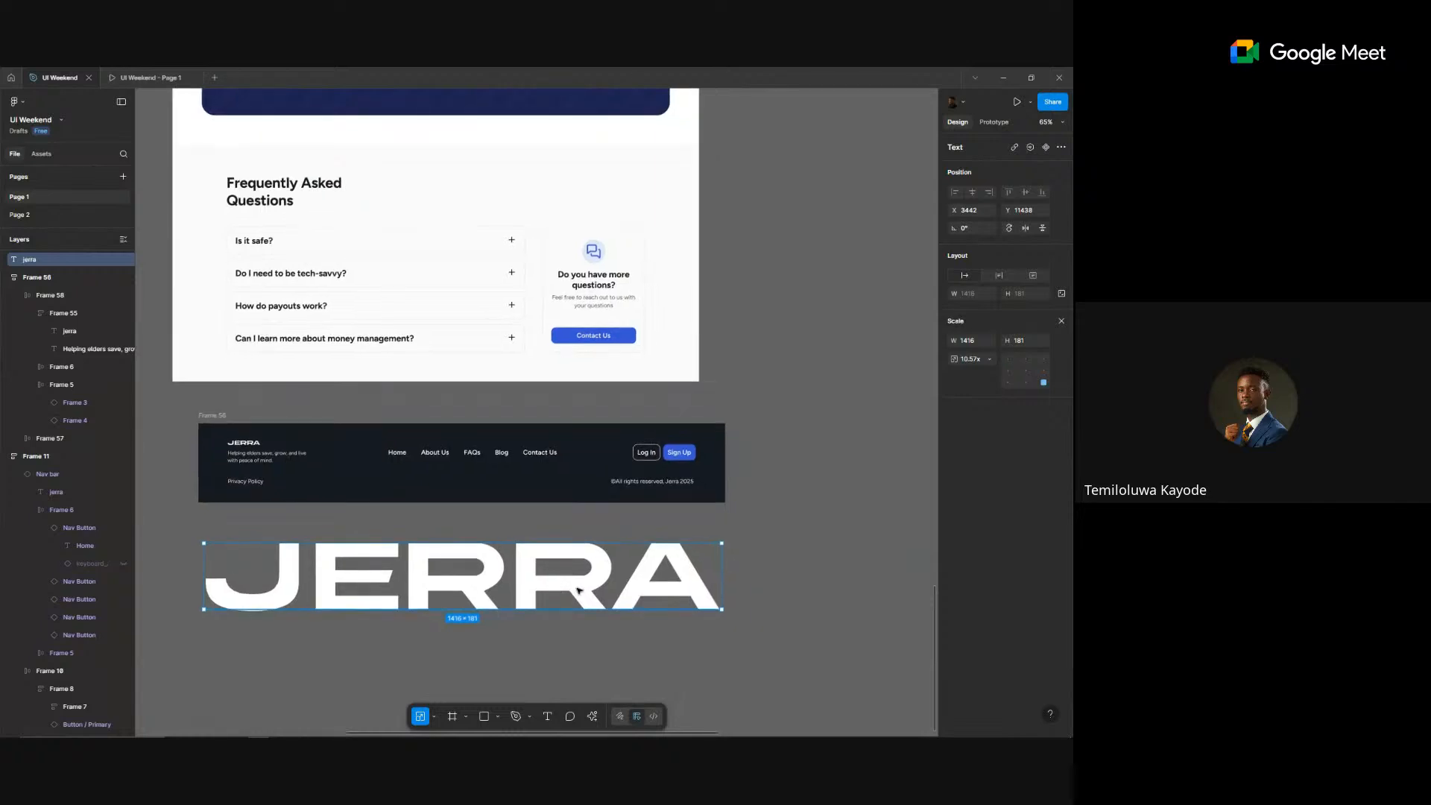
- Copy the enlarged JERRA wordmark as a PNG and paste it as an image below the original
{"action": "right_click", "coordinate": [579, 591]}
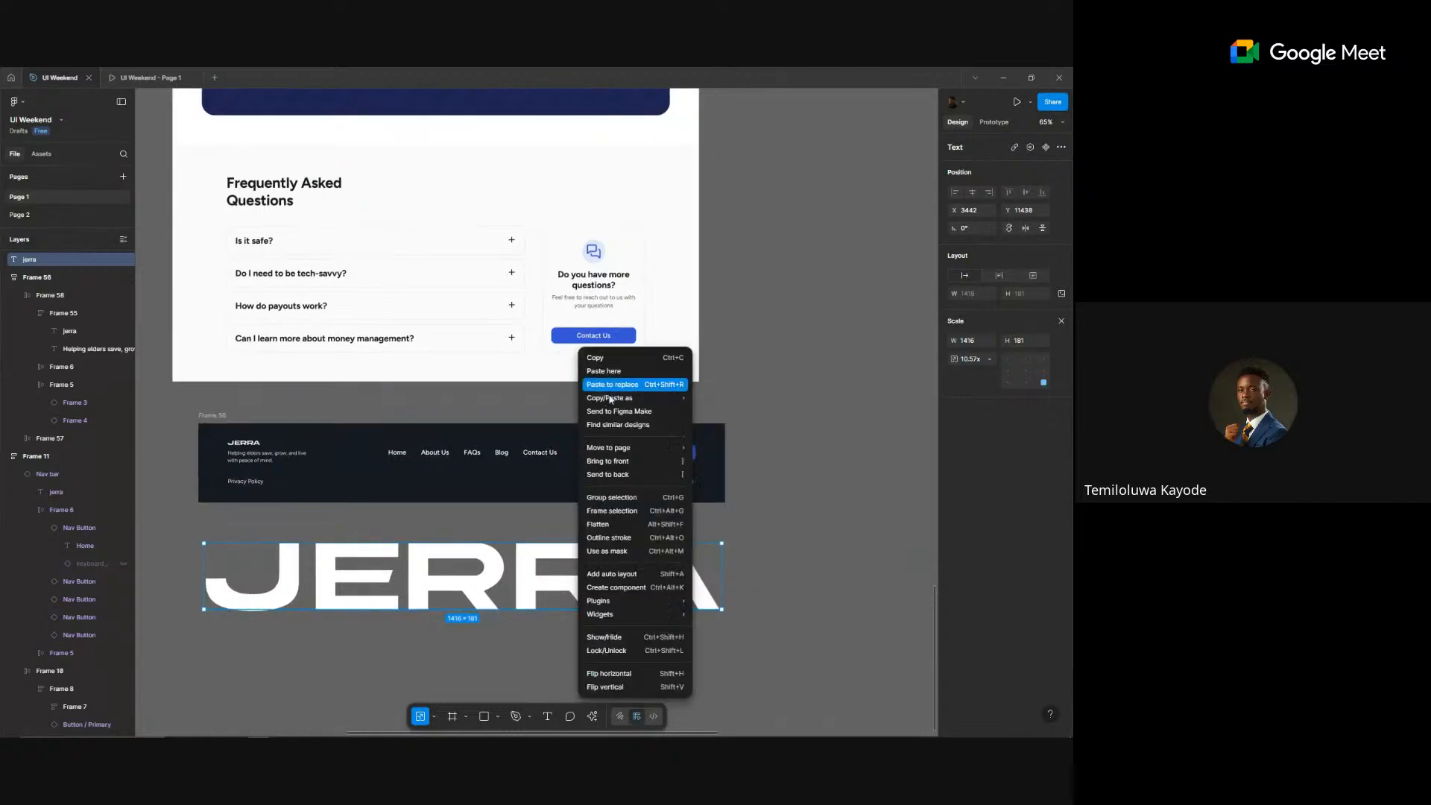
{"action": "mouse_move", "coordinate": [611, 401]}
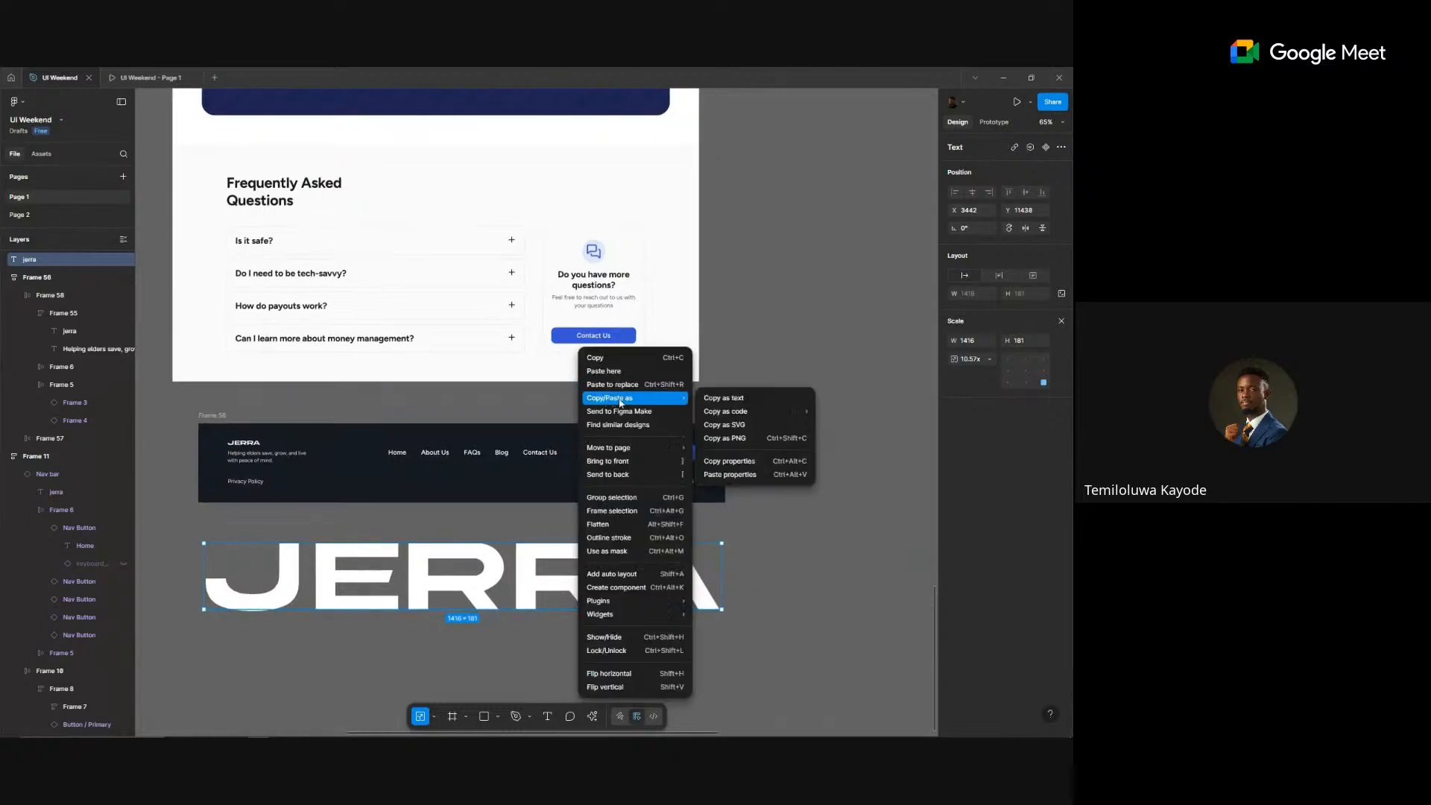
{"action": "left_click", "coordinate": [746, 439]}
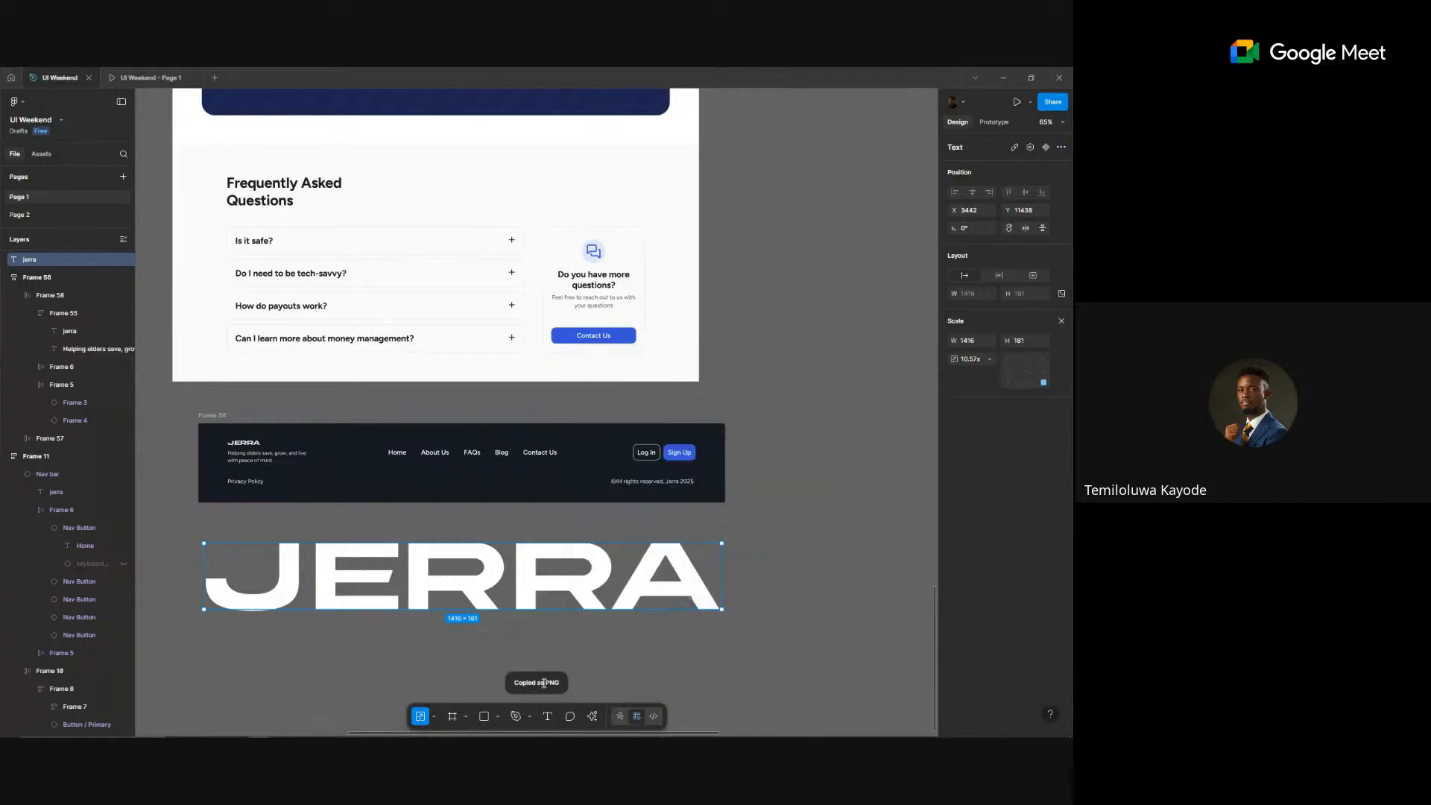
{"action": "left_click", "coordinate": [439, 659]}
{"action": "right_click", "coordinate": [438, 656]}
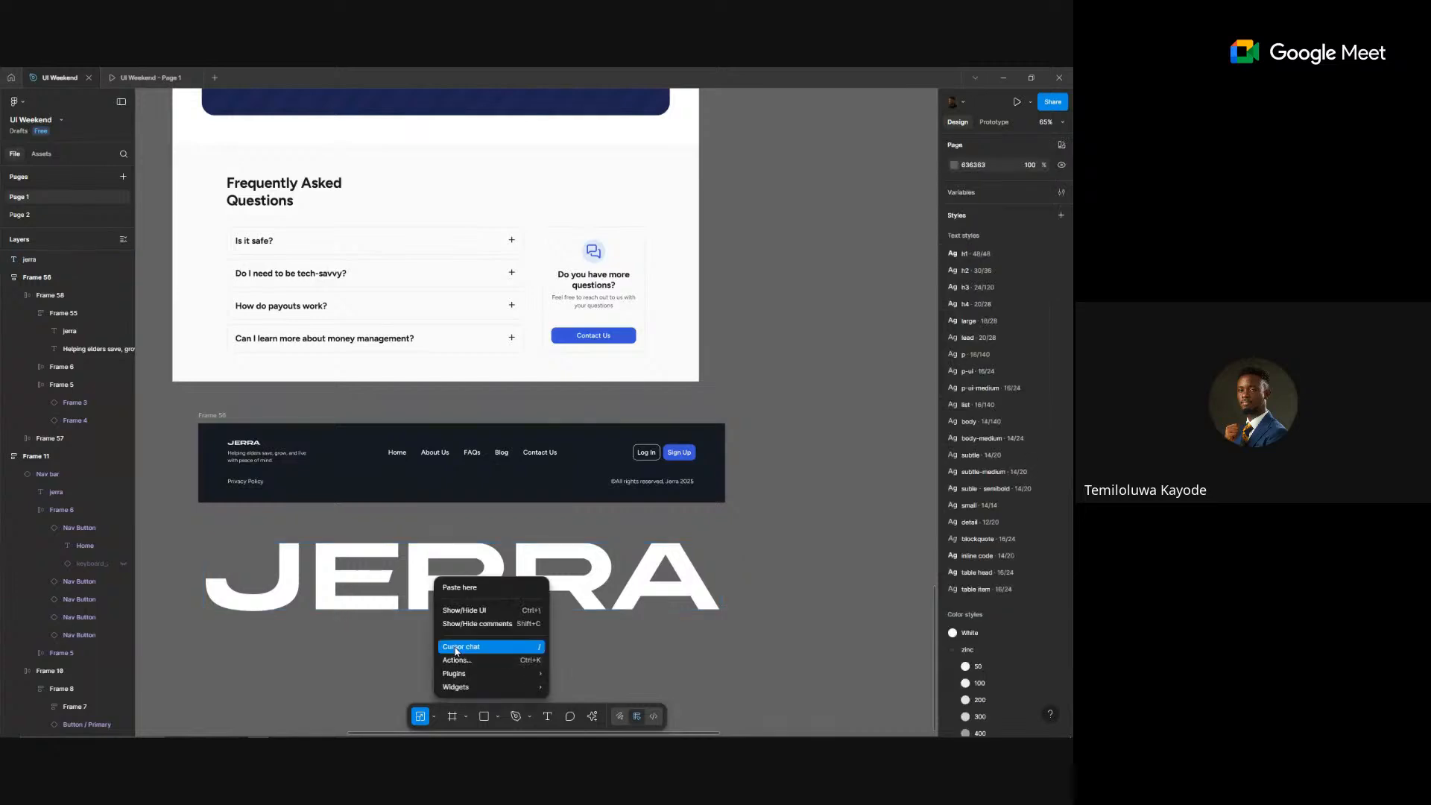
{"action": "left_click", "coordinate": [481, 589]}
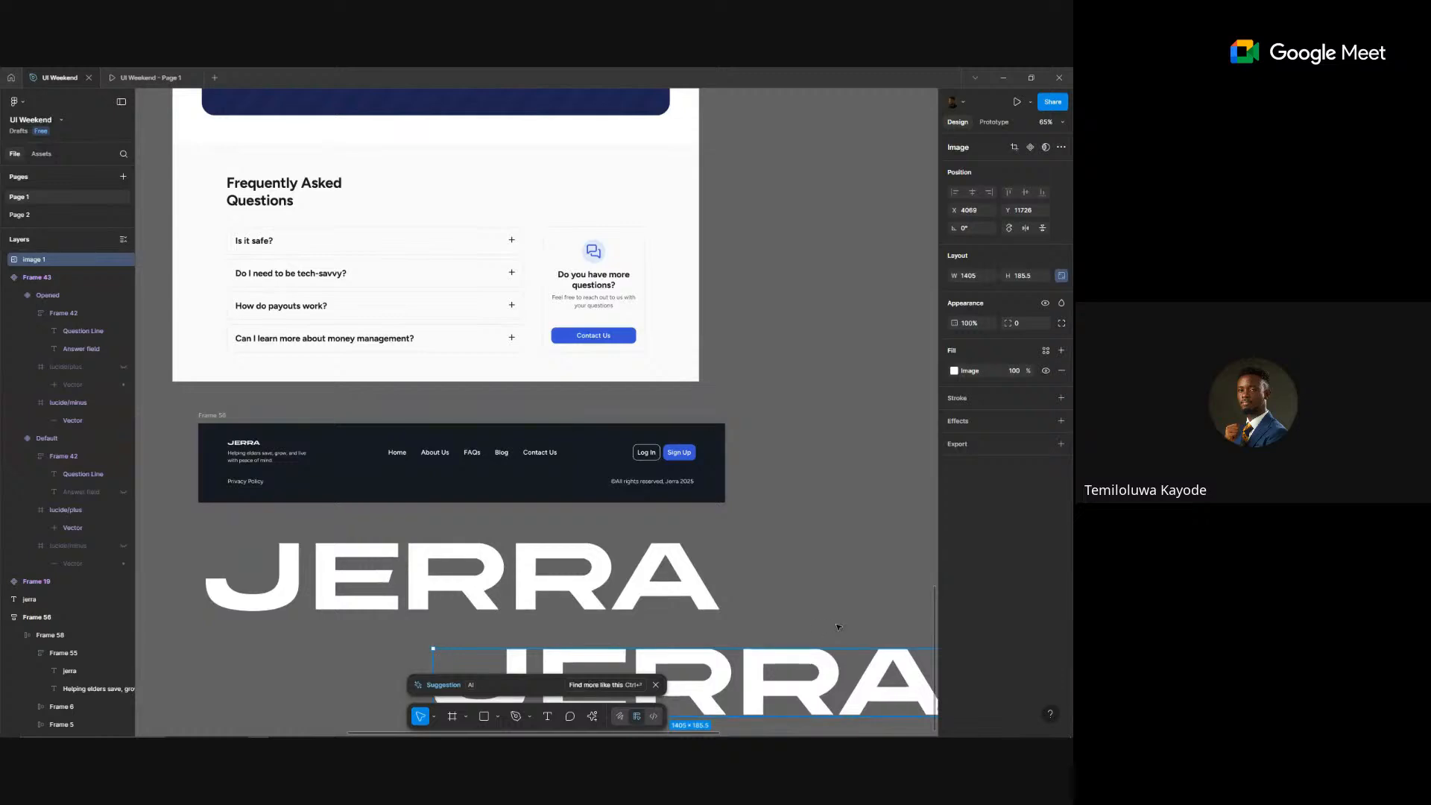
- Move the pasted JERRA image up and to the right, and delete the original enlarged text wordmark
{"action": "left_click_drag", "start_coordinate": [840, 660], "coordinate": [928, 585]}
{"action": "left_click", "coordinate": [954, 371]}
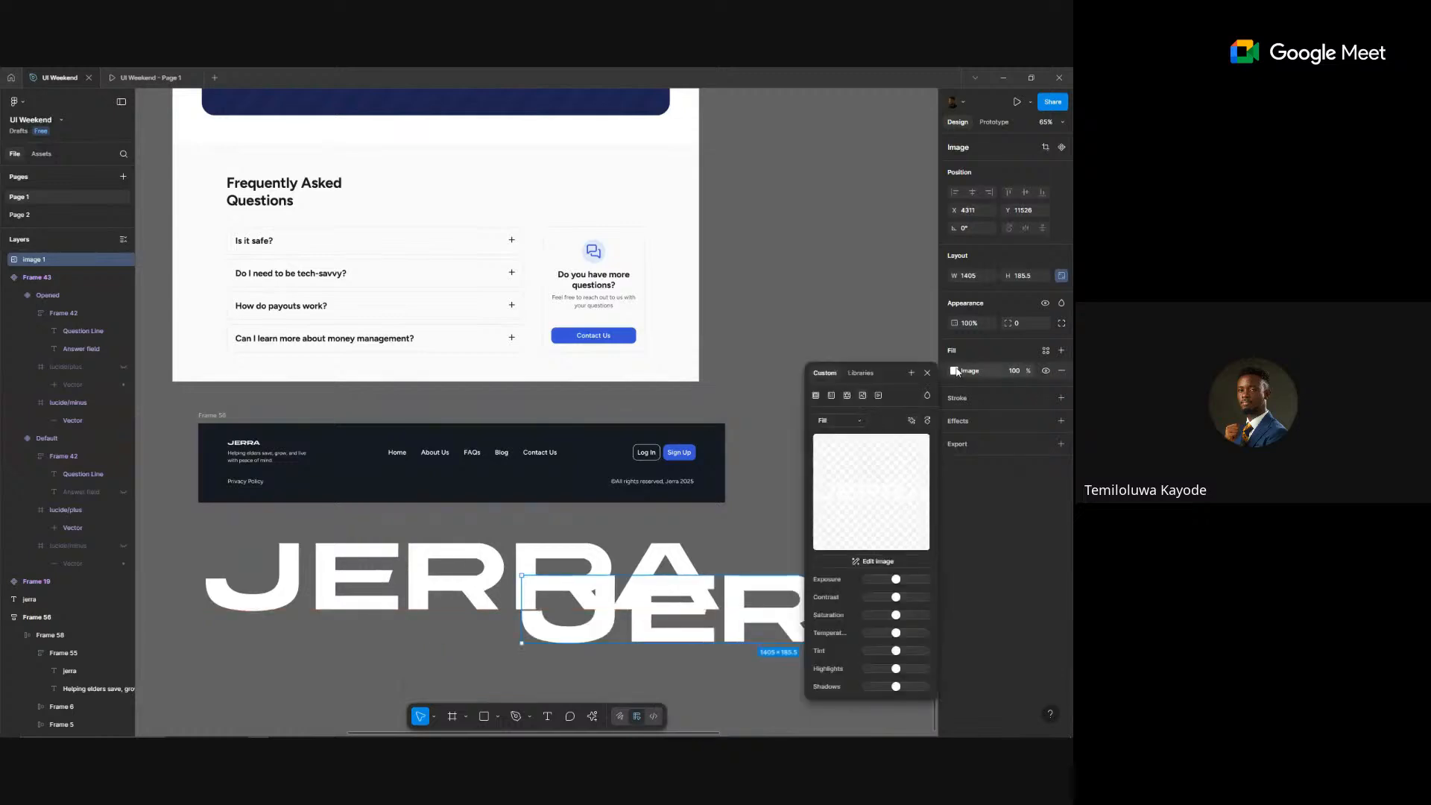
{"action": "left_click", "coordinate": [422, 595]}
{"action": "key", "text": "Delete"}
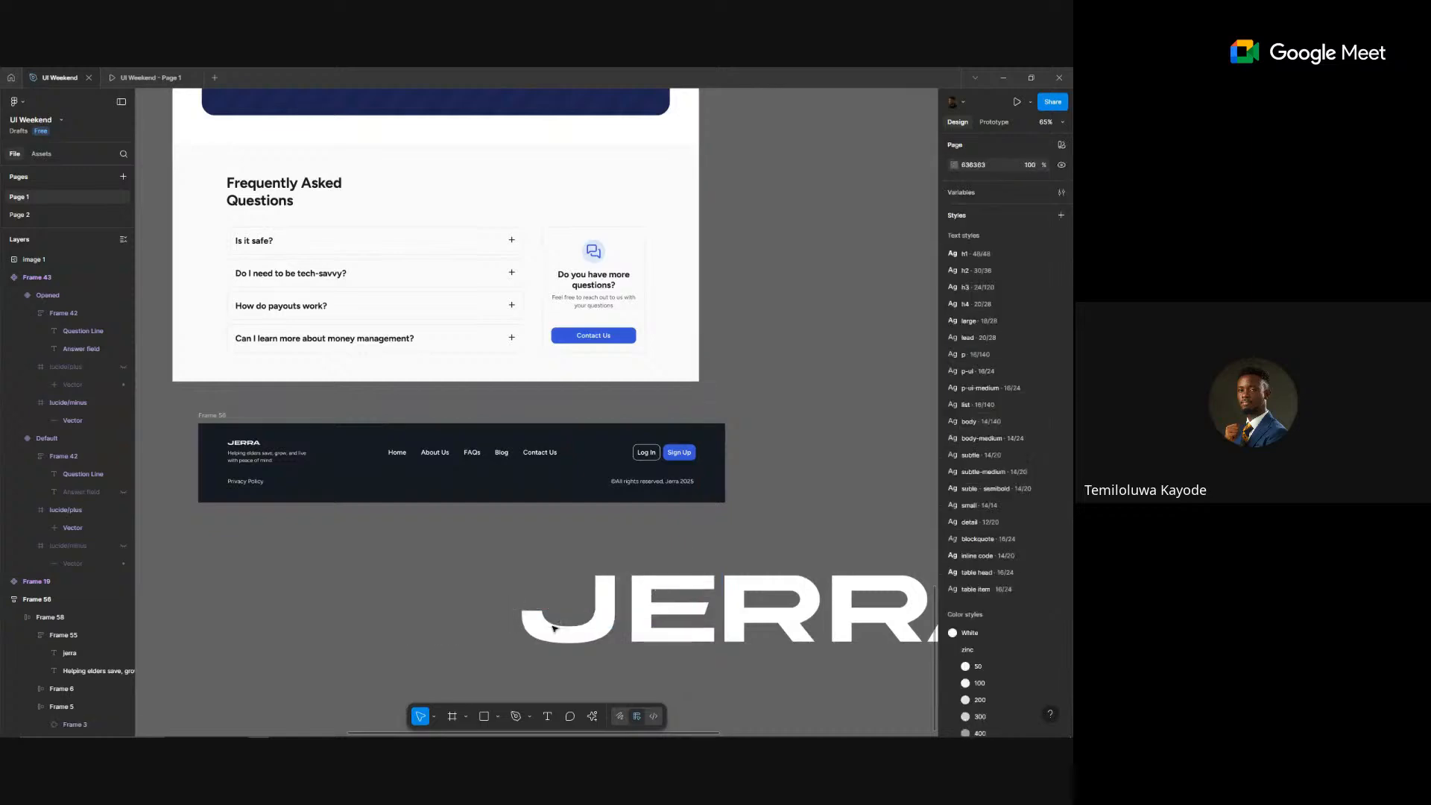
- Increase the footer frame's height to about 357 and align its contents to the top left
{"action": "left_click", "coordinate": [473, 462]}
{"action": "key", "text": "Escape"}
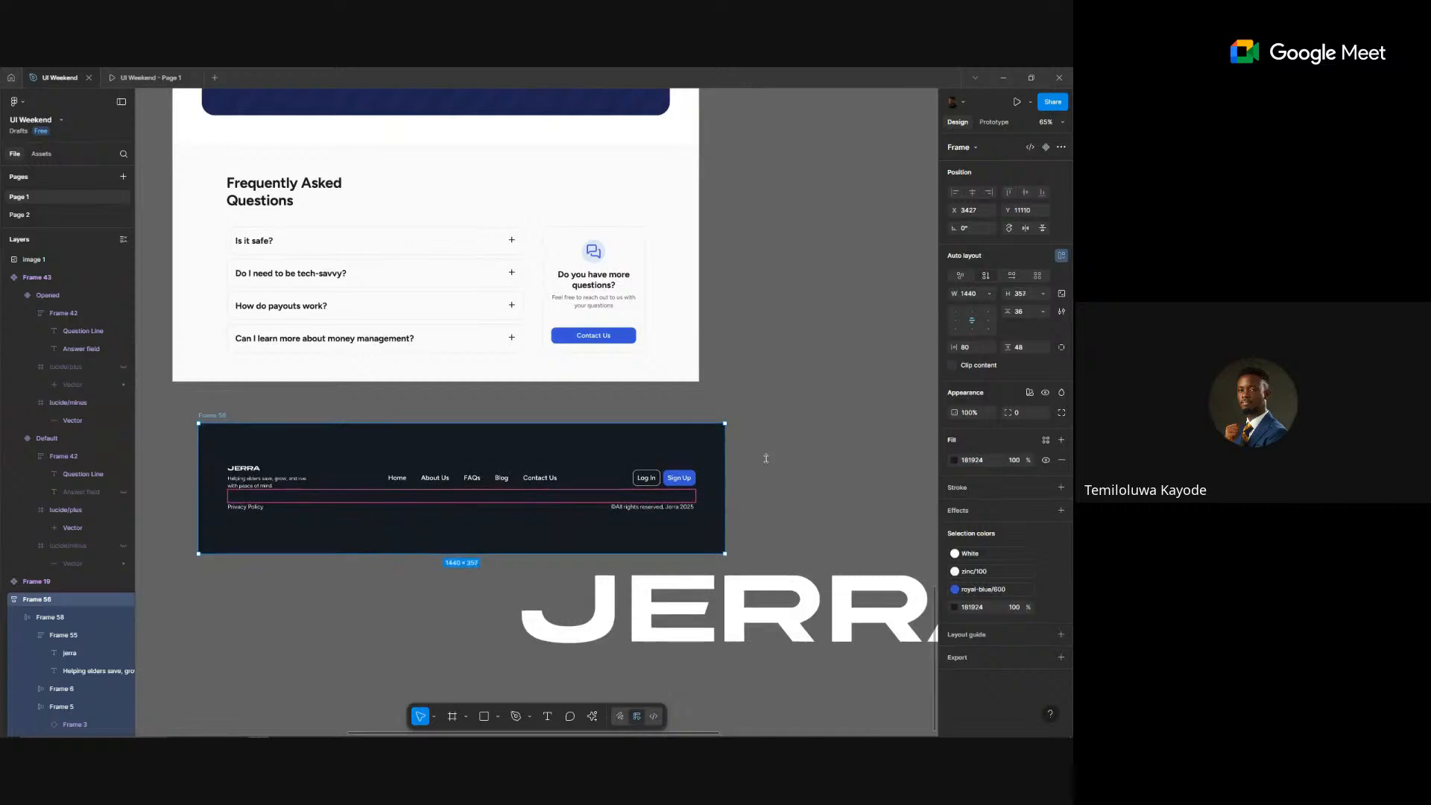
{"action": "left_click", "coordinate": [958, 311]}
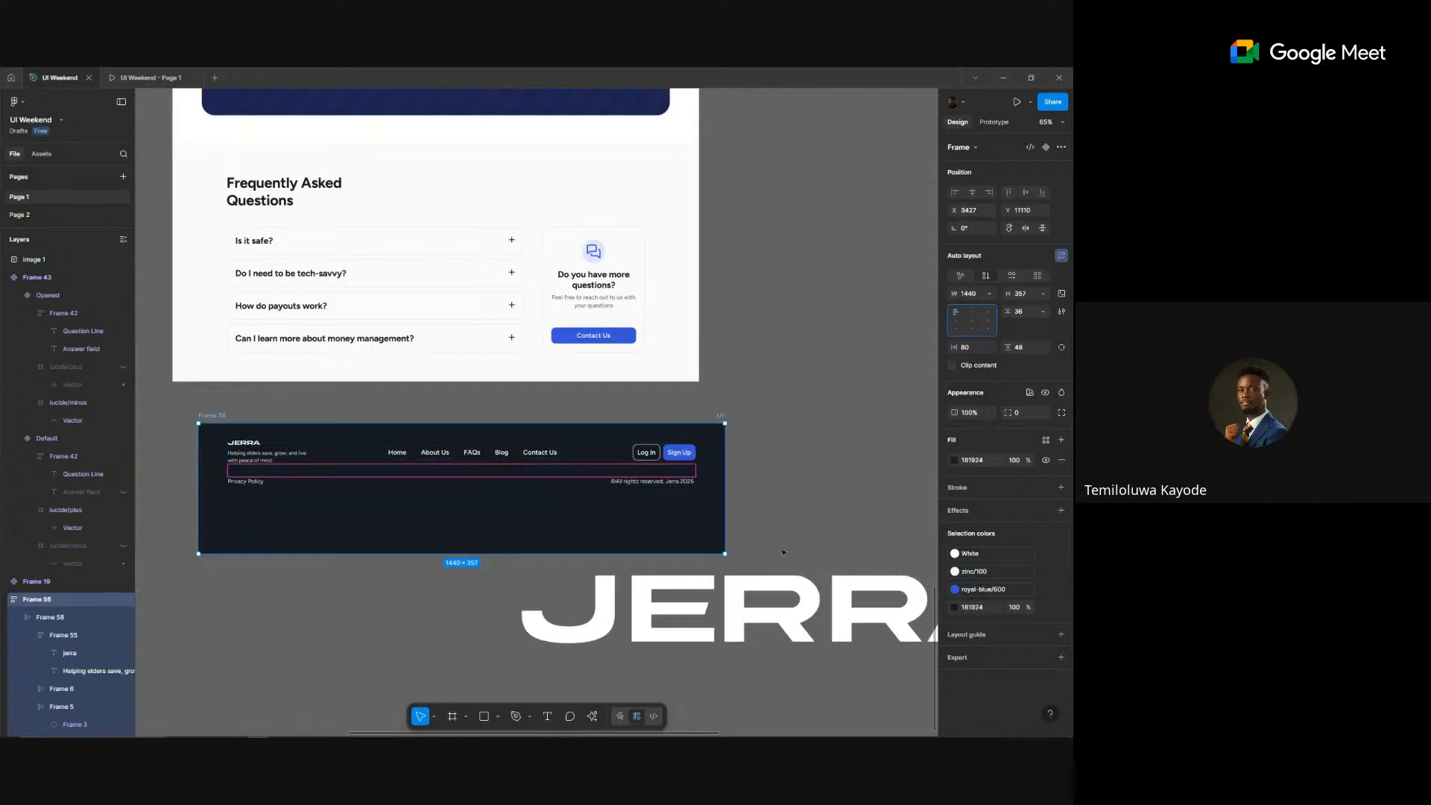
{"action": "left_click_drag", "start_coordinate": [767, 615], "coordinate": [772, 621]}
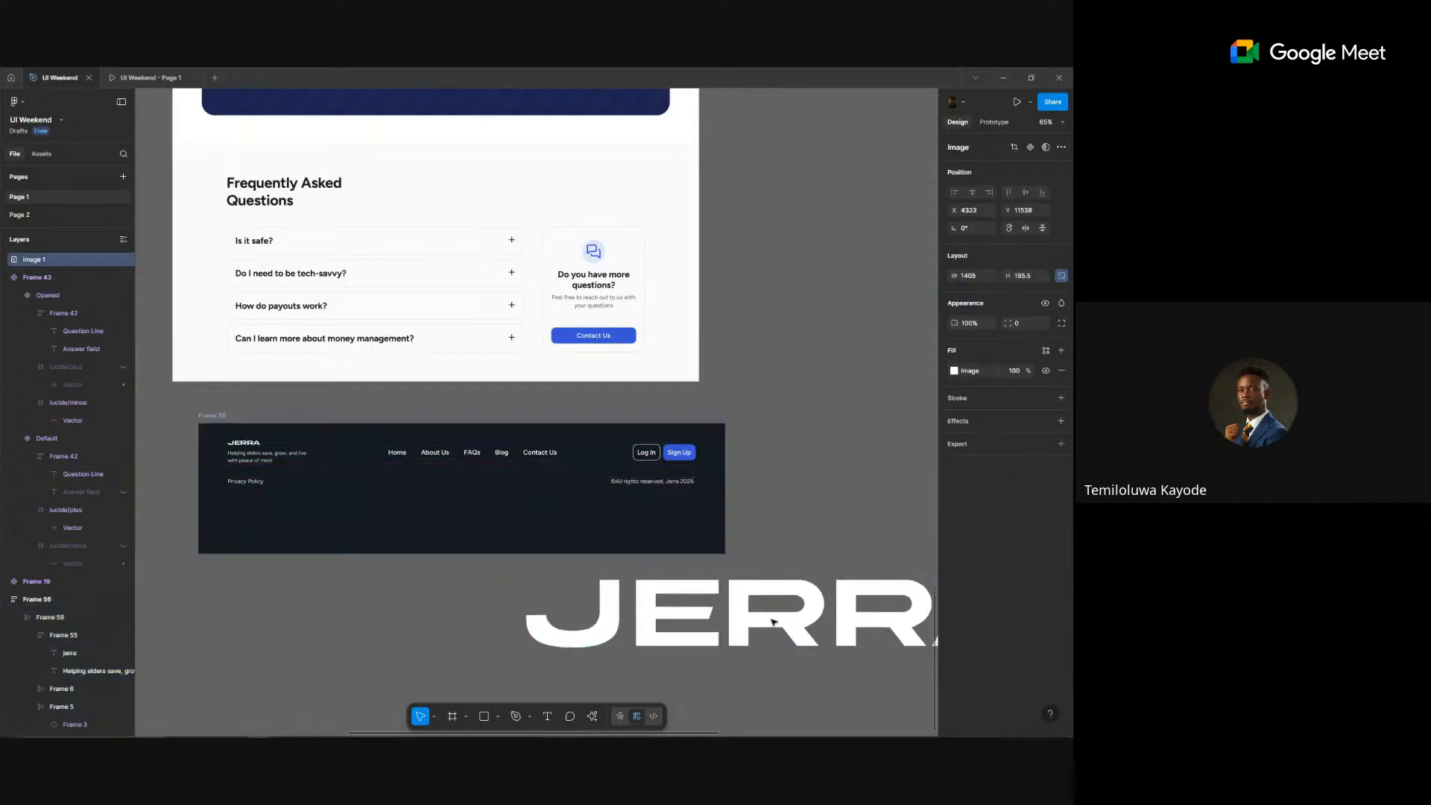
{"action": "left_click", "coordinate": [607, 483]}
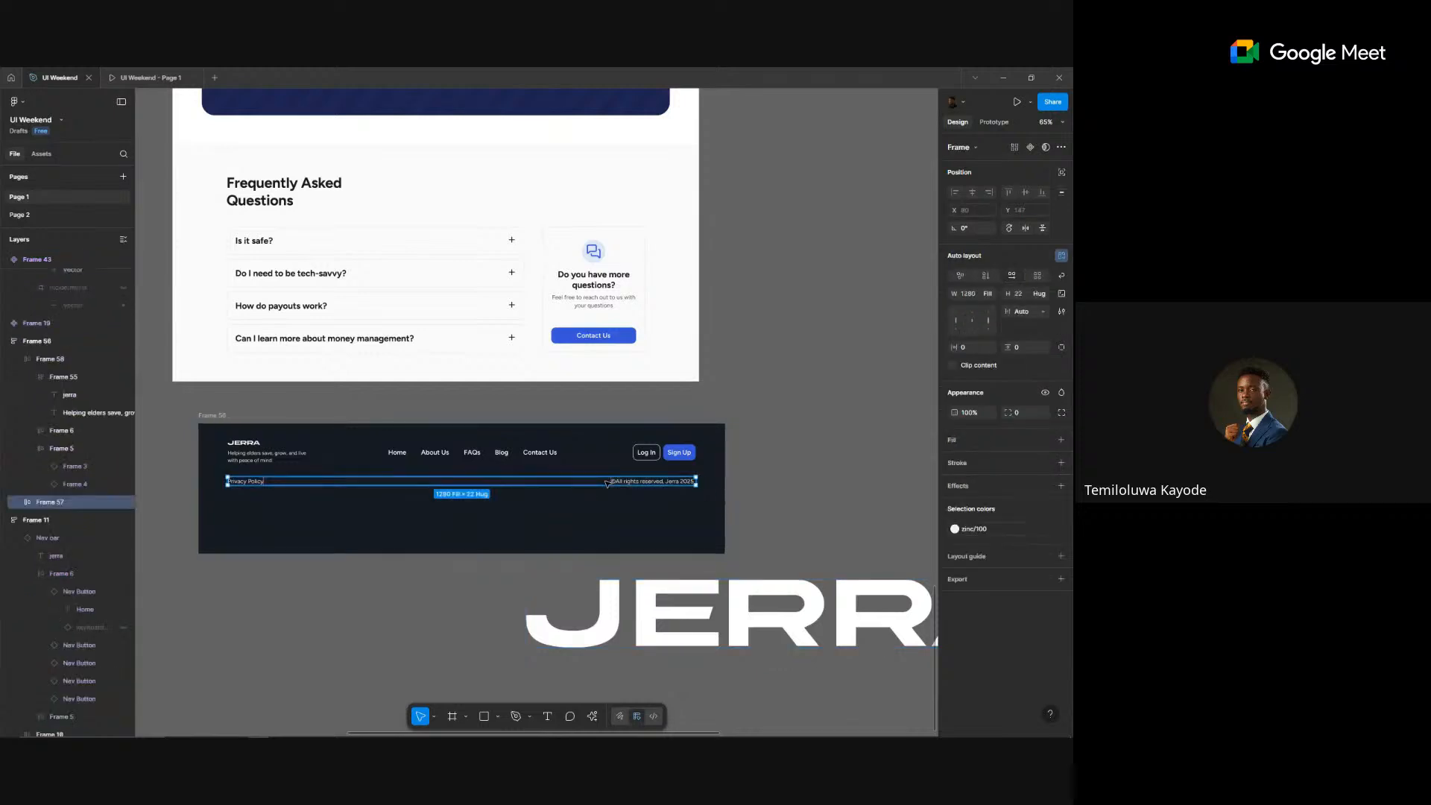
{"action": "key", "text": "Delete"}
{"action": "key", "text": "ctrl+z"}
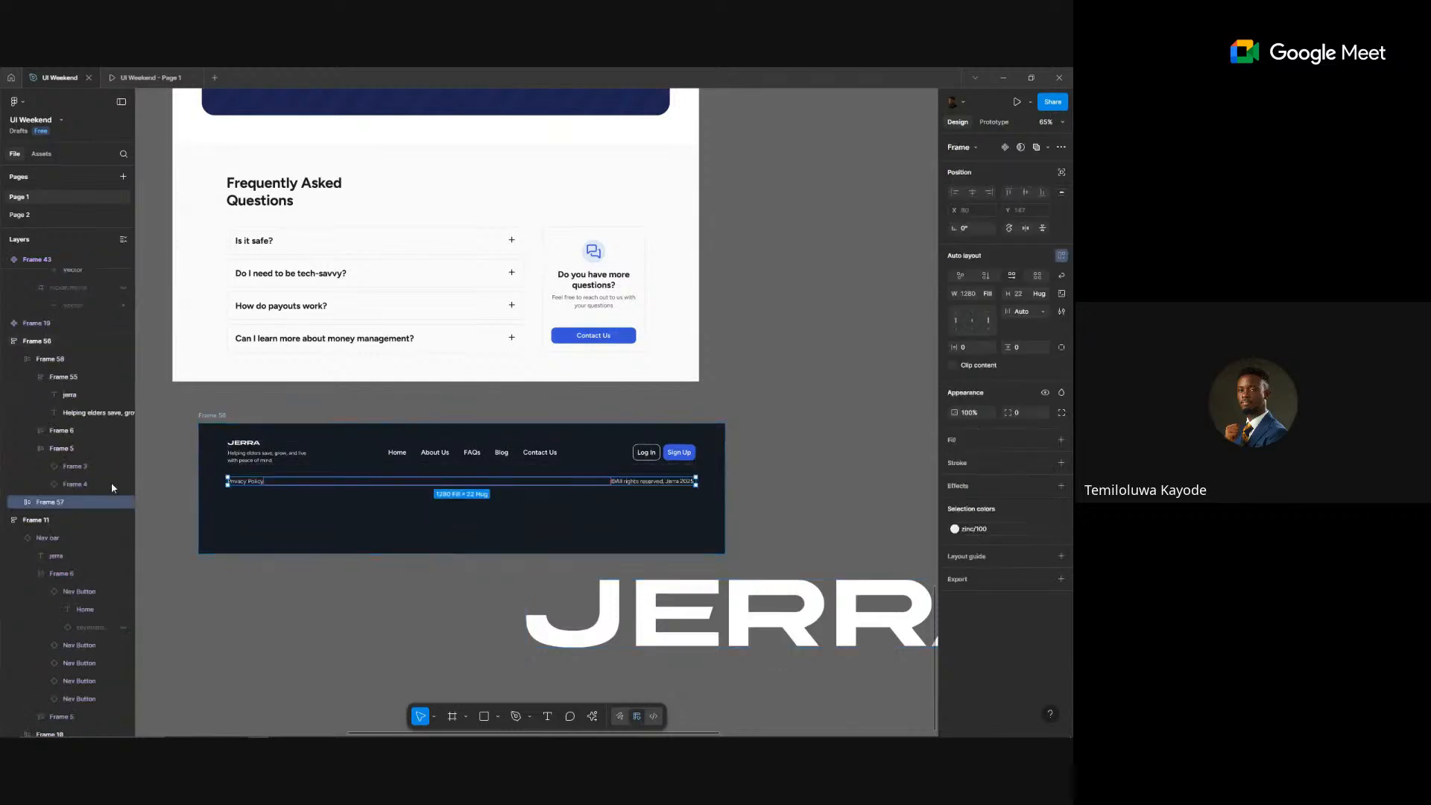
- Hide the footer's privacy and copyright row, and copy the loose JERRA image's fill onto the footer frame
{"action": "left_click", "coordinate": [123, 502]}
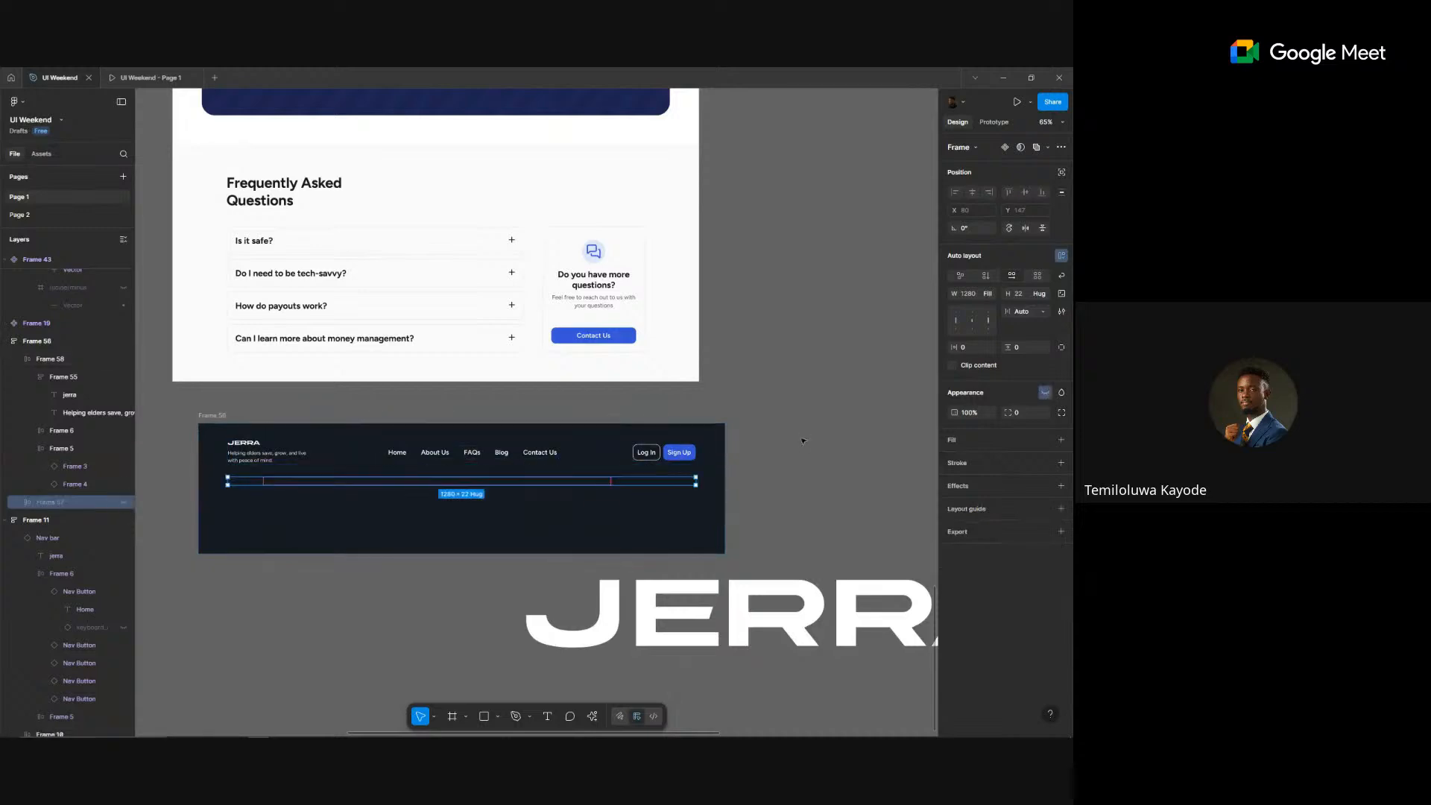
{"action": "left_click_drag", "start_coordinate": [718, 572], "coordinate": [721, 584]}
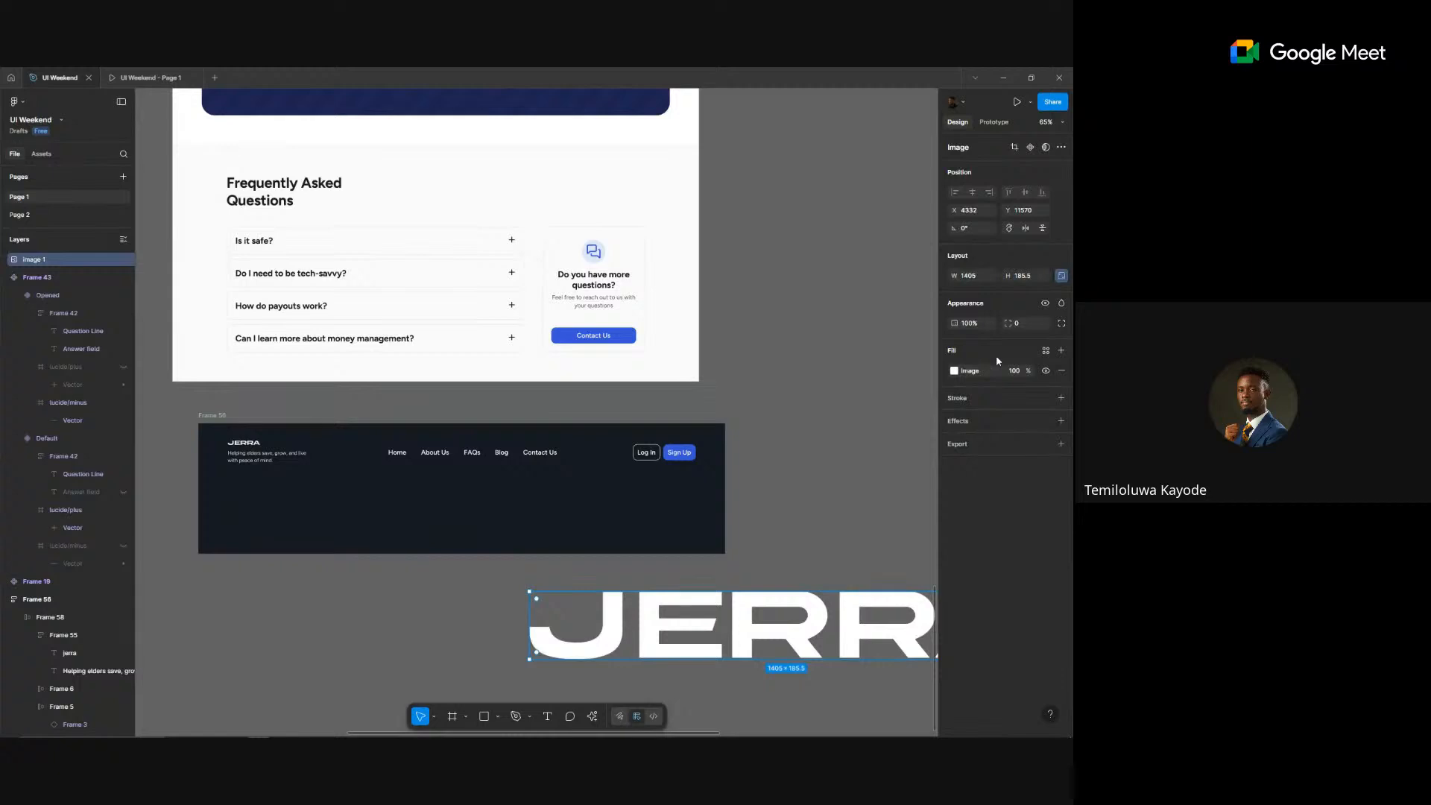
{"action": "left_click", "coordinate": [943, 370]}
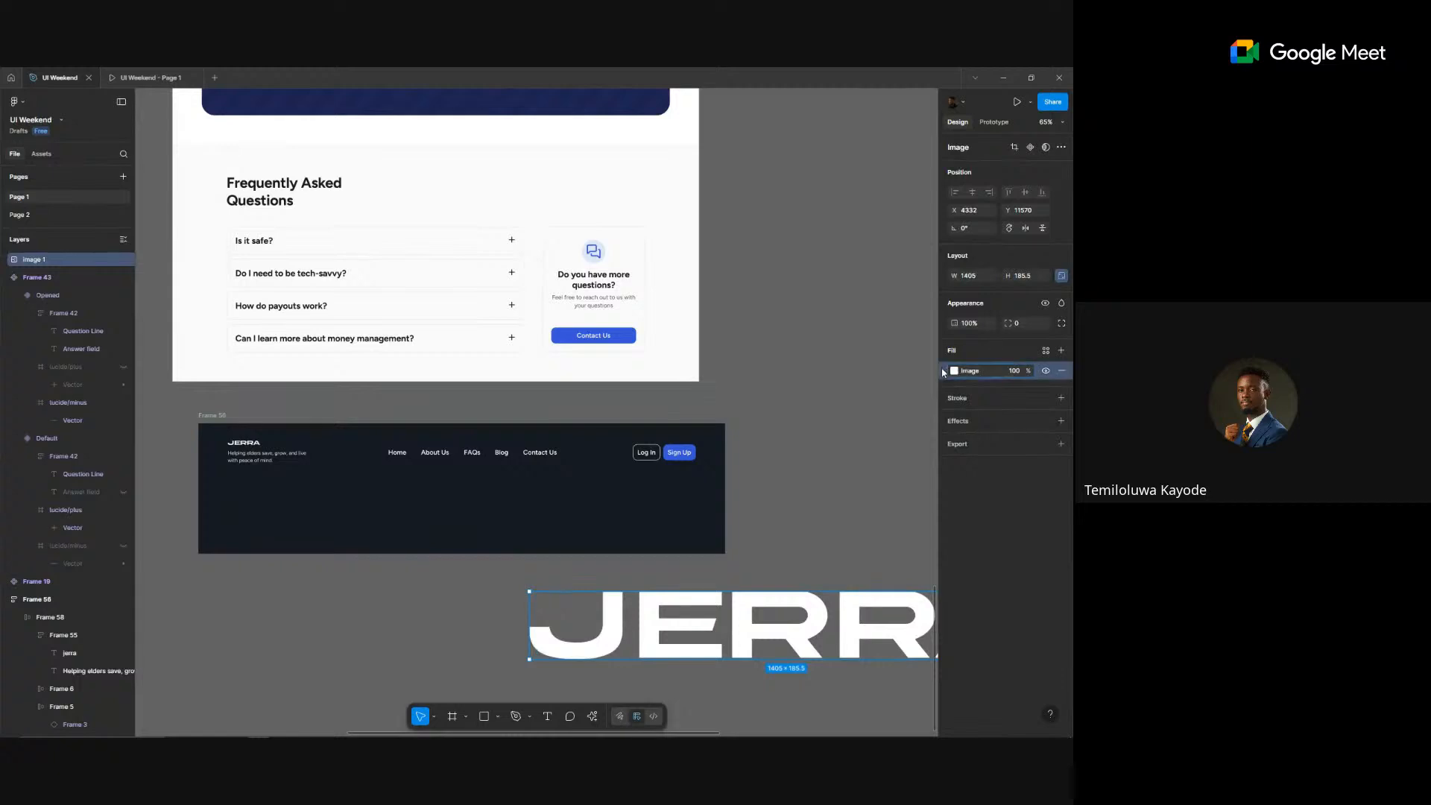
{"action": "left_click", "coordinate": [688, 506]}
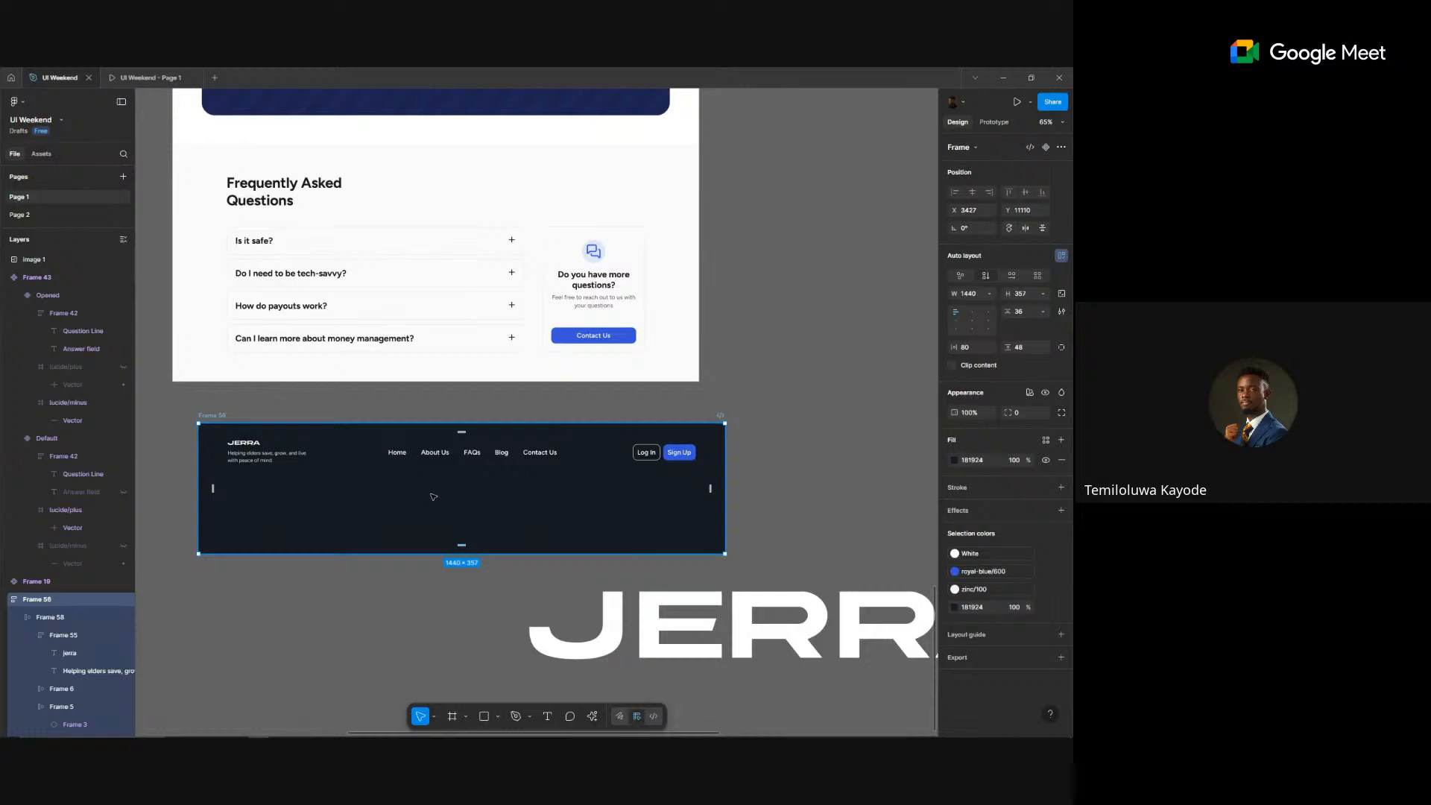
{"action": "key", "text": "ctrl+v"}
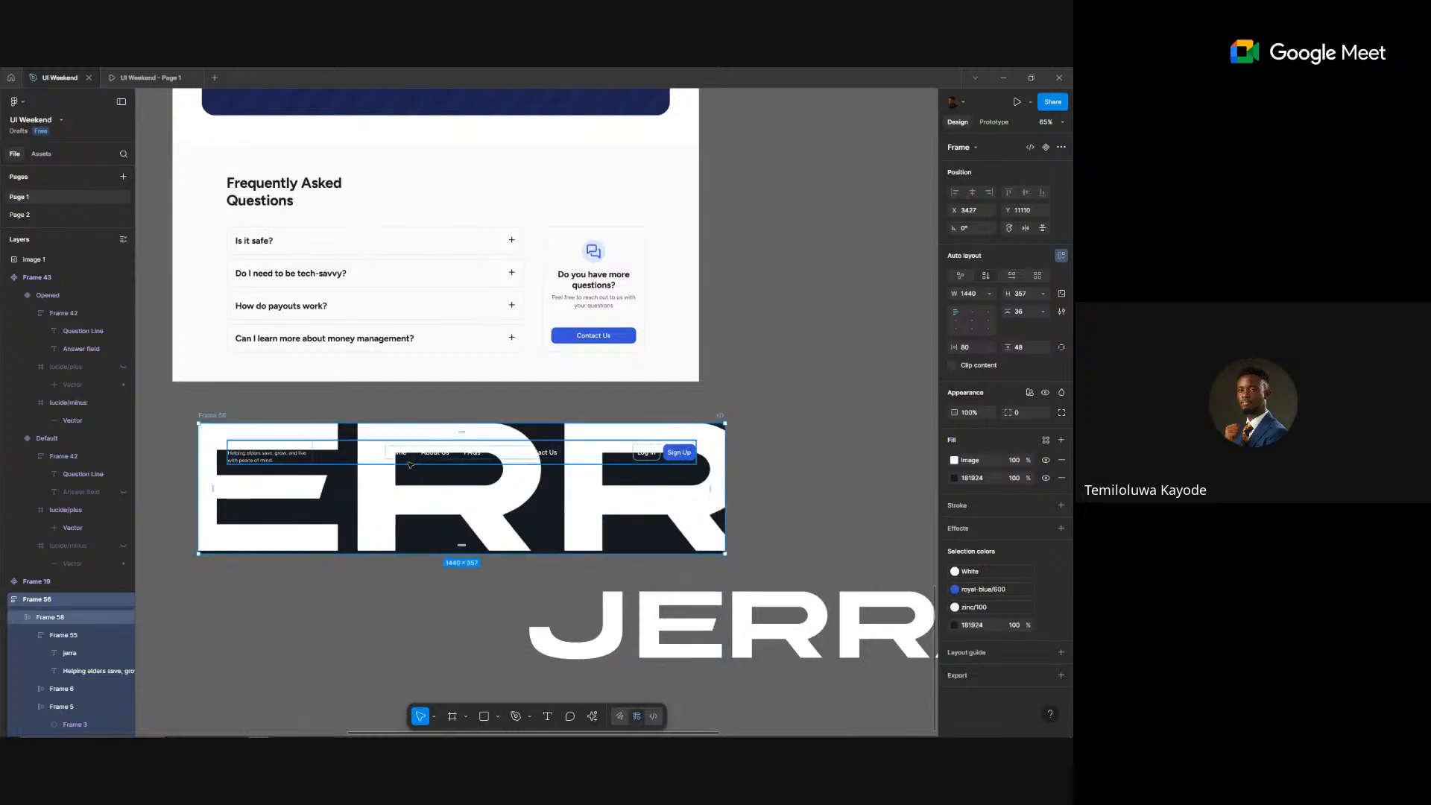
- Set the footer's image fill to Crop and shrink the JERRA wordmark to roughly the footer's width
{"action": "left_click", "coordinate": [954, 460]}
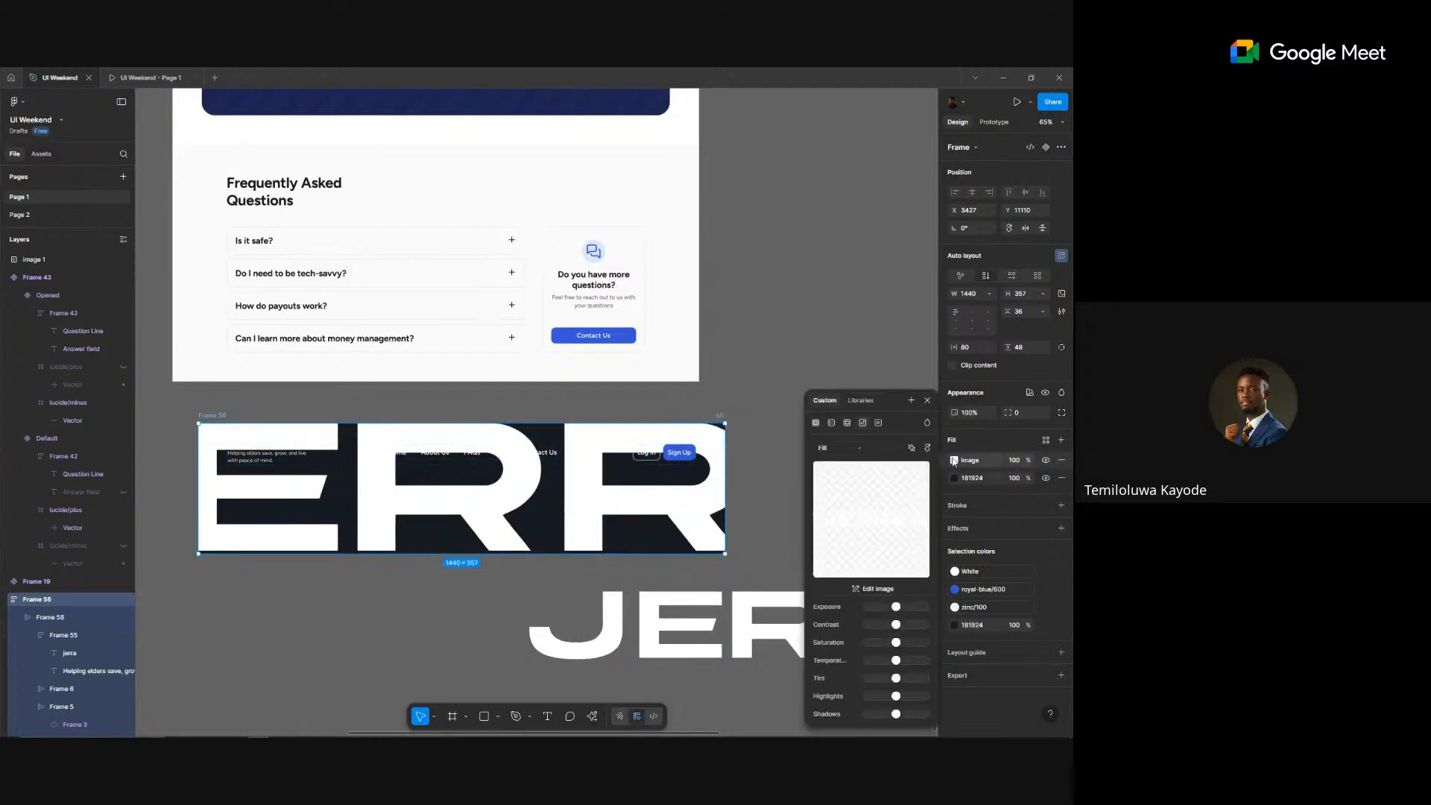
{"action": "left_click", "coordinate": [827, 448]}
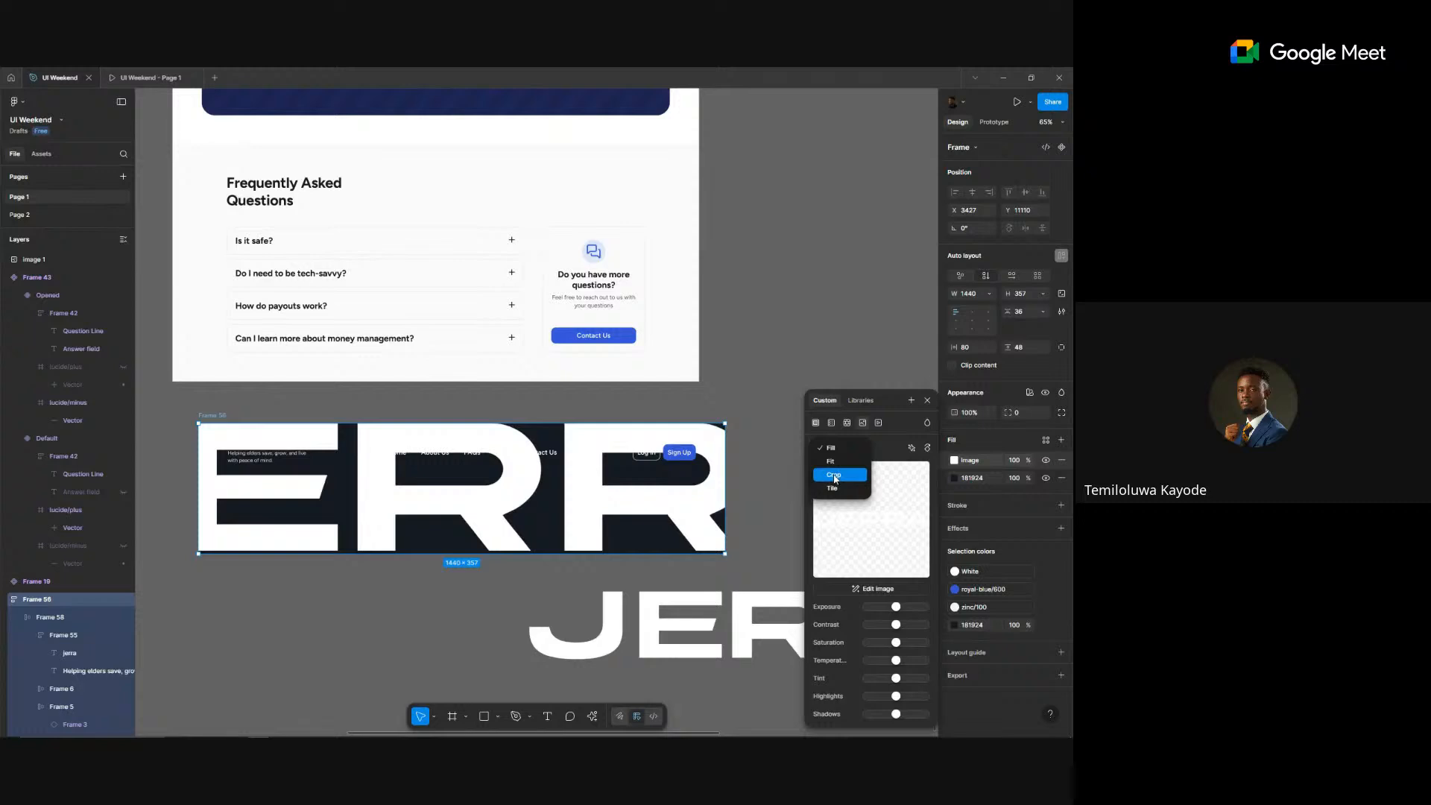
{"action": "left_click", "coordinate": [834, 475]}
{"action": "scroll", "coordinate": [615, 385], "scroll_direction": "down", "scroll_amount": 5}
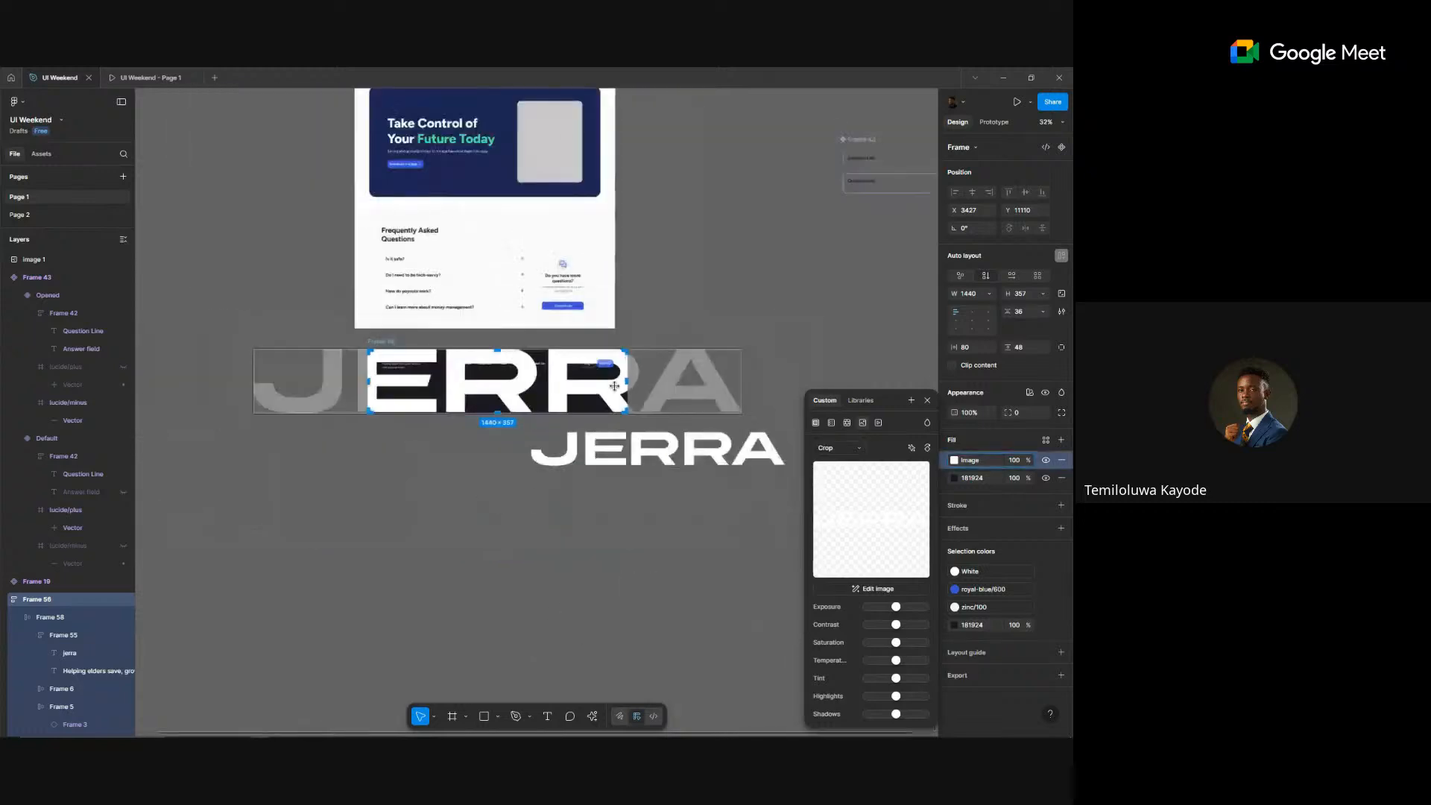
{"action": "scroll", "coordinate": [614, 386], "scroll_direction": "down", "scroll_amount": 2}
{"action": "left_click_drag", "start_coordinate": [685, 397], "coordinate": [623, 395]}
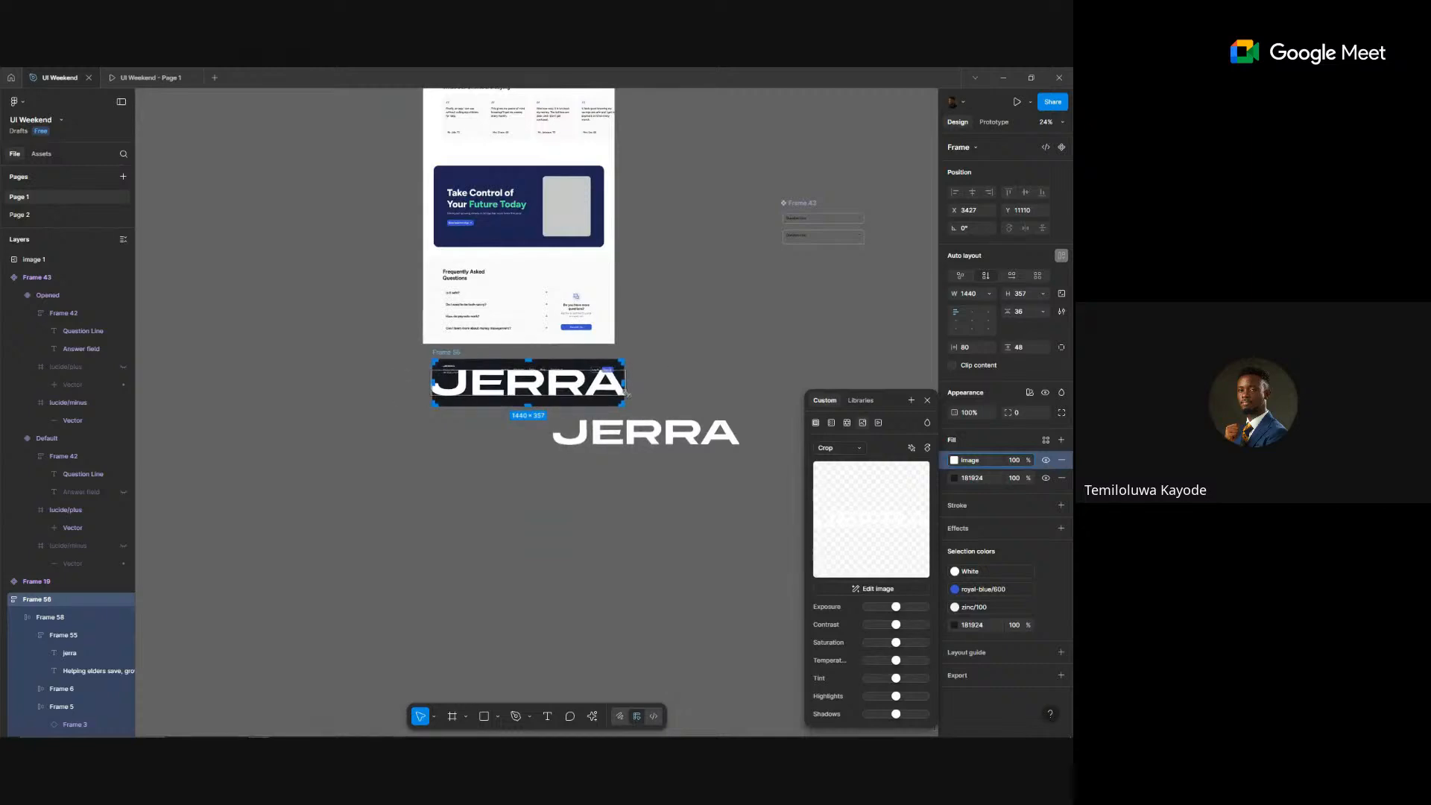
- Enlarge the cropped wordmark slightly beyond the footer's sides and move it down so the lower edge cuts it off
{"action": "scroll", "coordinate": [626, 393], "scroll_direction": "up", "scroll_amount": 2}
{"action": "scroll", "coordinate": [627, 393], "scroll_direction": "up", "scroll_amount": 3}
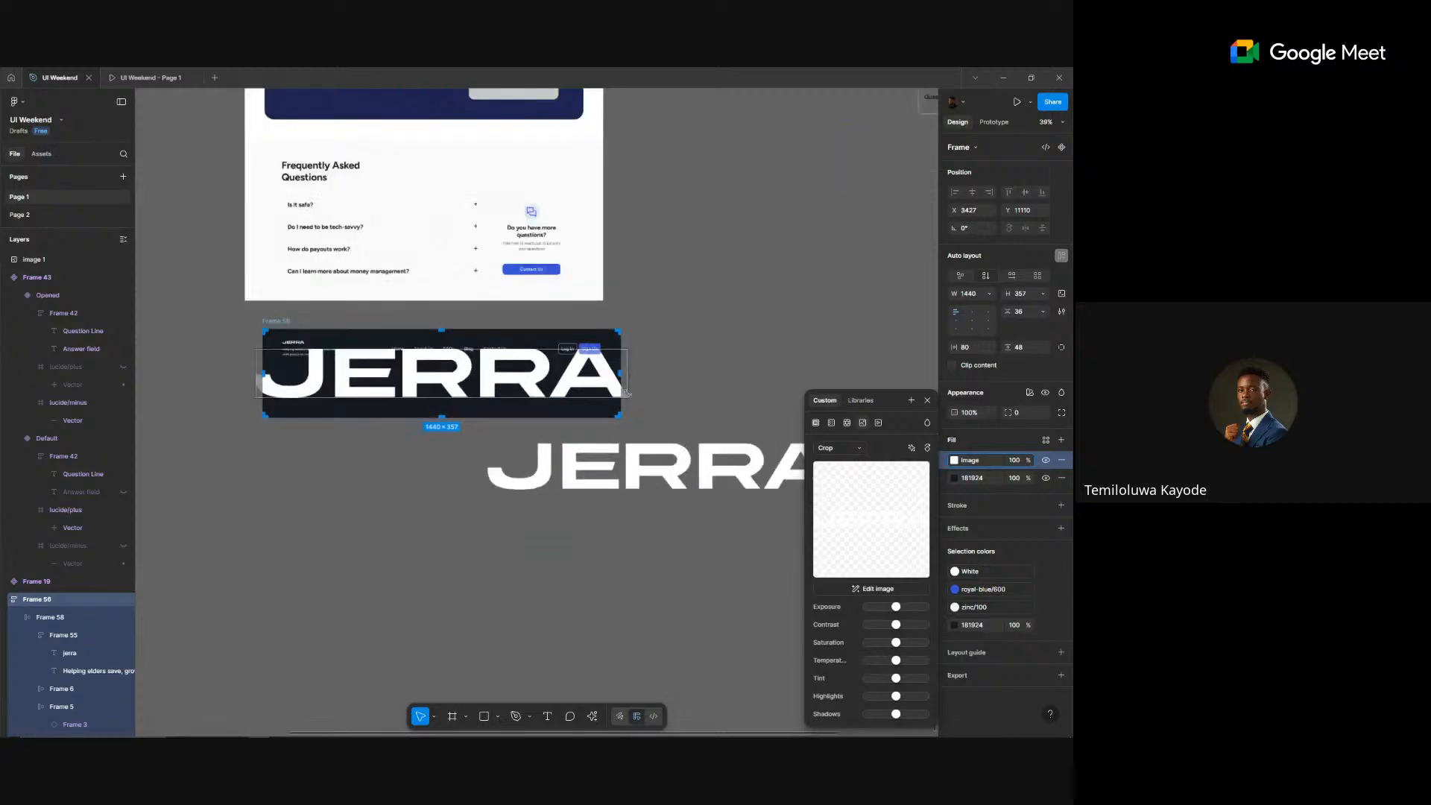
{"action": "left_click_drag", "start_coordinate": [630, 396], "coordinate": [637, 397]}
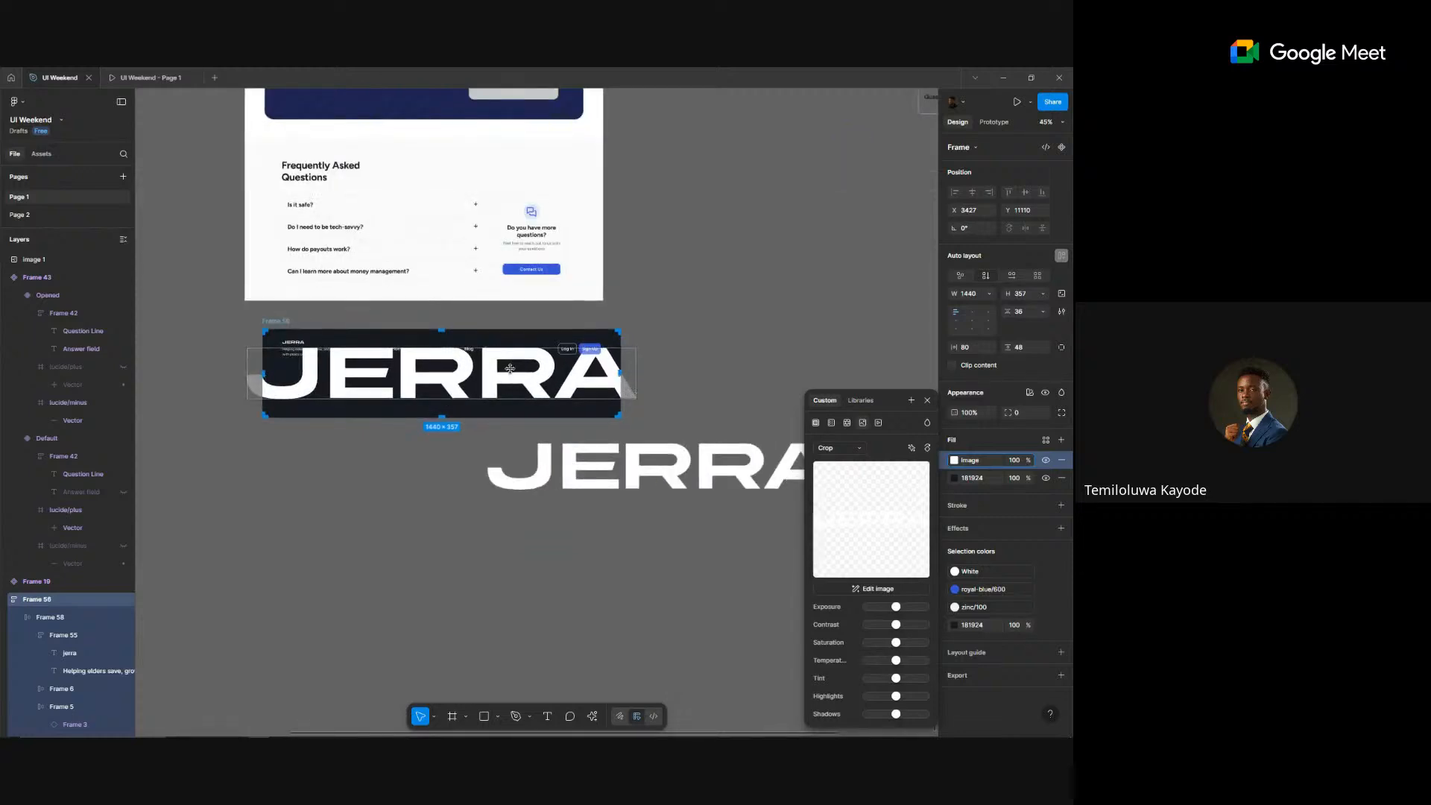
{"action": "left_click_drag", "start_coordinate": [512, 373], "coordinate": [518, 399]}
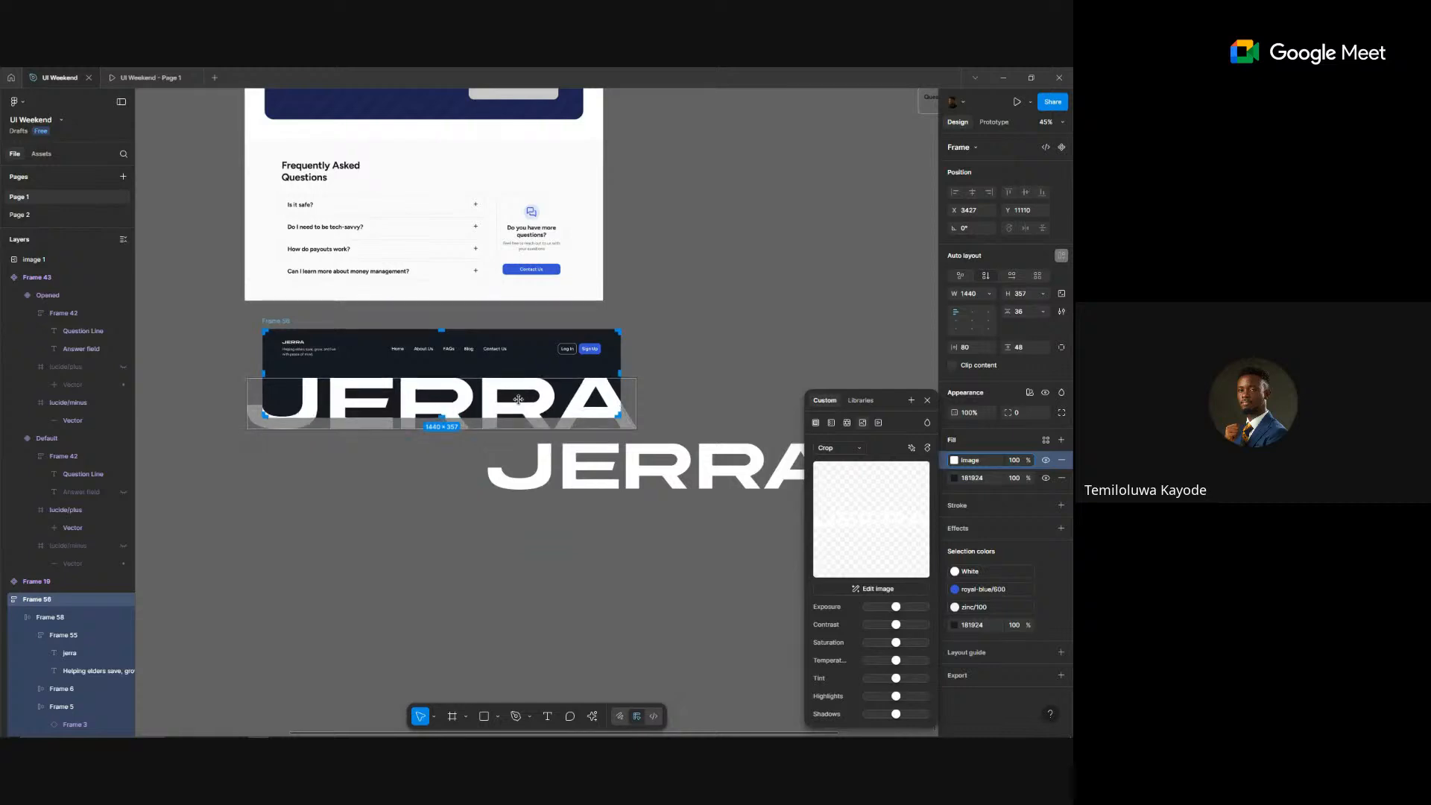
{"action": "left_click", "coordinate": [753, 364]}
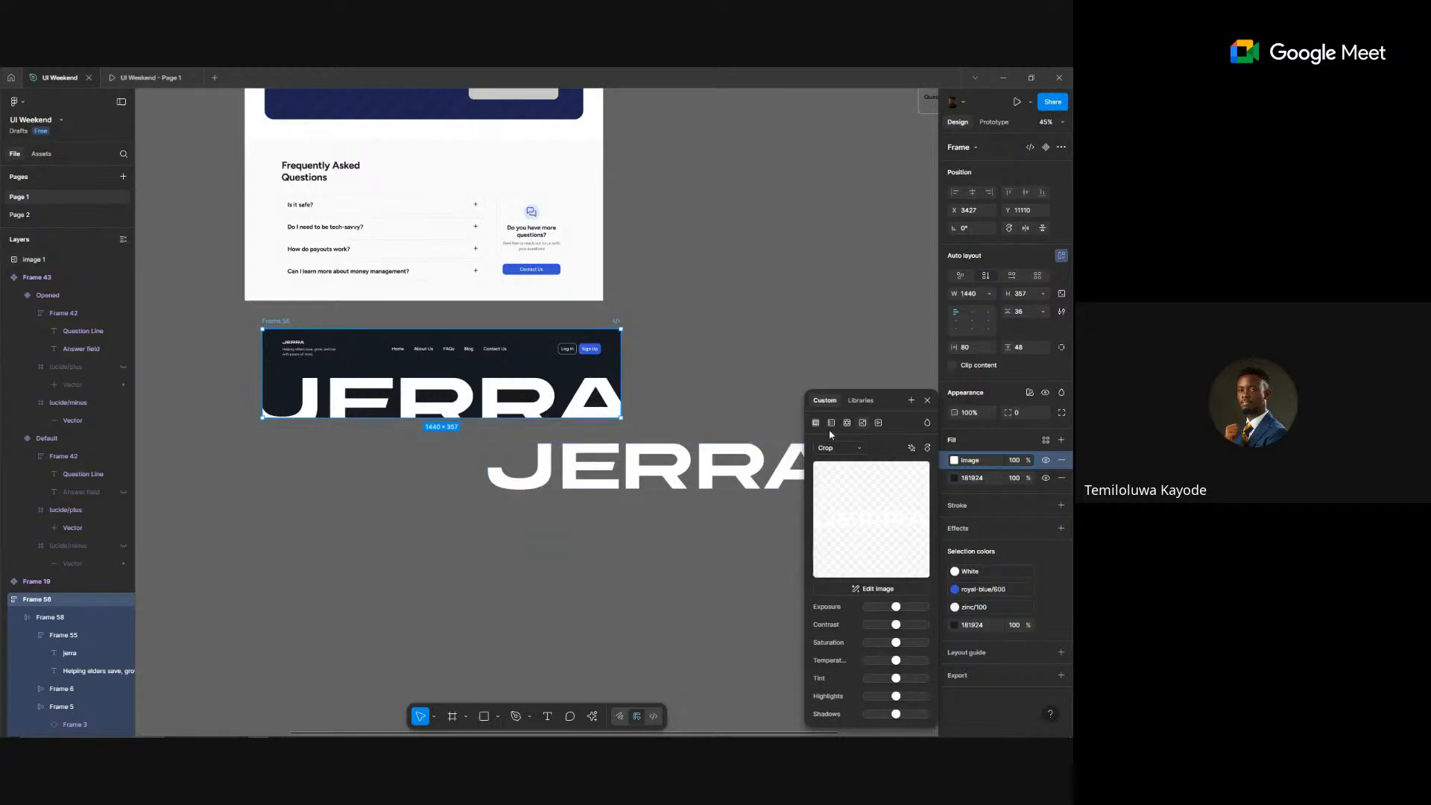
- Set the opacity of the footer's image fill to 60%
{"action": "left_click", "coordinate": [1013, 460]}
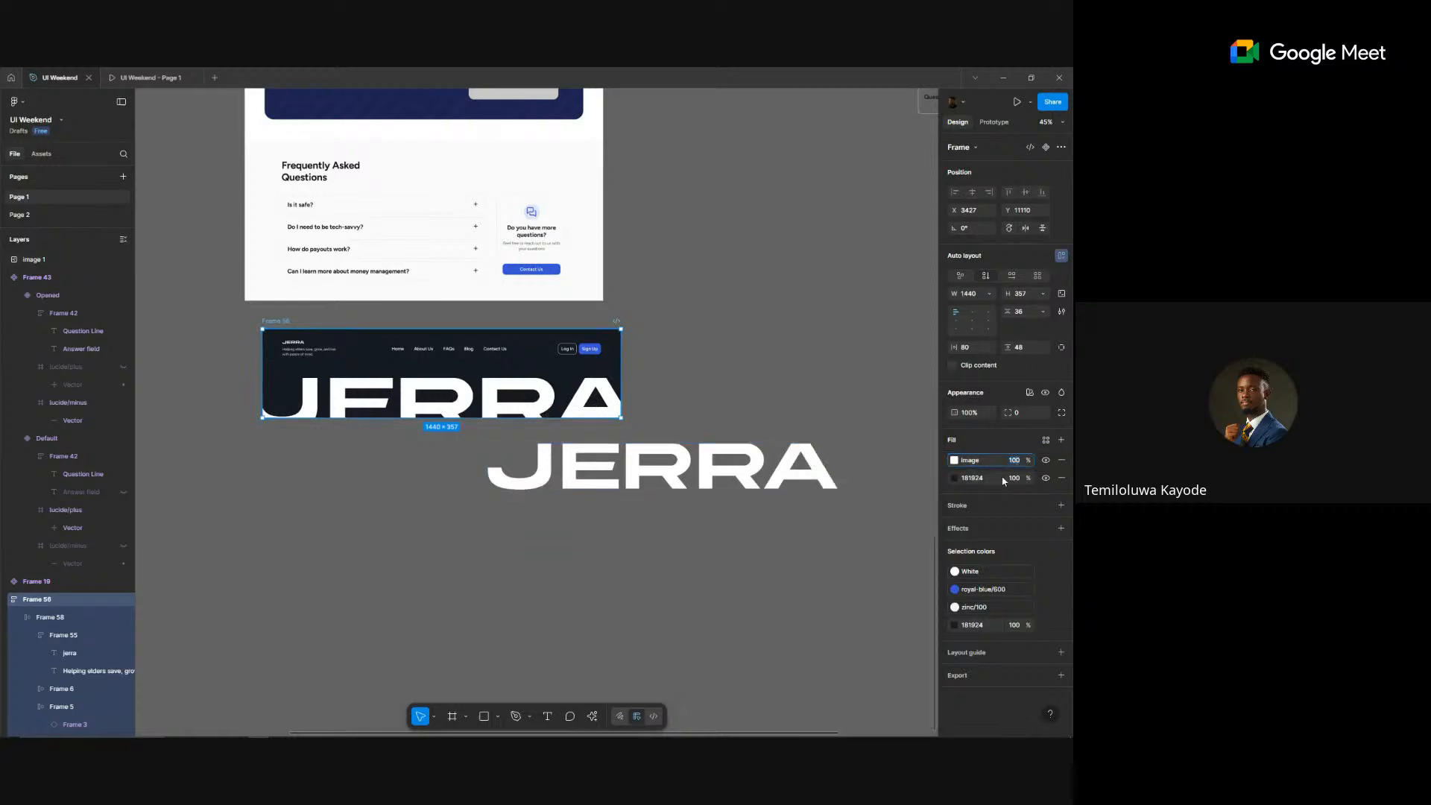
{"action": "type", "text": "60"}
{"action": "key", "text": "Return"}
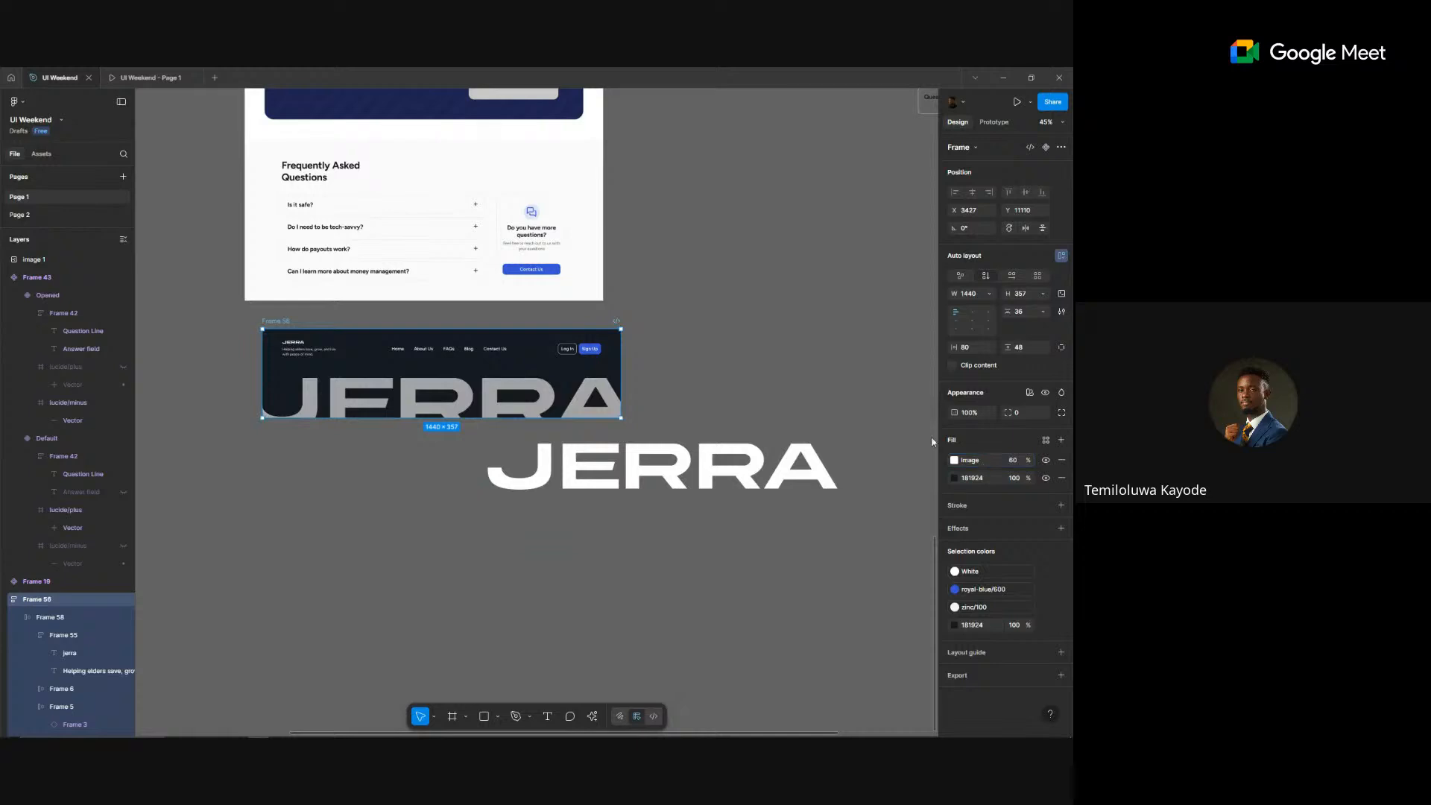